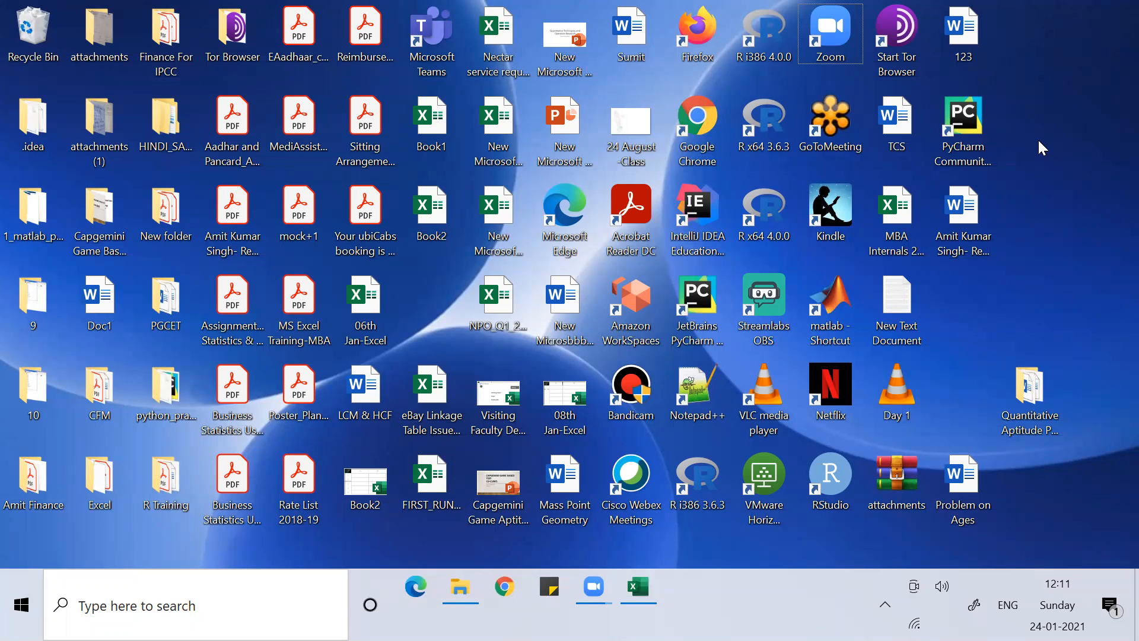
Step: Bring up the desktop shortcut menu and the Start menu, then dismiss both
{"action": "right_click", "coordinate": [1039, 141]}
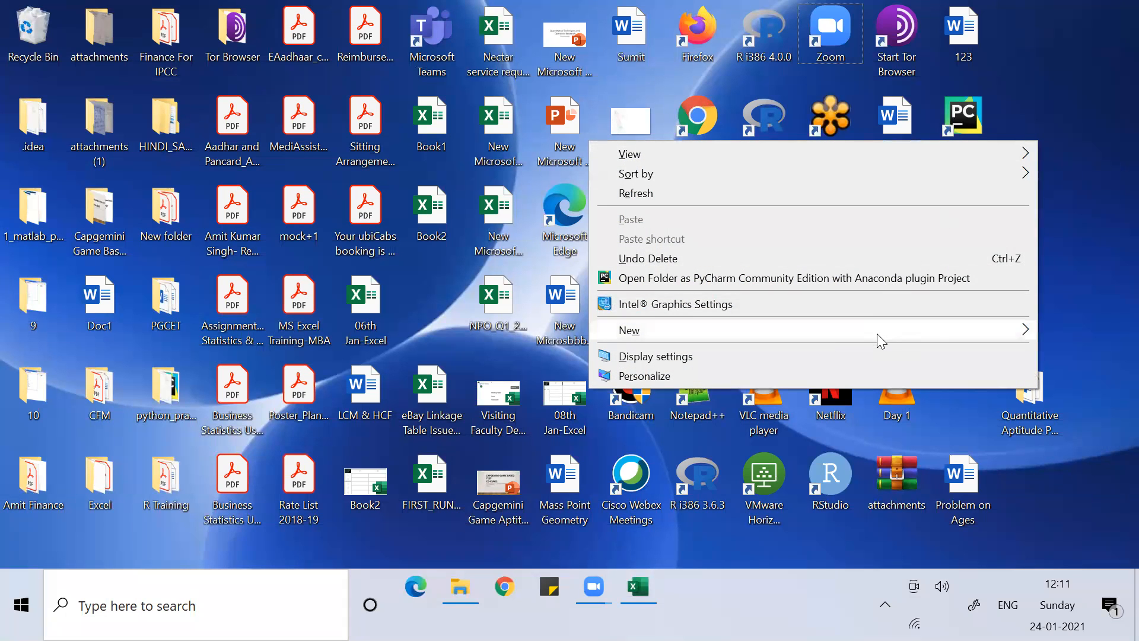
{"action": "mouse_move", "coordinate": [877, 333]}
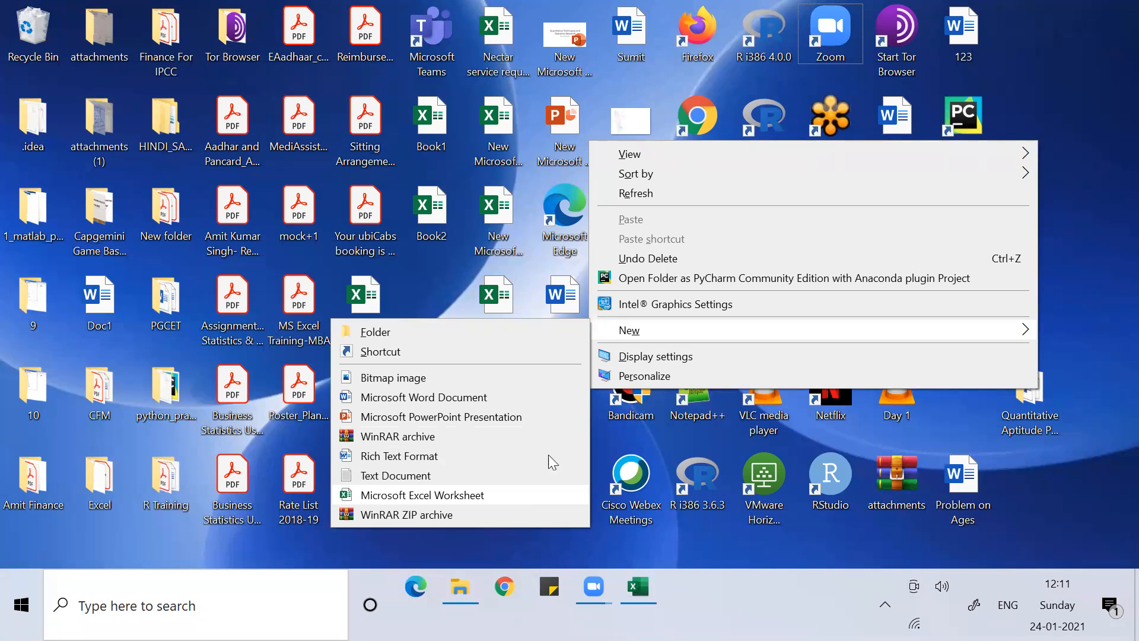
{"action": "left_click", "coordinate": [1069, 219]}
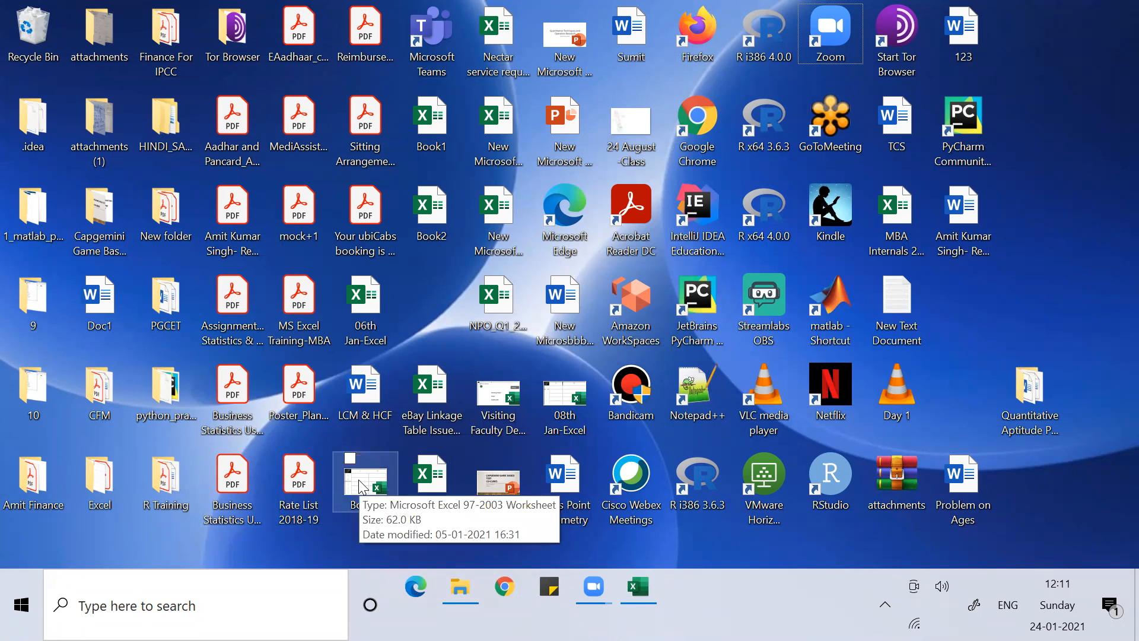
{"action": "key", "text": "super"}
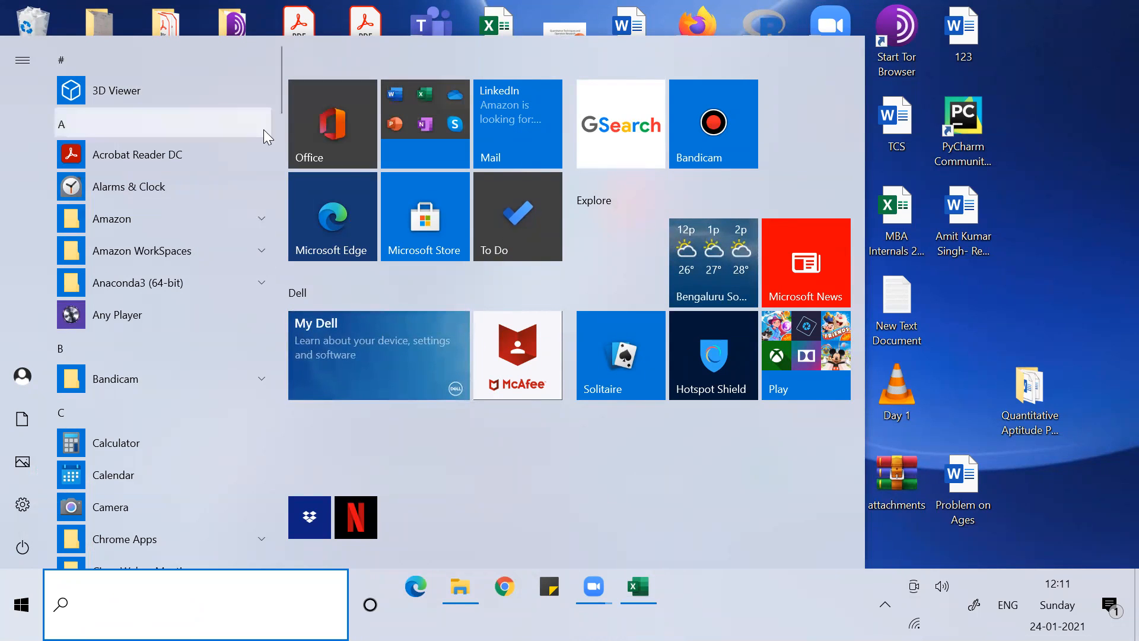
{"action": "left_click_drag", "start_coordinate": [279, 90], "coordinate": [285, 164]}
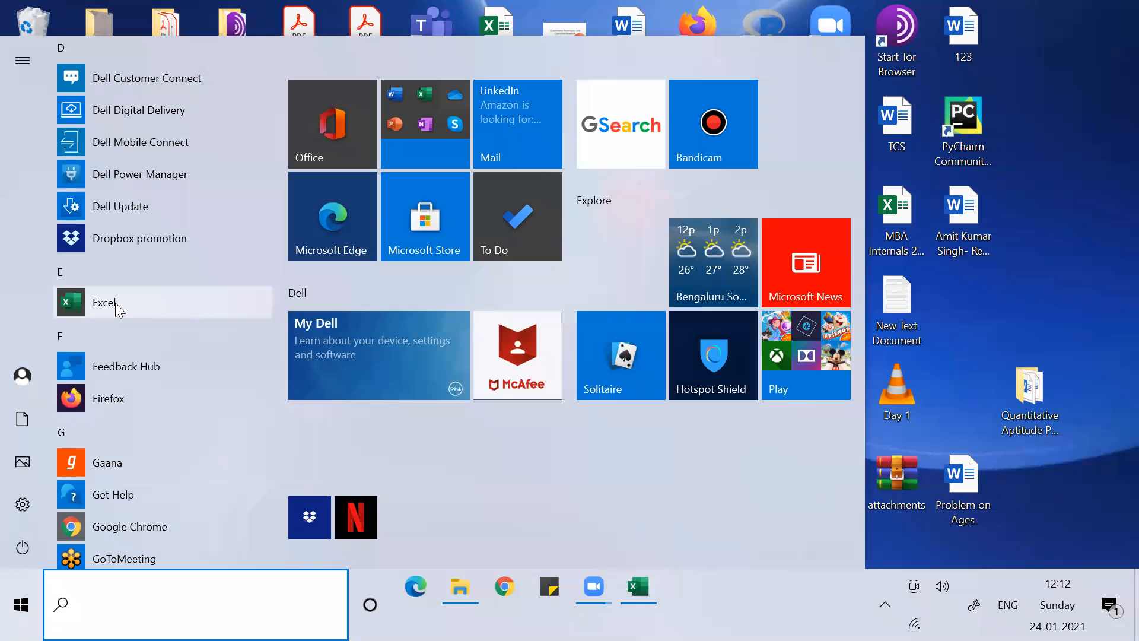
{"action": "left_click", "coordinate": [1084, 233]}
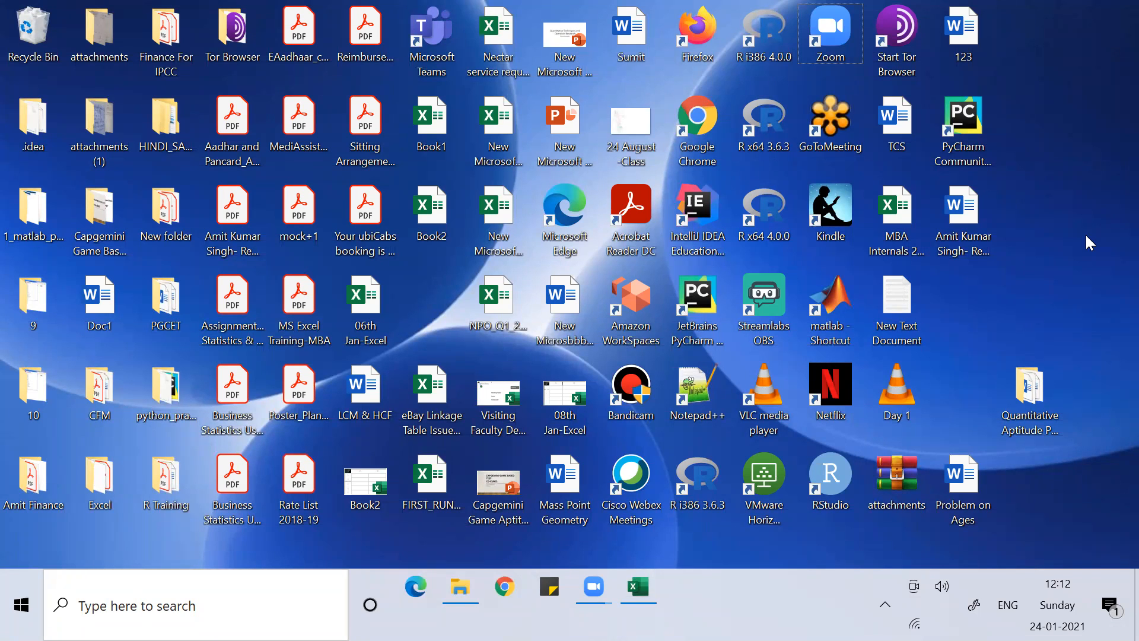
Step: Launch Excel from the Run box with 'excel' and maximize the Book1 window
{"action": "key", "text": "super+r"}
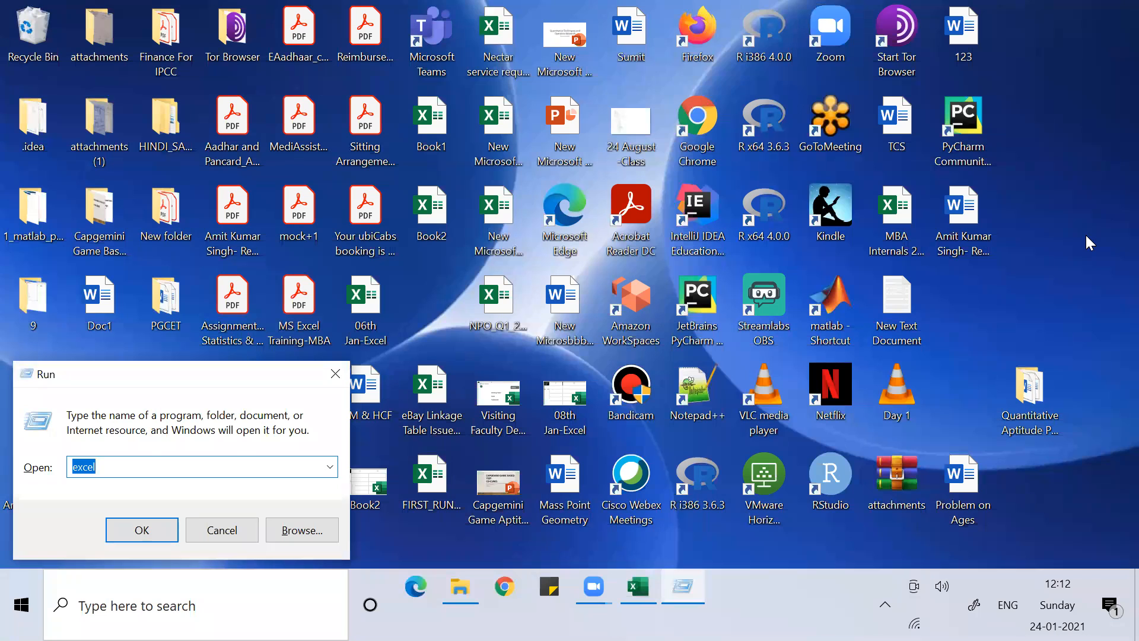
{"action": "key", "text": "Return"}
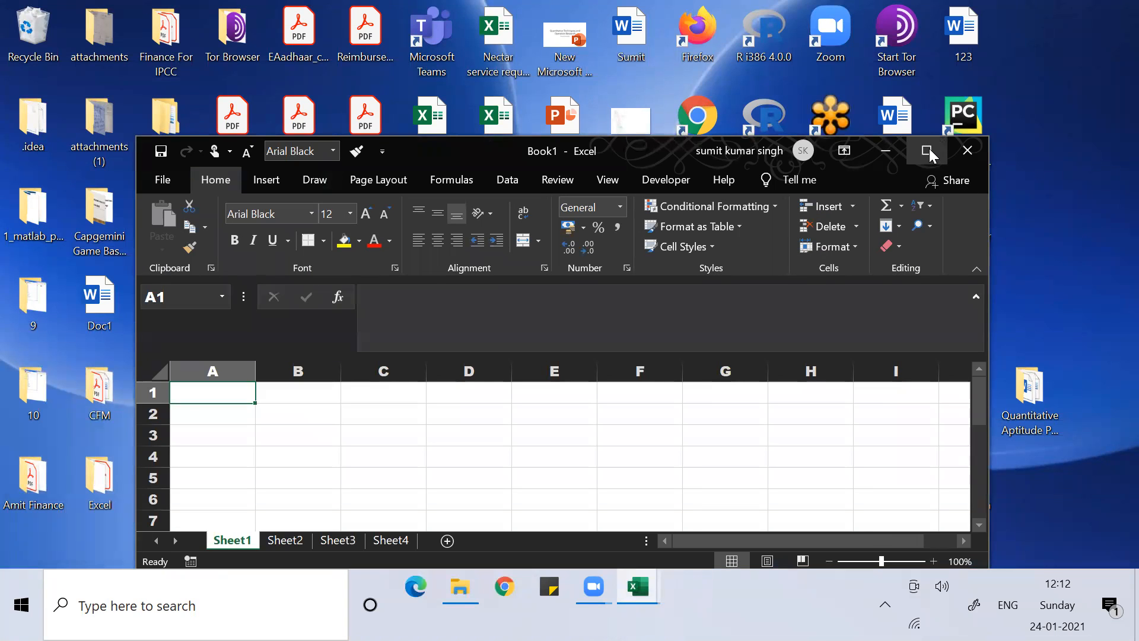
{"action": "left_click", "coordinate": [930, 150]}
{"action": "left_click", "coordinate": [386, 314]}
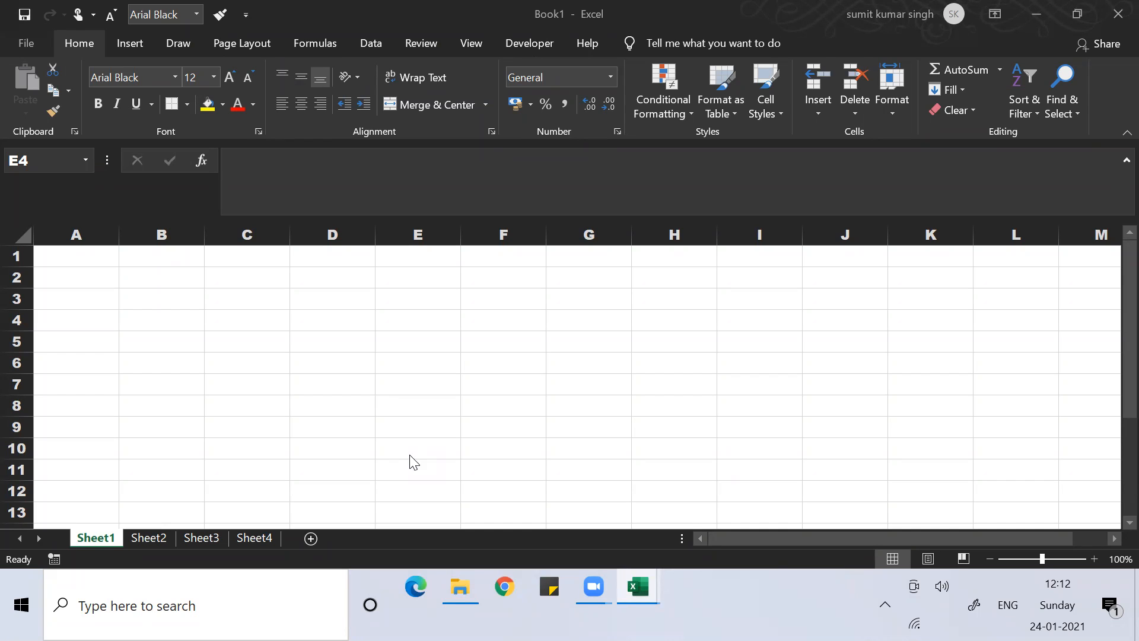
Step: Set the Office Theme under Options > General to Dark Gray and apply it
{"action": "left_click", "coordinate": [205, 393]}
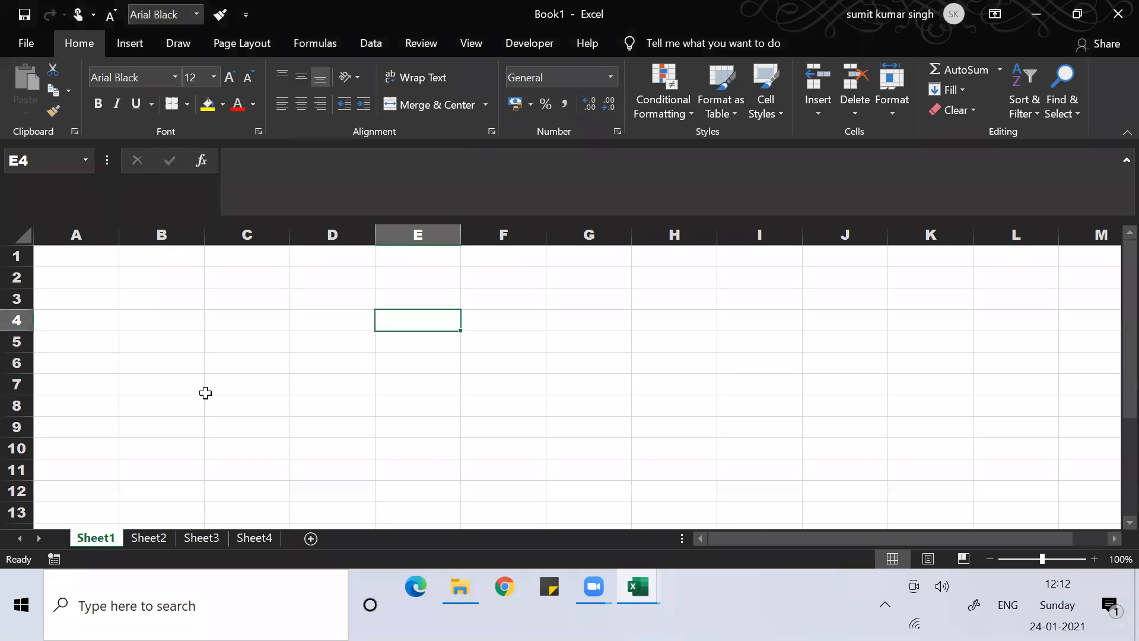
{"action": "left_click", "coordinate": [33, 40]}
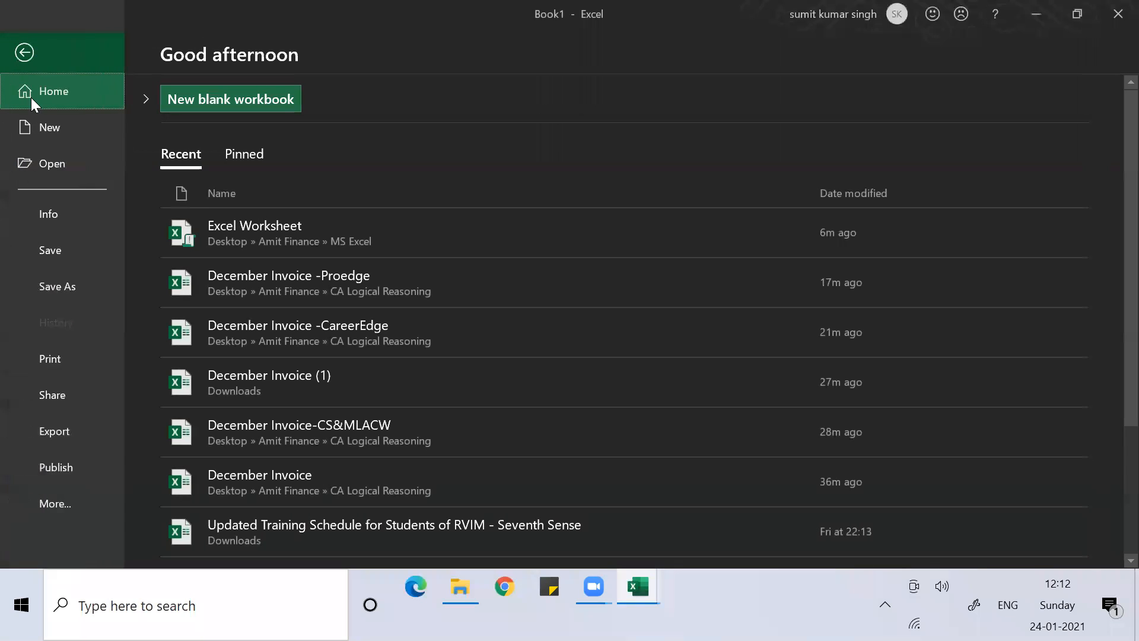
{"action": "left_click", "coordinate": [56, 512]}
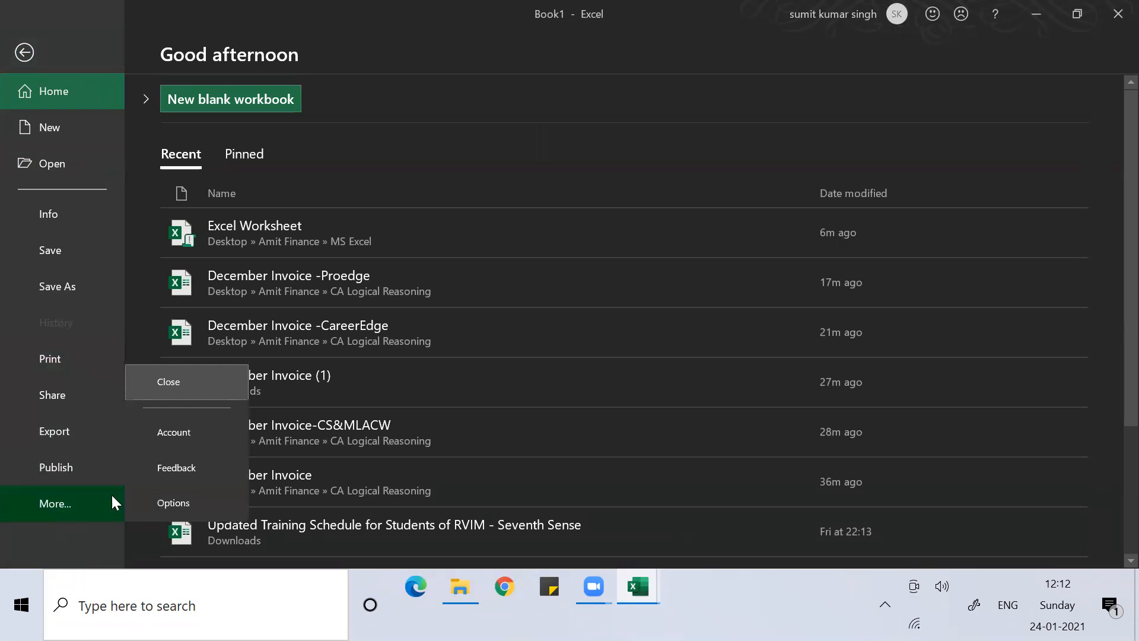
{"action": "left_click", "coordinate": [160, 505]}
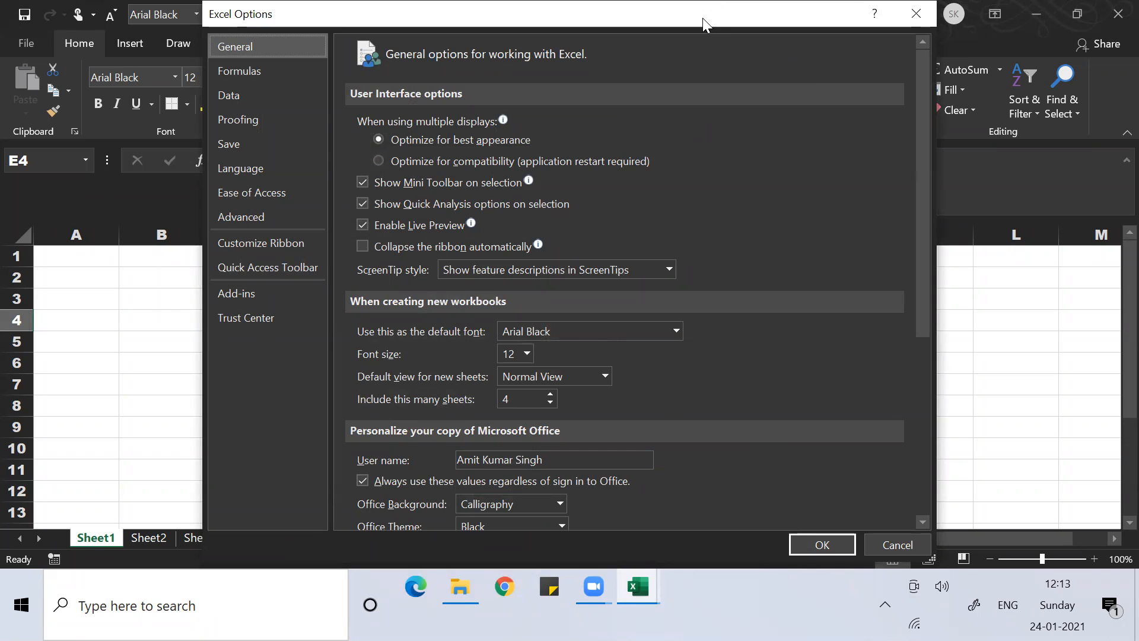
{"action": "left_click_drag", "start_coordinate": [699, 15], "coordinate": [654, 16]}
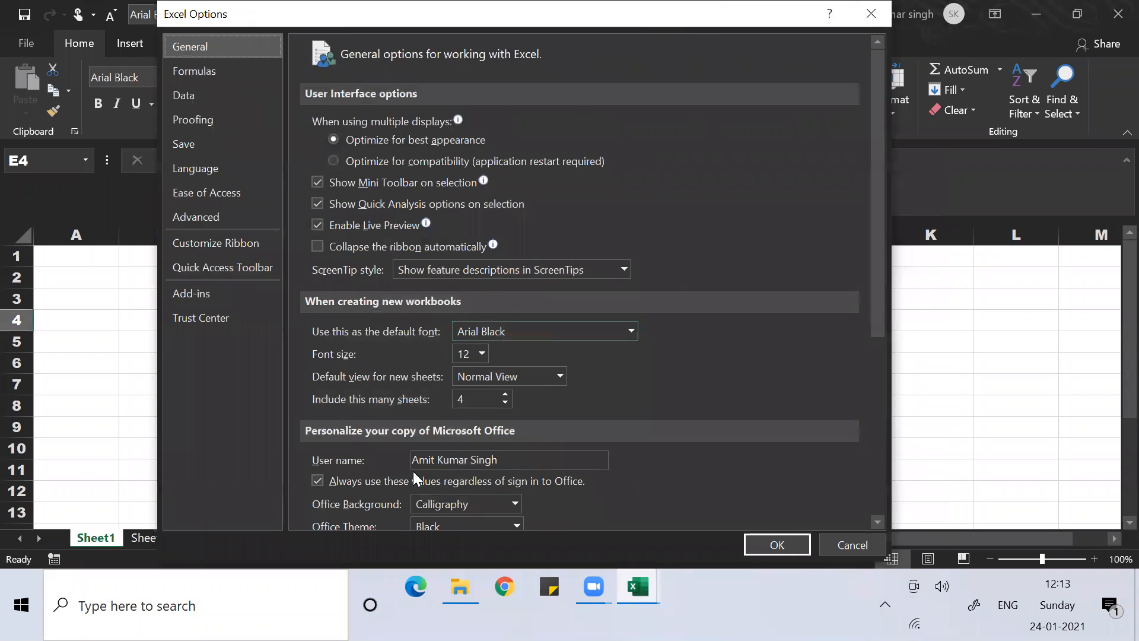
{"action": "left_click", "coordinate": [515, 525]}
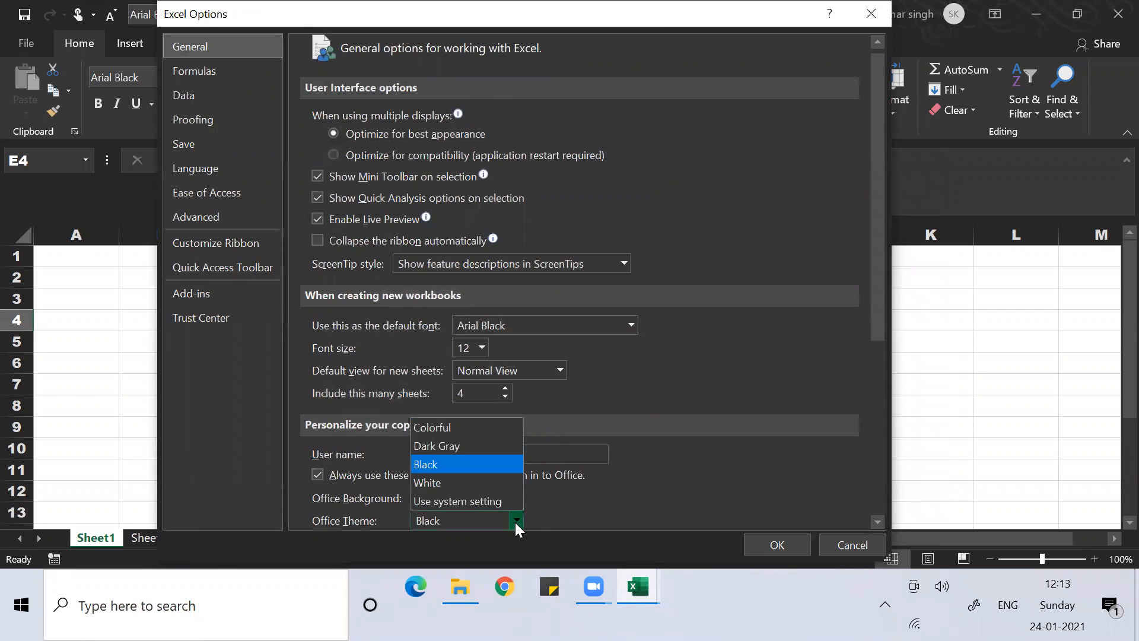
{"action": "left_click", "coordinate": [478, 448]}
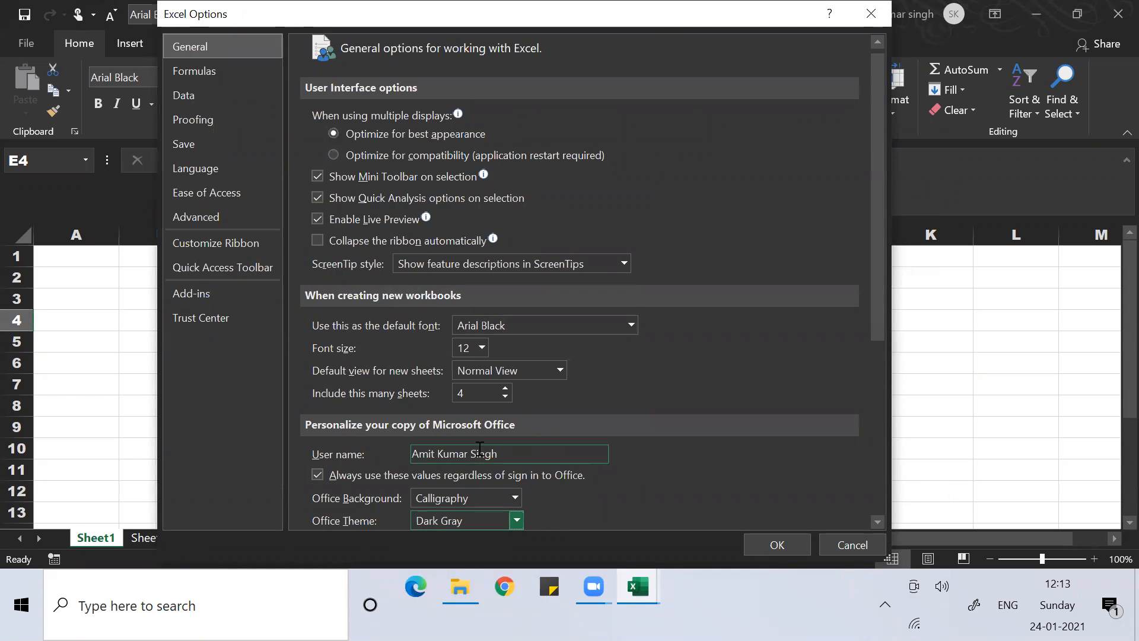
{"action": "left_click", "coordinate": [777, 545]}
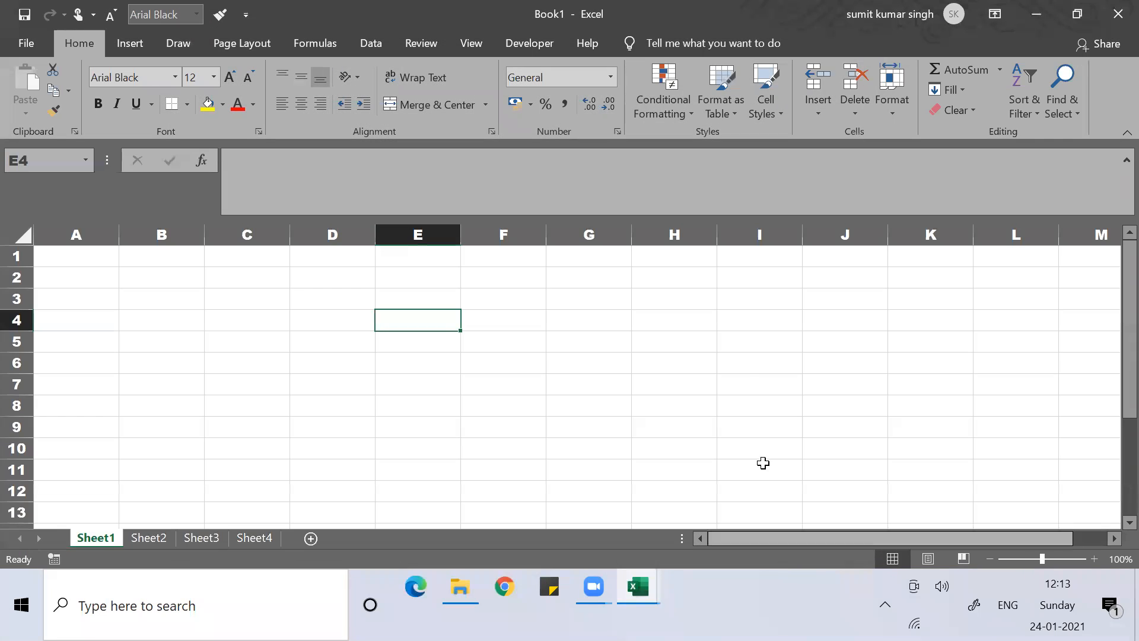
Step: Reach Excel Options with Alt+F, then Cancel it without changes and return to the grid
{"action": "left_click", "coordinate": [746, 366]}
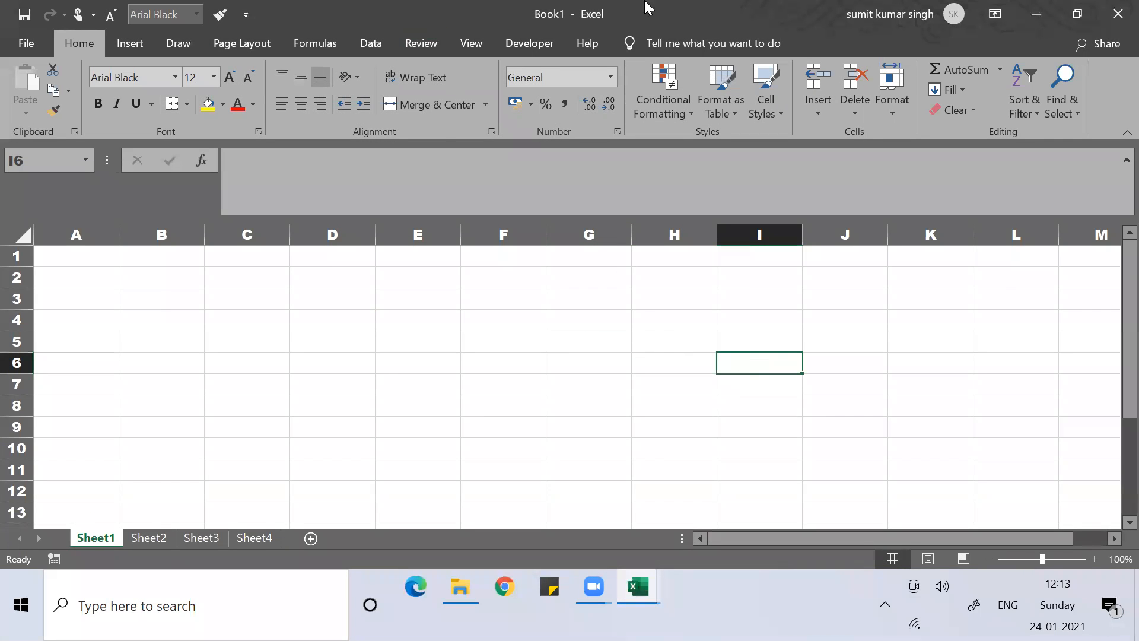
{"action": "left_click", "coordinate": [613, 323]}
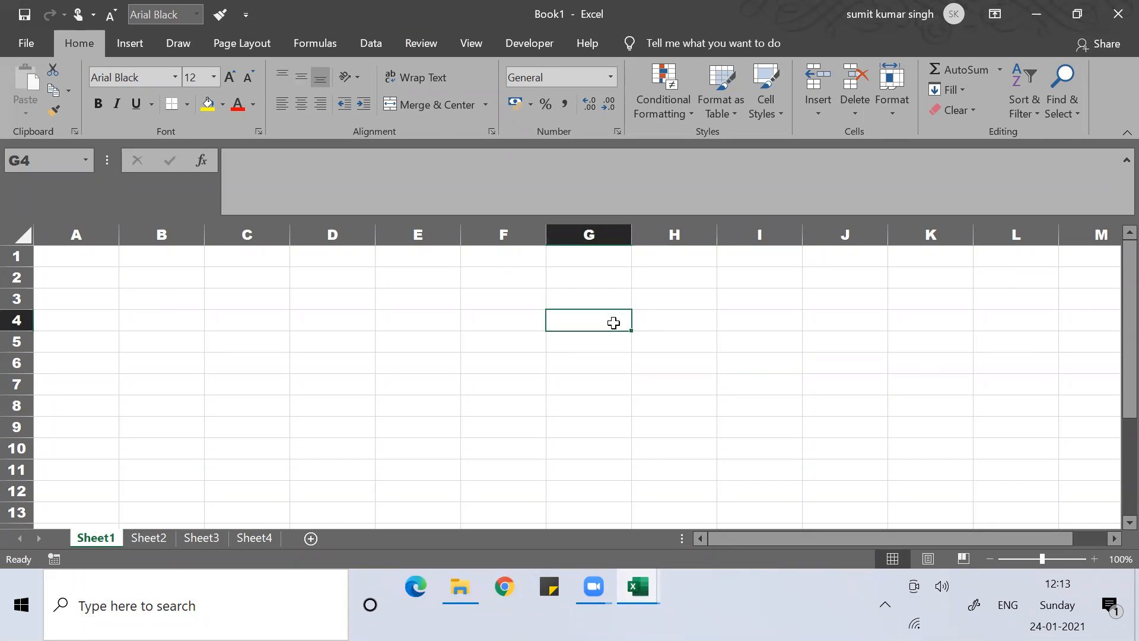
{"action": "key", "text": "alt"}
{"action": "key", "text": "f"}
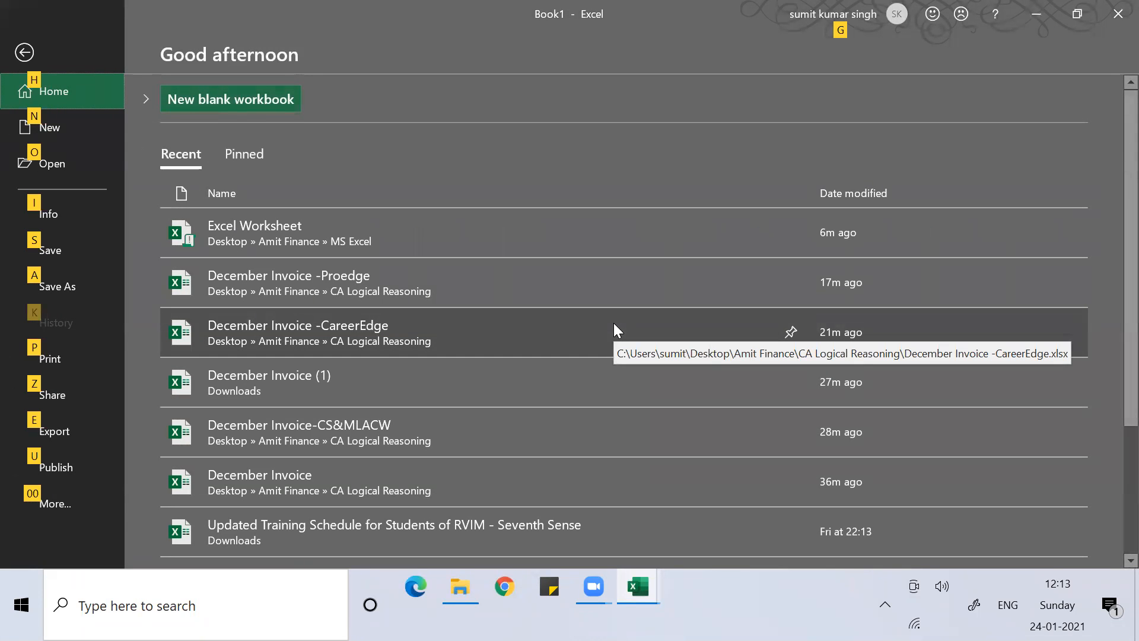
{"action": "key", "text": "0"}
{"action": "key", "text": "0"}
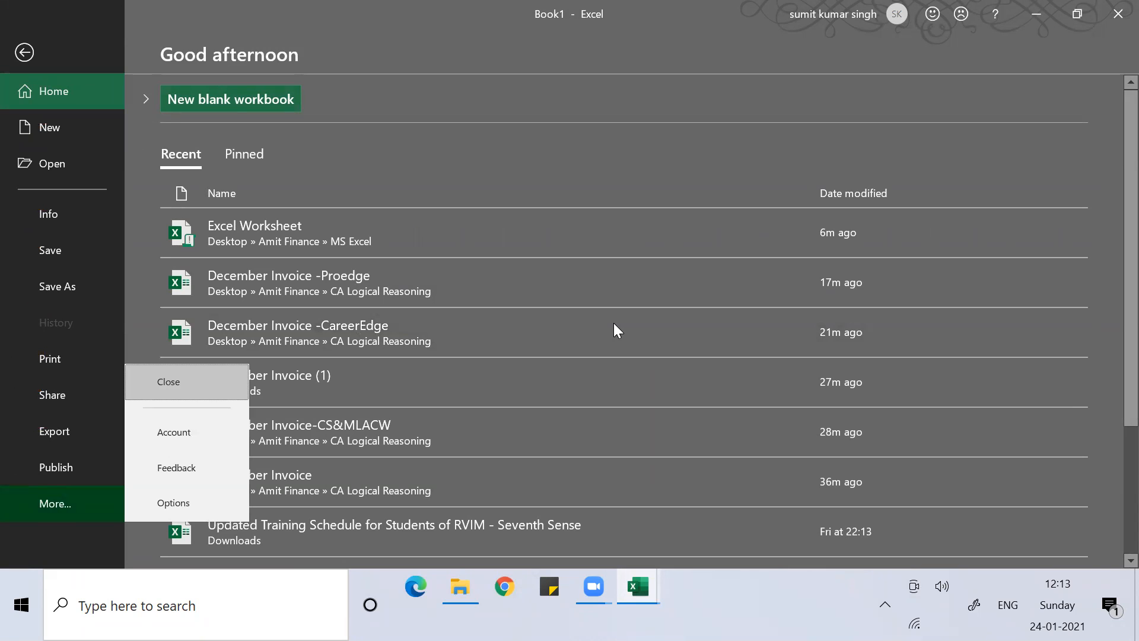
{"action": "key", "text": "Down"}
{"action": "key", "text": "Down"}
{"action": "key", "text": "Down"}
{"action": "key", "text": "Return"}
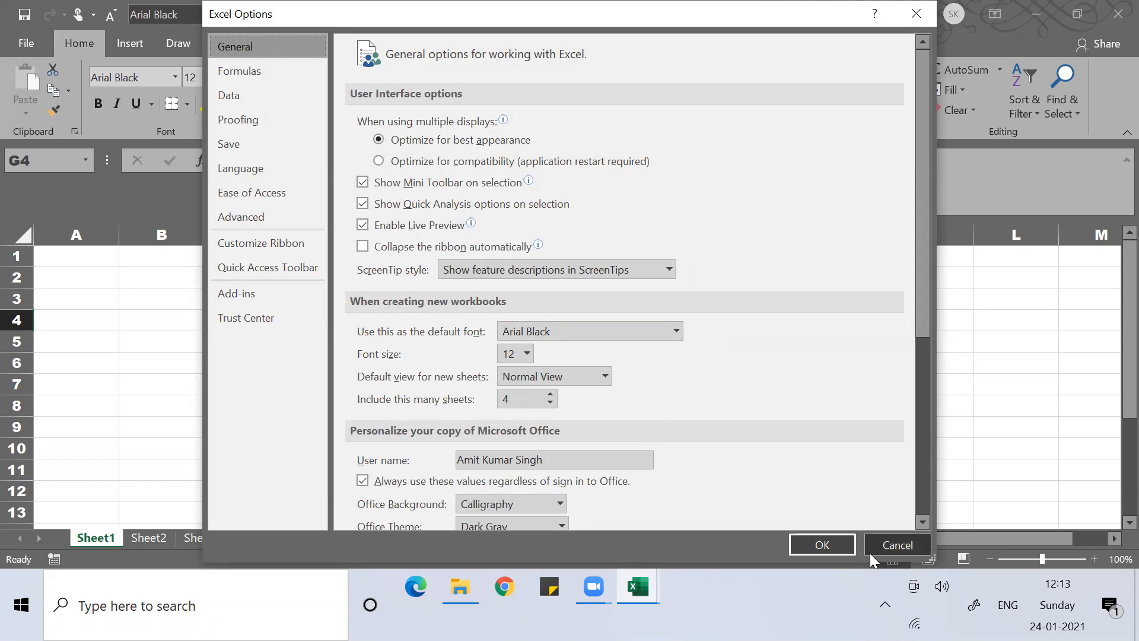
{"action": "left_click", "coordinate": [882, 544]}
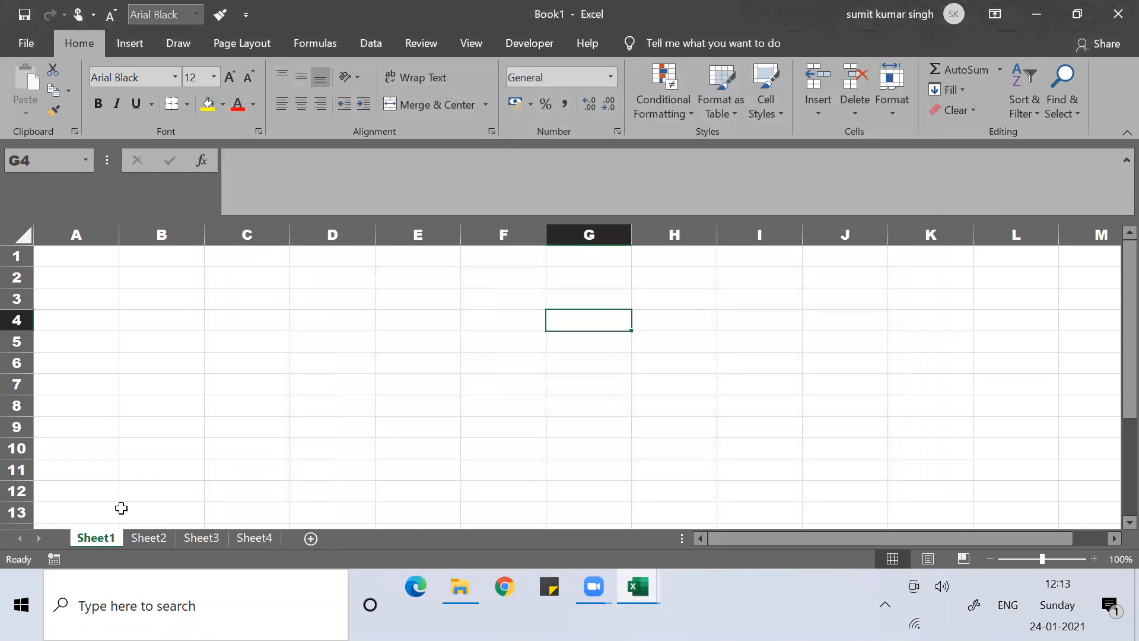
{"action": "left_click", "coordinate": [385, 392]}
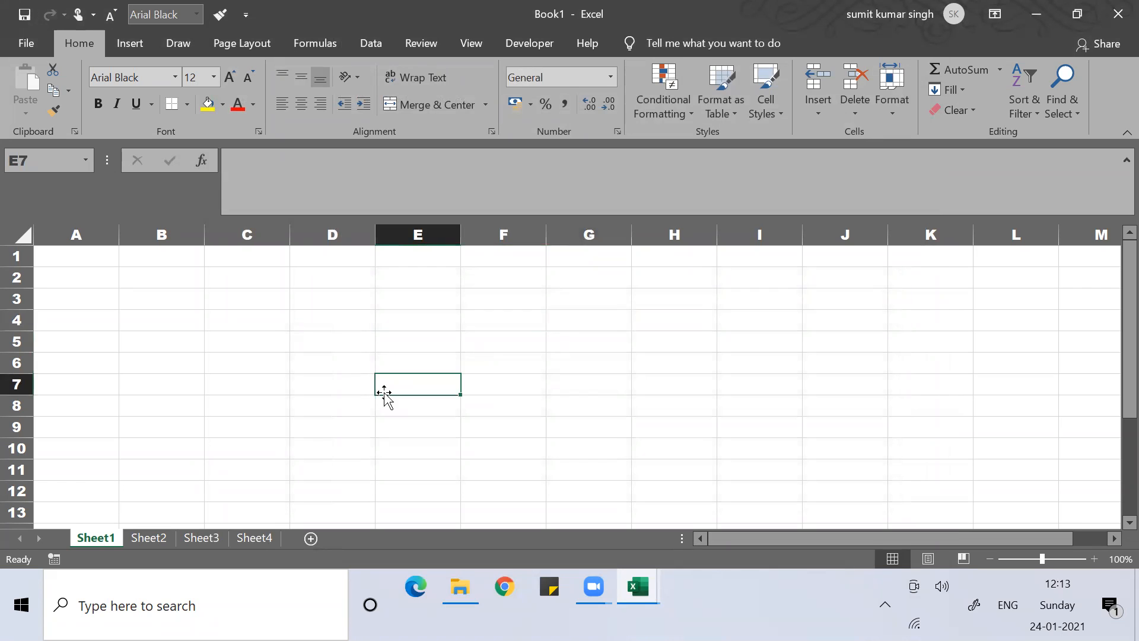
Step: Change the Office Theme in Excel Options from Dark Gray to Black and apply it
{"action": "key", "text": "alt+f"}
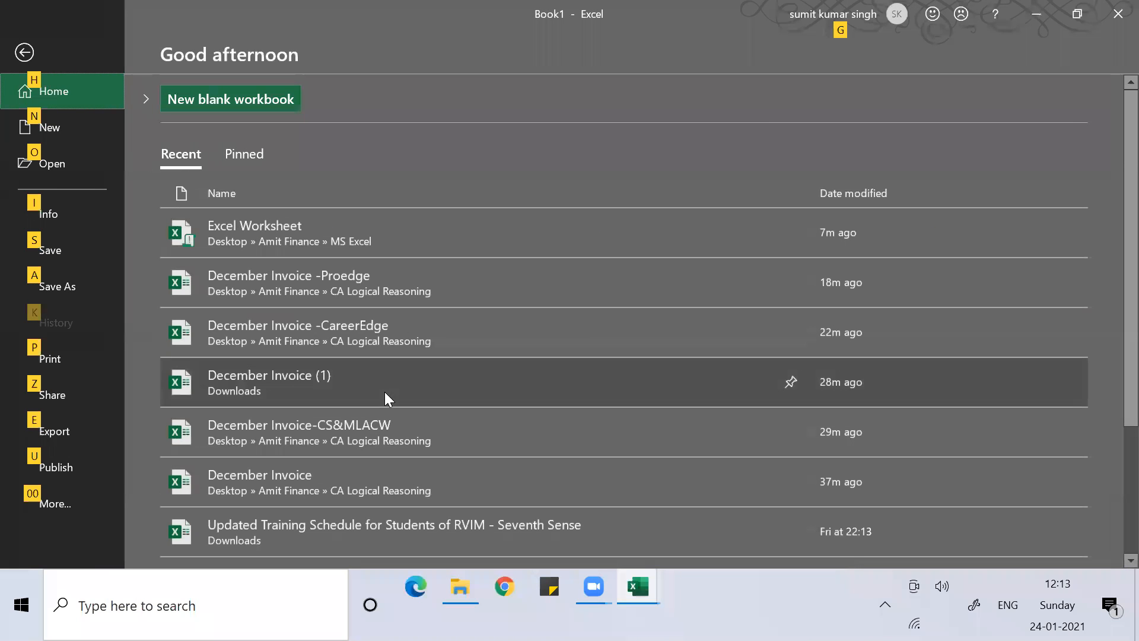
{"action": "key", "text": "0"}
{"action": "key", "text": "0"}
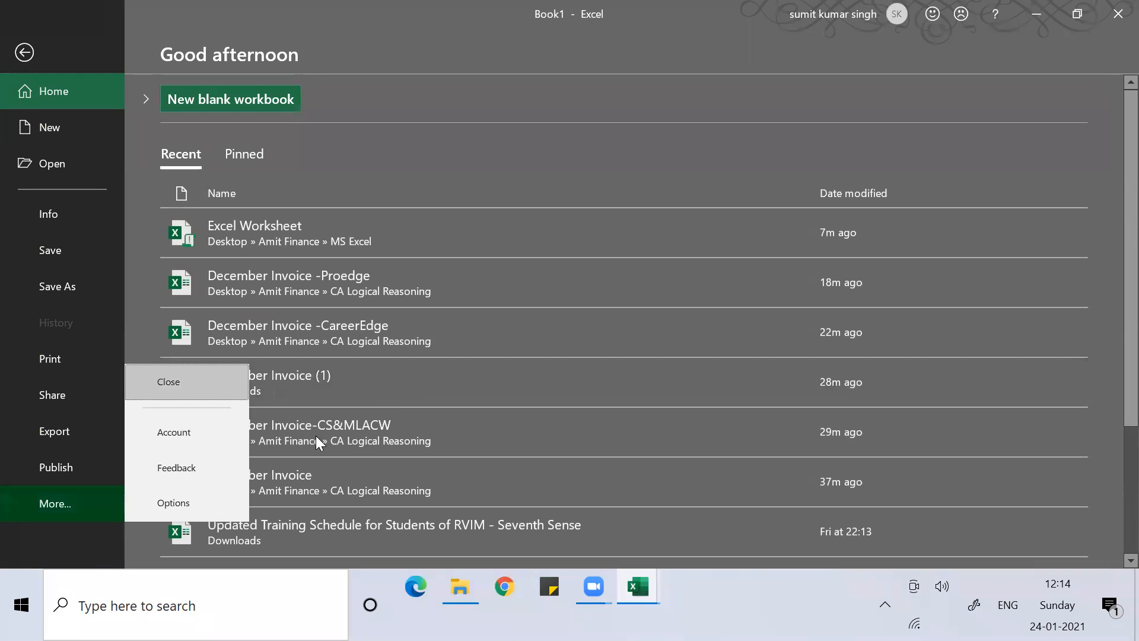
{"action": "left_click", "coordinate": [196, 503]}
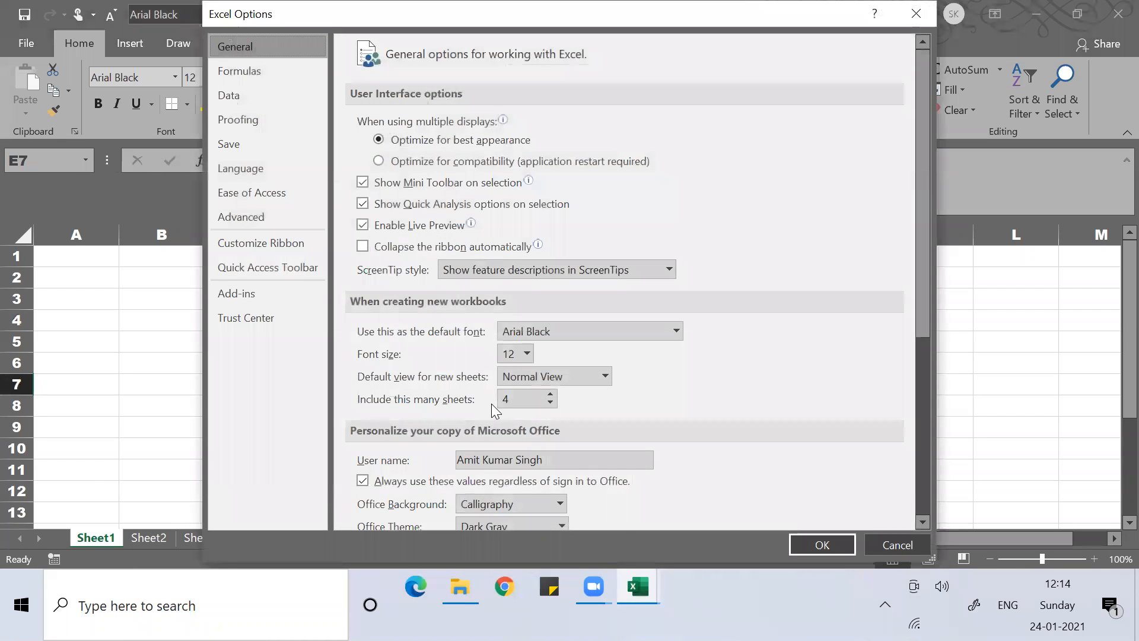
{"action": "left_click", "coordinate": [558, 522]}
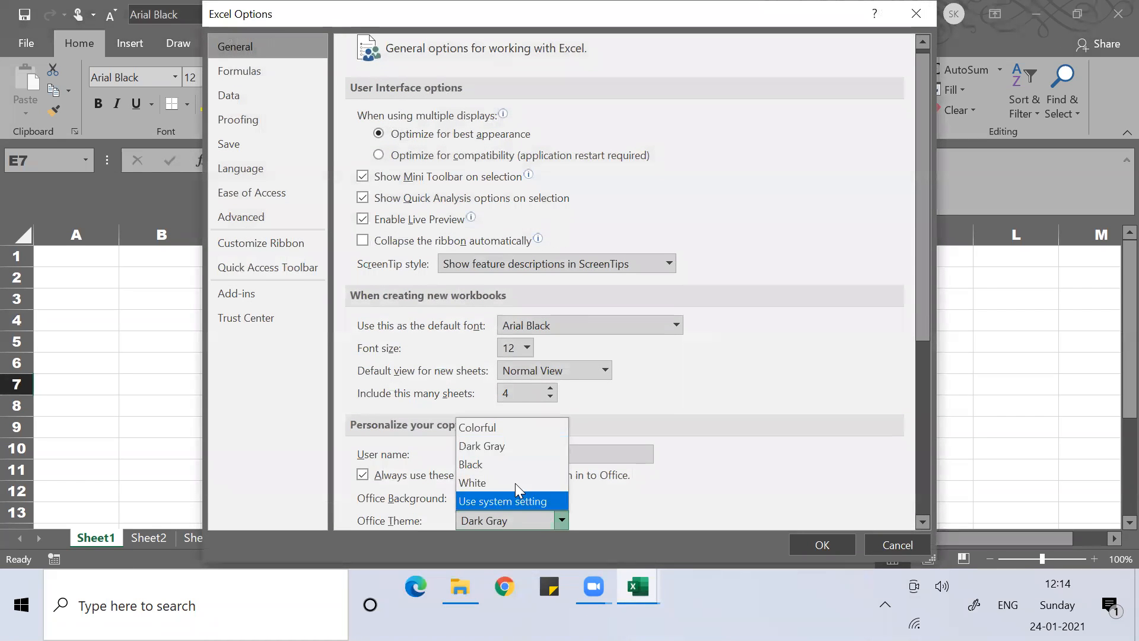
{"action": "left_click", "coordinate": [485, 467]}
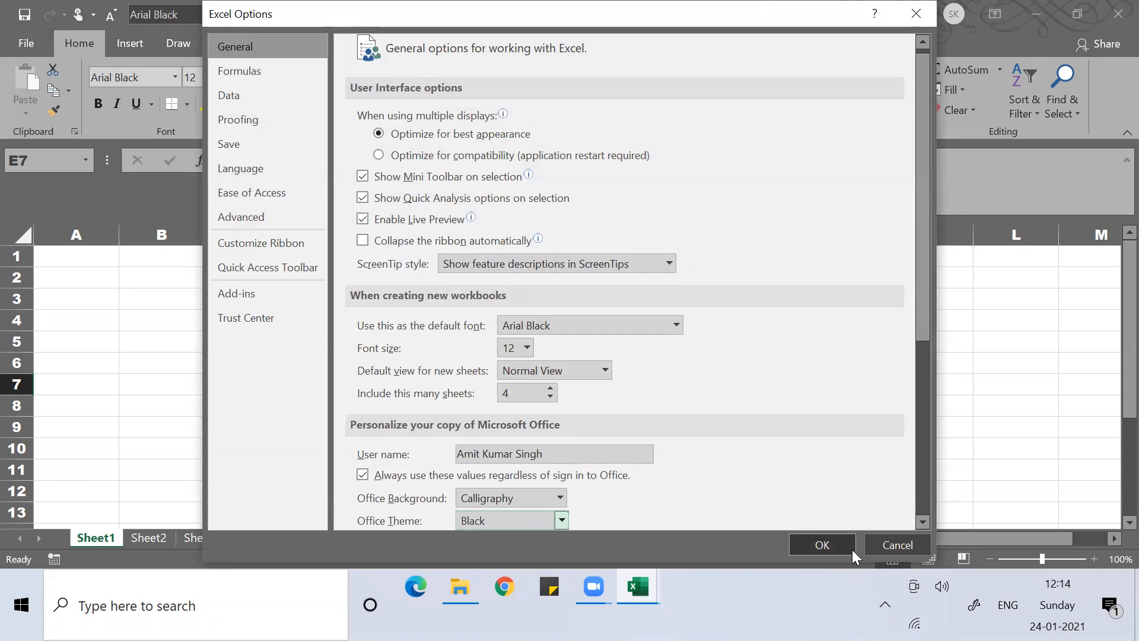
{"action": "left_click", "coordinate": [812, 543]}
{"action": "left_click", "coordinate": [733, 364]}
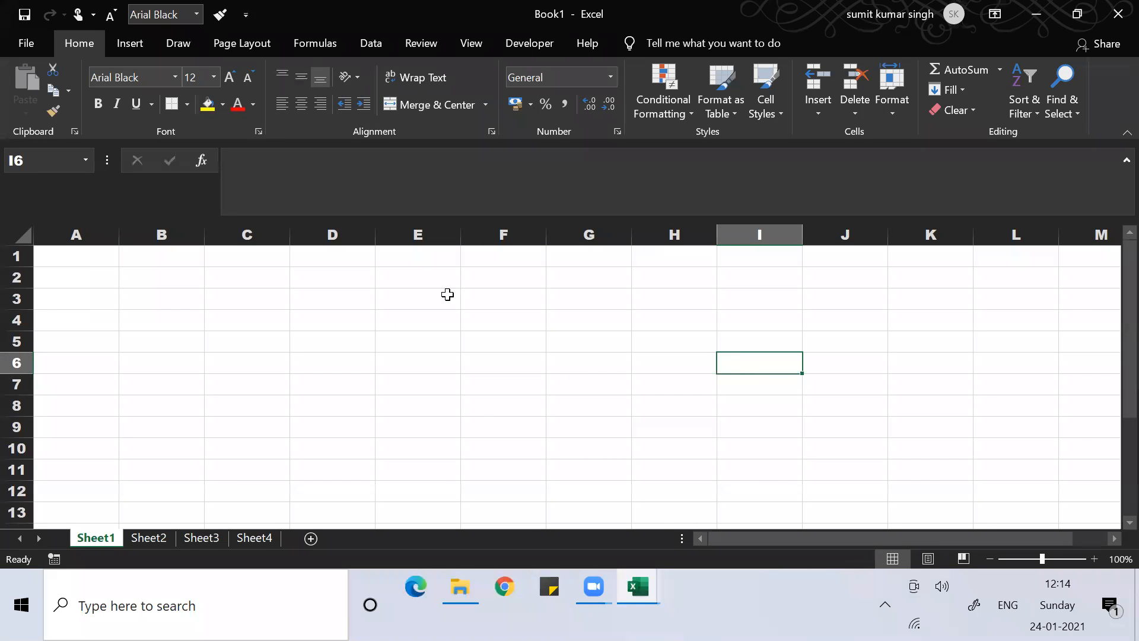
Step: Add six worksheets, Sheet5 to Sheet10, leaving Sheet1's name unchanged
{"action": "left_click", "coordinate": [309, 538]}
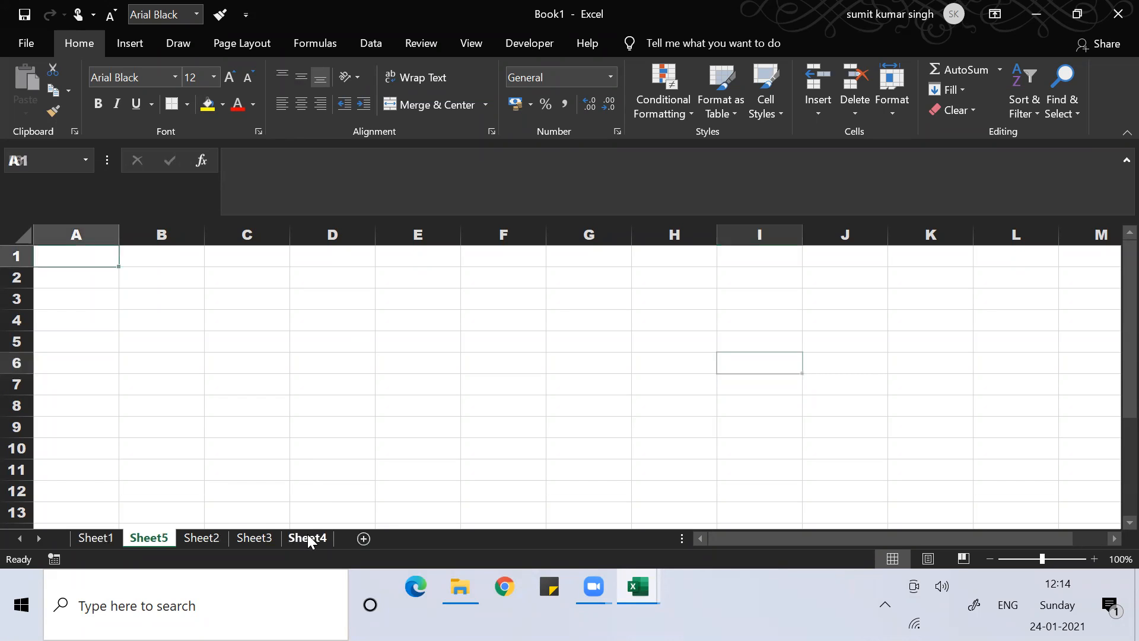
{"action": "left_click", "coordinate": [361, 538]}
{"action": "left_click", "coordinate": [416, 538]}
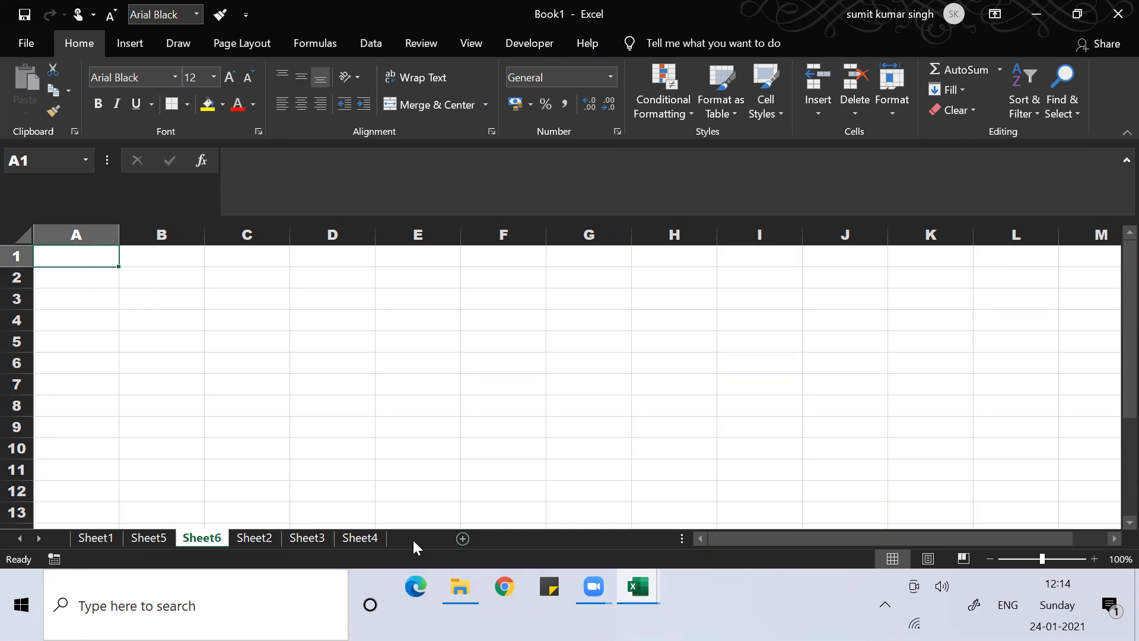
{"action": "left_click", "coordinate": [469, 538]}
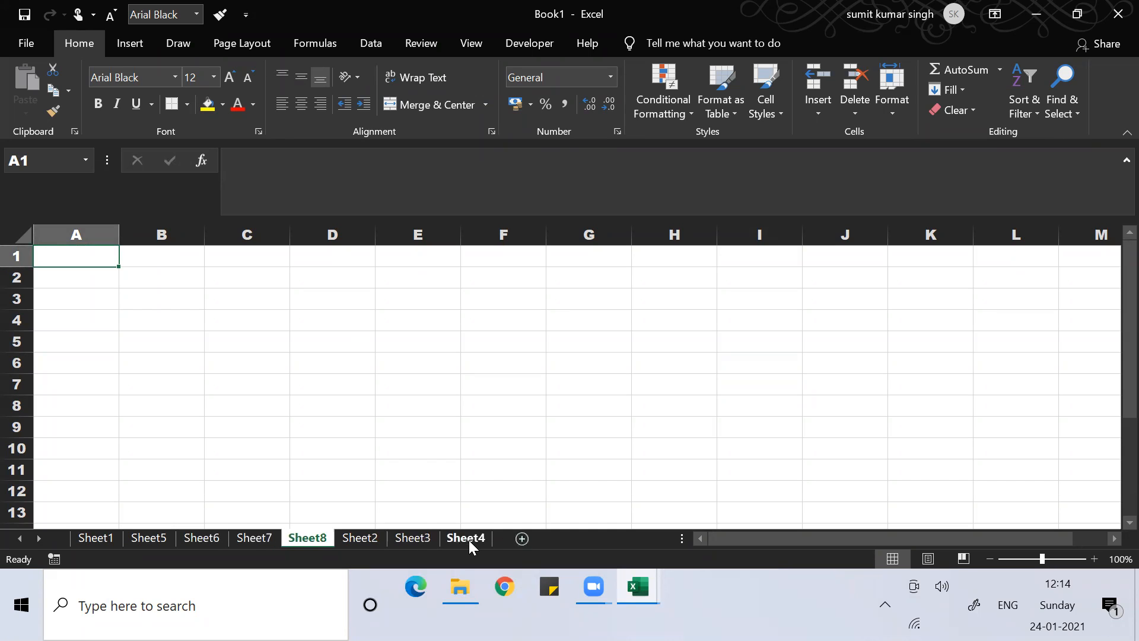
{"action": "left_click", "coordinate": [528, 542]}
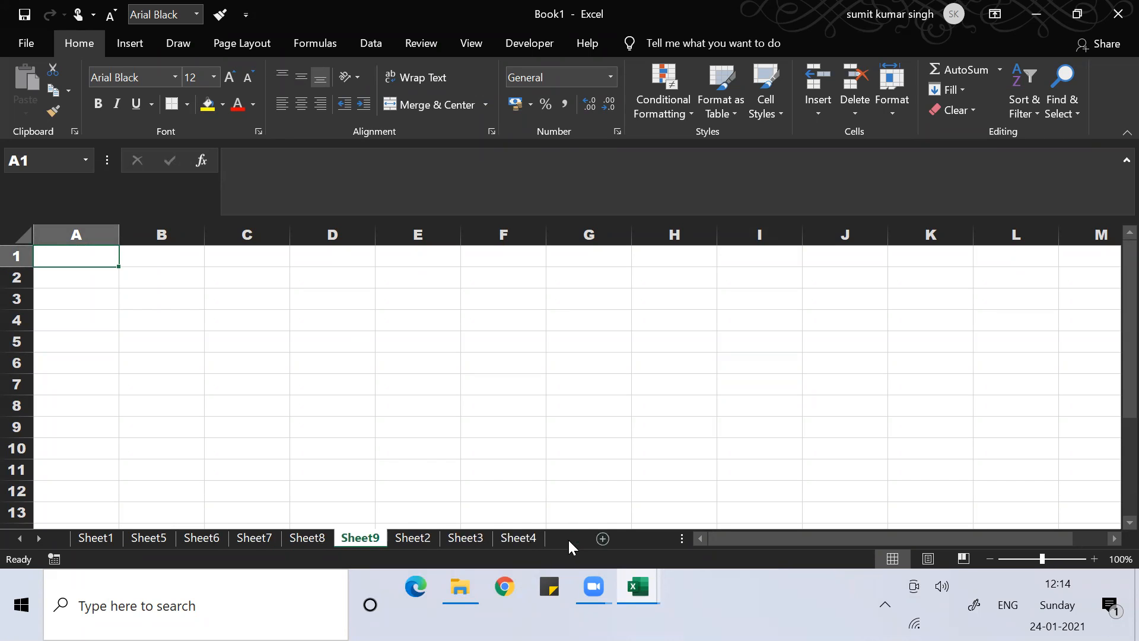
{"action": "left_click", "coordinate": [569, 539]}
{"action": "left_click", "coordinate": [330, 401]}
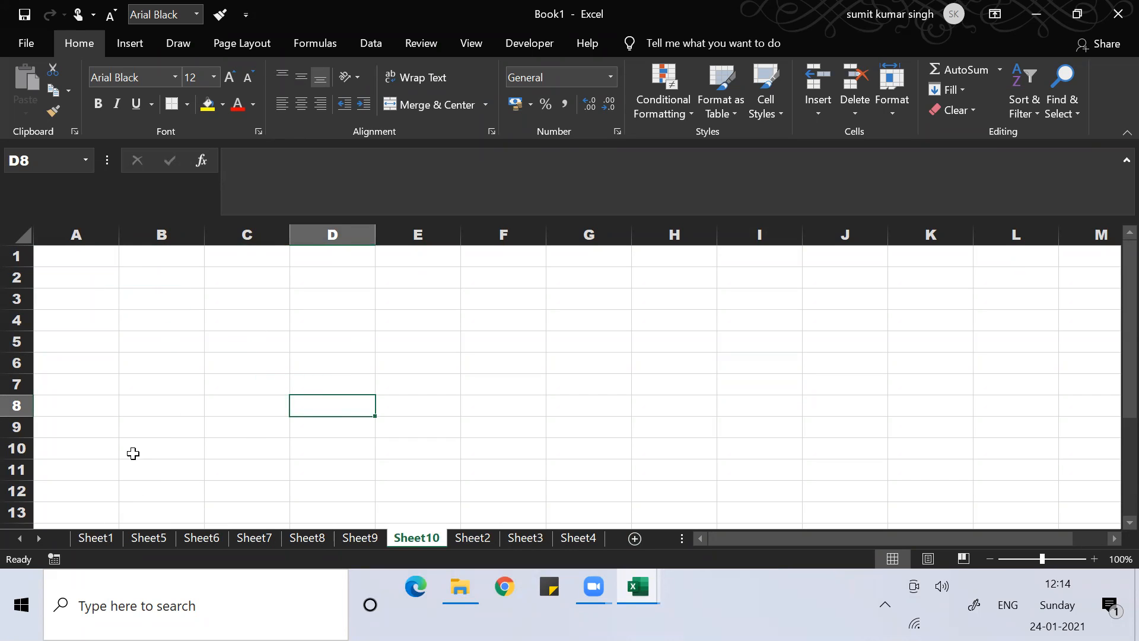
{"action": "double_click", "coordinate": [94, 539]}
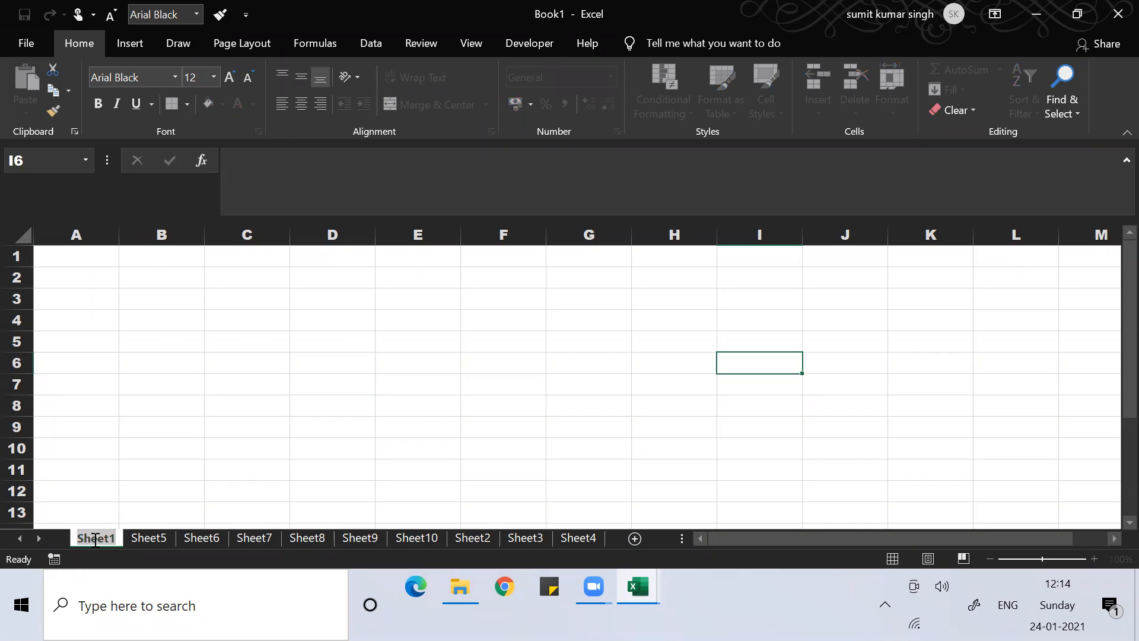
{"action": "left_click", "coordinate": [168, 458]}
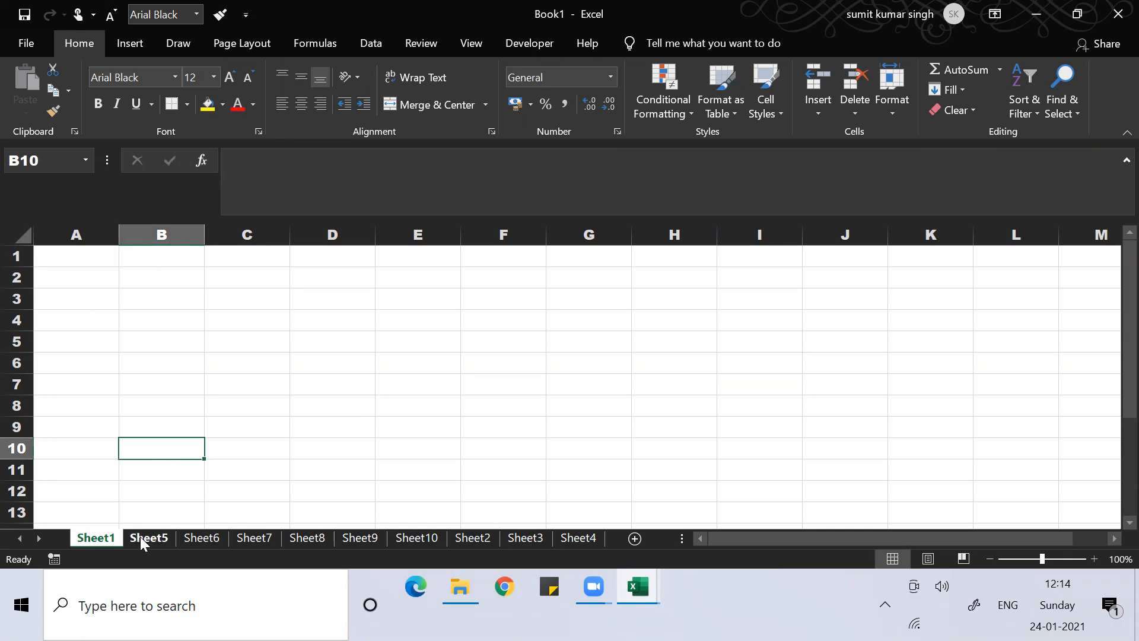
{"action": "left_click", "coordinate": [140, 538]}
{"action": "right_click", "coordinate": [141, 538]}
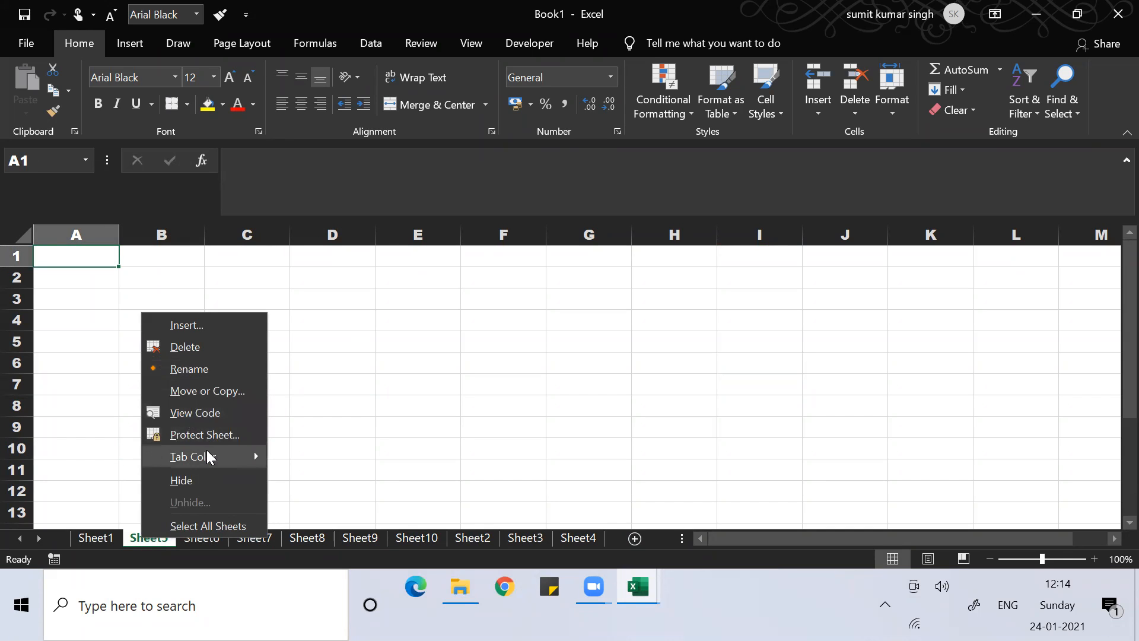
{"action": "left_click", "coordinate": [195, 368]}
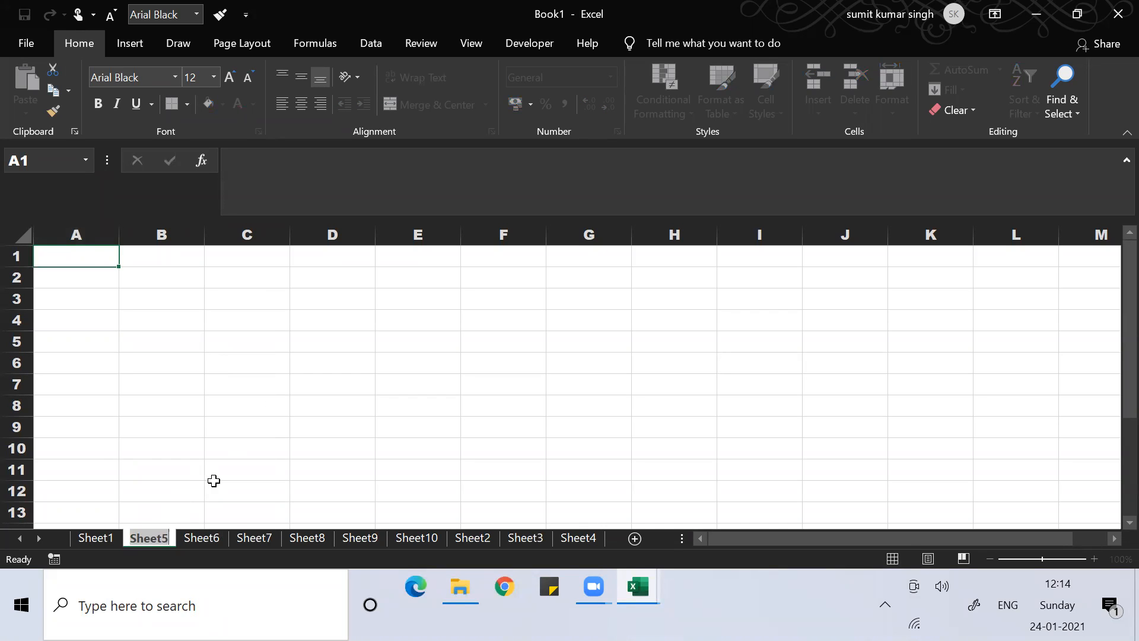
{"action": "left_click", "coordinate": [330, 426]}
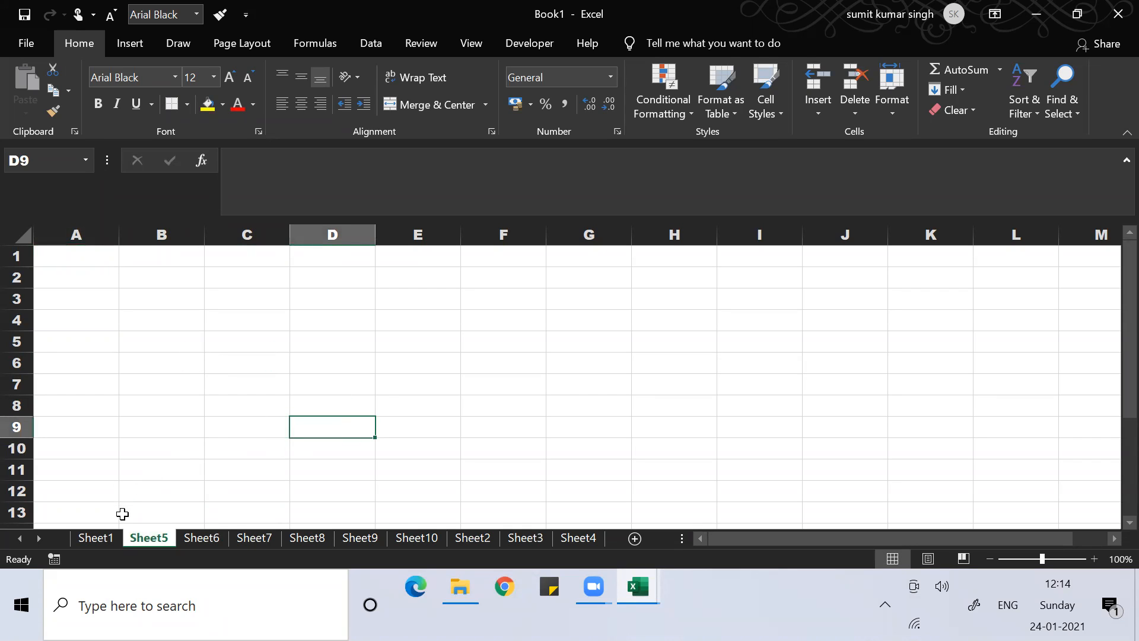
{"action": "left_click", "coordinate": [102, 539]}
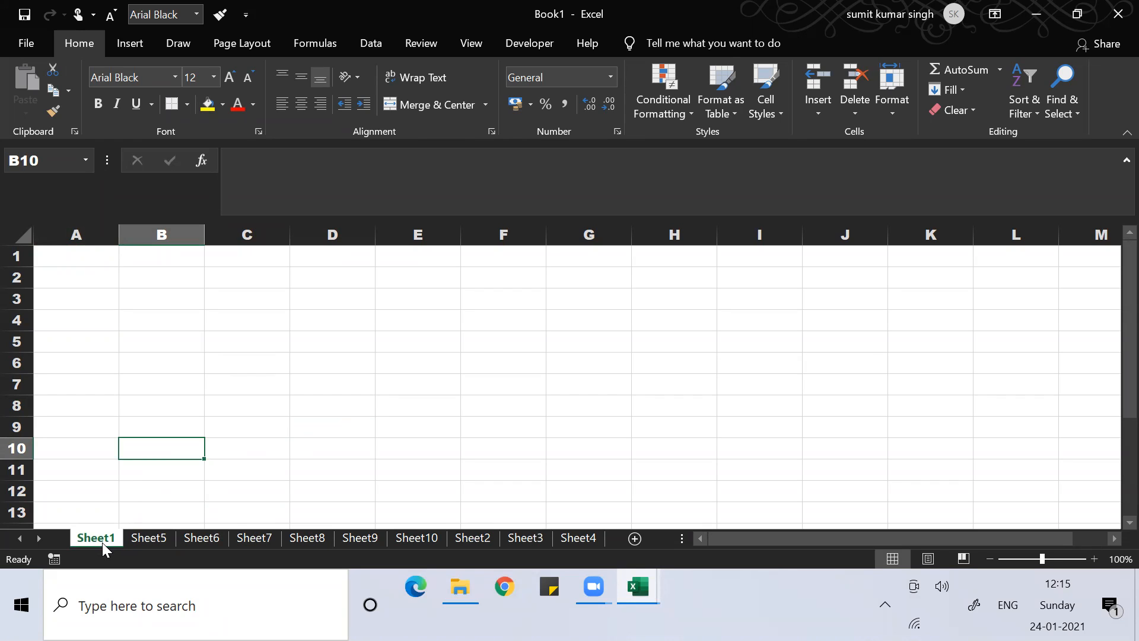
{"action": "key", "text": "ctrl+Left"}
{"action": "key", "text": "ctrl+Down"}
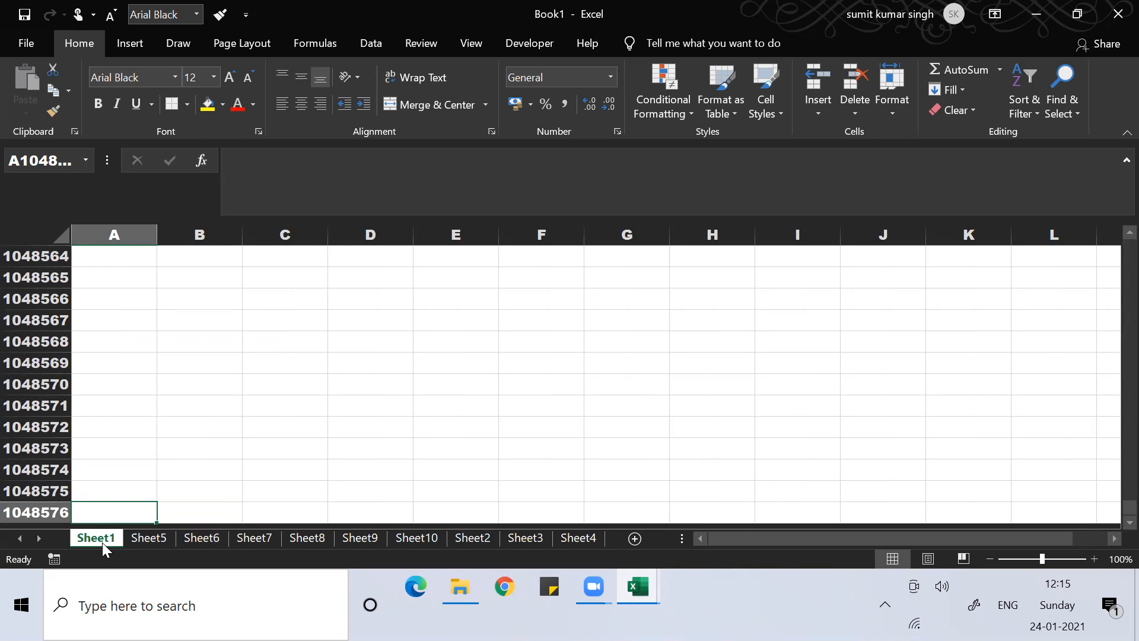
{"action": "key", "text": "Up"}
{"action": "key", "text": "Up"}
{"action": "key", "text": "ctrl+Up"}
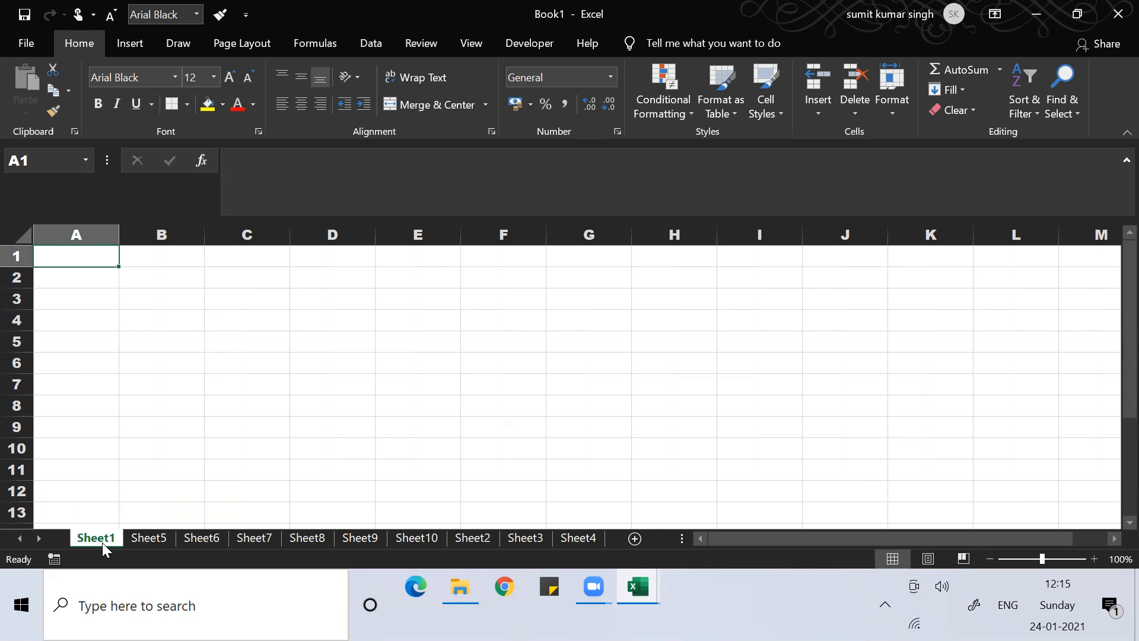
{"action": "key", "text": "ctrl+Down"}
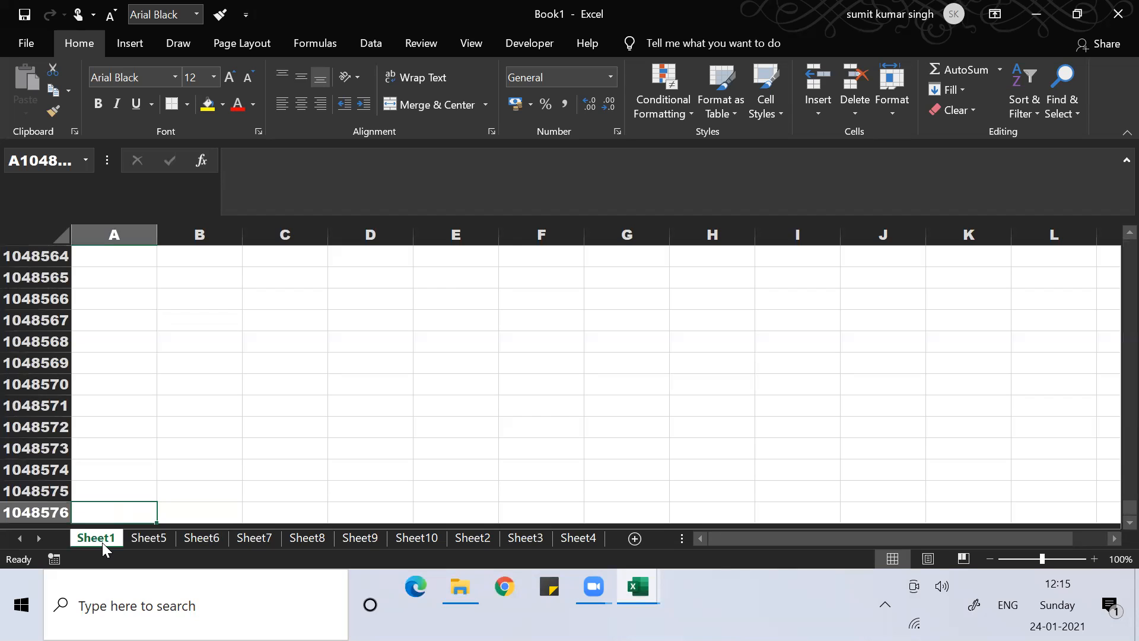
{"action": "key", "text": "ctrl+Up"}
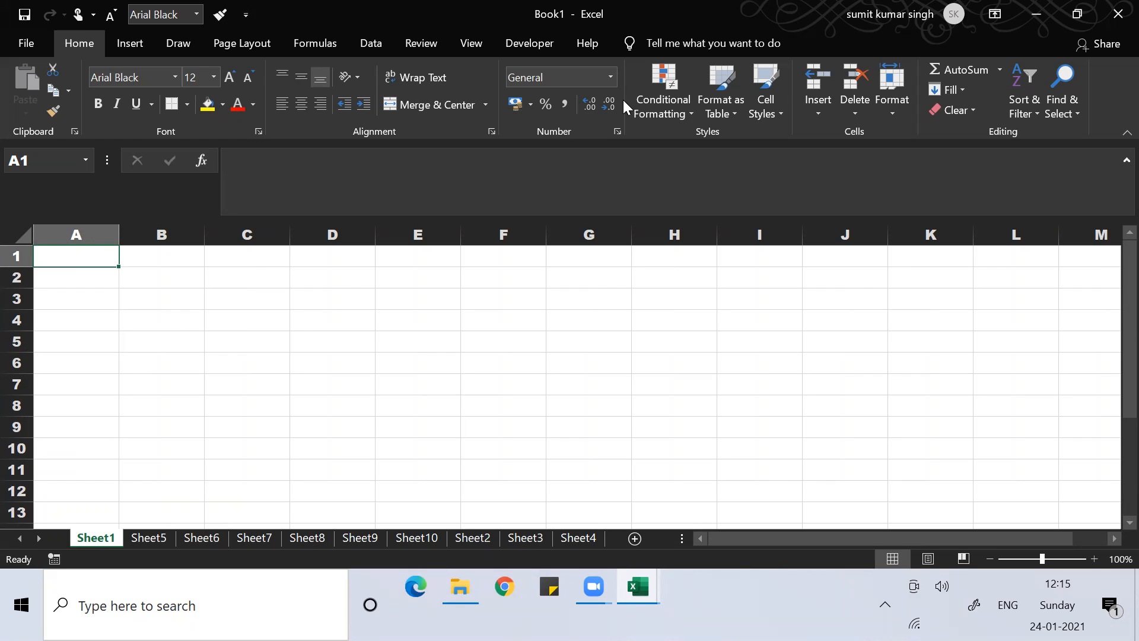
{"action": "key", "text": "ctrl+Down"}
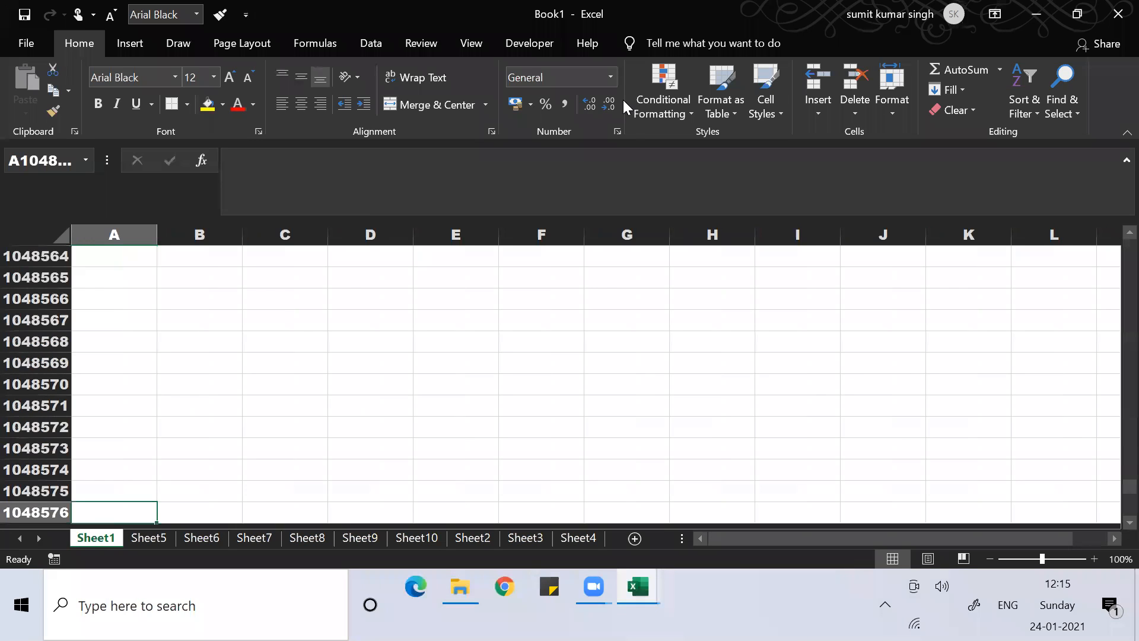
{"action": "key", "text": "ctrl+Up"}
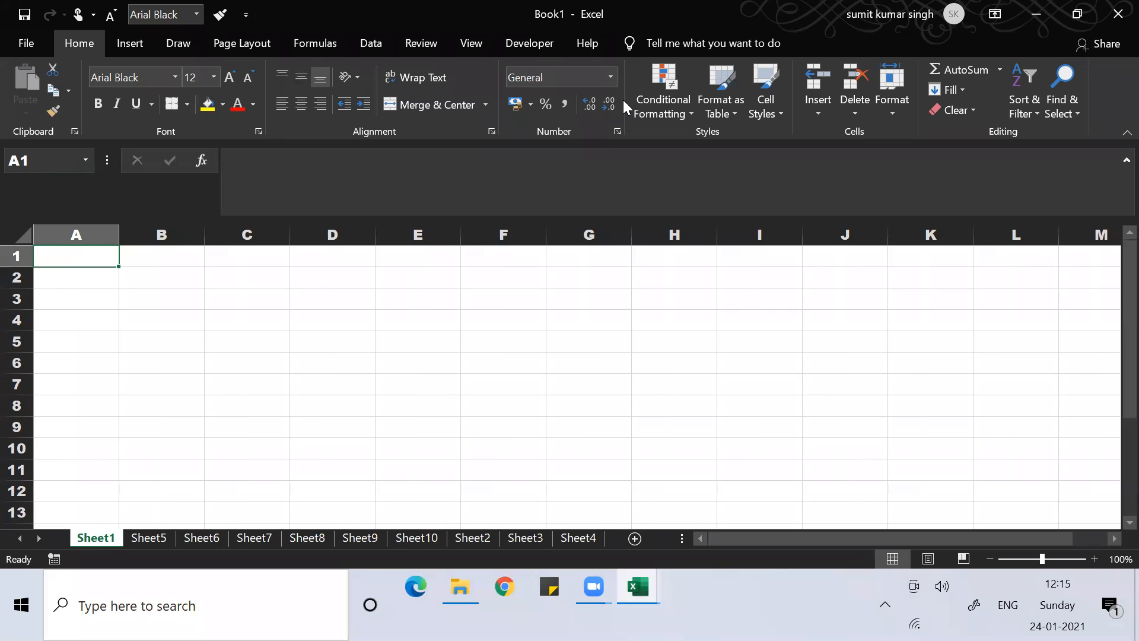
{"action": "key", "text": "ctrl+Down"}
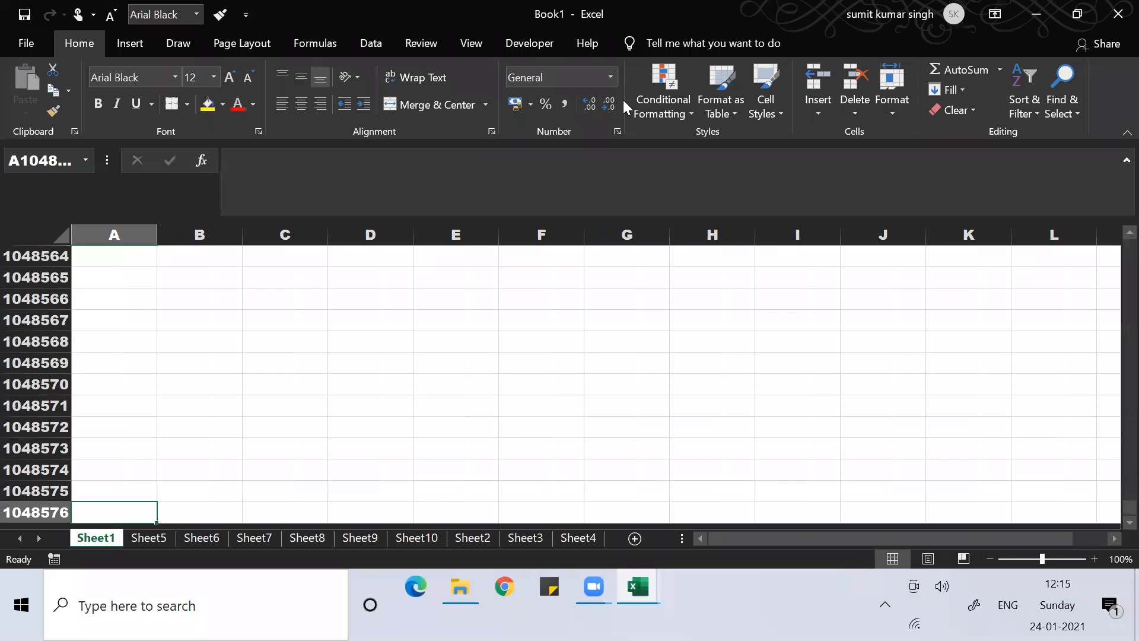
{"action": "key", "text": "ctrl+Up"}
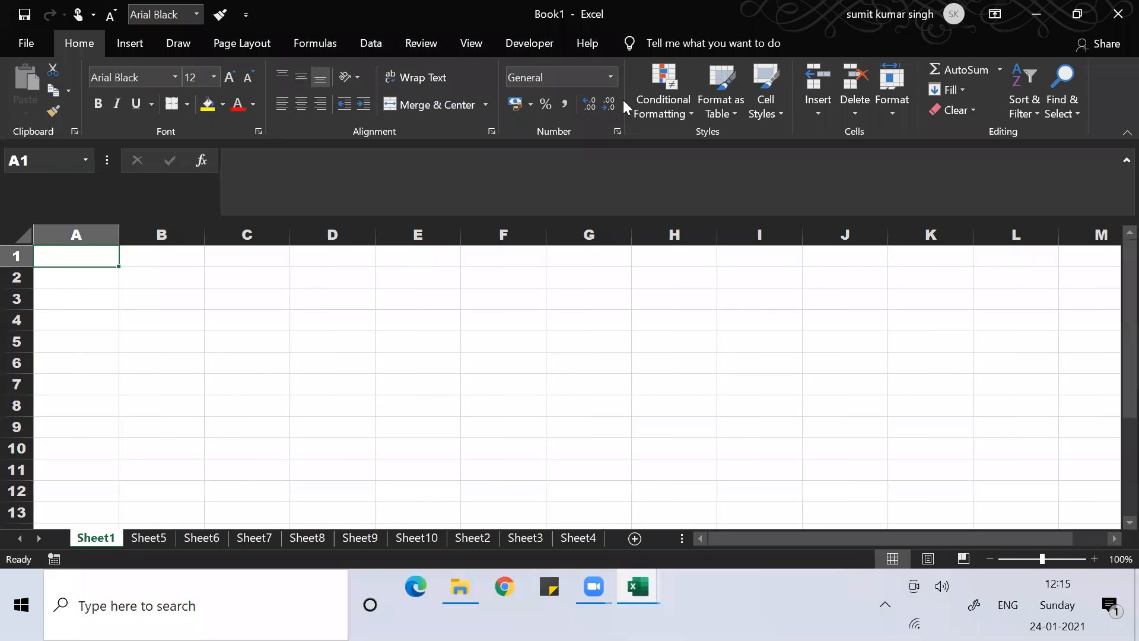
Step: Cycle back and forth through all ten sheet tabs with Ctrl+Page Down/Up, ending on Sheet2
{"action": "key", "text": "ctrl+Page_Down"}
{"action": "key", "text": "ctrl+Page_Down"}
{"action": "key", "text": "ctrl+Page_Down"}
{"action": "key", "text": "ctrl+Page_Down"}
{"action": "key", "text": "ctrl+Page_Down"}
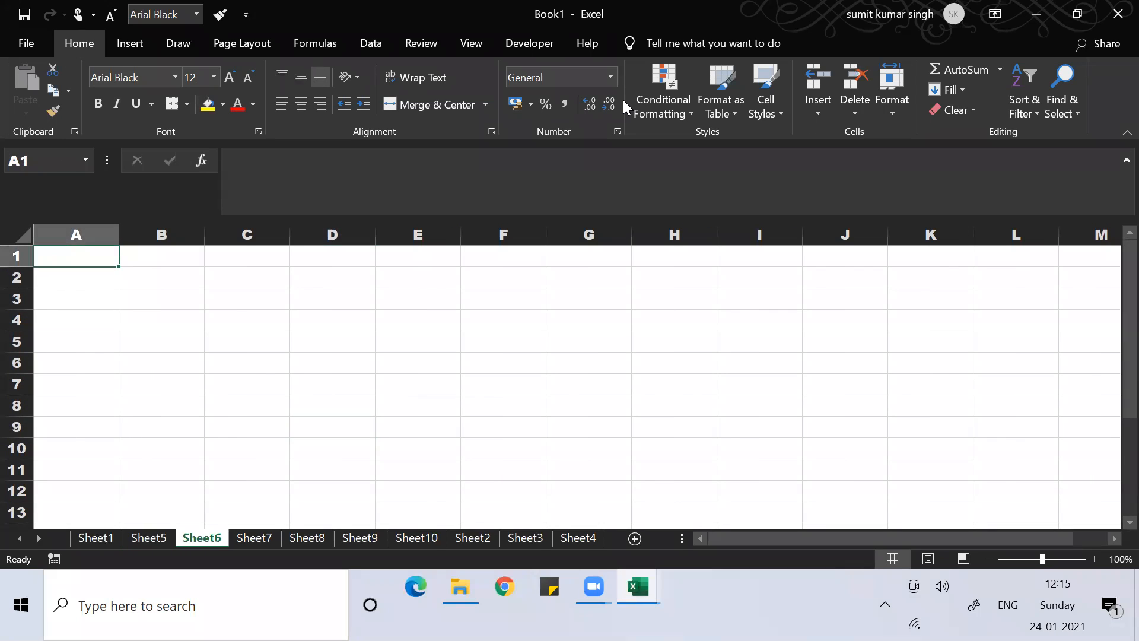
{"action": "key", "text": "ctrl+Page_Down"}
{"action": "key", "text": "ctrl+Page_Down"}
{"action": "key", "text": "ctrl+Page_Down"}
{"action": "key", "text": "ctrl+Page_Down"}
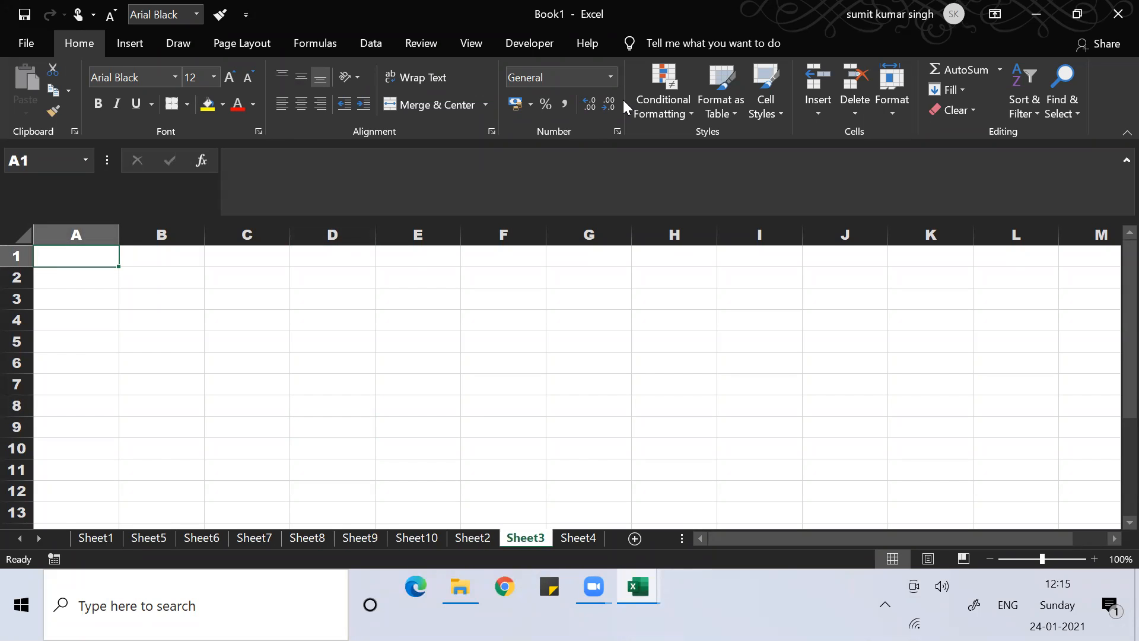
{"action": "key", "text": "ctrl+Page_Up"}
{"action": "key", "text": "ctrl+Page_Up"}
{"action": "key", "text": "ctrl+Page_Up"}
{"action": "key", "text": "ctrl+Page_Up"}
{"action": "key", "text": "ctrl+Page_Up"}
{"action": "key", "text": "ctrl+Page_Up"}
{"action": "key", "text": "ctrl+Page_Up"}
{"action": "key", "text": "ctrl+Page_Up"}
{"action": "key", "text": "ctrl+Page_Up"}
{"action": "key", "text": "ctrl+Page_Down"}
{"action": "key", "text": "ctrl+Page_Down"}
{"action": "key", "text": "ctrl+Page_Down"}
{"action": "key", "text": "ctrl+Page_Down"}
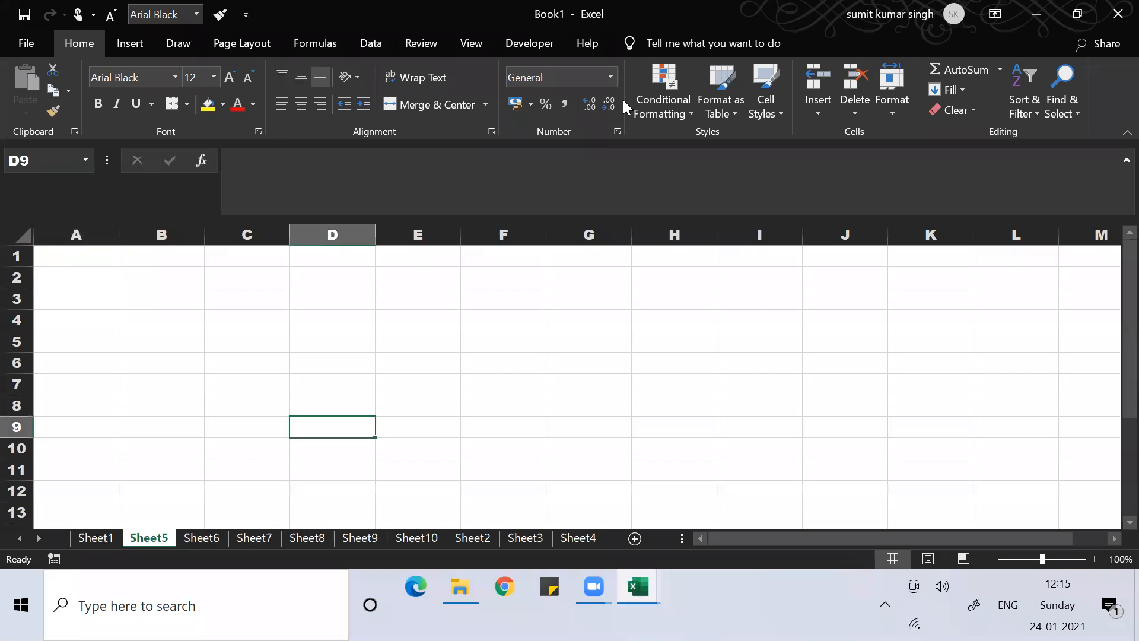
{"action": "key", "text": "ctrl+Page_Down"}
{"action": "key", "text": "ctrl+Page_Down"}
{"action": "key", "text": "ctrl+Page_Down"}
{"action": "key", "text": "ctrl+Page_Down"}
{"action": "key", "text": "ctrl+Page_Down"}
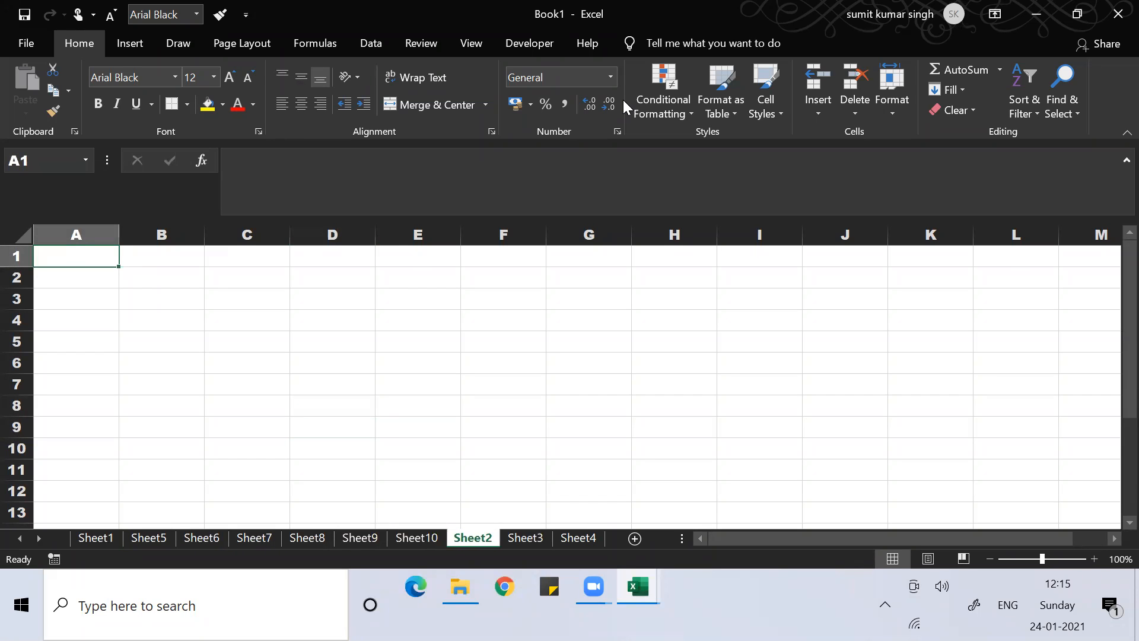
{"action": "key", "text": "ctrl+Page_Up"}
{"action": "key", "text": "ctrl+Page_Up"}
{"action": "key", "text": "ctrl+Page_Up"}
{"action": "key", "text": "ctrl+Page_Up"}
{"action": "key", "text": "ctrl+Page_Up"}
{"action": "key", "text": "ctrl+Page_Up"}
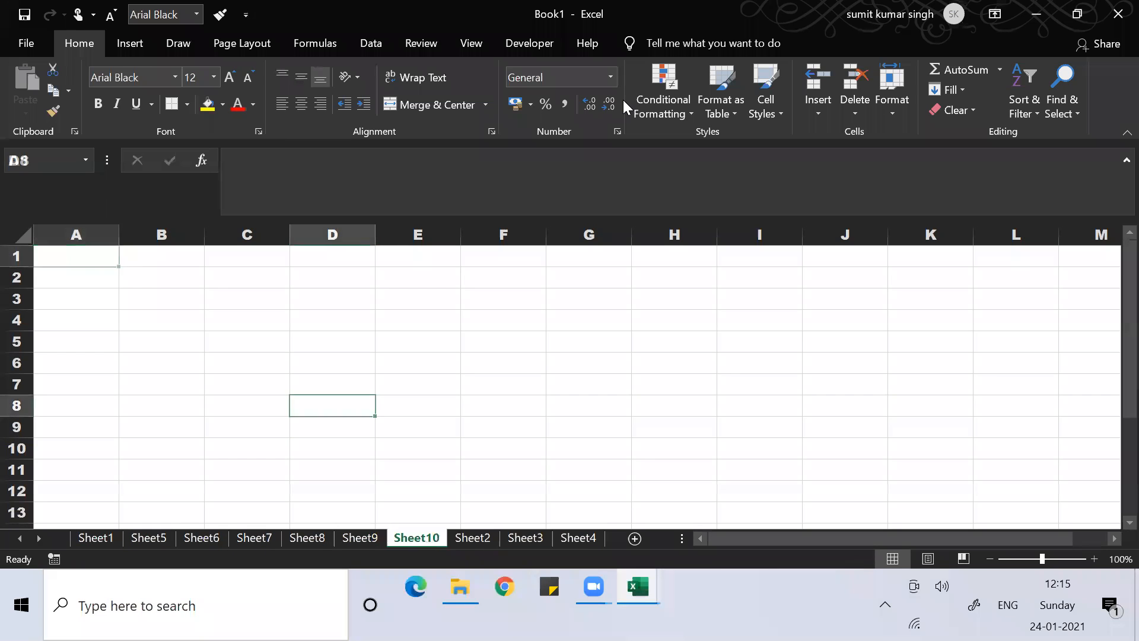
{"action": "key", "text": "ctrl+Page_Up"}
{"action": "key", "text": "ctrl+Page_Up"}
{"action": "key", "text": "ctrl+Page_Up"}
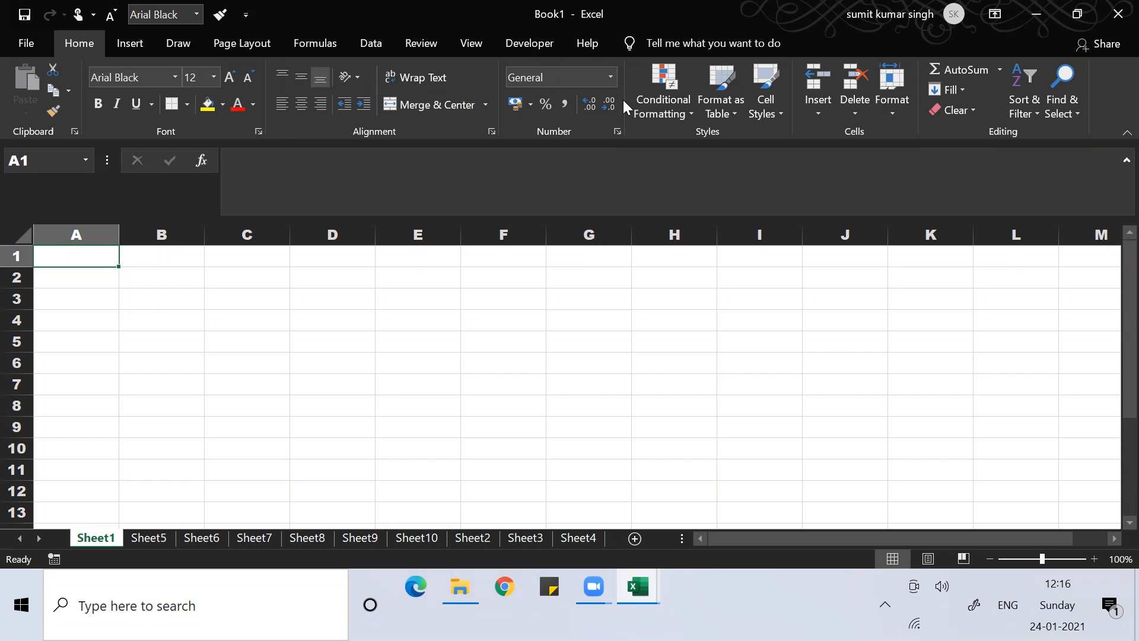
{"action": "key", "text": "ctrl+Page_Down"}
{"action": "key", "text": "ctrl+Page_Down"}
{"action": "key", "text": "ctrl+Page_Down"}
{"action": "key", "text": "ctrl+Page_Down"}
{"action": "key", "text": "ctrl+Page_Down"}
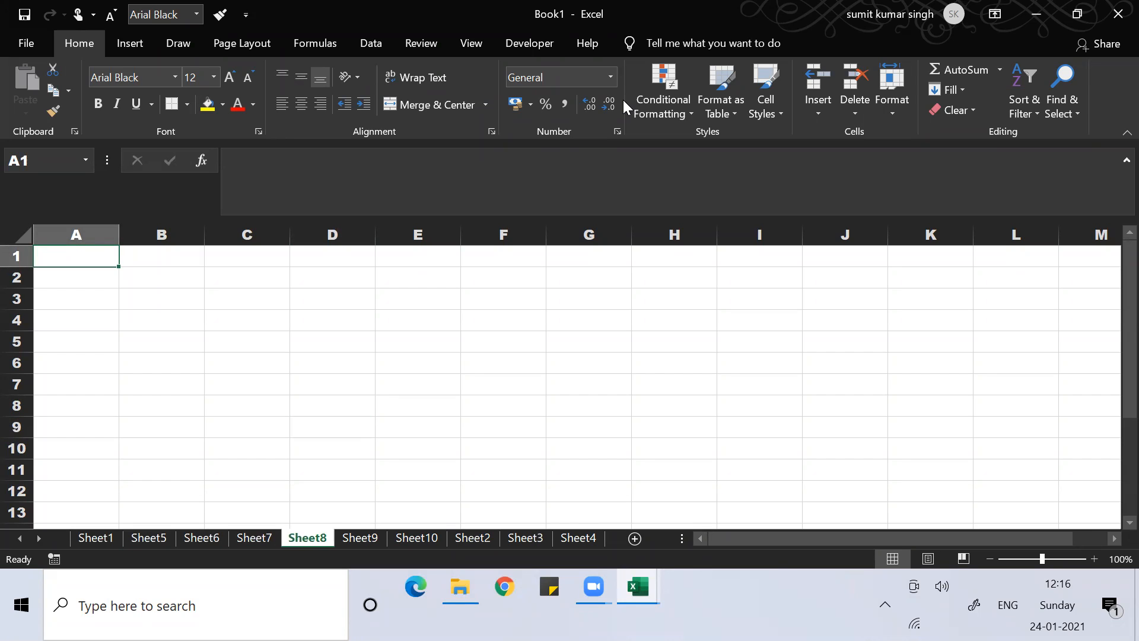
{"action": "key", "text": "ctrl+Page_Down"}
{"action": "key", "text": "ctrl+Page_Down"}
{"action": "key", "text": "ctrl+Page_Down"}
{"action": "key", "text": "ctrl+Page_Down"}
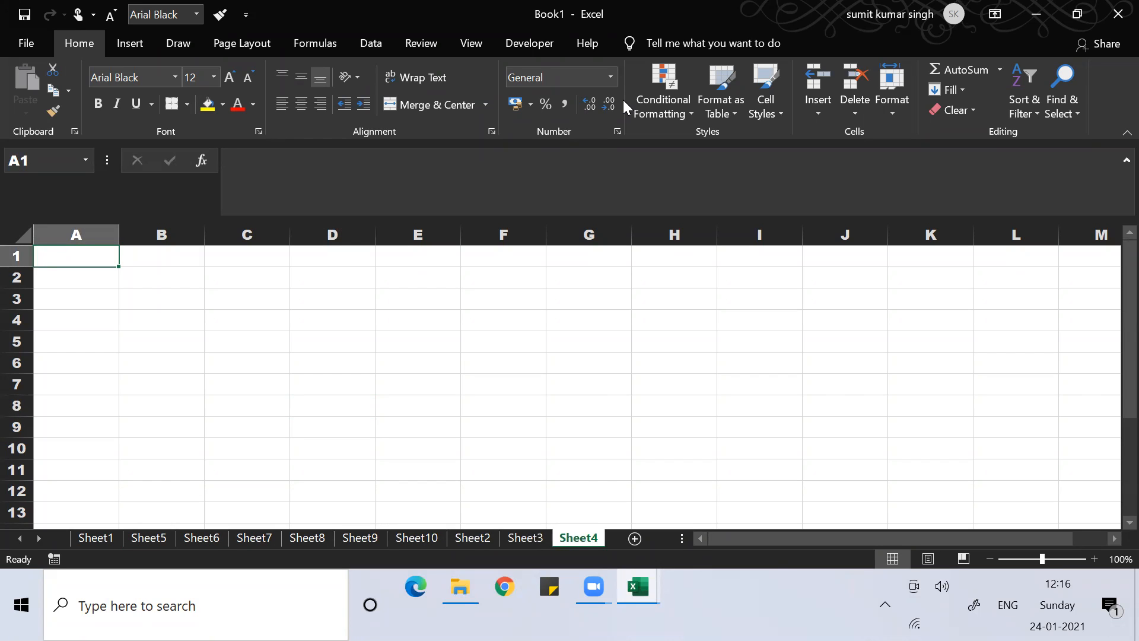
{"action": "key", "text": "ctrl+Page_Up"}
{"action": "key", "text": "ctrl+Page_Up"}
{"action": "key", "text": "ctrl+Page_Up"}
{"action": "key", "text": "ctrl+Page_Up"}
{"action": "key", "text": "ctrl+Page_Up"}
{"action": "key", "text": "ctrl+Page_Up"}
{"action": "key", "text": "ctrl+Page_Up"}
{"action": "key", "text": "ctrl+Page_Up"}
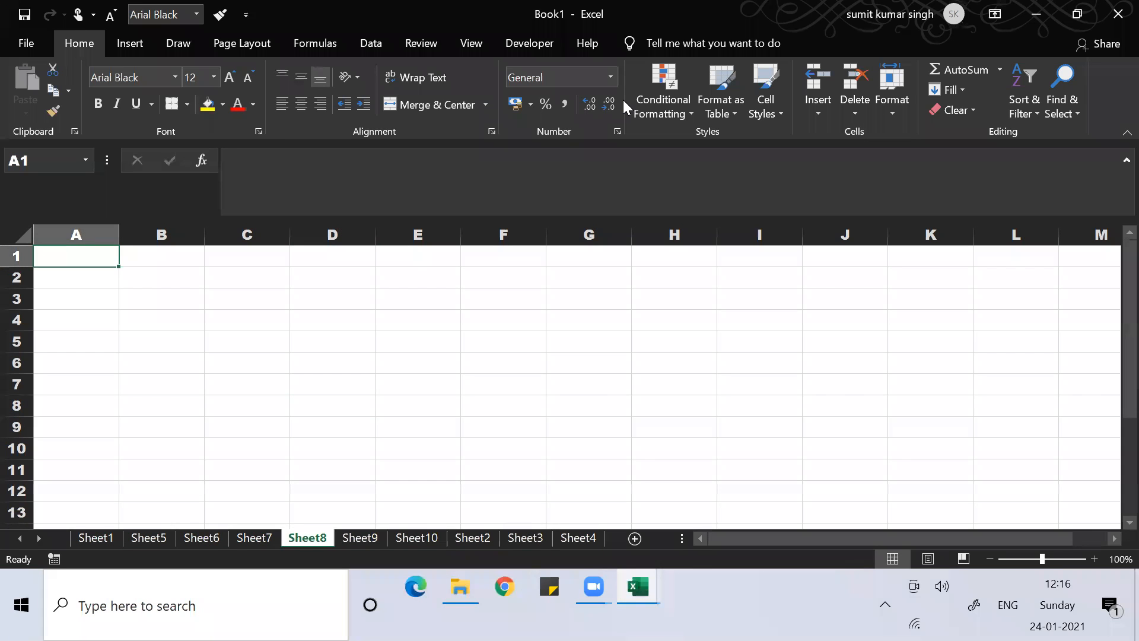
{"action": "key", "text": "ctrl+Page_Up"}
{"action": "key", "text": "ctrl+Page_Up"}
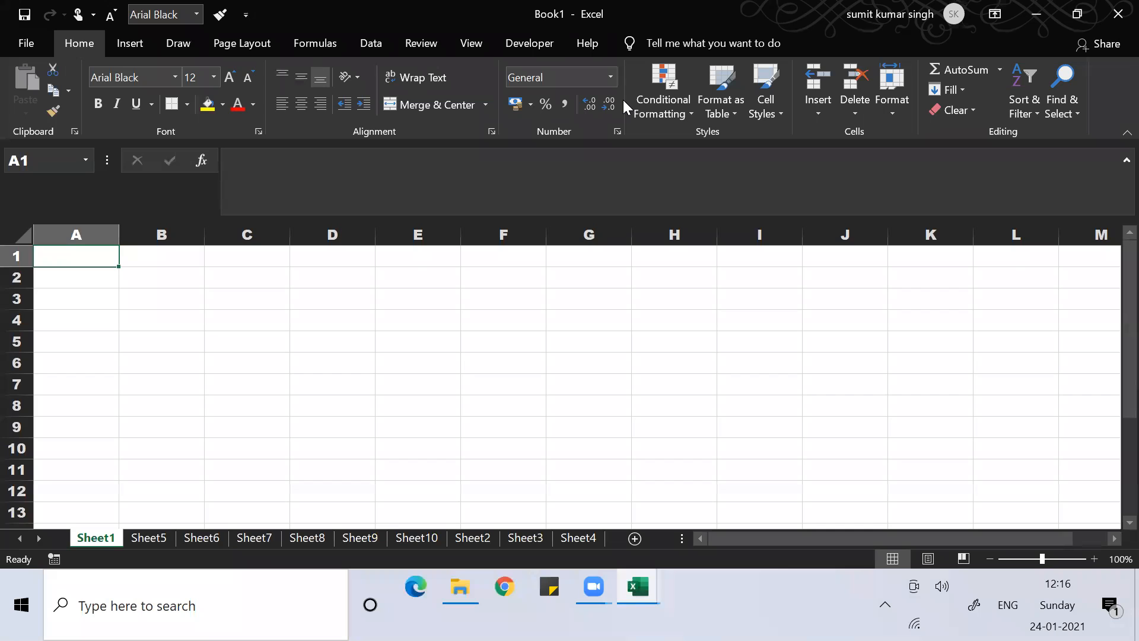
{"action": "key", "text": "ctrl+Page_Down"}
{"action": "key", "text": "ctrl+Page_Down"}
{"action": "key", "text": "ctrl+Page_Down"}
{"action": "key", "text": "ctrl+Page_Down"}
{"action": "key", "text": "ctrl+Page_Down"}
{"action": "key", "text": "ctrl+Page_Down"}
{"action": "key", "text": "ctrl+Page_Down"}
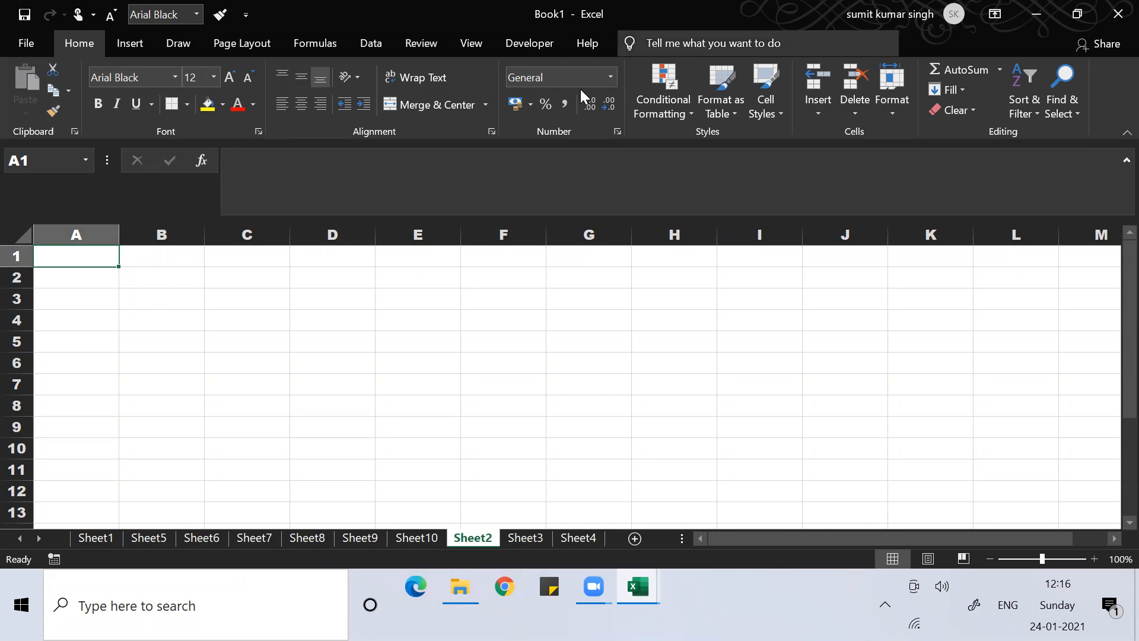
Step: Select cell E7 and show the Customize Quick Access Toolbar menu
{"action": "left_click", "coordinate": [377, 383]}
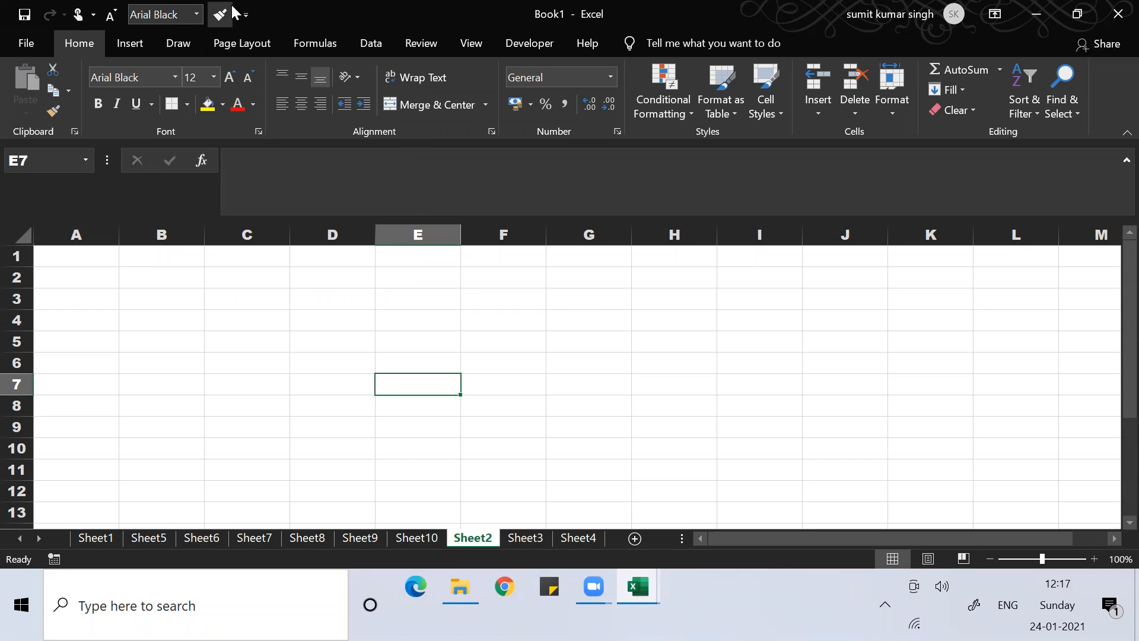
{"action": "left_click", "coordinate": [250, 11]}
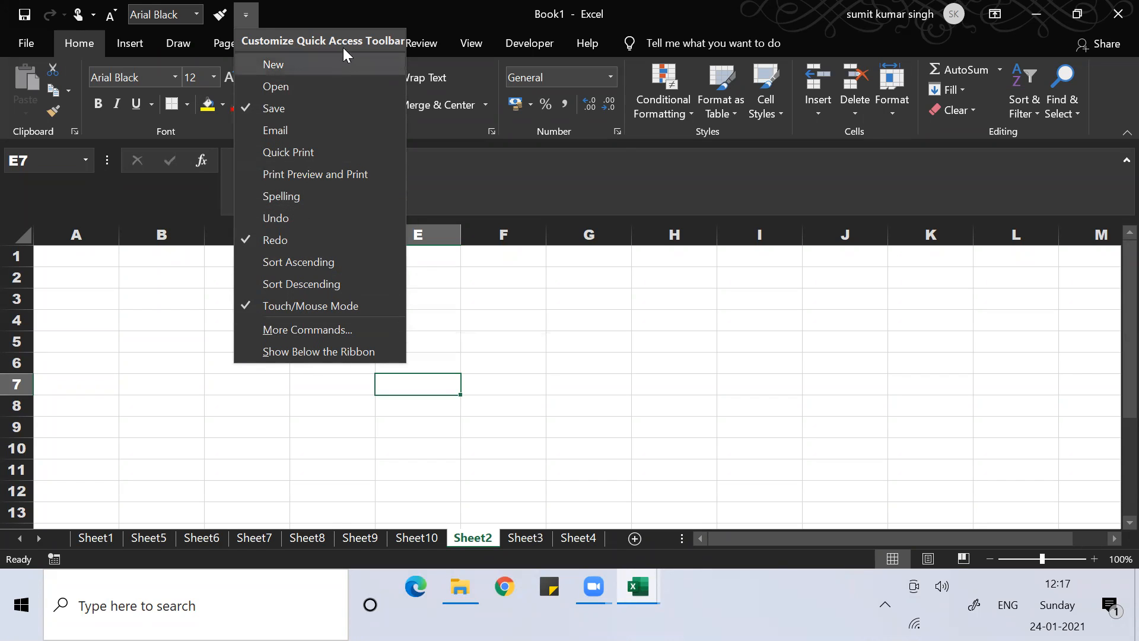
Step: Via More Commands, add Conditional Formatting, Format Cells, Fill Color; remove Format Painter; confirm
{"action": "left_click", "coordinate": [324, 329]}
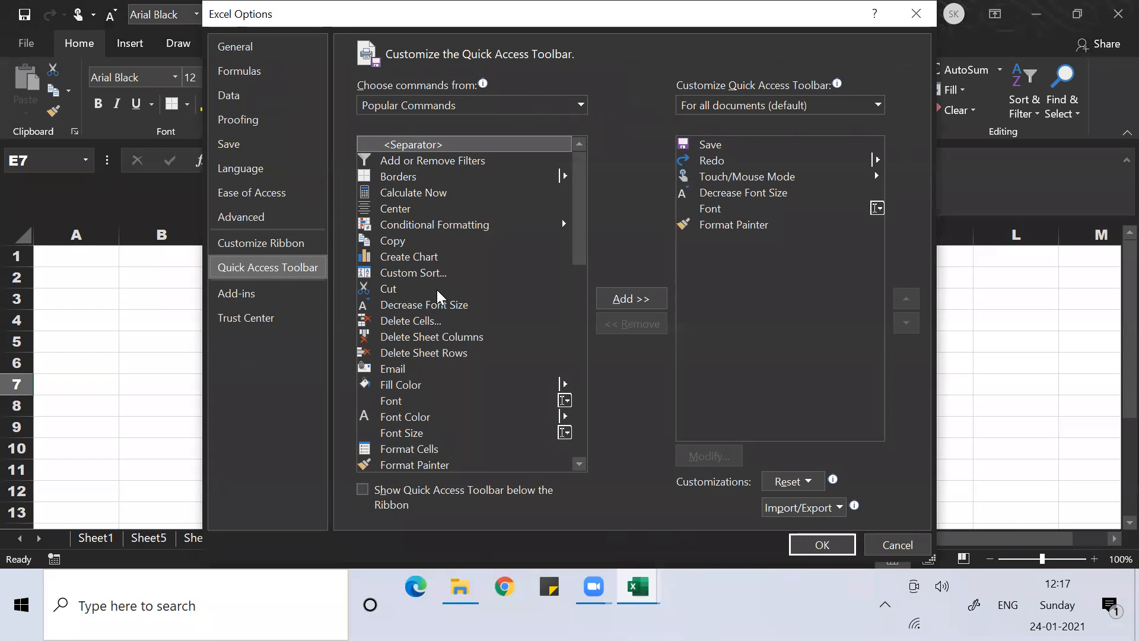
{"action": "left_click", "coordinate": [446, 229]}
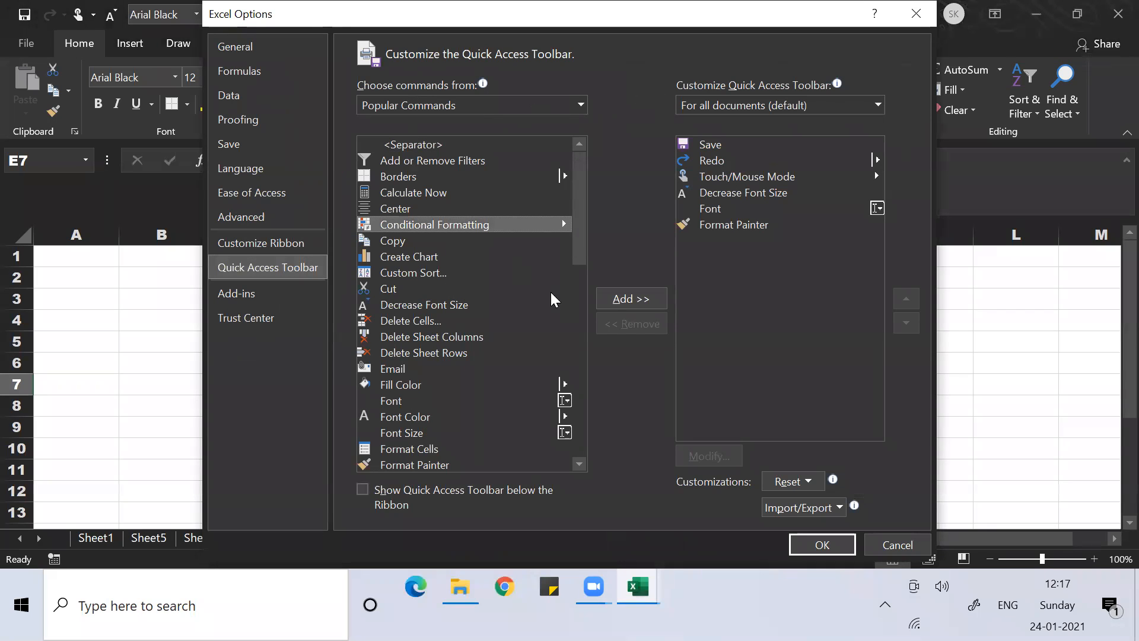
{"action": "left_click", "coordinate": [610, 299]}
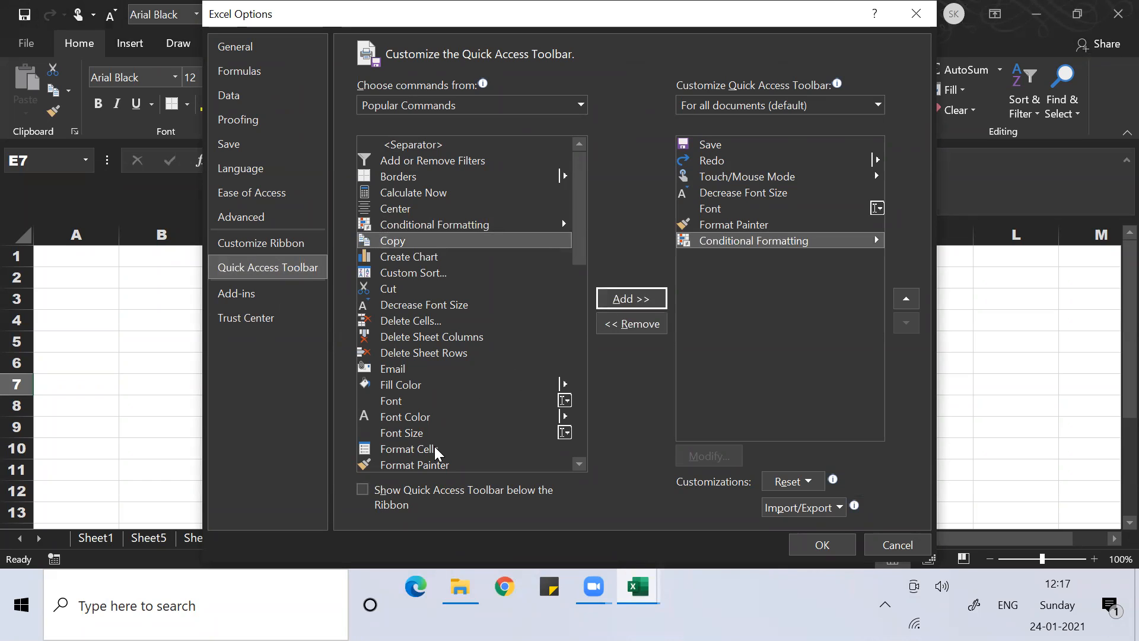
{"action": "left_click", "coordinate": [435, 449]}
{"action": "left_click", "coordinate": [626, 299]}
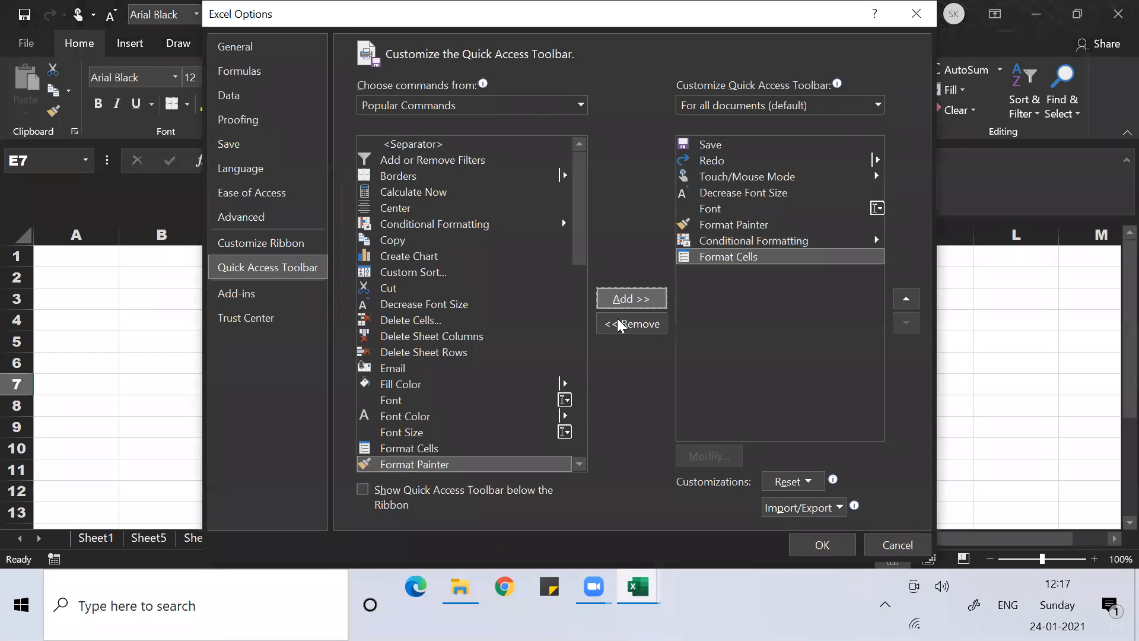
{"action": "left_click", "coordinate": [414, 388]}
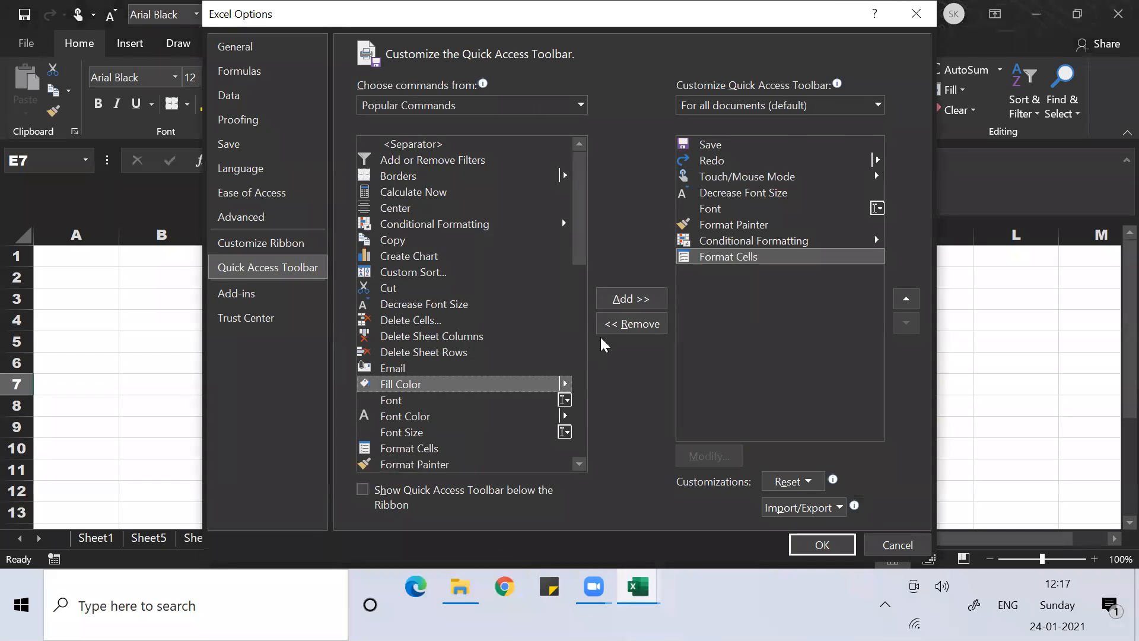
{"action": "left_click", "coordinate": [644, 297]}
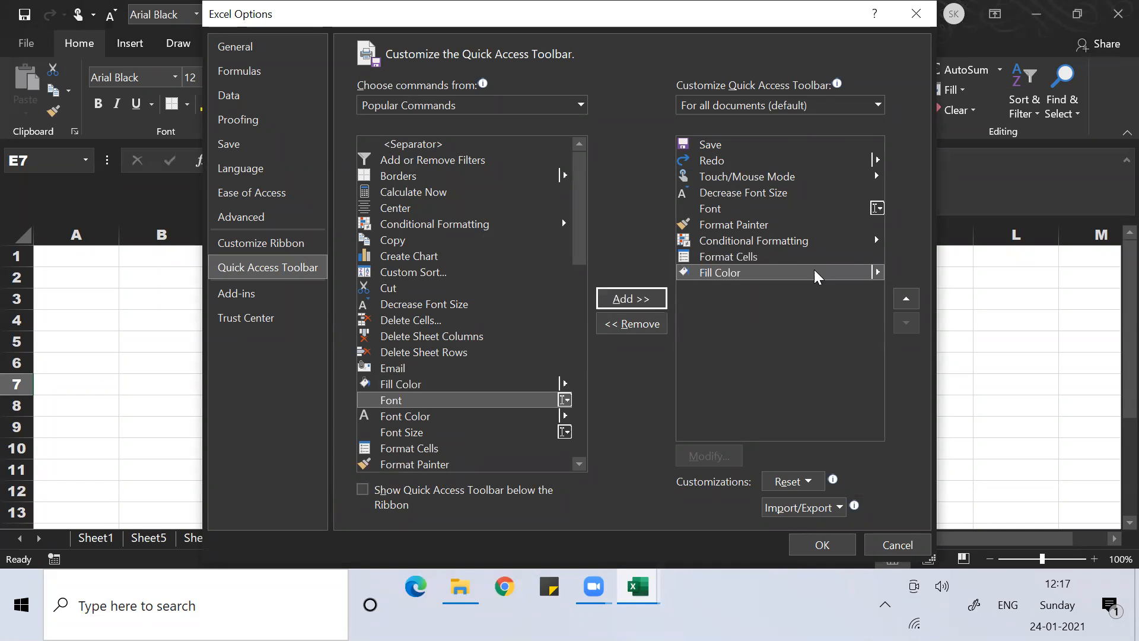
{"action": "left_click", "coordinate": [731, 235]}
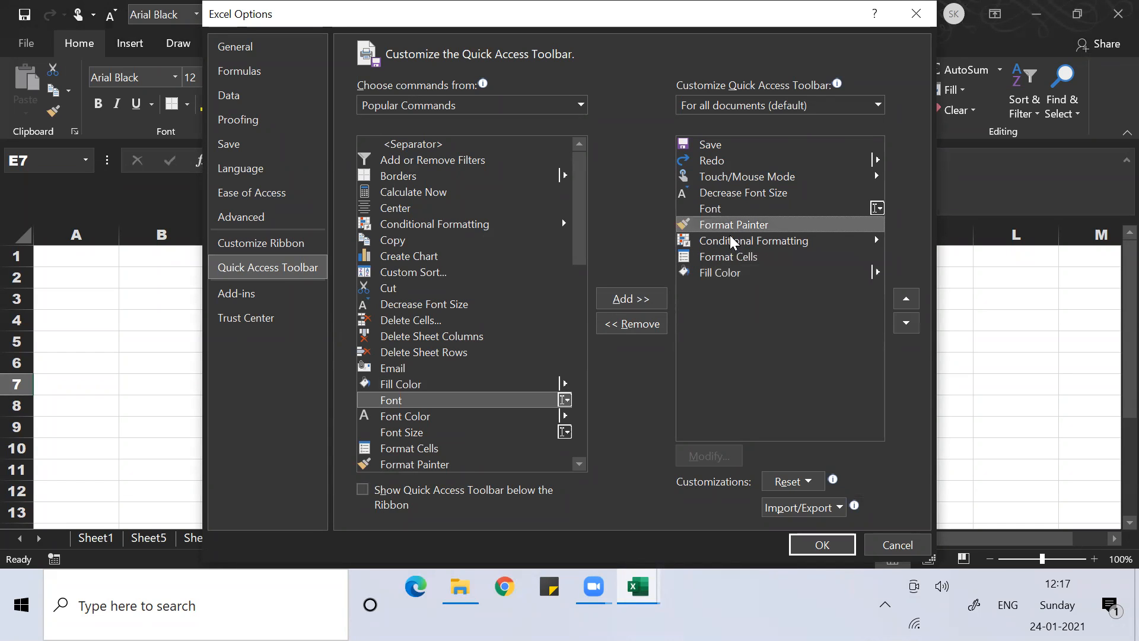
{"action": "left_click", "coordinate": [620, 325]}
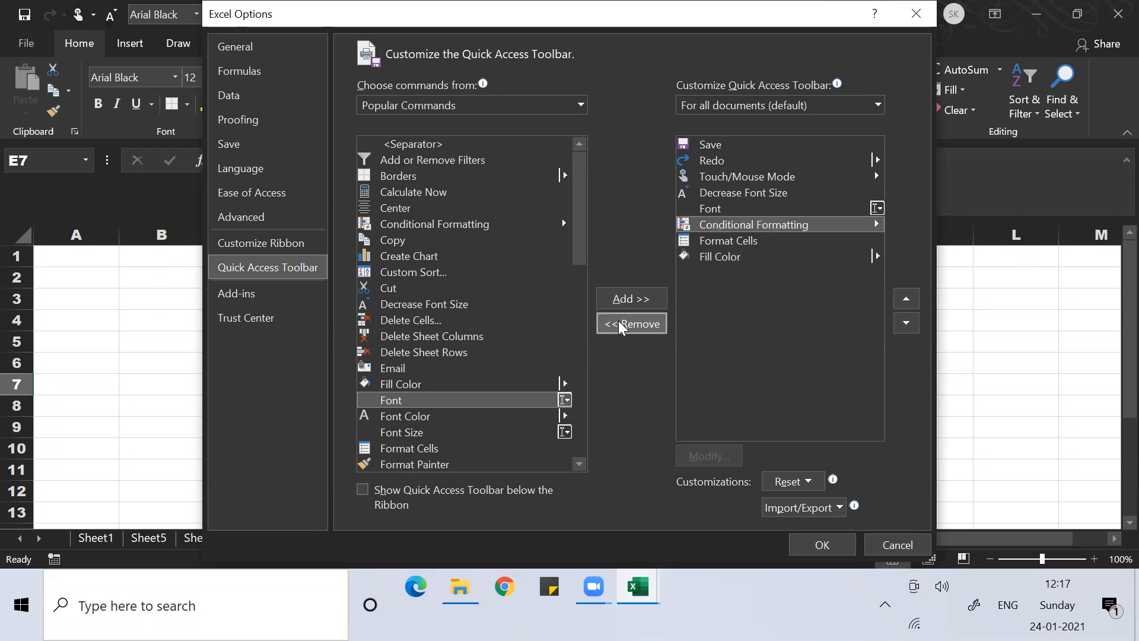
{"action": "left_click", "coordinate": [823, 544]}
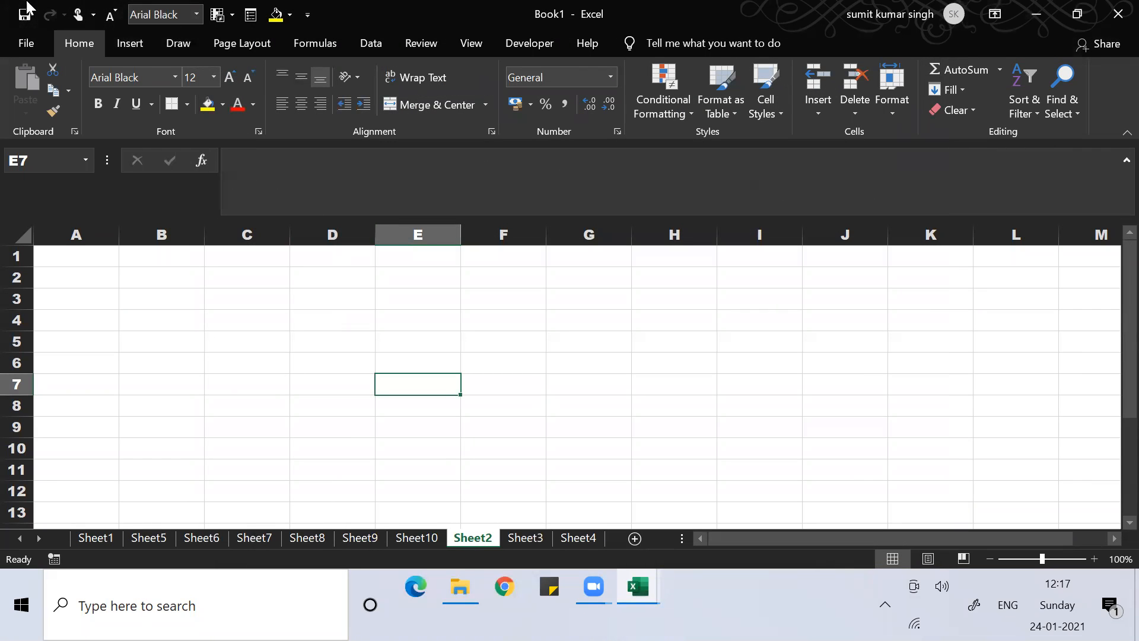
{"action": "left_click", "coordinate": [309, 14]}
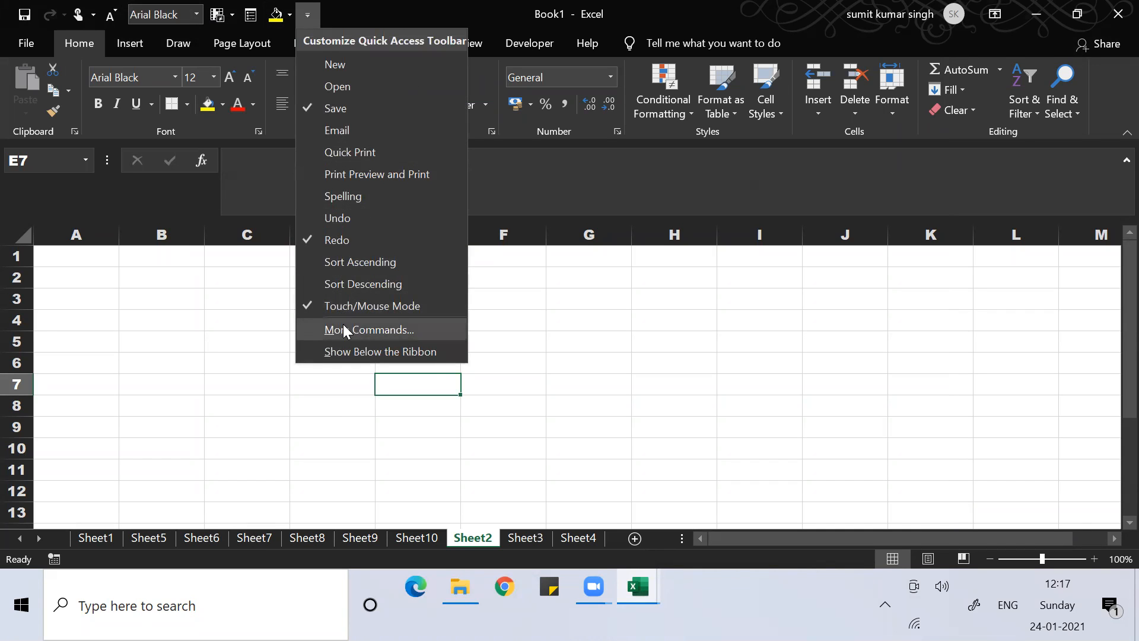
{"action": "left_click", "coordinate": [211, 358]}
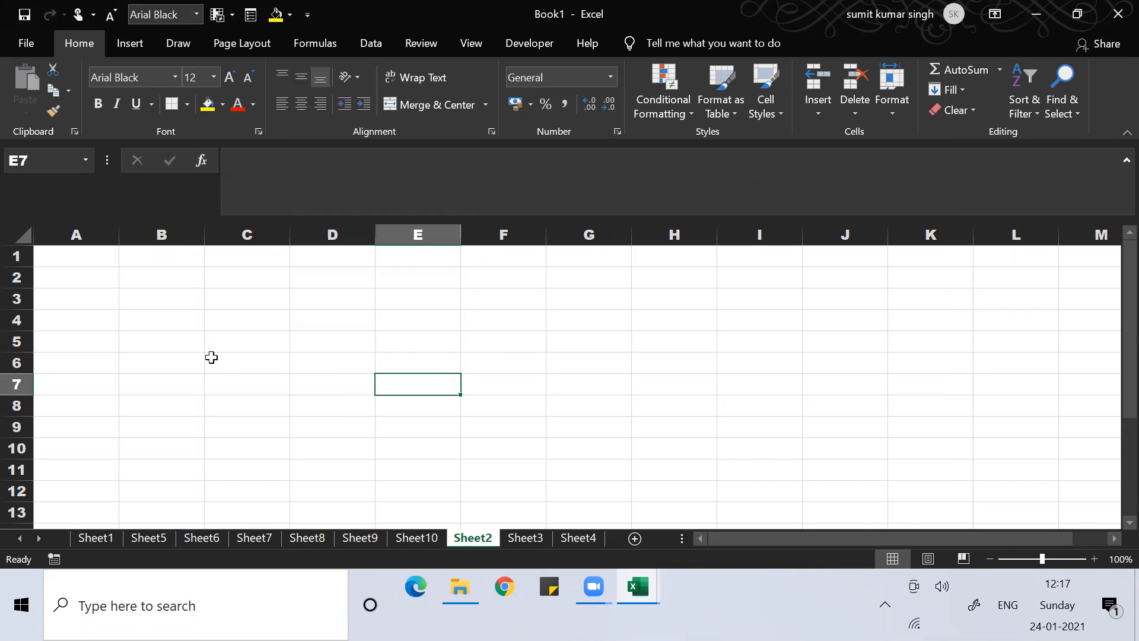
{"action": "left_click", "coordinate": [23, 45]}
{"action": "left_click", "coordinate": [64, 502]}
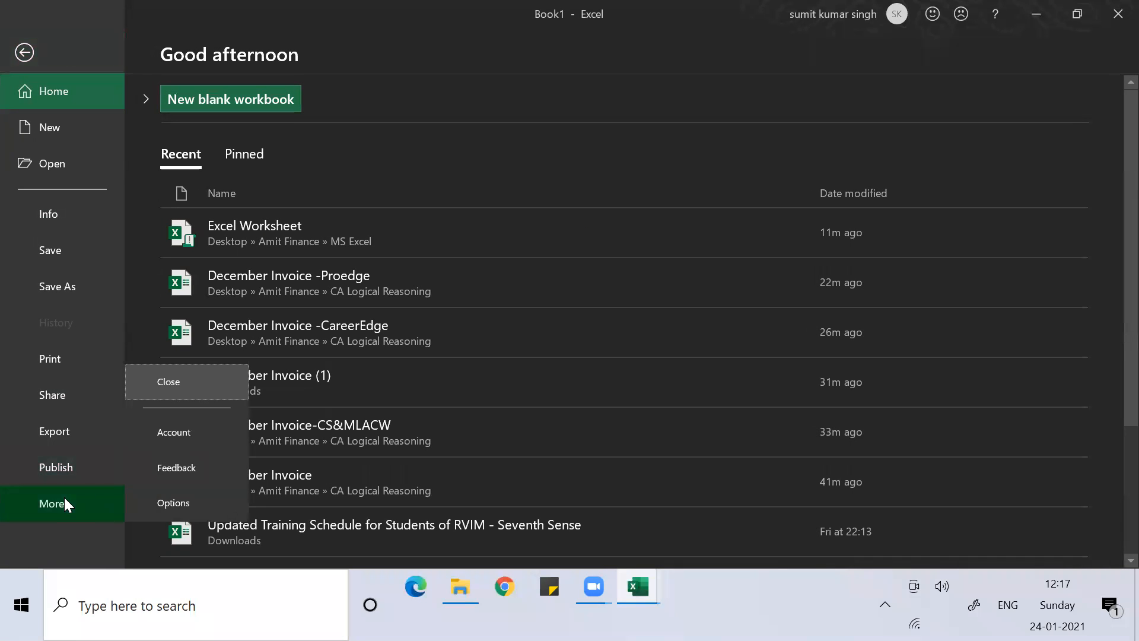
{"action": "left_click", "coordinate": [158, 504]}
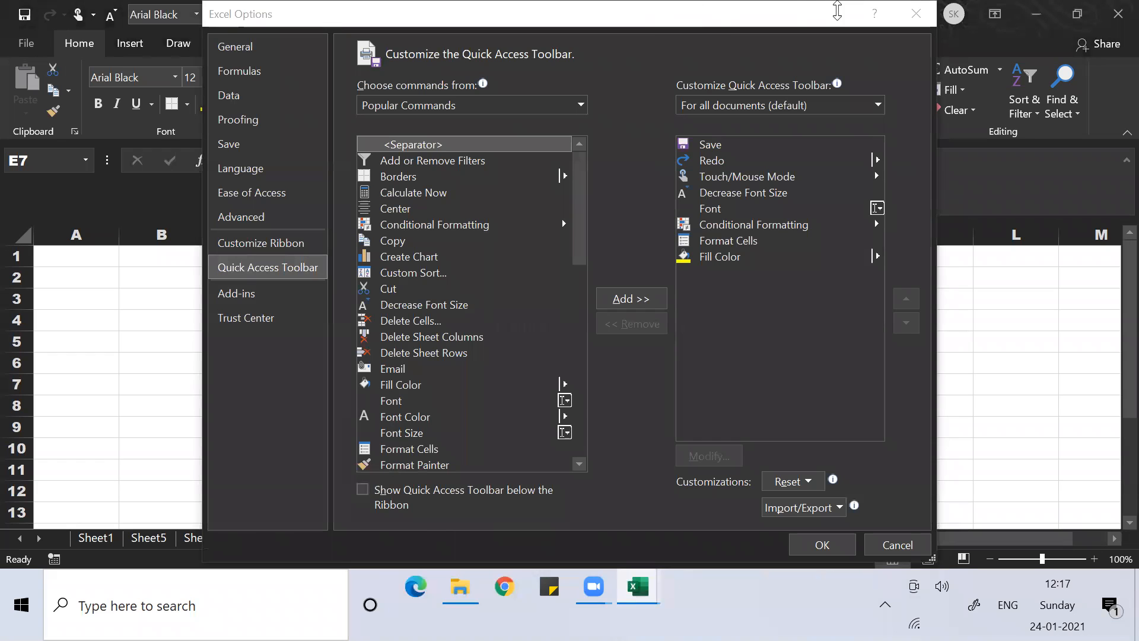
{"action": "left_click", "coordinate": [807, 545]}
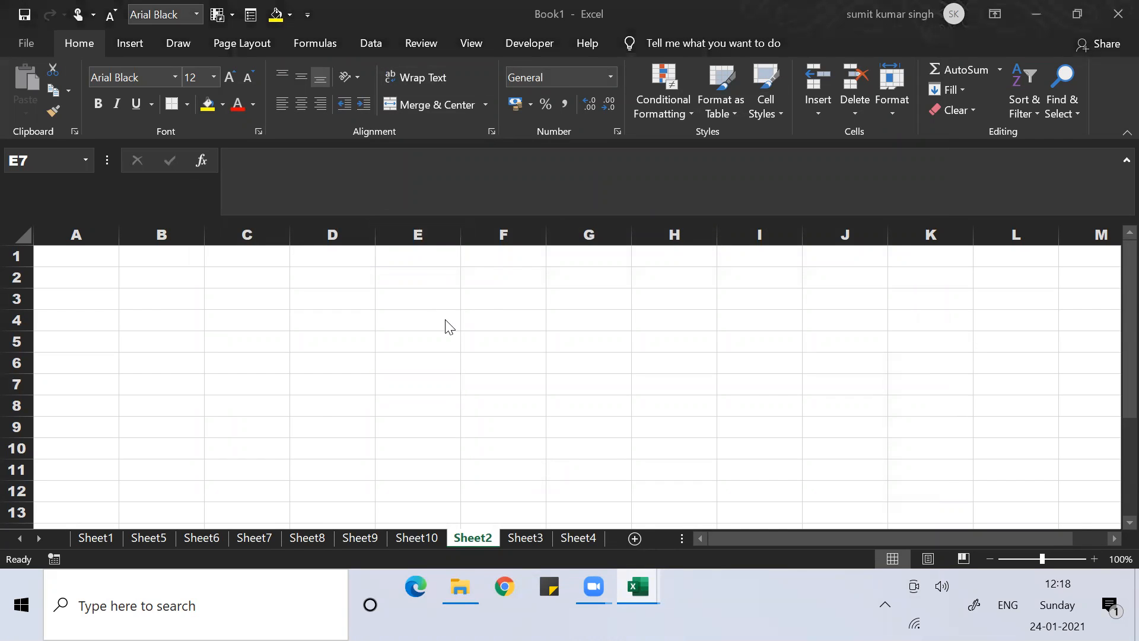
{"action": "left_click", "coordinate": [93, 43]}
{"action": "left_click", "coordinate": [28, 42]}
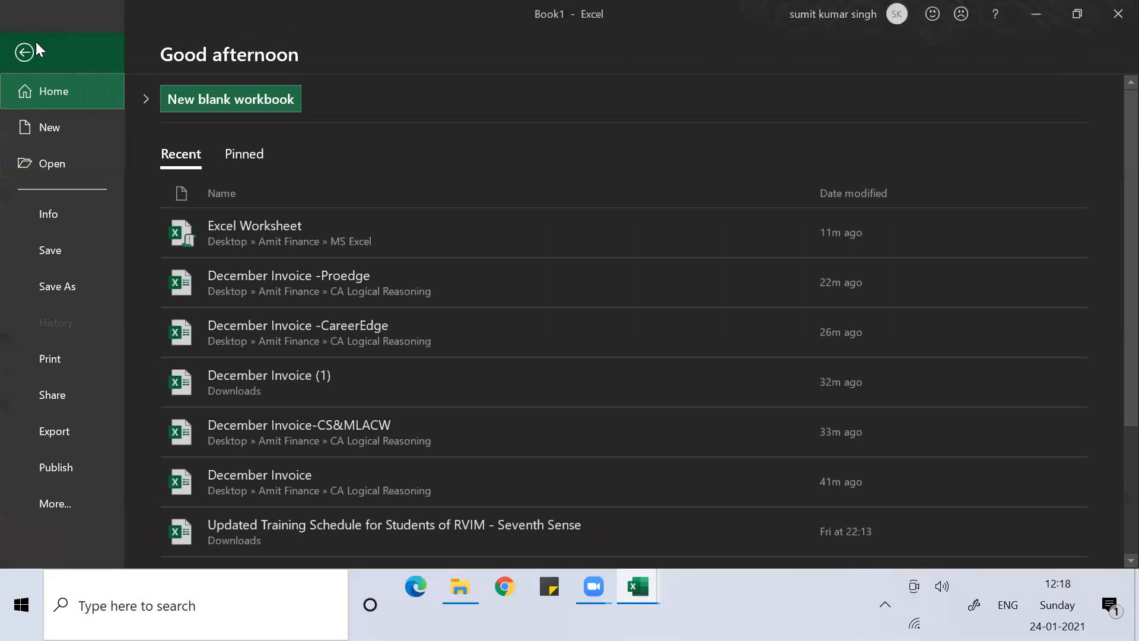
{"action": "key", "text": "Escape"}
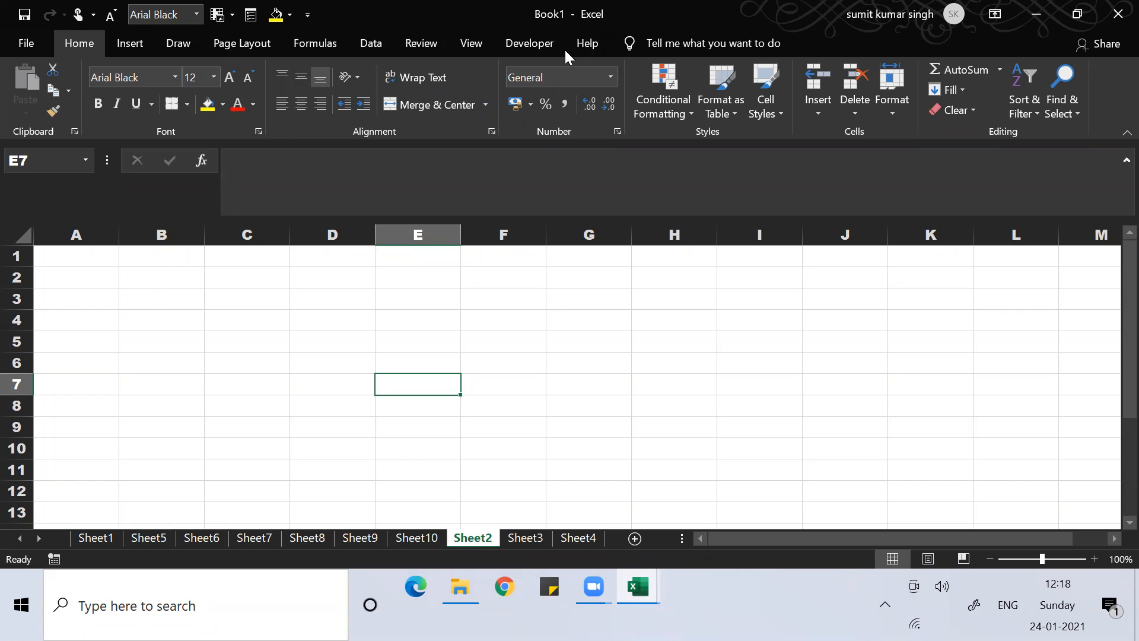
{"action": "key", "text": "F1"}
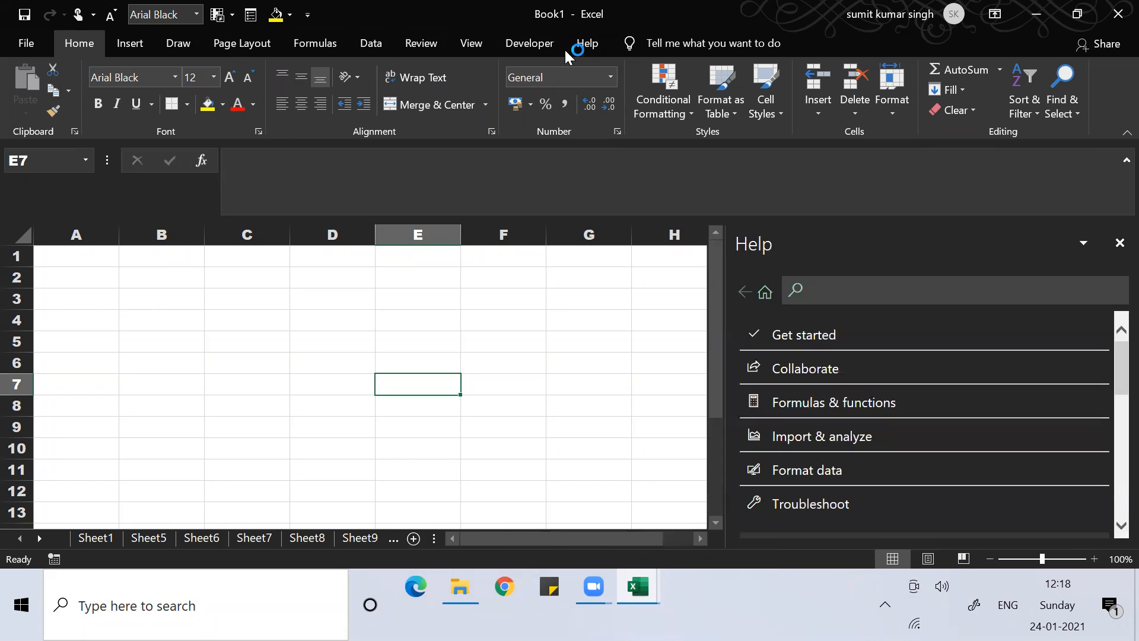
{"action": "left_click", "coordinate": [845, 297]}
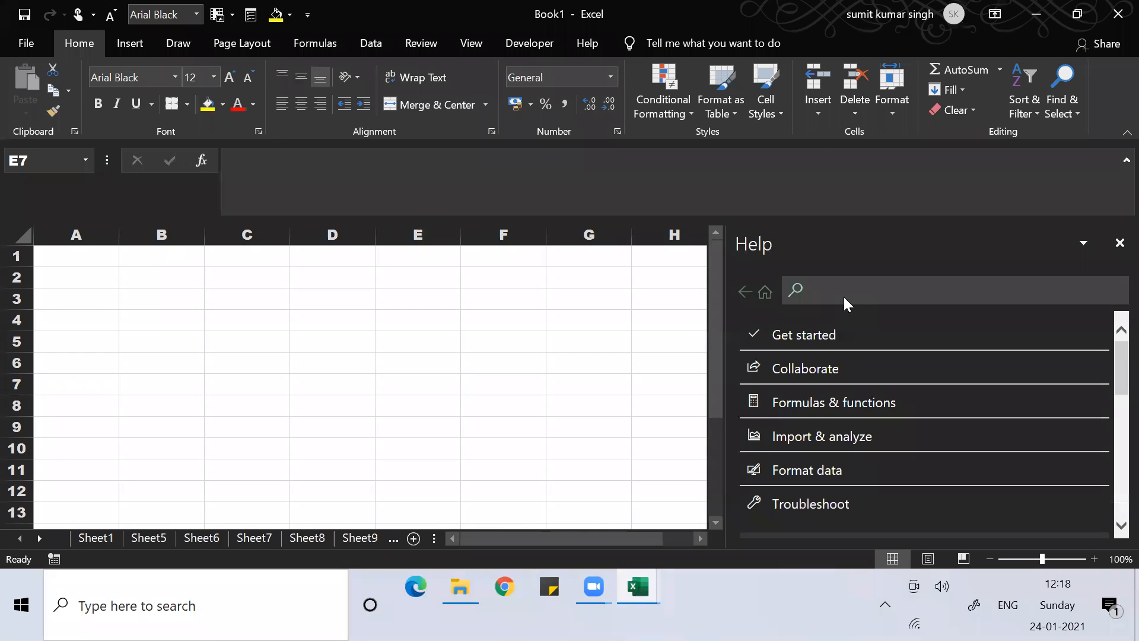
{"action": "left_click", "coordinate": [1112, 244]}
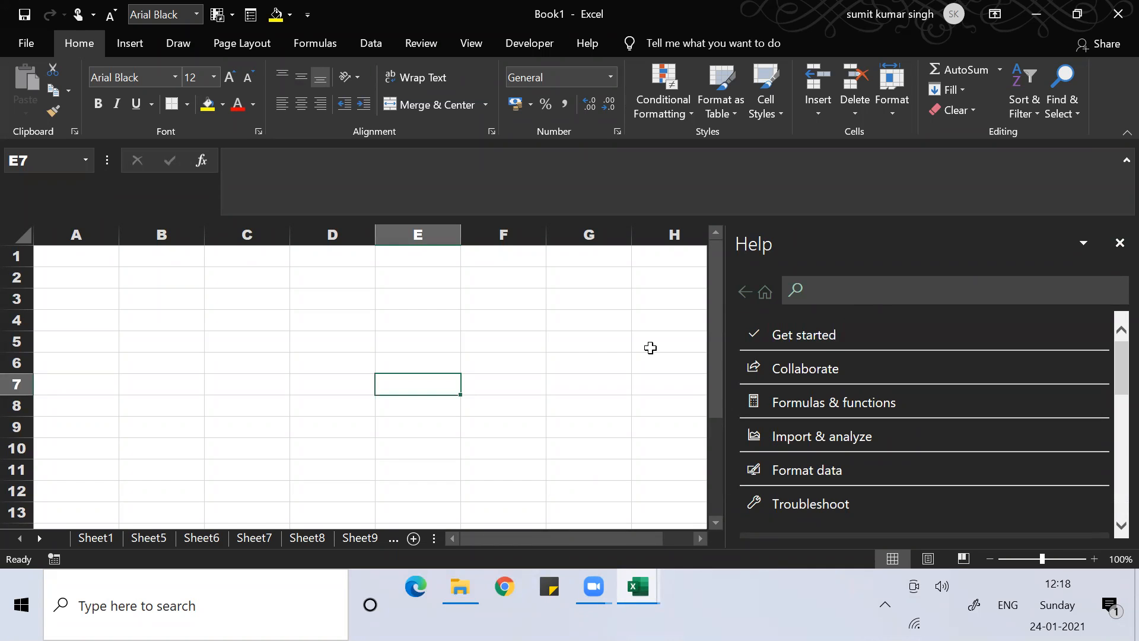
{"action": "left_click", "coordinate": [1113, 244]}
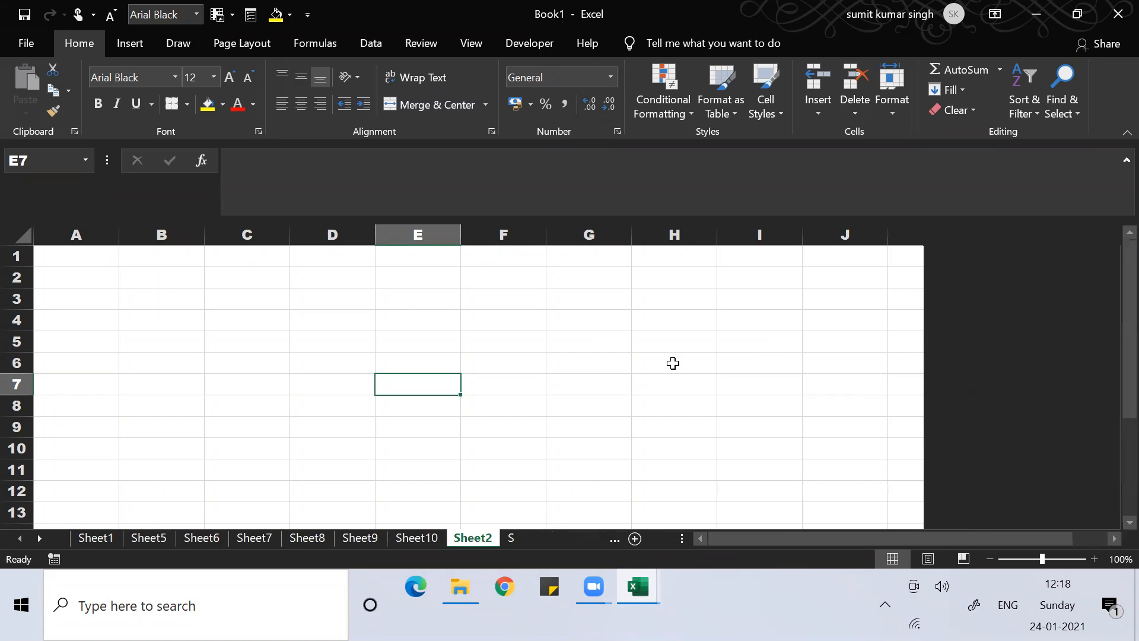
{"action": "key", "text": "F1"}
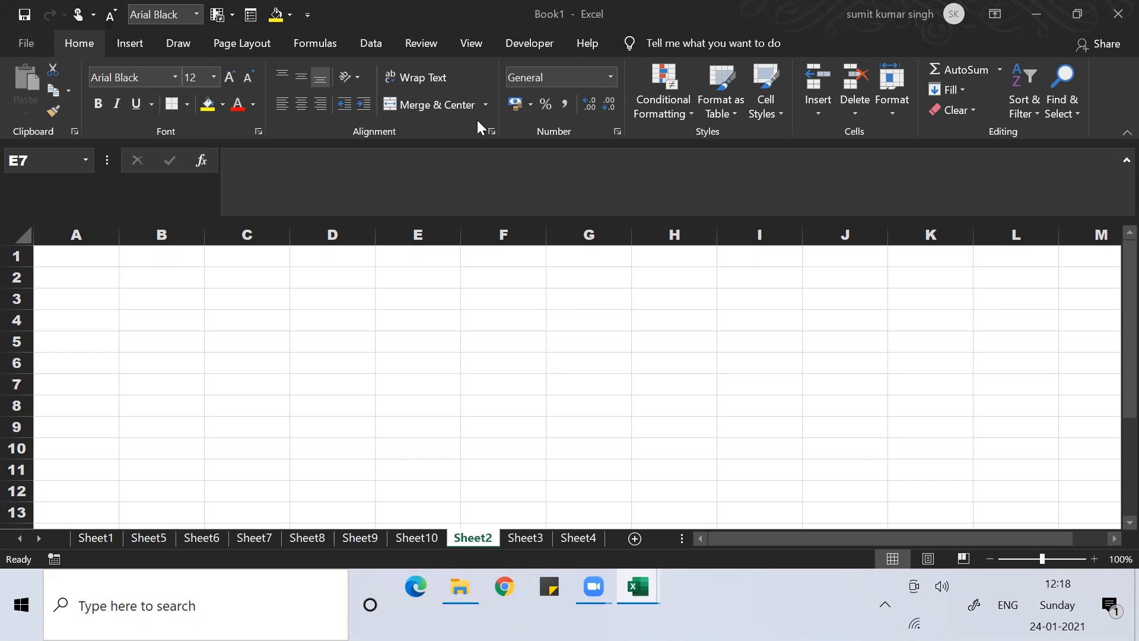
Step: Select cell E3 and go to the File backstage start page
{"action": "left_click", "coordinate": [403, 305]}
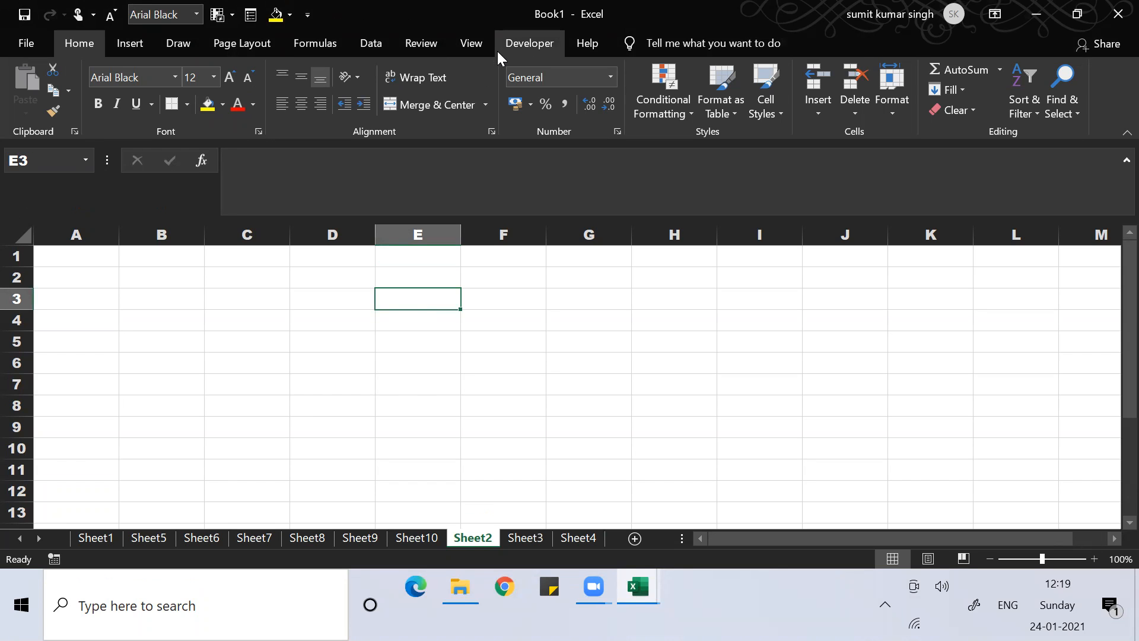
{"action": "left_click", "coordinate": [27, 48]}
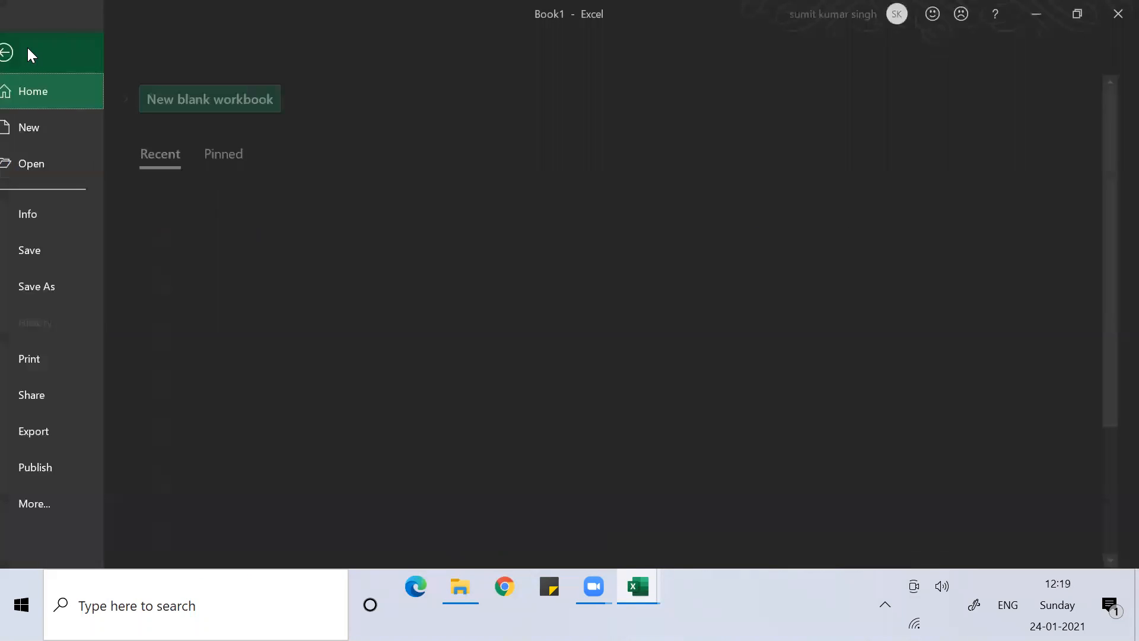
Step: Tick Developer under Main Tabs in Options > Customize Ribbon and confirm with OK
{"action": "left_click", "coordinate": [50, 502]}
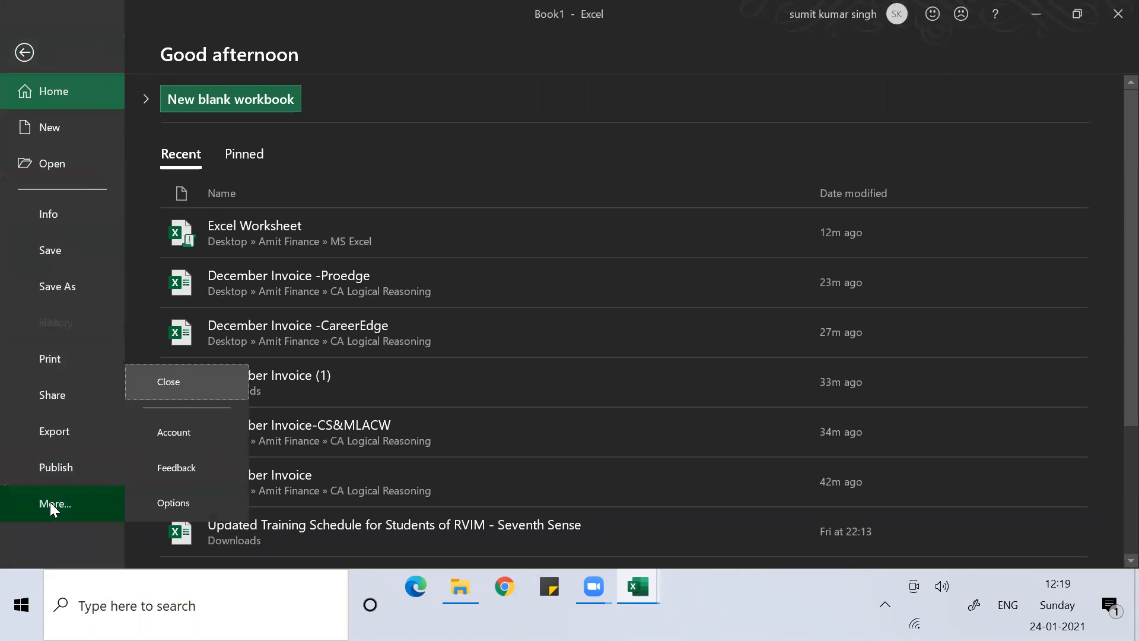
{"action": "left_click", "coordinate": [160, 503]}
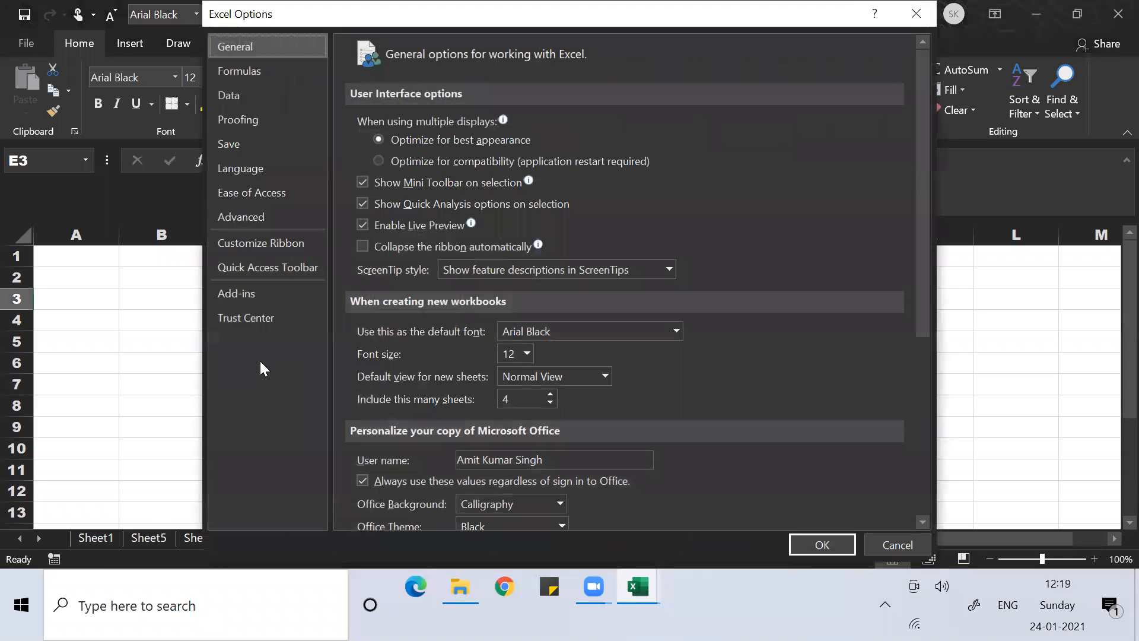
{"action": "left_click", "coordinate": [276, 245]}
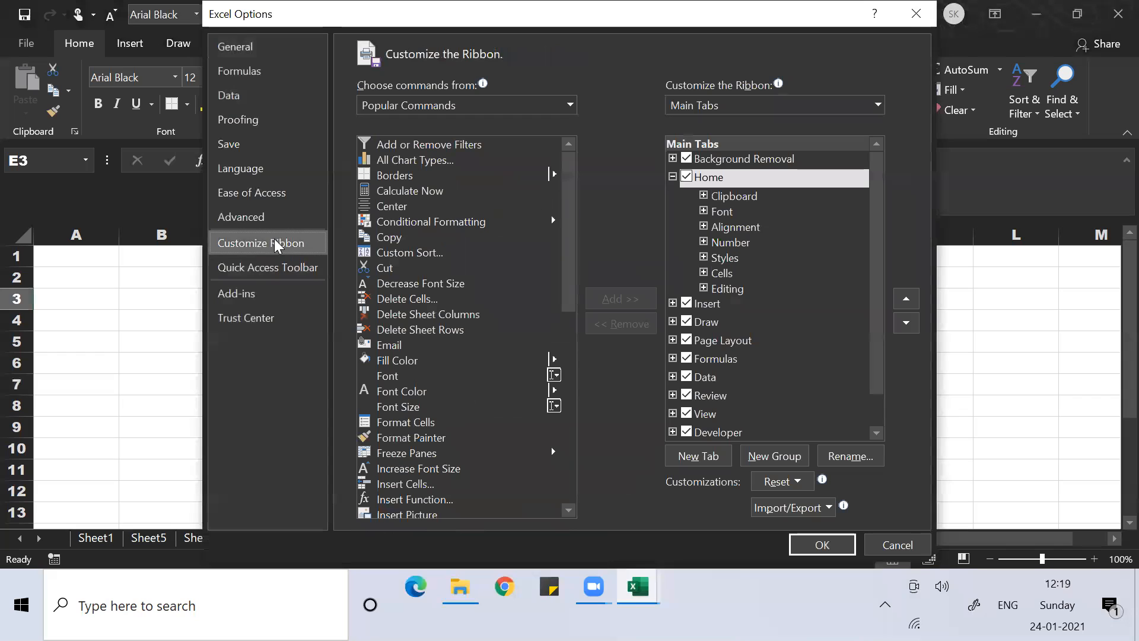
{"action": "left_click", "coordinate": [686, 431]}
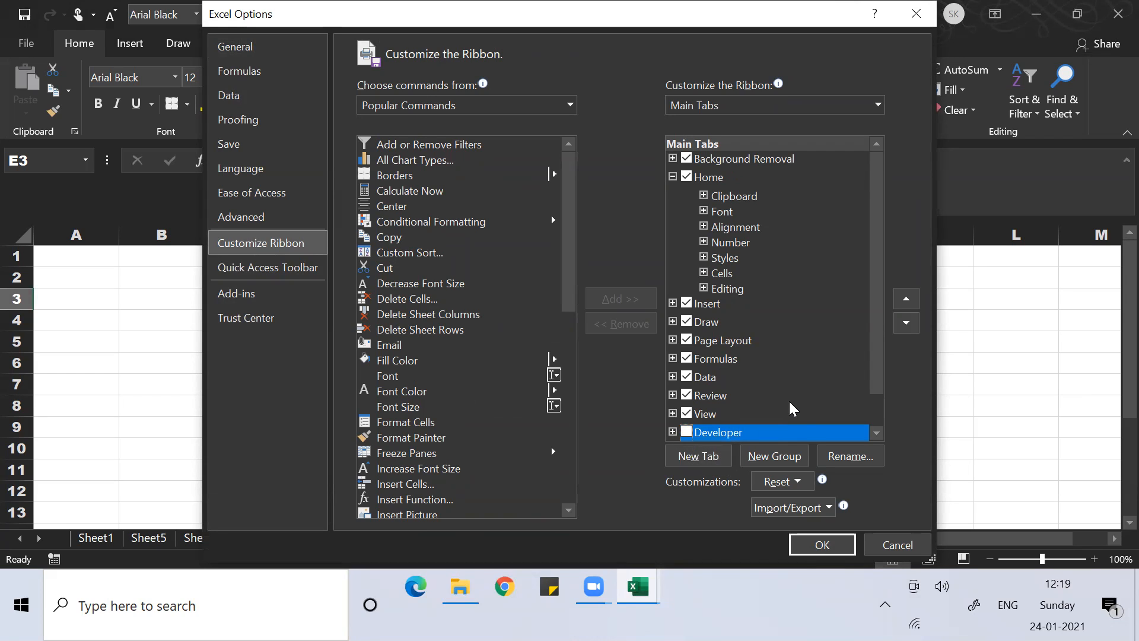
{"action": "left_click_drag", "start_coordinate": [872, 364], "coordinate": [870, 414]}
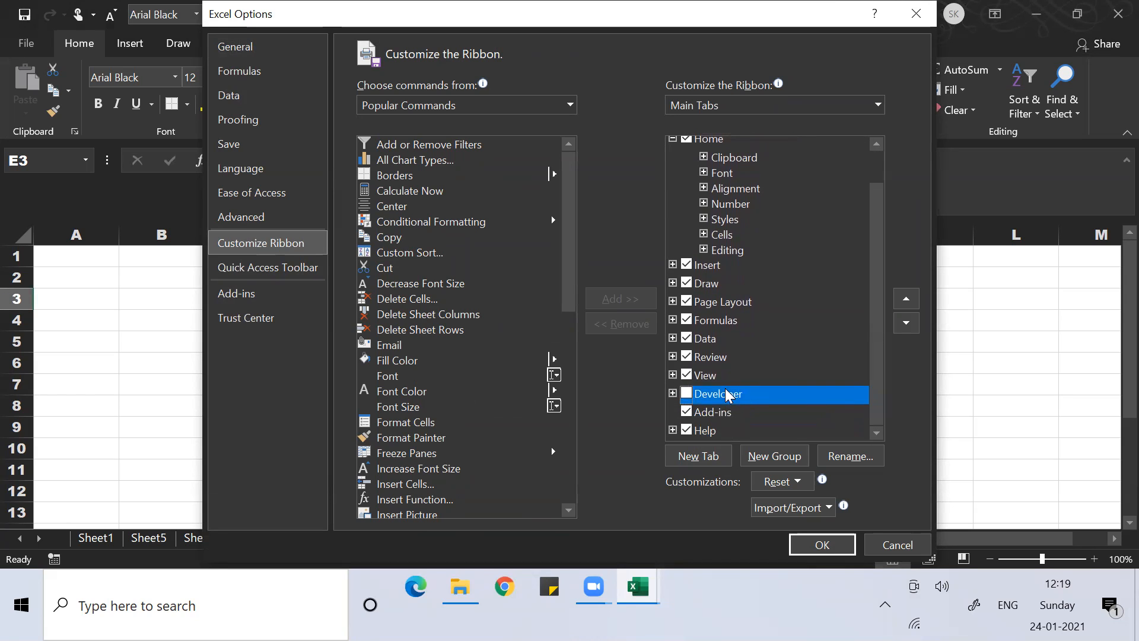
{"action": "left_click", "coordinate": [687, 393]}
{"action": "left_click", "coordinate": [793, 552]}
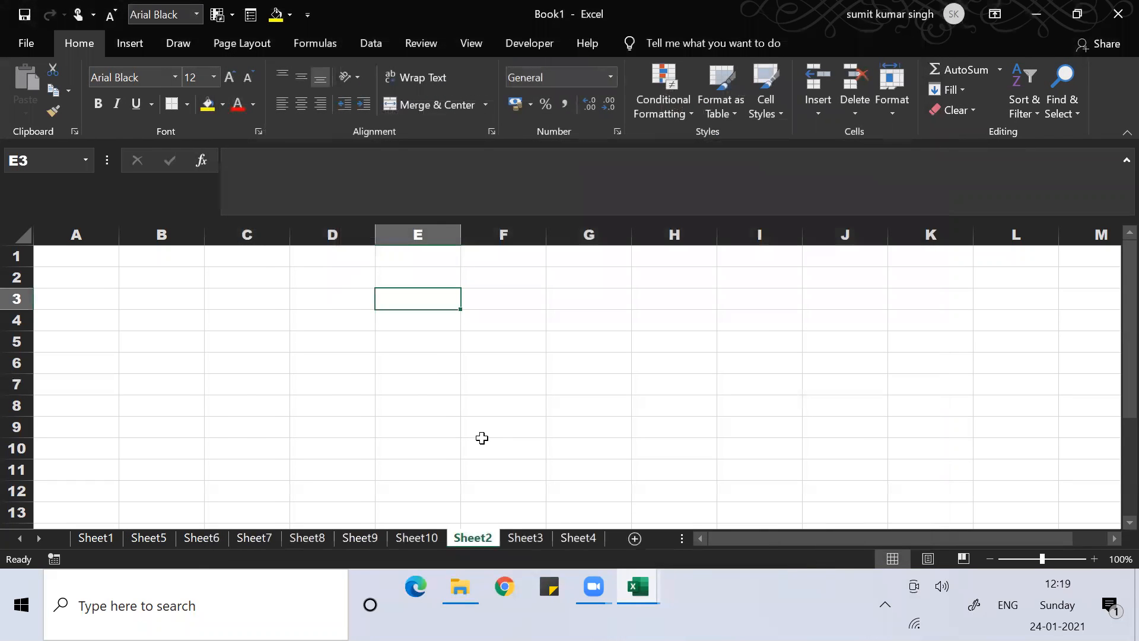
{"action": "left_click", "coordinate": [482, 438]}
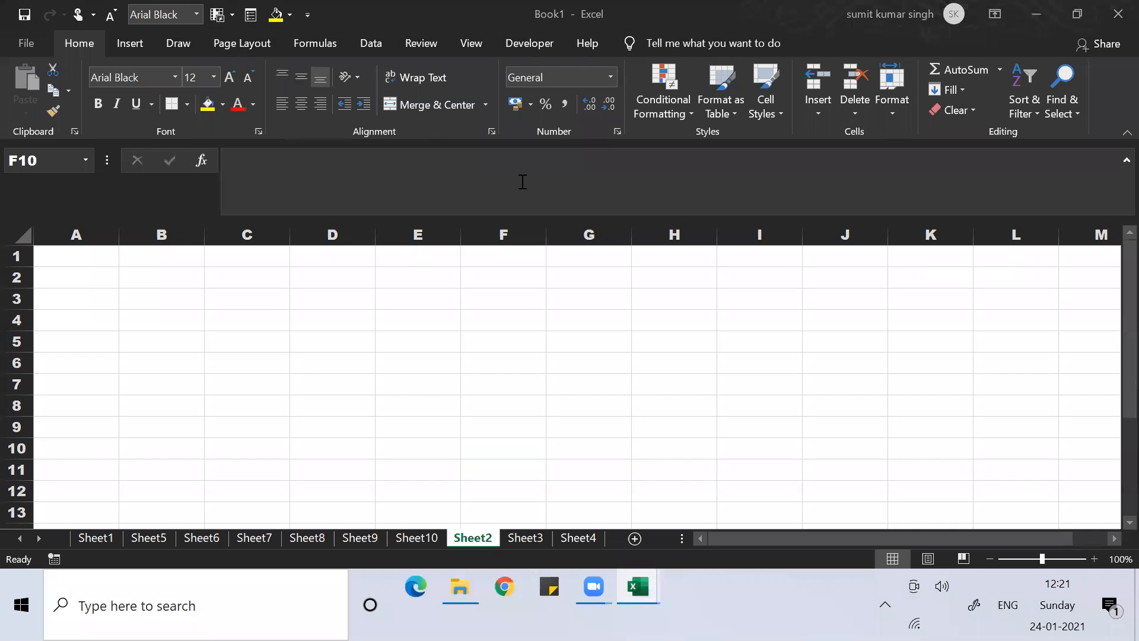
Step: From the Developer tab, open the Visual Basic editor showing Sheet2's donkey macro
{"action": "left_click", "coordinate": [541, 45]}
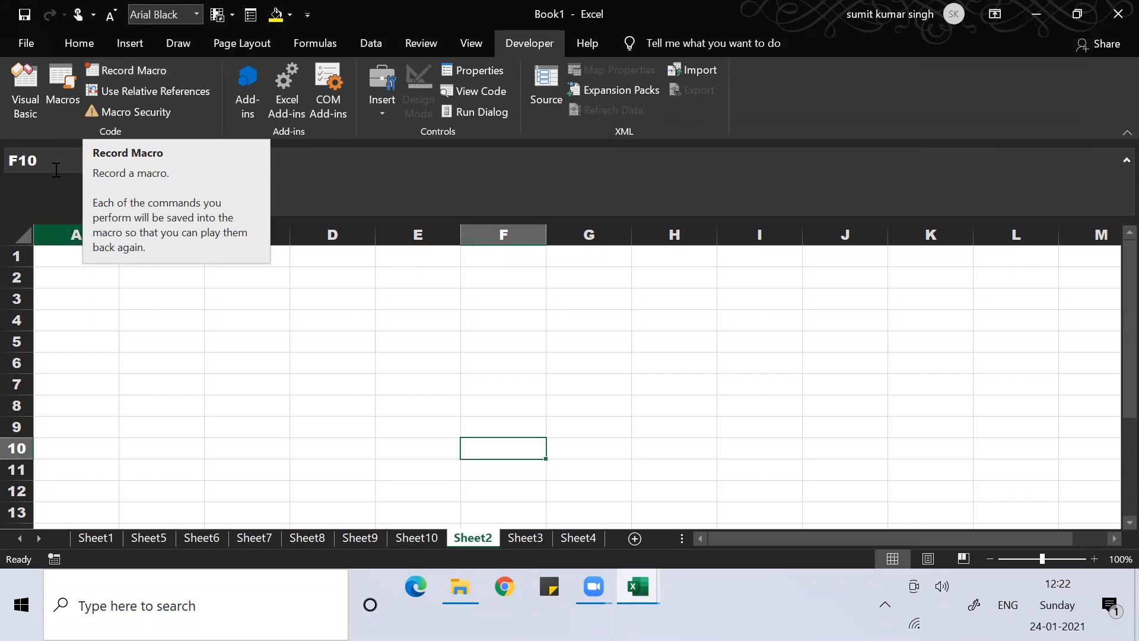
{"action": "left_click", "coordinate": [33, 85]}
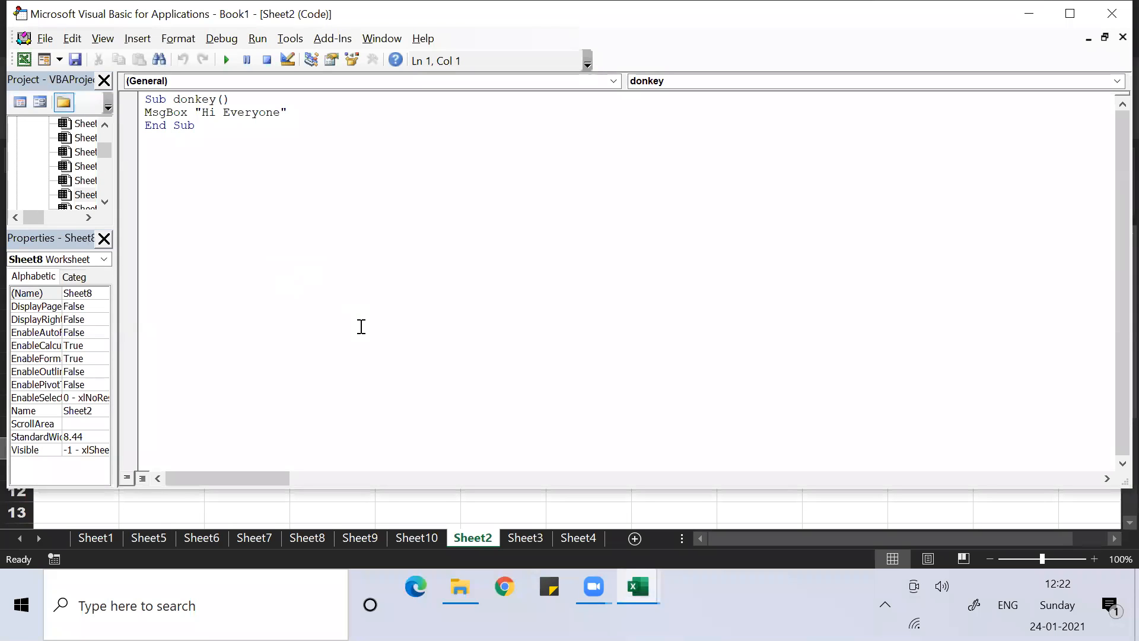
Step: Run Sheet2's existing donkey macro and add a new line in its code
{"action": "key", "text": "F5"}
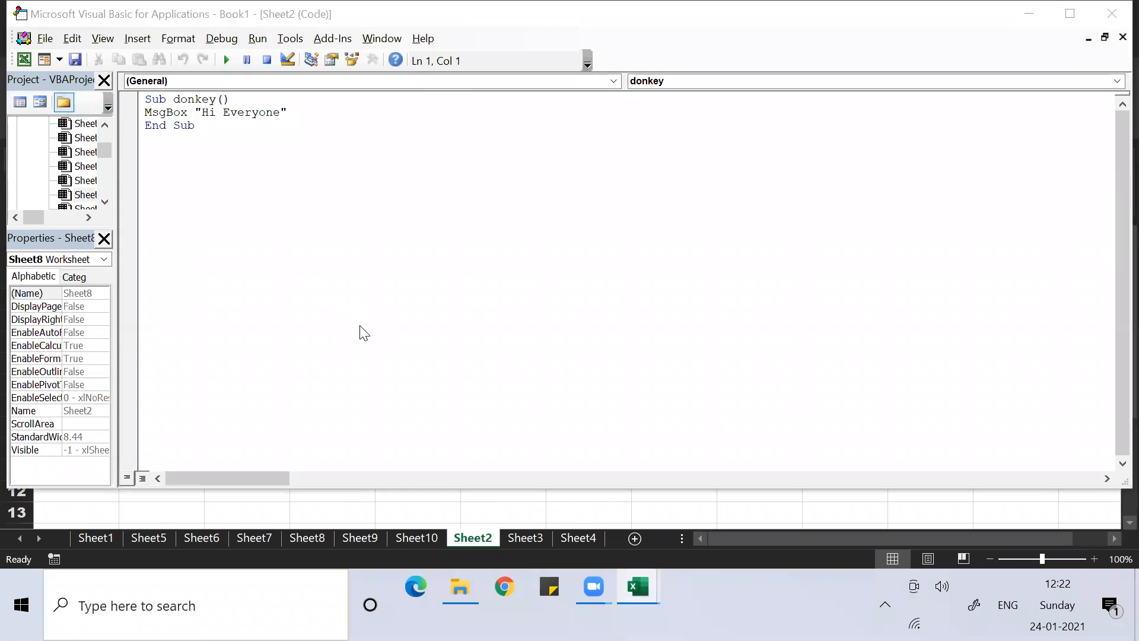
{"action": "left_click", "coordinate": [209, 133]}
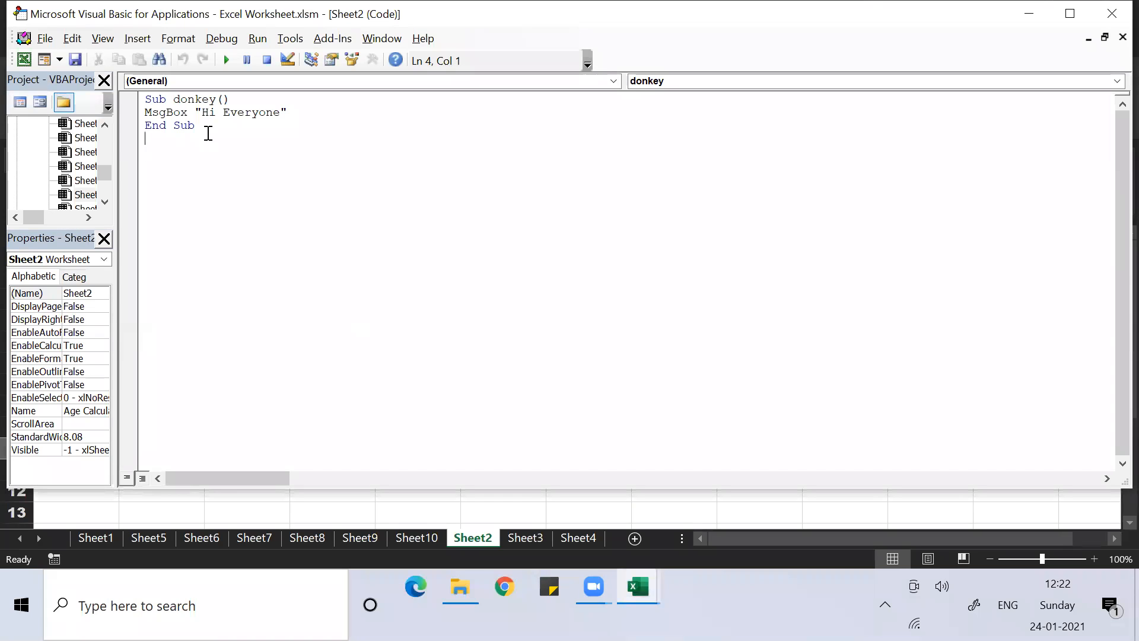
{"action": "key", "text": "Return"}
Step: In Sheet14's empty code module, start a Sub donkey() procedure
{"action": "double_click", "coordinate": [85, 129]}
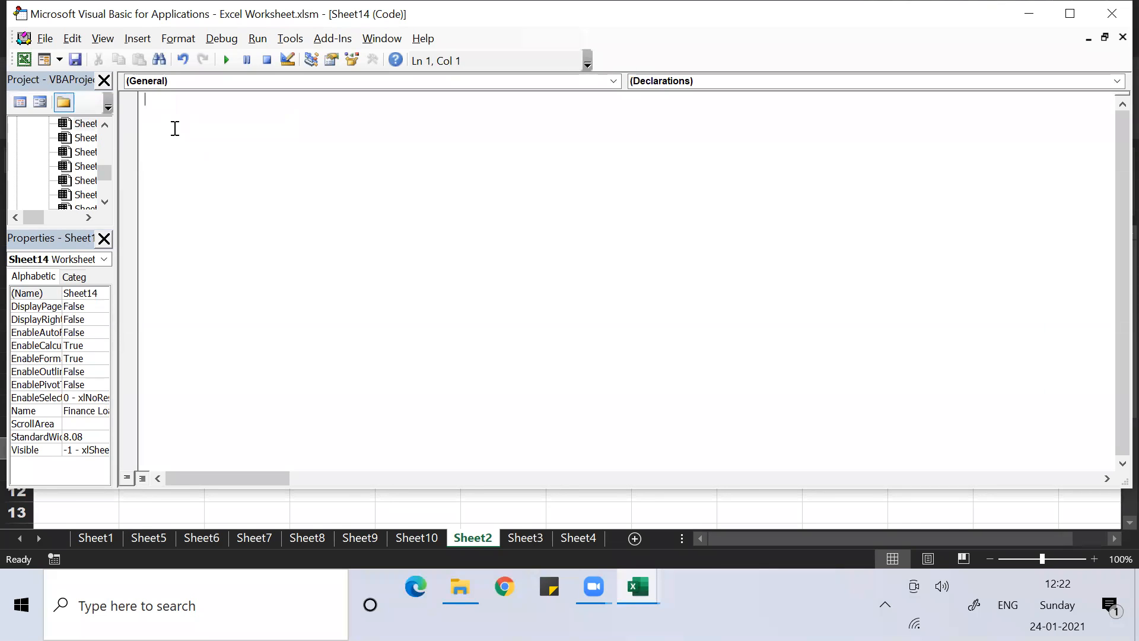
{"action": "type", "text": "sub"}
{"action": "type", "text": "ra"}
{"action": "key", "text": "BackSpace"}
{"action": "key", "text": "BackSpace"}
{"action": "type", "text": "donkey"}
{"action": "type", "text": ")"}
{"action": "key", "text": "Return"}
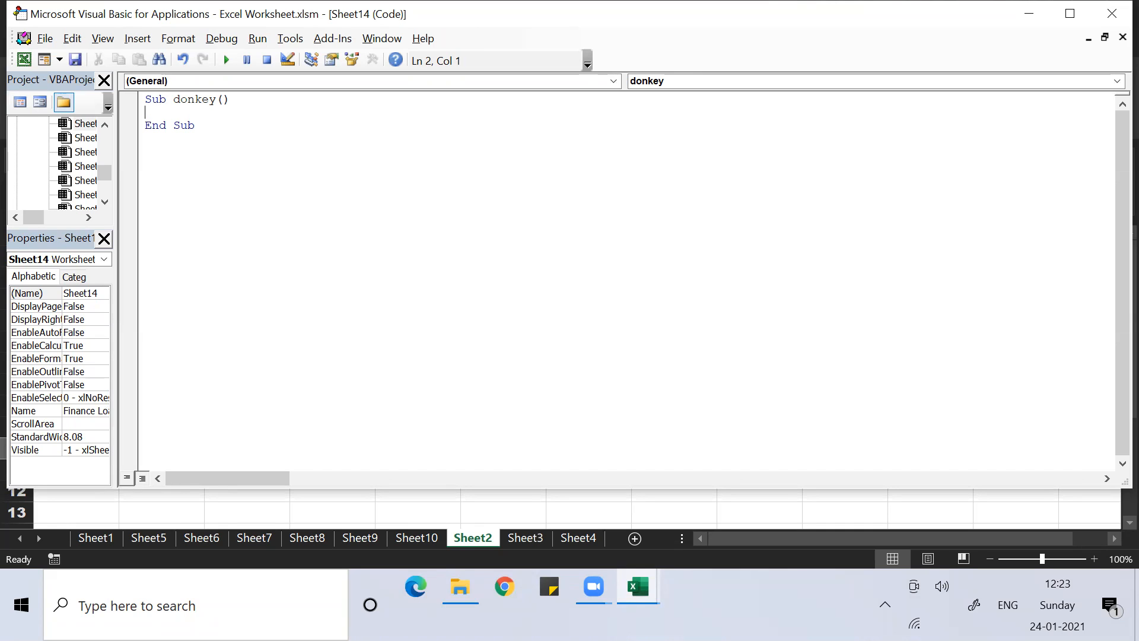
Step: Add the line MsgBox "Hello Everyone to MS EXCEL class" and run the donkey macro
{"action": "type", "text": "r"}
{"action": "key", "text": "BackSpace"}
{"action": "type", "text": "mg"}
{"action": "key", "text": "BackSpace"}
{"action": "type", "text": "sgbox "}
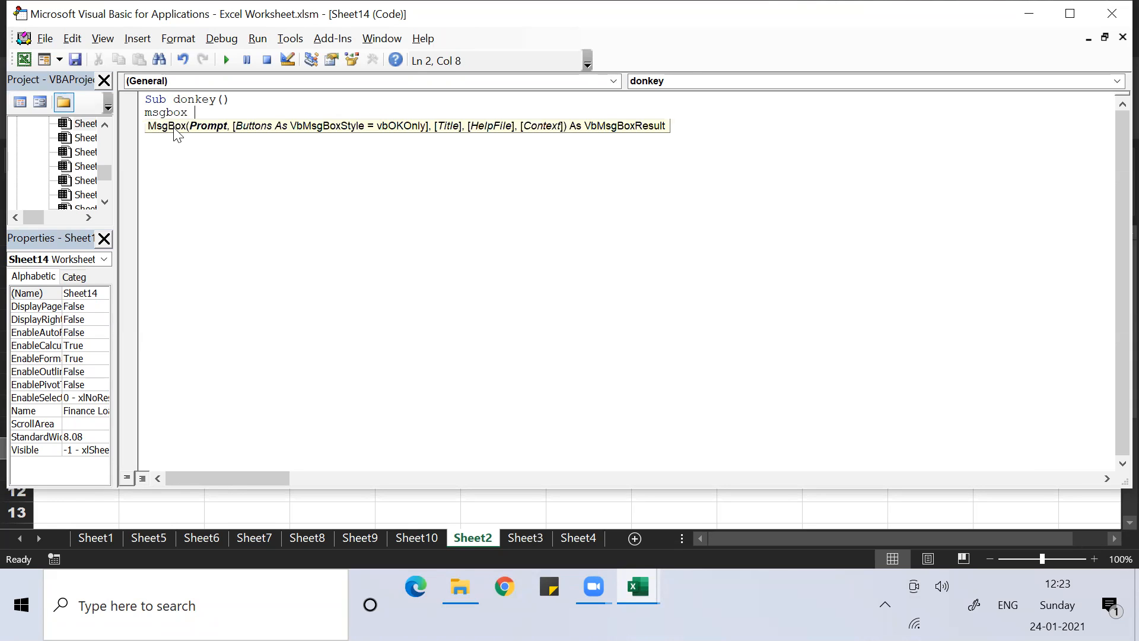
{"action": "type", "text": "\"Hello Everyom"}
{"action": "type", "text": "e"}
{"action": "key", "text": "BackSpace"}
{"action": "key", "text": "BackSpace"}
{"action": "type", "text": "ne to MS EXCE"}
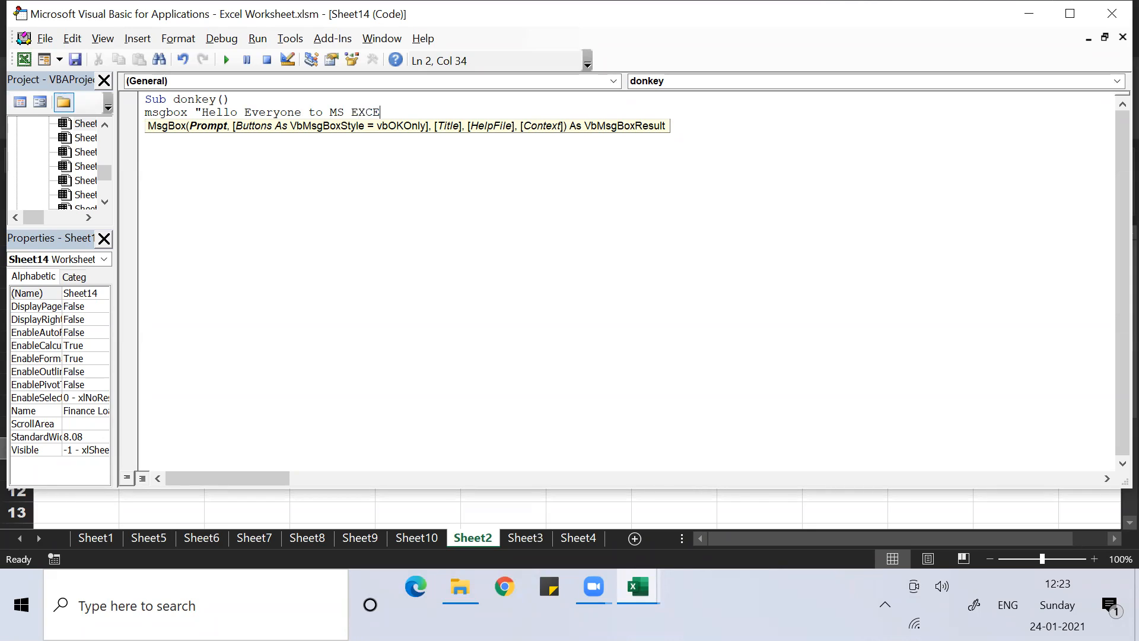
{"action": "type", "text": "L class\""}
{"action": "key", "text": "F5"}
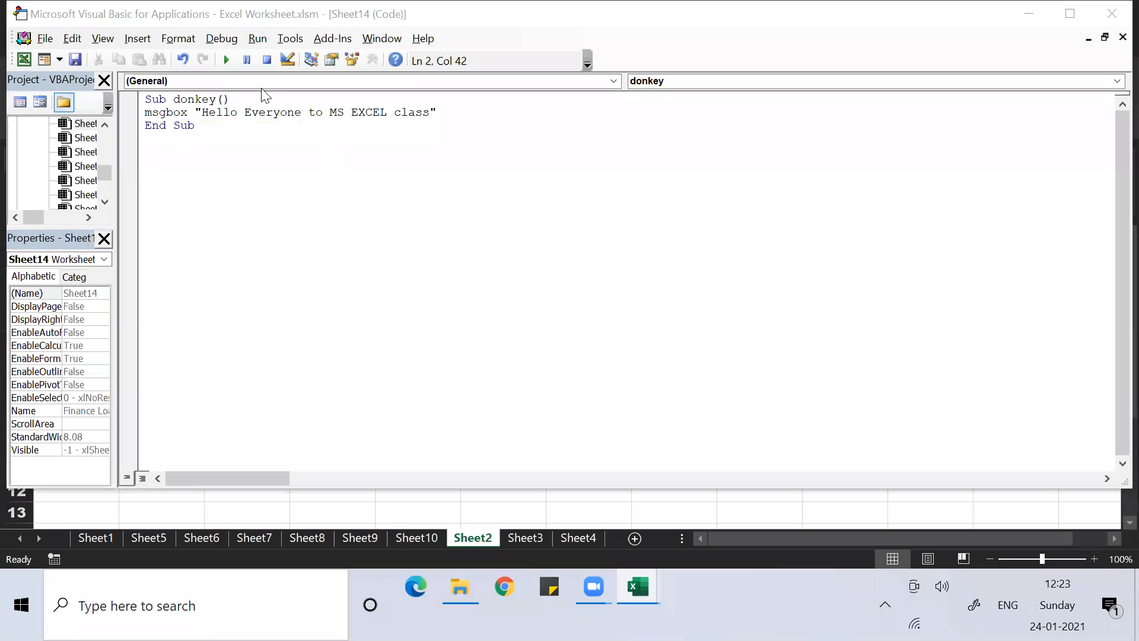
{"action": "left_click", "coordinate": [228, 59]}
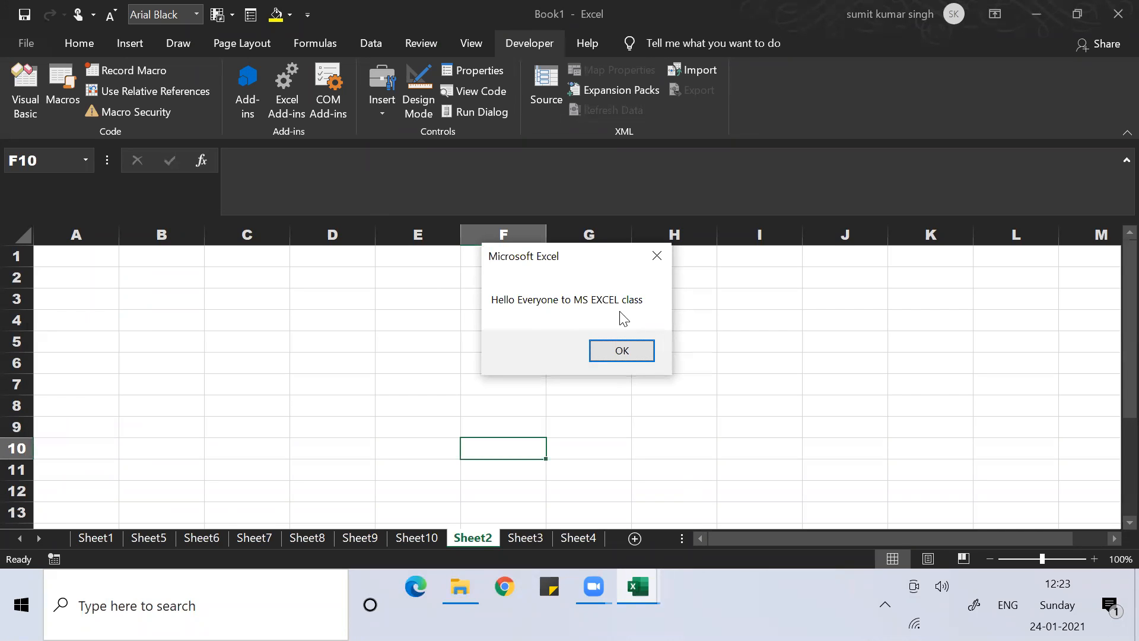
Step: Dismiss the "Hello Everyone to MS EXCEL class" message box with OK
{"action": "left_click", "coordinate": [622, 350]}
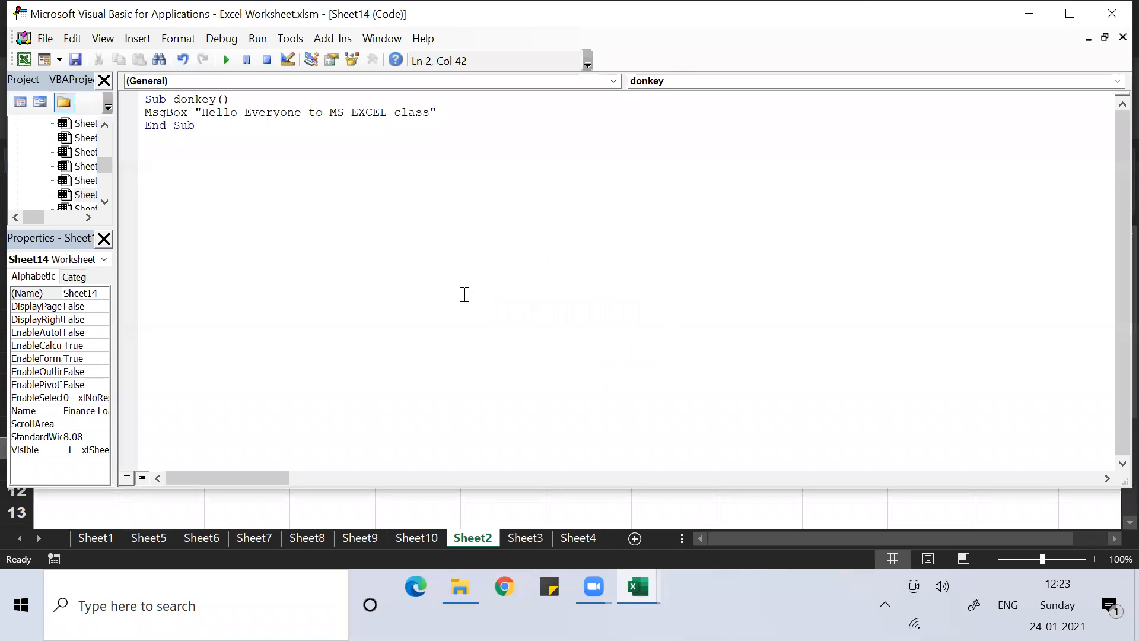
Step: Below the donkey macro, start a new Sub donkey1() procedure
{"action": "left_click", "coordinate": [208, 122]}
{"action": "key", "text": "Return"}
{"action": "key", "text": "Return"}
{"action": "type", "text": "sub "}
{"action": "type", "text": "donkl"}
{"action": "key", "text": "BackSpace"}
{"action": "type", "text": "ey1()"}
{"action": "key", "text": "Return"}
Step: Add MsgBox Date and MsgBox Time lines, run donkey1, and dismiss both messages
{"action": "type", "text": "msgbox "}
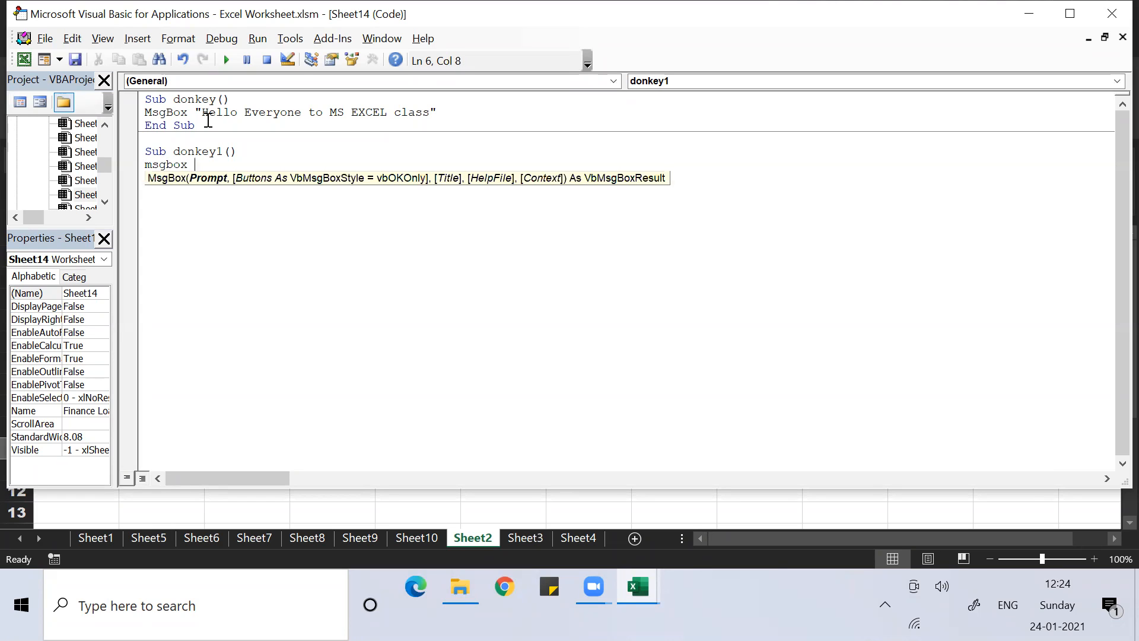
{"action": "type", "text": "date"}
{"action": "key", "text": "Return"}
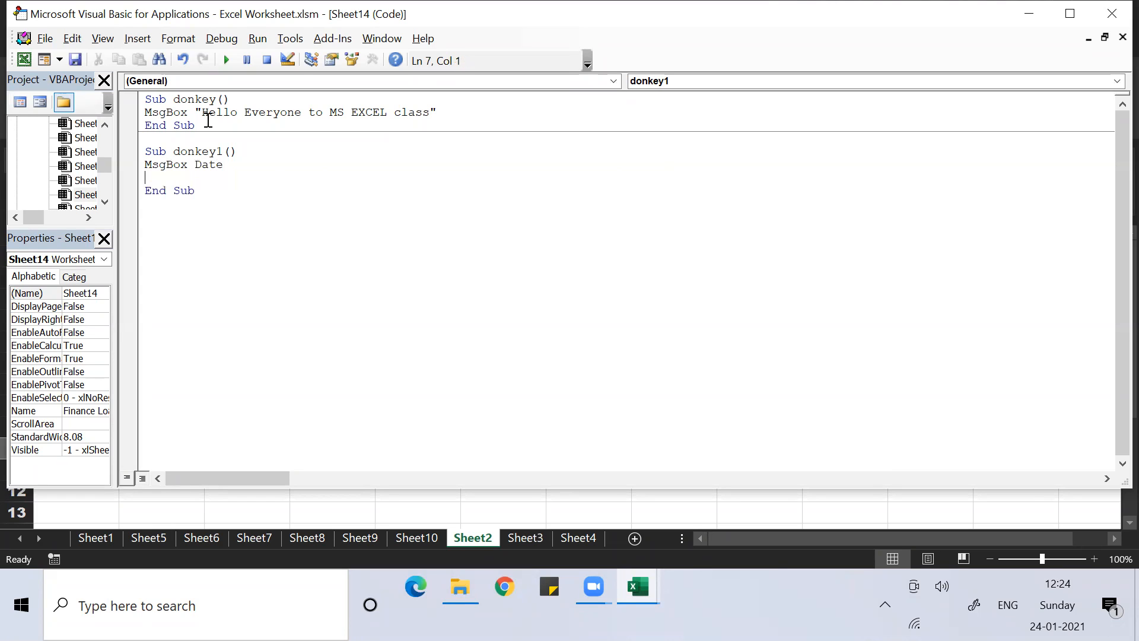
{"action": "type", "text": "msgbox time"}
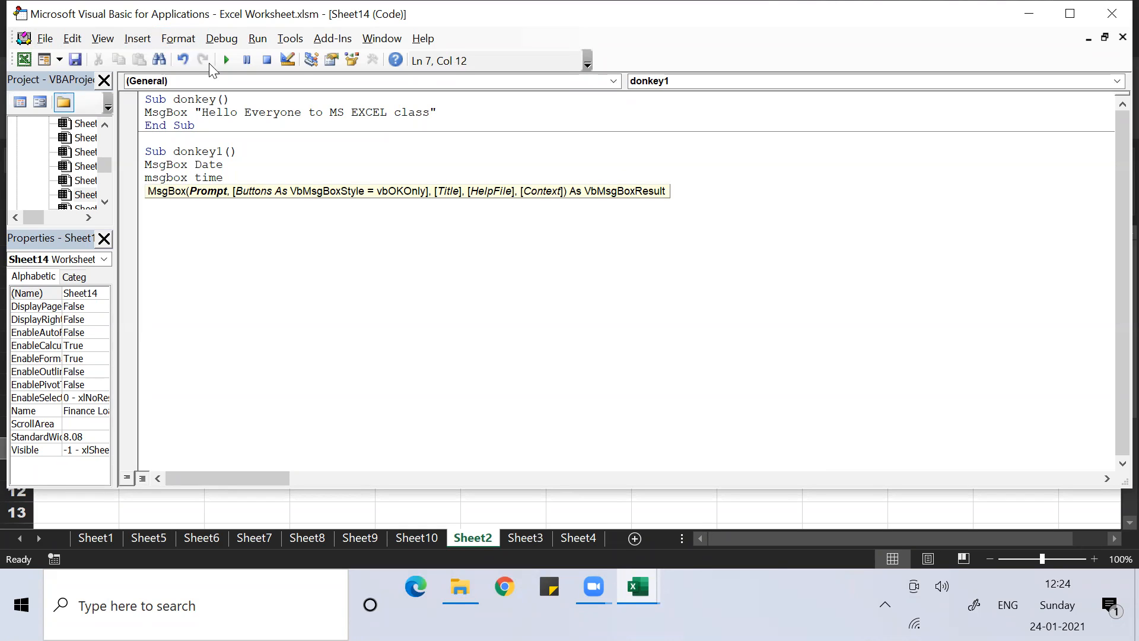
{"action": "left_click", "coordinate": [228, 66]}
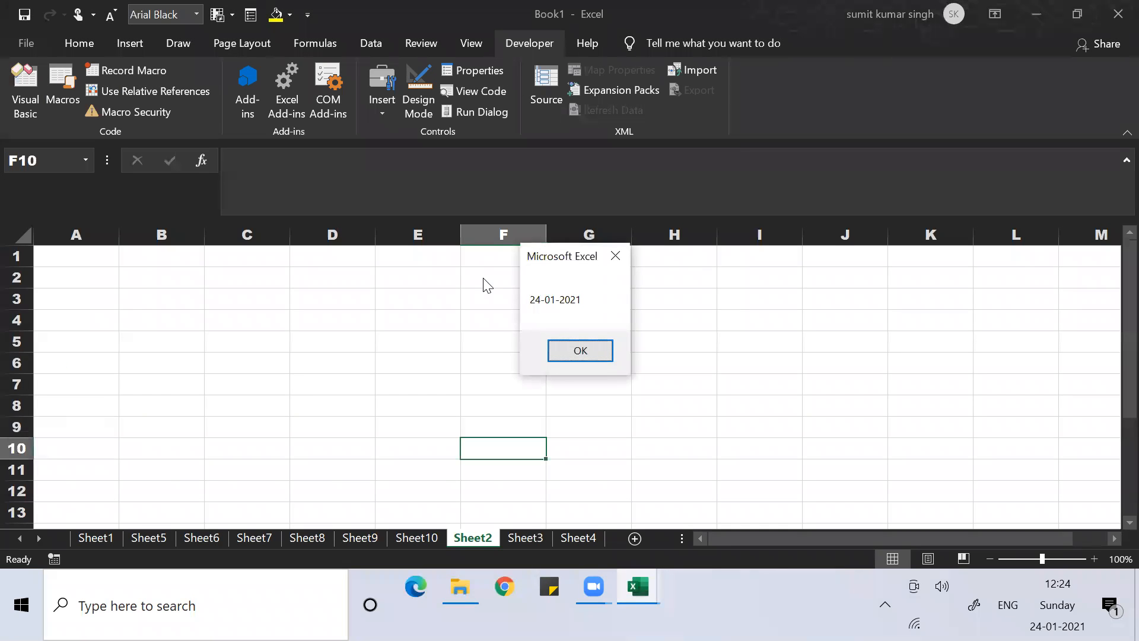
{"action": "left_click", "coordinate": [585, 354]}
{"action": "left_click", "coordinate": [581, 350]}
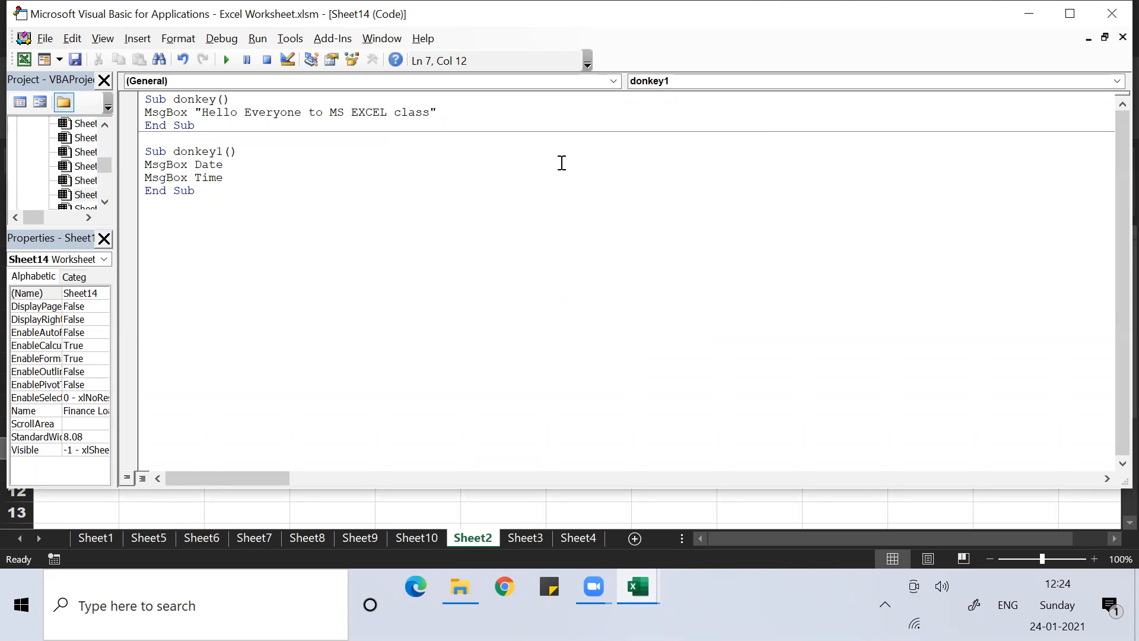
Step: Close the VBA editor, then insert a Macro1 macro sheet and a Chart1 chart sheet
{"action": "left_click", "coordinate": [1112, 13]}
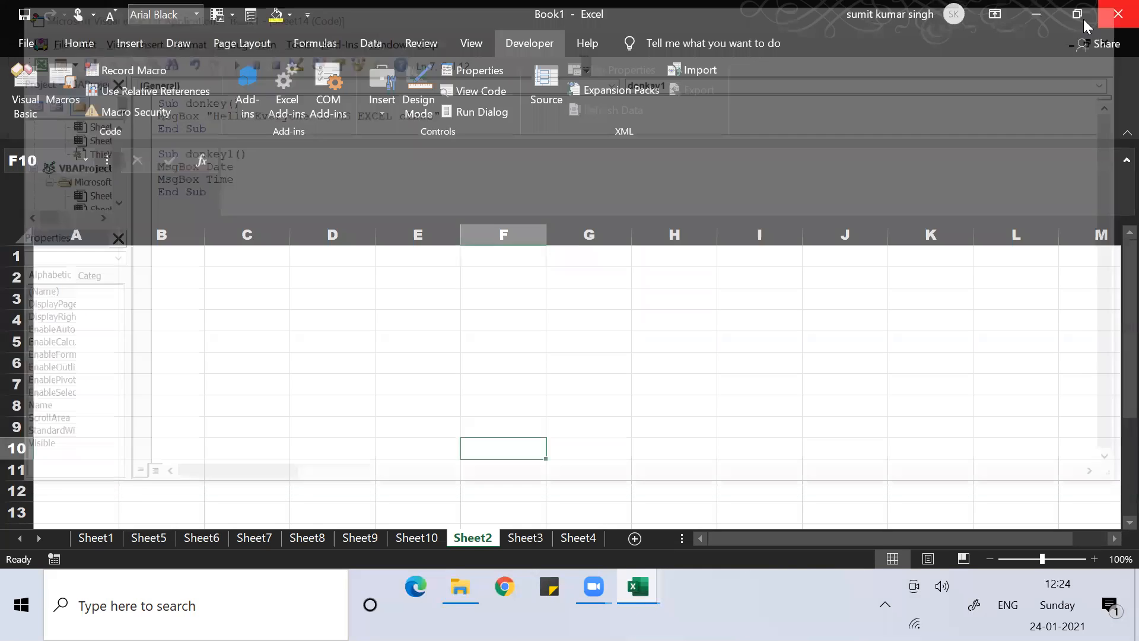
{"action": "left_click", "coordinate": [515, 302]}
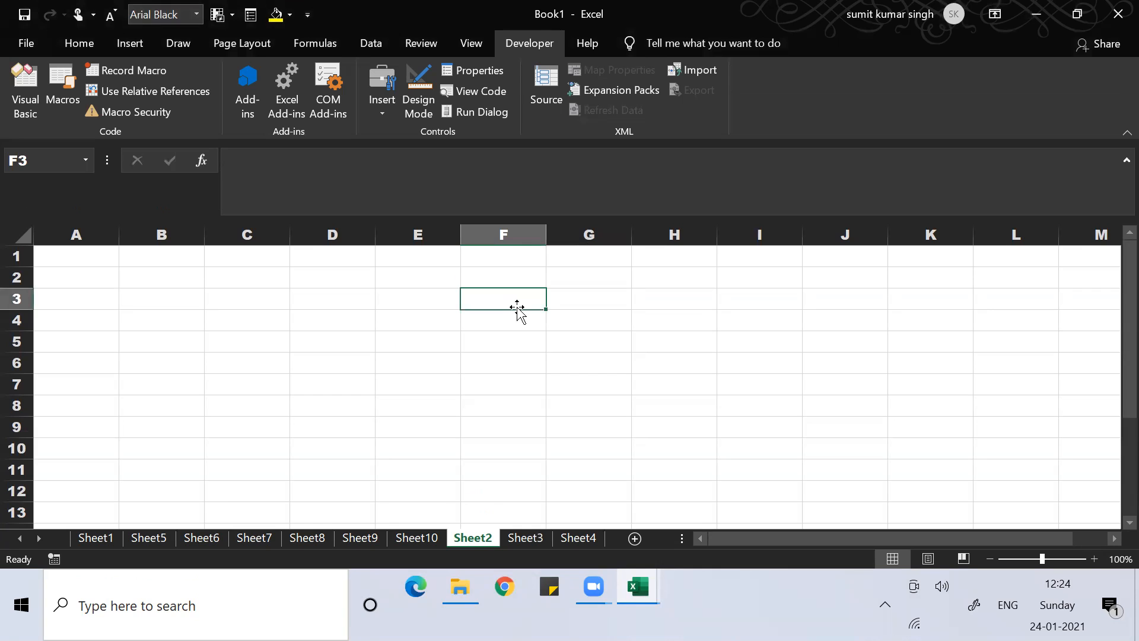
{"action": "key", "text": "ctrl+F11"}
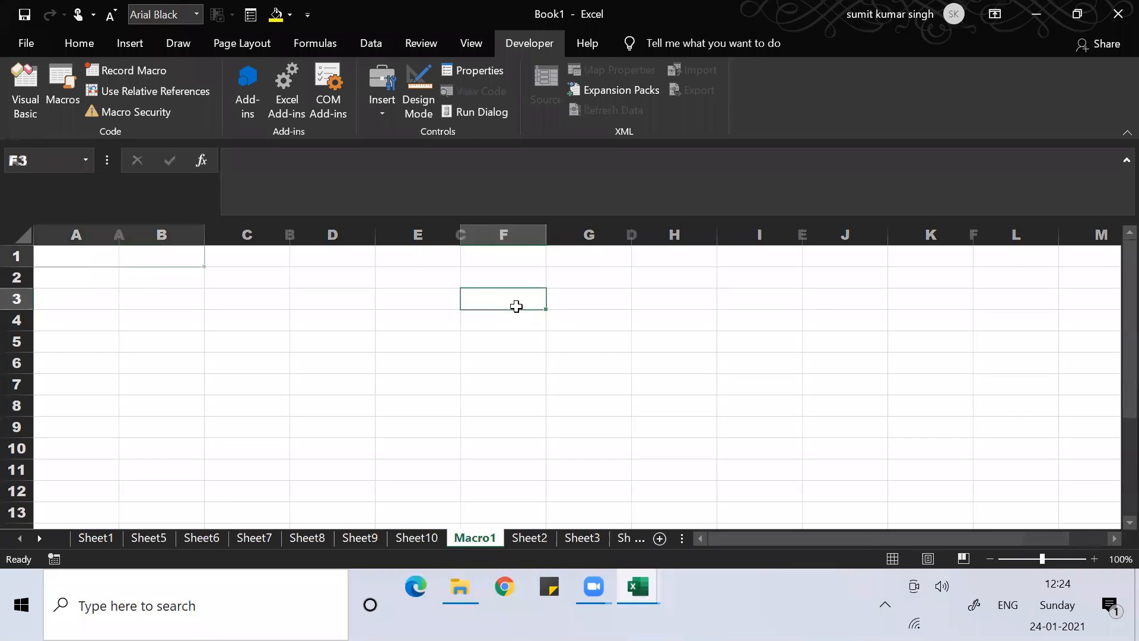
{"action": "left_click", "coordinate": [429, 300]}
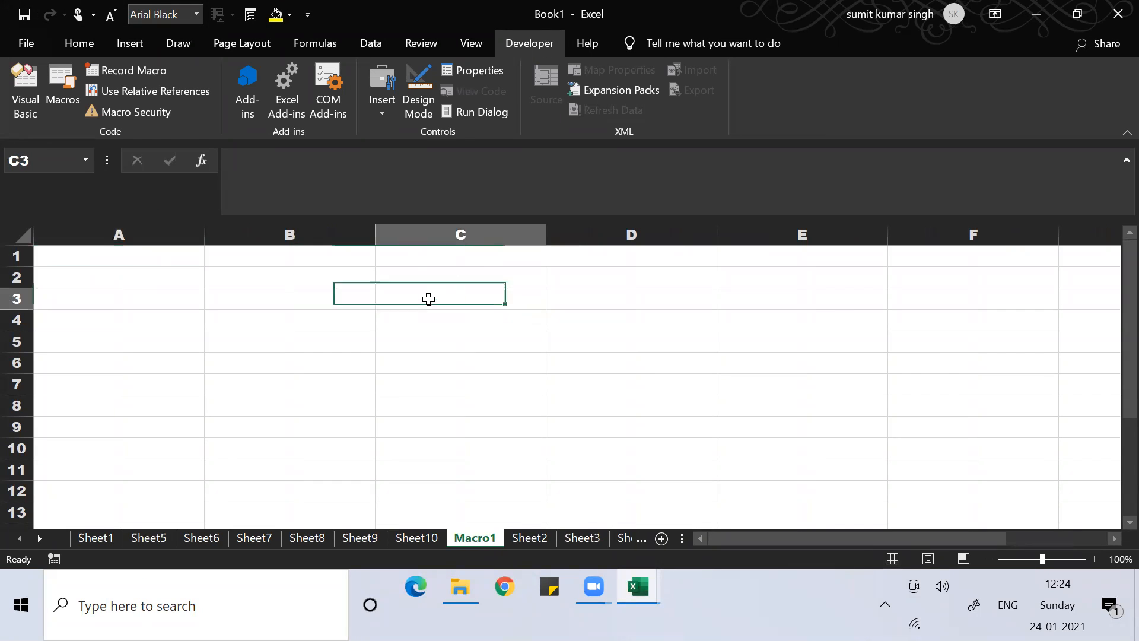
{"action": "key", "text": "F11"}
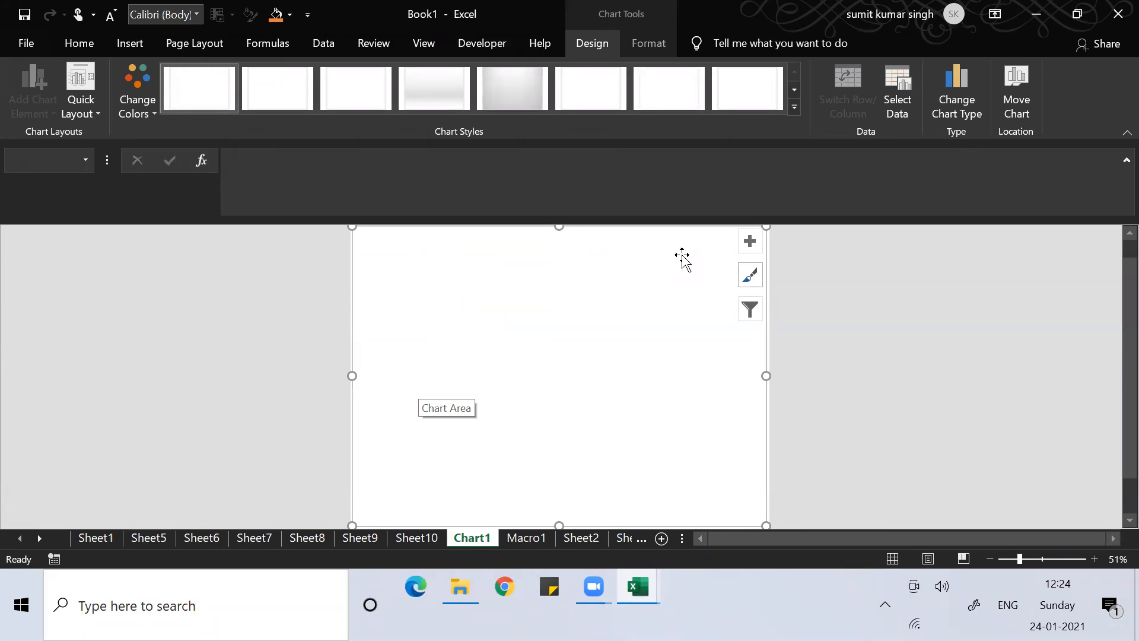
Step: Cancel the workbook close at the save prompt and return to Sheet1, selecting D8
{"action": "left_click", "coordinate": [1113, 14]}
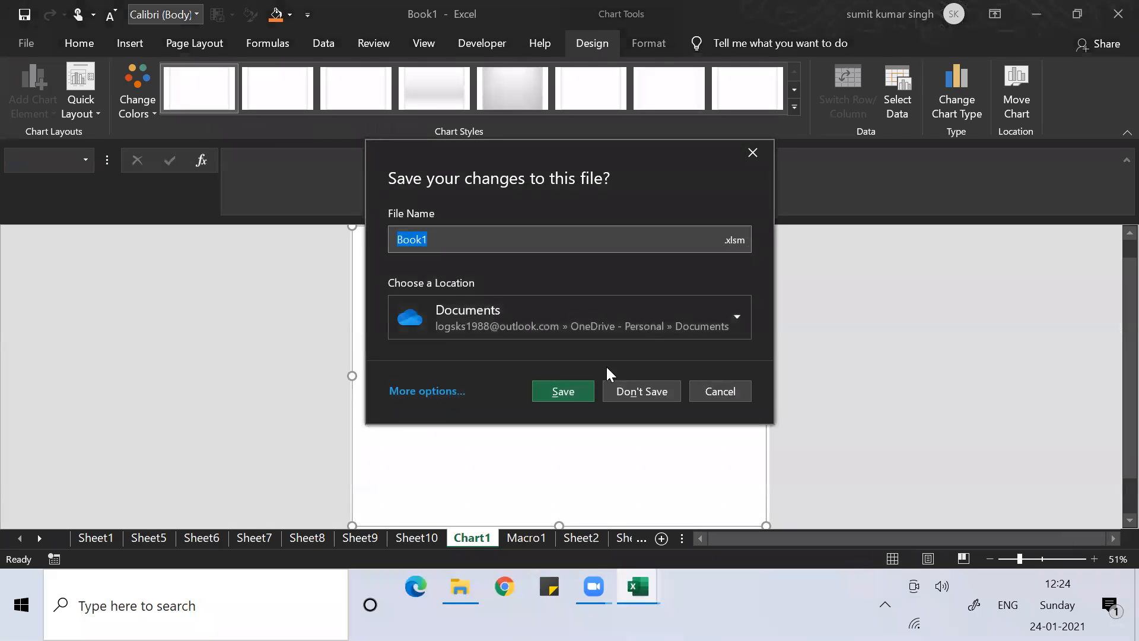
{"action": "left_click", "coordinate": [745, 154]}
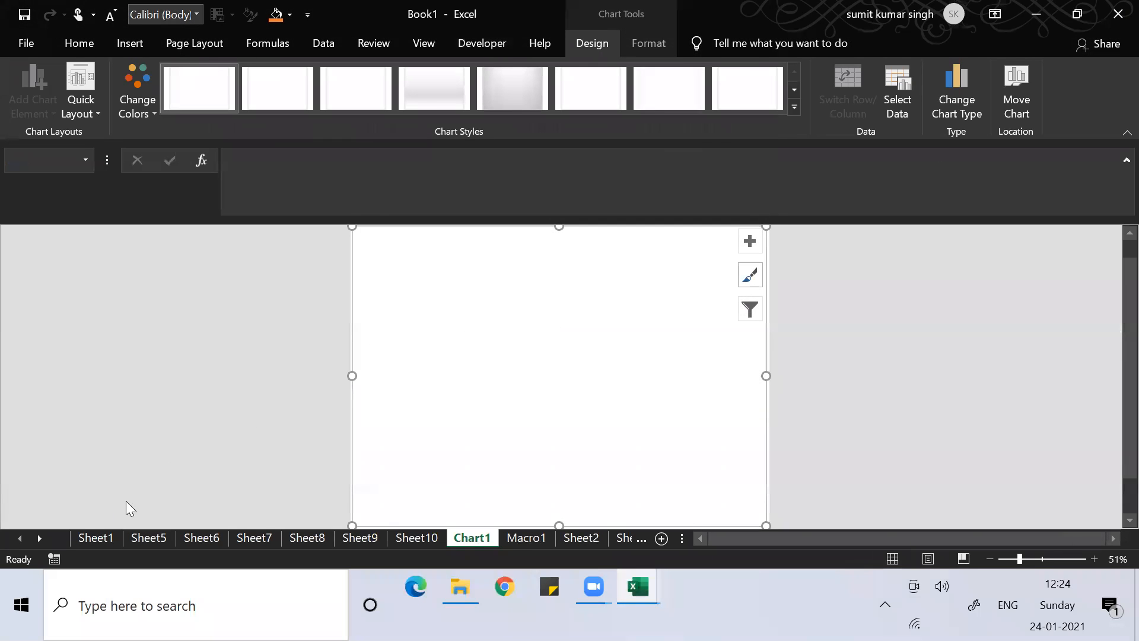
{"action": "left_click", "coordinate": [89, 535]}
{"action": "left_click", "coordinate": [312, 398]}
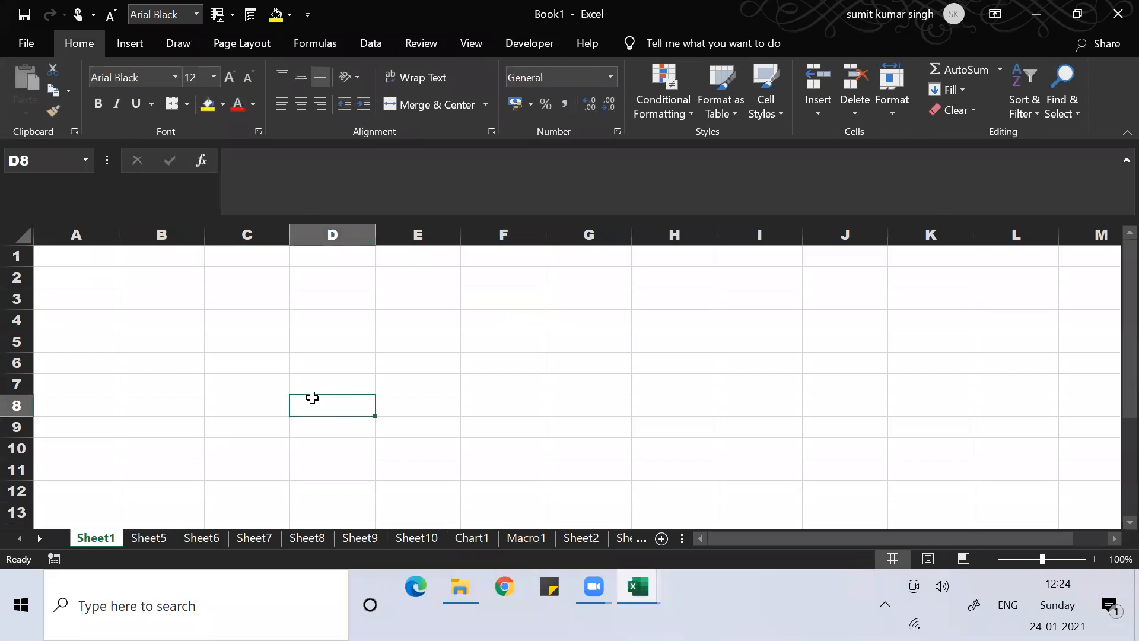
{"action": "key", "text": "alt+F11"}
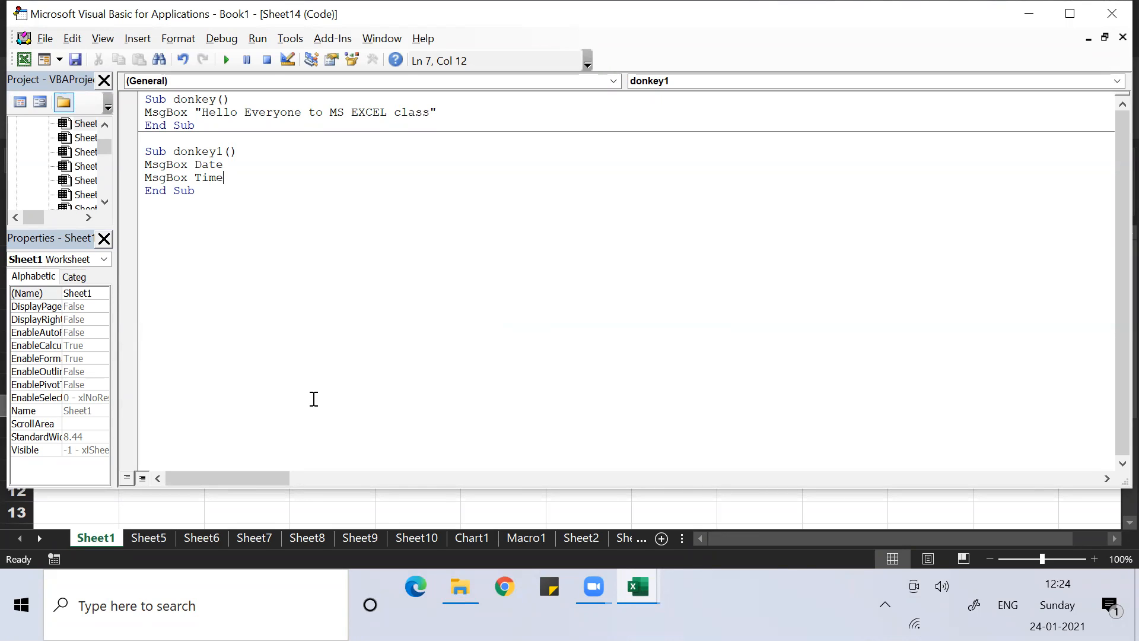
{"action": "key", "text": "alt+F11"}
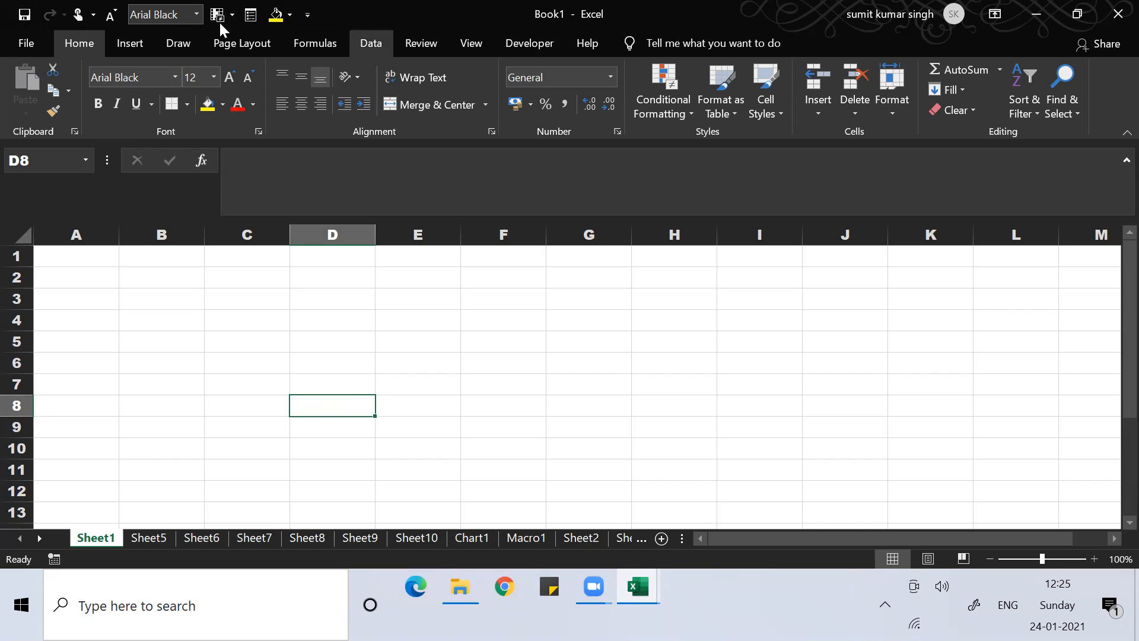
Step: In Excel Options' Customize Ribbon, add a New Tab with a New Group after Home
{"action": "left_click", "coordinate": [29, 43]}
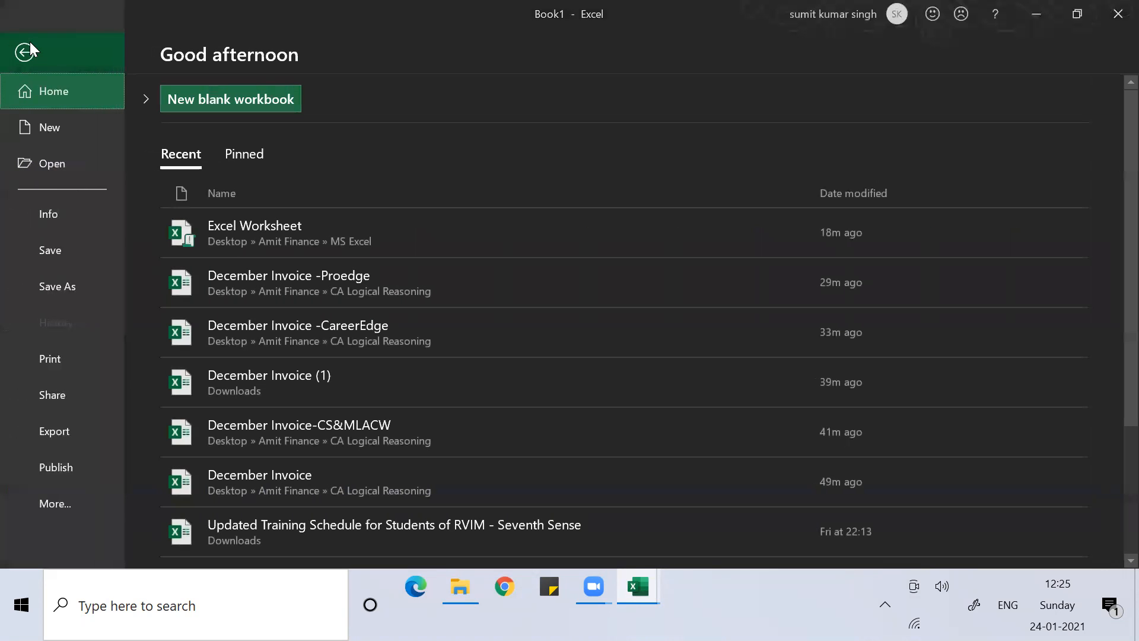
{"action": "left_click", "coordinate": [55, 502]}
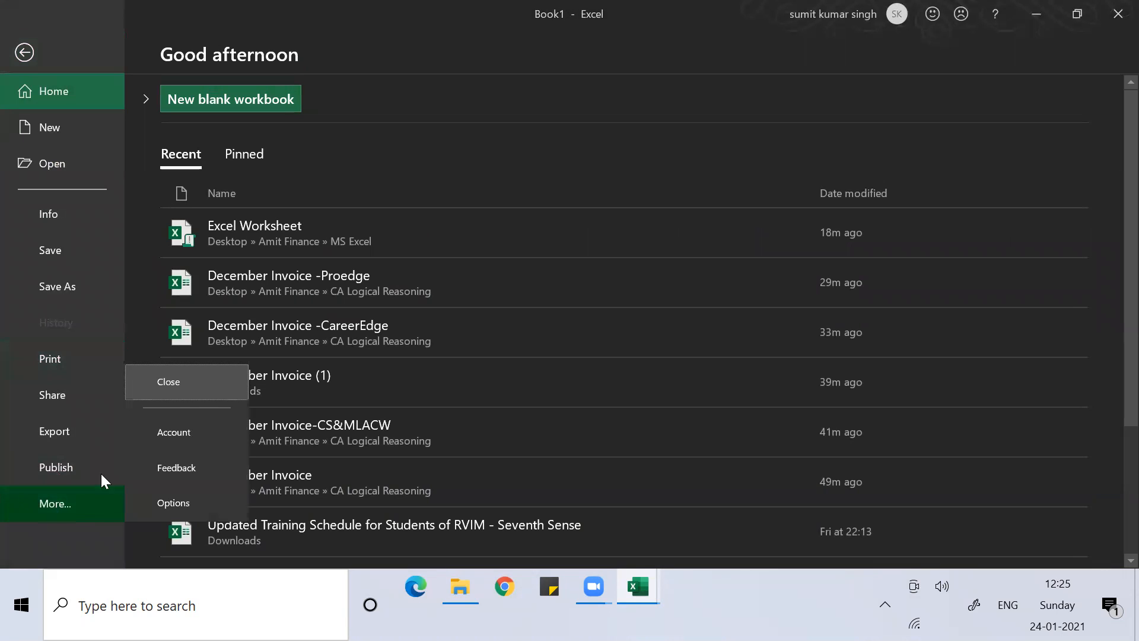
{"action": "left_click", "coordinate": [171, 502]}
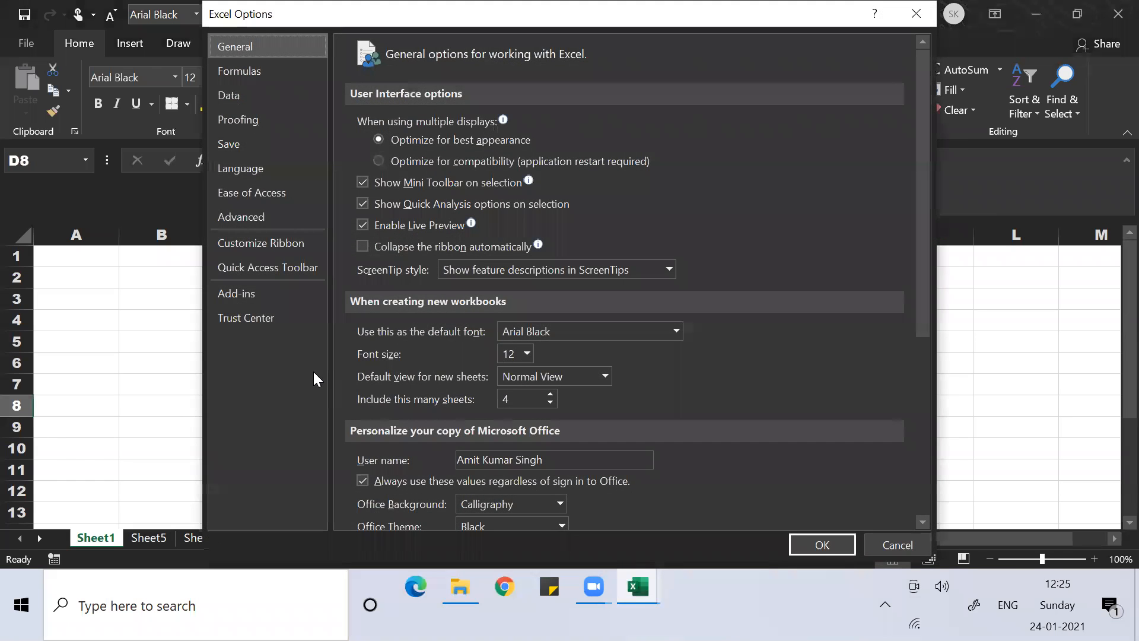
{"action": "left_click", "coordinate": [282, 245]}
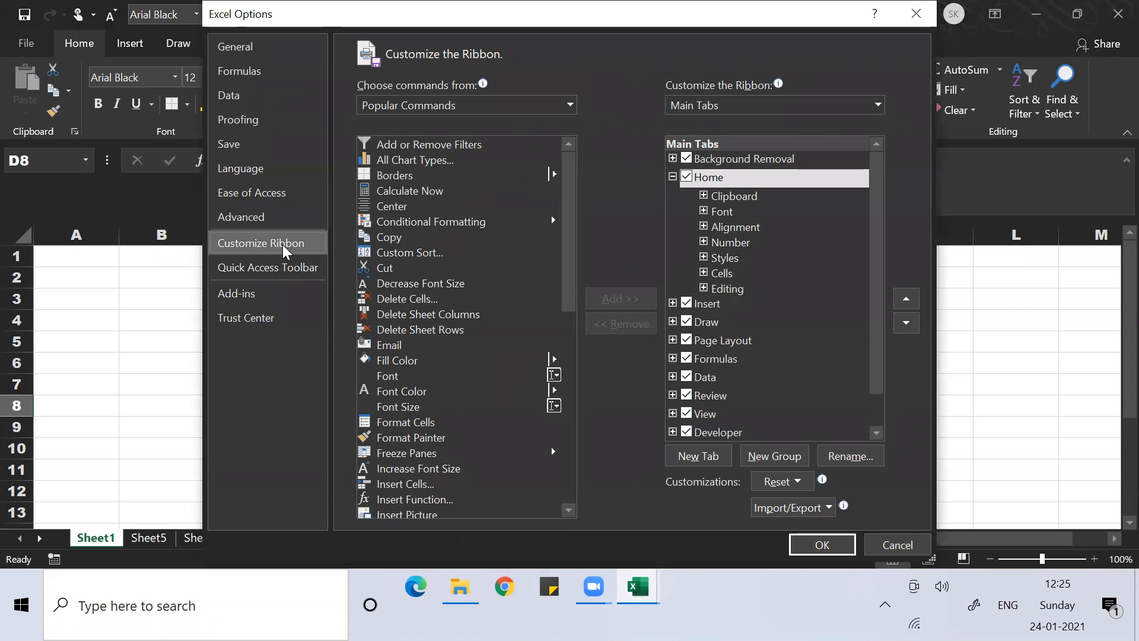
{"action": "left_click", "coordinate": [693, 457]}
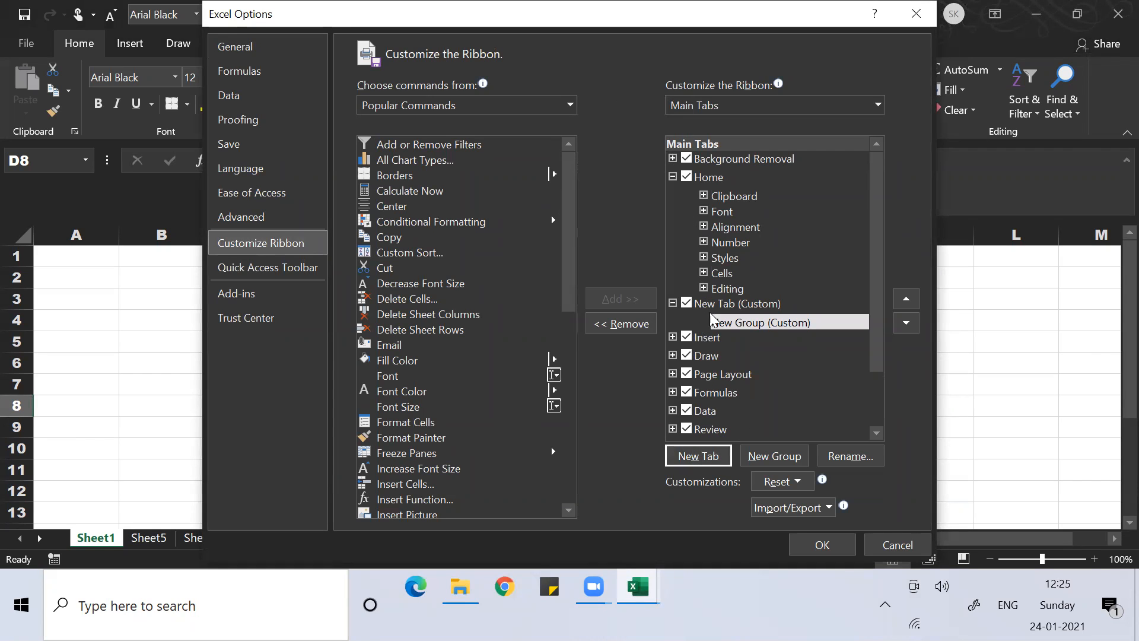
{"action": "left_click", "coordinate": [739, 301]}
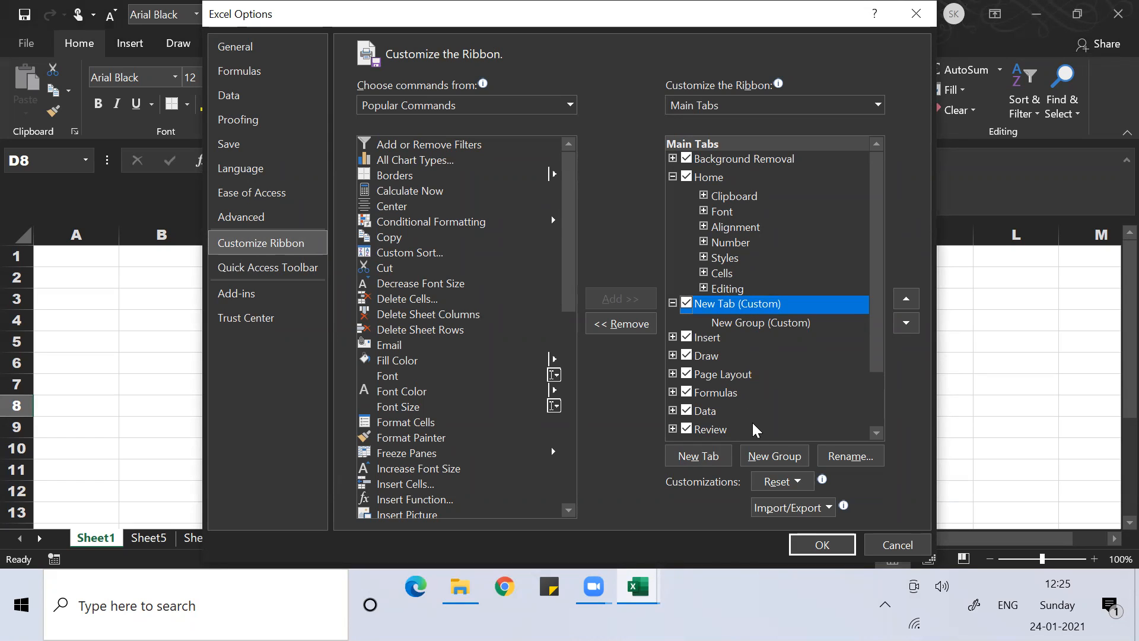
Step: Rename the custom tab to the owner's name and its group to Finance
{"action": "left_click", "coordinate": [837, 455]}
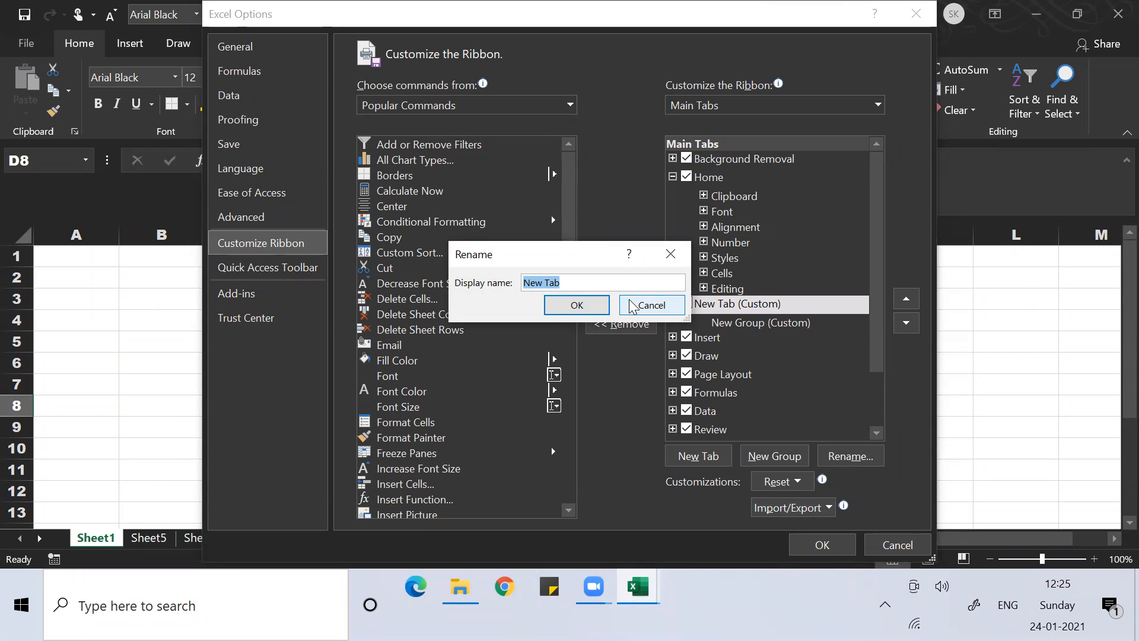
{"action": "type", "text": "Amit Singh"}
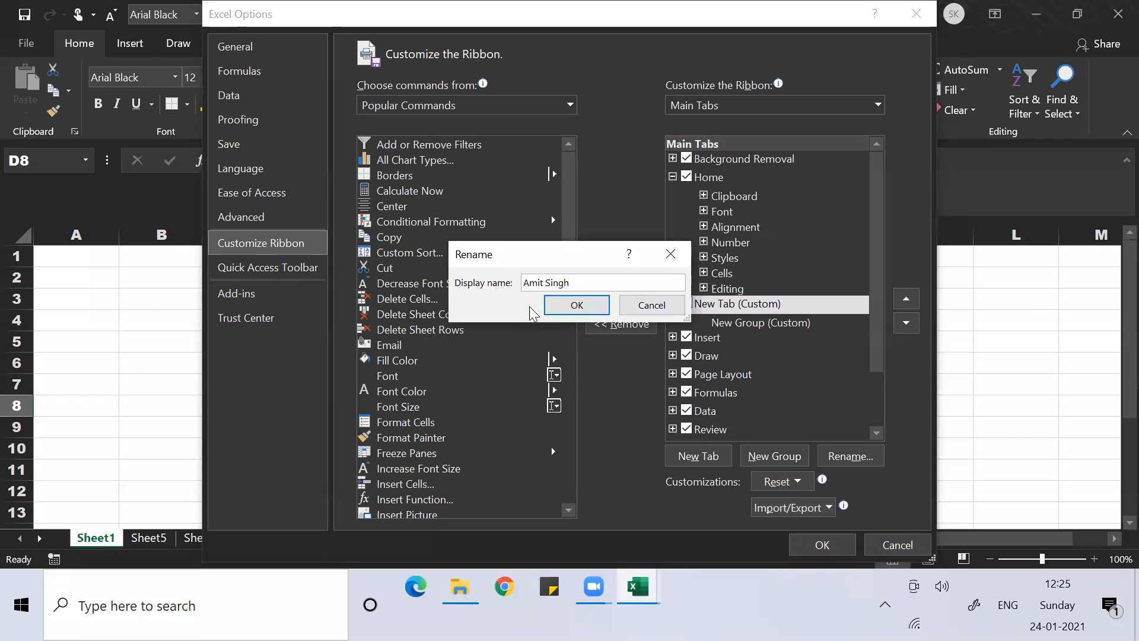
{"action": "left_click", "coordinate": [577, 306]}
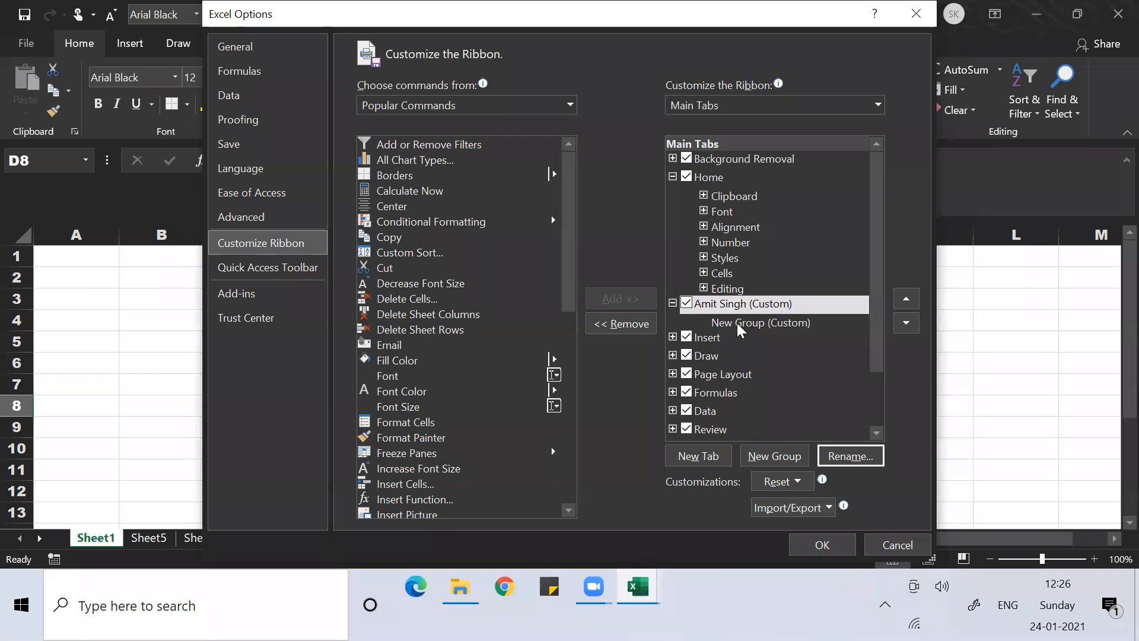
{"action": "left_click", "coordinate": [737, 323]}
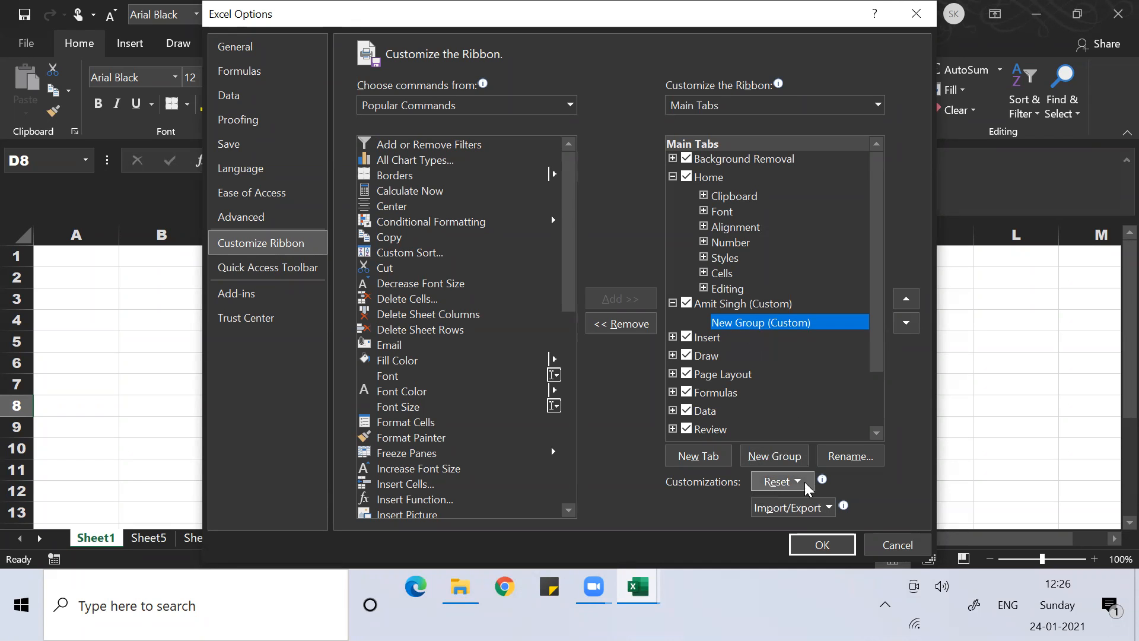
{"action": "left_click", "coordinate": [836, 458]}
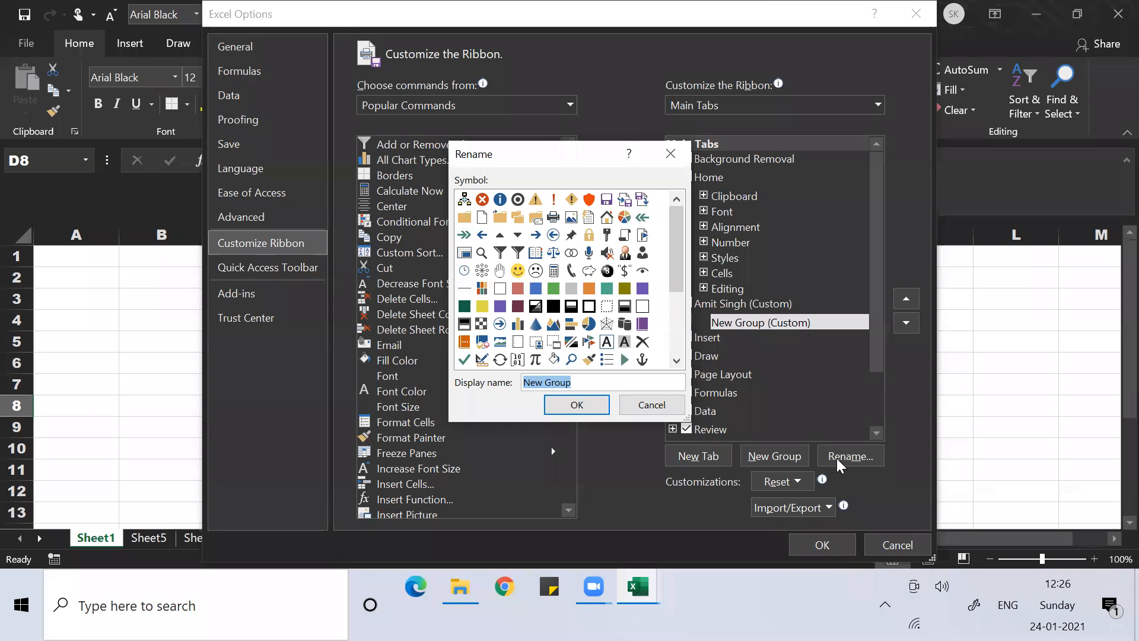
{"action": "type", "text": "Finance"}
{"action": "left_click", "coordinate": [576, 403]}
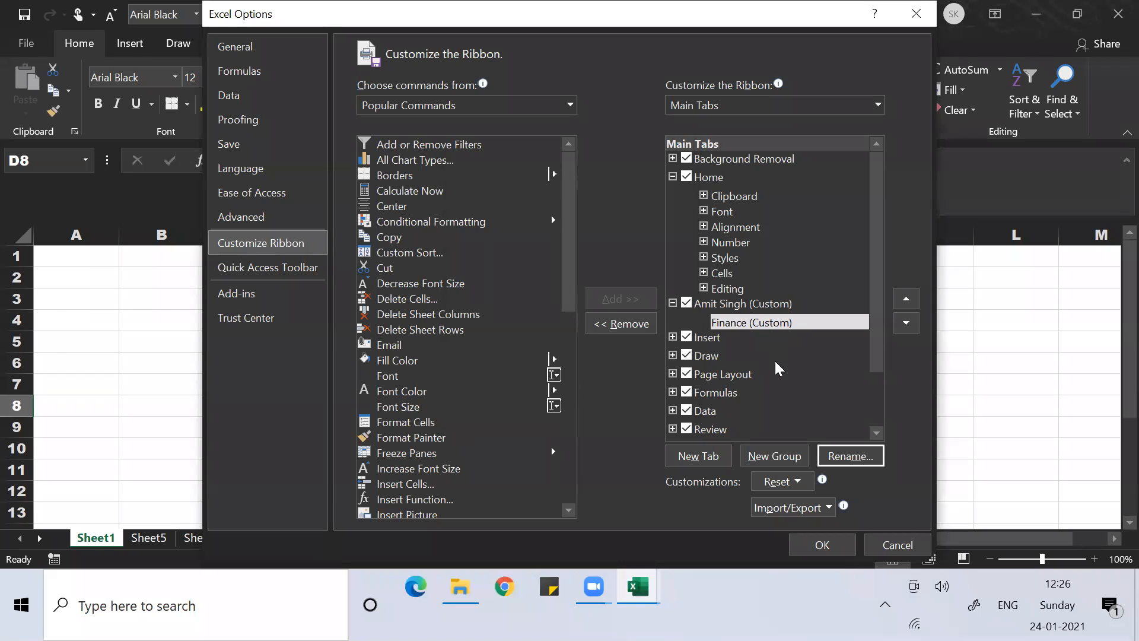
Step: Add a second group named Marketing, then close Excel Options without saving
{"action": "left_click", "coordinate": [757, 455]}
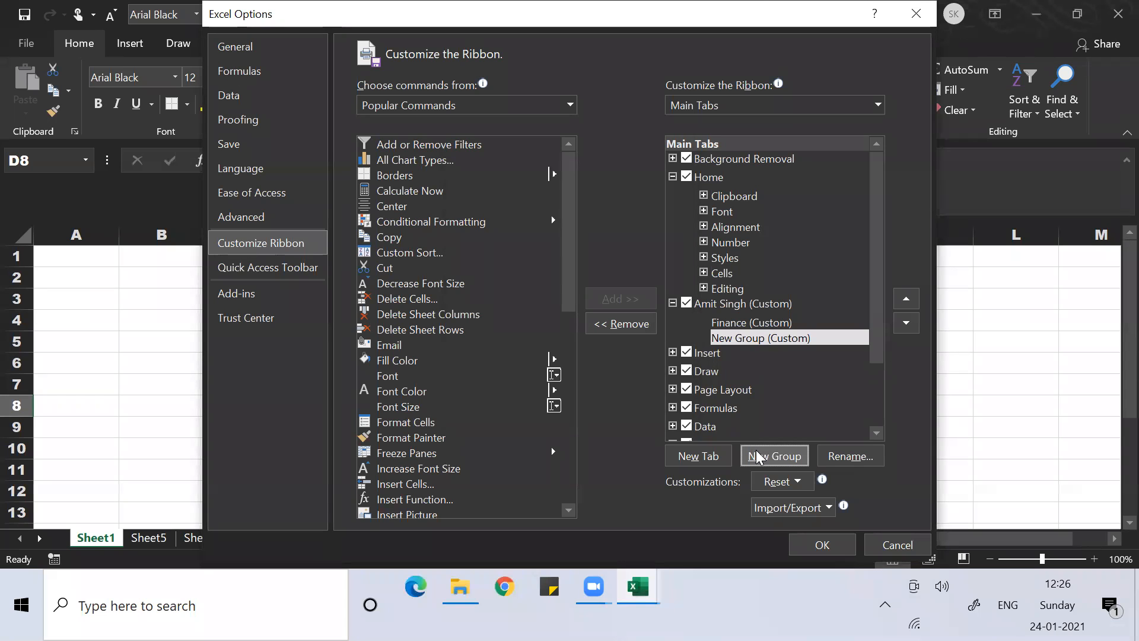
{"action": "left_click", "coordinate": [852, 456]}
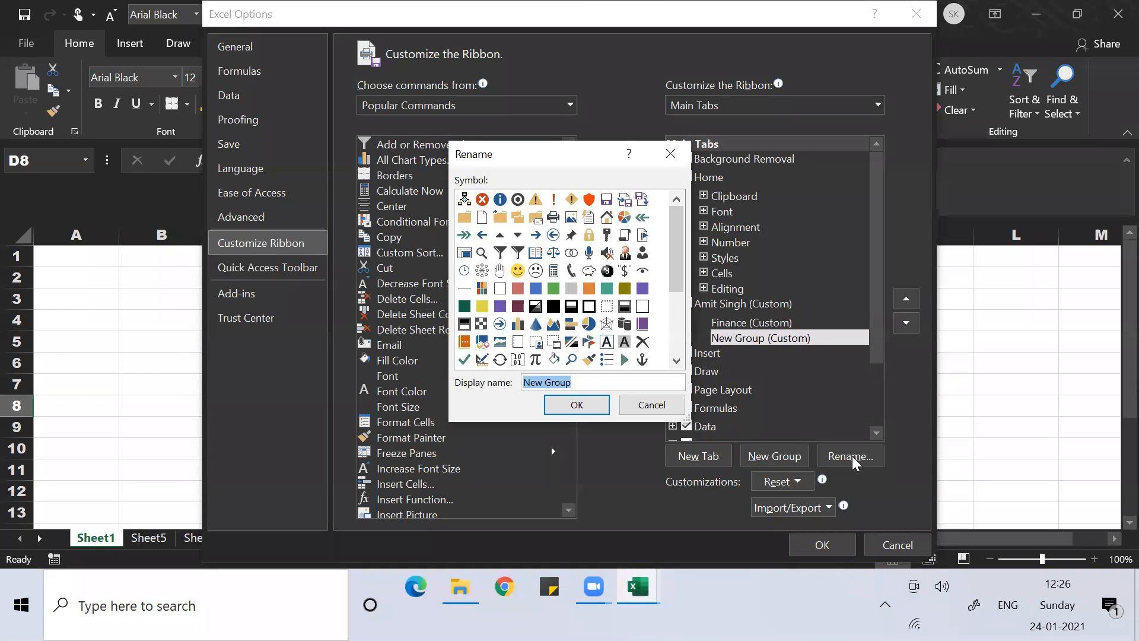
{"action": "type", "text": "Marketing"}
{"action": "left_click", "coordinate": [577, 405]}
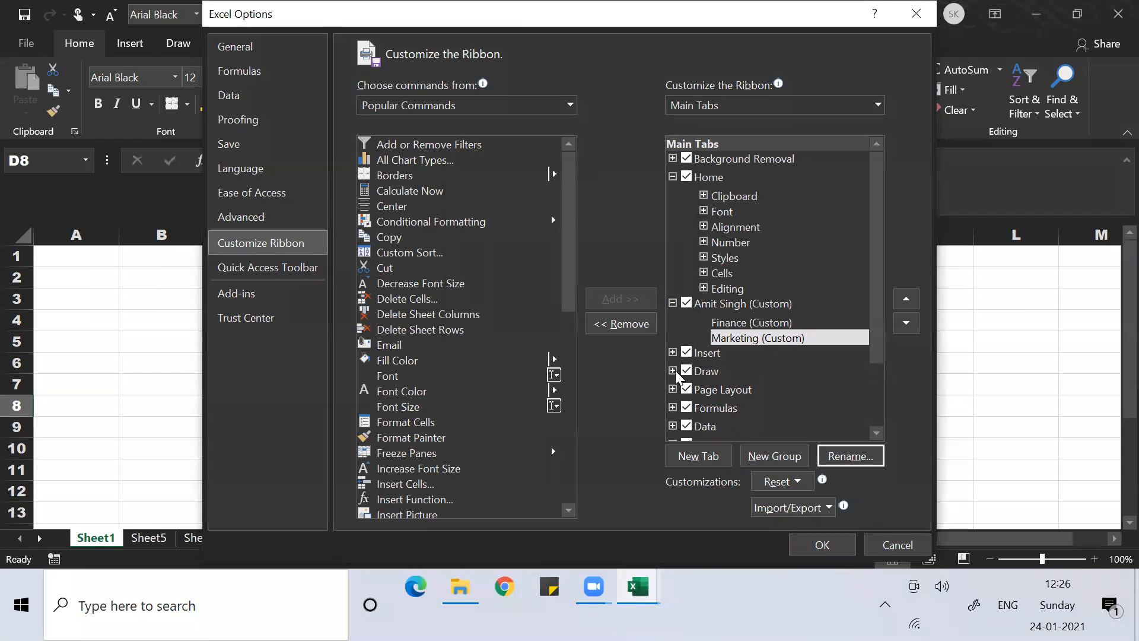
{"action": "left_click", "coordinate": [745, 320]}
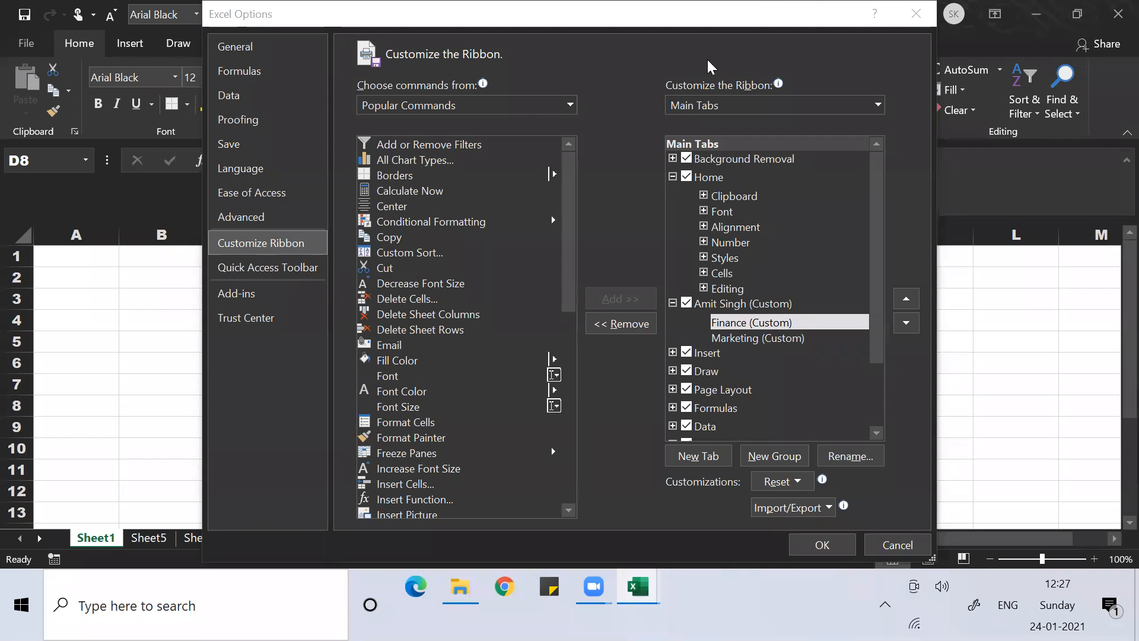
{"action": "left_click", "coordinate": [916, 13]}
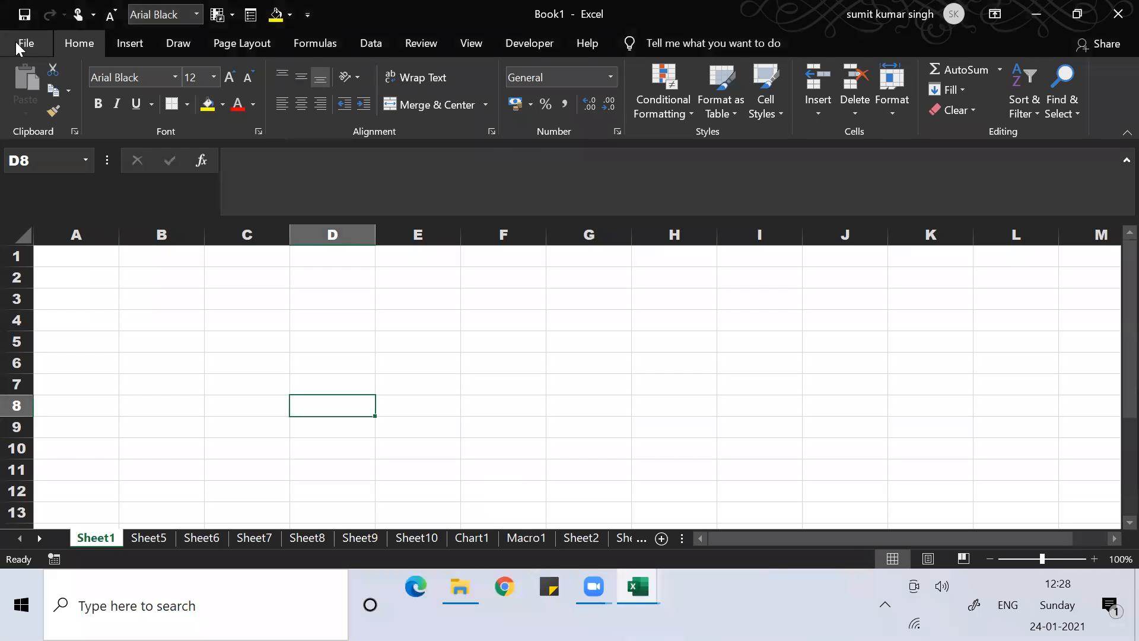
Step: Return to Excel Options' Customize Ribbon and add a New Tab with a New Group after Home
{"action": "left_click", "coordinate": [16, 41]}
{"action": "left_click", "coordinate": [62, 505]}
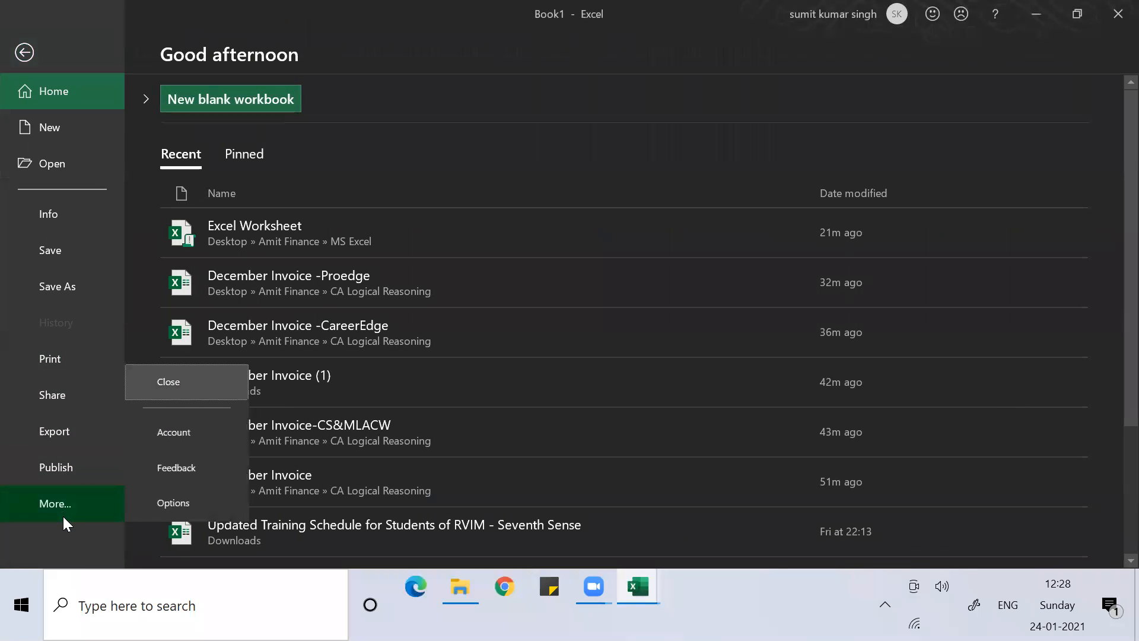
{"action": "left_click", "coordinate": [170, 504]}
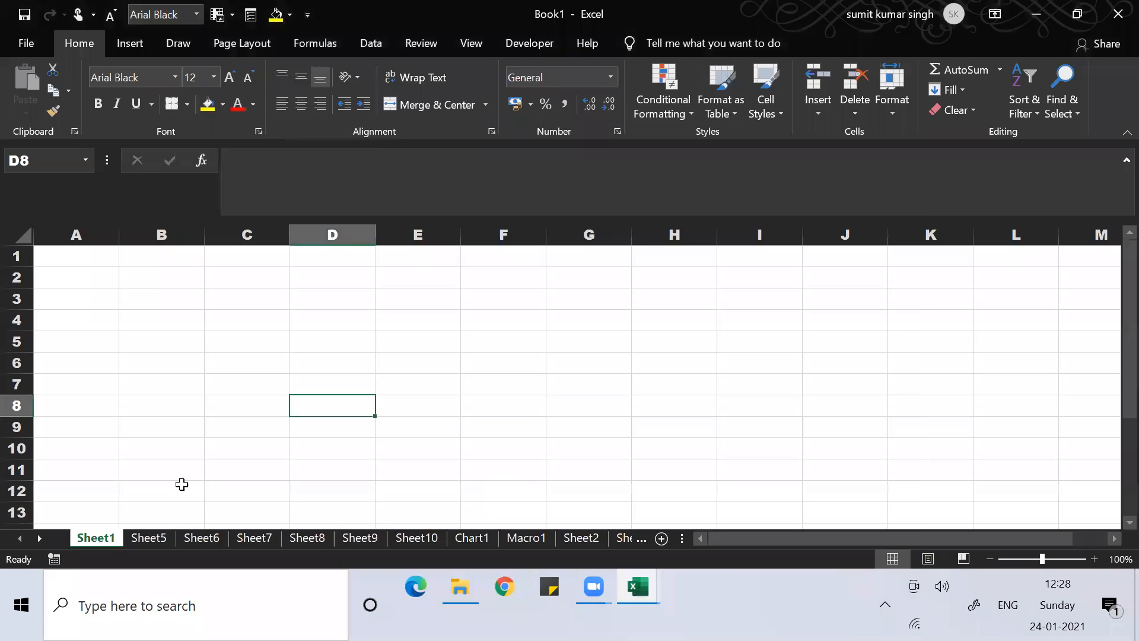
{"action": "left_click", "coordinate": [277, 255]}
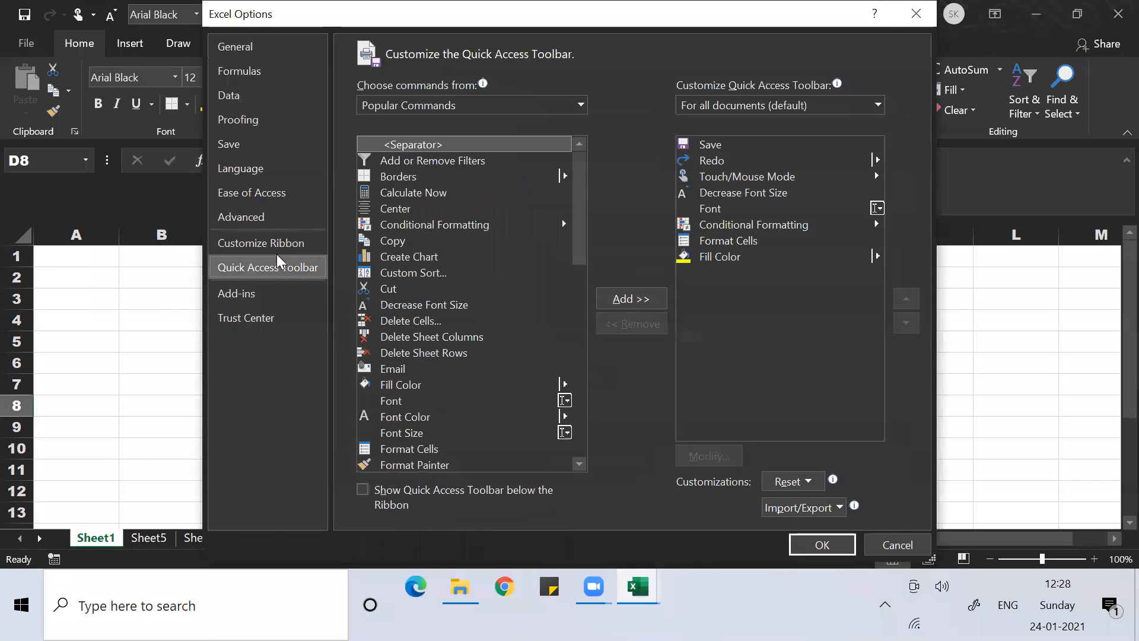
{"action": "left_click", "coordinate": [265, 242]}
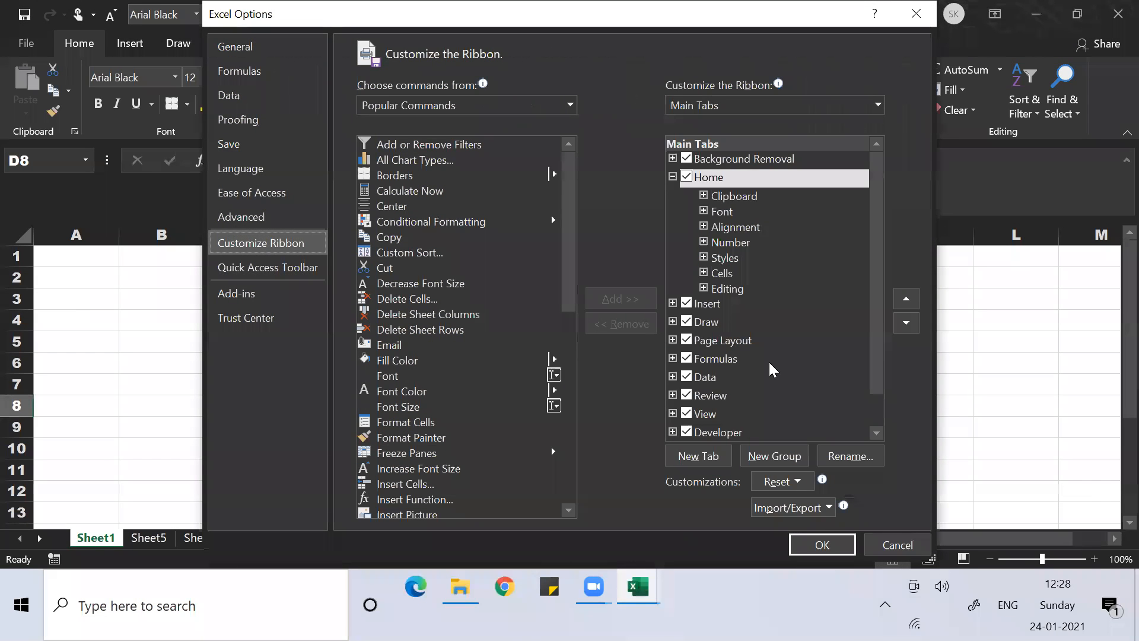
{"action": "left_click_drag", "start_coordinate": [879, 272], "coordinate": [879, 344]}
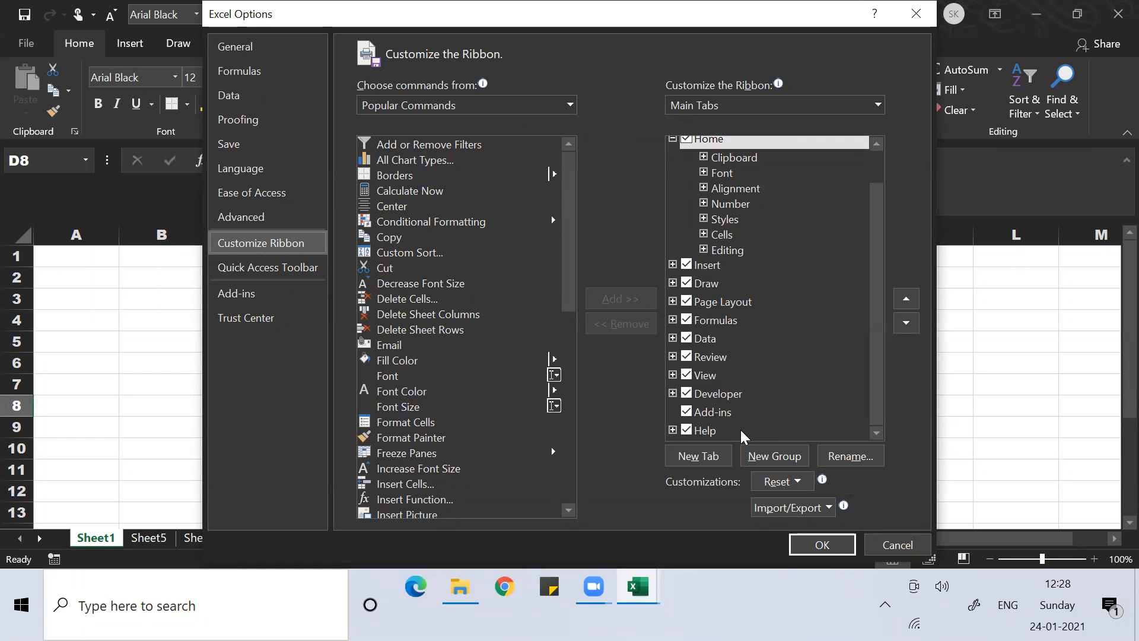
{"action": "left_click", "coordinate": [704, 454]}
{"action": "left_click", "coordinate": [752, 261]}
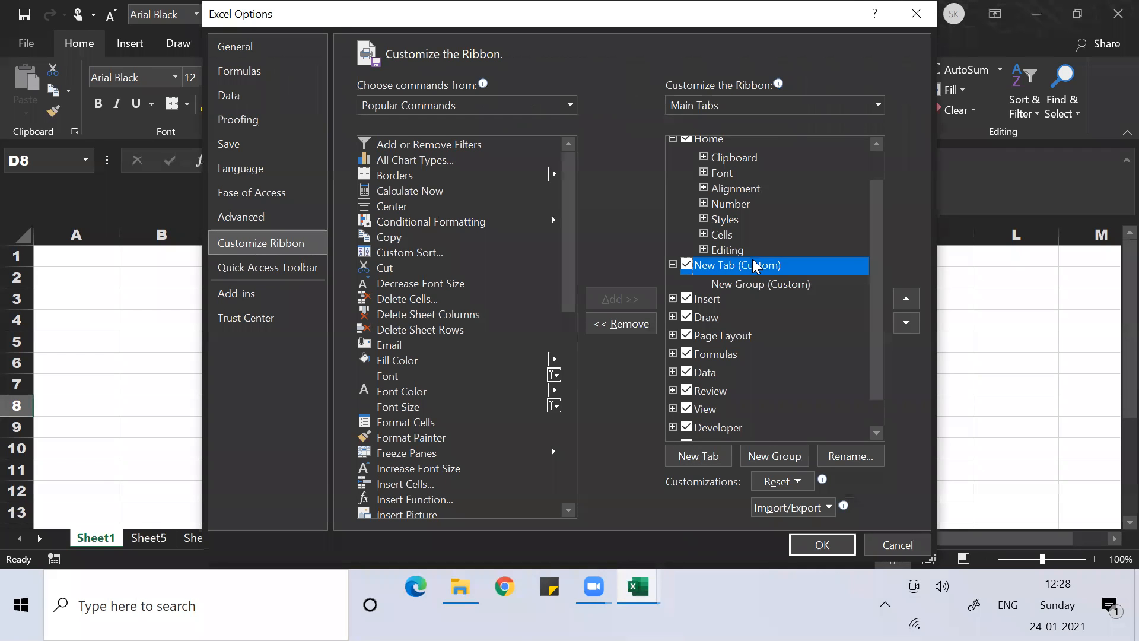
Step: Rename the new tab to the owner's name and its group to Finance
{"action": "left_click", "coordinate": [842, 455]}
{"action": "type", "text": "Amit "}
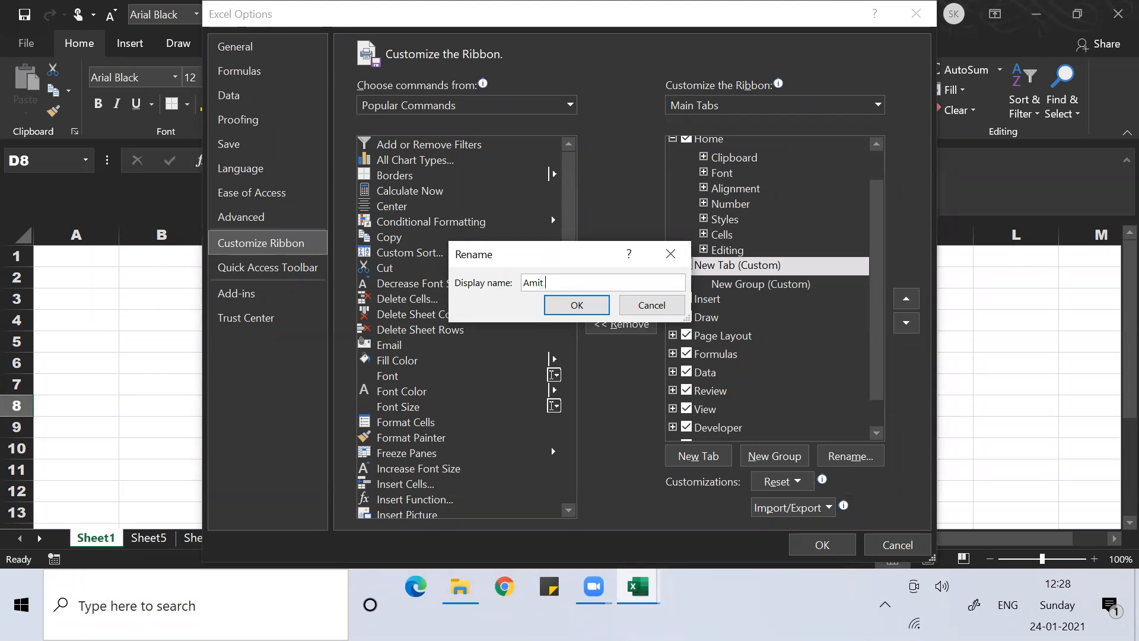
{"action": "type", "text": "Singh"}
{"action": "left_click", "coordinate": [586, 304]}
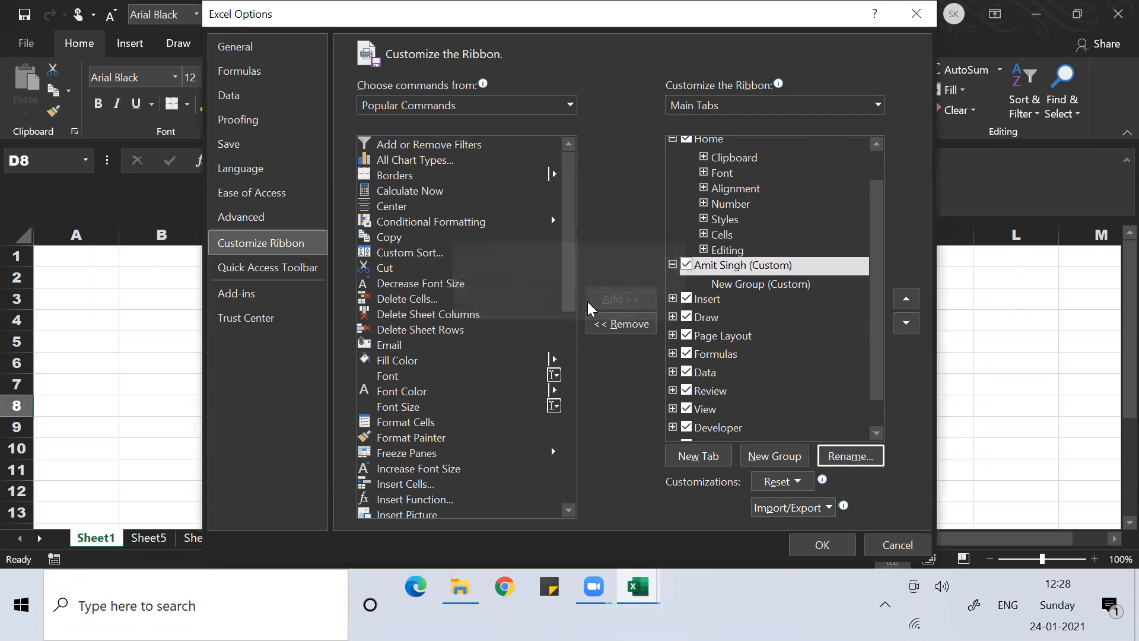
{"action": "left_click", "coordinate": [741, 284]}
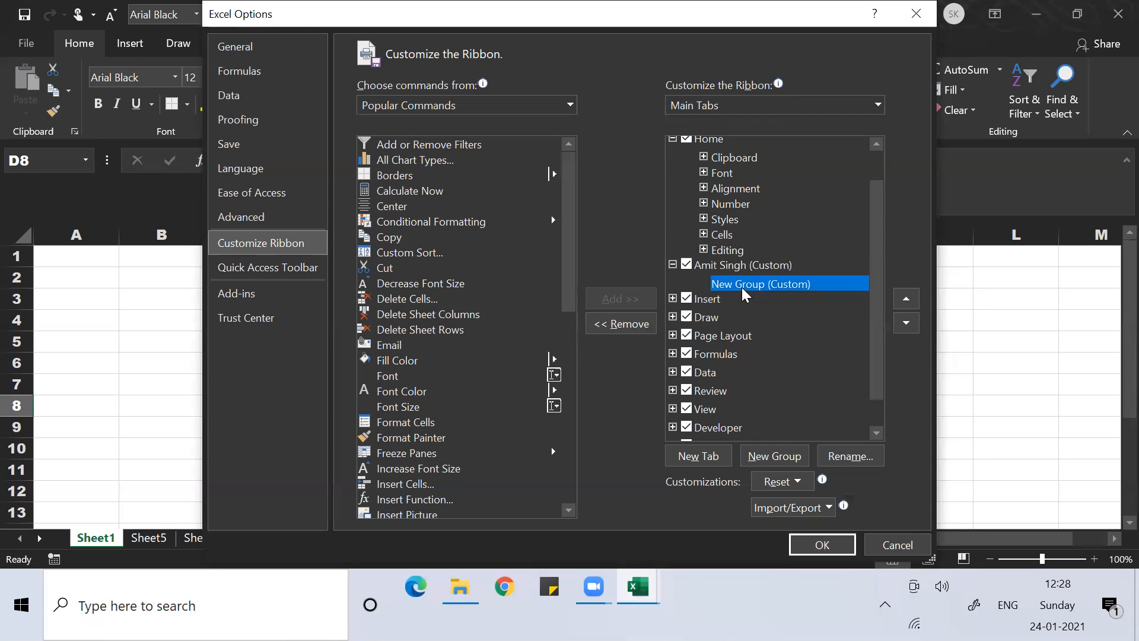
{"action": "left_click", "coordinate": [840, 455]}
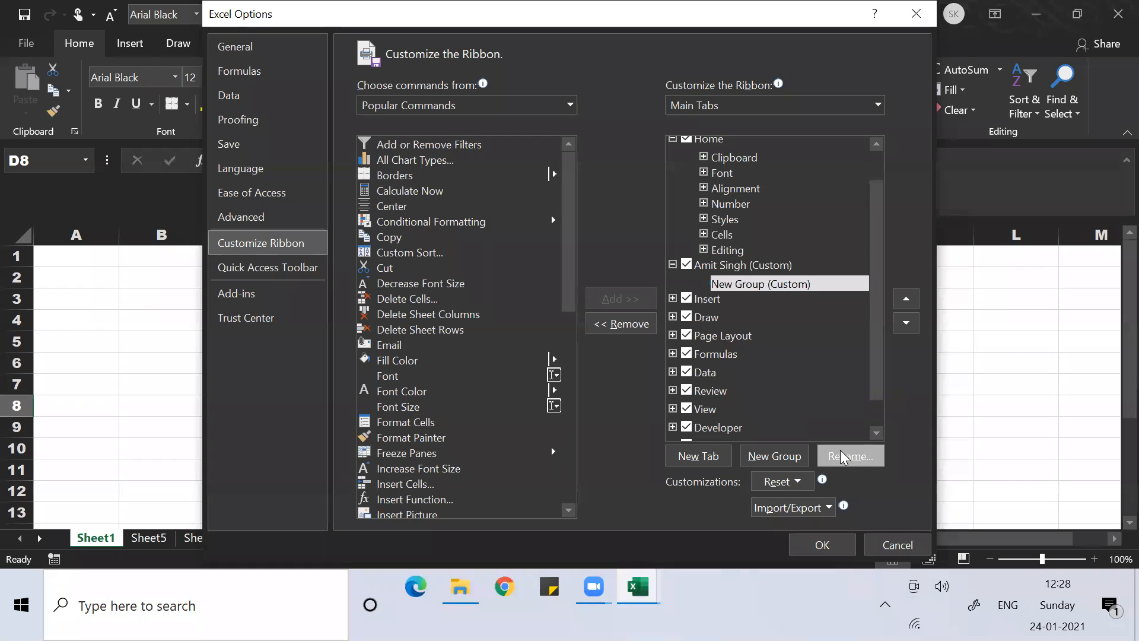
{"action": "type", "text": "Finance"}
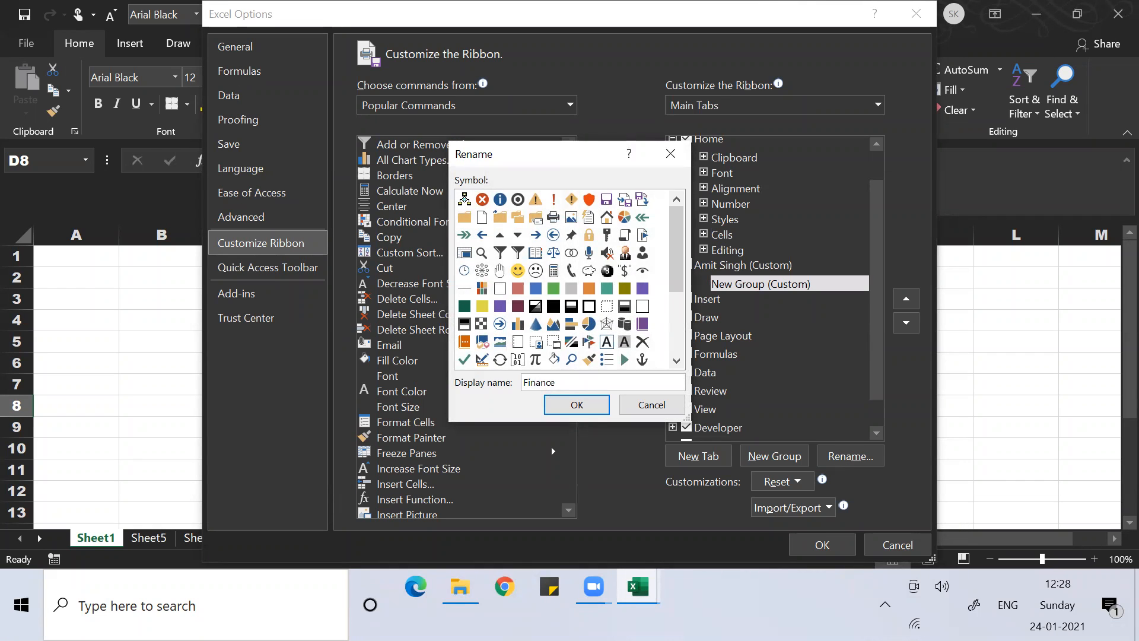
{"action": "left_click", "coordinate": [585, 403]}
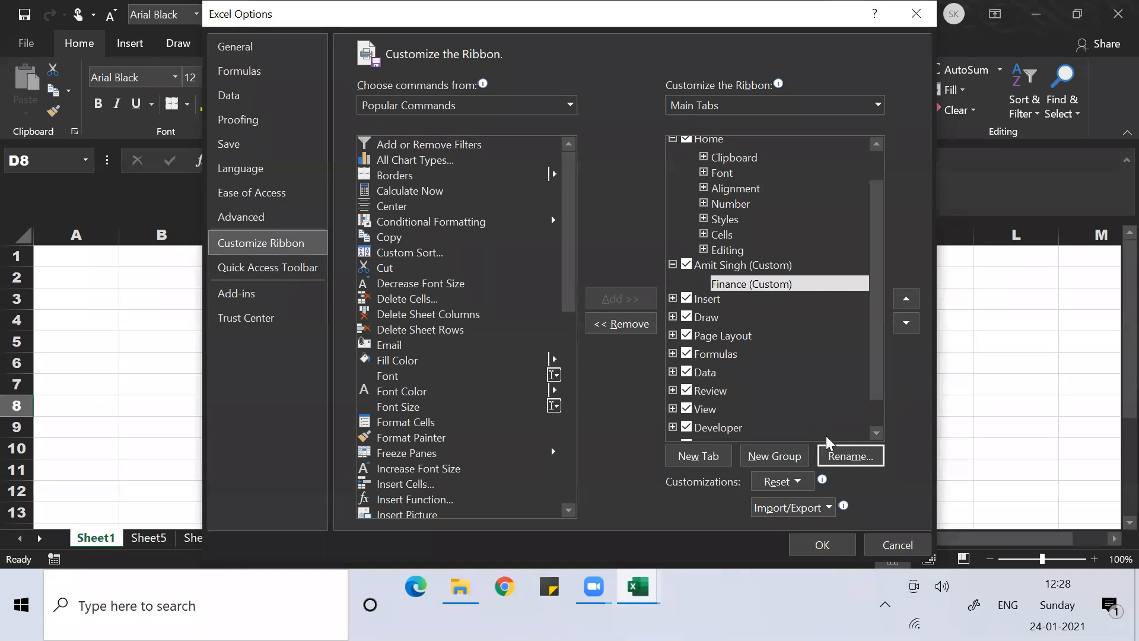
Step: Add a second group to the tab and name it Marketing
{"action": "left_click", "coordinate": [754, 458]}
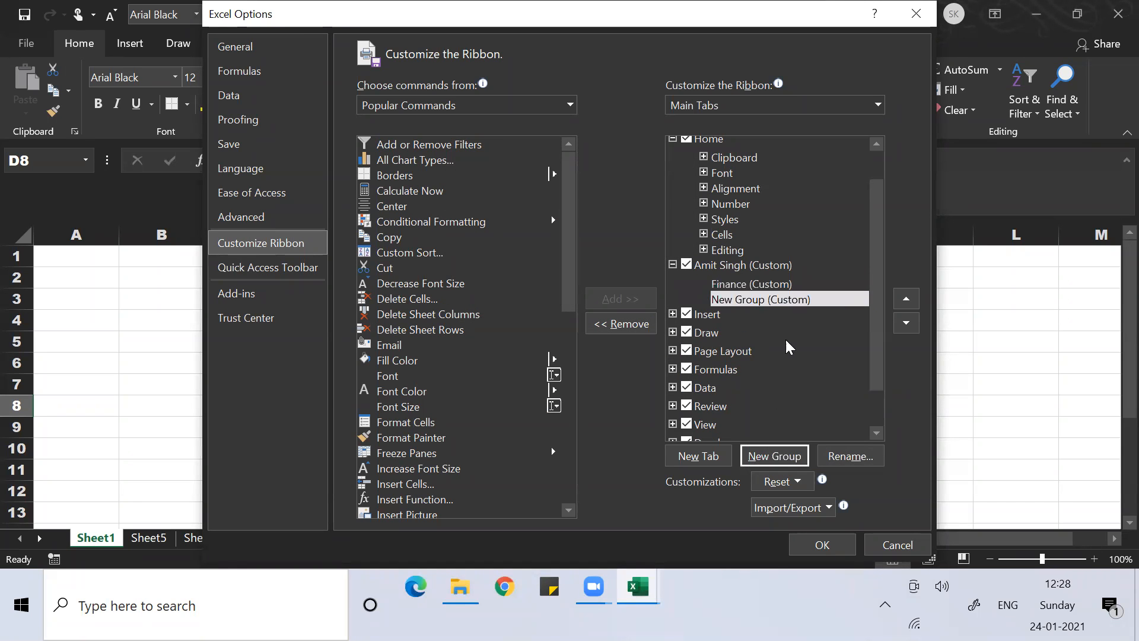
{"action": "left_click", "coordinate": [849, 456]}
{"action": "type", "text": "Mar"}
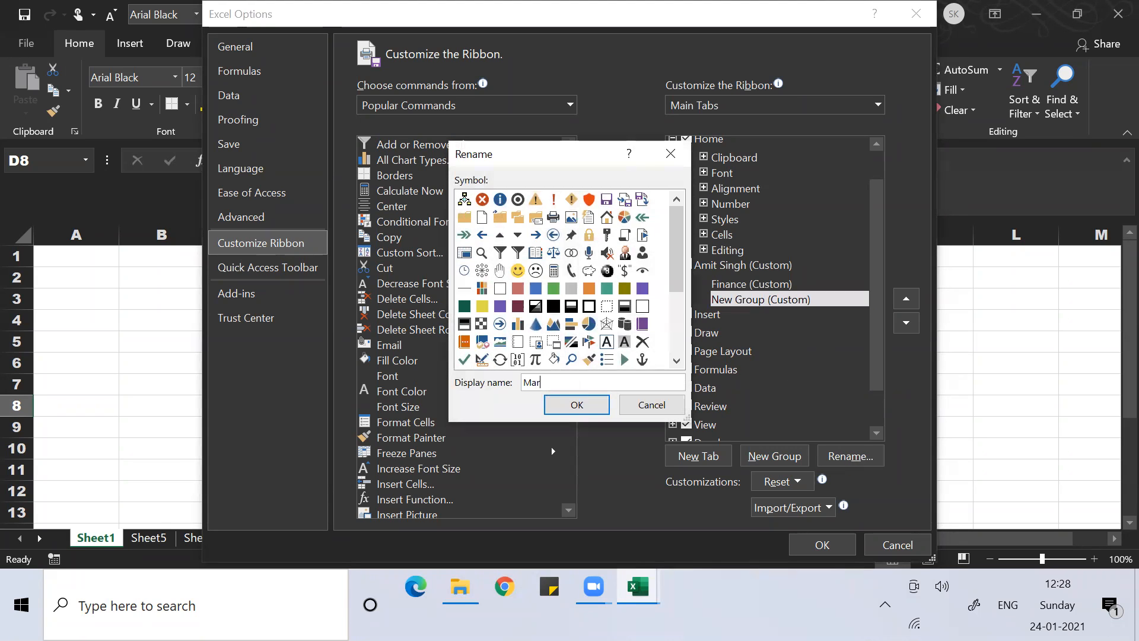
{"action": "type", "text": "keting"}
{"action": "left_click", "coordinate": [569, 404]}
{"action": "left_click", "coordinate": [747, 284]}
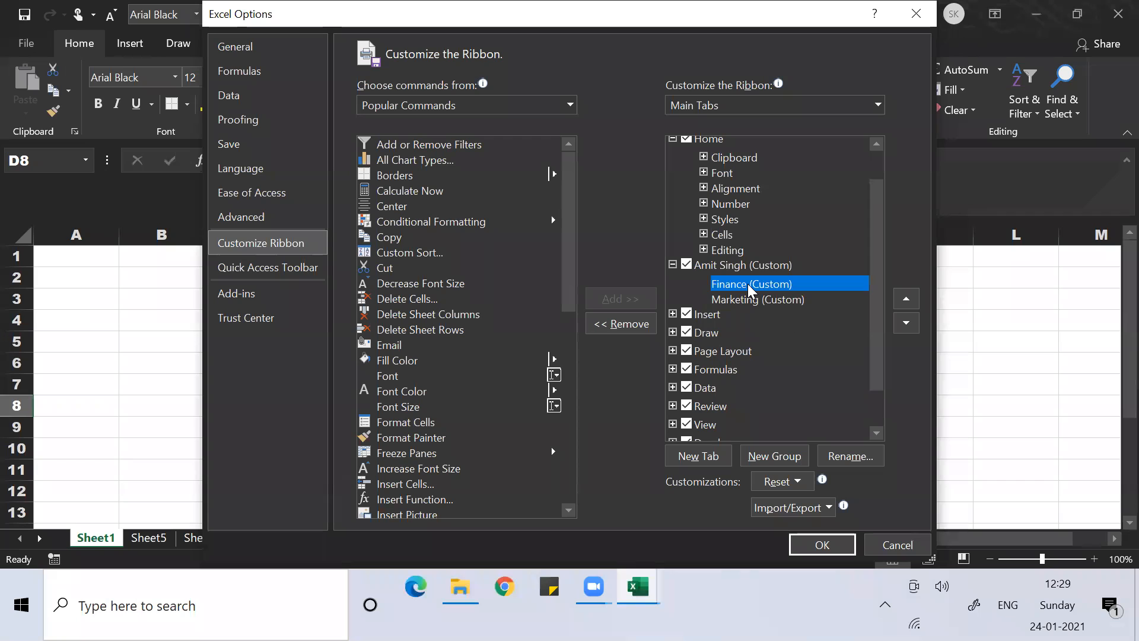
{"action": "left_click", "coordinate": [747, 298]}
Step: Add Conditional Formatting, Delete Sheet Columns, Font Color and Insert Function to the Finance group
{"action": "left_click", "coordinate": [764, 285]}
{"action": "left_click", "coordinate": [470, 216]}
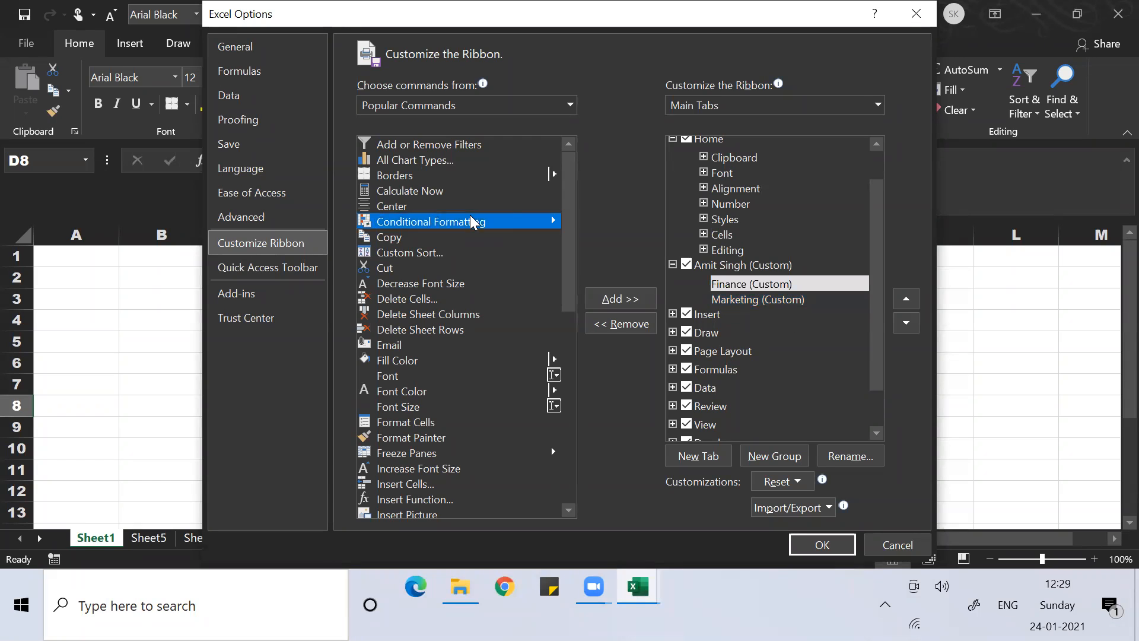
{"action": "left_click", "coordinate": [591, 292]}
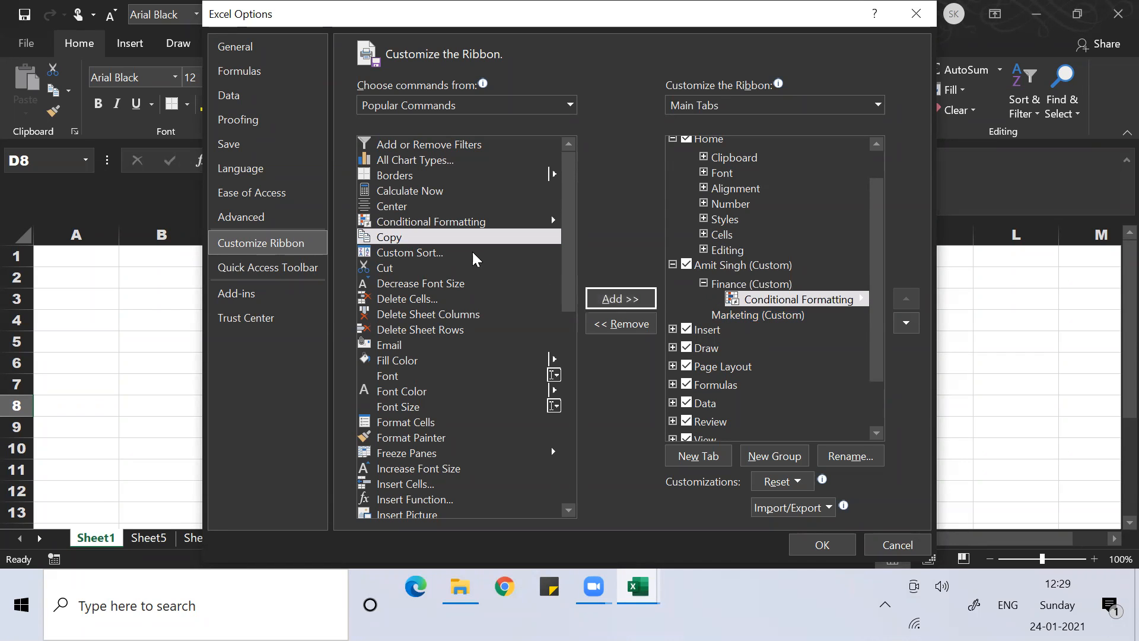
{"action": "left_click", "coordinate": [423, 309]}
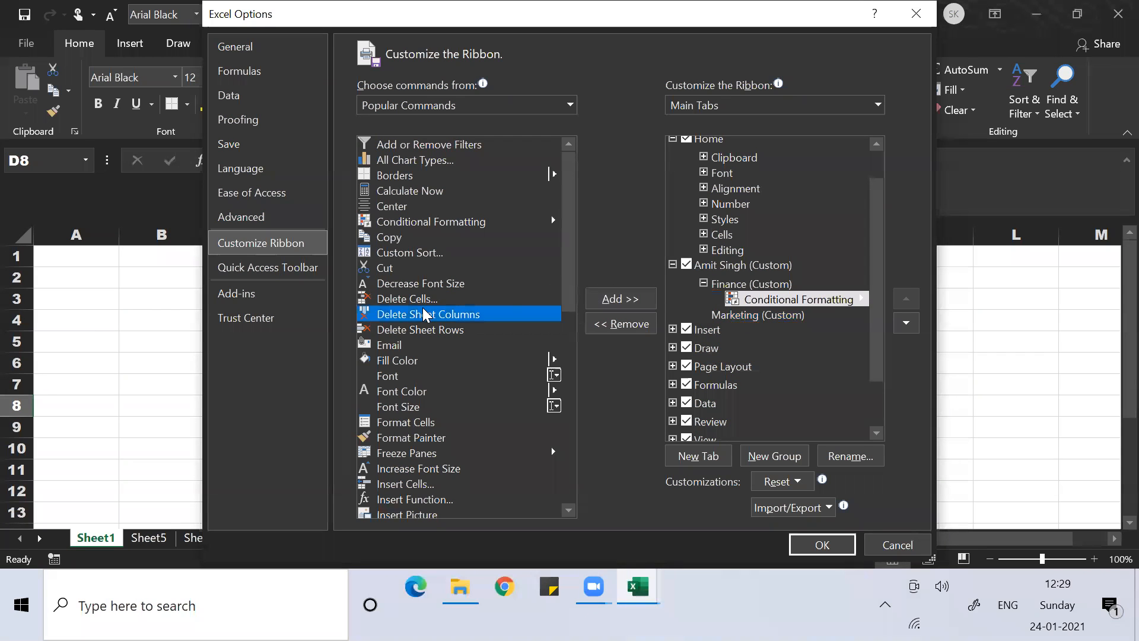
{"action": "left_click", "coordinate": [598, 299]}
{"action": "left_click", "coordinate": [417, 391]}
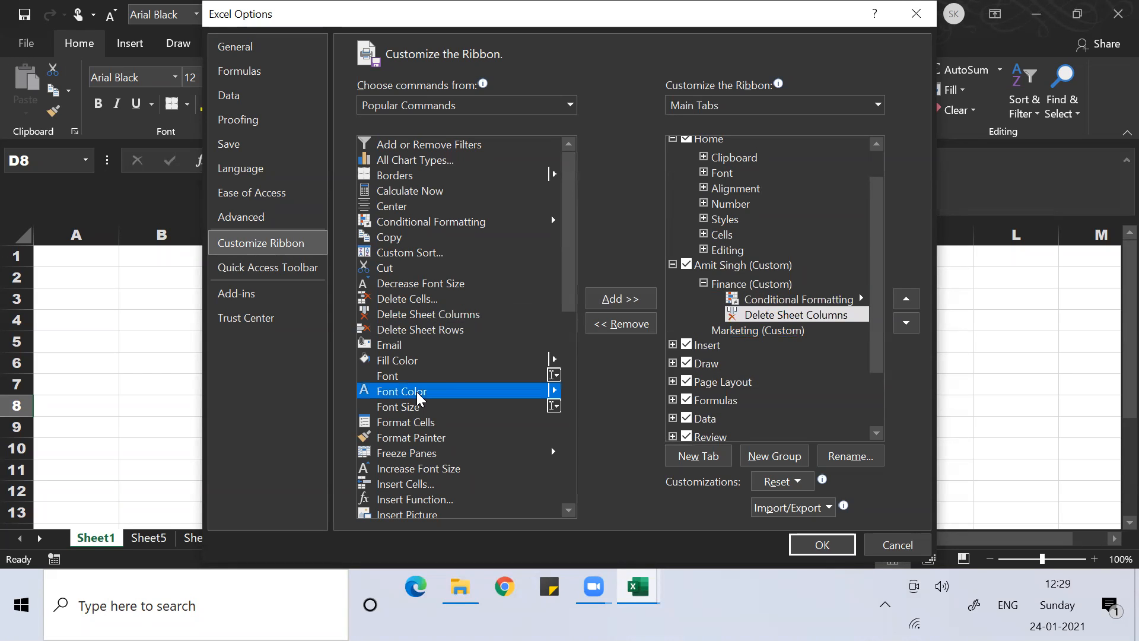
{"action": "left_click", "coordinate": [617, 300]}
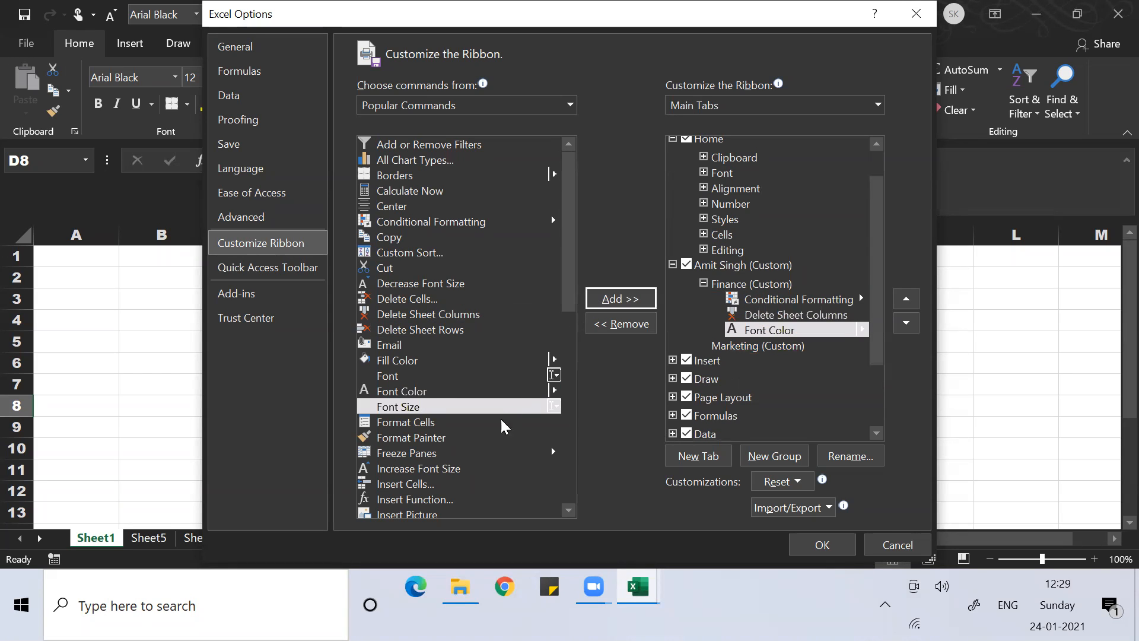
{"action": "left_click", "coordinate": [449, 499]}
{"action": "left_click", "coordinate": [617, 299]}
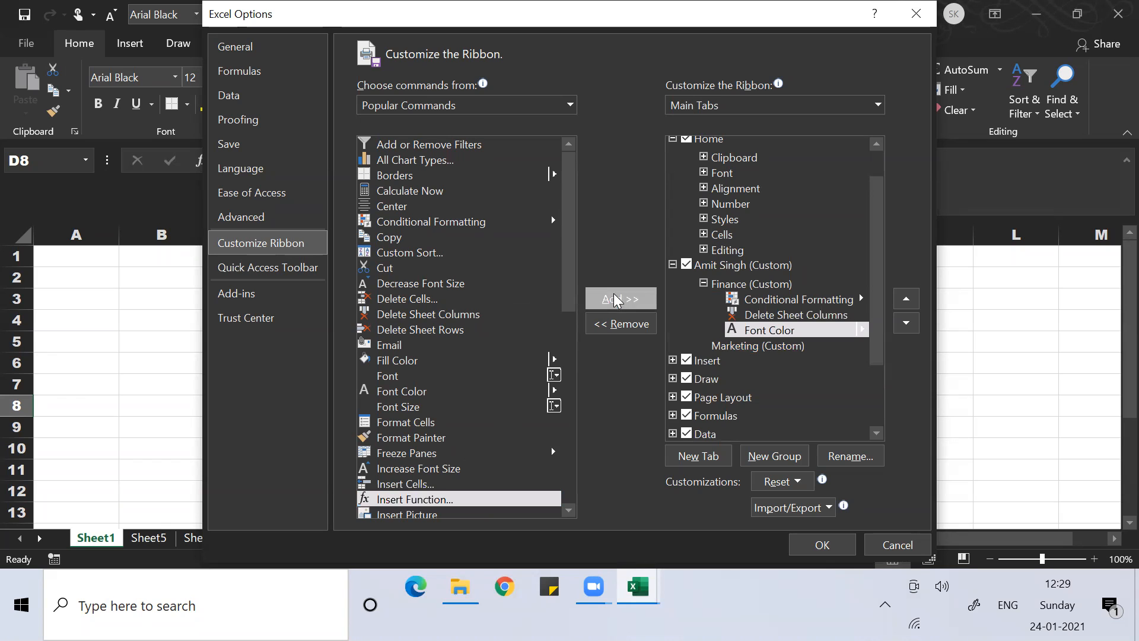
Step: Add Calculate Now, Decrease Font Size and PivotTable to the Marketing group, then apply with OK
{"action": "left_click", "coordinate": [748, 363]}
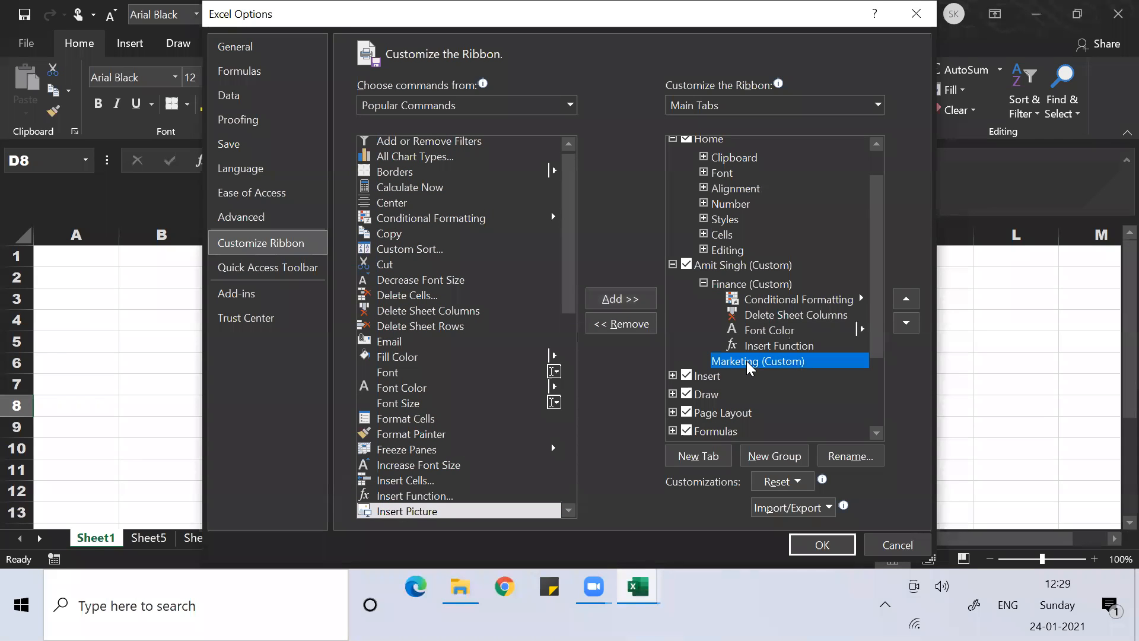
{"action": "left_click", "coordinate": [418, 188]}
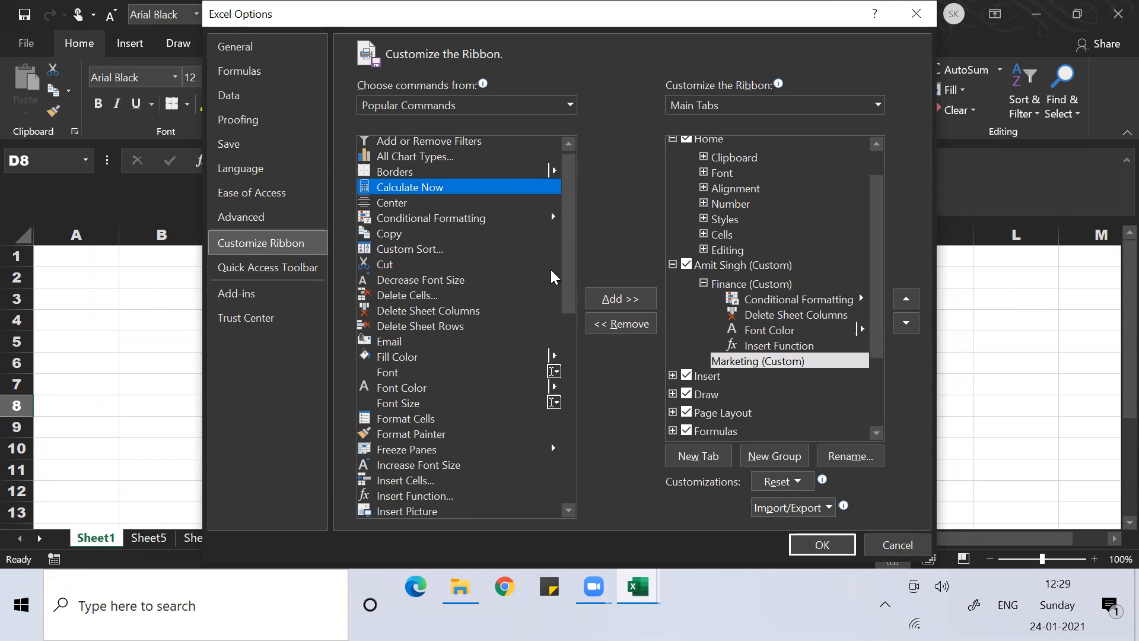
{"action": "left_click", "coordinate": [619, 298]}
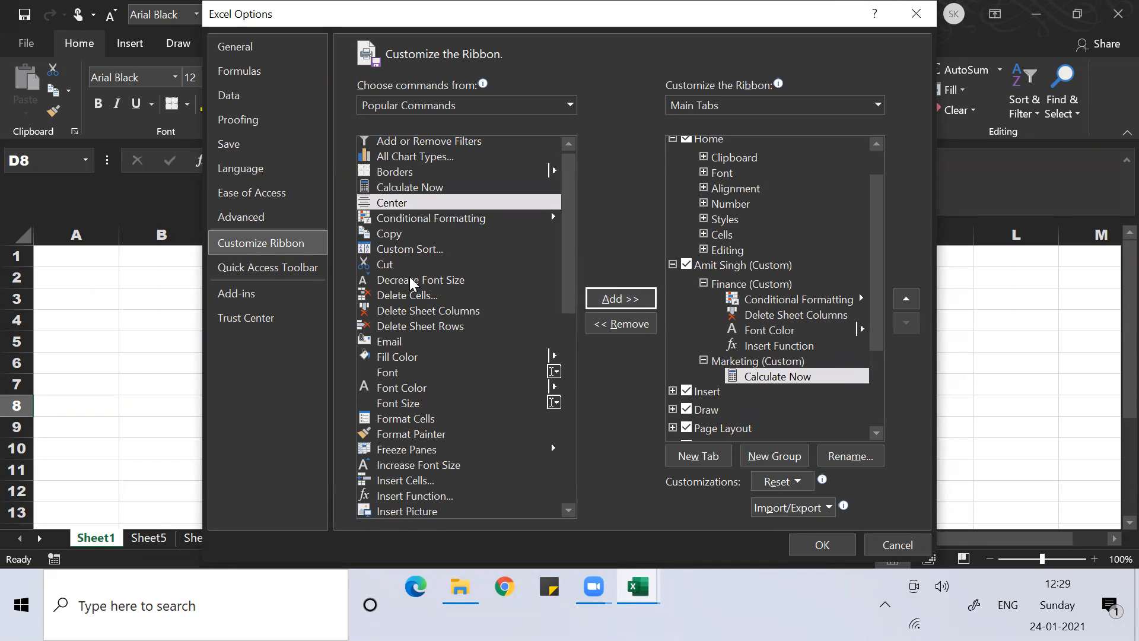
{"action": "left_click", "coordinate": [410, 280]}
{"action": "left_click", "coordinate": [611, 298]}
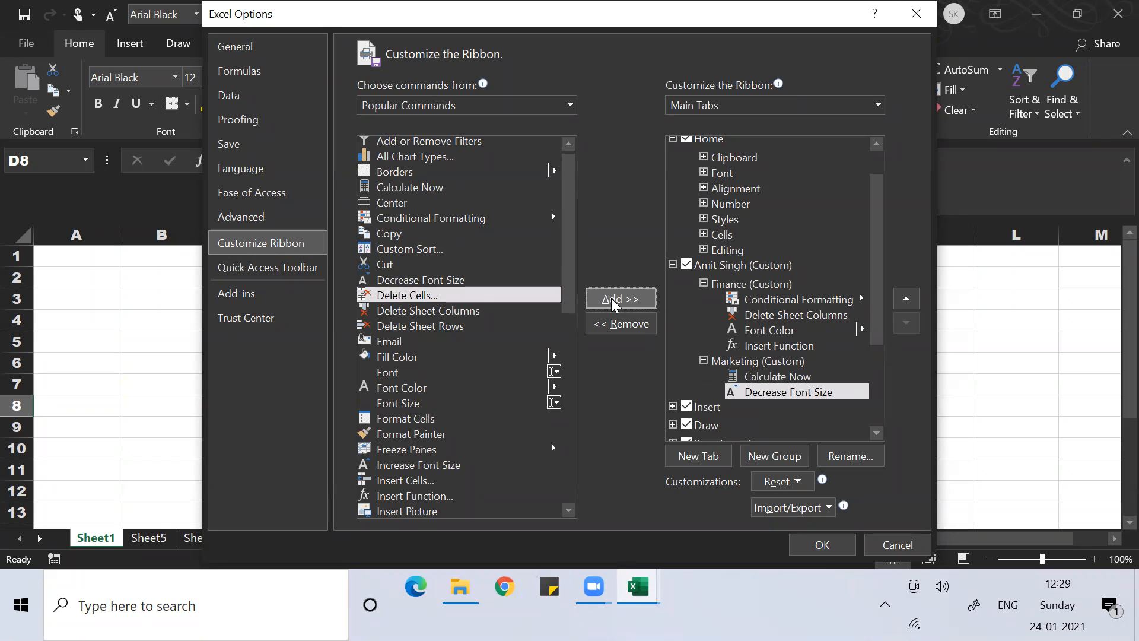
{"action": "left_click_drag", "start_coordinate": [565, 265], "coordinate": [588, 413]}
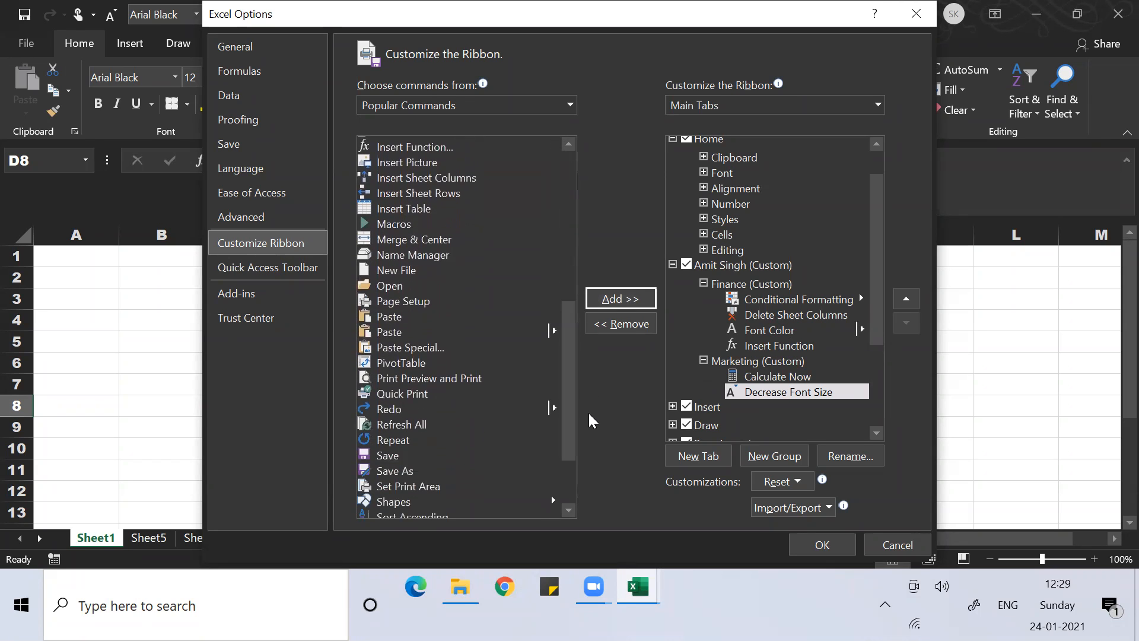
{"action": "left_click", "coordinate": [429, 363]}
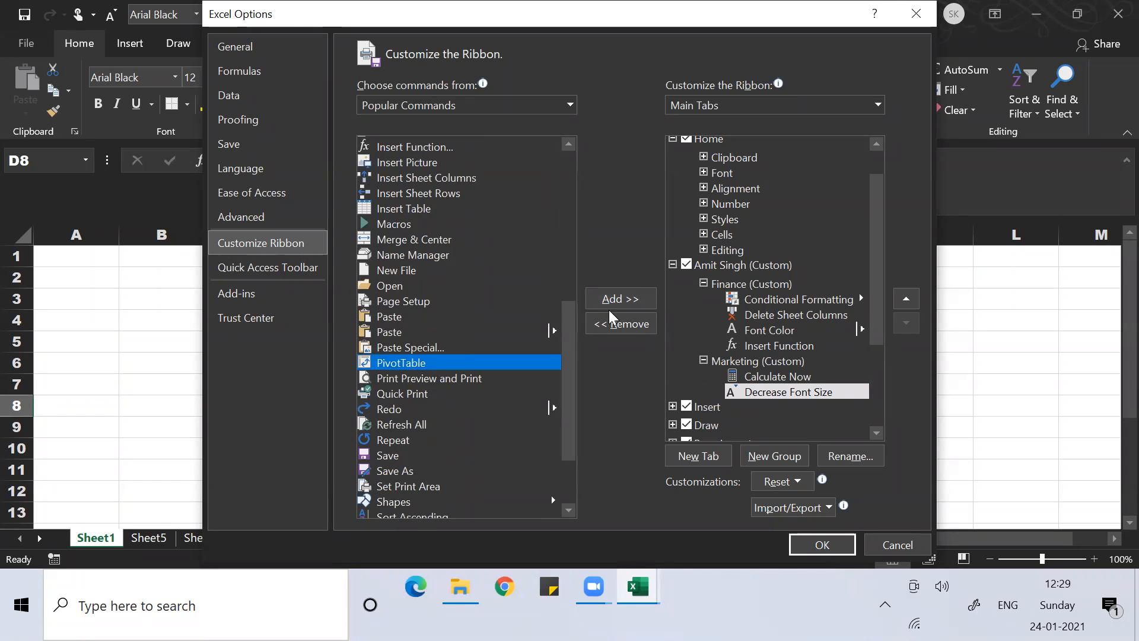
{"action": "left_click", "coordinate": [623, 300]}
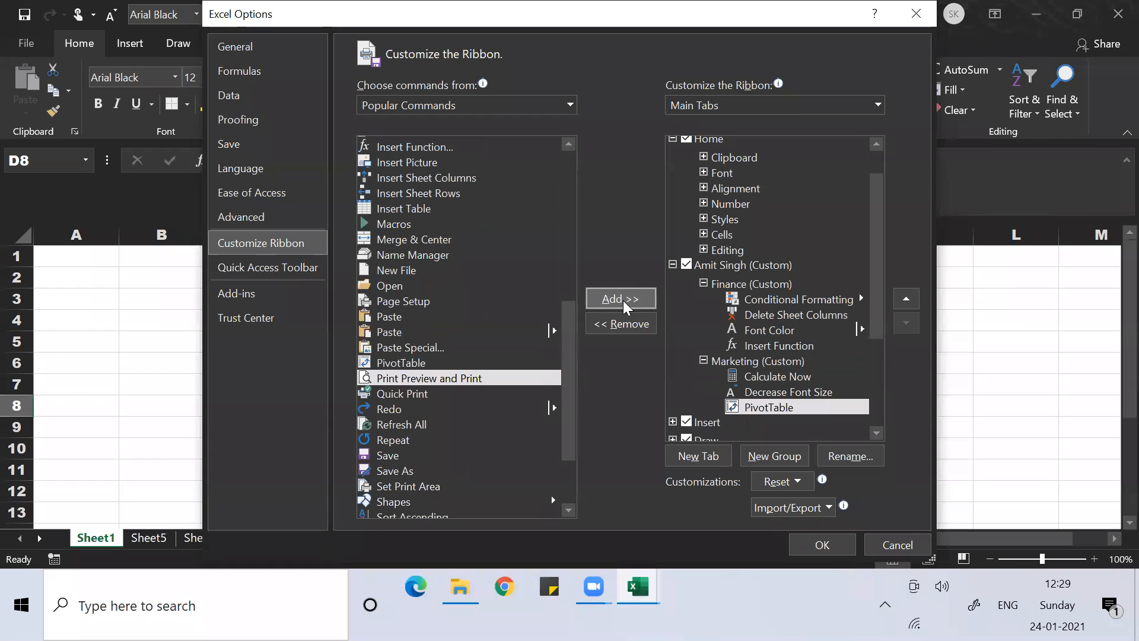
{"action": "left_click", "coordinate": [820, 545]}
Step: Start a new workbook and show the Amit Singh tab's Finance and Marketing groups
{"action": "left_click", "coordinate": [453, 368]}
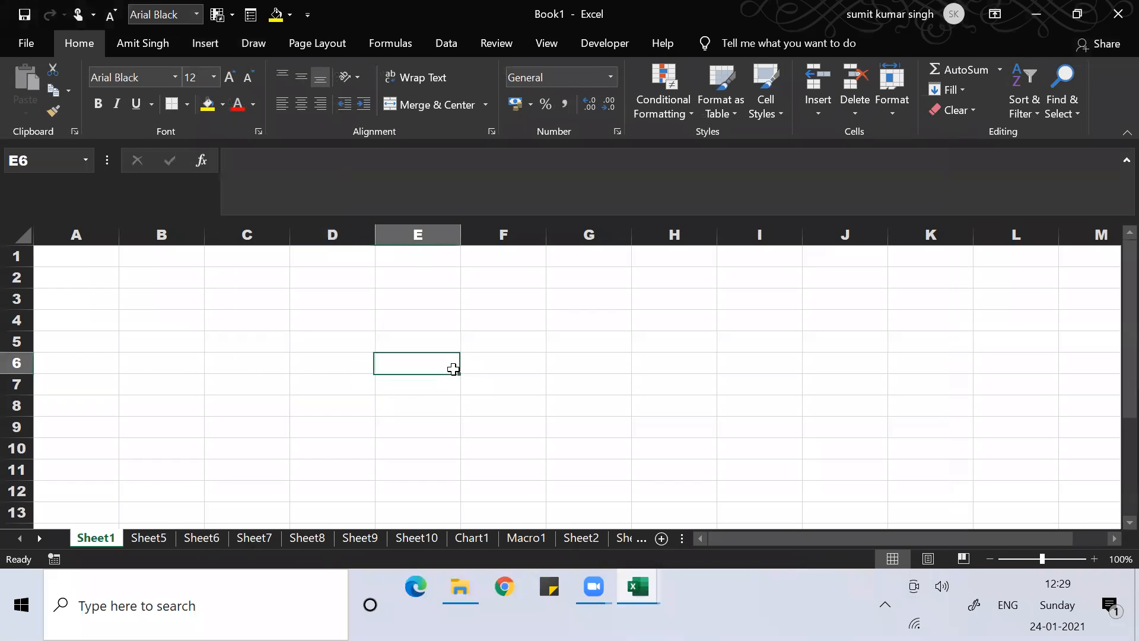
{"action": "key", "text": "ctrl+n"}
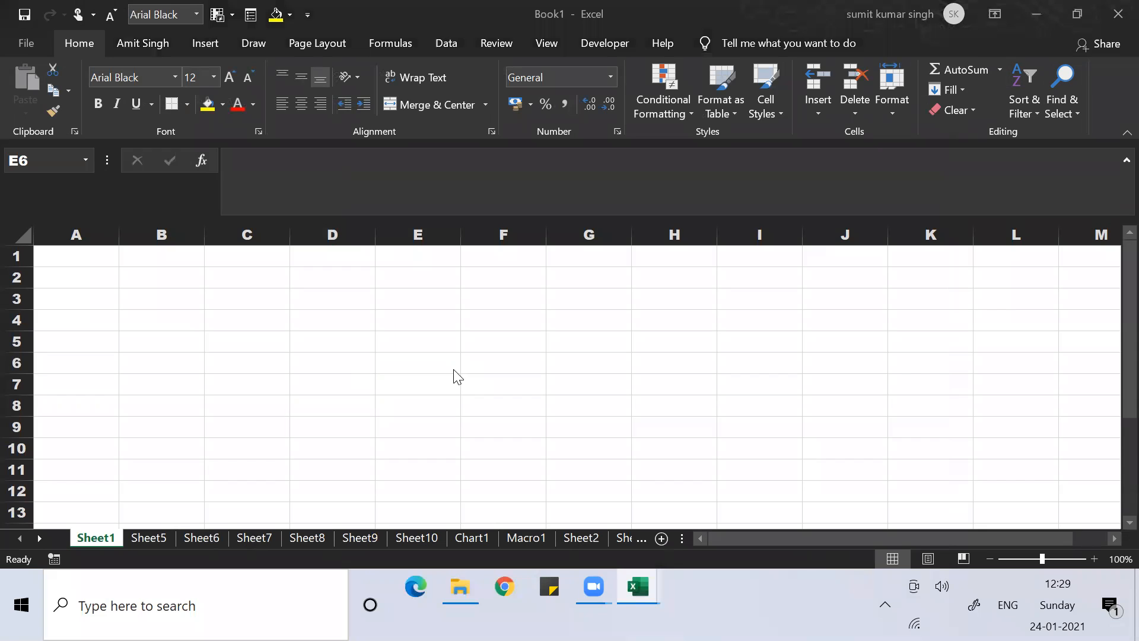
{"action": "left_click", "coordinate": [162, 48]}
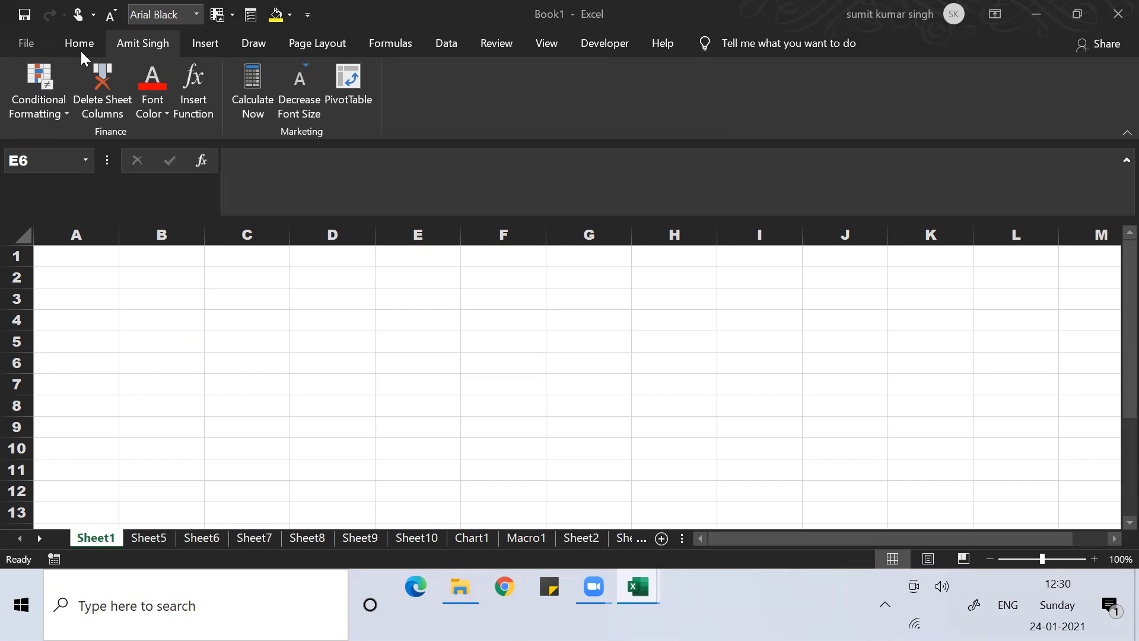
{"action": "left_click", "coordinate": [123, 388]}
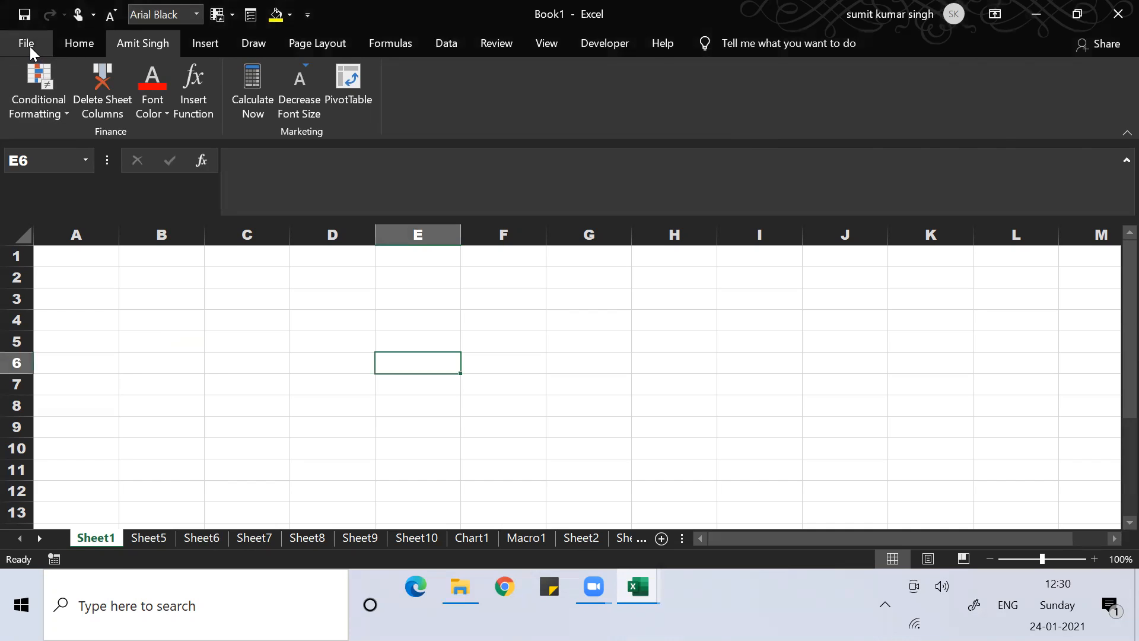
Step: Open Excel Options at the Customize Ribbon page
{"action": "left_click", "coordinate": [30, 47]}
{"action": "left_click", "coordinate": [61, 501]}
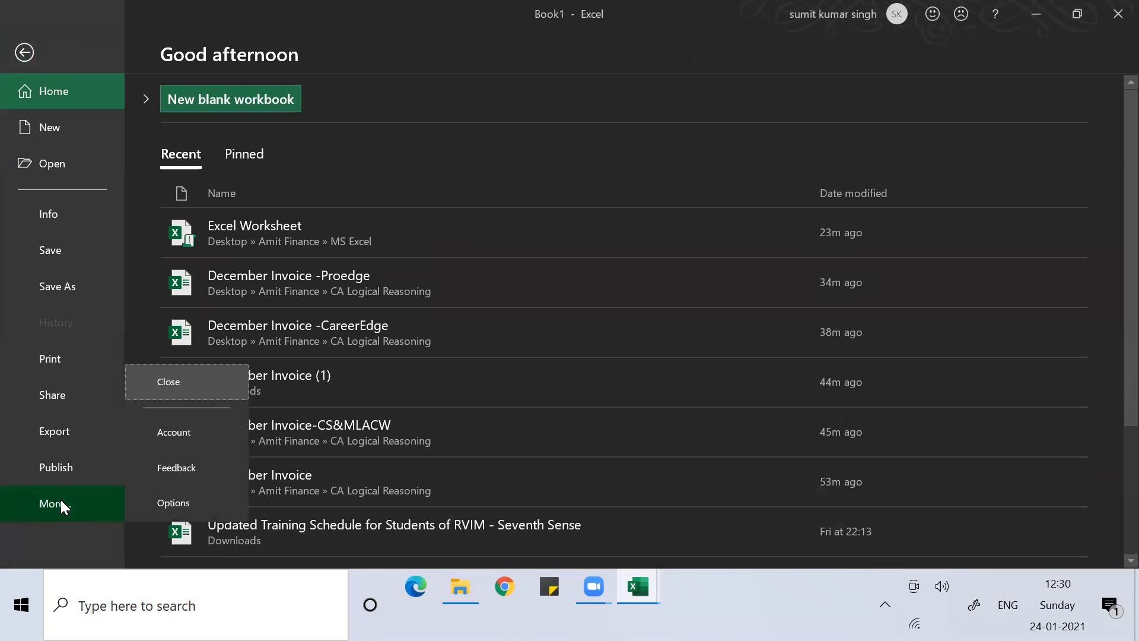
{"action": "left_click", "coordinate": [147, 502]}
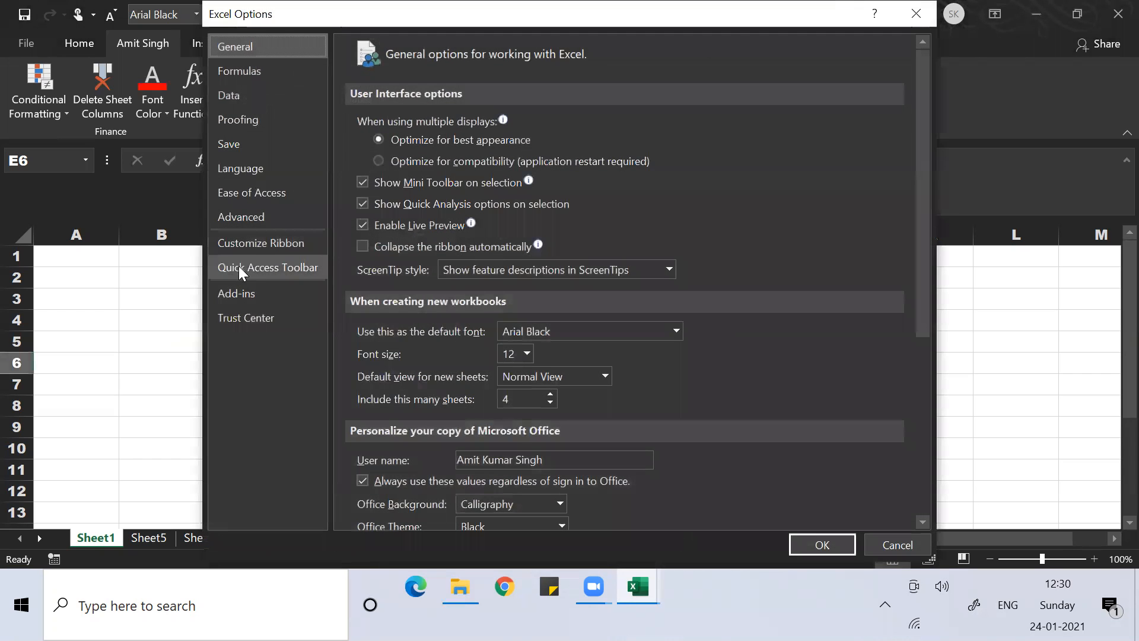
{"action": "left_click", "coordinate": [275, 242]}
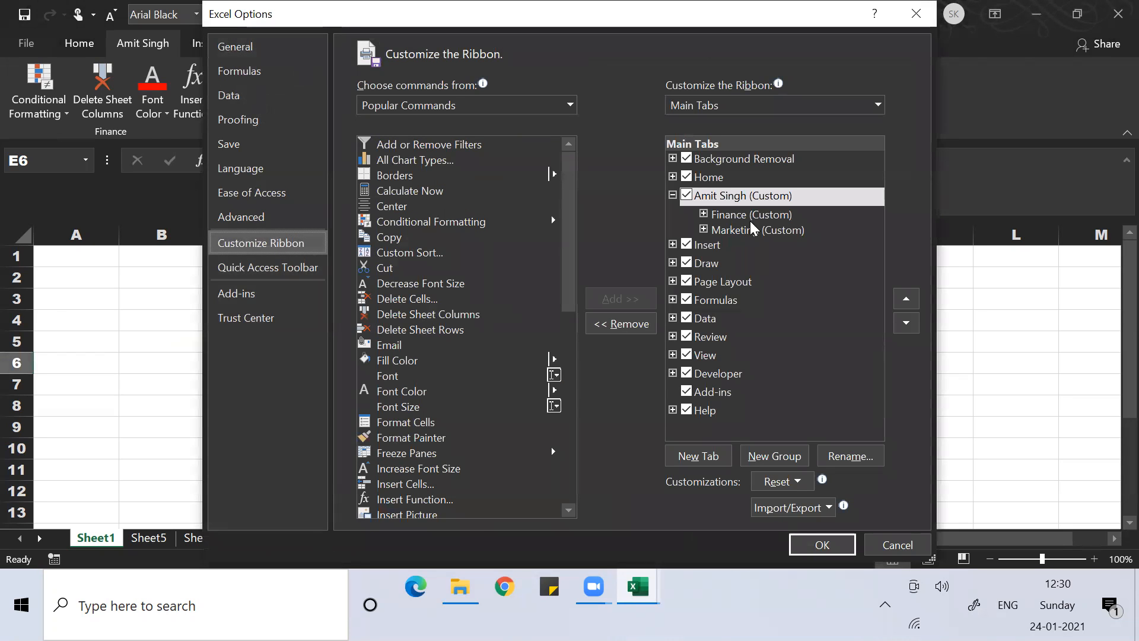
Step: Uncheck Home, Insert, Draw, Page Layout, Formulas, Data, Review, View, Developer, Add-ins and Help, then confirm
{"action": "left_click", "coordinate": [684, 241]}
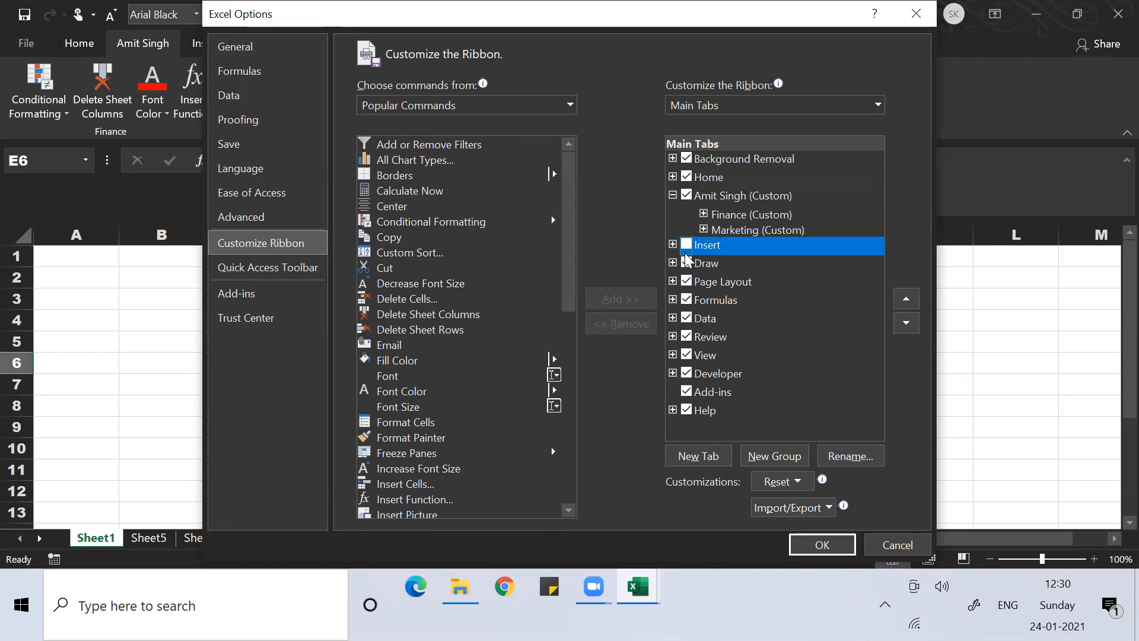
{"action": "left_click", "coordinate": [686, 261]}
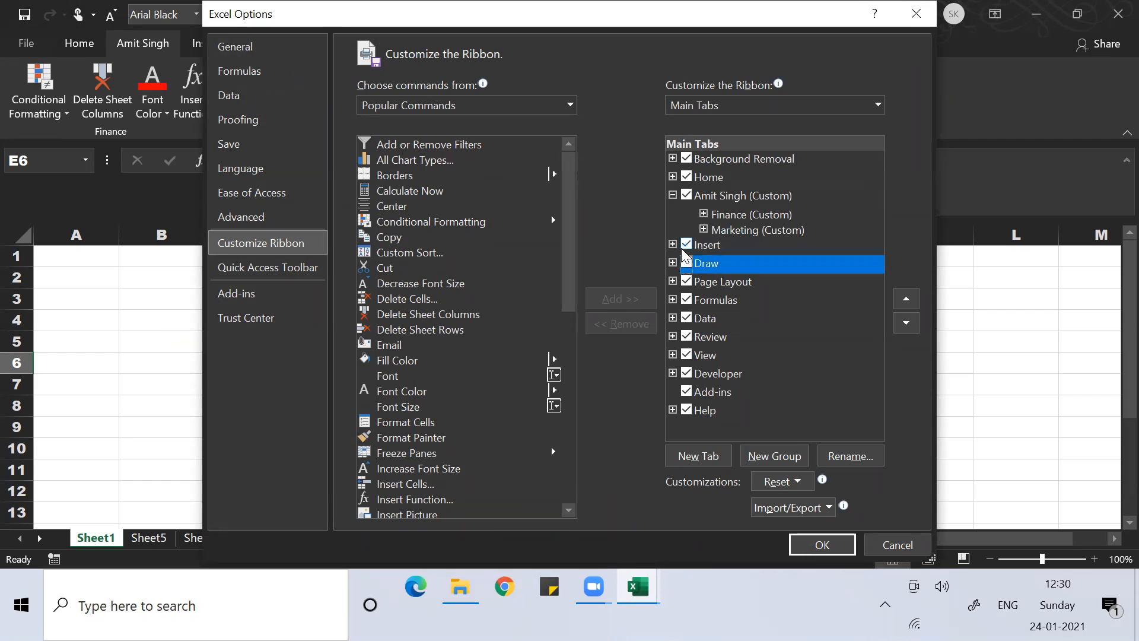
{"action": "left_click", "coordinate": [686, 245]}
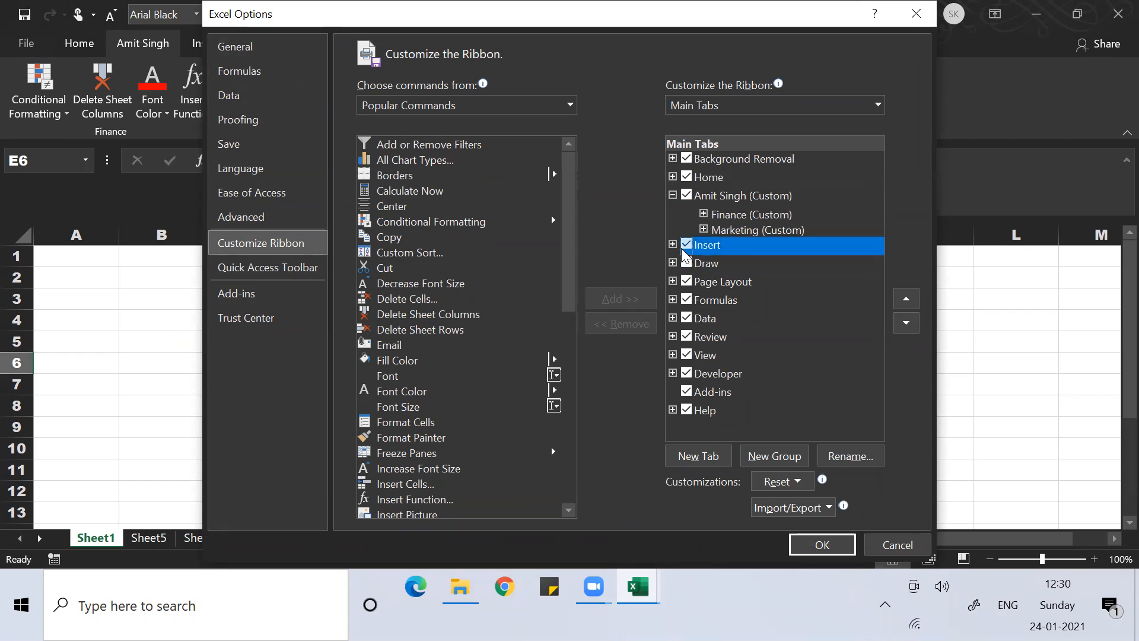
{"action": "left_click", "coordinate": [687, 177]}
{"action": "left_click", "coordinate": [685, 280]}
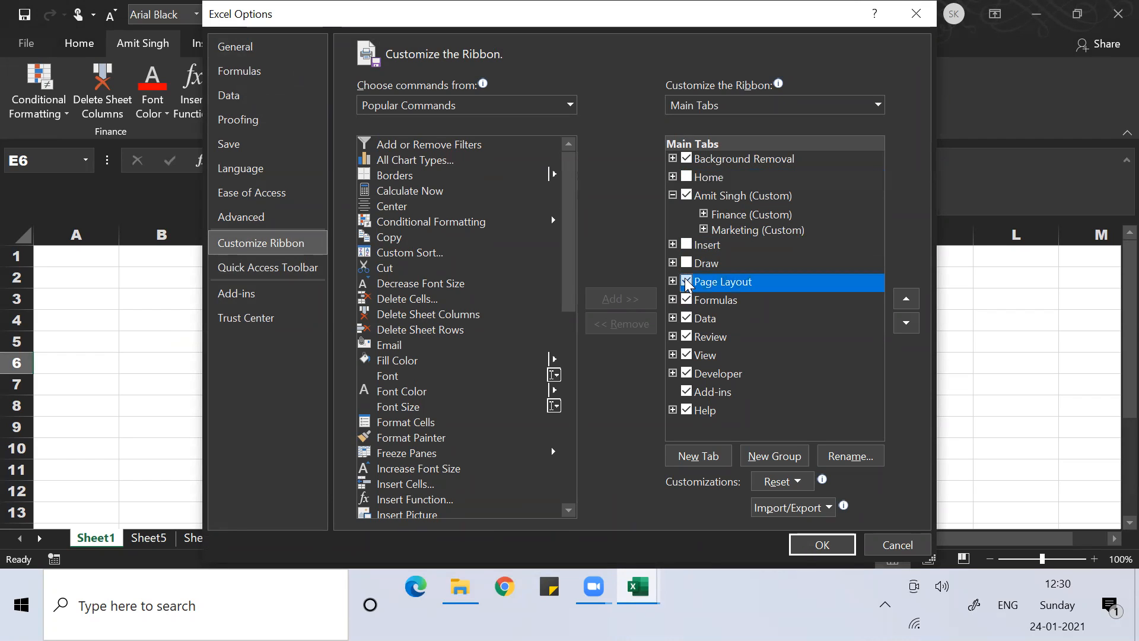
{"action": "left_click", "coordinate": [685, 299]}
{"action": "left_click", "coordinate": [685, 318]}
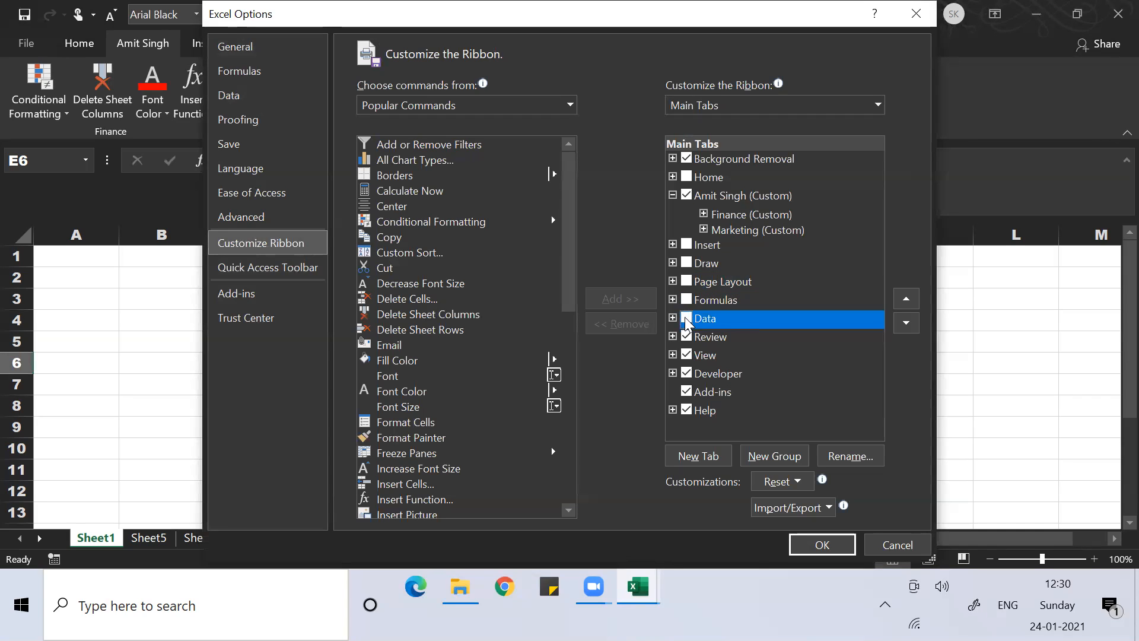
{"action": "left_click", "coordinate": [686, 337]}
{"action": "left_click", "coordinate": [685, 355]}
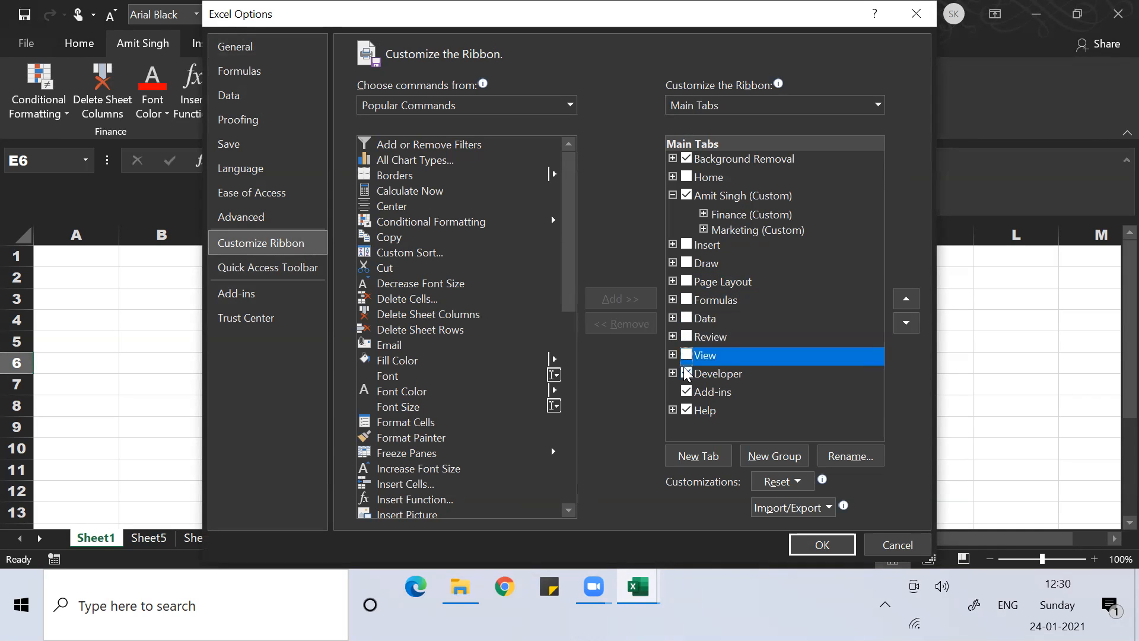
{"action": "left_click", "coordinate": [686, 373]}
{"action": "left_click", "coordinate": [685, 391]}
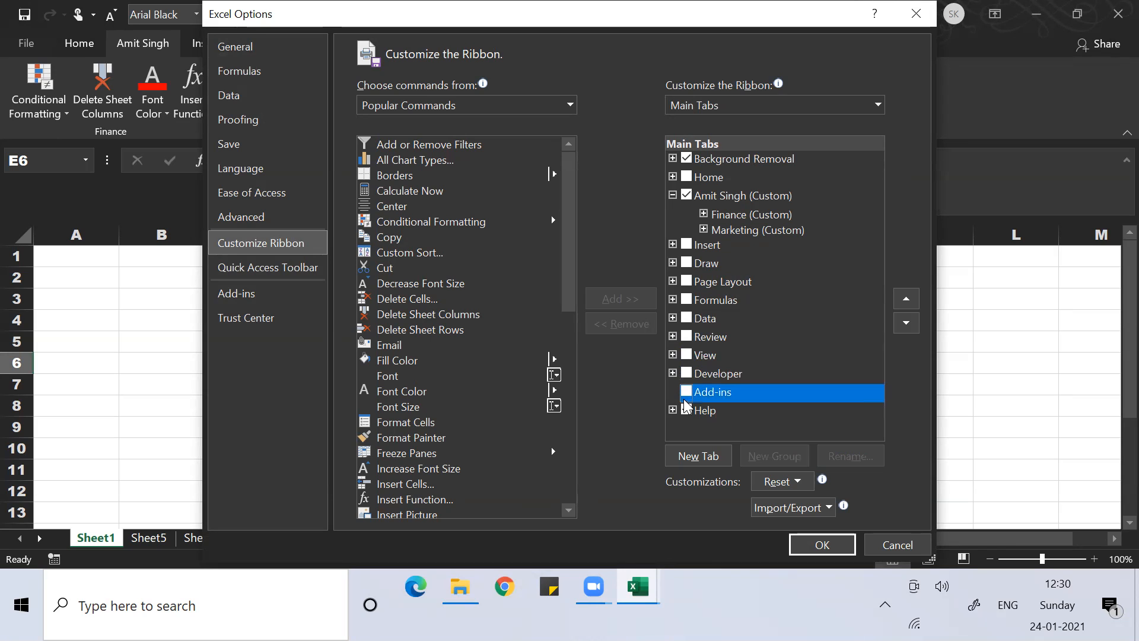
{"action": "left_click", "coordinate": [685, 409]}
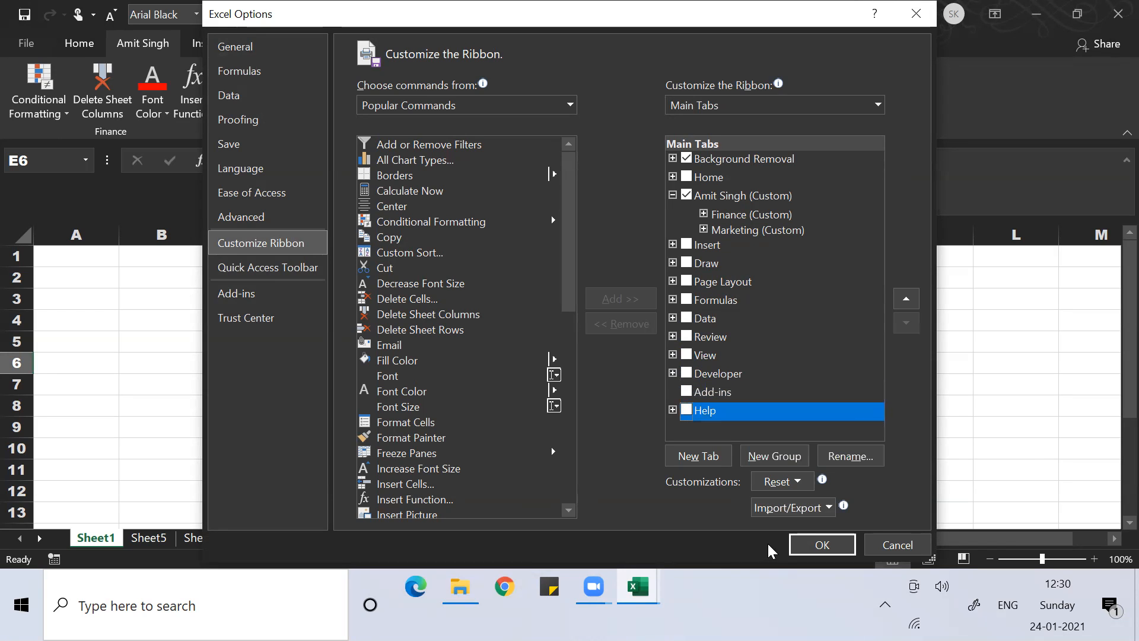
{"action": "left_click", "coordinate": [807, 544]}
{"action": "left_click", "coordinate": [316, 312]}
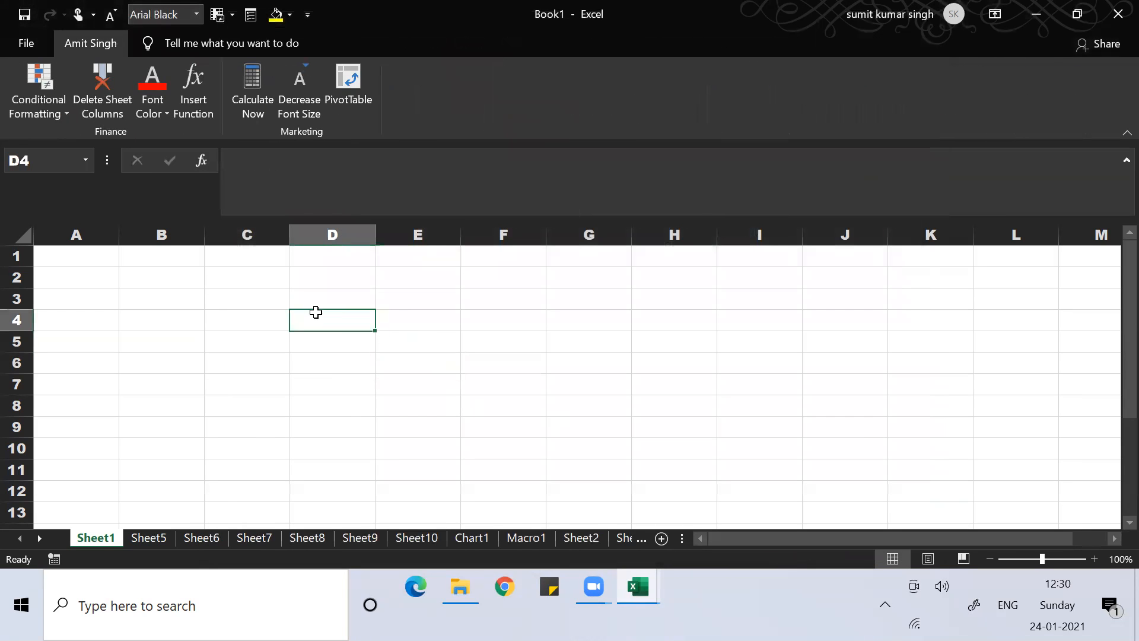
{"action": "left_click", "coordinate": [171, 321]}
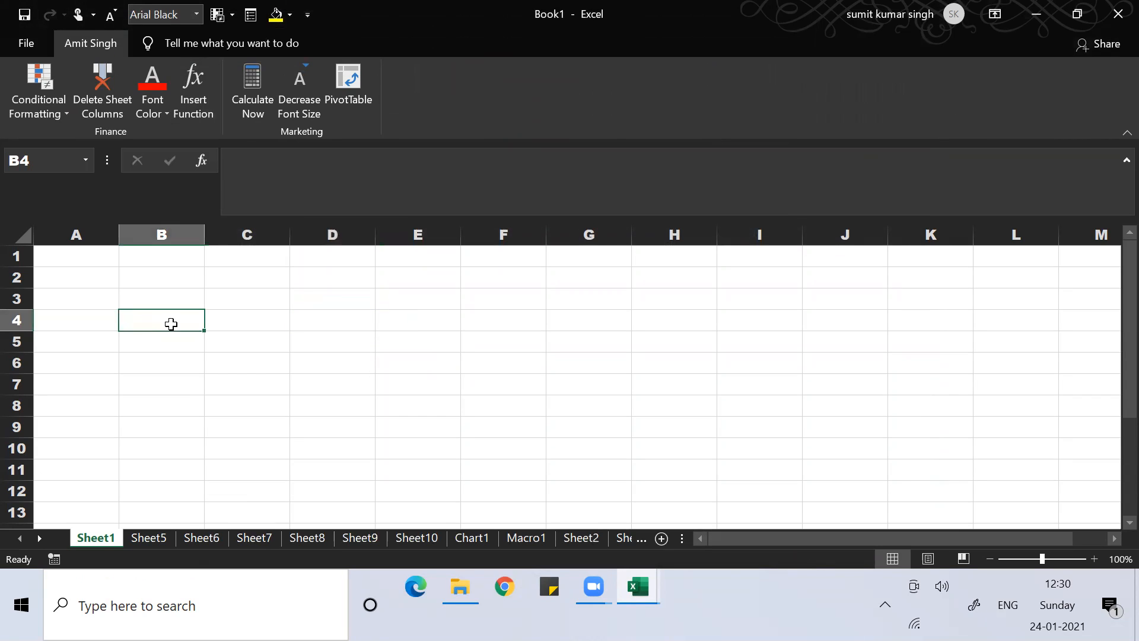
{"action": "key", "text": "ctrl+n"}
{"action": "left_click", "coordinate": [303, 421]}
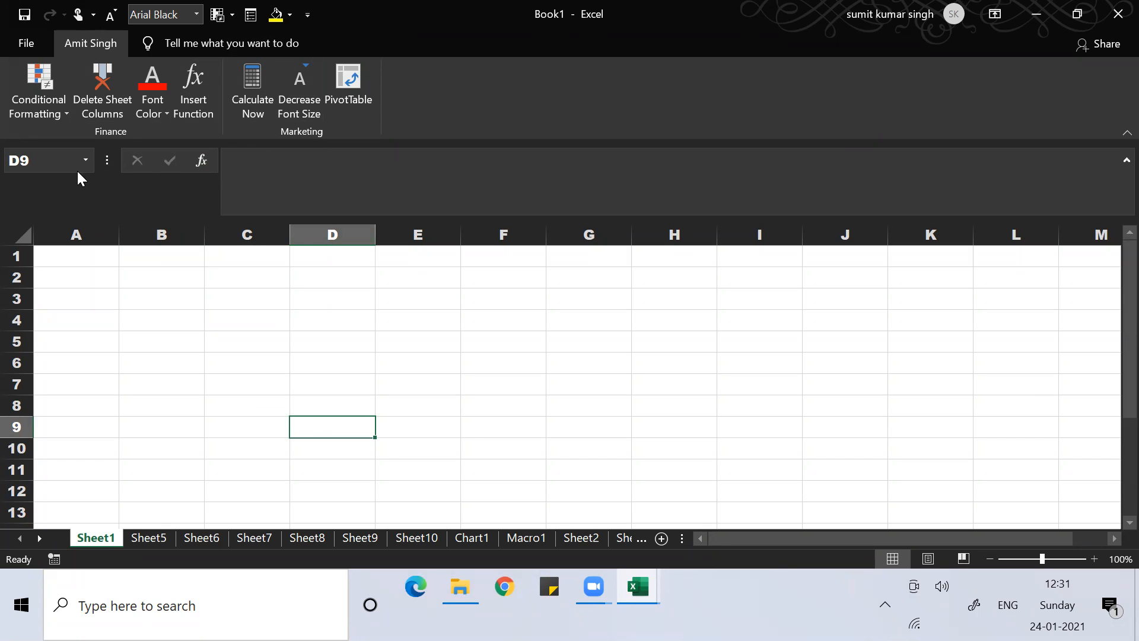
{"action": "left_click", "coordinate": [190, 81]}
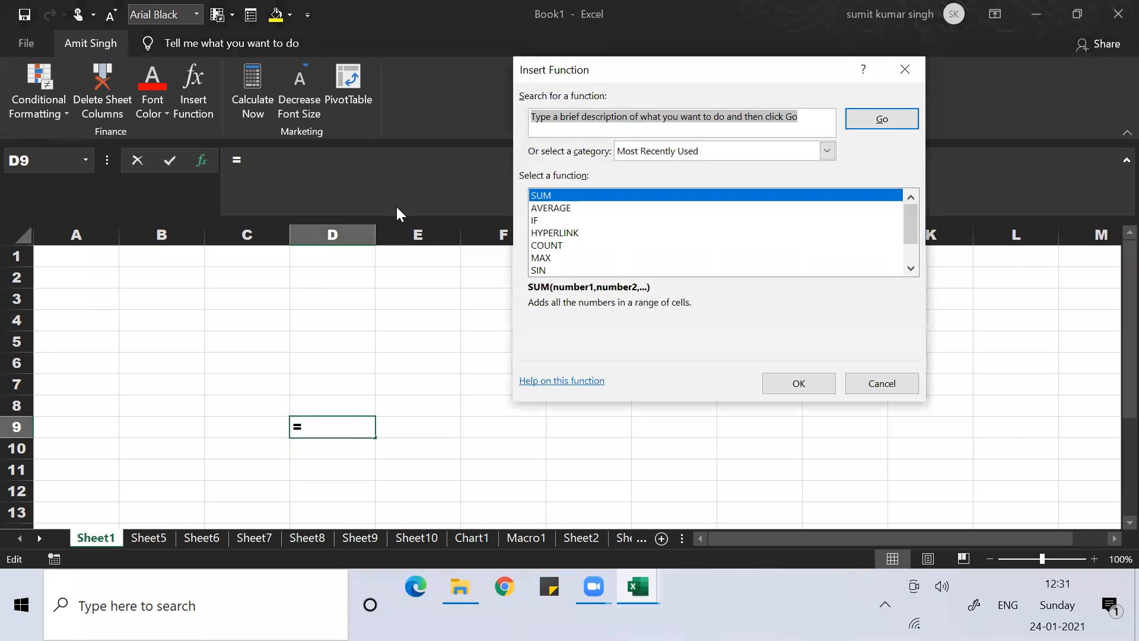
{"action": "mouse_move", "coordinate": [908, 211]}
{"action": "left_mouse_down"}
{"action": "mouse_move", "coordinate": [908, 245]}
{"action": "mouse_move", "coordinate": [909, 200]}
{"action": "left_mouse_up"}
{"action": "left_click", "coordinate": [904, 69]}
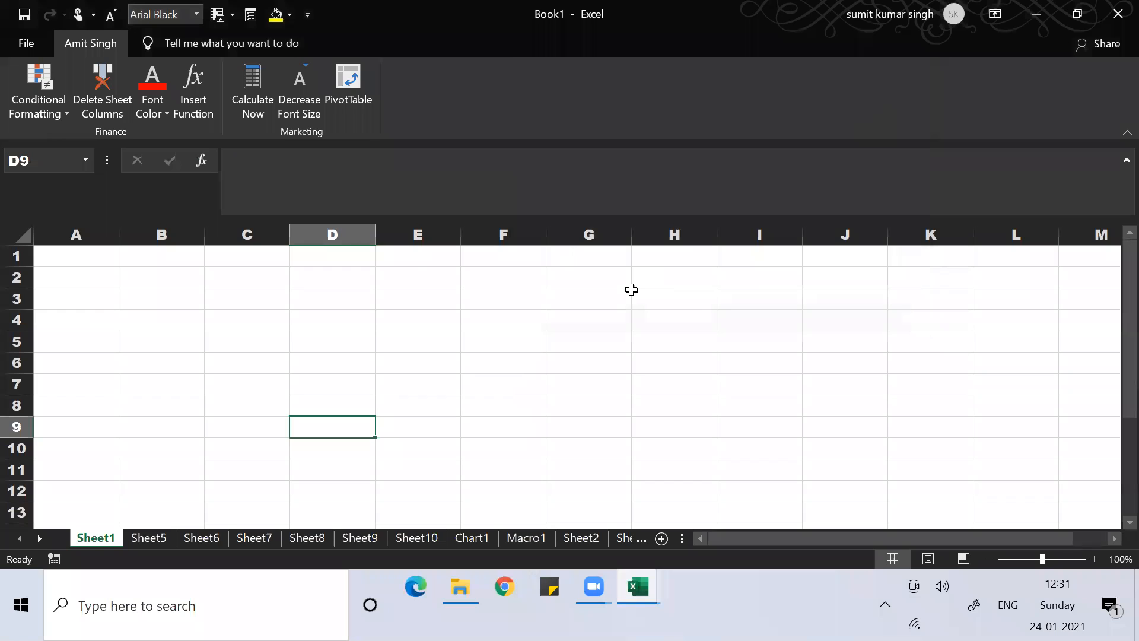
{"action": "left_click", "coordinate": [632, 291]}
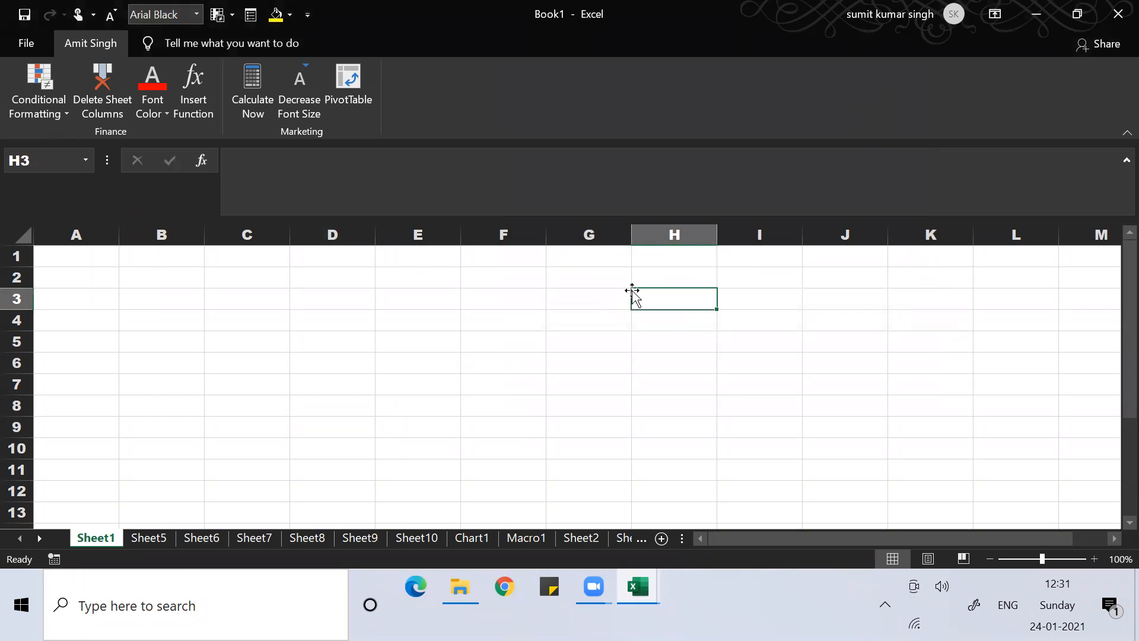
{"action": "key", "text": "shift+F3"}
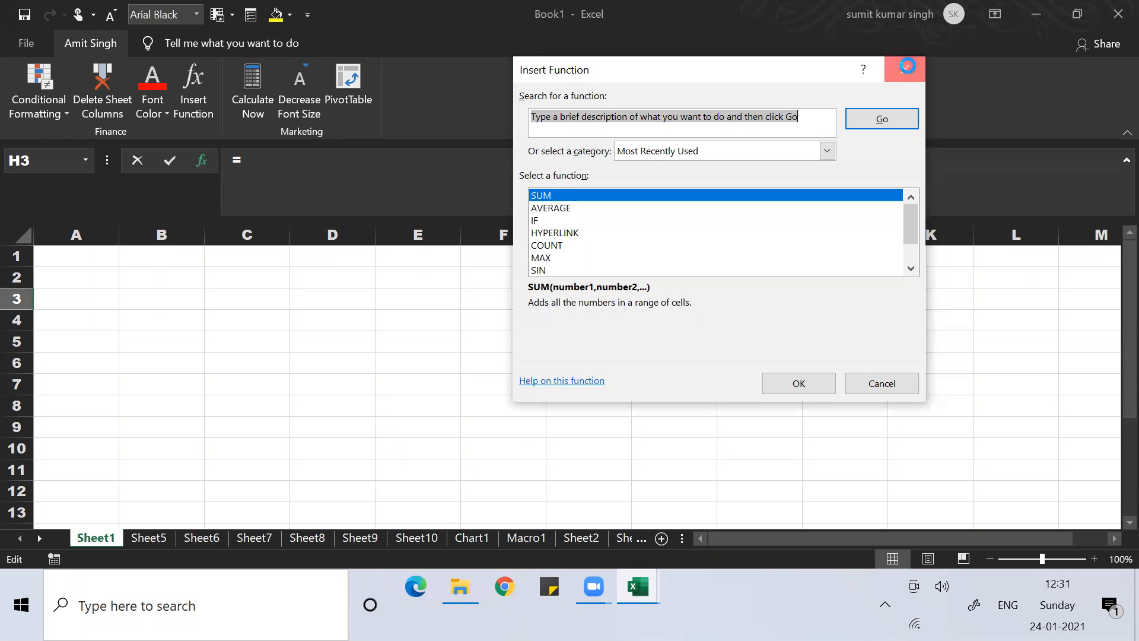
{"action": "left_click", "coordinate": [905, 70]}
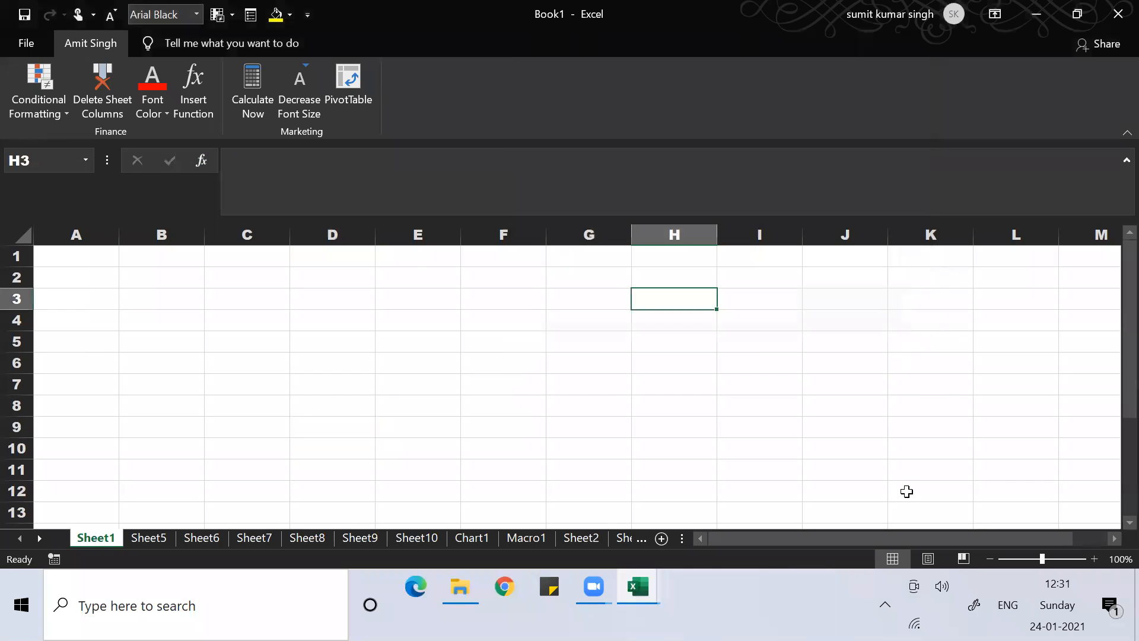
{"action": "key", "text": "ctrl+F3"}
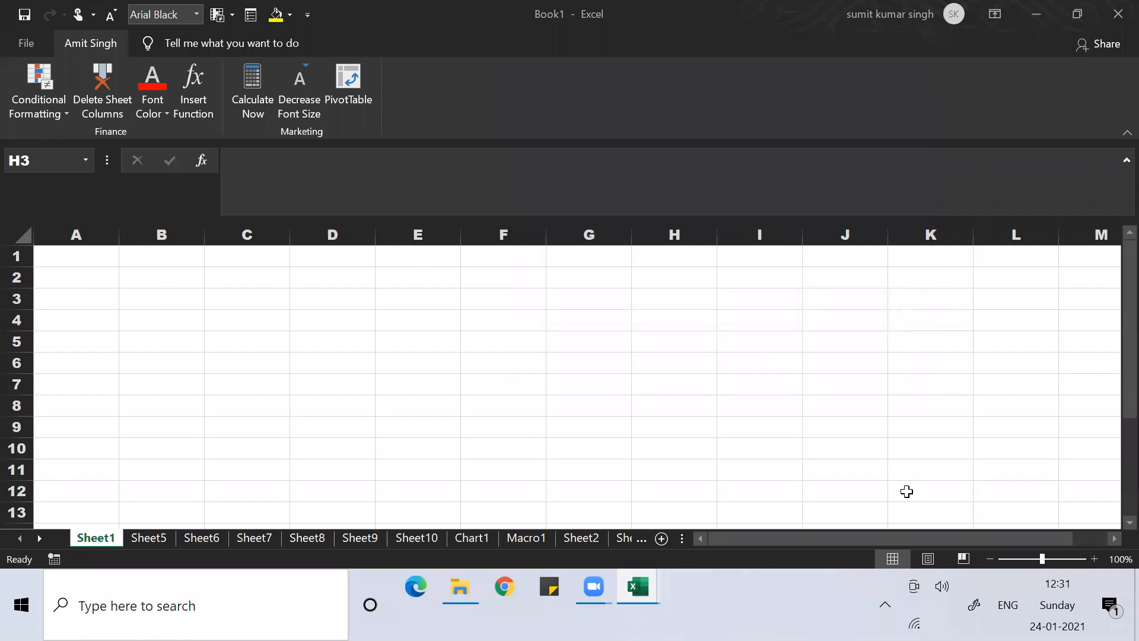
{"action": "left_click", "coordinate": [735, 238]}
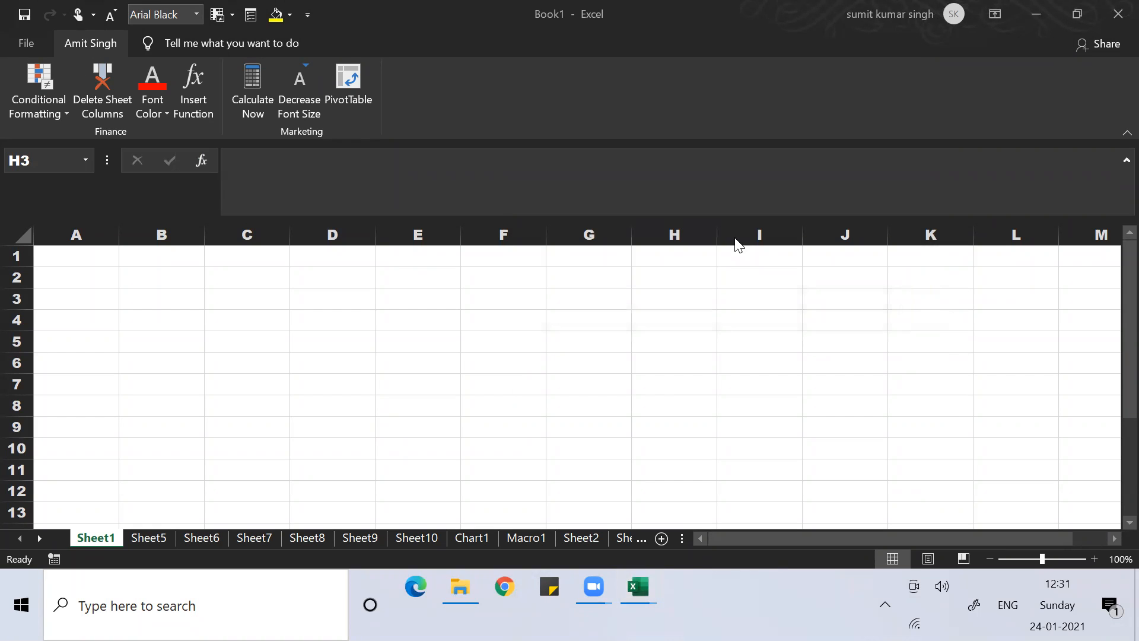
Step: In Customize Ribbon options, reset all customizations, confirm with Yes and close with OK
{"action": "left_click", "coordinate": [24, 37]}
{"action": "left_click", "coordinate": [44, 503]}
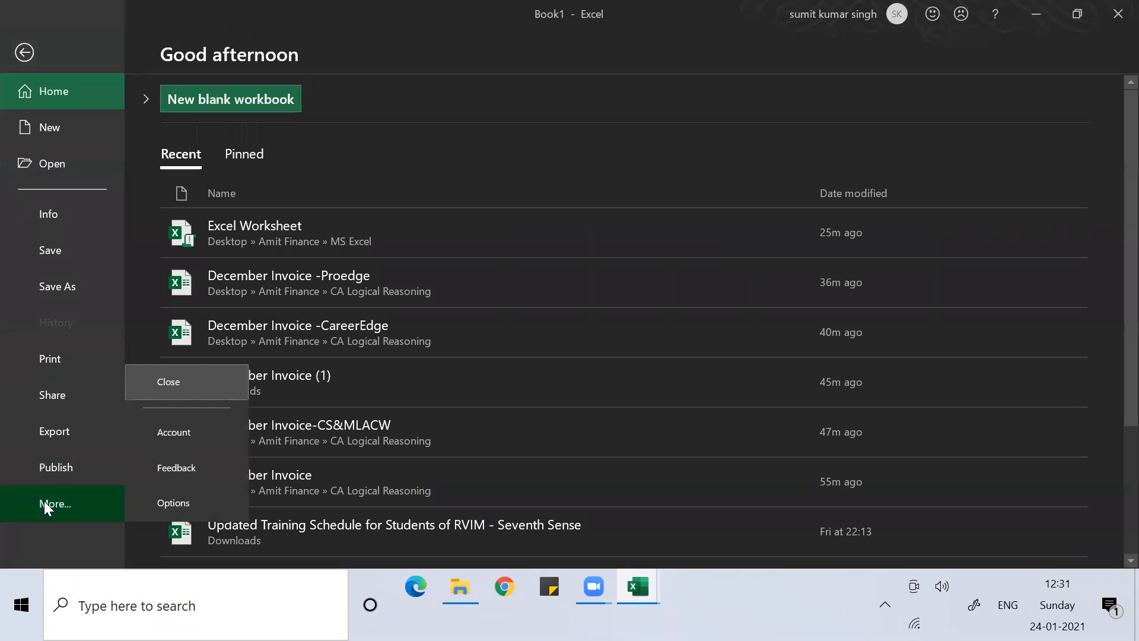
{"action": "left_click", "coordinate": [158, 499]}
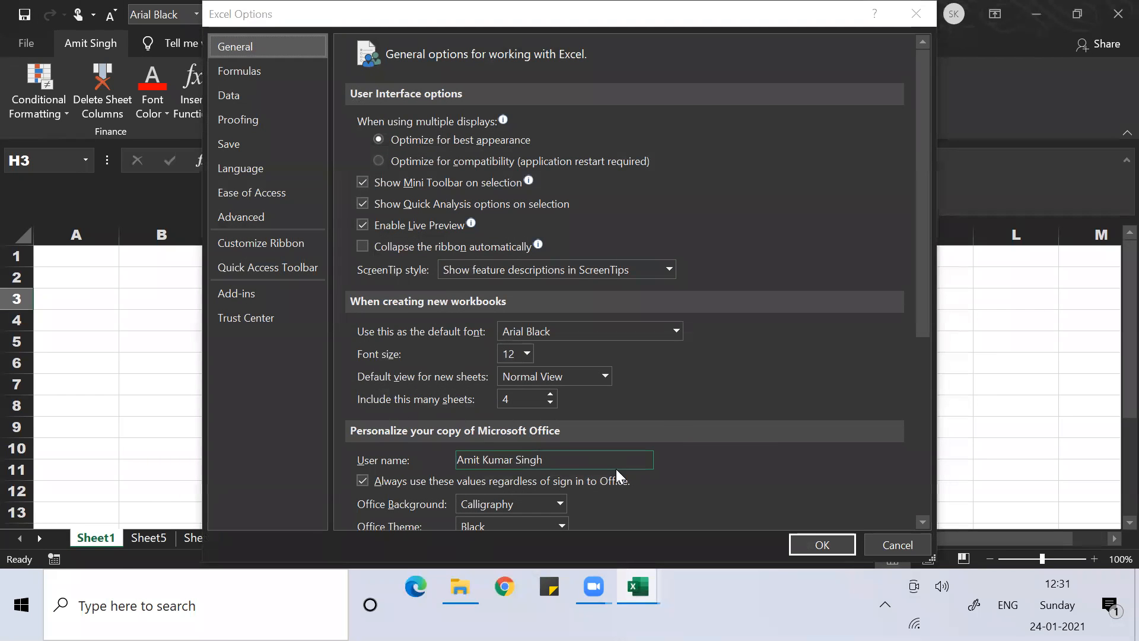
{"action": "left_click", "coordinate": [297, 242]}
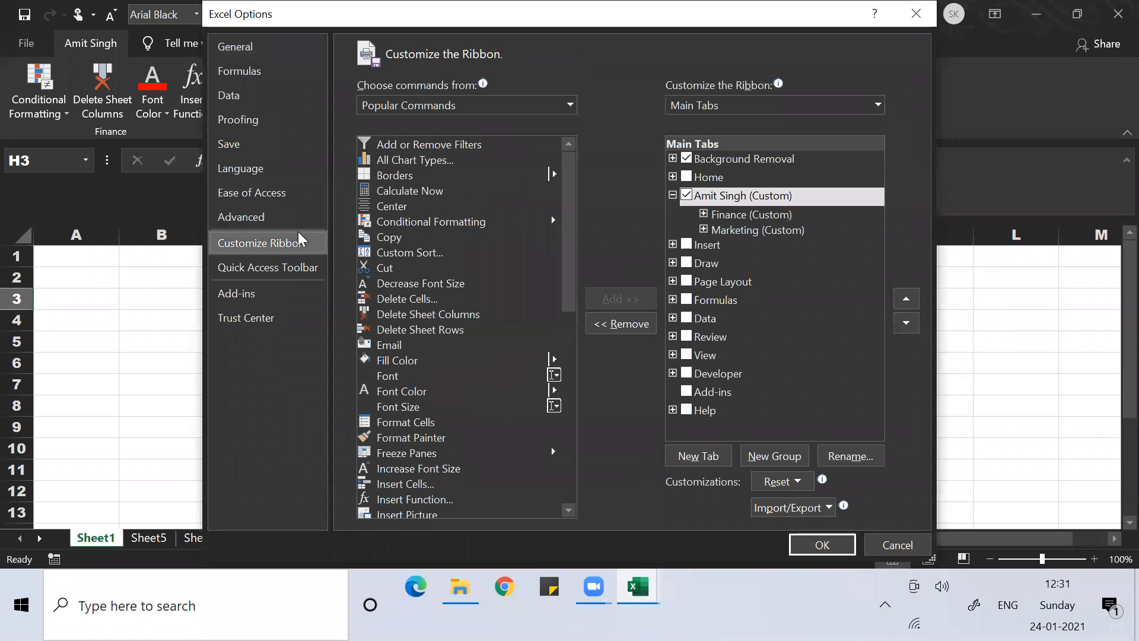
{"action": "left_click", "coordinate": [792, 484]}
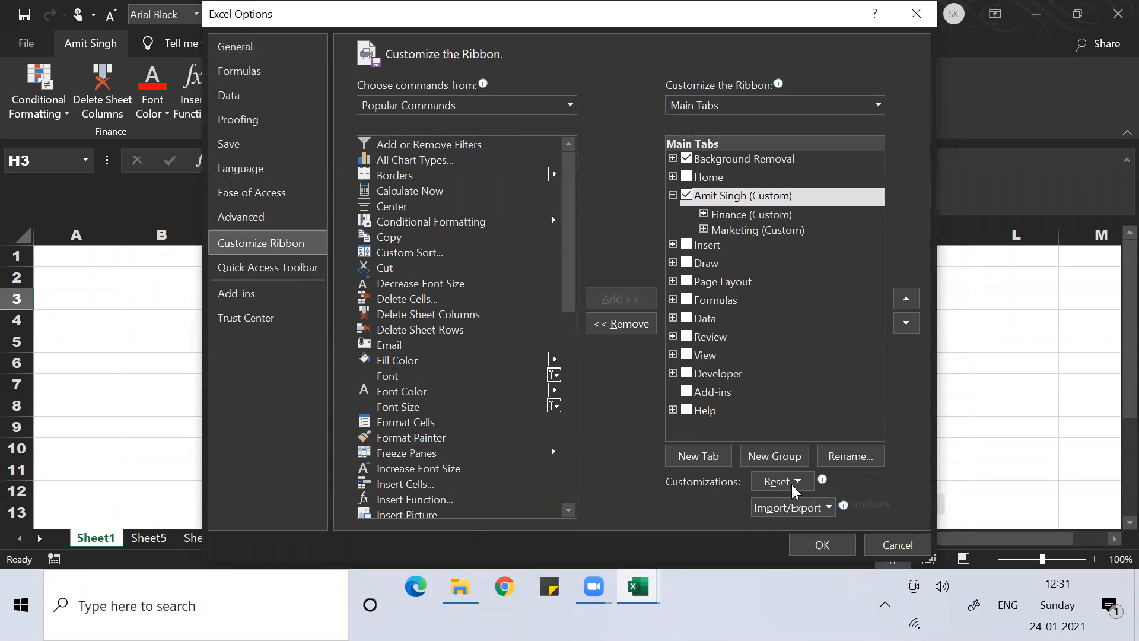
{"action": "left_click", "coordinate": [806, 525]}
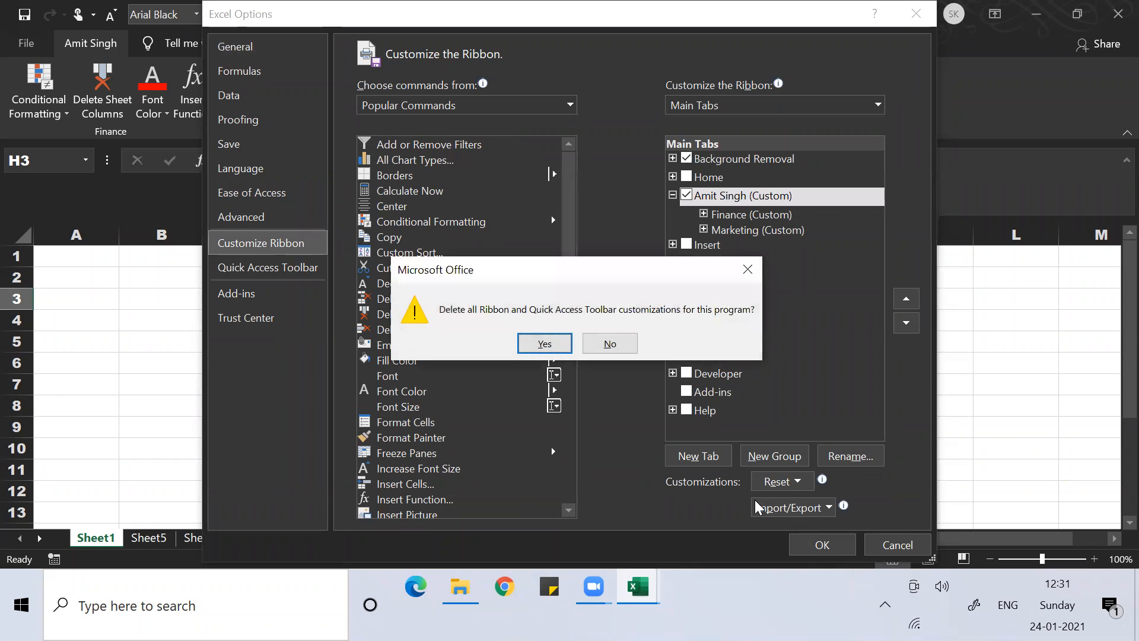
{"action": "left_click", "coordinate": [546, 345]}
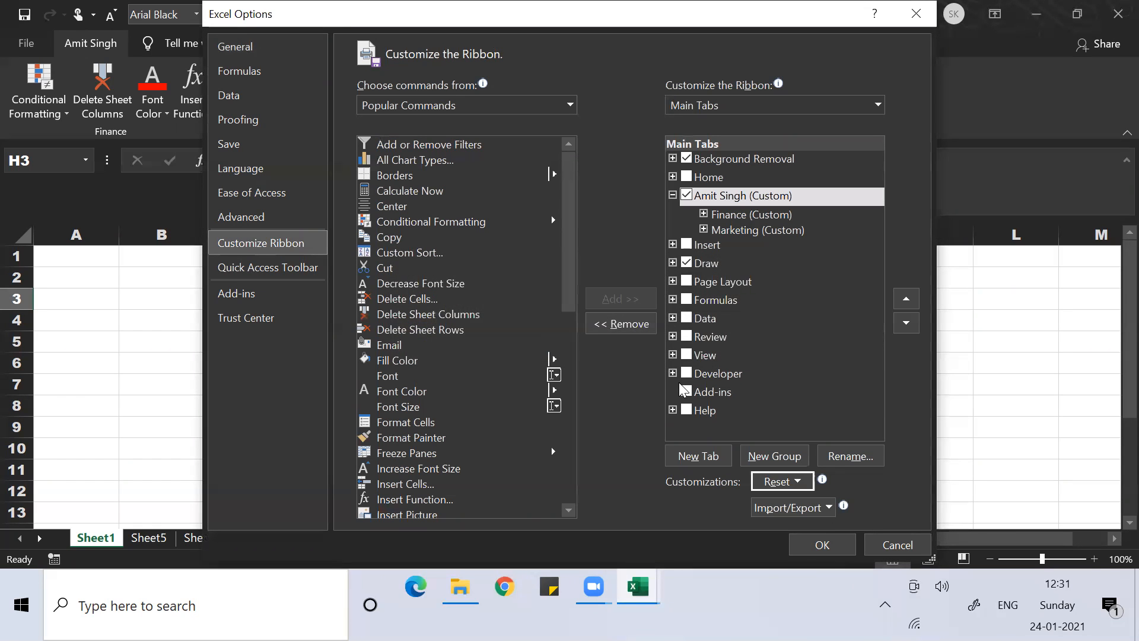
{"action": "left_click", "coordinate": [820, 547]}
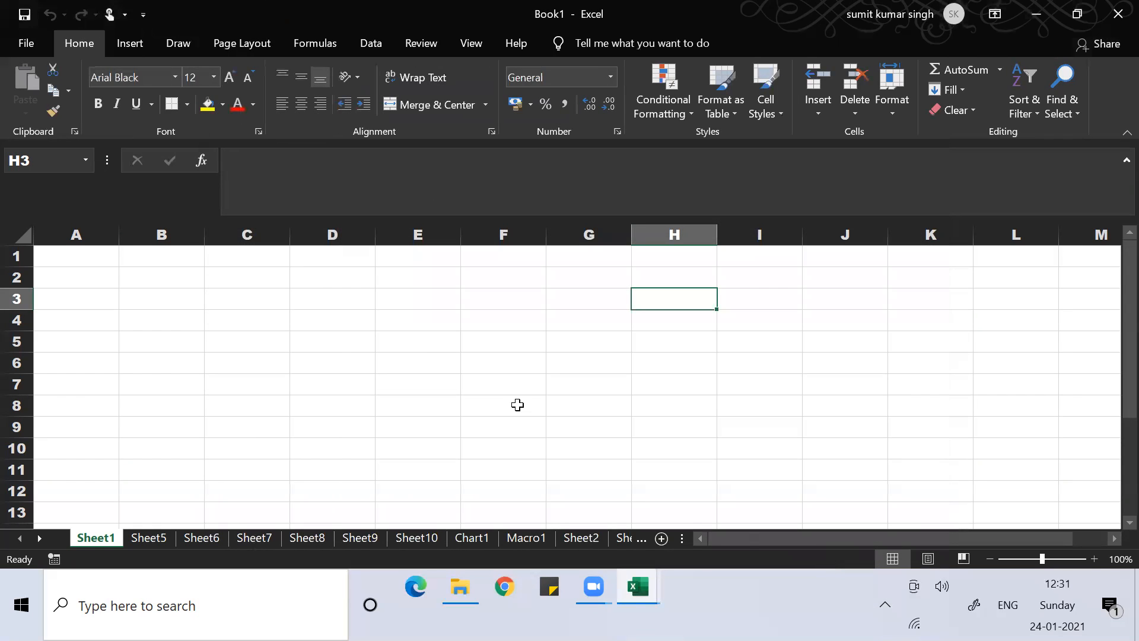
{"action": "left_click", "coordinate": [518, 404]}
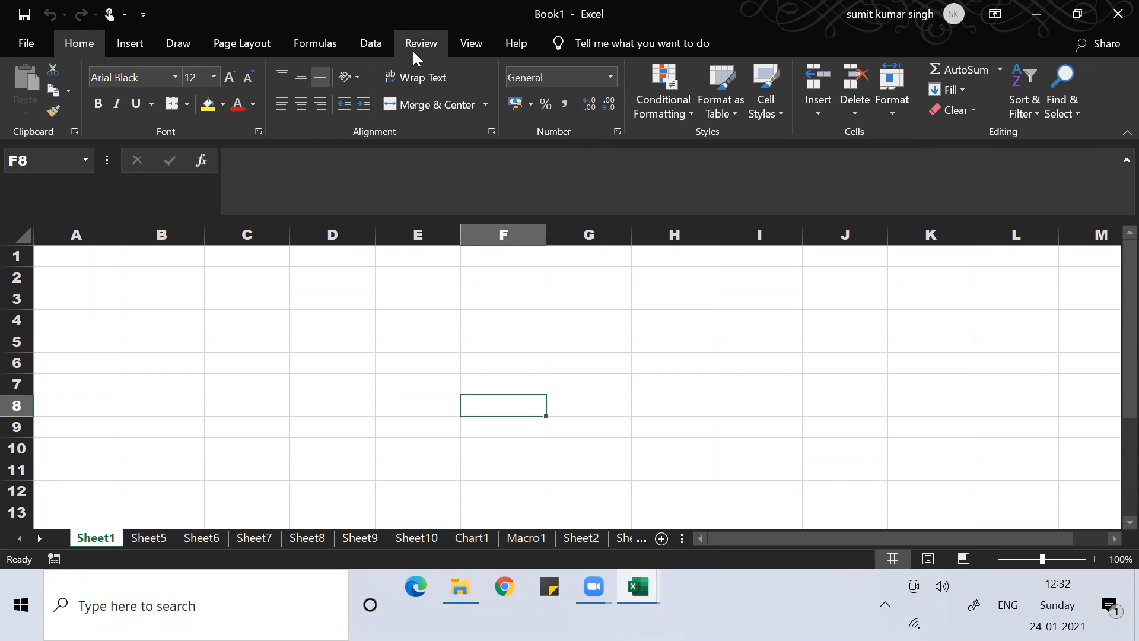
{"action": "left_click", "coordinate": [319, 369]}
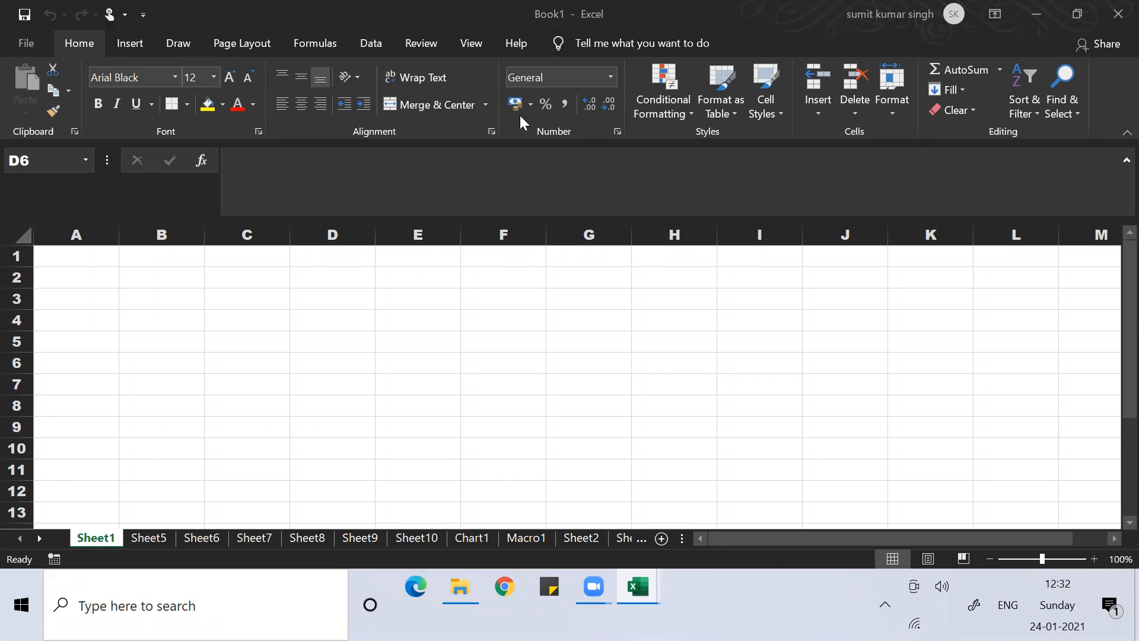
{"action": "left_click", "coordinate": [24, 44]}
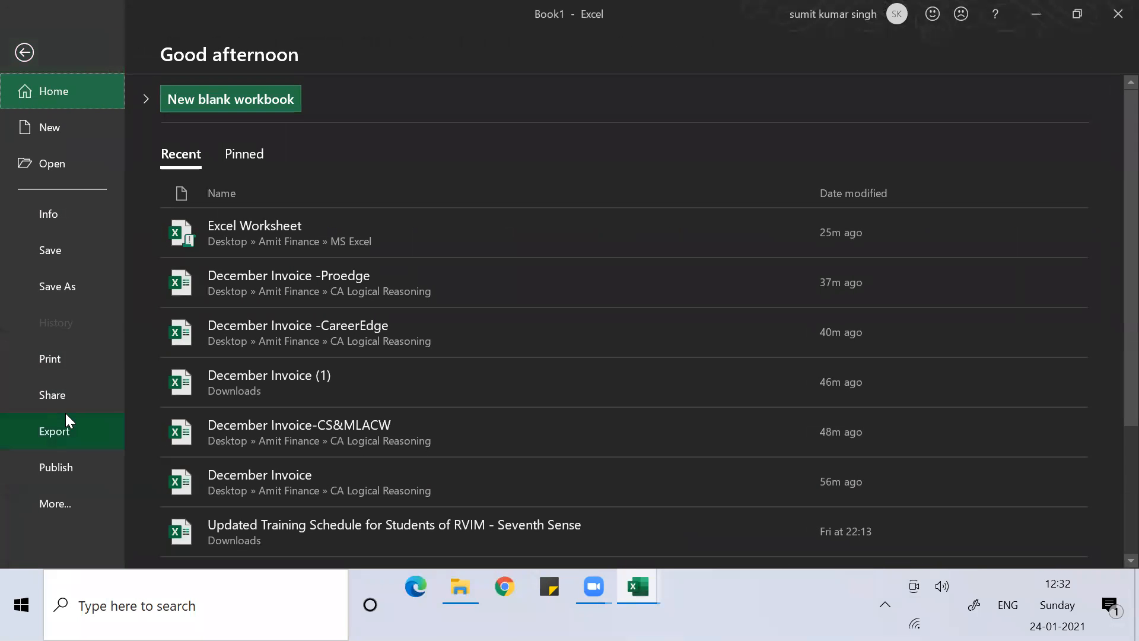
{"action": "left_click", "coordinate": [48, 509]}
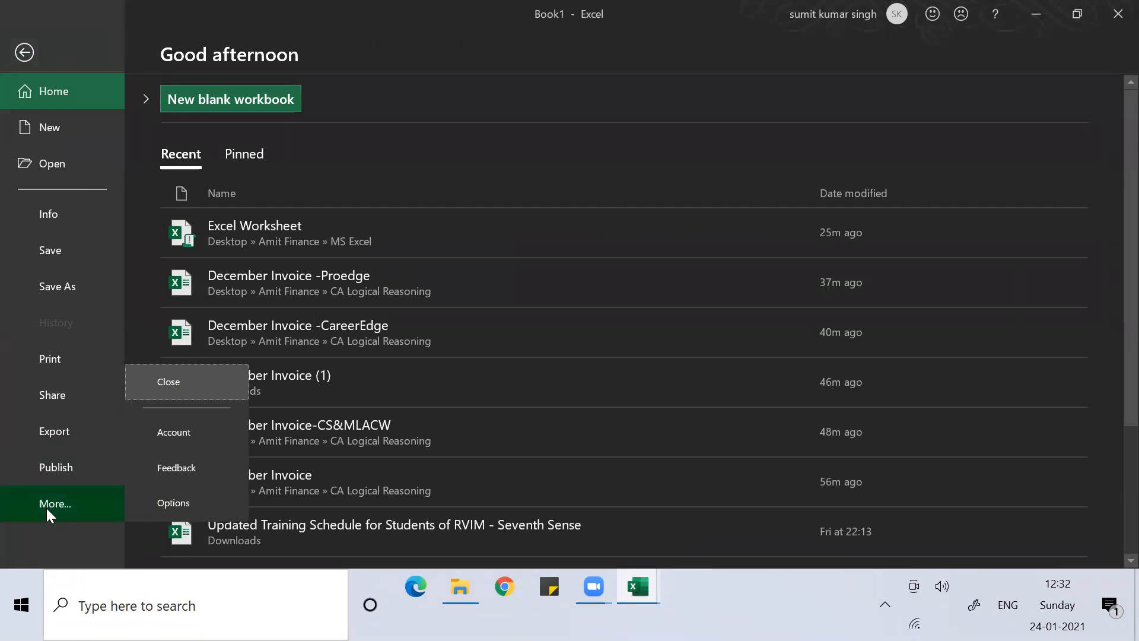
{"action": "left_click", "coordinate": [165, 503]}
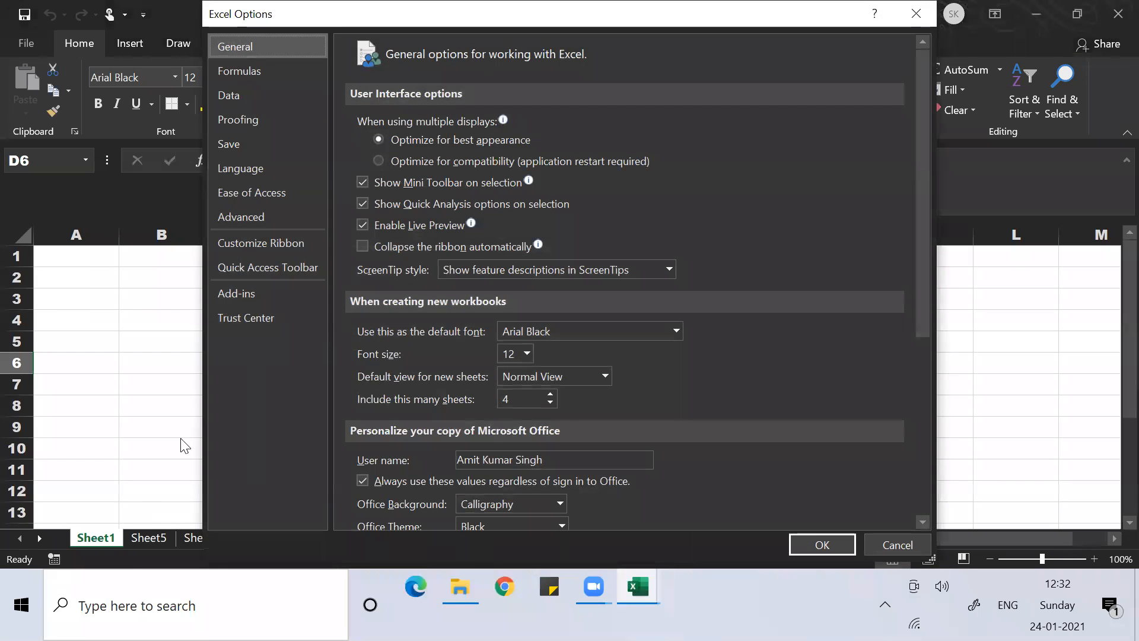
{"action": "left_click", "coordinate": [223, 293]}
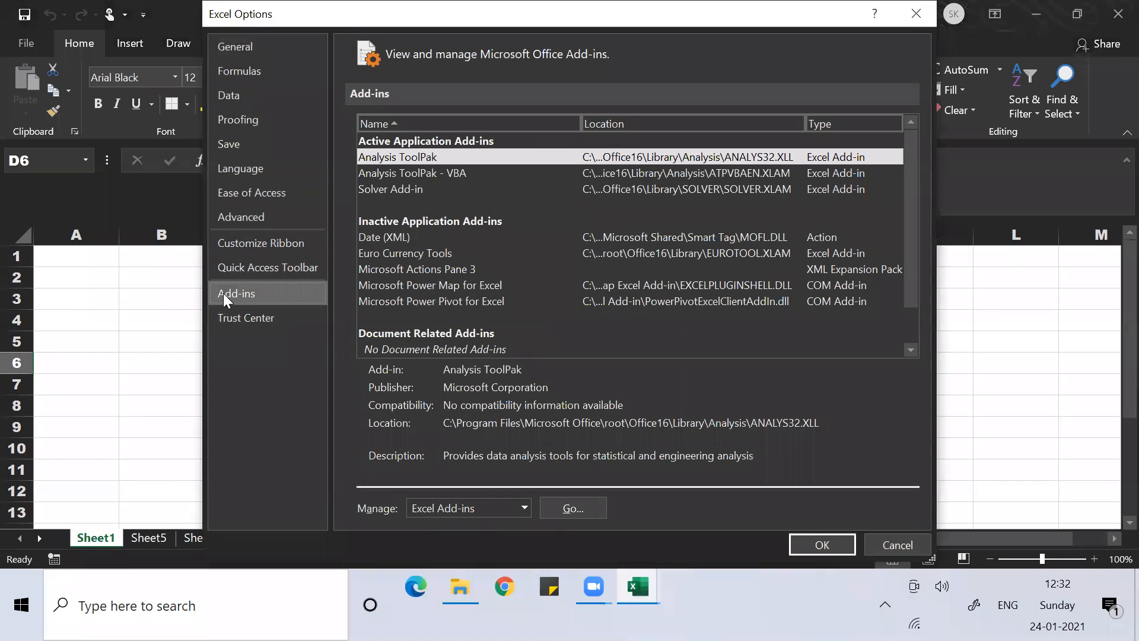
{"action": "left_click", "coordinate": [573, 508]}
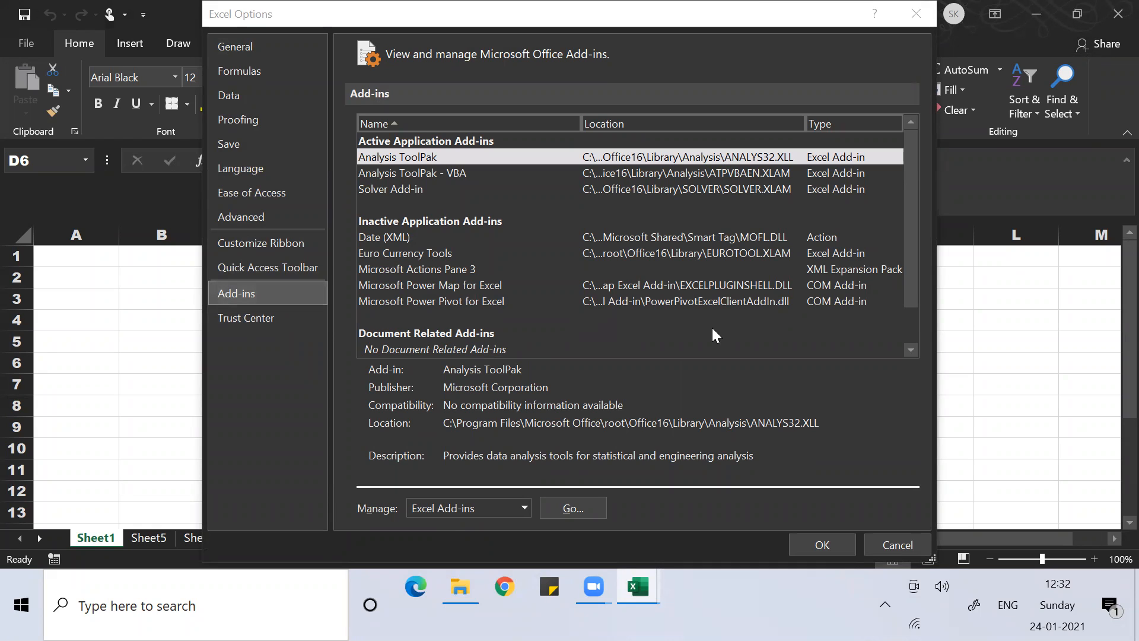
{"action": "left_click", "coordinate": [573, 508]}
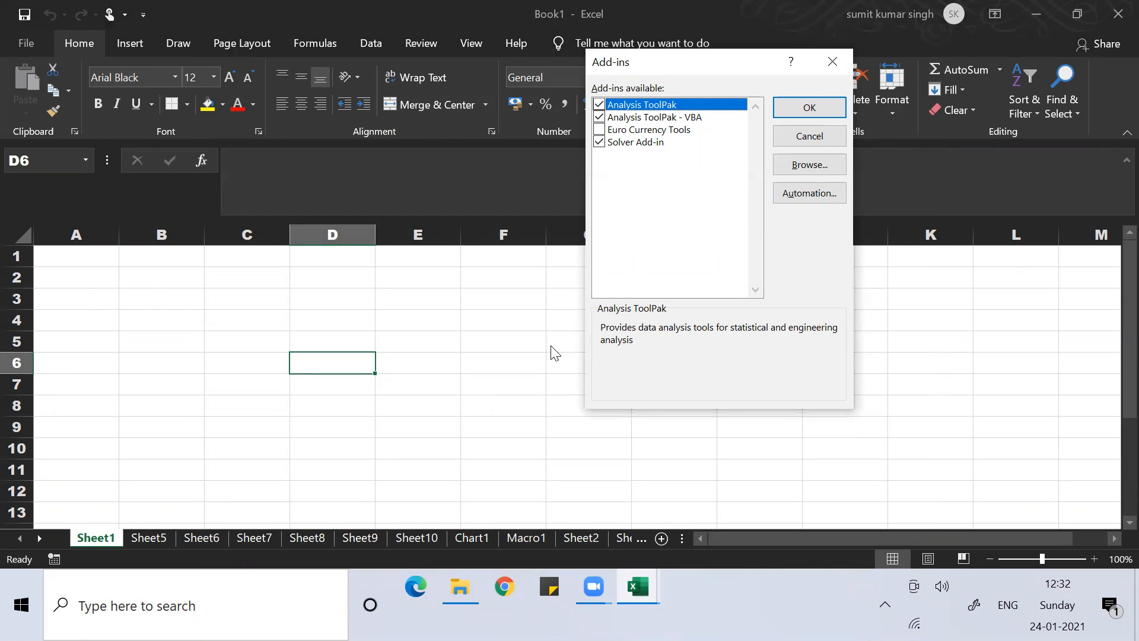
{"action": "left_click", "coordinate": [254, 91]}
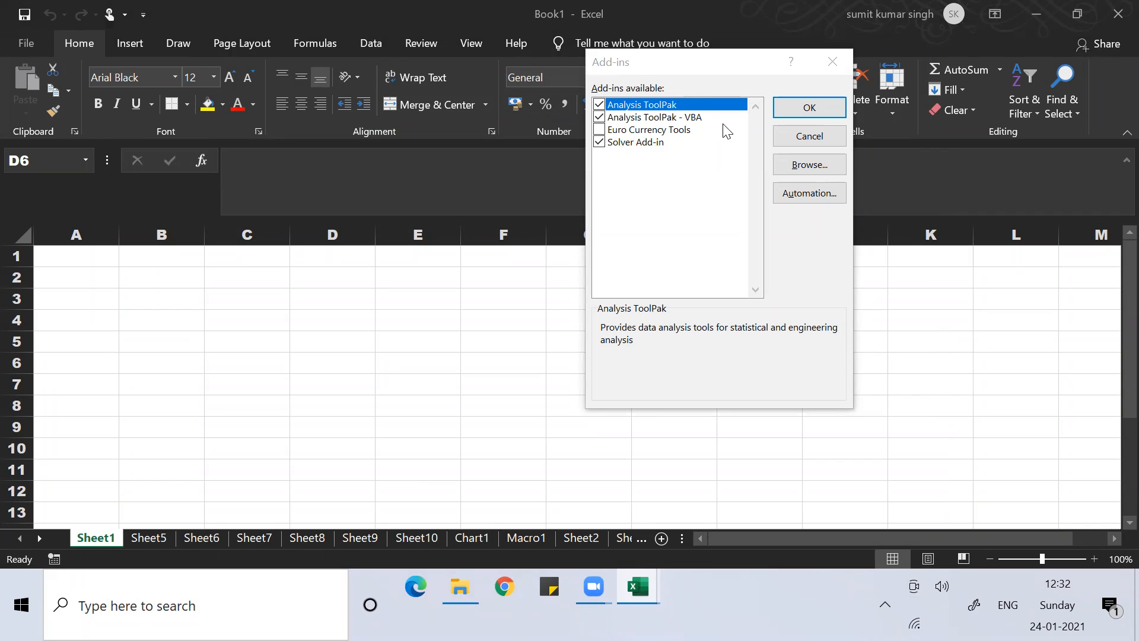
{"action": "left_click", "coordinate": [830, 58]}
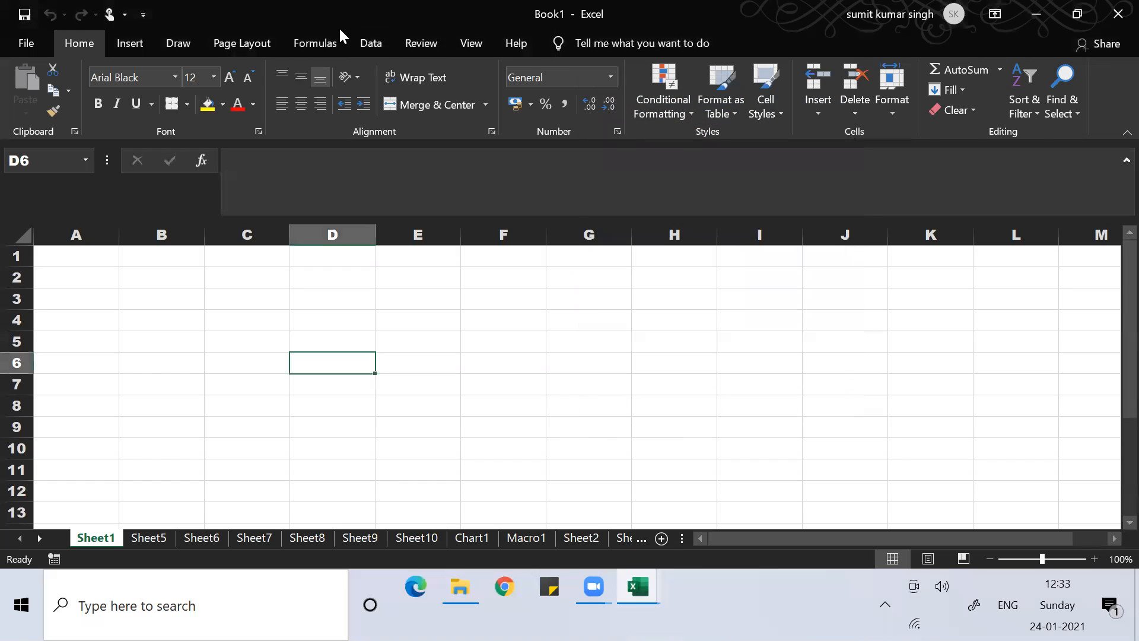
Step: On the Data tab, open and close Solver, then open Data Analysis and scroll its tools list
{"action": "left_click", "coordinate": [365, 35]}
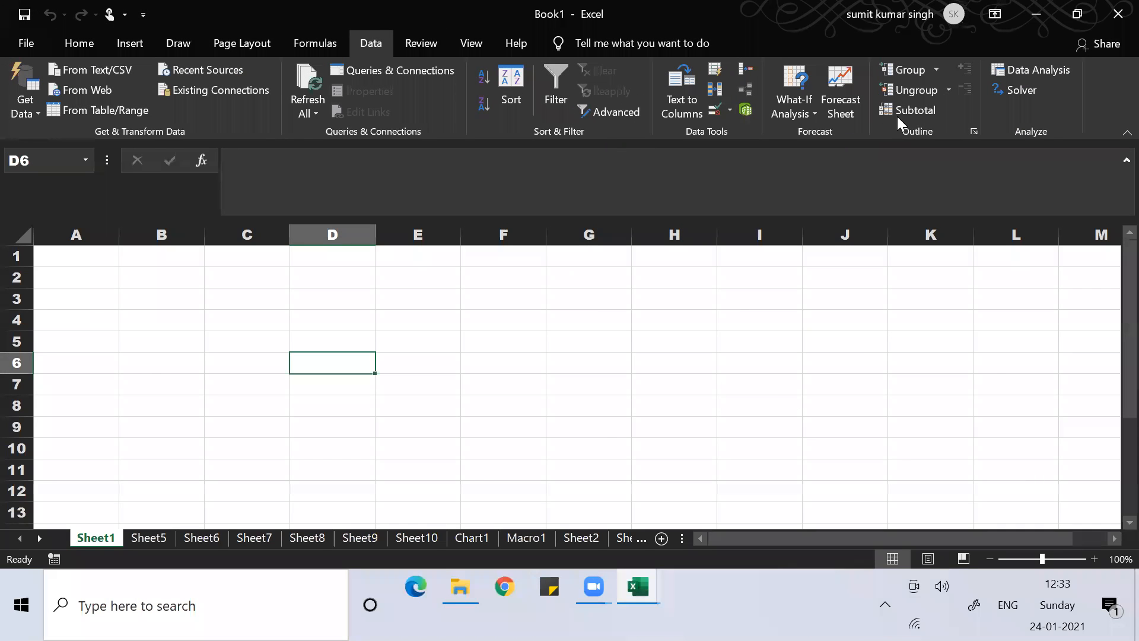
{"action": "left_click", "coordinate": [1003, 87]}
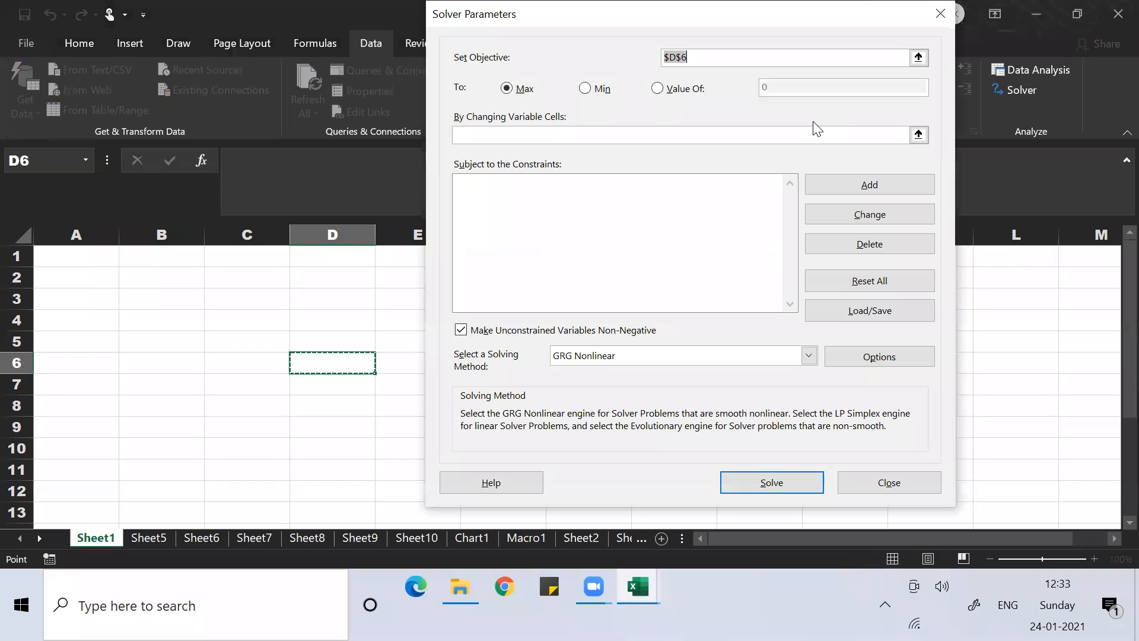
{"action": "left_click", "coordinate": [940, 13]}
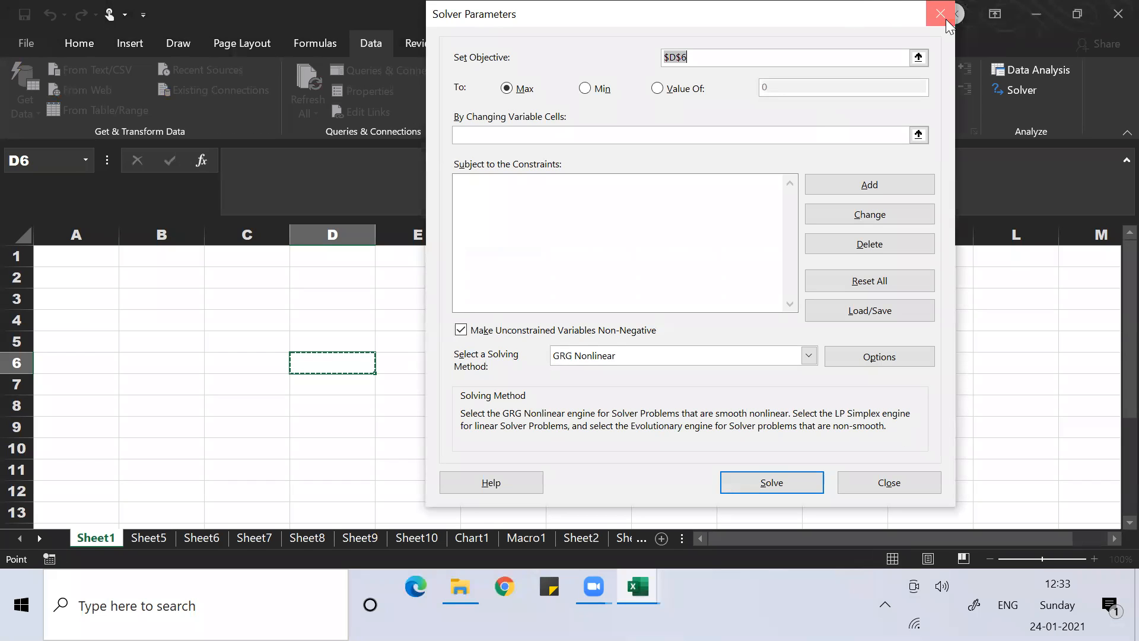
{"action": "left_click", "coordinate": [1021, 67]}
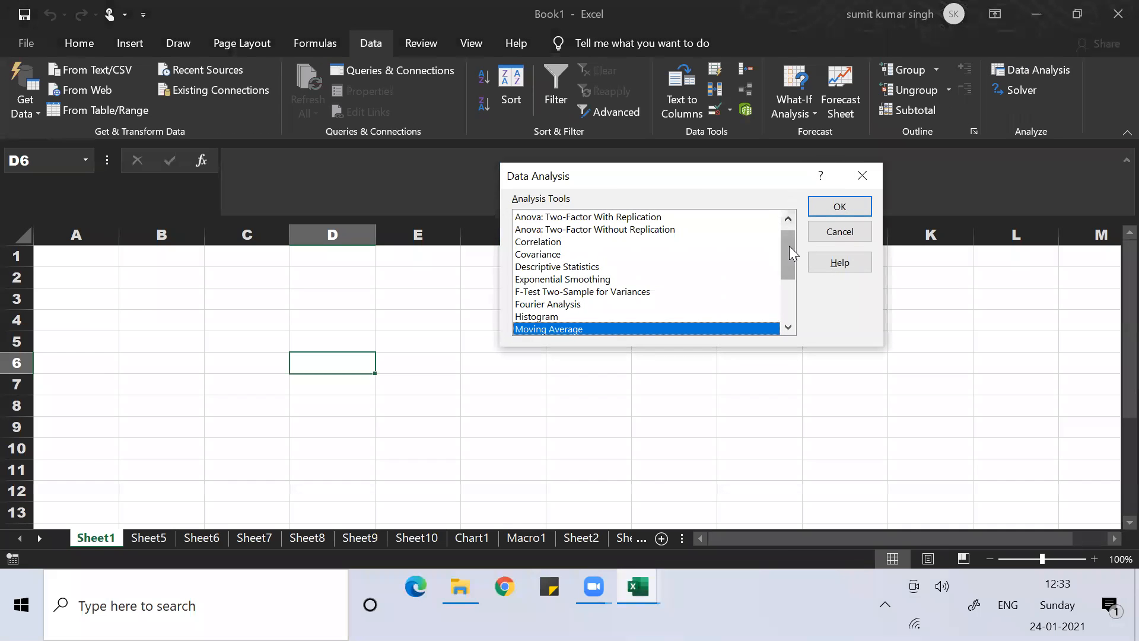
{"action": "mouse_move", "coordinate": [789, 248]}
{"action": "left_mouse_down"}
{"action": "mouse_move", "coordinate": [788, 302]}
{"action": "mouse_move", "coordinate": [789, 241]}
{"action": "left_mouse_up"}
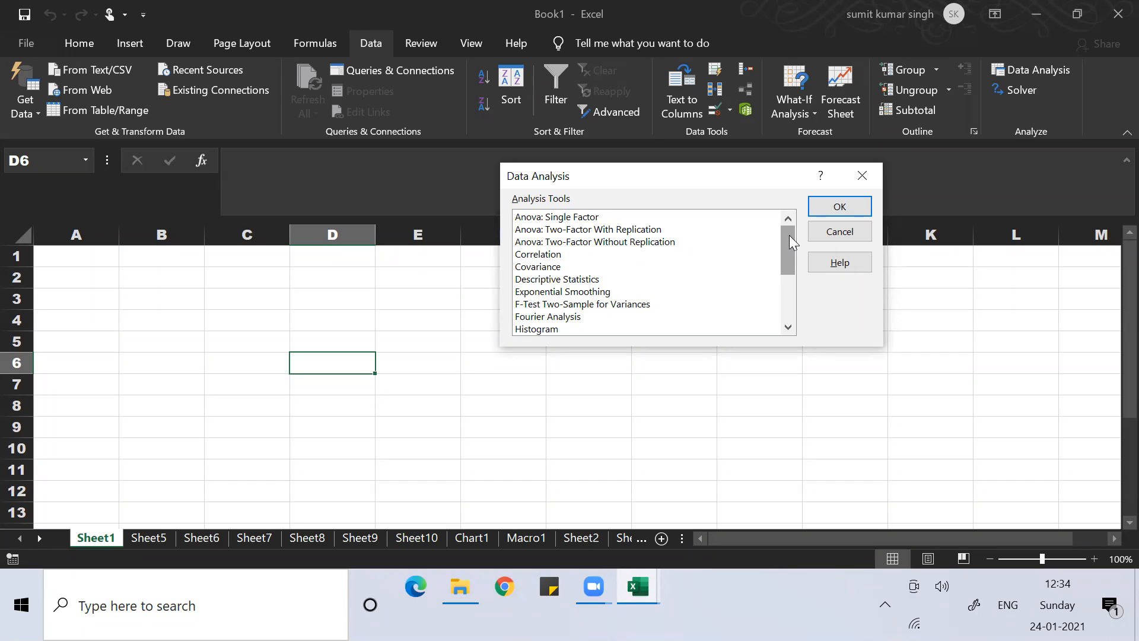
Step: Close the Data Analysis dialog and select cell A3 on the empty Sheet1
{"action": "mouse_move", "coordinate": [789, 235]}
{"action": "left_mouse_down"}
{"action": "mouse_move", "coordinate": [778, 291]}
{"action": "mouse_move", "coordinate": [791, 229]}
{"action": "left_mouse_up"}
{"action": "left_click", "coordinate": [858, 176]}
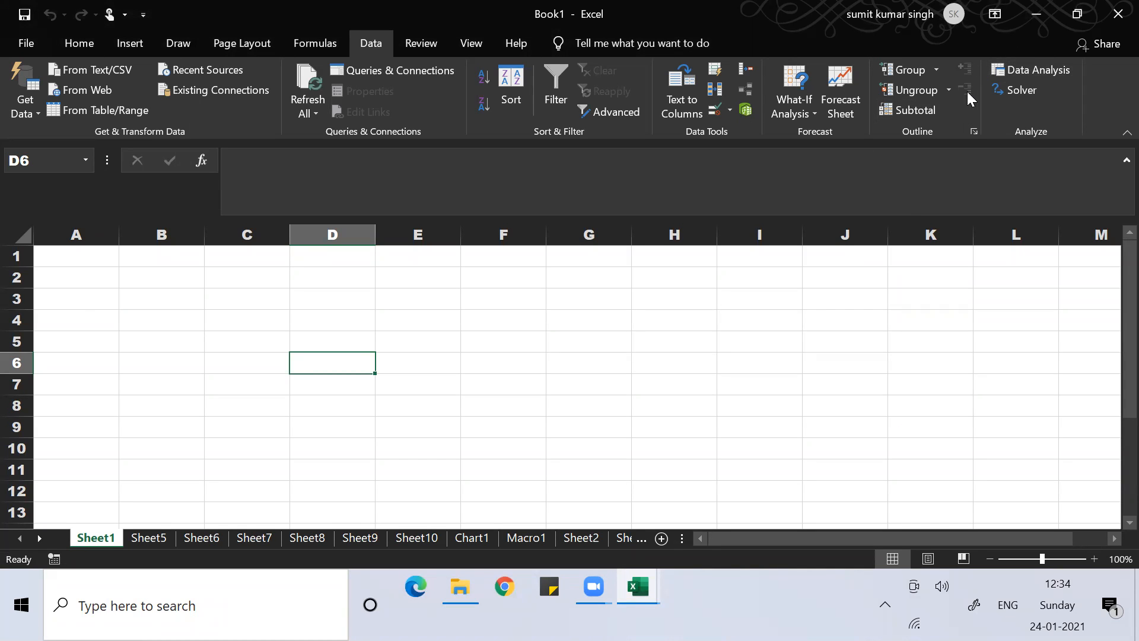
{"action": "left_click", "coordinate": [103, 292]}
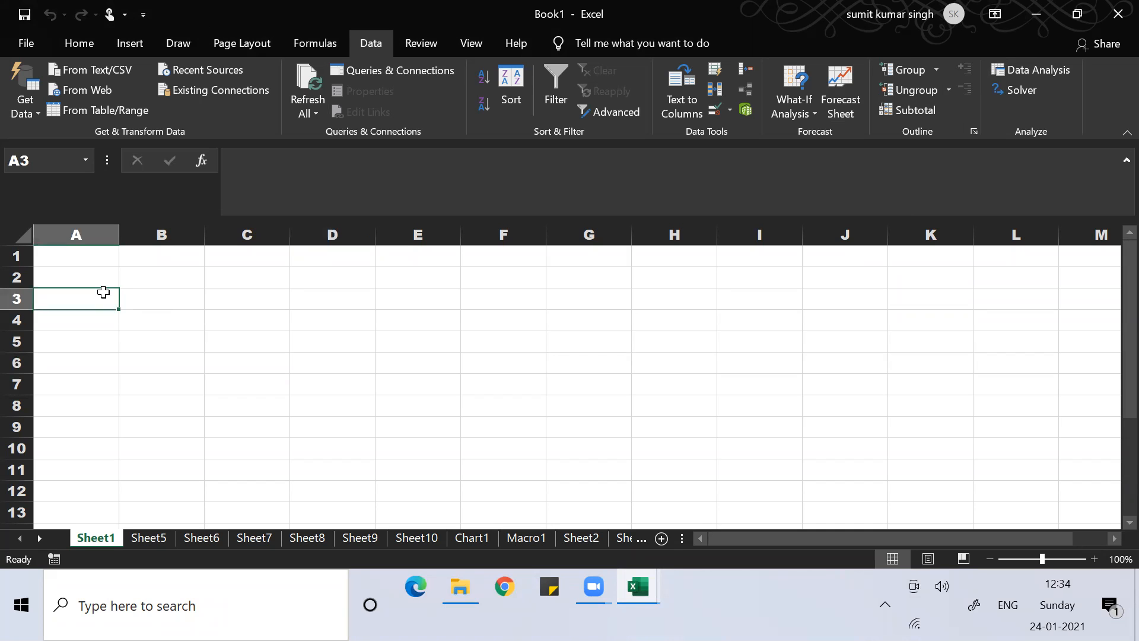
{"action": "key", "text": "alt"}
{"action": "key", "text": "f"}
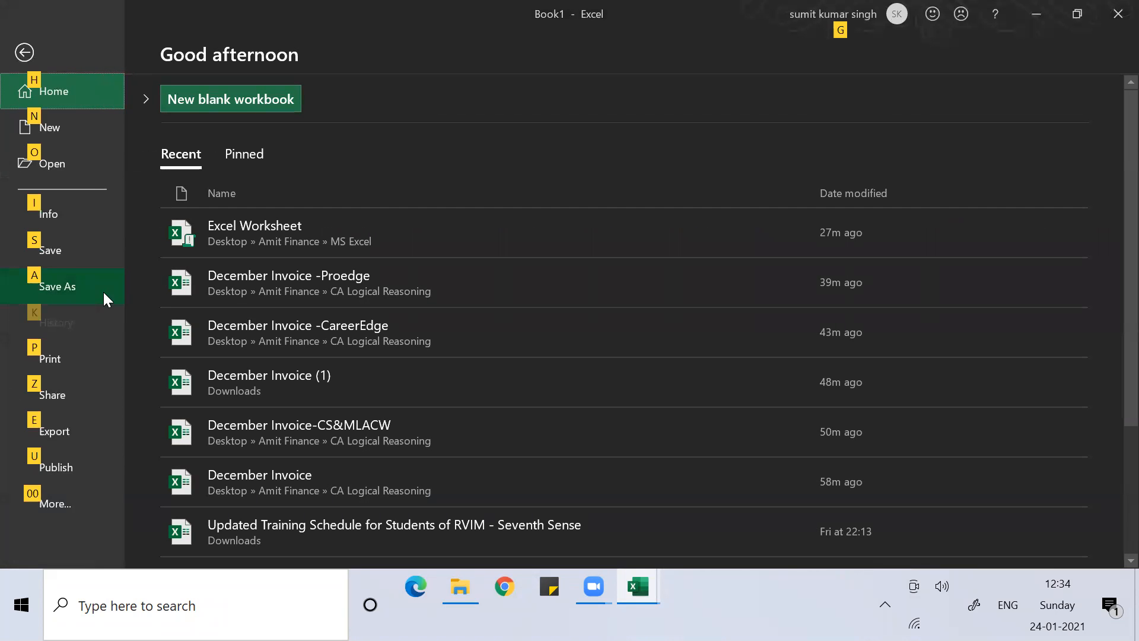
{"action": "key", "text": "0"}
{"action": "key", "text": "0"}
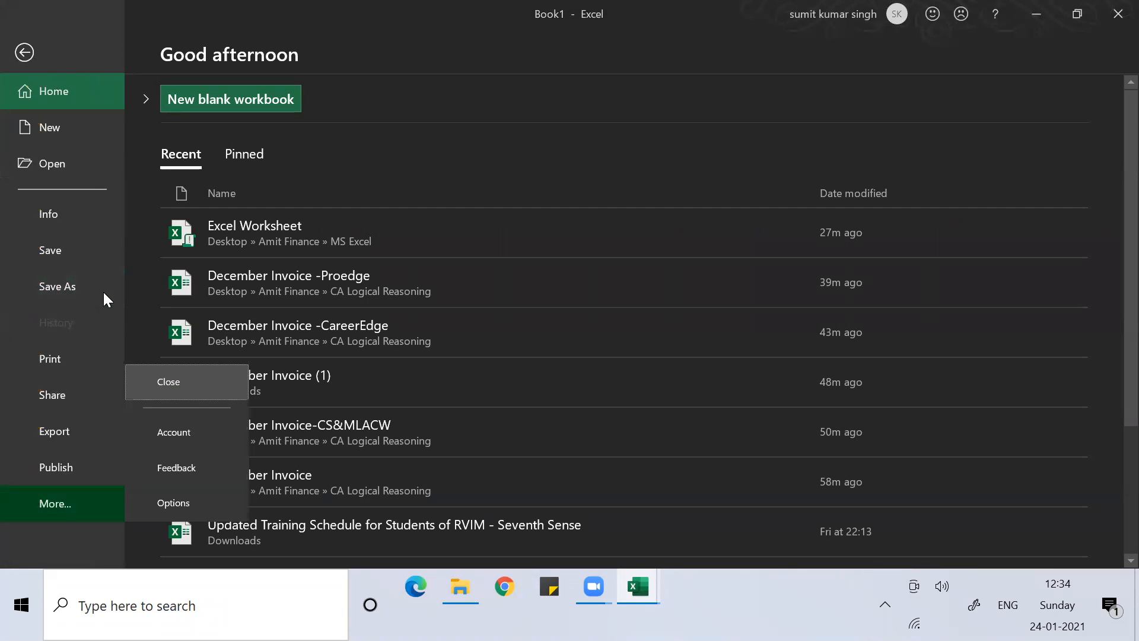
{"action": "key", "text": "Down"}
{"action": "key", "text": "Down"}
{"action": "key", "text": "Down"}
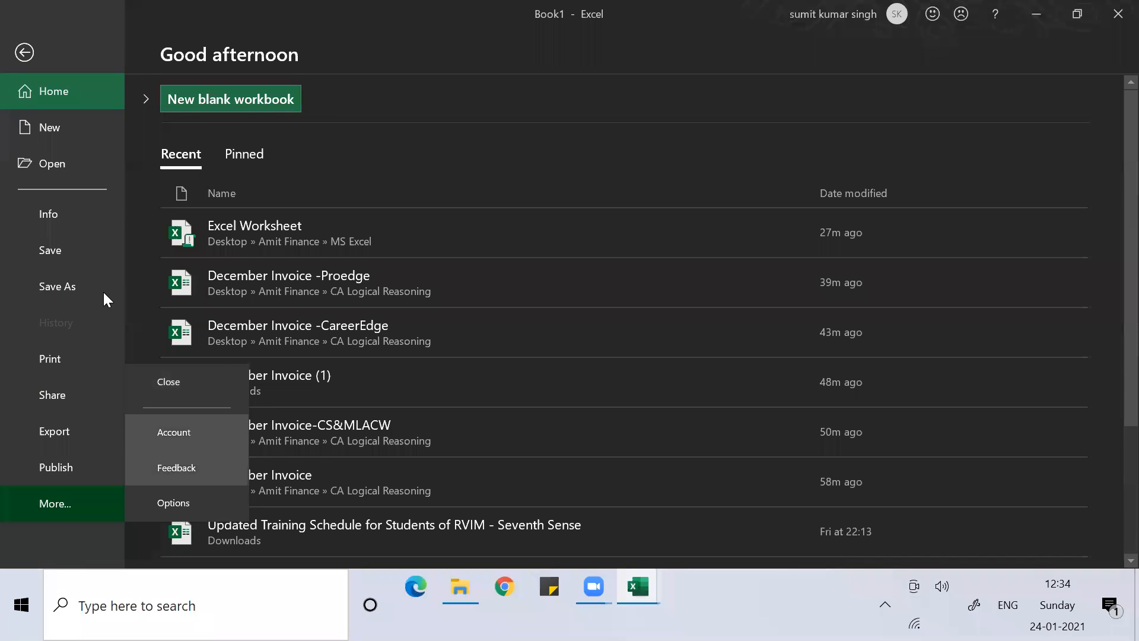
{"action": "key", "text": "Return"}
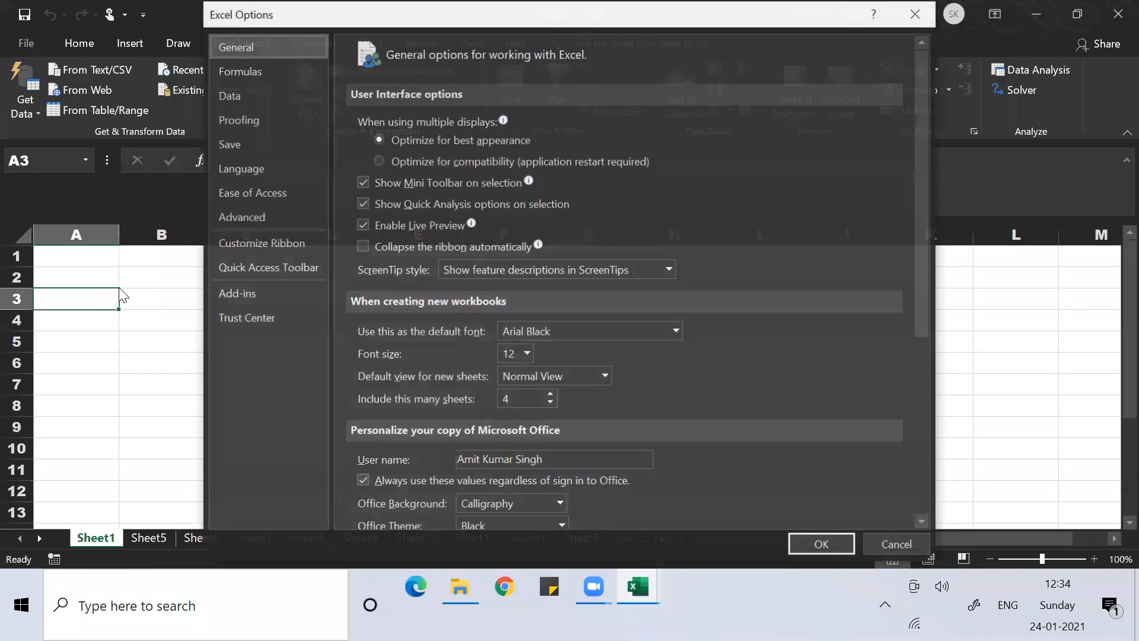
{"action": "left_click", "coordinate": [244, 296]}
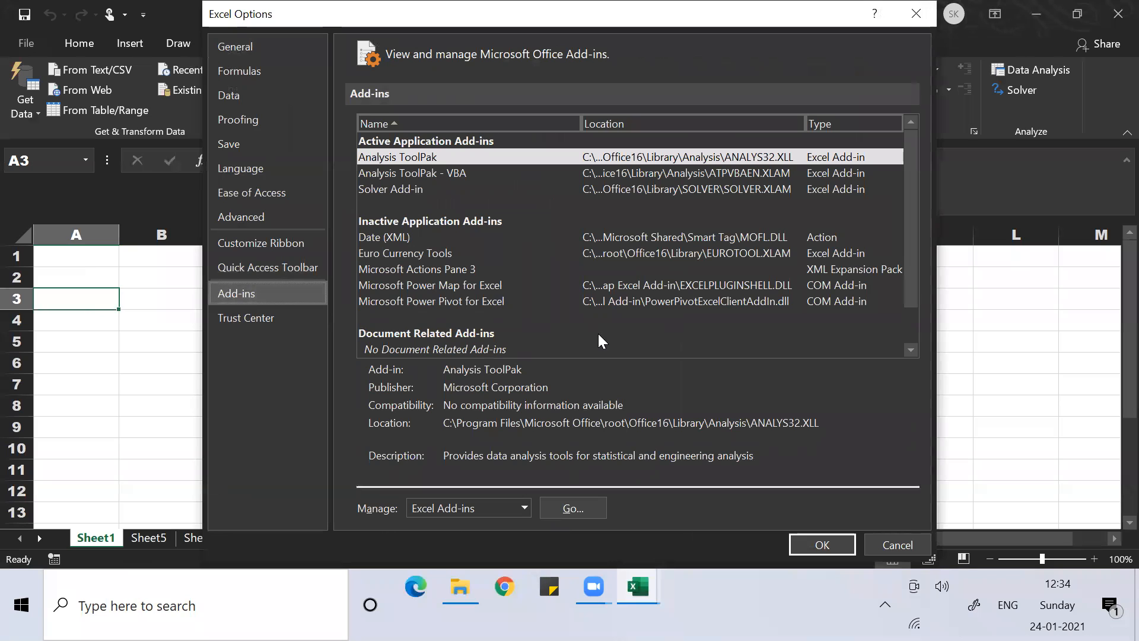
{"action": "key", "text": "alt+g"}
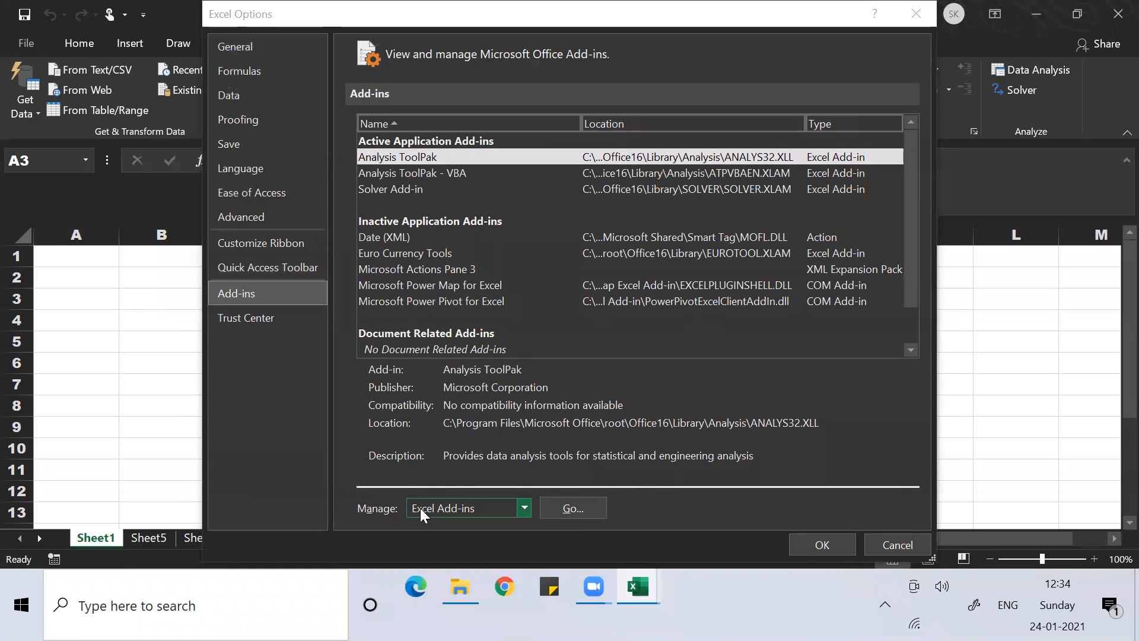
{"action": "left_click", "coordinate": [570, 508]}
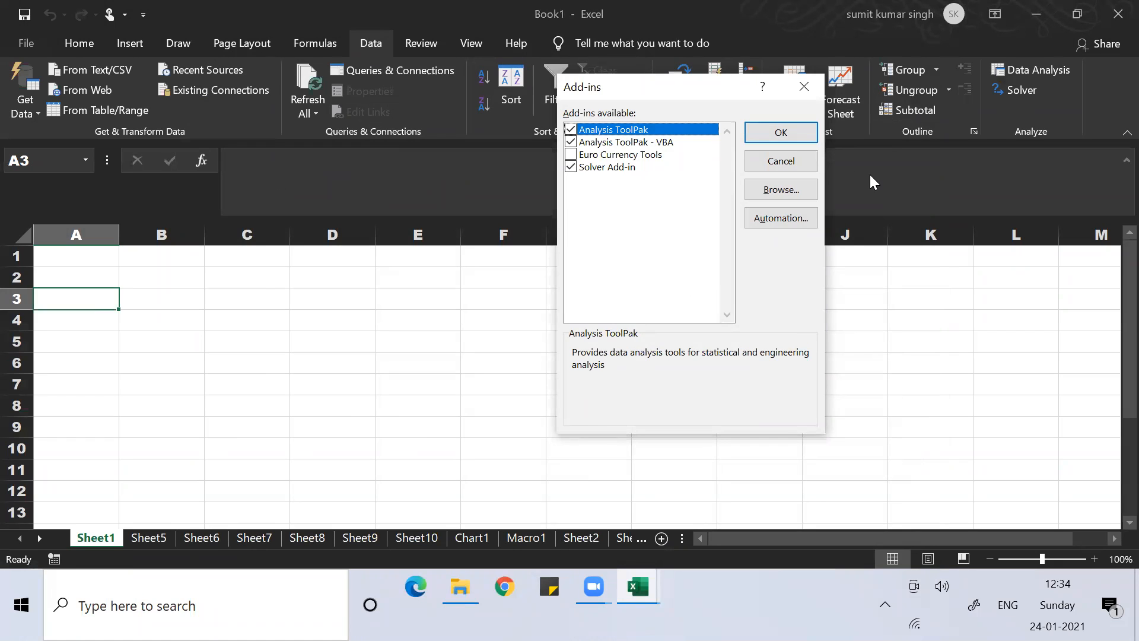
{"action": "left_click", "coordinate": [781, 132]}
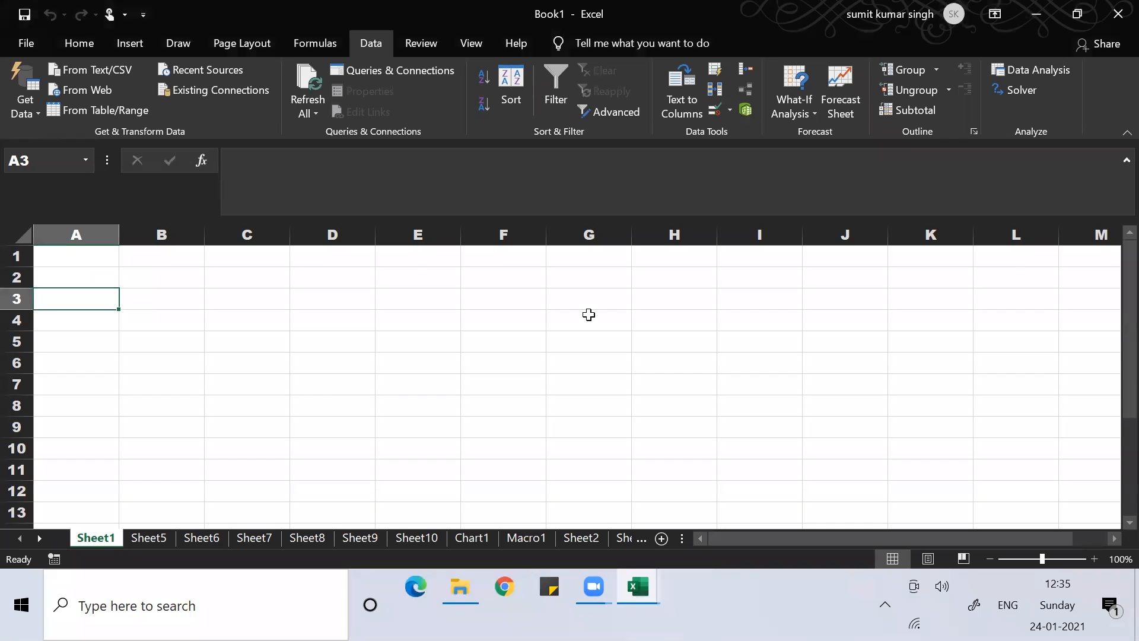
Step: Switch to the Excel Worksheet workbook, open its Solver sheet and zoom to 160%
{"action": "key", "text": "alt+Tab"}
{"action": "key", "text": "alt+Tab"}
{"action": "key", "text": "alt+Tab"}
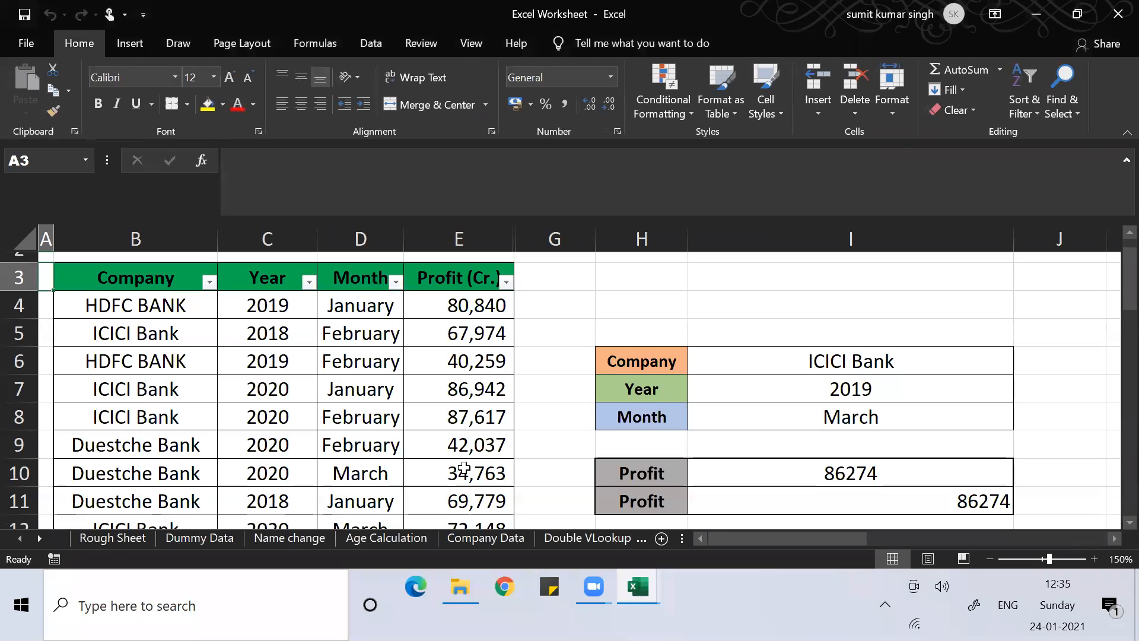
{"action": "left_click", "coordinate": [34, 536]}
{"action": "left_click", "coordinate": [34, 536]}
{"action": "left_click", "coordinate": [34, 535]}
{"action": "left_click", "coordinate": [34, 536]}
{"action": "left_click", "coordinate": [33, 536]}
{"action": "left_click", "coordinate": [326, 537]}
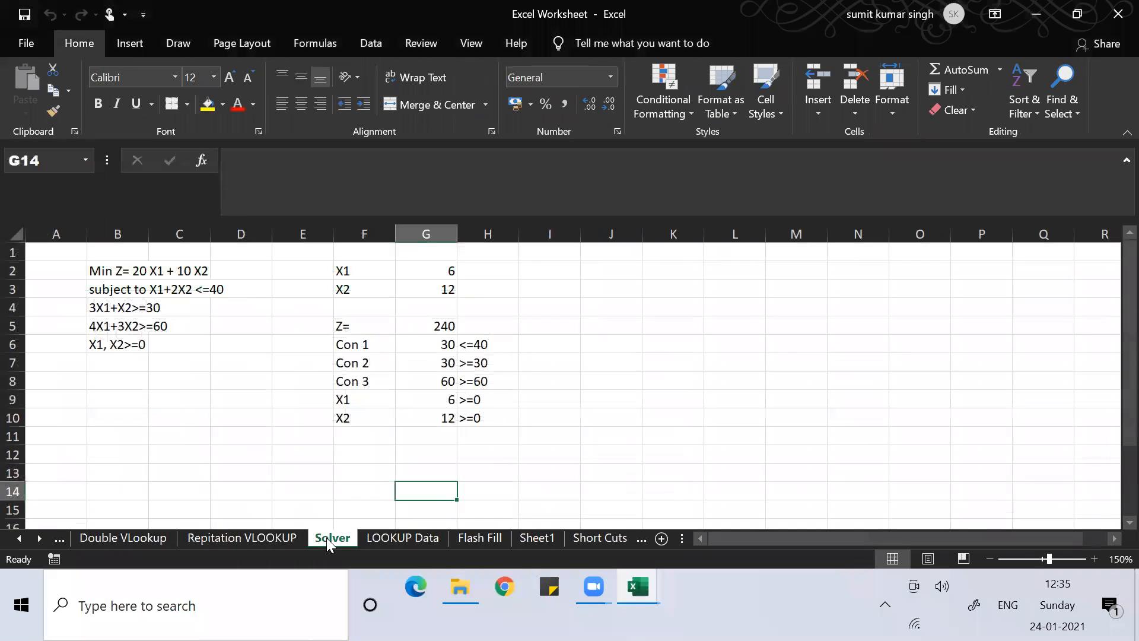
{"action": "left_click", "coordinate": [270, 383]}
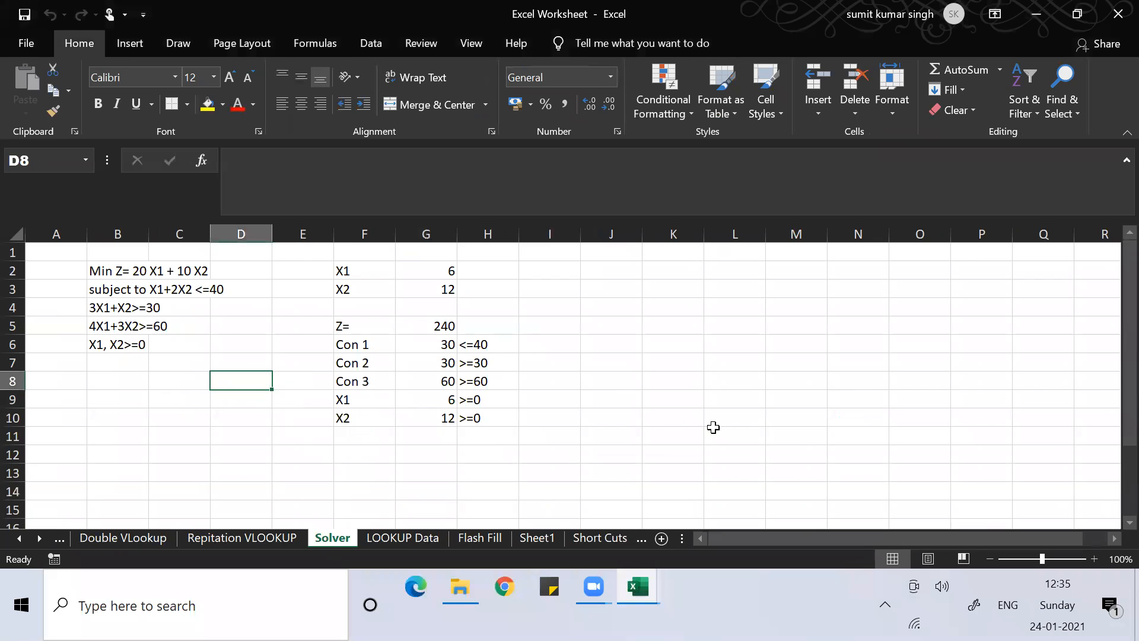
{"action": "left_click", "coordinate": [1093, 559]}
{"action": "left_click", "coordinate": [1091, 558]}
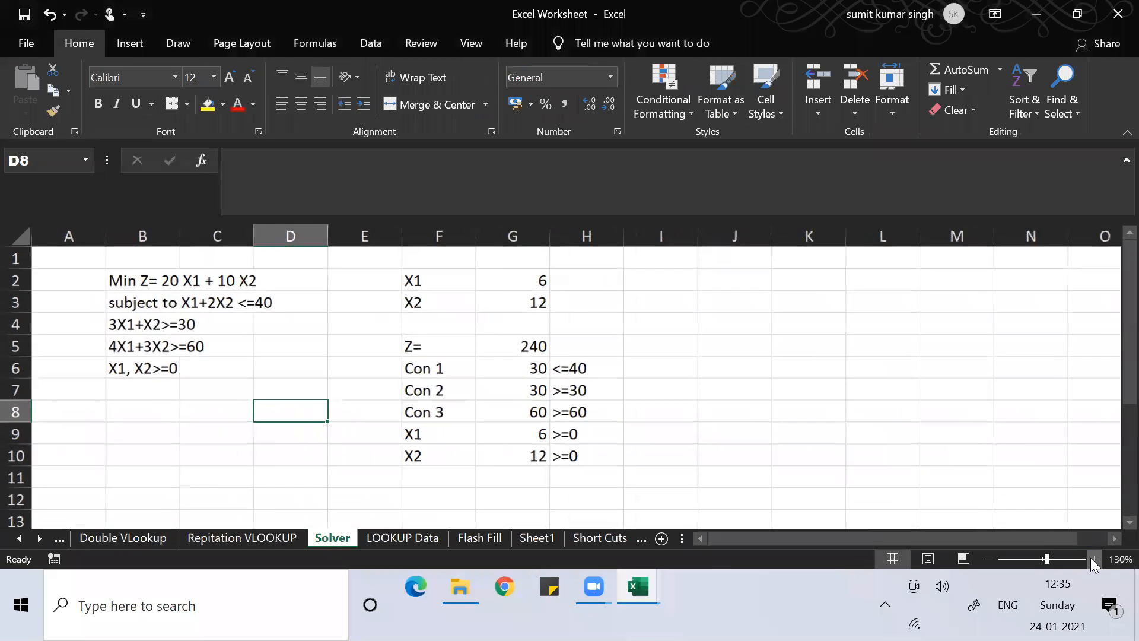
{"action": "left_click", "coordinate": [1091, 558]}
{"action": "left_click", "coordinate": [1091, 558]}
{"action": "left_click", "coordinate": [1092, 558]}
{"action": "left_click", "coordinate": [1091, 558]}
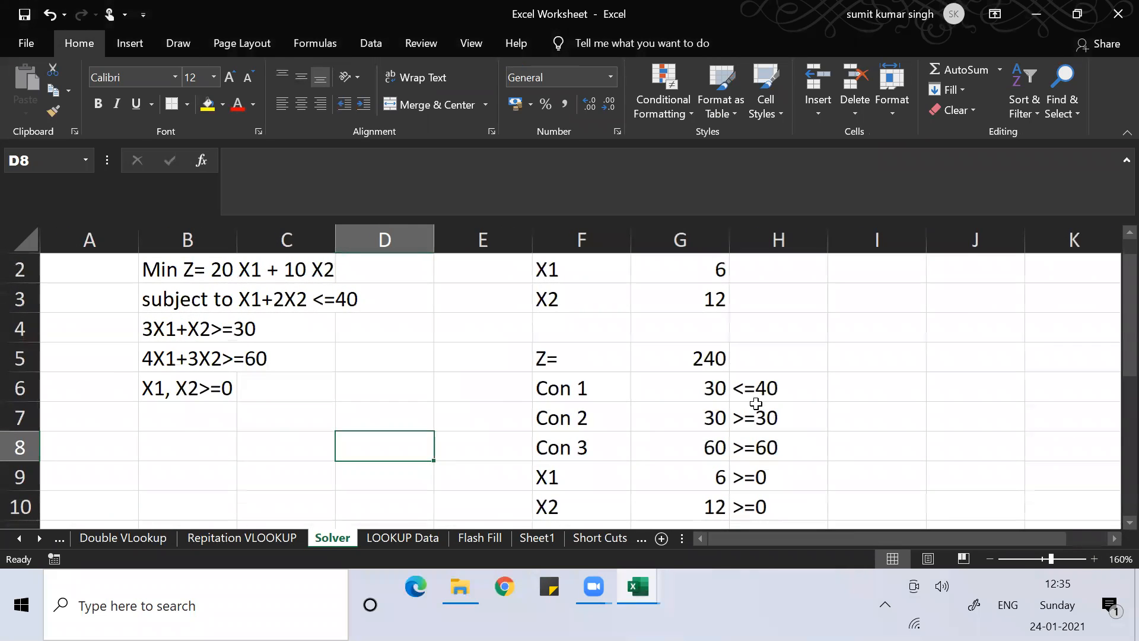
Step: Clear the solved values and constraint signs from G2:H10
{"action": "left_click", "coordinate": [686, 270]}
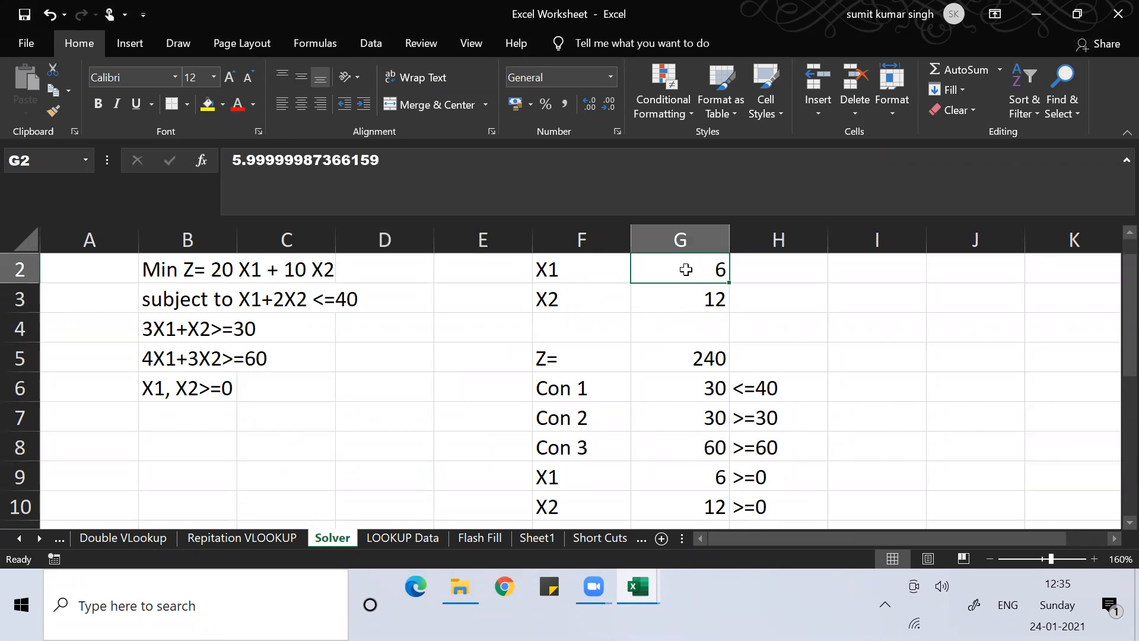
{"action": "key", "text": "shift+Down"}
{"action": "key", "text": "shift+Down"}
{"action": "key", "text": "shift+Down"}
{"action": "key", "text": "shift+Down"}
{"action": "key", "text": "shift+Down"}
{"action": "key", "text": "shift+Down"}
{"action": "key", "text": "shift+Down"}
{"action": "key", "text": "shift+Down"}
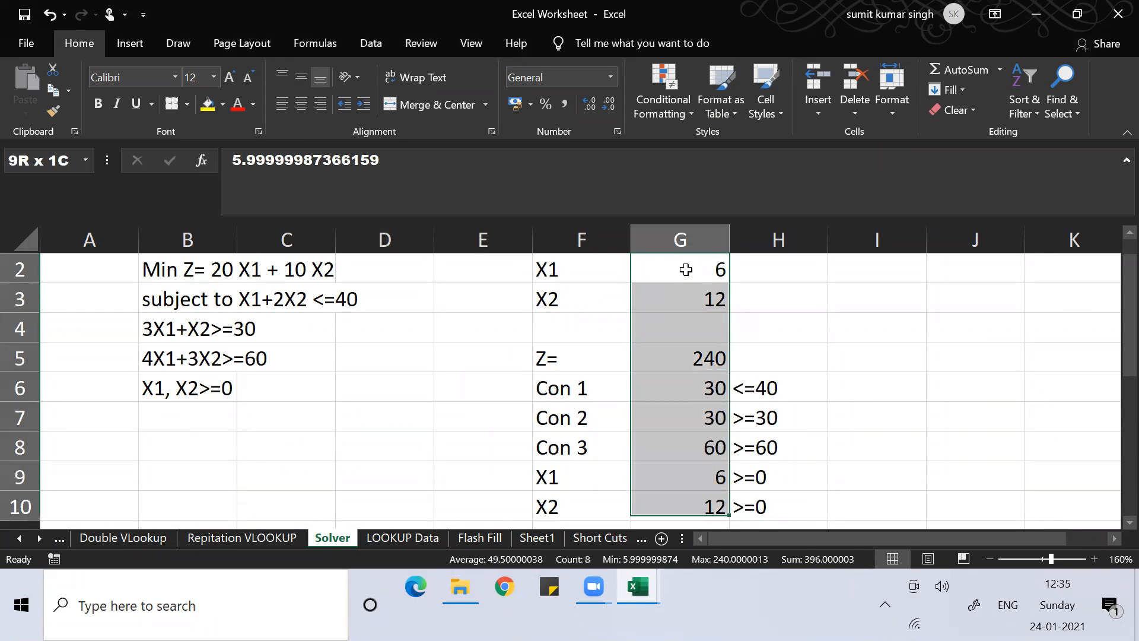
{"action": "key", "text": "shift+Right"}
{"action": "key", "text": "Delete"}
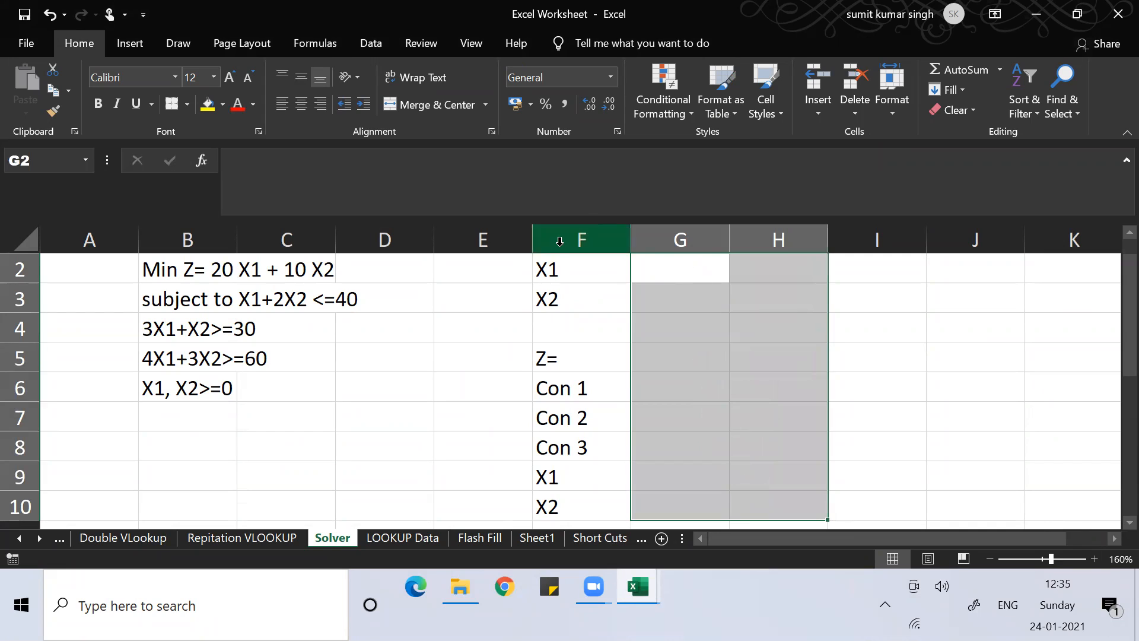
{"action": "left_click", "coordinate": [555, 269]}
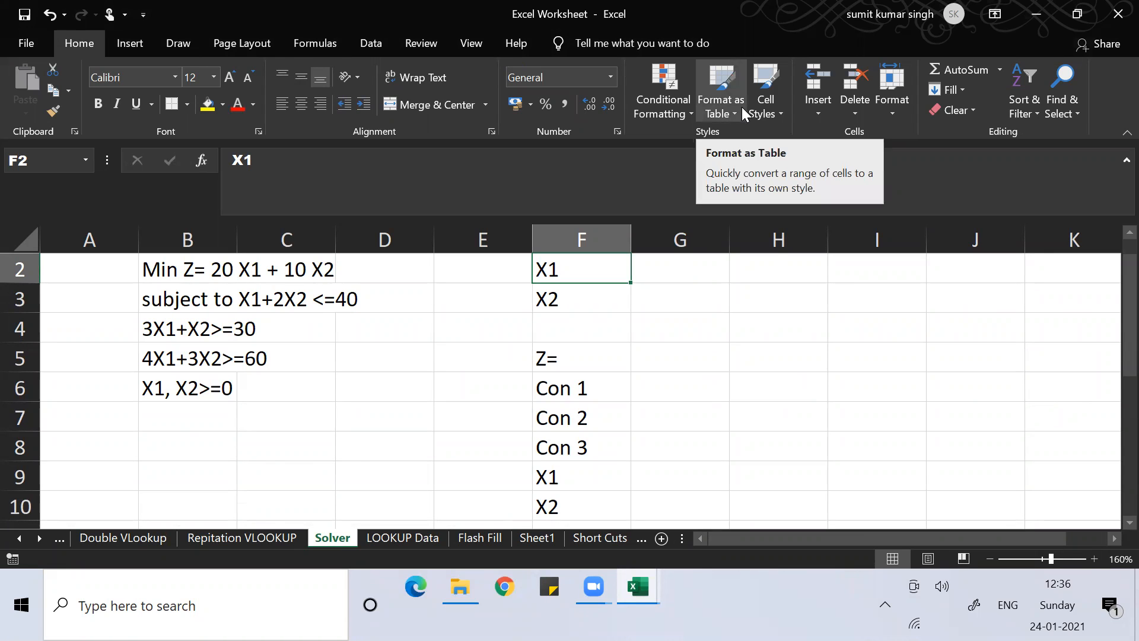
{"action": "left_click", "coordinate": [634, 106]}
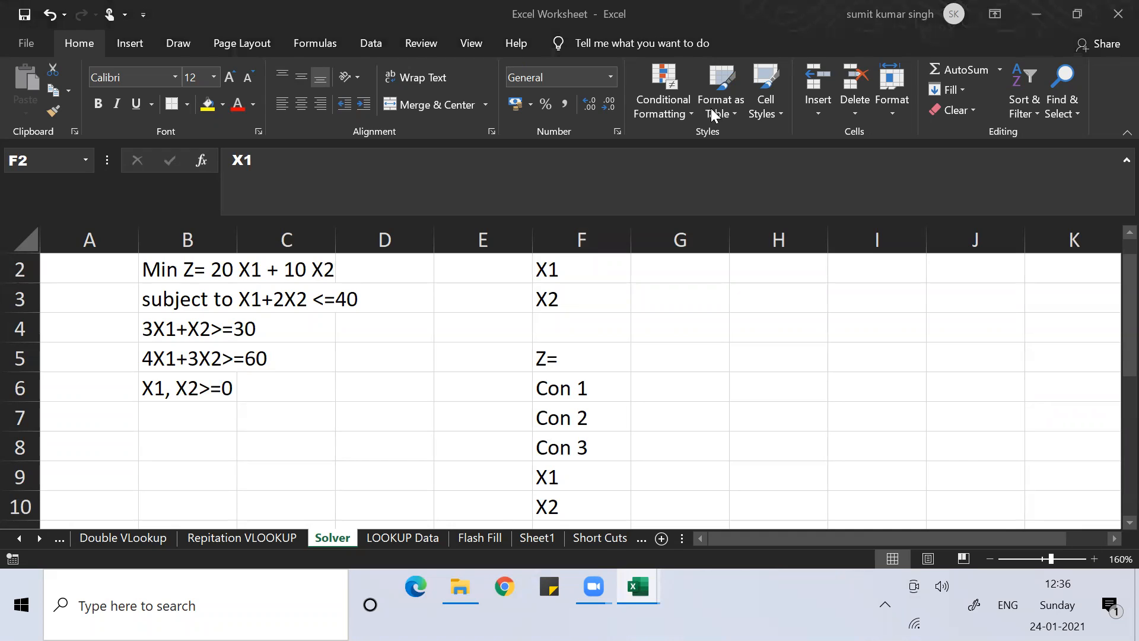
{"action": "left_click", "coordinate": [628, 274]}
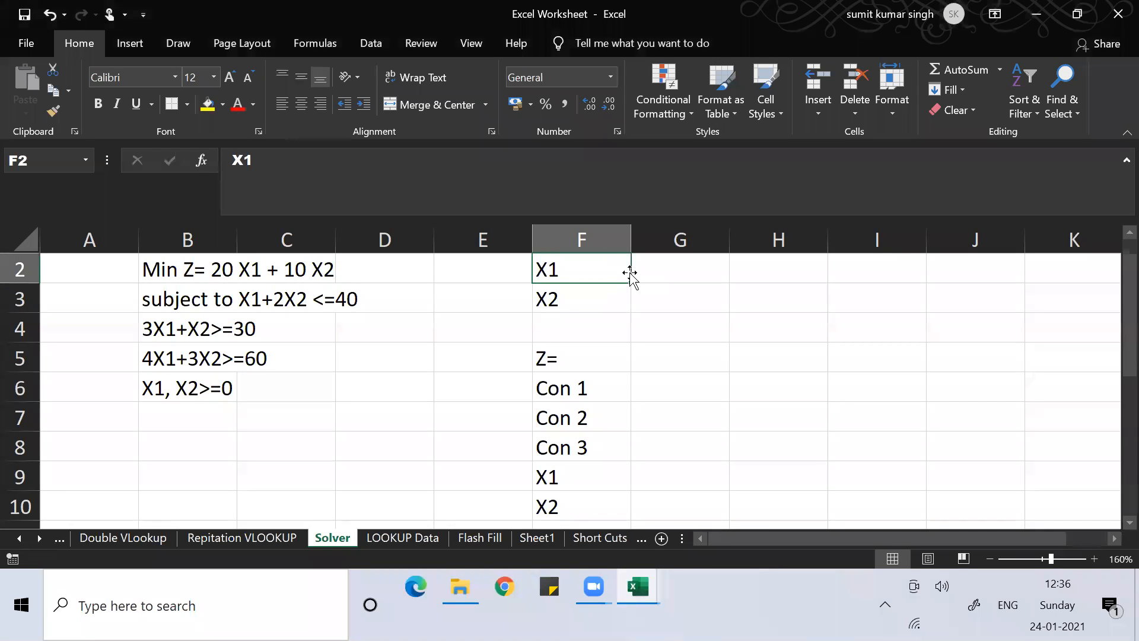
{"action": "scroll", "coordinate": [630, 274], "scroll_direction": "up", "scroll_amount": 1}
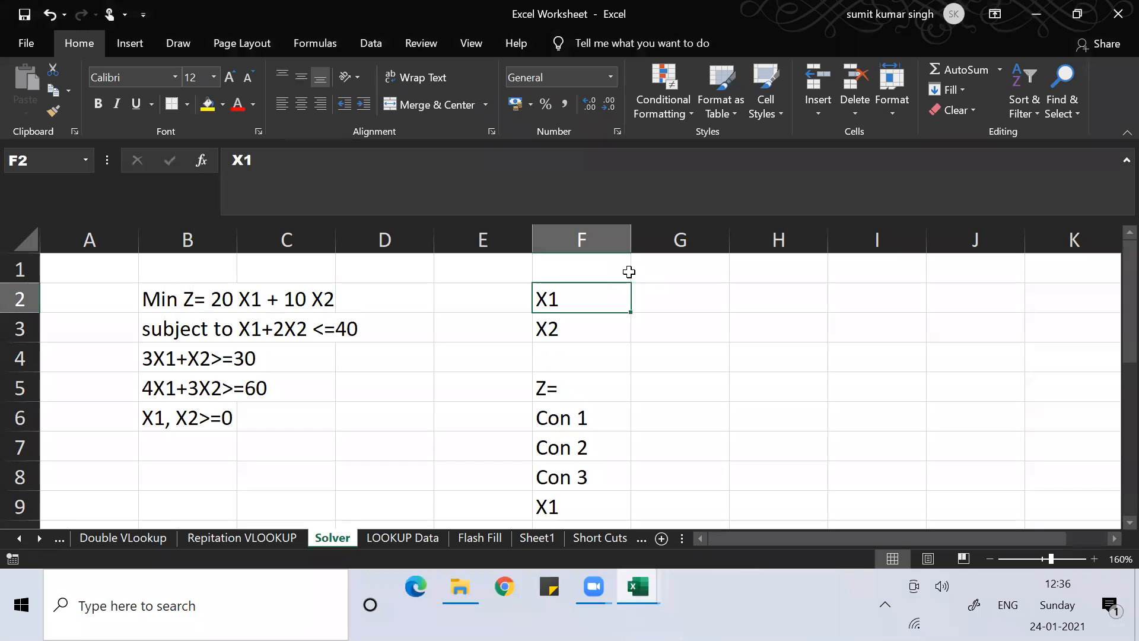
{"action": "left_click", "coordinate": [242, 323]}
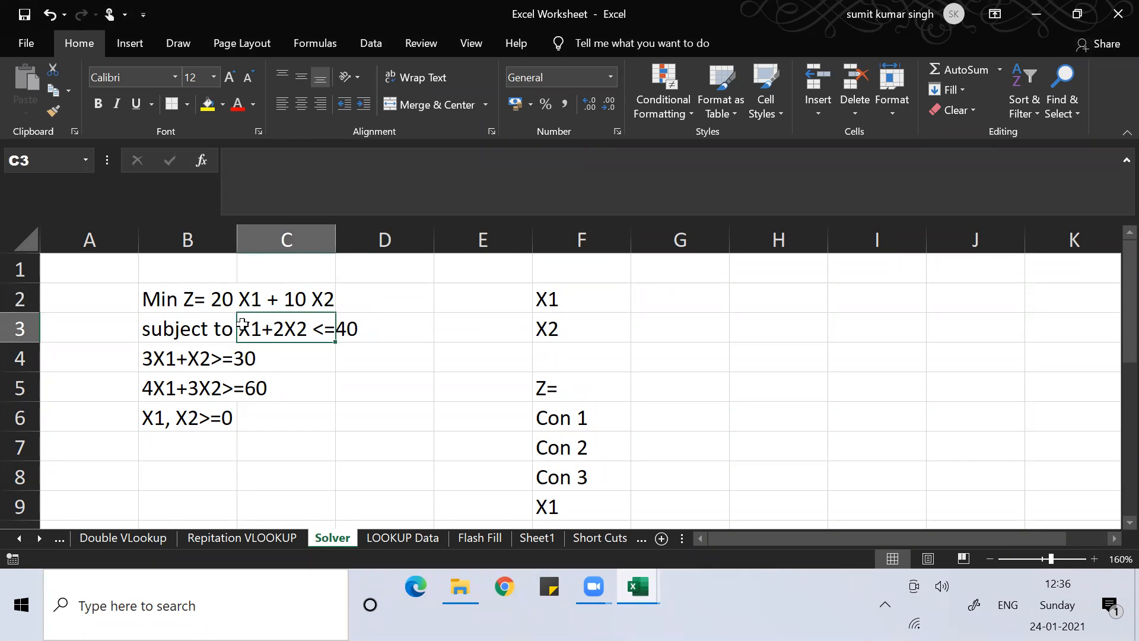
{"action": "key", "text": "Left"}
{"action": "key", "text": "Up"}
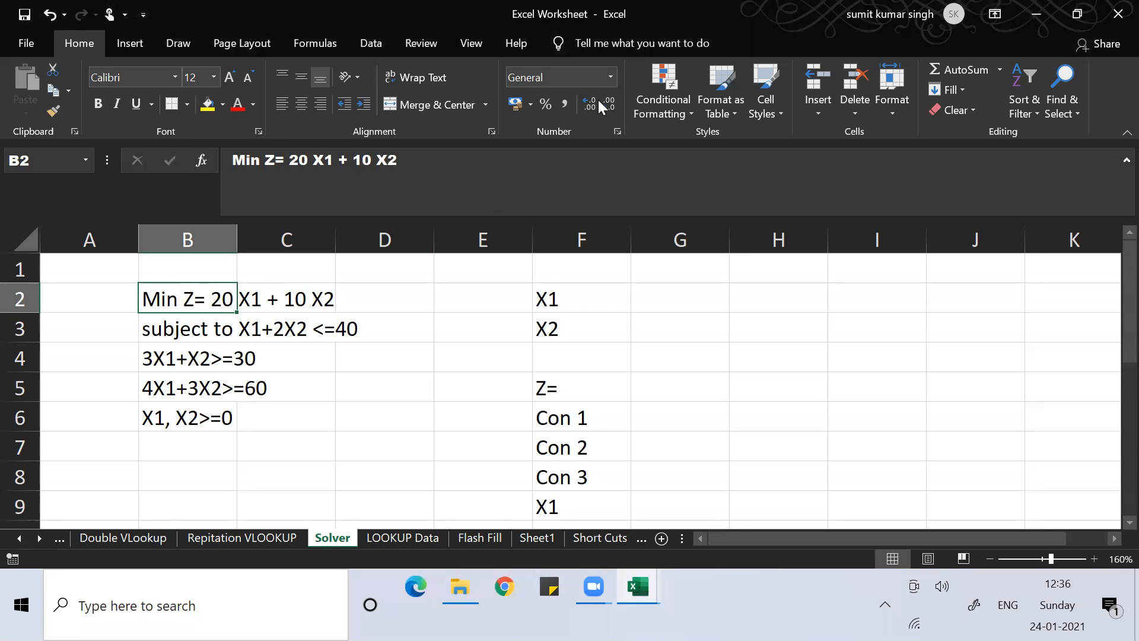
{"action": "left_click", "coordinate": [688, 107]}
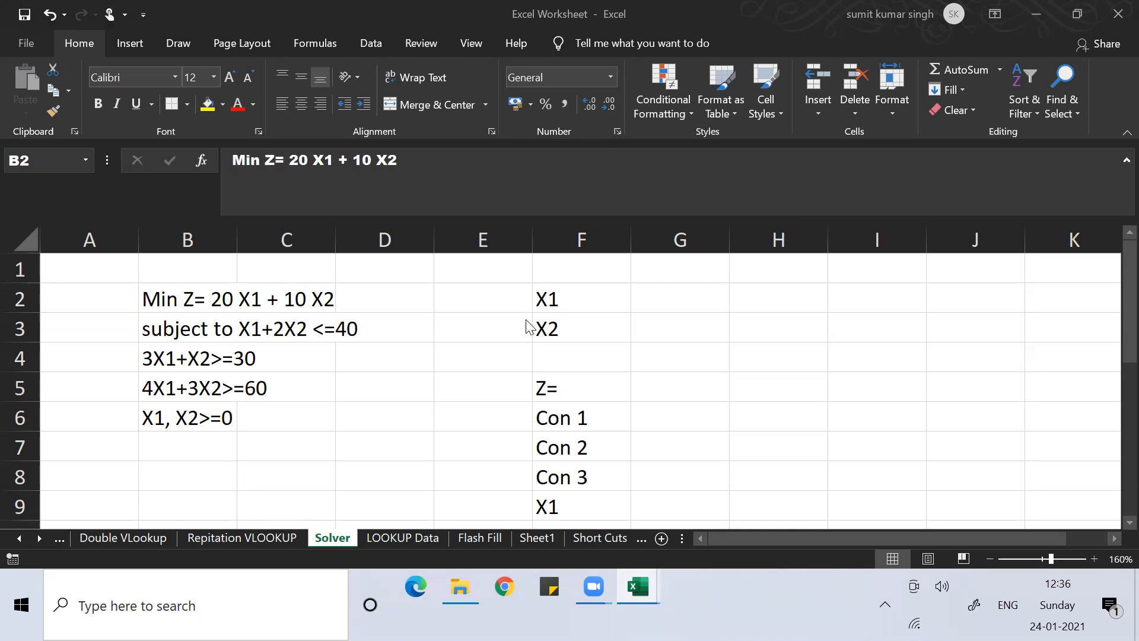
{"action": "left_click", "coordinate": [578, 266]}
{"action": "type", "text": "Decisio"}
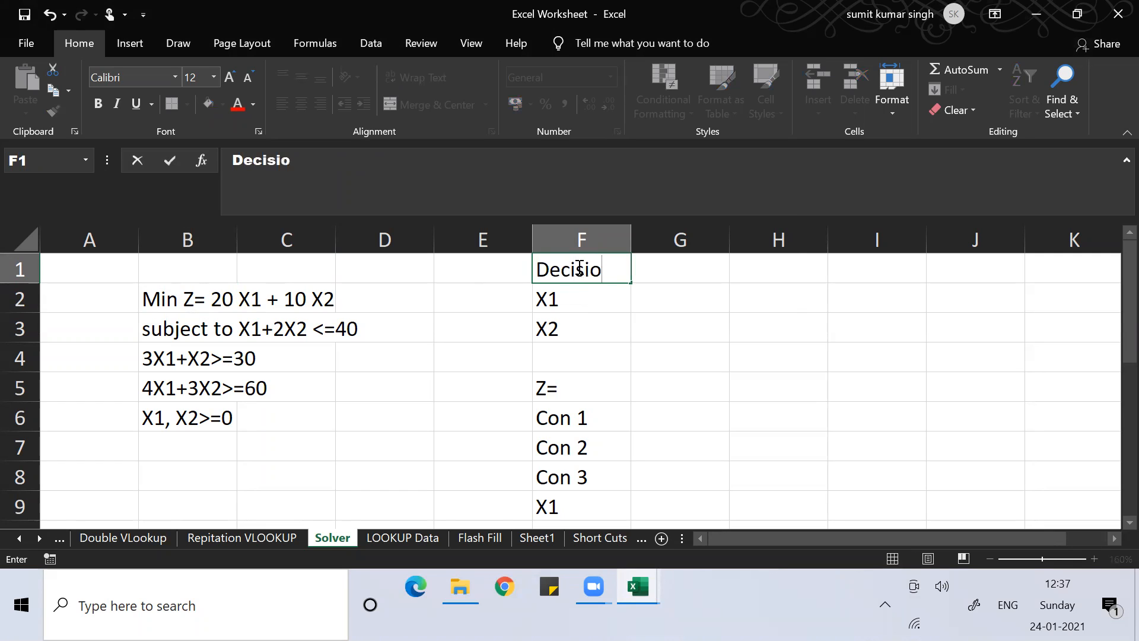
{"action": "type", "text": "n Variables"}
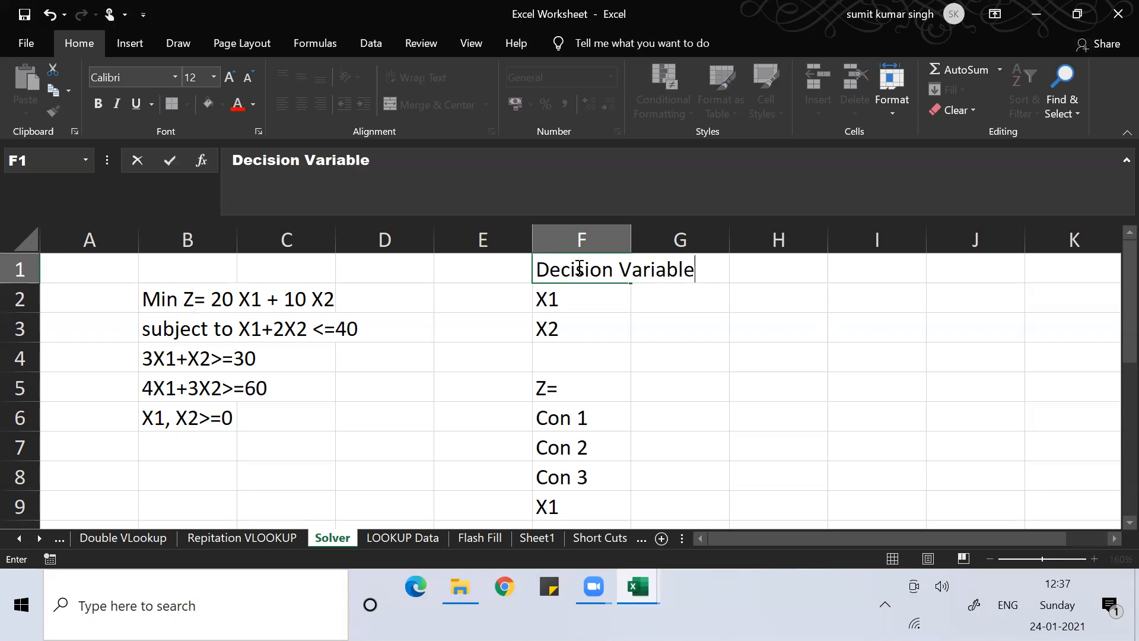
{"action": "key", "text": "Return"}
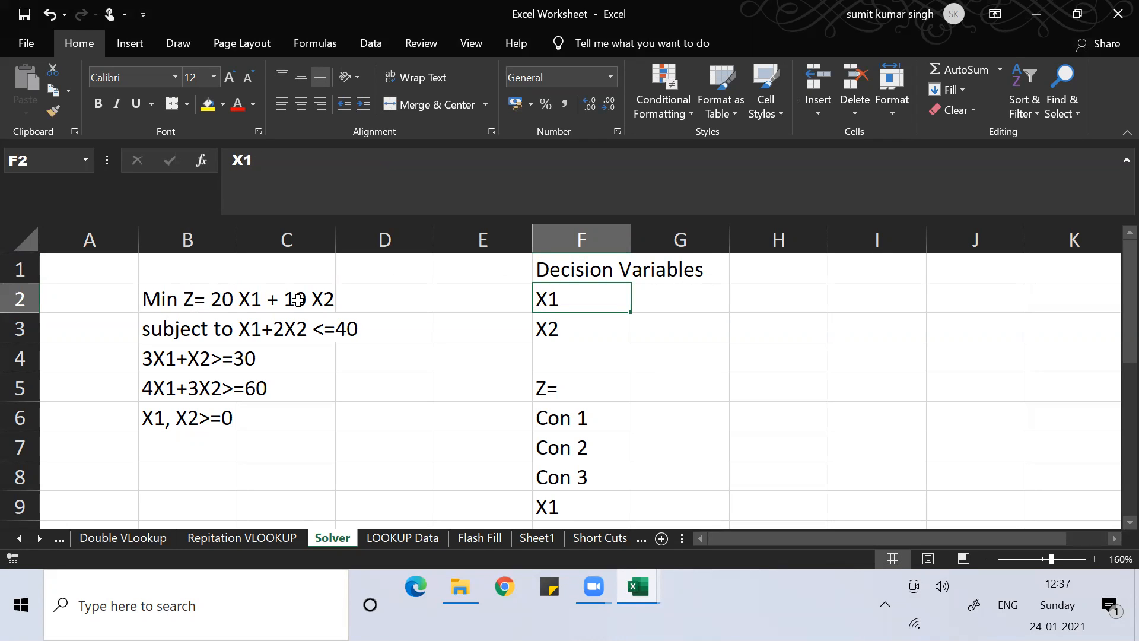
{"action": "key", "text": "Down"}
{"action": "key", "text": "Up"}
{"action": "key", "text": "Right"}
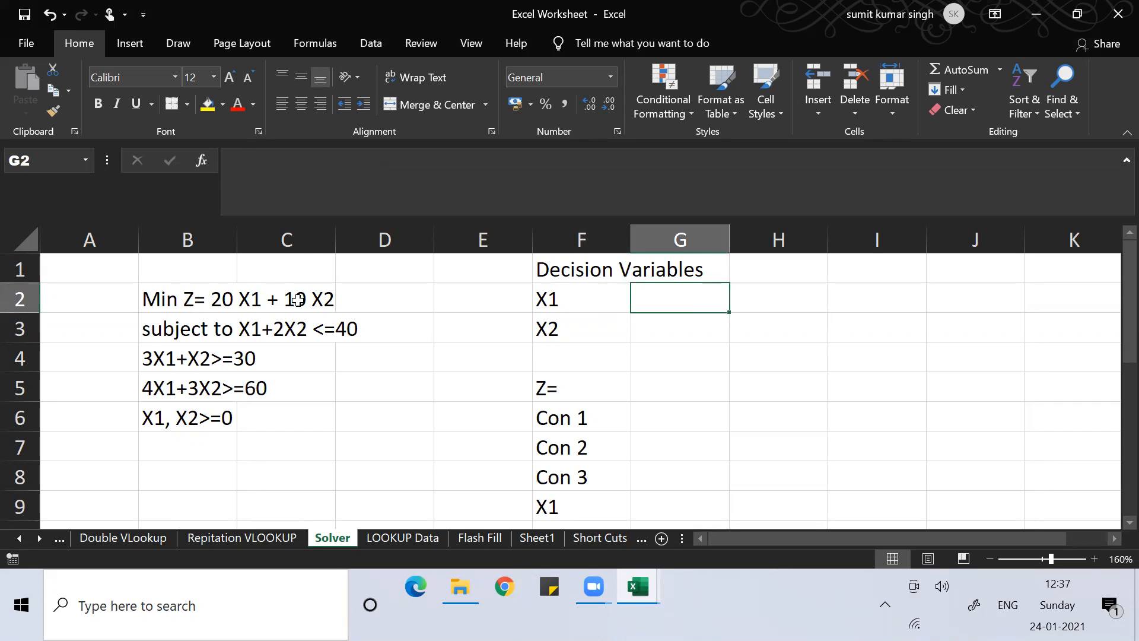
{"action": "type", "text": "900000"}
{"action": "key", "text": "Return"}
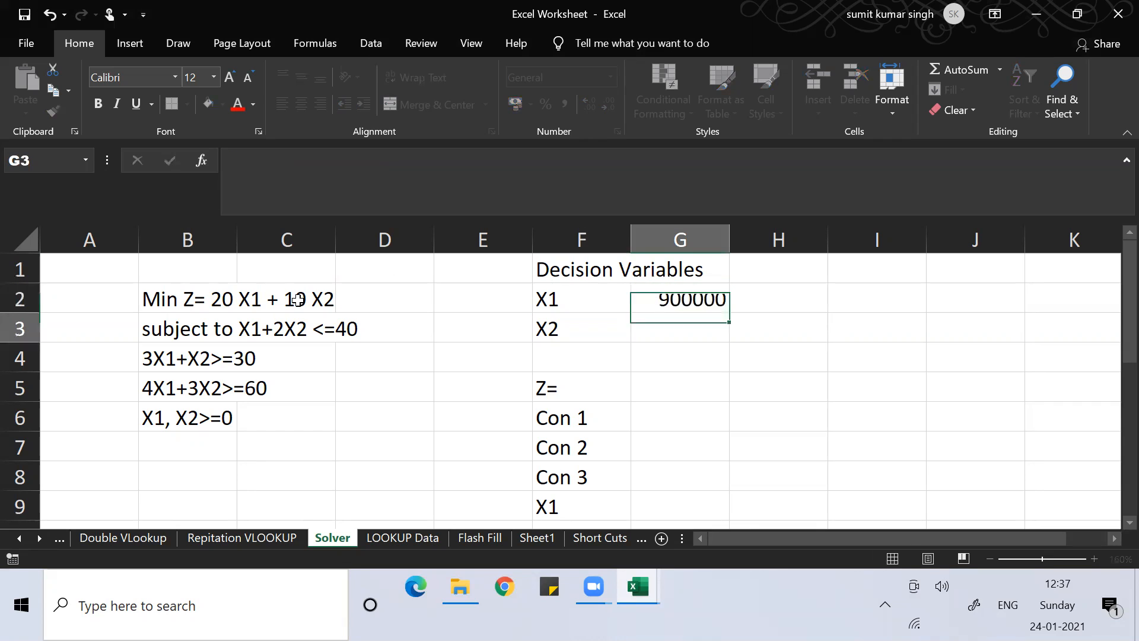
{"action": "type", "text": "76"}
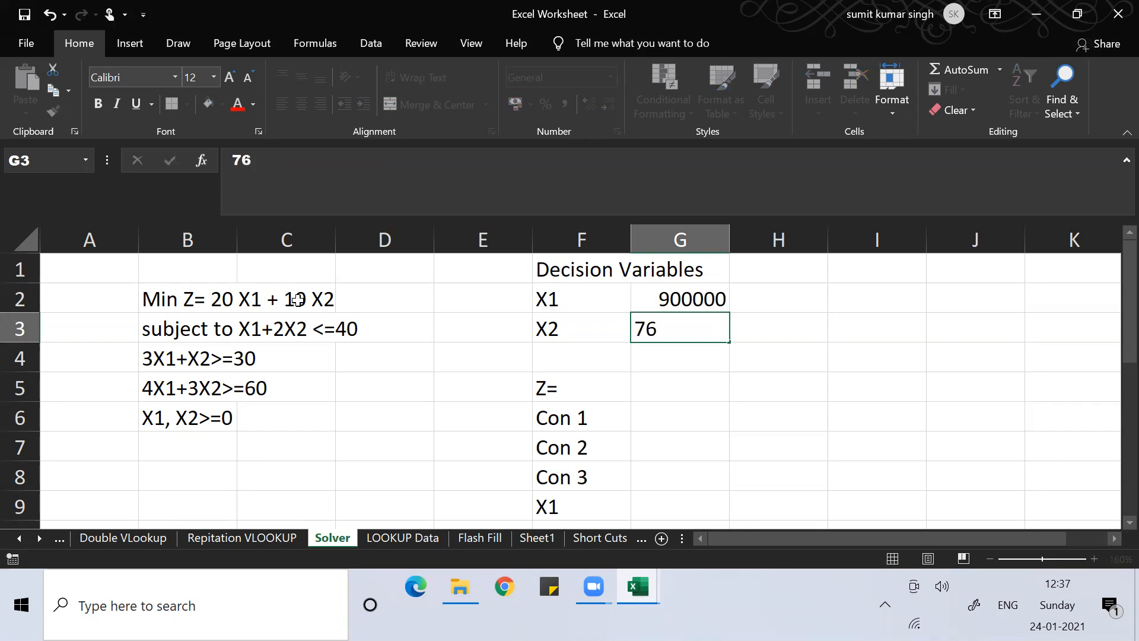
{"action": "key", "text": "Return"}
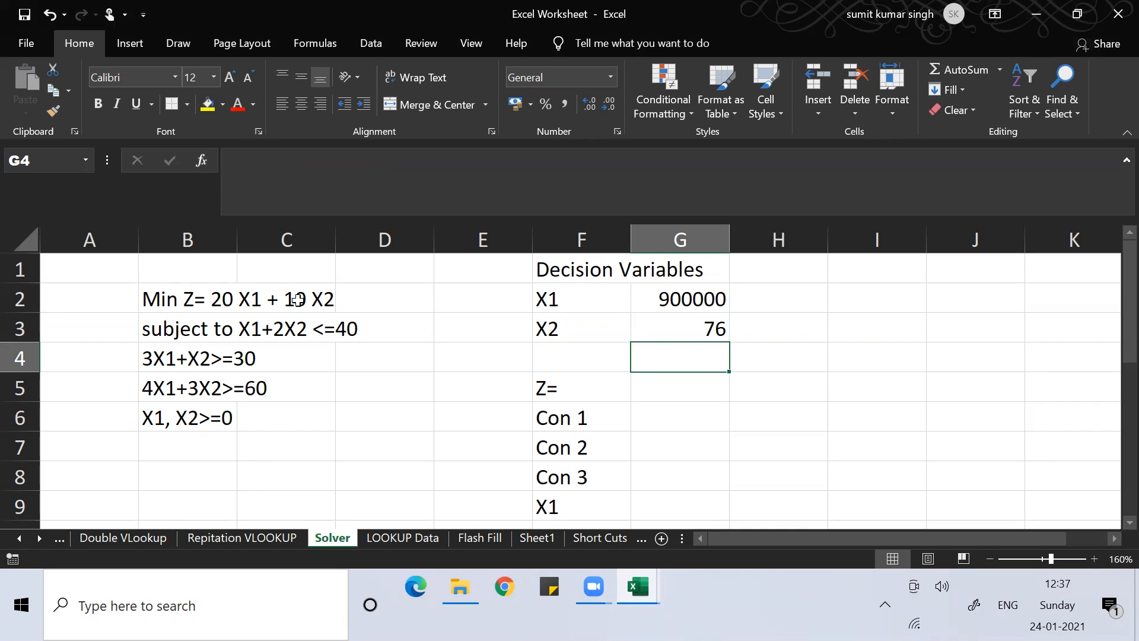
{"action": "key", "text": "Down"}
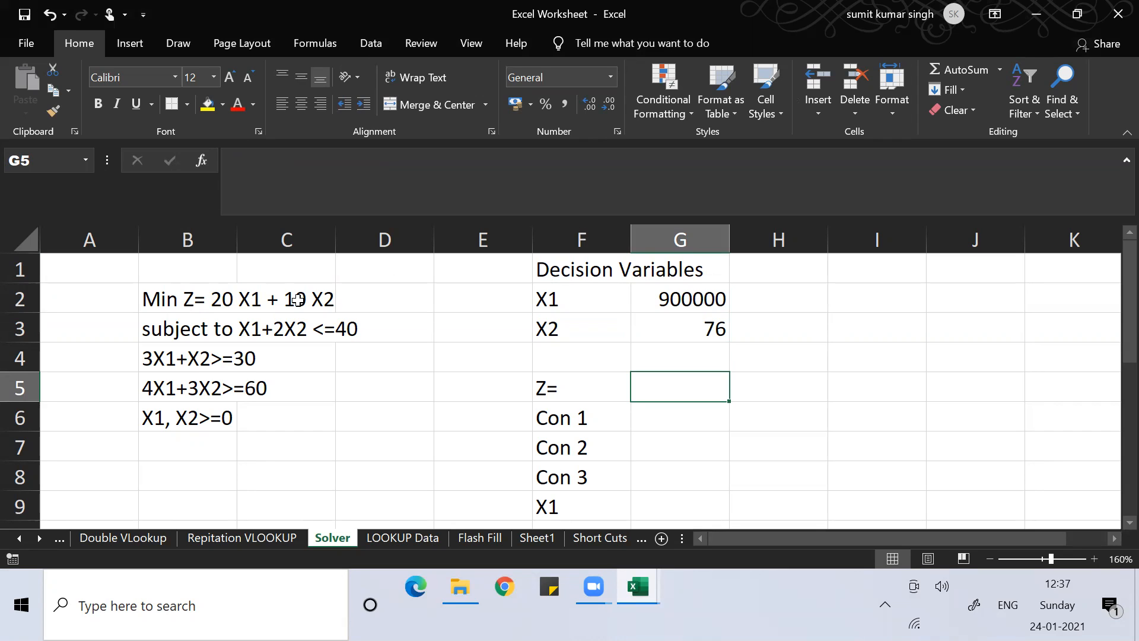
{"action": "key", "text": "Up"}
{"action": "key", "text": "Up"}
{"action": "key", "text": "Up"}
{"action": "key", "text": "Down"}
{"action": "key", "text": "Down"}
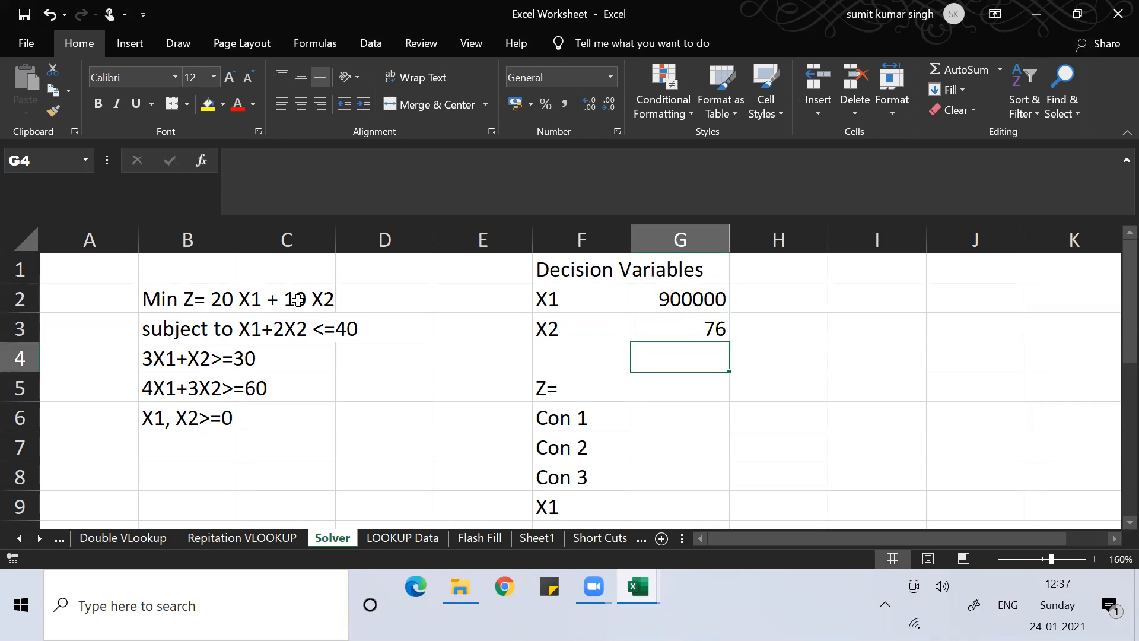
{"action": "key", "text": "Up"}
{"action": "key", "text": "Up"}
{"action": "key", "text": "Down"}
{"action": "key", "text": "Down"}
{"action": "key", "text": "Down"}
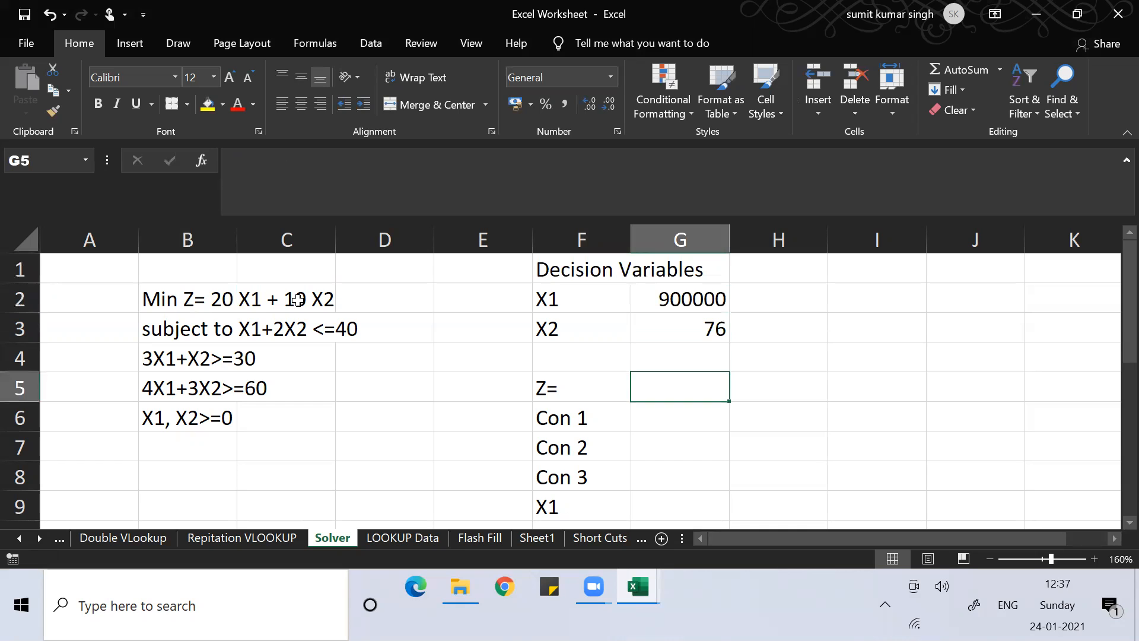
{"action": "key", "text": "Left"}
{"action": "key", "text": "Left"}
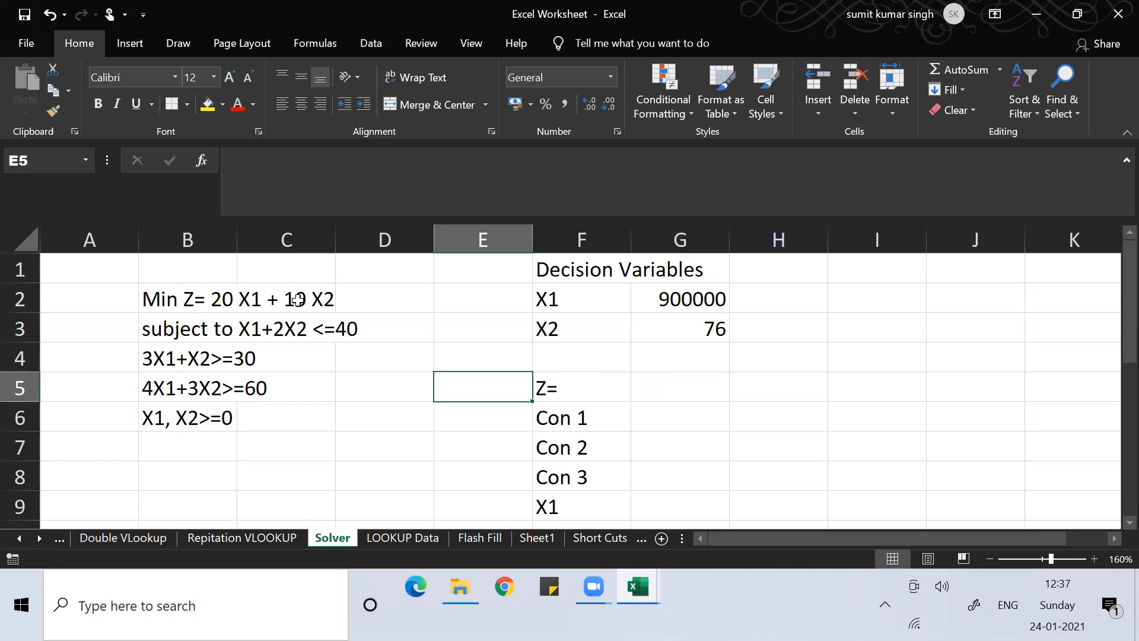
Step: Label E5 'Objective Function' and autofit column E to fit it
{"action": "type", "text": "Obje"}
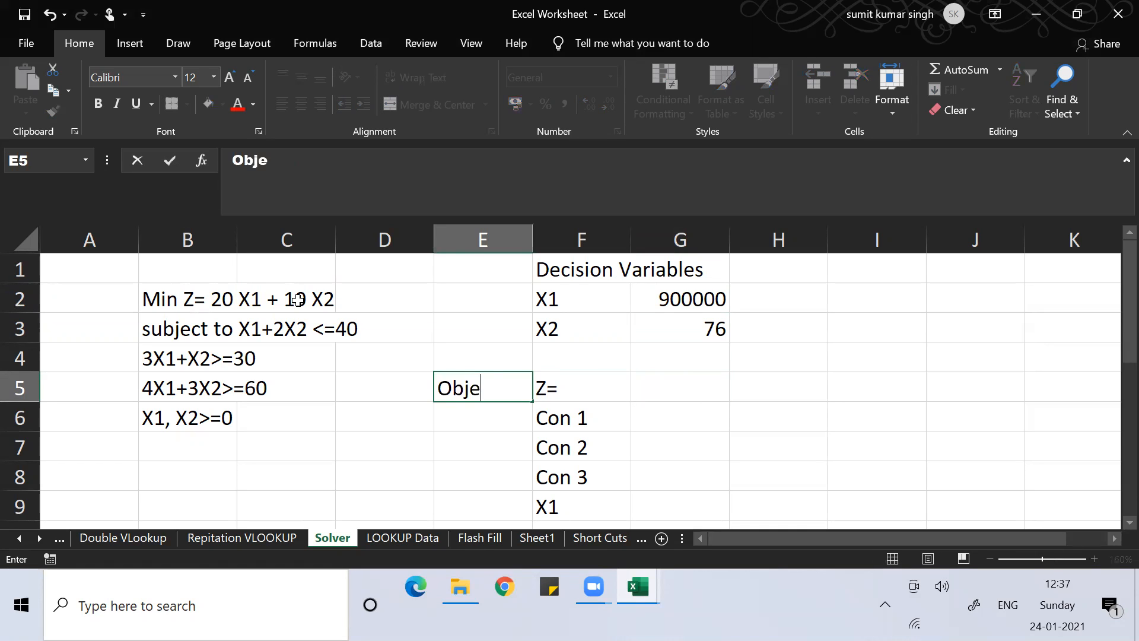
{"action": "type", "text": "ctive Func"}
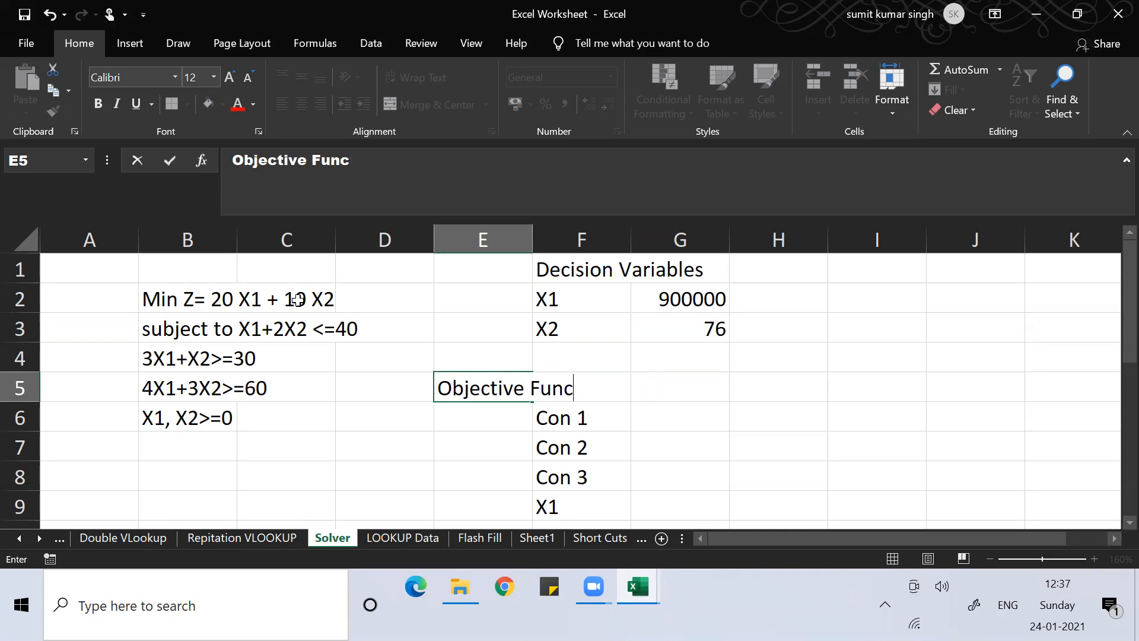
{"action": "type", "text": "tion"}
{"action": "key", "text": "Return"}
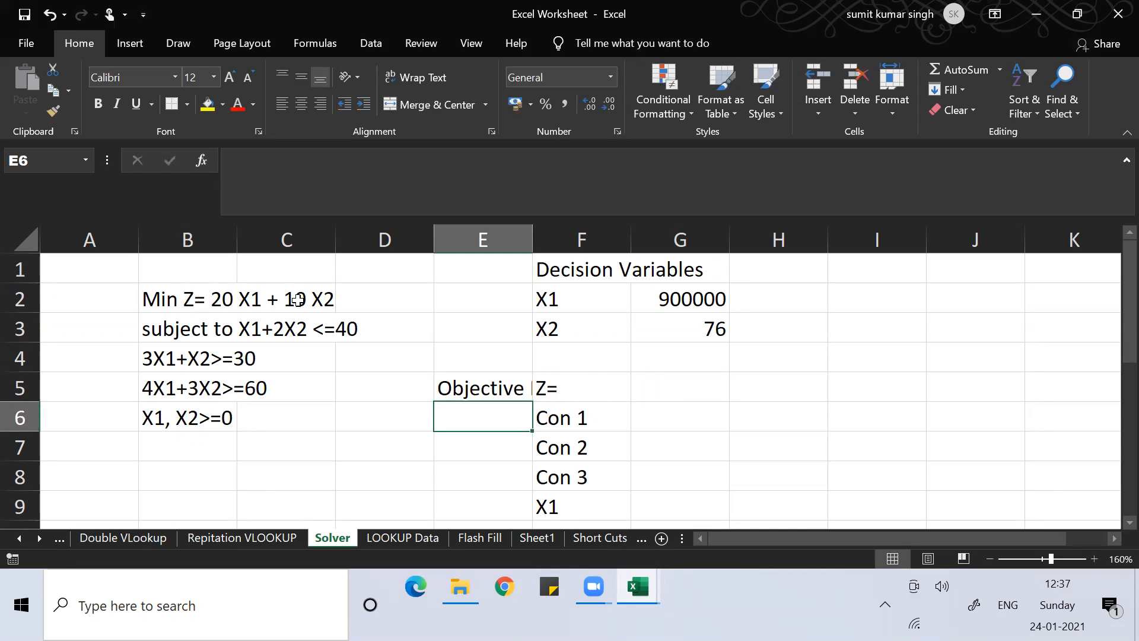
{"action": "key", "text": "Up"}
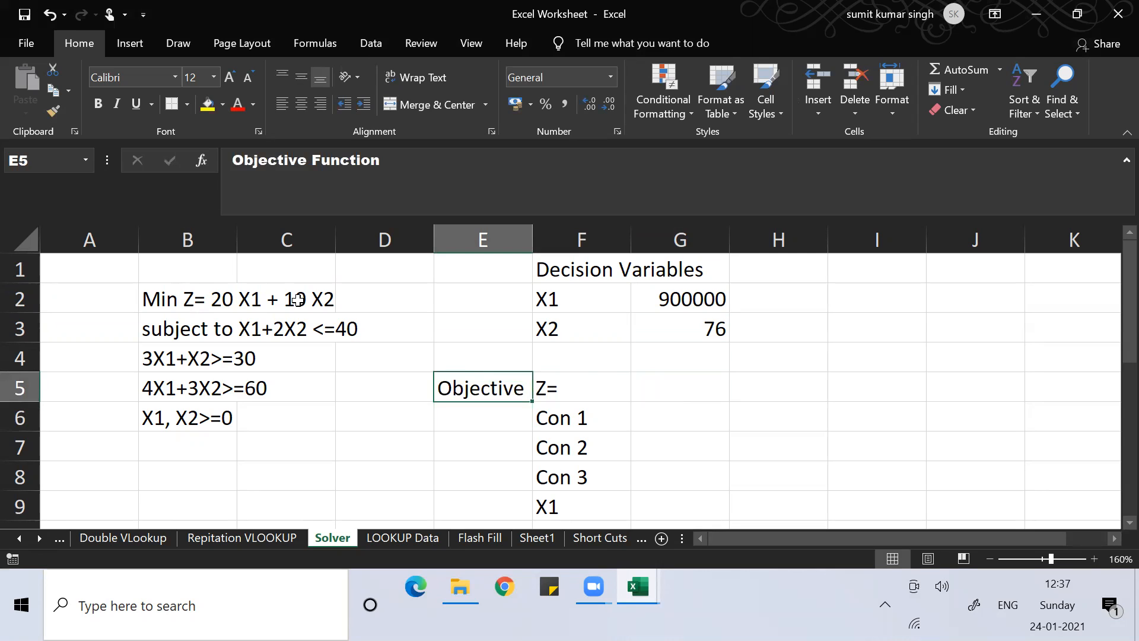
{"action": "double_click", "coordinate": [532, 239]}
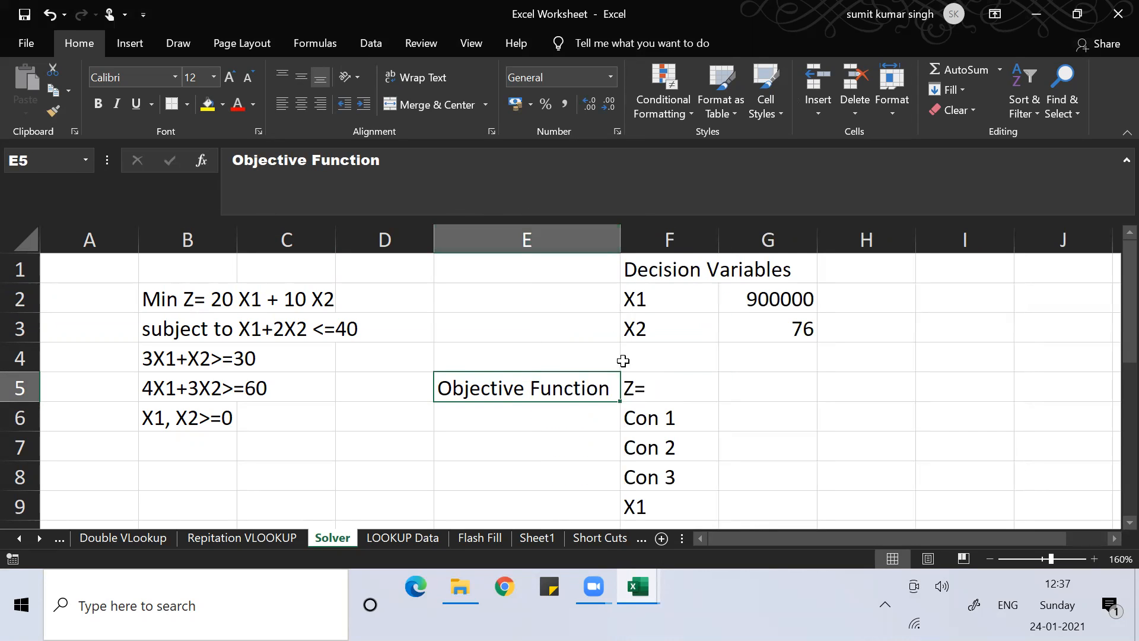
Step: Enter the objective formula =20*G2+10*G3 in G5
{"action": "left_click", "coordinate": [647, 385]}
{"action": "key", "text": "Right"}
{"action": "left_click", "coordinate": [646, 384]}
{"action": "key", "text": "Right"}
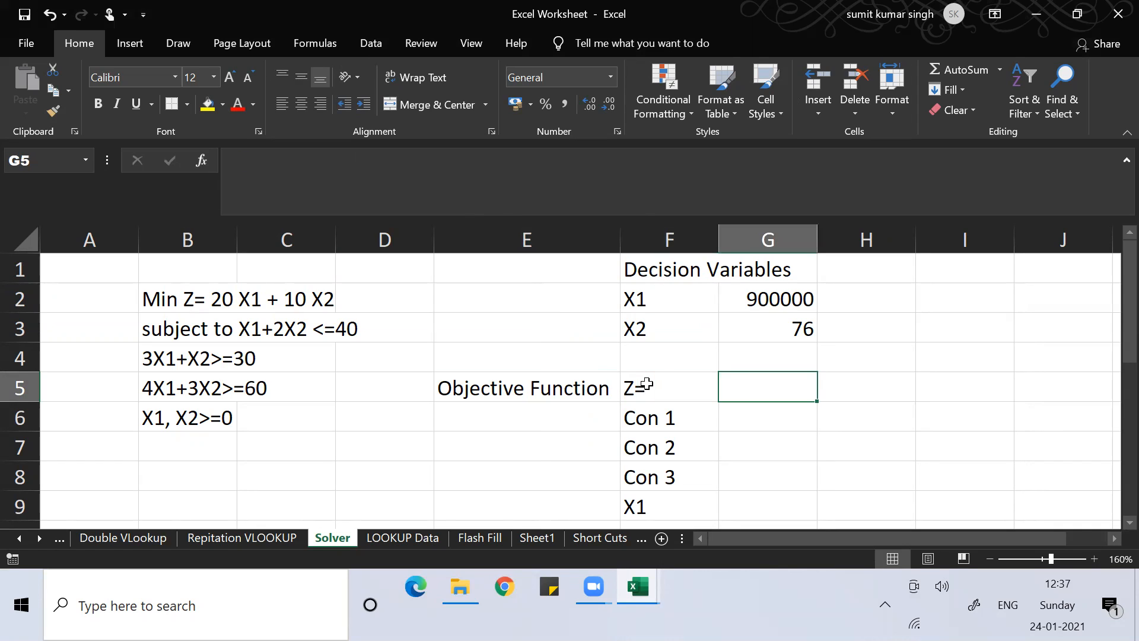
{"action": "type", "text": "="}
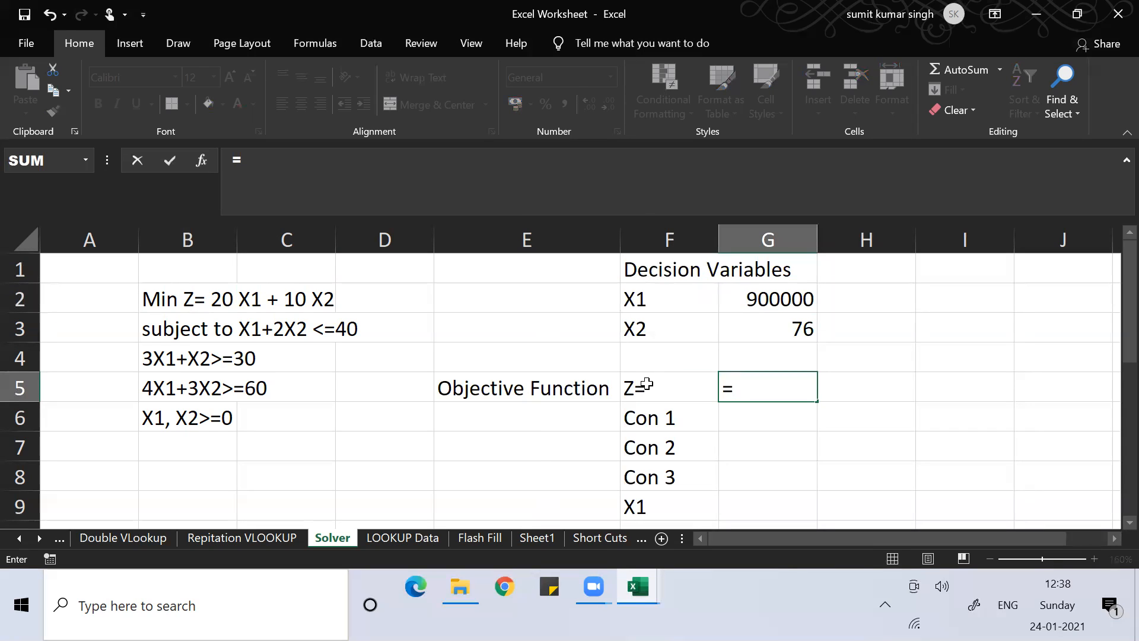
{"action": "type", "text": "20*"}
{"action": "key", "text": "Up"}
{"action": "key", "text": "Up"}
{"action": "key", "text": "Up"}
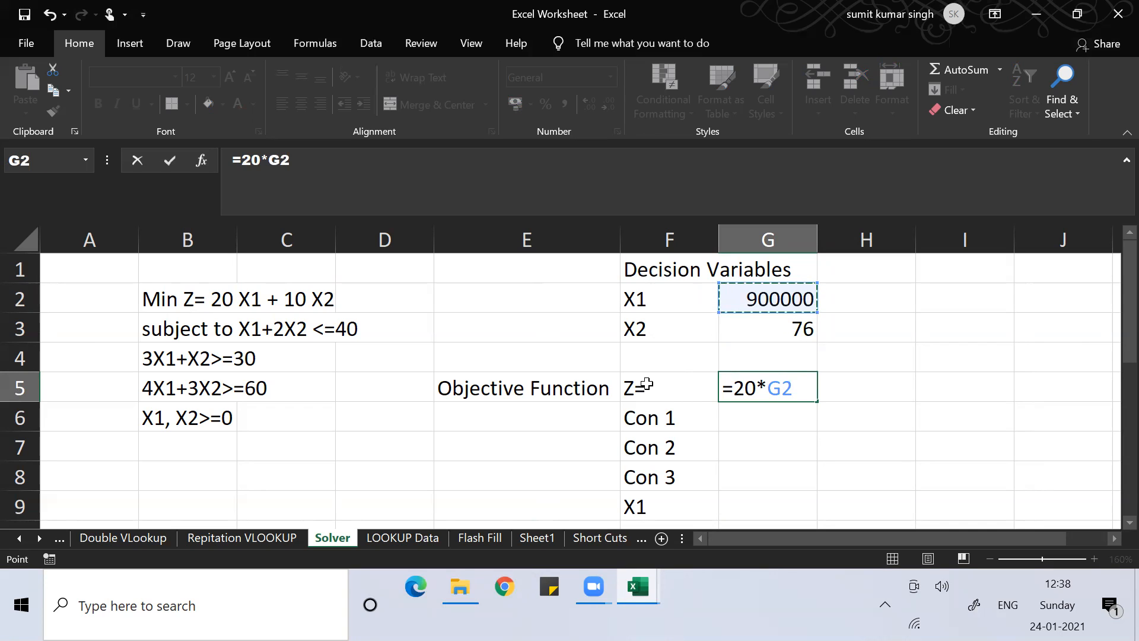
{"action": "type", "text": "+10"}
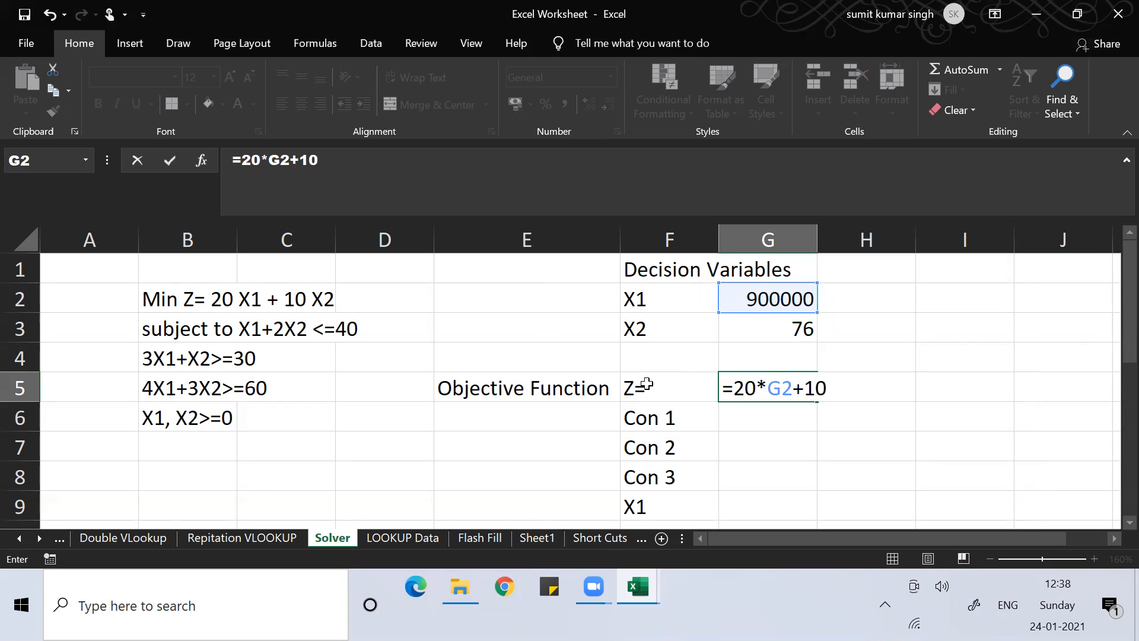
{"action": "type", "text": "*"}
{"action": "key", "text": "Up"}
{"action": "key", "text": "Up"}
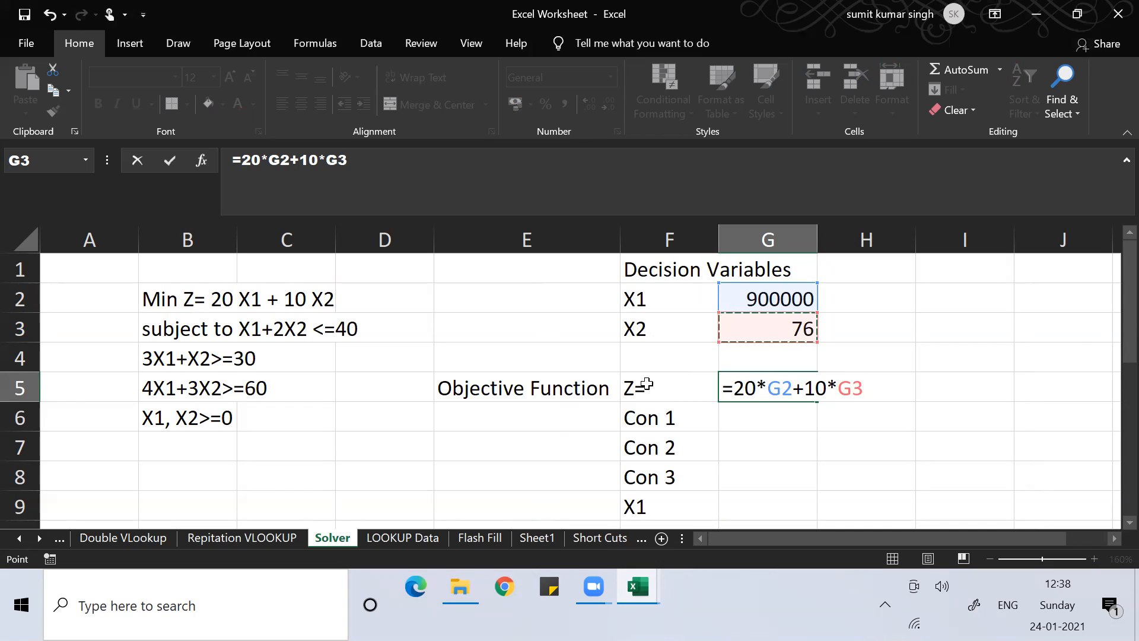
{"action": "key", "text": "Return"}
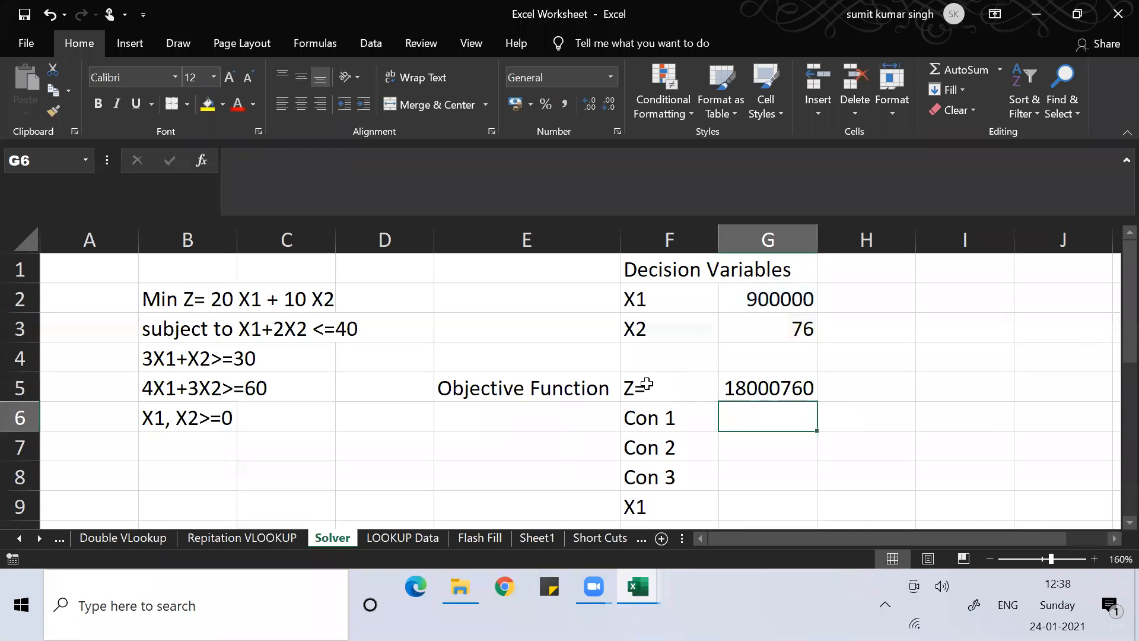
{"action": "key", "text": "Up"}
{"action": "key", "text": "Down"}
{"action": "key", "text": "Up"}
Step: Rename the Z= label in F5 to 'Min Z=' and recheck the G5 formula
{"action": "key", "text": "Left"}
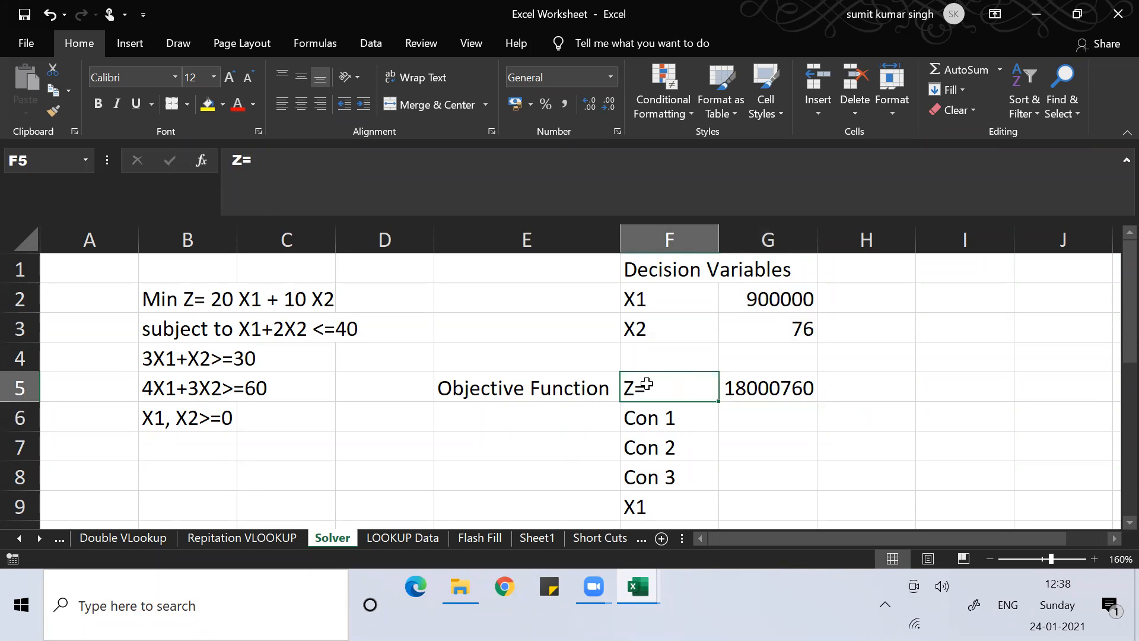
{"action": "type", "text": "Min Z="}
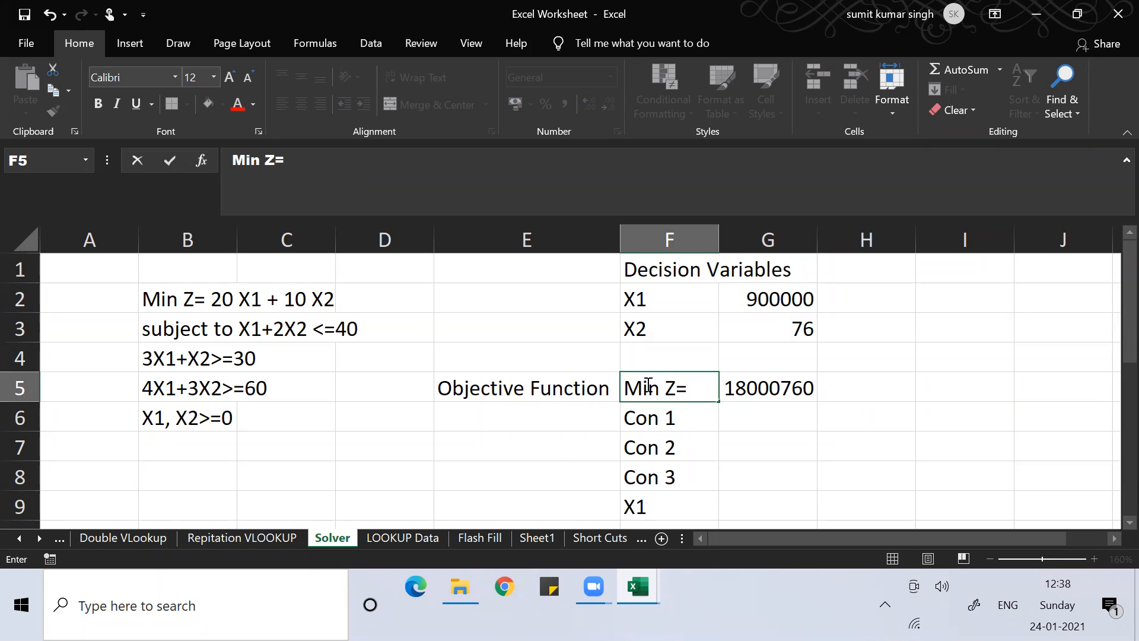
{"action": "key", "text": "Return"}
{"action": "key", "text": "Up"}
{"action": "key", "text": "Right"}
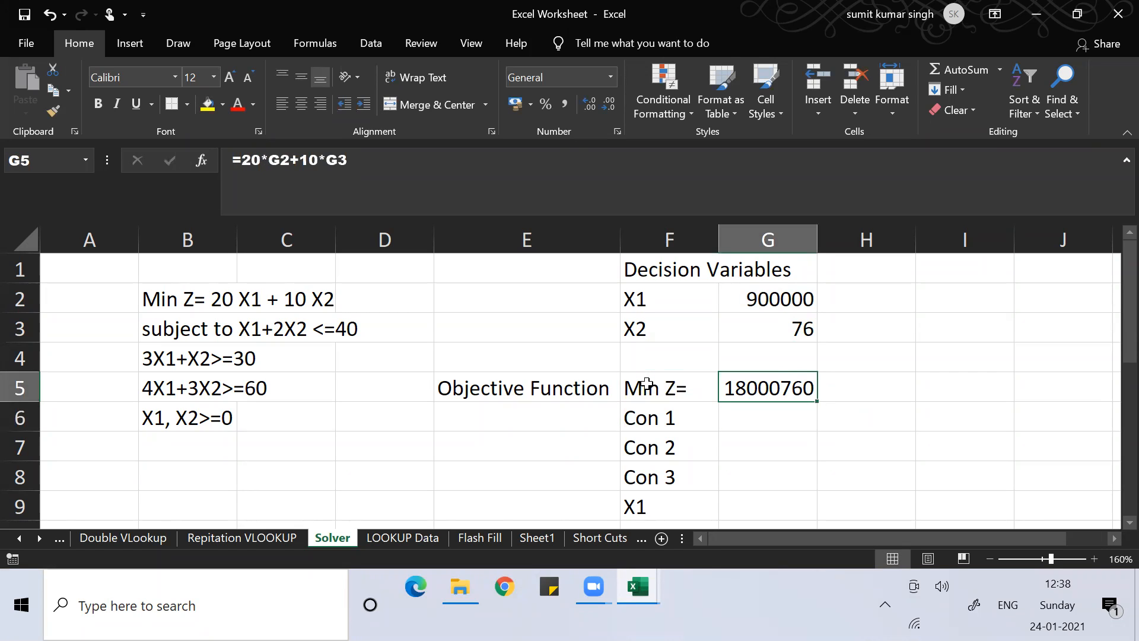
{"action": "key", "text": "F2"}
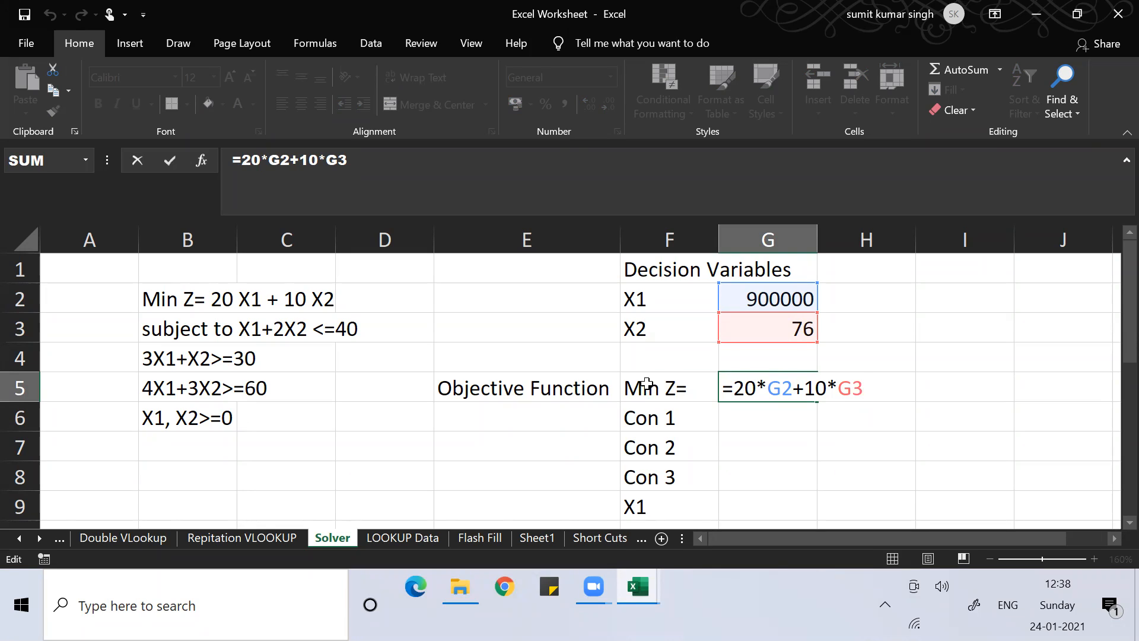
{"action": "key", "text": "Return"}
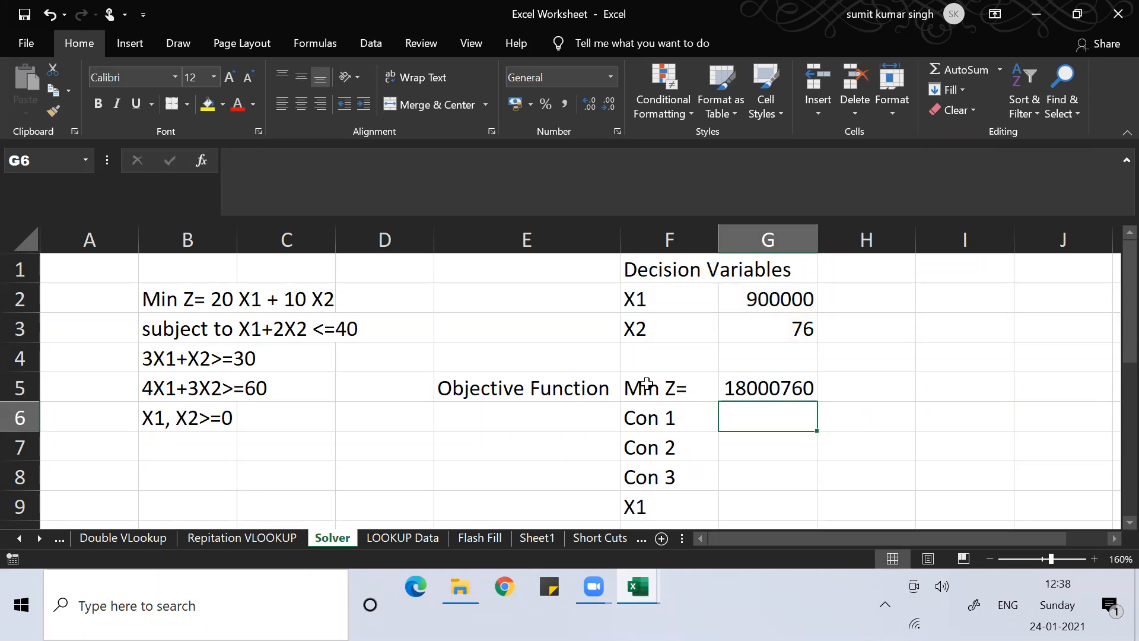
{"action": "key", "text": "Up"}
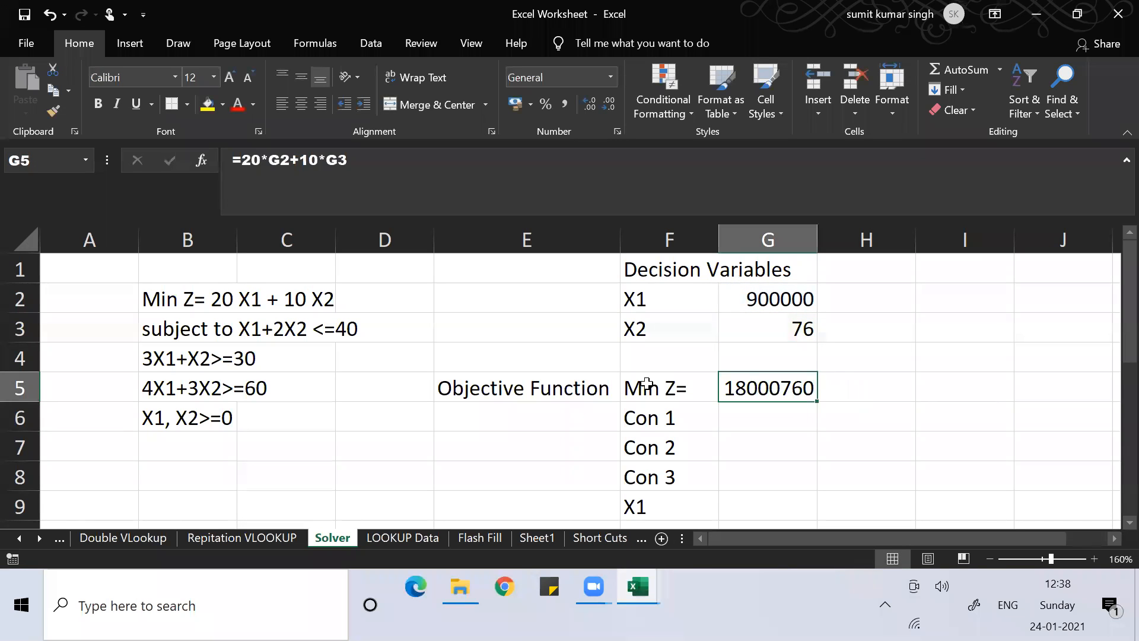
{"action": "key", "text": "Down"}
{"action": "type", "text": "="}
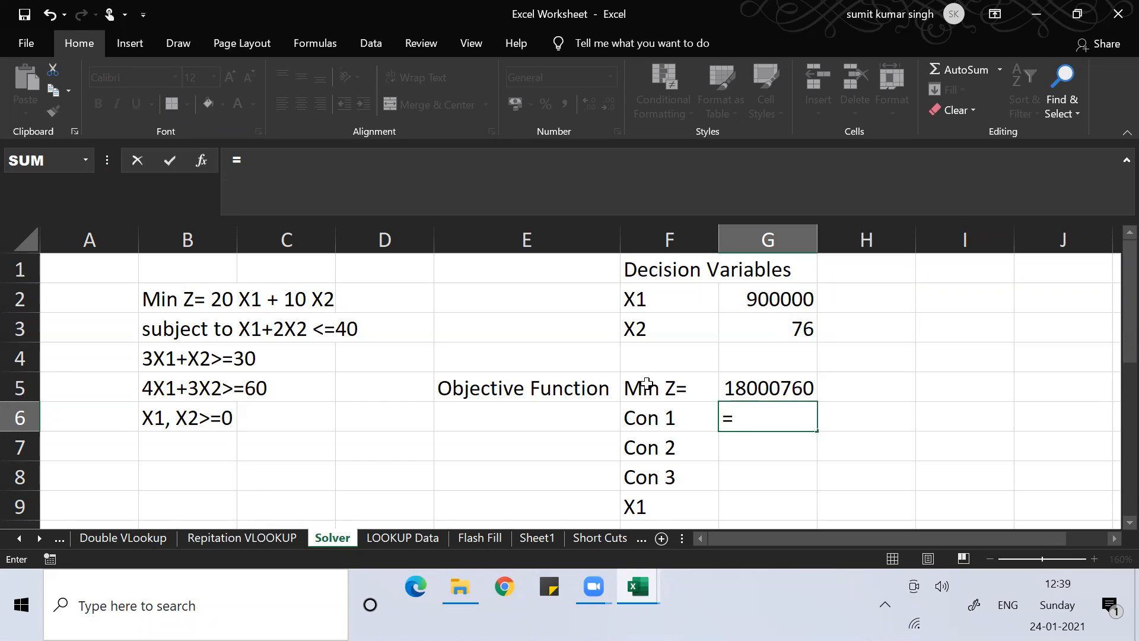
Step: Complete Con 1 in G6 as =G2+2*G3 and write <=40 in H6
{"action": "key", "text": "Up"}
{"action": "key", "text": "Up"}
{"action": "key", "text": "Up"}
{"action": "key", "text": "Up"}
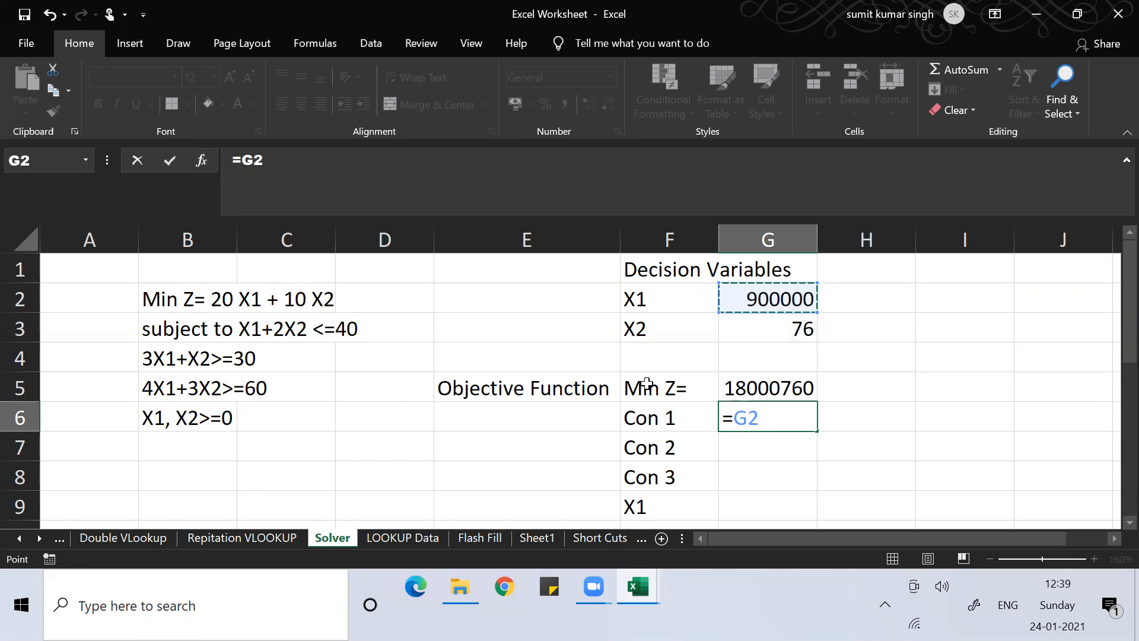
{"action": "type", "text": "+2"}
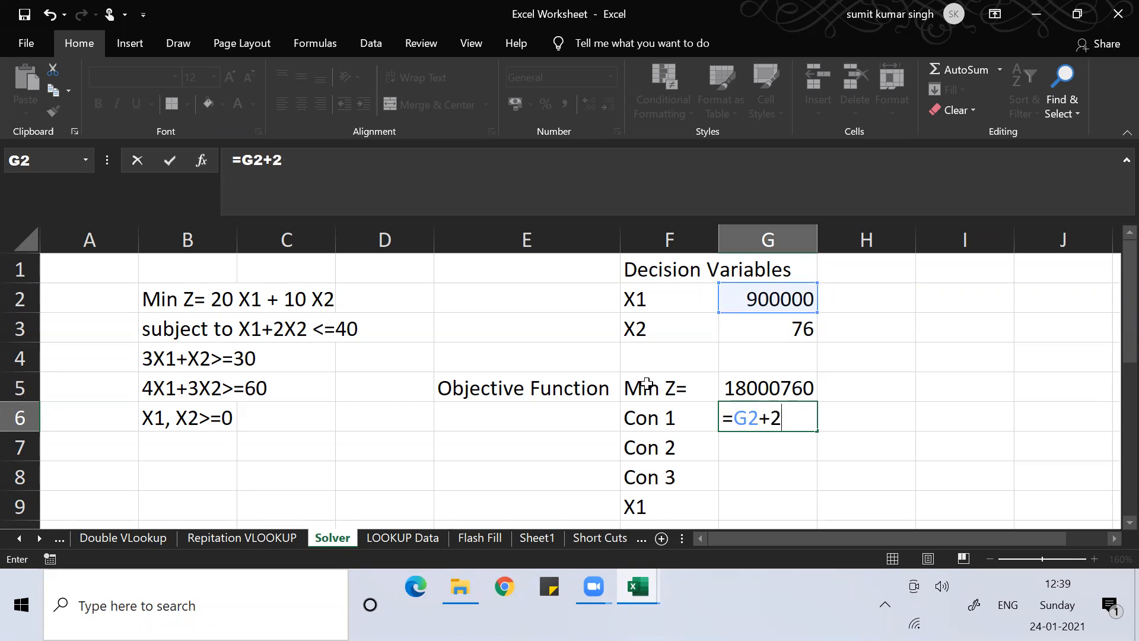
{"action": "type", "text": "*"}
{"action": "key", "text": "Up"}
{"action": "key", "text": "Up"}
{"action": "key", "text": "Up"}
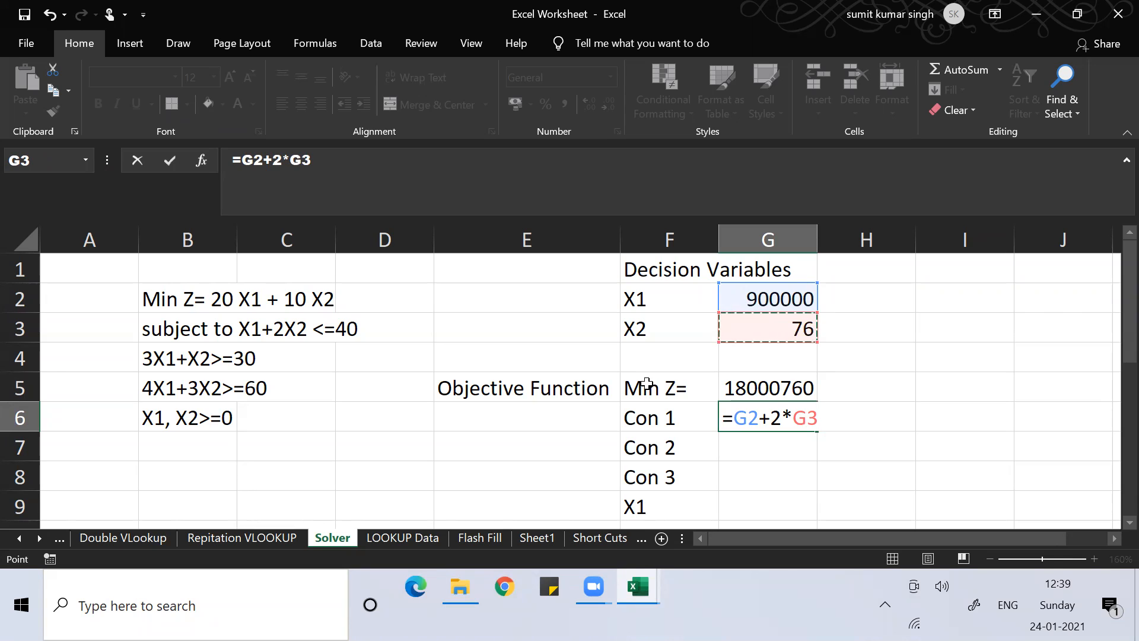
{"action": "key", "text": "Return"}
{"action": "key", "text": "Up"}
{"action": "key", "text": "Right"}
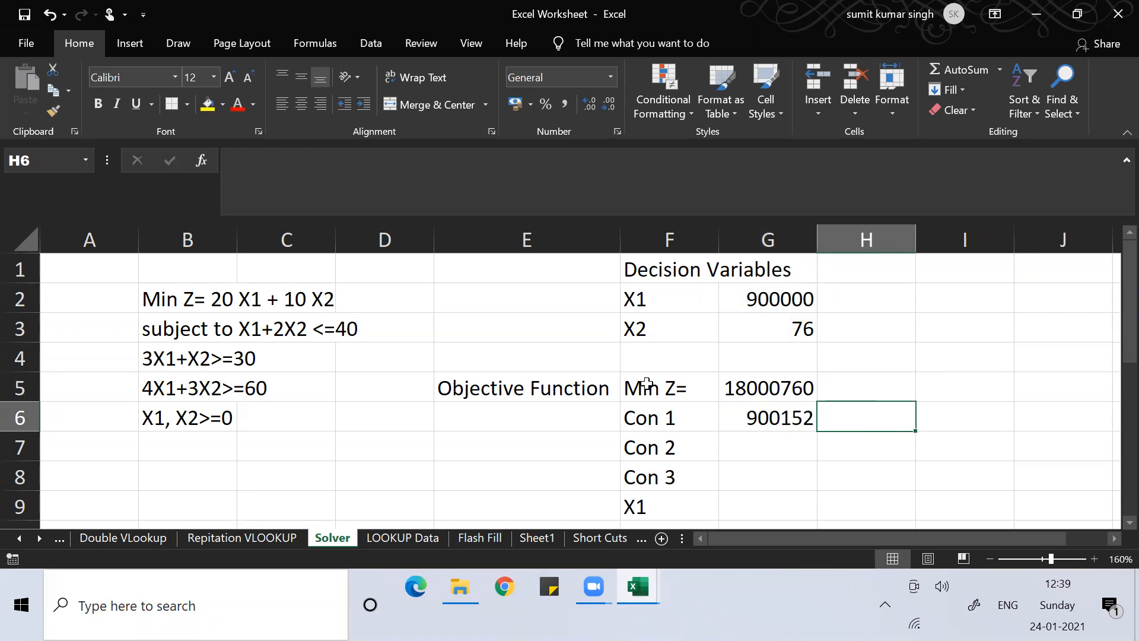
{"action": "type", "text": "<=40"}
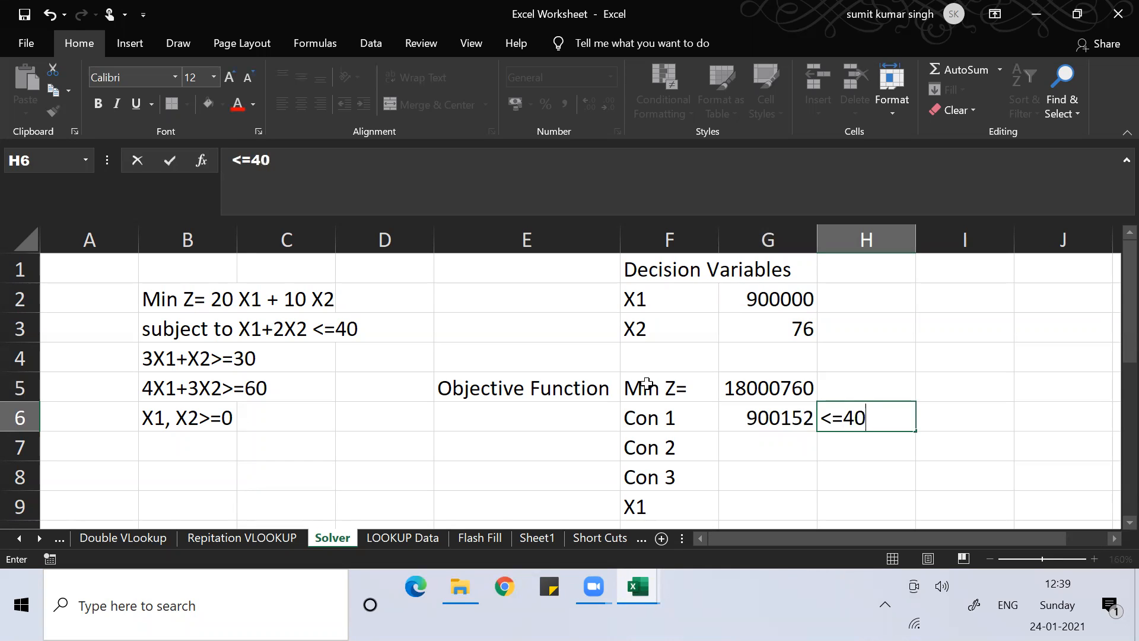
{"action": "key", "text": "Return"}
Step: Set the X1 and X2 trial values to 1, so Min Z shows 30
{"action": "key", "text": "Left"}
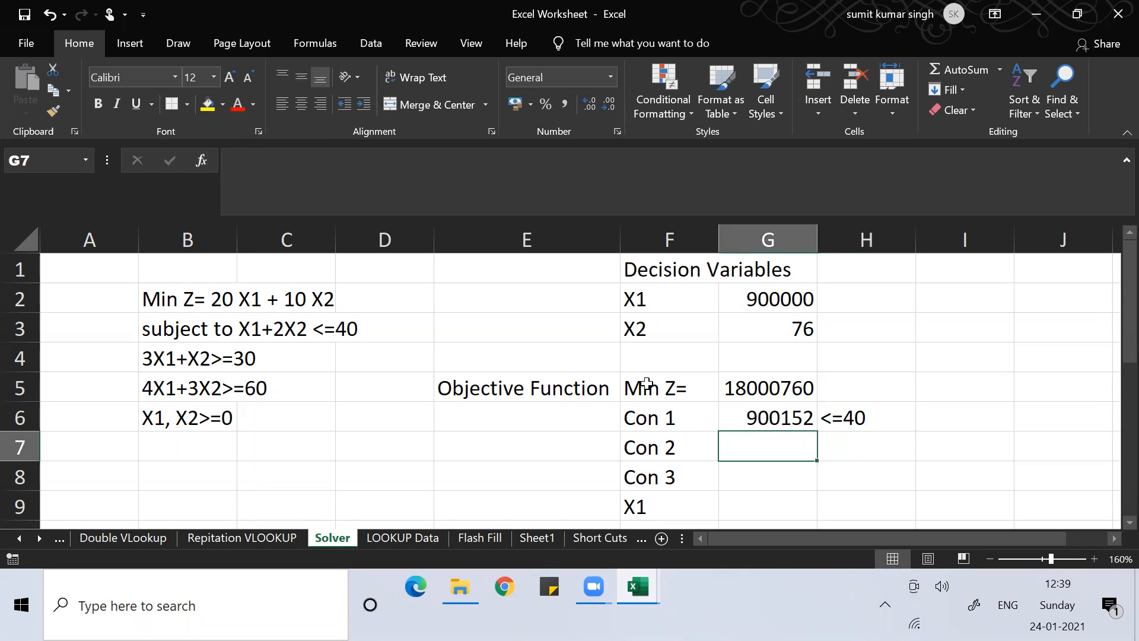
{"action": "key", "text": "Up"}
{"action": "key", "text": "Up"}
{"action": "key", "text": "Up"}
{"action": "key", "text": "Up"}
{"action": "key", "text": "Up"}
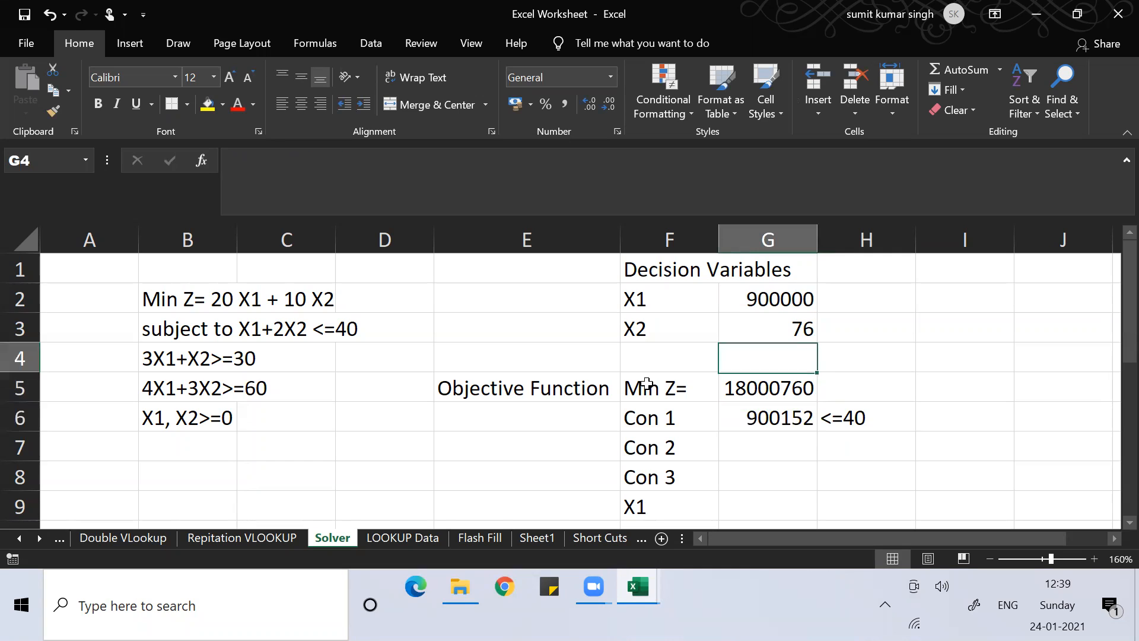
{"action": "type", "text": "1"}
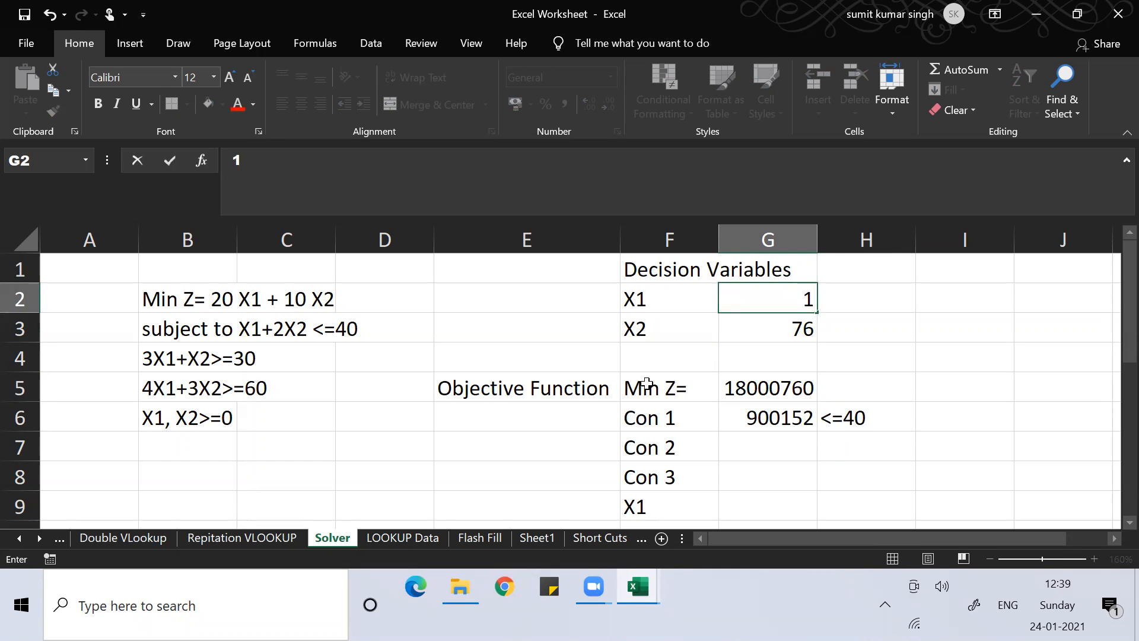
{"action": "key", "text": "Return"}
{"action": "type", "text": "1"}
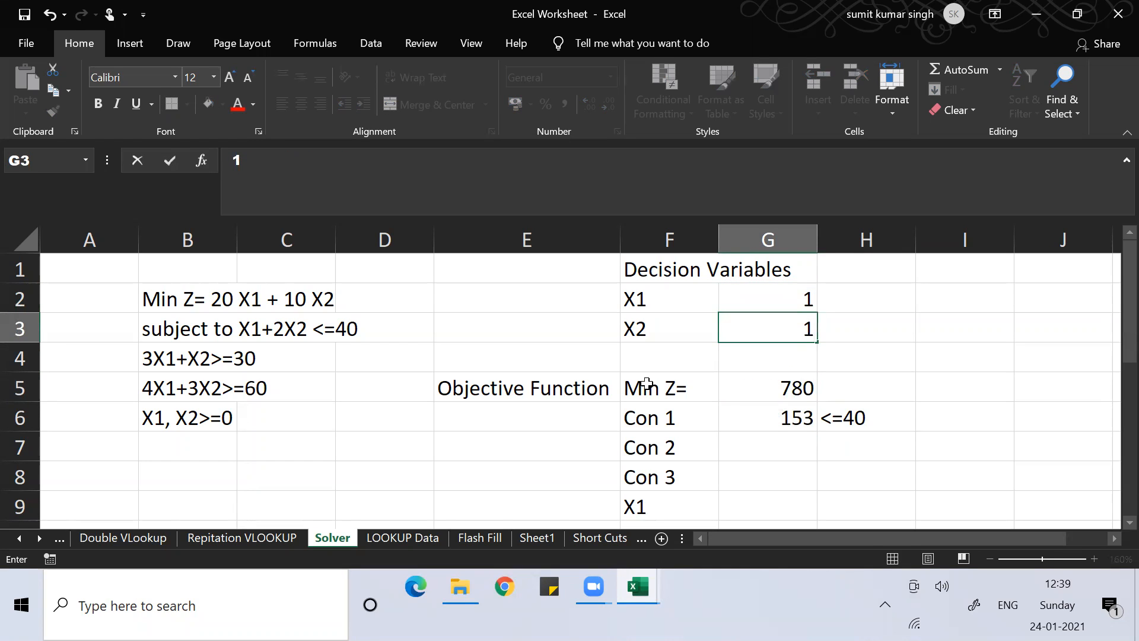
{"action": "key", "text": "Return"}
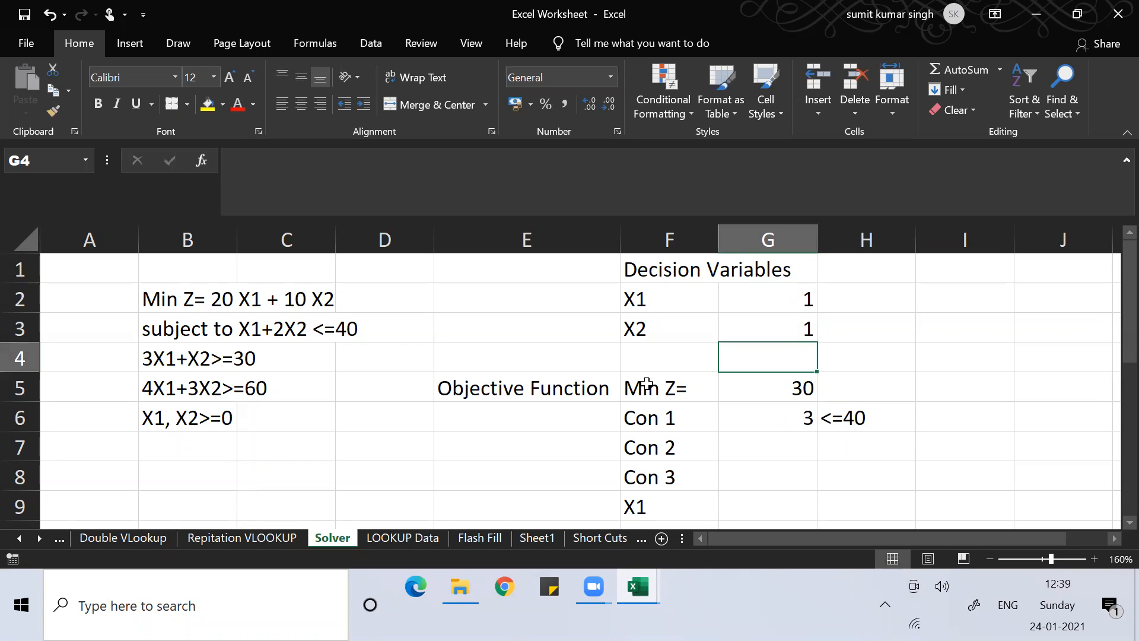
{"action": "key", "text": "Down"}
{"action": "key", "text": "Down"}
{"action": "key", "text": "Down"}
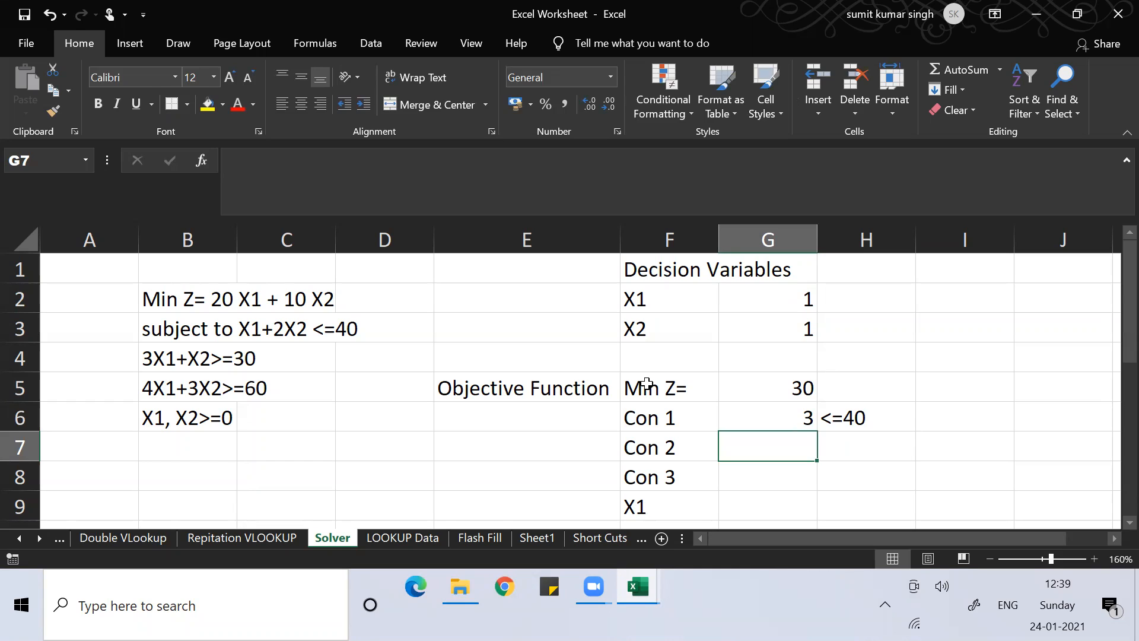
{"action": "type", "text": "="}
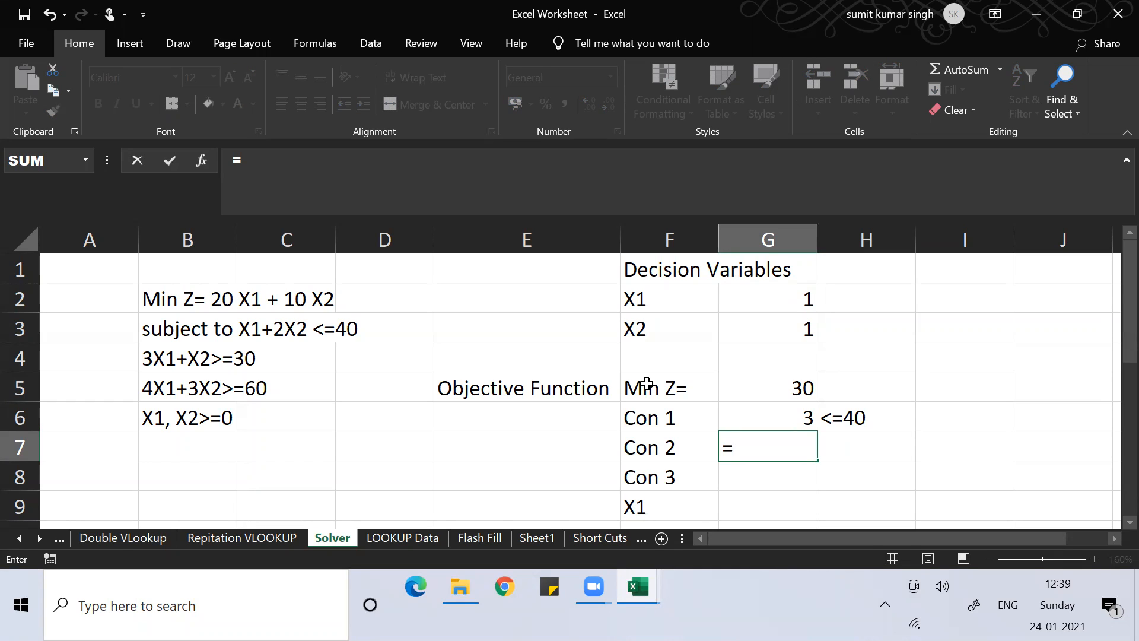
{"action": "type", "text": "3*"}
Step: Finish Con 2 in G7 as =3*G2+G3, giving 4, and enter >=30 in H7
{"action": "key", "text": "Up"}
{"action": "key", "text": "Up"}
{"action": "key", "text": "Up"}
{"action": "key", "text": "Up"}
{"action": "key", "text": "Up"}
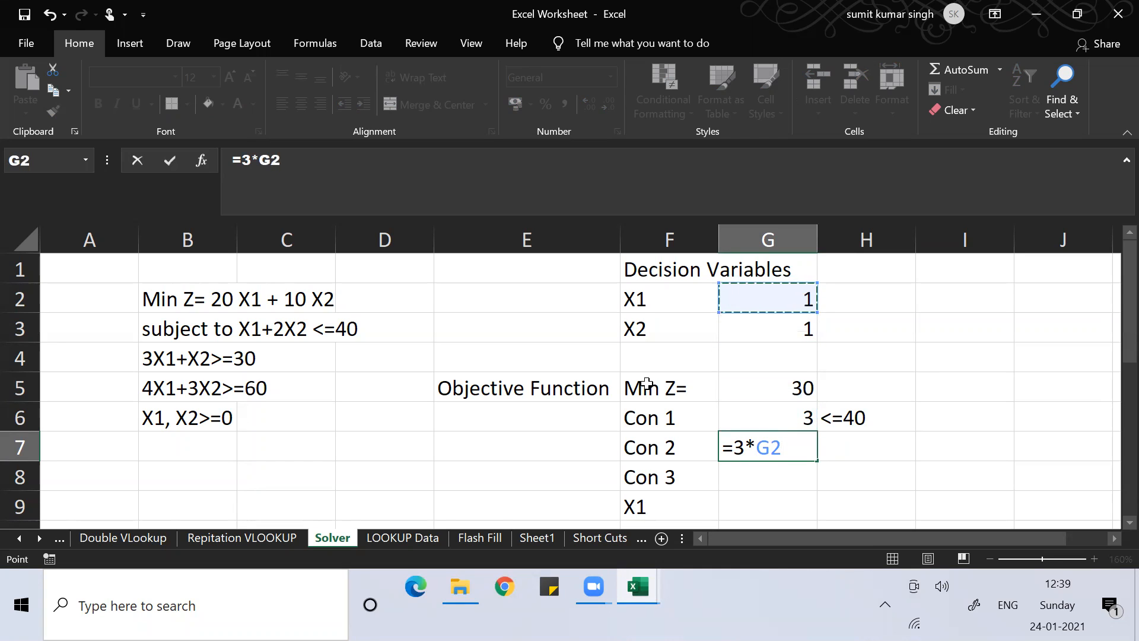
{"action": "type", "text": "+"}
{"action": "key", "text": "Up"}
{"action": "key", "text": "Up"}
{"action": "key", "text": "Up"}
{"action": "key", "text": "Up"}
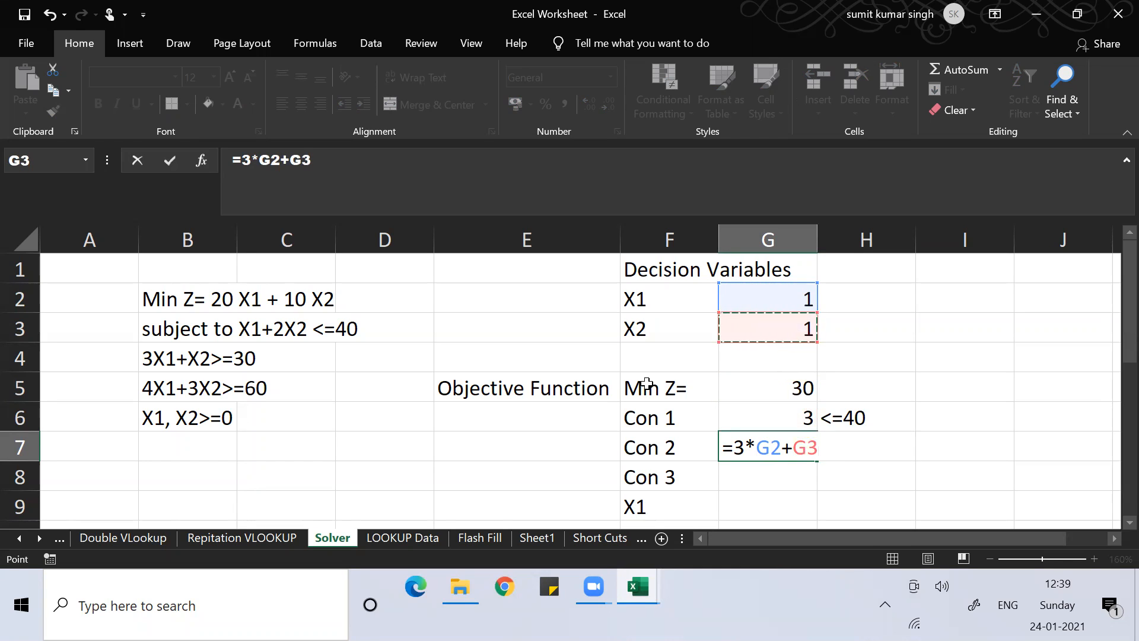
{"action": "key", "text": "Return"}
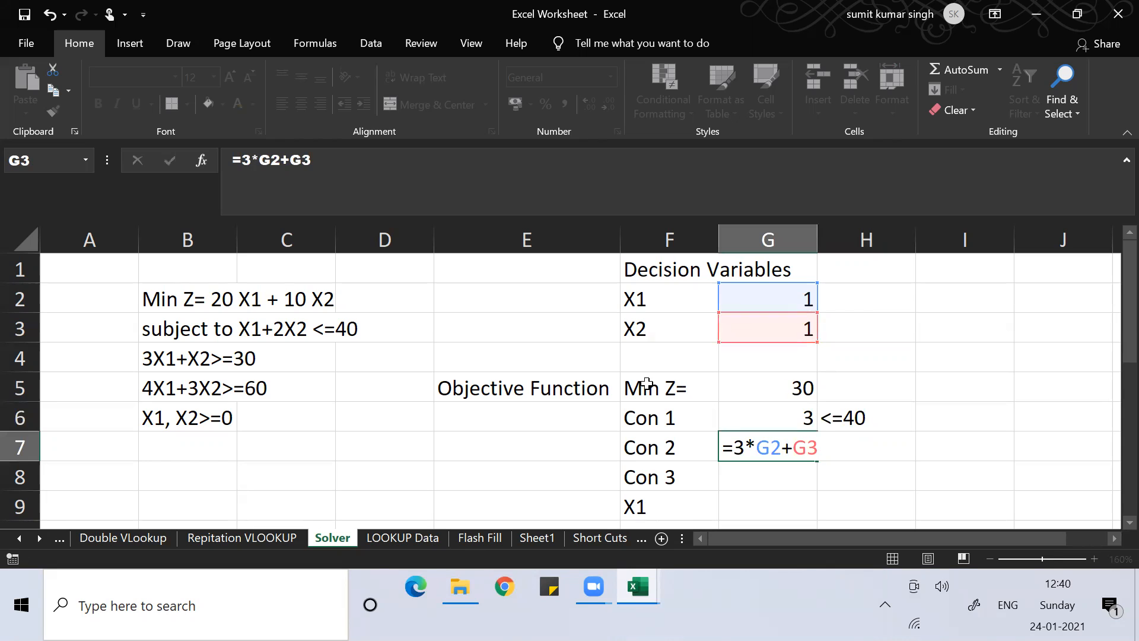
{"action": "key", "text": "Up"}
{"action": "key", "text": "Right"}
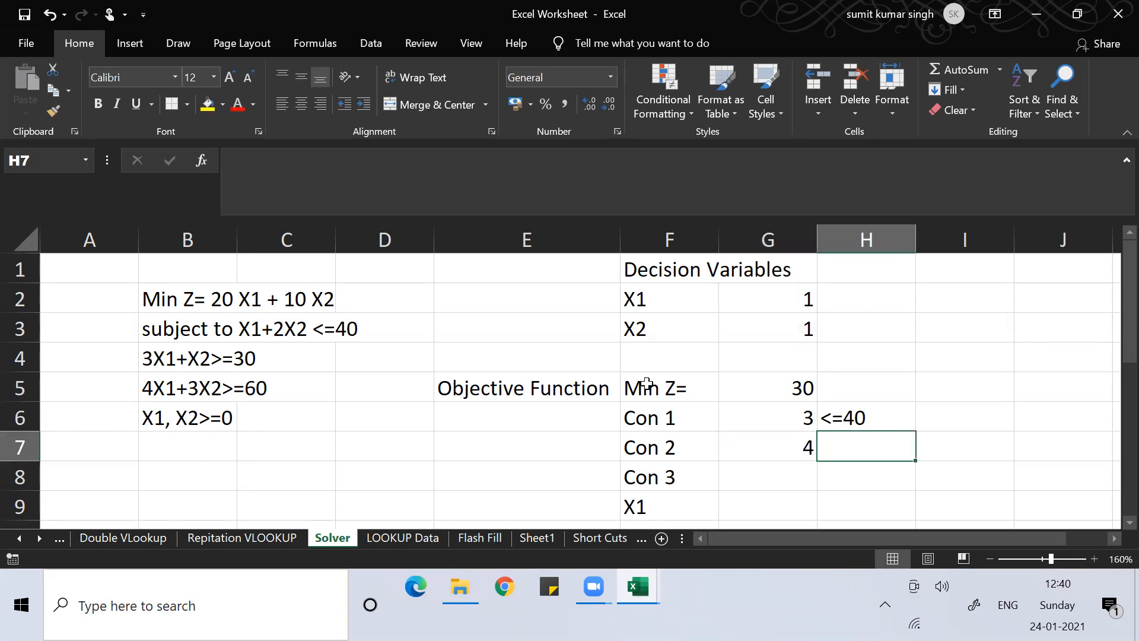
{"action": "type", "text": ">"}
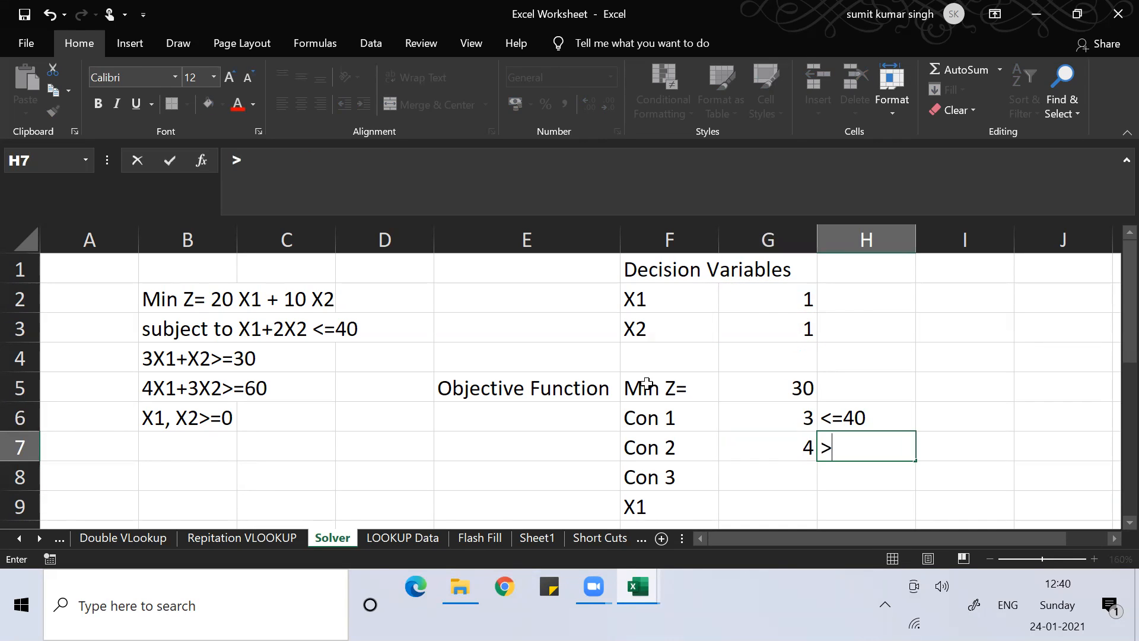
{"action": "type", "text": "=30"}
{"action": "key", "text": "Return"}
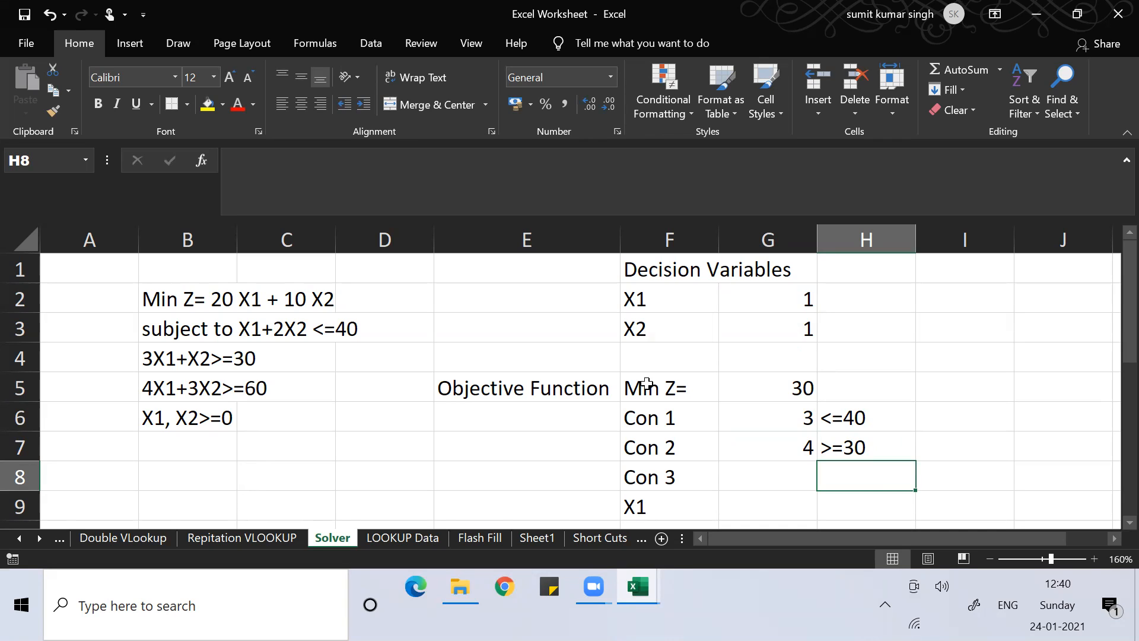
{"action": "key", "text": "Left"}
{"action": "type", "text": "="}
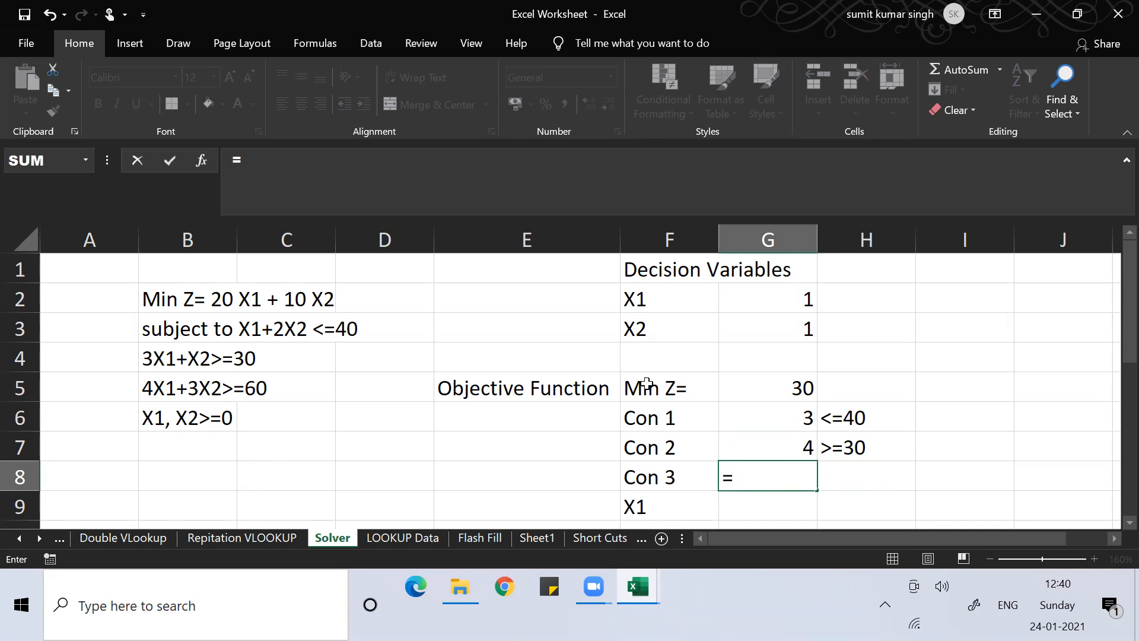
{"action": "type", "text": "4*"}
Step: Finish Con 3 in G8 as =4*G2+3*G3, giving 7, and enter >=60 in H8
{"action": "key", "text": "Up"}
{"action": "key", "text": "Up"}
{"action": "key", "text": "Up"}
{"action": "key", "text": "Up"}
{"action": "key", "text": "Up"}
{"action": "key", "text": "Up"}
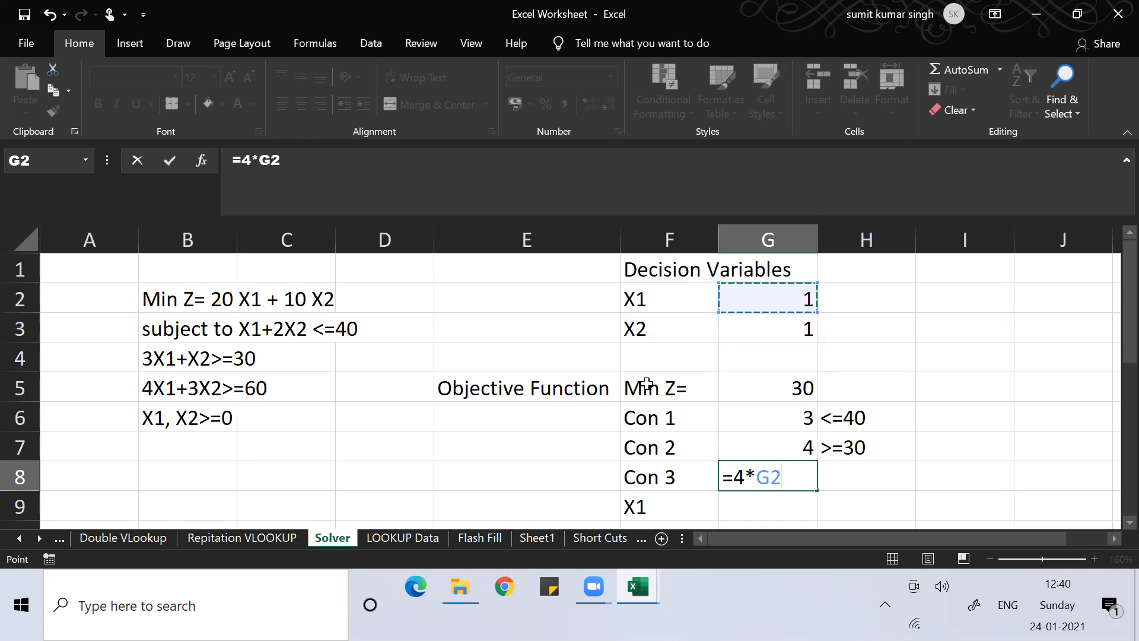
{"action": "type", "text": "+3*"}
{"action": "key", "text": "Up"}
{"action": "key", "text": "Up"}
{"action": "key", "text": "Up"}
{"action": "key", "text": "Up"}
{"action": "key", "text": "Up"}
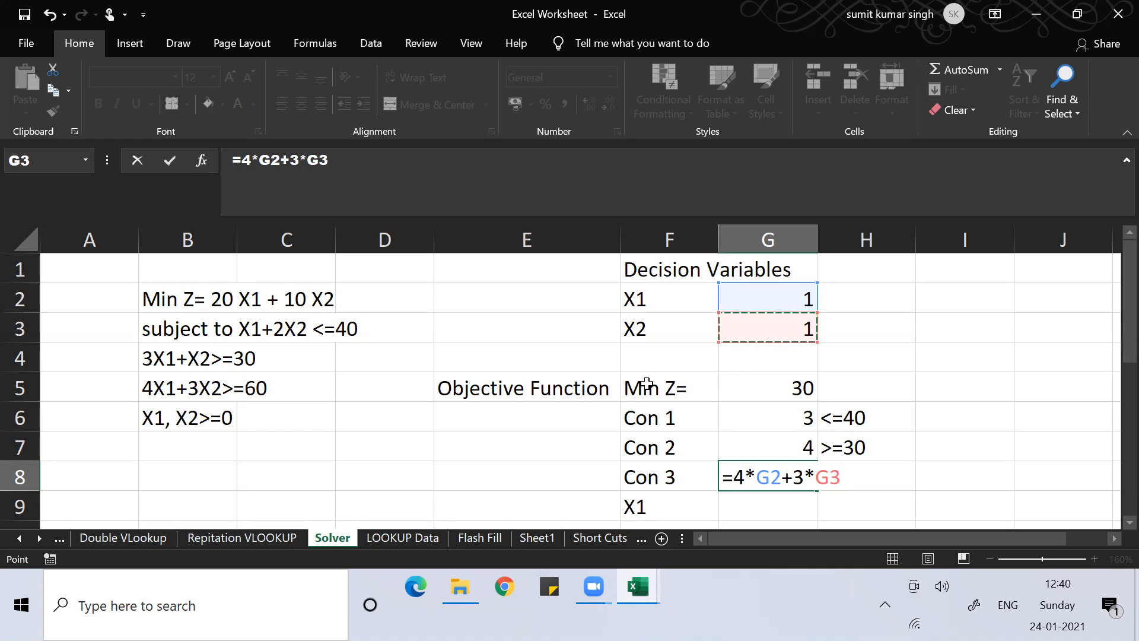
{"action": "key", "text": "Return"}
{"action": "key", "text": "Up"}
{"action": "key", "text": "Right"}
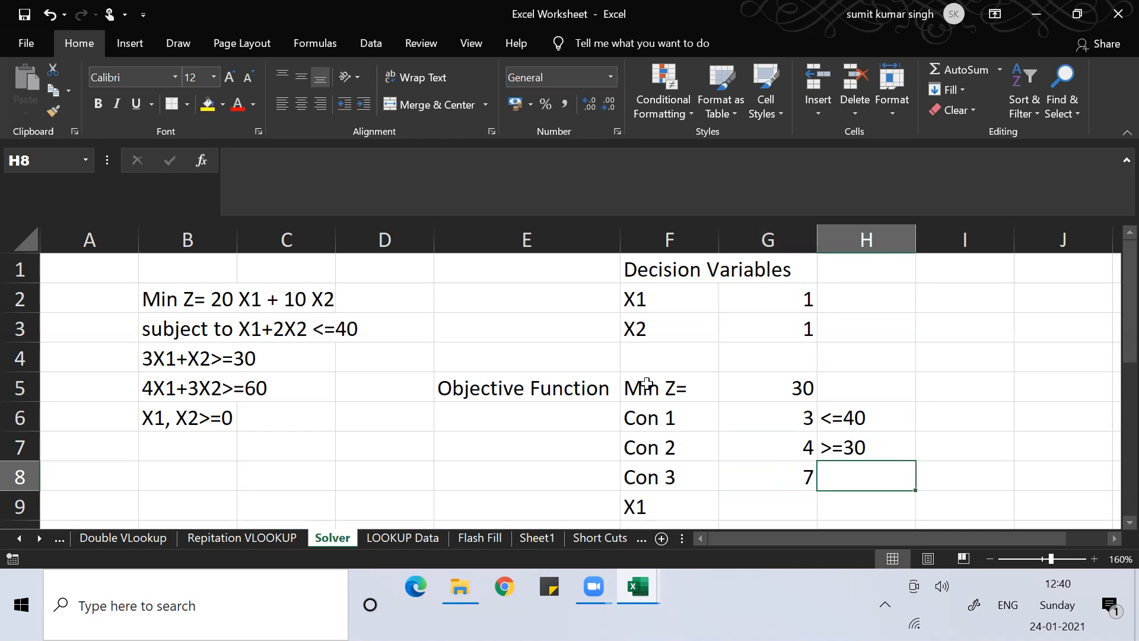
{"action": "type", "text": ">=60"}
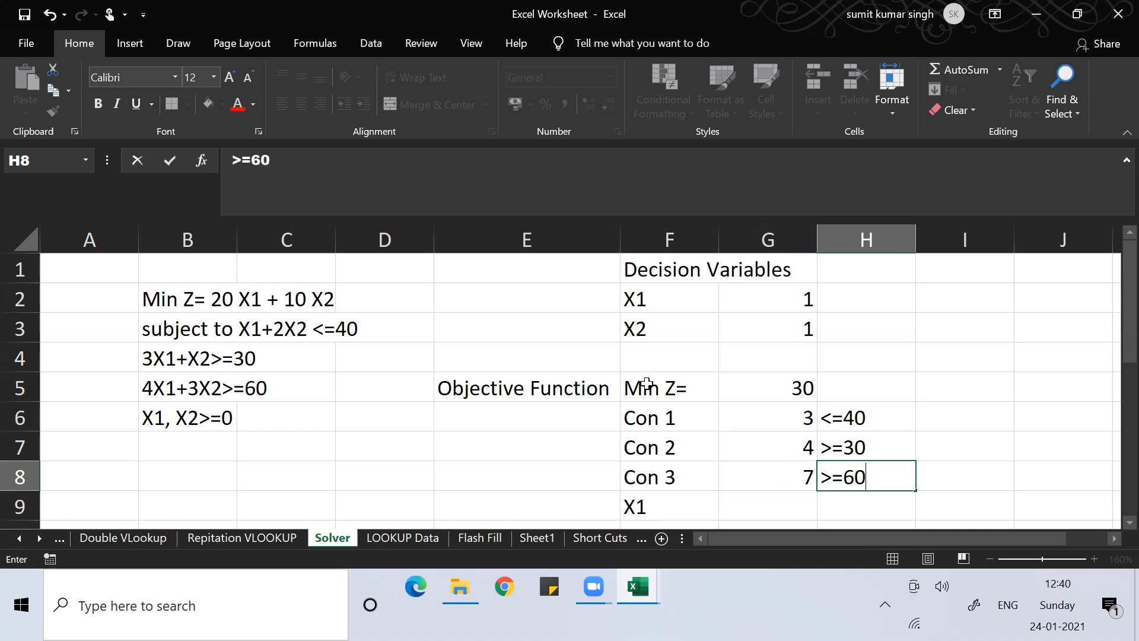
{"action": "key", "text": "Return"}
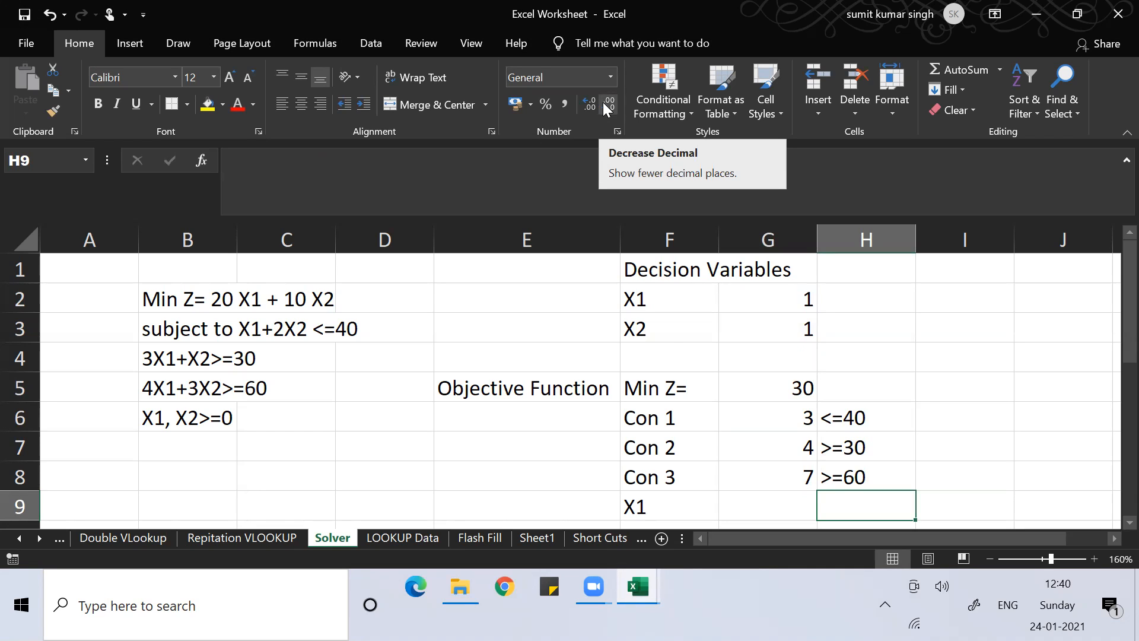
Step: Add a 'Constraints' heading in E6, merged over E6:E8 and centred vertically
{"action": "left_click", "coordinate": [740, 498]}
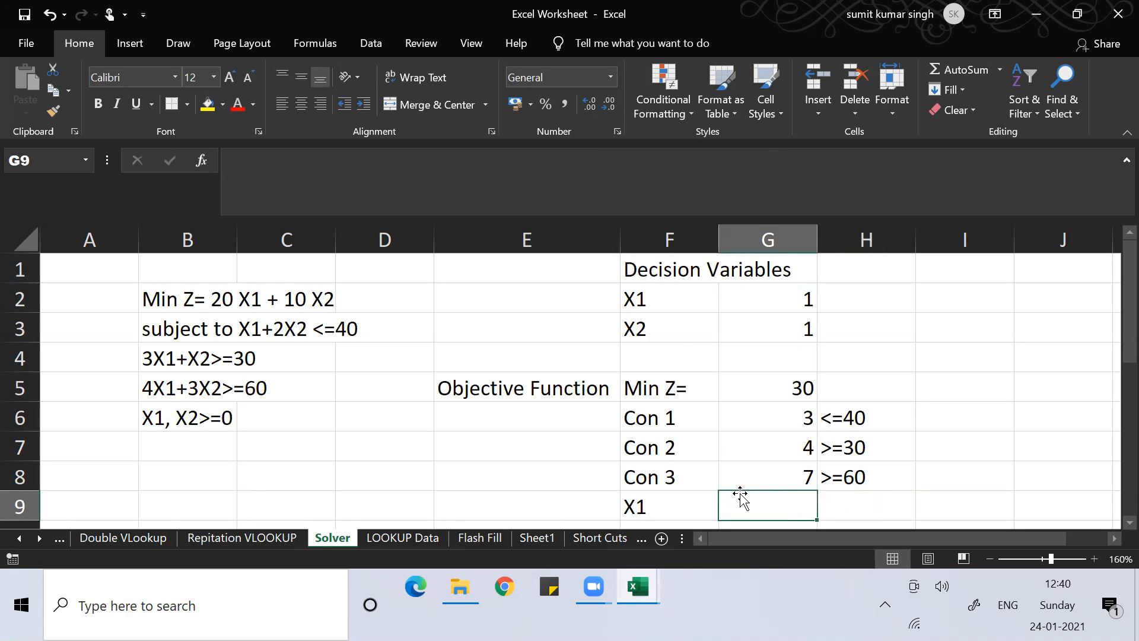
{"action": "left_click", "coordinate": [556, 497]}
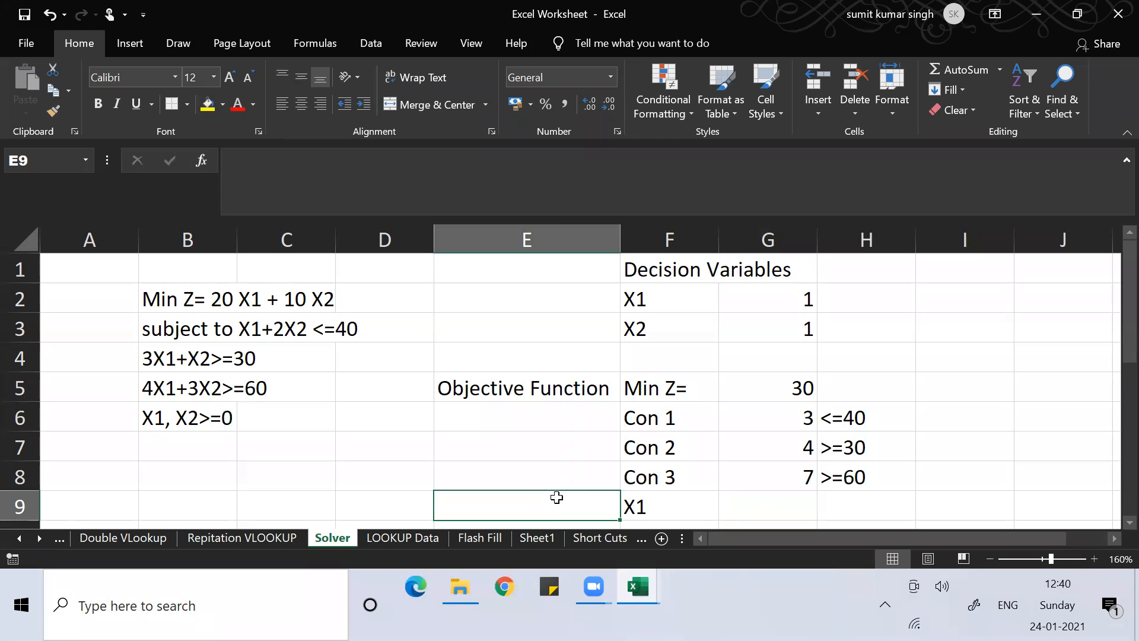
{"action": "left_click", "coordinate": [474, 417]}
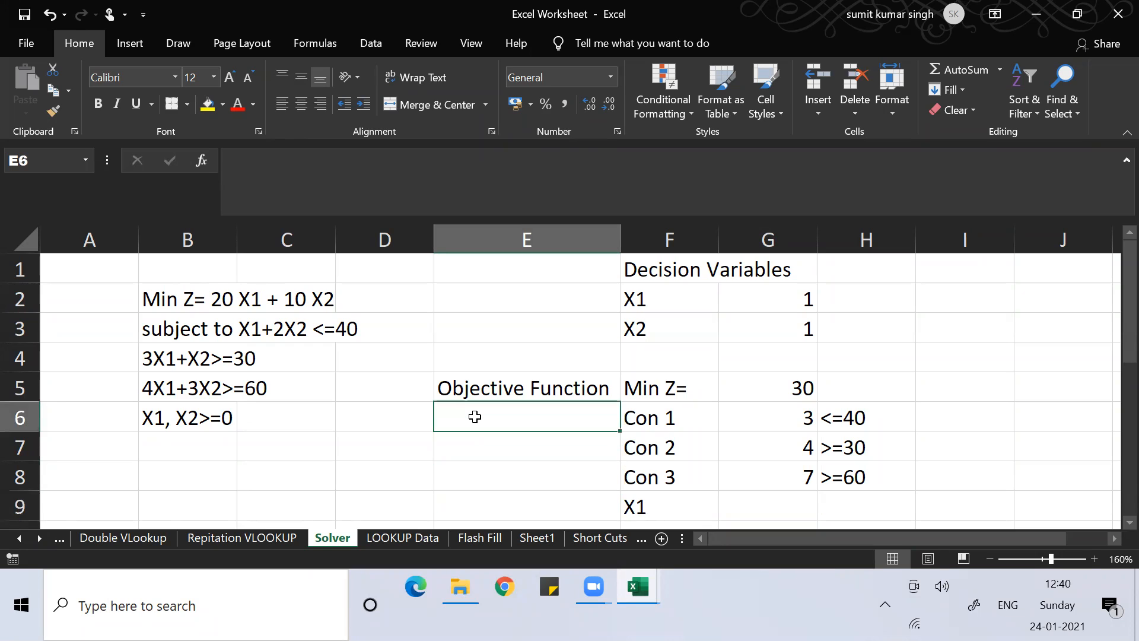
{"action": "type", "text": "Constraints"}
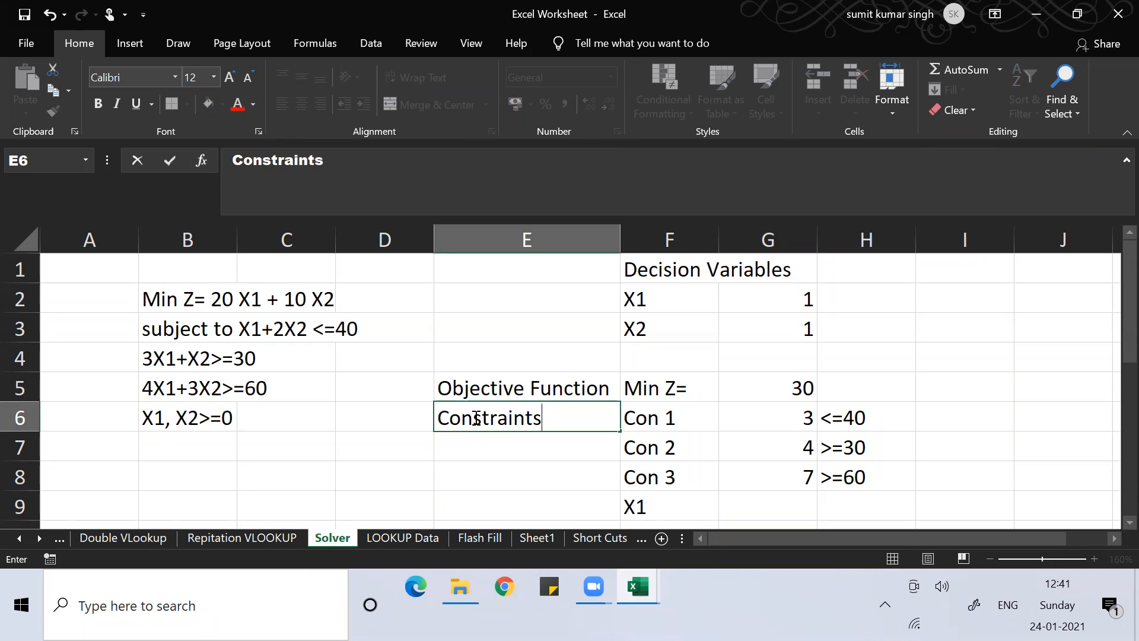
{"action": "key", "text": "Return"}
{"action": "left_click_drag", "start_coordinate": [475, 417], "coordinate": [475, 476]}
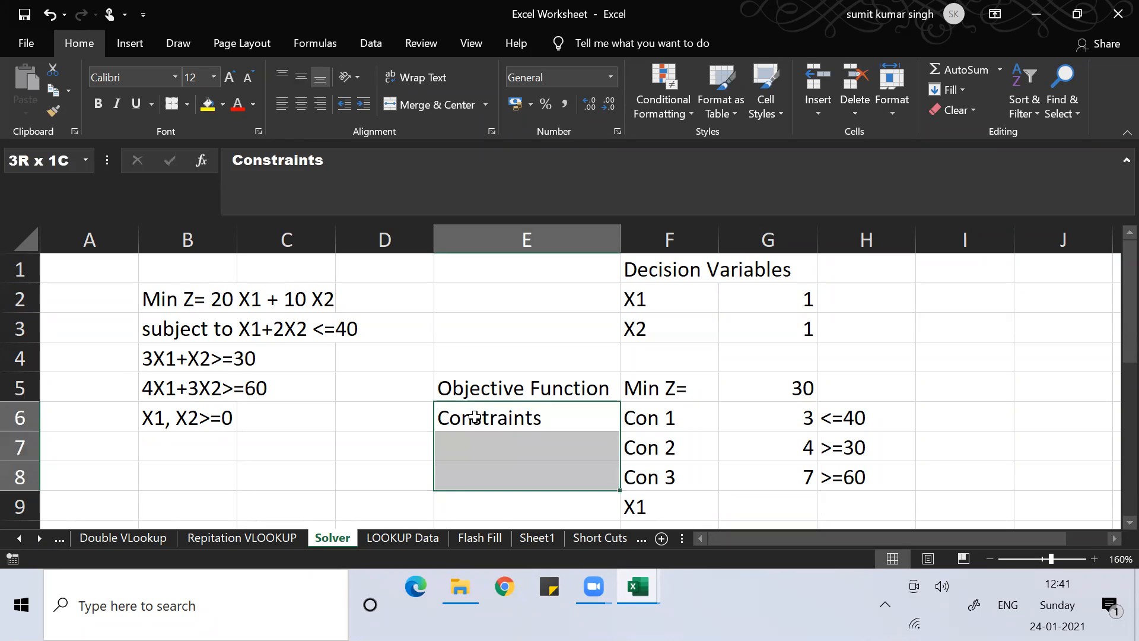
{"action": "left_click", "coordinate": [440, 103]}
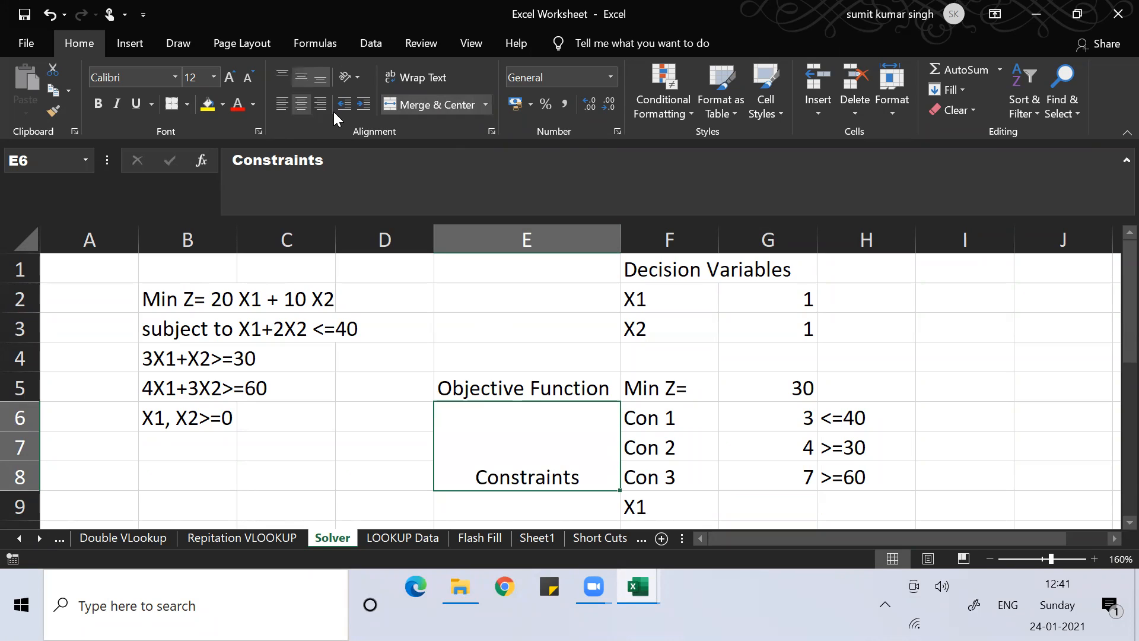
{"action": "left_click", "coordinate": [301, 76]}
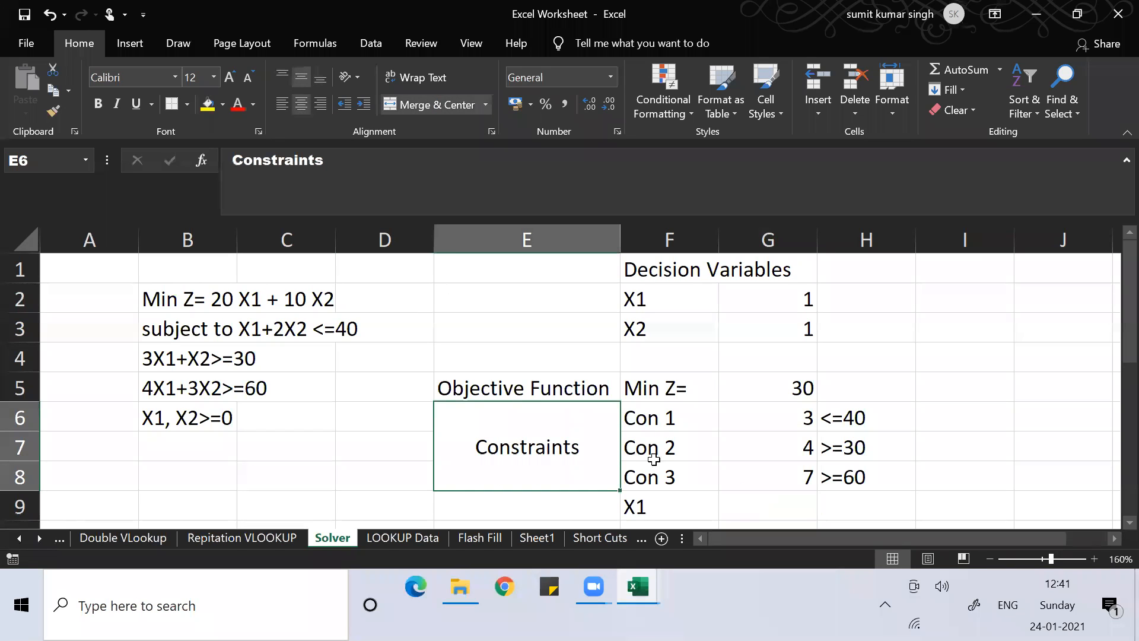
Step: Type 'Non Negativity' in E9 and merge it over E9:E10, centred vertically
{"action": "left_click", "coordinate": [578, 514]}
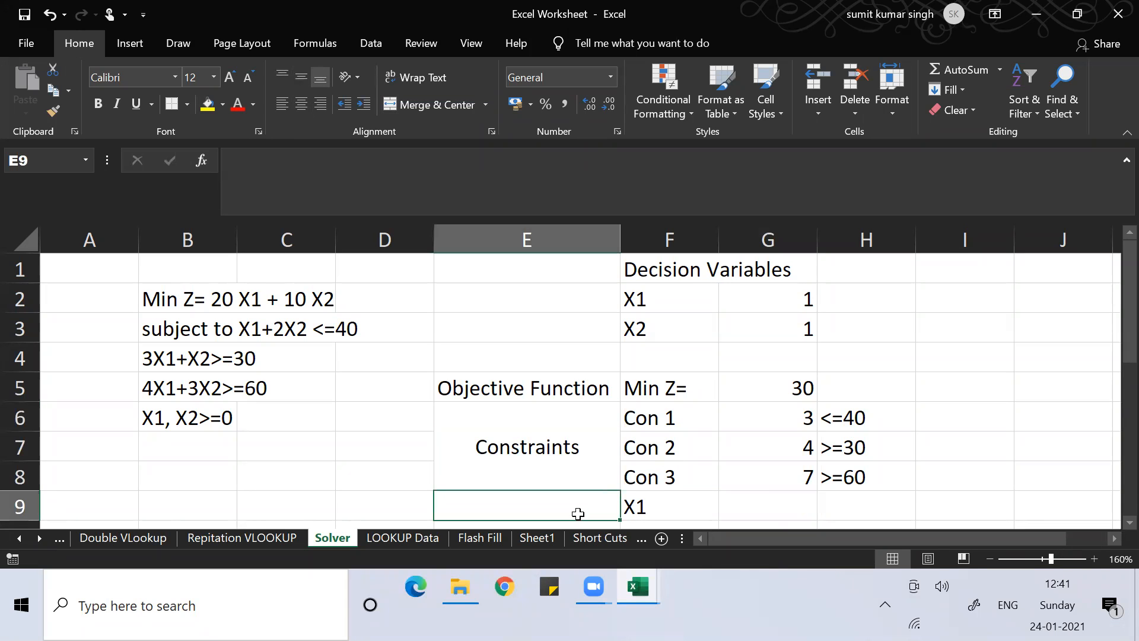
{"action": "type", "text": "Ne"}
{"action": "key", "text": "BackSpace"}
{"action": "type", "text": "on B"}
{"action": "key", "text": "BackSpace"}
{"action": "type", "text": "Negativity"}
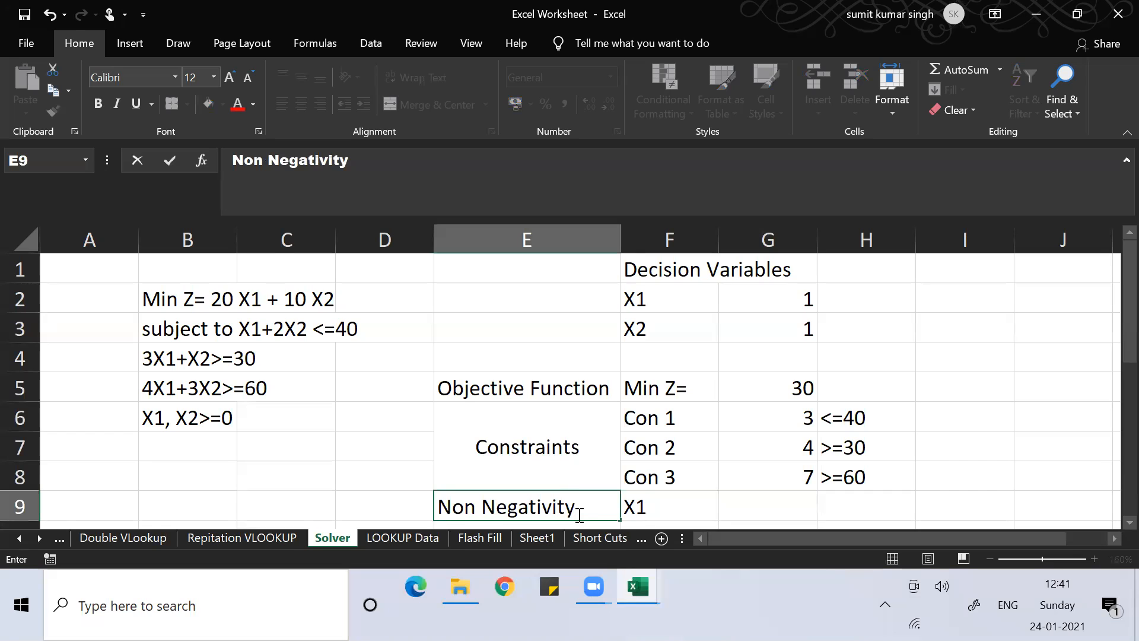
{"action": "key", "text": "Return"}
{"action": "type", "text": "Restr"}
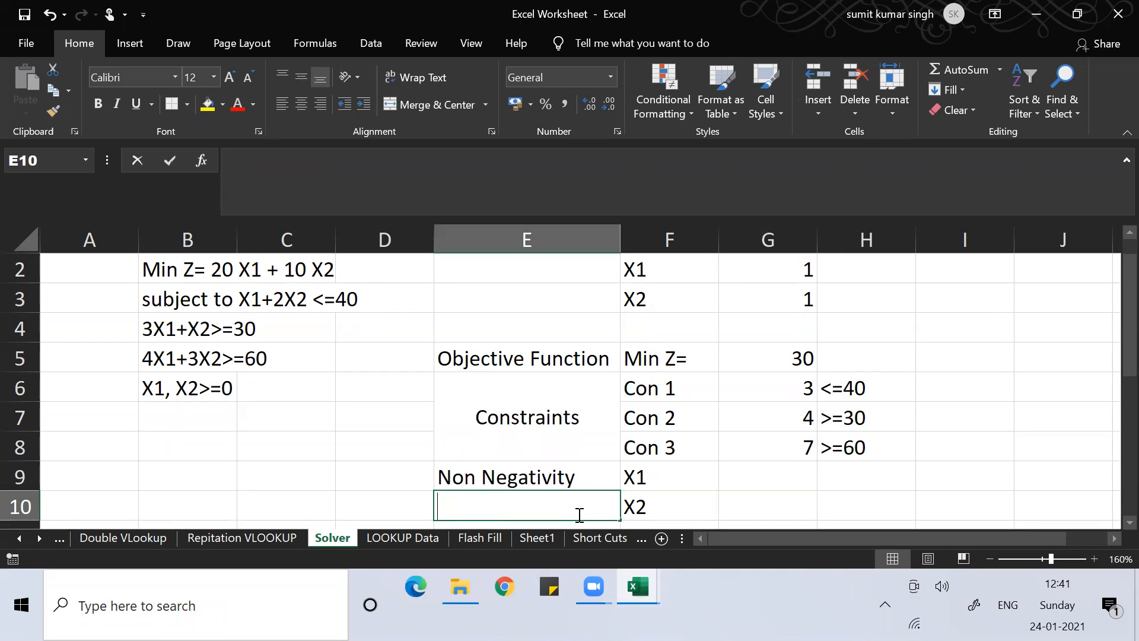
{"action": "type", "text": "i"}
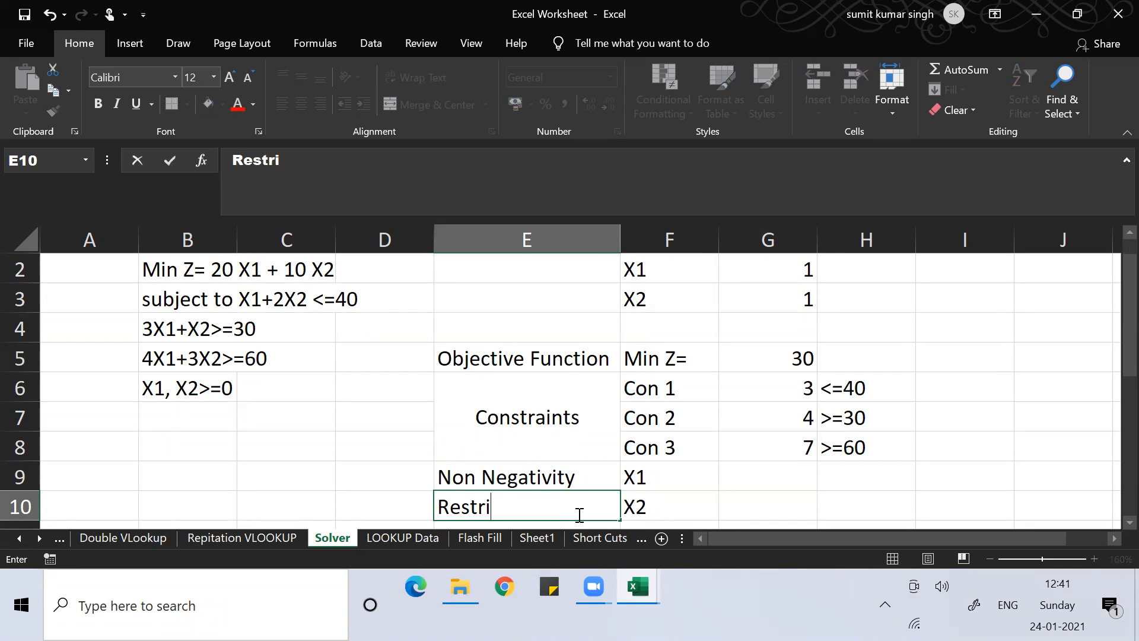
{"action": "type", "text": "ction"}
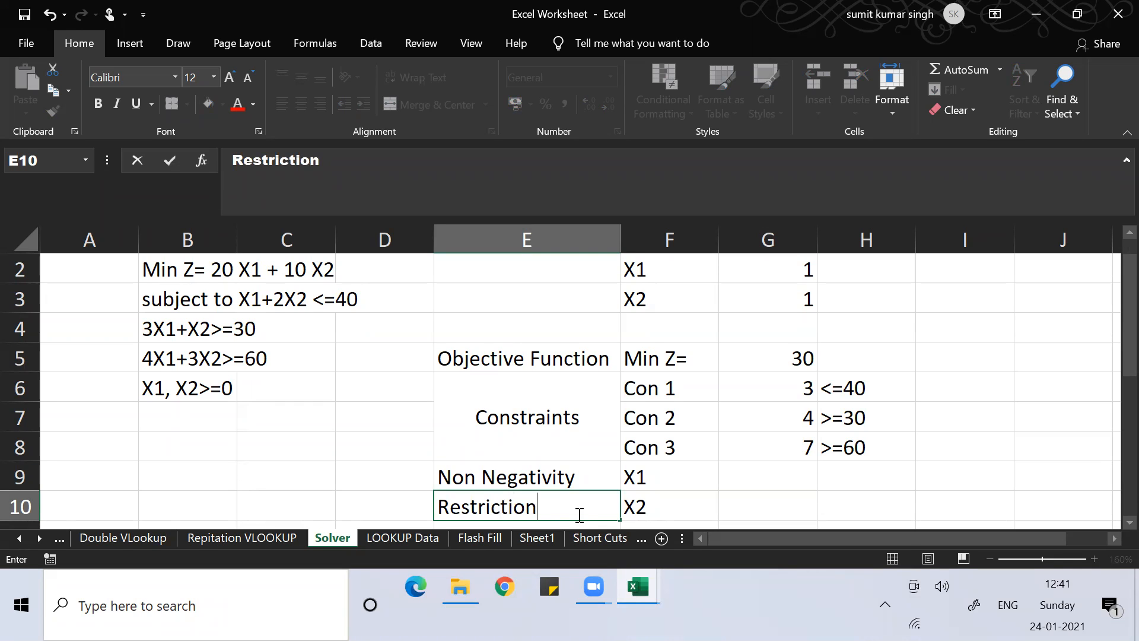
{"action": "key", "text": "Return"}
{"action": "key", "text": "Up"}
{"action": "key", "text": "Up"}
{"action": "key", "text": "shift+Down"}
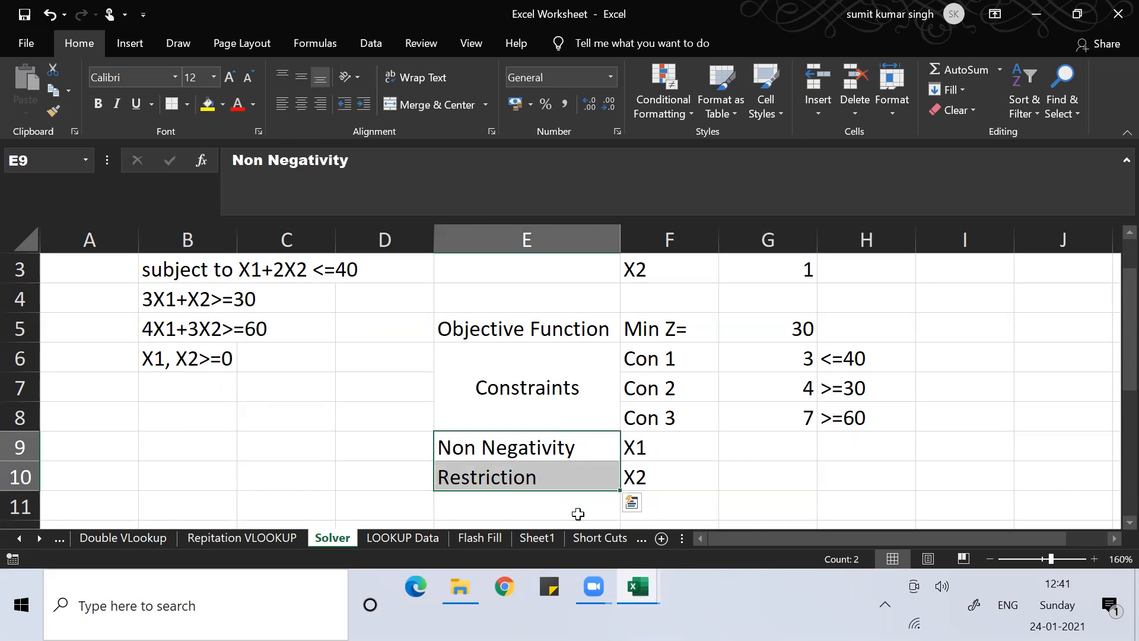
{"action": "left_click", "coordinate": [430, 104]}
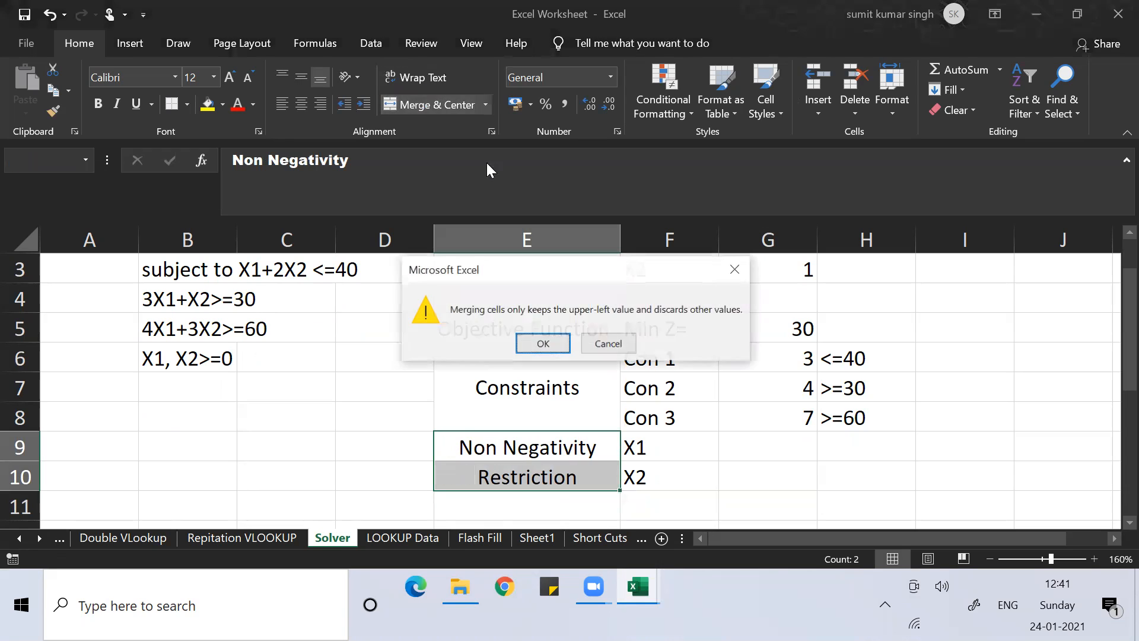
{"action": "left_click", "coordinate": [542, 342]}
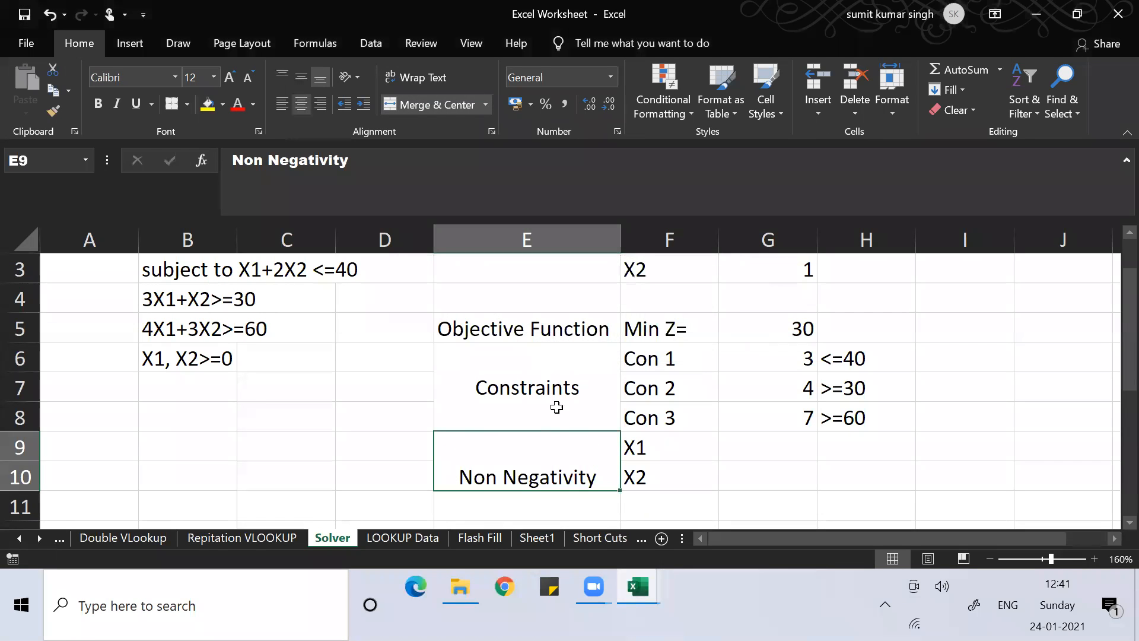
{"action": "left_click", "coordinate": [296, 78]}
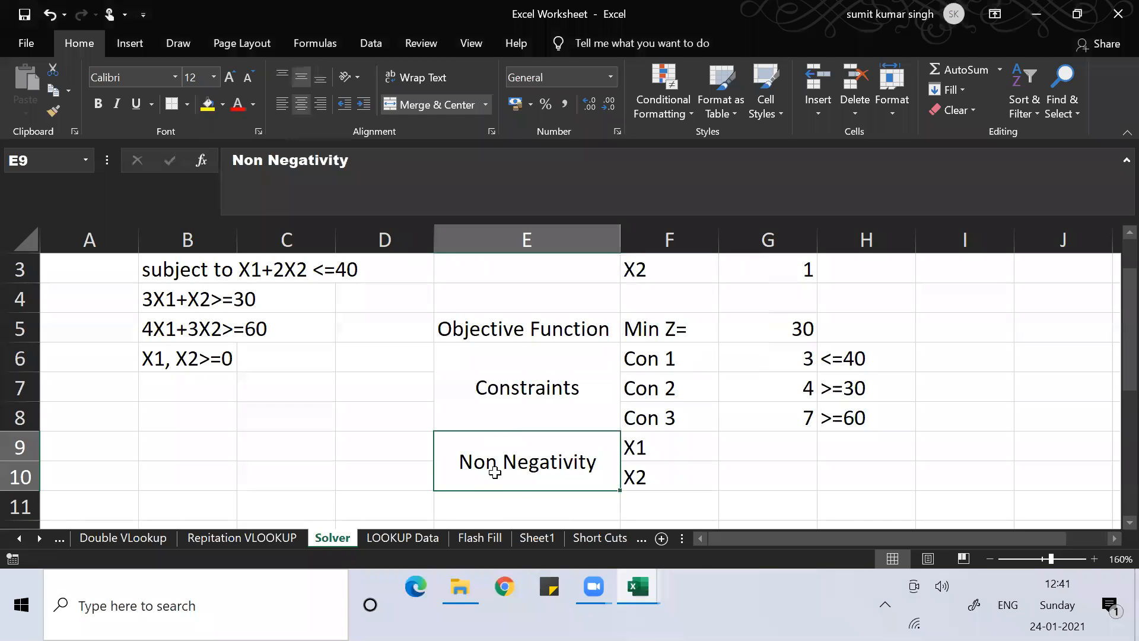
Step: Append 'Restriction' to the E9 label and shrink its font to size 8
{"action": "left_click", "coordinate": [372, 157]}
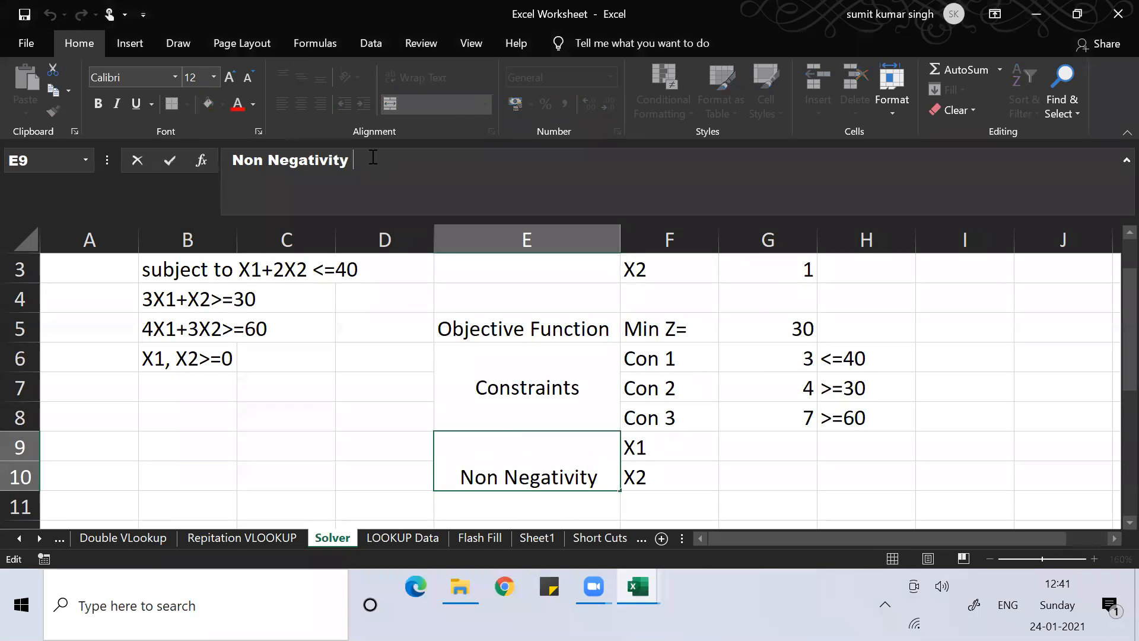
{"action": "type", "text": "Restriction"}
{"action": "key", "text": "Return"}
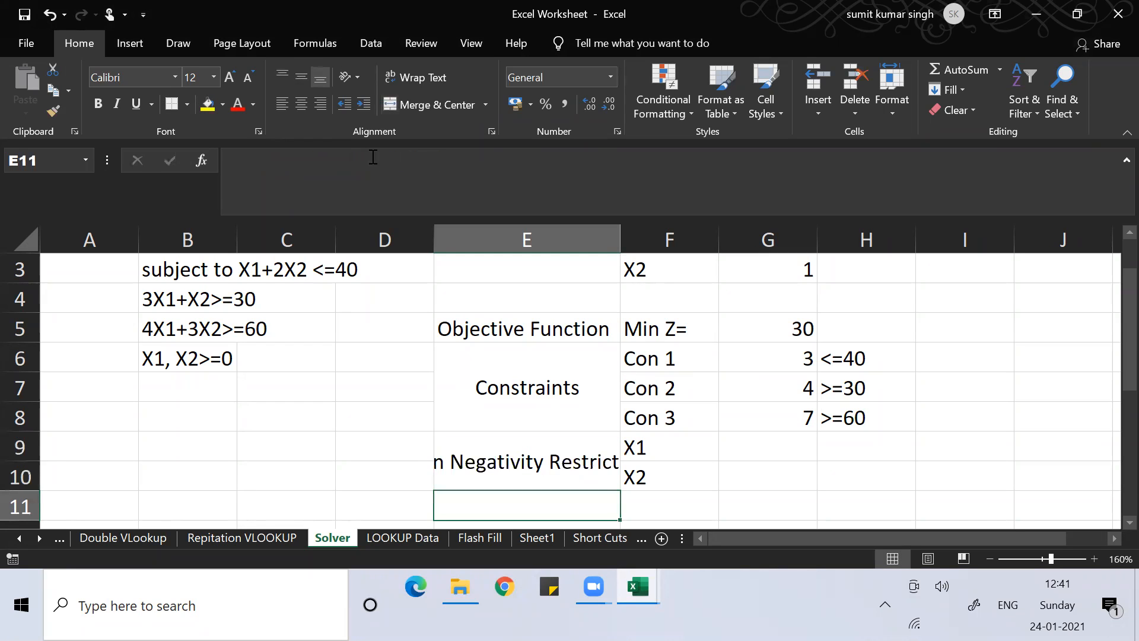
{"action": "key", "text": "Up"}
{"action": "key", "text": "ctrl+shift+comma"}
{"action": "key", "text": "ctrl+shift+comma"}
{"action": "key", "text": "ctrl+shift+comma"}
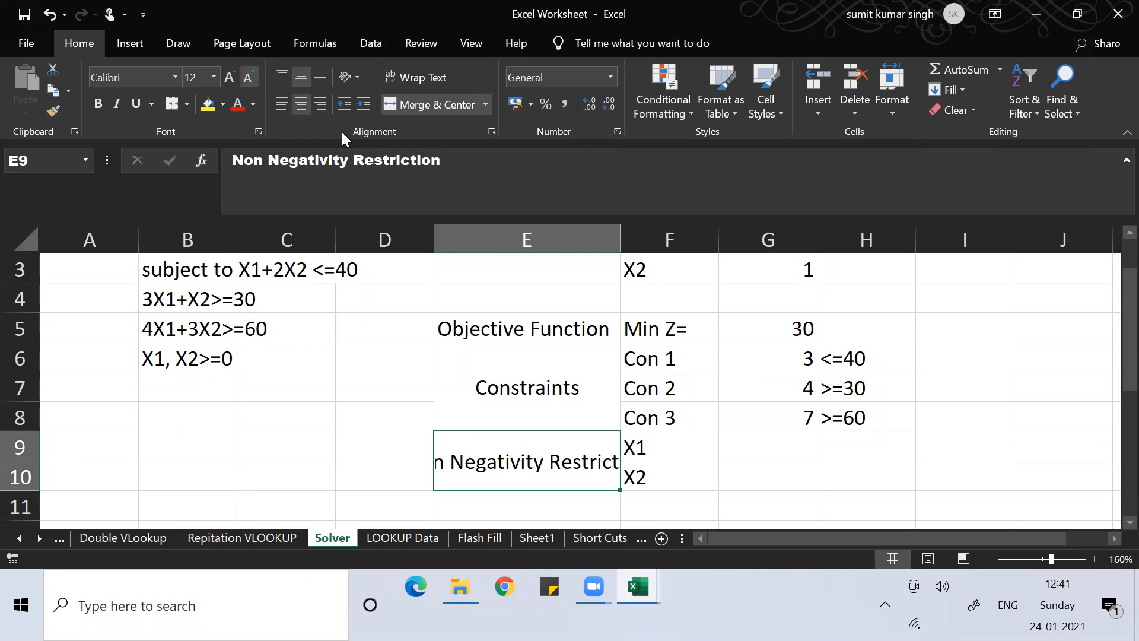
{"action": "key", "text": "ctrl+shift+comma"}
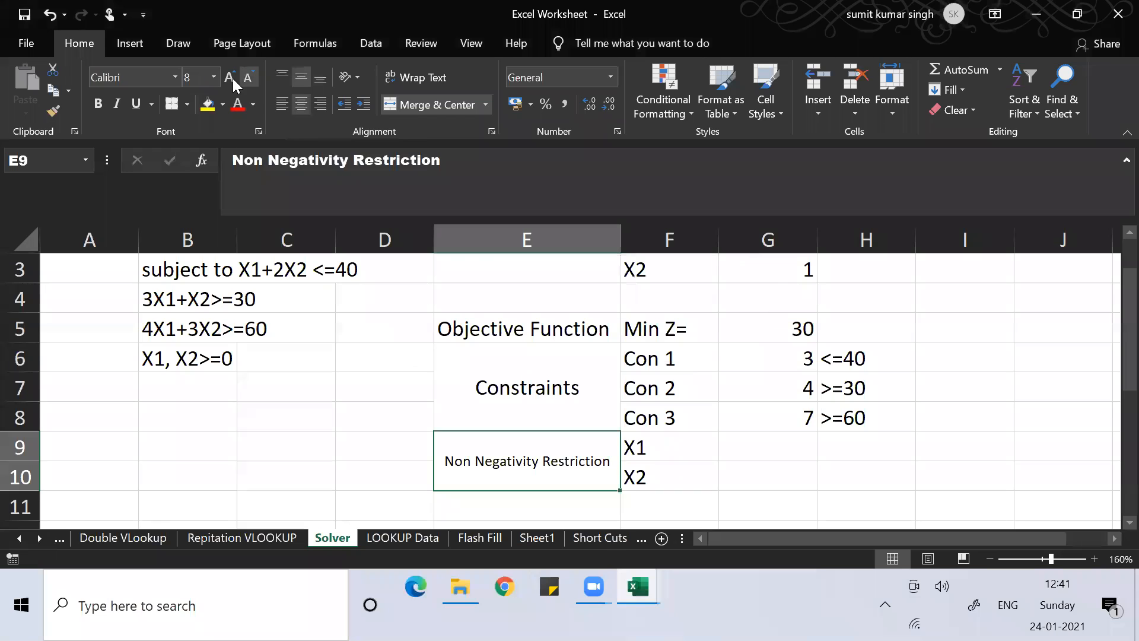
{"action": "left_click", "coordinate": [777, 456]}
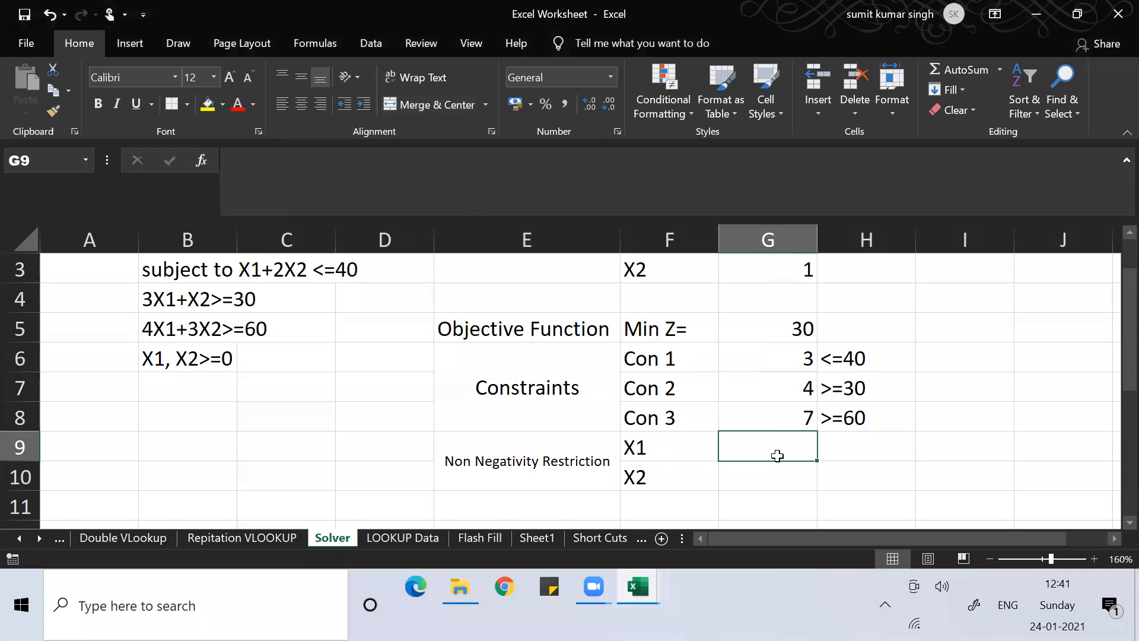
Step: Link G9 to X1's value with =G2 and write >=0 in H9
{"action": "type", "text": "="}
{"action": "left_click_drag", "start_coordinate": [759, 264], "coordinate": [761, 266]}
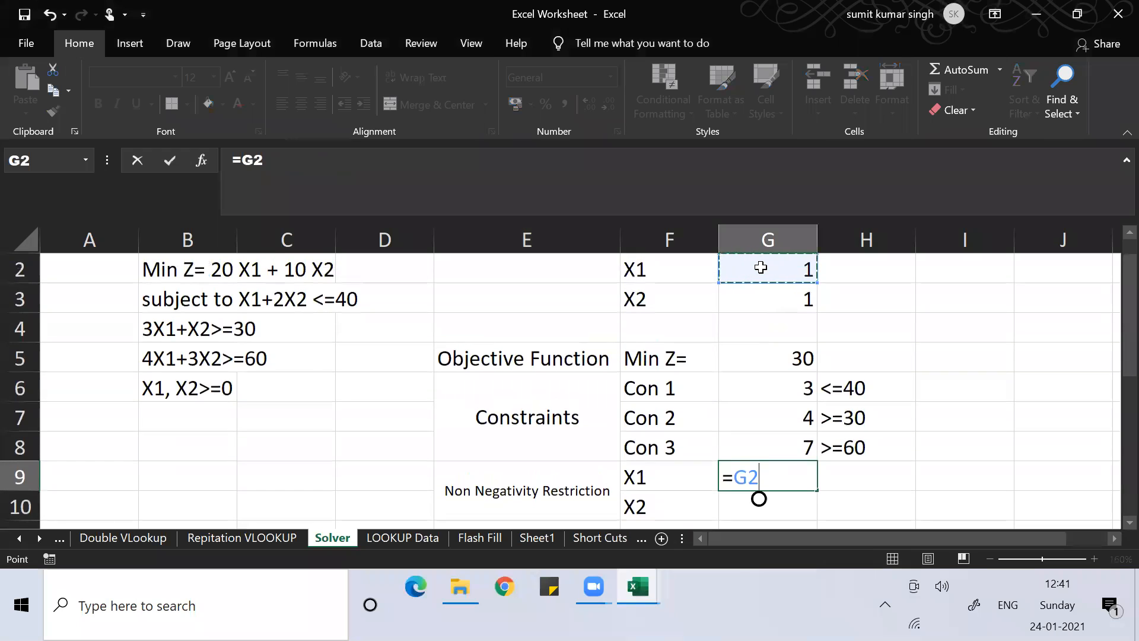
{"action": "key", "text": "Return"}
{"action": "key", "text": "Up"}
{"action": "key", "text": "Right"}
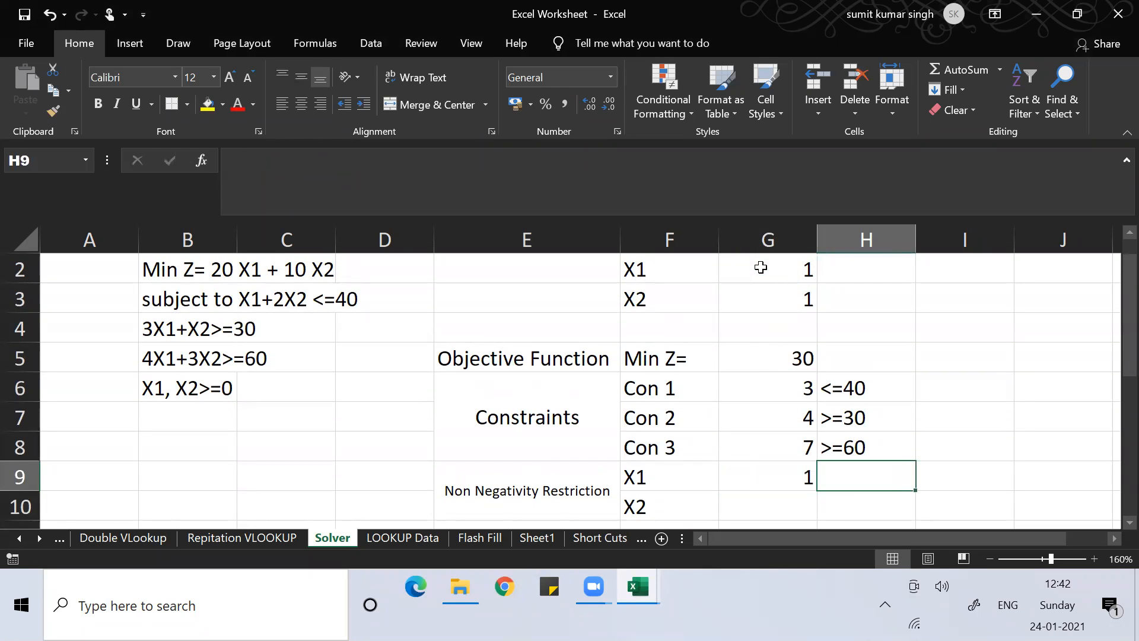
{"action": "type", "text": ">=0"}
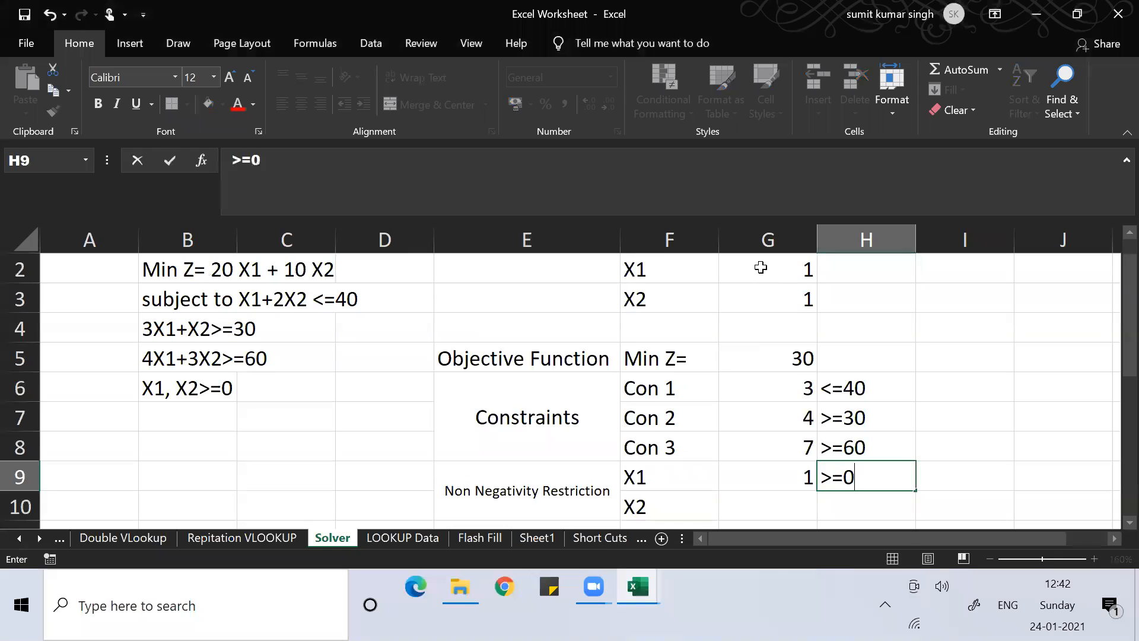
{"action": "key", "text": "Return"}
Step: Link G10 to X2's value with =G3 and write >=0 in H10
{"action": "key", "text": "Left"}
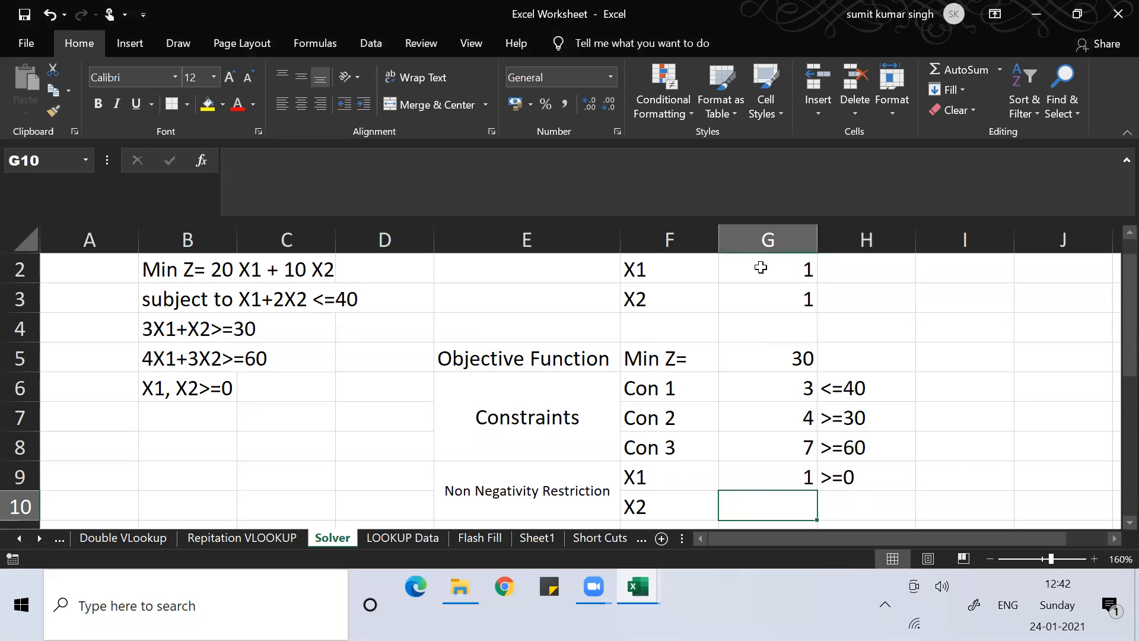
{"action": "type", "text": "="}
{"action": "key", "text": "Up"}
{"action": "key", "text": "Up"}
{"action": "key", "text": "Up"}
{"action": "key", "text": "Up"}
{"action": "key", "text": "Up"}
{"action": "key", "text": "Up"}
{"action": "key", "text": "Up"}
{"action": "key", "text": "Return"}
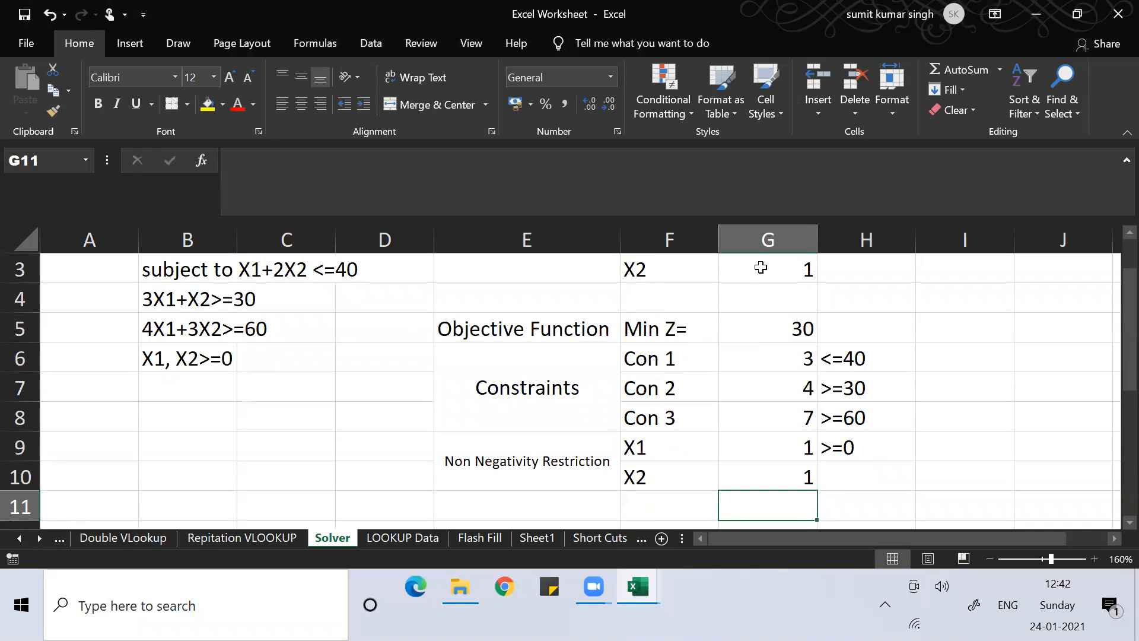
{"action": "key", "text": "Up"}
{"action": "key", "text": "Right"}
{"action": "type", "text": ">=0"}
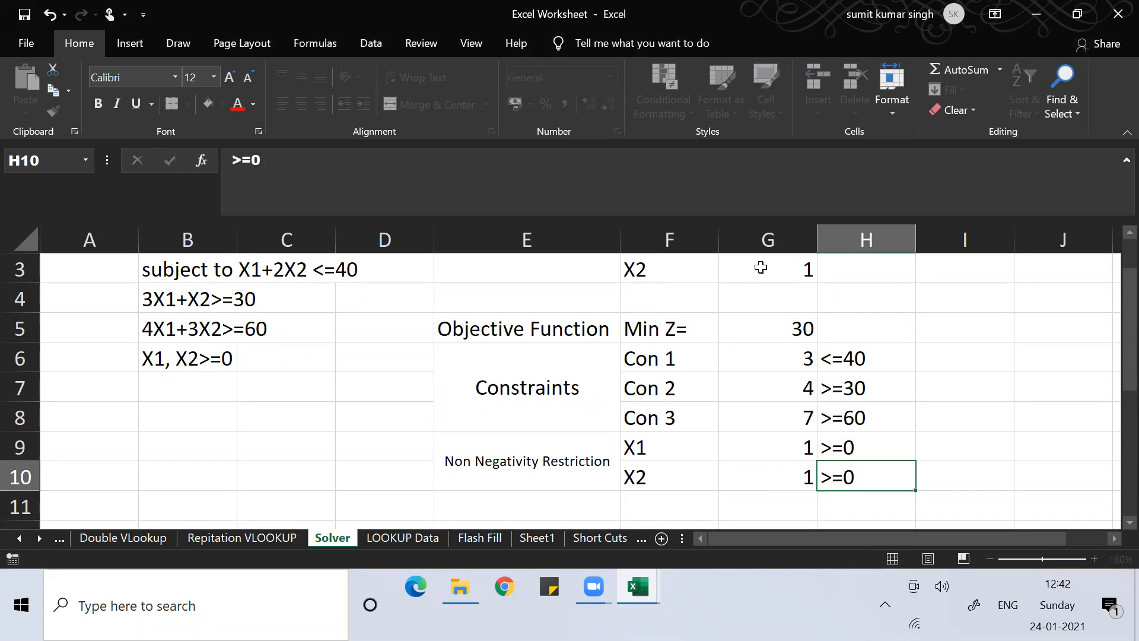
{"action": "key", "text": "Return"}
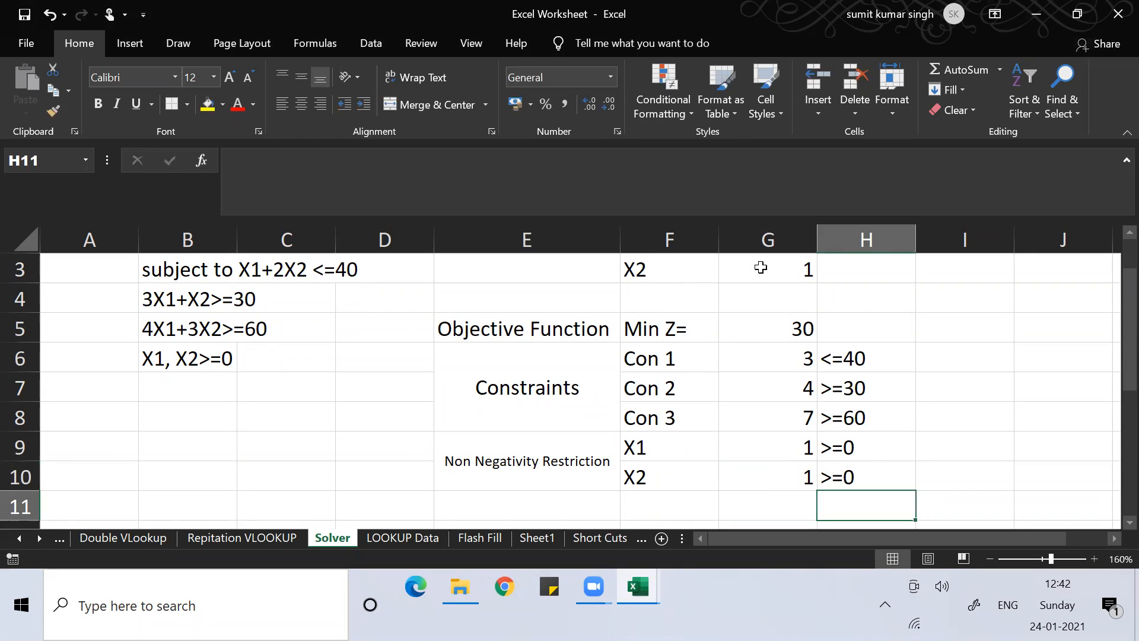
{"action": "key", "text": "Up"}
{"action": "key", "text": "Up"}
{"action": "key", "text": "Up"}
{"action": "key", "text": "Up"}
{"action": "key", "text": "Up"}
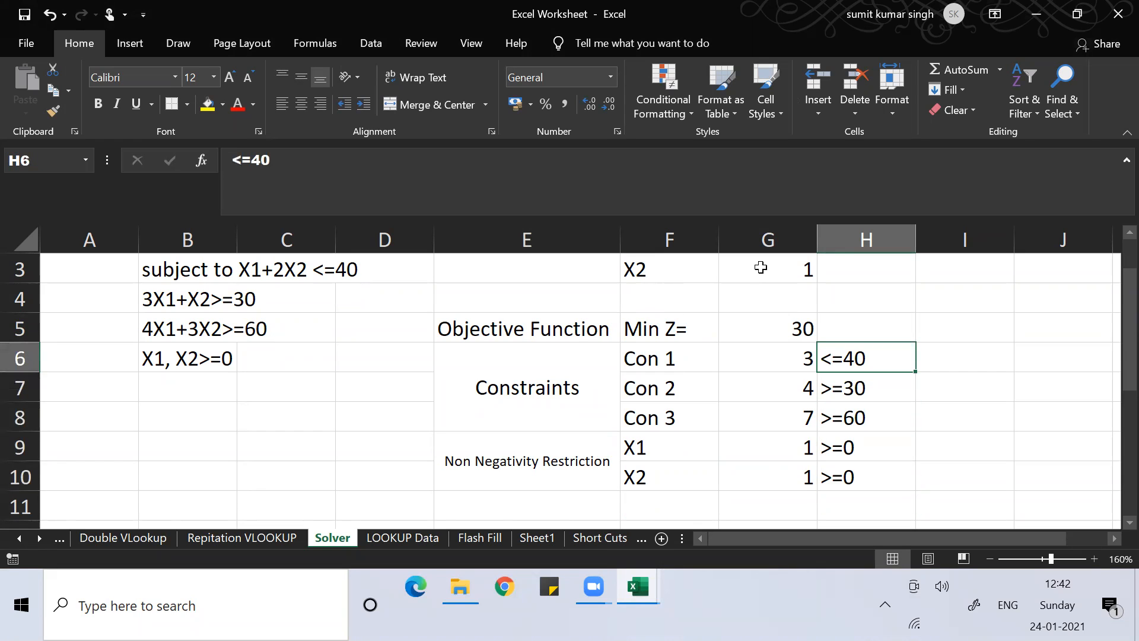
Step: Review the finished model across columns E–H, then bring up the Data ribbon
{"action": "key", "text": "Up"}
{"action": "key", "text": "Up"}
{"action": "key", "text": "Up"}
{"action": "key", "text": "Up"}
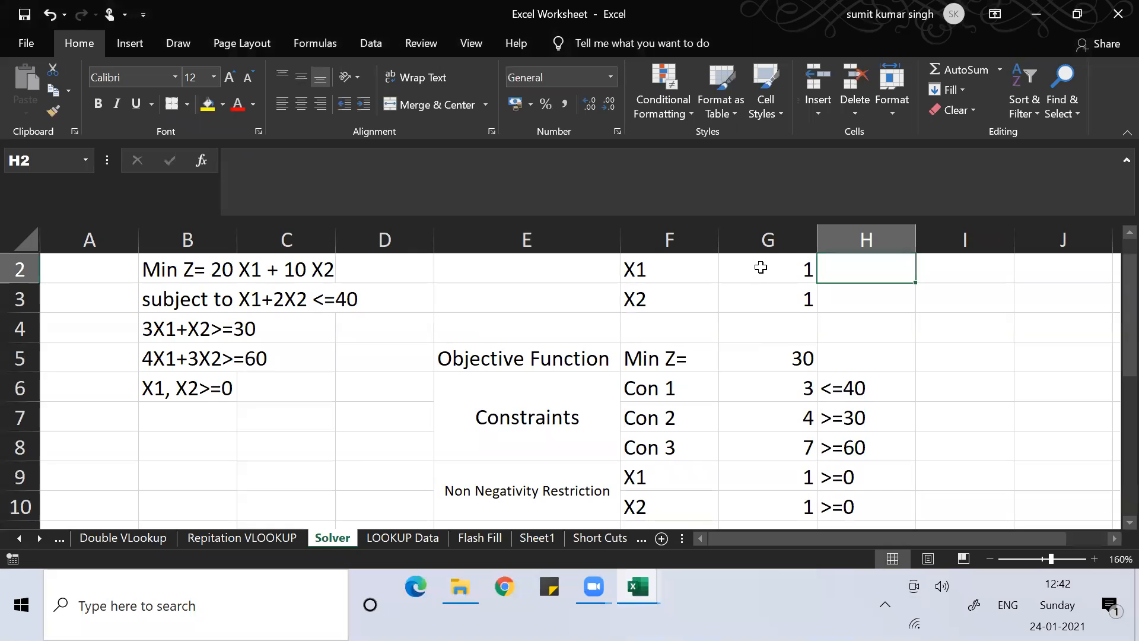
{"action": "key", "text": "Up"}
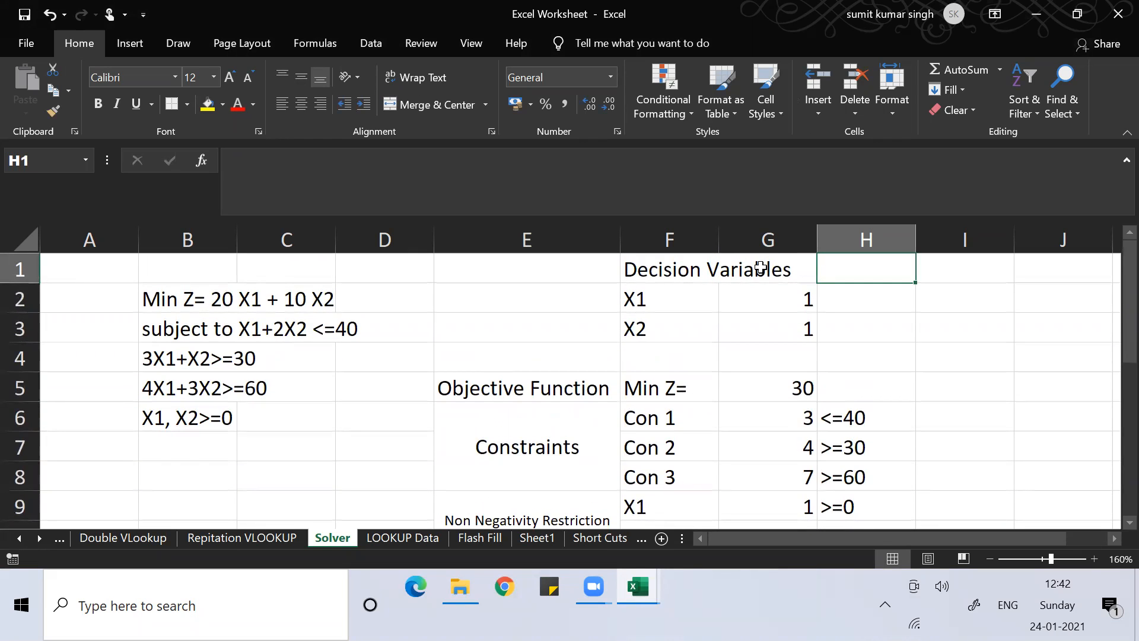
{"action": "key", "text": "Left"}
{"action": "key", "text": "Left"}
{"action": "key", "text": "Left"}
{"action": "key", "text": "Left"}
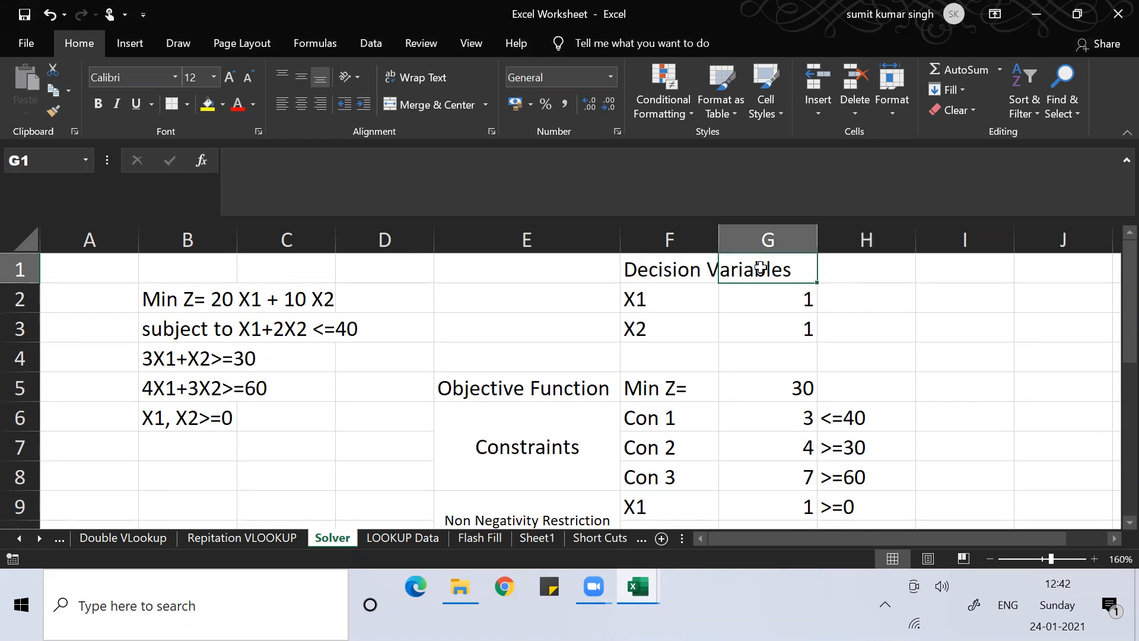
{"action": "key", "text": "Right"}
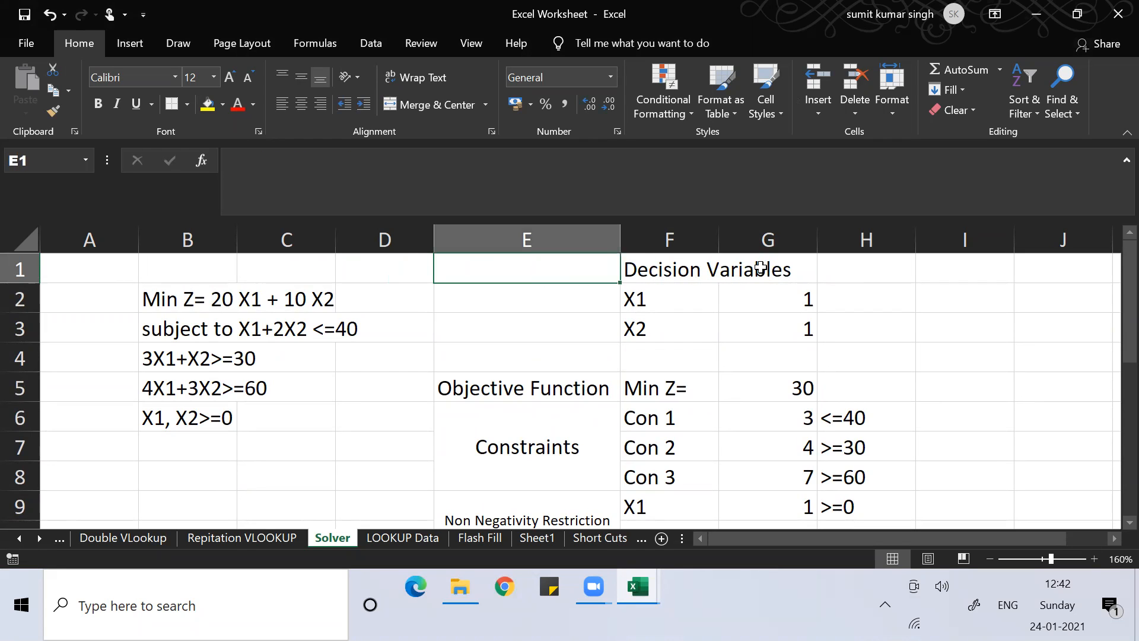
{"action": "key", "text": "Down"}
{"action": "key", "text": "Down"}
{"action": "key", "text": "Down"}
{"action": "key", "text": "Down"}
{"action": "key", "text": "Down"}
{"action": "key", "text": "Down"}
{"action": "key", "text": "Down"}
{"action": "key", "text": "Up"}
{"action": "key", "text": "Up"}
{"action": "key", "text": "Up"}
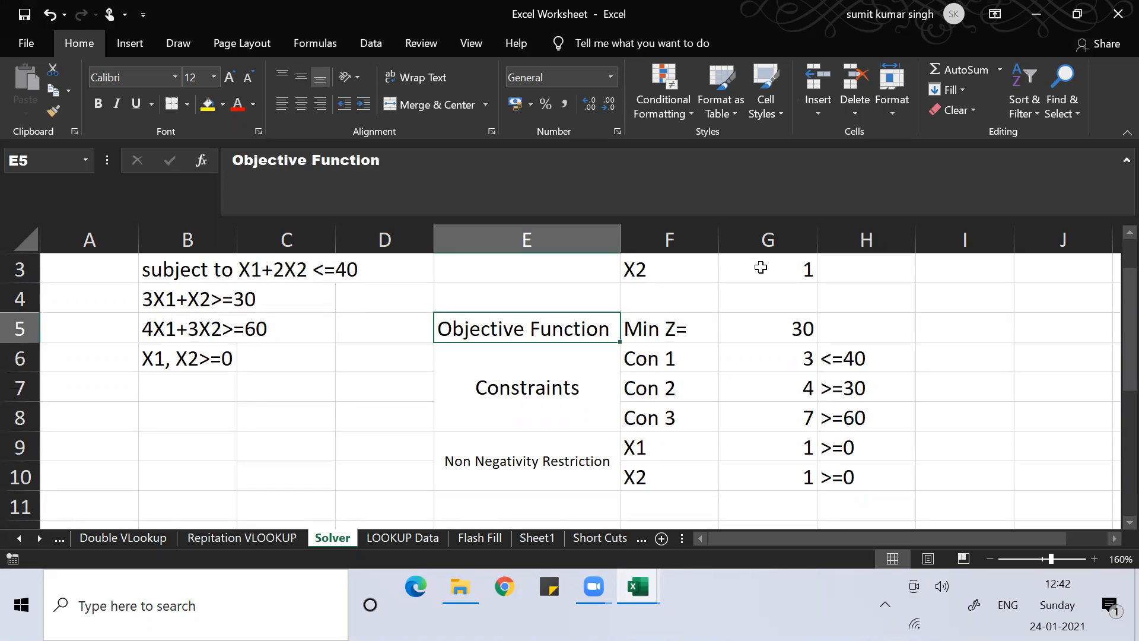
{"action": "key", "text": "Up"}
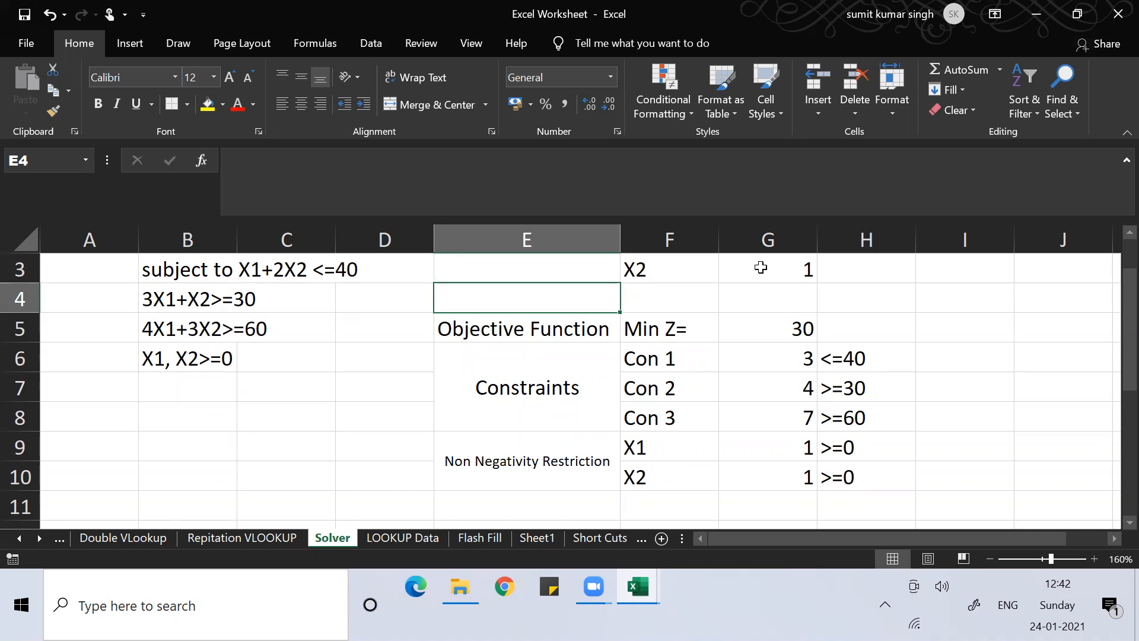
{"action": "key", "text": "Up"}
{"action": "key", "text": "Up"}
{"action": "key", "text": "Up"}
{"action": "key", "text": "Down"}
{"action": "key", "text": "Down"}
{"action": "key", "text": "Down"}
{"action": "key", "text": "Down"}
{"action": "key", "text": "Down"}
{"action": "key", "text": "Down"}
{"action": "key", "text": "Down"}
{"action": "key", "text": "Up"}
{"action": "key", "text": "Up"}
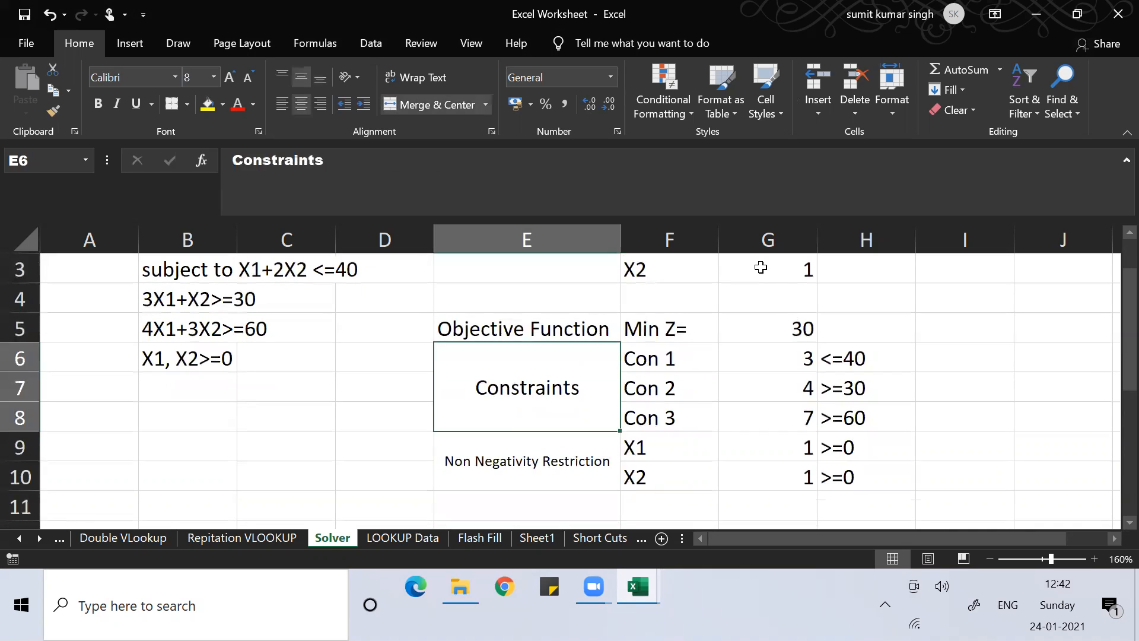
{"action": "key", "text": "Right"}
{"action": "key", "text": "Right"}
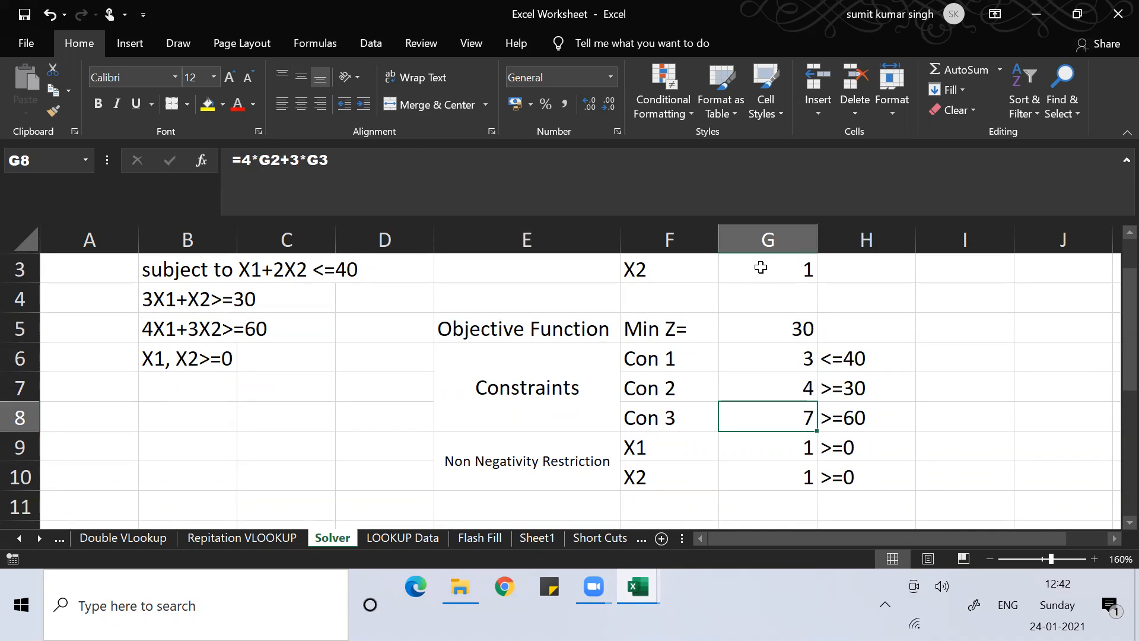
{"action": "key", "text": "alt+Tab"}
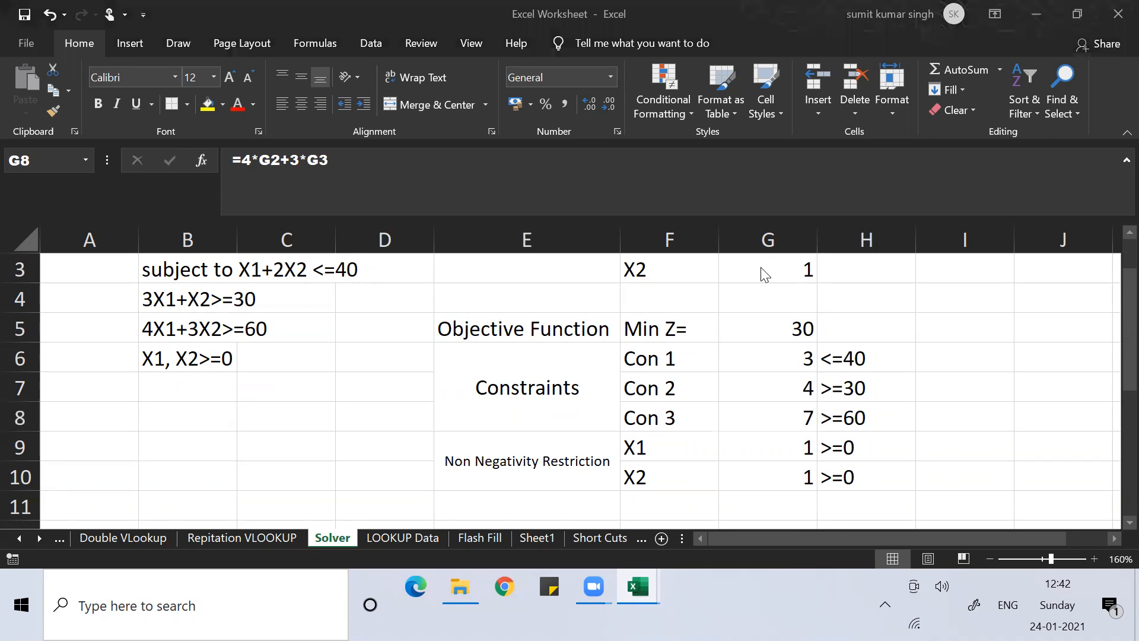
{"action": "left_click", "coordinate": [371, 43]}
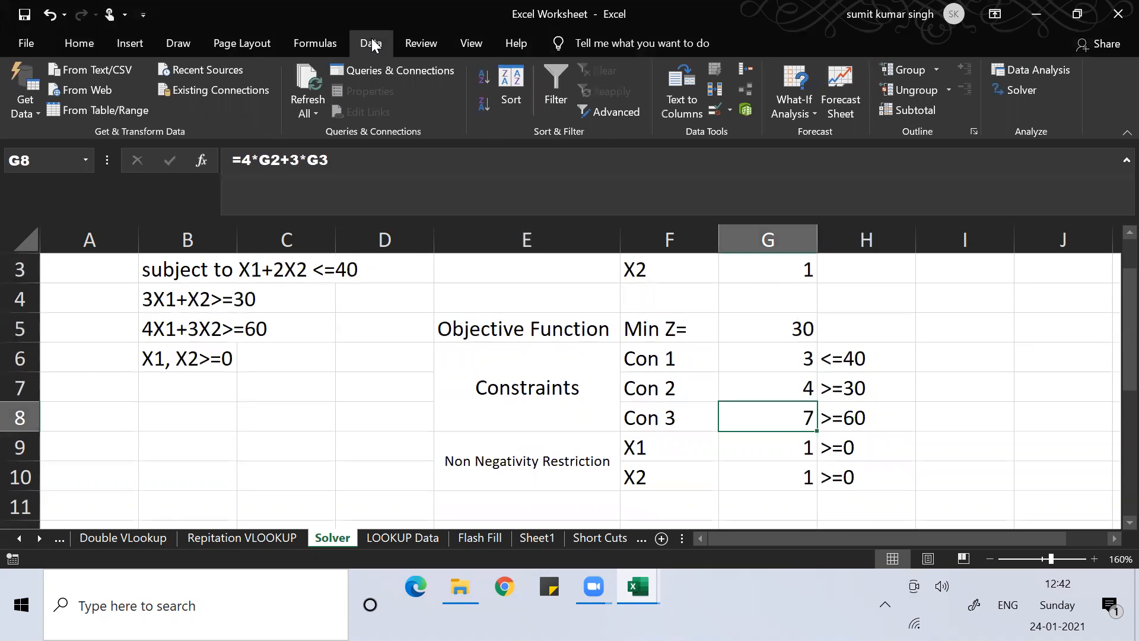
Step: Bring up the Solver Parameters dialog again from the Constraints label cell with the Alt, A, Y3 shortcut
{"action": "left_click", "coordinate": [1021, 91]}
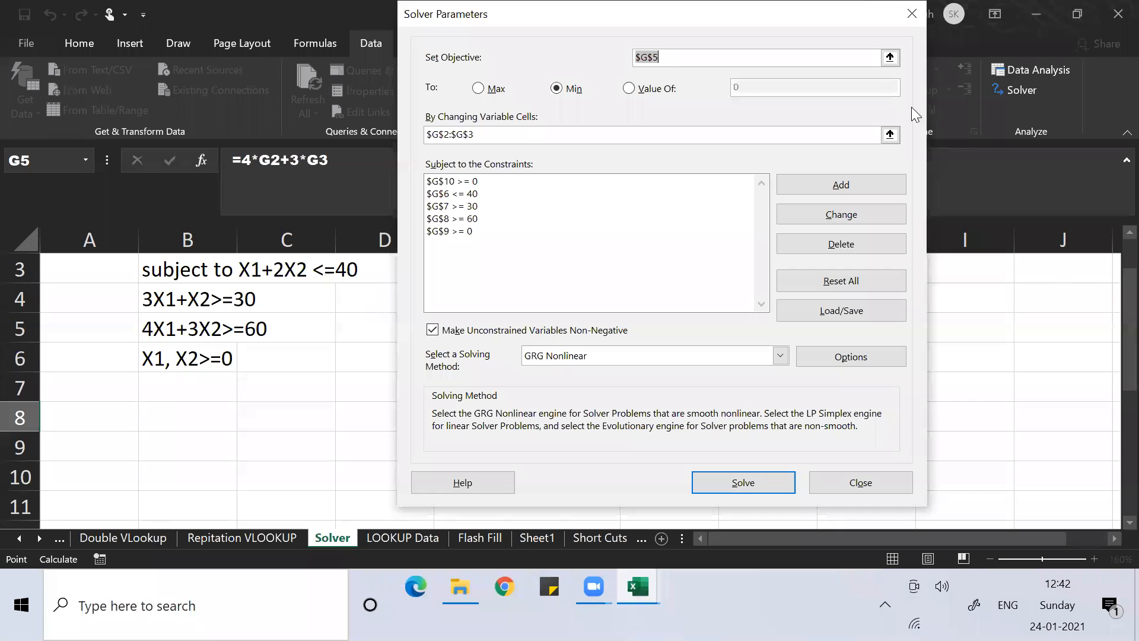
{"action": "left_click", "coordinate": [911, 14]}
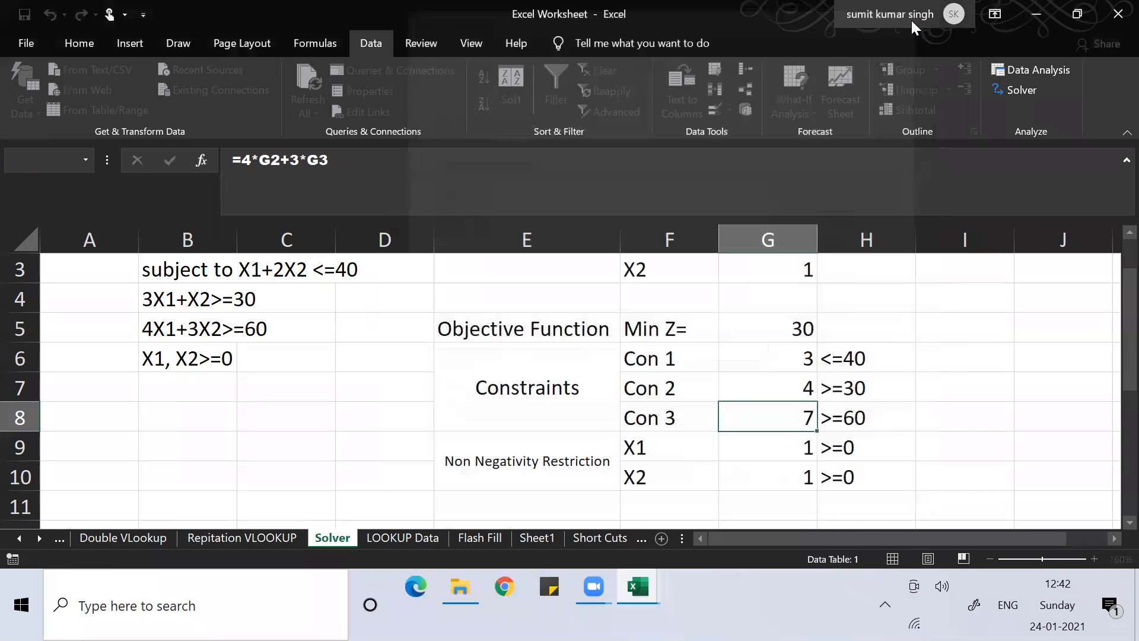
{"action": "left_click", "coordinate": [446, 410]}
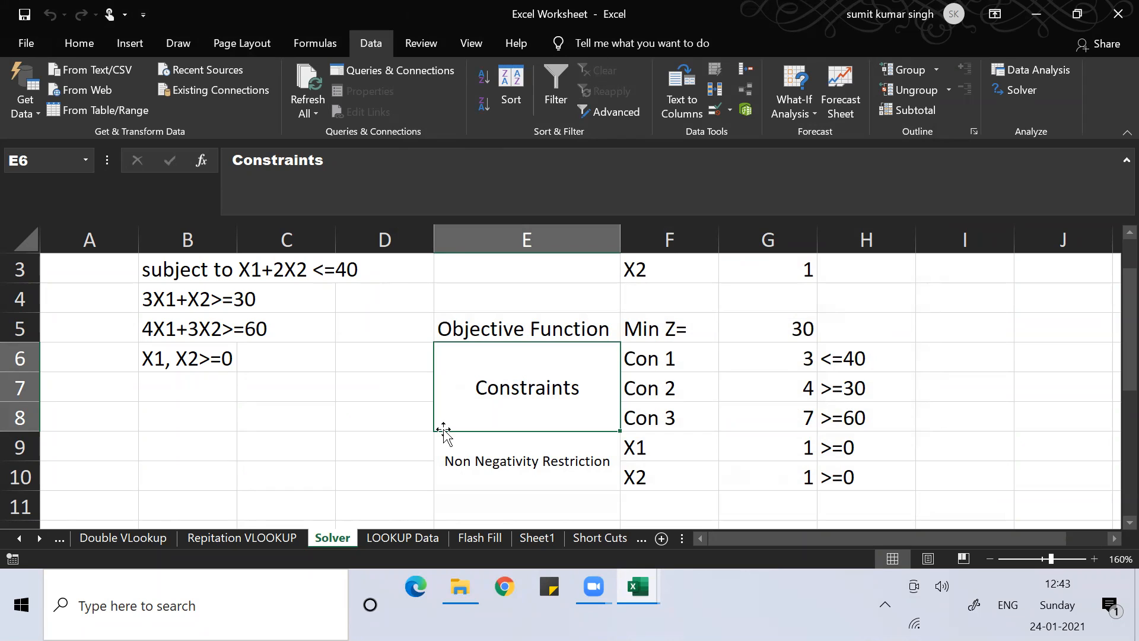
{"action": "key", "text": "alt"}
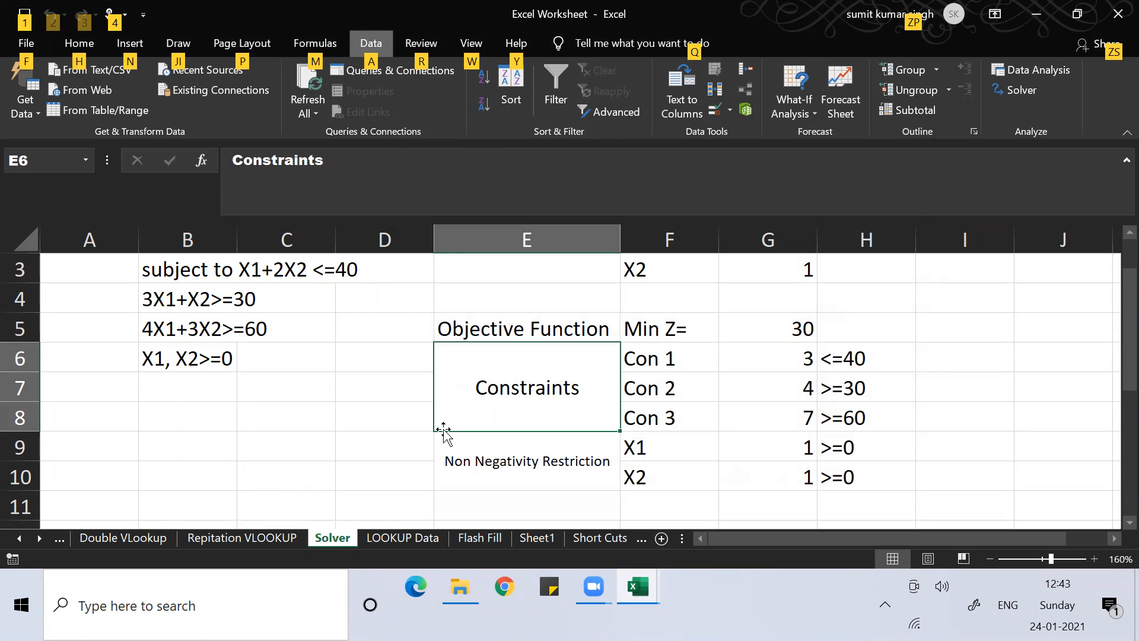
{"action": "key", "text": "a"}
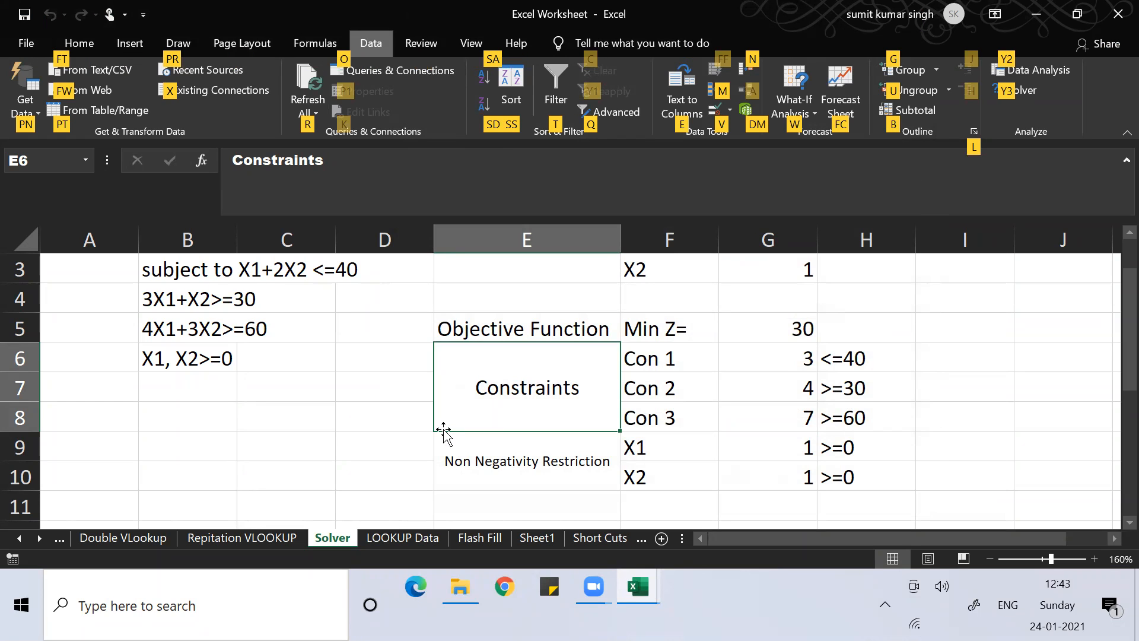
{"action": "key", "text": "y"}
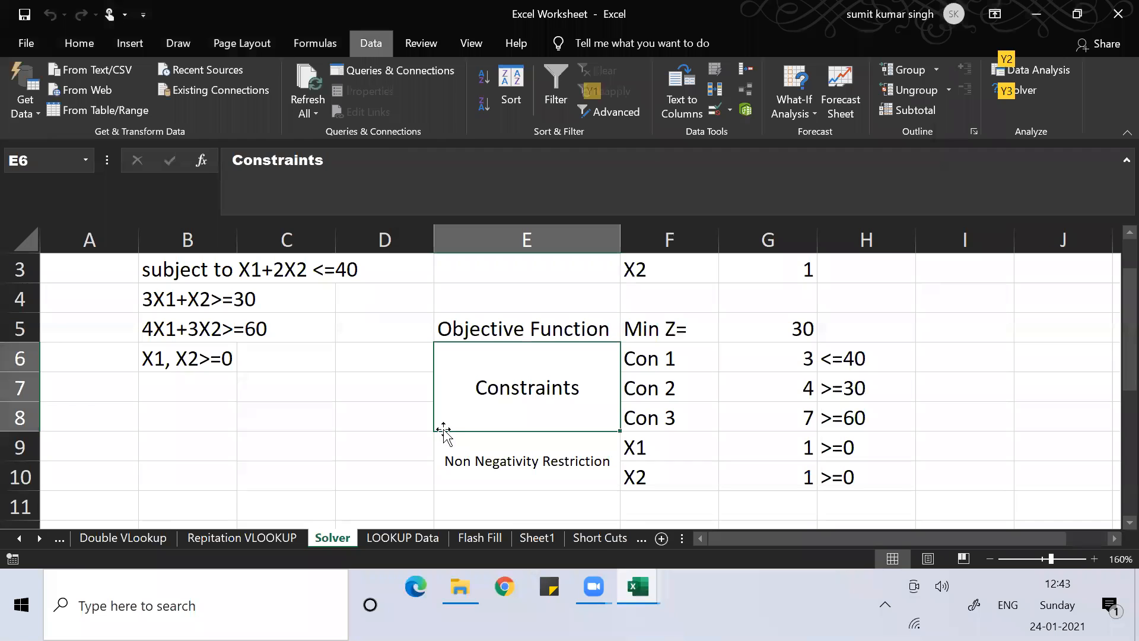
{"action": "key", "text": "3"}
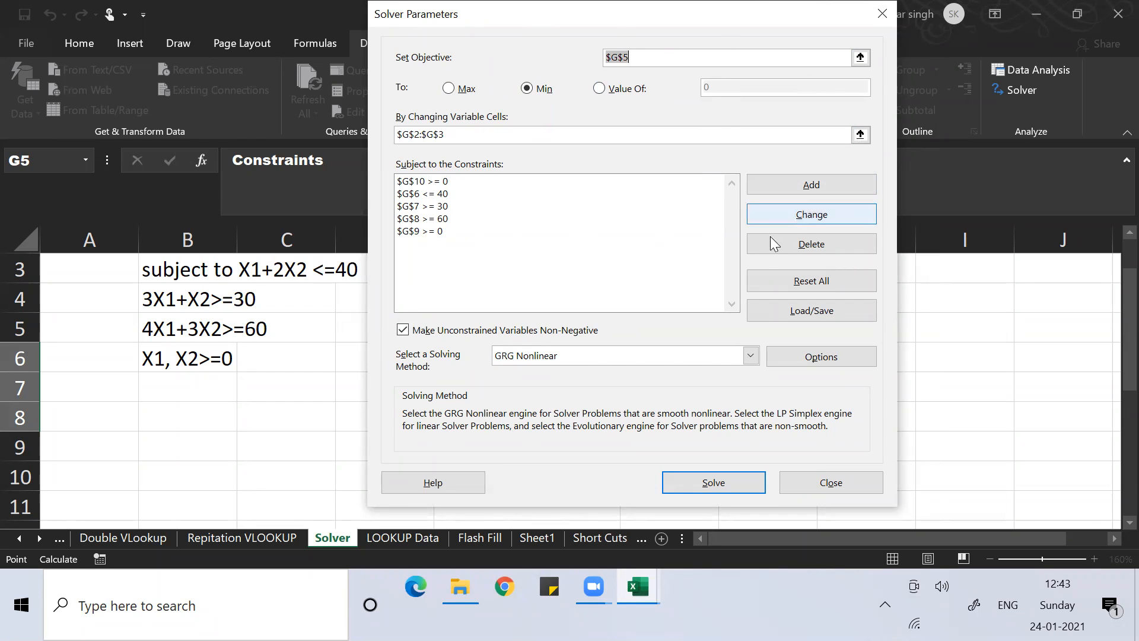
Step: Reset all Solver settings and set $G$5 (Min Z) as the objective to minimise
{"action": "left_click", "coordinate": [798, 280]}
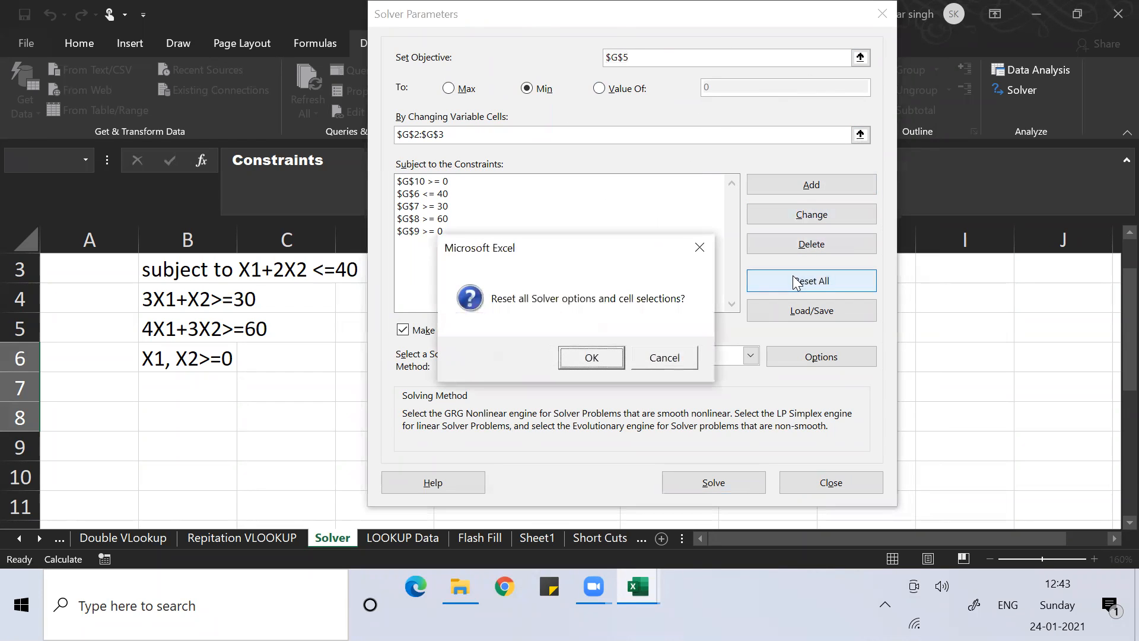
{"action": "left_click", "coordinate": [592, 358]}
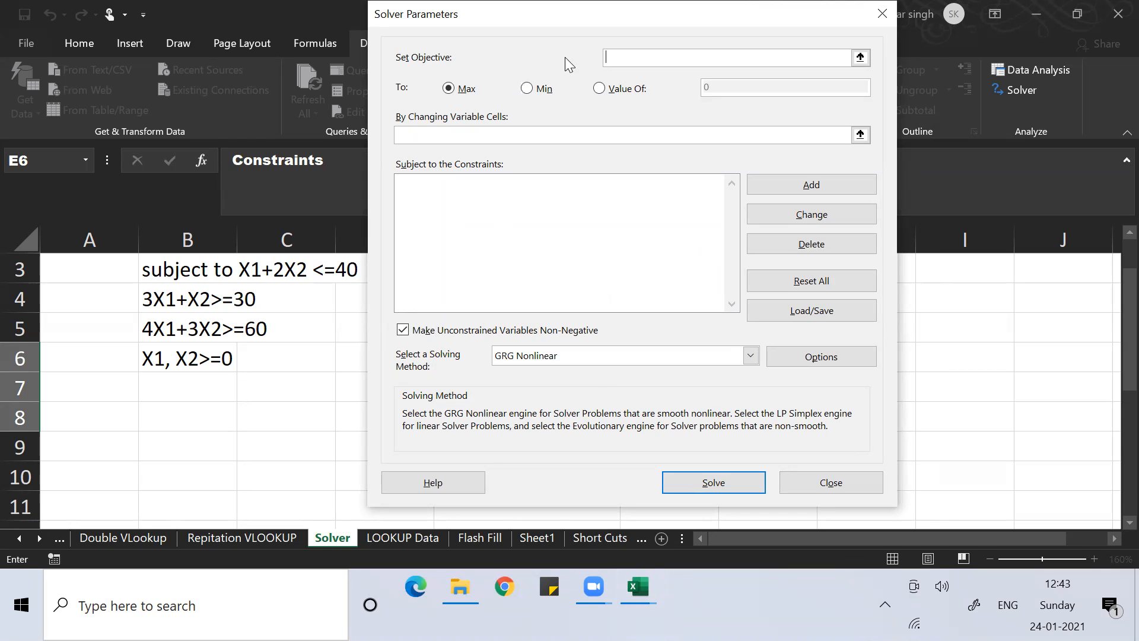
{"action": "left_click", "coordinate": [860, 57]}
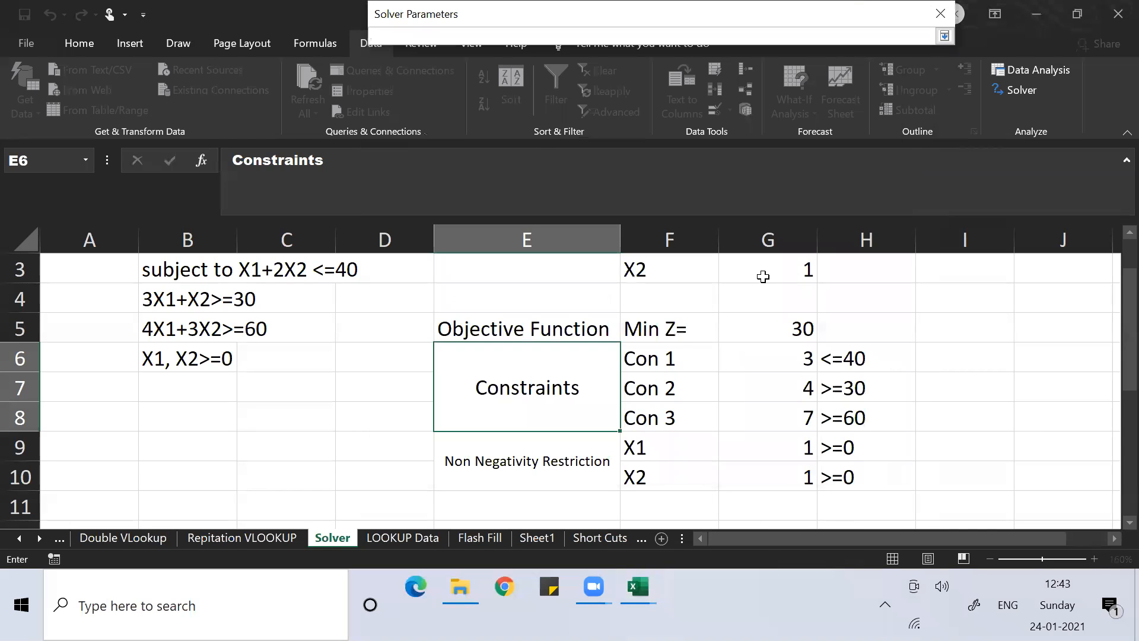
{"action": "left_click", "coordinate": [775, 326]}
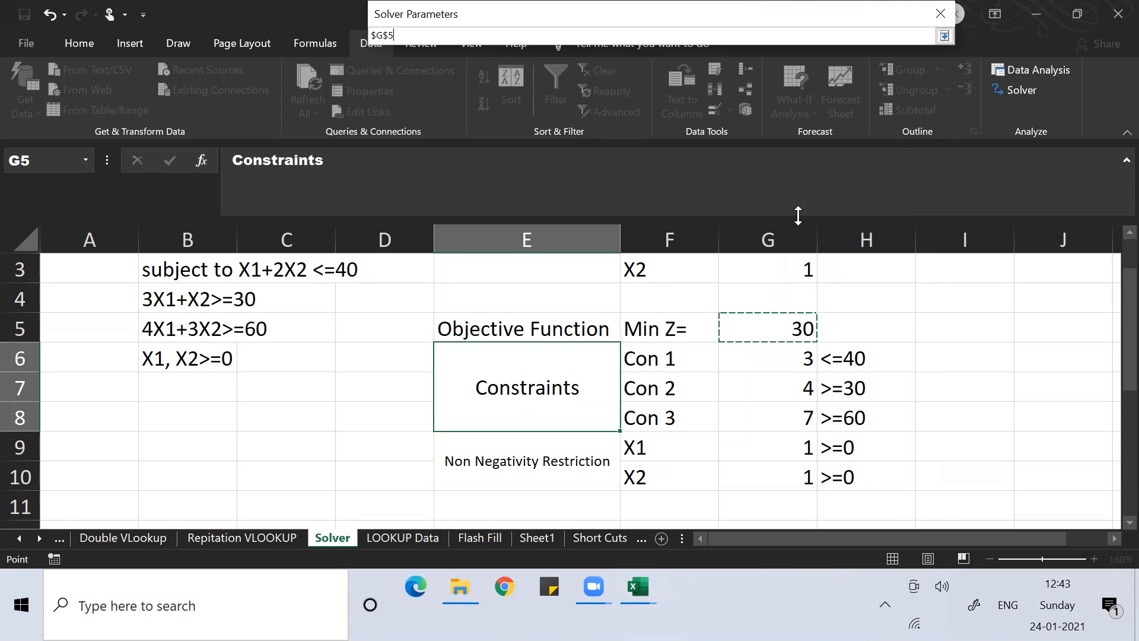
{"action": "left_click", "coordinate": [943, 37]}
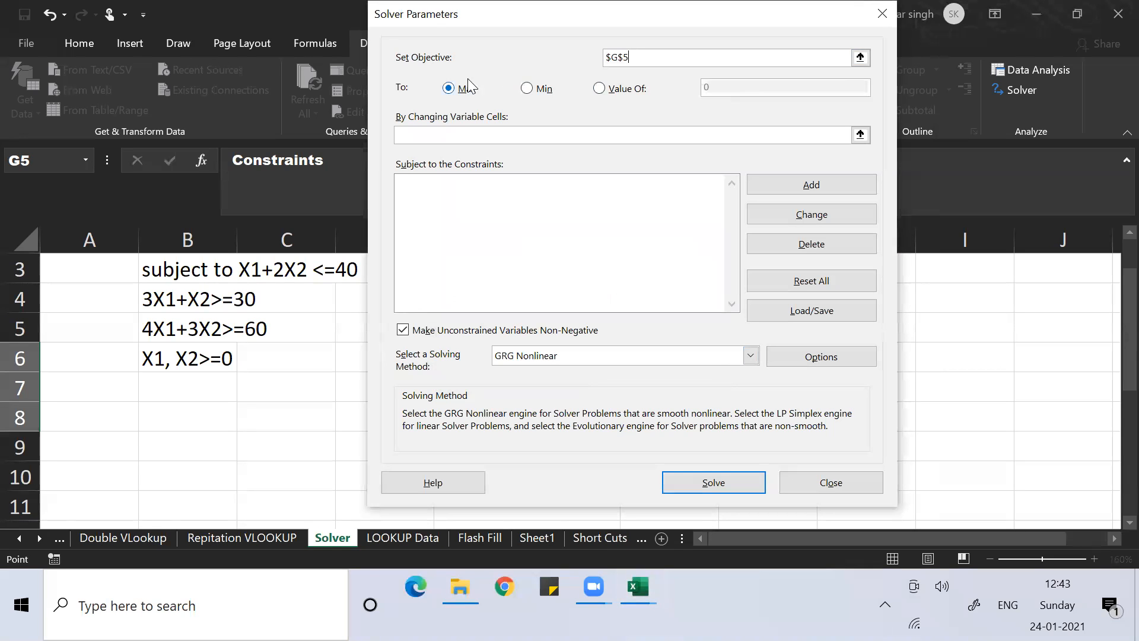
{"action": "left_click", "coordinate": [527, 89]}
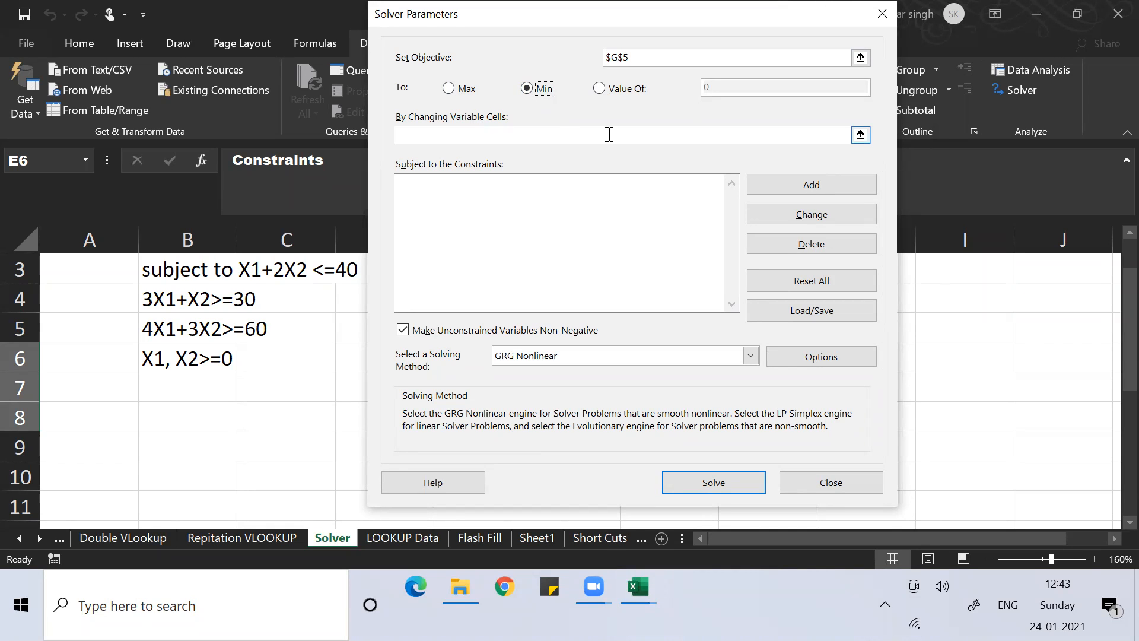
Step: Set $G$2:$G$3 as the changing variable cells and start adding a constraint
{"action": "left_click", "coordinate": [860, 134]}
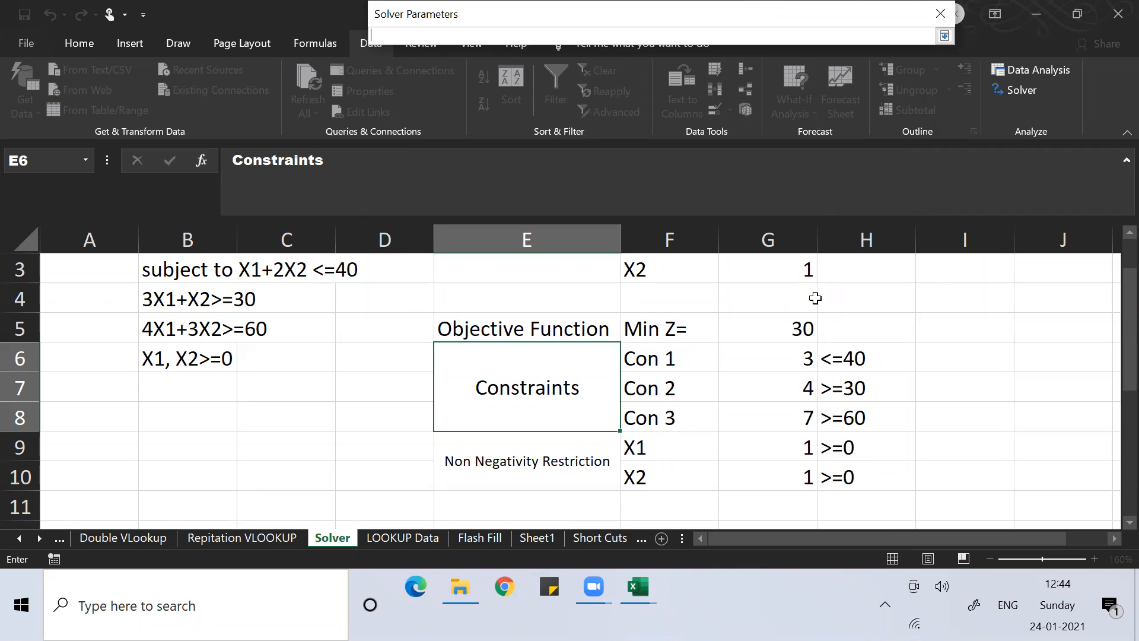
{"action": "left_click", "coordinate": [782, 268]}
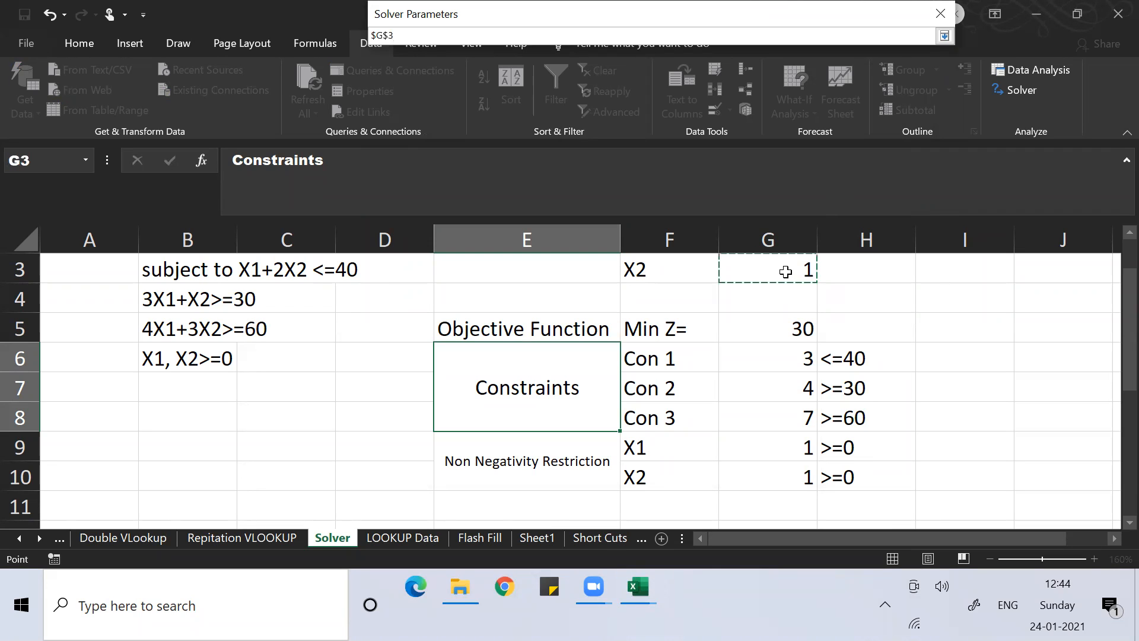
{"action": "key", "text": "Up"}
{"action": "scroll", "coordinate": [785, 271], "scroll_direction": "up", "scroll_amount": 1}
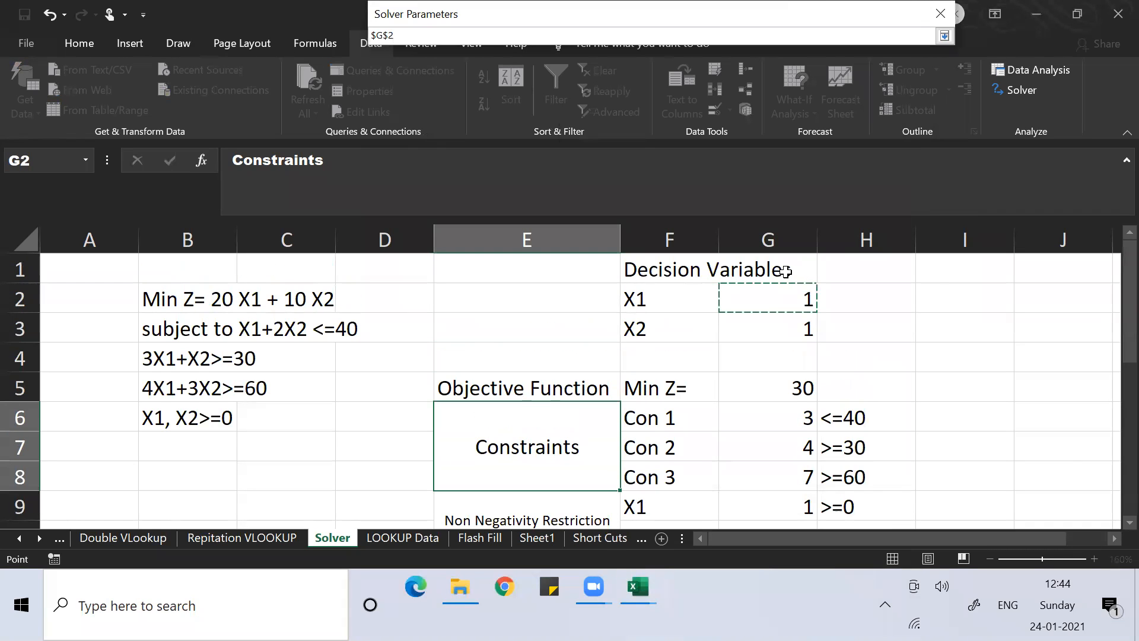
{"action": "key", "text": "shift+Down"}
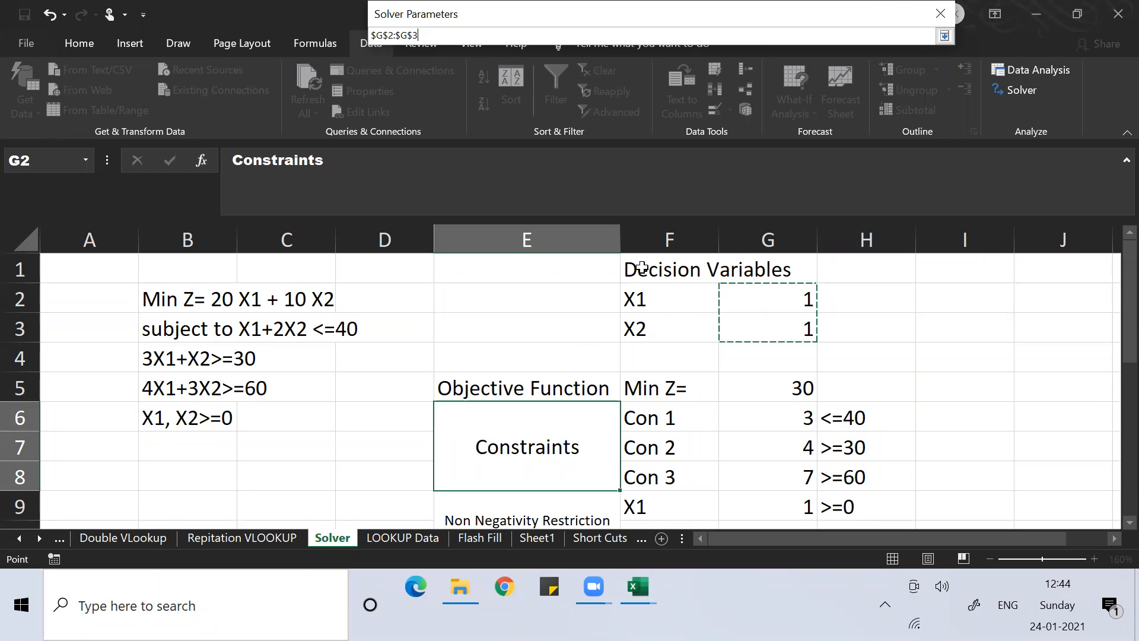
{"action": "left_click", "coordinate": [944, 36]}
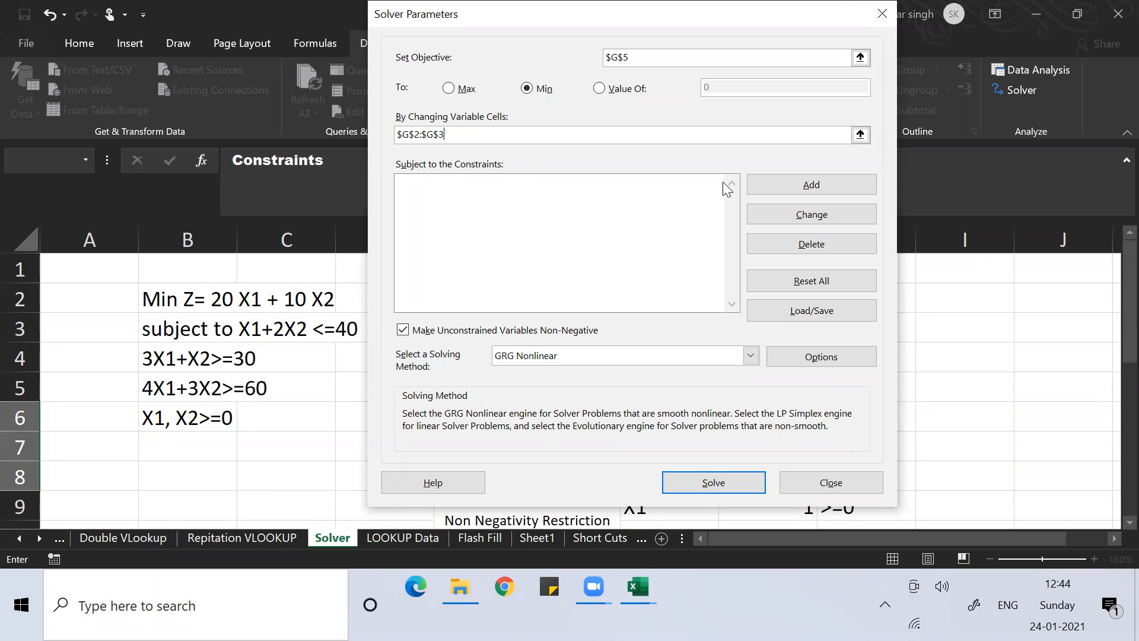
{"action": "left_click", "coordinate": [779, 189]}
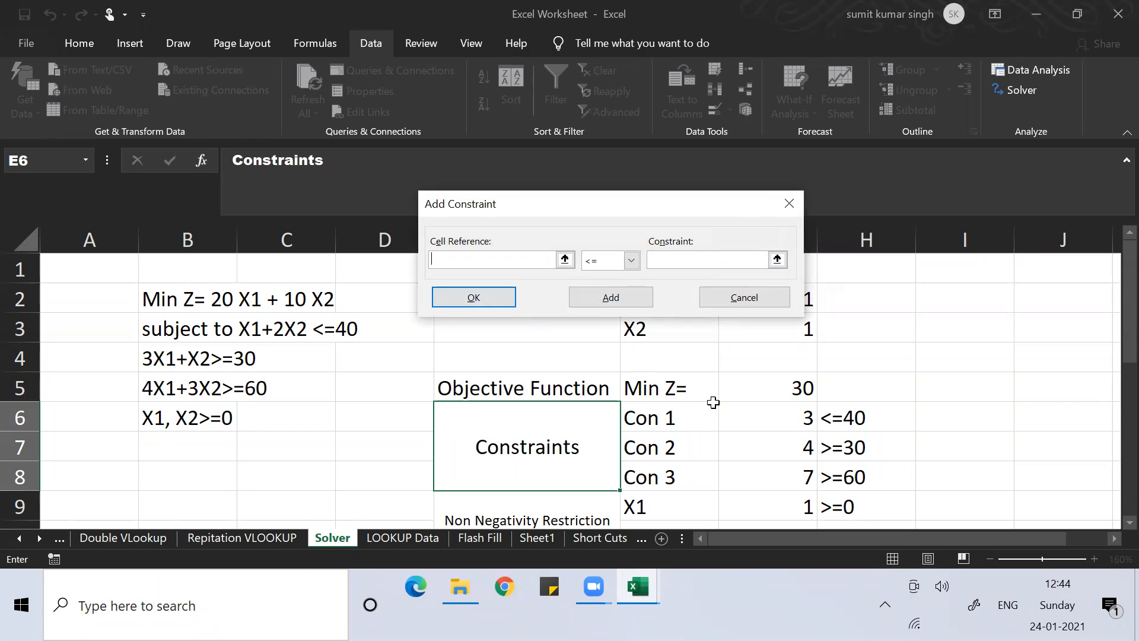
Step: Add the Con 1 constraint $G$6 <= 40
{"action": "left_click", "coordinate": [752, 417]}
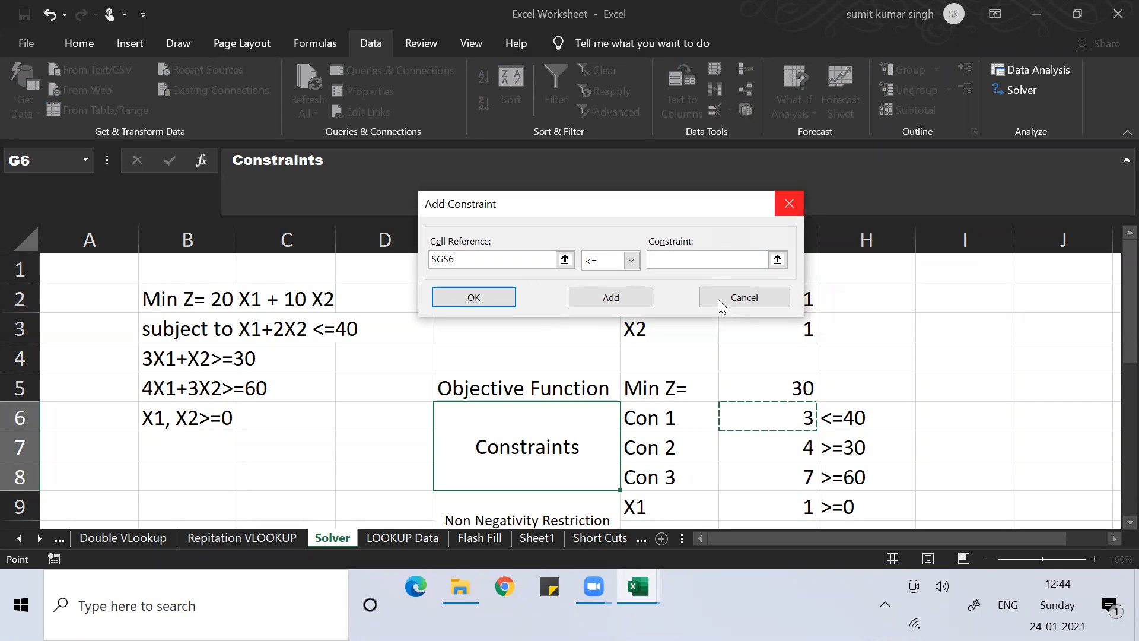
{"action": "left_click", "coordinate": [678, 259]}
{"action": "type", "text": "40"}
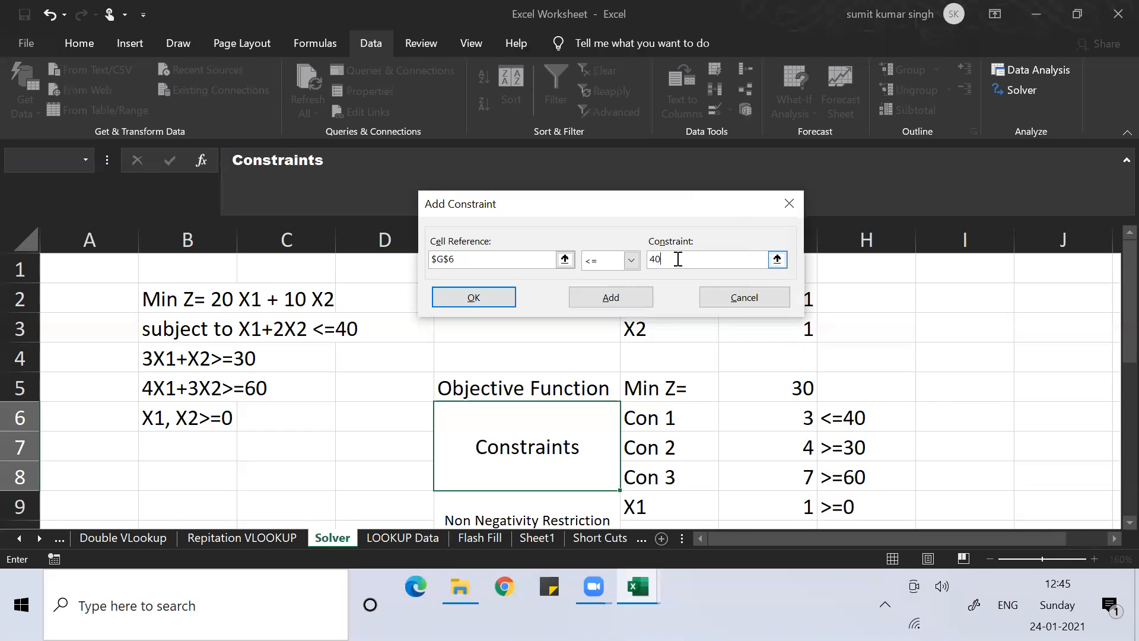
{"action": "left_click", "coordinate": [777, 259]}
{"action": "left_click", "coordinate": [942, 421]}
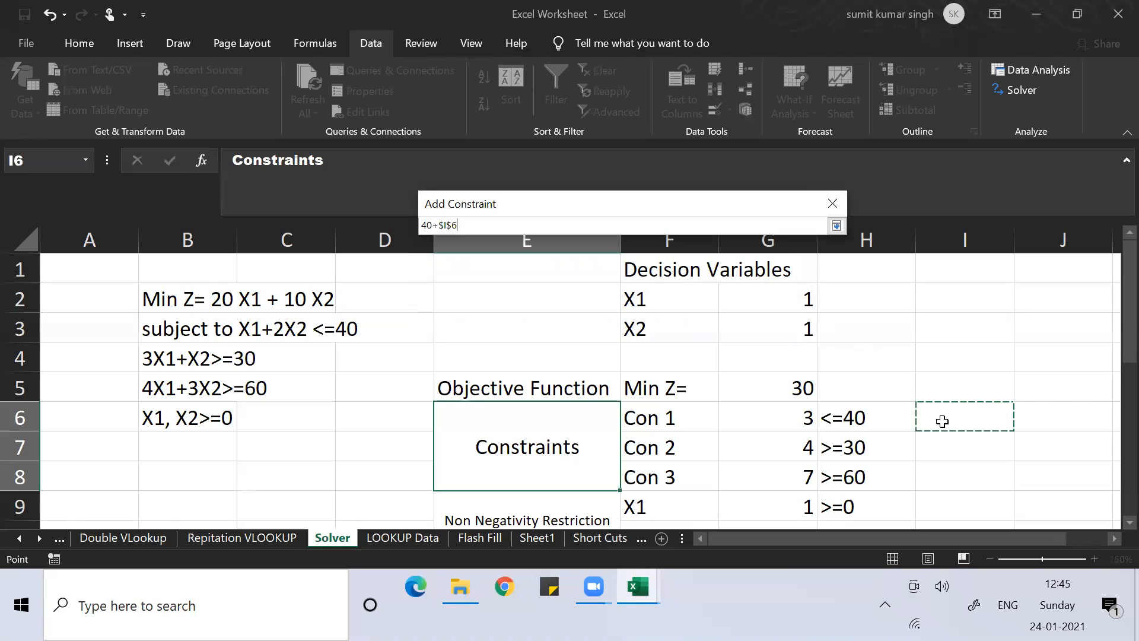
{"action": "left_click", "coordinate": [837, 225]}
{"action": "key", "text": "BackSpace"}
{"action": "key", "text": "BackSpace"}
{"action": "key", "text": "BackSpace"}
{"action": "key", "text": "BackSpace"}
{"action": "key", "text": "BackSpace"}
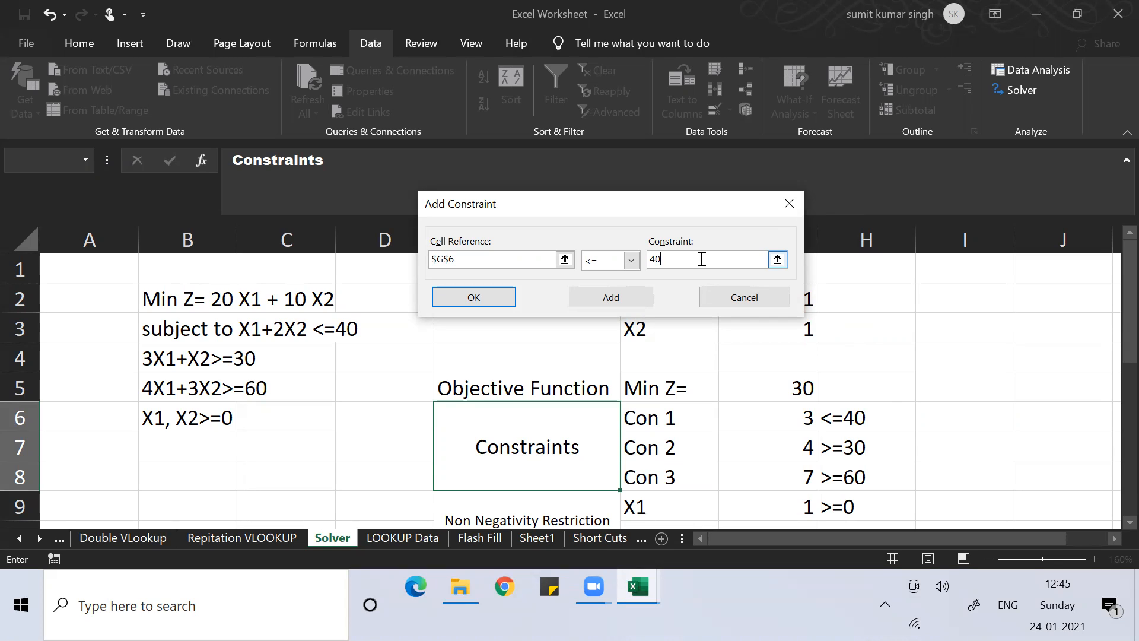
{"action": "left_click", "coordinate": [620, 292]}
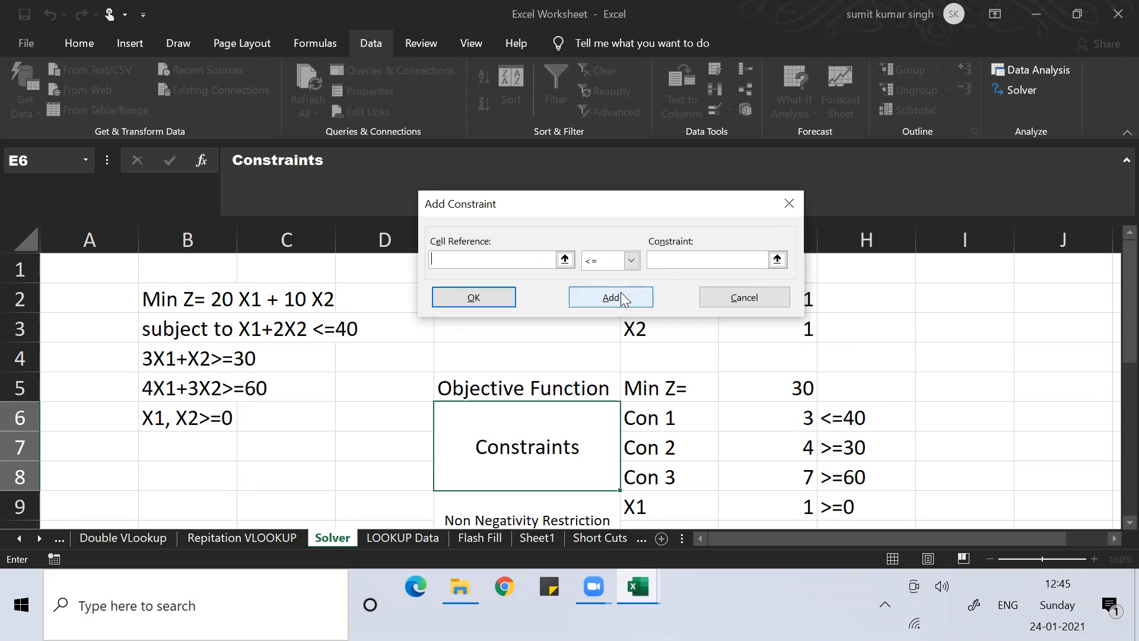
Step: Add the Con 2 constraint $G$7 >= 30
{"action": "left_click", "coordinate": [768, 452]}
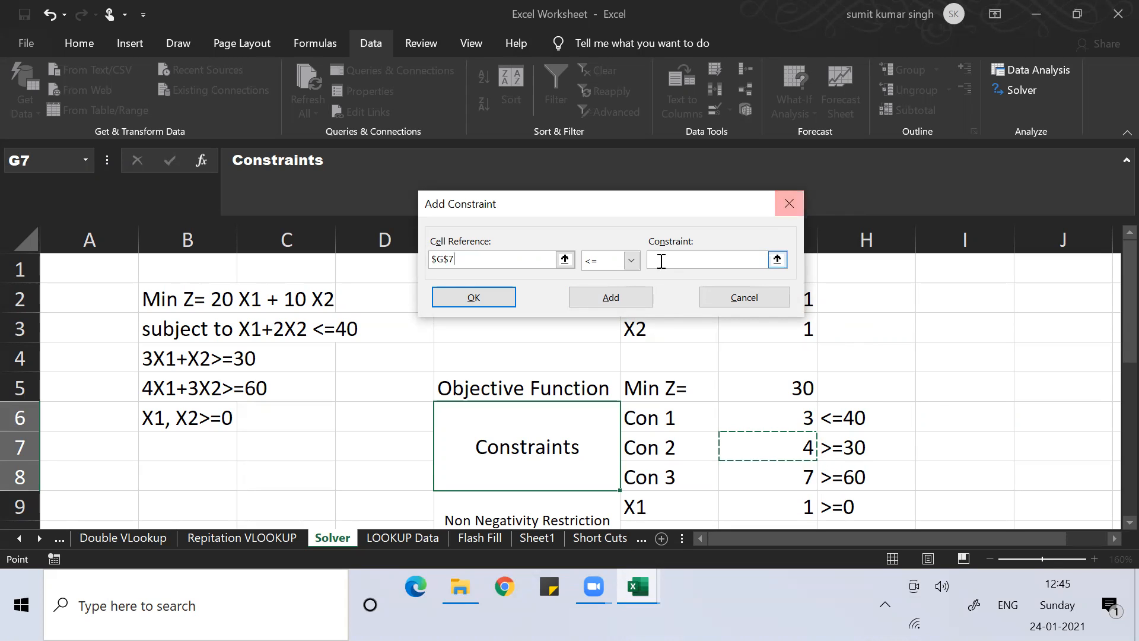
{"action": "left_click", "coordinate": [631, 259]}
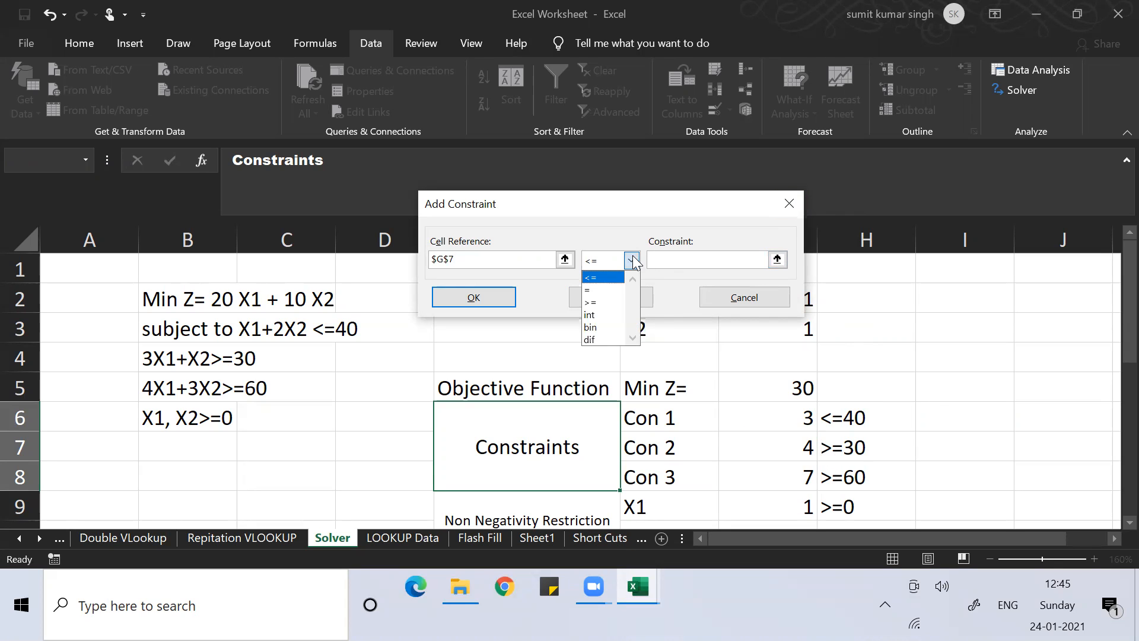
{"action": "left_click", "coordinate": [604, 301]}
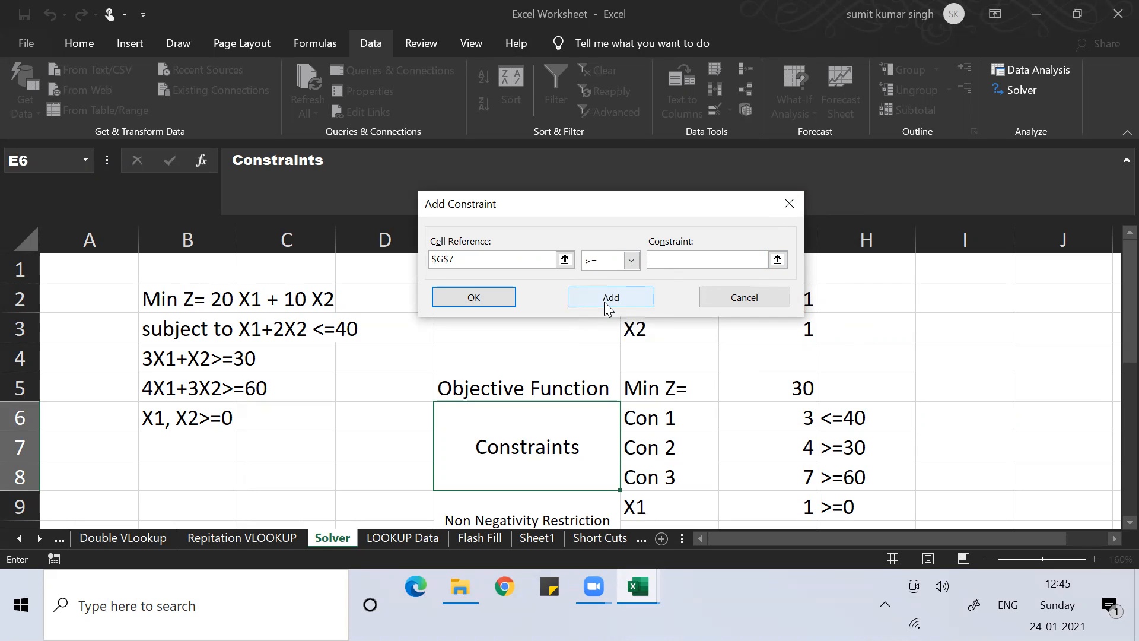
{"action": "left_click", "coordinate": [675, 260]}
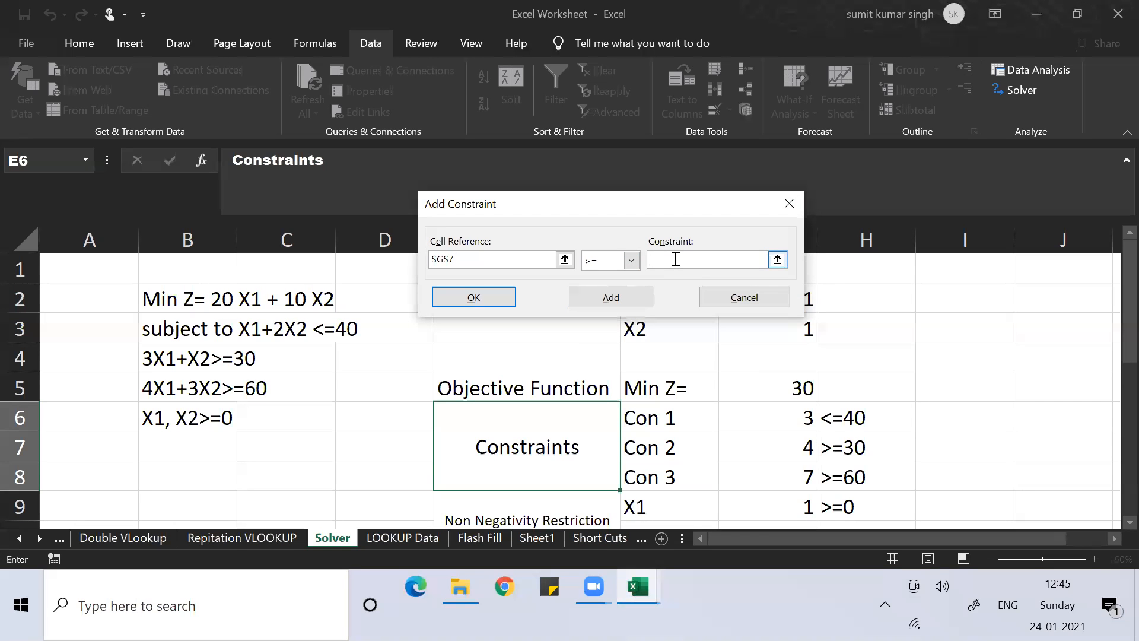
{"action": "type", "text": "30"}
{"action": "left_click", "coordinate": [619, 295]}
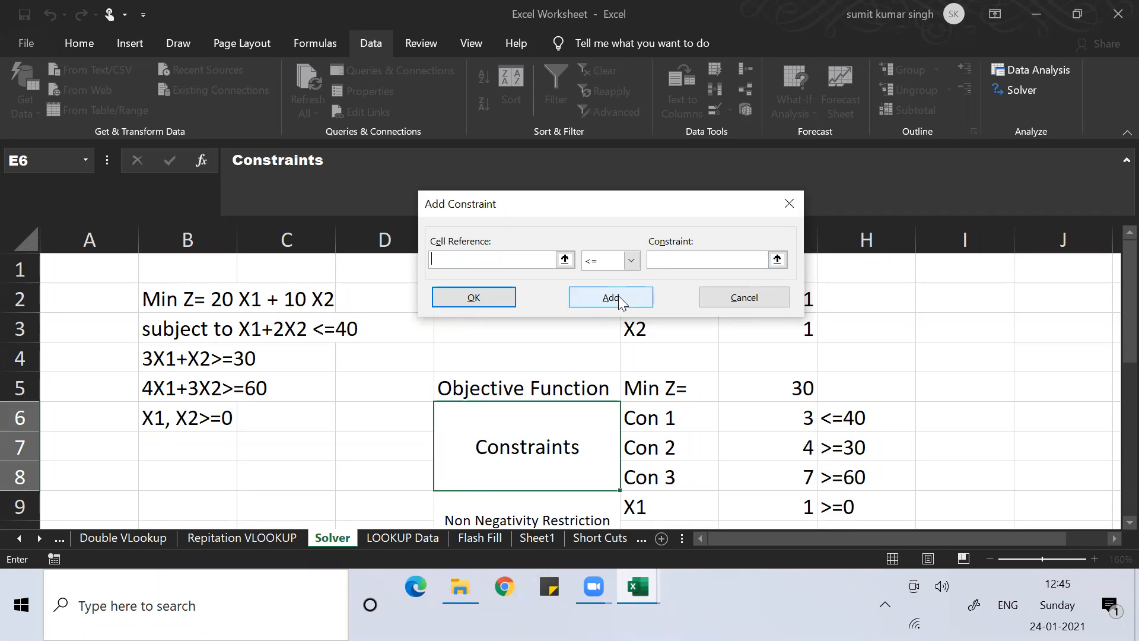
Step: Add the Con 3 constraint $G$8 >= 60
{"action": "left_click", "coordinate": [766, 477]}
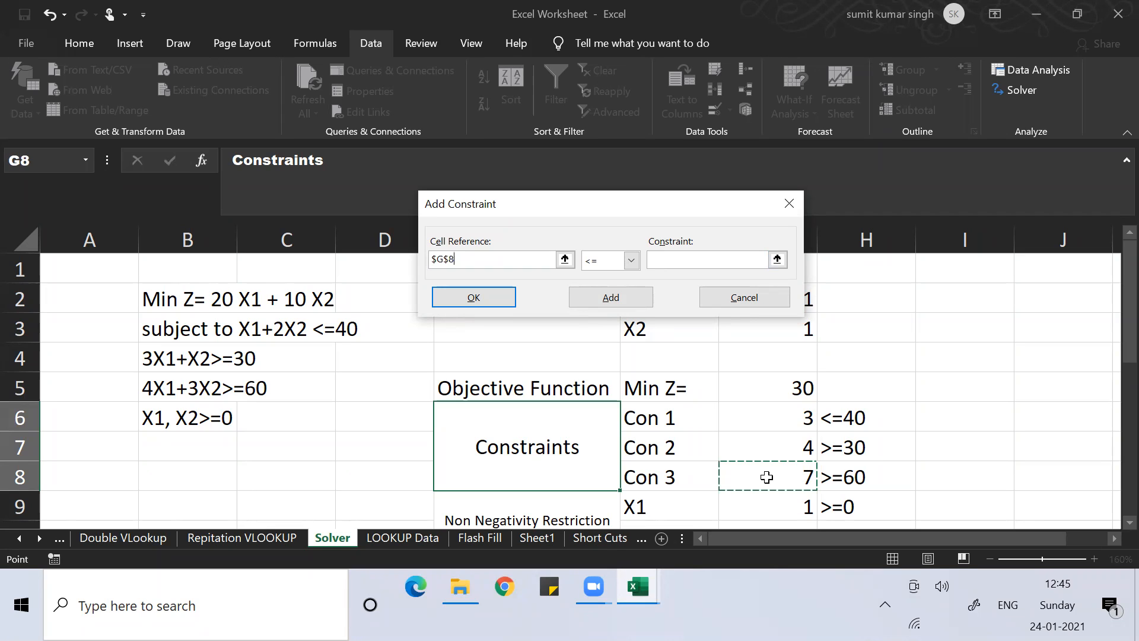
{"action": "left_click", "coordinate": [632, 261]}
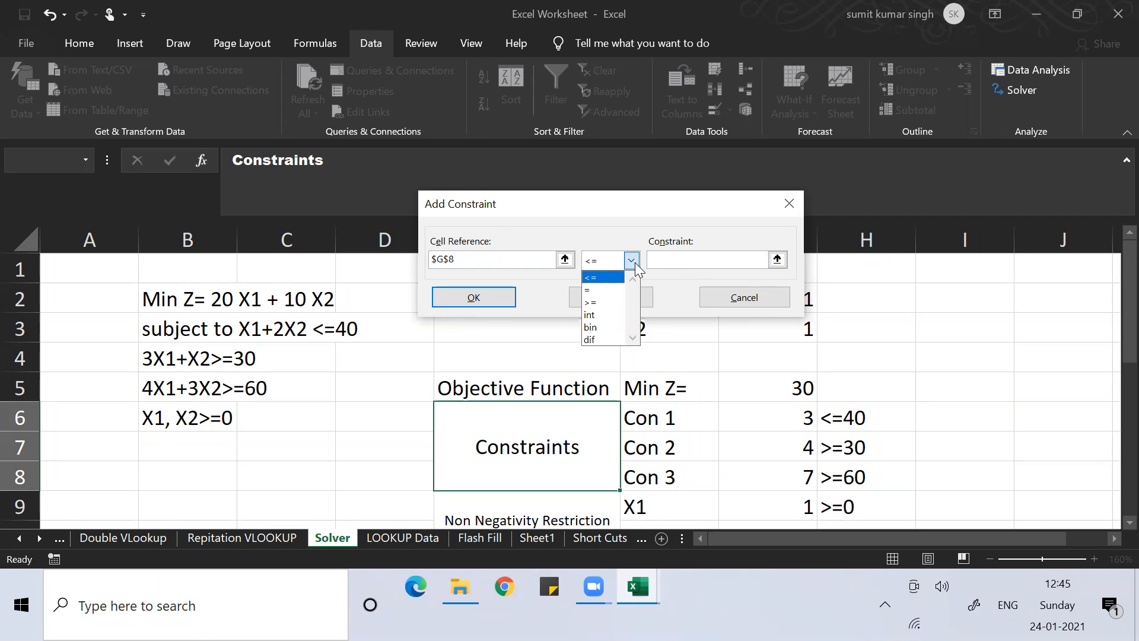
{"action": "left_click", "coordinate": [603, 303]}
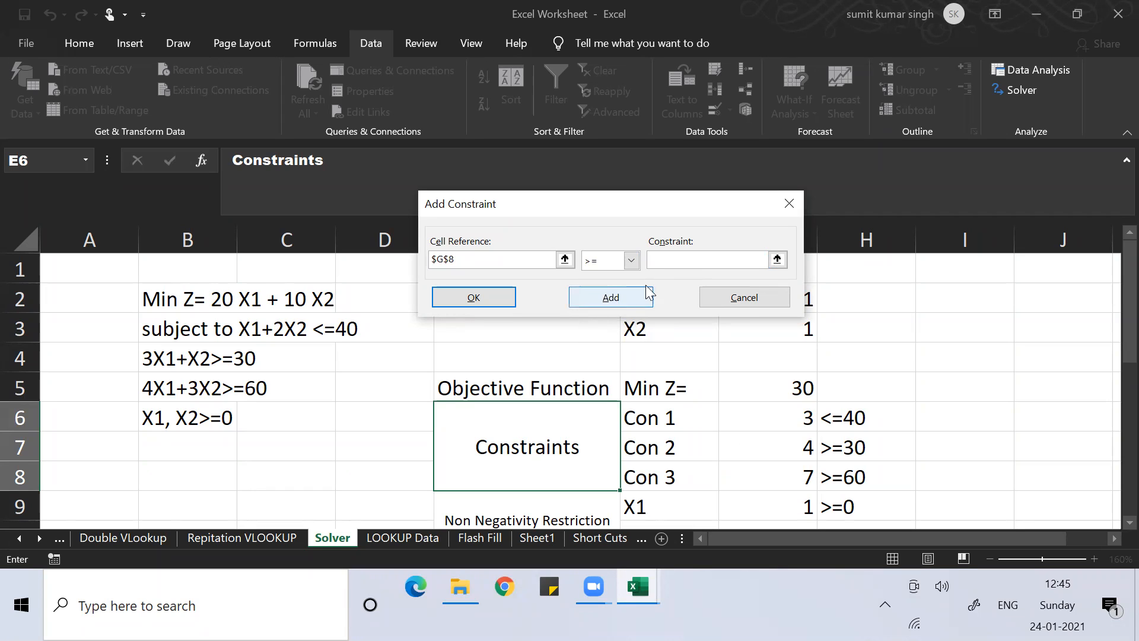
{"action": "type", "text": "60"}
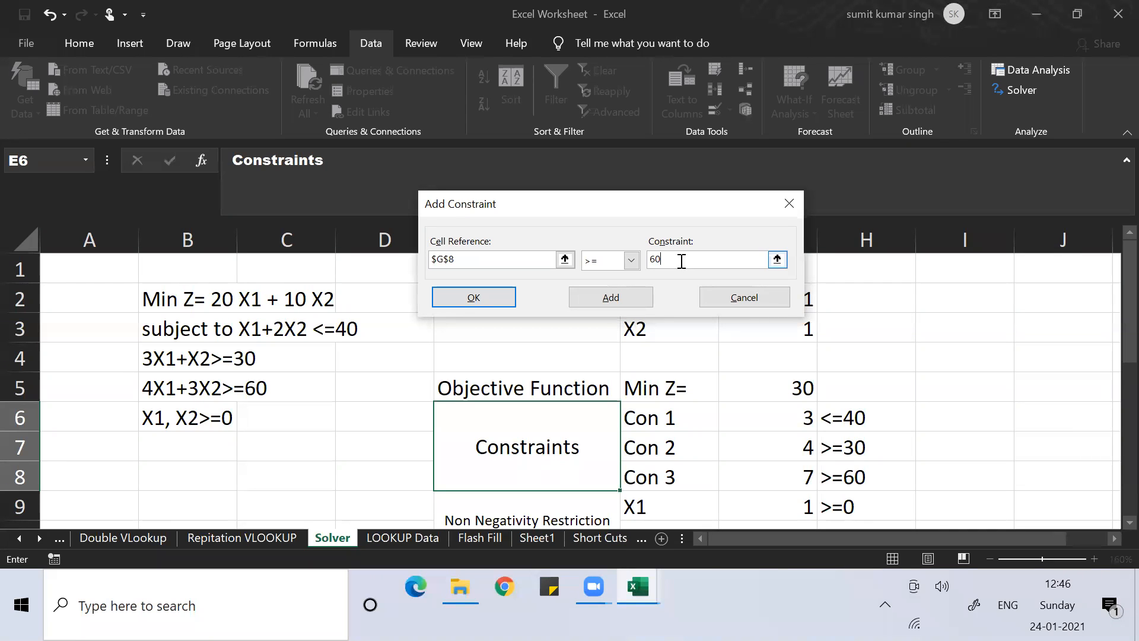
{"action": "left_click", "coordinate": [599, 302]}
{"action": "left_click", "coordinate": [741, 506]}
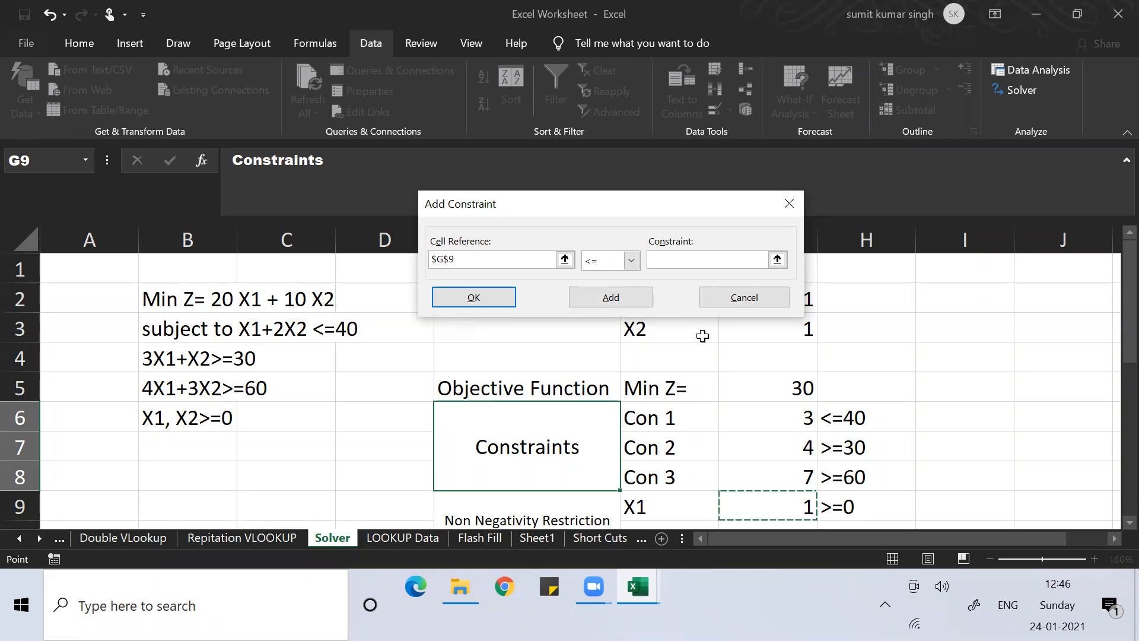
Step: Add non-negativity constraints $G$9 >= 0 and $G$10 >= 0, returning to Solver Parameters
{"action": "left_click", "coordinate": [631, 261]}
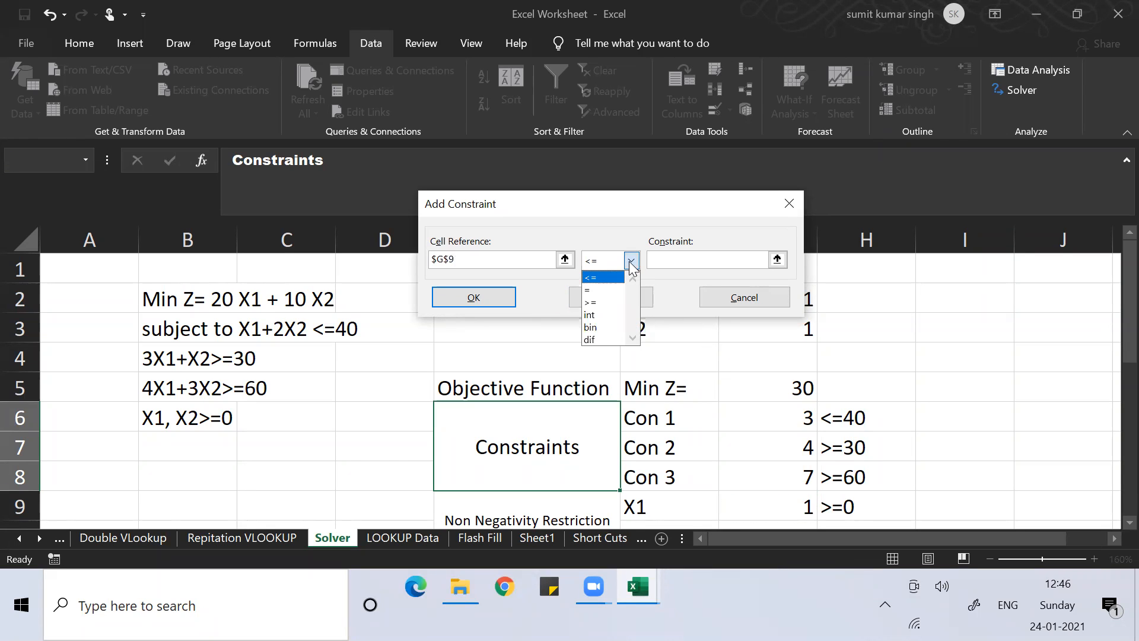
{"action": "left_click", "coordinate": [610, 304]}
{"action": "type", "text": "0"}
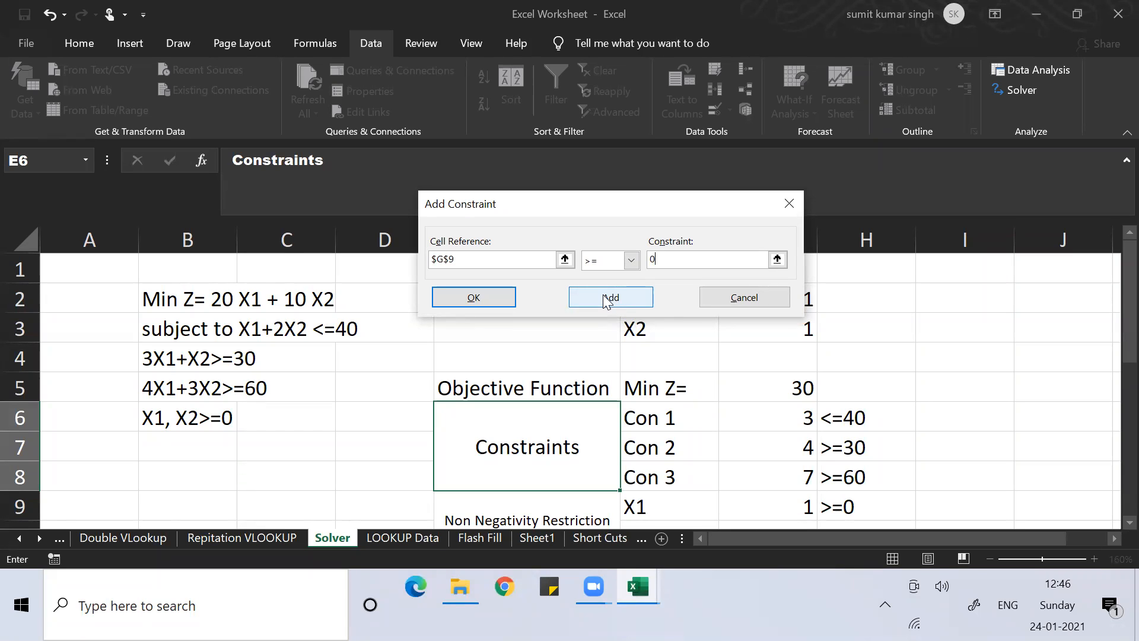
{"action": "left_click", "coordinate": [604, 300]}
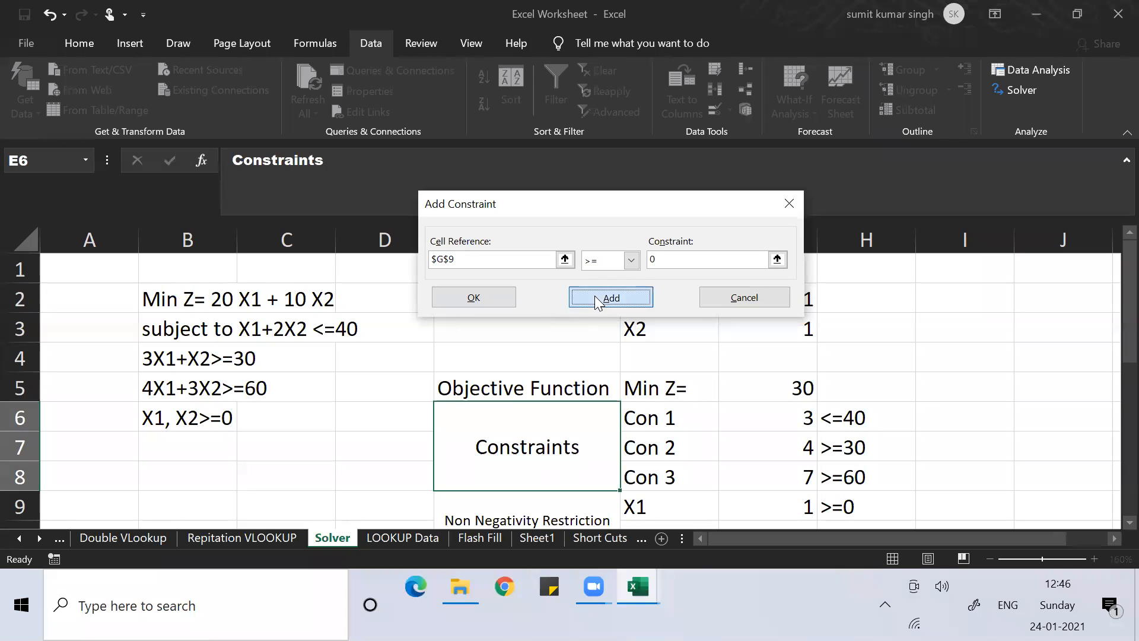
{"action": "left_click", "coordinate": [757, 509]}
{"action": "key", "text": "Down"}
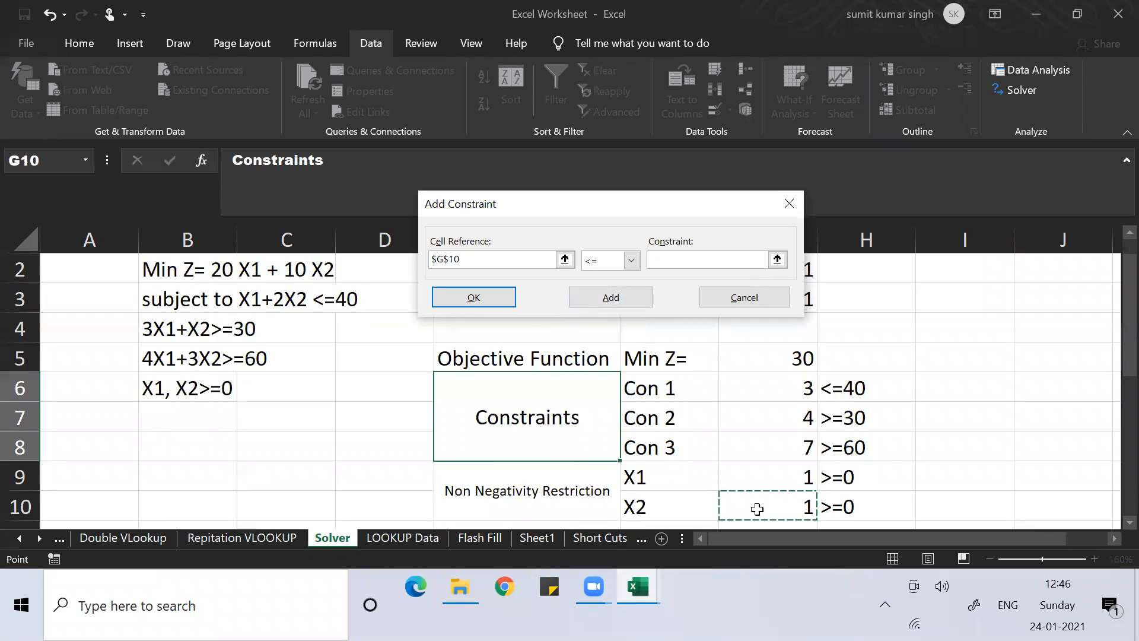
{"action": "left_click", "coordinate": [631, 260]}
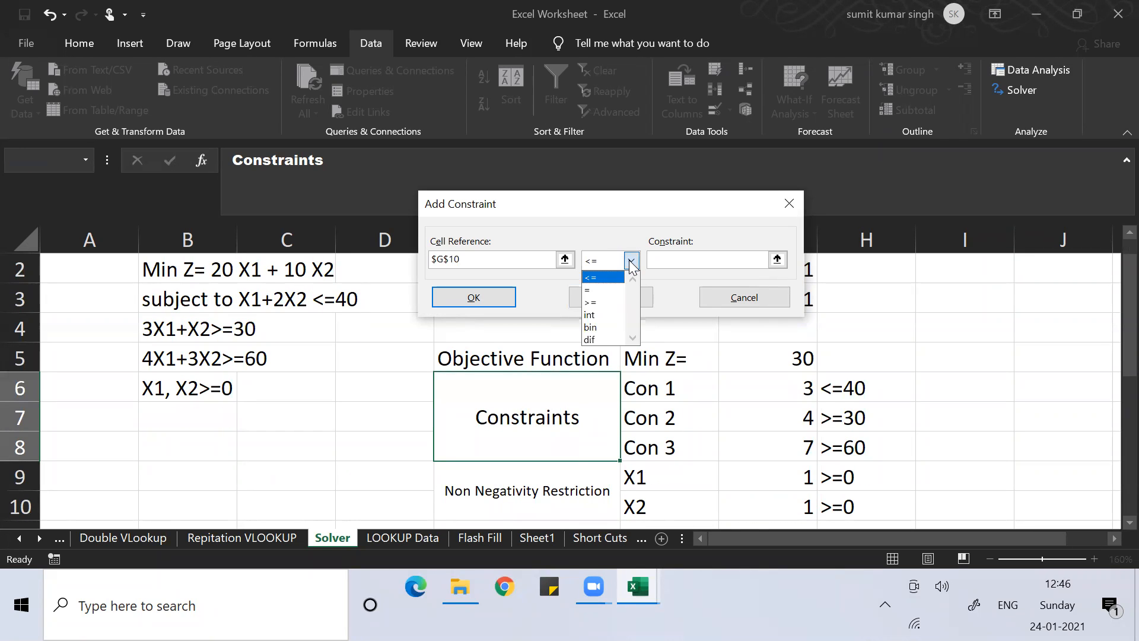
{"action": "left_click", "coordinate": [613, 302]}
{"action": "left_click", "coordinate": [683, 259]}
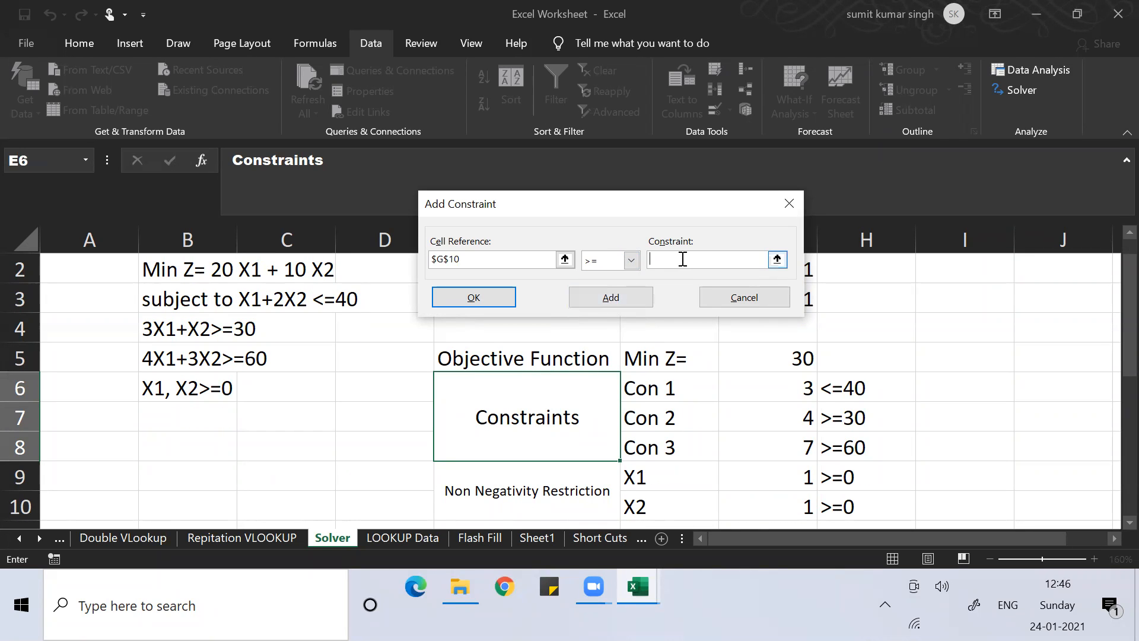
{"action": "type", "text": "0"}
{"action": "left_click", "coordinate": [490, 295]}
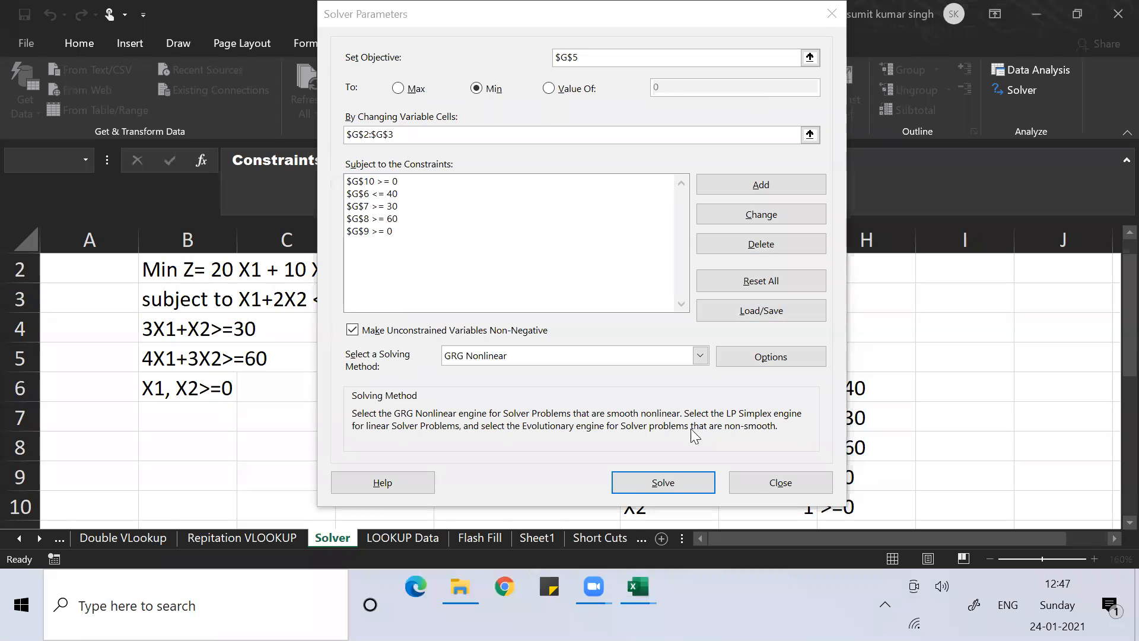
Step: Solve the model and keep the solution X1 = 6, X2 = 12, Min Z = 240
{"action": "left_click", "coordinate": [664, 482]}
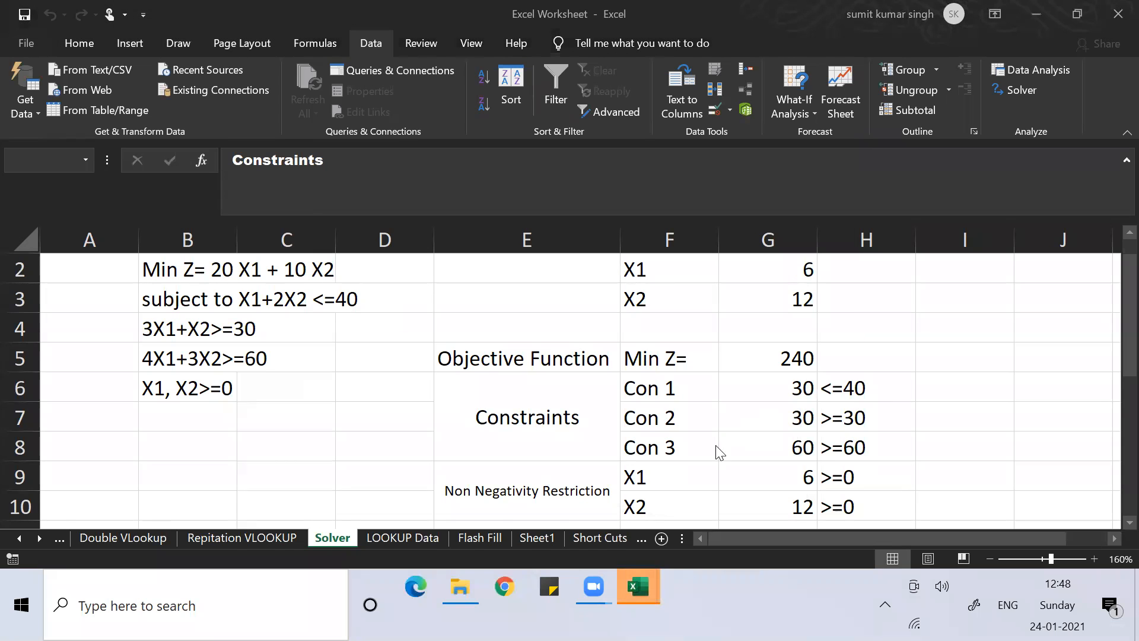
{"action": "mouse_move", "coordinate": [628, 576]}
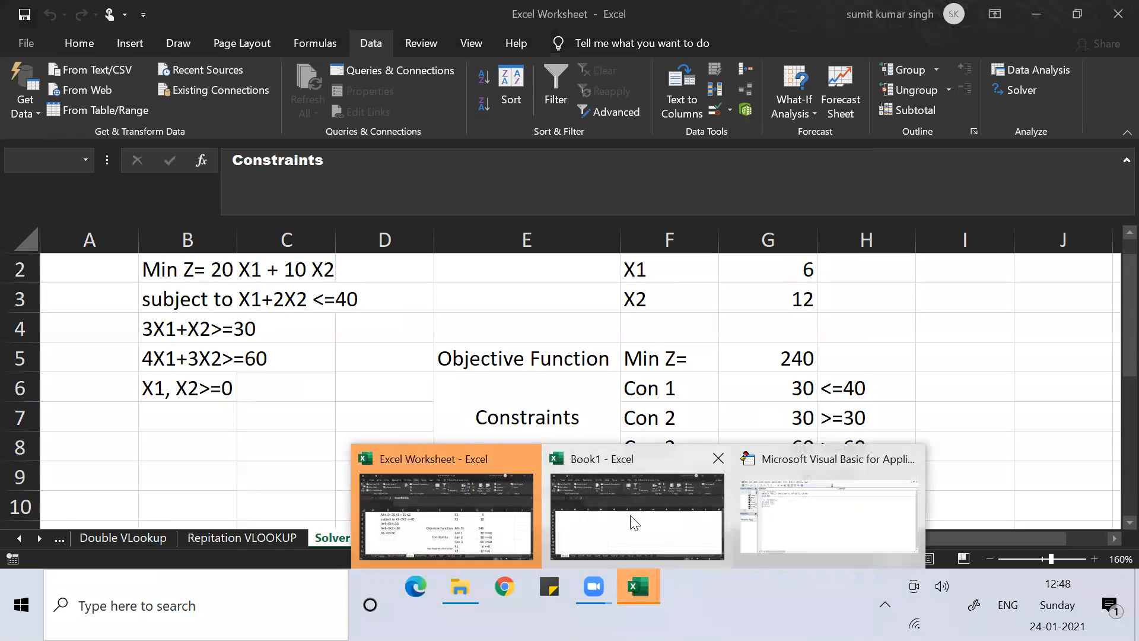
{"action": "left_click", "coordinate": [445, 516]}
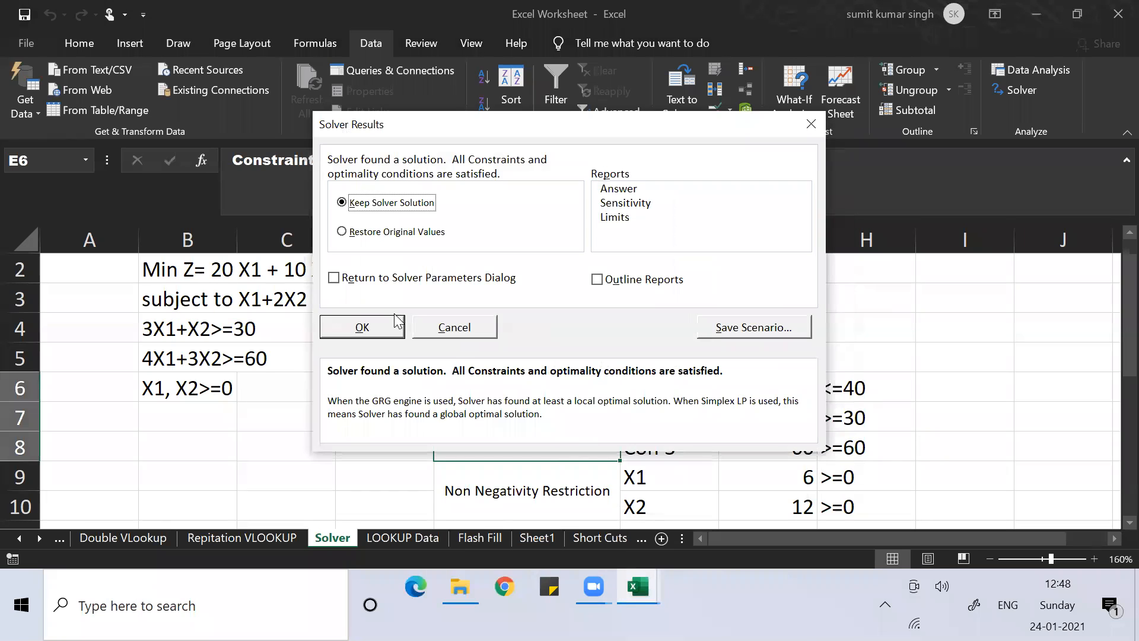
{"action": "left_click", "coordinate": [378, 320]}
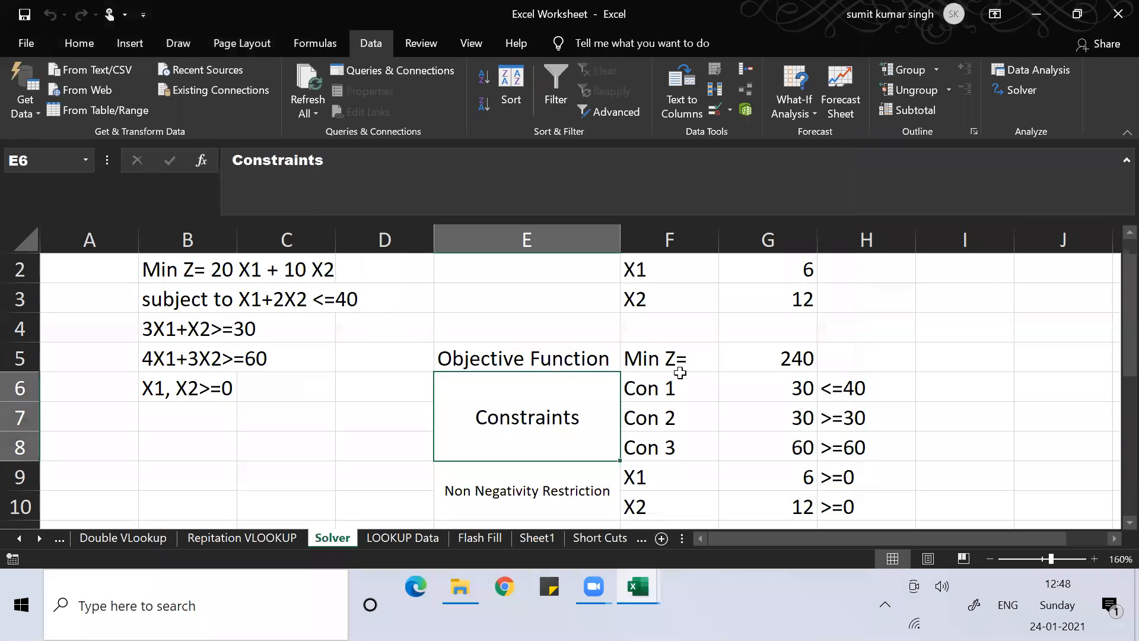
{"action": "left_click", "coordinate": [740, 380]}
{"action": "key", "text": "Up"}
{"action": "key", "text": "Up"}
{"action": "key", "text": "Up"}
{"action": "key", "text": "Up"}
{"action": "key", "text": "Up"}
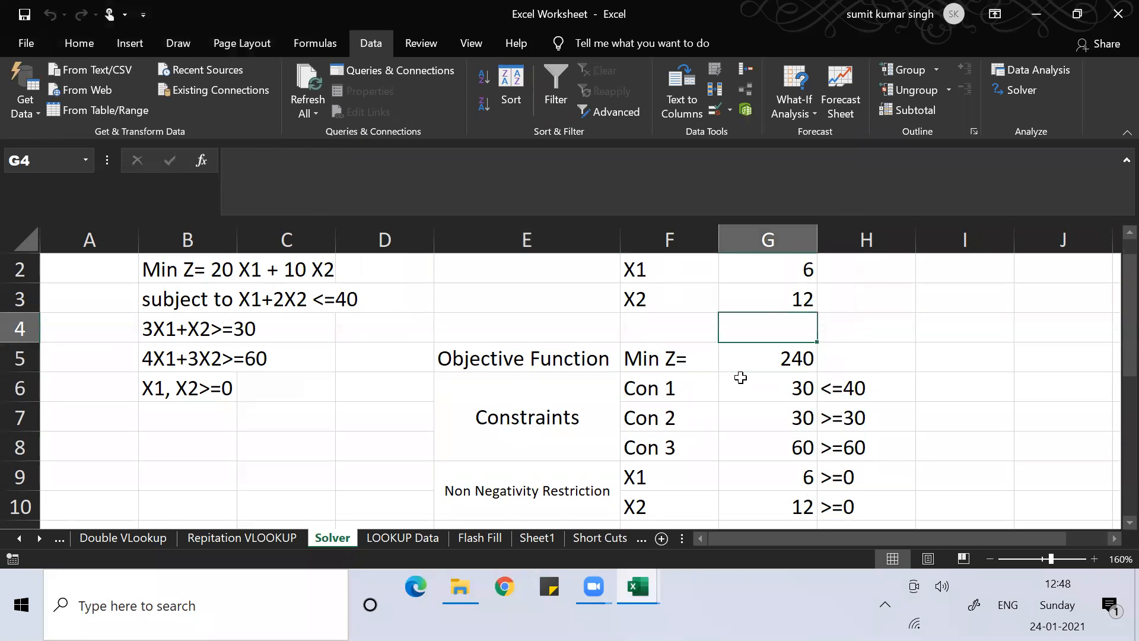
{"action": "key", "text": "Down"}
{"action": "key", "text": "Down"}
{"action": "key", "text": "Down"}
{"action": "key", "text": "Down"}
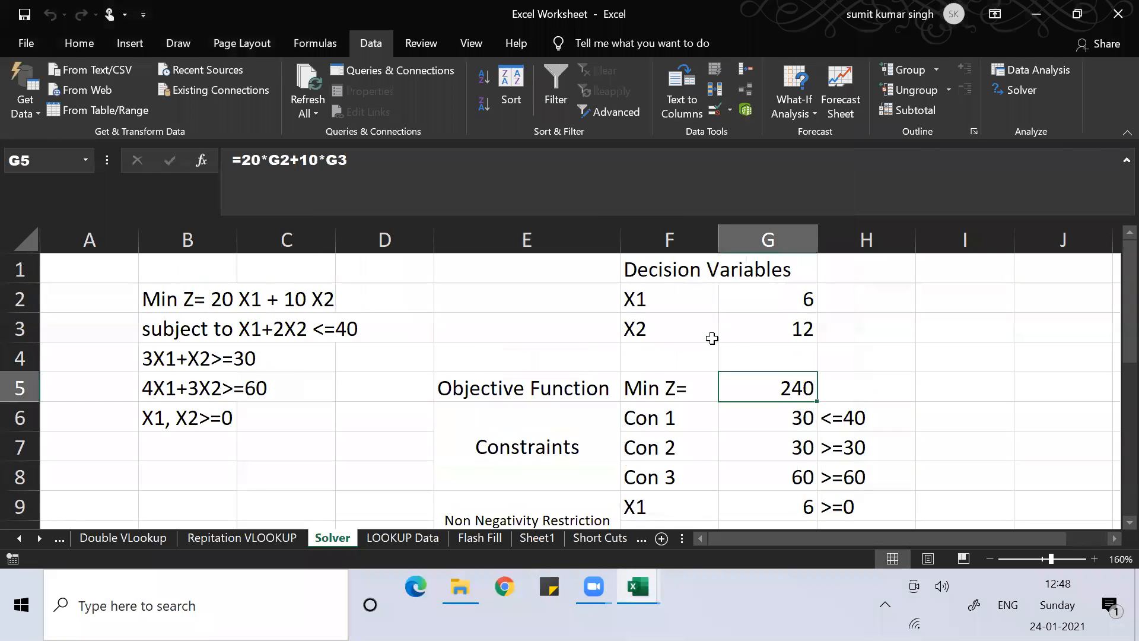
{"action": "key", "text": "Up"}
{"action": "key", "text": "Up"}
{"action": "key", "text": "Up"}
{"action": "key", "text": "Up"}
{"action": "key", "text": "Down"}
{"action": "key", "text": "Down"}
{"action": "key", "text": "Down"}
{"action": "key", "text": "Down"}
{"action": "key", "text": "Down"}
{"action": "key", "text": "Down"}
{"action": "key", "text": "Down"}
{"action": "key", "text": "Down"}
{"action": "key", "text": "Down"}
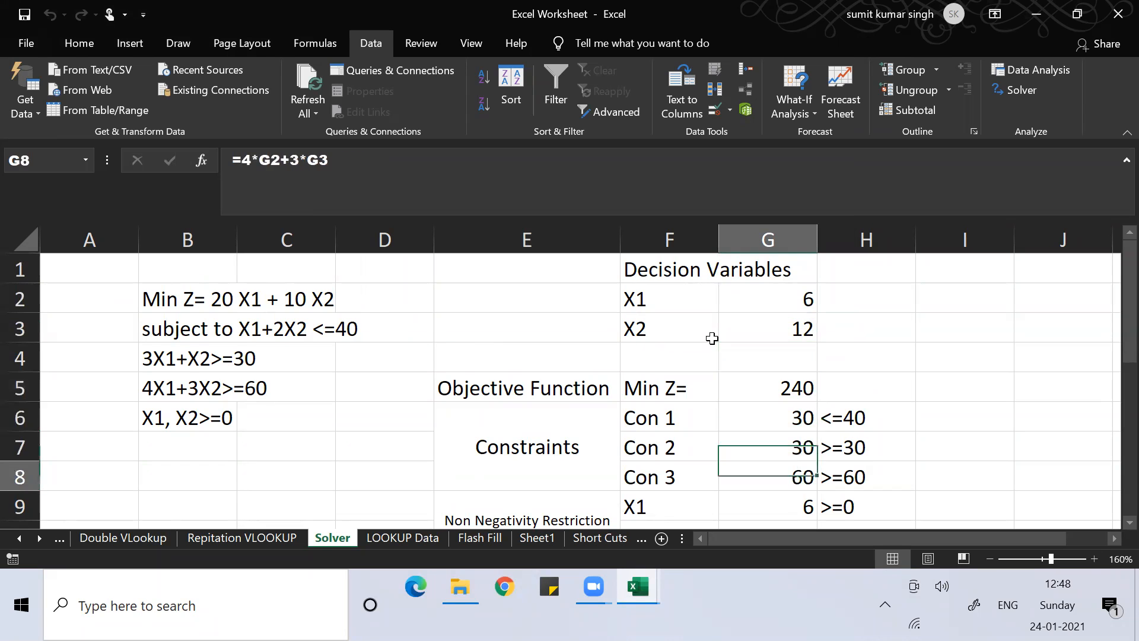
{"action": "key", "text": "Down"}
{"action": "key", "text": "Down"}
{"action": "key", "text": "Up"}
{"action": "key", "text": "Up"}
{"action": "key", "text": "Up"}
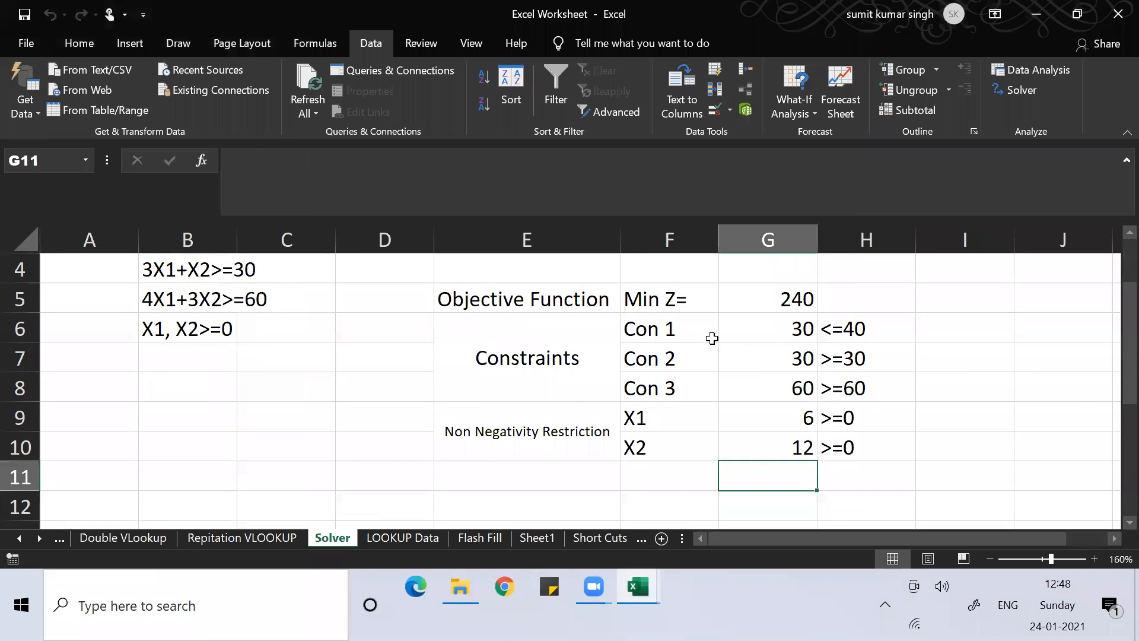
{"action": "key", "text": "Up"}
{"action": "key", "text": "Up"}
{"action": "key", "text": "Up"}
{"action": "key", "text": "Up"}
{"action": "key", "text": "Up"}
{"action": "key", "text": "Up"}
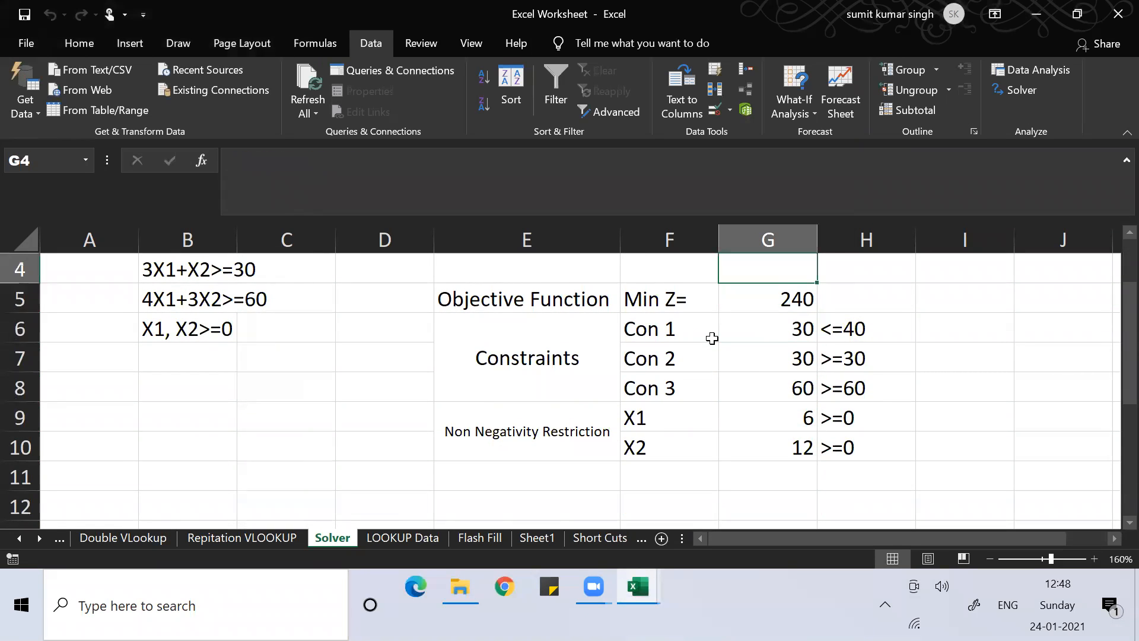
{"action": "key", "text": "Up"}
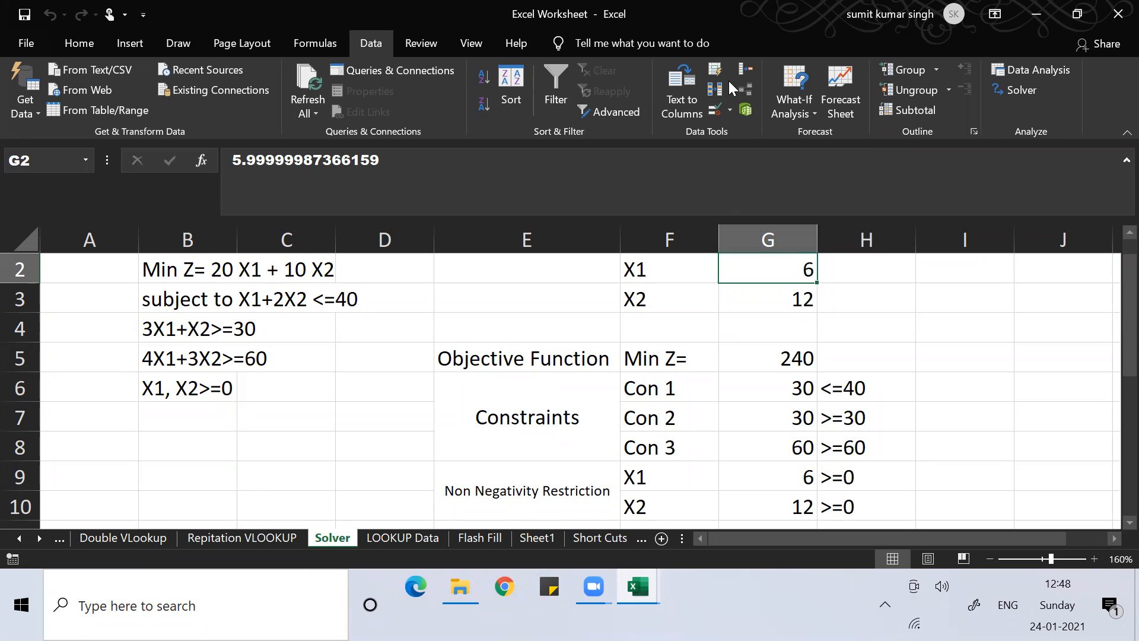
{"action": "left_click", "coordinate": [649, 438]}
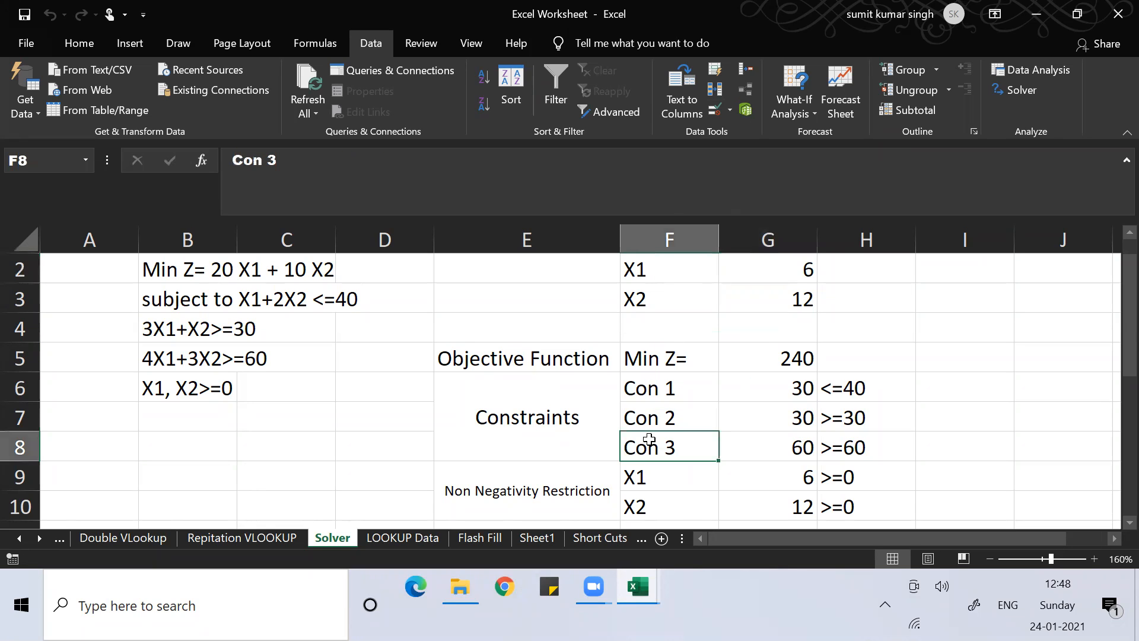
{"action": "key", "text": "Up"}
{"action": "key", "text": "Up"}
{"action": "key", "text": "Up"}
{"action": "key", "text": "Up"}
{"action": "key", "text": "Up"}
{"action": "key", "text": "Up"}
{"action": "key", "text": "Up"}
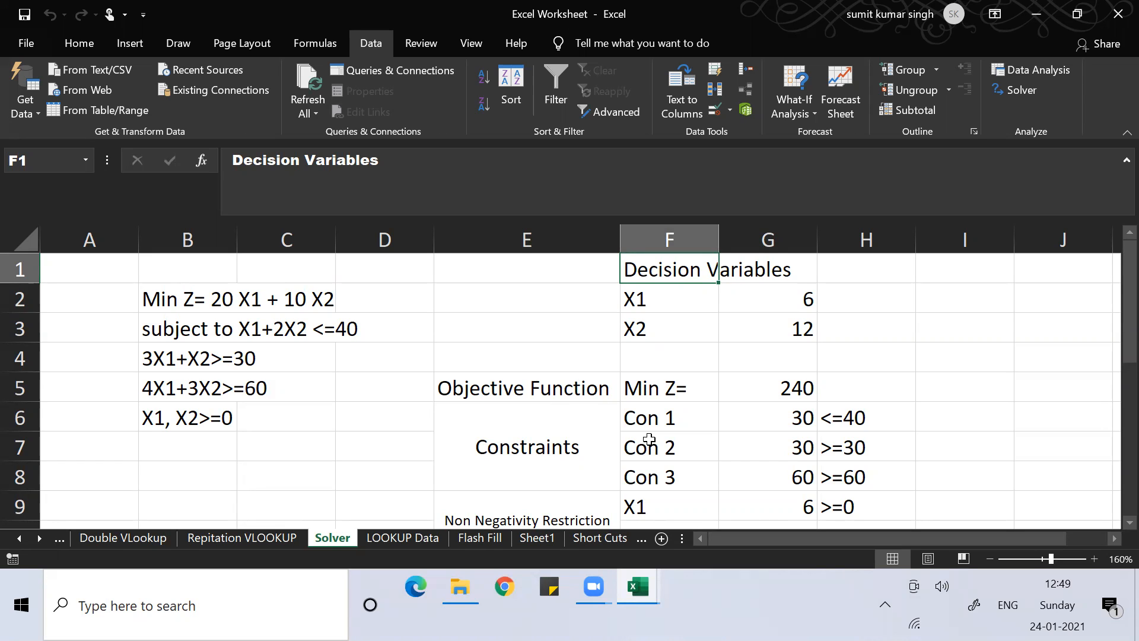
{"action": "key", "text": "Down"}
{"action": "key", "text": "Down"}
{"action": "key", "text": "Down"}
{"action": "key", "text": "Down"}
{"action": "key", "text": "Down"}
{"action": "key", "text": "Down"}
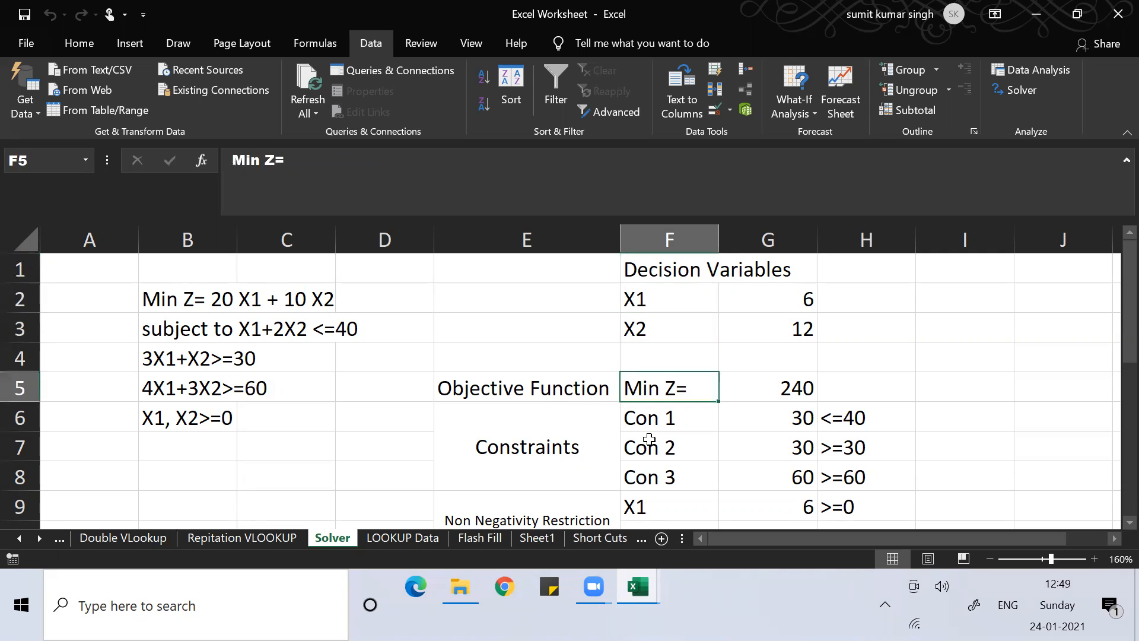
{"action": "key", "text": "Down"}
{"action": "key", "text": "Down"}
{"action": "key", "text": "Down"}
{"action": "key", "text": "Down"}
{"action": "key", "text": "Up"}
{"action": "key", "text": "ctrl+Up"}
{"action": "key", "text": "ctrl+Up"}
{"action": "key", "text": "ctrl+Up"}
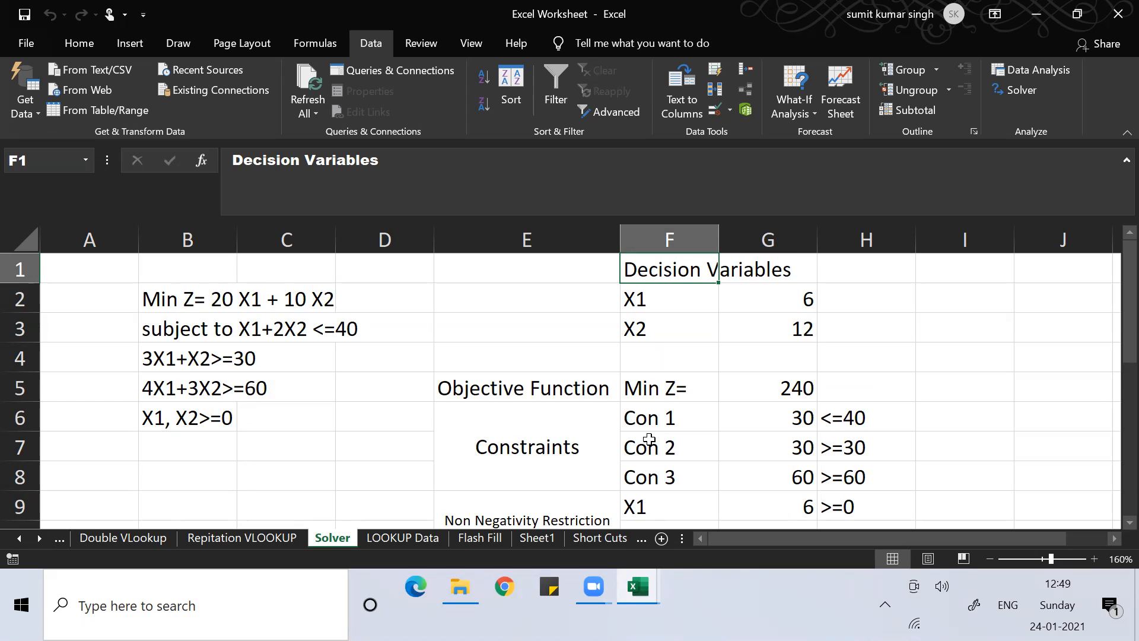
{"action": "key", "text": "Left"}
{"action": "key", "text": "Left"}
{"action": "key", "text": "Left"}
{"action": "key", "text": "Left"}
{"action": "key", "text": "Left"}
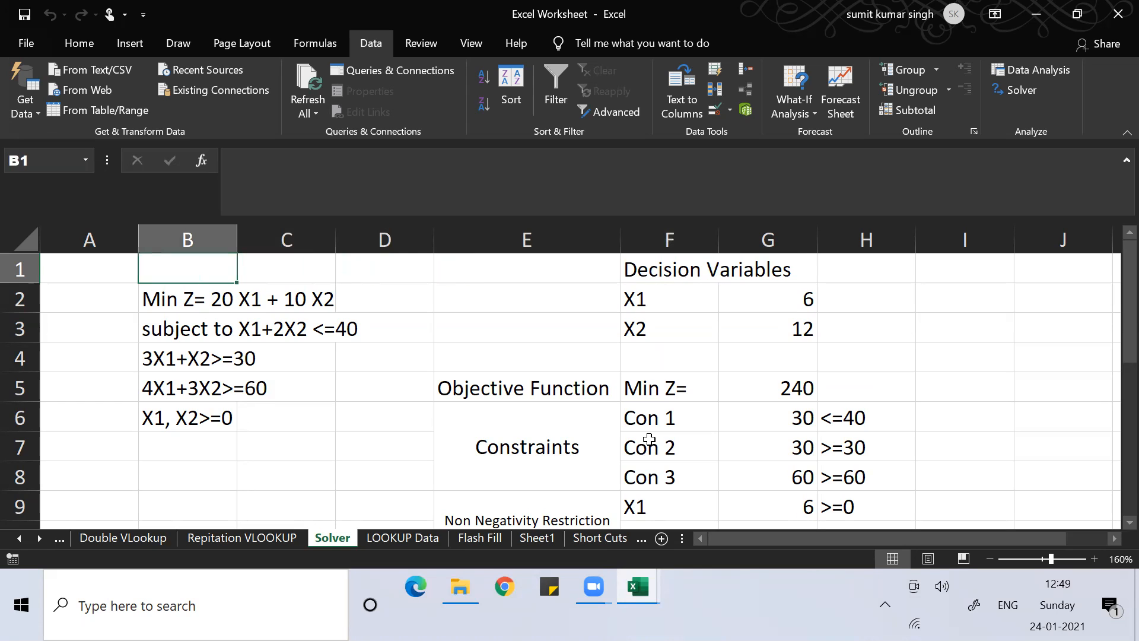
{"action": "key", "text": "Right"}
{"action": "key", "text": "Down"}
{"action": "key", "text": "shift+Right"}
{"action": "key", "text": "shift+Right"}
Step: Give the problem statement B2:D6 Thick Outside Borders and then All Borders
{"action": "key", "text": "shift+Down"}
{"action": "key", "text": "shift+Down"}
{"action": "key", "text": "shift+Down"}
{"action": "key", "text": "shift+Down"}
{"action": "key", "text": "shift+Down"}
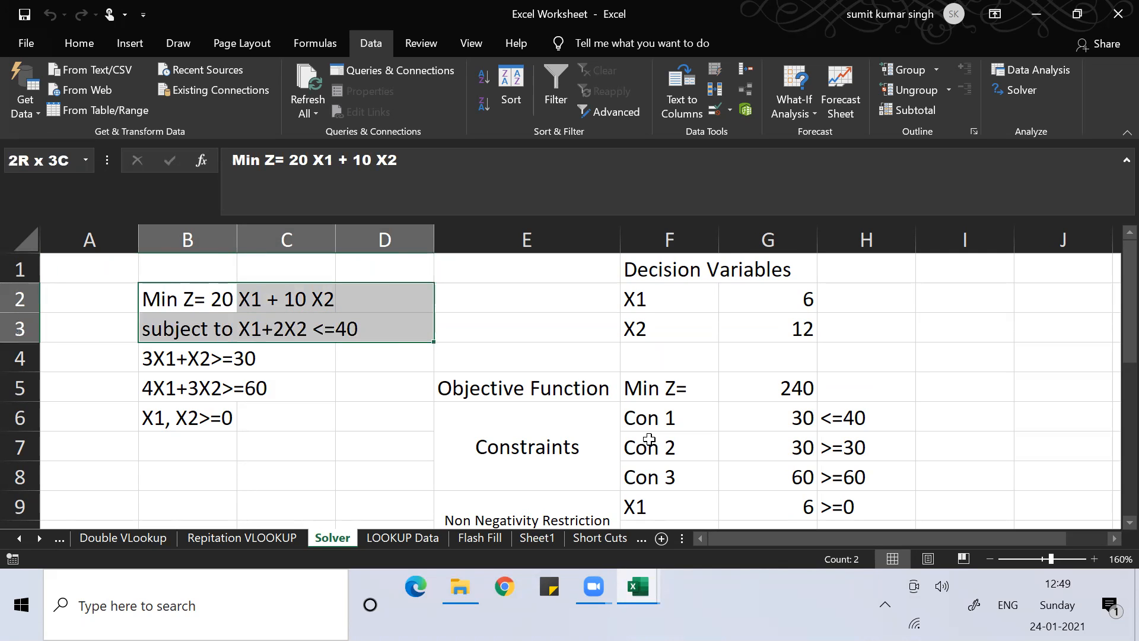
{"action": "key", "text": "shift+Up"}
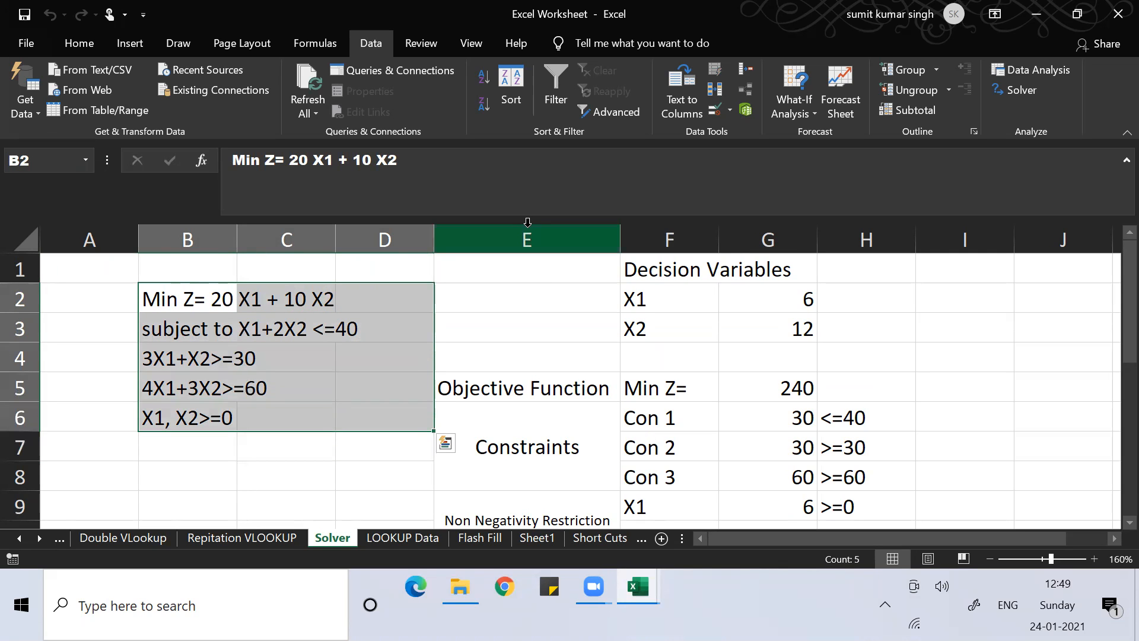
{"action": "left_click", "coordinate": [61, 45]}
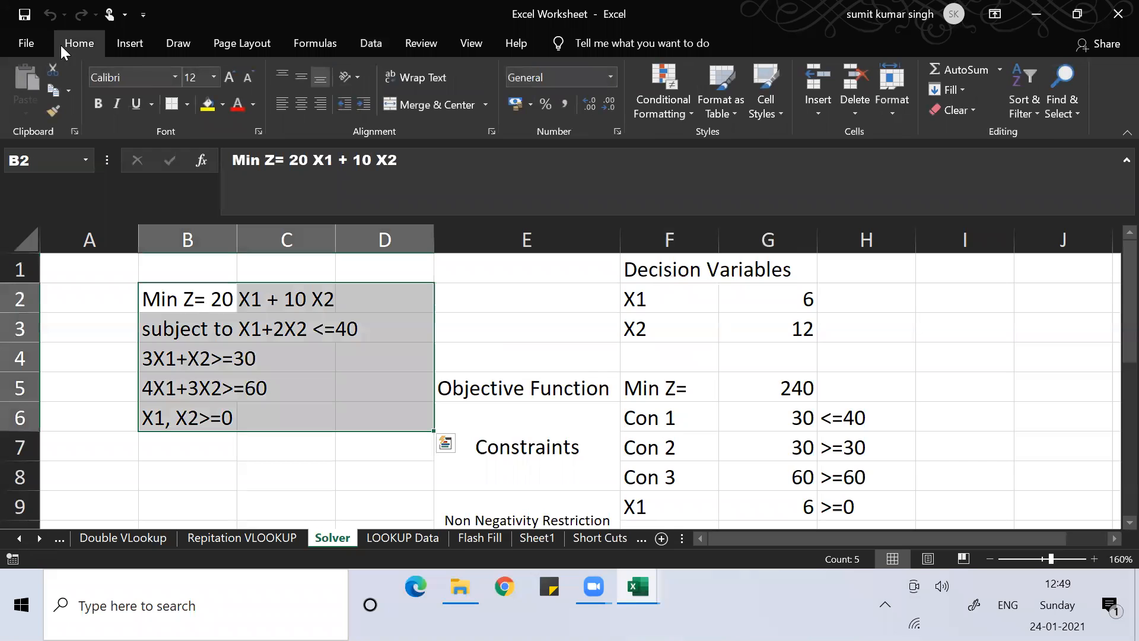
{"action": "left_click", "coordinate": [184, 108]}
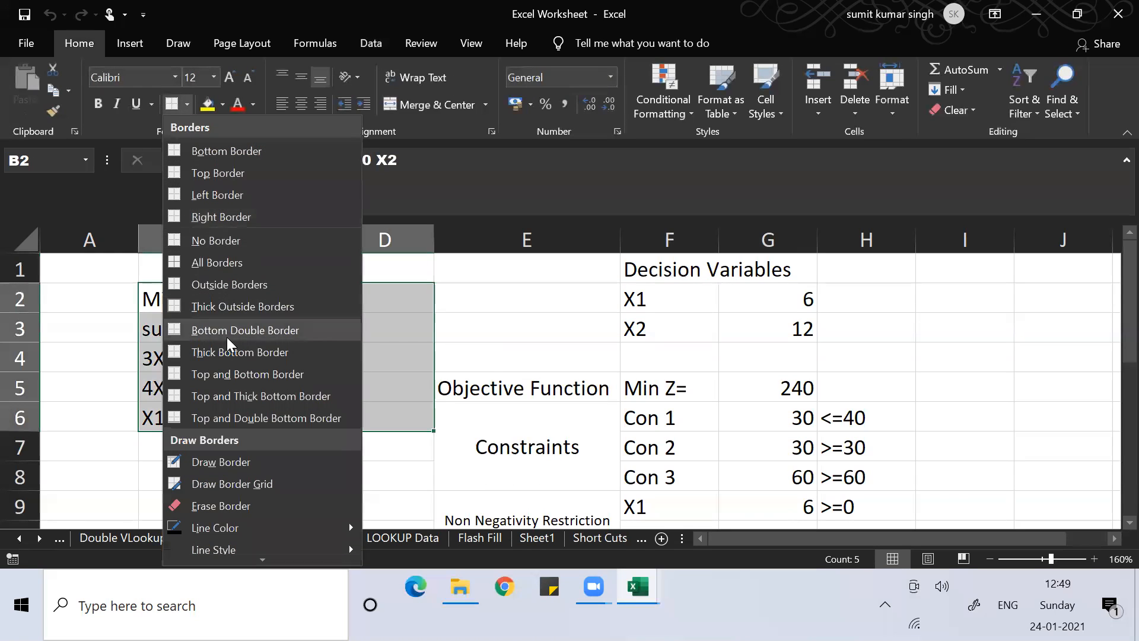
{"action": "left_click", "coordinate": [243, 308]}
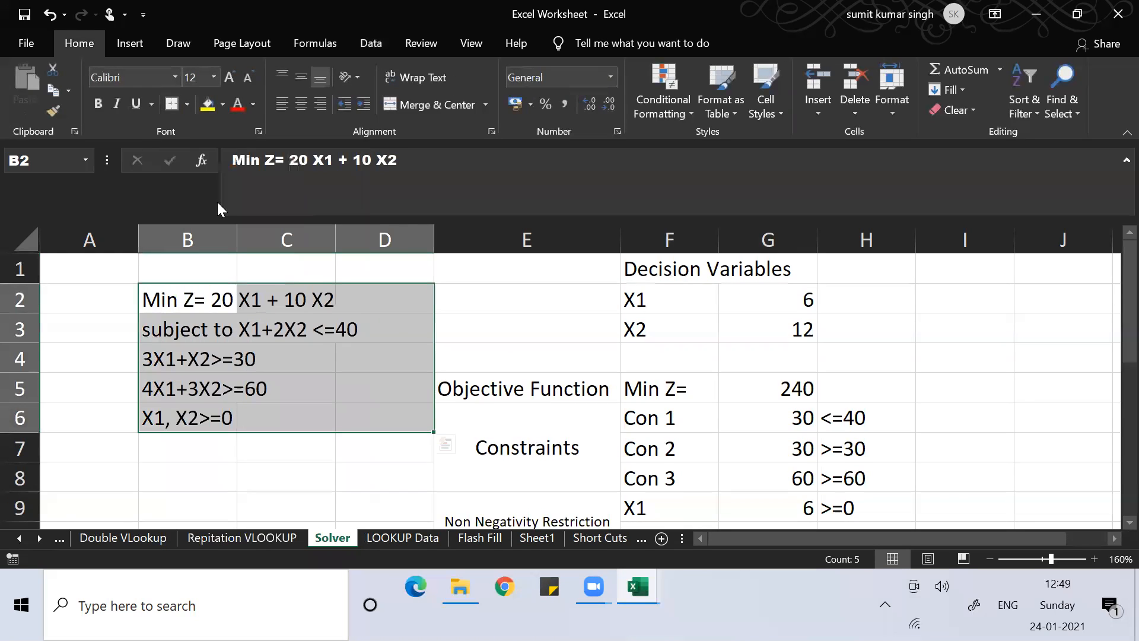
{"action": "left_click", "coordinate": [185, 113]}
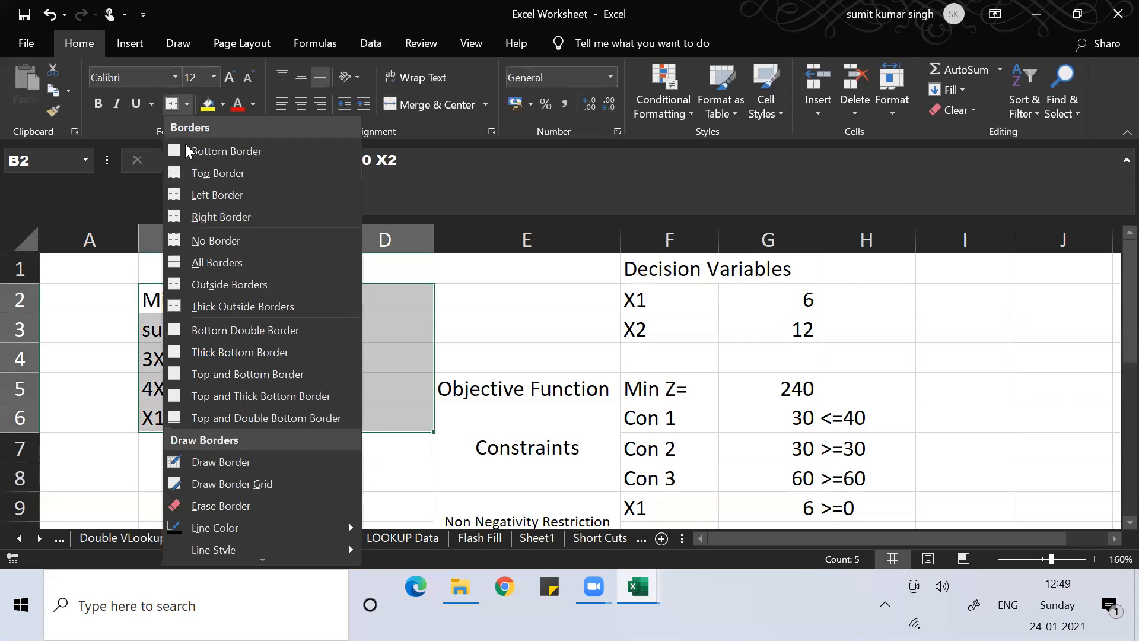
{"action": "left_click", "coordinate": [201, 268]}
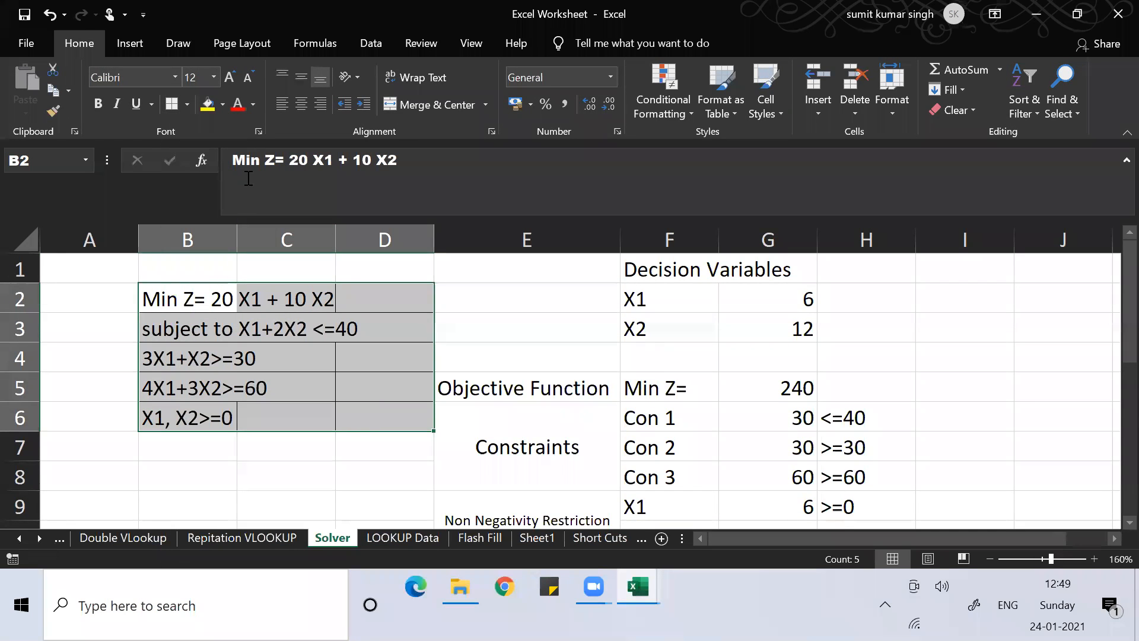
{"action": "left_click", "coordinate": [257, 324]}
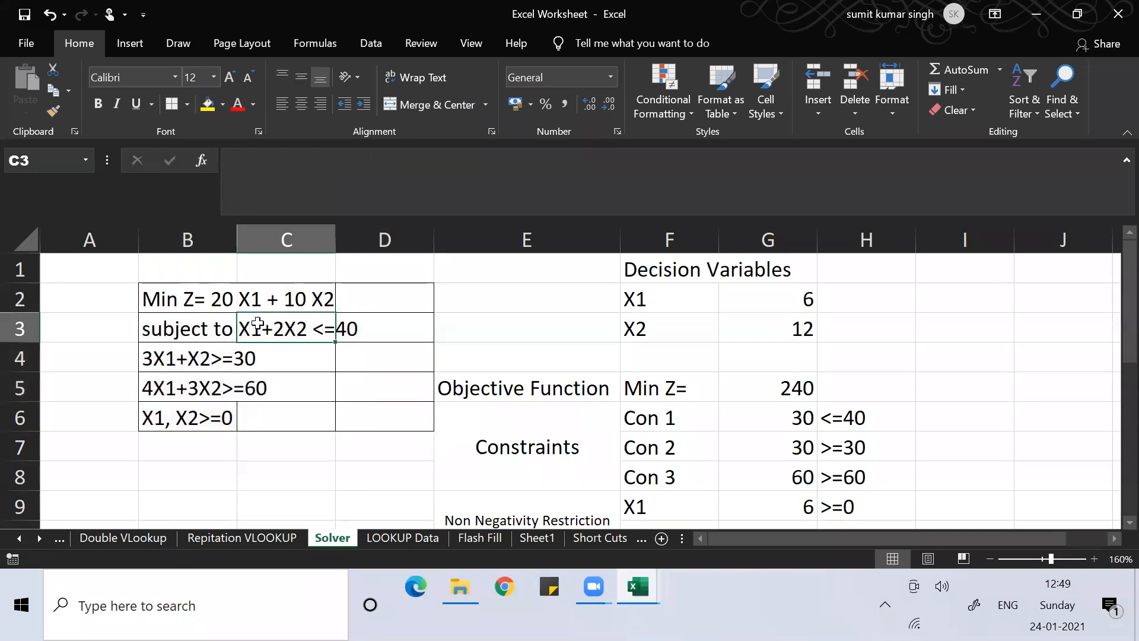
{"action": "left_click", "coordinate": [639, 274]}
Step: Border the Decision Variables block F1:G3 and make its text red
{"action": "left_click_drag", "start_coordinate": [639, 274], "coordinate": [771, 331]}
{"action": "left_click", "coordinate": [177, 99]}
{"action": "left_click", "coordinate": [238, 102]}
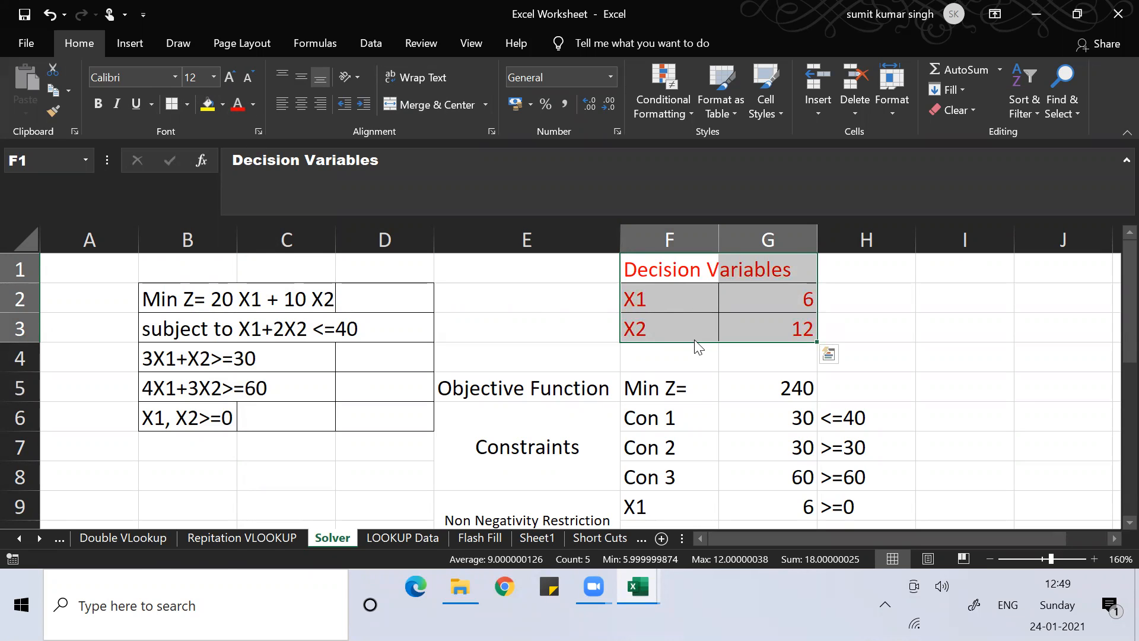
{"action": "left_click", "coordinate": [589, 392]}
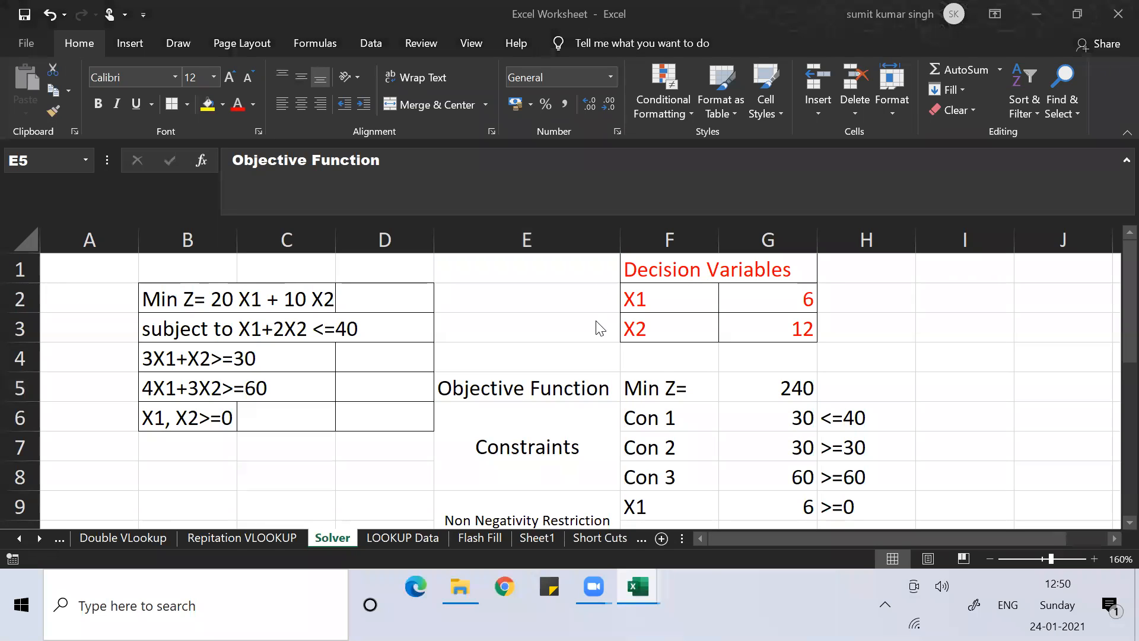
{"action": "left_click", "coordinate": [520, 388]}
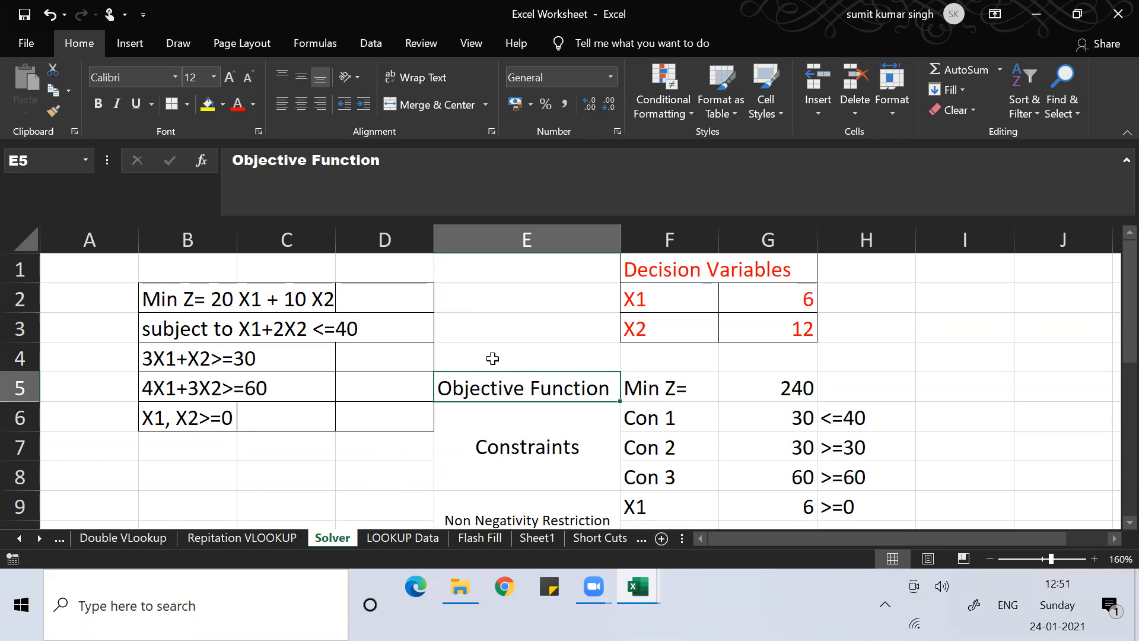
Step: Fill the 3X1+X2>=30 constraint cells B4:D4 with yellow
{"action": "left_click", "coordinate": [218, 364]}
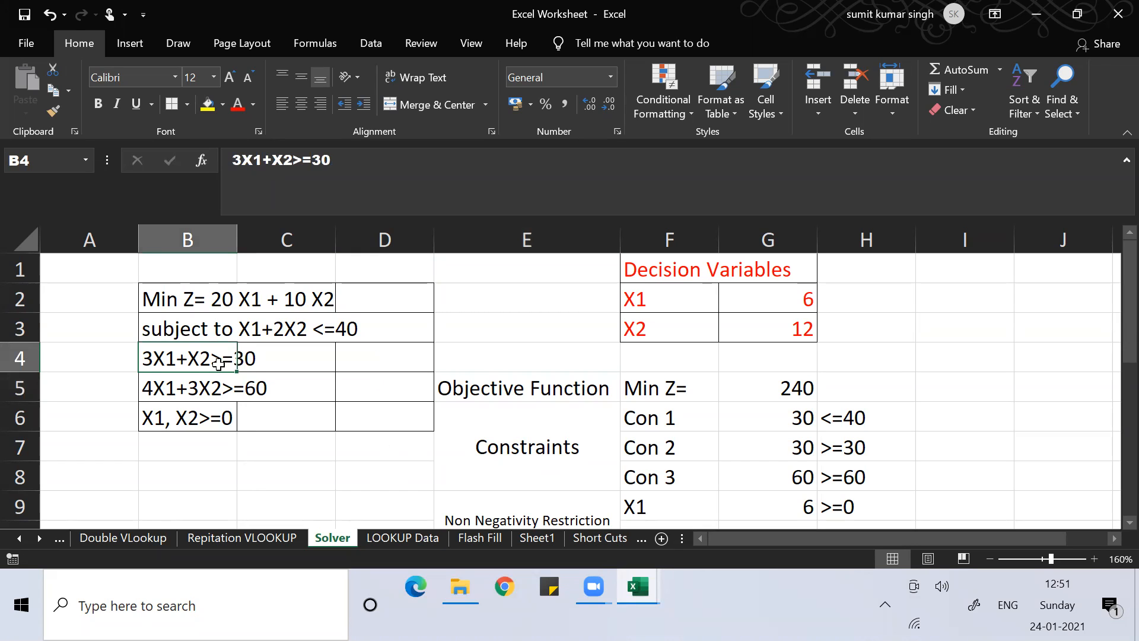
{"action": "key", "text": "shift+Right"}
{"action": "key", "text": "shift+Right"}
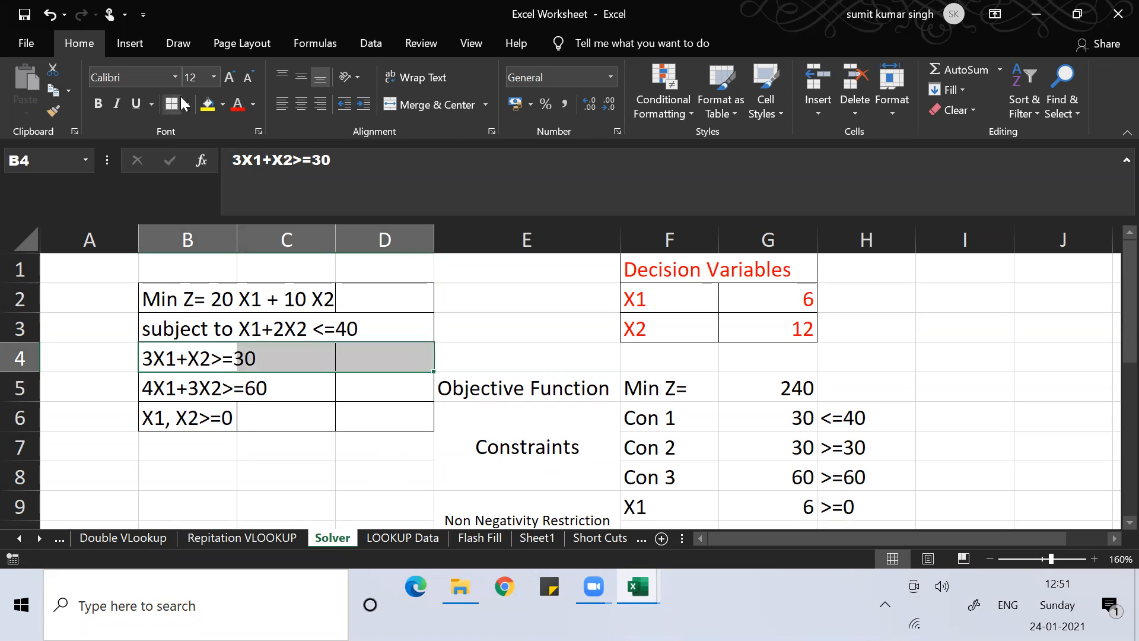
{"action": "left_click", "coordinate": [206, 109]}
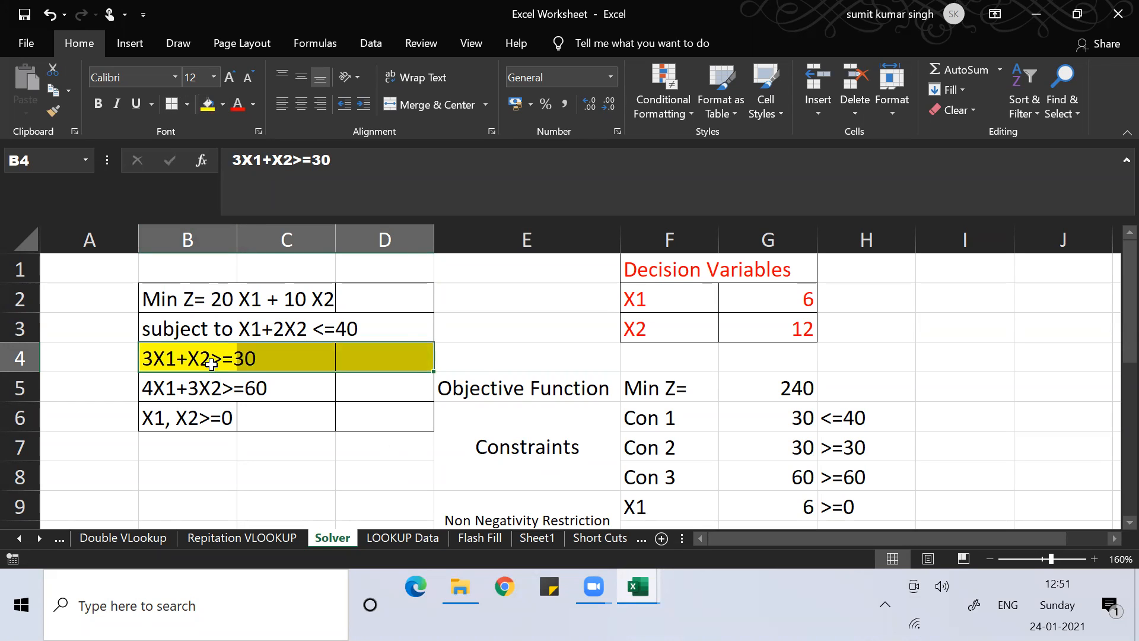
{"action": "left_click", "coordinate": [239, 297]}
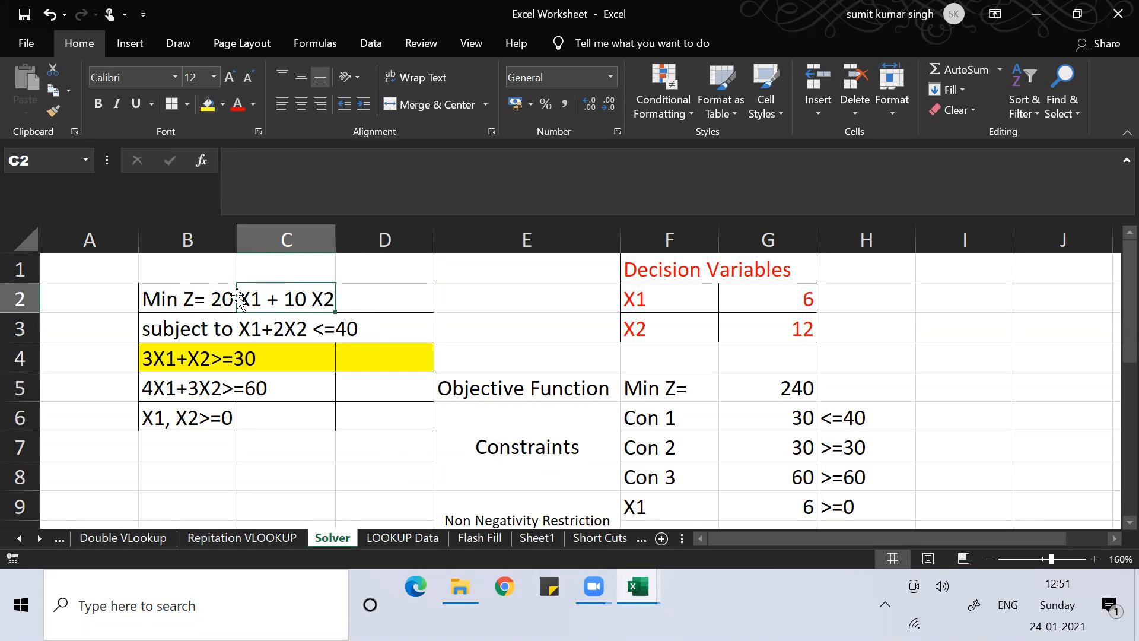
{"action": "key", "text": "Left"}
{"action": "key", "text": "Right"}
{"action": "key", "text": "Left"}
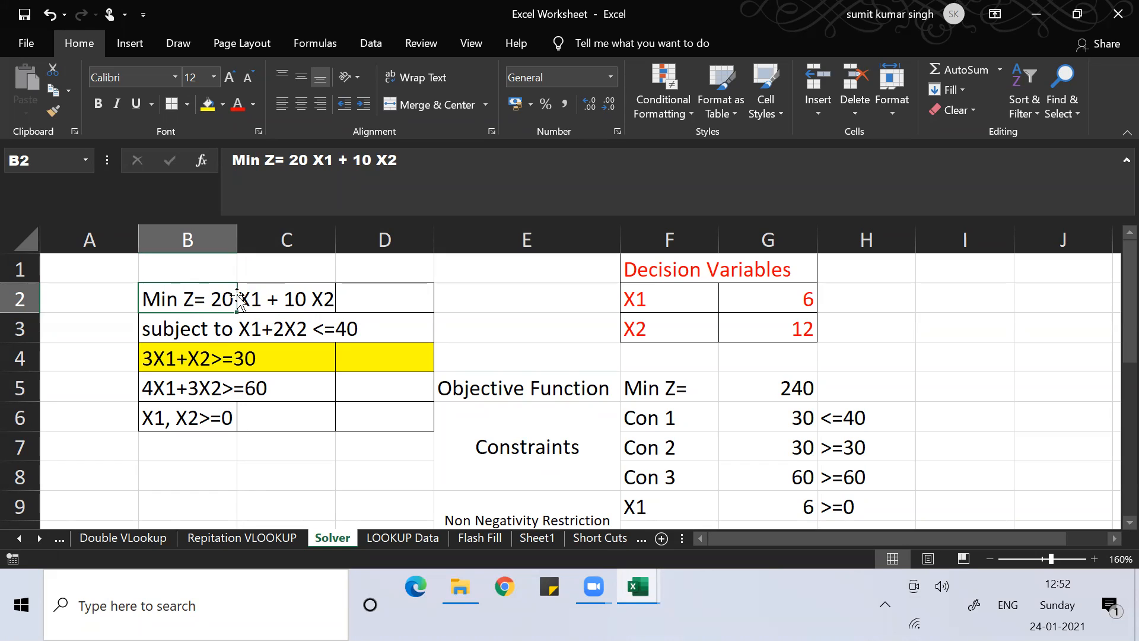
Step: Enter the title 'BIG M METHOD' in cell B1
{"action": "key", "text": "Up"}
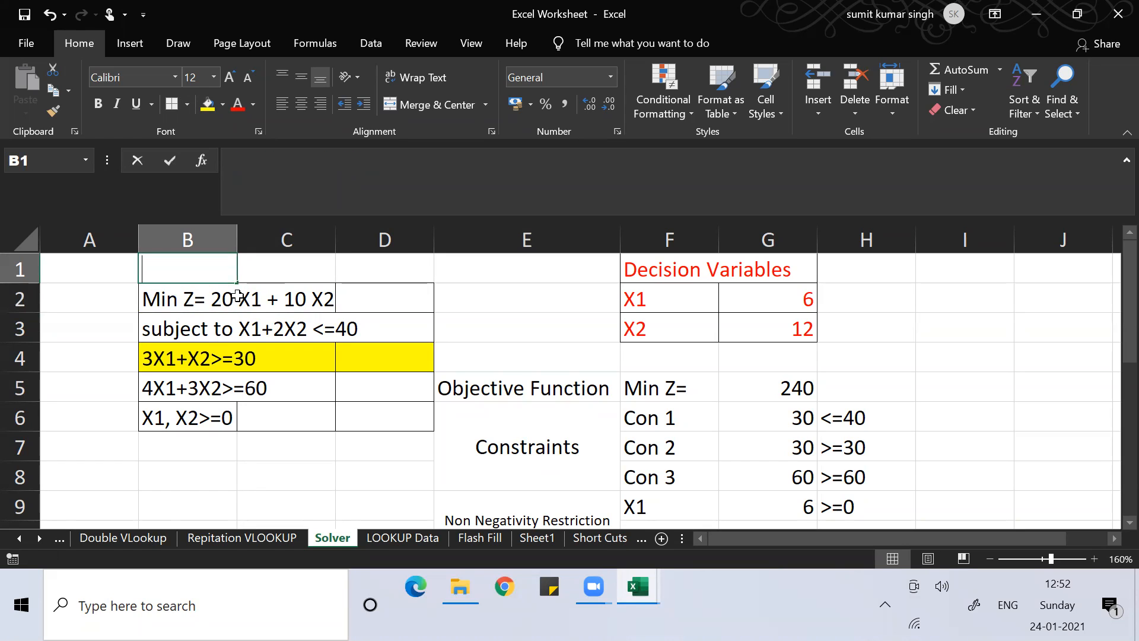
{"action": "type", "text": "BIG M"}
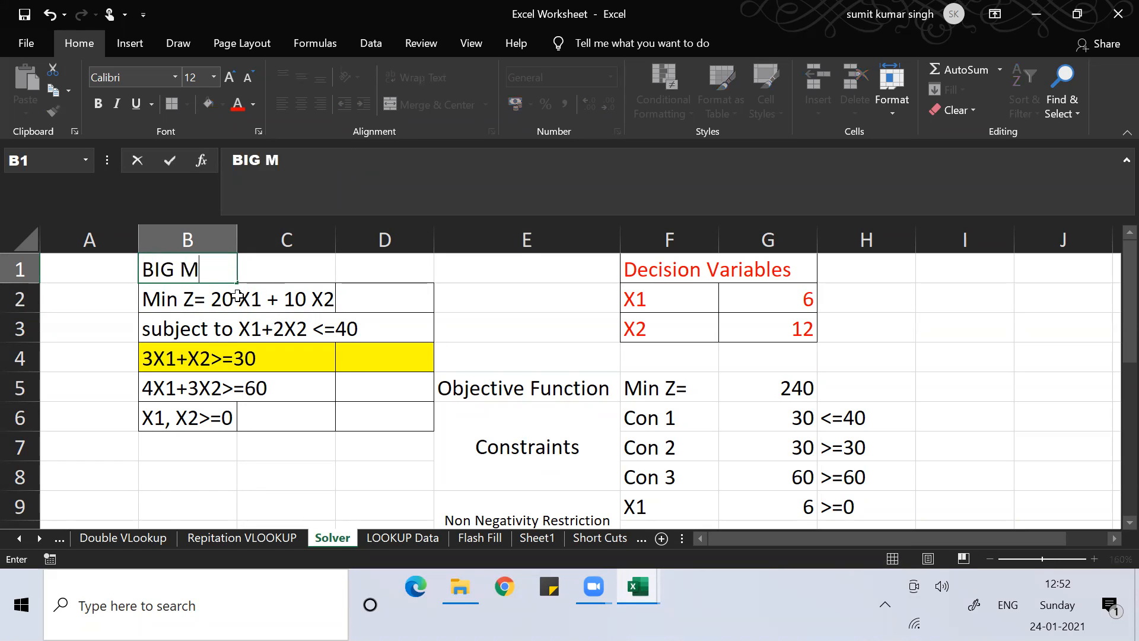
{"action": "type", "text": " METHOD"}
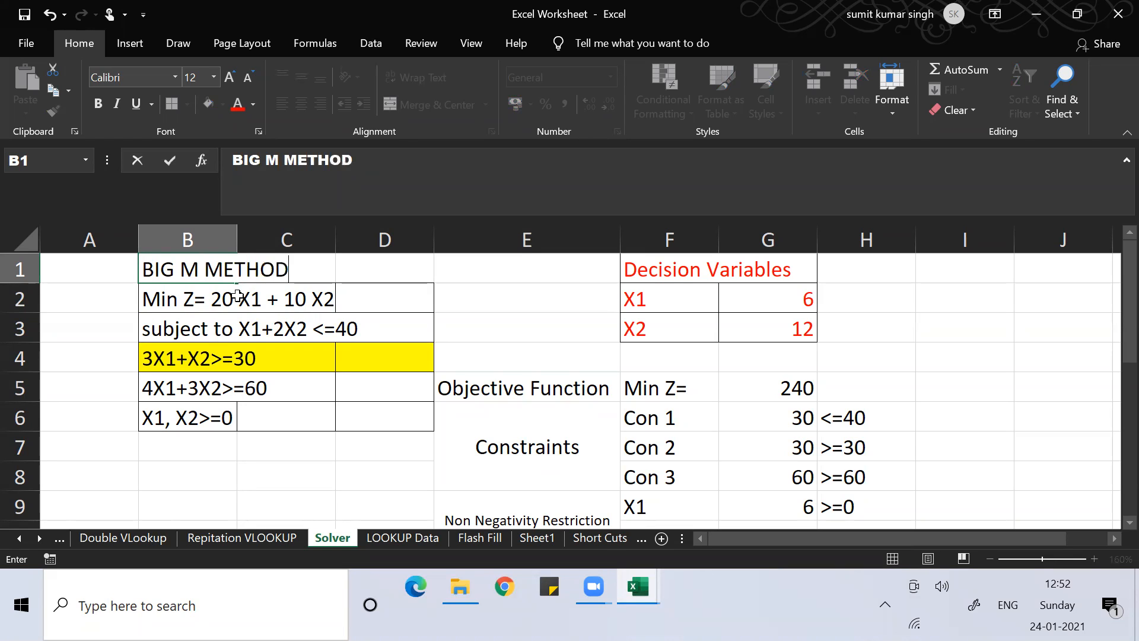
{"action": "key", "text": "Return"}
{"action": "key", "text": "Up"}
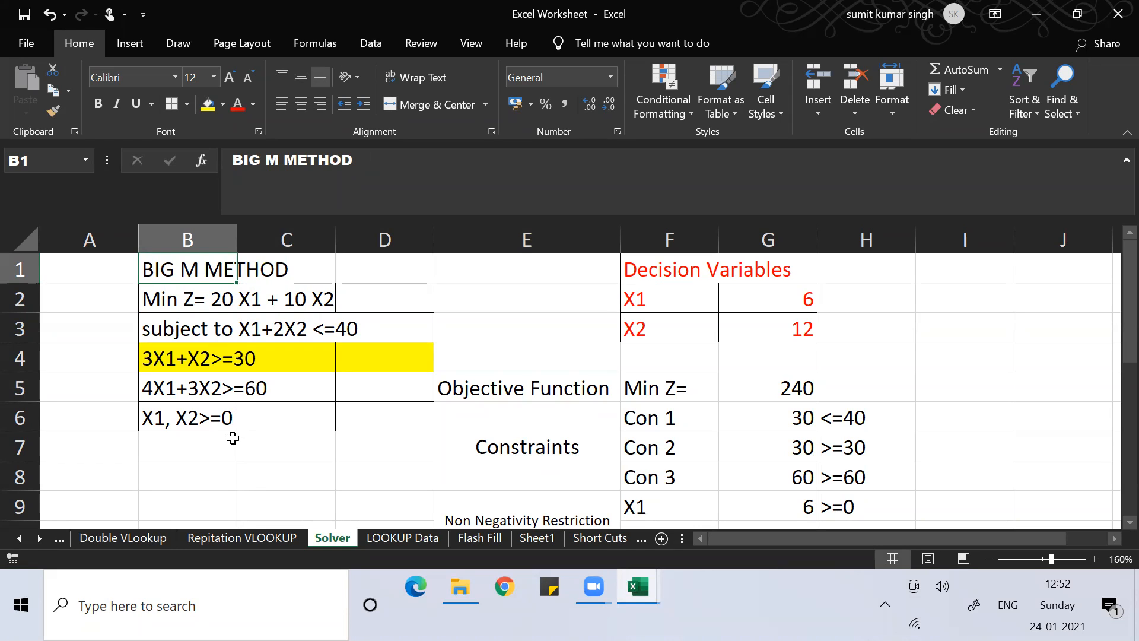
Step: Fill the 4X1+3X2>=60 constraint cells B5:D5 with yellow
{"action": "left_click", "coordinate": [167, 389]}
{"action": "left_click_drag", "start_coordinate": [167, 389], "coordinate": [285, 389]}
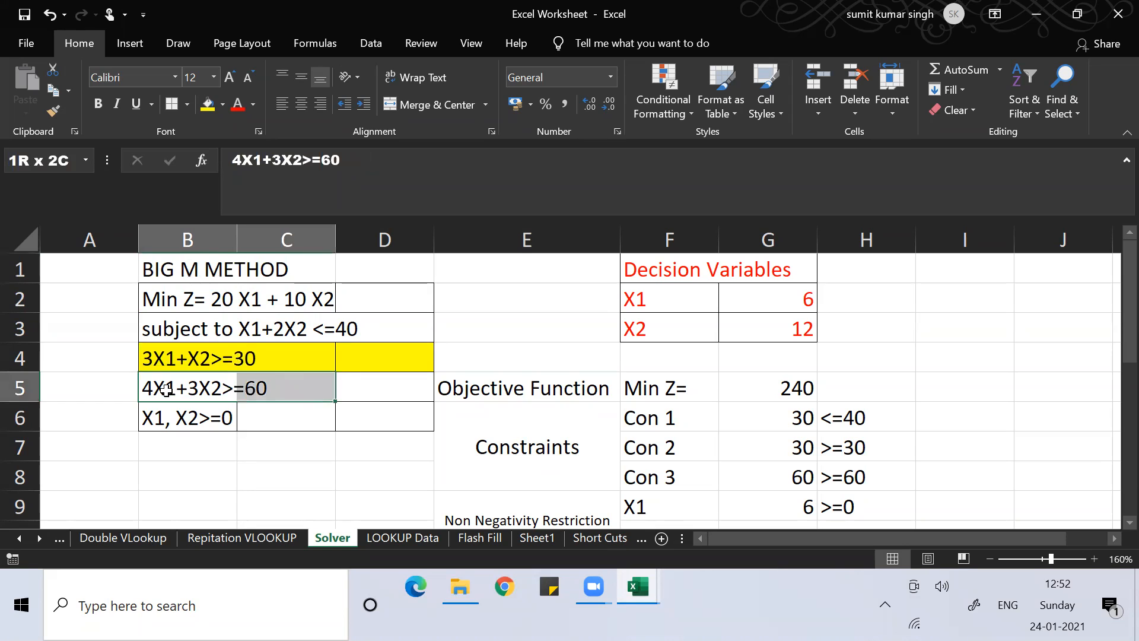
{"action": "left_click", "coordinate": [384, 389], "text": "shift"}
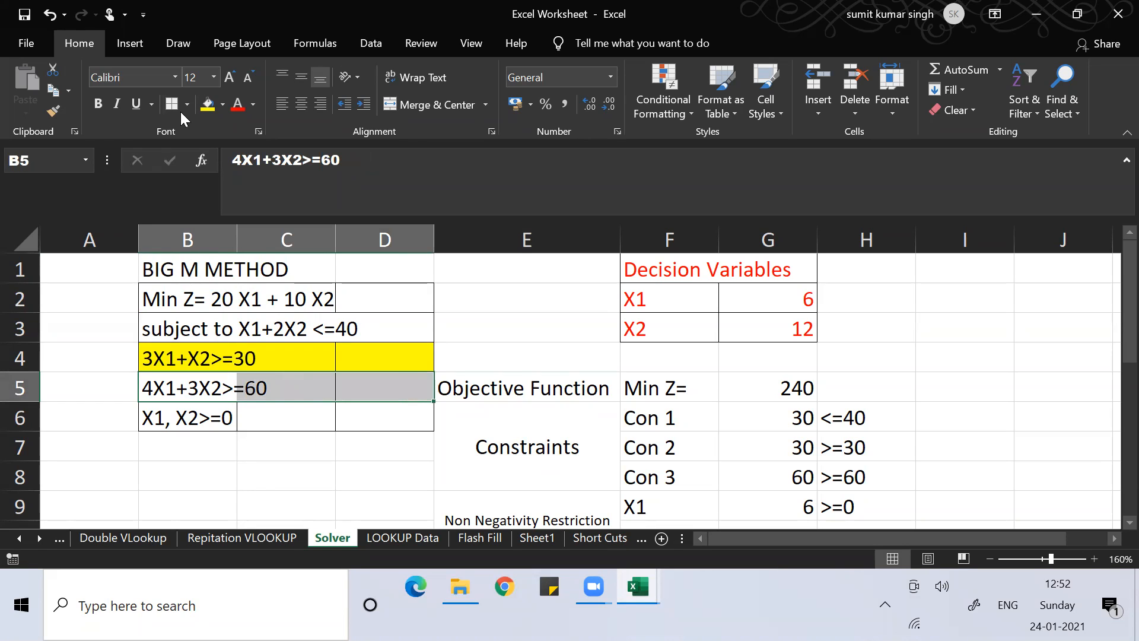
{"action": "left_click", "coordinate": [207, 104]}
{"action": "left_click", "coordinate": [275, 352]}
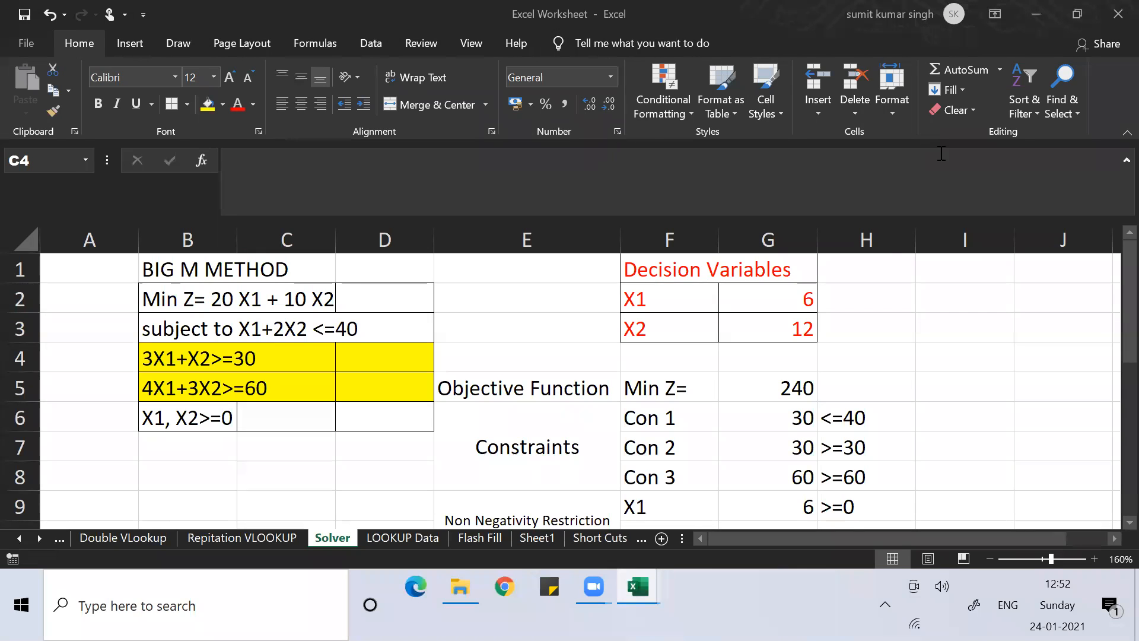
Step: Create a new blank workbook with Ctrl+N
{"action": "left_click", "coordinate": [801, 389]}
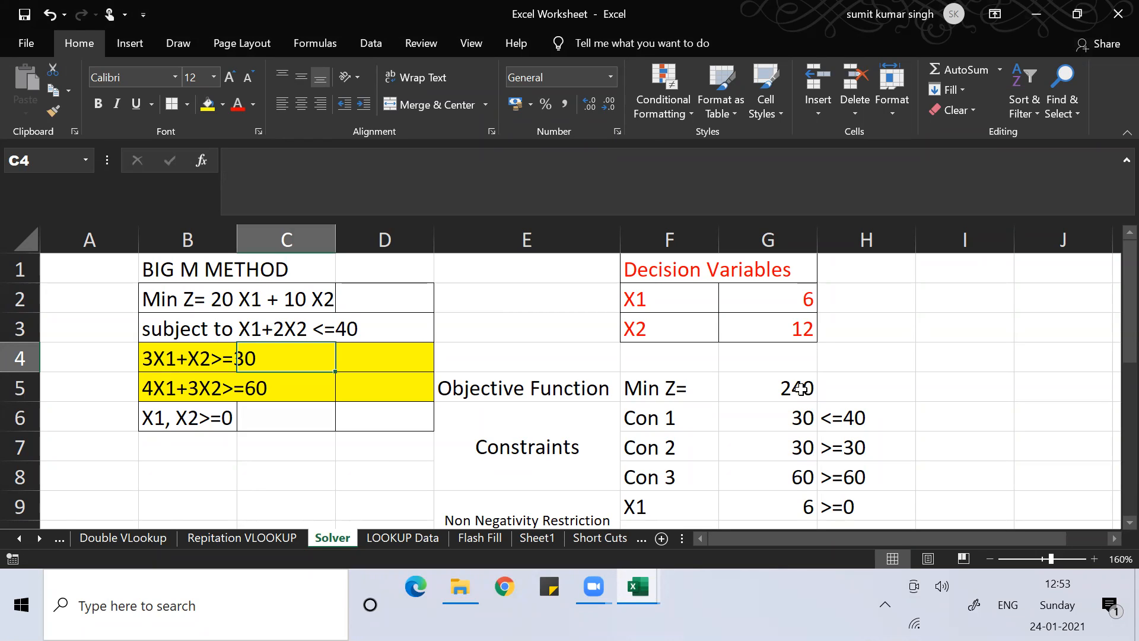
{"action": "key", "text": "Up"}
{"action": "key", "text": "Up"}
{"action": "key", "text": "Up"}
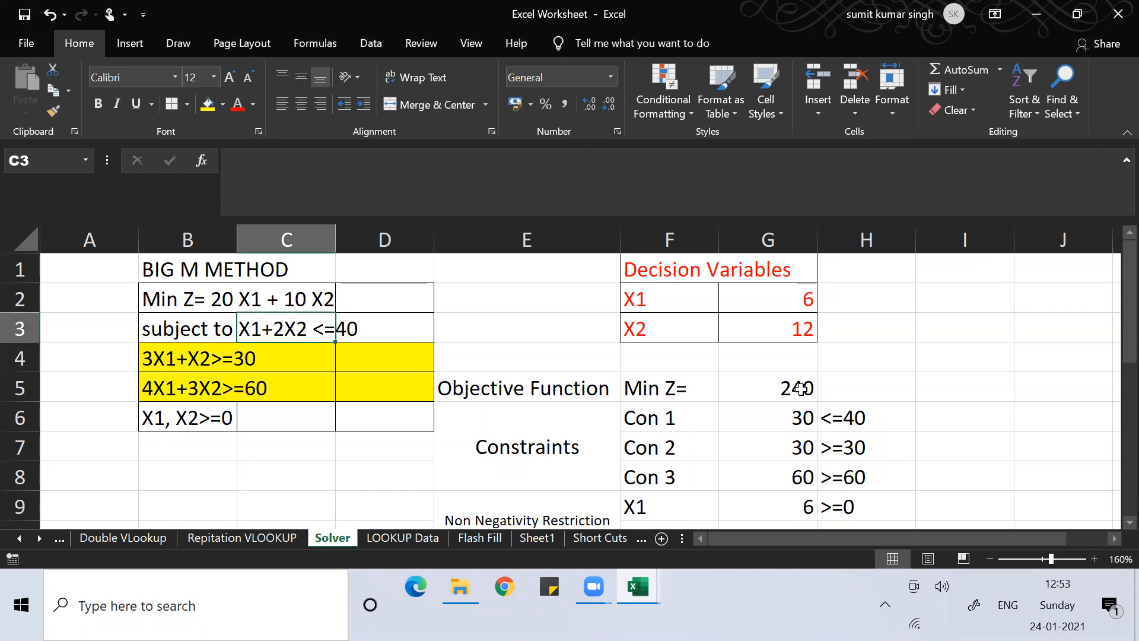
{"action": "key", "text": "Down"}
{"action": "key", "text": "Down"}
{"action": "key", "text": "Down"}
{"action": "key", "text": "Down"}
{"action": "key", "text": "Down"}
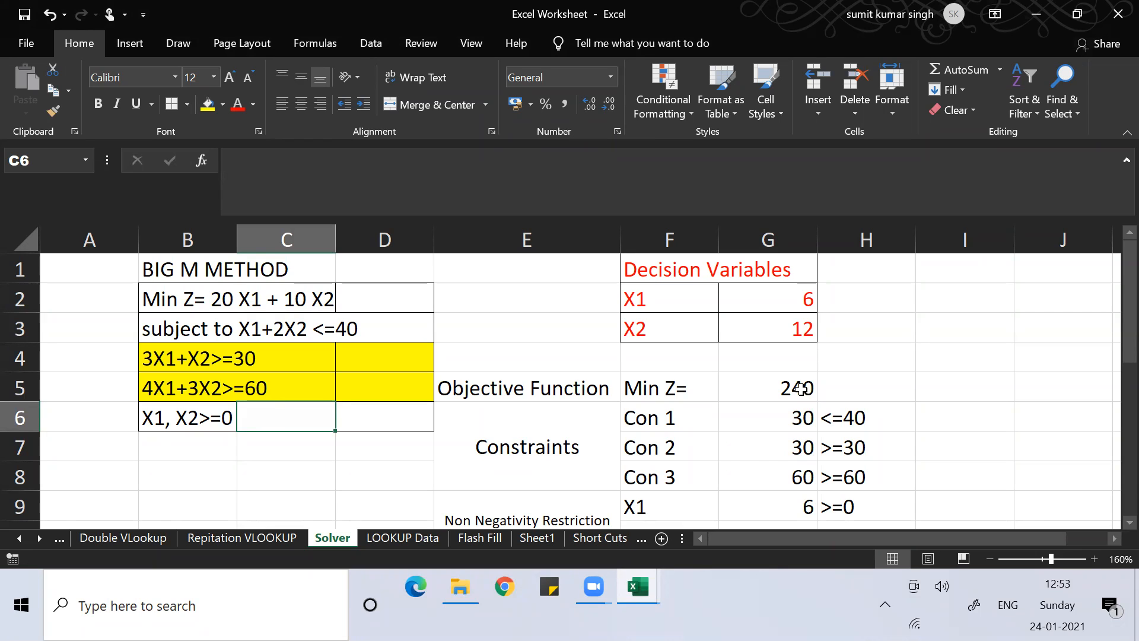
{"action": "key", "text": "Up"}
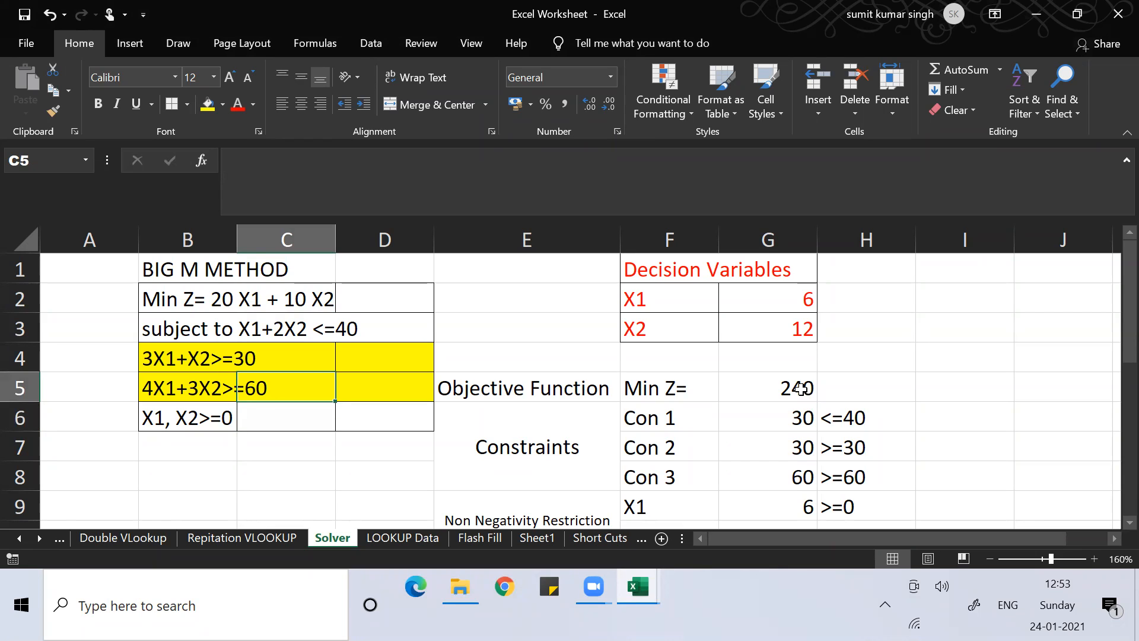
{"action": "key", "text": "ctrl+n"}
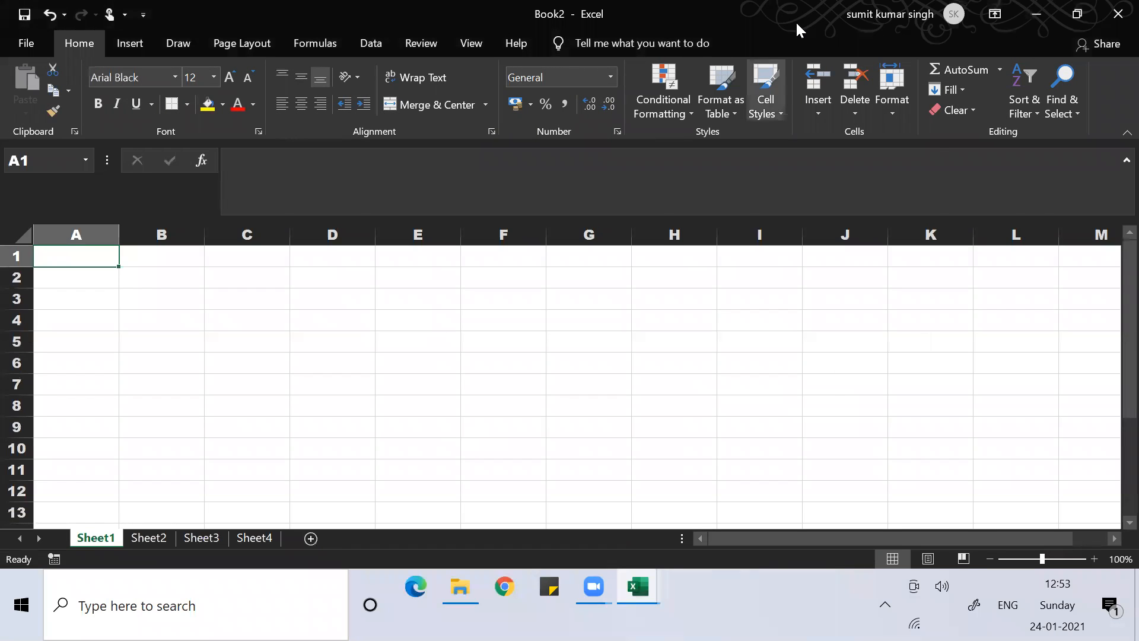
{"action": "key", "text": "ctrl+n"}
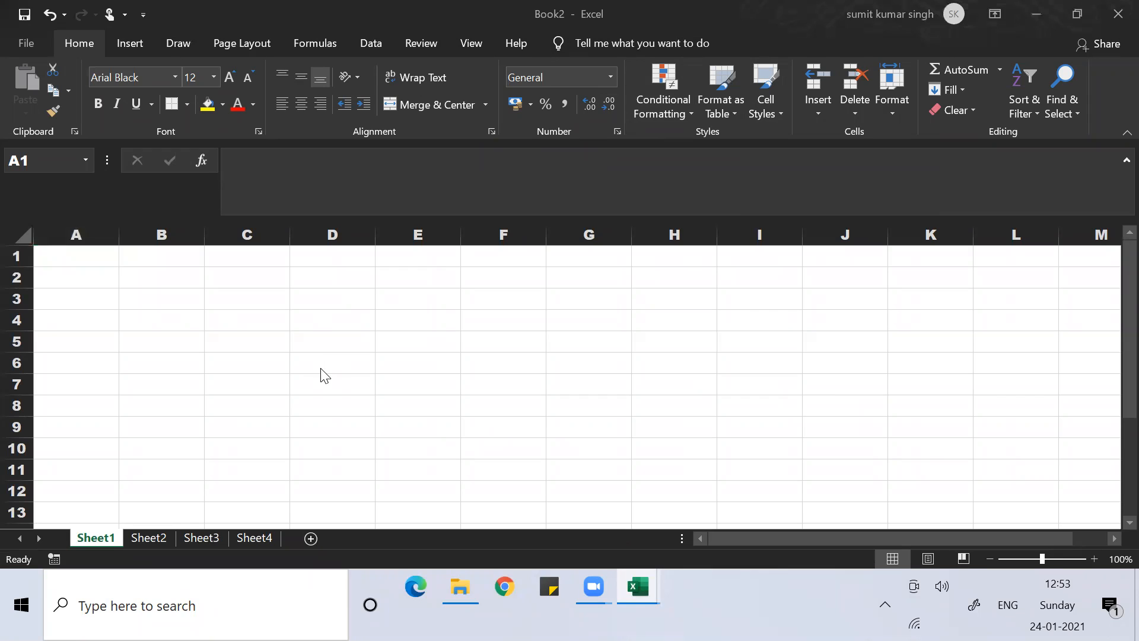
{"action": "key", "text": "ctrl+n"}
{"action": "left_click", "coordinate": [673, 425]}
{"action": "key", "text": "BackSpace"}
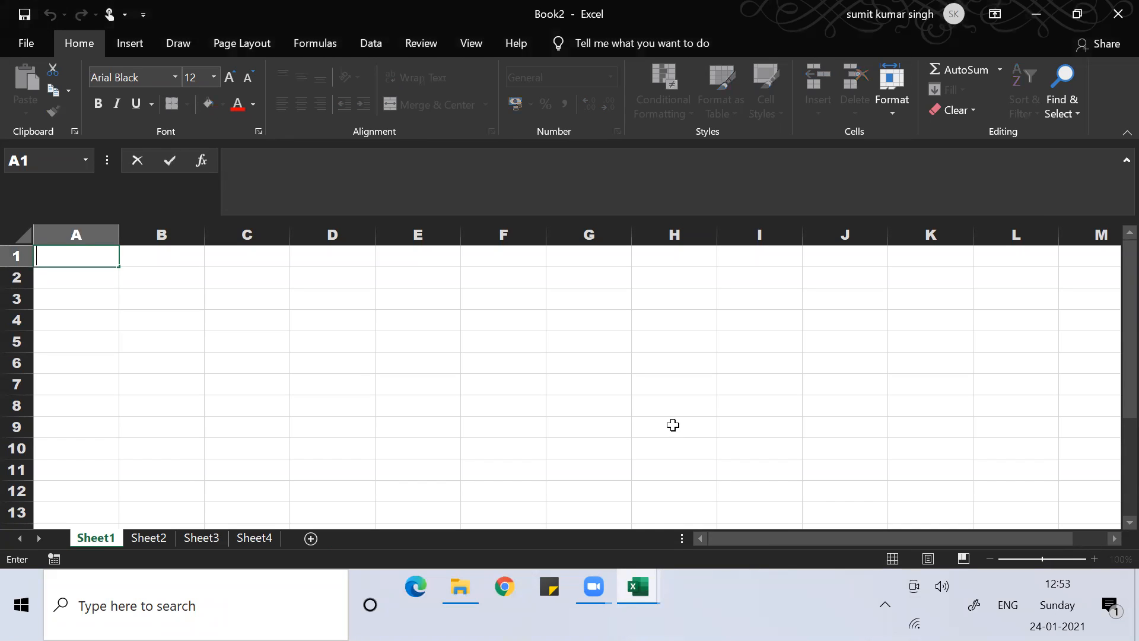
{"action": "left_click", "coordinate": [673, 425]}
{"action": "key", "text": "ctrl+n"}
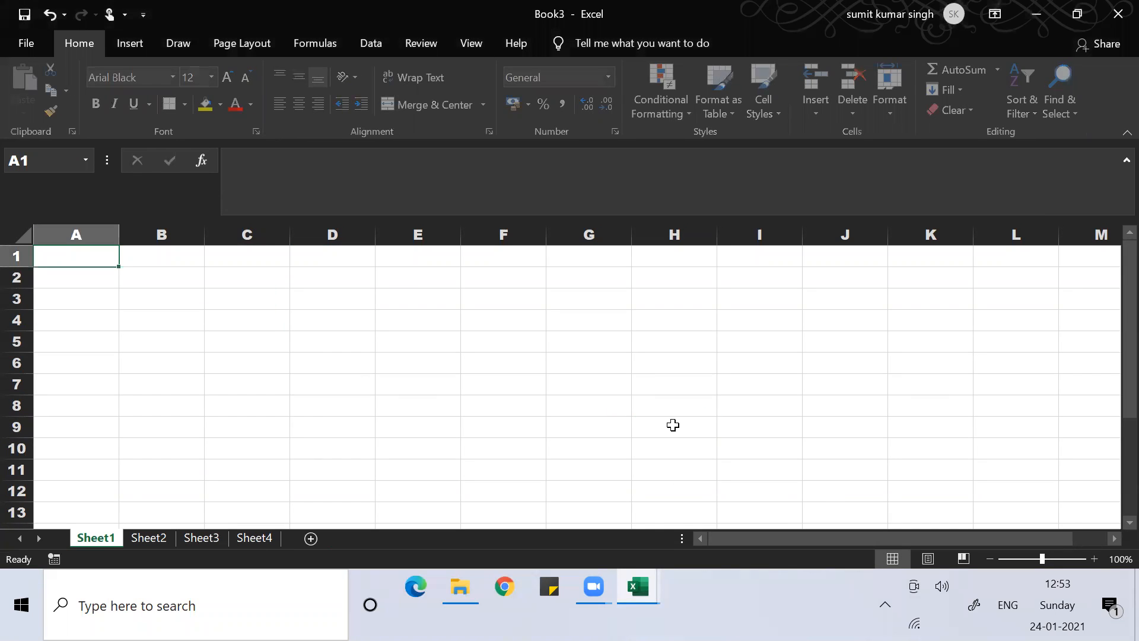
{"action": "key", "text": "ctrl+n"}
{"action": "key", "text": "ctrl+n"}
{"action": "key", "text": "ctrl+n"}
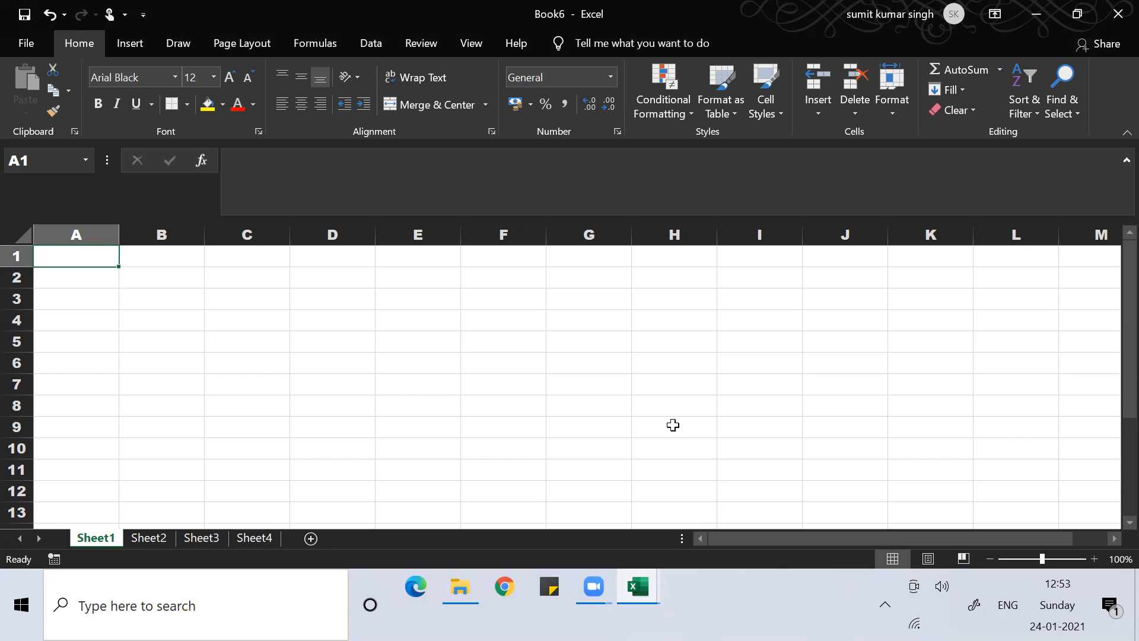
{"action": "key", "text": "ctrl+w"}
{"action": "key", "text": "ctrl+w"}
{"action": "key", "text": "alt+F4"}
{"action": "key", "text": "alt+F4"}
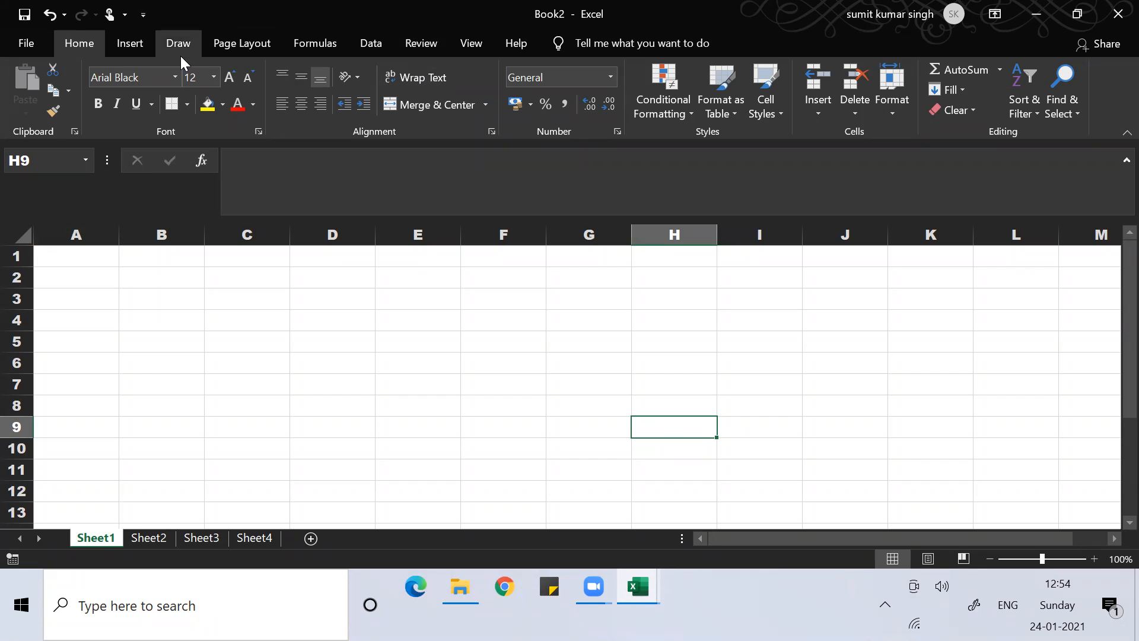
{"action": "left_click", "coordinate": [140, 347]}
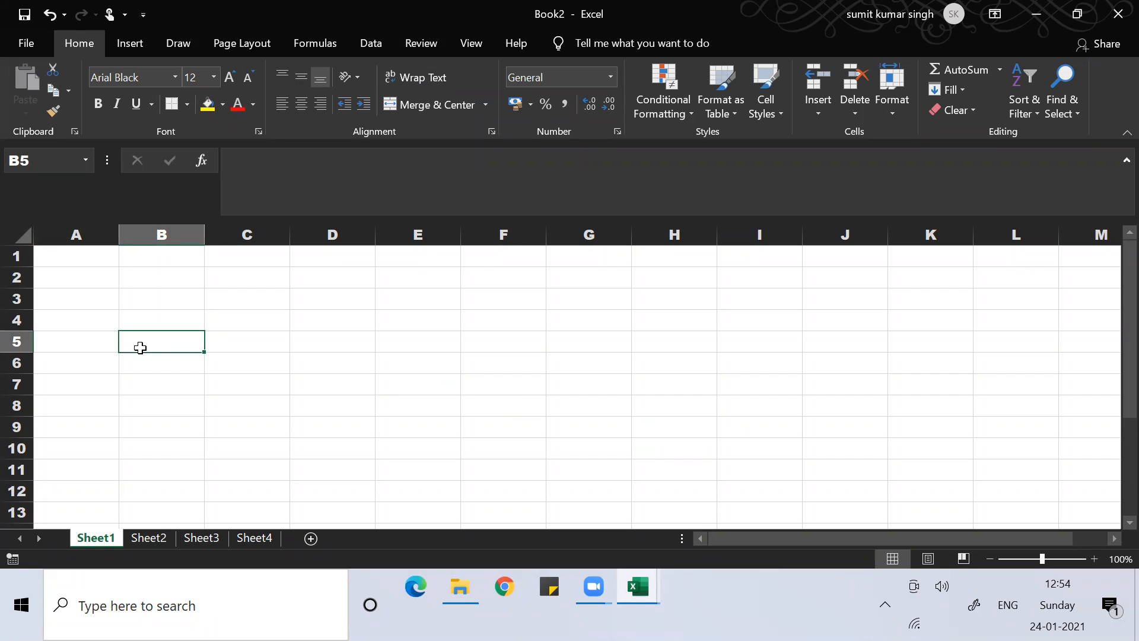
Step: Try Save As and closing Book2, then cancel back to the sheet at cell G6
{"action": "key", "text": "alt"}
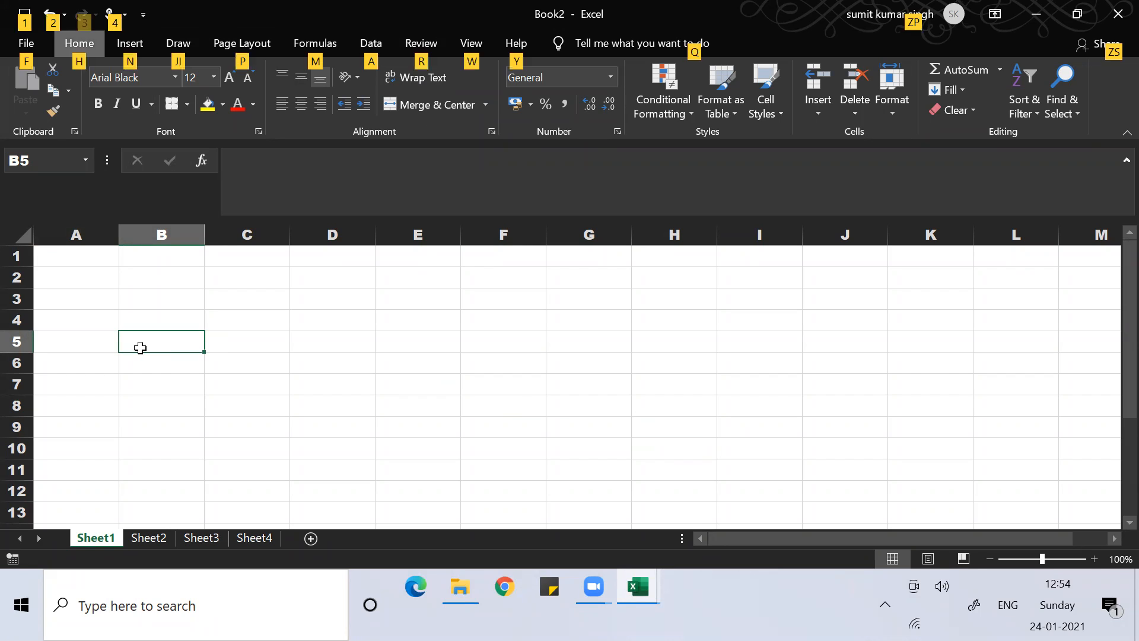
{"action": "key", "text": "f"}
{"action": "key", "text": "a"}
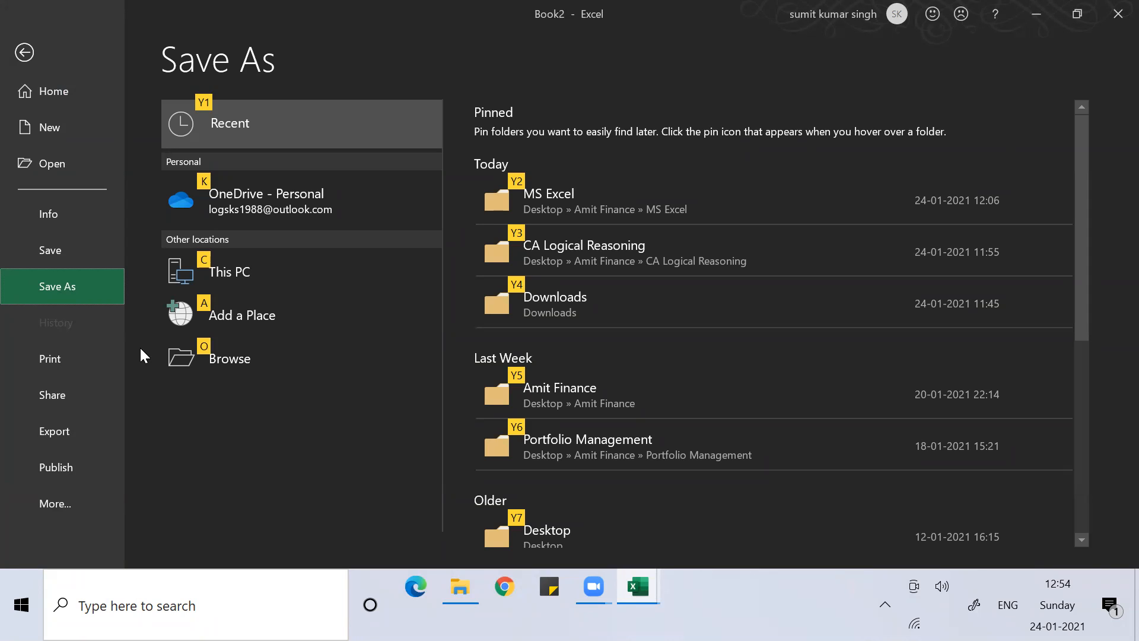
{"action": "key", "text": "o"}
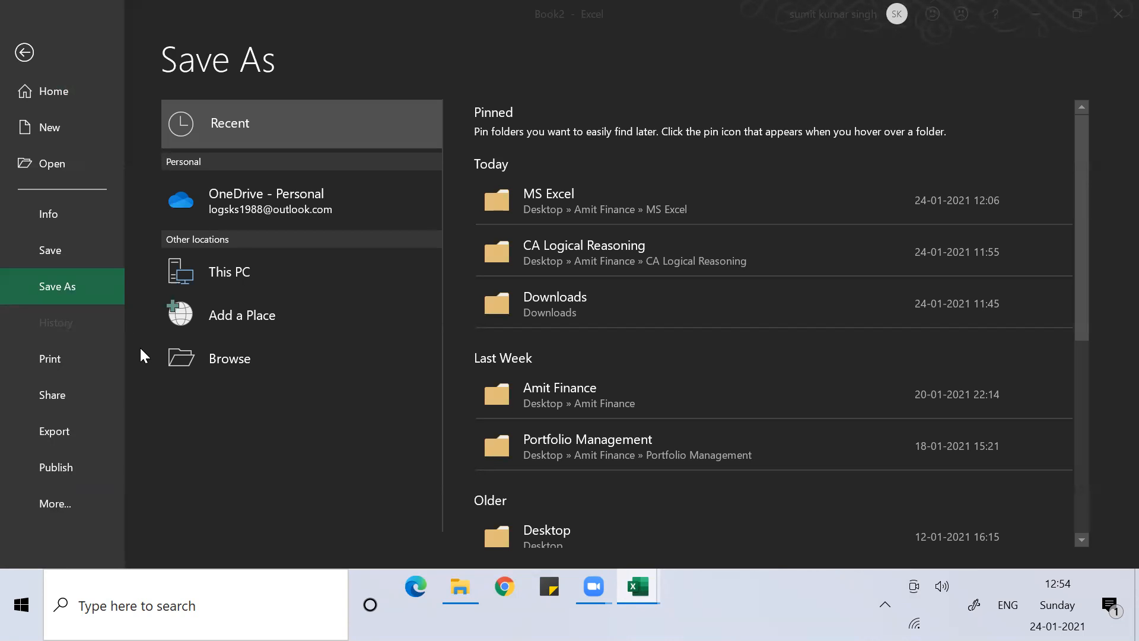
{"action": "left_click", "coordinate": [1118, 13]}
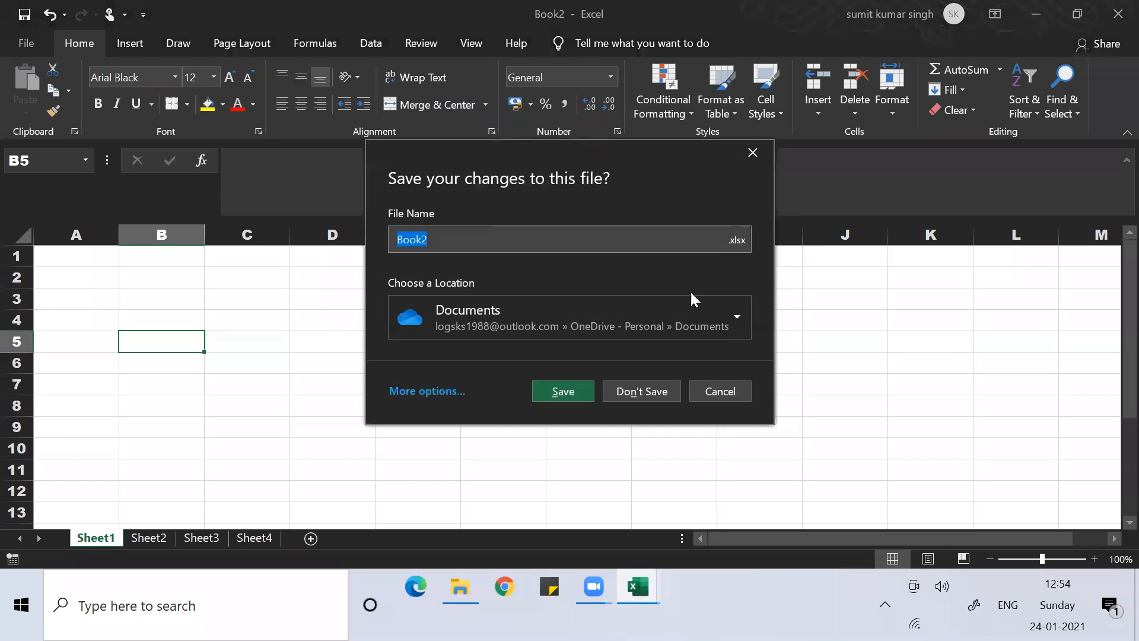
{"action": "left_click", "coordinate": [755, 153]}
{"action": "left_click", "coordinate": [559, 369]}
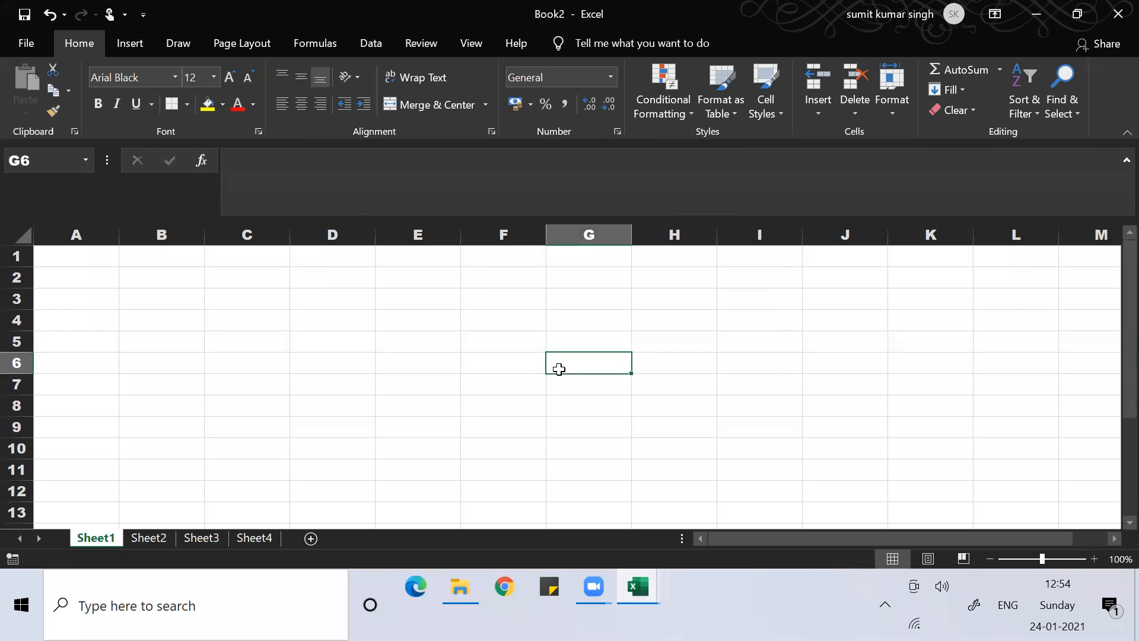
Step: Back out of Save As and use Ctrl+S to get the Book2 save prompt in OneDrive Documents
{"action": "key", "text": "alt+f"}
{"action": "key", "text": "a"}
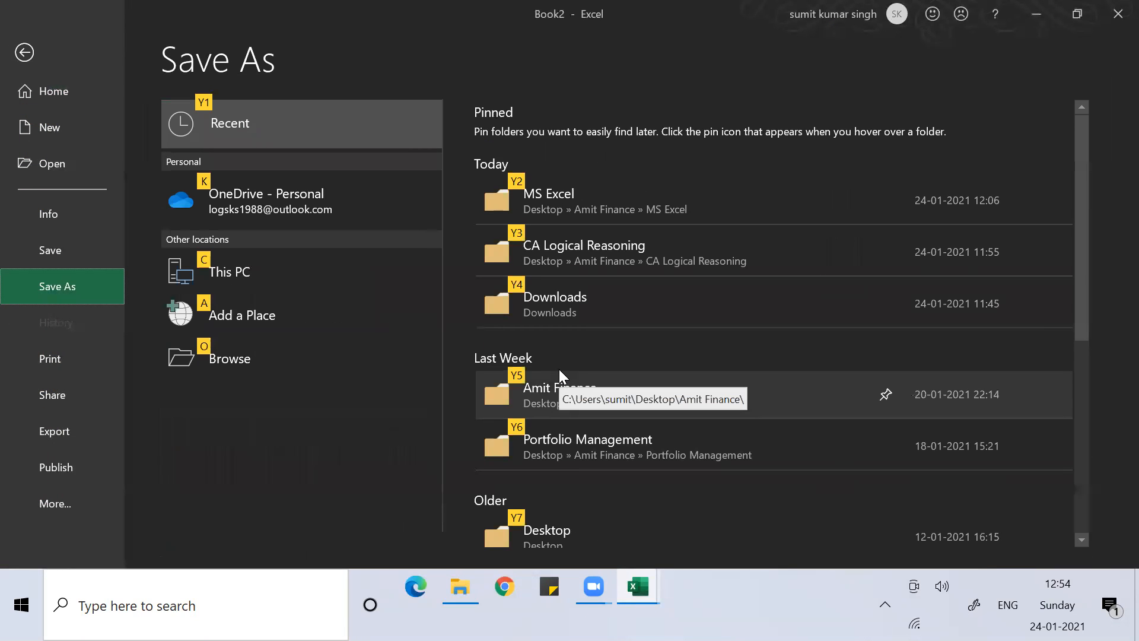
{"action": "key", "text": "Escape"}
{"action": "key", "text": "Escape"}
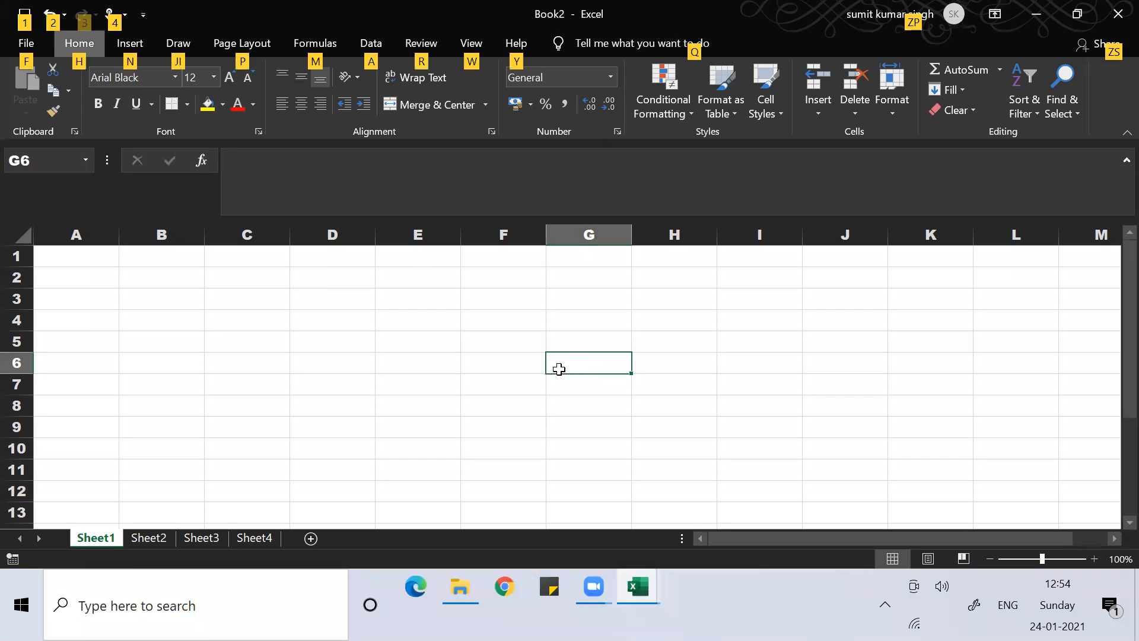
{"action": "key", "text": "Escape"}
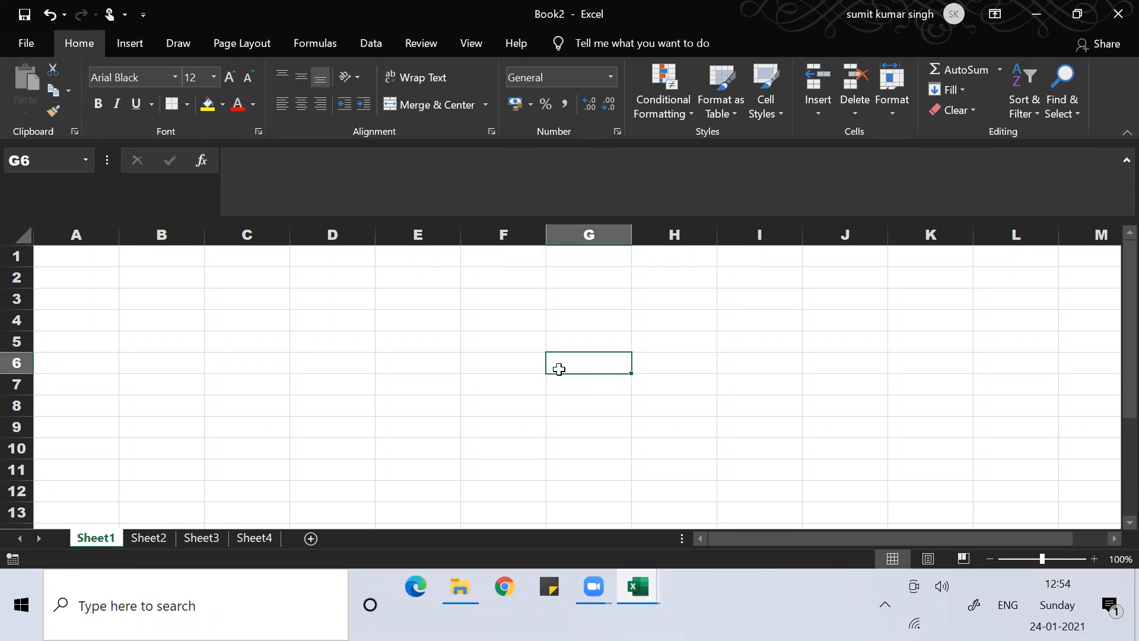
{"action": "key", "text": "ctrl+s"}
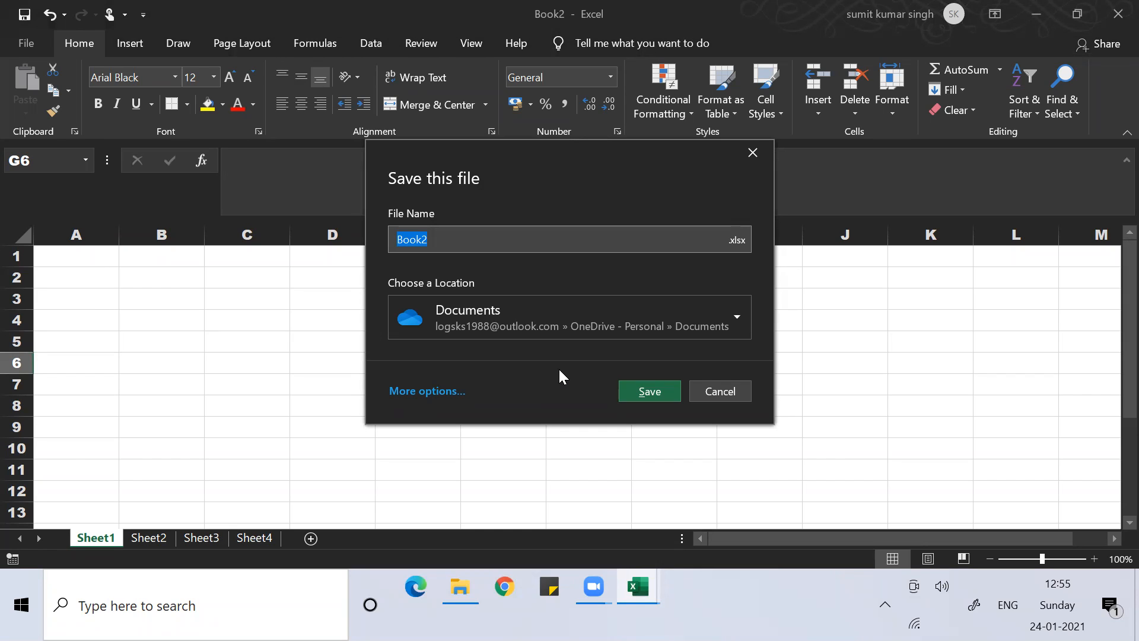
Step: Browse save locations, trying the MS Excel folder and then CA Logical Reasoning
{"action": "left_click", "coordinate": [584, 323]}
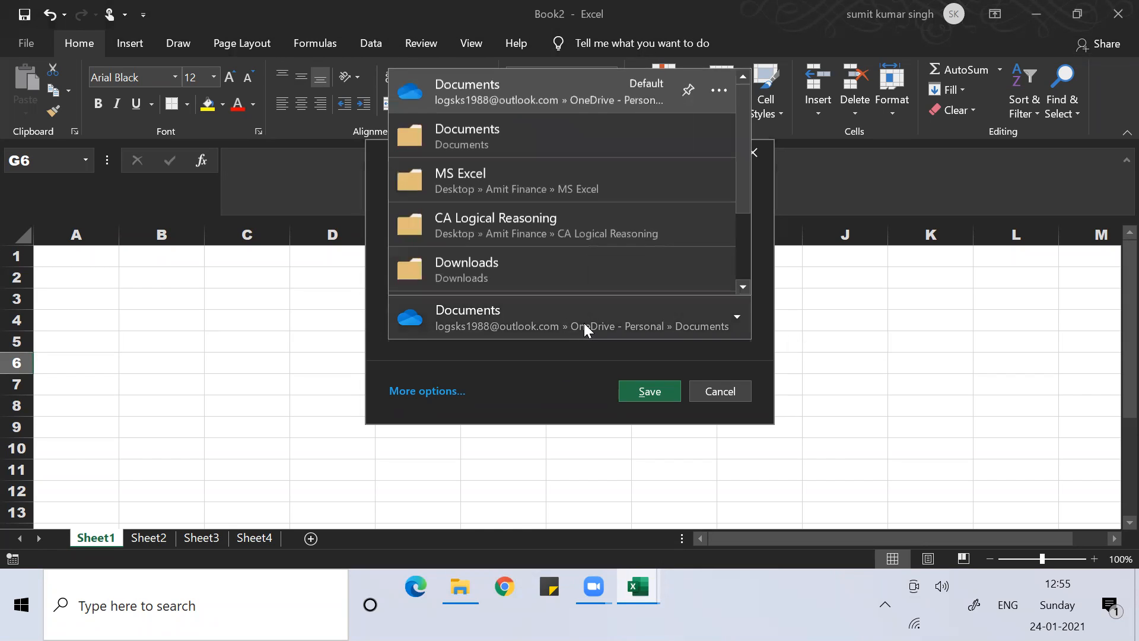
{"action": "left_click", "coordinate": [524, 174]}
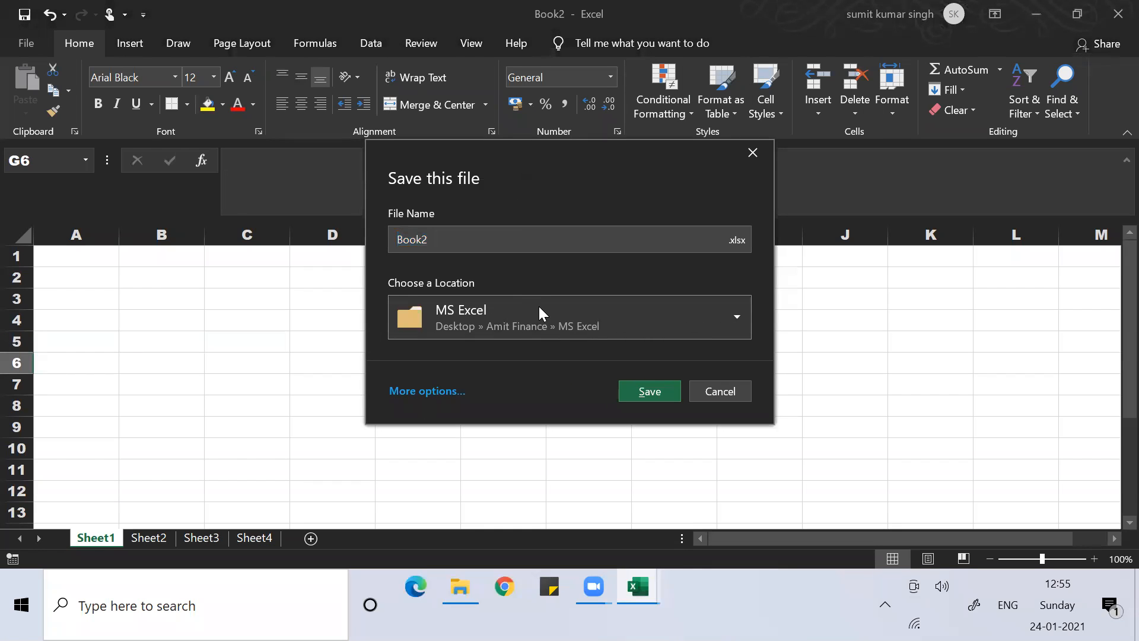
{"action": "left_click", "coordinate": [426, 391]}
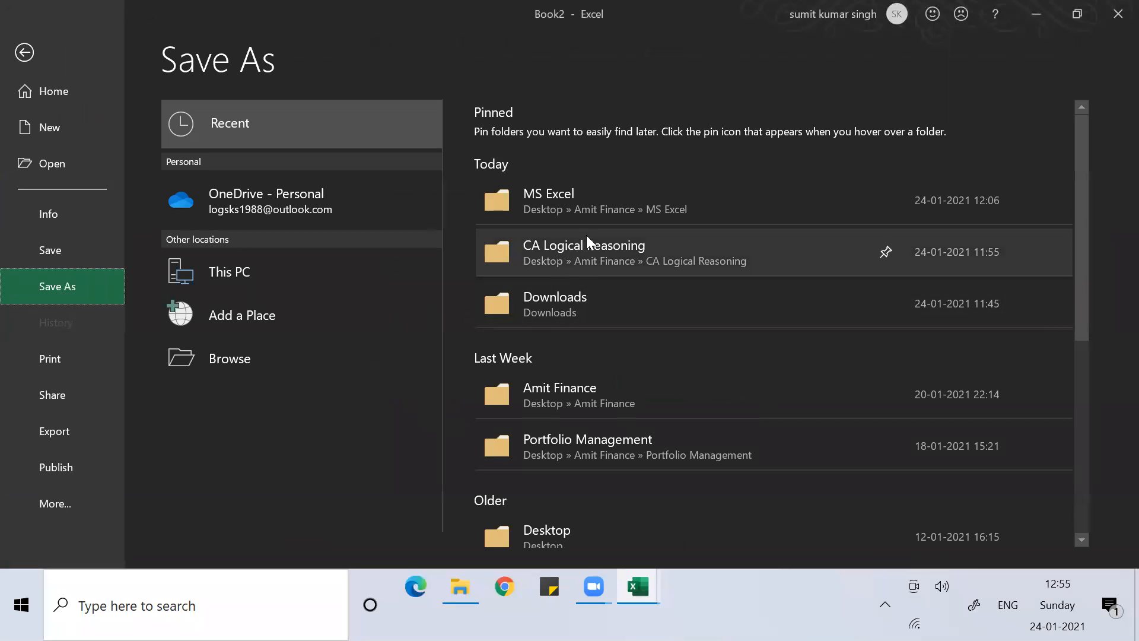
{"action": "left_click", "coordinate": [599, 260]}
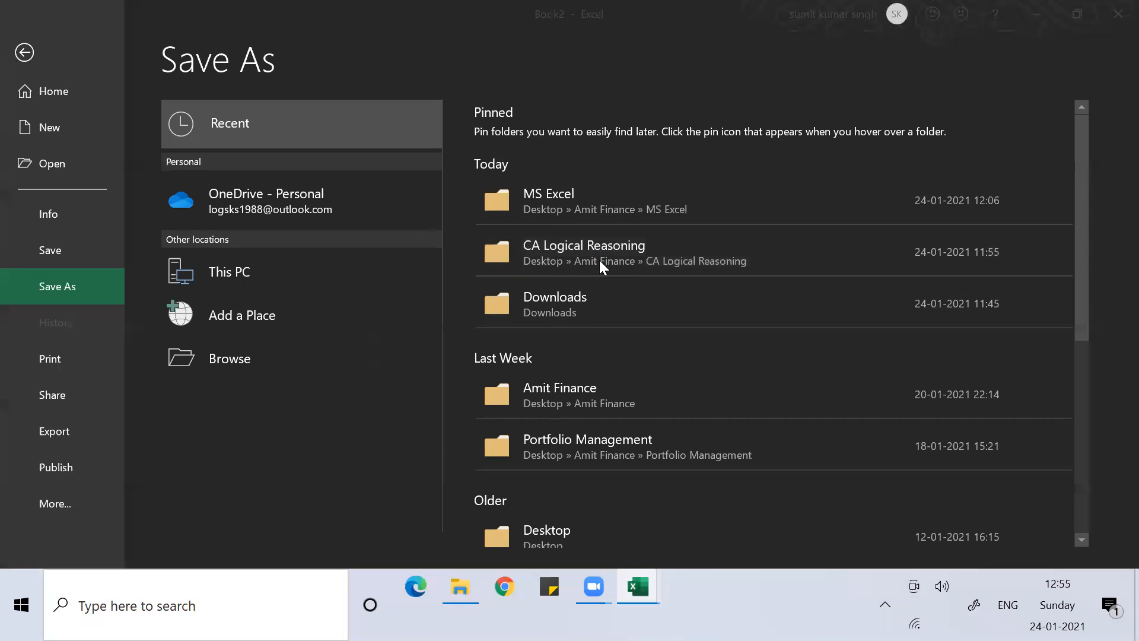
Step: Set the file type to Excel 97-2003 Workbook, then cancel saving and show the desktop
{"action": "left_click", "coordinate": [277, 325]}
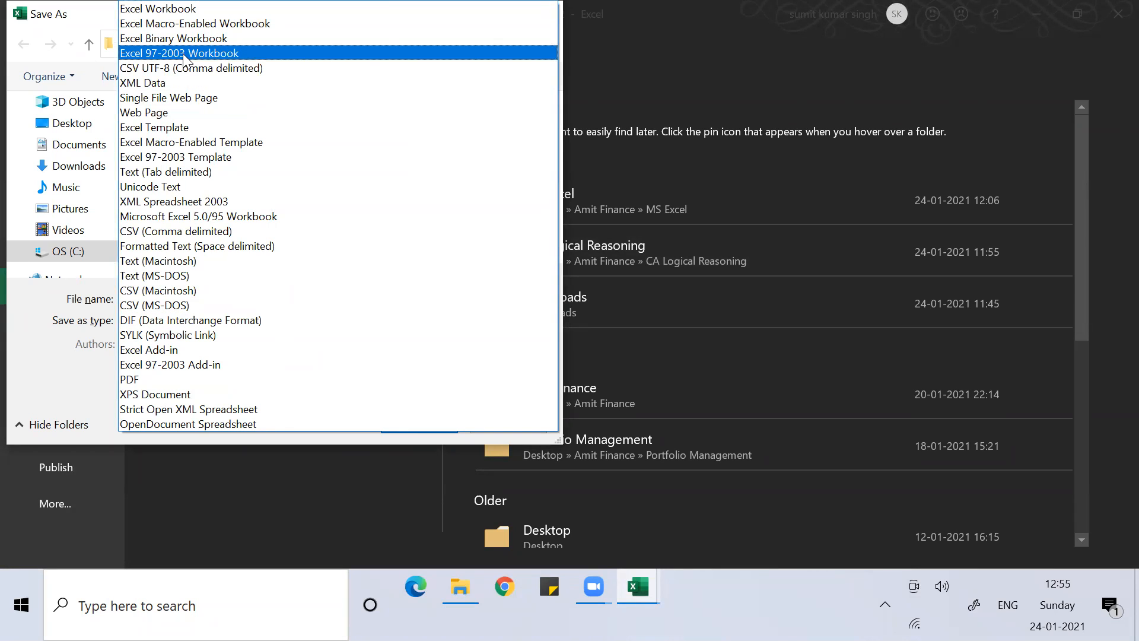
{"action": "left_click", "coordinate": [230, 52]}
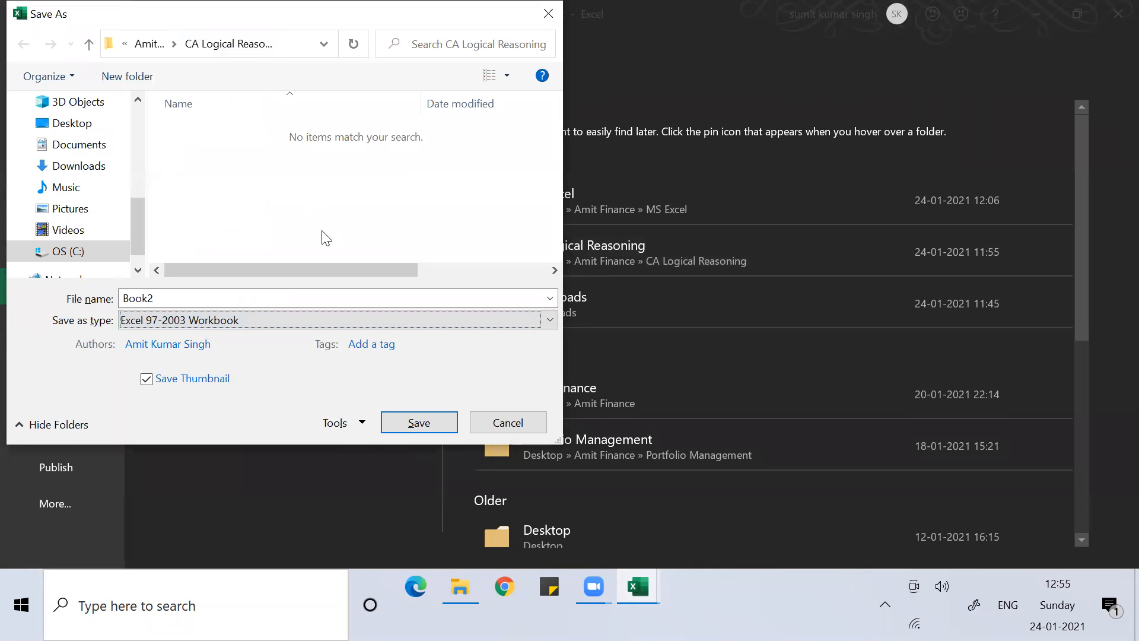
{"action": "double_click", "coordinate": [208, 296]}
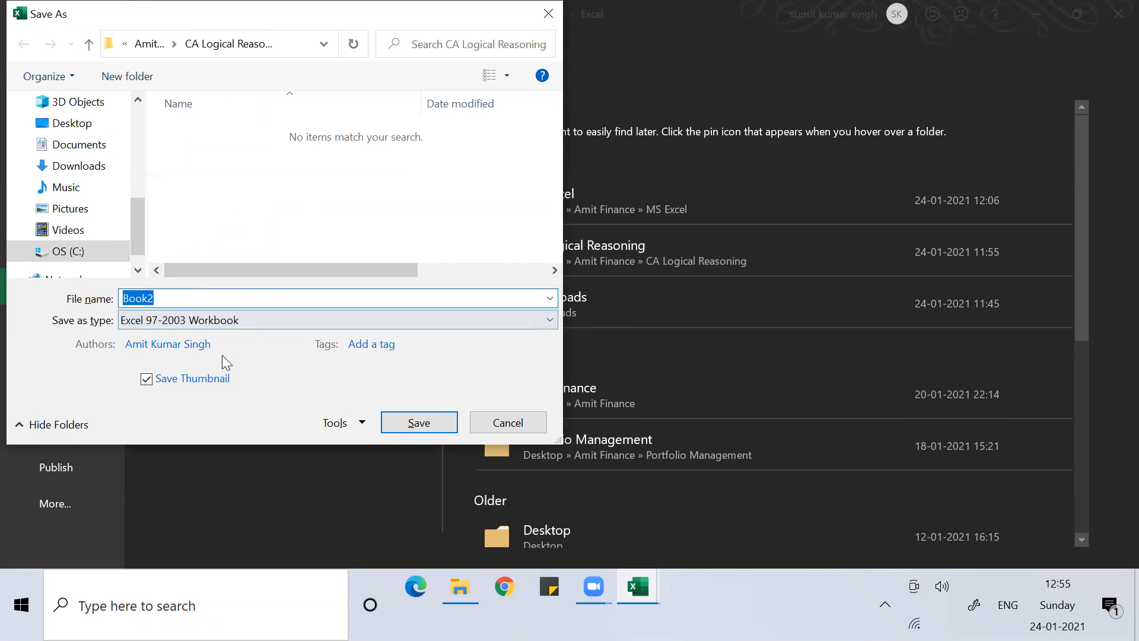
{"action": "left_click", "coordinate": [507, 421]}
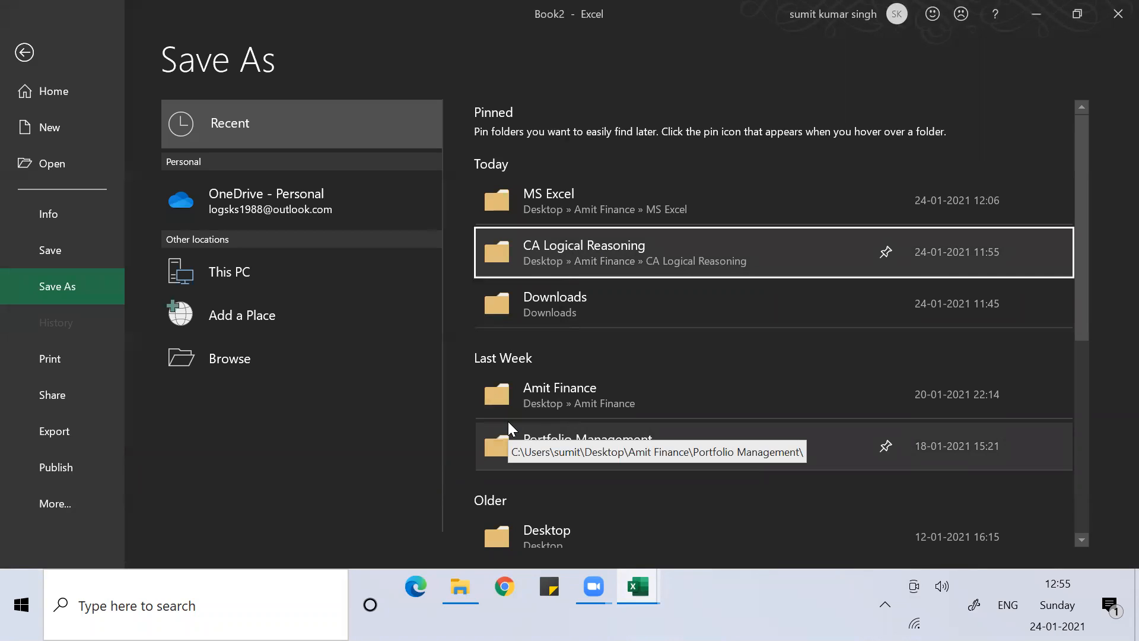
{"action": "key", "text": "Escape"}
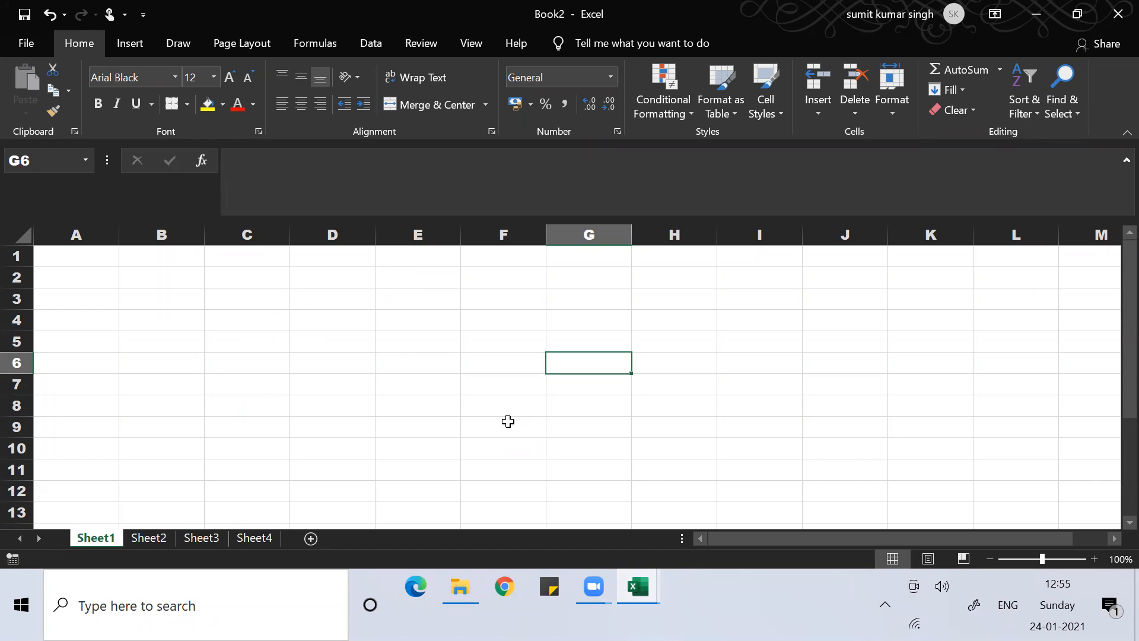
{"action": "key", "text": "super+d"}
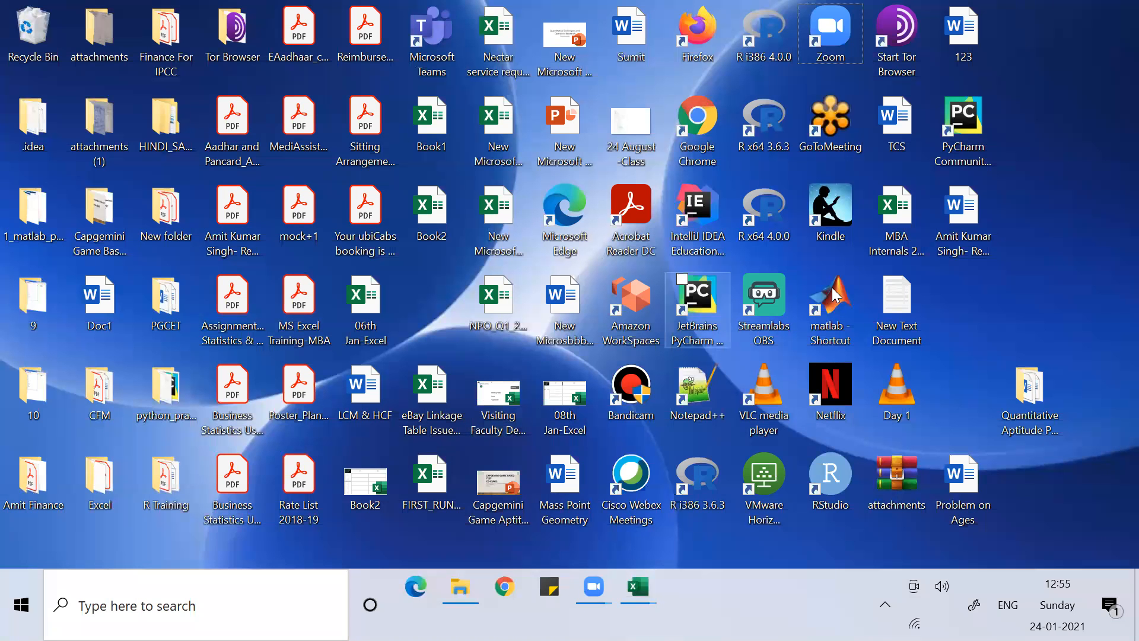
{"action": "left_click", "coordinate": [899, 237]}
{"action": "right_click", "coordinate": [899, 238]}
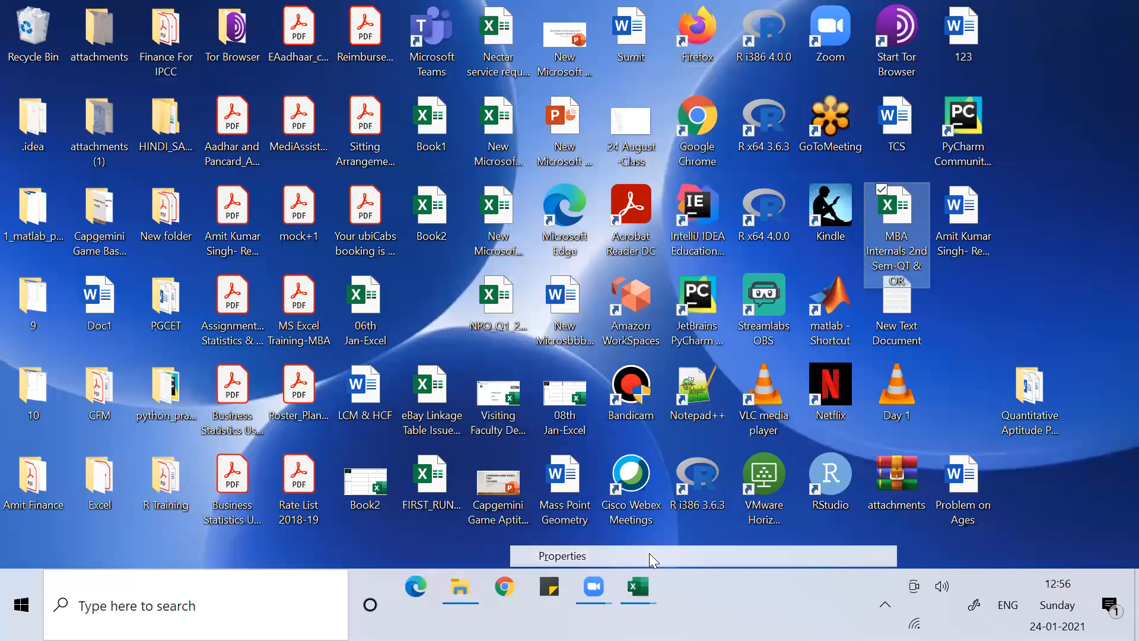
{"action": "left_click", "coordinate": [649, 553]}
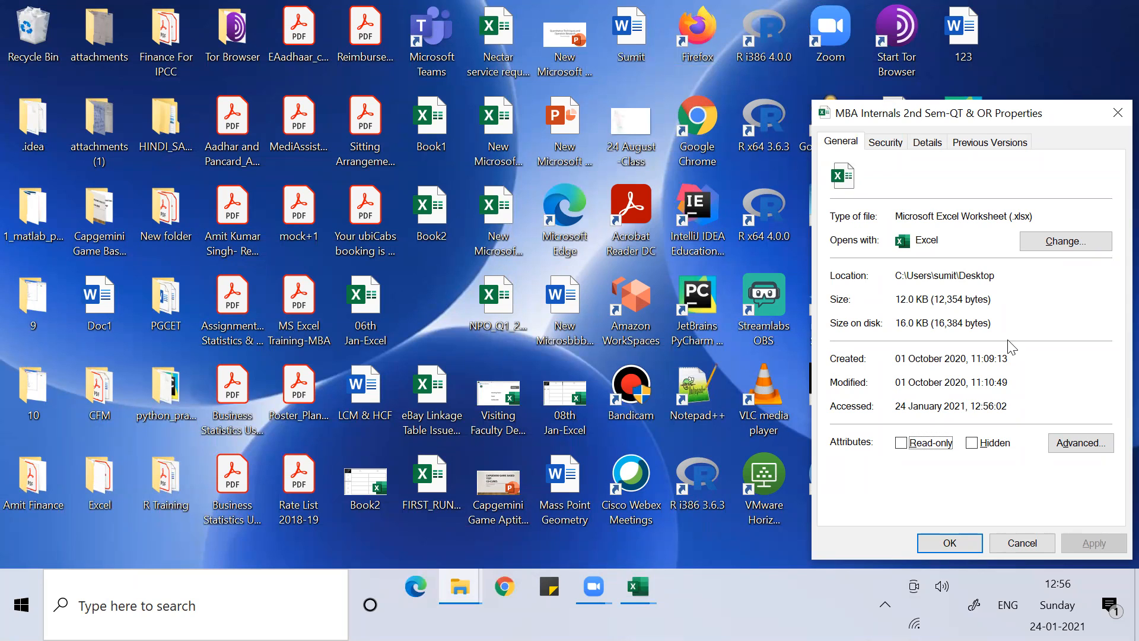
{"action": "left_click", "coordinate": [1022, 543]}
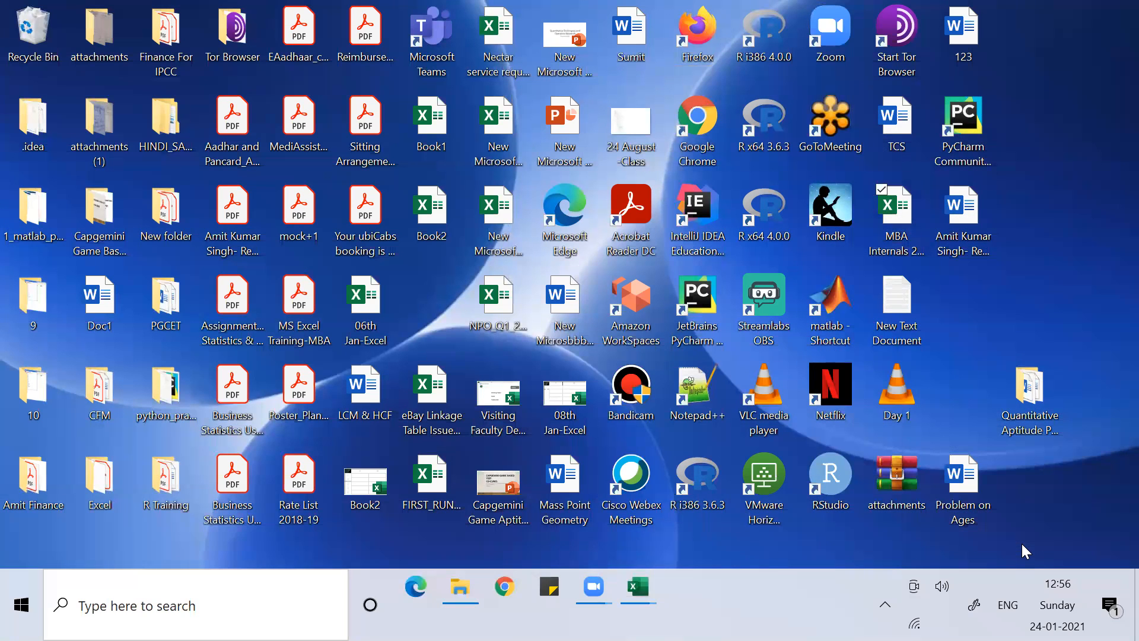
Step: Switch back to Book2 with Alt+Tab, create another new workbook and select cell A5
{"action": "key", "text": "alt+Tab"}
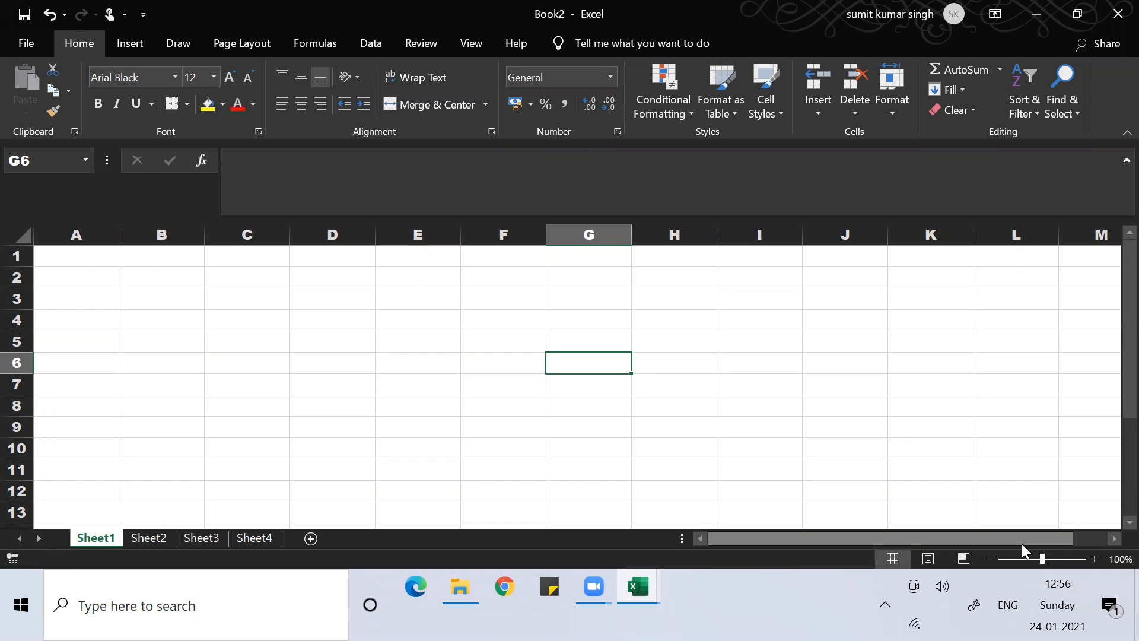
{"action": "key", "text": "ctrl+n"}
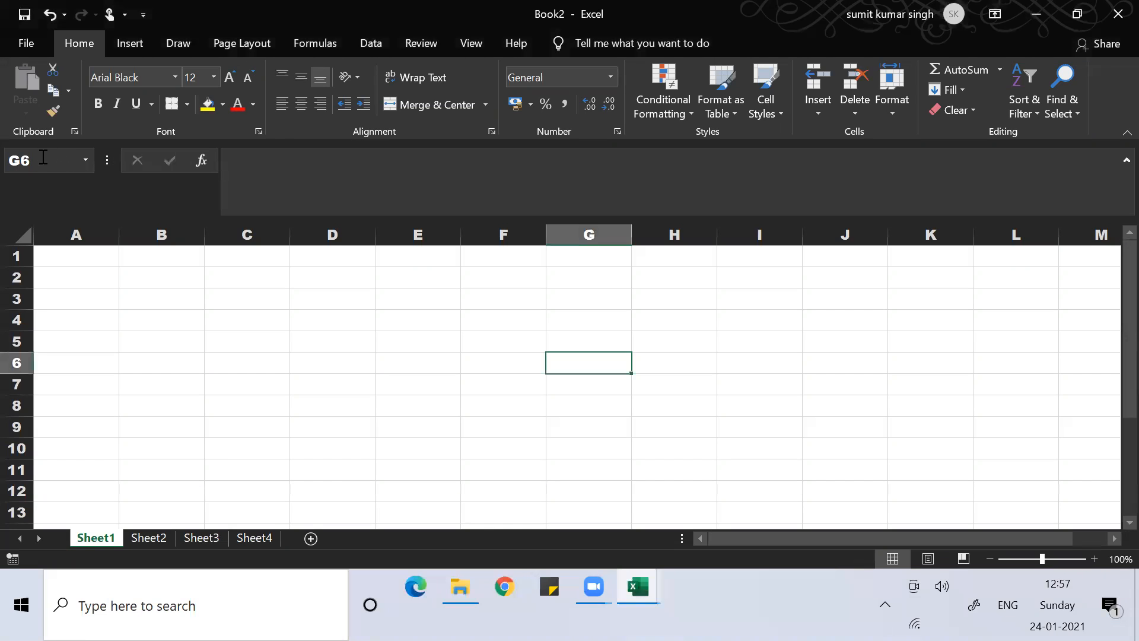
{"action": "left_click", "coordinate": [62, 336]}
Step: Select cell K11, move a few cells with the arrow keys, then bring up Go To with Ctrl+G
{"action": "left_click", "coordinate": [24, 160]}
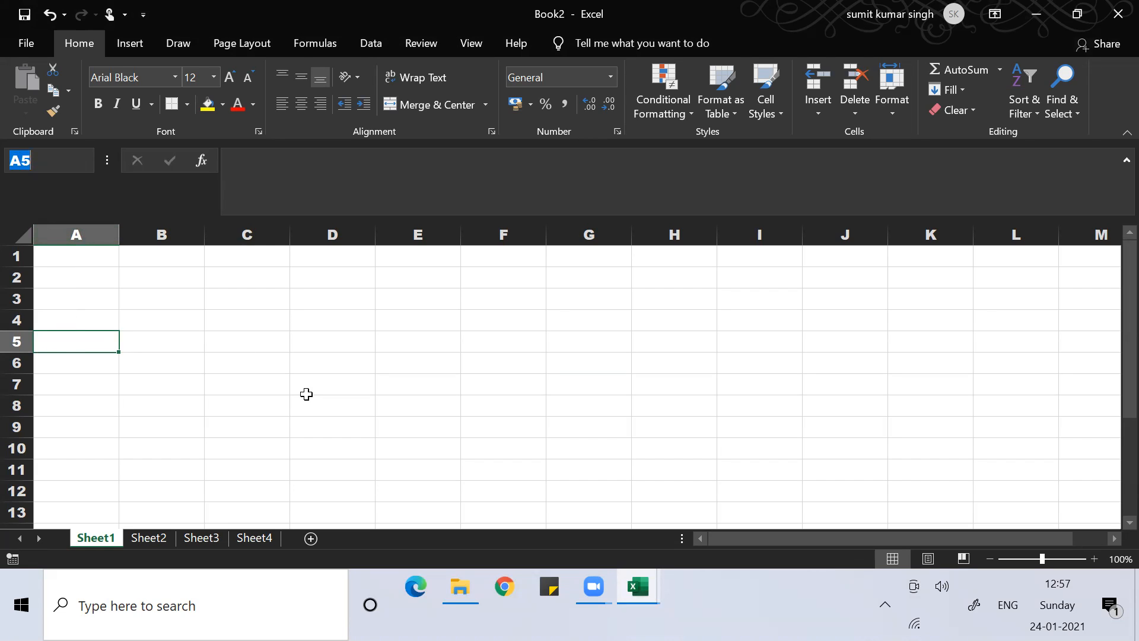
{"action": "left_click", "coordinate": [898, 474]}
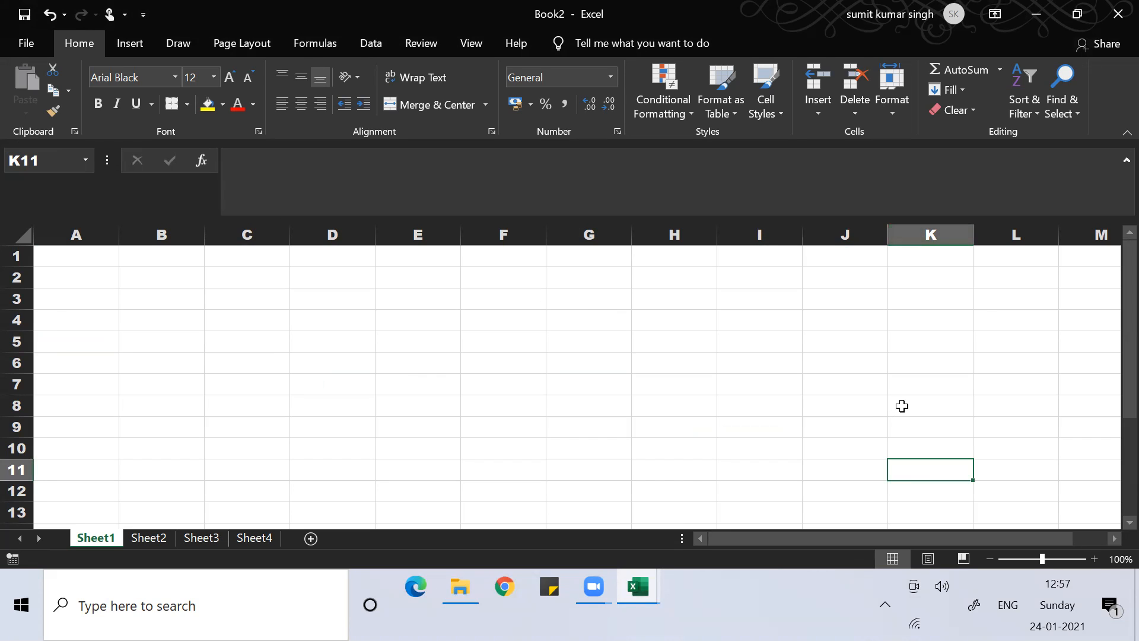
{"action": "key", "text": "Down"}
{"action": "key", "text": "Down"}
{"action": "key", "text": "Down"}
{"action": "key", "text": "Down"}
{"action": "key", "text": "Down"}
{"action": "key", "text": "Down"}
{"action": "key", "text": "Down"}
{"action": "key", "text": "Down"}
{"action": "key", "text": "Down"}
{"action": "key", "text": "Down"}
{"action": "key", "text": "Down"}
{"action": "key", "text": "Down"}
{"action": "key", "text": "Down"}
{"action": "key", "text": "Down"}
{"action": "key", "text": "Down"}
{"action": "key", "text": "Down"}
{"action": "key", "text": "Down"}
{"action": "key", "text": "Down"}
{"action": "key", "text": "Down"}
{"action": "key", "text": "Down"}
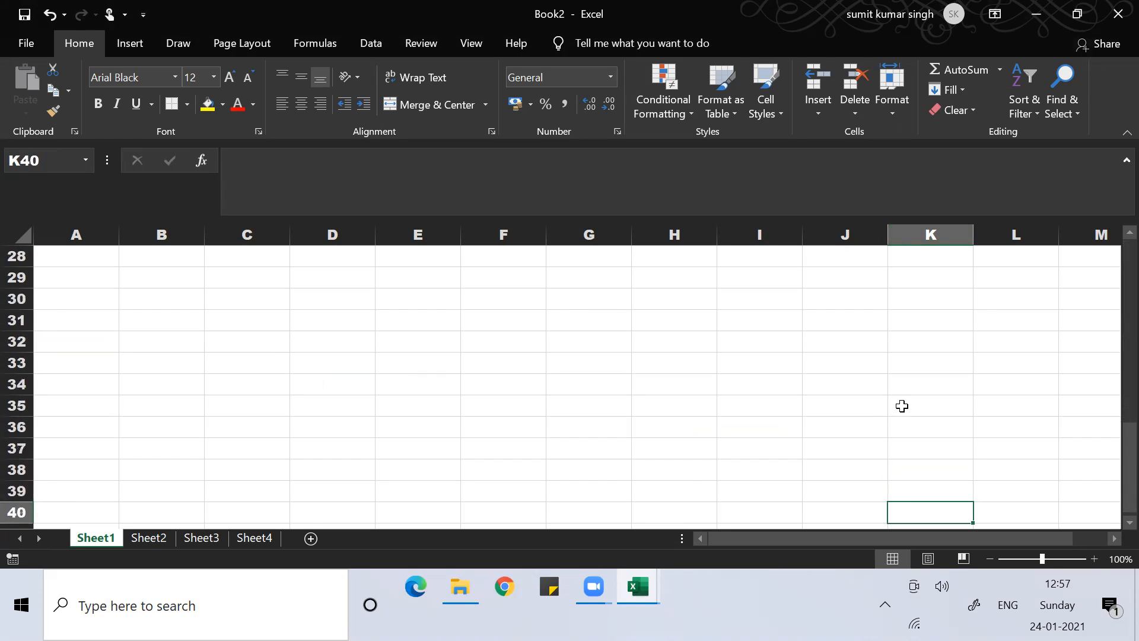
{"action": "key", "text": "Right"}
{"action": "key", "text": "Right"}
{"action": "key", "text": "Right"}
{"action": "key", "text": "Right"}
{"action": "key", "text": "Right"}
{"action": "key", "text": "Right"}
{"action": "key", "text": "Right"}
{"action": "key", "text": "Right"}
{"action": "key", "text": "Right"}
{"action": "key", "text": "Right"}
{"action": "key", "text": "Right"}
{"action": "key", "text": "Right"}
{"action": "key", "text": "Right"}
{"action": "key", "text": "Right"}
{"action": "key", "text": "Right"}
{"action": "key", "text": "Right"}
{"action": "key", "text": "Right"}
{"action": "key", "text": "Right"}
{"action": "key", "text": "Right"}
{"action": "key", "text": "Right"}
{"action": "key", "text": "Right"}
{"action": "key", "text": "Down"}
{"action": "key", "text": "Down"}
{"action": "key", "text": "Down"}
{"action": "key", "text": "Down"}
{"action": "key", "text": "Down"}
{"action": "key", "text": "Down"}
{"action": "key", "text": "Down"}
{"action": "key", "text": "Down"}
{"action": "key", "text": "Down"}
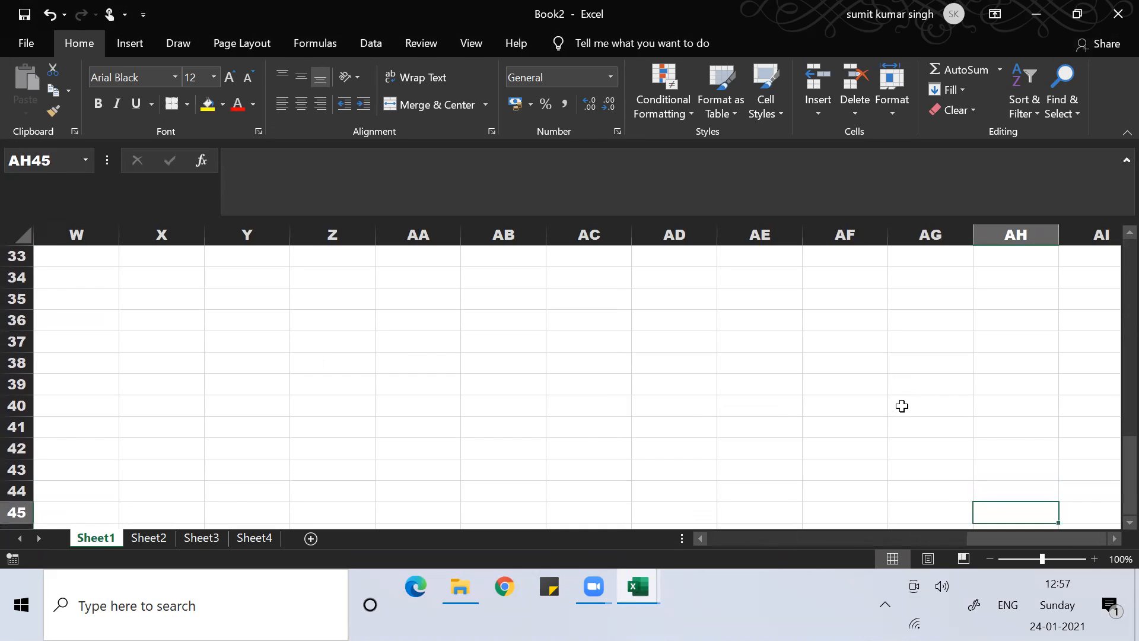
{"action": "key", "text": "Down"}
{"action": "key", "text": "Down"}
{"action": "key", "text": "Down"}
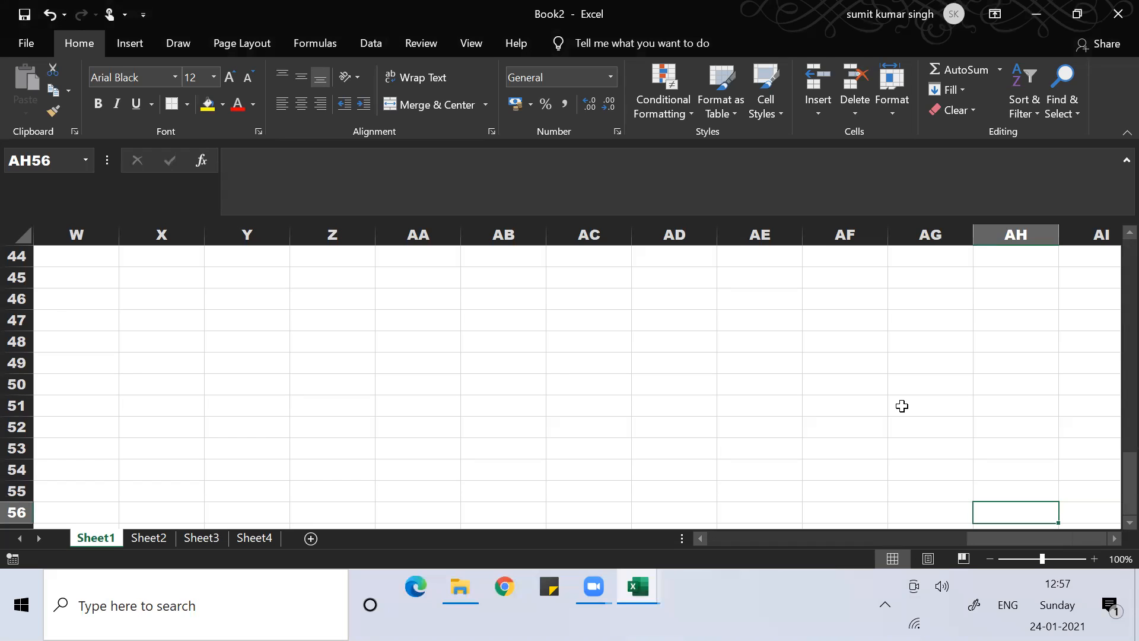
{"action": "key", "text": "ctrl+g"}
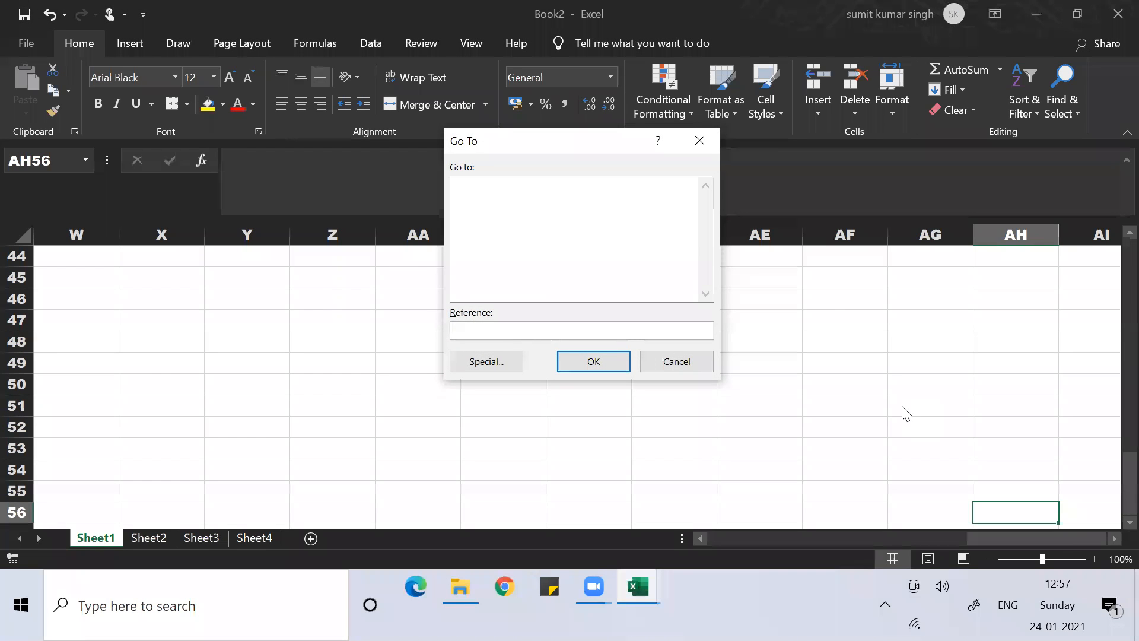
Step: Reopen Go To from Home > Find & Select and jump to cell AA67
{"action": "left_click", "coordinate": [700, 141]}
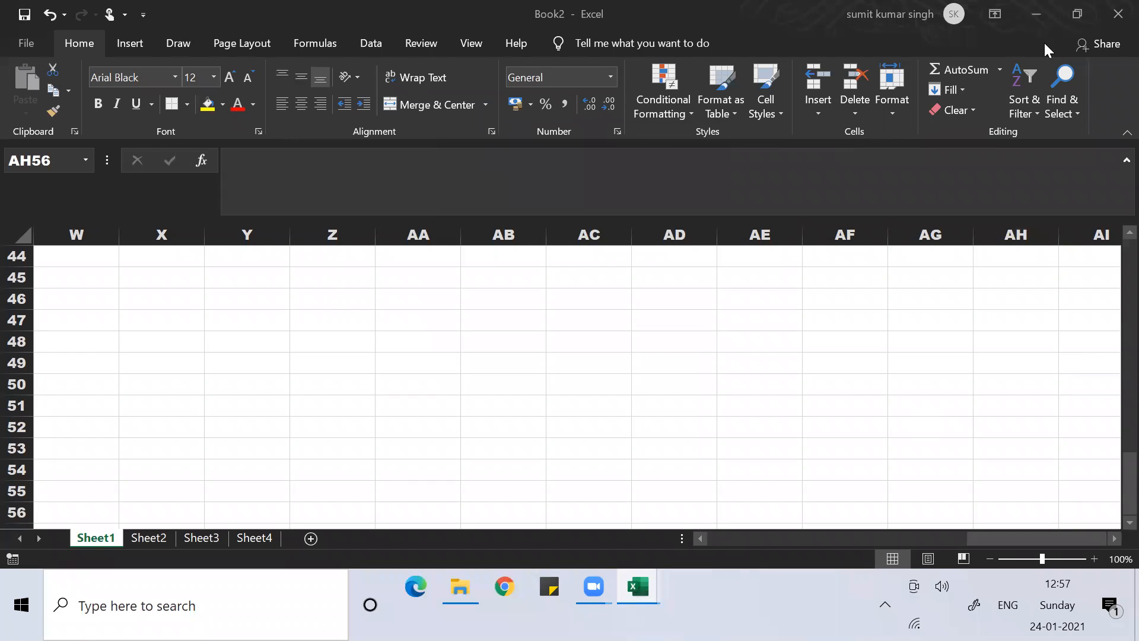
{"action": "left_click", "coordinate": [1074, 107]}
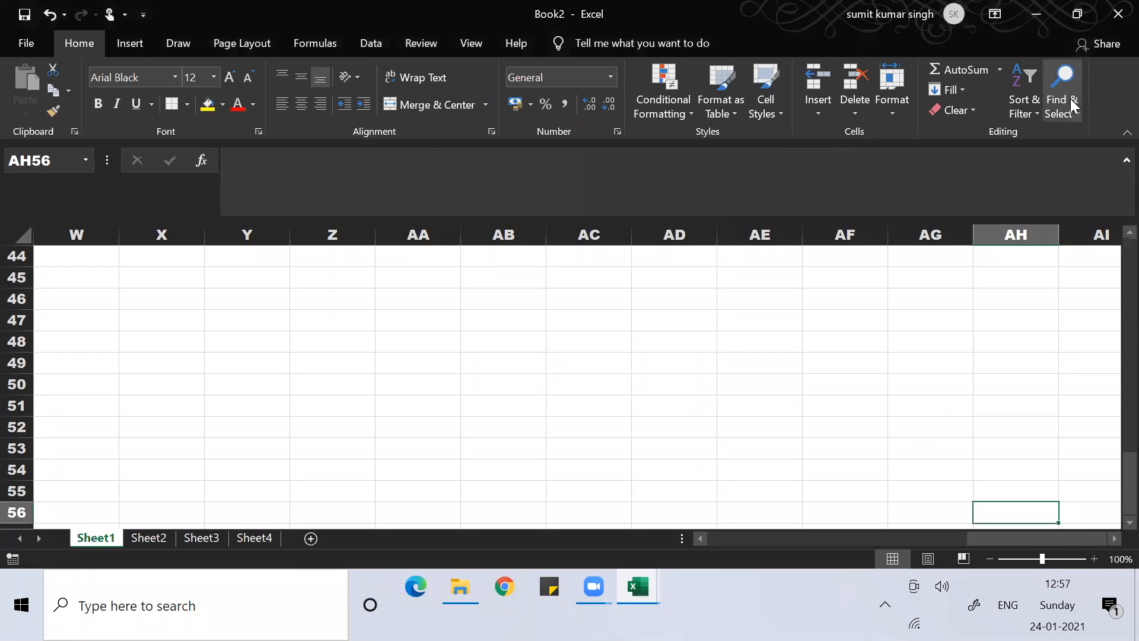
{"action": "left_click", "coordinate": [1074, 107]}
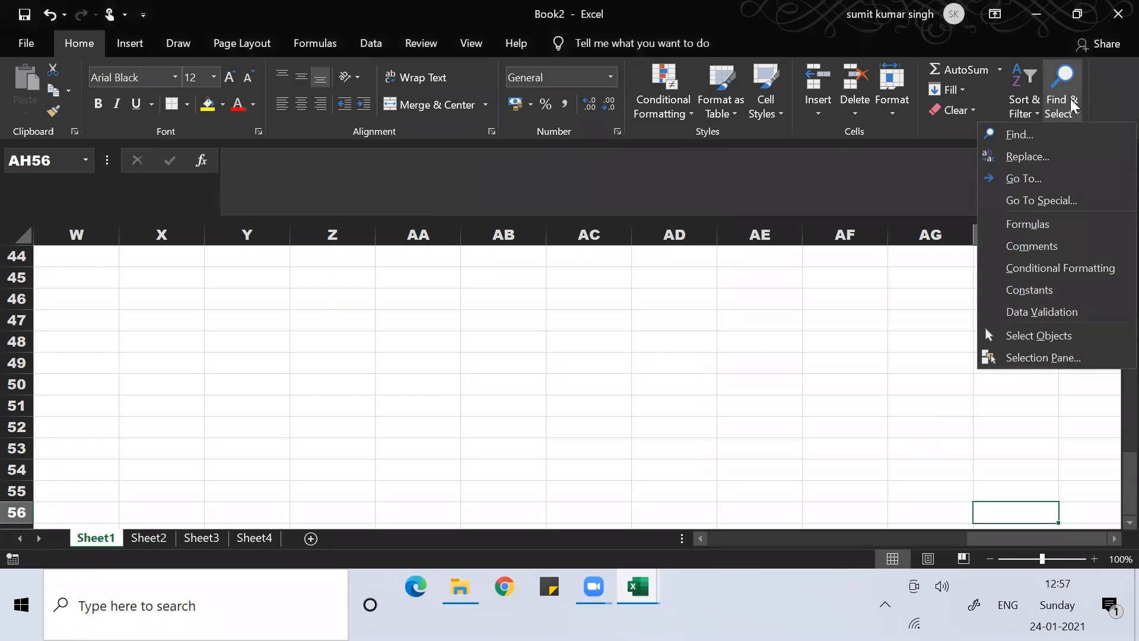
{"action": "left_click", "coordinate": [1042, 181]}
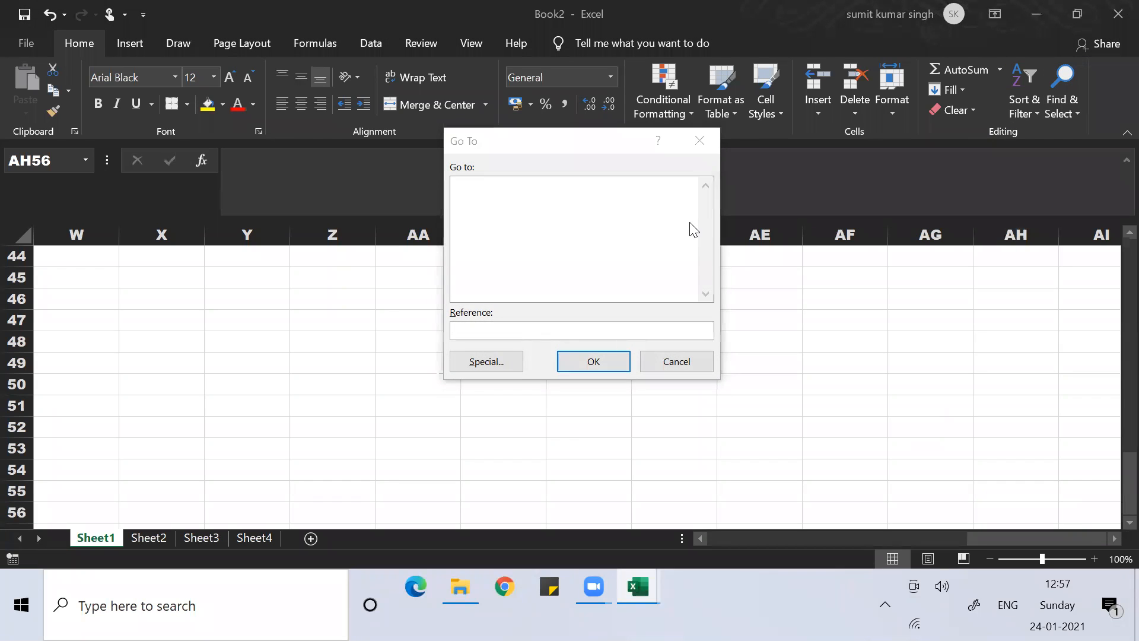
{"action": "left_click", "coordinate": [500, 212]}
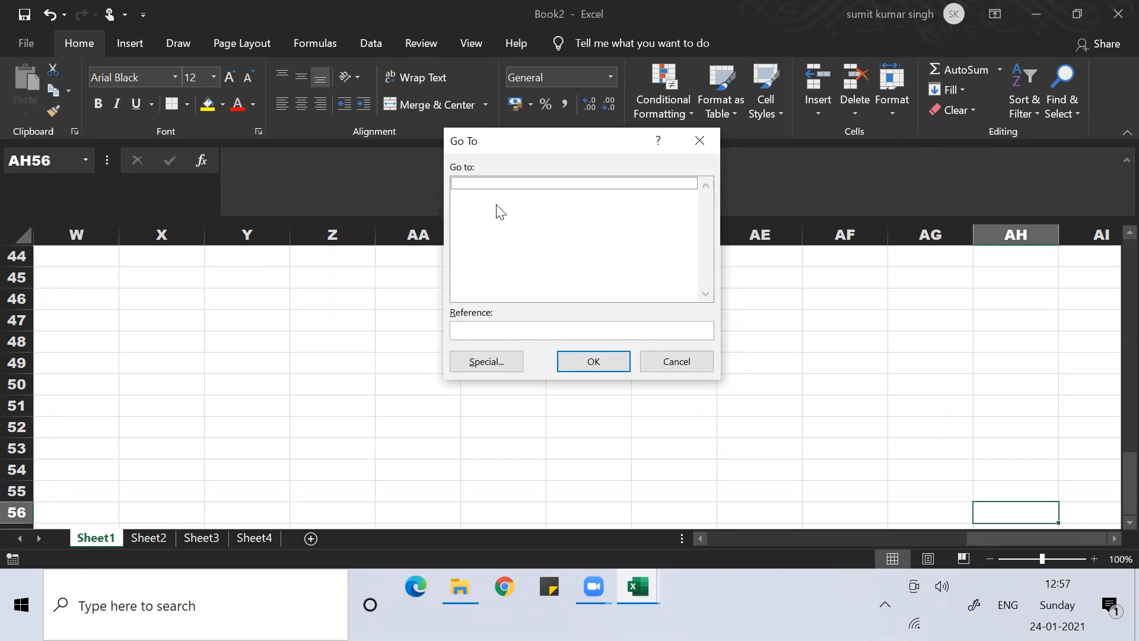
{"action": "left_click", "coordinate": [483, 326]}
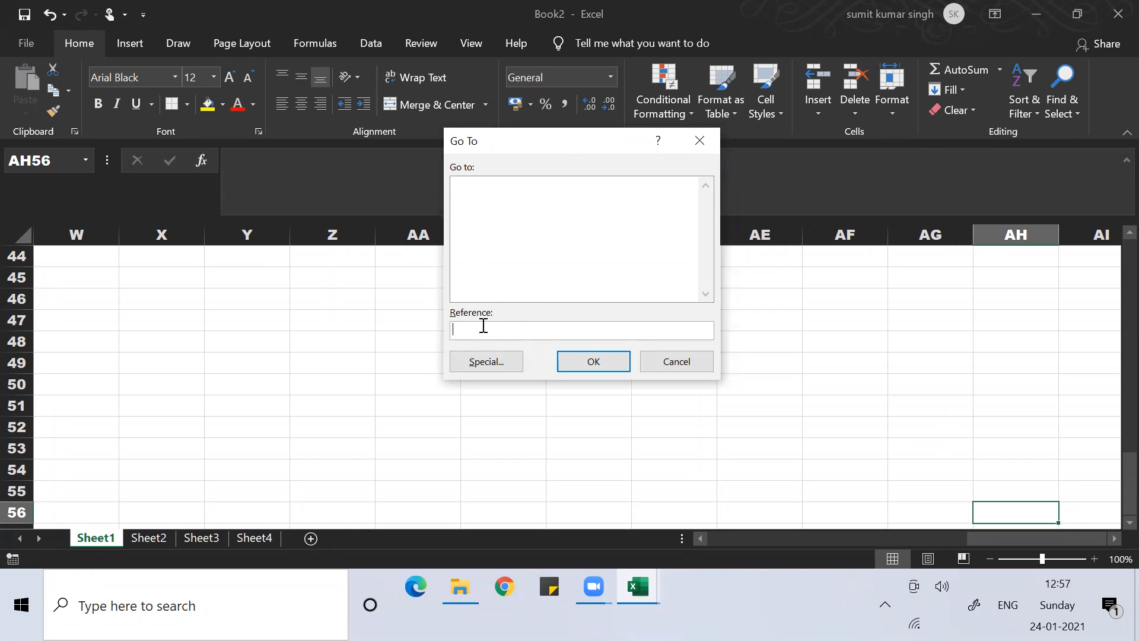
{"action": "type", "text": "aa67"}
{"action": "key", "text": "Return"}
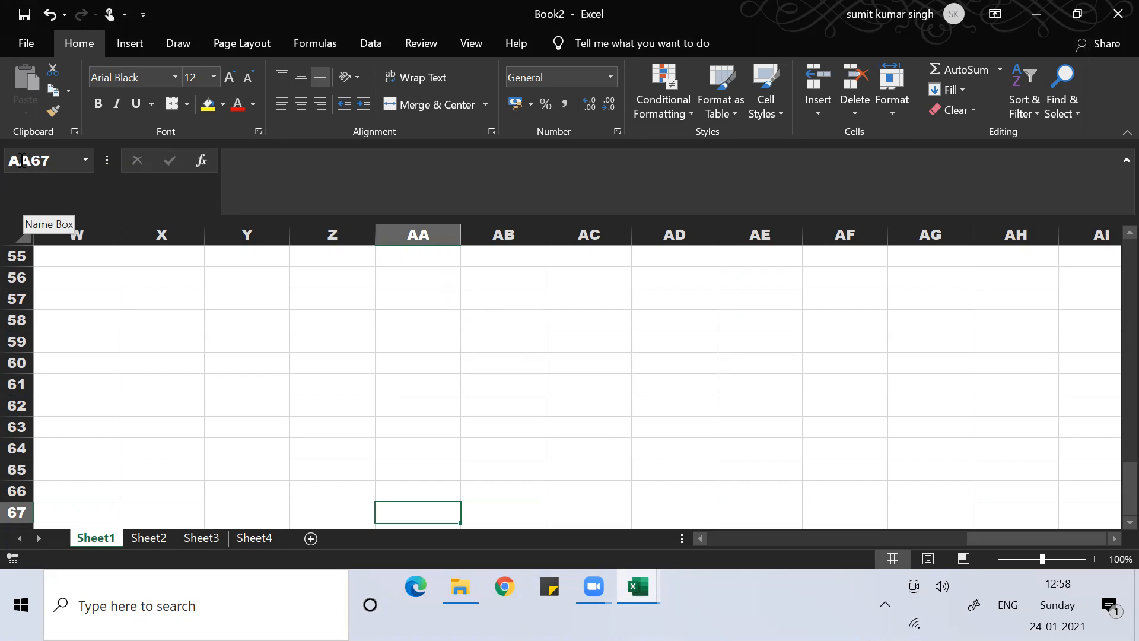
Step: Select cells near AA67, then return to column A and cell A1
{"action": "left_click", "coordinate": [85, 161]}
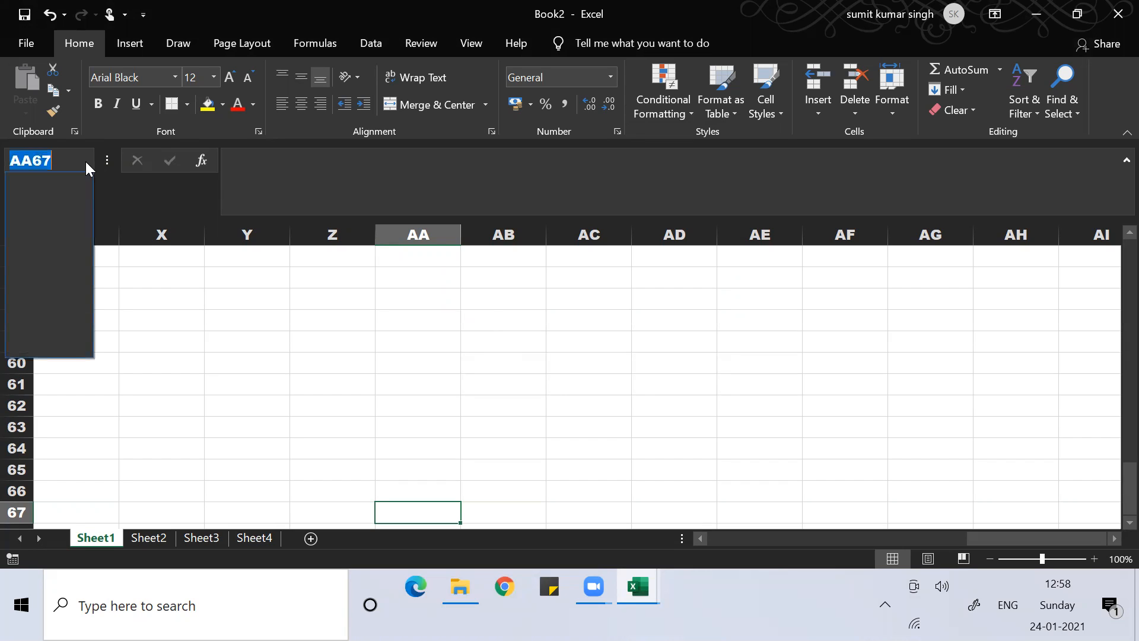
{"action": "left_click", "coordinate": [333, 415]}
{"action": "left_click", "coordinate": [422, 469]}
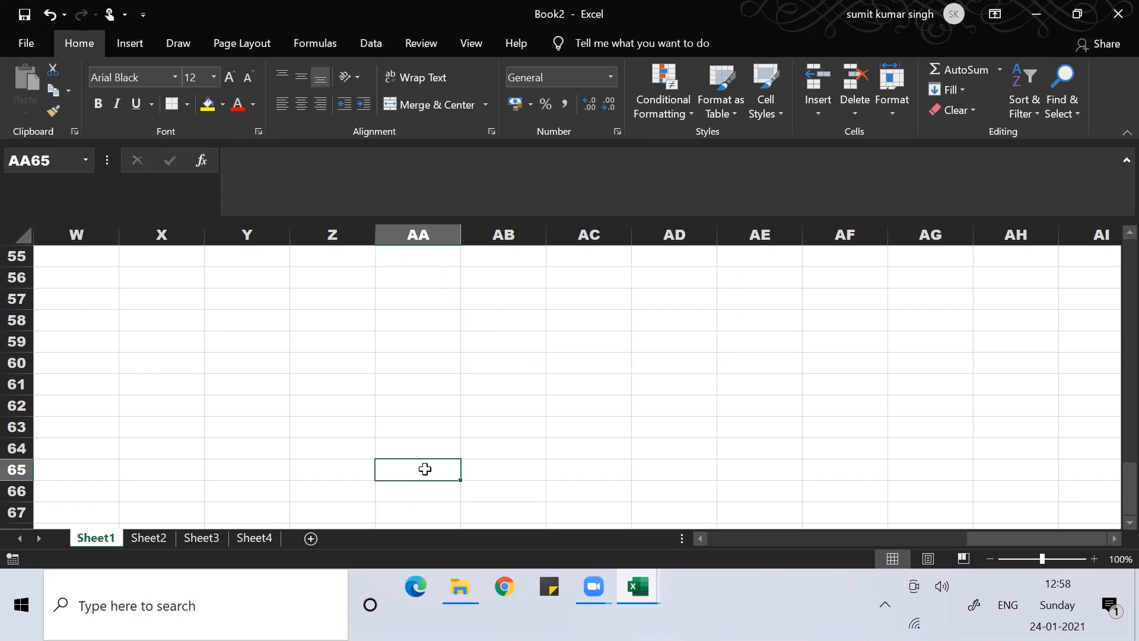
{"action": "left_click", "coordinate": [411, 507]}
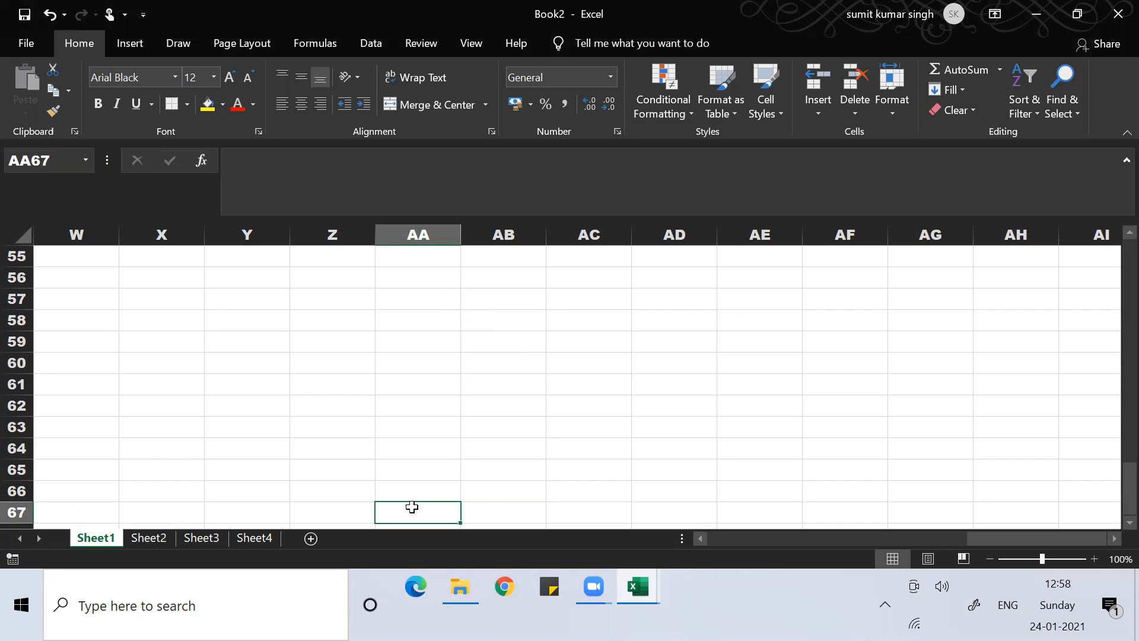
{"action": "key", "text": "Home"}
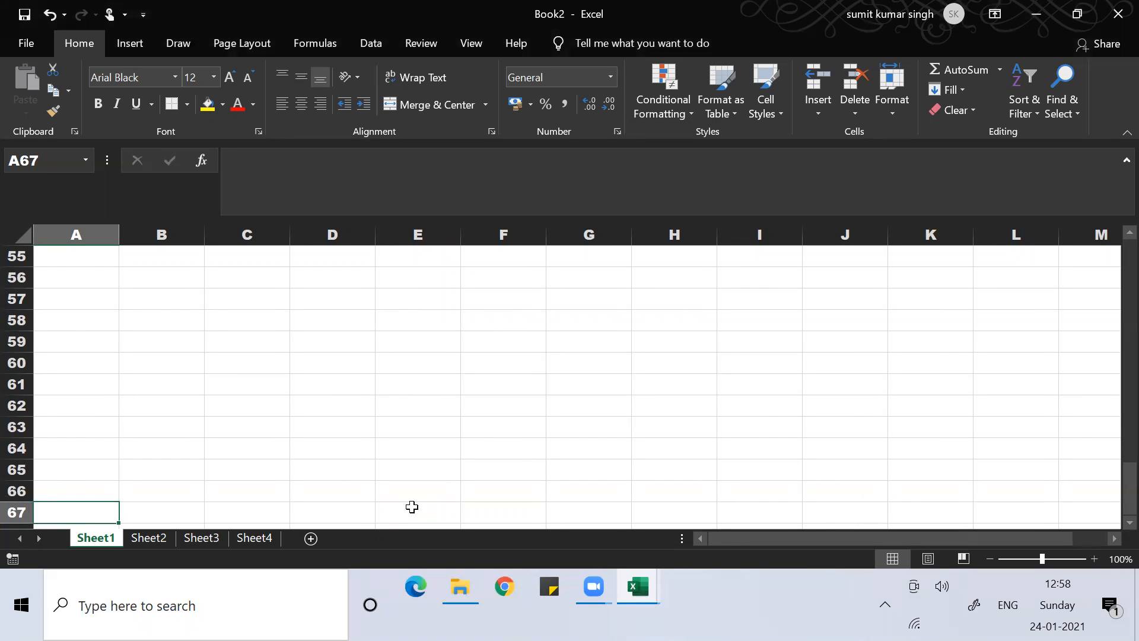
{"action": "key", "text": "ctrl+Home"}
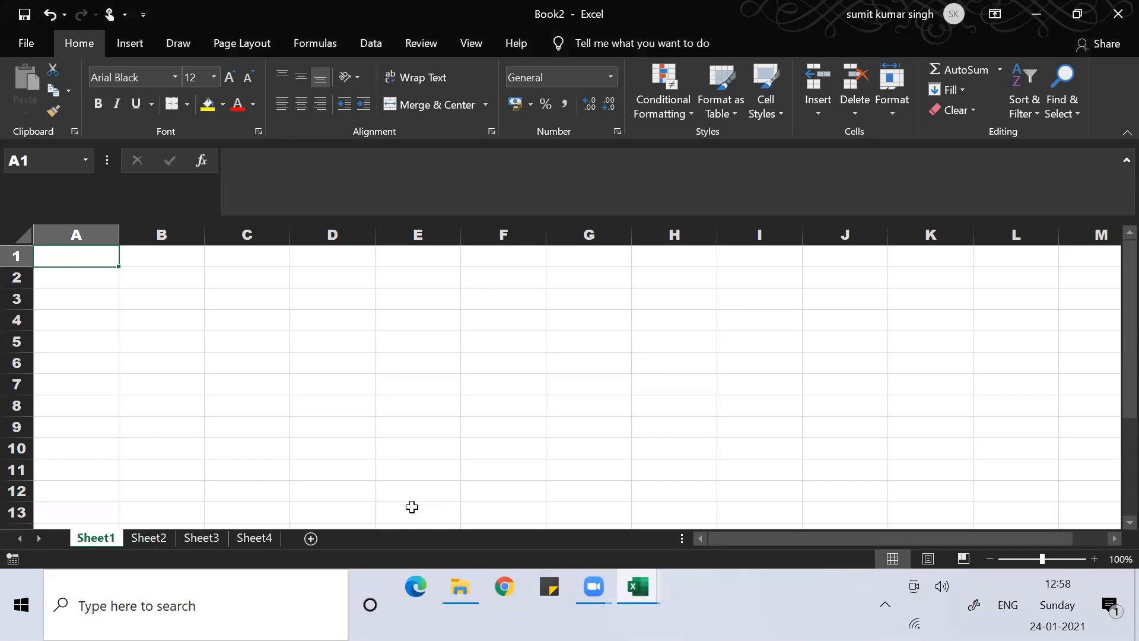
Step: Use Go To to jump down to row 67888, then return to A1
{"action": "key", "text": "ctrl+g"}
{"action": "type", "text": "a"}
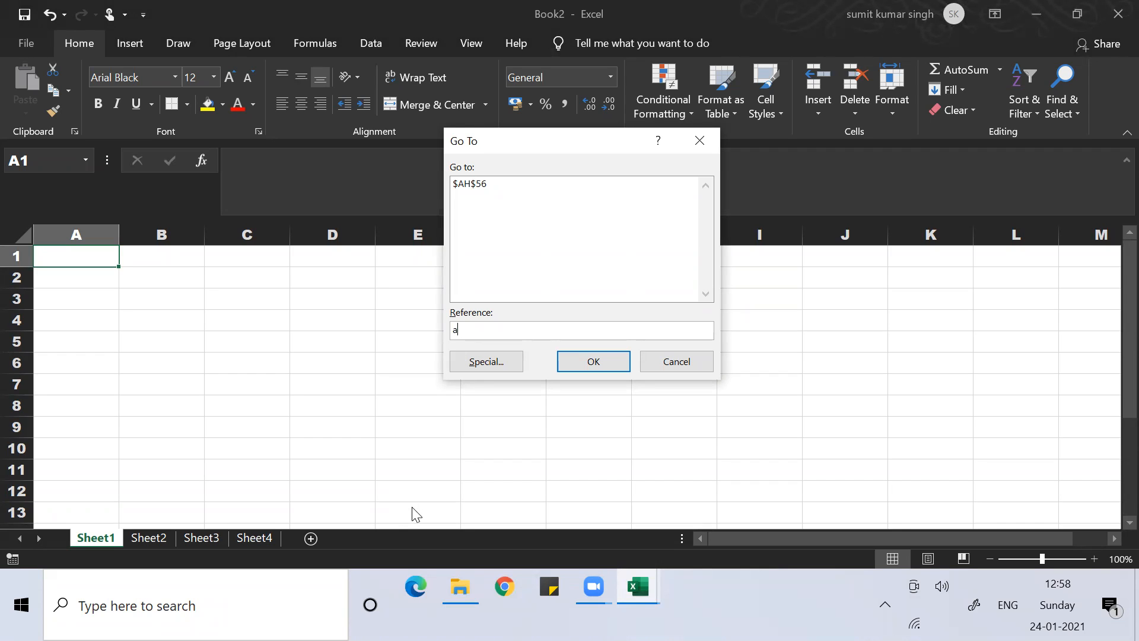
{"action": "type", "text": "s67888"}
{"action": "key", "text": "Return"}
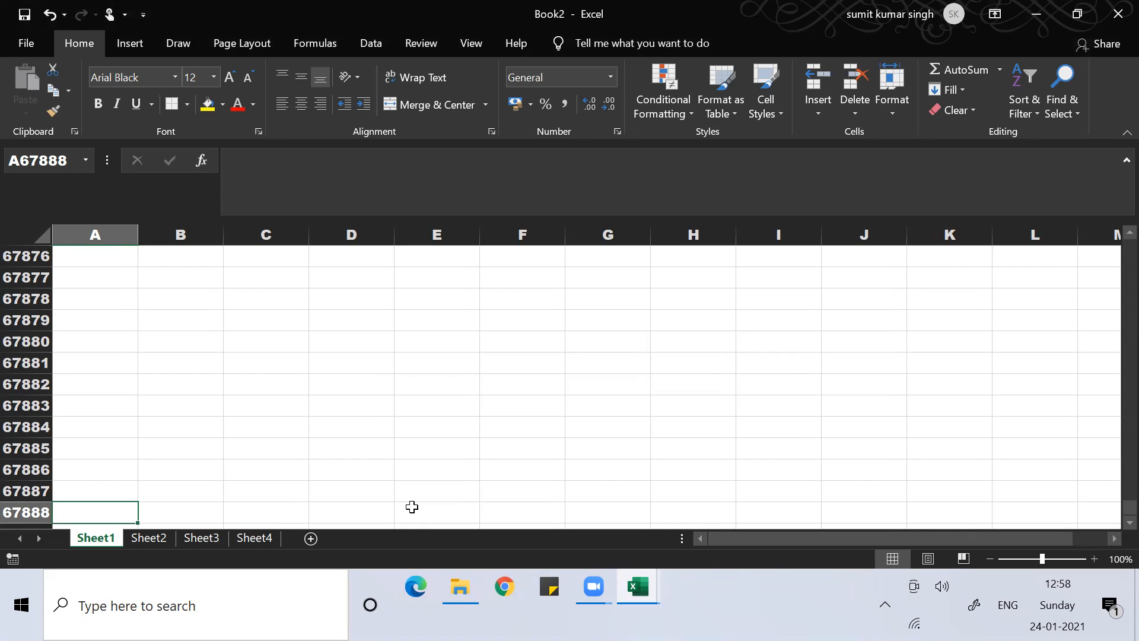
{"action": "key", "text": "ctrl+Home"}
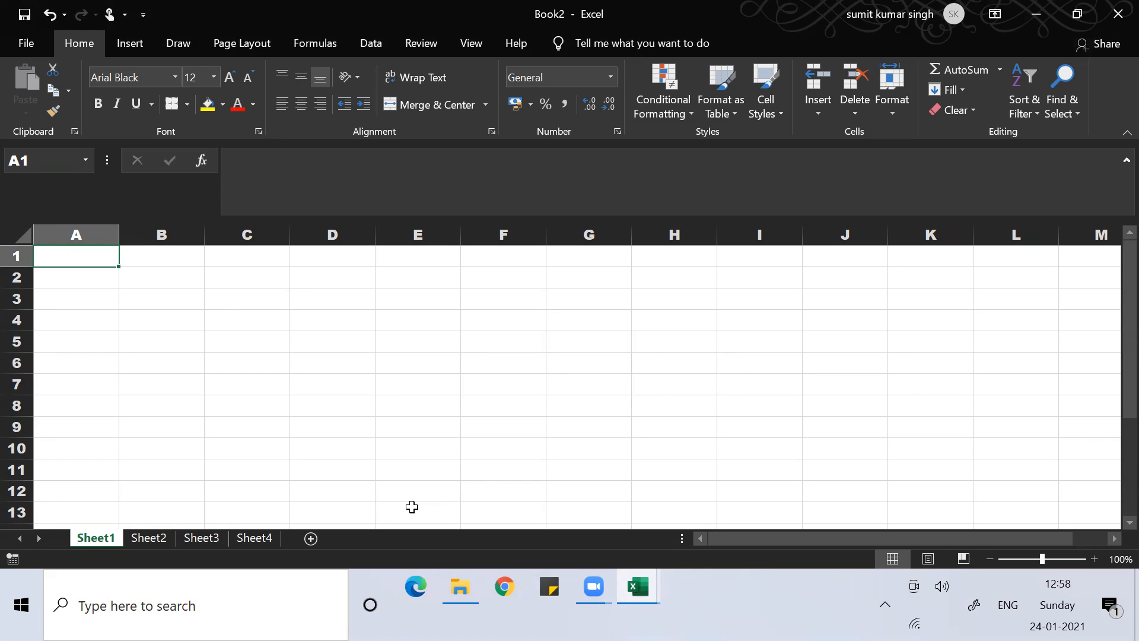
Step: Jump to last row 1048576 and last column XFD, then select cell XEX1048570
{"action": "key", "text": "Right"}
{"action": "key", "text": "Right"}
{"action": "key", "text": "Right"}
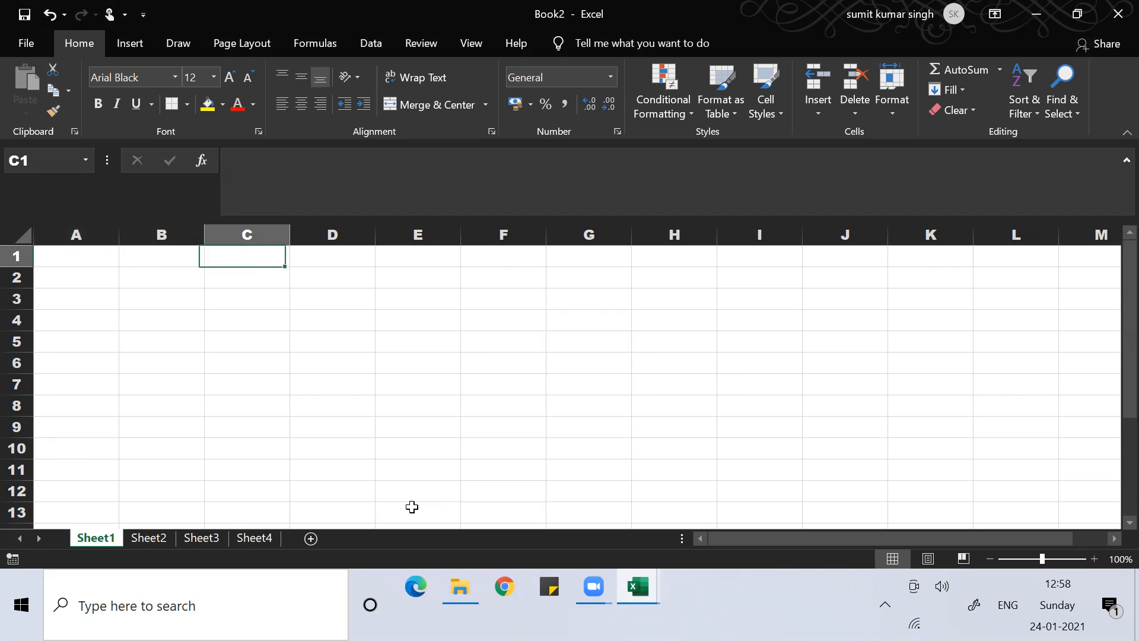
{"action": "key", "text": "Left"}
{"action": "key", "text": "Left"}
{"action": "key", "text": "Left"}
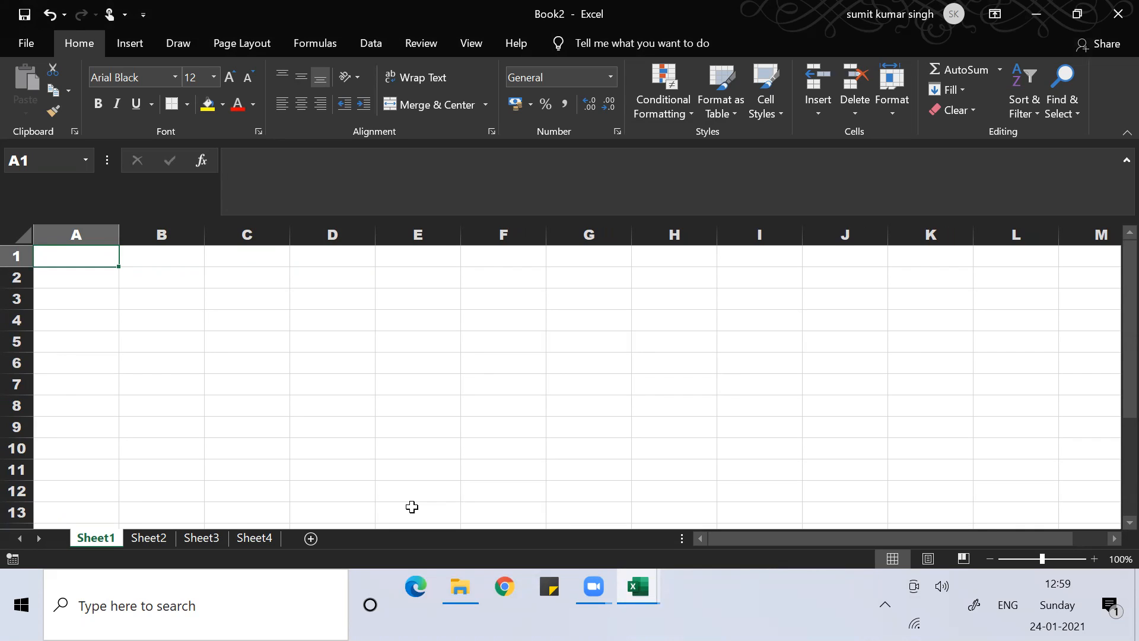
{"action": "key", "text": "ctrl+Down"}
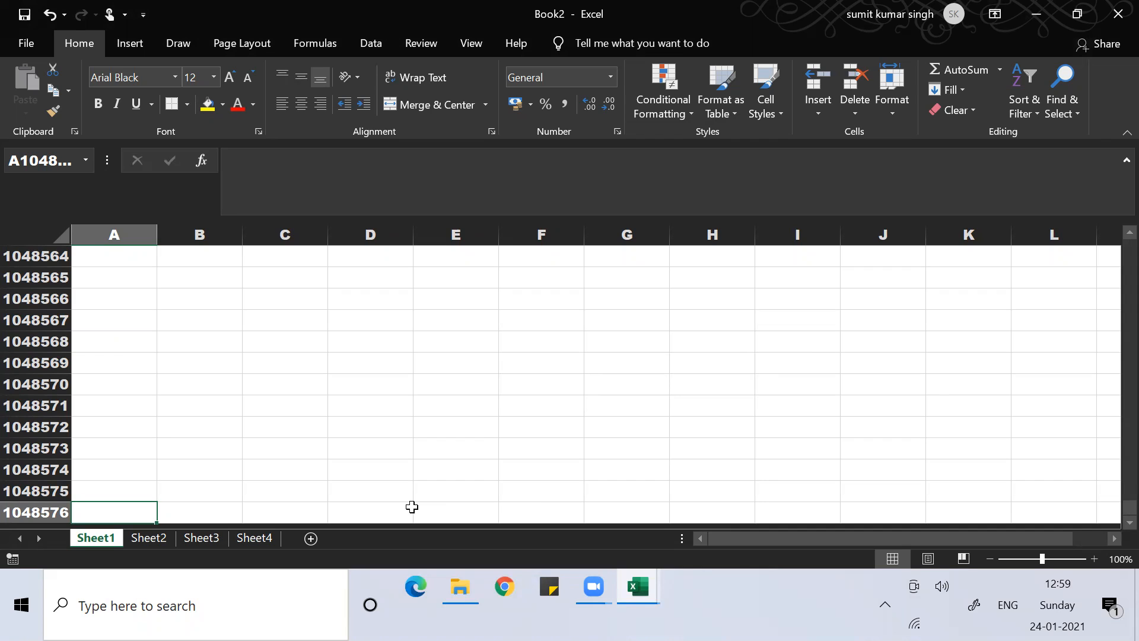
{"action": "key", "text": "ctrl+Right"}
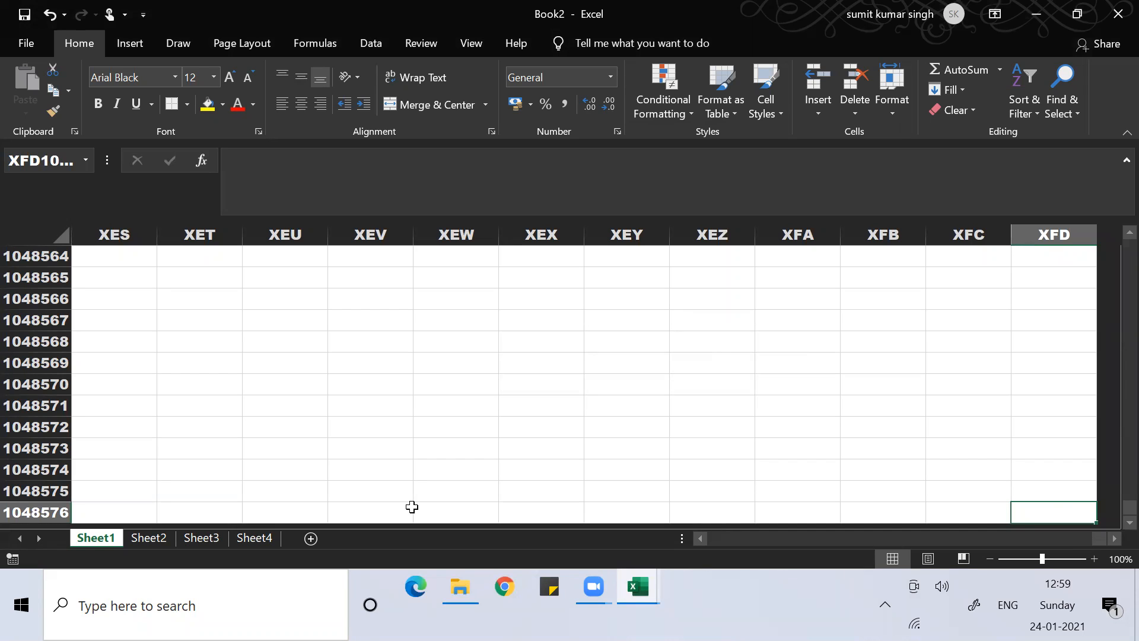
{"action": "left_click", "coordinate": [83, 156]}
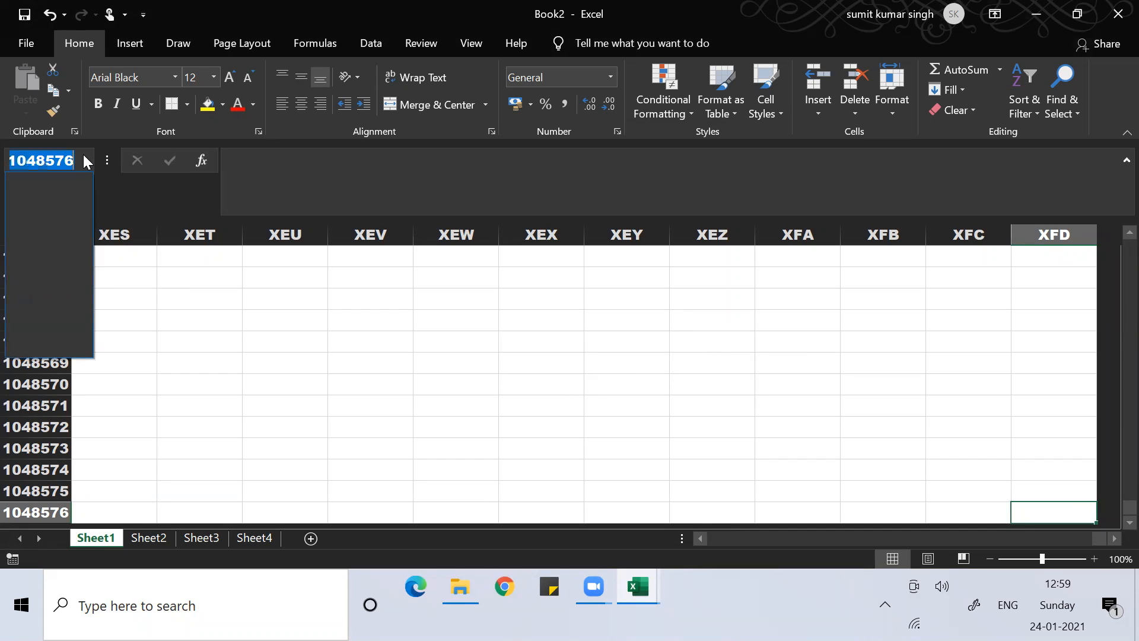
{"action": "left_click", "coordinate": [230, 395]}
{"action": "left_click", "coordinate": [510, 385]}
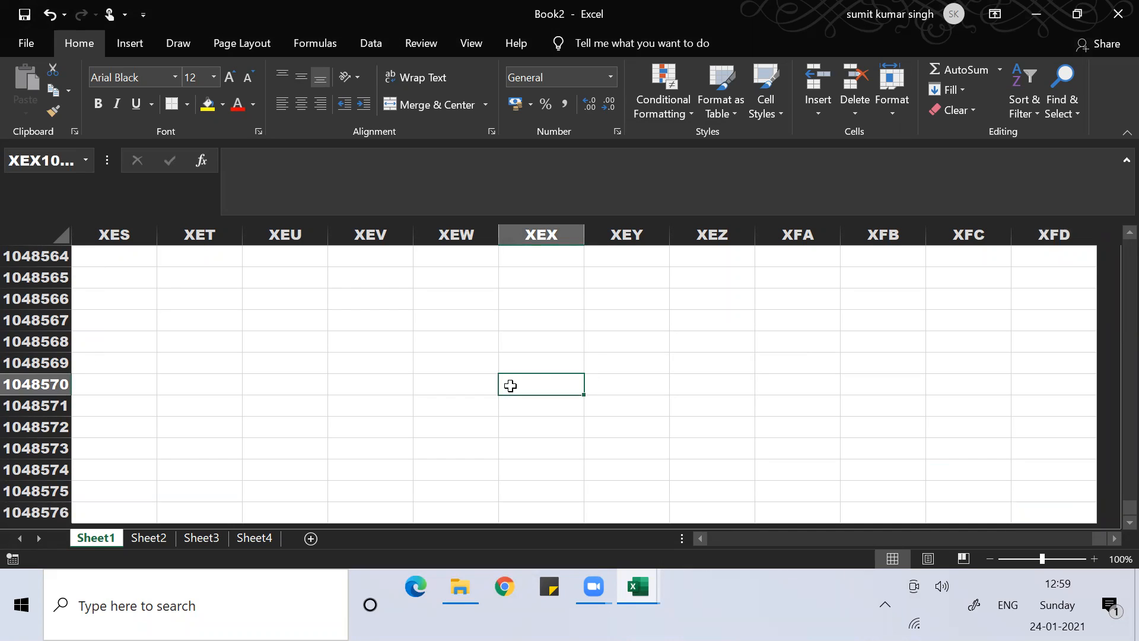
Step: Enter XFD1048576 in cell XEX1048570, step around nearby rows, then reselect it
{"action": "type", "text": "XFD1"}
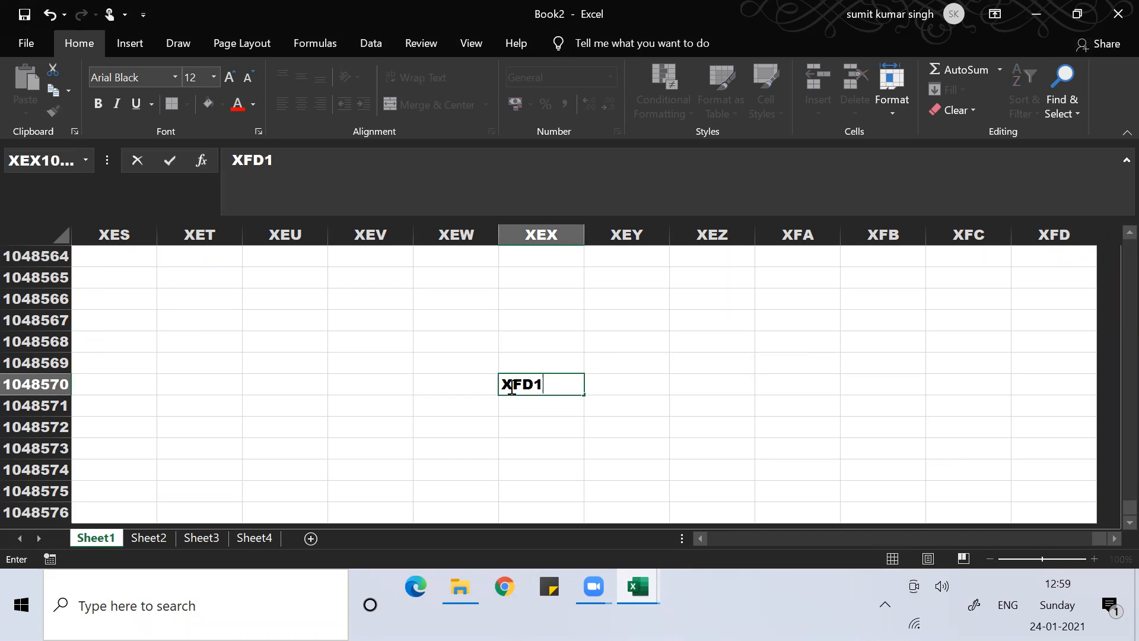
{"action": "type", "text": "048576"}
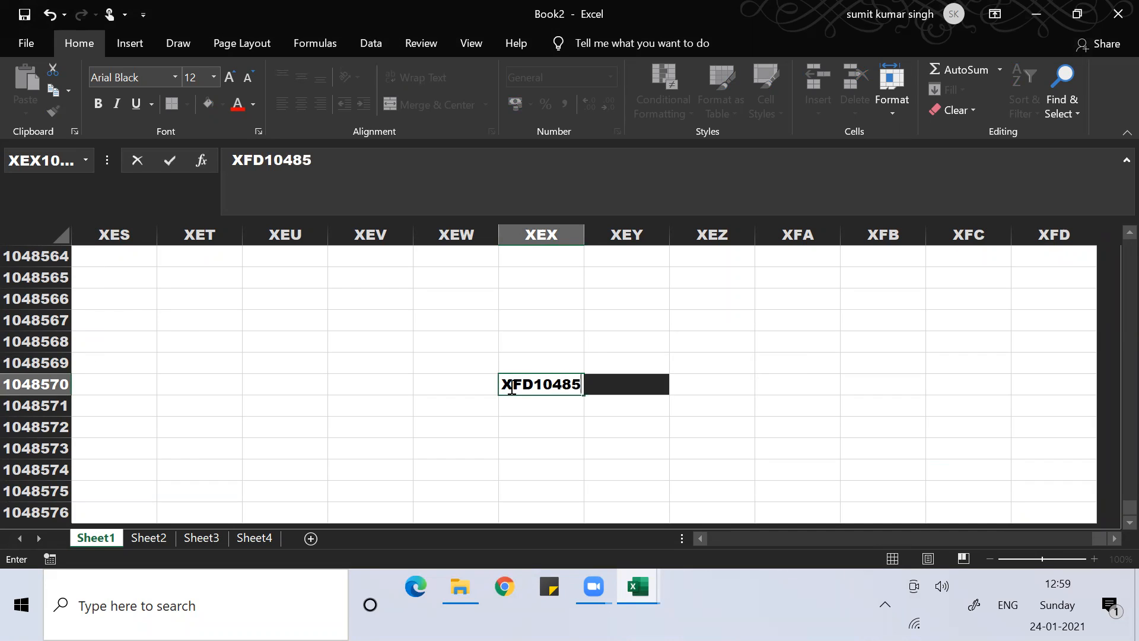
{"action": "key", "text": "Return"}
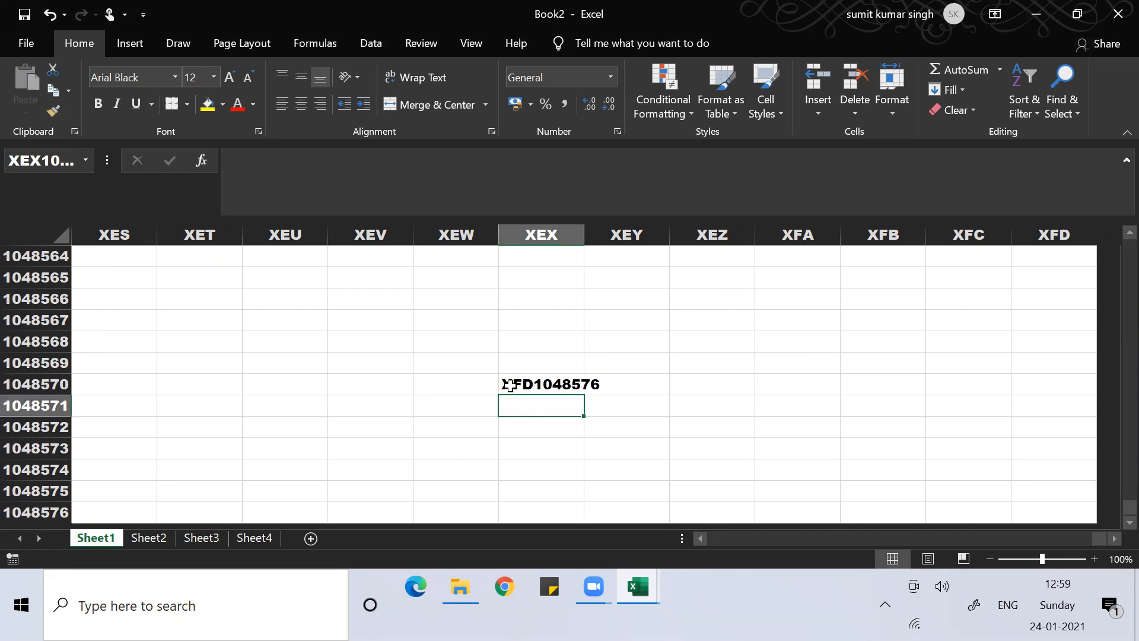
{"action": "left_click", "coordinate": [510, 386]}
{"action": "key", "text": "Up"}
{"action": "key", "text": "Up"}
{"action": "key", "text": "Up"}
{"action": "key", "text": "Up"}
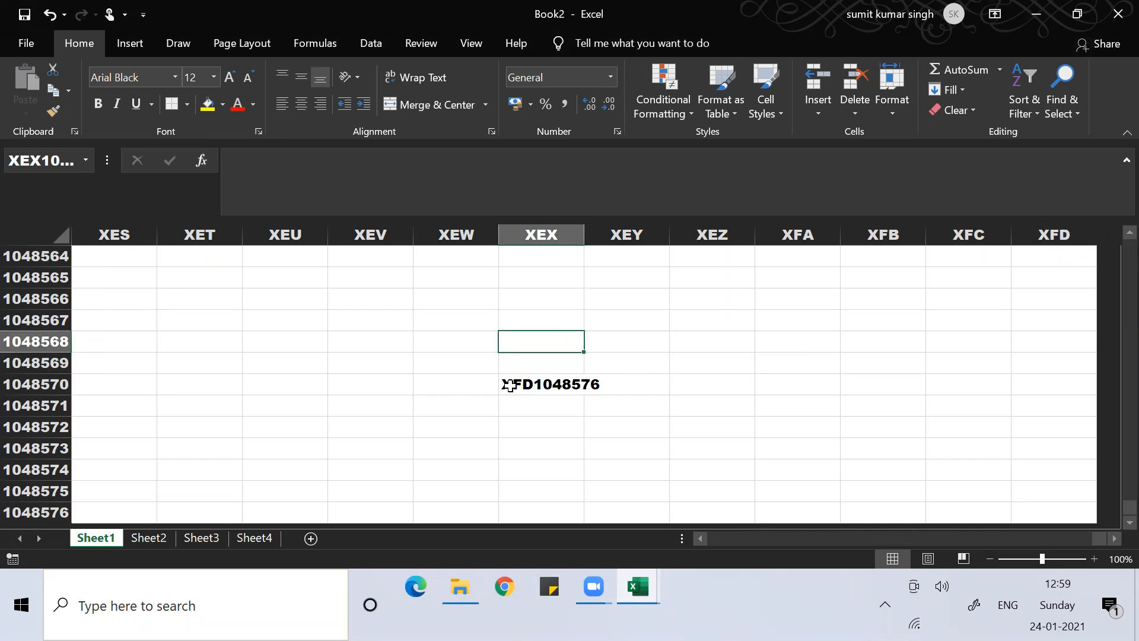
{"action": "key", "text": "Up"}
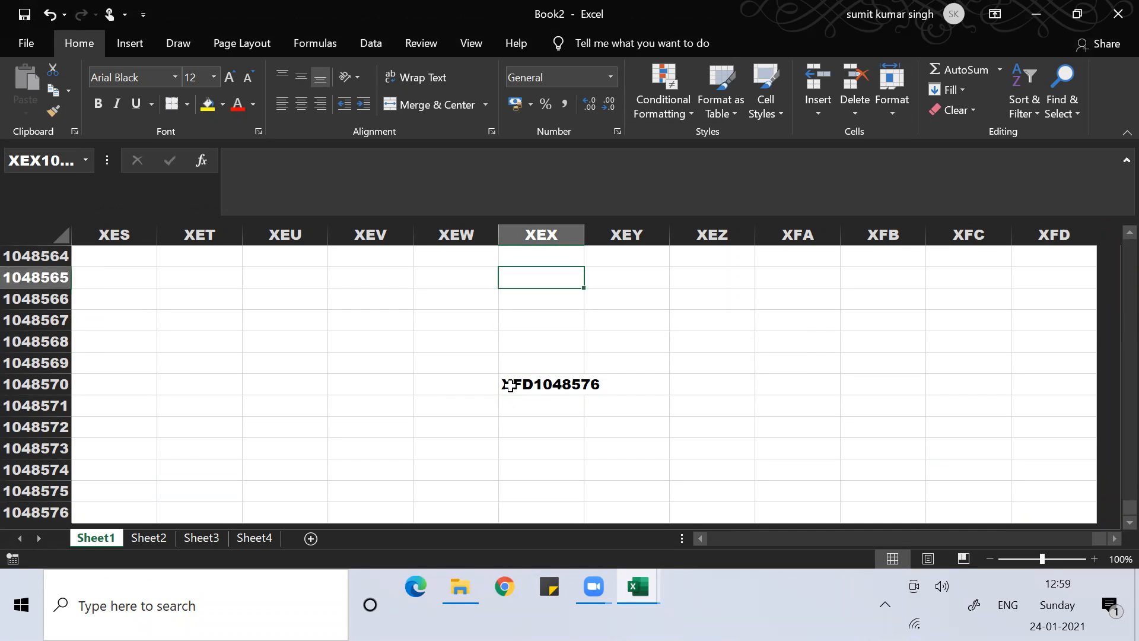
{"action": "key", "text": "Down"}
{"action": "key", "text": "Down"}
{"action": "key", "text": "Up"}
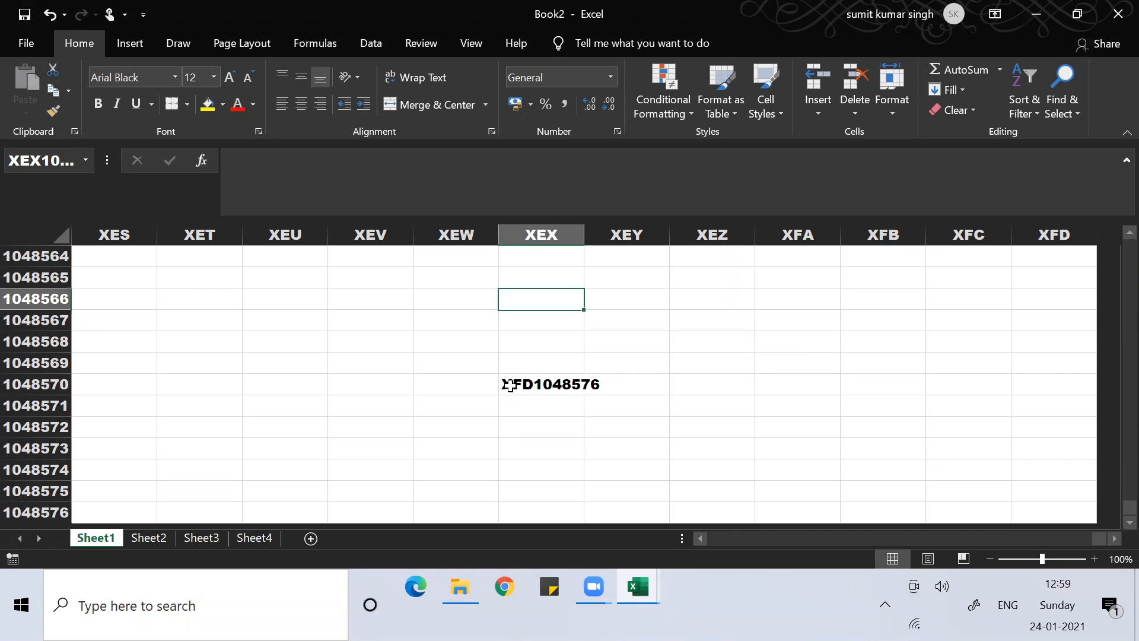
{"action": "key", "text": "Down"}
{"action": "key", "text": "Down"}
{"action": "key", "text": "Down"}
{"action": "key", "text": "Down"}
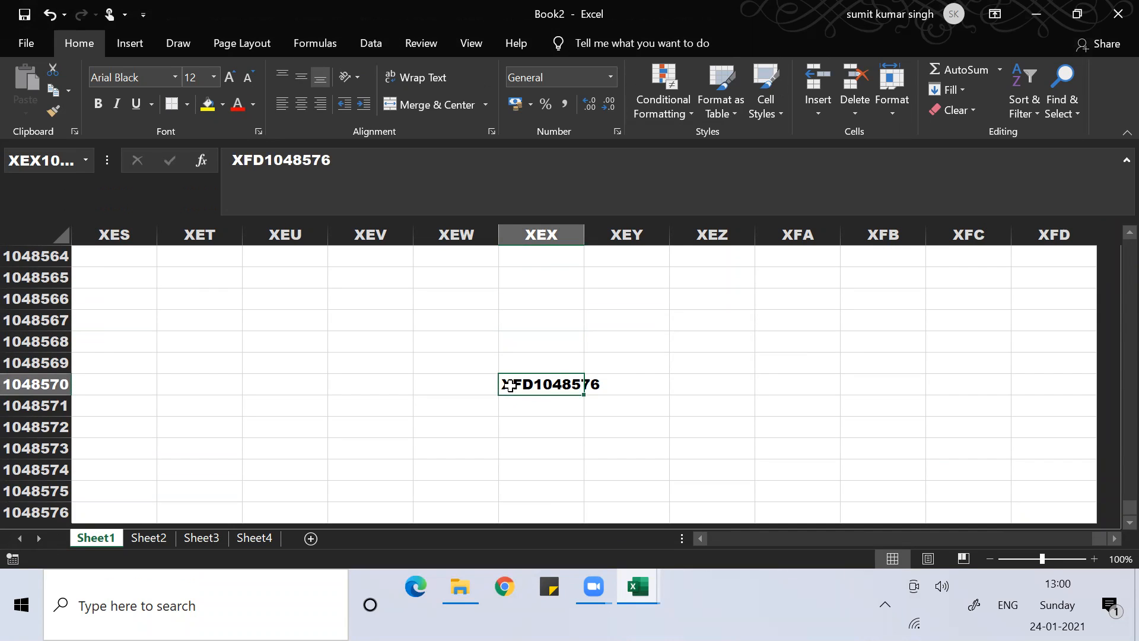
{"action": "key", "text": "Up"}
{"action": "key", "text": "Up"}
{"action": "key", "text": "Up"}
{"action": "key", "text": "Up"}
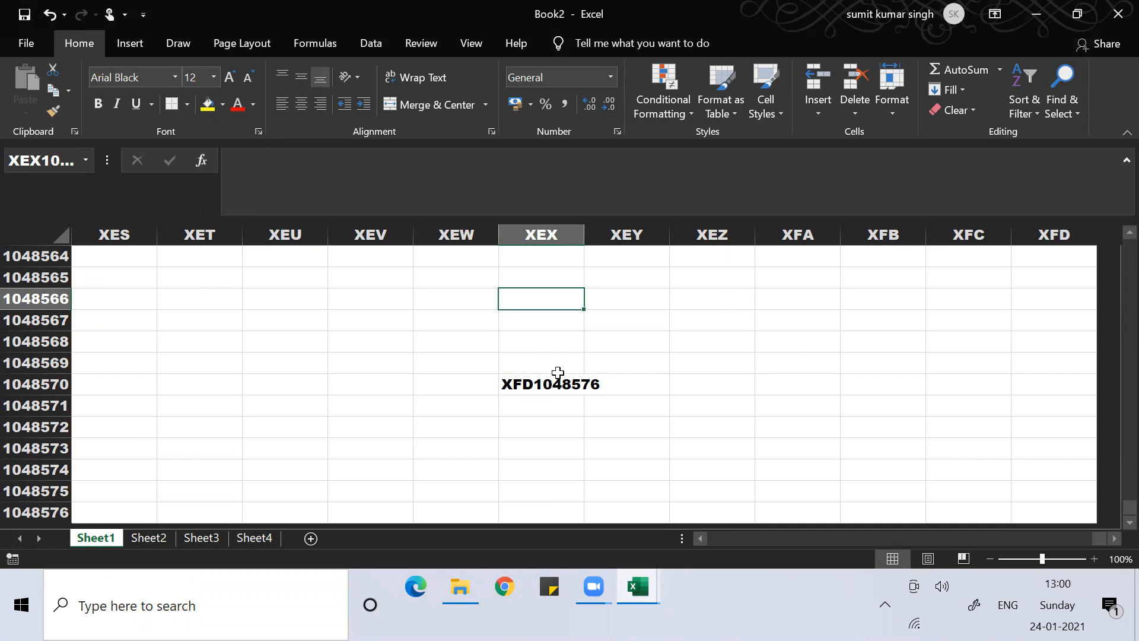
{"action": "left_click", "coordinate": [520, 389]}
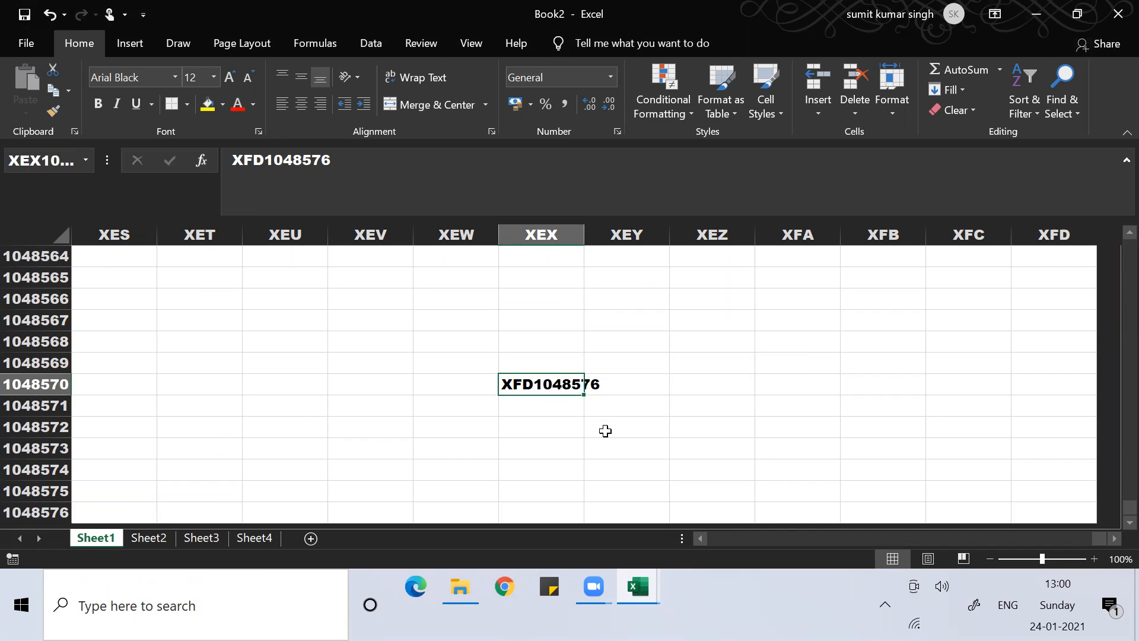
Step: Step right along row 1 from A1 to BD1, then return to A1 and move to A3
{"action": "key", "text": "ctrl+Home"}
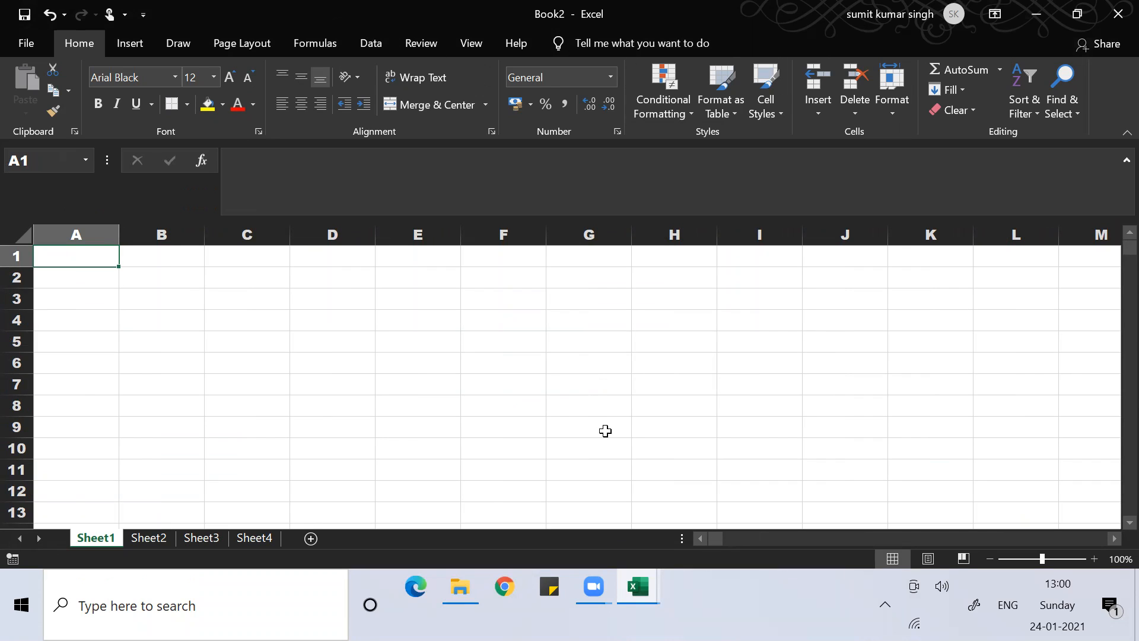
{"action": "key", "text": "Right"}
{"action": "key", "text": "Right"}
{"action": "key", "text": "Right"}
{"action": "key", "text": "Right"}
{"action": "key", "text": "Right"}
{"action": "key", "text": "Right"}
{"action": "key", "text": "Right"}
{"action": "key", "text": "Right"}
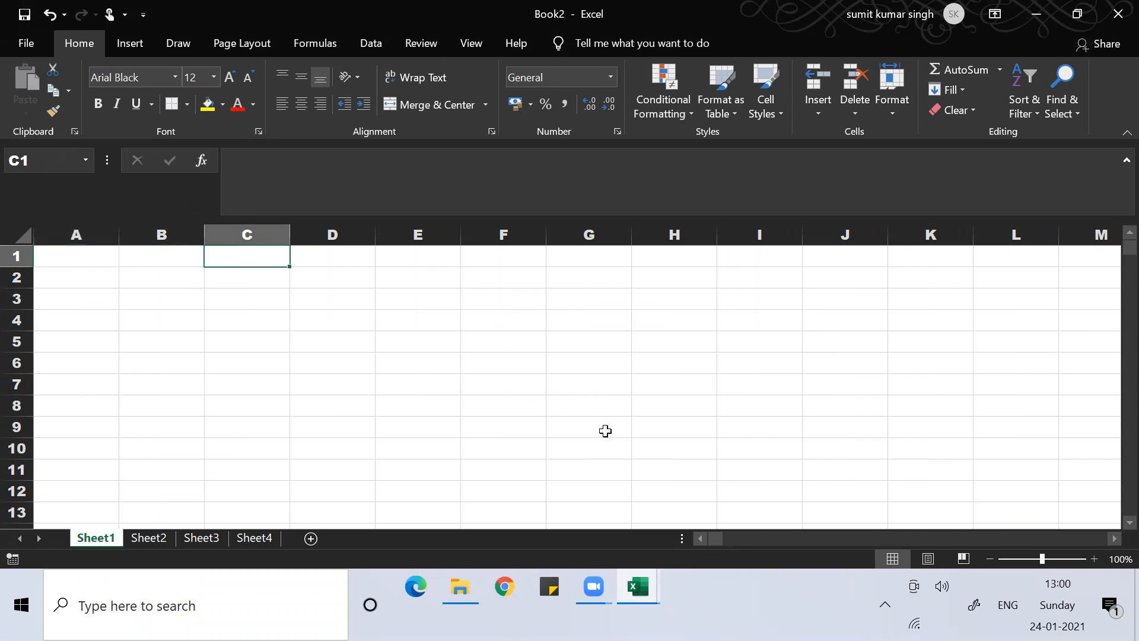
{"action": "key", "text": "Right"}
{"action": "key", "text": "Right"}
{"action": "key", "text": "Right"}
{"action": "key", "text": "Right"}
{"action": "key", "text": "Right"}
{"action": "key", "text": "Right"}
{"action": "key", "text": "Right"}
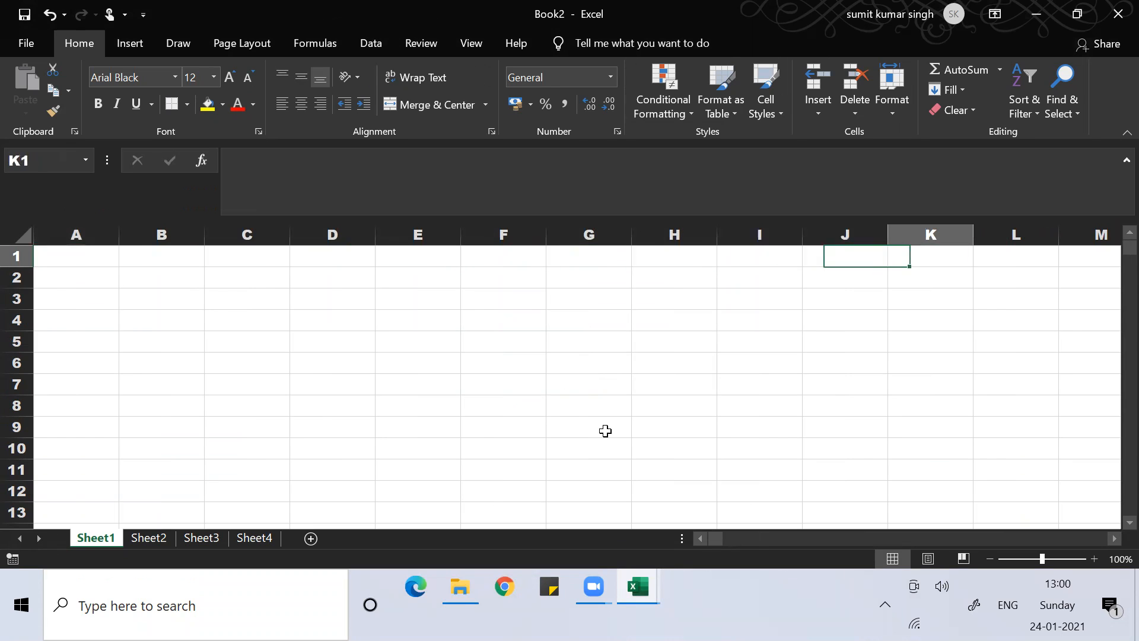
{"action": "key", "text": "Right"}
{"action": "key", "text": "Right"}
{"action": "key", "text": "Right"}
{"action": "key", "text": "Right"}
{"action": "key", "text": "Right"}
{"action": "key", "text": "Right"}
{"action": "key", "text": "Right"}
{"action": "key", "text": "Right"}
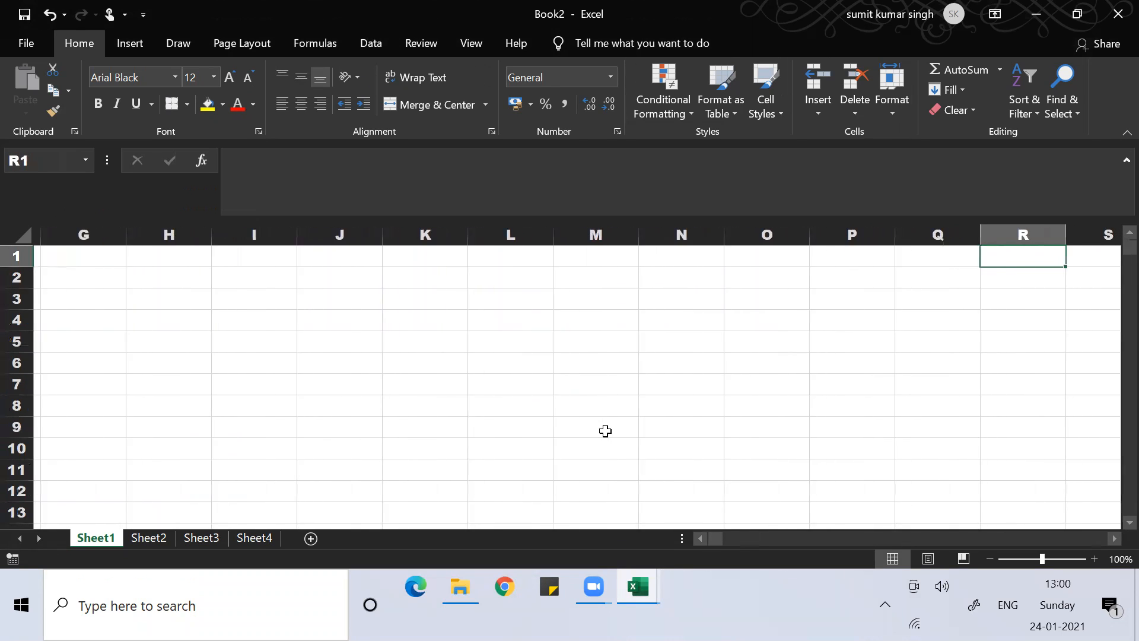
{"action": "key", "text": "Right"}
{"action": "key", "text": "Right"}
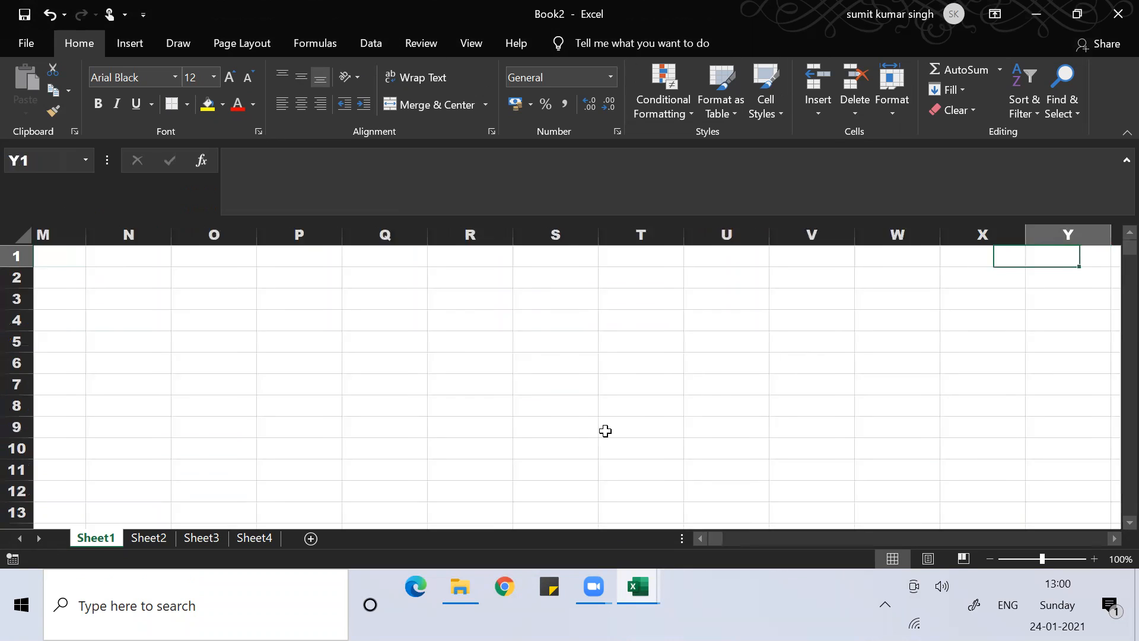
{"action": "key", "text": "Right"}
{"action": "key", "text": "Right"}
{"action": "key", "text": "Right"}
{"action": "key", "text": "Right"}
{"action": "key", "text": "Right"}
{"action": "key", "text": "Right"}
{"action": "key", "text": "Right"}
{"action": "key", "text": "Right"}
{"action": "key", "text": "Right"}
{"action": "key", "text": "Right"}
{"action": "key", "text": "Right"}
{"action": "key", "text": "Right"}
{"action": "key", "text": "Right"}
{"action": "key", "text": "Right"}
{"action": "key", "text": "Right"}
{"action": "key", "text": "Right"}
{"action": "key", "text": "Right"}
{"action": "key", "text": "Right"}
{"action": "key", "text": "Right"}
{"action": "key", "text": "Right"}
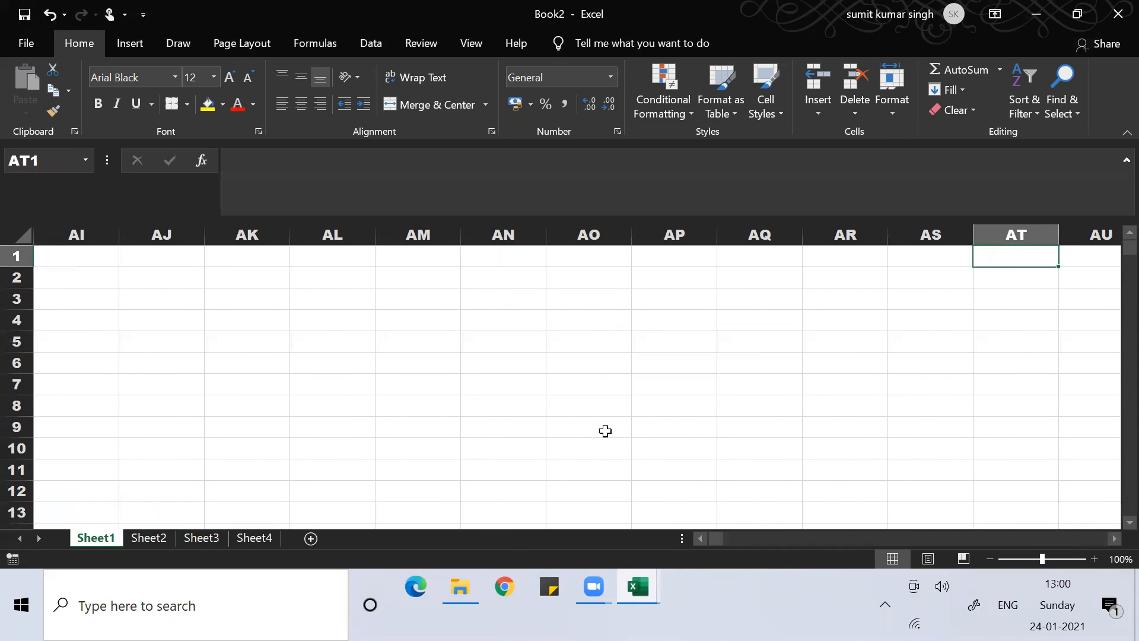
{"action": "key", "text": "Right"}
{"action": "key", "text": "Right"}
{"action": "key", "text": "Right"}
{"action": "key", "text": "Right"}
{"action": "key", "text": "Right"}
{"action": "key", "text": "Right"}
{"action": "key", "text": "Right"}
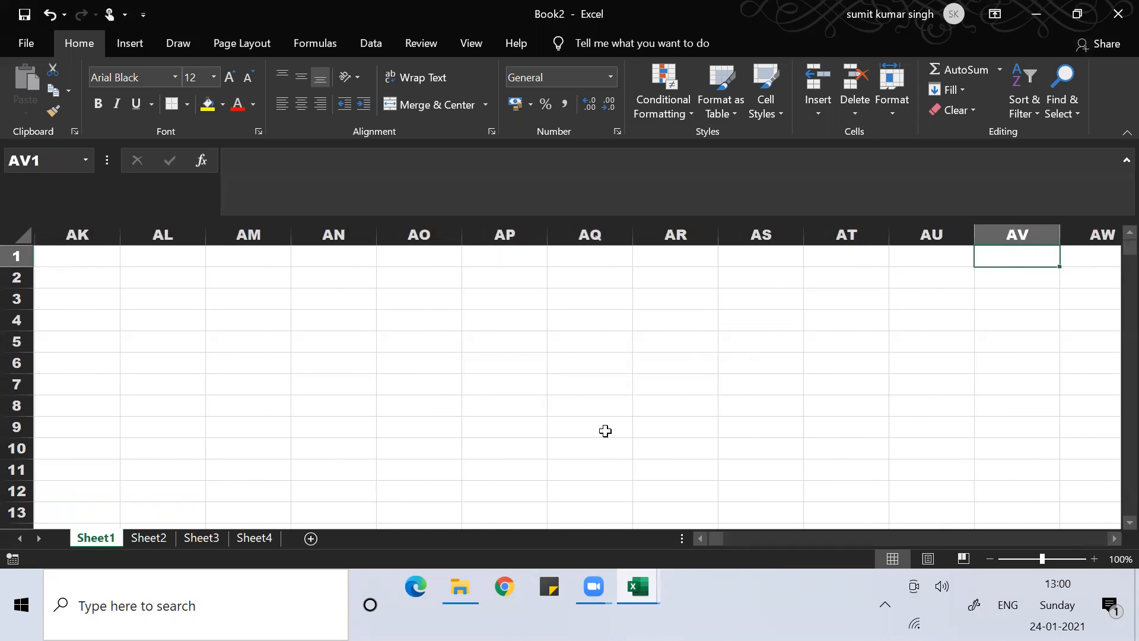
{"action": "key", "text": "Right"}
{"action": "key", "text": "Right"}
{"action": "key", "text": "Right"}
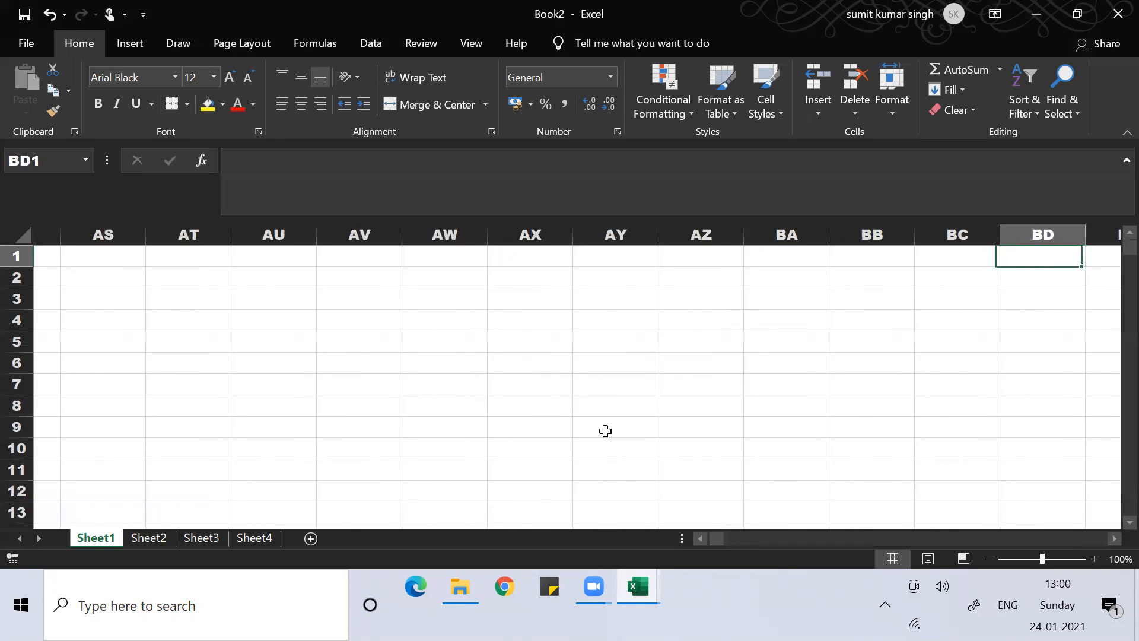
{"action": "key", "text": "ctrl+Home"}
{"action": "key", "text": "Down"}
{"action": "key", "text": "Down"}
{"action": "key", "text": "Down"}
{"action": "key", "text": "Down"}
{"action": "key", "text": "Down"}
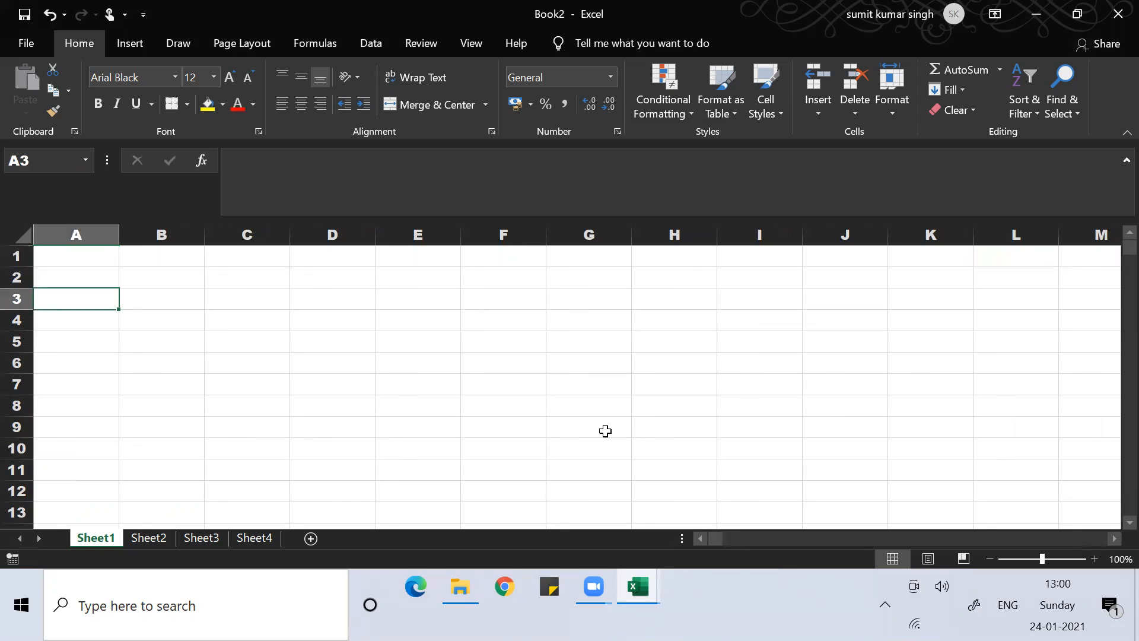
{"action": "key", "text": "Up"}
{"action": "key", "text": "Up"}
{"action": "key", "text": "Up"}
Step: Enter the value 1 in cell A3
{"action": "type", "text": "12"}
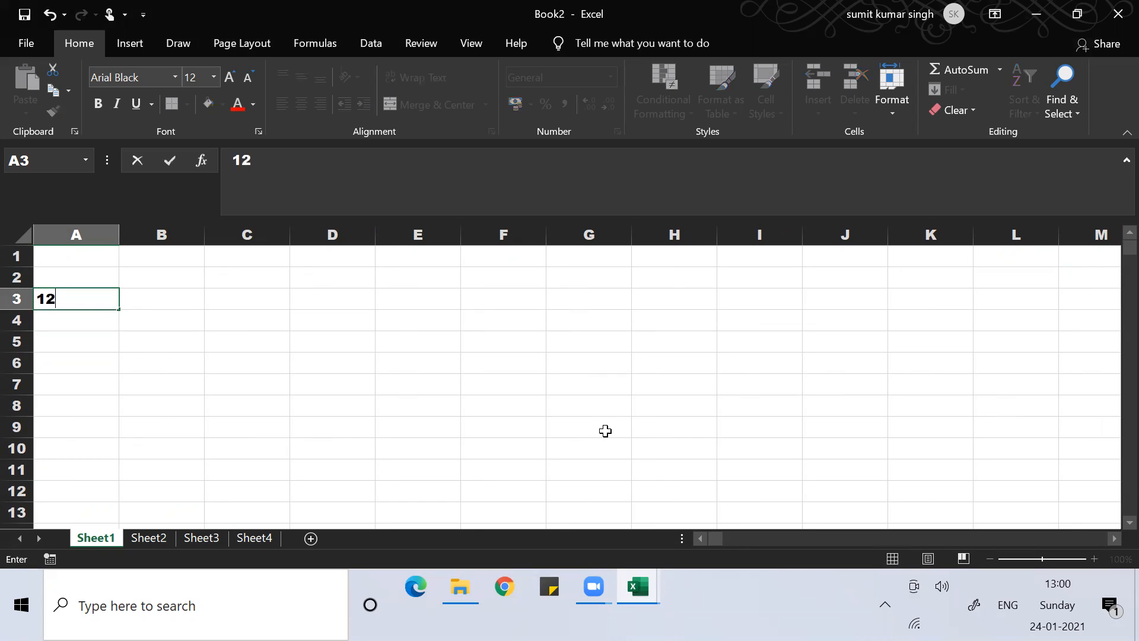
{"action": "key", "text": "BackSpace"}
{"action": "key", "text": "Return"}
{"action": "key", "text": "Up"}
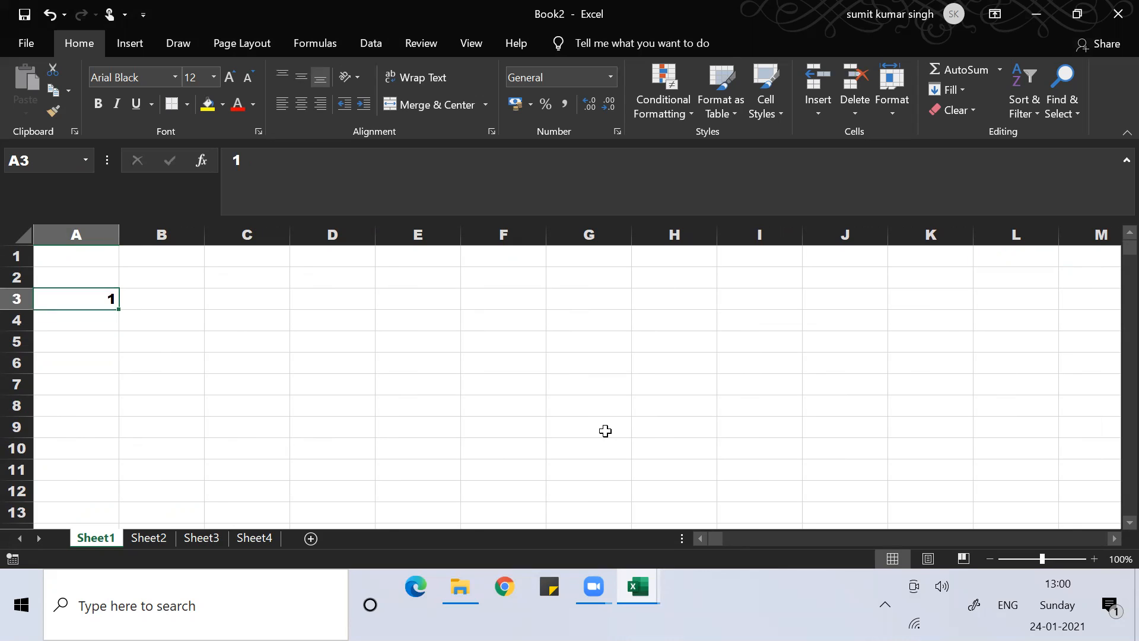
Step: Copy A3 and paste it across the entire row 3
{"action": "key", "text": "ctrl+c"}
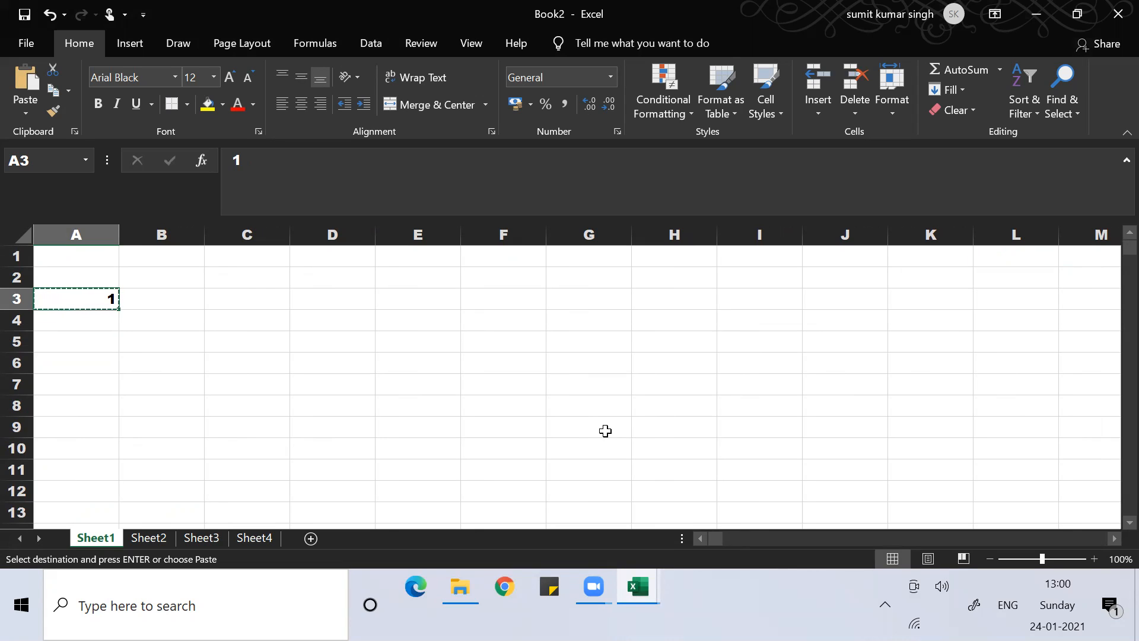
{"action": "key", "text": "shift+space"}
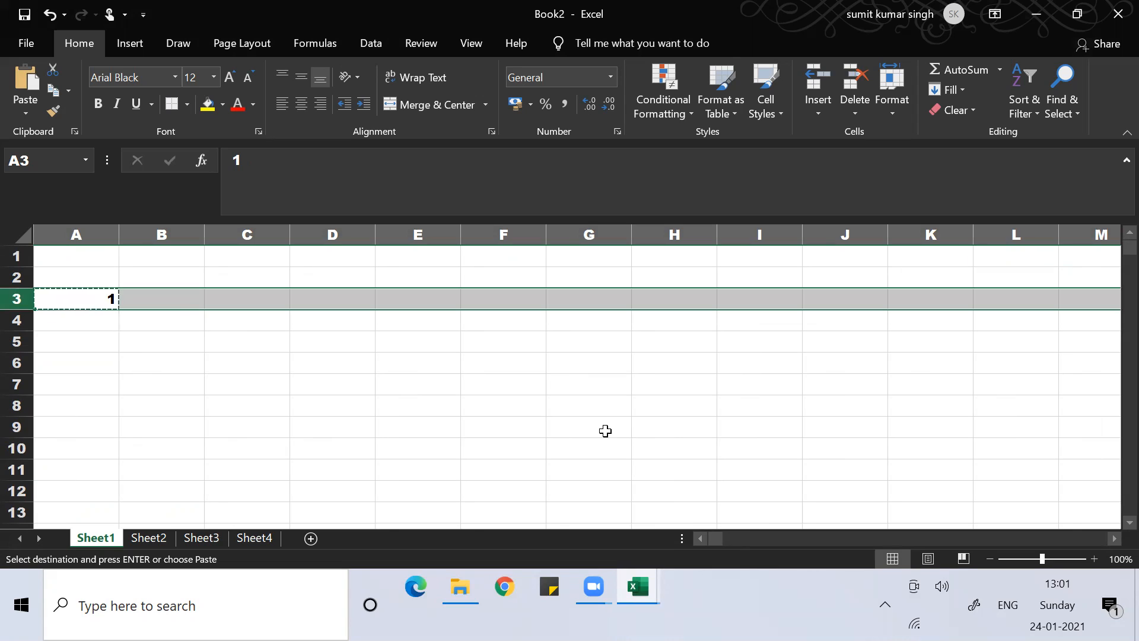
{"action": "key", "text": "ctrl+v"}
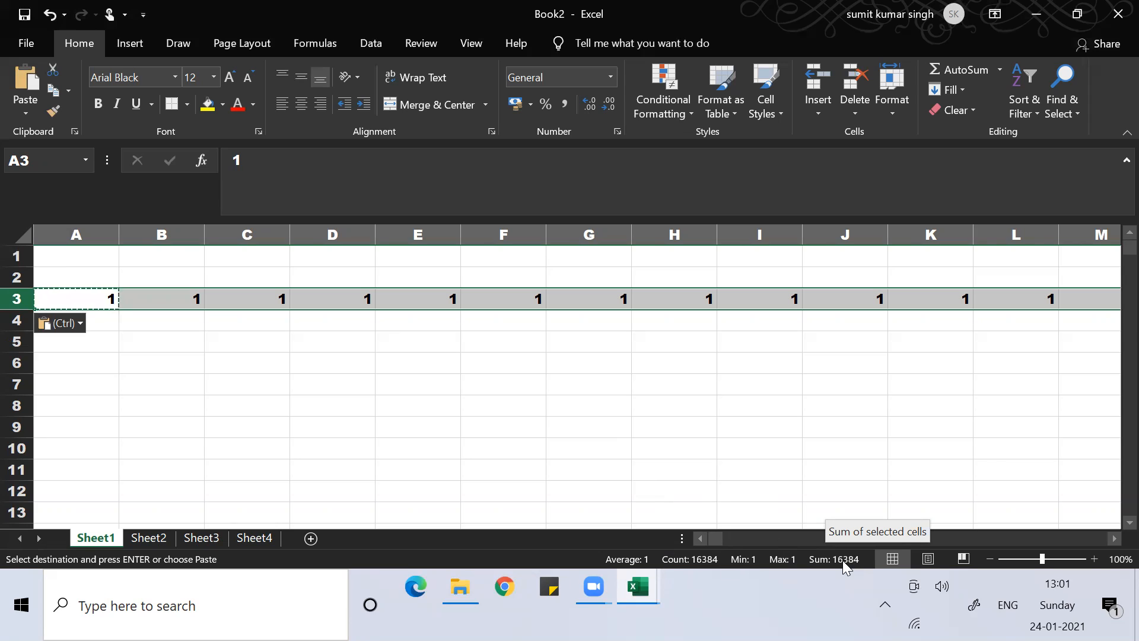
{"action": "key", "text": "Down"}
{"action": "key", "text": "Up"}
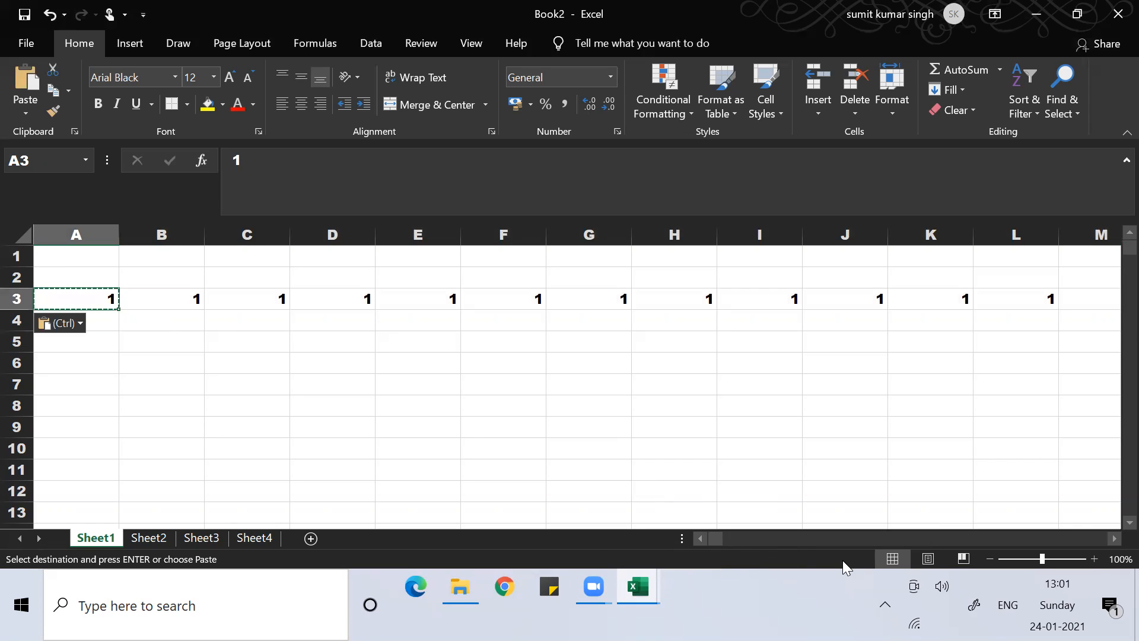
{"action": "key", "text": "Escape"}
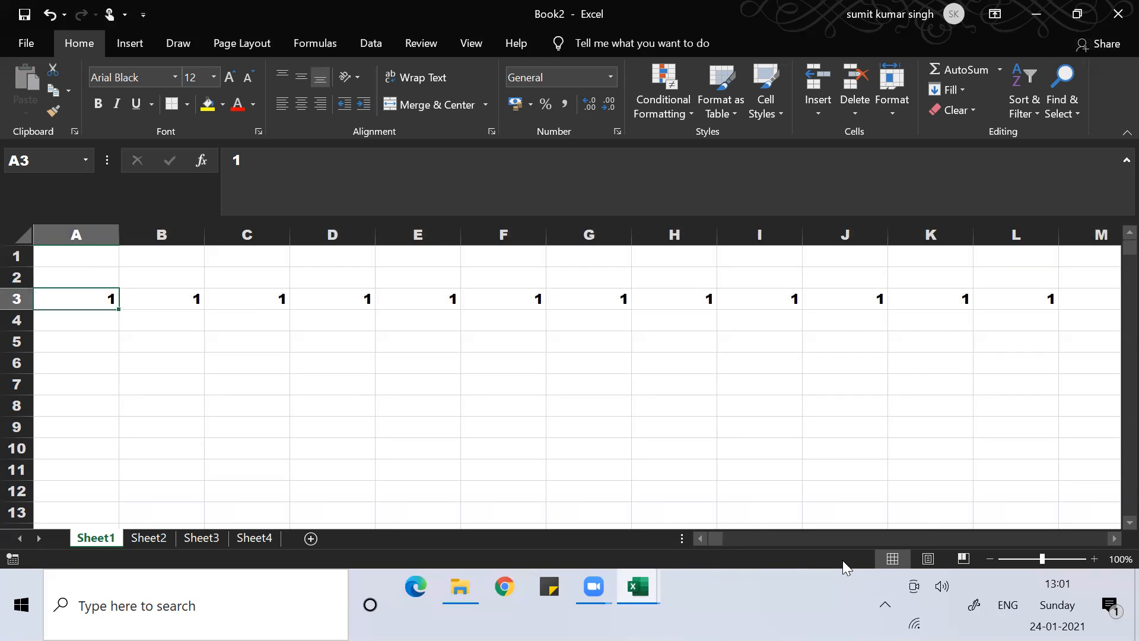
{"action": "key", "text": "Right"}
{"action": "key", "text": "Right"}
{"action": "key", "text": "Right"}
{"action": "key", "text": "Right"}
{"action": "key", "text": "Right"}
{"action": "key", "text": "Right"}
{"action": "key", "text": "Right"}
{"action": "key", "text": "Right"}
{"action": "key", "text": "Right"}
{"action": "key", "text": "Right"}
{"action": "key", "text": "Right"}
{"action": "key", "text": "Right"}
{"action": "key", "text": "Right"}
{"action": "key", "text": "Right"}
{"action": "key", "text": "Right"}
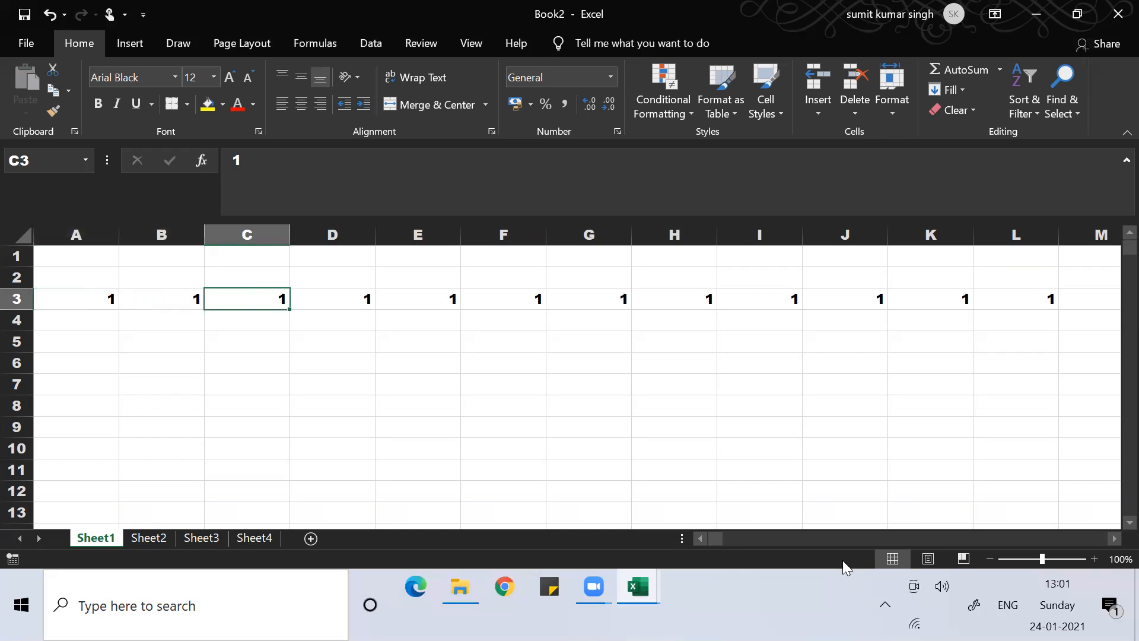
{"action": "key", "text": "Right"}
{"action": "key", "text": "Right"}
{"action": "key", "text": "Right"}
{"action": "key", "text": "Right"}
{"action": "key", "text": "Right"}
{"action": "key", "text": "Right"}
{"action": "key", "text": "Right"}
{"action": "key", "text": "Right"}
{"action": "key", "text": "Right"}
{"action": "key", "text": "Right"}
{"action": "key", "text": "Right"}
{"action": "key", "text": "Right"}
{"action": "key", "text": "Right"}
{"action": "key", "text": "Right"}
{"action": "key", "text": "Right"}
{"action": "key", "text": "Right"}
{"action": "key", "text": "Right"}
{"action": "key", "text": "Right"}
{"action": "key", "text": "Right"}
{"action": "key", "text": "Right"}
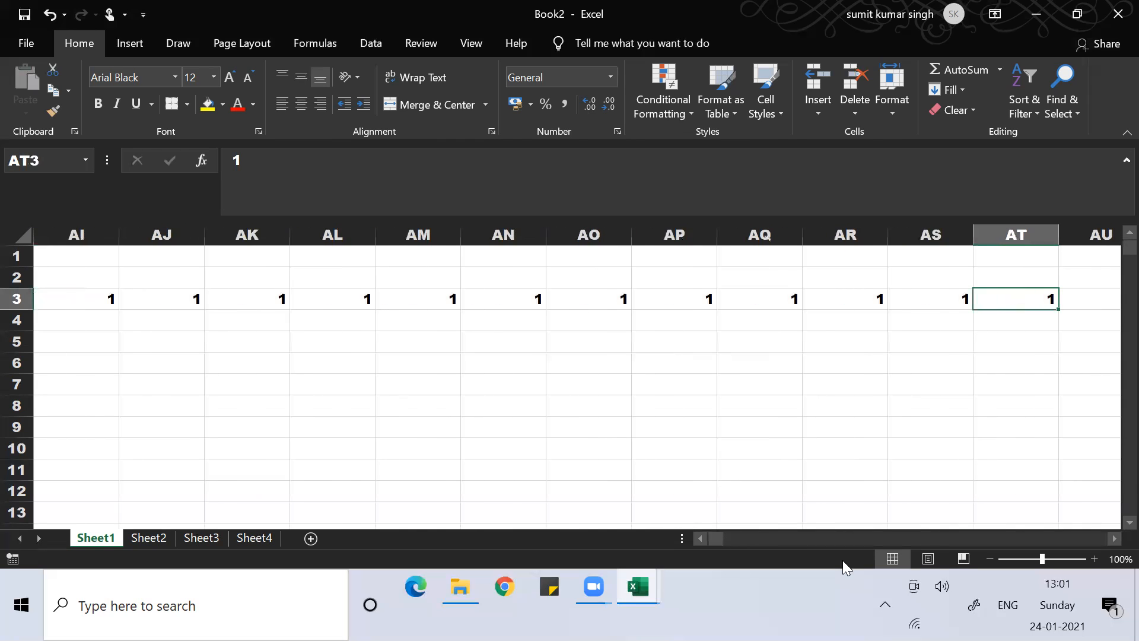
{"action": "key", "text": "Right"}
{"action": "key", "text": "Right"}
{"action": "key", "text": "Right"}
{"action": "key", "text": "Right"}
{"action": "key", "text": "Right"}
{"action": "key", "text": "Right"}
{"action": "key", "text": "Right"}
{"action": "key", "text": "Right"}
{"action": "key", "text": "Right"}
{"action": "key", "text": "Right"}
{"action": "key", "text": "Right"}
{"action": "key", "text": "Right"}
{"action": "key", "text": "Right"}
{"action": "key", "text": "Right"}
{"action": "key", "text": "Right"}
{"action": "key", "text": "Right"}
{"action": "key", "text": "Right"}
{"action": "key", "text": "Right"}
{"action": "key", "text": "Right"}
{"action": "key", "text": "Right"}
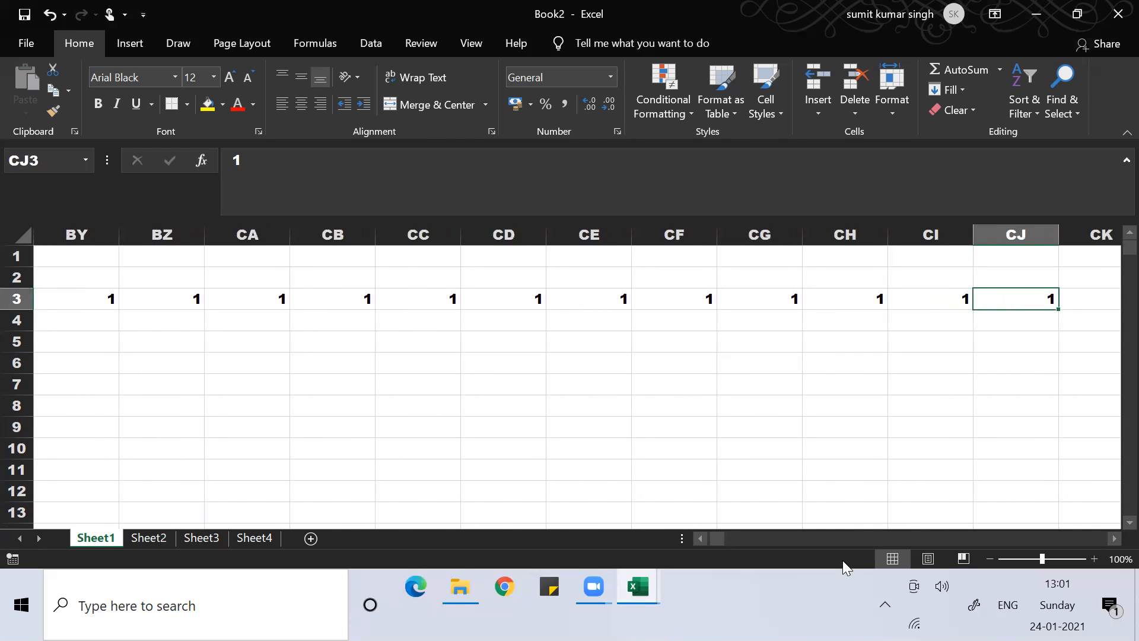
{"action": "key", "text": "Right"}
{"action": "key", "text": "Right"}
{"action": "key", "text": "Right"}
{"action": "key", "text": "Right"}
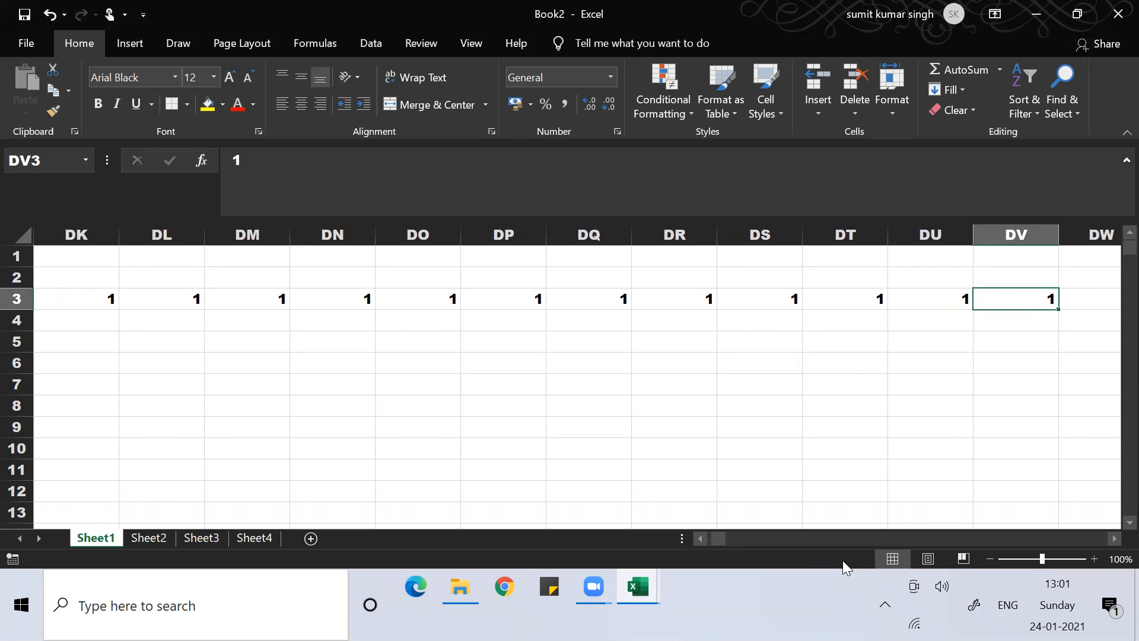
{"action": "key", "text": "ctrl+Right"}
{"action": "key", "text": "ctrl+Left"}
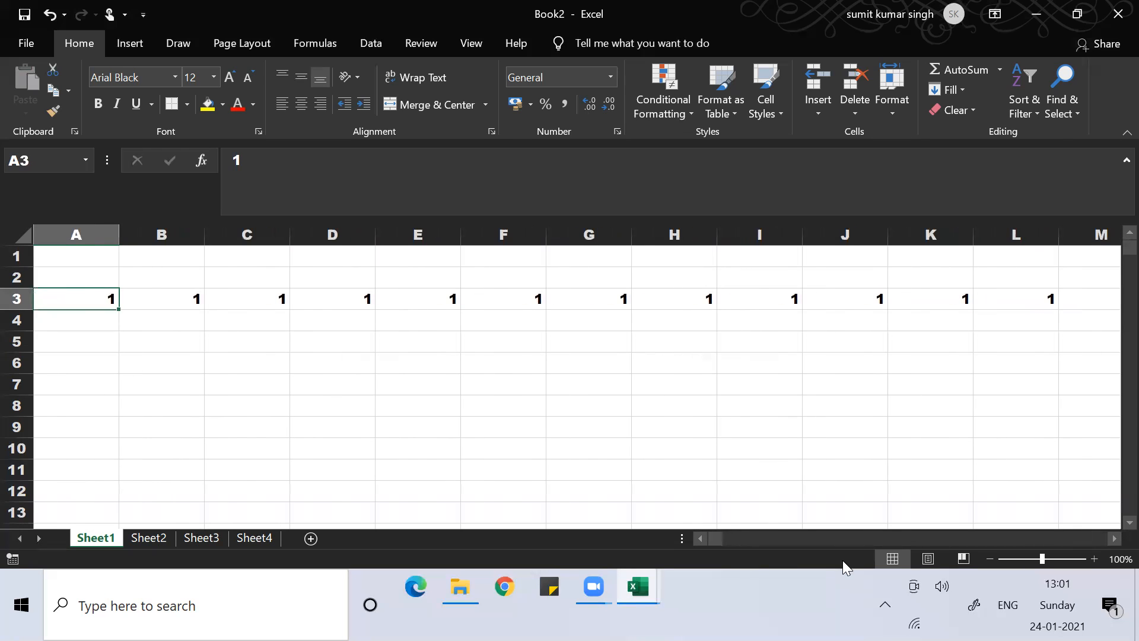
{"action": "key", "text": "Down"}
{"action": "key", "text": "Down"}
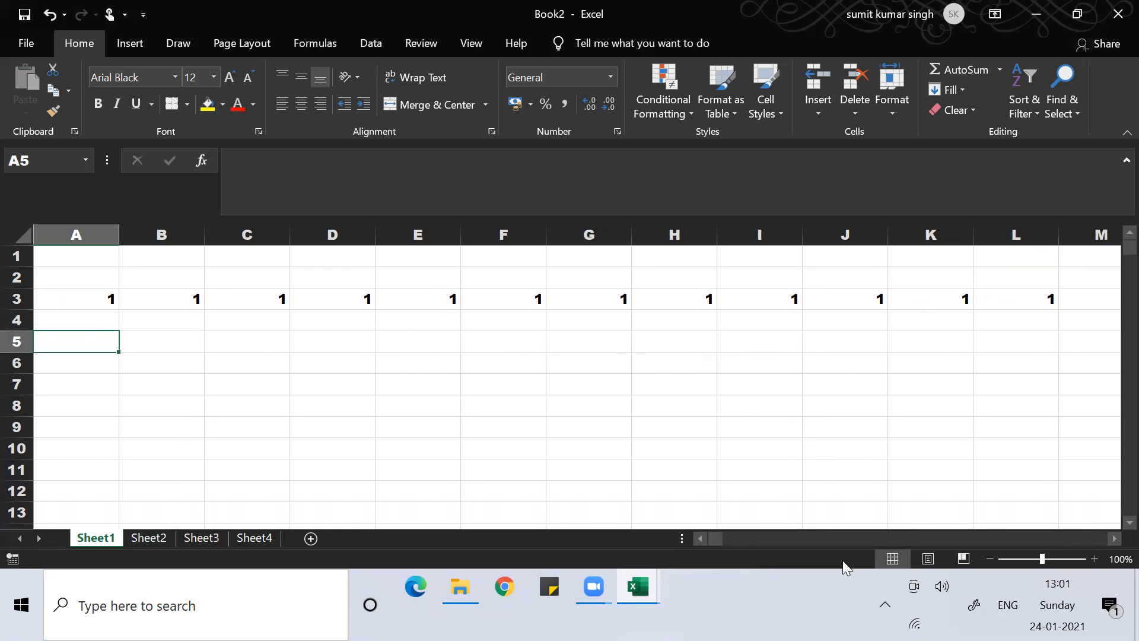
{"action": "key", "text": "ctrl+Right"}
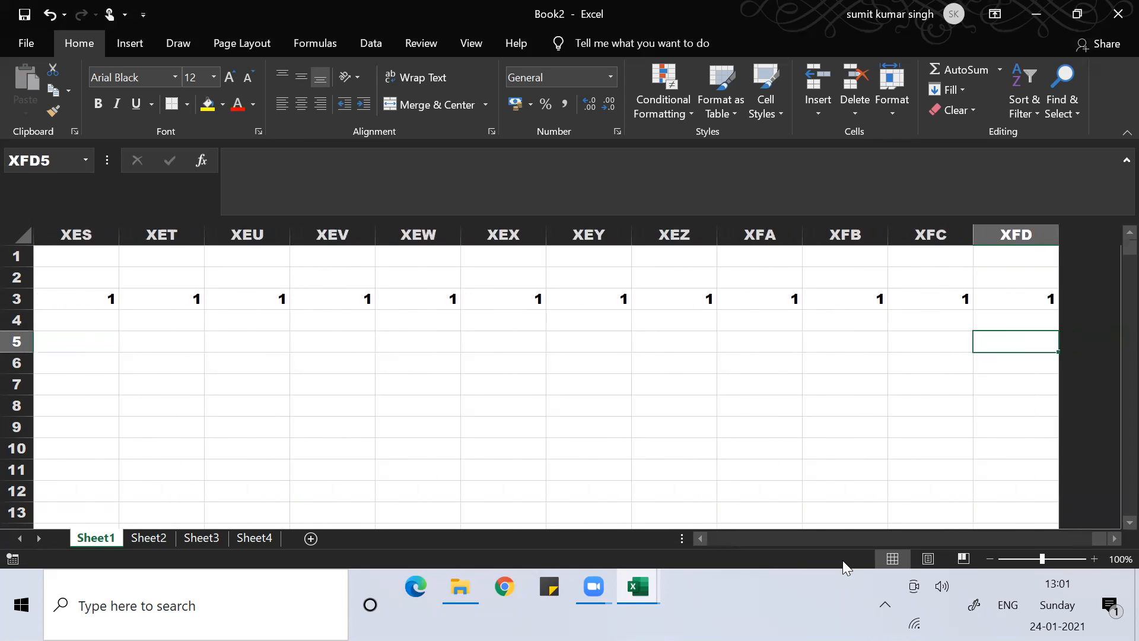
{"action": "key", "text": "ctrl+Left"}
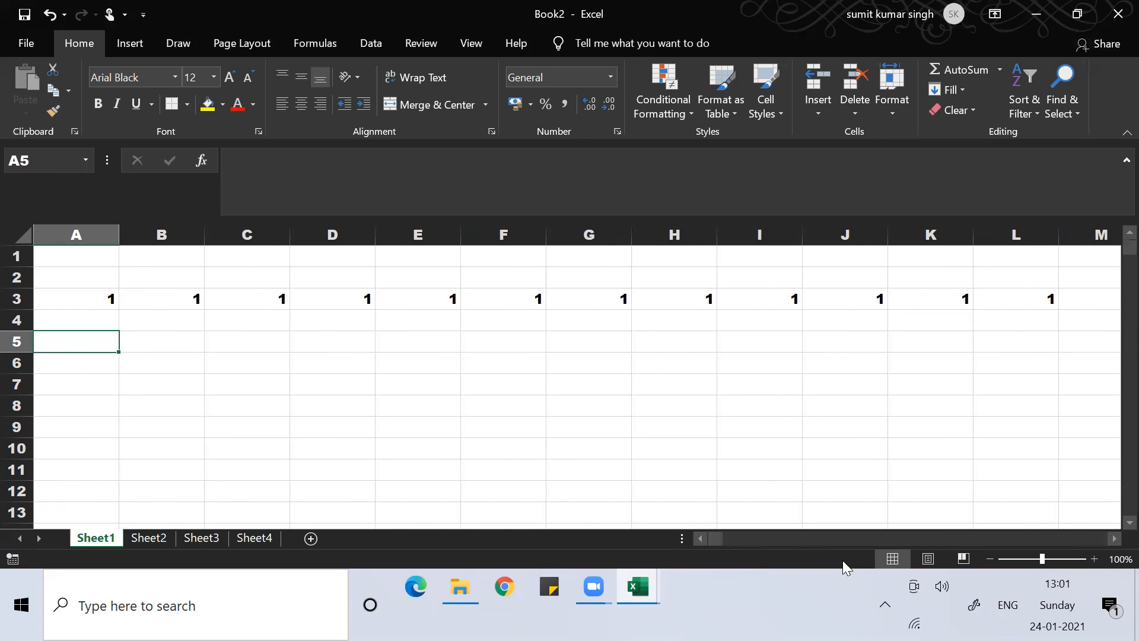
{"action": "key", "text": "Right"}
{"action": "key", "text": "Right"}
{"action": "type", "text": "amit"}
{"action": "key", "text": "Return"}
{"action": "key", "text": "Down"}
{"action": "key", "text": "Down"}
{"action": "key", "text": "Down"}
{"action": "key", "text": "Down"}
{"action": "key", "text": "Down"}
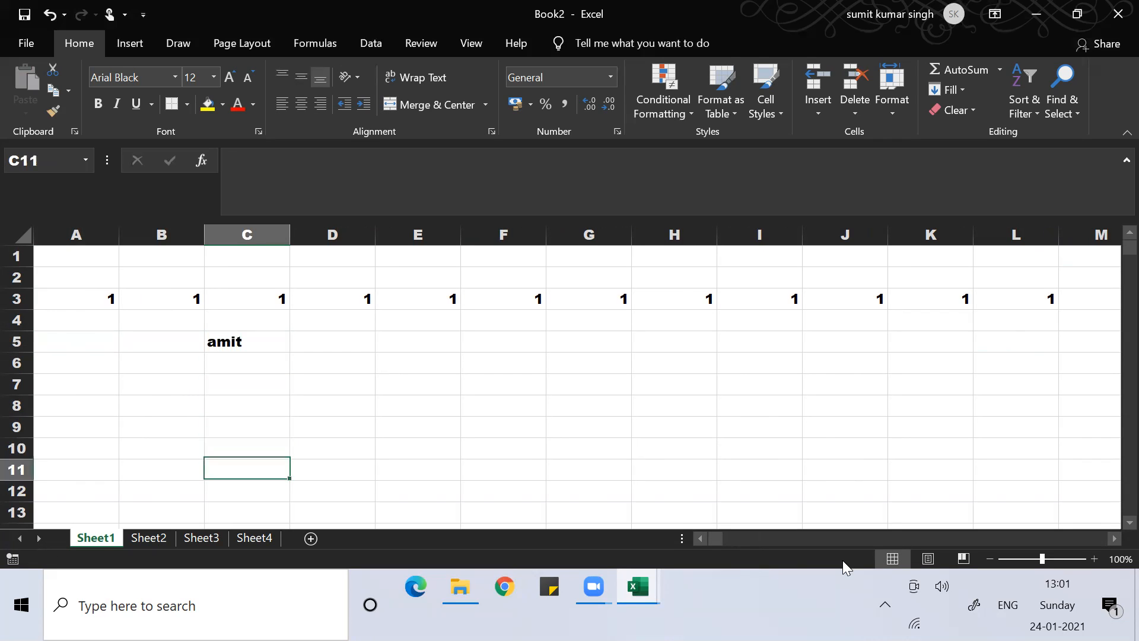
{"action": "key", "text": "Down"}
{"action": "key", "text": "Down"}
{"action": "type", "text": "12"}
{"action": "key", "text": "Right"}
{"action": "key", "text": "Right"}
{"action": "key", "text": "Right"}
{"action": "key", "text": "Right"}
{"action": "key", "text": "Right"}
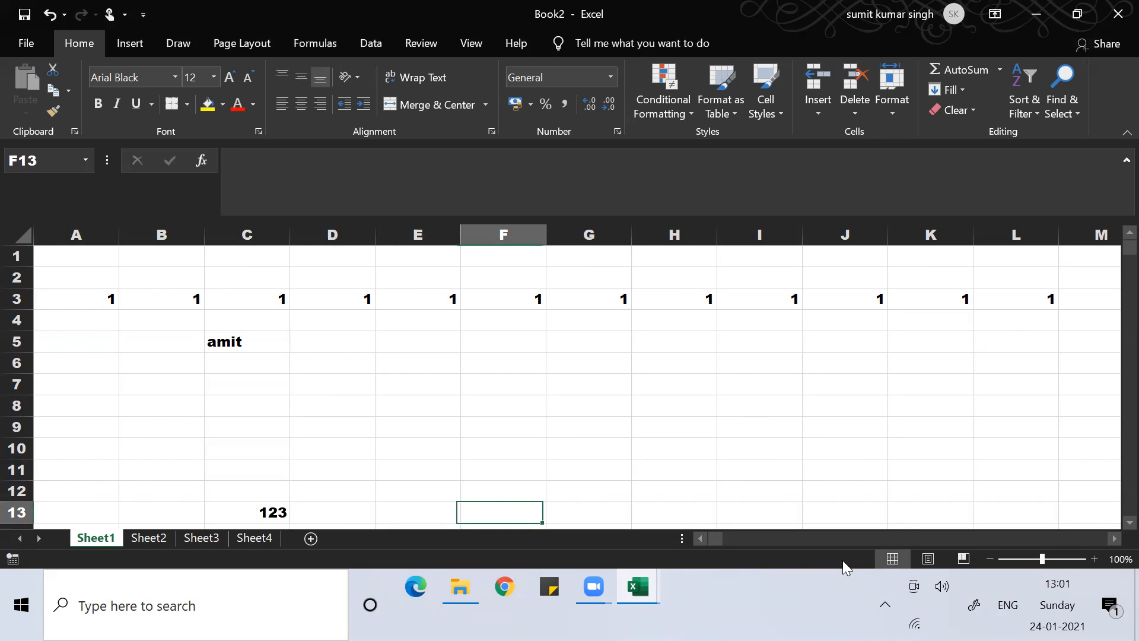
{"action": "type", "text": "9000"}
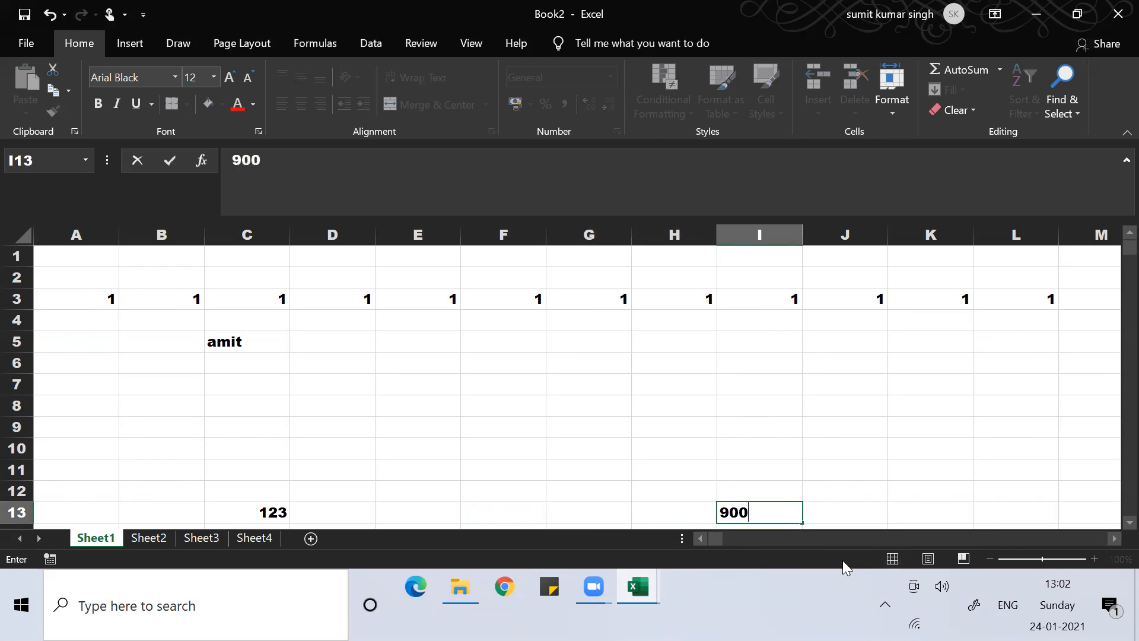
{"action": "key", "text": "Up"}
{"action": "key", "text": "Up"}
{"action": "key", "text": "Up"}
{"action": "key", "text": "Up"}
{"action": "key", "text": "Up"}
{"action": "key", "text": "Up"}
{"action": "key", "text": "Up"}
{"action": "key", "text": "Up"}
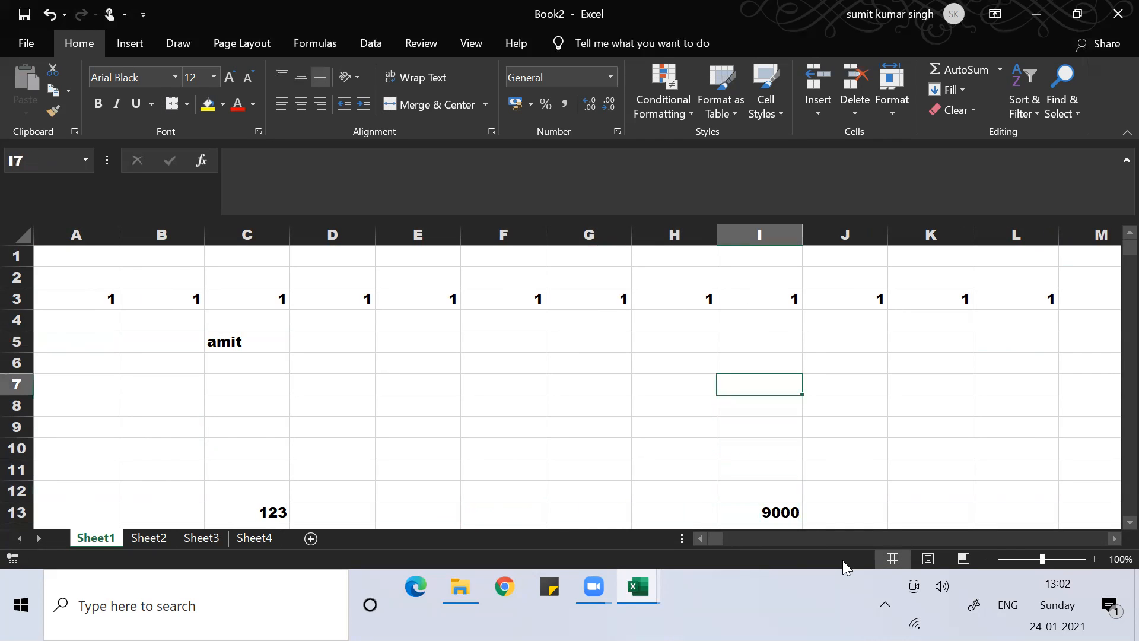
{"action": "type", "text": "fffff"}
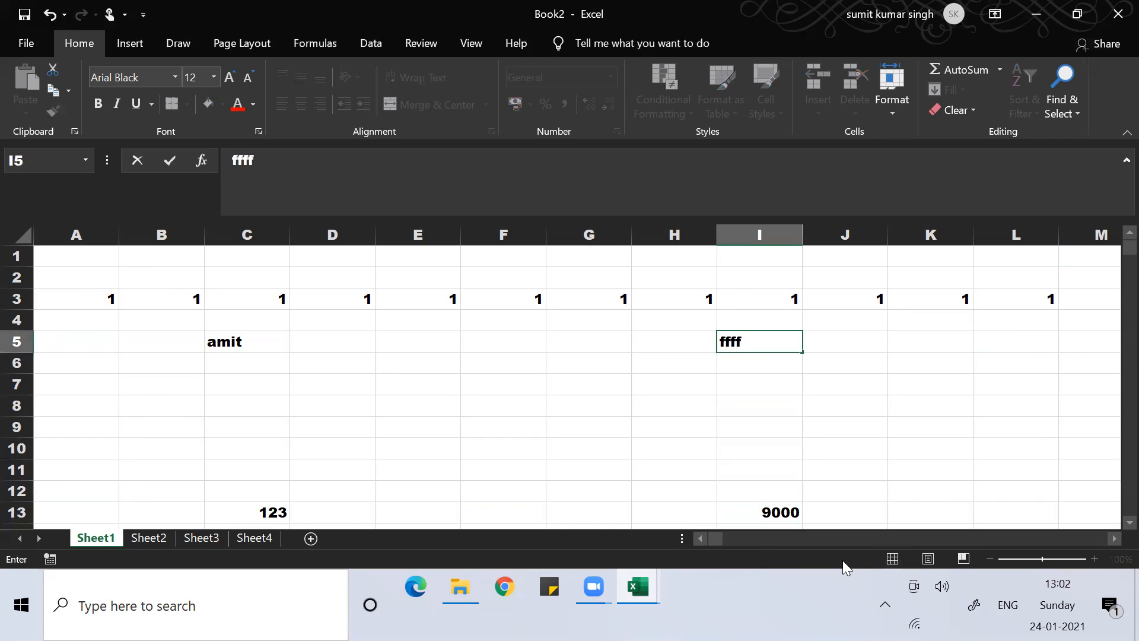
{"action": "key", "text": "Left"}
{"action": "key", "text": "Left"}
{"action": "key", "text": "Left"}
{"action": "key", "text": "Left"}
{"action": "key", "text": "Left"}
{"action": "key", "text": "Left"}
{"action": "key", "text": "Left"}
{"action": "key", "text": "Left"}
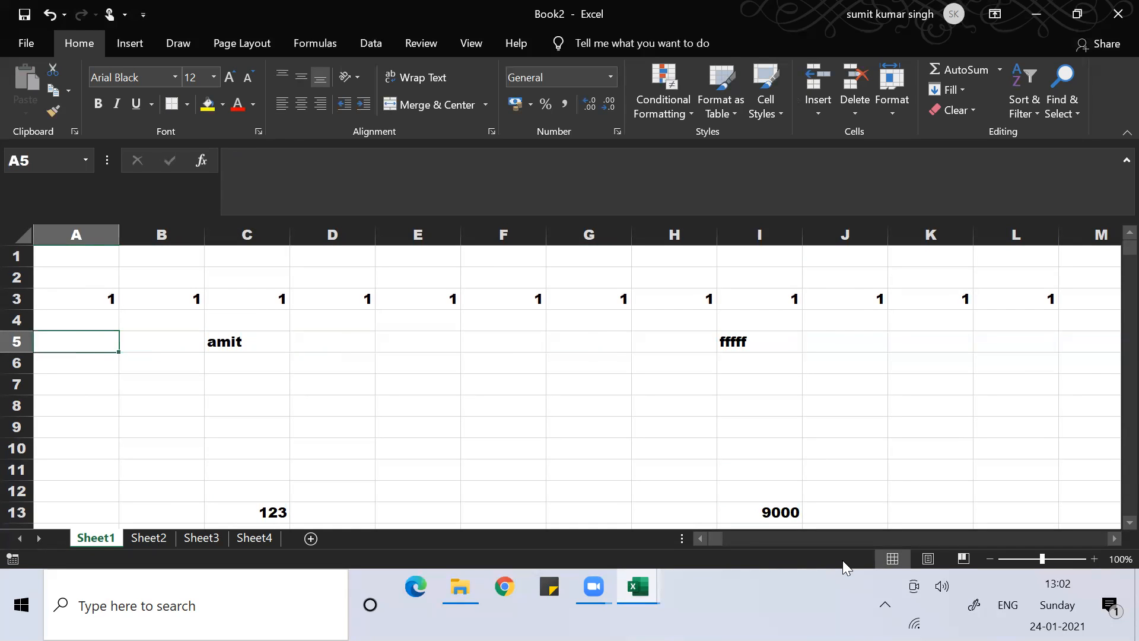
{"action": "key", "text": "ctrl+Right"}
{"action": "key", "text": "ctrl+Down"}
{"action": "key", "text": "ctrl+Right"}
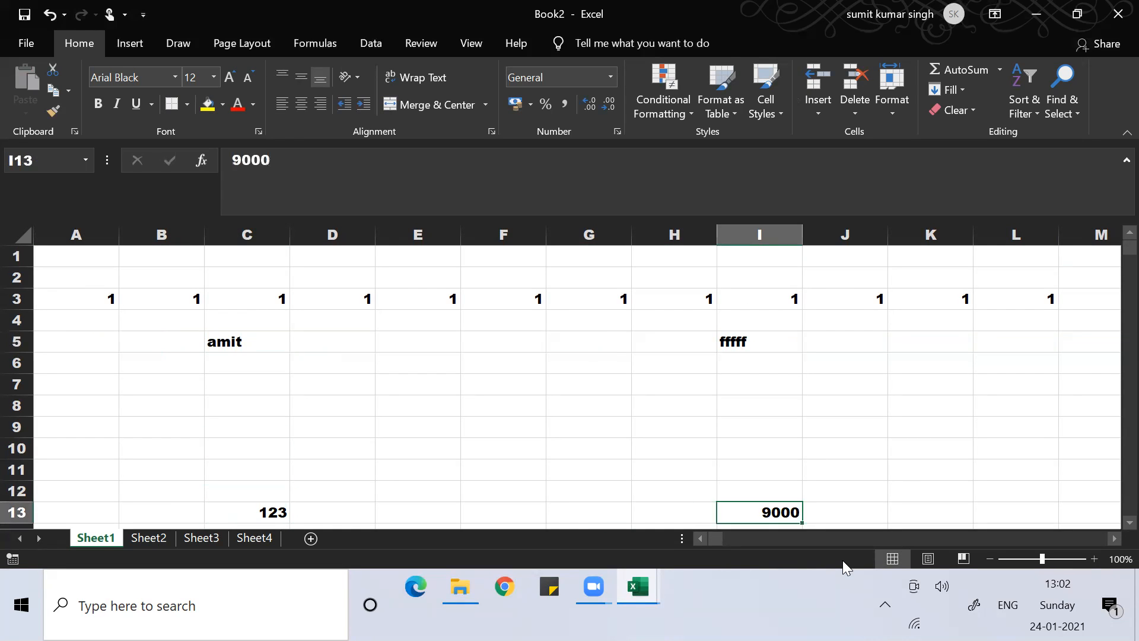
{"action": "key", "text": "ctrl+Up"}
{"action": "key", "text": "ctrl+Left"}
{"action": "key", "text": "ctrl+Down"}
{"action": "key", "text": "ctrl+Right"}
{"action": "key", "text": "ctrl+Up"}
{"action": "key", "text": "ctrl+Left"}
{"action": "key", "text": "ctrl+Down"}
{"action": "key", "text": "ctrl+Right"}
{"action": "key", "text": "ctrl+Up"}
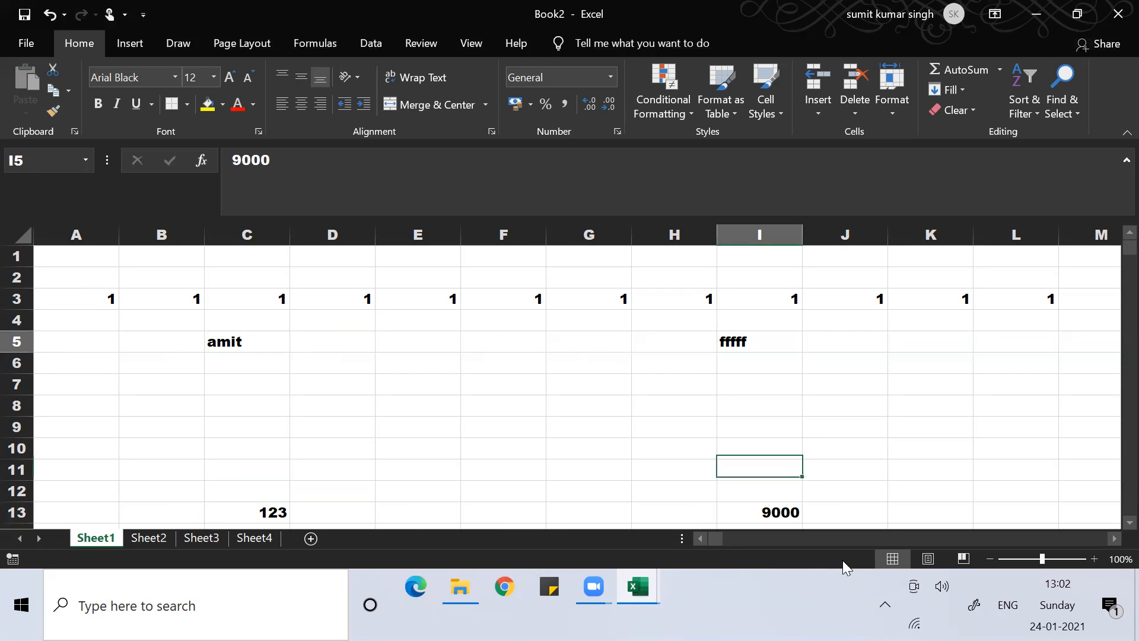
{"action": "key", "text": "ctrl+Left"}
{"action": "key", "text": "ctrl+Down"}
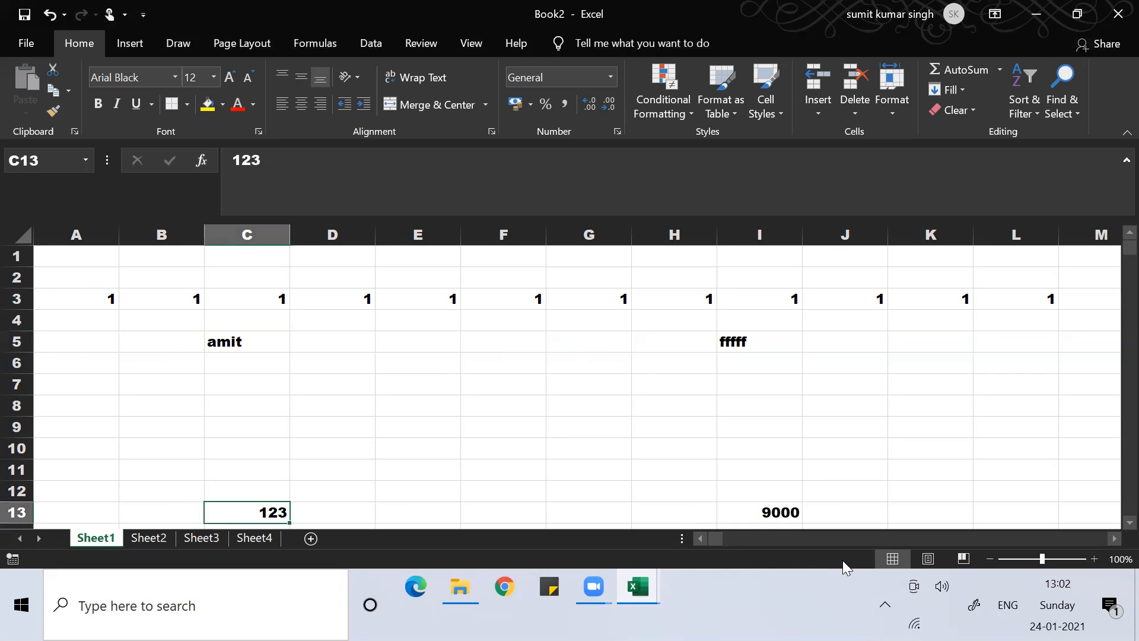
{"action": "key", "text": "ctrl+Right"}
{"action": "key", "text": "ctrl+Up"}
{"action": "key", "text": "ctrl+Left"}
{"action": "key", "text": "ctrl+Down"}
{"action": "key", "text": "ctrl+Right"}
{"action": "key", "text": "ctrl+Up"}
{"action": "key", "text": "ctrl+Left"}
{"action": "key", "text": "ctrl+Down"}
{"action": "key", "text": "ctrl+Right"}
{"action": "key", "text": "ctrl+Up"}
{"action": "key", "text": "ctrl+Left"}
{"action": "key", "text": "ctrl+Down"}
{"action": "key", "text": "ctrl+Right"}
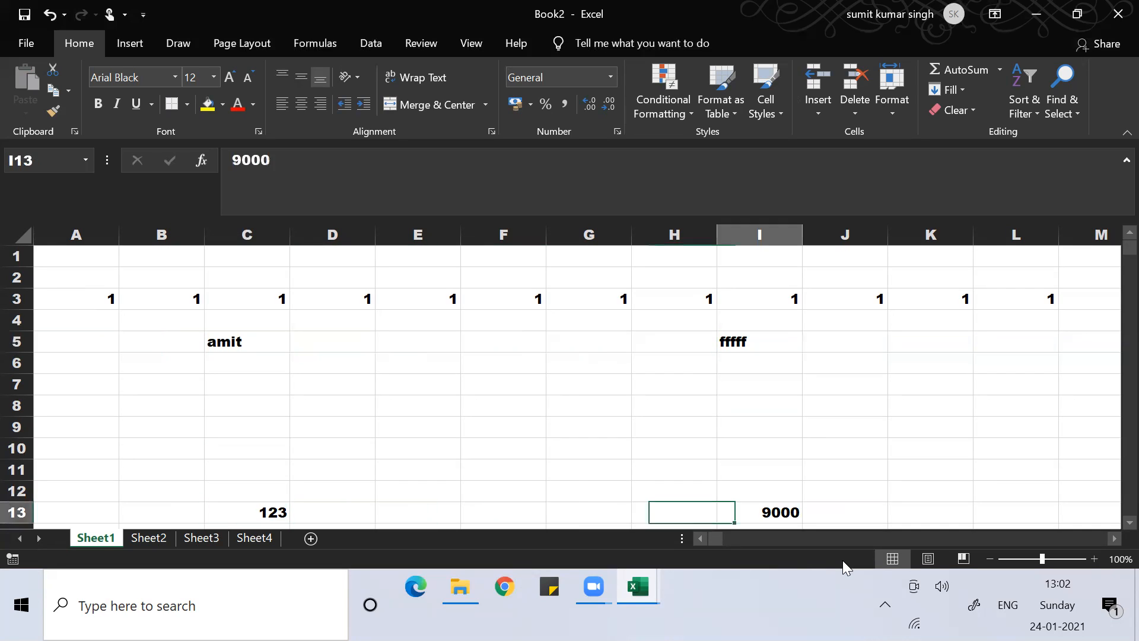
{"action": "key", "text": "ctrl+Up"}
{"action": "key", "text": "ctrl+Left"}
{"action": "key", "text": "ctrl+Down"}
{"action": "key", "text": "ctrl+Right"}
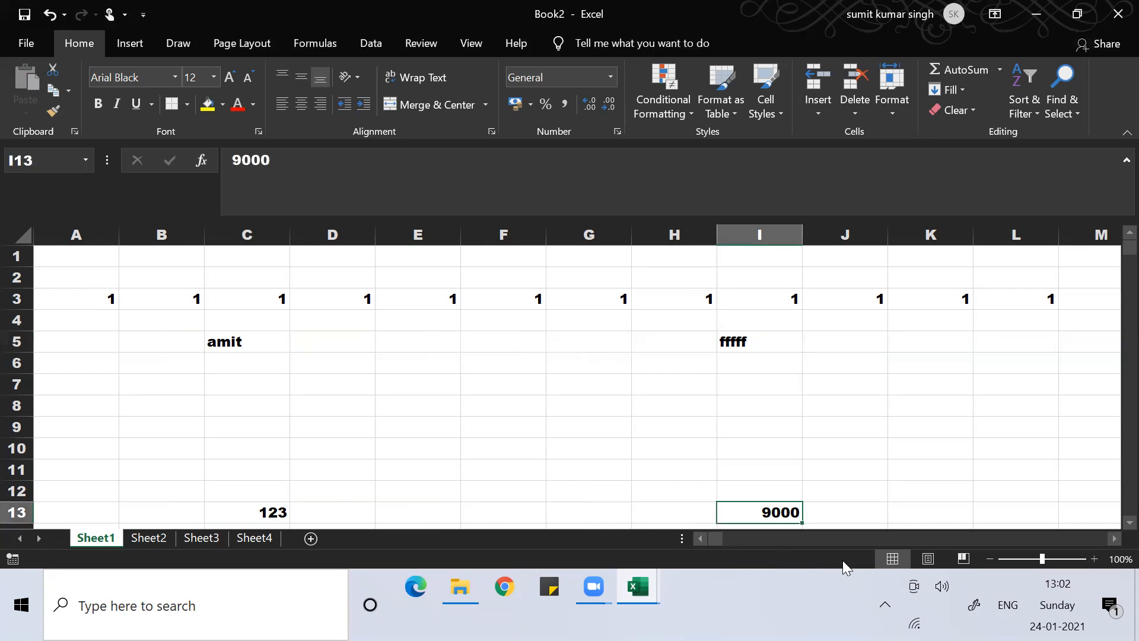
{"action": "key", "text": "ctrl+Up"}
{"action": "key", "text": "ctrl+Left"}
{"action": "key", "text": "ctrl+Down"}
{"action": "key", "text": "ctrl+Right"}
{"action": "key", "text": "ctrl+Up"}
{"action": "key", "text": "ctrl+Left"}
{"action": "key", "text": "ctrl+Down"}
{"action": "key", "text": "ctrl+Right"}
{"action": "key", "text": "ctrl+Up"}
{"action": "key", "text": "ctrl+Left"}
{"action": "key", "text": "ctrl+Down"}
{"action": "key", "text": "ctrl+Right"}
{"action": "key", "text": "ctrl+Up"}
{"action": "key", "text": "ctrl+Left"}
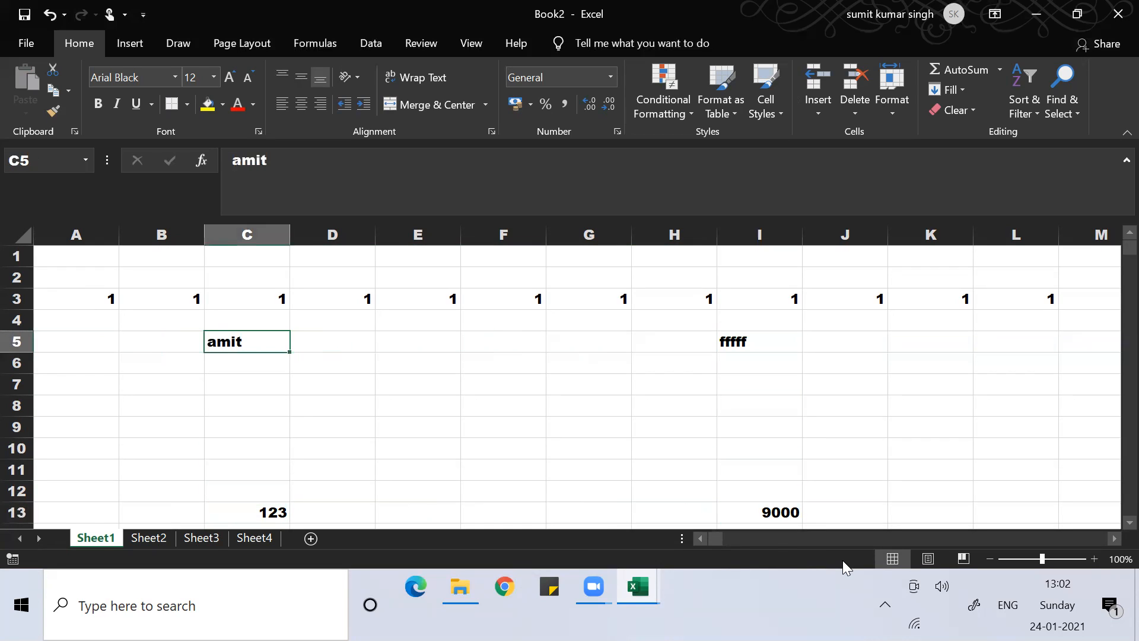
{"action": "key", "text": "ctrl+Down"}
{"action": "key", "text": "ctrl+Right"}
{"action": "key", "text": "ctrl+Up"}
{"action": "key", "text": "ctrl+Left"}
{"action": "key", "text": "ctrl+Down"}
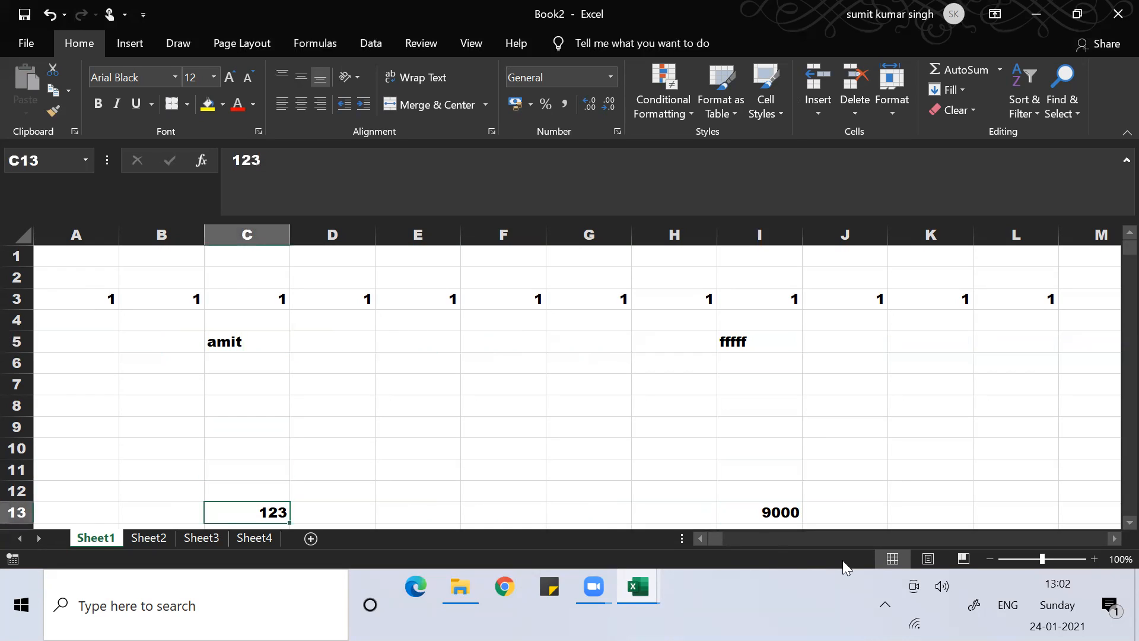
{"action": "key", "text": "ctrl+Right"}
{"action": "key", "text": "ctrl+Up"}
{"action": "key", "text": "ctrl+Left"}
{"action": "key", "text": "ctrl+Down"}
{"action": "key", "text": "ctrl+Right"}
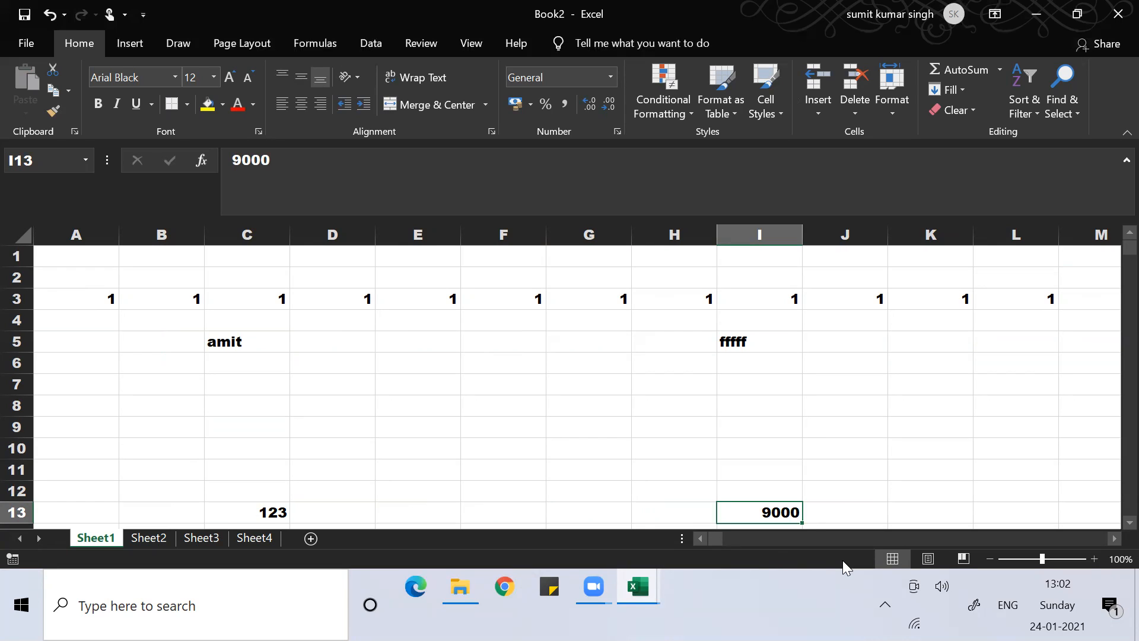
{"action": "key", "text": "ctrl+Right"}
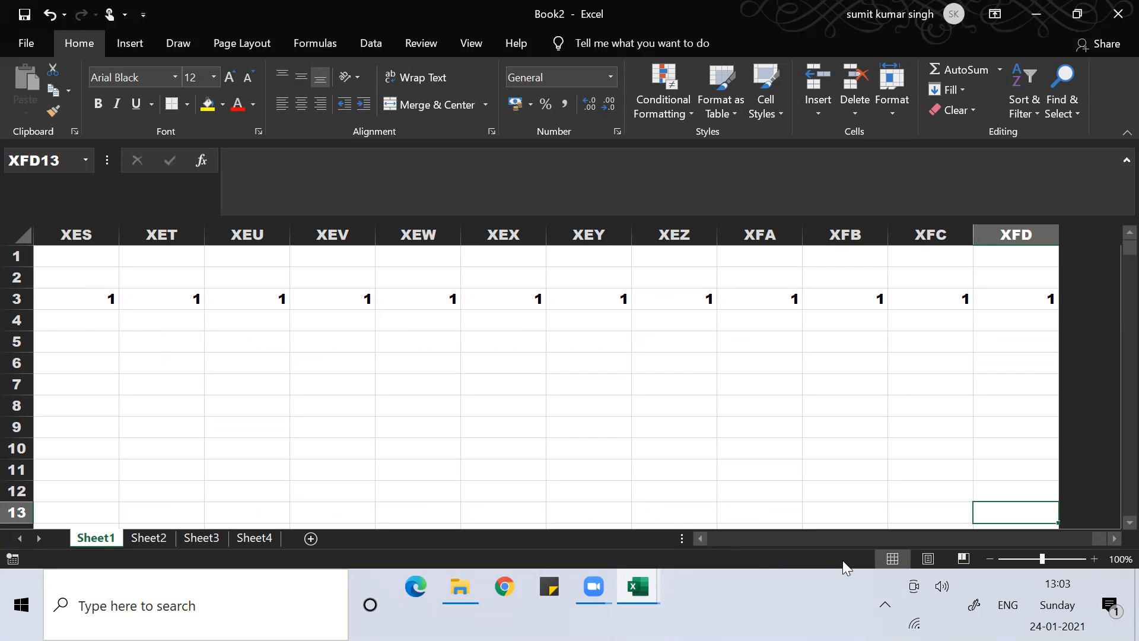
{"action": "key", "text": "ctrl+Left"}
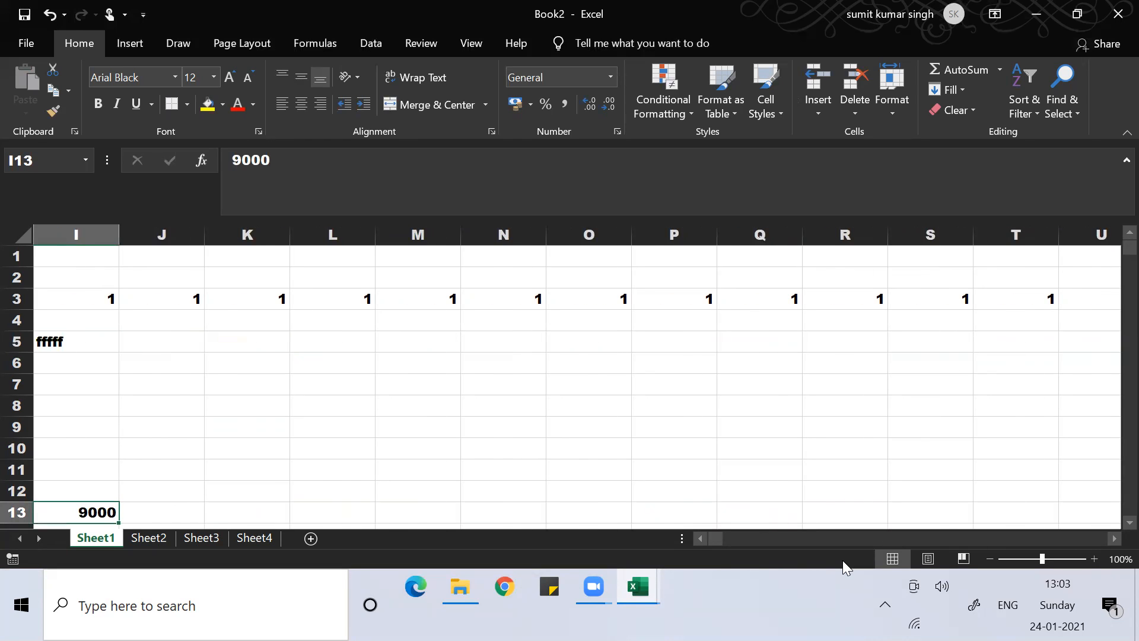
{"action": "key", "text": "ctrl+Left"}
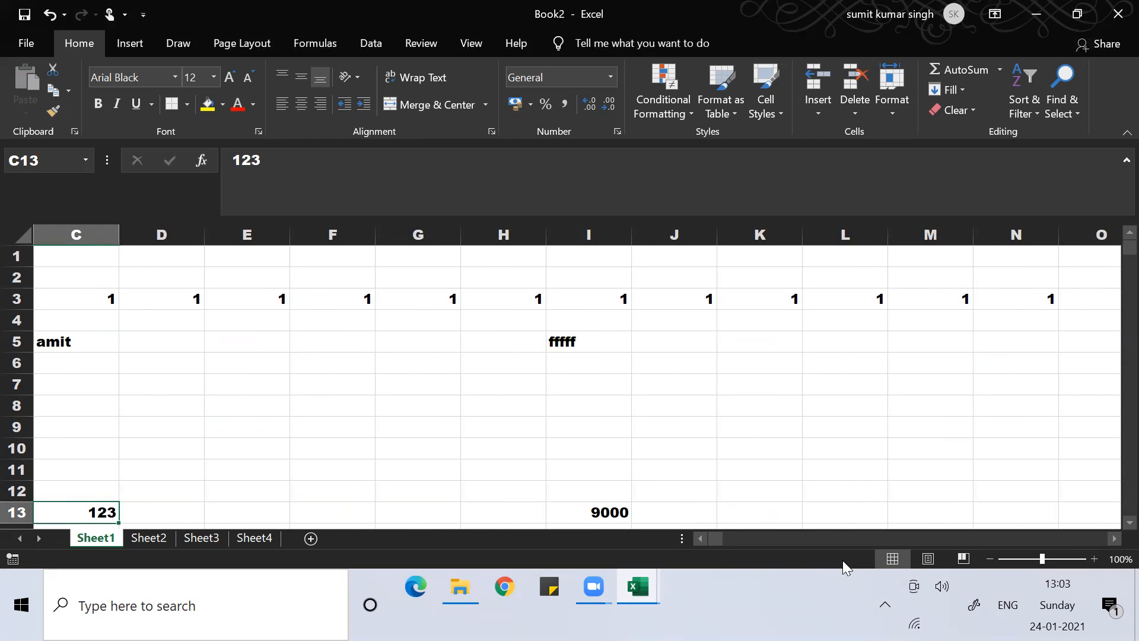
{"action": "key", "text": "ctrl+Left"}
{"action": "key", "text": "Right"}
{"action": "key", "text": "Right"}
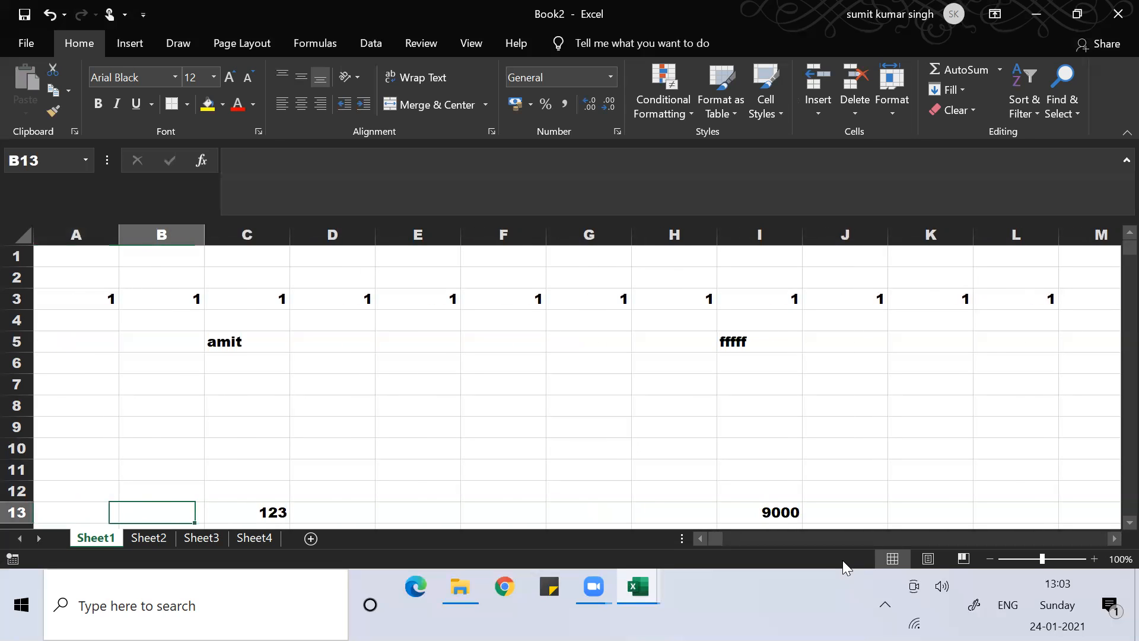
{"action": "key", "text": "Up"}
{"action": "key", "text": "Up"}
{"action": "key", "text": "Up"}
{"action": "key", "text": "Up"}
{"action": "key", "text": "Up"}
{"action": "key", "text": "Up"}
{"action": "key", "text": "Up"}
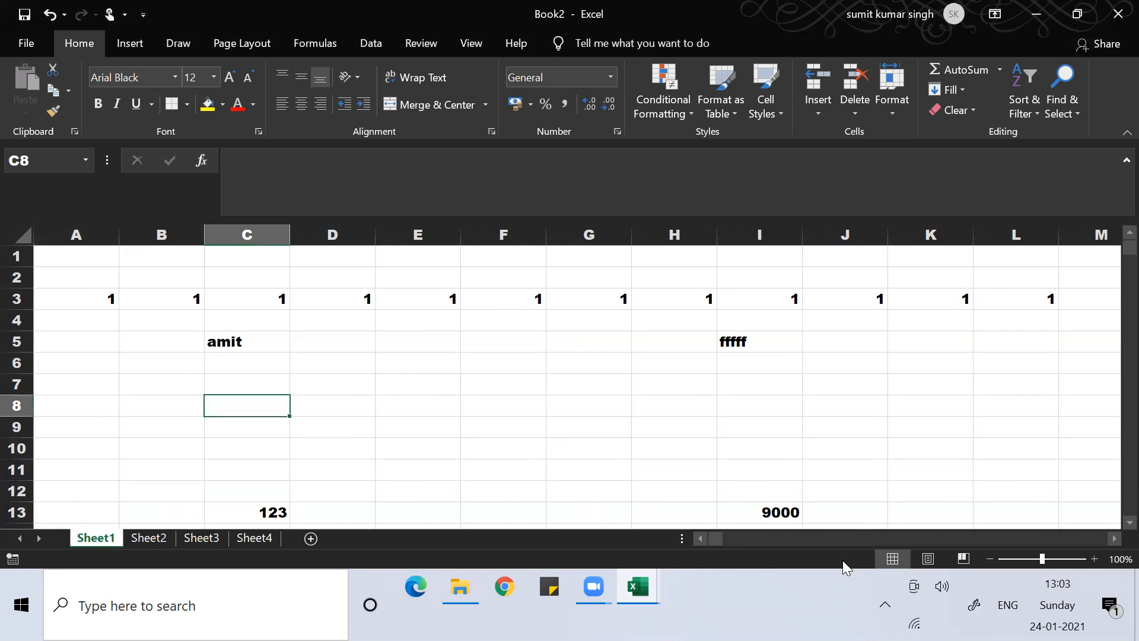
{"action": "key", "text": "Up"}
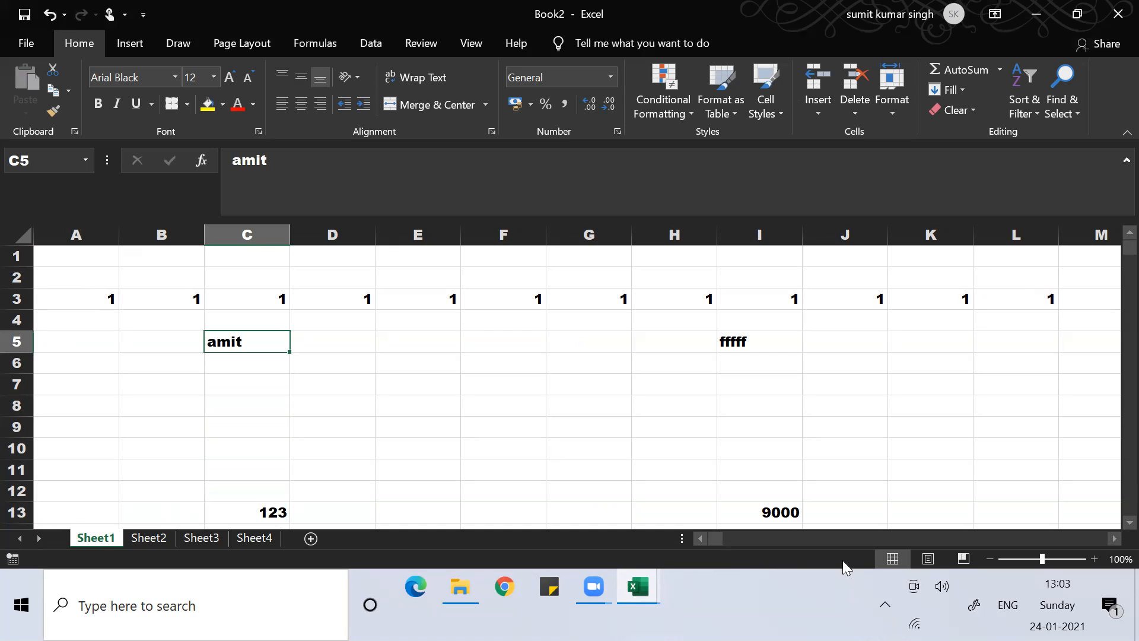
{"action": "key", "text": "shift+Right"}
{"action": "key", "text": "shift+Right"}
{"action": "key", "text": "shift+Right"}
{"action": "key", "text": "shift+Right"}
{"action": "key", "text": "shift+Right"}
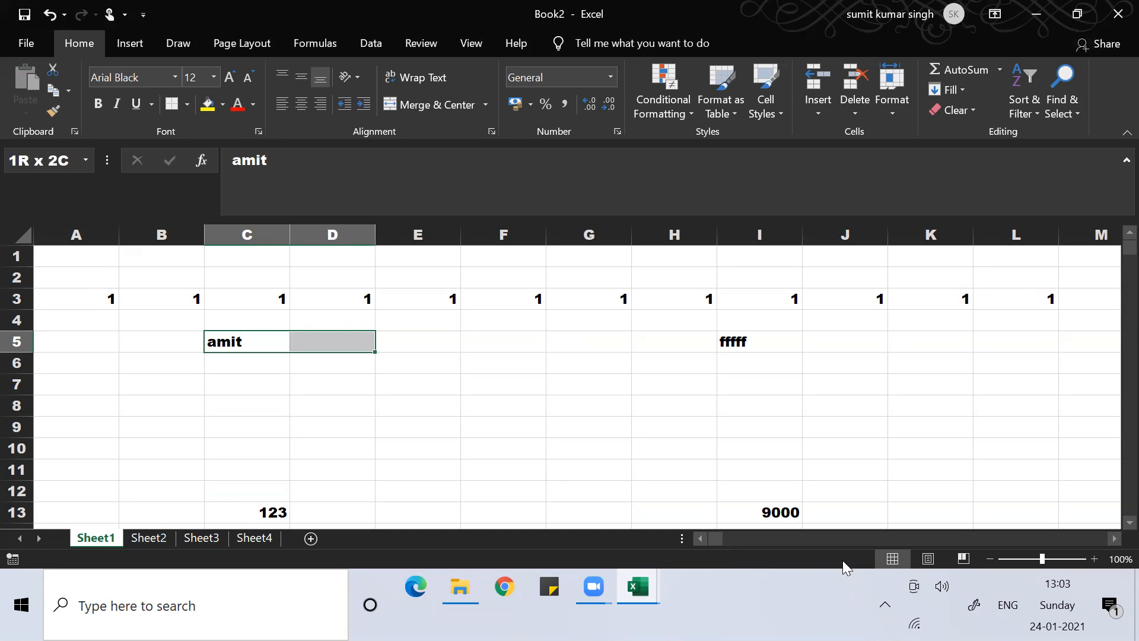
{"action": "key", "text": "shift+Right"}
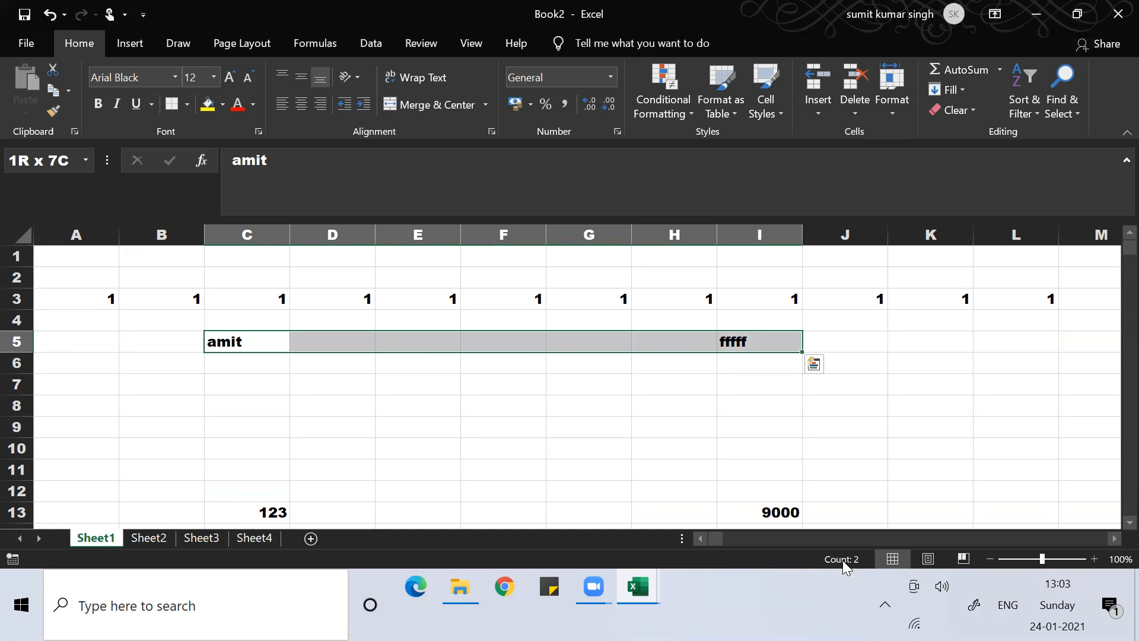
{"action": "key", "text": "shift+Down"}
{"action": "key", "text": "shift+Down"}
{"action": "key", "text": "shift+Down"}
{"action": "key", "text": "shift+Down"}
{"action": "key", "text": "shift+Down"}
{"action": "key", "text": "shift+Down"}
{"action": "key", "text": "shift+Down"}
{"action": "key", "text": "shift+Down"}
{"action": "key", "text": "Up"}
{"action": "key", "text": "Down"}
{"action": "key", "text": "shift+Right"}
{"action": "key", "text": "shift+Right"}
{"action": "key", "text": "shift+Right"}
{"action": "key", "text": "shift+Right"}
{"action": "key", "text": "shift+Right"}
{"action": "key", "text": "shift+Right"}
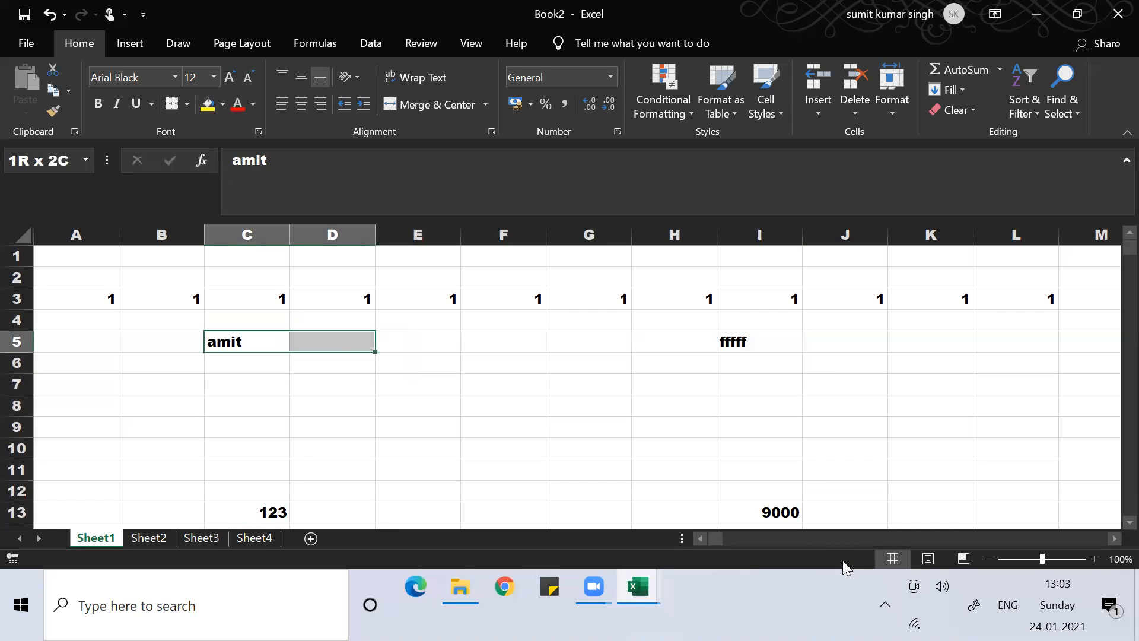
{"action": "key", "text": "shift+Down"}
{"action": "key", "text": "shift+Down"}
{"action": "key", "text": "shift+Down"}
{"action": "key", "text": "shift+Down"}
{"action": "key", "text": "shift+Down"}
{"action": "key", "text": "shift+Down"}
{"action": "key", "text": "shift+Down"}
{"action": "key", "text": "shift+Down"}
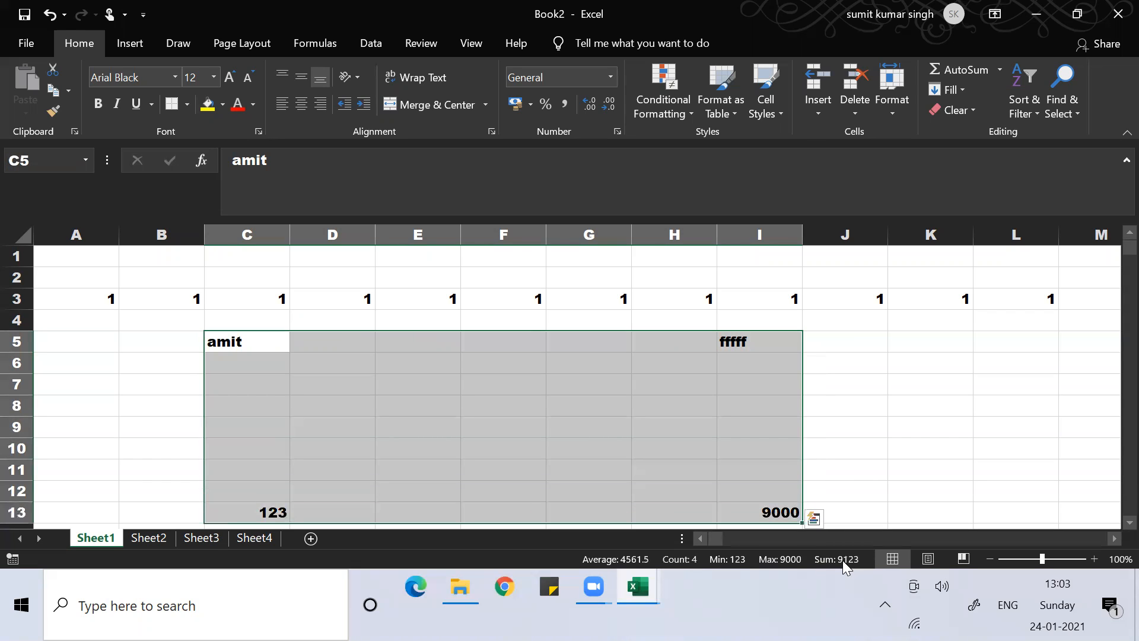
{"action": "key", "text": "Up"}
{"action": "key", "text": "Down"}
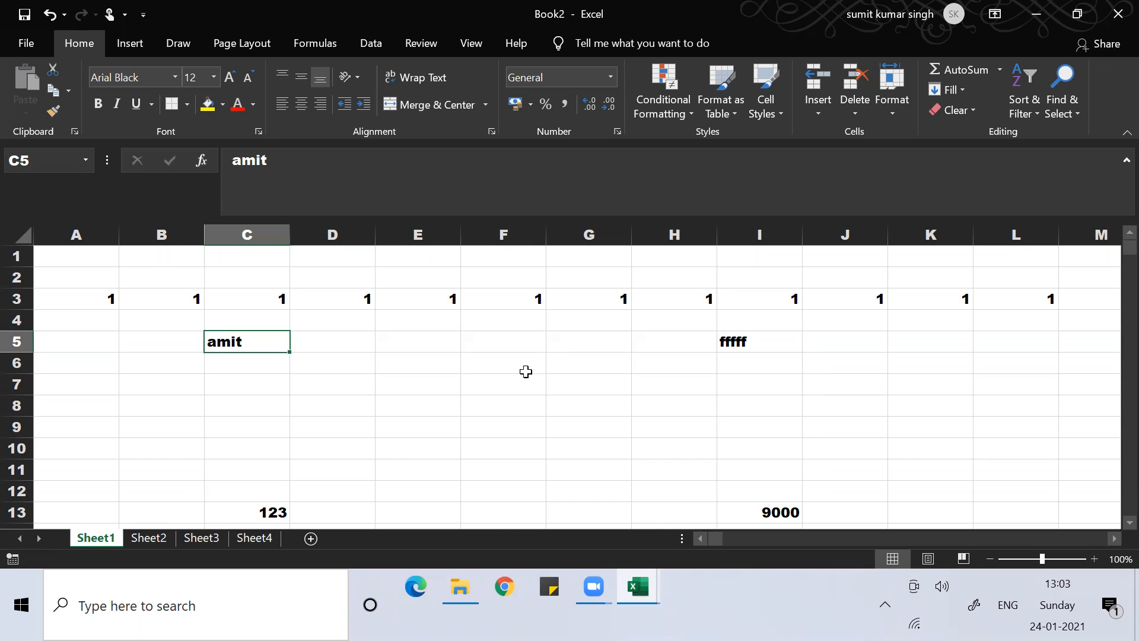
{"action": "left_click", "coordinate": [506, 356]}
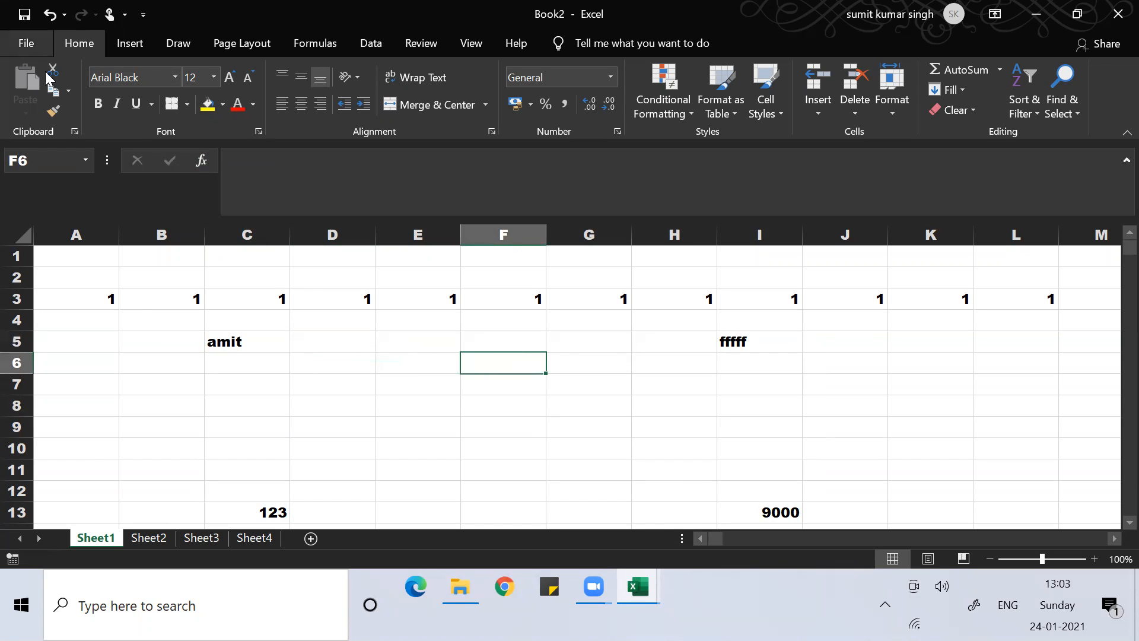
Step: Create SalesReport1 from the Sales Report template and select cell A6
{"action": "left_click", "coordinate": [140, 316]}
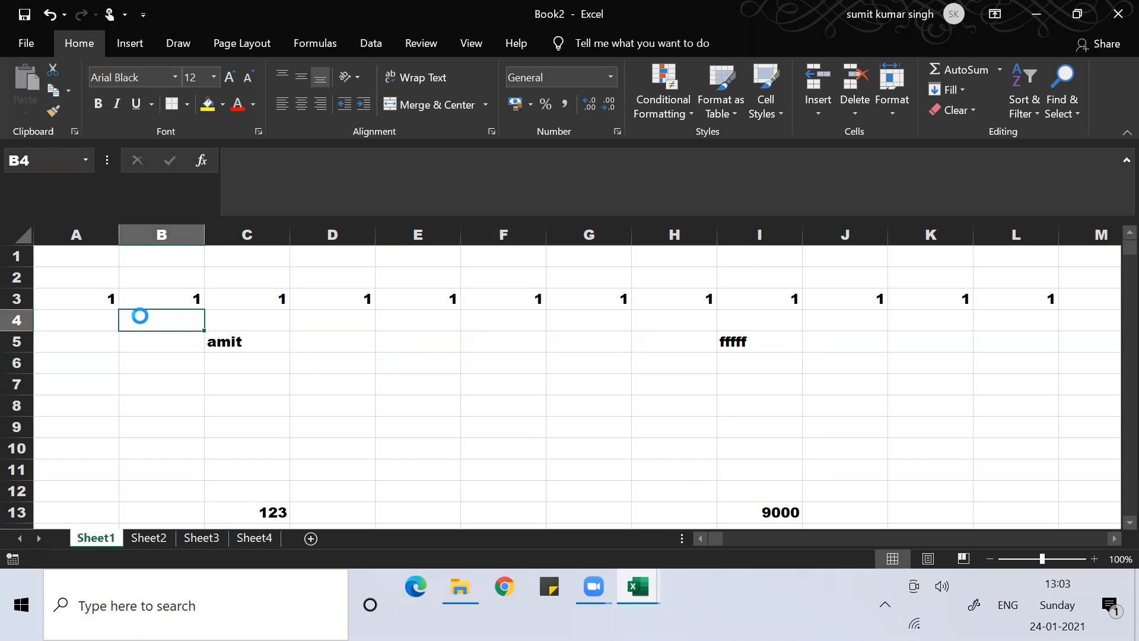
{"action": "key", "text": "ctrl+o"}
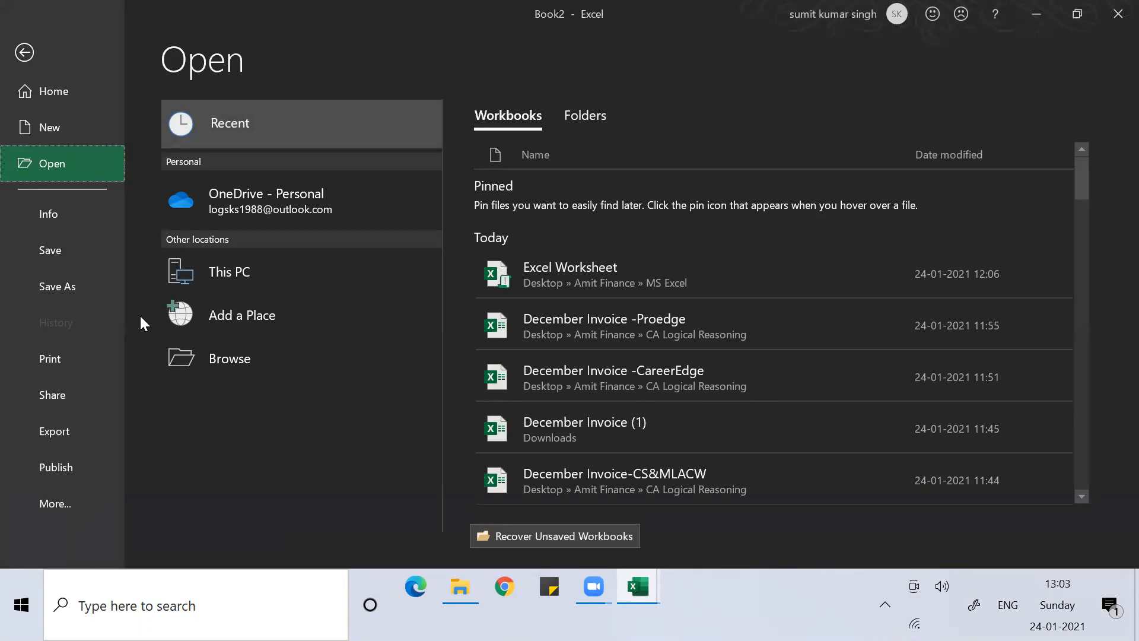
{"action": "left_click", "coordinate": [82, 120]}
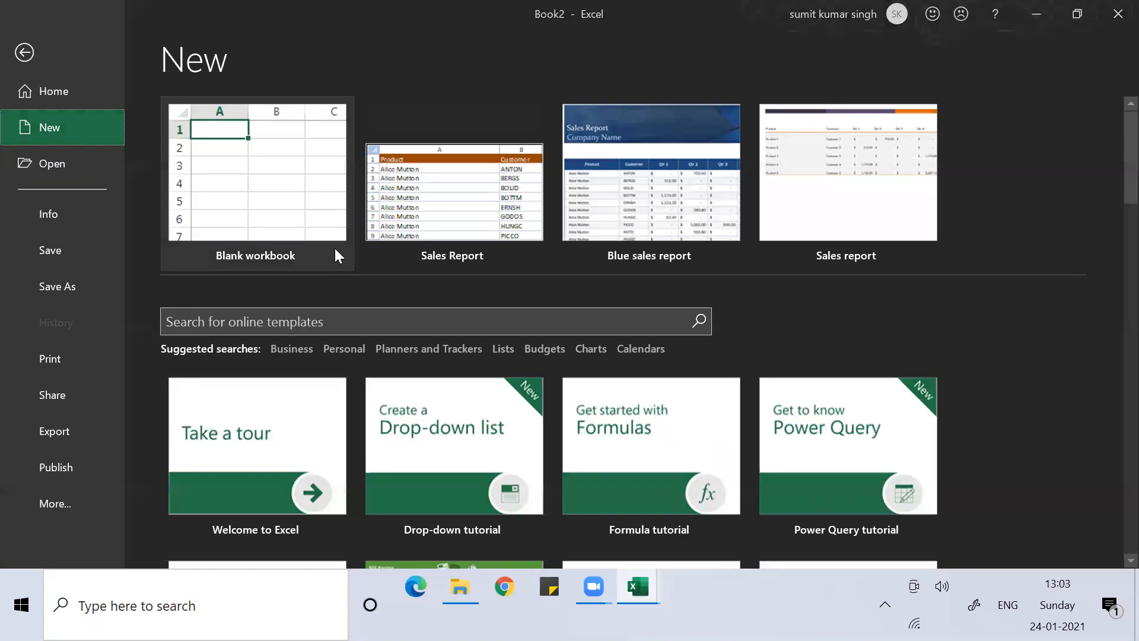
{"action": "left_click", "coordinate": [440, 180]}
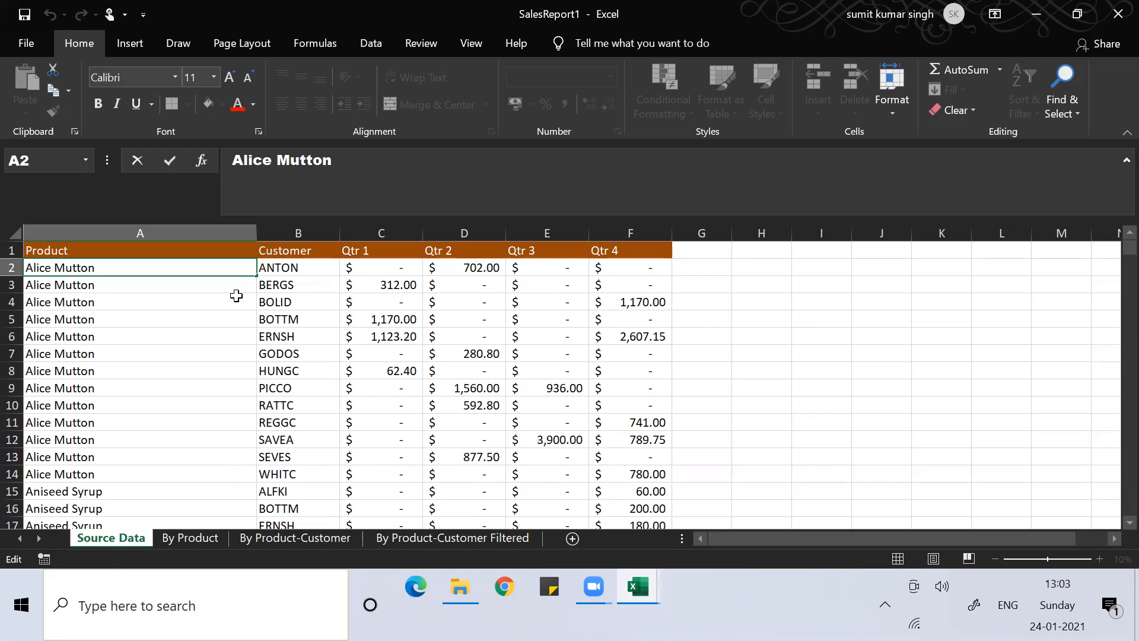
{"action": "left_click", "coordinate": [214, 332]}
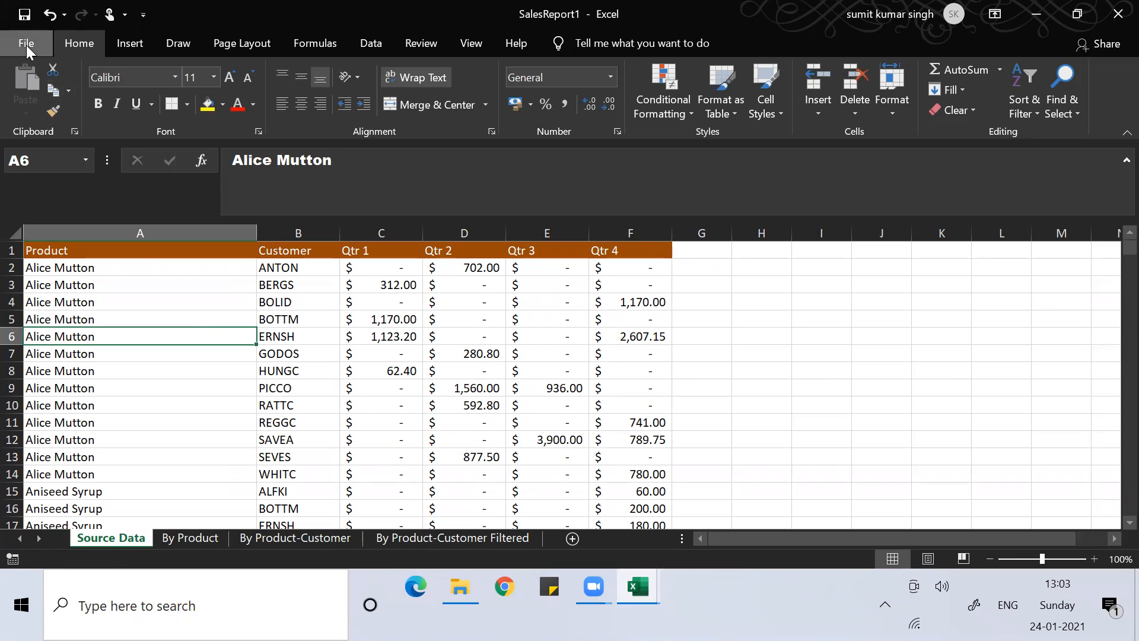
Step: Create another workbook from the Sales Report template found by searching 'sales report'
{"action": "left_click", "coordinate": [26, 45]}
{"action": "left_click", "coordinate": [31, 115]}
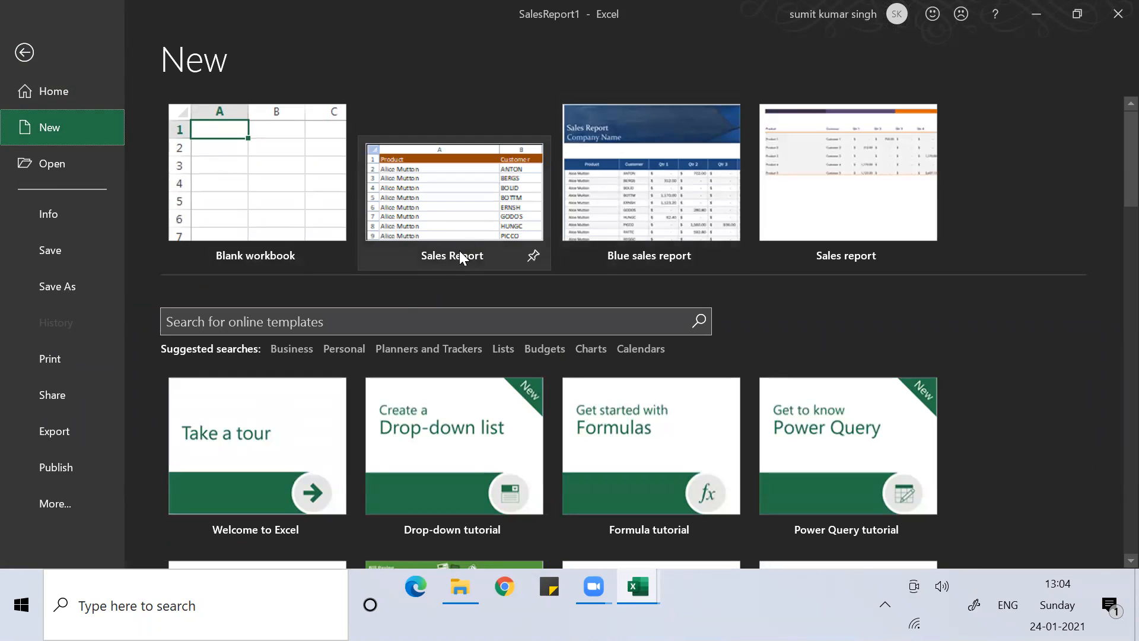
{"action": "left_click", "coordinate": [369, 327]}
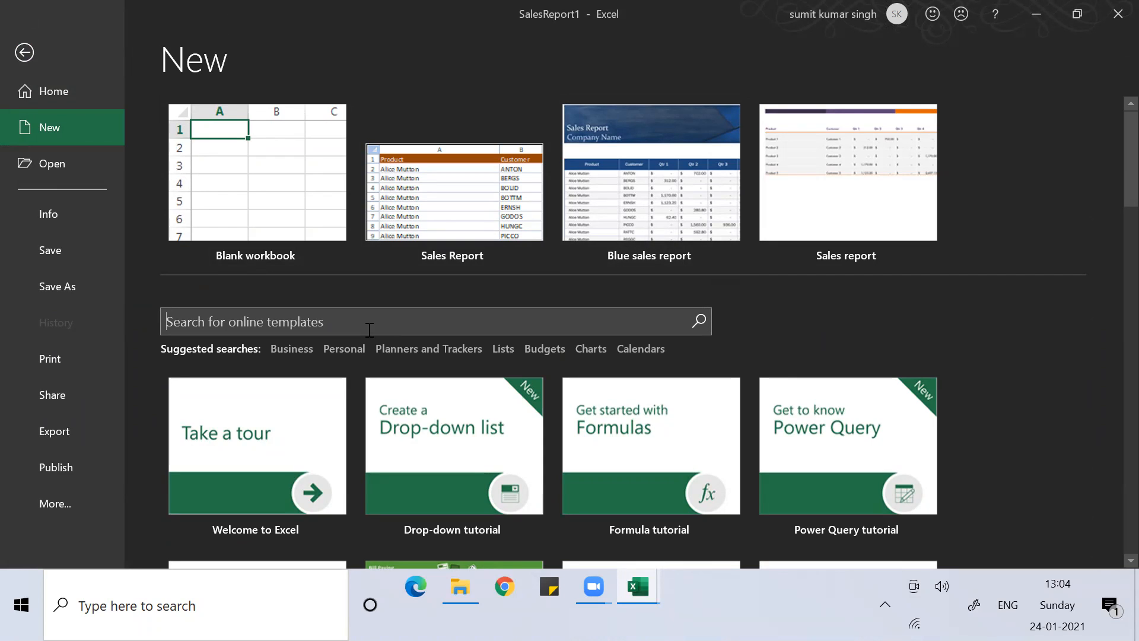
{"action": "type", "text": "sales report"}
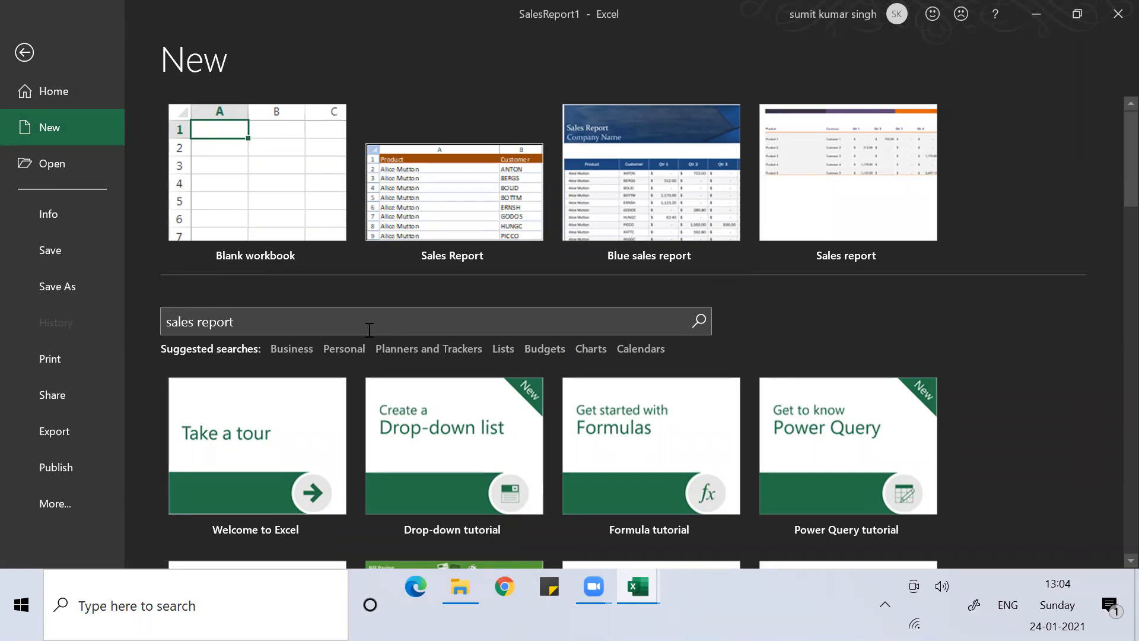
{"action": "left_click", "coordinate": [432, 190]}
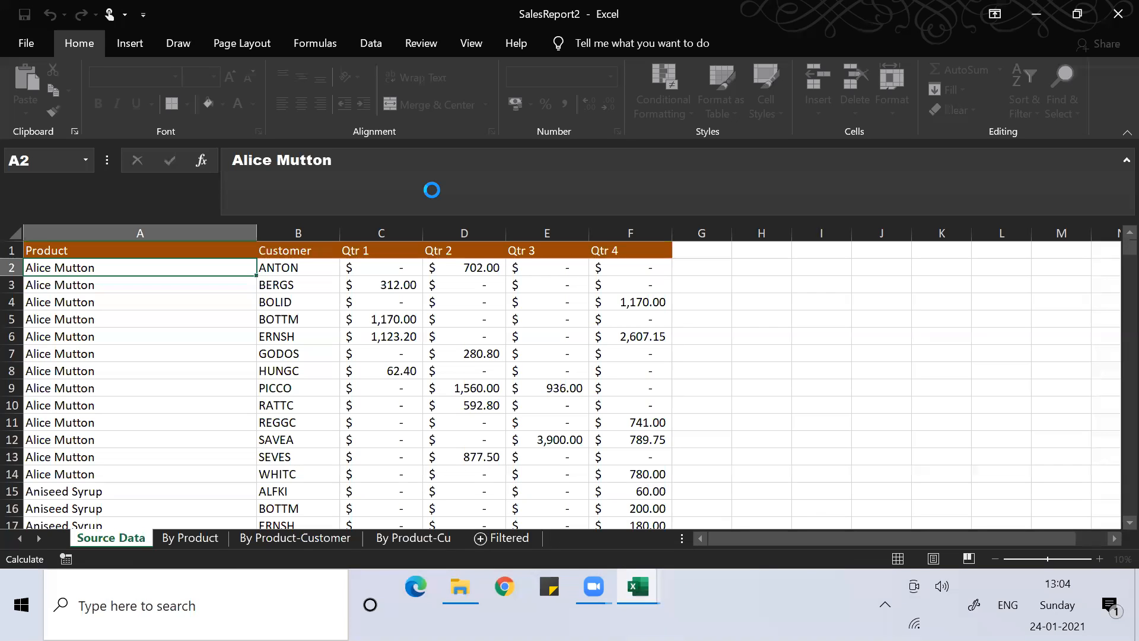
Step: Inspect the data from the Product header in A1 down to the last row, 278, and back
{"action": "left_click", "coordinate": [312, 298]}
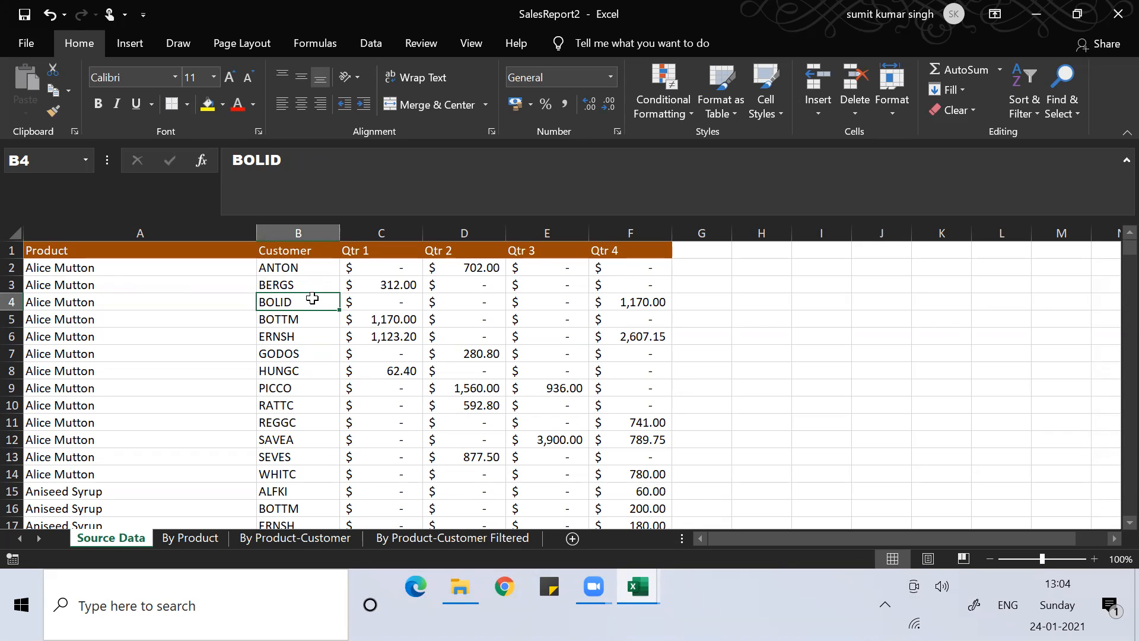
{"action": "key", "text": "Left"}
{"action": "key", "text": "Up"}
{"action": "key", "text": "Up"}
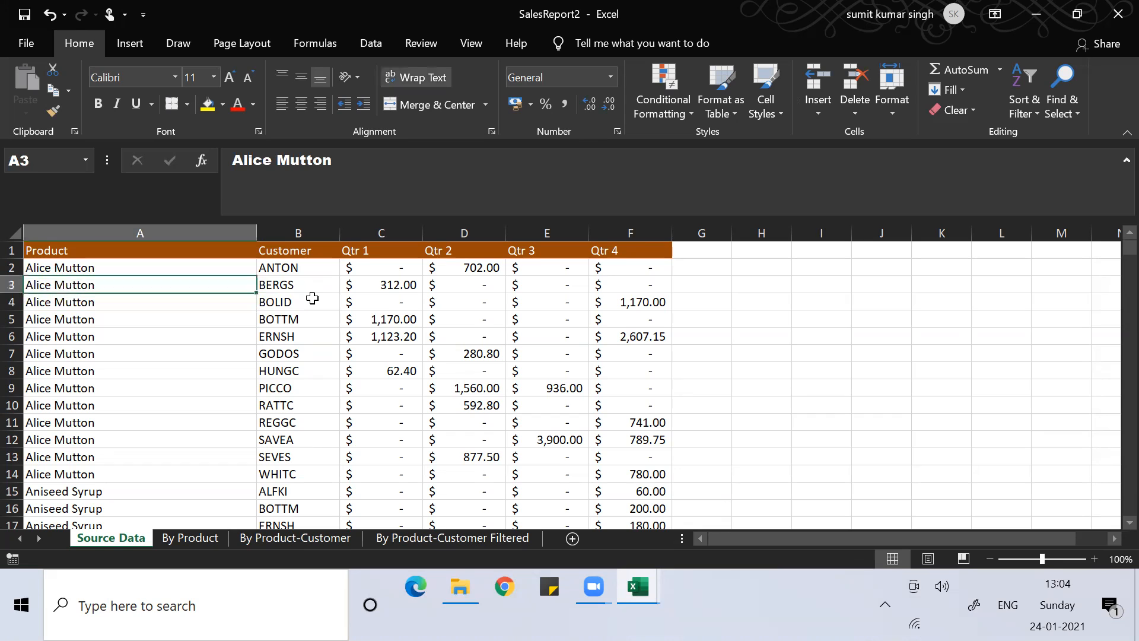
{"action": "key", "text": "Up"}
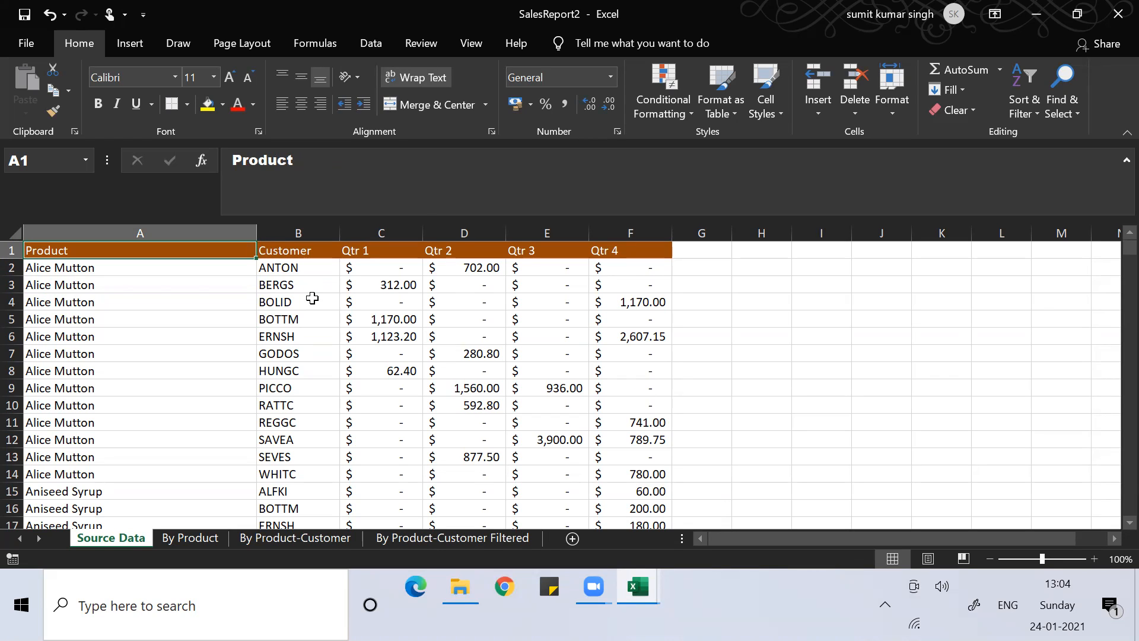
{"action": "key", "text": "ctrl+Down"}
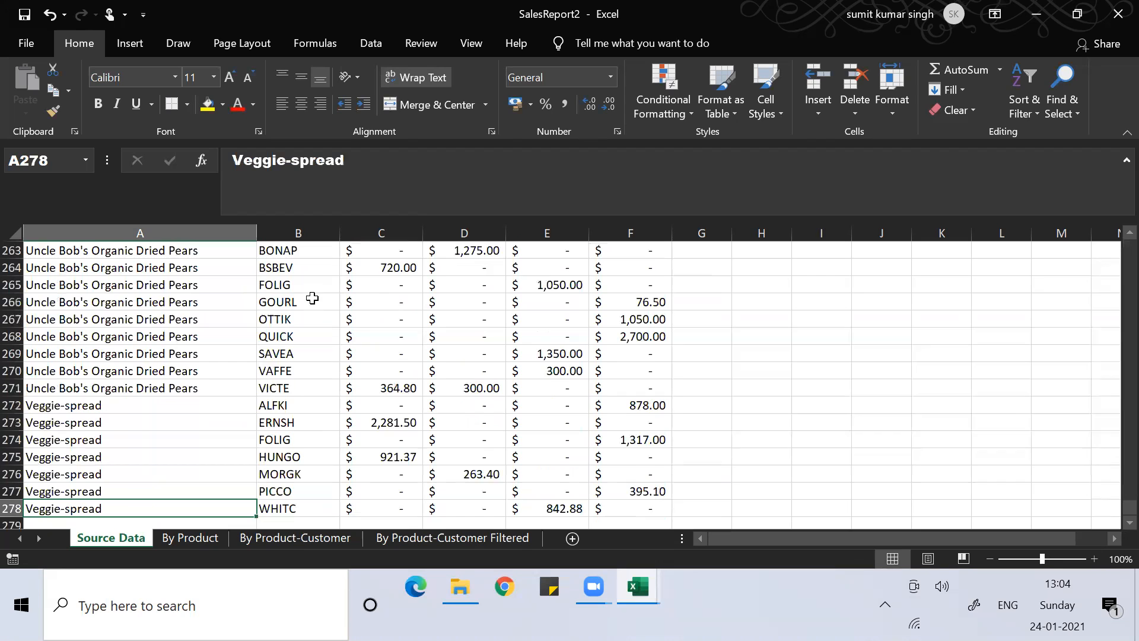
{"action": "key", "text": "Down"}
{"action": "key", "text": "Down"}
{"action": "key", "text": "Up"}
{"action": "key", "text": "Up"}
{"action": "key", "text": "Up"}
{"action": "key", "text": "Up"}
{"action": "key", "text": "Down"}
{"action": "key", "text": "Down"}
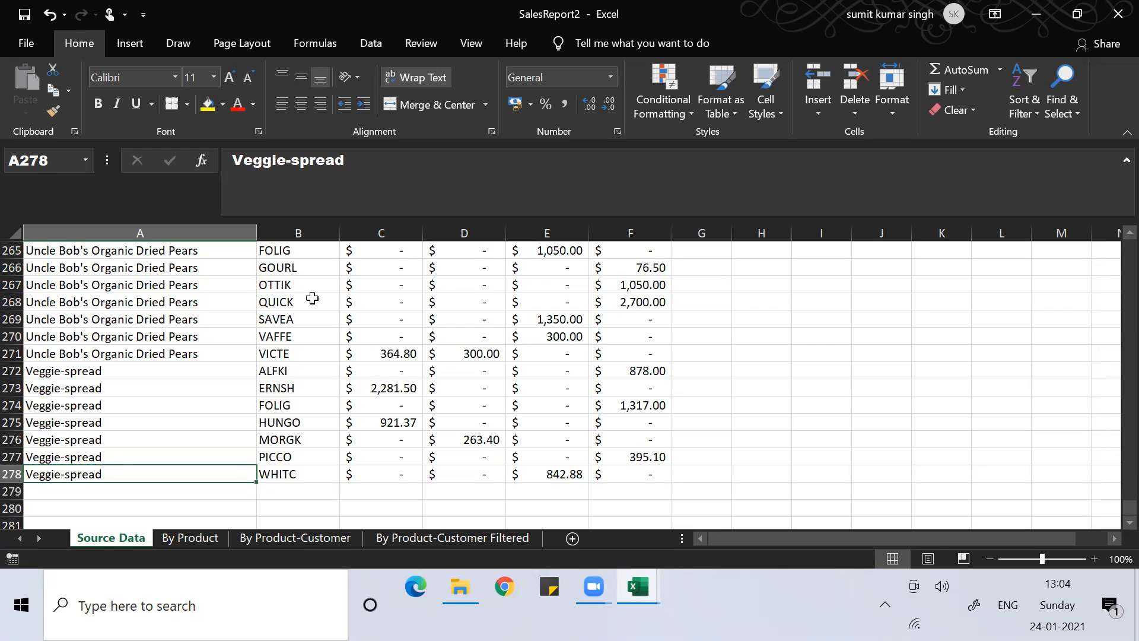
{"action": "key", "text": "Up"}
{"action": "key", "text": "Up"}
{"action": "key", "text": "Up"}
{"action": "key", "text": "Up"}
{"action": "key", "text": "Up"}
{"action": "key", "text": "Up"}
{"action": "key", "text": "Up"}
{"action": "key", "text": "Up"}
{"action": "key", "text": "Up"}
{"action": "key", "text": "Up"}
{"action": "key", "text": "Up"}
{"action": "key", "text": "Up"}
{"action": "key", "text": "Up"}
{"action": "key", "text": "Up"}
{"action": "key", "text": "Up"}
{"action": "key", "text": "Up"}
{"action": "key", "text": "Up"}
{"action": "key", "text": "Up"}
{"action": "key", "text": "Up"}
{"action": "key", "text": "Up"}
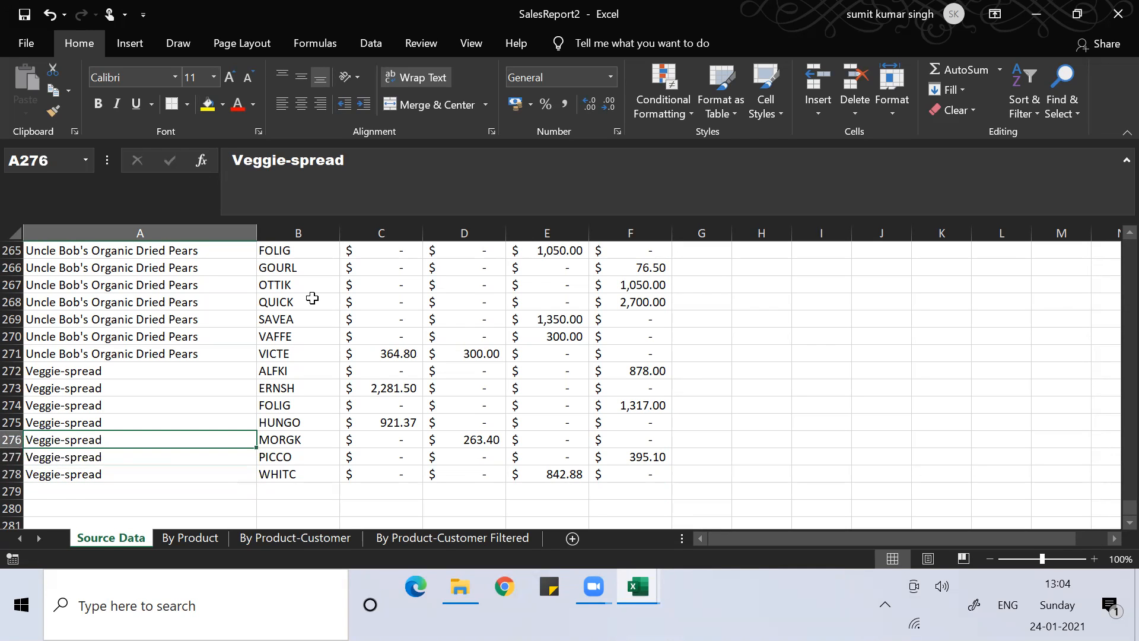
{"action": "key", "text": "Up"}
{"action": "key", "text": "Up"}
{"action": "key", "text": "Up"}
{"action": "key", "text": "Up"}
{"action": "key", "text": "Up"}
{"action": "key", "text": "Up"}
{"action": "key", "text": "Up"}
{"action": "key", "text": "Up"}
{"action": "key", "text": "Up"}
{"action": "key", "text": "Up"}
{"action": "key", "text": "Up"}
{"action": "key", "text": "Up"}
{"action": "key", "text": "Up"}
{"action": "key", "text": "Up"}
{"action": "key", "text": "Up"}
{"action": "key", "text": "Up"}
{"action": "key", "text": "Up"}
{"action": "key", "text": "Up"}
{"action": "key", "text": "Up"}
{"action": "key", "text": "Up"}
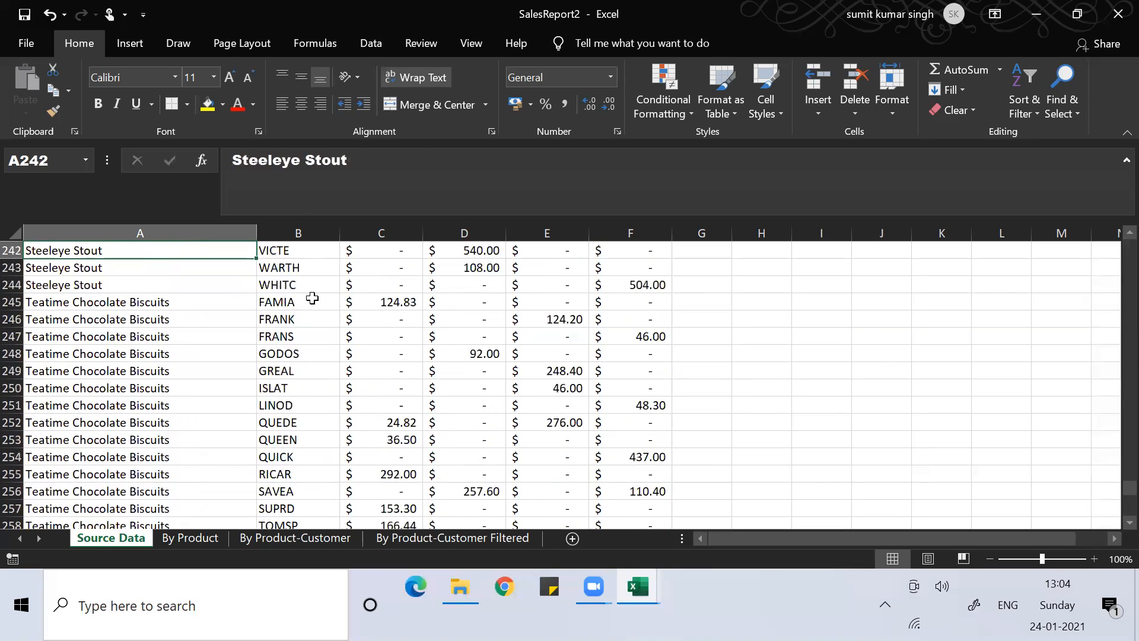
{"action": "key", "text": "Up"}
{"action": "key", "text": "Up"}
{"action": "key", "text": "Up"}
{"action": "key", "text": "Up"}
{"action": "key", "text": "Up"}
{"action": "key", "text": "Up"}
{"action": "key", "text": "Up"}
{"action": "key", "text": "Up"}
{"action": "key", "text": "Up"}
{"action": "key", "text": "Up"}
{"action": "key", "text": "Up"}
{"action": "key", "text": "Up"}
{"action": "key", "text": "Up"}
{"action": "key", "text": "Up"}
{"action": "key", "text": "Up"}
{"action": "key", "text": "Up"}
{"action": "key", "text": "Up"}
{"action": "key", "text": "Up"}
{"action": "key", "text": "Up"}
{"action": "key", "text": "Up"}
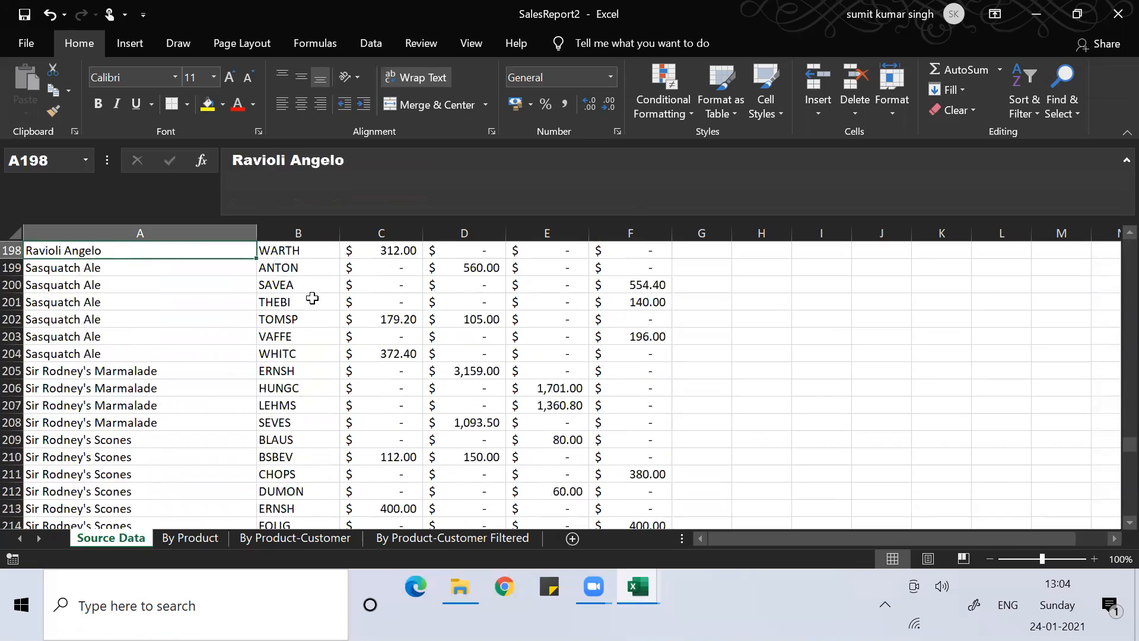
{"action": "key", "text": "Up"}
{"action": "key", "text": "Up"}
{"action": "key", "text": "Up"}
{"action": "key", "text": "Up"}
{"action": "key", "text": "Up"}
{"action": "key", "text": "Up"}
{"action": "key", "text": "Up"}
{"action": "key", "text": "Up"}
{"action": "key", "text": "Up"}
{"action": "key", "text": "Up"}
{"action": "key", "text": "Up"}
{"action": "key", "text": "Up"}
{"action": "key", "text": "Up"}
{"action": "key", "text": "Up"}
{"action": "key", "text": "Up"}
{"action": "key", "text": "Up"}
{"action": "key", "text": "Up"}
{"action": "key", "text": "Up"}
{"action": "key", "text": "Up"}
{"action": "key", "text": "Up"}
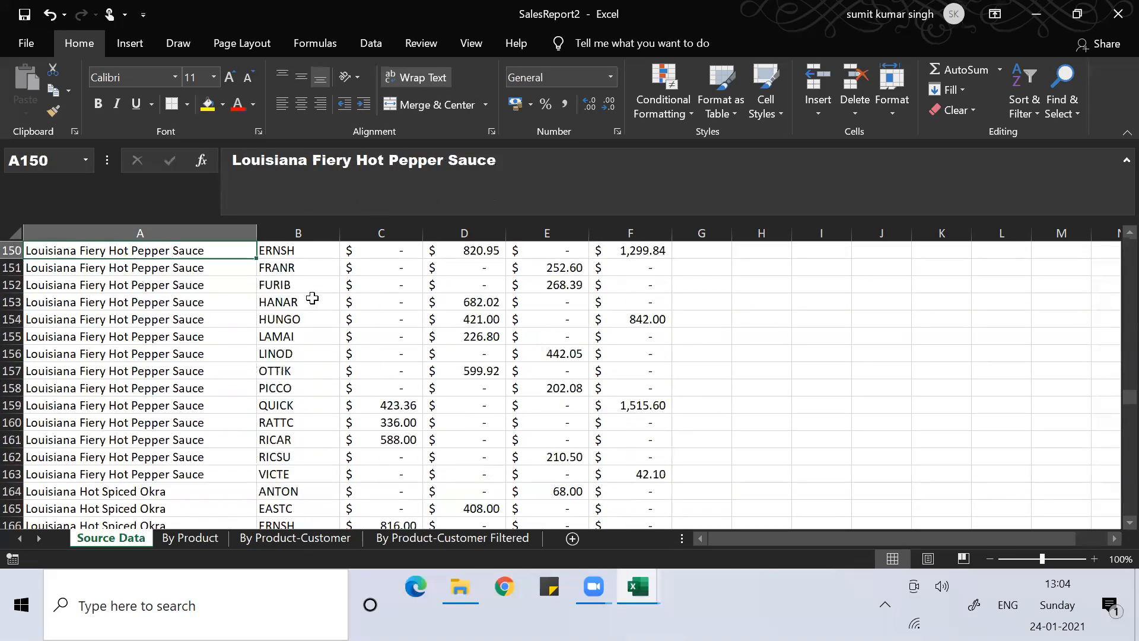
{"action": "key", "text": "Up"}
{"action": "key", "text": "Up"}
{"action": "key", "text": "Up"}
{"action": "key", "text": "Up"}
{"action": "key", "text": "Up"}
{"action": "key", "text": "Up"}
{"action": "key", "text": "ctrl+Up"}
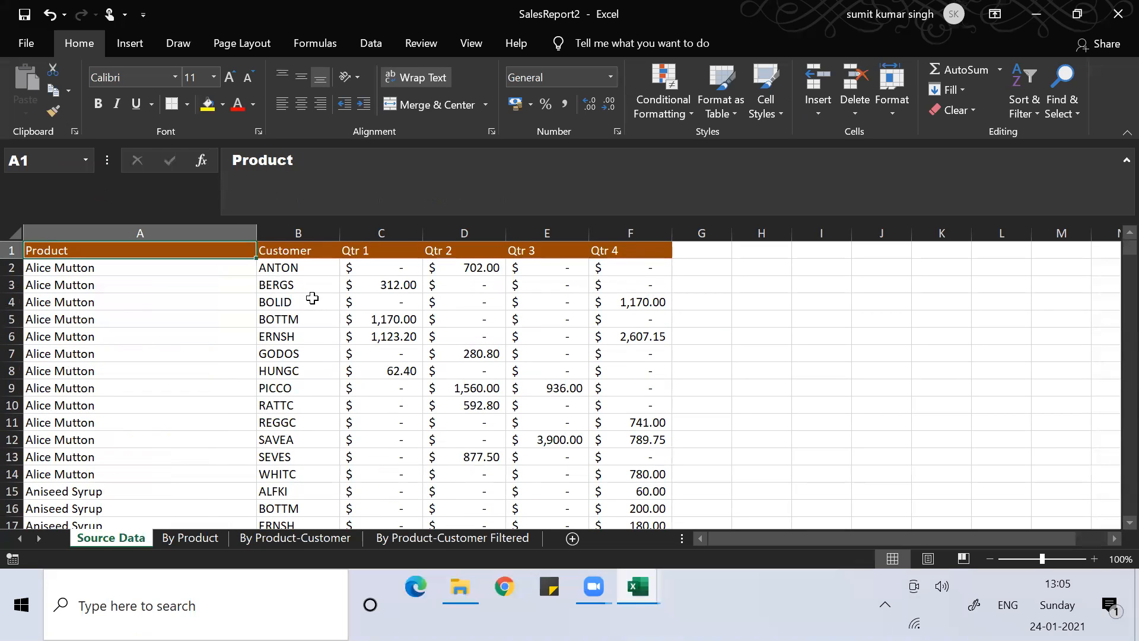
Step: Check the header row's extent to Qtr 4 in column F and the table's bottom corners
{"action": "key", "text": "ctrl+Right"}
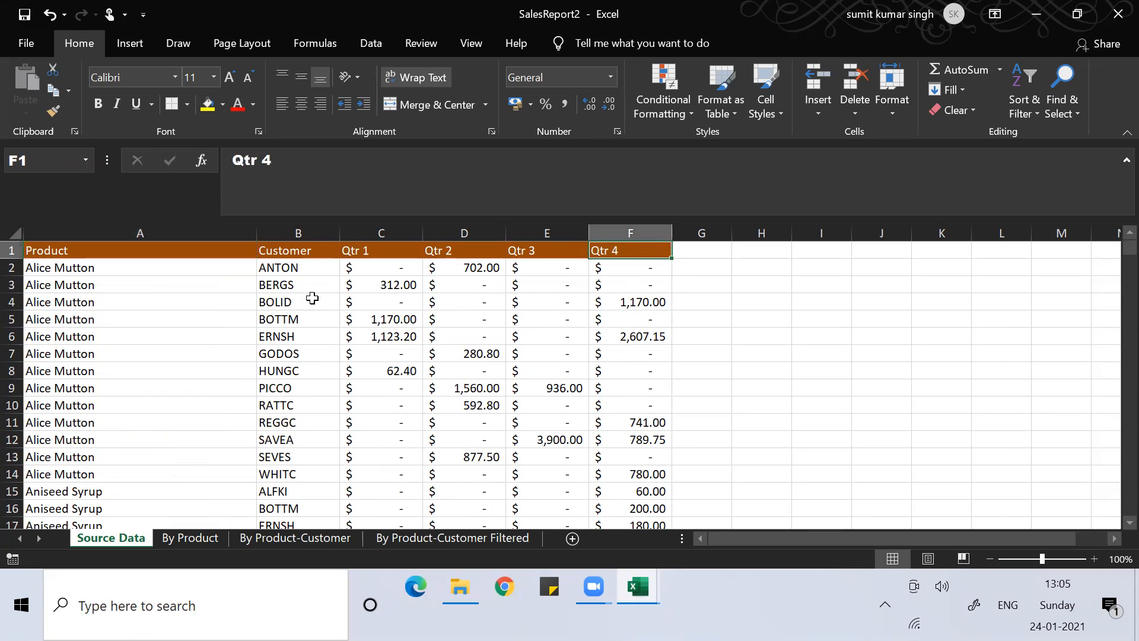
{"action": "key", "text": "ctrl+Right"}
{"action": "key", "text": "ctrl+Left"}
{"action": "key", "text": "Left"}
{"action": "key", "text": "Left"}
{"action": "key", "text": "Left"}
{"action": "key", "text": "Left"}
{"action": "key", "text": "Left"}
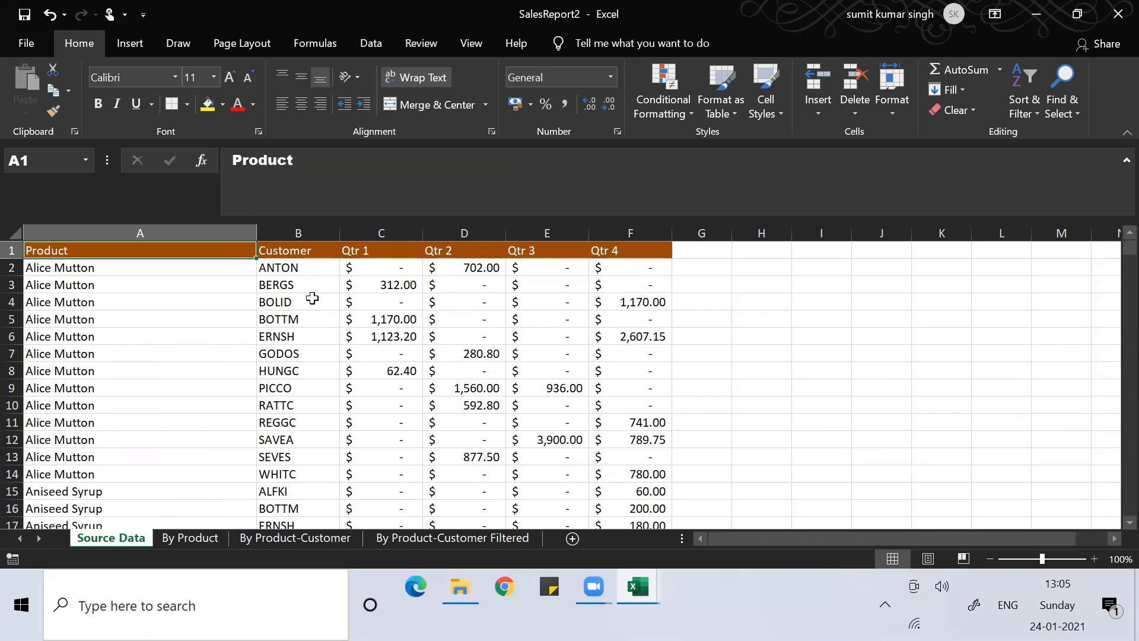
{"action": "key", "text": "ctrl+Right"}
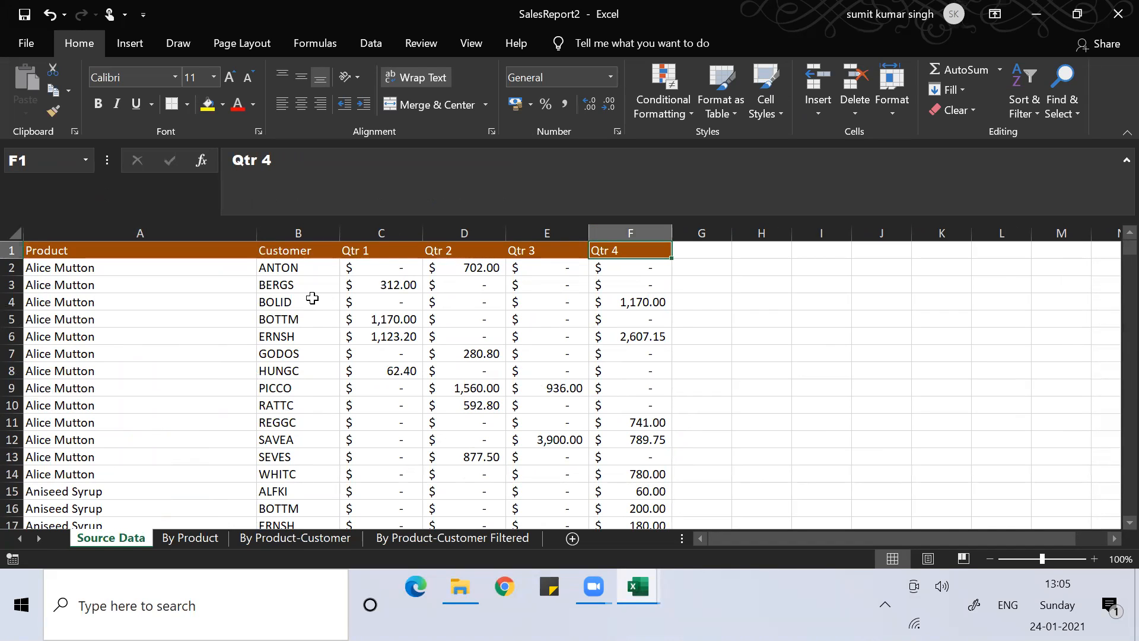
{"action": "key", "text": "ctrl+Down"}
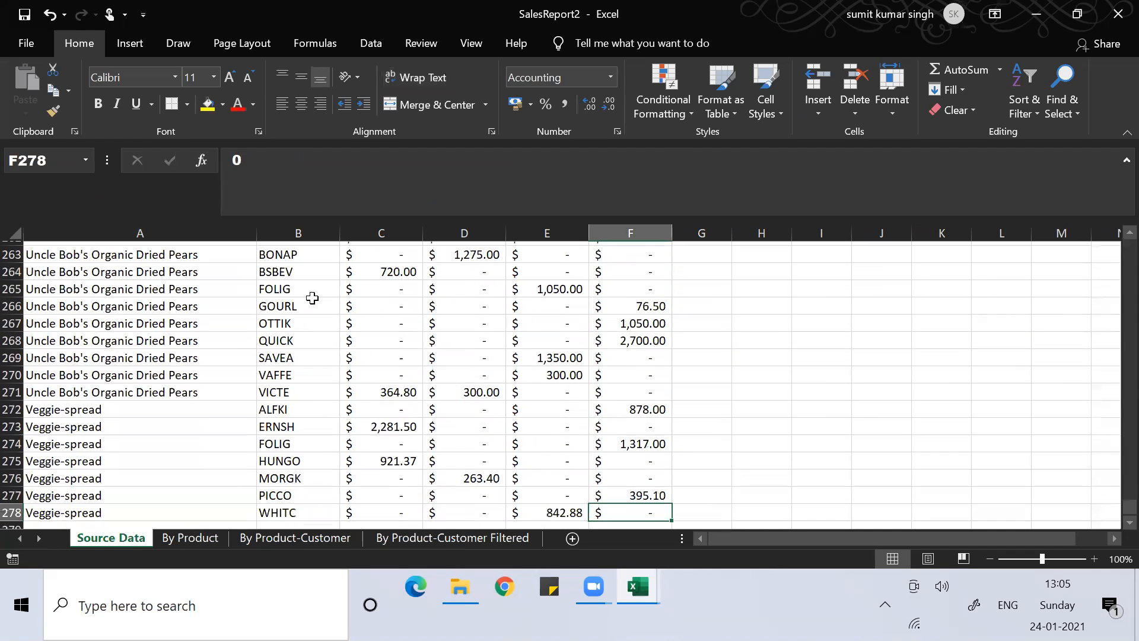
{"action": "key", "text": "ctrl+Left"}
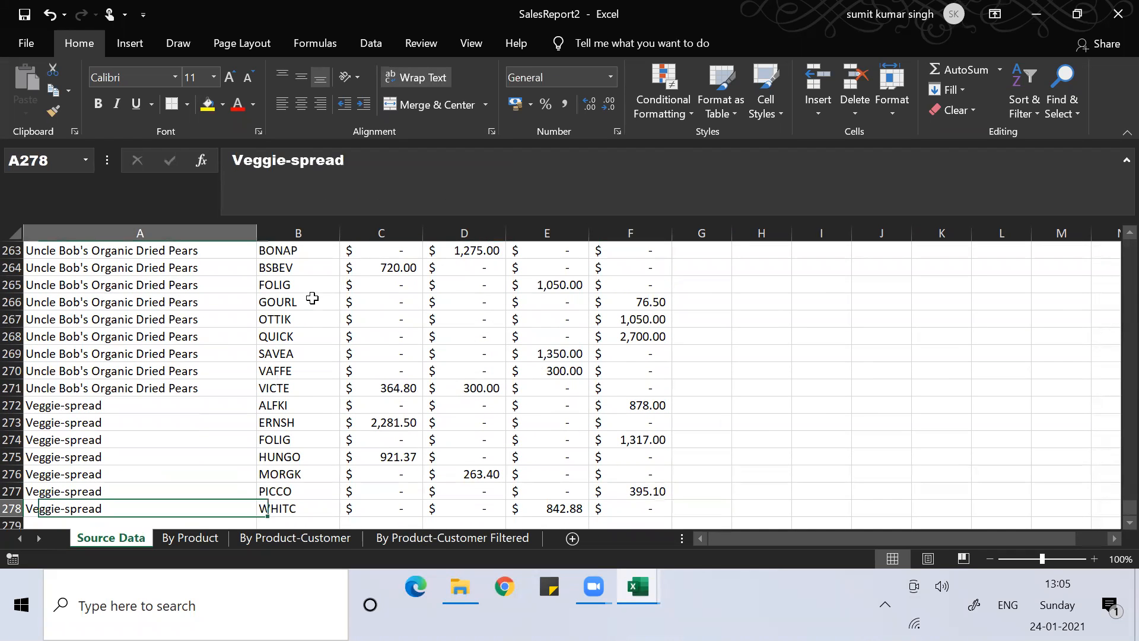
{"action": "key", "text": "ctrl+Up"}
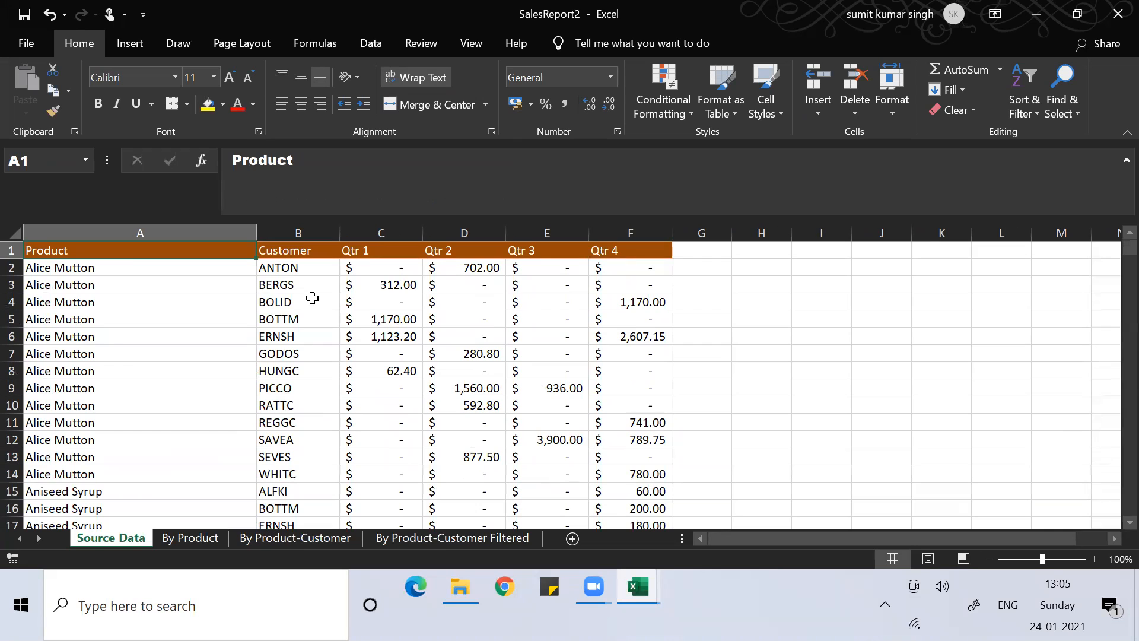
Step: Select the whole table A1:F278
{"action": "key", "text": "ctrl+shift+Right"}
{"action": "key", "text": "ctrl+shift+Down"}
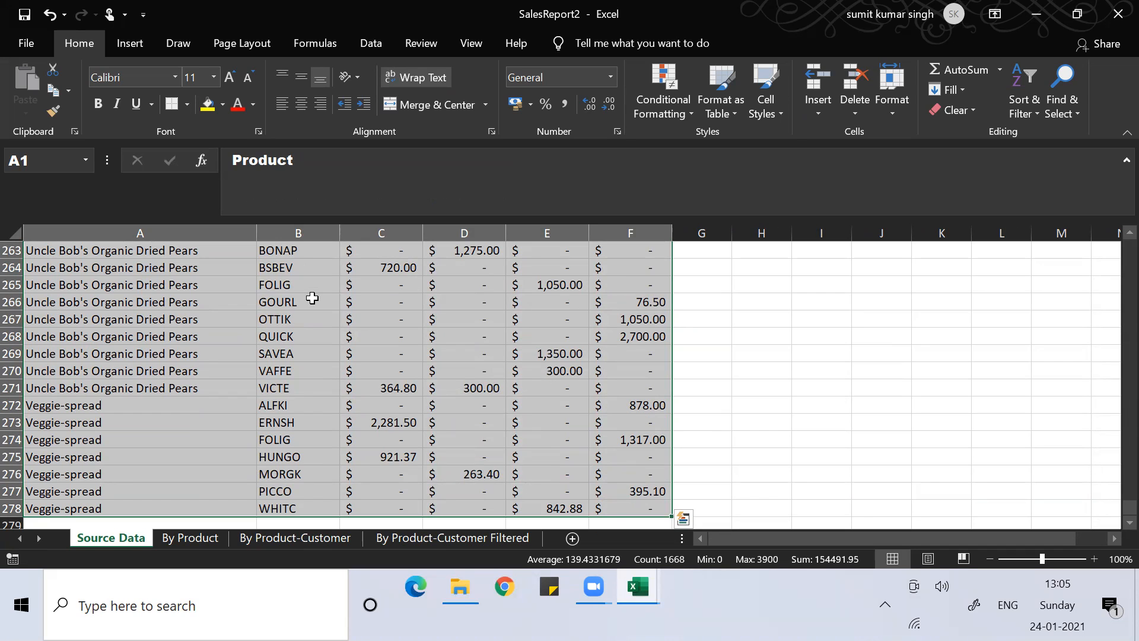
{"action": "key", "text": "ctrl+Home"}
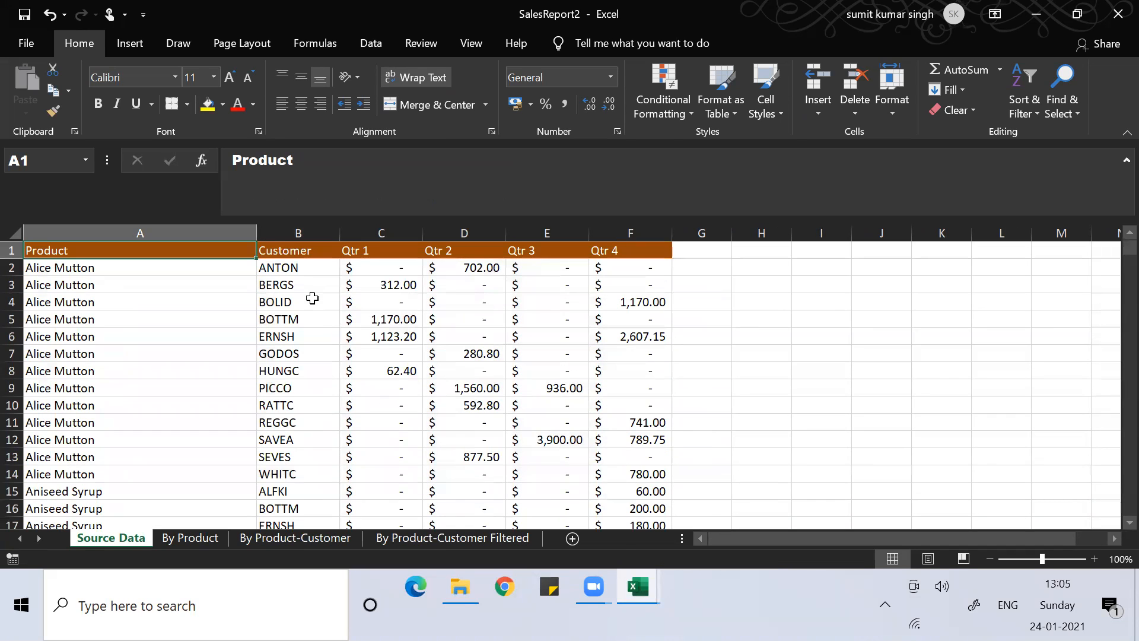
{"action": "key", "text": "ctrl+shift+End"}
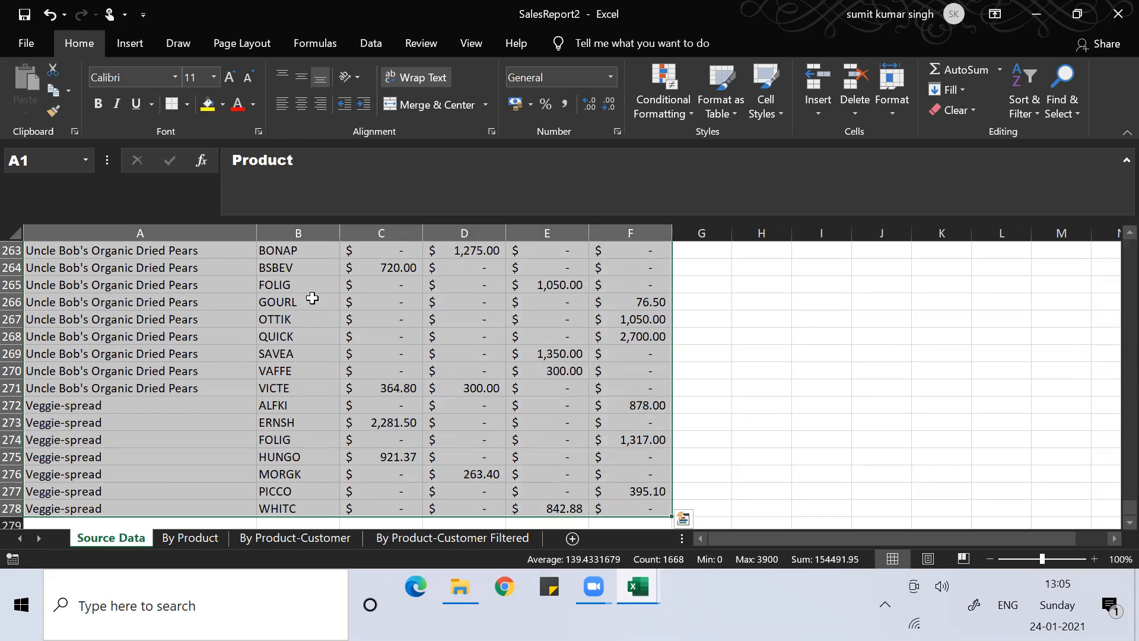
{"action": "key", "text": "ctrl+Home"}
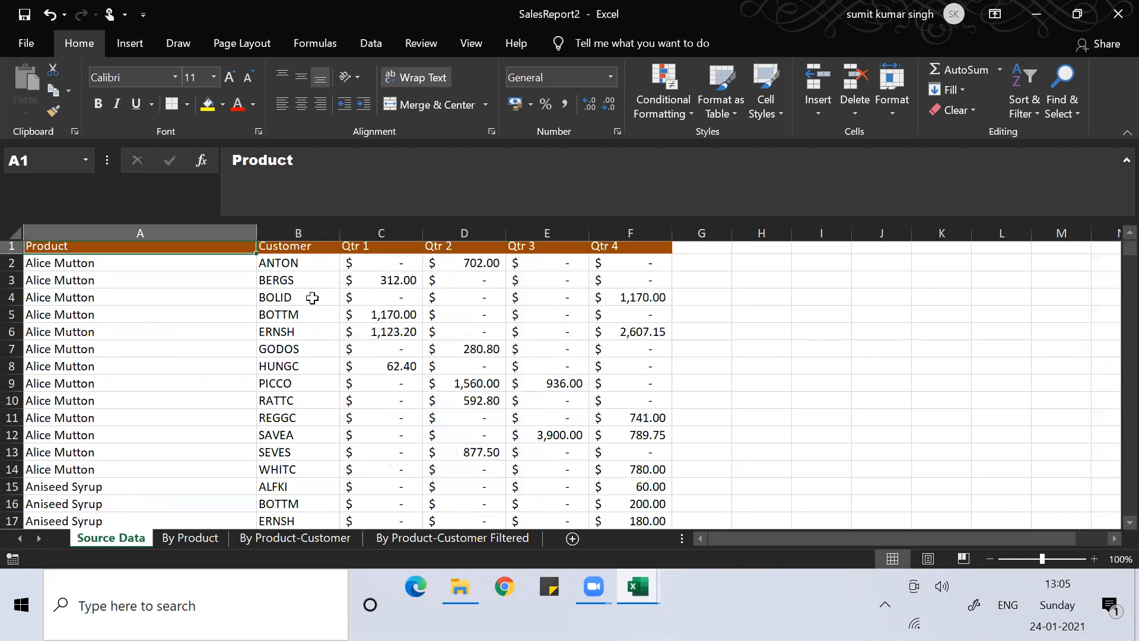
{"action": "key", "text": "ctrl+shift+End"}
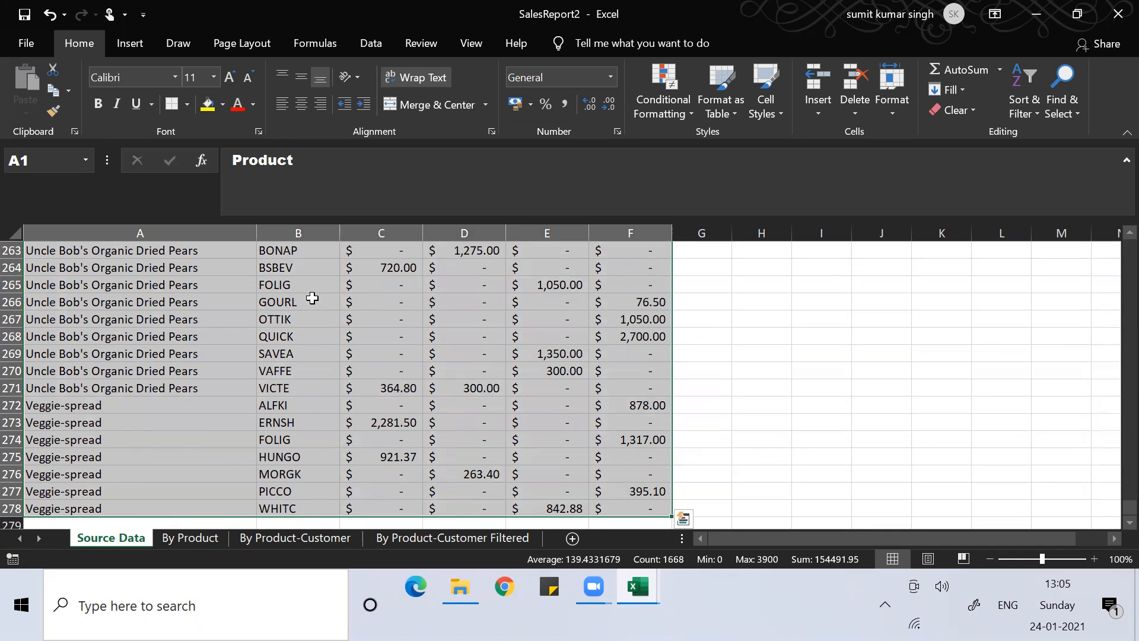
Step: Apply All Borders to the table A1:F278, copy it, and create a new blank workbook
{"action": "left_click", "coordinate": [185, 107]}
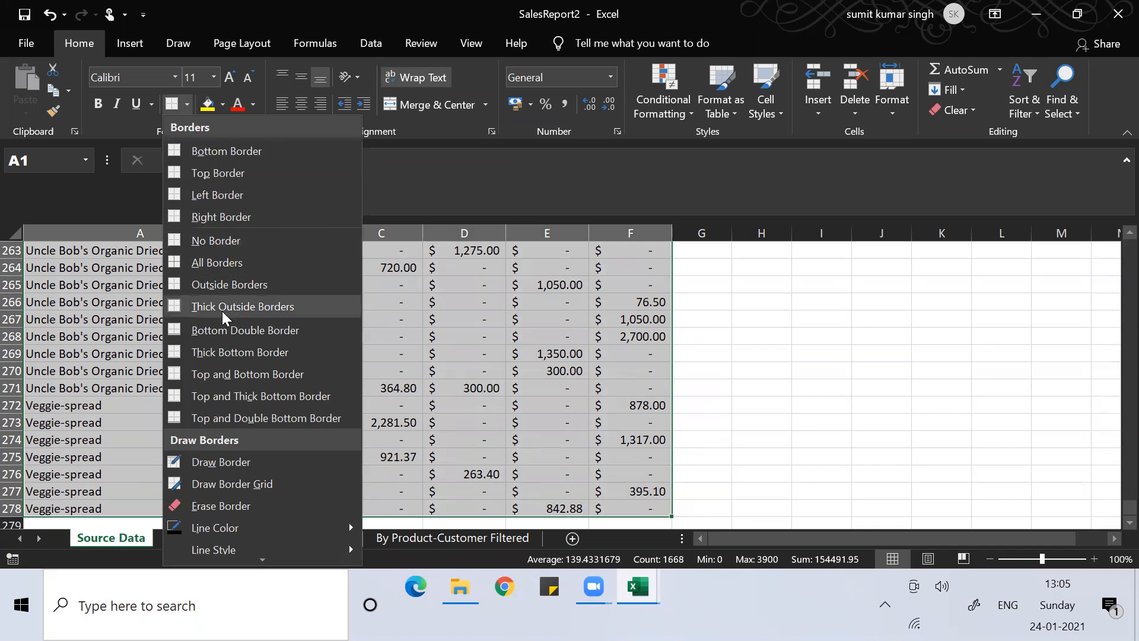
{"action": "left_click", "coordinate": [222, 306]}
{"action": "key", "text": "ctrl+BackSpace"}
{"action": "left_click", "coordinate": [185, 107]}
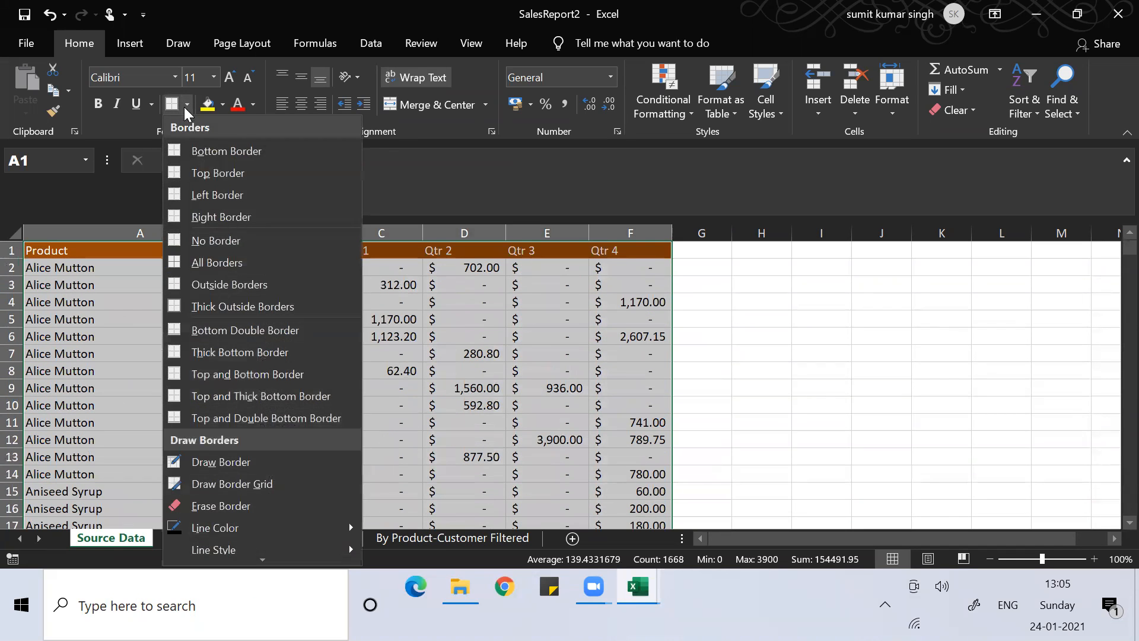
{"action": "left_click", "coordinate": [210, 272]}
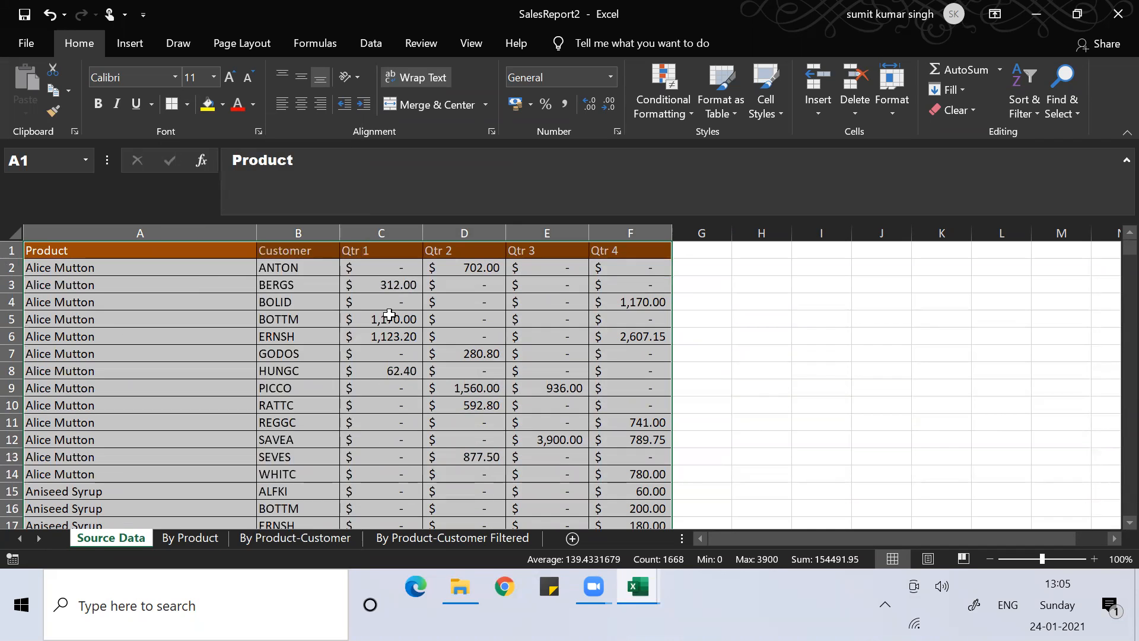
{"action": "key", "text": "ctrl+c"}
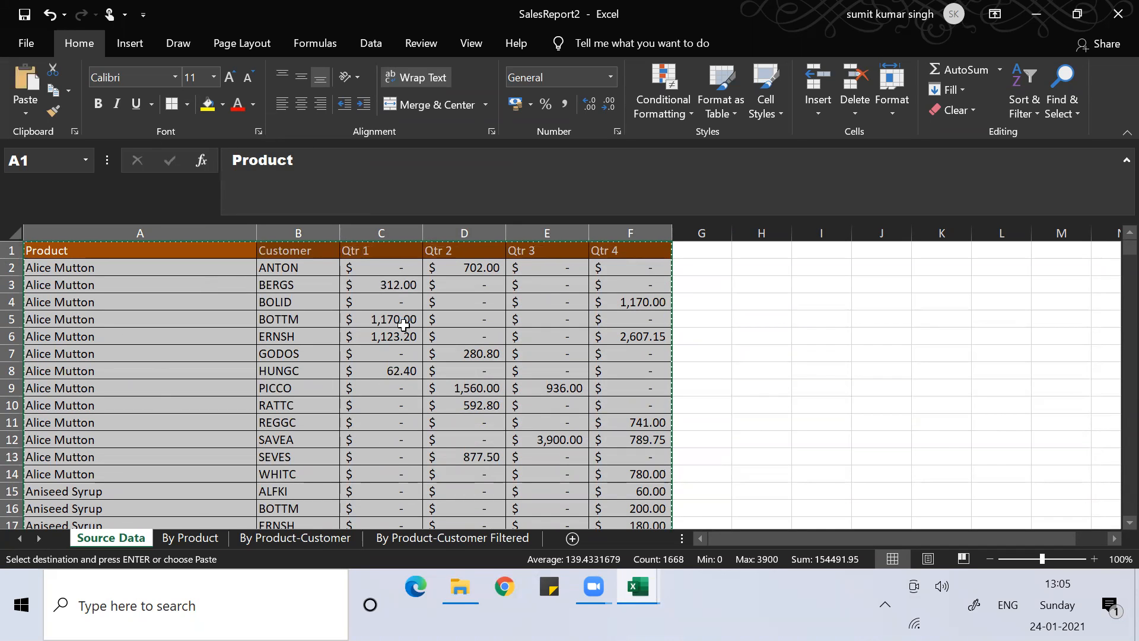
{"action": "key", "text": "ctrl+n"}
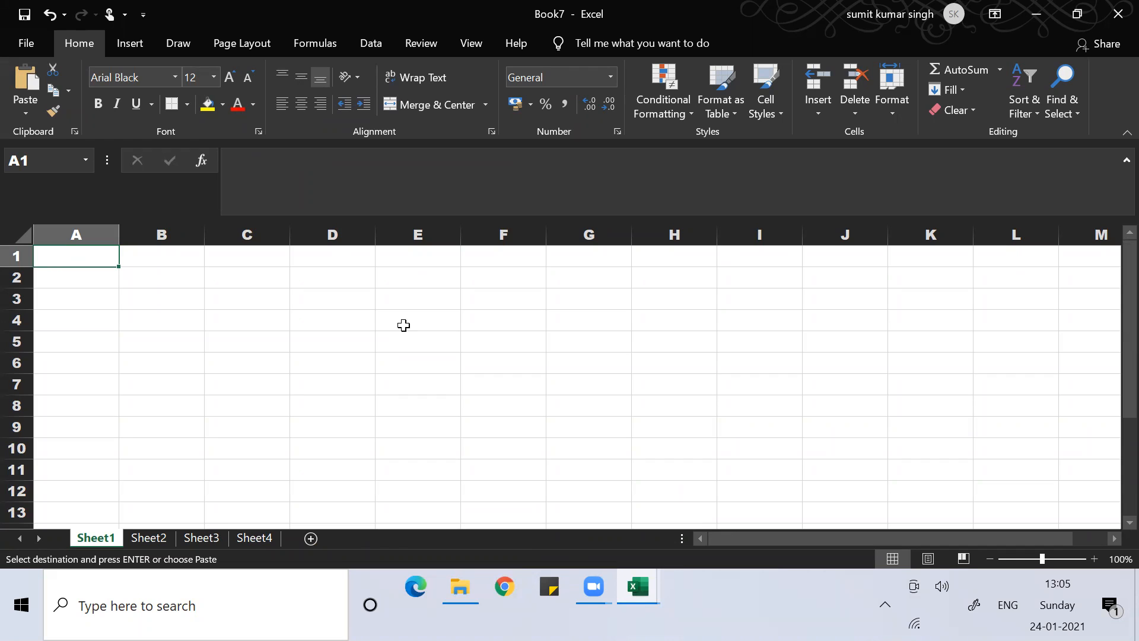
Step: Paste the sales table into Book7's Sheet1 and check the hidden values in C5 and C6
{"action": "key", "text": "ctrl+v"}
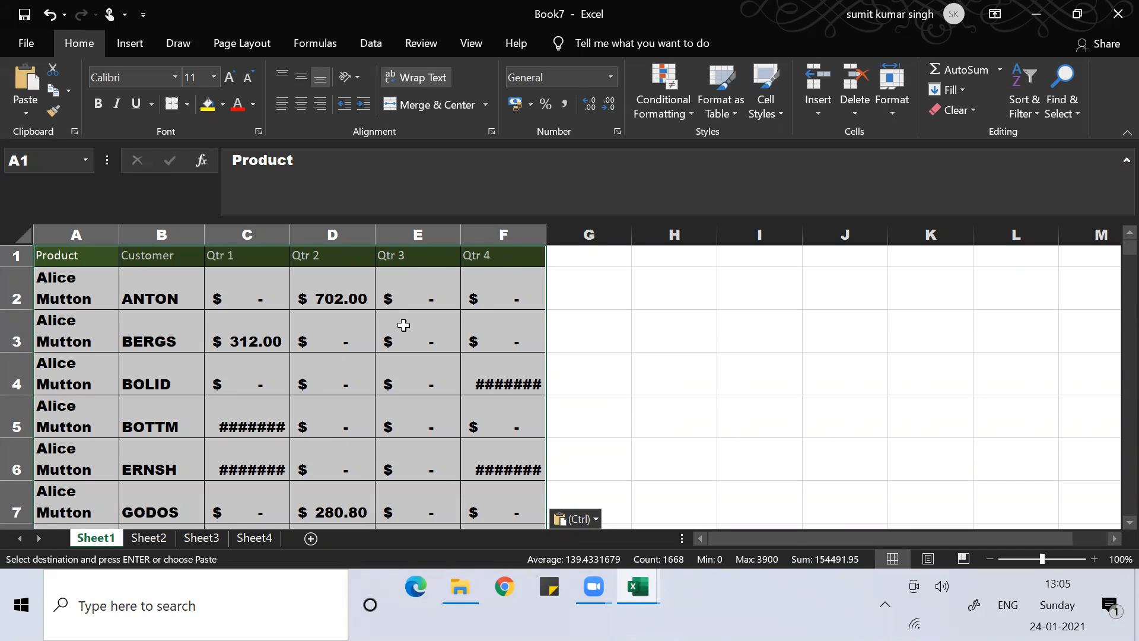
{"action": "left_click", "coordinate": [247, 428]}
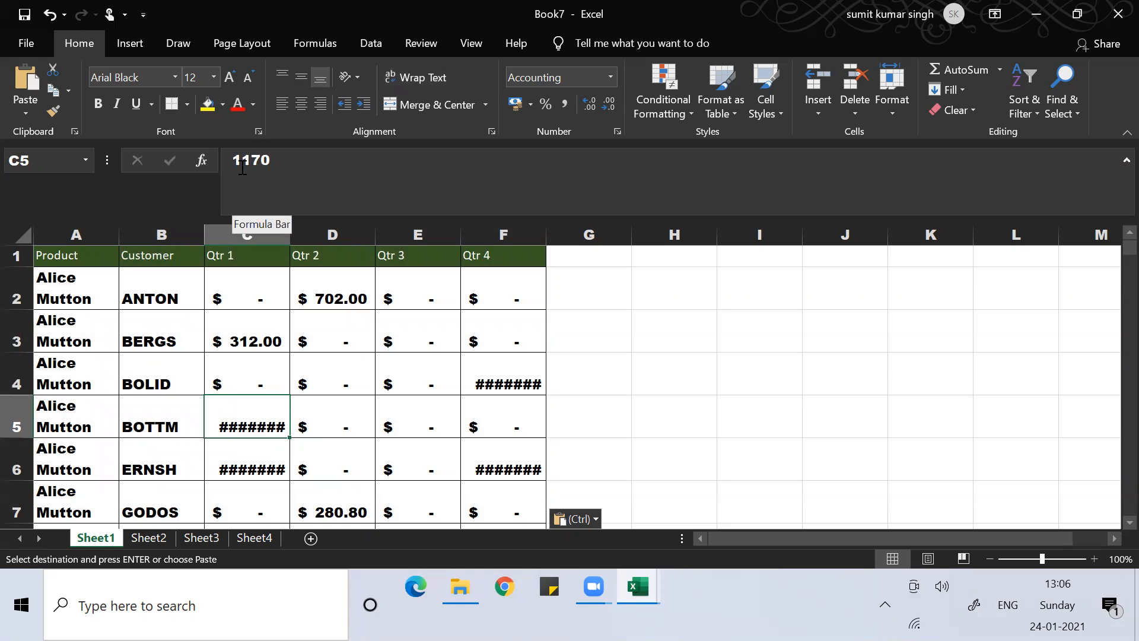
{"action": "left_click", "coordinate": [229, 463]}
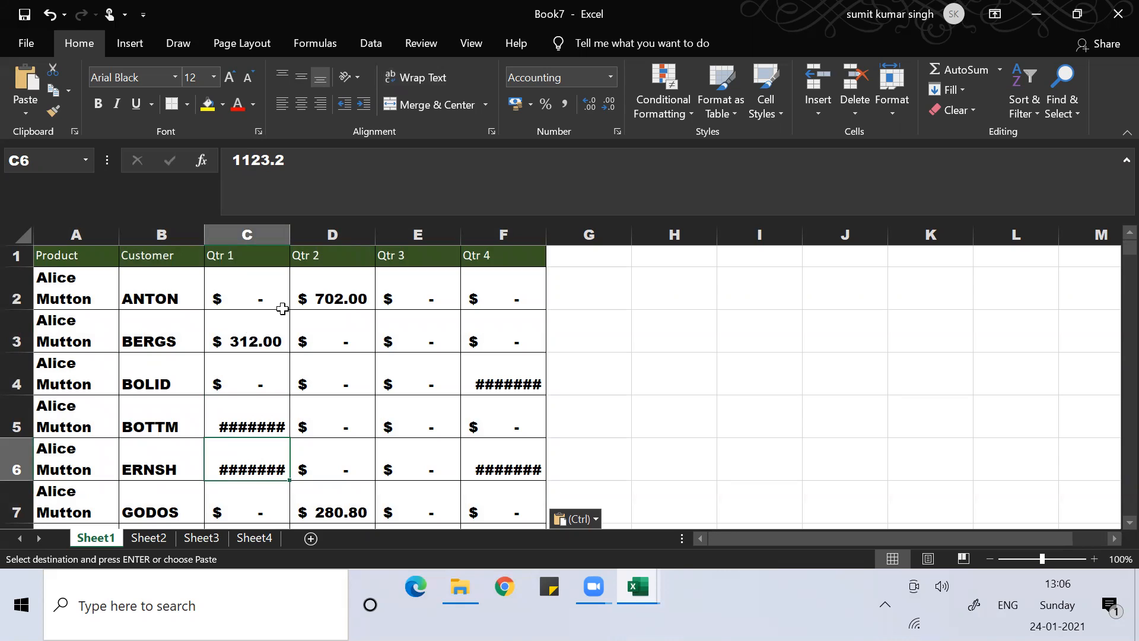
Step: Autofit columns C, F, E, D and A, then return to SalesReport2
{"action": "double_click", "coordinate": [289, 228]}
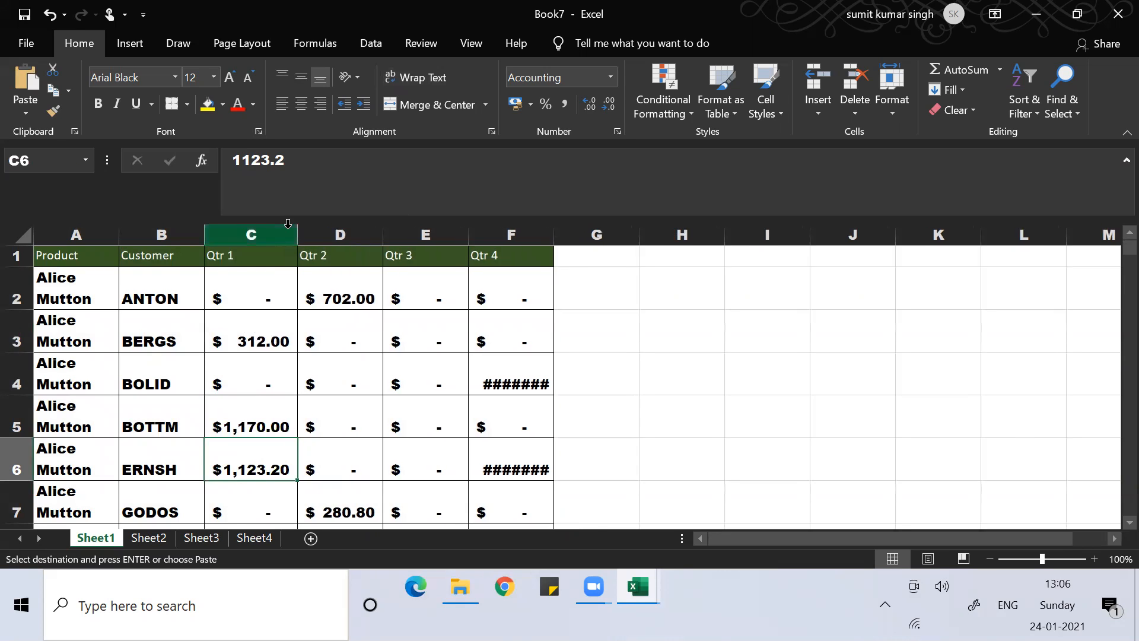
{"action": "double_click", "coordinate": [553, 231]}
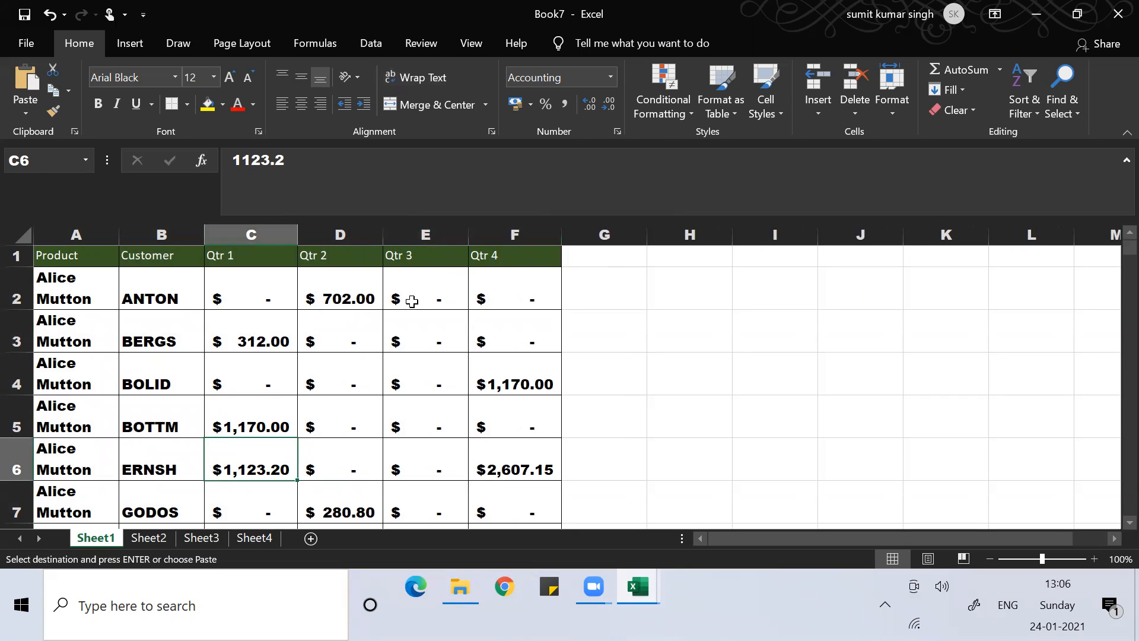
{"action": "double_click", "coordinate": [468, 232]}
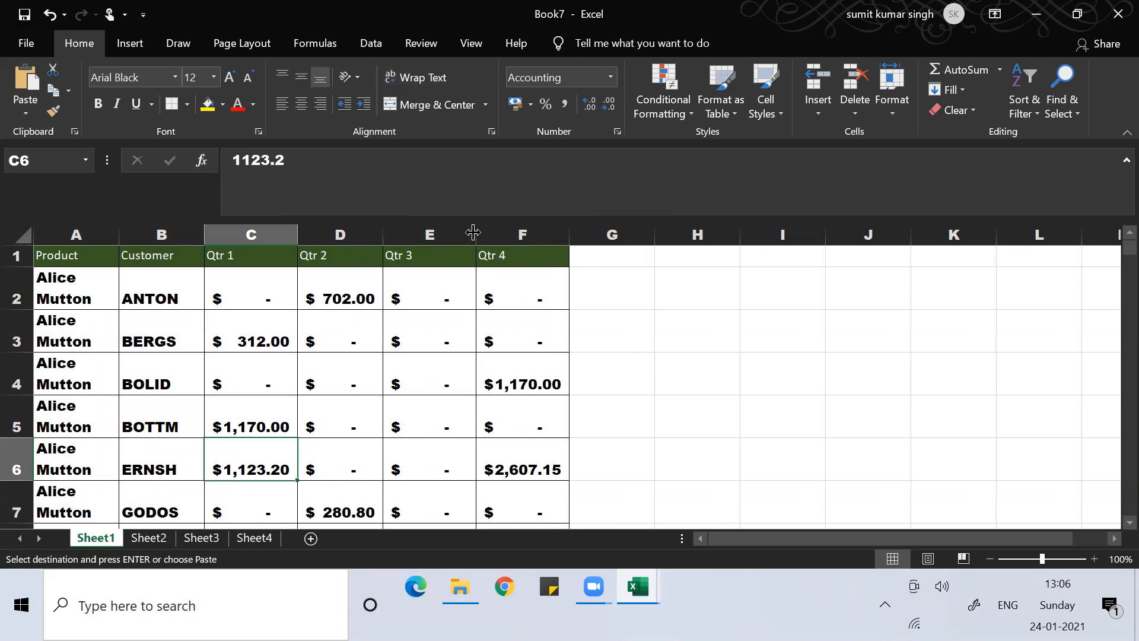
{"action": "double_click", "coordinate": [381, 232]}
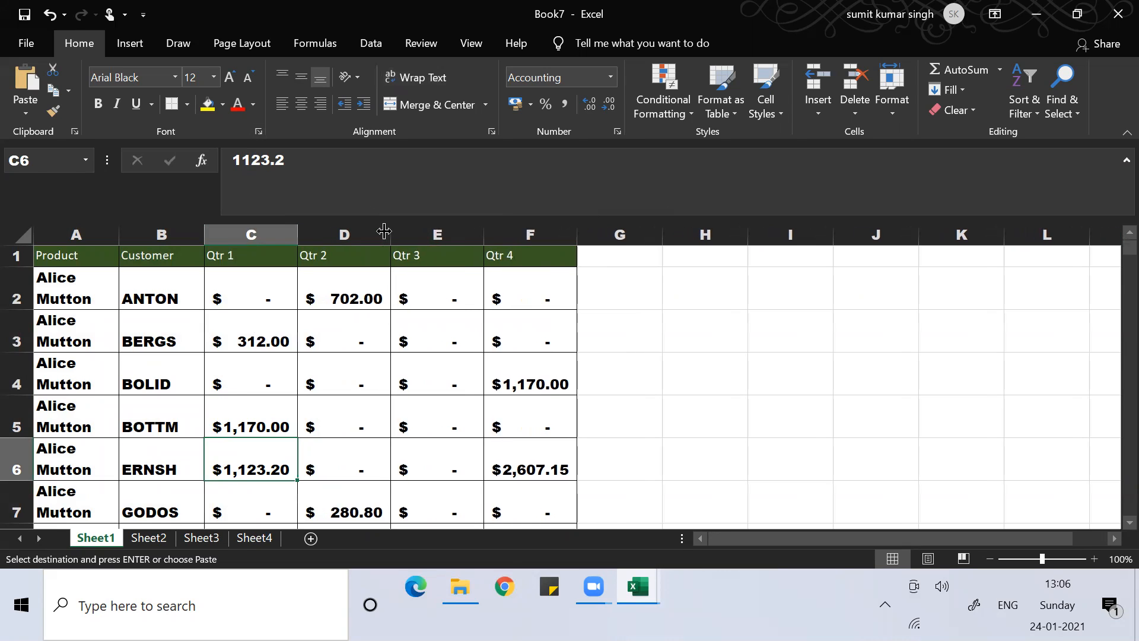
{"action": "double_click", "coordinate": [118, 231]}
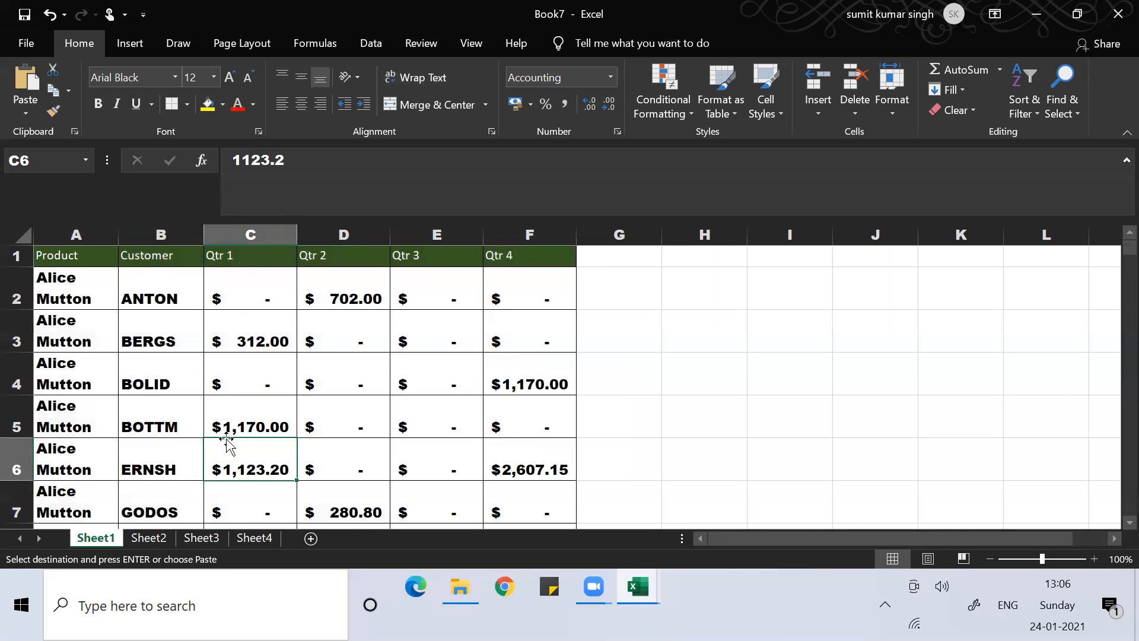
{"action": "key", "text": "alt+Tab"}
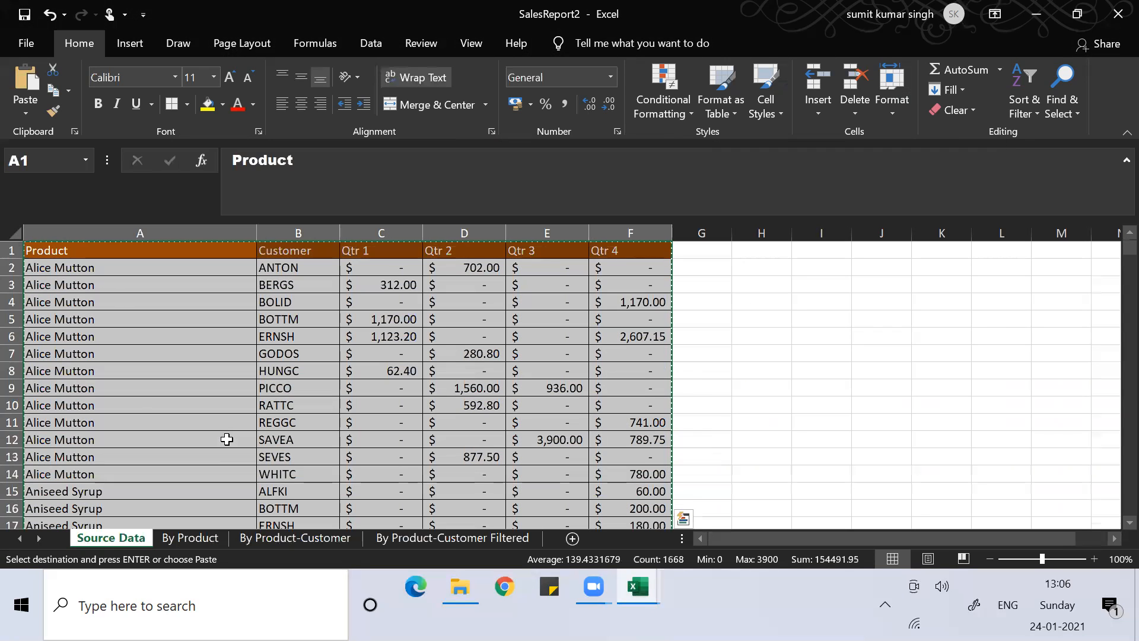
Step: Create new workbook Book8, paste the copied column widths, then paste the sales data
{"action": "key", "text": "ctrl+n"}
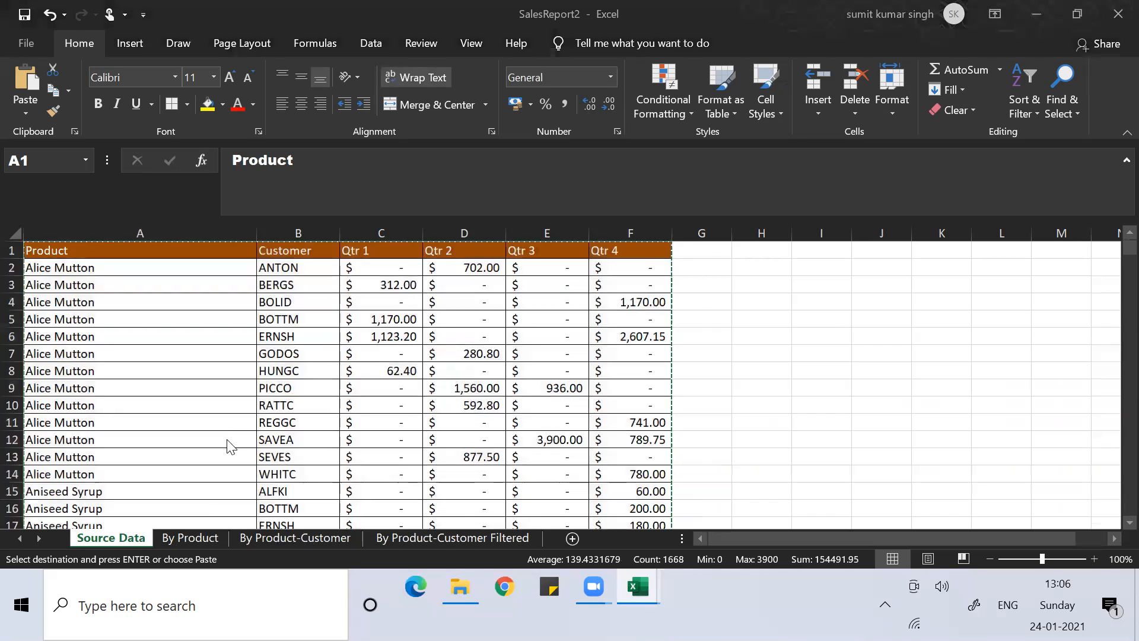
{"action": "key", "text": "alt+e"}
{"action": "key", "text": "s"}
{"action": "key", "text": "w"}
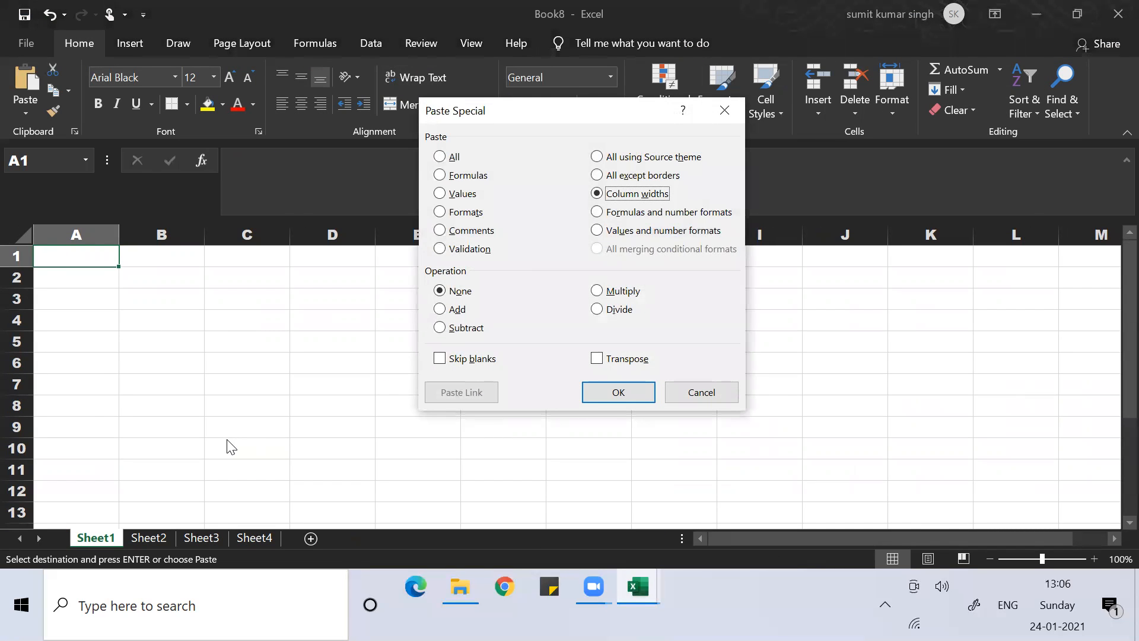
{"action": "key", "text": "Return"}
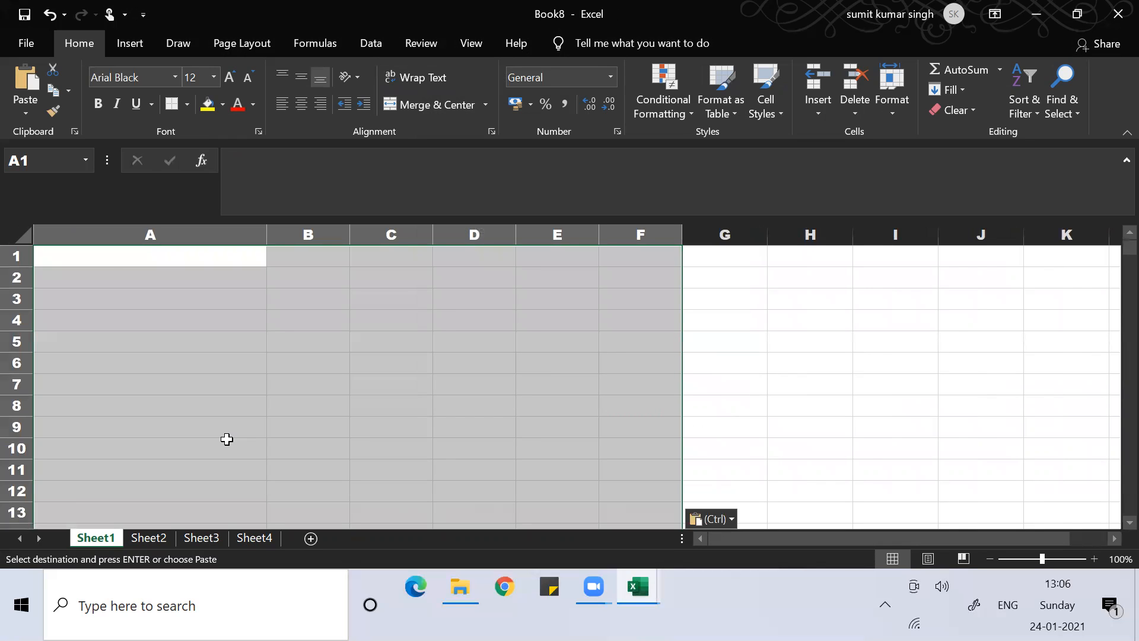
{"action": "key", "text": "ctrl+v"}
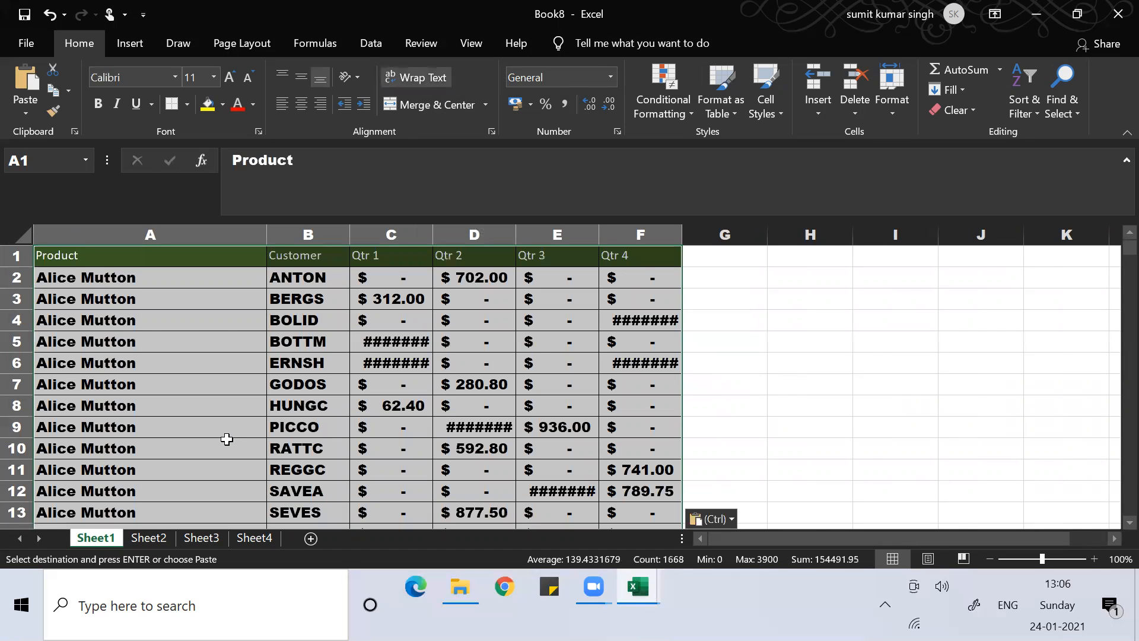
Step: Autofit columns C, F and D, widen column E to show $3,900.00, then select SalesReport2's data
{"action": "double_click", "coordinate": [432, 235]}
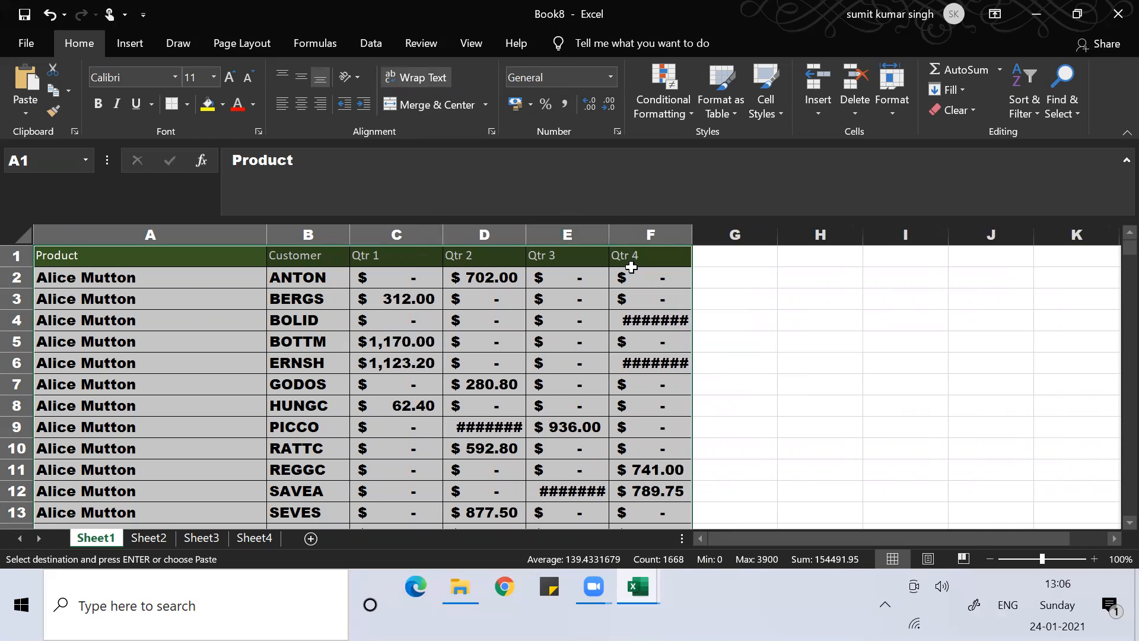
{"action": "double_click", "coordinate": [692, 235]}
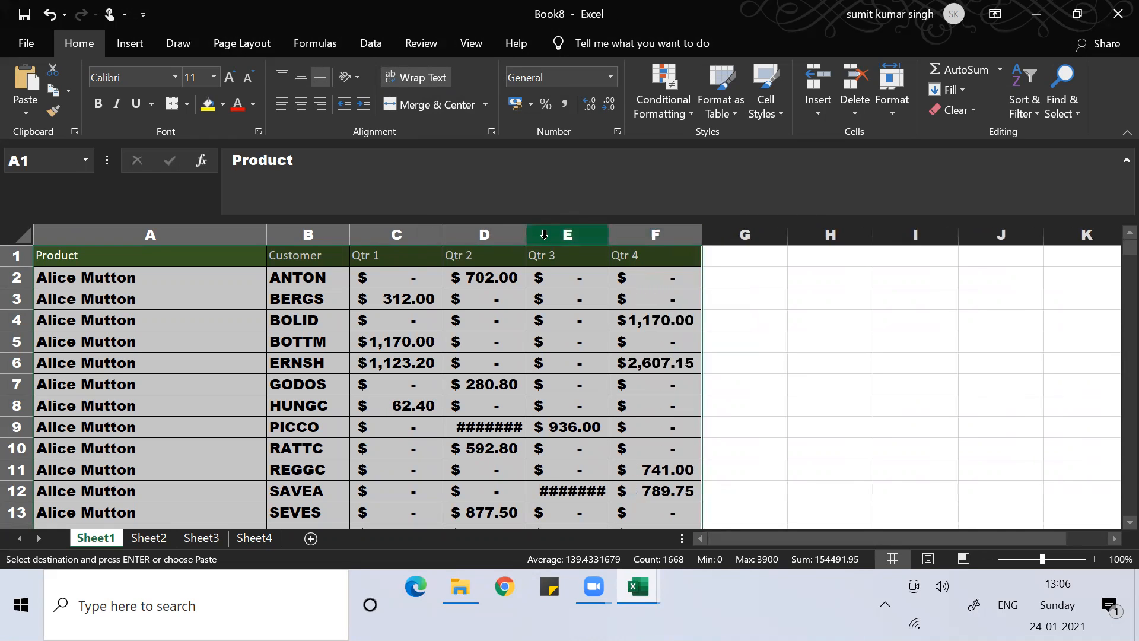
{"action": "double_click", "coordinate": [526, 234]}
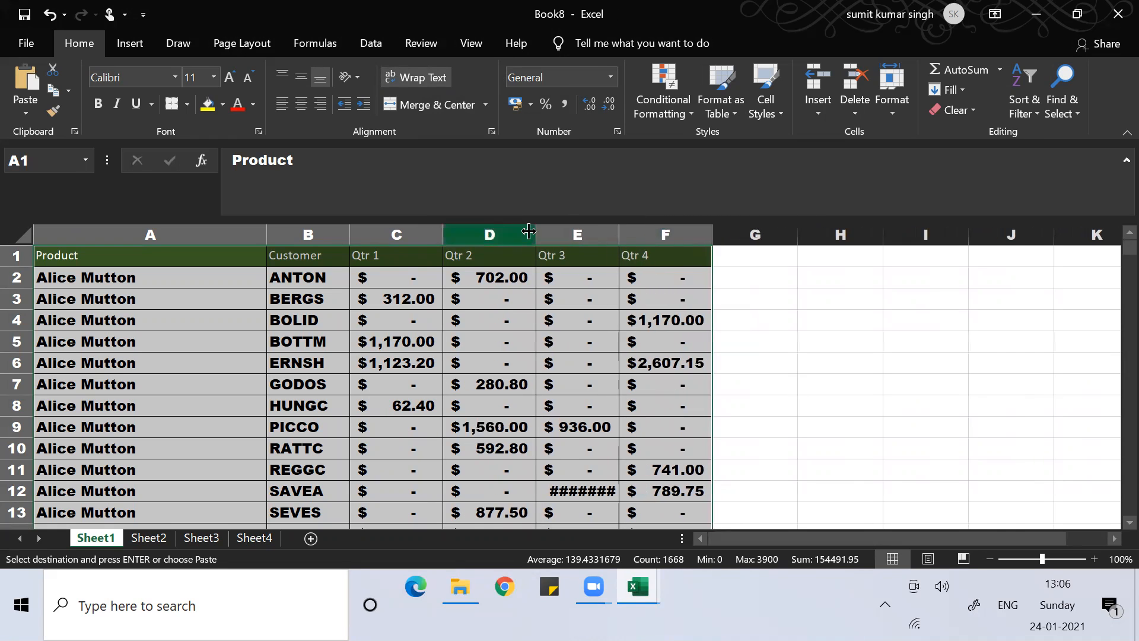
{"action": "left_click", "coordinate": [340, 385]}
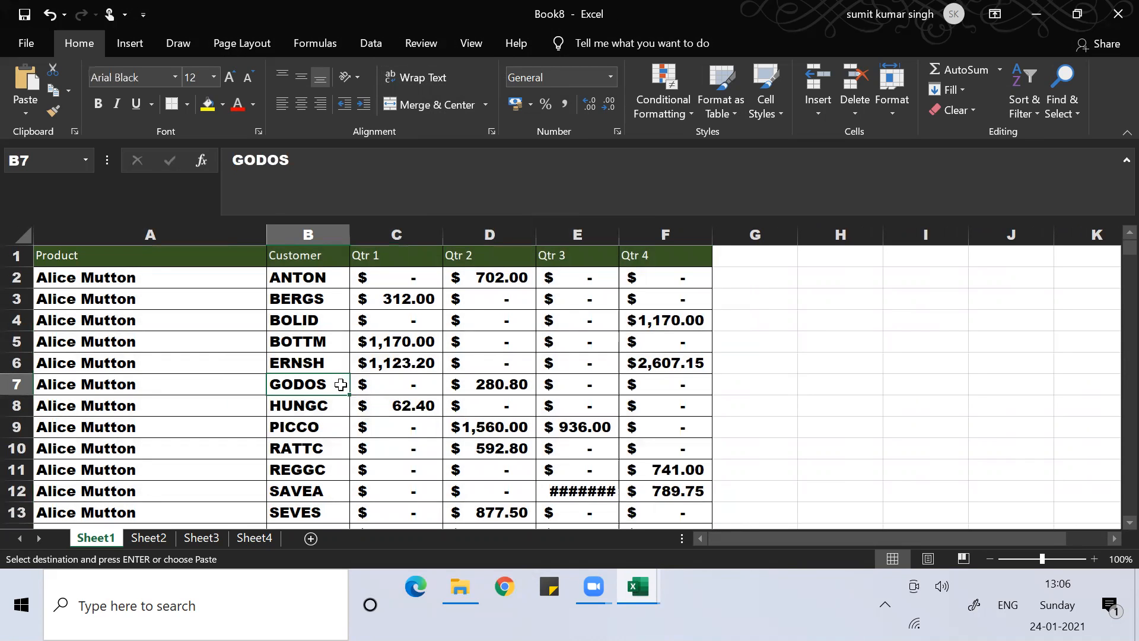
{"action": "left_click", "coordinate": [618, 255]}
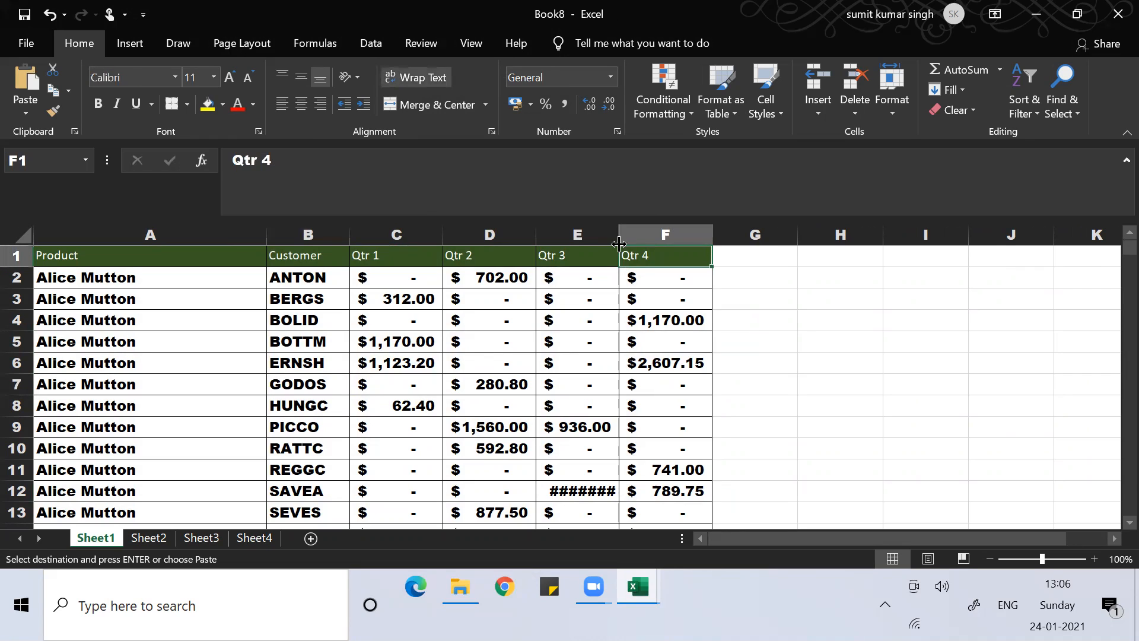
{"action": "left_click_drag", "start_coordinate": [619, 235], "coordinate": [629, 235]}
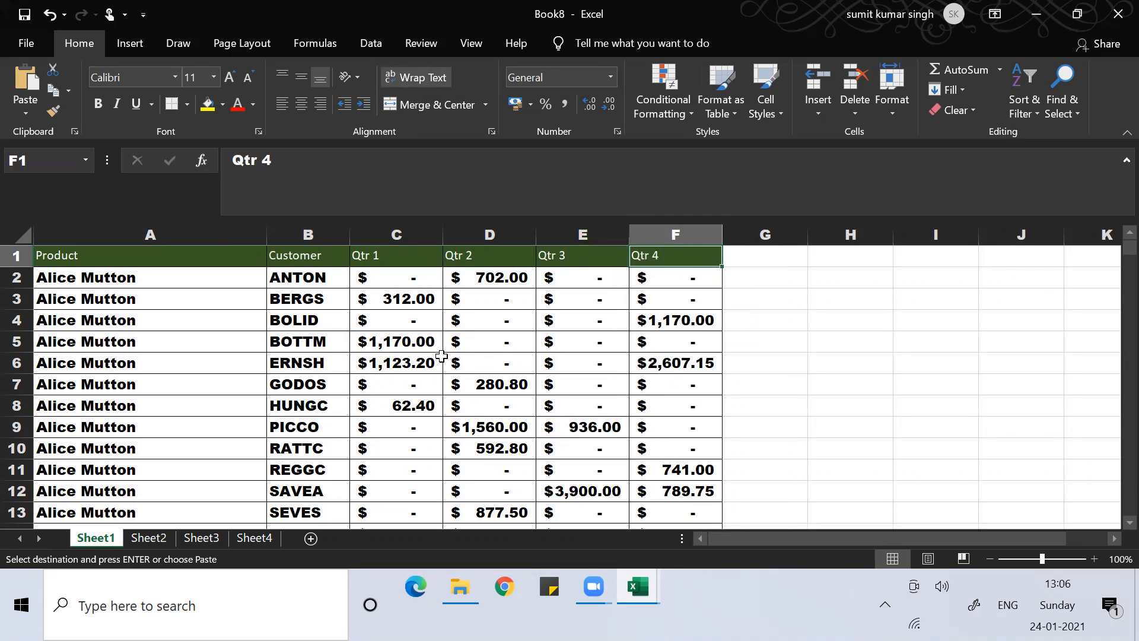
{"action": "left_click", "coordinate": [258, 356]}
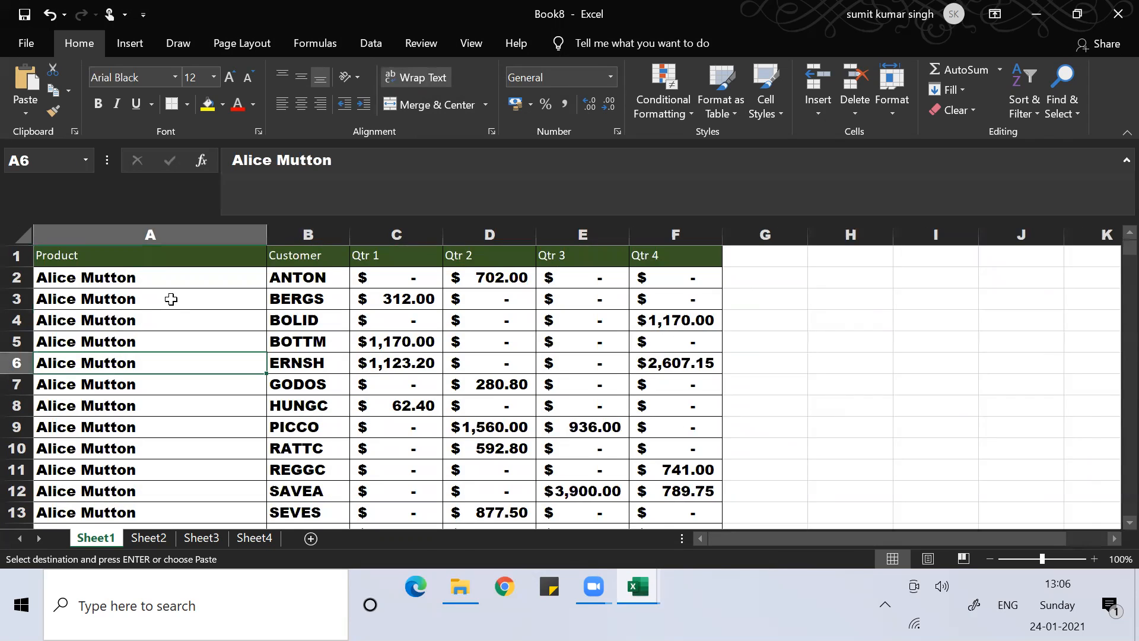
{"action": "key", "text": "alt+Tab"}
{"action": "key", "text": "ctrl+a"}
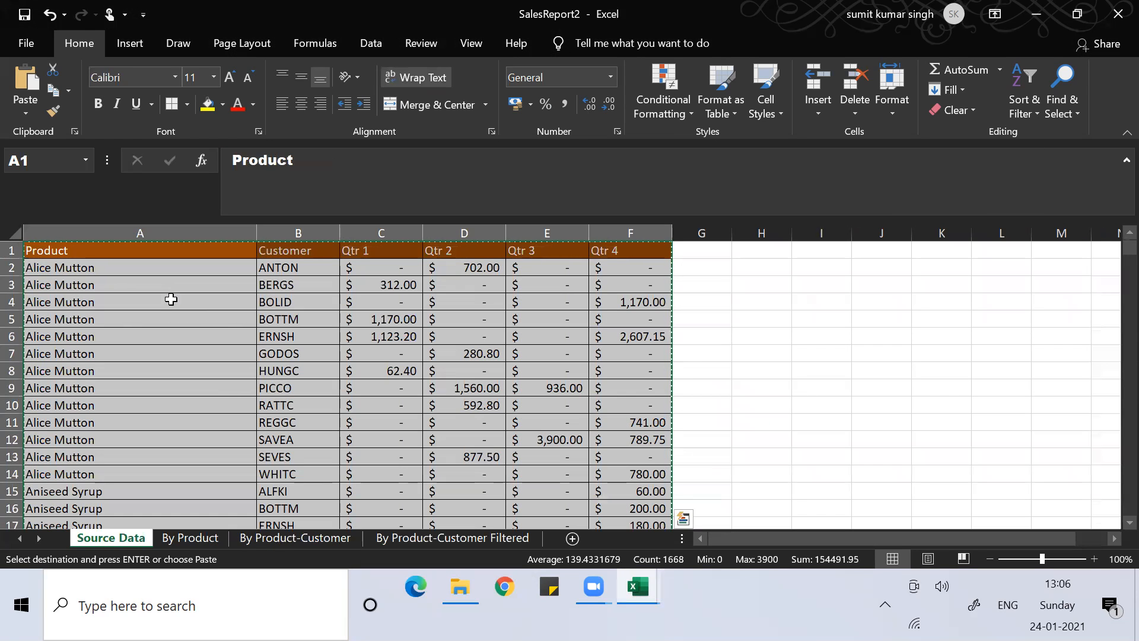
Step: Create Book9, paste the source's column widths via Paste Special, then paste the sales table
{"action": "key", "text": "ctrl+n"}
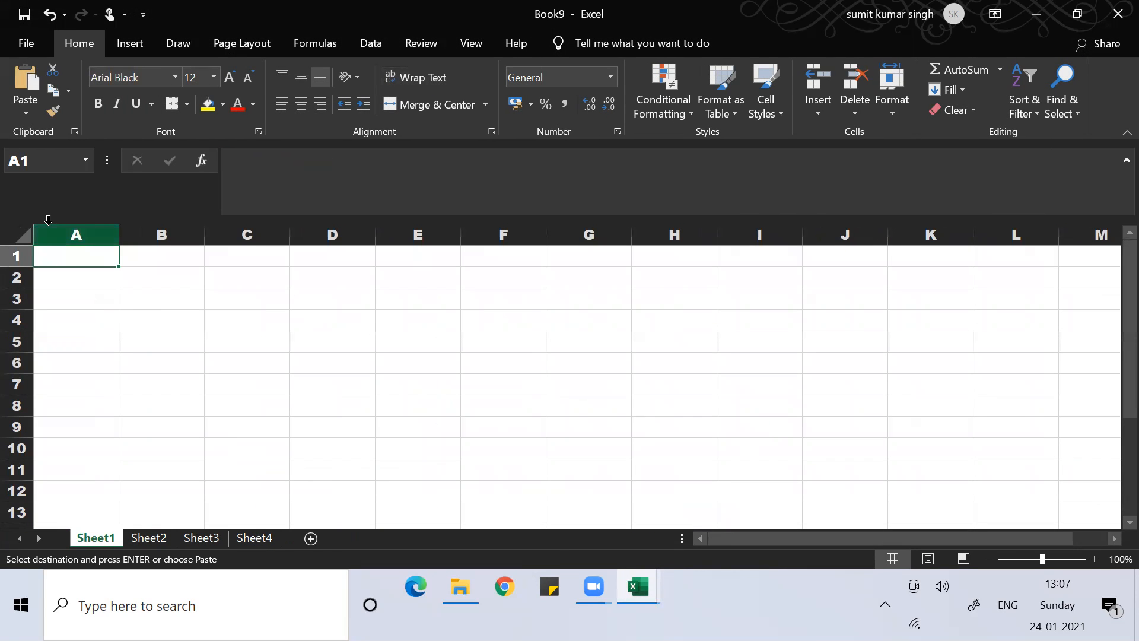
{"action": "left_click", "coordinate": [26, 113]}
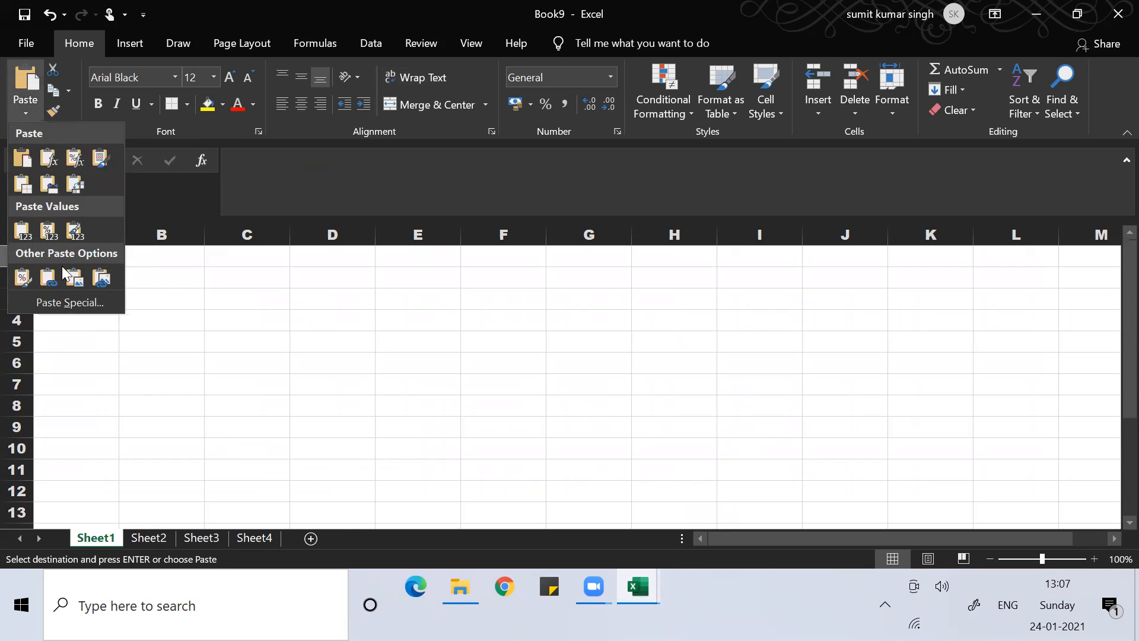
{"action": "left_click", "coordinate": [70, 303]}
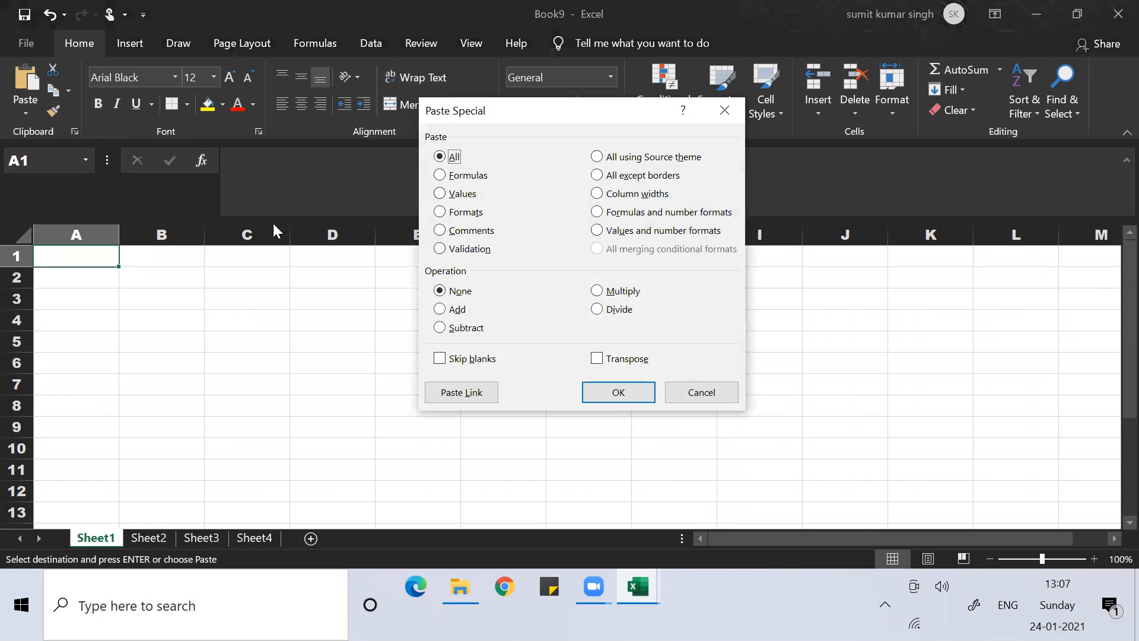
{"action": "left_click", "coordinate": [603, 195]}
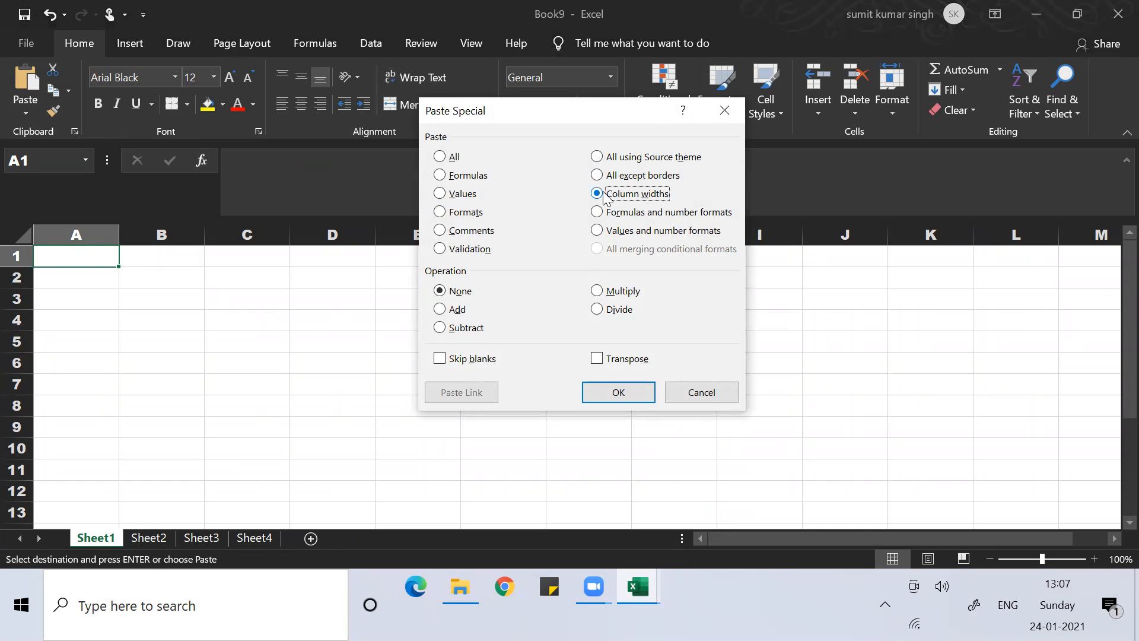
{"action": "left_click", "coordinate": [636, 396]}
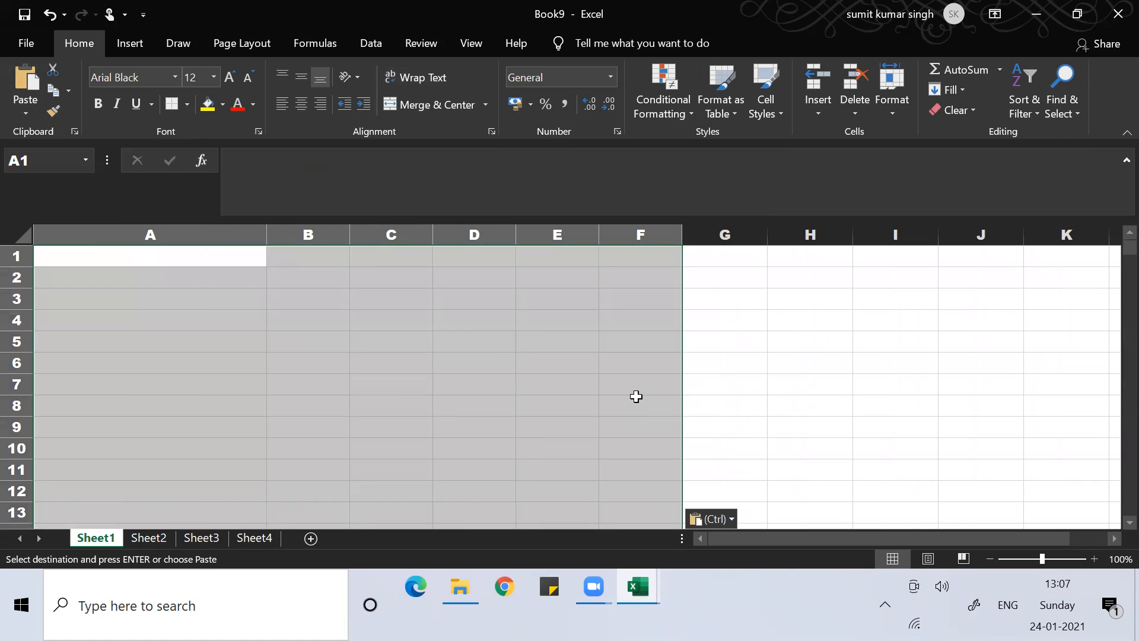
{"action": "key", "text": "ctrl+v"}
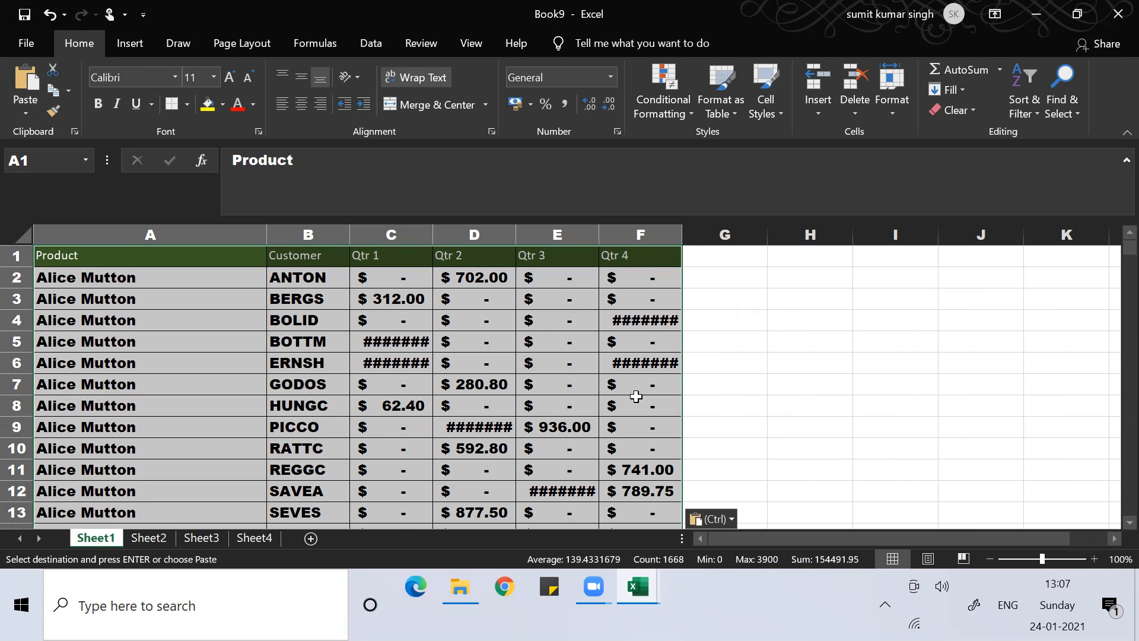
Step: Switch back to the Book8 workbook and move down through the product names
{"action": "key", "text": "alt+Tab"}
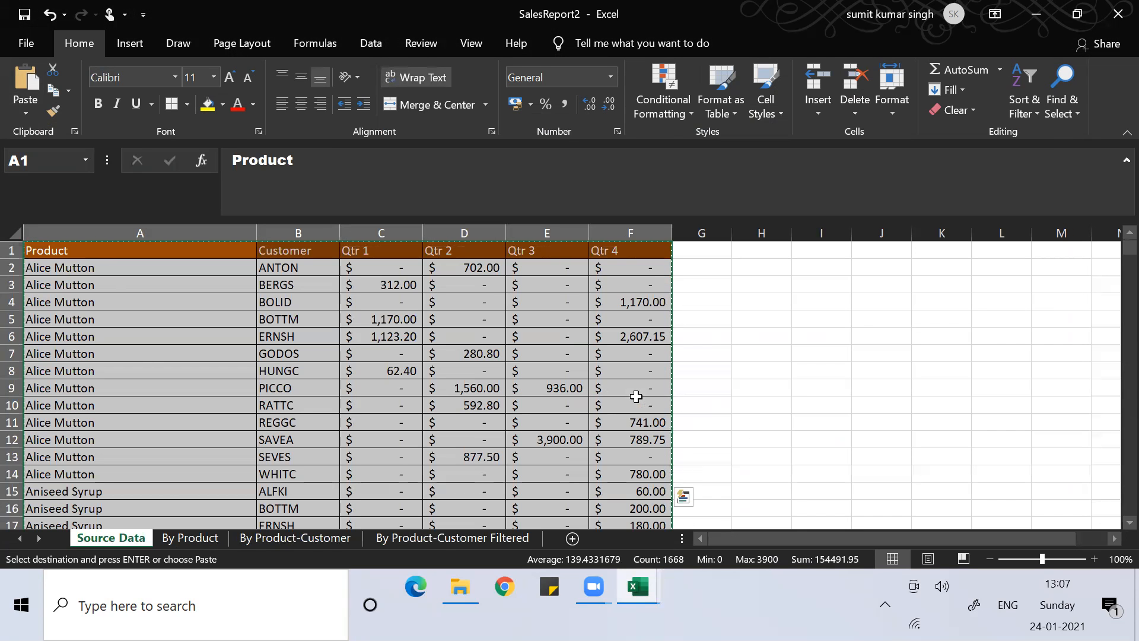
{"action": "key", "text": "alt+Tab"}
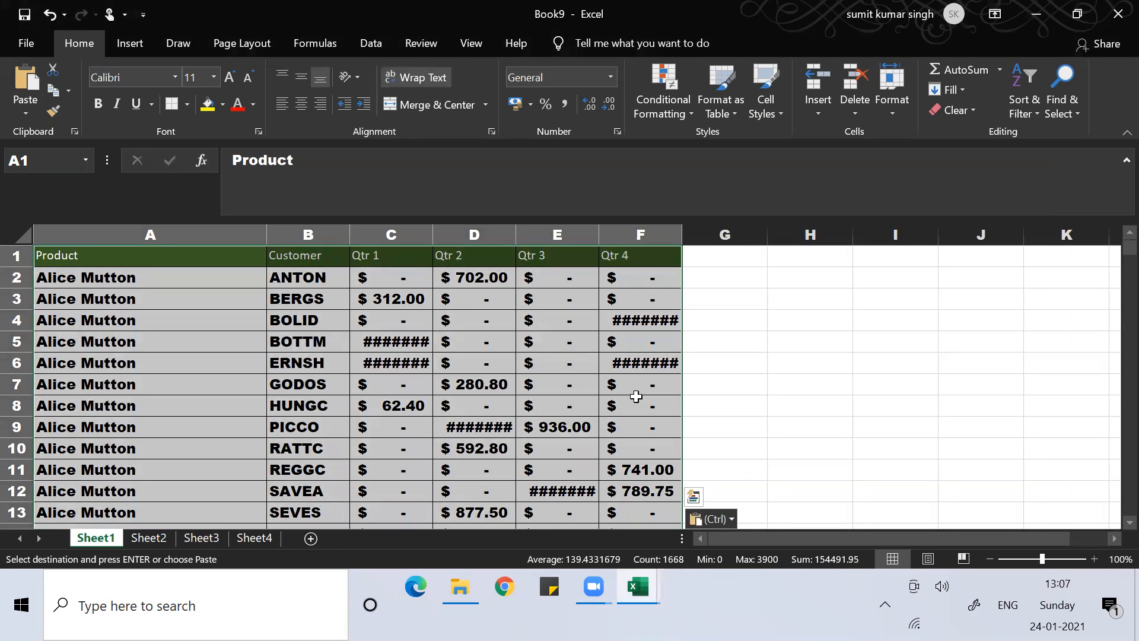
{"action": "key", "text": "alt+Tab"}
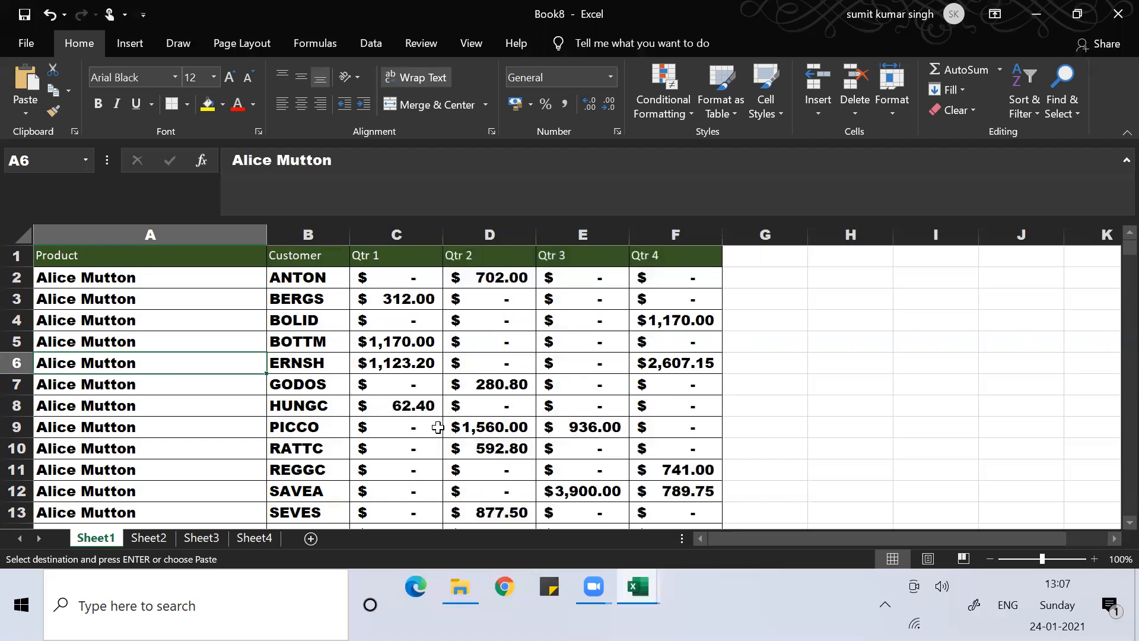
{"action": "key", "text": "Down"}
{"action": "key", "text": "Down"}
{"action": "key", "text": "Down"}
{"action": "key", "text": "Down"}
{"action": "key", "text": "Down"}
{"action": "key", "text": "Down"}
{"action": "key", "text": "Down"}
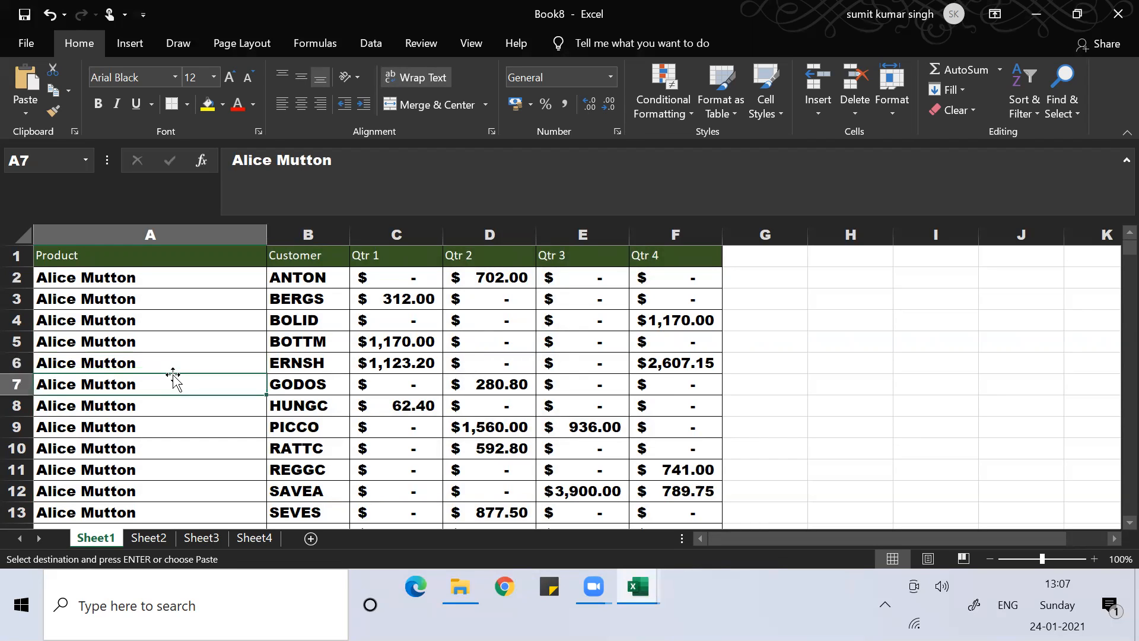
{"action": "key", "text": "Down"}
{"action": "key", "text": "Down"}
{"action": "key", "text": "Down"}
{"action": "key", "text": "Down"}
{"action": "key", "text": "Down"}
{"action": "key", "text": "Down"}
{"action": "key", "text": "Down"}
{"action": "key", "text": "Down"}
{"action": "key", "text": "Down"}
{"action": "key", "text": "Down"}
{"action": "key", "text": "Down"}
{"action": "key", "text": "Down"}
{"action": "key", "text": "Down"}
{"action": "key", "text": "Down"}
{"action": "key", "text": "Down"}
{"action": "key", "text": "Down"}
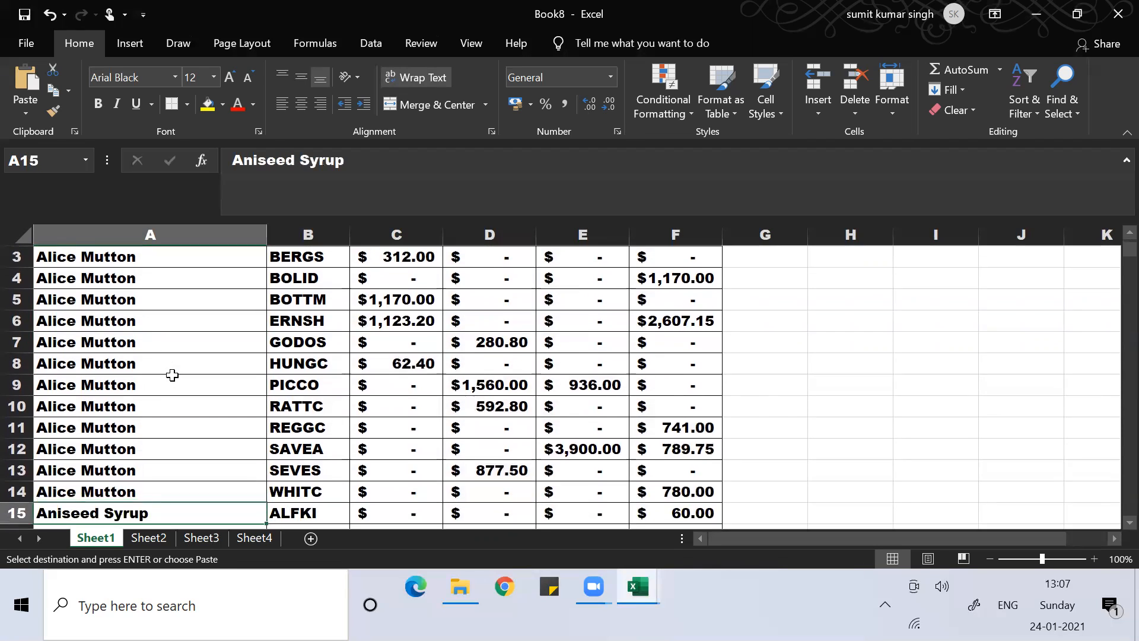
{"action": "key", "text": "Up"}
{"action": "key", "text": "Up"}
{"action": "key", "text": "Up"}
{"action": "key", "text": "Up"}
{"action": "key", "text": "Up"}
{"action": "key", "text": "Up"}
{"action": "key", "text": "Up"}
{"action": "key", "text": "Up"}
{"action": "key", "text": "Up"}
{"action": "key", "text": "Up"}
{"action": "key", "text": "Up"}
{"action": "key", "text": "Up"}
{"action": "key", "text": "Up"}
{"action": "key", "text": "Up"}
{"action": "key", "text": "Up"}
{"action": "key", "text": "Up"}
{"action": "key", "text": "Up"}
{"action": "key", "text": "Up"}
{"action": "key", "text": "Up"}
{"action": "key", "text": "Up"}
{"action": "key", "text": "Up"}
{"action": "key", "text": "Up"}
{"action": "key", "text": "Up"}
{"action": "key", "text": "Up"}
{"action": "key", "text": "Up"}
{"action": "key", "text": "Up"}
{"action": "key", "text": "Up"}
{"action": "key", "text": "Up"}
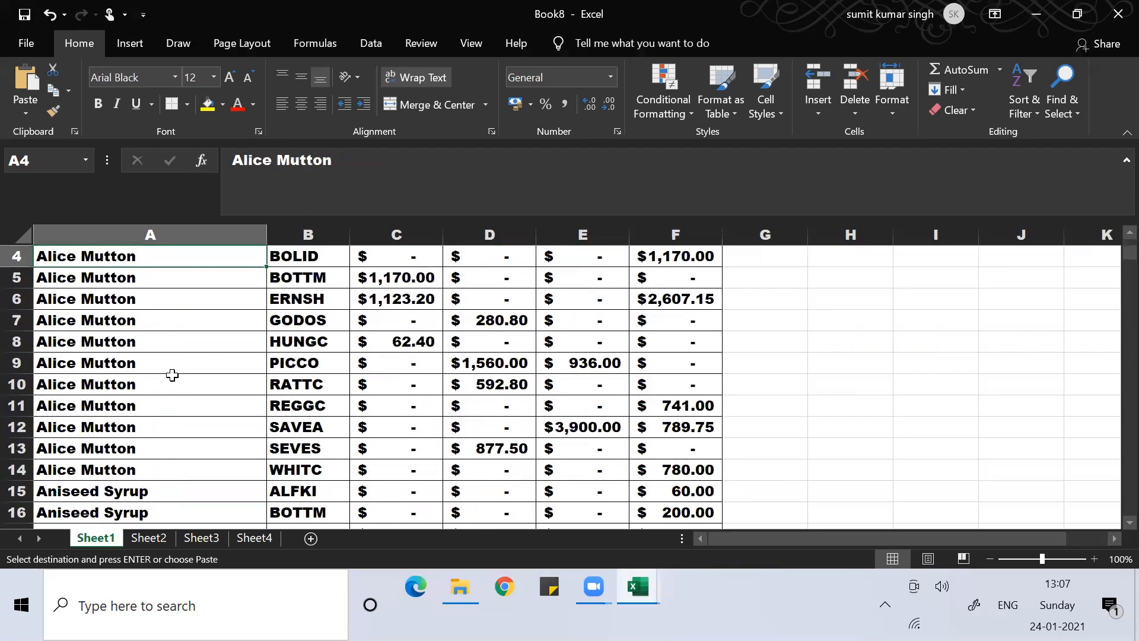
{"action": "key", "text": "Down"}
{"action": "key", "text": "Down"}
{"action": "key", "text": "Down"}
{"action": "key", "text": "Down"}
{"action": "key", "text": "Down"}
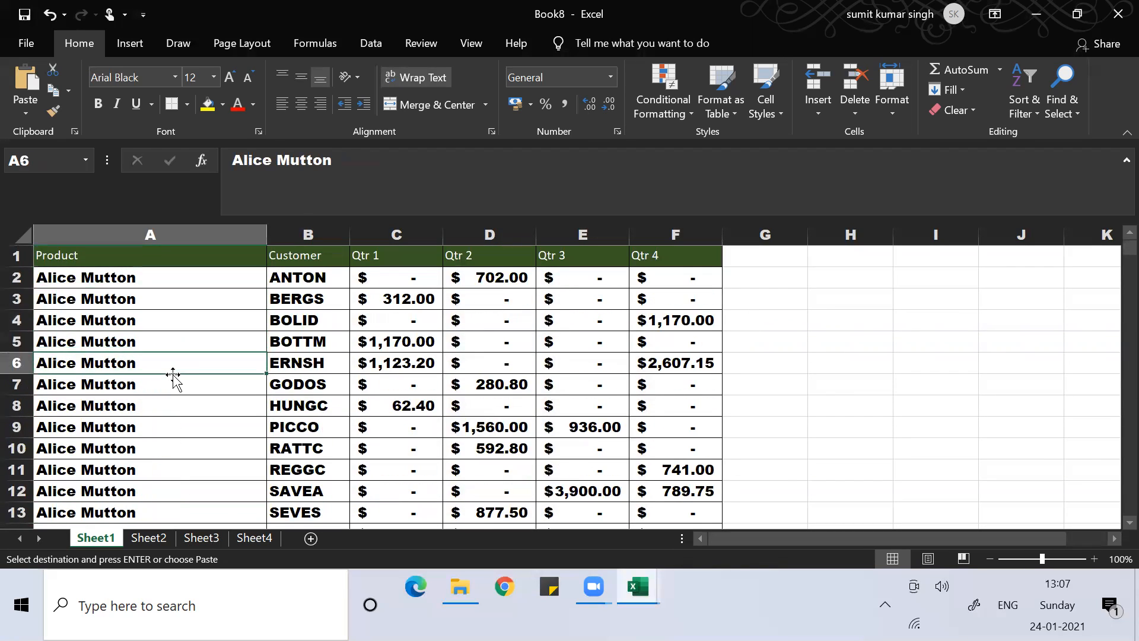
{"action": "key", "text": "Right"}
{"action": "key", "text": "Up"}
{"action": "key", "text": "Up"}
{"action": "key", "text": "Up"}
{"action": "key", "text": "Up"}
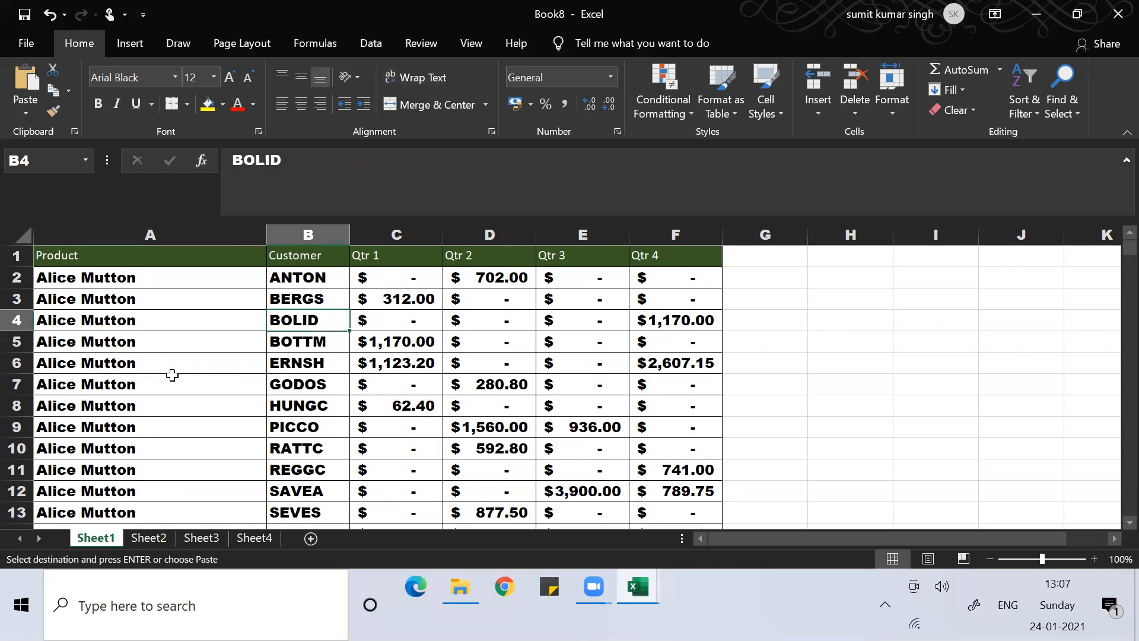
{"action": "key", "text": "Down"}
{"action": "key", "text": "Up"}
{"action": "key", "text": "Down"}
{"action": "key", "text": "Down"}
{"action": "key", "text": "Down"}
{"action": "key", "text": "Down"}
{"action": "key", "text": "Down"}
{"action": "key", "text": "Down"}
{"action": "key", "text": "Down"}
{"action": "key", "text": "Down"}
{"action": "key", "text": "Down"}
{"action": "key", "text": "Down"}
{"action": "key", "text": "Down"}
{"action": "key", "text": "Down"}
{"action": "key", "text": "Down"}
{"action": "key", "text": "Down"}
{"action": "key", "text": "Down"}
{"action": "key", "text": "Down"}
{"action": "key", "text": "Down"}
{"action": "key", "text": "Down"}
{"action": "key", "text": "Down"}
{"action": "key", "text": "Down"}
{"action": "key", "text": "Down"}
{"action": "key", "text": "Down"}
{"action": "key", "text": "Down"}
{"action": "key", "text": "Down"}
{"action": "key", "text": "Down"}
{"action": "key", "text": "Down"}
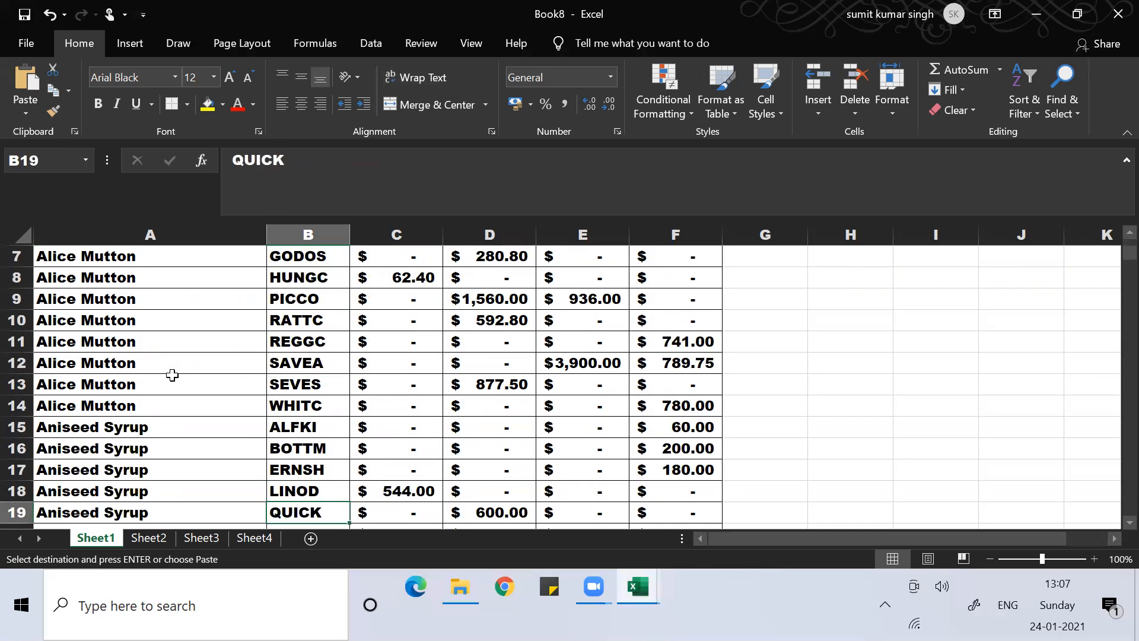
{"action": "key", "text": "Down"}
{"action": "key", "text": "Down"}
{"action": "key", "text": "Down"}
{"action": "key", "text": "Down"}
{"action": "key", "text": "Down"}
{"action": "key", "text": "Down"}
{"action": "key", "text": "Down"}
{"action": "key", "text": "Down"}
{"action": "key", "text": "Down"}
{"action": "key", "text": "Down"}
{"action": "key", "text": "Down"}
{"action": "key", "text": "Down"}
{"action": "key", "text": "Down"}
{"action": "key", "text": "Down"}
{"action": "key", "text": "Down"}
{"action": "key", "text": "Down"}
{"action": "key", "text": "Down"}
{"action": "key", "text": "Down"}
{"action": "key", "text": "Down"}
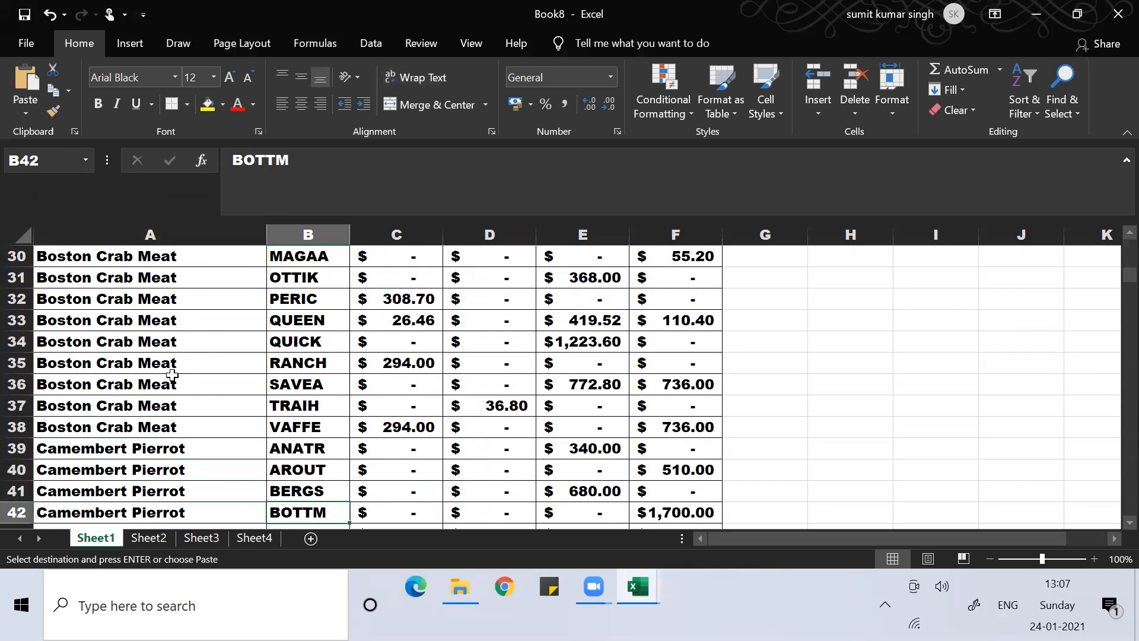
{"action": "key", "text": "Down"}
{"action": "key", "text": "Down"}
{"action": "key", "text": "Down"}
{"action": "key", "text": "Down"}
{"action": "key", "text": "Down"}
{"action": "key", "text": "Down"}
{"action": "key", "text": "Down"}
{"action": "key", "text": "Down"}
{"action": "key", "text": "Down"}
{"action": "key", "text": "Down"}
{"action": "key", "text": "Down"}
{"action": "key", "text": "Down"}
{"action": "key", "text": "Down"}
{"action": "key", "text": "Down"}
{"action": "key", "text": "Down"}
{"action": "key", "text": "Down"}
{"action": "key", "text": "Down"}
{"action": "key", "text": "Down"}
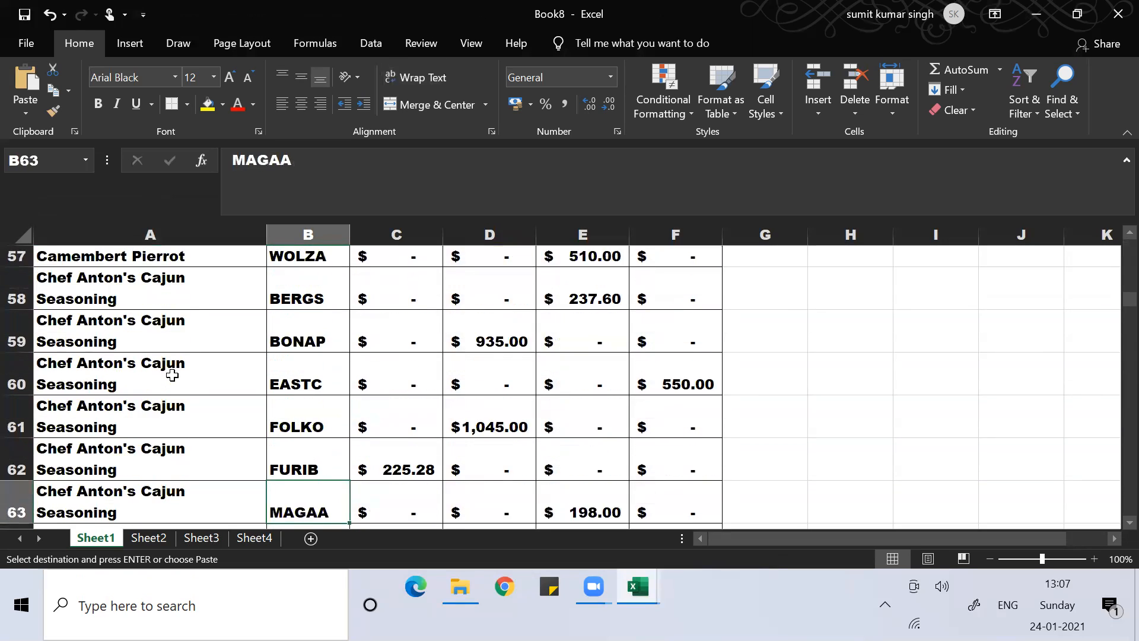
{"action": "key", "text": "Down"}
{"action": "key", "text": "Down"}
{"action": "key", "text": "Down"}
{"action": "key", "text": "Down"}
{"action": "key", "text": "Down"}
{"action": "key", "text": "Down"}
{"action": "key", "text": "Down"}
{"action": "key", "text": "Down"}
{"action": "key", "text": "Down"}
{"action": "key", "text": "Down"}
{"action": "key", "text": "Down"}
{"action": "key", "text": "Down"}
{"action": "key", "text": "Down"}
{"action": "key", "text": "Down"}
{"action": "key", "text": "Down"}
{"action": "key", "text": "Down"}
{"action": "key", "text": "Down"}
{"action": "key", "text": "Down"}
{"action": "key", "text": "Down"}
{"action": "key", "text": "Down"}
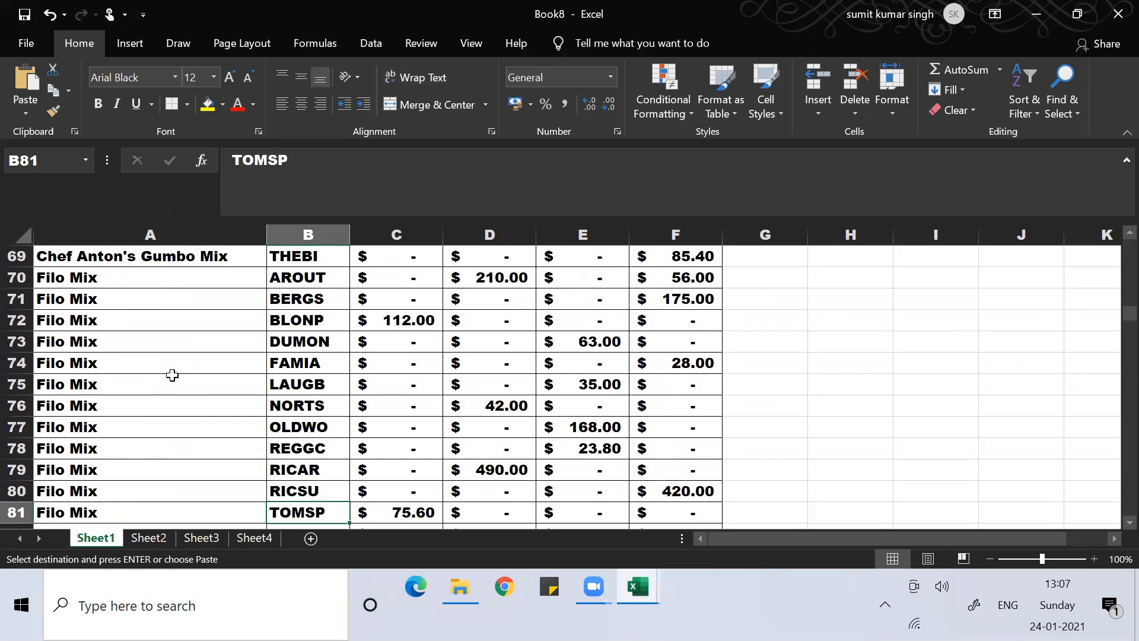
{"action": "key", "text": "Right"}
{"action": "key", "text": "Up"}
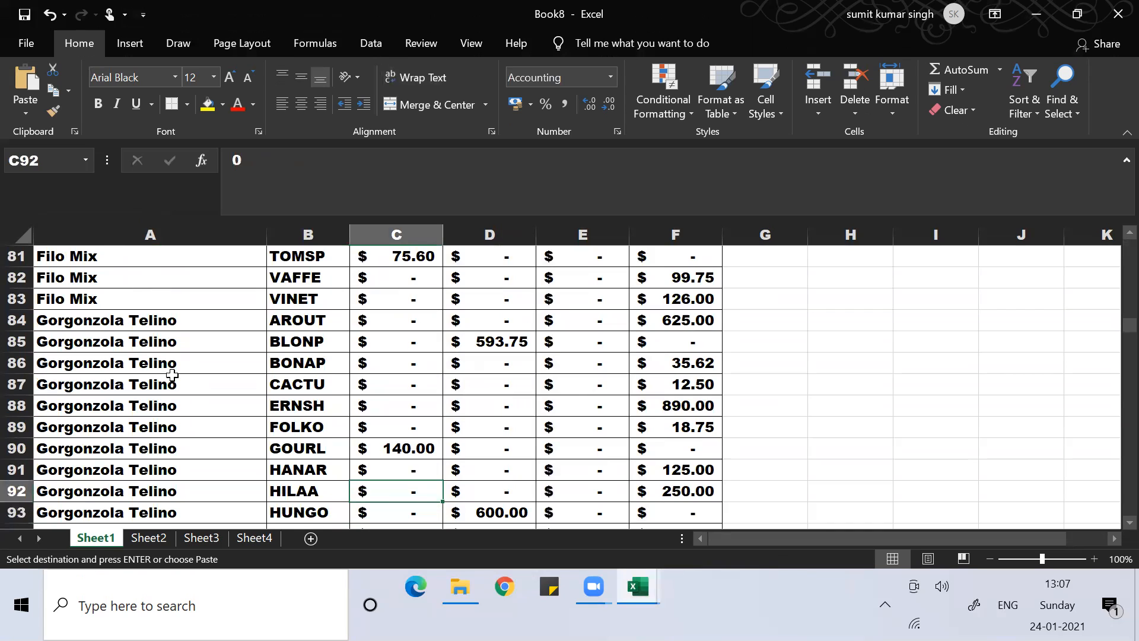
{"action": "key", "text": "ctrl+Up"}
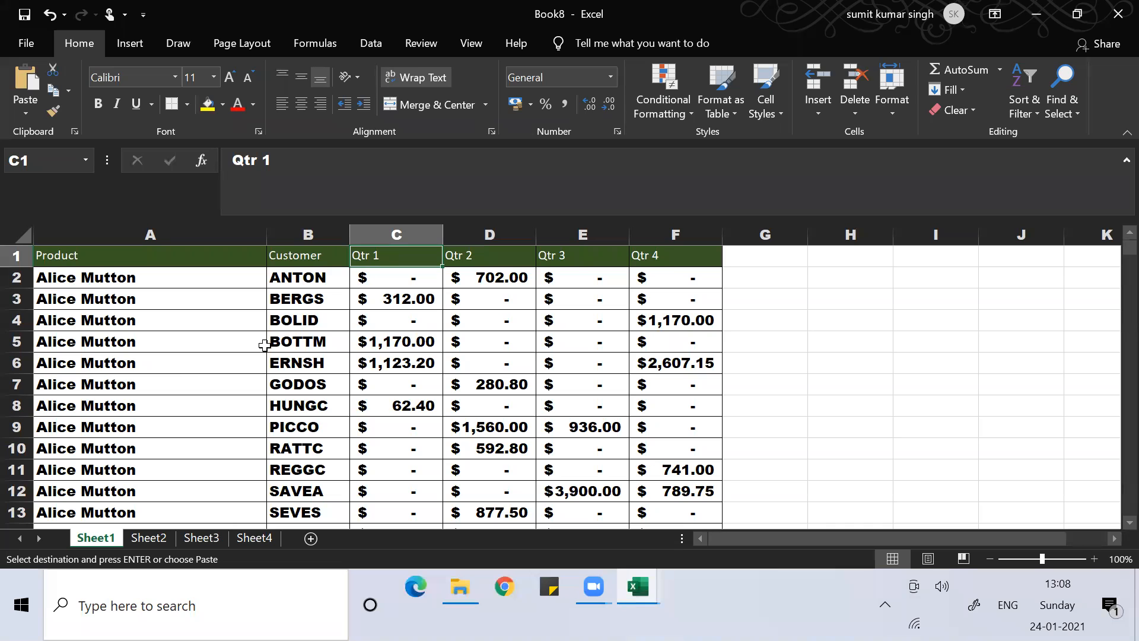
Step: Enter the heading 'sum' in G1 beside Qtr 4
{"action": "left_click", "coordinate": [748, 253]}
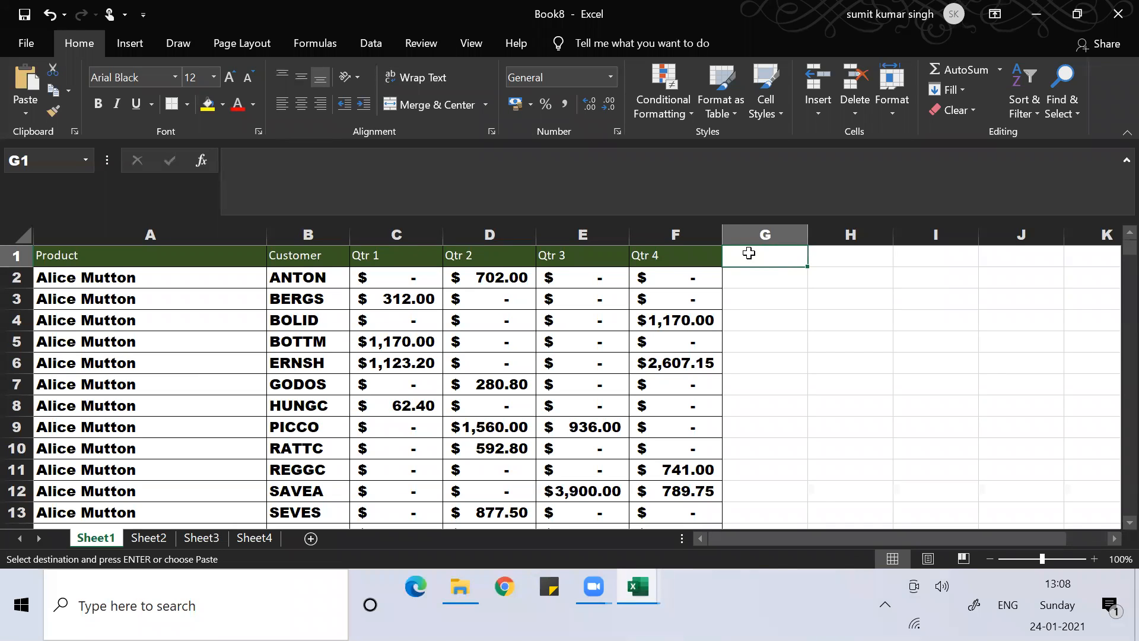
{"action": "type", "text": "sum"}
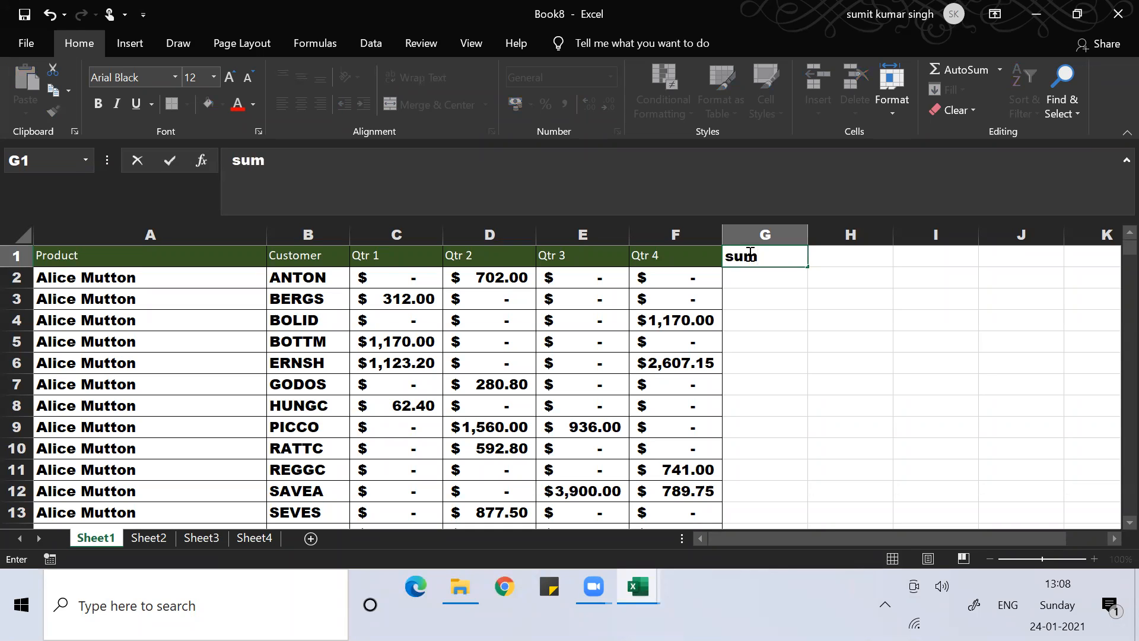
{"action": "key", "text": "Return"}
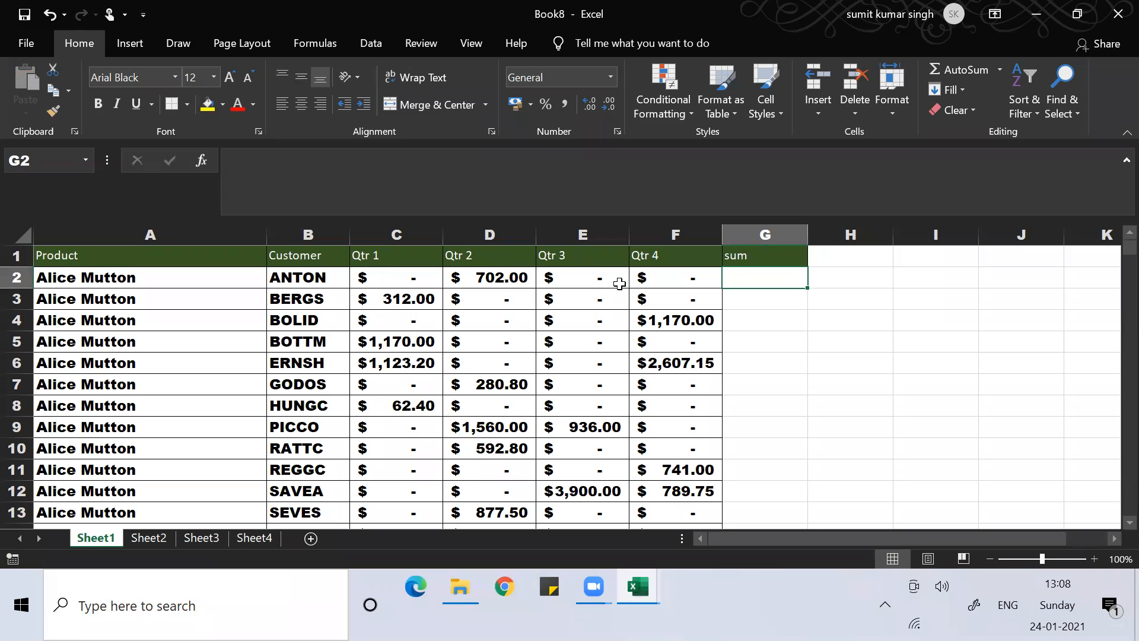
Step: Enter =sum(C2,D2,E2,F2) in G2 to total the first row's quarters
{"action": "type", "text": "=su"}
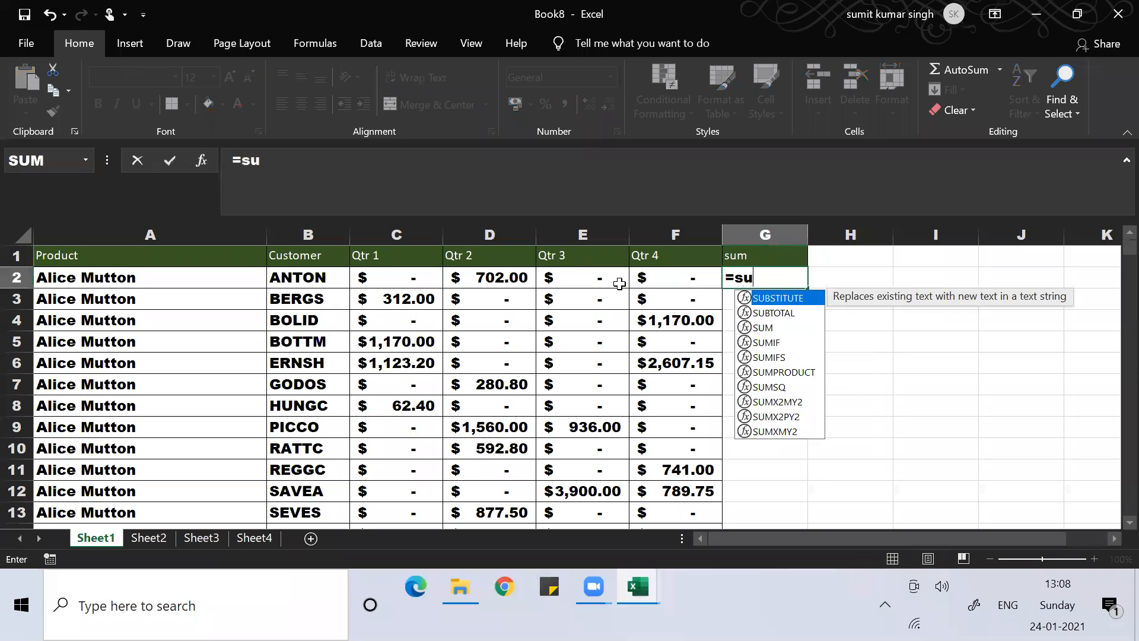
{"action": "type", "text": "m"}
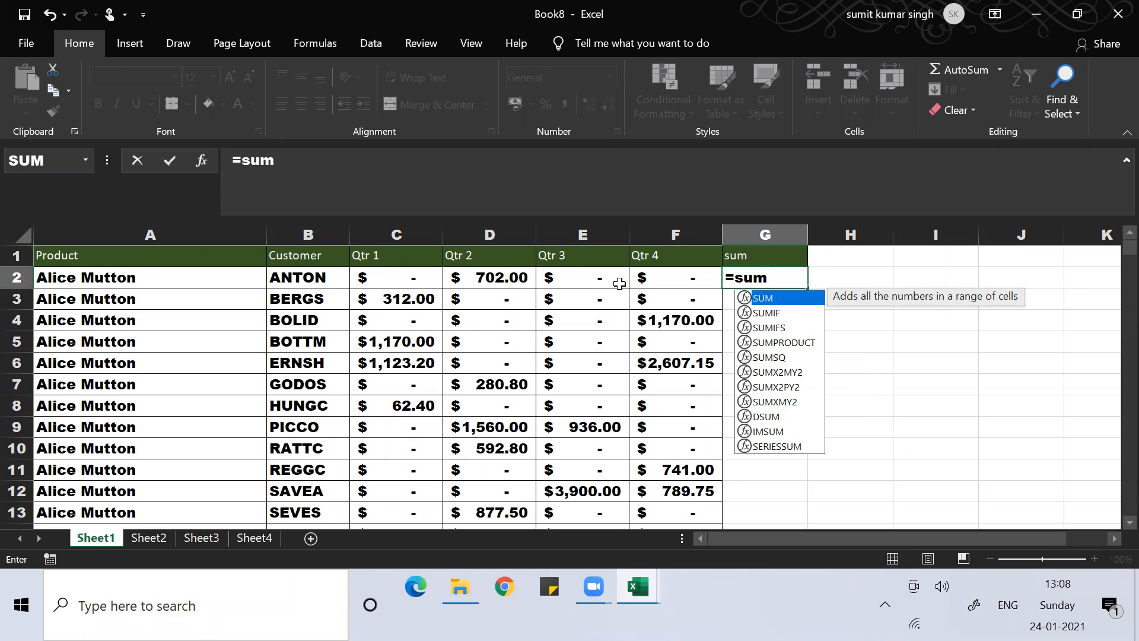
{"action": "type", "text": "("}
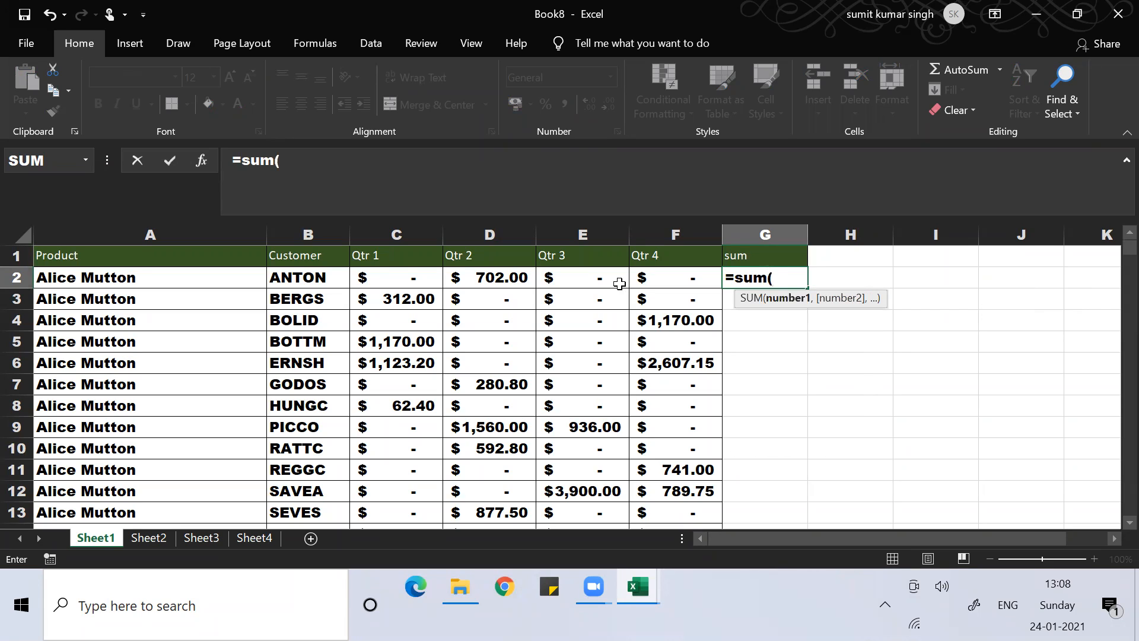
{"action": "left_click", "coordinate": [387, 271]}
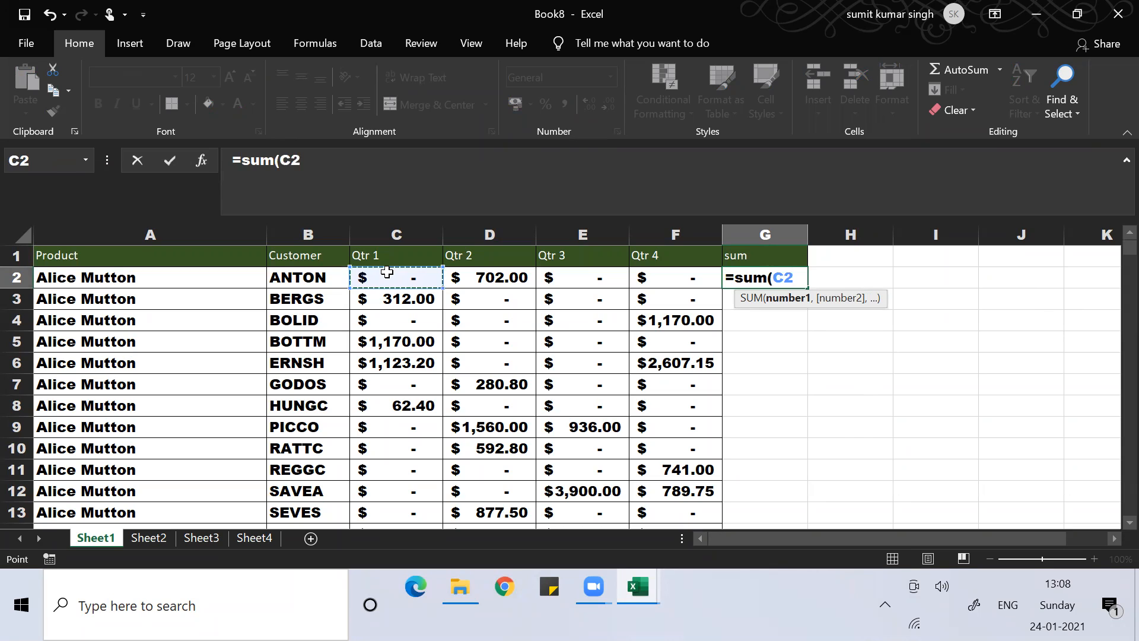
{"action": "type", "text": ","}
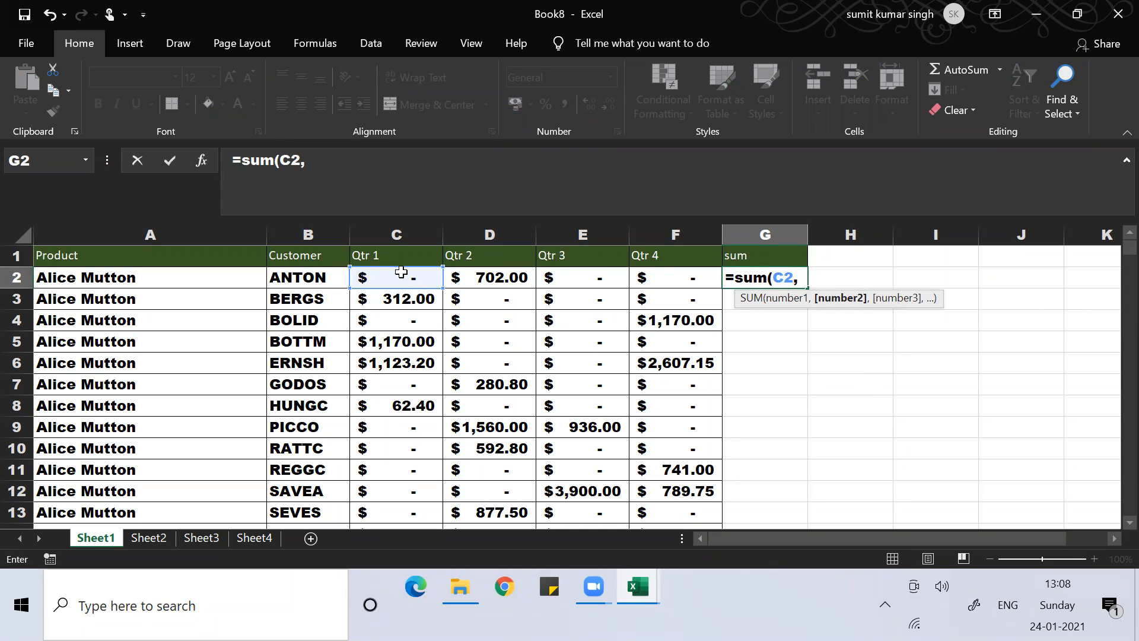
{"action": "left_click", "coordinate": [475, 273]}
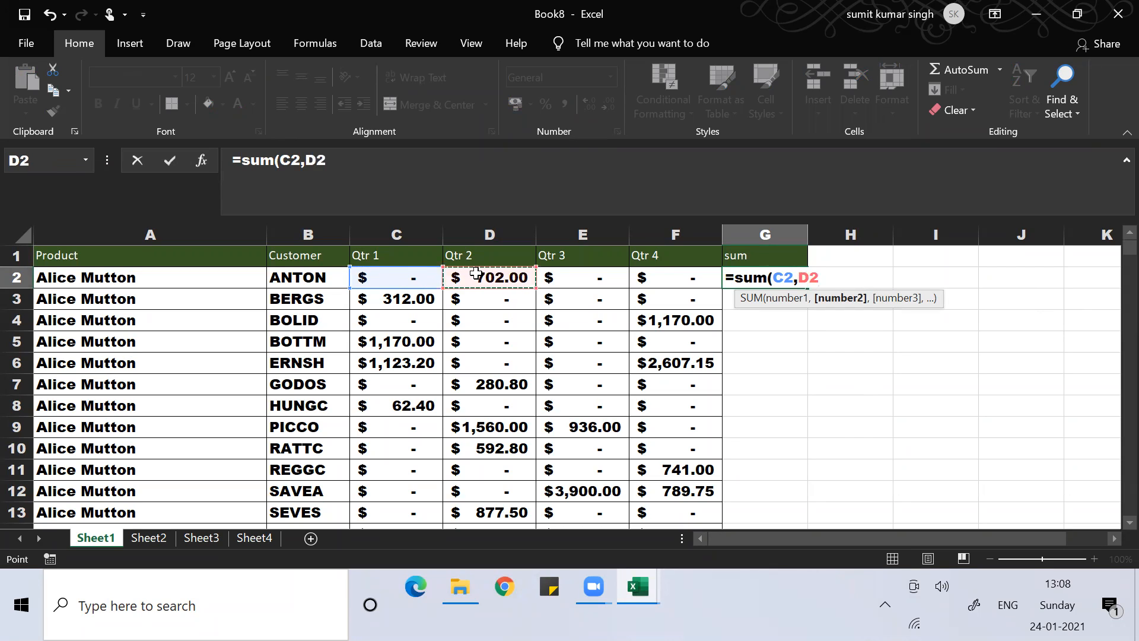
{"action": "type", "text": ","}
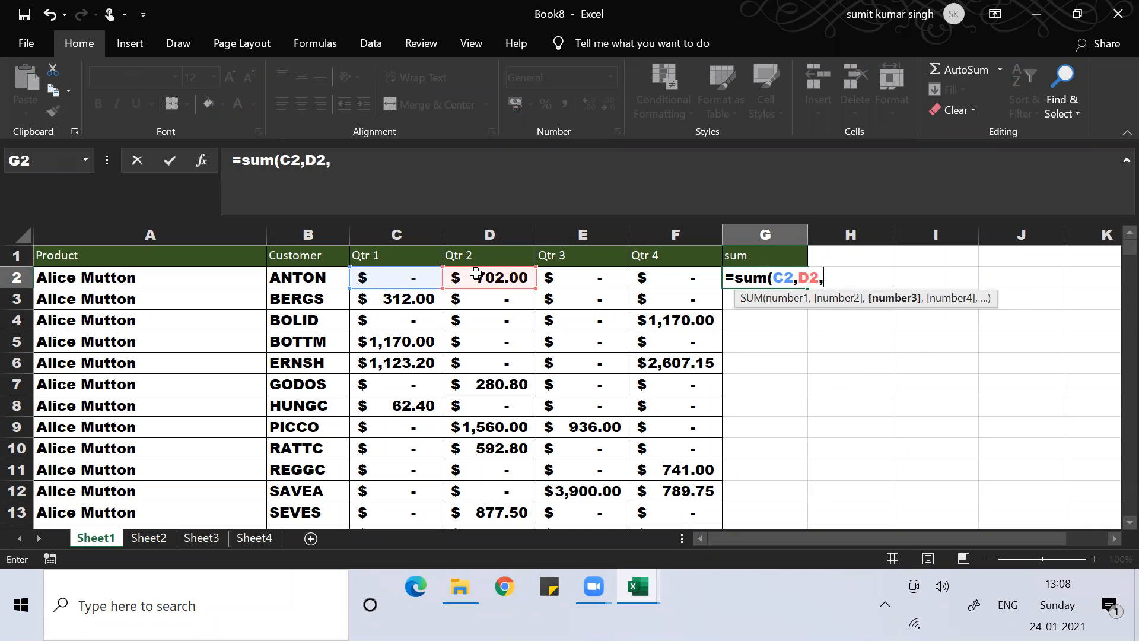
{"action": "left_click", "coordinate": [571, 272]}
{"action": "type", "text": ","}
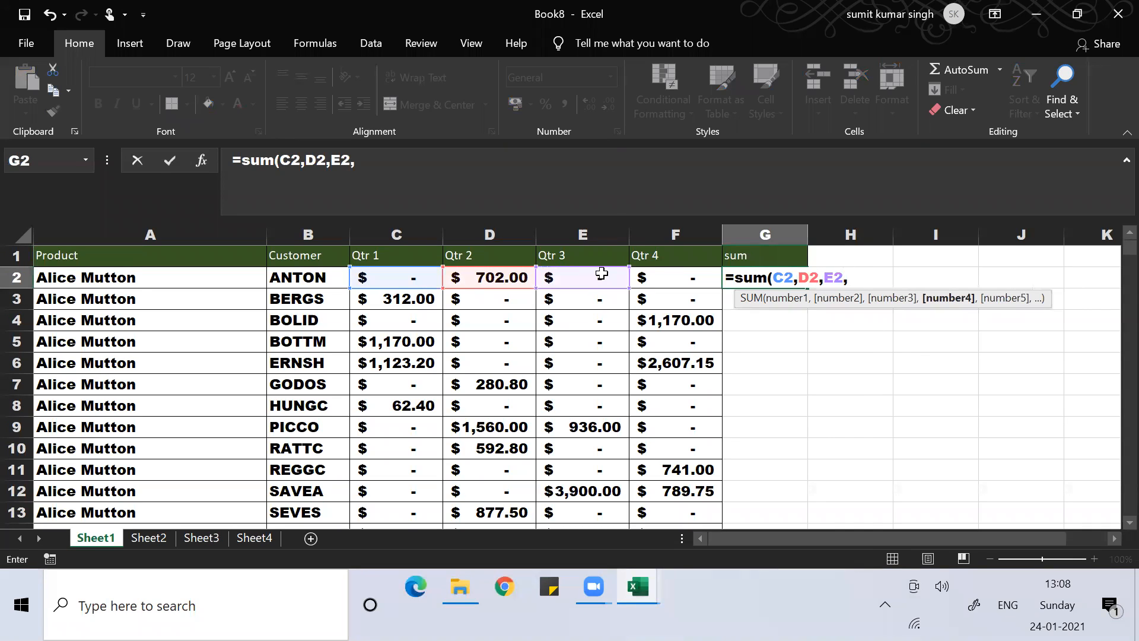
{"action": "left_click", "coordinate": [666, 275]}
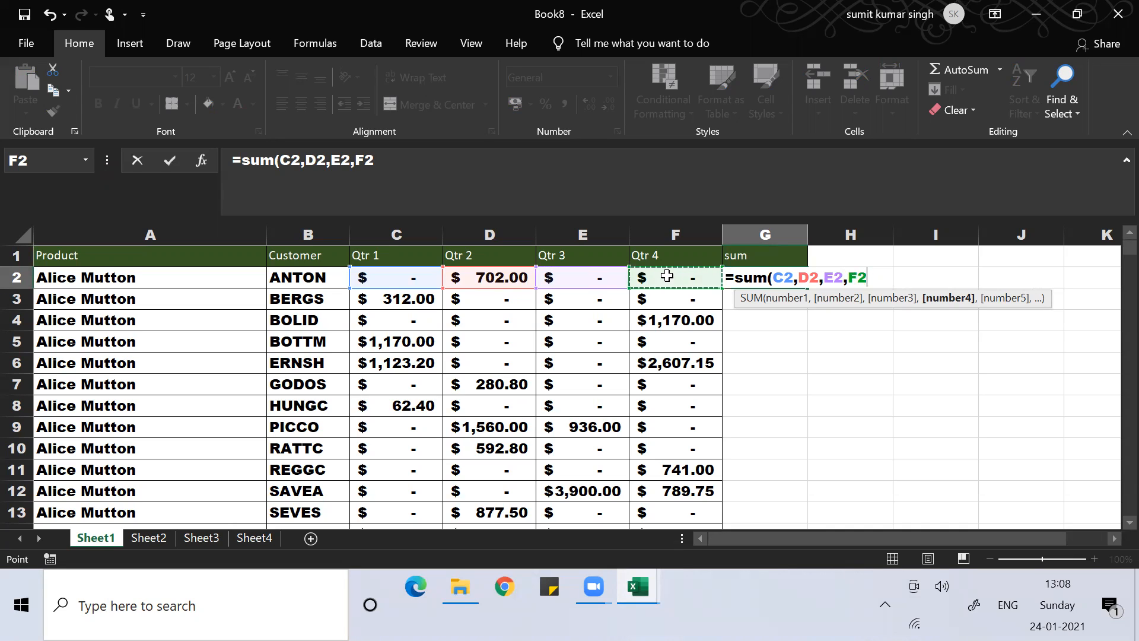
{"action": "type", "text": ")"}
{"action": "key", "text": "Return"}
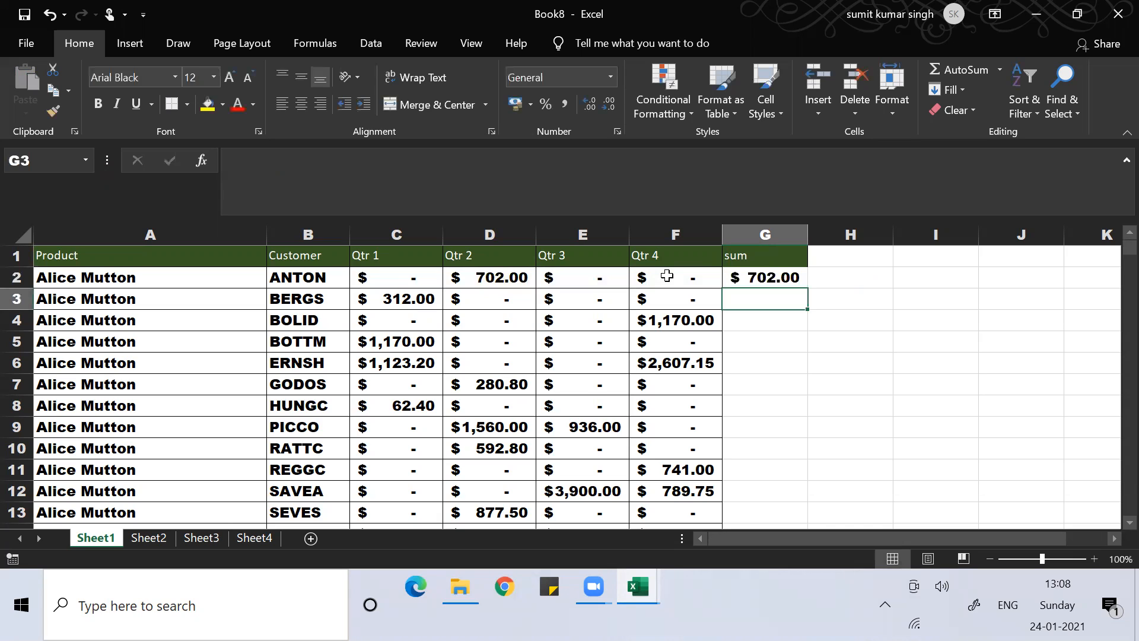
Step: Rewrite G2 as the range formula =sum(C2:F2)
{"action": "key", "text": "Up"}
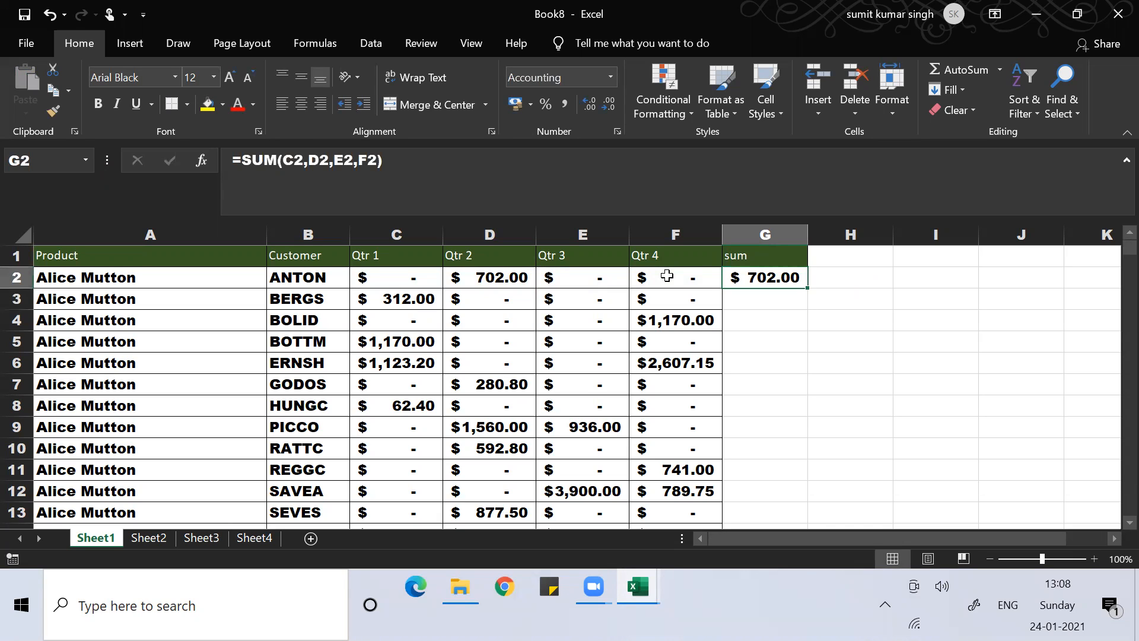
{"action": "type", "text": "=s"}
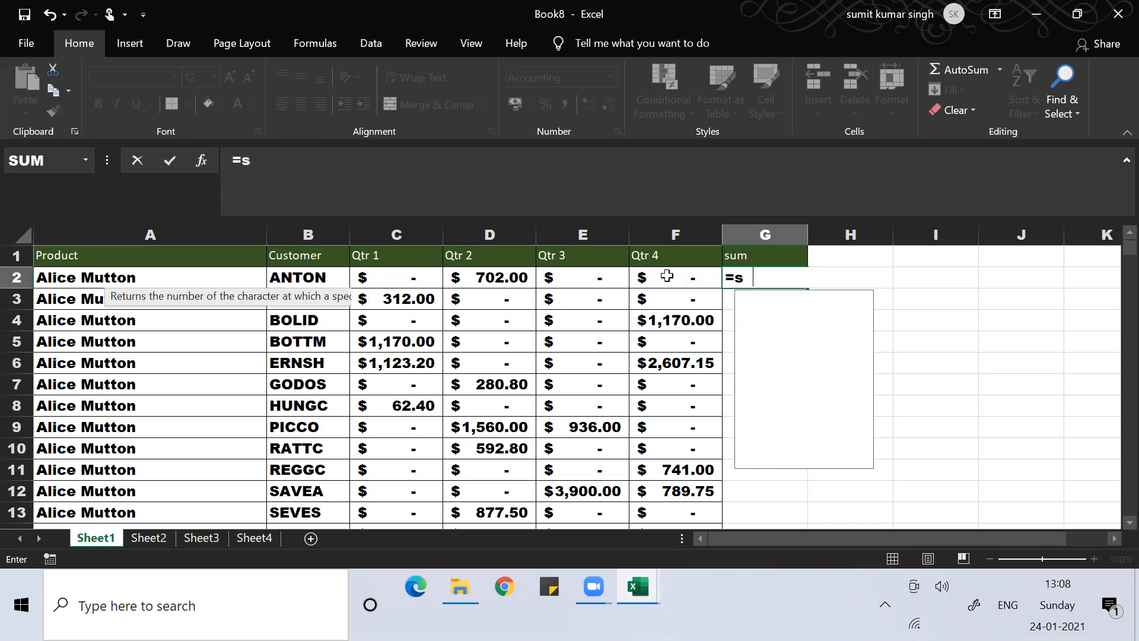
{"action": "type", "text": "um("}
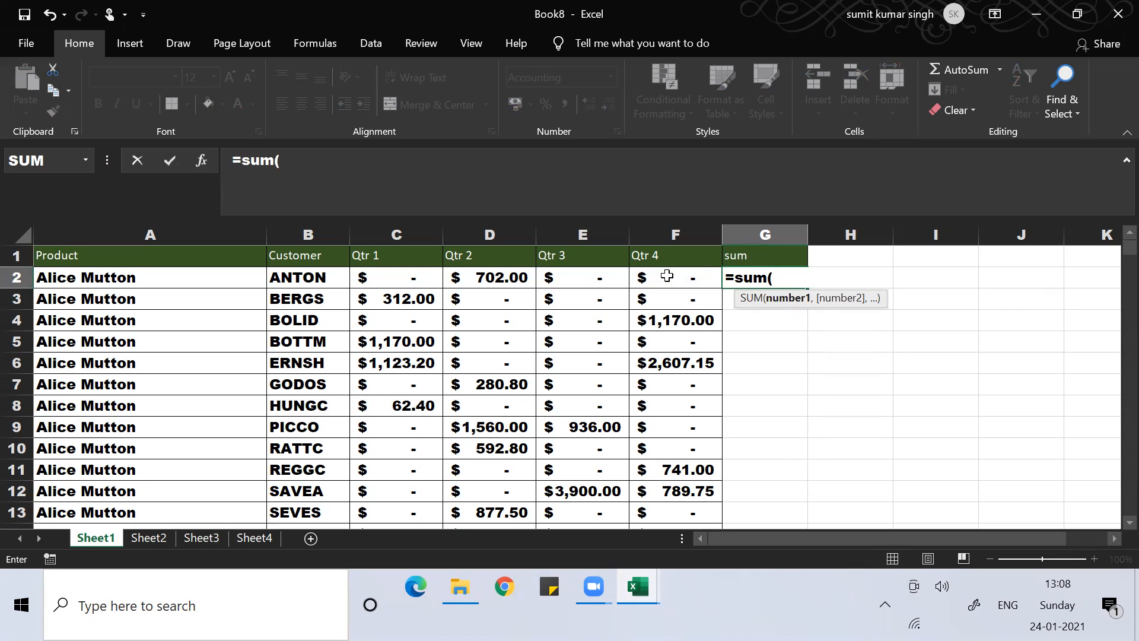
{"action": "key", "text": "Left"}
{"action": "key", "text": "Left"}
{"action": "key", "text": "Left"}
{"action": "key", "text": "Left"}
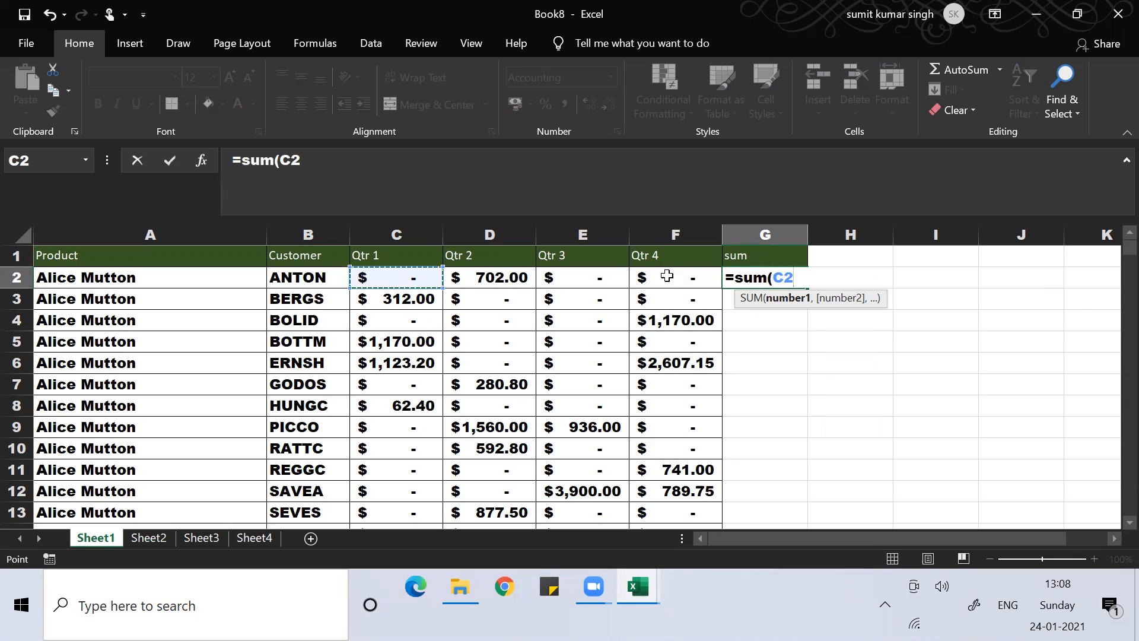
{"action": "key", "text": "shift+Right"}
{"action": "key", "text": "shift+Right"}
{"action": "key", "text": "shift+Right"}
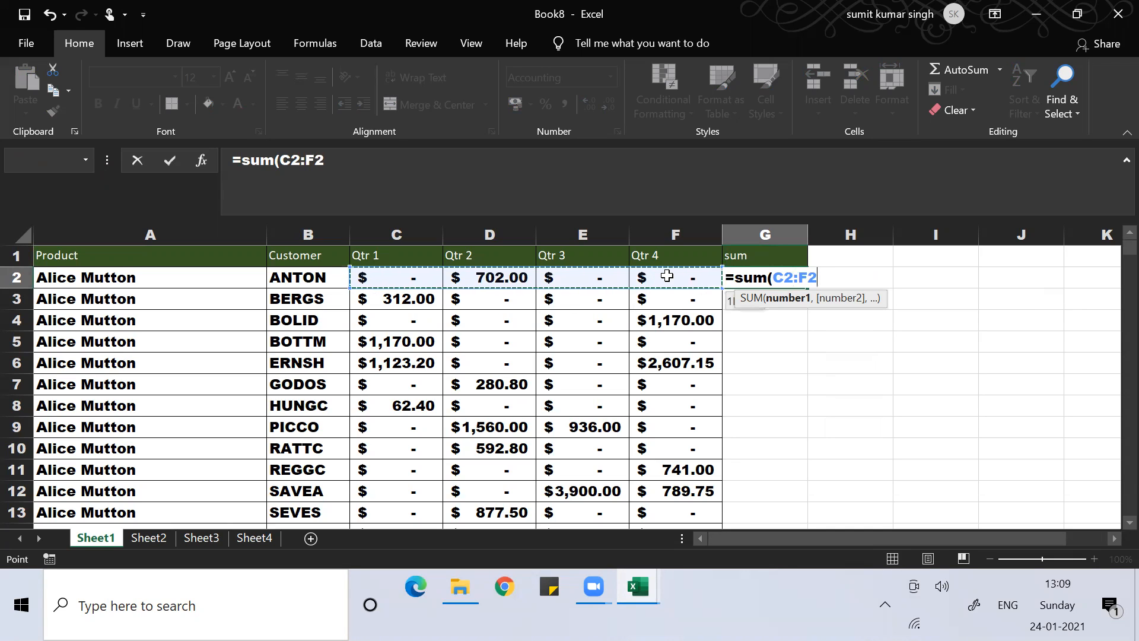
{"action": "type", "text": ")"}
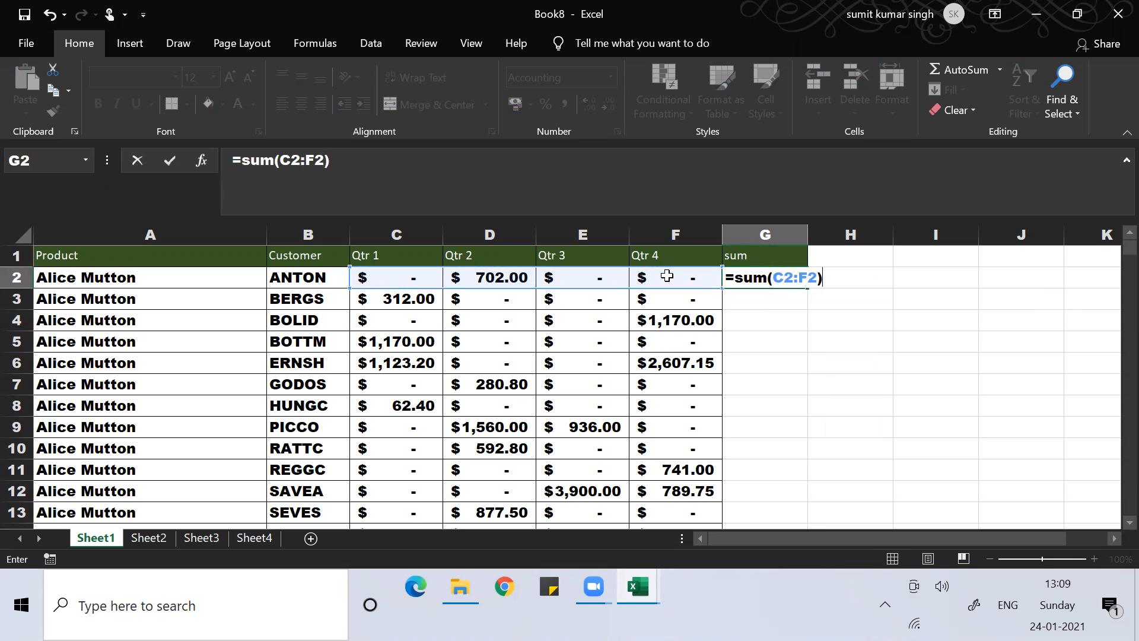
{"action": "key", "text": "Return"}
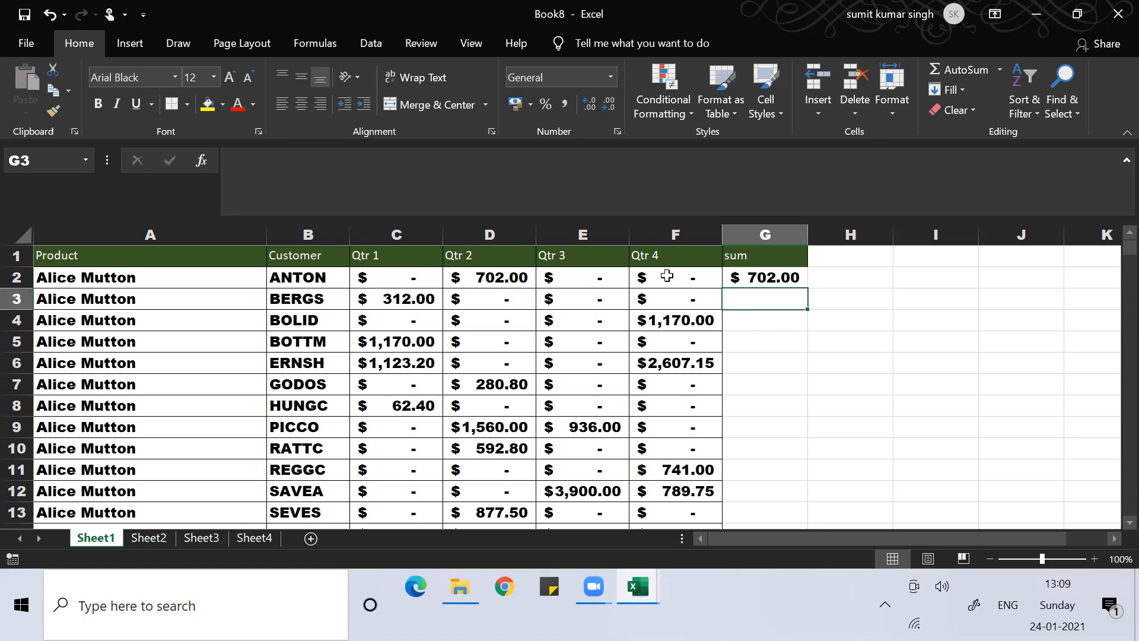
Step: Replace G2's content with a bare equals sign
{"action": "key", "text": "Up"}
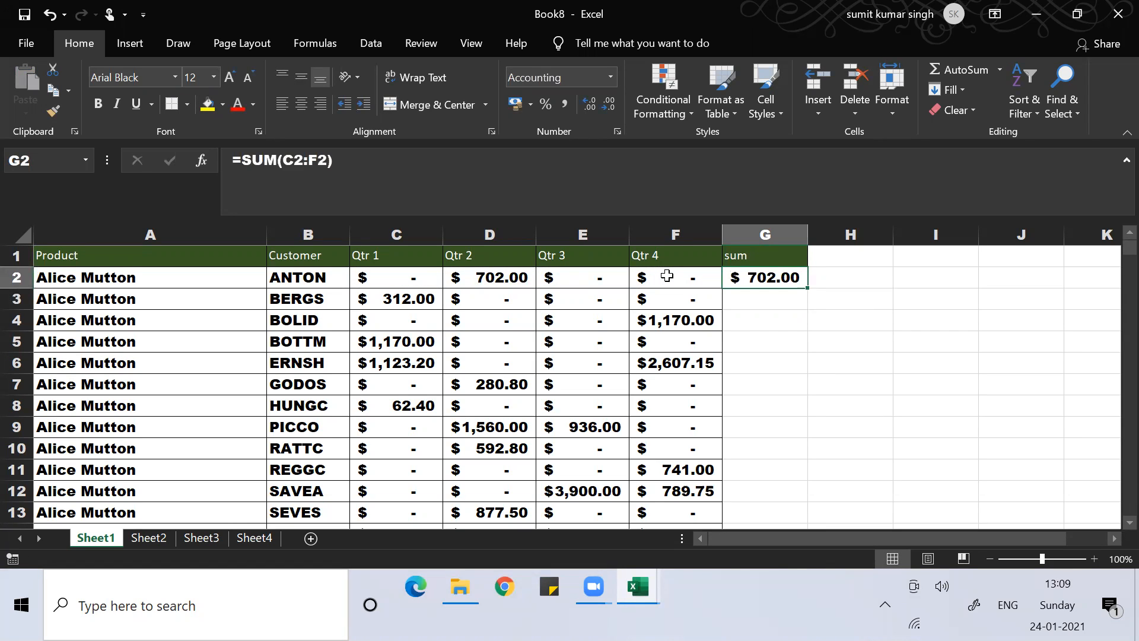
{"action": "type", "text": "="}
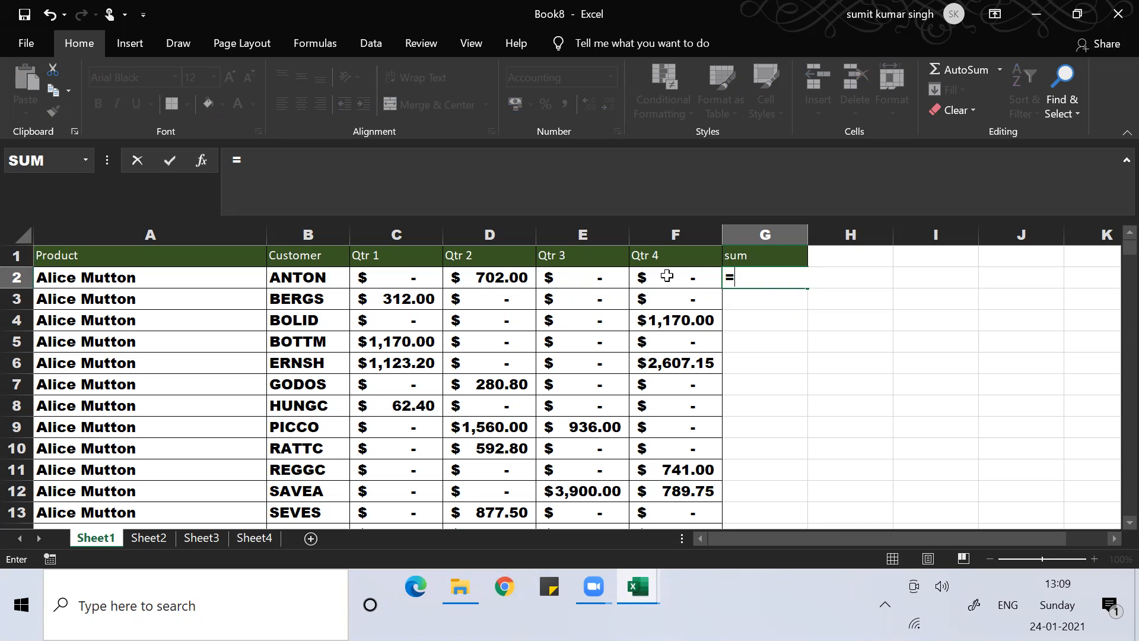
{"action": "key", "text": "ctrl+Return"}
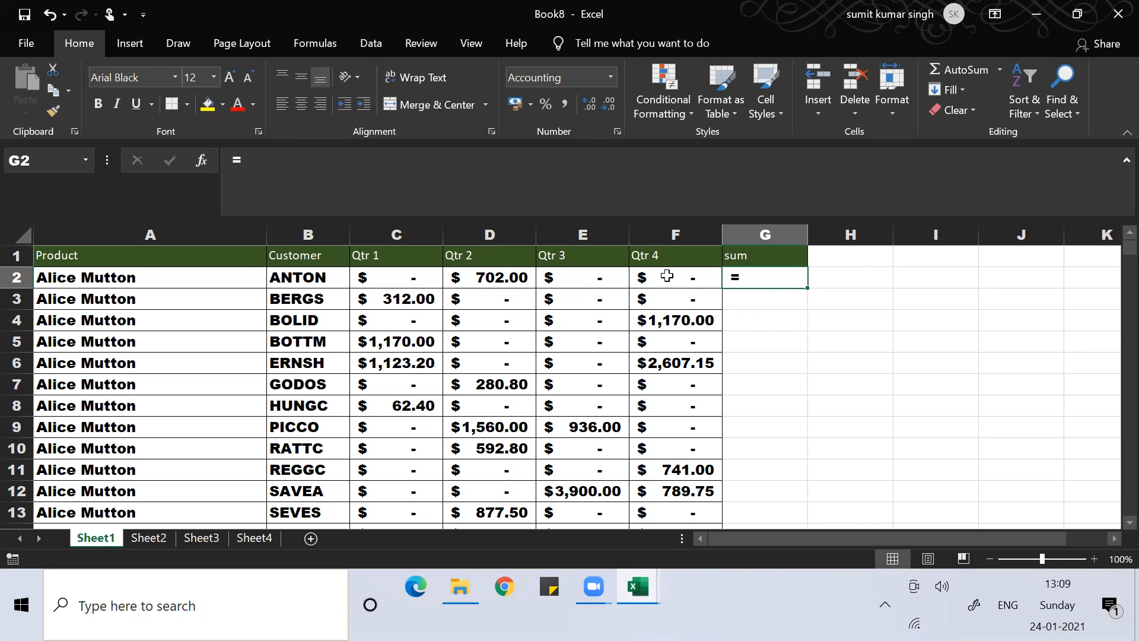
Step: Look over cells G3, G4 and G6 in the sum column, then switch to Book9
{"action": "left_click", "coordinate": [937, 401]}
{"action": "left_click", "coordinate": [743, 276]}
{"action": "left_click", "coordinate": [765, 364]}
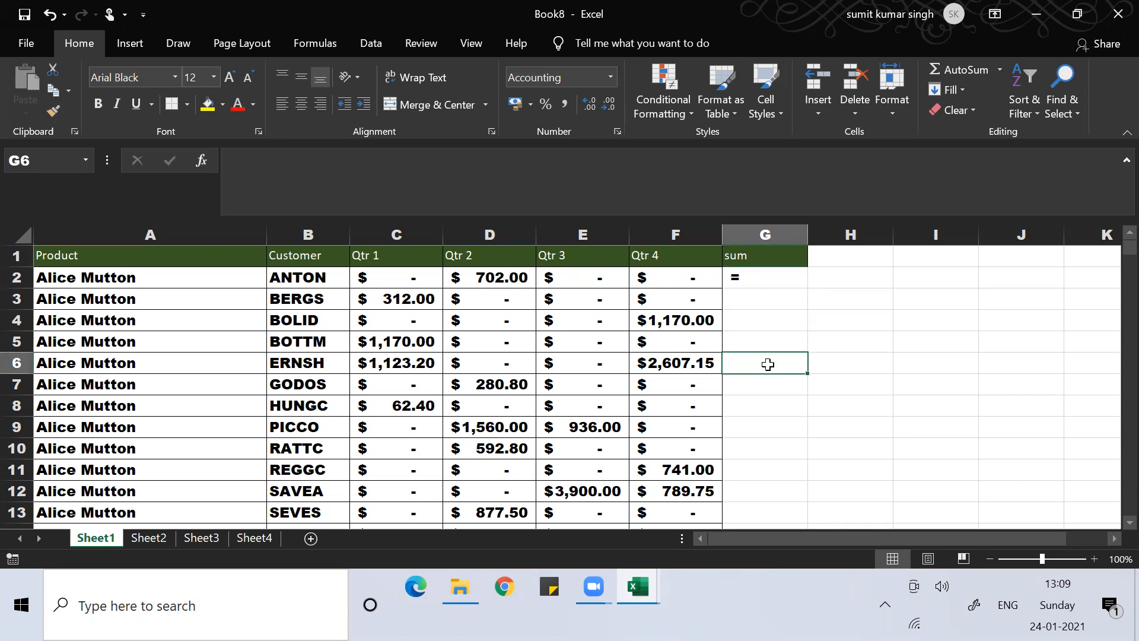
{"action": "left_click", "coordinate": [735, 301]}
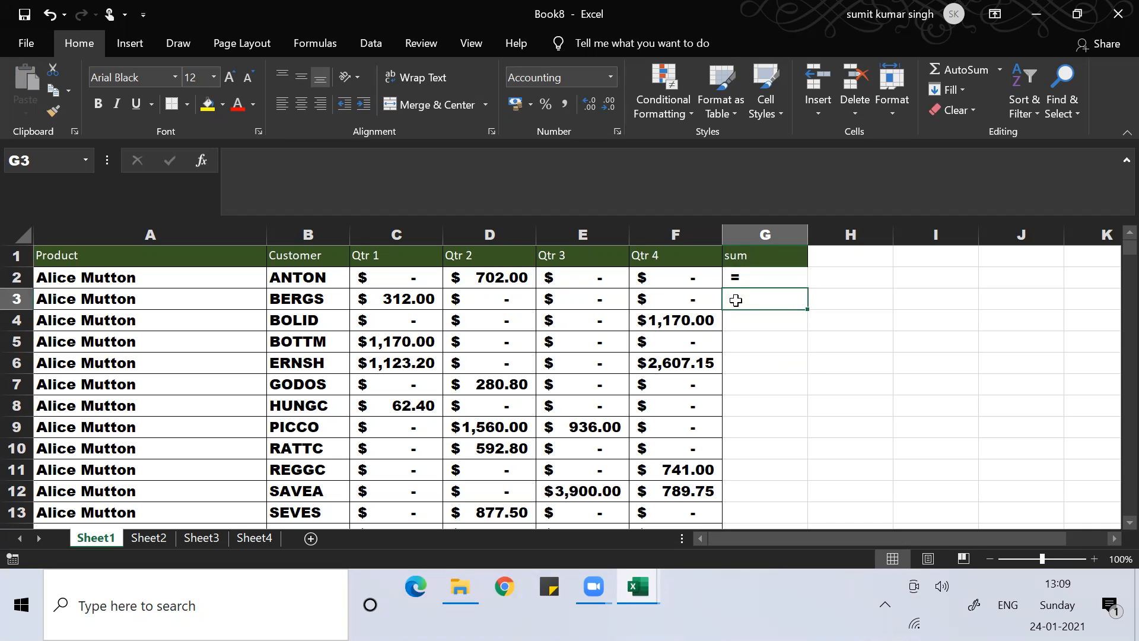
{"action": "left_click", "coordinate": [782, 401]}
{"action": "left_click", "coordinate": [755, 324]}
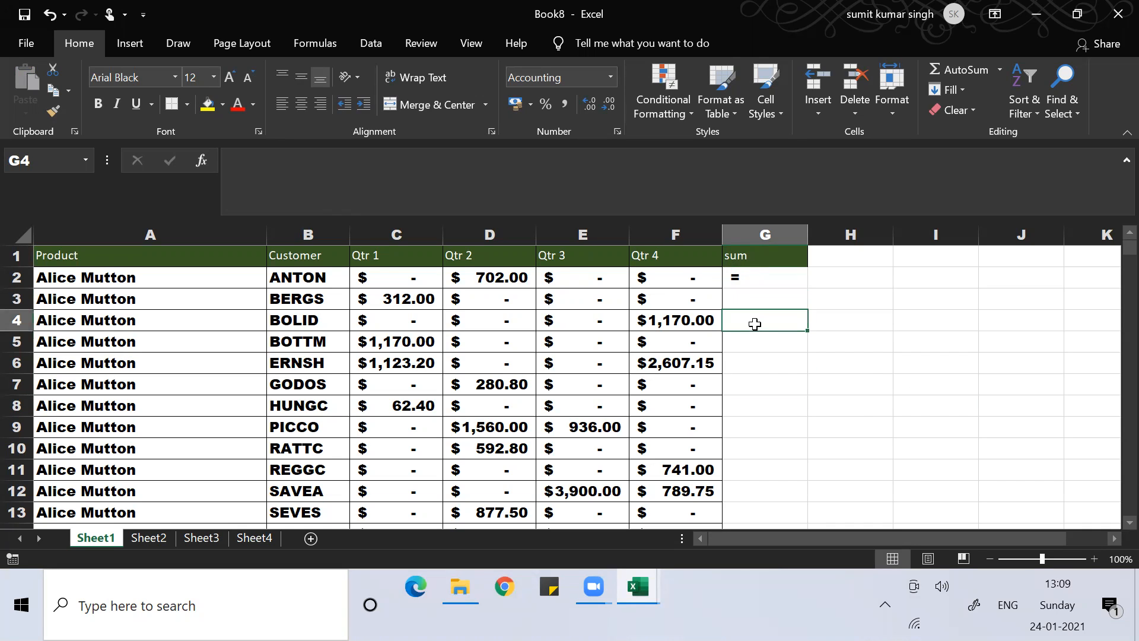
{"action": "key", "text": "alt+Tab"}
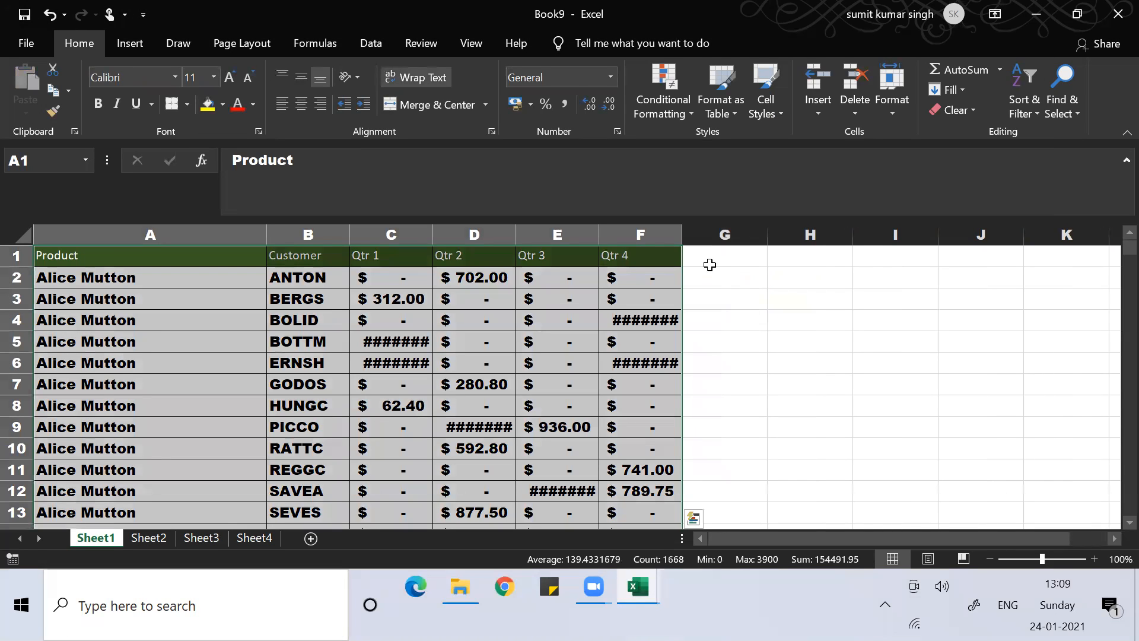
Step: In Book7, AutoSum C2:F2 into G2 and add the heading 'sum' in G1
{"action": "key", "text": "alt+Tab"}
{"action": "key", "text": "alt+Tab"}
{"action": "key", "text": "alt+Tab"}
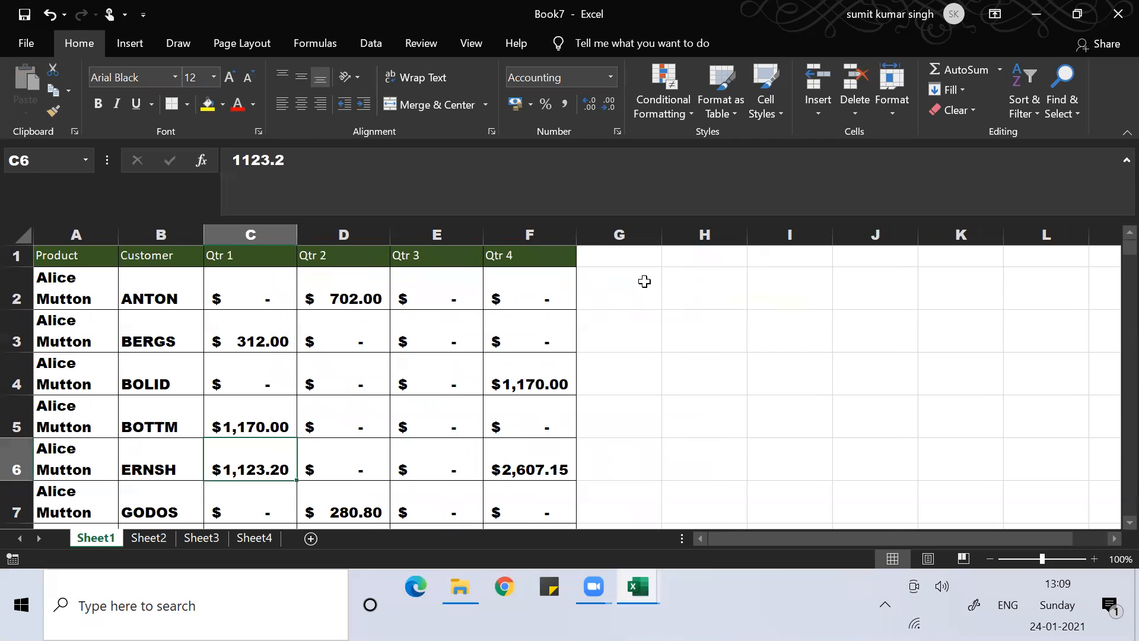
{"action": "left_click", "coordinate": [630, 286]}
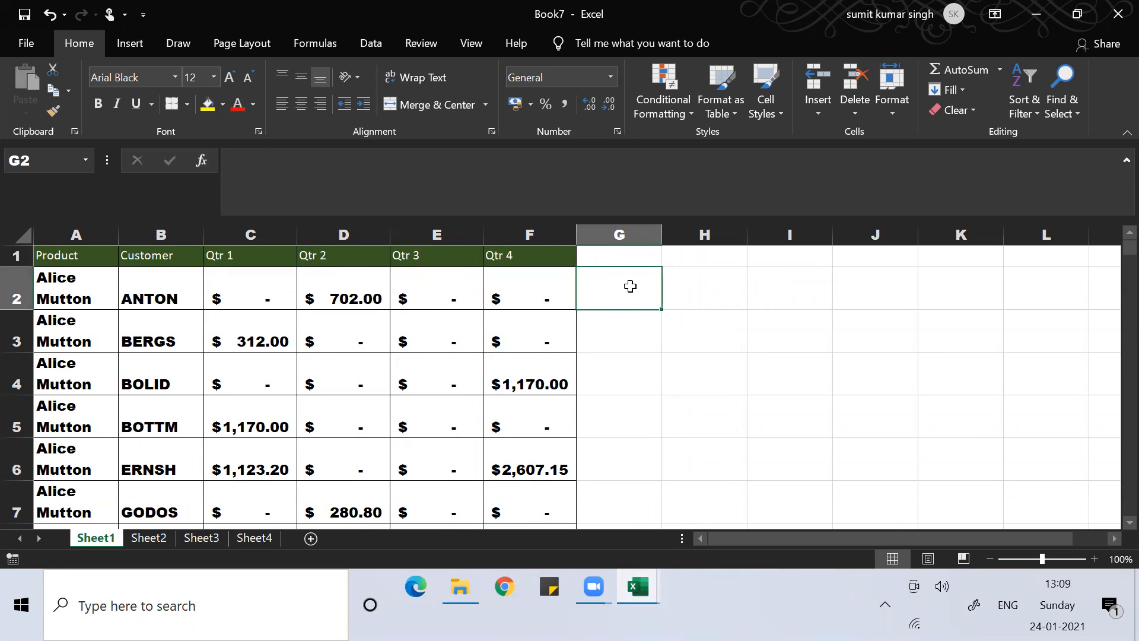
{"action": "key", "text": "alt+equal"}
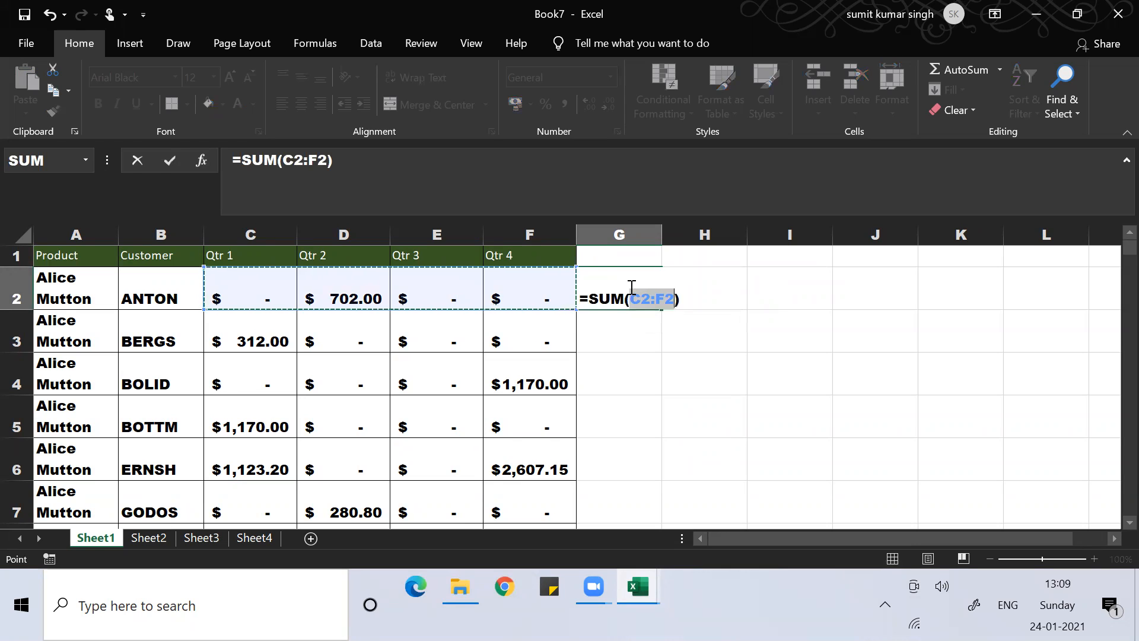
{"action": "key", "text": "Return"}
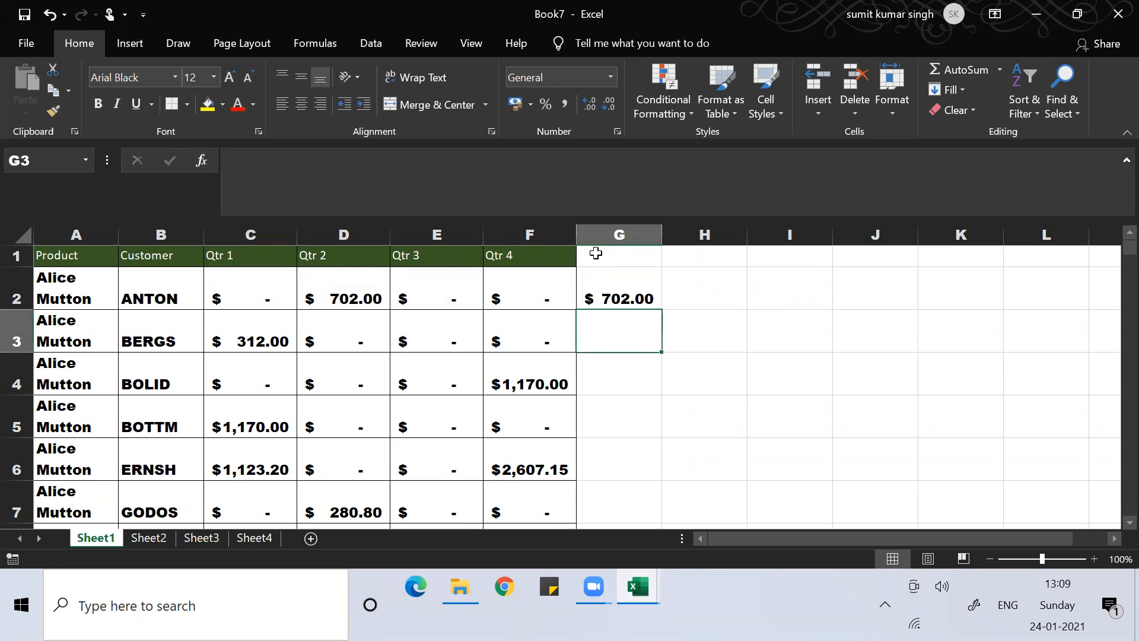
{"action": "left_click", "coordinate": [596, 252]}
{"action": "type", "text": "sum"}
{"action": "key", "text": "Return"}
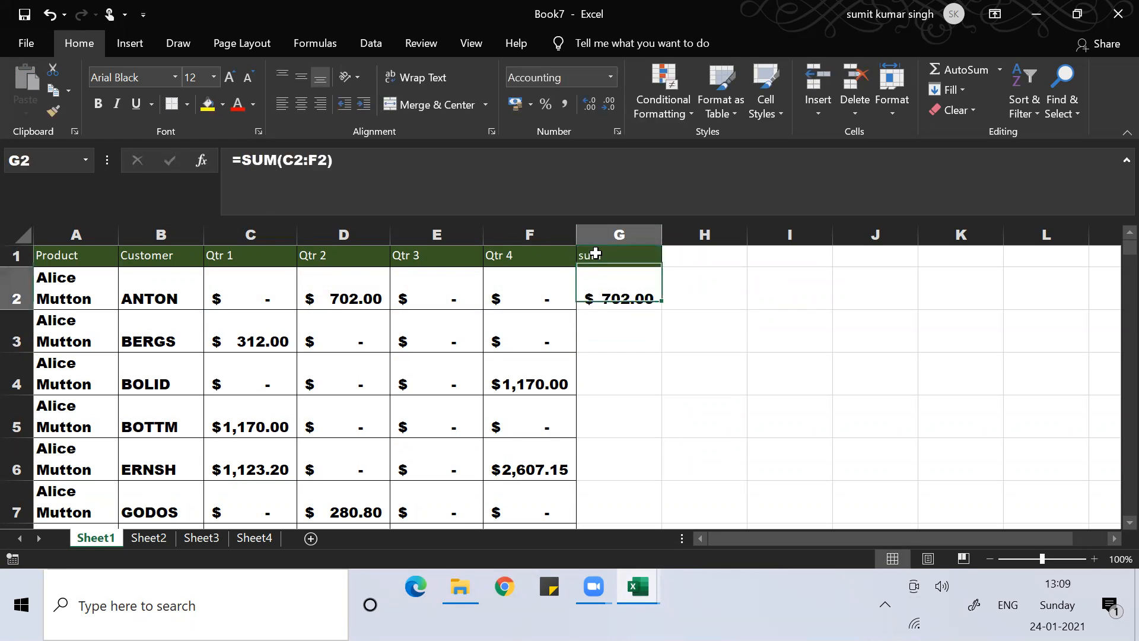
Step: AutoSum row 3 into G3, fill it down column G, and autofit column G
{"action": "left_click", "coordinate": [616, 333]}
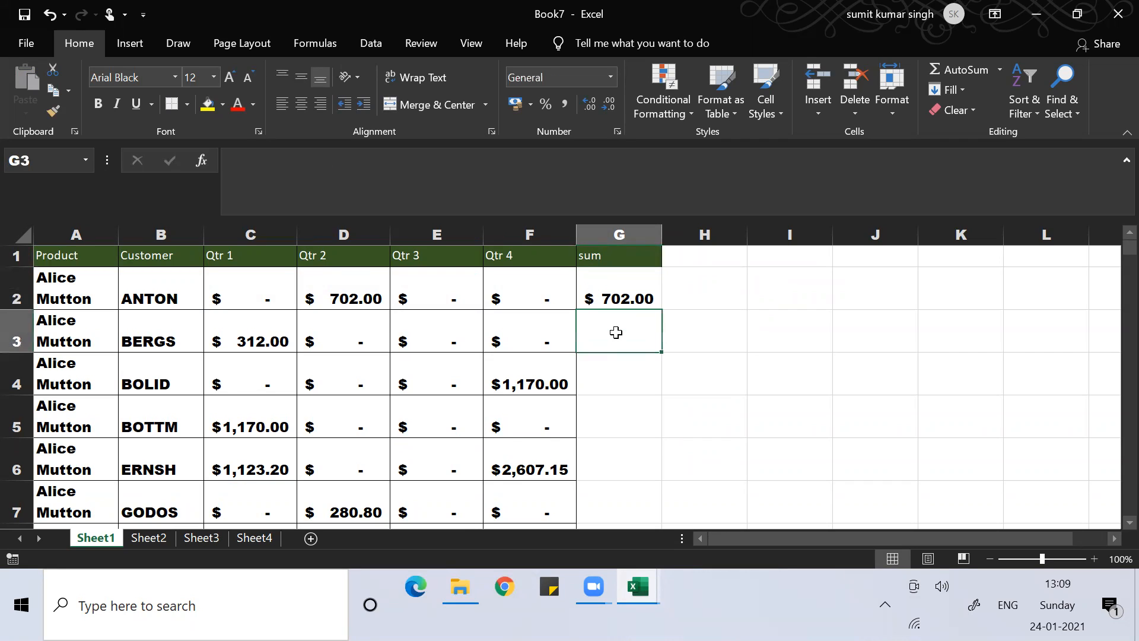
{"action": "key", "text": "alt+equal"}
{"action": "key", "text": "Return"}
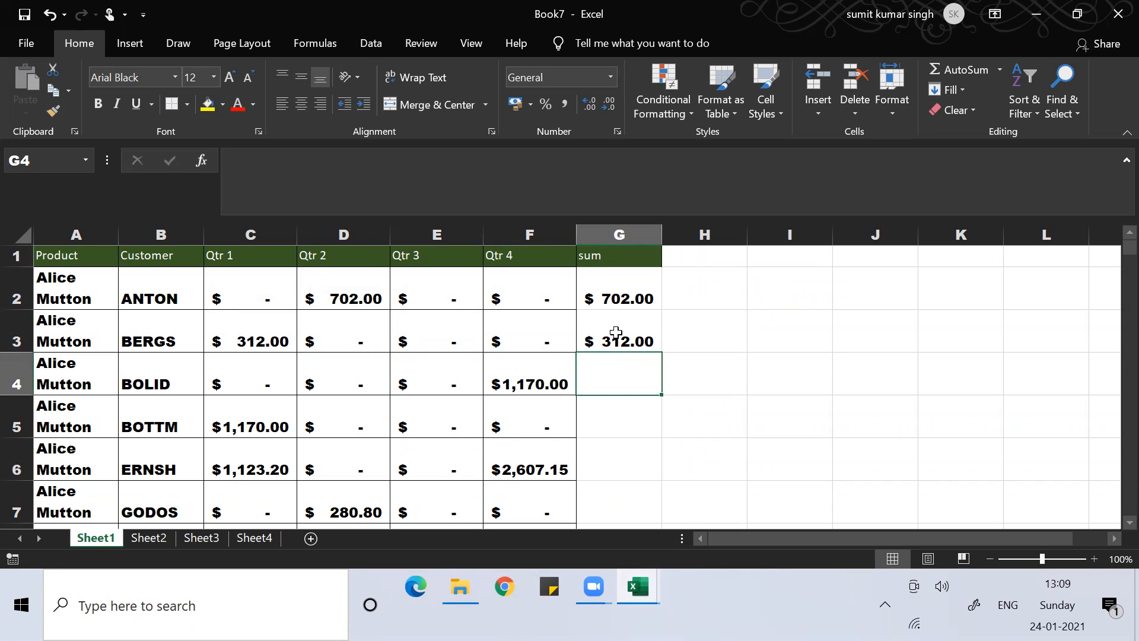
{"action": "left_click", "coordinate": [616, 333]}
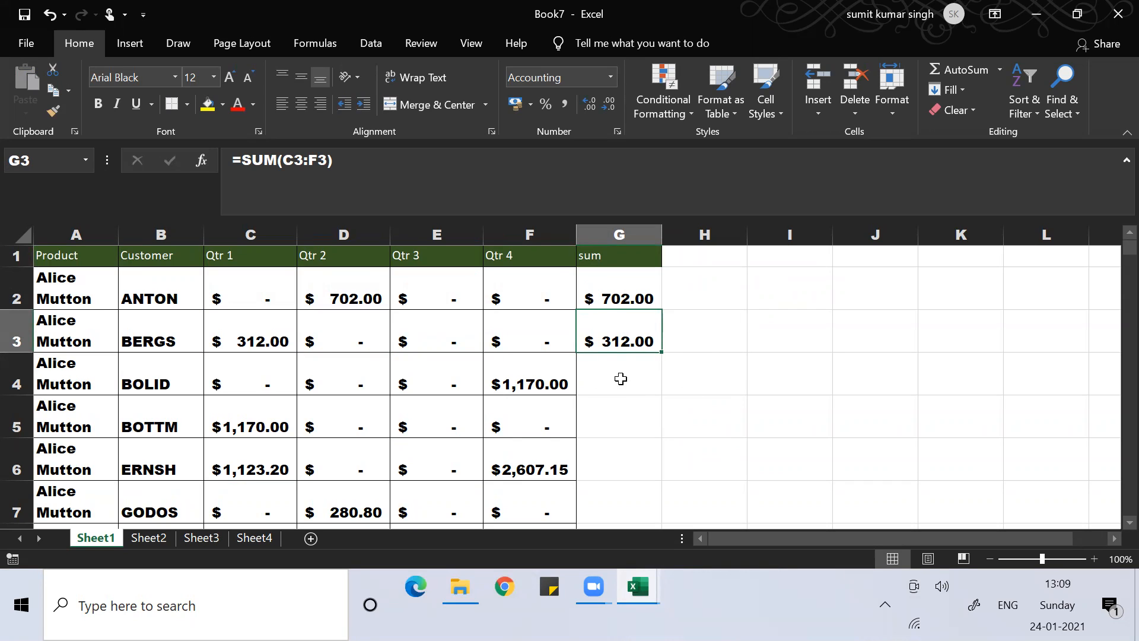
{"action": "double_click", "coordinate": [663, 352]}
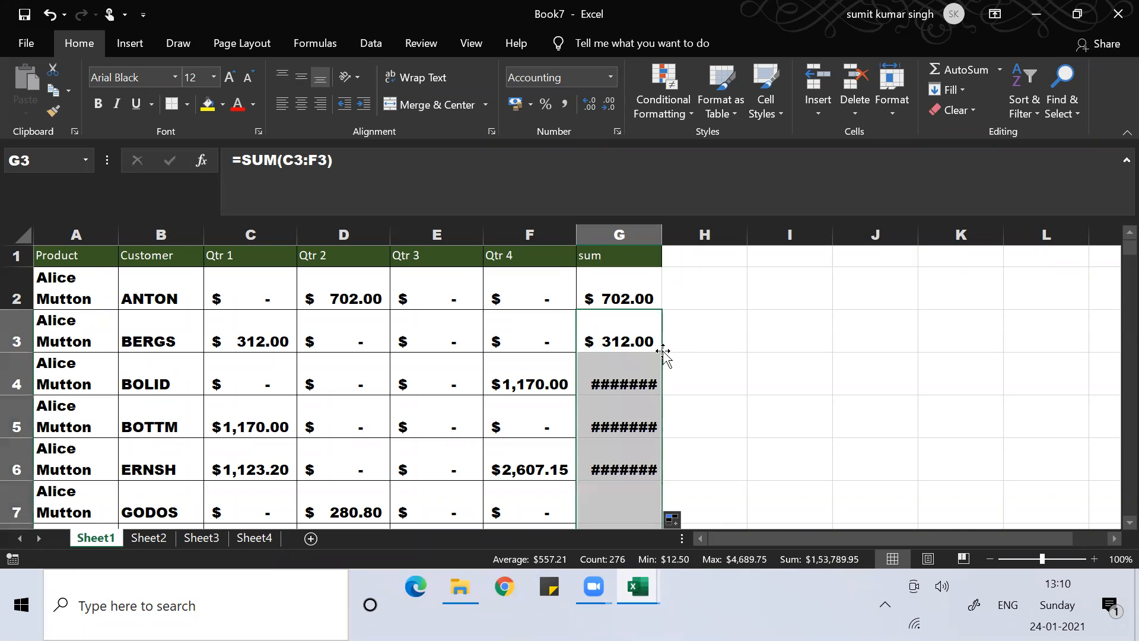
{"action": "double_click", "coordinate": [663, 238]}
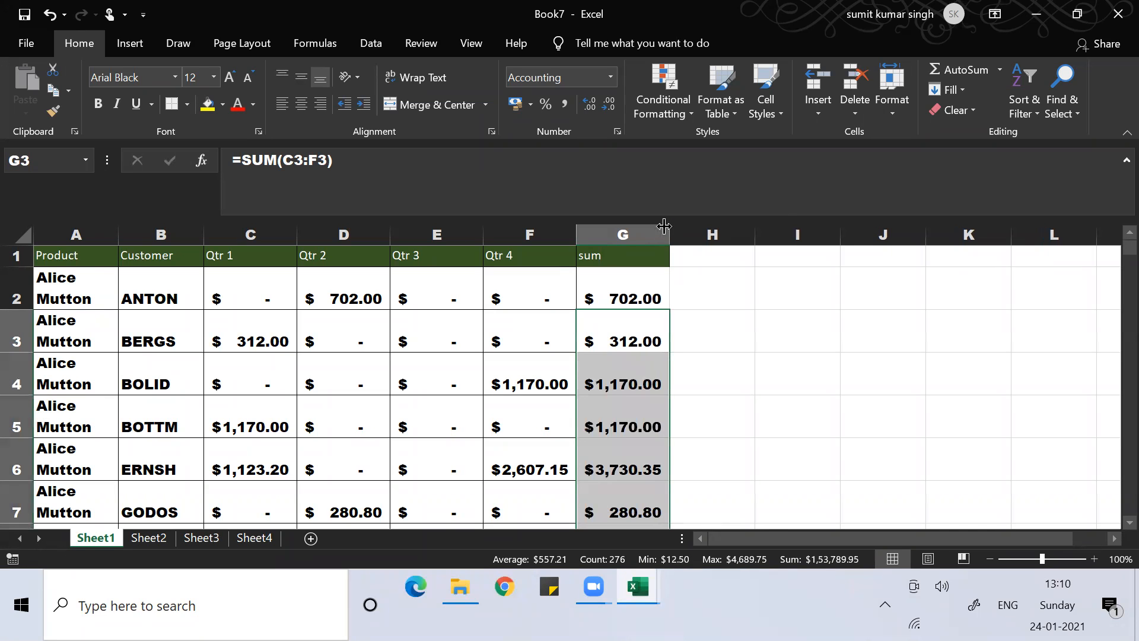
Step: Clear totals below G3, then copy G3's SUM formula and paste it into G3:G278
{"action": "left_click", "coordinate": [599, 365]}
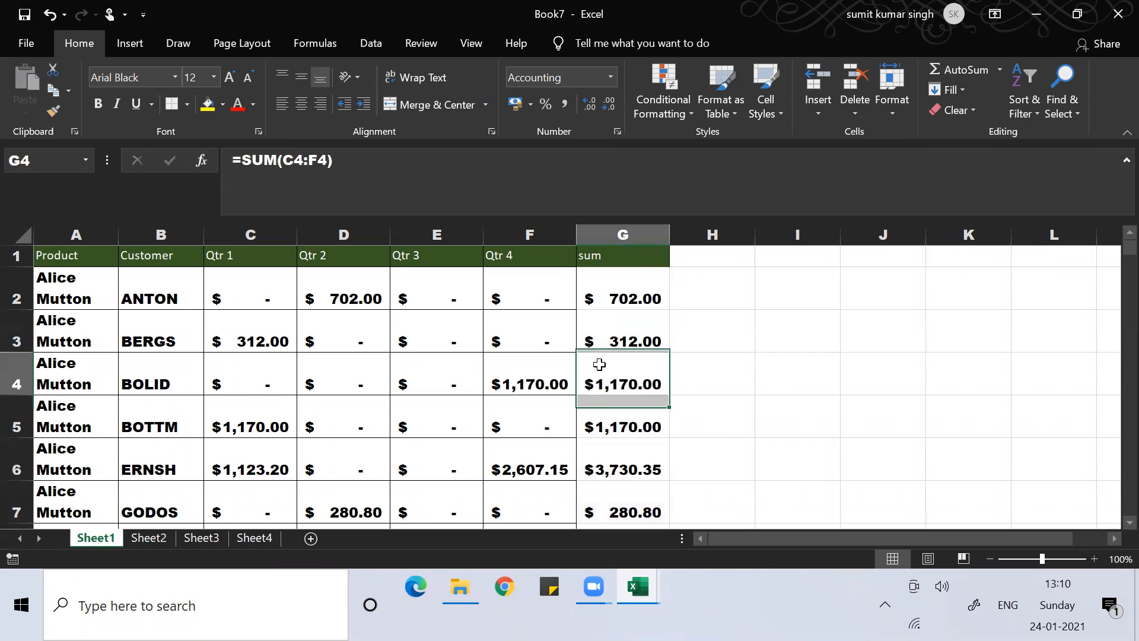
{"action": "key", "text": "ctrl+shift+Down"}
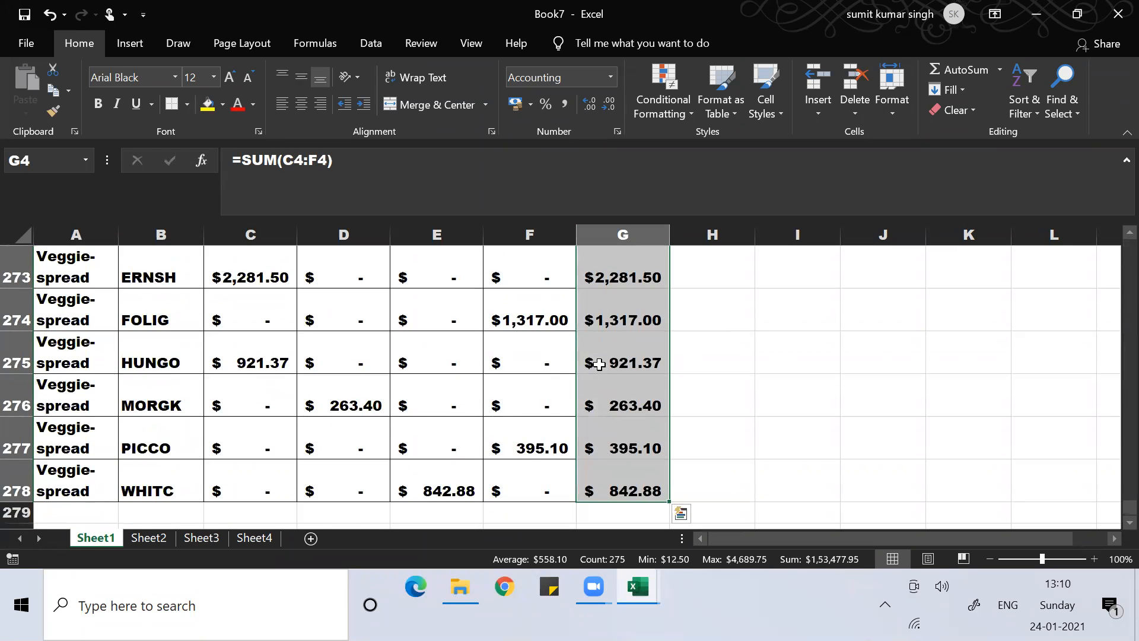
{"action": "key", "text": "Delete"}
{"action": "key", "text": "Up"}
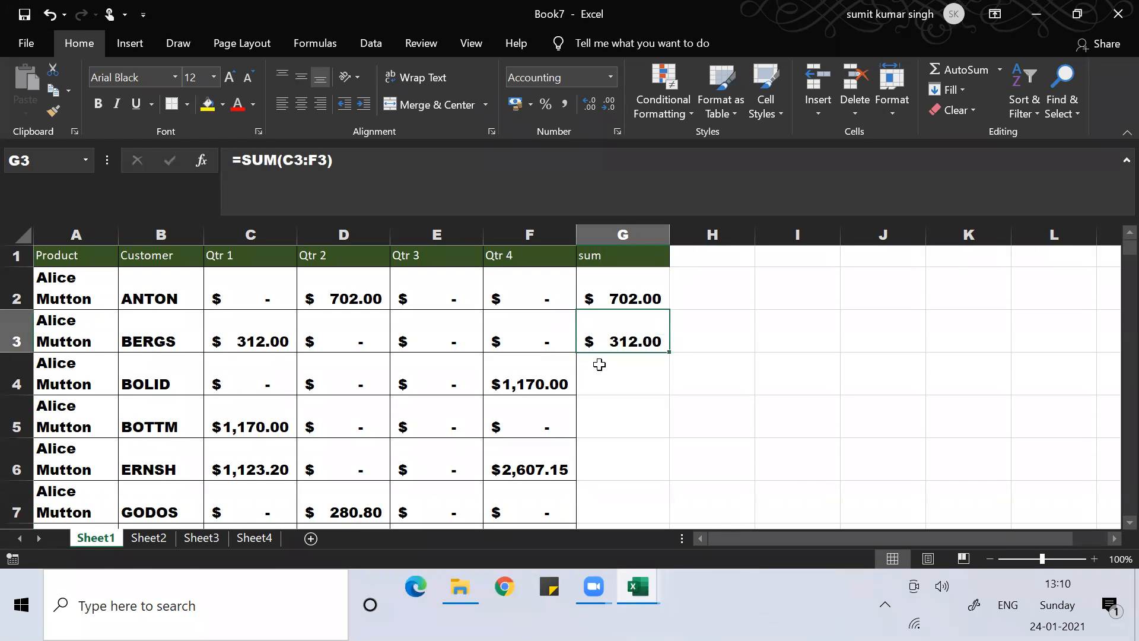
{"action": "key", "text": "ctrl+c"}
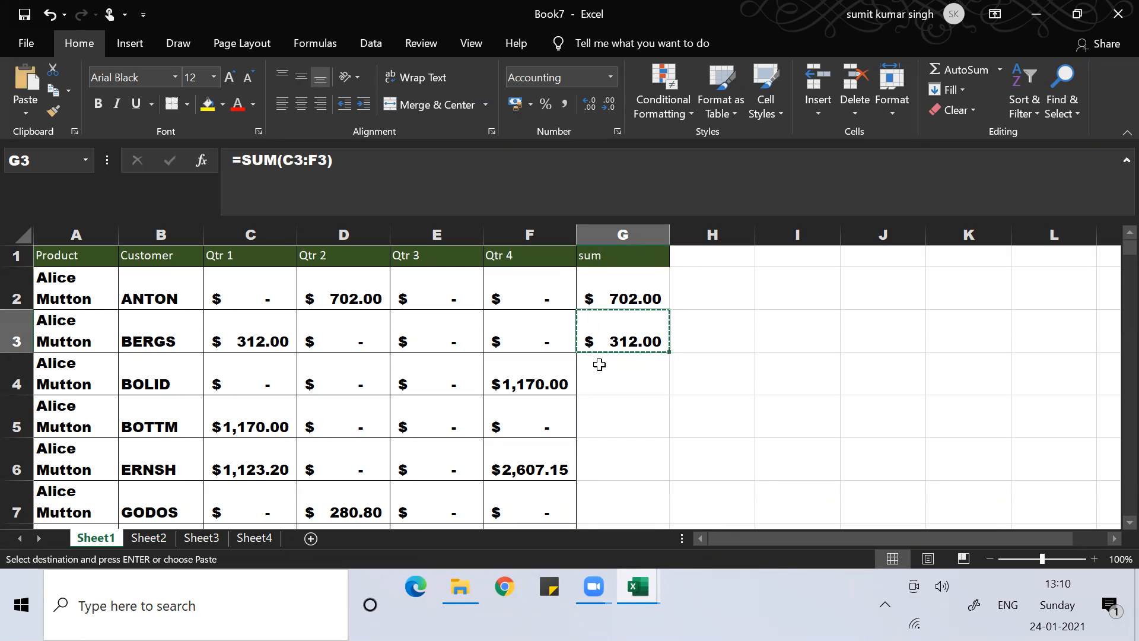
{"action": "key", "text": "Left"}
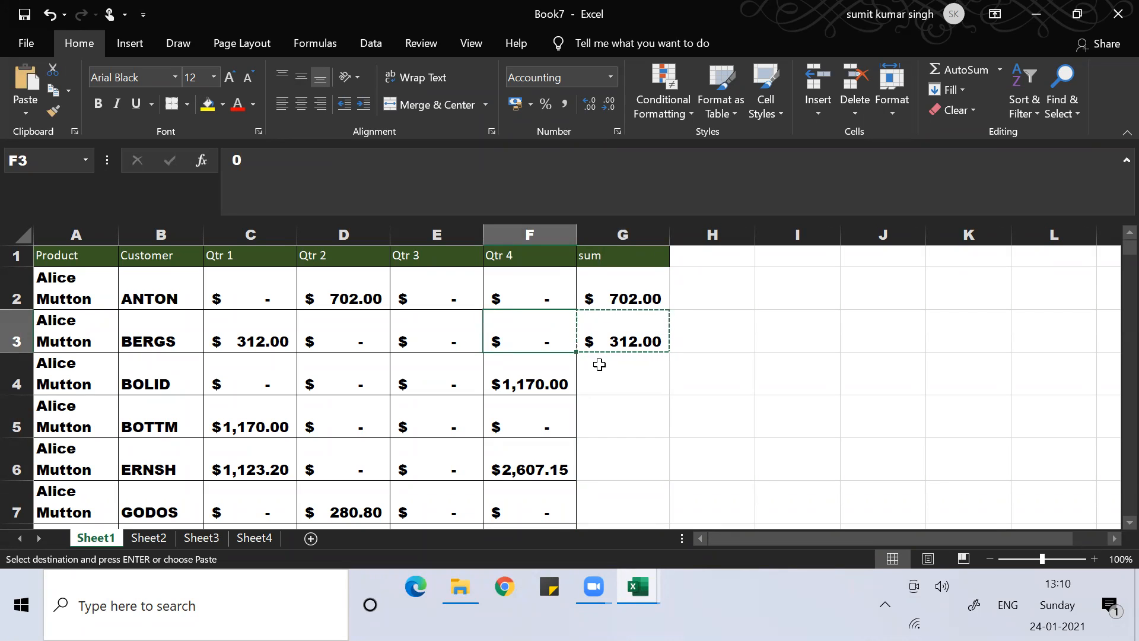
{"action": "key", "text": "ctrl+Down"}
{"action": "key", "text": "Right"}
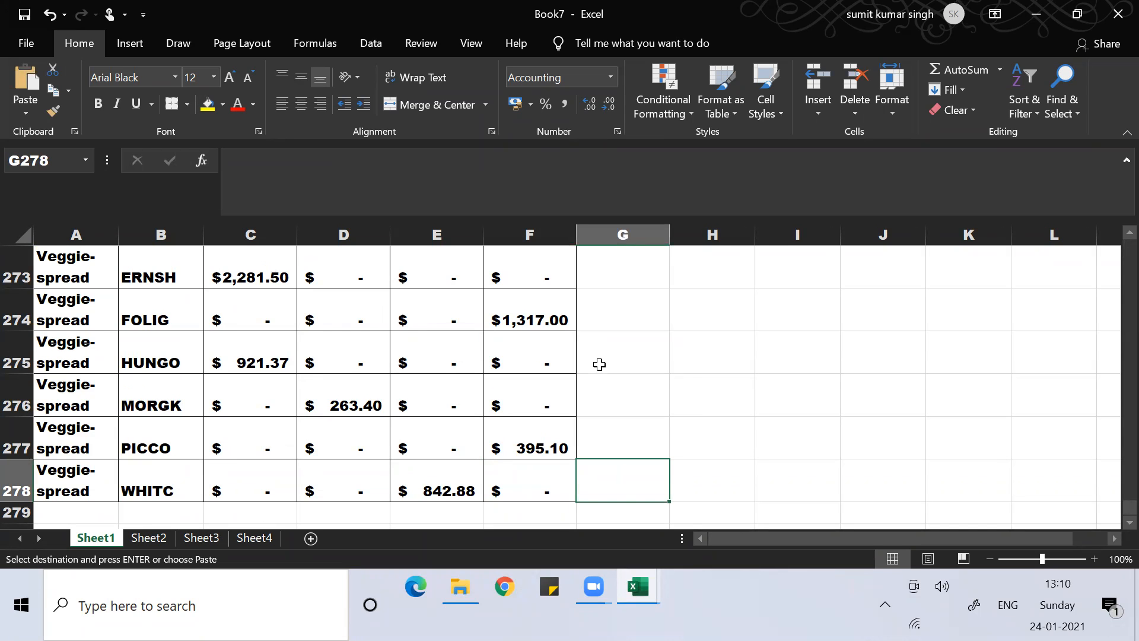
{"action": "key", "text": "ctrl+shift+Up"}
{"action": "key", "text": "ctrl+v"}
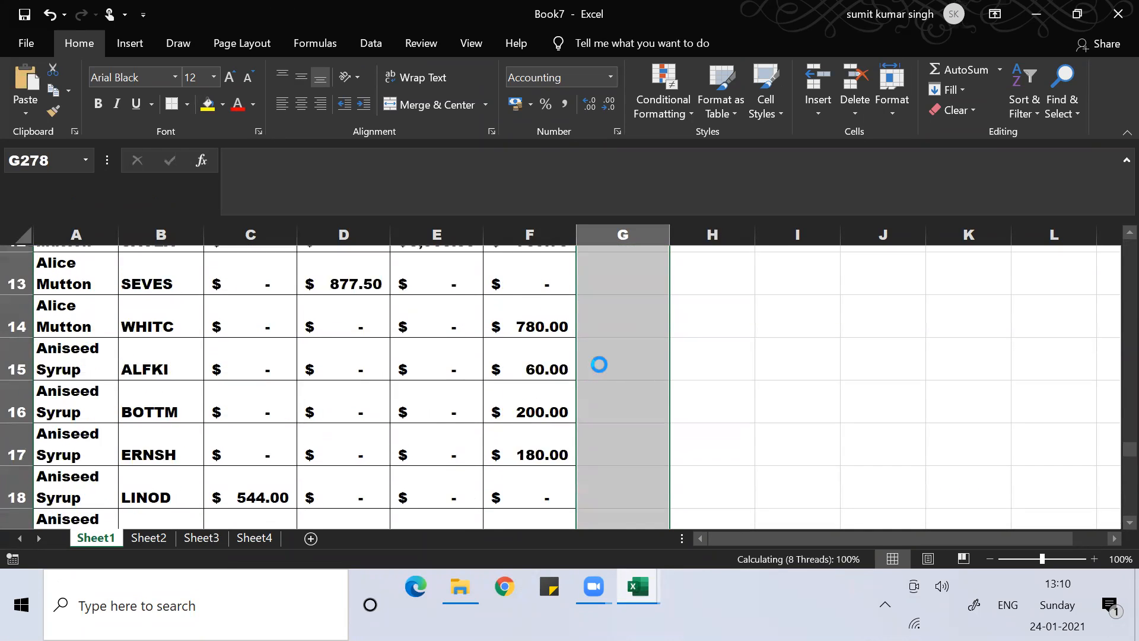
{"action": "key", "text": "Escape"}
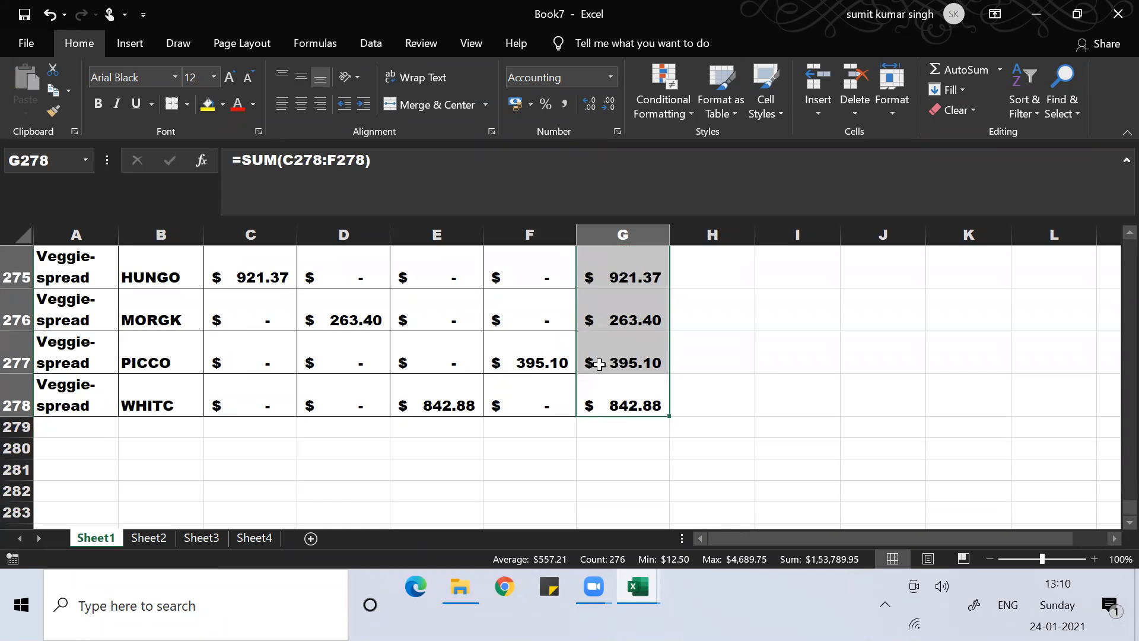
Step: Review the totals at the bottom and top of the sum column
{"action": "key", "text": "Up"}
{"action": "key", "text": "Up"}
{"action": "key", "text": "ctrl+Up"}
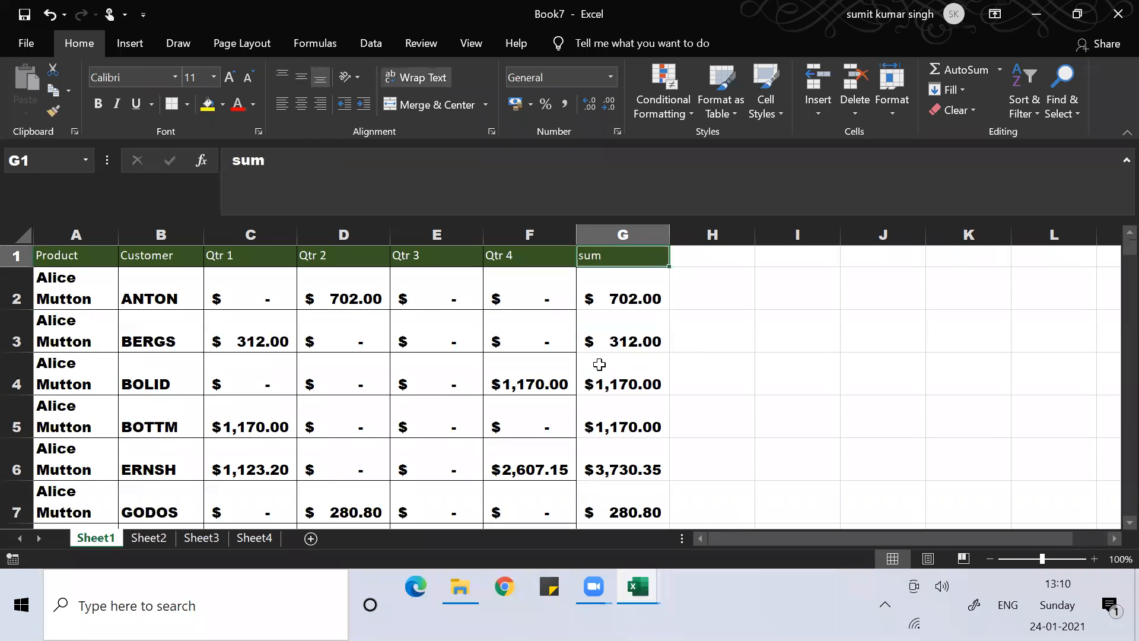
{"action": "key", "text": "Down"}
{"action": "key", "text": "Down"}
{"action": "key", "text": "Up"}
{"action": "key", "text": "Up"}
{"action": "key", "text": "Down"}
{"action": "key", "text": "Up"}
Step: Add the heading 'average' in H1, beside the sum column
{"action": "key", "text": "Right"}
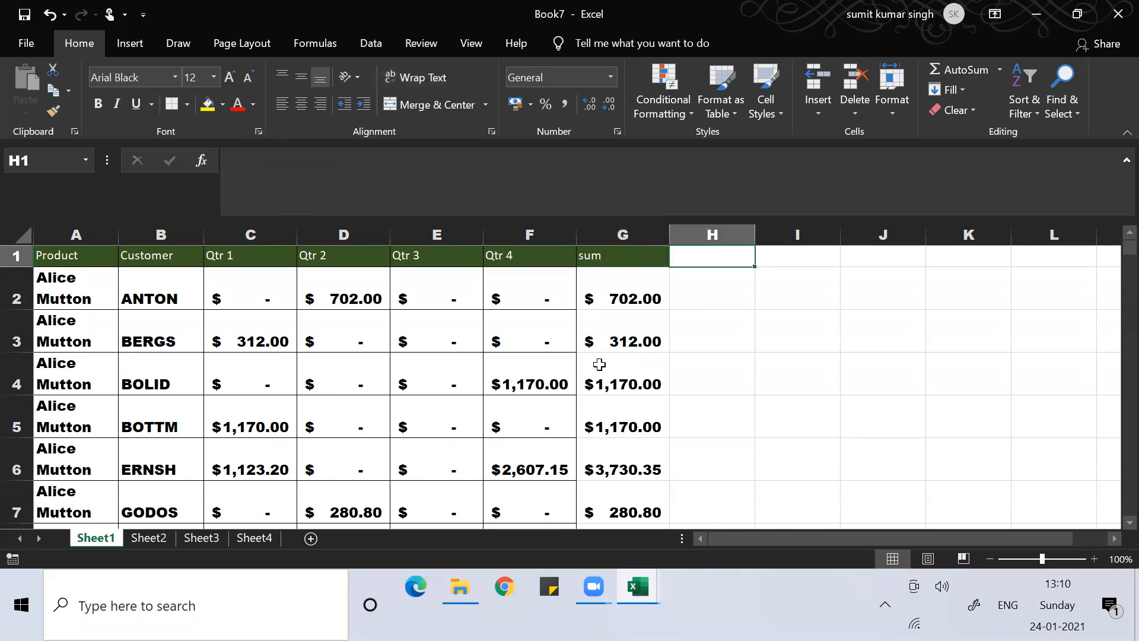
{"action": "type", "text": "c"}
{"action": "key", "text": "BackSpace"}
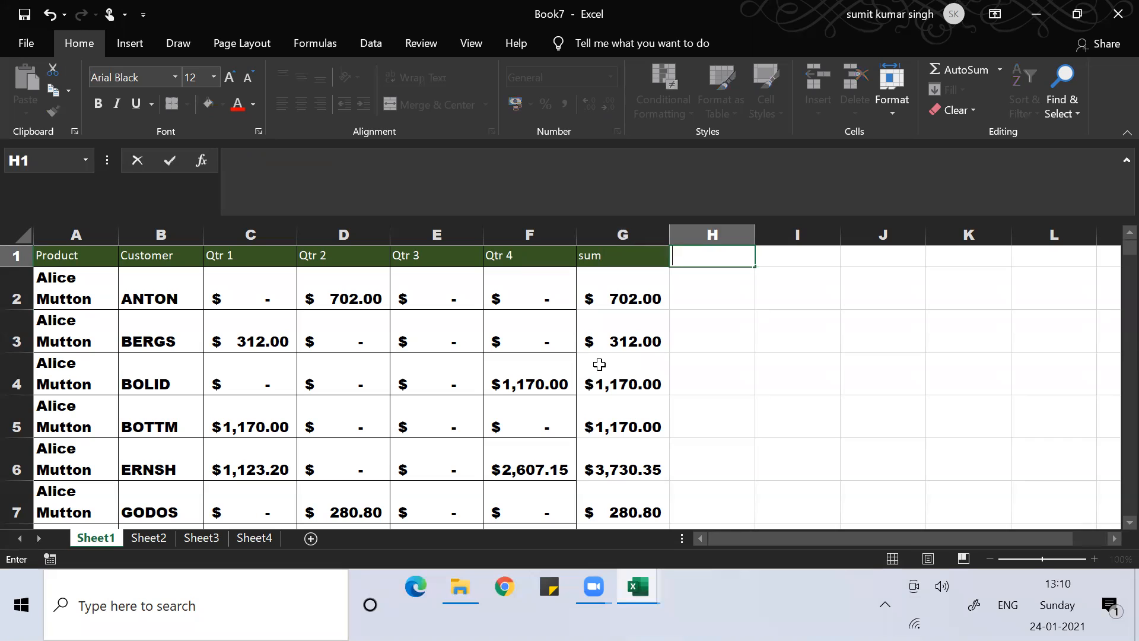
{"action": "type", "text": "average"}
{"action": "key", "text": "Return"}
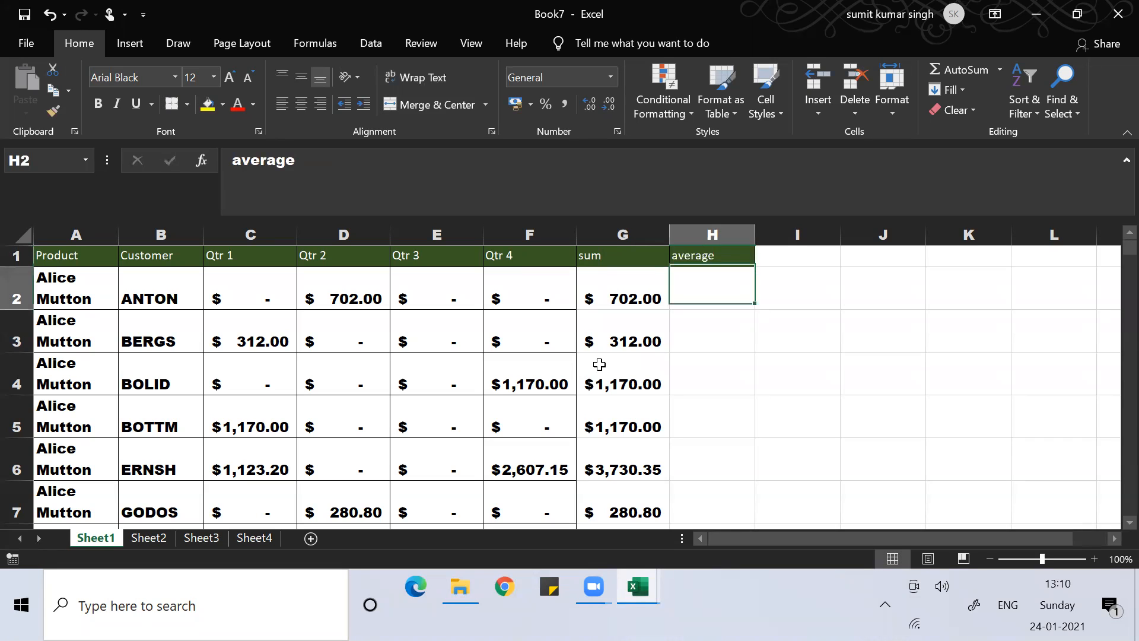
Step: Try a G2/COUNT formula in H2, then clear it back to the equals sign
{"action": "type", "text": "="}
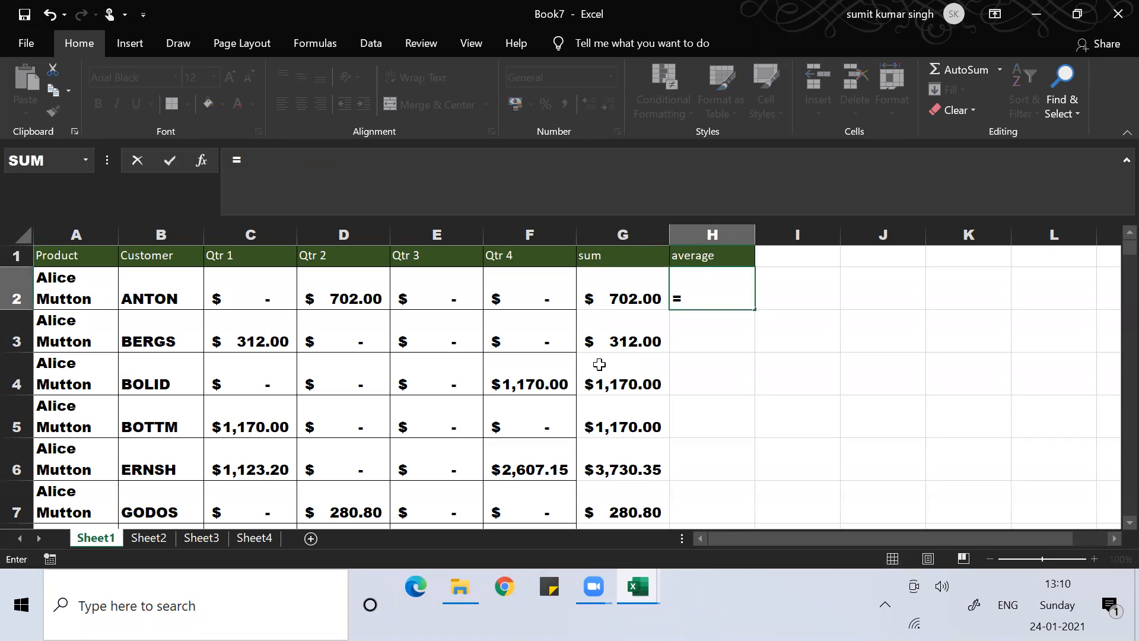
{"action": "key", "text": "Left"}
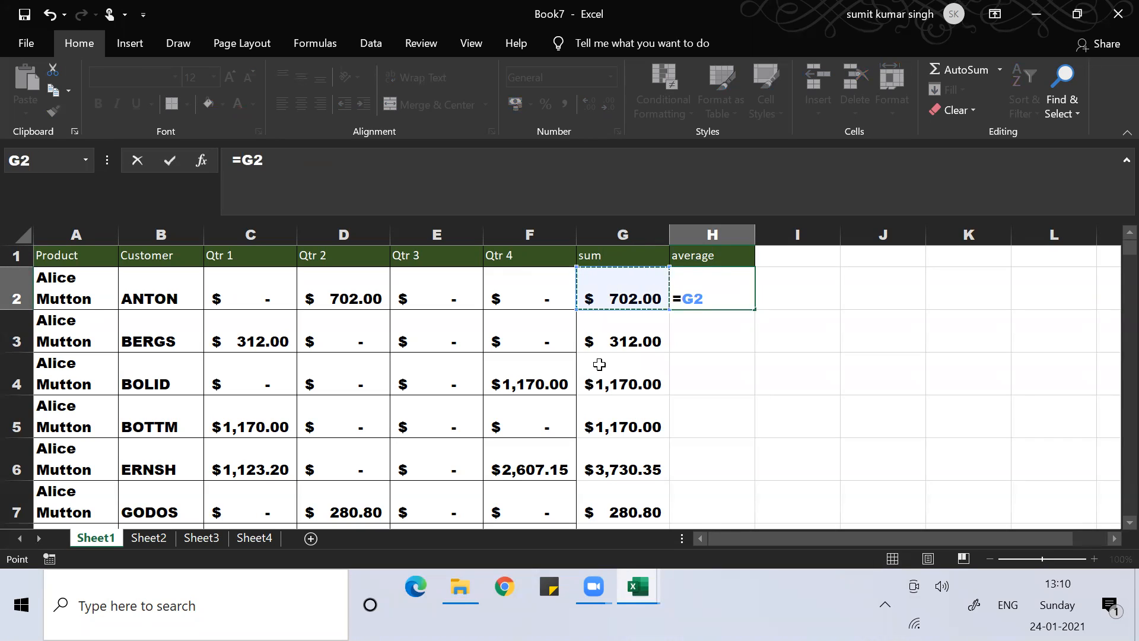
{"action": "type", "text": "/c"}
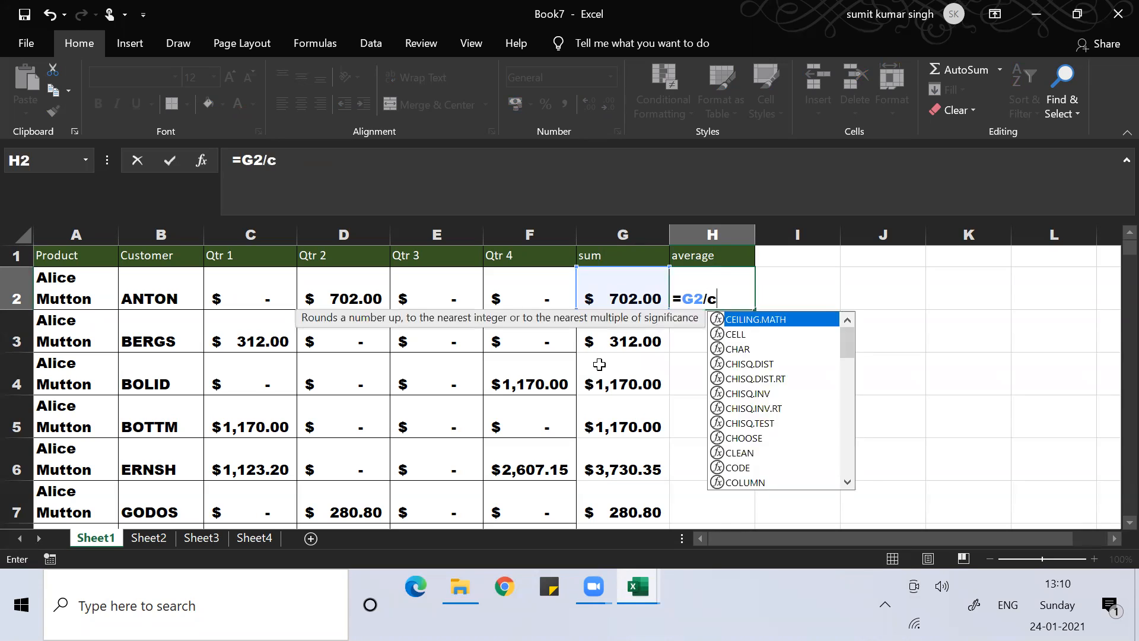
{"action": "type", "text": "ount("}
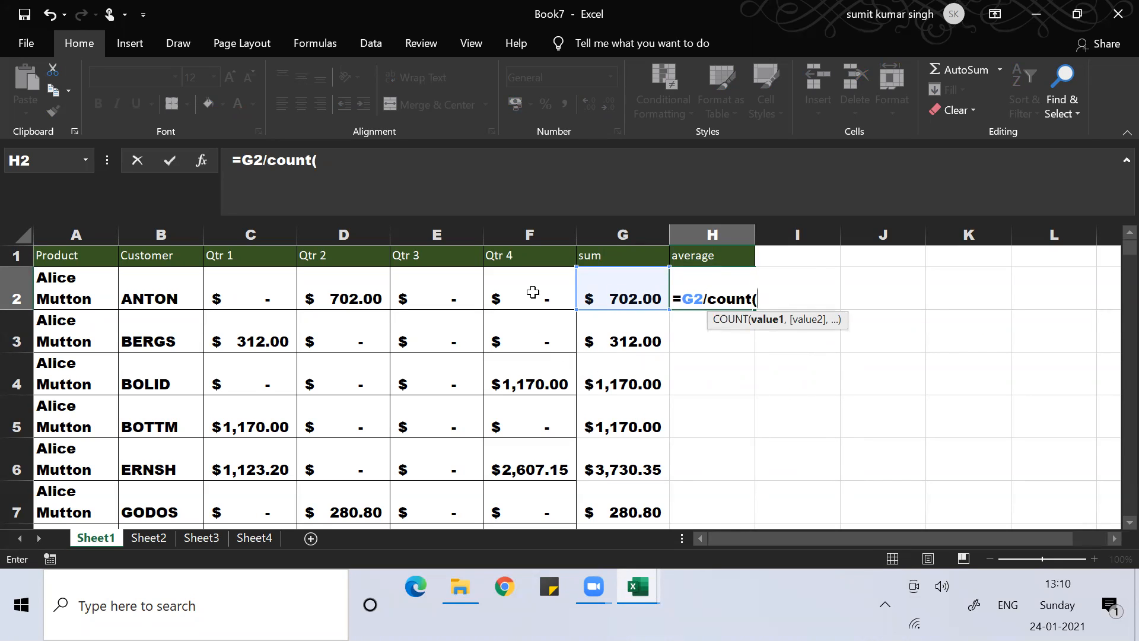
{"action": "key", "text": "Left"}
{"action": "key", "text": "Left"}
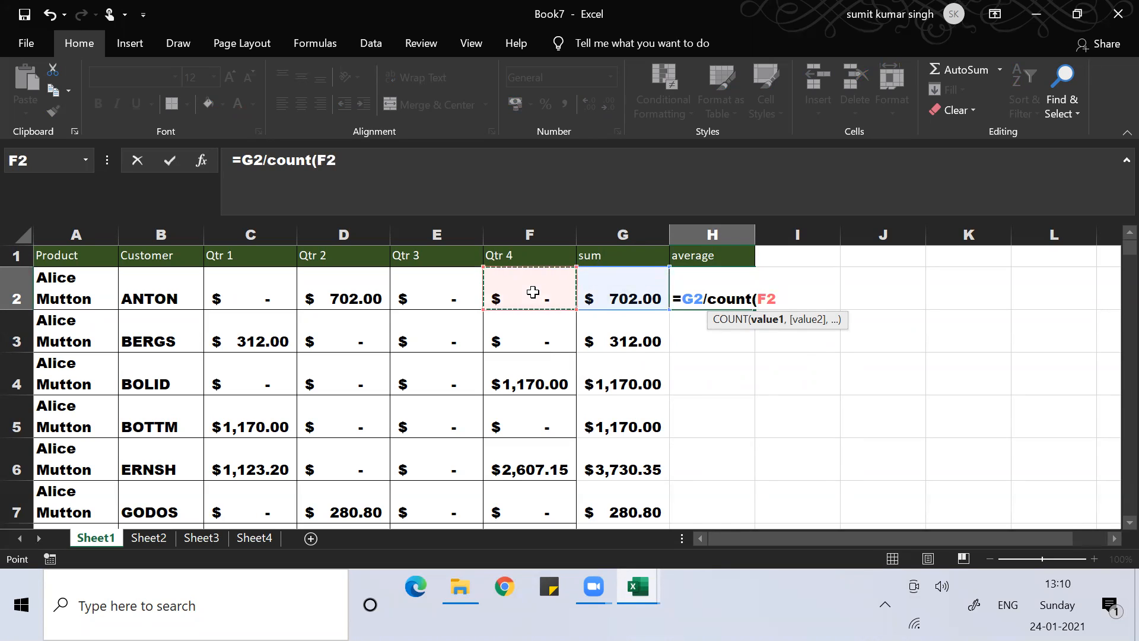
{"action": "key", "text": "shift+Left"}
{"action": "key", "text": "shift+Left"}
{"action": "key", "text": "shift+Left"}
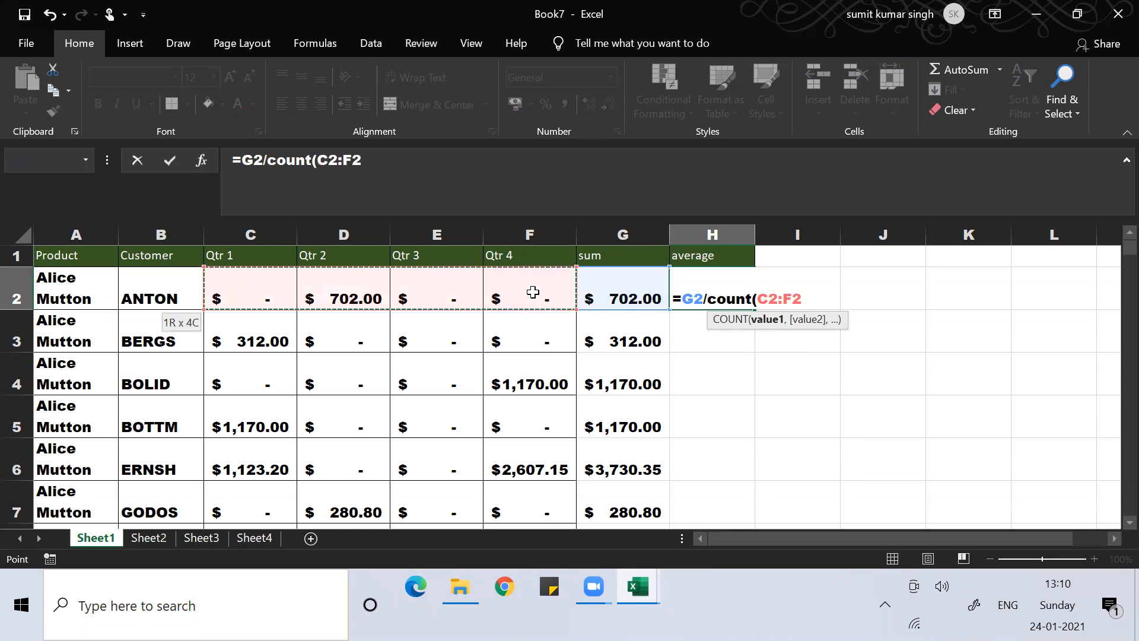
{"action": "type", "text": ")"}
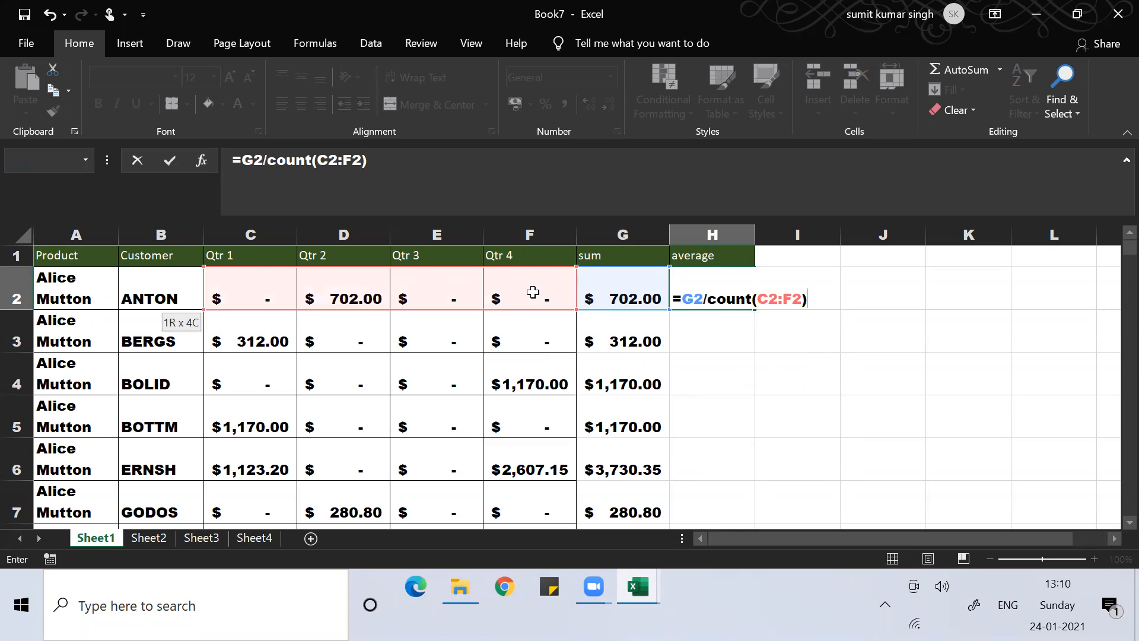
{"action": "key", "text": "BackSpace"}
{"action": "key", "text": "BackSpace"}
{"action": "key", "text": "BackSpace"}
{"action": "key", "text": "BackSpace"}
{"action": "key", "text": "BackSpace"}
{"action": "key", "text": "BackSpace"}
{"action": "key", "text": "BackSpace"}
{"action": "key", "text": "BackSpace"}
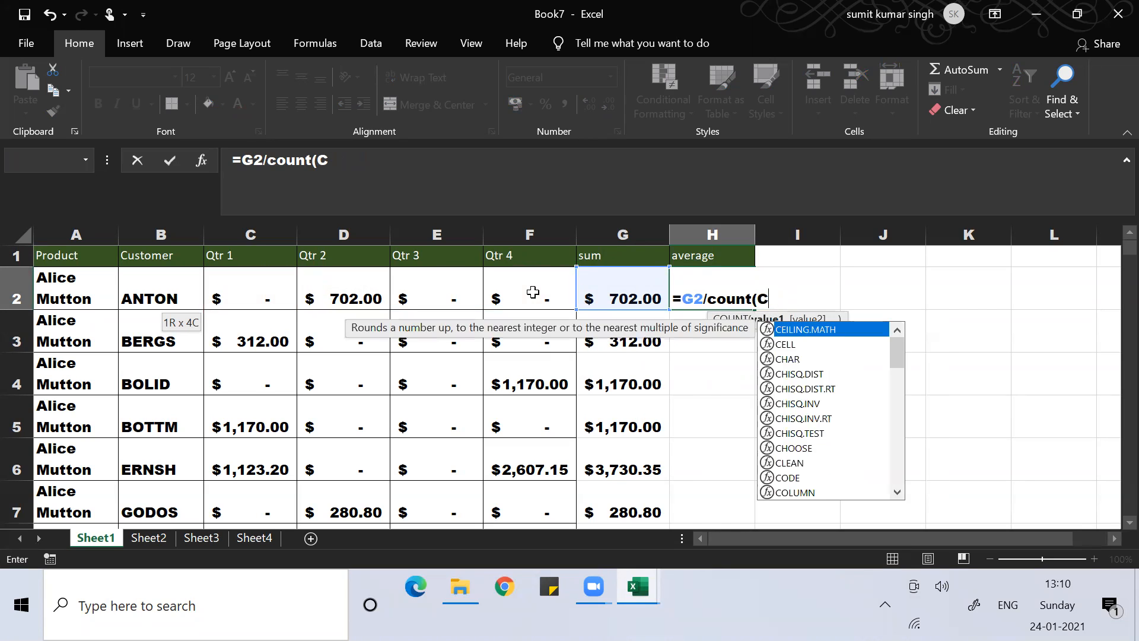
{"action": "key", "text": "BackSpace"}
{"action": "key", "text": "BackSpace"}
{"action": "key", "text": "BackSpace"}
{"action": "key", "text": "BackSpace"}
{"action": "type", "text": "4"}
{"action": "key", "text": "BackSpace"}
{"action": "key", "text": "BackSpace"}
{"action": "key", "text": "BackSpace"}
{"action": "key", "text": "BackSpace"}
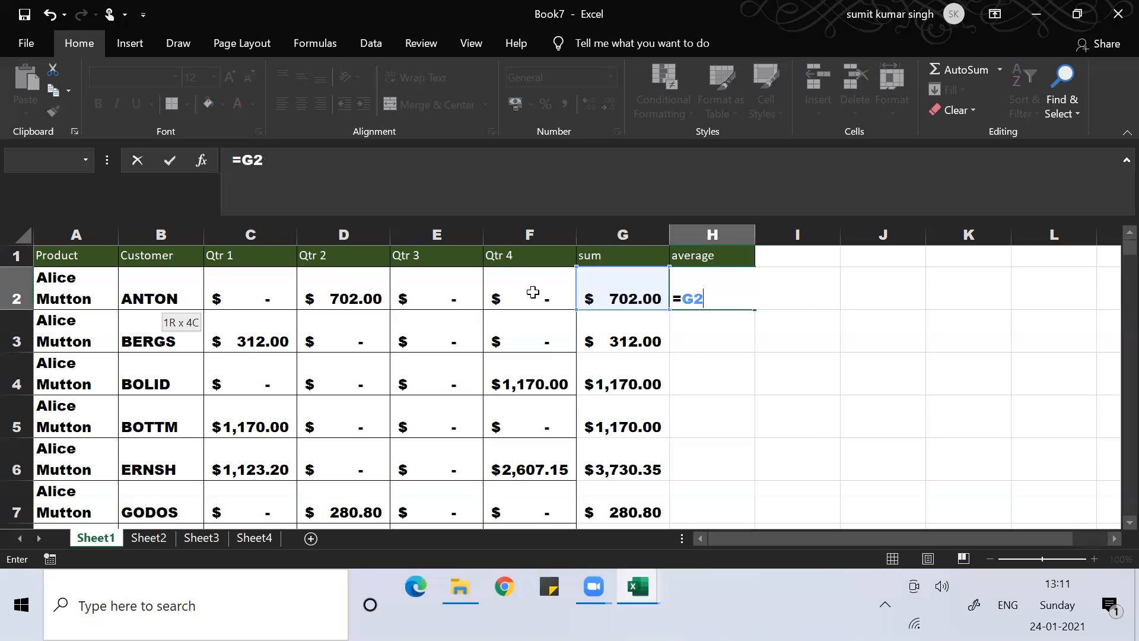
Step: Enter =AVERAGE(C2:F2) in H2, giving $175.50
{"action": "type", "text": "av"}
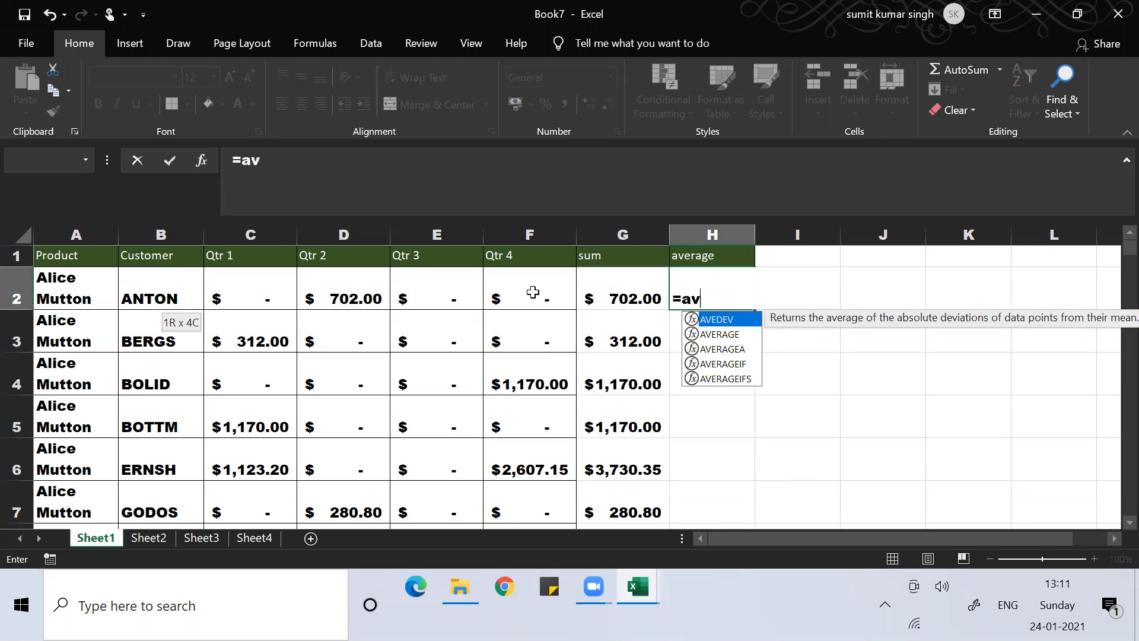
{"action": "type", "text": "erage"}
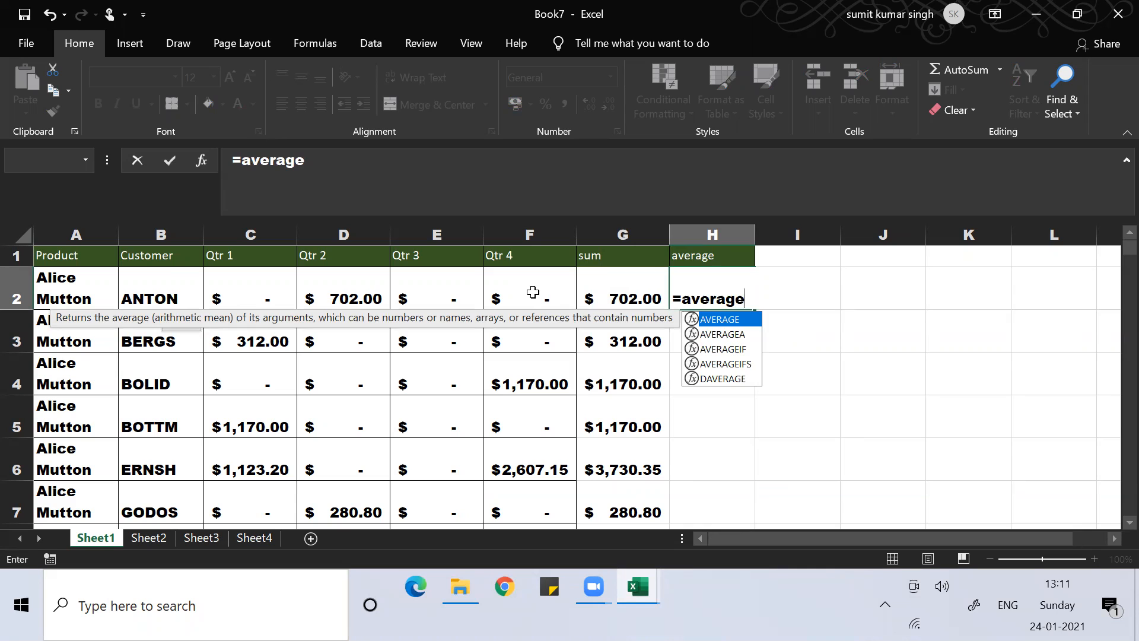
{"action": "type", "text": "("}
{"action": "key", "text": "Left"}
{"action": "key", "text": "Left"}
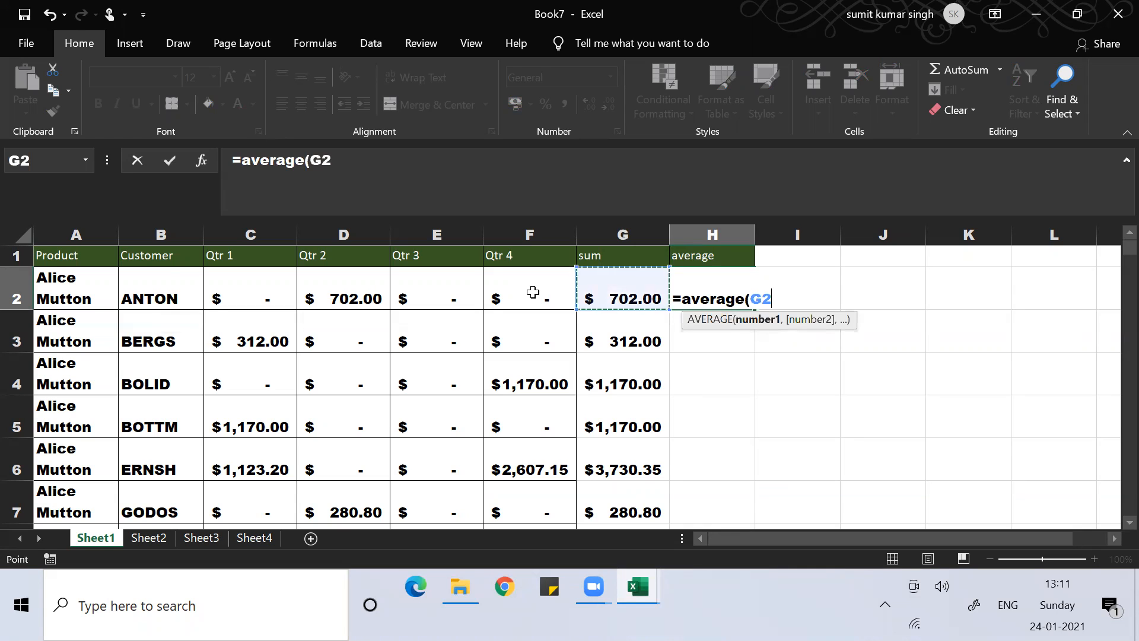
{"action": "key", "text": "shift+Left"}
{"action": "key", "text": "shift+Left"}
{"action": "key", "text": "shift+Left"}
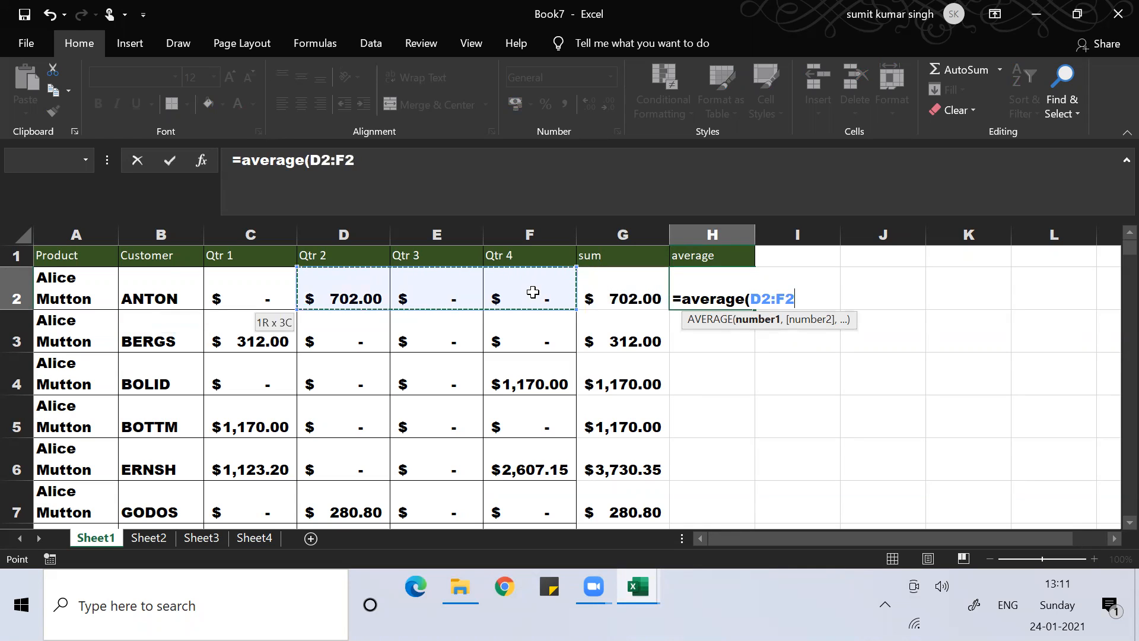
{"action": "type", "text": ")"}
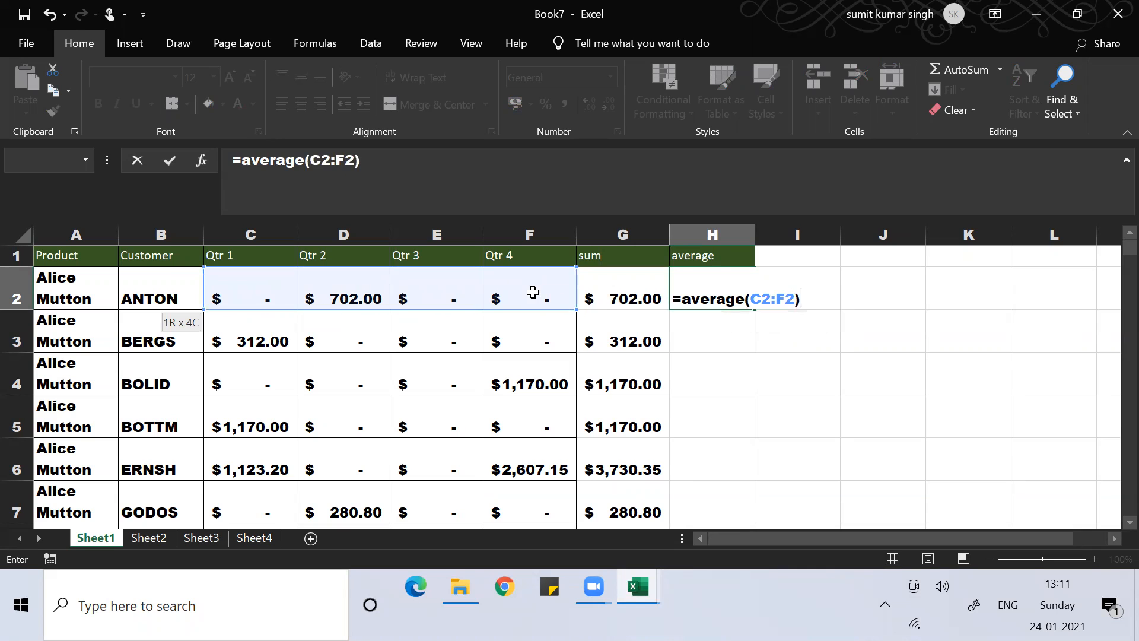
{"action": "key", "text": "Return"}
{"action": "key", "text": "Up"}
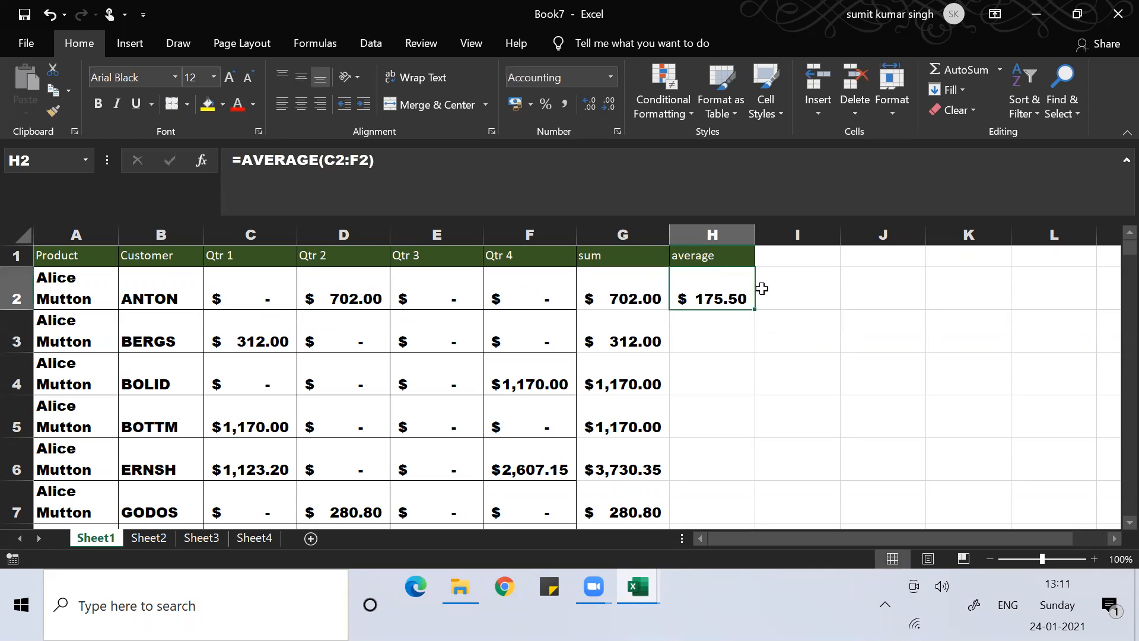
Step: Fill the AVERAGE formula down column H to row 278 and check results, e.g. $292.50 in H4
{"action": "double_click", "coordinate": [754, 312]}
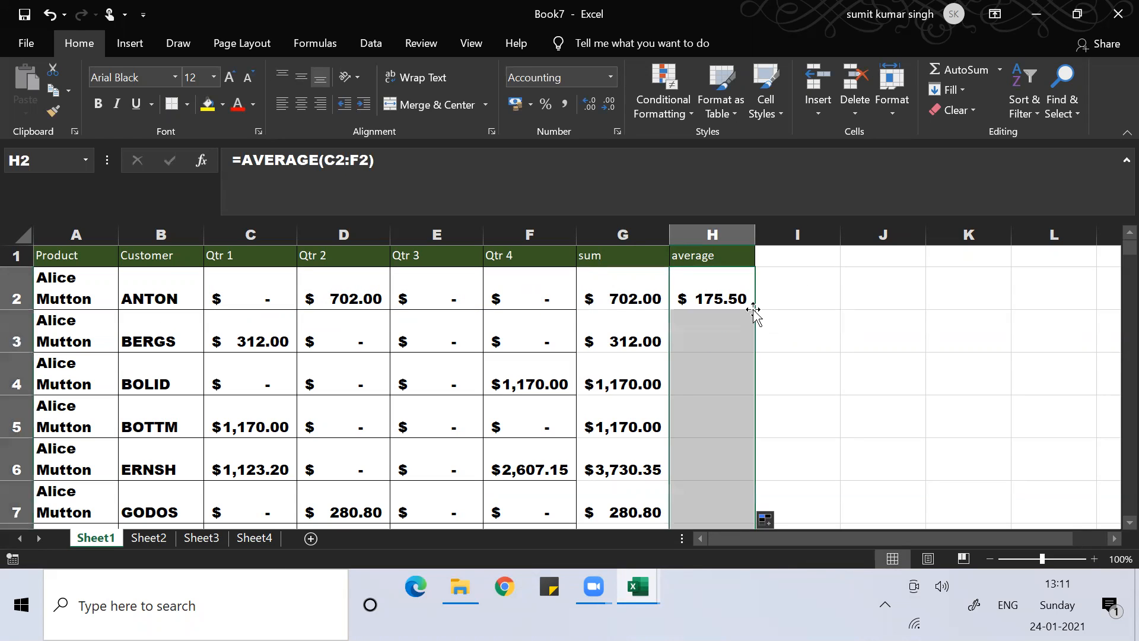
{"action": "left_click", "coordinate": [698, 369]}
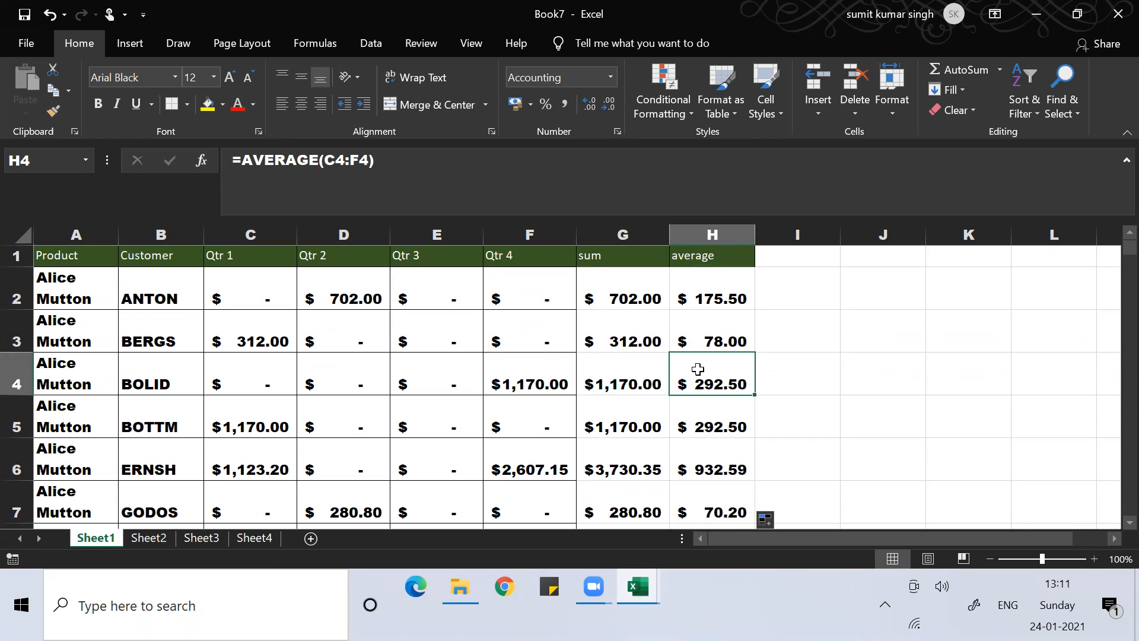
{"action": "key", "text": "Left"}
{"action": "key", "text": "Left"}
{"action": "key", "text": "Left"}
{"action": "key", "text": "Left"}
{"action": "key", "text": "Left"}
{"action": "key", "text": "Left"}
{"action": "key", "text": "Left"}
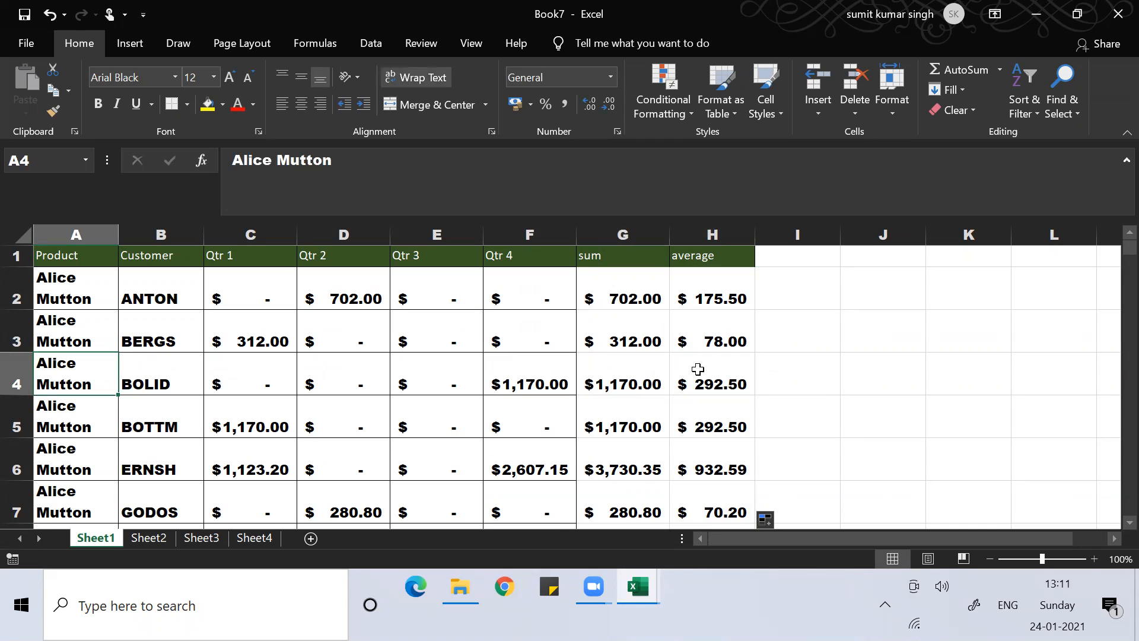
{"action": "key", "text": "Right"}
{"action": "key", "text": "Right"}
{"action": "key", "text": "Right"}
{"action": "key", "text": "Right"}
{"action": "key", "text": "Right"}
{"action": "key", "text": "Right"}
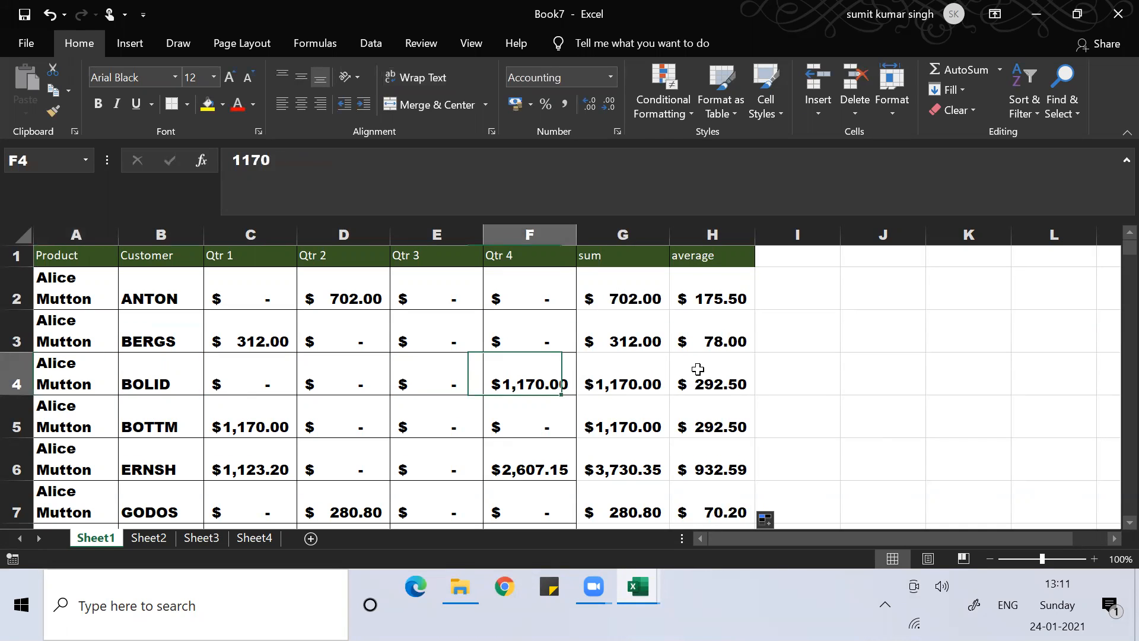
{"action": "key", "text": "ctrl+Down"}
{"action": "key", "text": "Down"}
{"action": "key", "text": "Up"}
{"action": "key", "text": "Up"}
{"action": "key", "text": "ctrl+Up"}
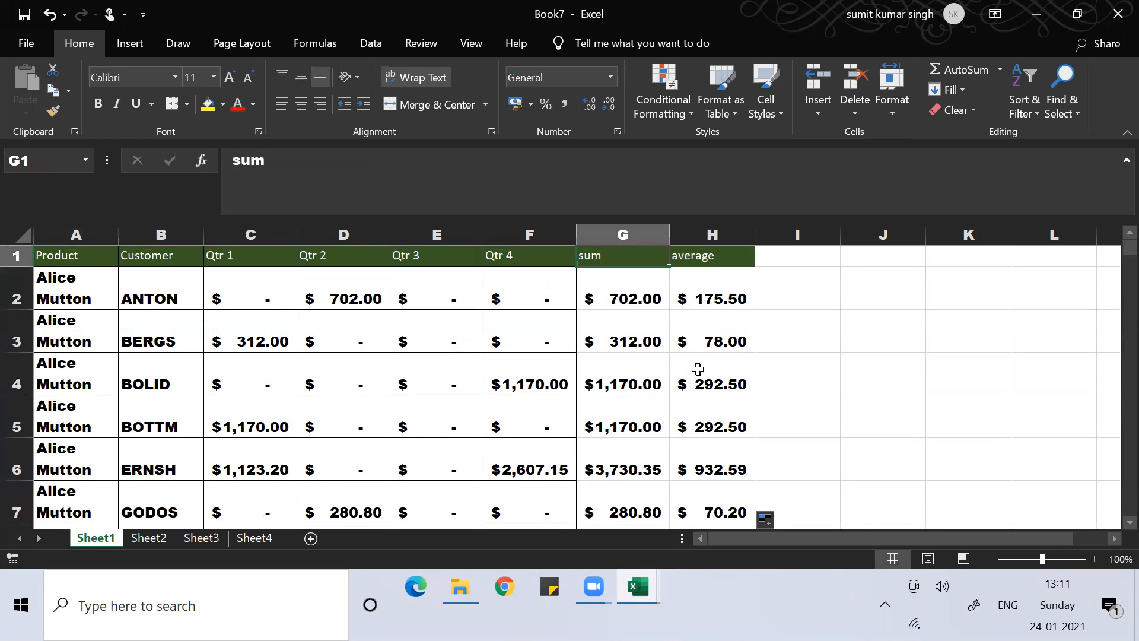
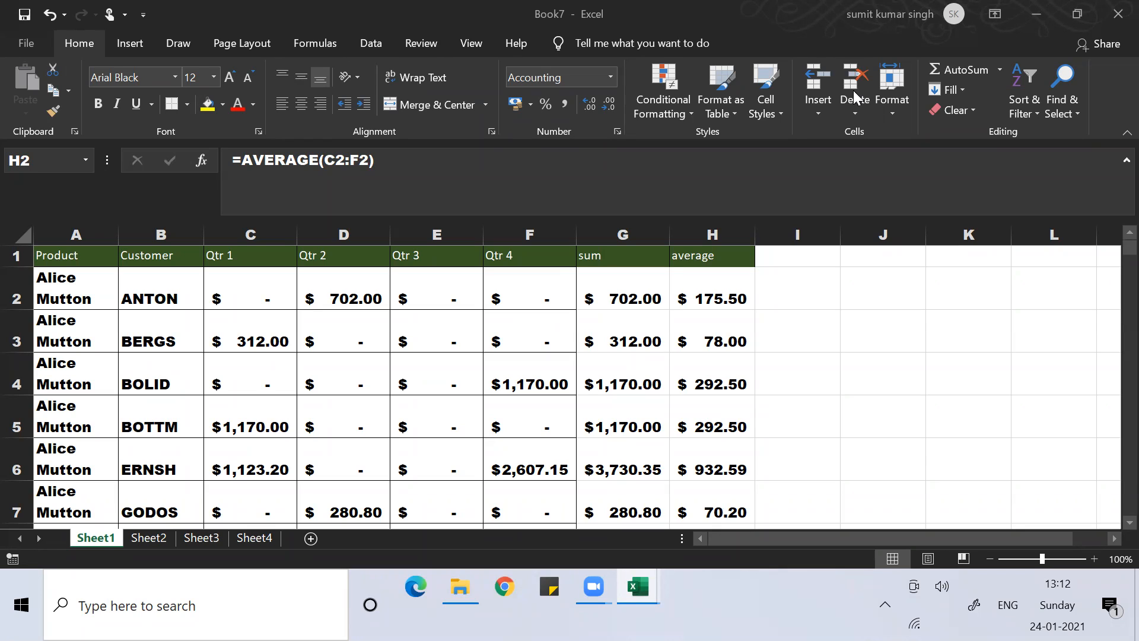
Step: Discard and close Book7, Book9 and Book8 in turn, returning to SalesReport2's sales data
{"action": "left_click", "coordinate": [657, 395]}
{"action": "key", "text": "ctrl+w"}
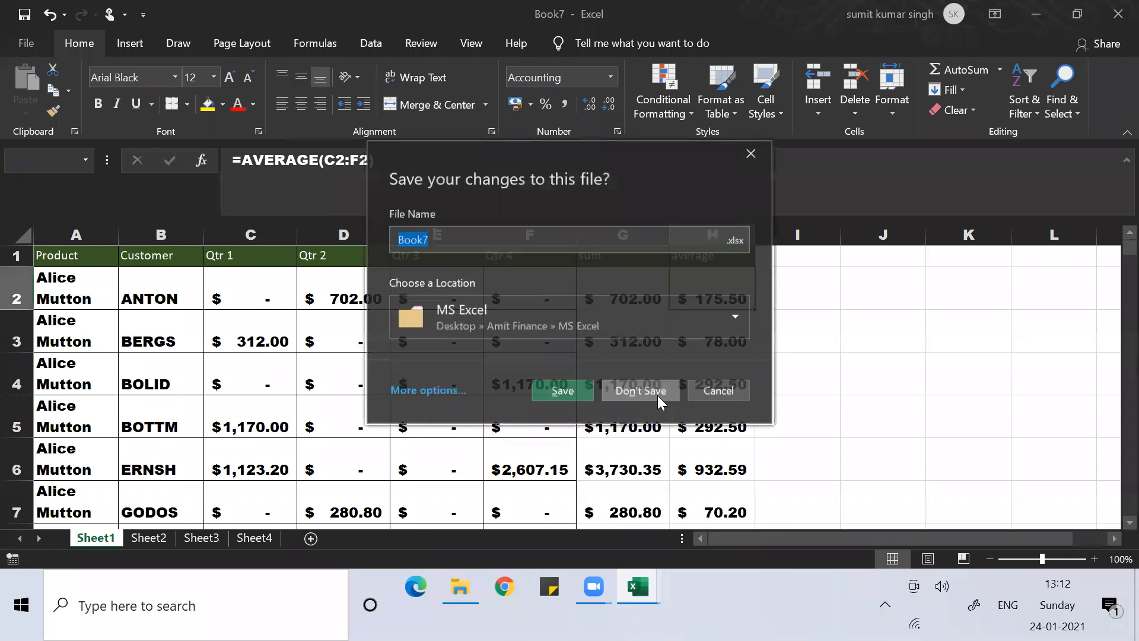
{"action": "left_click", "coordinate": [650, 395]}
{"action": "key", "text": "ctrl+a"}
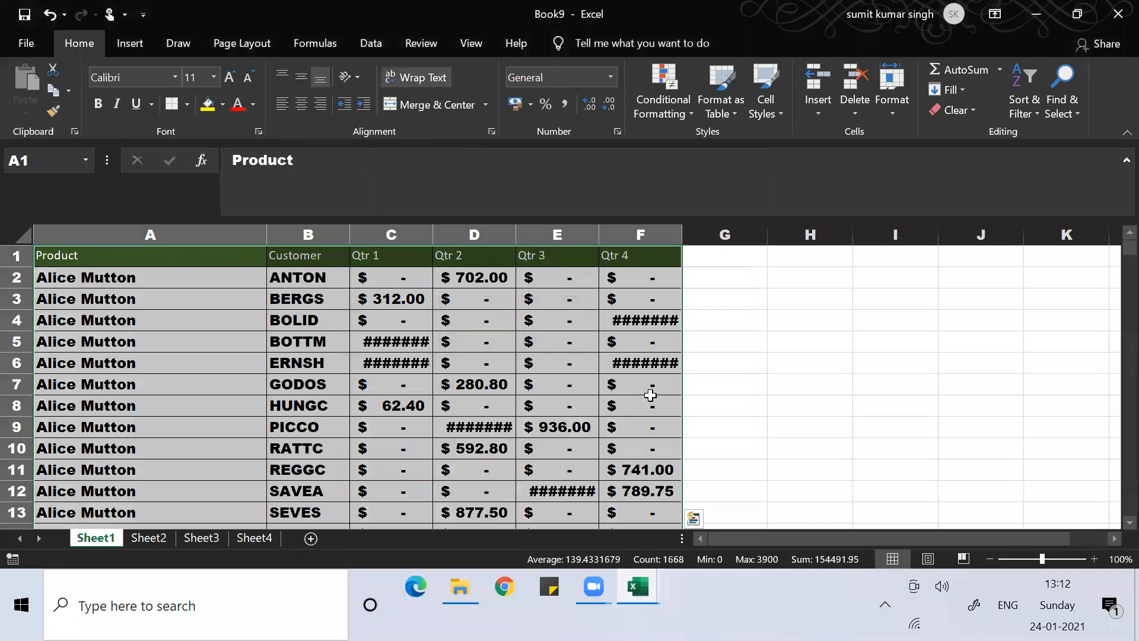
{"action": "key", "text": "ctrl+w"}
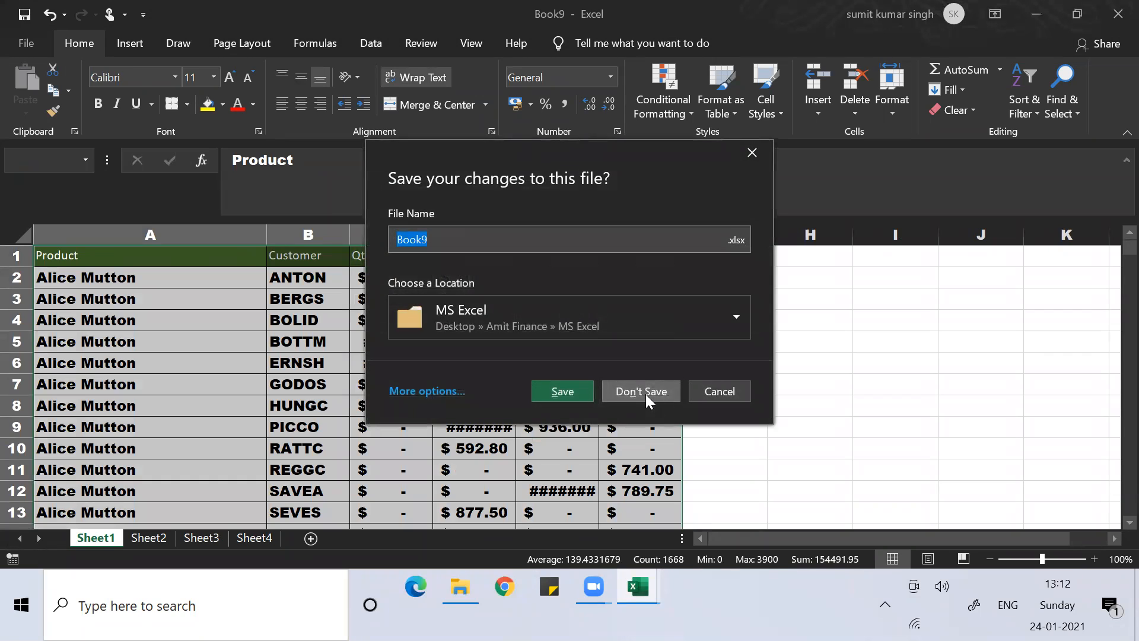
{"action": "left_click", "coordinate": [646, 395]}
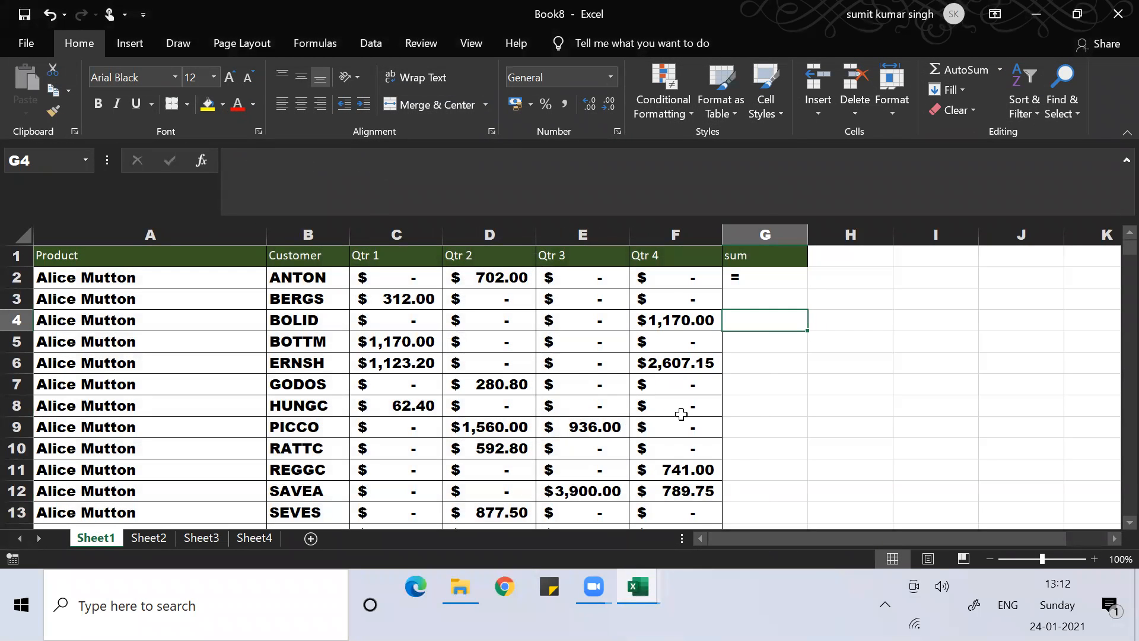
{"action": "key", "text": "ctrl+w"}
{"action": "left_click", "coordinate": [656, 401]}
{"action": "left_click", "coordinate": [508, 367]}
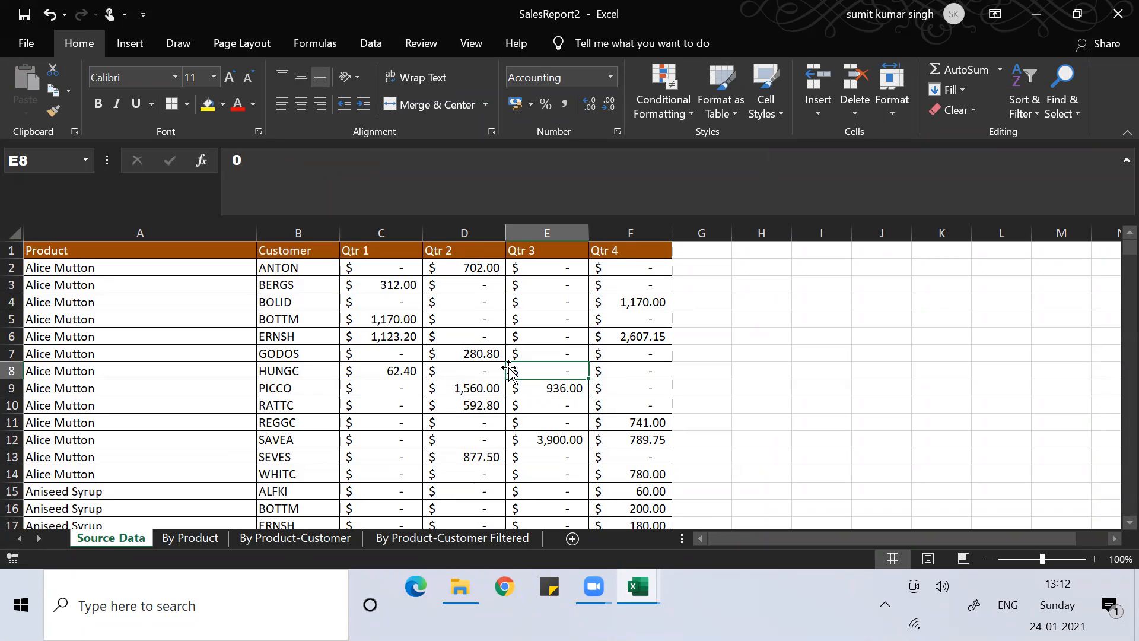
{"action": "left_click", "coordinate": [187, 333]}
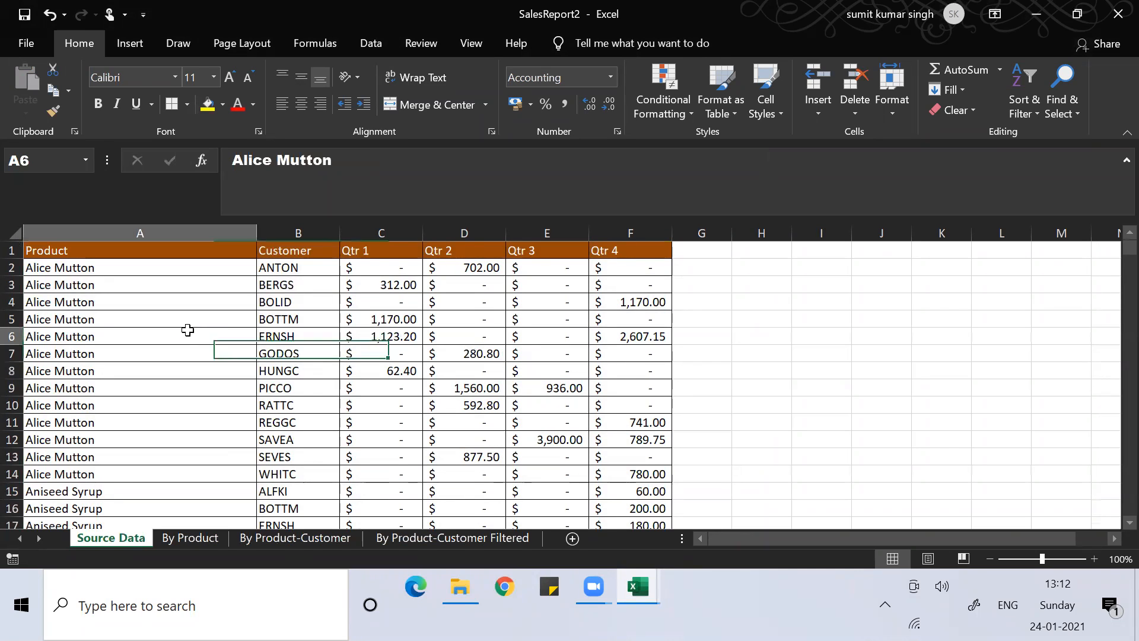
{"action": "key", "text": "Up"}
{"action": "key", "text": "Up"}
{"action": "key", "text": "Up"}
{"action": "key", "text": "Up"}
{"action": "key", "text": "Up"}
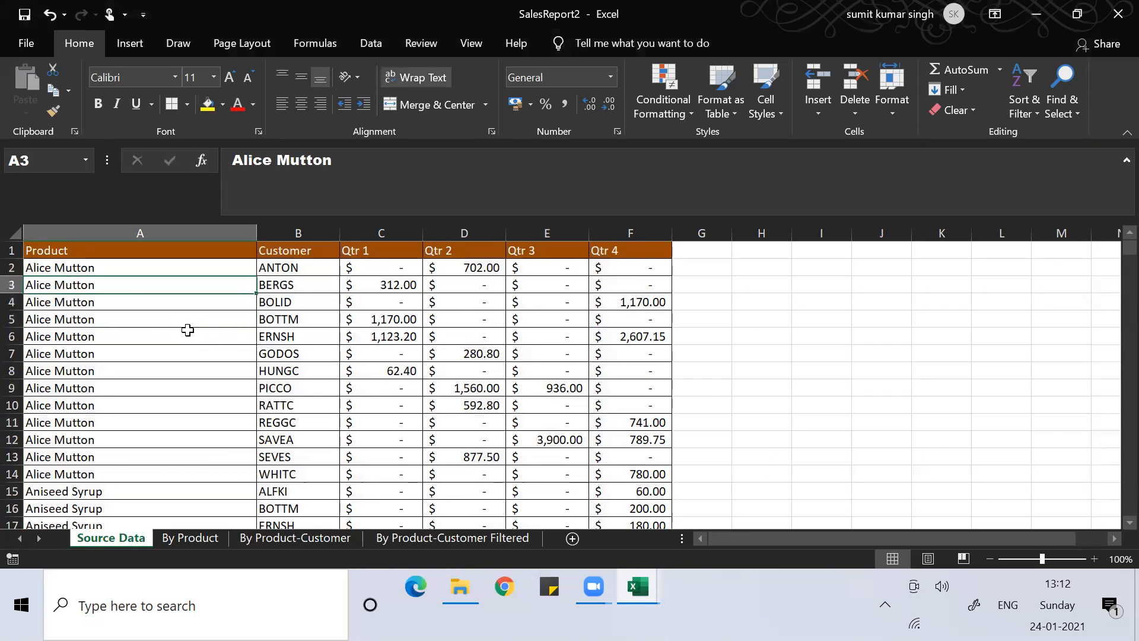
{"action": "key", "text": "Down"}
{"action": "key", "text": "Down"}
{"action": "key", "text": "Down"}
{"action": "key", "text": "Down"}
{"action": "key", "text": "Down"}
{"action": "key", "text": "Down"}
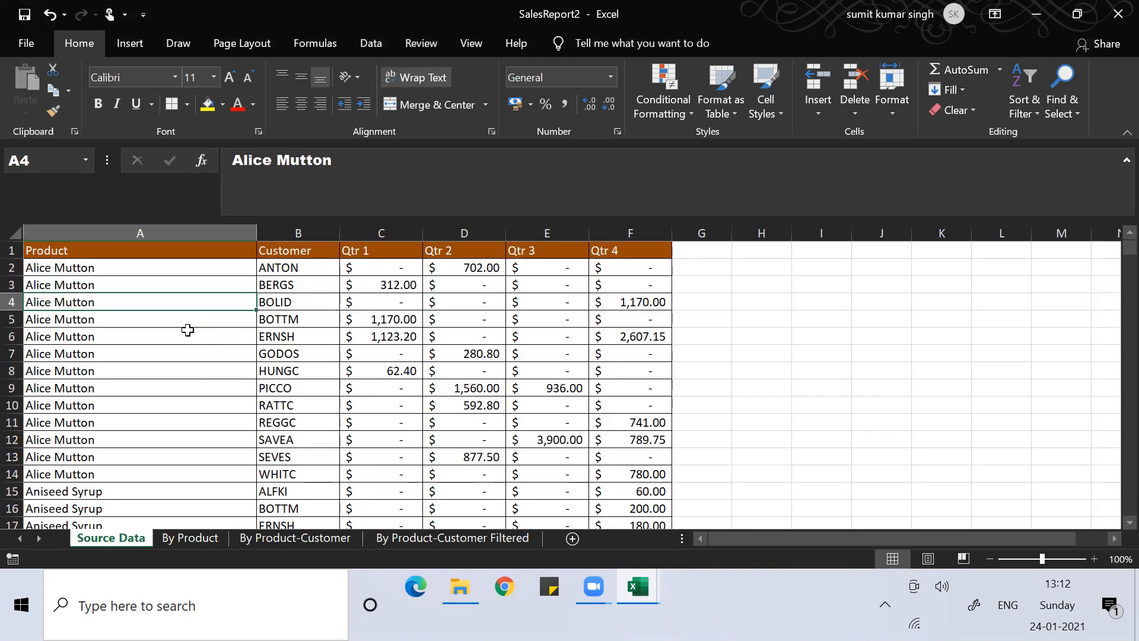
{"action": "key", "text": "Down"}
{"action": "key", "text": "Down"}
{"action": "key", "text": "Down"}
{"action": "key", "text": "Down"}
{"action": "key", "text": "Down"}
{"action": "key", "text": "Down"}
{"action": "key", "text": "Down"}
{"action": "key", "text": "Down"}
{"action": "key", "text": "Down"}
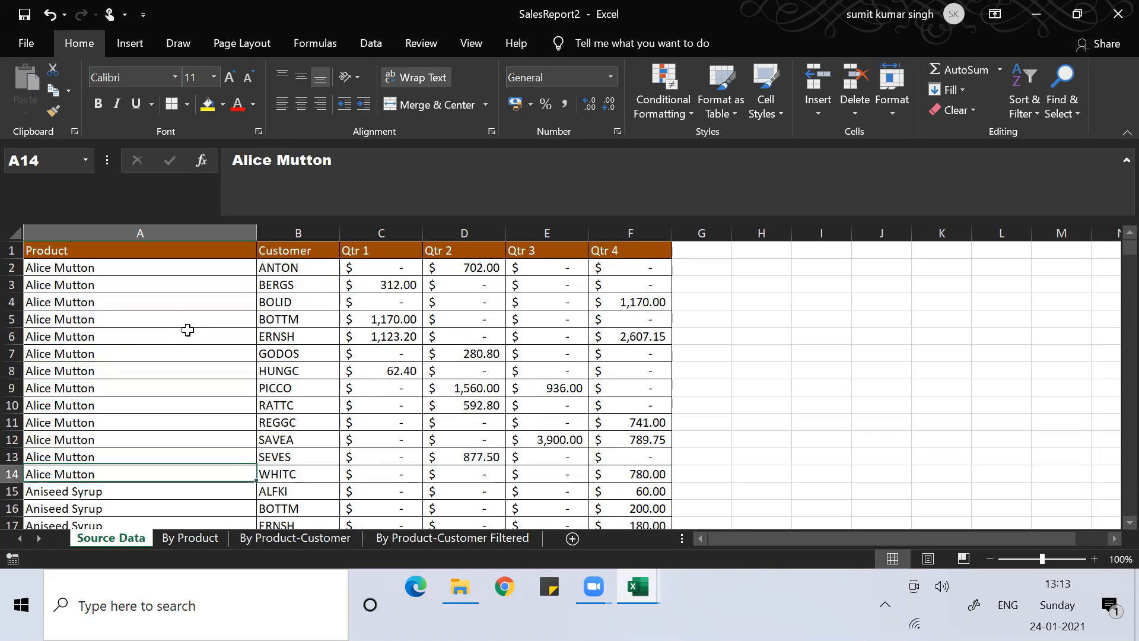
{"action": "key", "text": "Down"}
{"action": "key", "text": "Down"}
{"action": "key", "text": "Down"}
{"action": "key", "text": "Down"}
{"action": "key", "text": "Down"}
{"action": "key", "text": "Down"}
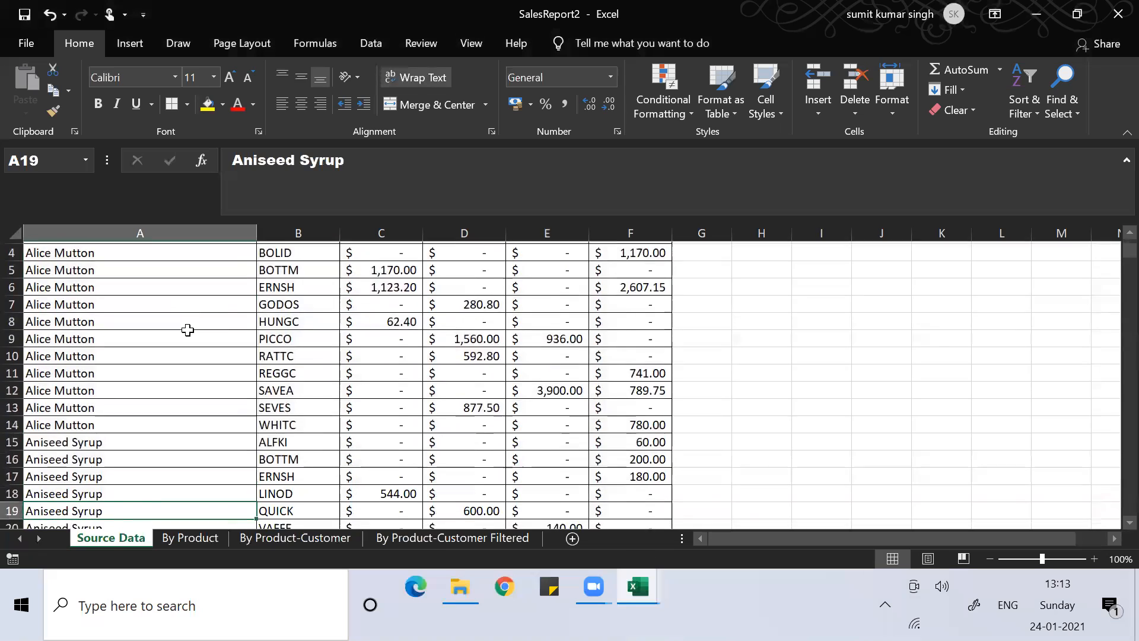
{"action": "key", "text": "Down"}
{"action": "key", "text": "Down"}
{"action": "key", "text": "Down"}
{"action": "key", "text": "Down"}
{"action": "key", "text": "Down"}
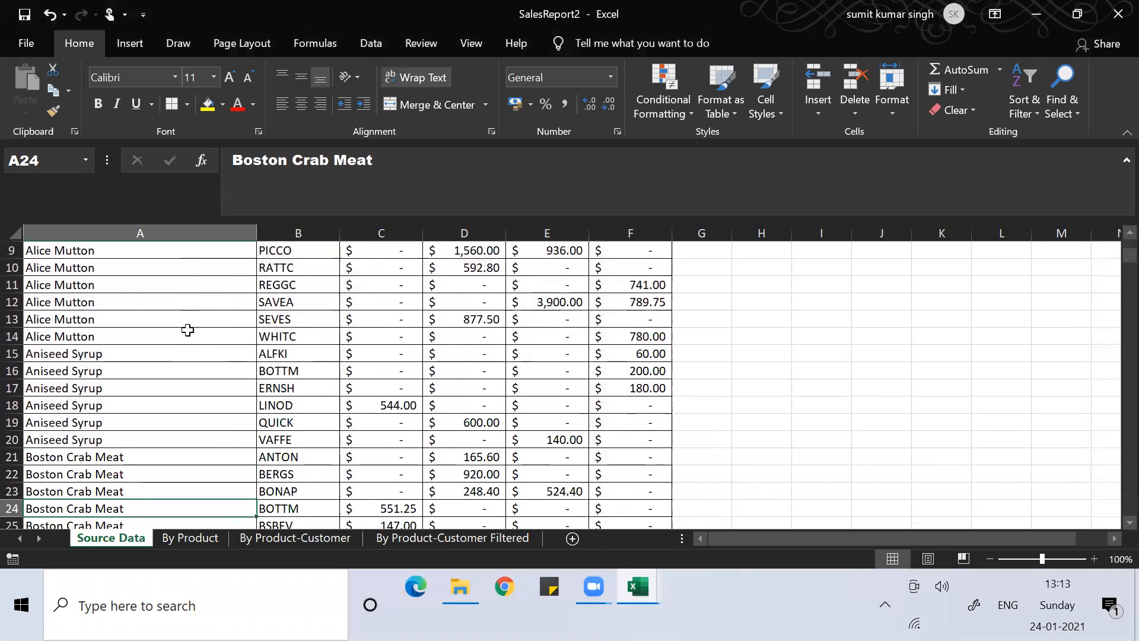
{"action": "key", "text": "Down"}
{"action": "key", "text": "Down"}
{"action": "key", "text": "Down"}
{"action": "key", "text": "Down"}
{"action": "key", "text": "Down"}
{"action": "key", "text": "Down"}
{"action": "key", "text": "Down"}
{"action": "key", "text": "Down"}
{"action": "key", "text": "Down"}
{"action": "key", "text": "Down"}
{"action": "key", "text": "Down"}
{"action": "key", "text": "Down"}
{"action": "key", "text": "Down"}
{"action": "key", "text": "Down"}
{"action": "key", "text": "Down"}
{"action": "key", "text": "Down"}
{"action": "key", "text": "Down"}
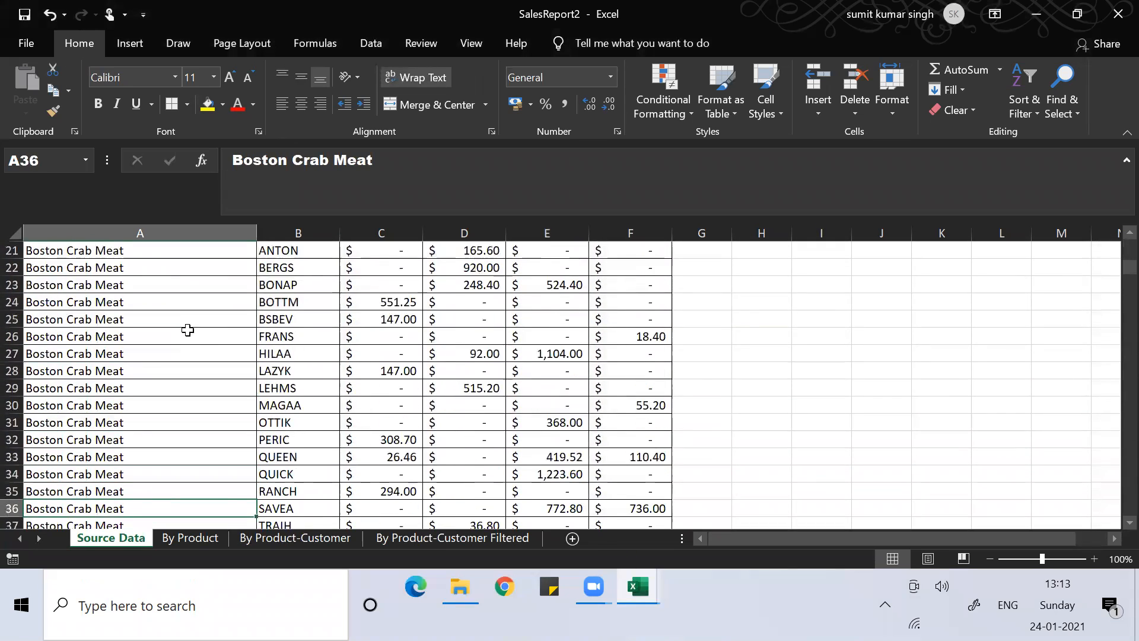
{"action": "key", "text": "Down"}
{"action": "key", "text": "Down"}
{"action": "key", "text": "Down"}
{"action": "key", "text": "Down"}
{"action": "key", "text": "Down"}
{"action": "key", "text": "Down"}
{"action": "key", "text": "Down"}
{"action": "key", "text": "Down"}
{"action": "key", "text": "Down"}
{"action": "key", "text": "Down"}
{"action": "key", "text": "Down"}
{"action": "key", "text": "Down"}
{"action": "key", "text": "Down"}
{"action": "key", "text": "Down"}
{"action": "key", "text": "Down"}
{"action": "key", "text": "Down"}
{"action": "key", "text": "Down"}
{"action": "key", "text": "Down"}
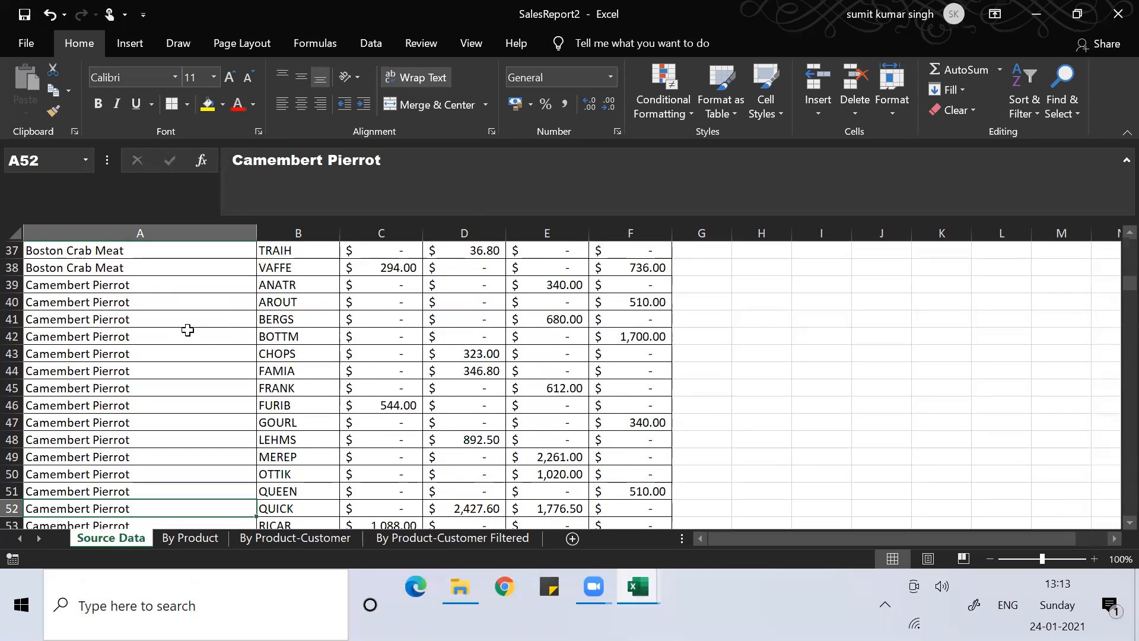
{"action": "key", "text": "Down"}
{"action": "key", "text": "Down"}
{"action": "key", "text": "Down"}
{"action": "key", "text": "Down"}
{"action": "key", "text": "Down"}
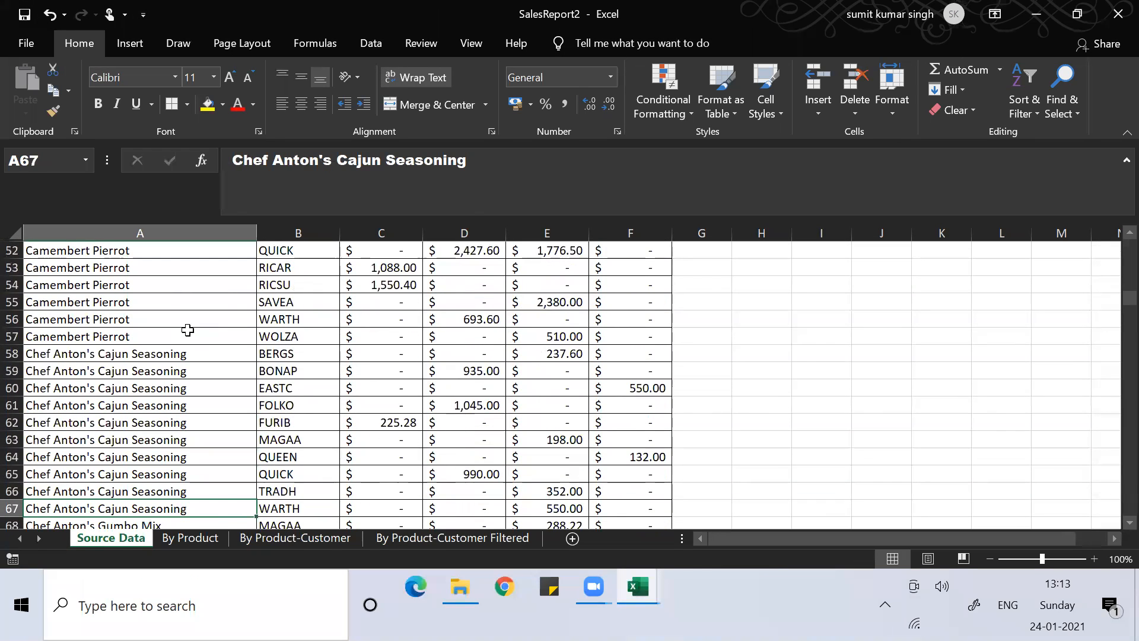
{"action": "key", "text": "Down"}
{"action": "key", "text": "Down"}
{"action": "key", "text": "Down"}
{"action": "key", "text": "Down"}
{"action": "key", "text": "Down"}
{"action": "key", "text": "Down"}
{"action": "key", "text": "Down"}
{"action": "key", "text": "Down"}
{"action": "key", "text": "Down"}
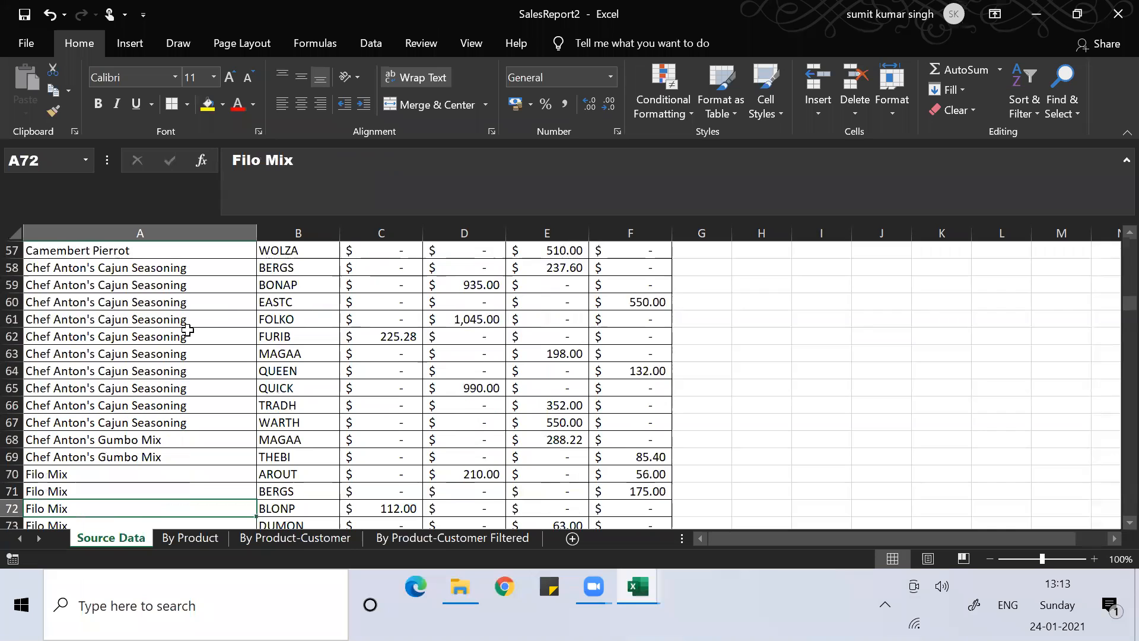
{"action": "key", "text": "Down"}
{"action": "key", "text": "Down"}
{"action": "key", "text": "Down"}
{"action": "key", "text": "Down"}
{"action": "key", "text": "Down"}
{"action": "key", "text": "Down"}
{"action": "key", "text": "Down"}
{"action": "key", "text": "Down"}
{"action": "key", "text": "Down"}
{"action": "key", "text": "Down"}
{"action": "key", "text": "Down"}
{"action": "key", "text": "Down"}
{"action": "key", "text": "Down"}
{"action": "key", "text": "Down"}
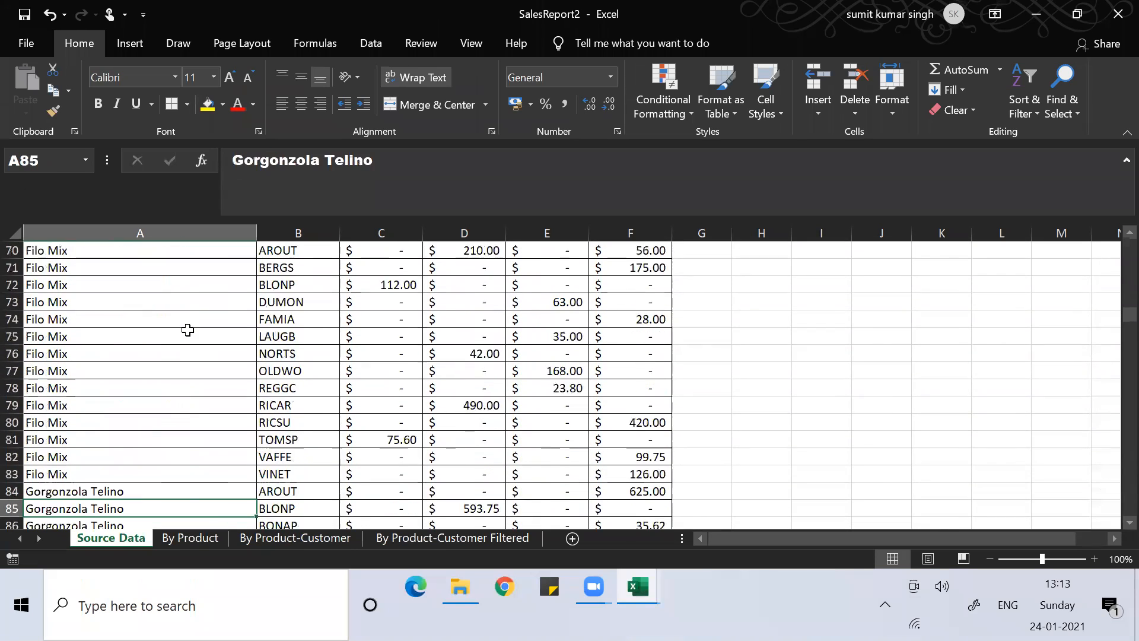
{"action": "key", "text": "Down"}
{"action": "key", "text": "Down"}
{"action": "key", "text": "Down"}
{"action": "key", "text": "Down"}
{"action": "key", "text": "Down"}
{"action": "key", "text": "Down"}
{"action": "key", "text": "Down"}
{"action": "key", "text": "Down"}
{"action": "key", "text": "Down"}
{"action": "key", "text": "Down"}
{"action": "key", "text": "Down"}
{"action": "key", "text": "Down"}
{"action": "key", "text": "Down"}
{"action": "key", "text": "Down"}
{"action": "key", "text": "Down"}
{"action": "key", "text": "Down"}
{"action": "key", "text": "Down"}
{"action": "key", "text": "Down"}
{"action": "key", "text": "Down"}
{"action": "key", "text": "Down"}
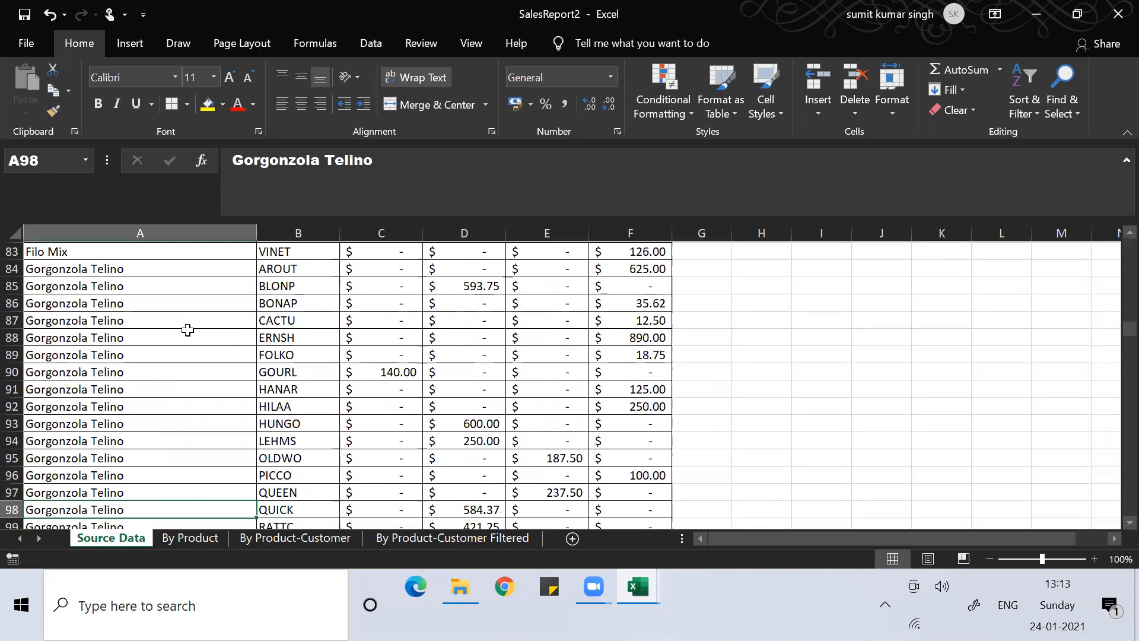
{"action": "key", "text": "Down"}
{"action": "key", "text": "Down"}
{"action": "key", "text": "Down"}
{"action": "key", "text": "Right"}
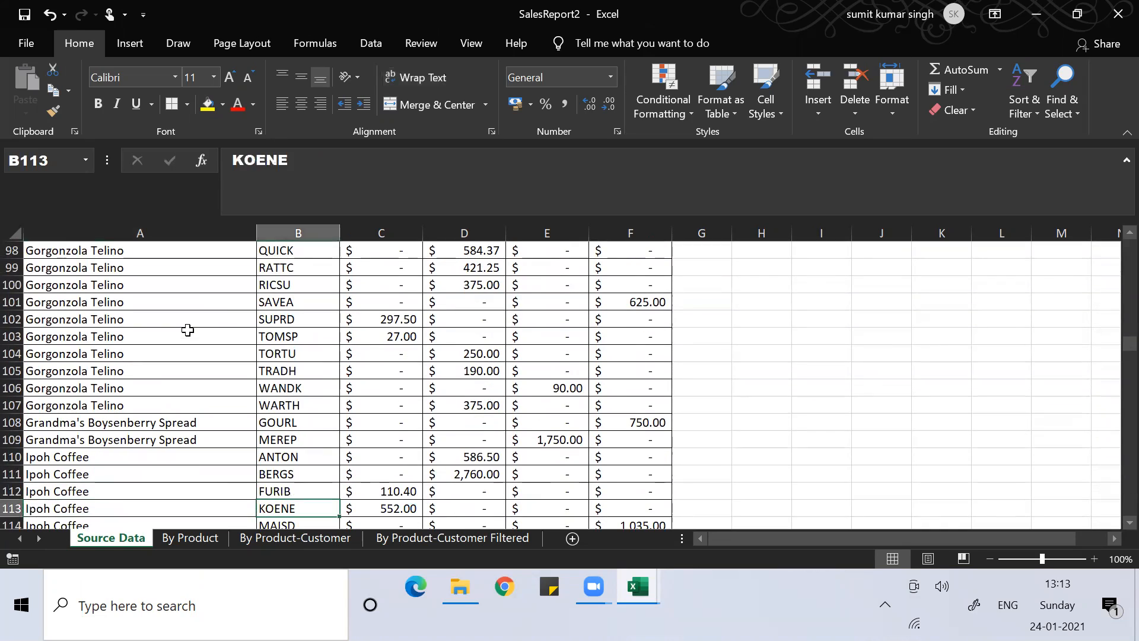
{"action": "key", "text": "Up"}
{"action": "key", "text": "Up"}
{"action": "key", "text": "Up"}
{"action": "key", "text": "Up"}
{"action": "key", "text": "Up"}
{"action": "key", "text": "Up"}
{"action": "key", "text": "Up"}
{"action": "key", "text": "Up"}
{"action": "key", "text": "Up"}
{"action": "key", "text": "Up"}
{"action": "key", "text": "Up"}
{"action": "key", "text": "Up"}
{"action": "key", "text": "Up"}
{"action": "key", "text": "Up"}
{"action": "key", "text": "Up"}
{"action": "key", "text": "Up"}
{"action": "key", "text": "Up"}
{"action": "key", "text": "Up"}
{"action": "key", "text": "Up"}
{"action": "key", "text": "Up"}
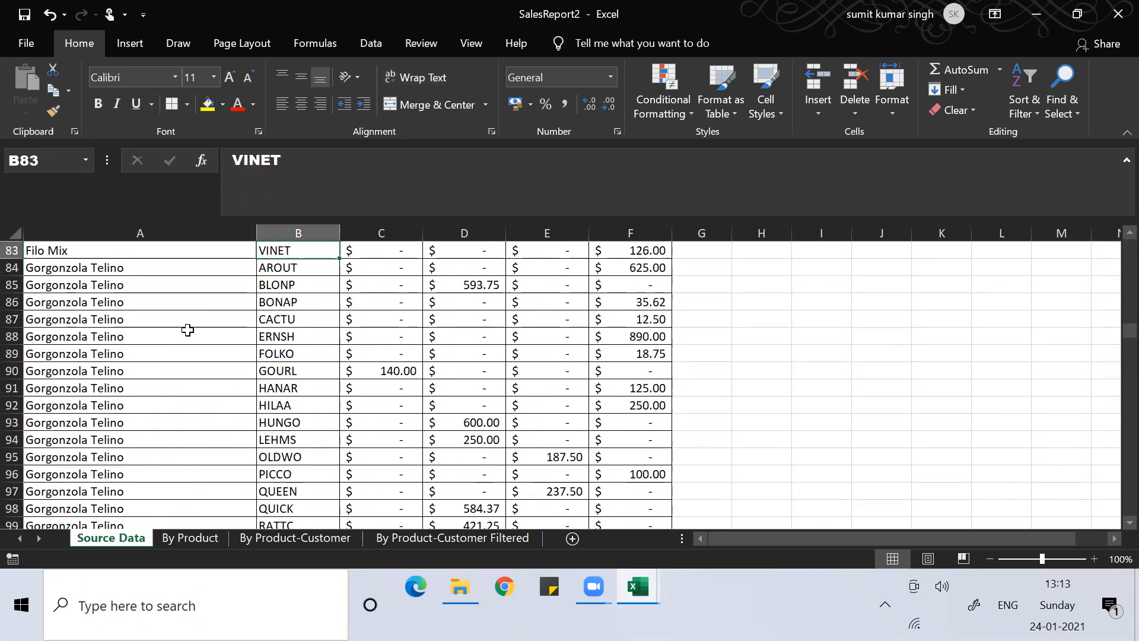
{"action": "key", "text": "Up"}
{"action": "key", "text": "Up"}
{"action": "key", "text": "Up"}
{"action": "key", "text": "Up"}
{"action": "key", "text": "Up"}
{"action": "key", "text": "Up"}
{"action": "key", "text": "Up"}
{"action": "key", "text": "Up"}
{"action": "key", "text": "Up"}
{"action": "key", "text": "Up"}
{"action": "key", "text": "Up"}
{"action": "key", "text": "Up"}
{"action": "key", "text": "Up"}
{"action": "key", "text": "Up"}
{"action": "key", "text": "Up"}
{"action": "key", "text": "Up"}
{"action": "key", "text": "Up"}
{"action": "key", "text": "Up"}
{"action": "key", "text": "Up"}
{"action": "key", "text": "Up"}
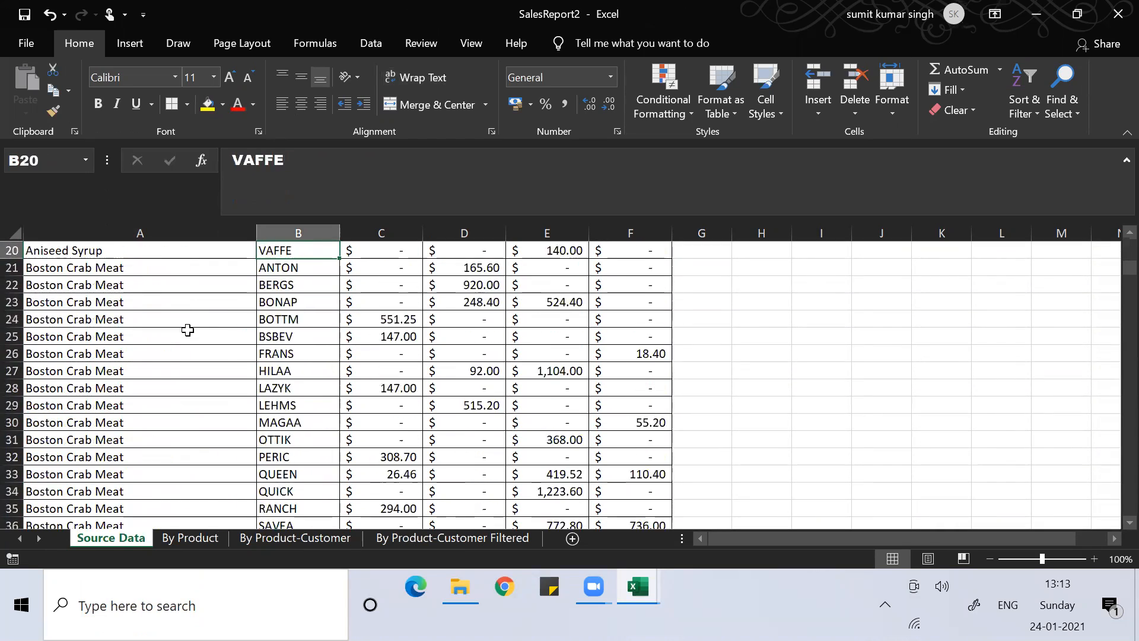
{"action": "key", "text": "Up"}
{"action": "key", "text": "Up"}
{"action": "key", "text": "Up"}
{"action": "key", "text": "Up"}
{"action": "key", "text": "Up"}
{"action": "key", "text": "Up"}
{"action": "key", "text": "Up"}
{"action": "key", "text": "Up"}
{"action": "key", "text": "Up"}
{"action": "key", "text": "Up"}
{"action": "key", "text": "Up"}
{"action": "key", "text": "Up"}
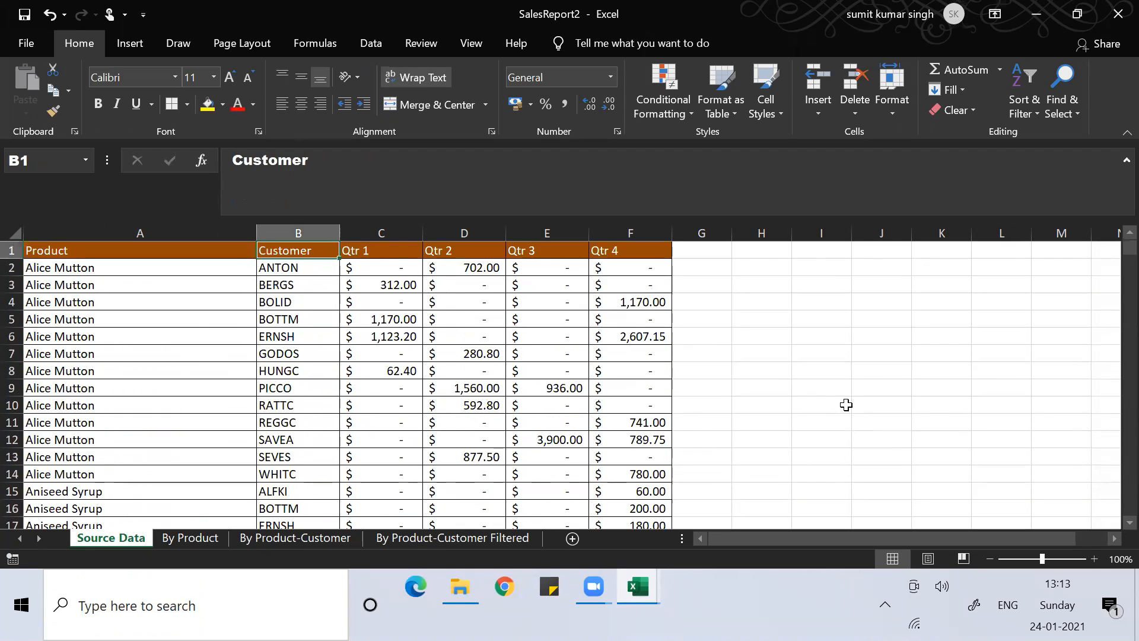
Step: Zoom the sheet in to 140% and select a cell in the Product column
{"action": "left_click", "coordinate": [1094, 559]}
{"action": "left_click", "coordinate": [1094, 558]}
{"action": "left_click", "coordinate": [1094, 559]}
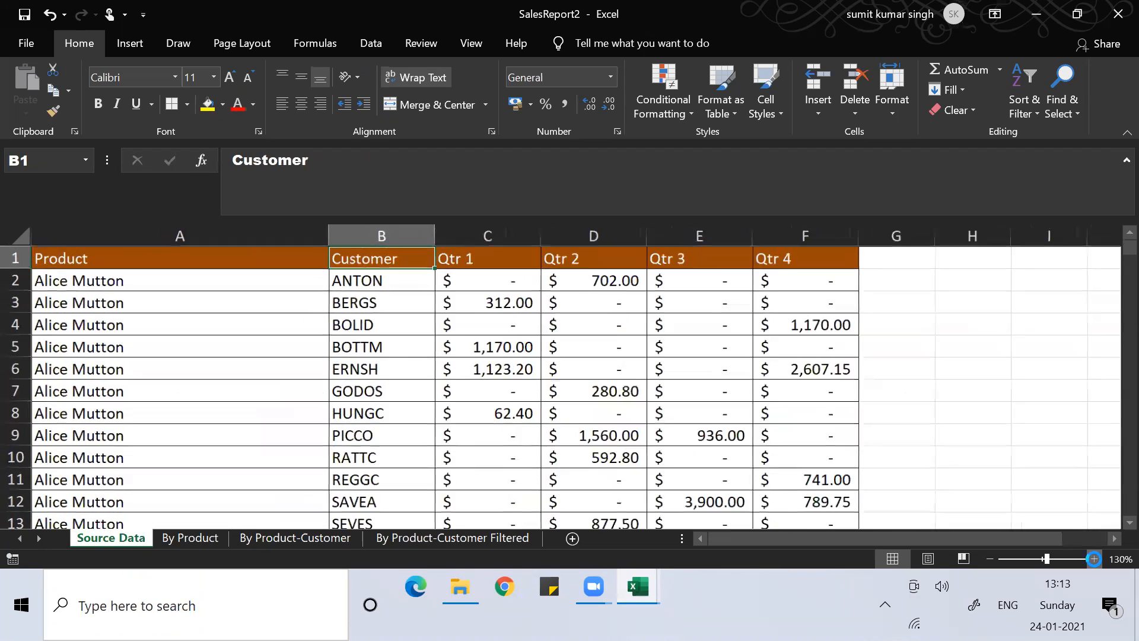
{"action": "left_click", "coordinate": [1094, 559]}
{"action": "left_click", "coordinate": [410, 374]}
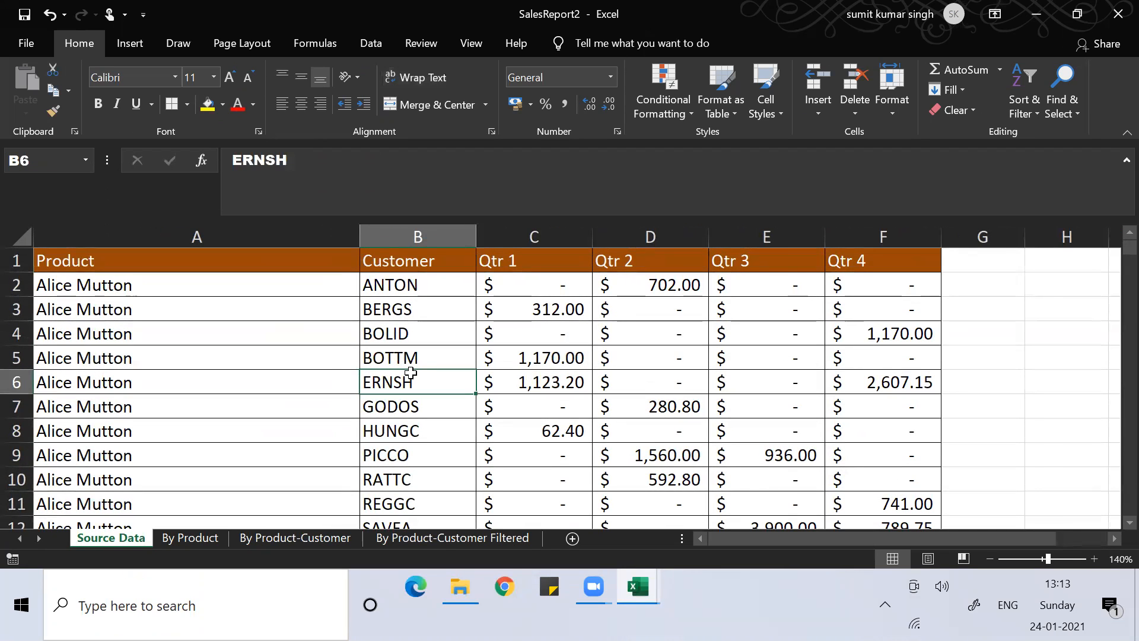
{"action": "left_click", "coordinate": [247, 325]}
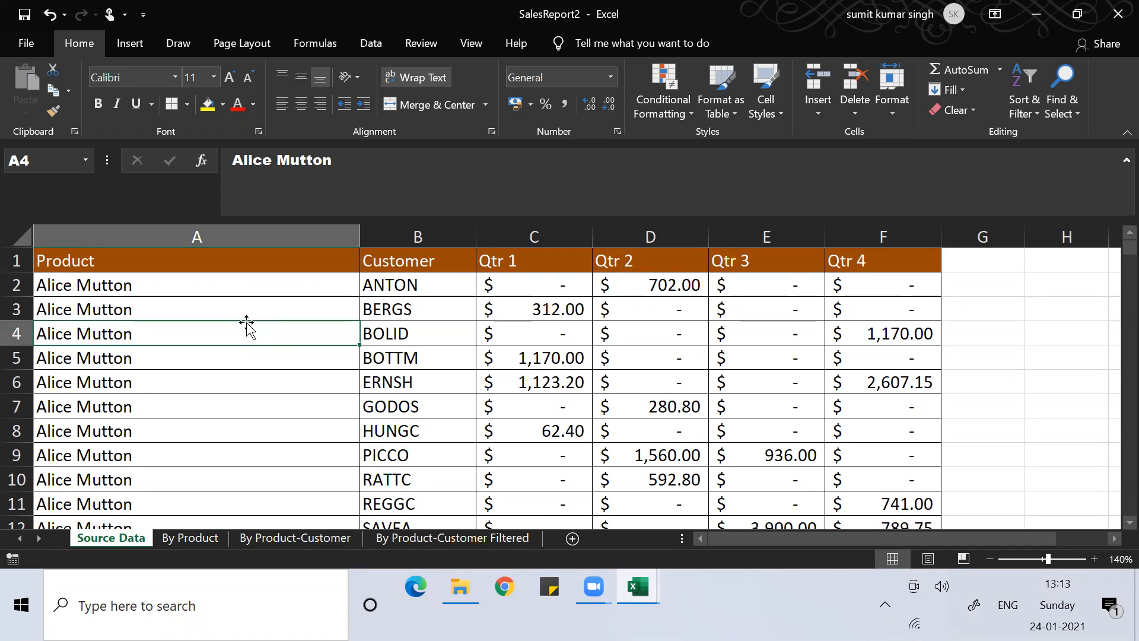
Step: Turn on AutoFilter for the Product through Qtr 4 header row from inside the data
{"action": "left_click", "coordinate": [201, 308]}
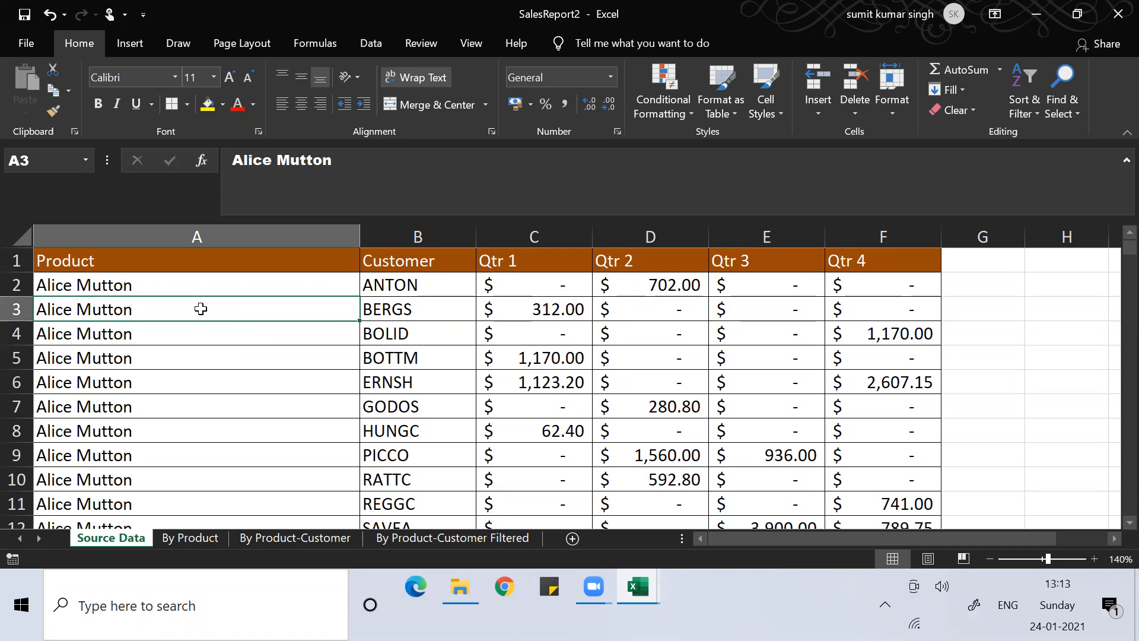
{"action": "key", "text": "alt+d"}
{"action": "key", "text": "f"}
{"action": "key", "text": "f"}
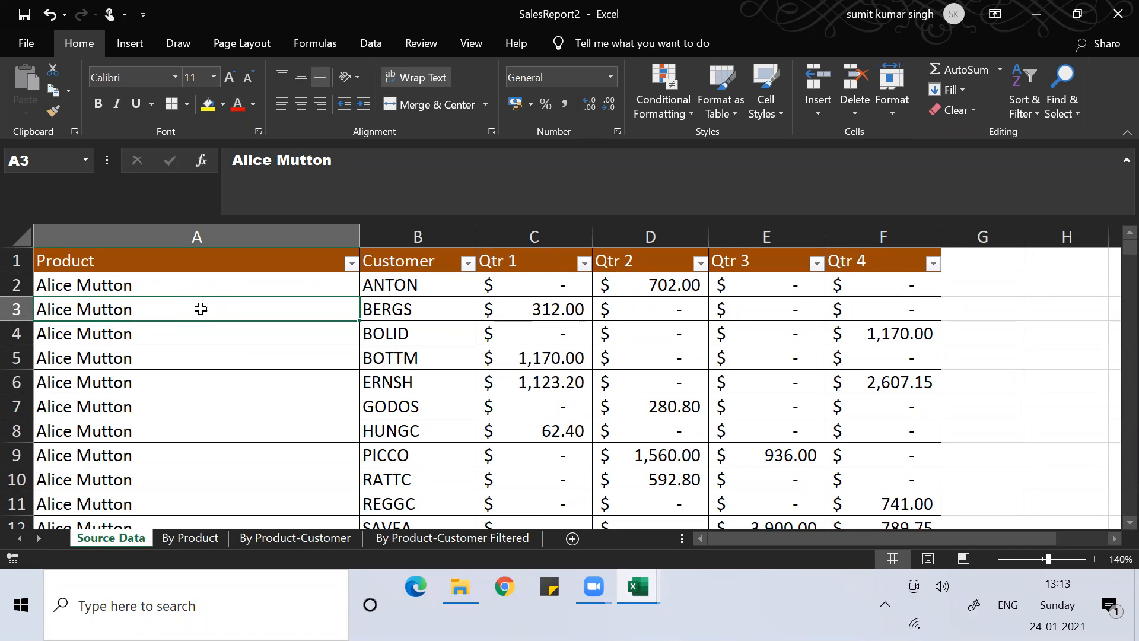
{"action": "key", "text": "ctrl+shift+l"}
{"action": "key", "text": "ctrl+shift+l"}
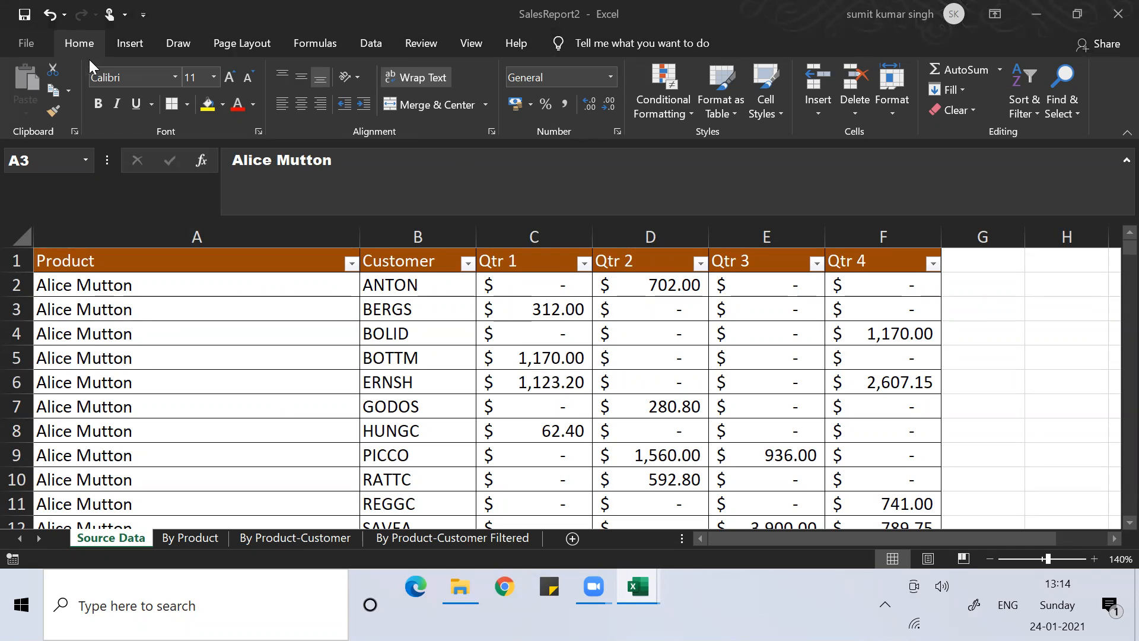
Step: Remove and re-add the header filter drop-downs via Sort & Filter, then check the Data tab
{"action": "left_click", "coordinate": [72, 44]}
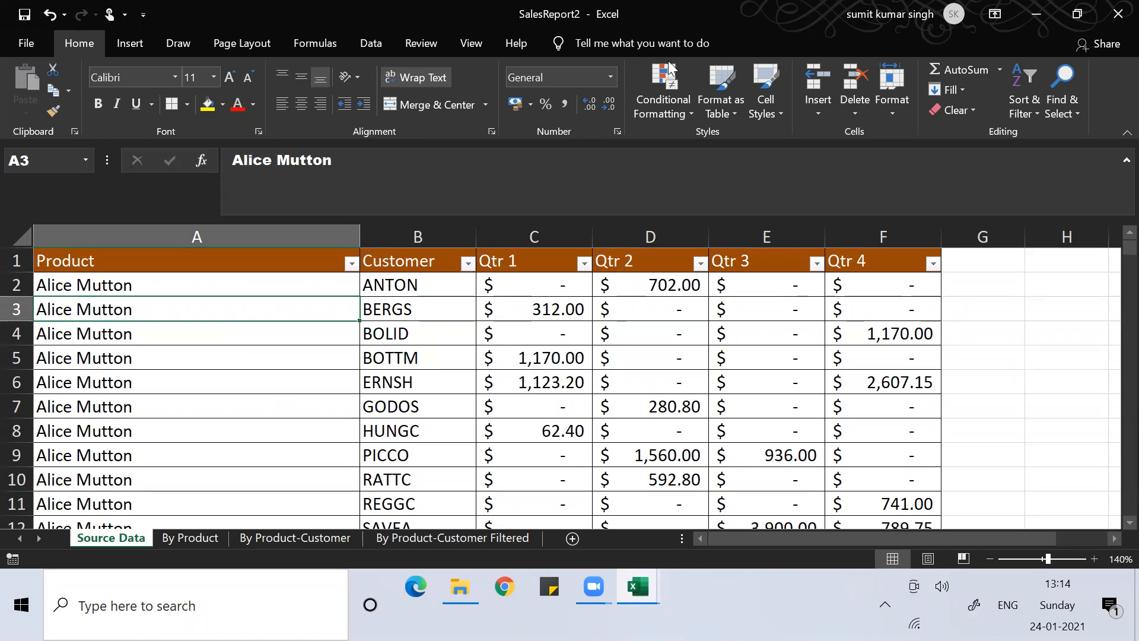
{"action": "left_click", "coordinate": [1030, 83]}
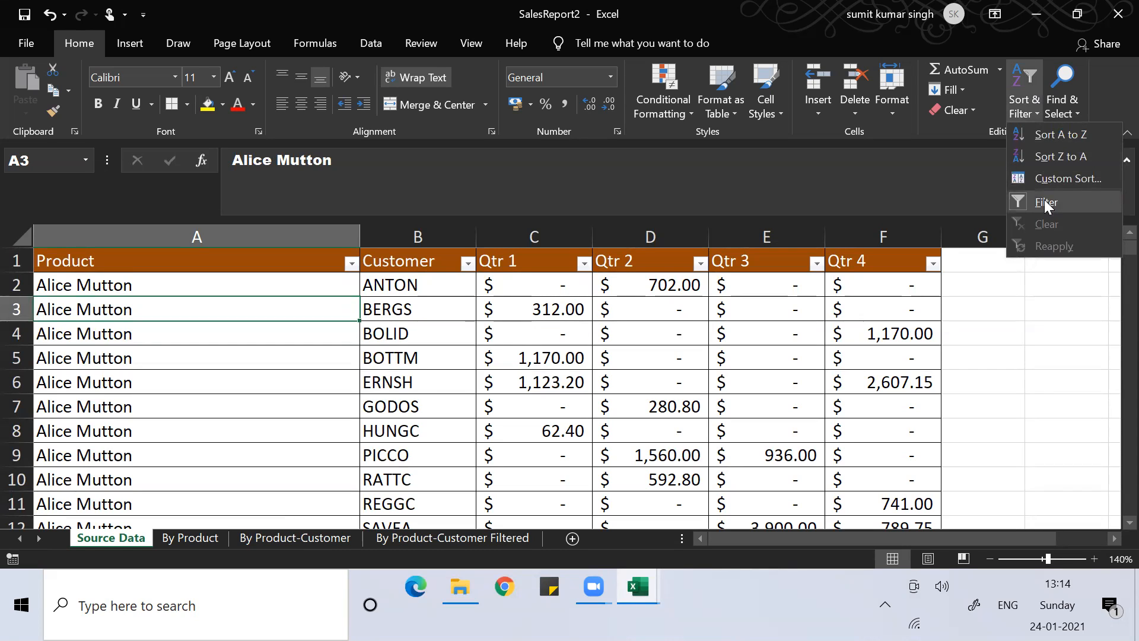
{"action": "left_click", "coordinate": [1044, 201]}
{"action": "left_click", "coordinate": [1037, 101]}
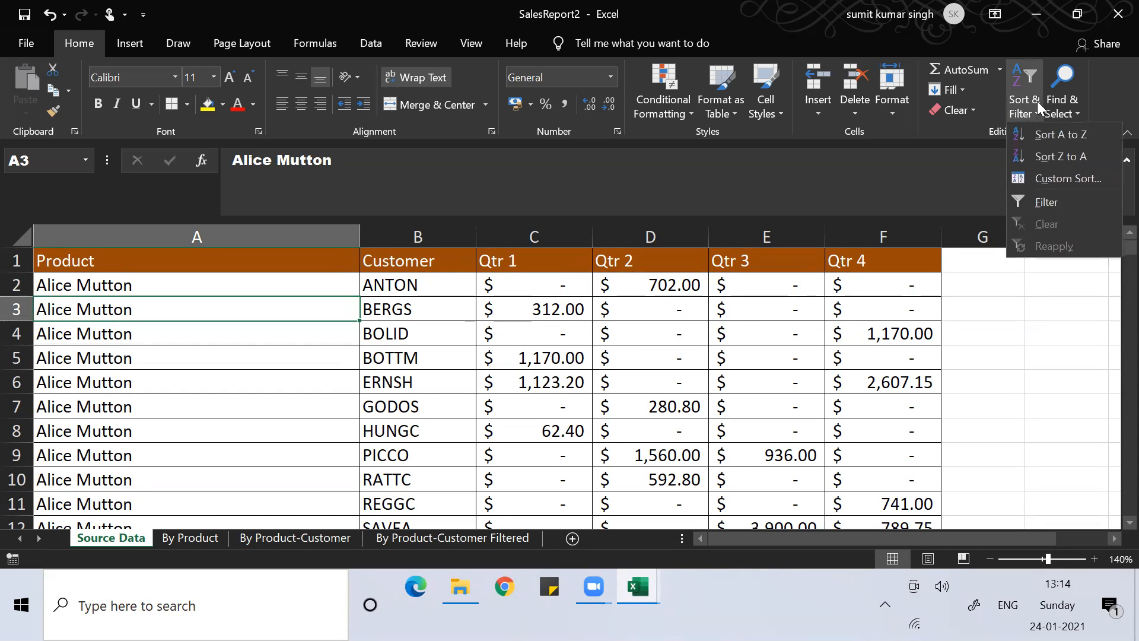
{"action": "left_click", "coordinate": [1055, 202]}
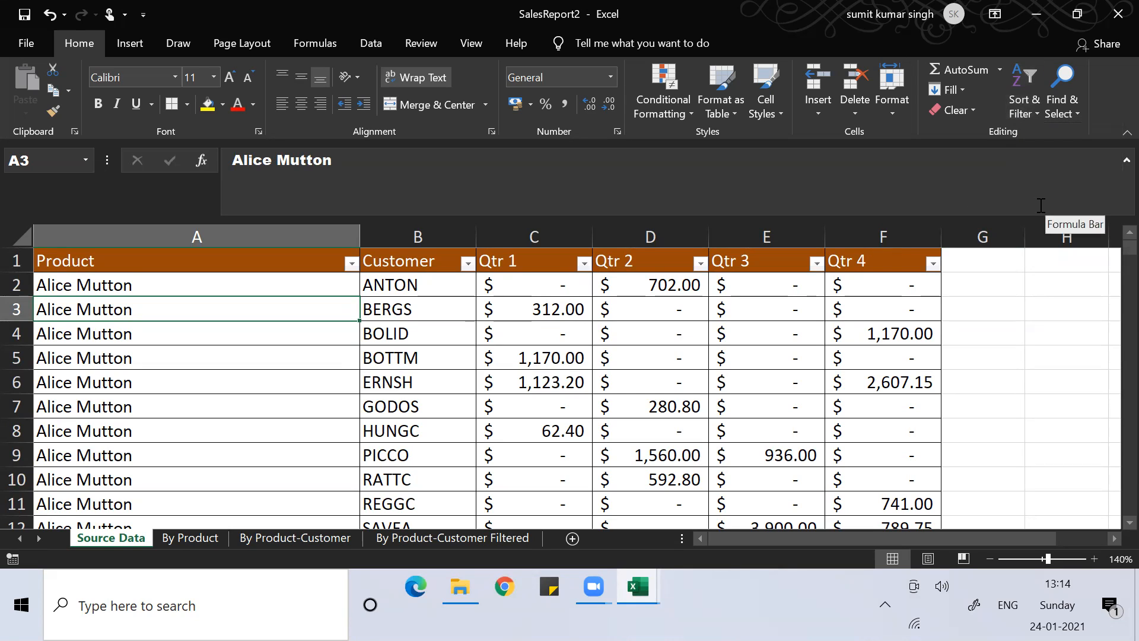
{"action": "left_click", "coordinate": [371, 43]}
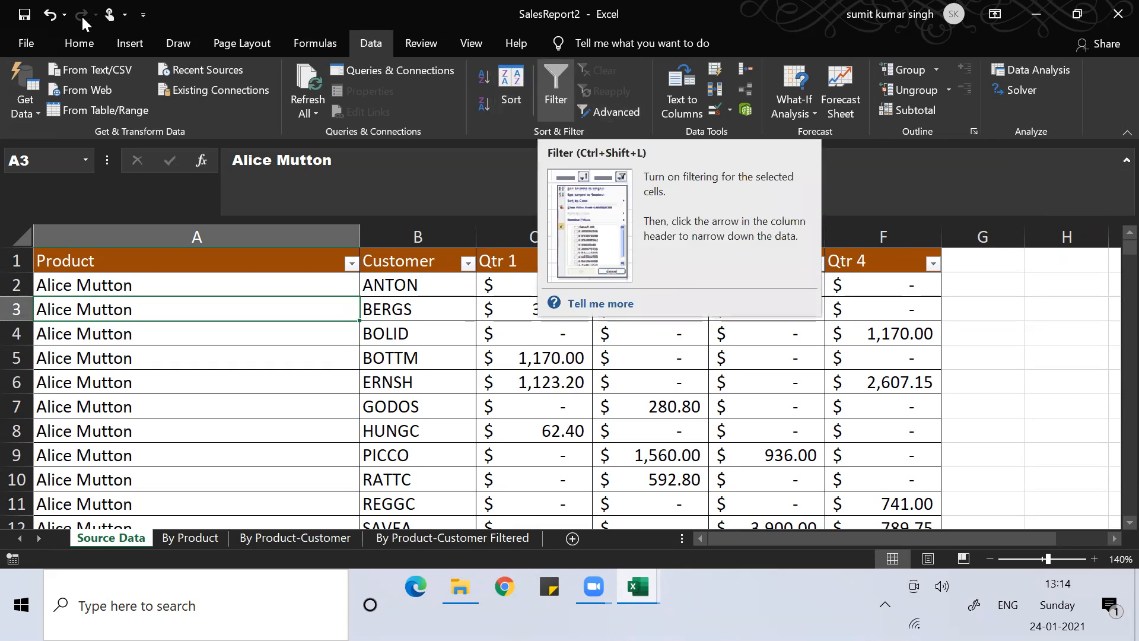
{"action": "left_click", "coordinate": [65, 42]}
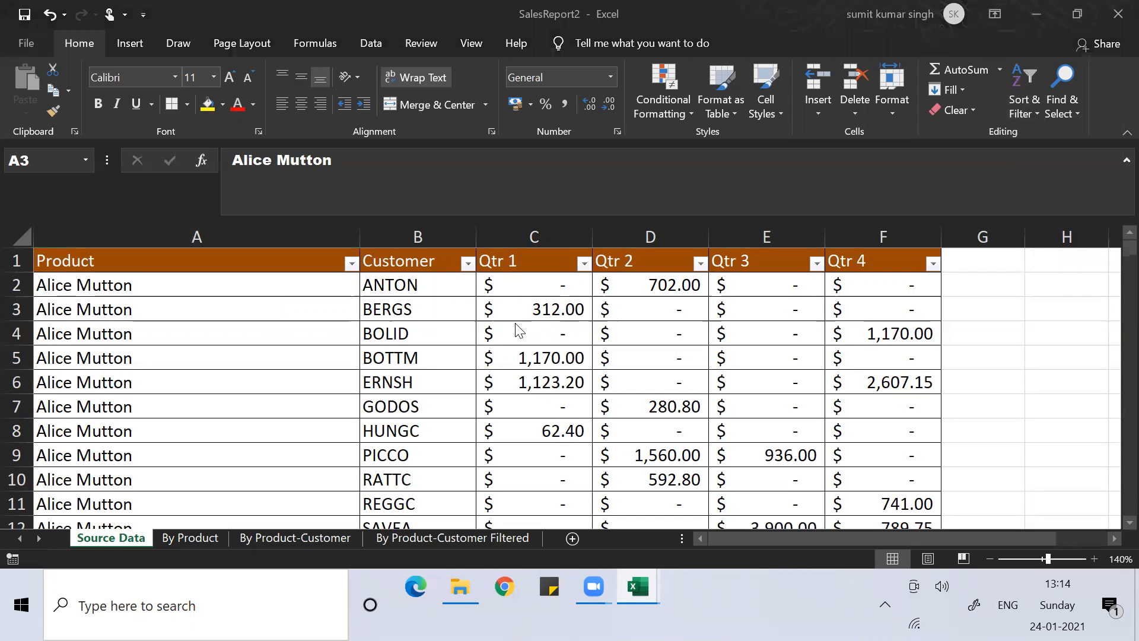
Step: Filter the Product column to show only Alice Mutton
{"action": "left_click", "coordinate": [352, 264]}
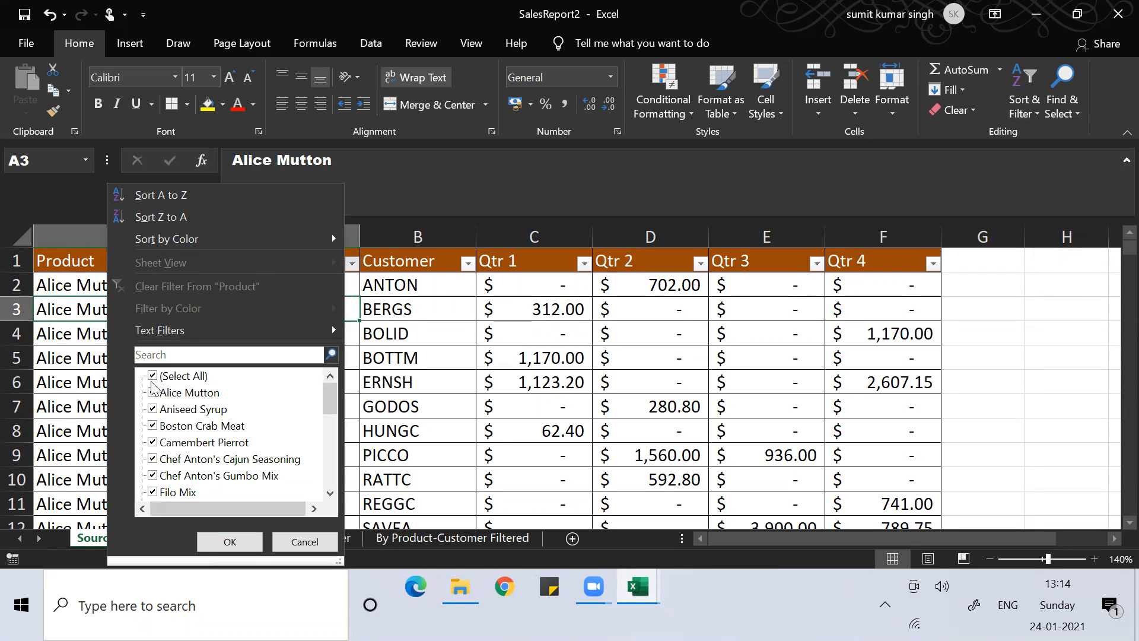
{"action": "left_click", "coordinate": [172, 380]}
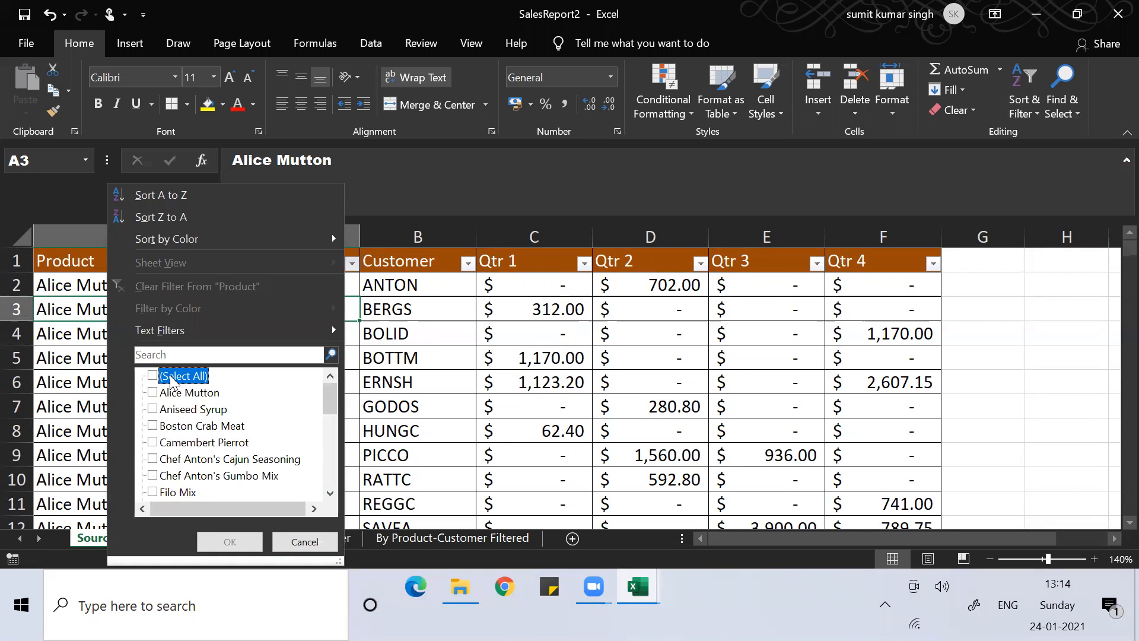
{"action": "left_click", "coordinate": [184, 397]}
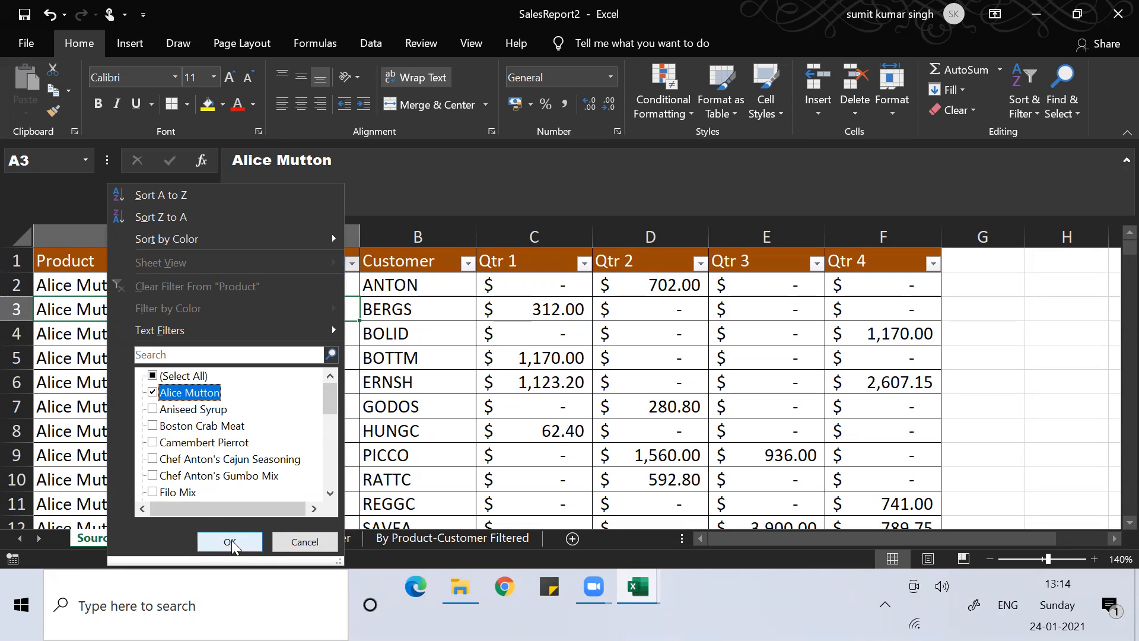
{"action": "left_click", "coordinate": [230, 542]}
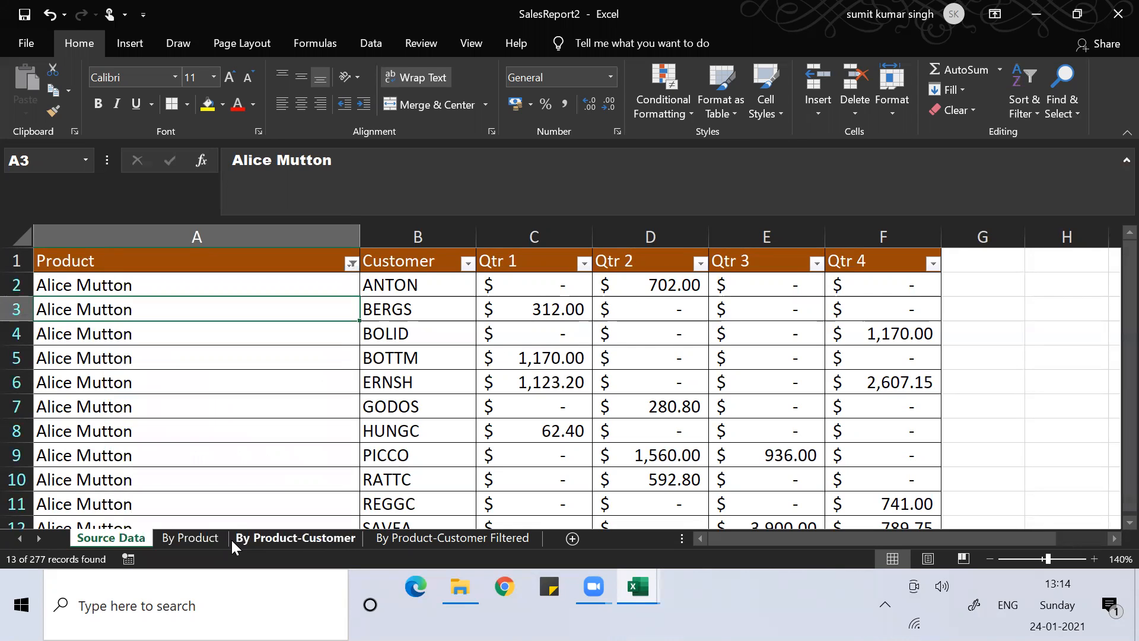
Step: Step through the 13 filtered Alice Mutton rows with the arrow keys
{"action": "left_click", "coordinate": [191, 455]}
{"action": "key", "text": "Down"}
{"action": "key", "text": "Down"}
{"action": "key", "text": "Down"}
{"action": "key", "text": "Down"}
{"action": "key", "text": "Down"}
{"action": "key", "text": "Down"}
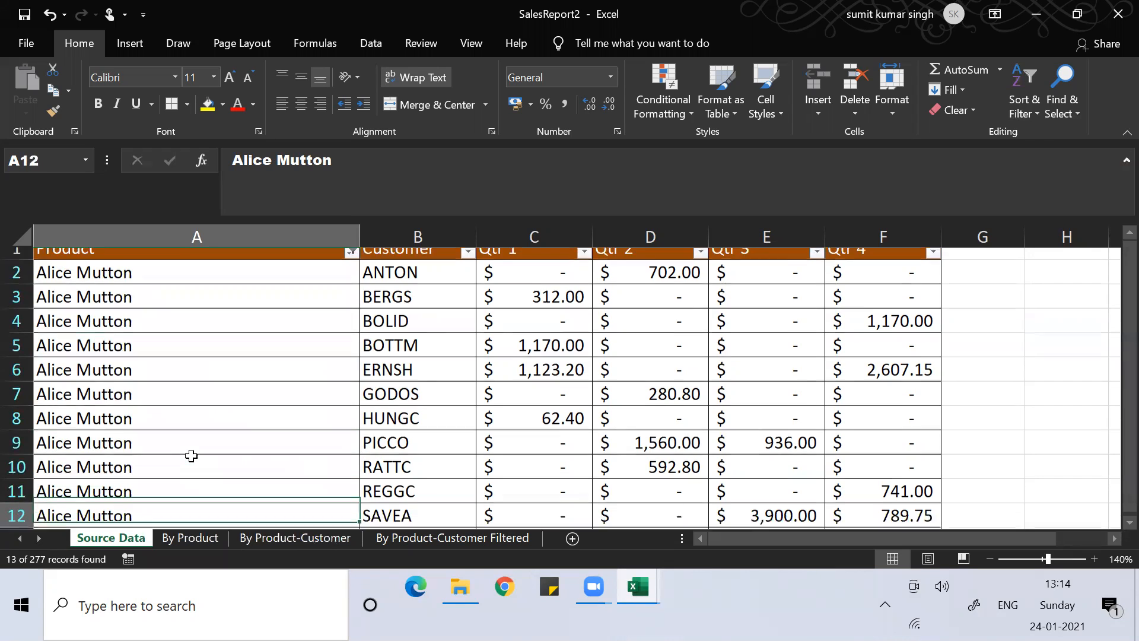
{"action": "key", "text": "Down"}
{"action": "key", "text": "Down"}
{"action": "key", "text": "Up"}
{"action": "key", "text": "Up"}
{"action": "key", "text": "Up"}
{"action": "key", "text": "Up"}
{"action": "key", "text": "Up"}
{"action": "key", "text": "Up"}
{"action": "key", "text": "Up"}
{"action": "key", "text": "Up"}
{"action": "key", "text": "Up"}
{"action": "key", "text": "Up"}
{"action": "key", "text": "Up"}
{"action": "key", "text": "Up"}
{"action": "key", "text": "Up"}
{"action": "key", "text": "Up"}
{"action": "key", "text": "Up"}
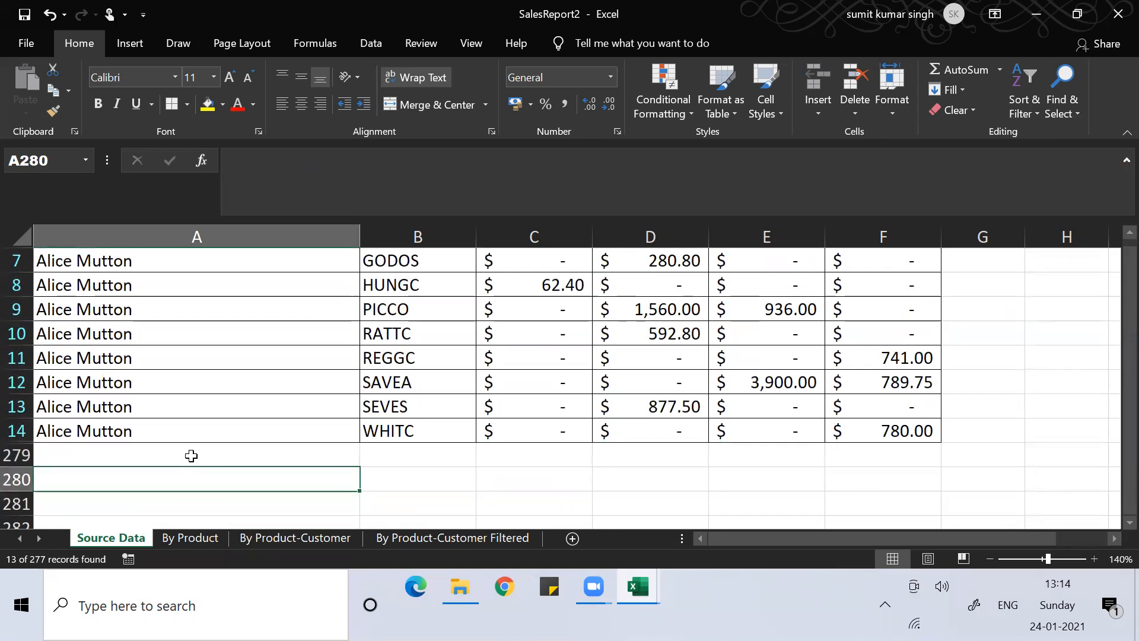
{"action": "key", "text": "Down"}
{"action": "key", "text": "Down"}
{"action": "key", "text": "Down"}
{"action": "key", "text": "Down"}
{"action": "key", "text": "Down"}
{"action": "key", "text": "Down"}
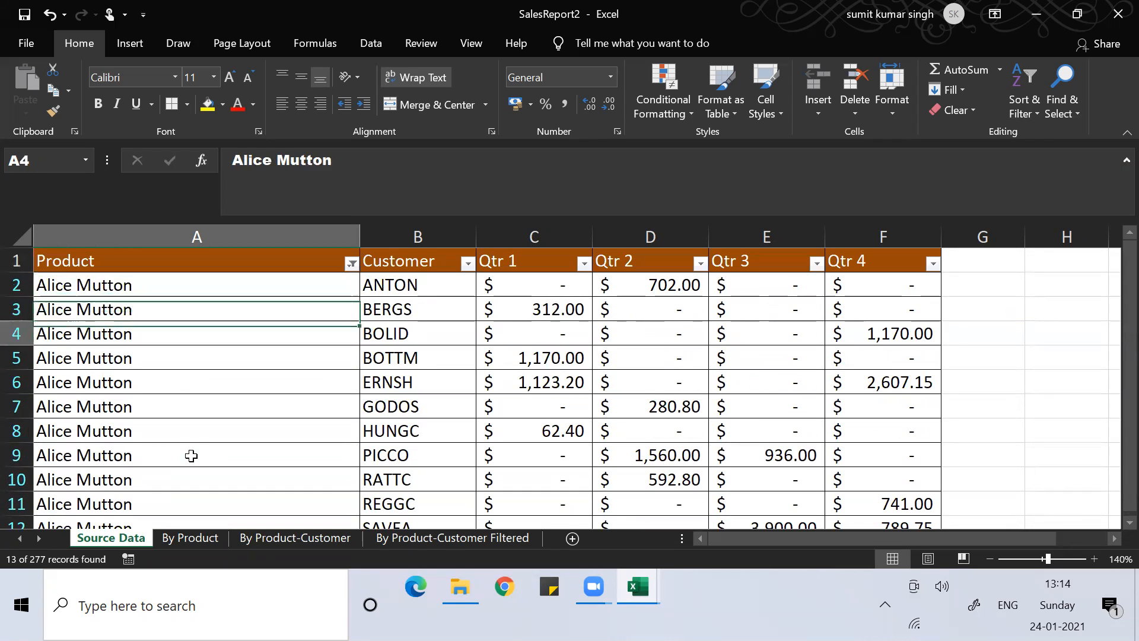
{"action": "key", "text": "Down"}
{"action": "key", "text": "Down"}
{"action": "key", "text": "Down"}
{"action": "key", "text": "Down"}
{"action": "key", "text": "Down"}
{"action": "key", "text": "Down"}
{"action": "key", "text": "Down"}
{"action": "key", "text": "Down"}
{"action": "key", "text": "Down"}
{"action": "key", "text": "Down"}
{"action": "key", "text": "Down"}
{"action": "key", "text": "Down"}
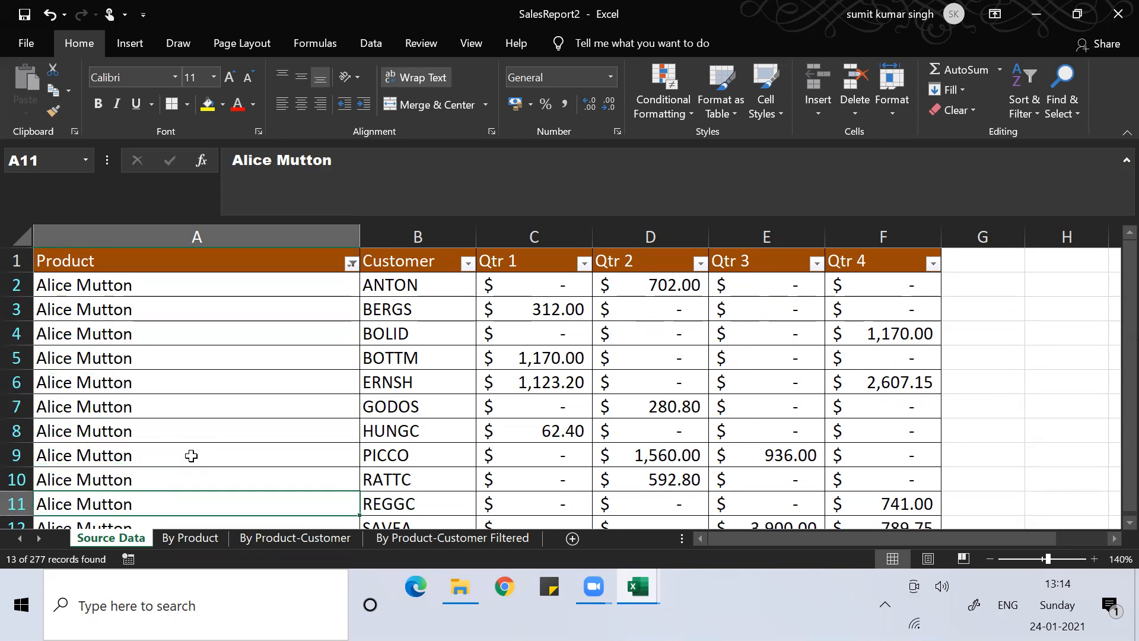
{"action": "key", "text": "Up"}
{"action": "key", "text": "Up"}
{"action": "key", "text": "Up"}
{"action": "key", "text": "Up"}
{"action": "key", "text": "Up"}
{"action": "key", "text": "Up"}
{"action": "key", "text": "Up"}
{"action": "key", "text": "Up"}
{"action": "key", "text": "Up"}
{"action": "key", "text": "Up"}
{"action": "key", "text": "Up"}
{"action": "key", "text": "Up"}
{"action": "key", "text": "Up"}
{"action": "key", "text": "Up"}
{"action": "key", "text": "Up"}
{"action": "key", "text": "Up"}
{"action": "key", "text": "Up"}
{"action": "key", "text": "Up"}
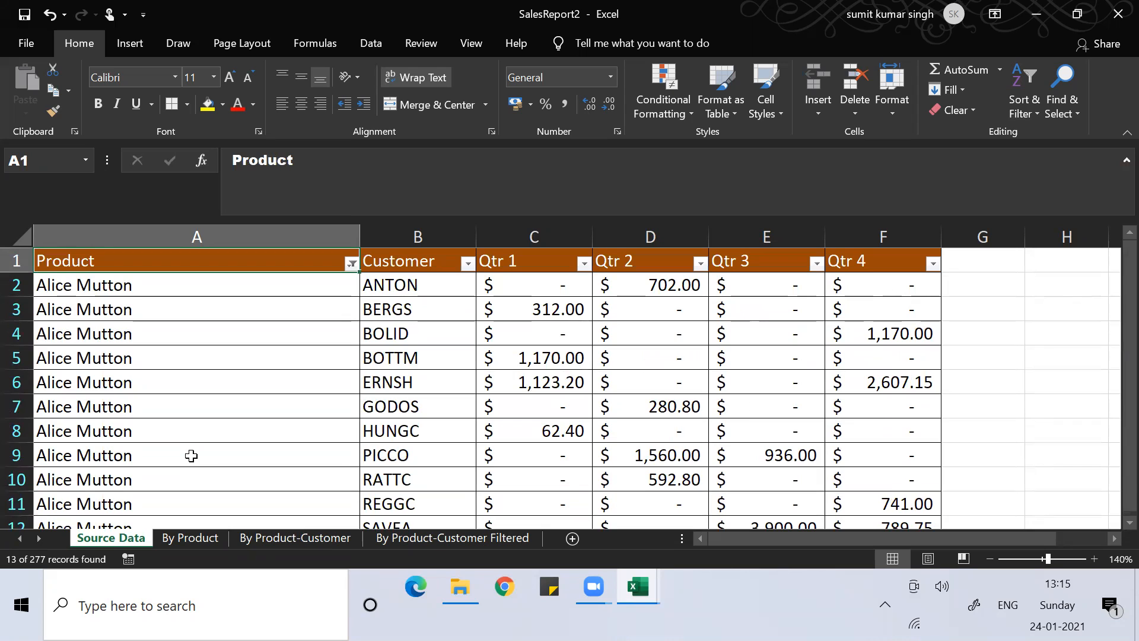
Step: Clear the Product filter so all products show again
{"action": "left_click", "coordinate": [352, 263]}
{"action": "left_click", "coordinate": [183, 377]}
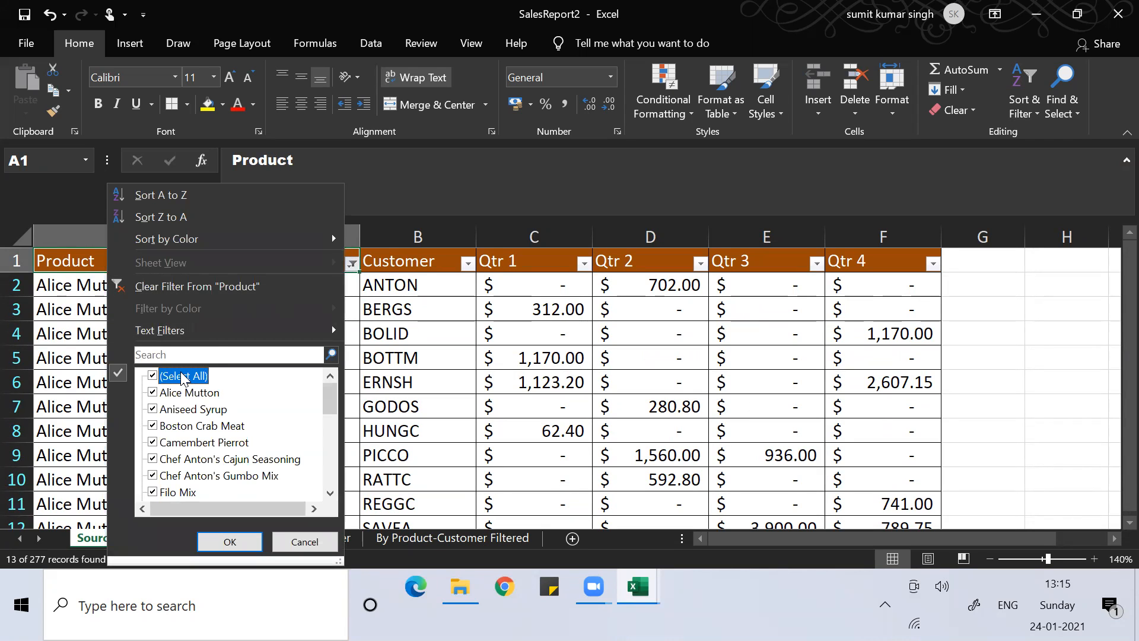
{"action": "left_click", "coordinate": [248, 545]}
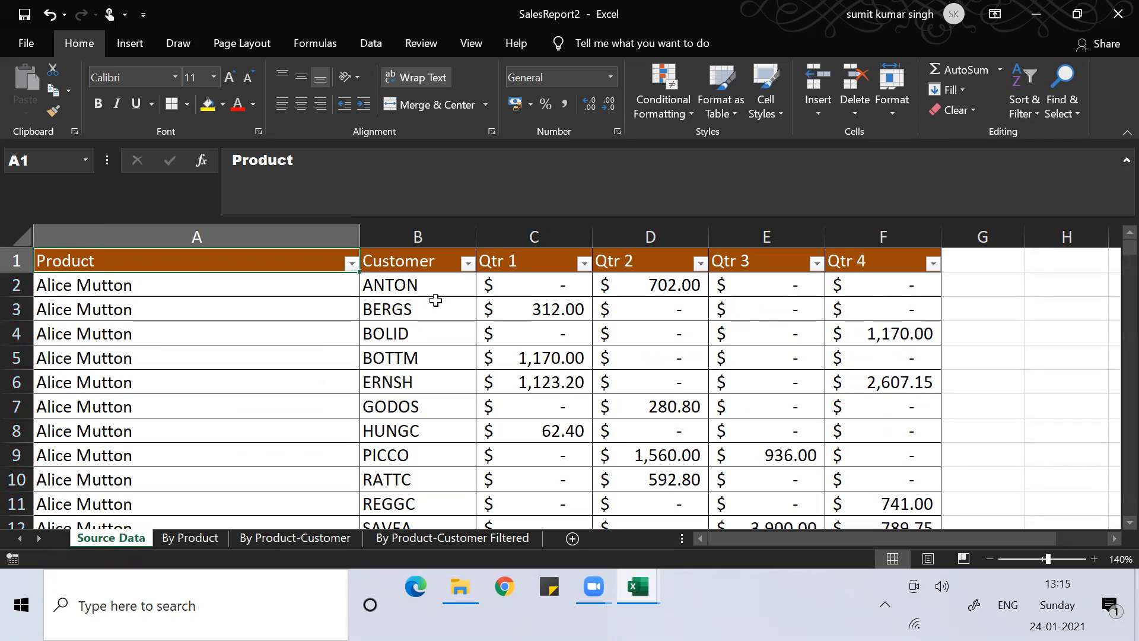
Step: Filter the Customer column to only ANATR and ANTON
{"action": "left_click", "coordinate": [468, 263]}
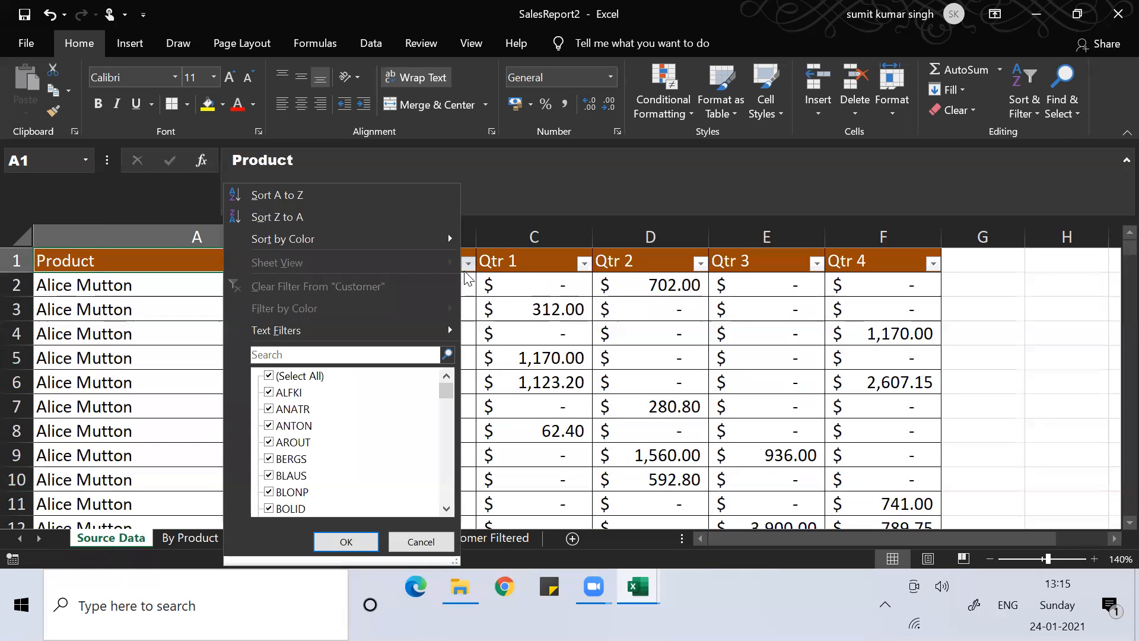
{"action": "left_click", "coordinate": [309, 379]}
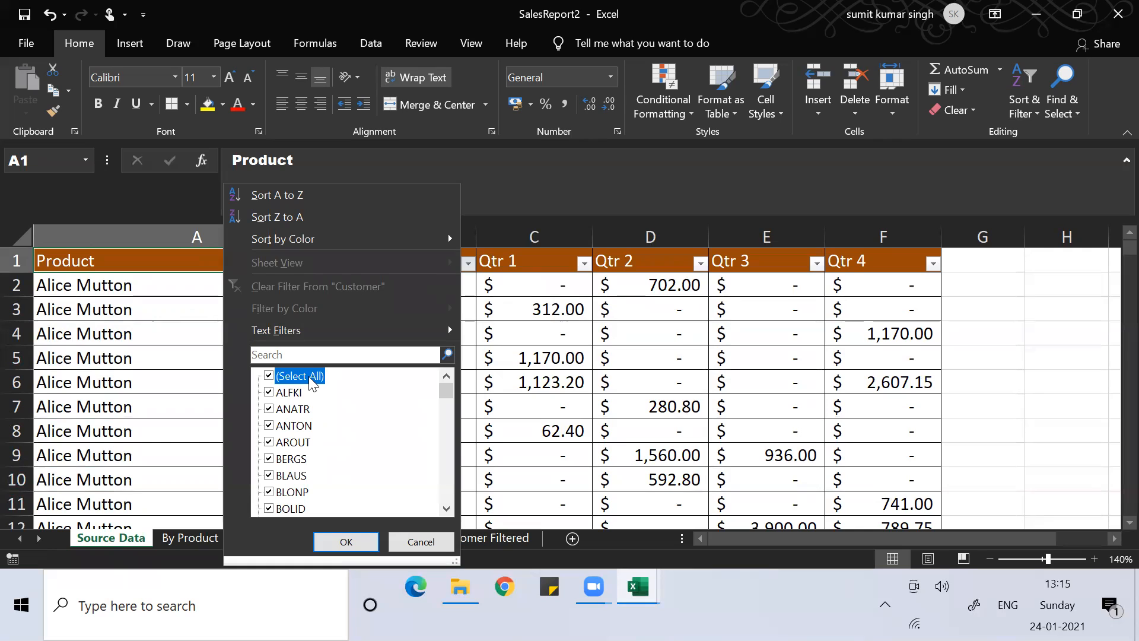
{"action": "left_click", "coordinate": [294, 410]}
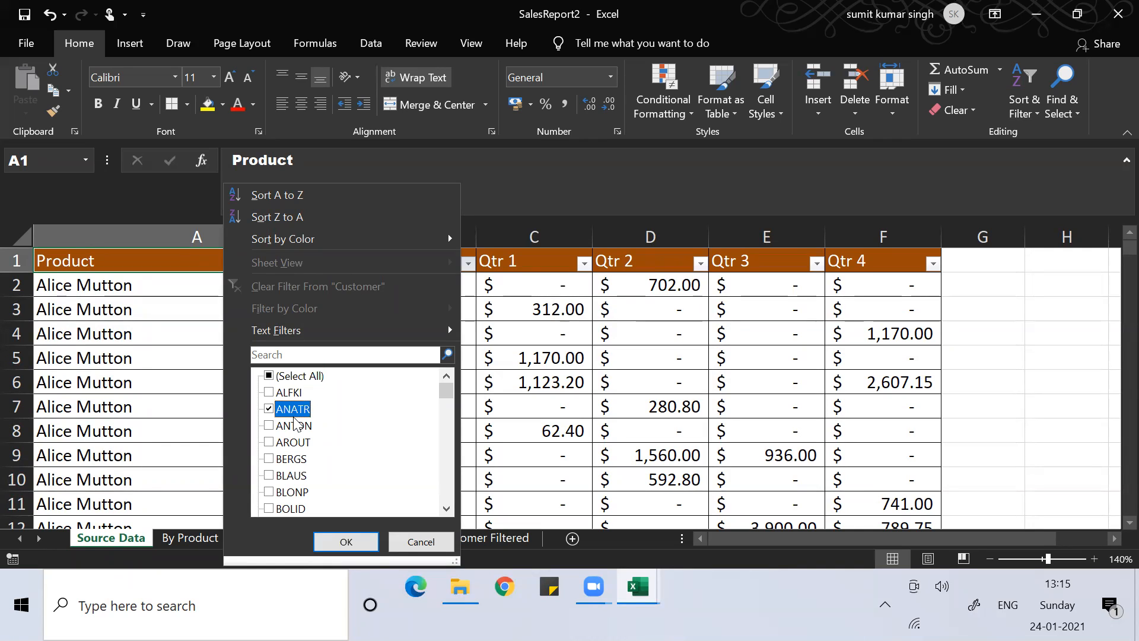
{"action": "left_click", "coordinate": [294, 426]}
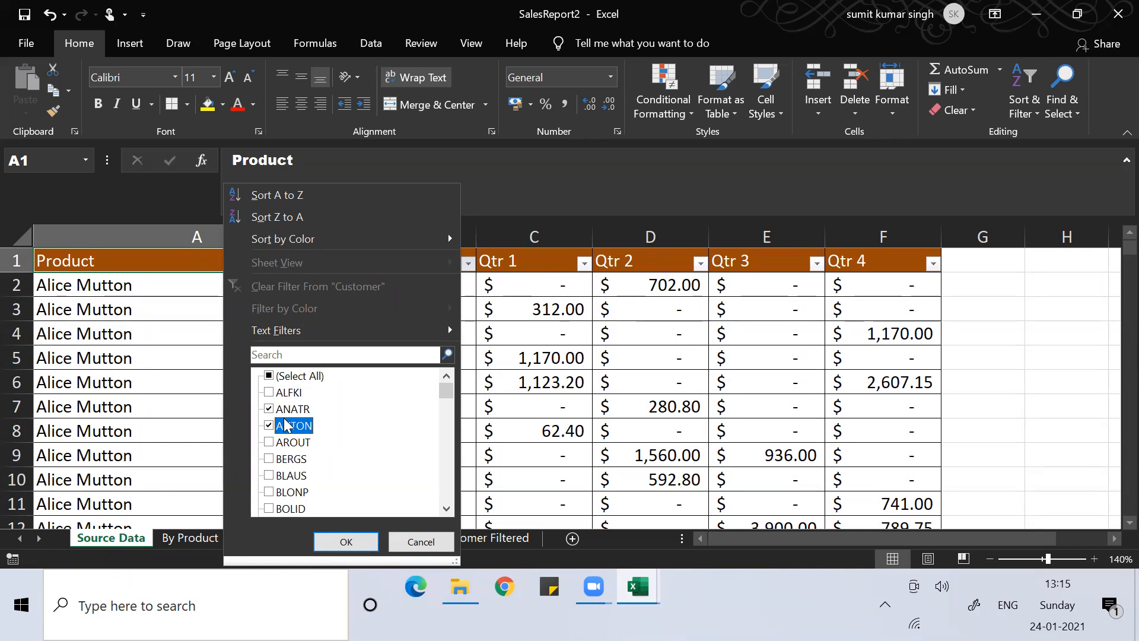
{"action": "left_click", "coordinate": [344, 541]}
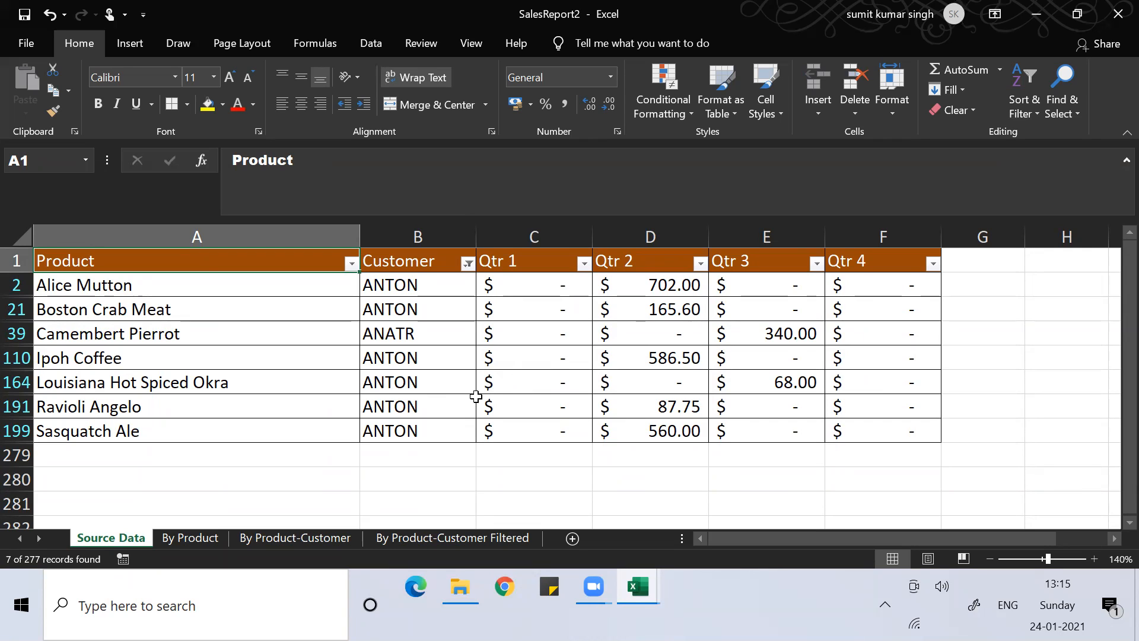
Step: Clear the Customer filter so every customer row returns
{"action": "left_click", "coordinate": [468, 263]}
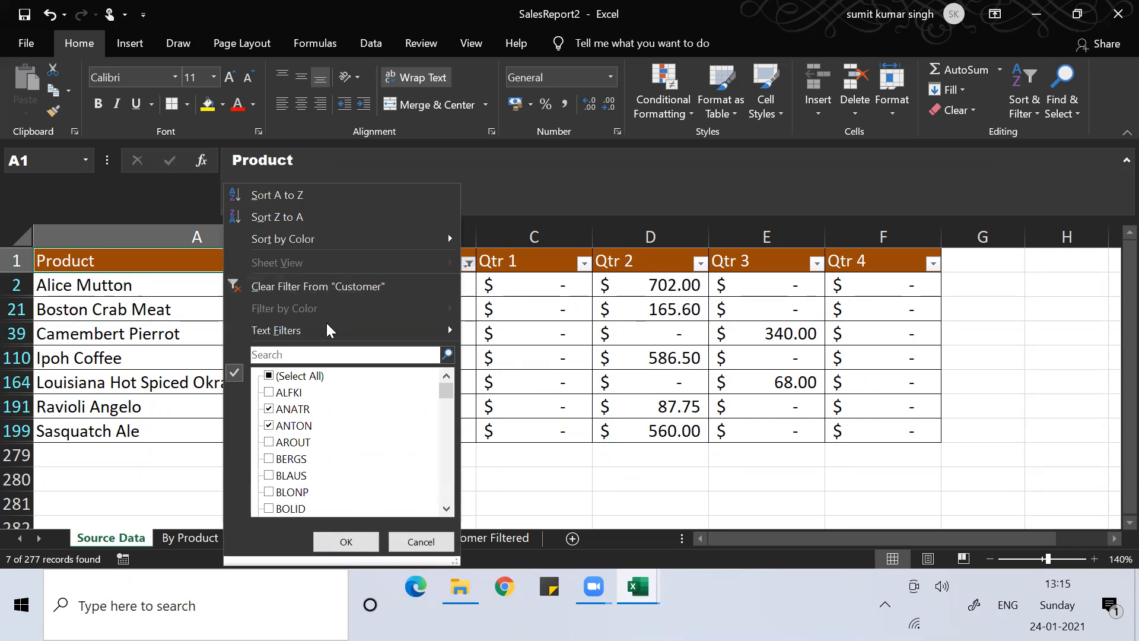
{"action": "left_click", "coordinate": [277, 376]}
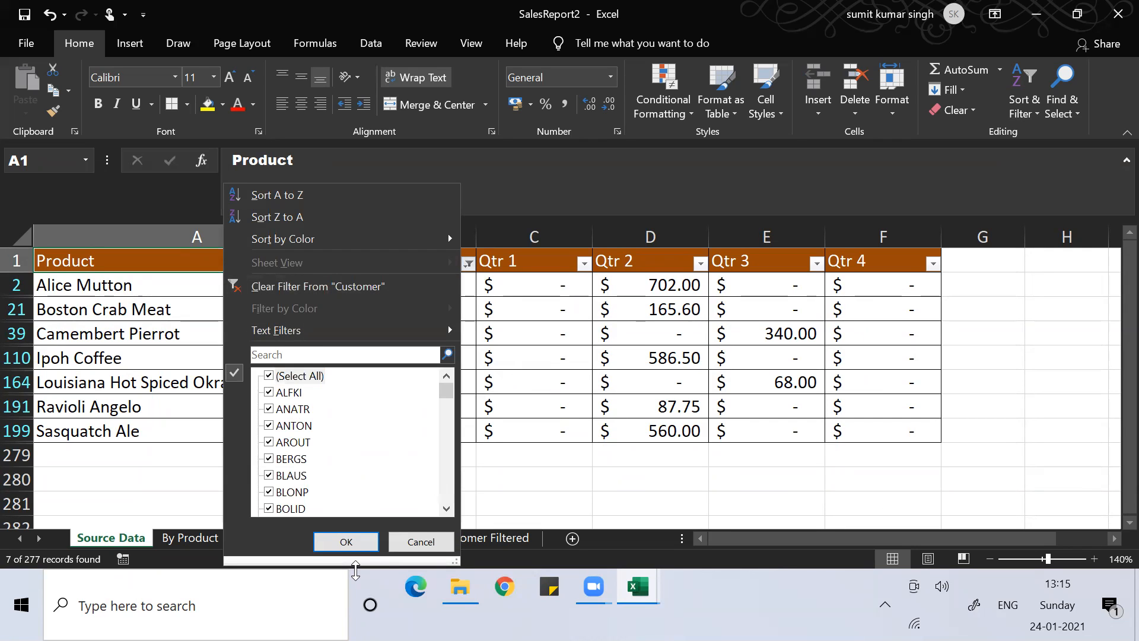
{"action": "left_click", "coordinate": [331, 541]}
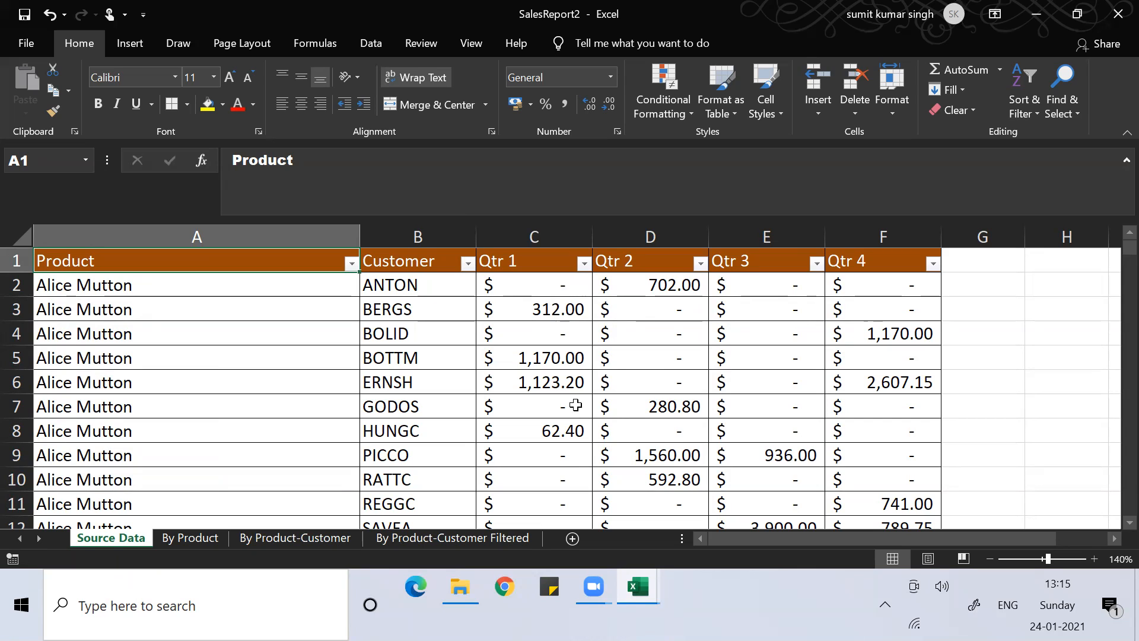
Step: Convert range $A$1:$F$278 into a table with headers using Insert > Table
{"action": "left_click", "coordinate": [130, 44]}
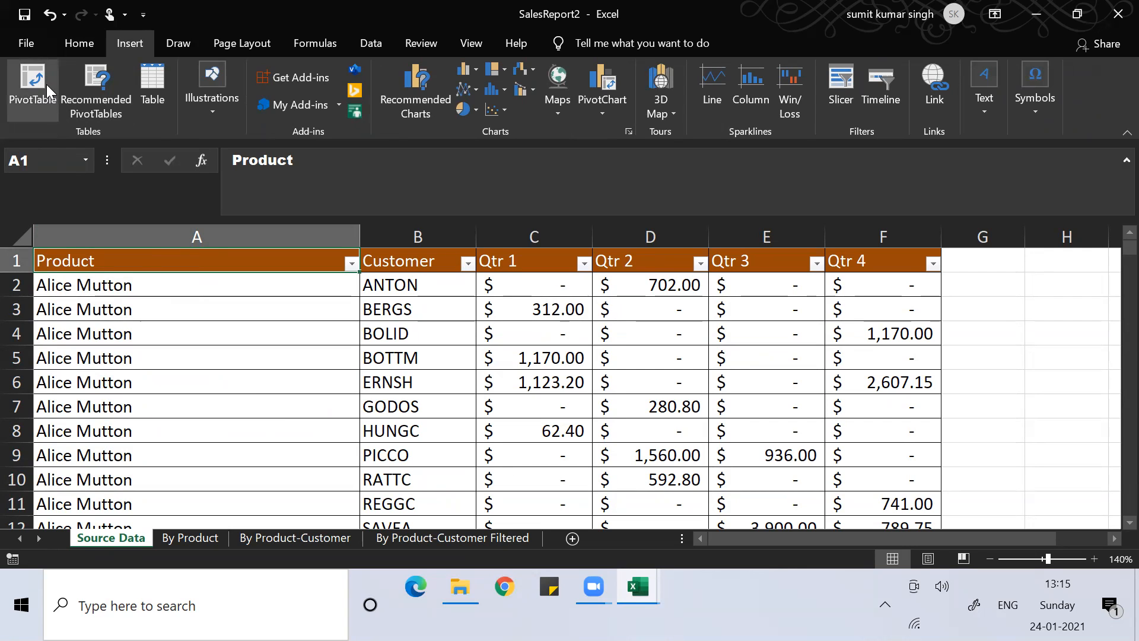
{"action": "left_click", "coordinate": [154, 87]}
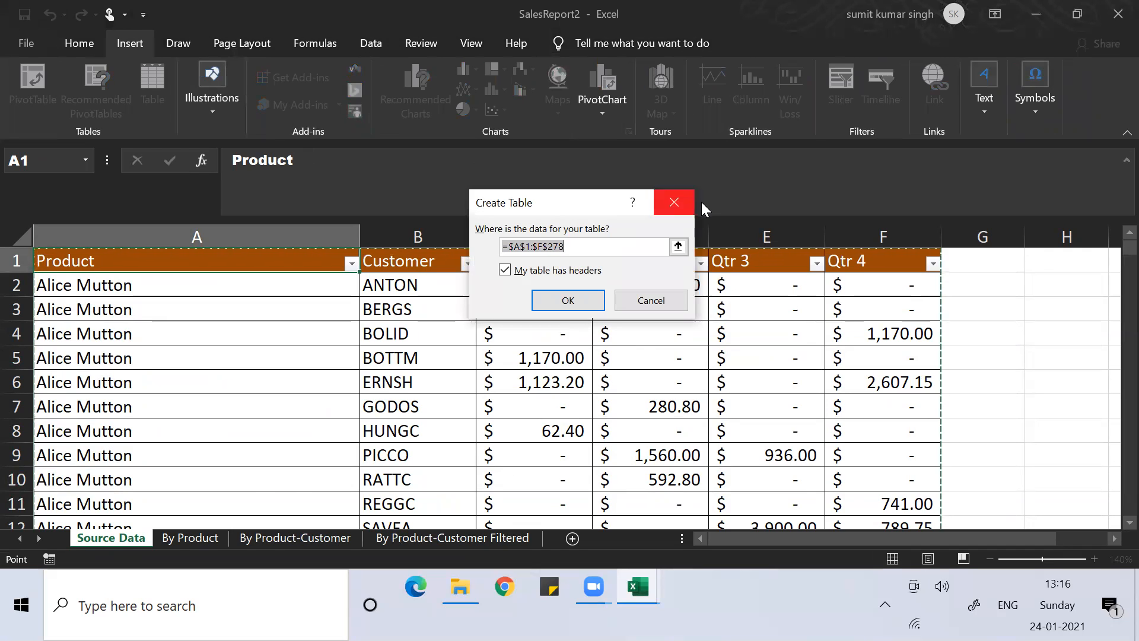
{"action": "left_click", "coordinate": [570, 300]}
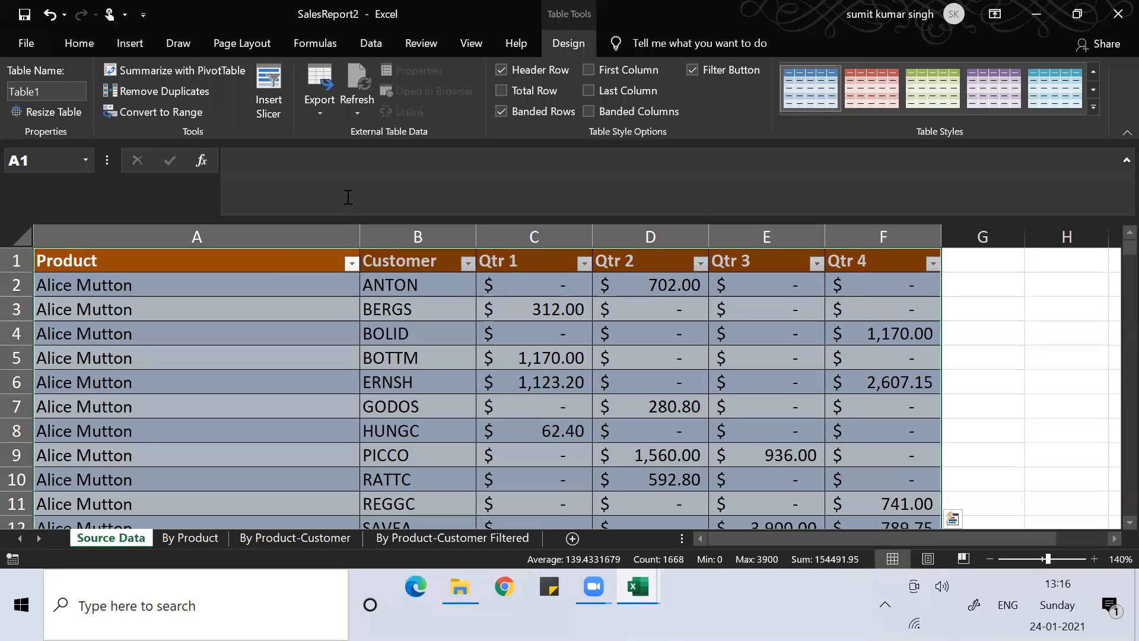
Step: Insert a PivotTable from Table1 on the existing Source Data sheet at cell H2
{"action": "left_click", "coordinate": [188, 69]}
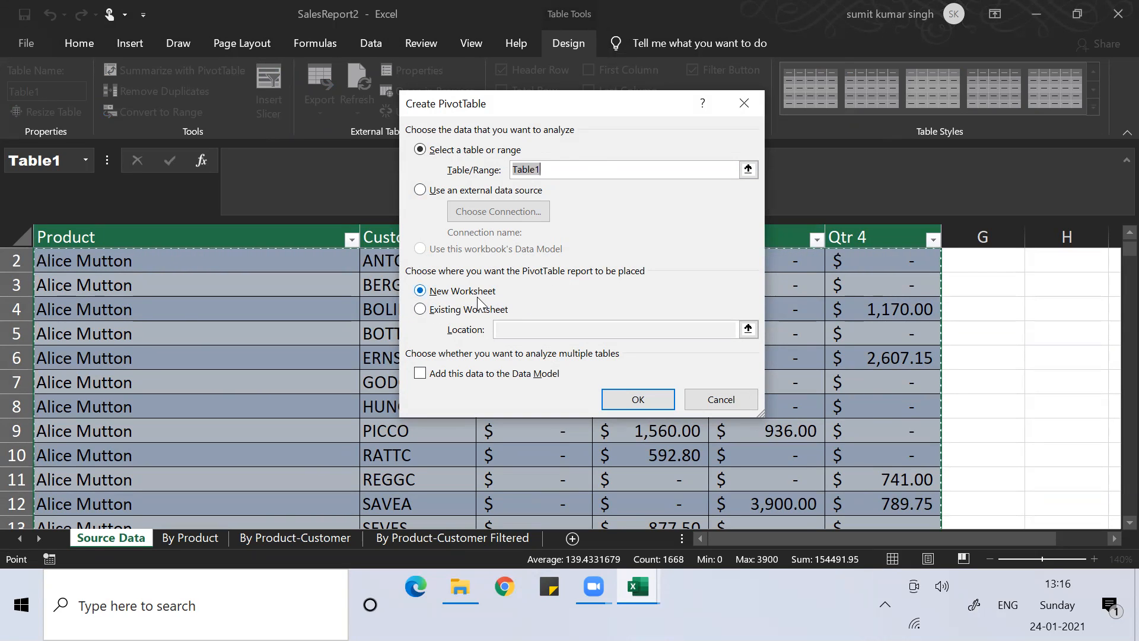
{"action": "left_click", "coordinate": [469, 311]}
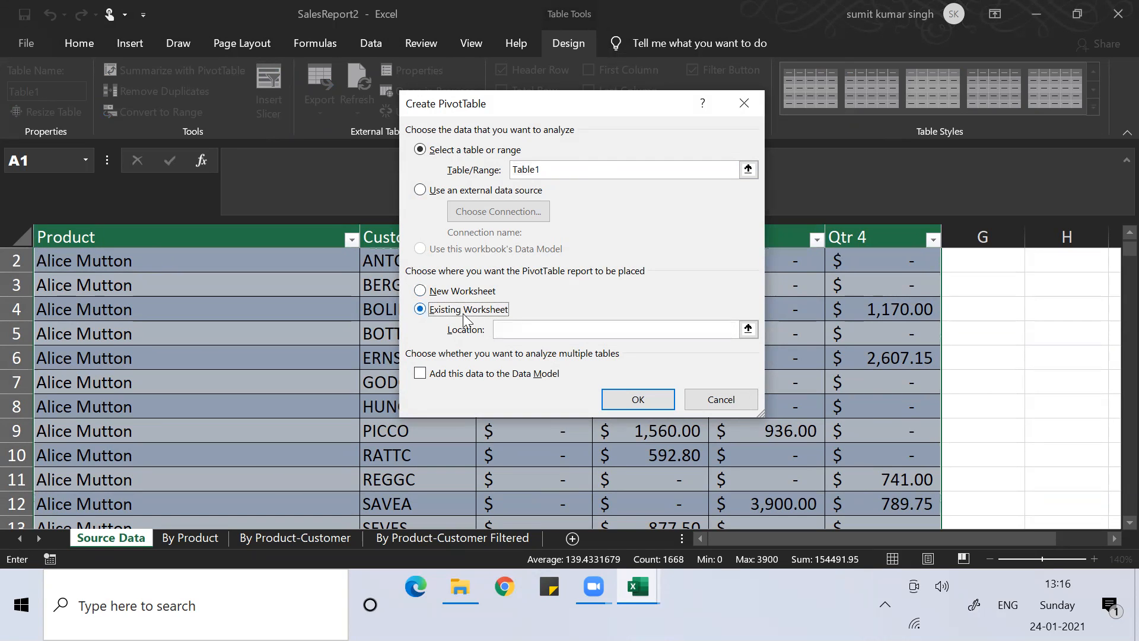
{"action": "left_click", "coordinate": [748, 328]}
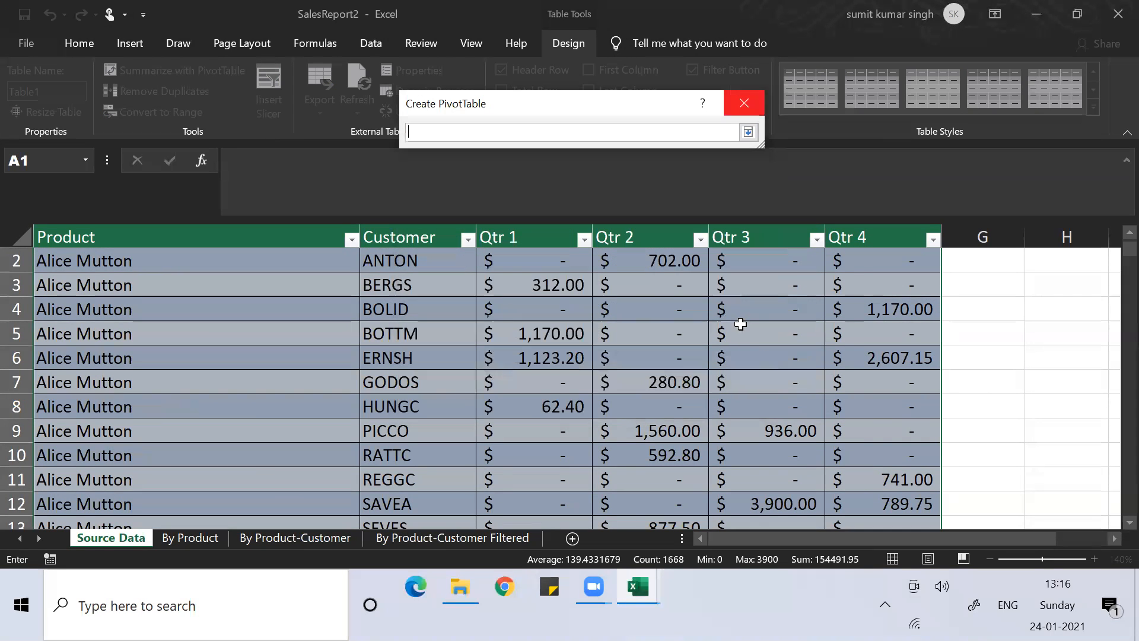
{"action": "left_click", "coordinate": [1053, 264]}
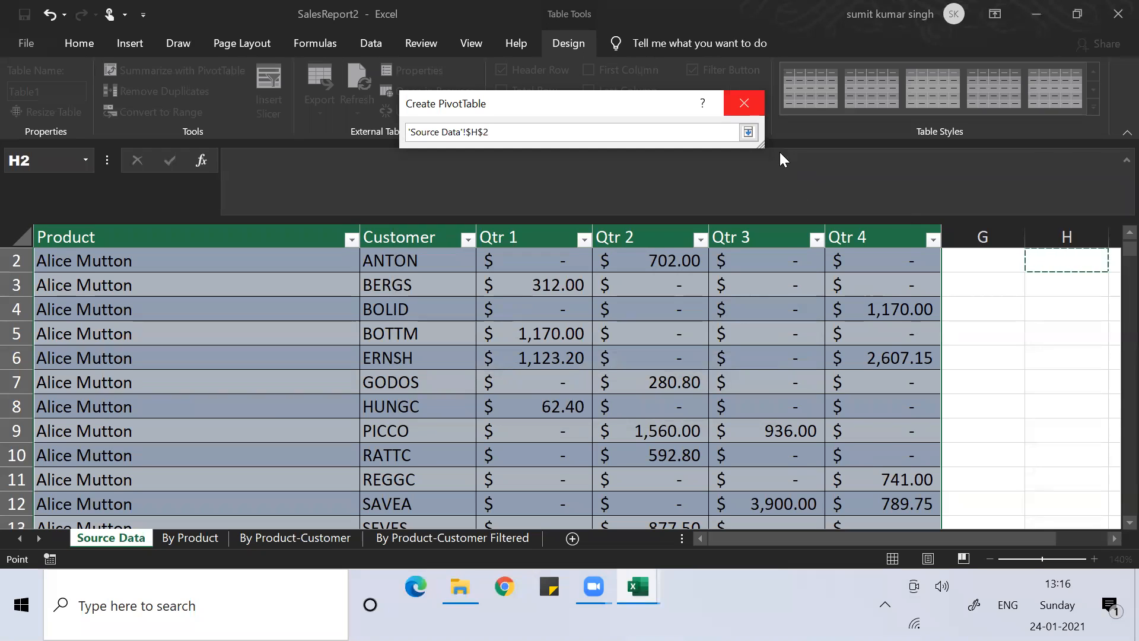
{"action": "left_click", "coordinate": [745, 130]}
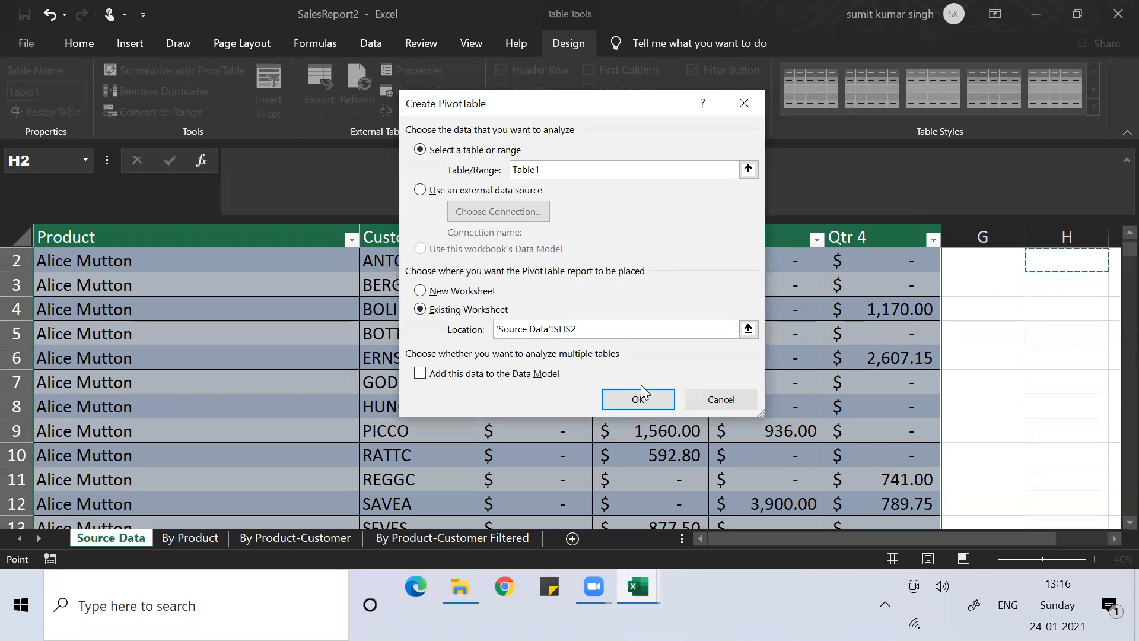
{"action": "left_click", "coordinate": [638, 400]}
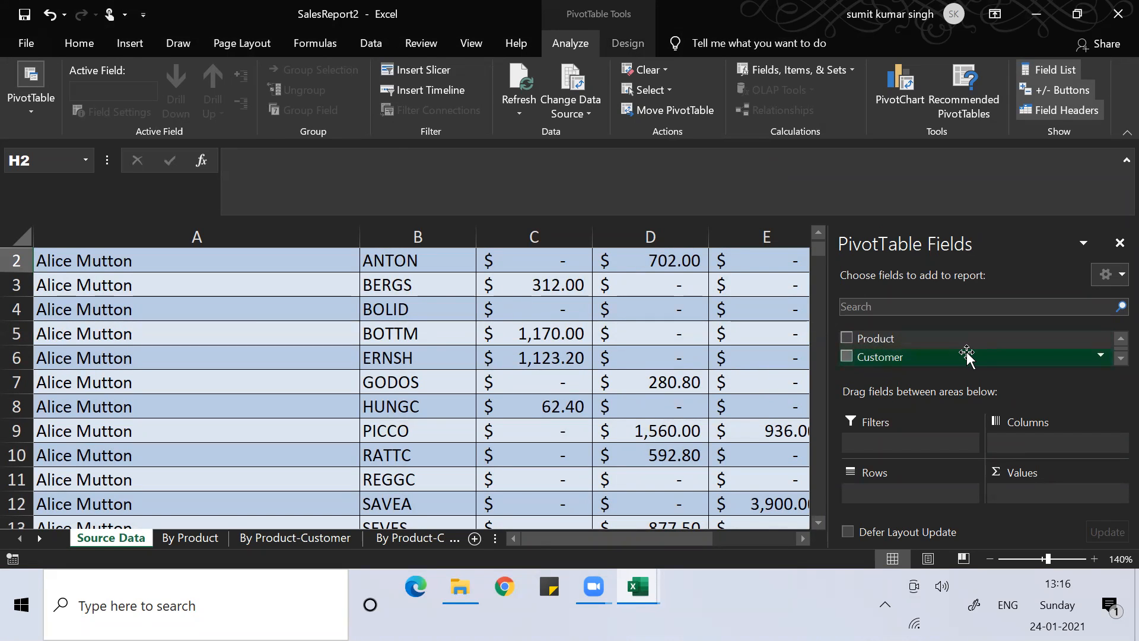
{"action": "left_click", "coordinate": [799, 537]}
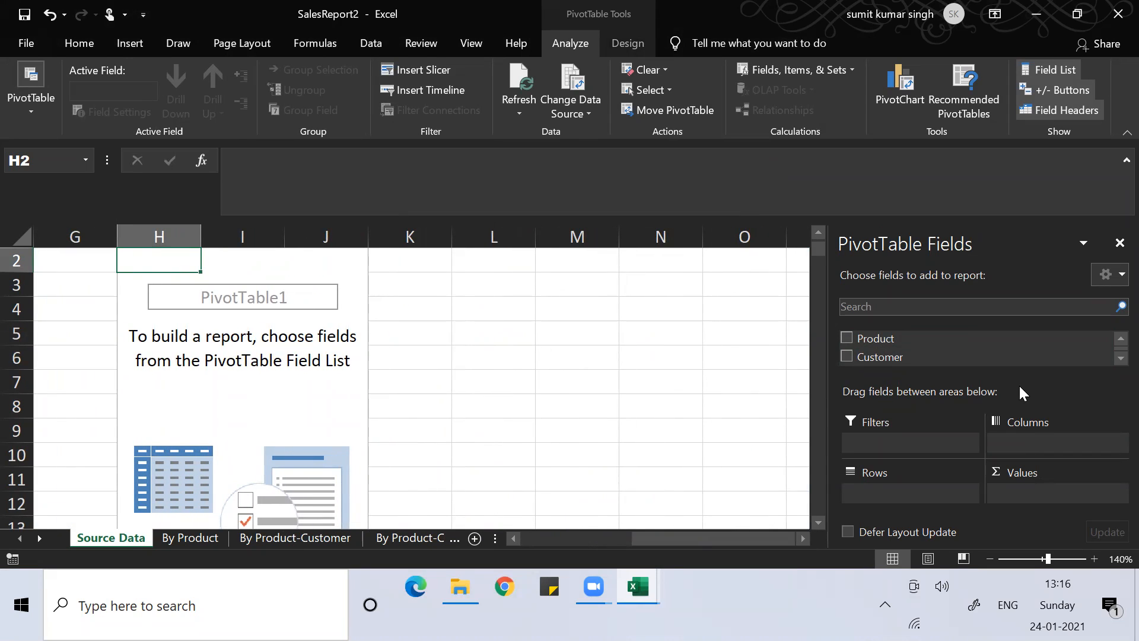
{"action": "left_click", "coordinate": [846, 339]}
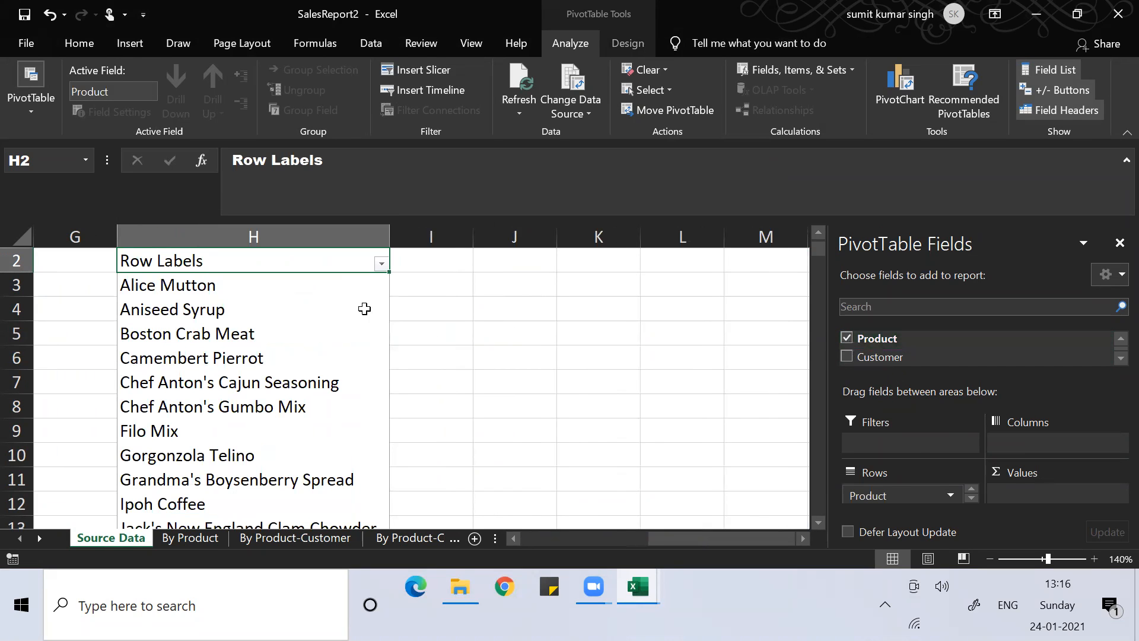
{"action": "left_click", "coordinate": [258, 381]}
{"action": "key", "text": "Down"}
{"action": "key", "text": "Down"}
{"action": "key", "text": "Down"}
{"action": "key", "text": "Down"}
{"action": "key", "text": "Down"}
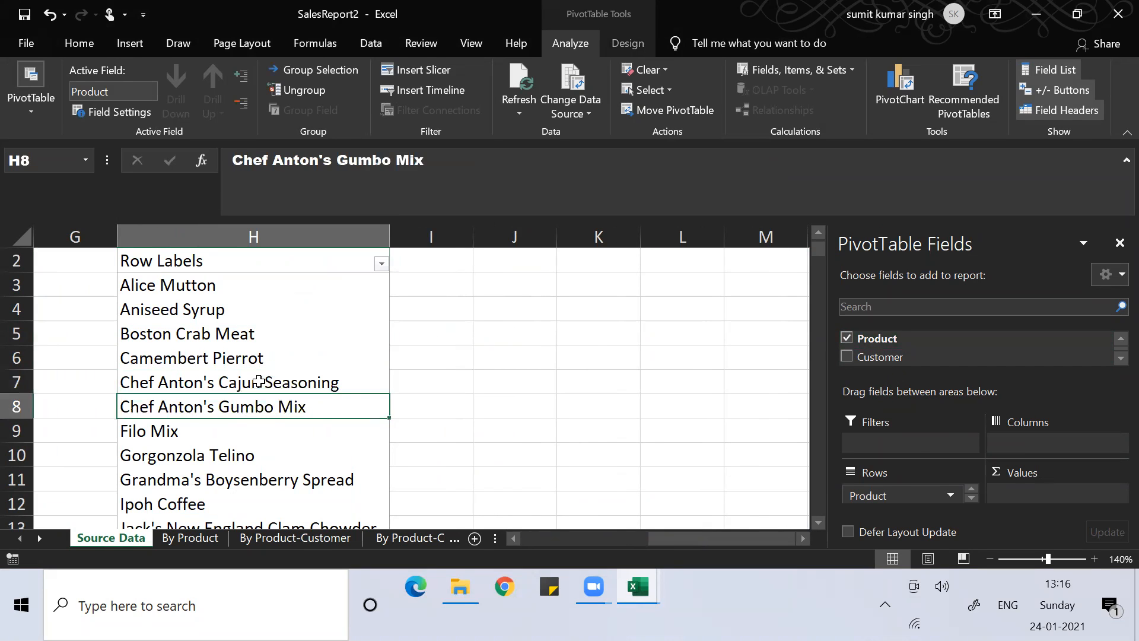
{"action": "key", "text": "Down"}
{"action": "key", "text": "Down"}
{"action": "key", "text": "Down"}
{"action": "key", "text": "Down"}
{"action": "key", "text": "Down"}
{"action": "key", "text": "Down"}
{"action": "key", "text": "Down"}
{"action": "key", "text": "Down"}
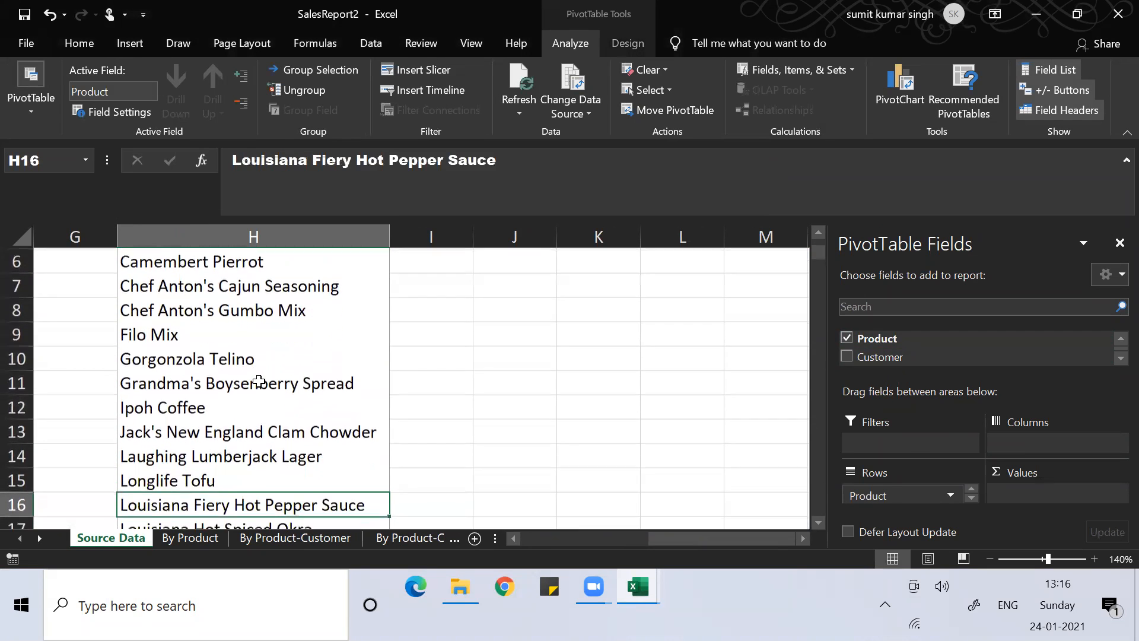
{"action": "key", "text": "Down"}
{"action": "key", "text": "Down"}
{"action": "key", "text": "Down"}
{"action": "key", "text": "Down"}
{"action": "key", "text": "Down"}
{"action": "key", "text": "Down"}
{"action": "key", "text": "Down"}
{"action": "key", "text": "Down"}
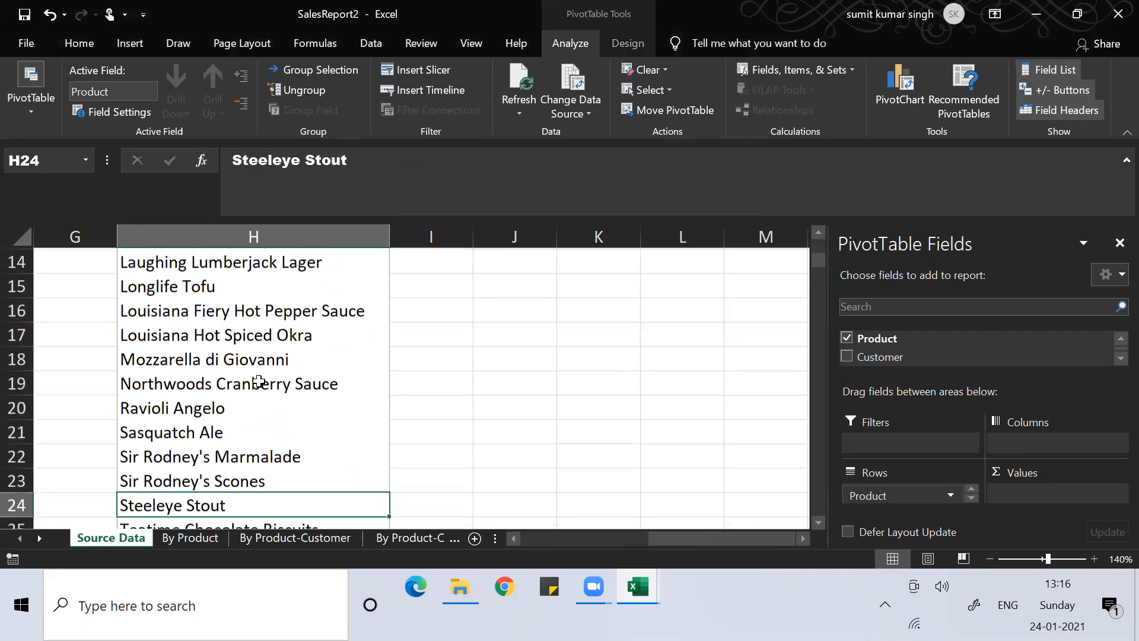
{"action": "key", "text": "Down"}
{"action": "key", "text": "Down"}
{"action": "key", "text": "Up"}
{"action": "key", "text": "Up"}
{"action": "key", "text": "Up"}
{"action": "key", "text": "Up"}
{"action": "key", "text": "Up"}
{"action": "key", "text": "Up"}
{"action": "key", "text": "Up"}
{"action": "key", "text": "Up"}
{"action": "key", "text": "Up"}
{"action": "key", "text": "Up"}
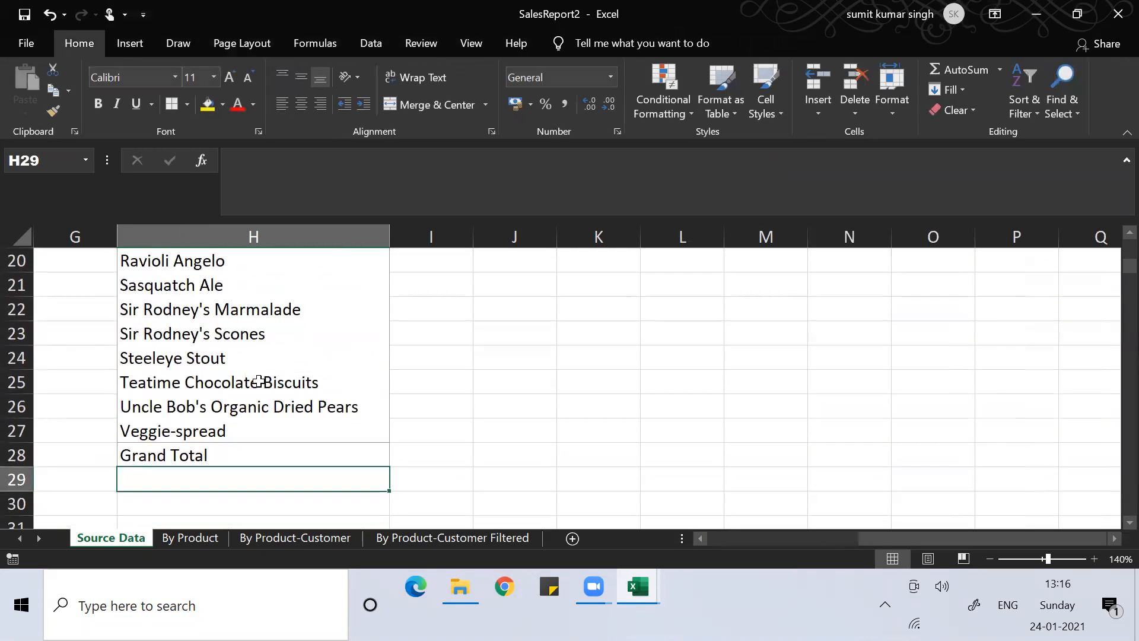
{"action": "key", "text": "Up"}
{"action": "key", "text": "Up"}
{"action": "key", "text": "Up"}
{"action": "key", "text": "Up"}
{"action": "key", "text": "Up"}
{"action": "key", "text": "Up"}
{"action": "key", "text": "Up"}
{"action": "key", "text": "Up"}
{"action": "key", "text": "Up"}
{"action": "key", "text": "Up"}
{"action": "key", "text": "Up"}
{"action": "key", "text": "Up"}
{"action": "key", "text": "Up"}
{"action": "key", "text": "Up"}
{"action": "key", "text": "Up"}
{"action": "key", "text": "Up"}
{"action": "key", "text": "Up"}
{"action": "key", "text": "Up"}
{"action": "key", "text": "Up"}
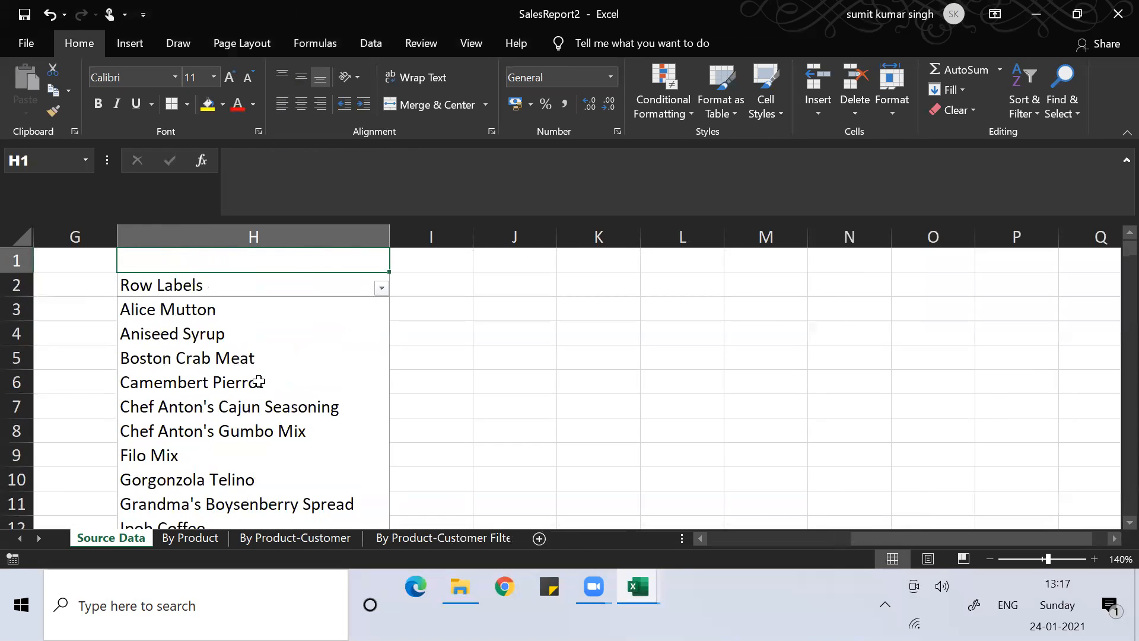
{"action": "key", "text": "Down"}
{"action": "key", "text": "Down"}
{"action": "key", "text": "Down"}
{"action": "key", "text": "Down"}
{"action": "key", "text": "Down"}
{"action": "key", "text": "Down"}
{"action": "key", "text": "Down"}
{"action": "key", "text": "Down"}
{"action": "key", "text": "Down"}
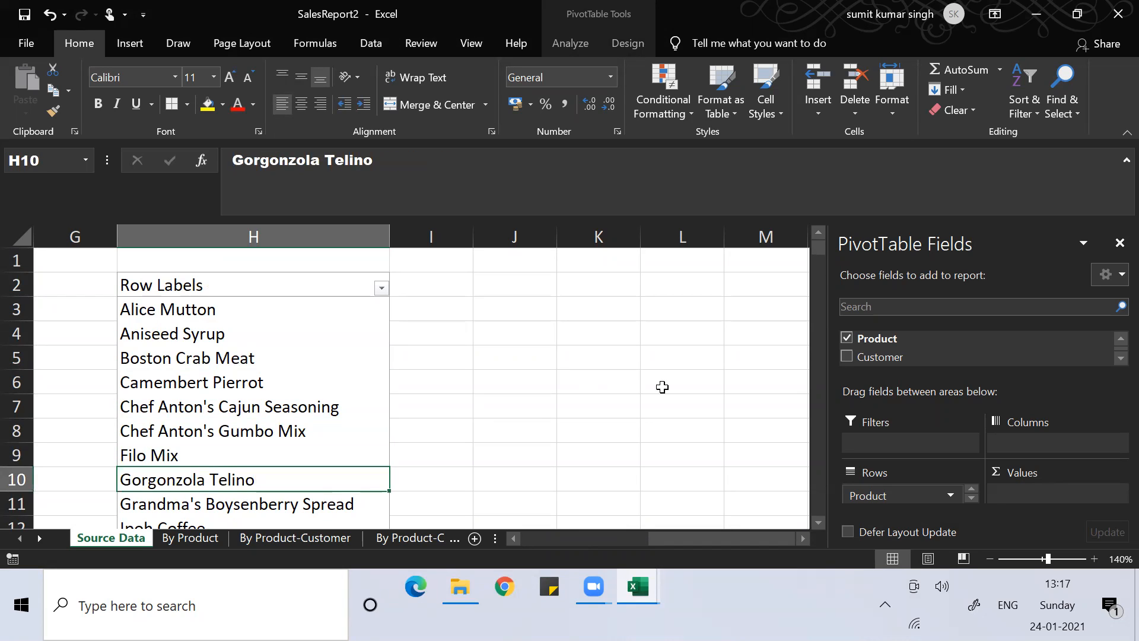
{"action": "scroll", "coordinate": [1110, 361], "scroll_direction": "down", "scroll_amount": 2}
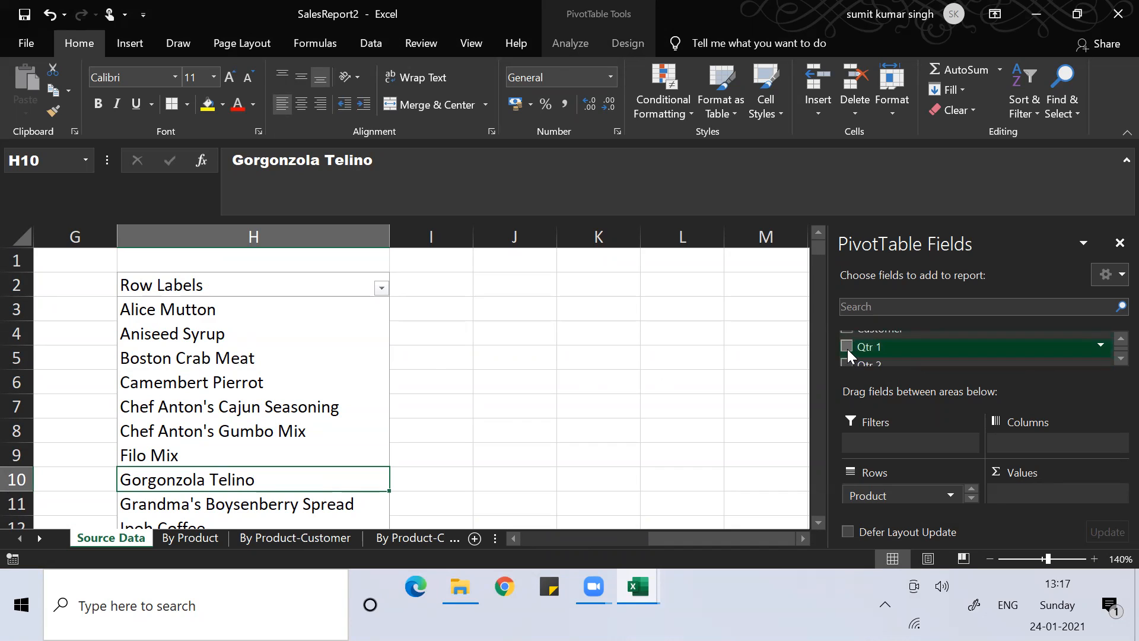
Step: Add Qtr 1 to the pivot values and review the Sum of Qtr 1 column, totalling 24612.91
{"action": "left_click", "coordinate": [846, 347]}
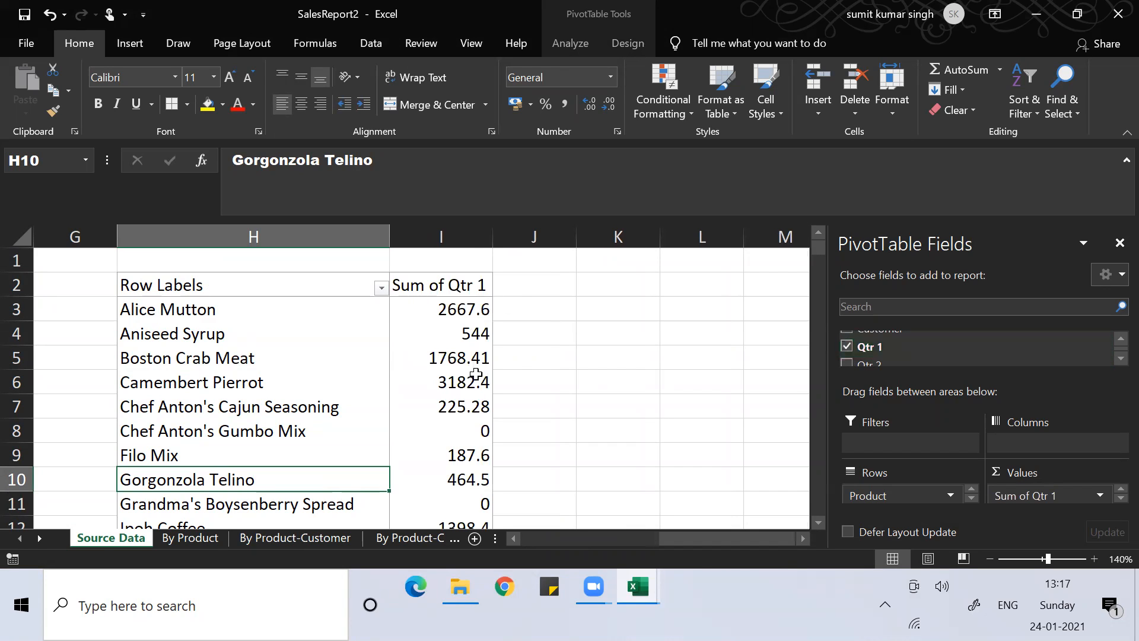
{"action": "left_click", "coordinate": [445, 373]}
{"action": "key", "text": "Down"}
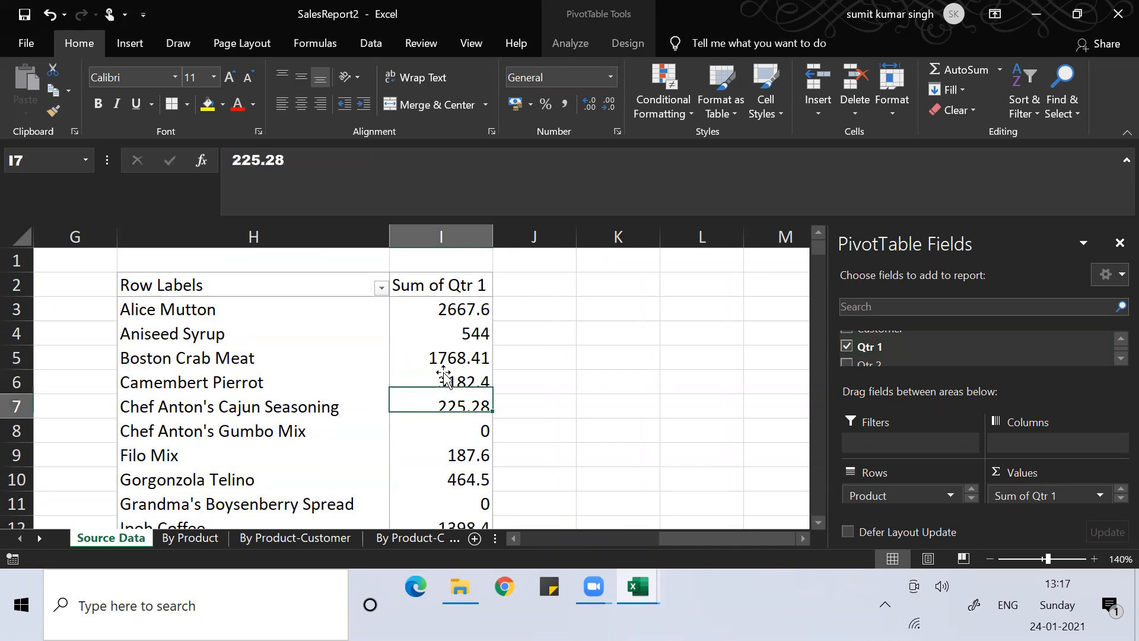
{"action": "key", "text": "Down"}
{"action": "key", "text": "Down"}
{"action": "key", "text": "Down"}
{"action": "key", "text": "Down"}
{"action": "key", "text": "Down"}
{"action": "key", "text": "Down"}
{"action": "key", "text": "Down"}
{"action": "key", "text": "Down"}
{"action": "key", "text": "Down"}
{"action": "key", "text": "Down"}
{"action": "key", "text": "Down"}
{"action": "key", "text": "Down"}
{"action": "key", "text": "Down"}
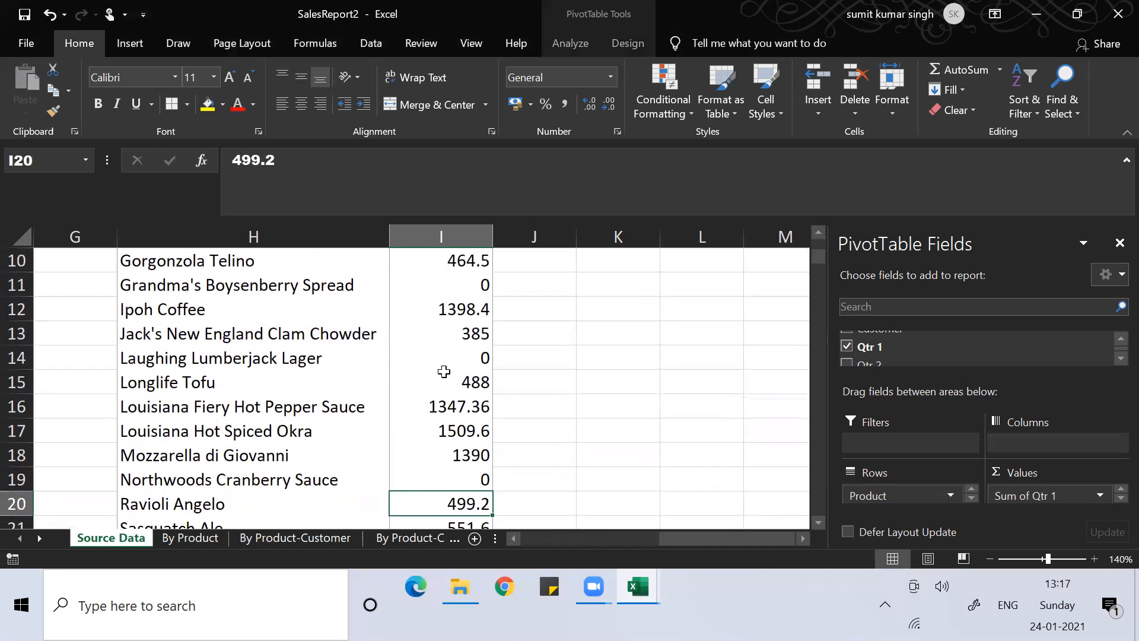
{"action": "key", "text": "Down"}
{"action": "key", "text": "Down"}
{"action": "key", "text": "Down"}
{"action": "key", "text": "Down"}
{"action": "key", "text": "Down"}
{"action": "key", "text": "Down"}
{"action": "key", "text": "Down"}
{"action": "key", "text": "Down"}
{"action": "key", "text": "Down"}
{"action": "key", "text": "Down"}
{"action": "key", "text": "Down"}
{"action": "key", "text": "Down"}
{"action": "key", "text": "Up"}
{"action": "key", "text": "Up"}
{"action": "key", "text": "Up"}
{"action": "key", "text": "Up"}
{"action": "key", "text": "Up"}
{"action": "key", "text": "Up"}
{"action": "key", "text": "Up"}
{"action": "key", "text": "Up"}
{"action": "key", "text": "Up"}
{"action": "key", "text": "Up"}
{"action": "key", "text": "Up"}
{"action": "key", "text": "Up"}
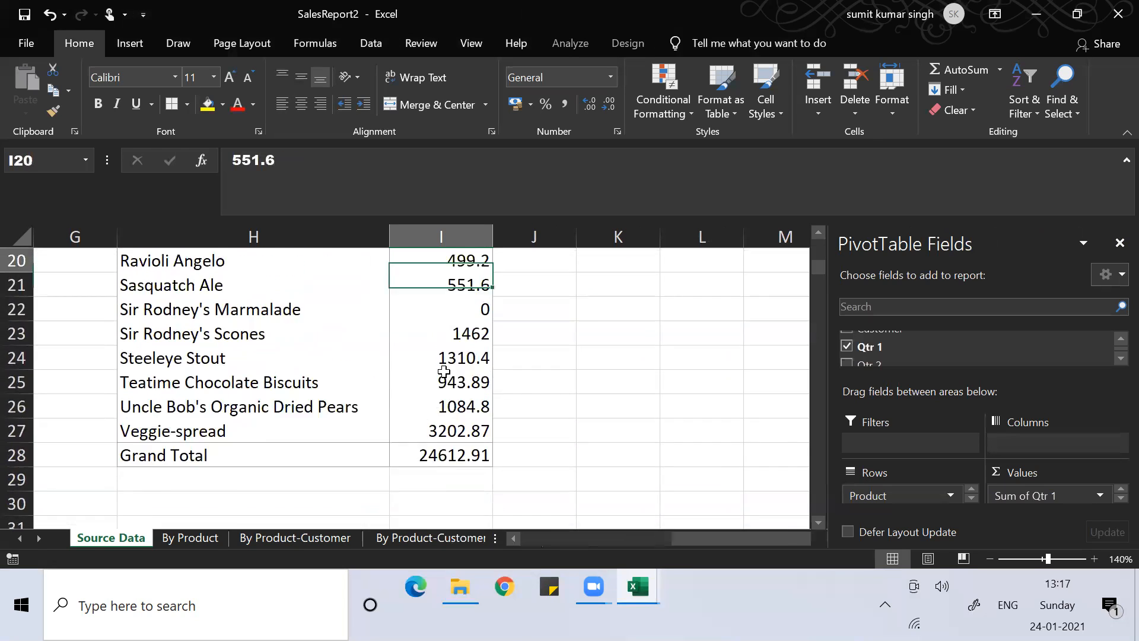
{"action": "key", "text": "Up"}
{"action": "key", "text": "Up"}
{"action": "key", "text": "Up"}
{"action": "key", "text": "Up"}
{"action": "key", "text": "Up"}
{"action": "key", "text": "Up"}
{"action": "key", "text": "Up"}
{"action": "key", "text": "Up"}
{"action": "key", "text": "Up"}
{"action": "key", "text": "Up"}
{"action": "key", "text": "Up"}
{"action": "key", "text": "Up"}
{"action": "key", "text": "Up"}
{"action": "key", "text": "Up"}
{"action": "key", "text": "Up"}
{"action": "key", "text": "Up"}
{"action": "key", "text": "Up"}
{"action": "key", "text": "Up"}
{"action": "key", "text": "Up"}
{"action": "key", "text": "Up"}
{"action": "key", "text": "Down"}
{"action": "key", "text": "Down"}
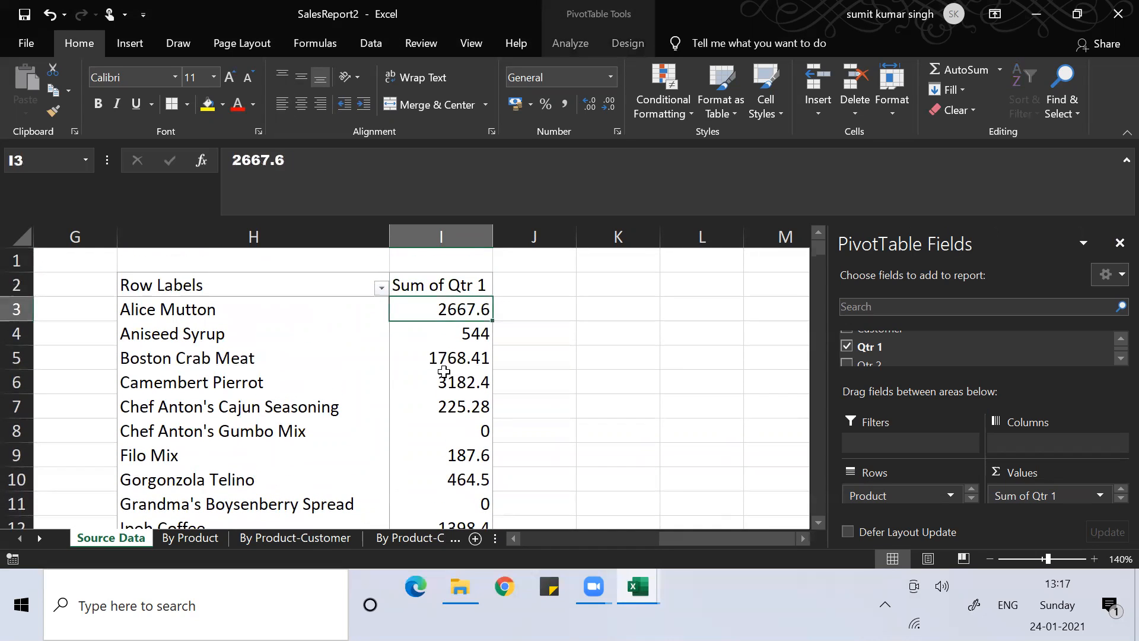
{"action": "key", "text": "Down"}
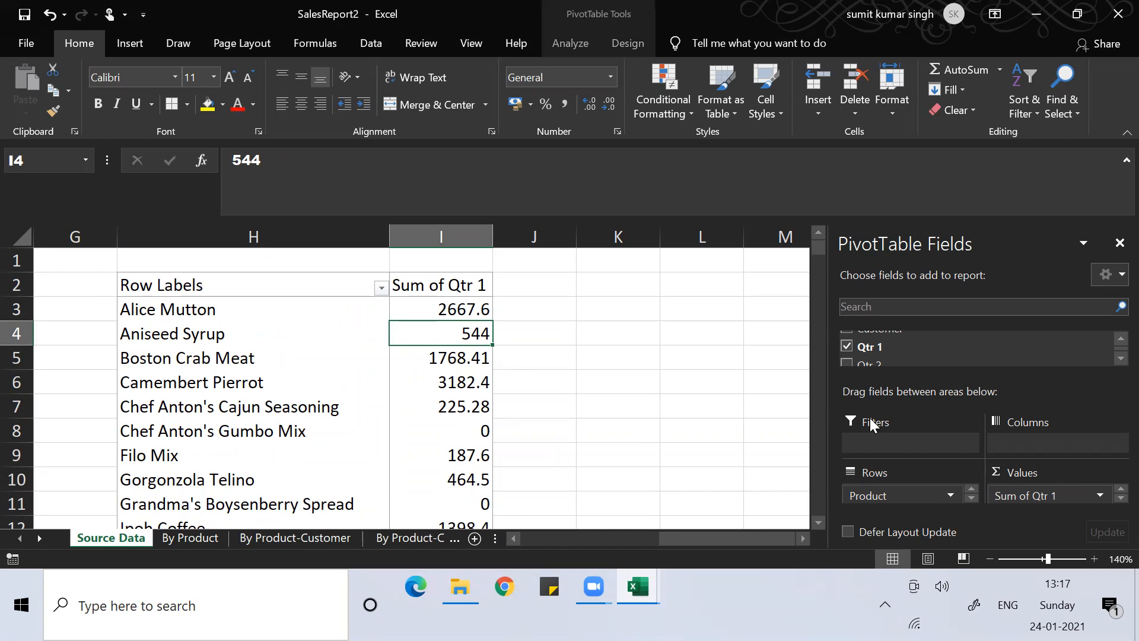
Step: Change the Qtr 1 value field to summarize by Average
{"action": "left_click", "coordinate": [1026, 494]}
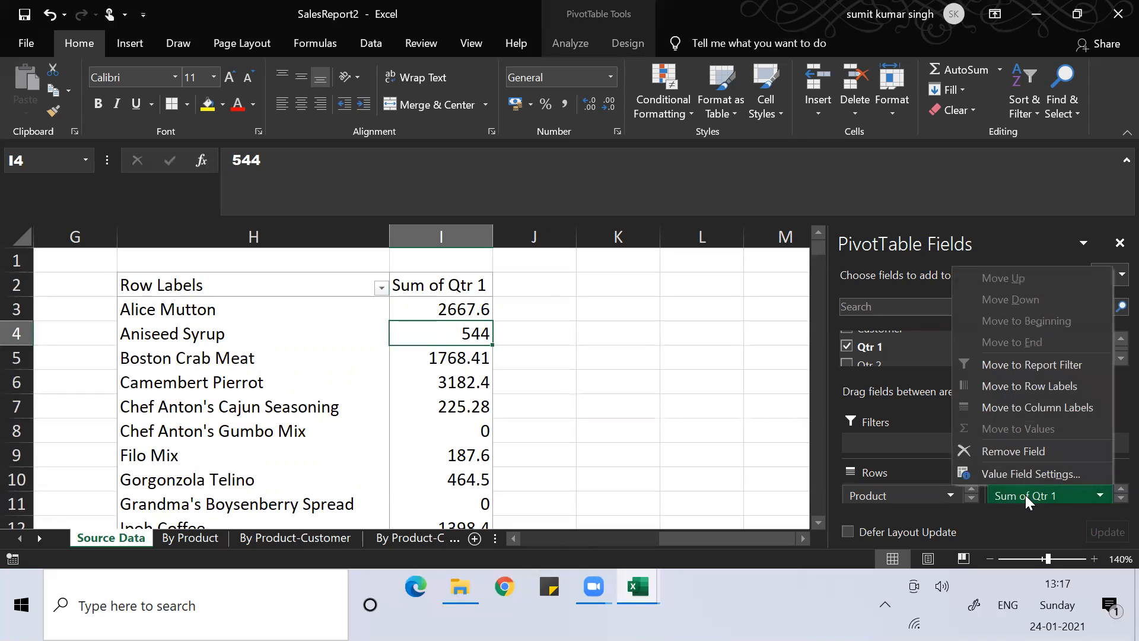
{"action": "left_click", "coordinate": [1007, 477]}
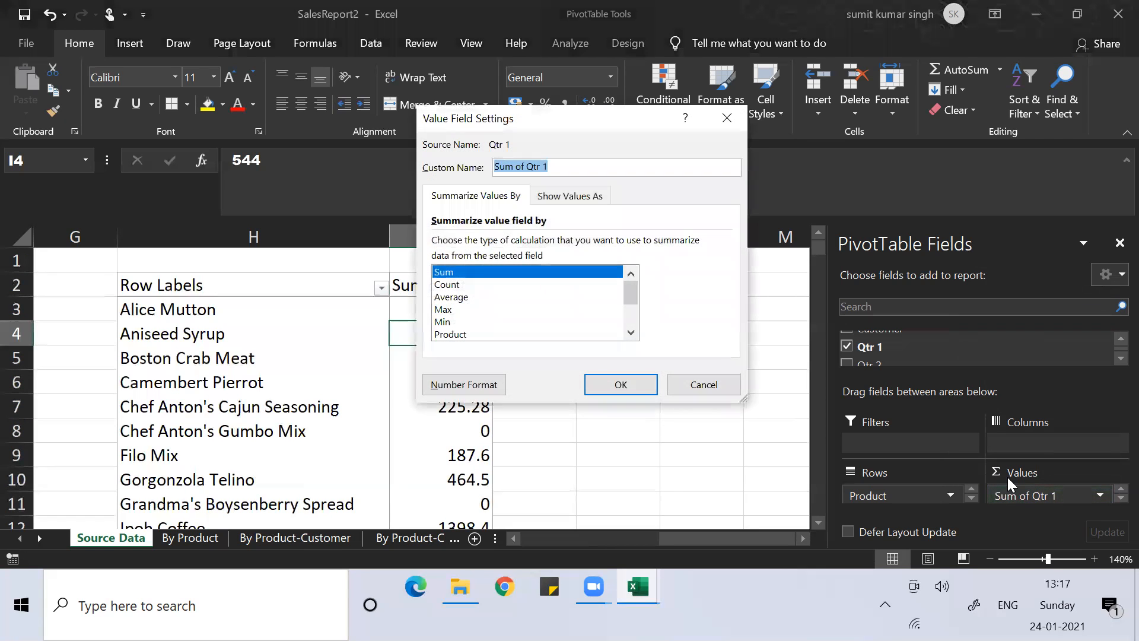
{"action": "left_click", "coordinate": [453, 297]}
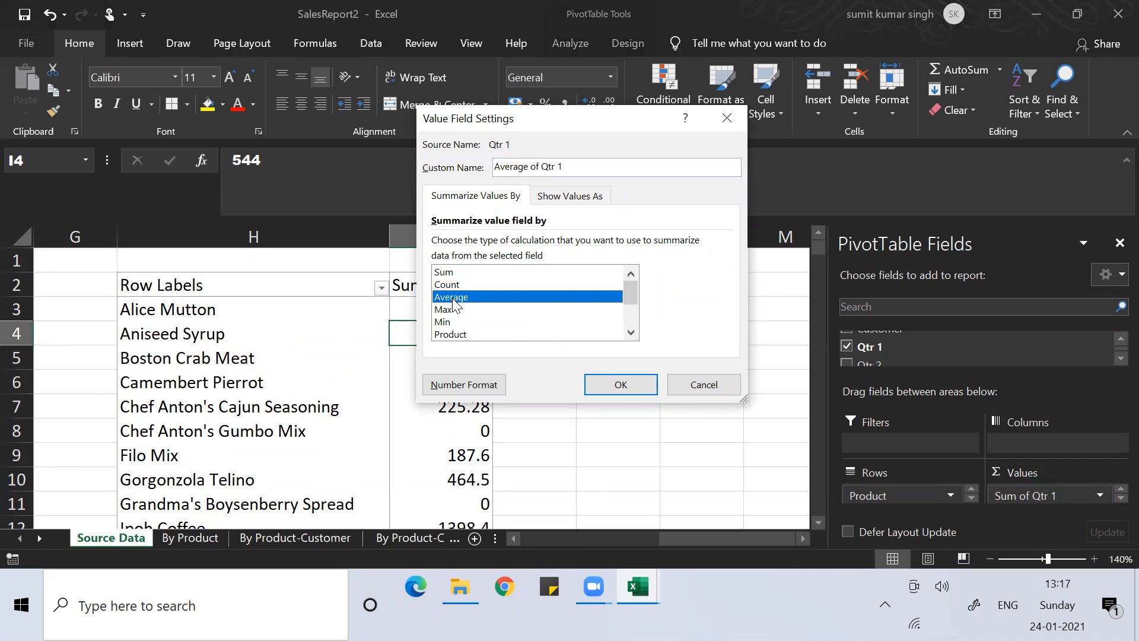
{"action": "left_click", "coordinate": [619, 385]}
{"action": "left_click", "coordinate": [457, 405]}
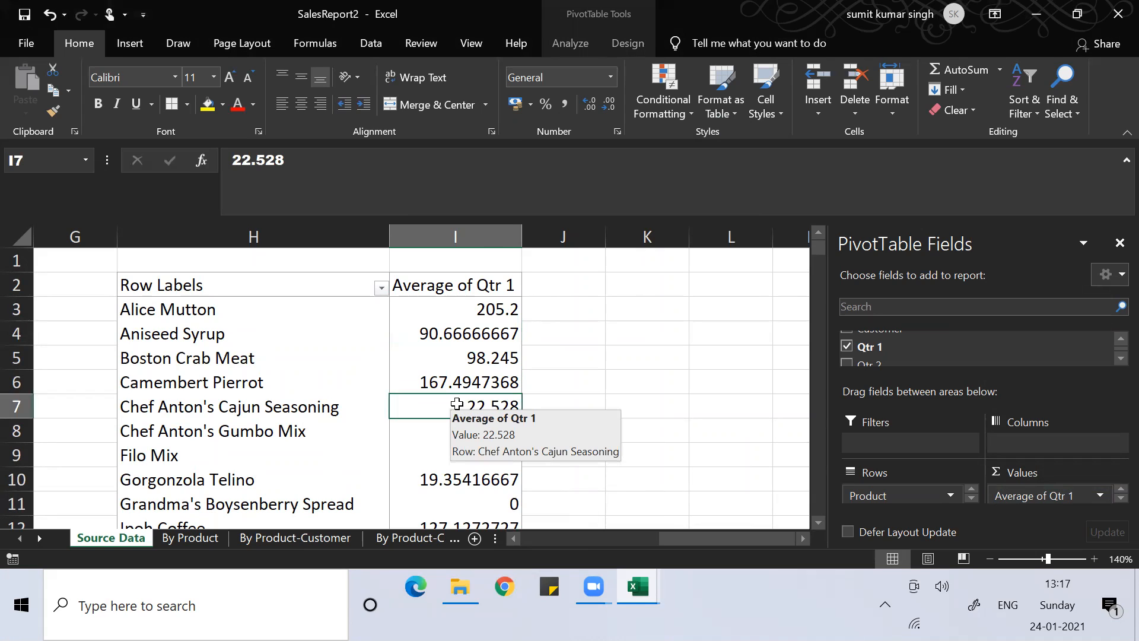
Step: Switch the Qtr 1 value field back to Sum
{"action": "left_click", "coordinate": [1022, 497]}
{"action": "left_click", "coordinate": [1006, 482]}
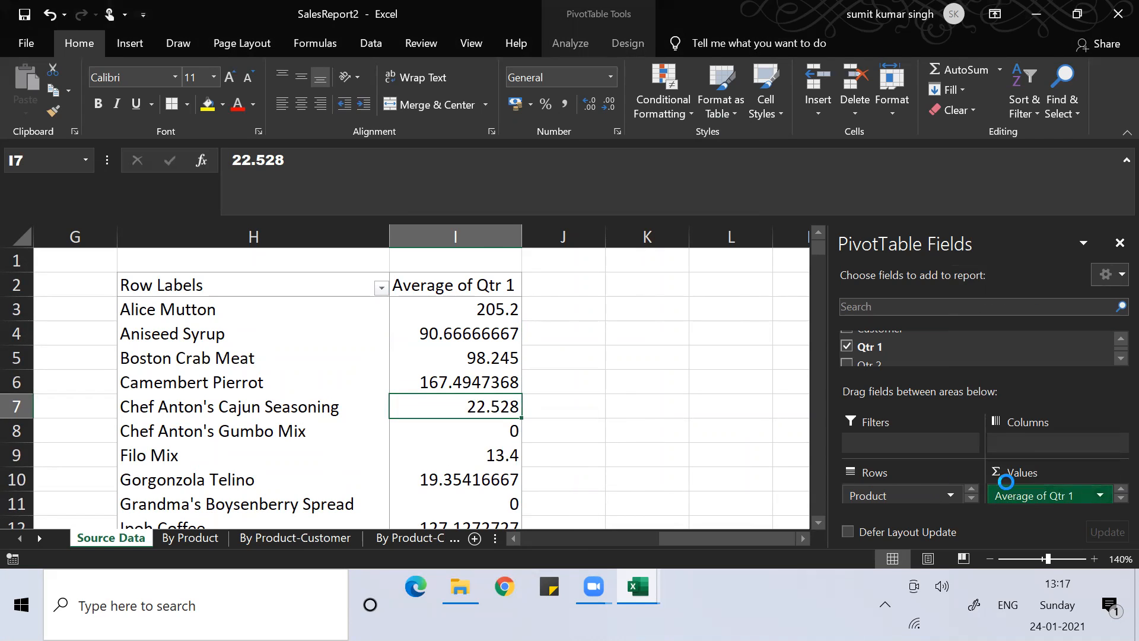
{"action": "left_click", "coordinate": [440, 273]}
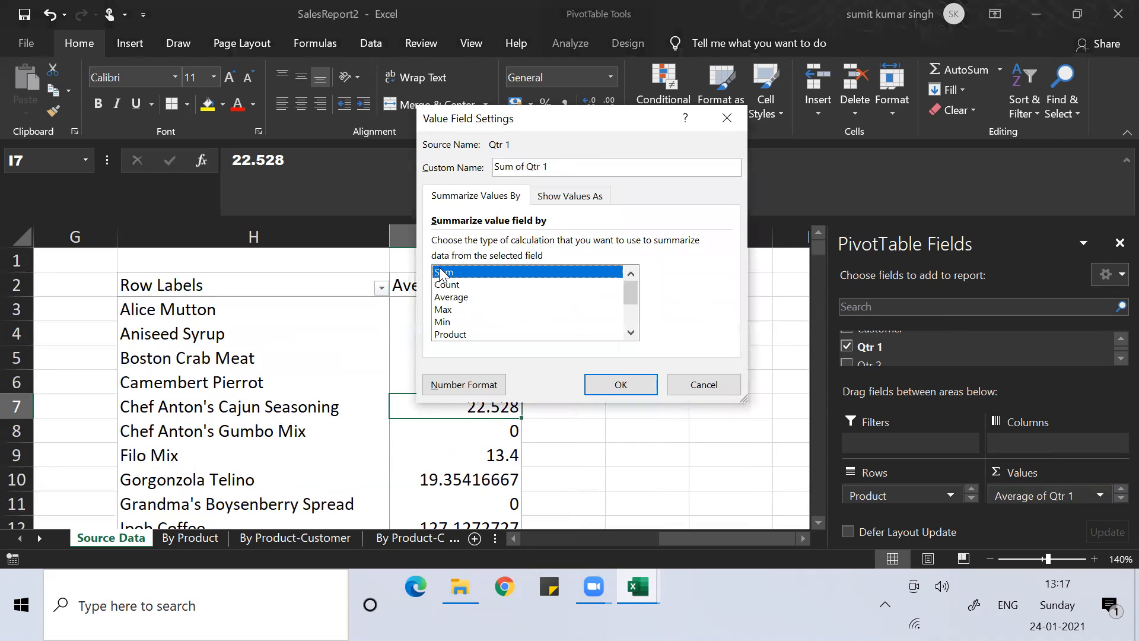
{"action": "left_click", "coordinate": [620, 385]}
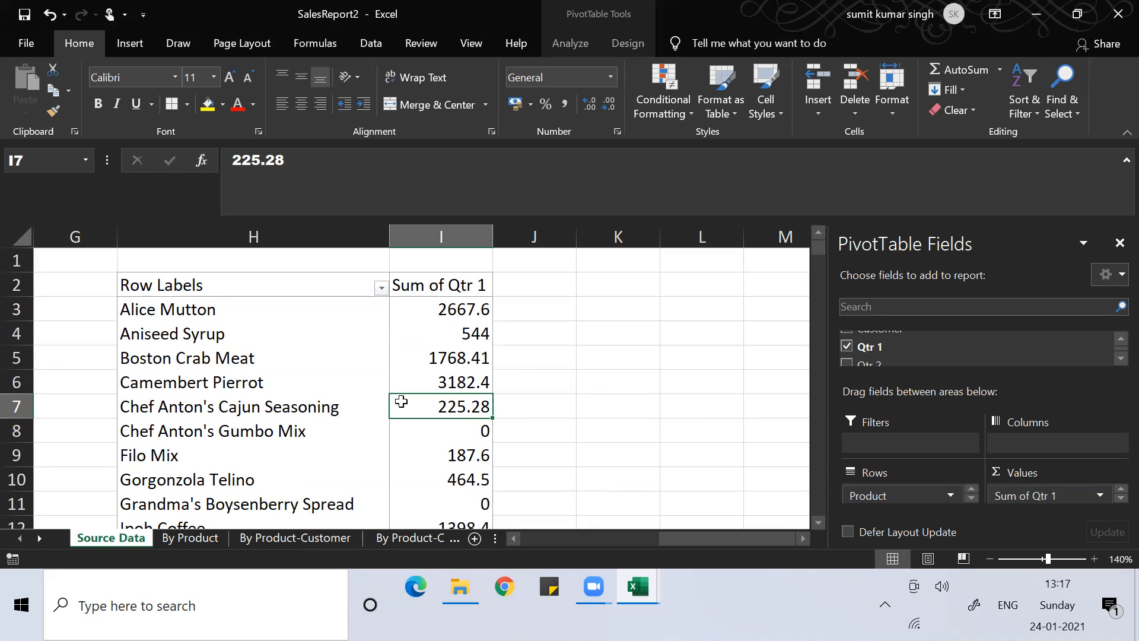
Step: Open the pivot's product Row Labels filter and untick Select All
{"action": "mouse_move", "coordinate": [401, 401]}
{"action": "left_click", "coordinate": [382, 288]}
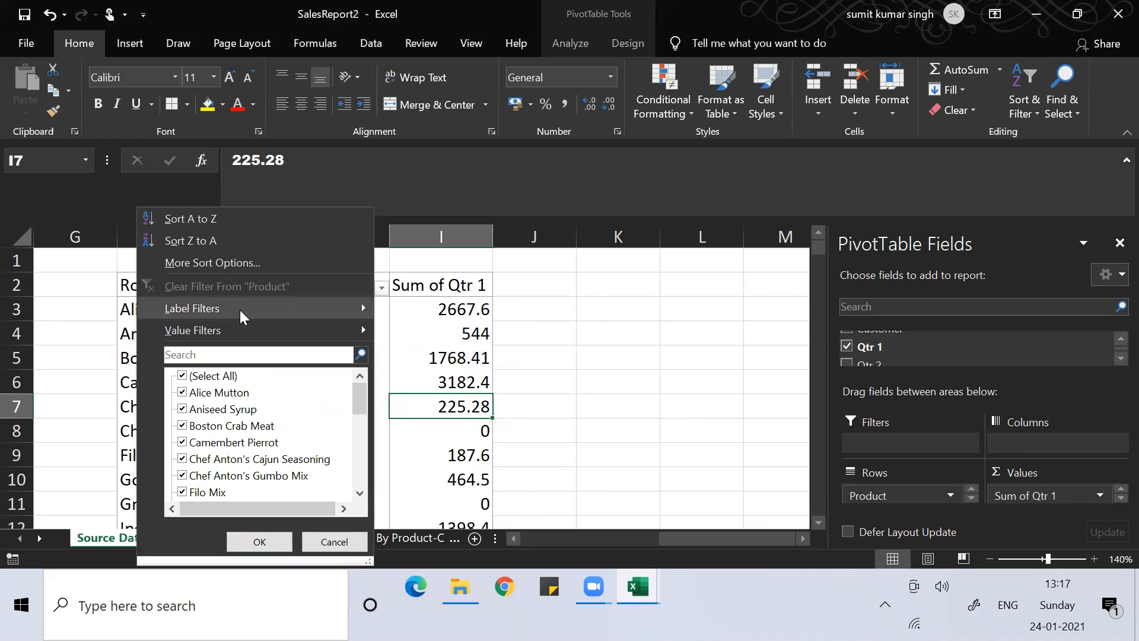
{"action": "left_click", "coordinate": [182, 376]}
Step: Filter the pivot to only Aniseed Syrup and Boston Crab Meat
{"action": "left_click", "coordinate": [184, 410]}
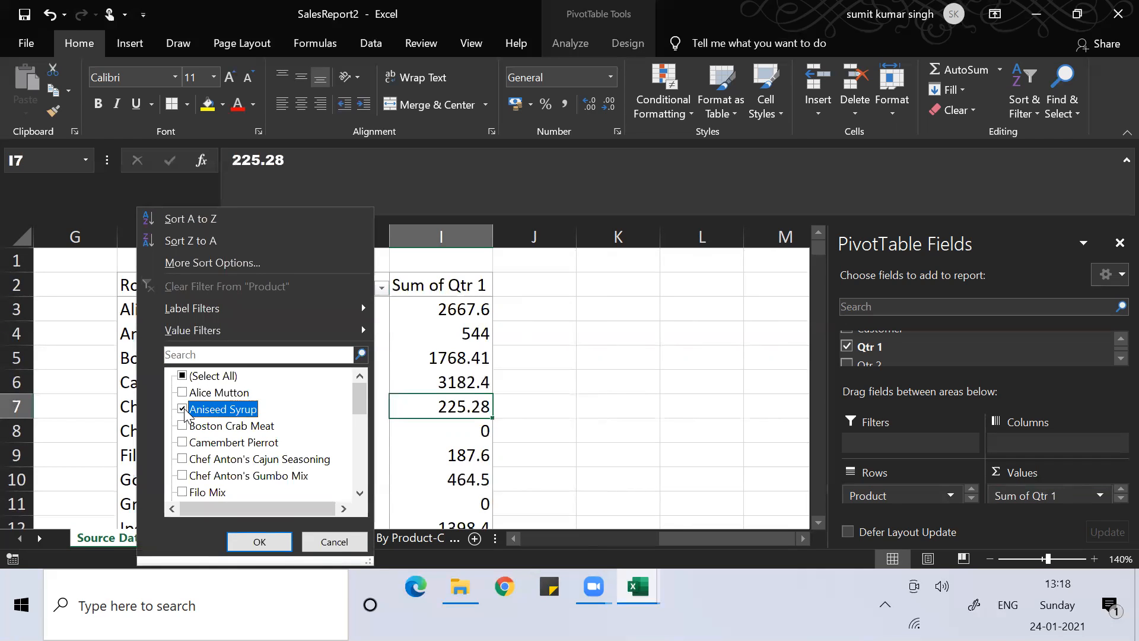
{"action": "left_click", "coordinate": [183, 426]}
{"action": "left_click", "coordinate": [252, 541]}
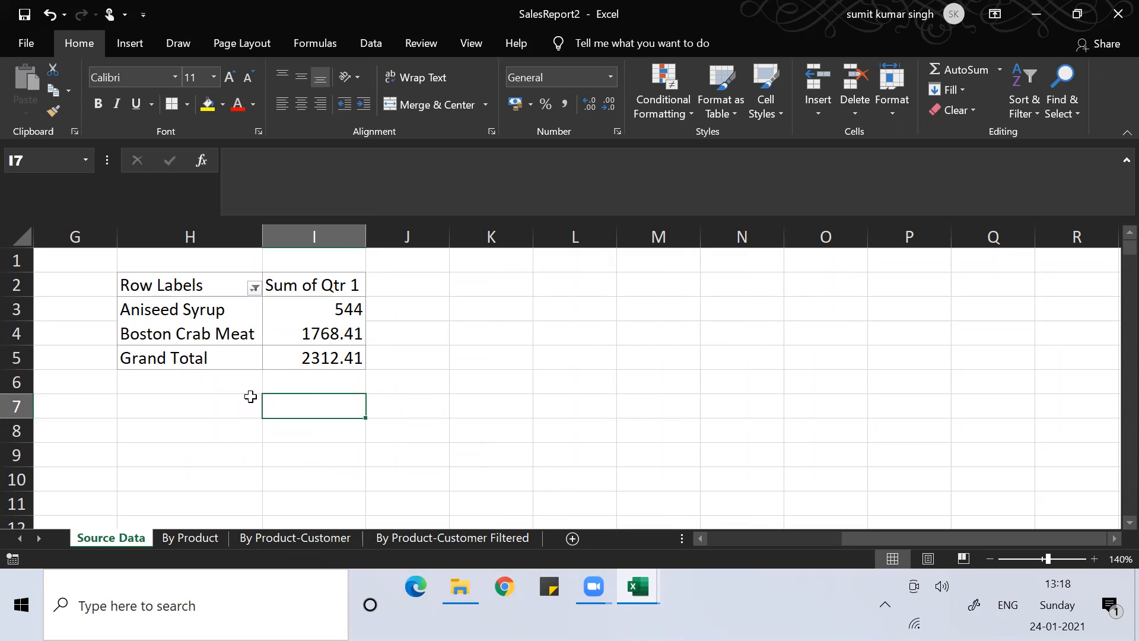
Step: Restore all products in the pivot's Row Labels filter with Select All
{"action": "left_click_drag", "start_coordinate": [210, 321], "coordinate": [208, 310]}
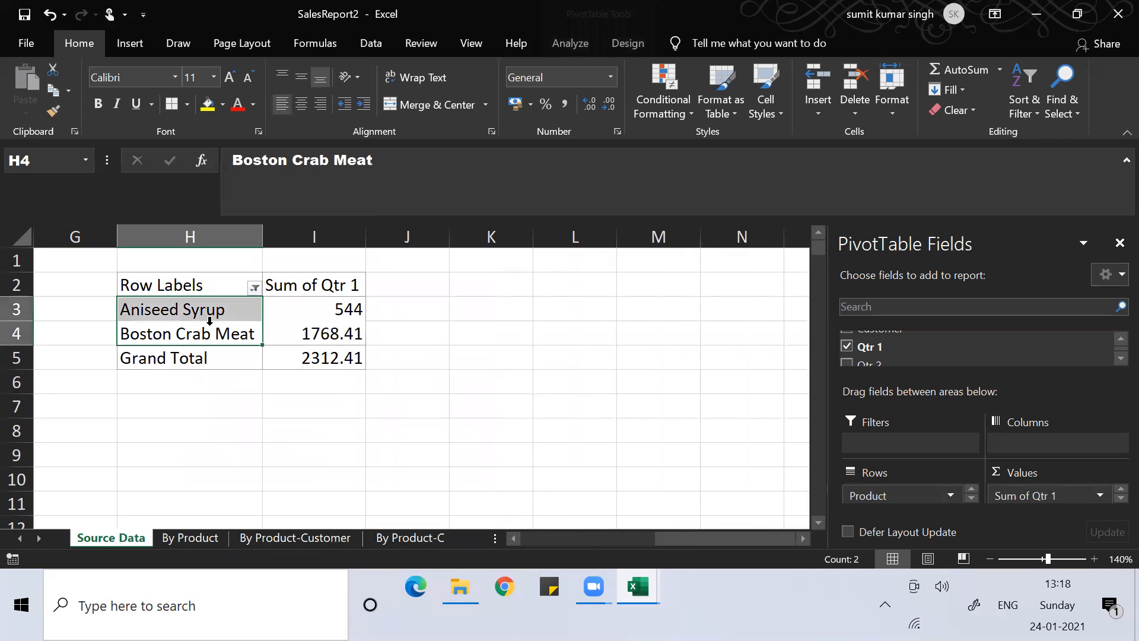
{"action": "left_click", "coordinate": [254, 288]}
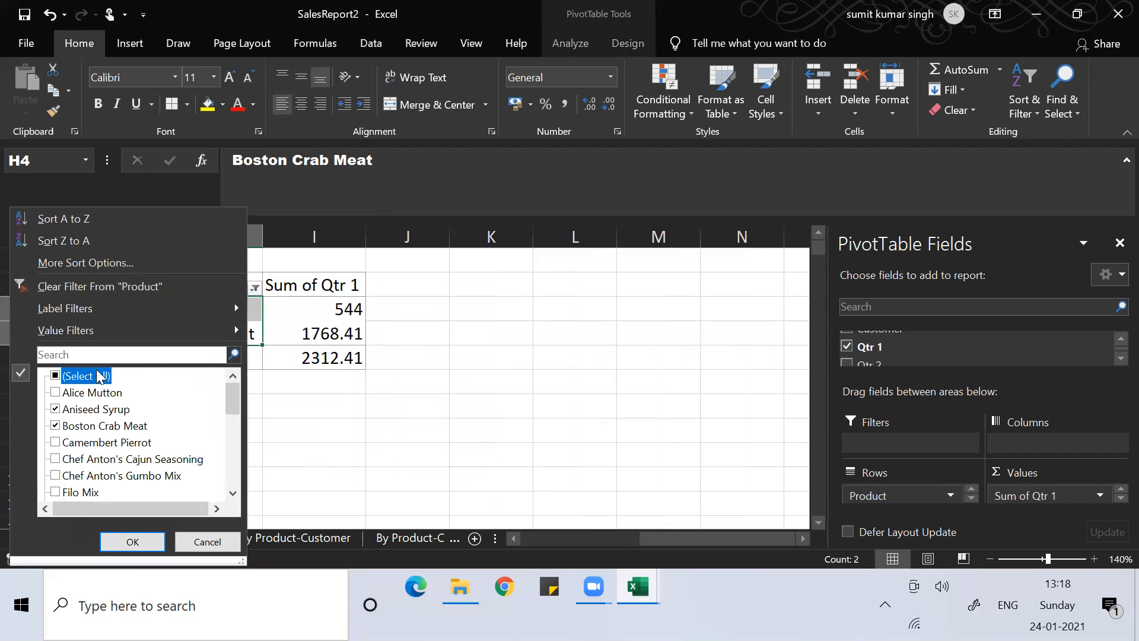
{"action": "left_click", "coordinate": [56, 376]}
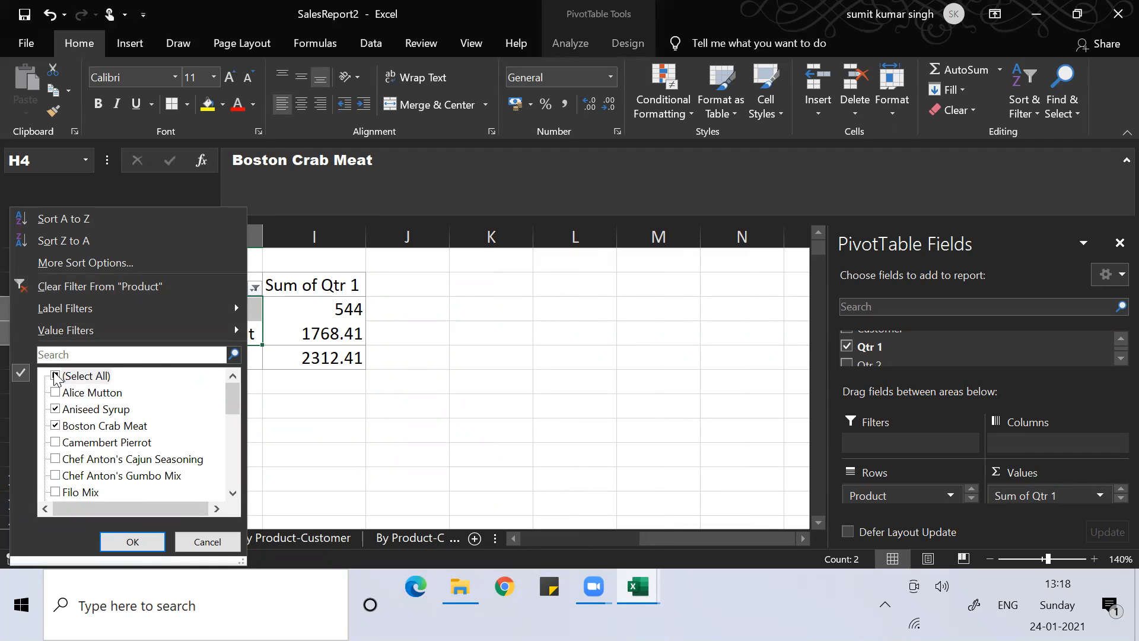
{"action": "left_click", "coordinate": [131, 542]}
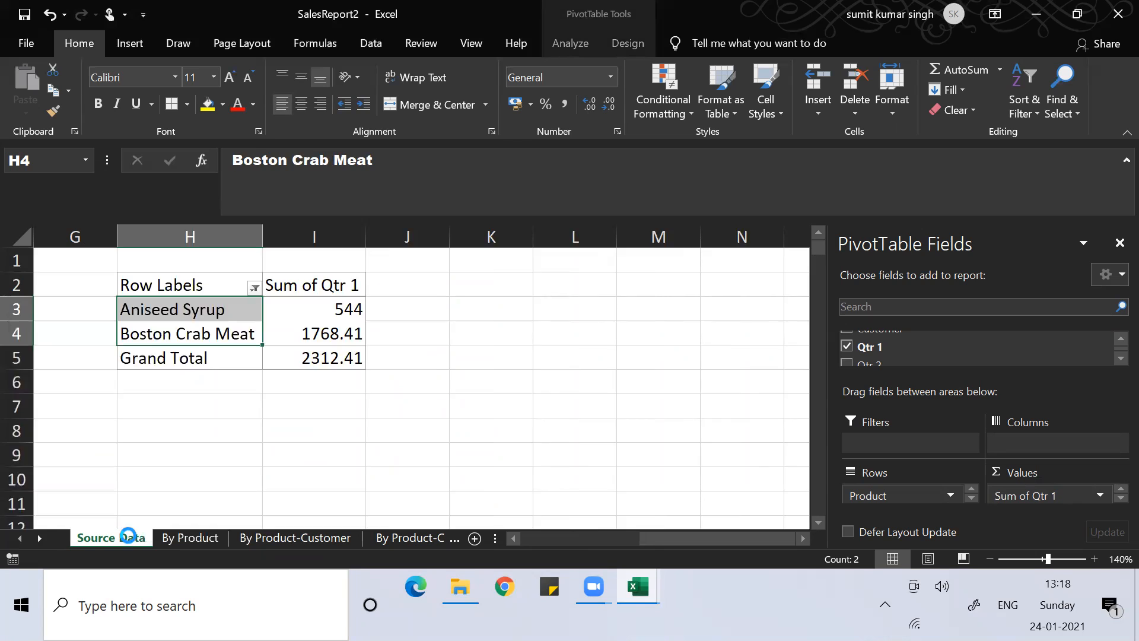
Step: Add Qtr 2 to the product pivot values and scroll the field list back up to Product
{"action": "left_click", "coordinate": [260, 482]}
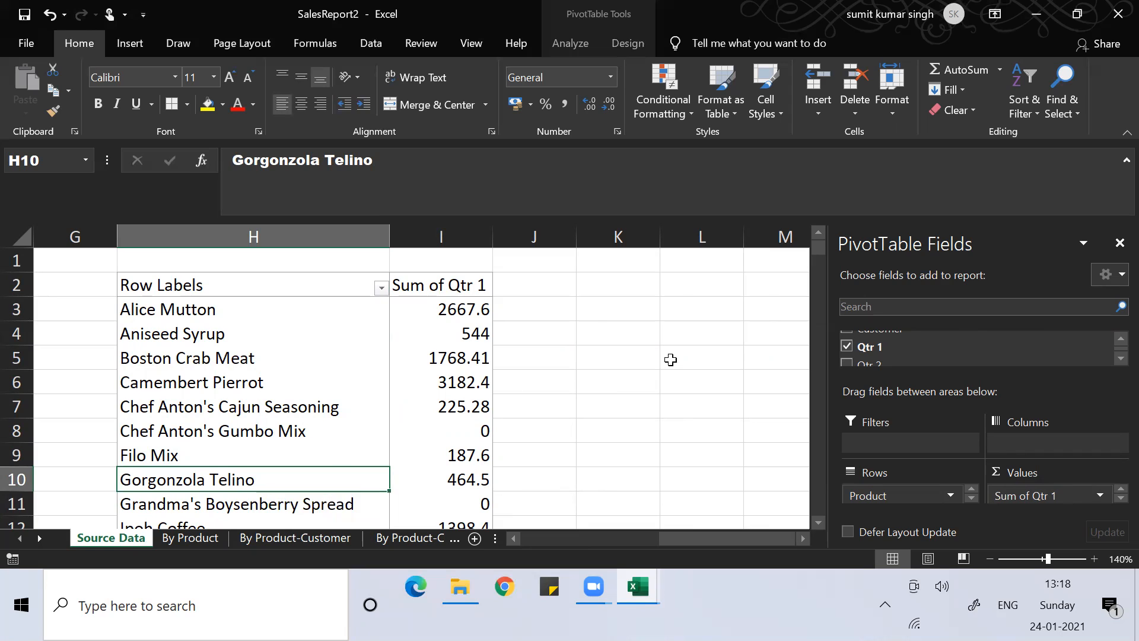
{"action": "left_click", "coordinate": [847, 362]}
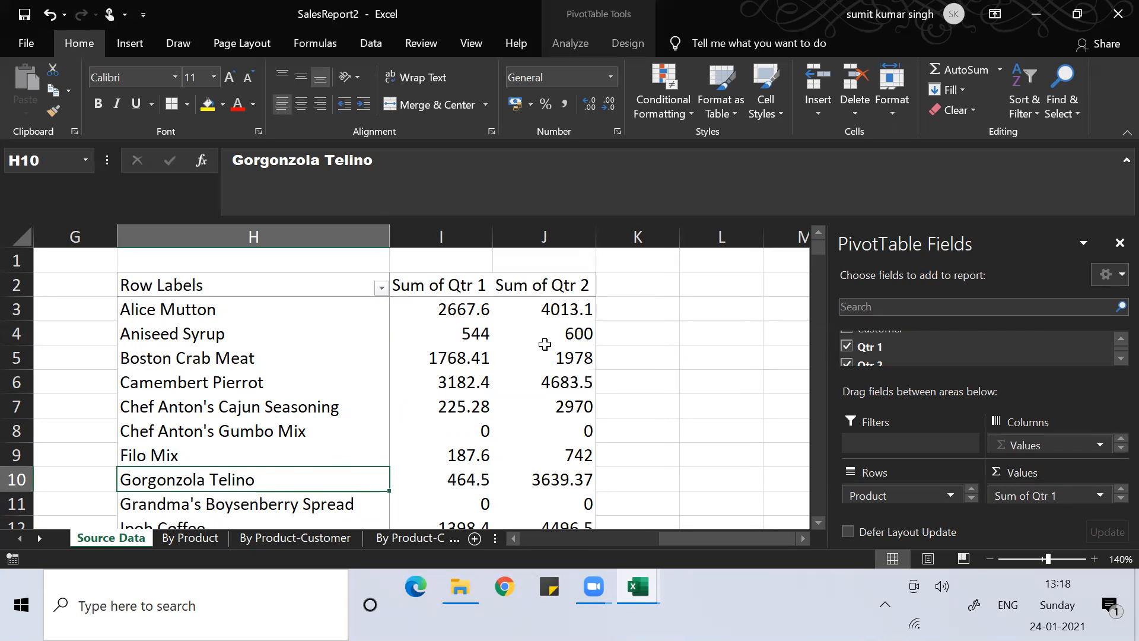
{"action": "mouse_move", "coordinate": [544, 344]}
{"action": "left_click", "coordinate": [1121, 338]}
{"action": "left_click", "coordinate": [1120, 338]}
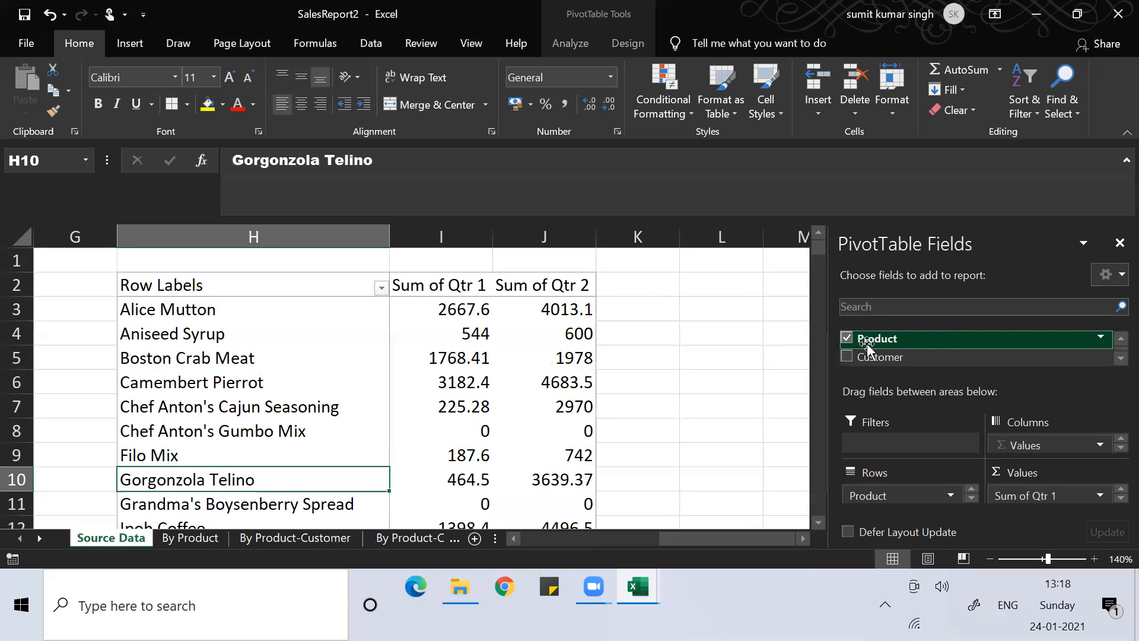
{"action": "left_click", "coordinate": [847, 339]}
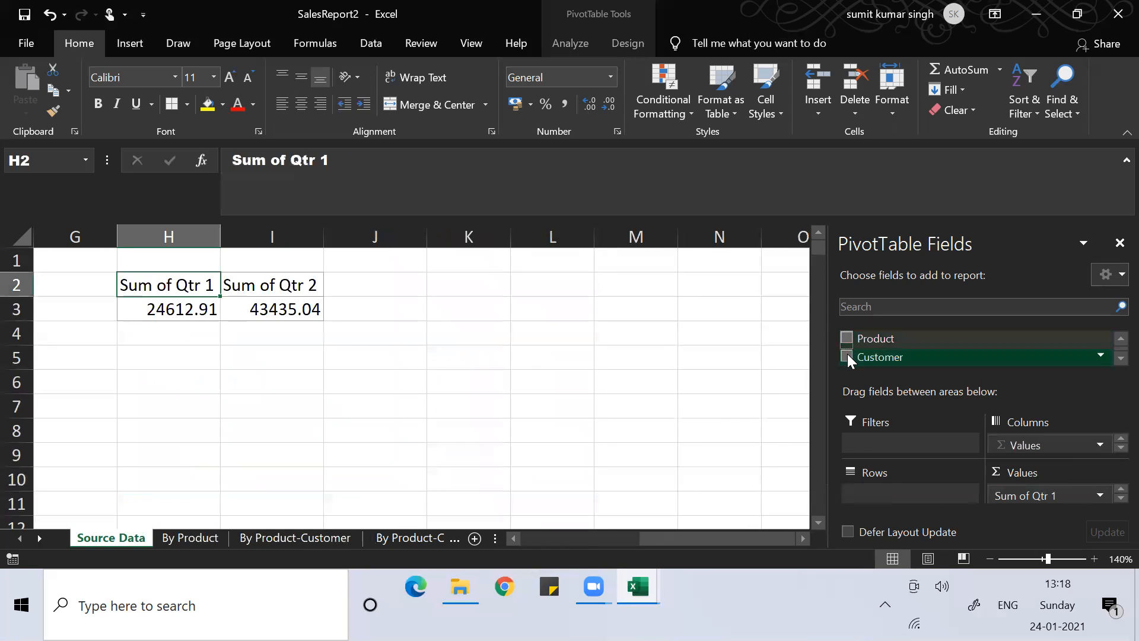
{"action": "left_click", "coordinate": [847, 356]}
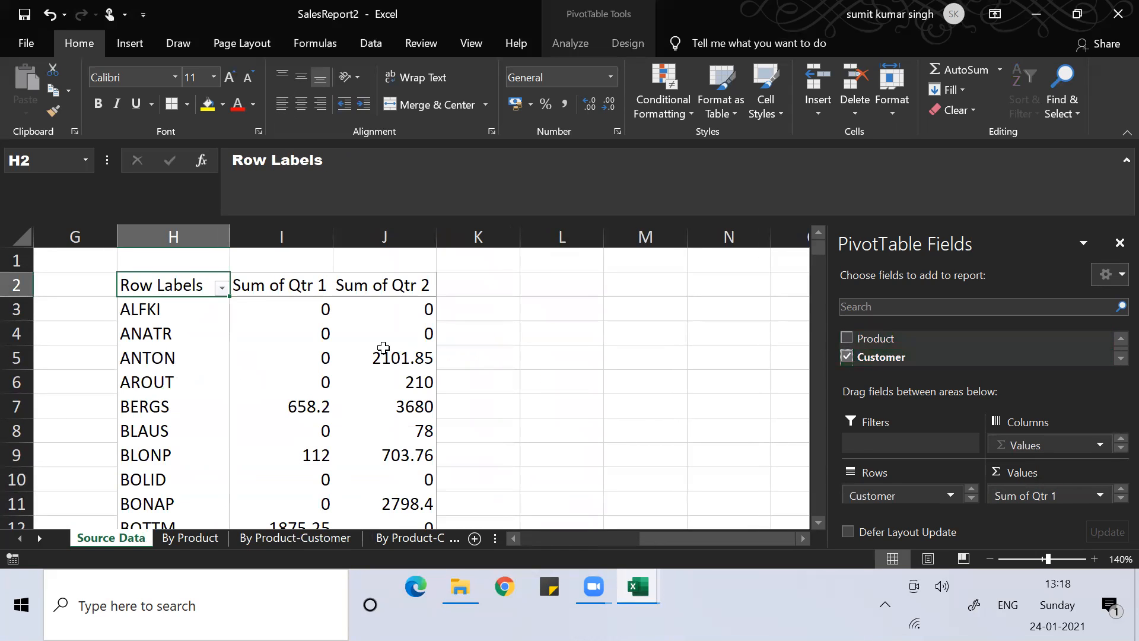
{"action": "left_click", "coordinate": [140, 367]}
{"action": "key", "text": "Down"}
{"action": "key", "text": "Down"}
{"action": "key", "text": "Down"}
{"action": "key", "text": "Down"}
{"action": "key", "text": "Down"}
{"action": "key", "text": "Down"}
{"action": "key", "text": "Down"}
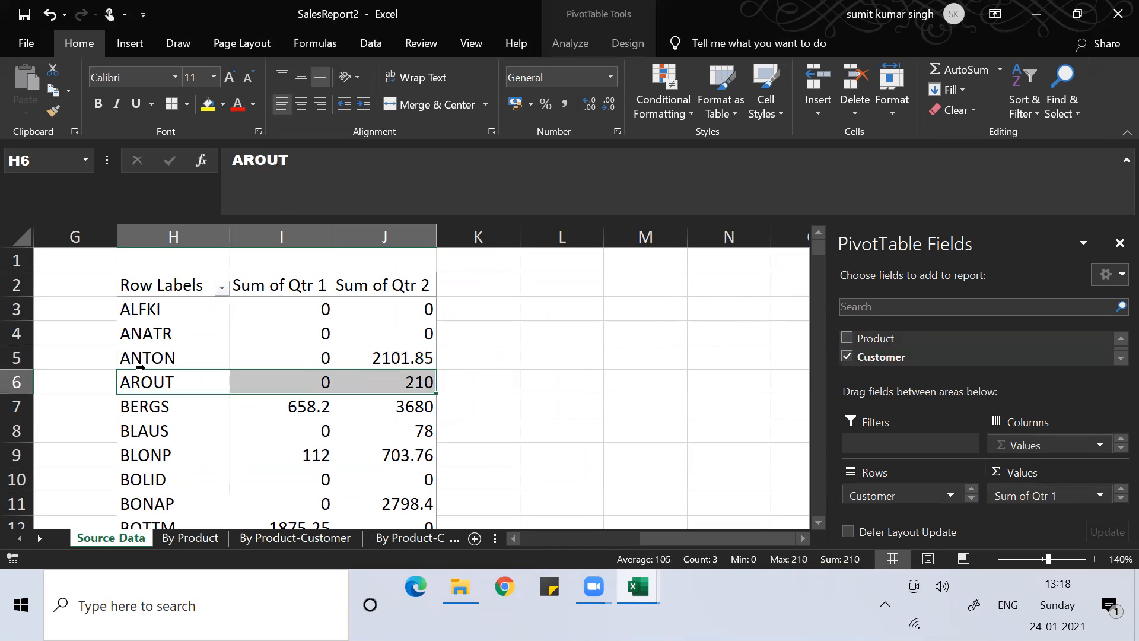
{"action": "key", "text": "Down"}
{"action": "key", "text": "Down"}
{"action": "key", "text": "Down"}
{"action": "key", "text": "Down"}
{"action": "key", "text": "Down"}
{"action": "key", "text": "Down"}
{"action": "key", "text": "Down"}
{"action": "key", "text": "Down"}
{"action": "key", "text": "Down"}
{"action": "key", "text": "Down"}
{"action": "key", "text": "Down"}
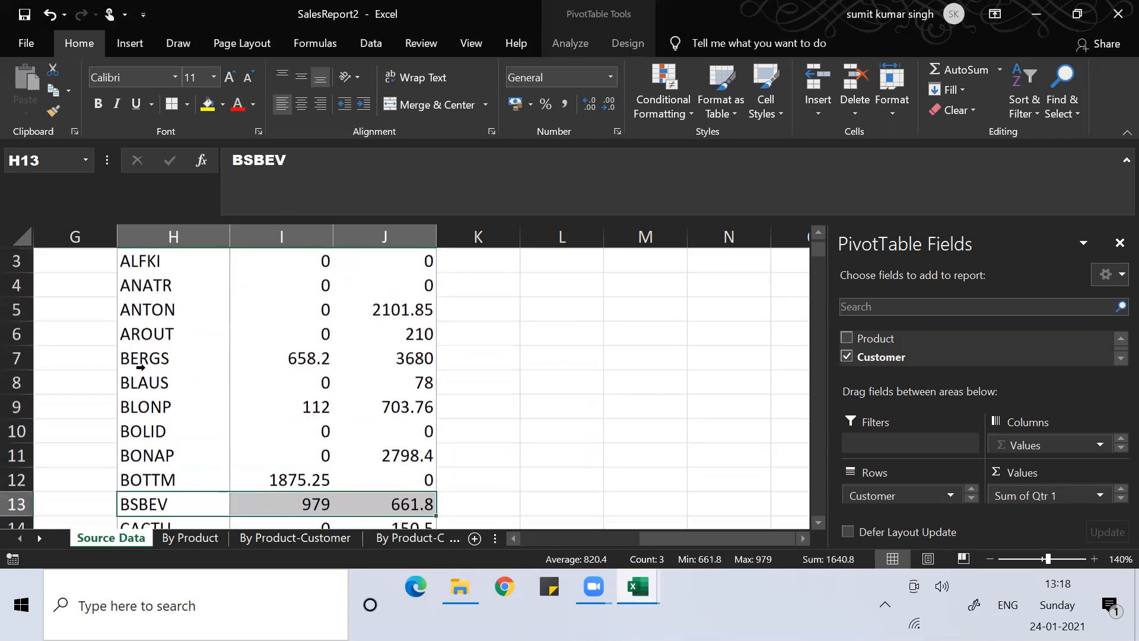
{"action": "key", "text": "Down"}
{"action": "key", "text": "Down"}
{"action": "key", "text": "Down"}
{"action": "key", "text": "Down"}
{"action": "key", "text": "Down"}
{"action": "key", "text": "Down"}
{"action": "key", "text": "Down"}
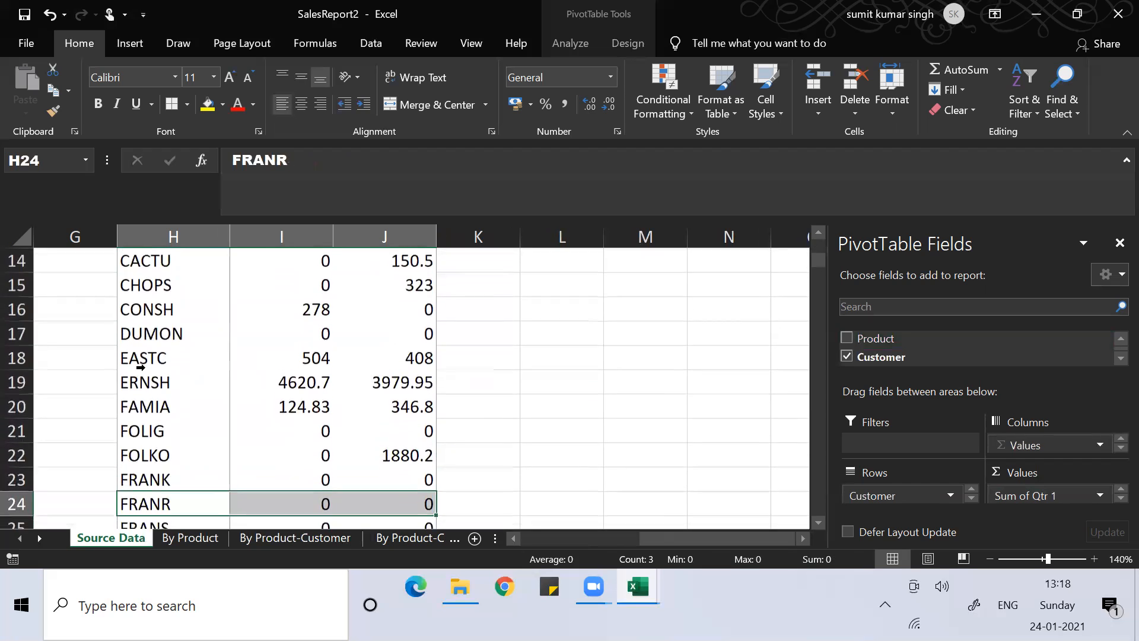
{"action": "key", "text": "Down"}
{"action": "key", "text": "Down"}
{"action": "key", "text": "Down"}
{"action": "key", "text": "Down"}
{"action": "key", "text": "Down"}
{"action": "key", "text": "Down"}
{"action": "key", "text": "Down"}
{"action": "key", "text": "Down"}
{"action": "key", "text": "Down"}
{"action": "key", "text": "Down"}
{"action": "key", "text": "Down"}
{"action": "key", "text": "Down"}
{"action": "key", "text": "Down"}
{"action": "key", "text": "Down"}
{"action": "key", "text": "Down"}
{"action": "key", "text": "Down"}
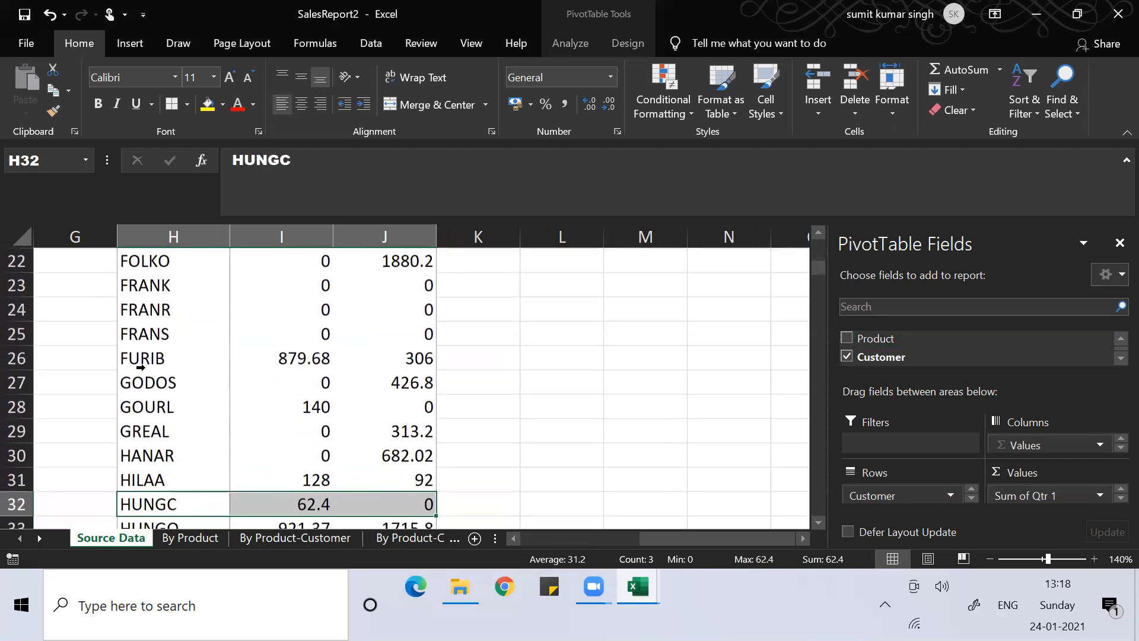
{"action": "key", "text": "Down"}
{"action": "key", "text": "Down"}
{"action": "key", "text": "Down"}
{"action": "key", "text": "Down"}
{"action": "key", "text": "Down"}
{"action": "key", "text": "Down"}
{"action": "key", "text": "Down"}
{"action": "key", "text": "Down"}
{"action": "key", "text": "Down"}
{"action": "key", "text": "Down"}
{"action": "key", "text": "Down"}
{"action": "key", "text": "Down"}
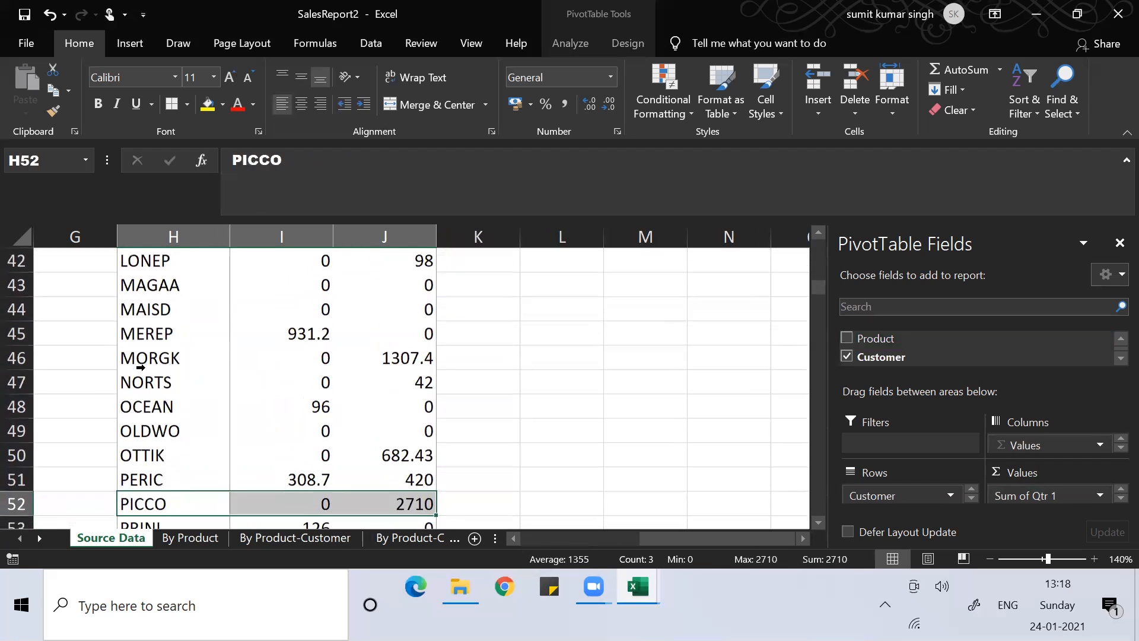
{"action": "key", "text": "Down"}
{"action": "key", "text": "Down"}
{"action": "key", "text": "Down"}
{"action": "key", "text": "Down"}
{"action": "key", "text": "Down"}
{"action": "key", "text": "Down"}
{"action": "key", "text": "Down"}
{"action": "key", "text": "Down"}
{"action": "key", "text": "Down"}
{"action": "key", "text": "Down"}
{"action": "key", "text": "Down"}
{"action": "key", "text": "Down"}
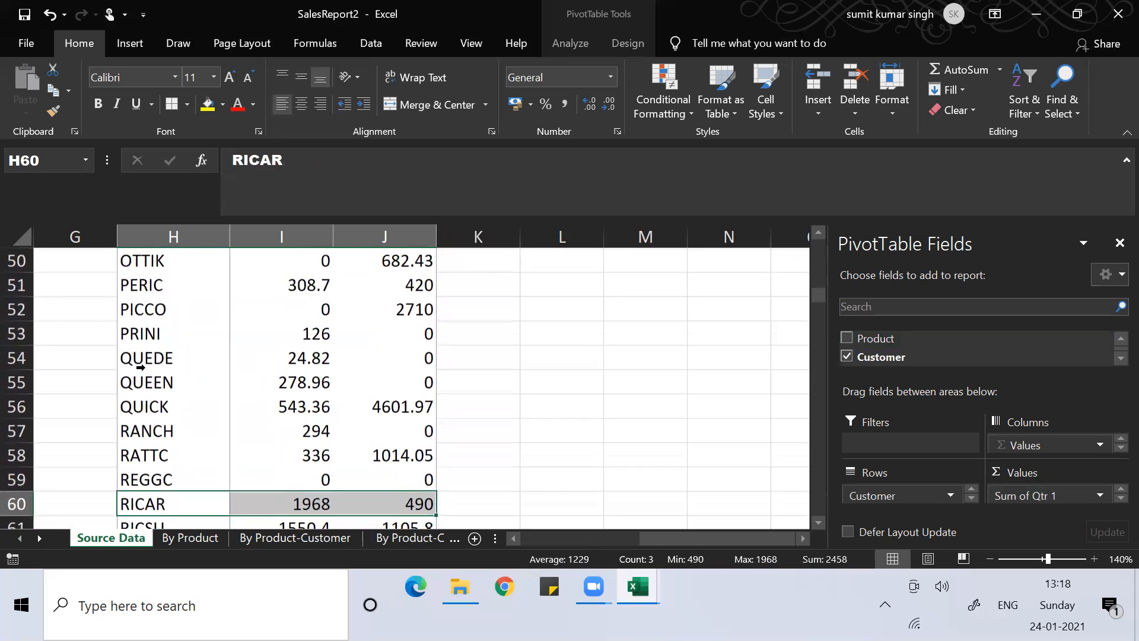
{"action": "key", "text": "Down"}
{"action": "key", "text": "Down"}
{"action": "key", "text": "Down"}
{"action": "key", "text": "Down"}
{"action": "key", "text": "Down"}
{"action": "key", "text": "Down"}
{"action": "key", "text": "Down"}
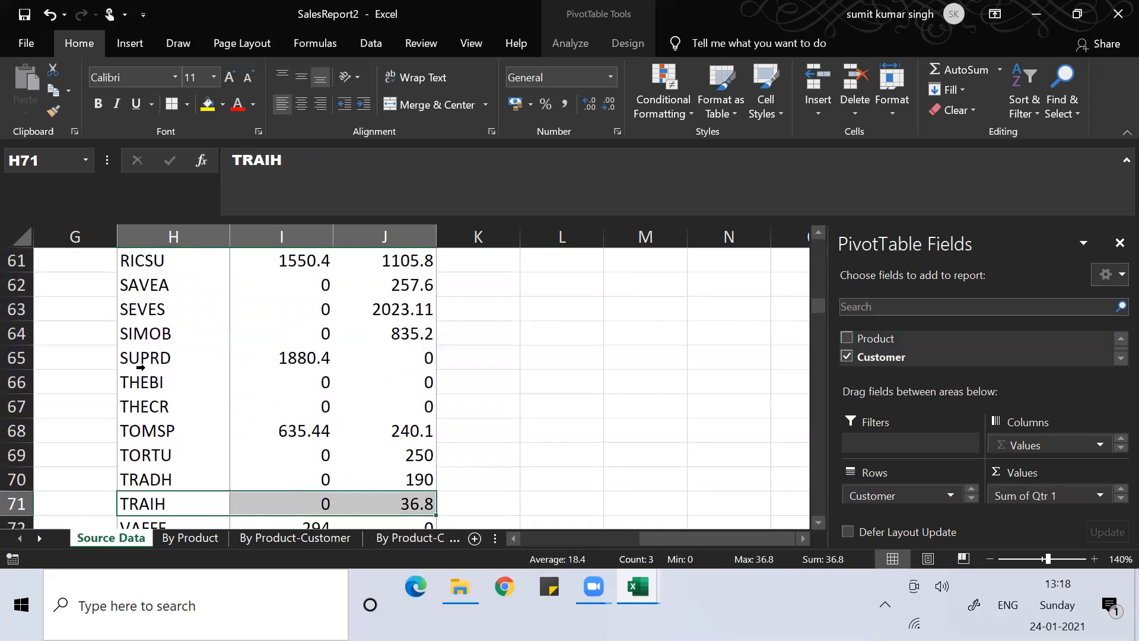
{"action": "key", "text": "Up"}
{"action": "key", "text": "Up"}
{"action": "key", "text": "Up"}
{"action": "key", "text": "Up"}
{"action": "key", "text": "Up"}
{"action": "key", "text": "Up"}
{"action": "key", "text": "Up"}
{"action": "key", "text": "Up"}
{"action": "key", "text": "Up"}
{"action": "key", "text": "Up"}
{"action": "key", "text": "Up"}
{"action": "key", "text": "Up"}
{"action": "key", "text": "Up"}
{"action": "key", "text": "Up"}
{"action": "key", "text": "Up"}
{"action": "key", "text": "Up"}
{"action": "key", "text": "Up"}
{"action": "key", "text": "Up"}
{"action": "key", "text": "Up"}
{"action": "key", "text": "Up"}
{"action": "key", "text": "Up"}
{"action": "key", "text": "Up"}
{"action": "key", "text": "Up"}
{"action": "key", "text": "Up"}
{"action": "key", "text": "Up"}
{"action": "key", "text": "Up"}
{"action": "key", "text": "Up"}
{"action": "key", "text": "Up"}
{"action": "key", "text": "Up"}
{"action": "key", "text": "Up"}
{"action": "key", "text": "Up"}
{"action": "key", "text": "Up"}
{"action": "key", "text": "Up"}
{"action": "key", "text": "Up"}
{"action": "key", "text": "Up"}
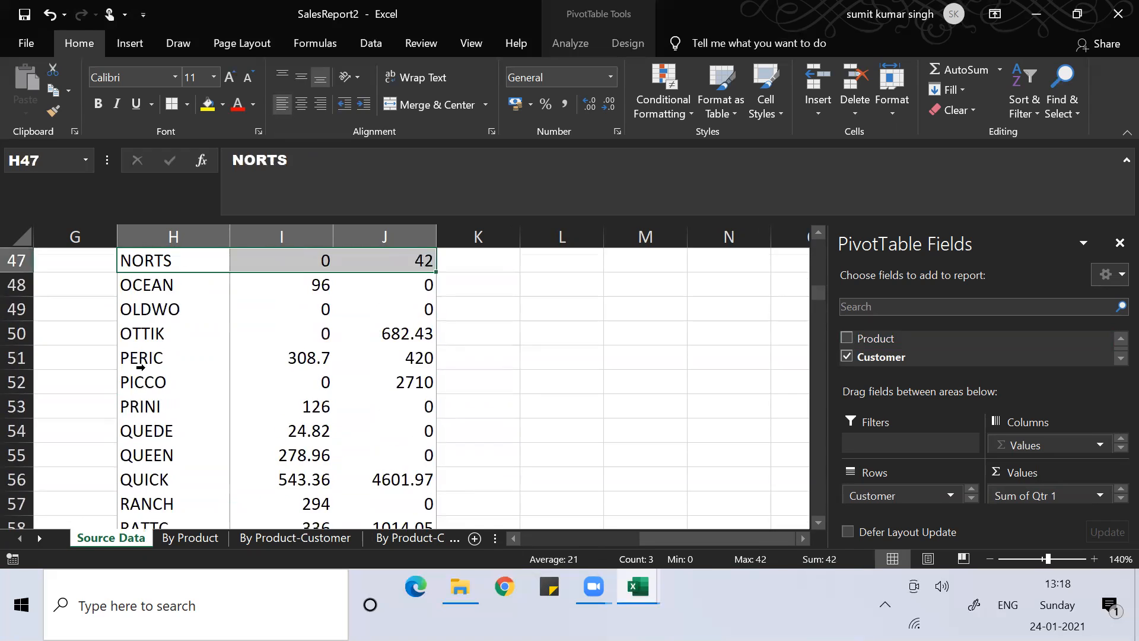
{"action": "key", "text": "Up"}
{"action": "key", "text": "Up"}
{"action": "key", "text": "Up"}
{"action": "key", "text": "Up"}
{"action": "key", "text": "Up"}
{"action": "key", "text": "Up"}
{"action": "key", "text": "Up"}
{"action": "key", "text": "Up"}
{"action": "key", "text": "Up"}
{"action": "key", "text": "Up"}
{"action": "key", "text": "Up"}
{"action": "key", "text": "Up"}
{"action": "key", "text": "Up"}
{"action": "key", "text": "Up"}
{"action": "key", "text": "Up"}
{"action": "key", "text": "Up"}
{"action": "key", "text": "Up"}
{"action": "key", "text": "Up"}
{"action": "key", "text": "Up"}
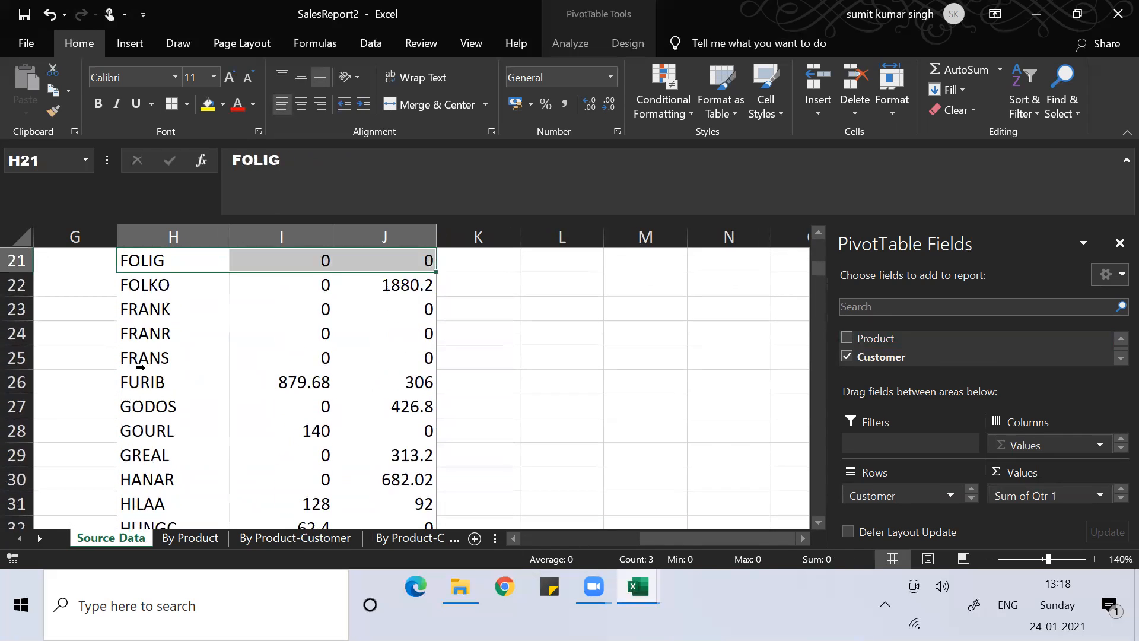
{"action": "key", "text": "Up"}
{"action": "key", "text": "Up"}
{"action": "key", "text": "Up"}
{"action": "key", "text": "Up"}
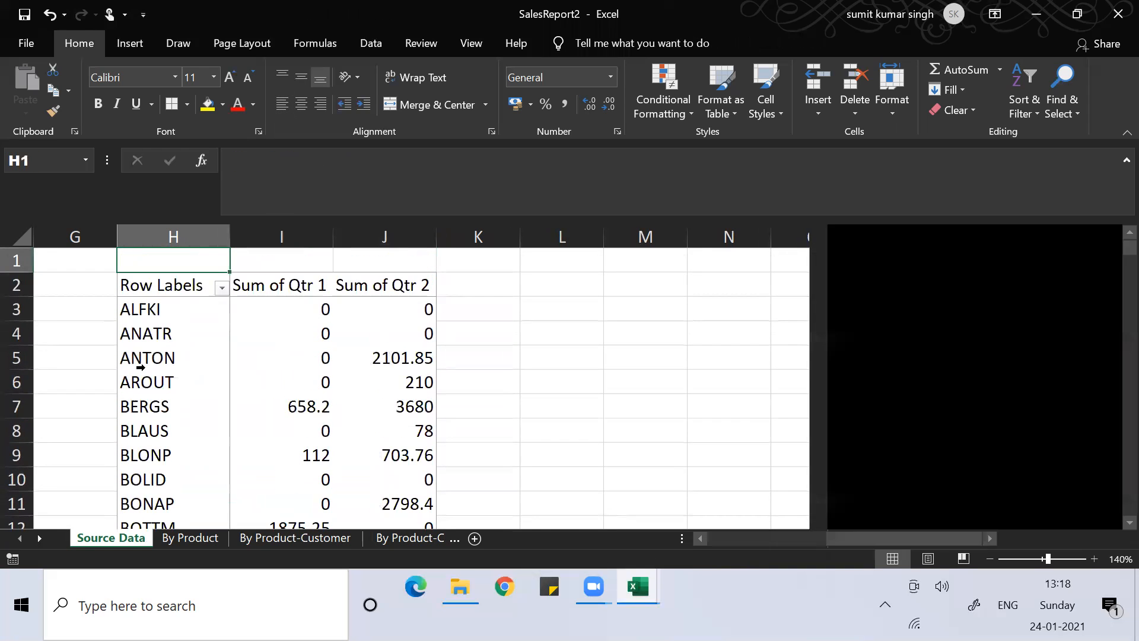
{"action": "key", "text": "Down"}
{"action": "key", "text": "Down"}
{"action": "key", "text": "Down"}
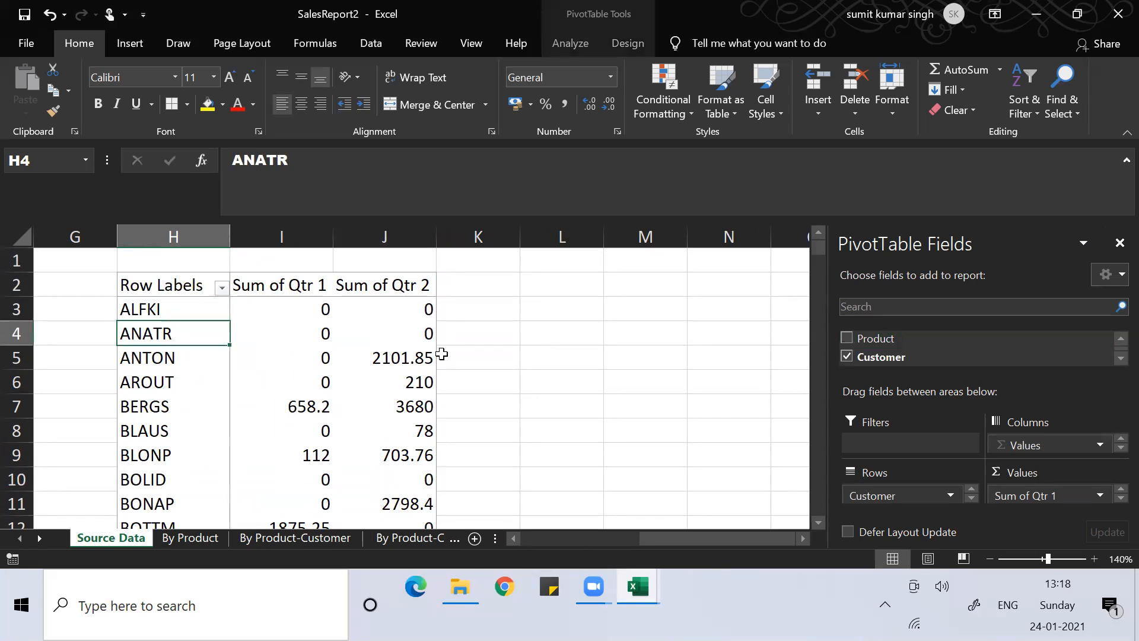
Step: Nest Product under Customer in the pivot rows and step through ANTON's products
{"action": "left_click", "coordinate": [846, 339]}
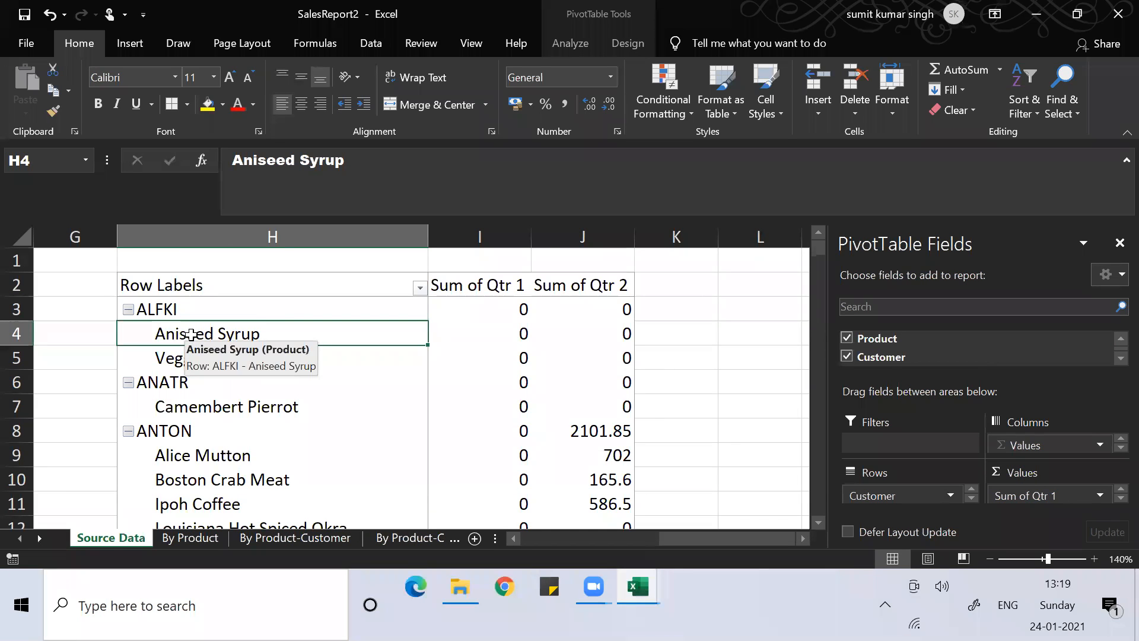
{"action": "key", "text": "Down"}
{"action": "key", "text": "Down"}
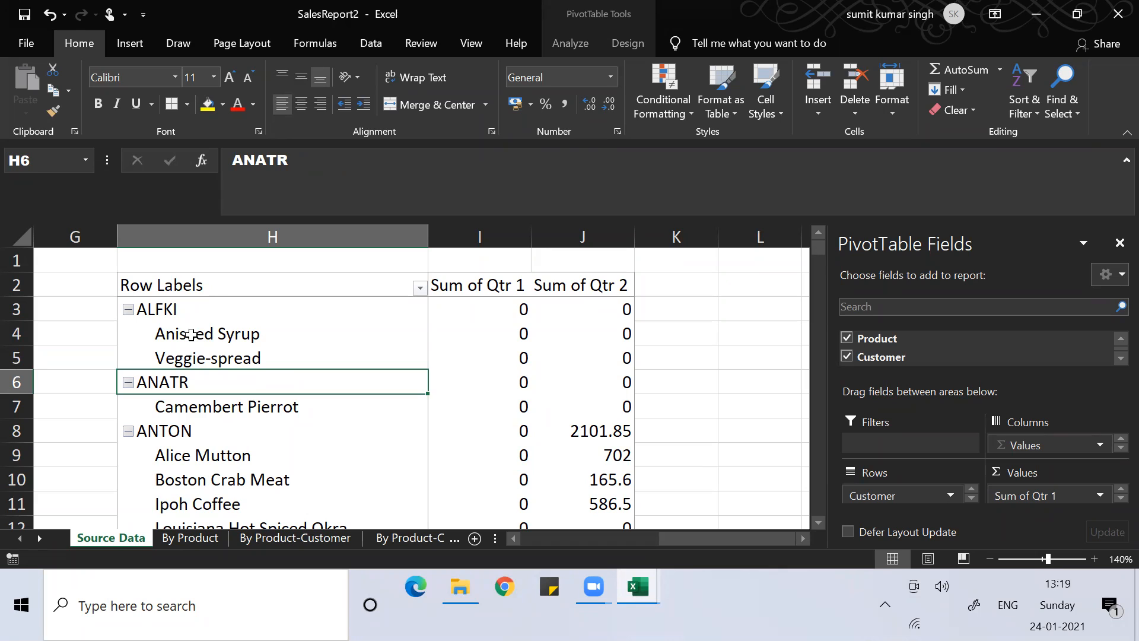
{"action": "key", "text": "Down"}
{"action": "key", "text": "Down"}
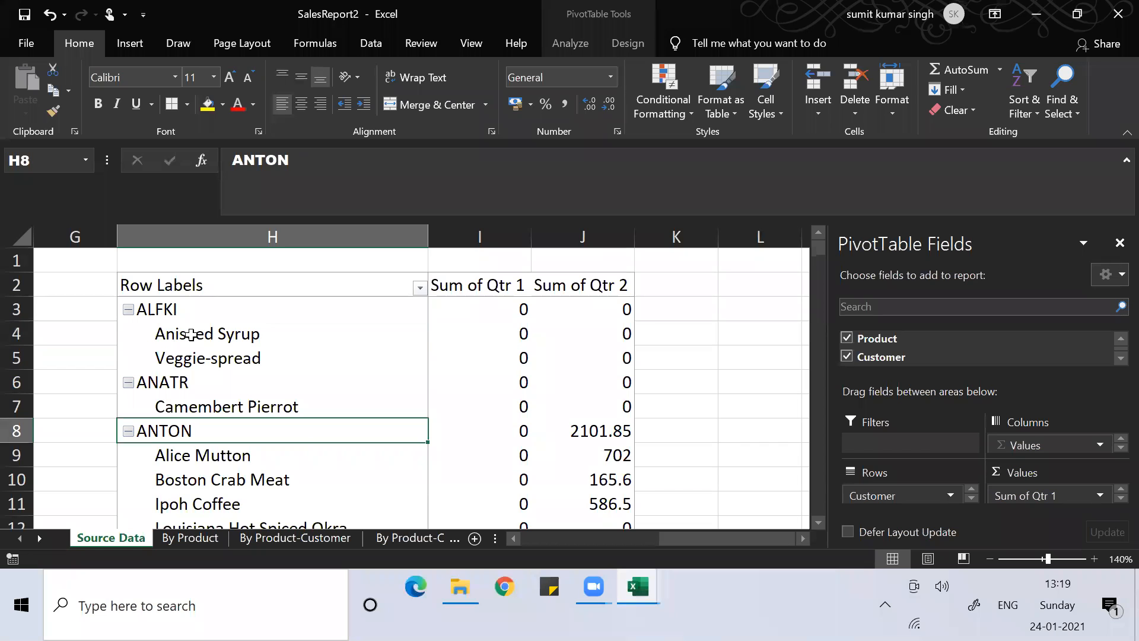
{"action": "key", "text": "Down"}
{"action": "key", "text": "Down"}
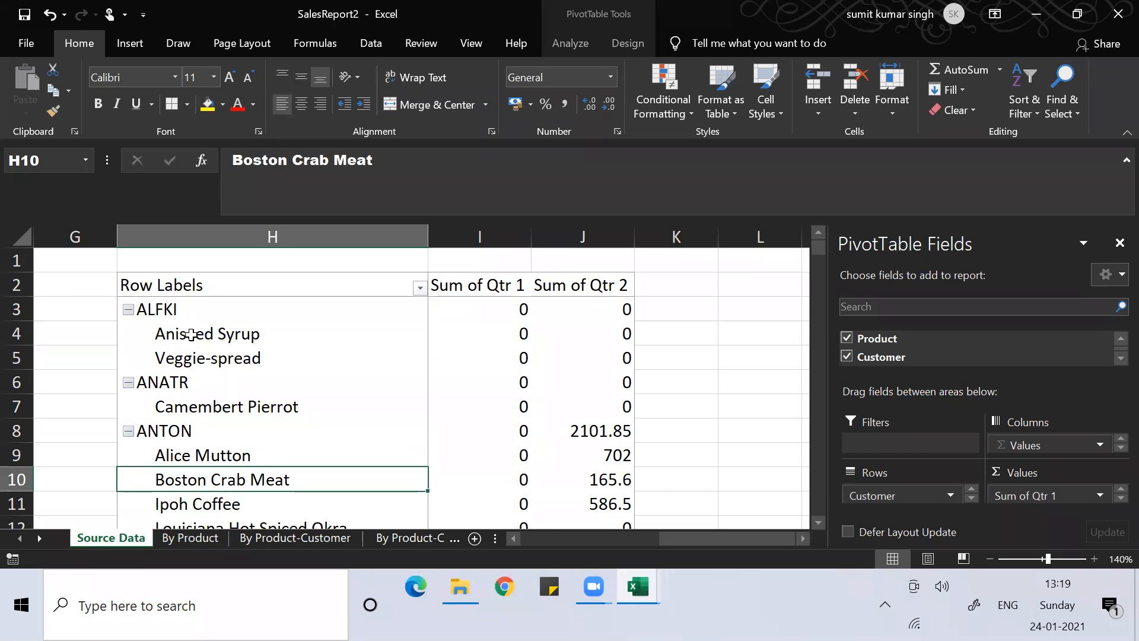
{"action": "key", "text": "Down"}
{"action": "key", "text": "Down"}
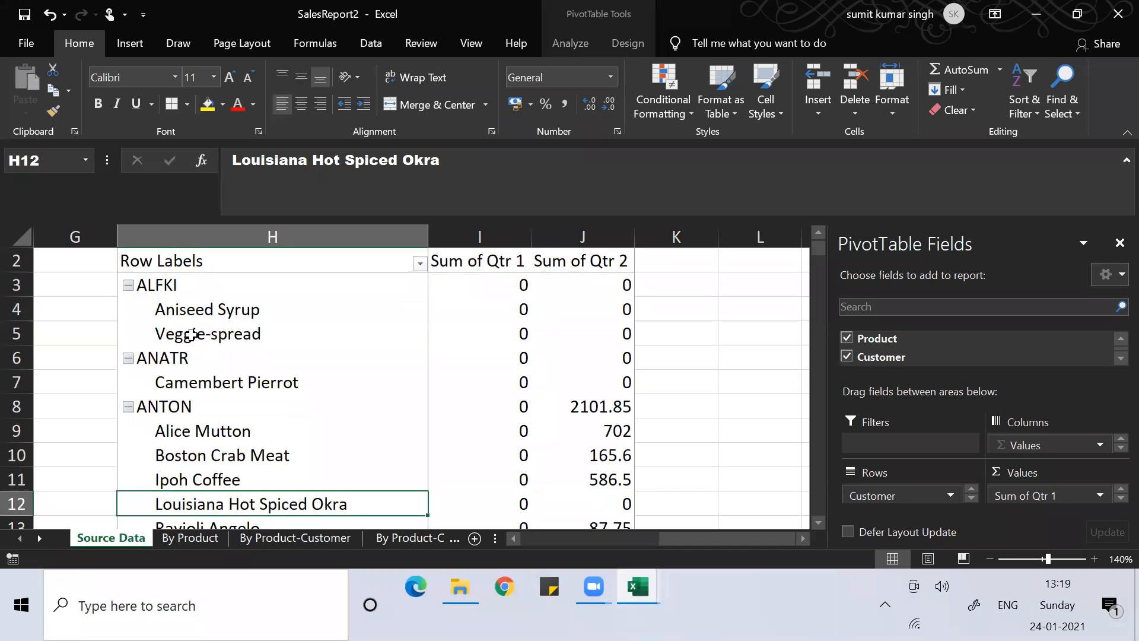
{"action": "key", "text": "Down"}
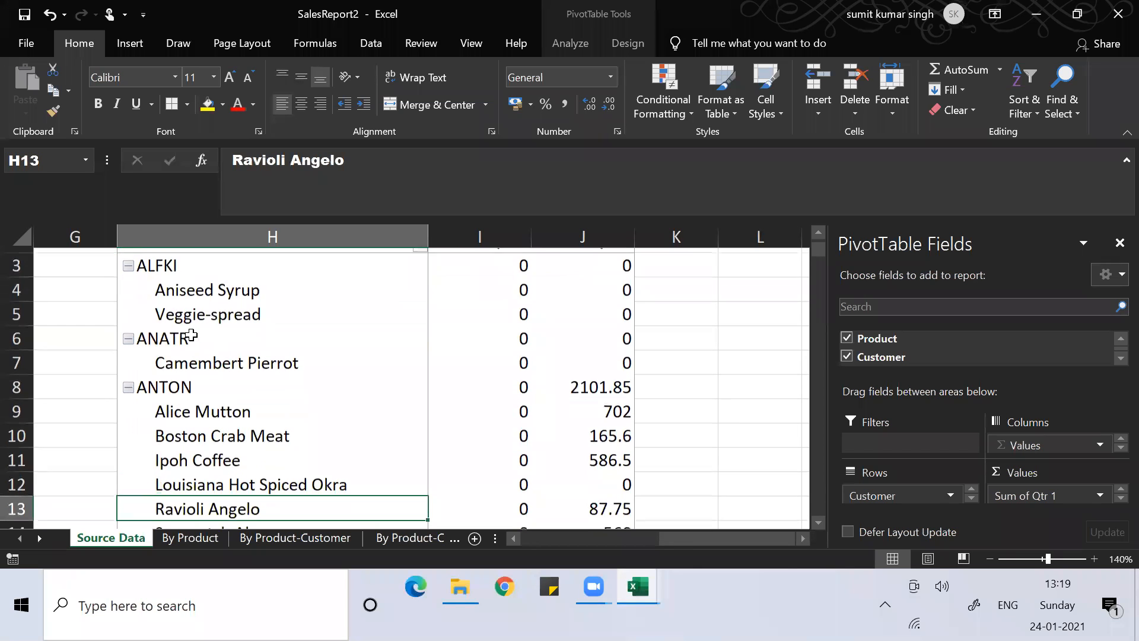
{"action": "key", "text": "Down"}
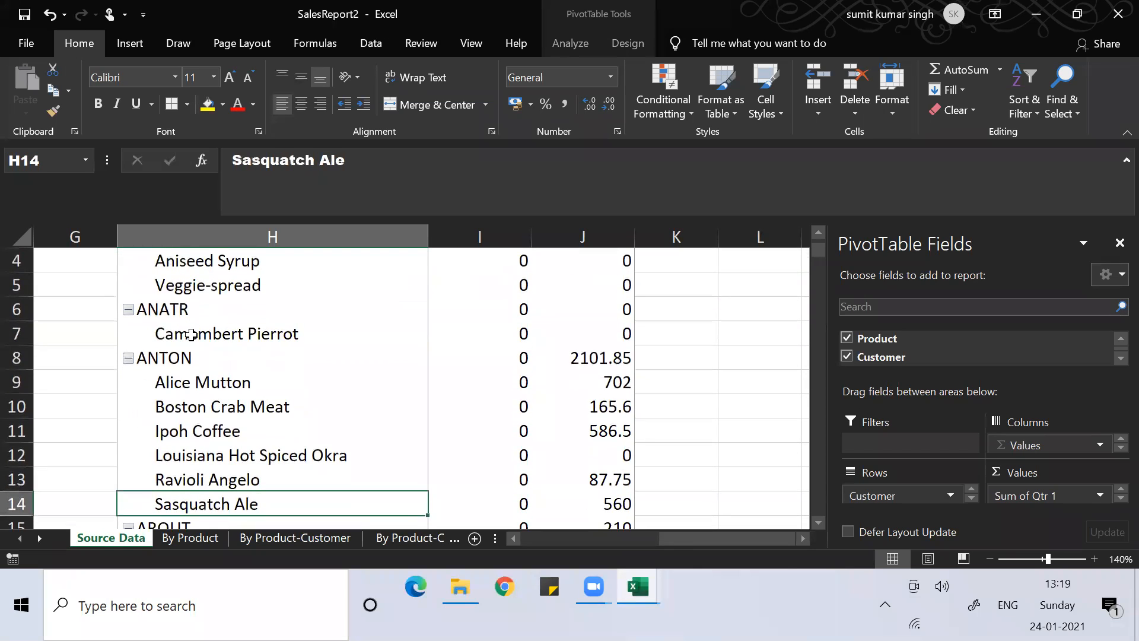
{"action": "key", "text": "Down"}
Step: Compare Alice Mutton's Qtr 1 and Qtr 2 sums and move down the Qtr 2 values
{"action": "key", "text": "Up"}
{"action": "key", "text": "Up"}
{"action": "key", "text": "Up"}
{"action": "key", "text": "Up"}
{"action": "key", "text": "Up"}
{"action": "key", "text": "Up"}
{"action": "key", "text": "Right"}
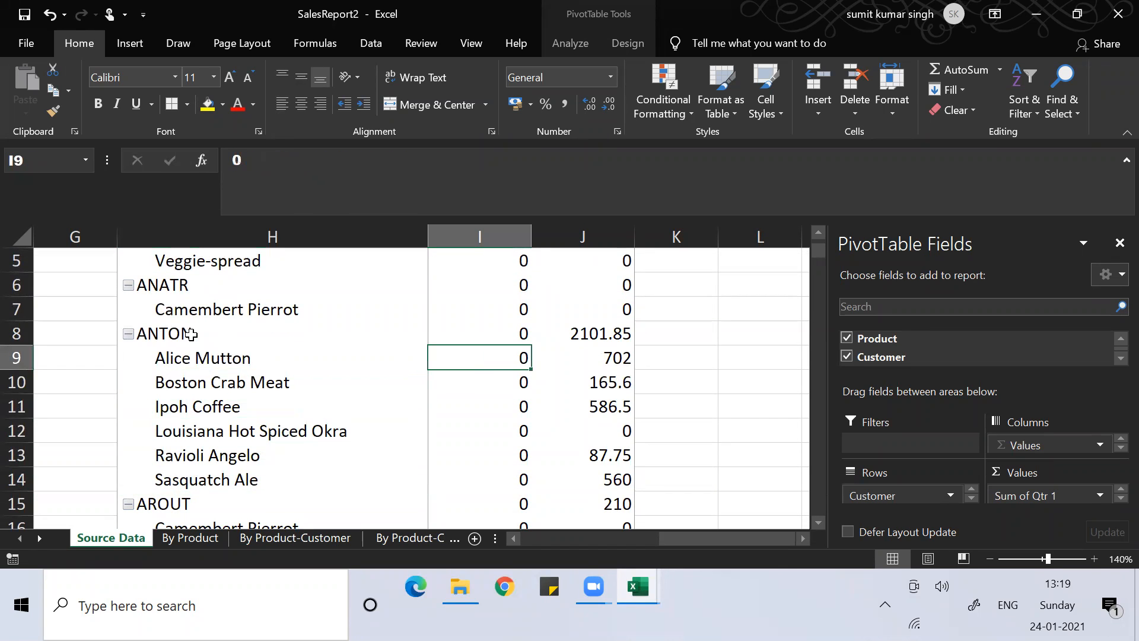
{"action": "key", "text": "Right"}
{"action": "key", "text": "Left"}
{"action": "key", "text": "Right"}
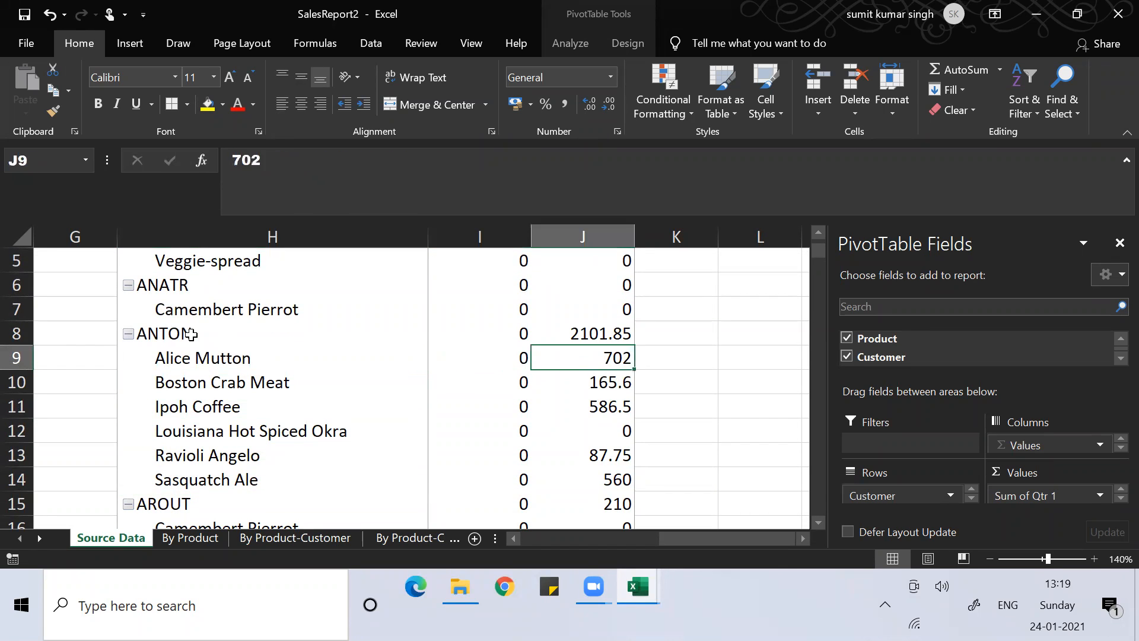
{"action": "key", "text": "Down"}
{"action": "key", "text": "Down"}
{"action": "key", "text": "Down"}
{"action": "key", "text": "Down"}
{"action": "key", "text": "Down"}
{"action": "key", "text": "Down"}
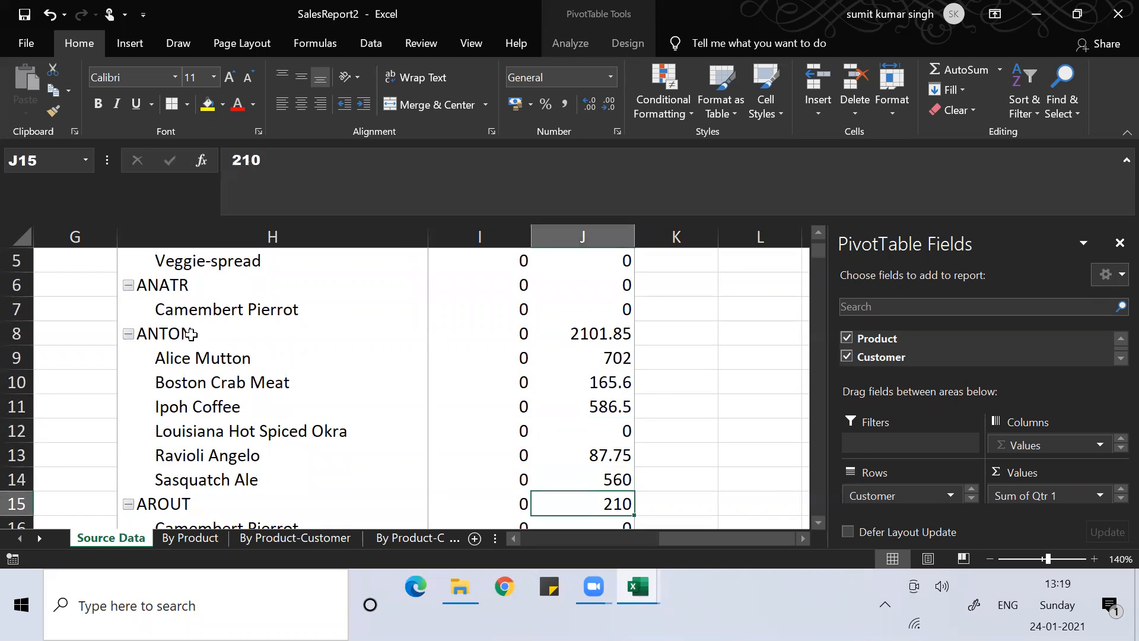
{"action": "key", "text": "Page_Down"}
{"action": "key", "text": "Down"}
{"action": "key", "text": "Down"}
{"action": "key", "text": "Down"}
{"action": "key", "text": "Down"}
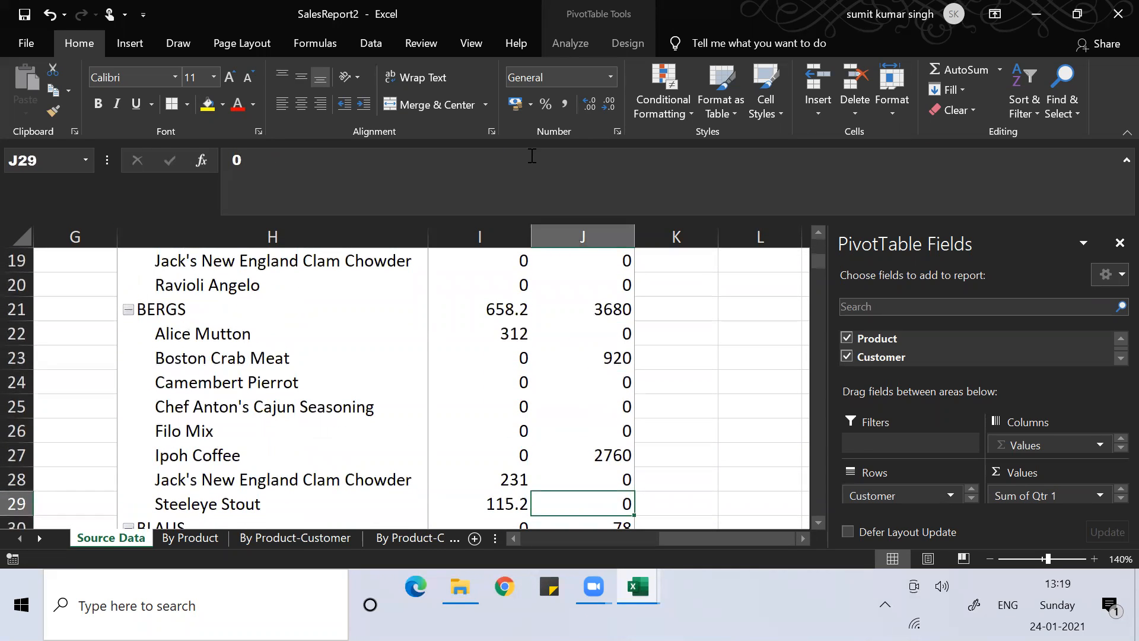
Step: Re-add Customer so it nests under each product, then return to Alice Mutton
{"action": "left_click", "coordinate": [845, 356]}
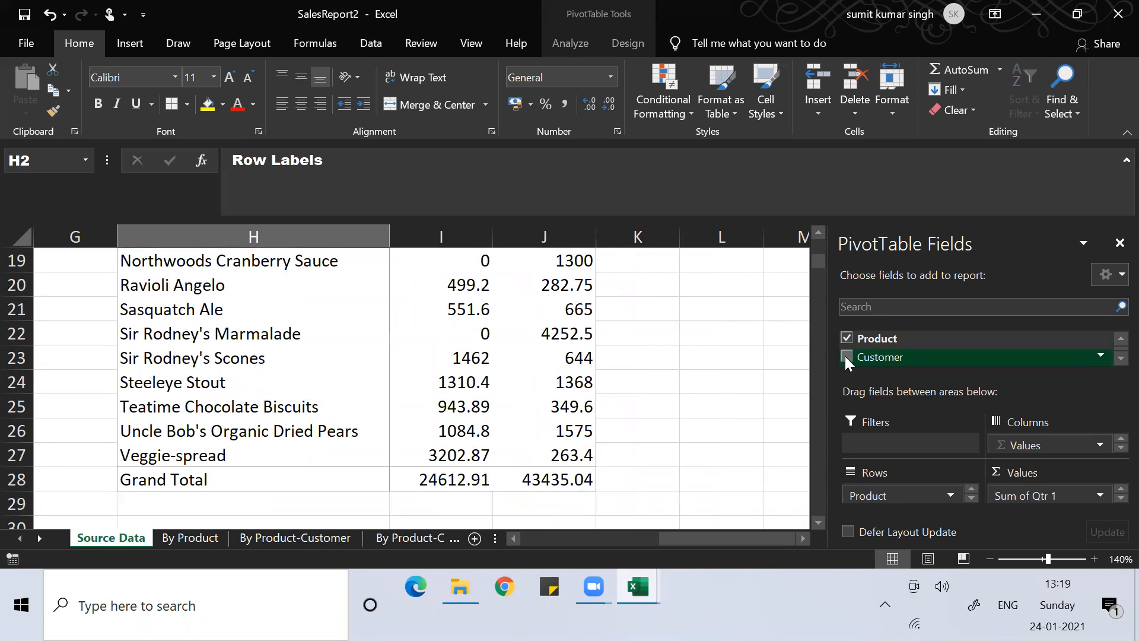
{"action": "left_click", "coordinate": [845, 356]}
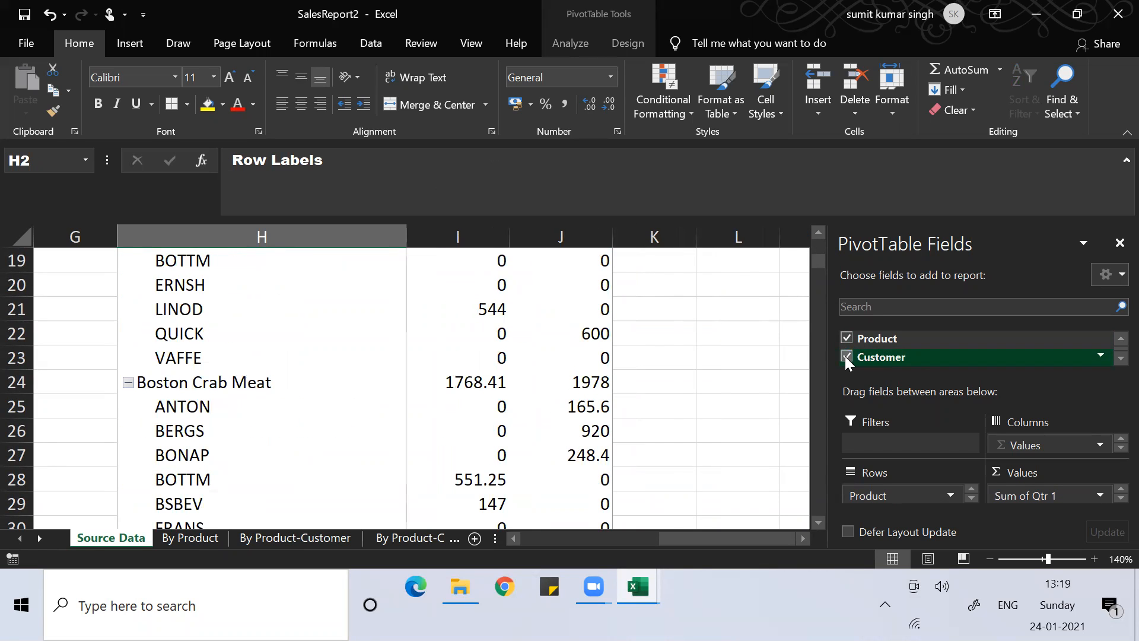
{"action": "left_click", "coordinate": [193, 361]}
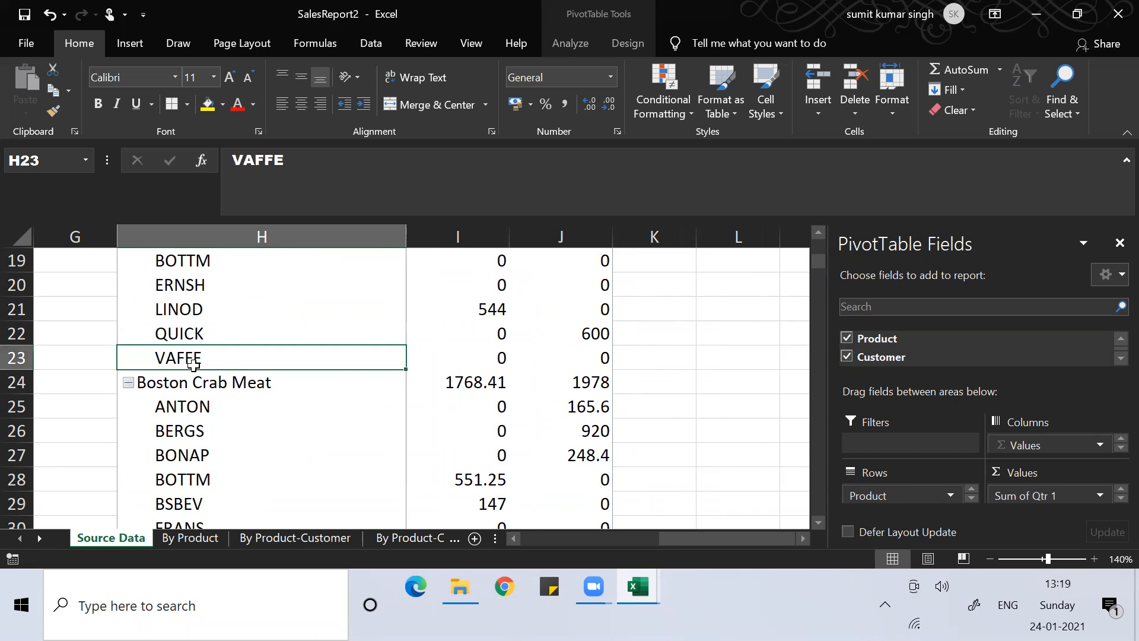
{"action": "key", "text": "Up"}
{"action": "key", "text": "Up"}
{"action": "key", "text": "Up"}
{"action": "key", "text": "Up"}
{"action": "key", "text": "Up"}
{"action": "key", "text": "Up"}
{"action": "key", "text": "Up"}
{"action": "key", "text": "Up"}
{"action": "key", "text": "Up"}
{"action": "key", "text": "Up"}
{"action": "key", "text": "Up"}
{"action": "key", "text": "Up"}
{"action": "key", "text": "Up"}
{"action": "key", "text": "Up"}
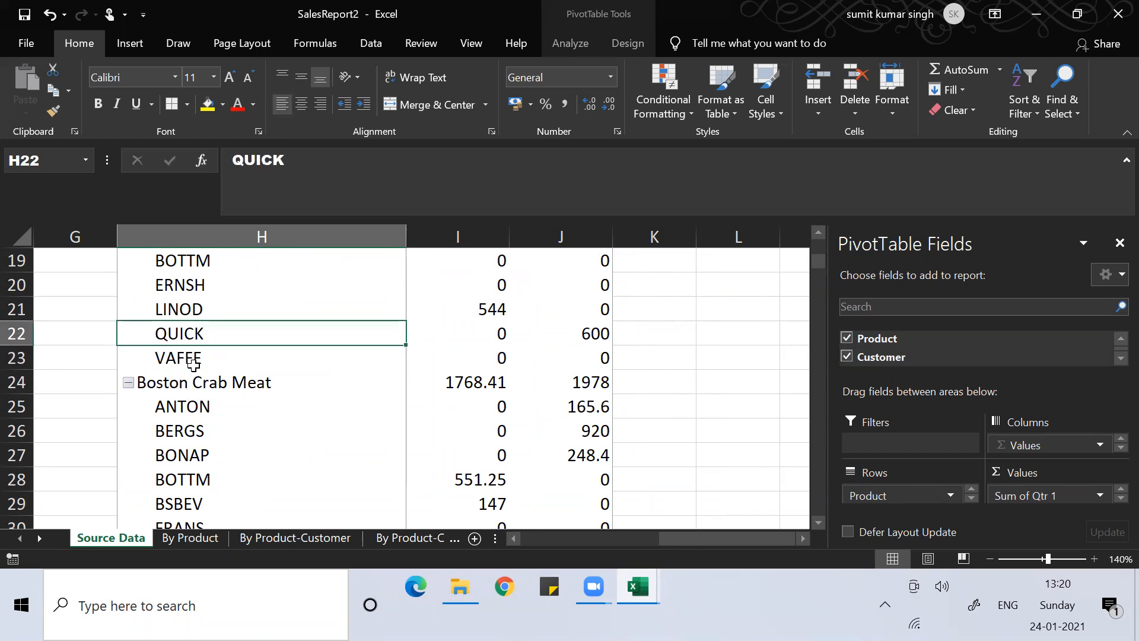
{"action": "key", "text": "Up"}
{"action": "key", "text": "Up"}
{"action": "key", "text": "Up"}
{"action": "key", "text": "Up"}
{"action": "key", "text": "Up"}
{"action": "key", "text": "Up"}
{"action": "key", "text": "Up"}
{"action": "key", "text": "Up"}
{"action": "key", "text": "Down"}
{"action": "key", "text": "Down"}
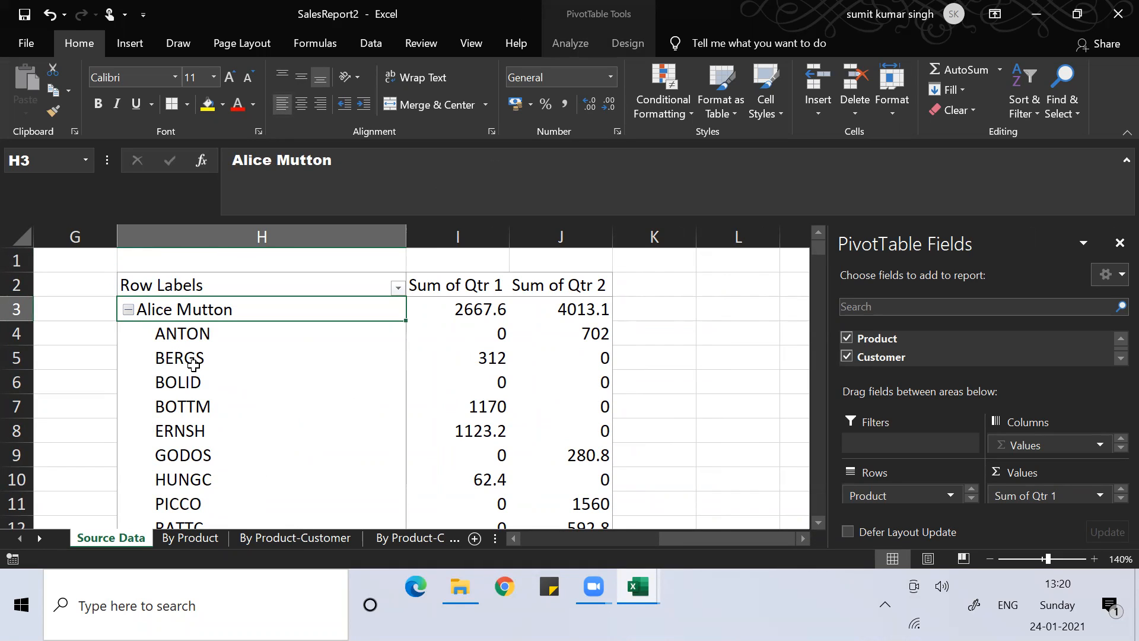
Step: Step through Alice Mutton's customers ANTON, BOLID, BOTTM, RATTC, WHITC and SEVES
{"action": "key", "text": "Up"}
{"action": "key", "text": "Down"}
{"action": "key", "text": "Down"}
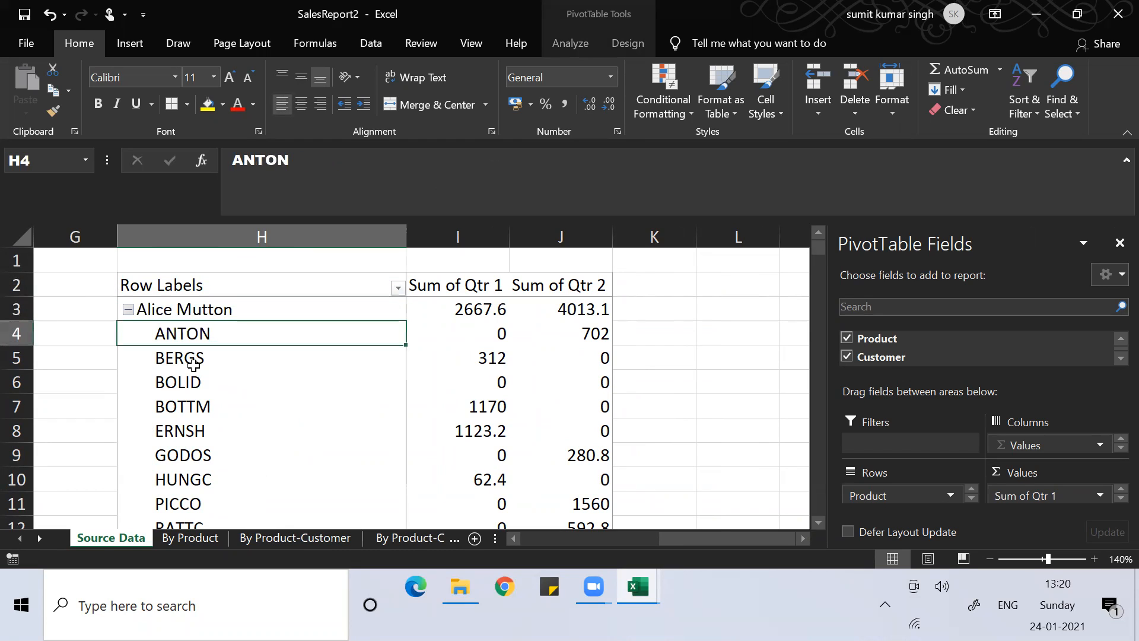
{"action": "key", "text": "Down"}
{"action": "key", "text": "Down"}
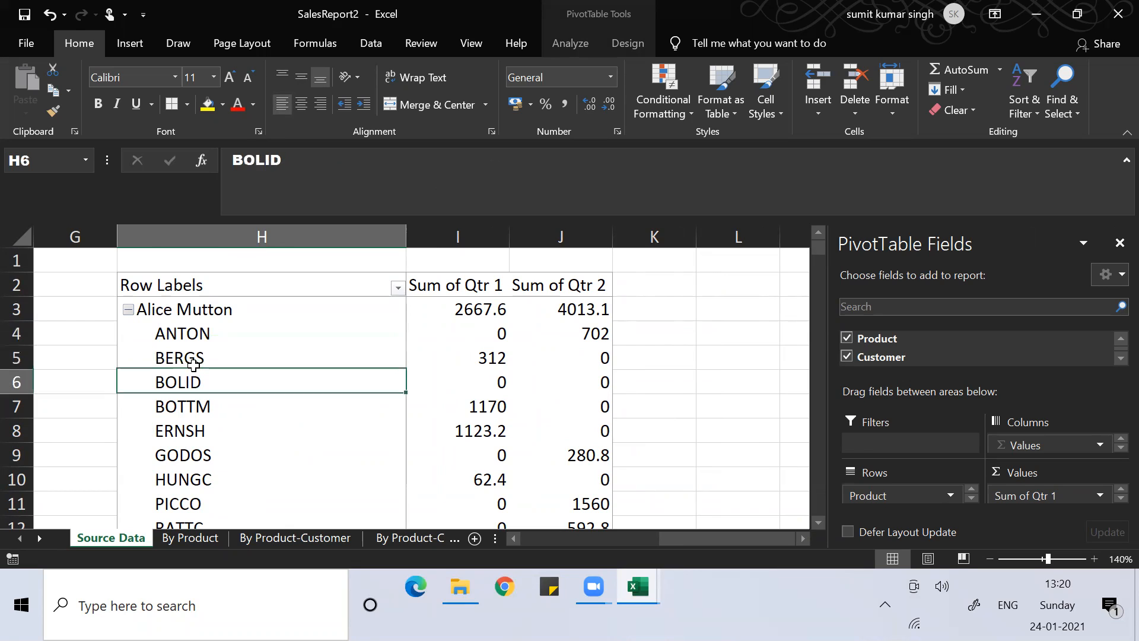
{"action": "key", "text": "Down"}
{"action": "key", "text": "Down"}
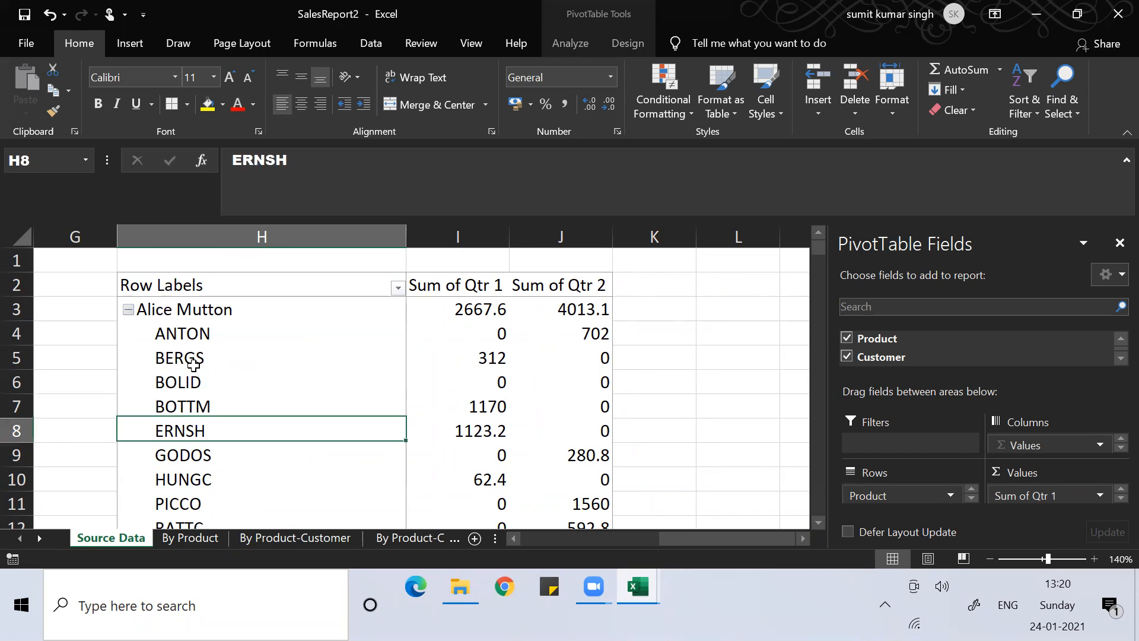
{"action": "key", "text": "Down"}
{"action": "key", "text": "Down"}
{"action": "key", "text": "Down"}
{"action": "key", "text": "Down"}
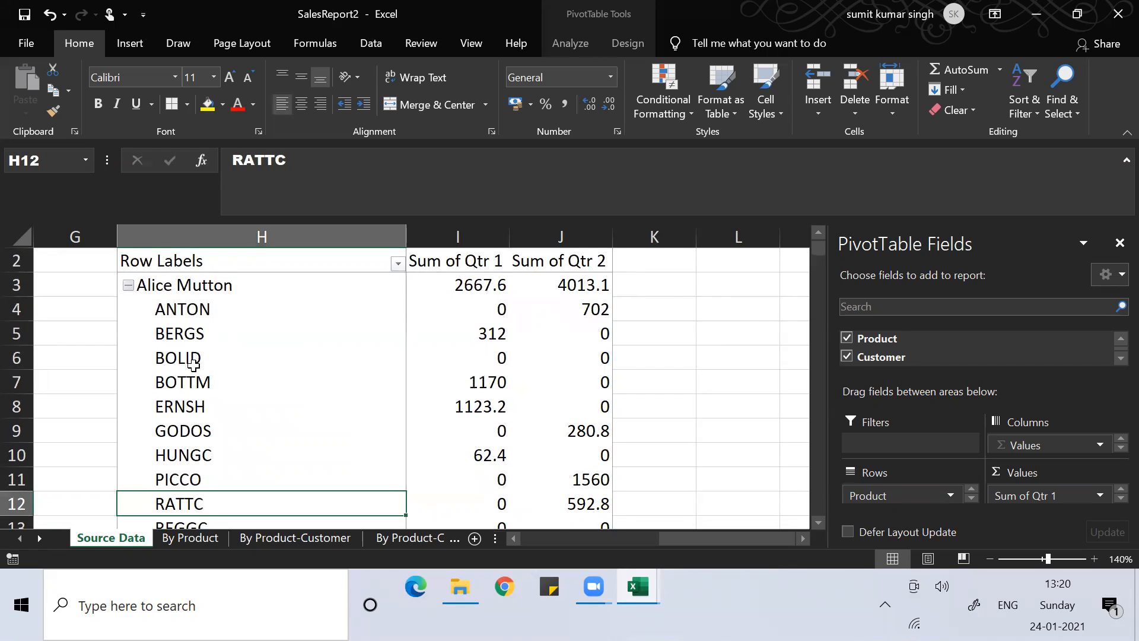
{"action": "key", "text": "Down"}
{"action": "key", "text": "Down"}
{"action": "key", "text": "Down"}
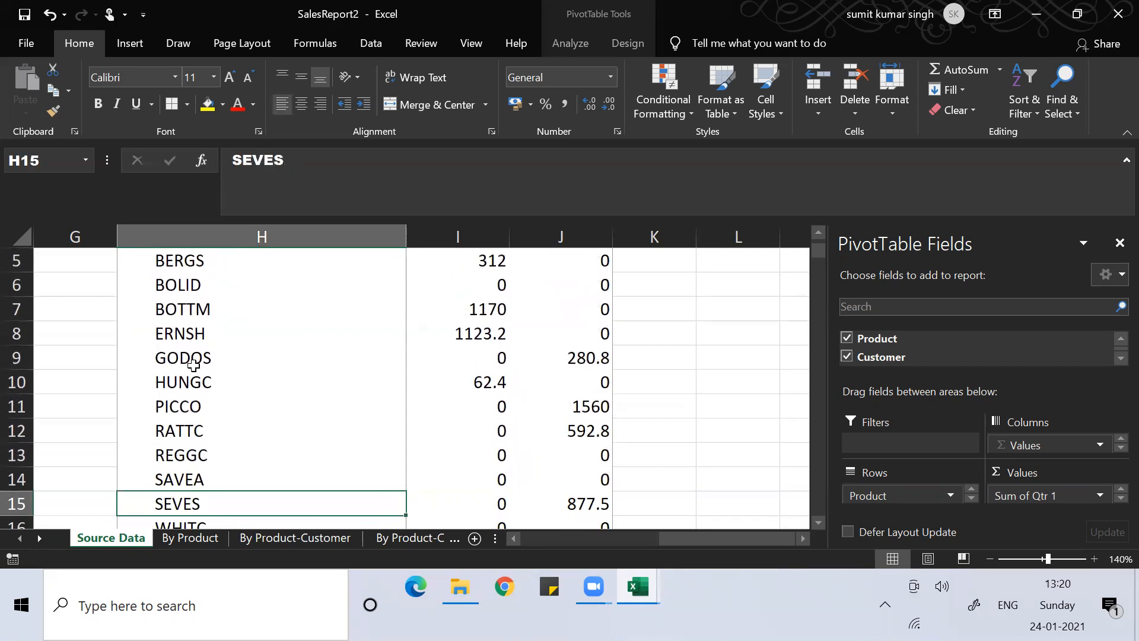
{"action": "key", "text": "Down"}
{"action": "key", "text": "Up"}
{"action": "key", "text": "Down"}
Step: Check WHITC's Qtr 1 value, then move to the By Product sheet
{"action": "key", "text": "Right"}
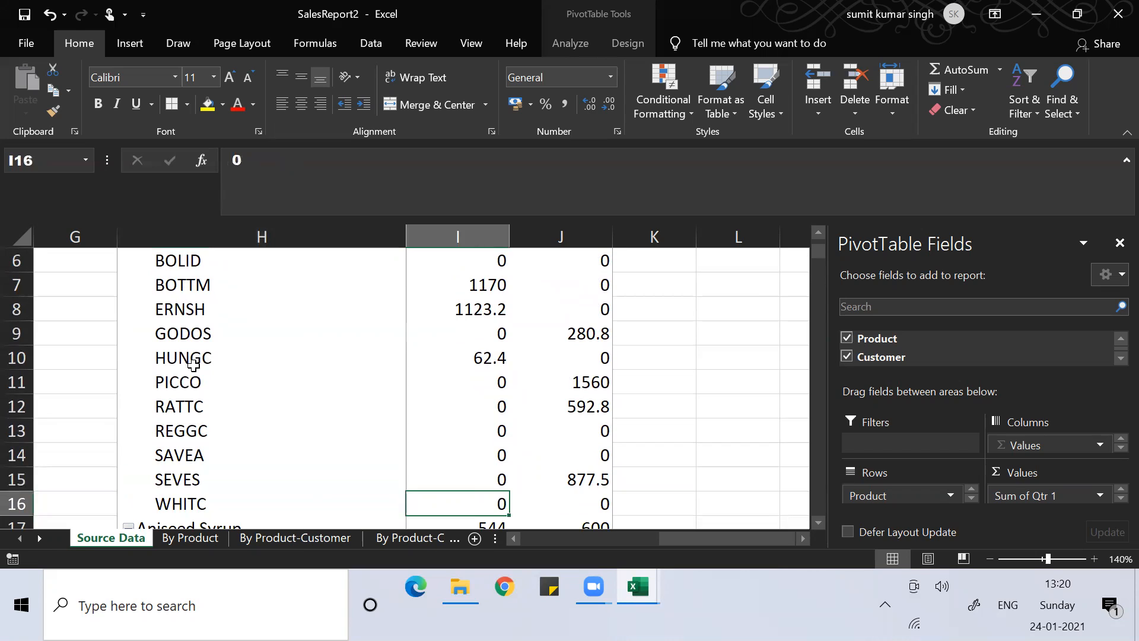
{"action": "key", "text": "Right"}
{"action": "key", "text": "Up"}
{"action": "key", "text": "Up"}
{"action": "key", "text": "Up"}
{"action": "key", "text": "Up"}
{"action": "key", "text": "Up"}
{"action": "key", "text": "Up"}
{"action": "key", "text": "Up"}
{"action": "key", "text": "Up"}
{"action": "key", "text": "Up"}
{"action": "key", "text": "Up"}
{"action": "key", "text": "Up"}
{"action": "key", "text": "Up"}
{"action": "key", "text": "Up"}
{"action": "key", "text": "Up"}
{"action": "key", "text": "Up"}
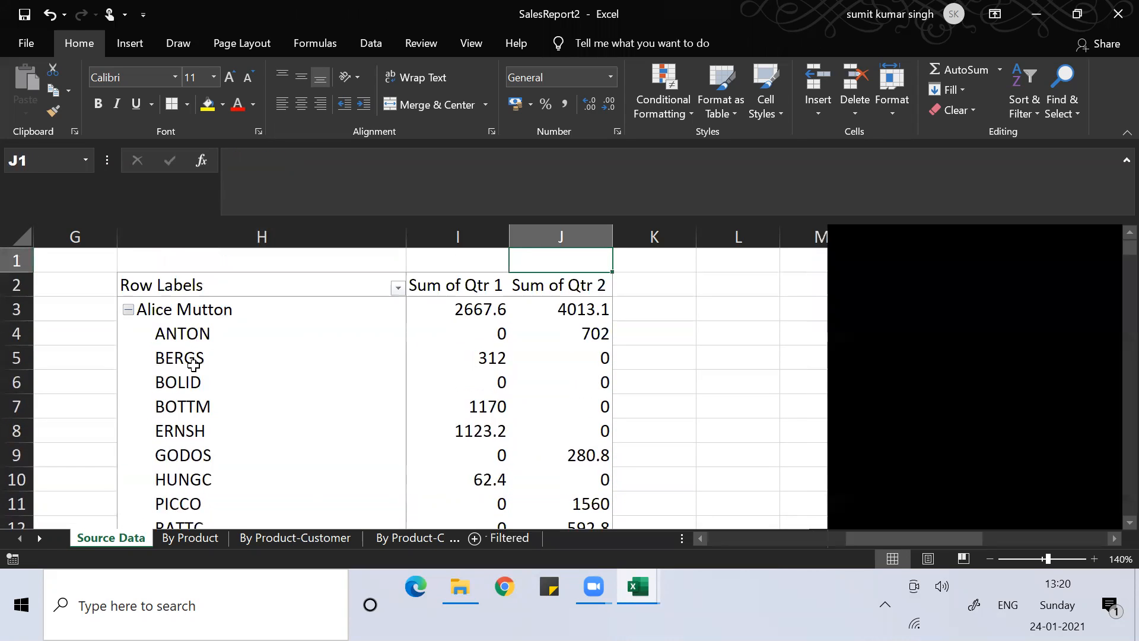
{"action": "key", "text": "Down"}
{"action": "key", "text": "Down"}
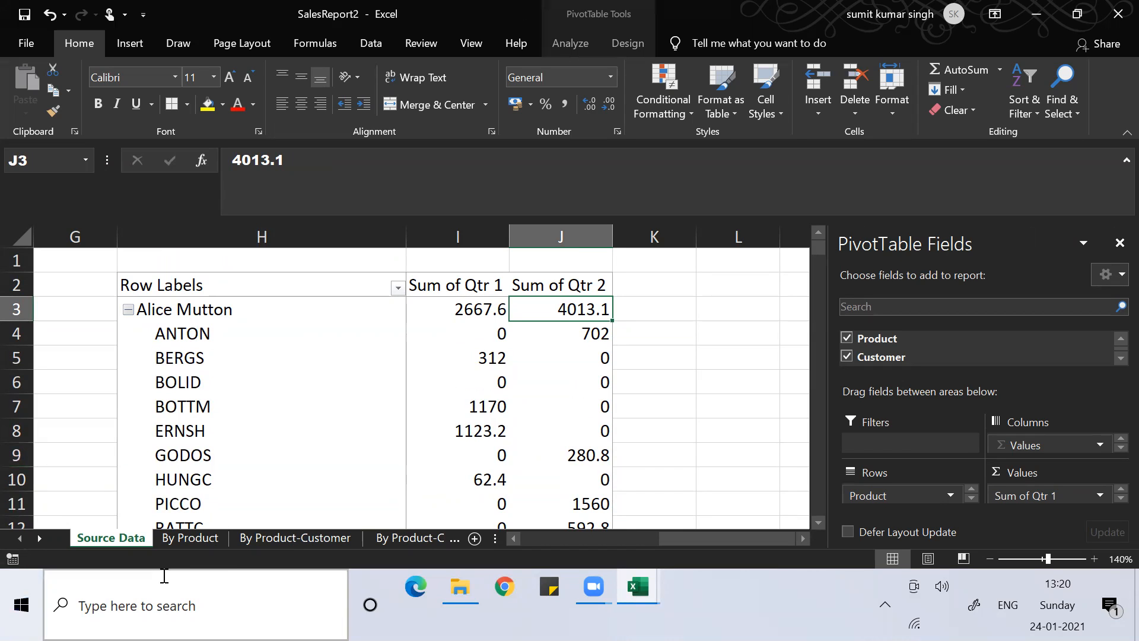
{"action": "left_click", "coordinate": [204, 538]}
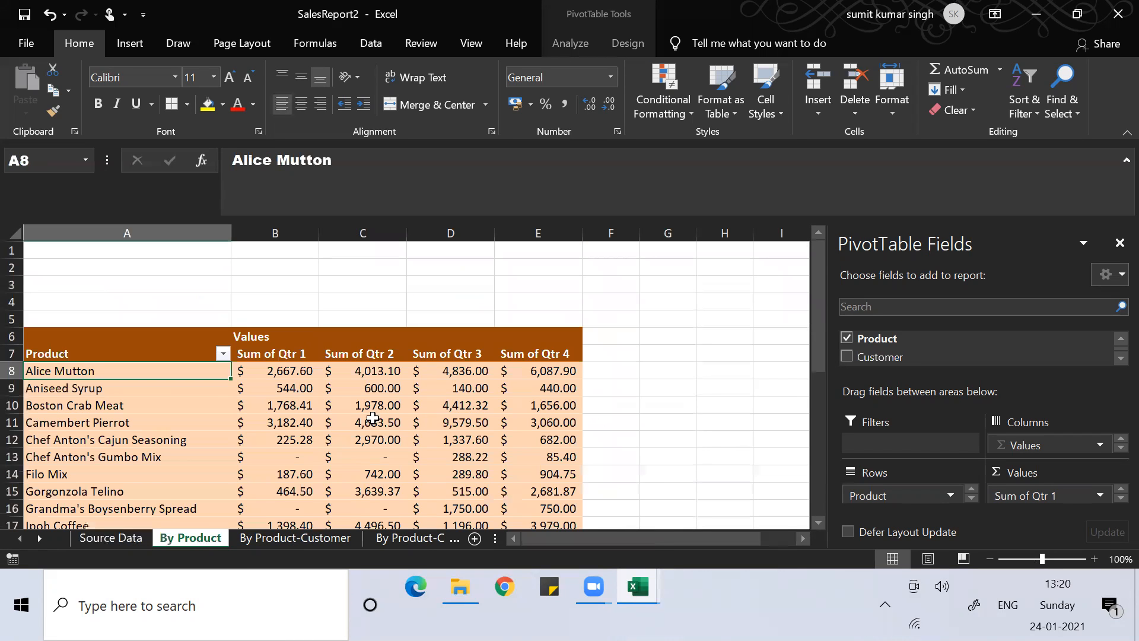
Step: Inspect Camembert Pierrot's Qtr 2 and Boston Crab Meat's Qtr 1 values on By Product
{"action": "left_click", "coordinate": [348, 418]}
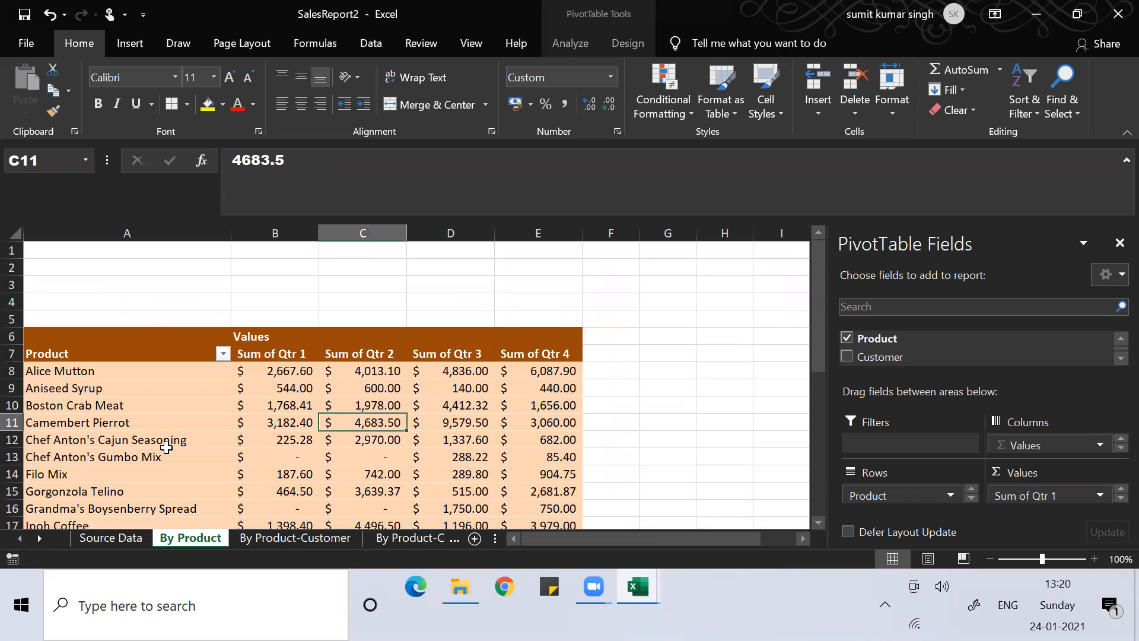
{"action": "left_click", "coordinate": [310, 399]}
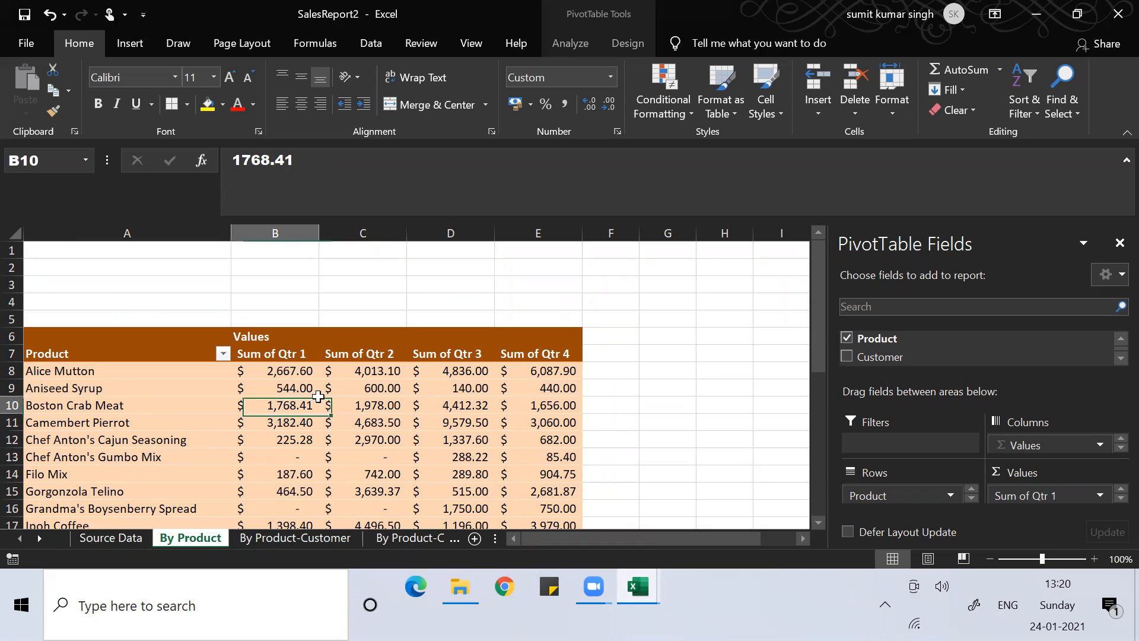
{"action": "key", "text": "Down"}
{"action": "key", "text": "Down"}
{"action": "key", "text": "Down"}
{"action": "key", "text": "Down"}
{"action": "key", "text": "Down"}
{"action": "key", "text": "Down"}
{"action": "key", "text": "Down"}
{"action": "key", "text": "Down"}
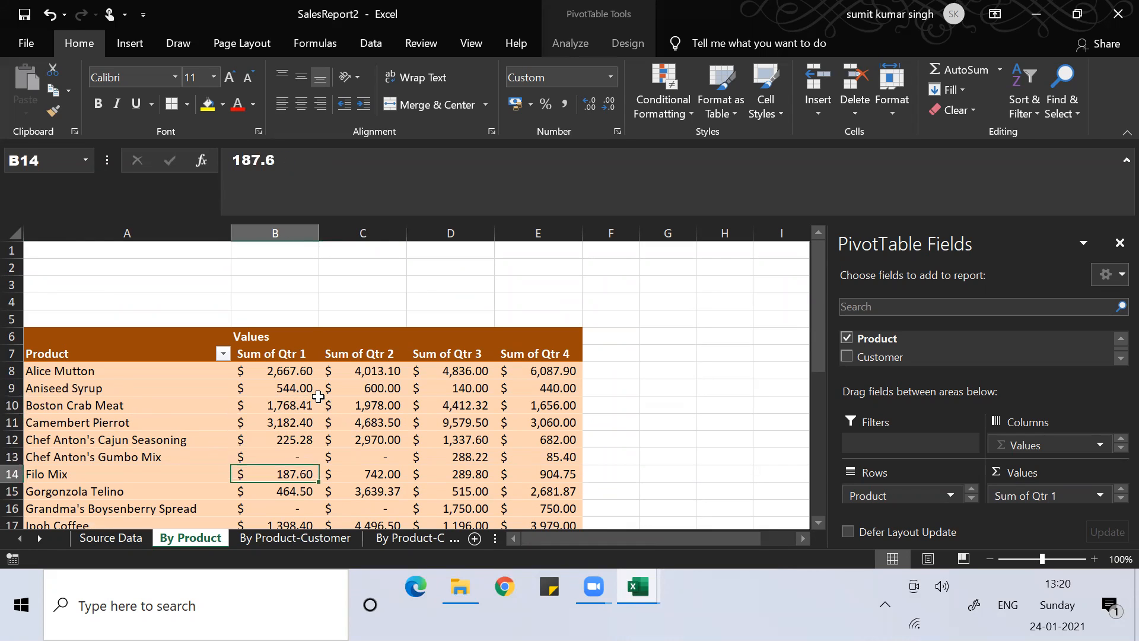
{"action": "key", "text": "Down"}
{"action": "key", "text": "Down"}
{"action": "key", "text": "Down"}
{"action": "key", "text": "Down"}
{"action": "key", "text": "Down"}
{"action": "key", "text": "Down"}
{"action": "key", "text": "Down"}
{"action": "key", "text": "Down"}
{"action": "key", "text": "Down"}
{"action": "key", "text": "Down"}
{"action": "key", "text": "Down"}
{"action": "key", "text": "Down"}
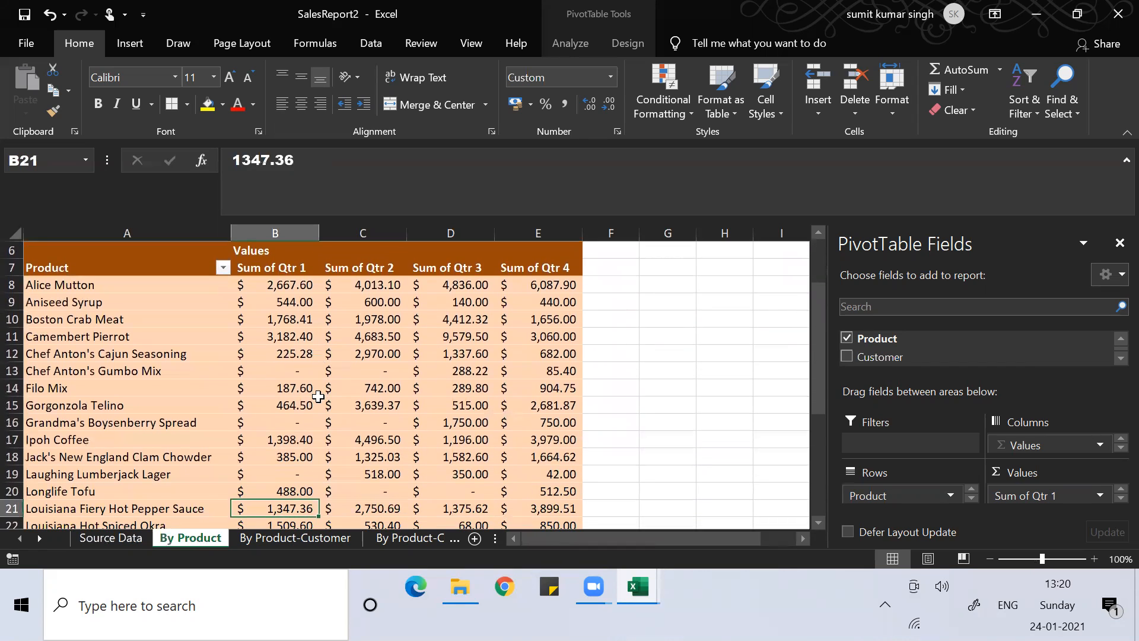
{"action": "key", "text": "Down"}
{"action": "key", "text": "Down"}
{"action": "key", "text": "Down"}
{"action": "key", "text": "Down"}
{"action": "key", "text": "Down"}
{"action": "key", "text": "Down"}
{"action": "key", "text": "Down"}
{"action": "key", "text": "Down"}
{"action": "key", "text": "Down"}
{"action": "key", "text": "Down"}
{"action": "key", "text": "Up"}
{"action": "key", "text": "Up"}
{"action": "key", "text": "Up"}
{"action": "key", "text": "Up"}
{"action": "key", "text": "Up"}
{"action": "key", "text": "Up"}
{"action": "key", "text": "Up"}
{"action": "key", "text": "Up"}
{"action": "key", "text": "Up"}
{"action": "key", "text": "Up"}
{"action": "key", "text": "Up"}
{"action": "key", "text": "Up"}
{"action": "key", "text": "Up"}
{"action": "key", "text": "Up"}
{"action": "key", "text": "Up"}
{"action": "key", "text": "Up"}
{"action": "key", "text": "Up"}
{"action": "key", "text": "Up"}
{"action": "key", "text": "Up"}
{"action": "key", "text": "Up"}
{"action": "key", "text": "Up"}
{"action": "key", "text": "Up"}
{"action": "key", "text": "Up"}
{"action": "key", "text": "Up"}
{"action": "key", "text": "Up"}
{"action": "key", "text": "Up"}
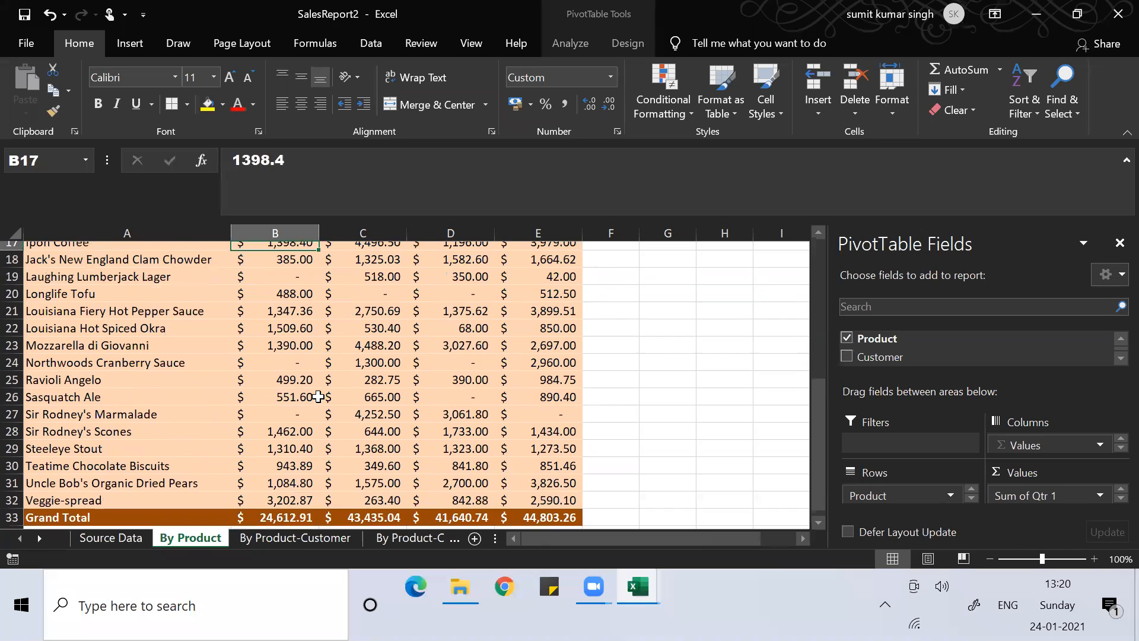
{"action": "key", "text": "Up"}
{"action": "key", "text": "Up"}
{"action": "key", "text": "Up"}
{"action": "key", "text": "Up"}
{"action": "key", "text": "Up"}
{"action": "key", "text": "Up"}
{"action": "key", "text": "Up"}
{"action": "key", "text": "Up"}
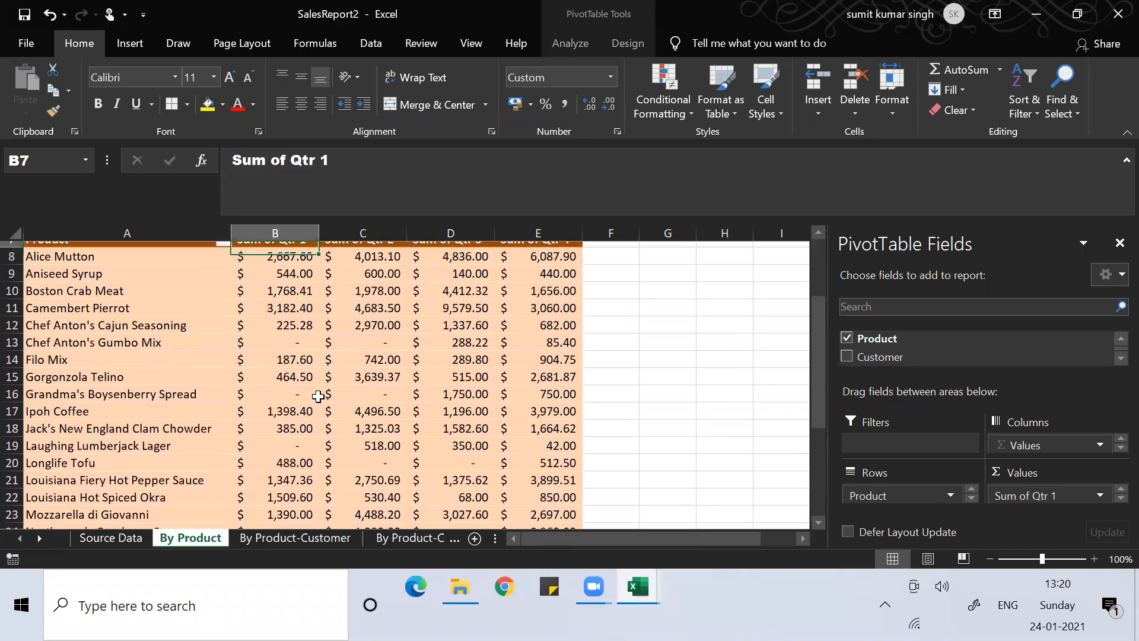
Step: On By Product-Customer, select the customer items and browse down the product list
{"action": "left_click", "coordinate": [309, 538]}
{"action": "left_click", "coordinate": [156, 420]}
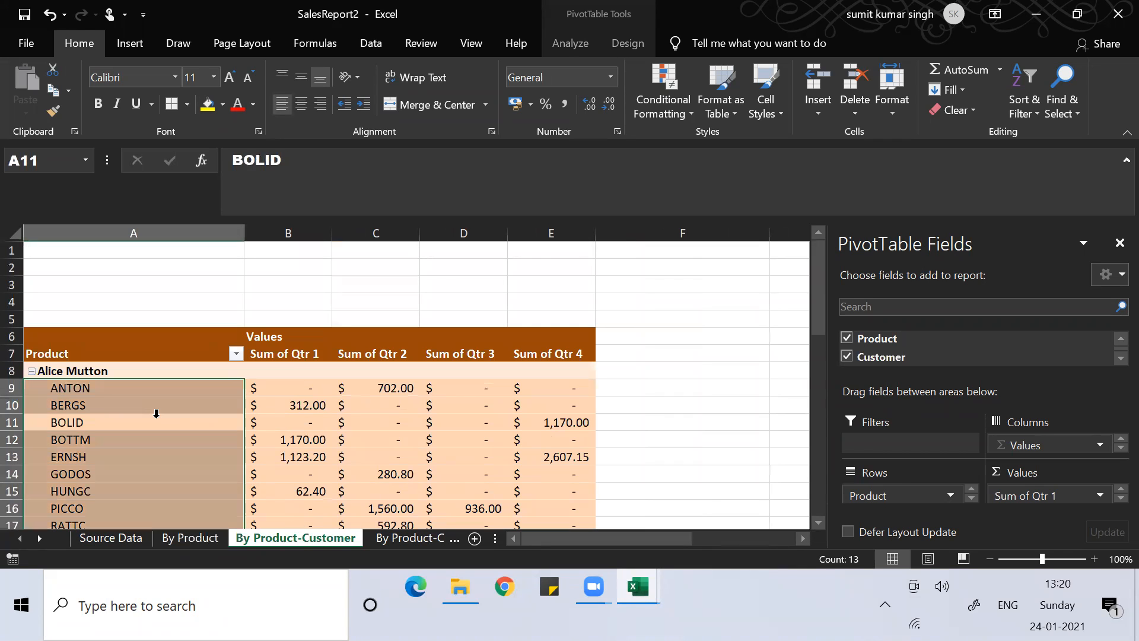
{"action": "left_click", "coordinate": [463, 382]}
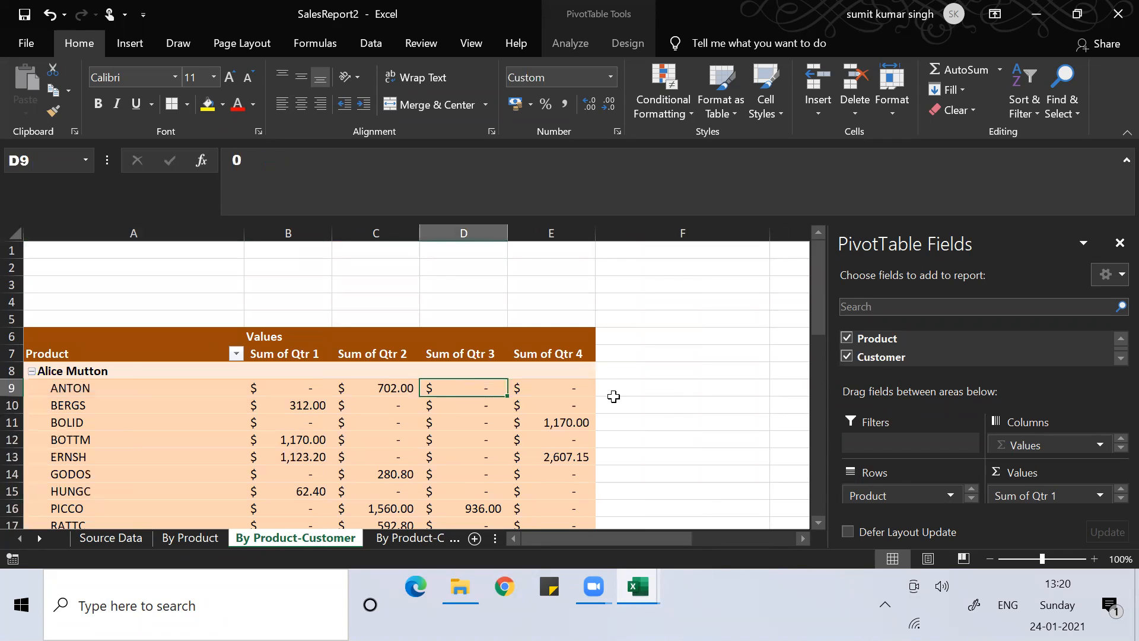
{"action": "left_click", "coordinate": [656, 402]}
{"action": "key", "text": "Down"}
{"action": "key", "text": "Down"}
{"action": "key", "text": "Down"}
{"action": "key", "text": "Down"}
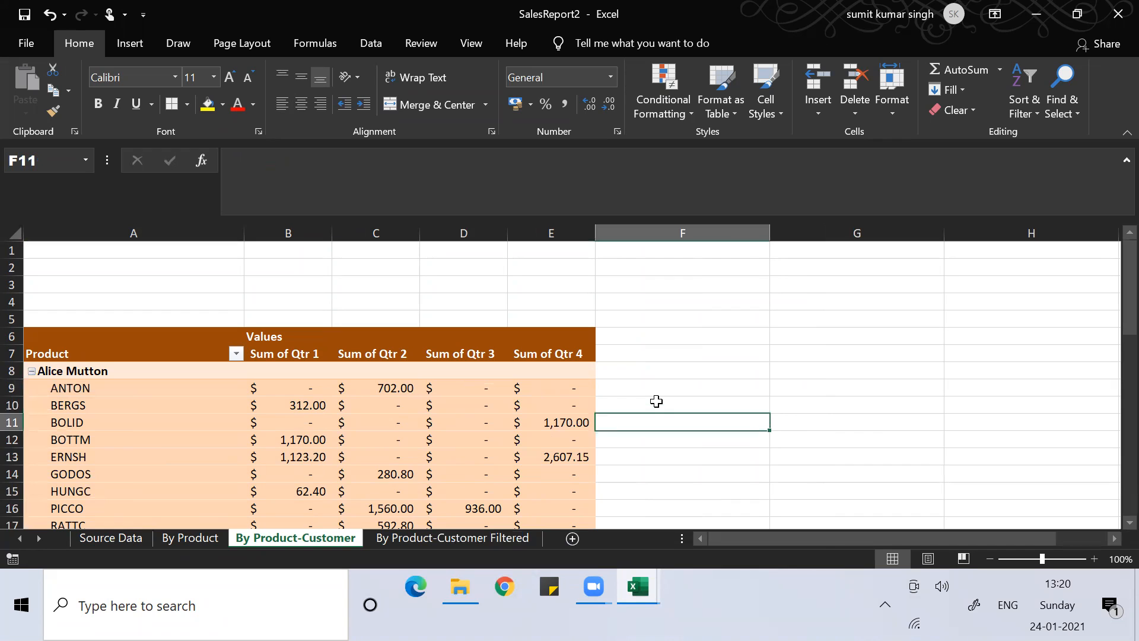
{"action": "key", "text": "Down"}
{"action": "key", "text": "Down"}
{"action": "key", "text": "Down"}
{"action": "key", "text": "Down"}
{"action": "key", "text": "Down"}
{"action": "key", "text": "Down"}
{"action": "key", "text": "Down"}
{"action": "key", "text": "Down"}
{"action": "key", "text": "Down"}
{"action": "key", "text": "Down"}
{"action": "key", "text": "Down"}
{"action": "key", "text": "Down"}
{"action": "key", "text": "Down"}
{"action": "key", "text": "Down"}
{"action": "key", "text": "Down"}
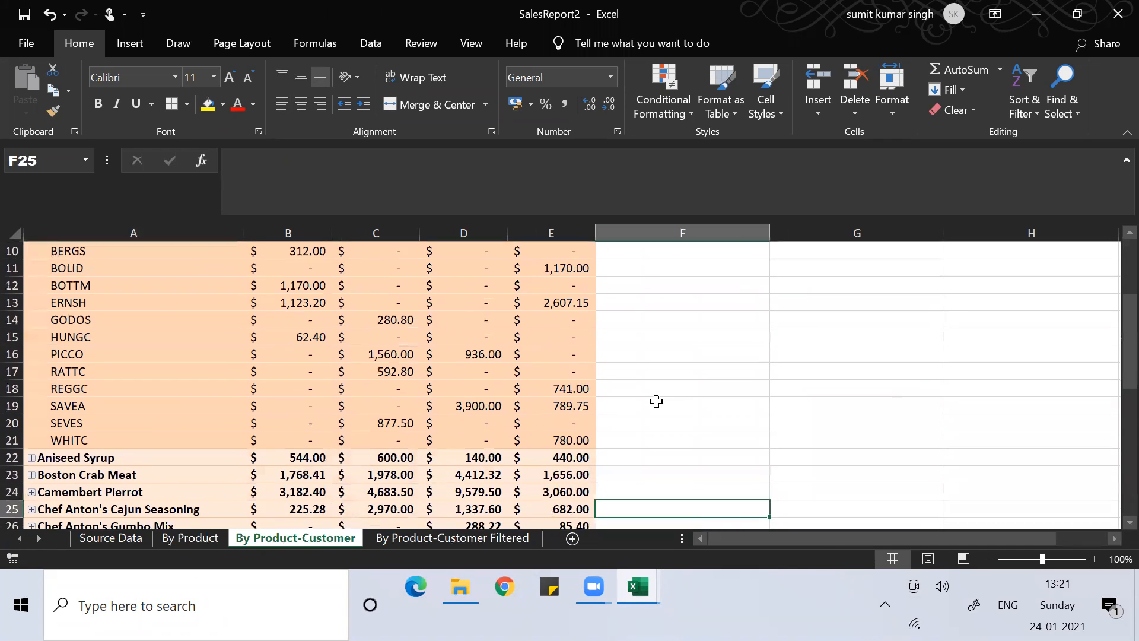
{"action": "key", "text": "Down"}
{"action": "key", "text": "Down"}
{"action": "key", "text": "Down"}
{"action": "key", "text": "Down"}
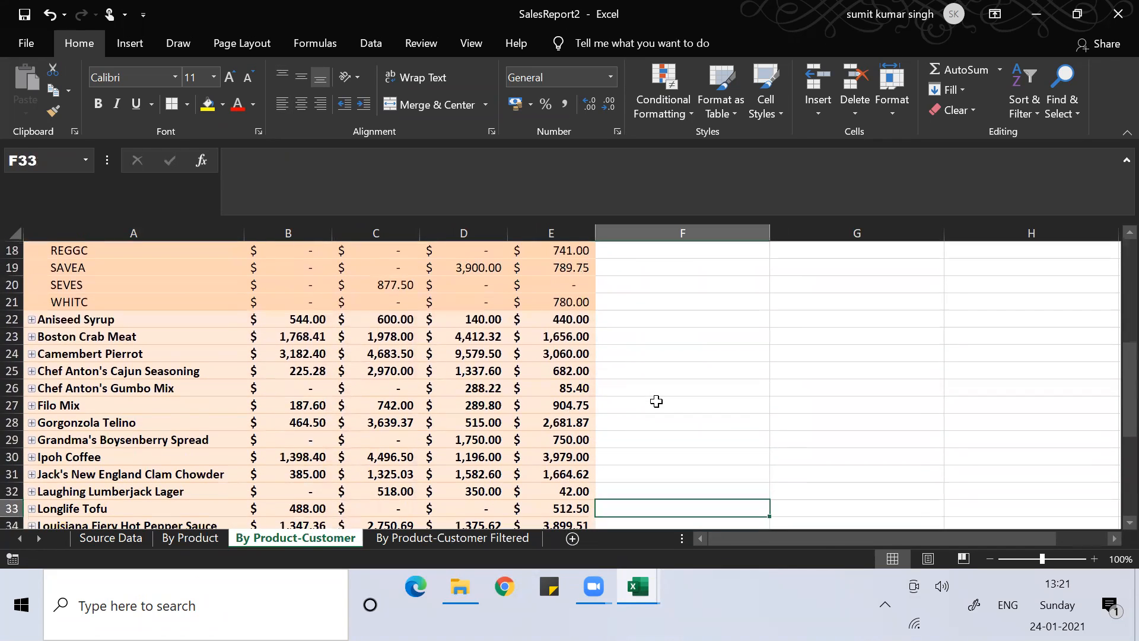
Step: Expand Aniseed Syrup and Boston Crab Meat into customer rows, then go to By Product-Customer Filtered
{"action": "left_click", "coordinate": [34, 318]}
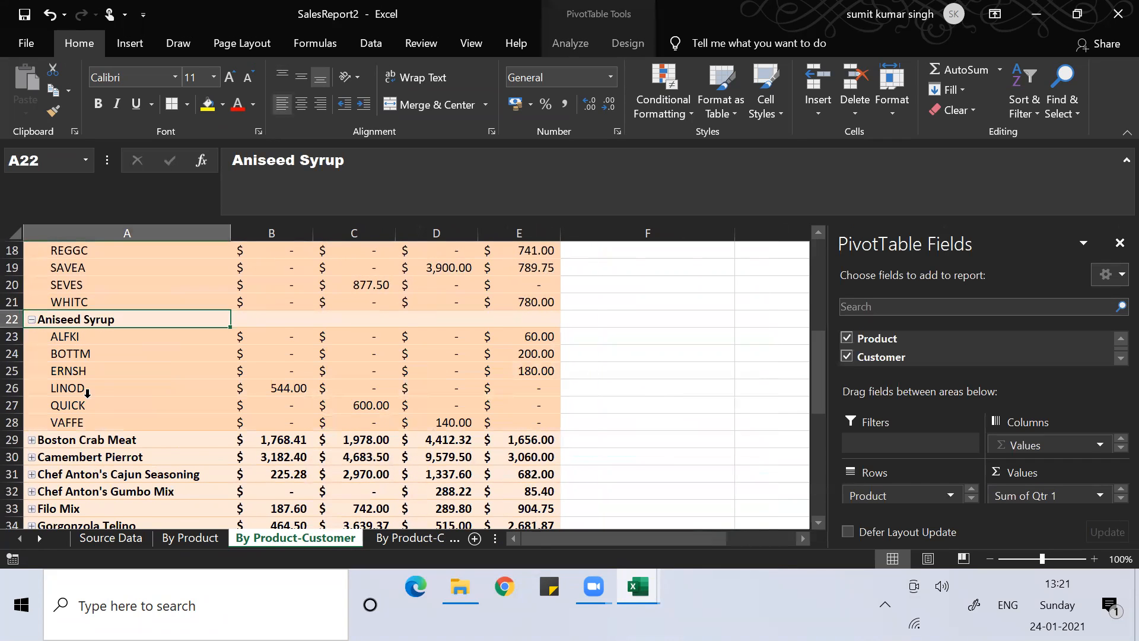
{"action": "left_click", "coordinate": [31, 440]}
{"action": "left_click", "coordinate": [80, 478]}
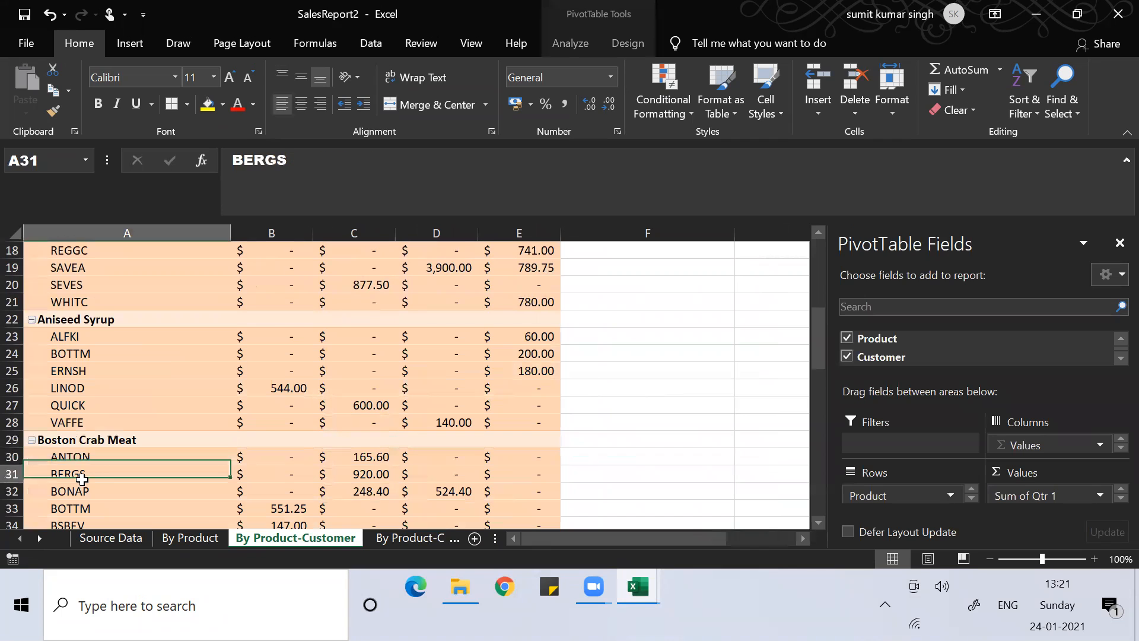
{"action": "left_click", "coordinate": [400, 540]}
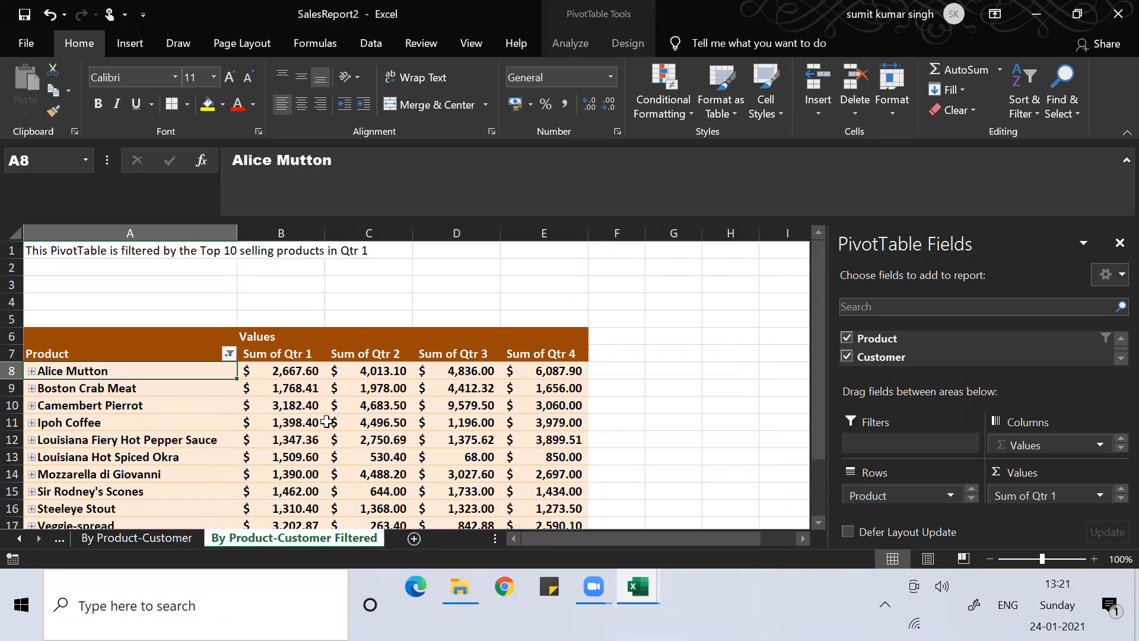
Step: Toggle the Customer field off and on, then check Camembert Pierrot's Qtr 3 and Qtr 1 values
{"action": "left_click", "coordinate": [845, 357]}
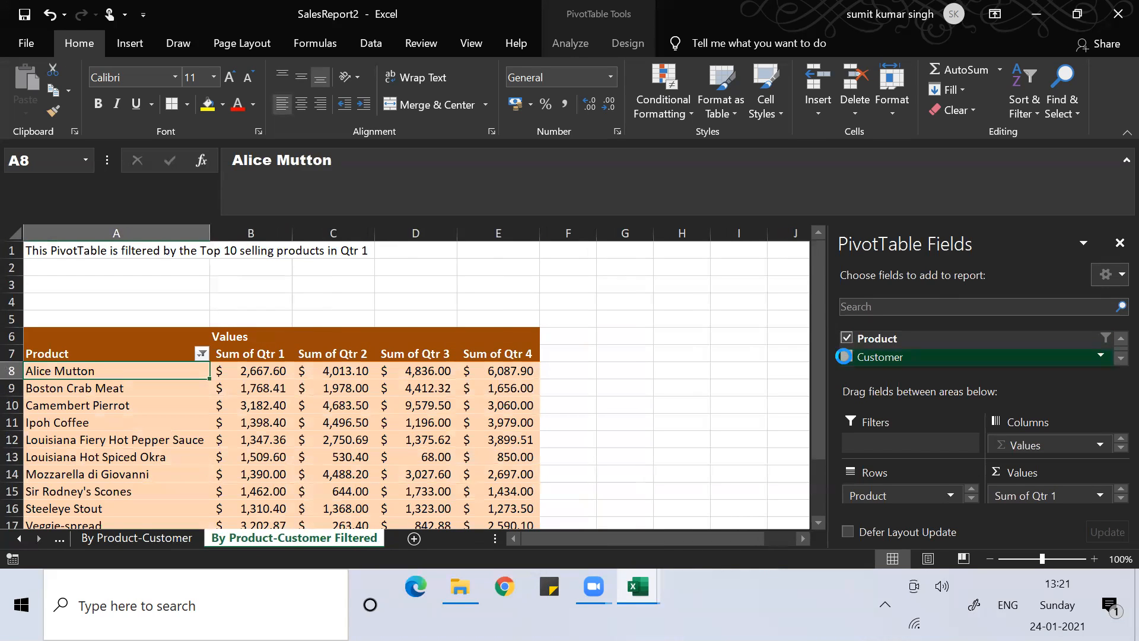
{"action": "left_click", "coordinate": [845, 356]}
{"action": "left_click", "coordinate": [403, 398]}
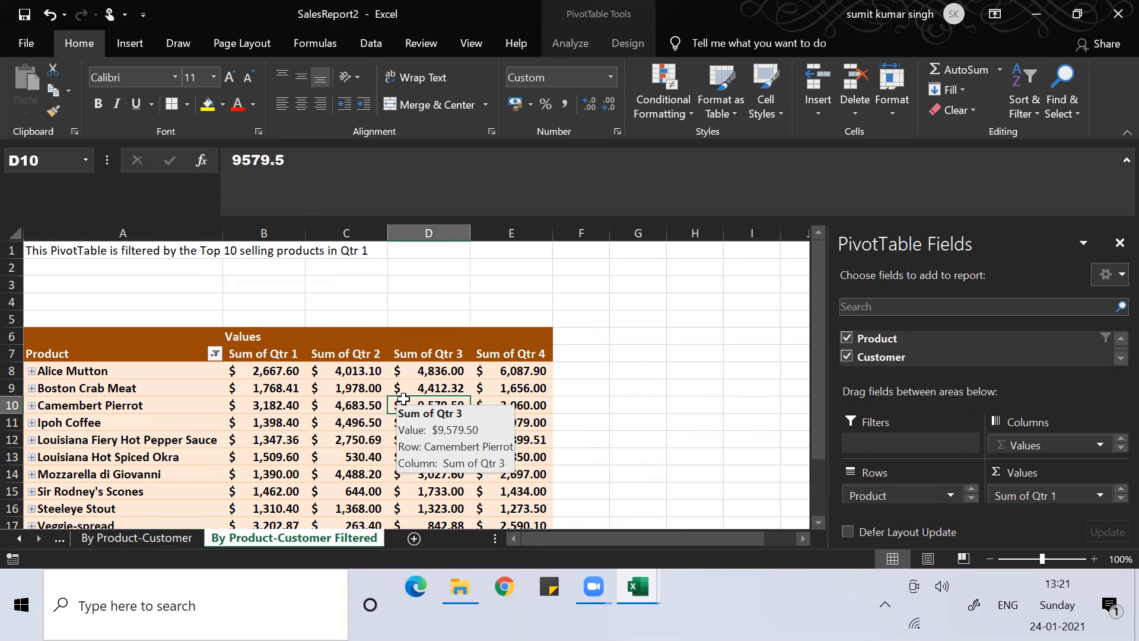
{"action": "left_click", "coordinate": [274, 401]}
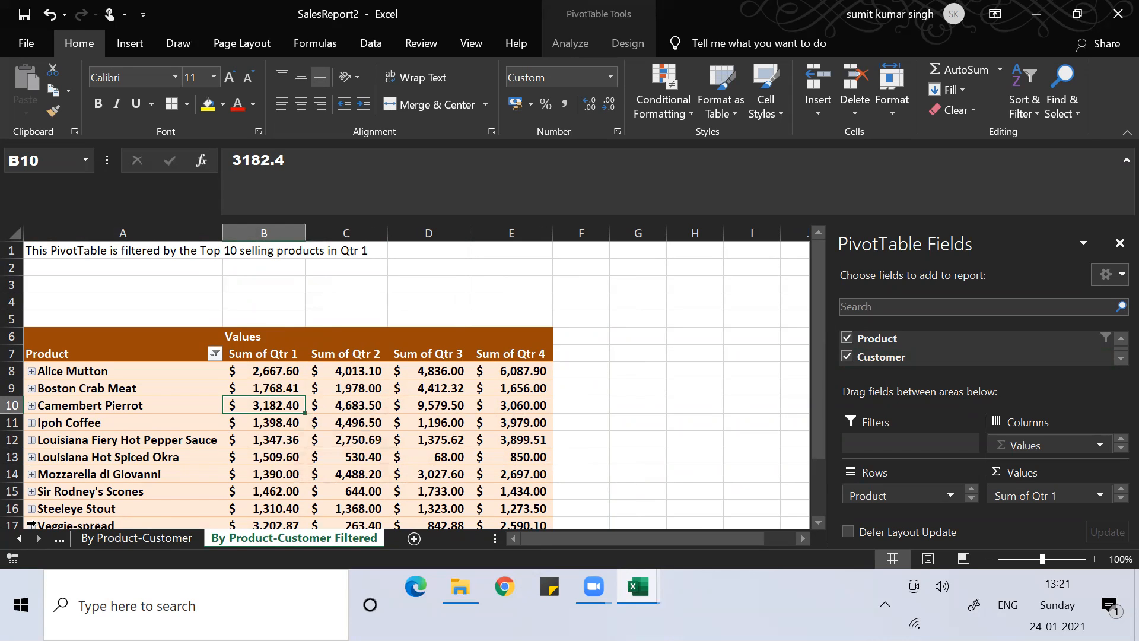
Step: Scroll the sheet tabs back to the start and Alt+Tab over to the SalesReport1 workbook
{"action": "left_click", "coordinate": [25, 538]}
{"action": "left_click", "coordinate": [25, 538]}
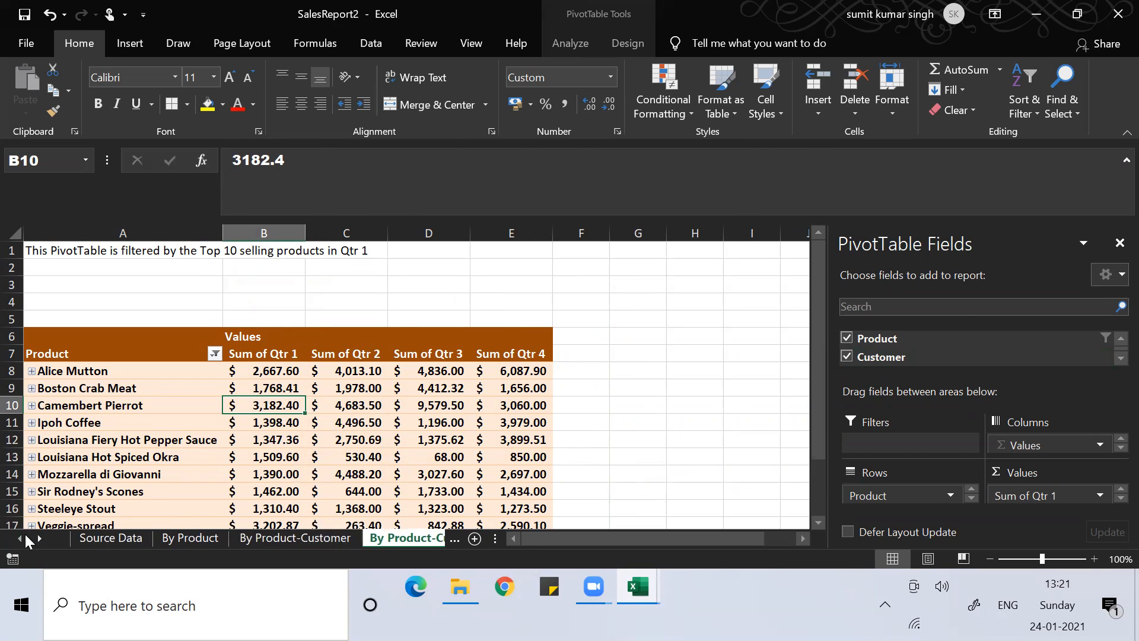
{"action": "key", "text": "alt+Tab"}
{"action": "key", "text": "Tab"}
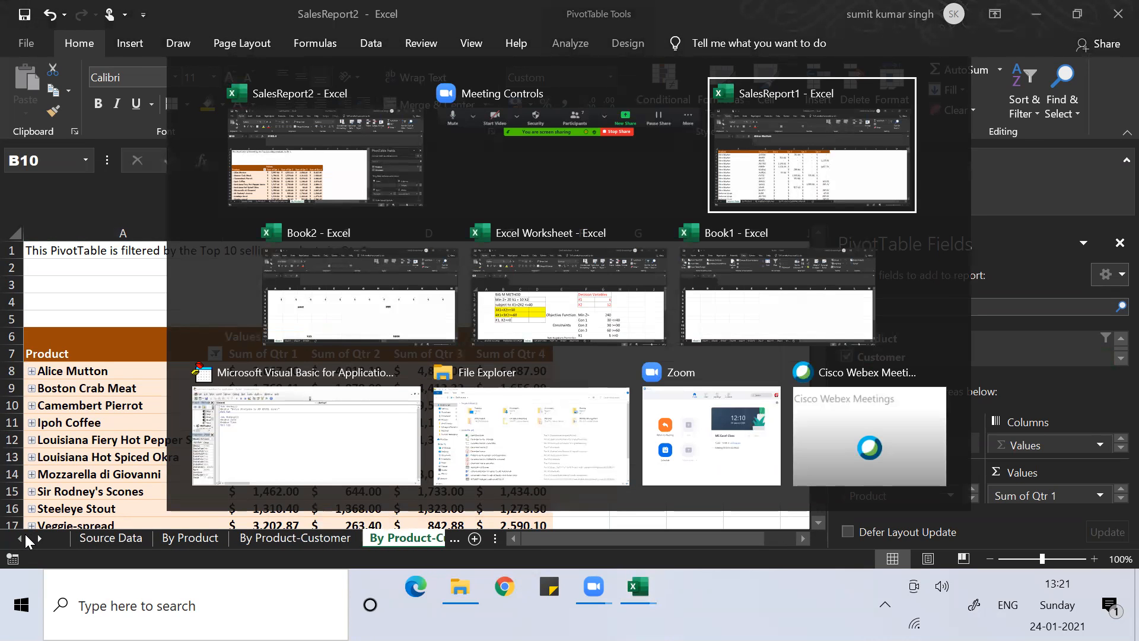
{"action": "key", "text": "Tab"}
{"action": "key", "text": "Tab"}
{"action": "key", "text": "Tab"}
{"action": "key", "text": "Tab"}
{"action": "key", "text": "Tab"}
{"action": "key", "text": "Tab"}
{"action": "key", "text": "Tab"}
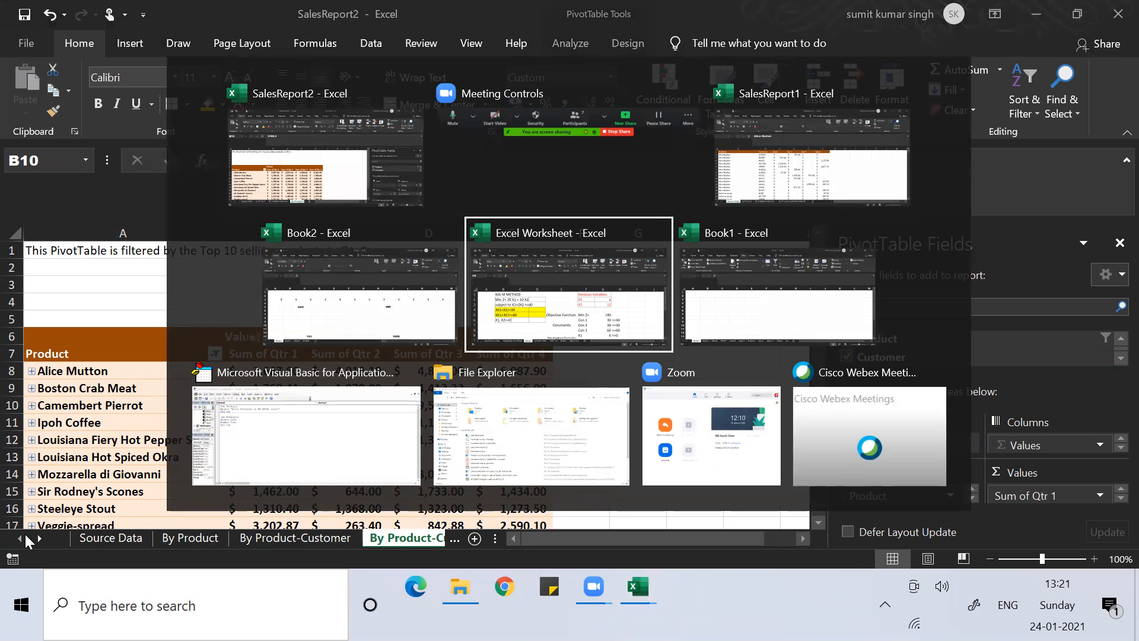
{"action": "key", "text": "Tab"}
{"action": "key", "text": "Tab"}
{"action": "key", "text": "Tab"}
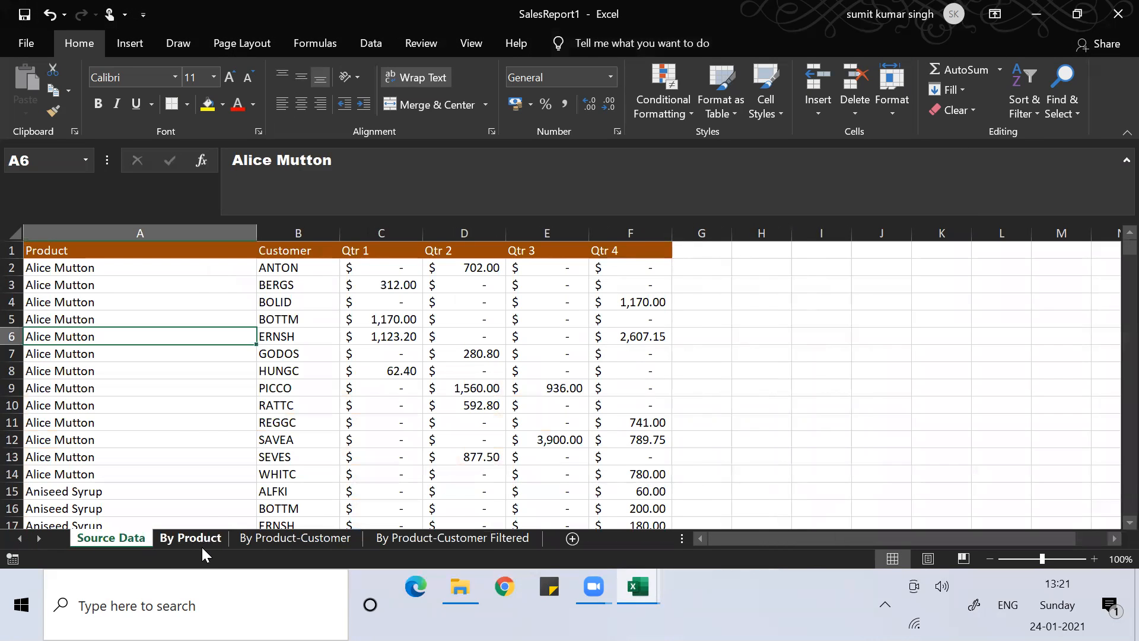
Step: Select cell A10 and preview the PivotChart options on the Insert ribbon, then dismiss them
{"action": "left_click", "coordinate": [239, 402]}
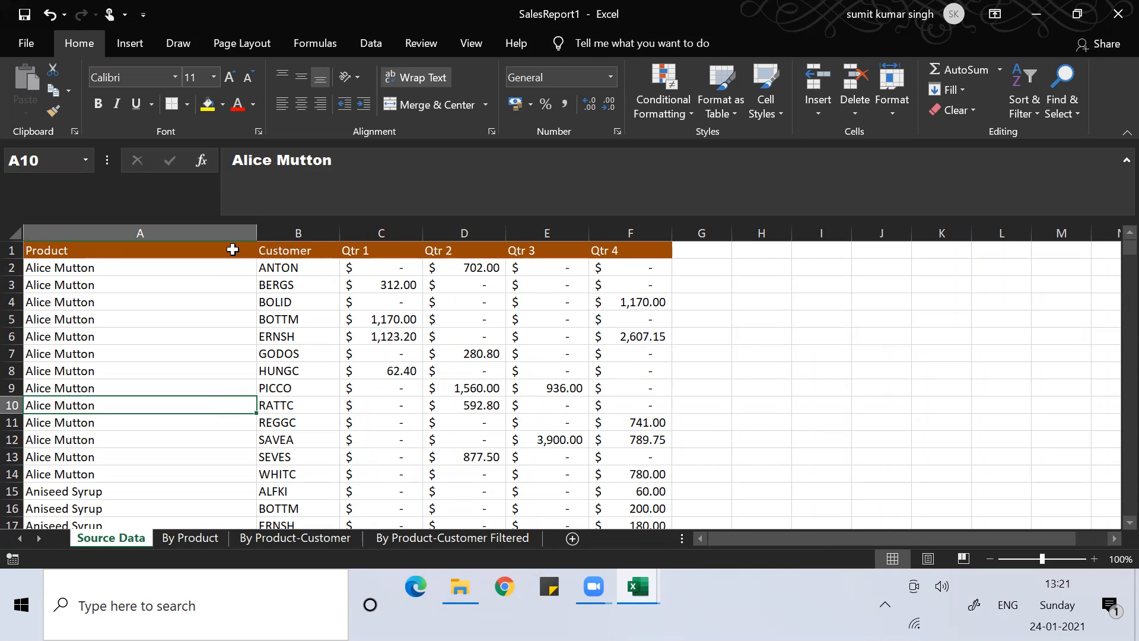
{"action": "left_click", "coordinate": [135, 45]}
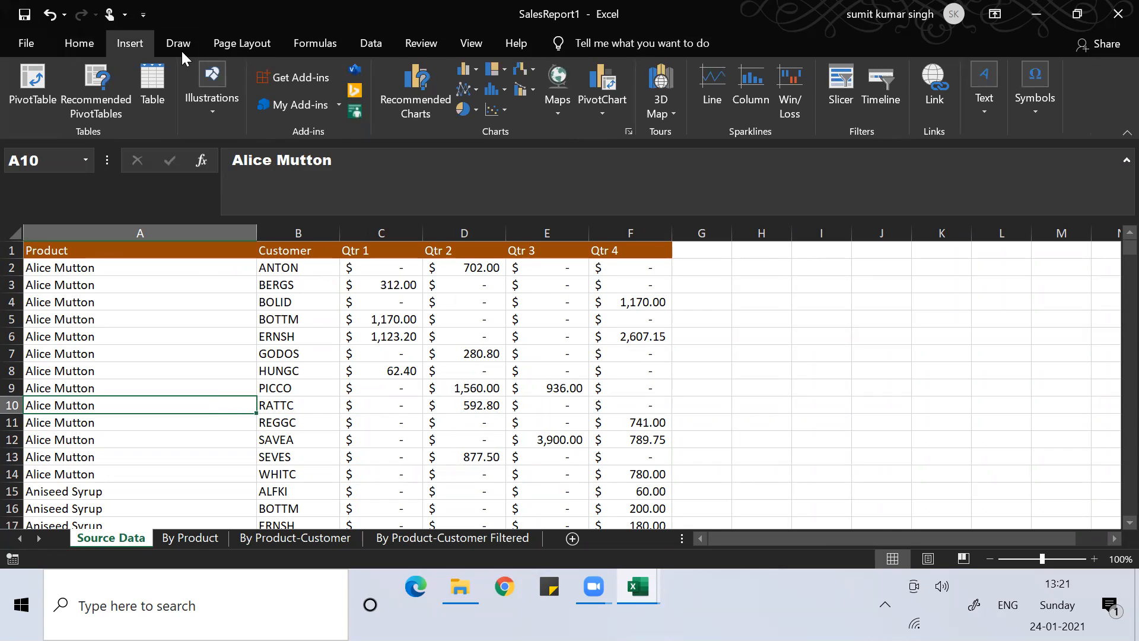
{"action": "left_click", "coordinate": [606, 106]}
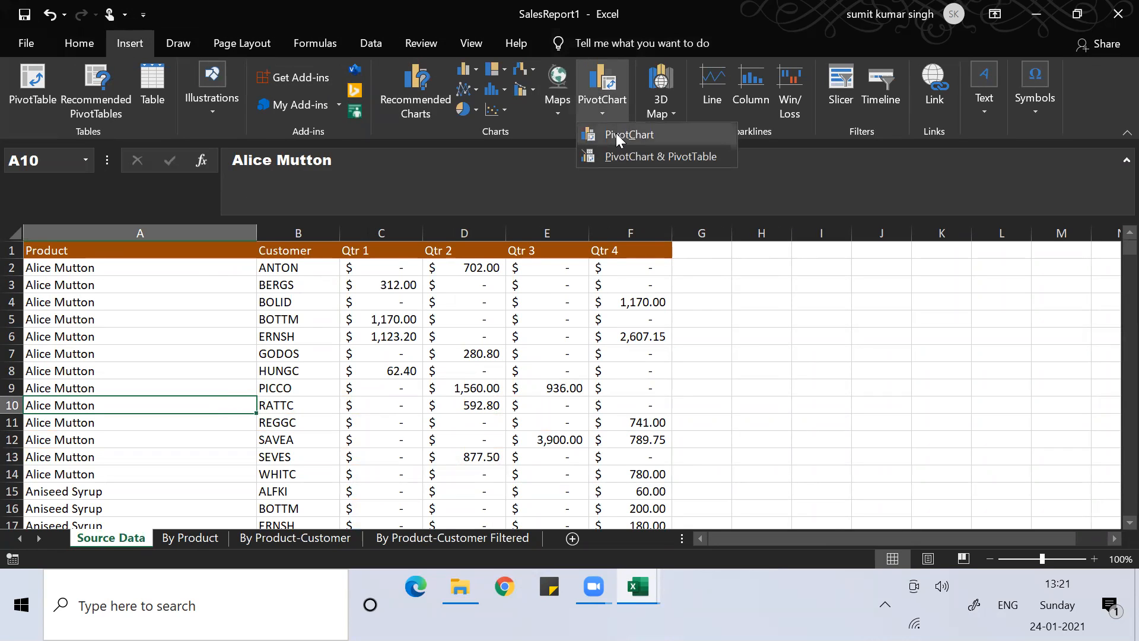
{"action": "left_click", "coordinate": [184, 344]}
Step: Convert the source data range A1:F278 into a table with headers (Table1)
{"action": "key", "text": "Up"}
{"action": "key", "text": "Up"}
{"action": "key", "text": "Up"}
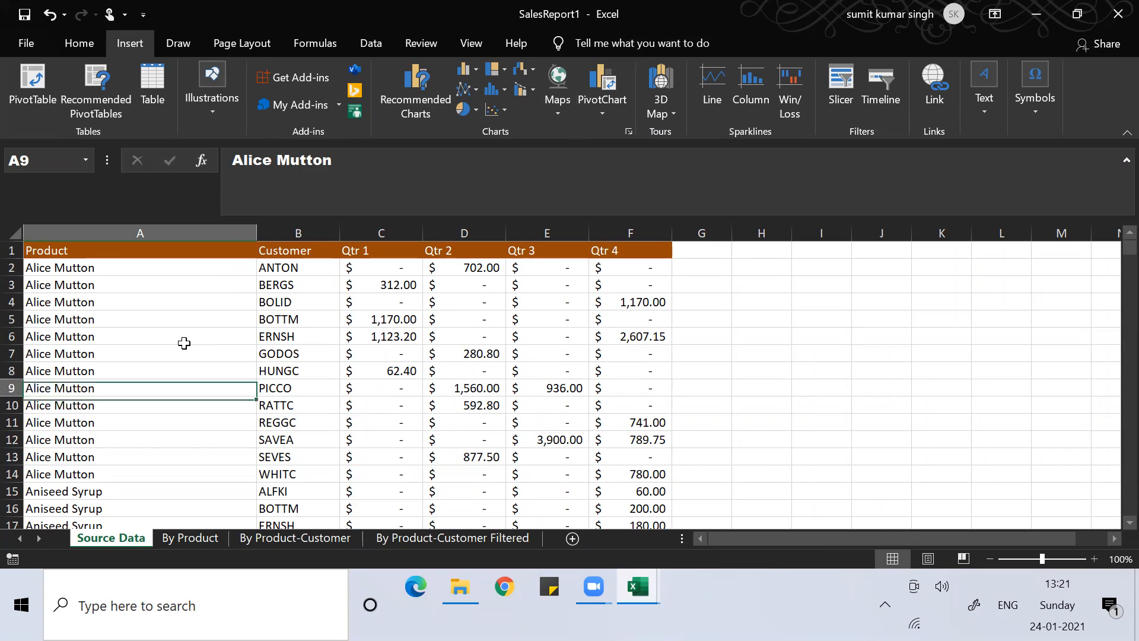
{"action": "key", "text": "ctrl+Up"}
{"action": "key", "text": "Down"}
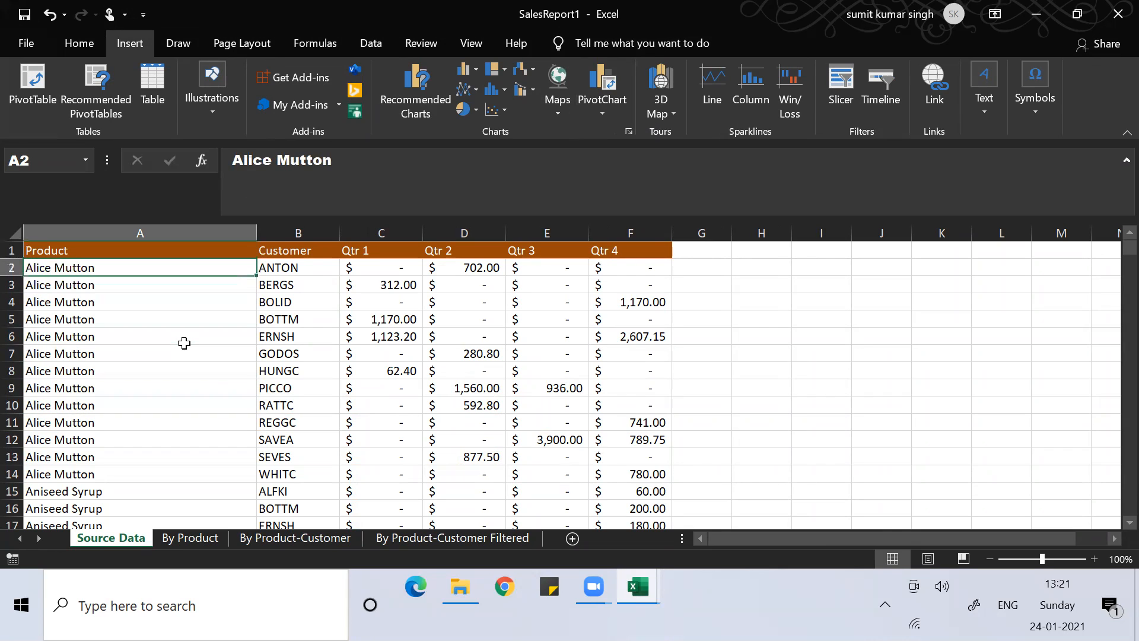
{"action": "key", "text": "Down"}
{"action": "key", "text": "ctrl+t"}
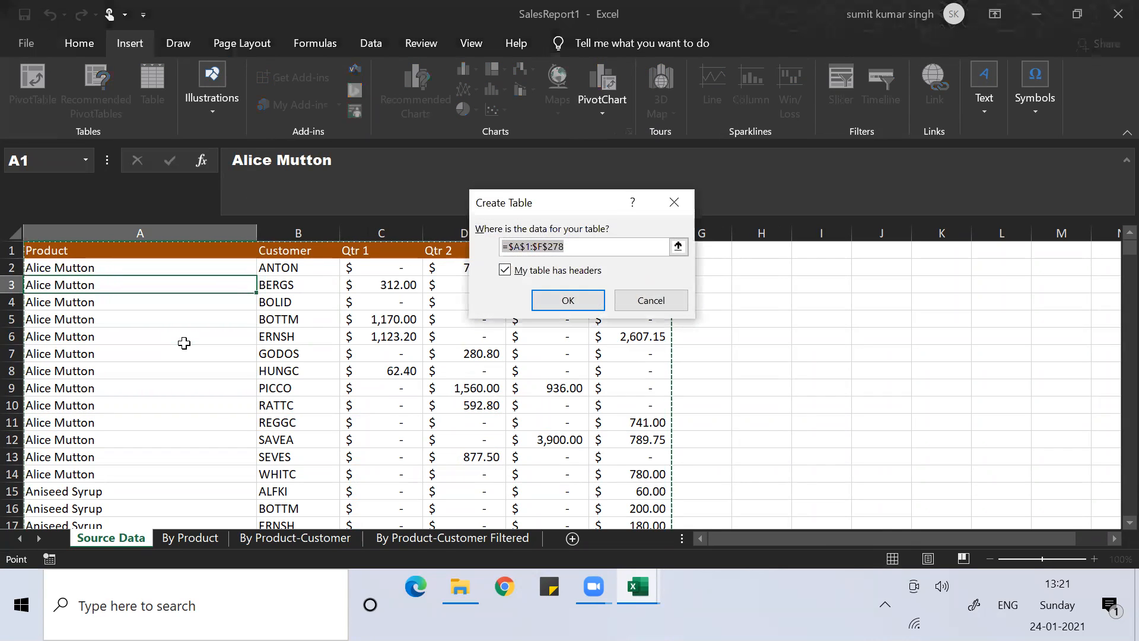
{"action": "key", "text": "Return"}
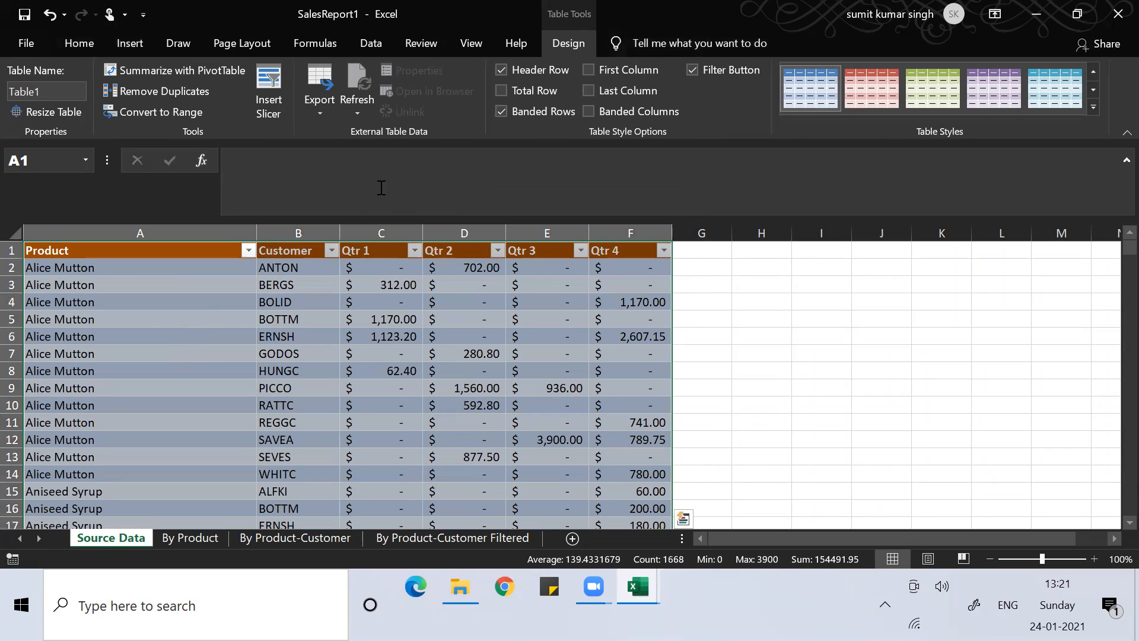
Step: Start creating a PivotChart from the Table1 data
{"action": "left_click", "coordinate": [124, 41]}
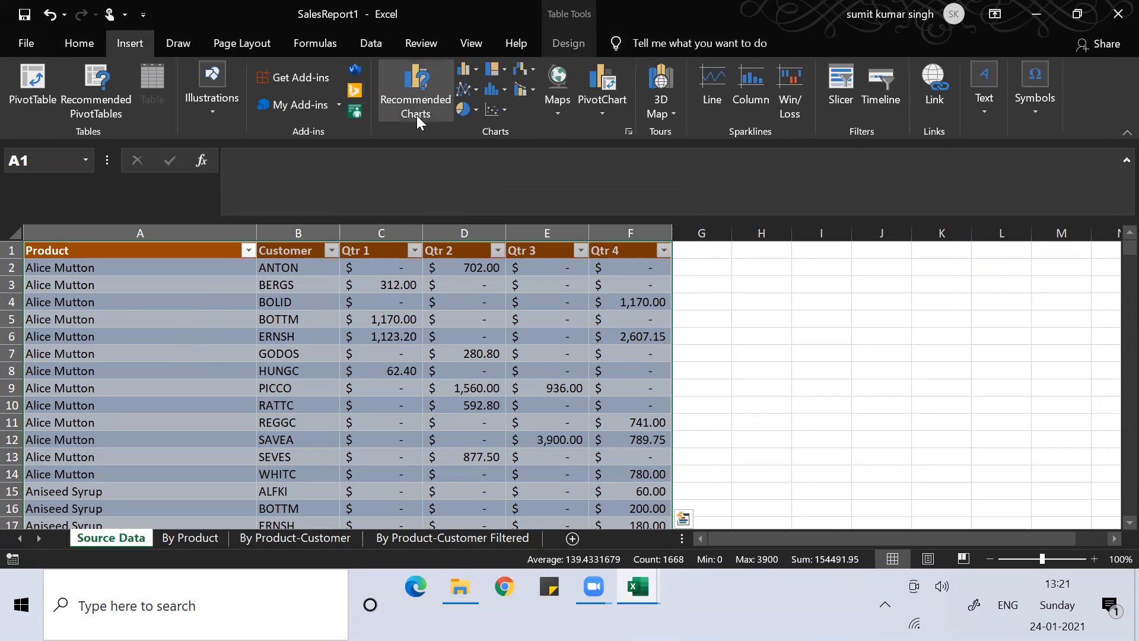
{"action": "left_click", "coordinate": [591, 116]}
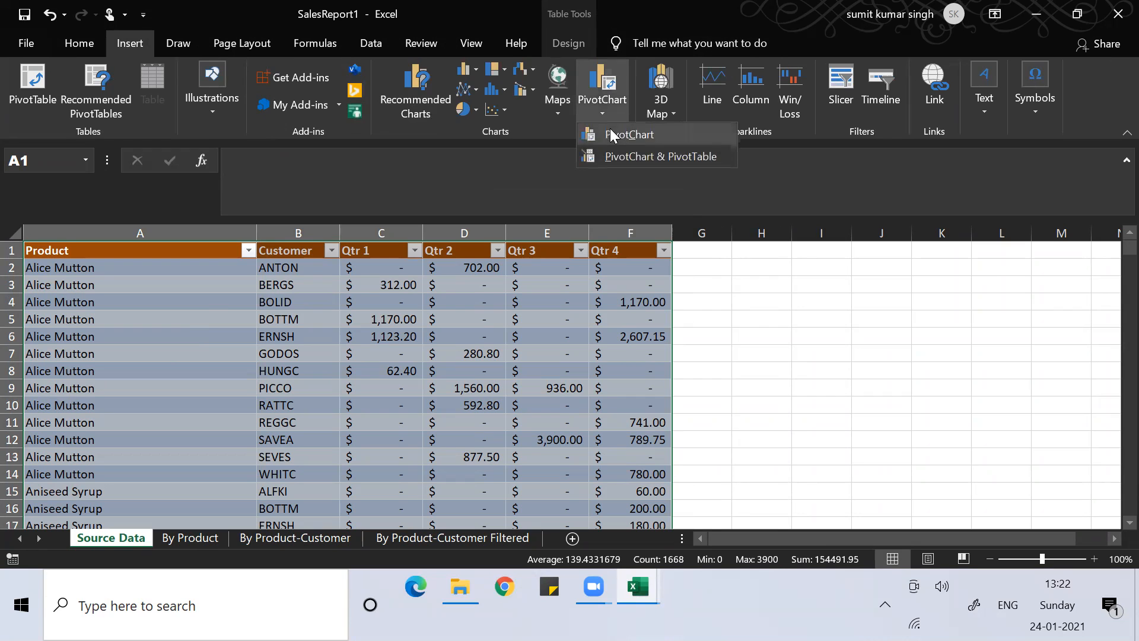
{"action": "left_click", "coordinate": [610, 128]}
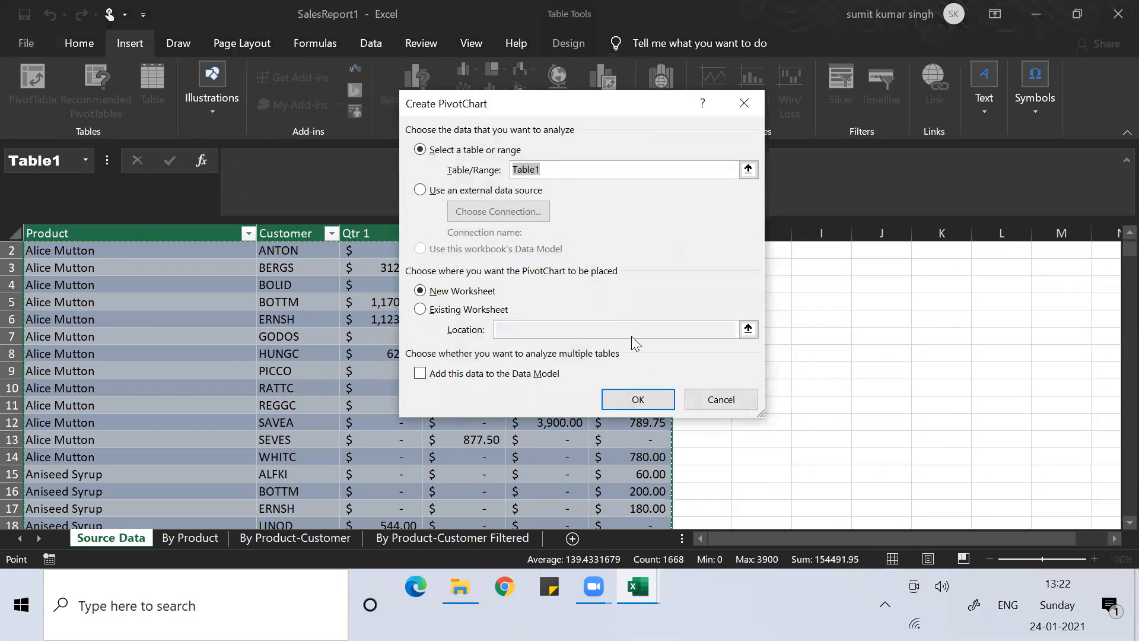
Step: Place the PivotChart on a new sheet plotting Sum of Qtr 1 and Sum of Qtr 2 by Product
{"action": "left_click", "coordinate": [637, 409]}
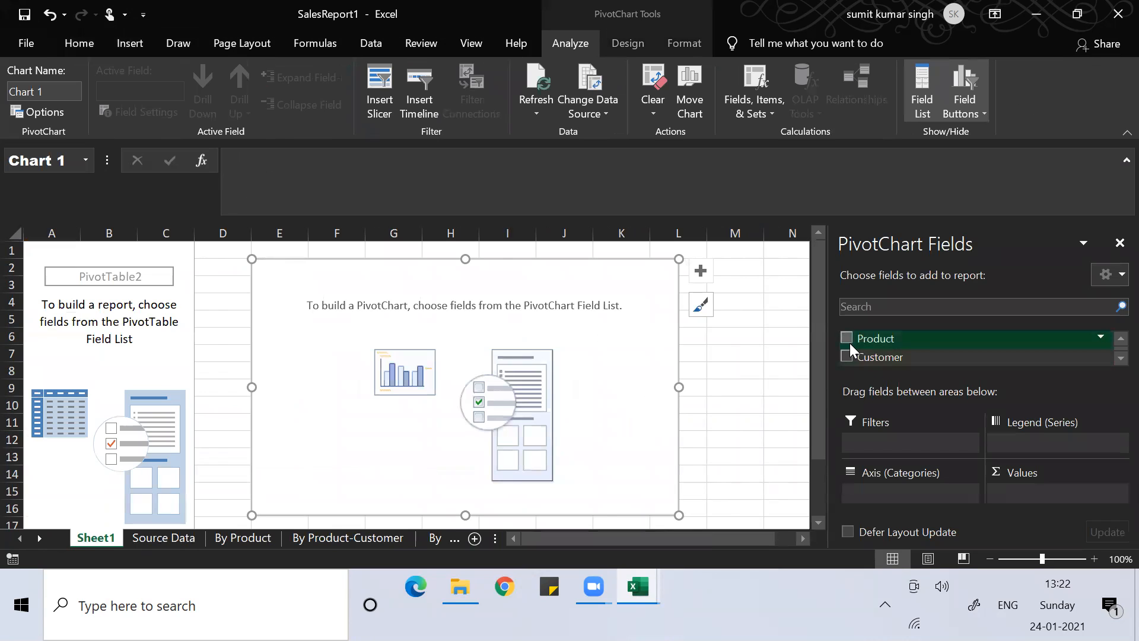
{"action": "left_click", "coordinate": [847, 339]}
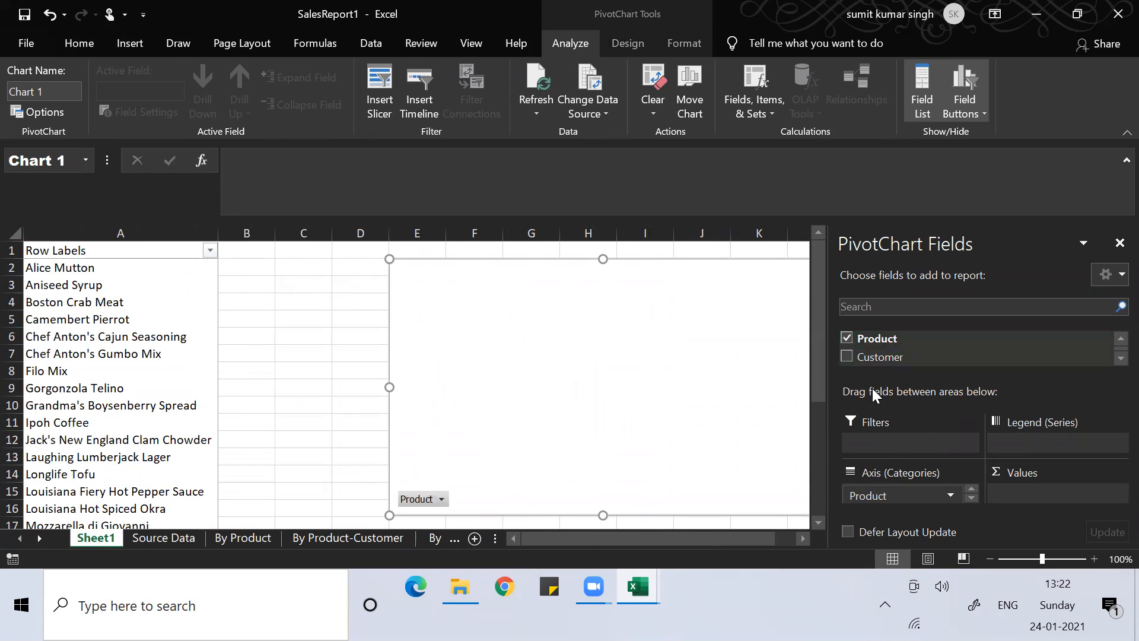
{"action": "left_click", "coordinate": [1117, 358]}
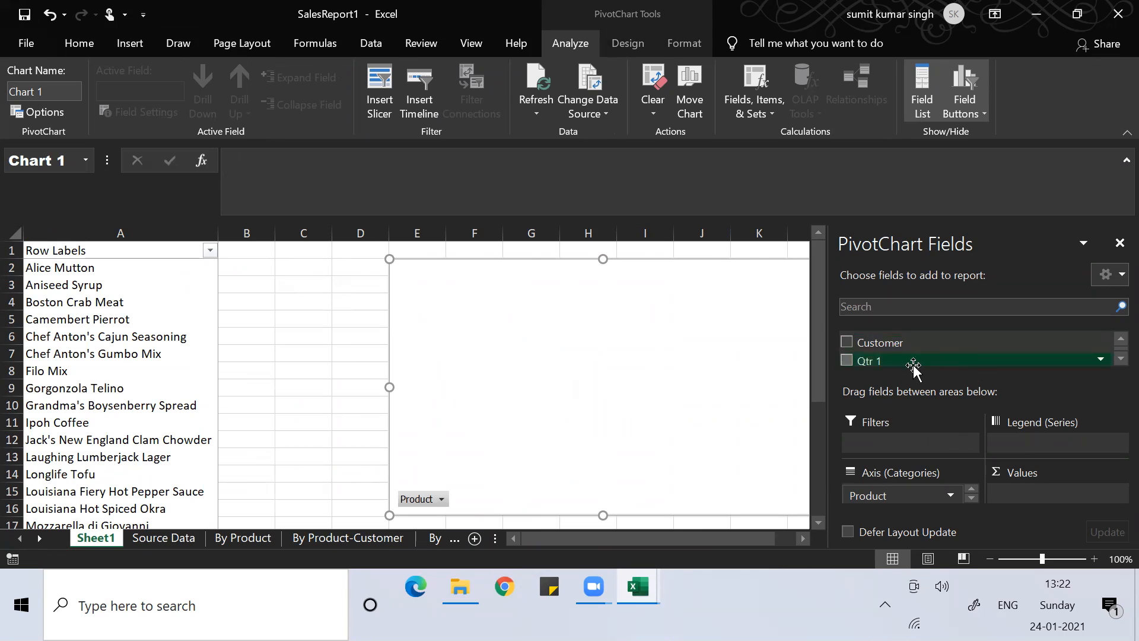
{"action": "left_click", "coordinate": [846, 361]}
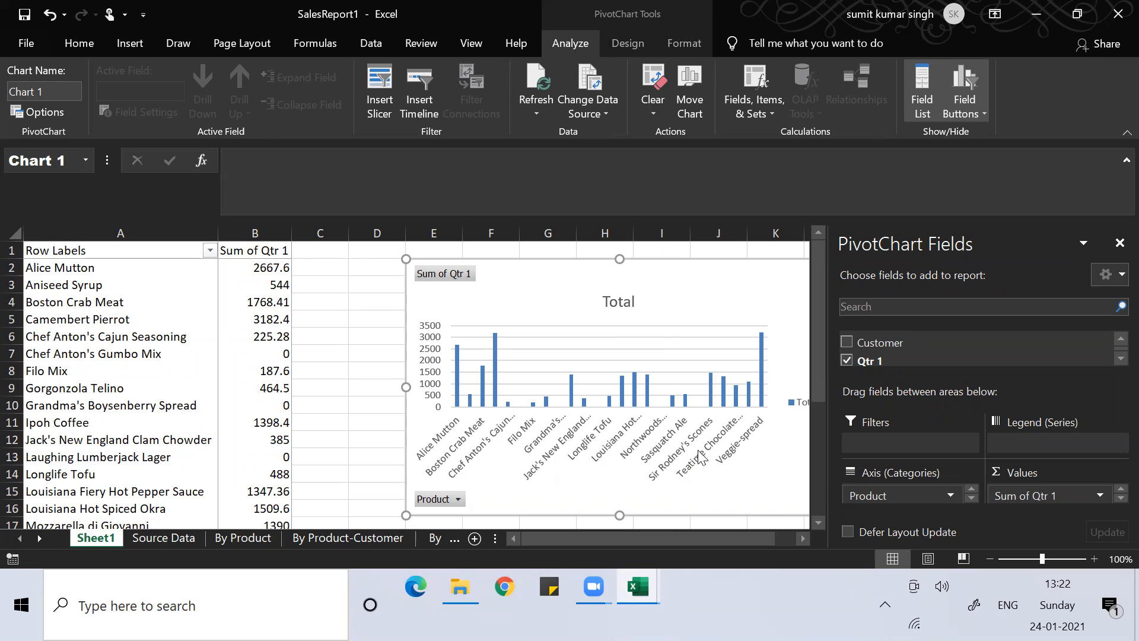
{"action": "left_click", "coordinate": [800, 537]}
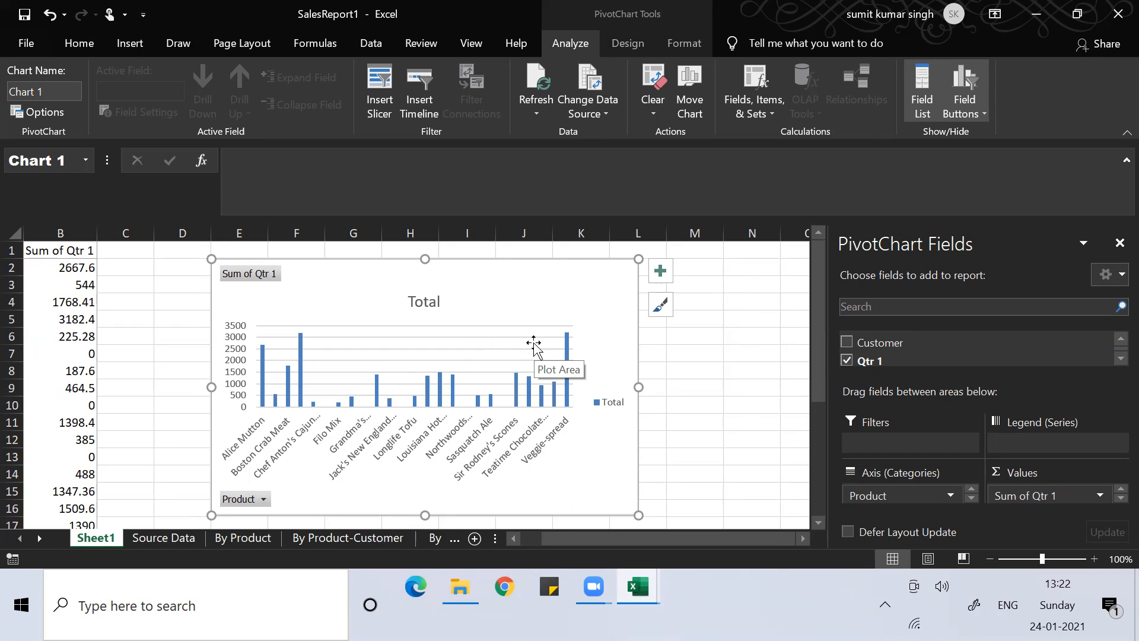
{"action": "left_click", "coordinate": [1113, 359]}
{"action": "left_click", "coordinate": [1112, 360]}
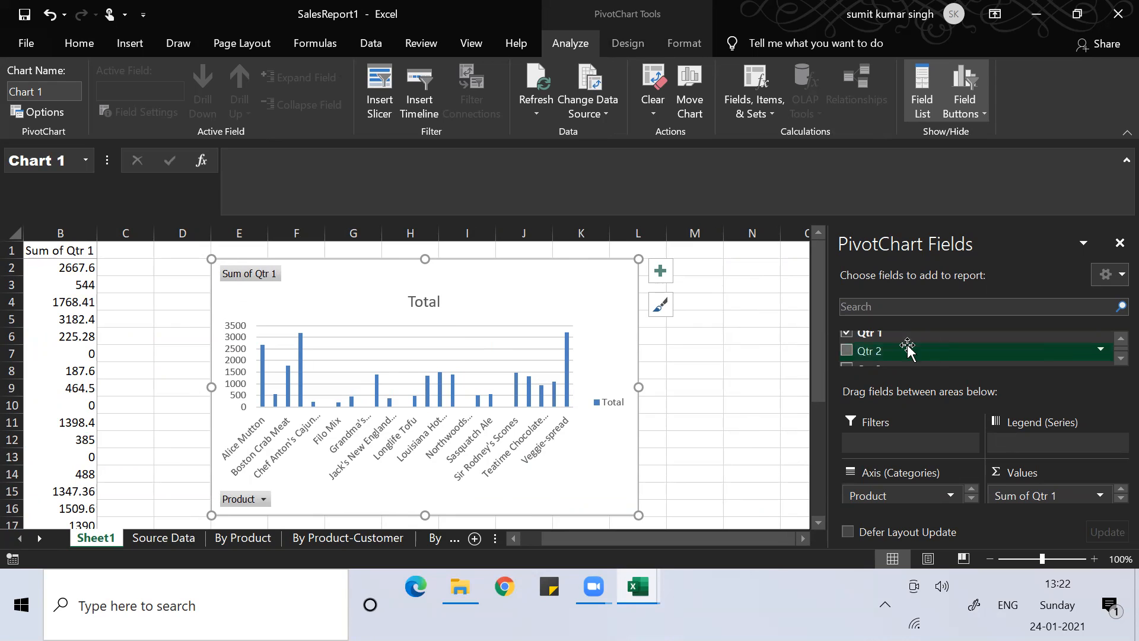
{"action": "left_click", "coordinate": [847, 351]}
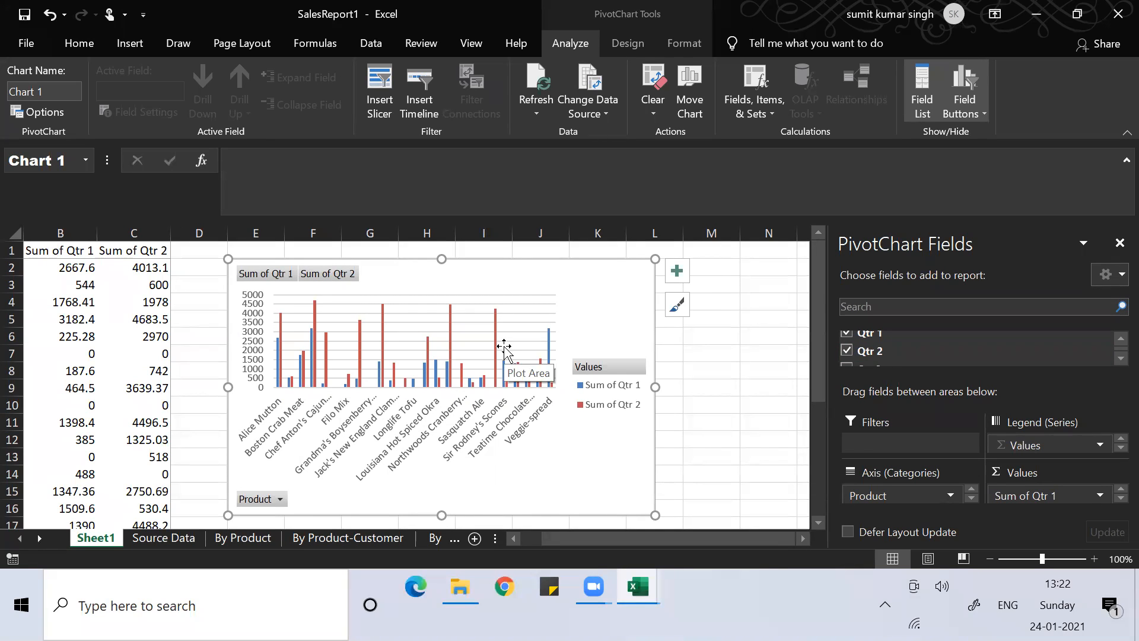
Step: Insert Product and Qtr 1 slicers on the PivotChart and drag the Qtr 1 slicer beside columns P–R
{"action": "left_click", "coordinate": [380, 85]}
{"action": "left_click", "coordinate": [495, 137]}
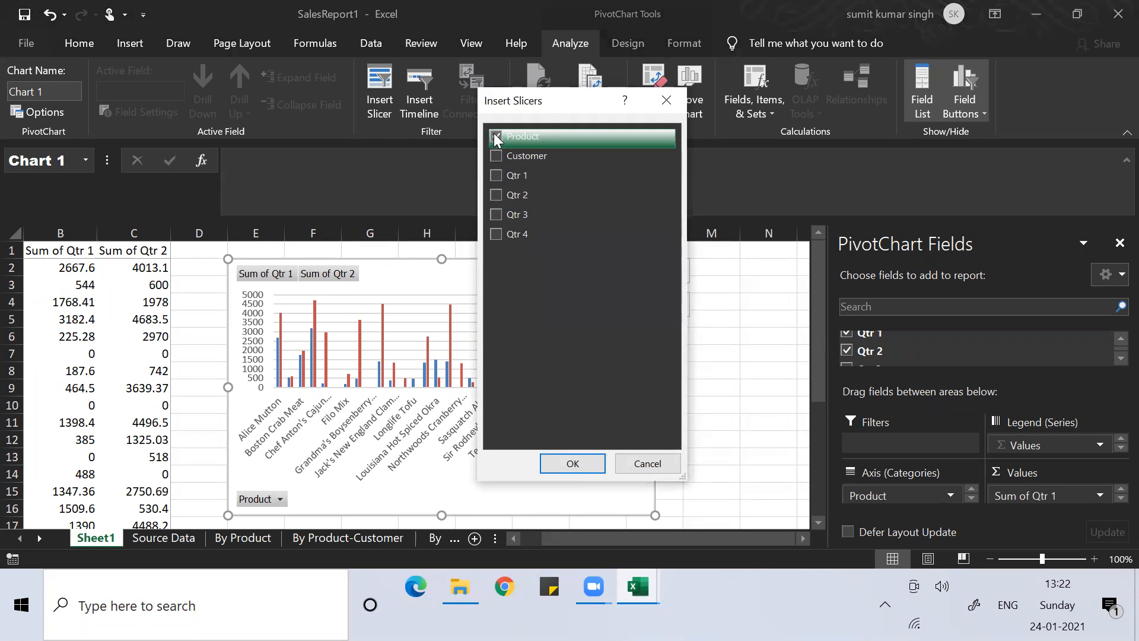
{"action": "left_click", "coordinate": [500, 178]}
{"action": "left_click", "coordinate": [569, 460]}
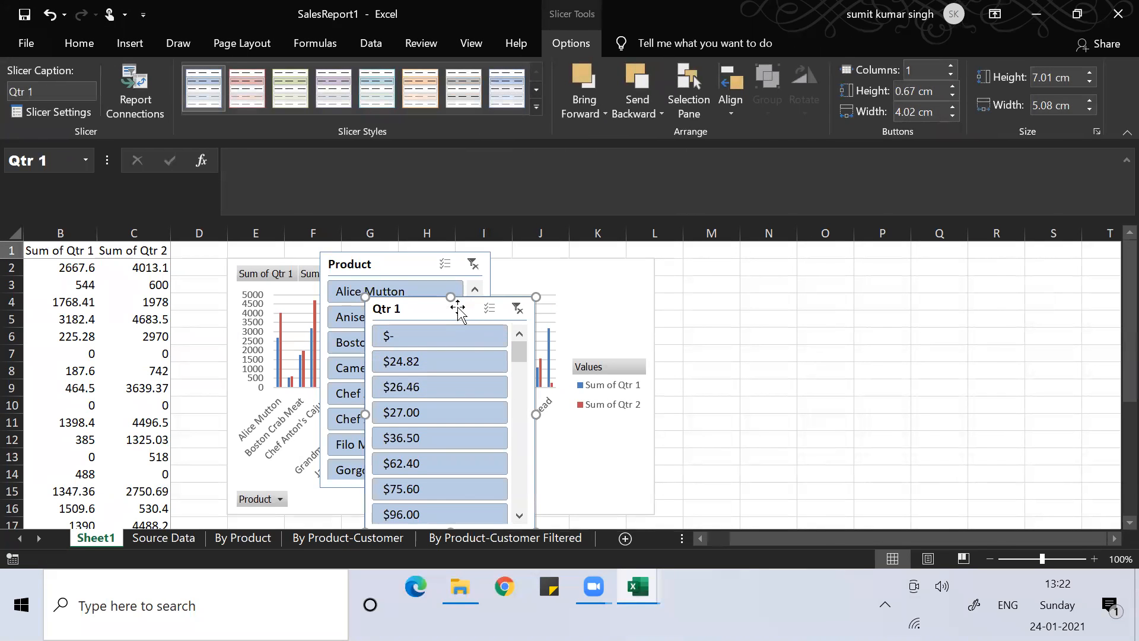
{"action": "left_click_drag", "start_coordinate": [457, 308], "coordinate": [942, 263]}
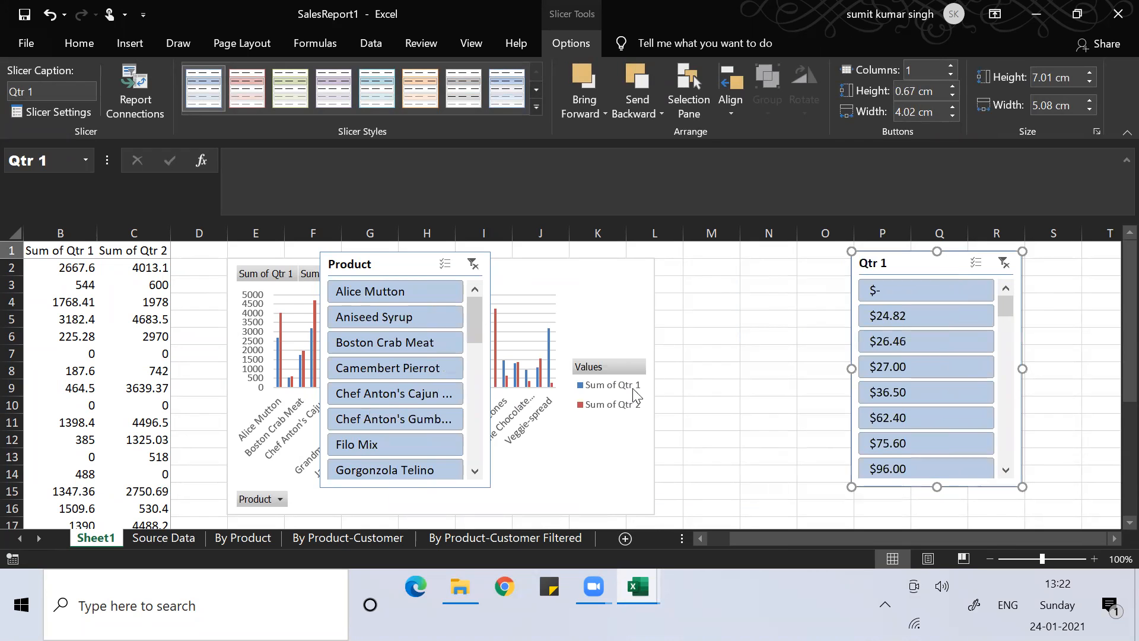
{"action": "left_click", "coordinate": [189, 539]}
Step: Insert Product and Customer slicers on the Source Data table, moving the Customer slicer to columns K–M
{"action": "left_click", "coordinate": [312, 389]}
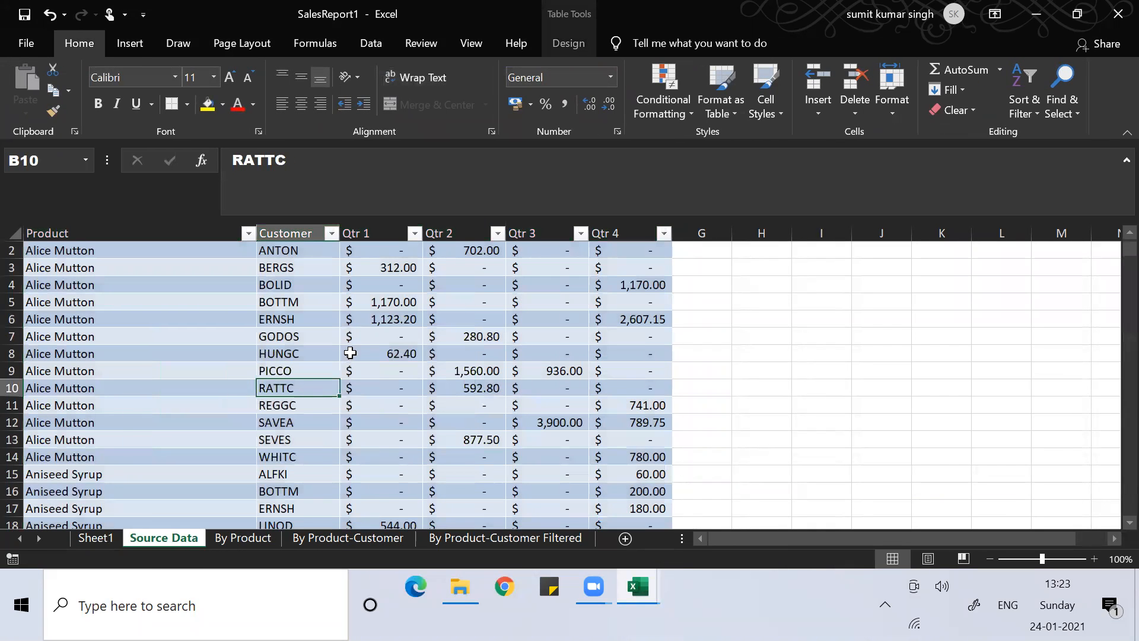
{"action": "left_click", "coordinate": [383, 334]}
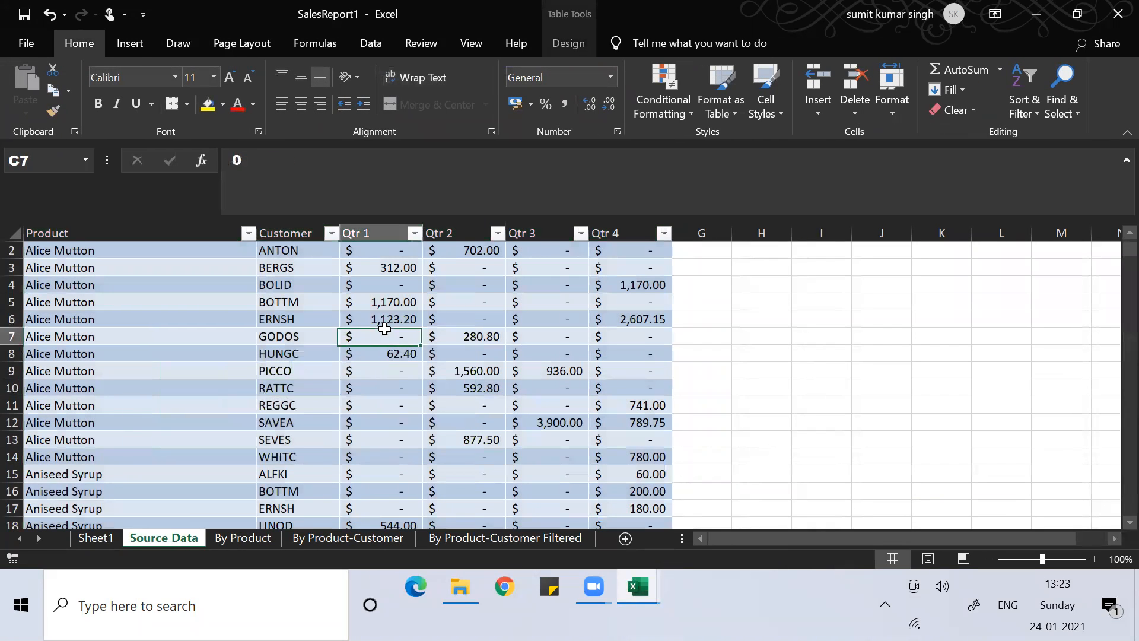
{"action": "left_click", "coordinate": [133, 47]}
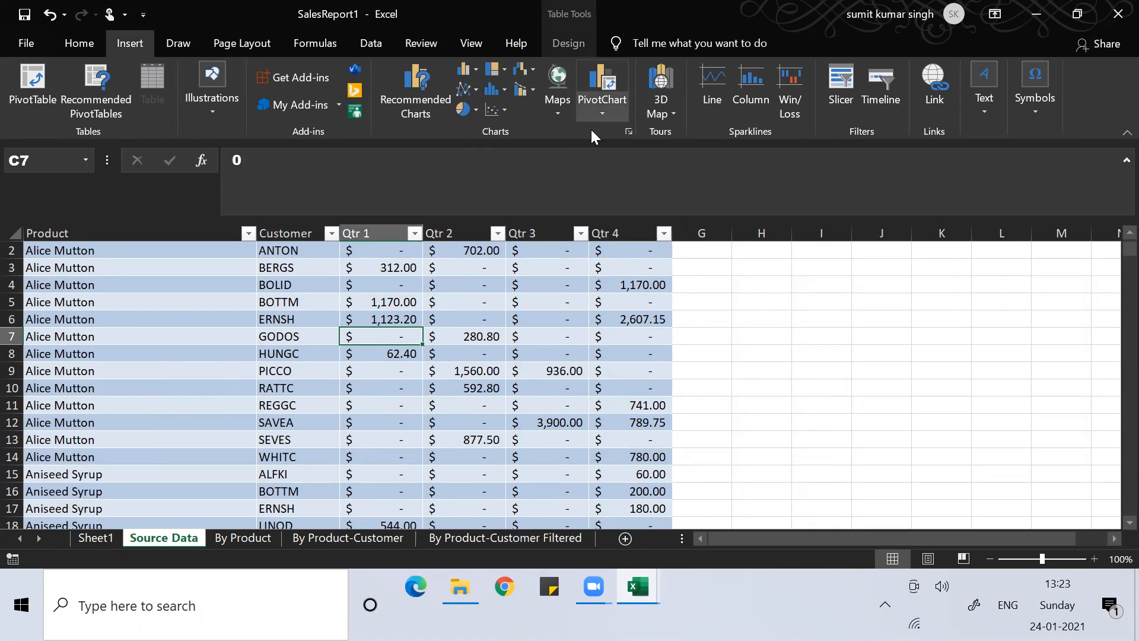
{"action": "left_click", "coordinate": [841, 86]}
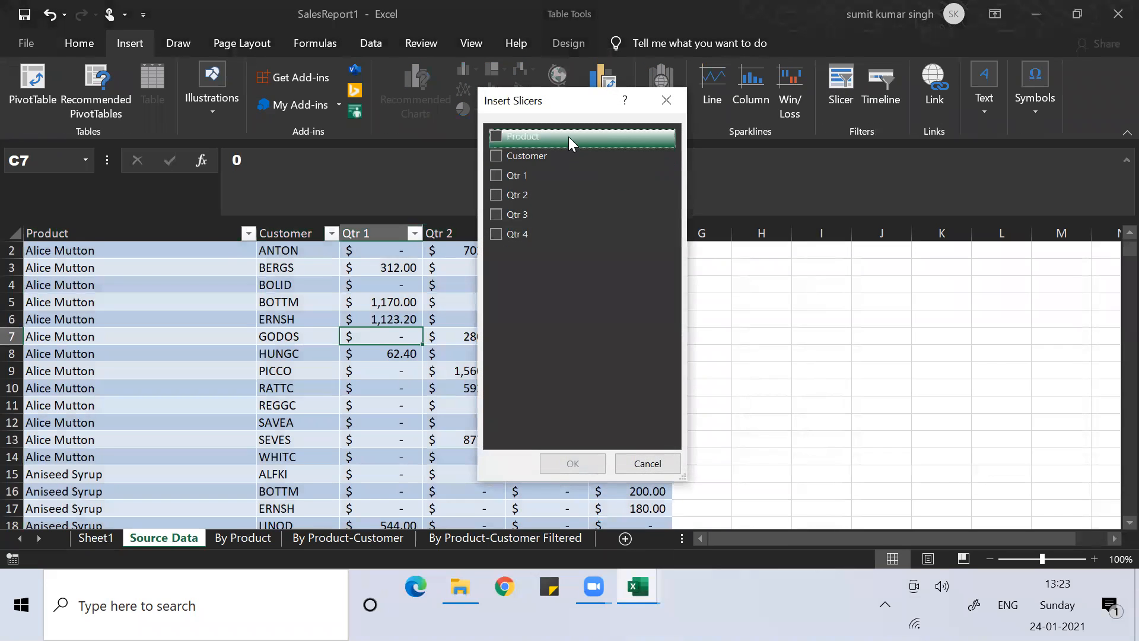
{"action": "left_click", "coordinate": [497, 137]}
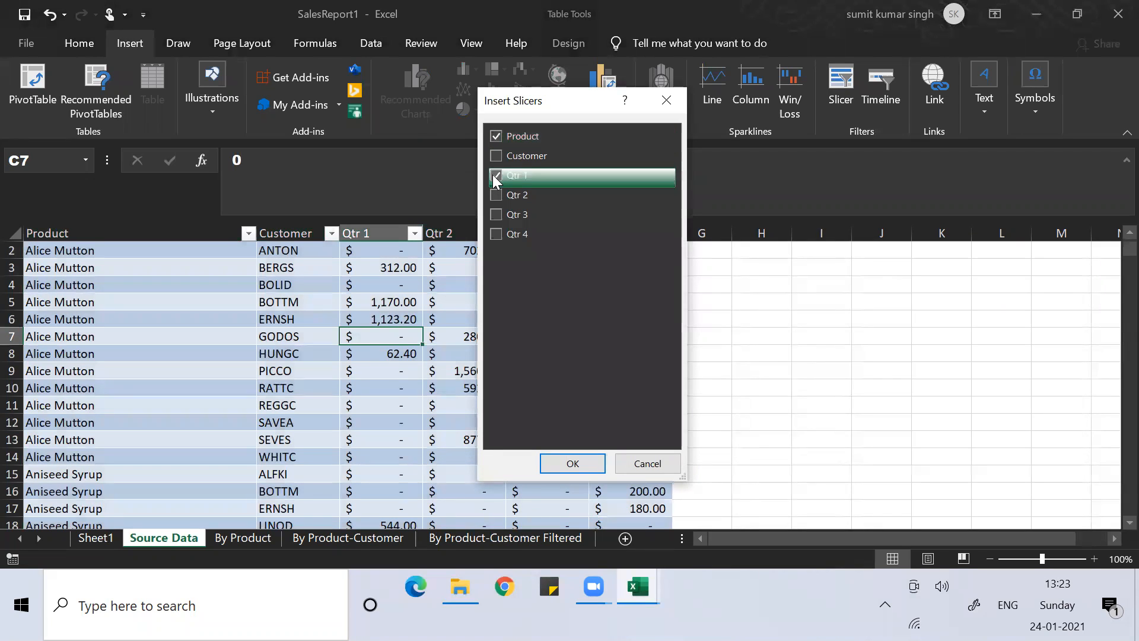
{"action": "left_click", "coordinate": [495, 176]}
{"action": "left_click", "coordinate": [496, 156]}
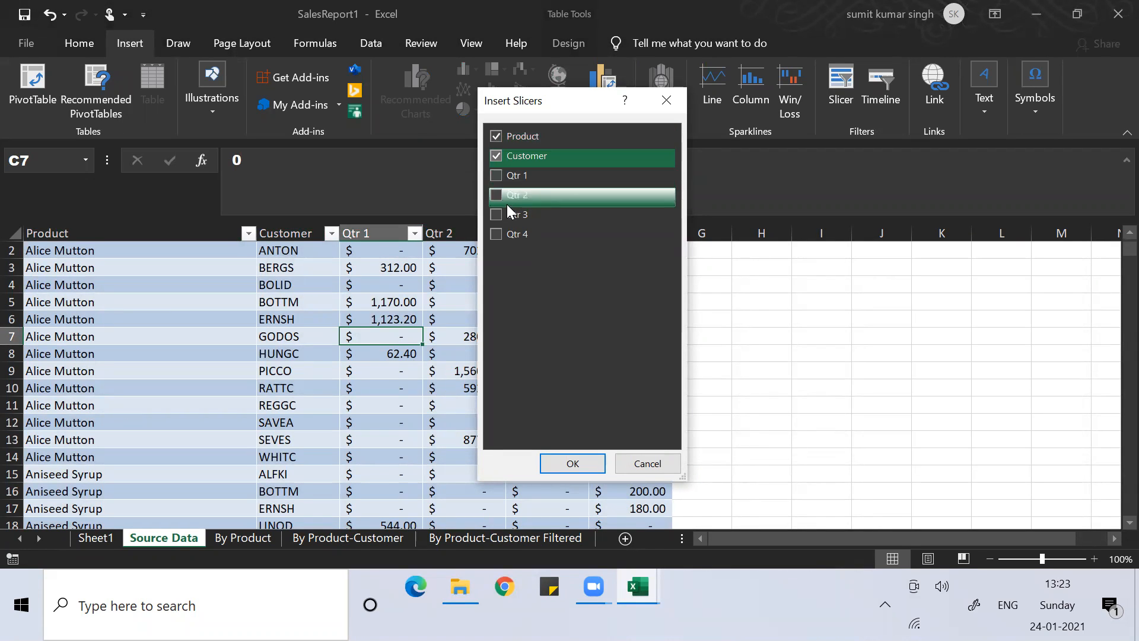
{"action": "left_click", "coordinate": [573, 462]}
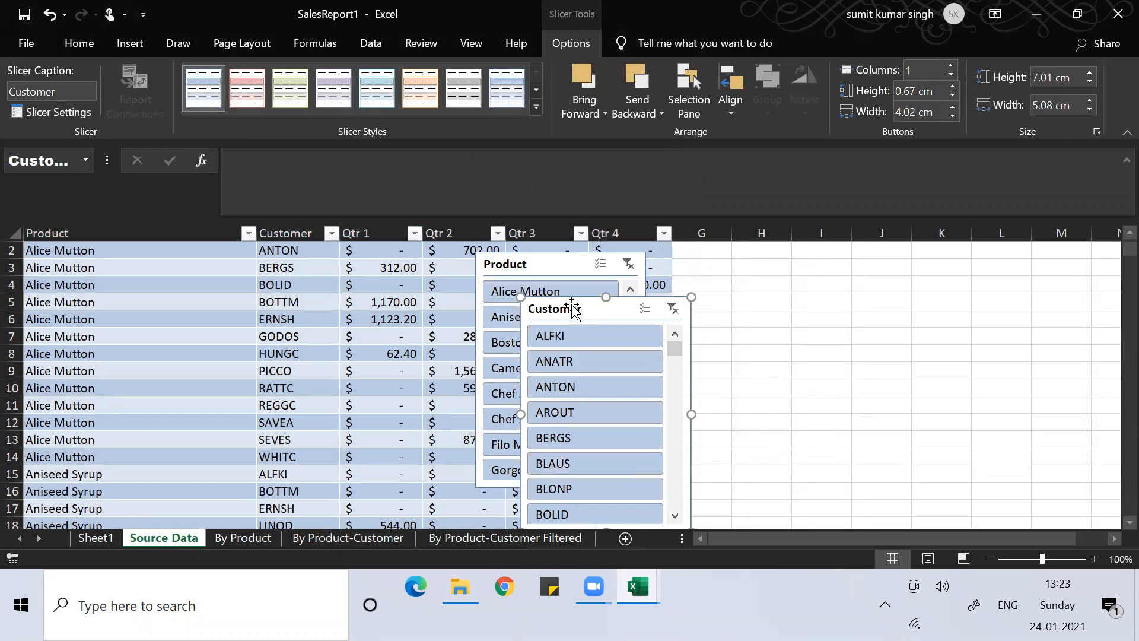
{"action": "left_click_drag", "start_coordinate": [571, 304], "coordinate": [904, 205]}
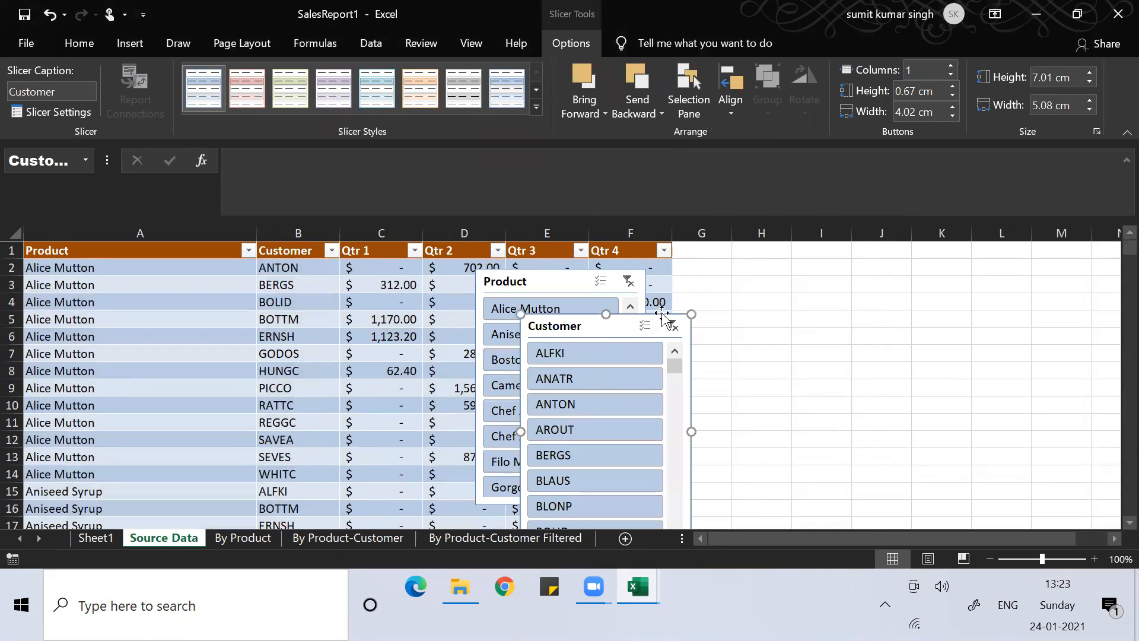
{"action": "left_click_drag", "start_coordinate": [590, 331], "coordinate": [980, 244]}
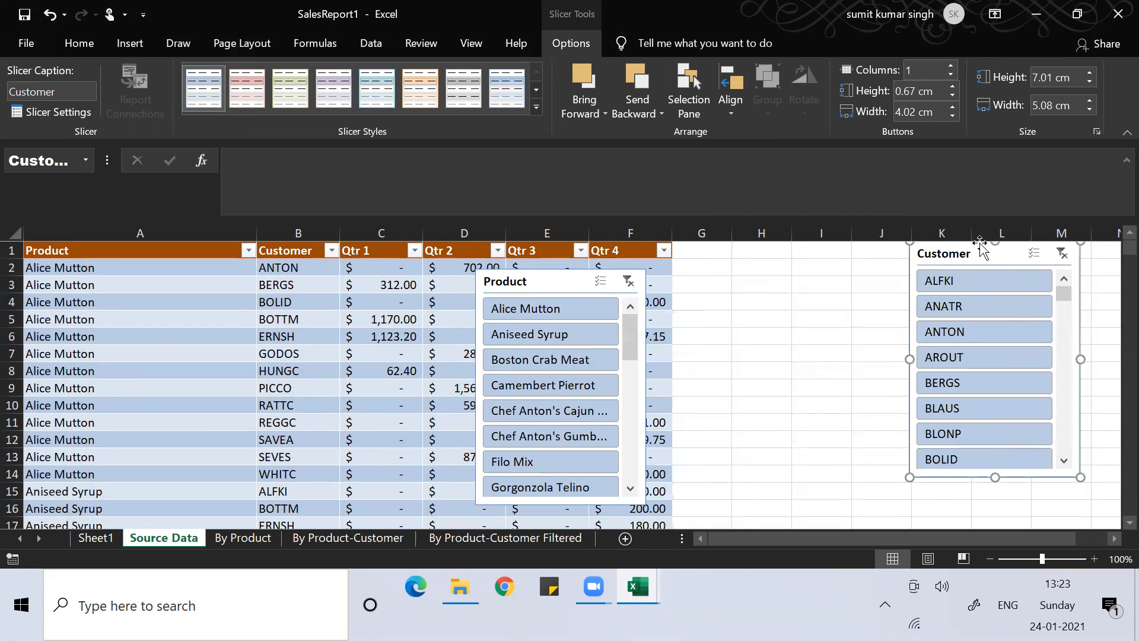
Step: Slice the table by Alice Mutton, Aniseed Syrup, Camembert Pierrot, Filo Mix, then customer AROUT
{"action": "left_click", "coordinate": [524, 311]}
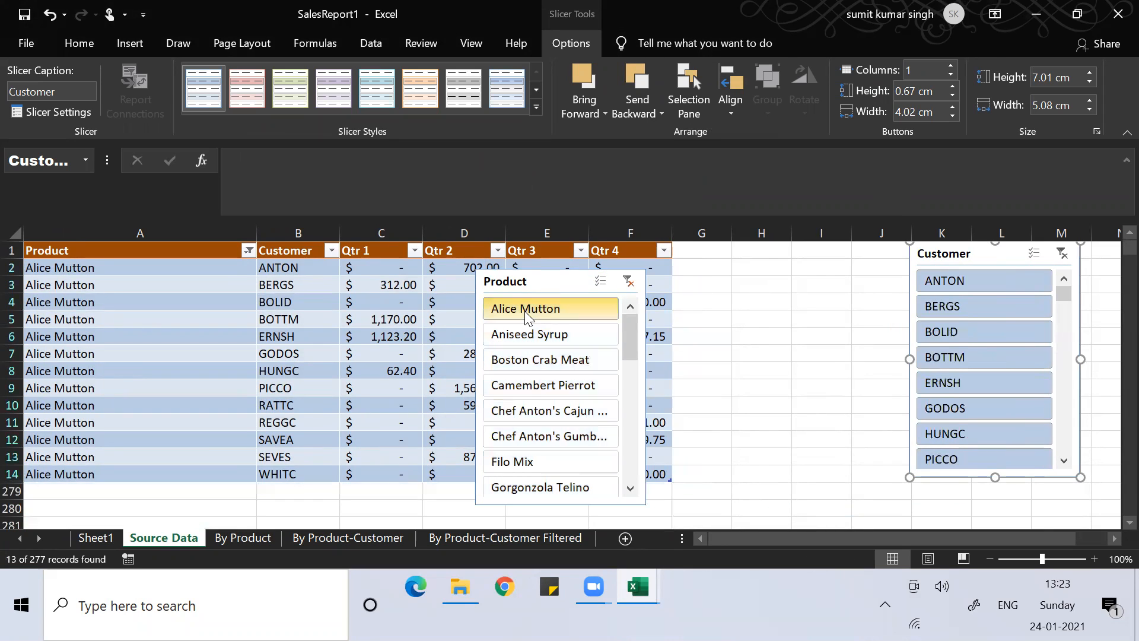
{"action": "left_click", "coordinate": [541, 343]}
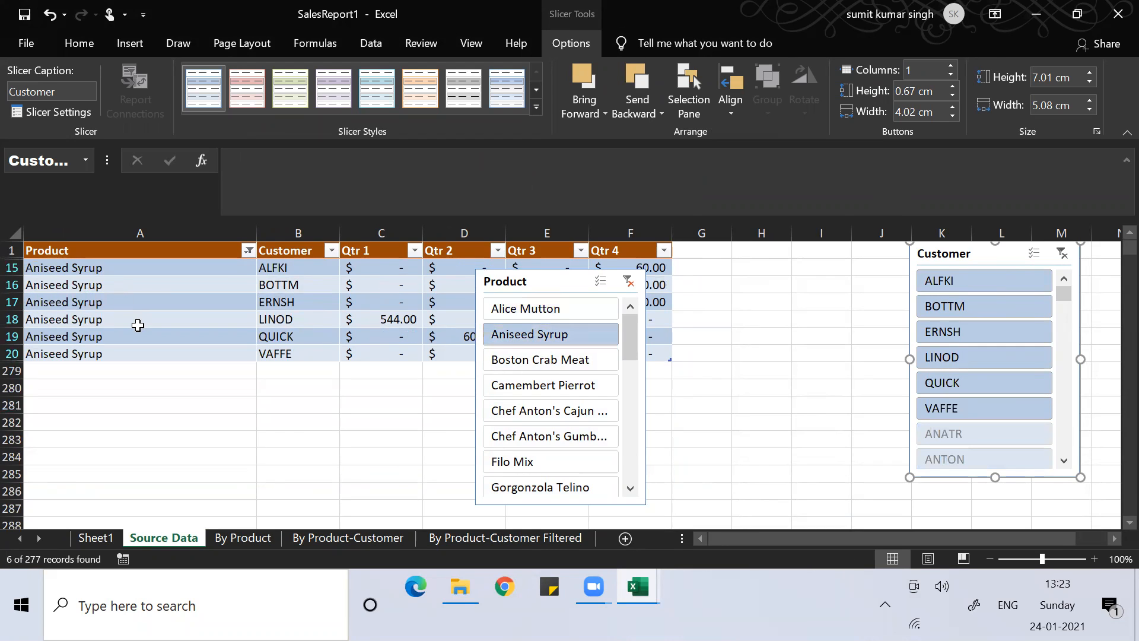
{"action": "left_click", "coordinate": [538, 394]}
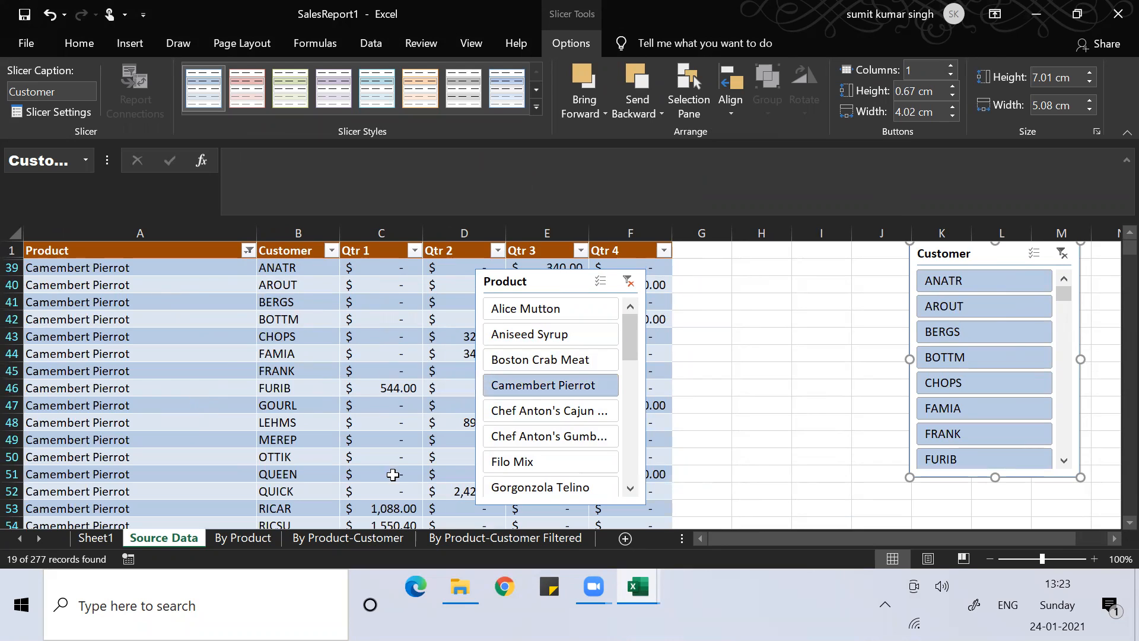
{"action": "left_click", "coordinate": [562, 461]}
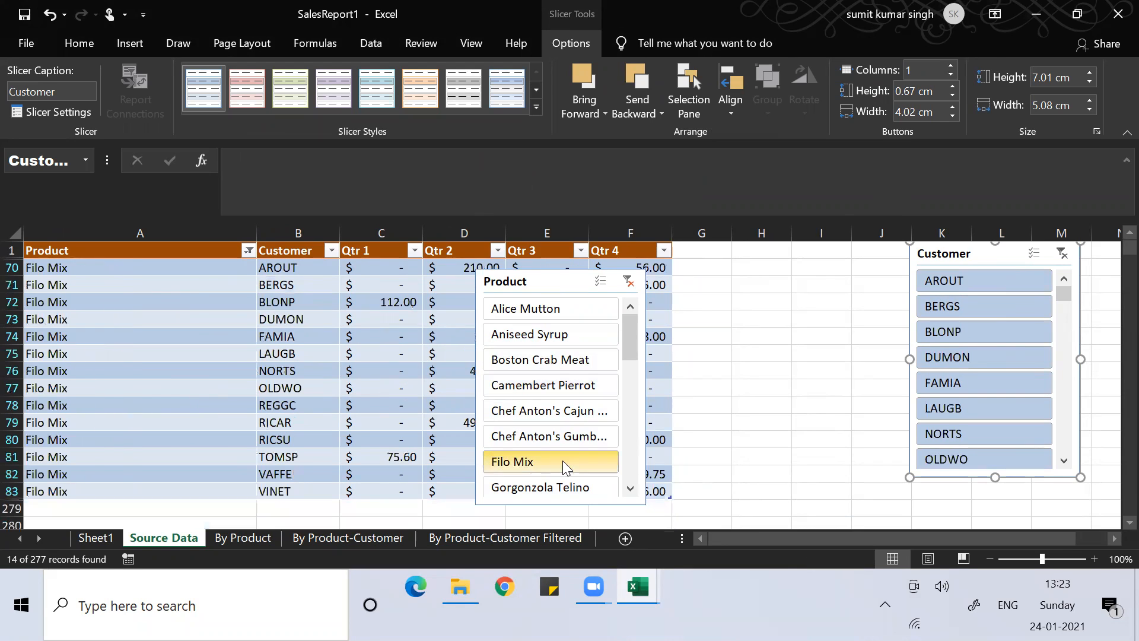
{"action": "left_click", "coordinate": [976, 280]}
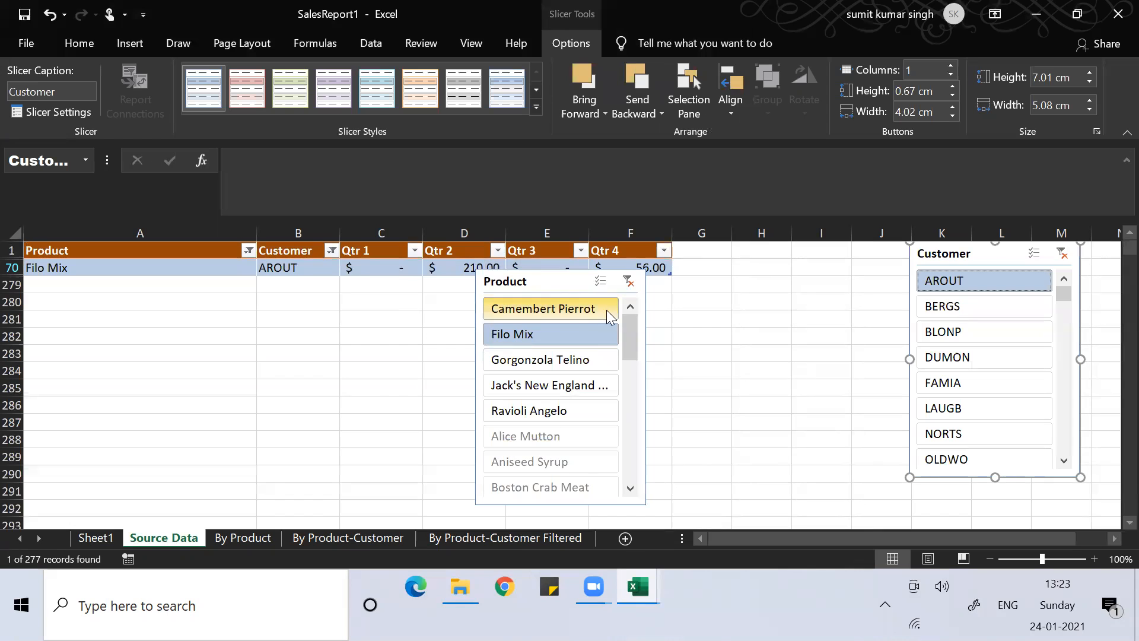
Step: Clear the Product slicer filter, enable Multi-Select, and clear the Customer slicer filter
{"action": "left_click", "coordinate": [628, 284]}
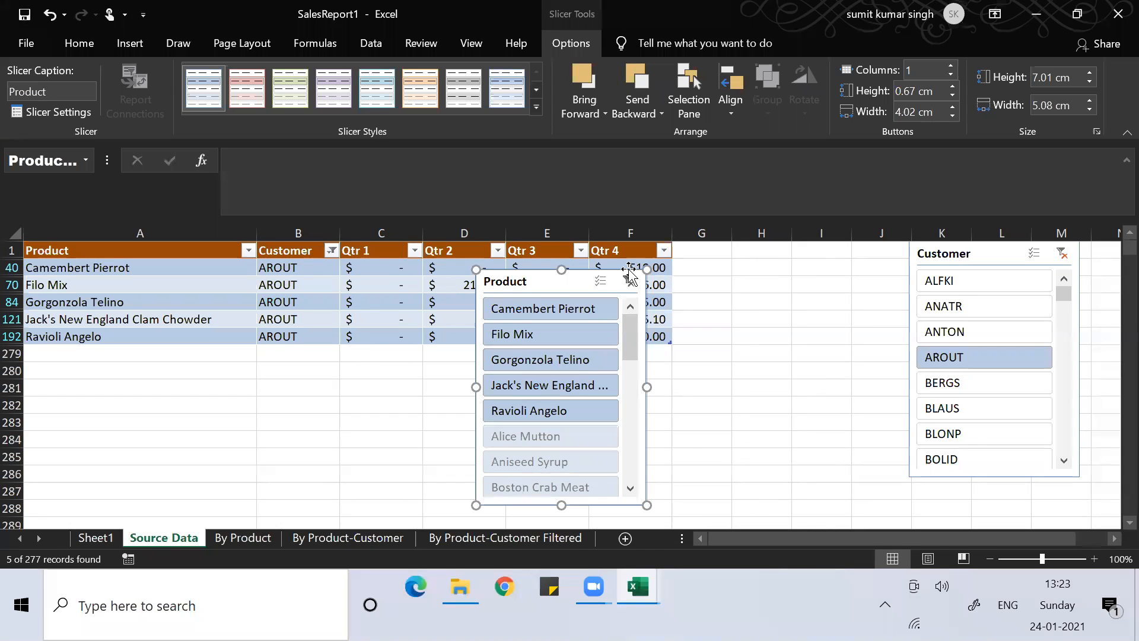
{"action": "left_click", "coordinate": [600, 280]}
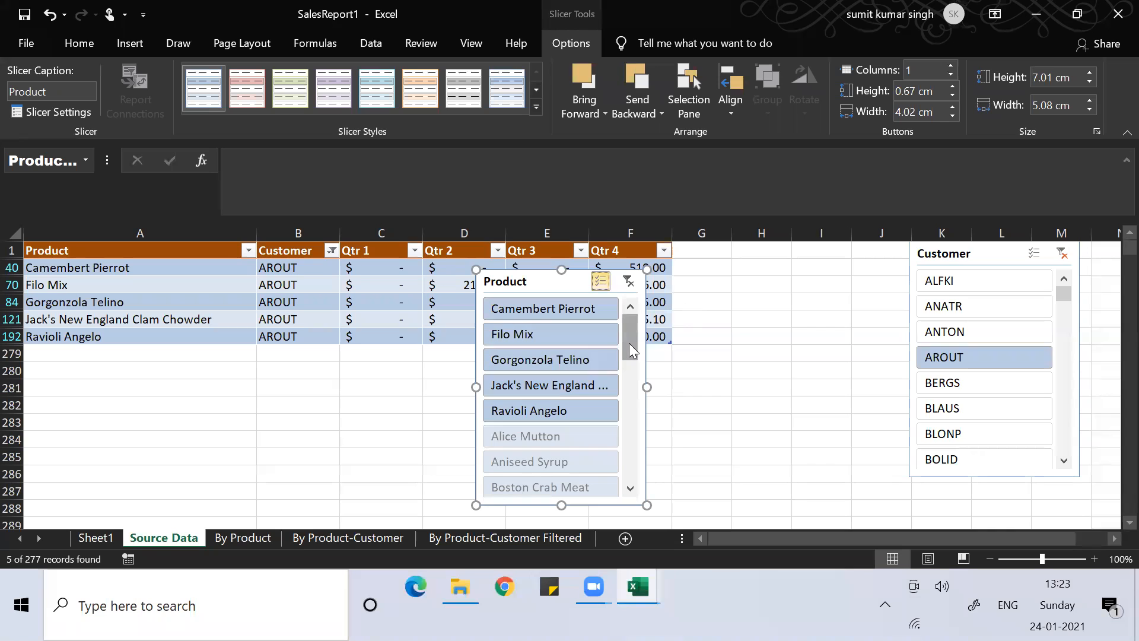
{"action": "mouse_move", "coordinate": [630, 339]}
{"action": "left_mouse_down"}
{"action": "mouse_move", "coordinate": [644, 461]}
{"action": "mouse_move", "coordinate": [646, 336]}
{"action": "left_mouse_up"}
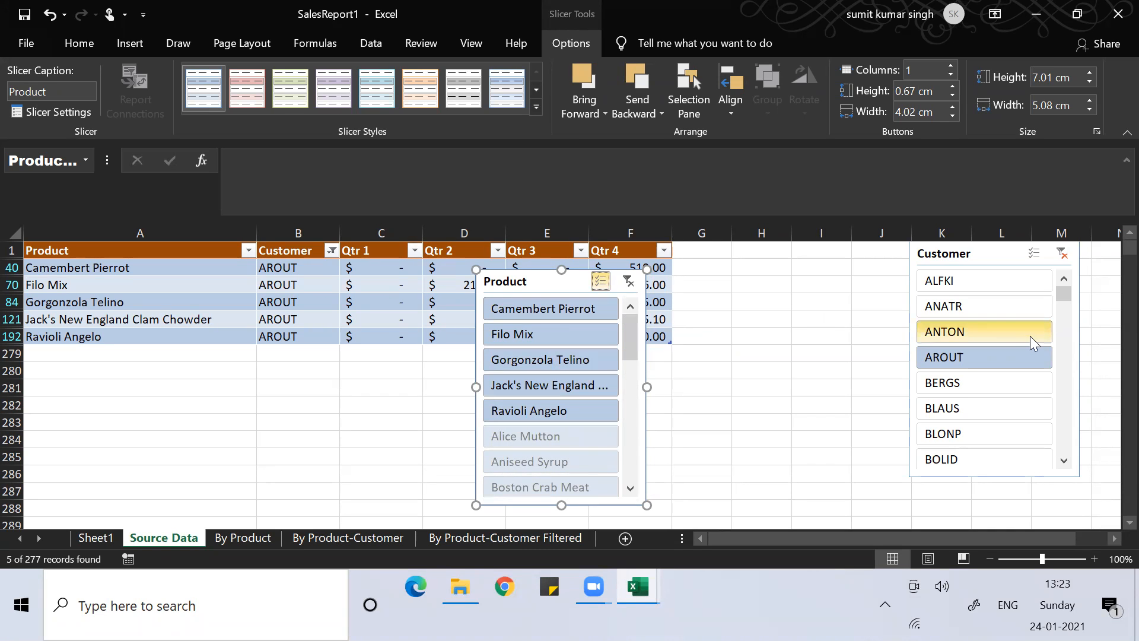
{"action": "left_click", "coordinate": [1061, 253]}
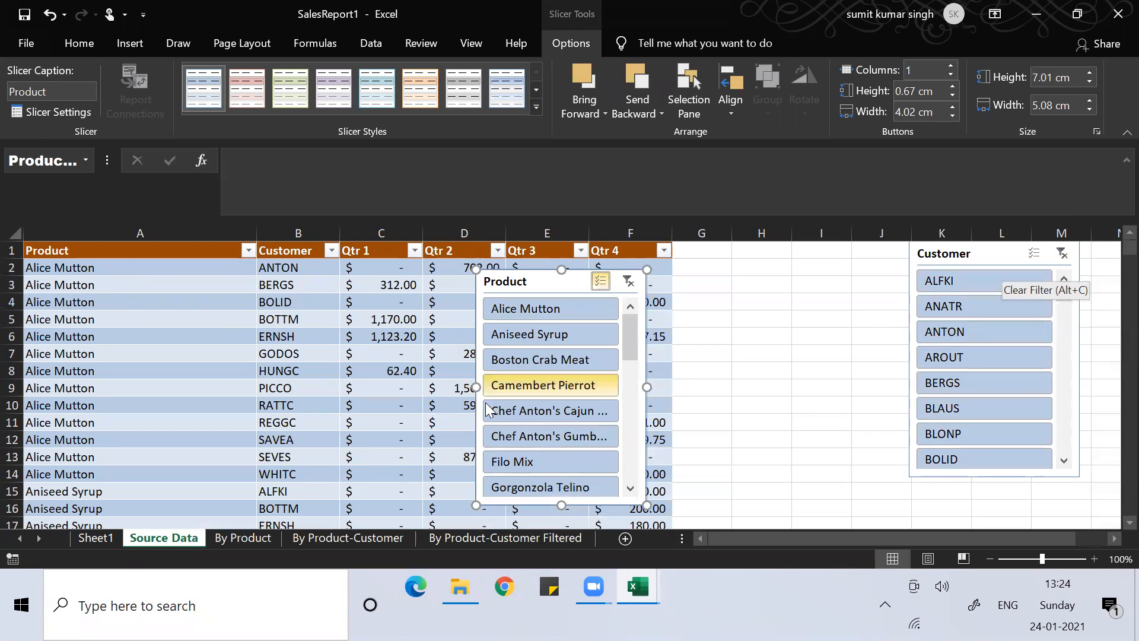
Step: Try the ANATR customer and Alice Mutton product filters, then clear both slicers to show all rows
{"action": "left_click", "coordinate": [948, 308]}
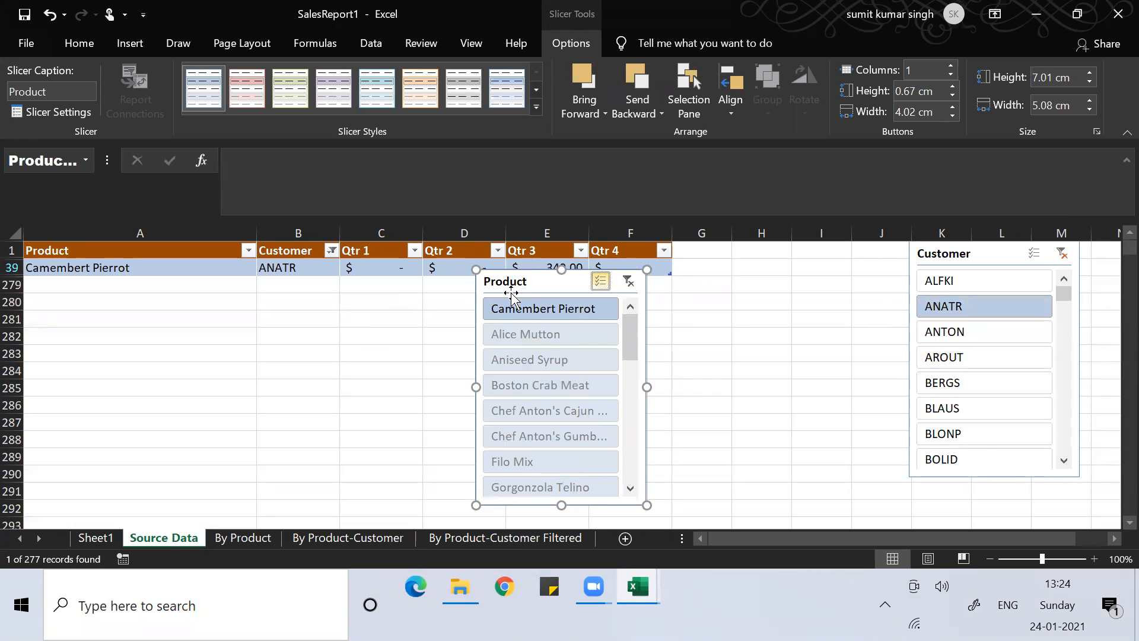
{"action": "left_click", "coordinate": [560, 308]}
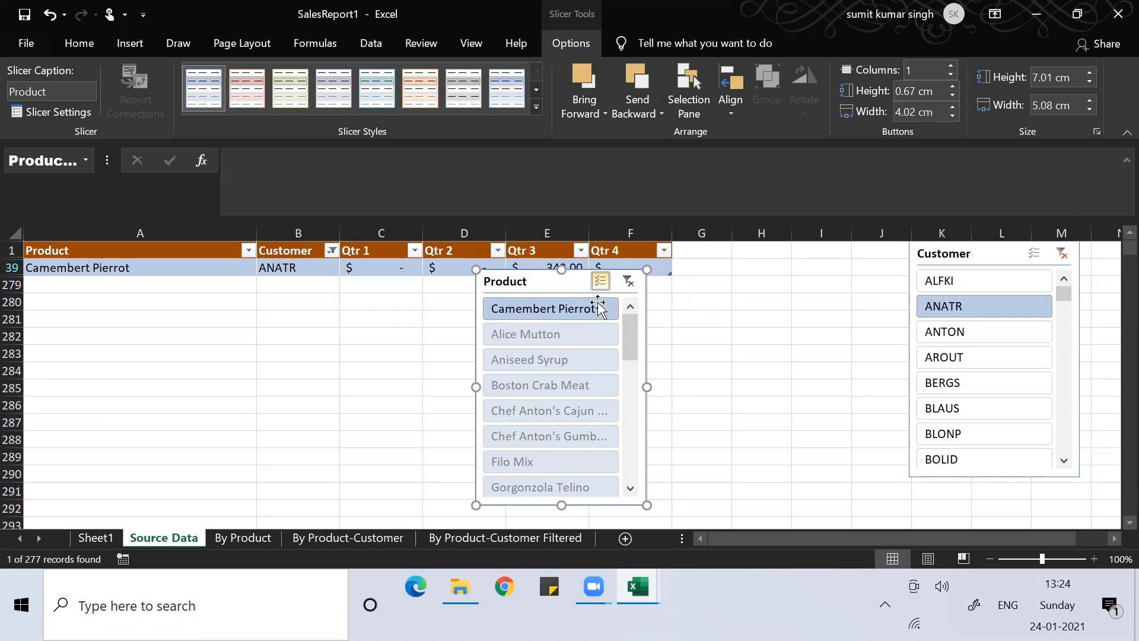
{"action": "left_click", "coordinate": [579, 334]}
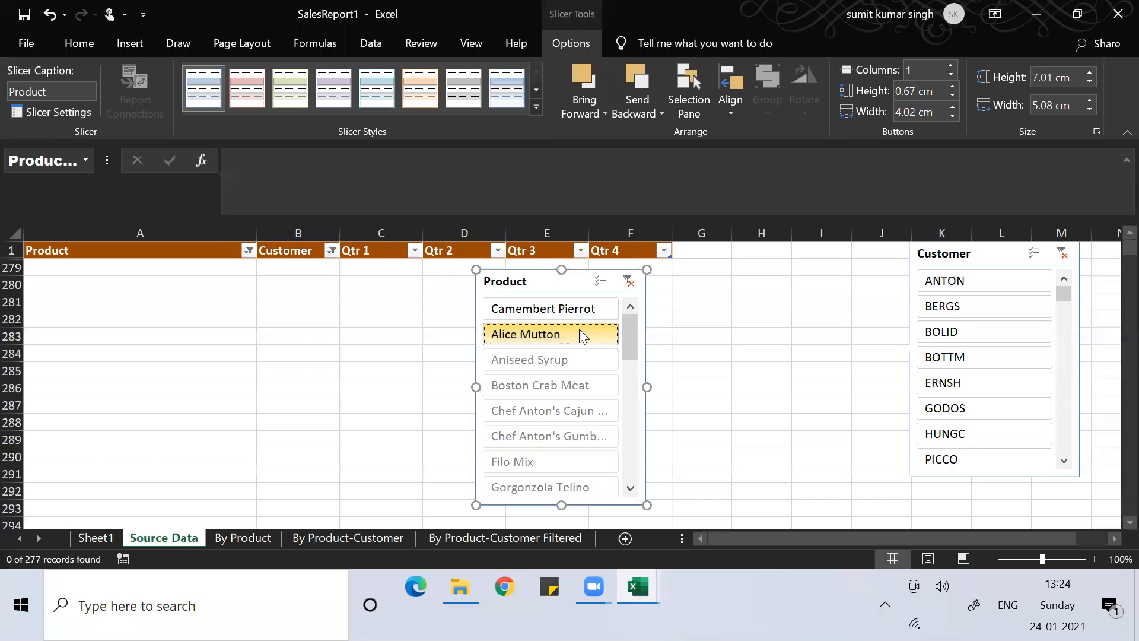
{"action": "left_click_drag", "start_coordinate": [626, 342], "coordinate": [628, 309]}
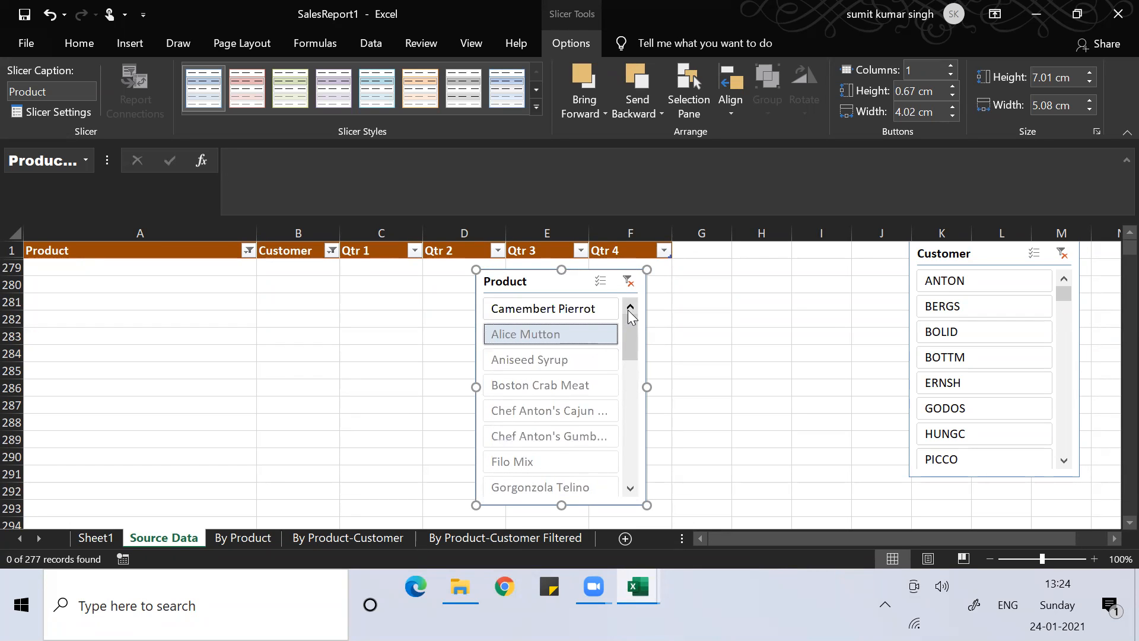
{"action": "left_click", "coordinate": [628, 283]}
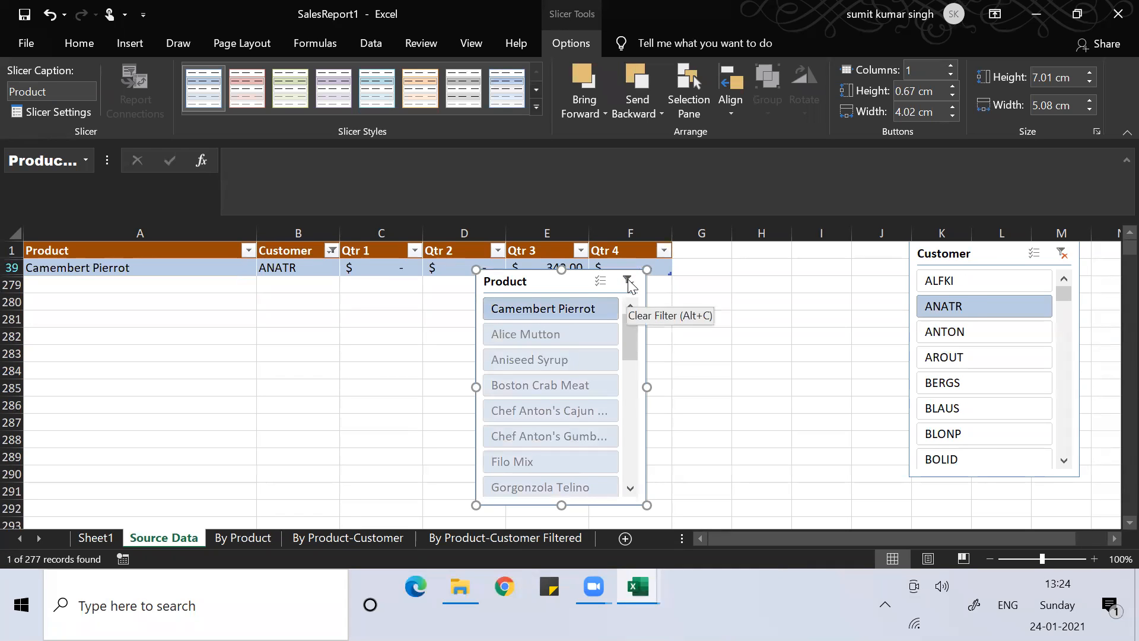
{"action": "left_click", "coordinate": [1064, 255]}
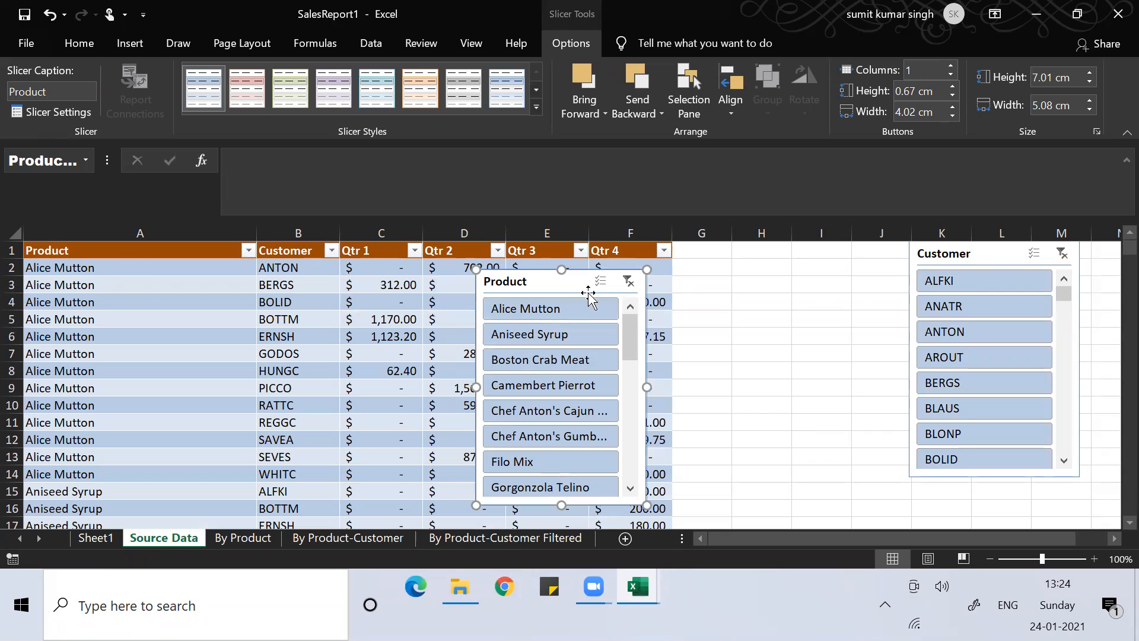
Step: Move the Product slicer over columns G–J and reposition the slicers beside the table
{"action": "left_click_drag", "start_coordinate": [568, 287], "coordinate": [801, 272]}
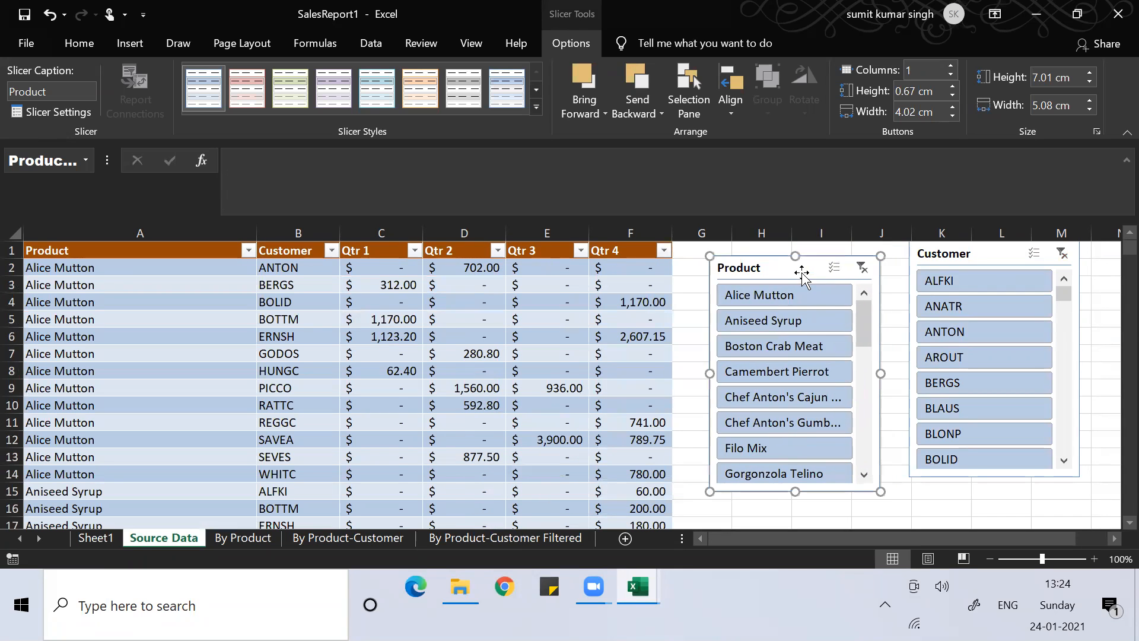
{"action": "left_click_drag", "start_coordinate": [866, 319], "coordinate": [878, 489]}
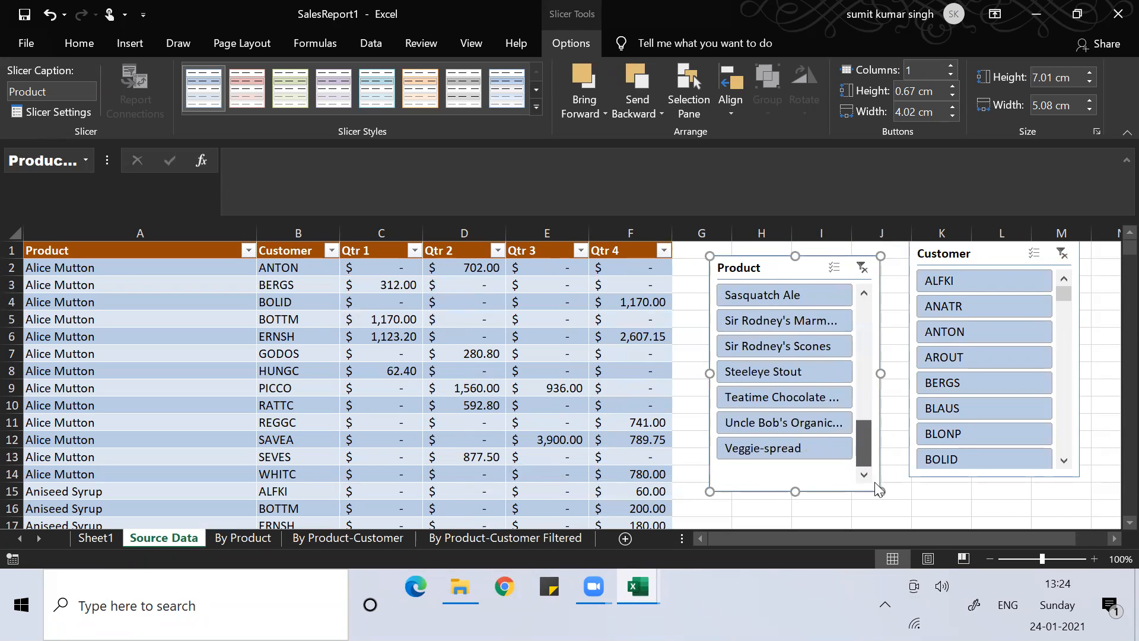
{"action": "left_click_drag", "start_coordinate": [874, 442], "coordinate": [857, 295]}
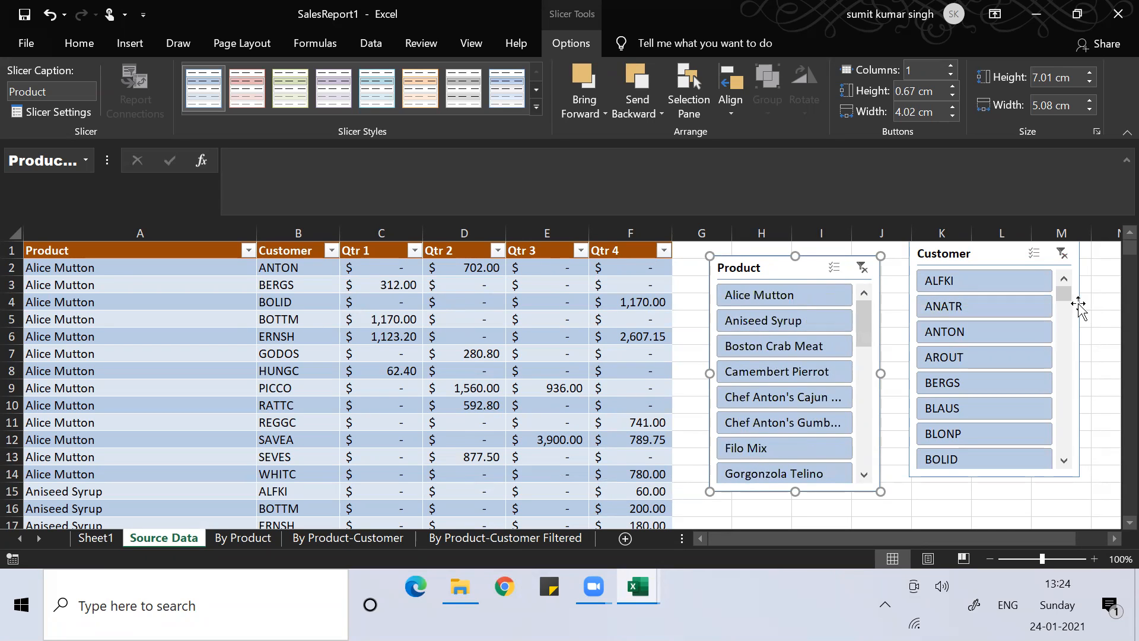
{"action": "left_click_drag", "start_coordinate": [1063, 298], "coordinate": [1071, 472]}
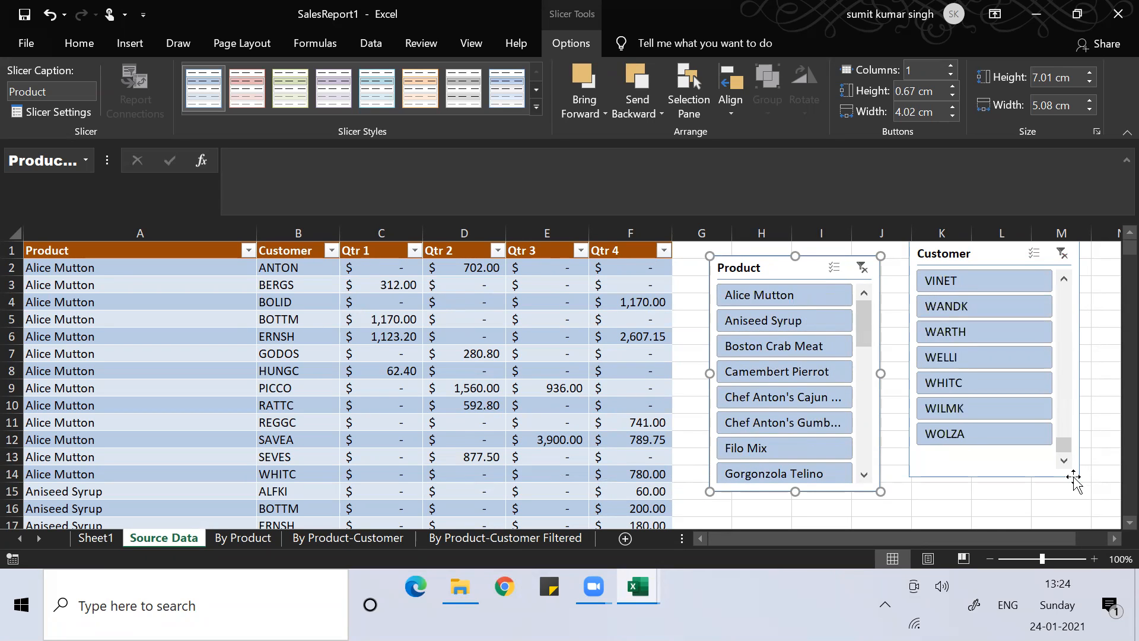
Step: Filter to customer WILMK and try product selections from Alice Mutton through Veggie-spread
{"action": "left_click", "coordinate": [957, 412]}
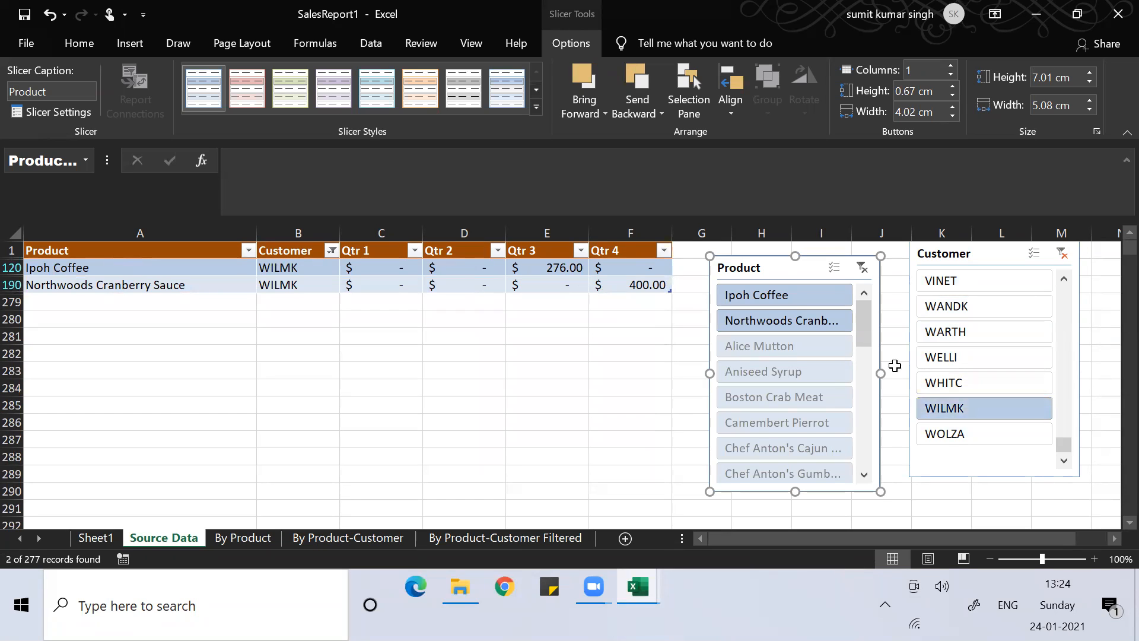
{"action": "left_click", "coordinate": [805, 349]}
{"action": "left_click", "coordinate": [782, 323]}
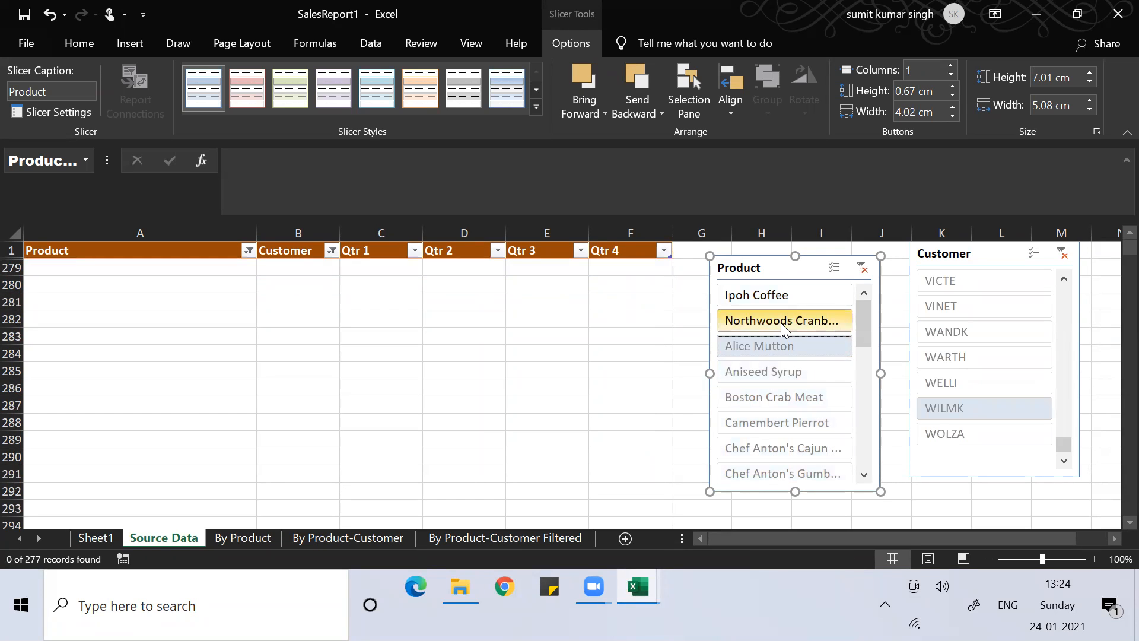
{"action": "left_click", "coordinate": [864, 267]}
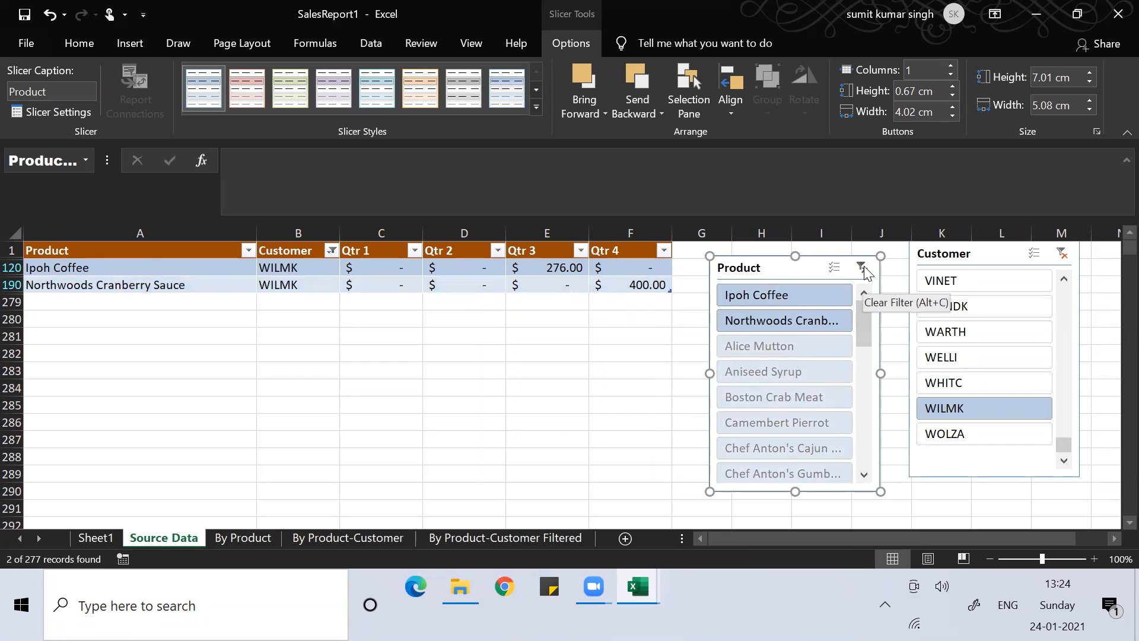
{"action": "left_click", "coordinate": [793, 343]}
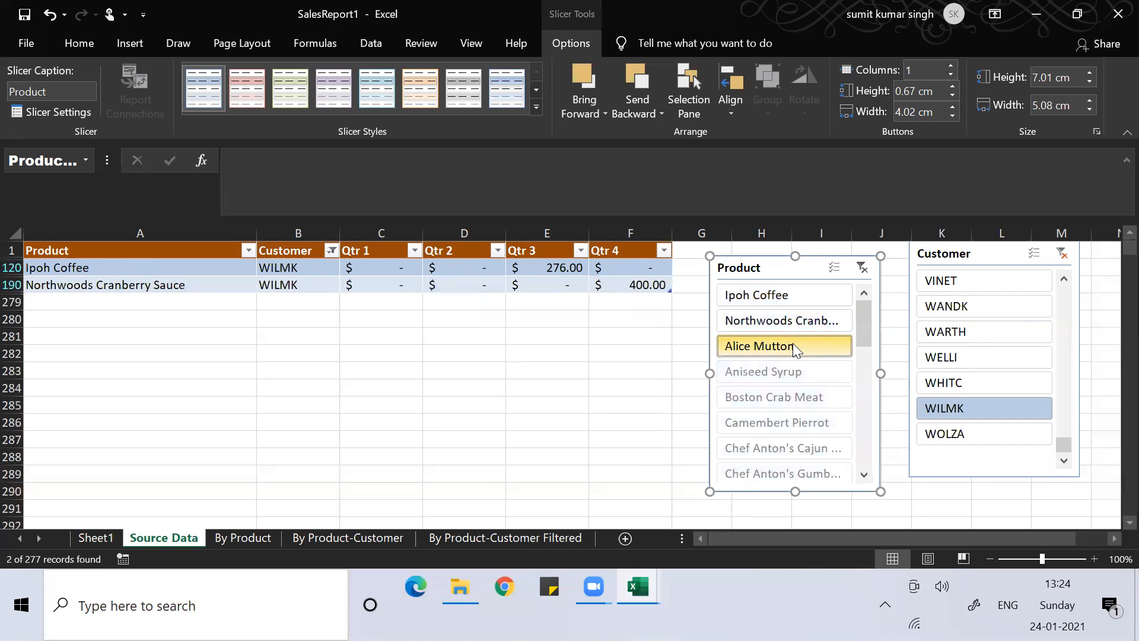
{"action": "left_click", "coordinate": [802, 294]}
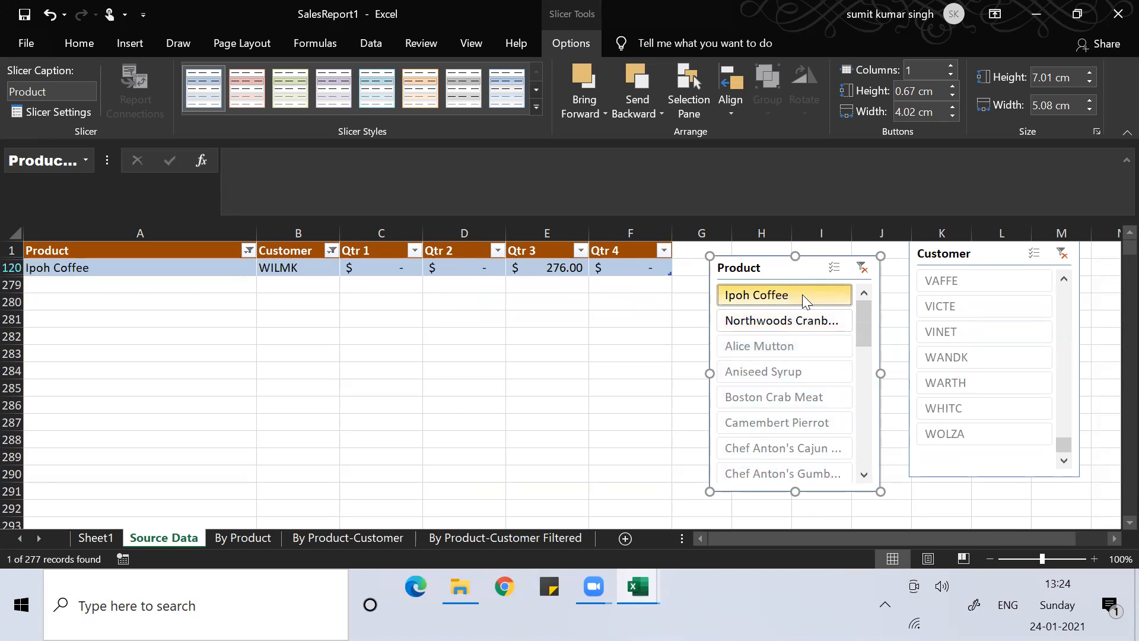
{"action": "key", "text": "shift+Down"}
{"action": "key", "text": "shift+Down"}
{"action": "key", "text": "shift+Down"}
{"action": "key", "text": "shift+Down"}
{"action": "key", "text": "shift+Down"}
{"action": "key", "text": "shift+Down"}
{"action": "key", "text": "shift+Down"}
{"action": "key", "text": "shift+Down"}
{"action": "key", "text": "shift+Down"}
{"action": "key", "text": "shift+Down"}
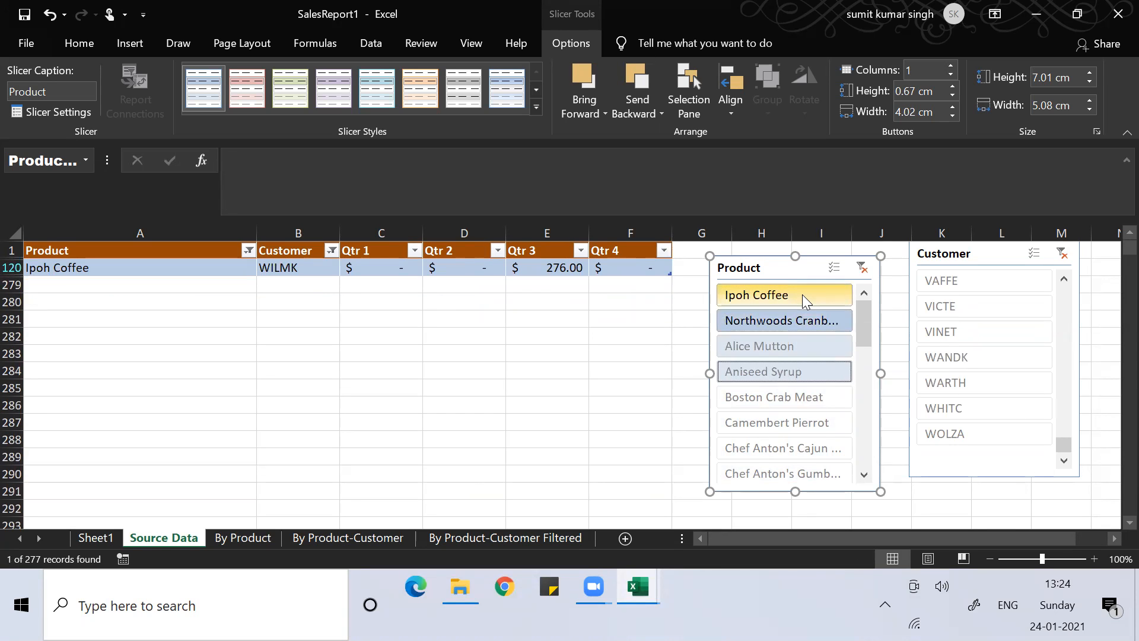
{"action": "key", "text": "shift+Down"}
{"action": "key", "text": "shift+Down"}
{"action": "key", "text": "shift+Down"}
{"action": "key", "text": "shift+Down"}
{"action": "key", "text": "shift+Down"}
{"action": "key", "text": "shift+Down"}
{"action": "key", "text": "shift+Down"}
{"action": "key", "text": "shift+Down"}
{"action": "key", "text": "shift+Down"}
{"action": "key", "text": "shift+Down"}
{"action": "key", "text": "shift+Down"}
{"action": "key", "text": "shift+Down"}
{"action": "key", "text": "shift+Down"}
{"action": "key", "text": "shift+Down"}
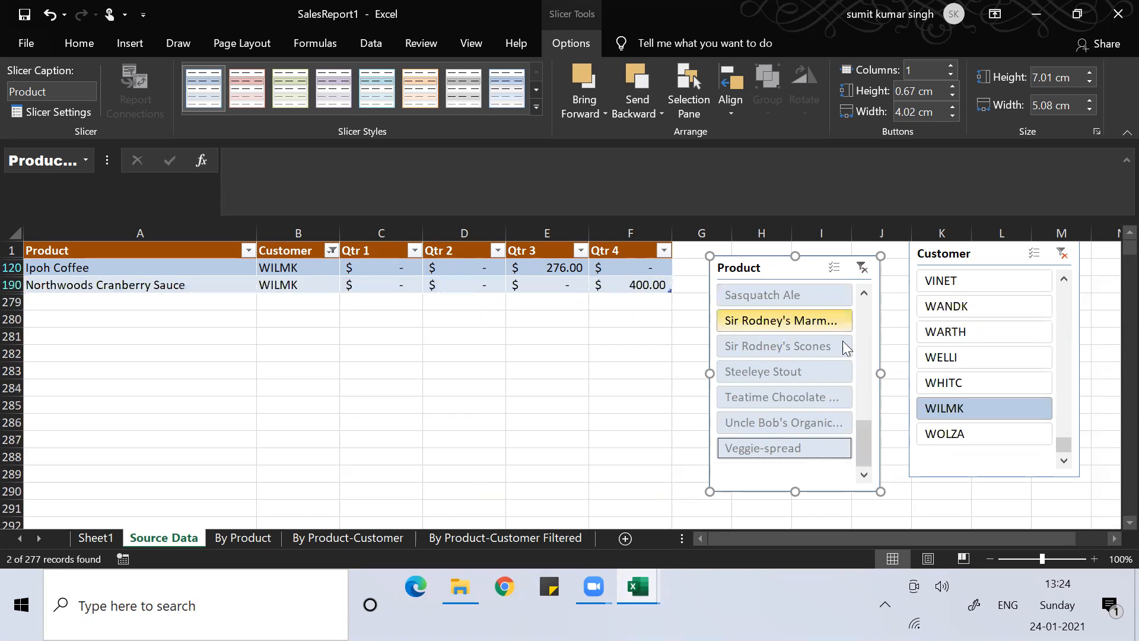
Step: Move the Product slicer below the table and open its Slicer Settings
{"action": "left_click", "coordinate": [493, 407]}
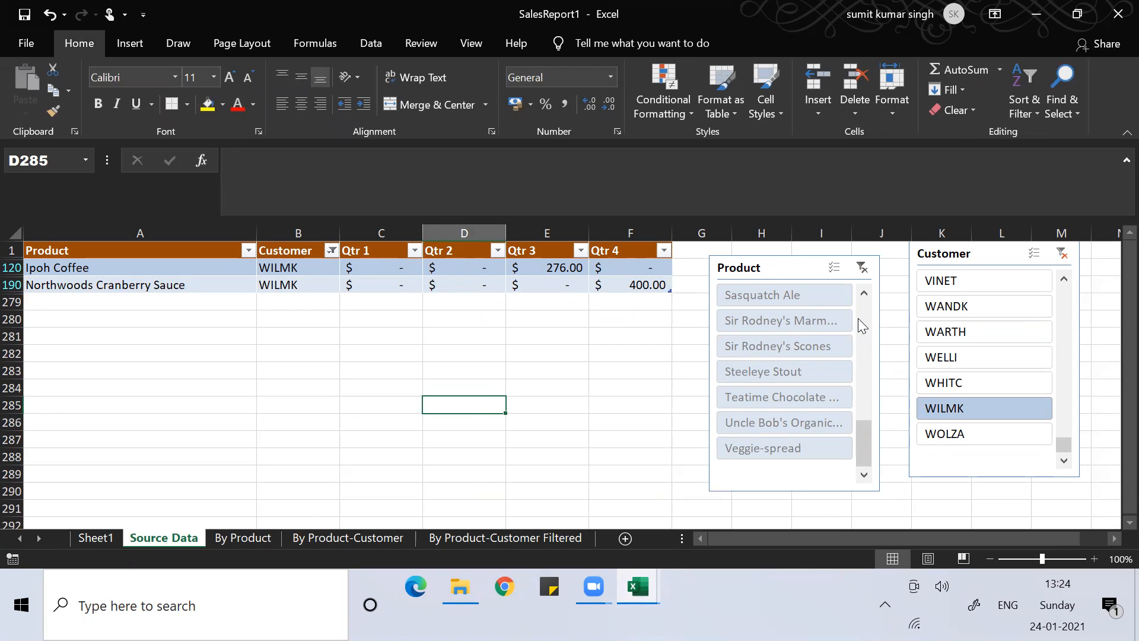
{"action": "left_click", "coordinate": [862, 270]}
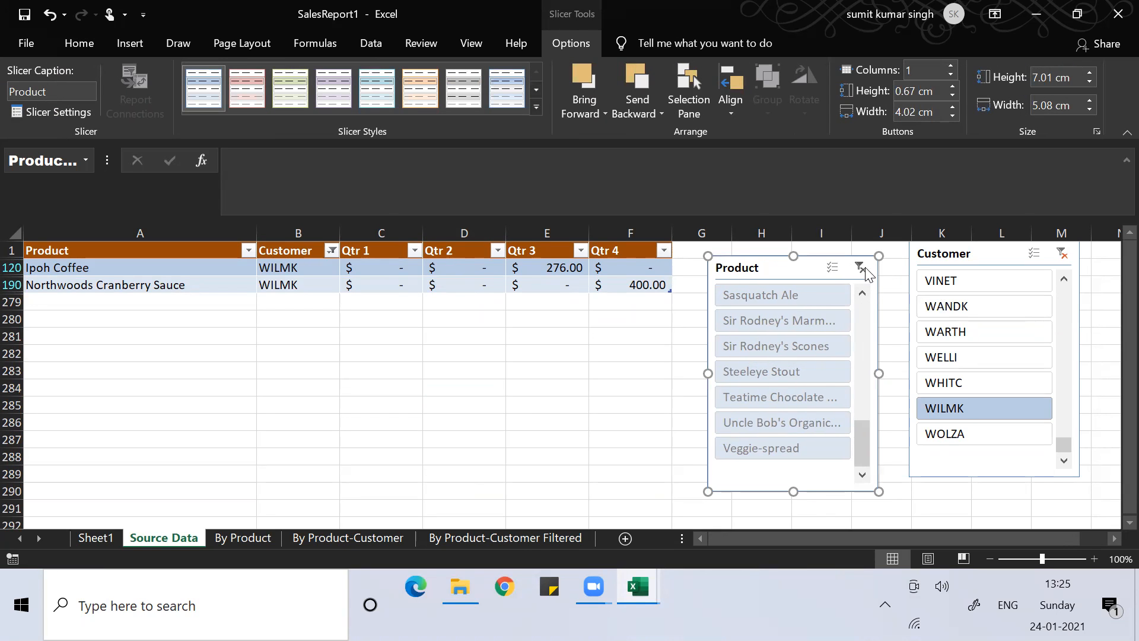
{"action": "scroll", "coordinate": [855, 316], "scroll_direction": "up", "scroll_amount": 10}
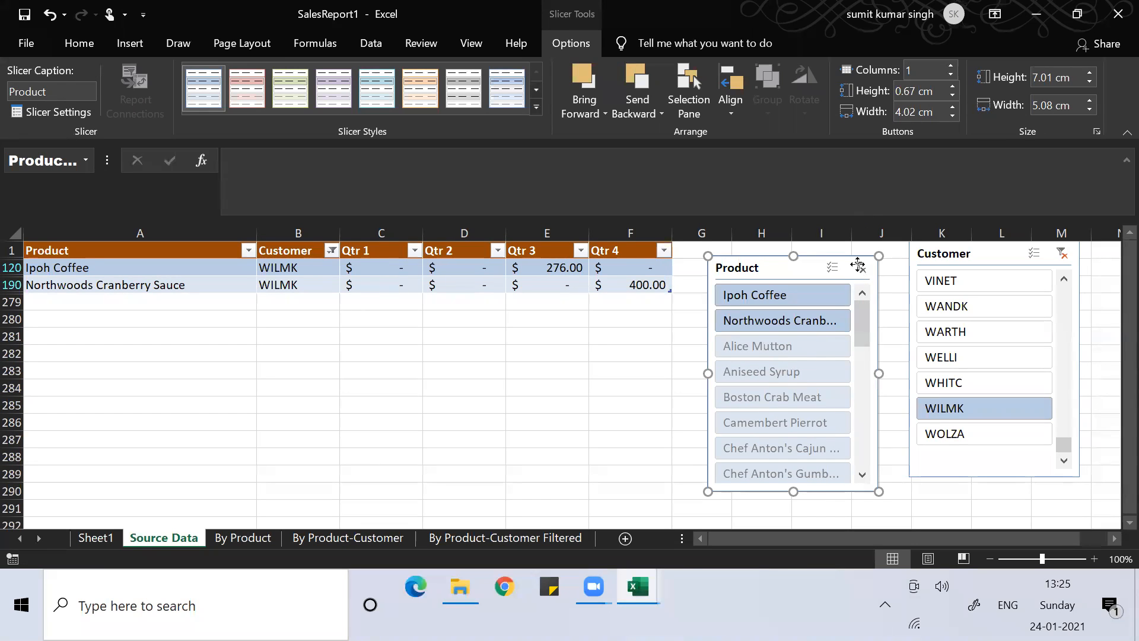
{"action": "left_click_drag", "start_coordinate": [861, 271], "coordinate": [791, 336]}
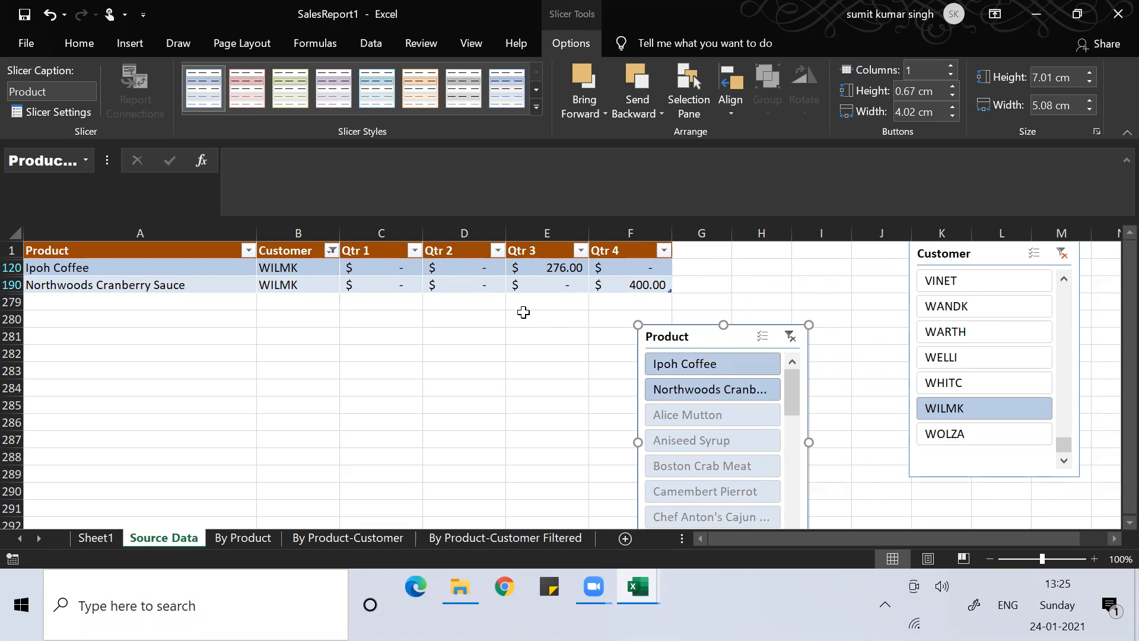
{"action": "left_click", "coordinate": [47, 115]}
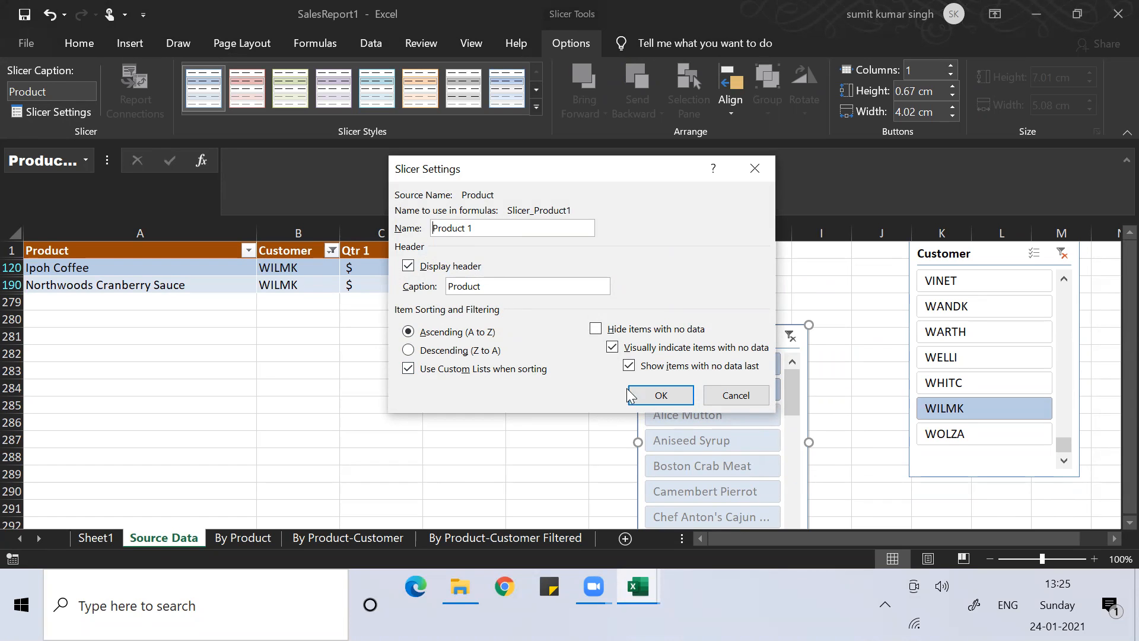
Step: Confirm Slicer Settings, select cells A279 and A190, and close SalesReport1, raising the save prompt
{"action": "left_click", "coordinate": [656, 393]}
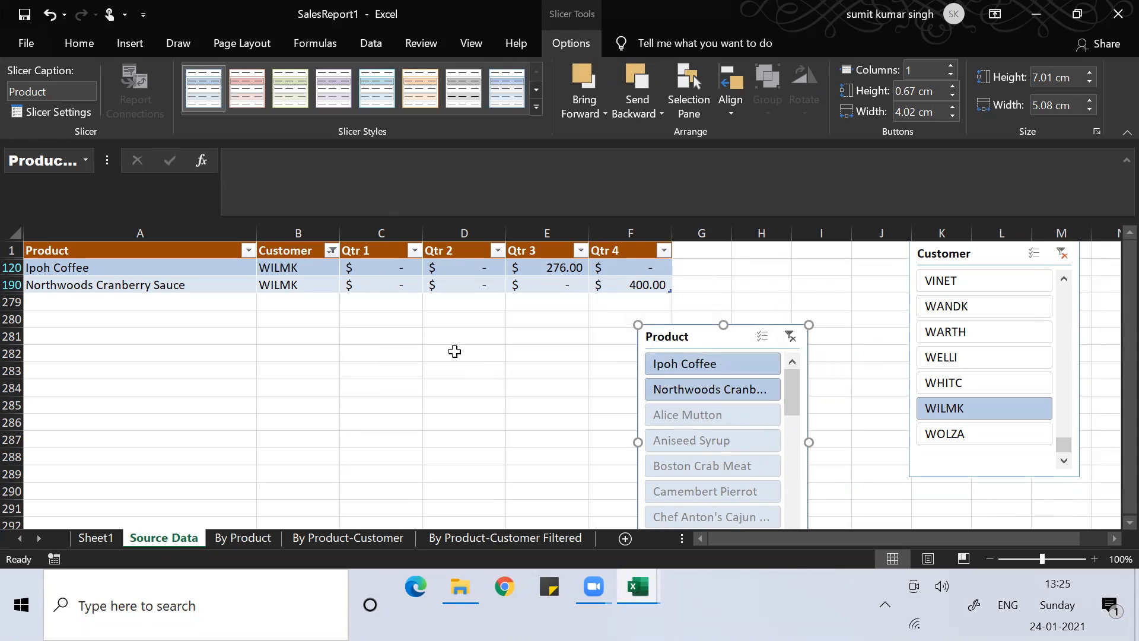
{"action": "key", "text": "alt"}
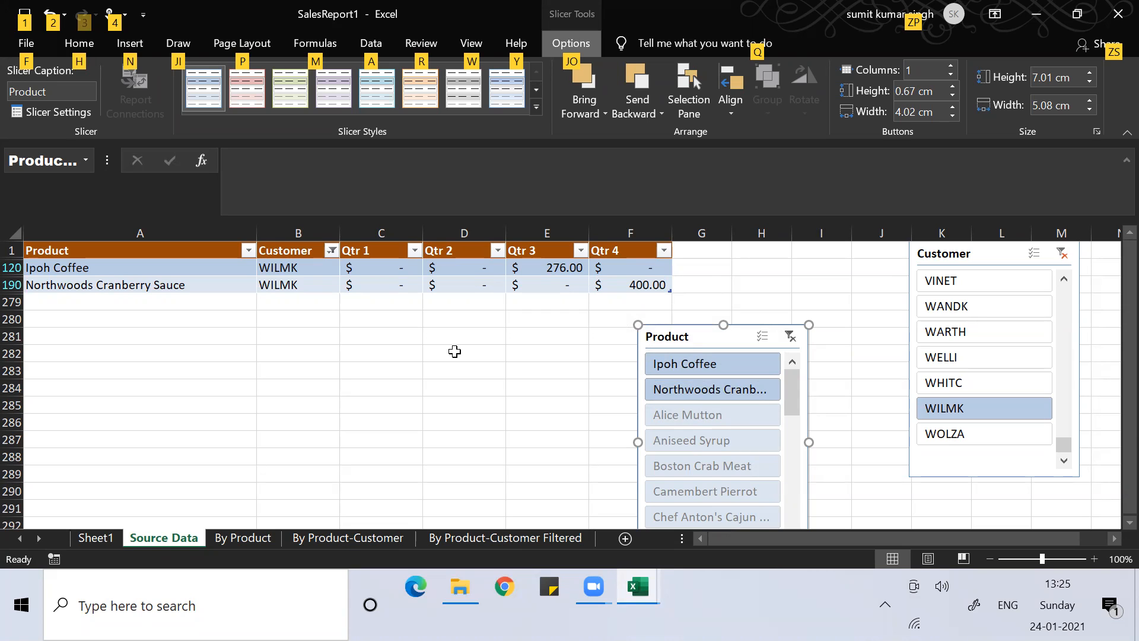
{"action": "left_click", "coordinate": [144, 300]}
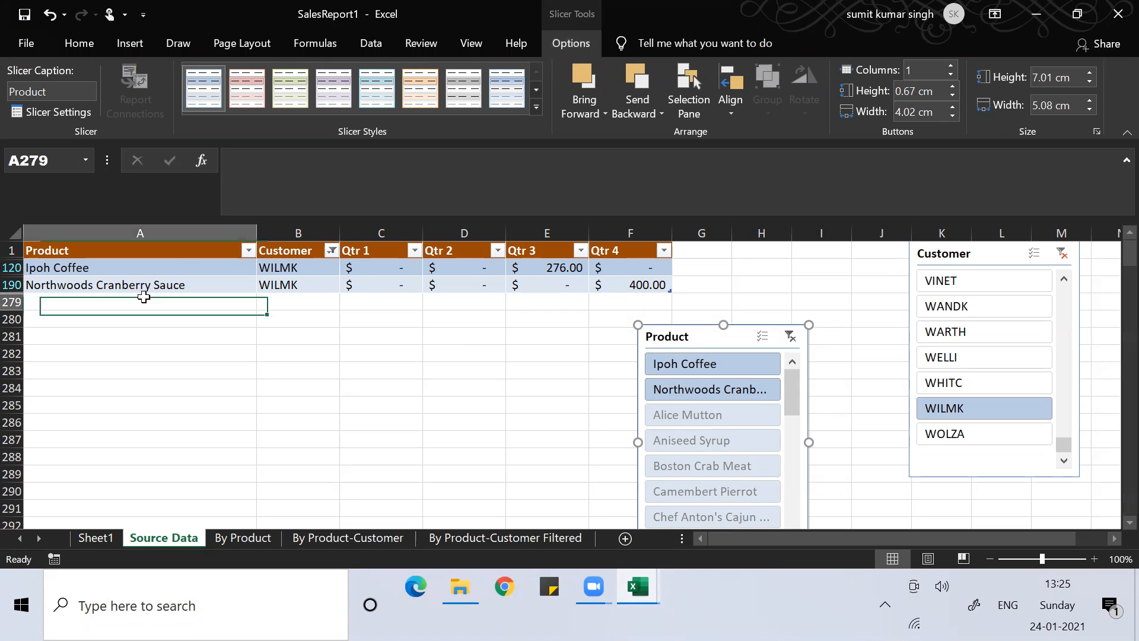
{"action": "left_click", "coordinate": [123, 285]}
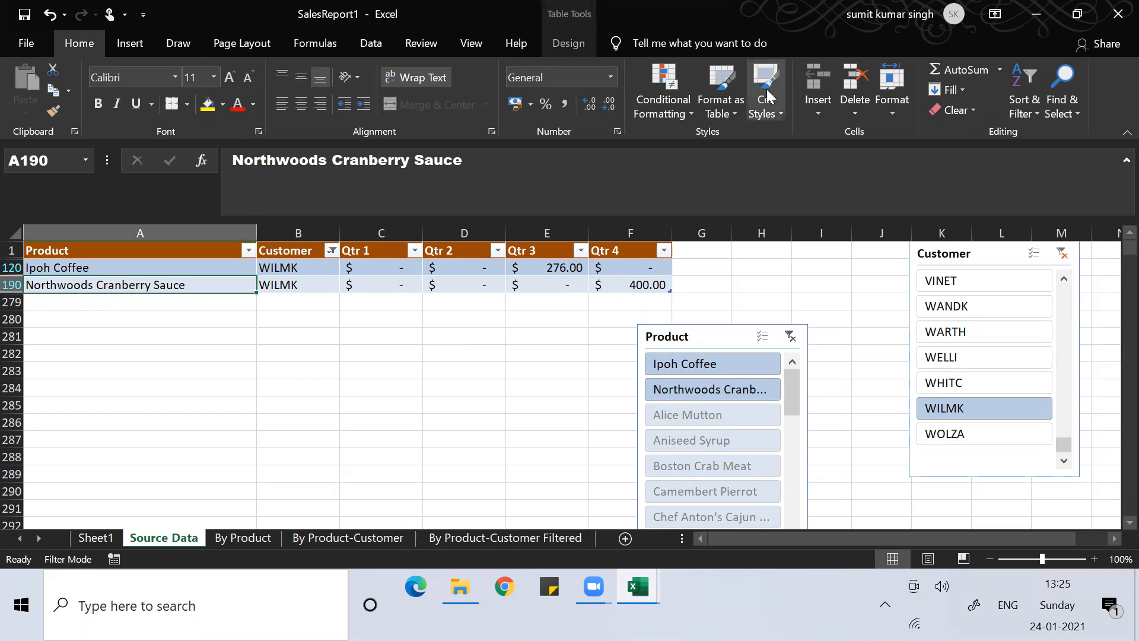
{"action": "left_click", "coordinate": [1119, 13]}
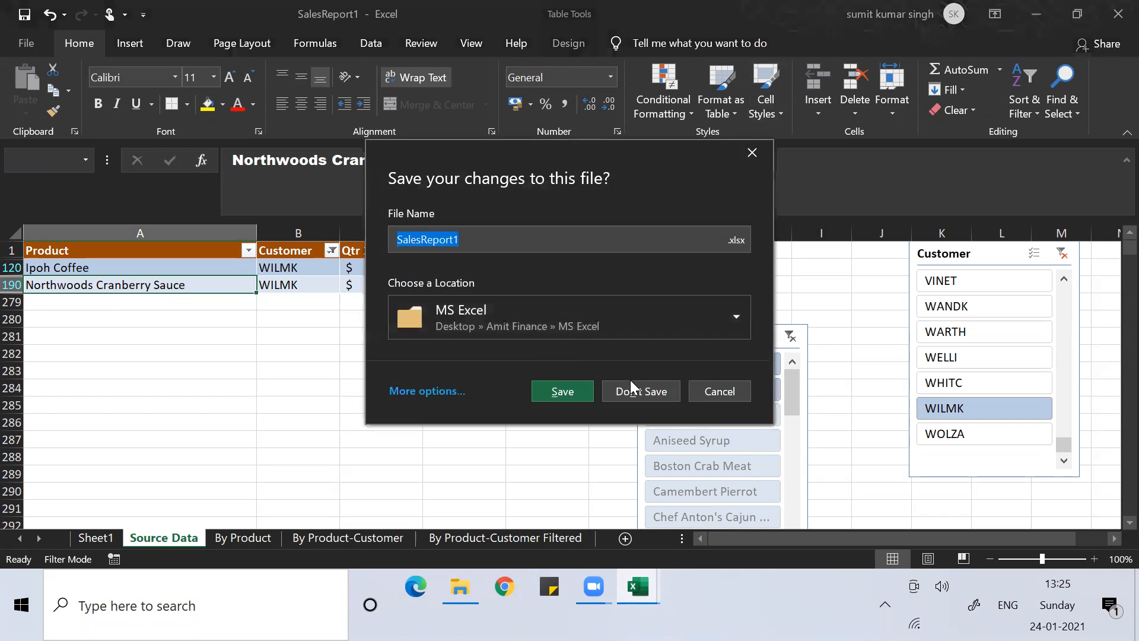
Step: Close SalesReport1 without saving, then create the new blank workbook Book10 with Ctrl+N
{"action": "left_click", "coordinate": [633, 396]}
{"action": "left_click", "coordinate": [454, 397]}
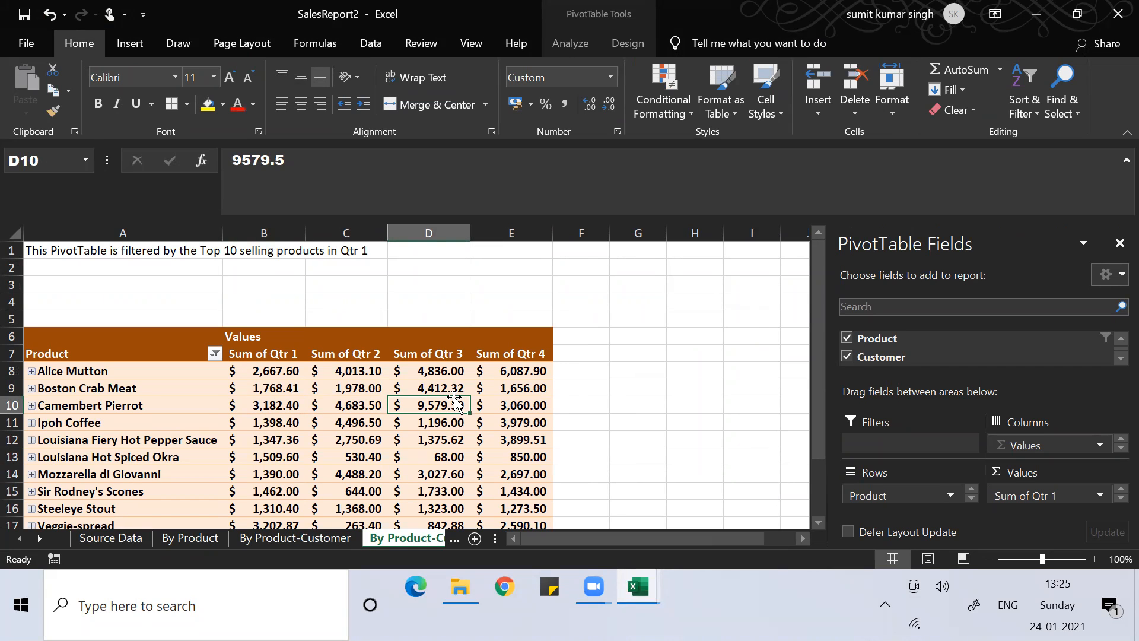
{"action": "key", "text": "Left"}
{"action": "key", "text": "Left"}
{"action": "key", "text": "Left"}
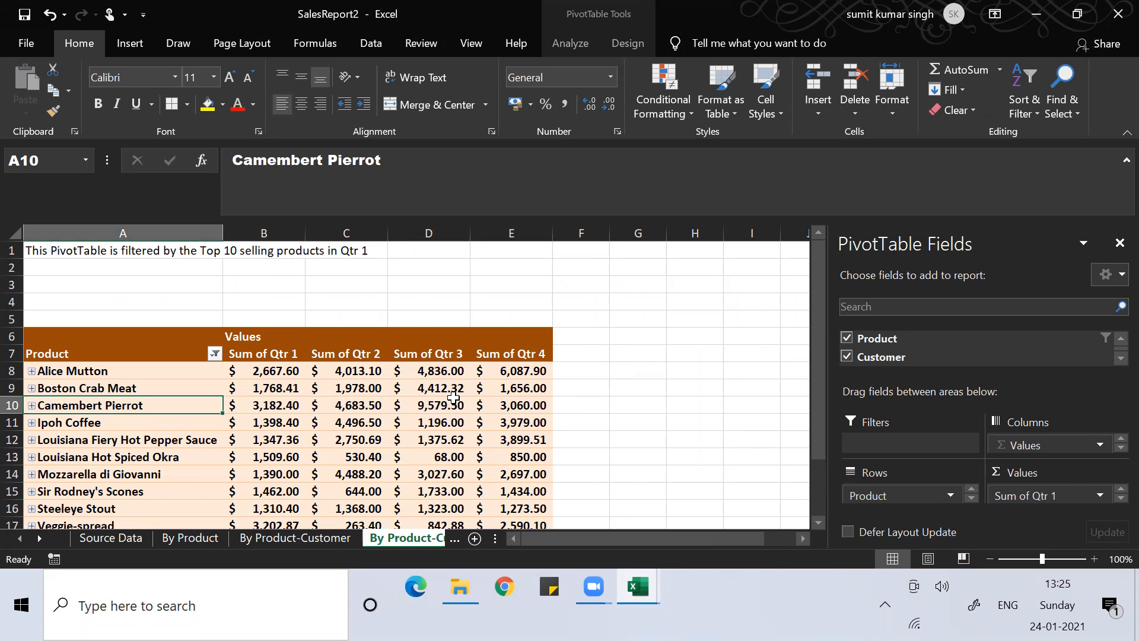
{"action": "key", "text": "ctrl+n"}
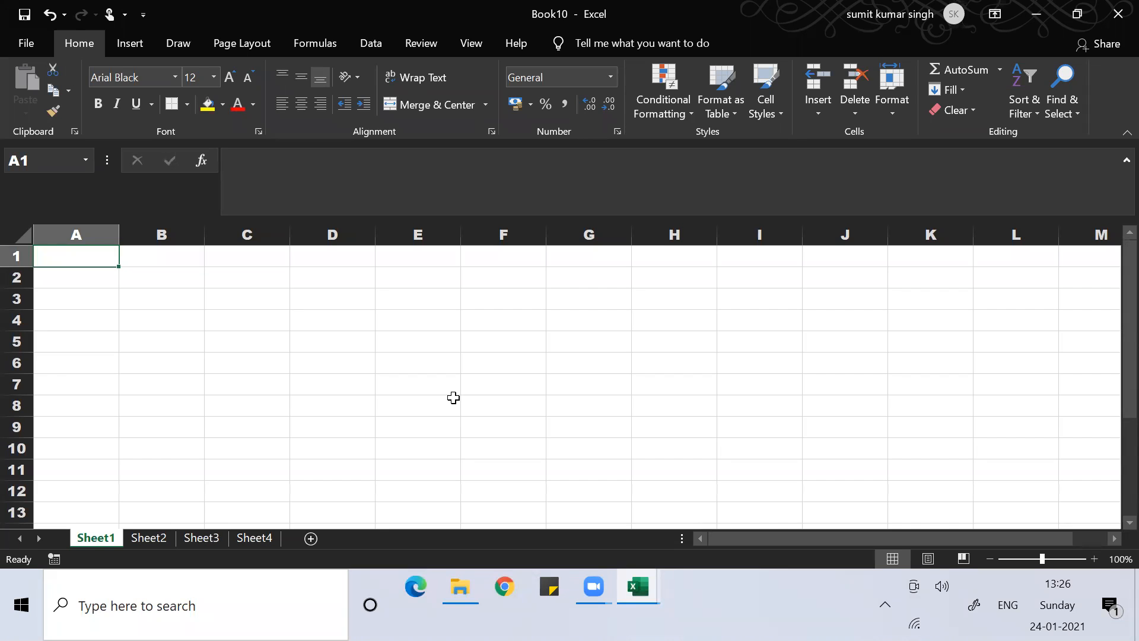
Step: Enter the title 'Marksheet of PES MCOM Department' in cell C2
{"action": "key", "text": "Right"}
{"action": "key", "text": "Right"}
{"action": "key", "text": "Down"}
{"action": "key", "text": "Down"}
{"action": "key", "text": "Up"}
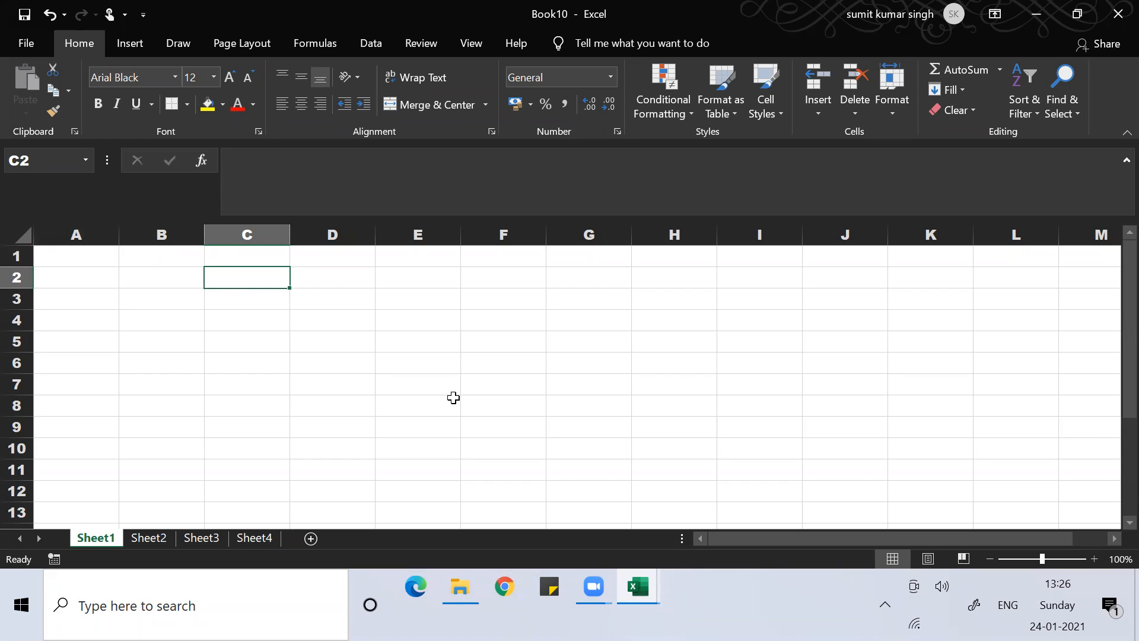
{"action": "type", "text": "Marksheet of"}
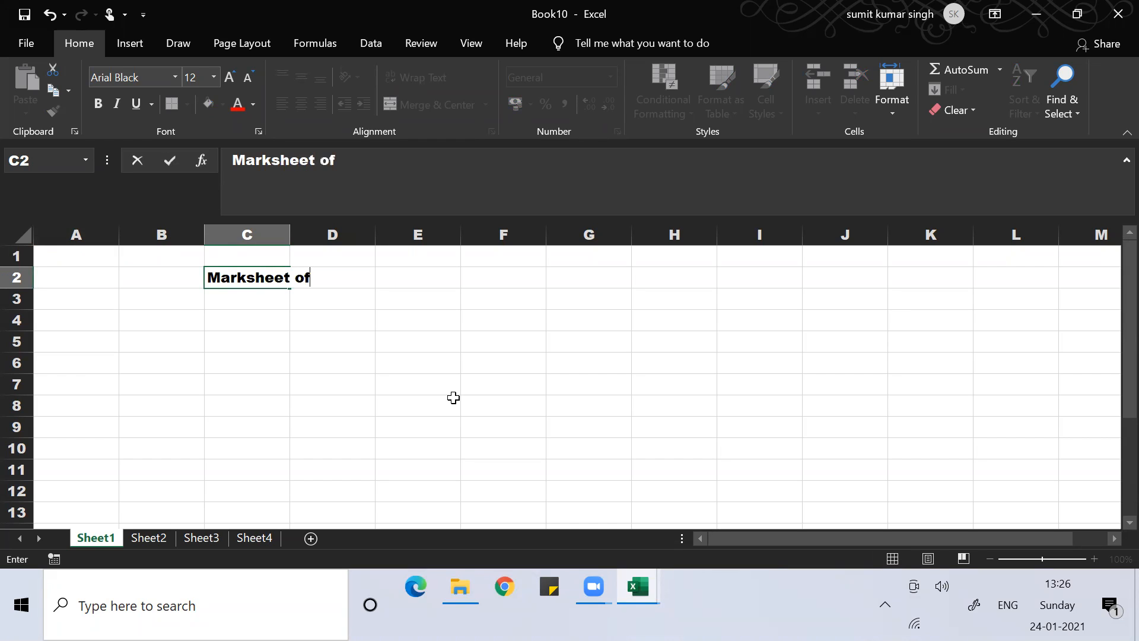
{"action": "type", "text": " PES MCOM "}
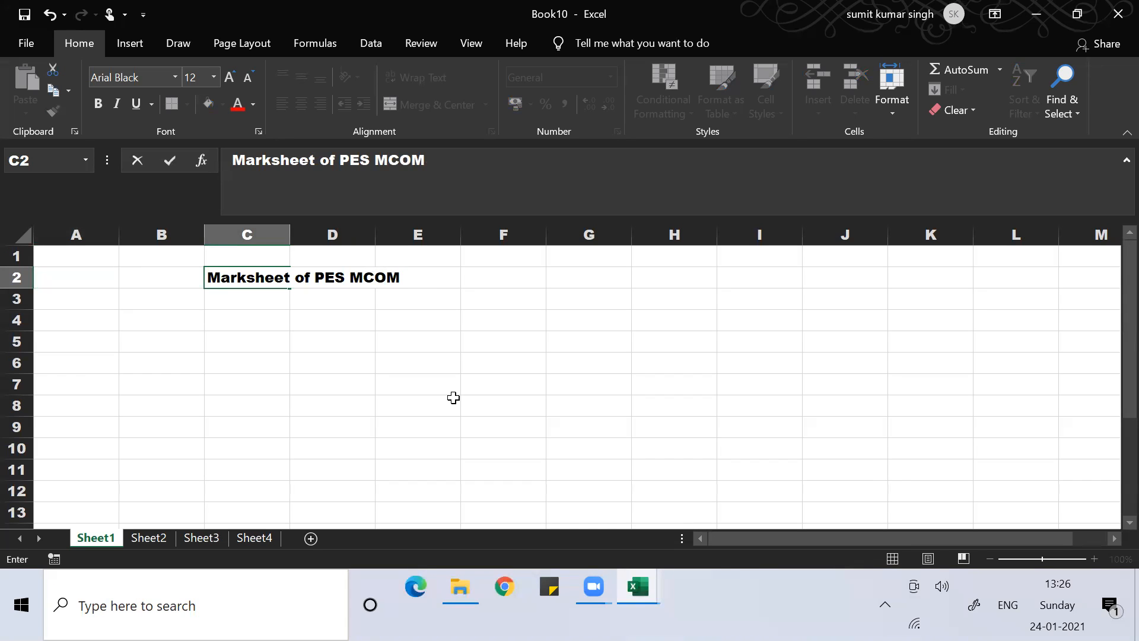
{"action": "type", "text": "DE"}
{"action": "key", "text": "BackSpace"}
{"action": "type", "text": "epartment"}
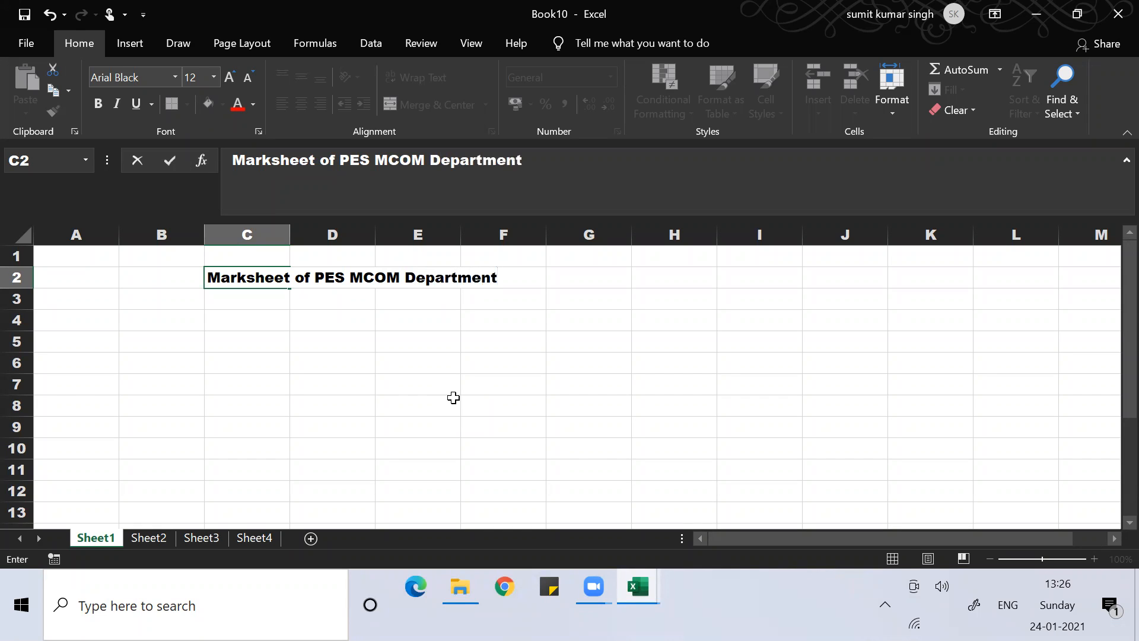
{"action": "key", "text": "Return"}
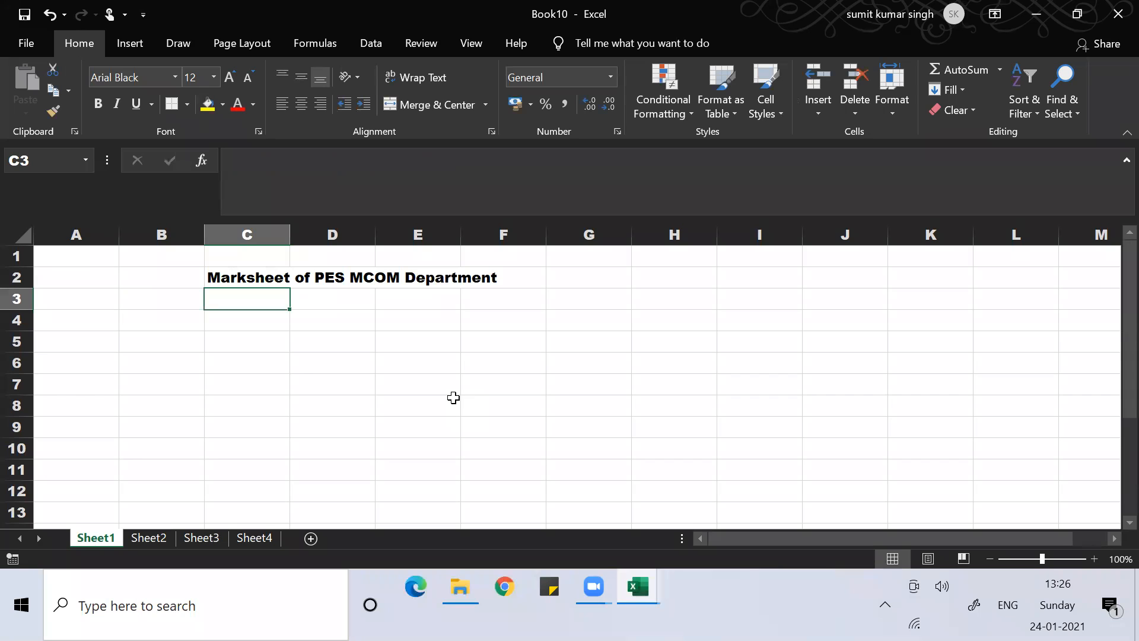
Step: Select the block C1:F3 around the title
{"action": "key", "text": "Up"}
{"action": "key", "text": "Up"}
{"action": "key", "text": "shift+Down"}
{"action": "key", "text": "shift+Down"}
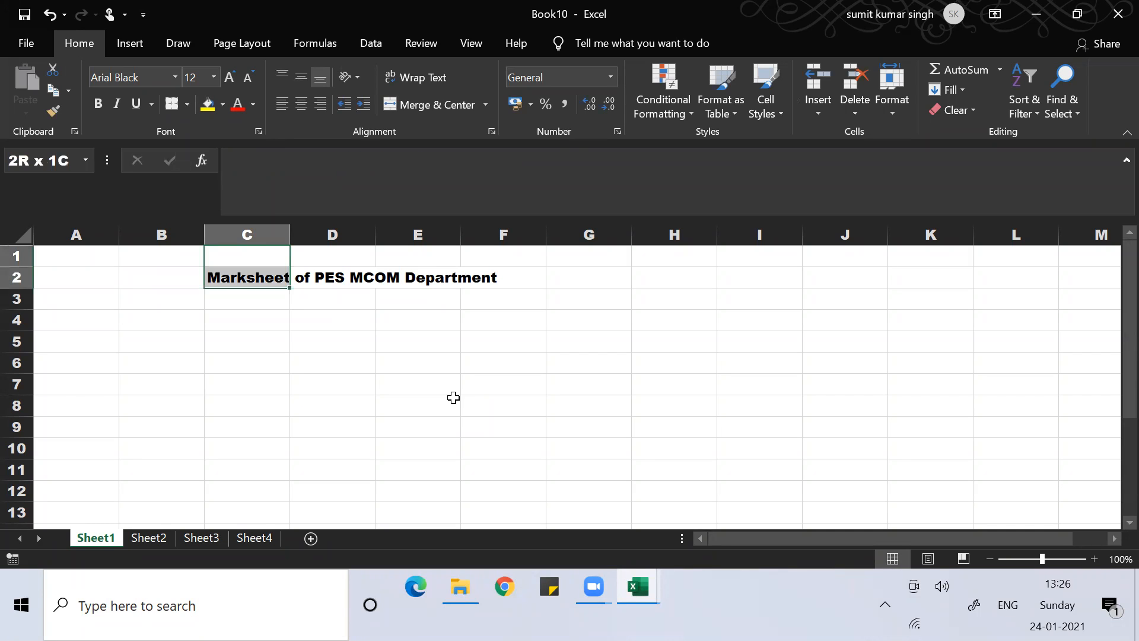
{"action": "key", "text": "shift+Right"}
{"action": "key", "text": "shift+Right"}
{"action": "key", "text": "shift+Right"}
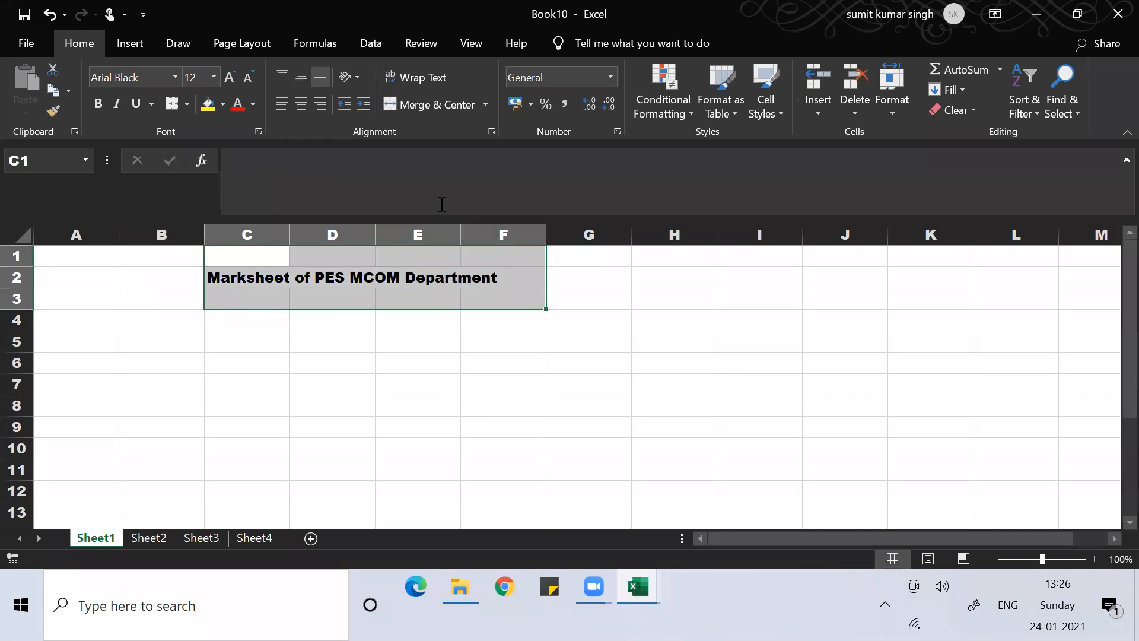
Step: Merge and center C1:F3, testing top, middle, left, center and right alignments
{"action": "left_click", "coordinate": [431, 105]}
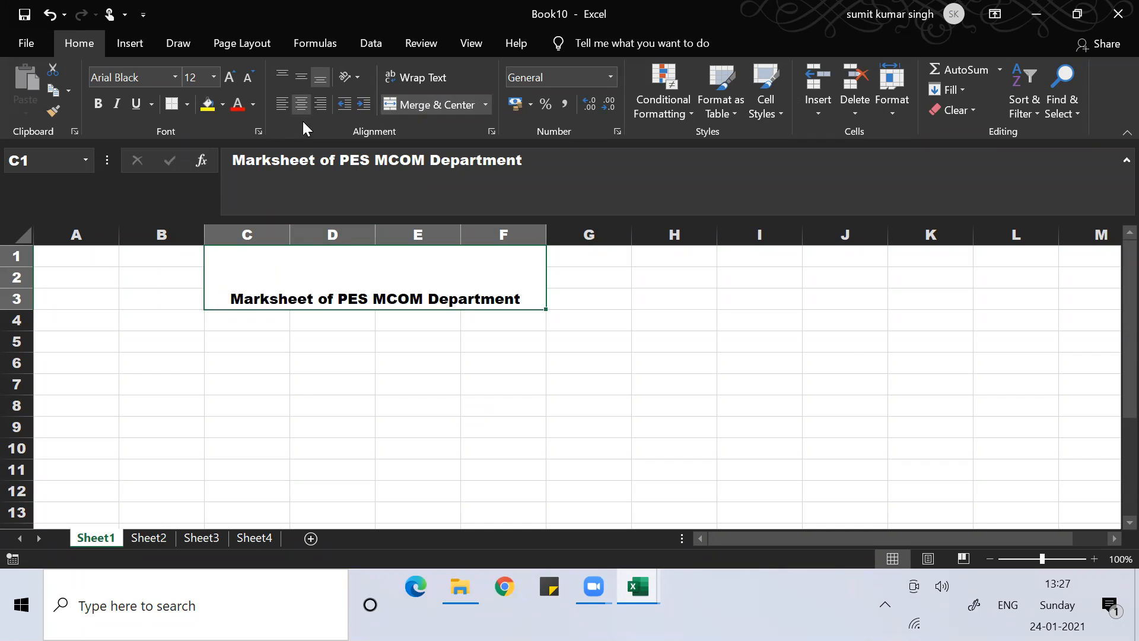
{"action": "left_click", "coordinate": [301, 79]}
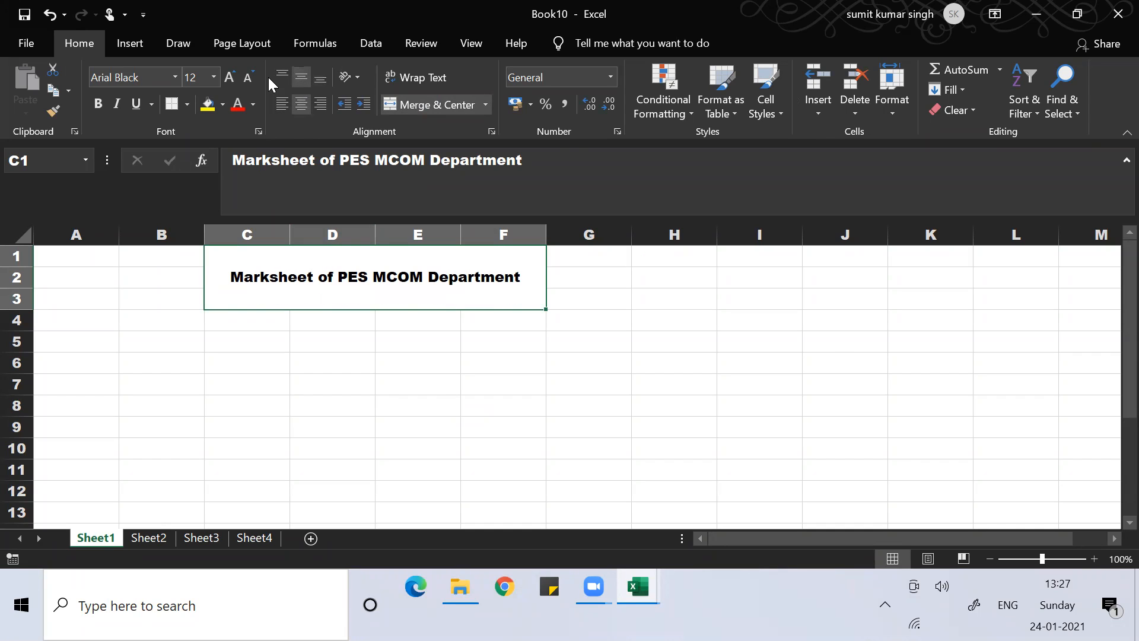
{"action": "left_click", "coordinate": [281, 77]}
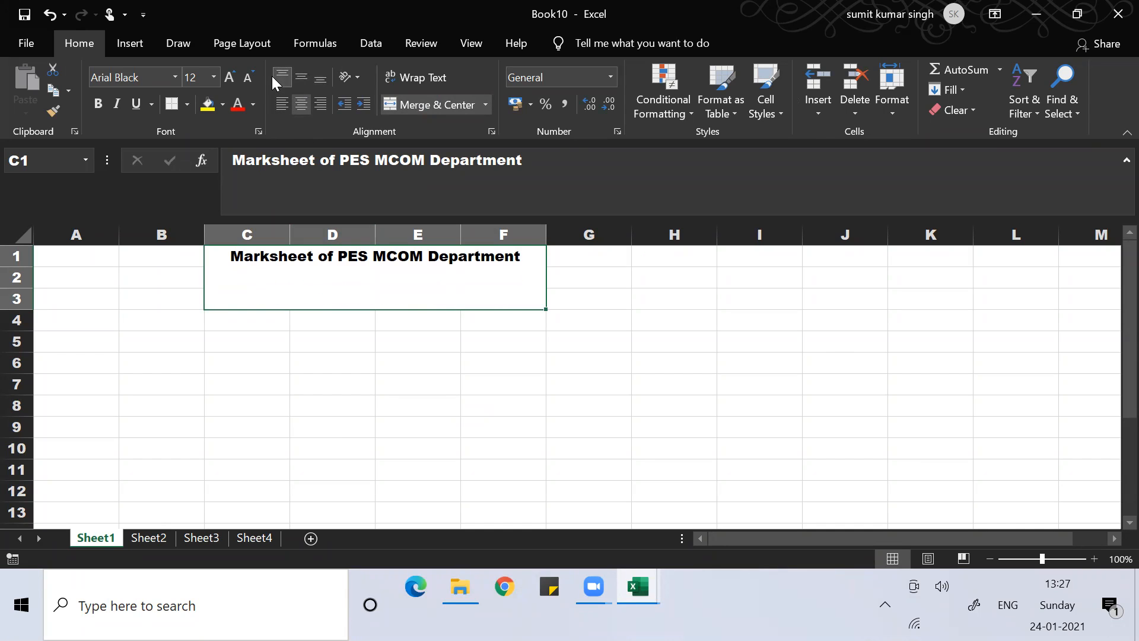
{"action": "left_click", "coordinate": [281, 104]}
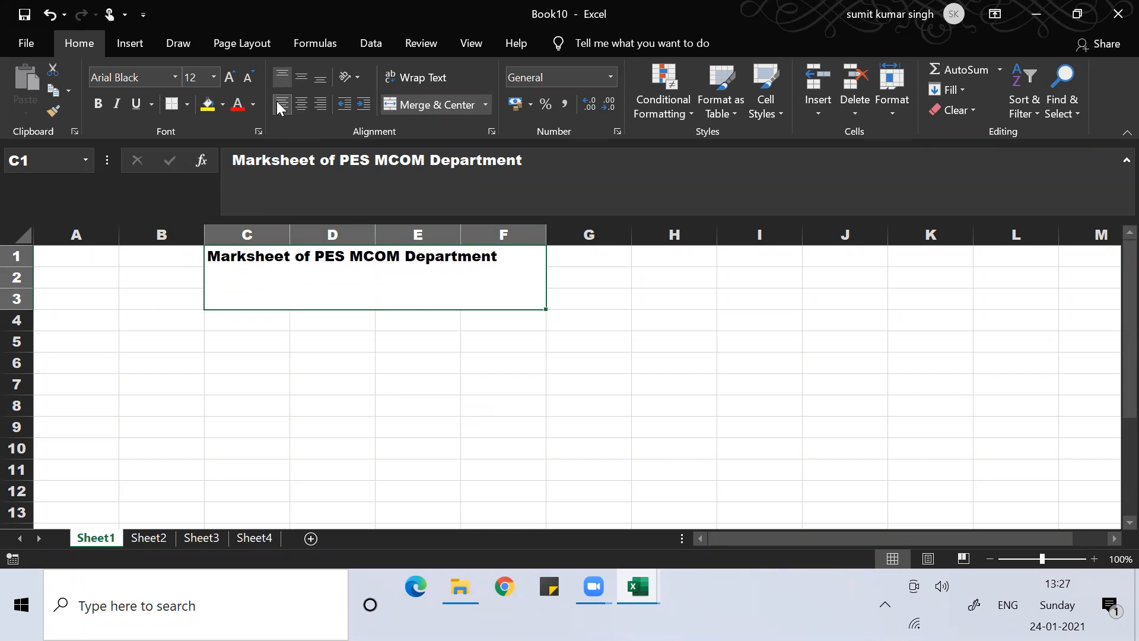
{"action": "left_click", "coordinate": [301, 105]}
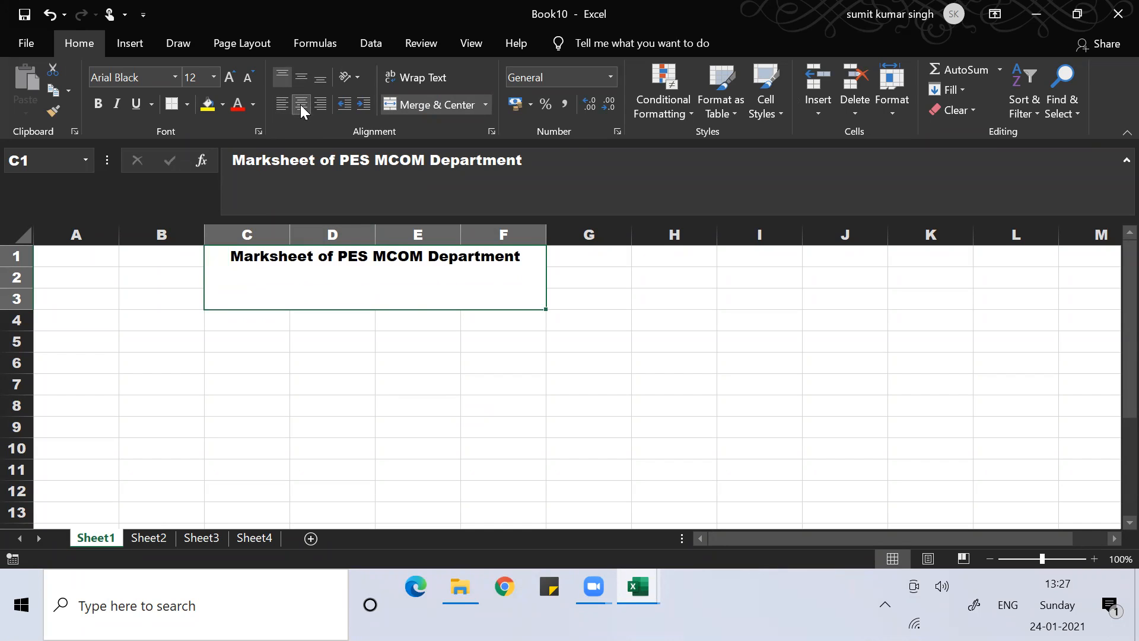
{"action": "left_click", "coordinate": [317, 108]}
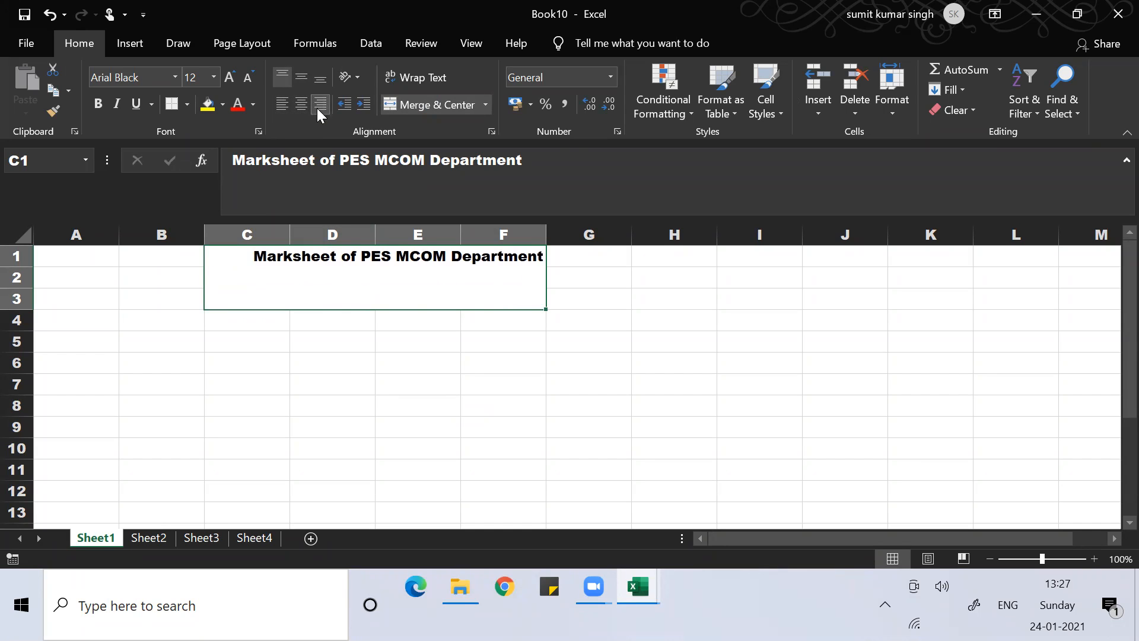
{"action": "left_click", "coordinate": [301, 76]}
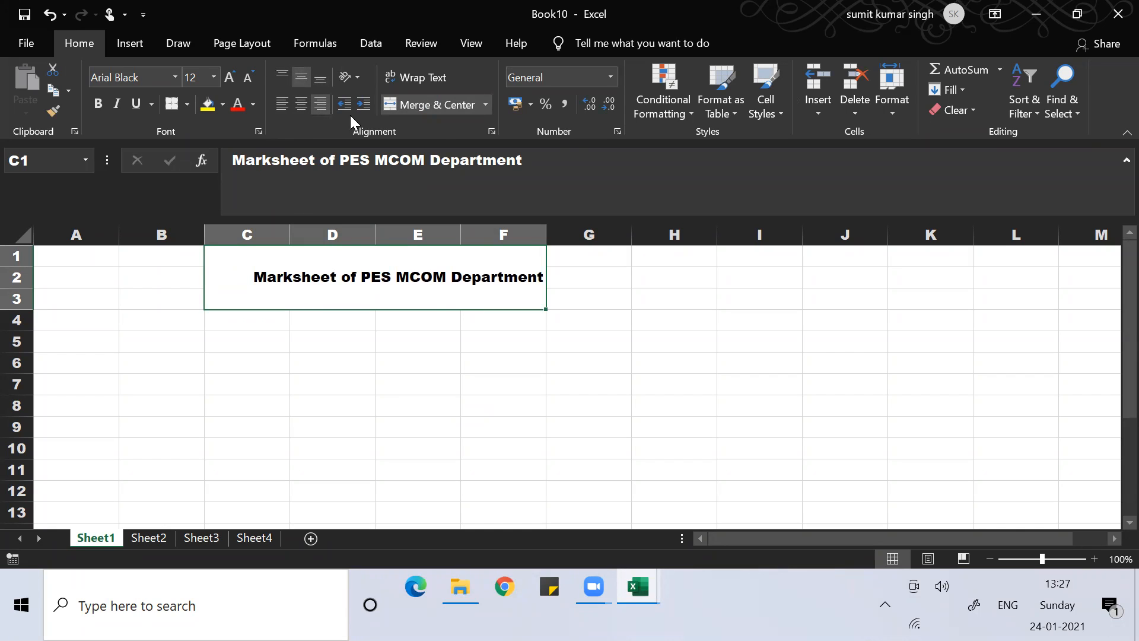
Step: Unmerge the merged title cells
{"action": "left_click", "coordinate": [414, 315]}
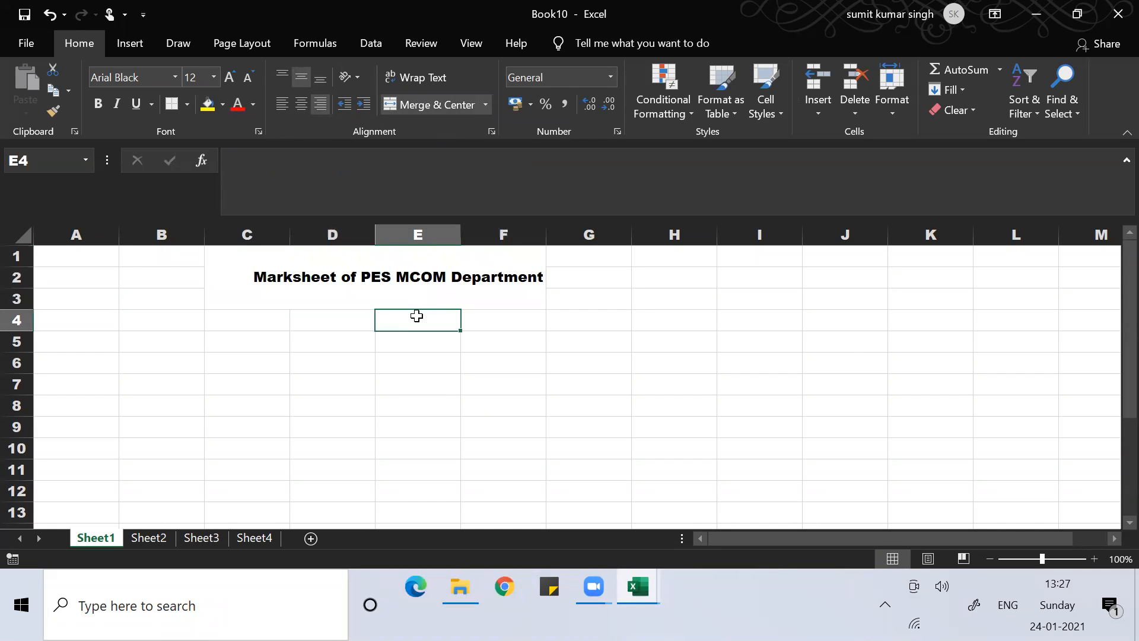
{"action": "left_click", "coordinate": [388, 274]}
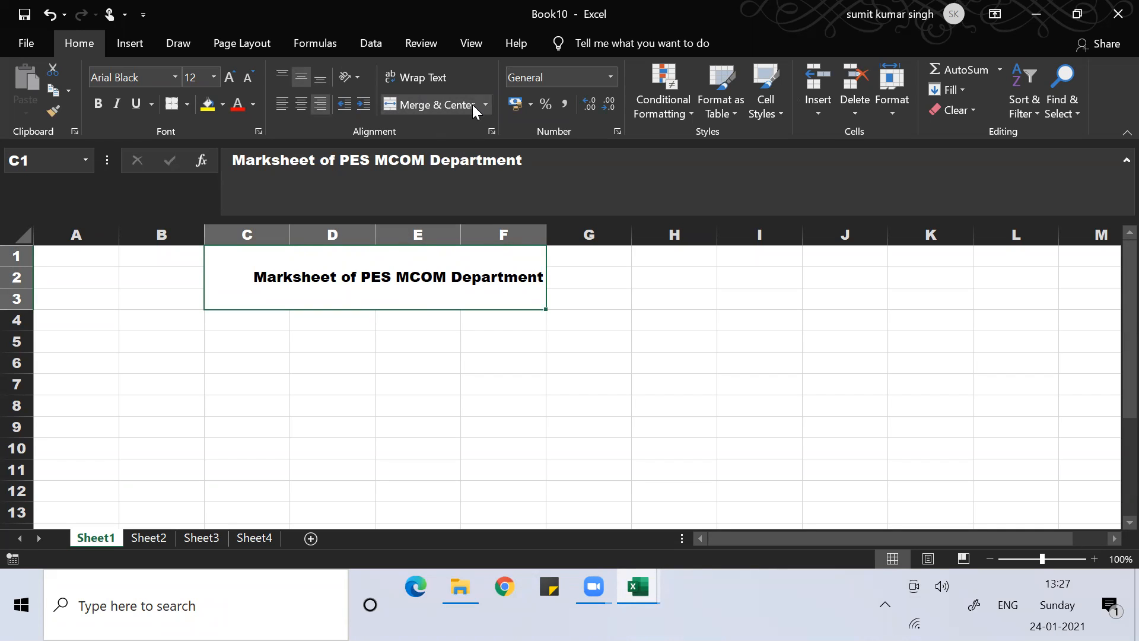
{"action": "left_click", "coordinate": [483, 105]}
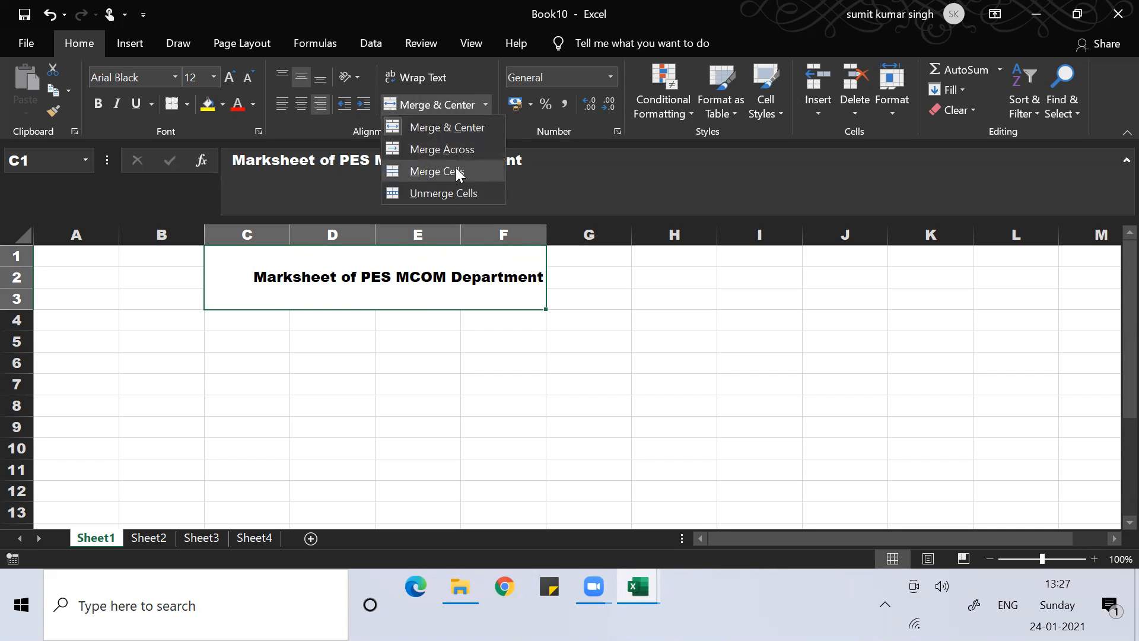
{"action": "left_click", "coordinate": [451, 190]}
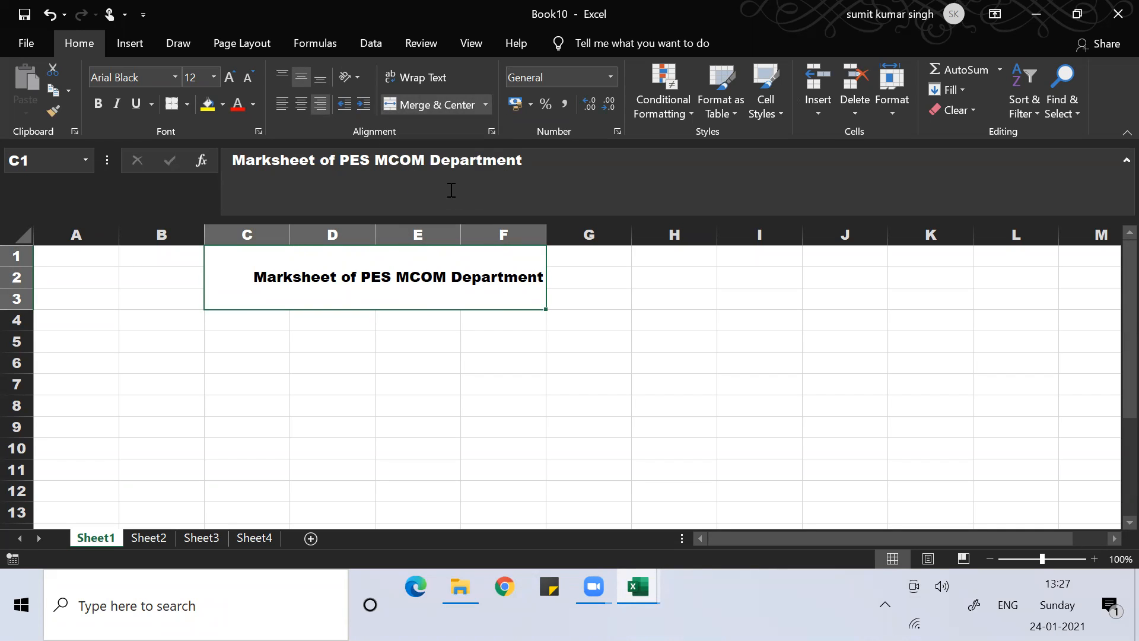
Step: Copy the title from cell C1 and paste it into cell D3
{"action": "left_click", "coordinate": [297, 378]}
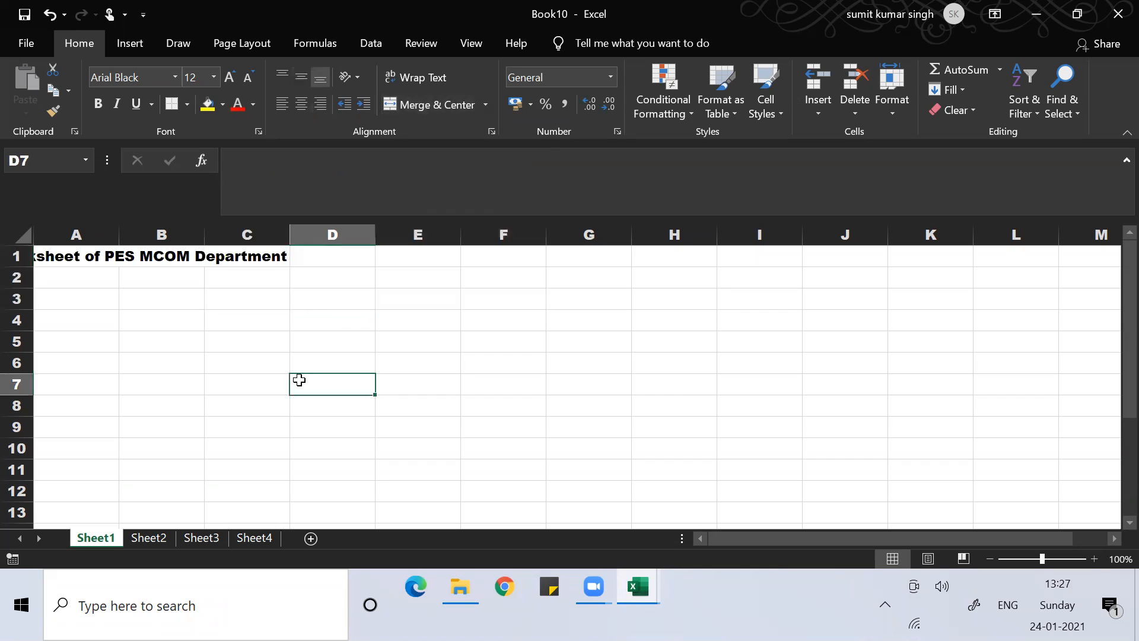
{"action": "left_click", "coordinate": [334, 361]}
{"action": "left_click", "coordinate": [84, 256]}
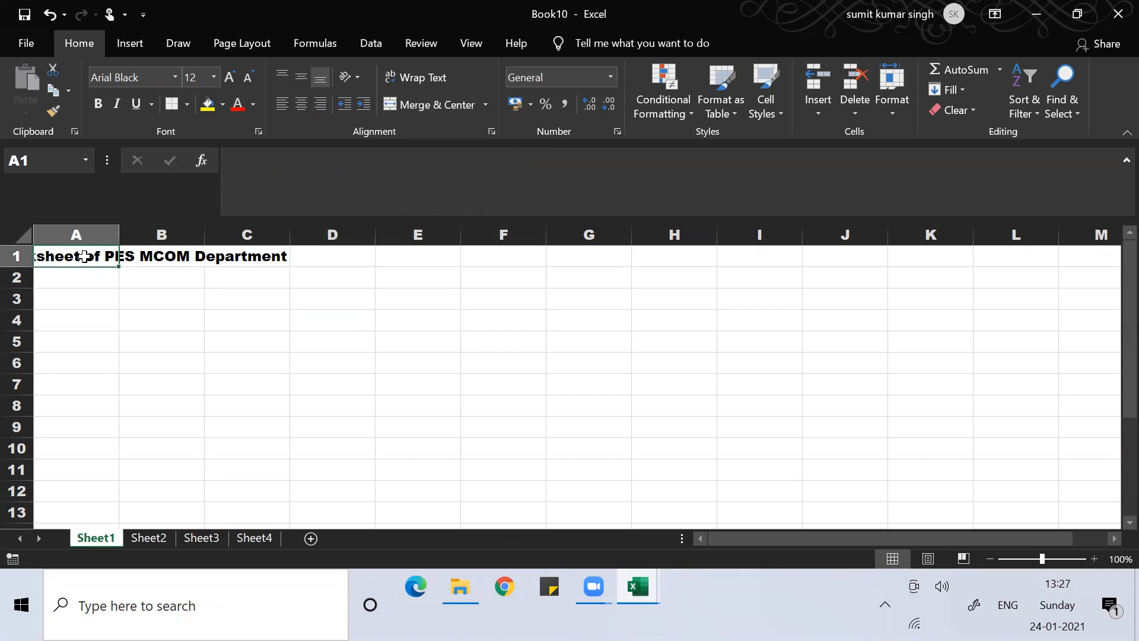
{"action": "key", "text": "Down"}
{"action": "key", "text": "Up"}
{"action": "key", "text": "Right"}
{"action": "key", "text": "Right"}
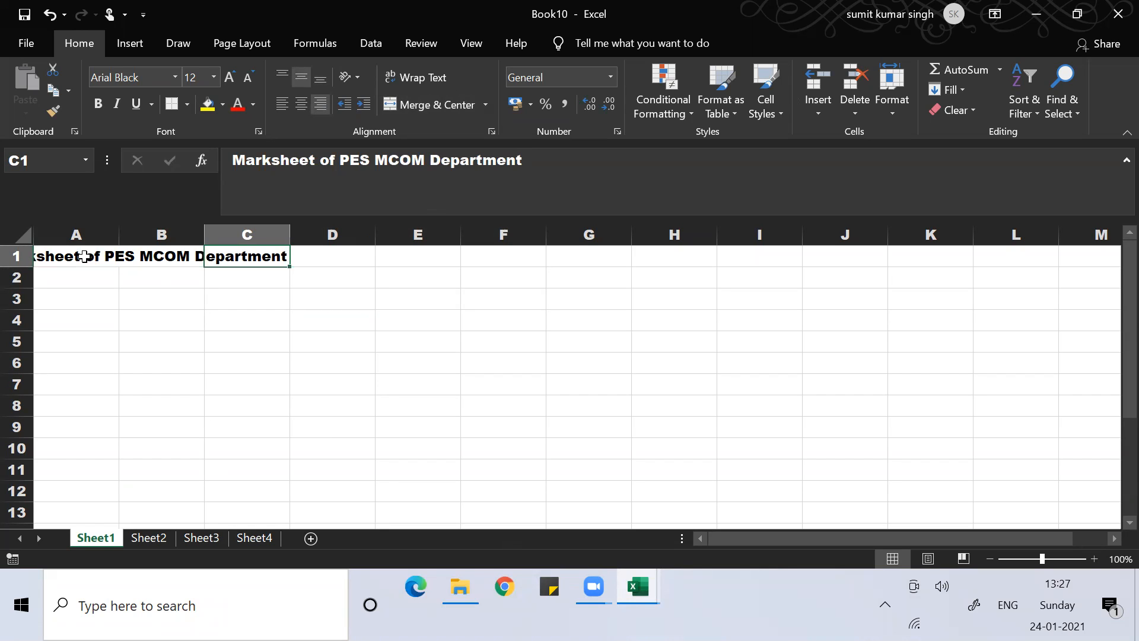
{"action": "key", "text": "ctrl+c"}
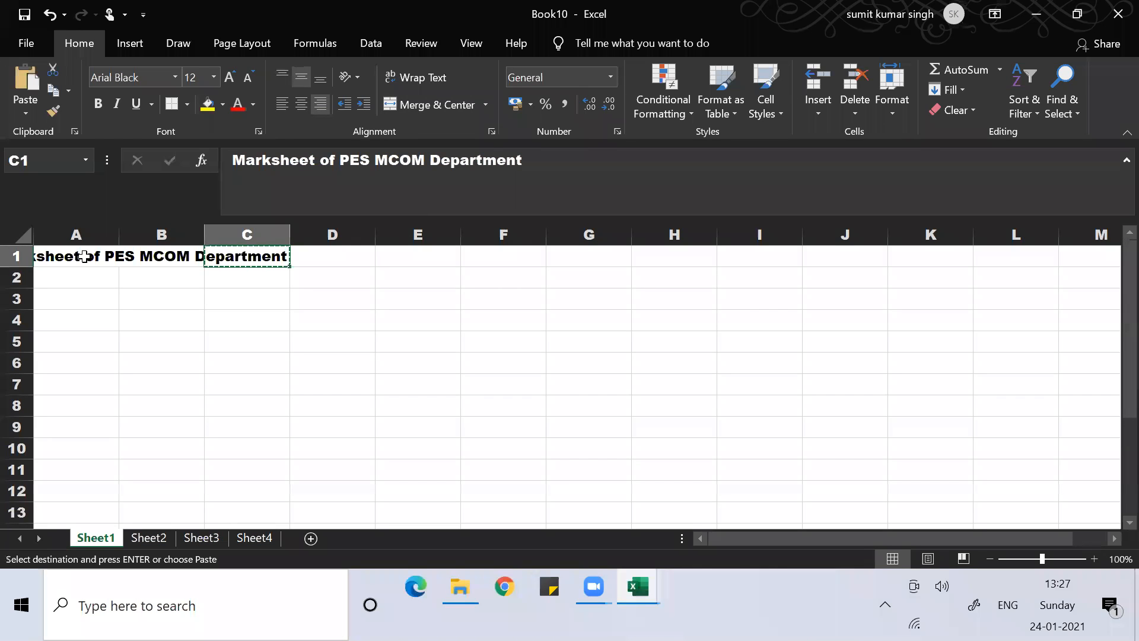
{"action": "left_click", "coordinate": [324, 300]}
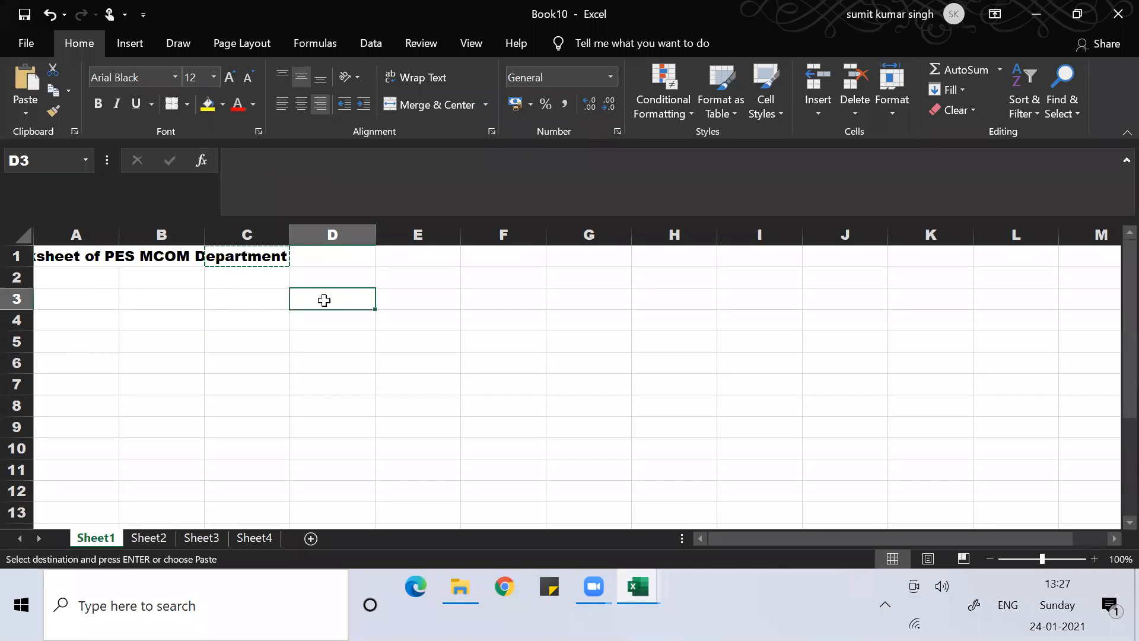
{"action": "key", "text": "ctrl+v"}
{"action": "left_click", "coordinate": [260, 340]}
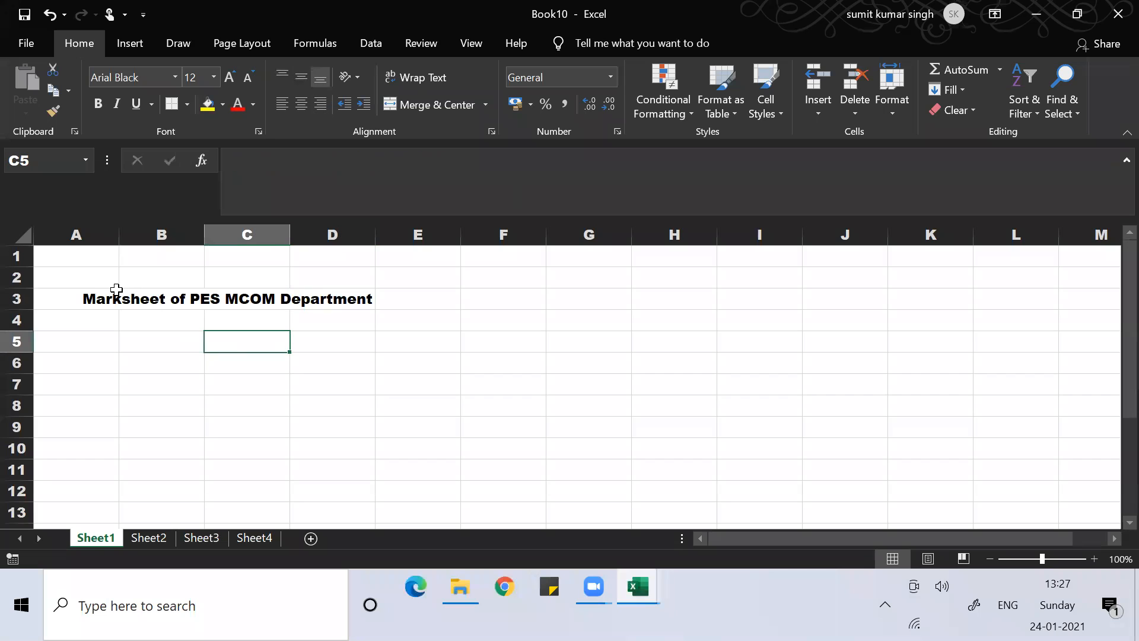
Step: Apply Wrap Text to the title in D3, then undo it
{"action": "left_click", "coordinate": [325, 301]}
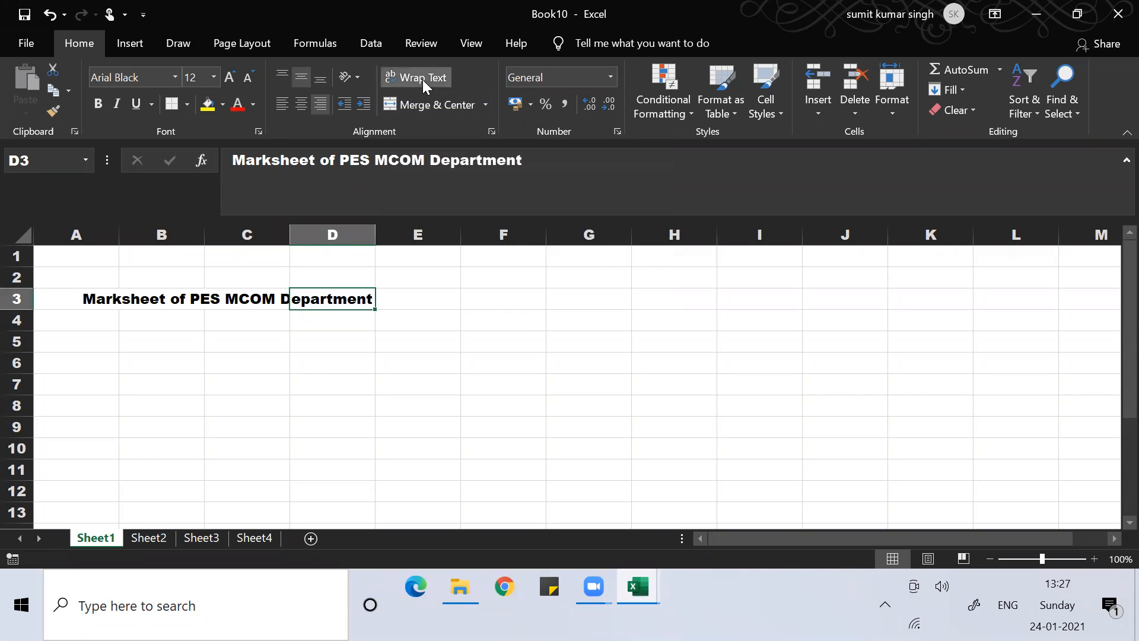
{"action": "left_click", "coordinate": [423, 80]}
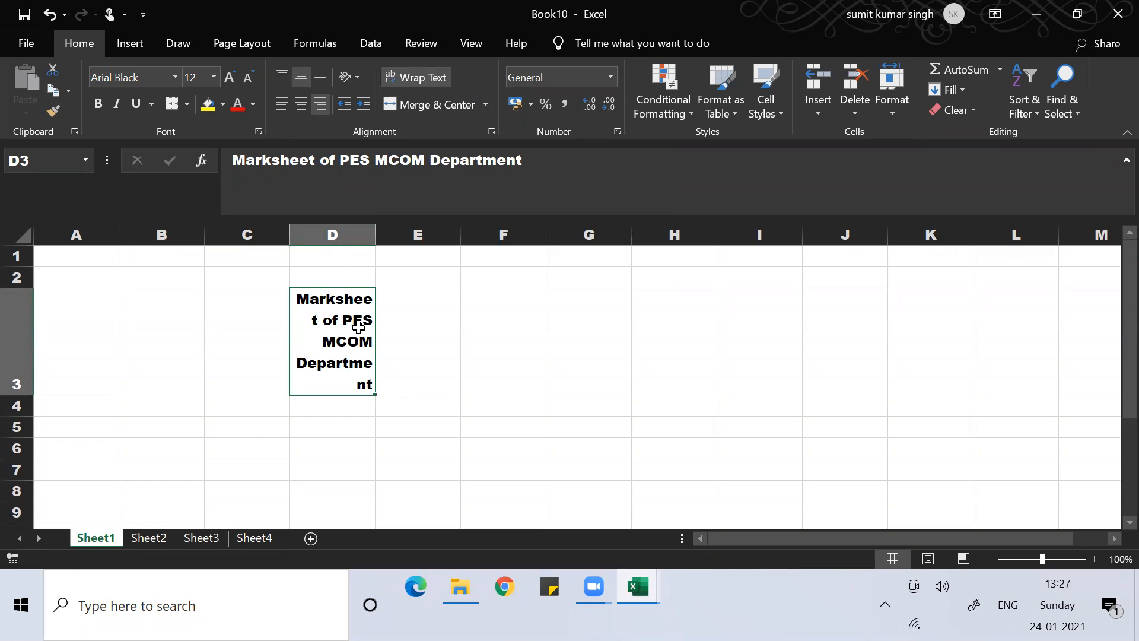
{"action": "key", "text": "ctrl+z"}
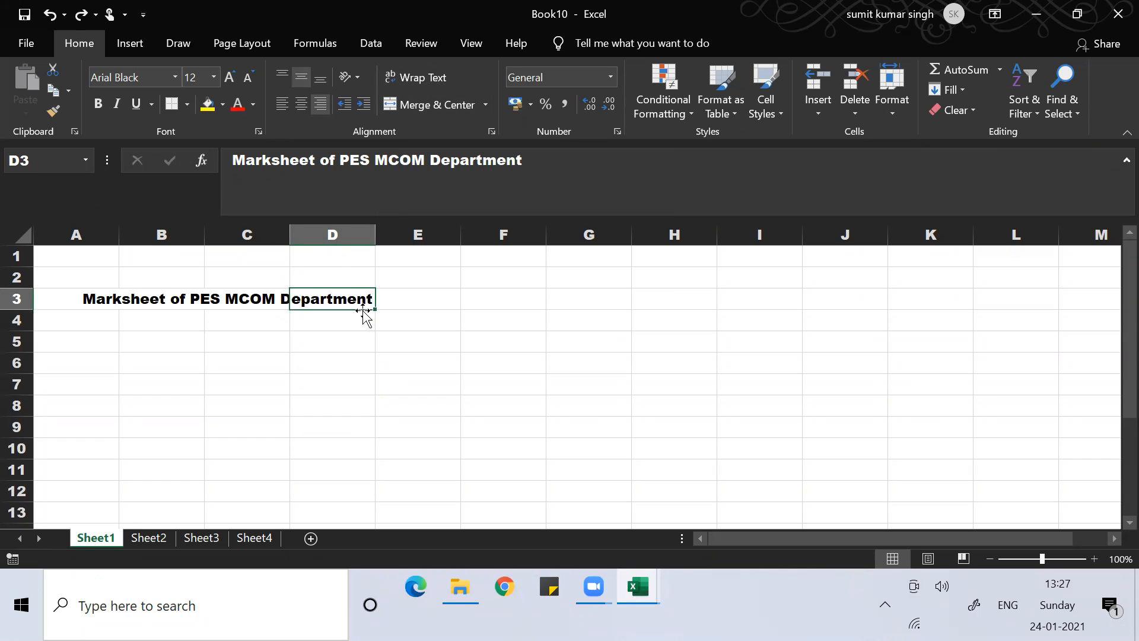
Step: Select A2:E4 and apply Merge & Center to the title
{"action": "left_click_drag", "start_coordinate": [70, 285], "coordinate": [70, 284]}
{"action": "key", "text": "shift+Down"}
{"action": "key", "text": "shift+Right"}
{"action": "key", "text": "shift+Right"}
{"action": "key", "text": "shift+Right"}
{"action": "key", "text": "shift+Right"}
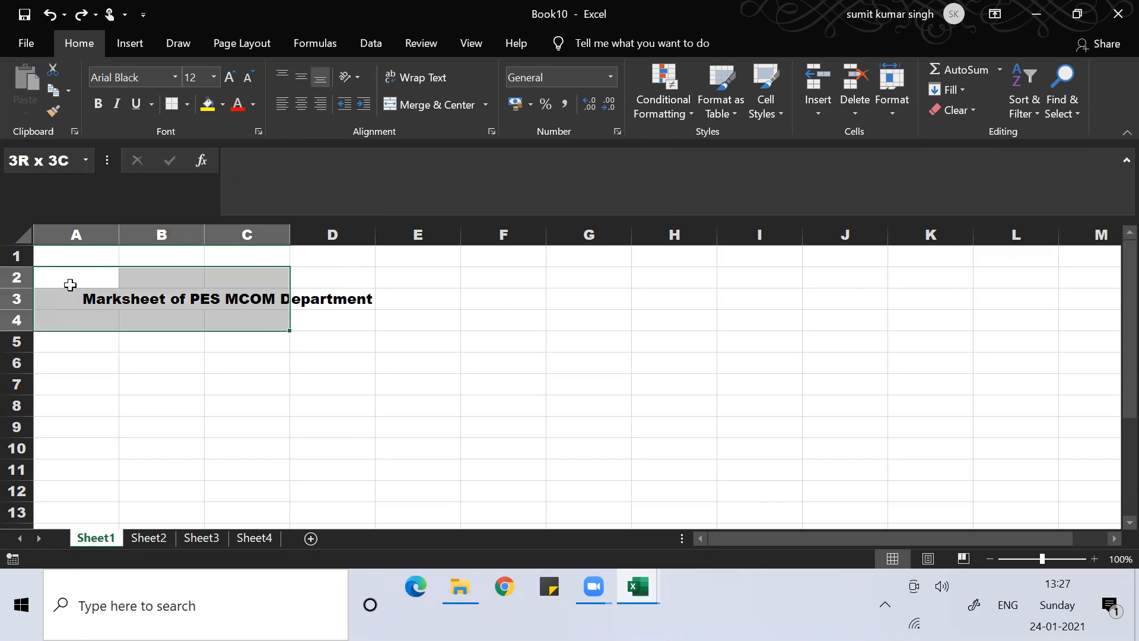
{"action": "left_click", "coordinate": [423, 108]}
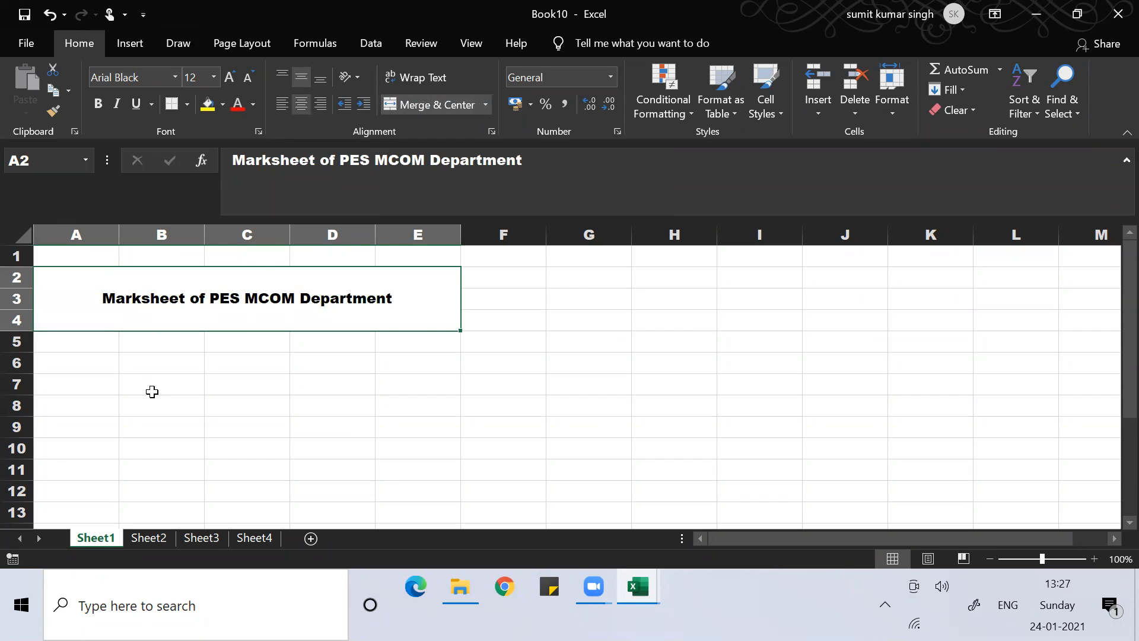
{"action": "left_click", "coordinate": [152, 392]}
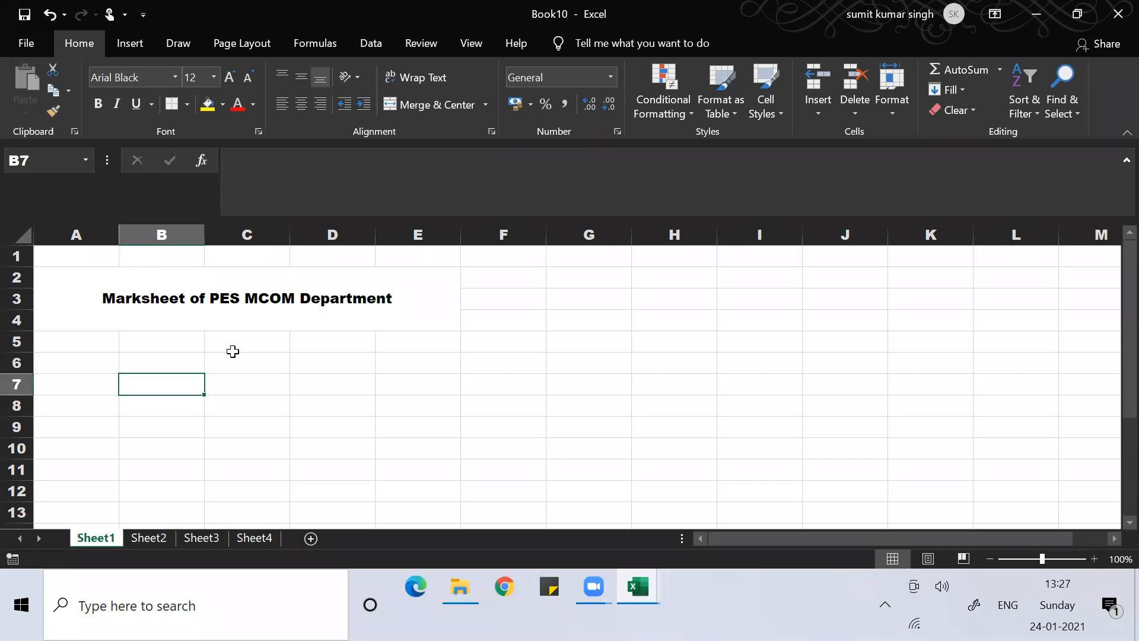
{"action": "left_click", "coordinate": [308, 351]}
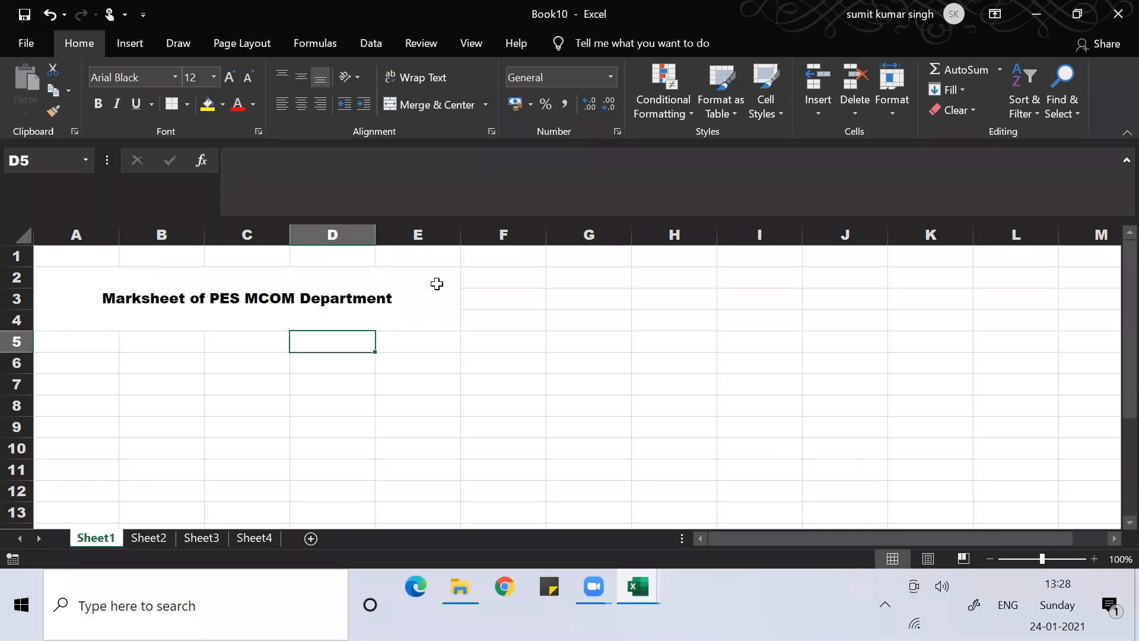
Step: Give the merged title A2:E4 a light orange background fill
{"action": "left_click", "coordinate": [295, 283]}
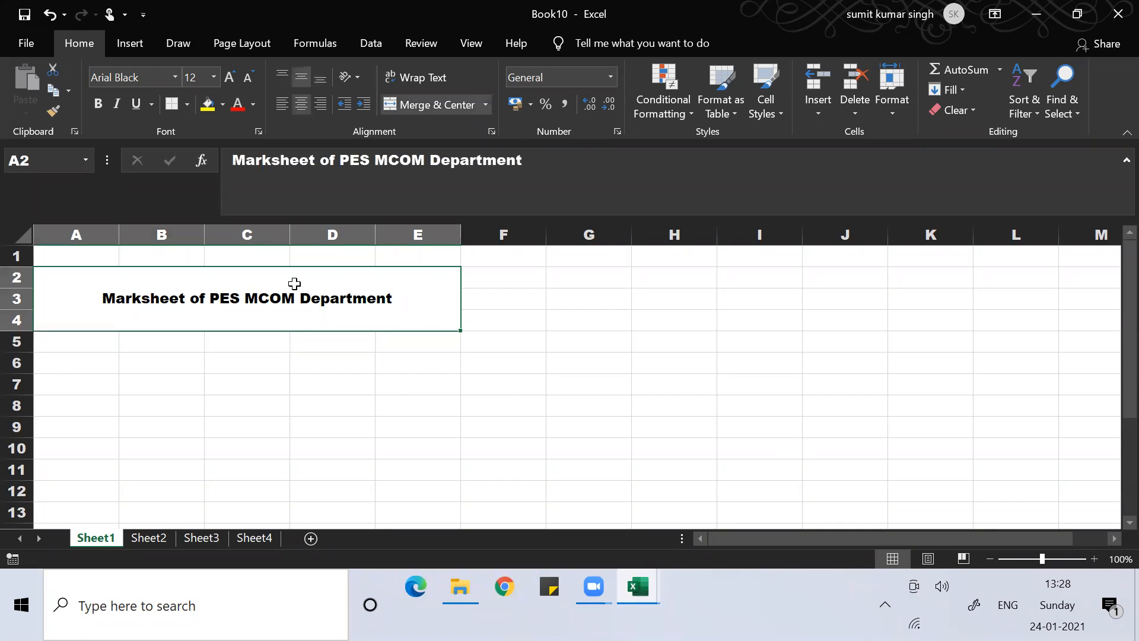
{"action": "left_click", "coordinate": [206, 110]}
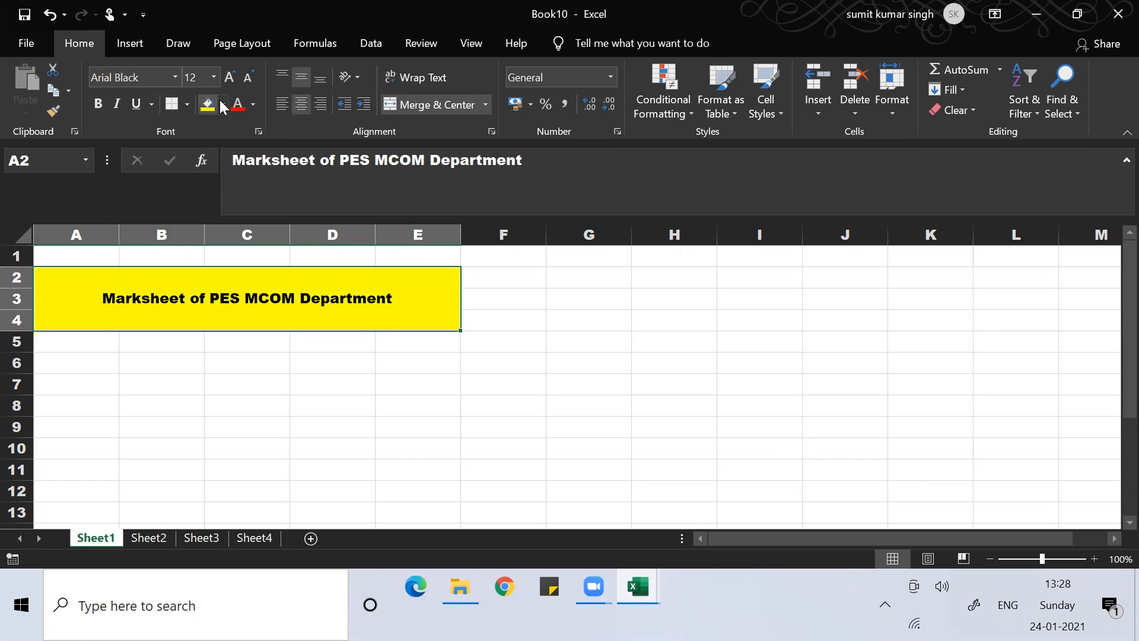
{"action": "left_click", "coordinate": [224, 107]}
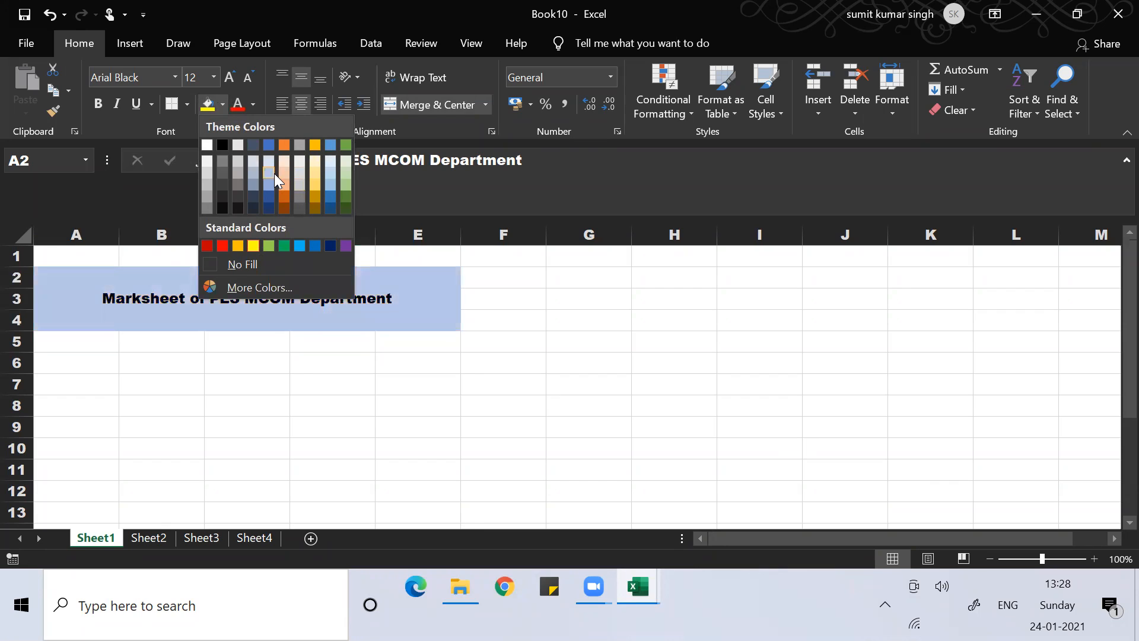
{"action": "left_click", "coordinate": [282, 186]}
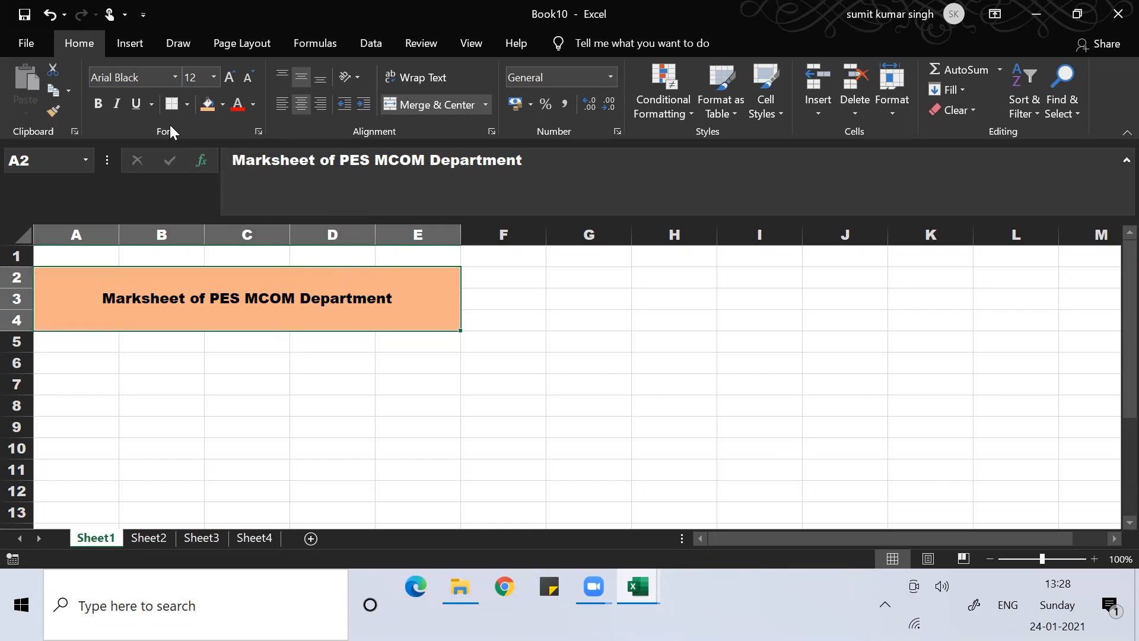
Step: Adjust the title's font size up and down until it settles at 16
{"action": "left_click", "coordinate": [232, 83]}
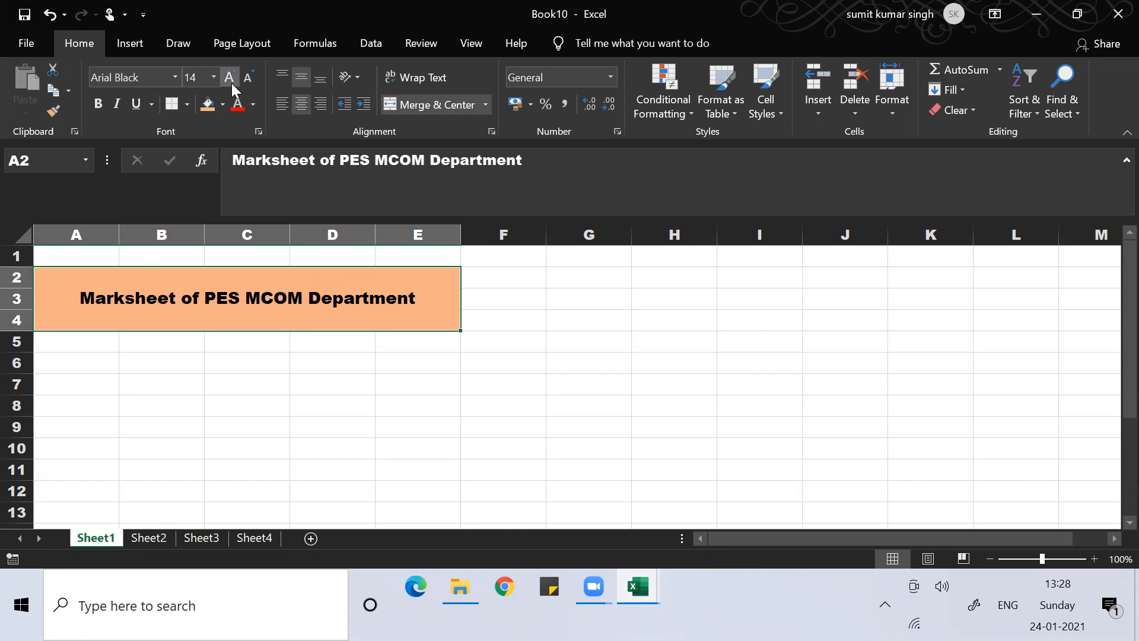
{"action": "left_click", "coordinate": [231, 83]}
{"action": "left_click", "coordinate": [231, 83]}
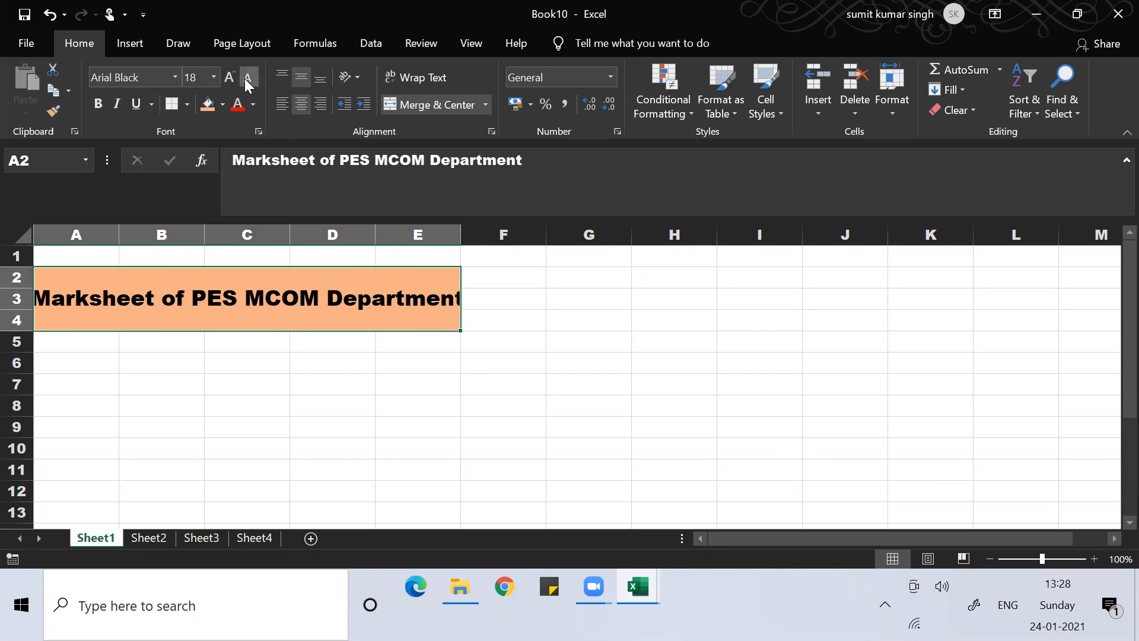
{"action": "left_click", "coordinate": [244, 78]}
{"action": "left_click", "coordinate": [245, 78]}
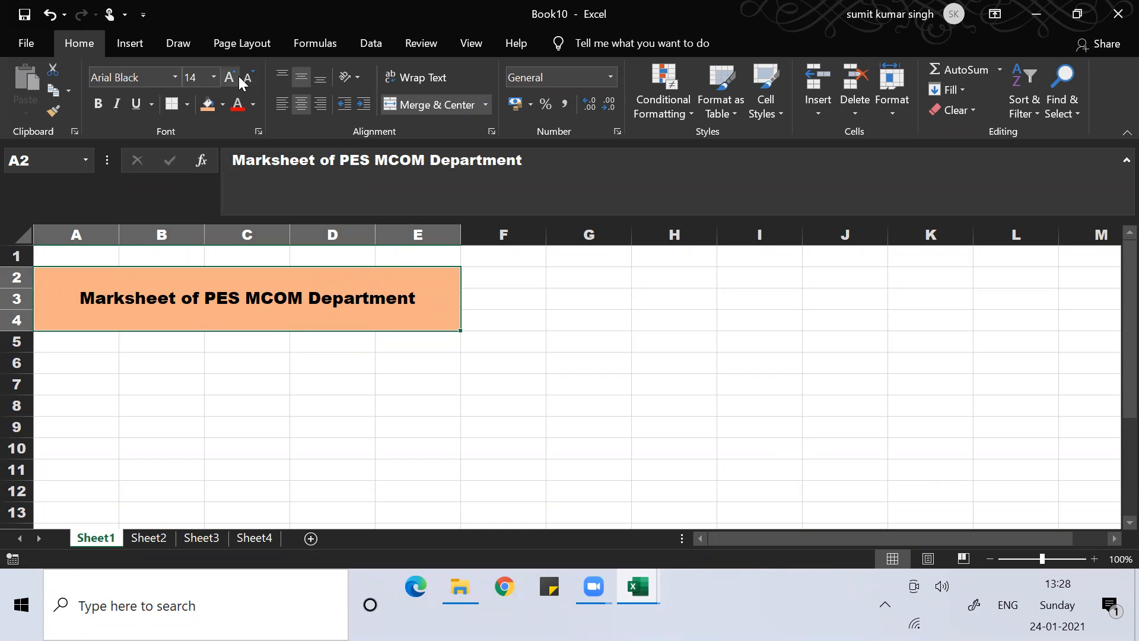
{"action": "left_click", "coordinate": [236, 80]}
{"action": "left_click", "coordinate": [189, 365]}
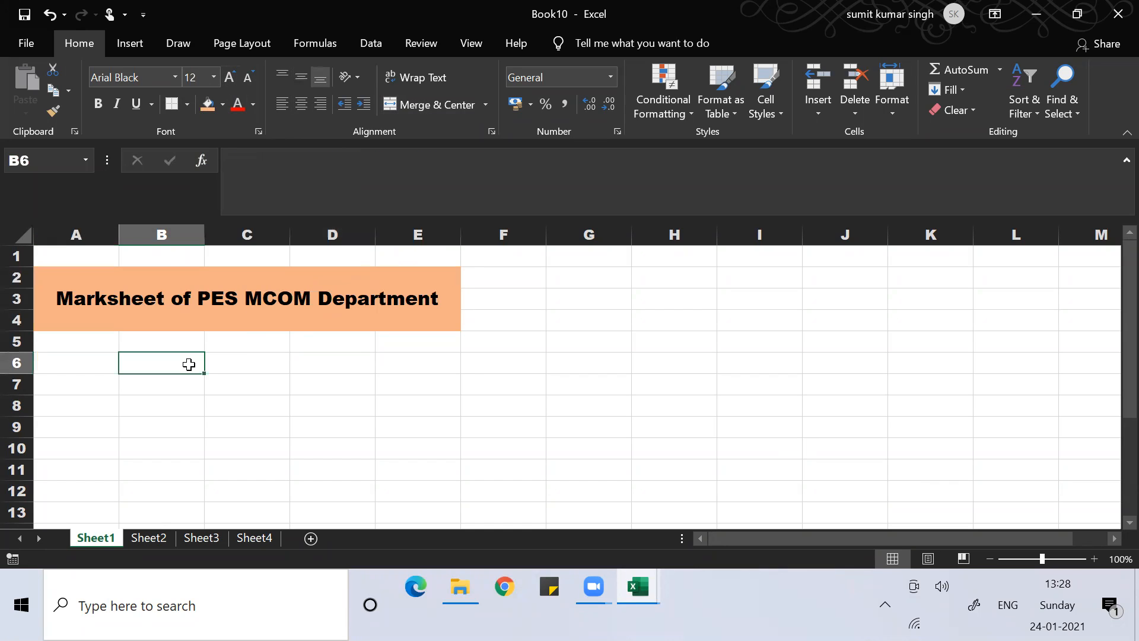
Step: Enter the heading S.No in A6 with 1, 2 and 3 beneath it
{"action": "key", "text": "Left"}
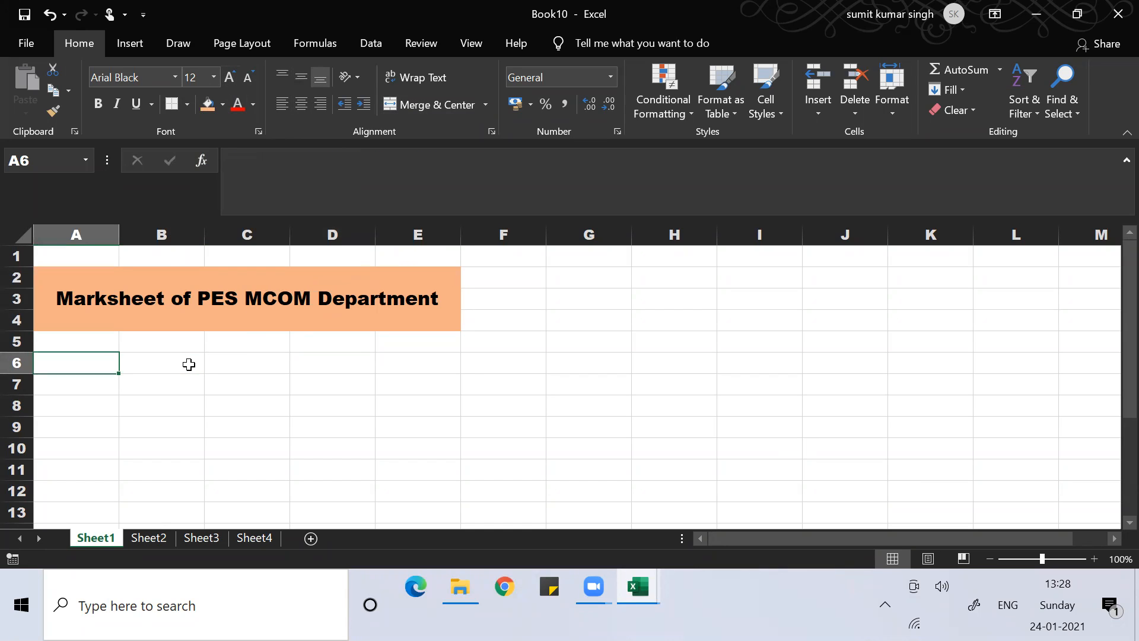
{"action": "type", "text": "S.N"}
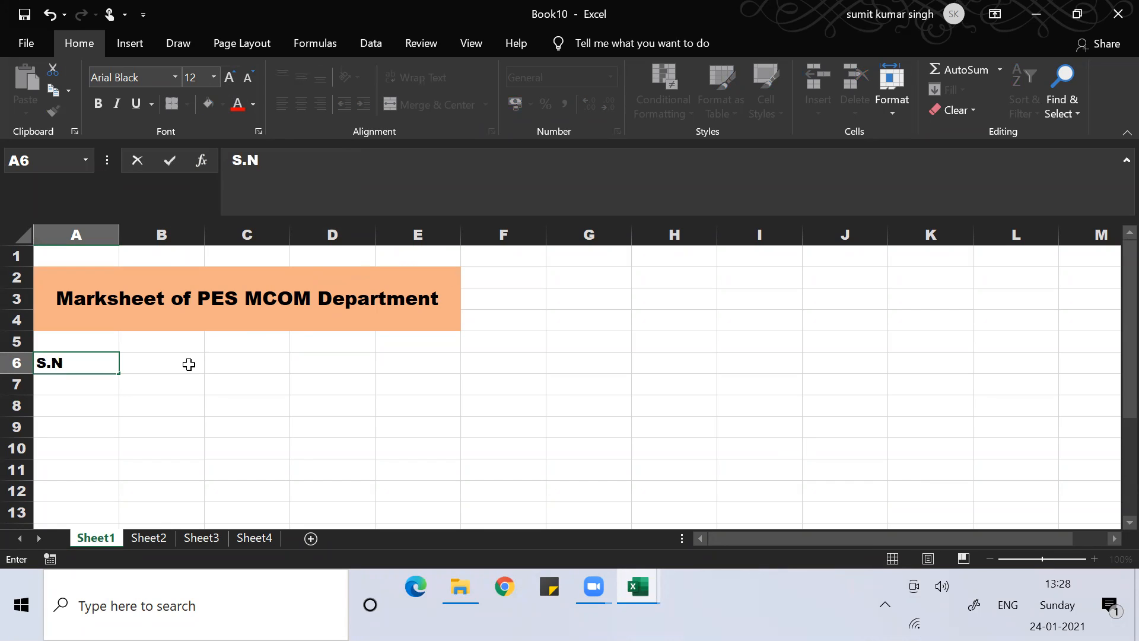
{"action": "type", "text": "o"}
{"action": "key", "text": "Return"}
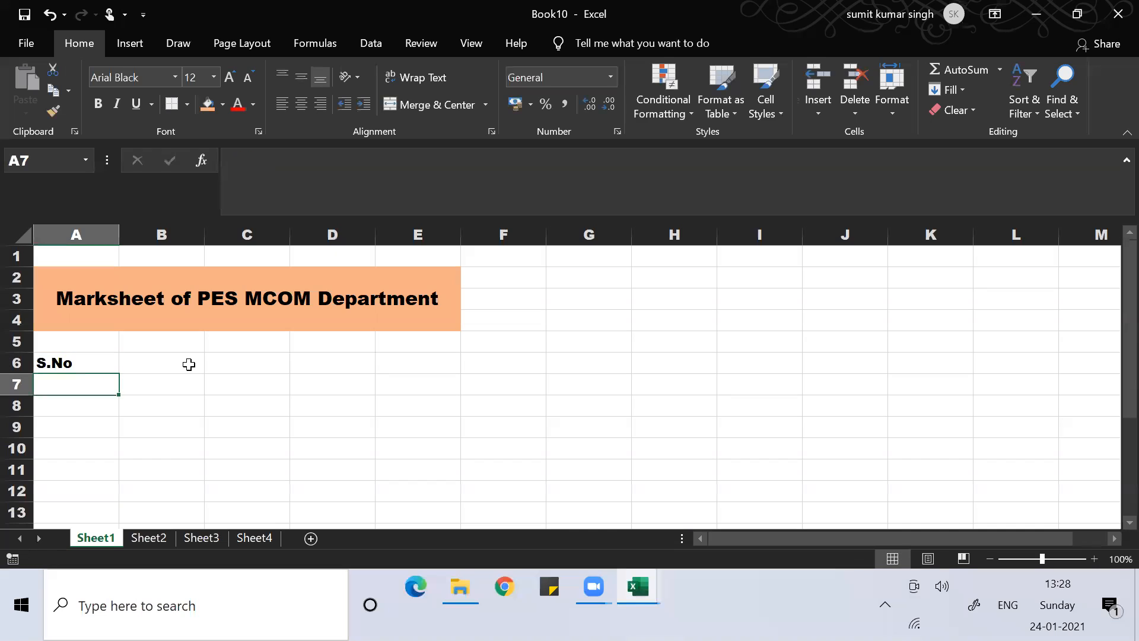
{"action": "type", "text": "1"}
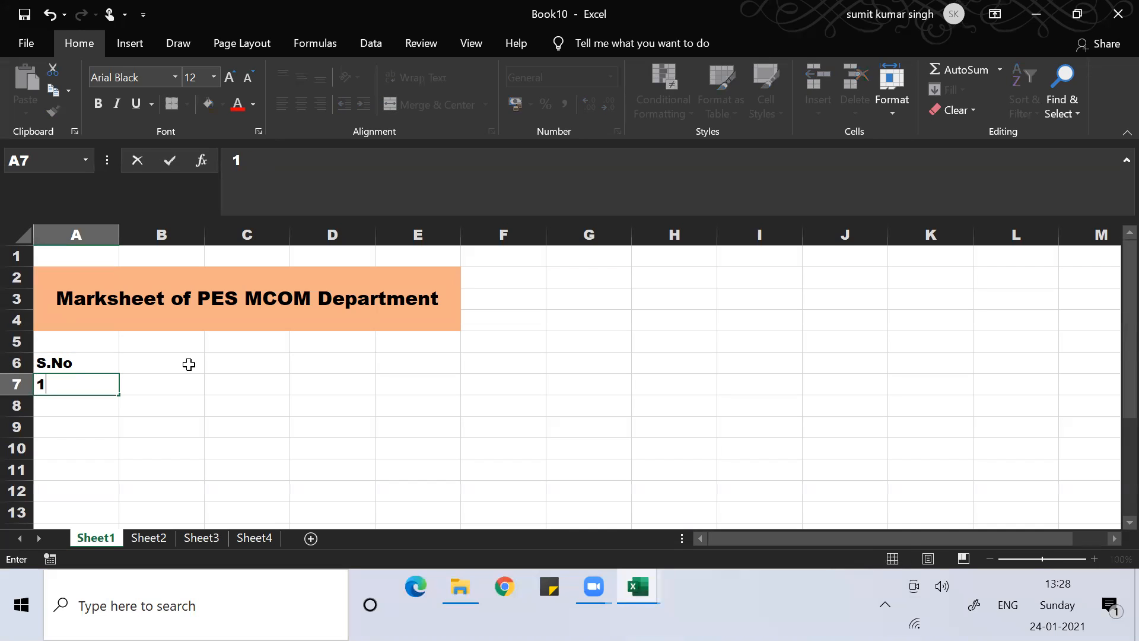
{"action": "key", "text": "Return"}
{"action": "type", "text": "2"}
{"action": "key", "text": "Return"}
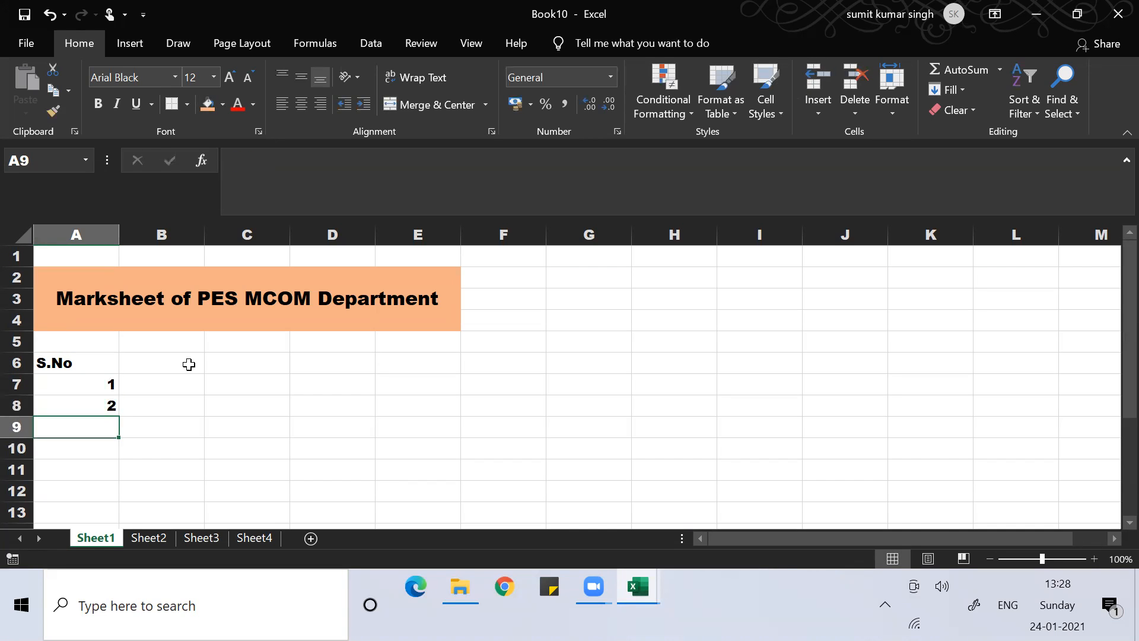
{"action": "type", "text": "3"}
{"action": "key", "text": "Return"}
Step: Extend the serial numbers down to 30 with the fill handle
{"action": "key", "text": "Up"}
{"action": "key", "text": "Up"}
{"action": "key", "text": "Up"}
{"action": "key", "text": "shift+Down"}
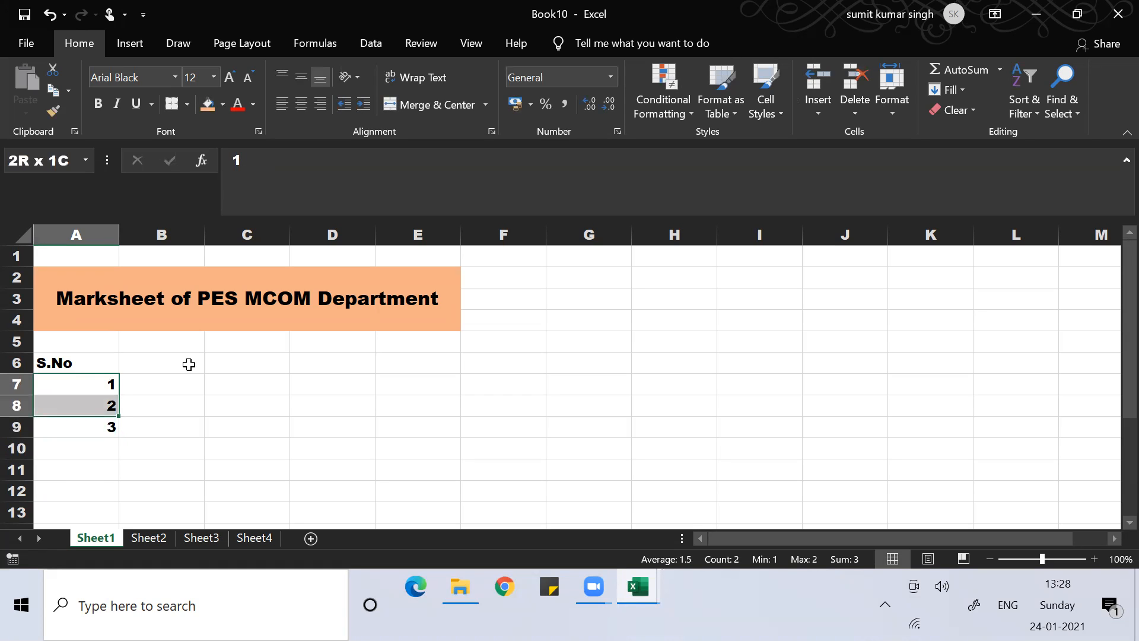
{"action": "key", "text": "shift+Down"}
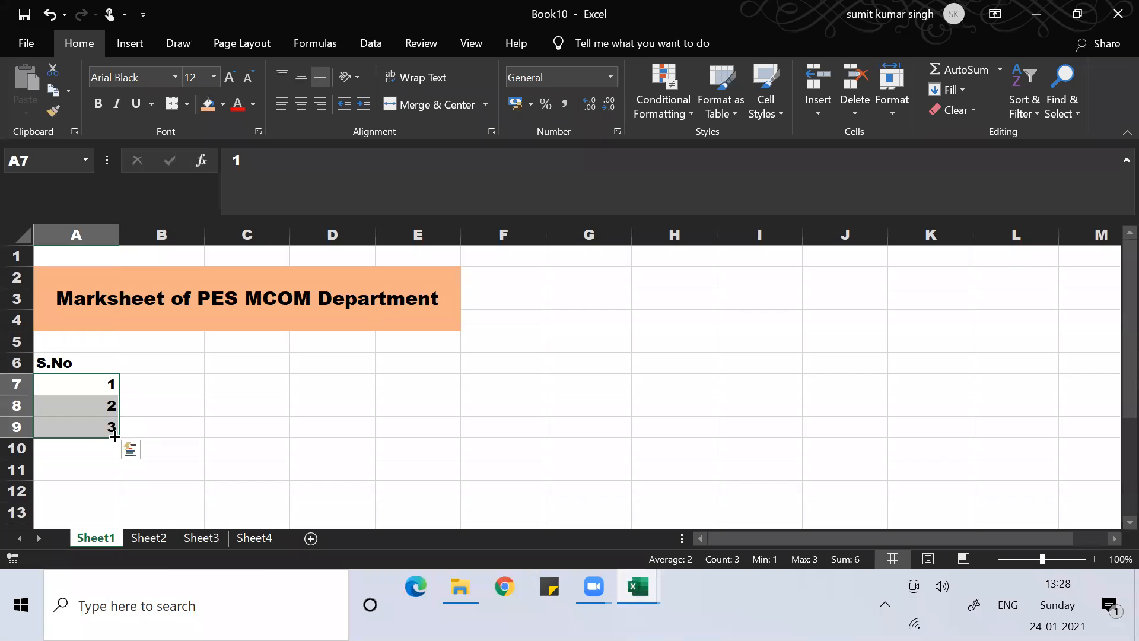
{"action": "left_click_drag", "start_coordinate": [115, 437], "coordinate": [117, 306]}
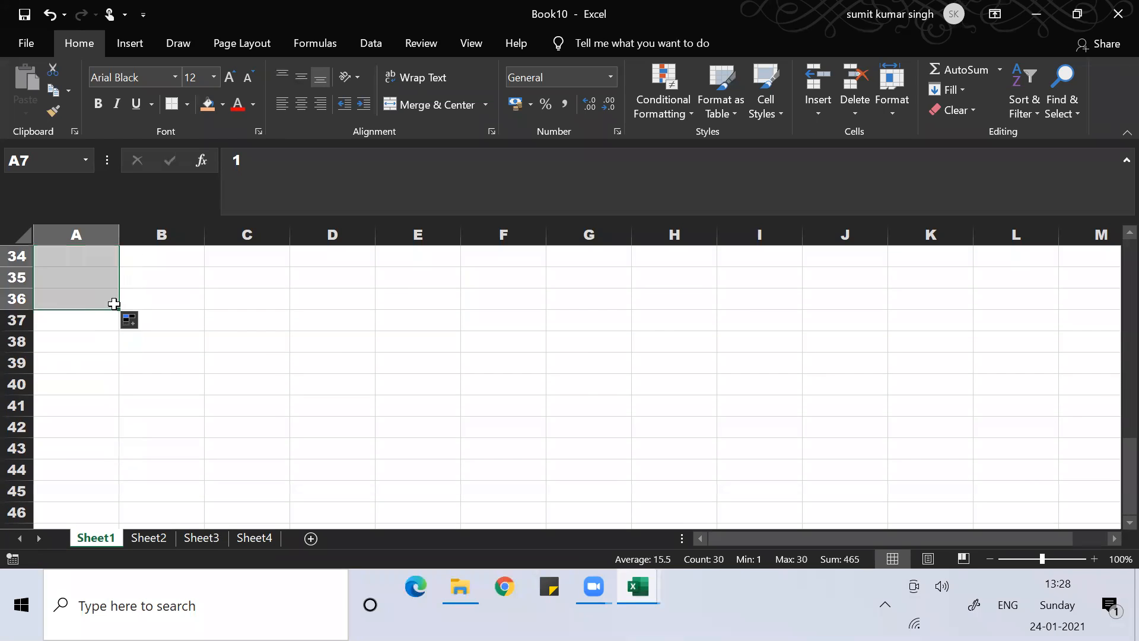
{"action": "left_click", "coordinate": [84, 293]}
Step: Clear numbers 2 to 30 from A8 downward, leaving only 1 in A7
{"action": "key", "text": "ctrl+Up"}
{"action": "key", "text": "ctrl+Up"}
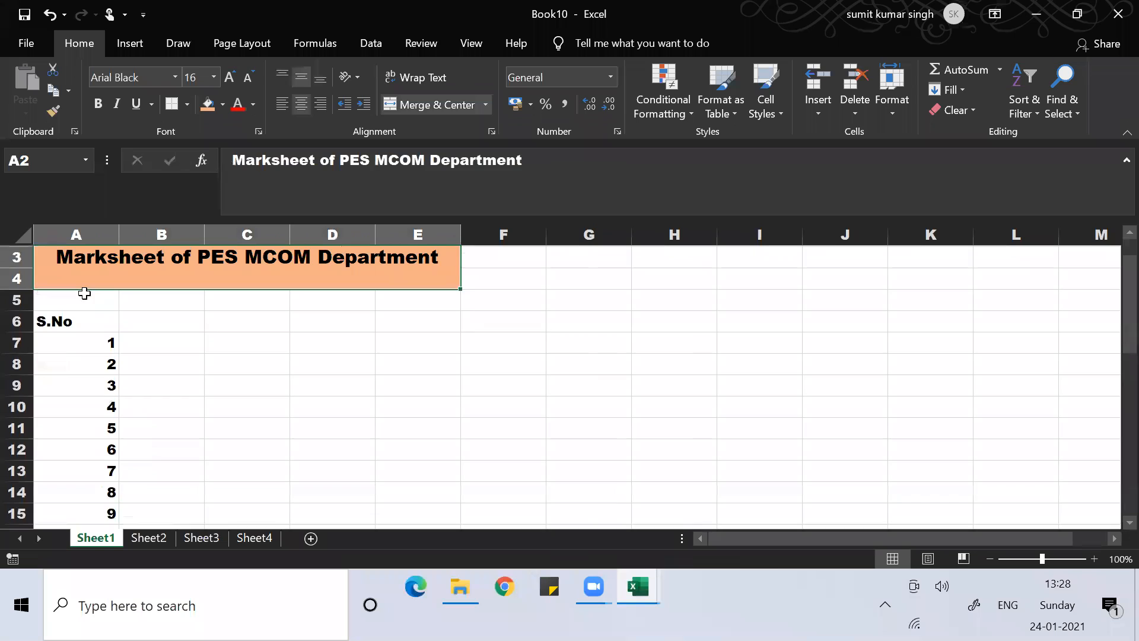
{"action": "key", "text": "Down"}
{"action": "key", "text": "Down"}
{"action": "key", "text": "Down"}
{"action": "key", "text": "Down"}
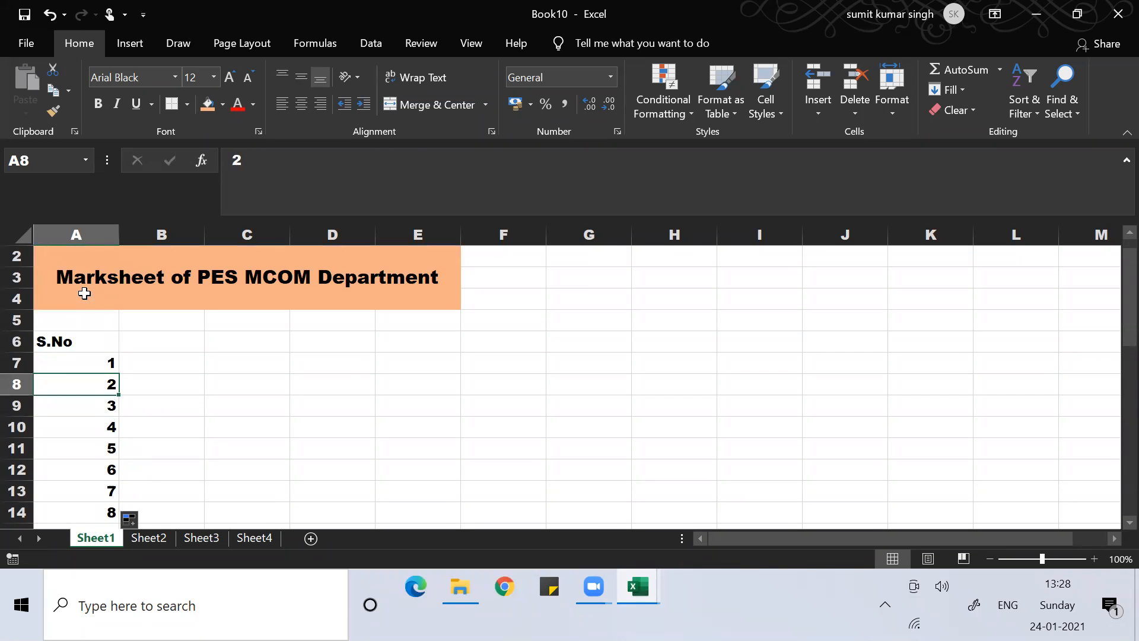
{"action": "key", "text": "ctrl+shift+Down"}
{"action": "key", "text": "Delete"}
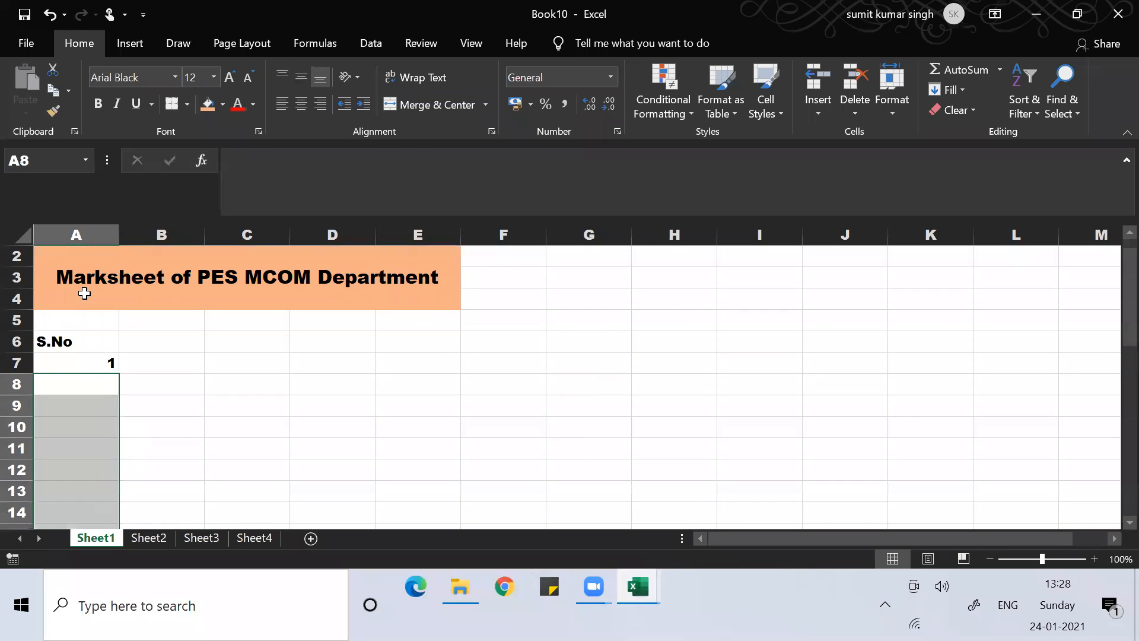
{"action": "key", "text": "Up"}
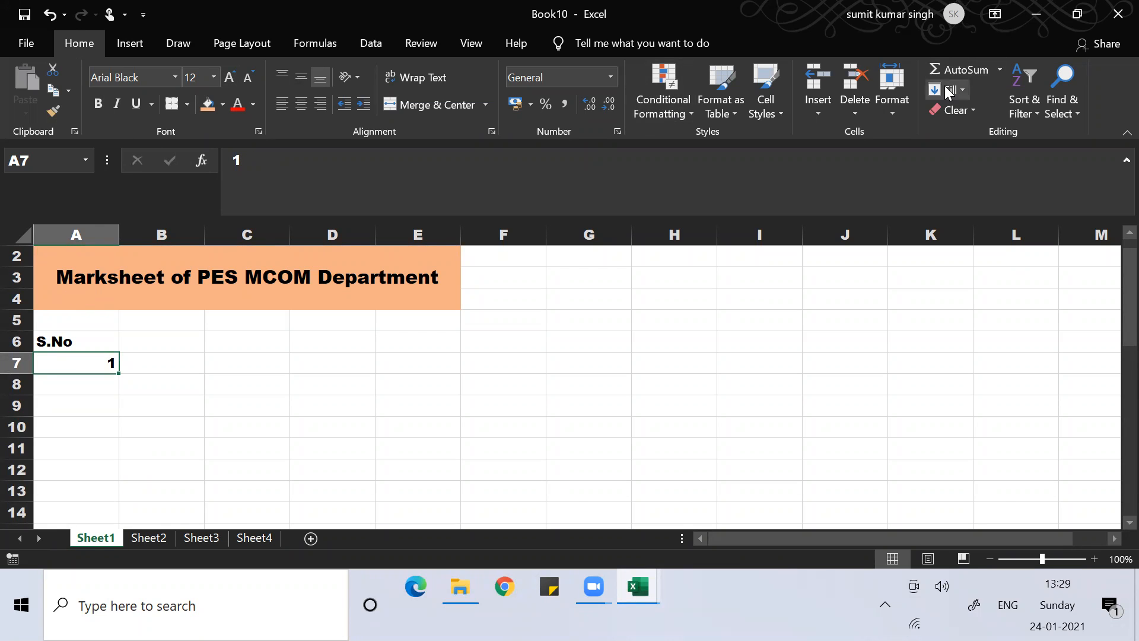
Step: Fill a Series in Rows from A7 with step 1 and stop value 30
{"action": "left_click", "coordinate": [958, 90]}
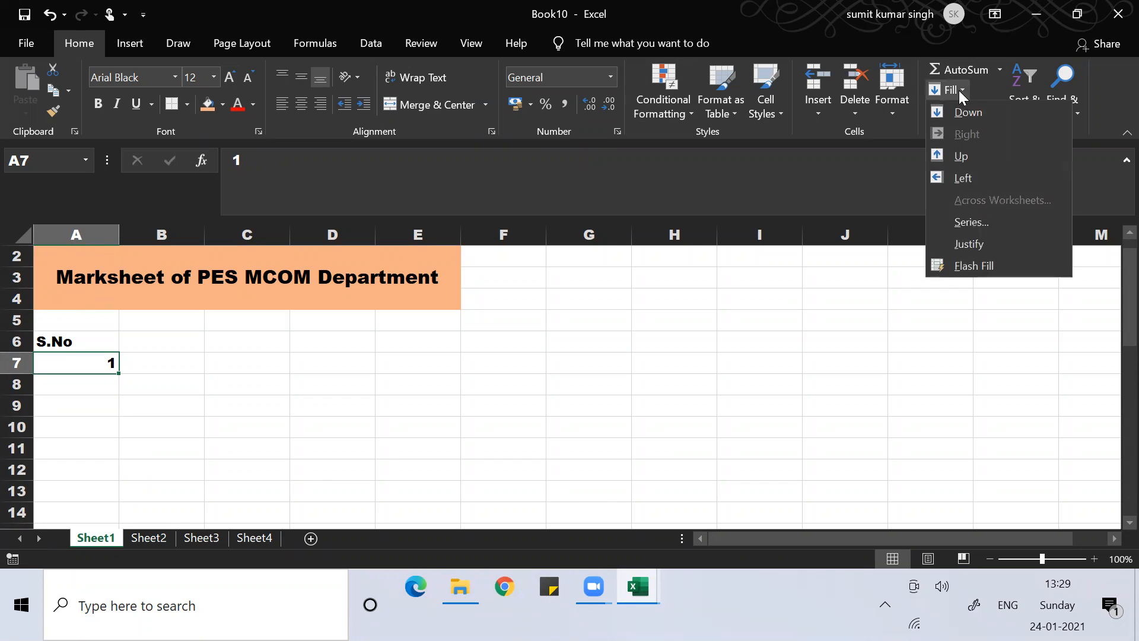
{"action": "left_click", "coordinate": [968, 221]}
{"action": "left_click", "coordinate": [508, 223]}
{"action": "left_click", "coordinate": [481, 206]}
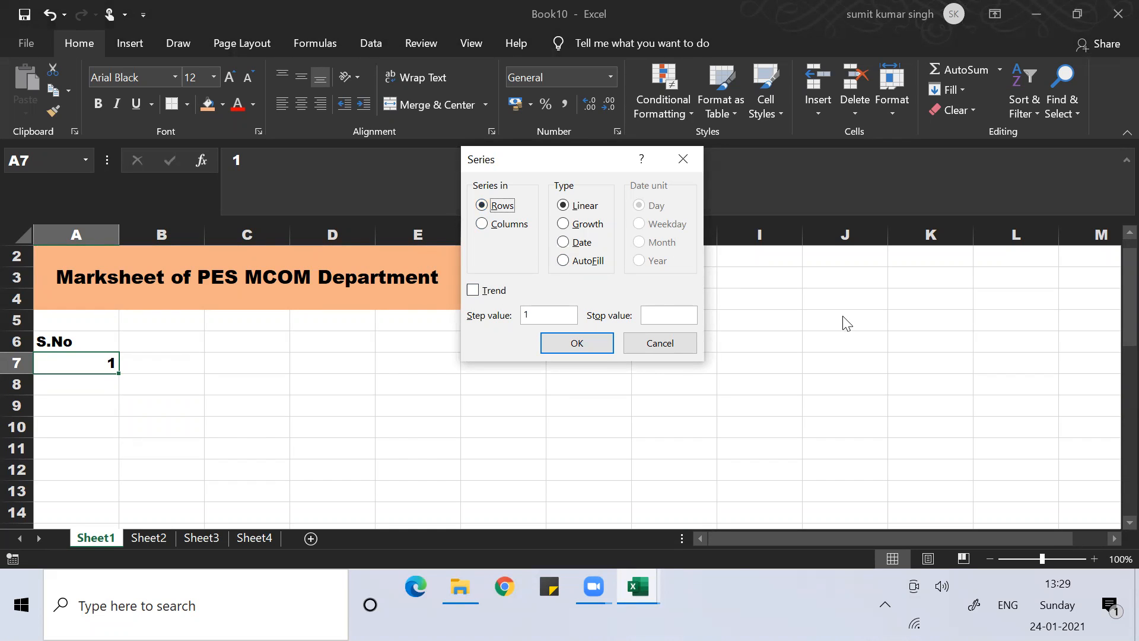
{"action": "left_click", "coordinate": [657, 317]}
{"action": "type", "text": "30"}
{"action": "key", "text": "Tab"}
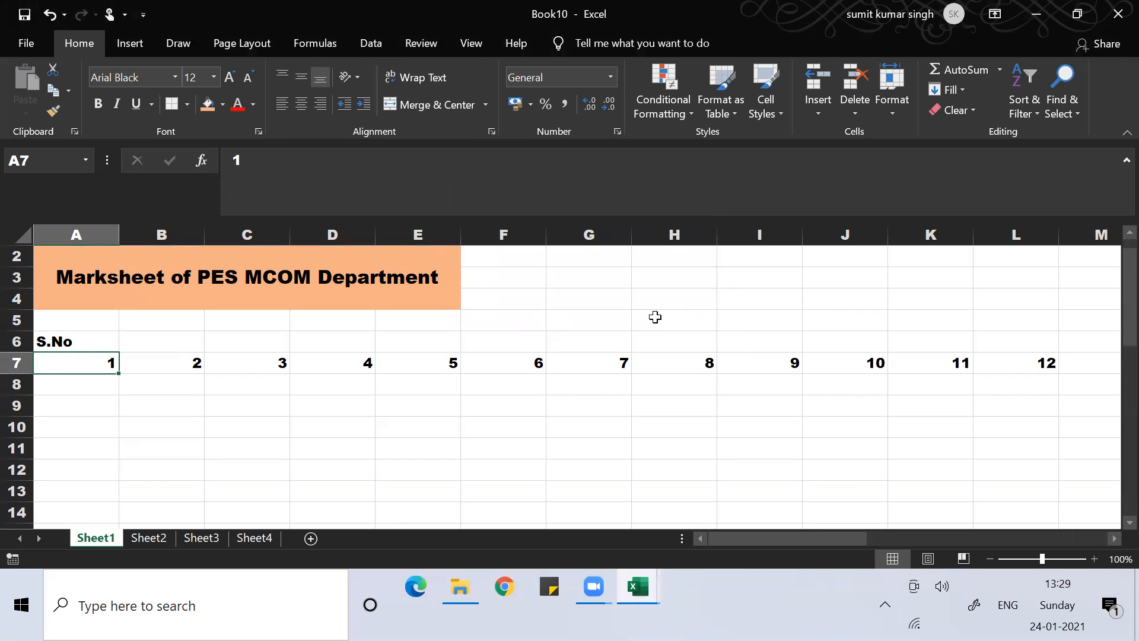
Step: Copy the 1–30 row and try a transposed Paste Special, which gives an invalid selection error
{"action": "key", "text": "ctrl+shift+Right"}
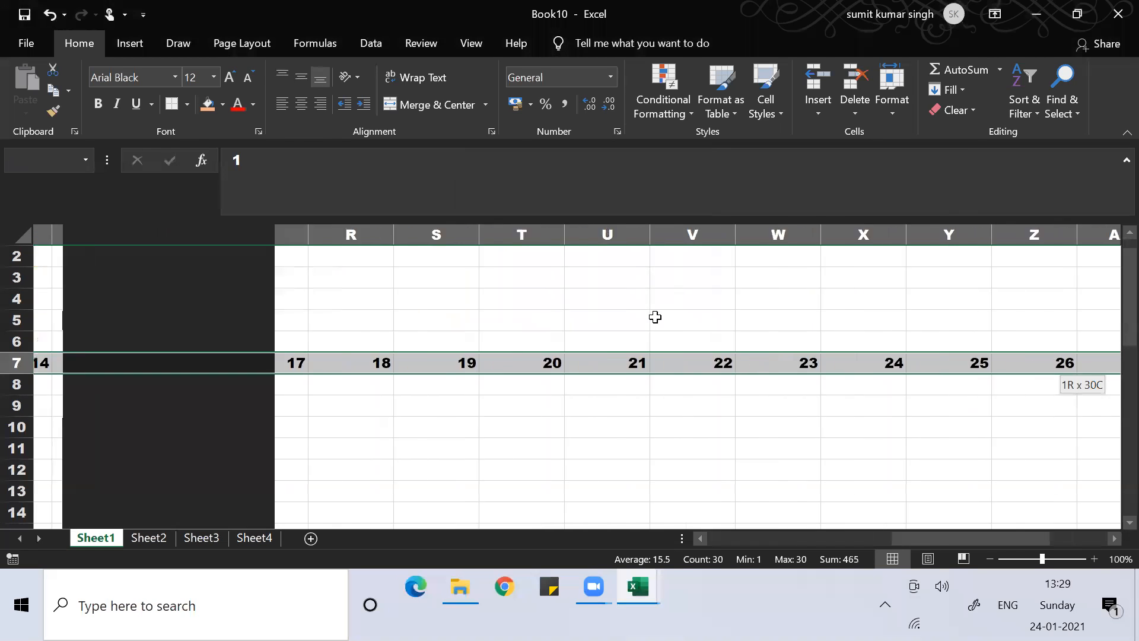
{"action": "key", "text": "ctrl+c"}
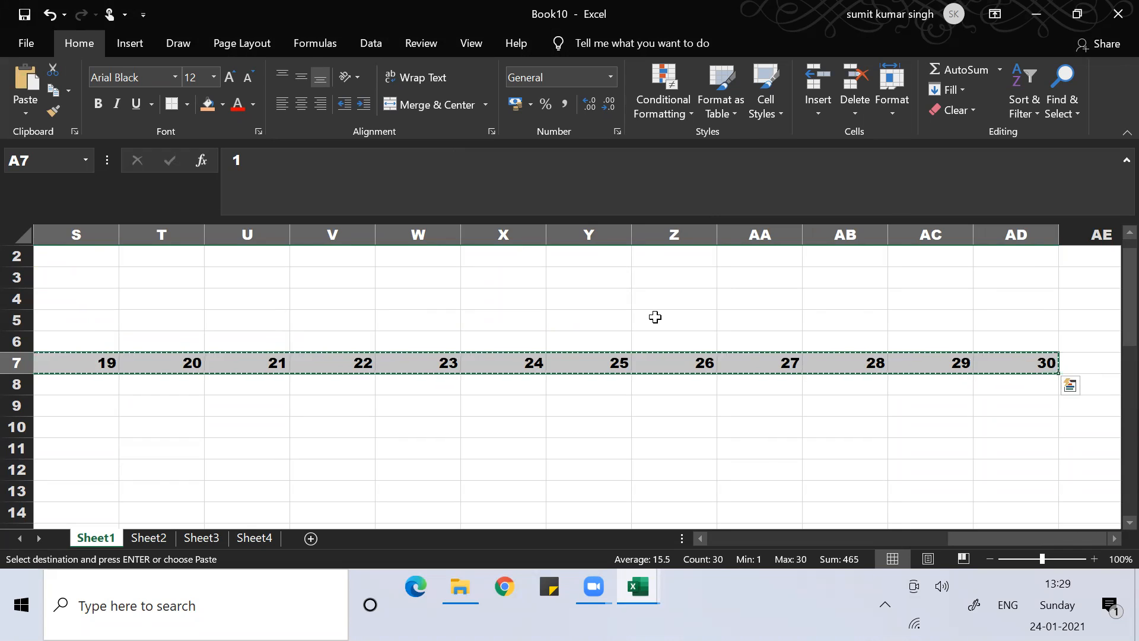
{"action": "key", "text": "Home"}
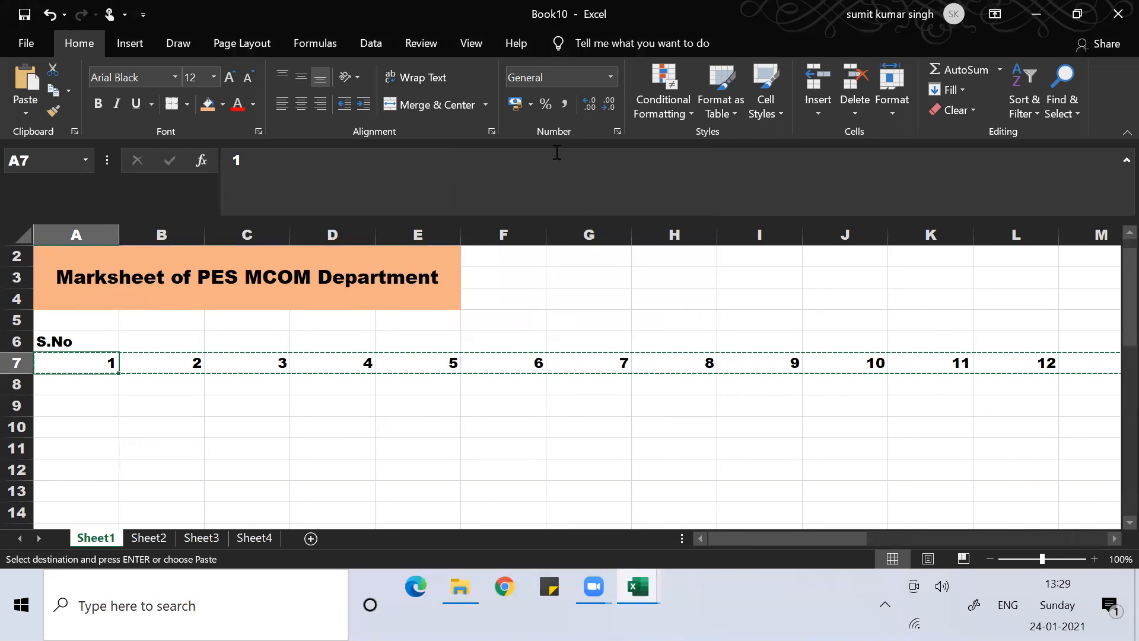
{"action": "left_click", "coordinate": [25, 114]}
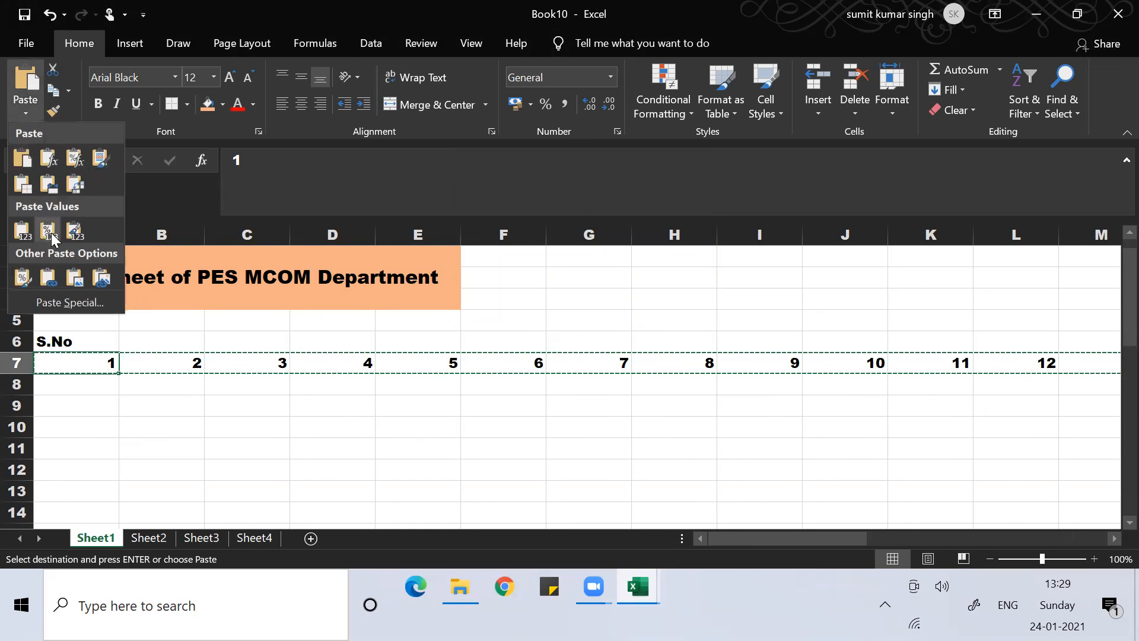
{"action": "left_click", "coordinate": [57, 297]}
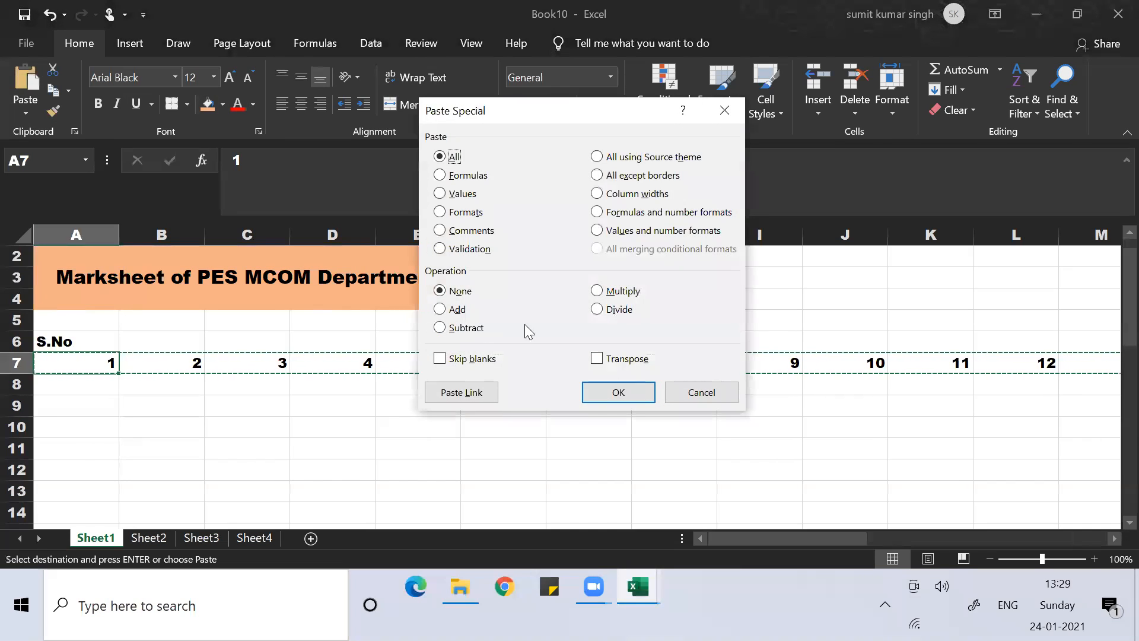
{"action": "left_click", "coordinate": [629, 358]}
{"action": "left_click", "coordinate": [616, 395]}
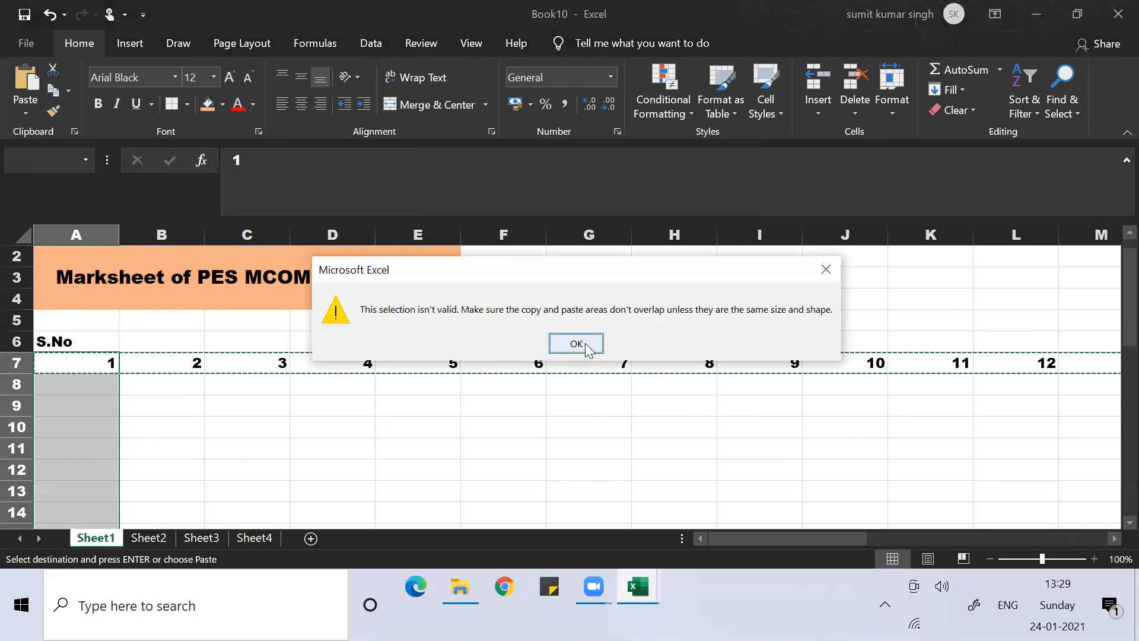
{"action": "left_click", "coordinate": [585, 344]}
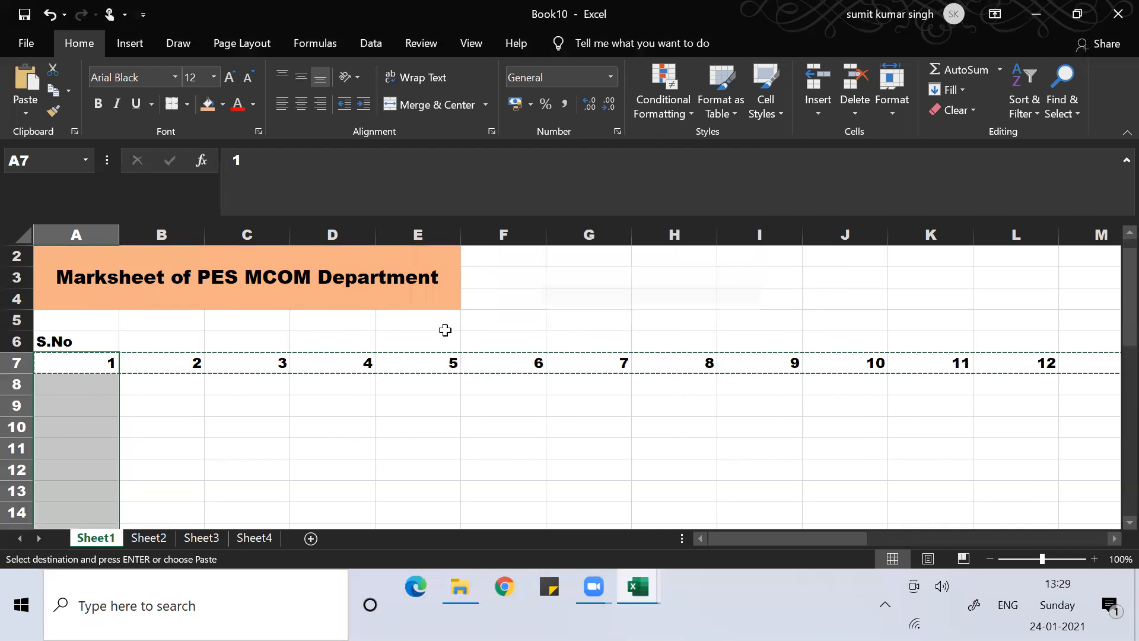
Step: Copy the row of numbers again and paste it transposed into A8 as a column
{"action": "left_click", "coordinate": [82, 386]}
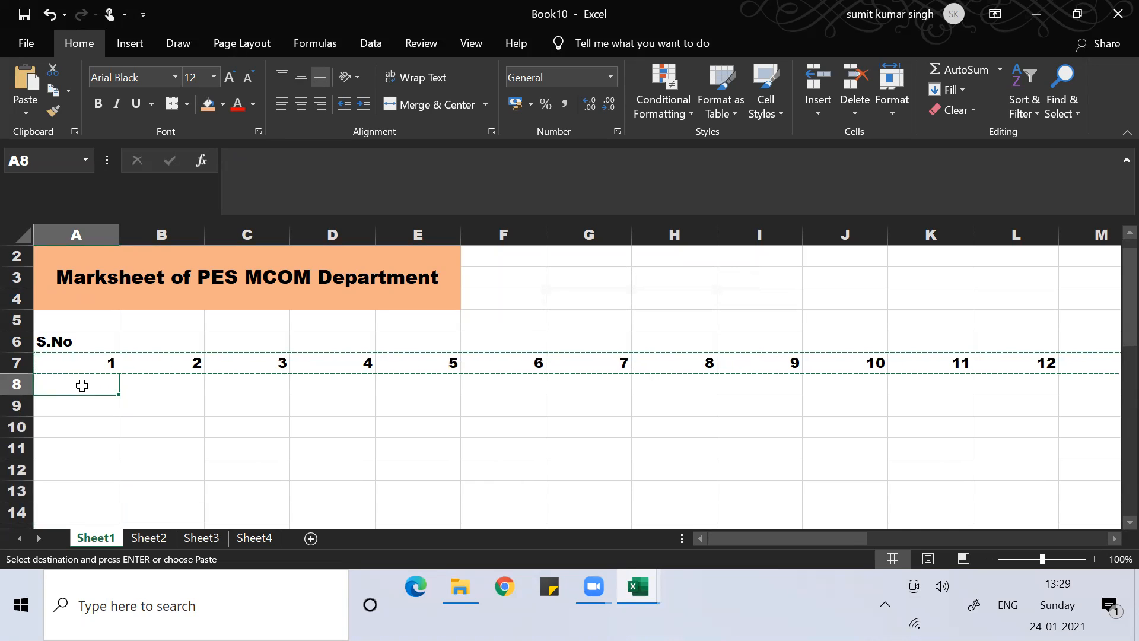
{"action": "type", "text": "ese"}
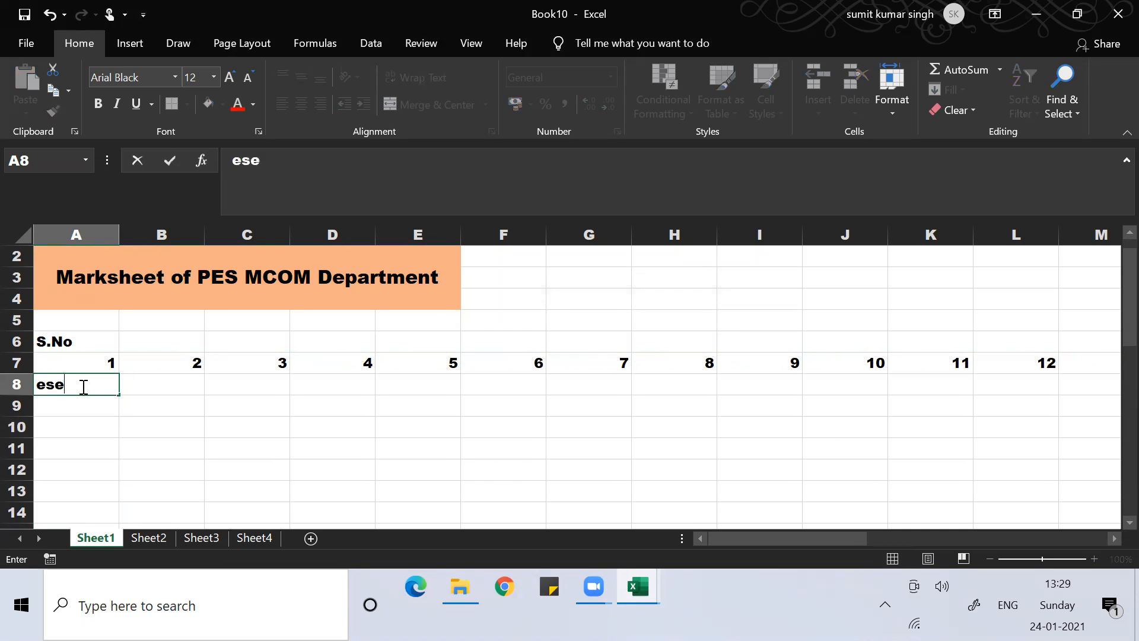
{"action": "key", "text": "Return"}
{"action": "key", "text": "Up"}
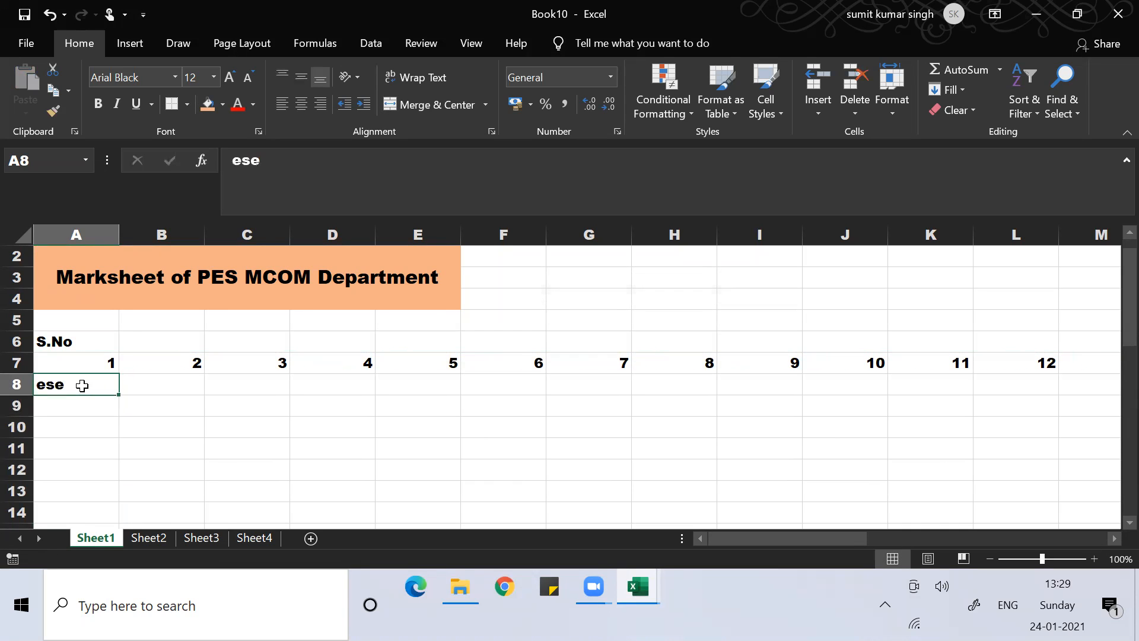
{"action": "key", "text": "Up"}
{"action": "key", "text": "ctrl+shift+Right"}
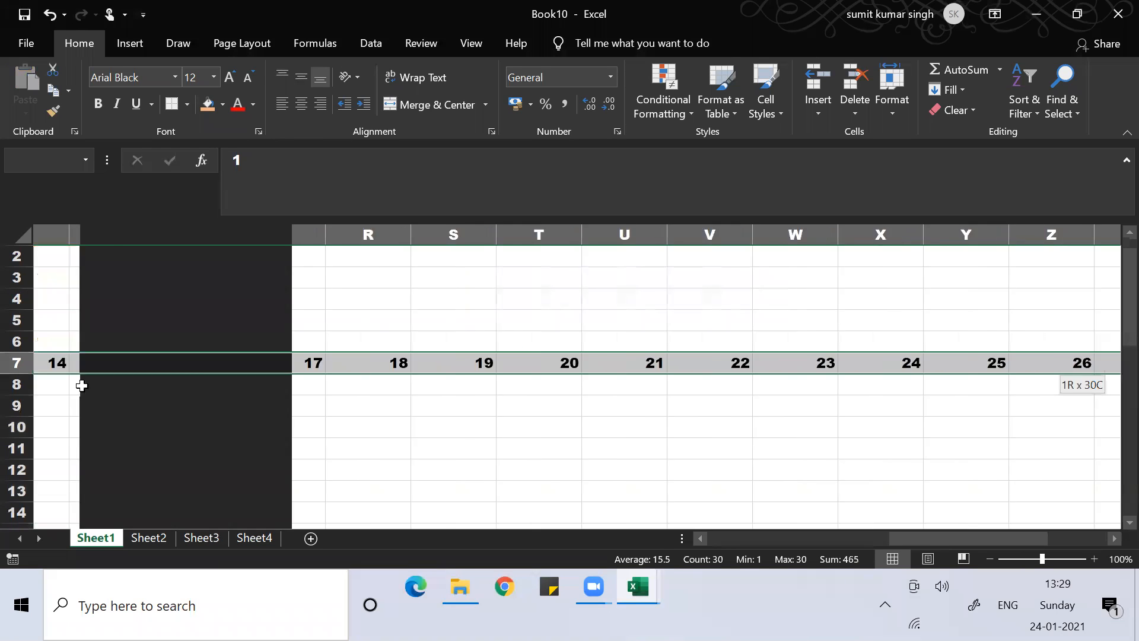
{"action": "key", "text": "ctrl+c"}
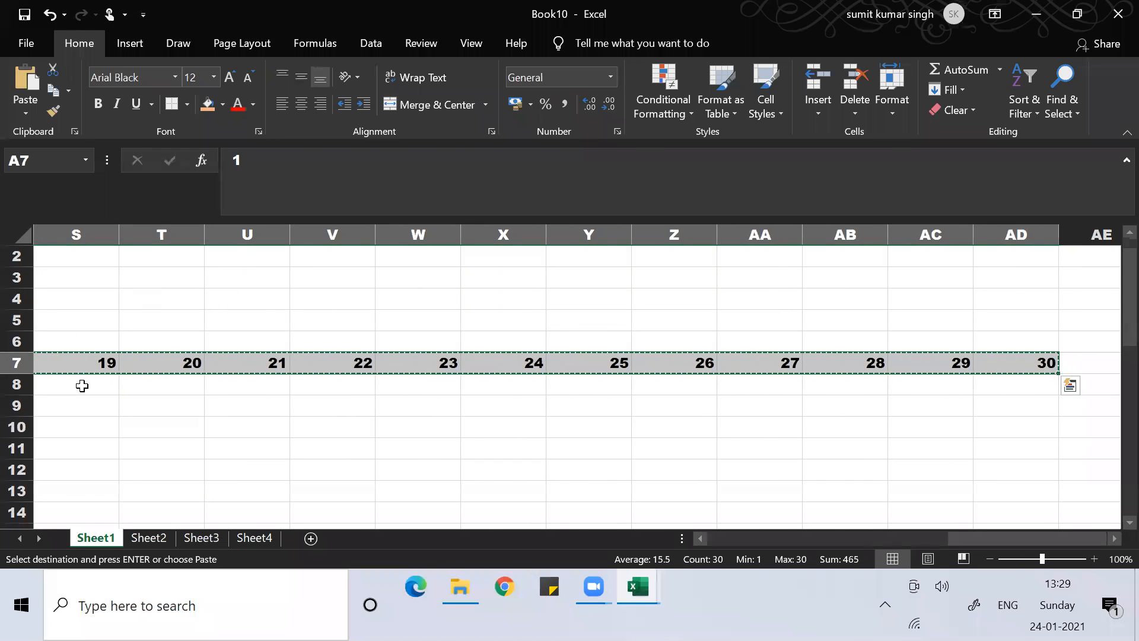
{"action": "key", "text": "ctrl+Left"}
{"action": "key", "text": "Down"}
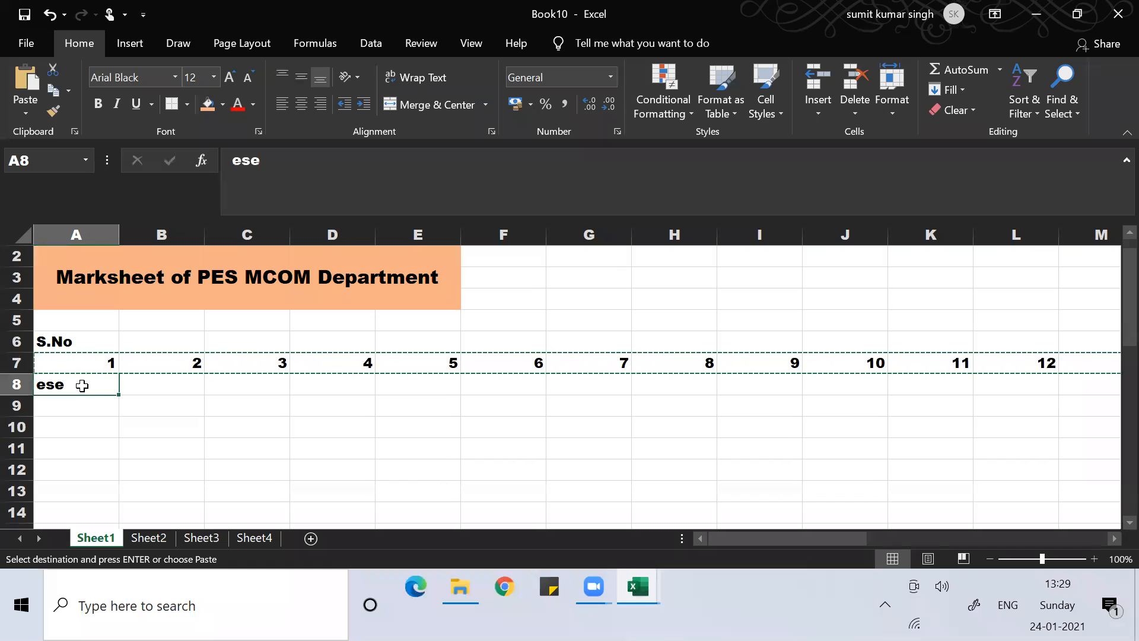
{"action": "key", "text": "ctrl+alt+v"}
{"action": "key", "text": "e"}
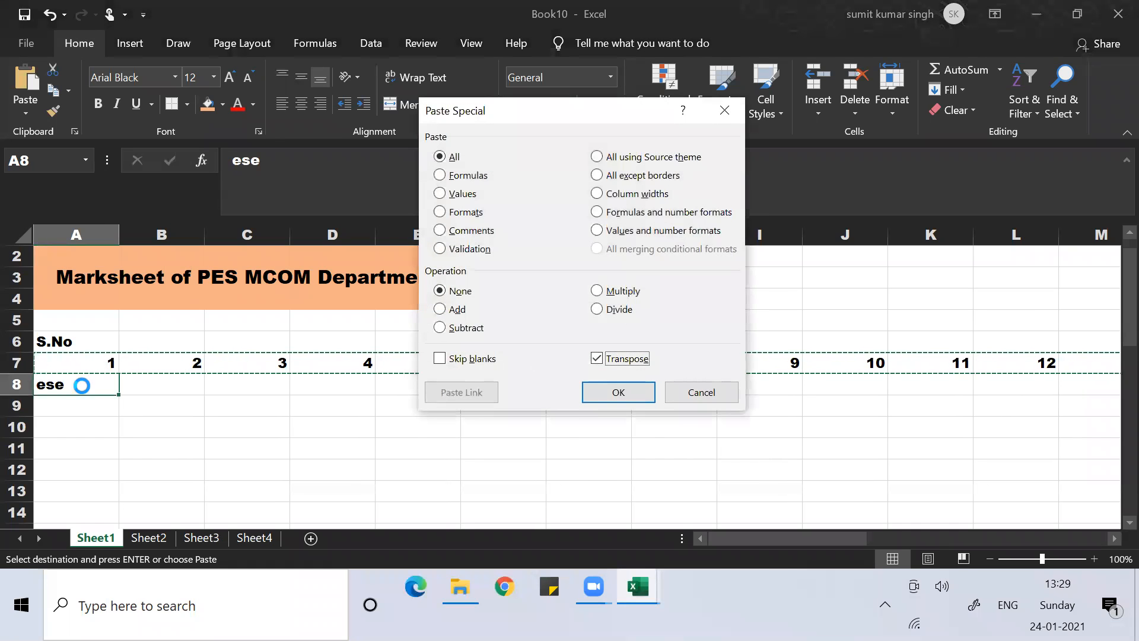
{"action": "key", "text": "Return"}
Step: Delete the original horizontal numbers and move the 1–30 column up to start at A7
{"action": "left_click", "coordinate": [65, 367]}
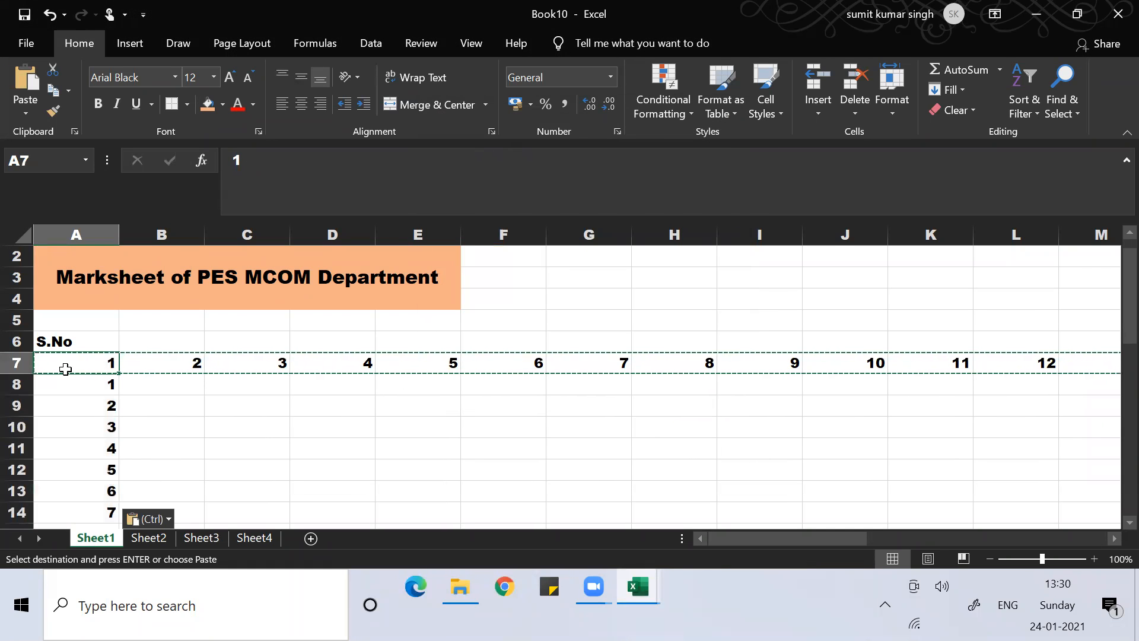
{"action": "key", "text": "ctrl+shift+Right"}
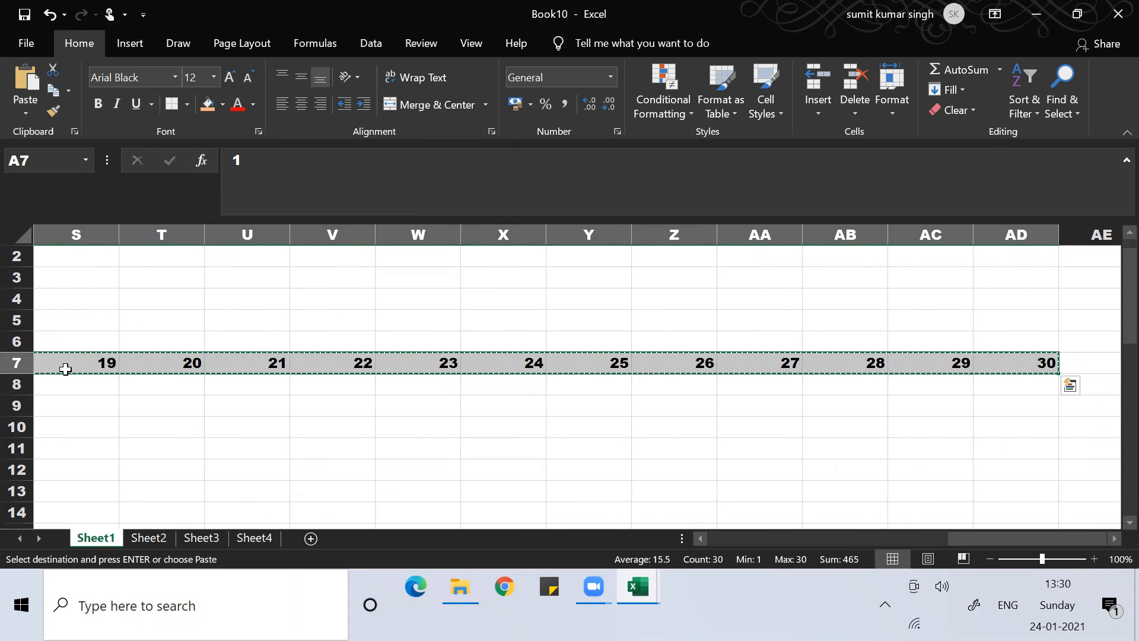
{"action": "key", "text": "Delete"}
{"action": "key", "text": "Up"}
{"action": "key", "text": "Down"}
{"action": "key", "text": "Down"}
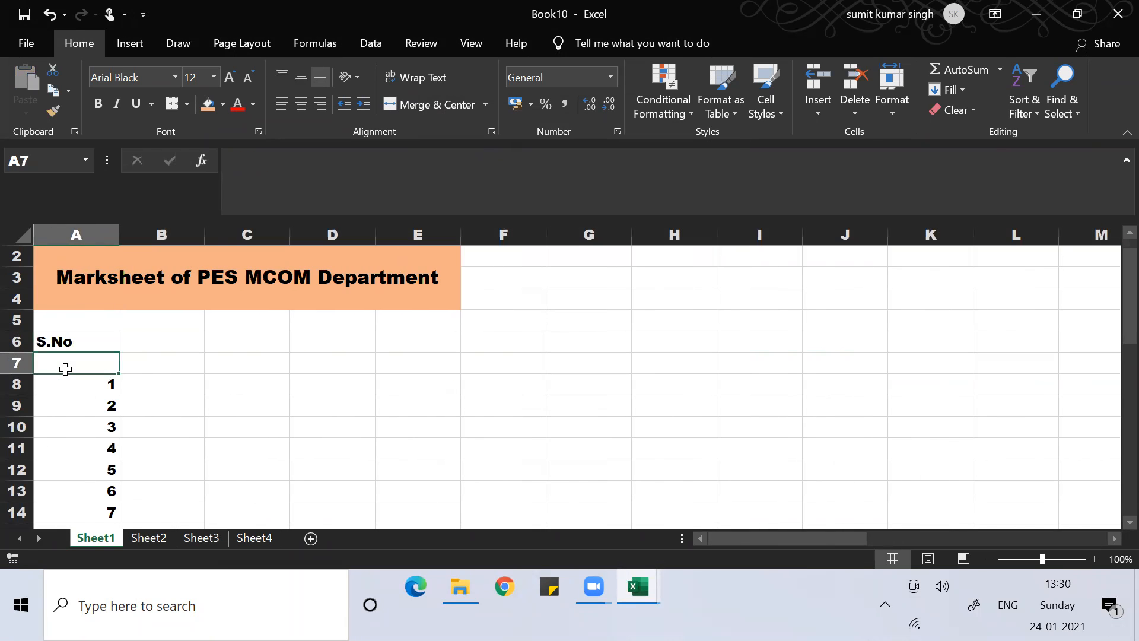
{"action": "key", "text": "ctrl+shift+Down"}
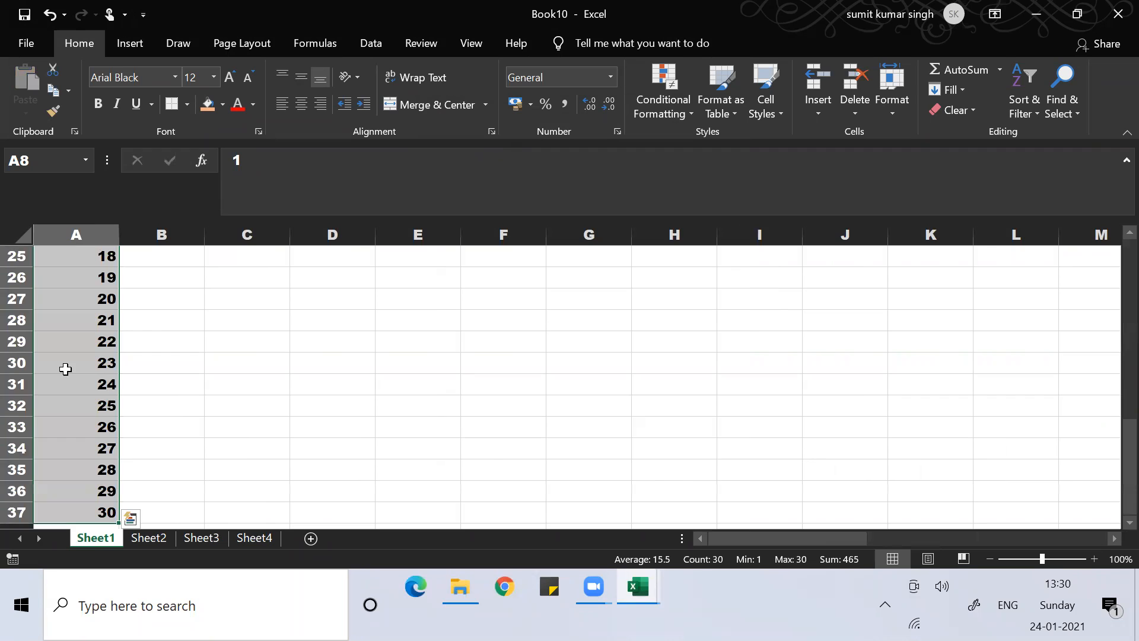
{"action": "key", "text": "ctrl+c"}
{"action": "scroll", "coordinate": [65, 369], "scroll_direction": "up", "scroll_amount": 8}
{"action": "left_click", "coordinate": [65, 369]}
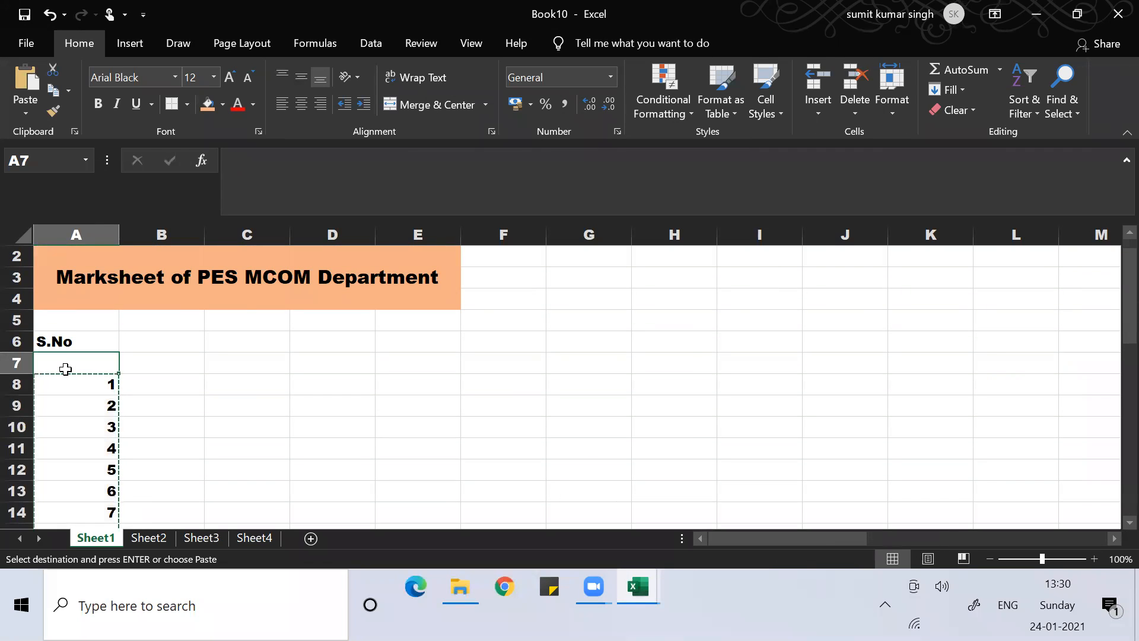
{"action": "key", "text": "Return"}
{"action": "key", "text": "Right"}
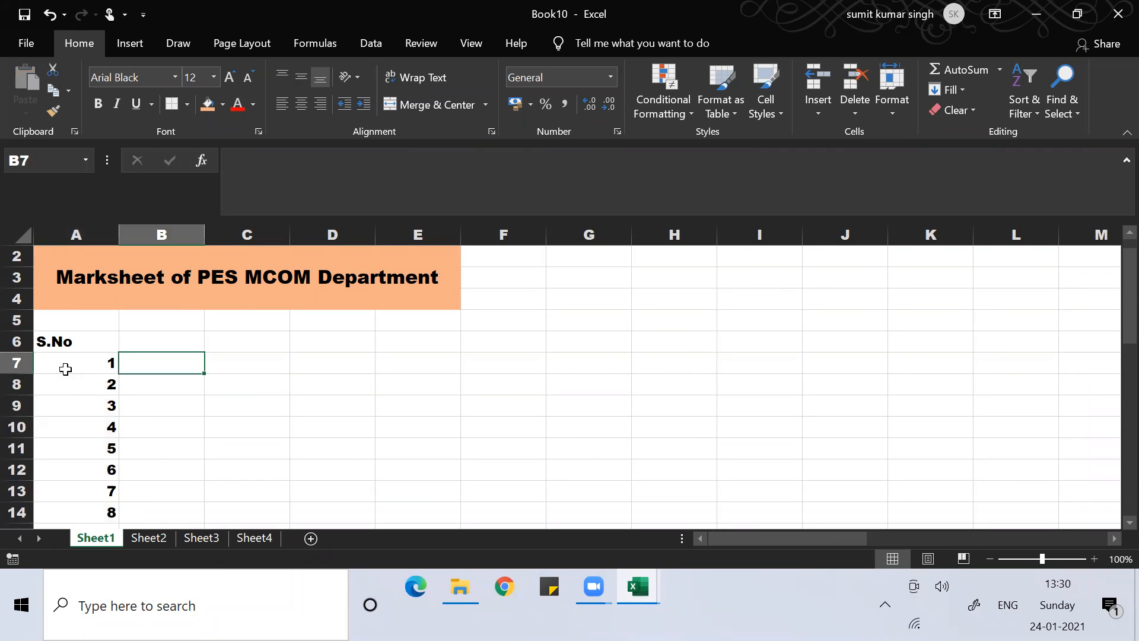
{"action": "key", "text": "Up"}
{"action": "key", "text": "Up"}
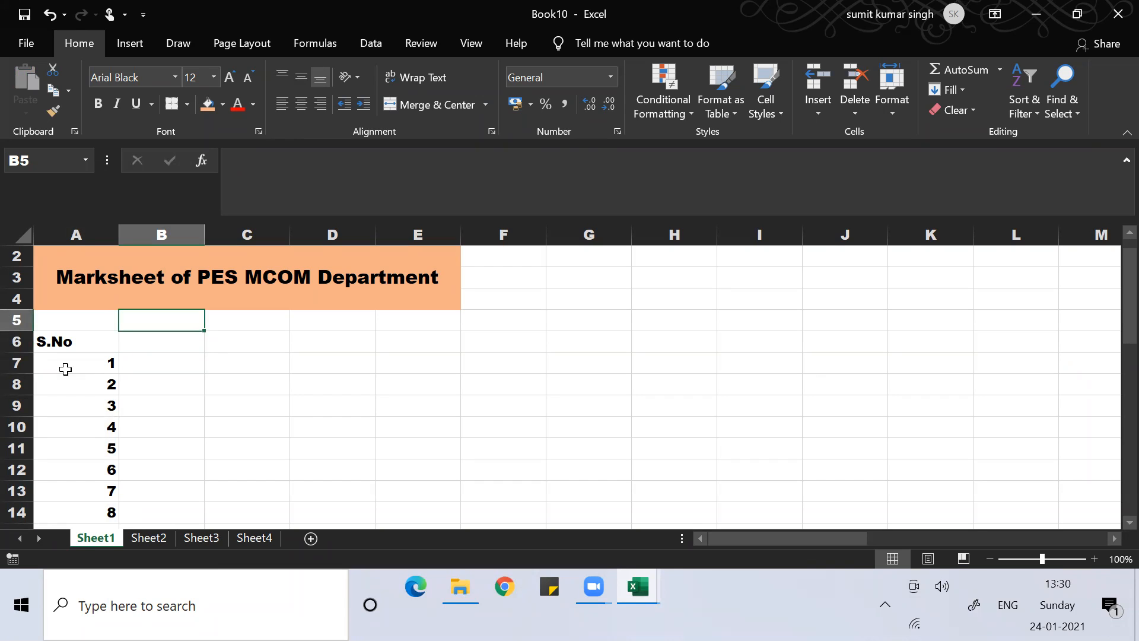
Step: Enter 'Name of Student' in B6 and autofit column B to it
{"action": "key", "text": "Down"}
{"action": "type", "text": "Na"}
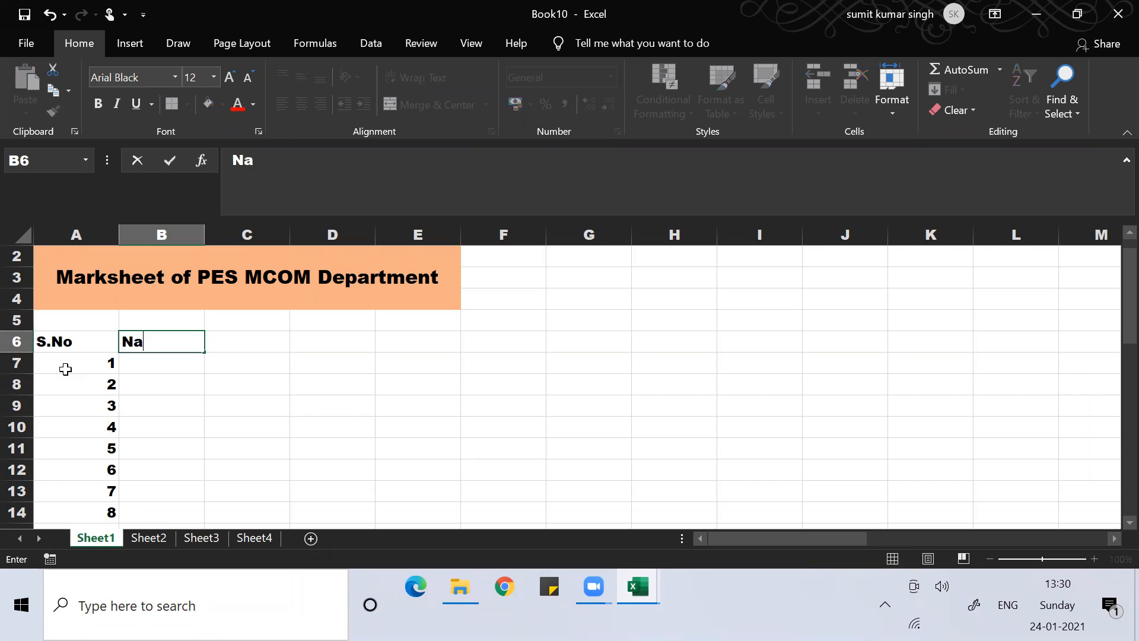
{"action": "type", "text": "me of Stude"}
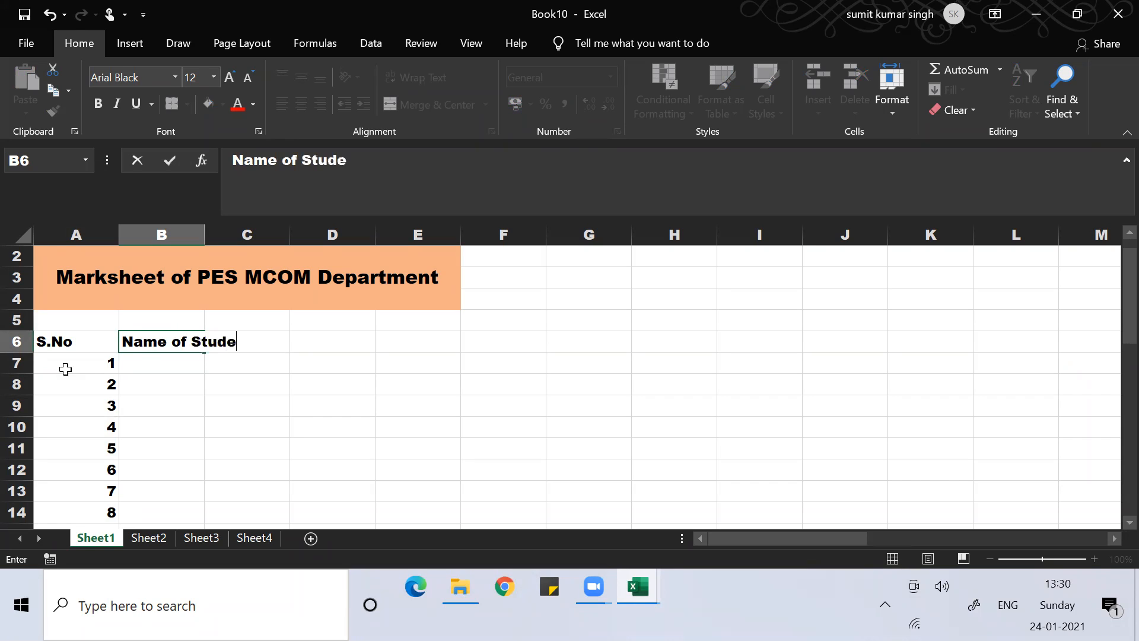
{"action": "type", "text": "nt"}
{"action": "key", "text": "Return"}
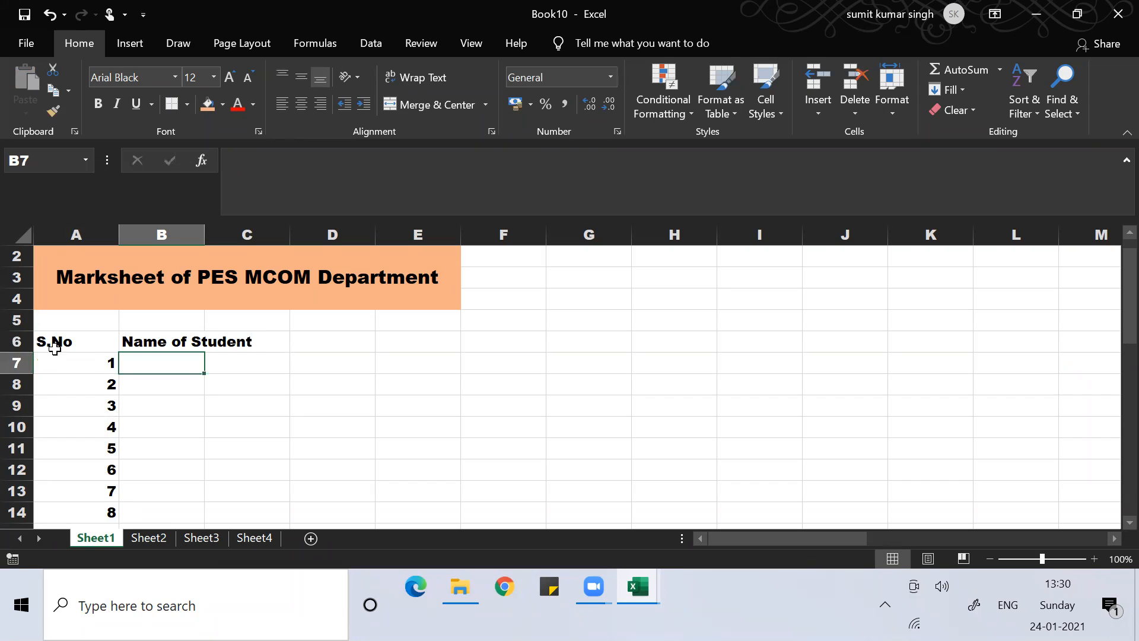
{"action": "double_click", "coordinate": [205, 235]}
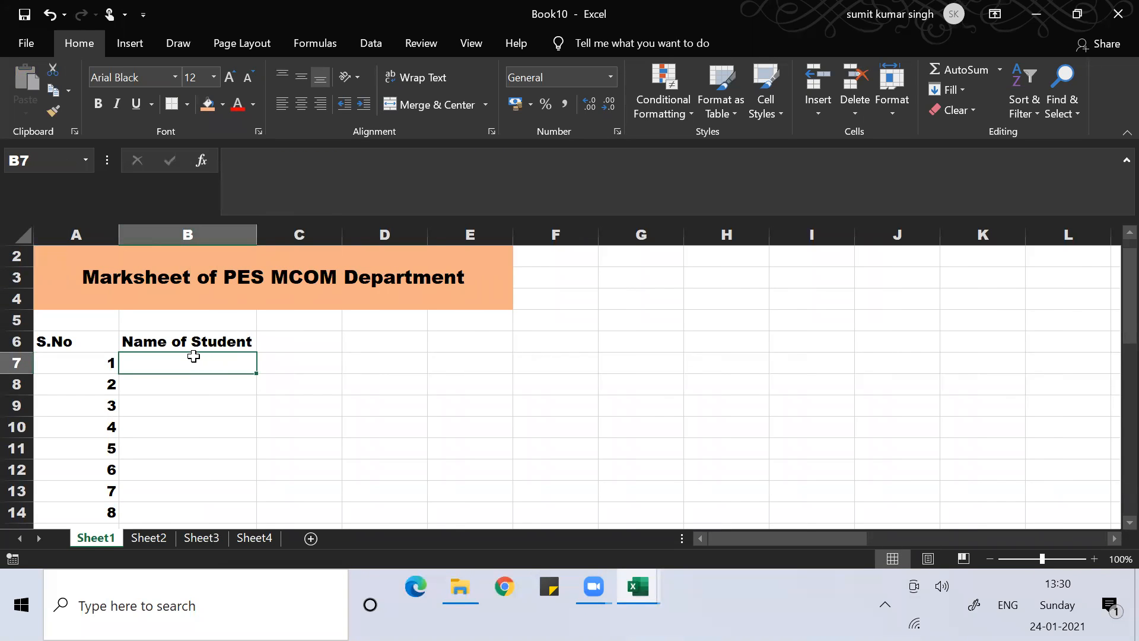
Step: Switch to the Excel Worksheet workbook and open its Rough Sheet
{"action": "key", "text": "alt+Tab"}
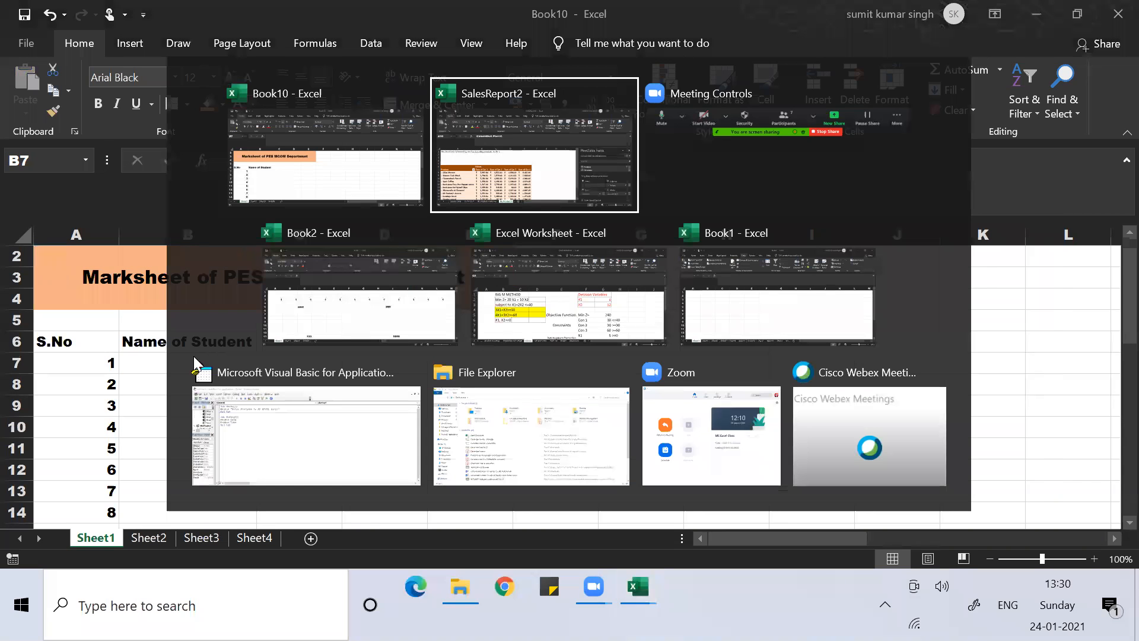
{"action": "key", "text": "alt+Tab"}
{"action": "key", "text": "alt+Tab"}
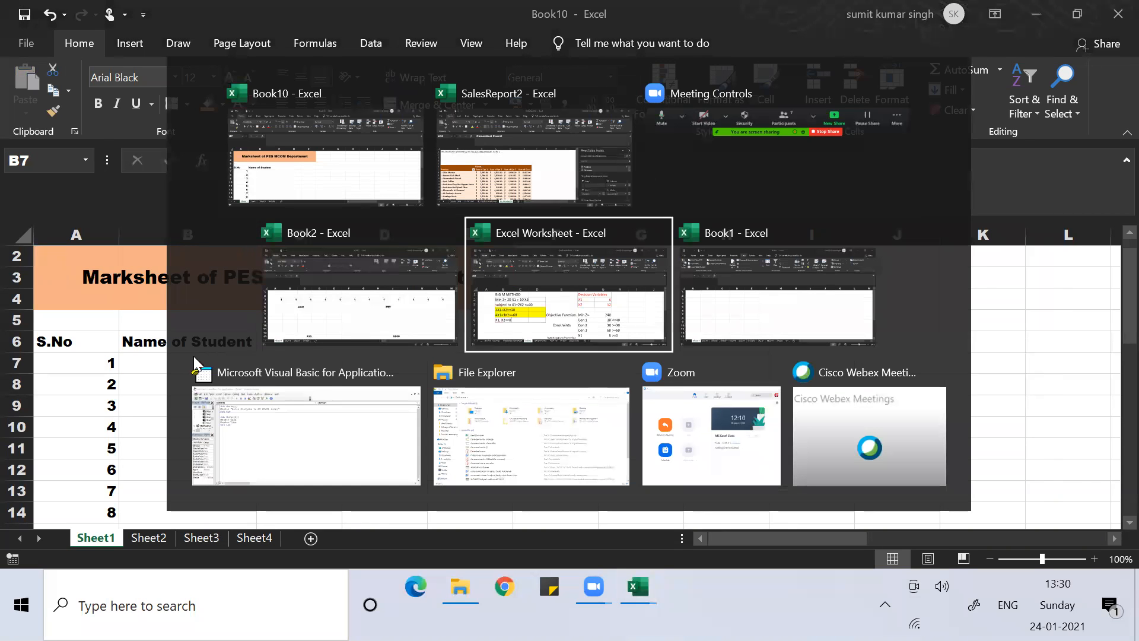
{"action": "left_click", "coordinate": [20, 538]}
{"action": "left_click", "coordinate": [19, 538]}
{"action": "left_click", "coordinate": [19, 538]}
{"action": "left_click", "coordinate": [20, 538]}
{"action": "left_click", "coordinate": [20, 538]}
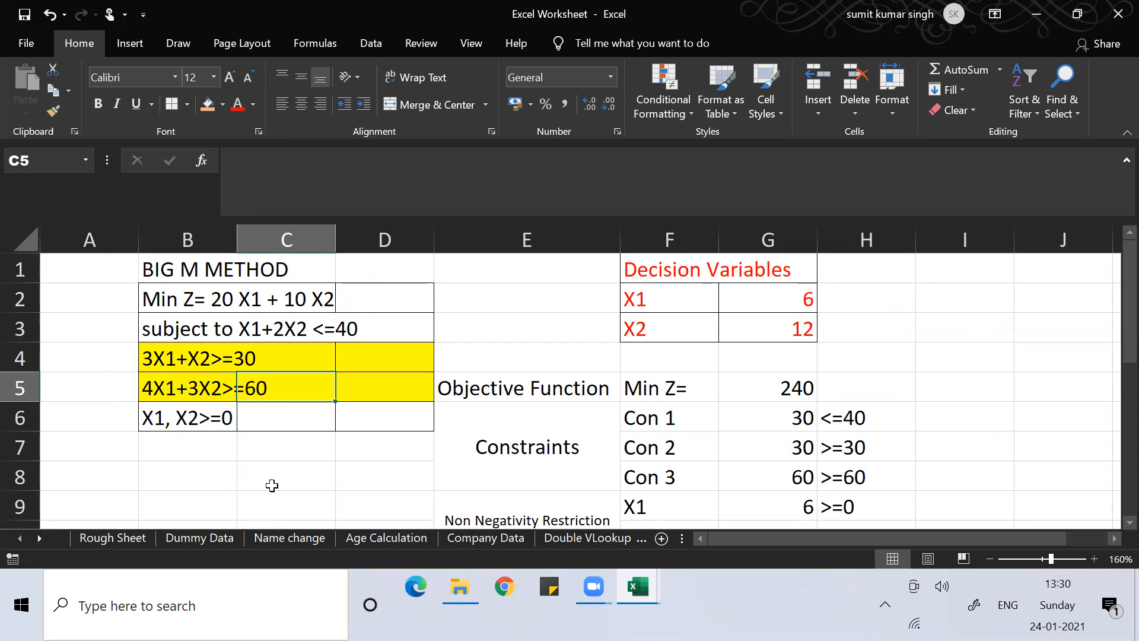
{"action": "left_click", "coordinate": [128, 536]}
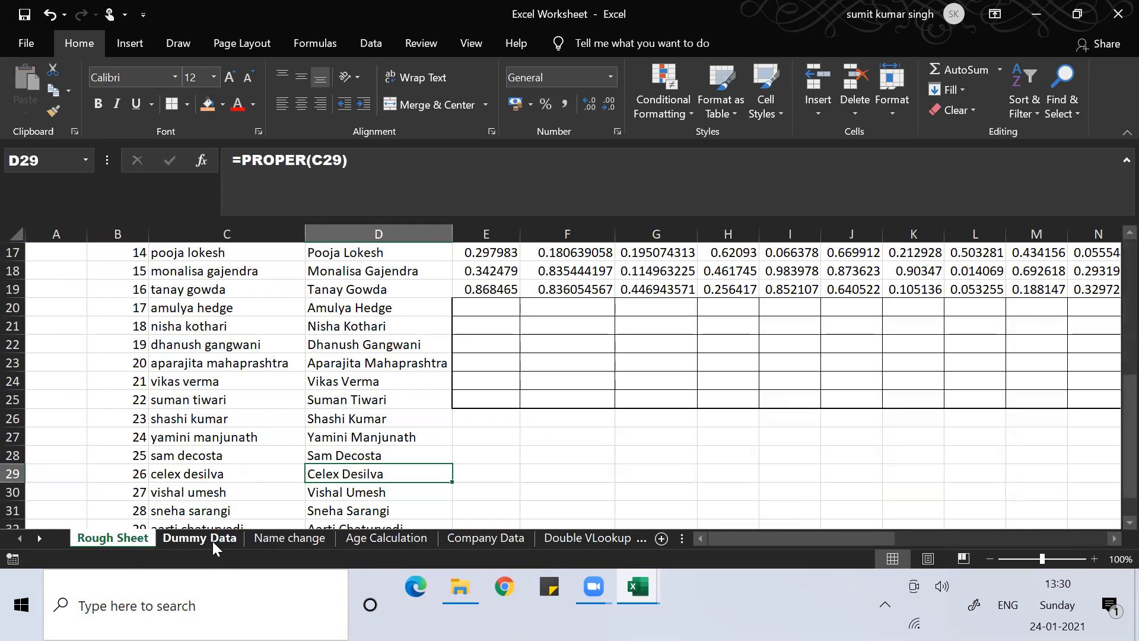
Step: Copy the 30 student names in C4:C33 and return to Book10
{"action": "left_click", "coordinate": [181, 434]}
{"action": "key", "text": "ctrl+Up"}
{"action": "key", "text": "Down"}
{"action": "key", "text": "ctrl+shift+Down"}
{"action": "key", "text": "ctrl+c"}
{"action": "key", "text": "ctrl+Tab"}
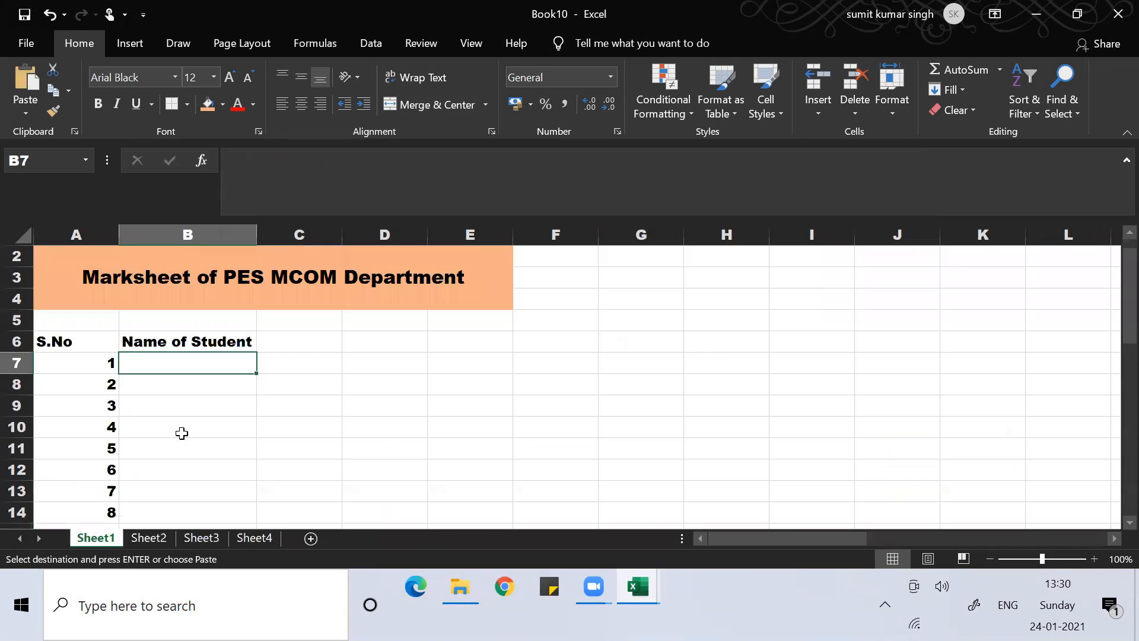
Step: Paste the 30 student names at B7 and drag column B wider to fit them
{"action": "key", "text": "ctrl+v"}
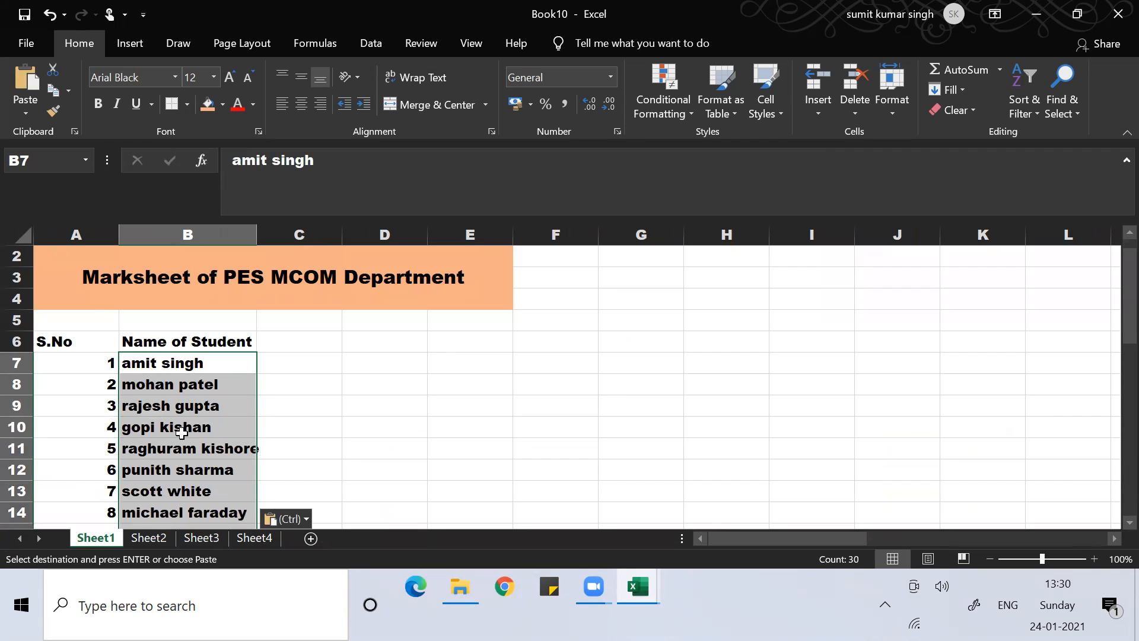
{"action": "left_click_drag", "start_coordinate": [256, 234], "coordinate": [310, 235]}
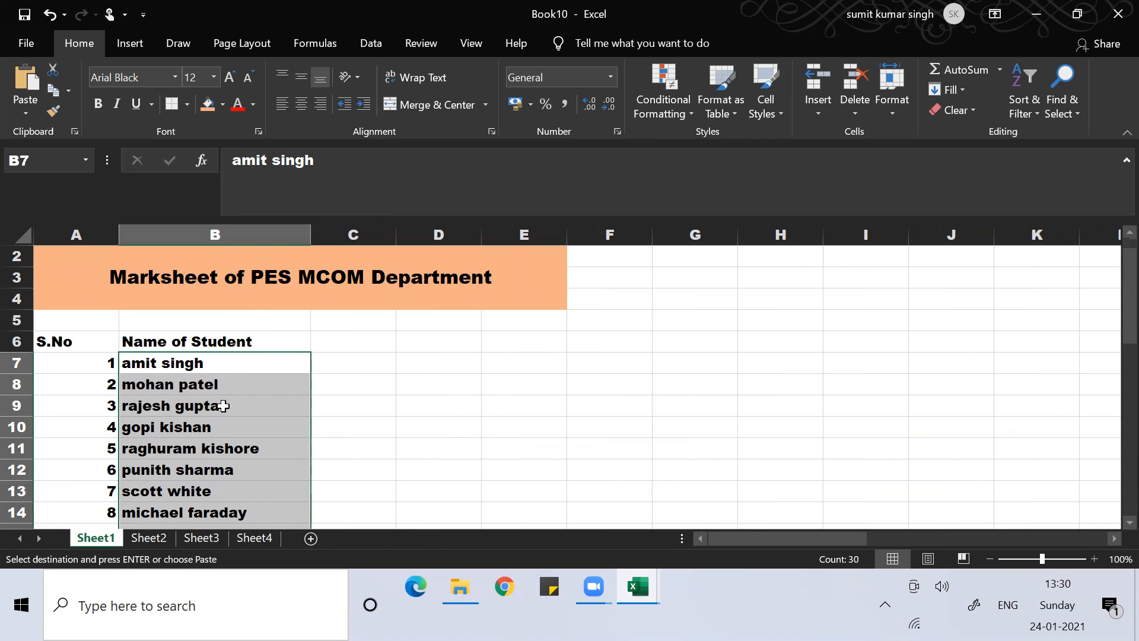
{"action": "left_click", "coordinate": [223, 407]}
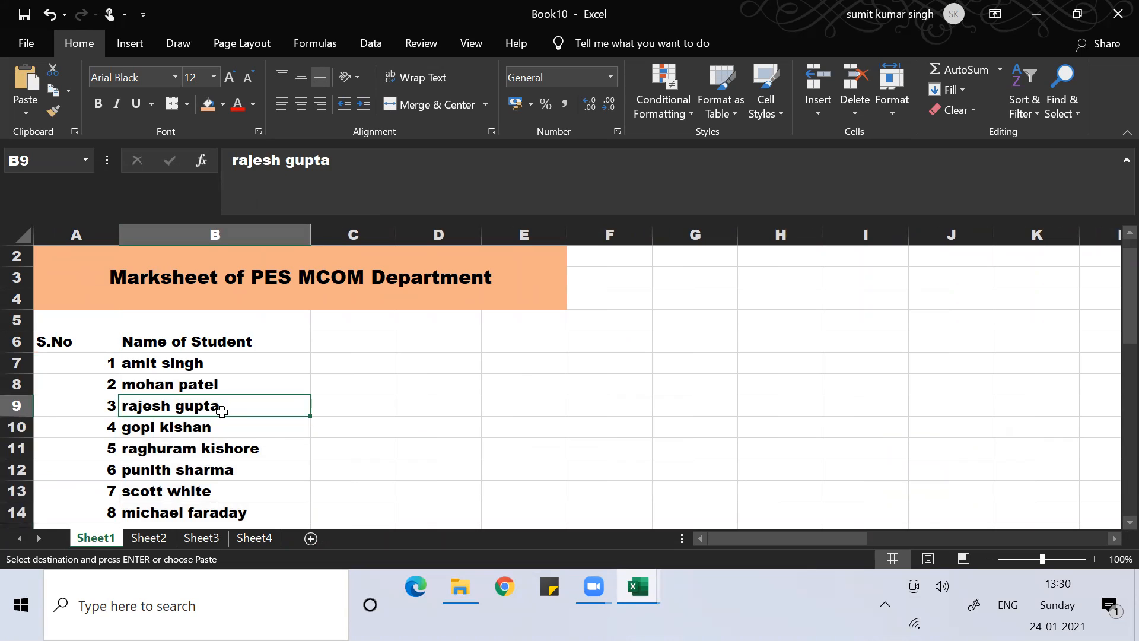
{"action": "key", "text": "Up"}
{"action": "key", "text": "Up"}
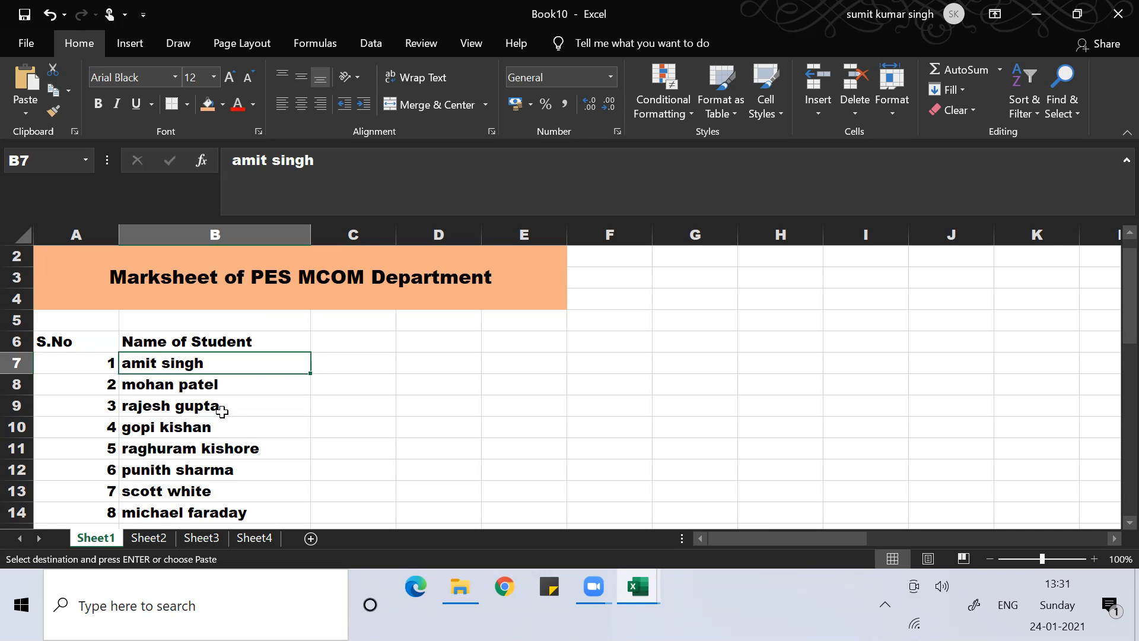
Step: Put example first name 'amit' in C7 and surname 'singh' in D7
{"action": "left_click", "coordinate": [267, 158]}
{"action": "key", "text": "shift+Left"}
{"action": "key", "text": "shift+Left"}
{"action": "key", "text": "shift+Left"}
{"action": "key", "text": "shift+Left"}
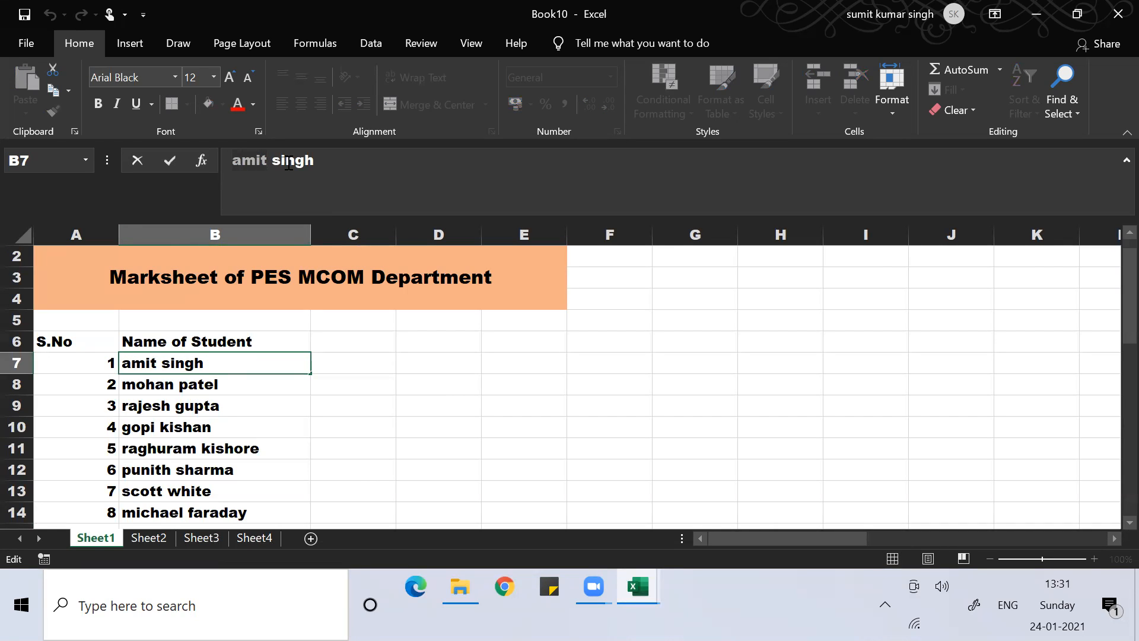
{"action": "key", "text": "ctrl+c"}
{"action": "key", "text": "Return"}
{"action": "key", "text": "Up"}
{"action": "key", "text": "Right"}
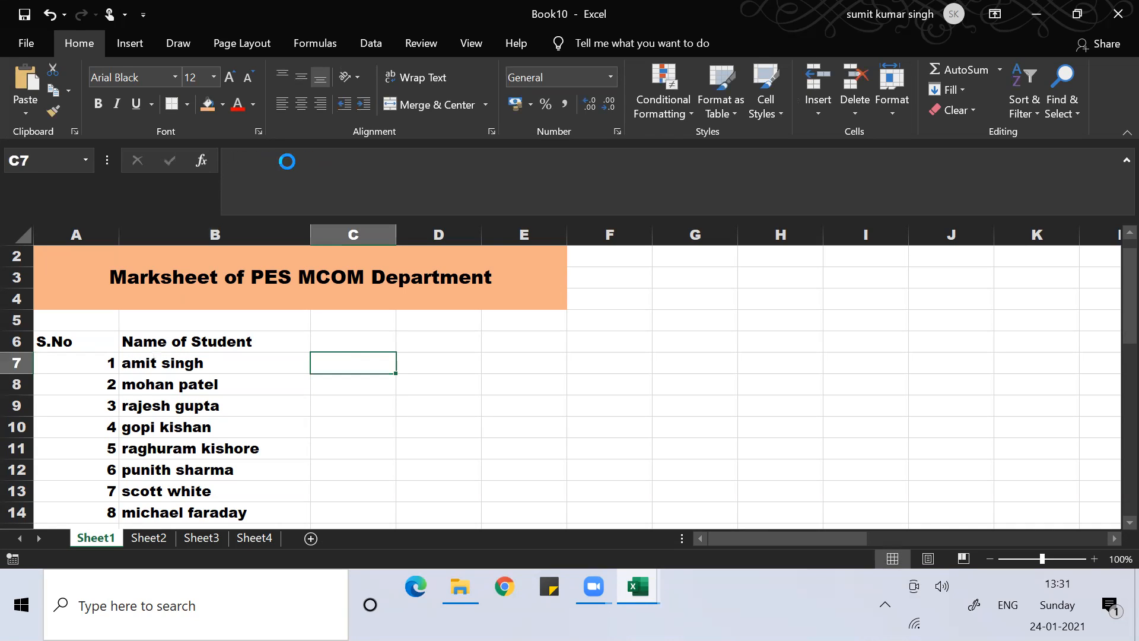
{"action": "key", "text": "ctrl+v"}
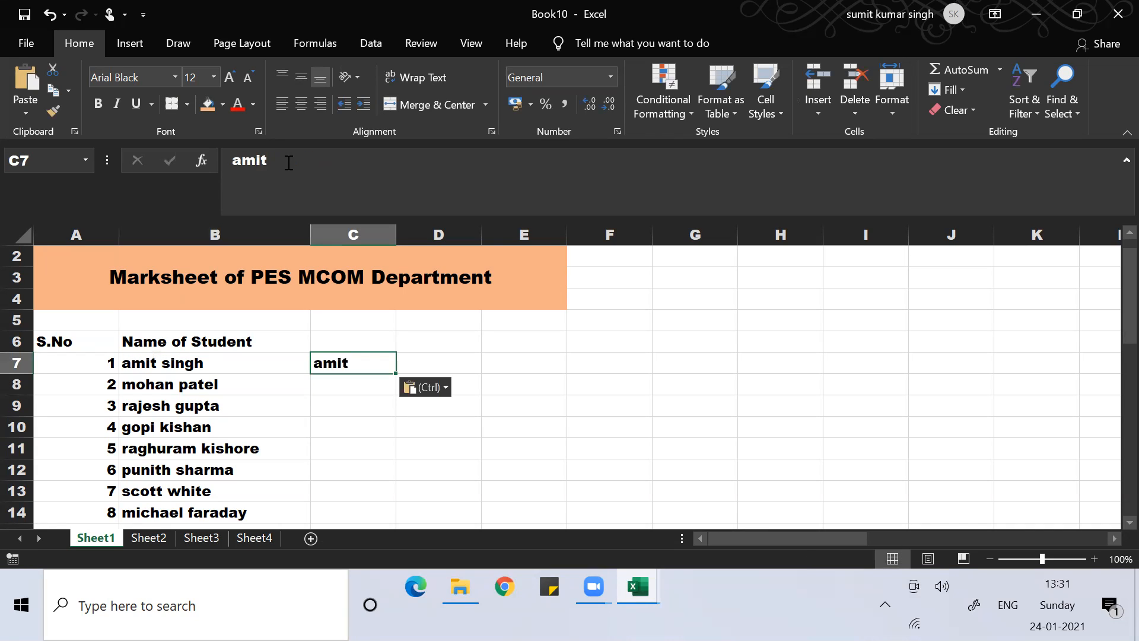
{"action": "left_click", "coordinate": [177, 364]}
{"action": "left_click", "coordinate": [314, 153]}
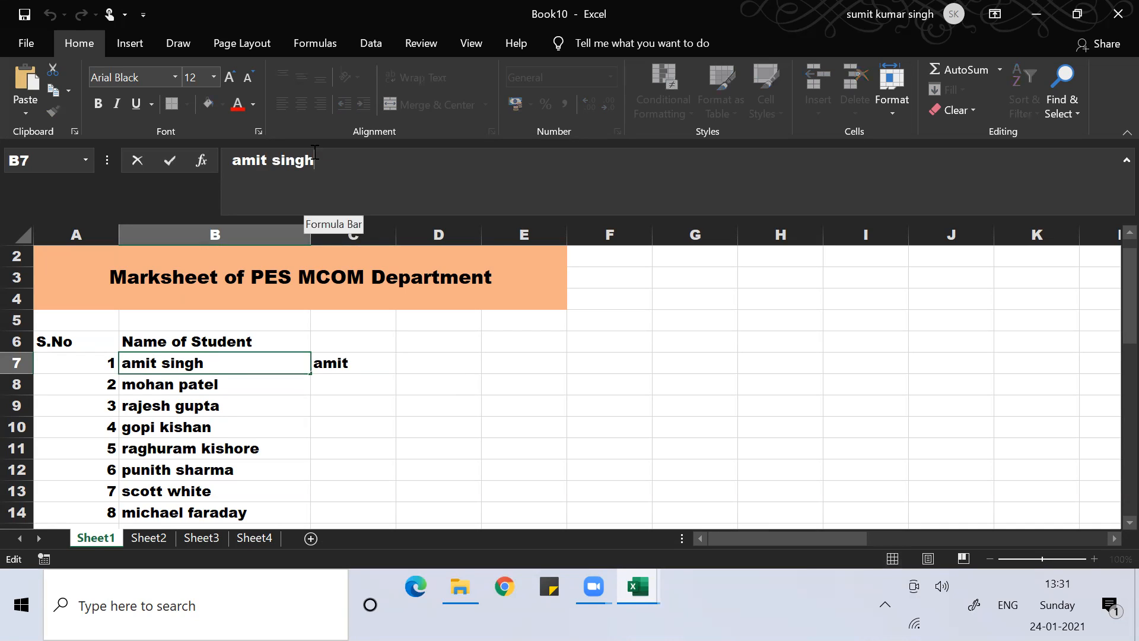
{"action": "key", "text": "shift+Left"}
{"action": "key", "text": "shift+Left"}
{"action": "key", "text": "shift+Left"}
{"action": "key", "text": "shift+Left"}
{"action": "key", "text": "shift+Left"}
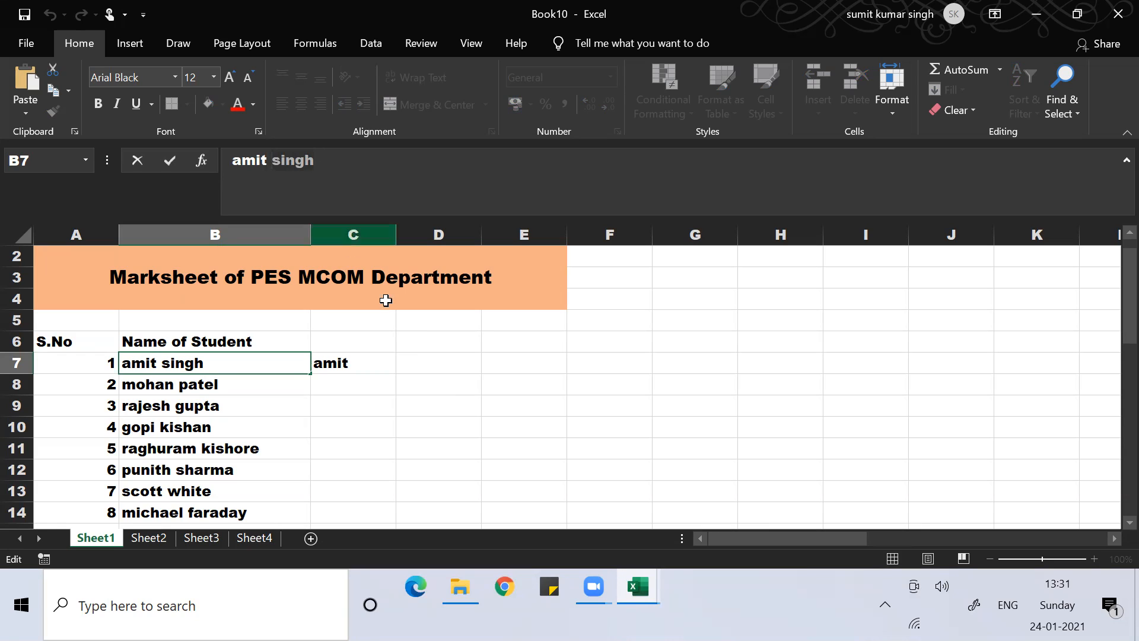
{"action": "left_click", "coordinate": [419, 366]}
{"action": "key", "text": "ctrl+v"}
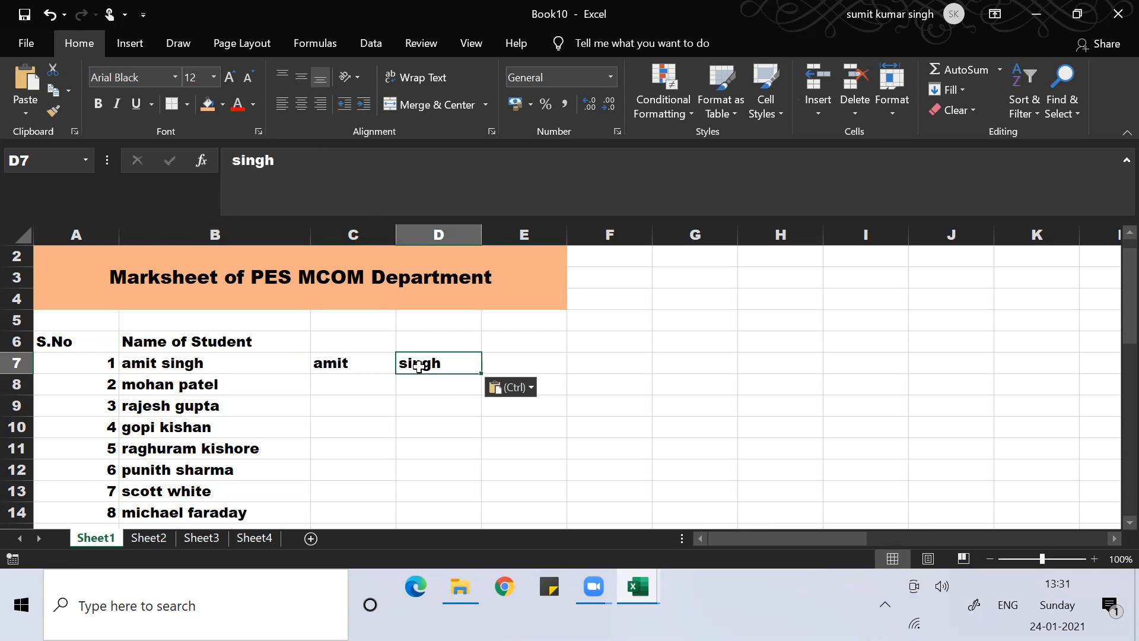
Step: Flash Fill first names down column C and surnames down column D with Ctrl+E
{"action": "left_click", "coordinate": [328, 361]}
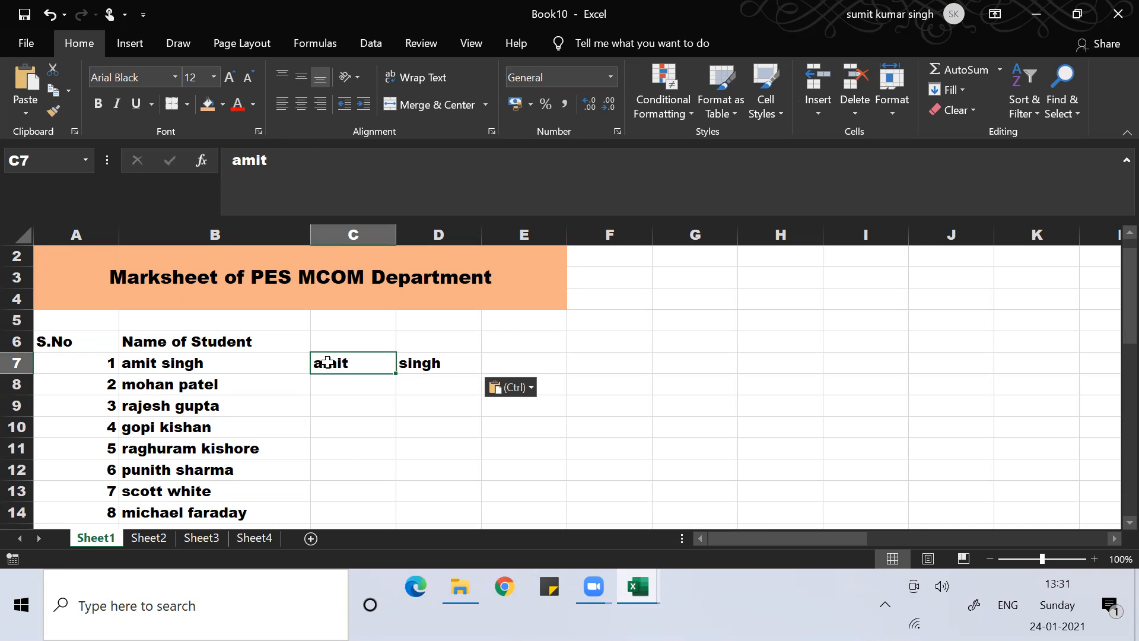
{"action": "key", "text": "ctrl+e"}
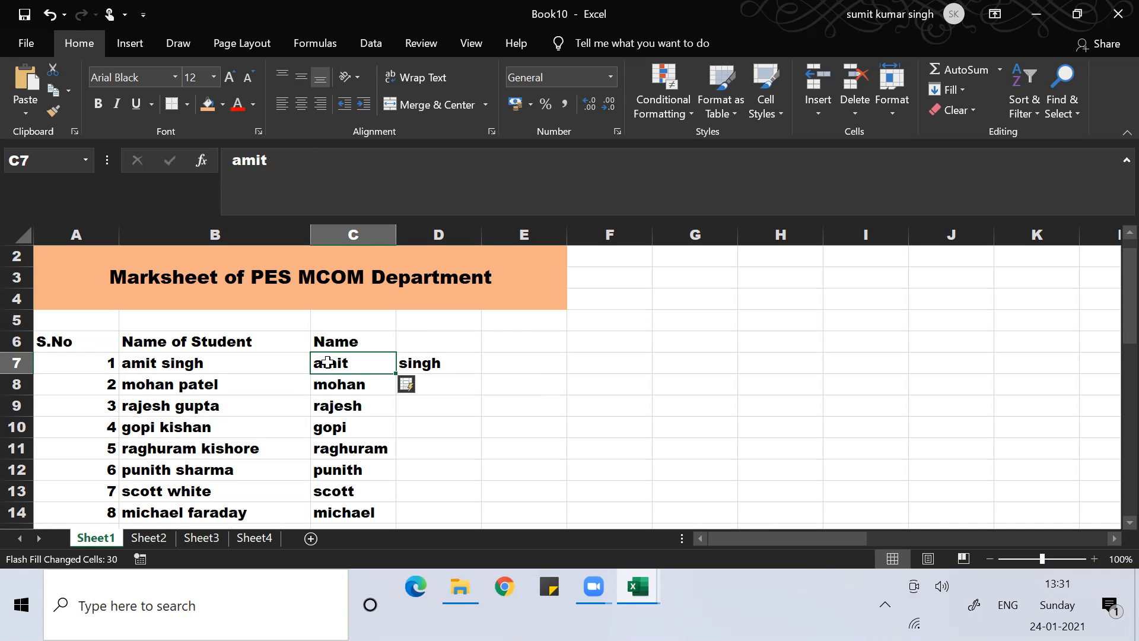
{"action": "left_click", "coordinate": [427, 362]}
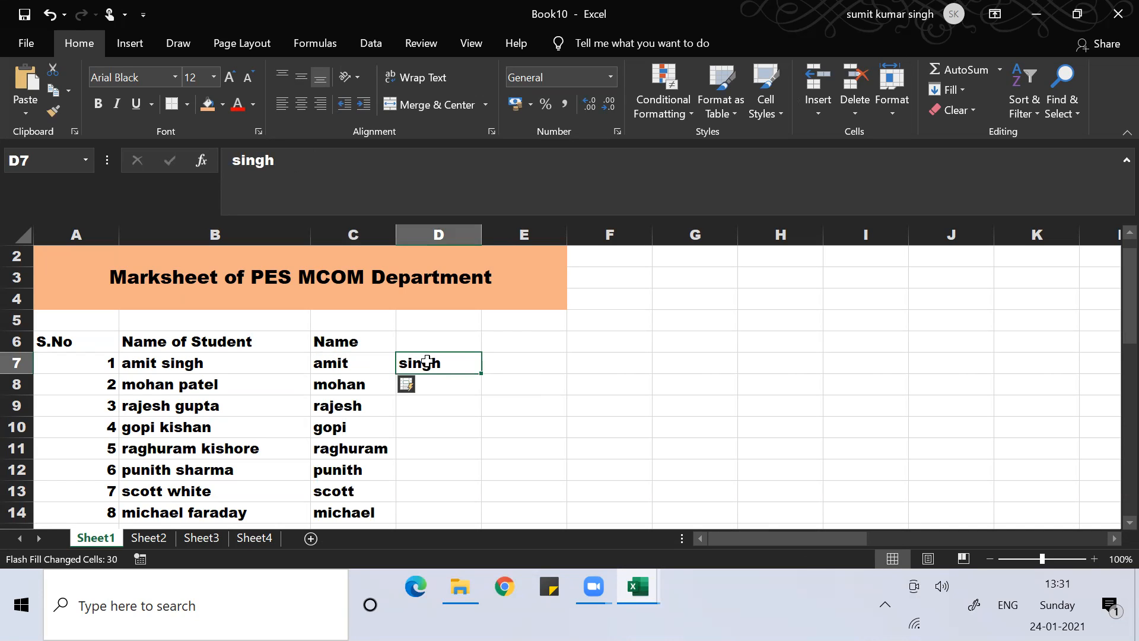
{"action": "key", "text": "ctrl+e"}
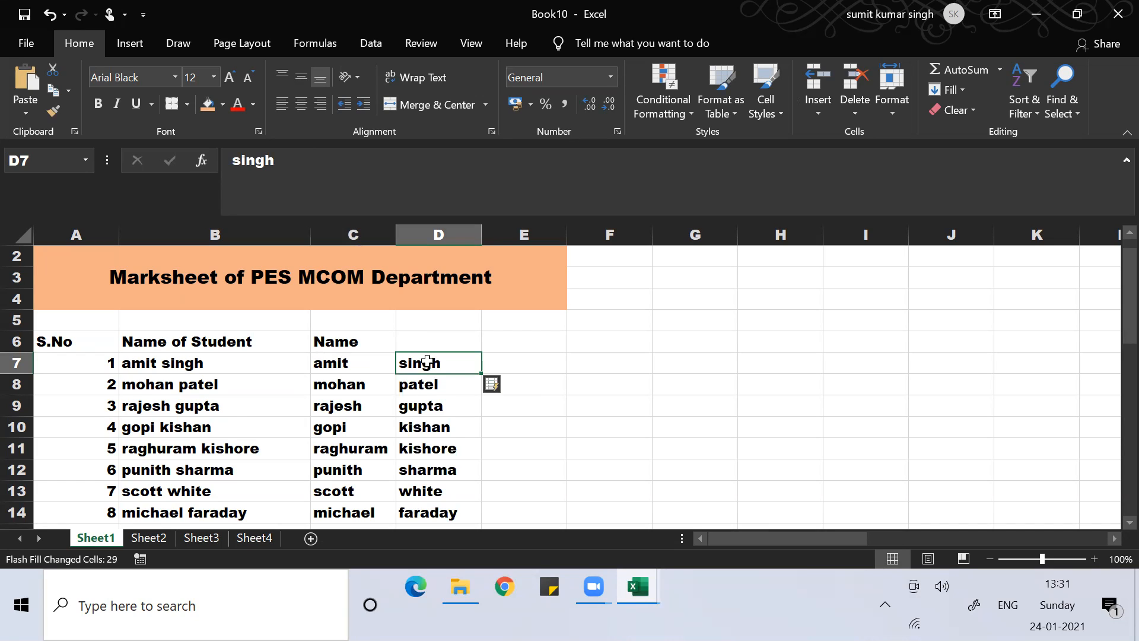
{"action": "left_click", "coordinate": [420, 403]}
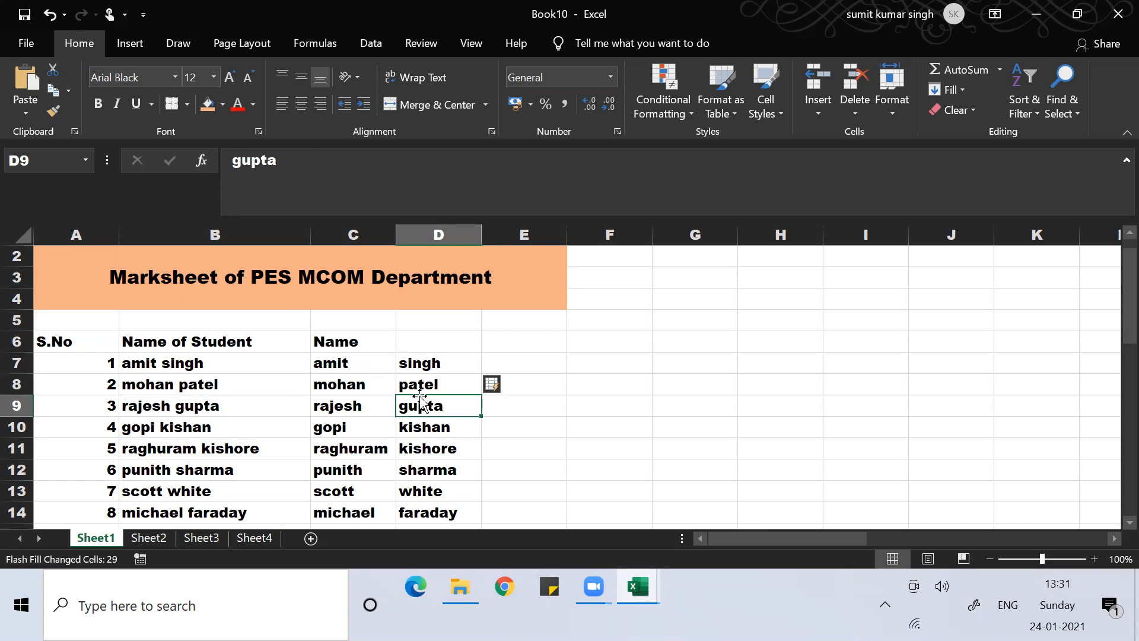
{"action": "key", "text": "Down"}
{"action": "key", "text": "Down"}
{"action": "key", "text": "Down"}
{"action": "key", "text": "Up"}
{"action": "key", "text": "Up"}
{"action": "key", "text": "Up"}
{"action": "key", "text": "Up"}
{"action": "key", "text": "Up"}
{"action": "key", "text": "Up"}
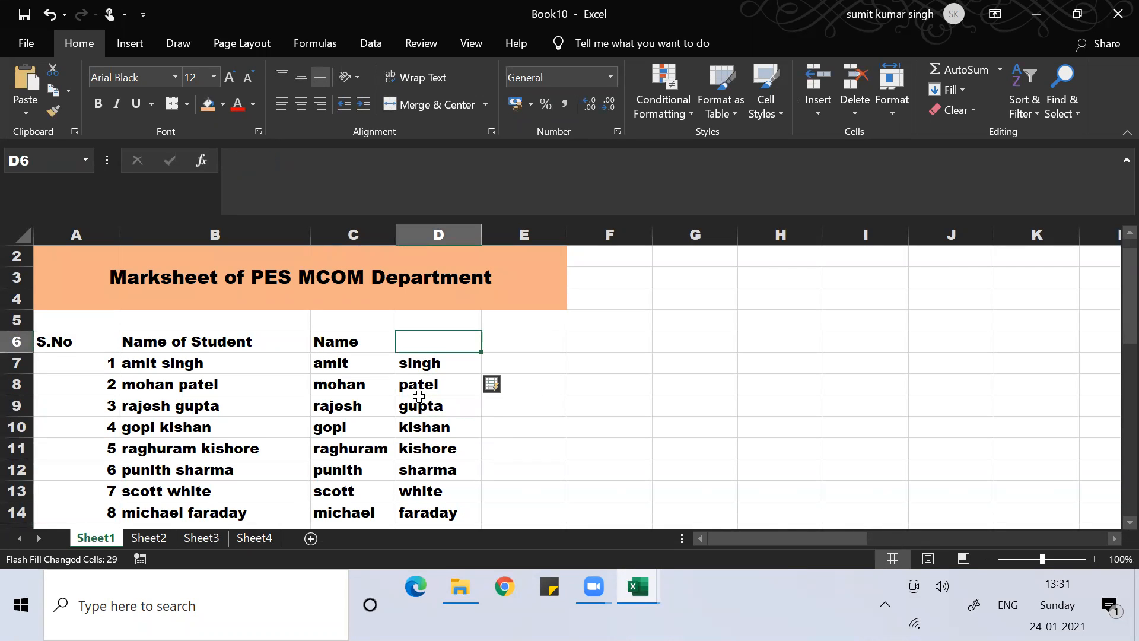
Step: Delete the split names in C8:D36 and the Name header in C6
{"action": "key", "text": "Left"}
{"action": "key", "text": "shift+Right"}
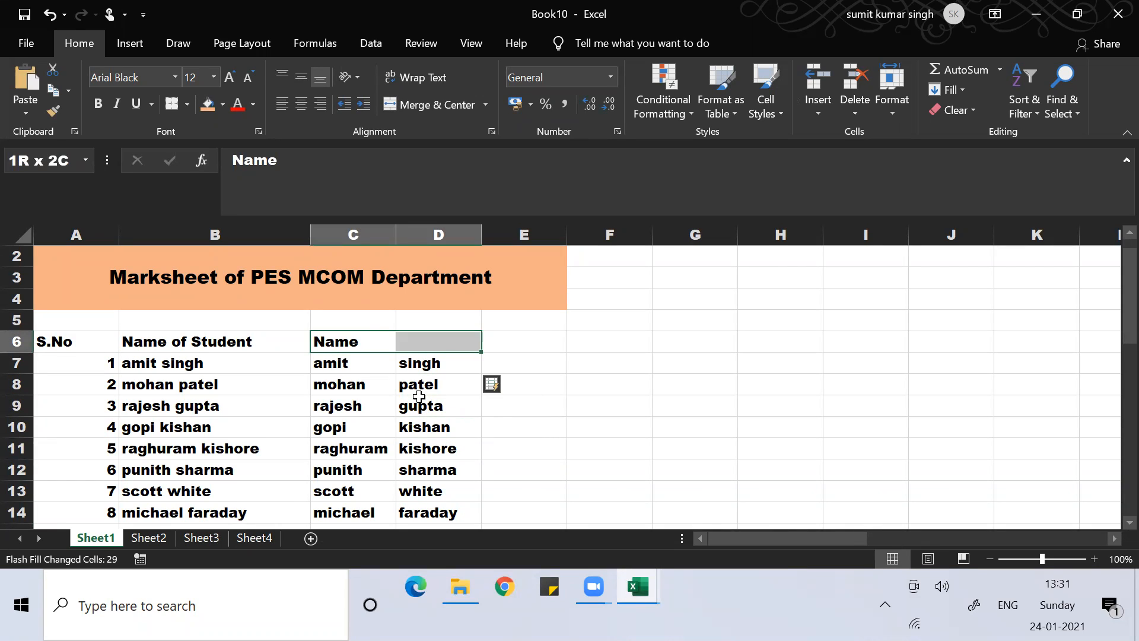
{"action": "key", "text": "Down"}
{"action": "key", "text": "Down"}
{"action": "key", "text": "shift+Right"}
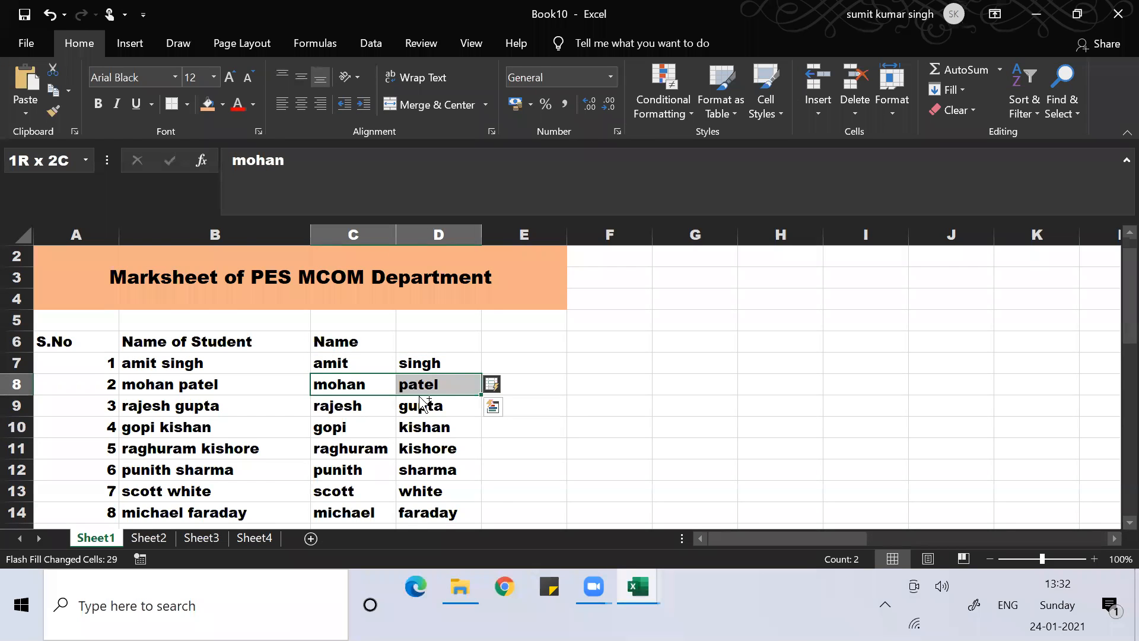
{"action": "key", "text": "ctrl+shift+Down"}
{"action": "key", "text": "Delete"}
{"action": "scroll", "coordinate": [419, 396], "scroll_direction": "up", "scroll_amount": 7}
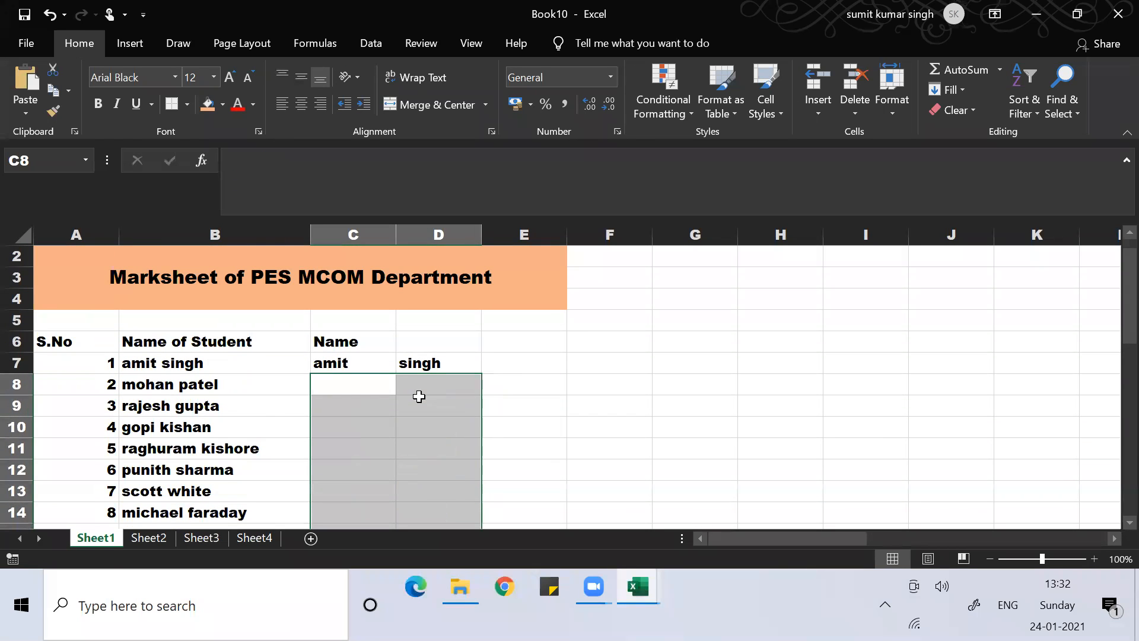
{"action": "key", "text": "Up"}
{"action": "key", "text": "Up"}
{"action": "key", "text": "Delete"}
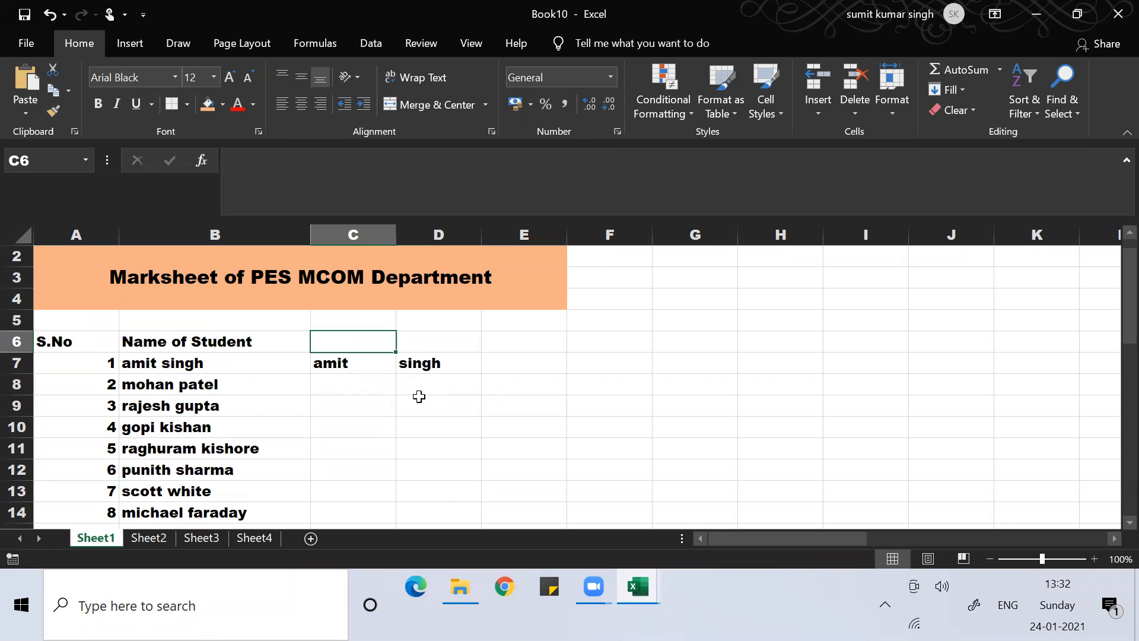
{"action": "key", "text": "Down"}
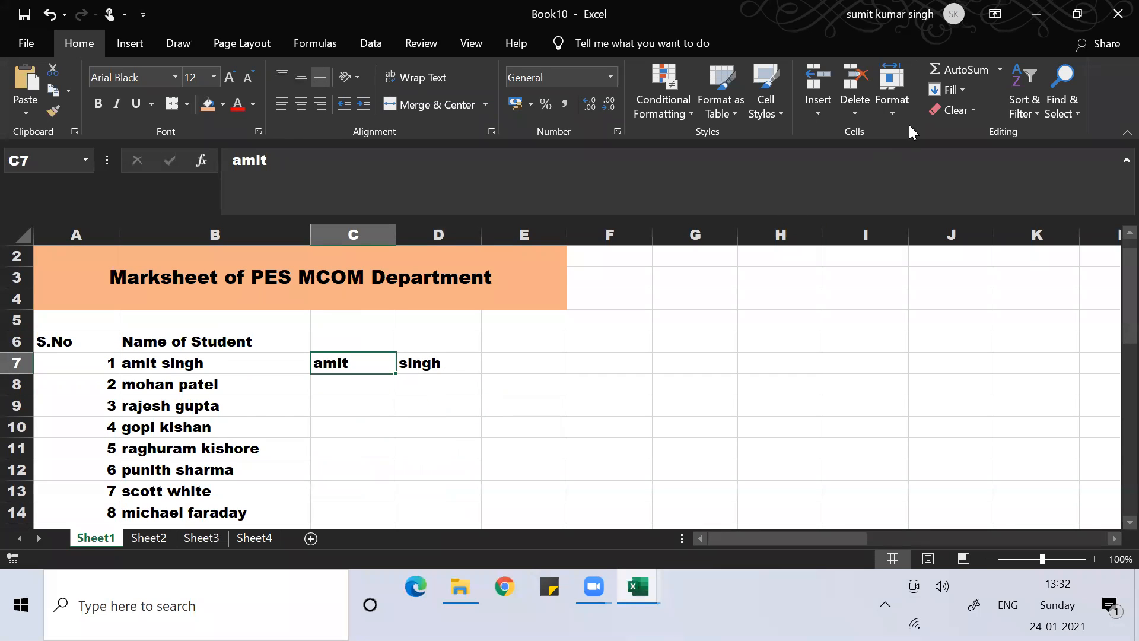
Step: Try Flash Fill from the Fill menu, undo it, and clear the examples in C7:D7
{"action": "left_click", "coordinate": [954, 88]}
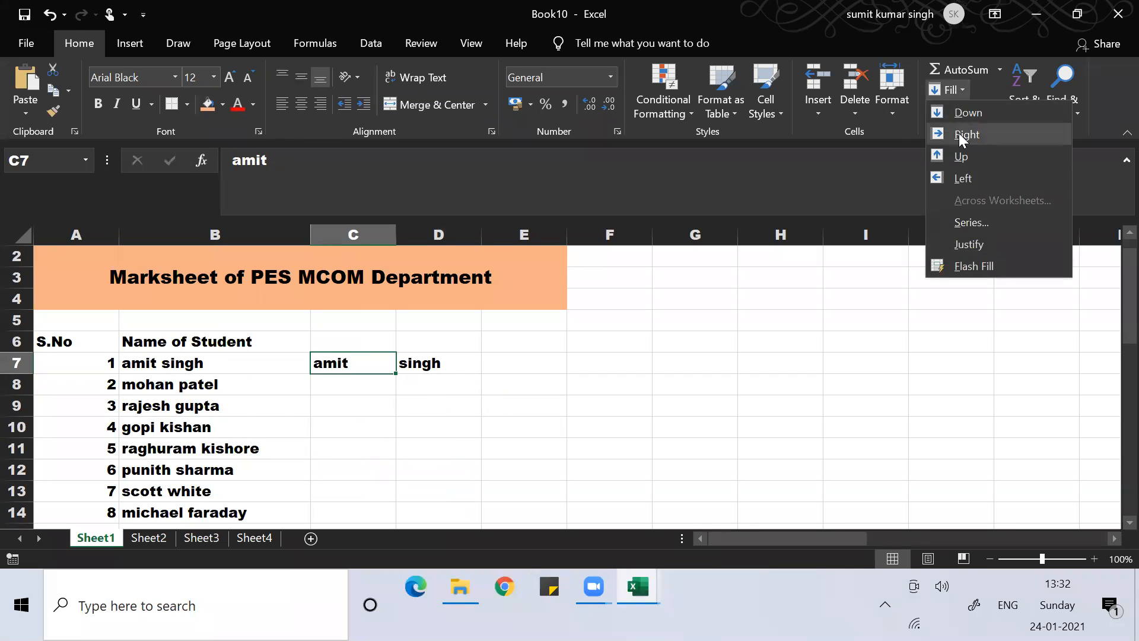
{"action": "left_click", "coordinate": [973, 263]}
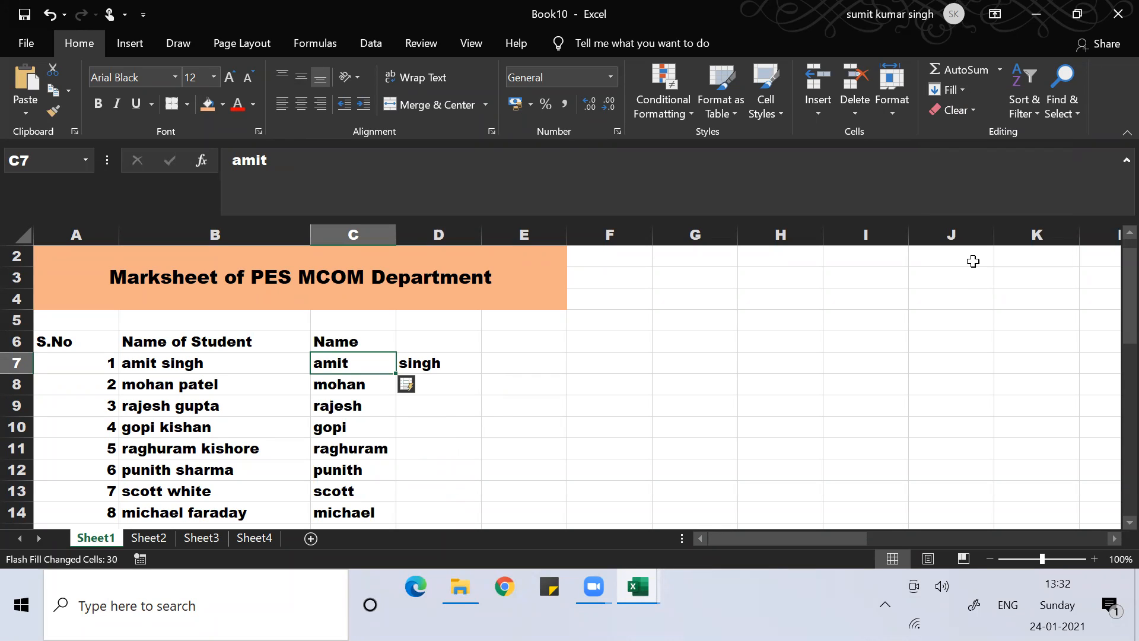
{"action": "key", "text": "ctrl+z"}
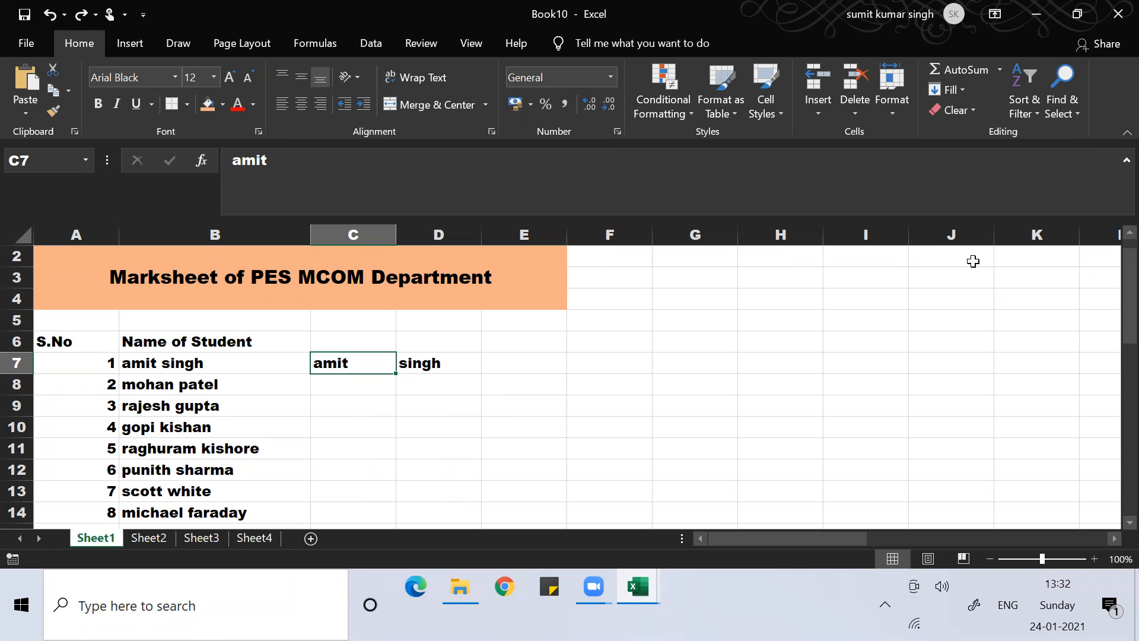
{"action": "key", "text": "shift+Right"}
{"action": "key", "text": "Delete"}
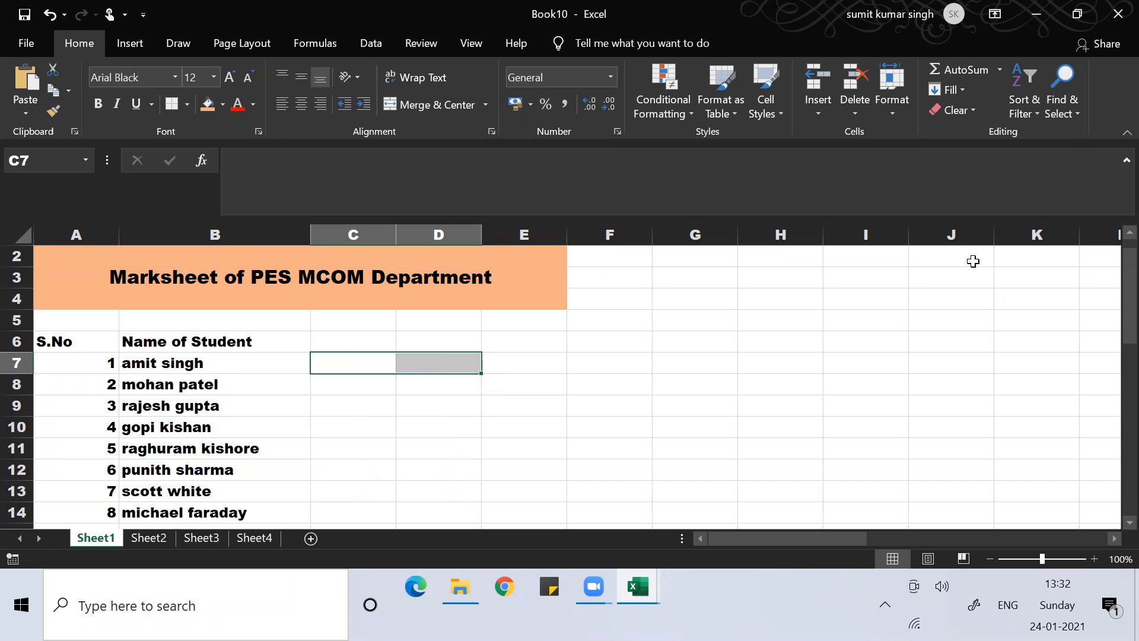
{"action": "key", "text": "Left"}
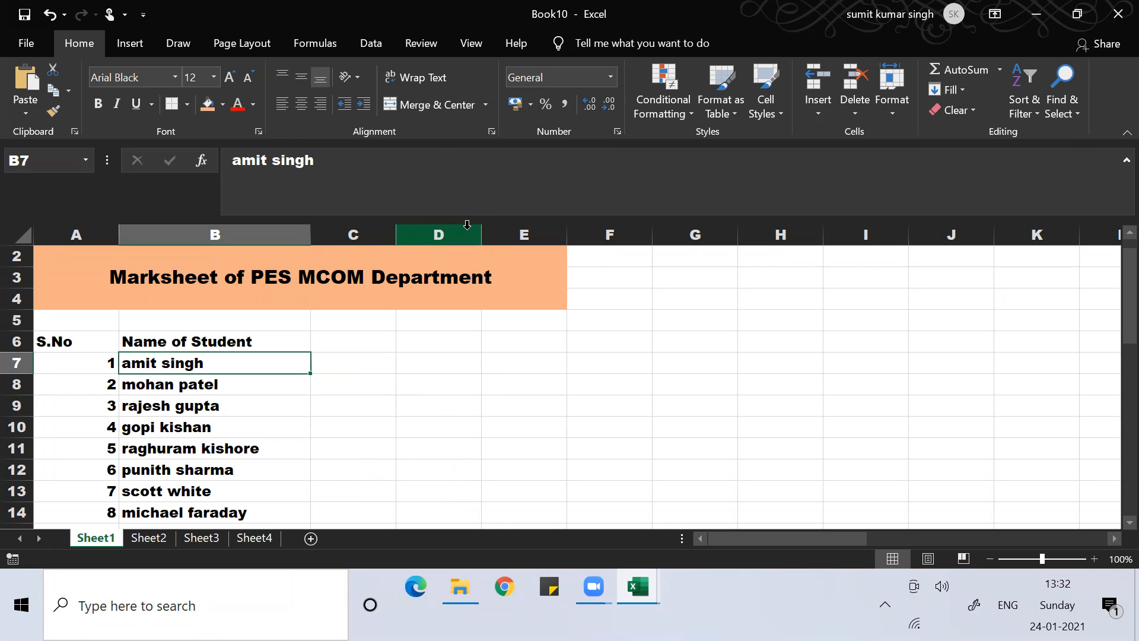
Step: Split B7:B36 with Text to Columns, Delimited on Space, into destination $C$7
{"action": "key", "text": "ctrl+shift+Down"}
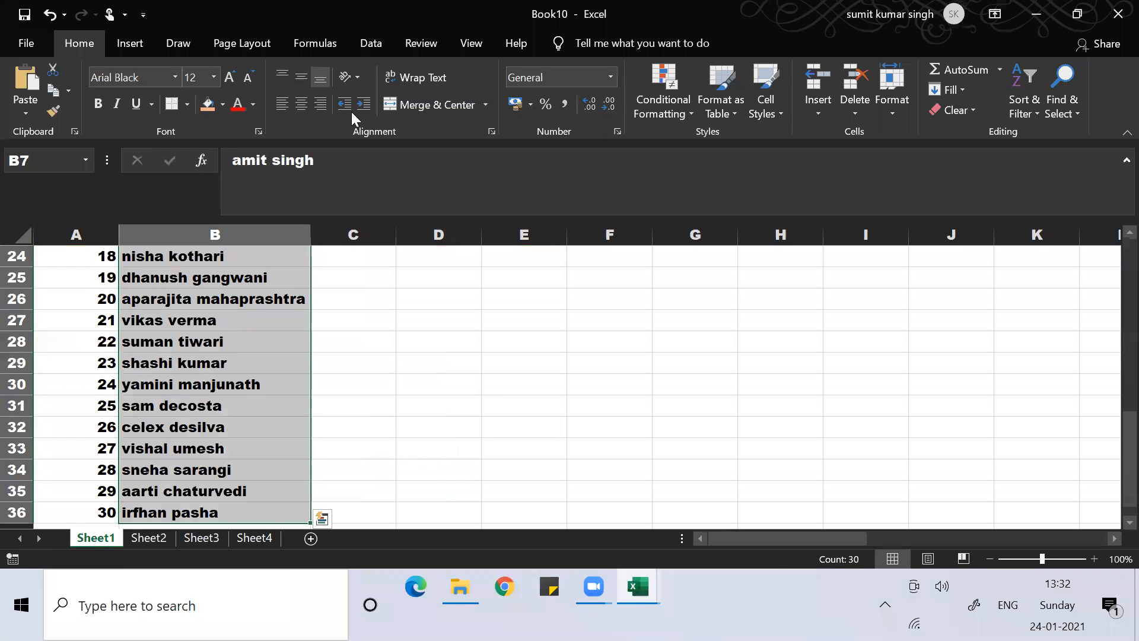
{"action": "left_click", "coordinate": [366, 39]}
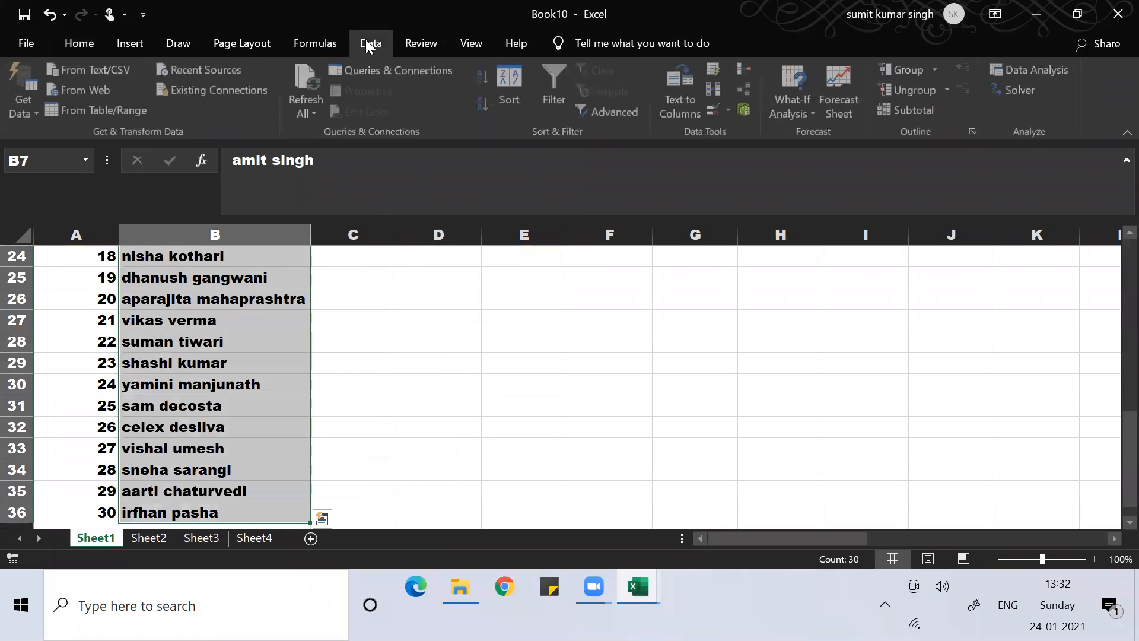
{"action": "left_click", "coordinate": [685, 78]}
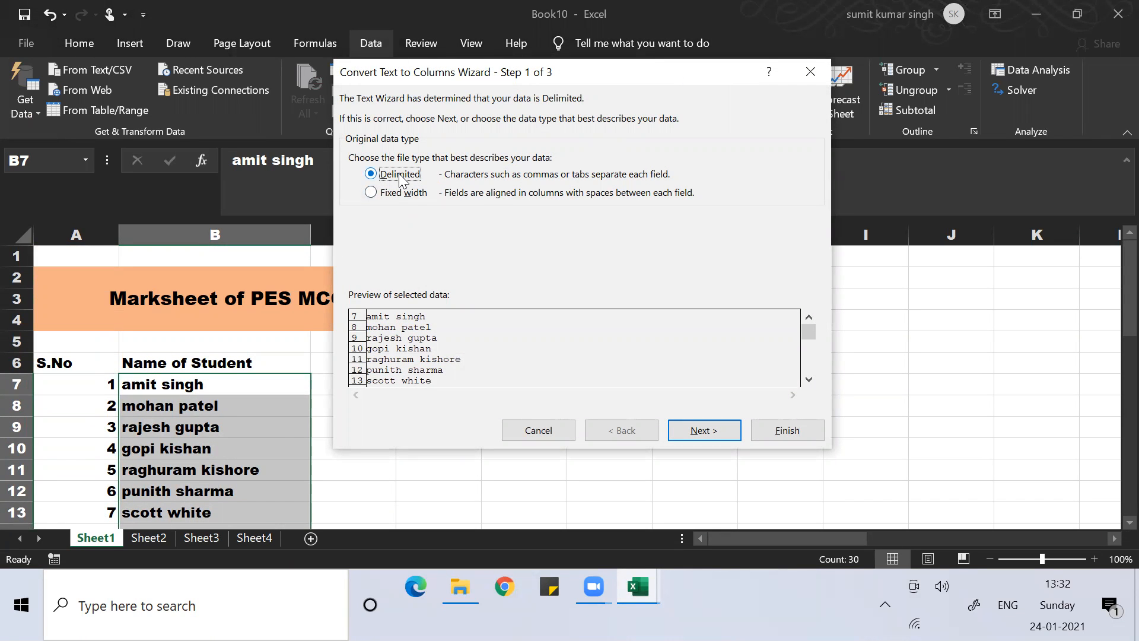
{"action": "left_click", "coordinate": [719, 425]}
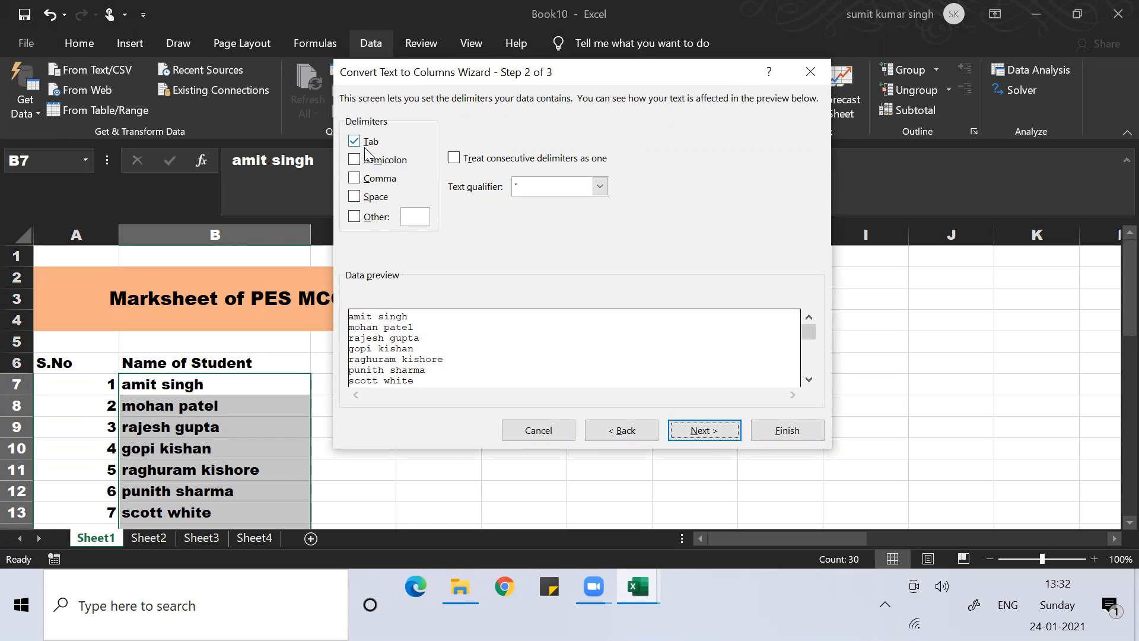
{"action": "left_click", "coordinate": [355, 196]}
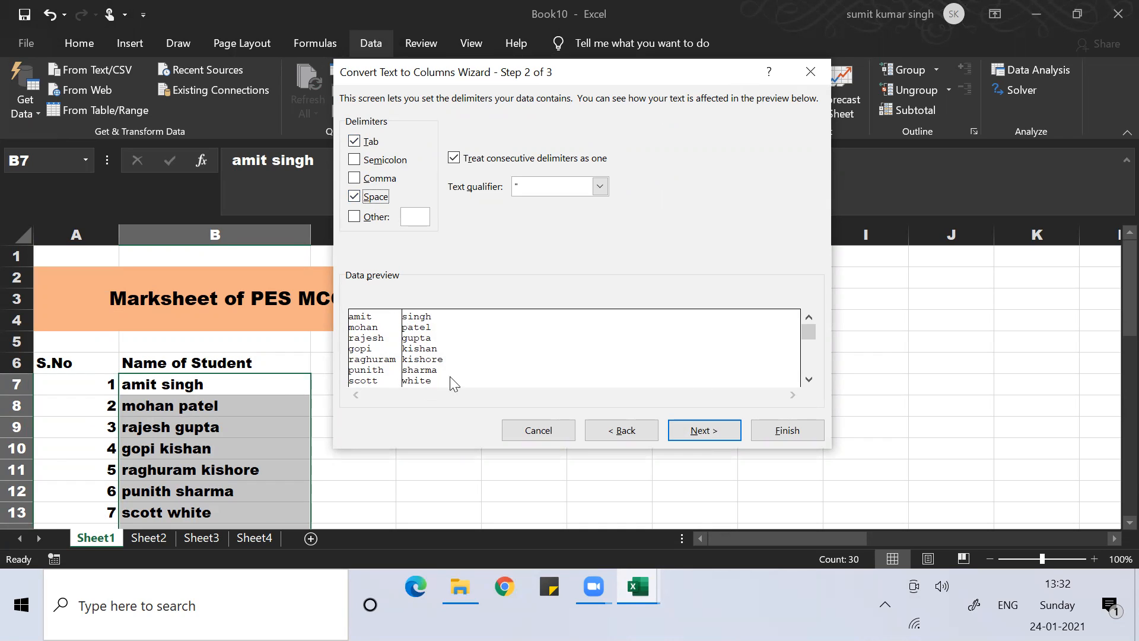
{"action": "left_click", "coordinate": [700, 432]}
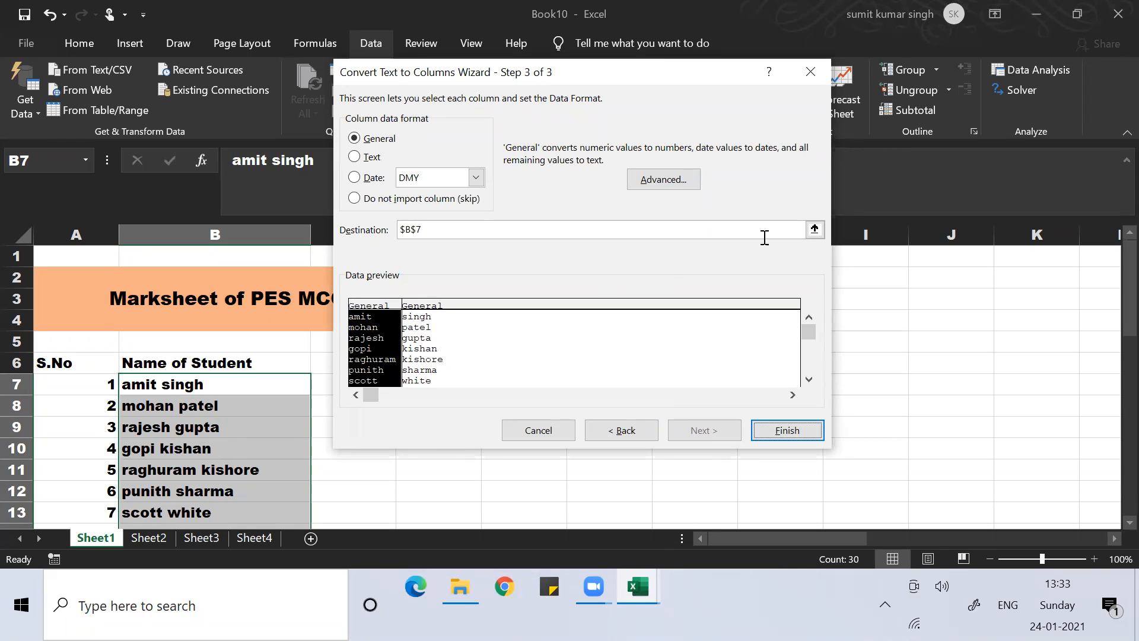
{"action": "left_click", "coordinate": [815, 229]}
{"action": "left_click", "coordinate": [364, 384]}
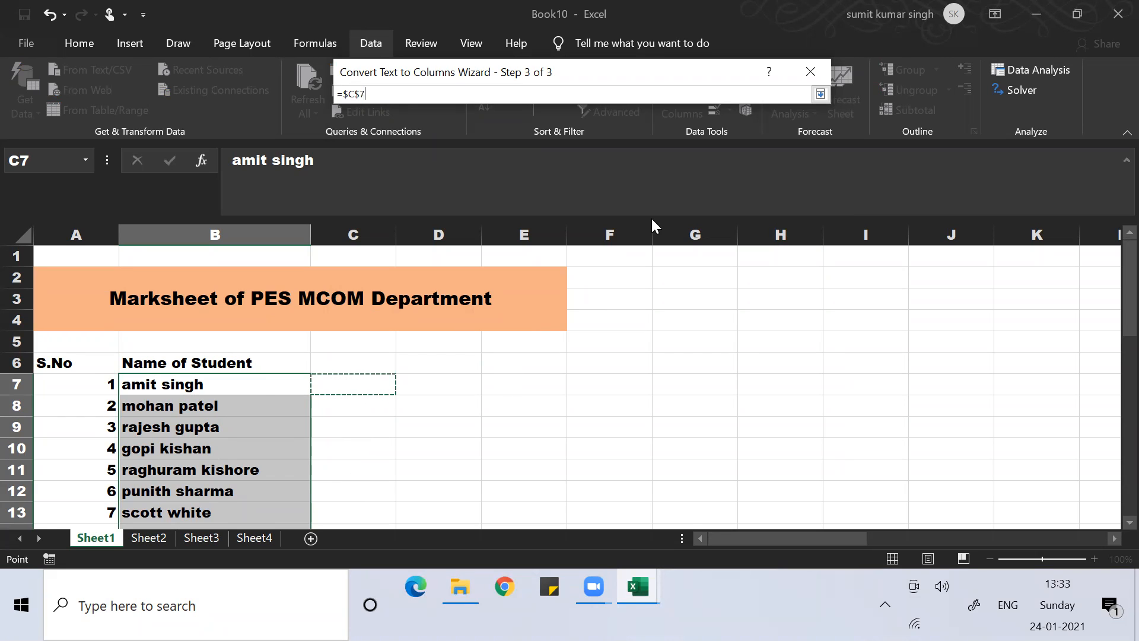
{"action": "left_click", "coordinate": [819, 94]}
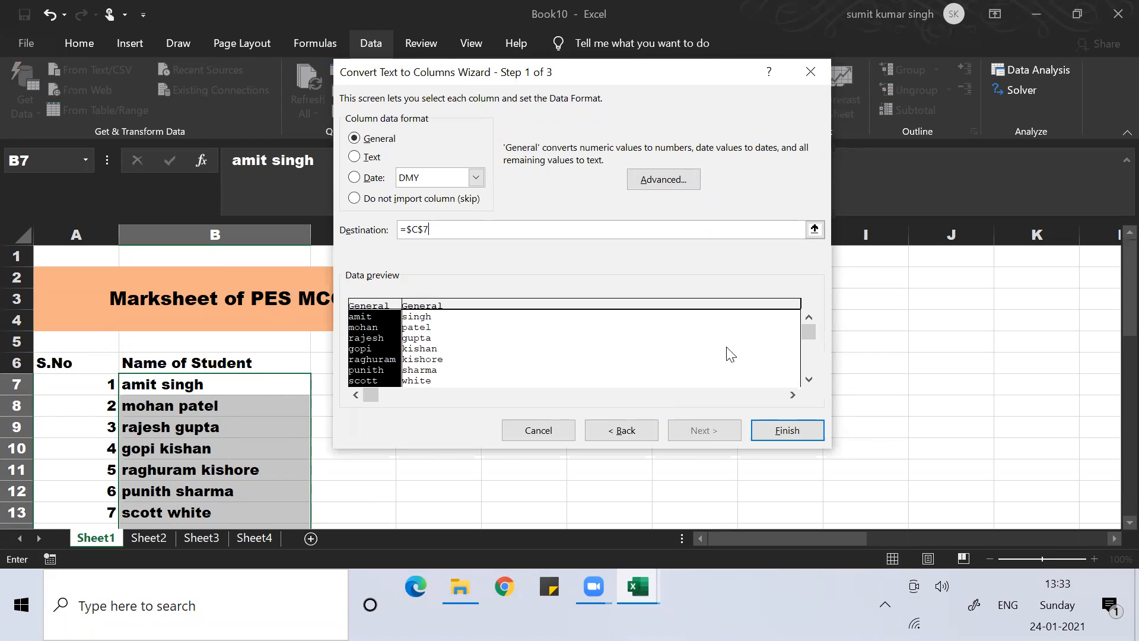
{"action": "left_click", "coordinate": [789, 429]}
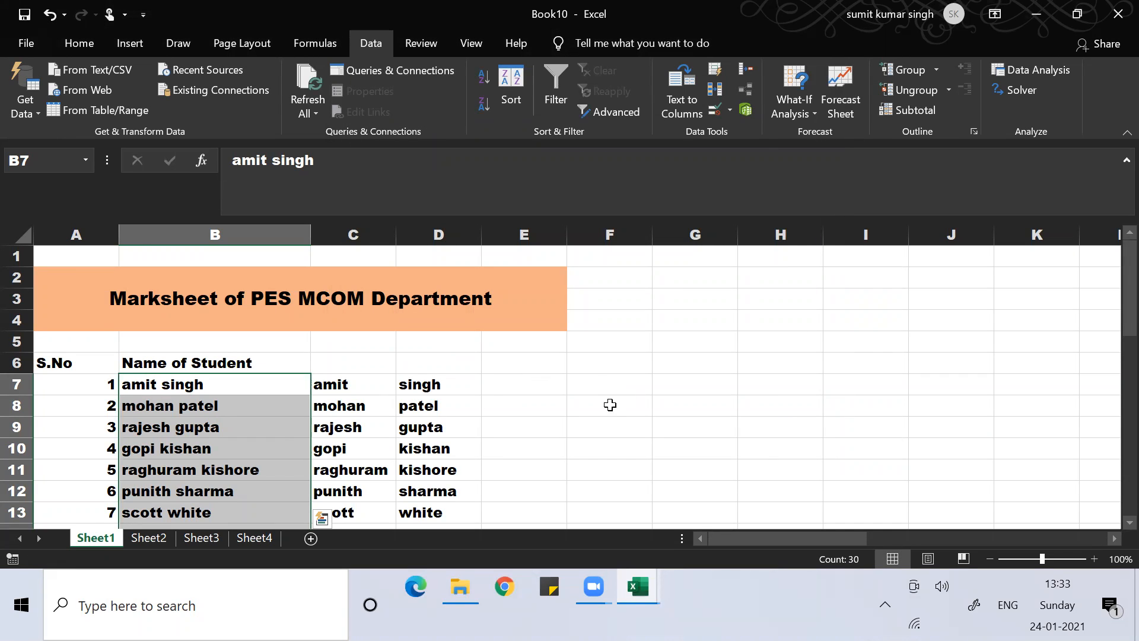
Step: Clear the split first and last names from C7:D36
{"action": "left_click", "coordinate": [332, 385]}
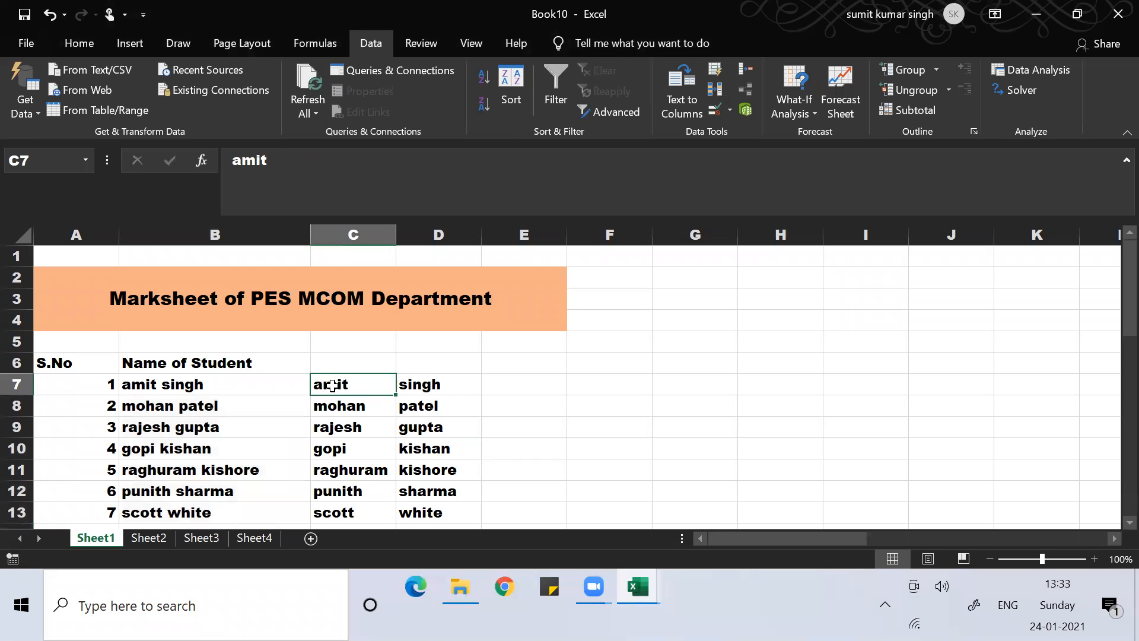
{"action": "key", "text": "shift+Right"}
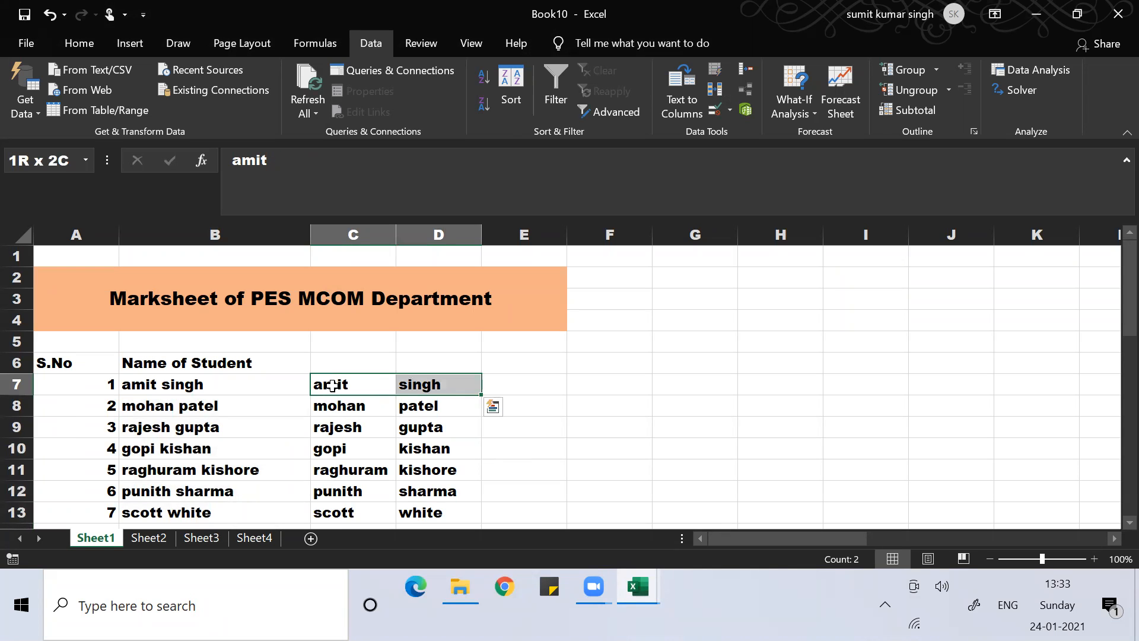
{"action": "key", "text": "ctrl+shift+Down"}
{"action": "key", "text": "Delete"}
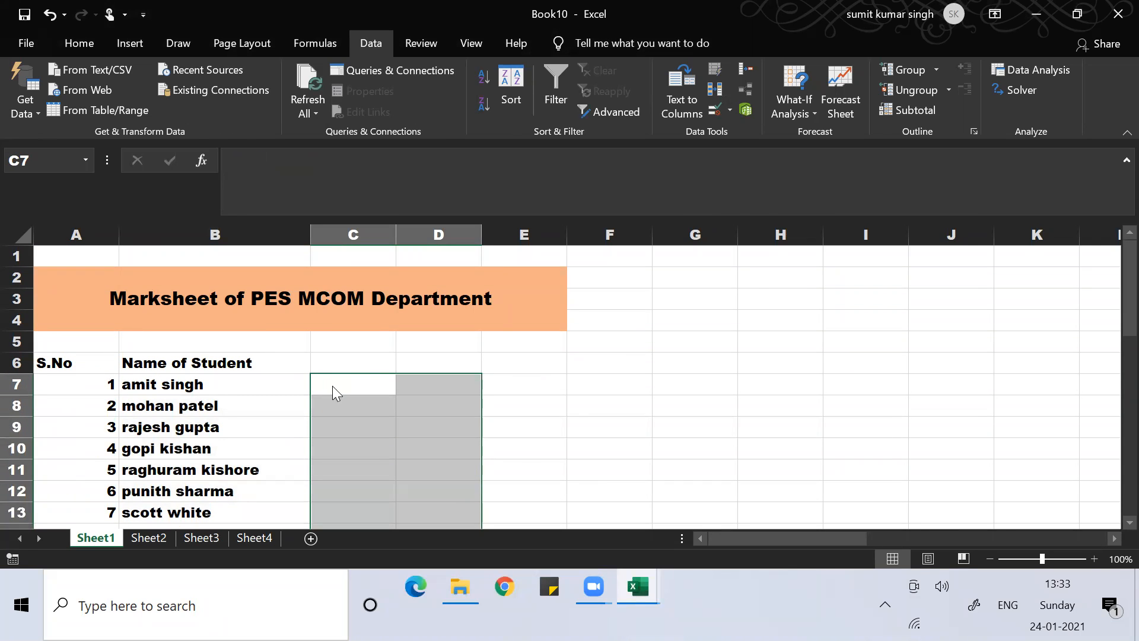
Step: Switch to the Excel Worksheet workbook and browse through its sheet tabs
{"action": "key", "text": "alt+Tab"}
{"action": "key", "text": "alt+Tab"}
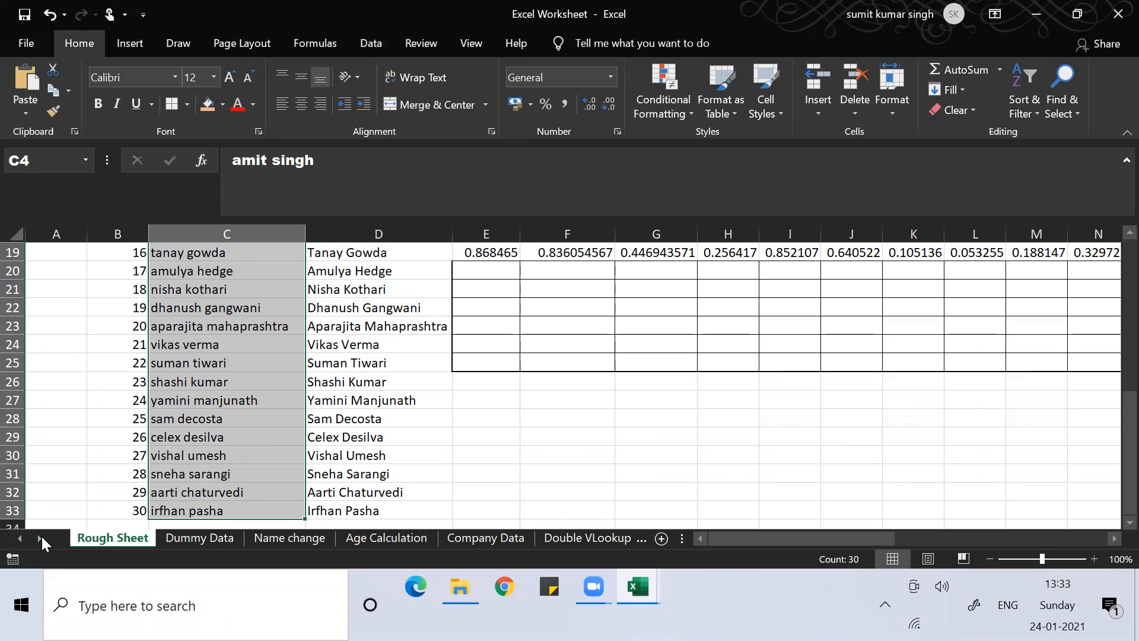
{"action": "left_click", "coordinate": [41, 537]}
{"action": "left_click", "coordinate": [41, 538]}
{"action": "left_click", "coordinate": [41, 537]}
{"action": "left_click", "coordinate": [41, 537]}
{"action": "left_click", "coordinate": [41, 537]}
{"action": "left_click", "coordinate": [41, 538]}
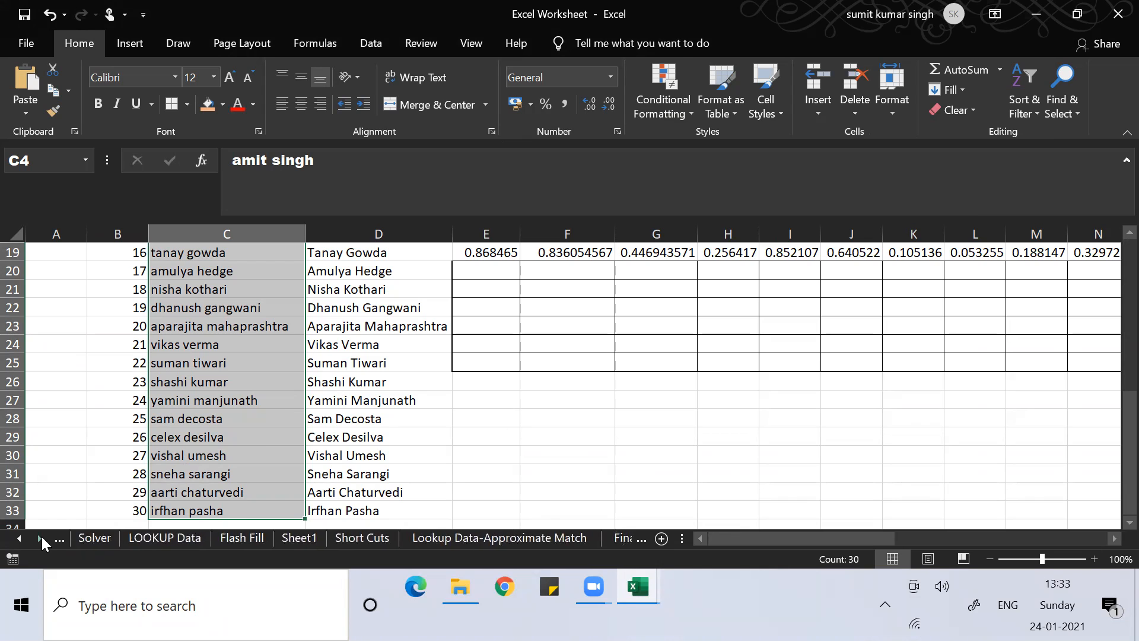
{"action": "left_click", "coordinate": [41, 537]}
{"action": "left_click", "coordinate": [41, 538]}
{"action": "left_click", "coordinate": [41, 538]}
{"action": "left_click", "coordinate": [40, 537]}
{"action": "left_click", "coordinate": [41, 537]}
{"action": "left_click", "coordinate": [41, 538]}
{"action": "left_click", "coordinate": [41, 537]}
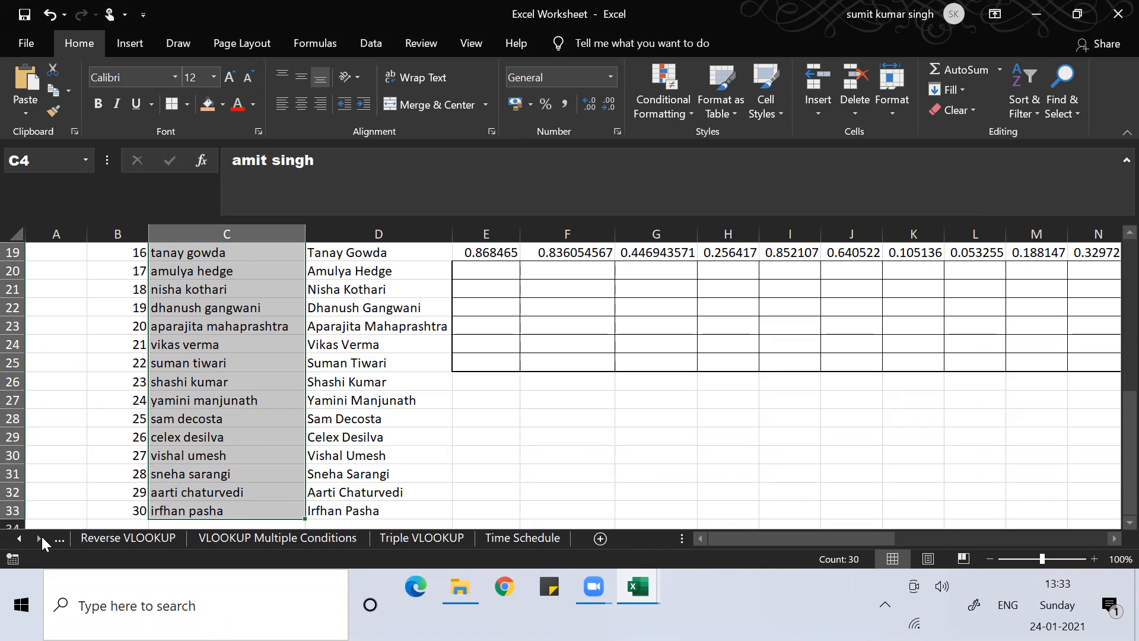
{"action": "left_click", "coordinate": [20, 537]}
{"action": "left_click", "coordinate": [20, 537]}
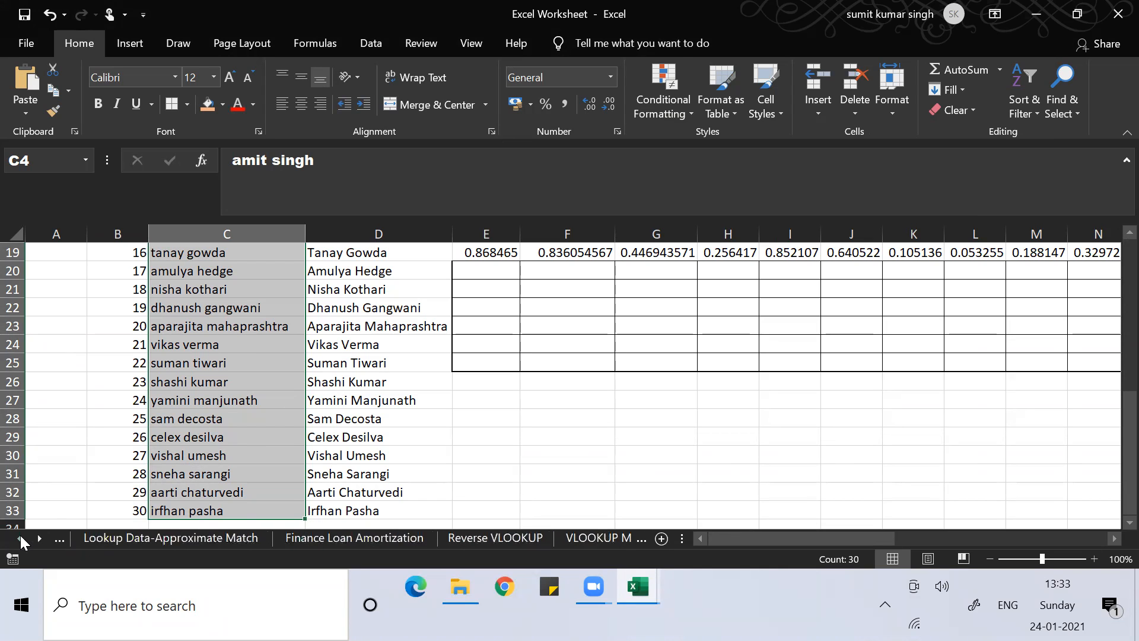
{"action": "left_click", "coordinate": [20, 537]}
{"action": "left_click", "coordinate": [20, 538]}
Step: Scroll back through the sheet tabs and open the Name change sheet
{"action": "left_click", "coordinate": [20, 537]}
{"action": "left_click", "coordinate": [20, 538]}
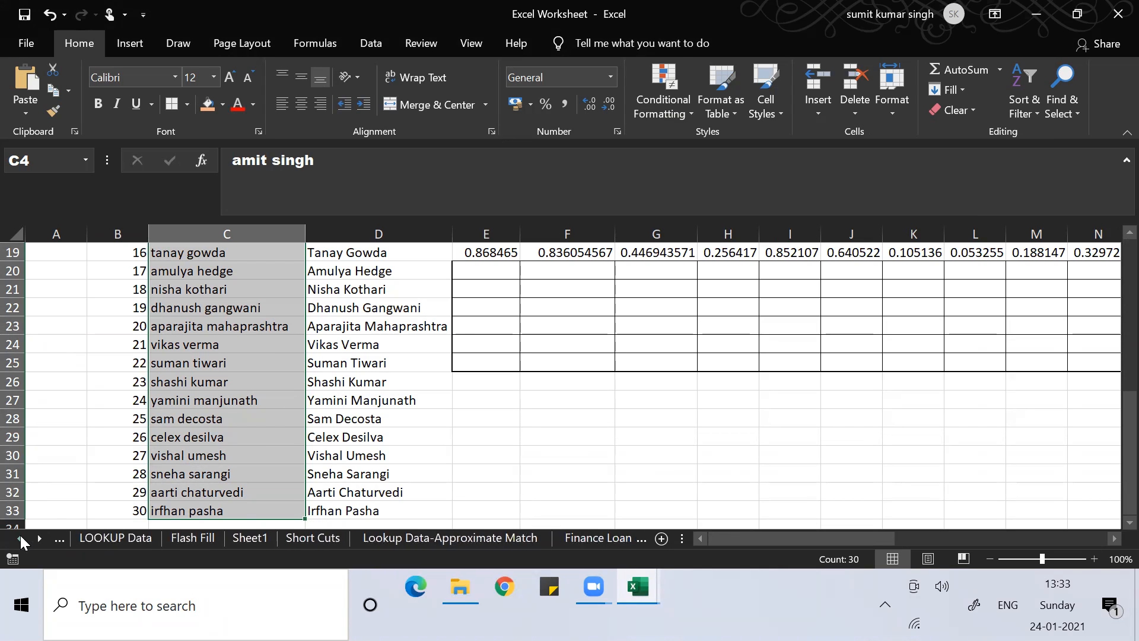
{"action": "left_click", "coordinate": [20, 538]}
{"action": "left_click", "coordinate": [21, 538]}
{"action": "left_click", "coordinate": [20, 538]}
{"action": "left_click", "coordinate": [21, 538]}
{"action": "left_click", "coordinate": [20, 537]}
{"action": "left_click", "coordinate": [21, 537]}
{"action": "left_click", "coordinate": [20, 538]}
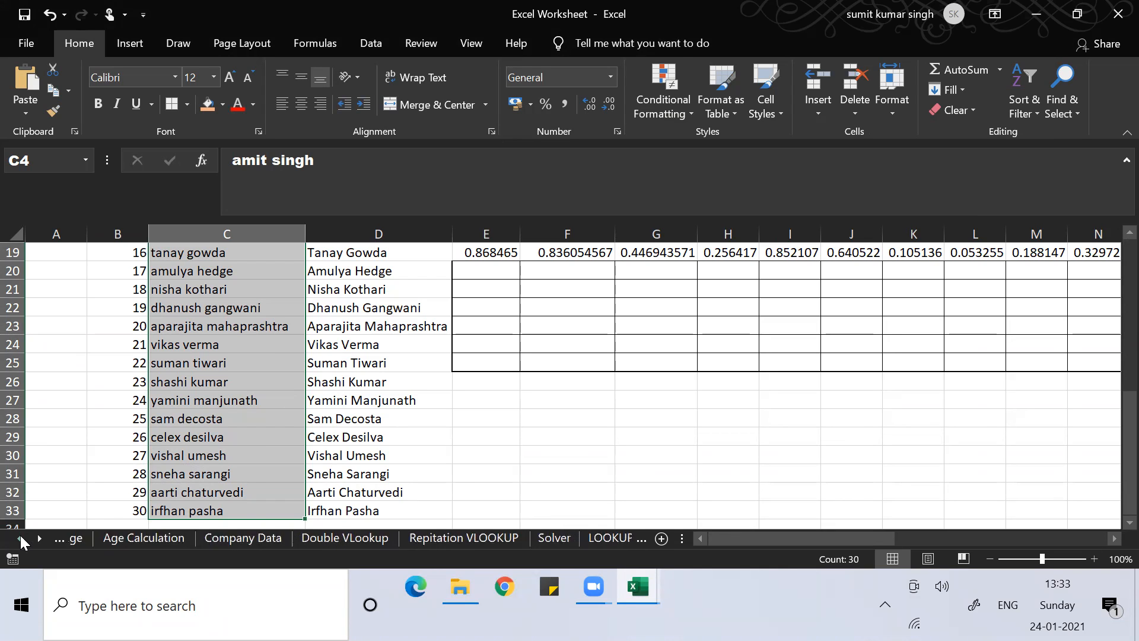
{"action": "left_click", "coordinate": [21, 537]}
{"action": "left_click", "coordinate": [193, 535]}
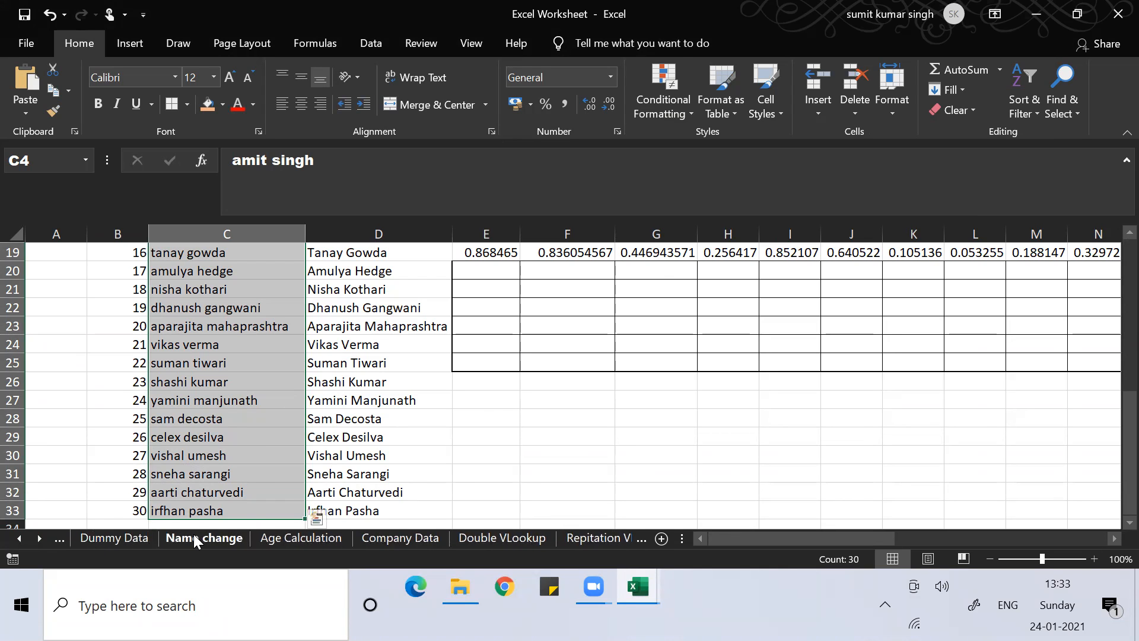
Step: Copy the LEFT, MID and RIGHT formula texts from D18:H22 and paste them at G1 in Book10
{"action": "left_click", "coordinate": [465, 299]}
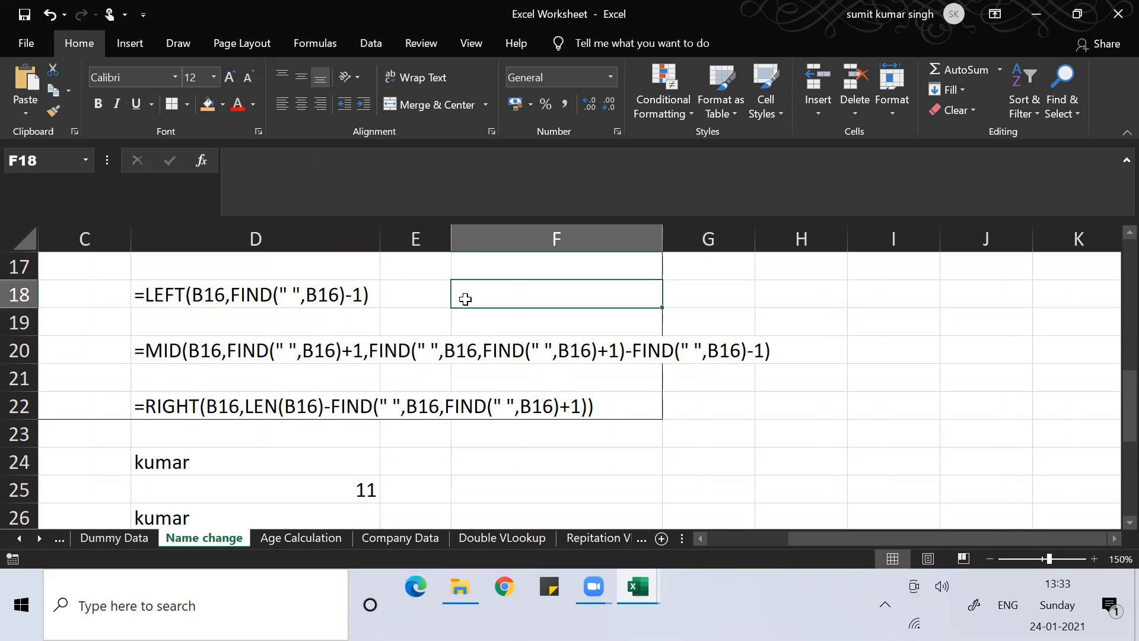
{"action": "left_click", "coordinate": [174, 299]}
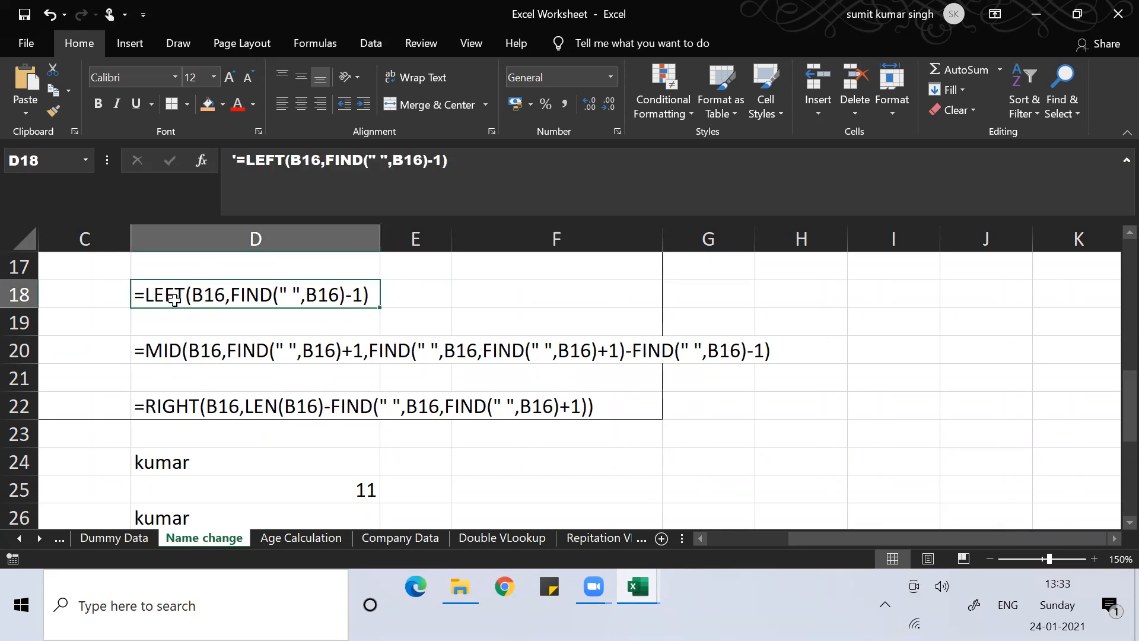
{"action": "key", "text": "shift+Down"}
{"action": "key", "text": "shift+Down"}
{"action": "key", "text": "shift+Down"}
{"action": "key", "text": "shift+Down"}
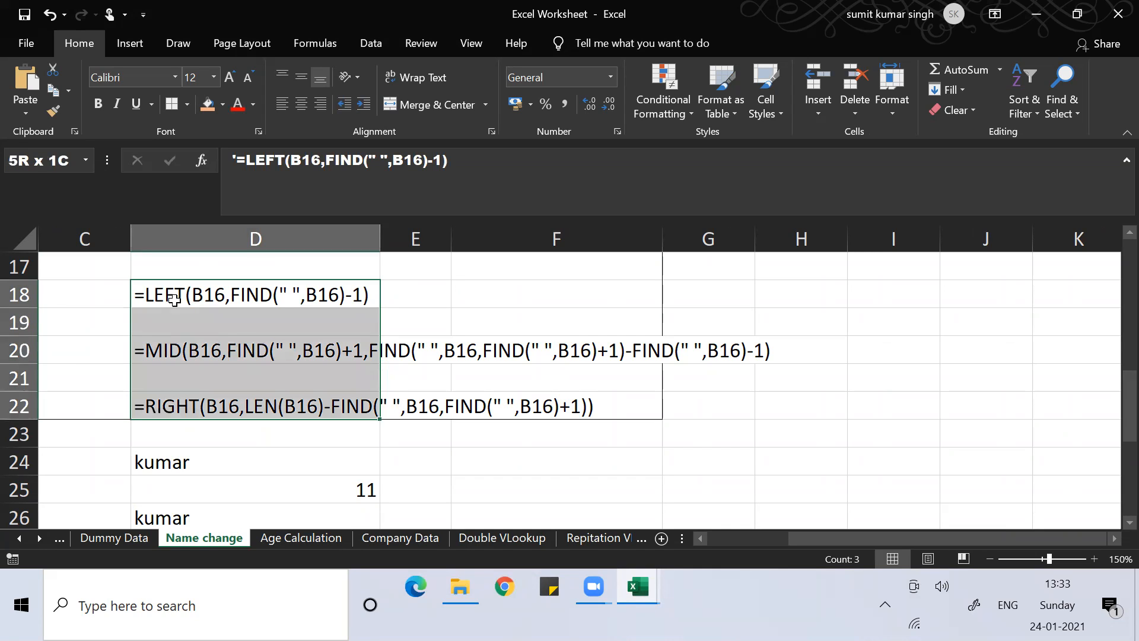
{"action": "key", "text": "shift+Right"}
{"action": "key", "text": "shift+Right"}
{"action": "key", "text": "shift+Right"}
{"action": "key", "text": "shift+Right"}
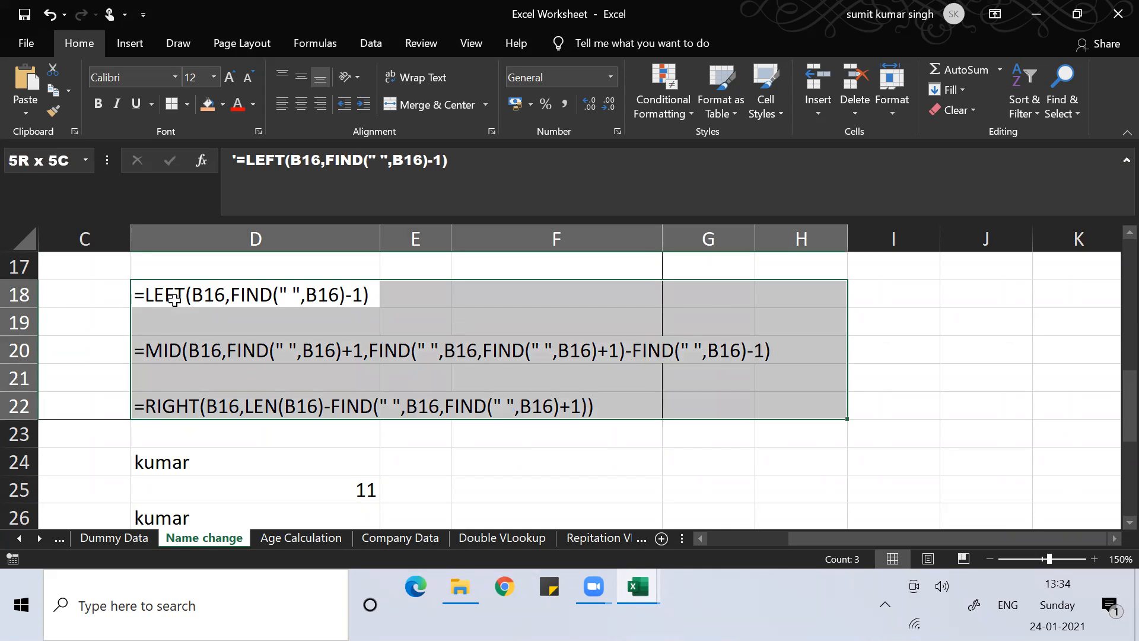
{"action": "key", "text": "ctrl+c"}
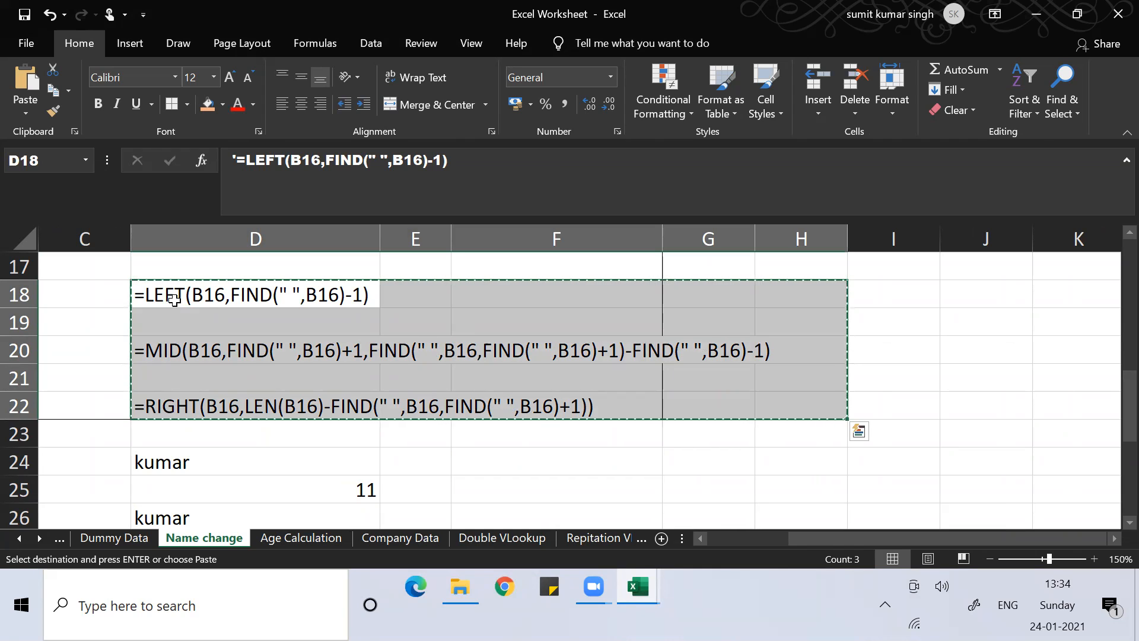
{"action": "key", "text": "alt+Tab"}
{"action": "left_click", "coordinate": [688, 274]}
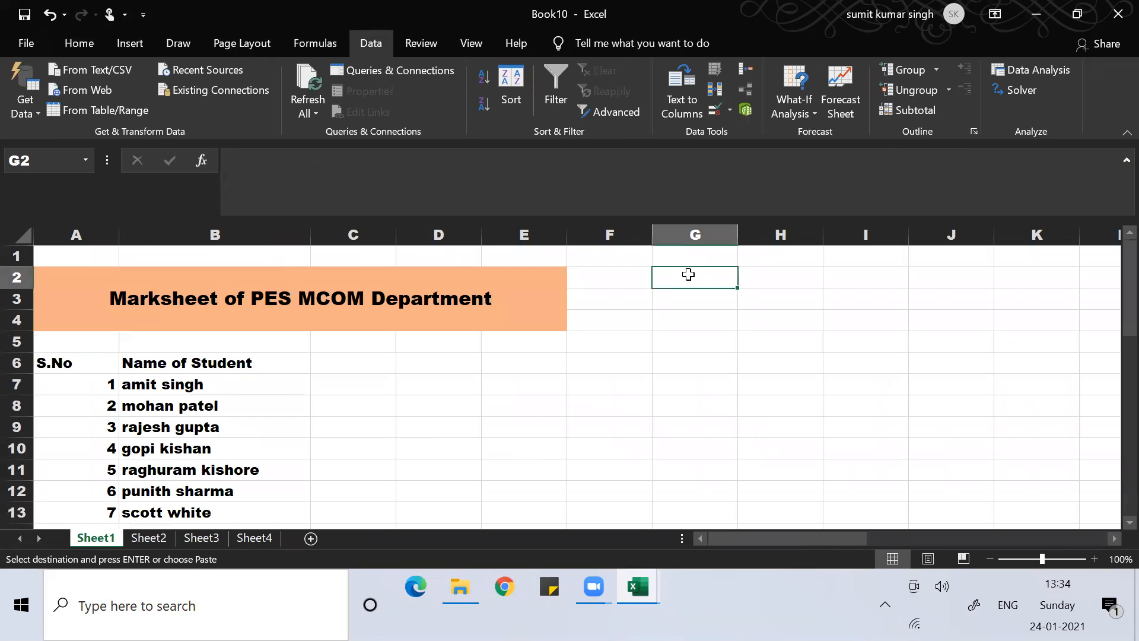
{"action": "left_click", "coordinate": [685, 262]}
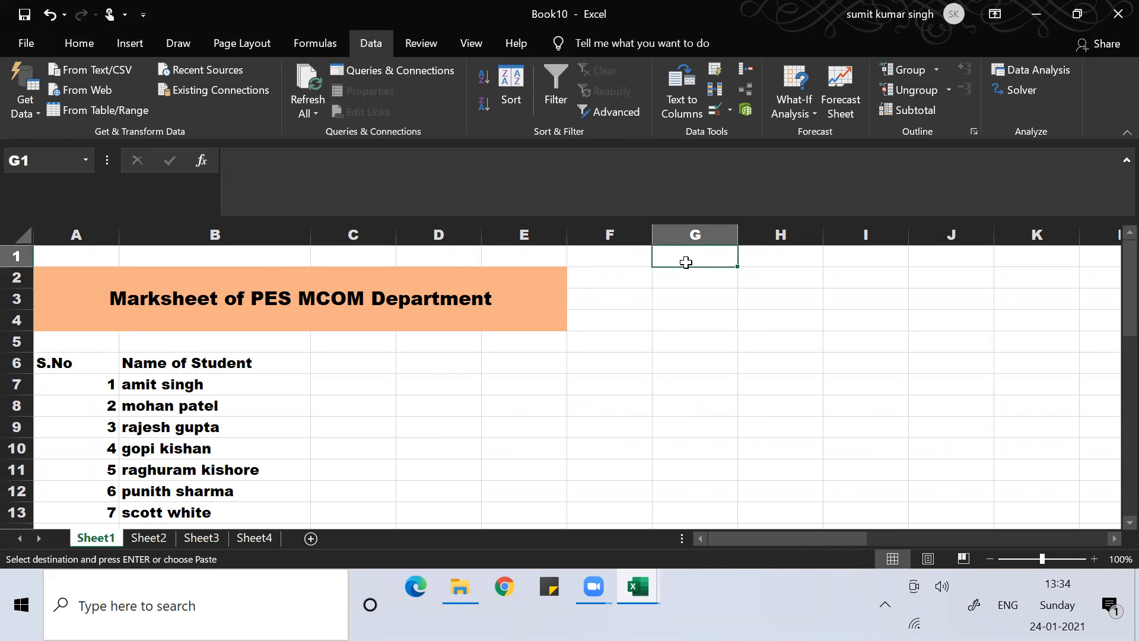
{"action": "key", "text": "ctrl+v"}
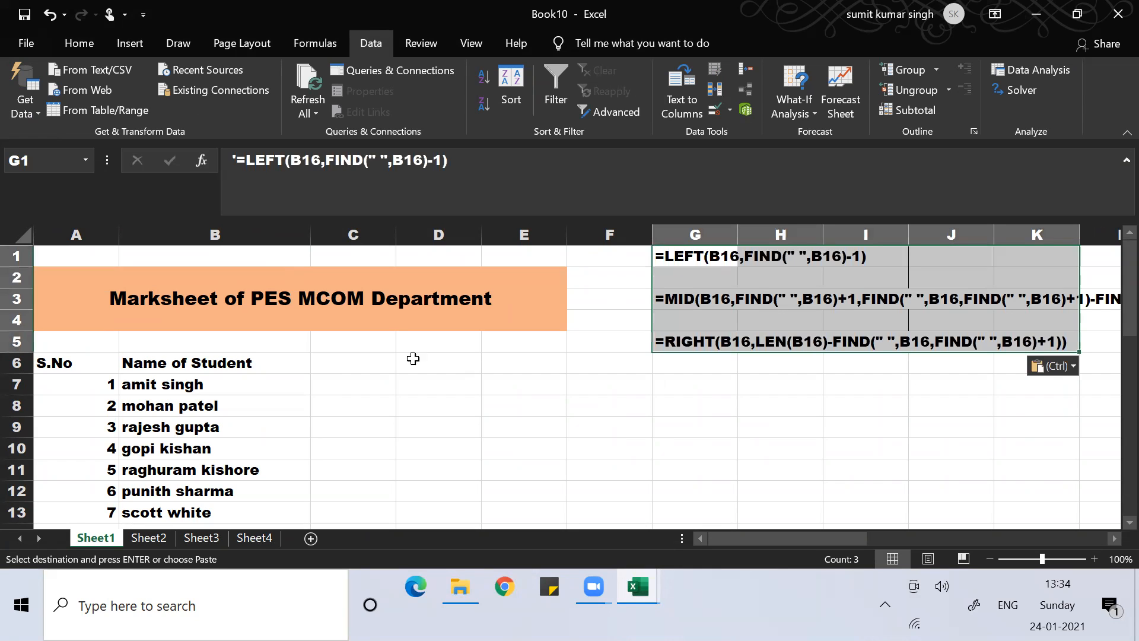
{"action": "left_click", "coordinate": [329, 389]}
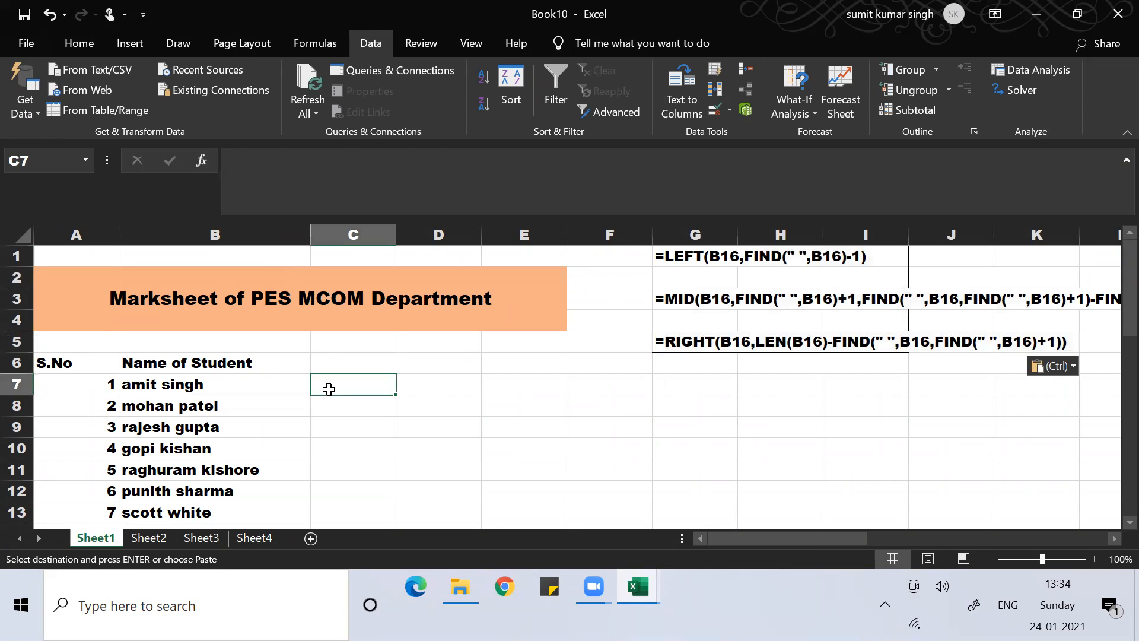
Step: Enter =LEFT(B7,4) in C7 so it returns 'amit', dropping the attempted FIND argument
{"action": "type", "text": "=left"}
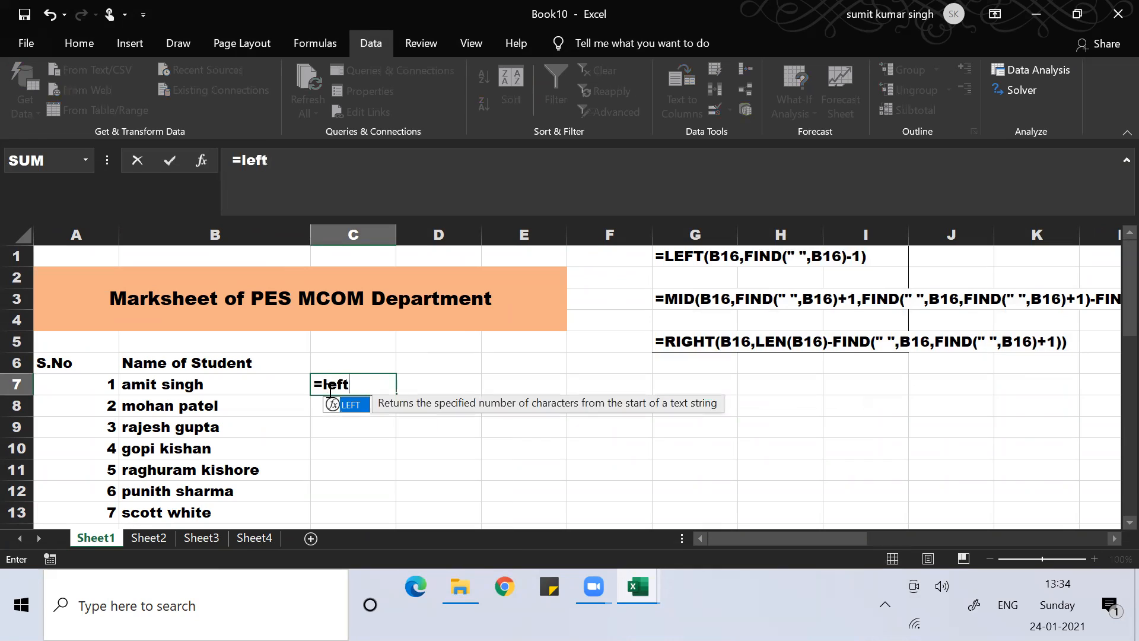
{"action": "type", "text": "("}
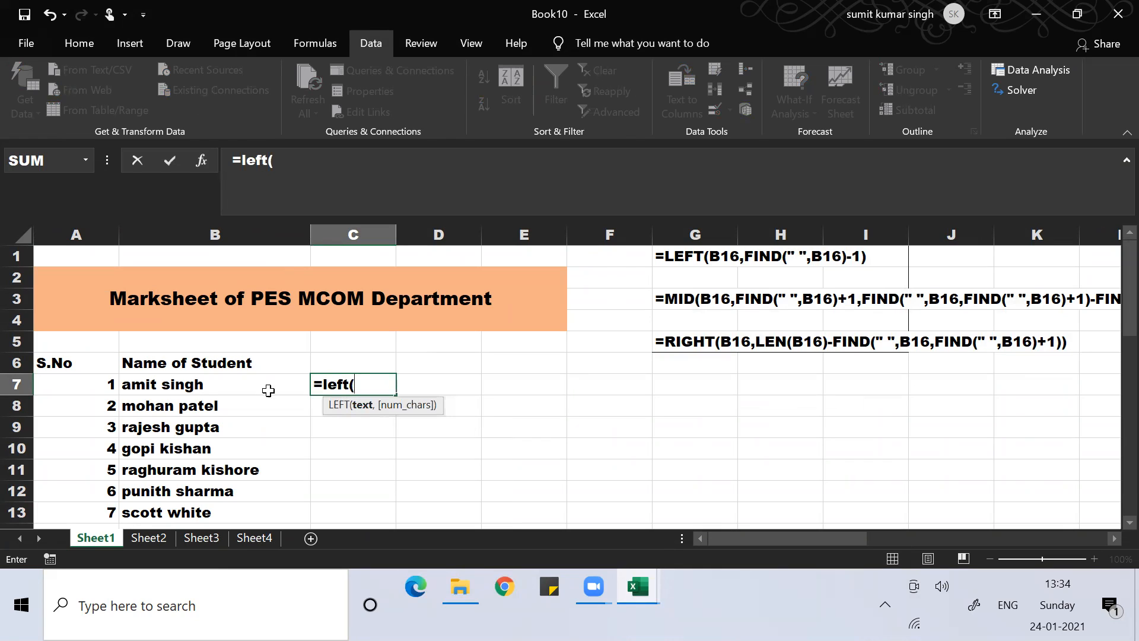
{"action": "left_click", "coordinate": [204, 384]}
{"action": "type", "text": ",fi"}
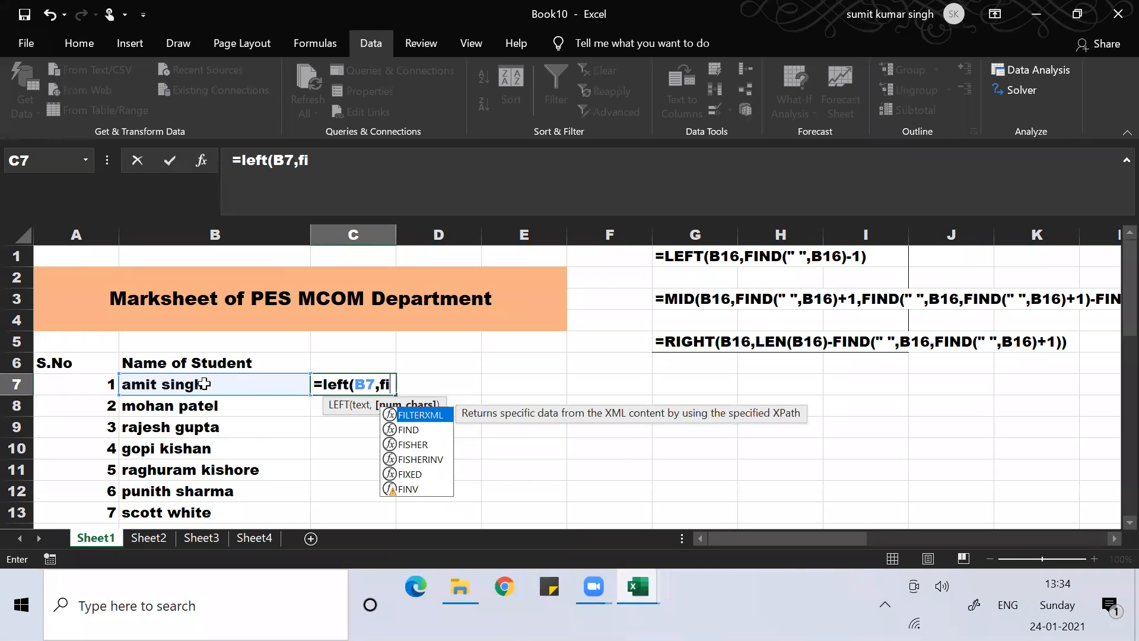
{"action": "type", "text": "nd("}
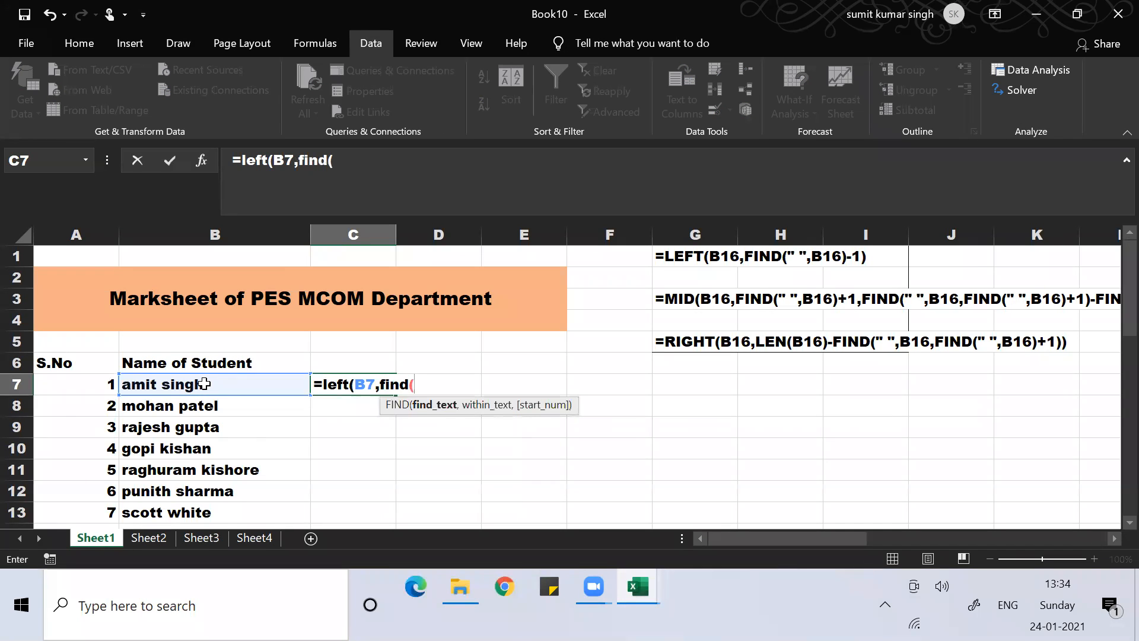
{"action": "type", "text": "\" \""}
{"action": "type", "text": ","}
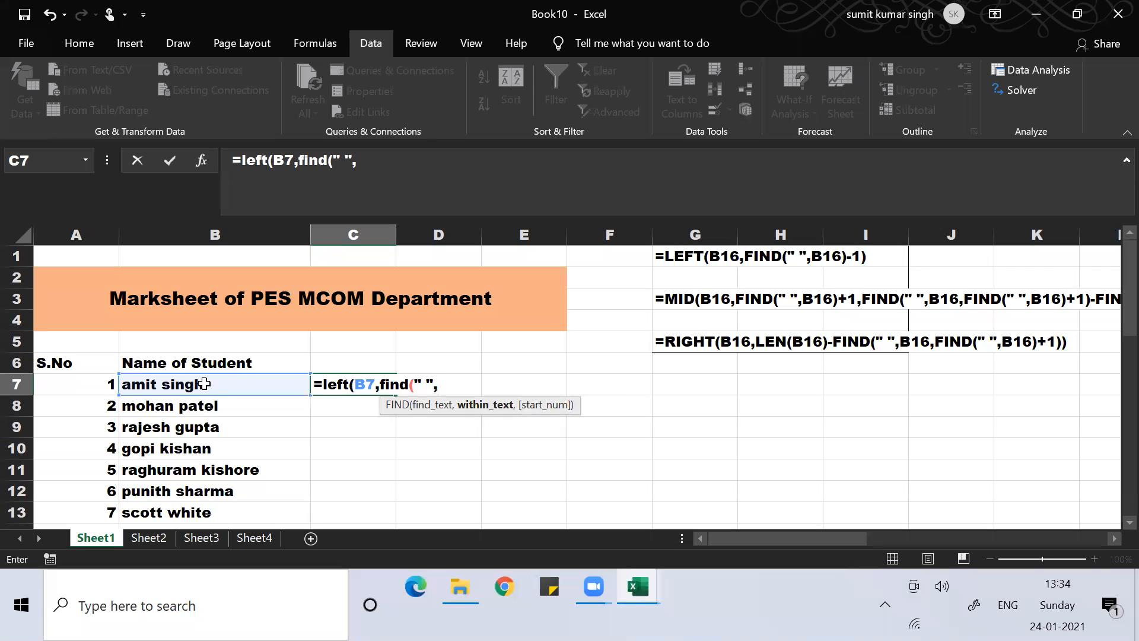
{"action": "type", "text": "b7"}
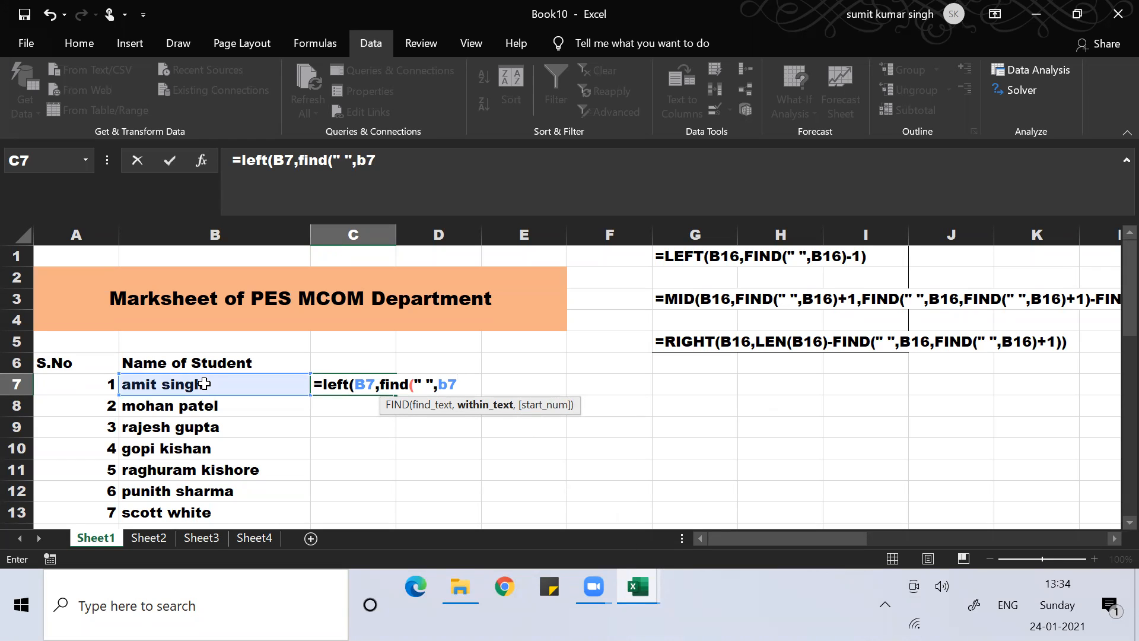
{"action": "type", "text": ")"}
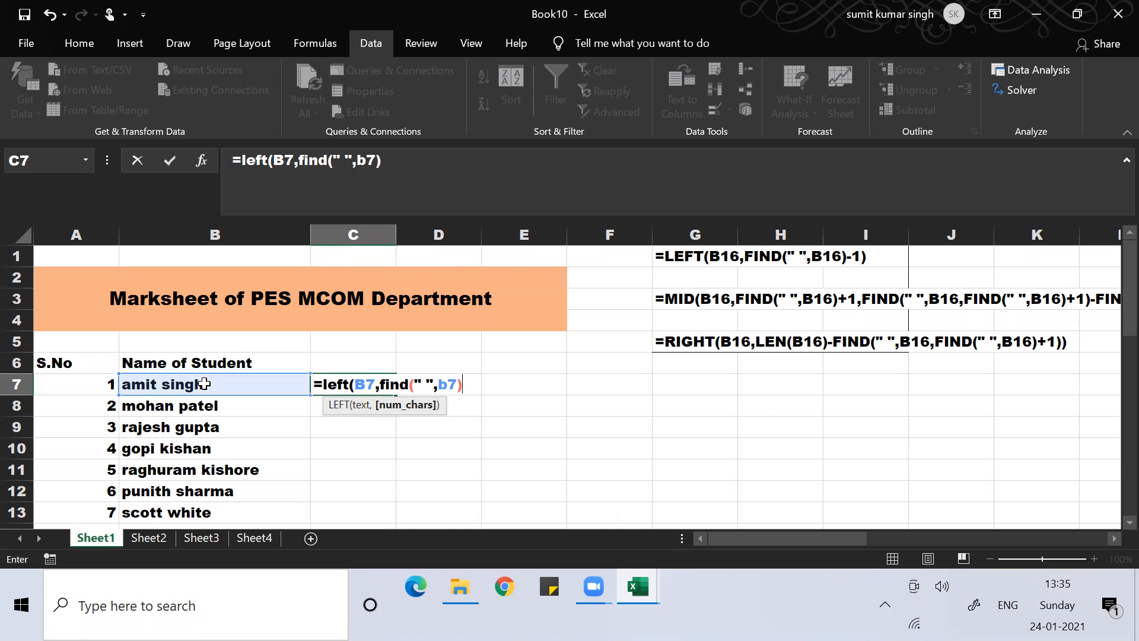
{"action": "key", "text": "BackSpace"}
{"action": "key", "text": "BackSpace"}
{"action": "key", "text": "BackSpace"}
{"action": "key", "text": "BackSpace"}
{"action": "key", "text": "BackSpace"}
{"action": "key", "text": "BackSpace"}
{"action": "key", "text": "BackSpace"}
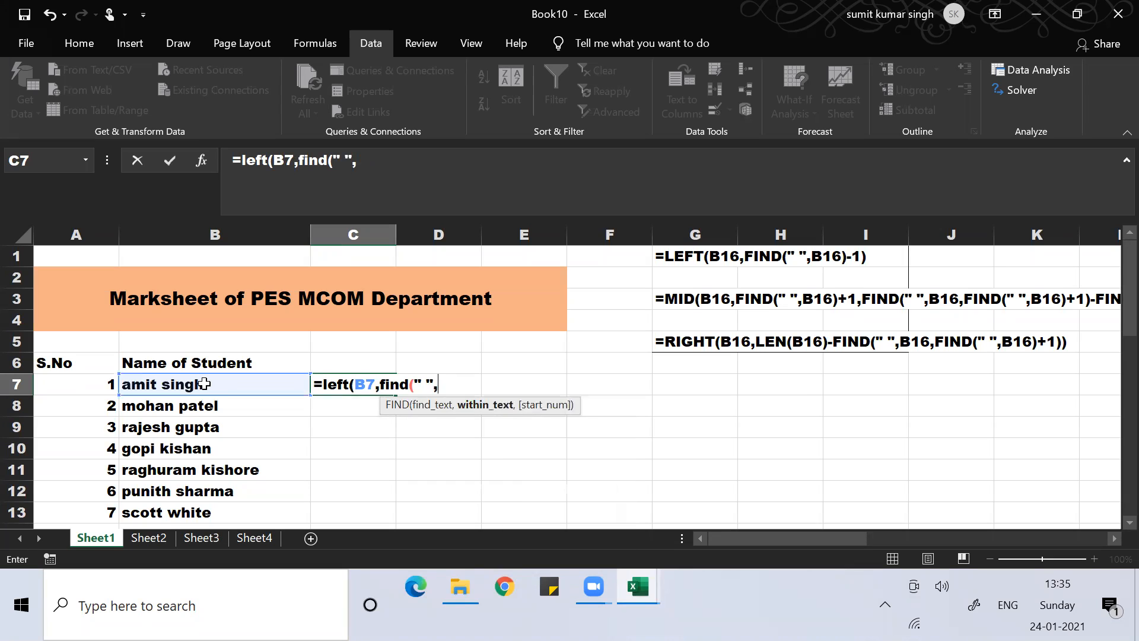
{"action": "key", "text": "BackSpace"}
{"action": "key", "text": "BackSpace"}
{"action": "key", "text": "BackSpace"}
{"action": "key", "text": "BackSpace"}
{"action": "key", "text": "BackSpace"}
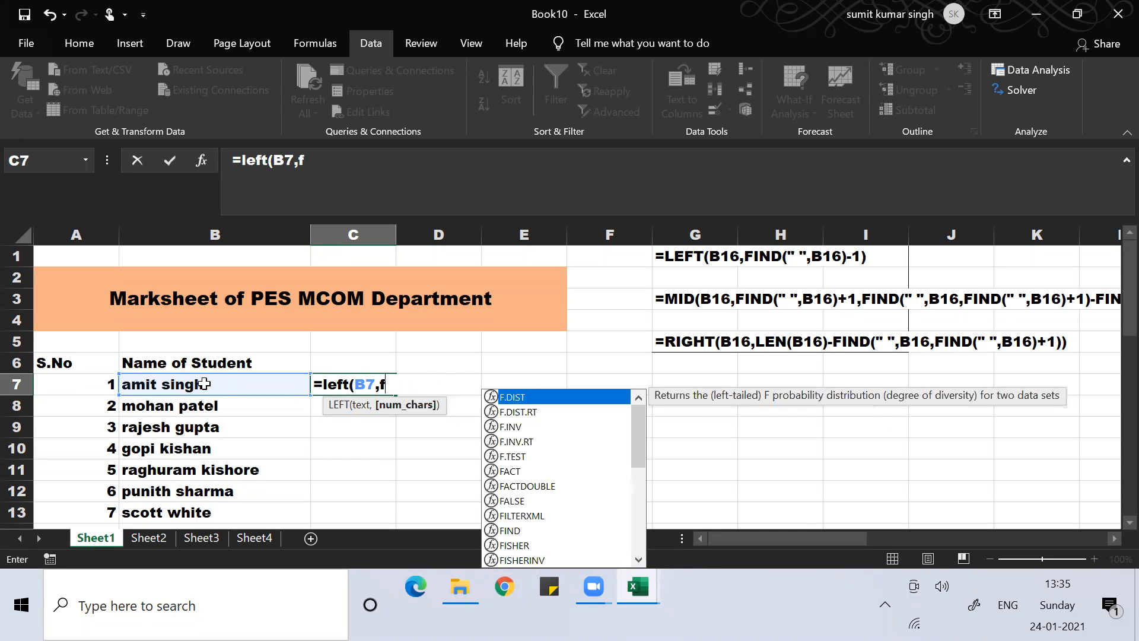
{"action": "type", "text": "4"}
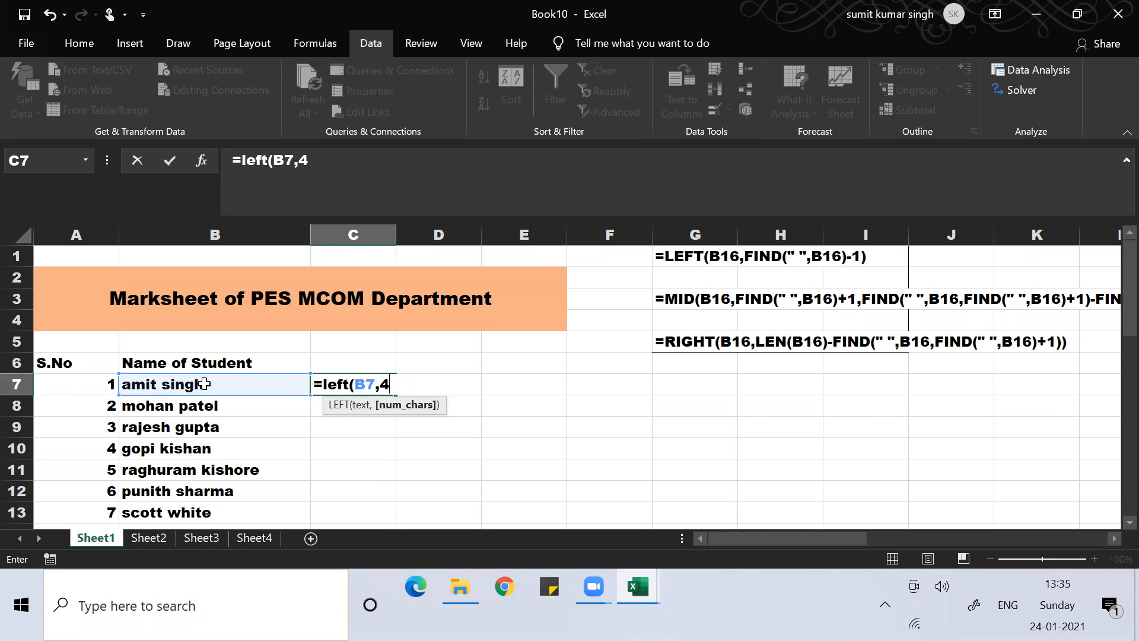
{"action": "type", "text": ")"}
{"action": "key", "text": "Return"}
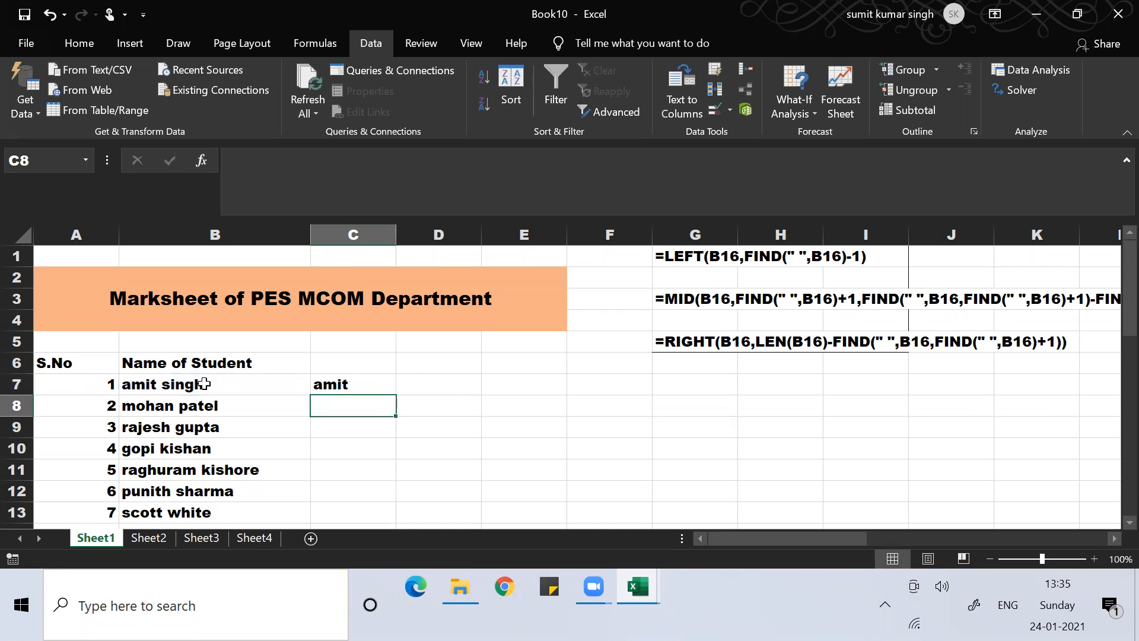
{"action": "key", "text": "Up"}
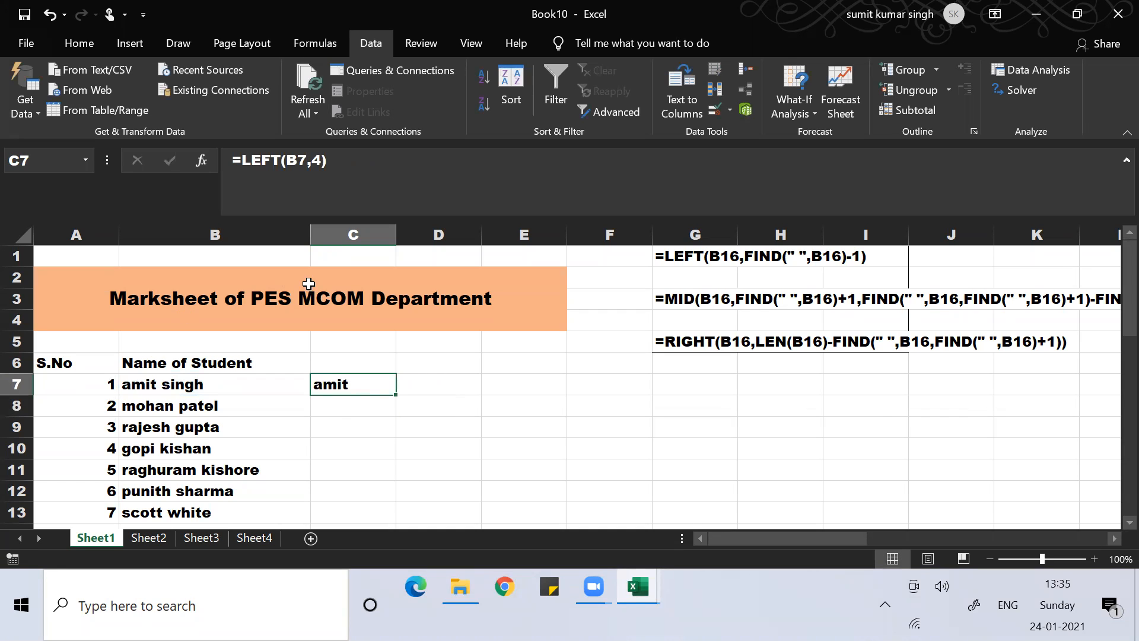
Step: Rewrite C7 as a LEFT formula using FIND(" ",B7), trying it with and without -1
{"action": "left_click", "coordinate": [350, 159]}
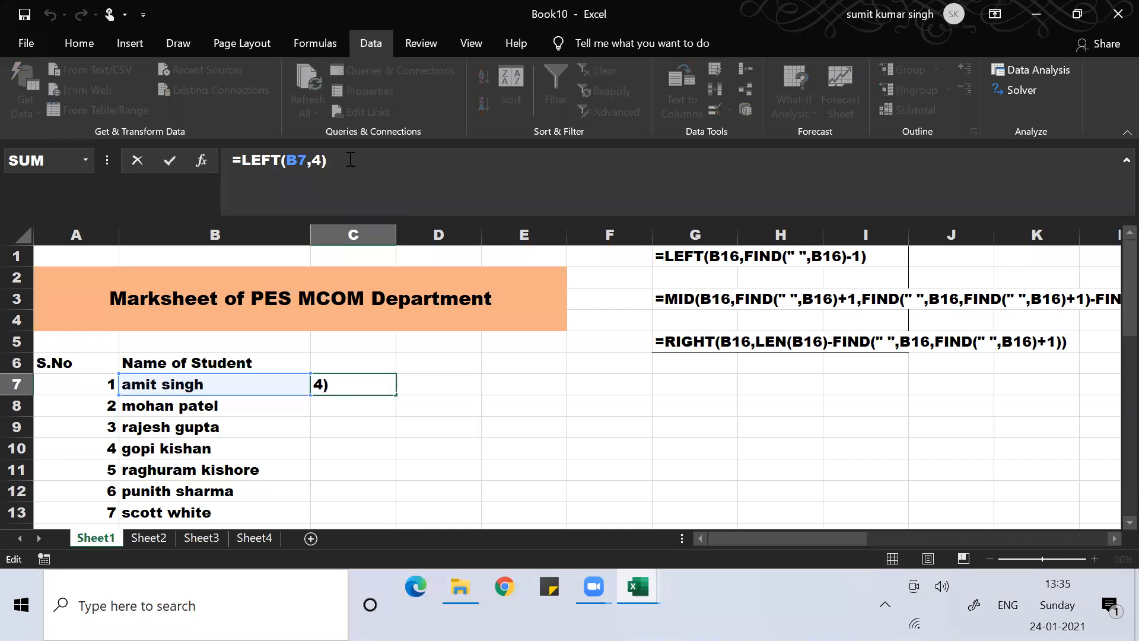
{"action": "key", "text": "BackSpace"}
{"action": "key", "text": "BackSpace"}
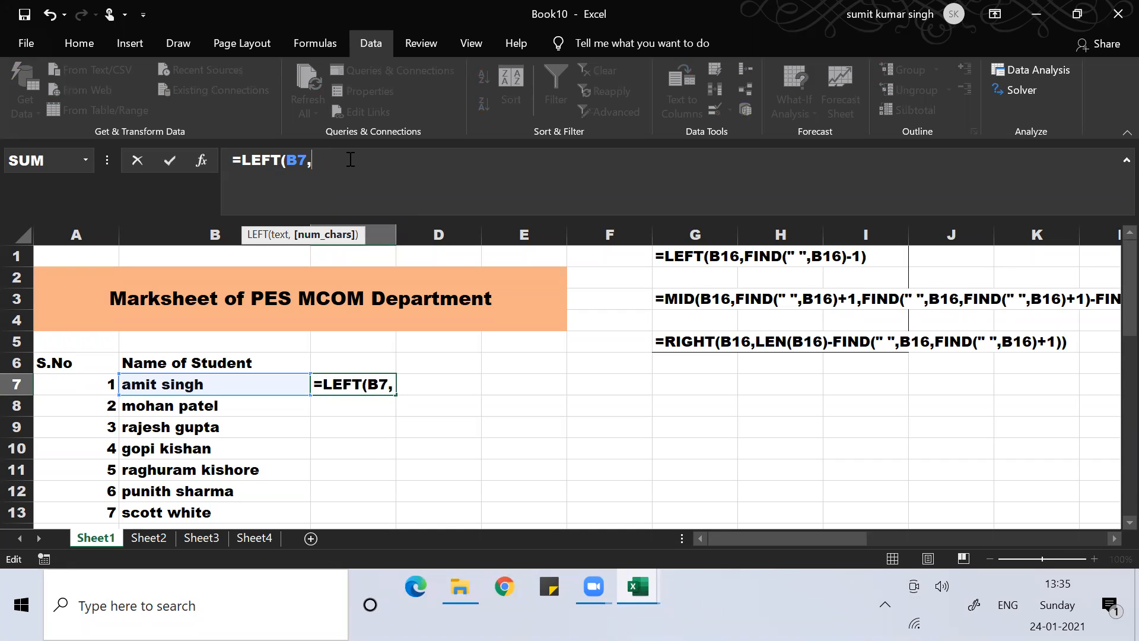
{"action": "type", "text": "find"}
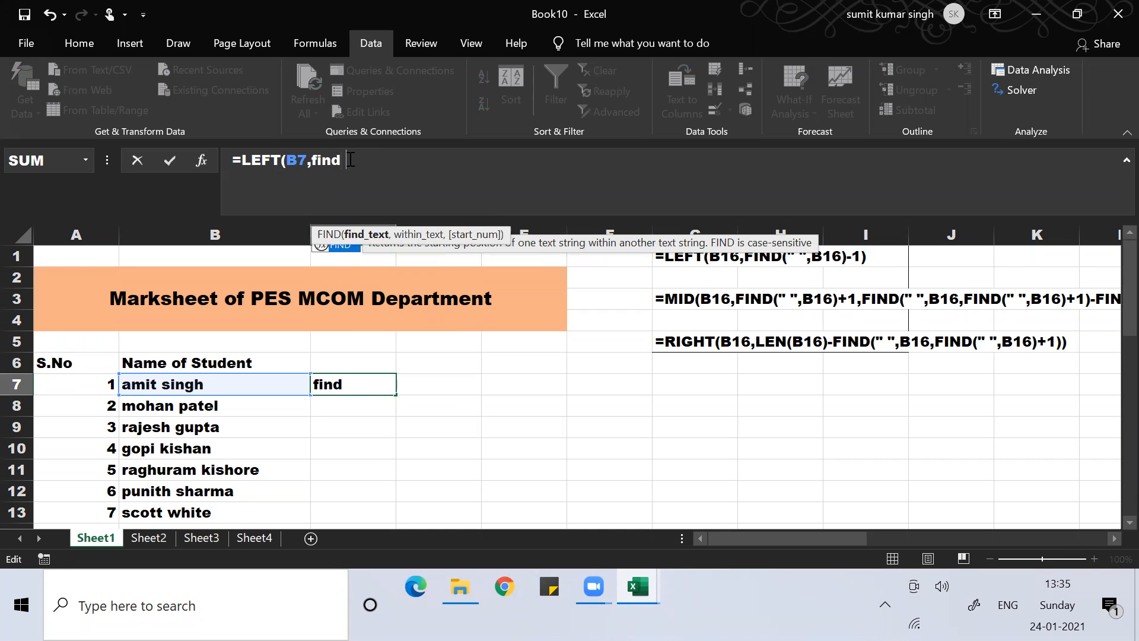
{"action": "type", "text": "(\" \",b 7)"}
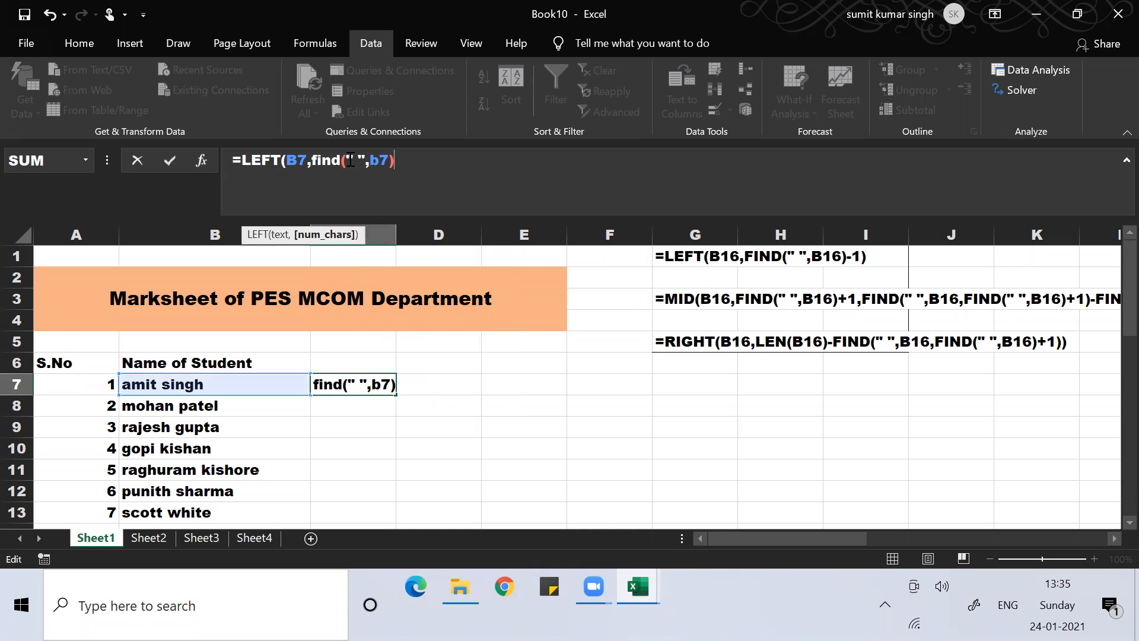
{"action": "key", "text": "Return"}
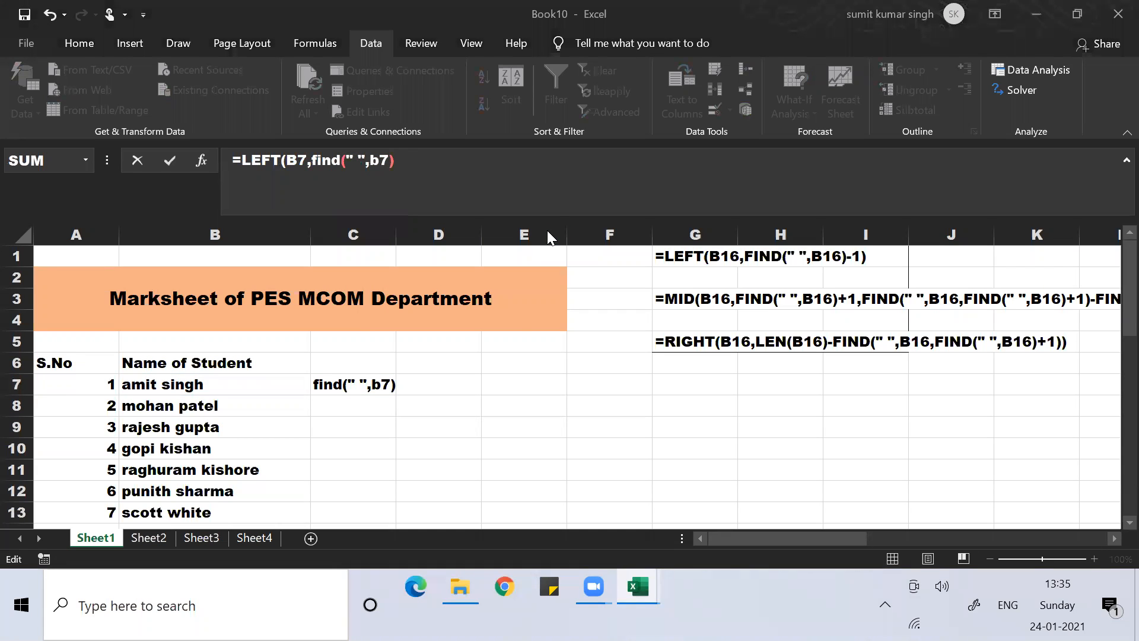
{"action": "left_click", "coordinate": [422, 168]}
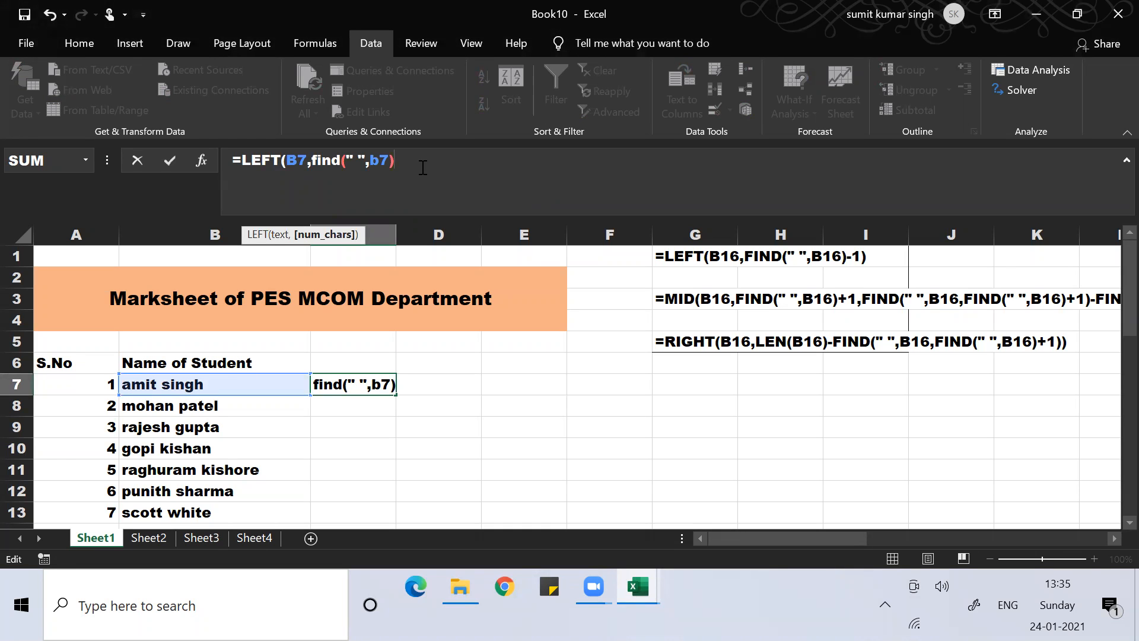
{"action": "type", "text": "-1)"}
{"action": "key", "text": "Return"}
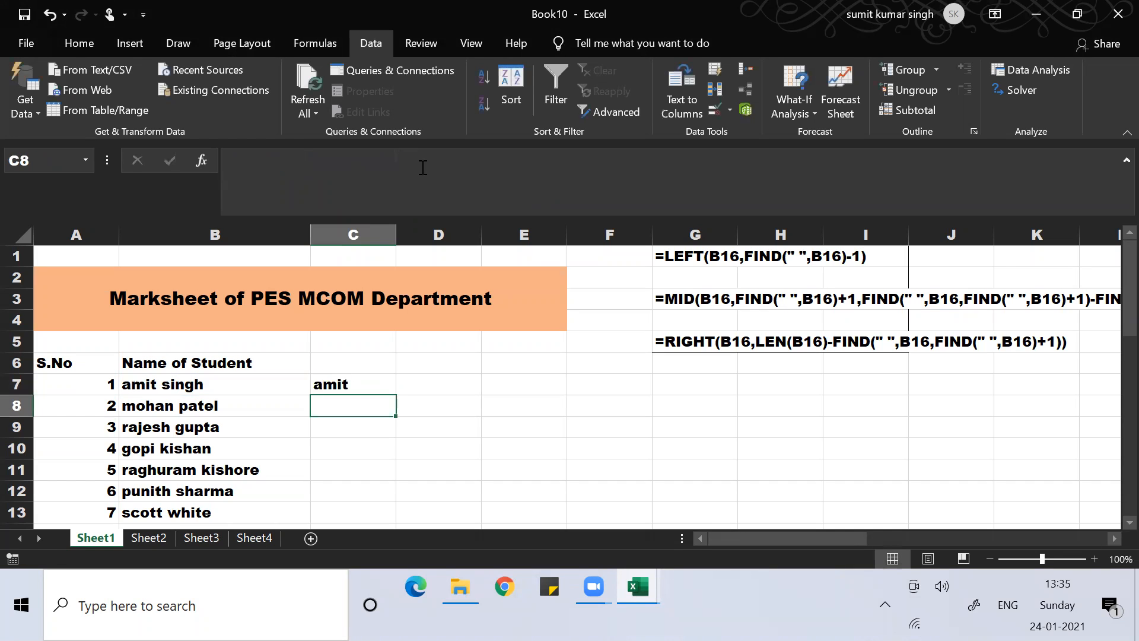
{"action": "key", "text": "Up"}
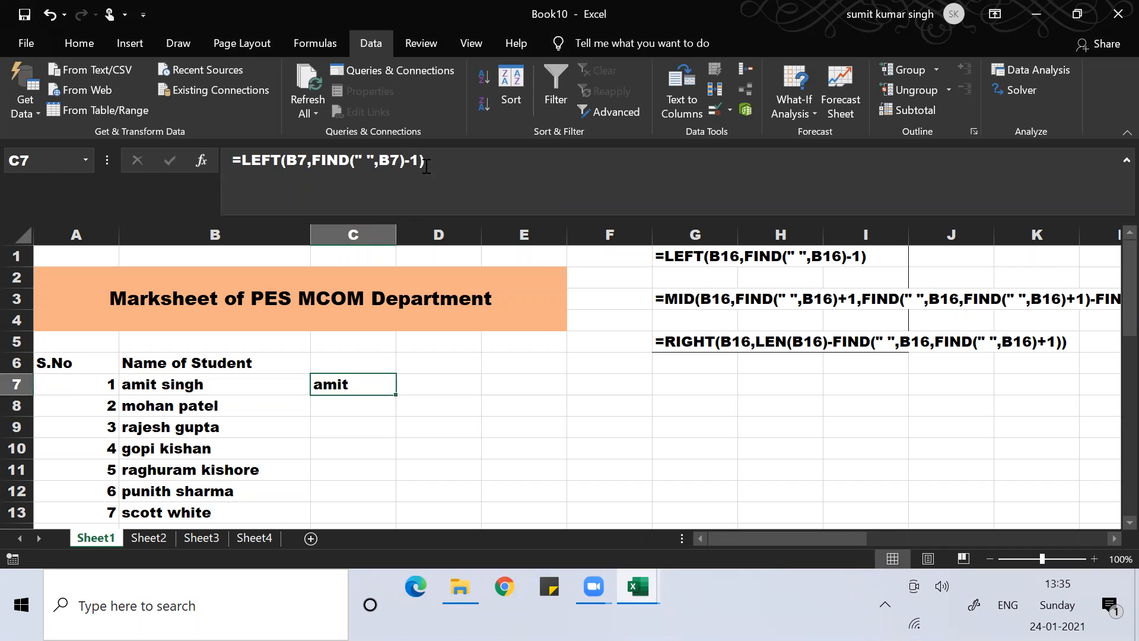
{"action": "left_click", "coordinate": [434, 164]}
{"action": "key", "text": "BackSpace"}
{"action": "key", "text": "BackSpace"}
{"action": "key", "text": "BackSpace"}
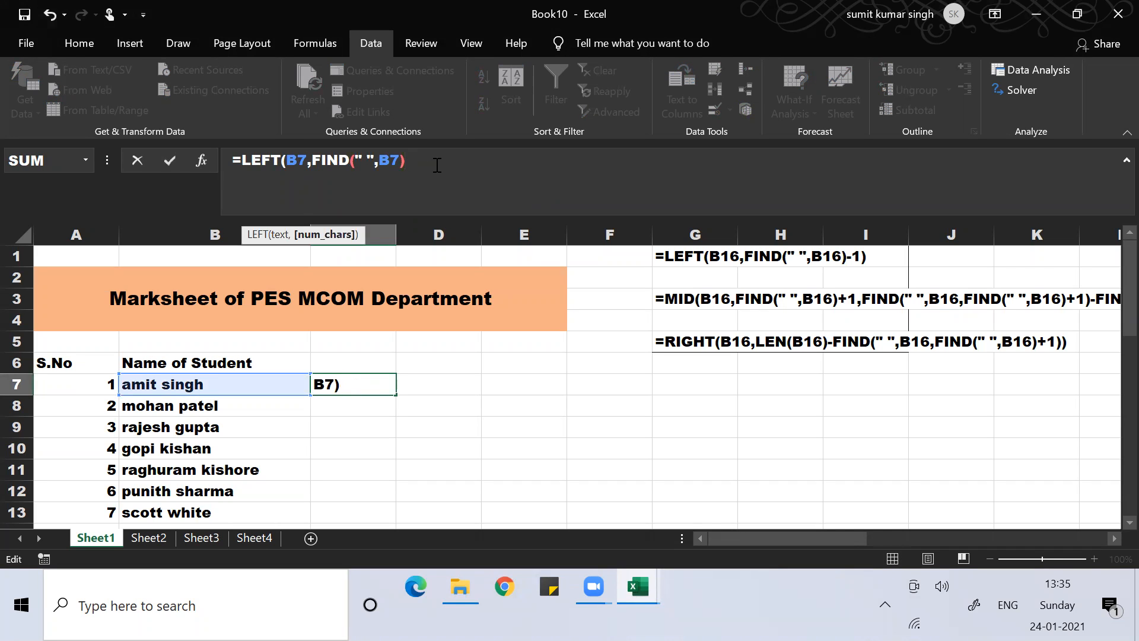
{"action": "type", "text": ")"}
{"action": "key", "text": "Return"}
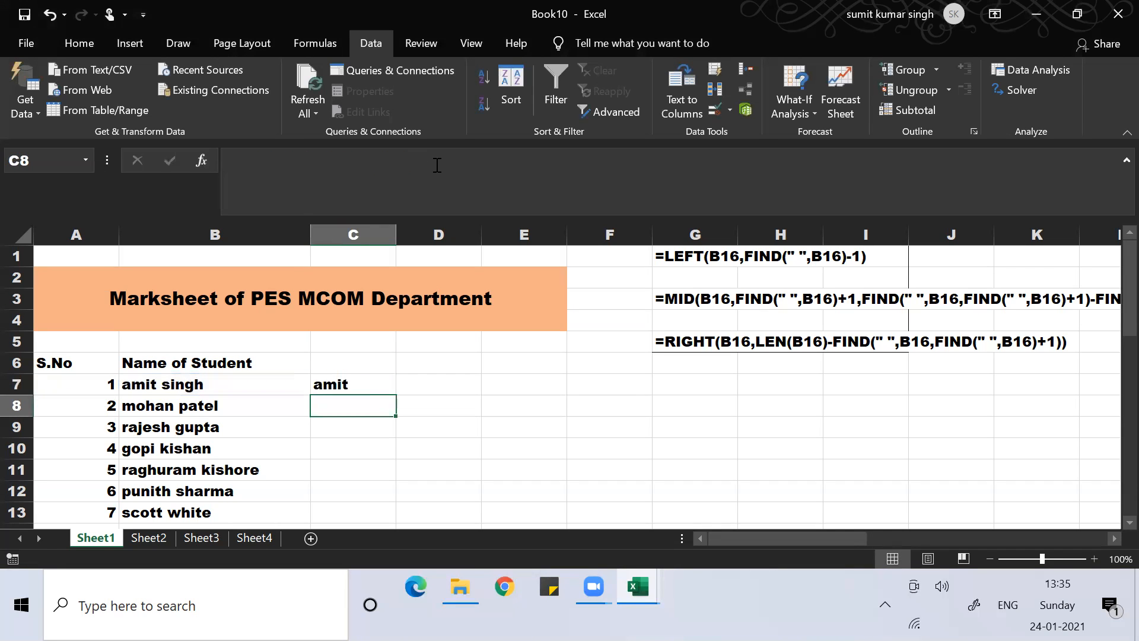
{"action": "key", "text": "Up"}
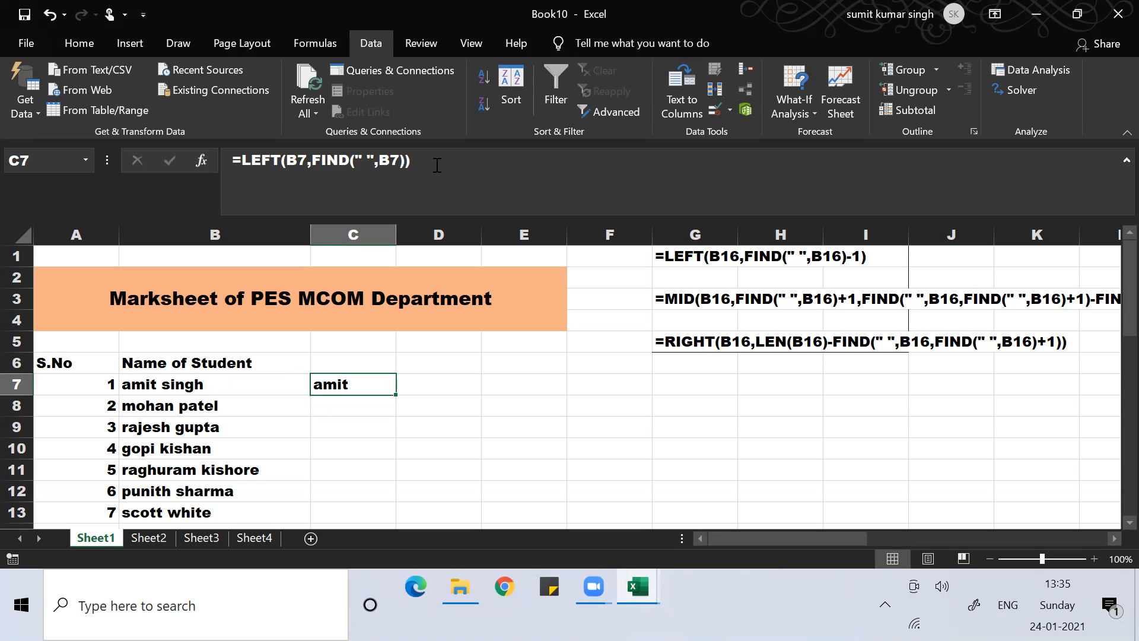
Step: Enter =LEN(C7) in D7 to check the first name's length
{"action": "key", "text": "Right"}
{"action": "type", "text": "="}
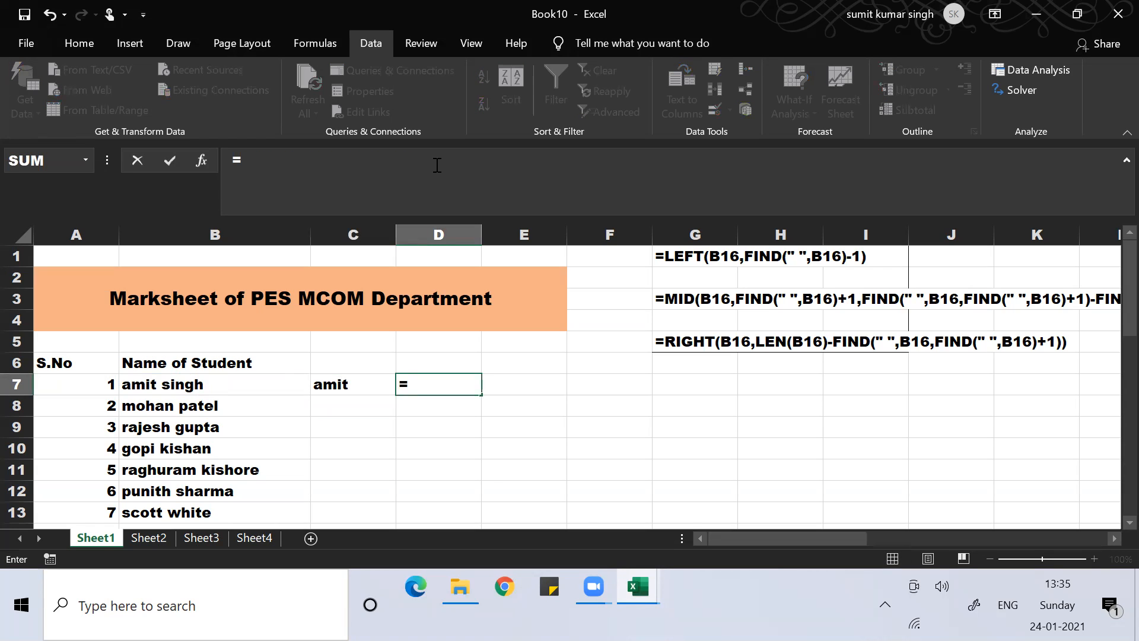
{"action": "type", "text": "len("}
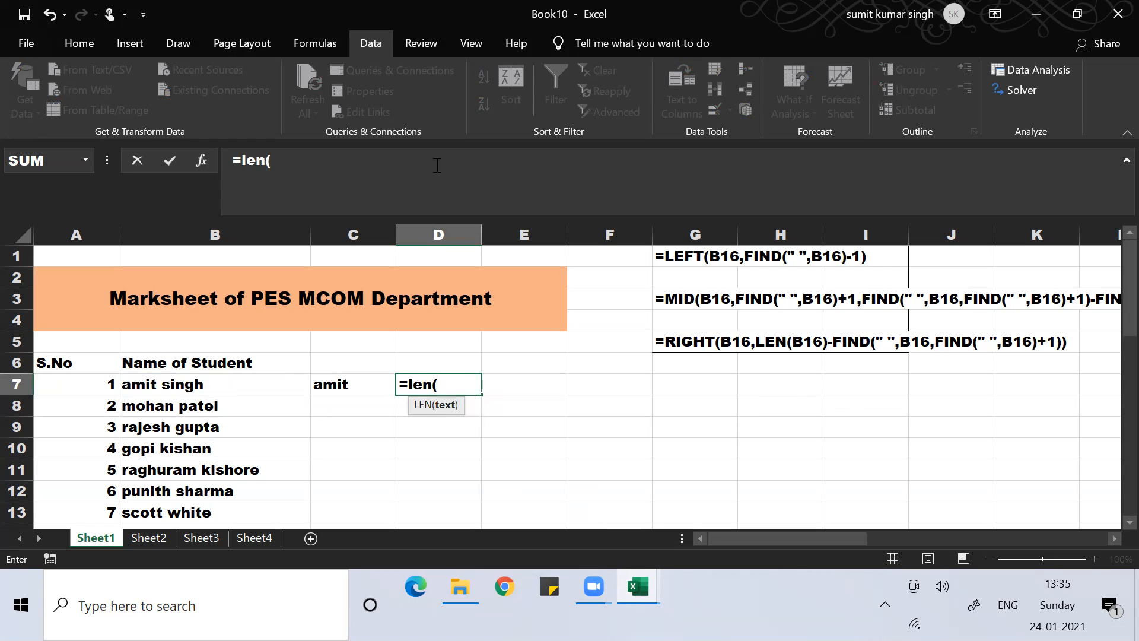
{"action": "key", "text": "Left"}
{"action": "type", "text": ")"}
{"action": "key", "text": "Return"}
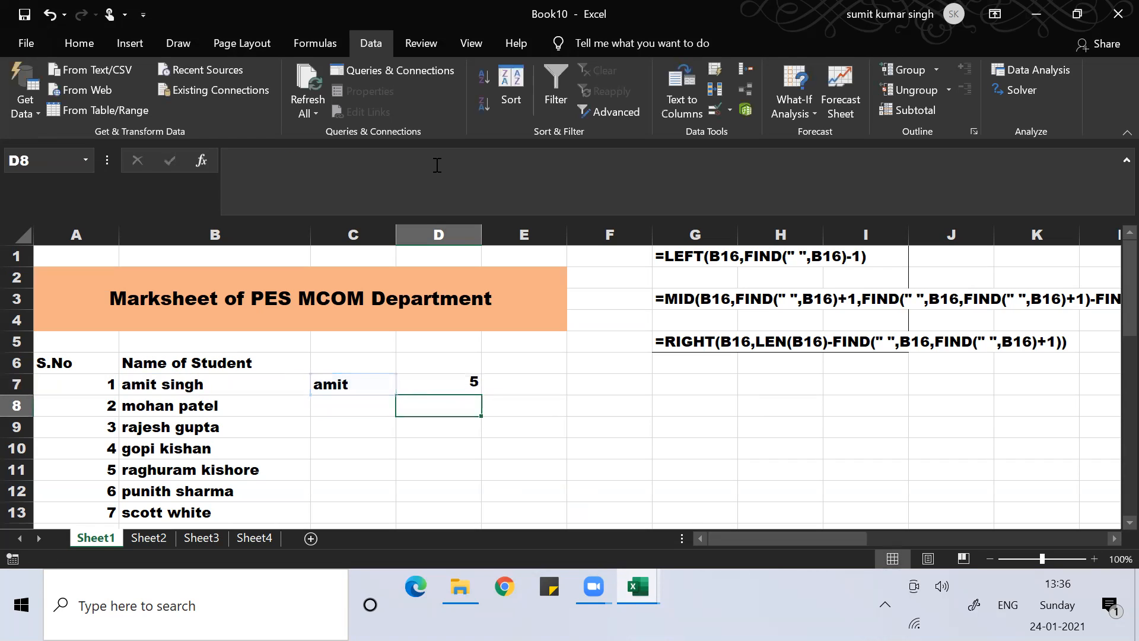
Step: Set C7 to =LEFT(B7,FIND(" ",B7)-1) and fill it down column C
{"action": "key", "text": "Left"}
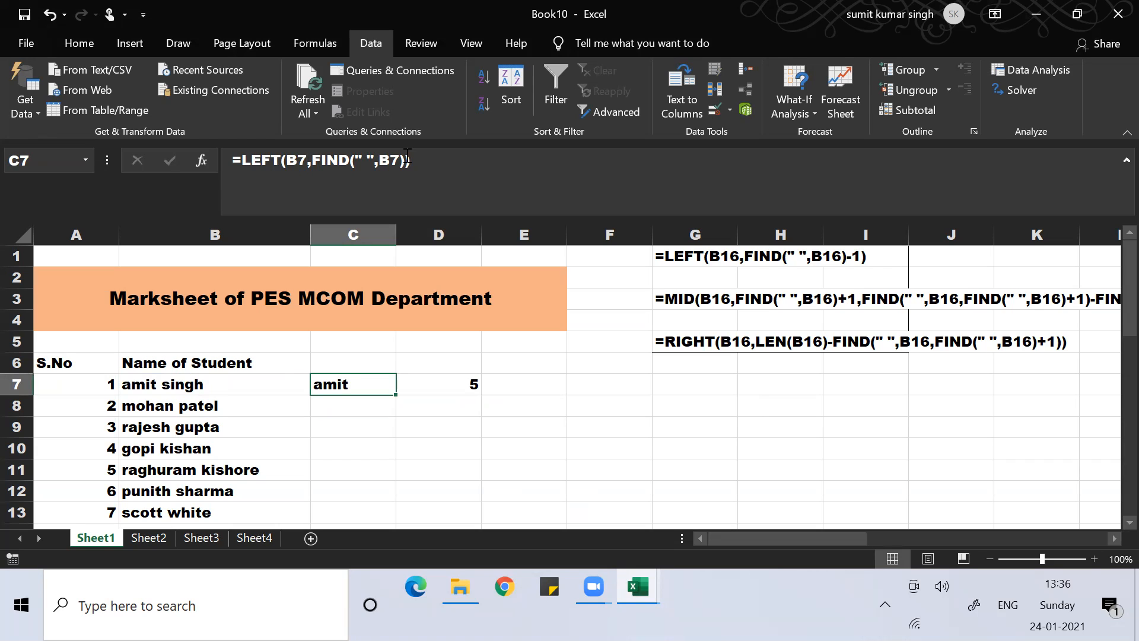
{"action": "left_click", "coordinate": [417, 161]}
{"action": "key", "text": "BackSpace"}
{"action": "type", "text": "-1"}
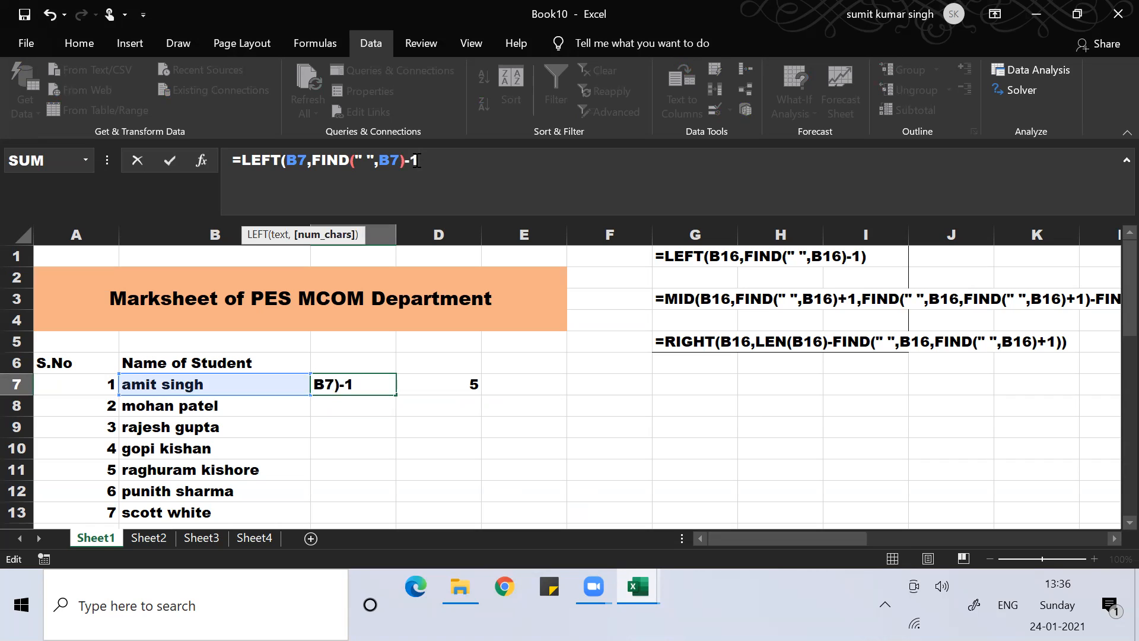
{"action": "type", "text": ")"}
{"action": "key", "text": "Return"}
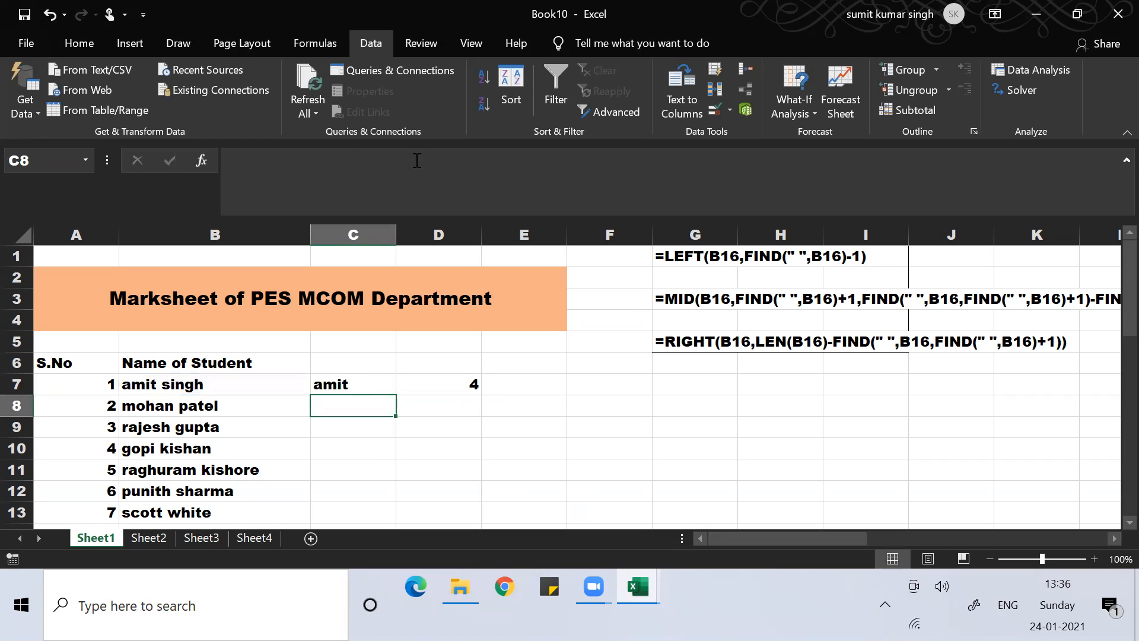
{"action": "key", "text": "Up"}
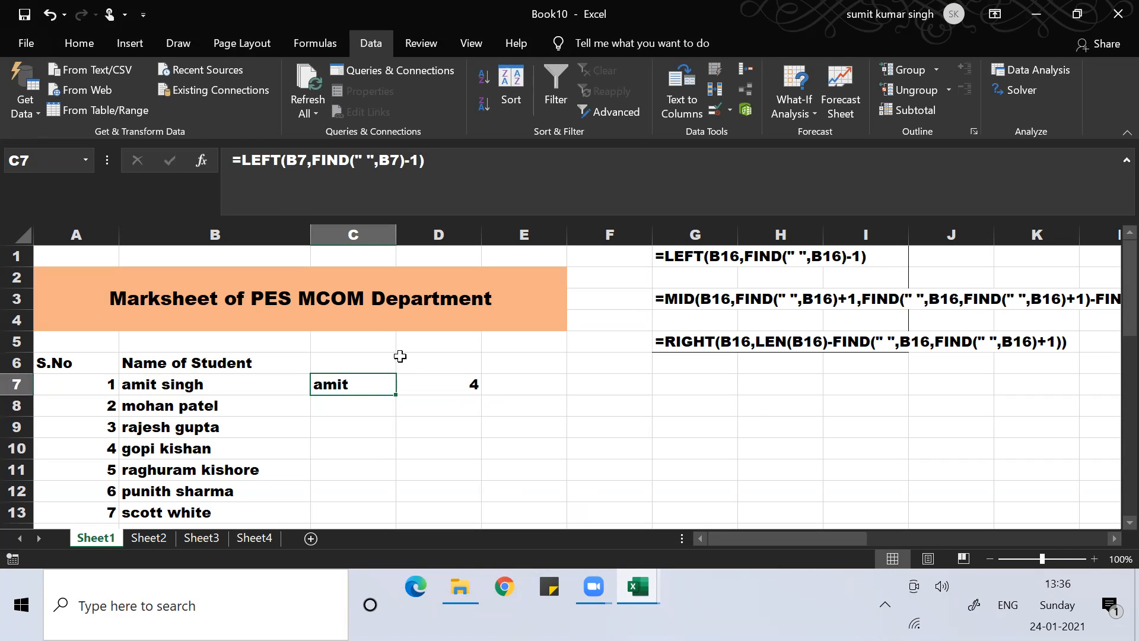
{"action": "double_click", "coordinate": [394, 394]}
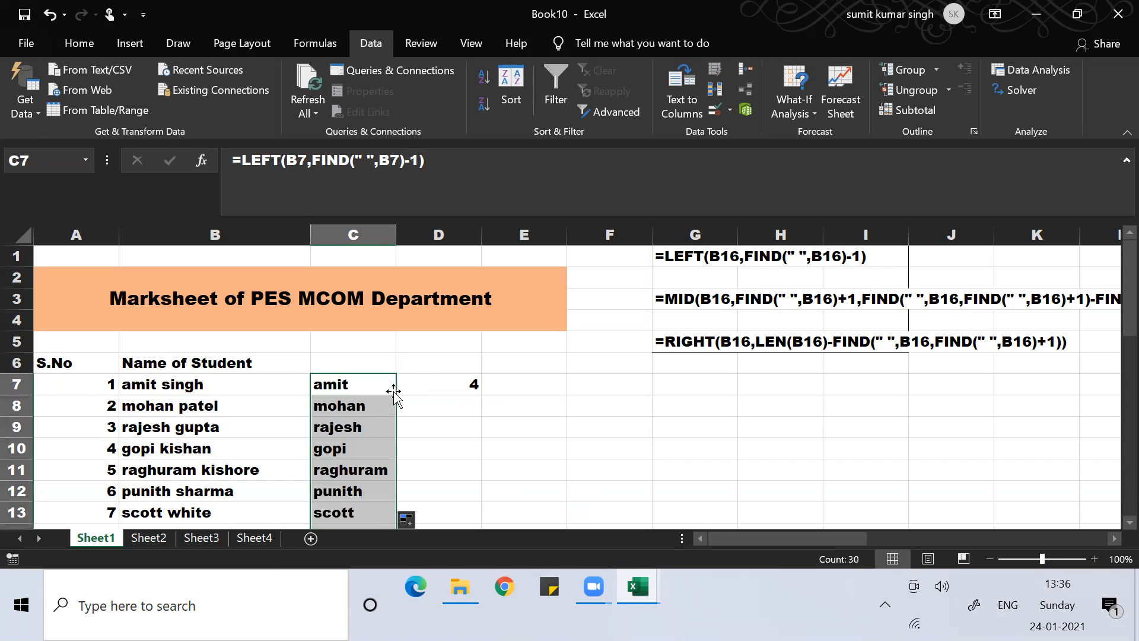
Step: Type =right(b7,len(b7)-find(" ",b7 into D7, removing the extra closing parenthesis
{"action": "left_click", "coordinate": [448, 381]}
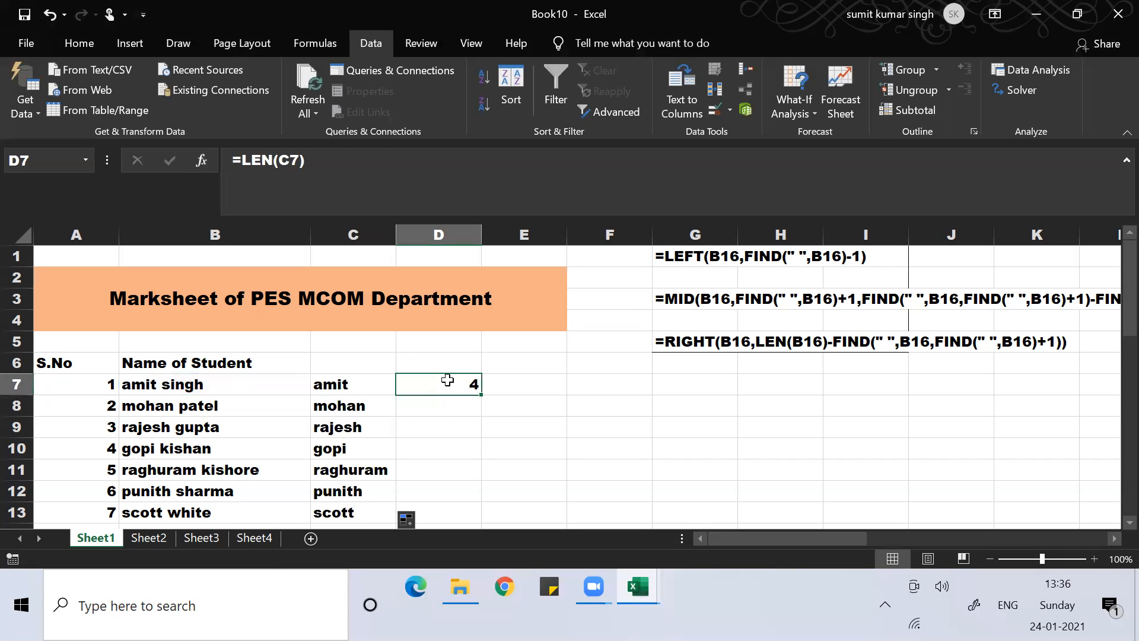
{"action": "type", "text": "="}
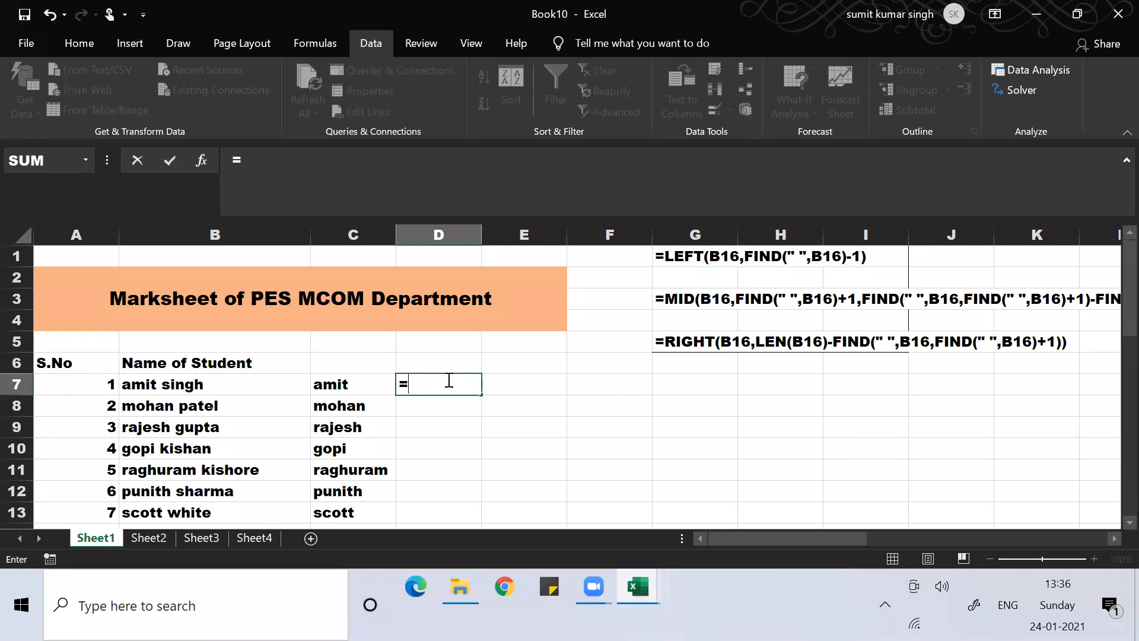
{"action": "type", "text": "rih"}
{"action": "key", "text": "BackSpace"}
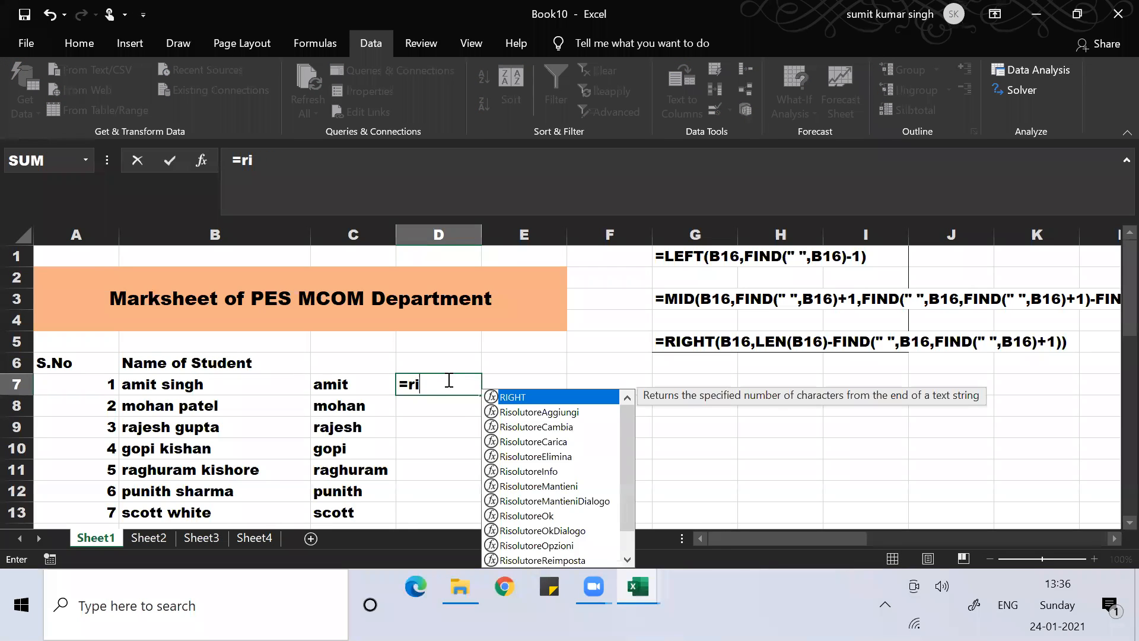
{"action": "type", "text": "ght("}
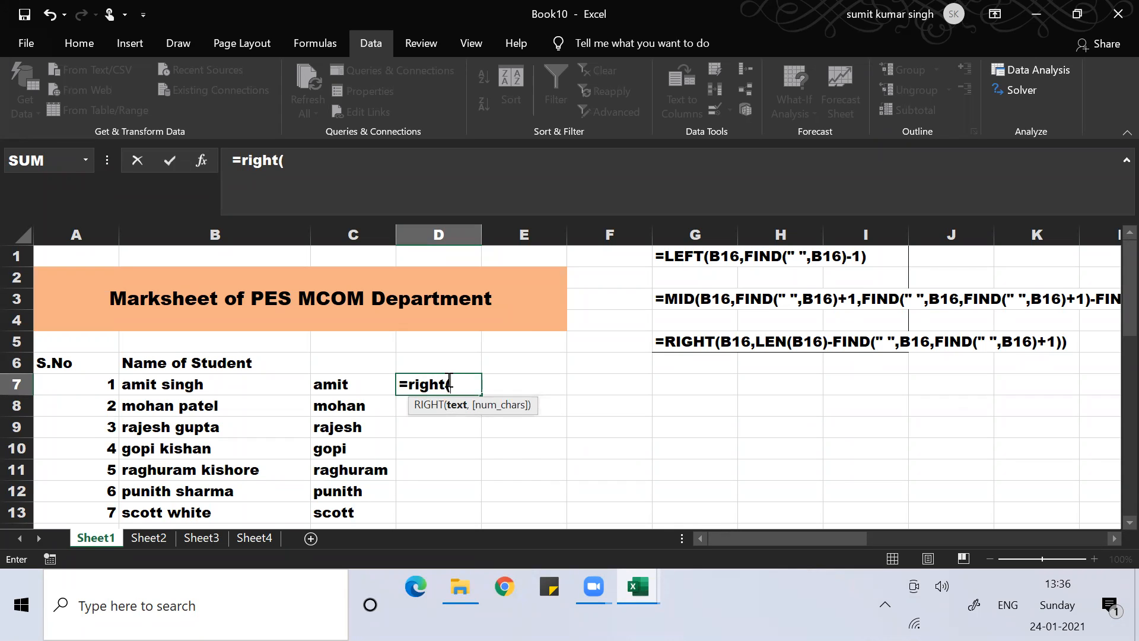
{"action": "type", "text": "b"}
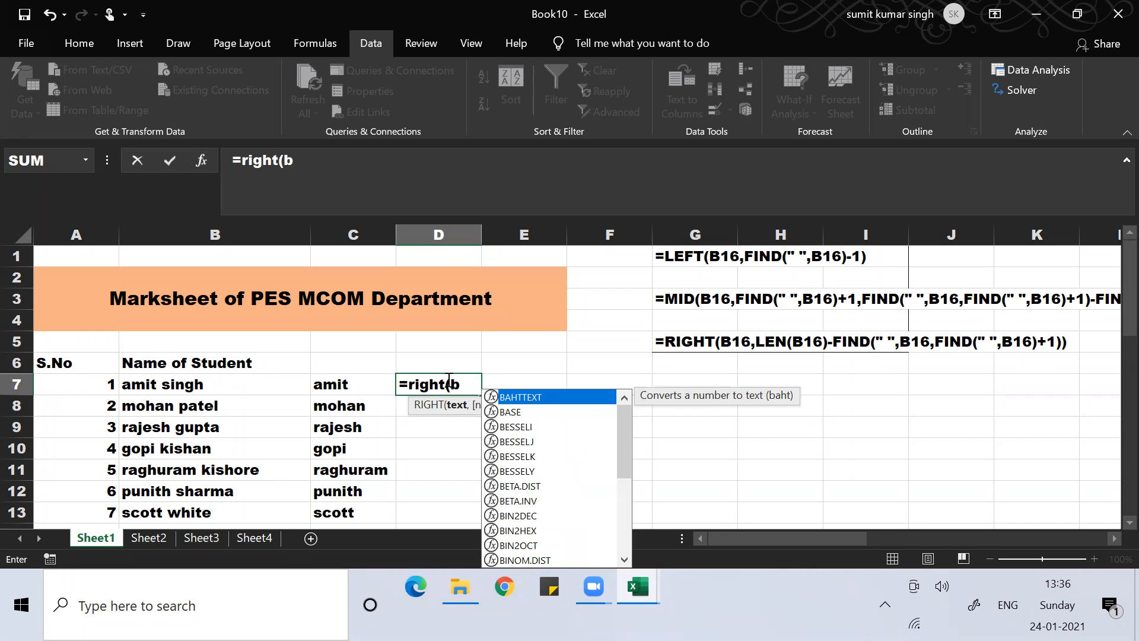
{"action": "type", "text": "7"}
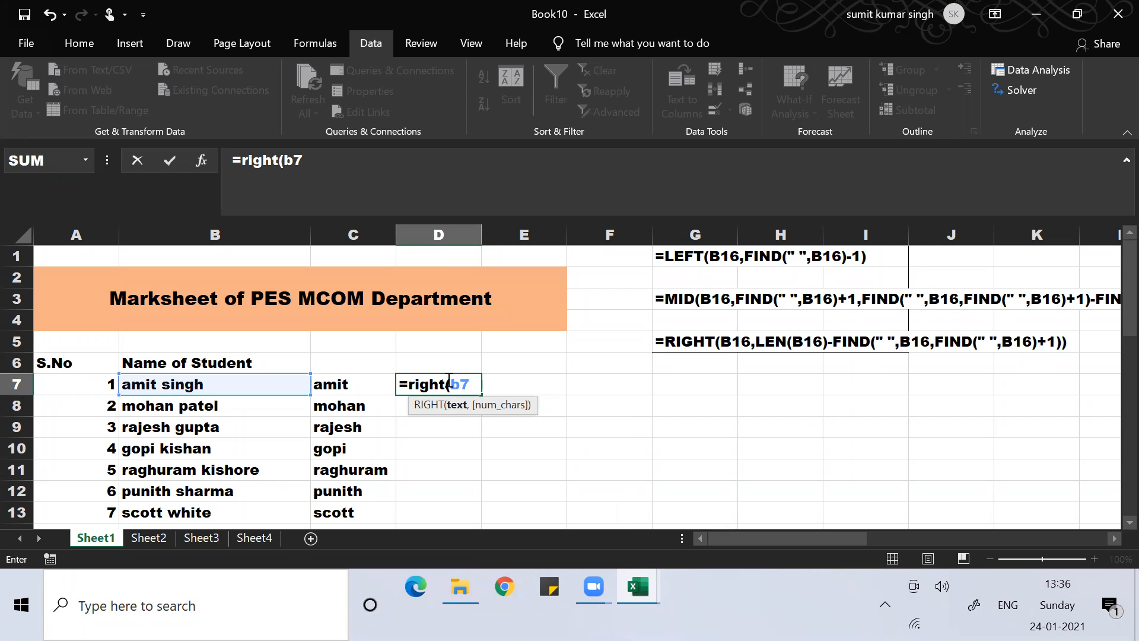
{"action": "type", "text": ",len("}
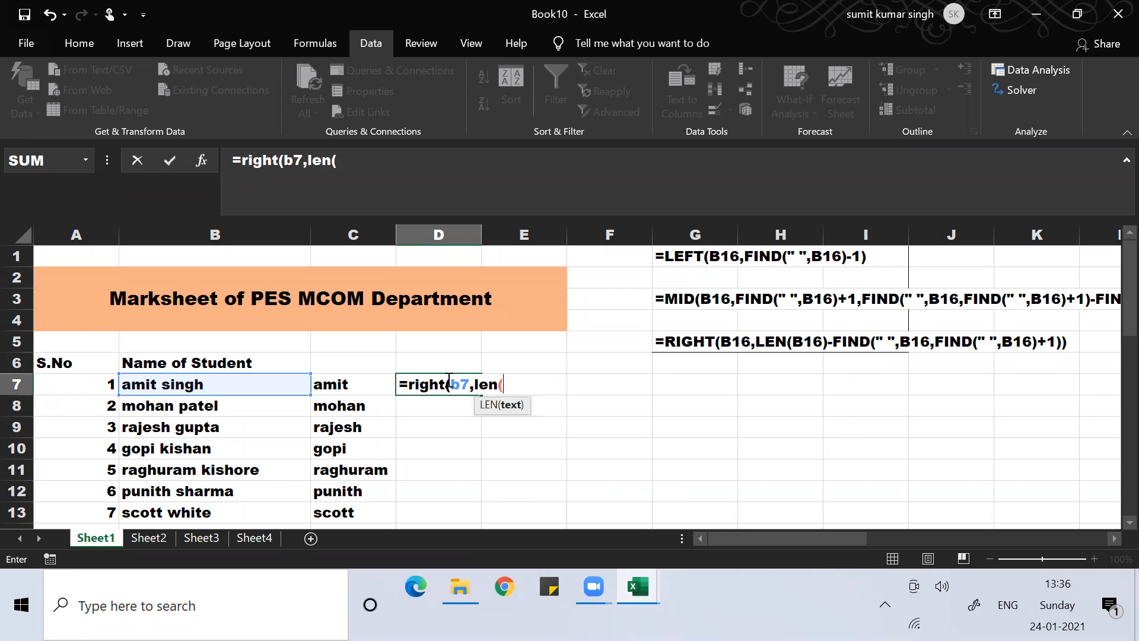
{"action": "type", "text": "b7"}
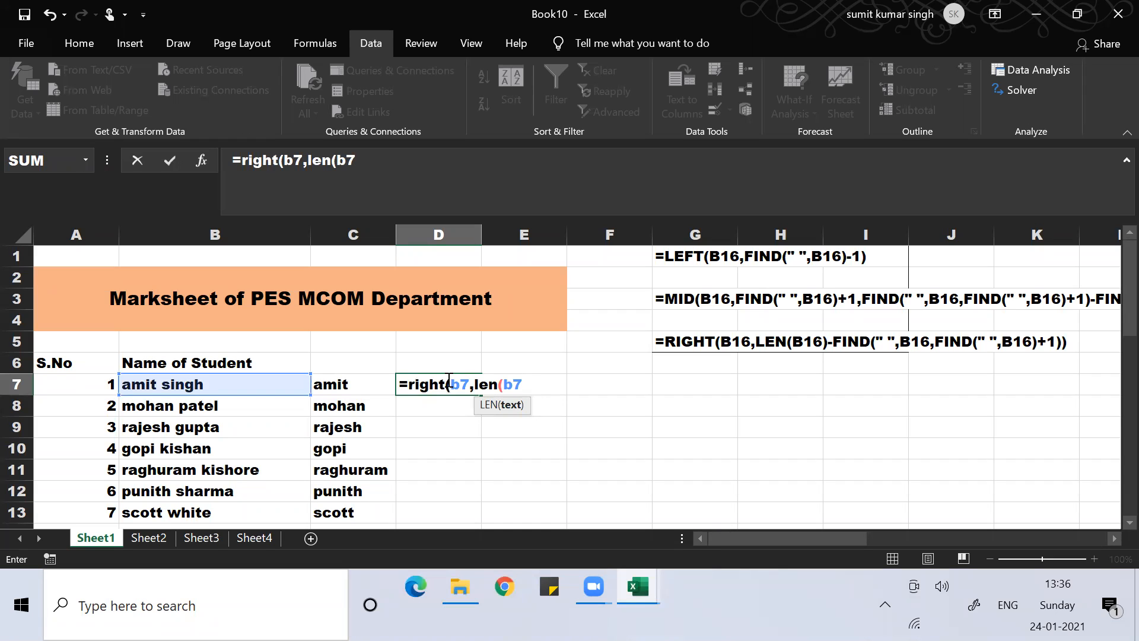
{"action": "type", "text": ")"}
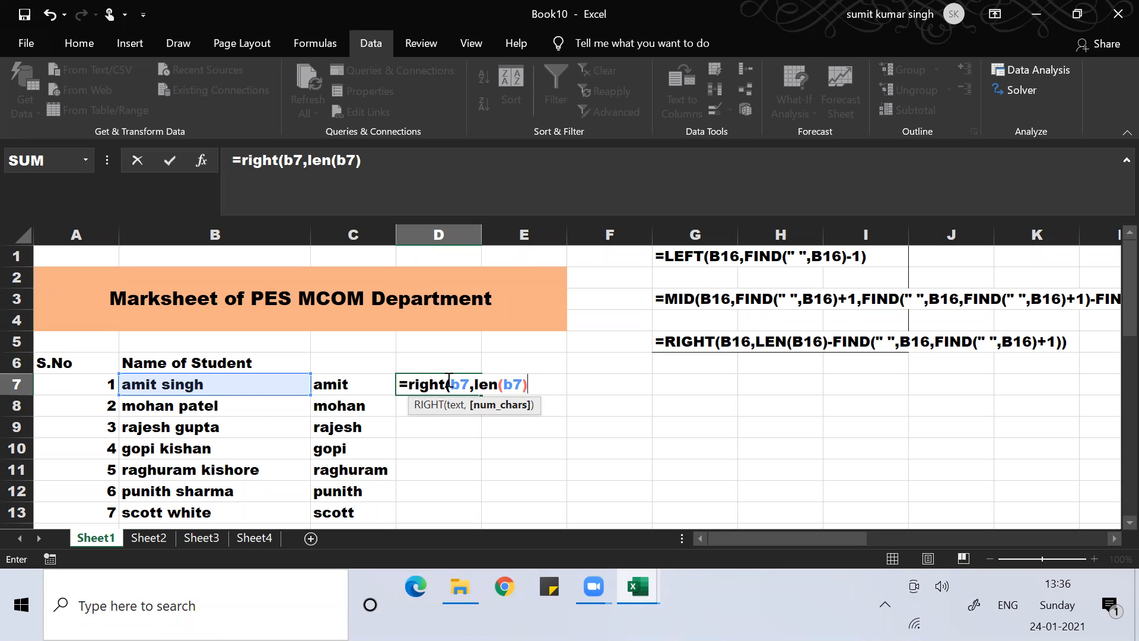
{"action": "type", "text": "-"}
{"action": "type", "text": "find"}
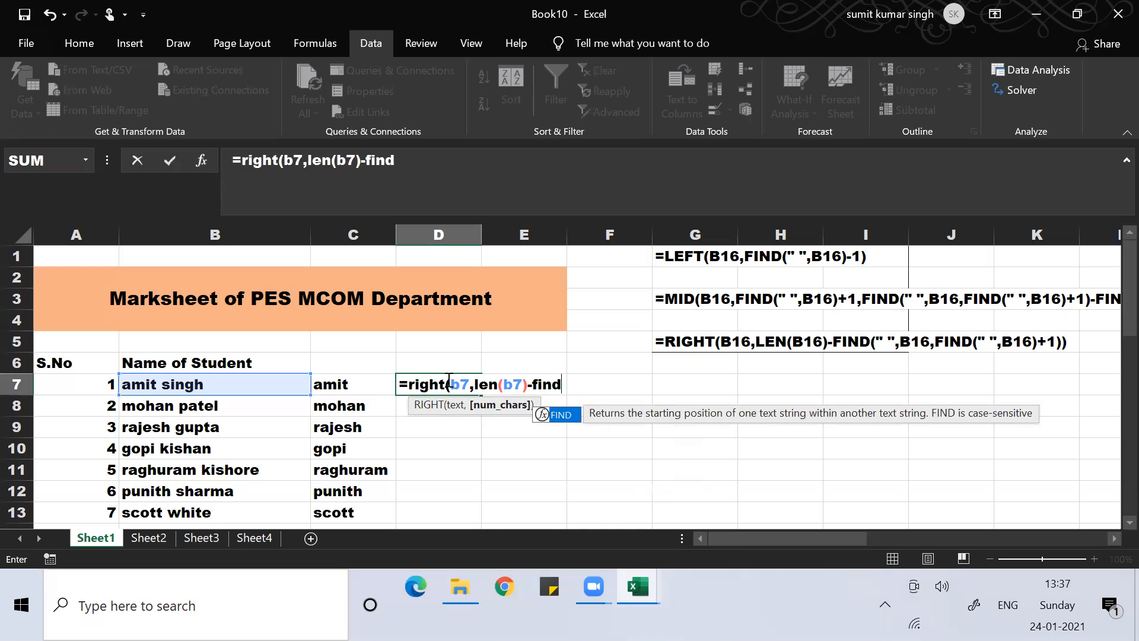
{"action": "type", "text": "("}
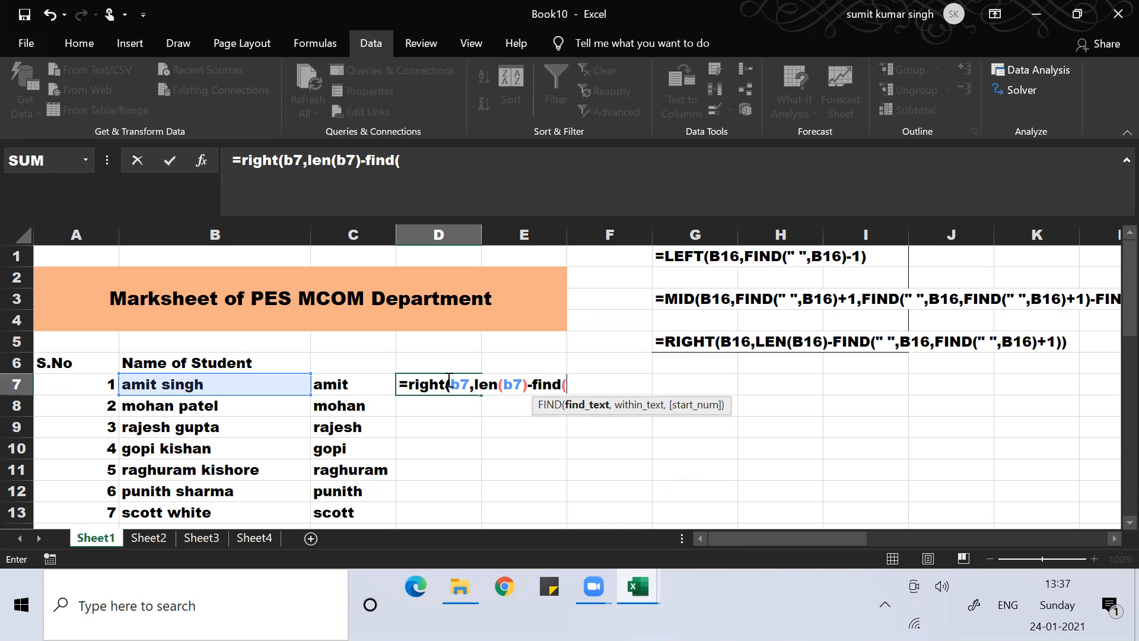
{"action": "type", "text": "\" \",b7"}
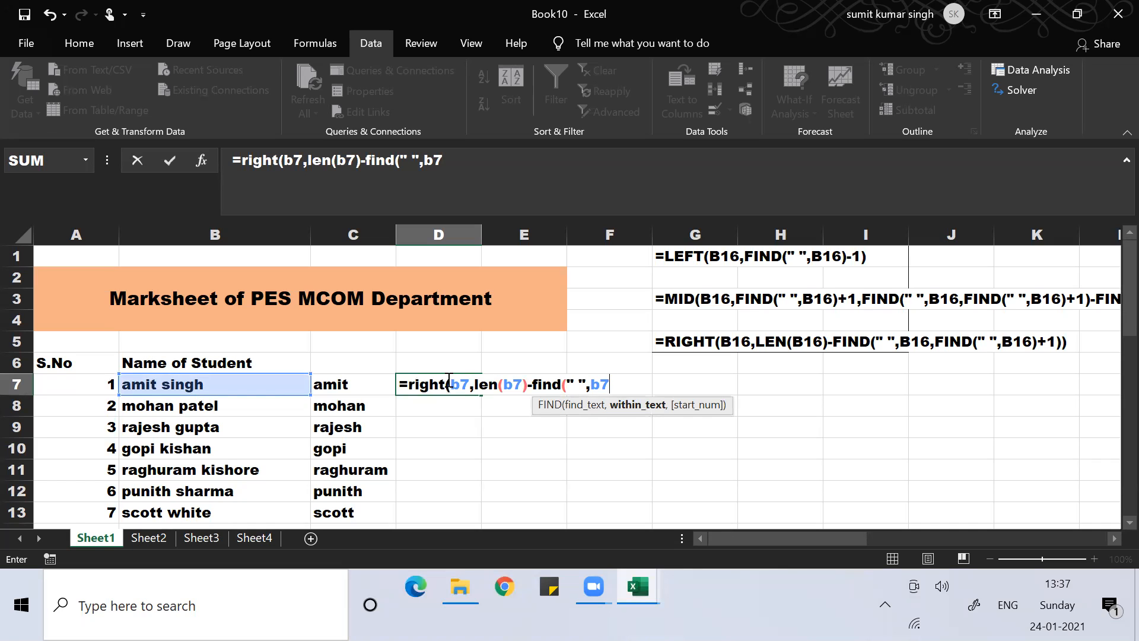
{"action": "type", "text": ")"}
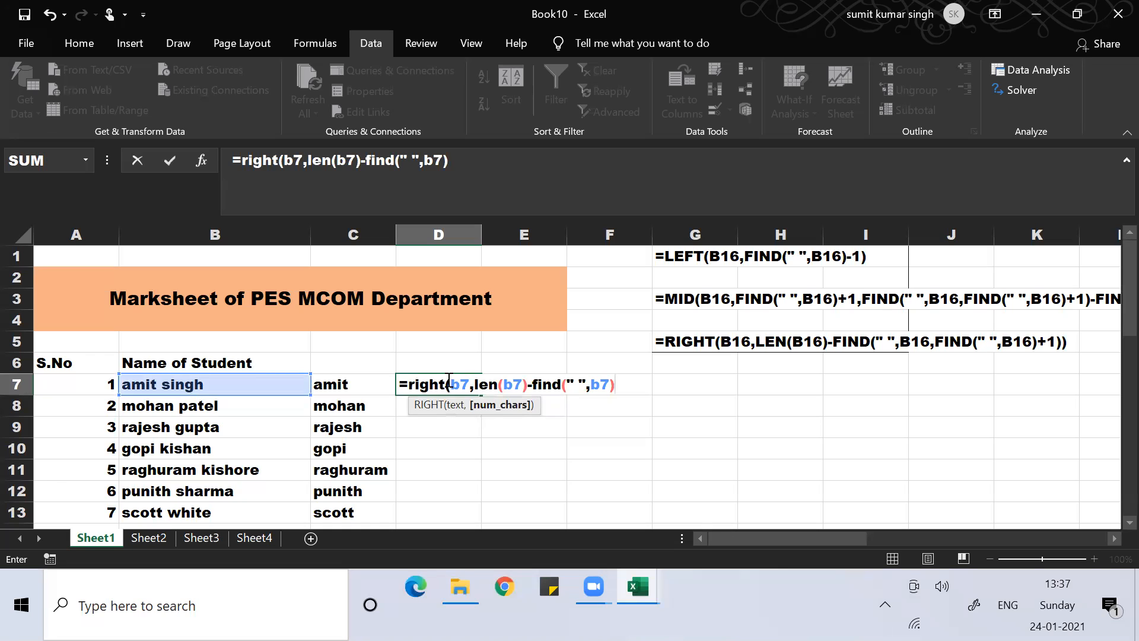
{"action": "key", "text": "BackSpace"}
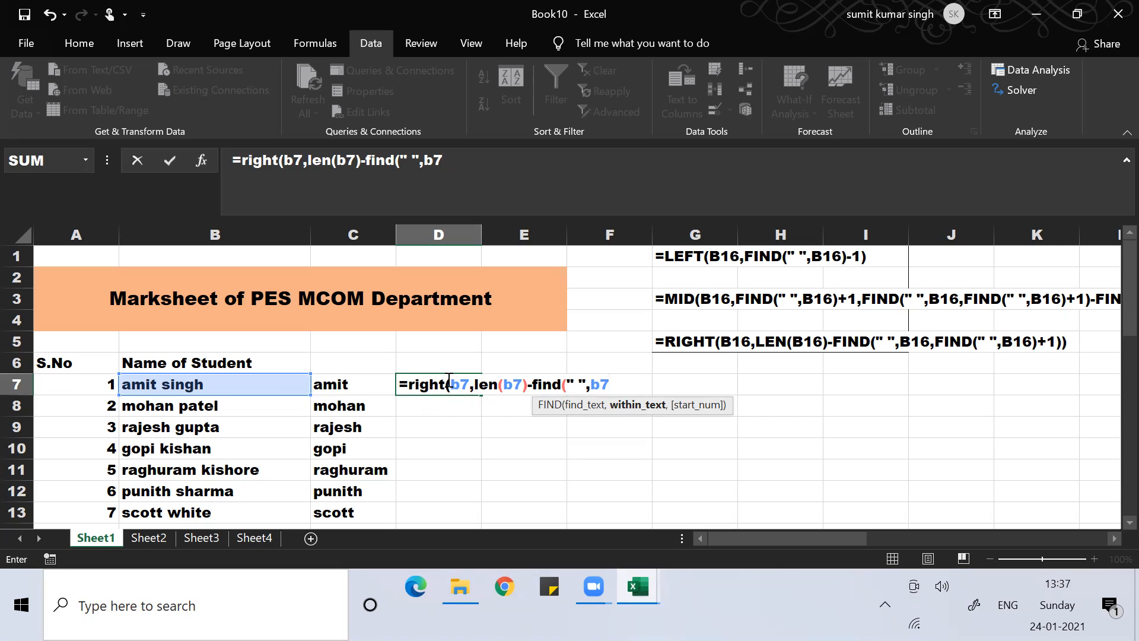
Step: Finish D7 as =RIGHT(B7,LEN(B7)-FIND(" ",B7,FIND(" ",B7)+1)), which shows #VALUE!
{"action": "type", "text": ","}
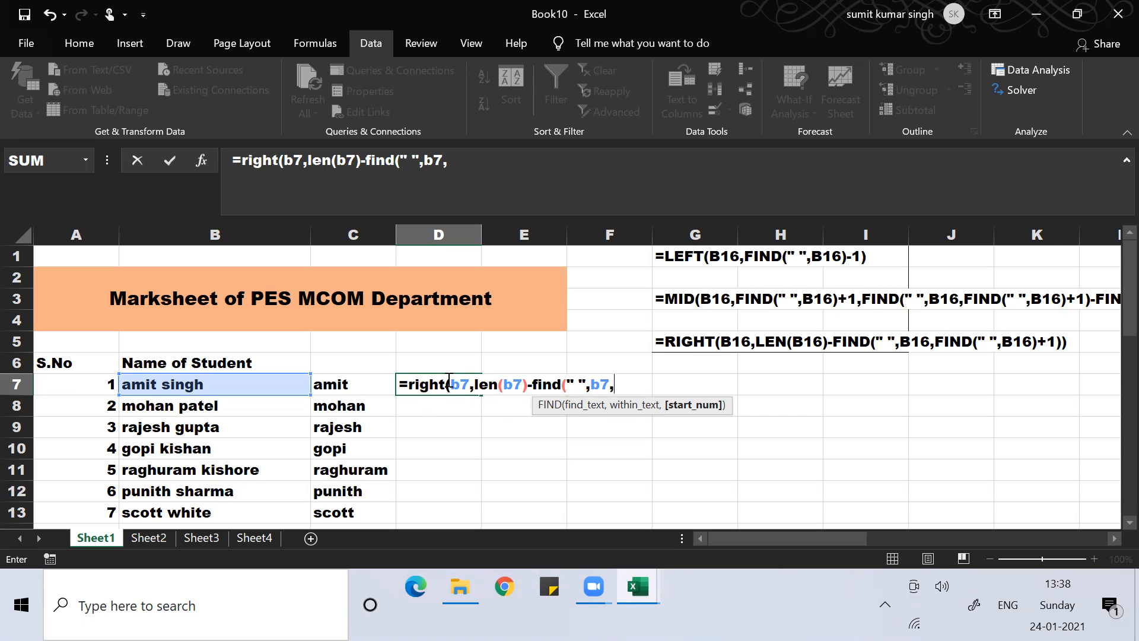
{"action": "type", "text": "find"}
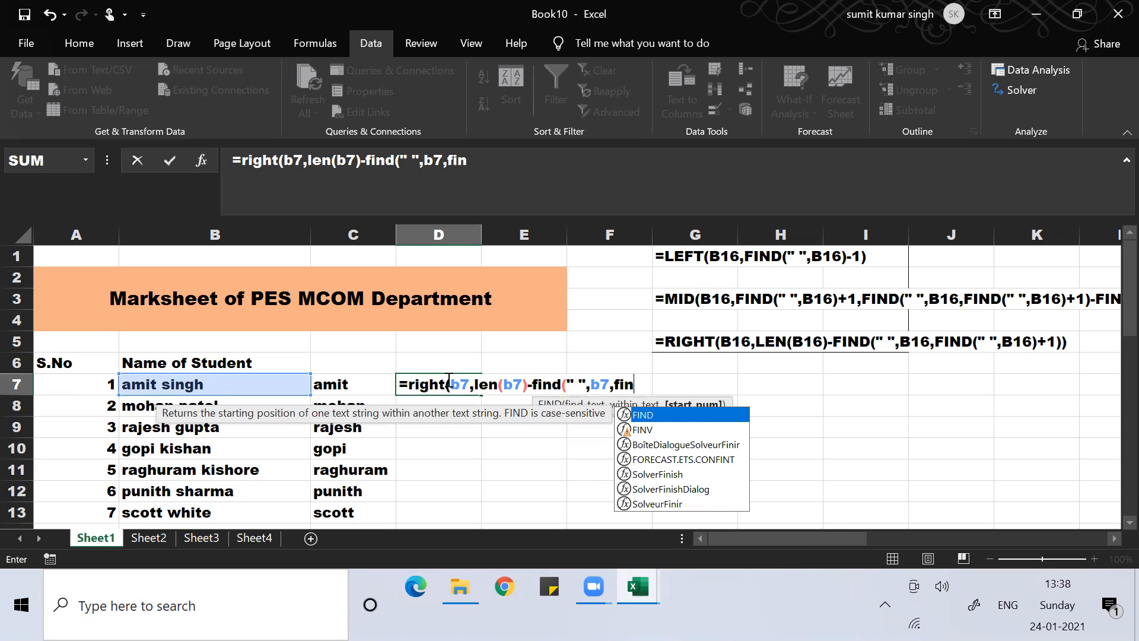
{"action": "type", "text": "("}
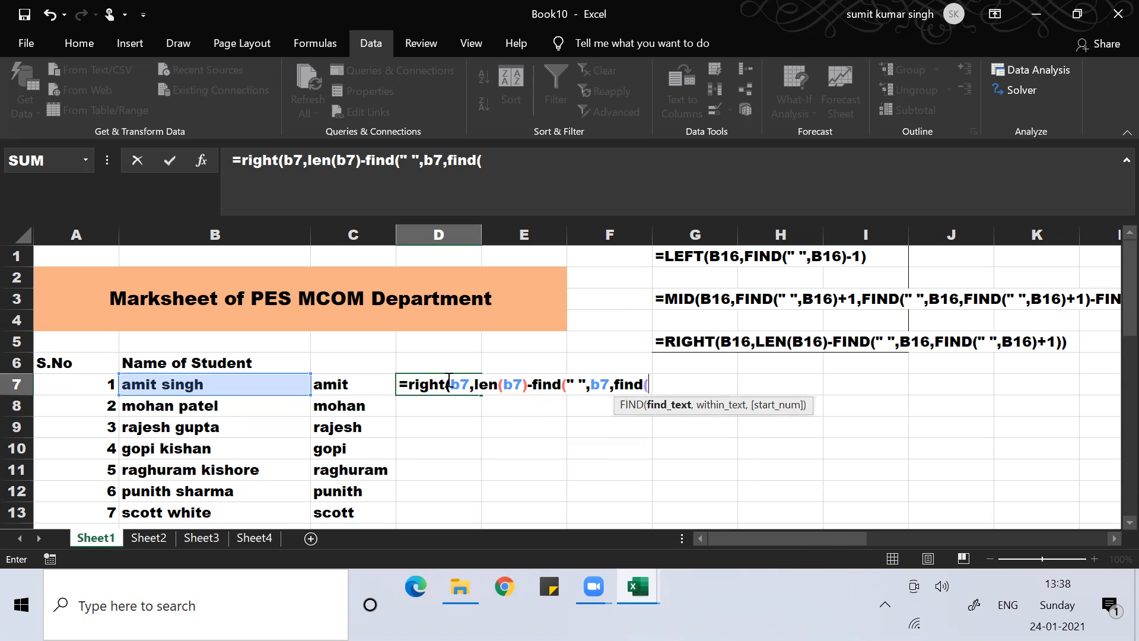
{"action": "type", "text": "\" \",b7"}
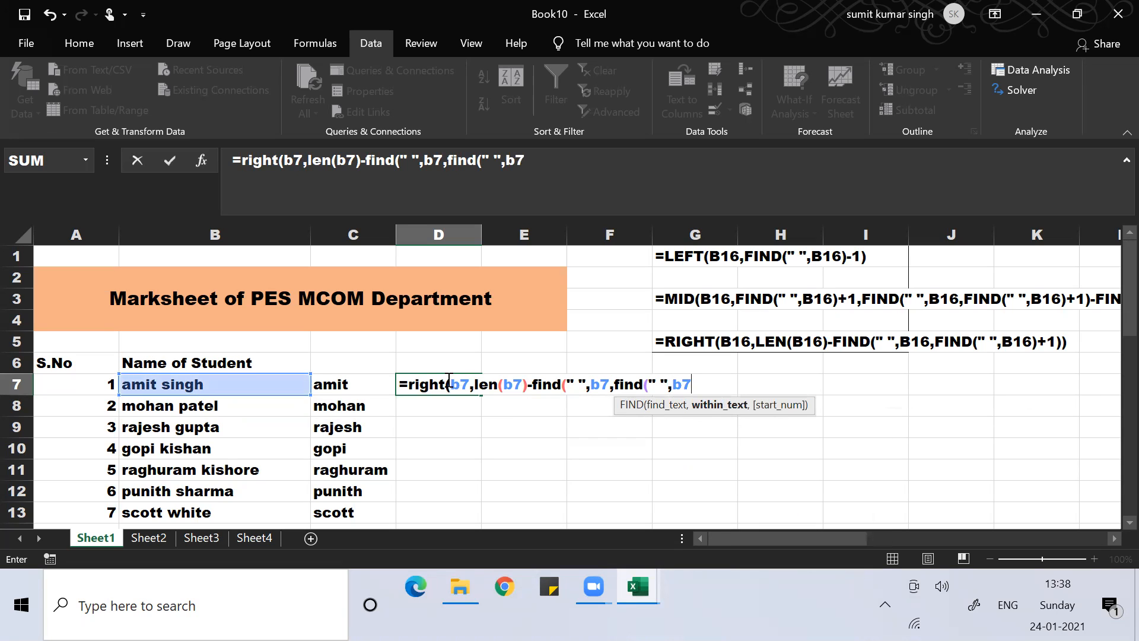
{"action": "type", "text": ")"}
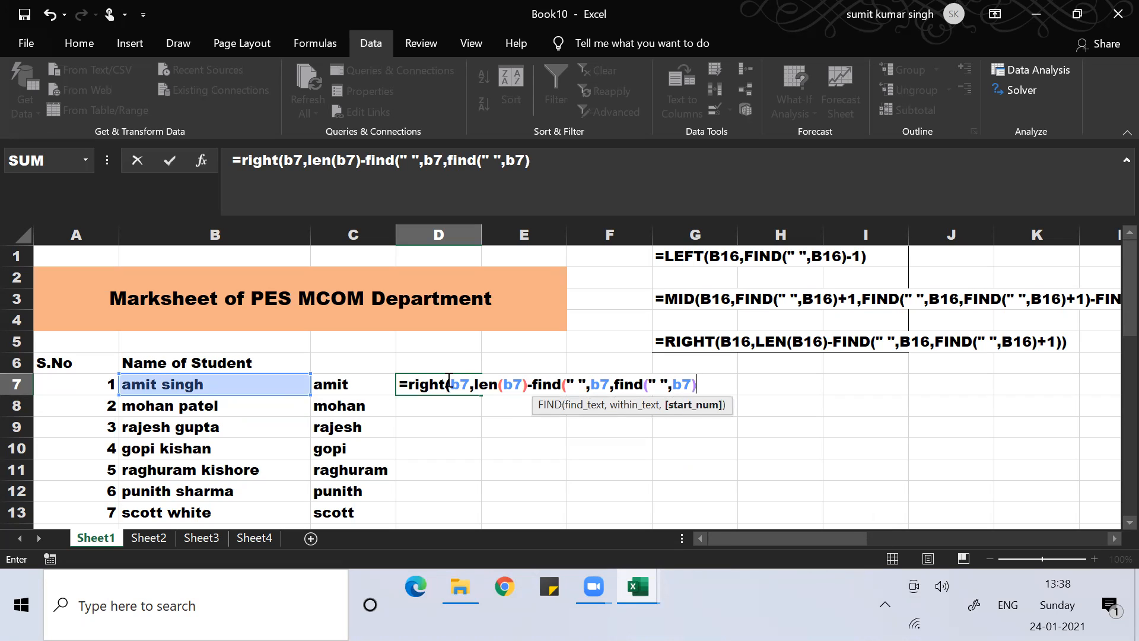
{"action": "type", "text": "+1))"}
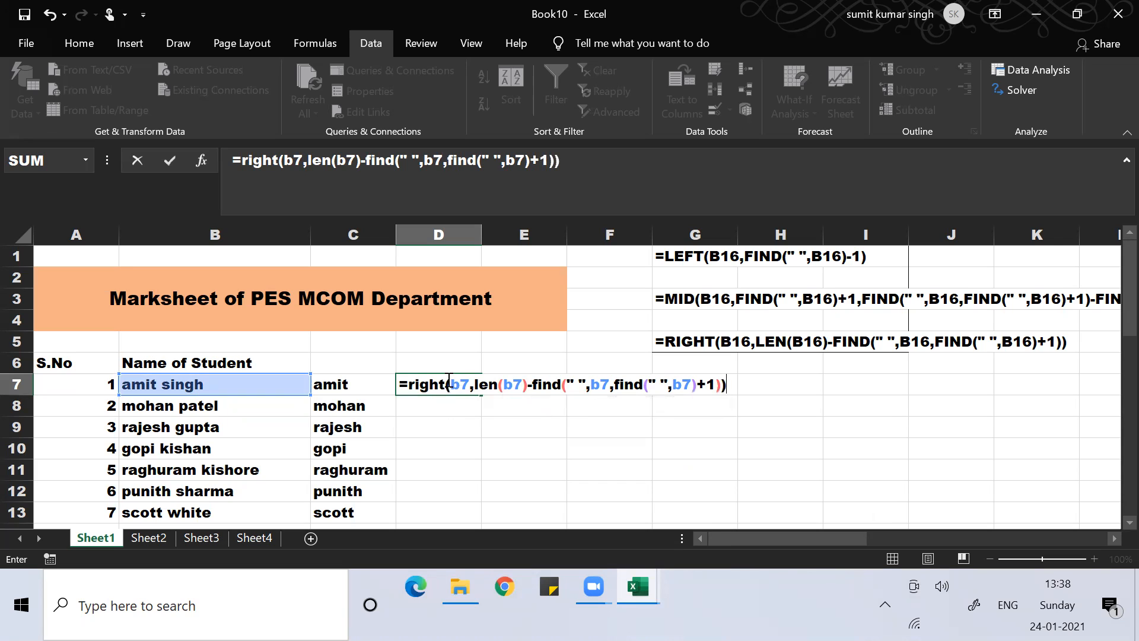
{"action": "key", "text": "Return"}
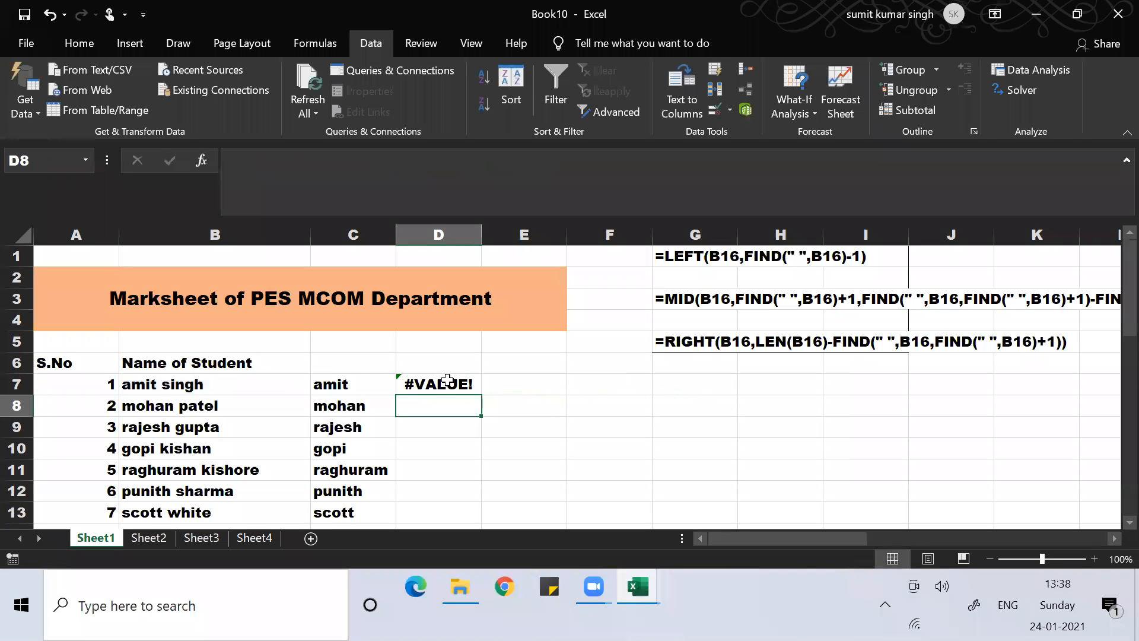
{"action": "left_click", "coordinate": [447, 380]}
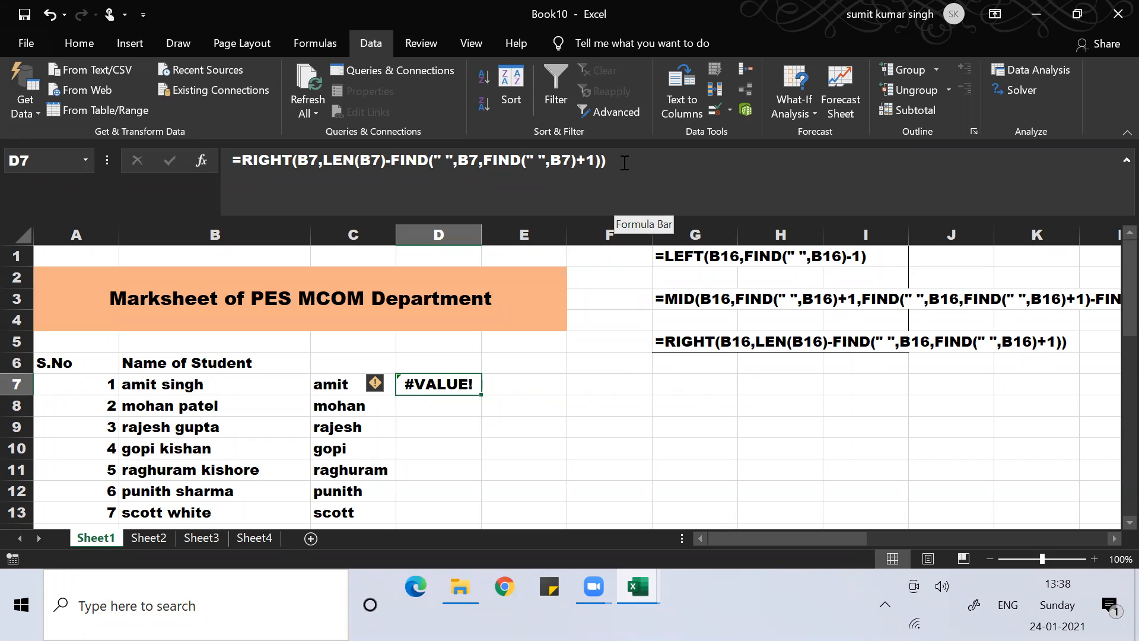
Step: Enter =RIGHT(B7,FIND(" ",B7)) in D7 so it shows 'singh'
{"action": "type", "text": "=r"}
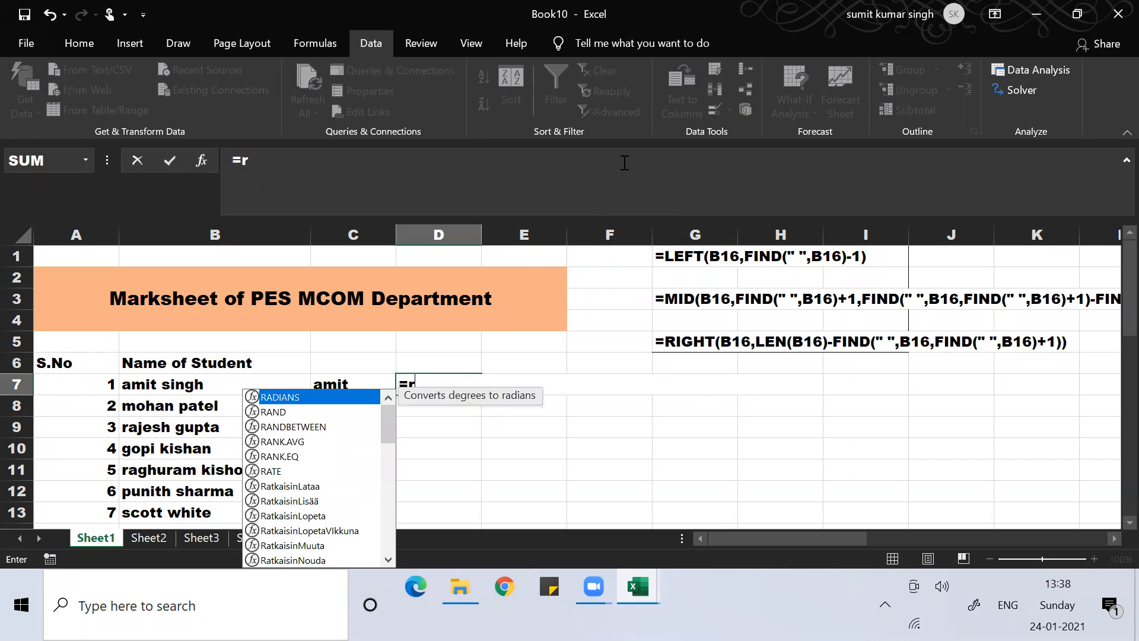
{"action": "type", "text": "ight"}
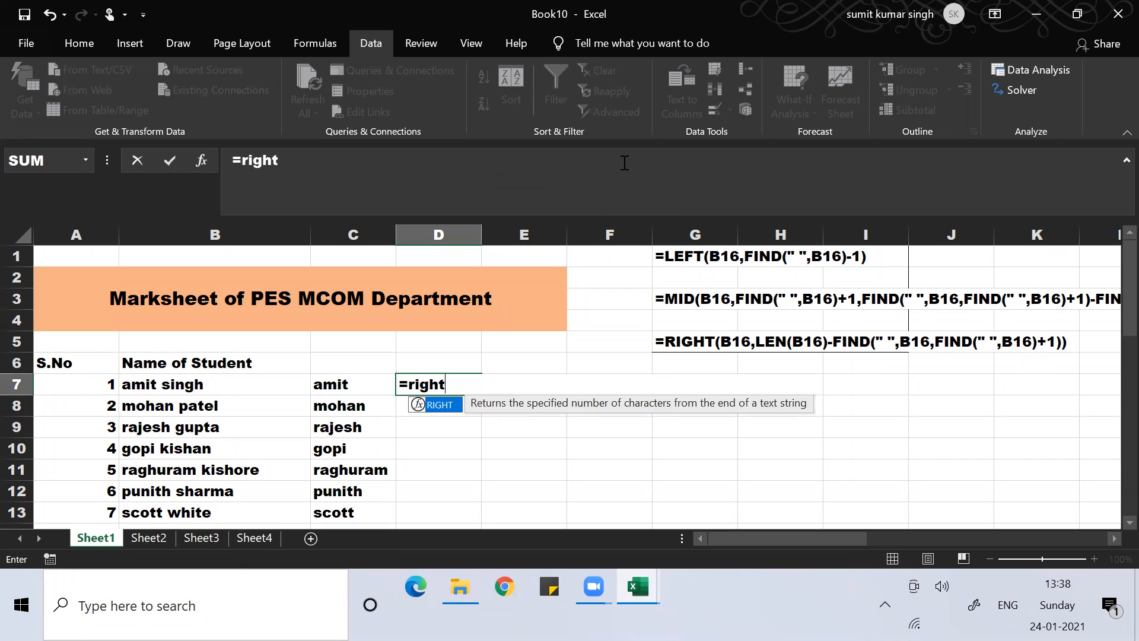
{"action": "type", "text": "("}
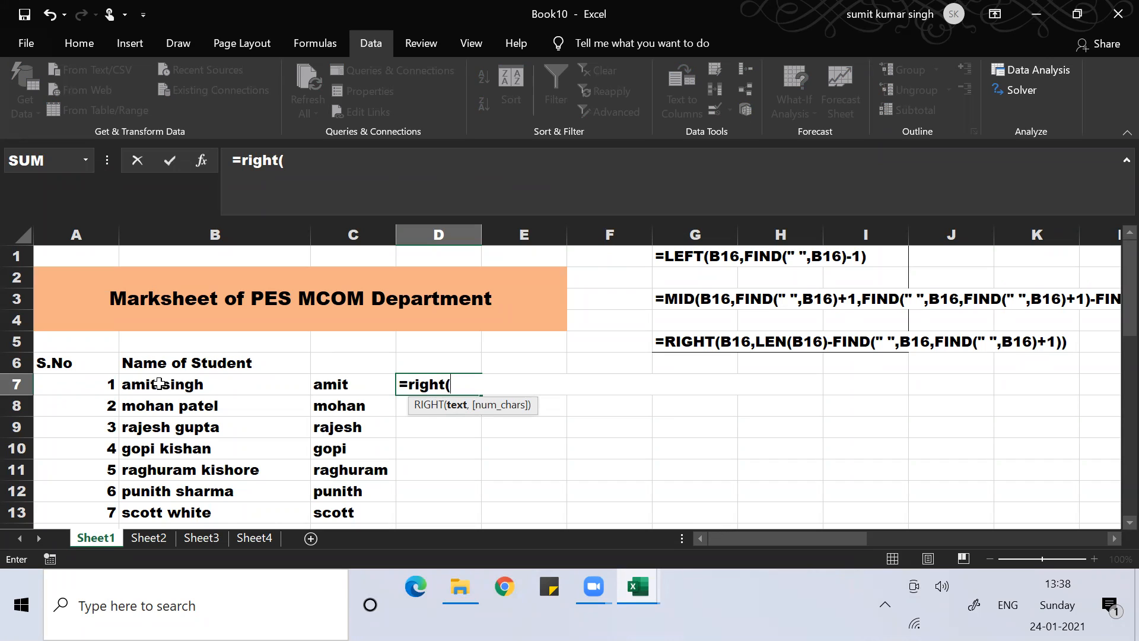
{"action": "left_click", "coordinate": [159, 383]}
{"action": "type", "text": ","}
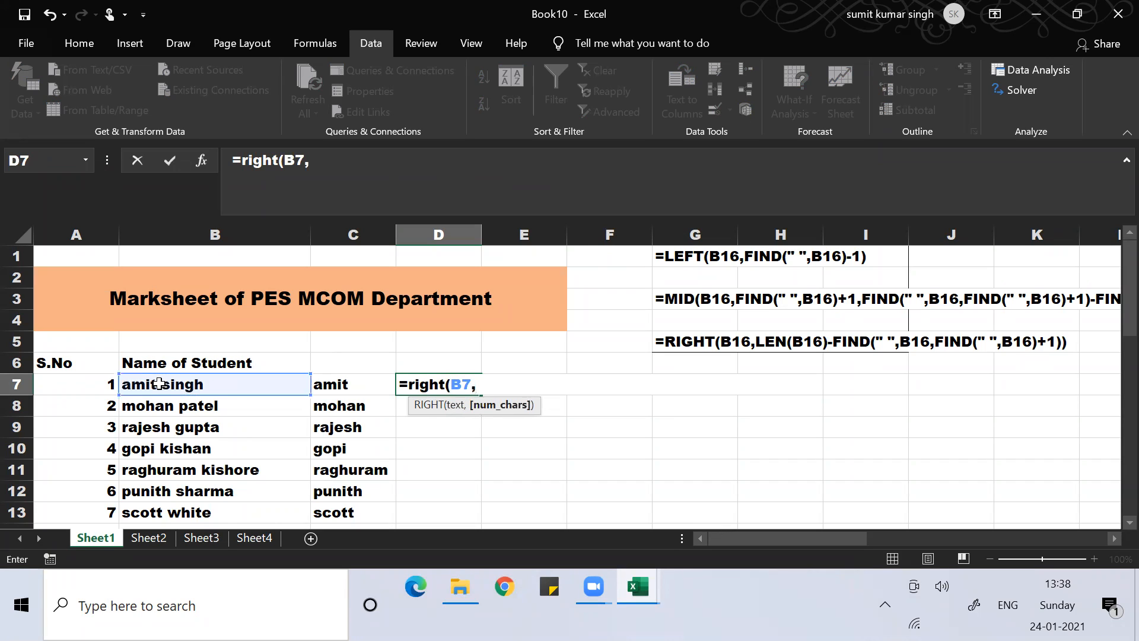
{"action": "type", "text": "r"}
{"action": "key", "text": "BackSpace"}
{"action": "type", "text": "find"}
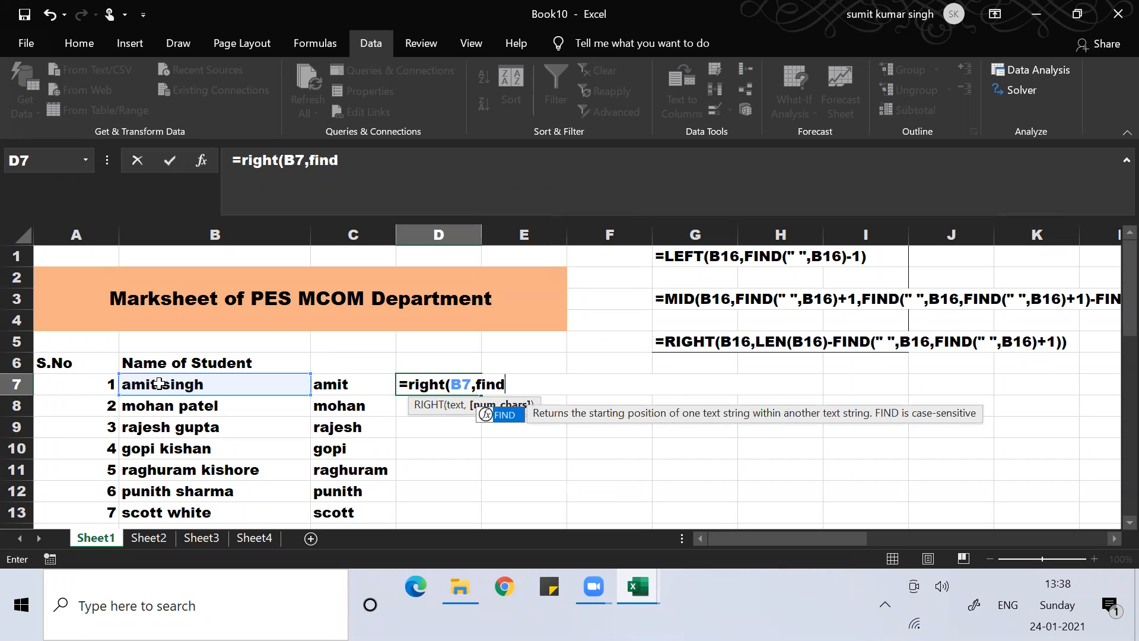
{"action": "type", "text": "(\" \","}
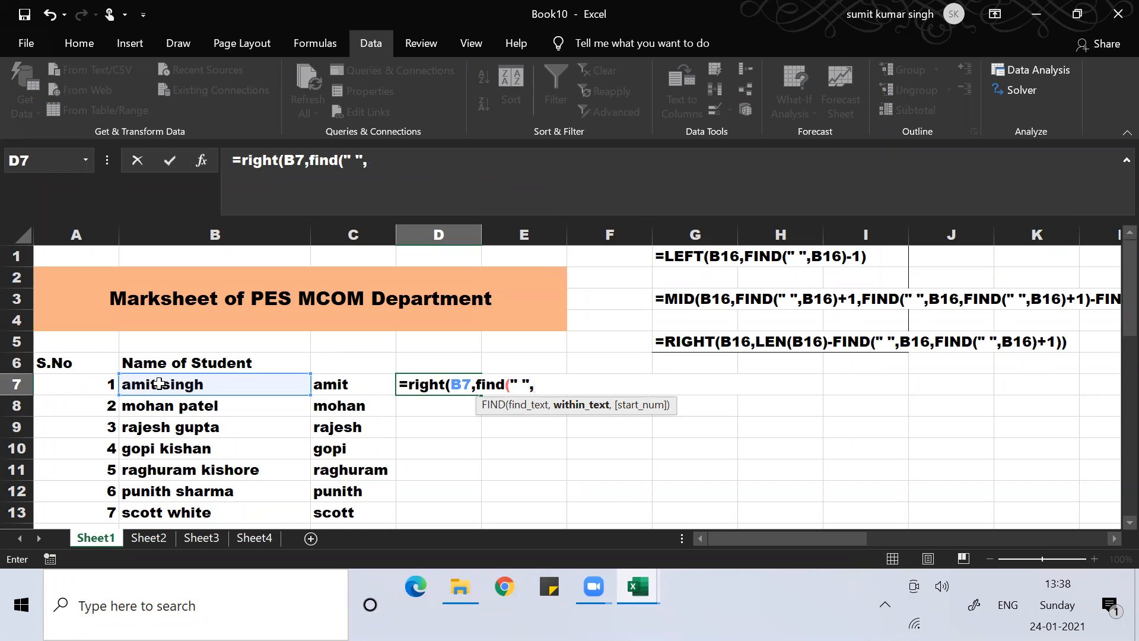
{"action": "type", "text": "b7)"}
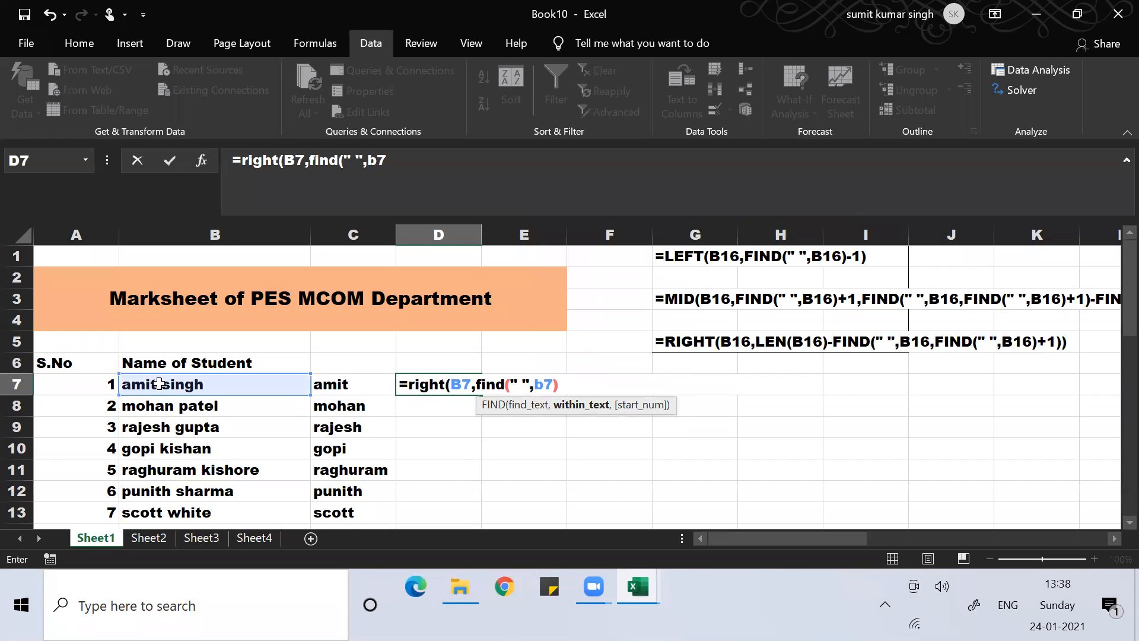
{"action": "type", "text": ")"}
{"action": "key", "text": "Return"}
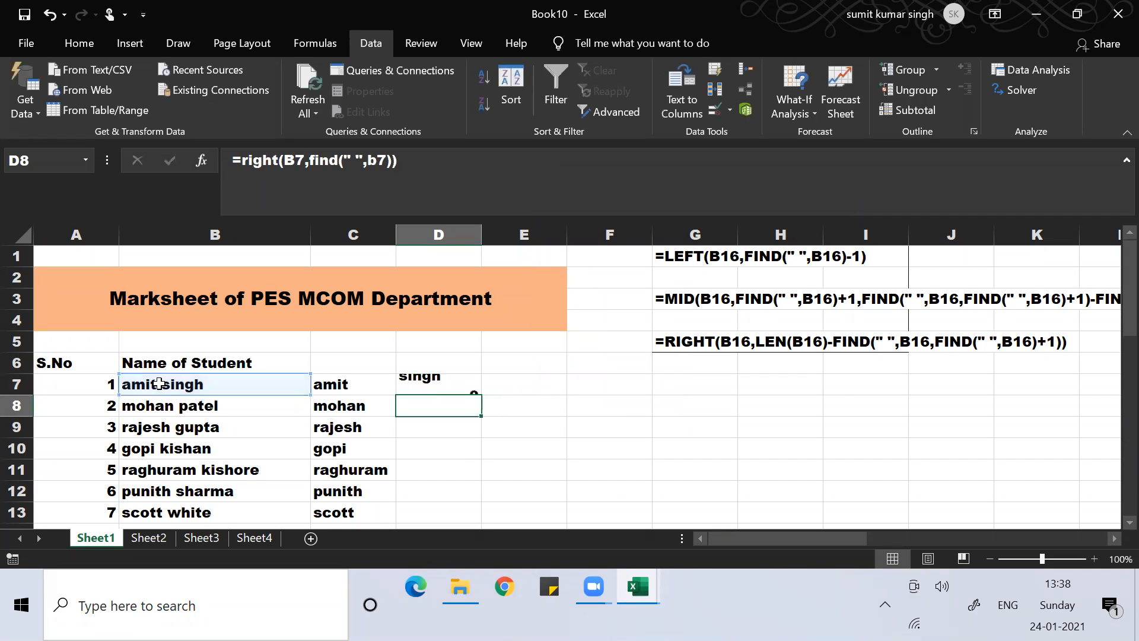
{"action": "key", "text": "Up"}
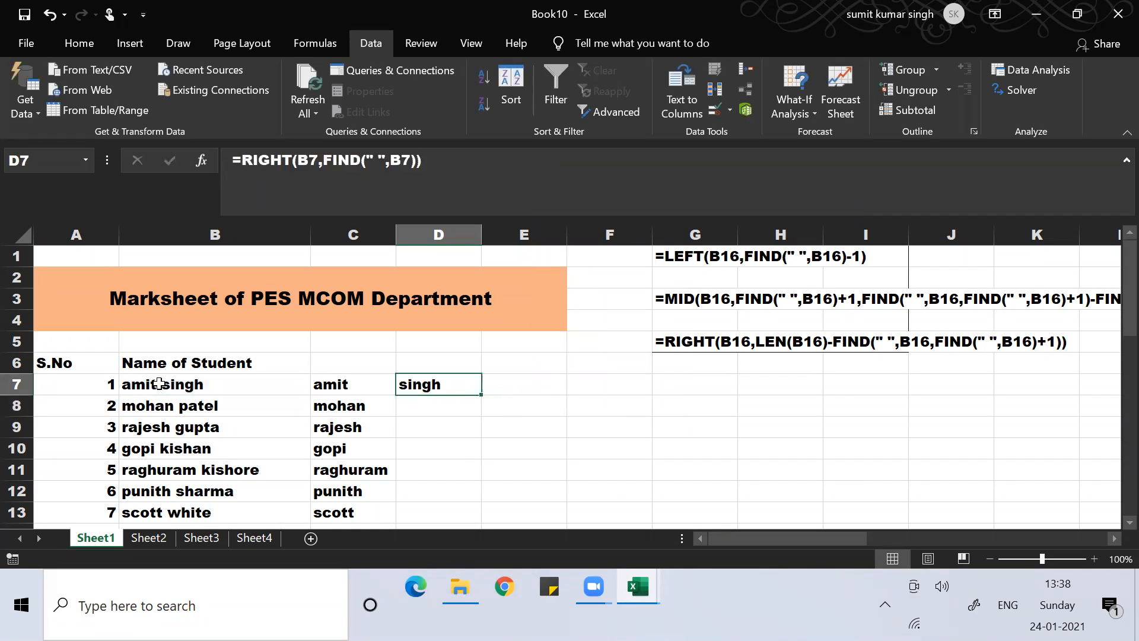
Step: Fill D7's formula down, change it to FIND(" ",B7)+1, and refill column D
{"action": "double_click", "coordinate": [479, 398]}
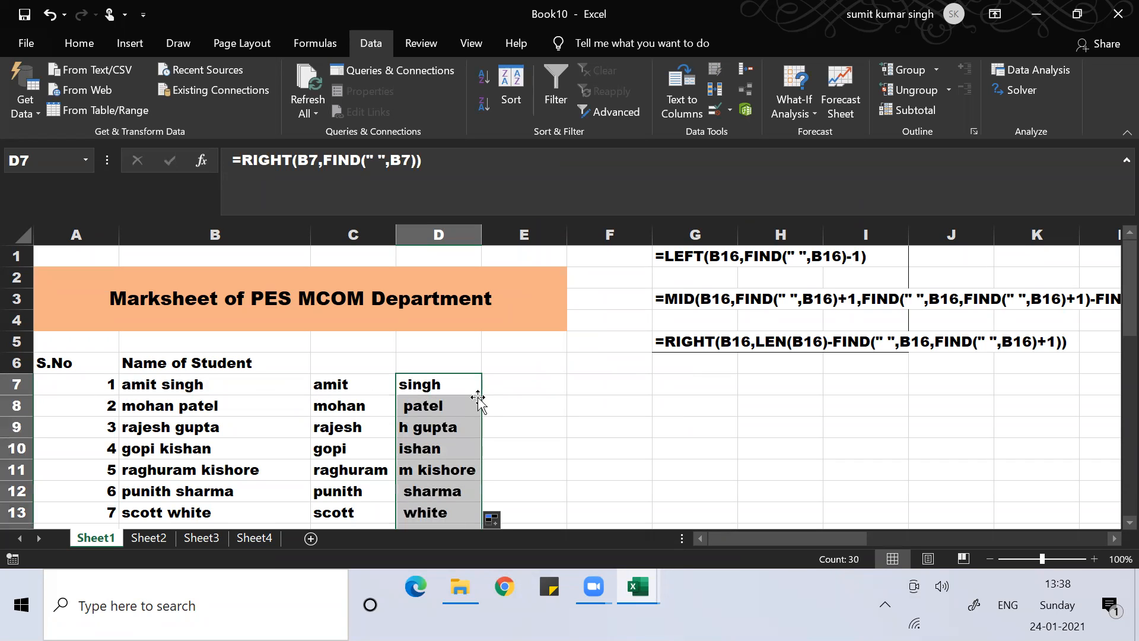
{"action": "left_click", "coordinate": [423, 450]}
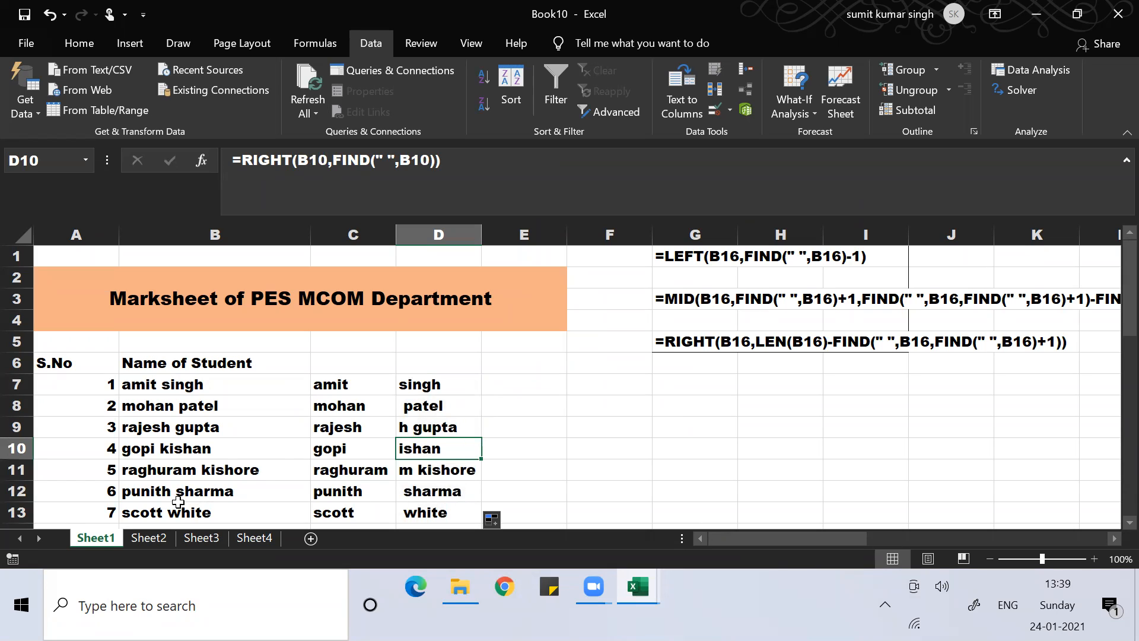
{"action": "left_click", "coordinate": [434, 385]}
{"action": "left_click", "coordinate": [449, 157]}
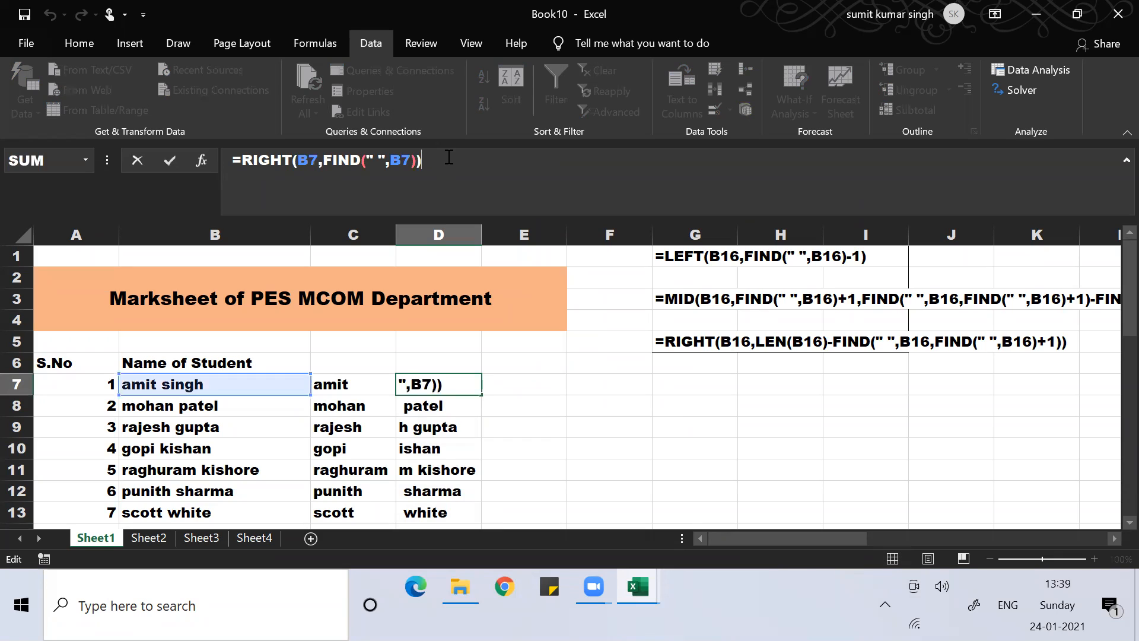
{"action": "key", "text": "BackSpace"}
{"action": "type", "text": "+1)"}
{"action": "key", "text": "Return"}
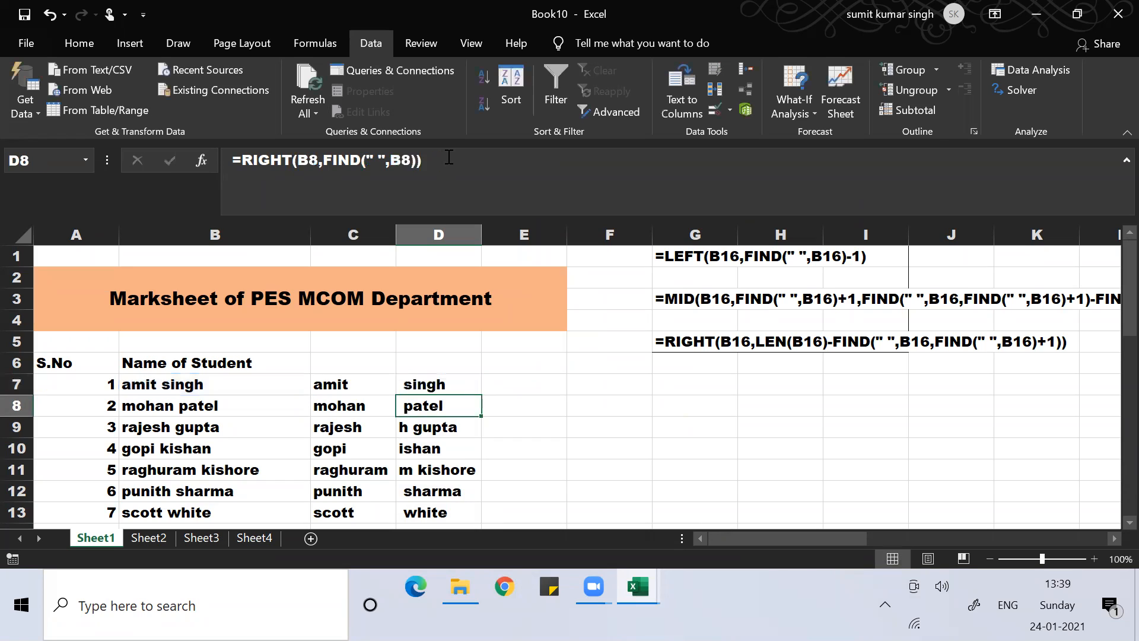
{"action": "left_click", "coordinate": [444, 380]}
{"action": "double_click", "coordinate": [481, 394]}
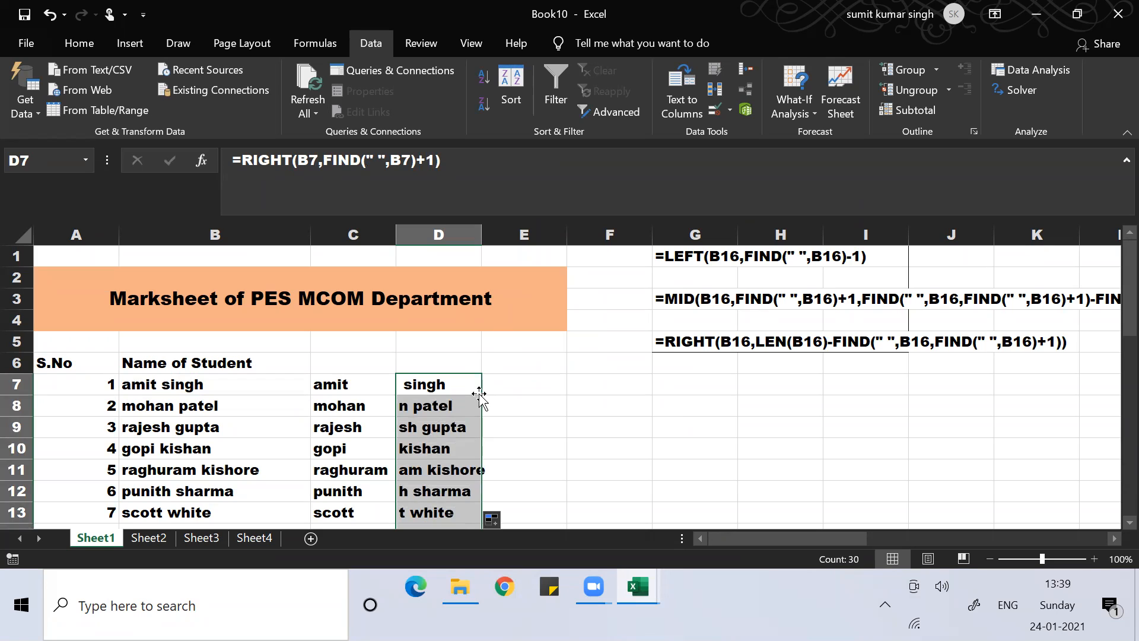
Step: Cancel a new entry in D7 and select the mangled surnames from D8 down
{"action": "left_click", "coordinate": [434, 380]}
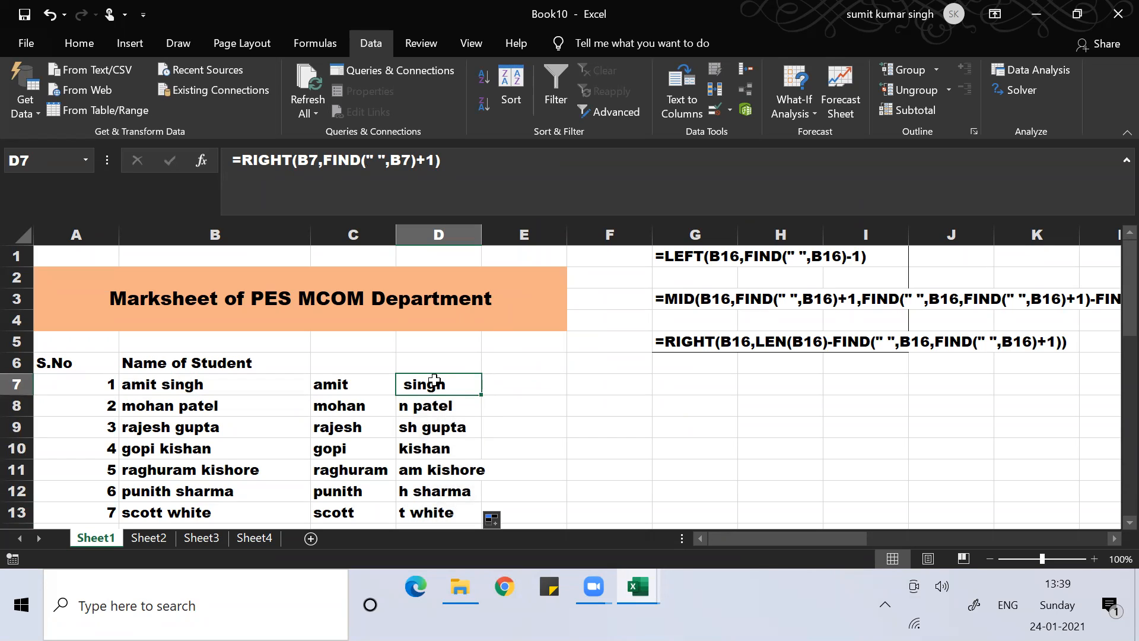
{"action": "type", "text": "=right"}
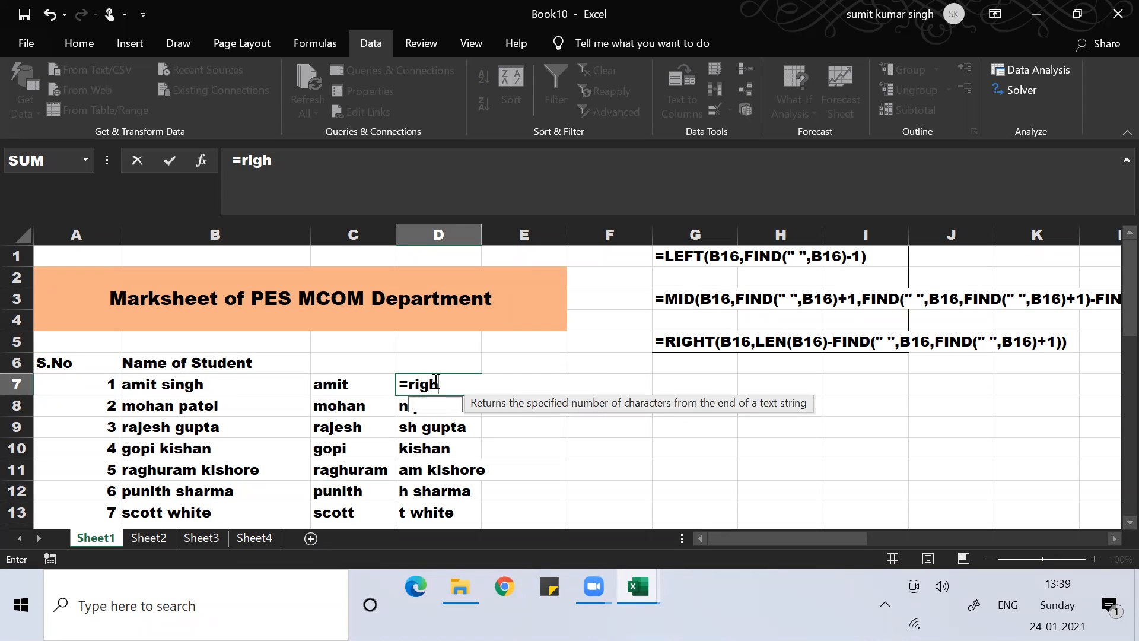
{"action": "key", "text": "Escape"}
{"action": "key", "text": "Down"}
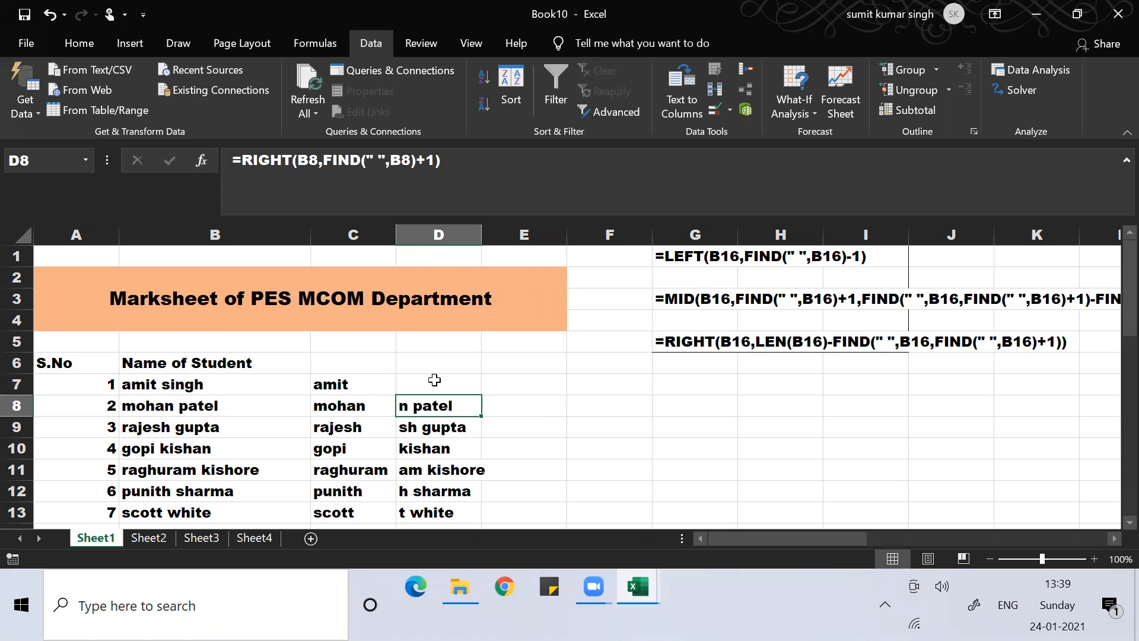
{"action": "key", "text": "ctrl+shift+Down"}
Step: Delete the incorrect surname results below D7
{"action": "key", "text": "Delete"}
{"action": "scroll", "coordinate": [435, 380], "scroll_direction": "up", "scroll_amount": 7}
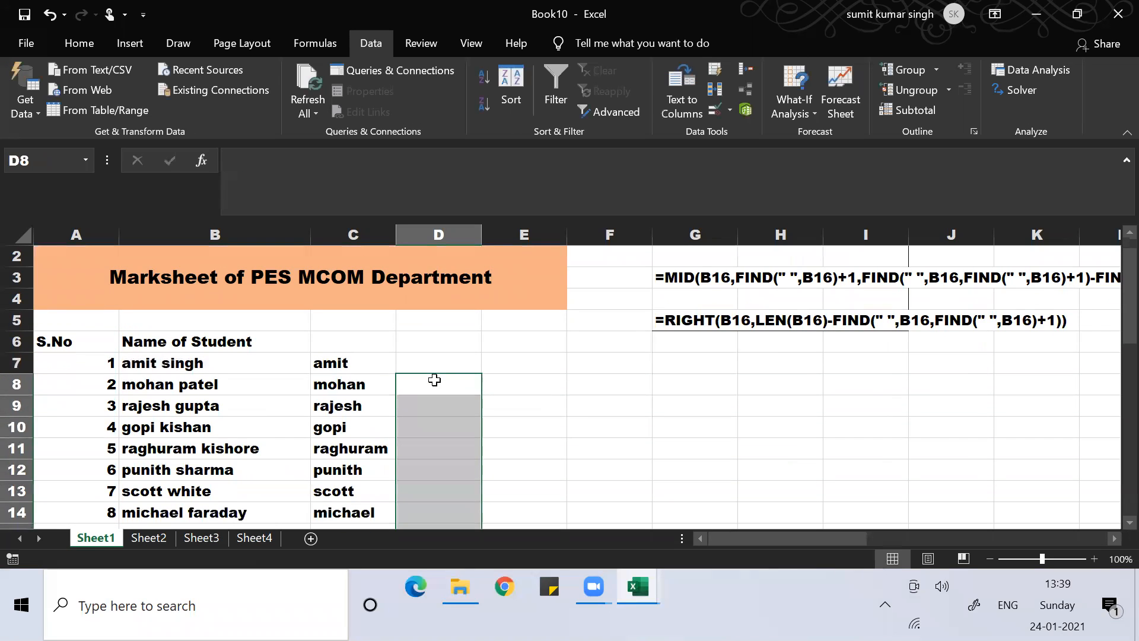
{"action": "key", "text": "Up"}
{"action": "key", "text": "Down"}
{"action": "key", "text": "Up"}
Step: Enter =RIGHT(B7,LEN(B7)-FIND(" ",B7)) in D7 and fill it down for every student
{"action": "type", "text": "="}
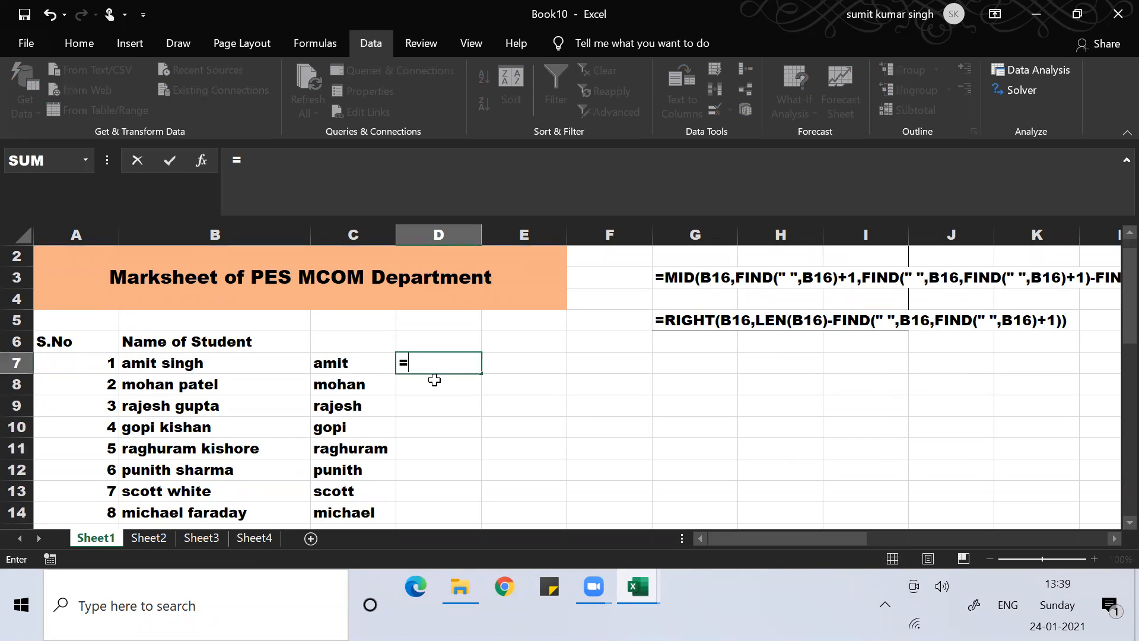
{"action": "type", "text": "right"}
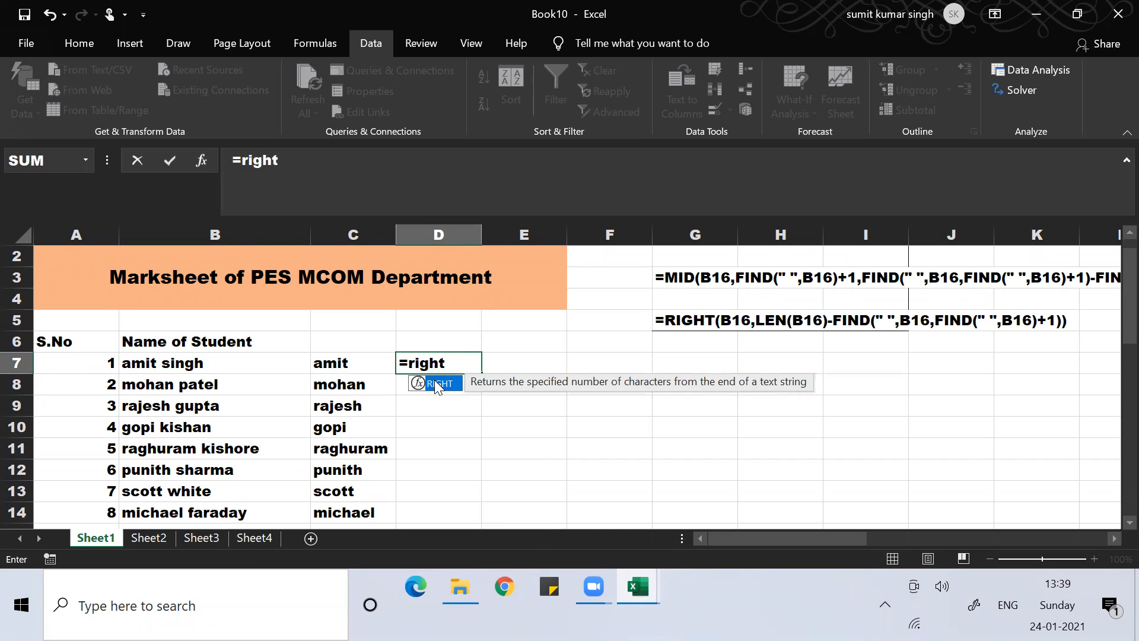
{"action": "type", "text": "("}
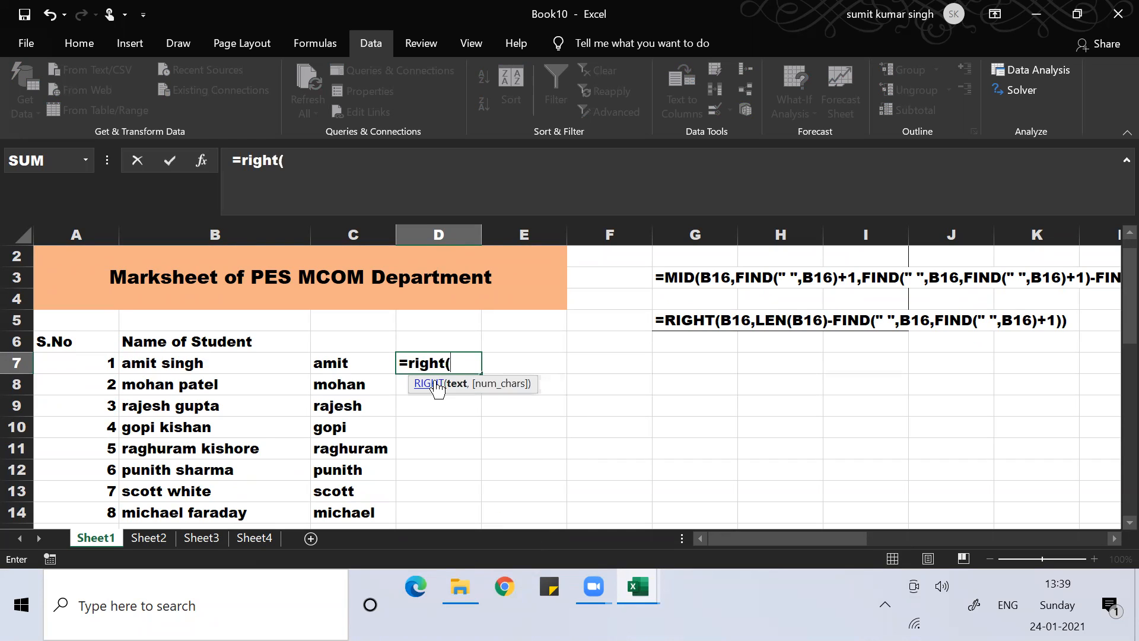
{"action": "left_click", "coordinate": [219, 358]}
{"action": "type", "text": ","}
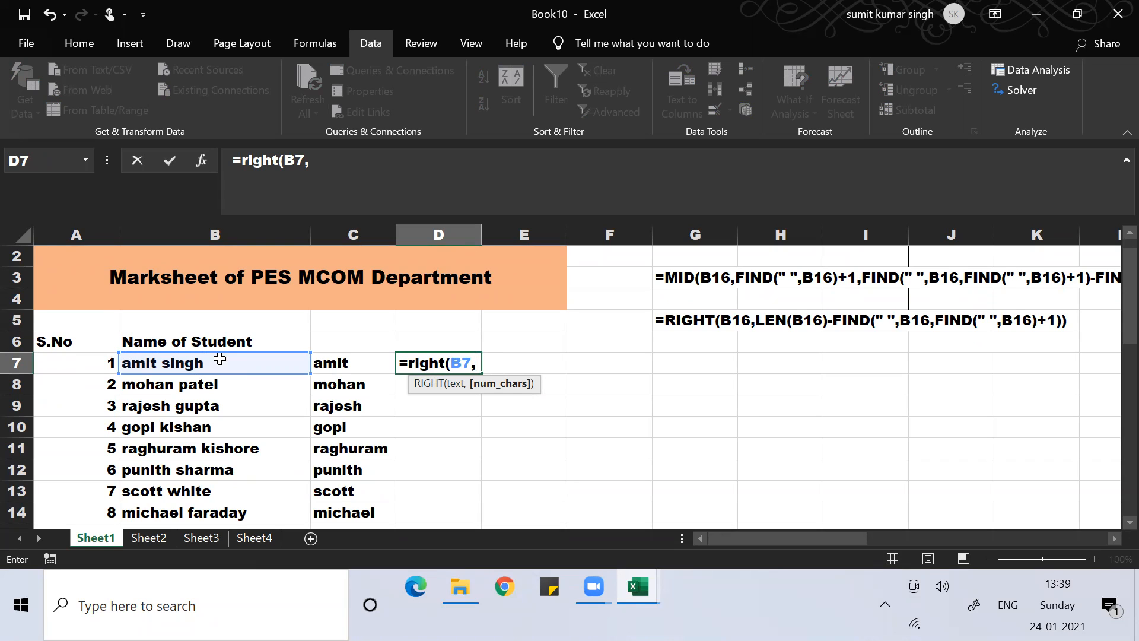
{"action": "type", "text": "len"}
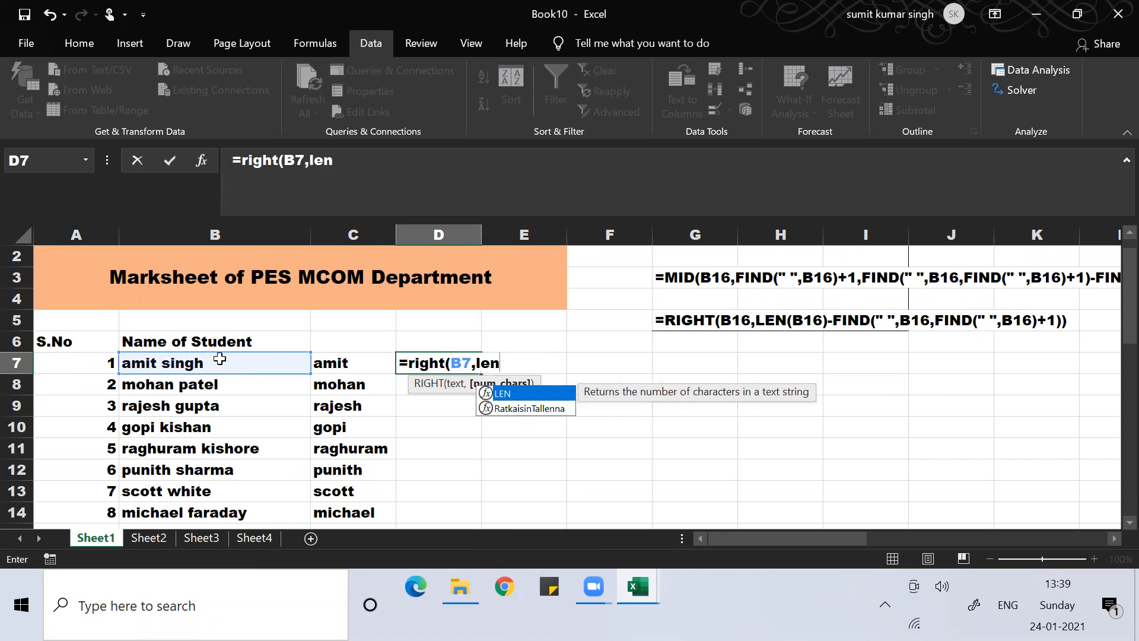
{"action": "type", "text": "("}
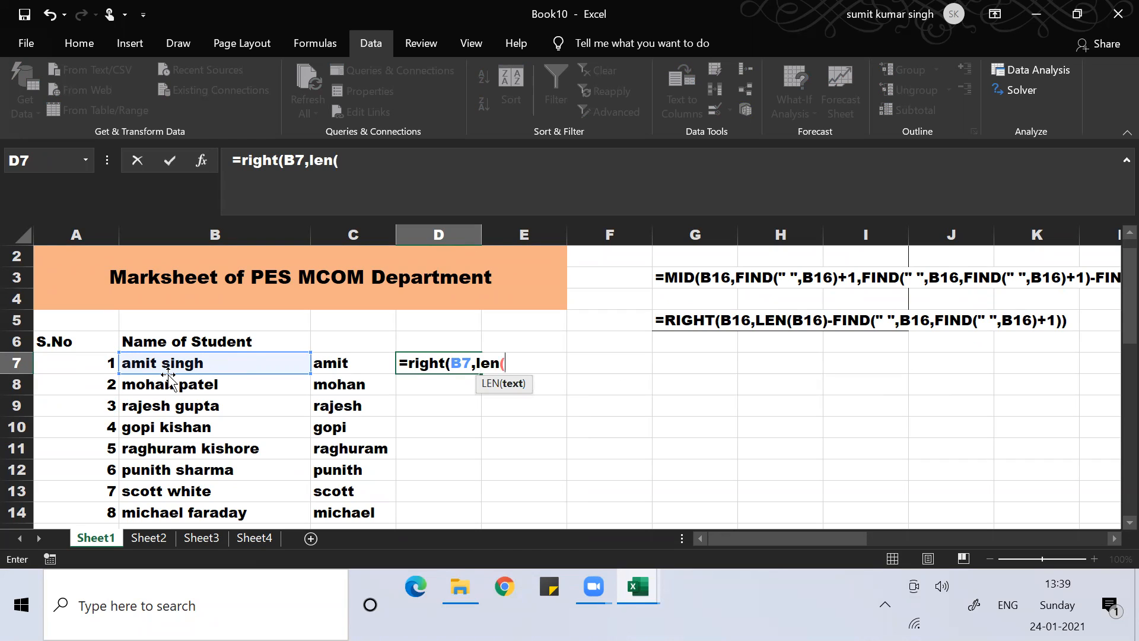
{"action": "type", "text": "b7"}
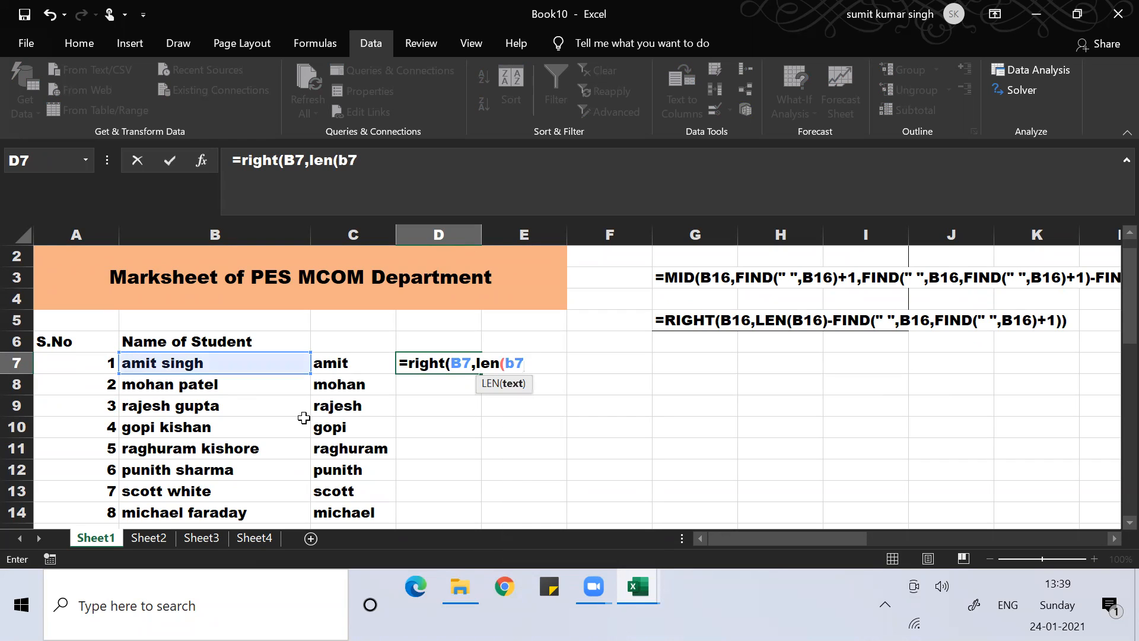
{"action": "type", "text": ")-"}
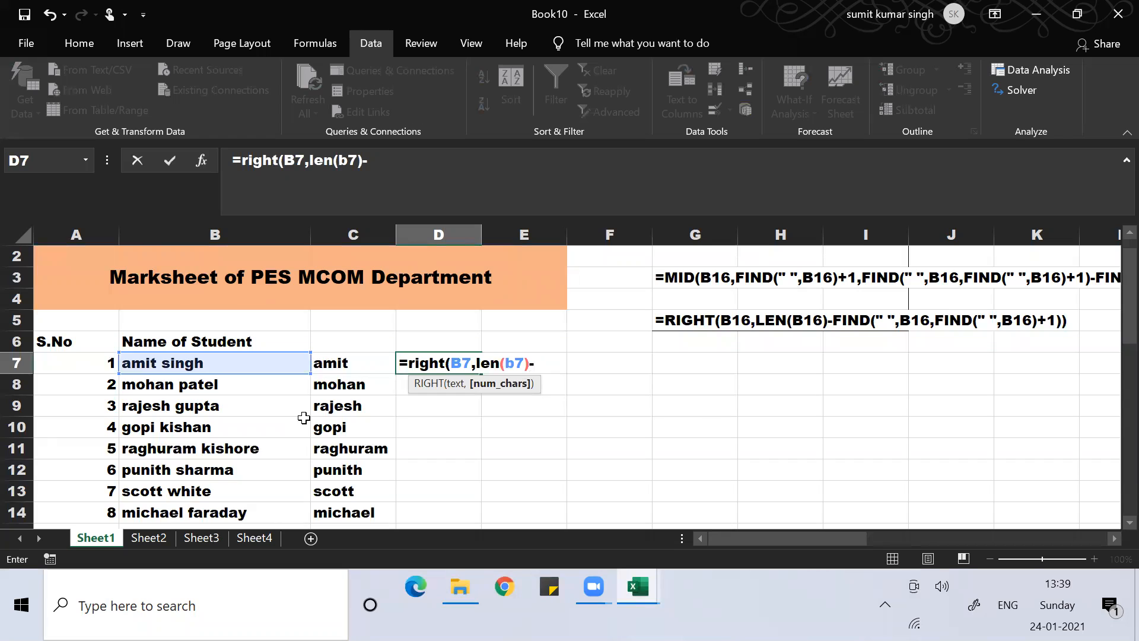
{"action": "type", "text": "find(\" "}
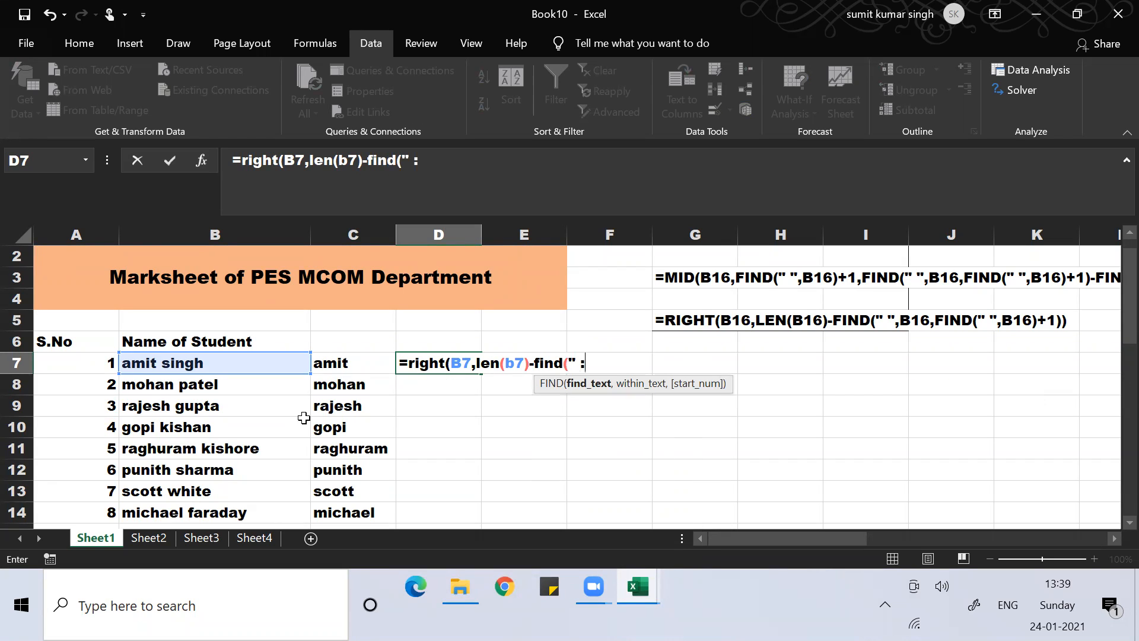
{"action": "type", "text": "\","}
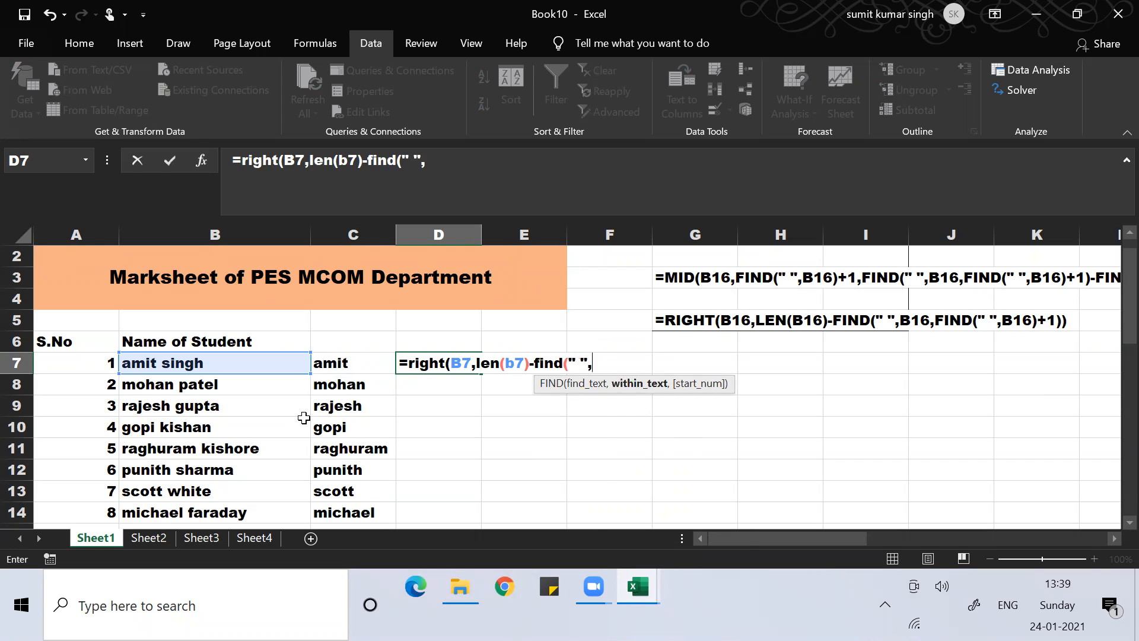
{"action": "type", "text": "b7)"}
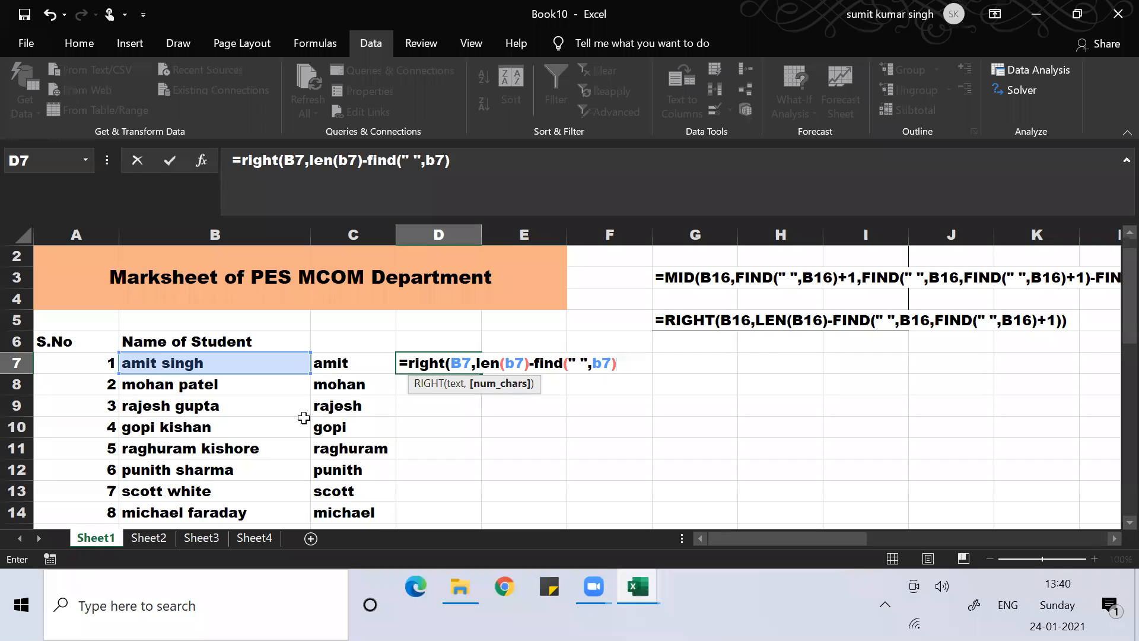
{"action": "type", "text": ")"}
{"action": "key", "text": "Return"}
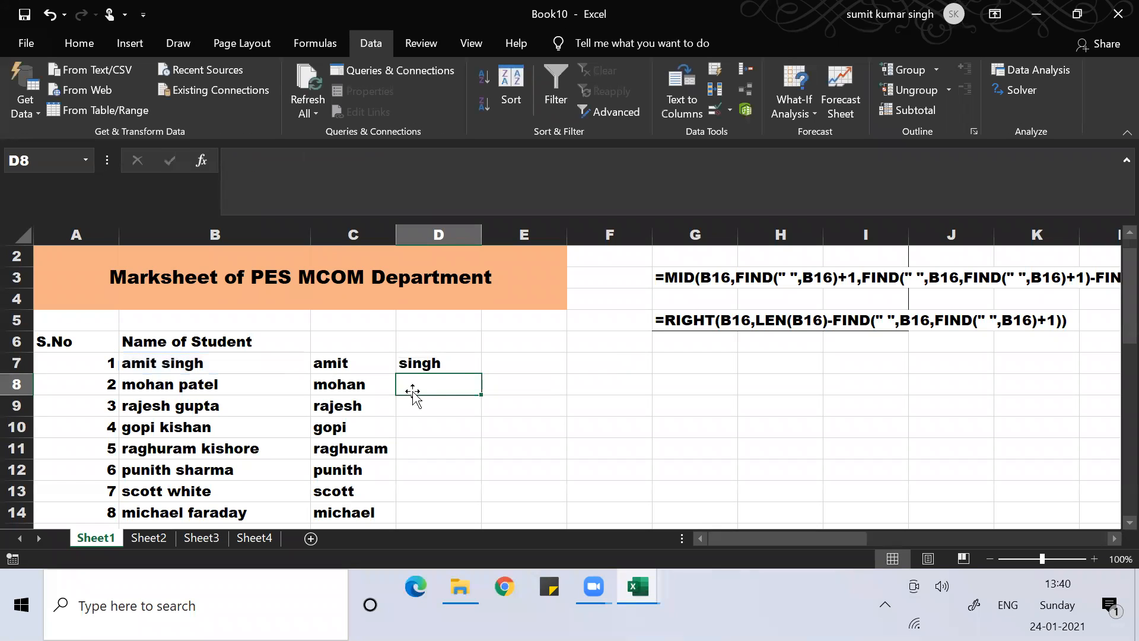
{"action": "left_click", "coordinate": [429, 355]}
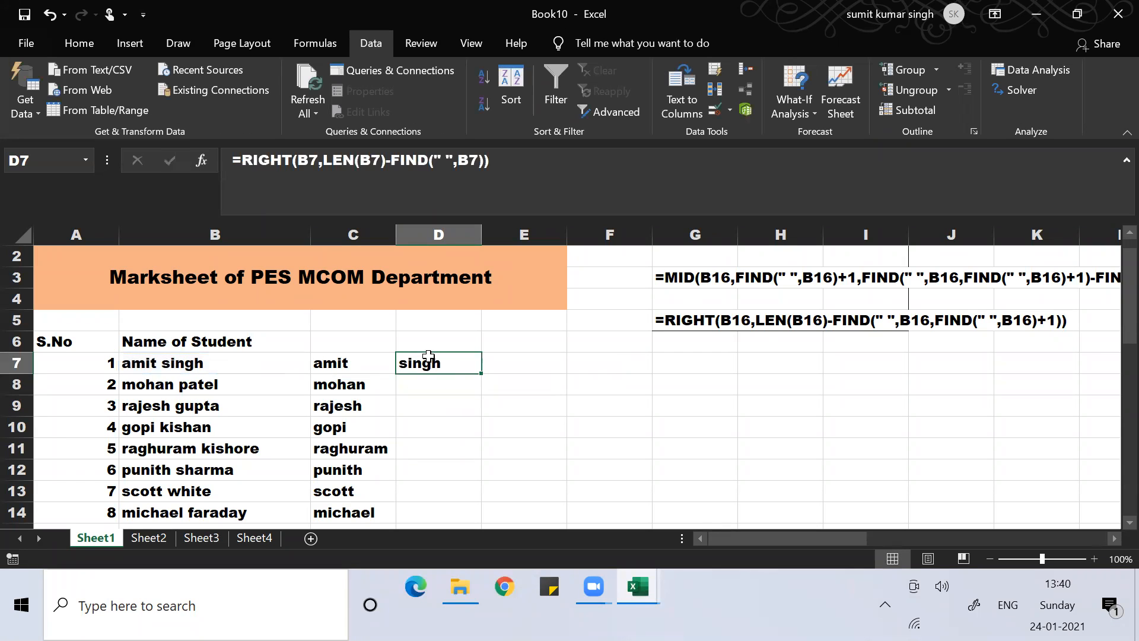
{"action": "double_click", "coordinate": [480, 373]}
{"action": "left_click", "coordinate": [442, 427]}
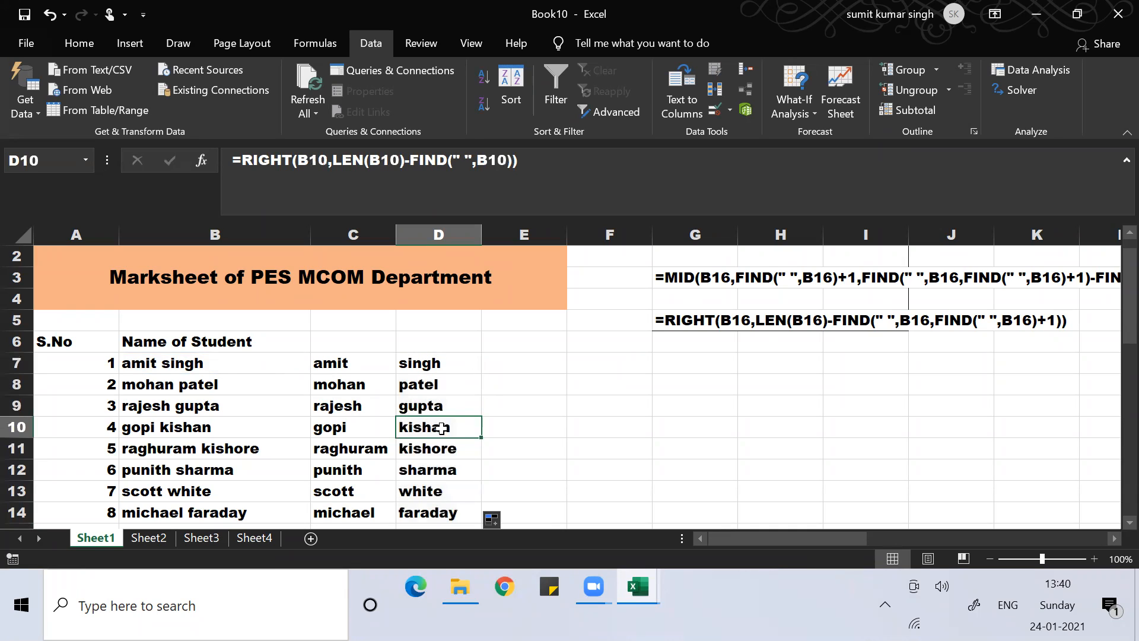
{"action": "key", "text": "Up"}
{"action": "key", "text": "Up"}
{"action": "key", "text": "Up"}
{"action": "key", "text": "Right"}
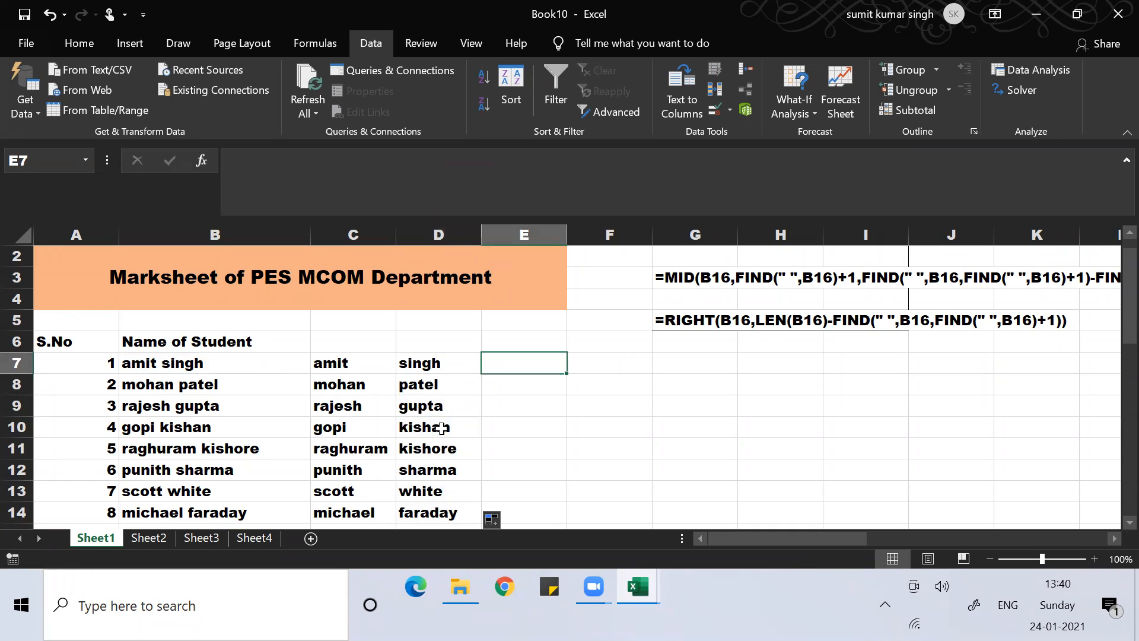
{"action": "type", "text": "=l"}
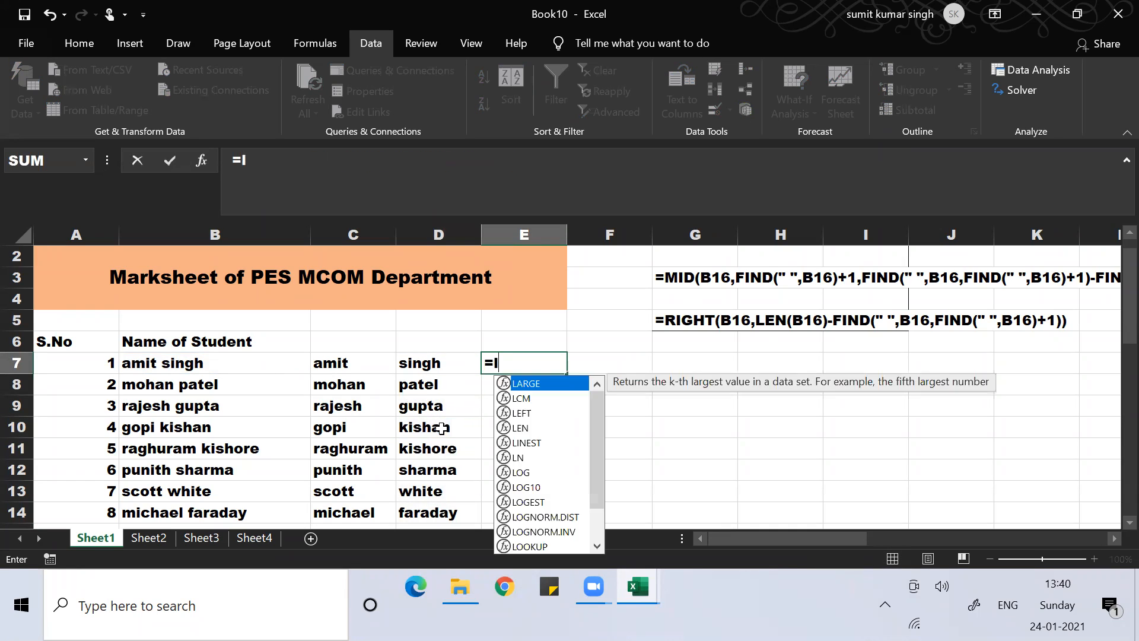
{"action": "type", "text": "en("}
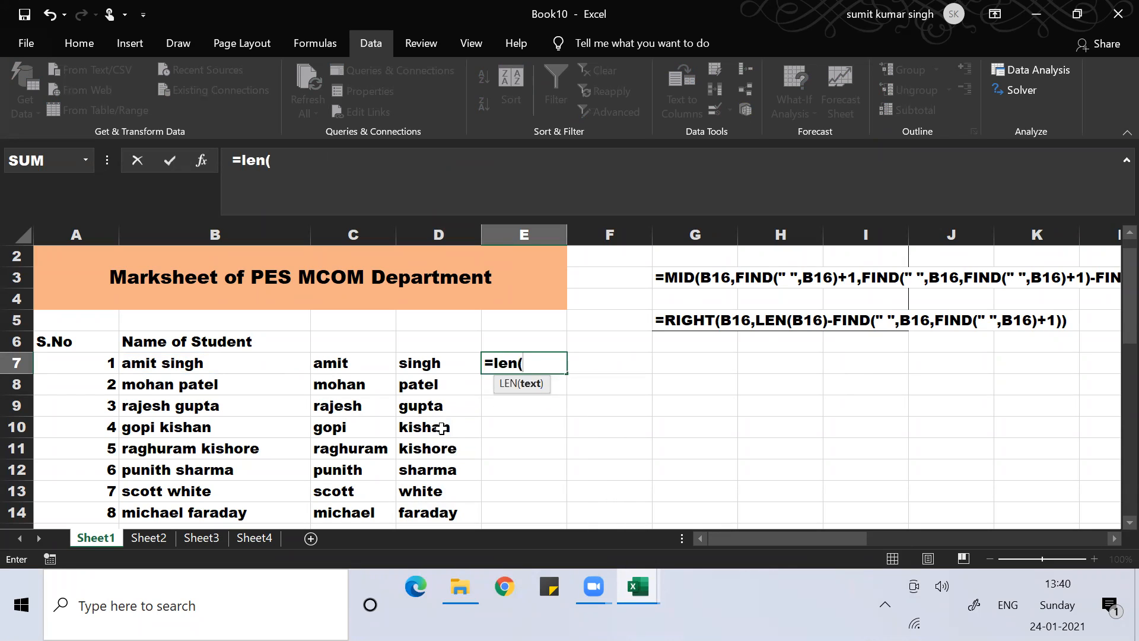
{"action": "left_click", "coordinate": [176, 363]}
{"action": "type", "text": ")-"}
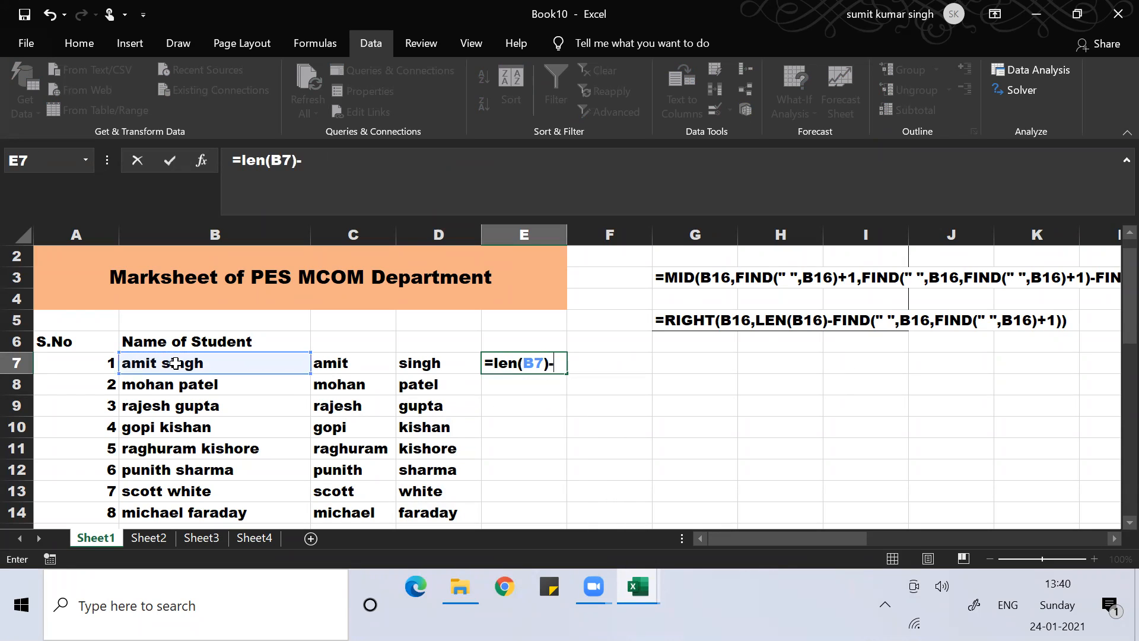
{"action": "type", "text": "find"}
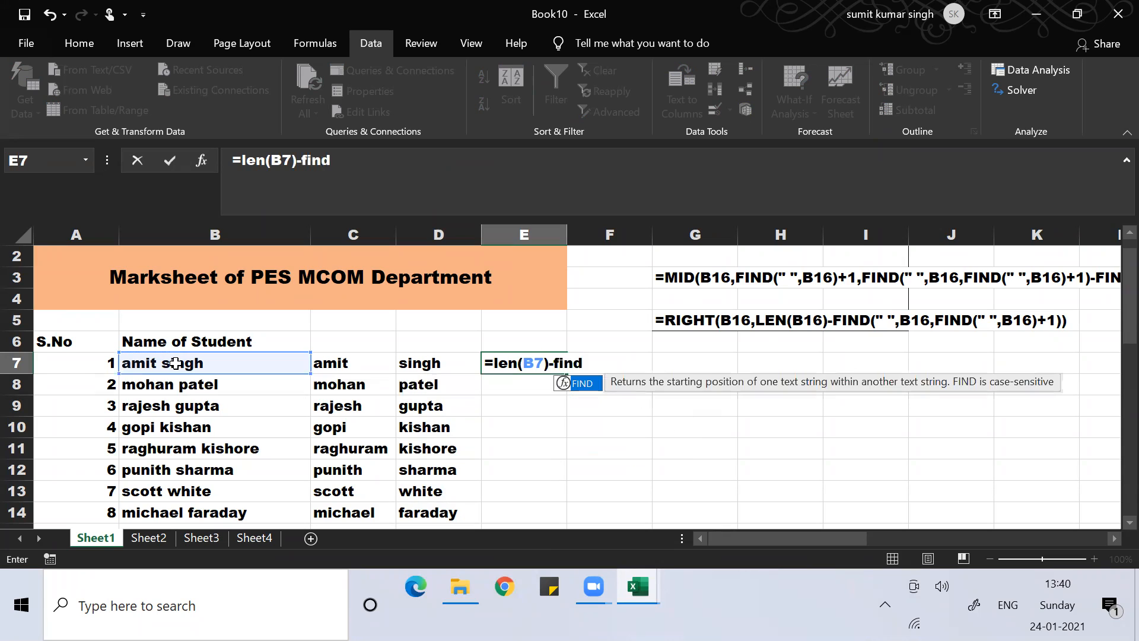
{"action": "type", "text": "(\" \",b7"}
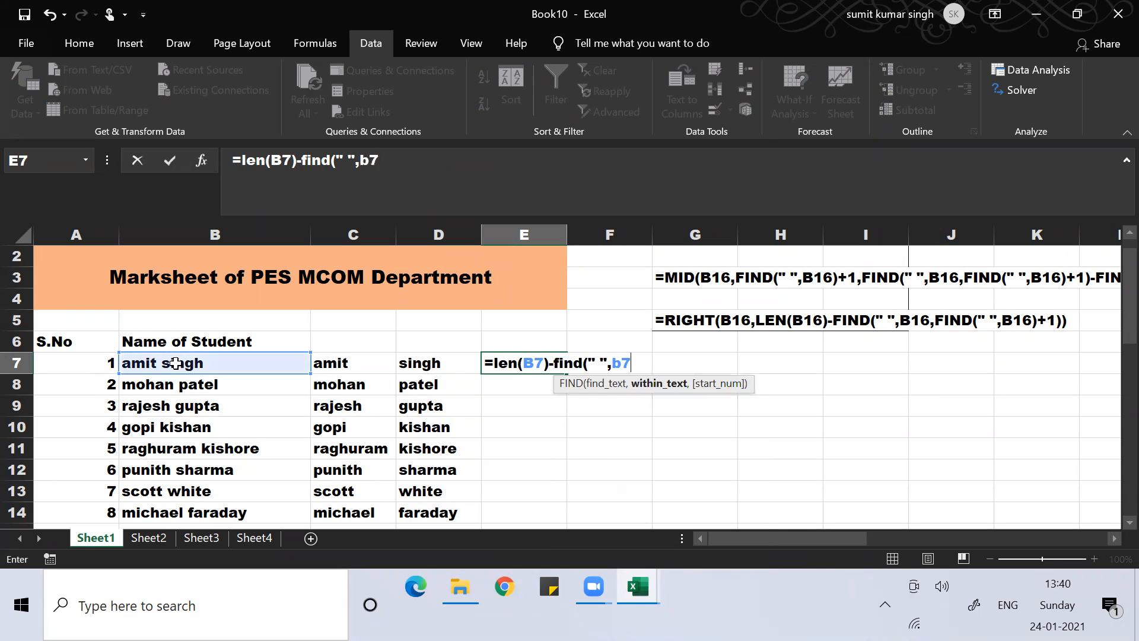
{"action": "type", "text": ")"}
{"action": "key", "text": "Return"}
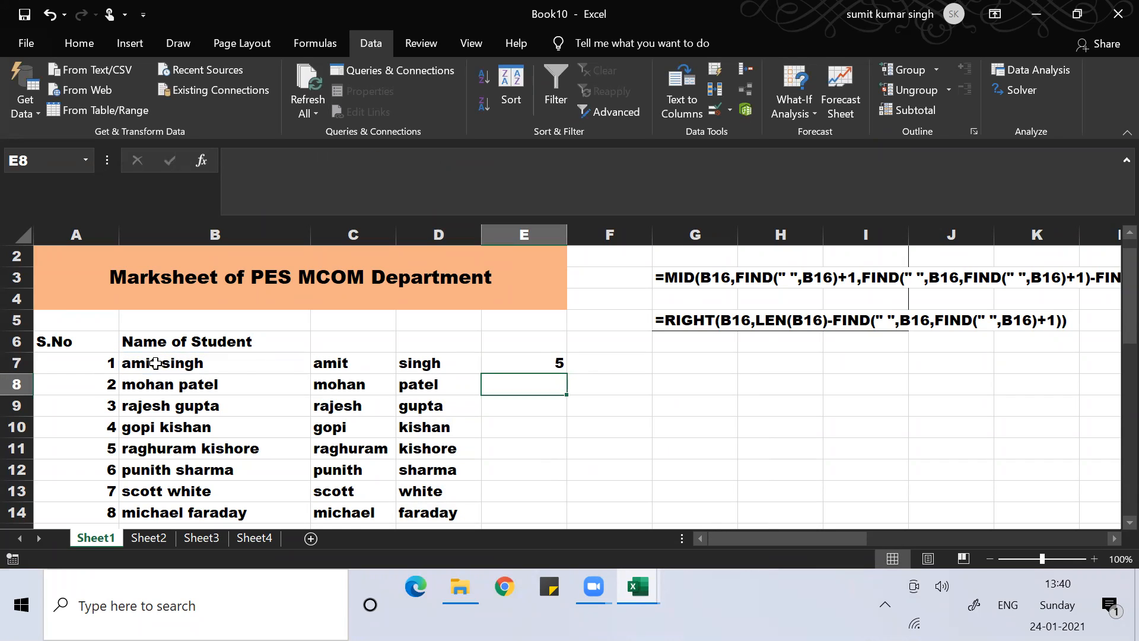
Step: Copy E7's count formula down column E for every student
{"action": "left_click_drag", "start_coordinate": [520, 367], "coordinate": [568, 372]}
{"action": "left_click", "coordinate": [540, 362]}
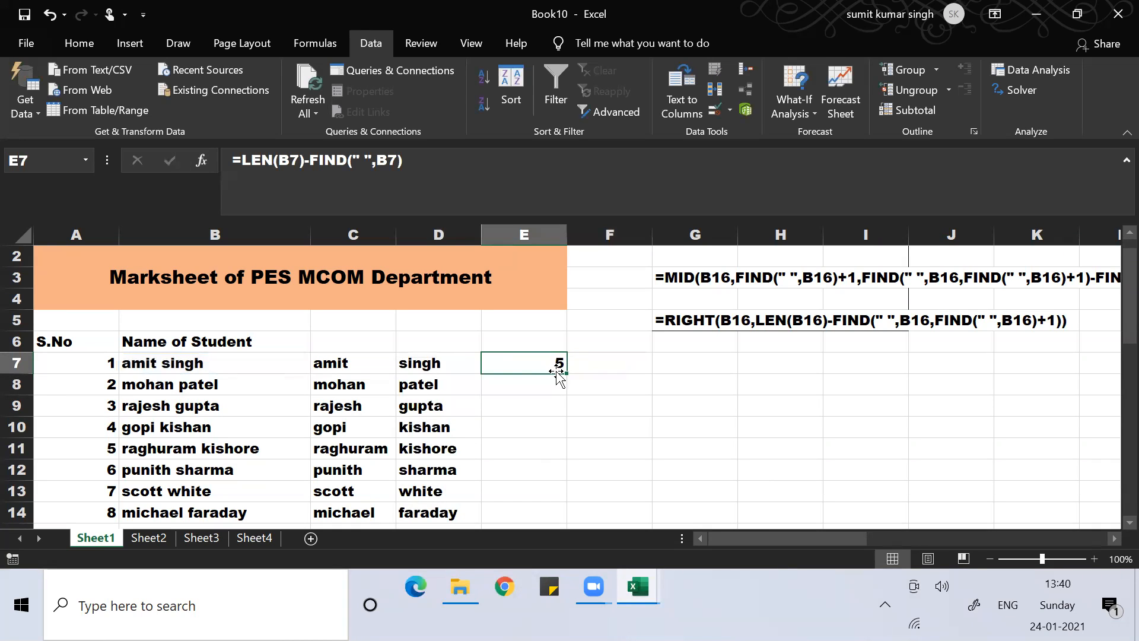
{"action": "double_click", "coordinate": [567, 372]}
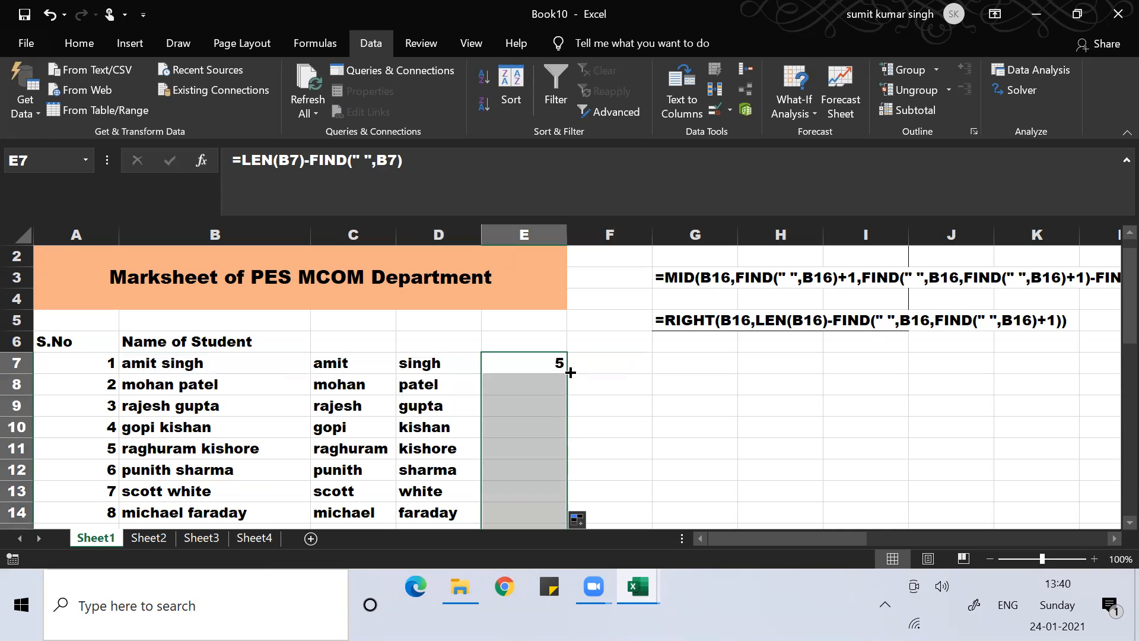
{"action": "left_click", "coordinate": [520, 425]}
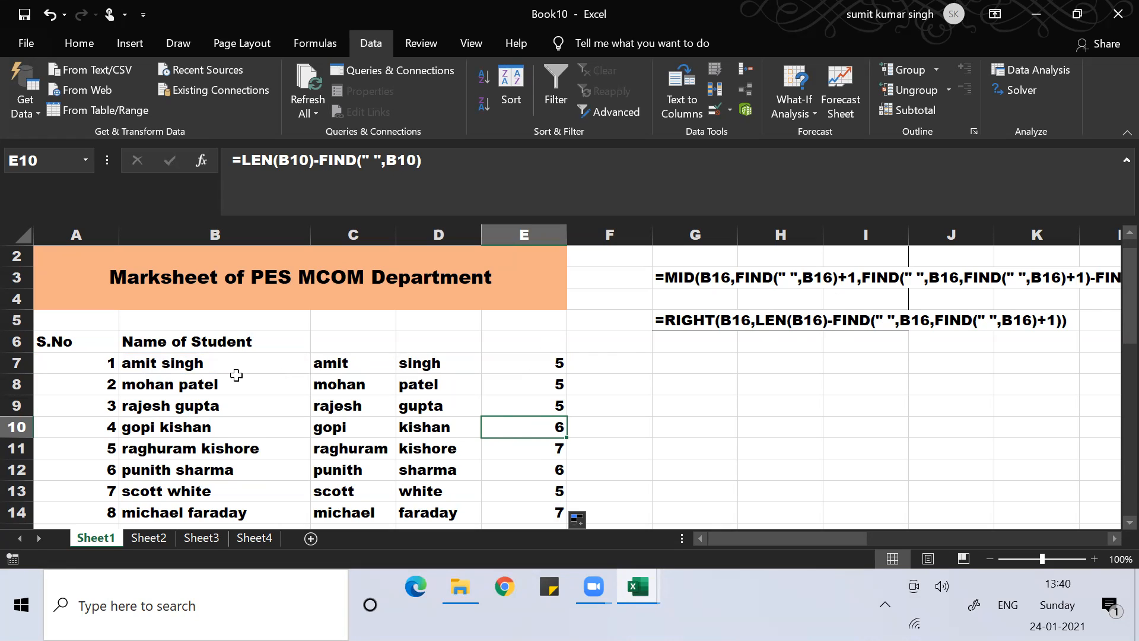
{"action": "left_click", "coordinate": [158, 360]}
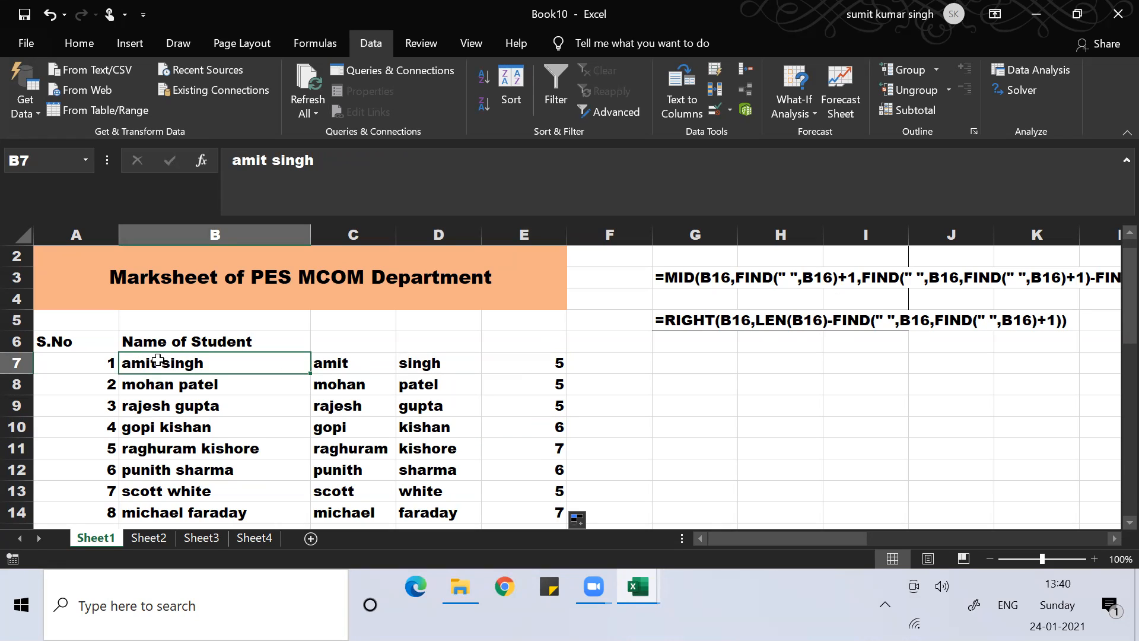
Step: Enter a three-word sample name in cell G7
{"action": "left_click", "coordinate": [666, 363]}
{"action": "type", "text": "amit"}
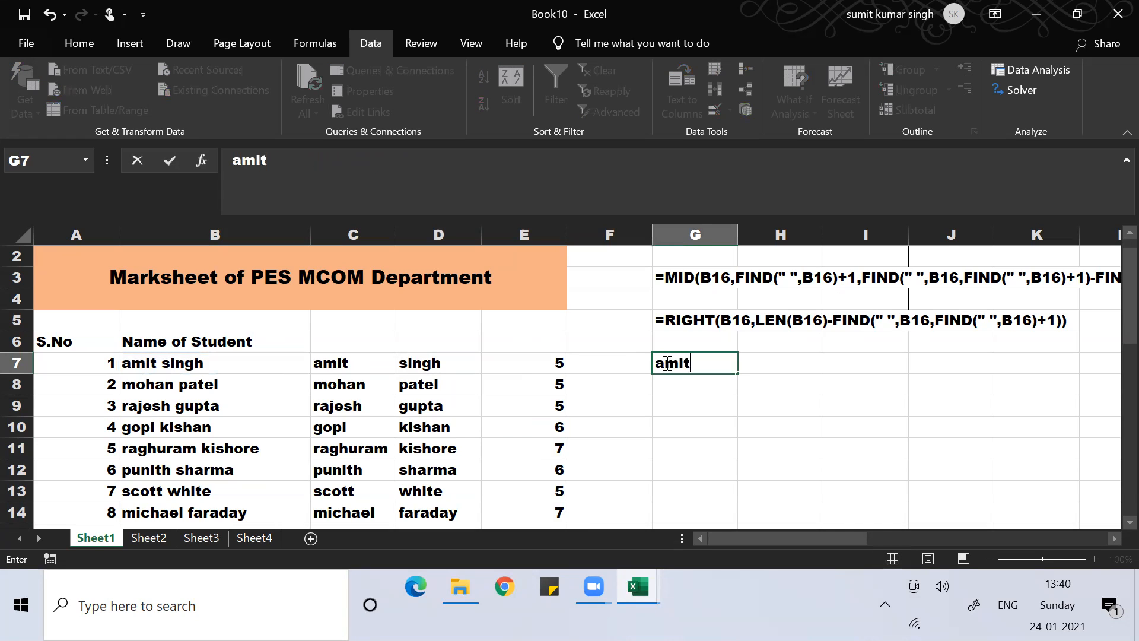
{"action": "type", "text": " kumar "}
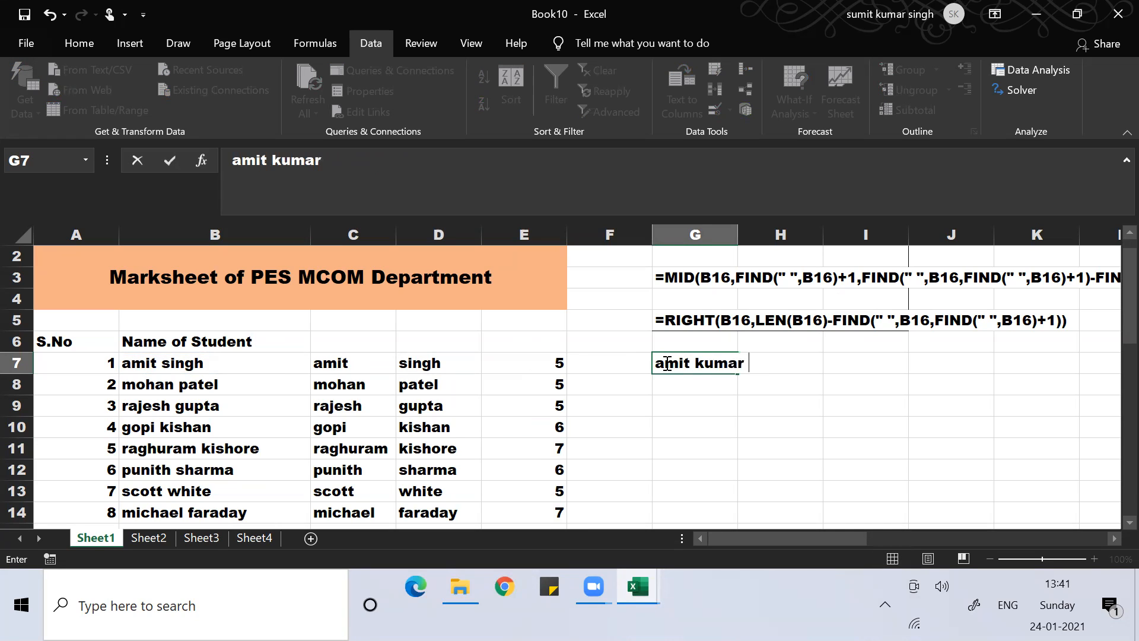
{"action": "type", "text": "singh"}
{"action": "key", "text": "Return"}
{"action": "key", "text": "Return"}
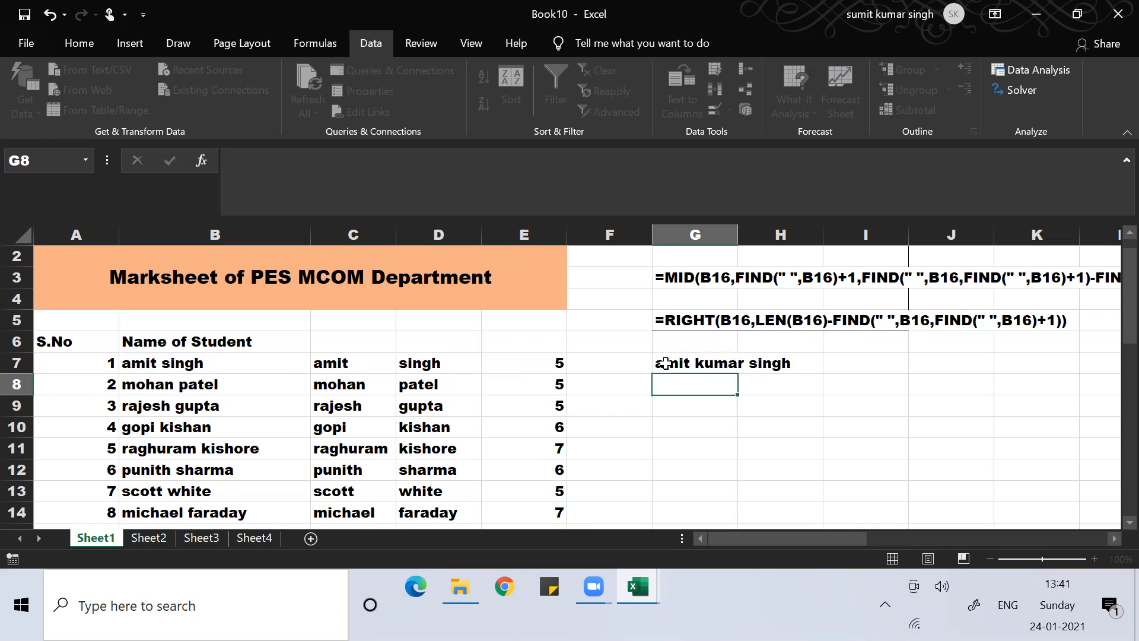
Step: In G9, enter =RIGHT(G7,LEN(G7)-FIND(" ",G7)) to return everything after the first space
{"action": "type", "text": "="}
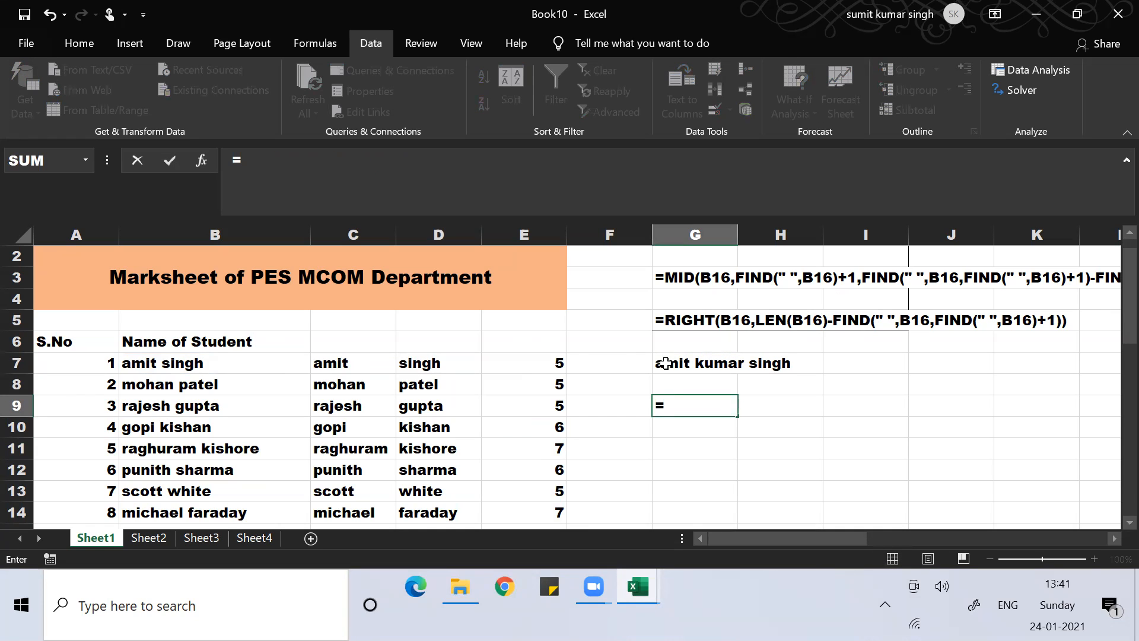
{"action": "type", "text": "right"}
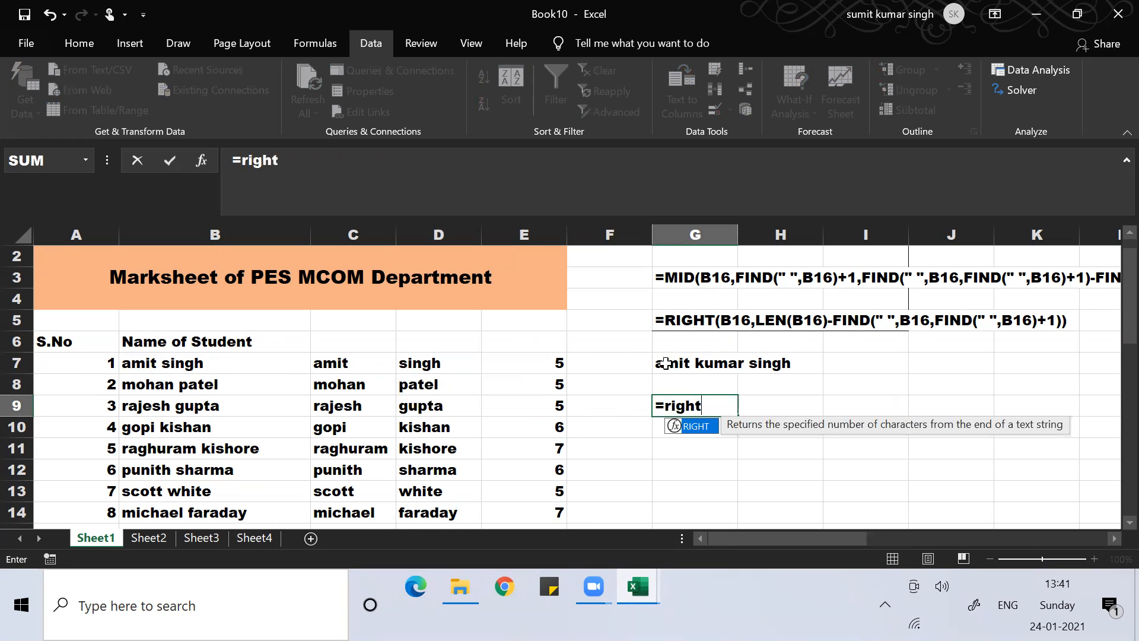
{"action": "type", "text": "("}
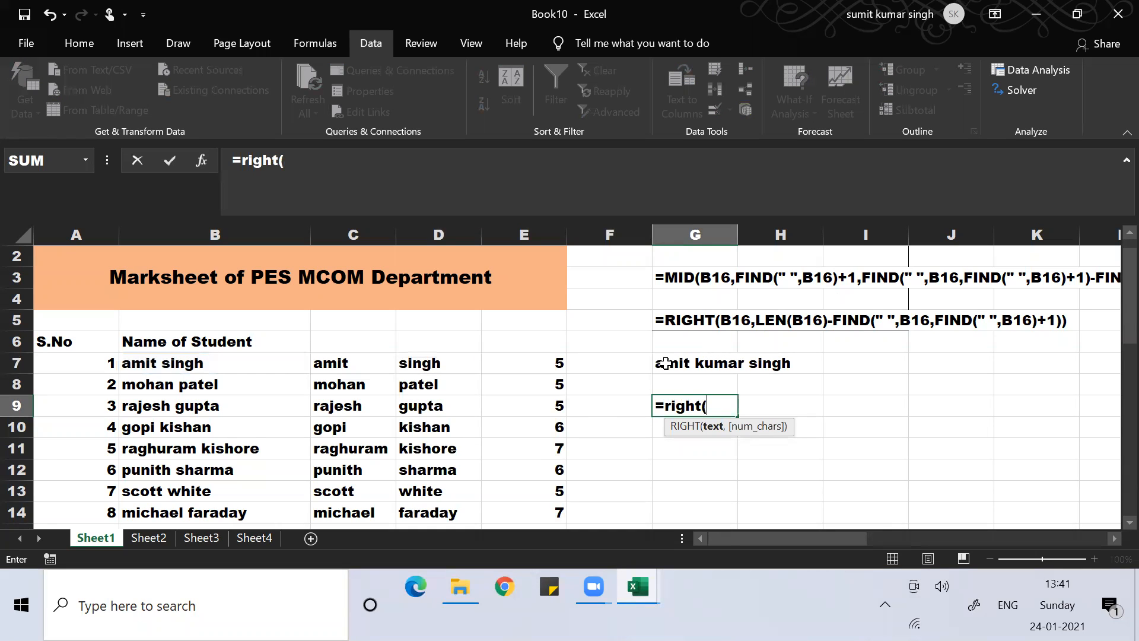
{"action": "left_click", "coordinate": [686, 361]}
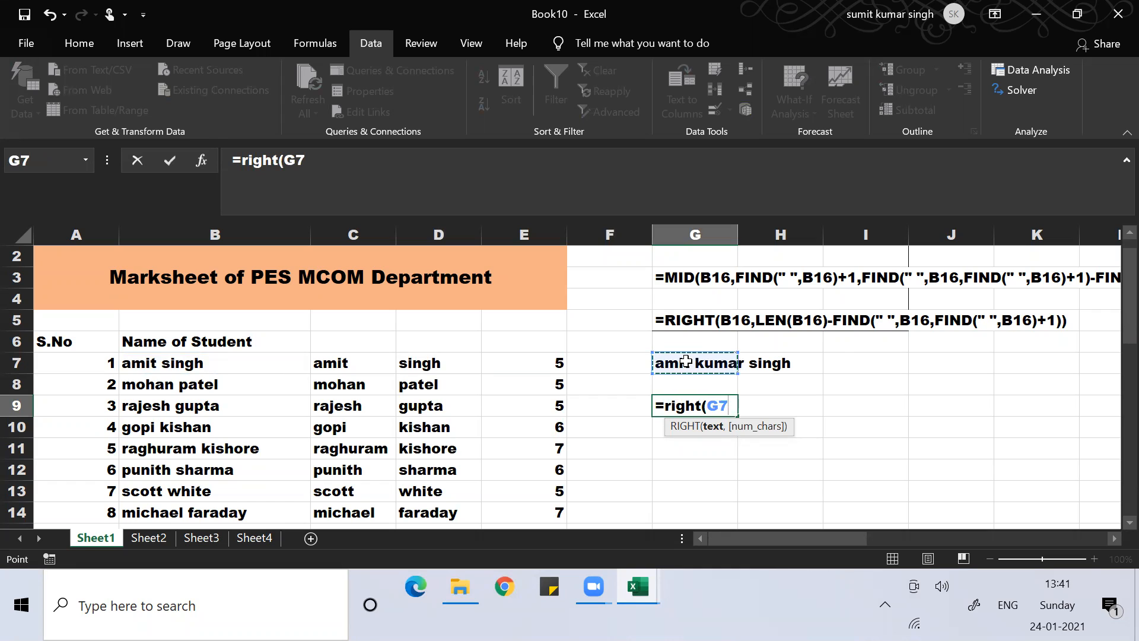
{"action": "type", "text": ","}
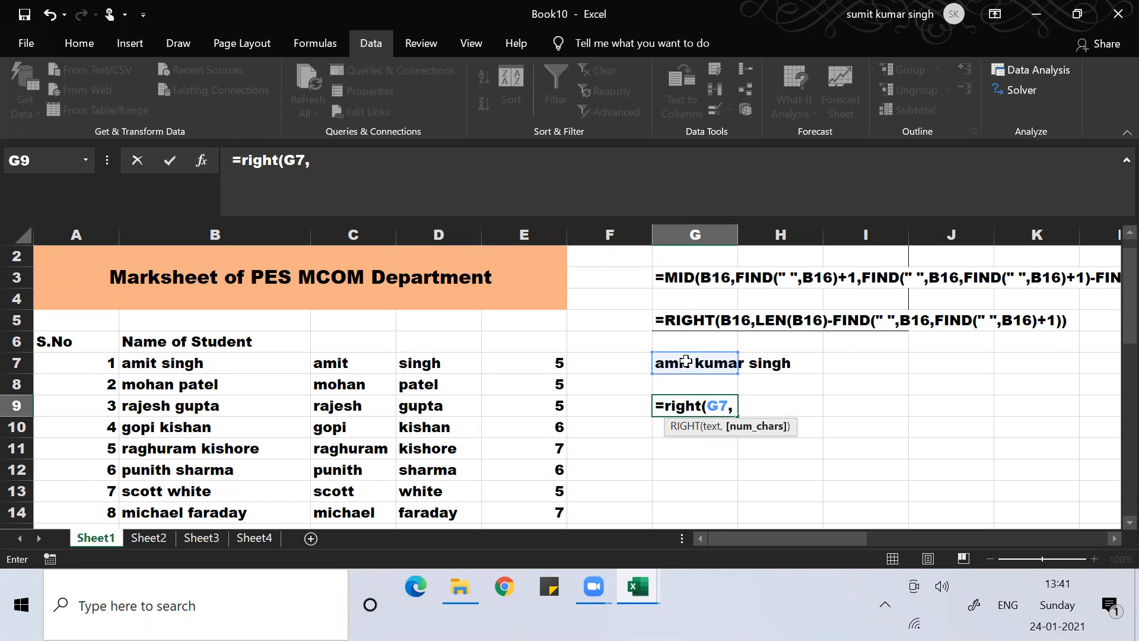
{"action": "type", "text": "len("}
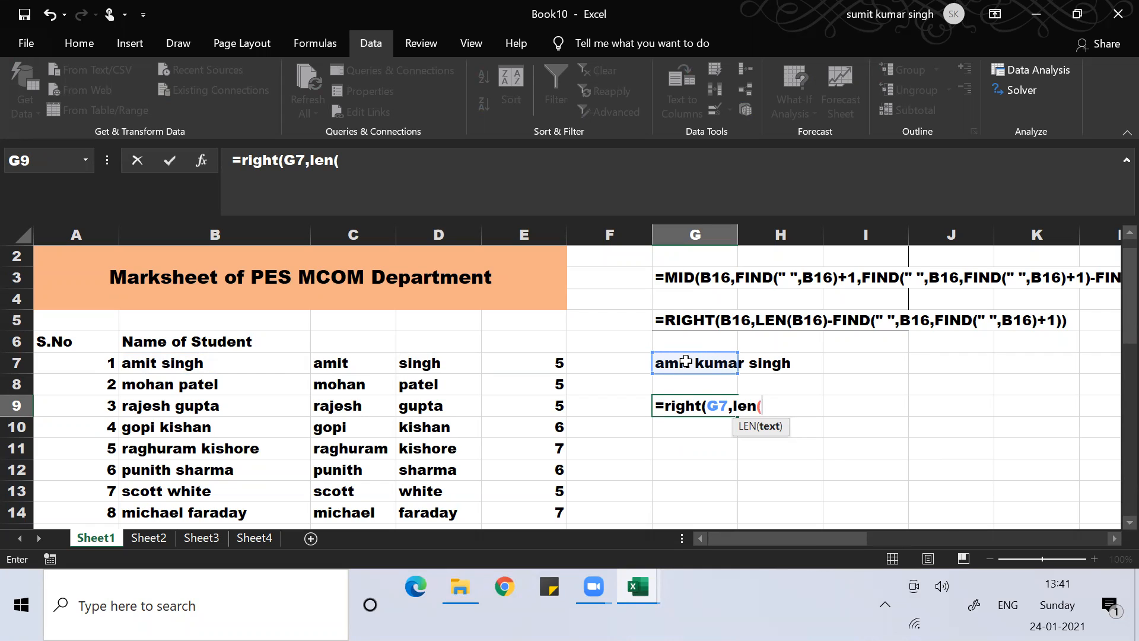
{"action": "type", "text": "g7)"}
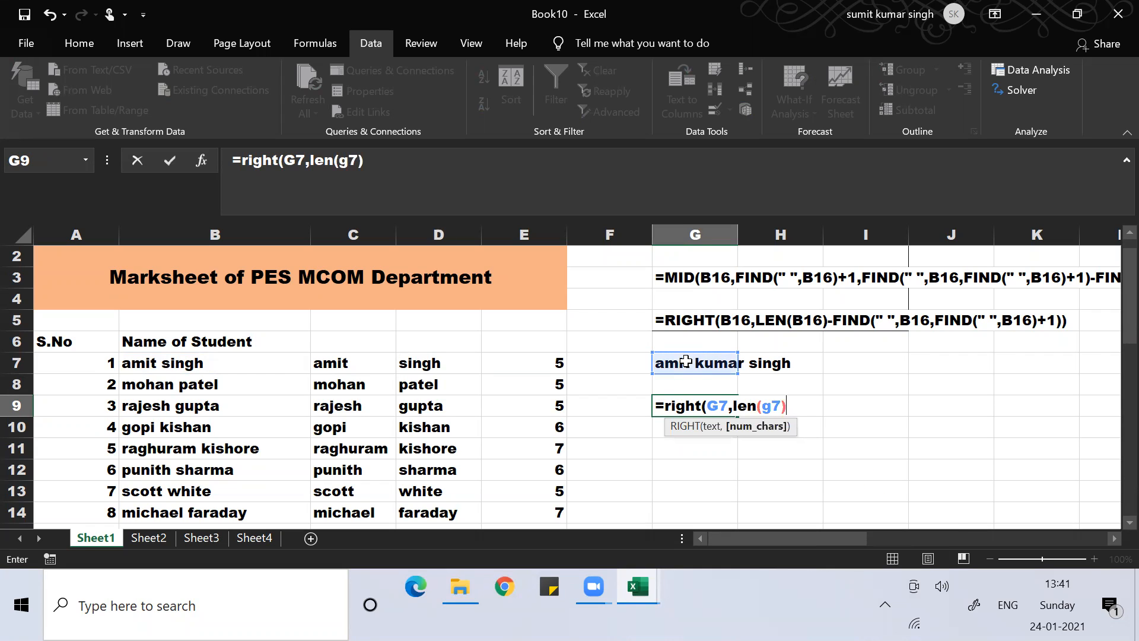
{"action": "type", "text": "-fi"}
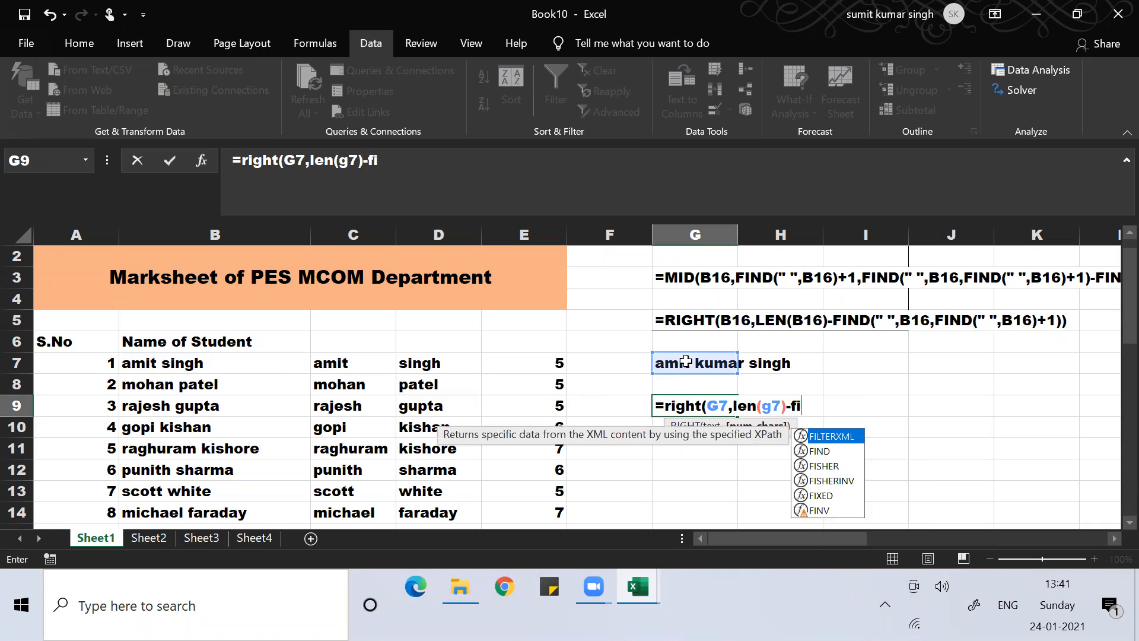
{"action": "type", "text": "nd(\" \""}
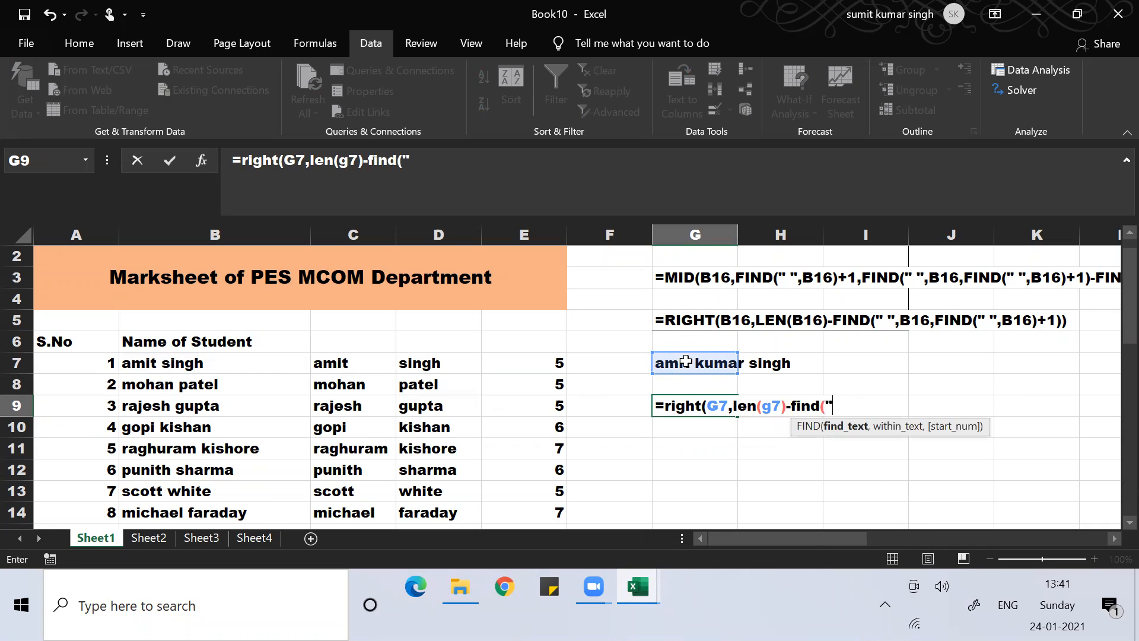
{"action": "type", "text": ",g7)"}
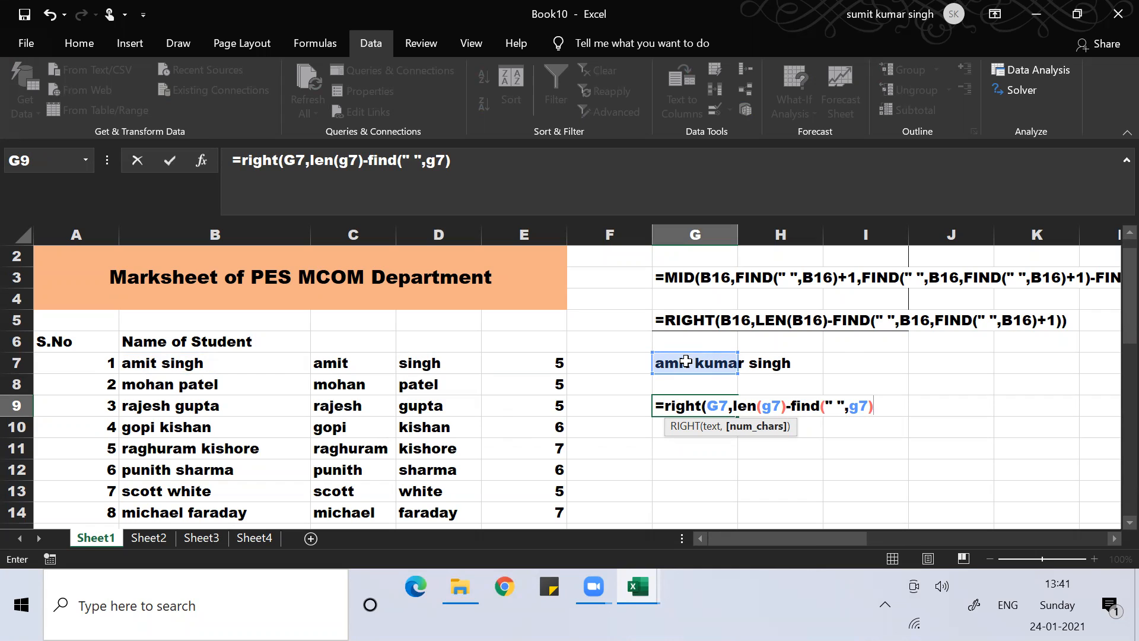
{"action": "type", "text": ")"}
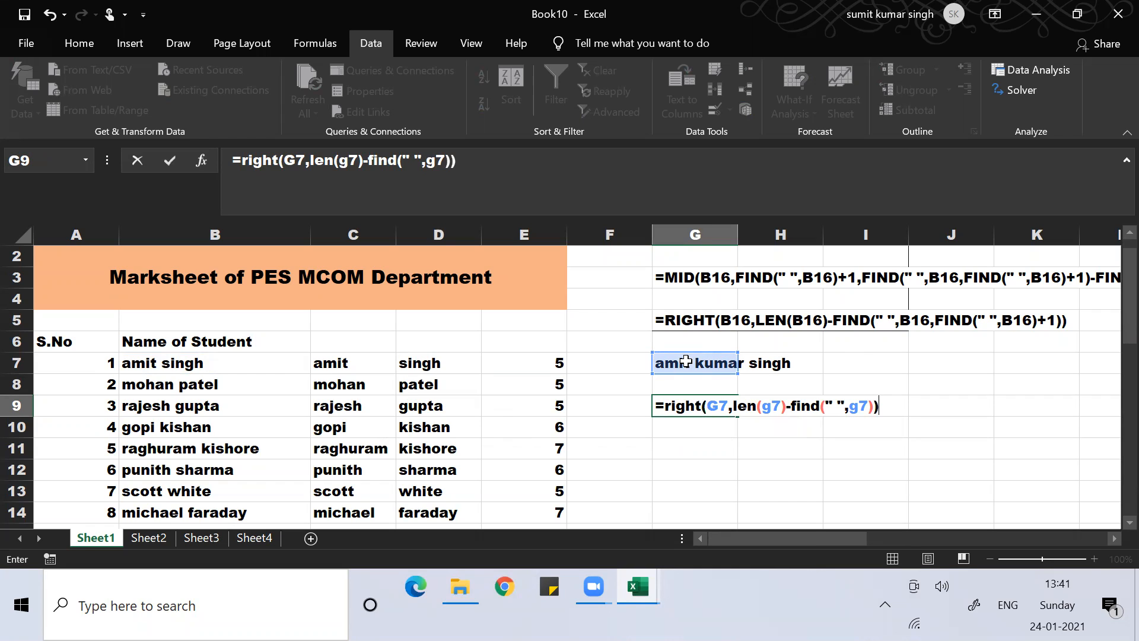
{"action": "key", "text": "Return"}
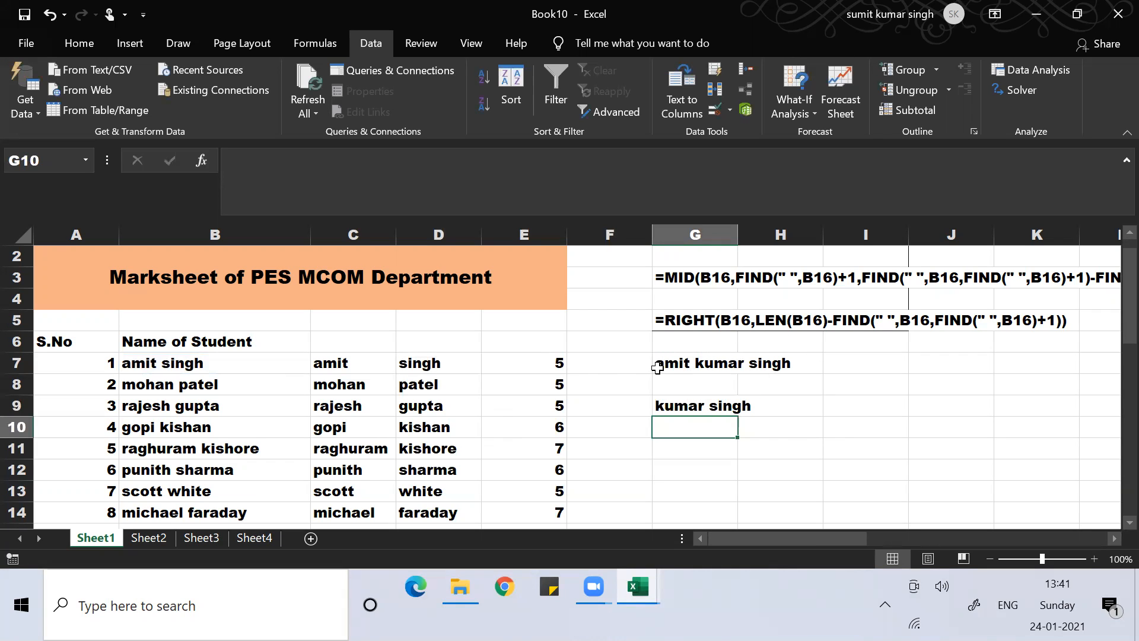
Step: Change G9's formula to =RIGHT(G7,LEN(G7)-FIND(" ",G7,FIND(" ",G7)+1)) so it returns only the last name
{"action": "left_click", "coordinate": [683, 409]}
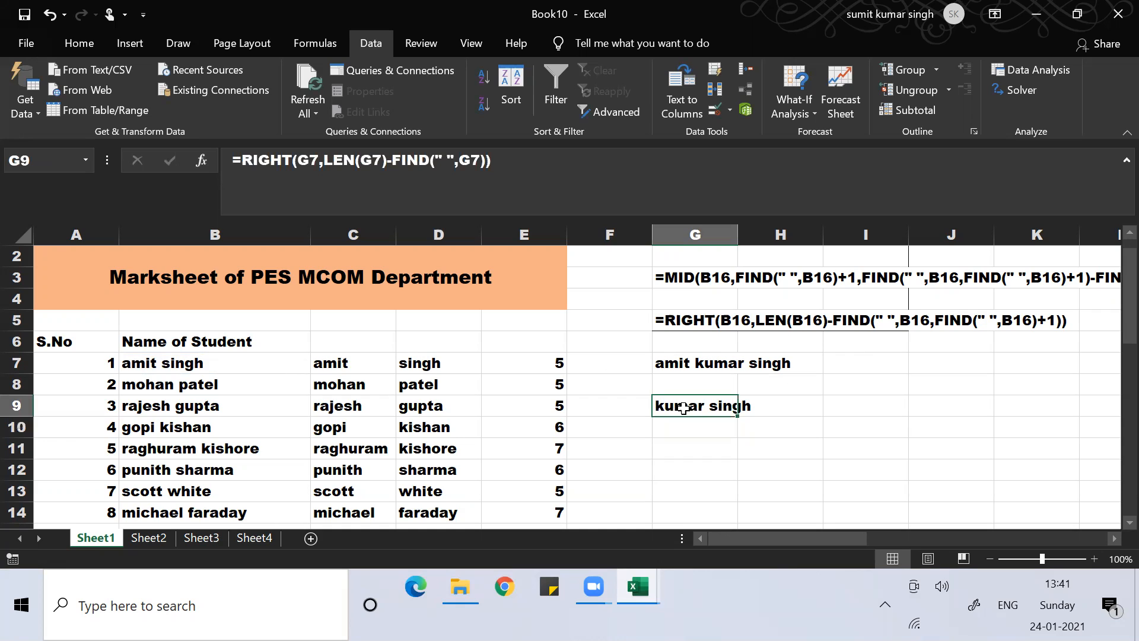
{"action": "left_click", "coordinate": [519, 159]}
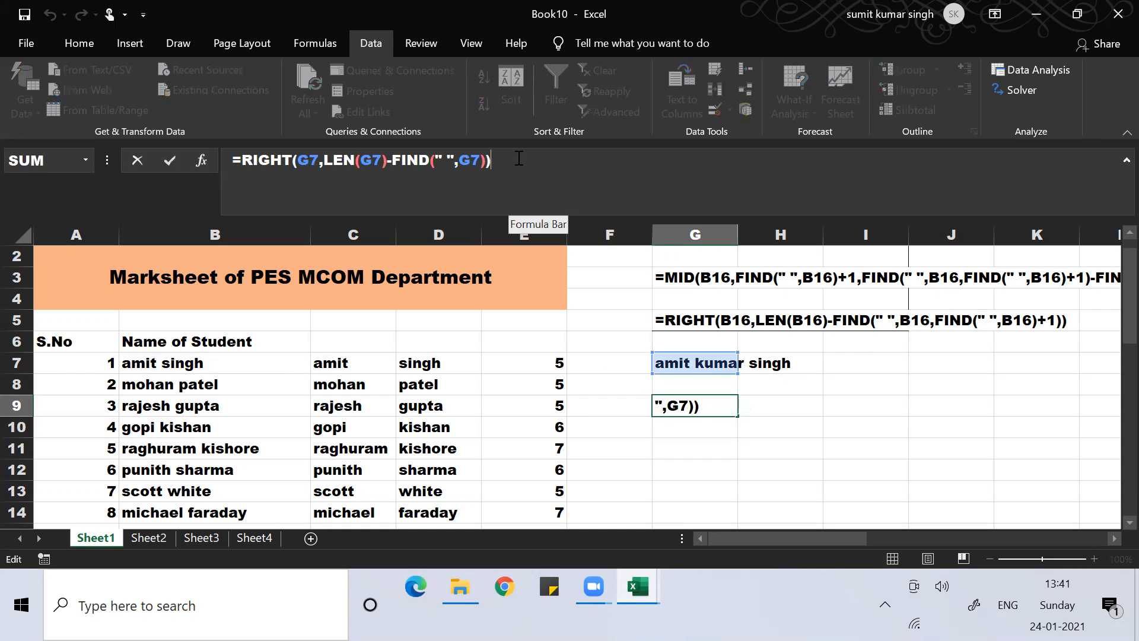
{"action": "key", "text": "BackSpace"}
{"action": "key", "text": "BackSpace"}
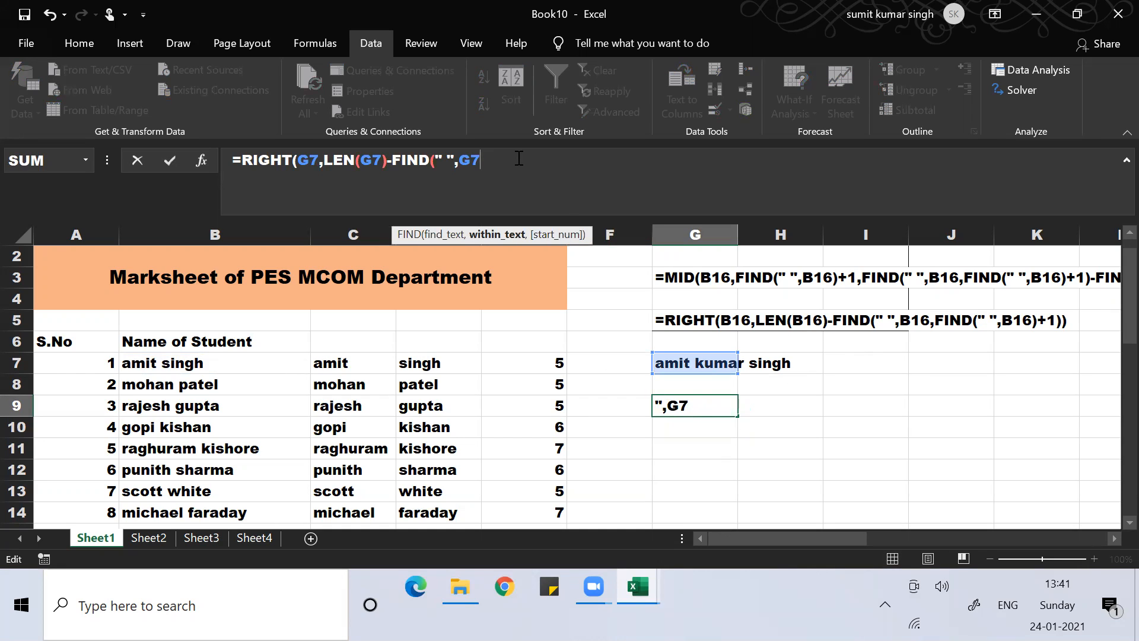
{"action": "type", "text": ",fin"}
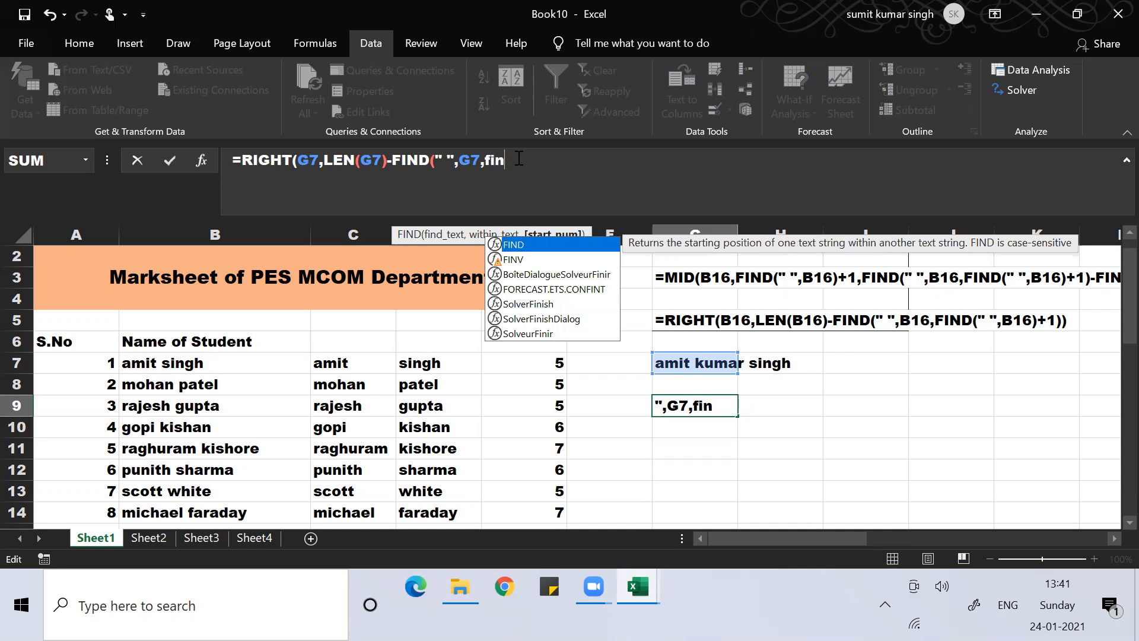
{"action": "type", "text": "d(\""}
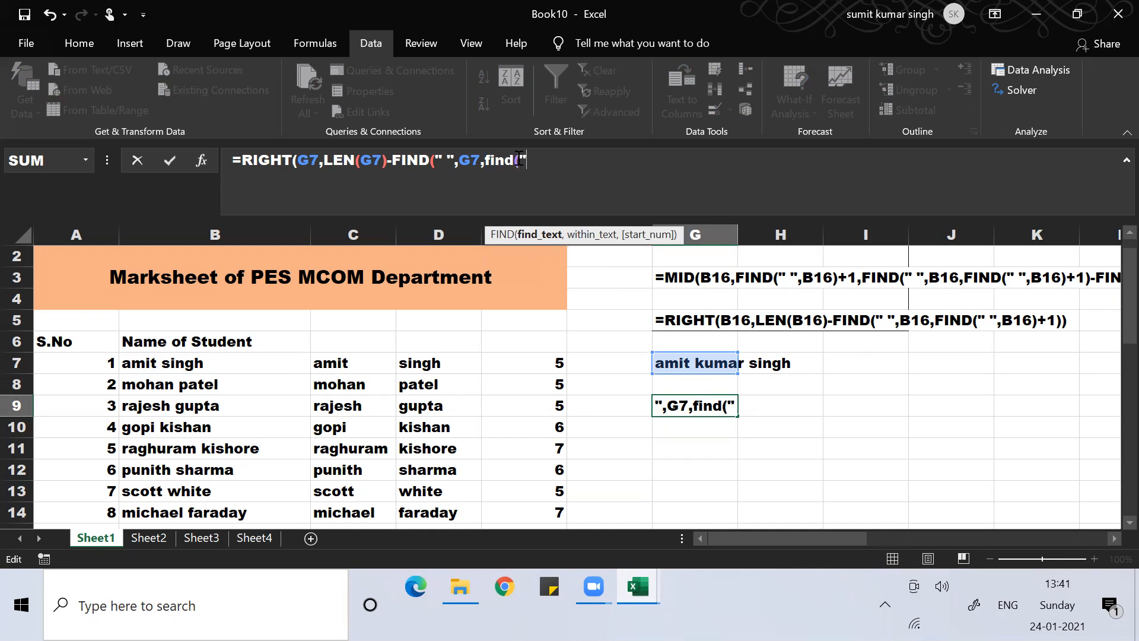
{"action": "type", "text": " \",g7"}
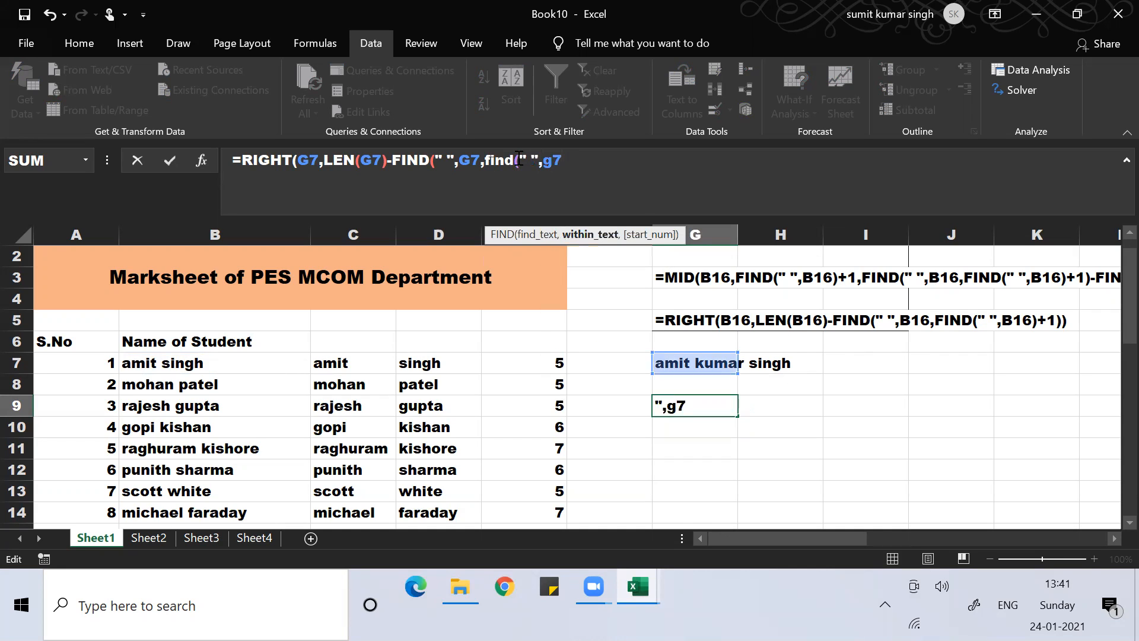
{"action": "type", "text": ")"}
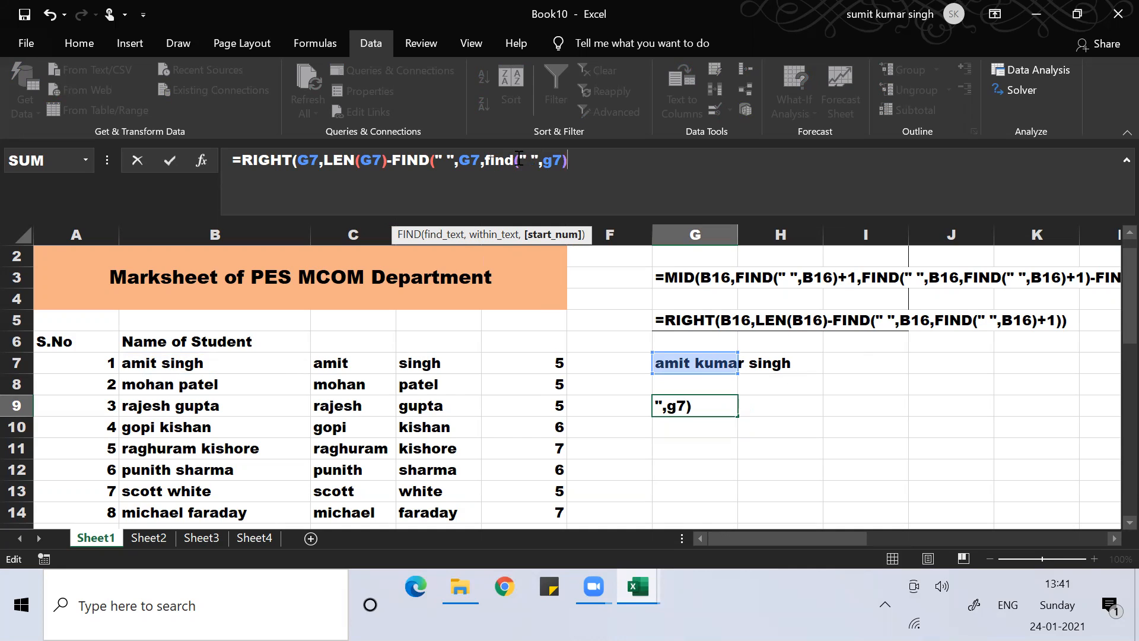
{"action": "type", "text": "+1))"}
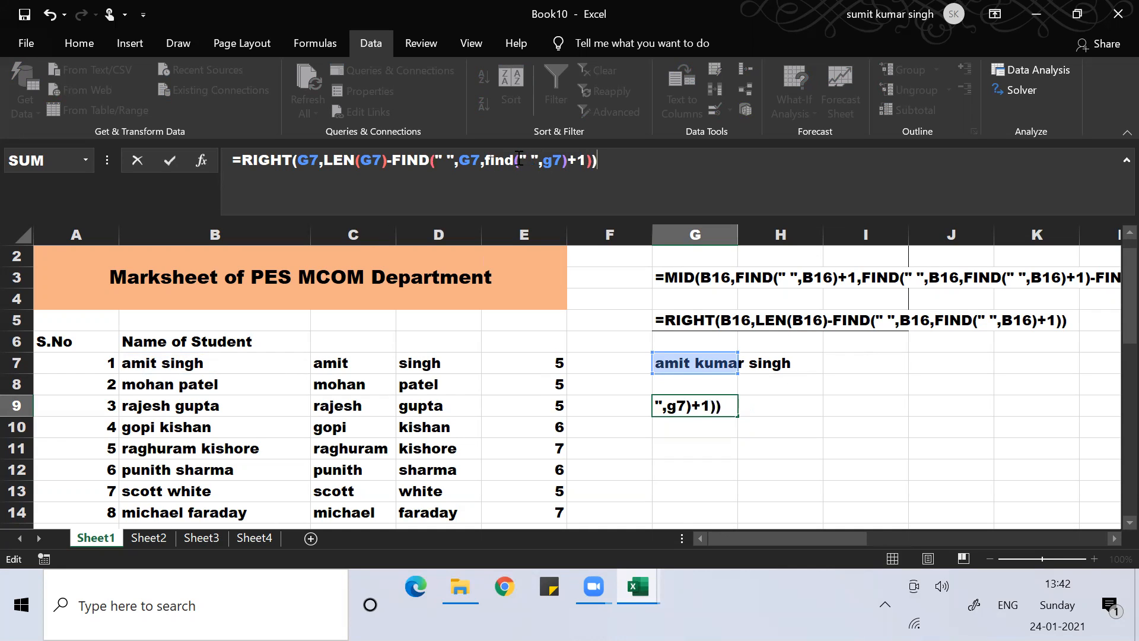
{"action": "key", "text": "Return"}
{"action": "key", "text": "Up"}
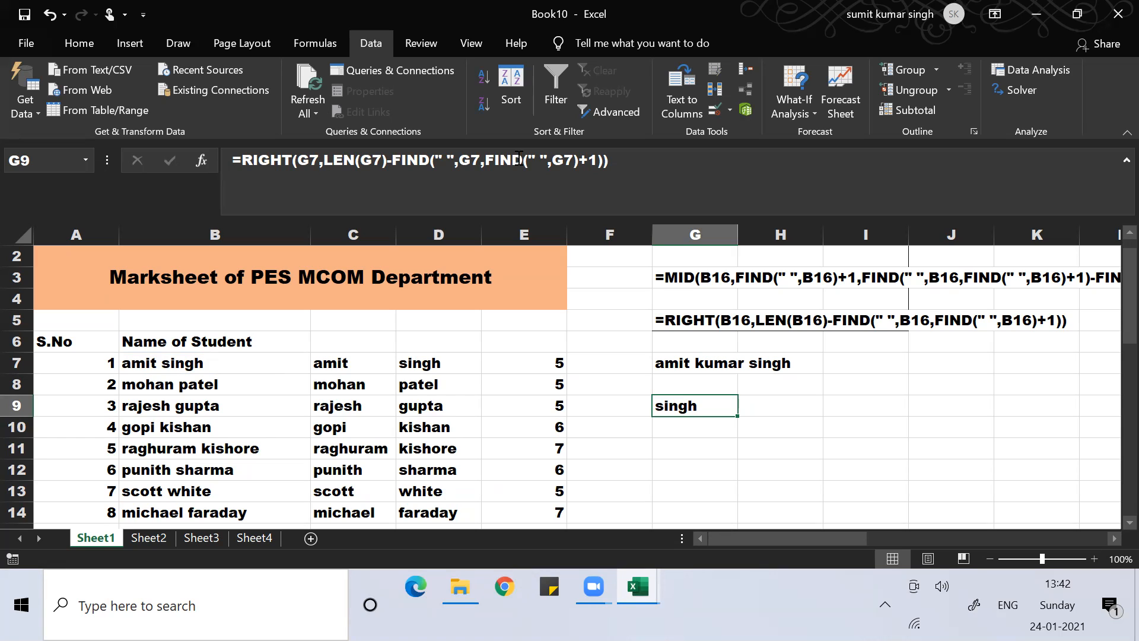
{"action": "key", "text": "Down"}
Step: In G10, enter =FIND(" ",G7,FIND(" ",G7)+1), accepting Excel's correction, to get 11
{"action": "type", "text": "="}
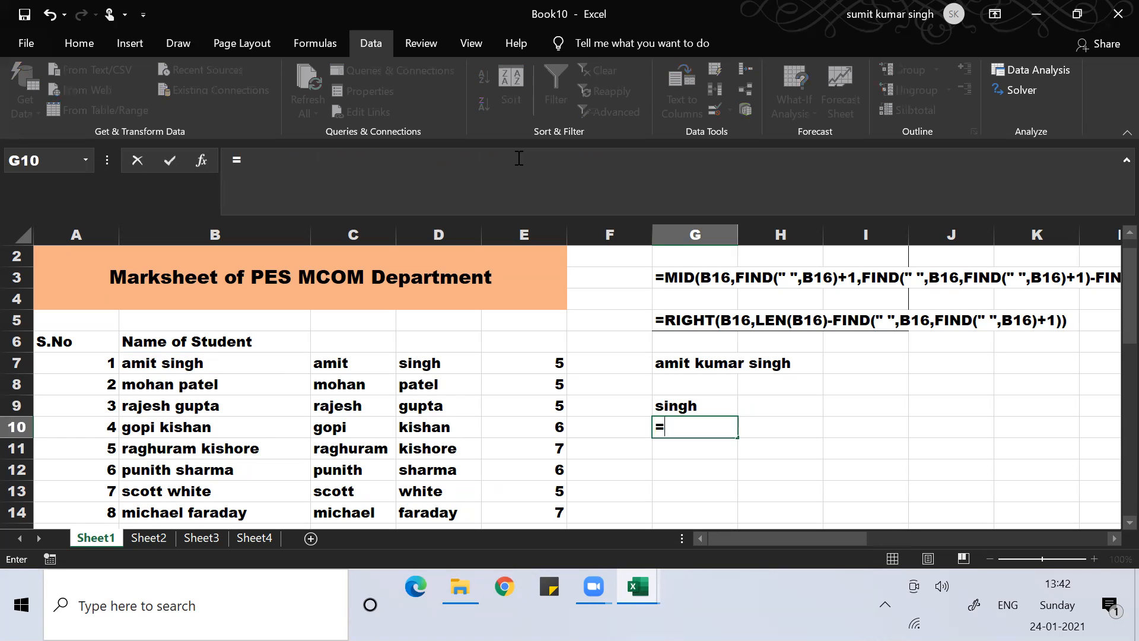
{"action": "type", "text": "f"}
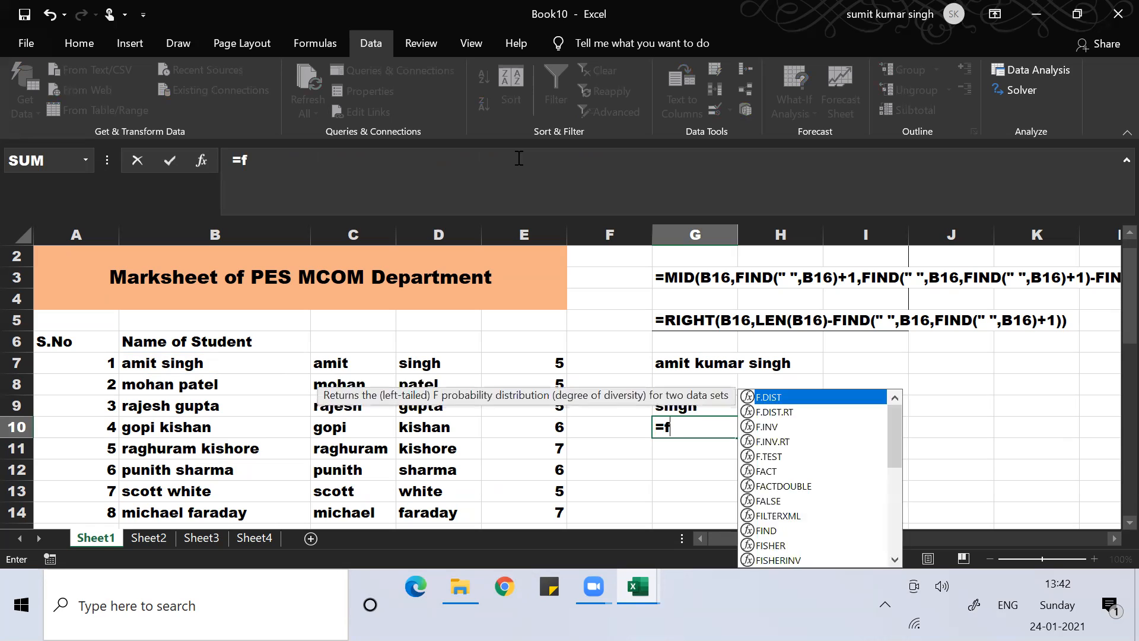
{"action": "type", "text": "ind("}
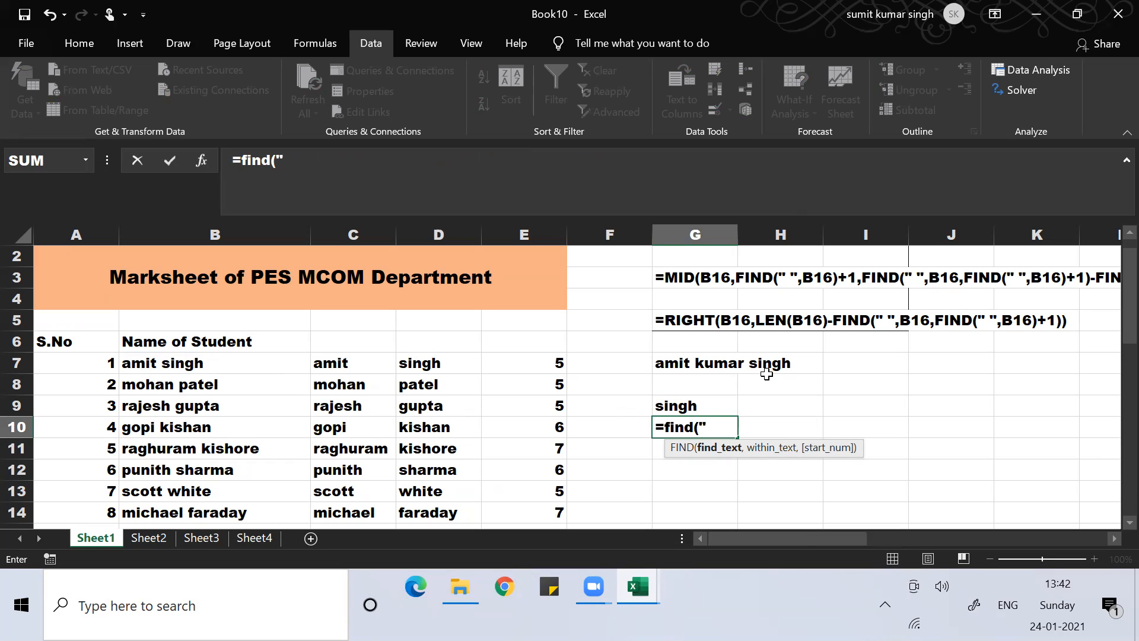
{"action": "type", "text": "\","}
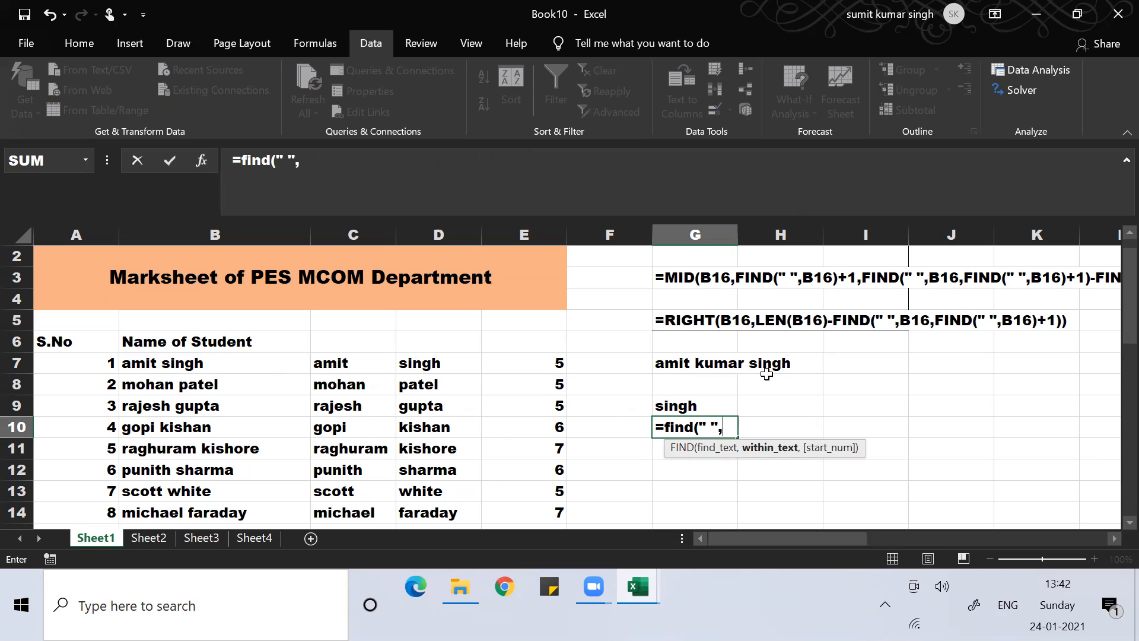
{"action": "left_click", "coordinate": [709, 360]}
{"action": "type", "text": ",fin"}
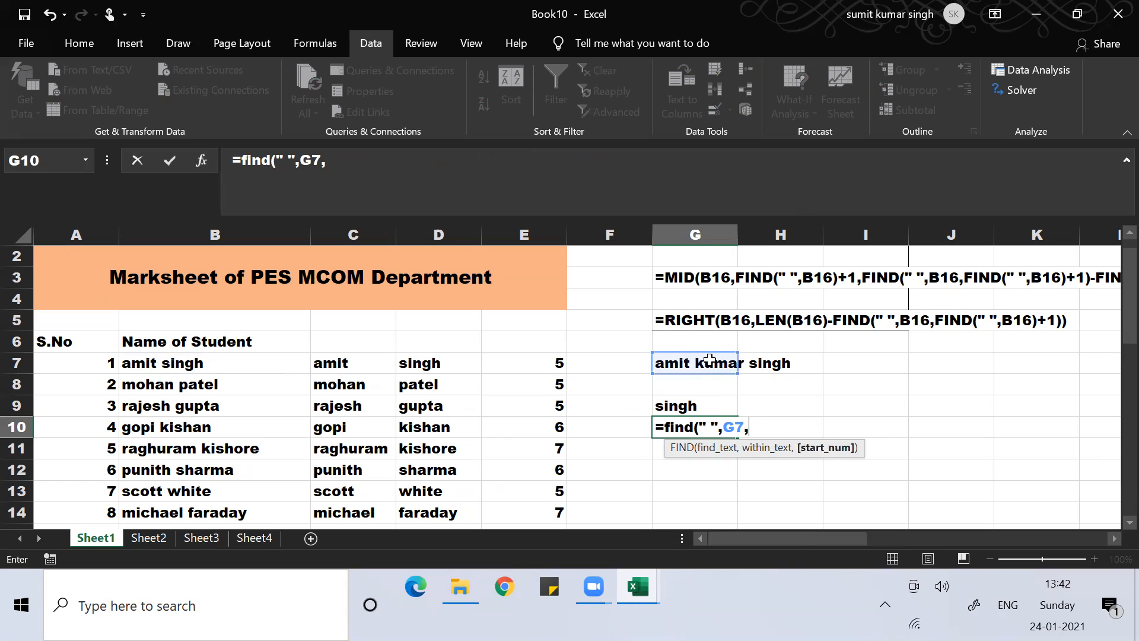
{"action": "type", "text": "d(\""}
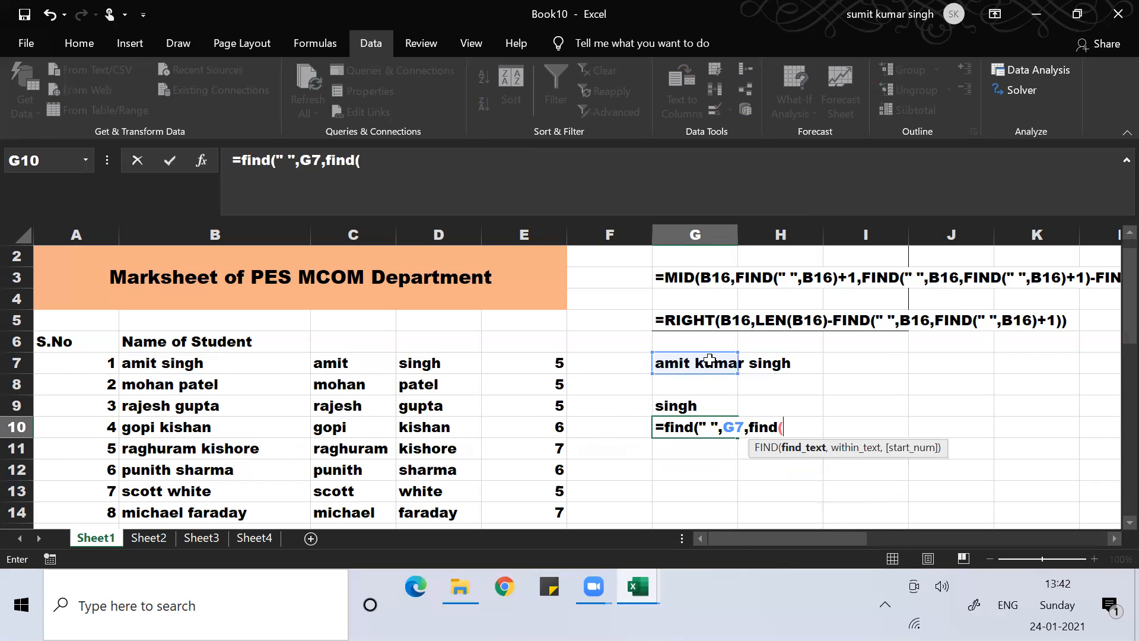
{"action": "type", "text": ",g7)"}
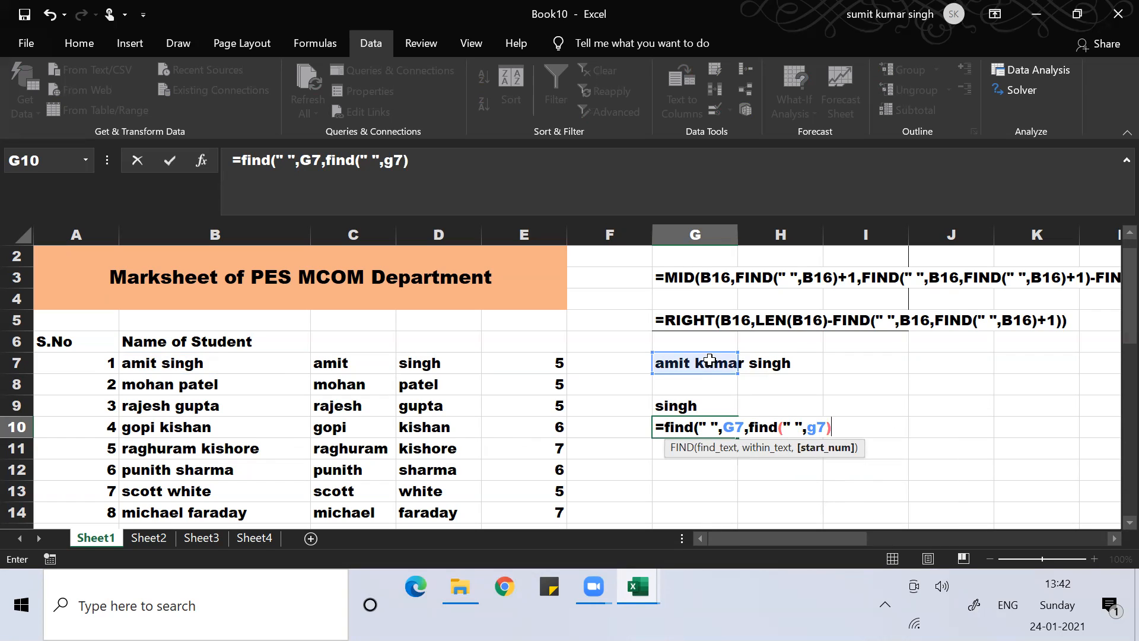
{"action": "type", "text": "+1"}
{"action": "key", "text": "Return"}
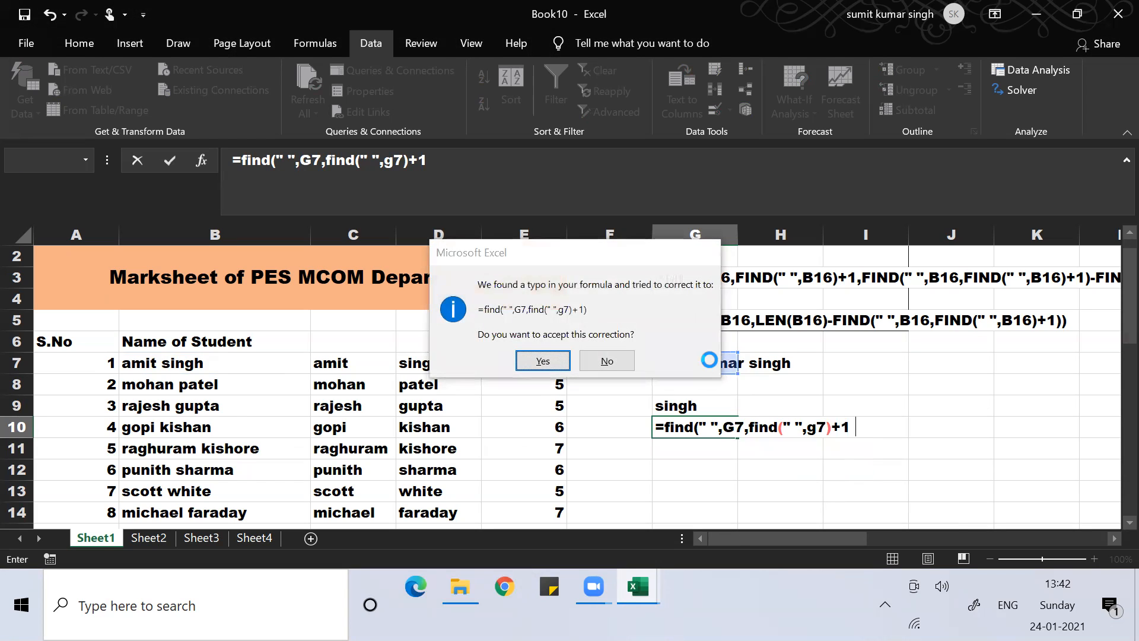
{"action": "key", "text": "Return"}
{"action": "key", "text": "Up"}
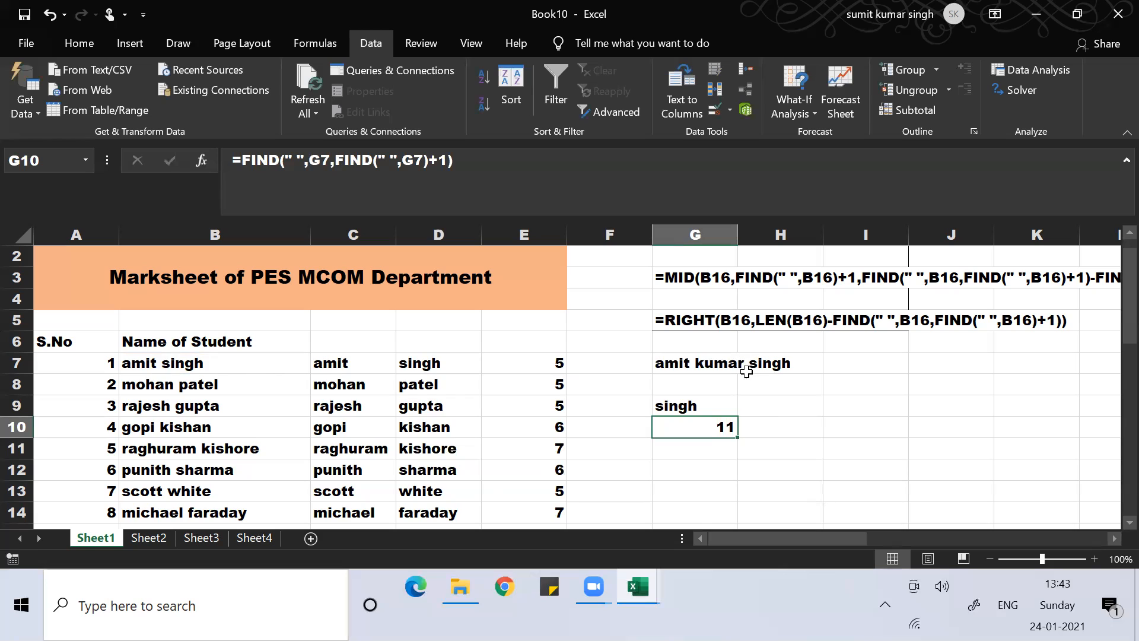
Step: Recommit the FIND formula in G10, then enter =LEN(G7) in H9 to get 16
{"action": "double_click", "coordinate": [686, 428]}
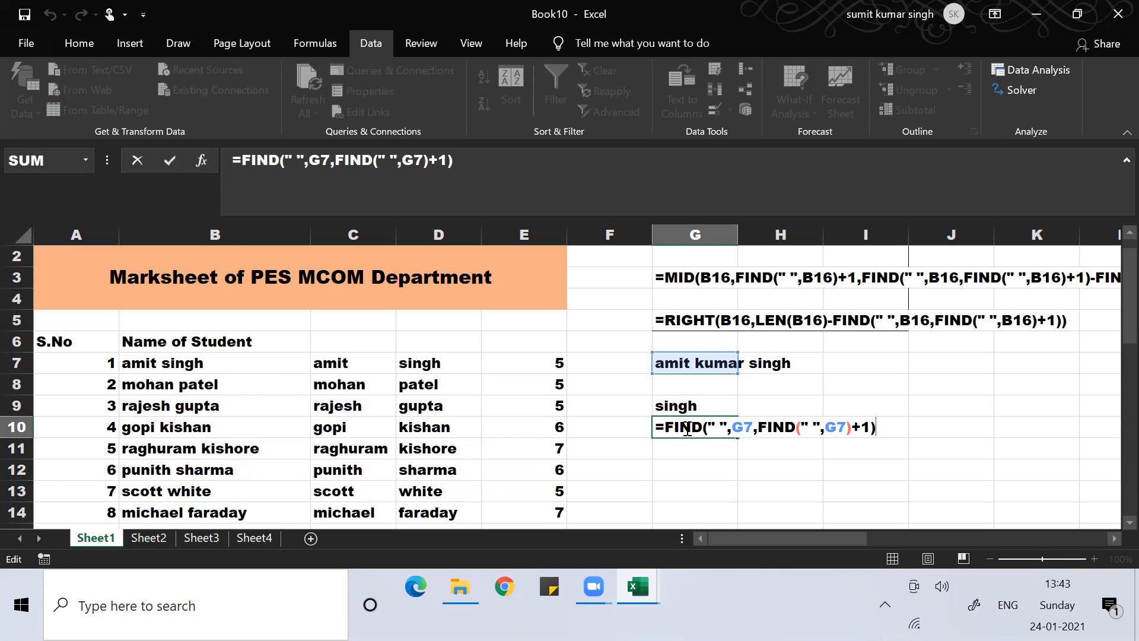
{"action": "key", "text": "Return"}
{"action": "key", "text": "Up"}
{"action": "key", "text": "Up"}
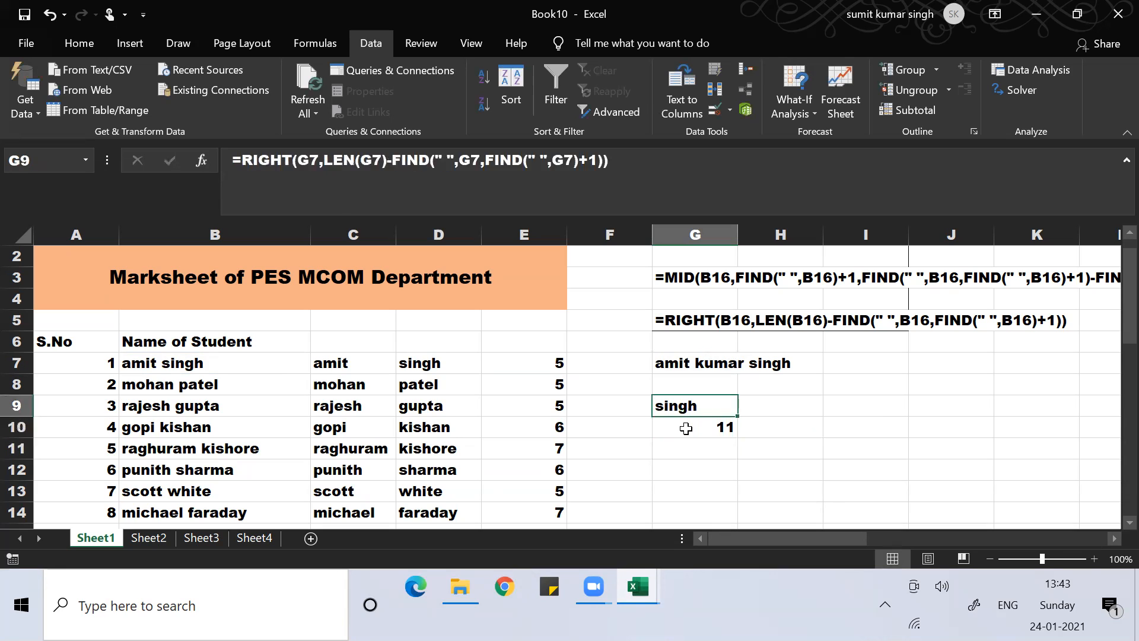
{"action": "key", "text": "Right"}
{"action": "type", "text": "=le"}
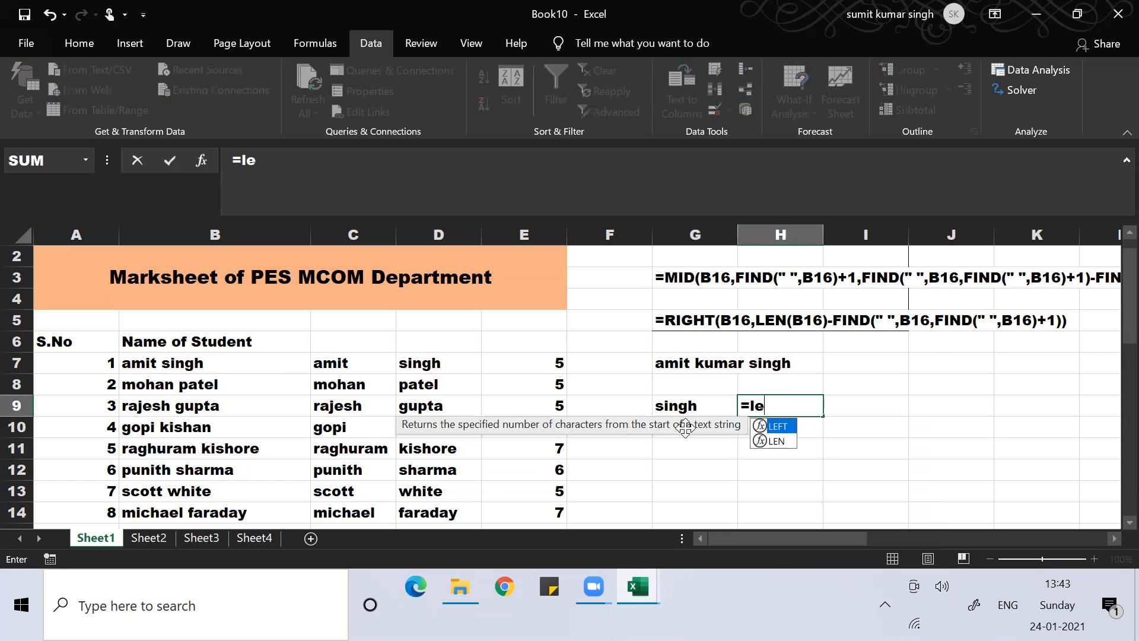
{"action": "type", "text": "n(g7"}
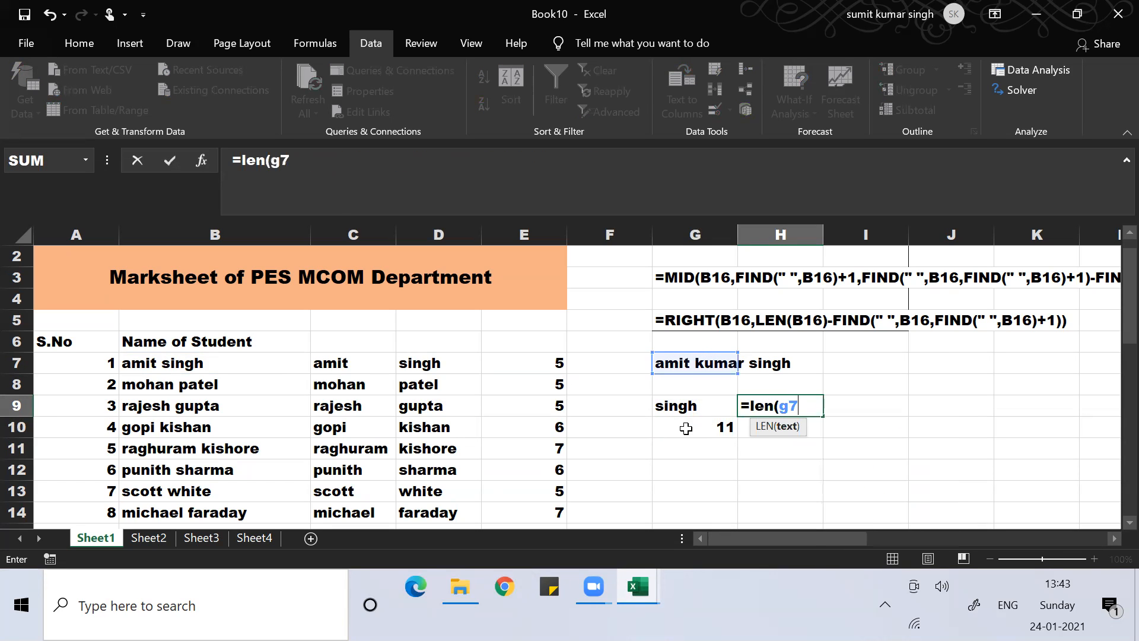
{"action": "type", "text": ")"}
{"action": "key", "text": "Return"}
Step: Review the helper formulas and select the helper cells G7:H10
{"action": "key", "text": "Up"}
{"action": "key", "text": "Down"}
{"action": "left_click", "coordinate": [686, 428]}
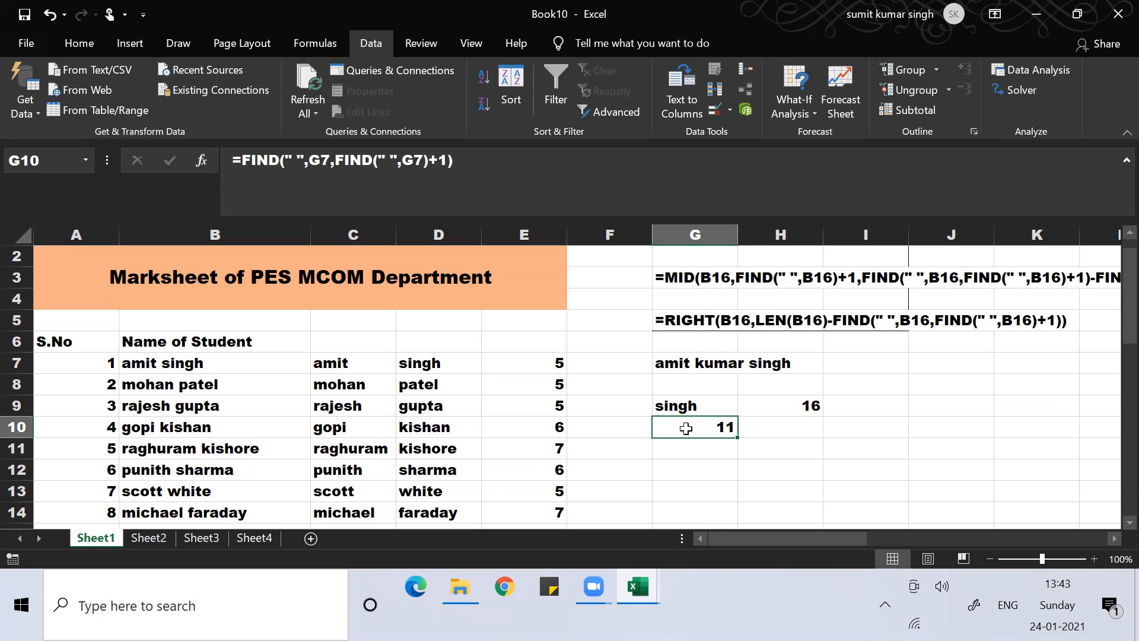
{"action": "key", "text": "Up"}
{"action": "key", "text": "Up"}
{"action": "key", "text": "Up"}
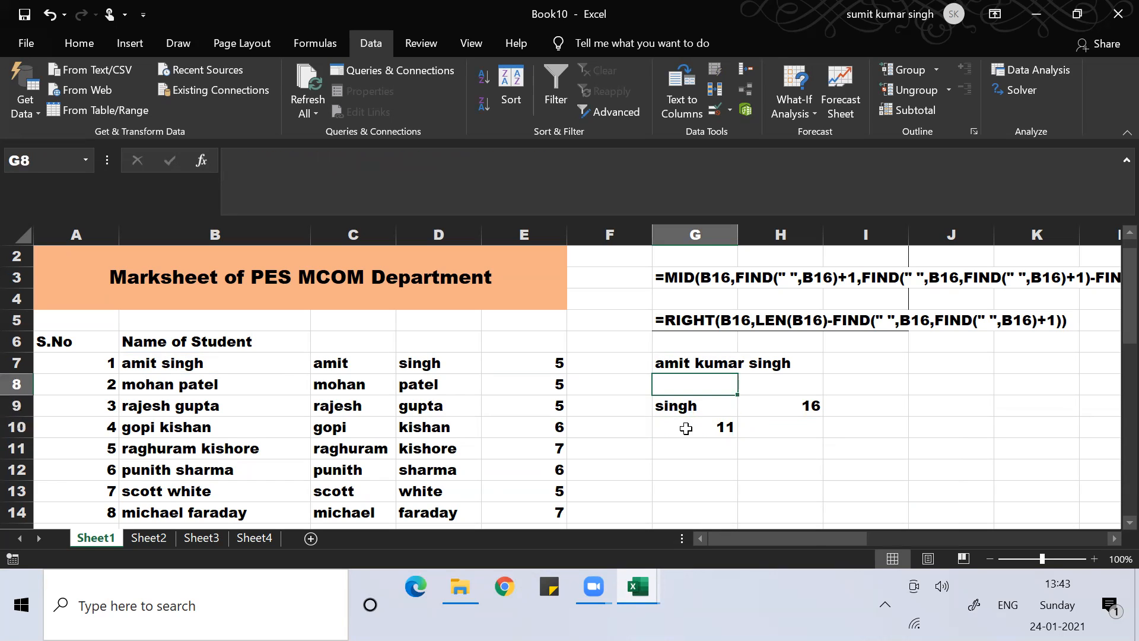
{"action": "key", "text": "shift+Down"}
{"action": "key", "text": "shift+Down"}
{"action": "key", "text": "shift+Down"}
{"action": "key", "text": "shift+Right"}
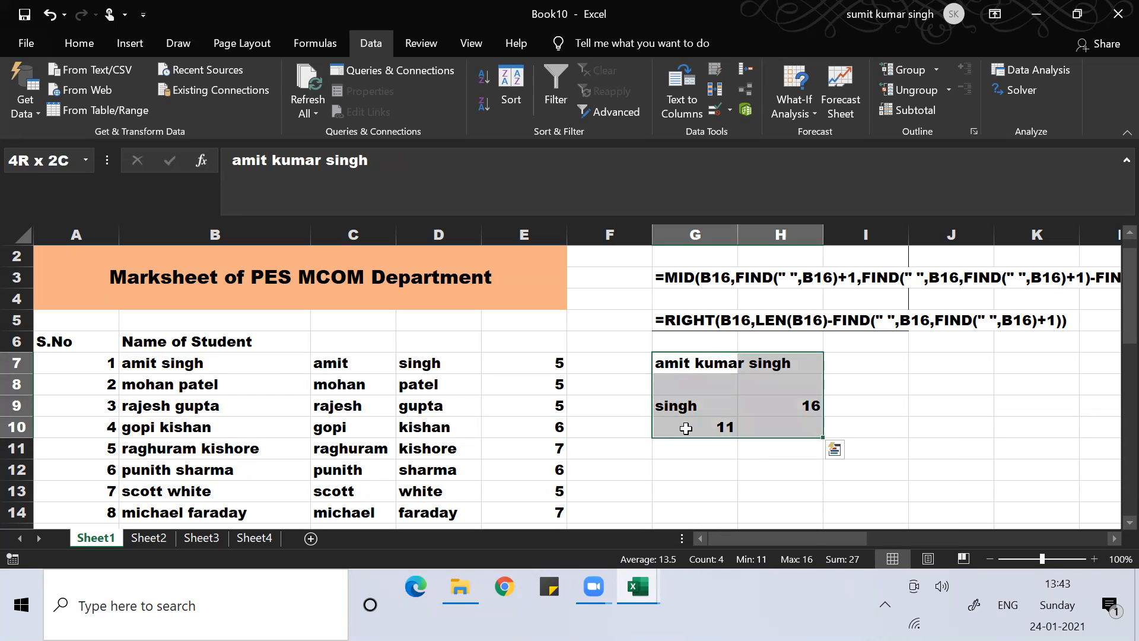
Step: Clear the helper cells G7:H10 and the split-name columns C7:E36
{"action": "key", "text": "Delete"}
{"action": "left_click", "coordinate": [477, 404]}
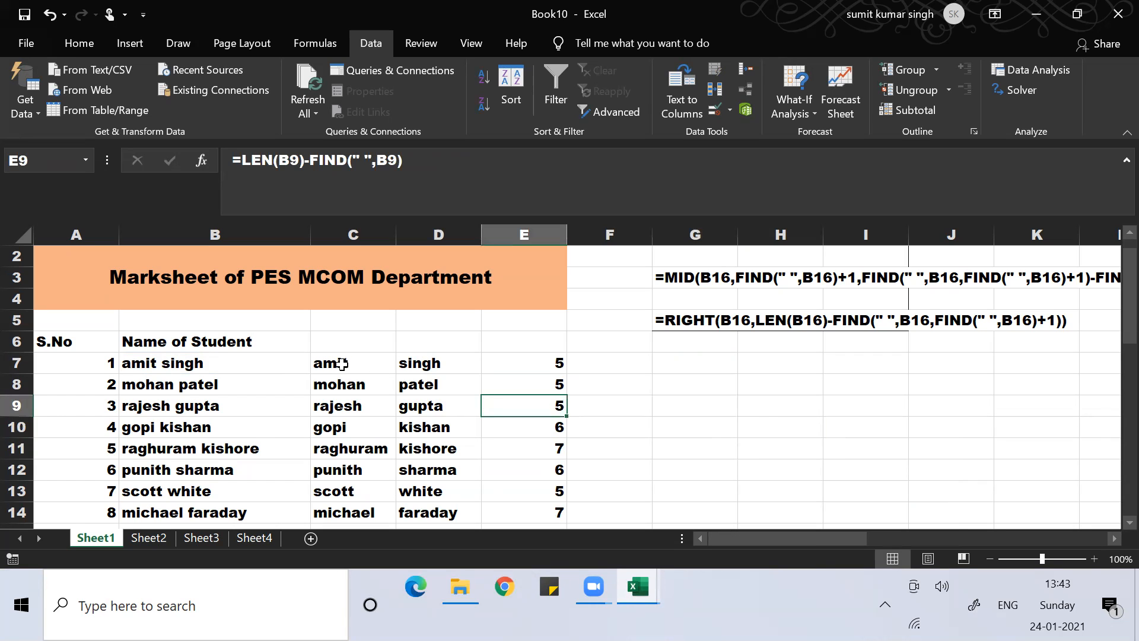
{"action": "left_click", "coordinate": [336, 364]}
{"action": "key", "text": "shift+Right"}
{"action": "key", "text": "shift+Right"}
{"action": "key", "text": "shift+Right"}
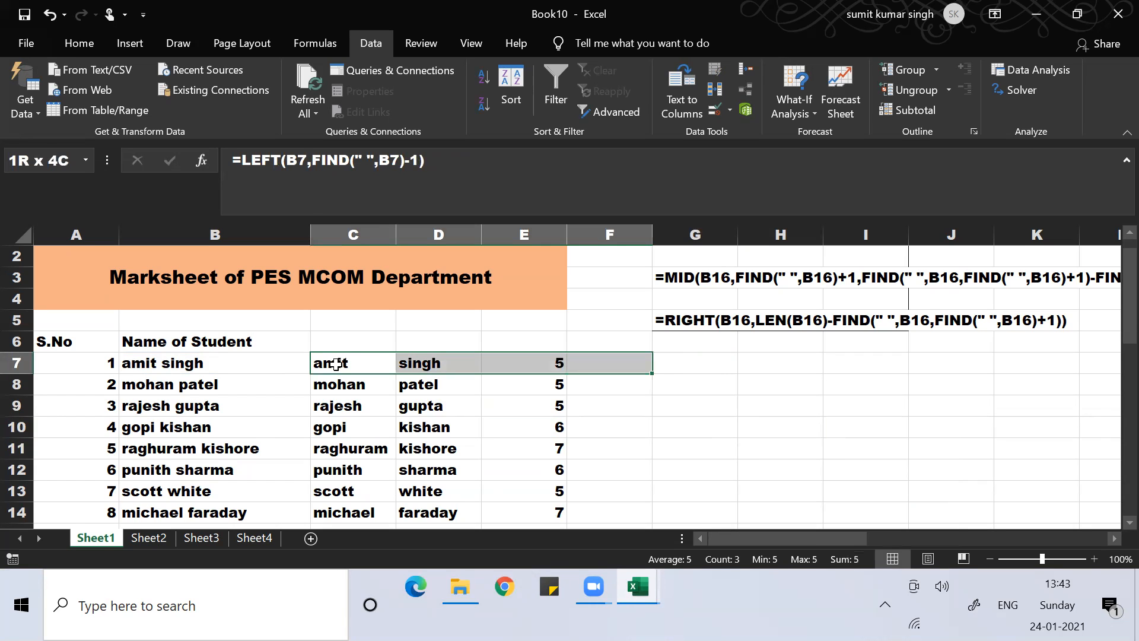
{"action": "key", "text": "shift+Left"}
{"action": "key", "text": "ctrl+shift+Down"}
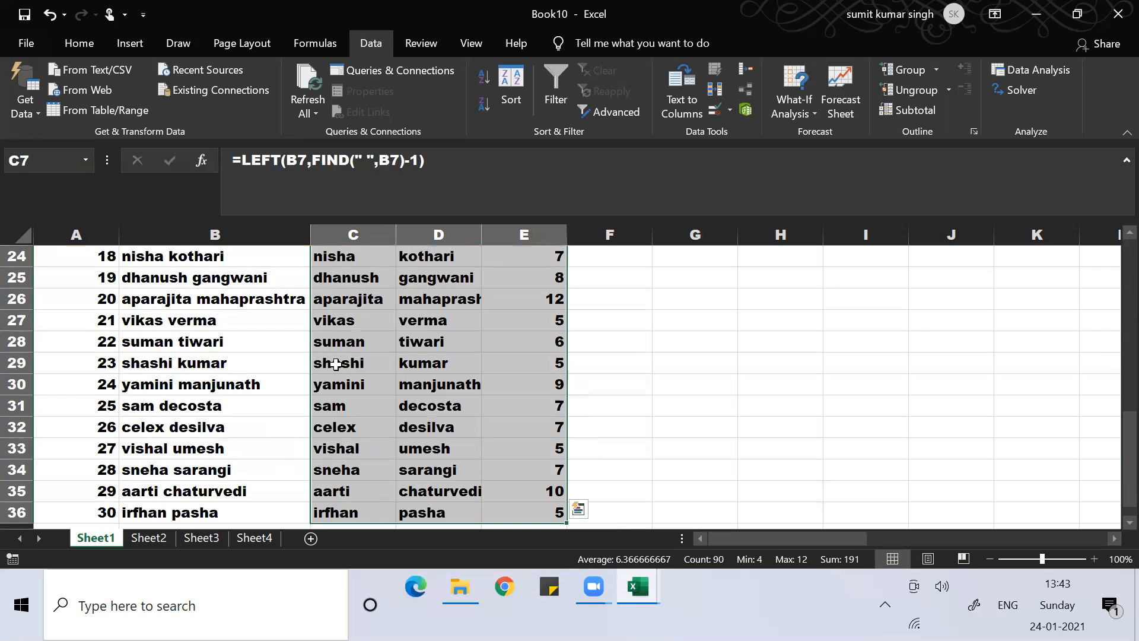
{"action": "key", "text": "Delete"}
{"action": "scroll", "coordinate": [336, 365], "scroll_direction": "up", "scroll_amount": 8}
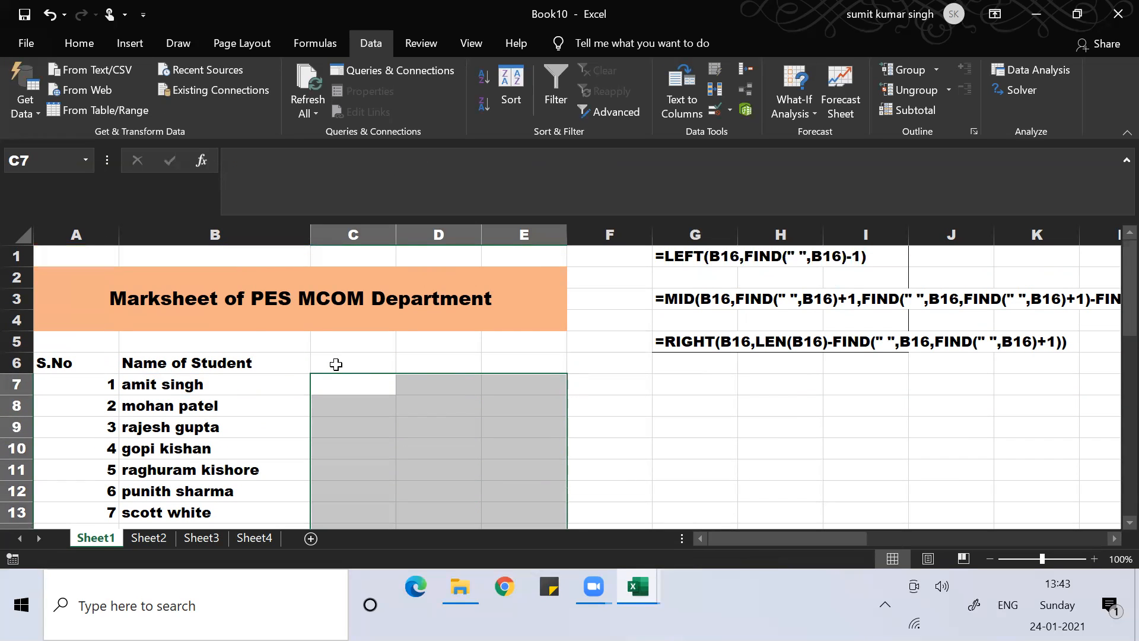
Step: In C7, enter =PROPER(B7) to capitalize the first student's name
{"action": "left_click", "coordinate": [218, 403]}
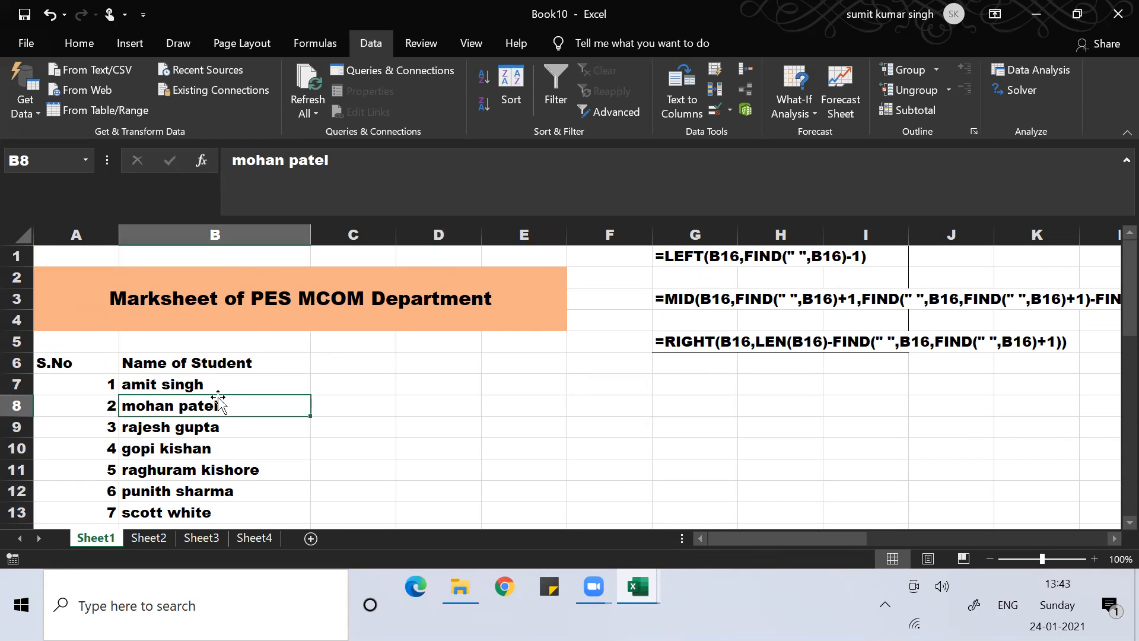
{"action": "key", "text": "Up"}
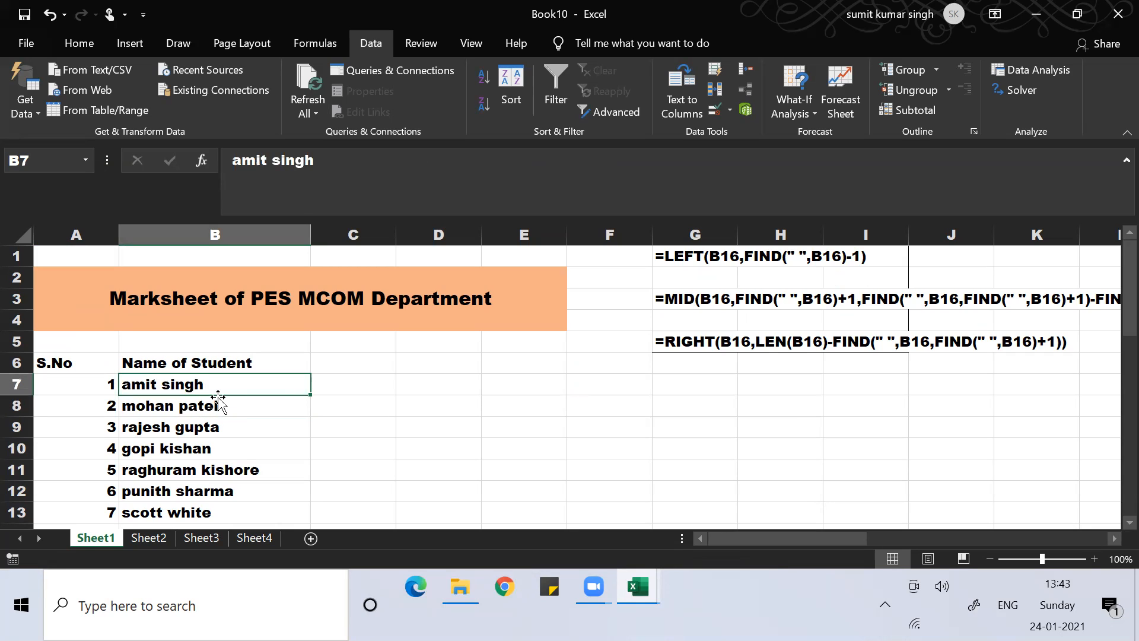
{"action": "key", "text": "Right"}
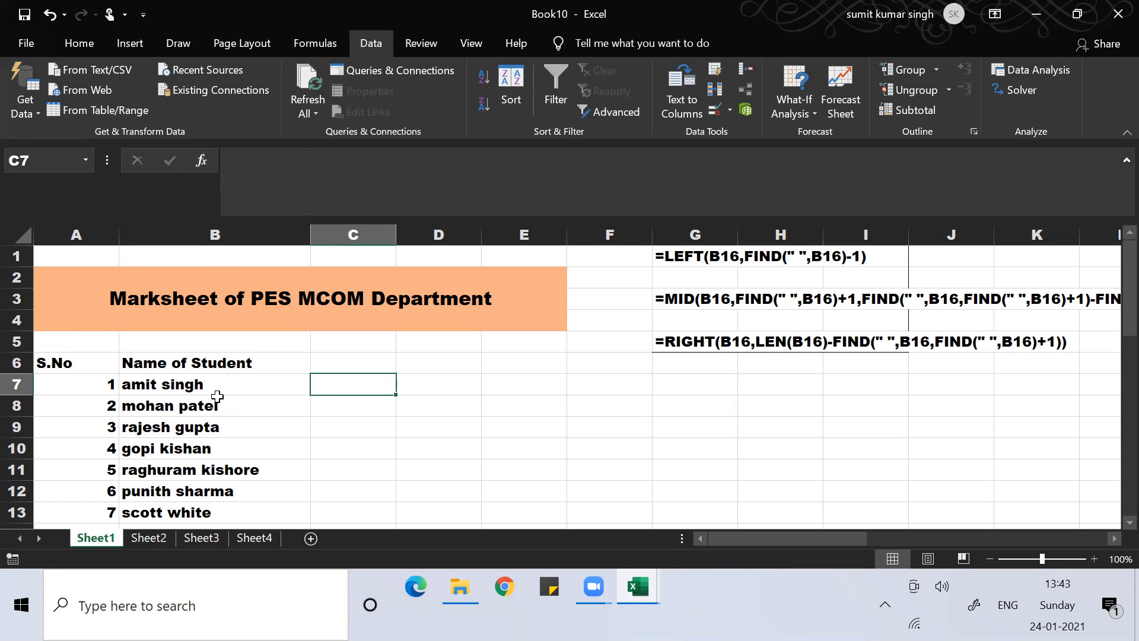
{"action": "type", "text": "="}
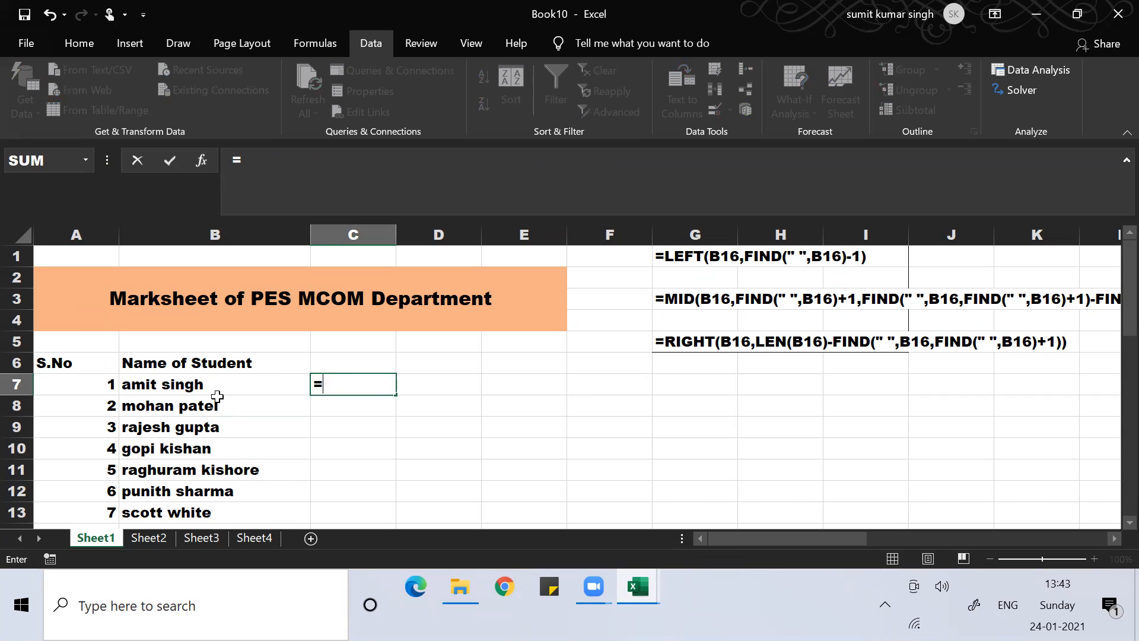
{"action": "type", "text": "p"}
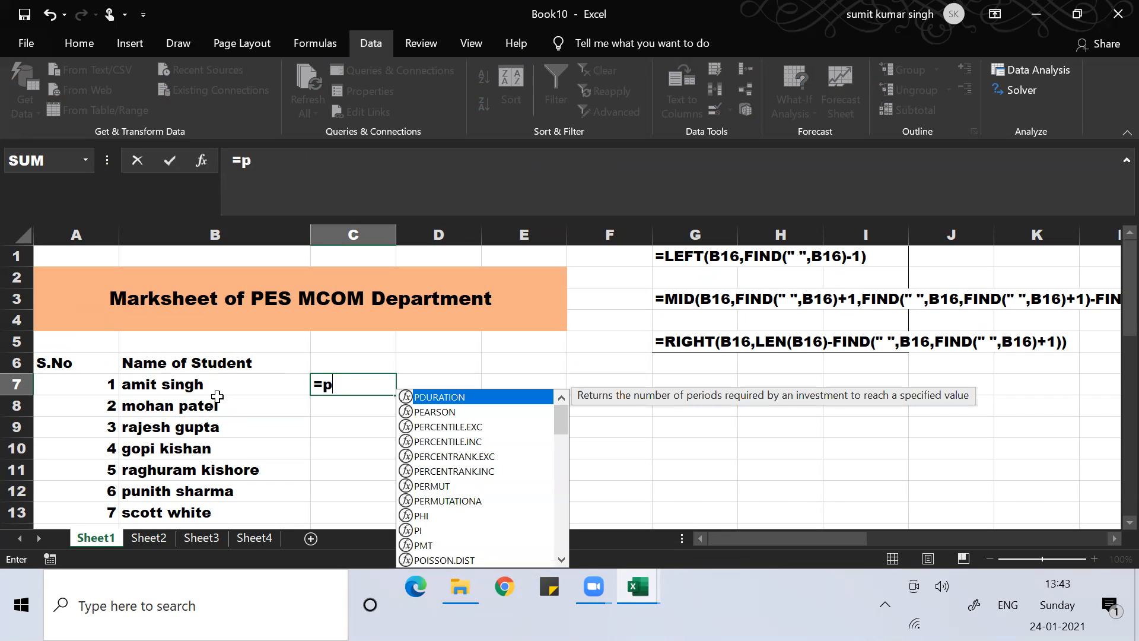
{"action": "type", "text": "roper("}
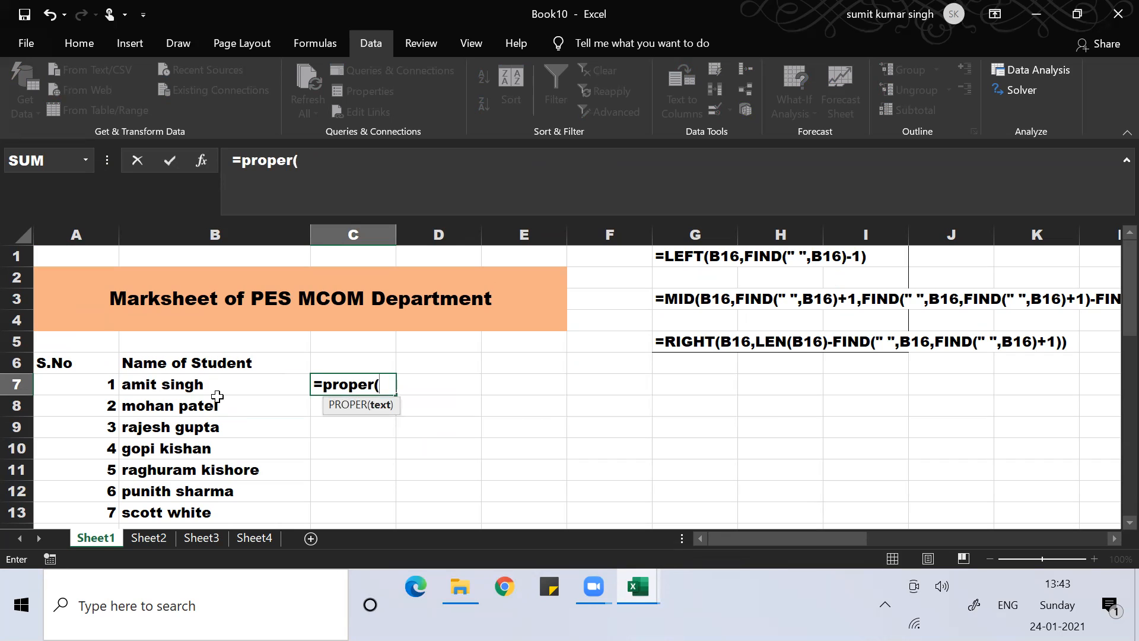
{"action": "left_click", "coordinate": [217, 394]}
{"action": "type", "text": ")"}
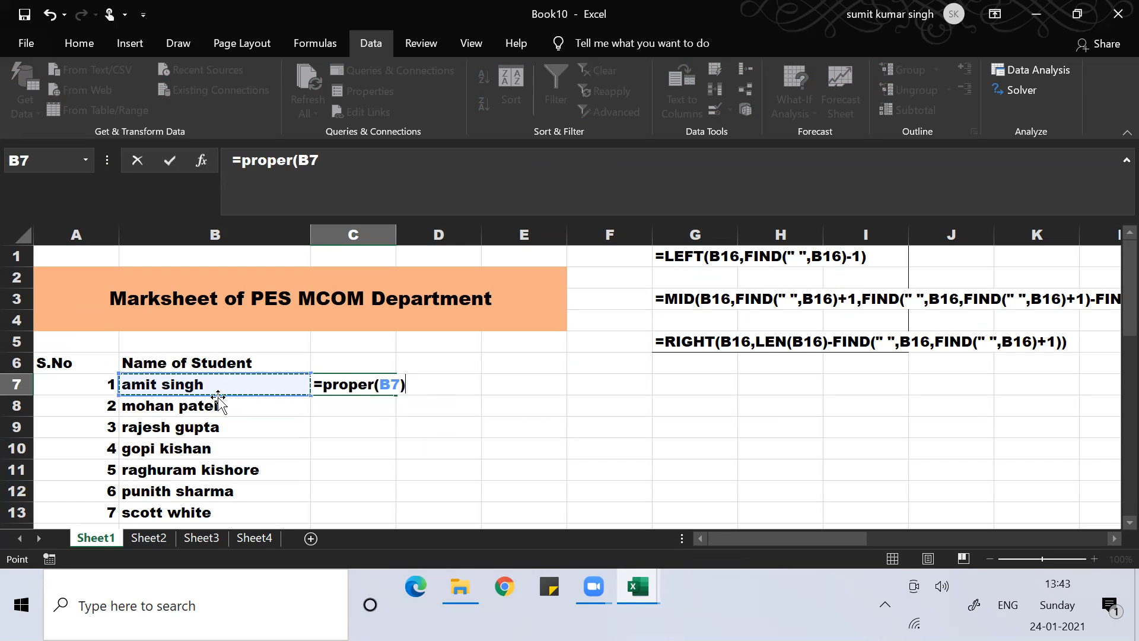
{"action": "key", "text": "Return"}
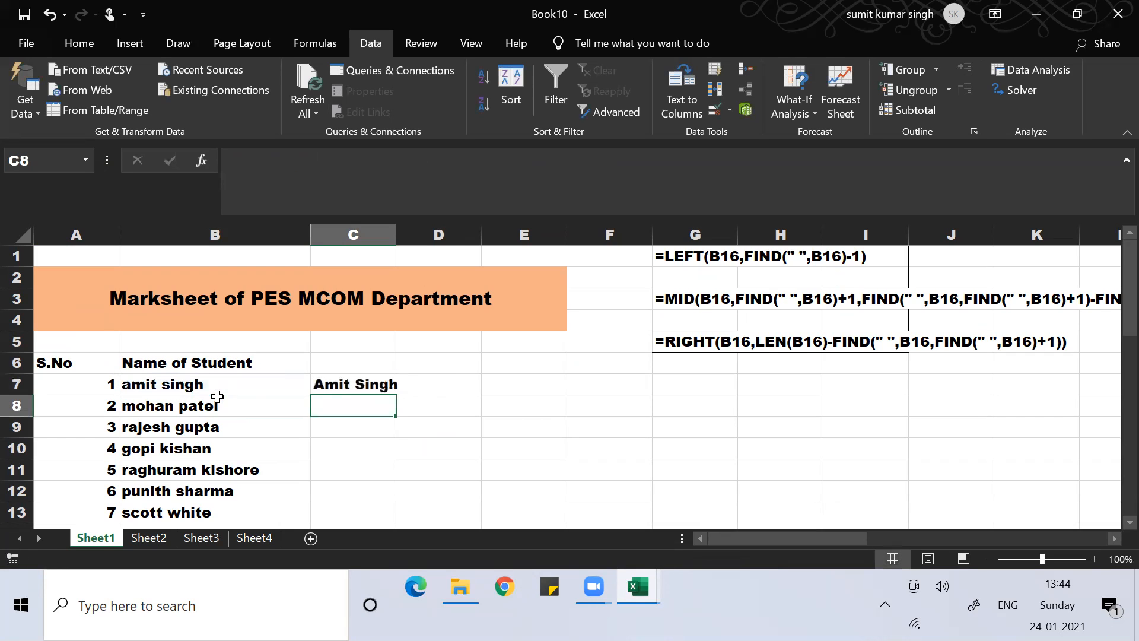
Step: Fill the PROPER formula down column C and widen the column to fit the names
{"action": "left_click", "coordinate": [338, 383]}
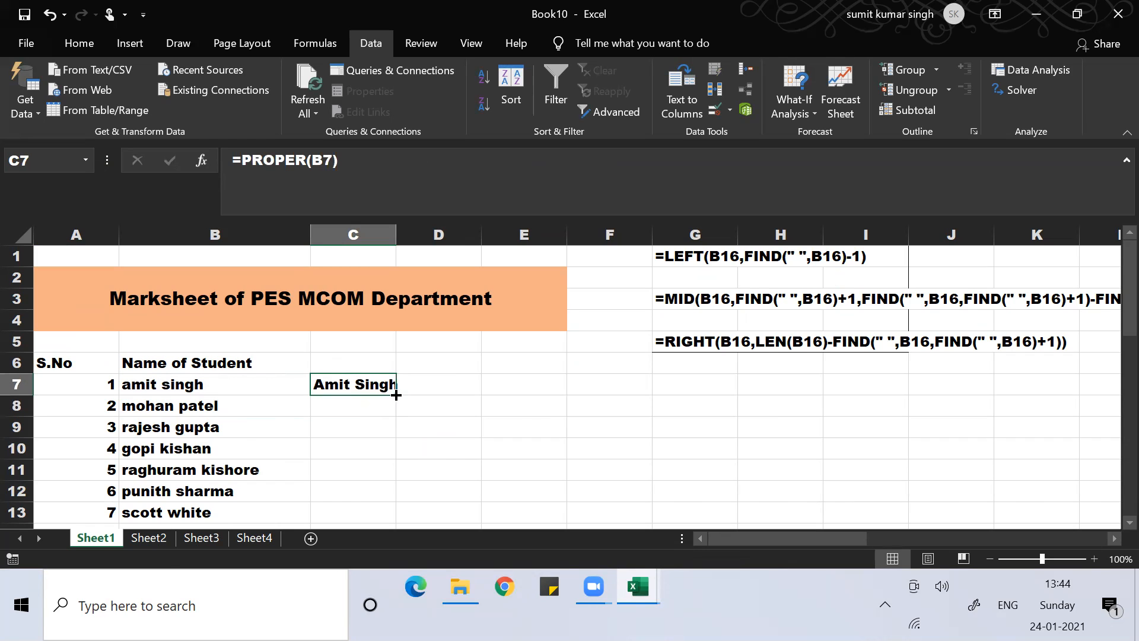
{"action": "double_click", "coordinate": [396, 395]}
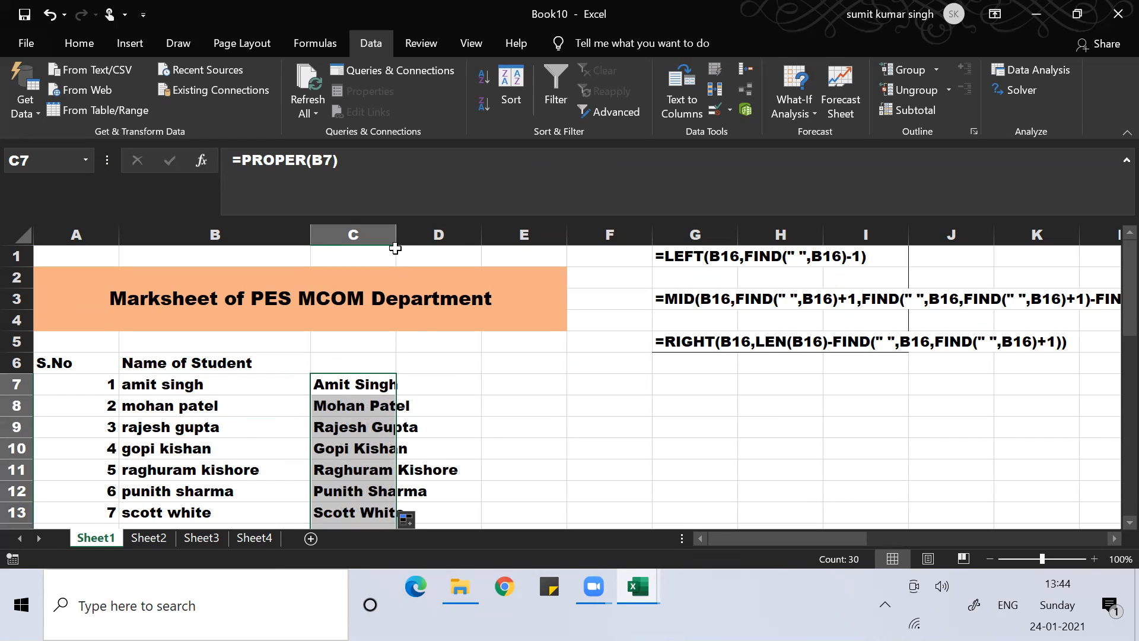
{"action": "left_click_drag", "start_coordinate": [396, 239], "coordinate": [503, 239]}
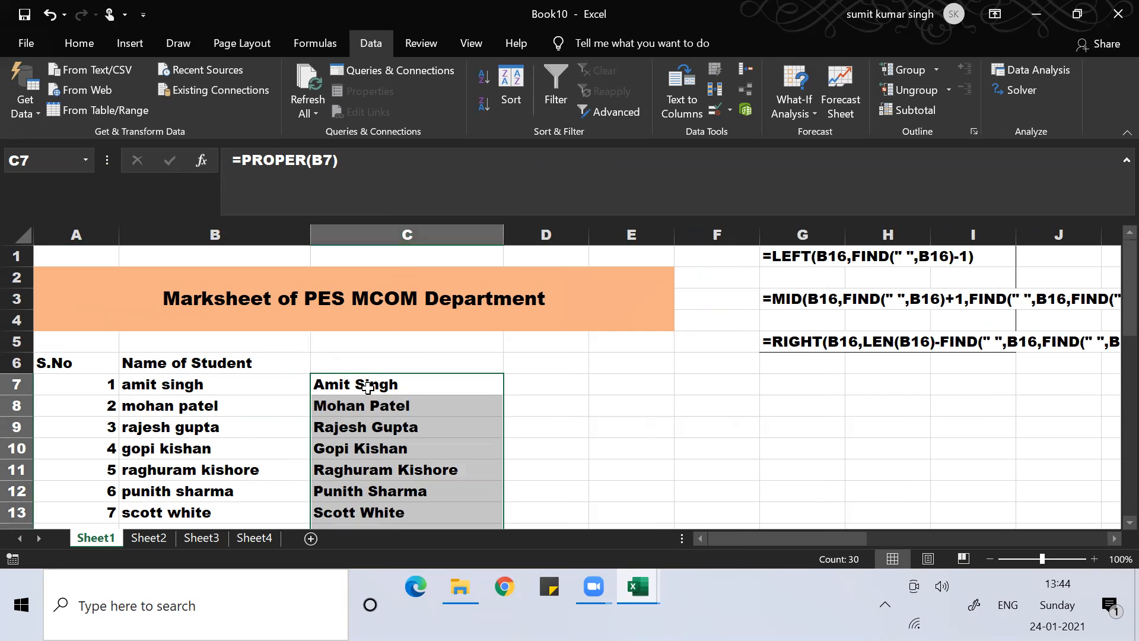
{"action": "left_click", "coordinate": [534, 383]}
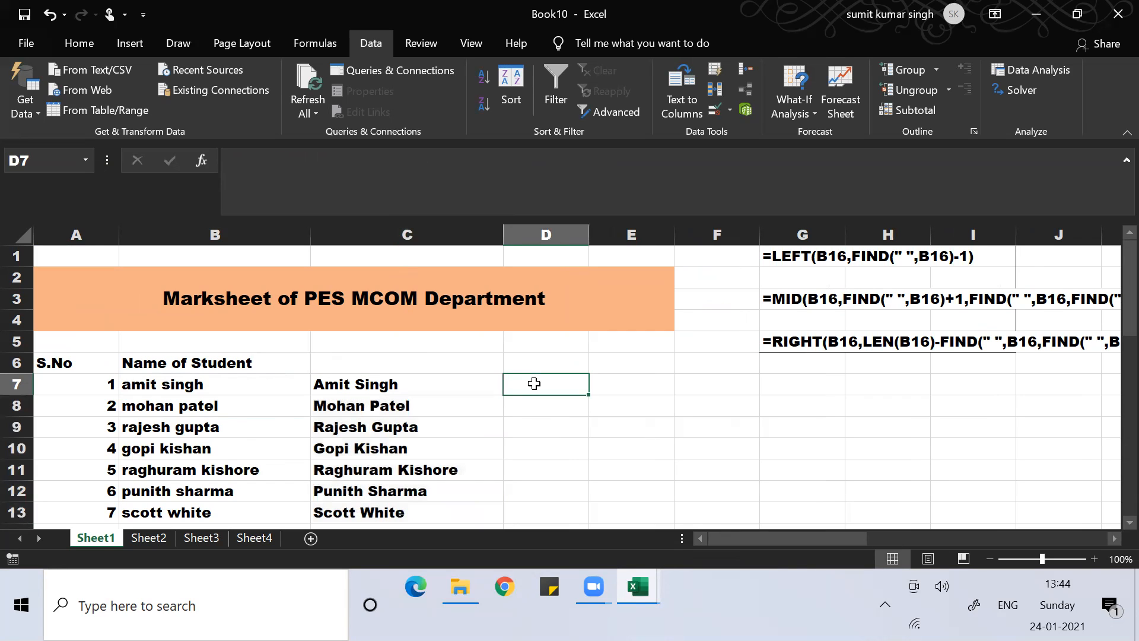
Step: Enter =UPPER(B7) in D7 and fill it down the name list
{"action": "type", "text": "=uui"}
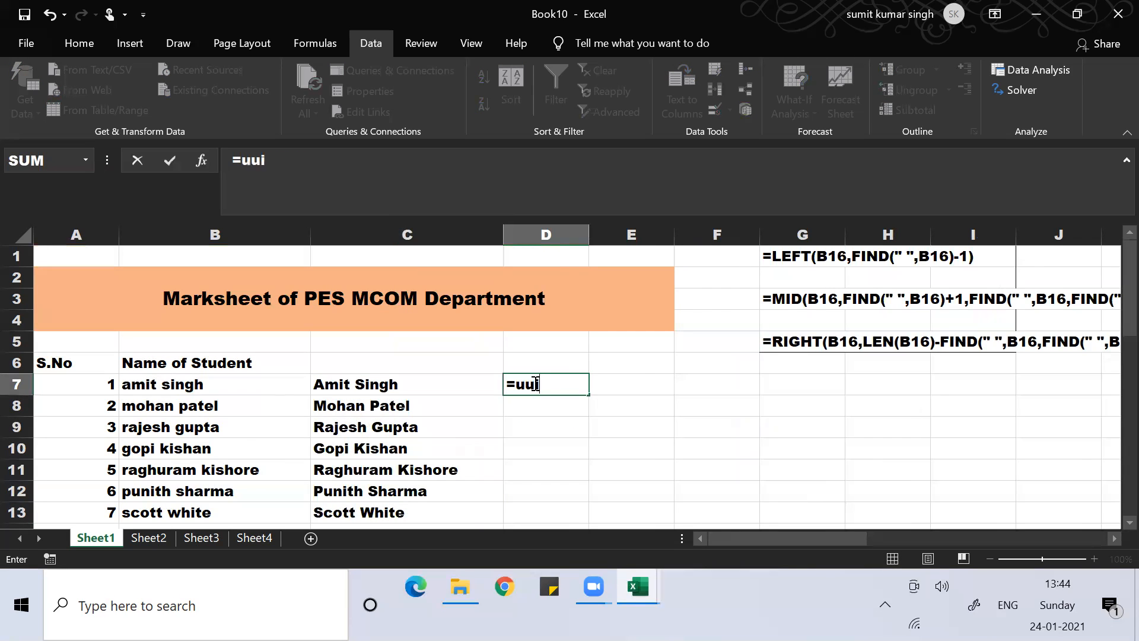
{"action": "key", "text": "BackSpace"}
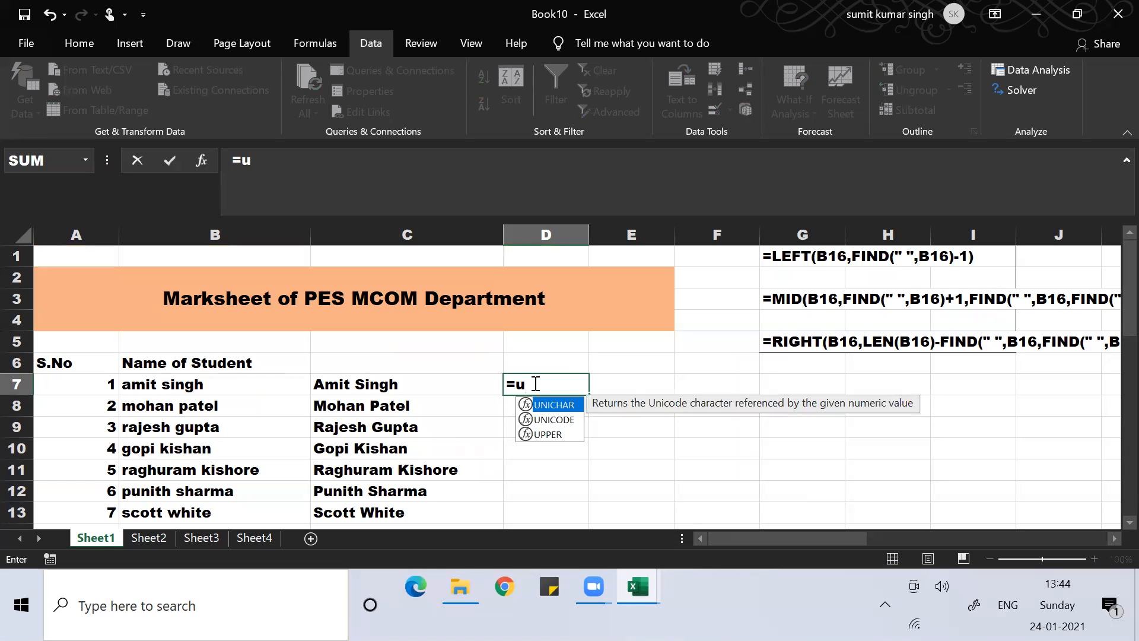
{"action": "type", "text": "pper"}
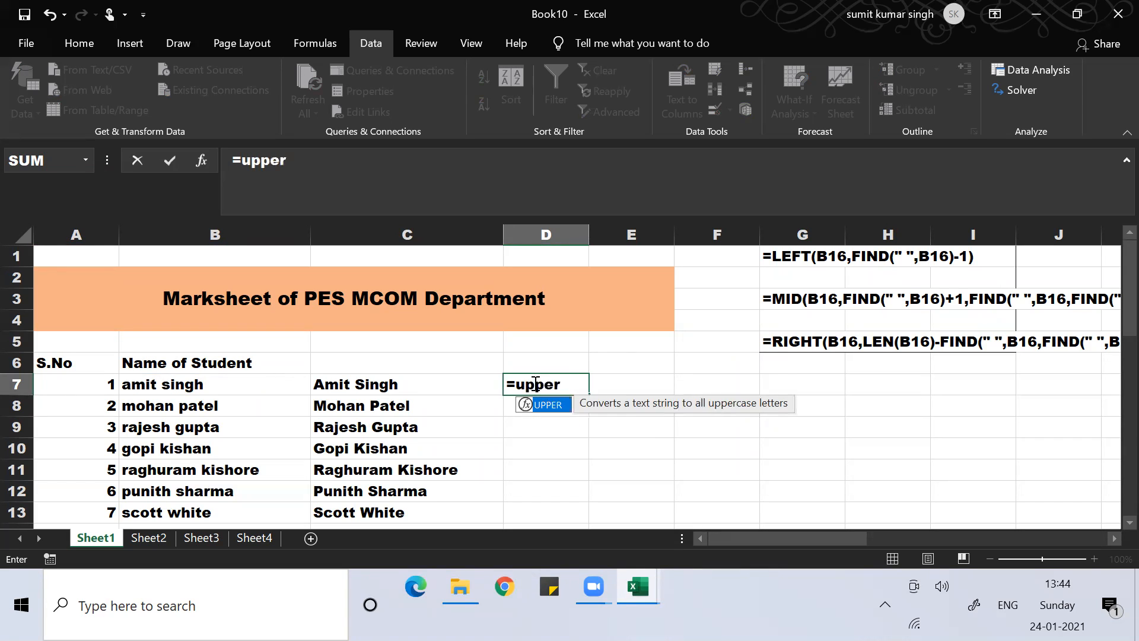
{"action": "type", "text": "("}
{"action": "key", "text": "Left"}
{"action": "key", "text": "Left"}
{"action": "key", "text": "Left"}
{"action": "key", "text": "Right"}
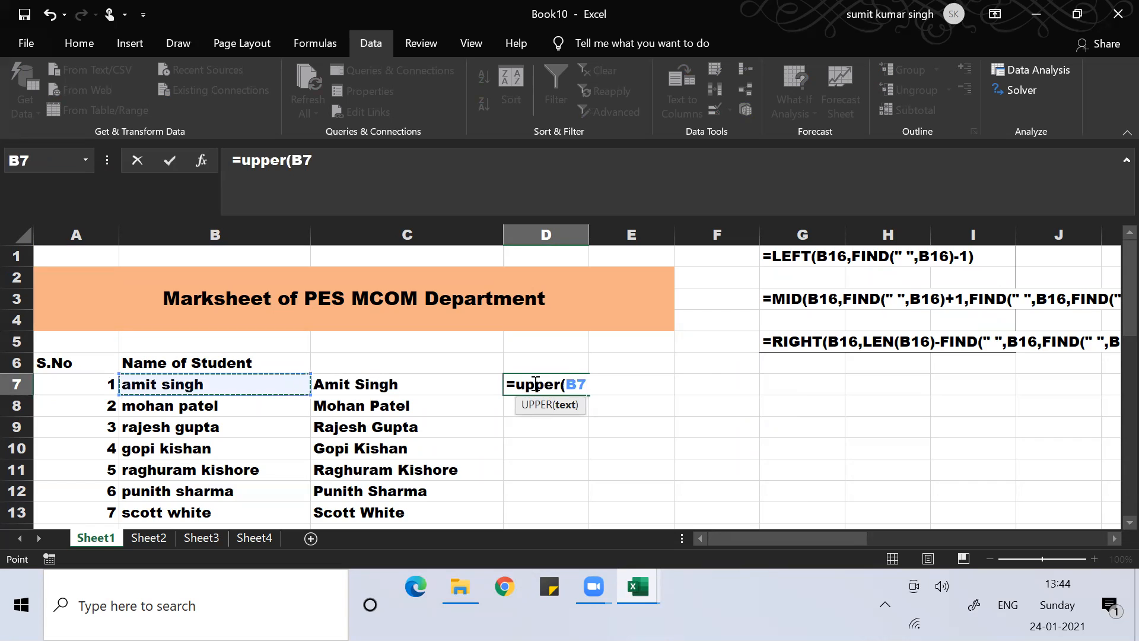
{"action": "type", "text": ")"}
{"action": "key", "text": "Return"}
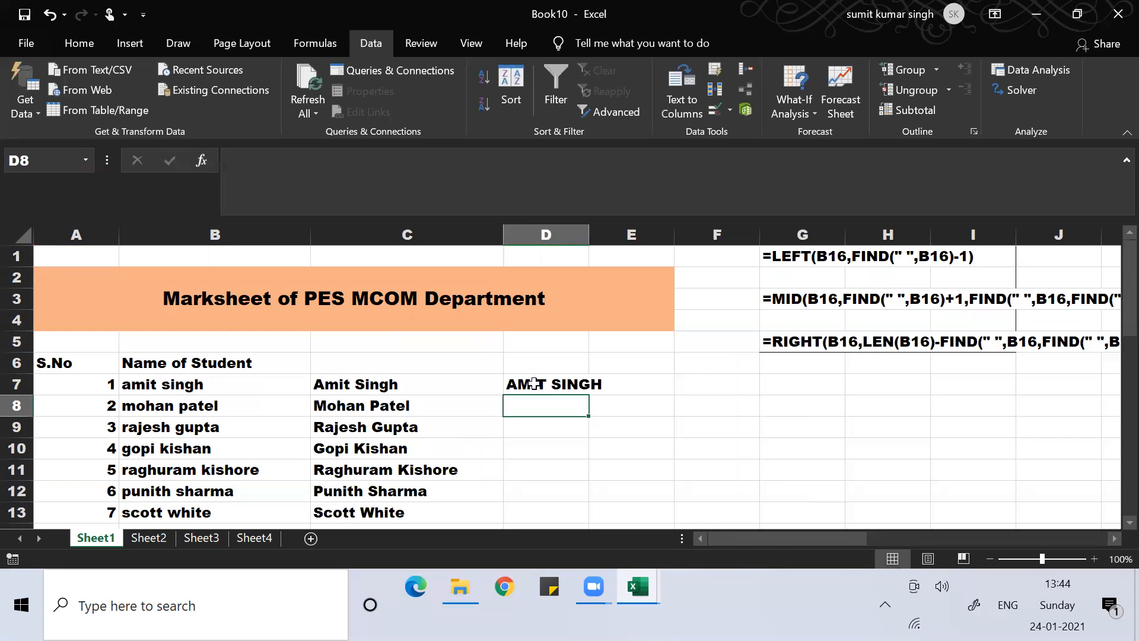
{"action": "left_click", "coordinate": [570, 383]}
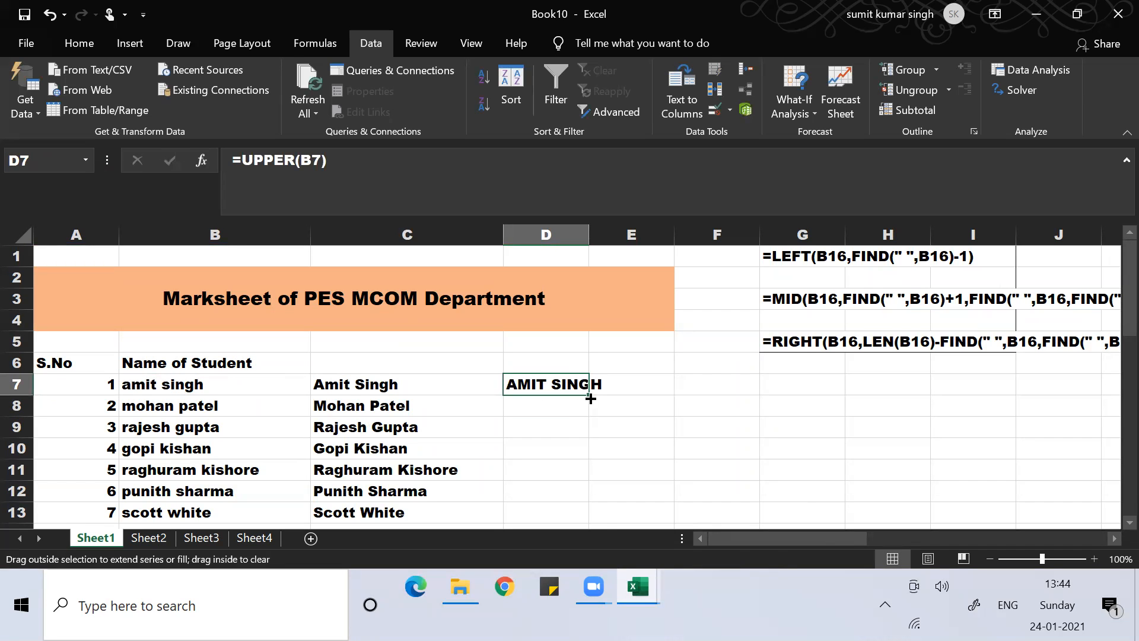
{"action": "double_click", "coordinate": [590, 399]}
{"action": "left_click", "coordinate": [687, 386]}
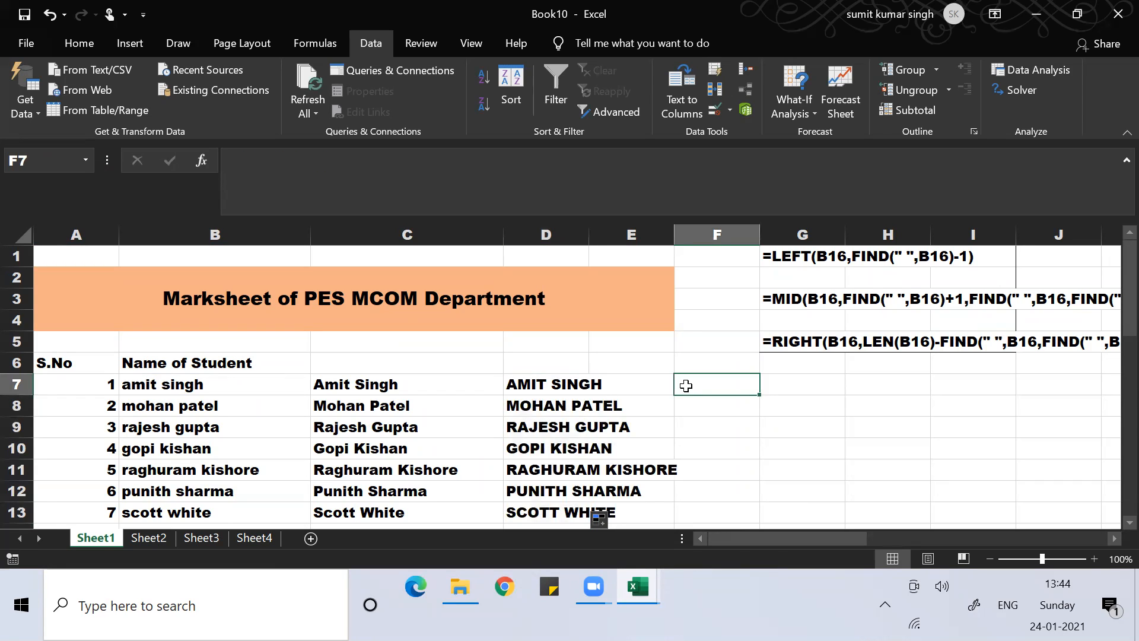
Step: In F7, enter =LOWER(D7) to get the lowercase name
{"action": "type", "text": "=low"}
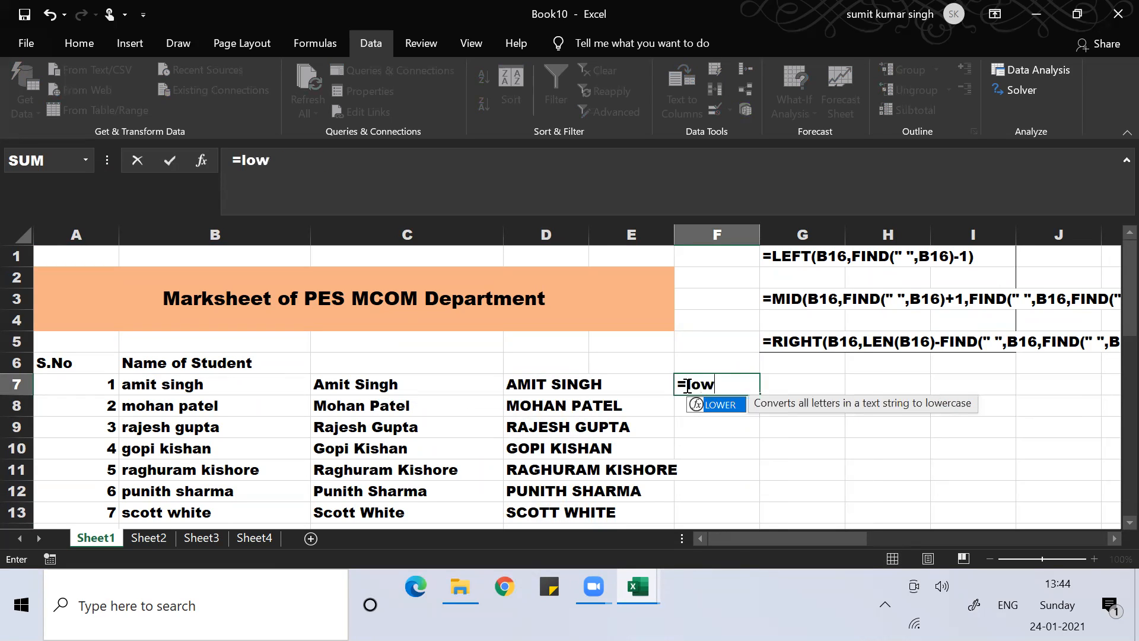
{"action": "type", "text": "er("}
{"action": "key", "text": "Left"}
{"action": "key", "text": "Left"}
{"action": "type", "text": ")"}
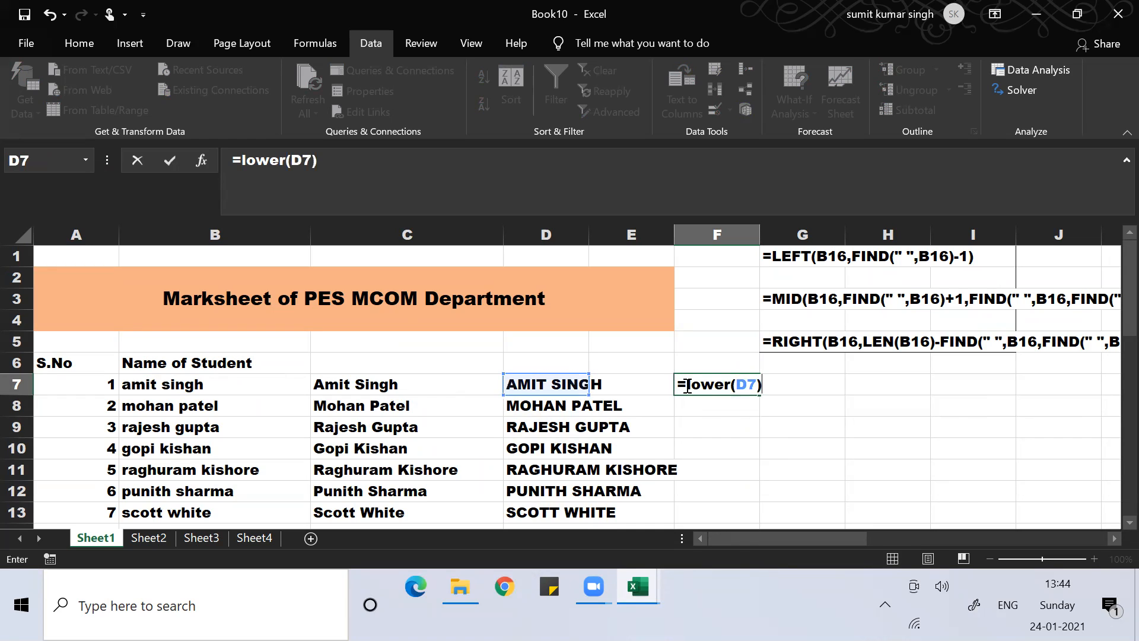
{"action": "key", "text": "Return"}
Step: Copy the LOWER formula from F7 into F7:F36 and check the results
{"action": "left_click", "coordinate": [706, 384]}
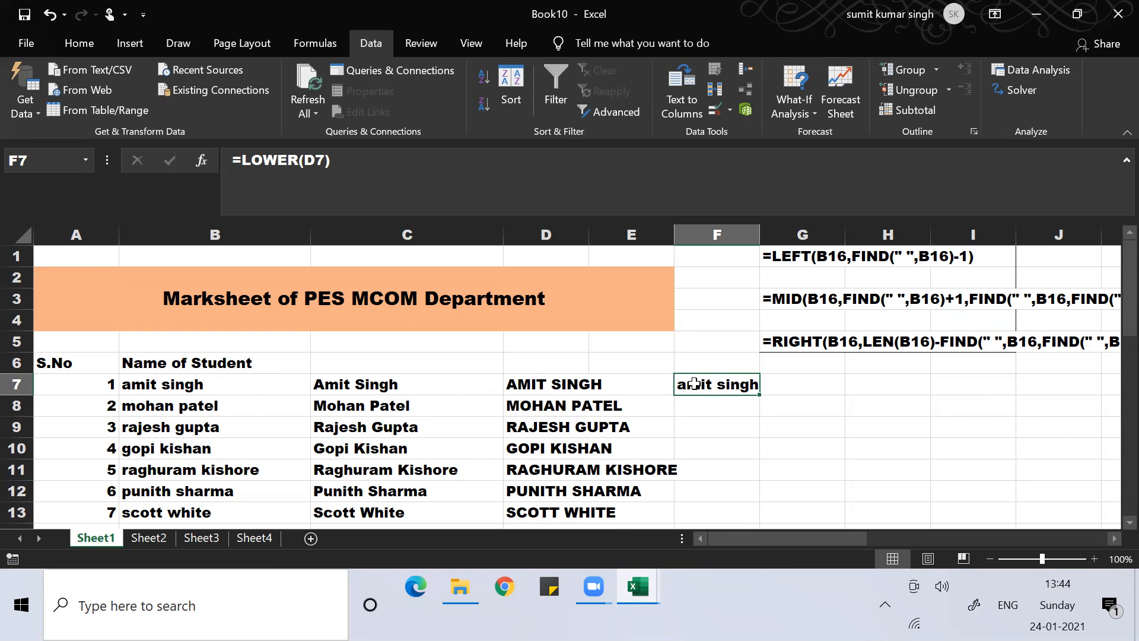
{"action": "key", "text": "ctrl+c"}
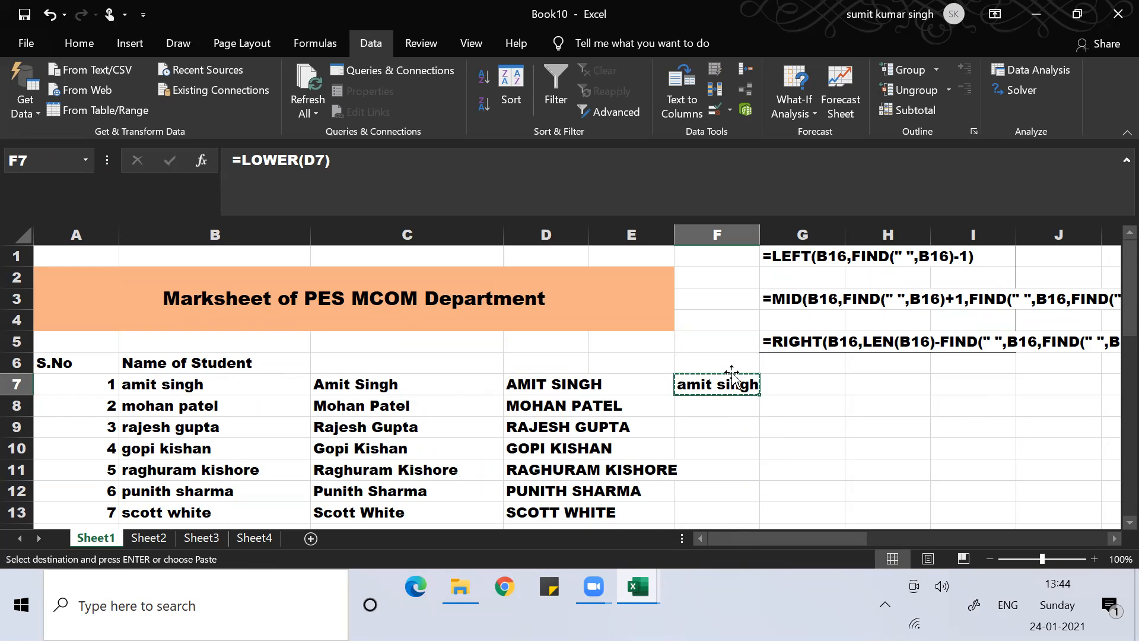
{"action": "left_click", "coordinate": [531, 389]}
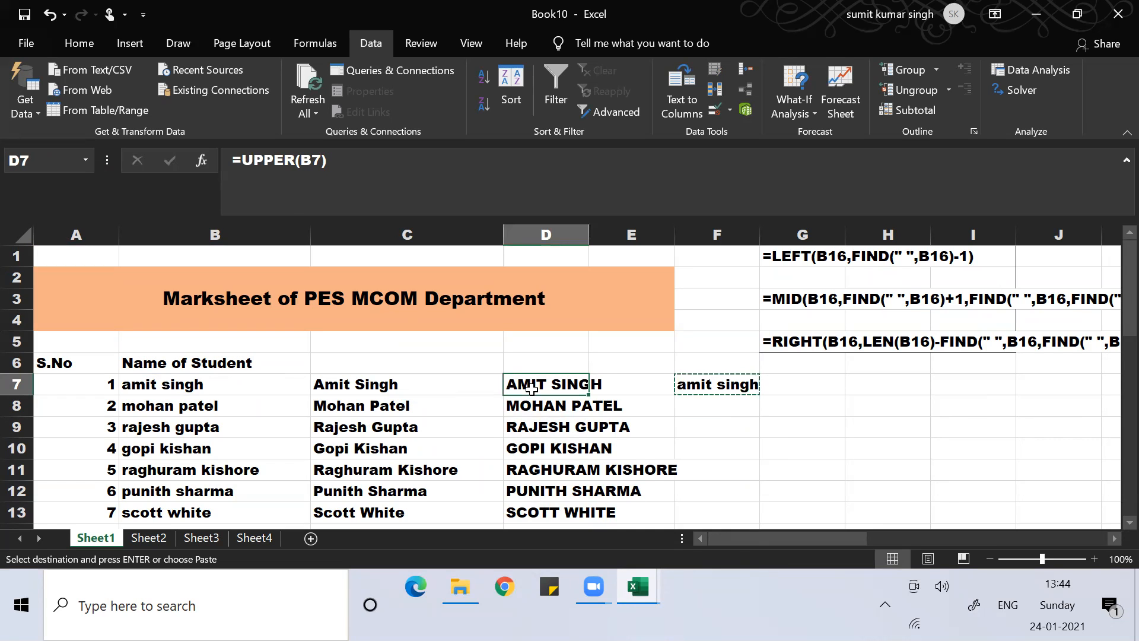
{"action": "key", "text": "ctrl+Down"}
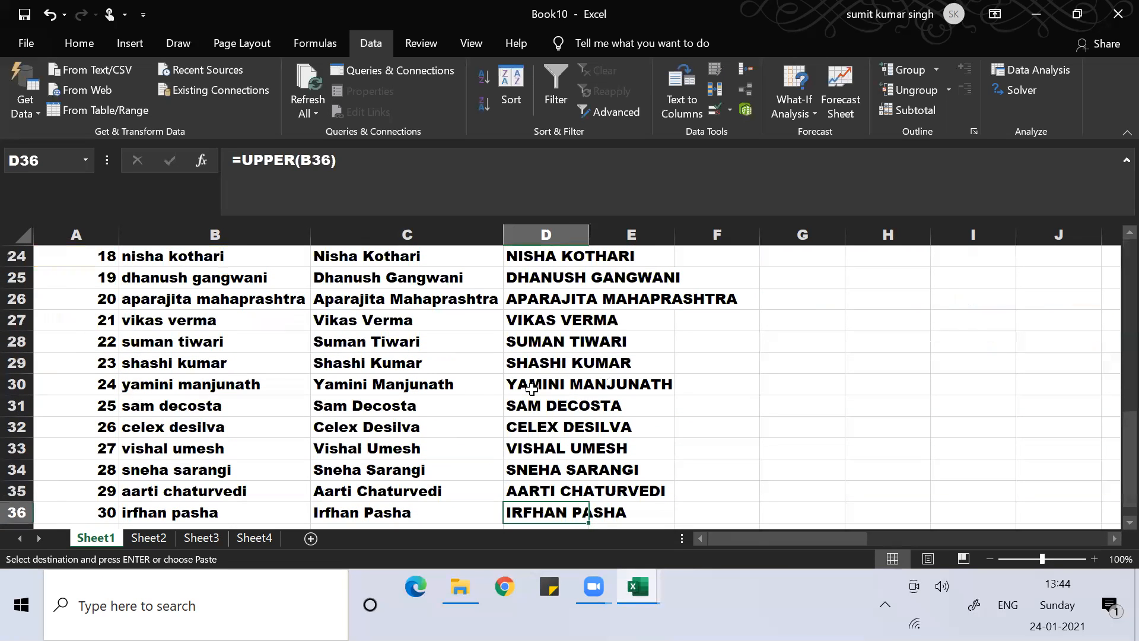
{"action": "key", "text": "Right"}
{"action": "key", "text": "Right"}
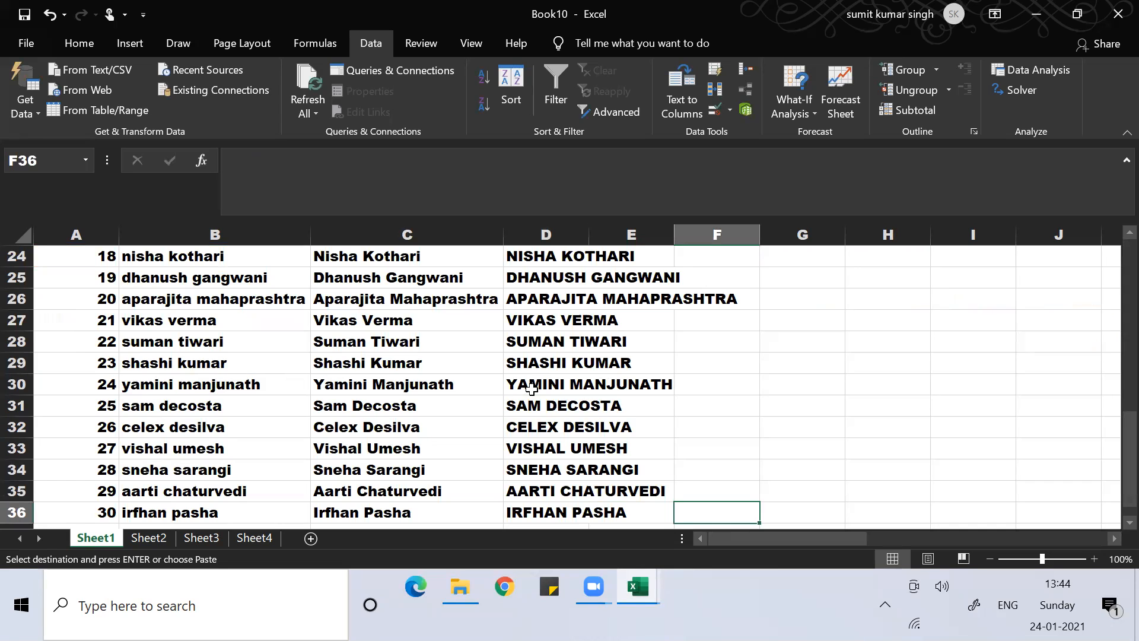
{"action": "key", "text": "ctrl+shift+Up"}
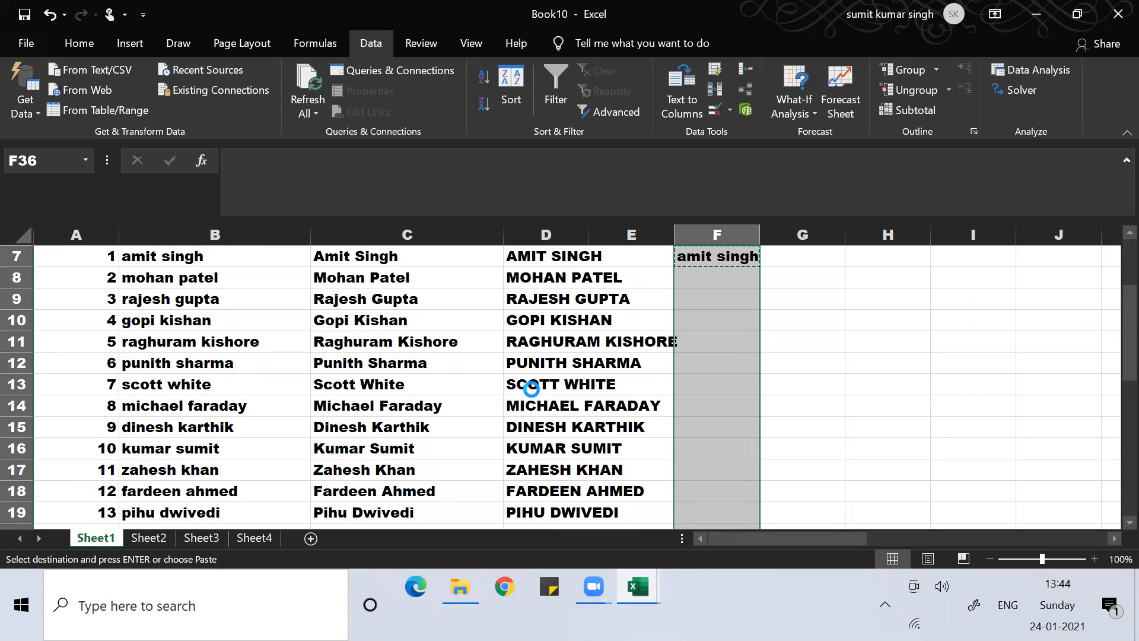
{"action": "key", "text": "ctrl+v"}
{"action": "key", "text": "Up"}
{"action": "key", "text": "Up"}
{"action": "key", "text": "Up"}
{"action": "key", "text": "Up"}
{"action": "key", "text": "Up"}
{"action": "key", "text": "Up"}
{"action": "key", "text": "Up"}
{"action": "key", "text": "Up"}
{"action": "key", "text": "Up"}
{"action": "key", "text": "Up"}
{"action": "key", "text": "Up"}
{"action": "key", "text": "Up"}
{"action": "key", "text": "Up"}
{"action": "key", "text": "Up"}
{"action": "key", "text": "Up"}
{"action": "key", "text": "Up"}
{"action": "key", "text": "Up"}
{"action": "key", "text": "Up"}
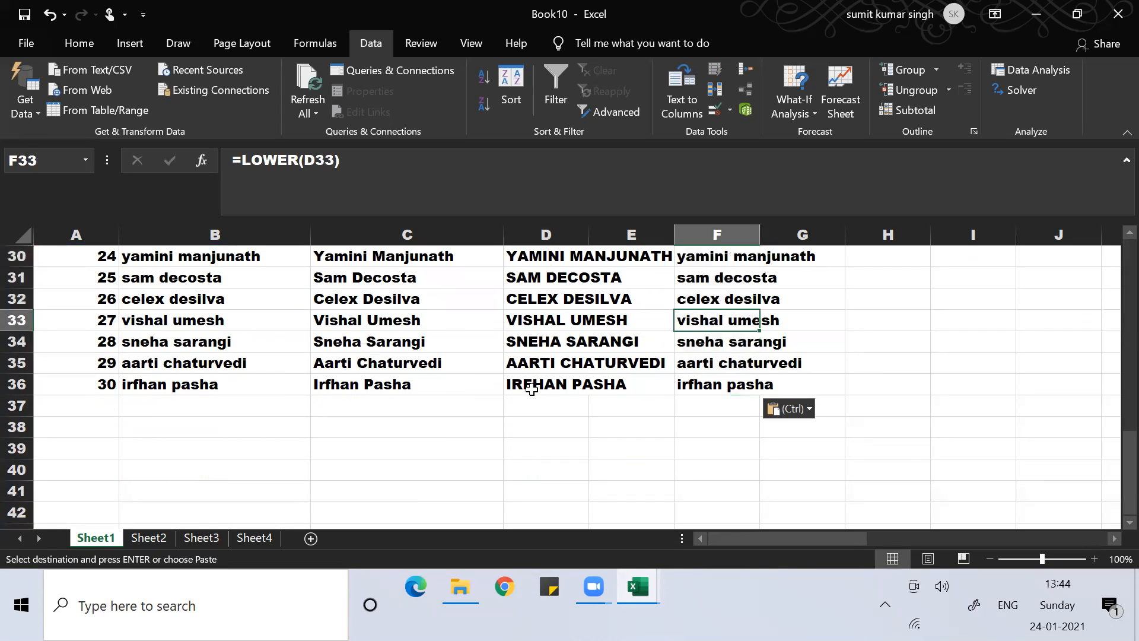
{"action": "key", "text": "Up"}
{"action": "key", "text": "Up"}
{"action": "key", "text": "Up"}
{"action": "key", "text": "Up"}
{"action": "key", "text": "Up"}
{"action": "key", "text": "Up"}
{"action": "key", "text": "Up"}
{"action": "key", "text": "Up"}
{"action": "key", "text": "Up"}
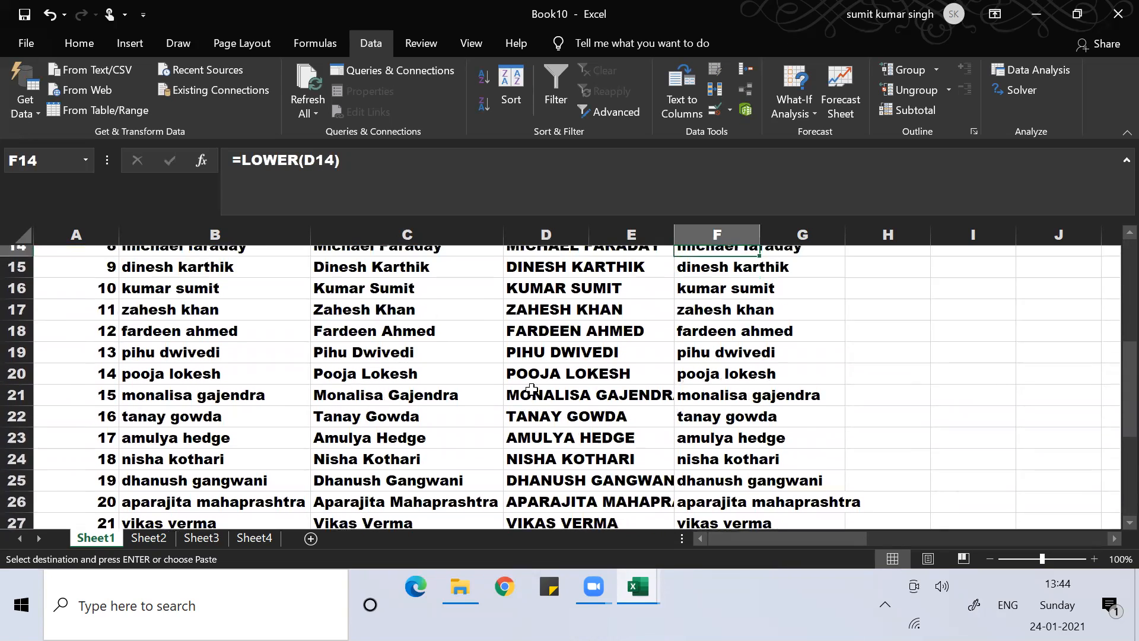
{"action": "key", "text": "Up"}
{"action": "key", "text": "Up"}
{"action": "key", "text": "Up"}
{"action": "key", "text": "Up"}
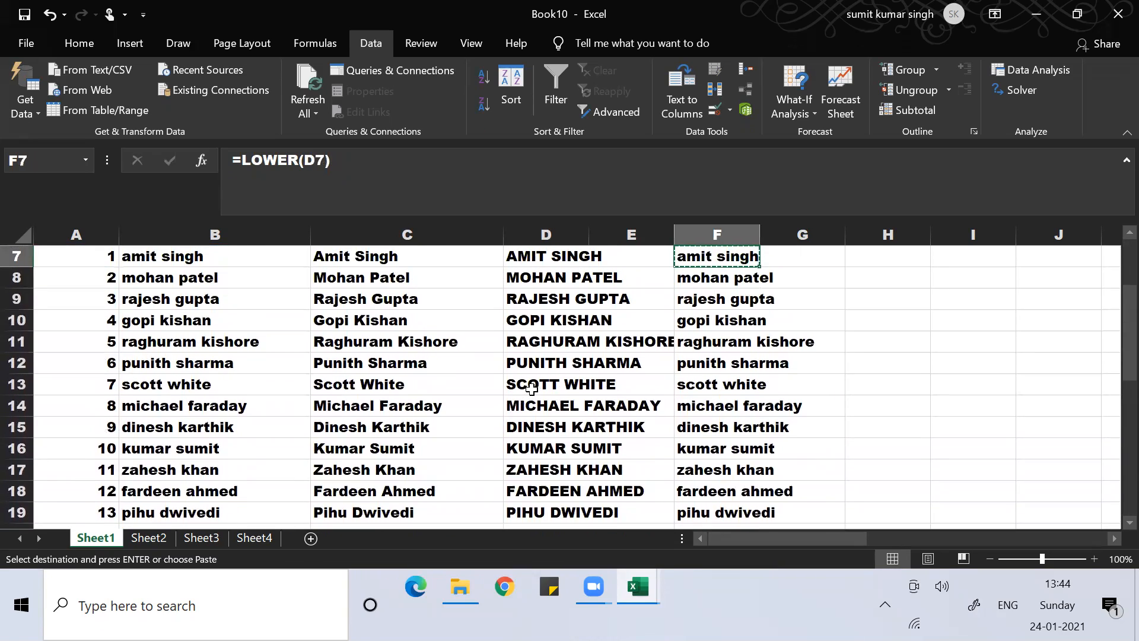
Step: Clear the uppercase and lowercase name columns in D7:G36
{"action": "left_click_drag", "start_coordinate": [575, 292], "coordinate": [574, 291]}
{"action": "key", "text": "shift+Right"}
{"action": "key", "text": "shift+Right"}
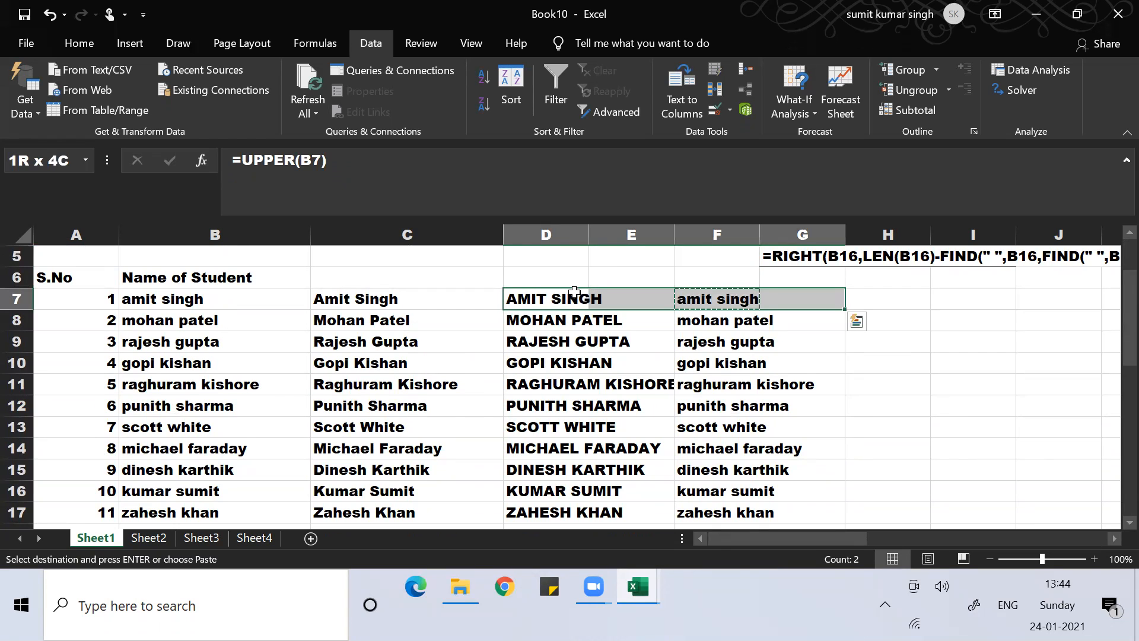
{"action": "key", "text": "ctrl+shift+Down"}
{"action": "key", "text": "Delete"}
{"action": "scroll", "coordinate": [574, 291], "scroll_direction": "up", "scroll_amount": 8}
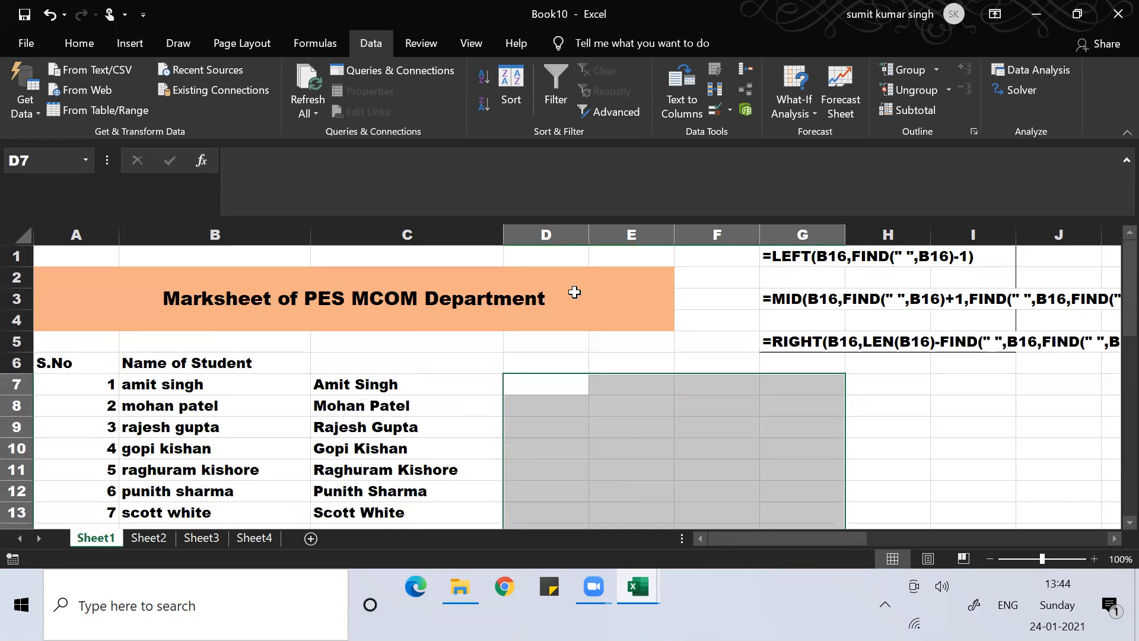
Step: Review the proper-case names, then copy C7:C36
{"action": "left_click", "coordinate": [339, 384]}
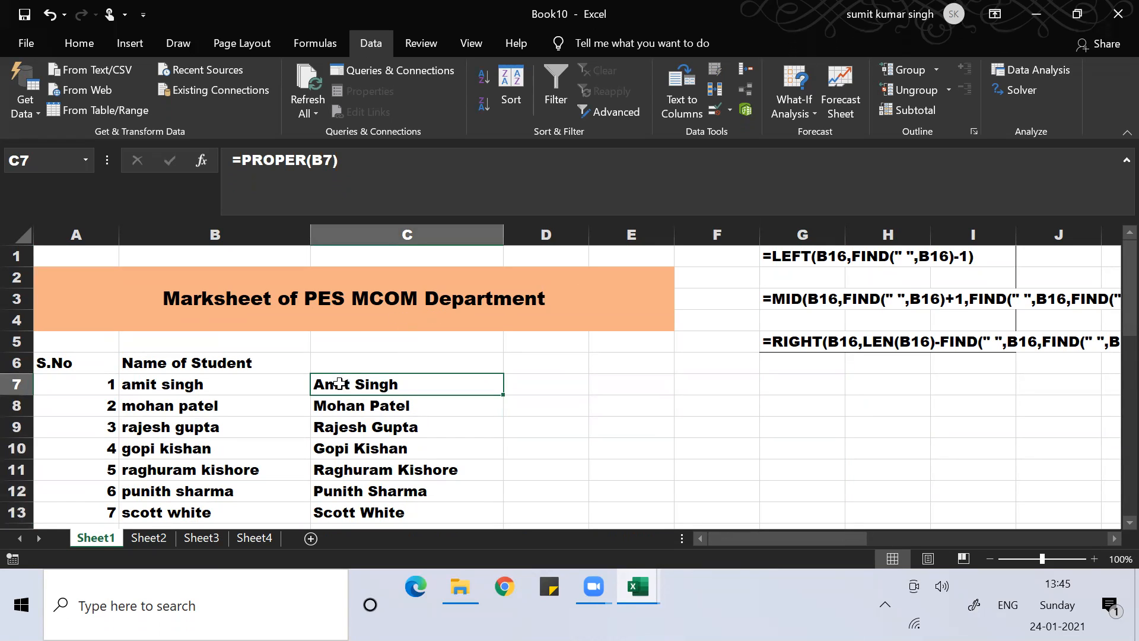
{"action": "key", "text": "Down"}
{"action": "key", "text": "Down"}
{"action": "key", "text": "Down"}
{"action": "key", "text": "Down"}
{"action": "key", "text": "Down"}
{"action": "key", "text": "Down"}
{"action": "key", "text": "Down"}
{"action": "key", "text": "Down"}
{"action": "key", "text": "Down"}
{"action": "key", "text": "Down"}
{"action": "key", "text": "Down"}
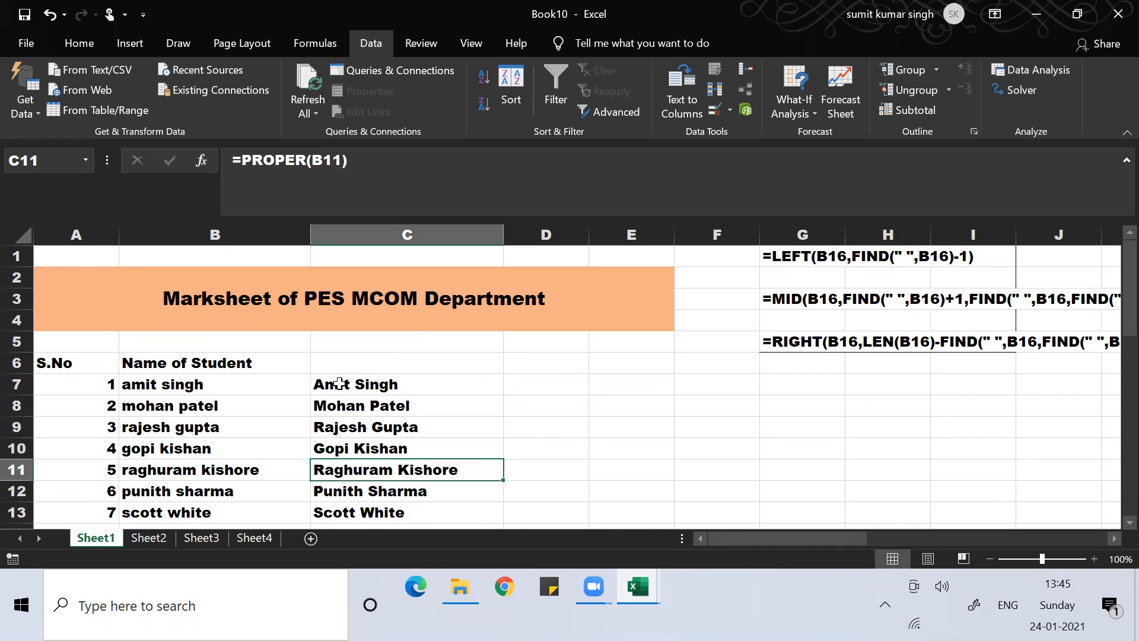
{"action": "key", "text": "Down"}
{"action": "key", "text": "Down"}
{"action": "key", "text": "Down"}
{"action": "key", "text": "Down"}
{"action": "key", "text": "Down"}
{"action": "key", "text": "Down"}
{"action": "key", "text": "Down"}
{"action": "key", "text": "Down"}
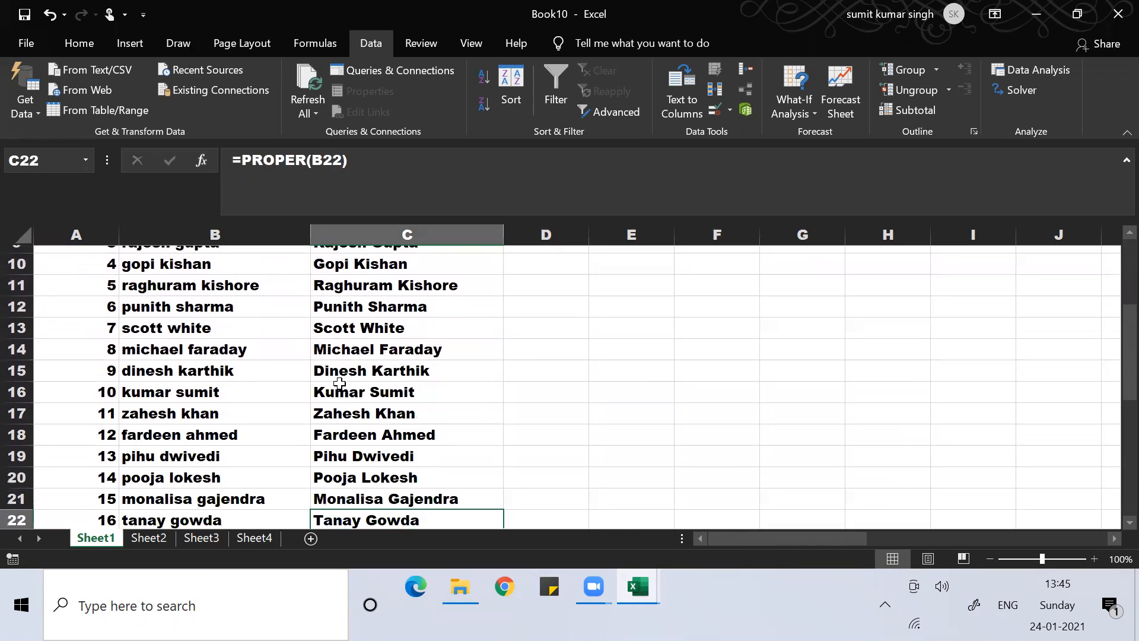
{"action": "key", "text": "Down"}
{"action": "key", "text": "Down"}
{"action": "key", "text": "Down"}
{"action": "key", "text": "Down"}
{"action": "key", "text": "Down"}
{"action": "key", "text": "Down"}
{"action": "key", "text": "Down"}
{"action": "key", "text": "Down"}
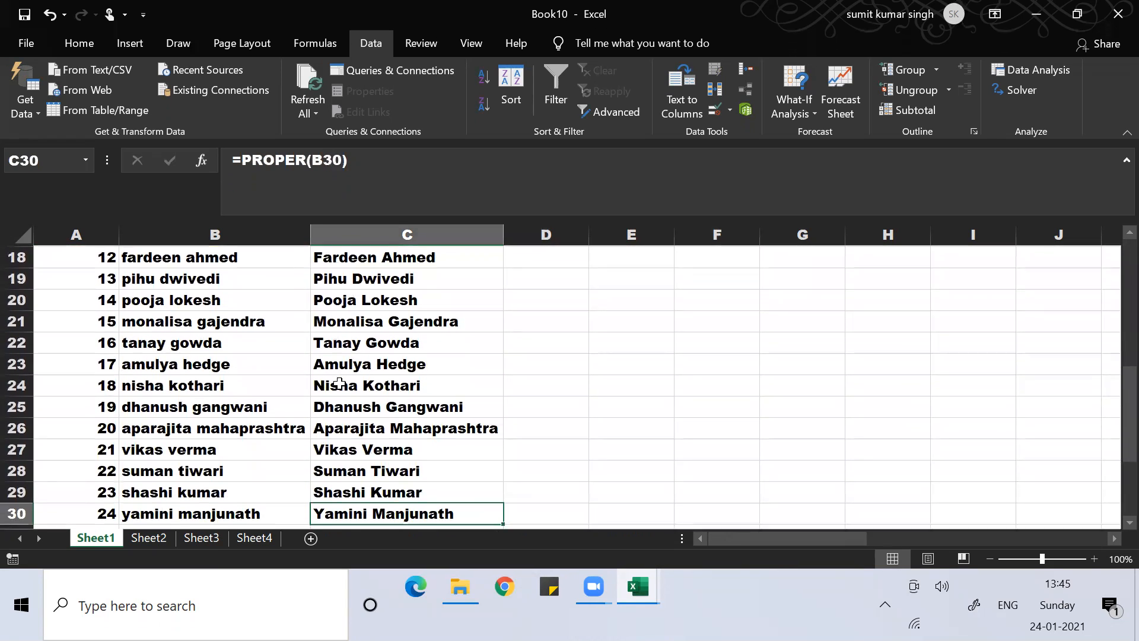
{"action": "key", "text": "Down"}
{"action": "key", "text": "Down"}
{"action": "key", "text": "Down"}
{"action": "key", "text": "Up"}
{"action": "key", "text": "Up"}
{"action": "key", "text": "ctrl+Up"}
{"action": "key", "text": "Up"}
{"action": "key", "text": "Up"}
{"action": "key", "text": "Down"}
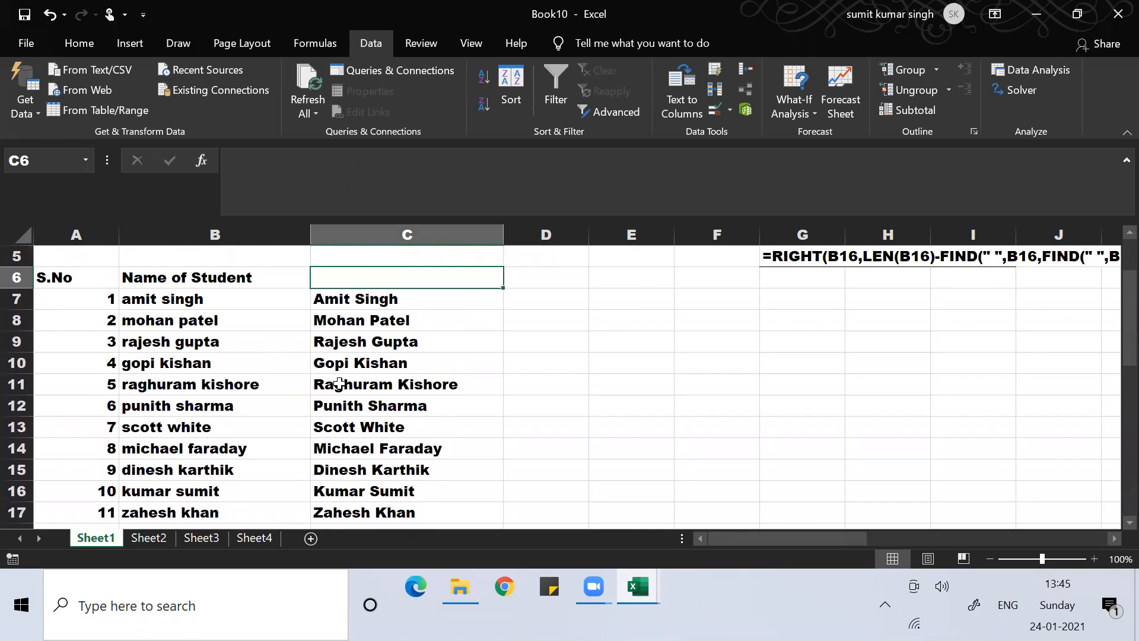
{"action": "key", "text": "Up"}
{"action": "key", "text": "Up"}
{"action": "key", "text": "Down"}
{"action": "key", "text": "Down"}
{"action": "key", "text": "Down"}
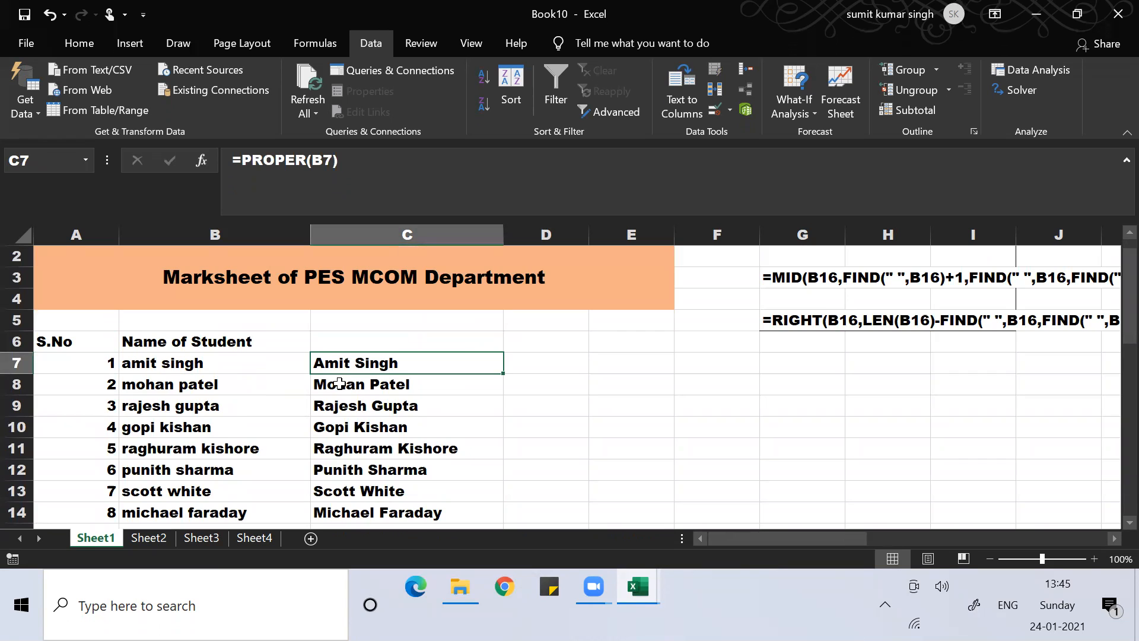
{"action": "key", "text": "Down"}
{"action": "key", "text": "Down"}
{"action": "key", "text": "Up"}
{"action": "key", "text": "Up"}
{"action": "key", "text": "ctrl+shift+Down"}
{"action": "key", "text": "ctrl+c"}
{"action": "scroll", "coordinate": [339, 383], "scroll_direction": "up", "scroll_amount": 8}
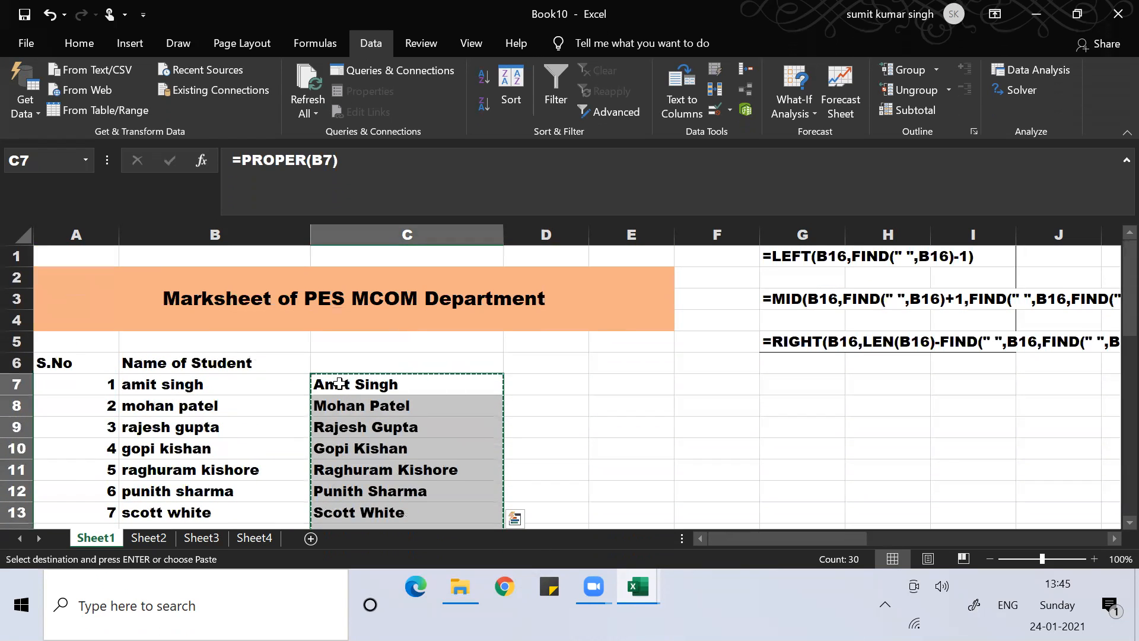
Step: Paste the names into B7, then undo it because it produced #REF! errors
{"action": "key", "text": "Left"}
{"action": "key", "text": "Left"}
{"action": "key", "text": "Right"}
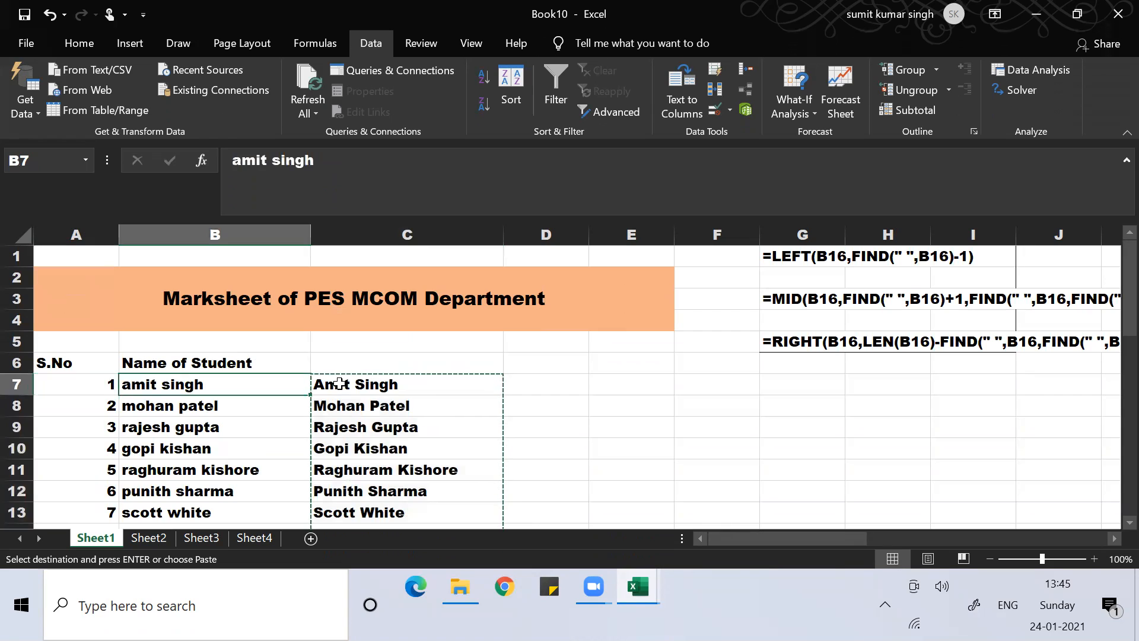
{"action": "key", "text": "Return"}
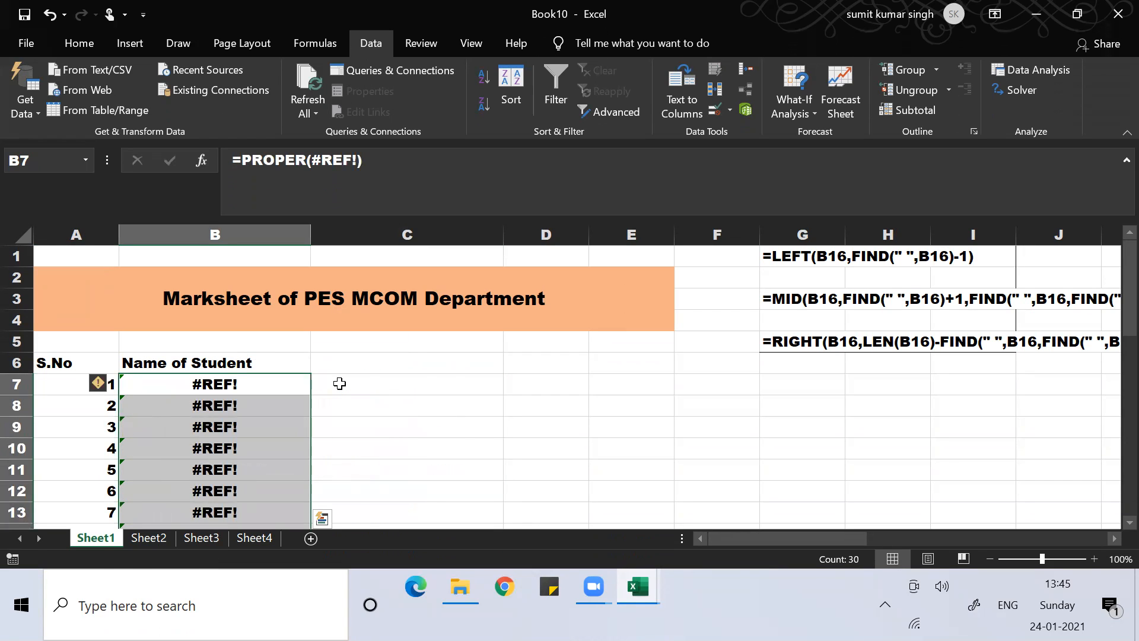
{"action": "key", "text": "ctrl+z"}
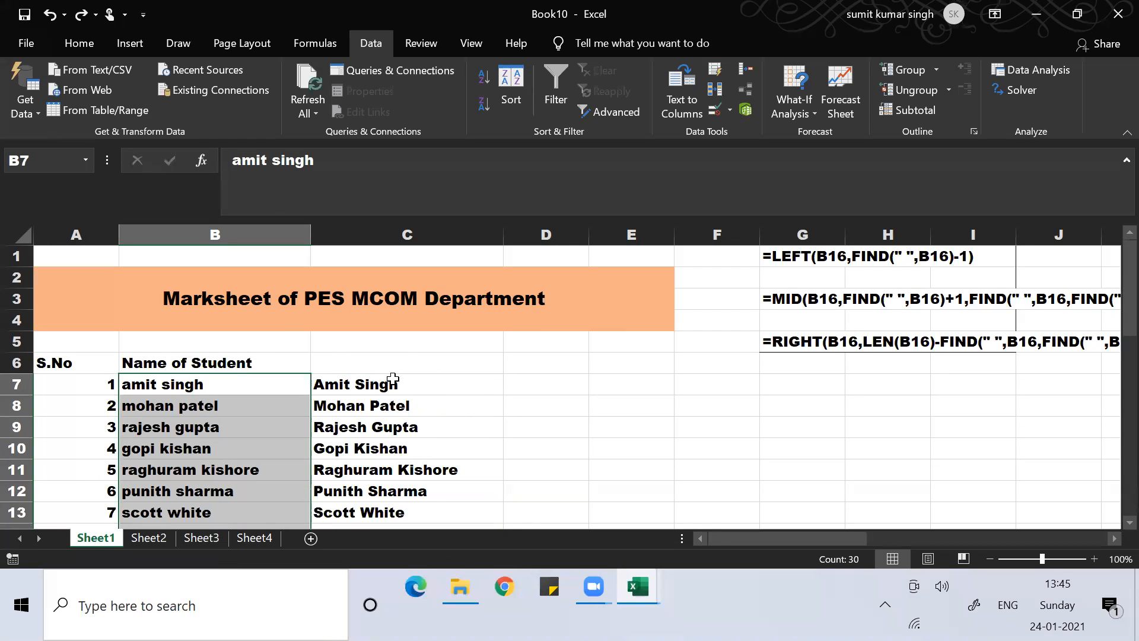
Step: Convert the proper-case names in C7:C36 to plain values with Paste Special
{"action": "left_click", "coordinate": [408, 379]}
{"action": "key", "text": "ctrl+shift+Down"}
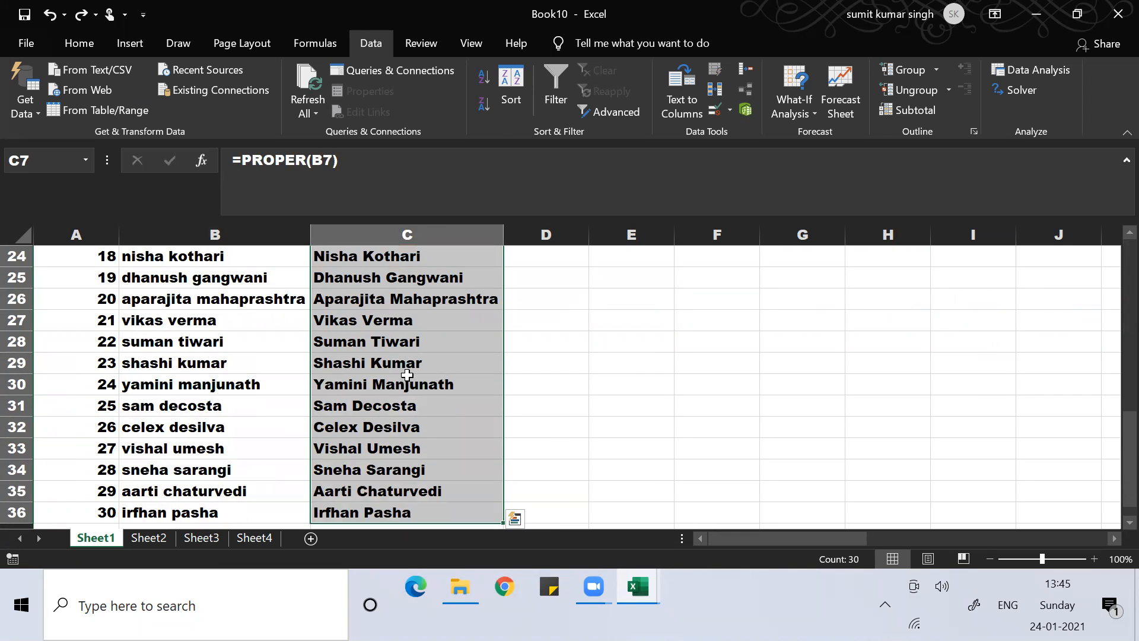
{"action": "key", "text": "ctrl+c"}
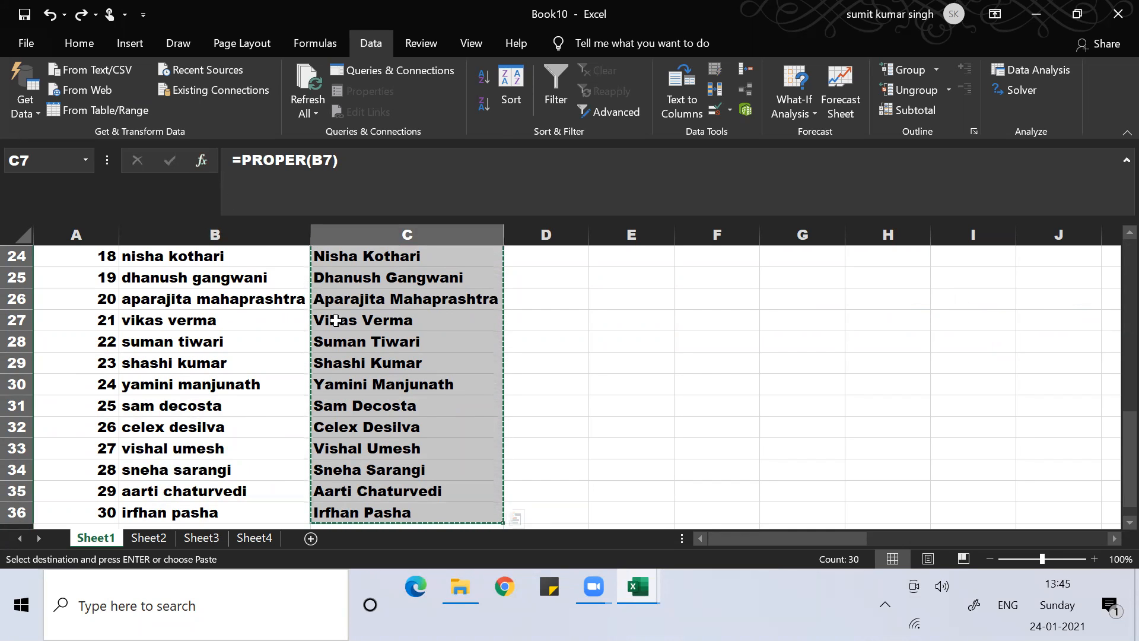
{"action": "key", "text": "alt+e"}
{"action": "key", "text": "s"}
{"action": "key", "text": "v"}
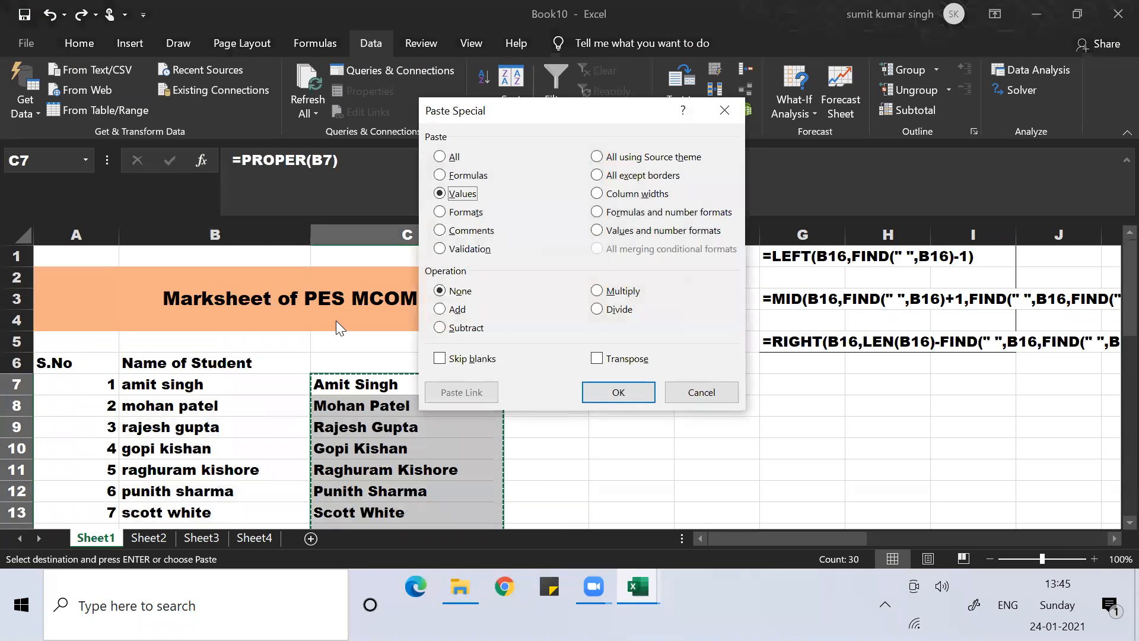
{"action": "key", "text": "Return"}
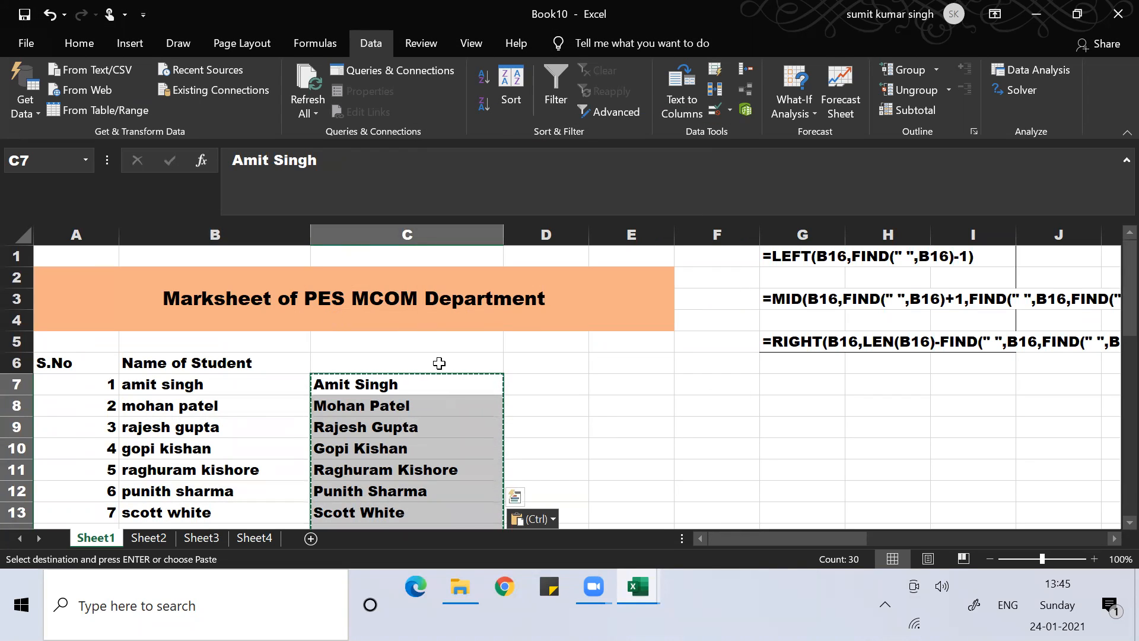
{"action": "left_click", "coordinate": [92, 42]}
{"action": "left_click", "coordinate": [25, 111]}
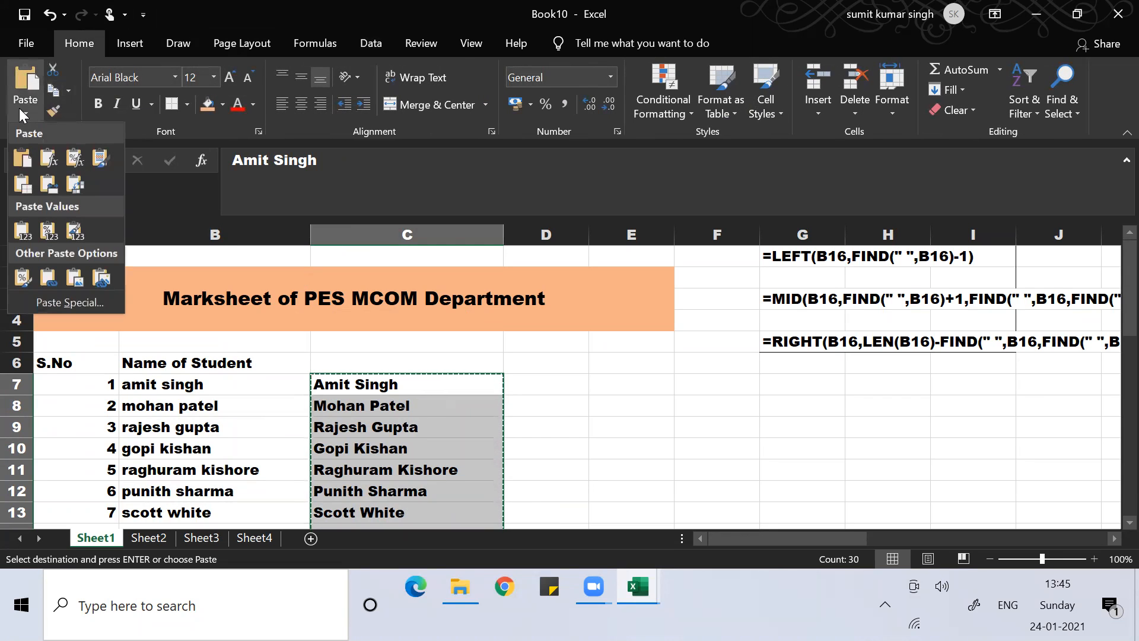
{"action": "left_click", "coordinate": [26, 237]}
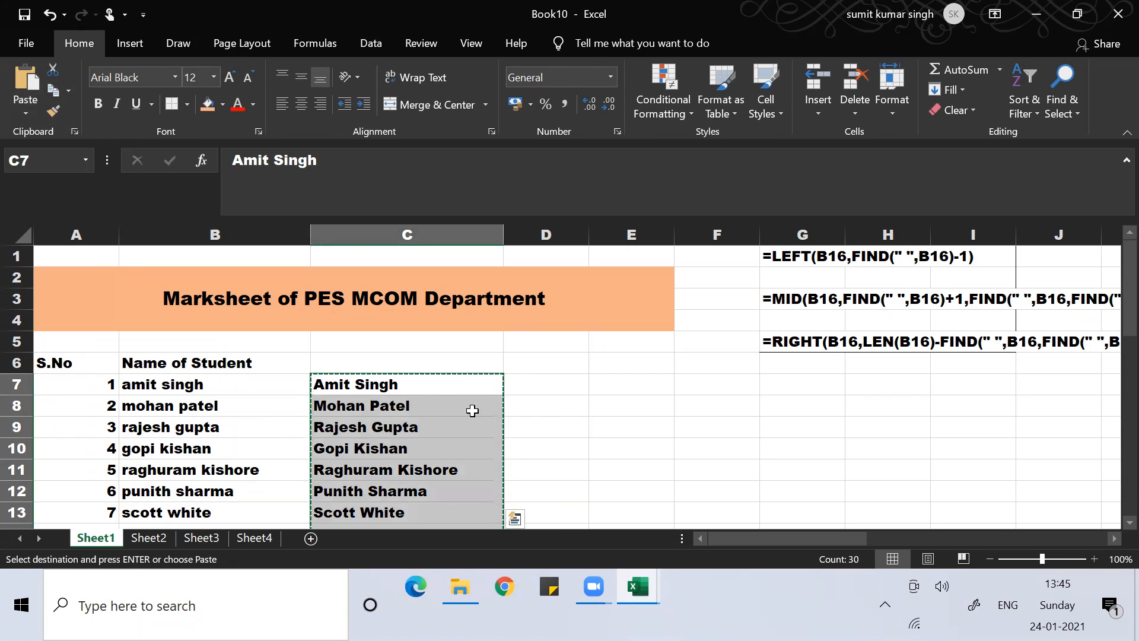
Step: Paste the proper-case names over column B from B7, then switch to the other workbook
{"action": "left_click", "coordinate": [243, 381]}
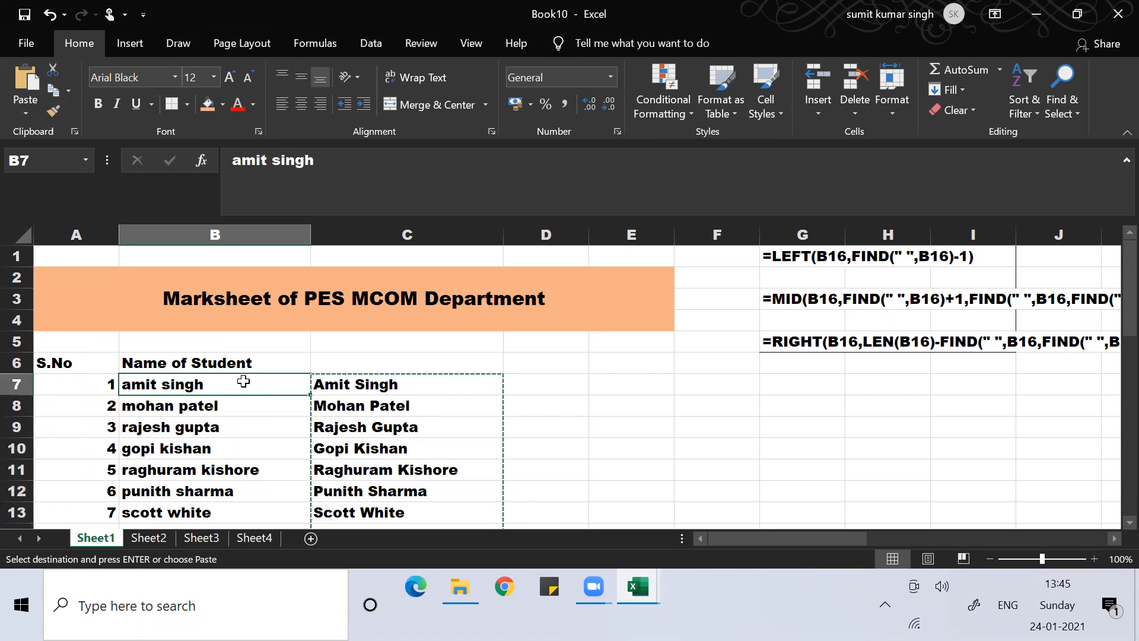
{"action": "key", "text": "ctrl+v"}
{"action": "left_click", "coordinate": [243, 381]}
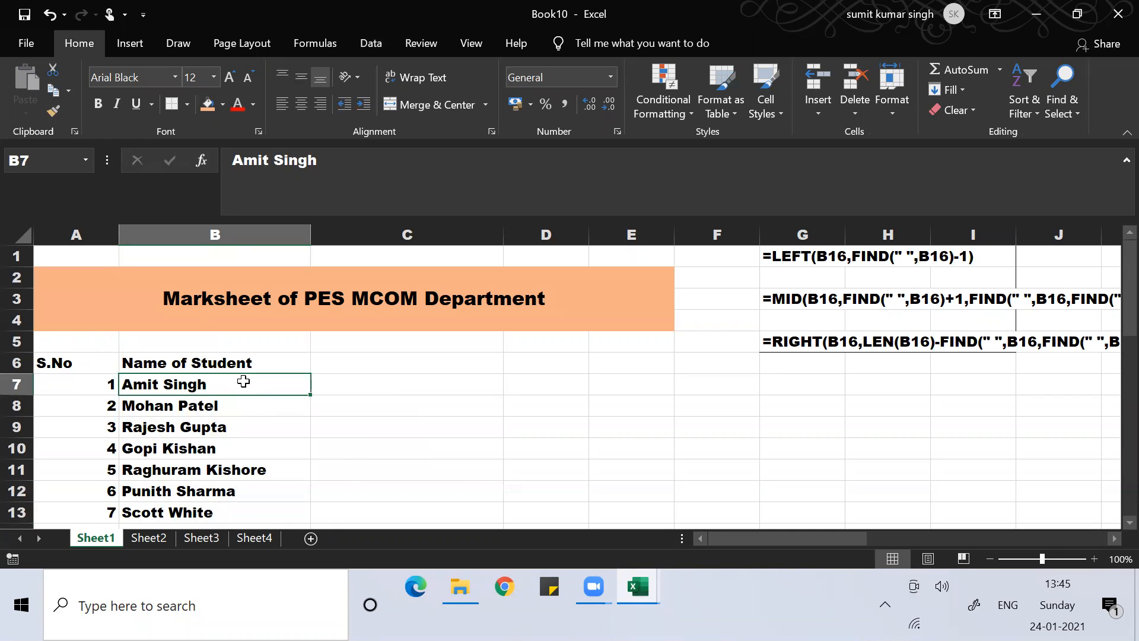
{"action": "key", "text": "Down"}
{"action": "key", "text": "Down"}
{"action": "key", "text": "Down"}
{"action": "key", "text": "Down"}
{"action": "key", "text": "ctrl+Down"}
{"action": "key", "text": "Up"}
{"action": "key", "text": "ctrl+Up"}
{"action": "key", "text": "Up"}
{"action": "key", "text": "ctrl+Up"}
{"action": "key", "text": "Down"}
{"action": "key", "text": "Down"}
{"action": "key", "text": "Down"}
{"action": "key", "text": "Right"}
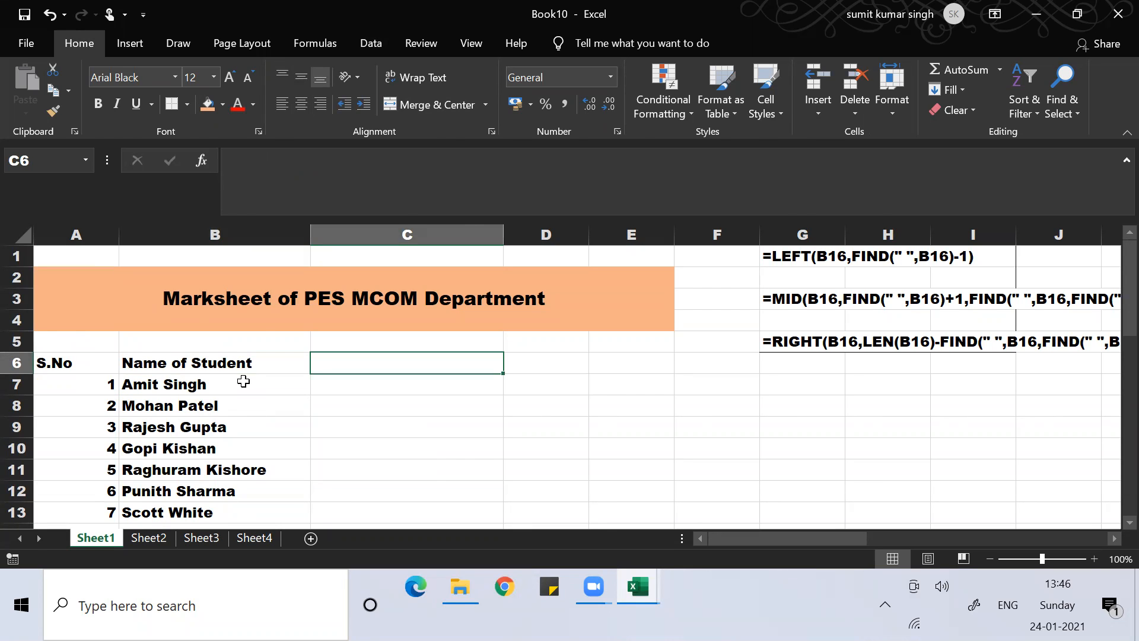
{"action": "key", "text": "alt+Tab"}
{"action": "key", "text": "alt+Tab"}
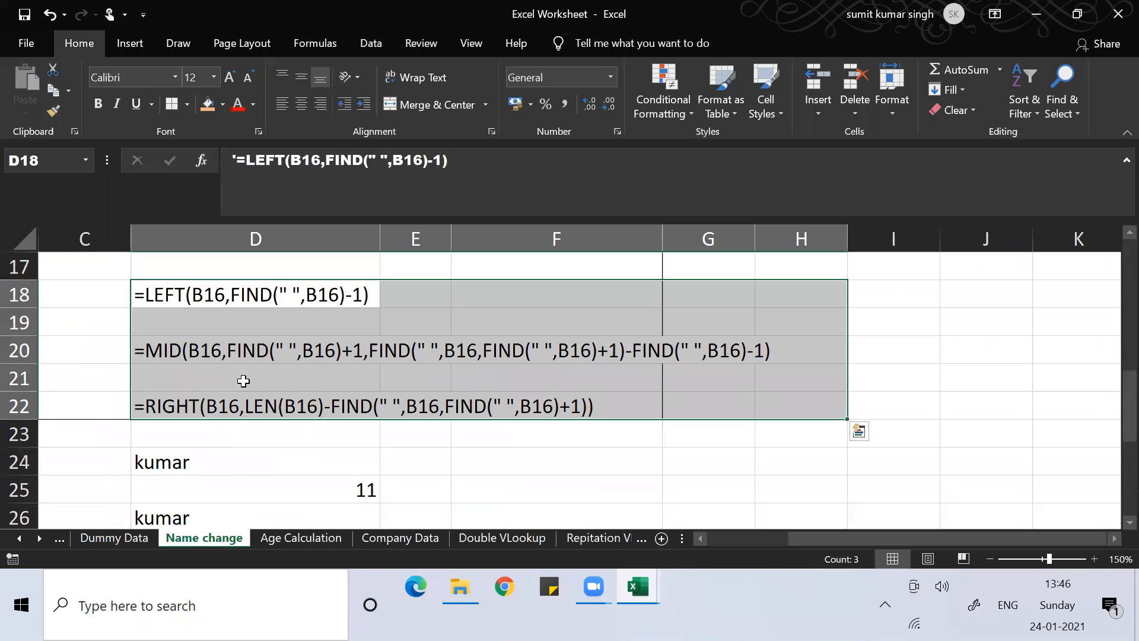
Step: On the Dummy Data sheet, unhide the hidden columns between C and U
{"action": "left_click", "coordinate": [92, 536]}
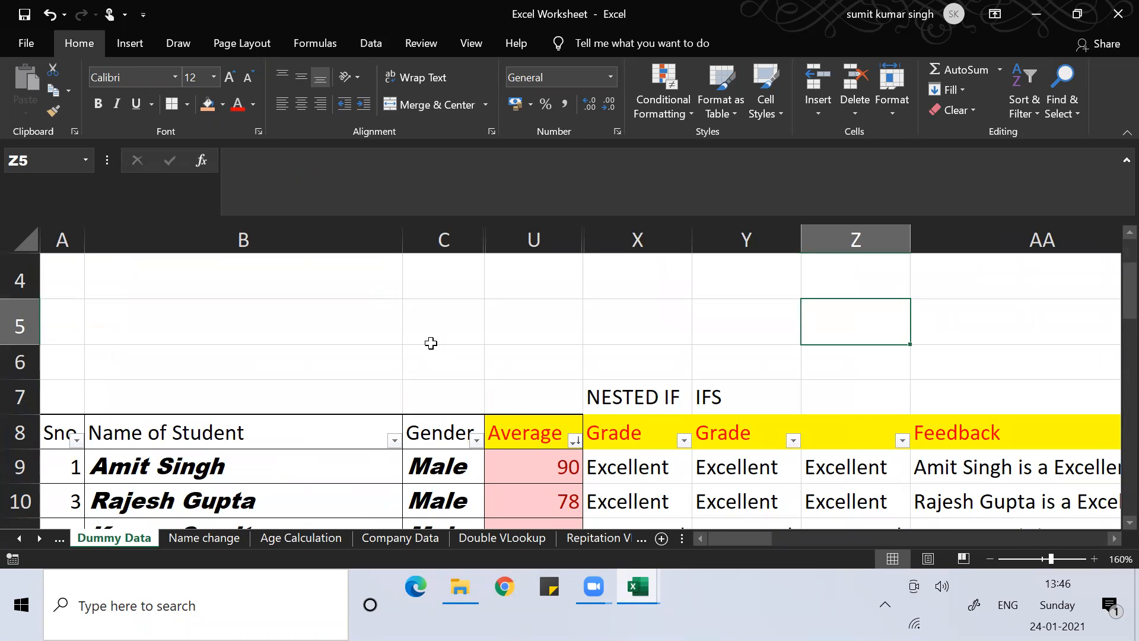
{"action": "left_click", "coordinate": [445, 232]}
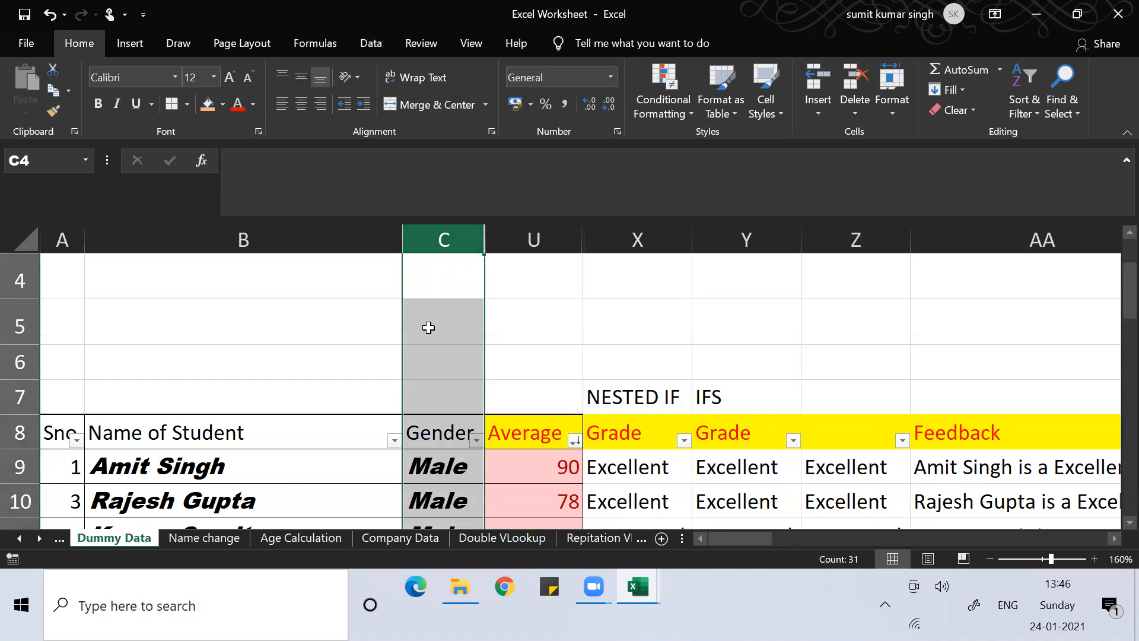
{"action": "left_click", "coordinate": [429, 329]}
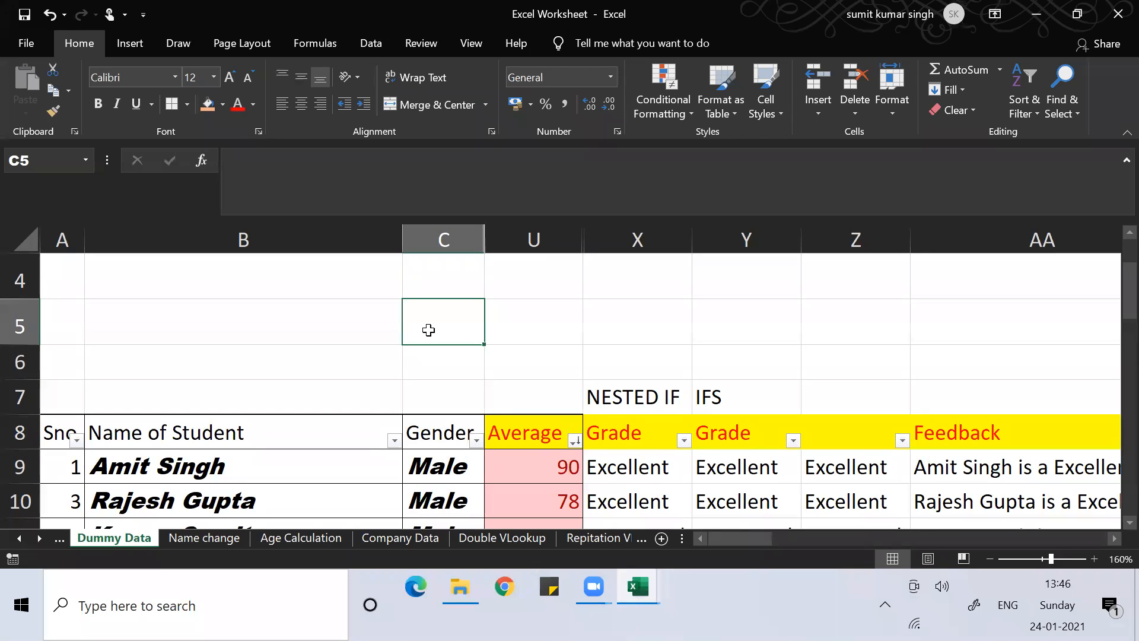
{"action": "key", "text": "ctrl+space"}
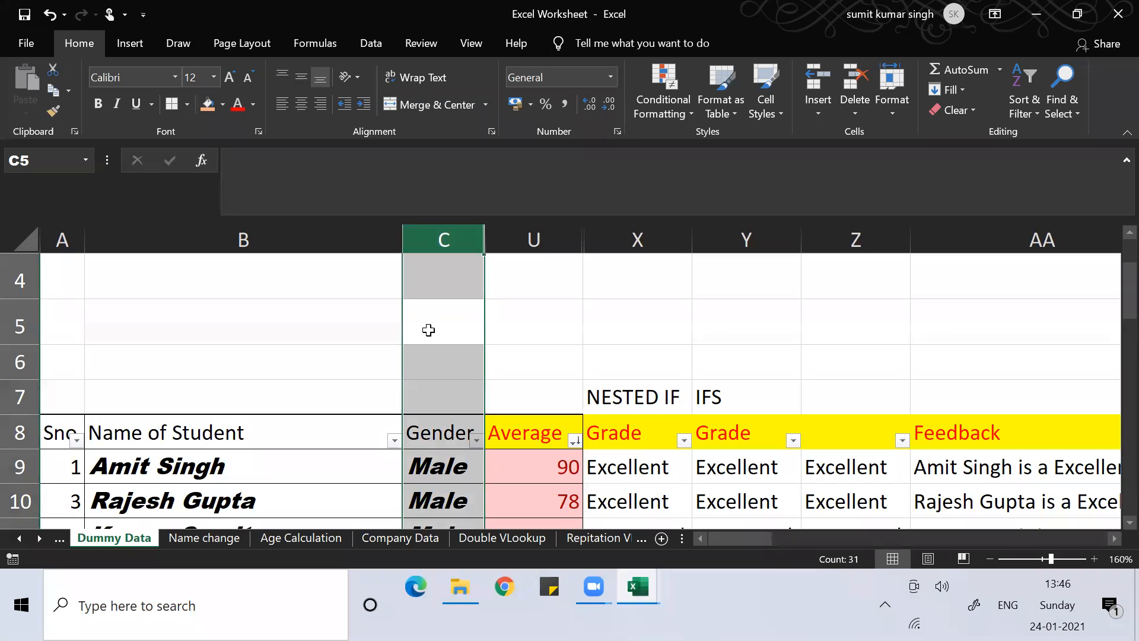
{"action": "key", "text": "shift+Right"}
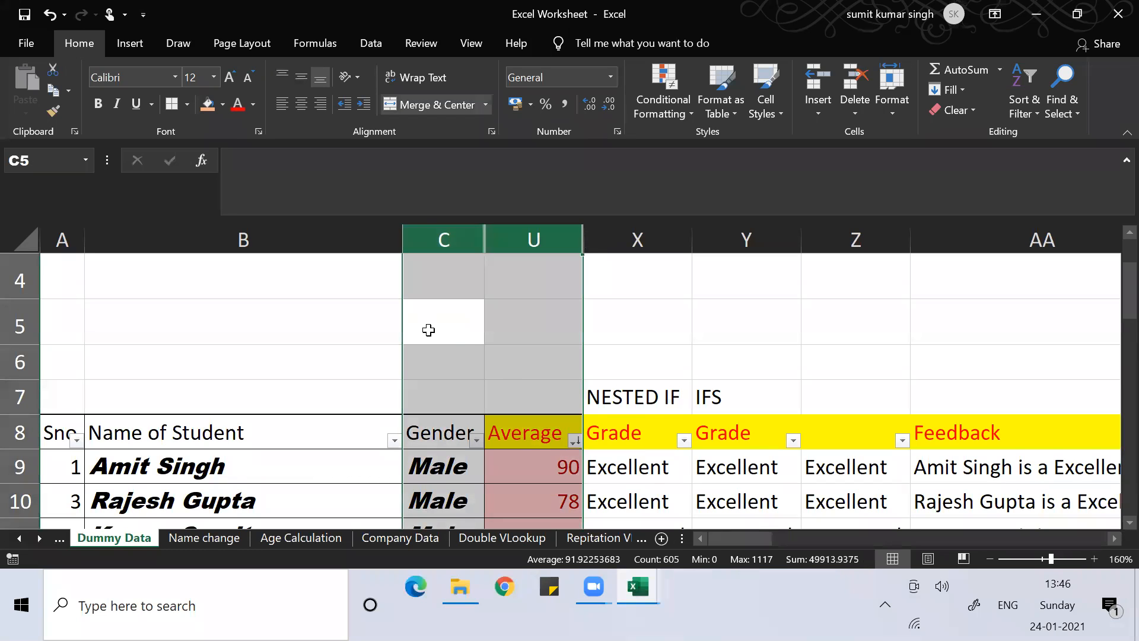
{"action": "left_click", "coordinate": [363, 357]}
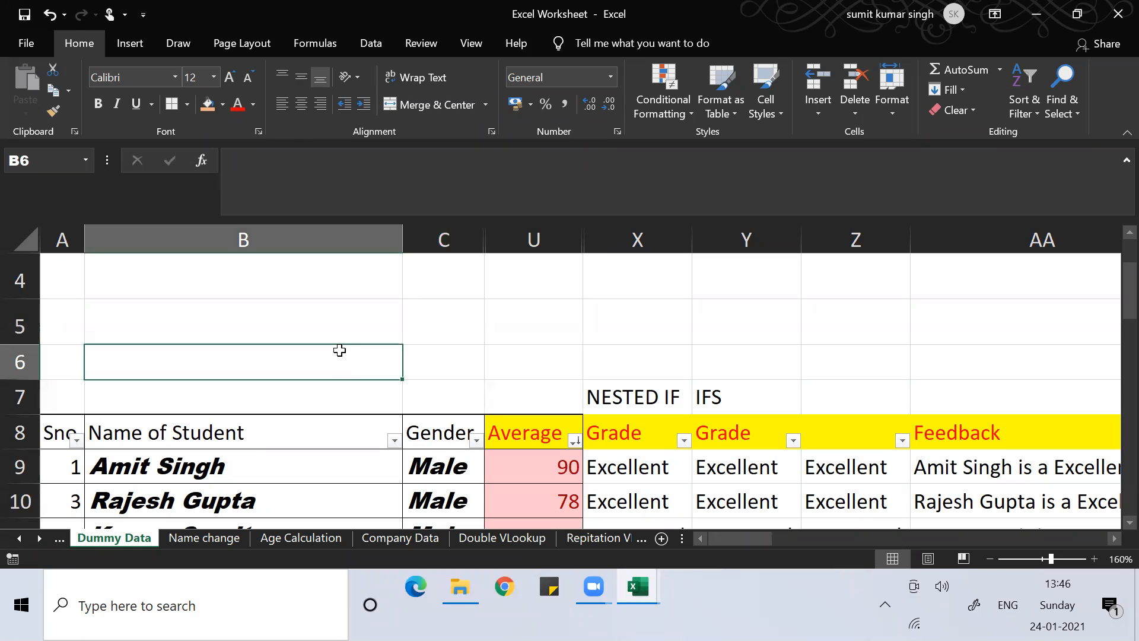
{"action": "key", "text": "shift+space"}
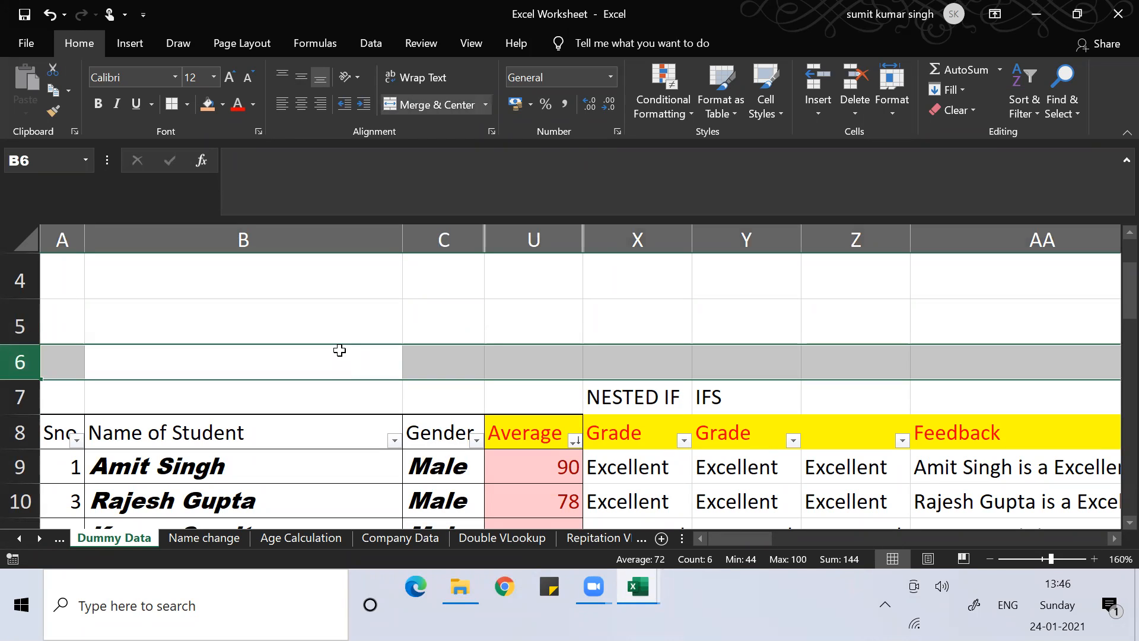
{"action": "left_click", "coordinate": [457, 313]}
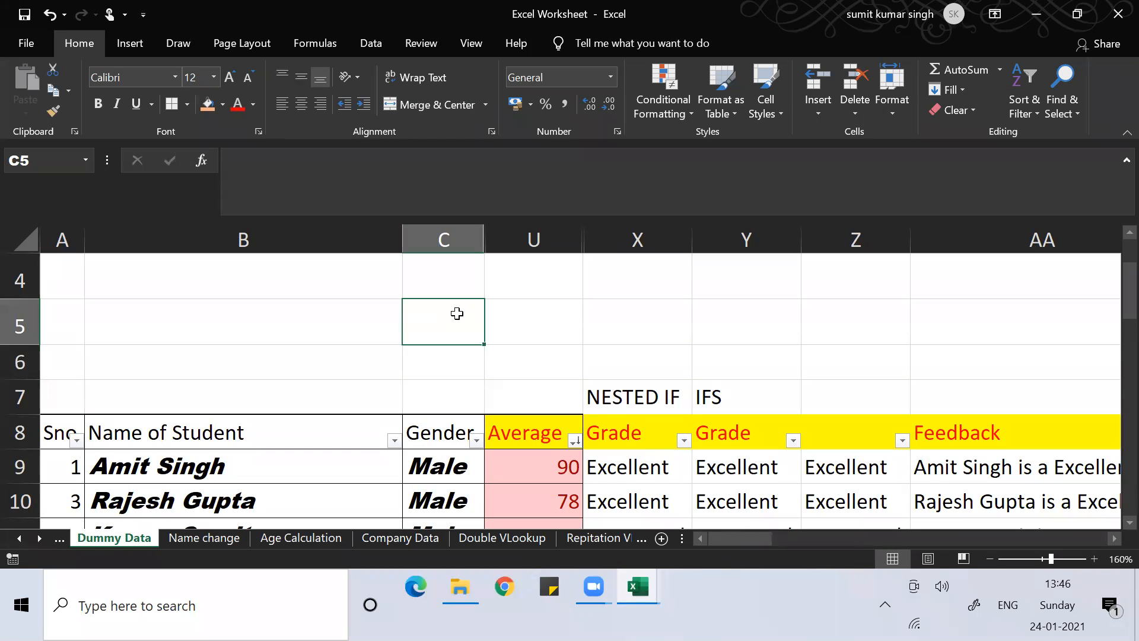
{"action": "key", "text": "ctrl+space"}
{"action": "key", "text": "shift+Right"}
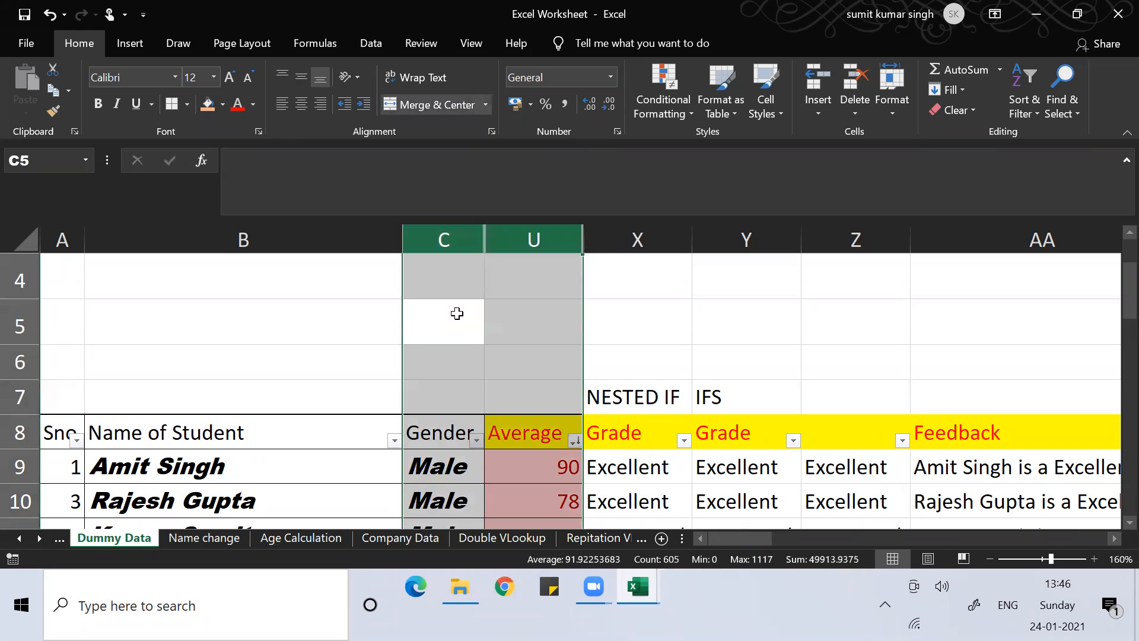
{"action": "right_click", "coordinate": [535, 281]}
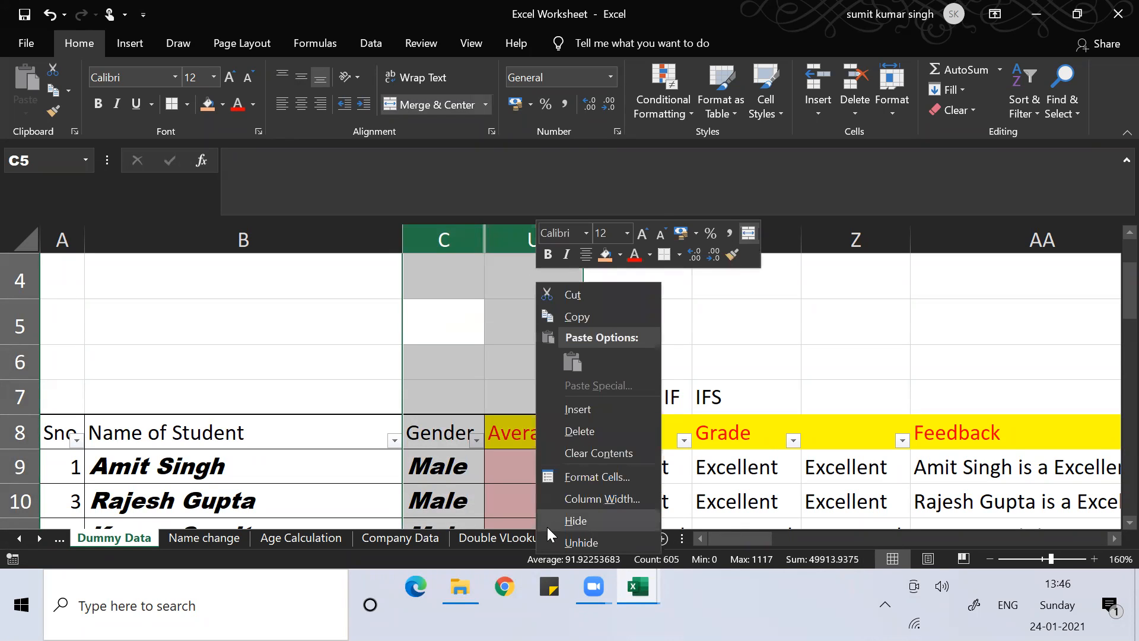
{"action": "left_click", "coordinate": [565, 540]}
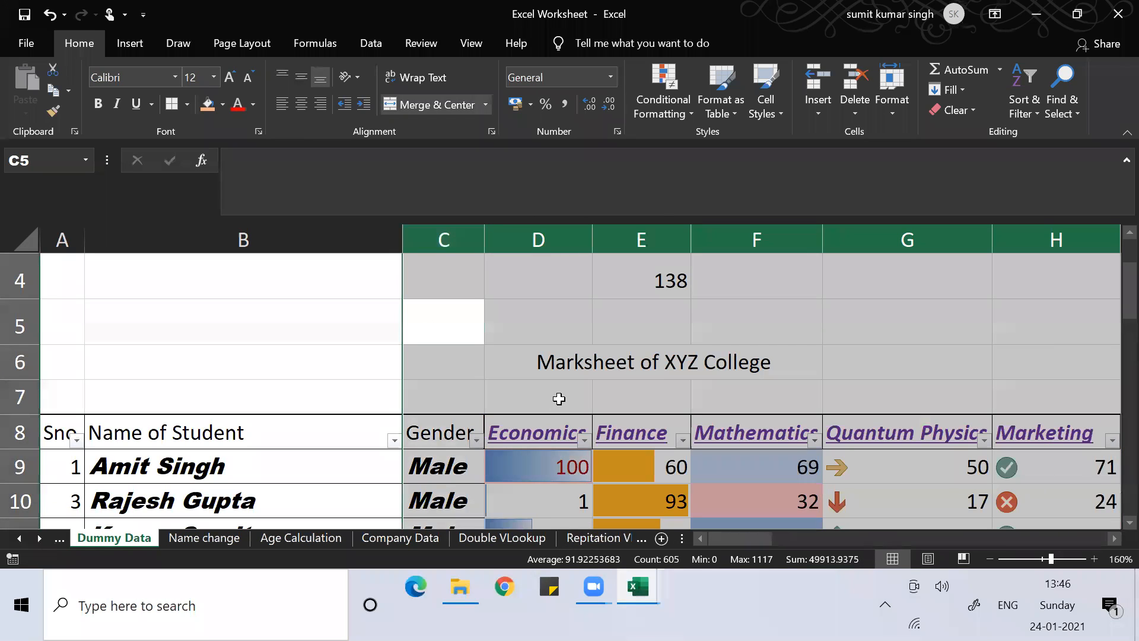
Step: Copy the row-8 subject headings Economics through Genetics, starting at D8
{"action": "left_click", "coordinate": [542, 384]}
{"action": "left_click", "coordinate": [514, 431]}
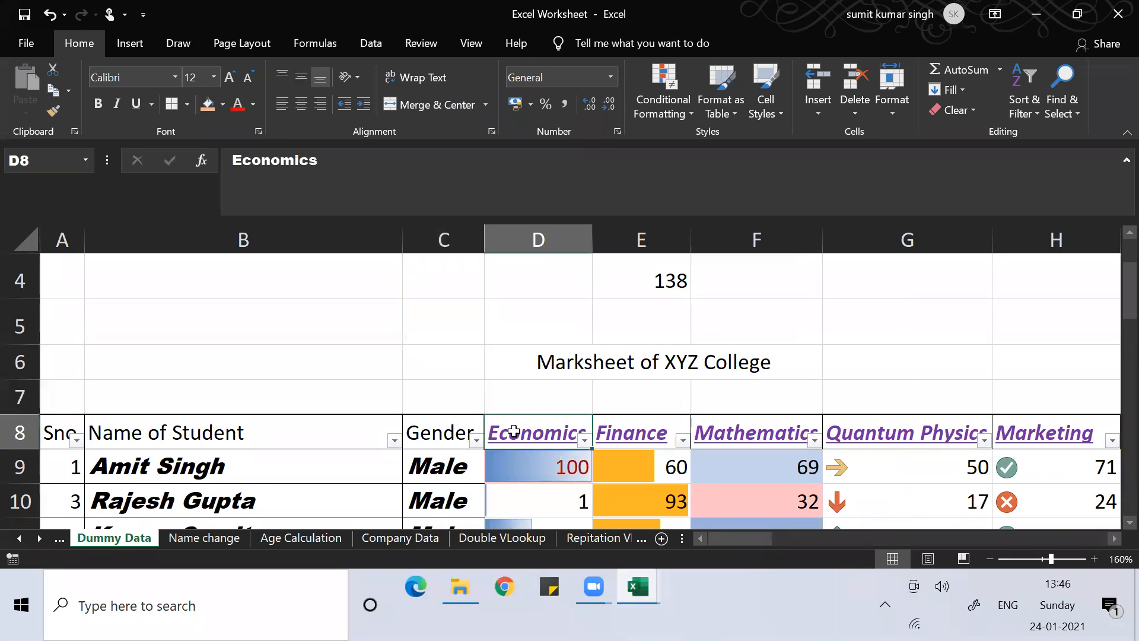
{"action": "key", "text": "shift+Right"}
{"action": "key", "text": "shift+Right"}
{"action": "key", "text": "shift+Right"}
{"action": "key", "text": "shift+Right"}
{"action": "key", "text": "shift+Right"}
{"action": "key", "text": "shift+Right"}
{"action": "key", "text": "shift+Right"}
{"action": "key", "text": "shift+Right"}
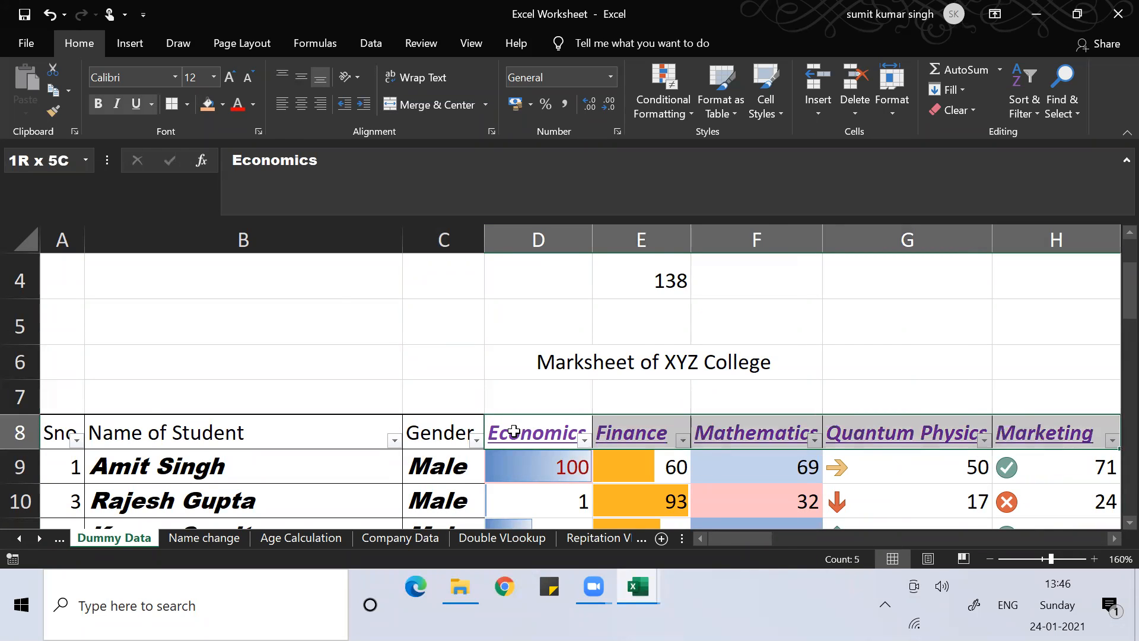
{"action": "key", "text": "shift+Right"}
{"action": "key", "text": "shift+Right"}
{"action": "key", "text": "shift+Right"}
{"action": "key", "text": "shift+Right"}
{"action": "key", "text": "shift+Right"}
{"action": "key", "text": "shift+Right"}
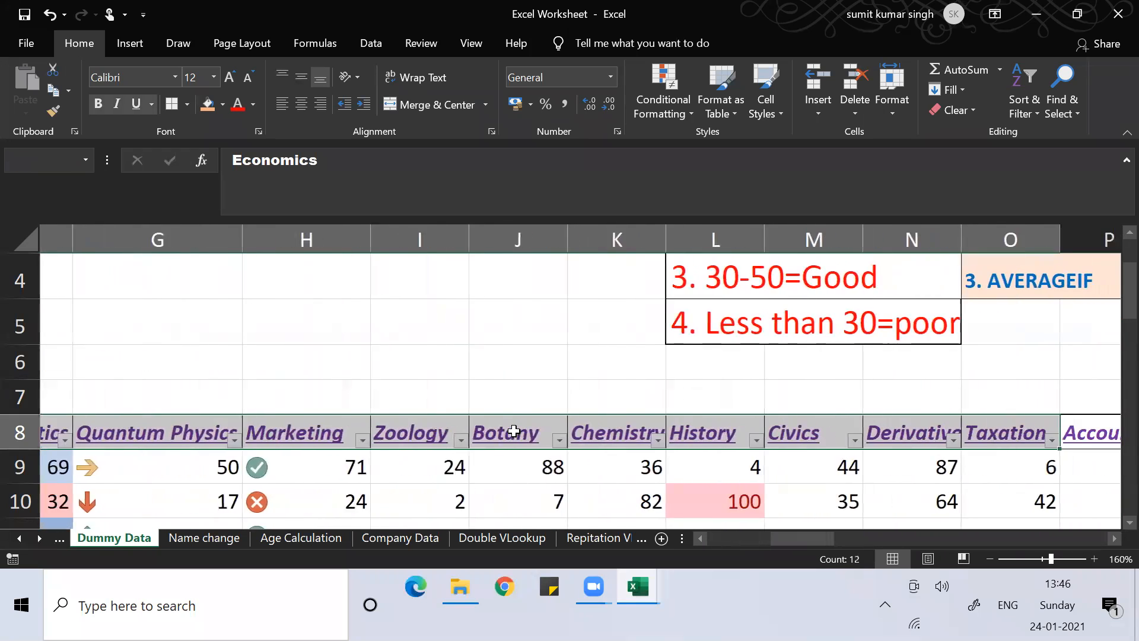
{"action": "key", "text": "shift+Right"}
{"action": "key", "text": "shift+Right"}
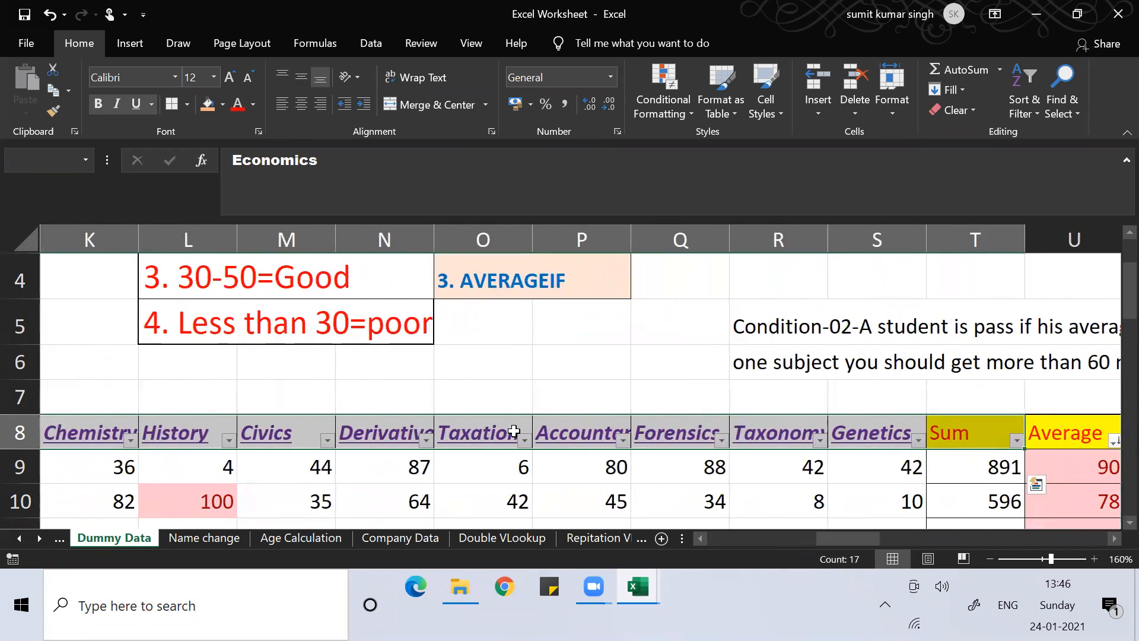
{"action": "key", "text": "shift+Left"}
{"action": "key", "text": "ctrl+c"}
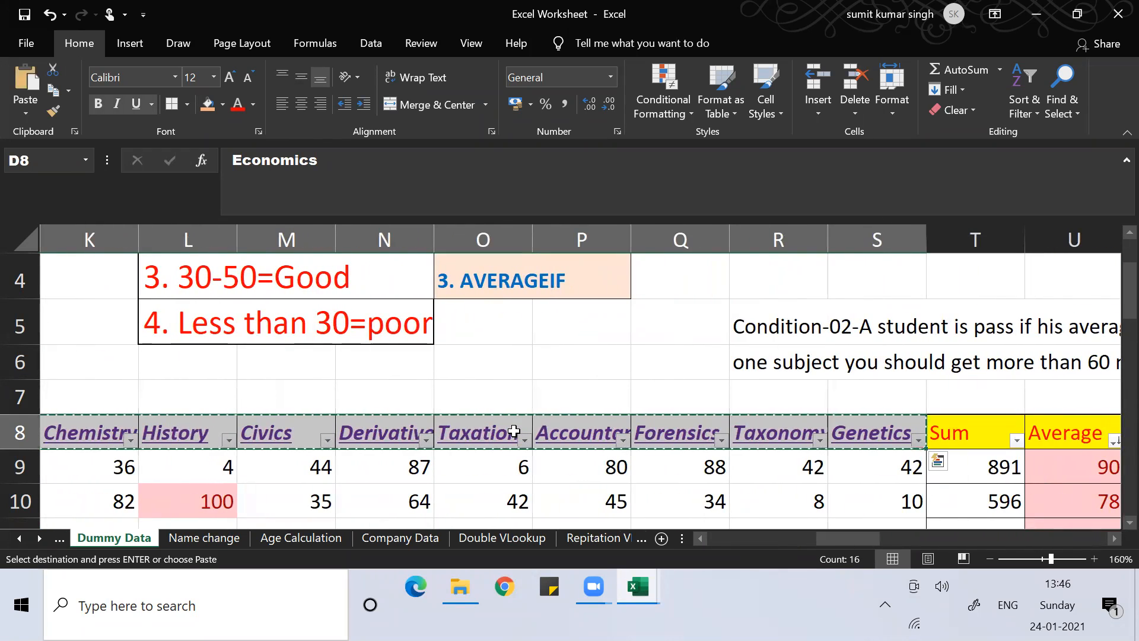
{"action": "key", "text": "alt+Tab"}
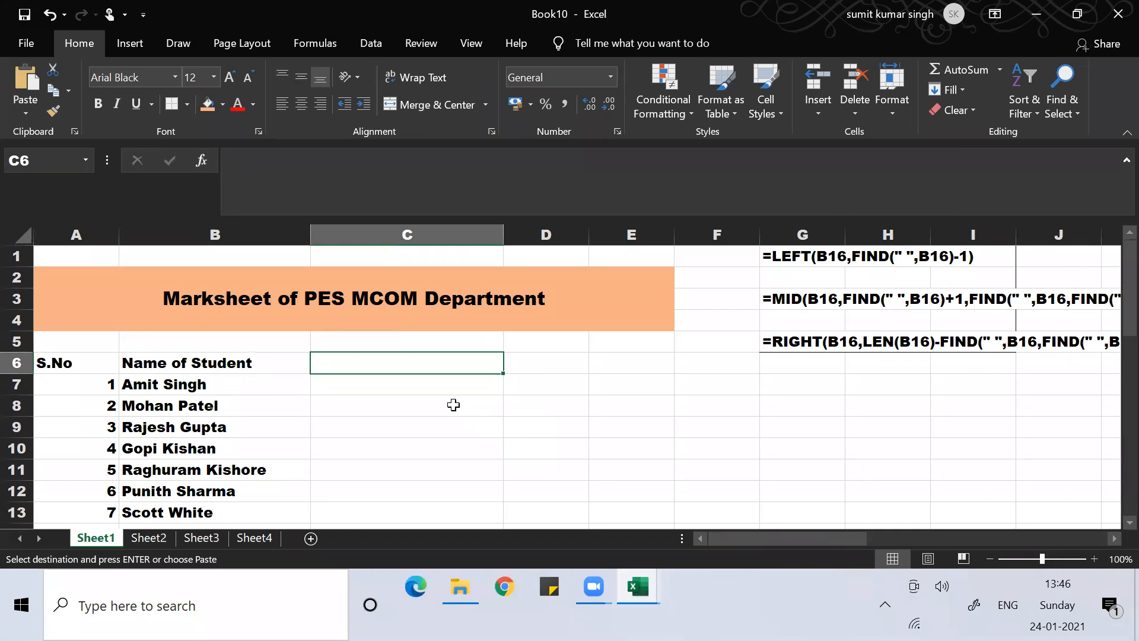
Step: Paste the subject headings into row 6 from C6 and delete the notes in G1:G5
{"action": "key", "text": "ctrl+v"}
{"action": "left_click", "coordinate": [405, 401]}
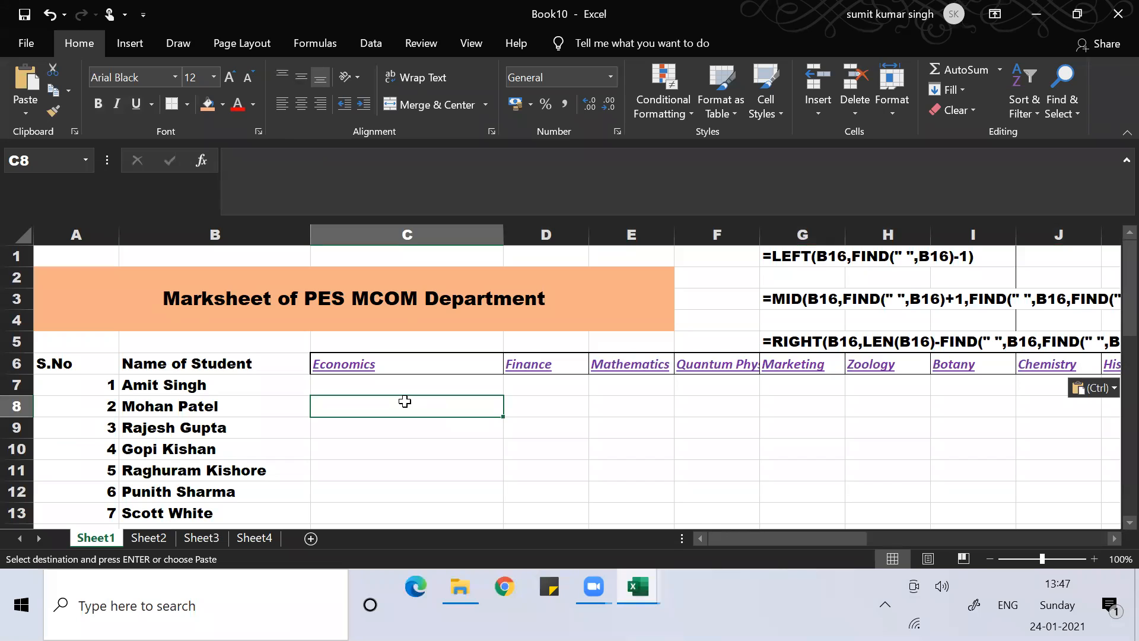
{"action": "key", "text": "Up"}
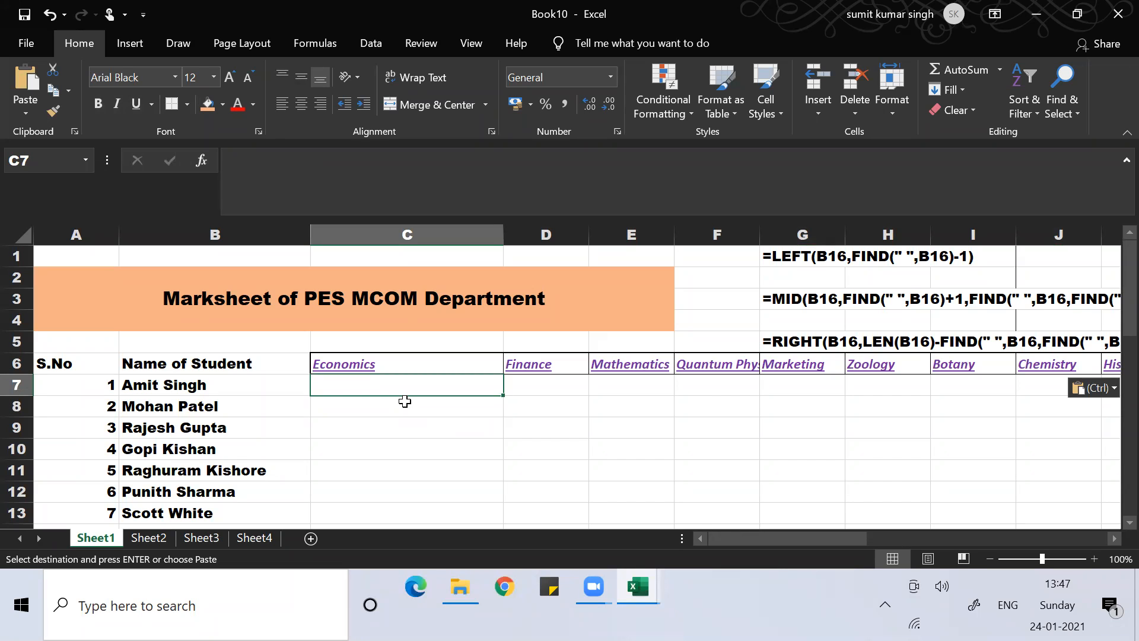
{"action": "key", "text": "Right"}
{"action": "key", "text": "Right"}
{"action": "key", "text": "Right"}
{"action": "key", "text": "Up"}
{"action": "key", "text": "Up"}
{"action": "key", "text": "Up"}
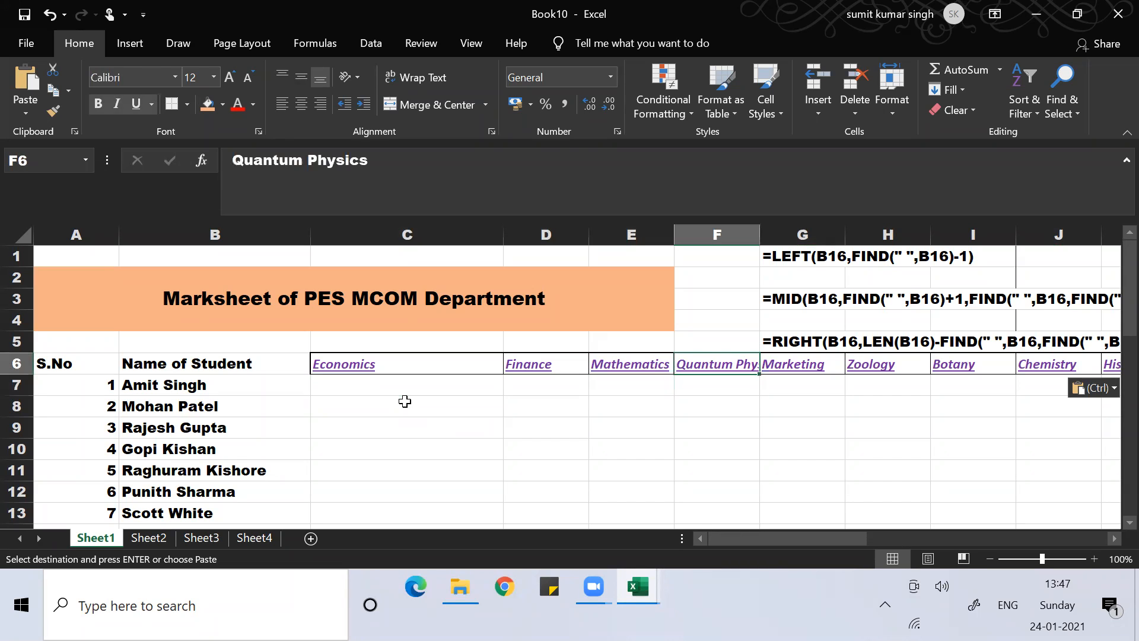
{"action": "key", "text": "Right"}
{"action": "key", "text": "Up"}
{"action": "key", "text": "Up"}
{"action": "key", "text": "Up"}
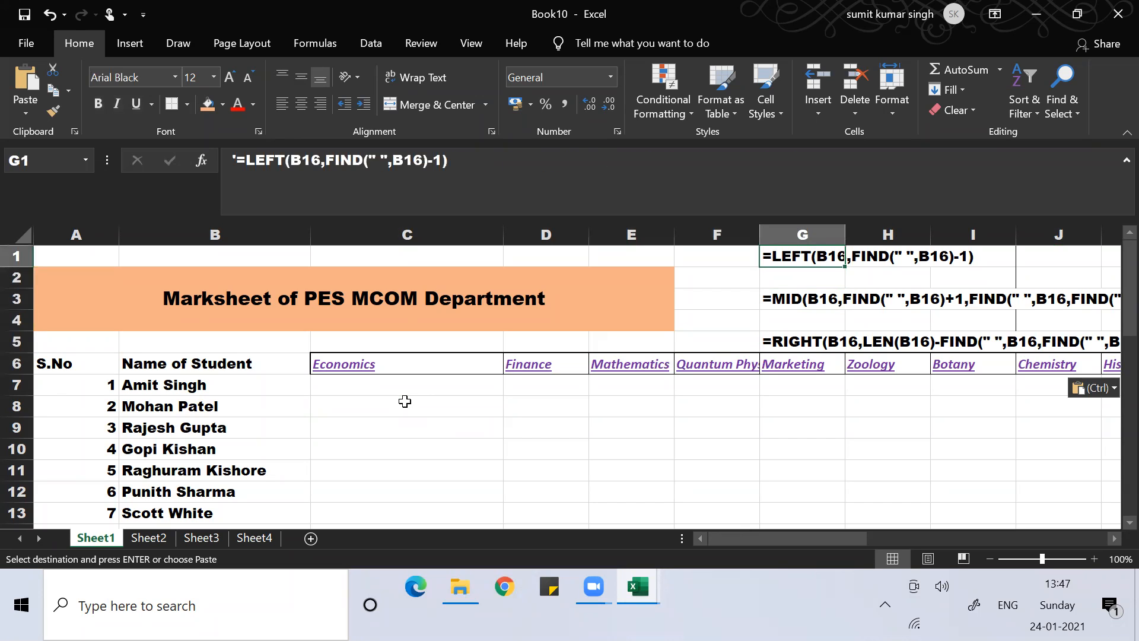
{"action": "key", "text": "shift+Down"}
{"action": "key", "text": "shift+Down"}
{"action": "key", "text": "shift+Down"}
{"action": "key", "text": "shift+Down"}
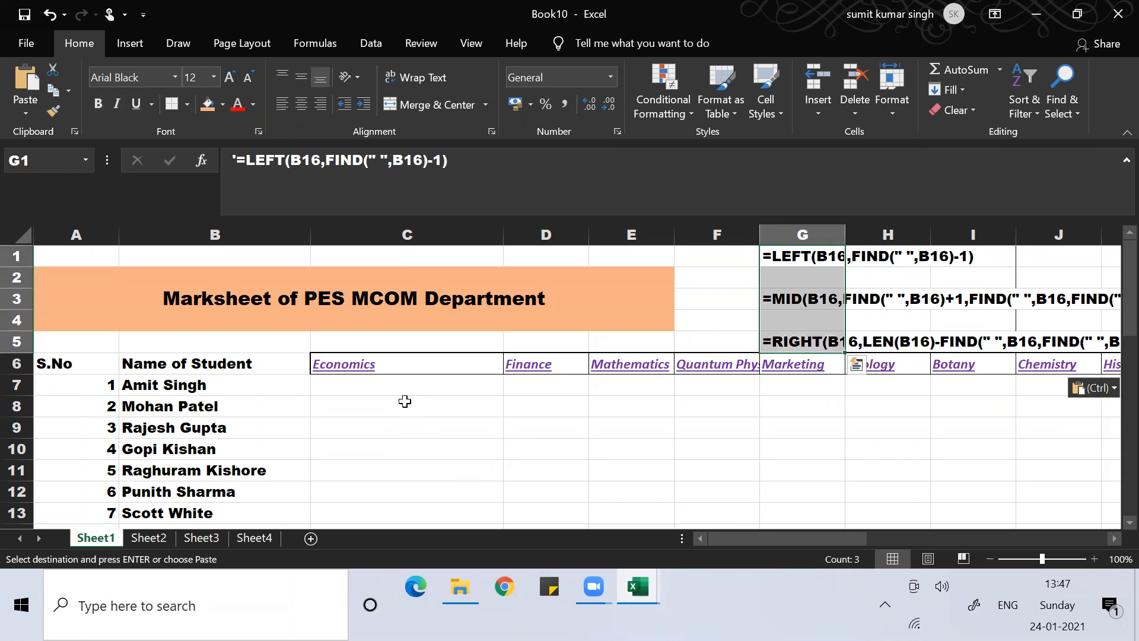
{"action": "key", "text": "Delete"}
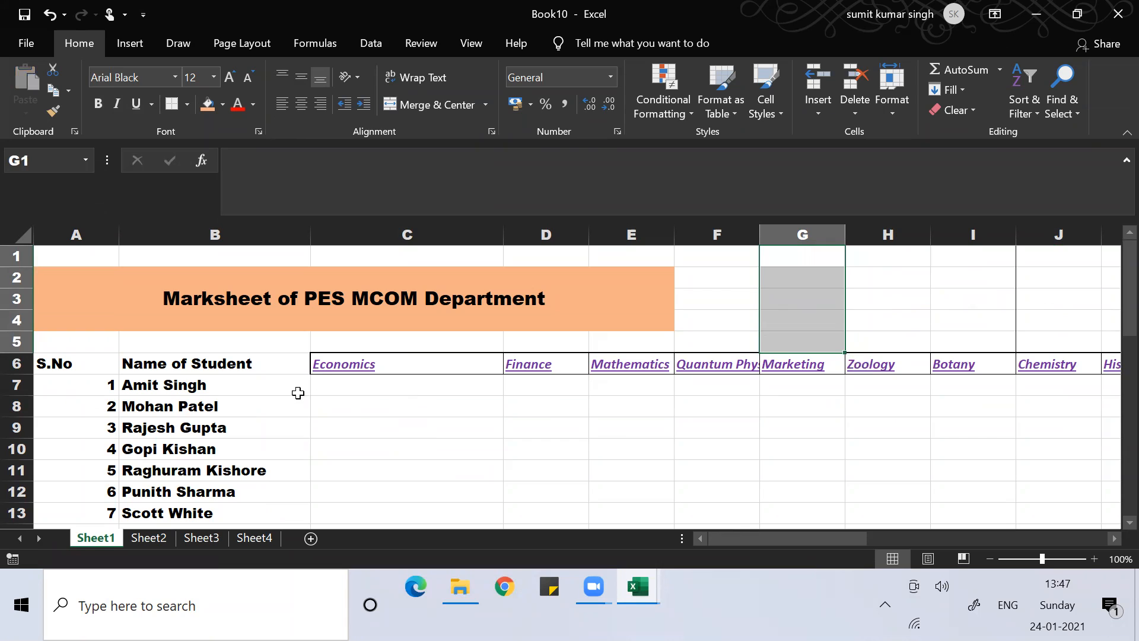
Step: Select the subject headings C6:R6 to check how many there are
{"action": "left_click", "coordinate": [414, 363]}
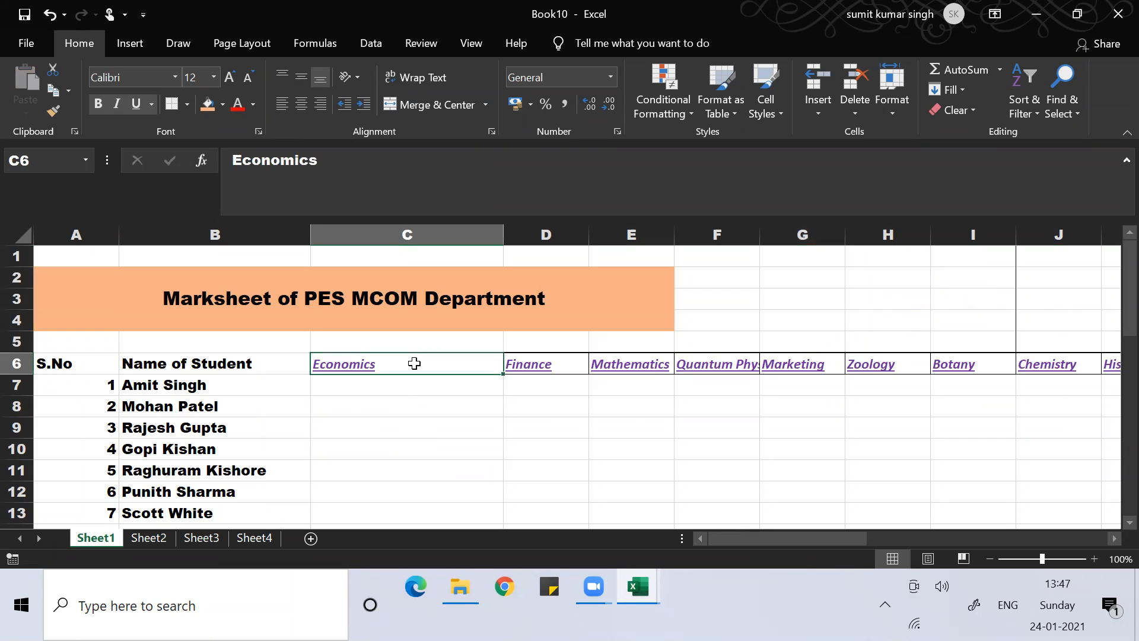
{"action": "key", "text": "ctrl+shift+Right"}
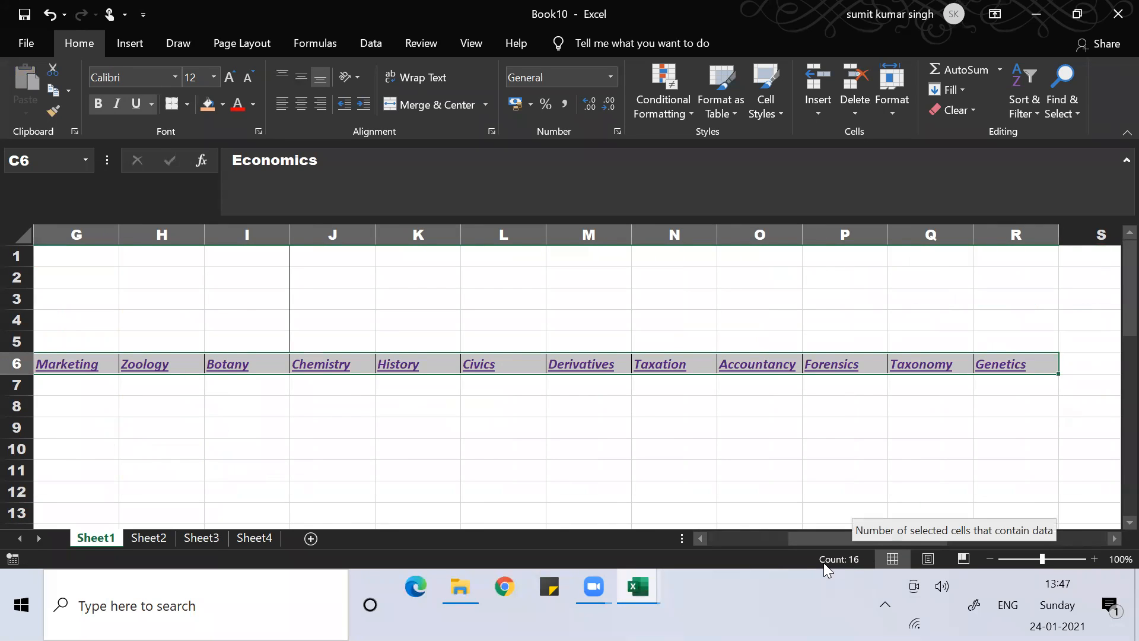
{"action": "left_click", "coordinate": [784, 492]}
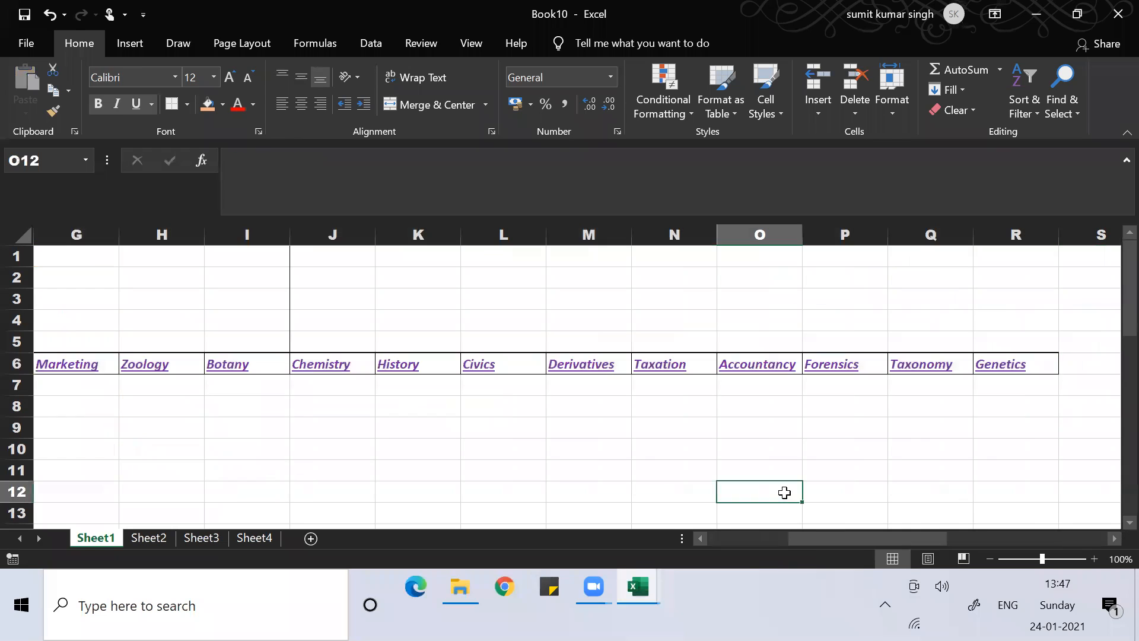
{"action": "right_click", "coordinate": [817, 550]}
{"action": "left_click", "coordinate": [668, 436]}
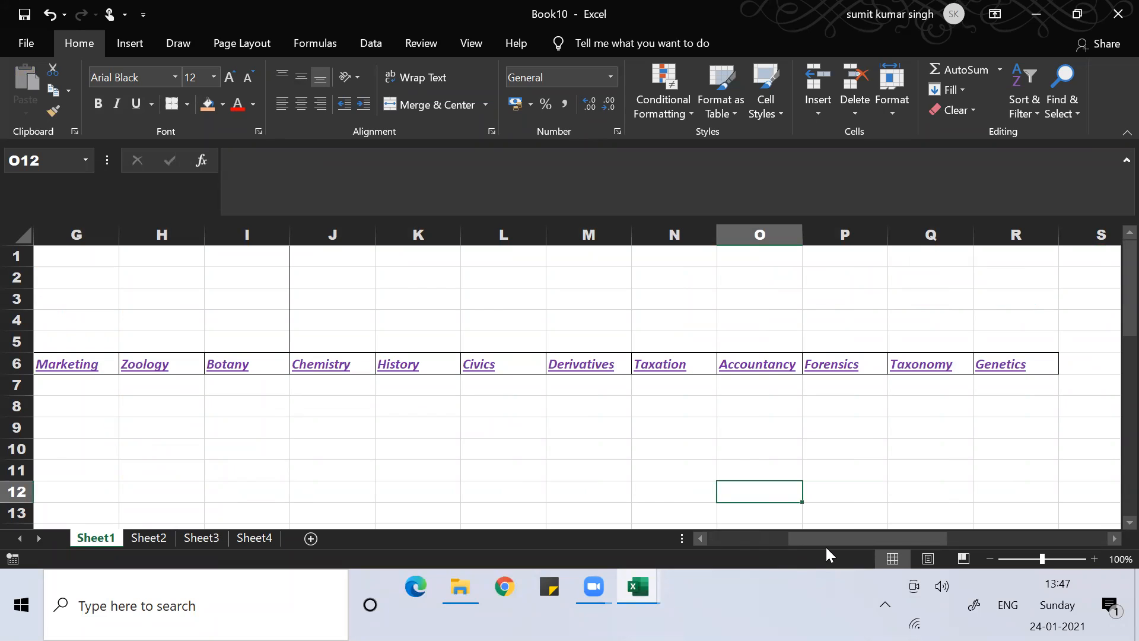
{"action": "right_click", "coordinate": [823, 558]}
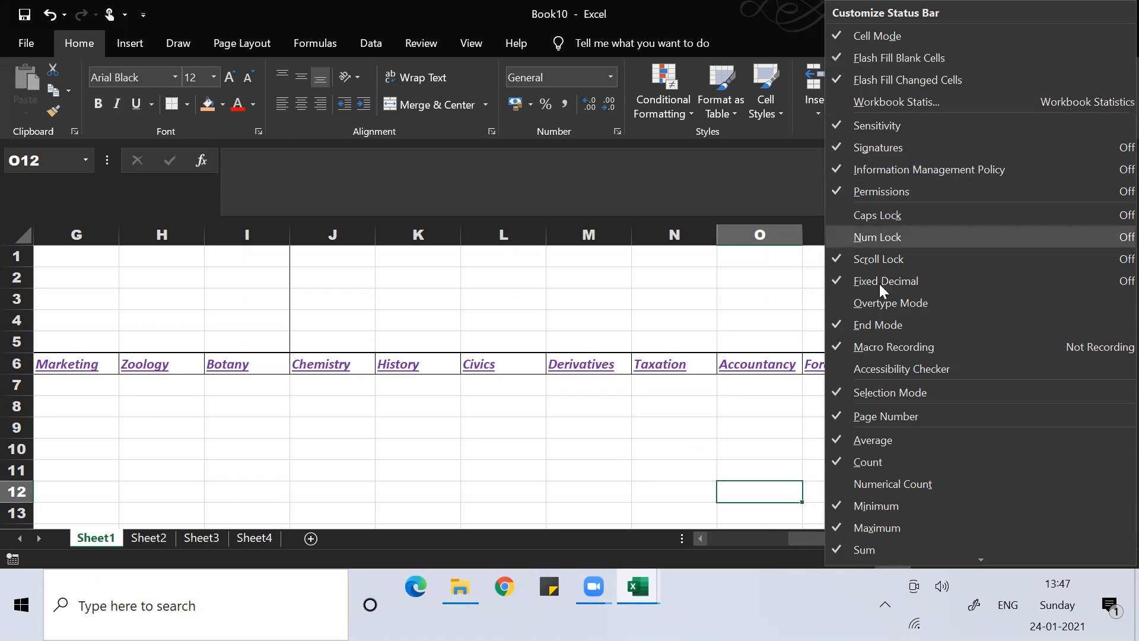
Step: Dismiss the statistics settings and move to cell G4 above the subject headings
{"action": "left_click", "coordinate": [631, 430]}
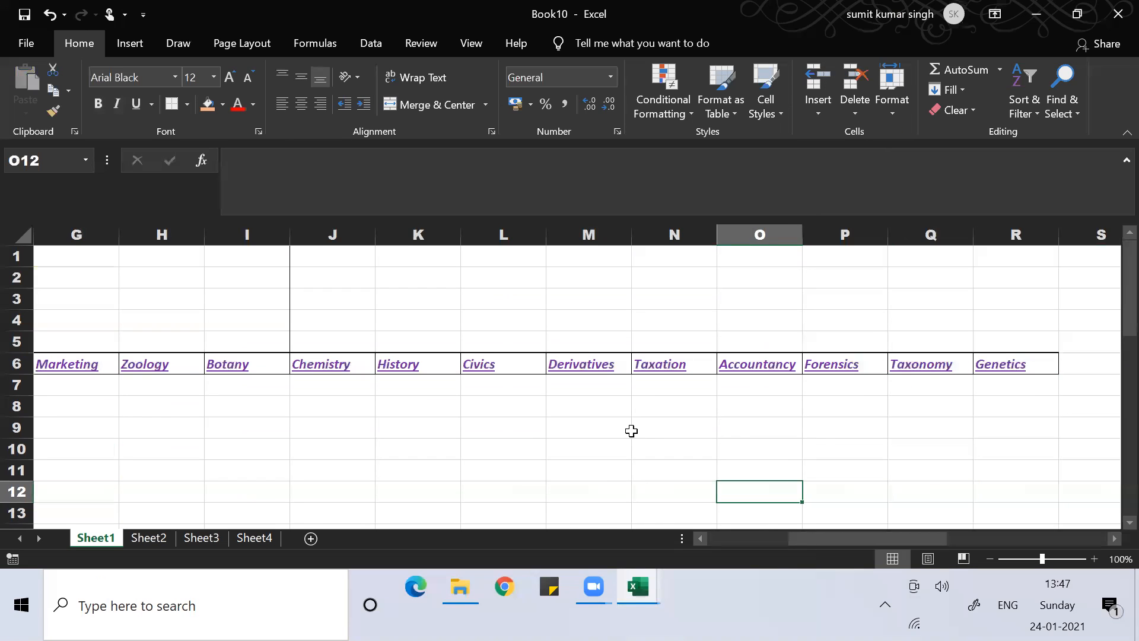
{"action": "key", "text": "Left"}
{"action": "key", "text": "Left"}
{"action": "key", "text": "Left"}
{"action": "key", "text": "Left"}
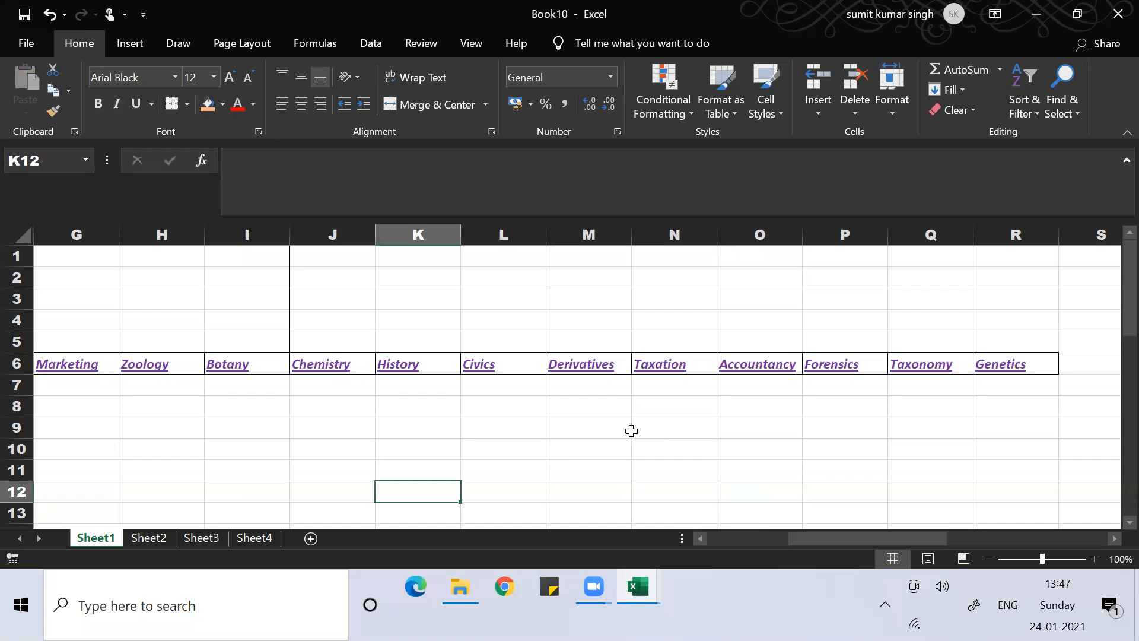
{"action": "key", "text": "ctrl+Left"}
{"action": "key", "text": "Up"}
{"action": "key", "text": "Up"}
{"action": "key", "text": "Up"}
{"action": "key", "text": "Up"}
{"action": "key", "text": "Up"}
{"action": "key", "text": "Up"}
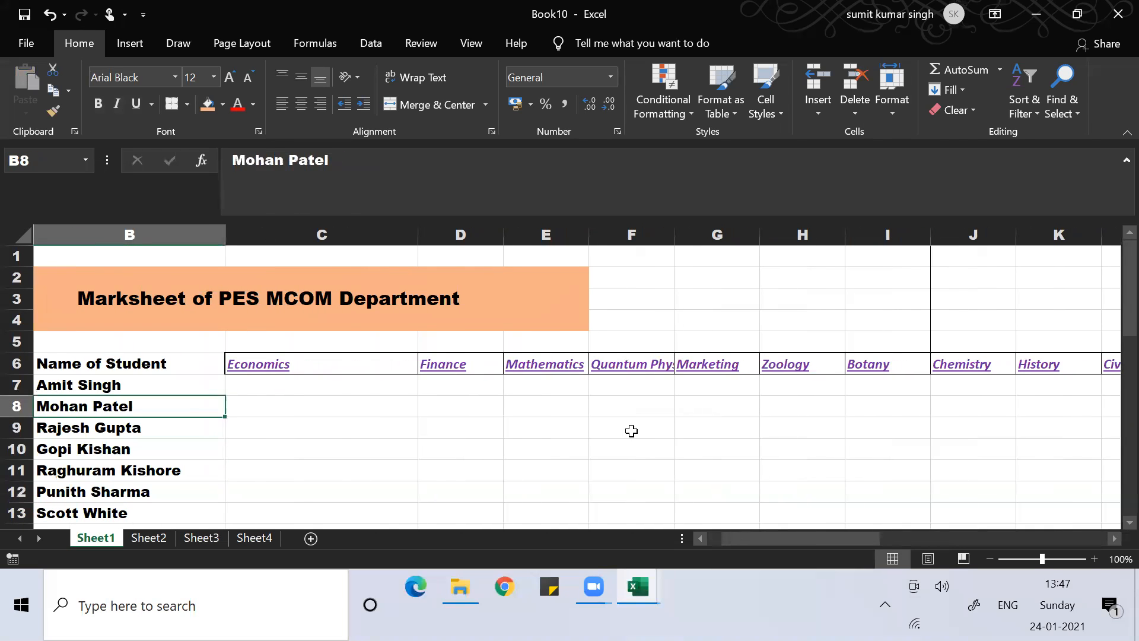
{"action": "key", "text": "Right"}
{"action": "key", "text": "Right"}
{"action": "key", "text": "Right"}
{"action": "key", "text": "Right"}
{"action": "key", "text": "Right"}
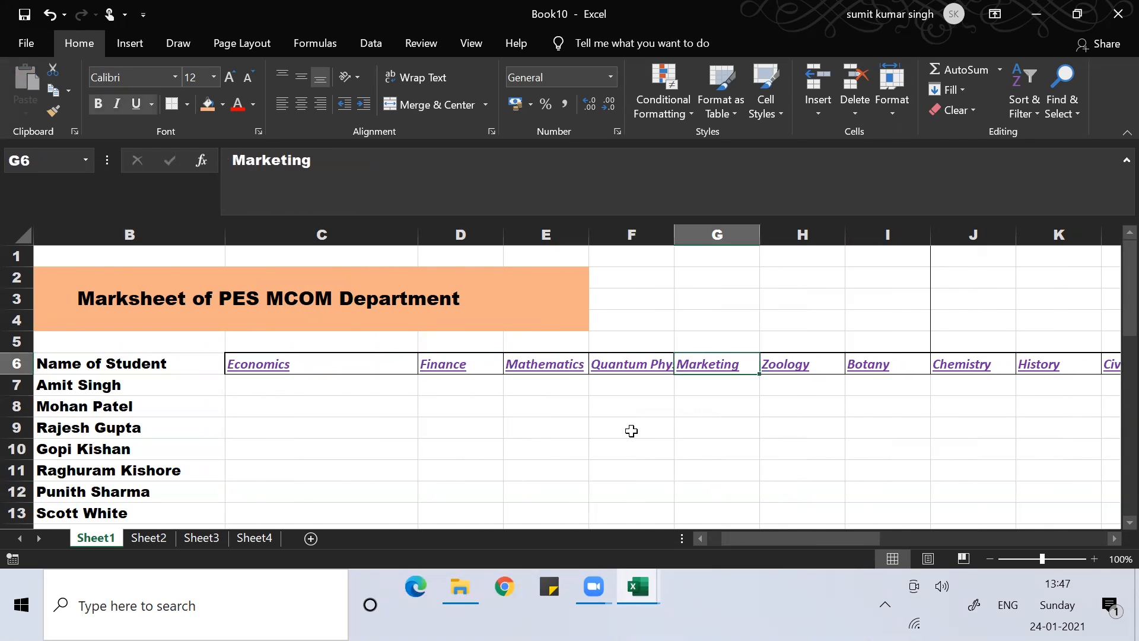
{"action": "key", "text": "Up"}
{"action": "key", "text": "Up"}
Step: Enter =COUNTA(C6:R6) in G4 to count the 16 subject headings
{"action": "type", "text": "="}
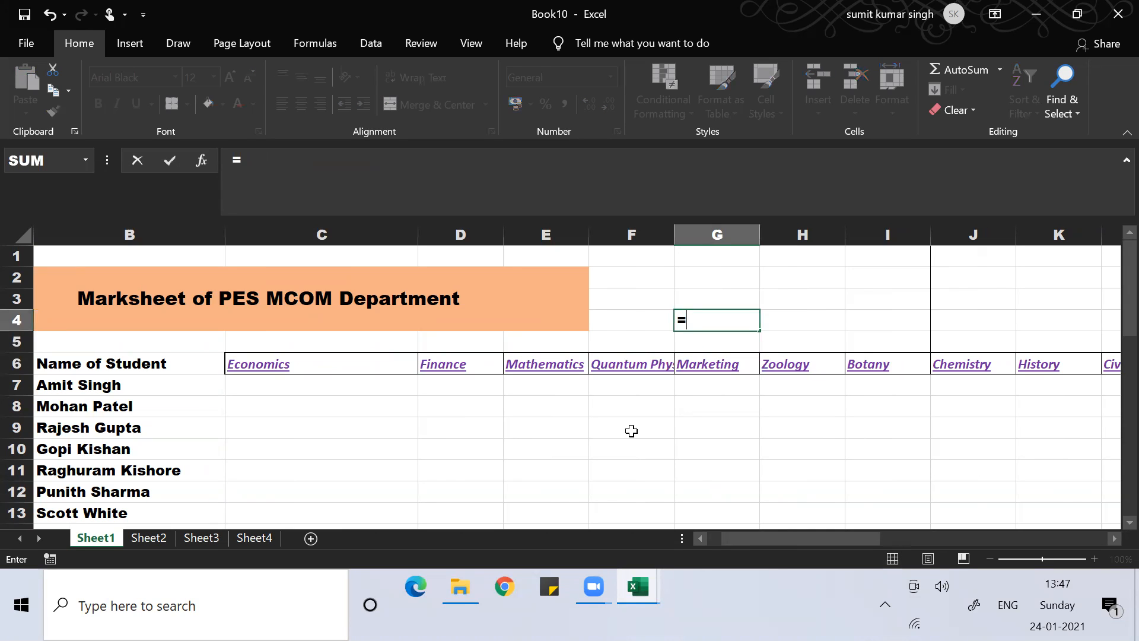
{"action": "type", "text": "counta"}
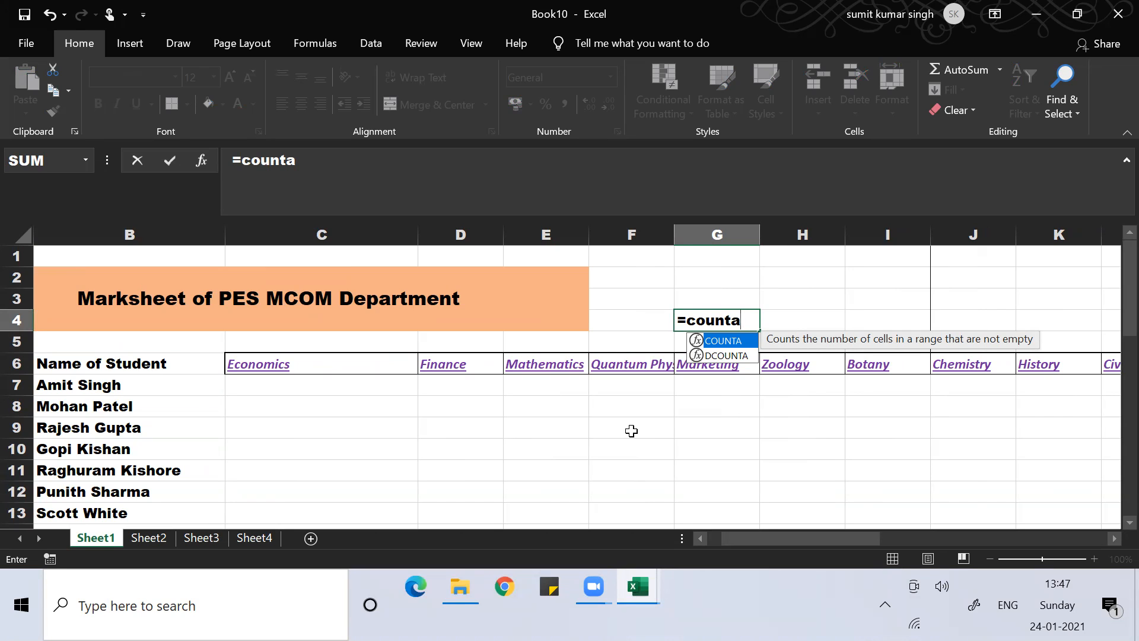
{"action": "type", "text": "("}
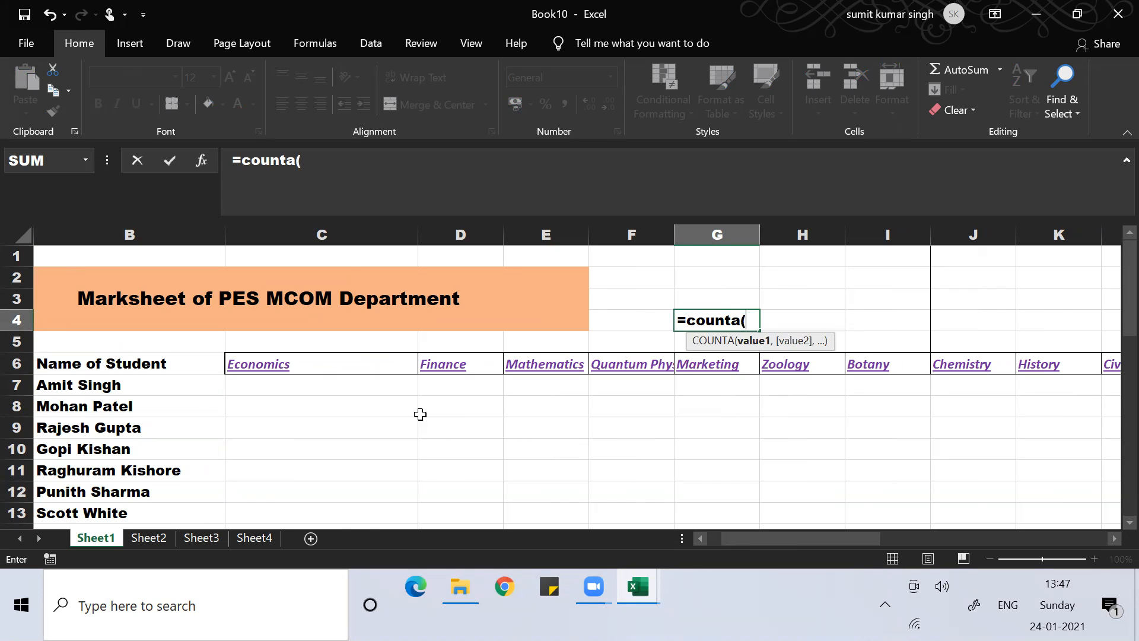
{"action": "left_click", "coordinate": [371, 357]}
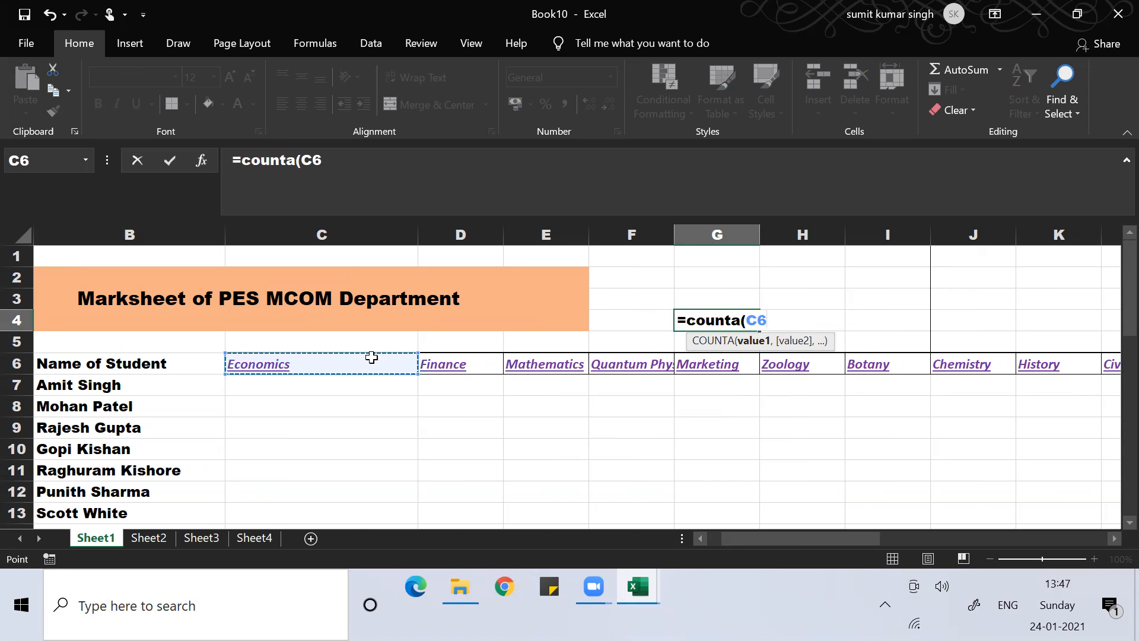
{"action": "key", "text": "ctrl+shift+Right"}
{"action": "type", "text": ")"}
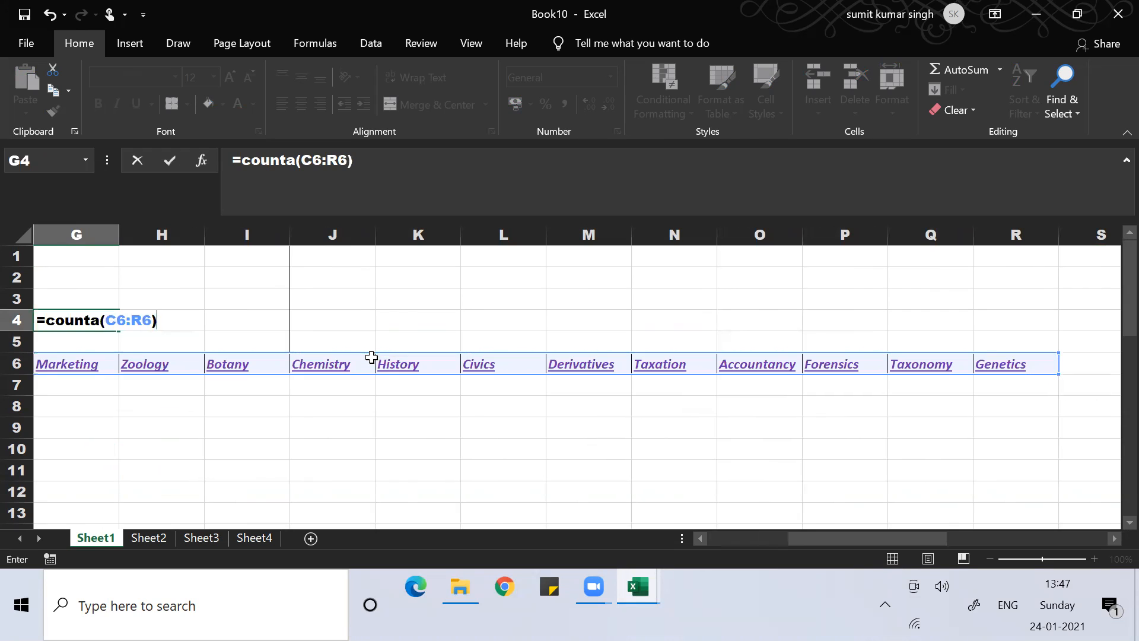
{"action": "key", "text": "Return"}
{"action": "key", "text": "Up"}
{"action": "key", "text": "Left"}
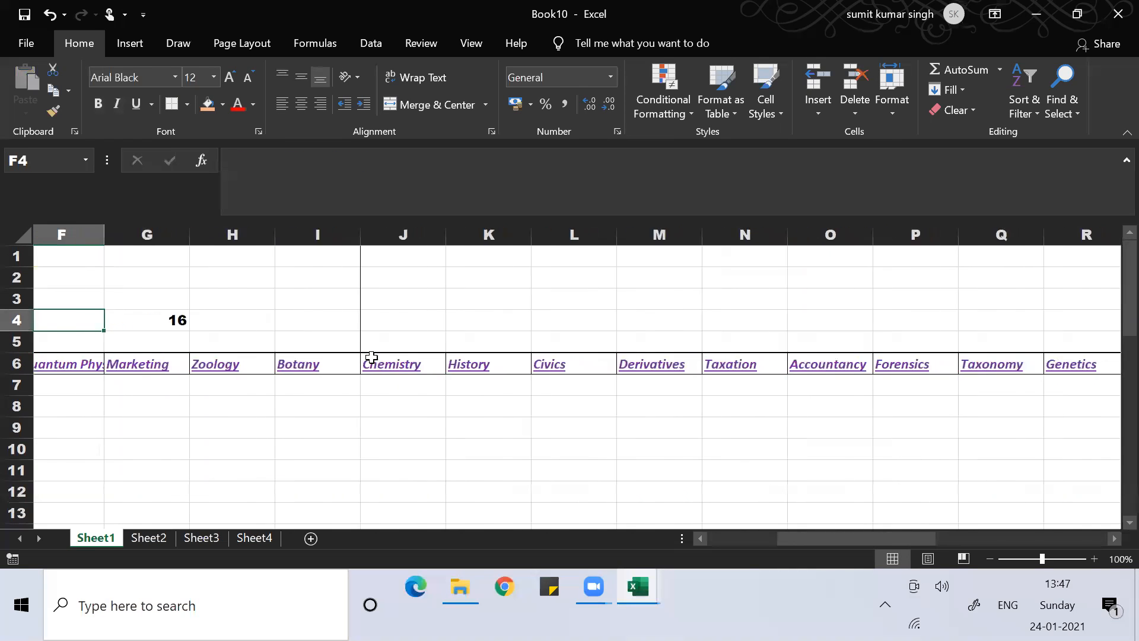
{"action": "key", "text": "Left"}
{"action": "key", "text": "Right"}
{"action": "key", "text": "Down"}
{"action": "key", "text": "Down"}
{"action": "key", "text": "Down"}
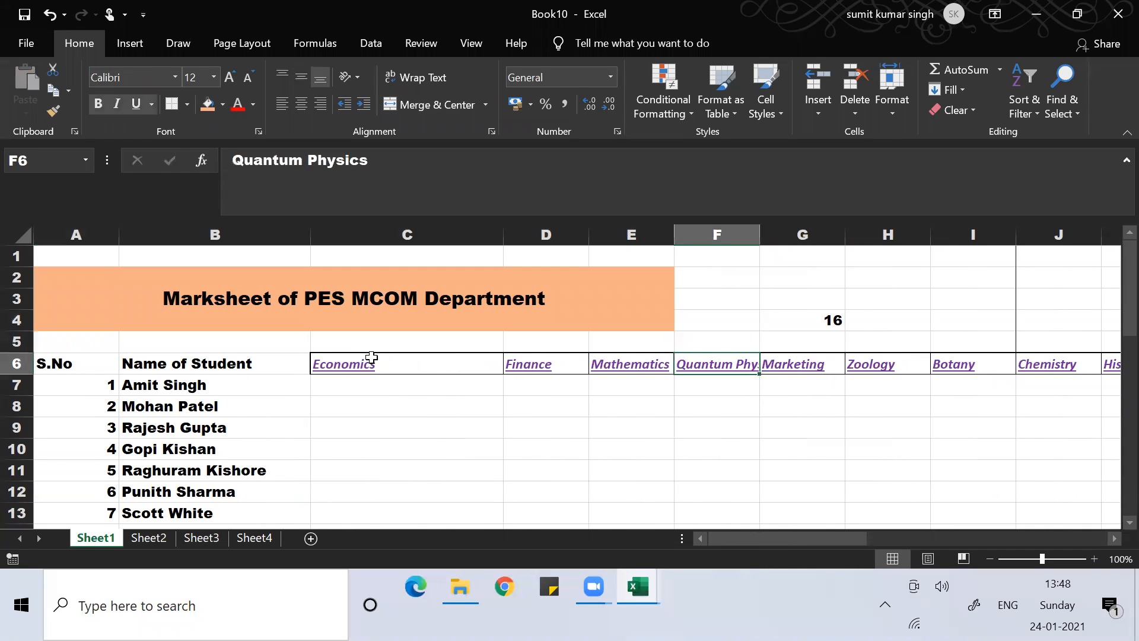
{"action": "key", "text": "Left"}
{"action": "key", "text": "Left"}
{"action": "key", "text": "Left"}
{"action": "key", "text": "Left"}
{"action": "key", "text": "Right"}
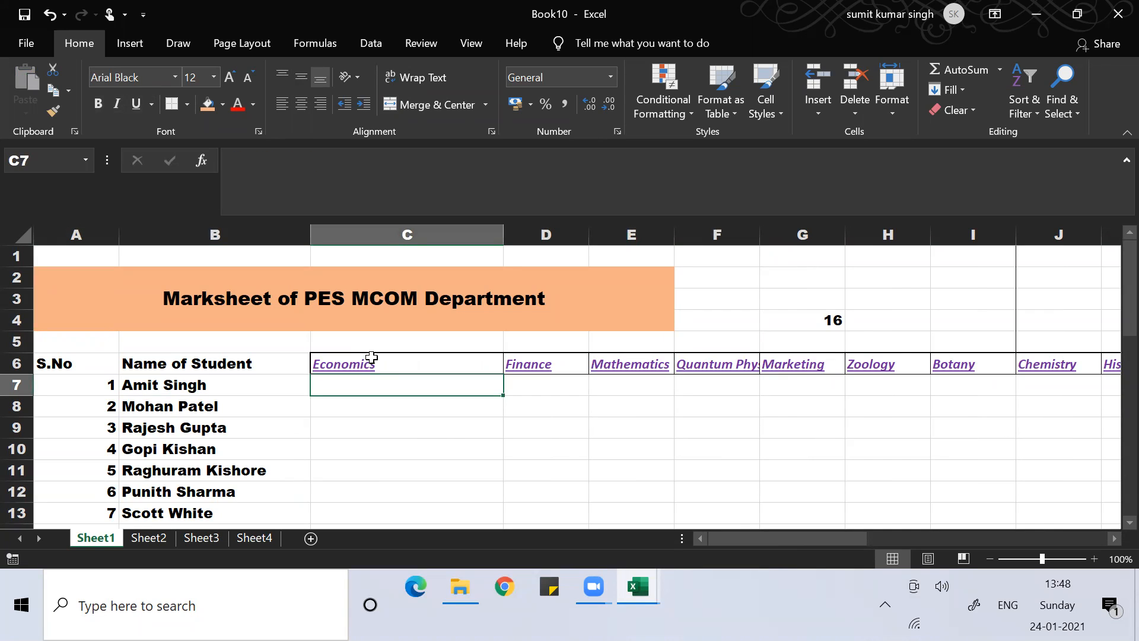
{"action": "key", "text": "Down"}
{"action": "key", "text": "Down"}
{"action": "key", "text": "Down"}
{"action": "key", "text": "Down"}
{"action": "key", "text": "Down"}
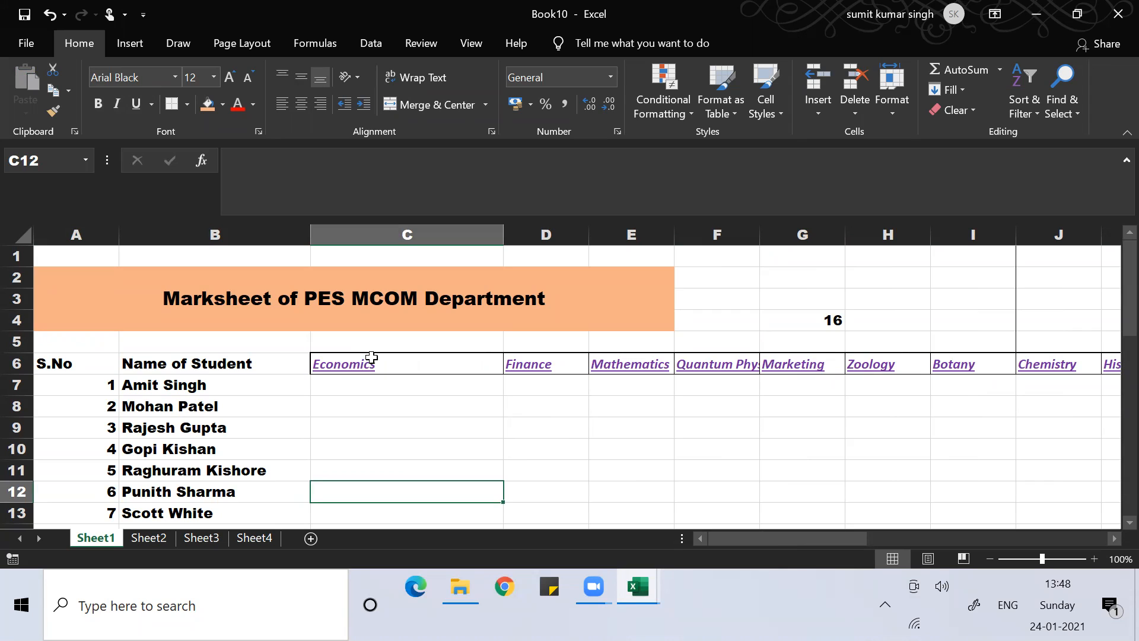
{"action": "key", "text": "Up"}
{"action": "key", "text": "Up"}
{"action": "key", "text": "Up"}
{"action": "key", "text": "Up"}
{"action": "key", "text": "Up"}
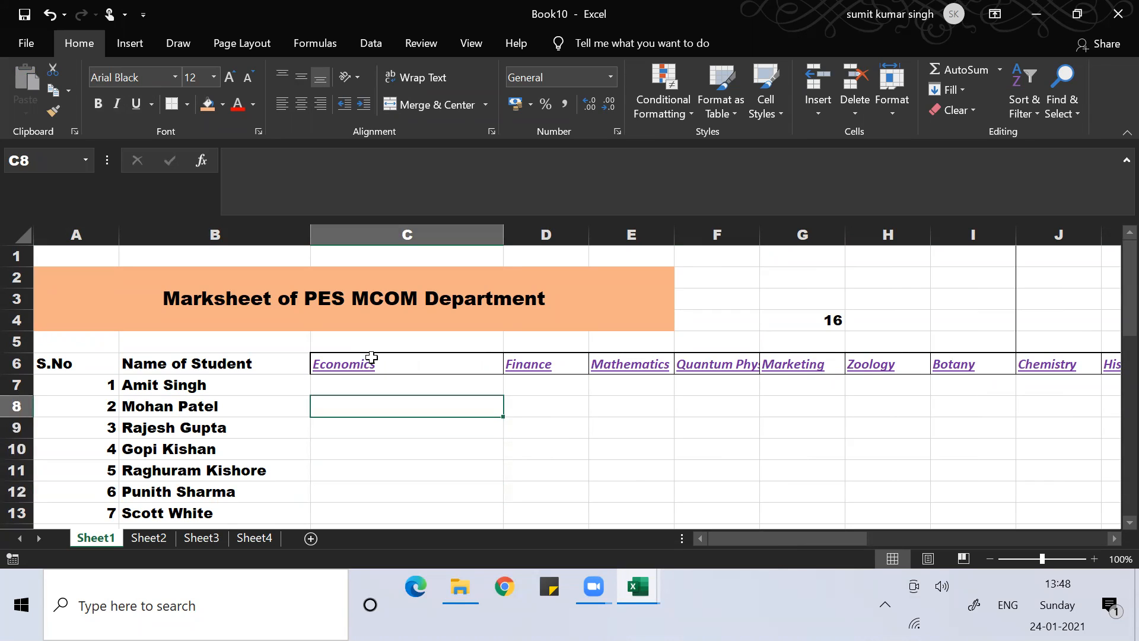
{"action": "key", "text": "Right"}
{"action": "key", "text": "Right"}
{"action": "key", "text": "Right"}
{"action": "key", "text": "Right"}
{"action": "key", "text": "Right"}
{"action": "key", "text": "Right"}
{"action": "key", "text": "Right"}
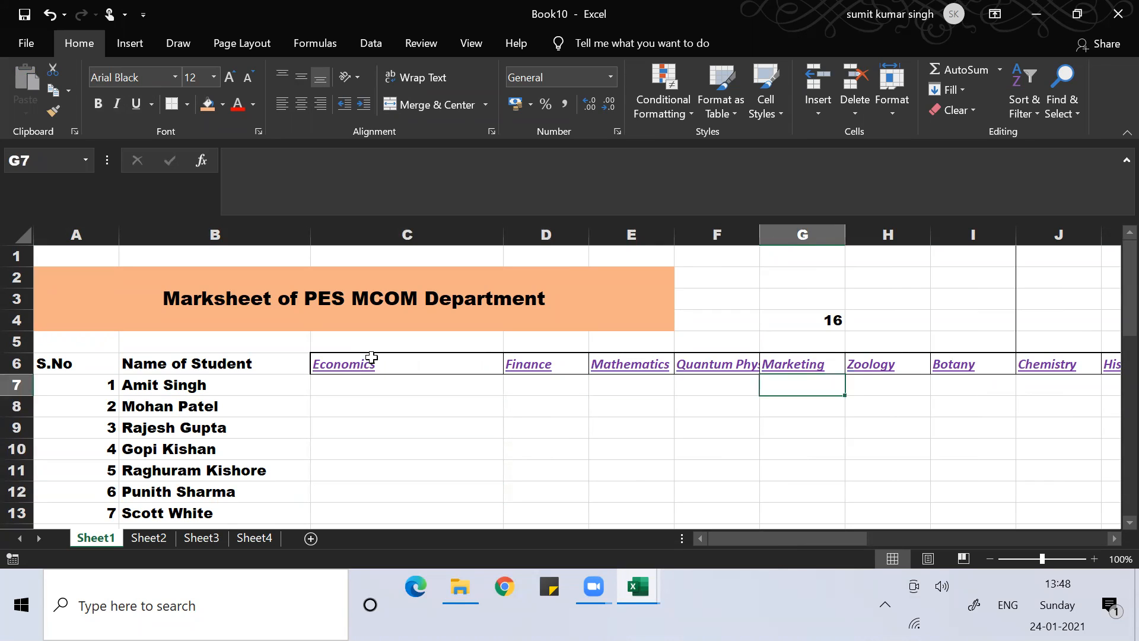
{"action": "key", "text": "Right"}
{"action": "key", "text": "Right"}
{"action": "key", "text": "Right"}
{"action": "key", "text": "Right"}
{"action": "key", "text": "Right"}
{"action": "key", "text": "Right"}
{"action": "key", "text": "Right"}
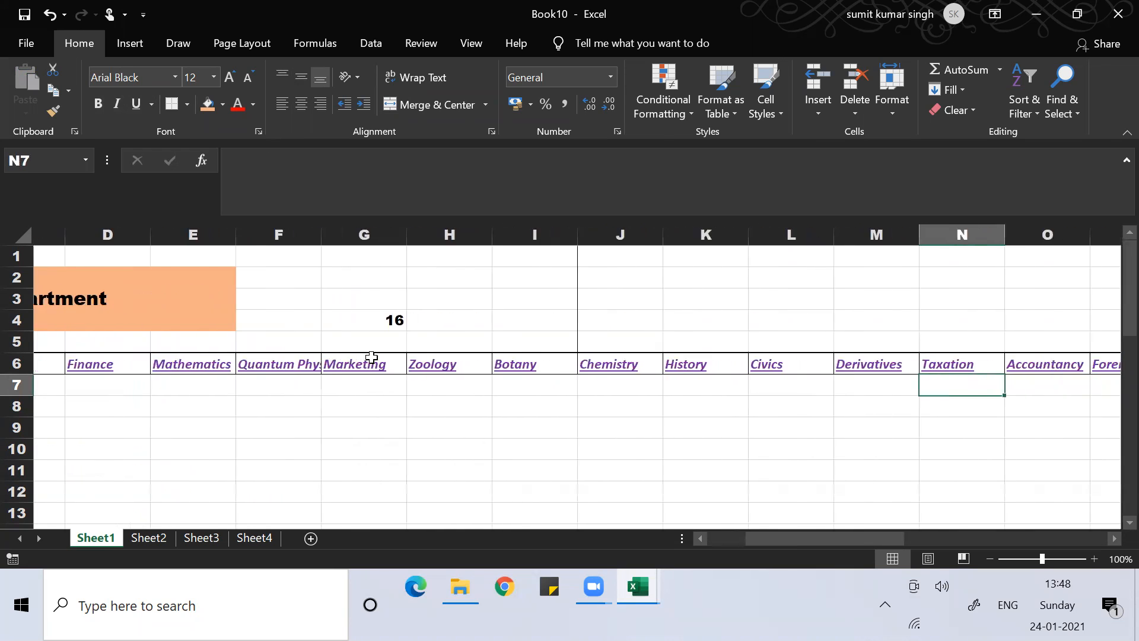
{"action": "key", "text": "Right"}
{"action": "key", "text": "Right"}
{"action": "key", "text": "Right"}
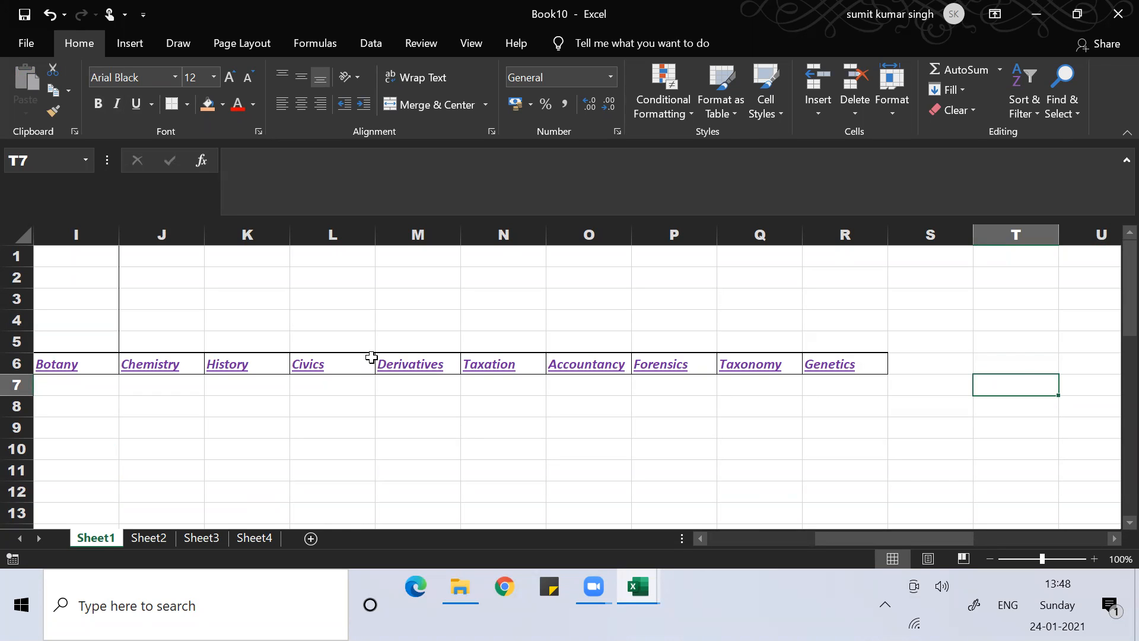
{"action": "key", "text": "Left"}
{"action": "key", "text": "Left"}
{"action": "key", "text": "Left"}
{"action": "key", "text": "Left"}
{"action": "key", "text": "Left"}
{"action": "key", "text": "Left"}
{"action": "key", "text": "Left"}
{"action": "key", "text": "Left"}
{"action": "key", "text": "Left"}
{"action": "key", "text": "Left"}
{"action": "key", "text": "Left"}
{"action": "key", "text": "Left"}
{"action": "key", "text": "Left"}
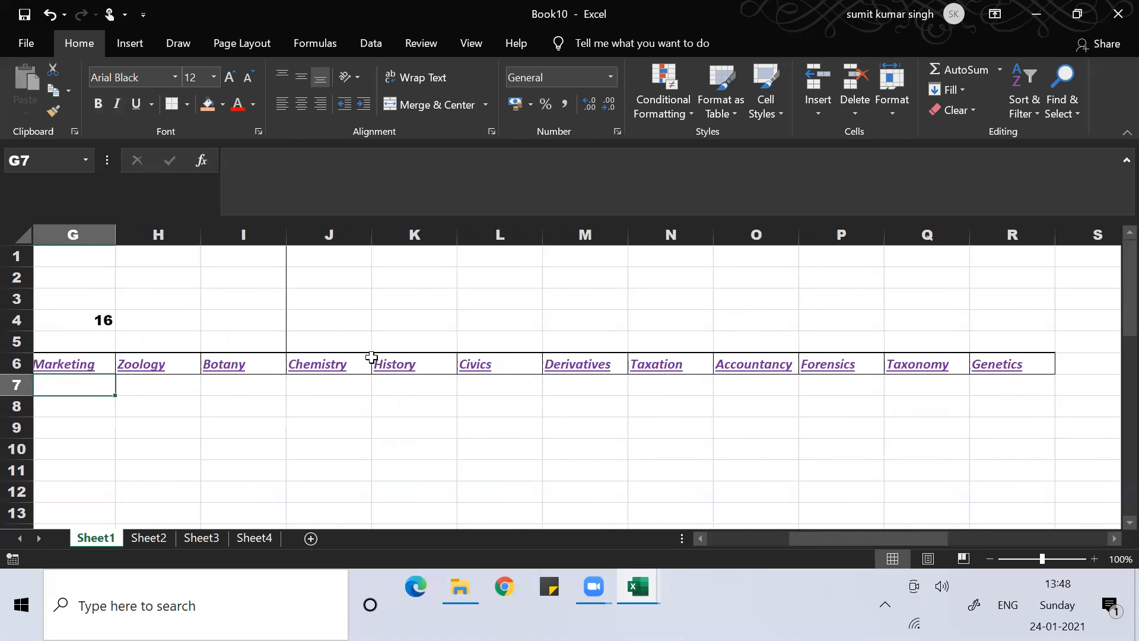
{"action": "key", "text": "Left"}
{"action": "key", "text": "Left"}
{"action": "key", "text": "Left"}
{"action": "key", "text": "Left"}
{"action": "key", "text": "Left"}
{"action": "key", "text": "Left"}
{"action": "key", "text": "Right"}
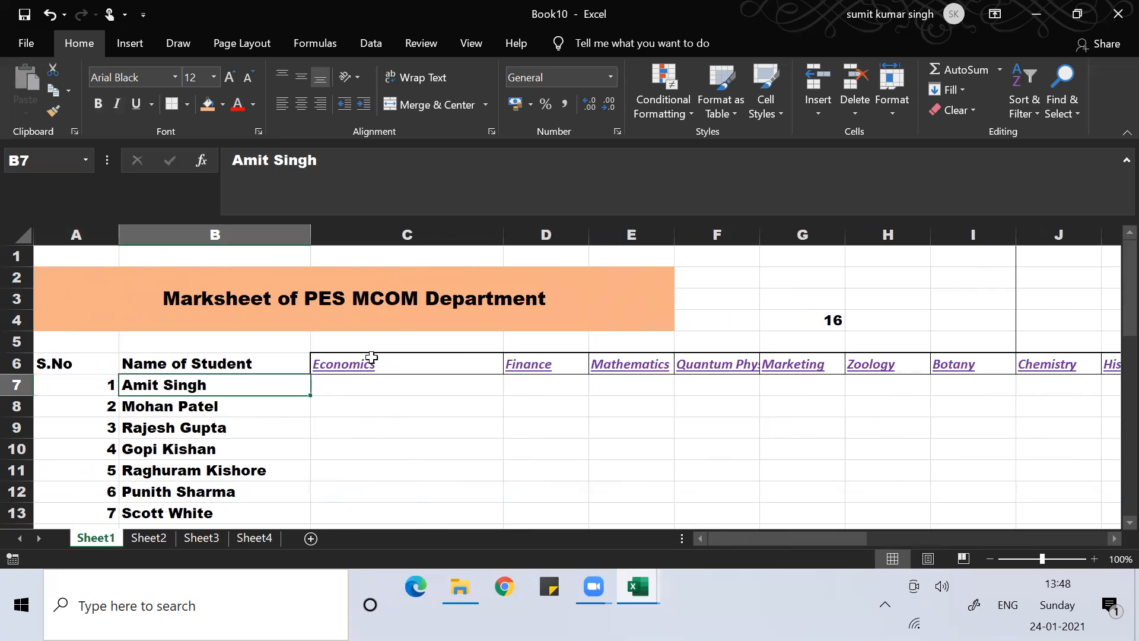
{"action": "key", "text": "Right"}
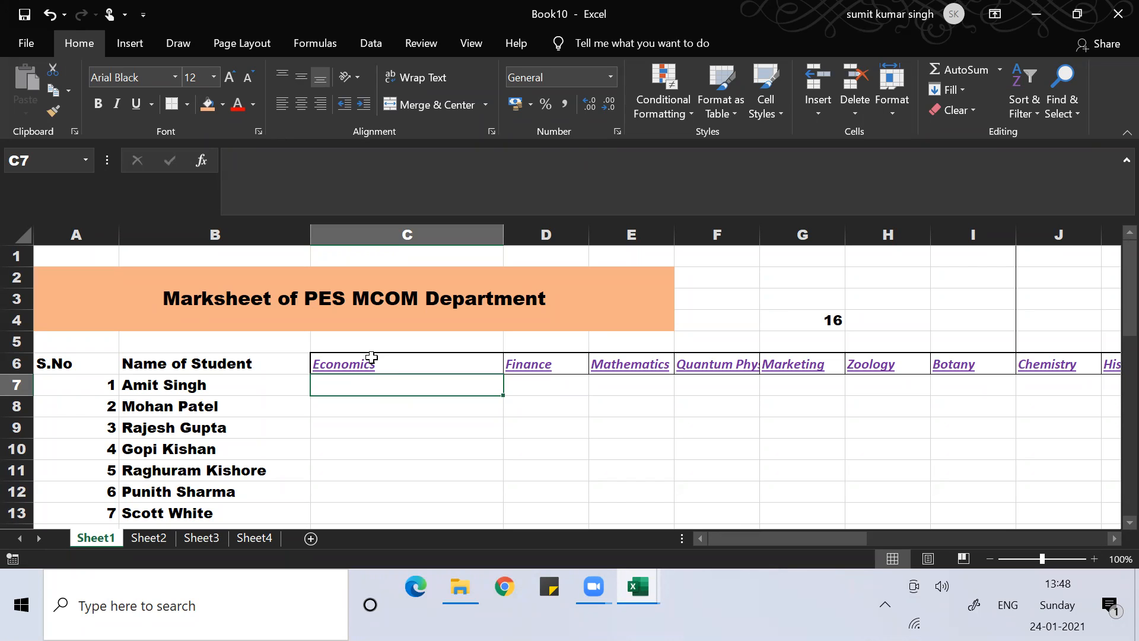
Step: Enter =RANDBETWEEN(0,100) in C7, giving a first Economics mark of 49
{"action": "type", "text": "="}
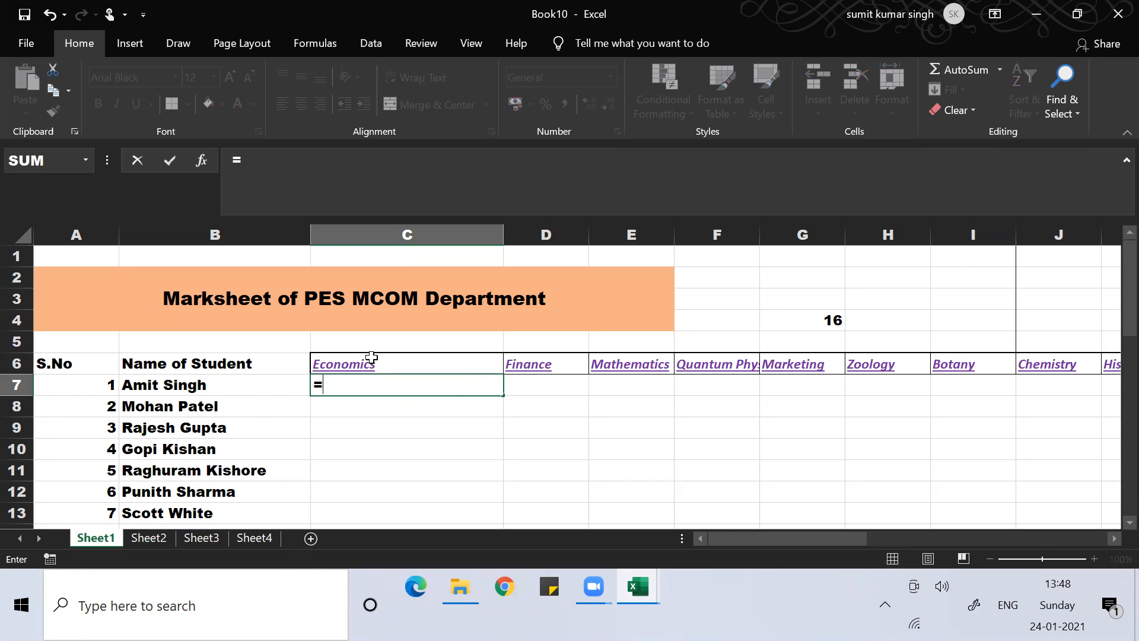
{"action": "type", "text": "rand"}
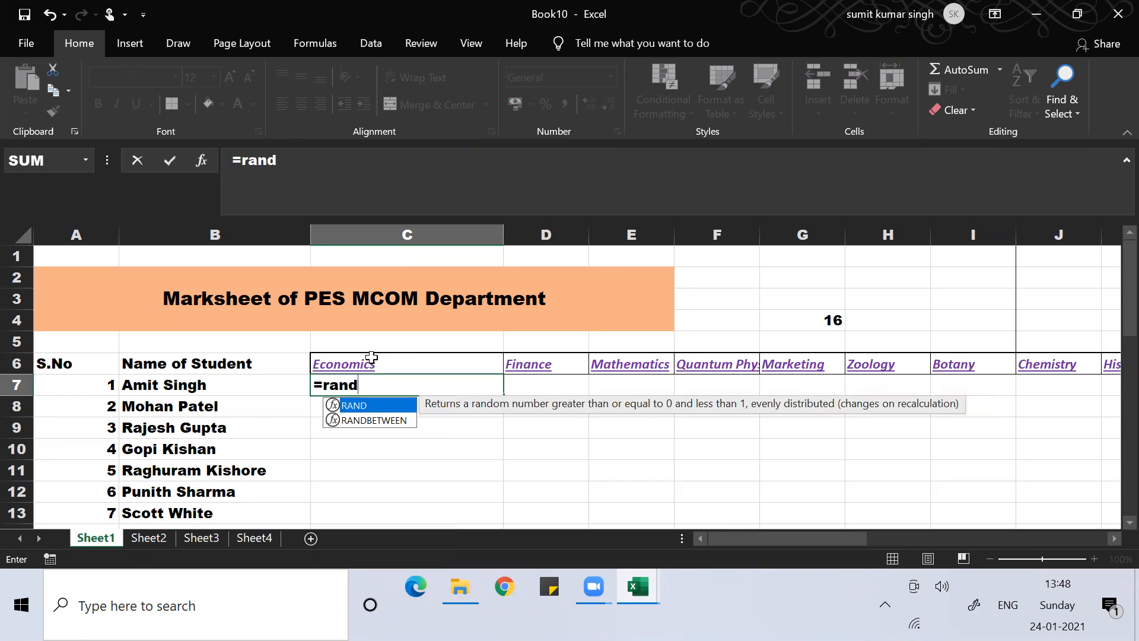
{"action": "double_click", "coordinate": [363, 420]}
{"action": "type", "text": "0"}
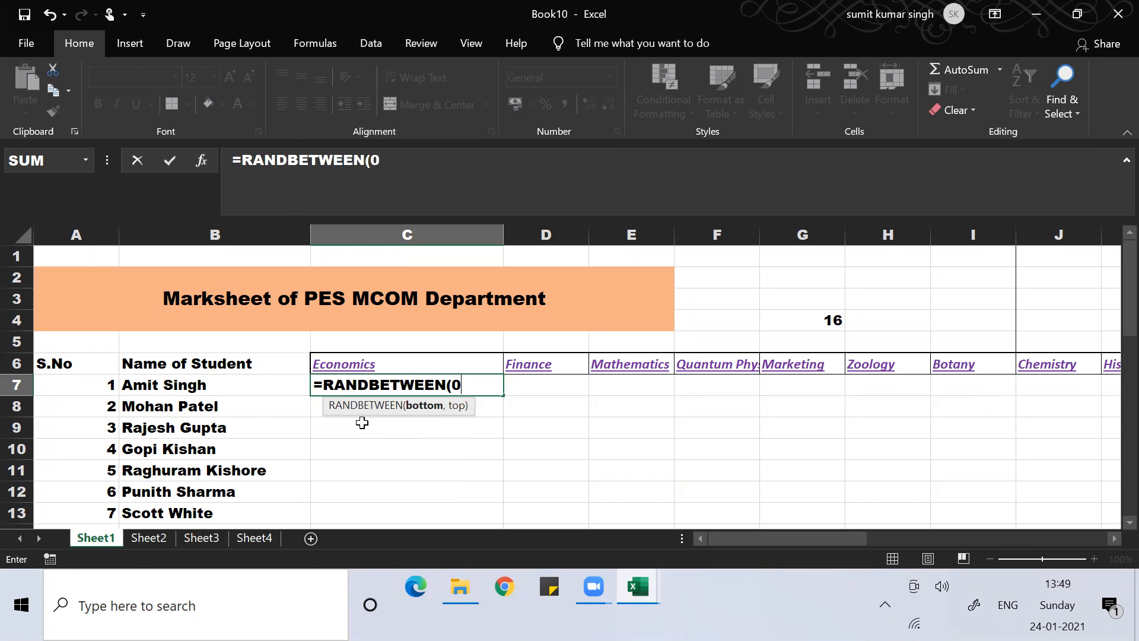
{"action": "type", "text": ",100"}
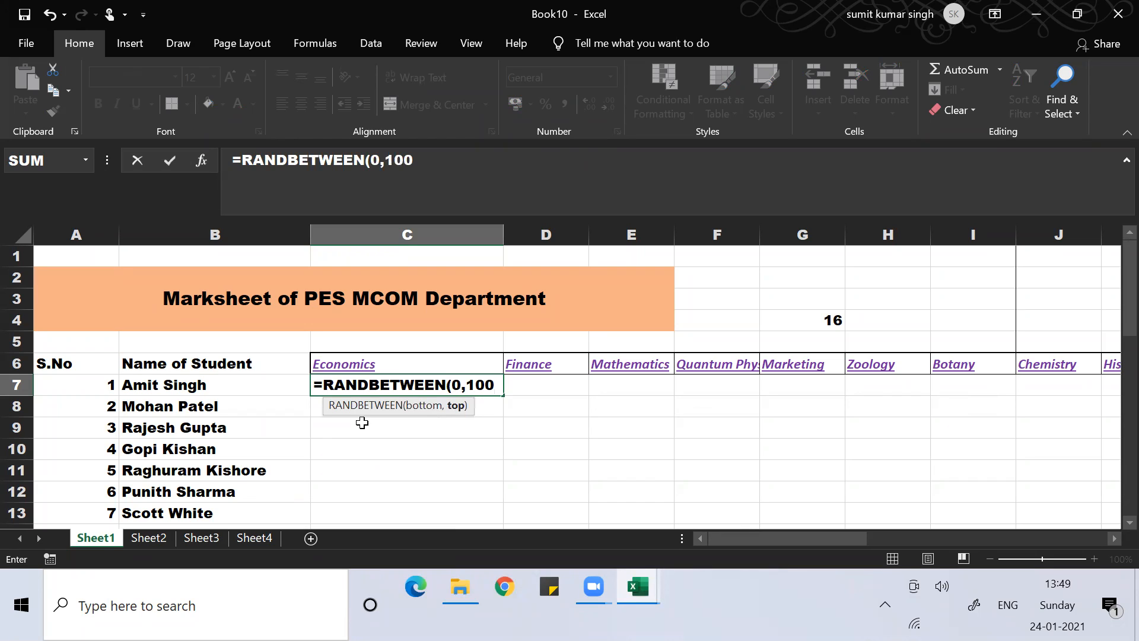
{"action": "type", "text": ")"}
{"action": "key", "text": "Return"}
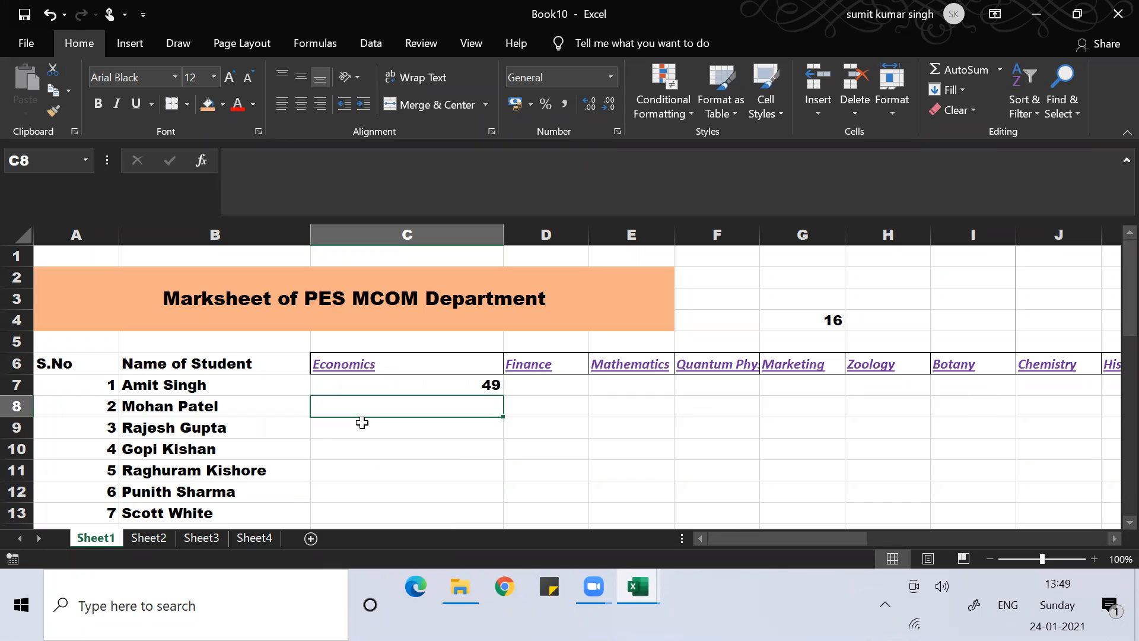
{"action": "key", "text": "Up"}
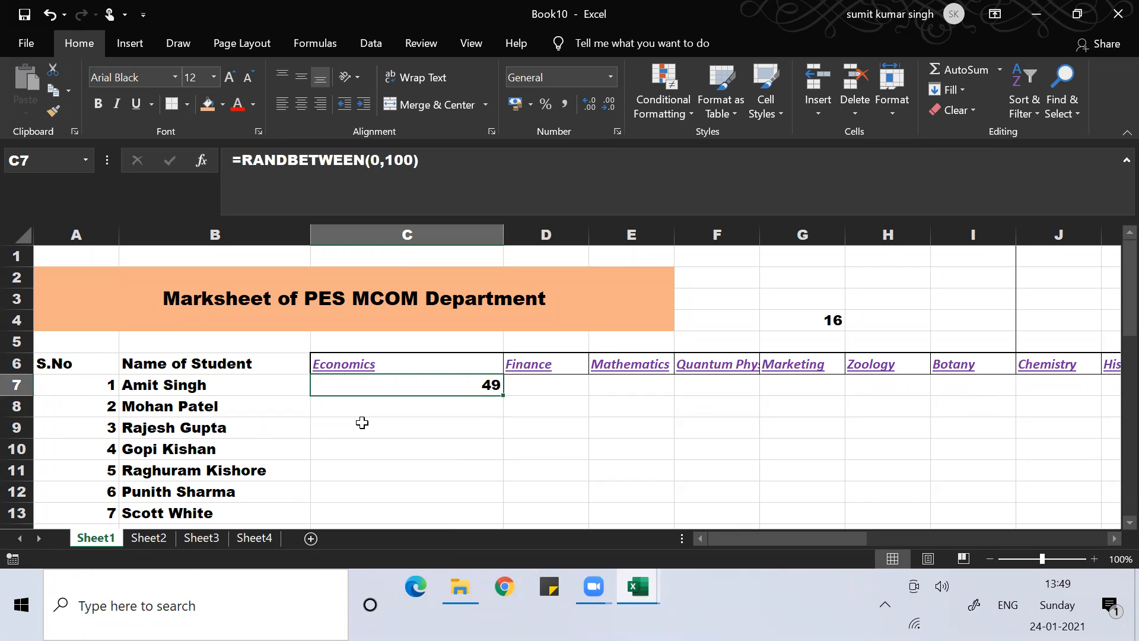
Step: Copy C7 over a range through Genetics and row 10, then abandon the copy and return to C7
{"action": "key", "text": "ctrl+c"}
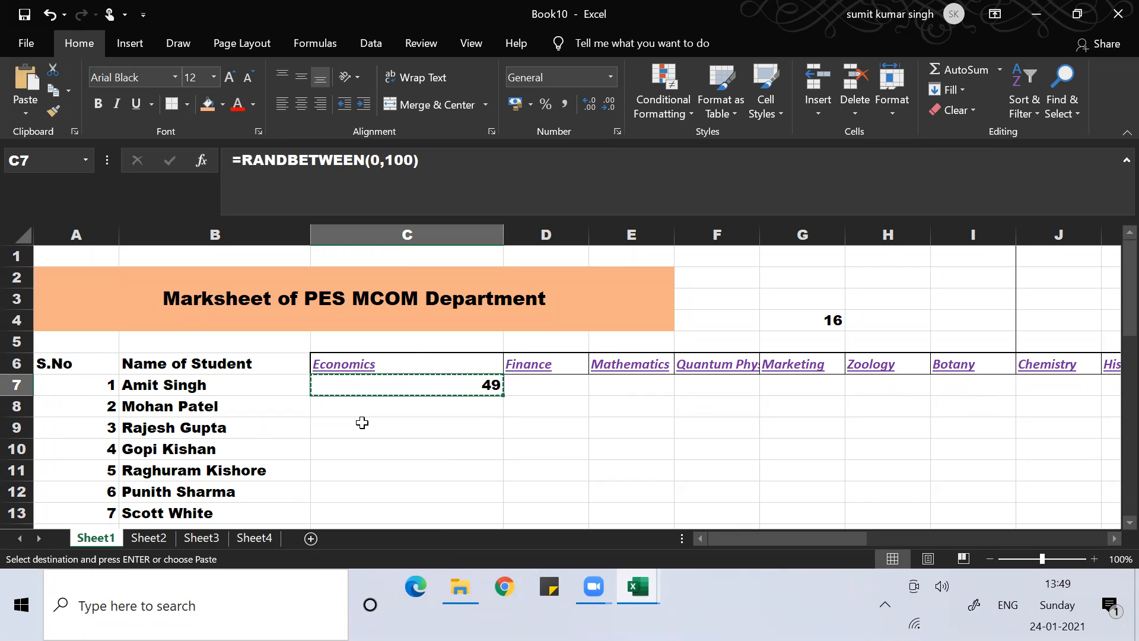
{"action": "key", "text": "shift+Down"}
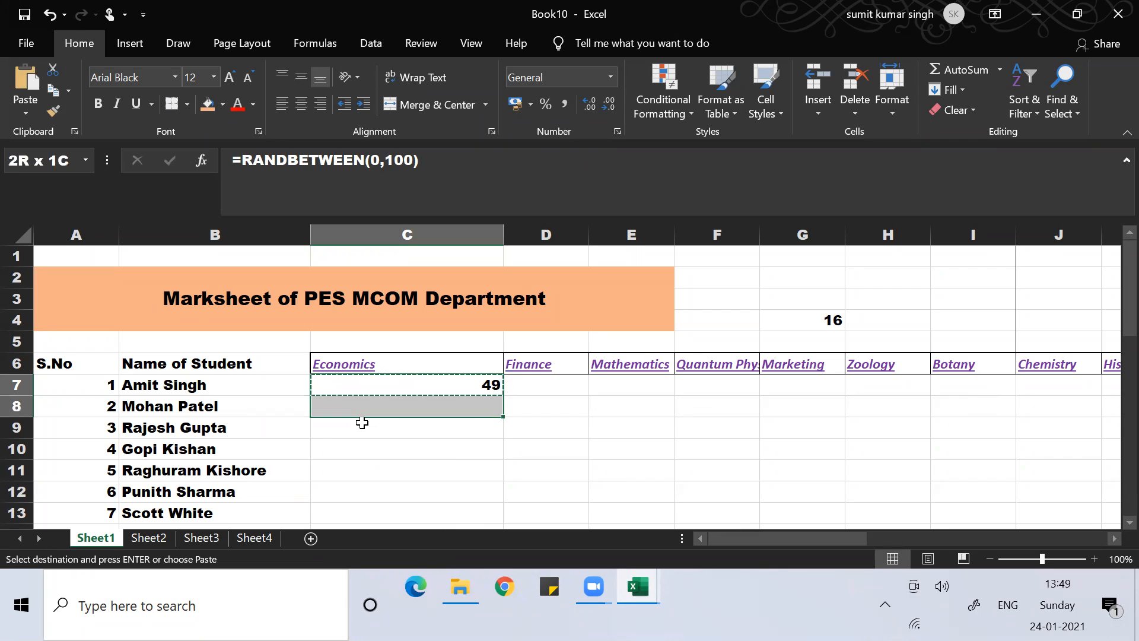
{"action": "key", "text": "shift+Right"}
{"action": "key", "text": "shift+Right"}
{"action": "key", "text": "shift+Right"}
{"action": "key", "text": "shift+Right"}
{"action": "key", "text": "shift+Right"}
{"action": "key", "text": "shift+Right"}
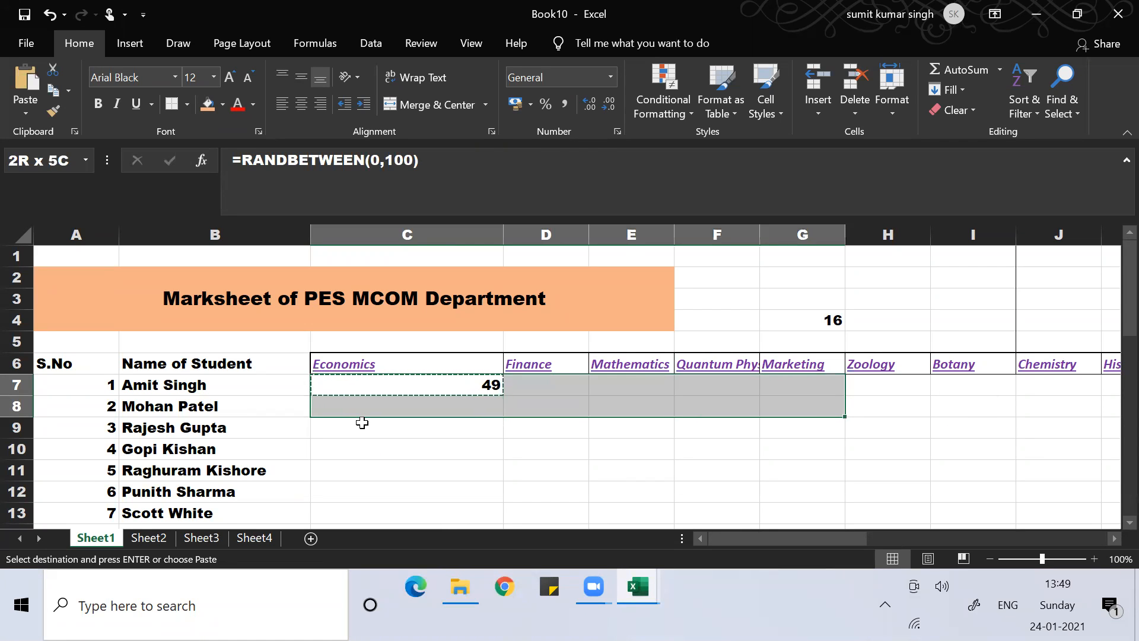
{"action": "key", "text": "shift+Right"}
{"action": "key", "text": "shift+Right"}
{"action": "key", "text": "shift+Right"}
{"action": "key", "text": "shift+Right"}
{"action": "key", "text": "shift+Right"}
{"action": "key", "text": "shift+Right"}
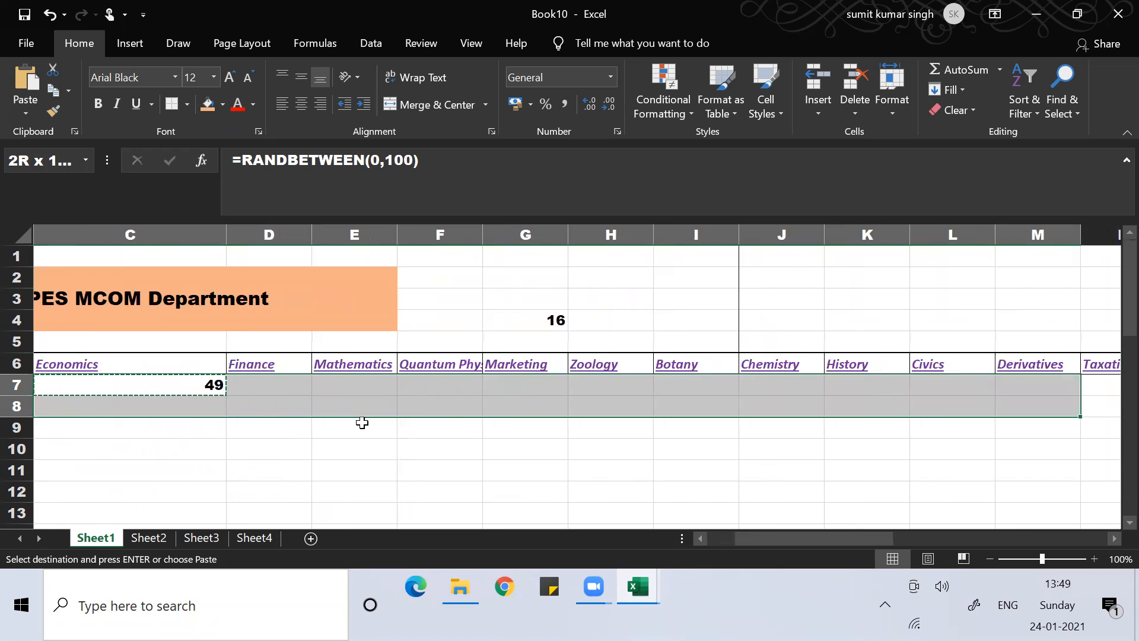
{"action": "key", "text": "shift+Right"}
{"action": "key", "text": "shift+Right"}
{"action": "key", "text": "shift+Right"}
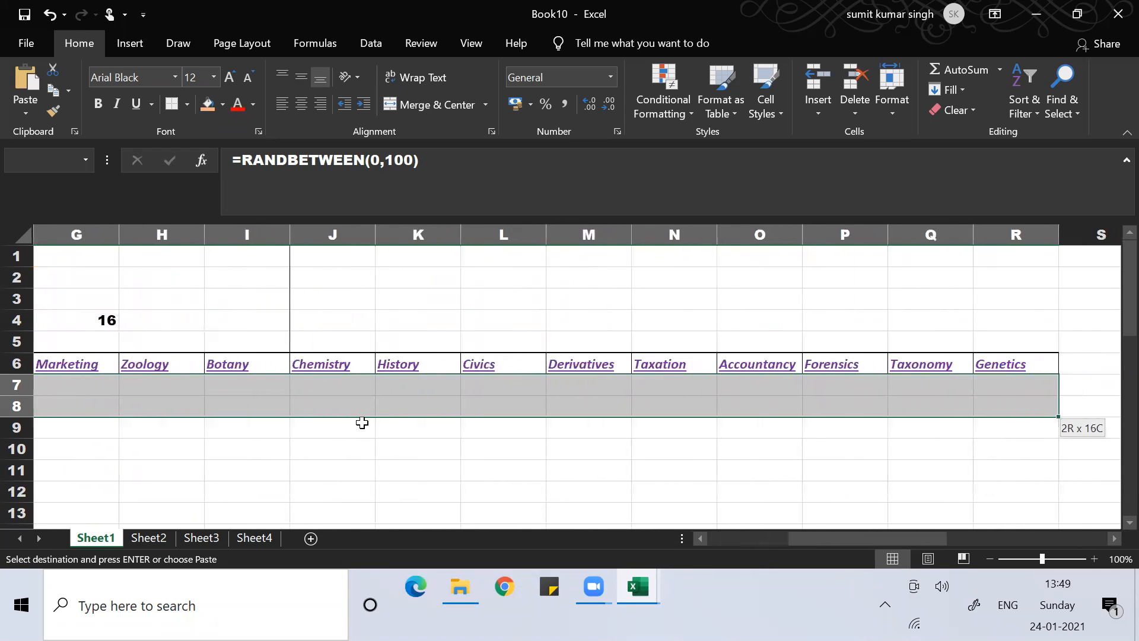
{"action": "key", "text": "shift+Down"}
{"action": "key", "text": "shift+Down"}
{"action": "key", "text": "shift+Down"}
{"action": "key", "text": "shift+Down"}
{"action": "key", "text": "shift+Down"}
{"action": "key", "text": "shift+Down"}
{"action": "key", "text": "shift+Down"}
{"action": "key", "text": "shift+Down"}
{"action": "key", "text": "shift+Down"}
{"action": "key", "text": "shift+Down"}
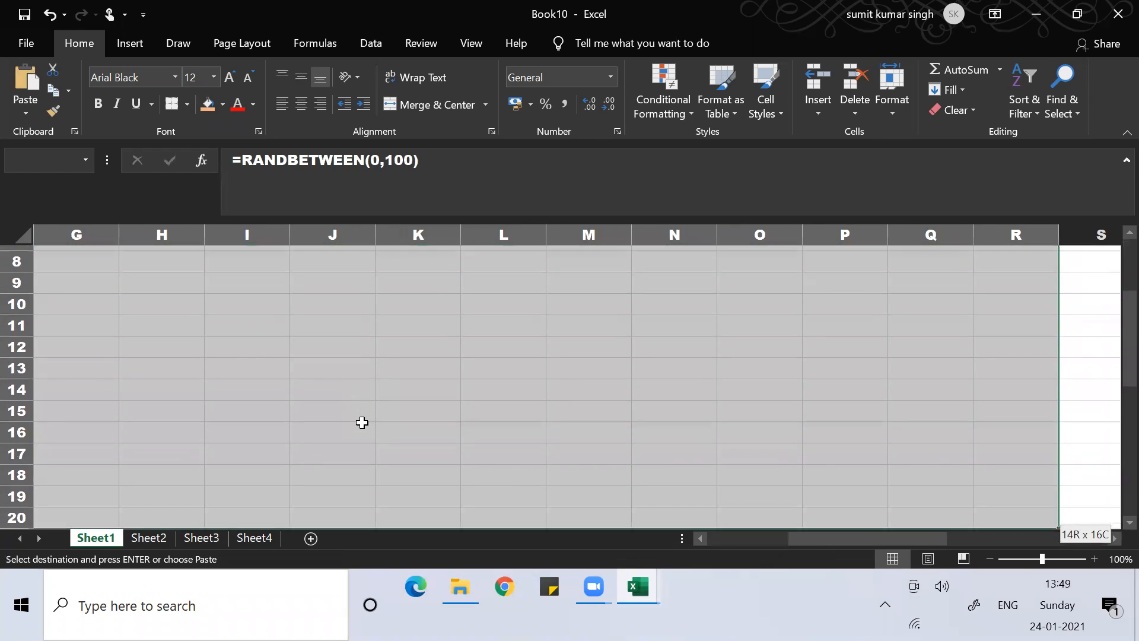
{"action": "key", "text": "shift+Down"}
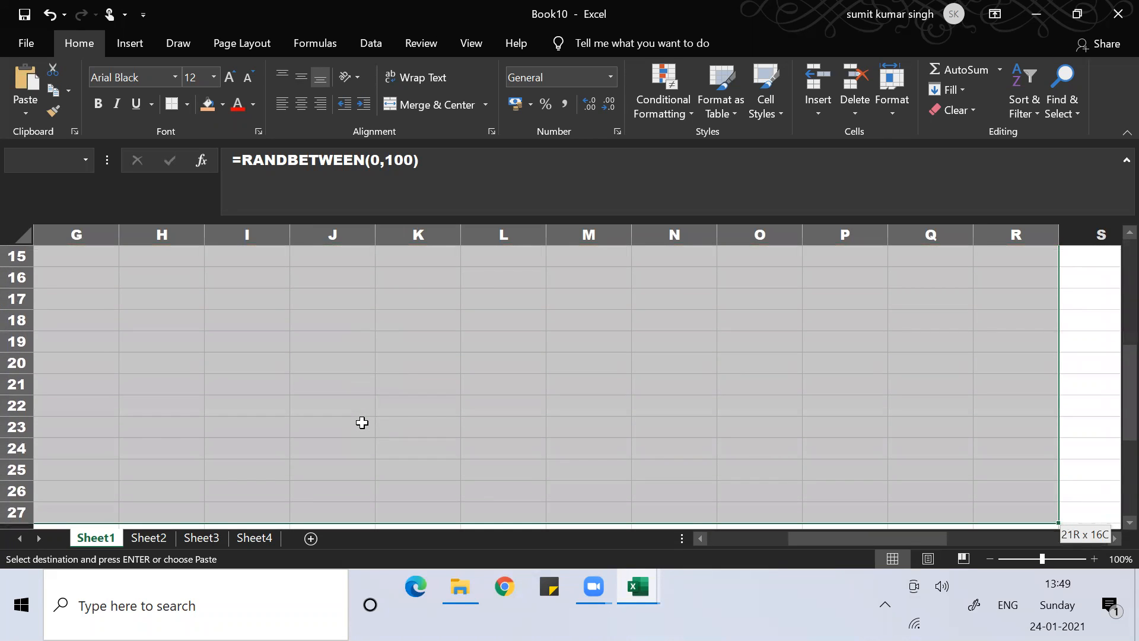
{"action": "key", "text": "Return"}
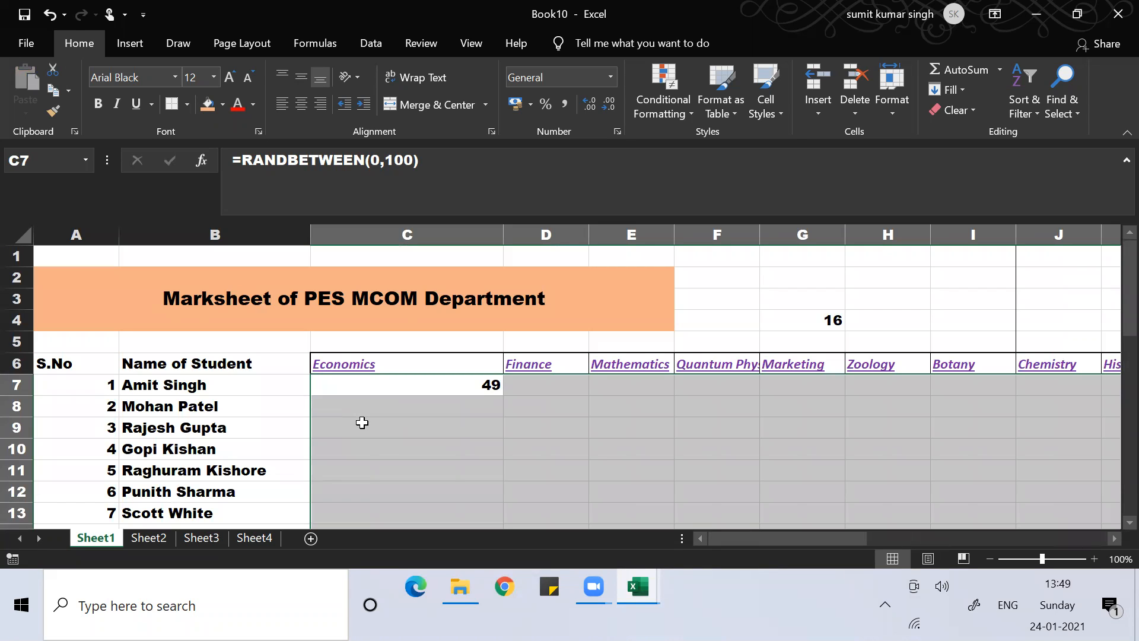
{"action": "key", "text": "Down"}
{"action": "key", "text": "Up"}
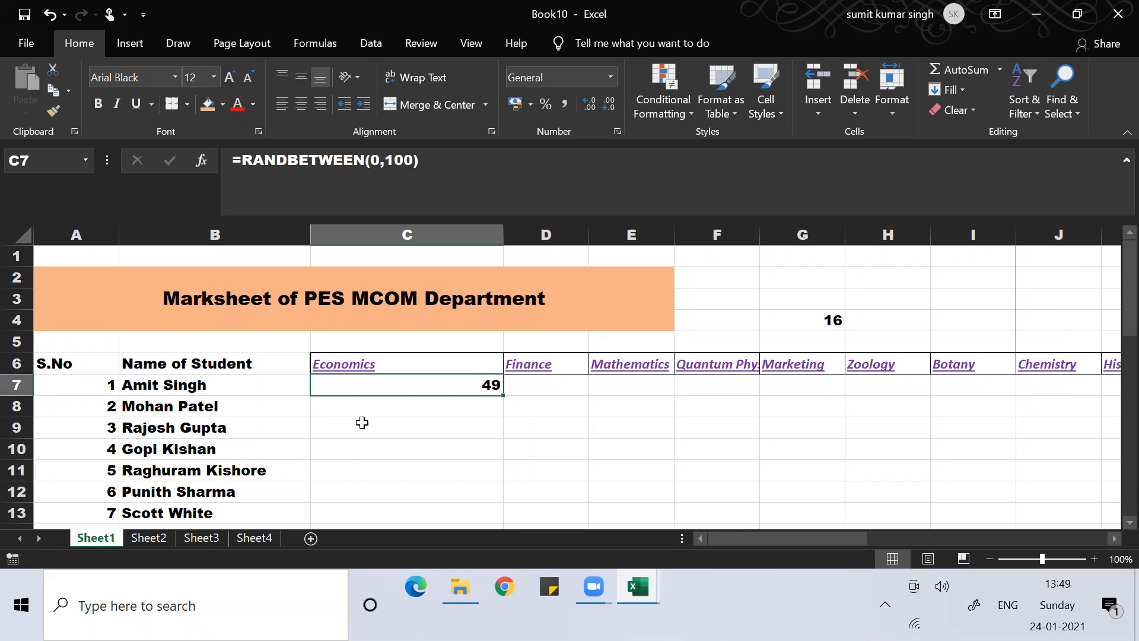
Step: Review the student name list and the subject headings
{"action": "left_click", "coordinate": [199, 404]}
{"action": "key", "text": "Down"}
{"action": "key", "text": "Down"}
{"action": "key", "text": "Down"}
{"action": "key", "text": "Down"}
{"action": "key", "text": "Down"}
{"action": "key", "text": "Down"}
{"action": "key", "text": "Down"}
{"action": "key", "text": "Down"}
{"action": "key", "text": "Down"}
{"action": "key", "text": "Down"}
{"action": "key", "text": "Down"}
{"action": "key", "text": "Down"}
{"action": "key", "text": "Down"}
{"action": "key", "text": "Down"}
{"action": "key", "text": "Down"}
{"action": "key", "text": "Down"}
{"action": "key", "text": "Down"}
{"action": "key", "text": "Down"}
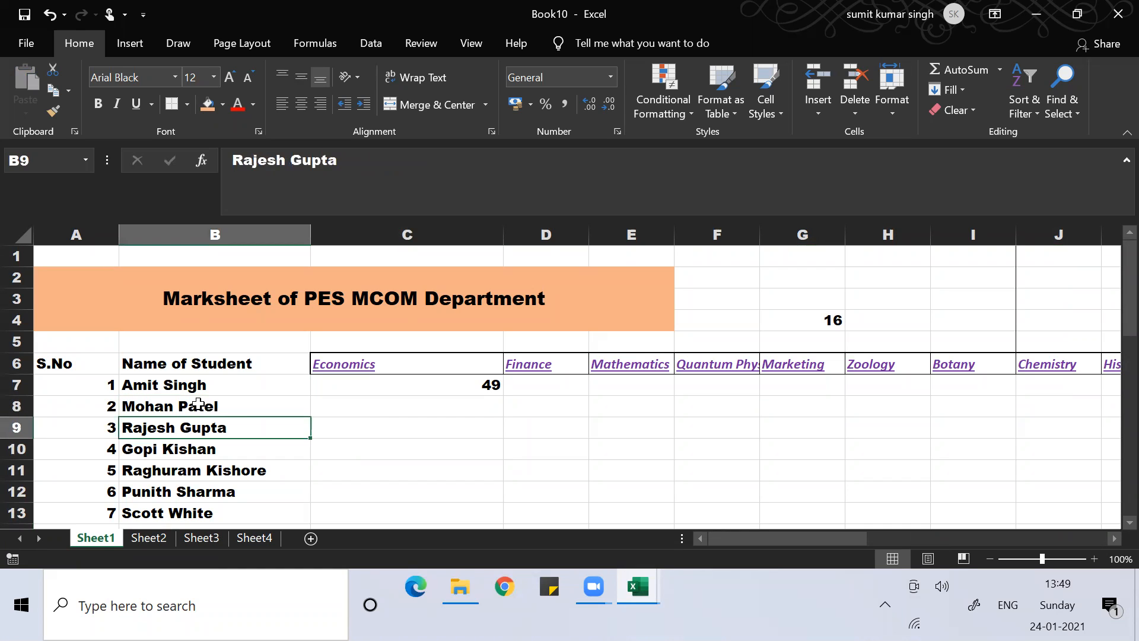
{"action": "key", "text": "Down"}
{"action": "key", "text": "Down"}
{"action": "key", "text": "Down"}
{"action": "key", "text": "Down"}
{"action": "key", "text": "Down"}
{"action": "key", "text": "Down"}
{"action": "key", "text": "Down"}
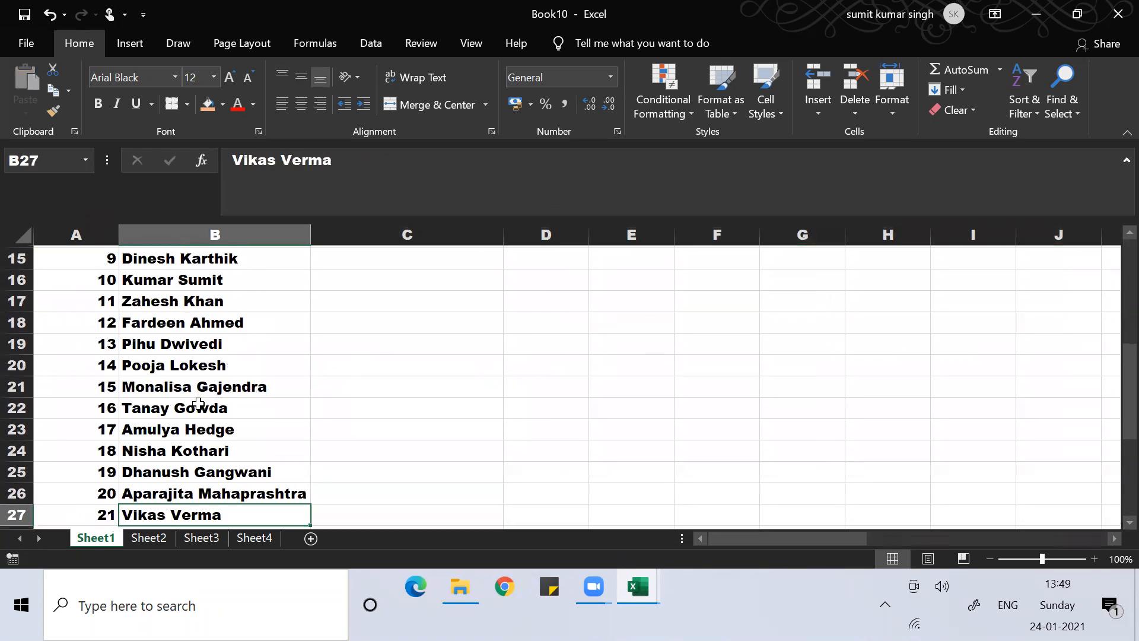
{"action": "key", "text": "Up"}
{"action": "key", "text": "Up"}
{"action": "key", "text": "Up"}
{"action": "key", "text": "Up"}
{"action": "key", "text": "Up"}
{"action": "key", "text": "Up"}
{"action": "key", "text": "Up"}
{"action": "key", "text": "Up"}
{"action": "key", "text": "Up"}
{"action": "key", "text": "Up"}
{"action": "key", "text": "Up"}
{"action": "key", "text": "Up"}
{"action": "key", "text": "Up"}
{"action": "key", "text": "Up"}
{"action": "key", "text": "Up"}
{"action": "key", "text": "Up"}
{"action": "key", "text": "Up"}
{"action": "key", "text": "Up"}
{"action": "key", "text": "Up"}
{"action": "key", "text": "Up"}
{"action": "key", "text": "Right"}
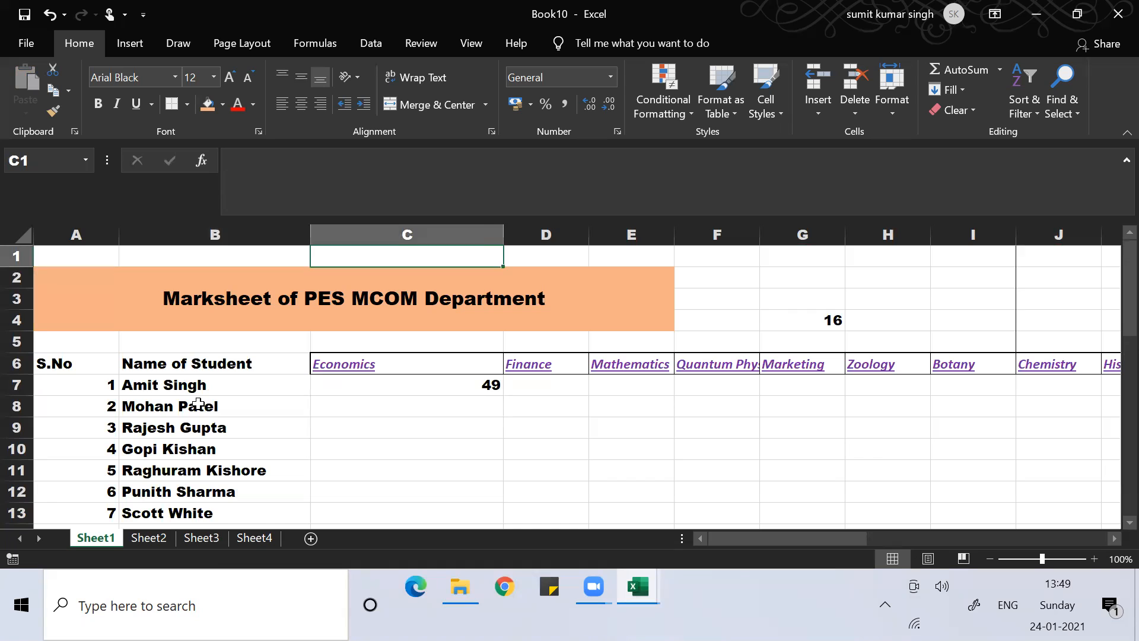
{"action": "key", "text": "Down"}
{"action": "key", "text": "Down"}
{"action": "key", "text": "Down"}
{"action": "key", "text": "Right"}
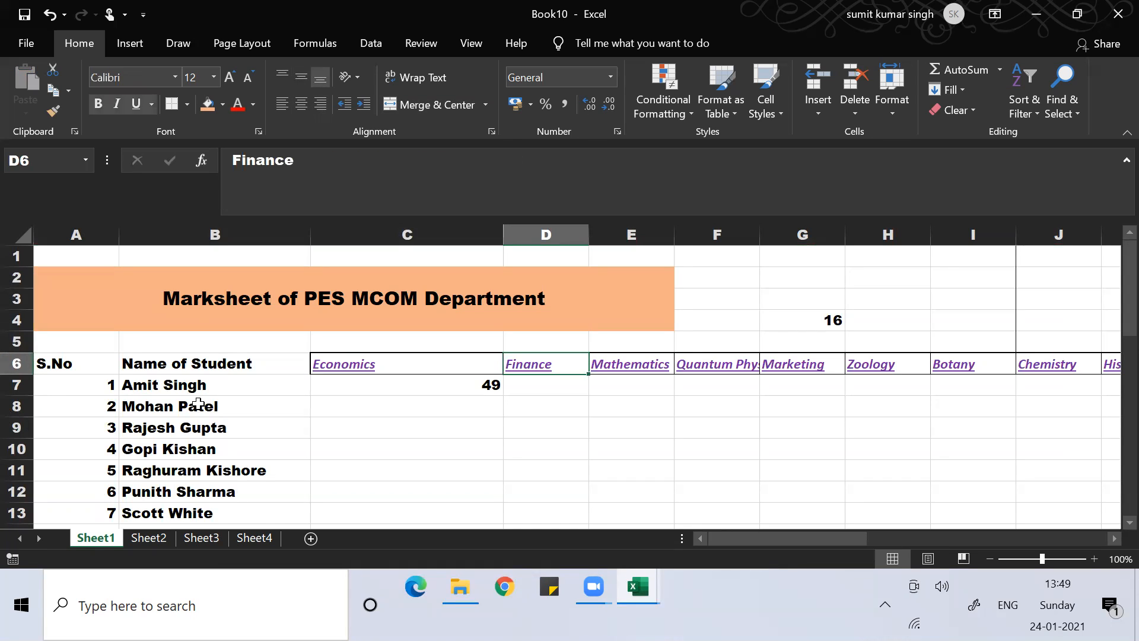
{"action": "key", "text": "Left"}
{"action": "key", "text": "Left"}
{"action": "key", "text": "Right"}
{"action": "key", "text": "Down"}
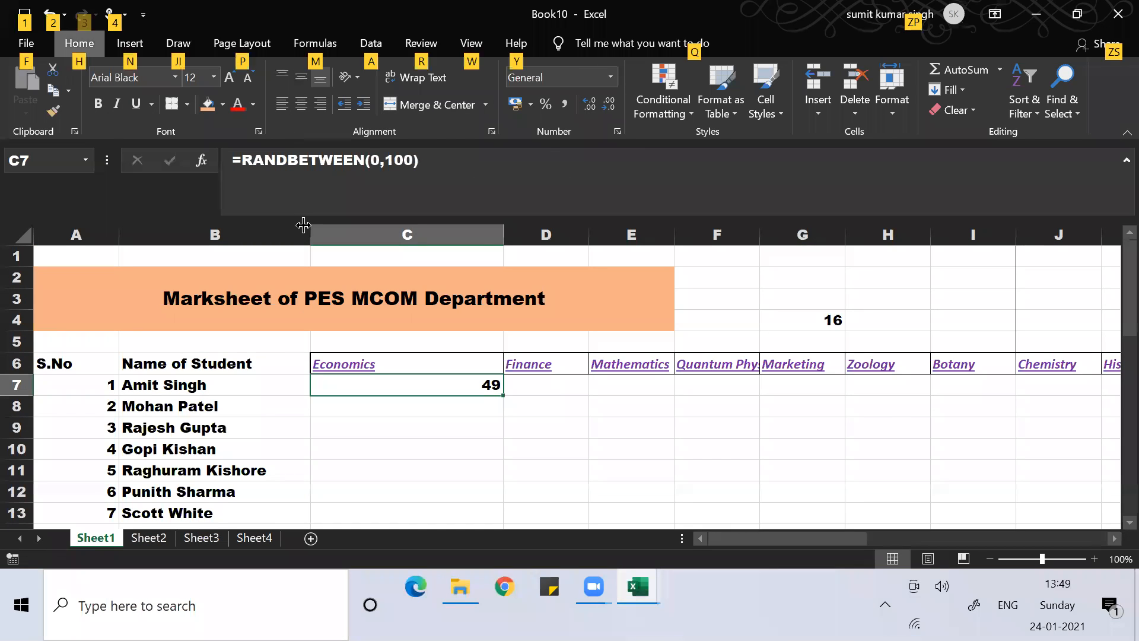
Step: Check how far row 7 extends and return to the marks formula in C7
{"action": "key", "text": "alt+w"}
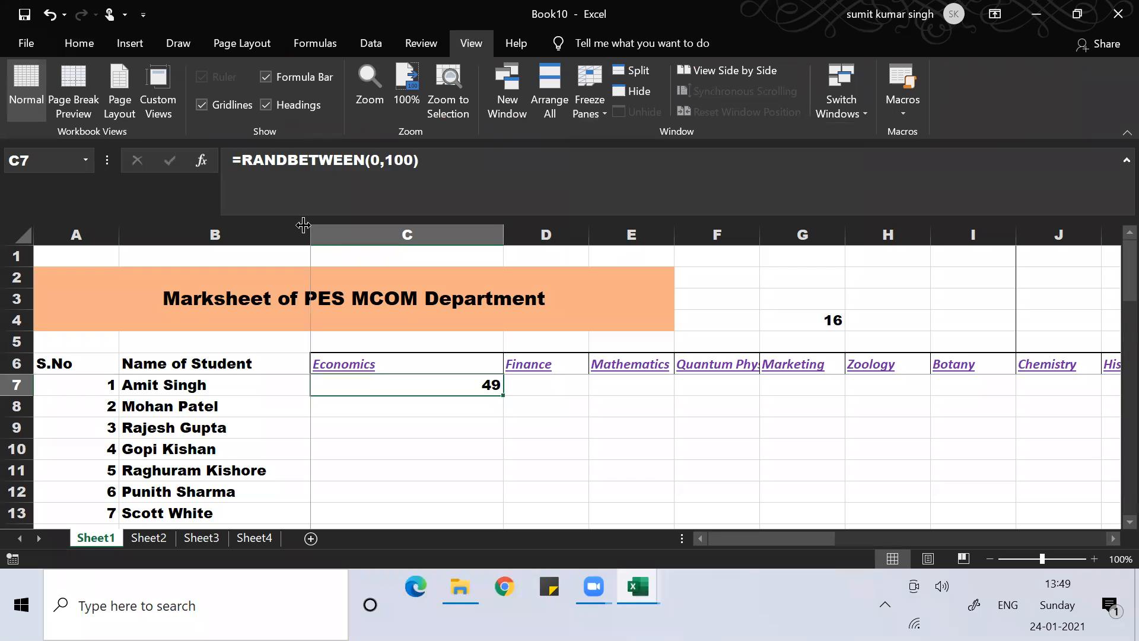
{"action": "key", "text": "Right"}
{"action": "key", "text": "Right"}
{"action": "key", "text": "Right"}
{"action": "key", "text": "Right"}
{"action": "key", "text": "Right"}
{"action": "key", "text": "Right"}
{"action": "key", "text": "Right"}
{"action": "key", "text": "Right"}
{"action": "key", "text": "Right"}
{"action": "key", "text": "Right"}
{"action": "key", "text": "Right"}
{"action": "key", "text": "Right"}
{"action": "key", "text": "Right"}
{"action": "key", "text": "Right"}
{"action": "key", "text": "Right"}
{"action": "key", "text": "Right"}
{"action": "key", "text": "Right"}
{"action": "key", "text": "Right"}
{"action": "key", "text": "Right"}
{"action": "key", "text": "Right"}
{"action": "key", "text": "Right"}
{"action": "key", "text": "Right"}
{"action": "key", "text": "Right"}
{"action": "key", "text": "Right"}
{"action": "key", "text": "Right"}
{"action": "key", "text": "Right"}
{"action": "key", "text": "Right"}
{"action": "key", "text": "Right"}
{"action": "key", "text": "Right"}
{"action": "key", "text": "Right"}
{"action": "key", "text": "Right"}
{"action": "key", "text": "Right"}
{"action": "key", "text": "Right"}
{"action": "key", "text": "Right"}
{"action": "key", "text": "Right"}
{"action": "key", "text": "Right"}
{"action": "key", "text": "Right"}
{"action": "key", "text": "Right"}
{"action": "key", "text": "Right"}
{"action": "key", "text": "Right"}
{"action": "key", "text": "Right"}
{"action": "key", "text": "Right"}
{"action": "key", "text": "Right"}
{"action": "key", "text": "Right"}
{"action": "key", "text": "Right"}
{"action": "key", "text": "Right"}
{"action": "key", "text": "Right"}
{"action": "key", "text": "Right"}
{"action": "key", "text": "Right"}
{"action": "key", "text": "Right"}
{"action": "key", "text": "Right"}
{"action": "key", "text": "Right"}
{"action": "key", "text": "Right"}
{"action": "key", "text": "Right"}
{"action": "key", "text": "Right"}
{"action": "key", "text": "Right"}
{"action": "key", "text": "Right"}
{"action": "key", "text": "Right"}
{"action": "key", "text": "Right"}
{"action": "key", "text": "Right"}
{"action": "key", "text": "Left"}
{"action": "key", "text": "Left"}
{"action": "key", "text": "Left"}
{"action": "key", "text": "Left"}
{"action": "key", "text": "Left"}
{"action": "key", "text": "Left"}
{"action": "key", "text": "Left"}
{"action": "key", "text": "Left"}
{"action": "key", "text": "Left"}
{"action": "key", "text": "Left"}
{"action": "key", "text": "Left"}
{"action": "key", "text": "Left"}
{"action": "key", "text": "Left"}
{"action": "key", "text": "Left"}
{"action": "key", "text": "Left"}
{"action": "key", "text": "Left"}
{"action": "key", "text": "Left"}
{"action": "key", "text": "Left"}
{"action": "key", "text": "Left"}
{"action": "key", "text": "Left"}
{"action": "key", "text": "Left"}
{"action": "key", "text": "Left"}
{"action": "key", "text": "Left"}
{"action": "key", "text": "Left"}
{"action": "key", "text": "Left"}
{"action": "key", "text": "Left"}
{"action": "key", "text": "Left"}
{"action": "key", "text": "Left"}
{"action": "key", "text": "Left"}
{"action": "key", "text": "Left"}
{"action": "key", "text": "Left"}
{"action": "key", "text": "Left"}
{"action": "key", "text": "Left"}
{"action": "key", "text": "Left"}
{"action": "key", "text": "Left"}
{"action": "key", "text": "Left"}
{"action": "key", "text": "Left"}
{"action": "key", "text": "Left"}
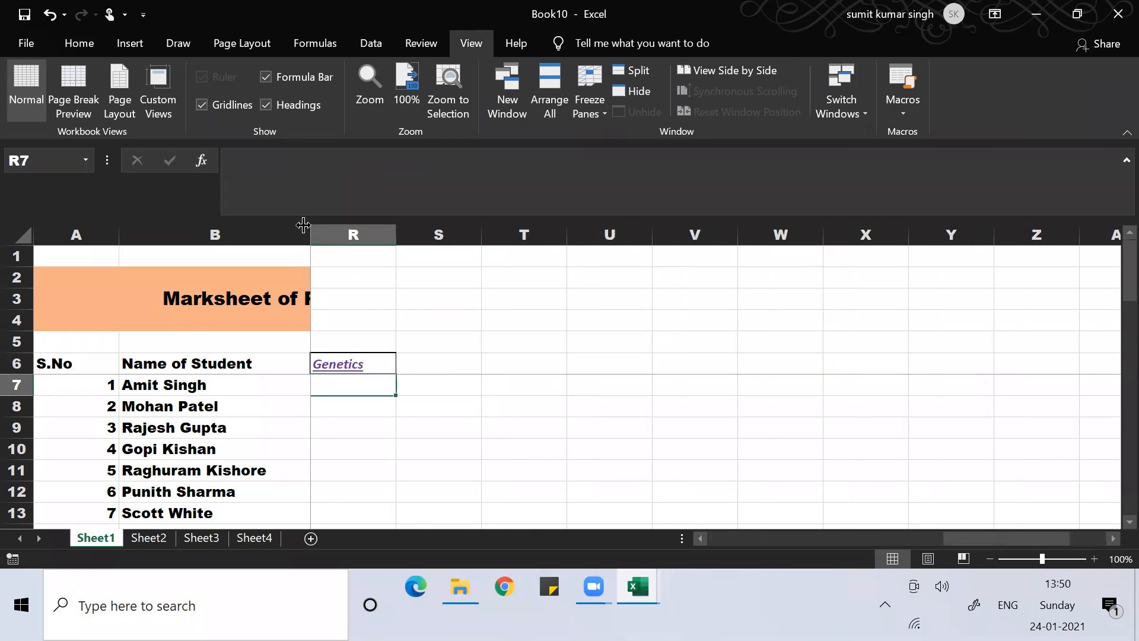
{"action": "key", "text": "Left"}
{"action": "key", "text": "Left"}
{"action": "key", "text": "Left"}
{"action": "key", "text": "Left"}
{"action": "key", "text": "Left"}
{"action": "key", "text": "Left"}
{"action": "key", "text": "Left"}
{"action": "key", "text": "Left"}
{"action": "key", "text": "Left"}
{"action": "key", "text": "Left"}
{"action": "key", "text": "Left"}
{"action": "key", "text": "Left"}
{"action": "key", "text": "Left"}
{"action": "key", "text": "Left"}
{"action": "key", "text": "Left"}
{"action": "key", "text": "Left"}
{"action": "key", "text": "Left"}
{"action": "key", "text": "Right"}
{"action": "key", "text": "Right"}
{"action": "key", "text": "Down"}
{"action": "key", "text": "Down"}
{"action": "key", "text": "Down"}
{"action": "key", "text": "Down"}
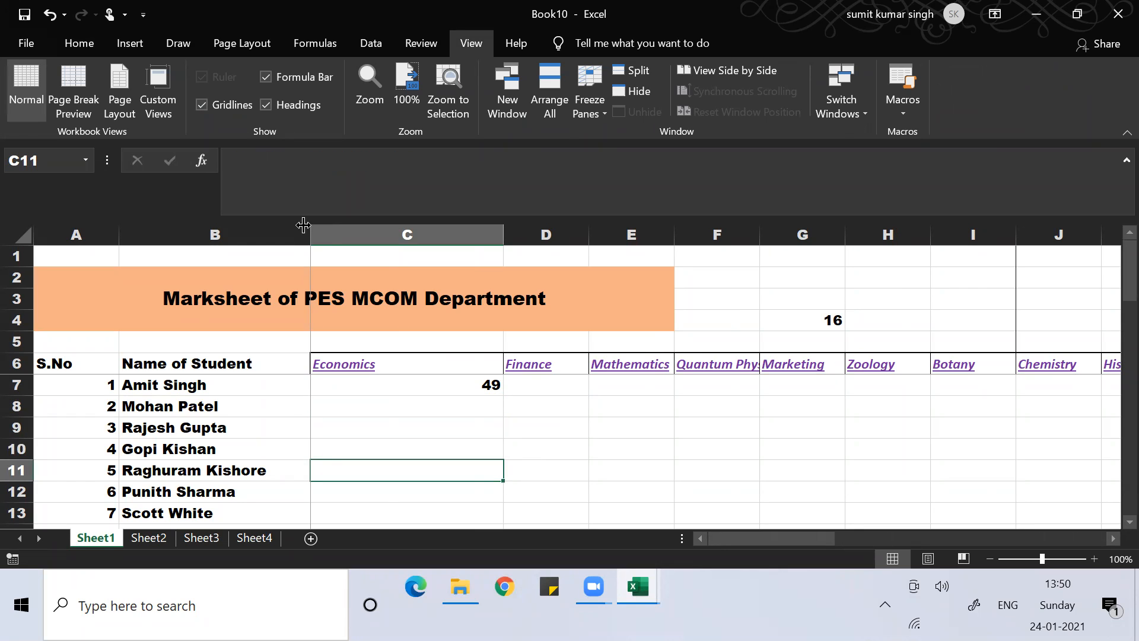
{"action": "key", "text": "Up"}
{"action": "key", "text": "Up"}
{"action": "key", "text": "Up"}
{"action": "key", "text": "Up"}
{"action": "key", "text": "Up"}
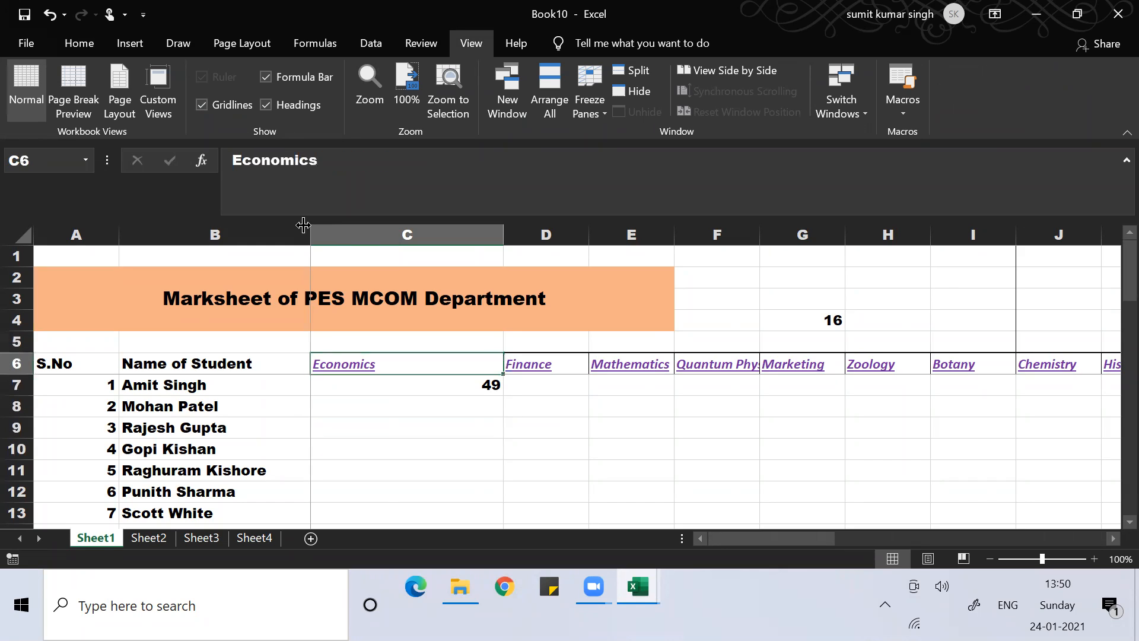
{"action": "key", "text": "Down"}
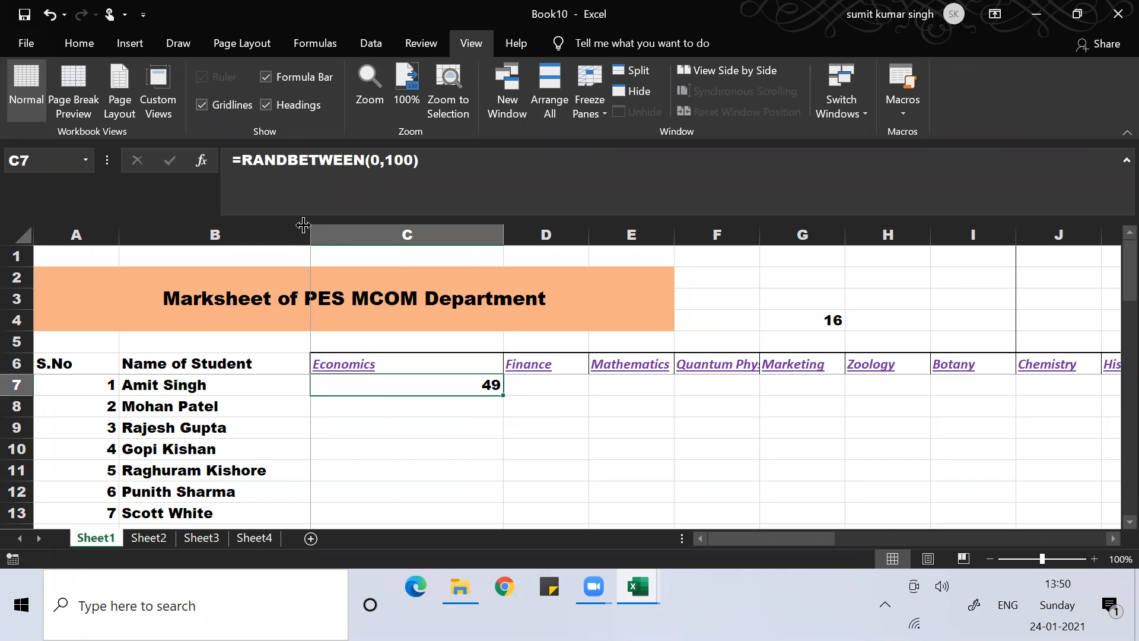
Step: Copy C7's RANDBETWEEN formula and paste it across C7:R36 for all 30 students
{"action": "key", "text": "ctrl+c"}
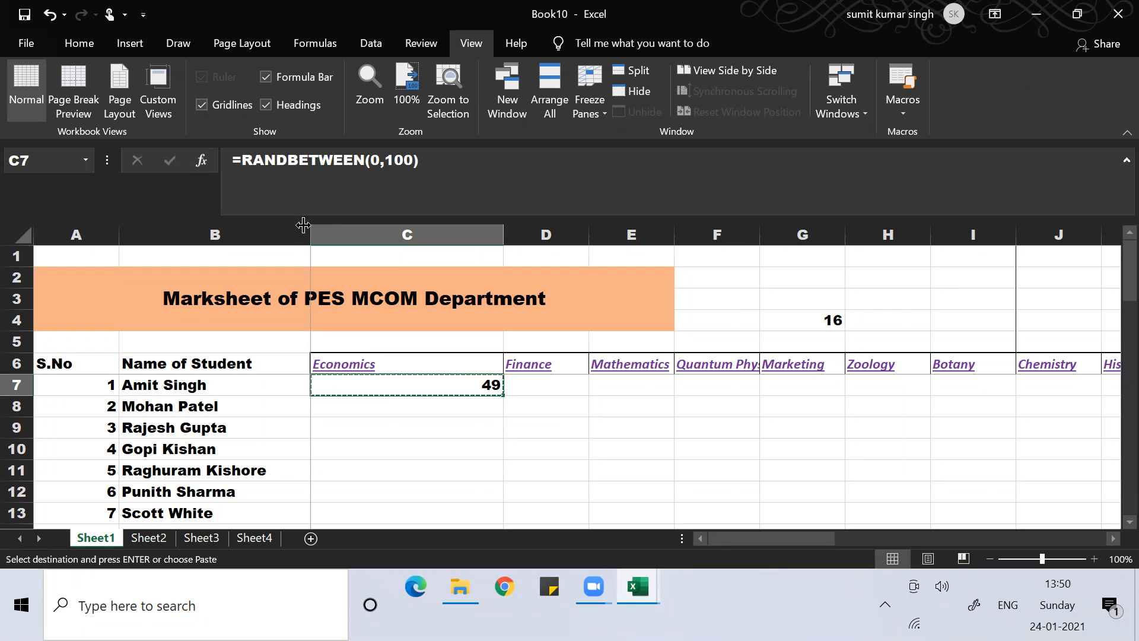
{"action": "key", "text": "shift+Right"}
{"action": "key", "text": "shift+Right"}
{"action": "key", "text": "shift+Right"}
{"action": "key", "text": "shift+Right"}
{"action": "key", "text": "shift+Right"}
{"action": "key", "text": "shift+Right"}
{"action": "key", "text": "shift+Right"}
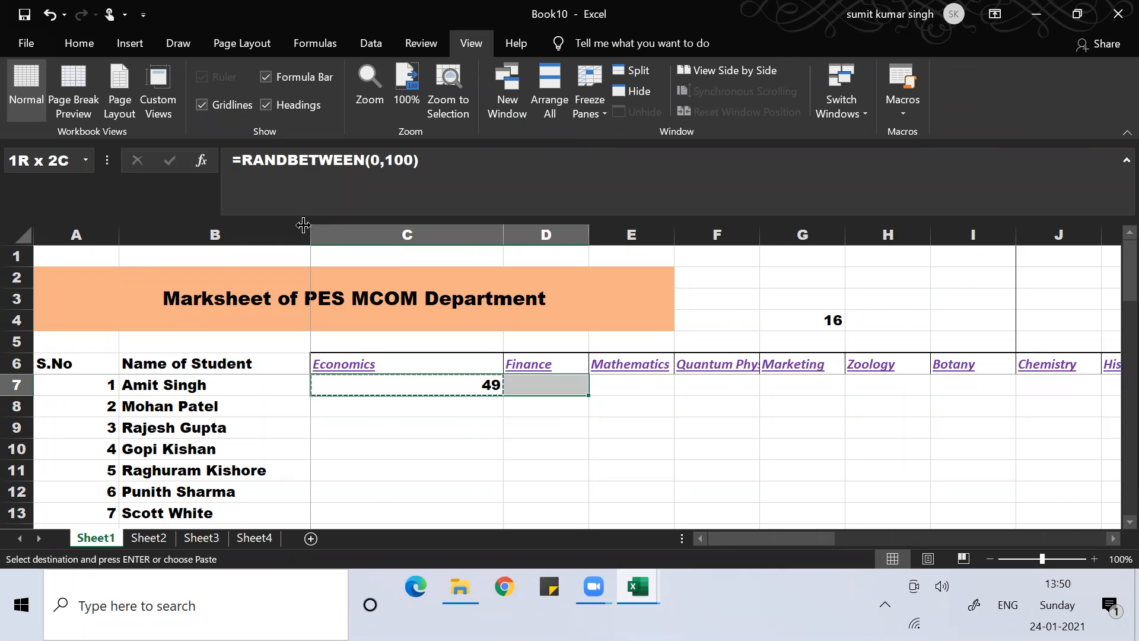
{"action": "key", "text": "shift+Right"}
{"action": "key", "text": "shift+Right"}
{"action": "key", "text": "shift+Right"}
{"action": "key", "text": "shift+Right"}
{"action": "key", "text": "shift+Right"}
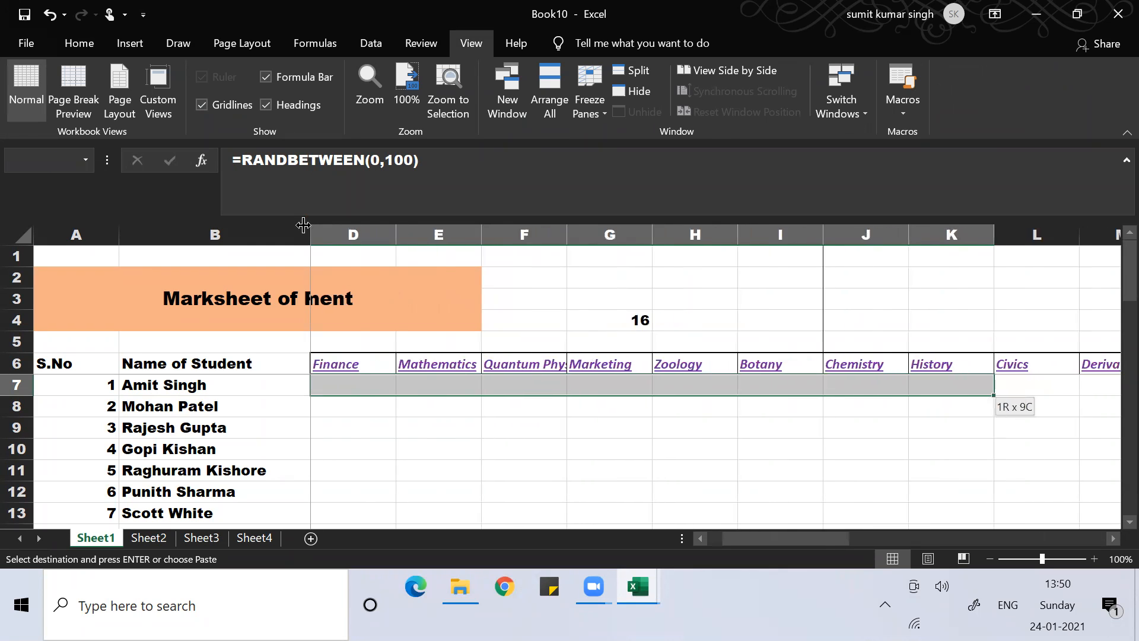
{"action": "key", "text": "shift+Right"}
{"action": "key", "text": "shift+Right"}
{"action": "key", "text": "shift+Right"}
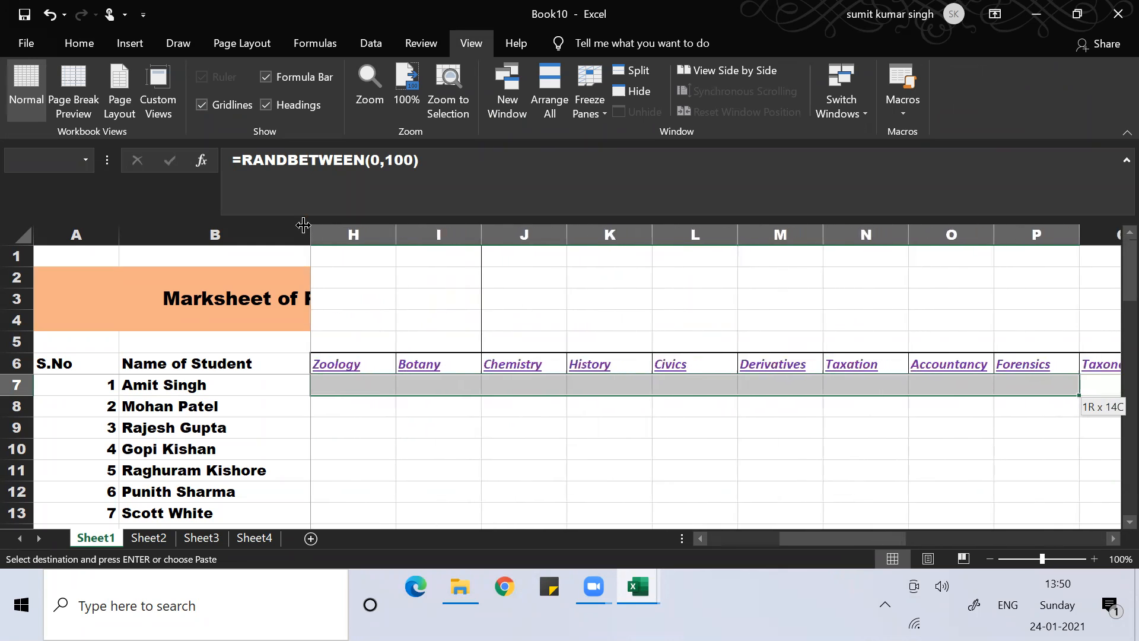
{"action": "key", "text": "shift+Down"}
{"action": "key", "text": "shift+Down"}
{"action": "key", "text": "shift+Down"}
{"action": "key", "text": "shift+Down"}
{"action": "key", "text": "shift+Down"}
{"action": "key", "text": "shift+Down"}
{"action": "key", "text": "shift+Down"}
{"action": "key", "text": "shift+Down"}
{"action": "key", "text": "shift+Down"}
{"action": "key", "text": "shift+Down"}
{"action": "key", "text": "shift+Down"}
{"action": "key", "text": "shift+Down"}
{"action": "key", "text": "shift+Down"}
{"action": "key", "text": "shift+Down"}
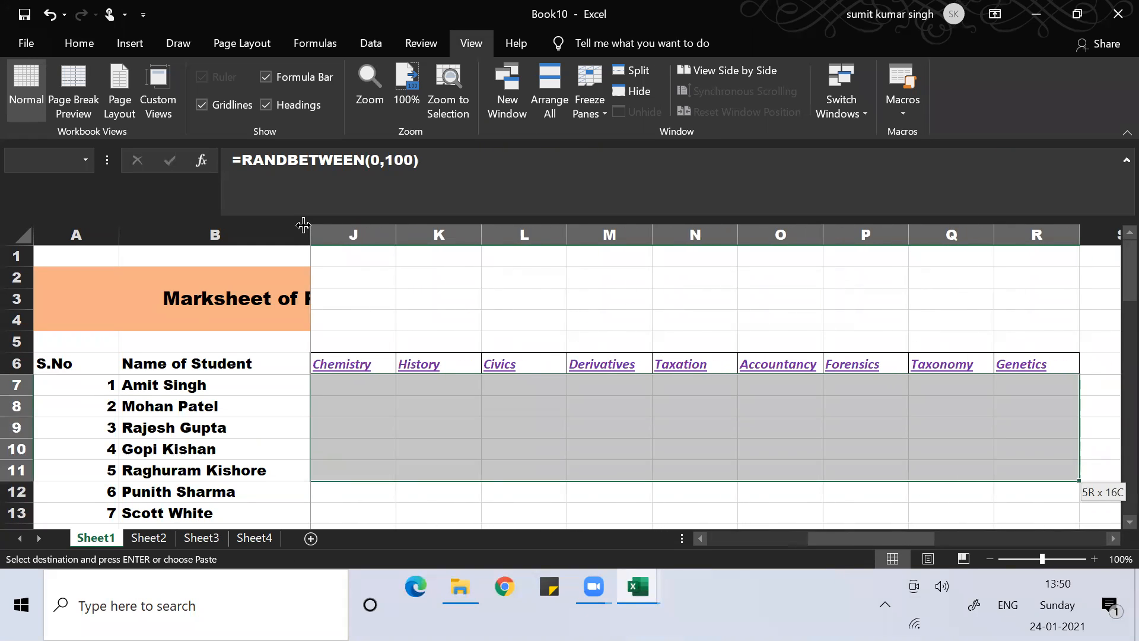
{"action": "key", "text": "shift+Down"}
{"action": "key", "text": "shift+Down"}
{"action": "key", "text": "shift+Down"}
{"action": "key", "text": "shift+Down"}
{"action": "key", "text": "shift+Down"}
{"action": "key", "text": "shift+Down"}
{"action": "key", "text": "shift+Down"}
{"action": "key", "text": "shift+Down"}
{"action": "key", "text": "shift+Down"}
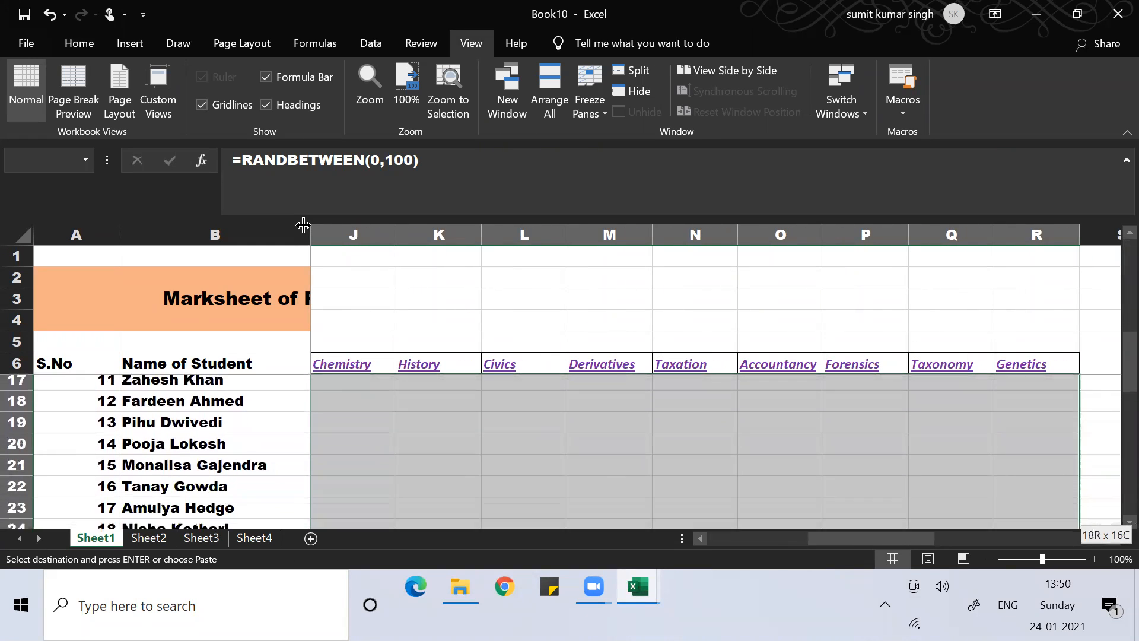
{"action": "key", "text": "shift+Down"}
{"action": "key", "text": "shift+Down"}
{"action": "key", "text": "shift+Down"}
{"action": "key", "text": "shift+Down"}
{"action": "key", "text": "shift+Down"}
{"action": "key", "text": "shift+Down"}
{"action": "key", "text": "shift+Down"}
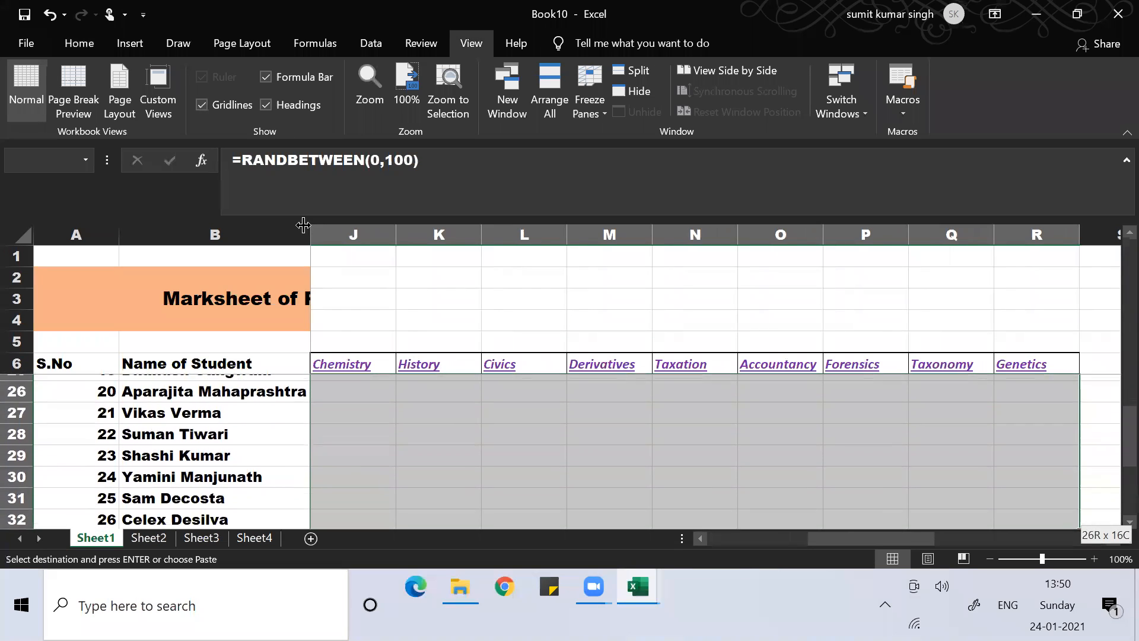
{"action": "key", "text": "shift+Up"}
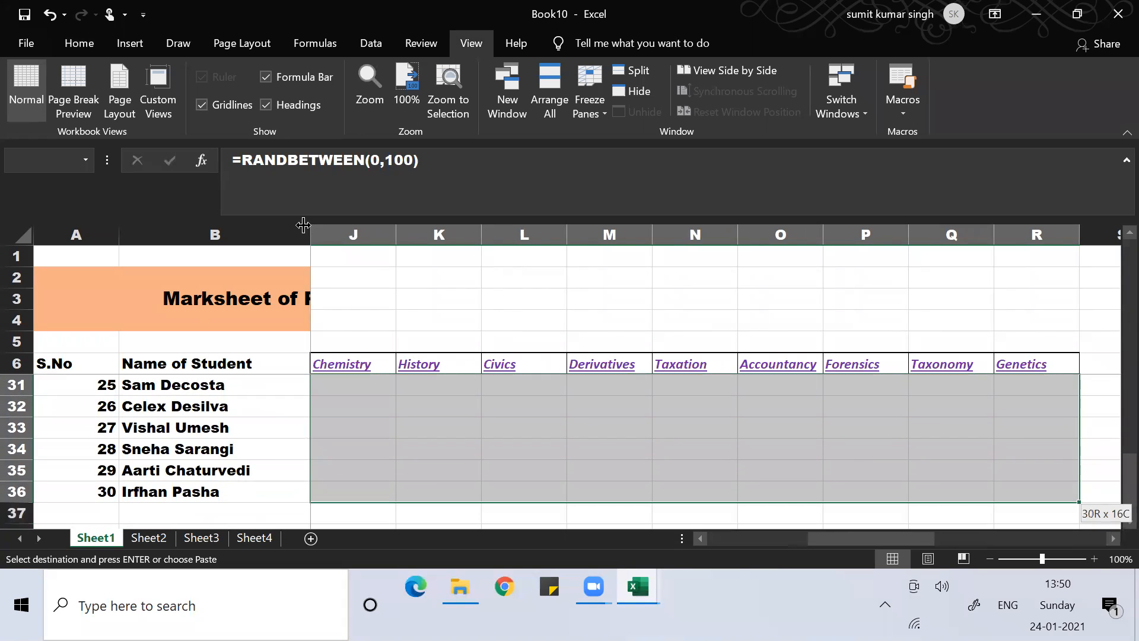
{"action": "key", "text": "ctrl+v"}
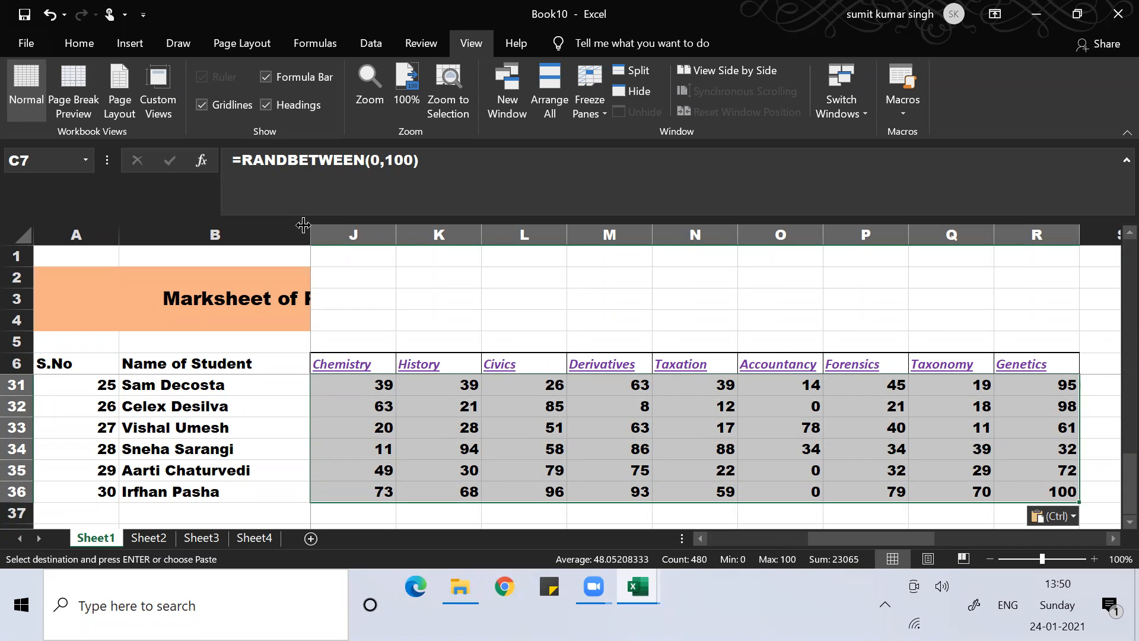
{"action": "left_click", "coordinate": [580, 389]}
{"action": "key", "text": "Up"}
{"action": "key", "text": "Up"}
{"action": "key", "text": "Up"}
{"action": "key", "text": "Up"}
{"action": "key", "text": "Up"}
{"action": "key", "text": "Up"}
{"action": "key", "text": "Up"}
{"action": "key", "text": "Up"}
{"action": "key", "text": "Up"}
{"action": "key", "text": "Up"}
{"action": "key", "text": "Up"}
{"action": "key", "text": "Up"}
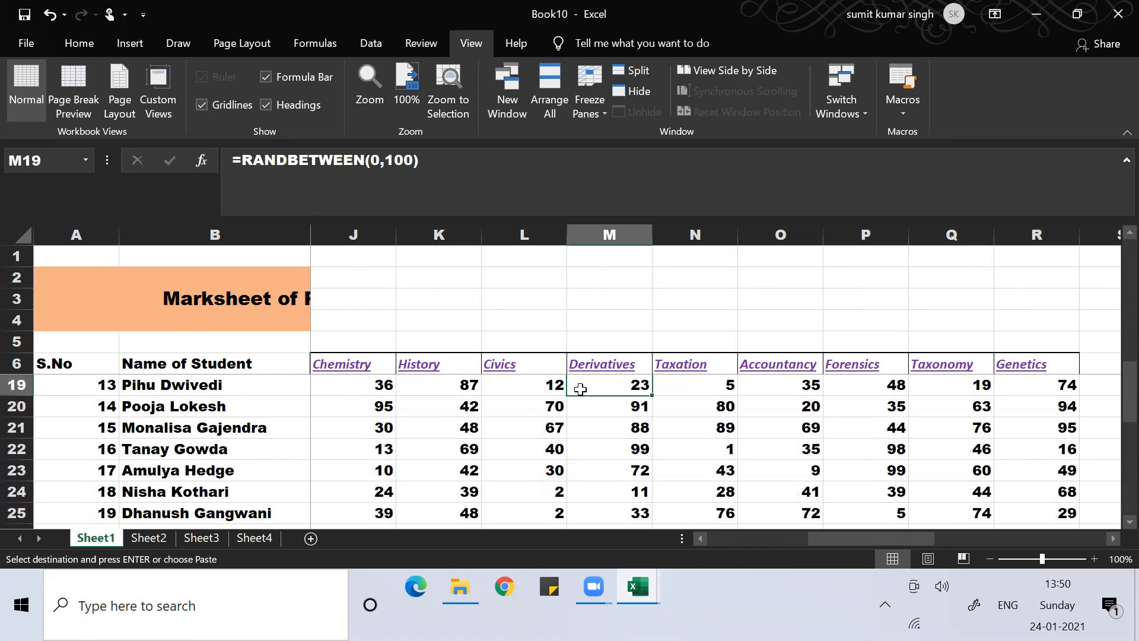
{"action": "key", "text": "ctrl+Up"}
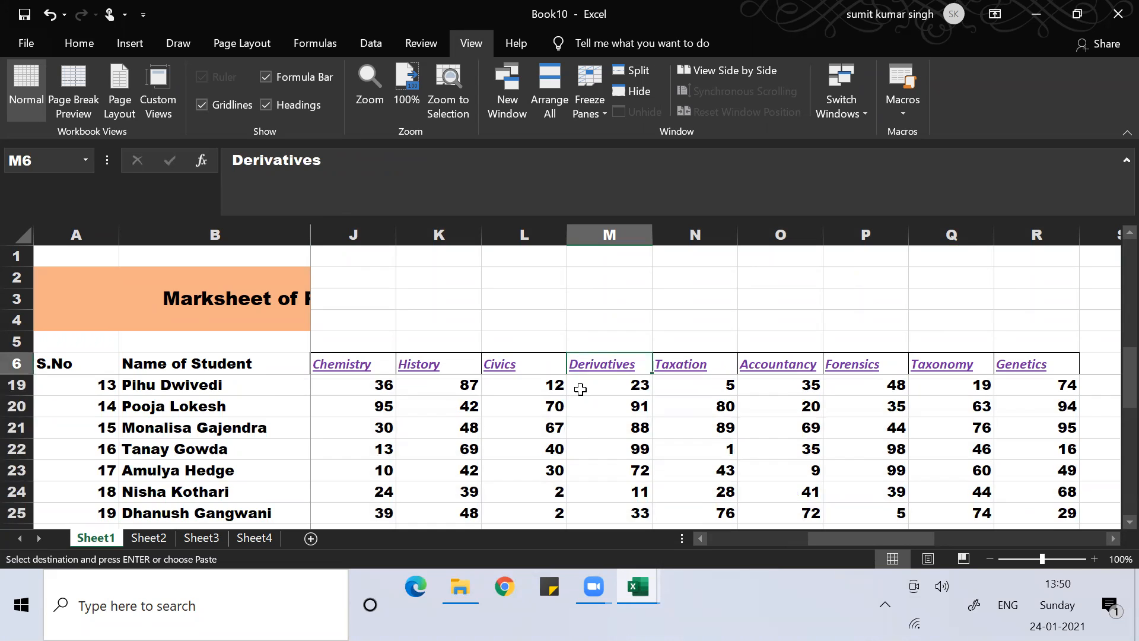
{"action": "key", "text": "Down"}
{"action": "key", "text": "Up"}
{"action": "key", "text": "Down"}
{"action": "key", "text": "Left"}
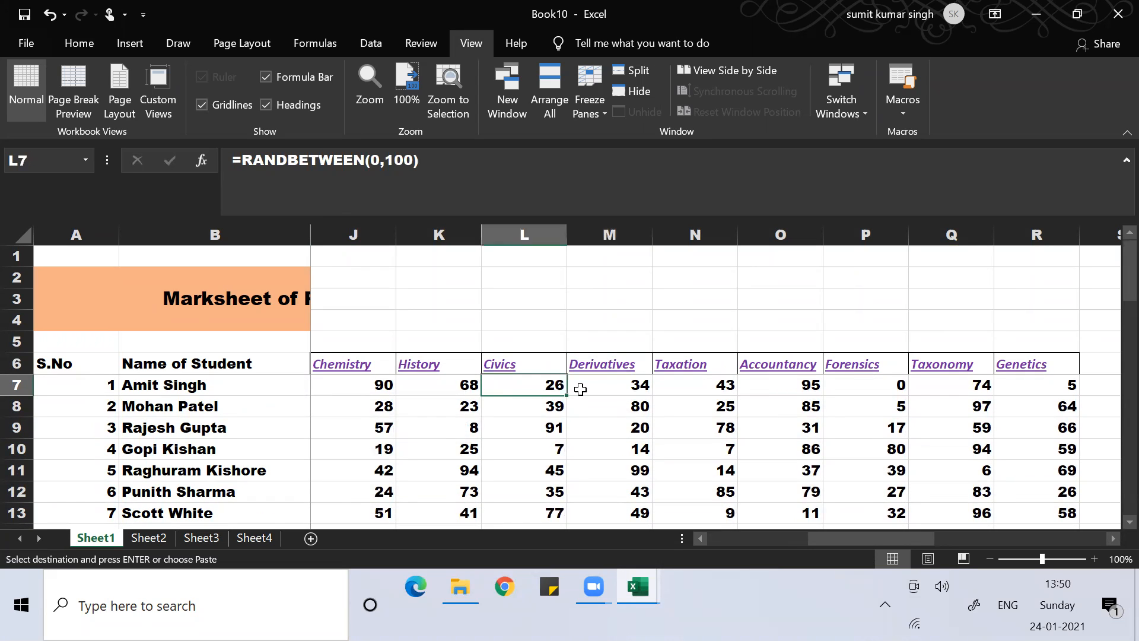
{"action": "key", "text": "Left"}
{"action": "key", "text": "Left"}
{"action": "key", "text": "Left"}
{"action": "key", "text": "Left"}
{"action": "key", "text": "Left"}
{"action": "key", "text": "Left"}
{"action": "key", "text": "Left"}
{"action": "key", "text": "Left"}
{"action": "key", "text": "Left"}
{"action": "key", "text": "Left"}
{"action": "key", "text": "Left"}
{"action": "key", "text": "Right"}
{"action": "key", "text": "Right"}
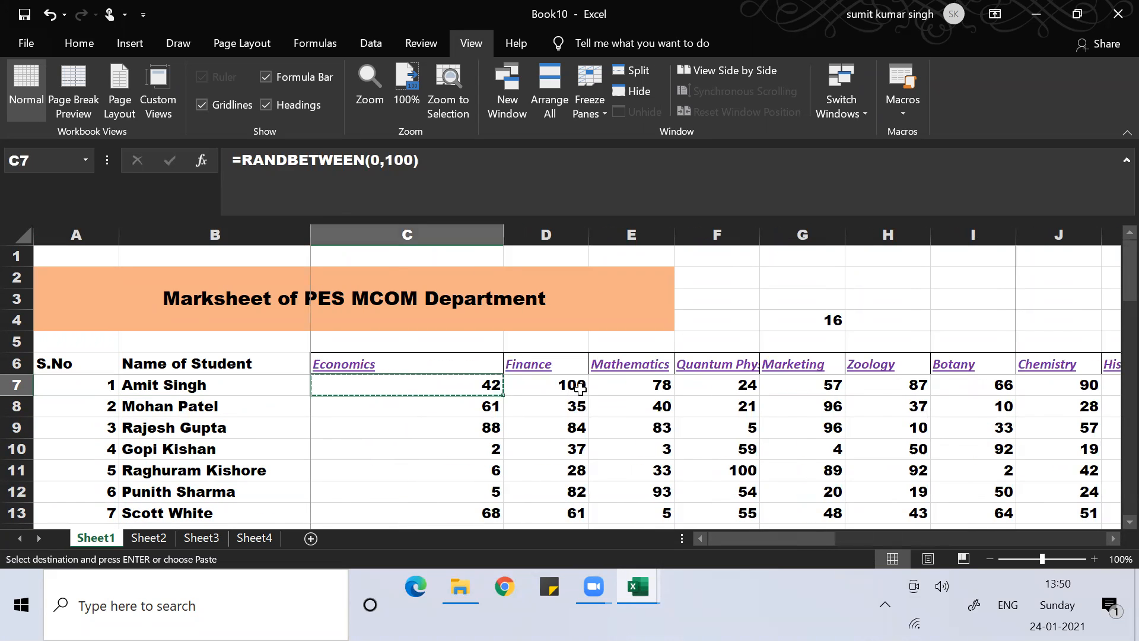
{"action": "key", "text": "Escape"}
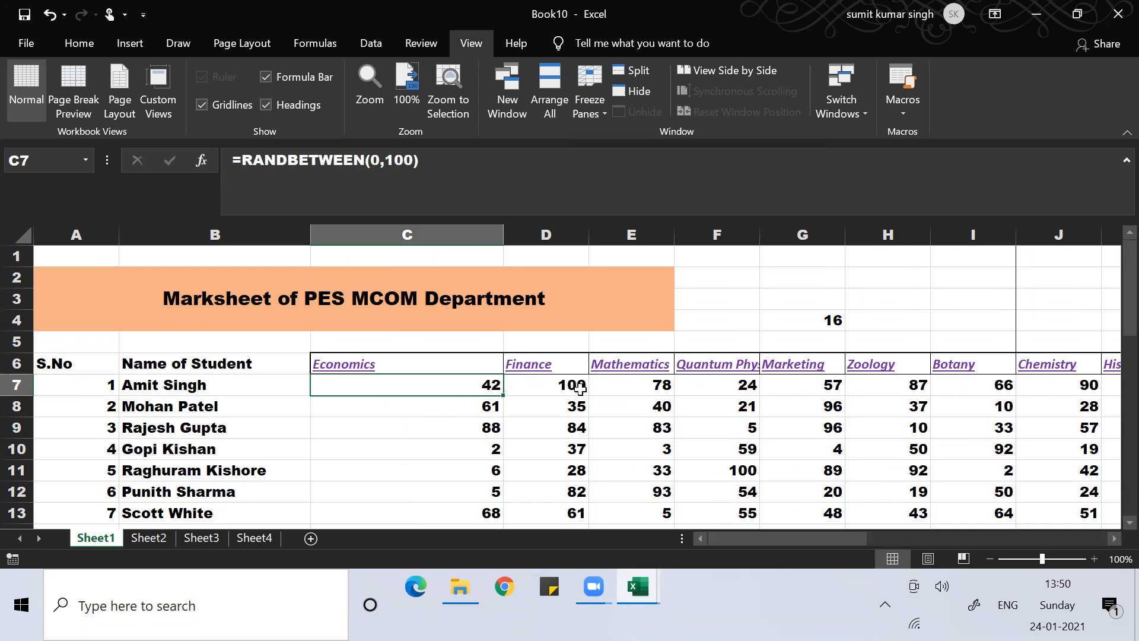
{"action": "key", "text": "Right"}
{"action": "key", "text": "Right"}
{"action": "key", "text": "Right"}
{"action": "key", "text": "Right"}
{"action": "key", "text": "Up"}
{"action": "key", "text": "Up"}
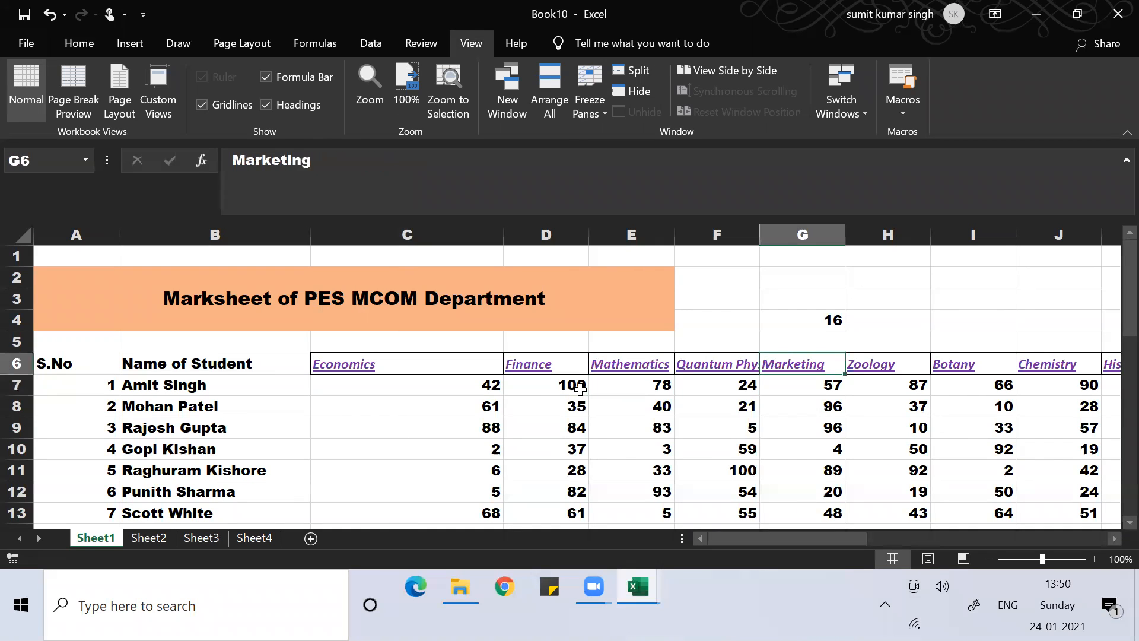
{"action": "type", "text": "a"}
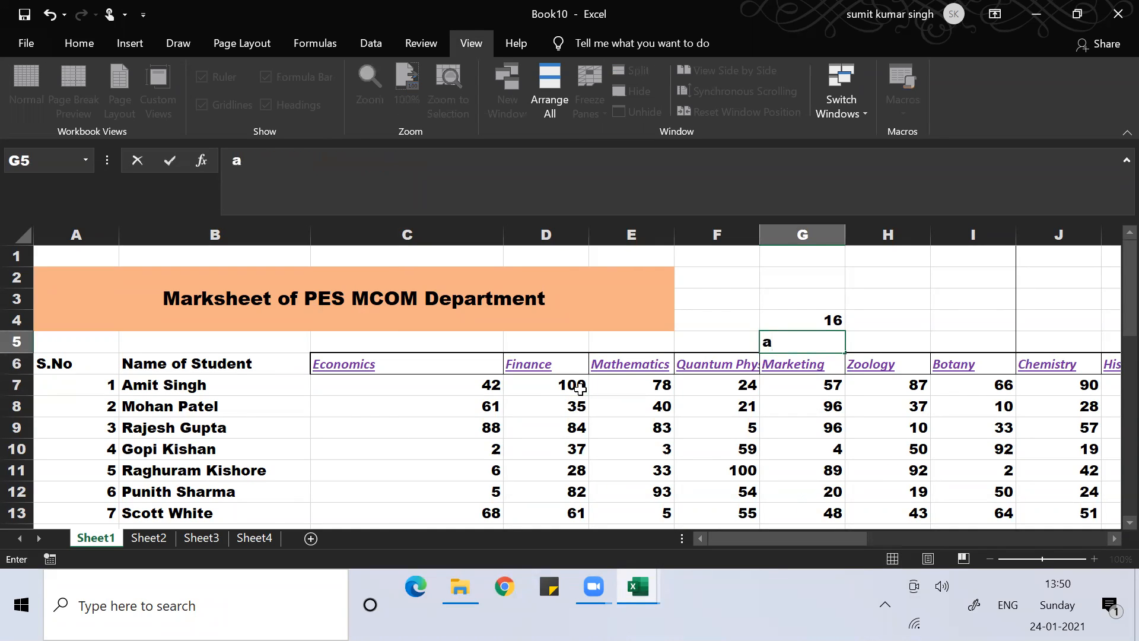
{"action": "key", "text": "Return"}
{"action": "key", "text": "Up"}
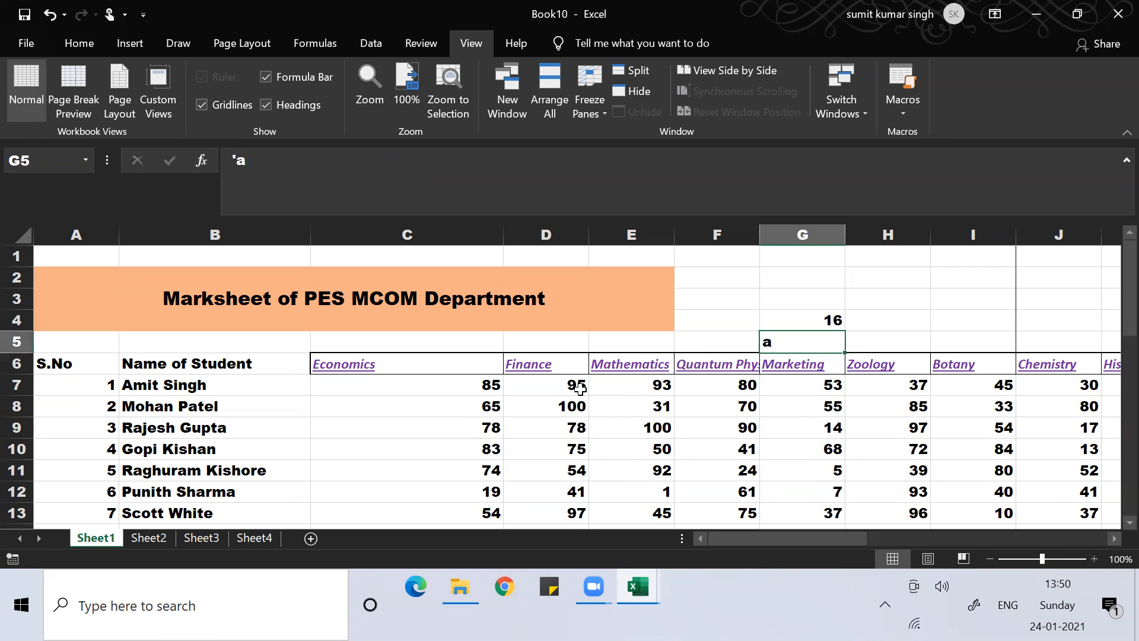
{"action": "key", "text": "Delete"}
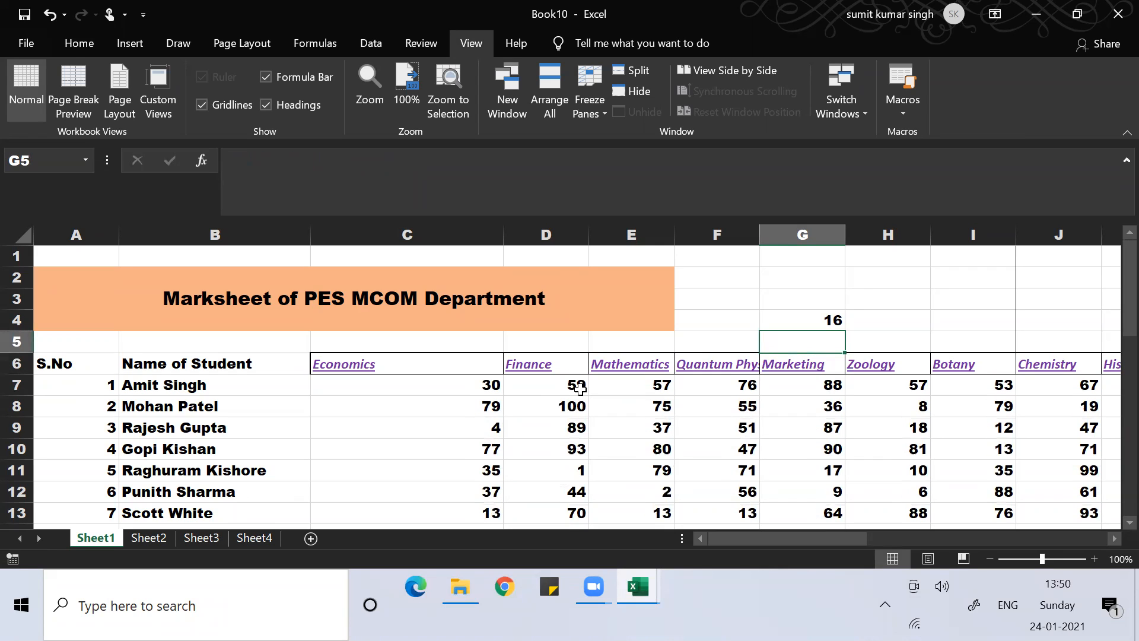
{"action": "key", "text": "Down"}
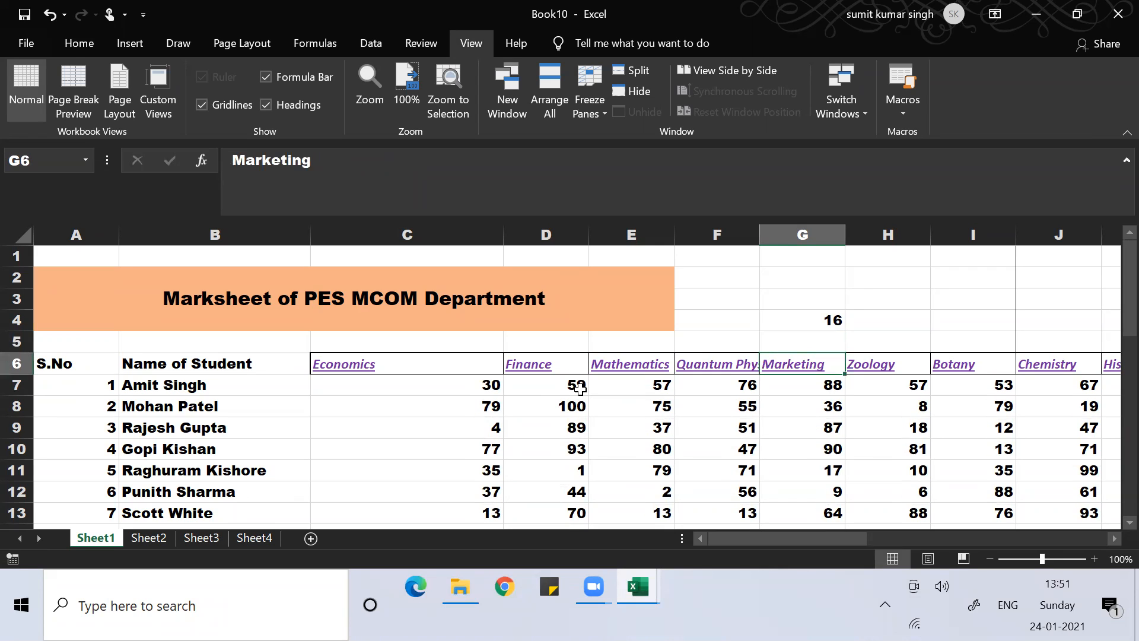
{"action": "key", "text": "Down"}
{"action": "key", "text": "Left"}
{"action": "key", "text": "Left"}
{"action": "key", "text": "Left"}
{"action": "key", "text": "Left"}
{"action": "key", "text": "Left"}
{"action": "key", "text": "Left"}
{"action": "key", "text": "Right"}
{"action": "key", "text": "Right"}
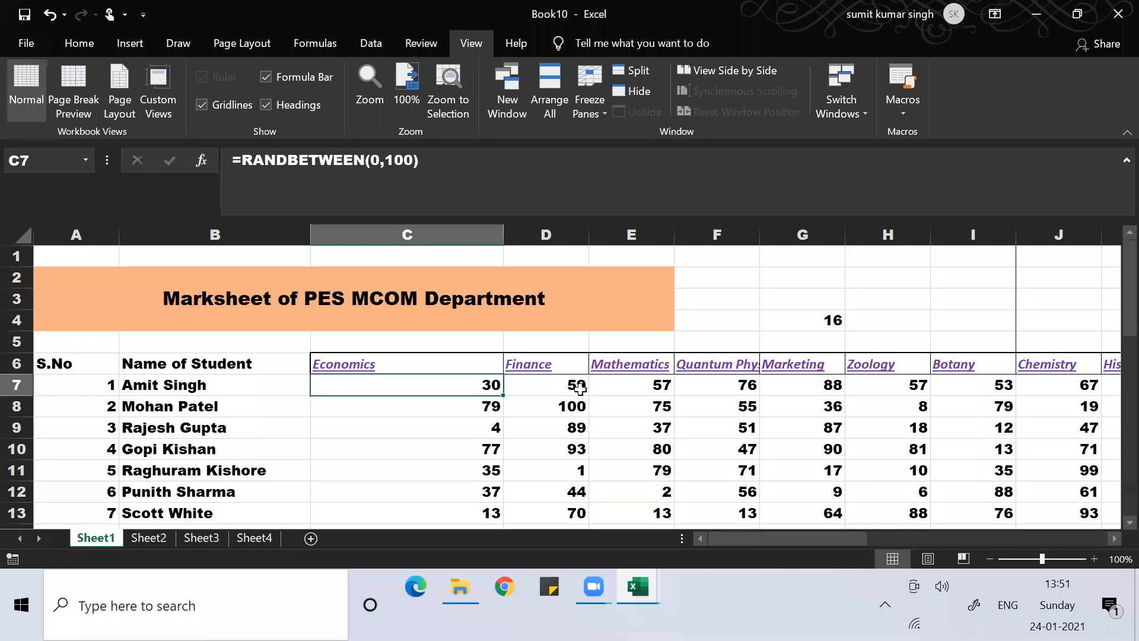
Step: Select the marks in C7:R36 and paste them back as fixed values
{"action": "key", "text": "ctrl+a"}
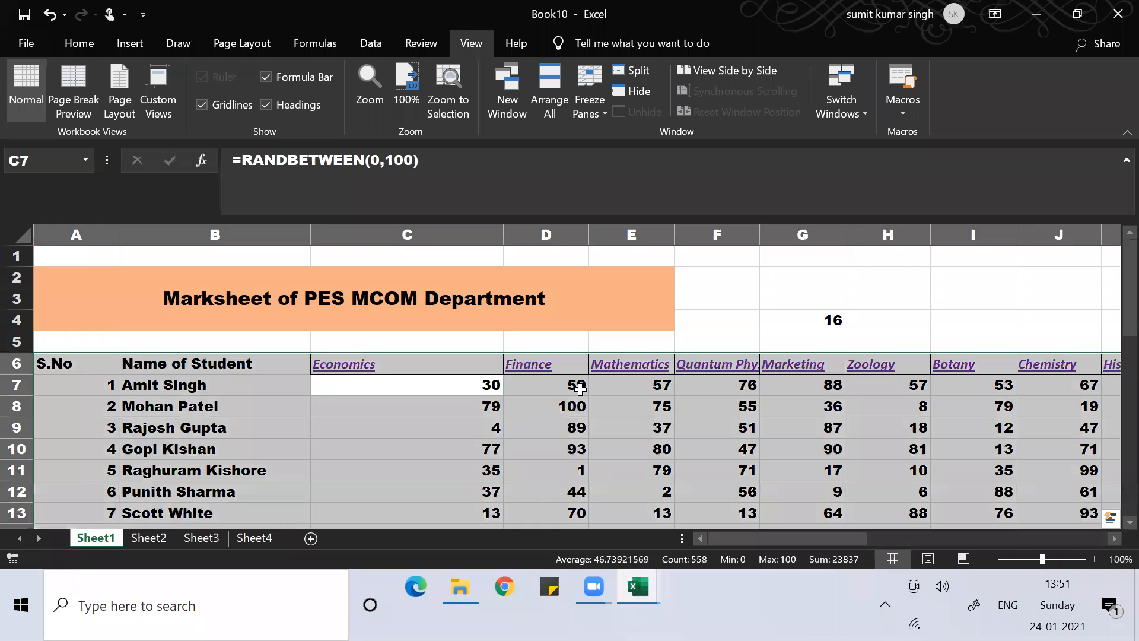
{"action": "left_click", "coordinate": [580, 389]}
{"action": "left_click", "coordinate": [473, 382]}
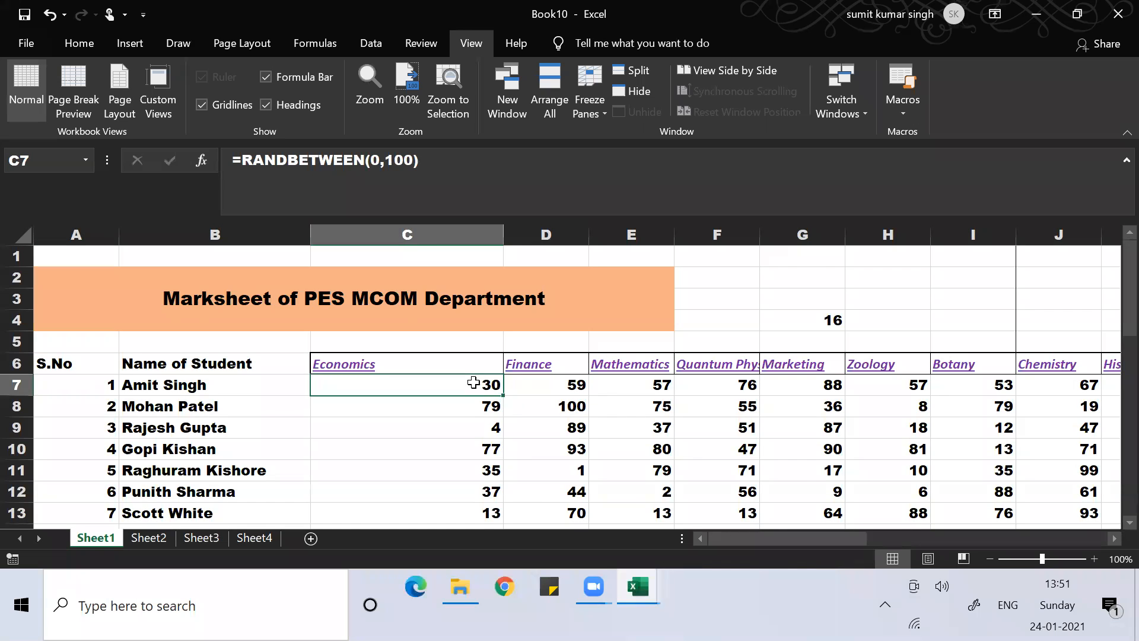
{"action": "key", "text": "ctrl+shift+Right"}
{"action": "key", "text": "ctrl+shift+Down"}
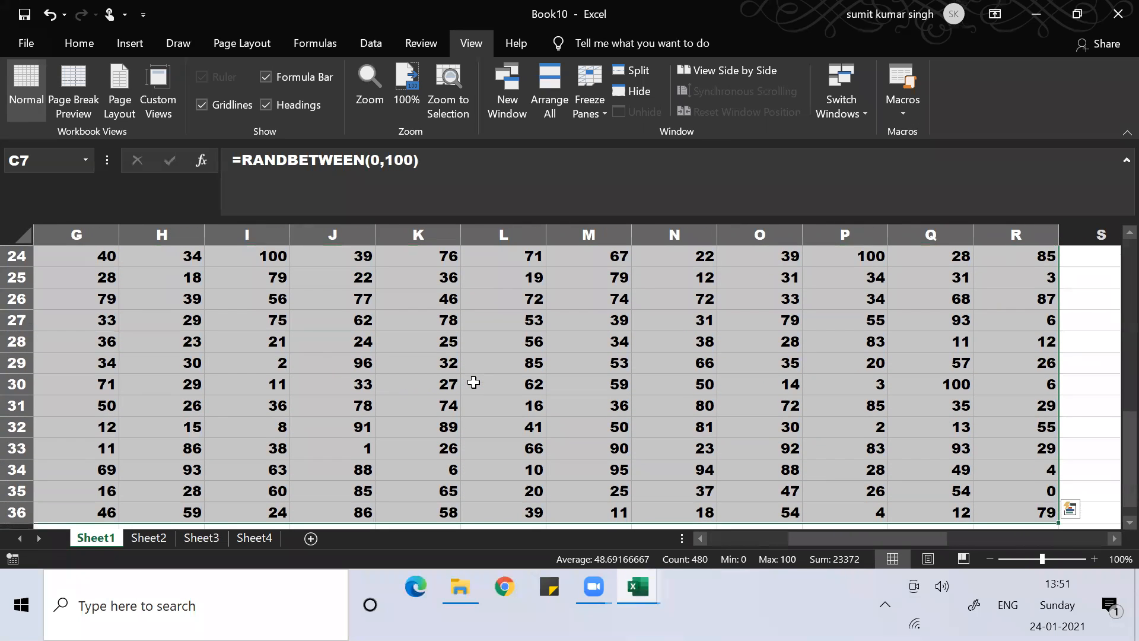
{"action": "key", "text": "ctrl+c"}
{"action": "key", "text": "alt"}
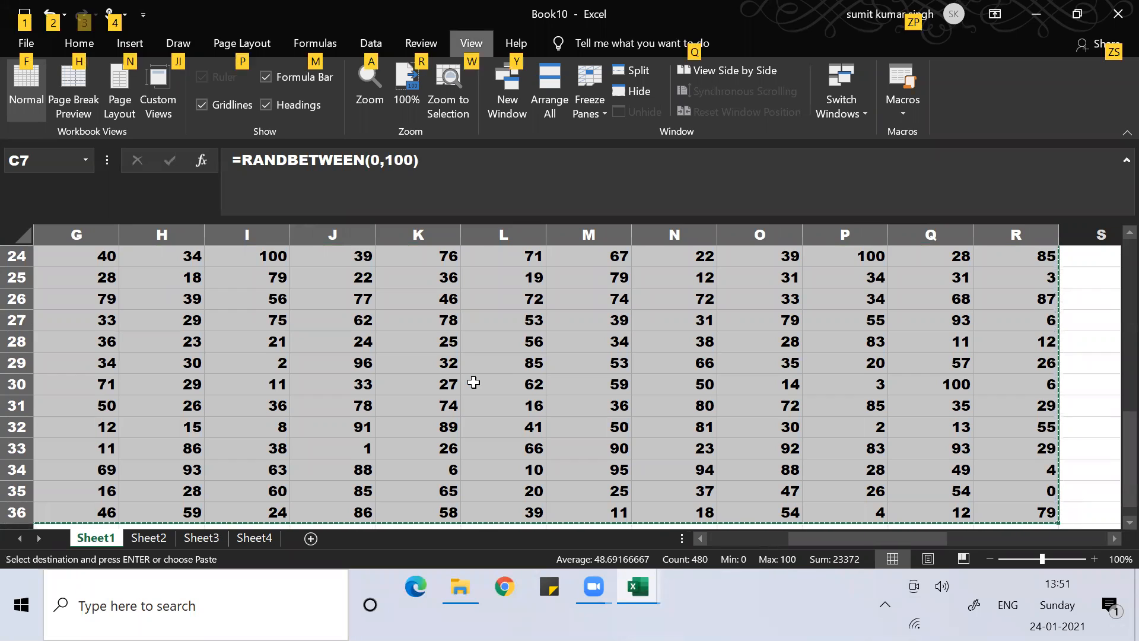
{"action": "key", "text": "e"}
{"action": "key", "text": "s"}
{"action": "key", "text": "v"}
{"action": "key", "text": "Return"}
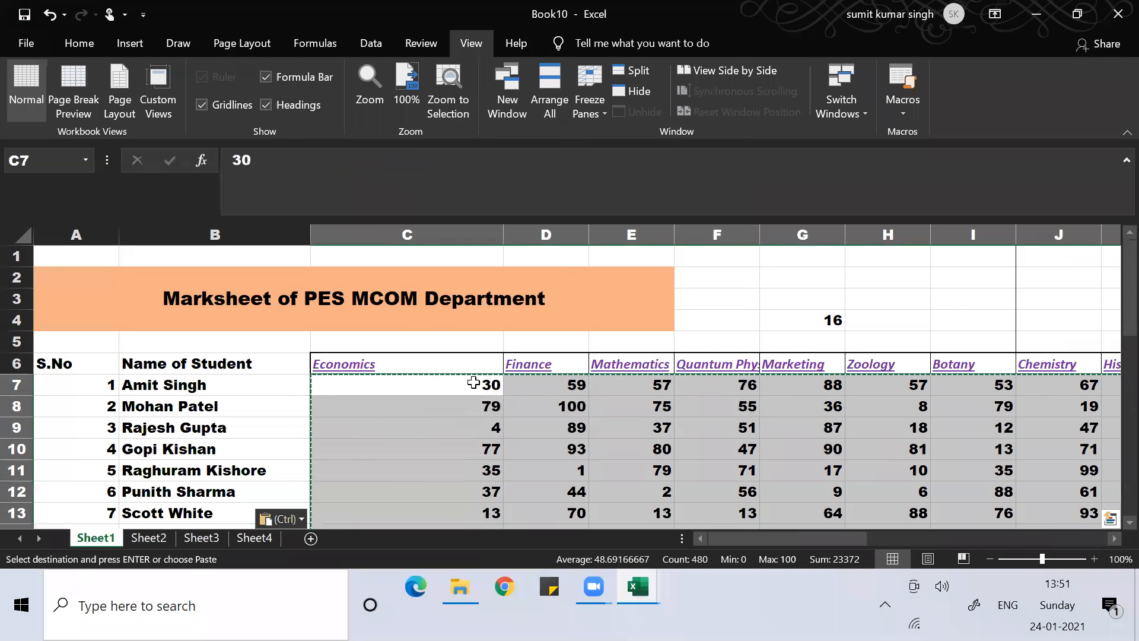
{"action": "key", "text": "Escape"}
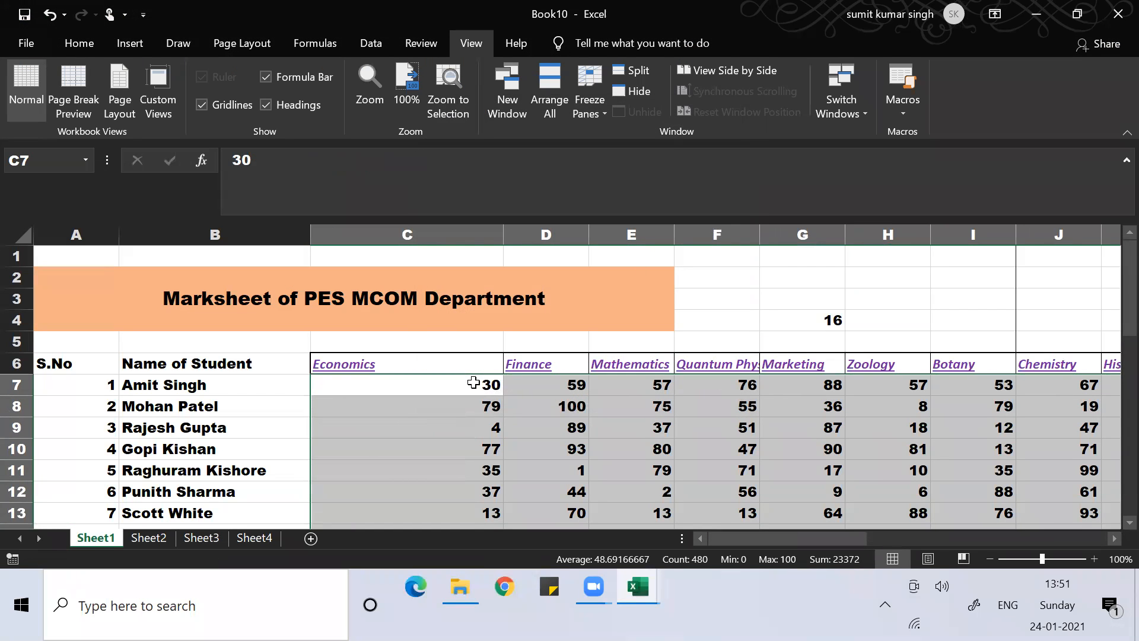
Step: Check the pasted values along row 7 and down the Economics column
{"action": "key", "text": "Down"}
{"action": "key", "text": "Up"}
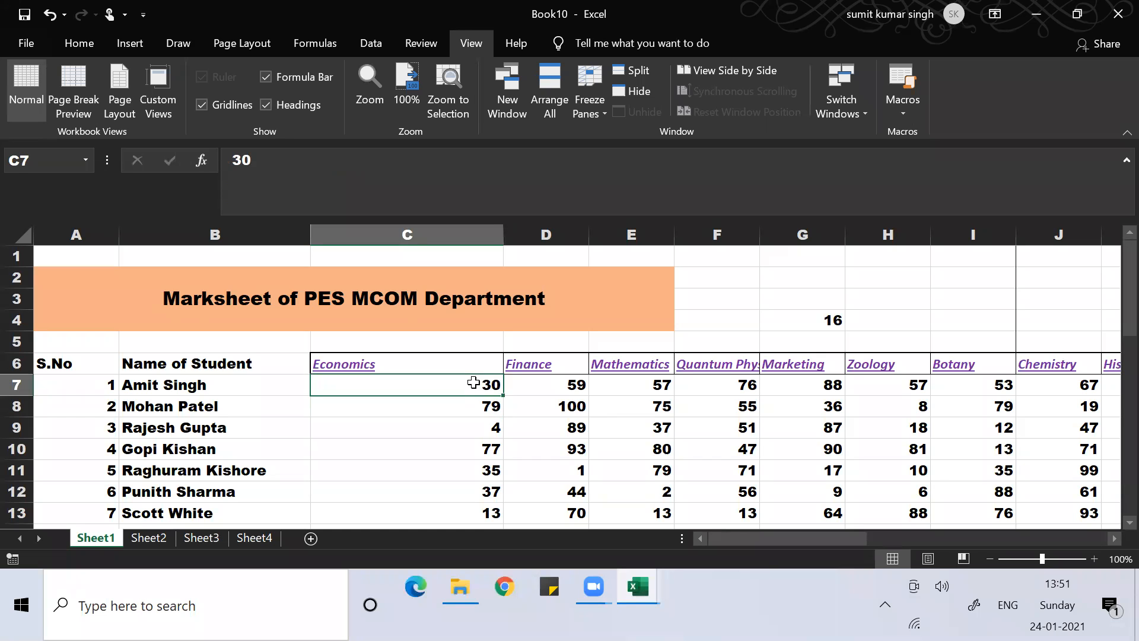
{"action": "key", "text": "Right"}
{"action": "key", "text": "Right"}
{"action": "key", "text": "Left"}
{"action": "key", "text": "Left"}
{"action": "key", "text": "Down"}
{"action": "key", "text": "Down"}
{"action": "key", "text": "Down"}
{"action": "key", "text": "Down"}
{"action": "key", "text": "Down"}
{"action": "key", "text": "ctrl+Down"}
Step: Reselect C7:R36 and delete all the marks
{"action": "key", "text": "Down"}
{"action": "key", "text": "Down"}
{"action": "key", "text": "Up"}
{"action": "key", "text": "Up"}
{"action": "key", "text": "Up"}
{"action": "key", "text": "Up"}
{"action": "key", "text": "Up"}
{"action": "key", "text": "ctrl+Up"}
{"action": "key", "text": "Up"}
{"action": "key", "text": "Down"}
{"action": "key", "text": "Down"}
{"action": "key", "text": "Down"}
{"action": "key", "text": "Up"}
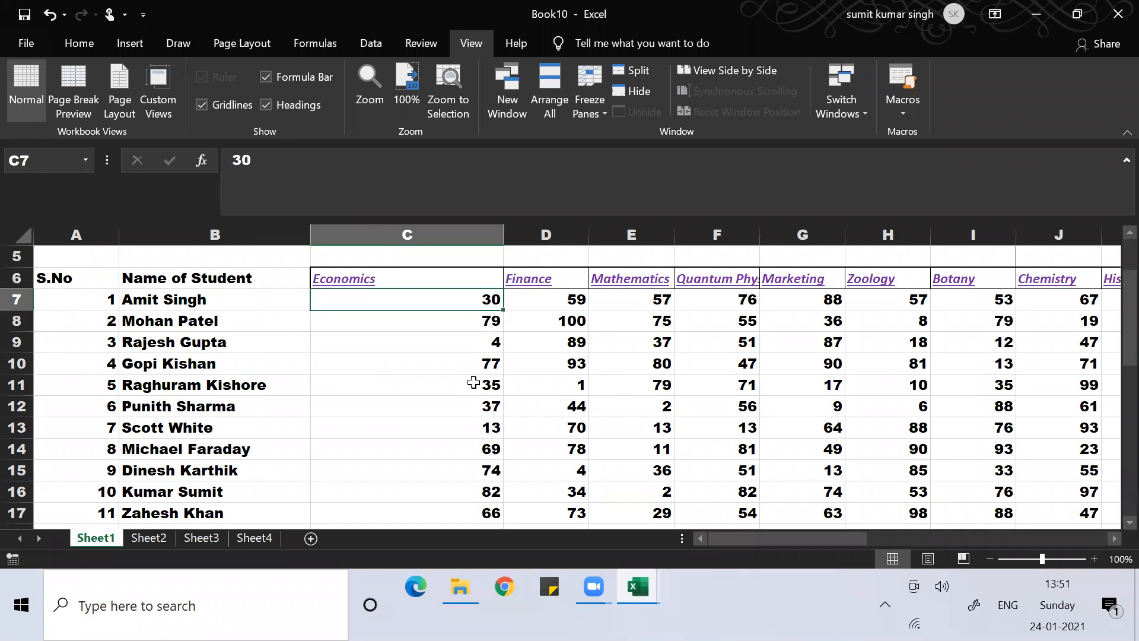
{"action": "key", "text": "ctrl+shift+Right"}
{"action": "key", "text": "ctrl+shift+Down"}
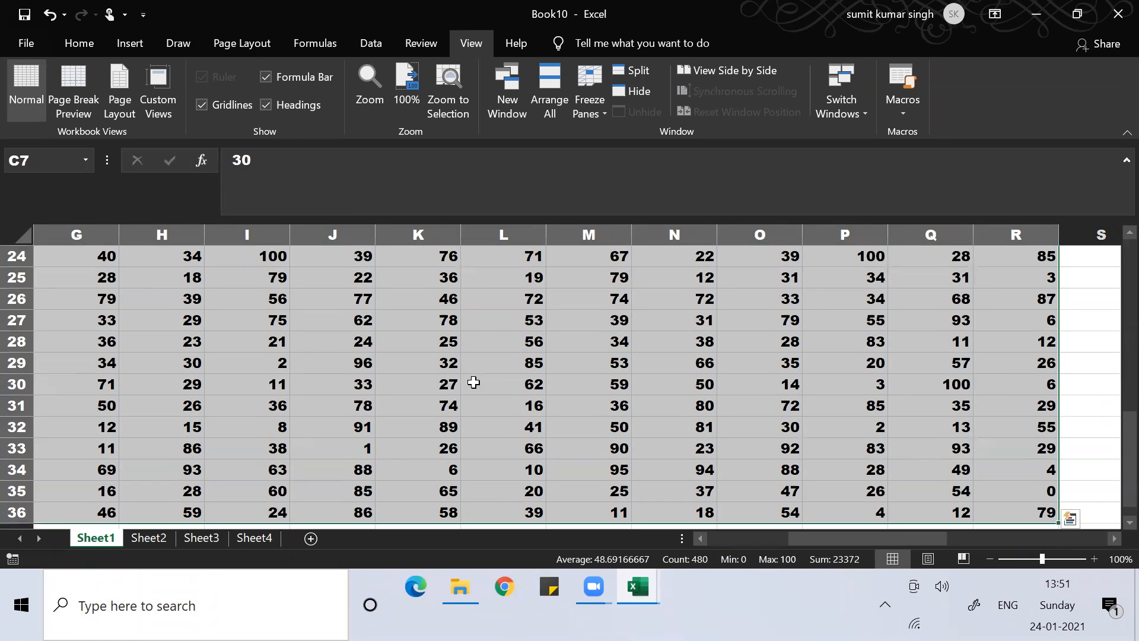
{"action": "key", "text": "Delete"}
Step: Enter =RAND() in C7, paste it over C7:J13, then clear those cells
{"action": "left_click", "coordinate": [473, 382]}
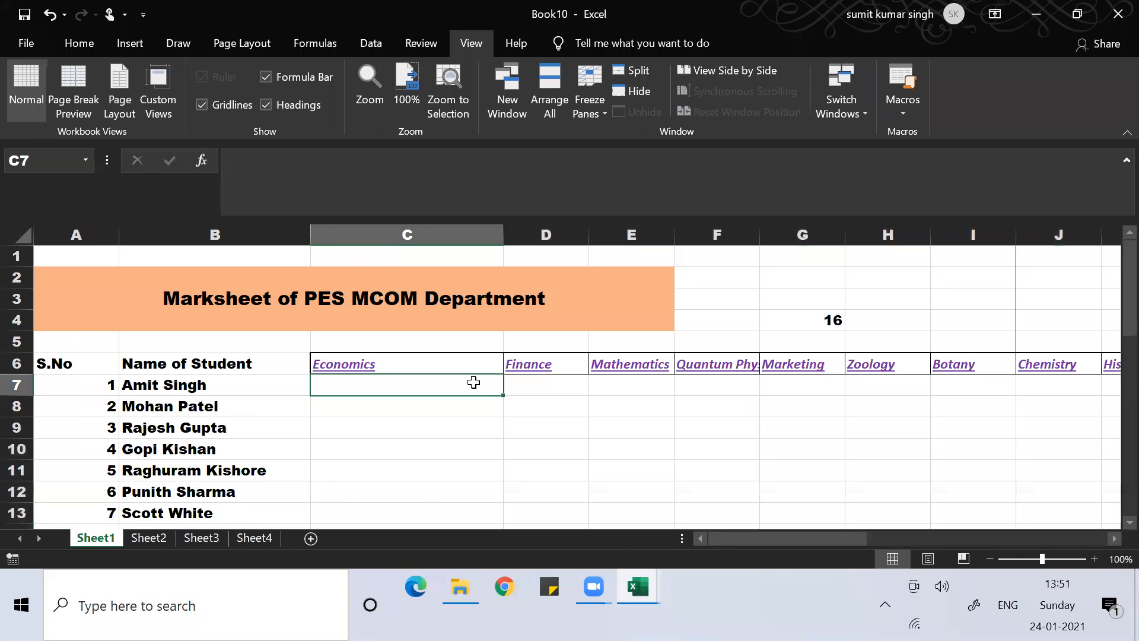
{"action": "type", "text": "=rand"}
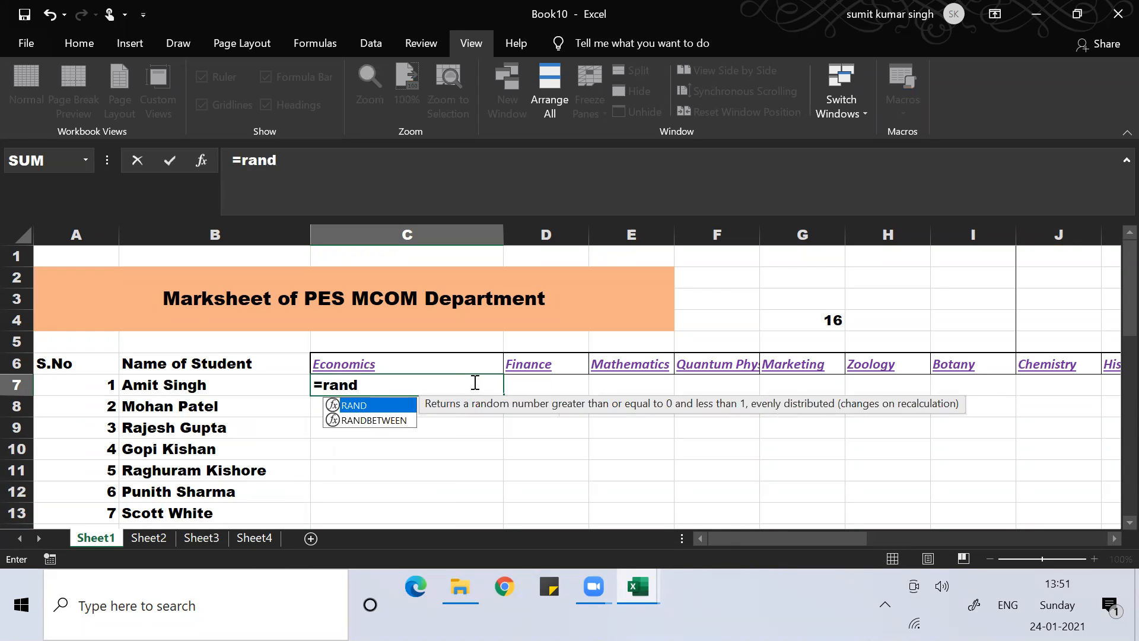
{"action": "type", "text": "()"}
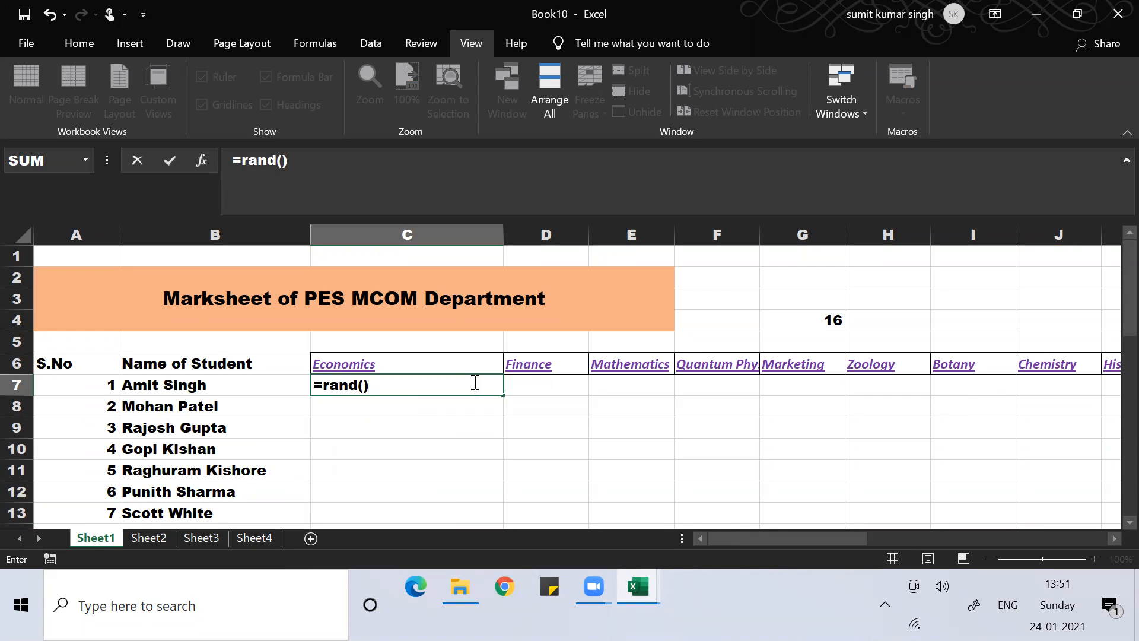
{"action": "key", "text": "Return"}
{"action": "left_click", "coordinate": [473, 382]}
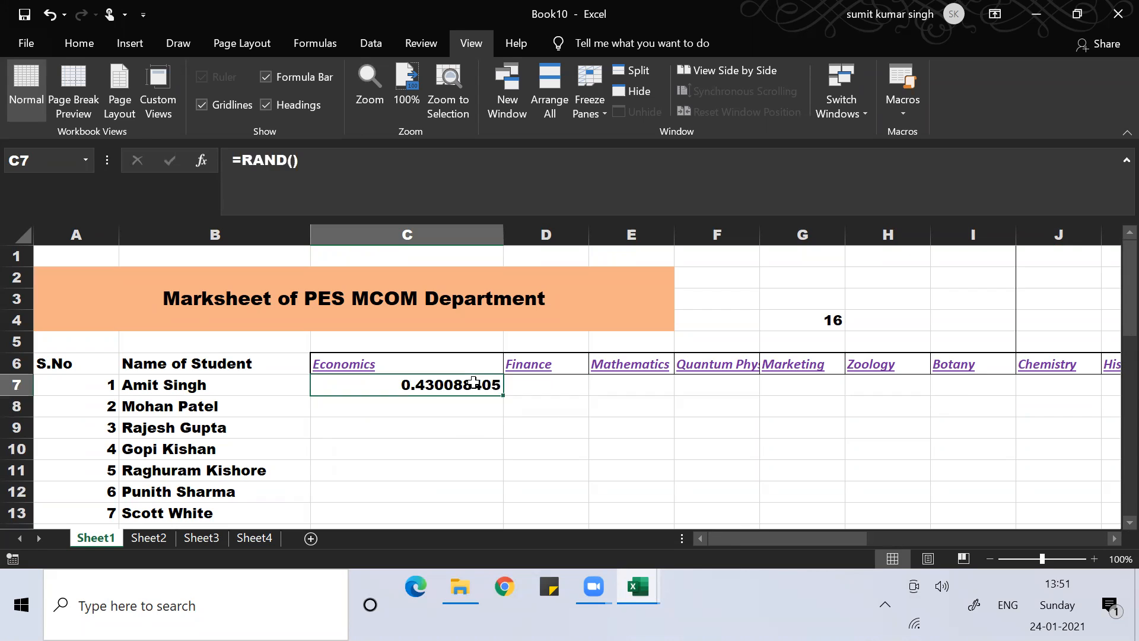
{"action": "key", "text": "ctrl+c"}
{"action": "key", "text": "shift+Down"}
{"action": "key", "text": "shift+Down"}
{"action": "key", "text": "shift+Down"}
{"action": "key", "text": "shift+Down"}
{"action": "key", "text": "shift+Down"}
{"action": "key", "text": "shift+Down"}
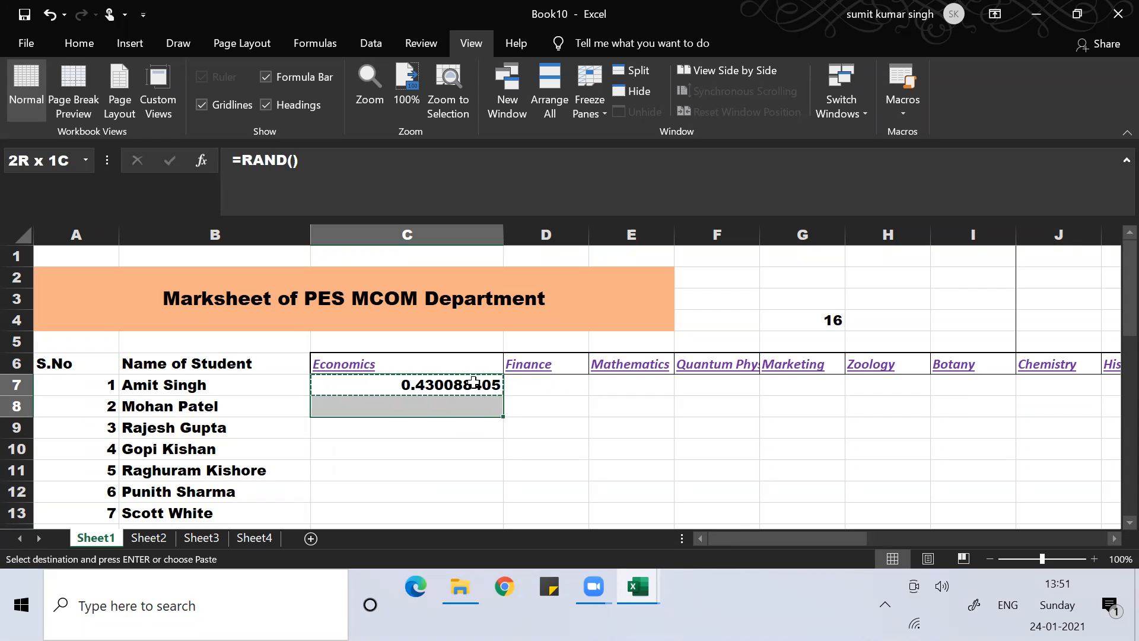
{"action": "key", "text": "shift+Right"}
{"action": "key", "text": "shift+Right"}
{"action": "key", "text": "shift+Right"}
{"action": "key", "text": "shift+Right"}
{"action": "key", "text": "shift+Right"}
{"action": "key", "text": "shift+Right"}
{"action": "key", "text": "shift+Right"}
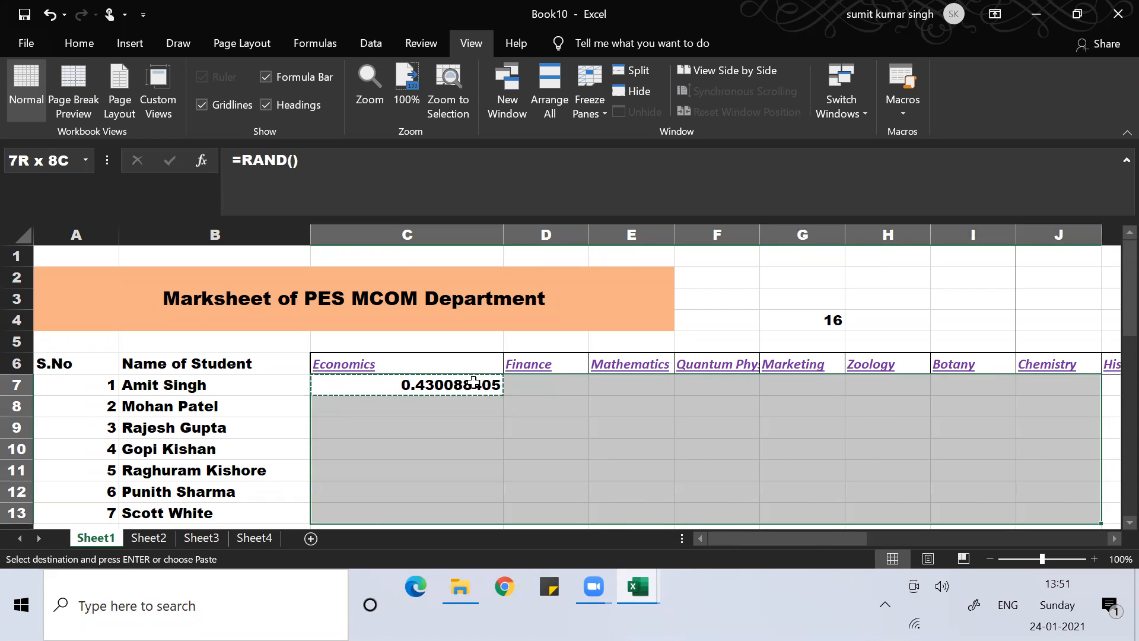
{"action": "key", "text": "ctrl+v"}
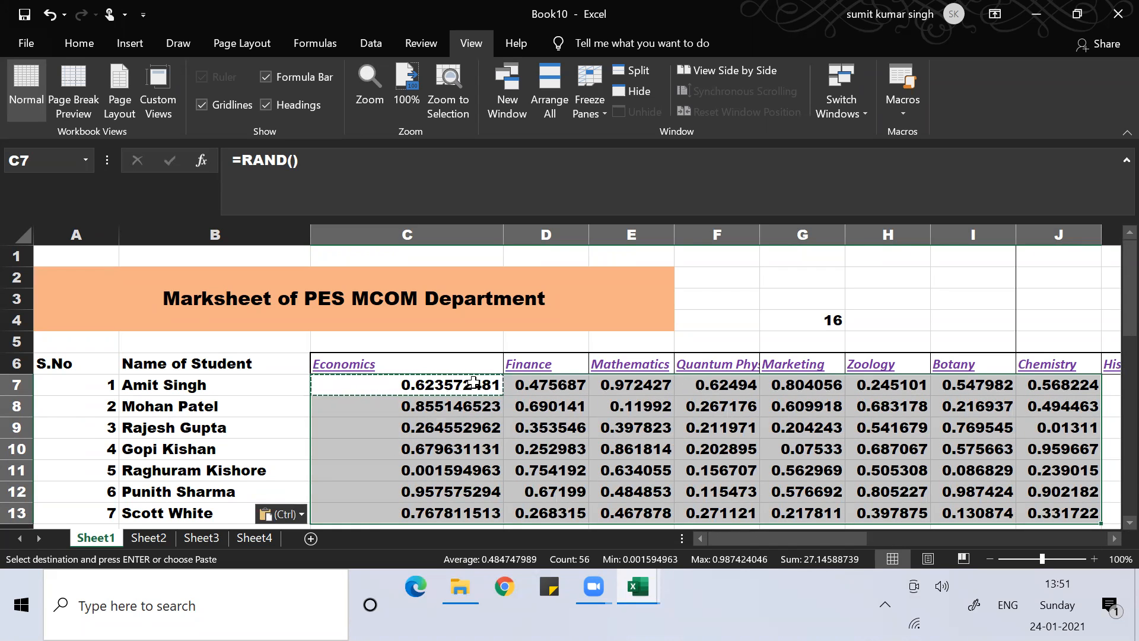
{"action": "key", "text": "Delete"}
Step: Re-enter =RAND() in C7, showing 0.672863736, and begin editing its formula
{"action": "left_click", "coordinate": [474, 382]}
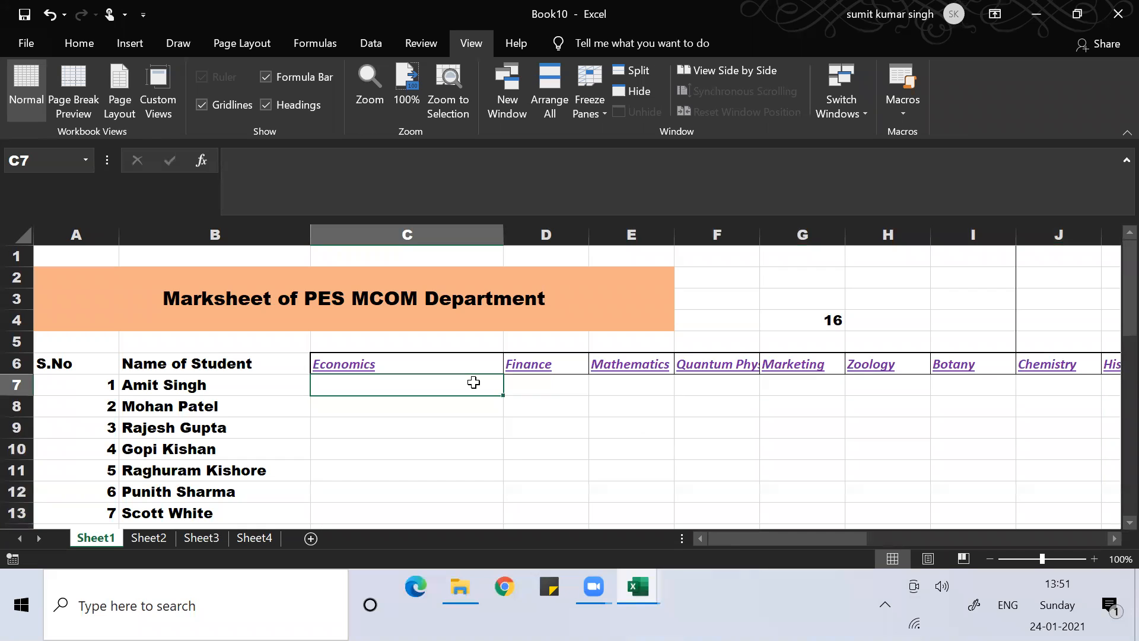
{"action": "type", "text": "="}
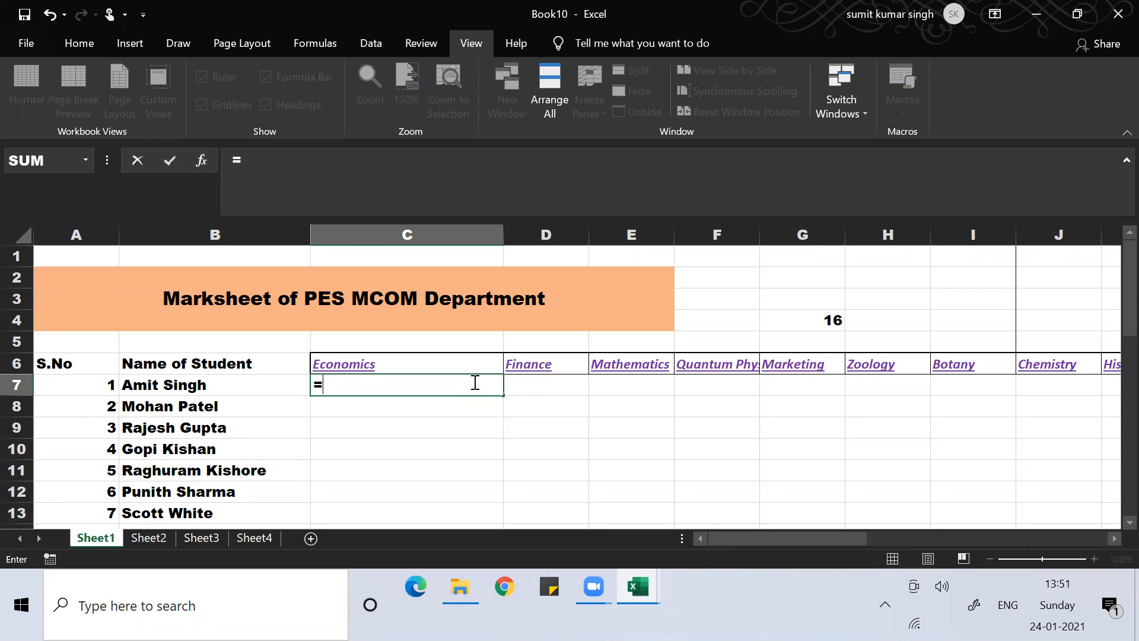
{"action": "type", "text": "rand()"}
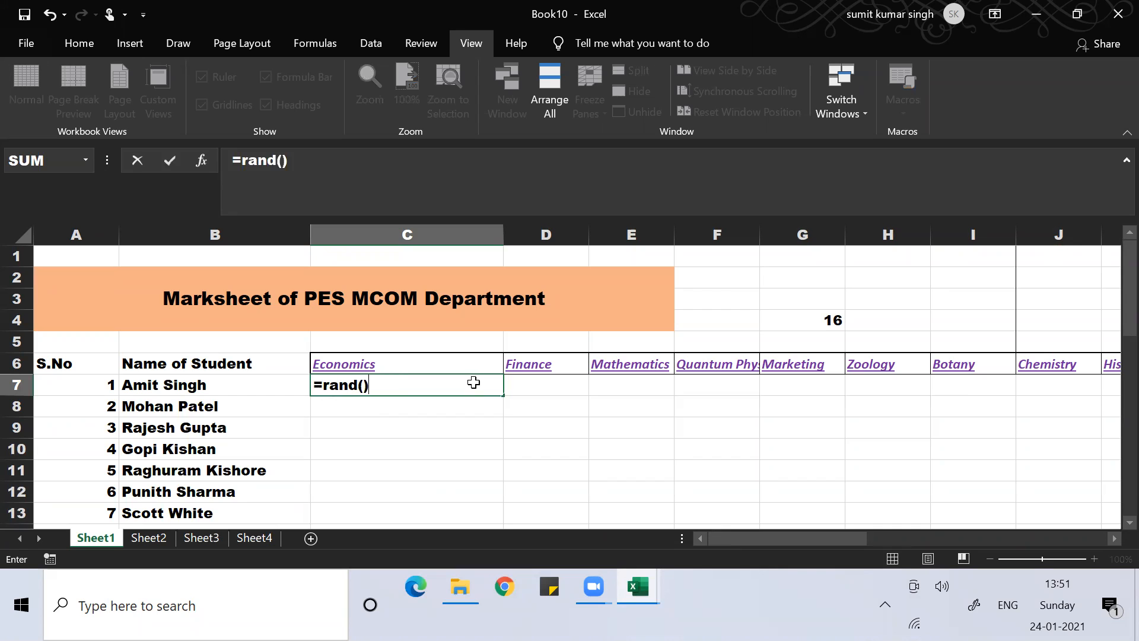
{"action": "key", "text": "Return"}
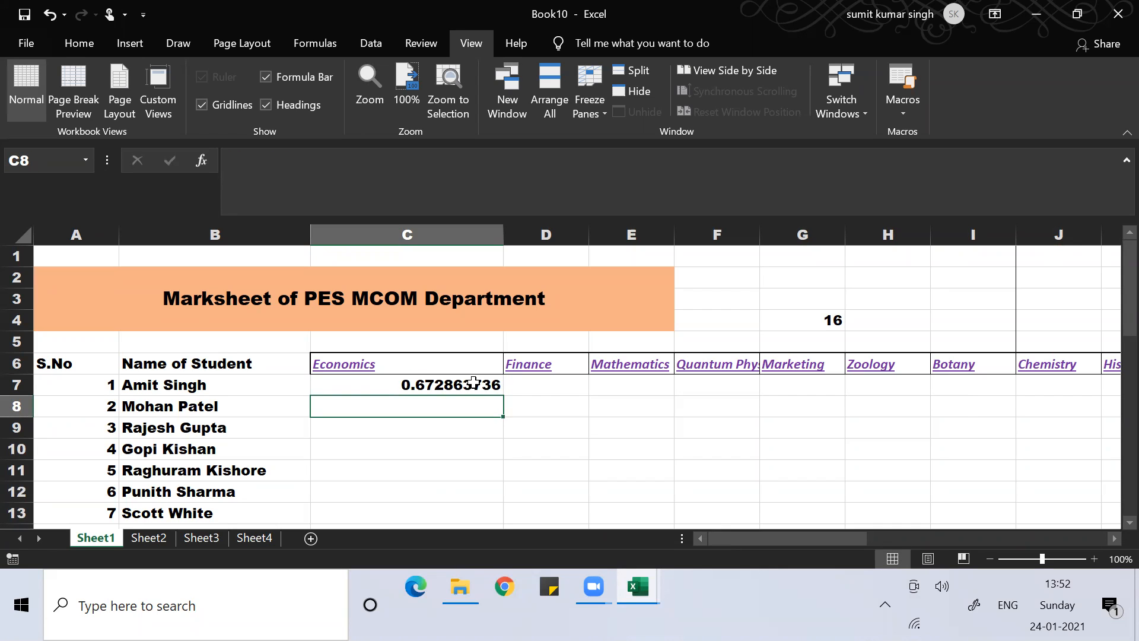
{"action": "left_click", "coordinate": [473, 382]}
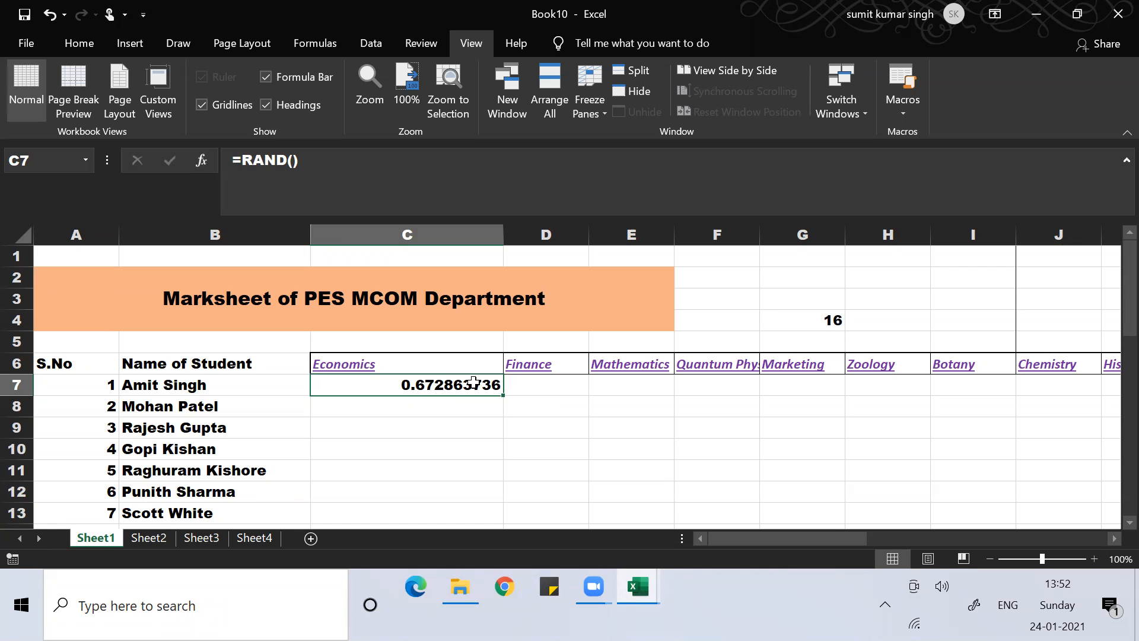
{"action": "left_click", "coordinate": [322, 155]}
Step: Scale C7's formula to =RAND()*100
{"action": "type", "text": "*100"}
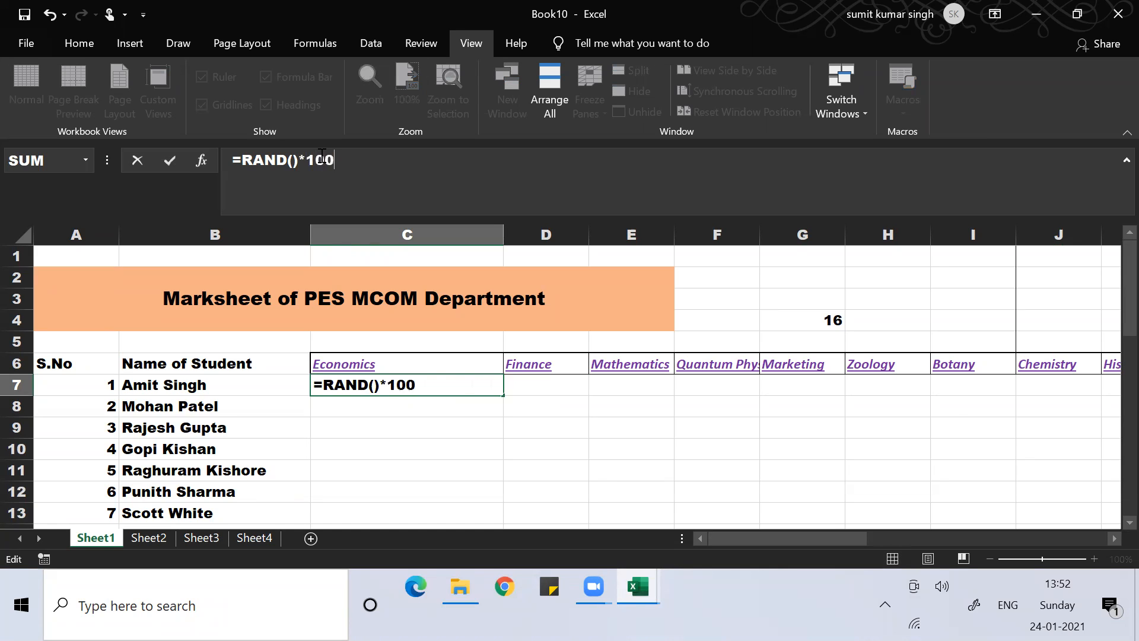
{"action": "key", "text": "Return"}
{"action": "key", "text": "Up"}
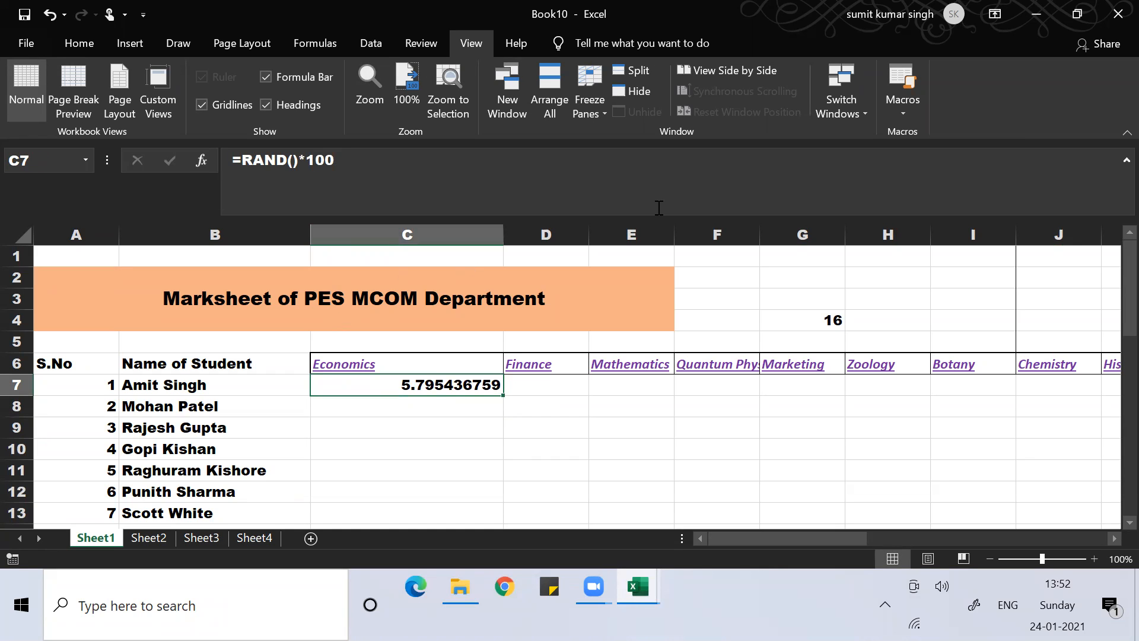
Step: Change C7 to =ROUND(RAND()*100,0), showing a whole mark of 40, and copy it
{"action": "left_click", "coordinate": [242, 159]}
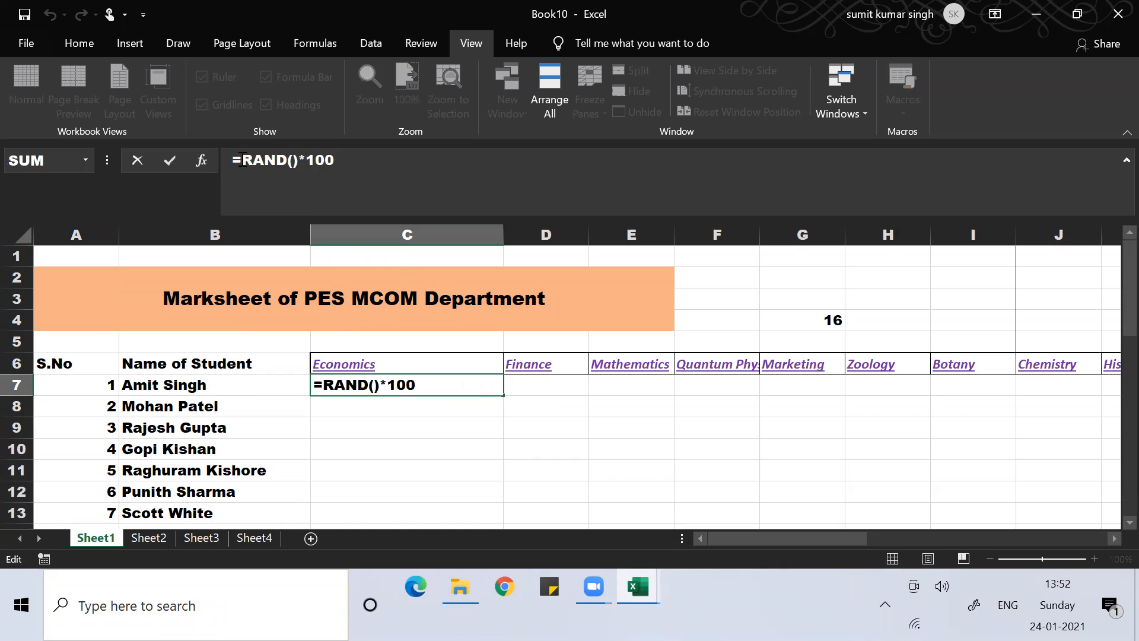
{"action": "type", "text": "r"}
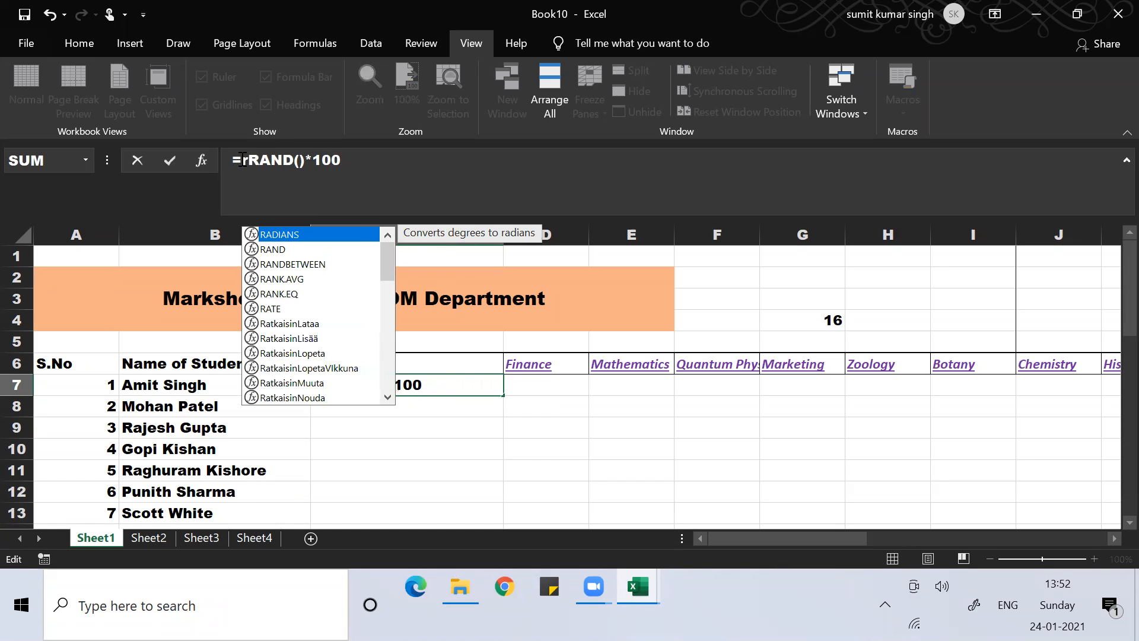
{"action": "type", "text": "ound"}
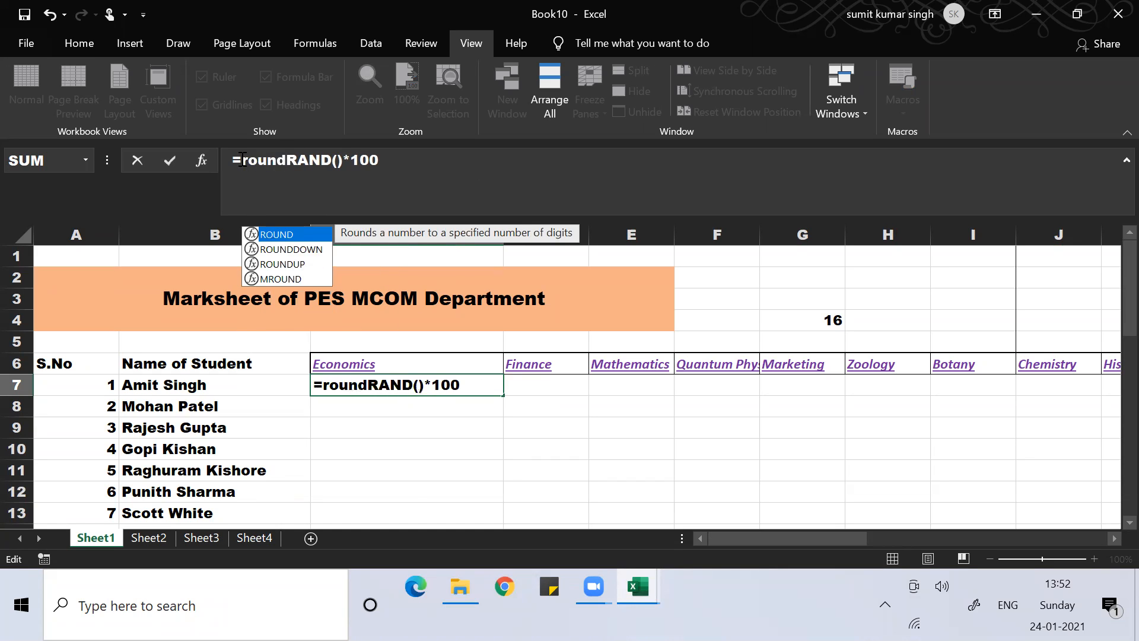
{"action": "left_click", "coordinate": [282, 250]}
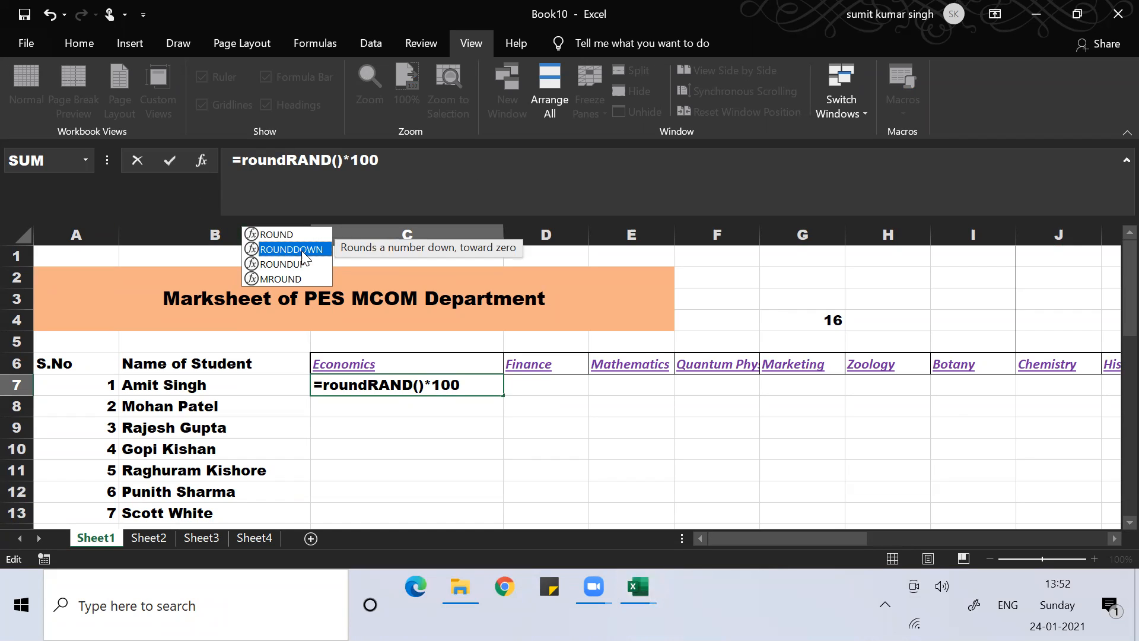
{"action": "left_click", "coordinate": [294, 266]}
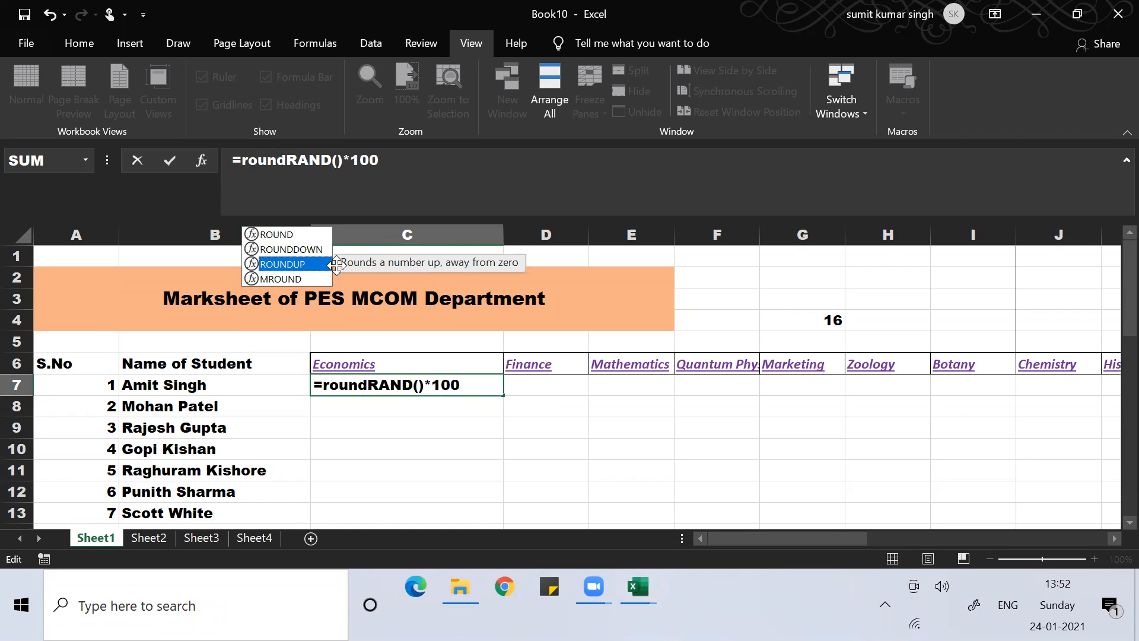
{"action": "left_click", "coordinate": [276, 235]}
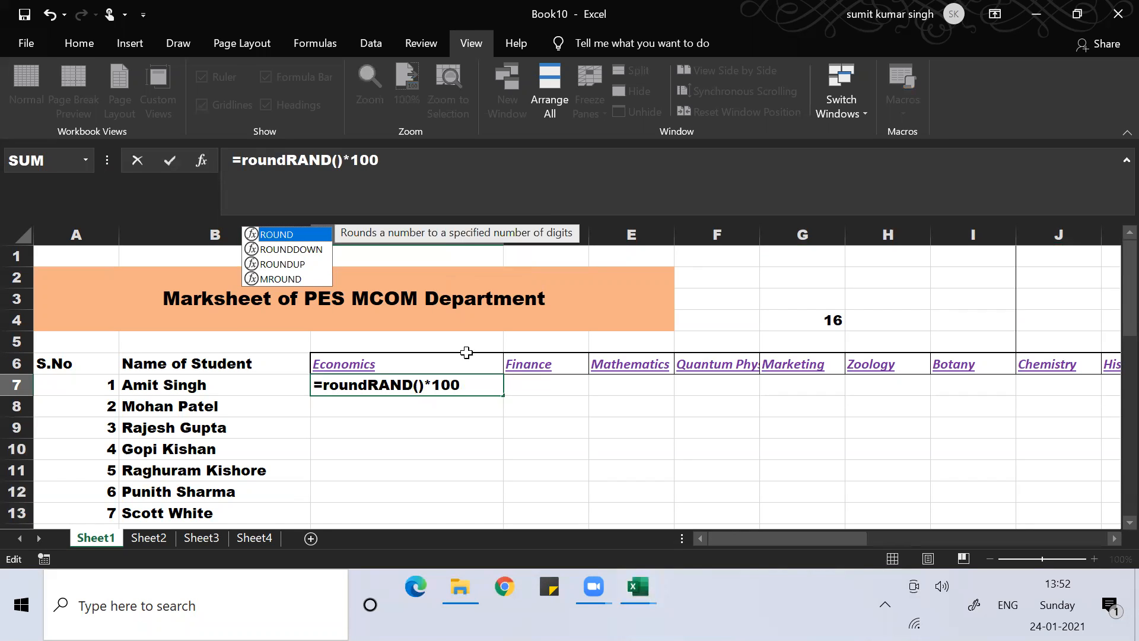
{"action": "left_click", "coordinate": [288, 160]}
{"action": "type", "text": "("}
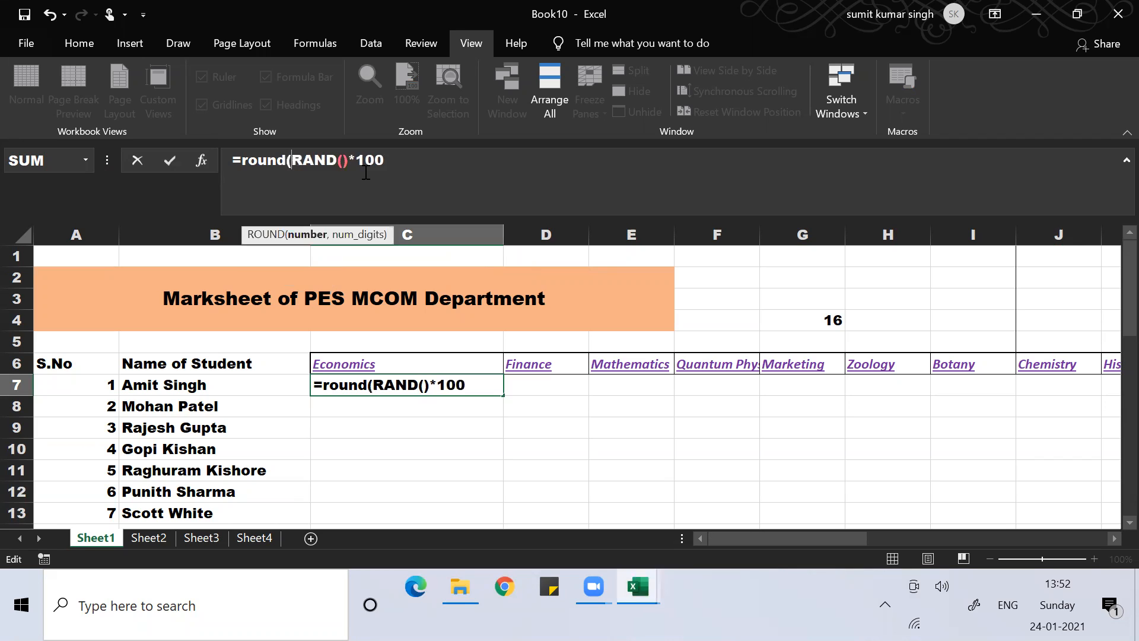
{"action": "type", "text": ",0"}
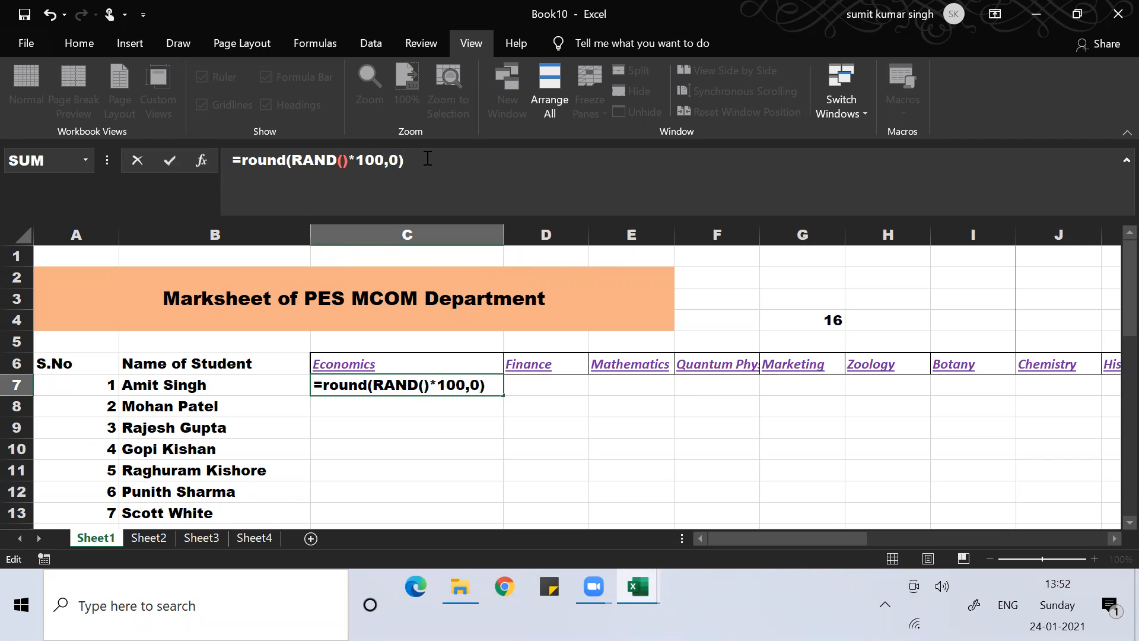
{"action": "key", "text": "Return"}
{"action": "key", "text": "Up"}
{"action": "key", "text": "ctrl+c"}
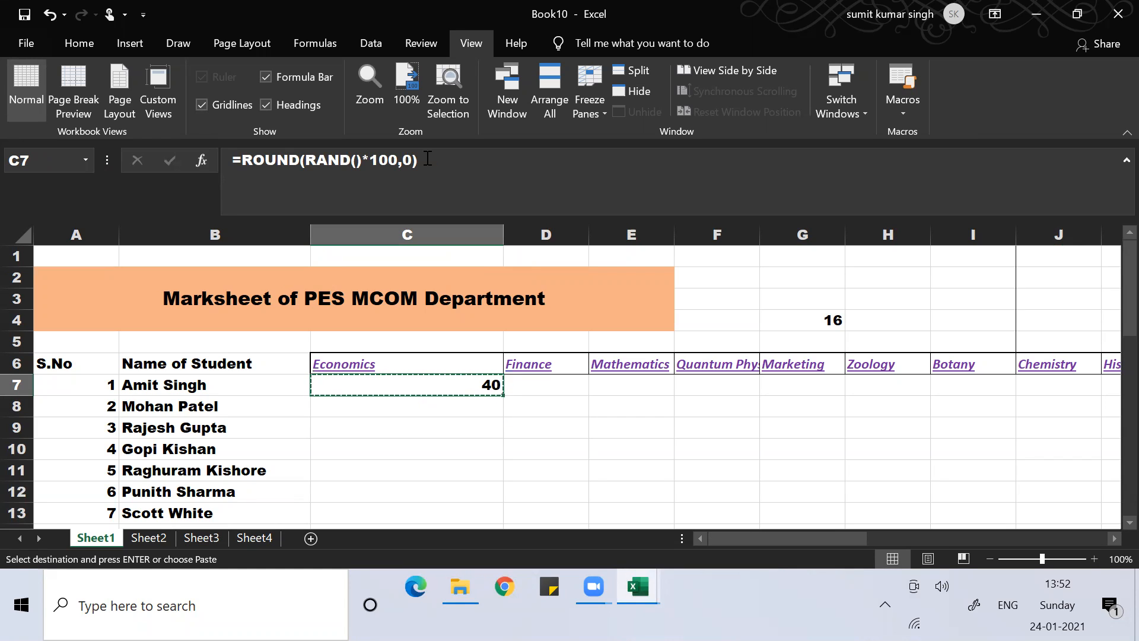
Step: Copy C7's random-mark formula across the whole C7:R36 mark grid
{"action": "key", "text": "Escape"}
{"action": "key", "text": "Down"}
{"action": "key", "text": "Up"}
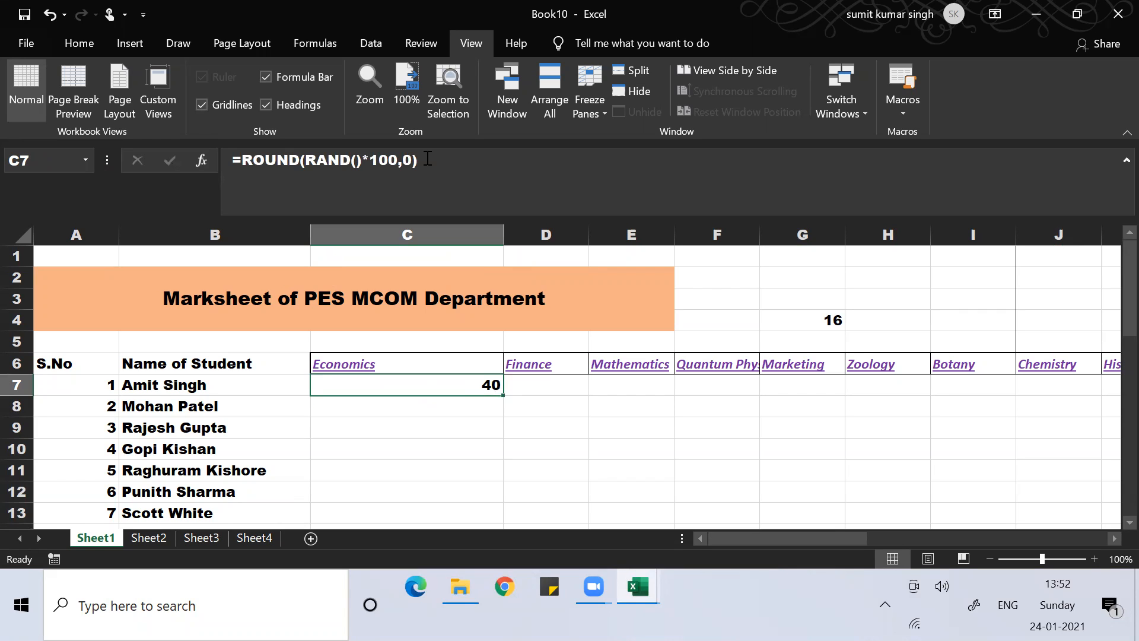
{"action": "key", "text": "alt"}
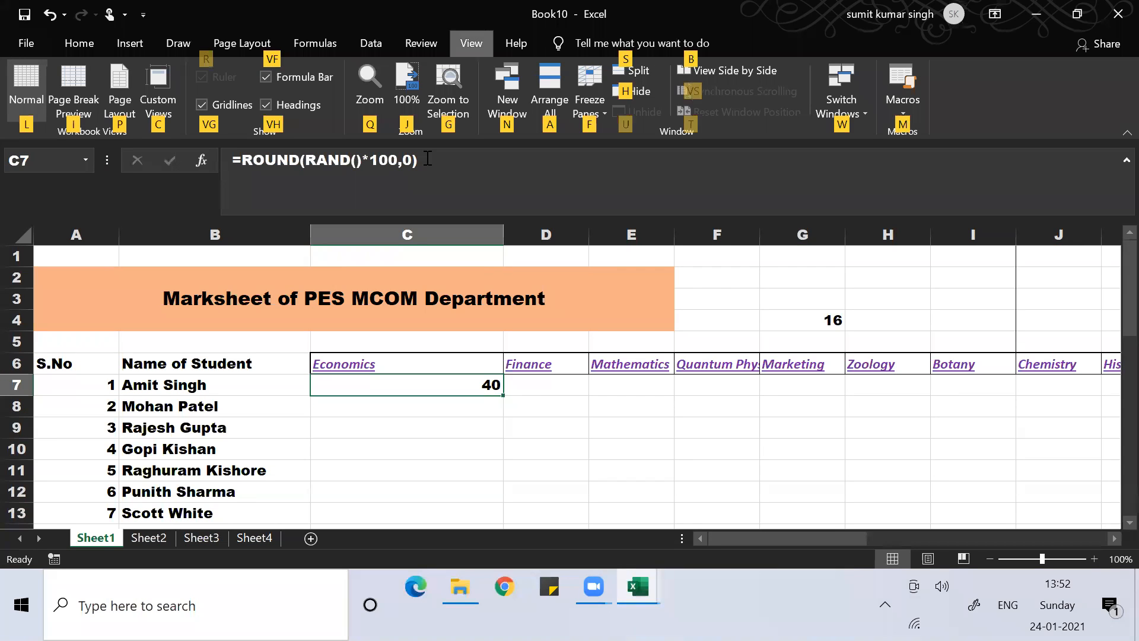
{"action": "key", "text": "alt"}
{"action": "key", "text": "ctrl+c"}
{"action": "key", "text": "shift+Right"}
{"action": "key", "text": "shift+Right"}
{"action": "key", "text": "shift+Right"}
{"action": "key", "text": "shift+Right"}
{"action": "key", "text": "shift+Right"}
{"action": "key", "text": "shift+Right"}
{"action": "key", "text": "shift+Right"}
{"action": "key", "text": "shift+Right"}
{"action": "key", "text": "shift+Right"}
{"action": "key", "text": "shift+Right"}
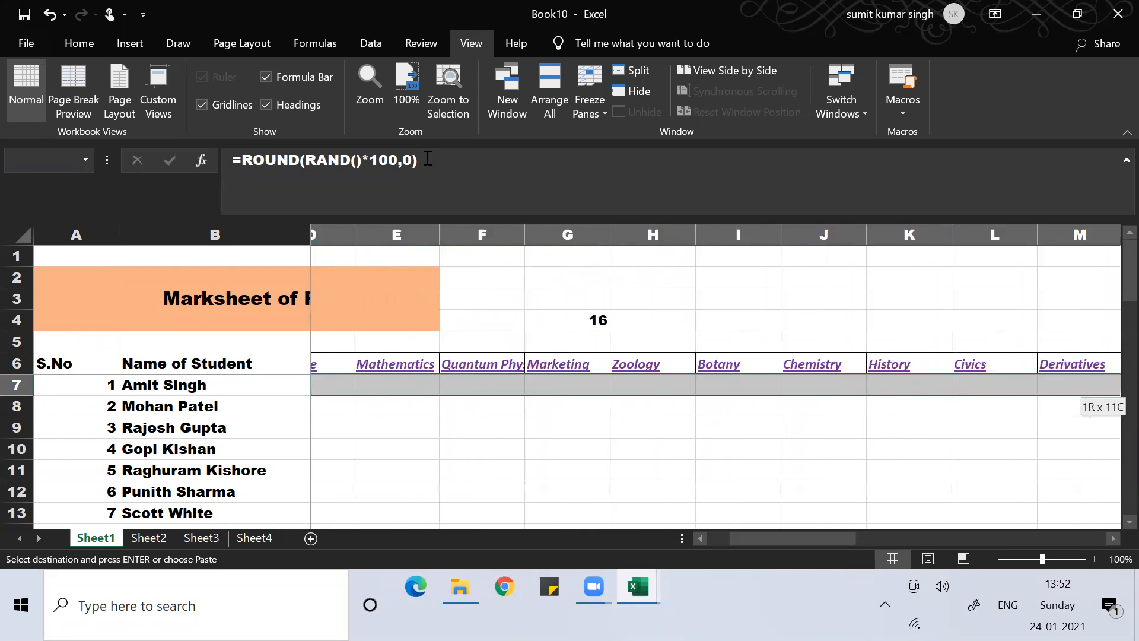
{"action": "key", "text": "shift+Right"}
{"action": "key", "text": "shift+Right"}
{"action": "key", "text": "shift+Right"}
{"action": "key", "text": "shift+Right"}
{"action": "key", "text": "shift+Right"}
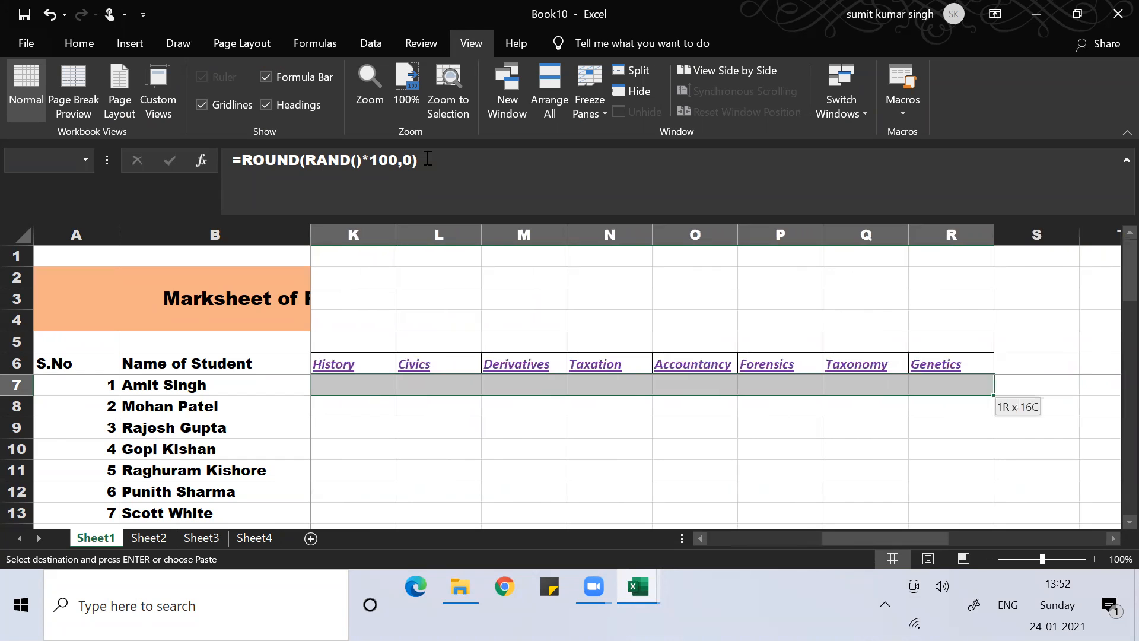
{"action": "key", "text": "shift+Down"}
{"action": "key", "text": "shift+Down"}
{"action": "key", "text": "shift+Down"}
{"action": "key", "text": "shift+Down"}
{"action": "key", "text": "shift+Down"}
{"action": "key", "text": "shift+Down"}
{"action": "key", "text": "shift+Down"}
{"action": "key", "text": "shift+Down"}
{"action": "key", "text": "shift+Down"}
{"action": "key", "text": "shift+Down"}
{"action": "key", "text": "shift+Down"}
{"action": "key", "text": "shift+Down"}
{"action": "key", "text": "shift+Down"}
{"action": "key", "text": "shift+Down"}
{"action": "key", "text": "shift+Down"}
{"action": "key", "text": "shift+Down"}
{"action": "key", "text": "shift+Down"}
{"action": "key", "text": "shift+Down"}
{"action": "key", "text": "shift+Down"}
{"action": "key", "text": "shift+Down"}
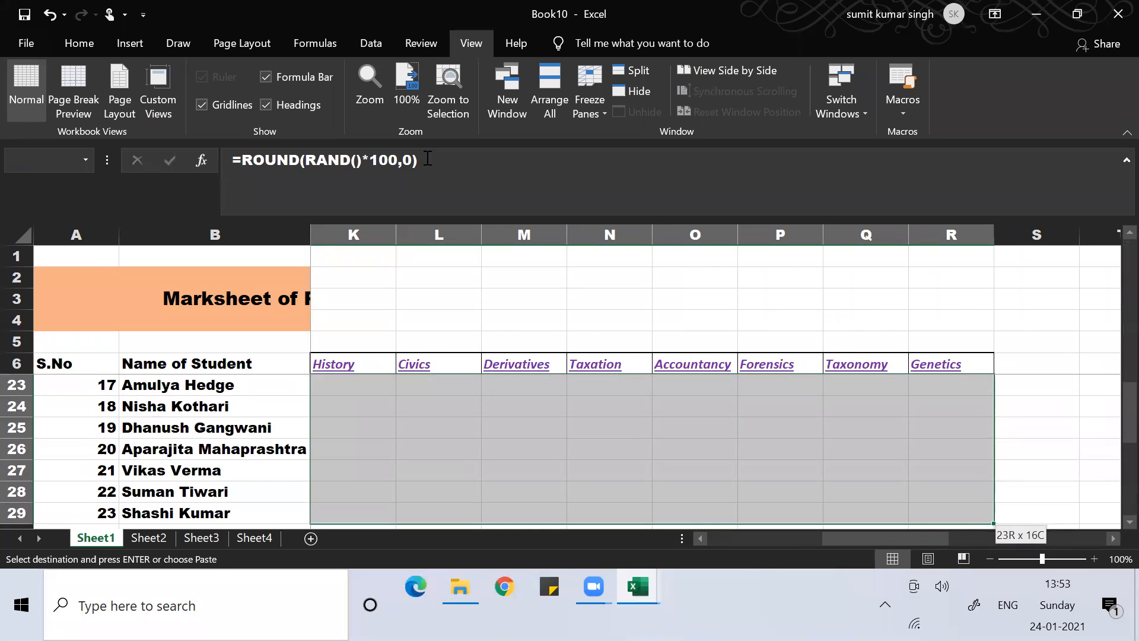
{"action": "key", "text": "shift+Down"}
{"action": "key", "text": "shift+Down"}
{"action": "key", "text": "shift+Down"}
{"action": "key", "text": "shift+Up"}
{"action": "key", "text": "shift+Up"}
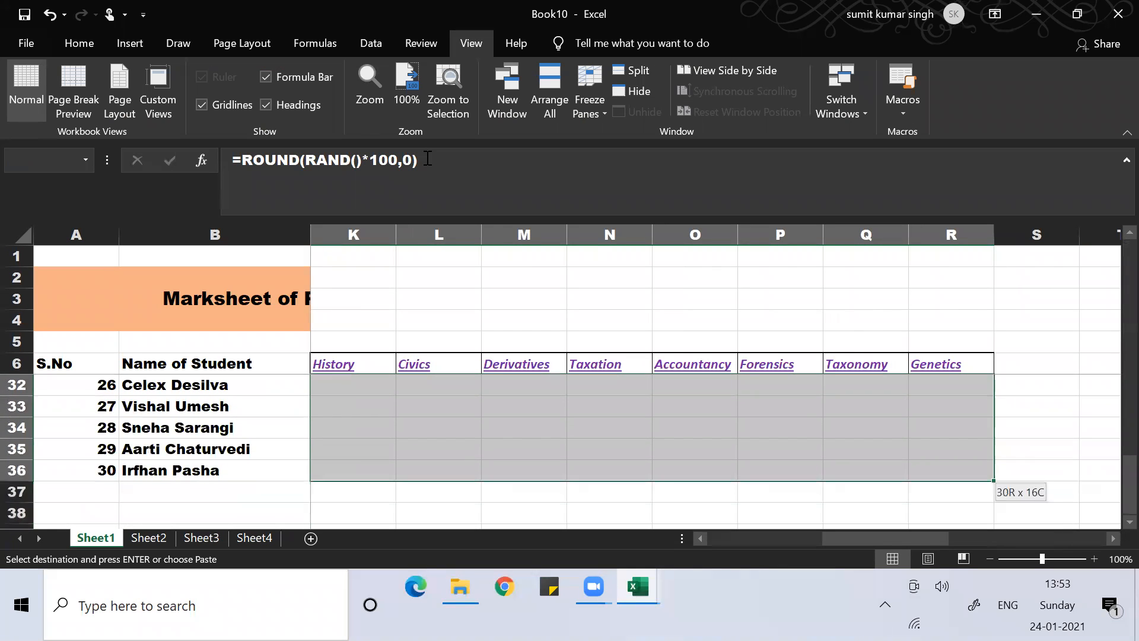
{"action": "key", "text": "ctrl+v"}
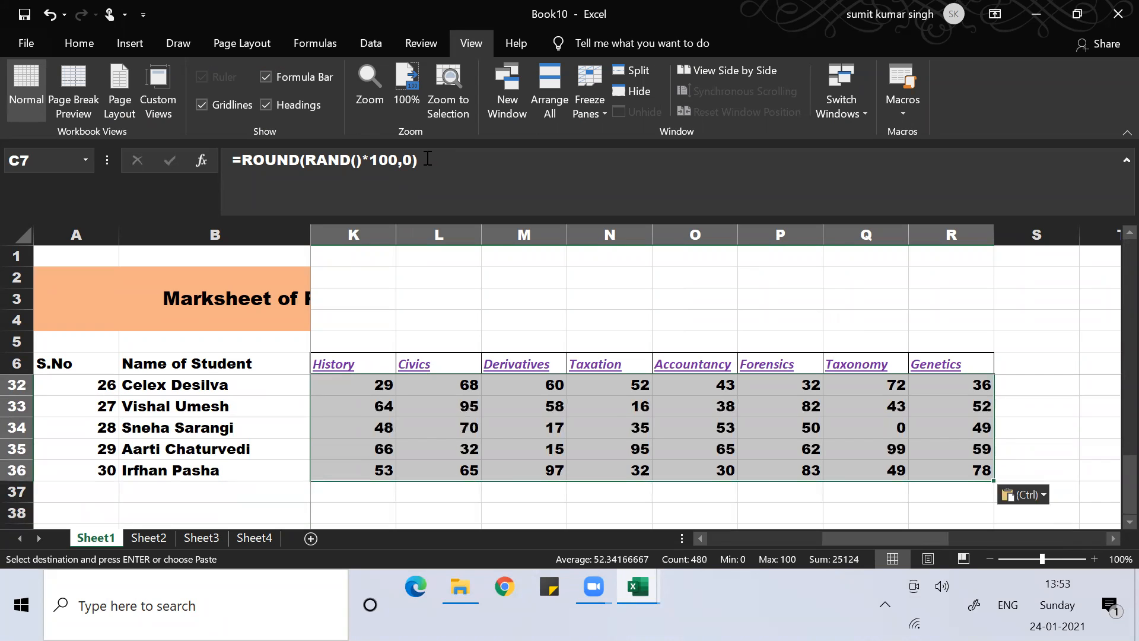
Step: Paste the generated marks back as fixed values and check row 7
{"action": "key", "text": "ctrl+c"}
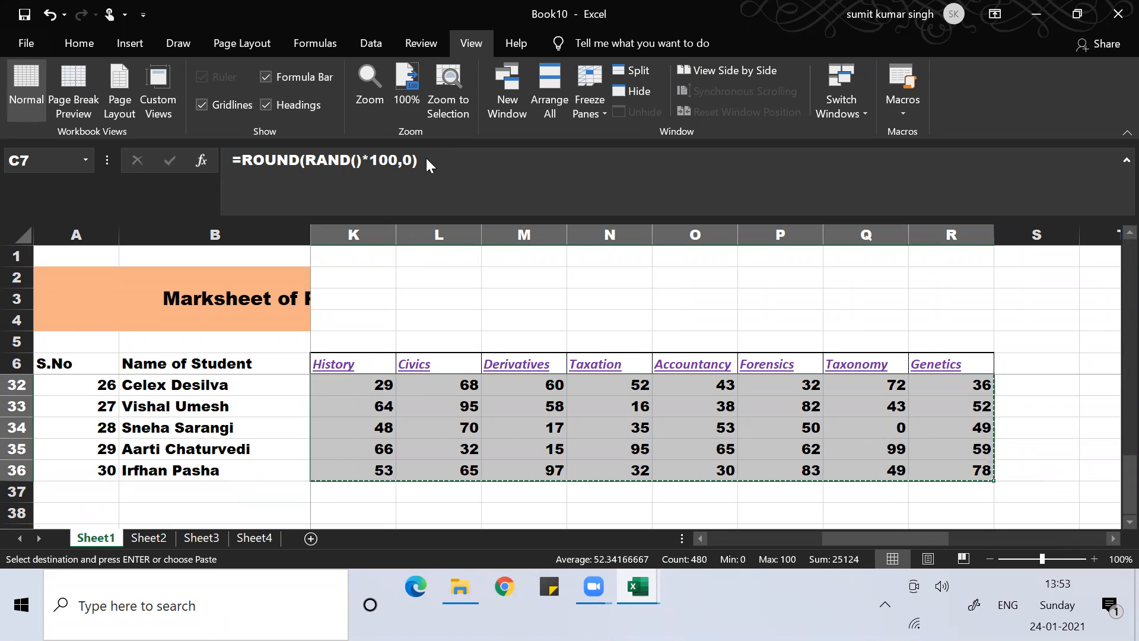
{"action": "key", "text": "ctrl+alt+v"}
{"action": "key", "text": "v"}
{"action": "key", "text": "Return"}
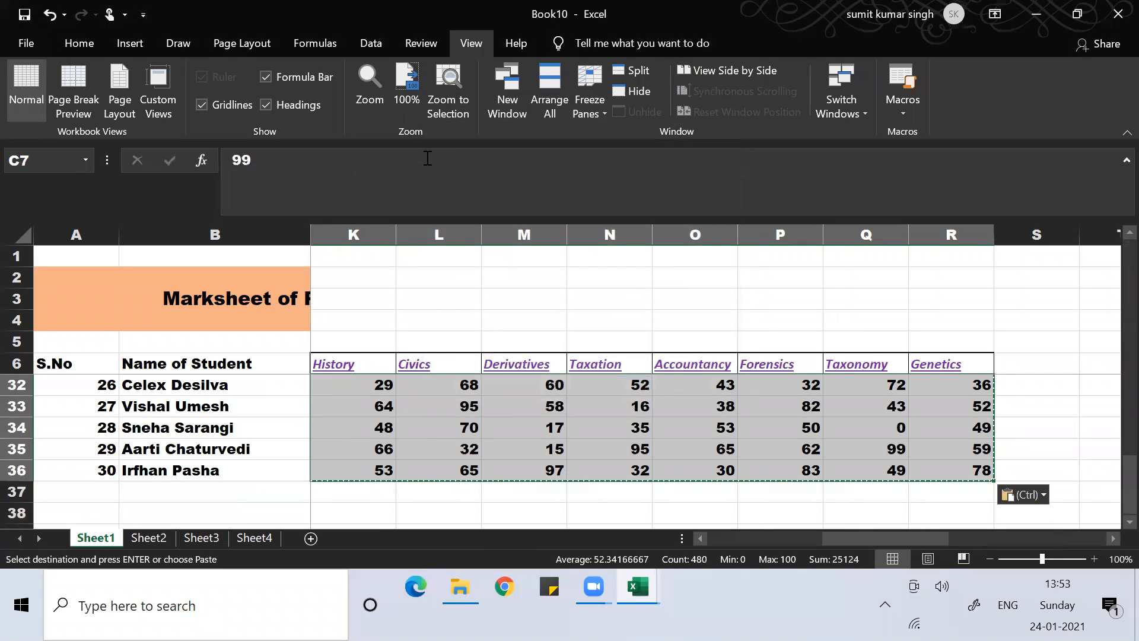
{"action": "key", "text": "Escape"}
{"action": "key", "text": "Home"}
{"action": "key", "text": "Right"}
{"action": "key", "text": "Right"}
{"action": "key", "text": "Right"}
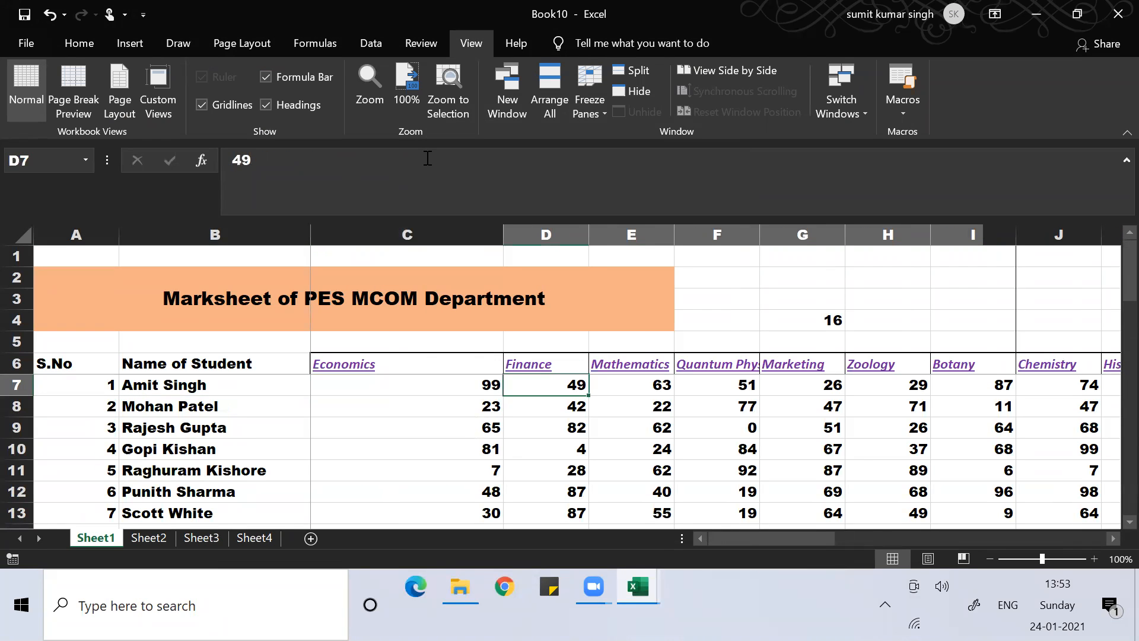
{"action": "key", "text": "Left"}
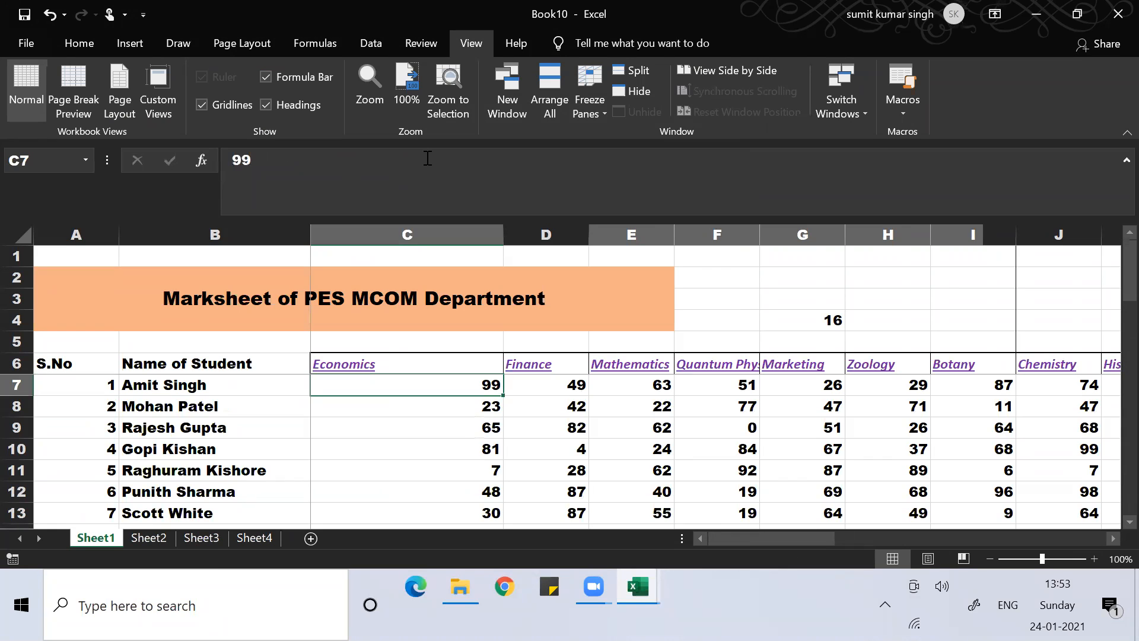
{"action": "key", "text": "Right"}
{"action": "key", "text": "Right"}
{"action": "key", "text": "Right"}
{"action": "key", "text": "Right"}
{"action": "key", "text": "Right"}
{"action": "key", "text": "Right"}
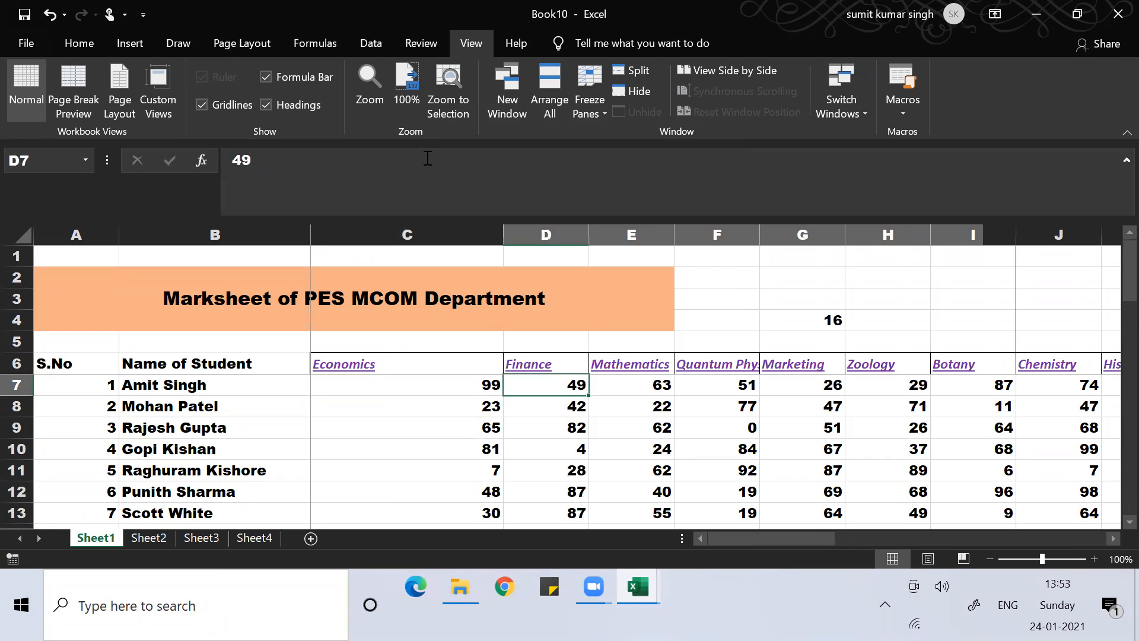
{"action": "key", "text": "Right"}
{"action": "key", "text": "Right"}
{"action": "key", "text": "Right"}
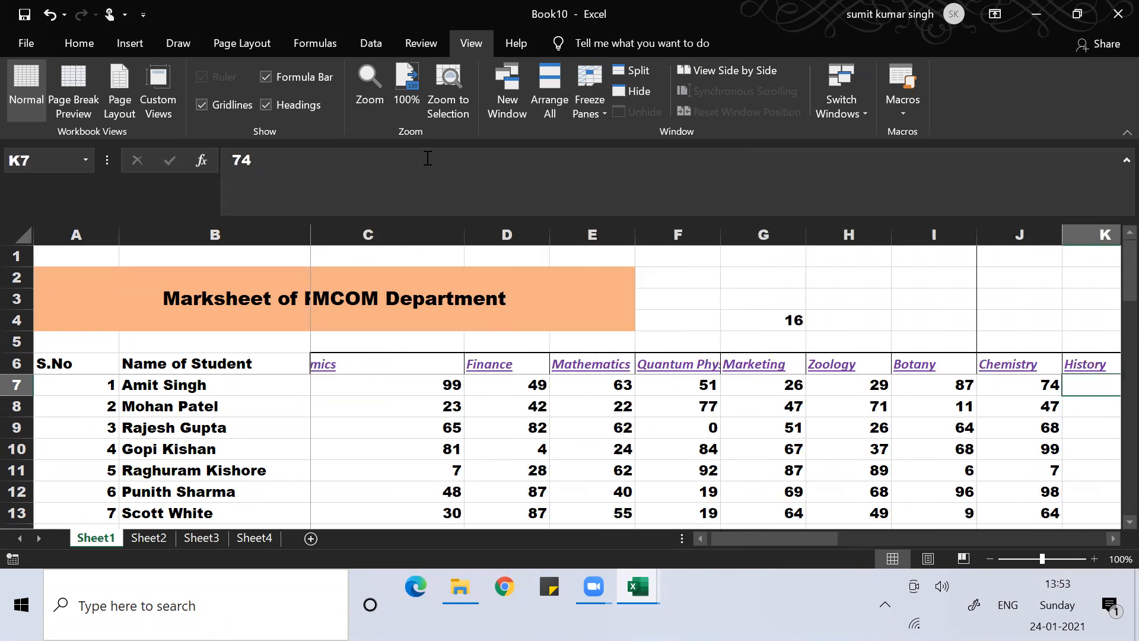
{"action": "key", "text": "Left"}
{"action": "key", "text": "Left"}
{"action": "key", "text": "Left"}
{"action": "key", "text": "Left"}
{"action": "key", "text": "Left"}
{"action": "key", "text": "Left"}
{"action": "key", "text": "Left"}
{"action": "key", "text": "Left"}
{"action": "key", "text": "Left"}
{"action": "key", "text": "Left"}
{"action": "key", "text": "Left"}
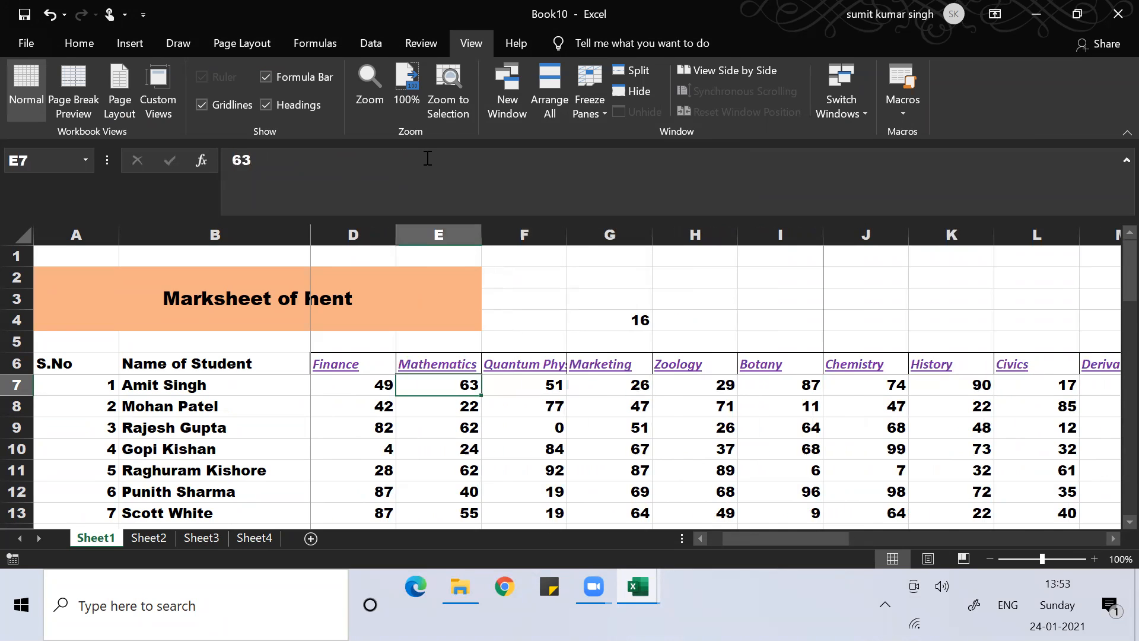
{"action": "key", "text": "Right"}
{"action": "key", "text": "Right"}
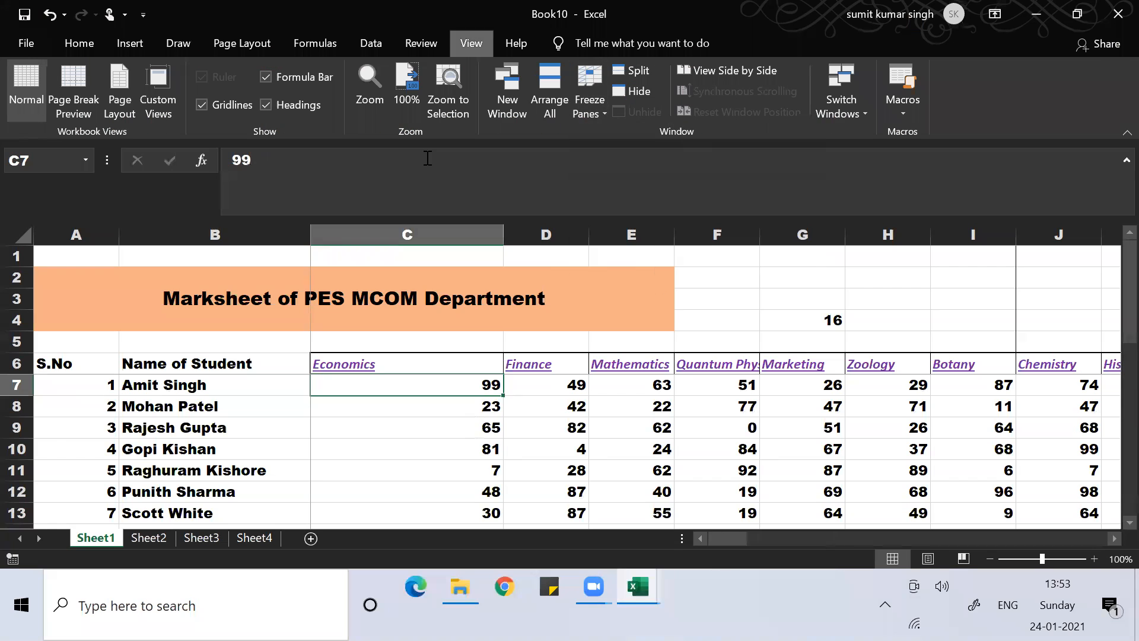
Step: Delete all the marks from C7:R36, leaving the grid empty
{"action": "key", "text": "ctrl+shift+Right"}
{"action": "key", "text": "ctrl+shift+Down"}
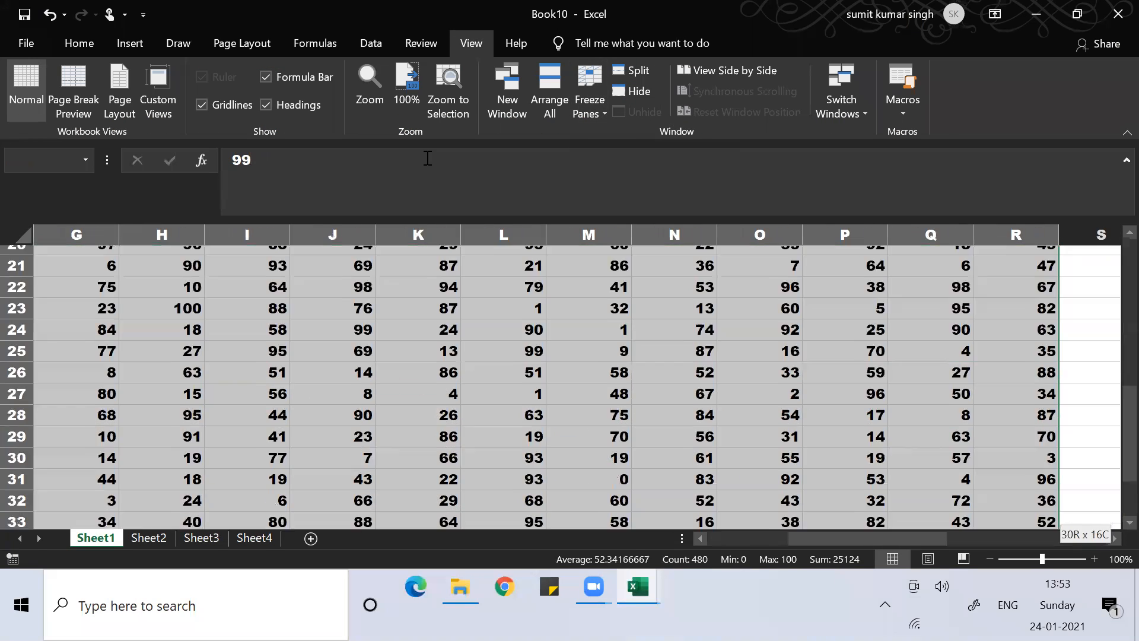
{"action": "key", "text": "Delete"}
{"action": "key", "text": "Left"}
{"action": "key", "text": "Left"}
{"action": "key", "text": "Right"}
{"action": "key", "text": "Right"}
{"action": "key", "text": "Up"}
{"action": "key", "text": "Up"}
{"action": "key", "text": "Left"}
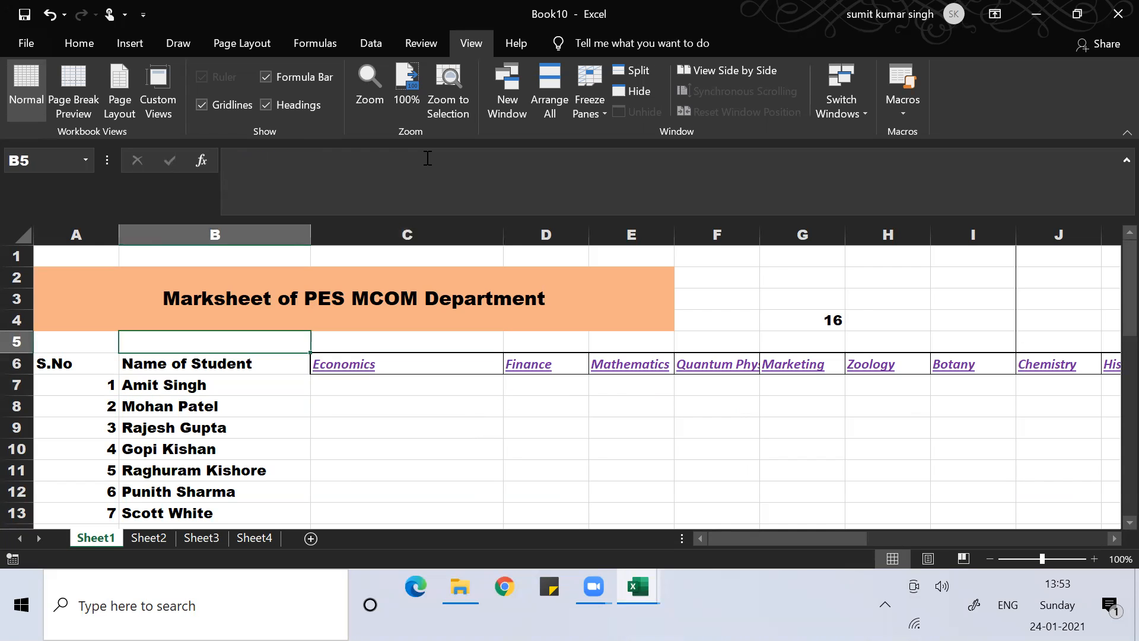
{"action": "key", "text": "Down"}
{"action": "key", "text": "Right"}
{"action": "key", "text": "Down"}
{"action": "type", "text": "="}
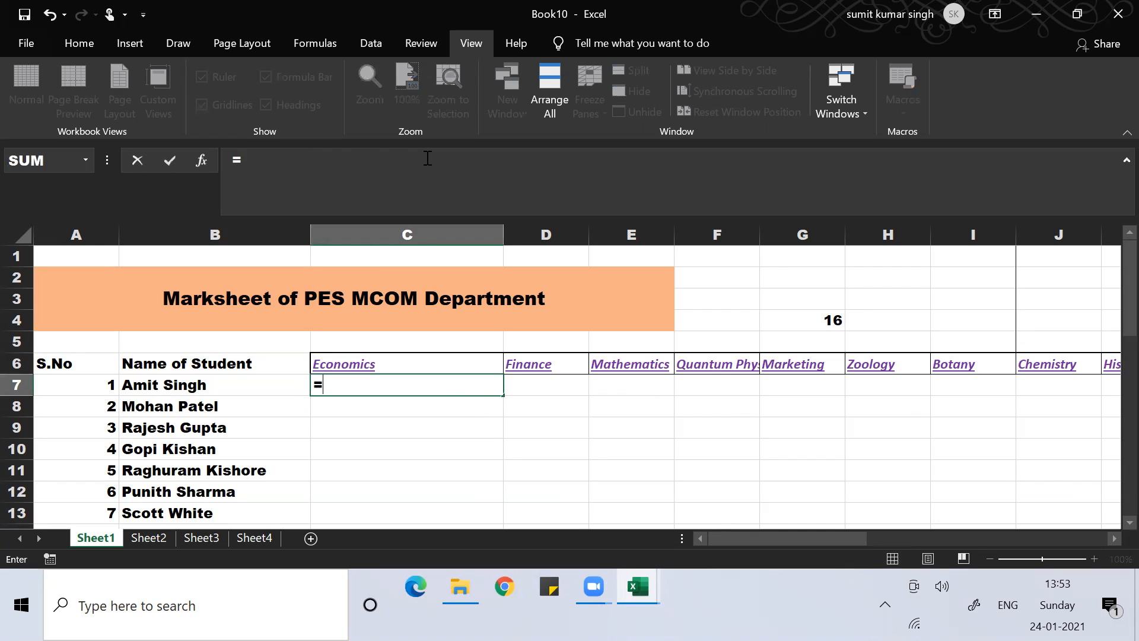
{"action": "type", "text": "rand"}
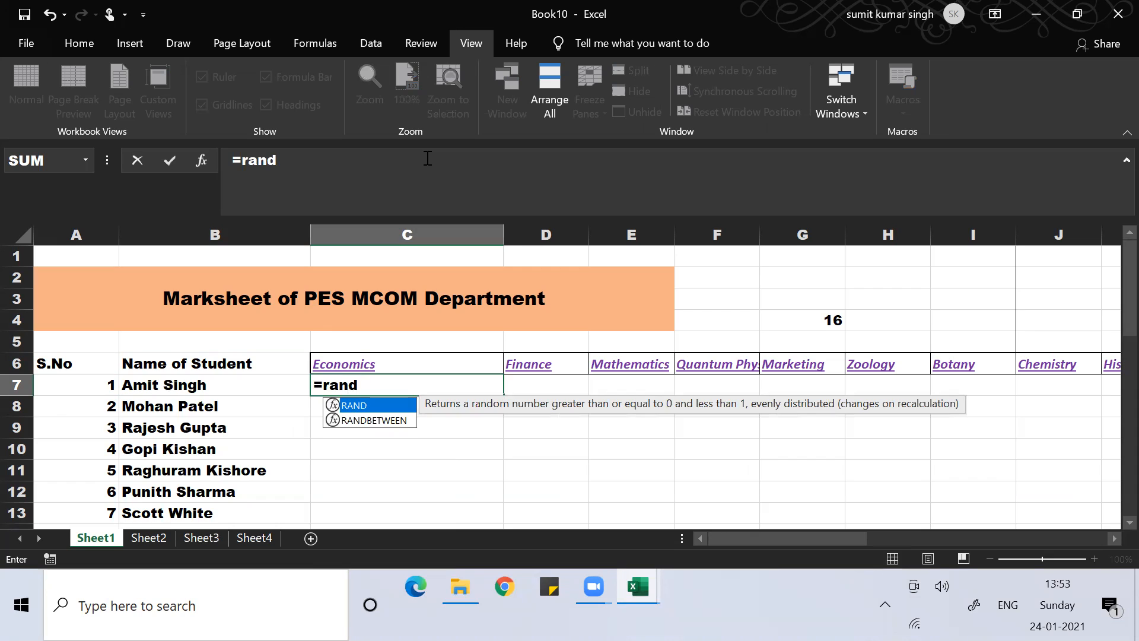
{"action": "type", "text": "()"}
{"action": "key", "text": "Return"}
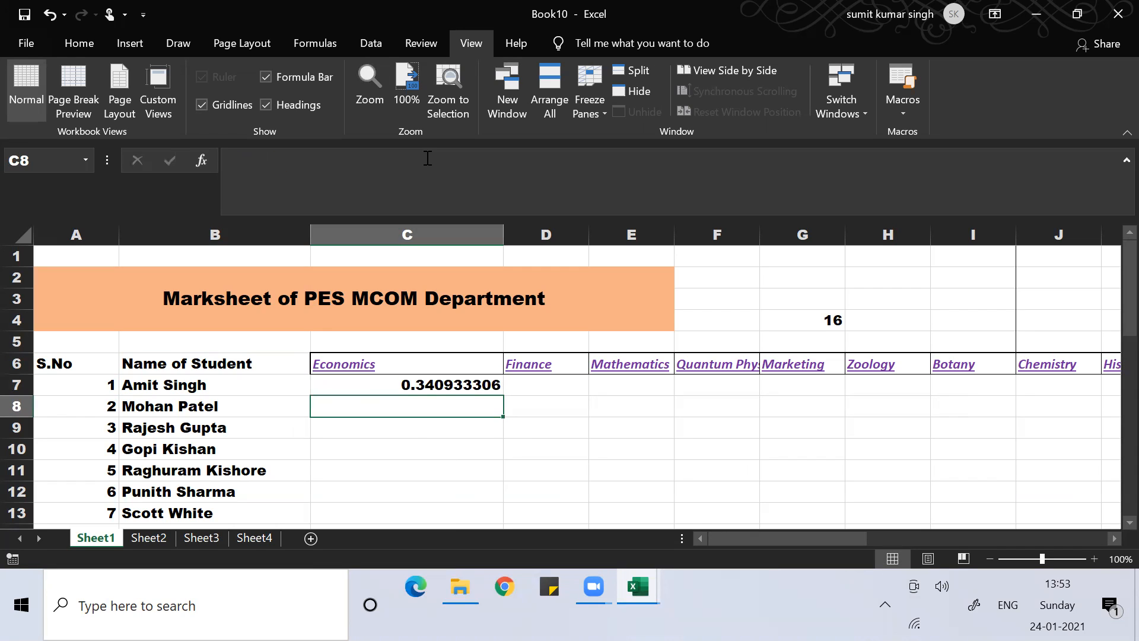
{"action": "key", "text": "Up"}
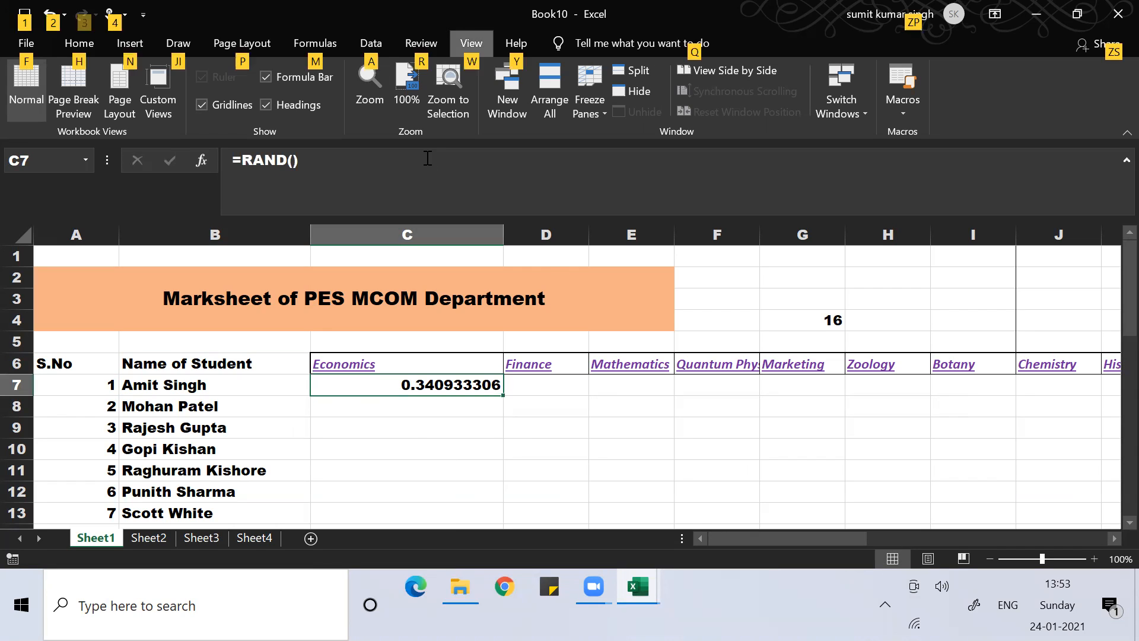
{"action": "key", "text": "ctrl+c"}
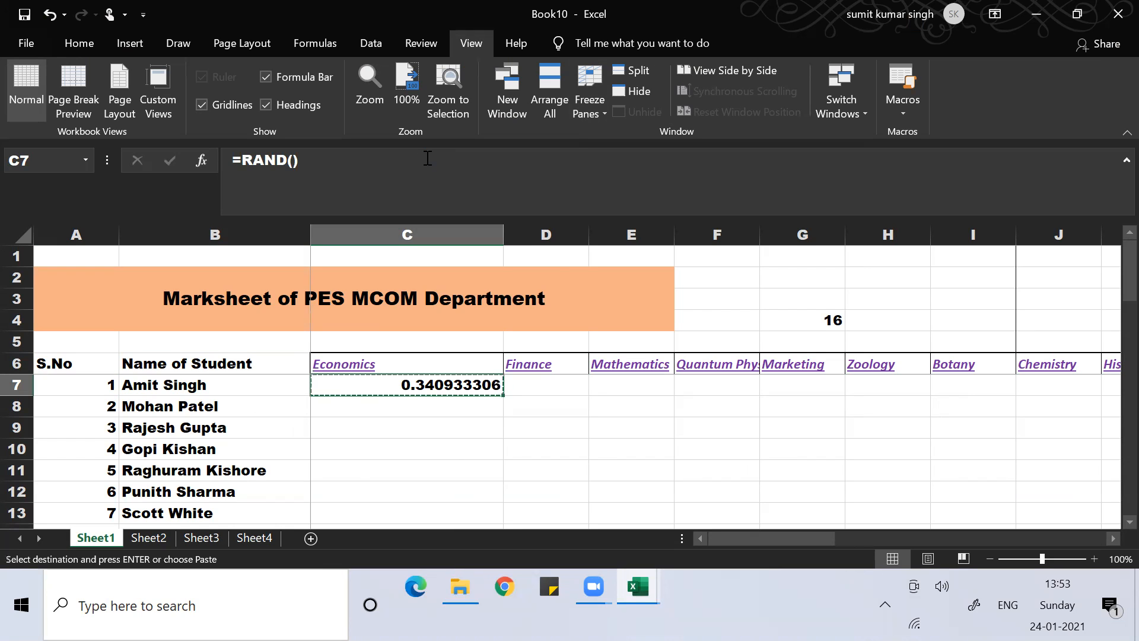
{"action": "key", "text": "shift+Right"}
{"action": "key", "text": "shift+Right"}
{"action": "key", "text": "shift+Right"}
{"action": "key", "text": "shift+Right"}
{"action": "key", "text": "shift+Right"}
{"action": "key", "text": "shift+Right"}
{"action": "key", "text": "shift+Right"}
{"action": "key", "text": "shift+Right"}
{"action": "key", "text": "shift+Right"}
{"action": "key", "text": "shift+Right"}
{"action": "key", "text": "shift+Right"}
{"action": "key", "text": "shift+Right"}
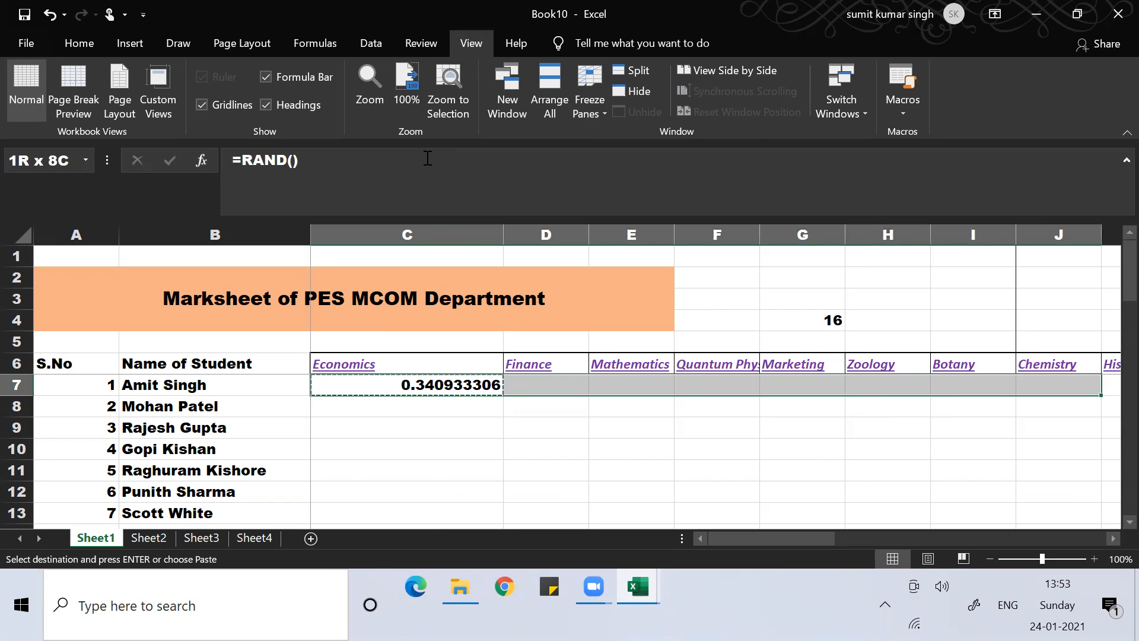
{"action": "key", "text": "shift+Right"}
{"action": "key", "text": "shift+Right"}
{"action": "key", "text": "shift+Right"}
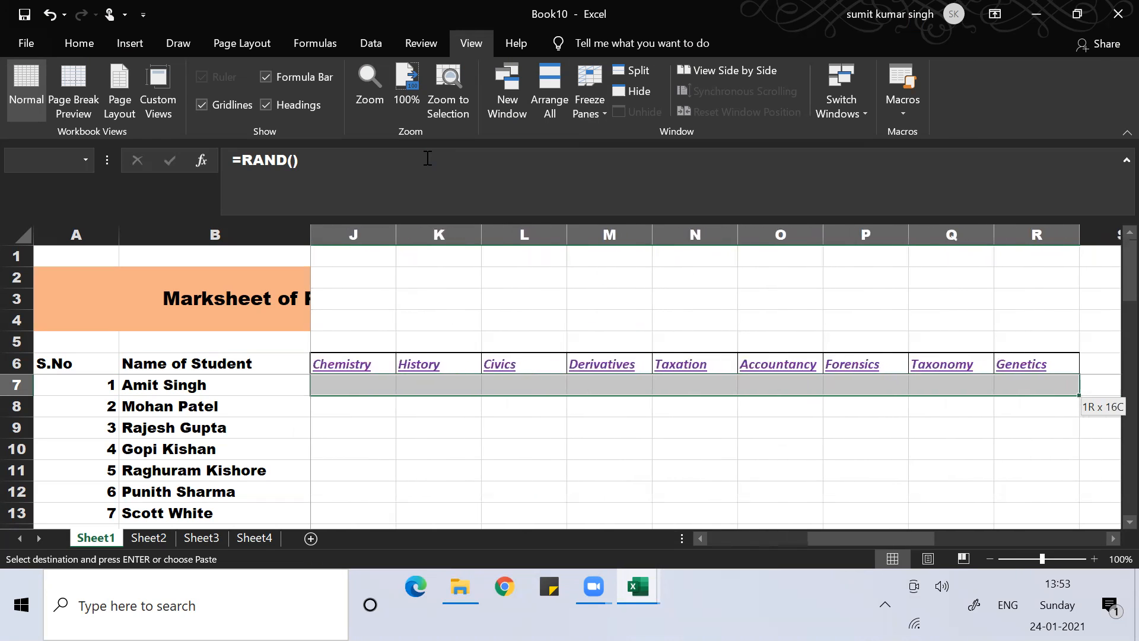
{"action": "key", "text": "shift+Down"}
{"action": "key", "text": "shift+Down"}
{"action": "key", "text": "shift+Down"}
{"action": "key", "text": "shift+Down"}
{"action": "key", "text": "shift+Down"}
{"action": "key", "text": "shift+Down"}
{"action": "key", "text": "shift+Down"}
{"action": "key", "text": "shift+Down"}
{"action": "key", "text": "shift+Down"}
{"action": "key", "text": "shift+Down"}
{"action": "key", "text": "shift+Down"}
{"action": "key", "text": "shift+Down"}
{"action": "key", "text": "shift+Down"}
{"action": "key", "text": "shift+Down"}
{"action": "key", "text": "shift+Down"}
{"action": "key", "text": "shift+Down"}
{"action": "key", "text": "shift+Down"}
{"action": "key", "text": "shift+Down"}
{"action": "key", "text": "shift+Down"}
{"action": "key", "text": "shift+Down"}
{"action": "key", "text": "shift+Down"}
{"action": "key", "text": "shift+Down"}
{"action": "key", "text": "shift+Up"}
{"action": "key", "text": "shift+Up"}
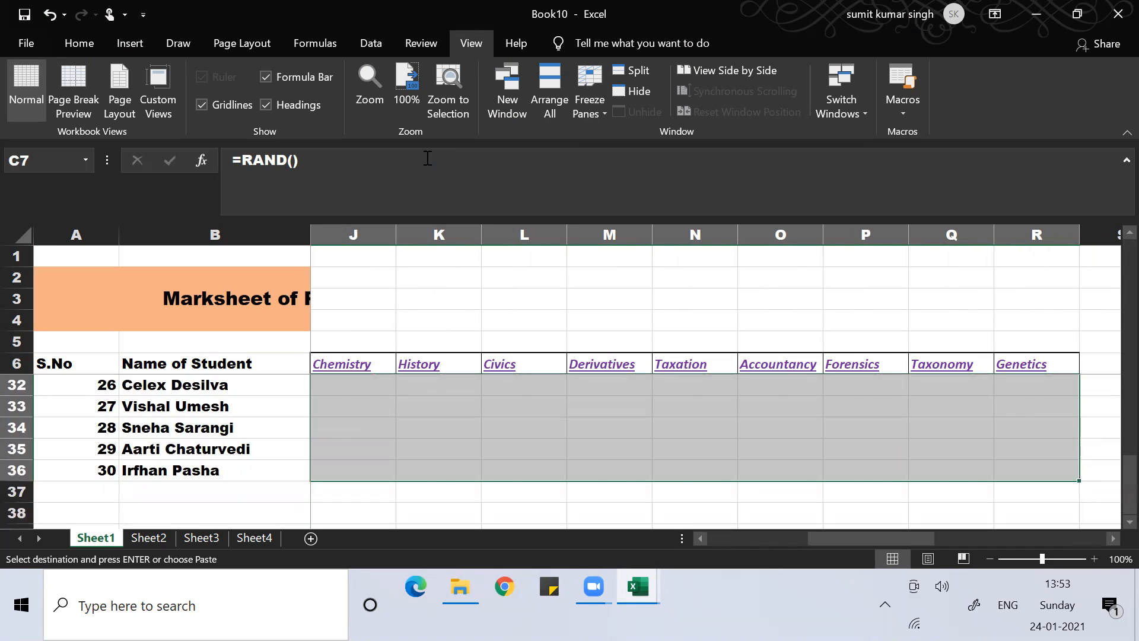
{"action": "key", "text": "ctrl+v"}
{"action": "key", "text": "Escape"}
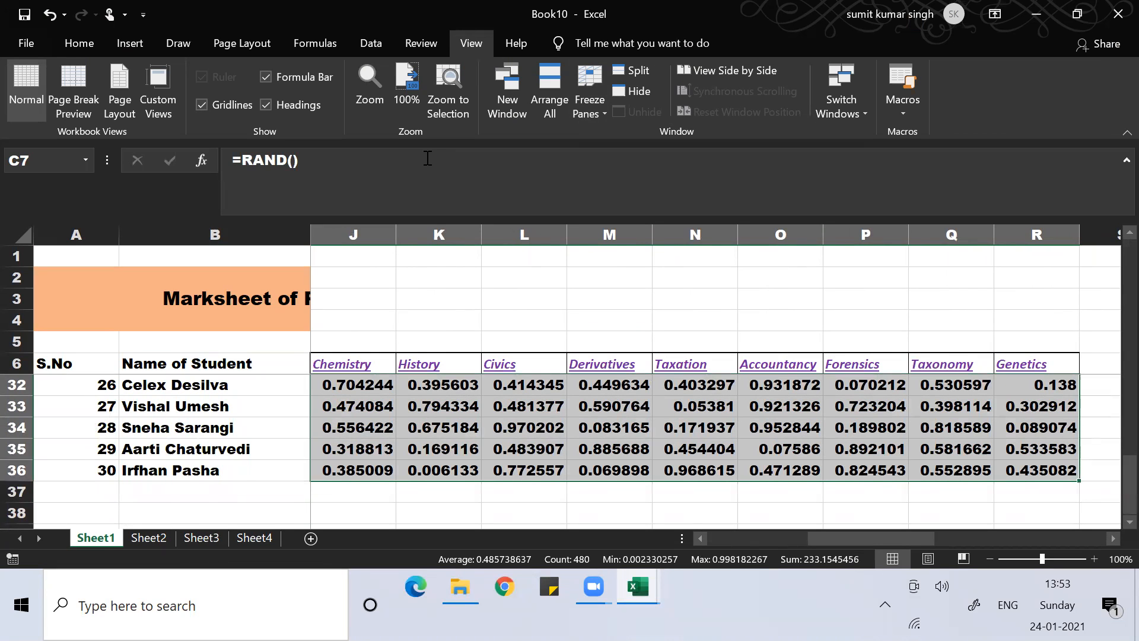
{"action": "key", "text": "Up"}
{"action": "key", "text": "Down"}
{"action": "key", "text": "Up"}
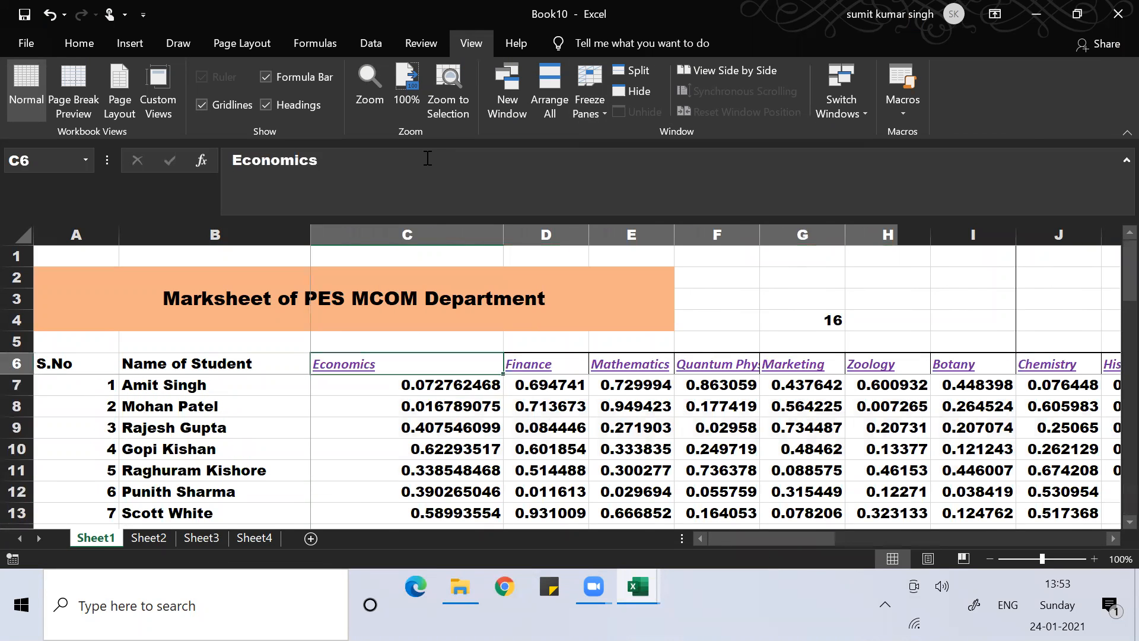
{"action": "key", "text": "Up"}
{"action": "key", "text": "Down"}
{"action": "key", "text": "Down"}
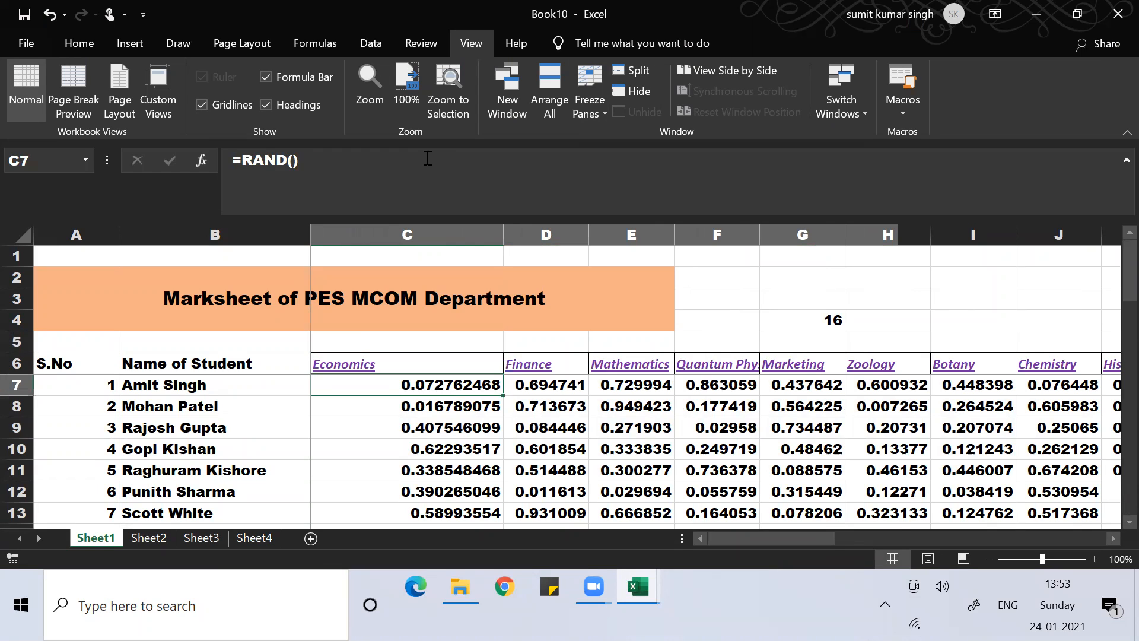
{"action": "key", "text": "Up"}
{"action": "key", "text": "Down"}
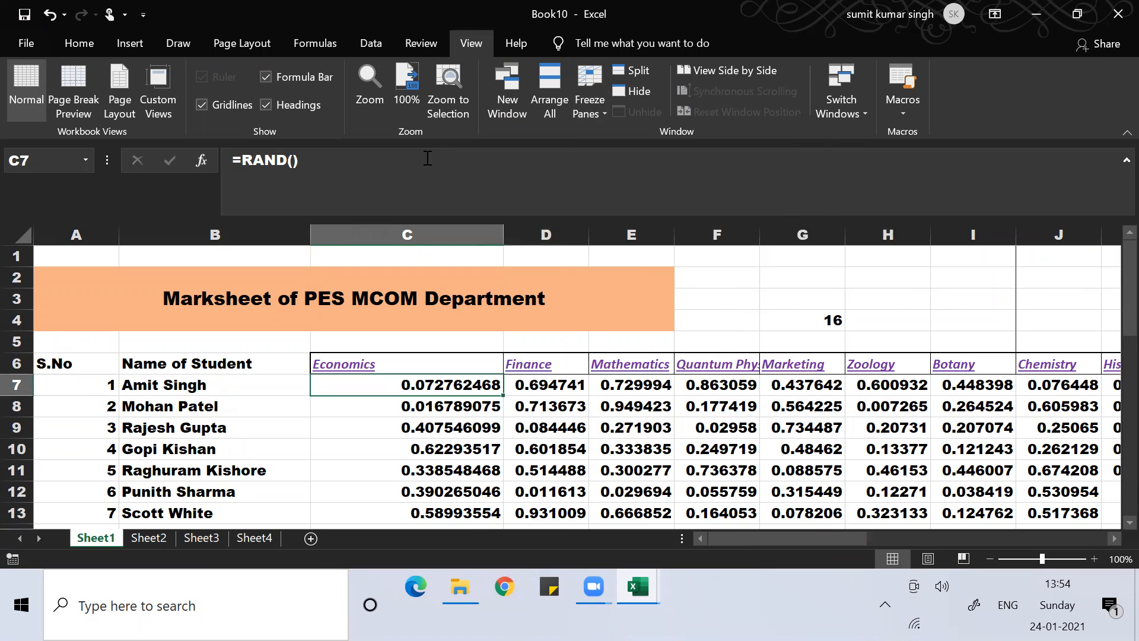
{"action": "key", "text": "Right"}
{"action": "key", "text": "Up"}
{"action": "key", "text": "Right"}
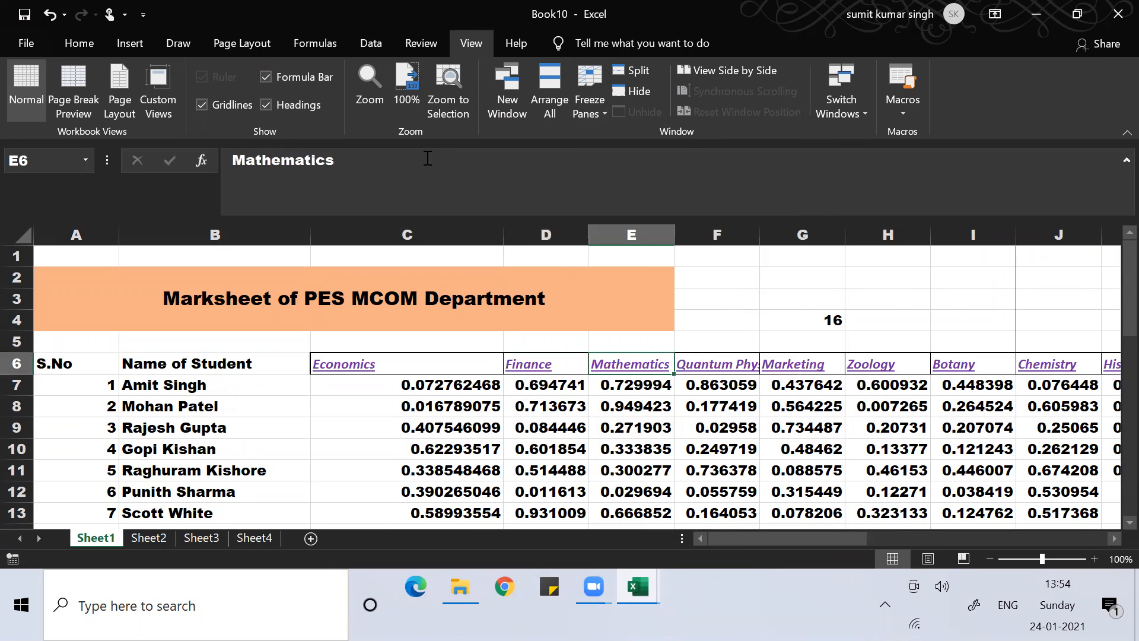
{"action": "key", "text": "Up"}
{"action": "key", "text": "Right"}
{"action": "key", "text": "Up"}
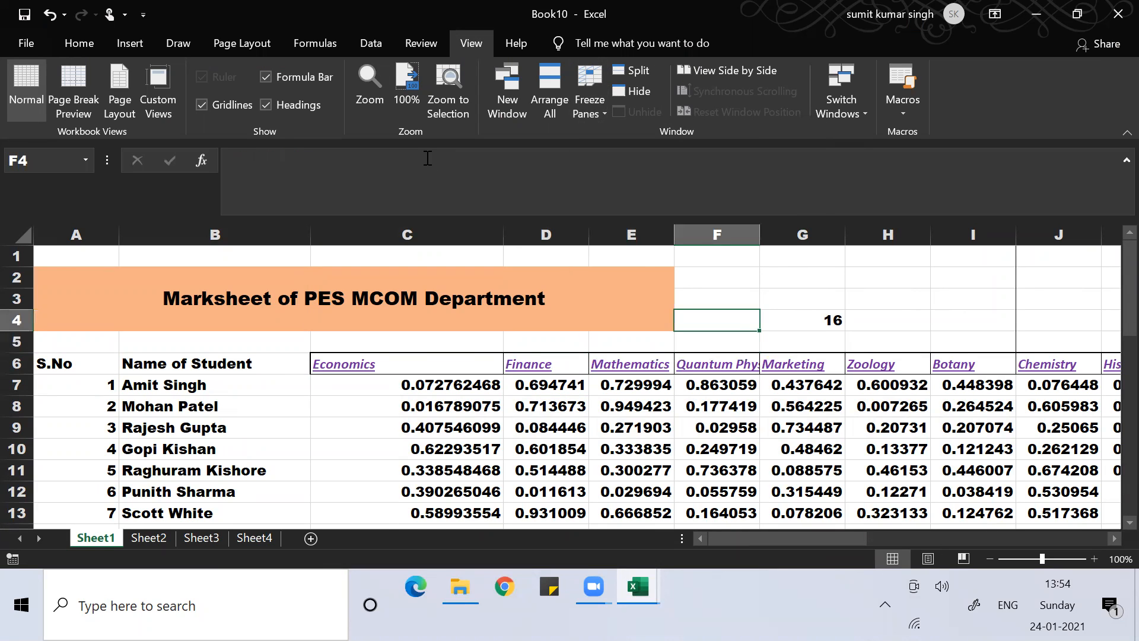
Step: Enter 100 in F4 and copy it
{"action": "type", "text": "100"}
{"action": "key", "text": "Return"}
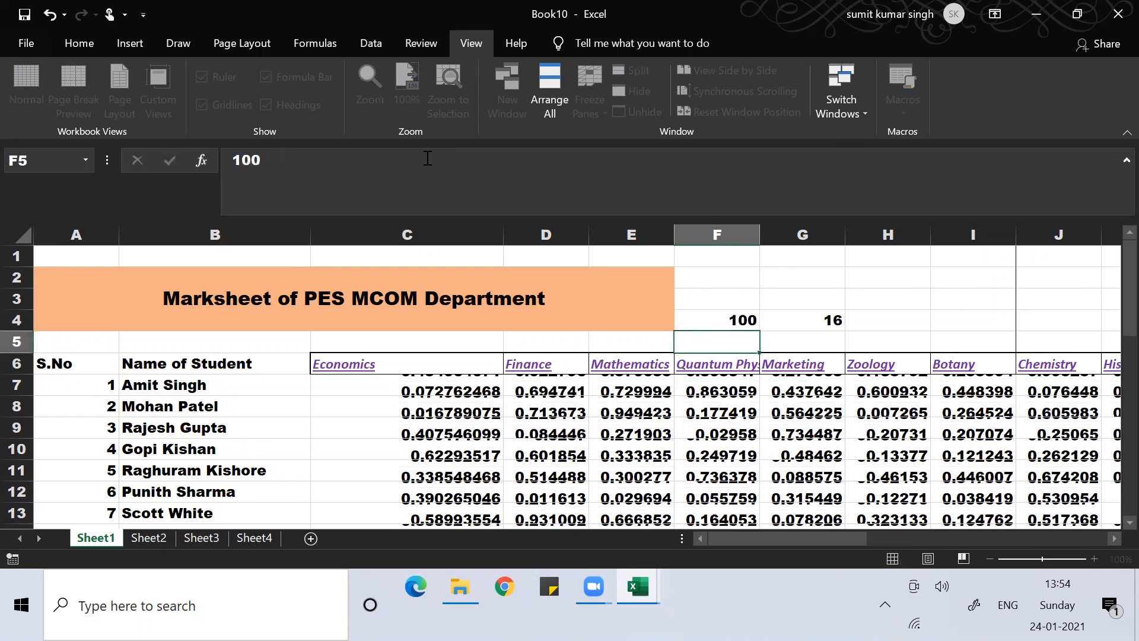
{"action": "key", "text": "Up"}
{"action": "key", "text": "ctrl+c"}
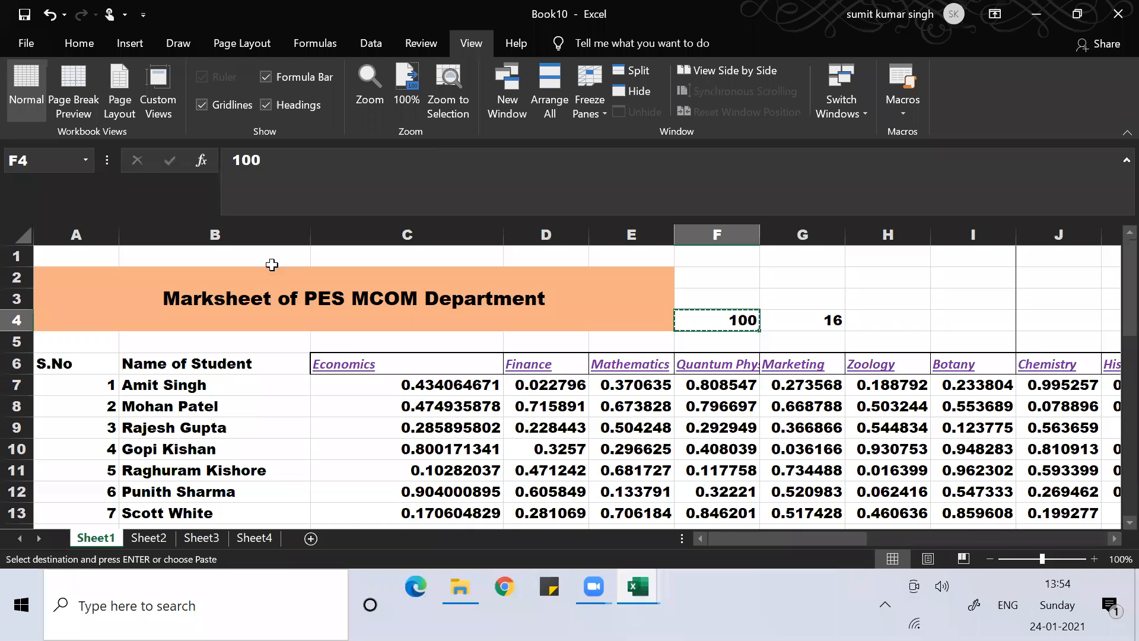
Step: Multiply every mark in C7:R36 by the copied 100 using Paste Special Multiply
{"action": "left_click", "coordinate": [360, 383]}
{"action": "key", "text": "ctrl+shift+Right"}
{"action": "key", "text": "ctrl+shift+Down"}
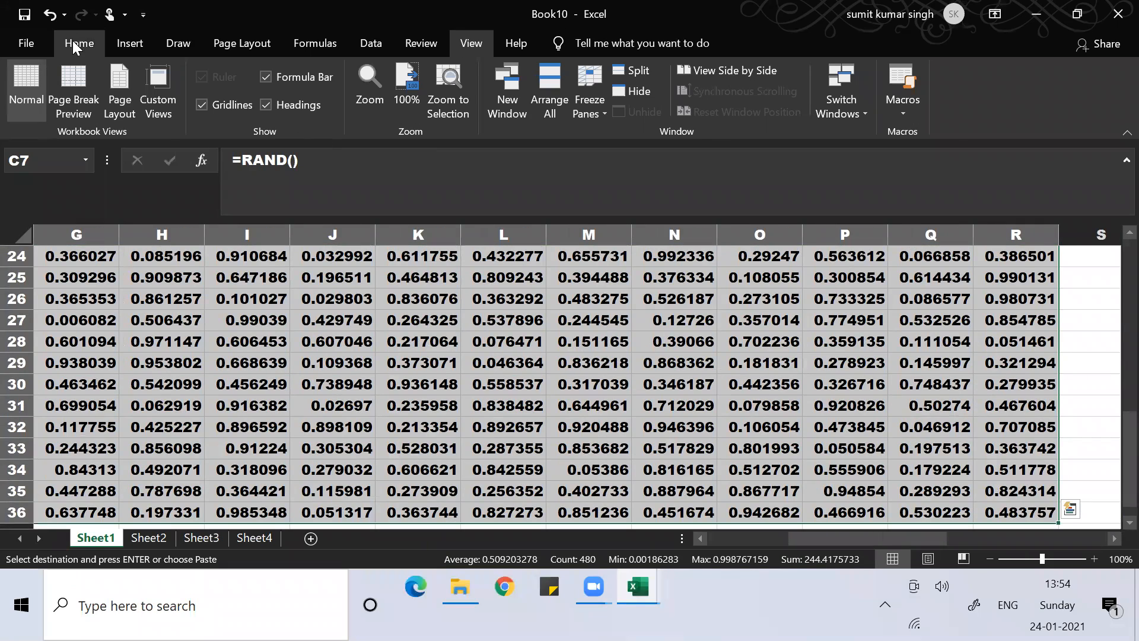
{"action": "left_click", "coordinate": [77, 43]}
{"action": "left_click", "coordinate": [27, 111]}
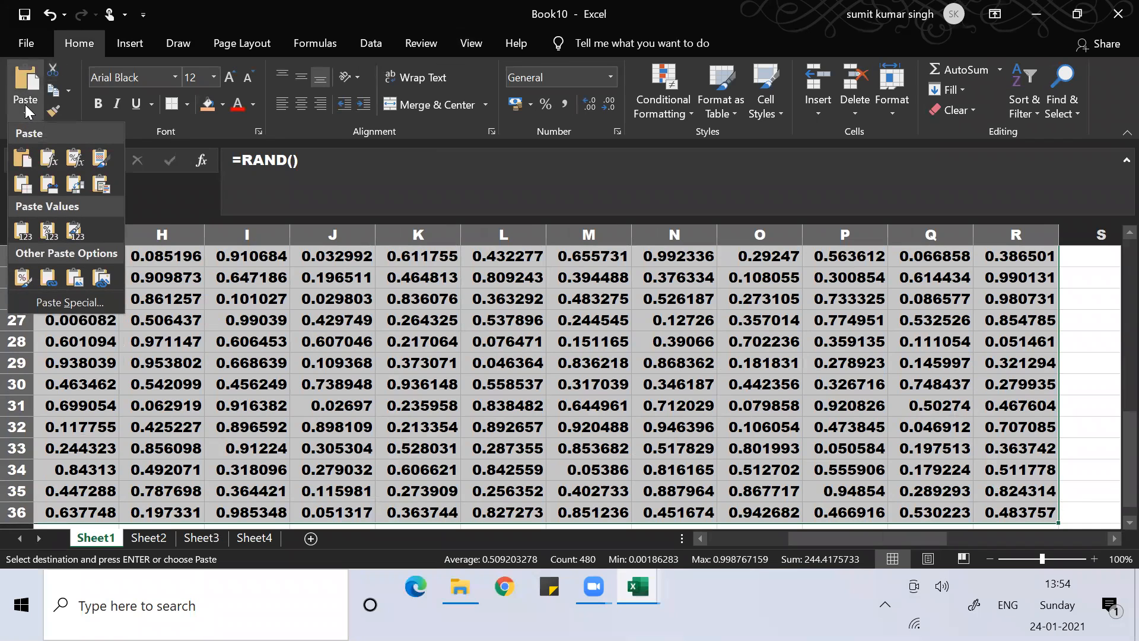
{"action": "left_click", "coordinate": [80, 303]}
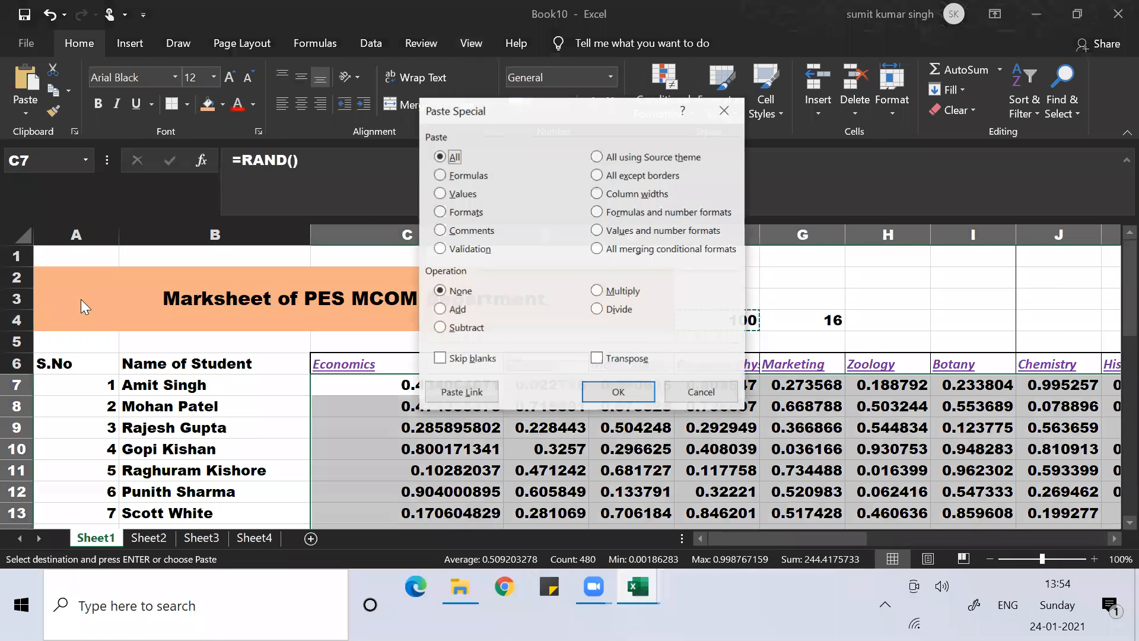
{"action": "left_click", "coordinate": [606, 295]}
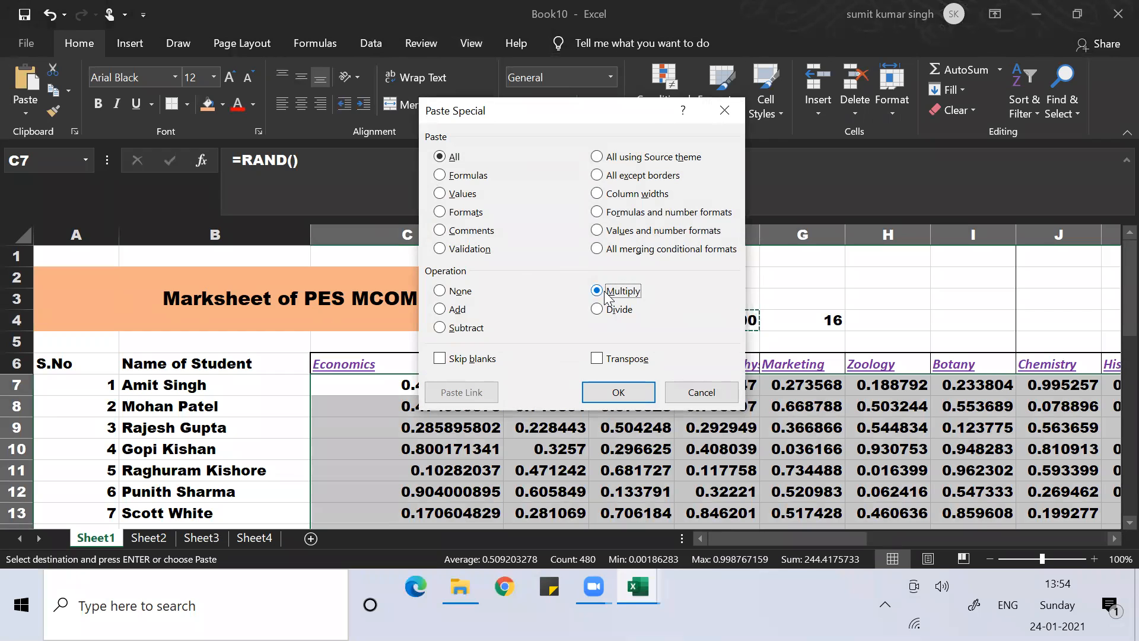
{"action": "left_click", "coordinate": [628, 397]}
Step: Check the scaled marks and start wrapping C7's formula in ROUND(...,0)
{"action": "left_click", "coordinate": [434, 451]}
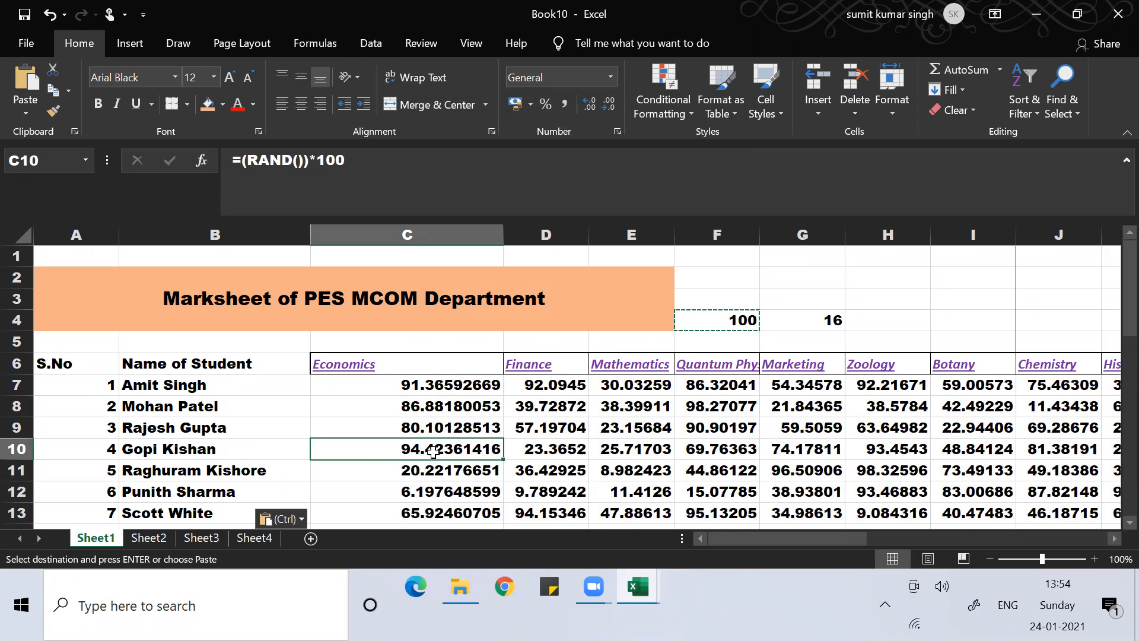
{"action": "left_click", "coordinate": [405, 414]}
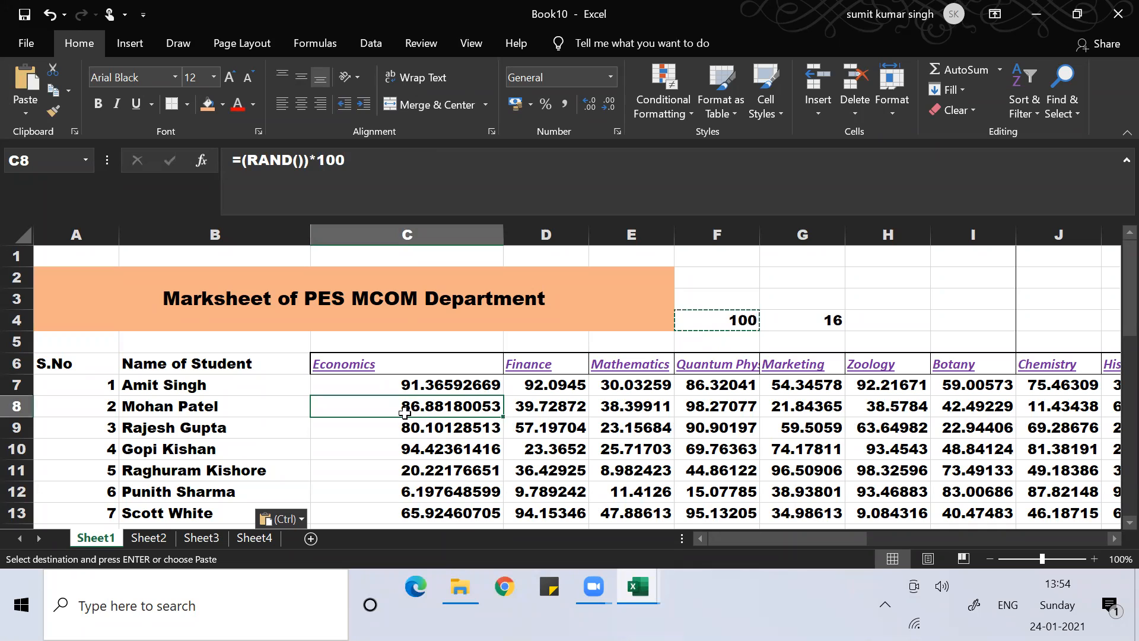
{"action": "key", "text": "Up"}
{"action": "key", "text": "Up"}
{"action": "key", "text": "Down"}
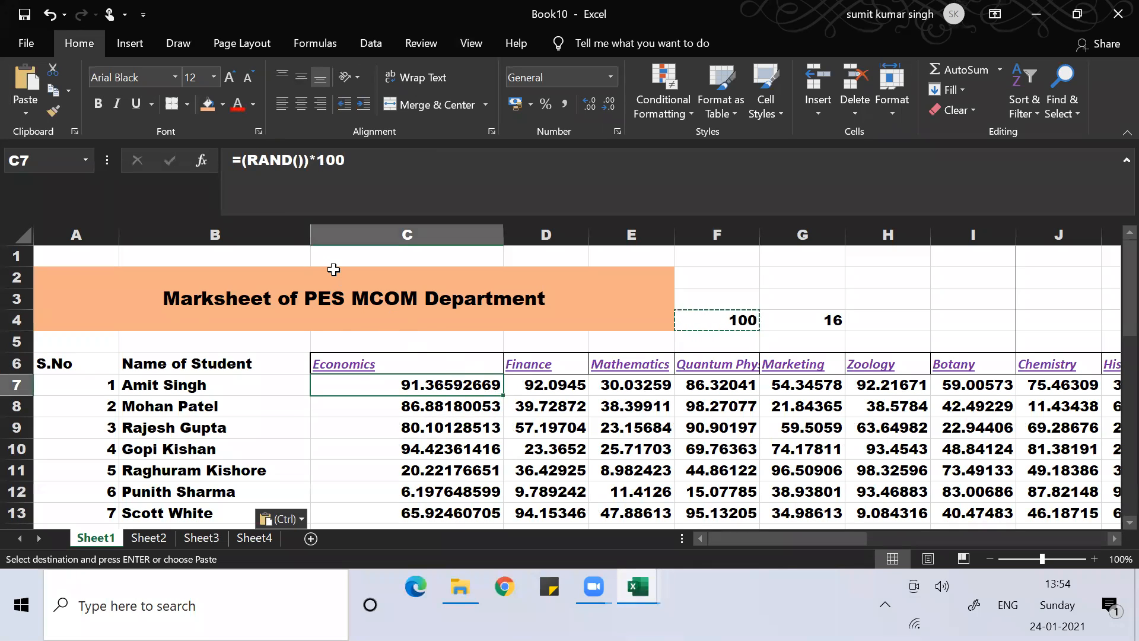
{"action": "left_click", "coordinate": [240, 160]}
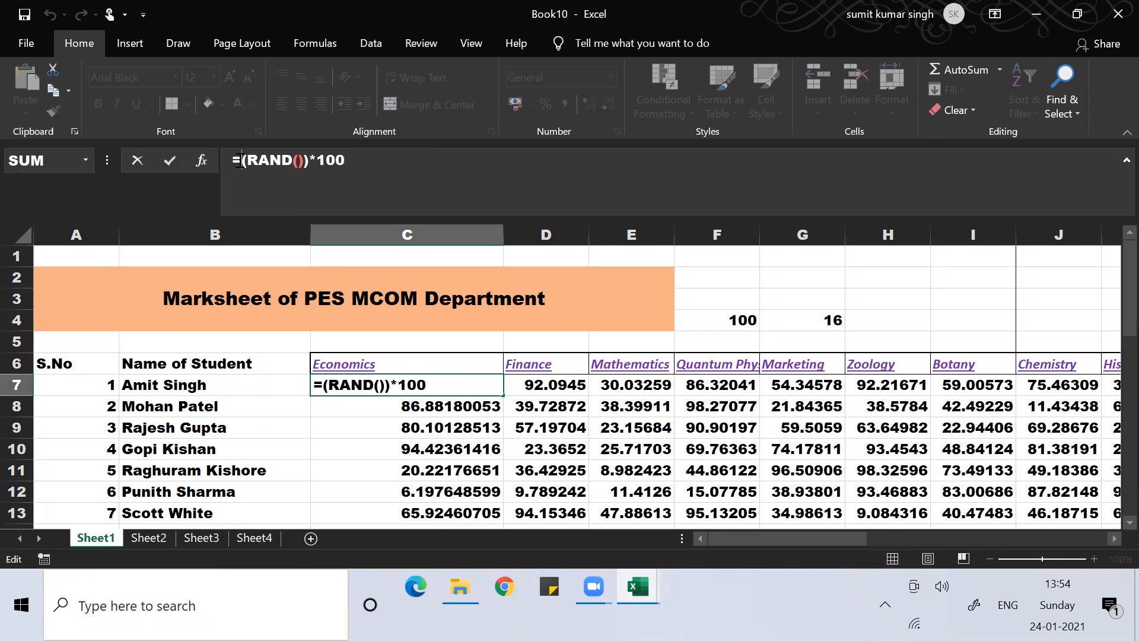
{"action": "type", "text": "r"}
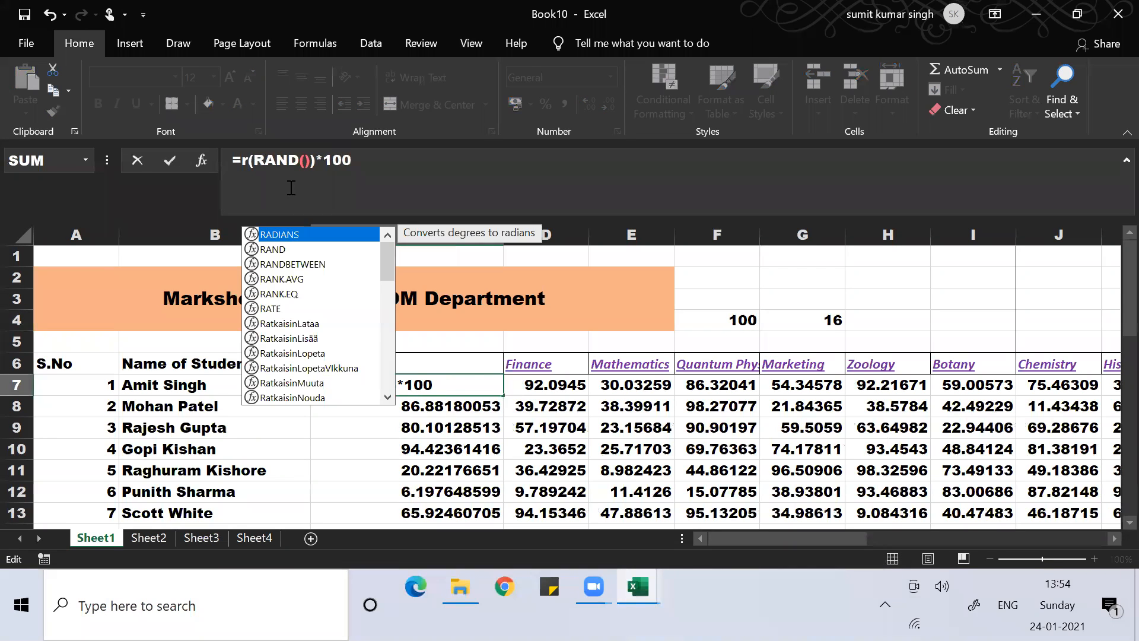
{"action": "type", "text": "ound"}
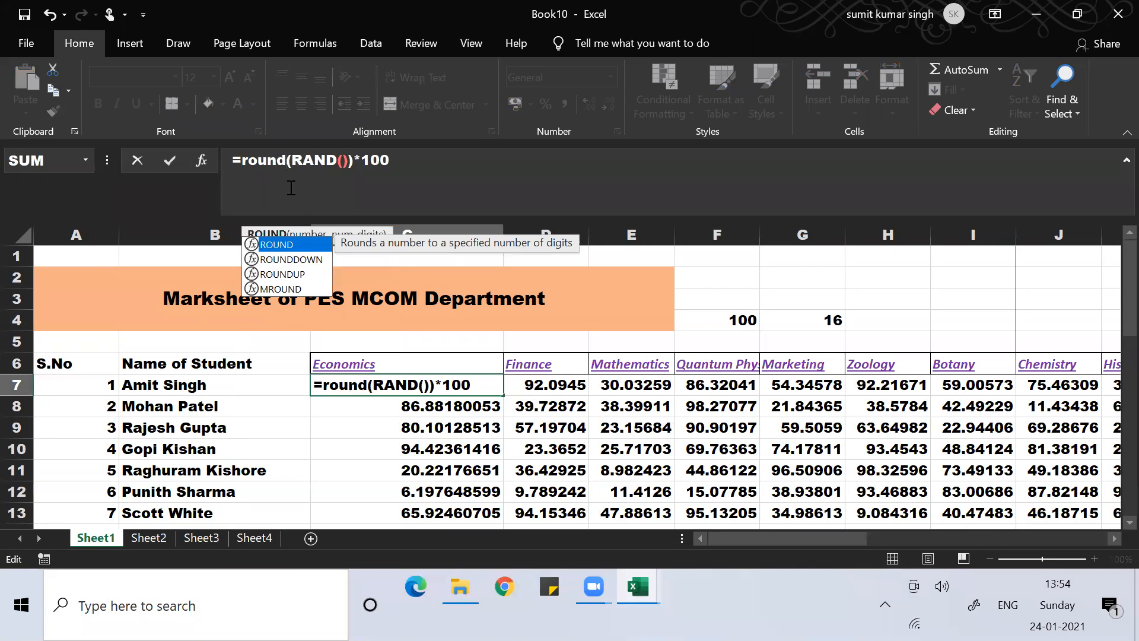
{"action": "type", "text": "("}
{"action": "type", "text": ",0)"}
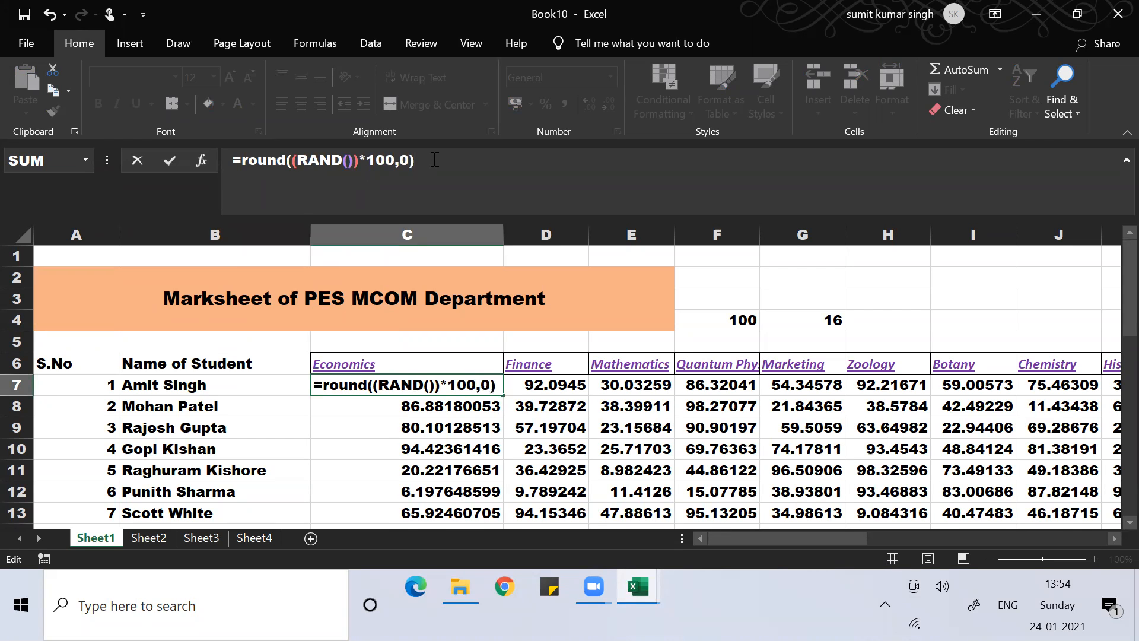
Step: Commit C7's rounded formula and fill it across C7:R36
{"action": "key", "text": "Return"}
{"action": "key", "text": "Up"}
{"action": "key", "text": "ctrl+c"}
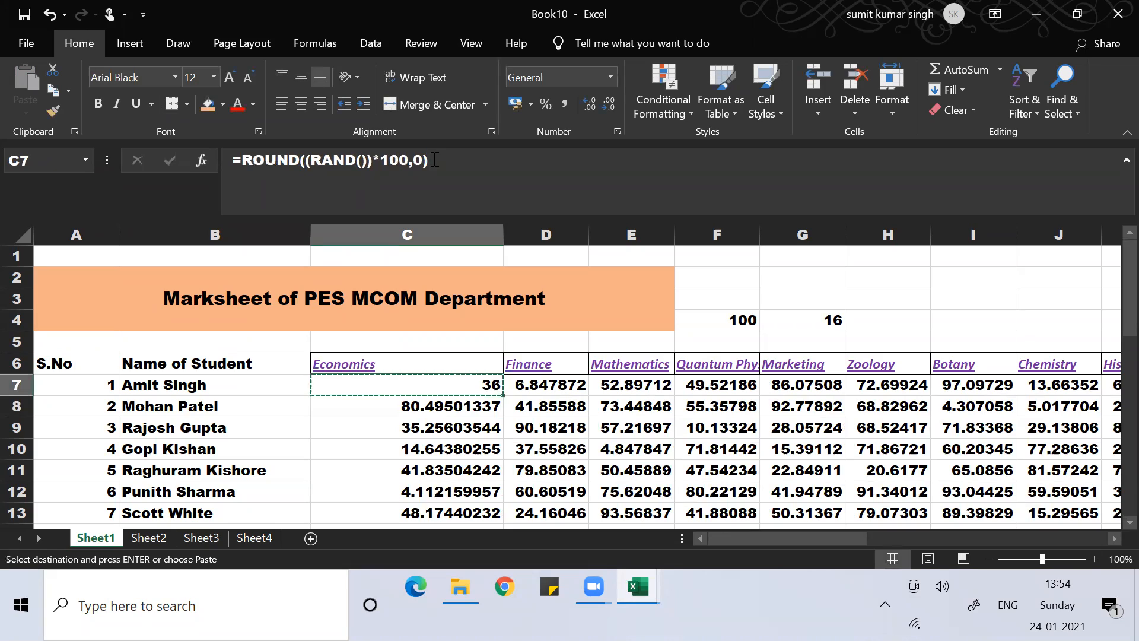
{"action": "key", "text": "ctrl+shift+Right"}
{"action": "key", "text": "ctrl+shift+Down"}
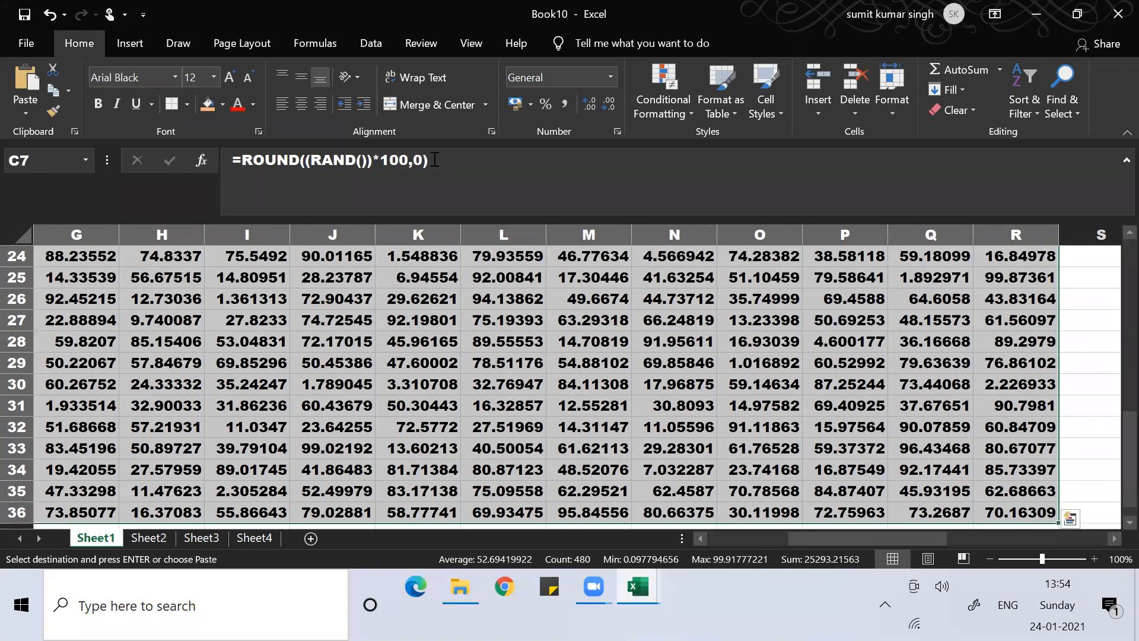
{"action": "key", "text": "ctrl+v"}
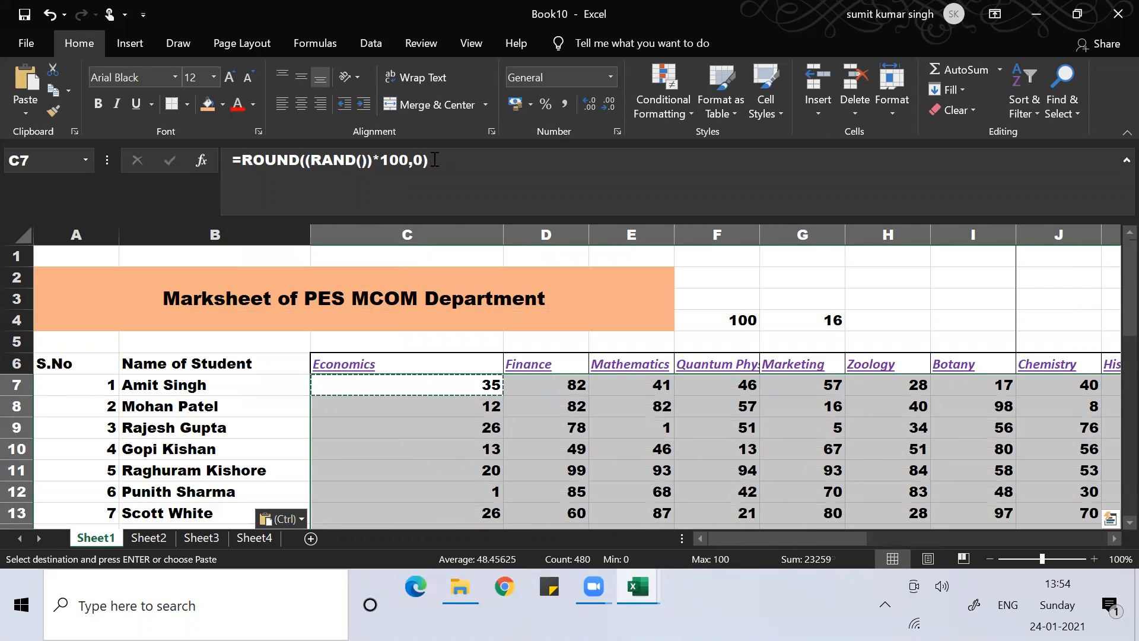
Step: Paste the C7:R36 marks back as values to fix them as whole numbers
{"action": "key", "text": "ctrl+c"}
{"action": "key", "text": "alt"}
{"action": "key", "text": "e"}
{"action": "key", "text": "s"}
{"action": "key", "text": "v"}
{"action": "key", "text": "Return"}
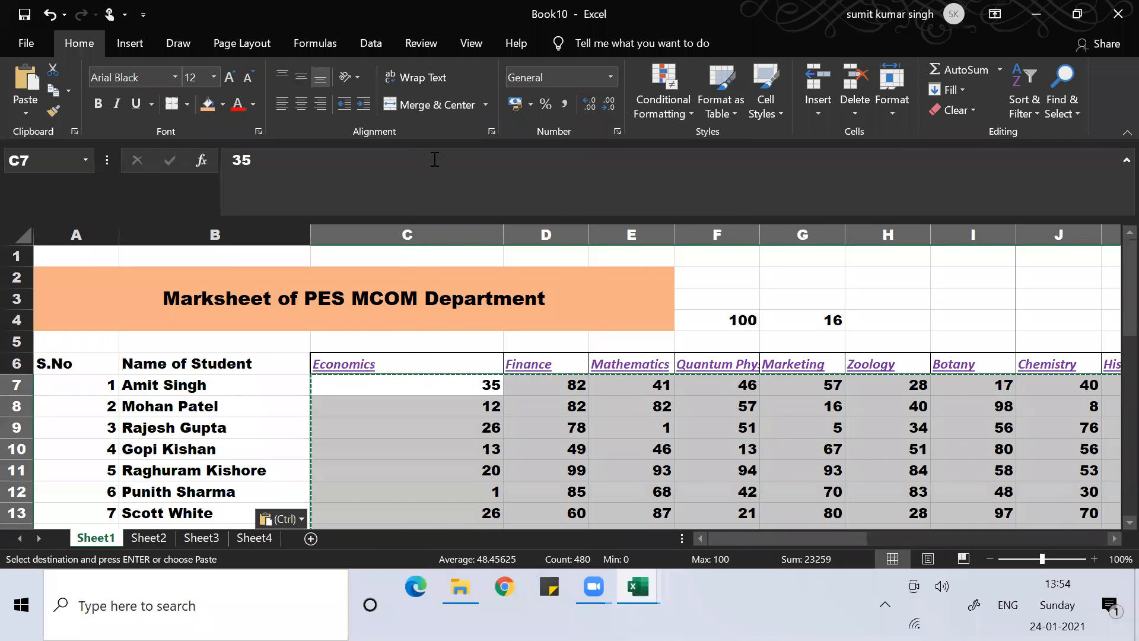
{"action": "key", "text": "Escape"}
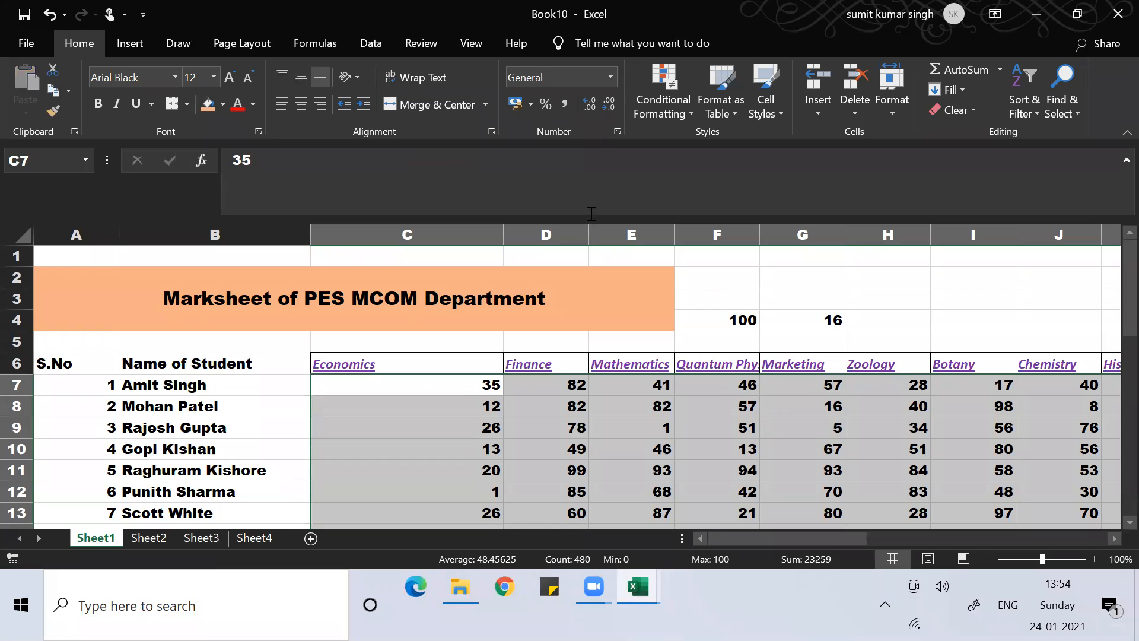
Step: Widen column F so the Quantum Physics heading shows in full
{"action": "left_click", "coordinate": [494, 445]}
{"action": "key", "text": "Right"}
{"action": "key", "text": "Right"}
{"action": "key", "text": "Right"}
{"action": "key", "text": "Right"}
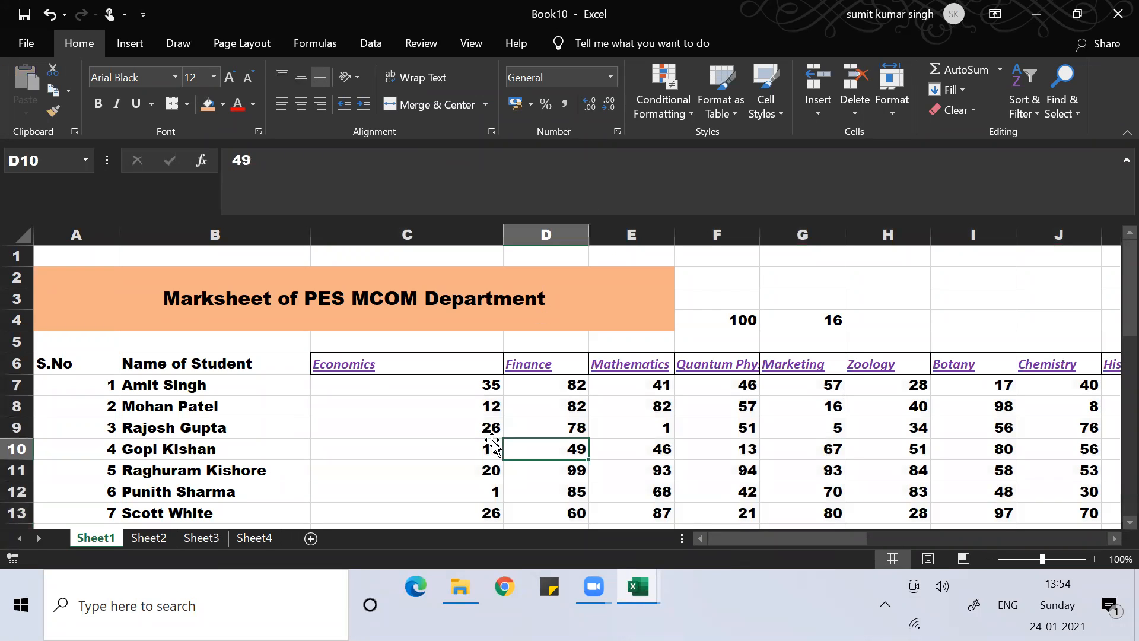
{"action": "left_click", "coordinate": [719, 424]}
{"action": "left_click_drag", "start_coordinate": [760, 235], "coordinate": [786, 235]}
Step: Review the fixed marks along row 7 and down the Economics column
{"action": "left_click", "coordinate": [723, 383]}
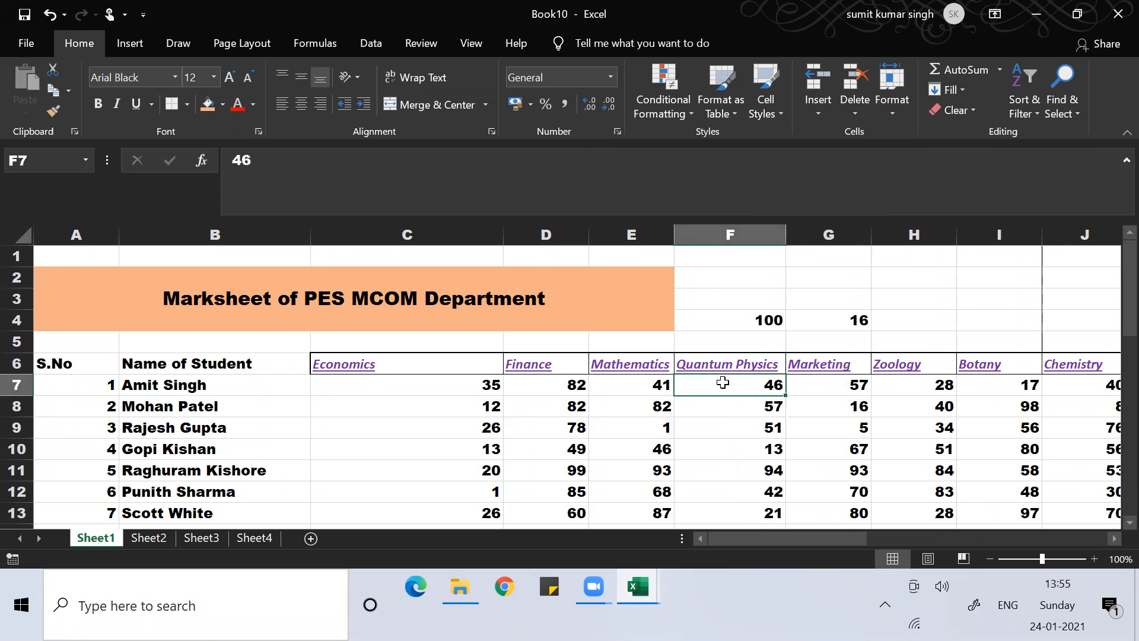
{"action": "key", "text": "Left"}
{"action": "key", "text": "Left"}
{"action": "key", "text": "Left"}
{"action": "key", "text": "Left"}
{"action": "key", "text": "Right"}
{"action": "key", "text": "Right"}
{"action": "key", "text": "Right"}
{"action": "key", "text": "Right"}
{"action": "key", "text": "Right"}
{"action": "key", "text": "Right"}
{"action": "key", "text": "Right"}
{"action": "key", "text": "Right"}
{"action": "key", "text": "Right"}
{"action": "key", "text": "Right"}
{"action": "key", "text": "Right"}
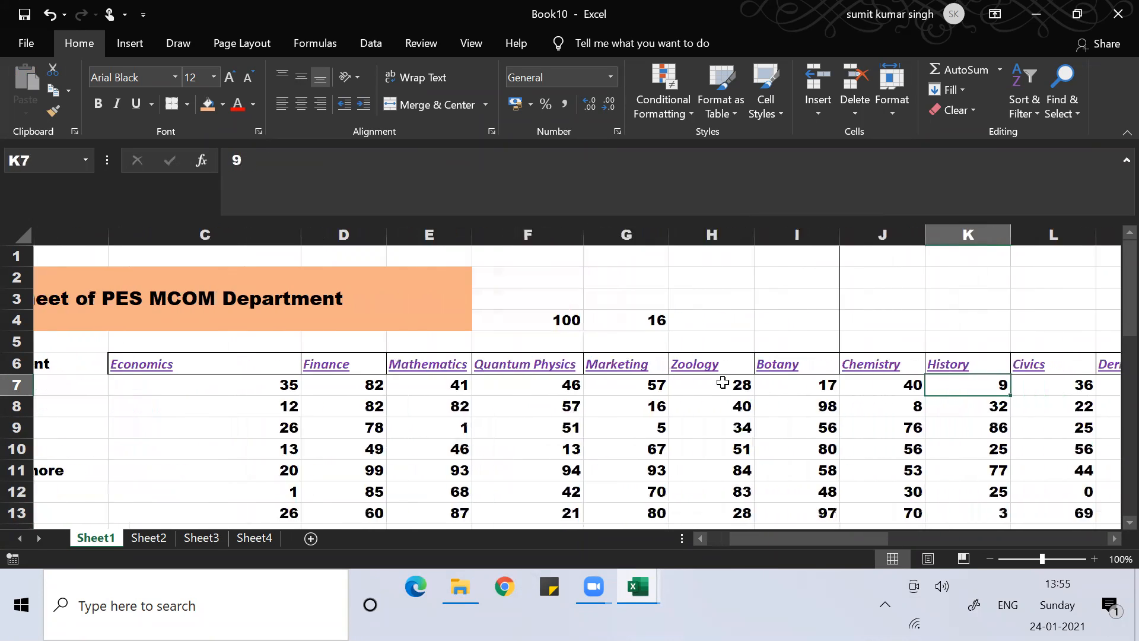
{"action": "key", "text": "Right"}
{"action": "key", "text": "Right"}
{"action": "key", "text": "Right"}
{"action": "key", "text": "Right"}
{"action": "key", "text": "Right"}
{"action": "key", "text": "Right"}
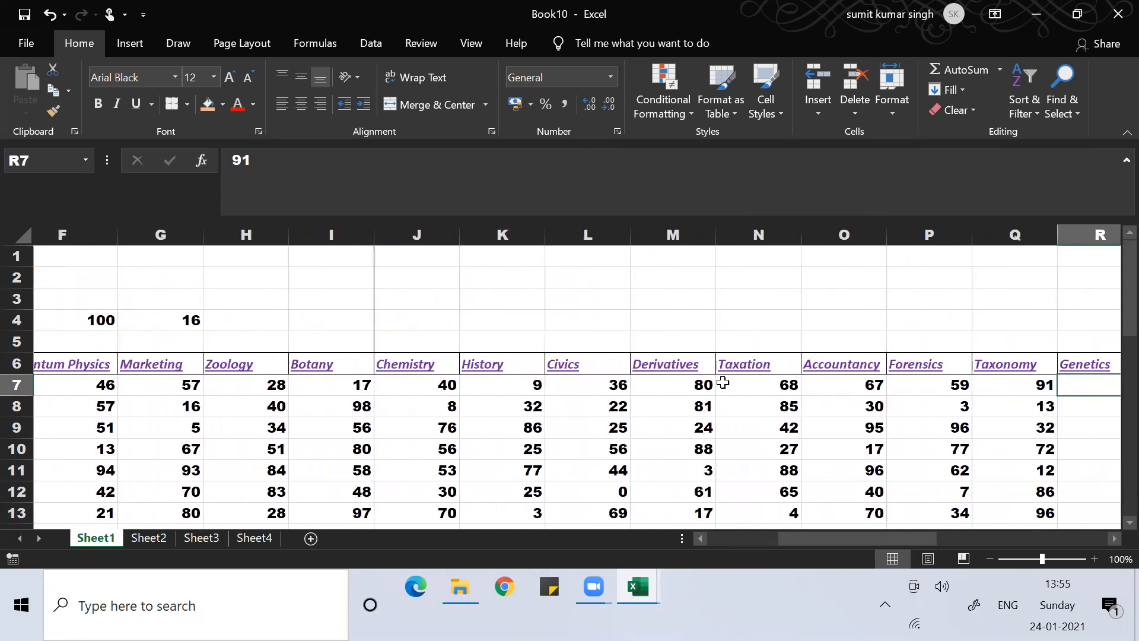
{"action": "key", "text": "Left"}
{"action": "key", "text": "Left"}
{"action": "key", "text": "Left"}
{"action": "key", "text": "Left"}
{"action": "key", "text": "Left"}
{"action": "key", "text": "Left"}
{"action": "key", "text": "Left"}
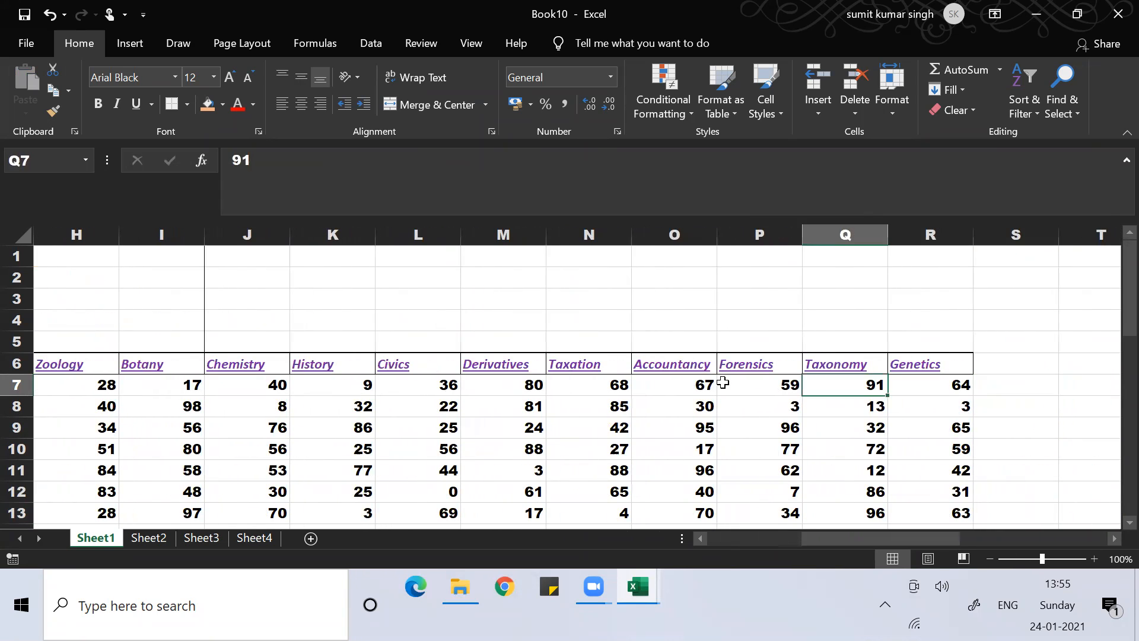
{"action": "key", "text": "Left"}
{"action": "key", "text": "Left"}
{"action": "key", "text": "Left"}
{"action": "key", "text": "Left"}
{"action": "key", "text": "Left"}
{"action": "key", "text": "Left"}
{"action": "key", "text": "Left"}
{"action": "key", "text": "Left"}
{"action": "key", "text": "Left"}
{"action": "key", "text": "Left"}
{"action": "key", "text": "Left"}
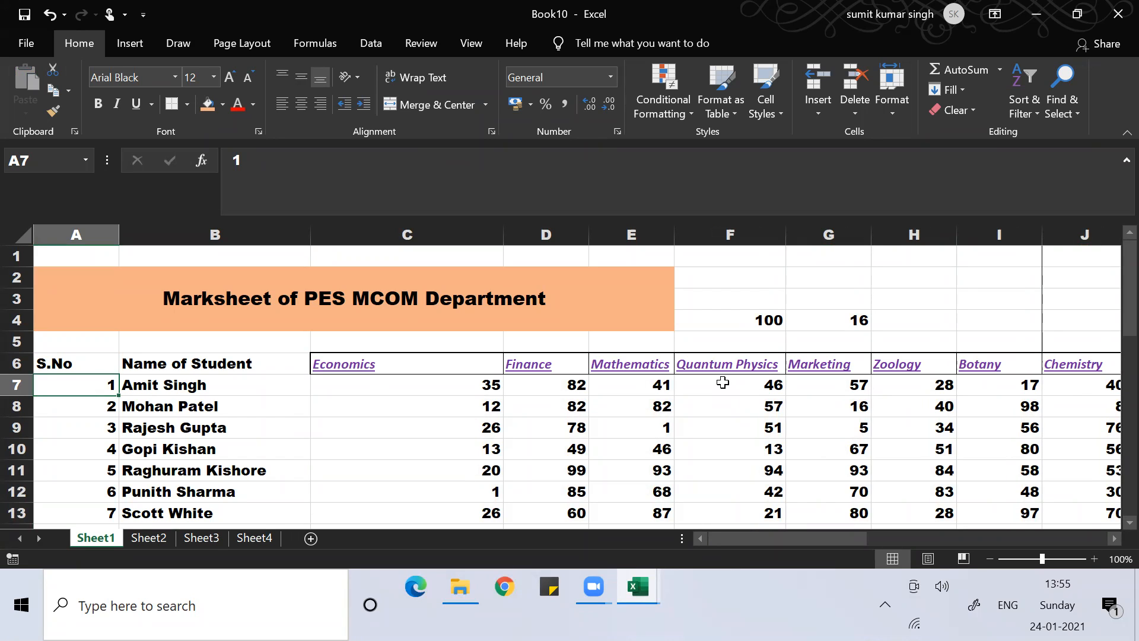
{"action": "key", "text": "Right"}
{"action": "key", "text": "Right"}
{"action": "key", "text": "Down"}
{"action": "key", "text": "Down"}
{"action": "key", "text": "Down"}
{"action": "key", "text": "Down"}
{"action": "key", "text": "Down"}
{"action": "key", "text": "Down"}
{"action": "key", "text": "Down"}
{"action": "key", "text": "Down"}
{"action": "key", "text": "Down"}
{"action": "key", "text": "Down"}
{"action": "key", "text": "Down"}
{"action": "key", "text": "Down"}
{"action": "key", "text": "Down"}
{"action": "key", "text": "Down"}
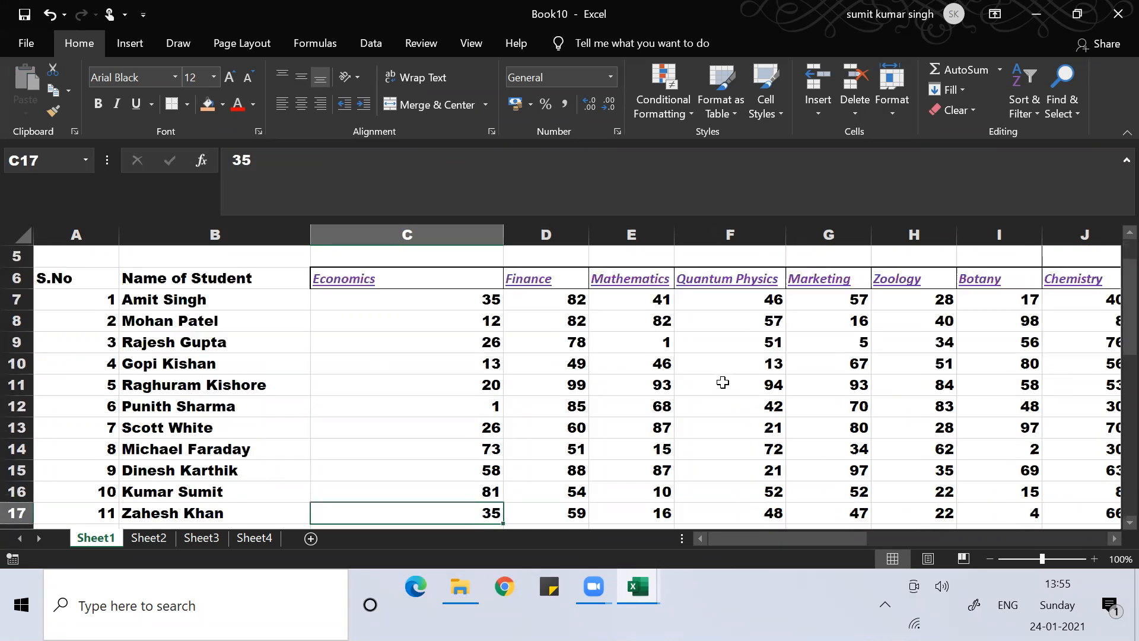
{"action": "key", "text": "Down"}
{"action": "key", "text": "Down"}
{"action": "key", "text": "Down"}
{"action": "key", "text": "Down"}
{"action": "key", "text": "Down"}
{"action": "key", "text": "Down"}
{"action": "key", "text": "Down"}
{"action": "key", "text": "Down"}
{"action": "key", "text": "Down"}
{"action": "key", "text": "Down"}
{"action": "key", "text": "Down"}
{"action": "key", "text": "Down"}
{"action": "key", "text": "Down"}
{"action": "key", "text": "Down"}
{"action": "key", "text": "Down"}
{"action": "key", "text": "Down"}
{"action": "key", "text": "Down"}
{"action": "key", "text": "Up"}
{"action": "key", "text": "Up"}
{"action": "key", "text": "Up"}
{"action": "key", "text": "Up"}
{"action": "key", "text": "Up"}
{"action": "key", "text": "Up"}
{"action": "key", "text": "Up"}
{"action": "key", "text": "Up"}
{"action": "key", "text": "Up"}
{"action": "key", "text": "Up"}
{"action": "key", "text": "Up"}
{"action": "key", "text": "Up"}
{"action": "key", "text": "Up"}
{"action": "key", "text": "Up"}
{"action": "key", "text": "Up"}
{"action": "key", "text": "Up"}
{"action": "key", "text": "Up"}
{"action": "key", "text": "Up"}
{"action": "key", "text": "Up"}
{"action": "key", "text": "Up"}
{"action": "key", "text": "Up"}
{"action": "key", "text": "Up"}
{"action": "key", "text": "Up"}
{"action": "key", "text": "Up"}
{"action": "key", "text": "Up"}
{"action": "key", "text": "Up"}
{"action": "key", "text": "Up"}
{"action": "key", "text": "Up"}
{"action": "key", "text": "Up"}
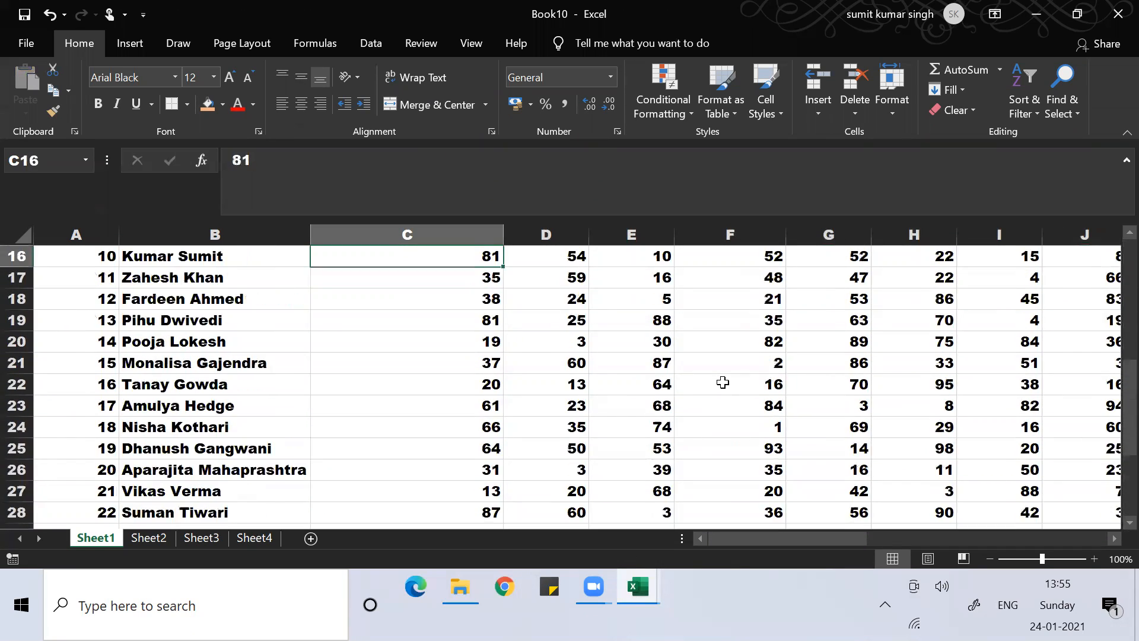
{"action": "key", "text": "Up"}
{"action": "key", "text": "Up"}
{"action": "key", "text": "Up"}
{"action": "key", "text": "Up"}
{"action": "key", "text": "Up"}
{"action": "key", "text": "Down"}
{"action": "key", "text": "Down"}
{"action": "key", "text": "Down"}
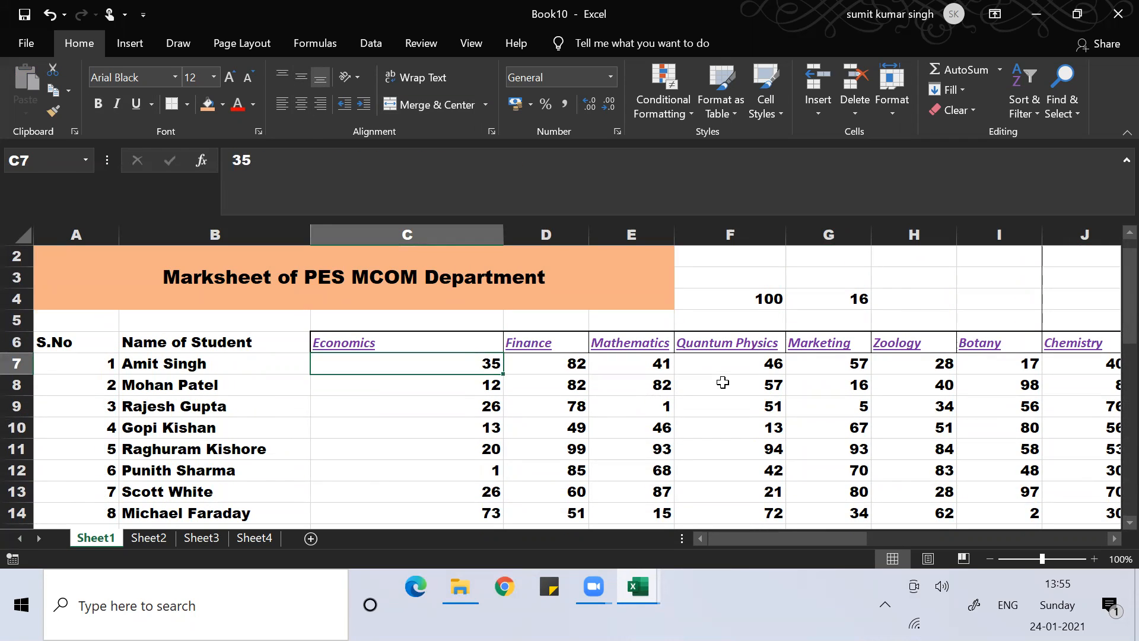
{"action": "key", "text": "Up"}
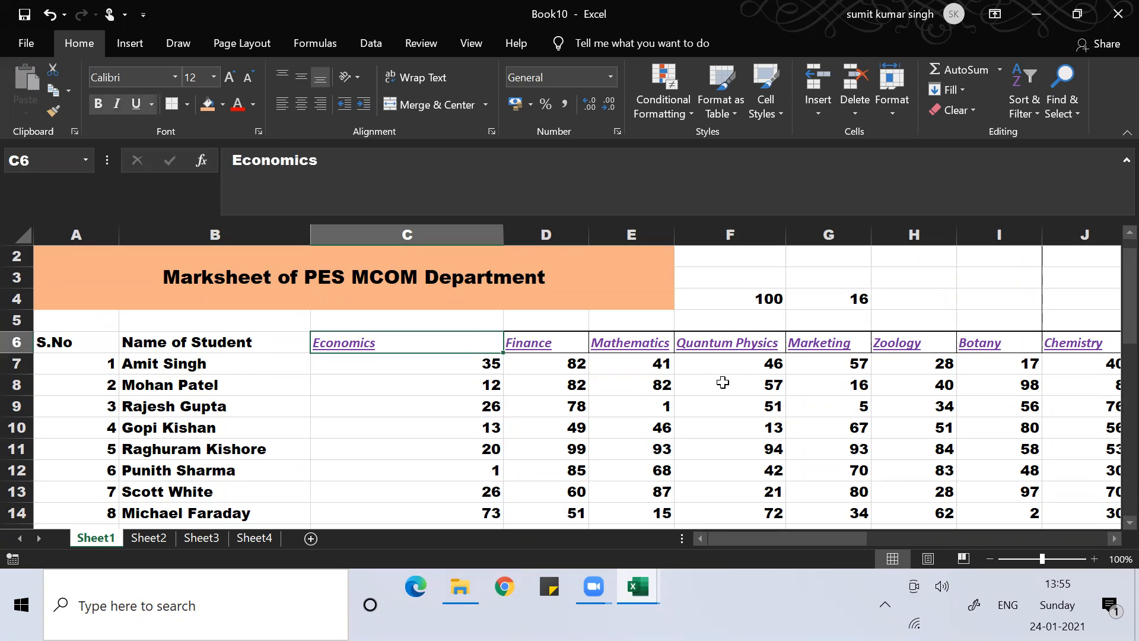
Step: Clear the old 100 and 16 values from F4:G4
{"action": "left_click", "coordinate": [768, 291]}
{"action": "left_click_drag", "start_coordinate": [810, 302], "coordinate": [810, 301]}
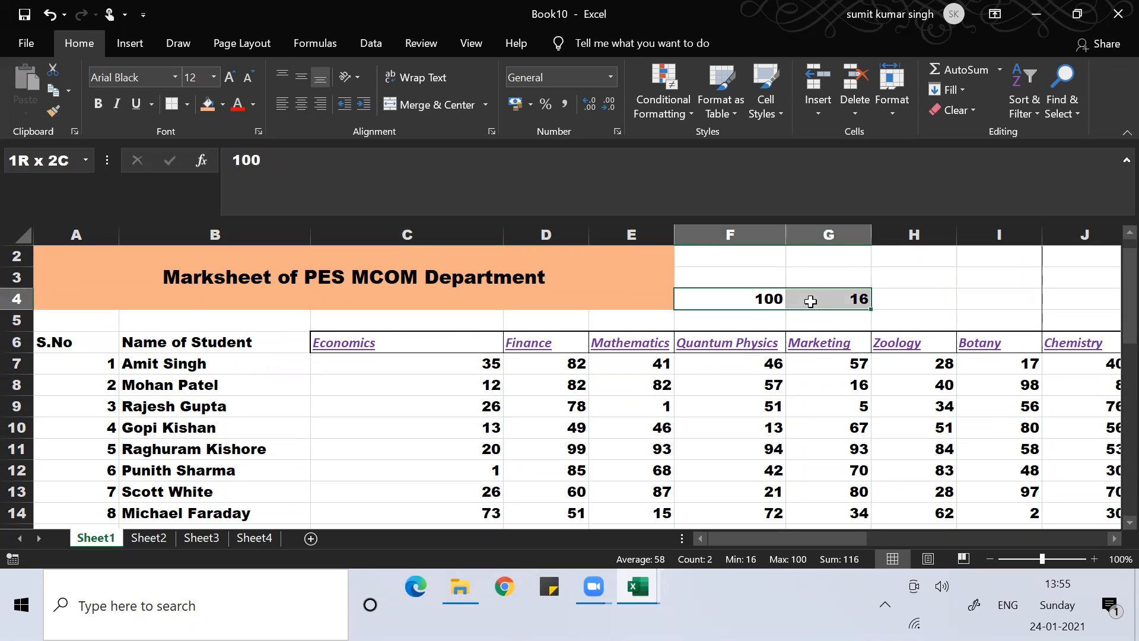
{"action": "key", "text": "Delete"}
{"action": "key", "text": "Down"}
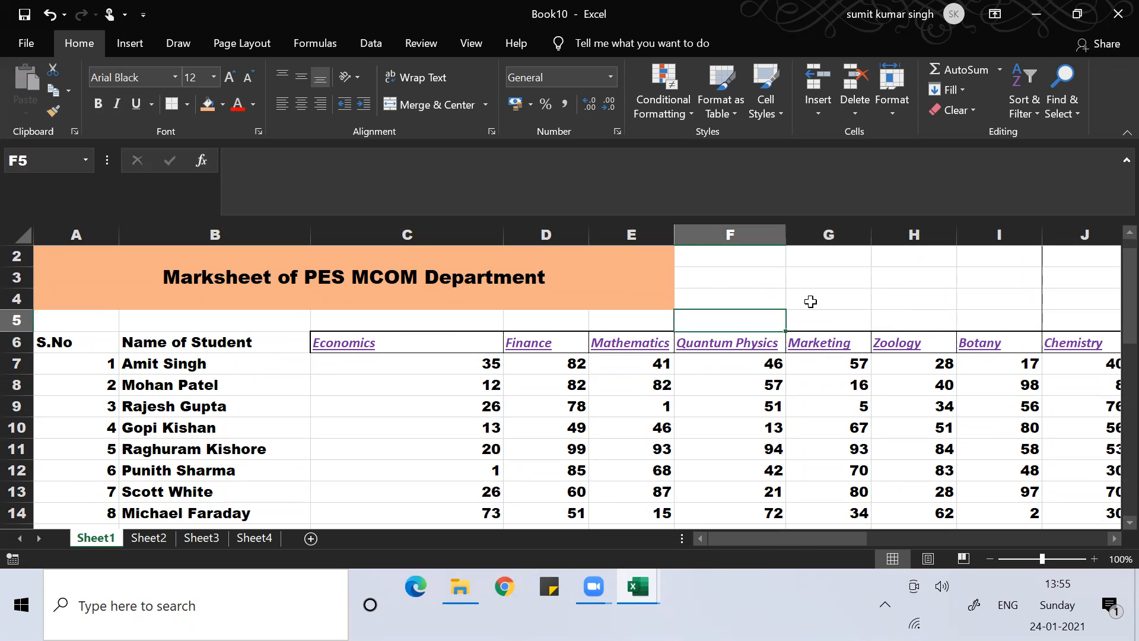
{"action": "key", "text": "Up"}
{"action": "key", "text": "Up"}
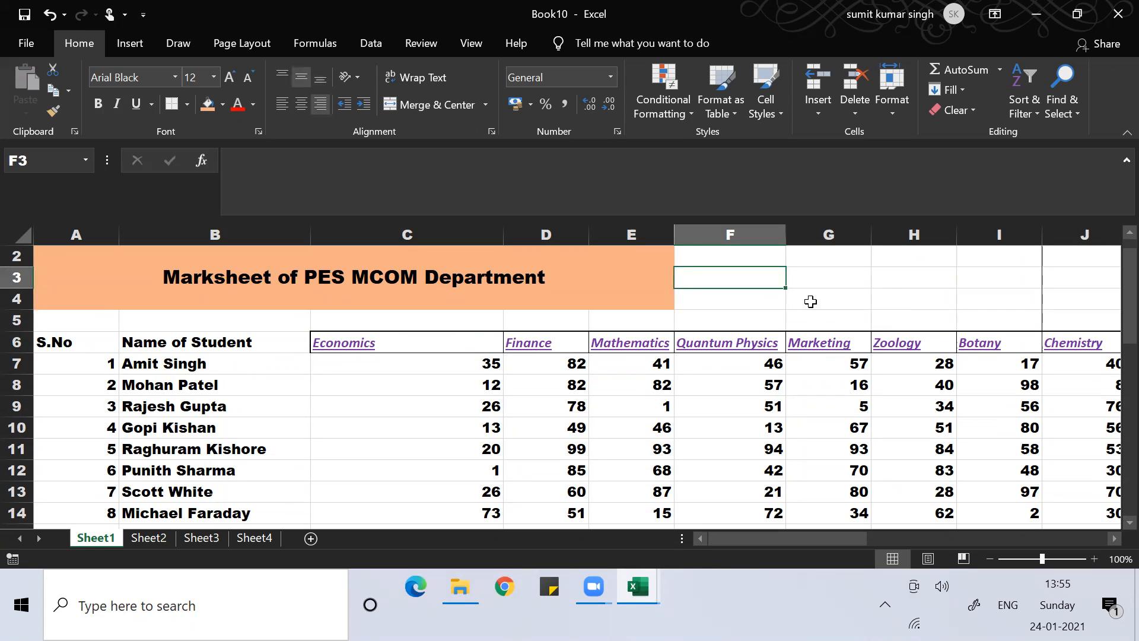
Step: Label F3 '1. How many got 100 marks' with wrapped text
{"action": "type", "text": "H"}
{"action": "key", "text": "BackSpace"}
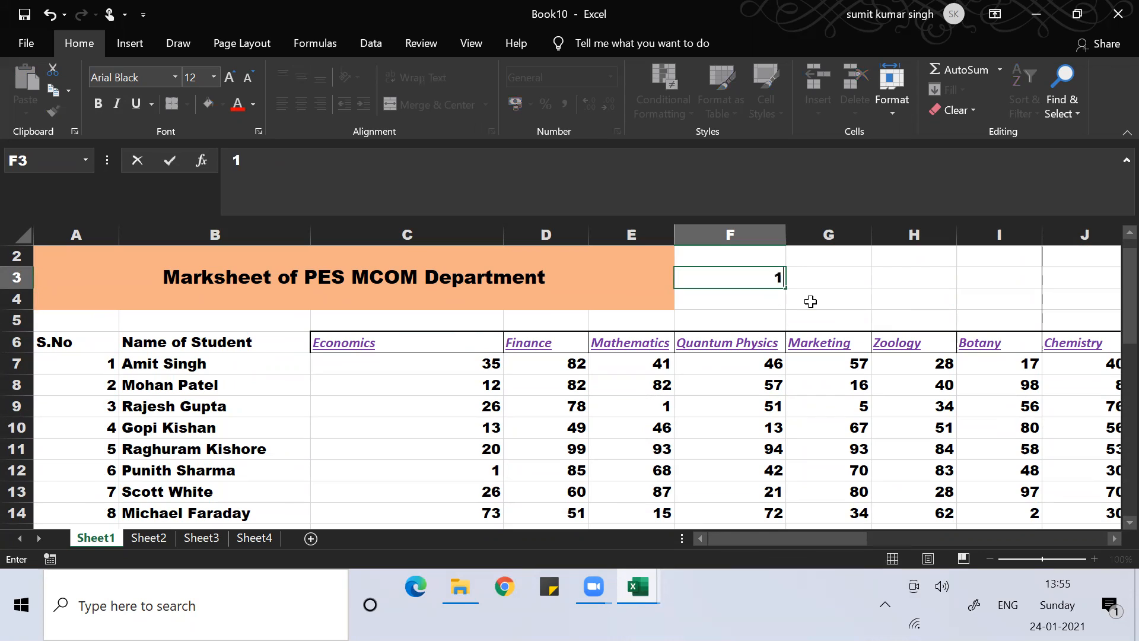
{"action": "type", "text": "1. How many go"}
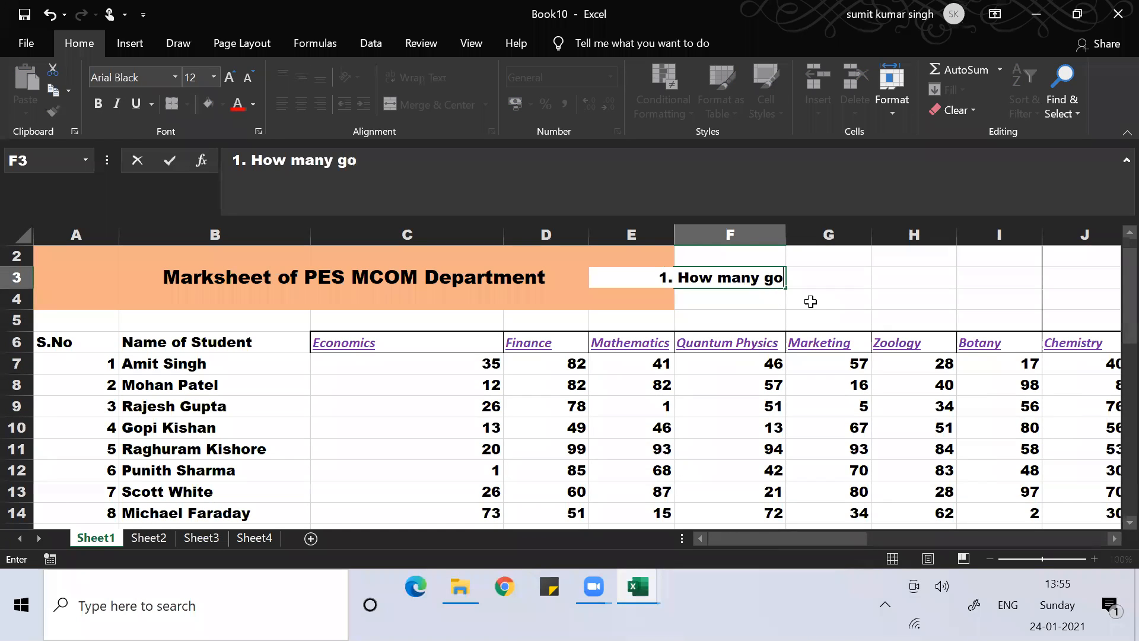
{"action": "type", "text": "t 100"}
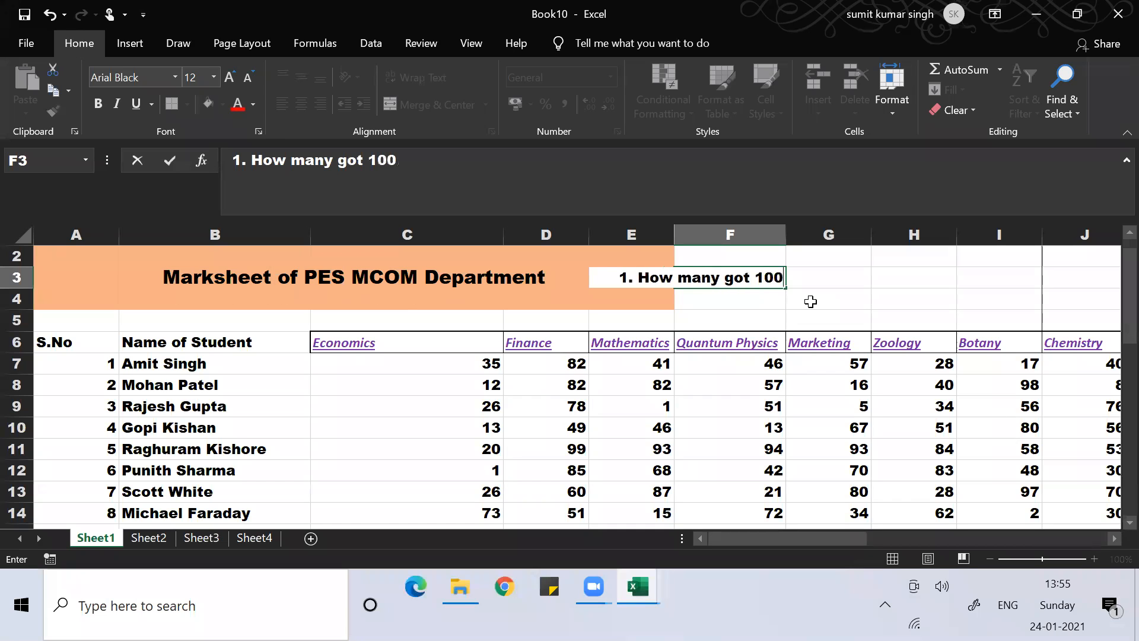
{"action": "type", "text": " marks"}
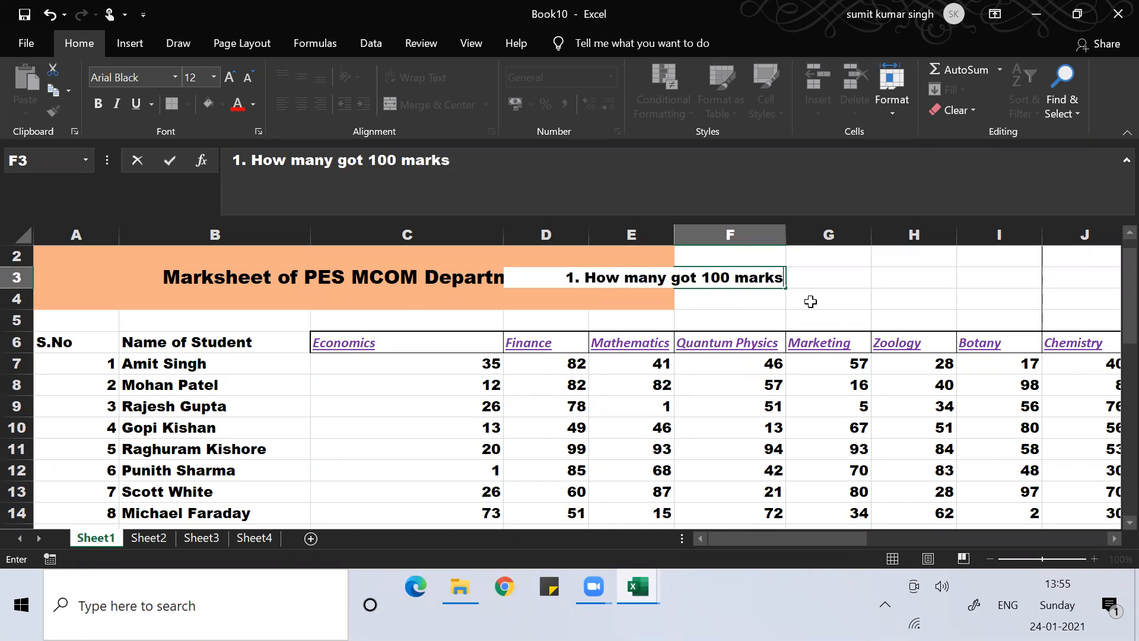
{"action": "key", "text": "Return"}
{"action": "key", "text": "Up"}
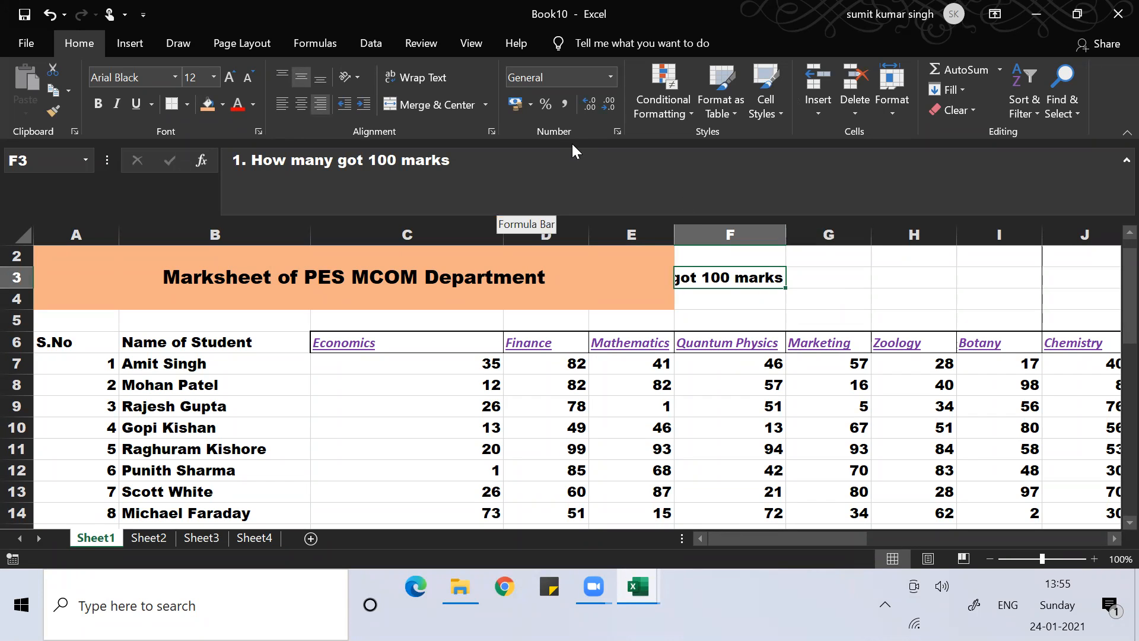
{"action": "left_click", "coordinate": [429, 83]}
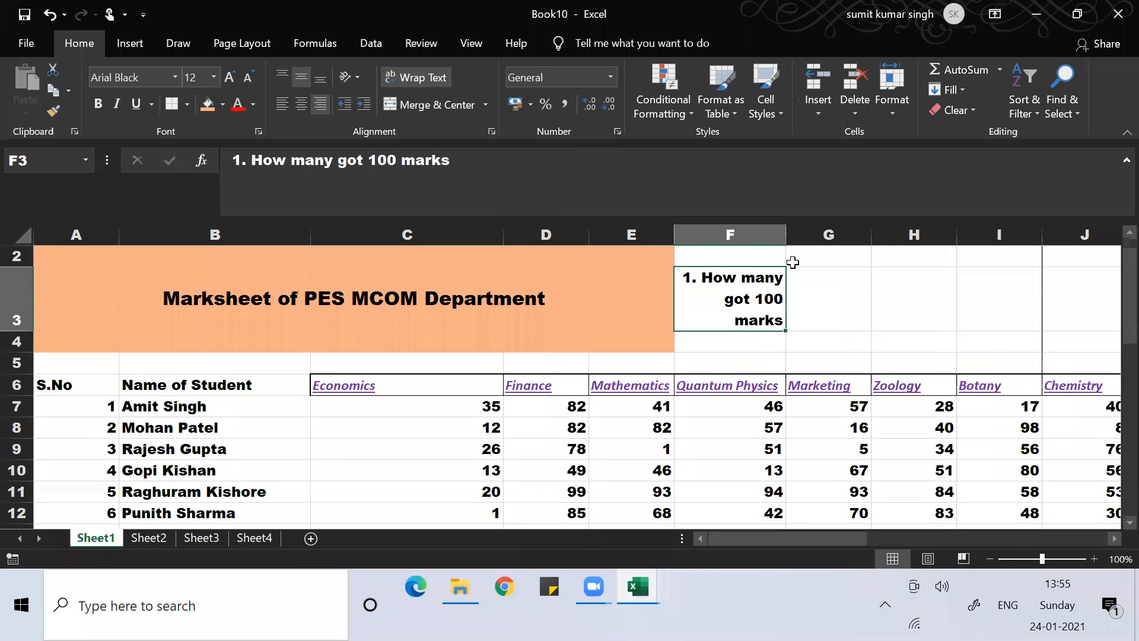
Step: Enter =COUNTIF(C7:R36,"=100") in G3, returning 1
{"action": "left_click", "coordinate": [816, 290]}
{"action": "type", "text": "="}
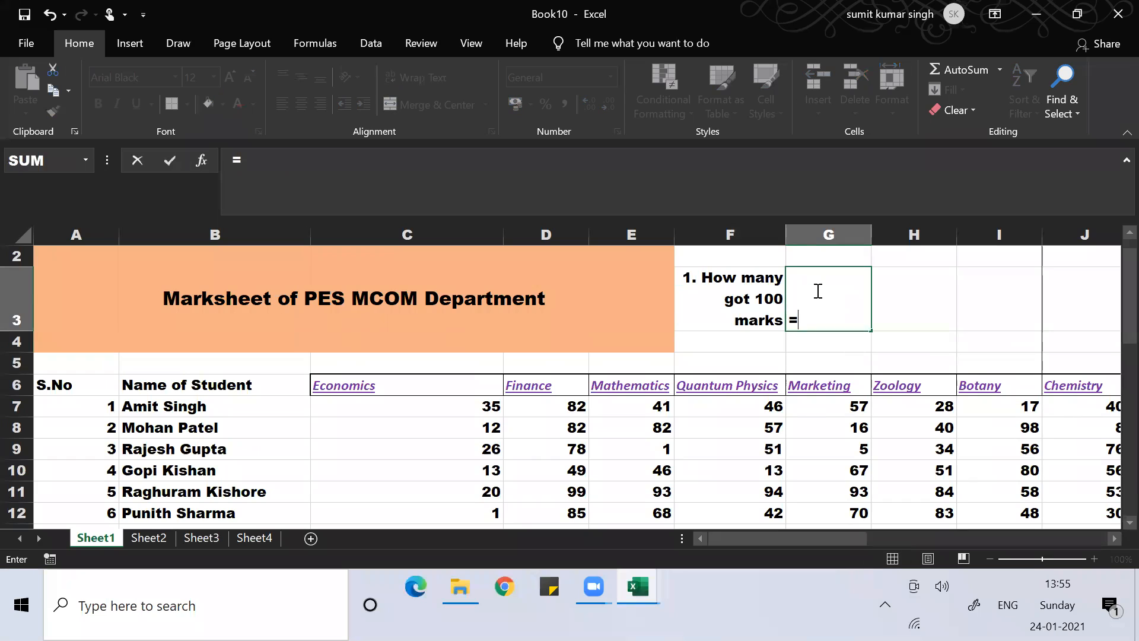
{"action": "type", "text": "counti"}
{"action": "type", "text": "("}
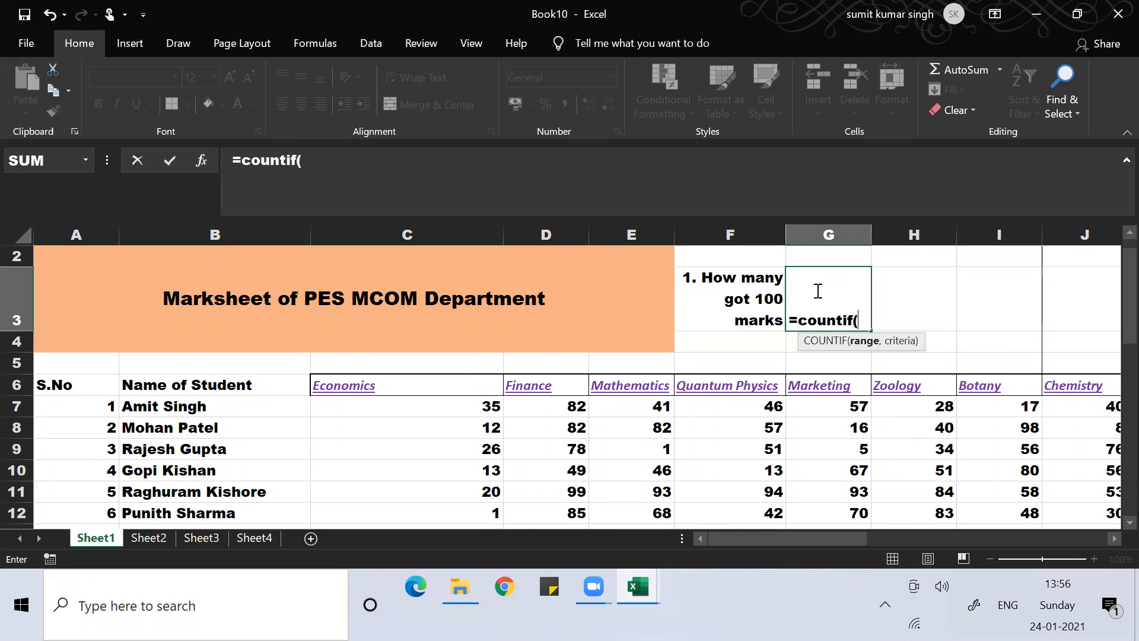
{"action": "left_click", "coordinate": [444, 402]}
{"action": "key", "text": "ctrl+shift+Right"}
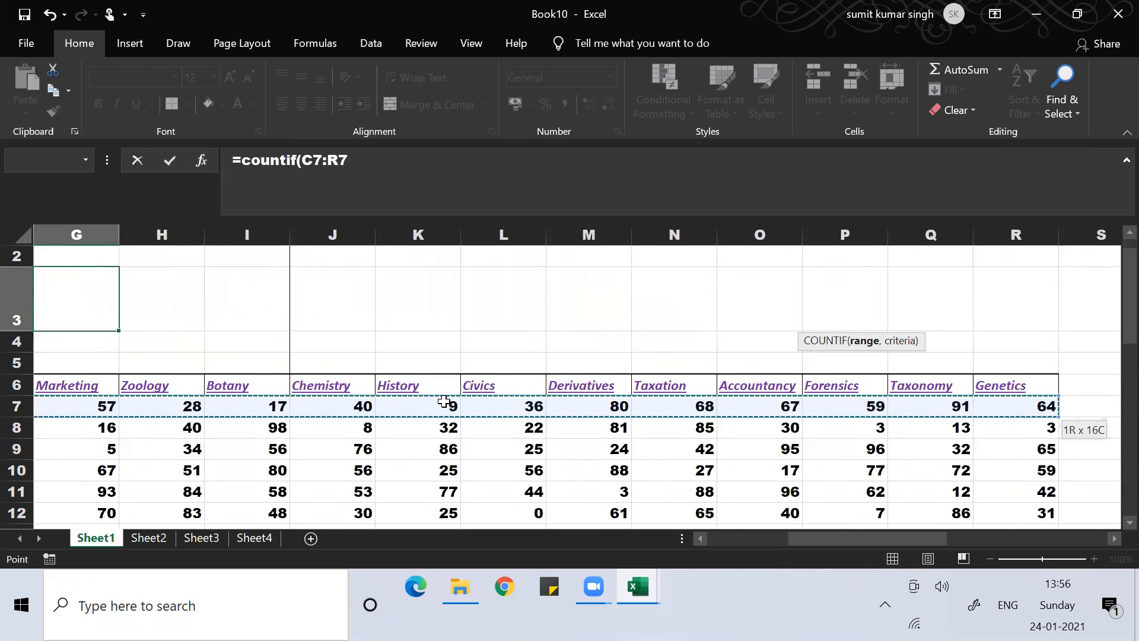
{"action": "key", "text": "ctrl+shift+Down"}
{"action": "type", "text": ","}
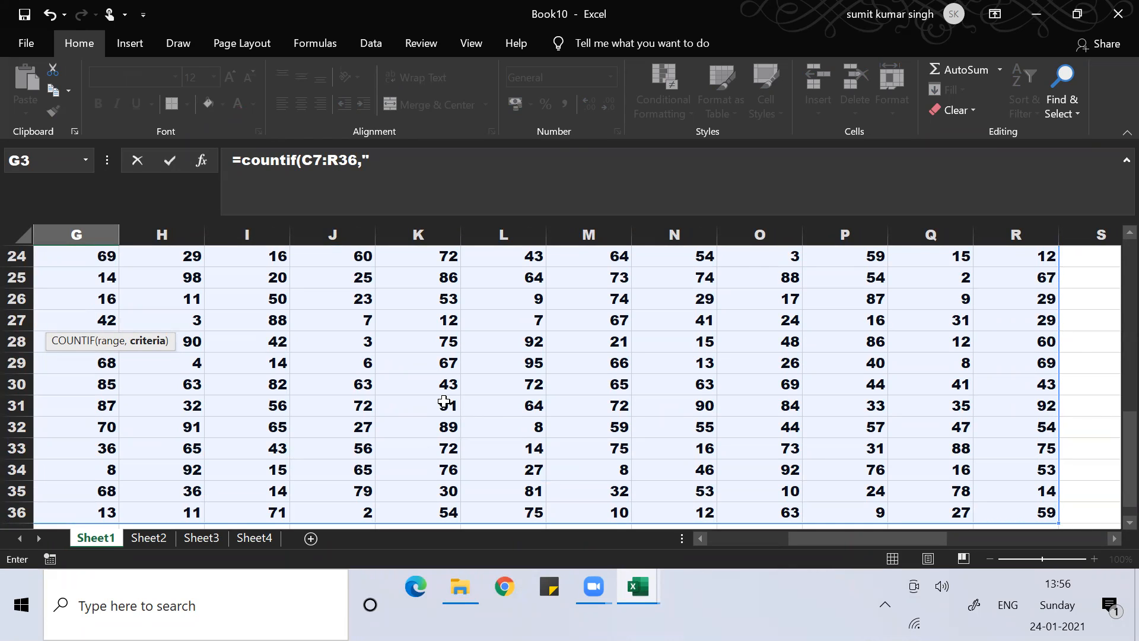
{"action": "type", "text": "\"=100\")"}
{"action": "key", "text": "Return"}
{"action": "key", "text": "Up"}
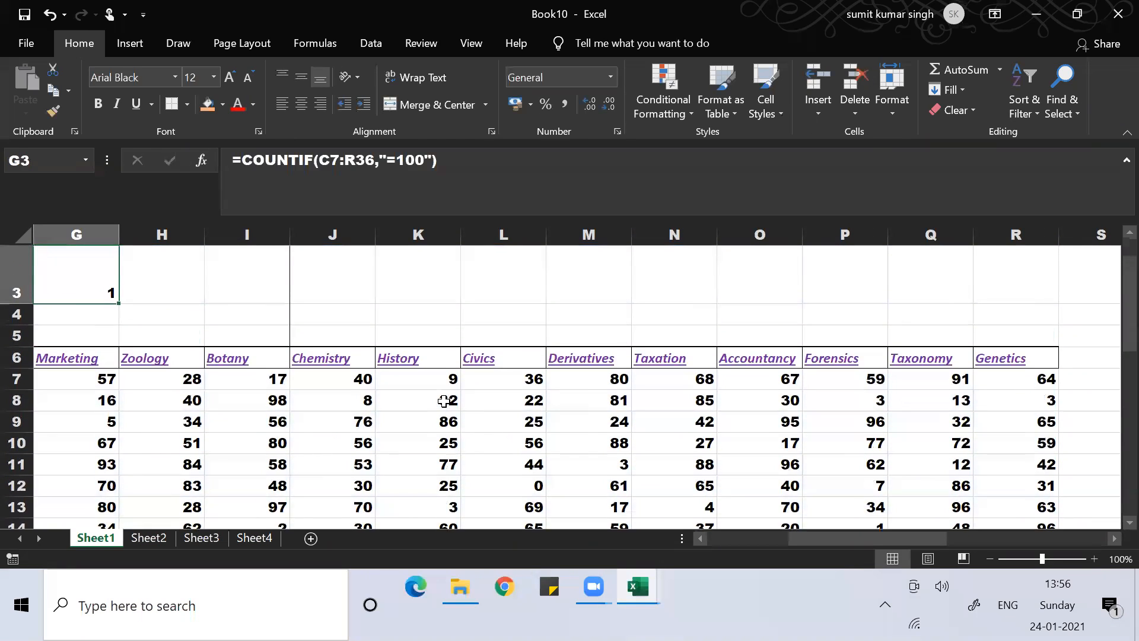
{"action": "key", "text": "Up"}
{"action": "key", "text": "Down"}
{"action": "key", "text": "Down"}
{"action": "key", "text": "Left"}
{"action": "key", "text": "Right"}
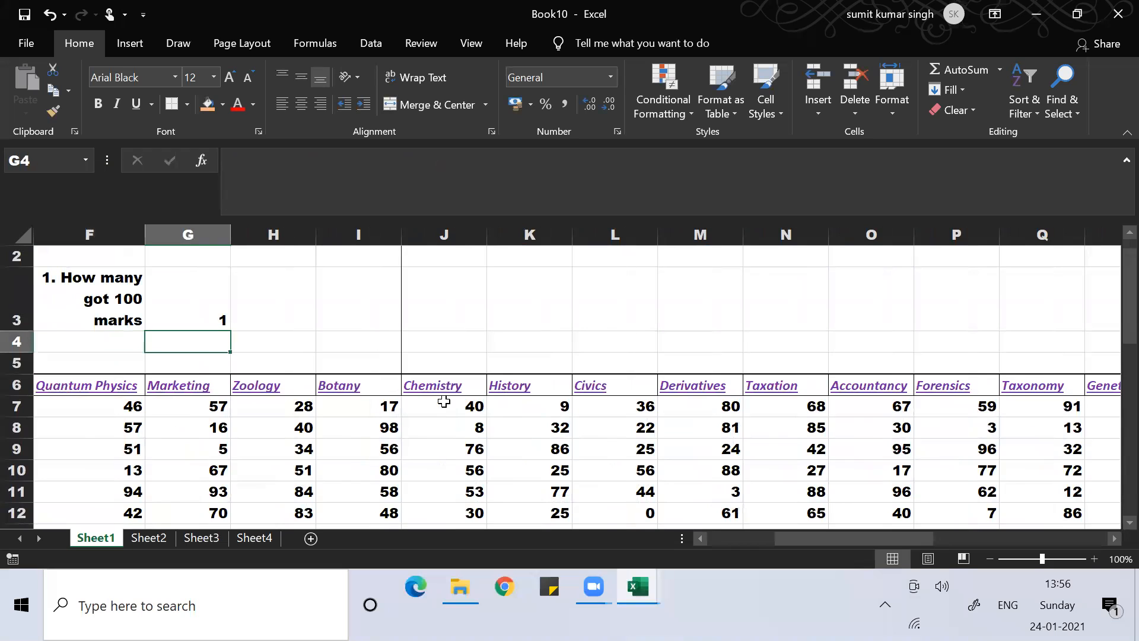
{"action": "key", "text": "Up"}
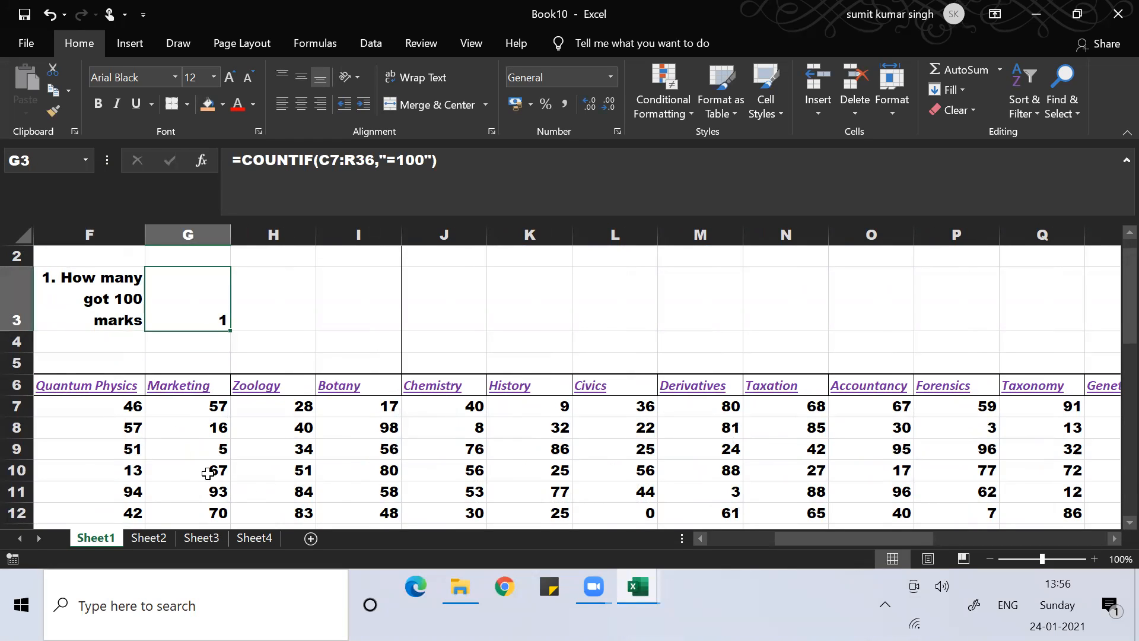
Step: Add an Equal To 100 highlight rule on C7:R36 with Light Red Fill and dark red text
{"action": "left_click", "coordinate": [107, 407]}
{"action": "key", "text": "Left"}
{"action": "key", "text": "Left"}
{"action": "key", "text": "Left"}
{"action": "key", "text": "Left"}
{"action": "key", "text": "Left"}
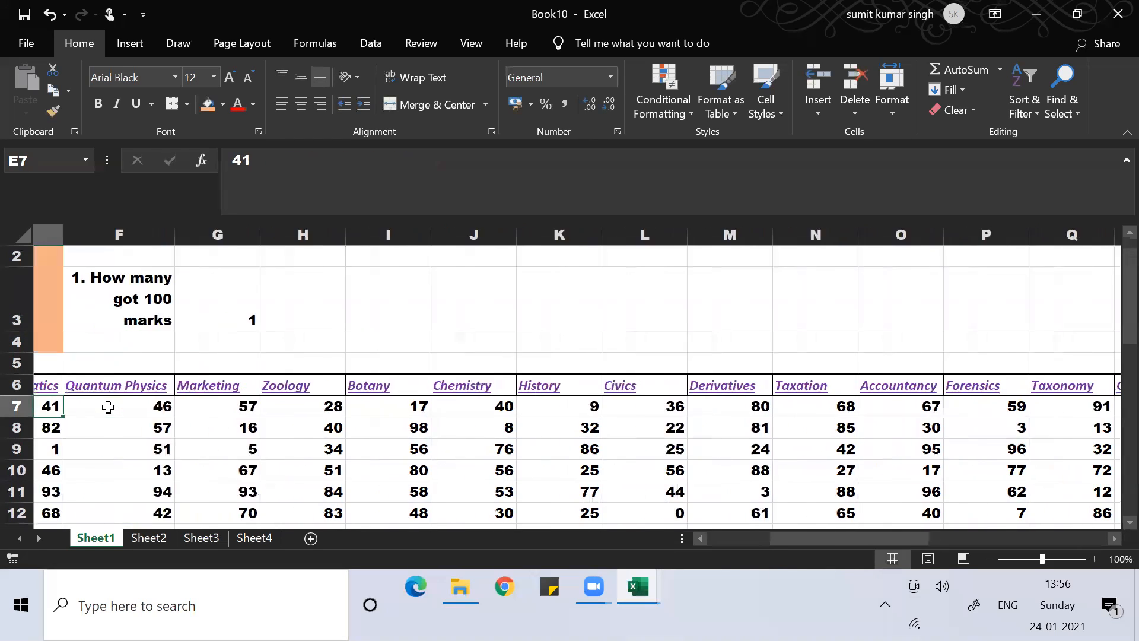
{"action": "key", "text": "Right"}
{"action": "key", "text": "Right"}
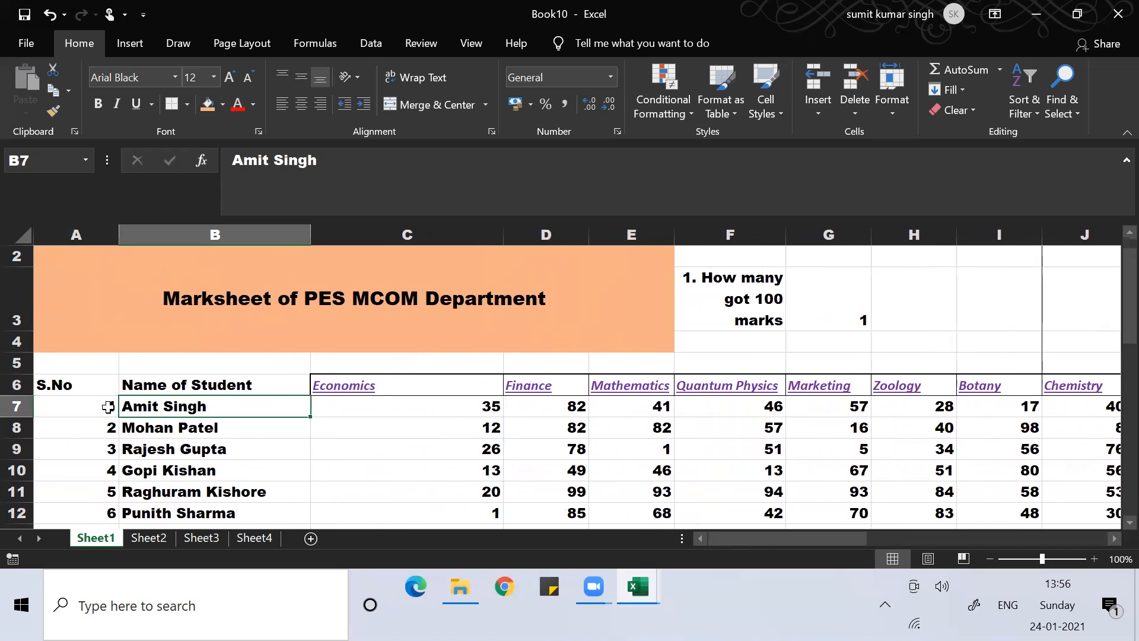
{"action": "key", "text": "ctrl+shift+Right"}
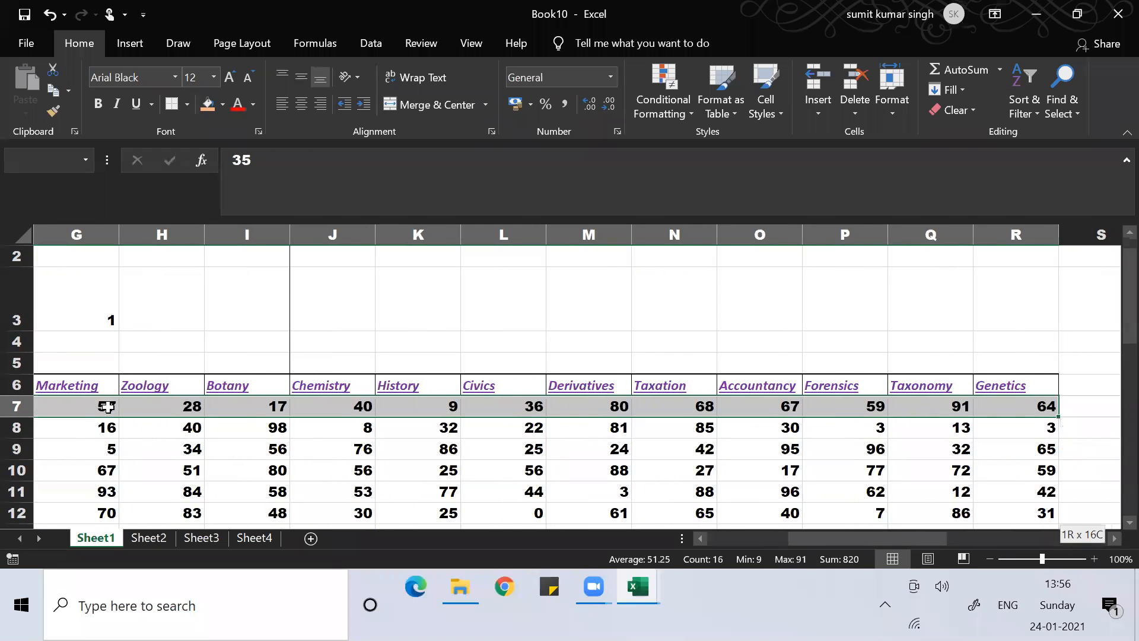
{"action": "key", "text": "ctrl+shift+Down"}
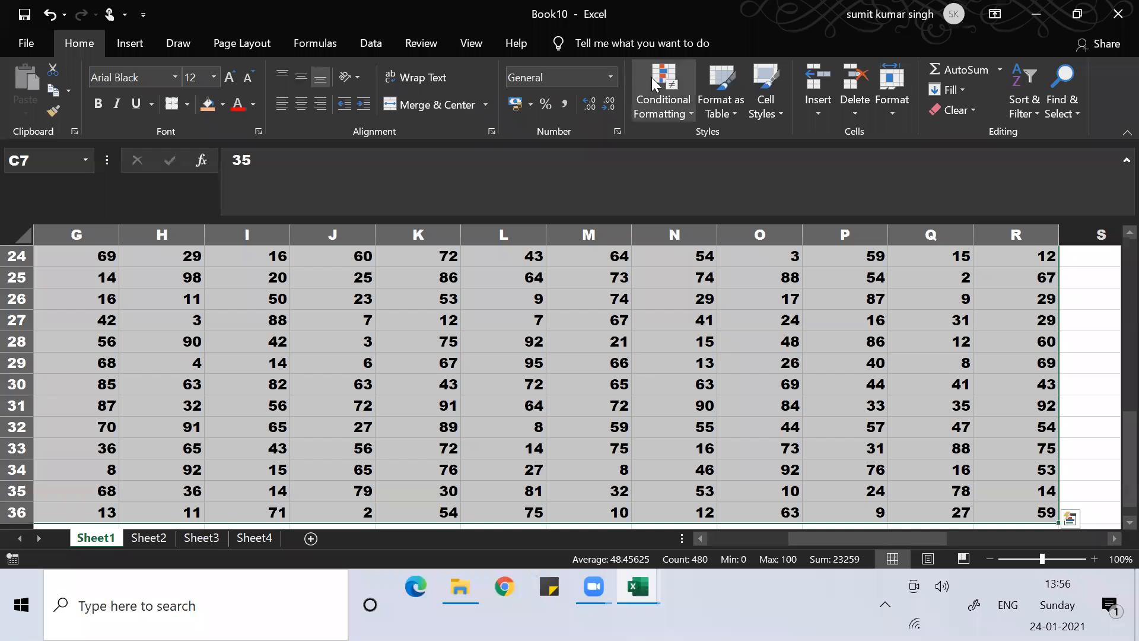
{"action": "left_click", "coordinate": [663, 98]}
{"action": "mouse_move", "coordinate": [730, 148]}
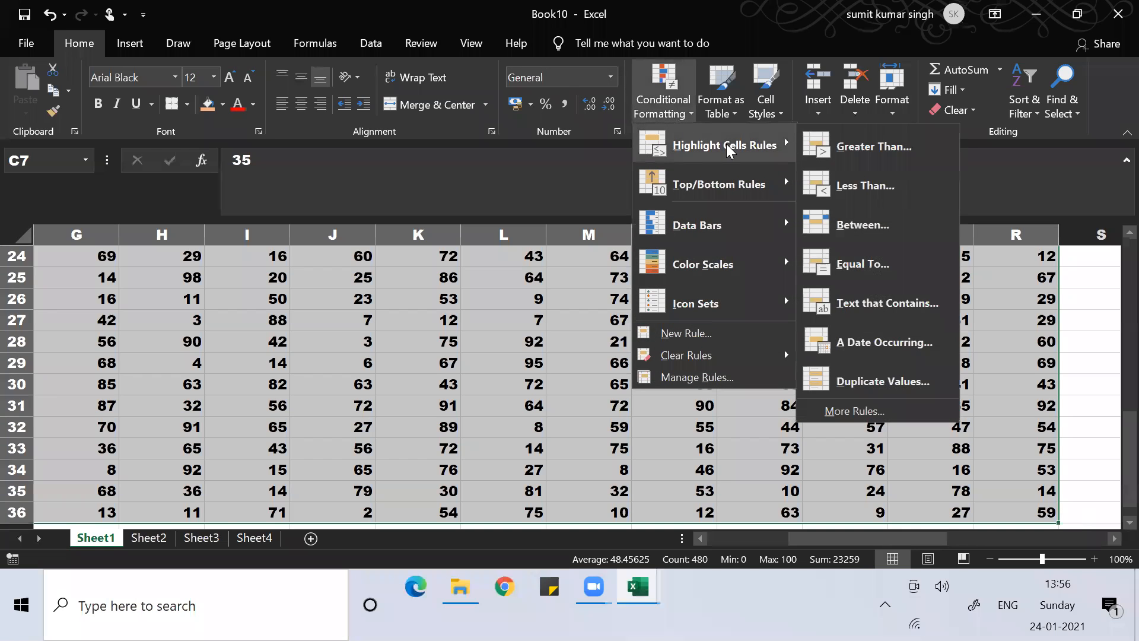
{"action": "left_click", "coordinate": [896, 262]}
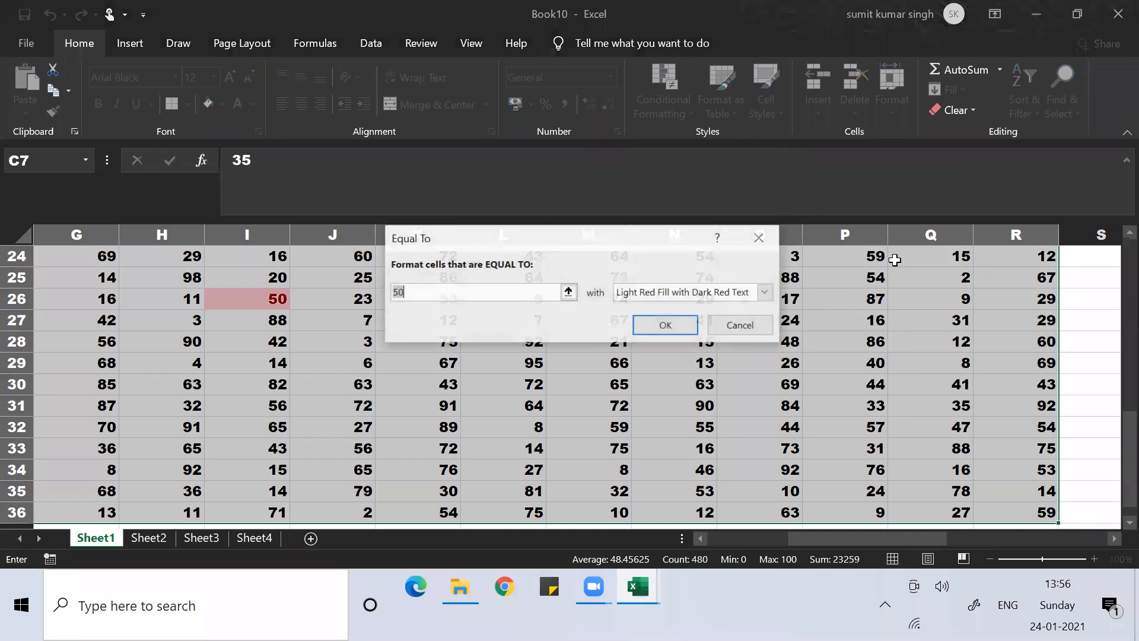
{"action": "type", "text": "100"}
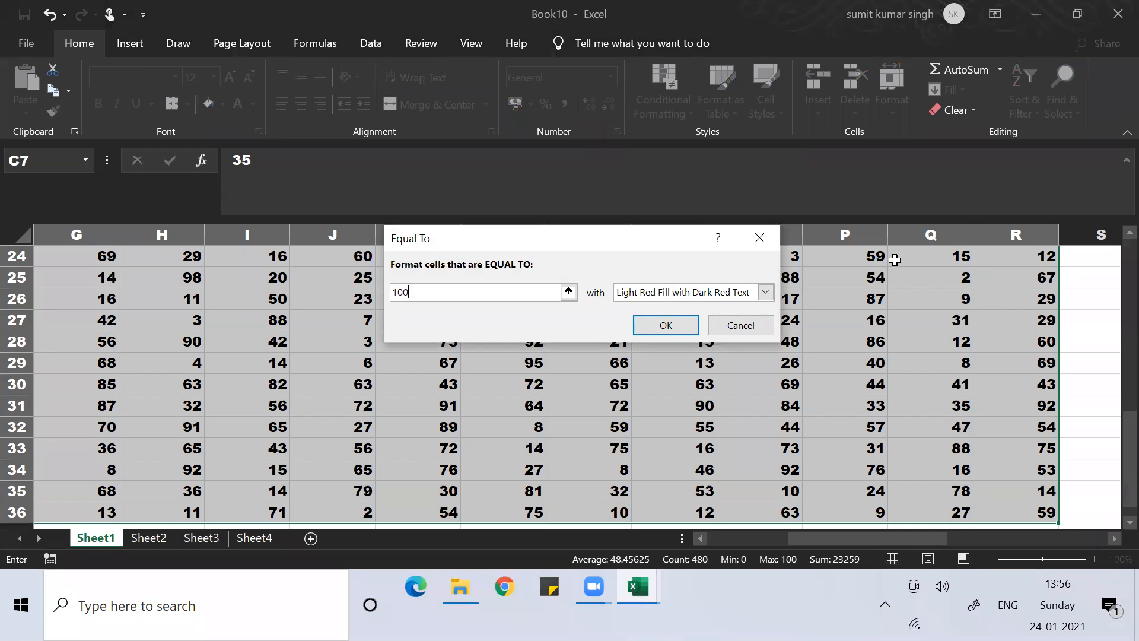
{"action": "left_click", "coordinate": [687, 328]}
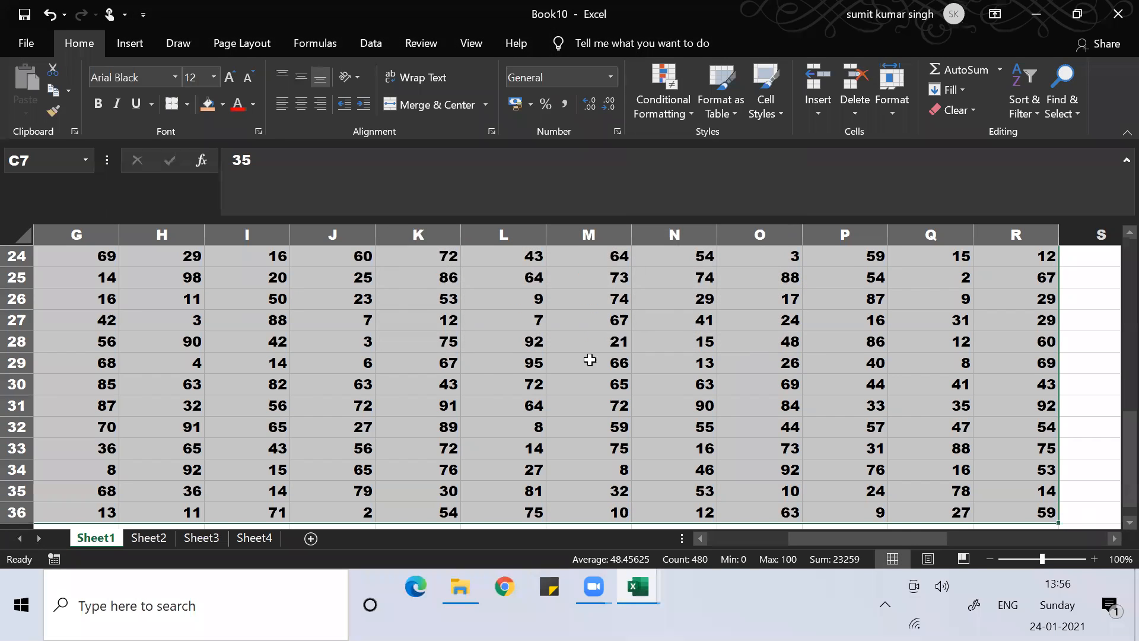
Step: Locate the highlighted 100 mark in K19
{"action": "left_click", "coordinate": [478, 389]}
{"action": "key", "text": "Down"}
{"action": "key", "text": "Down"}
{"action": "key", "text": "Down"}
{"action": "key", "text": "Down"}
{"action": "key", "text": "Down"}
{"action": "key", "text": "Down"}
{"action": "key", "text": "Down"}
{"action": "key", "text": "Down"}
{"action": "key", "text": "Down"}
{"action": "key", "text": "Down"}
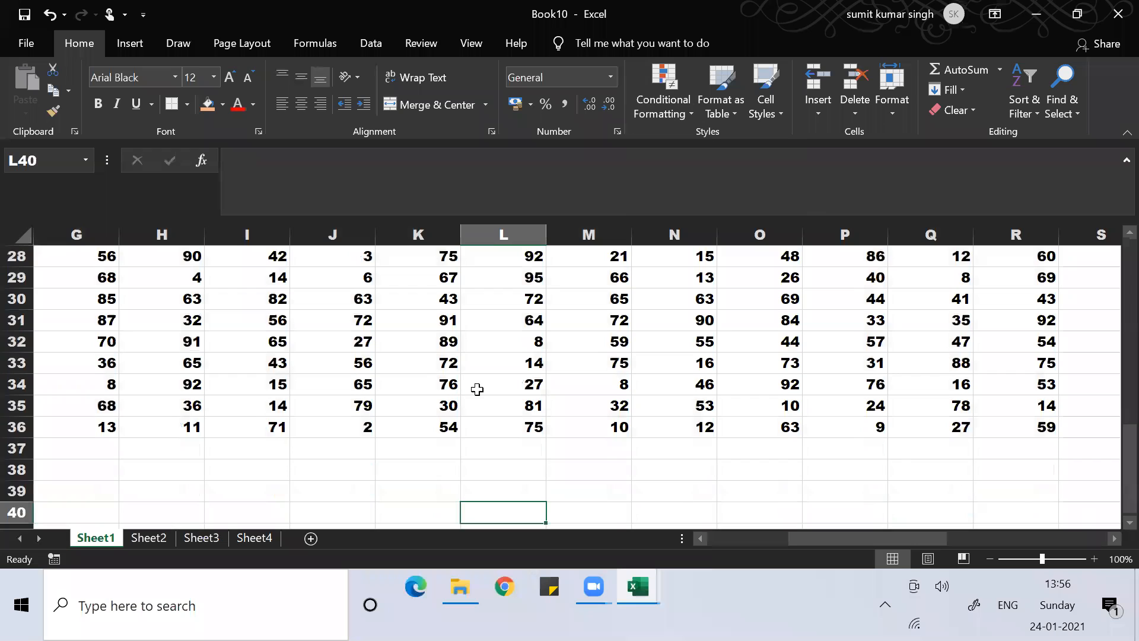
{"action": "key", "text": "Up"}
{"action": "key", "text": "Up"}
{"action": "key", "text": "Up"}
{"action": "key", "text": "Up"}
{"action": "key", "text": "Up"}
{"action": "key", "text": "Up"}
{"action": "key", "text": "Up"}
{"action": "key", "text": "Up"}
{"action": "key", "text": "Left"}
{"action": "key", "text": "Left"}
{"action": "key", "text": "Left"}
{"action": "key", "text": "Left"}
{"action": "key", "text": "Left"}
{"action": "key", "text": "Left"}
{"action": "key", "text": "Left"}
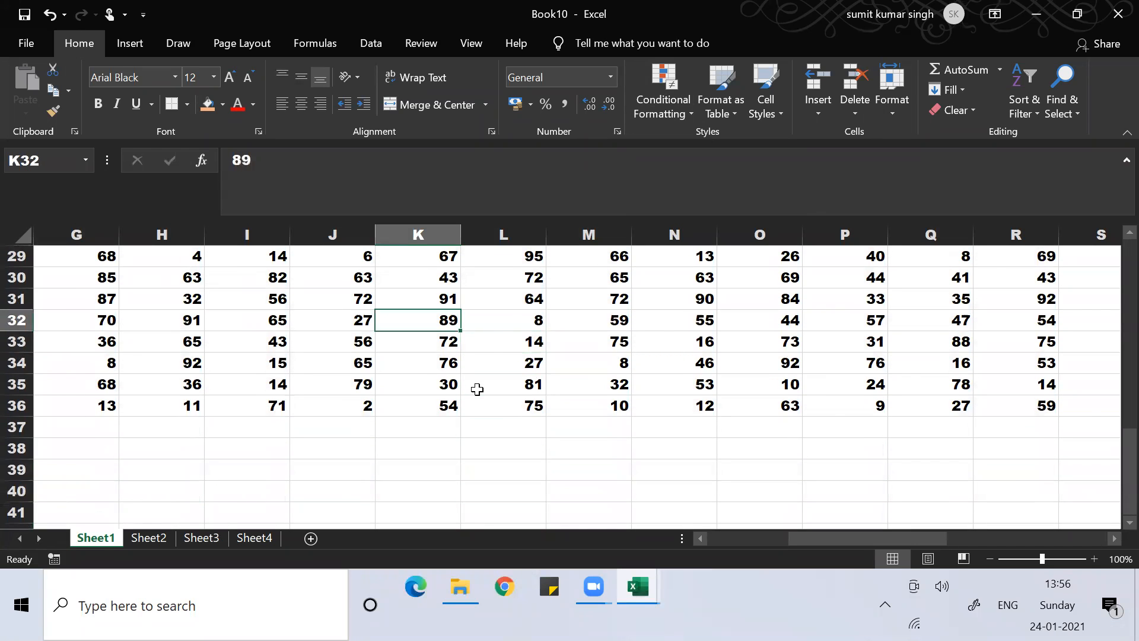
{"action": "key", "text": "Up"}
{"action": "key", "text": "Up"}
{"action": "key", "text": "Up"}
{"action": "key", "text": "Up"}
{"action": "key", "text": "Up"}
{"action": "key", "text": "Up"}
{"action": "key", "text": "Up"}
{"action": "key", "text": "Up"}
{"action": "key", "text": "Up"}
{"action": "key", "text": "Up"}
{"action": "key", "text": "Up"}
{"action": "key", "text": "Up"}
{"action": "key", "text": "Up"}
{"action": "key", "text": "Up"}
{"action": "key", "text": "Up"}
{"action": "key", "text": "Up"}
{"action": "key", "text": "Up"}
{"action": "key", "text": "Up"}
{"action": "key", "text": "Up"}
{"action": "key", "text": "Up"}
{"action": "key", "text": "Up"}
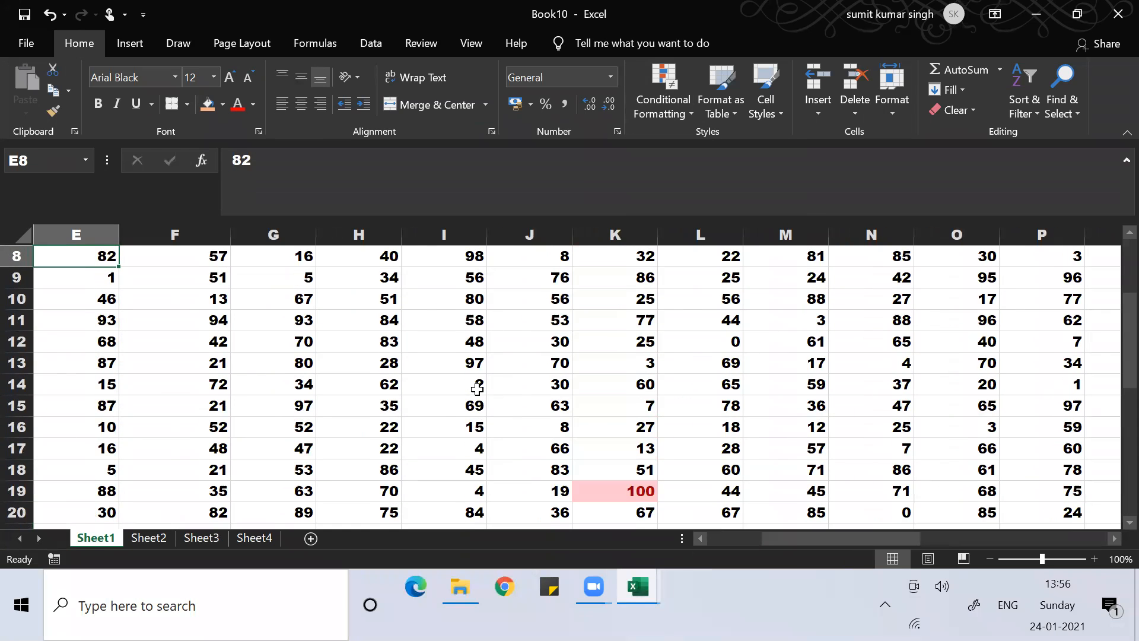
{"action": "left_click", "coordinate": [619, 484]}
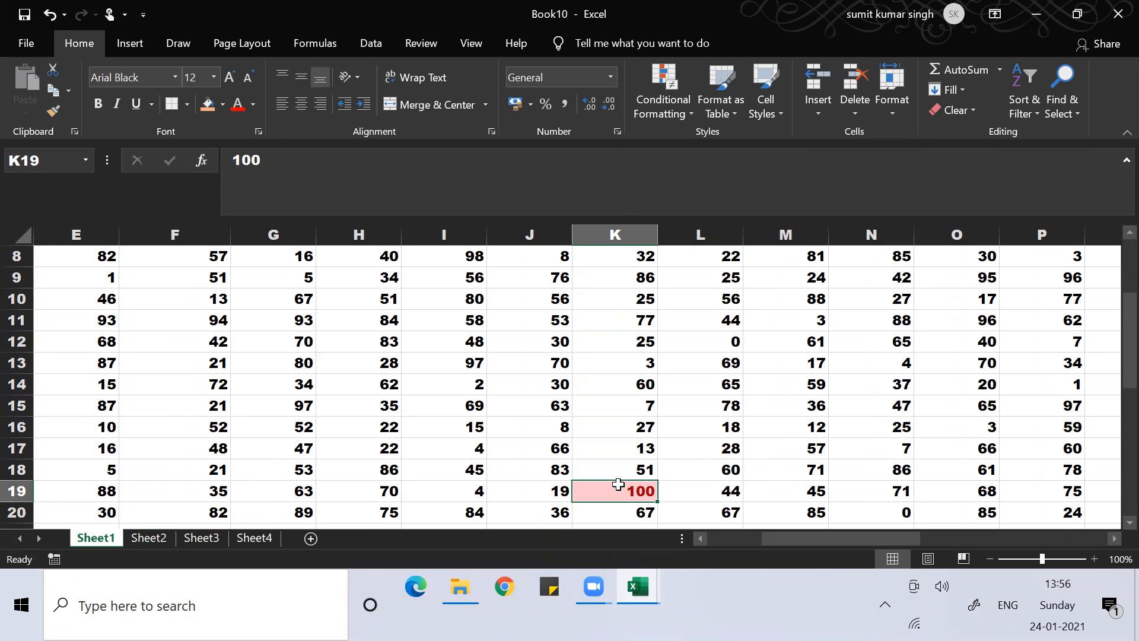
Step: Check which student scored the 100 in K19 and confirm column K is History
{"action": "key", "text": "Left"}
{"action": "key", "text": "Left"}
{"action": "key", "text": "Left"}
{"action": "key", "text": "Left"}
{"action": "key", "text": "Left"}
{"action": "key", "text": "Left"}
{"action": "key", "text": "Left"}
{"action": "key", "text": "Left"}
{"action": "key", "text": "Left"}
{"action": "key", "text": "Left"}
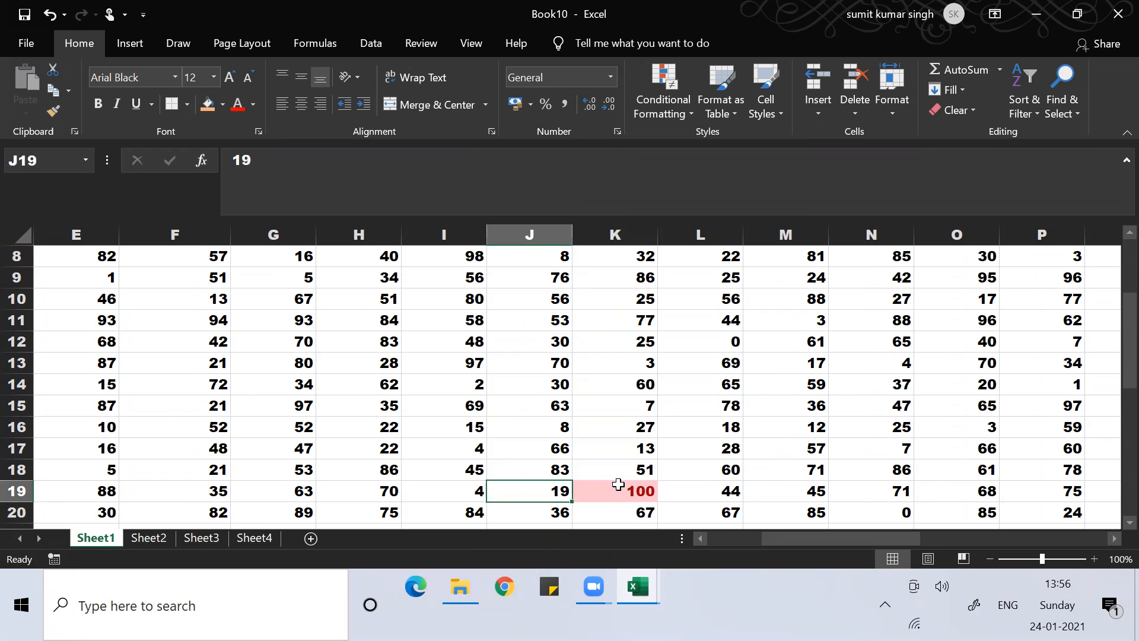
{"action": "key", "text": "Right"}
{"action": "key", "text": "Right"}
{"action": "key", "text": "Right"}
{"action": "key", "text": "Right"}
{"action": "key", "text": "Right"}
{"action": "key", "text": "Right"}
{"action": "key", "text": "Right"}
{"action": "key", "text": "Right"}
{"action": "key", "text": "Right"}
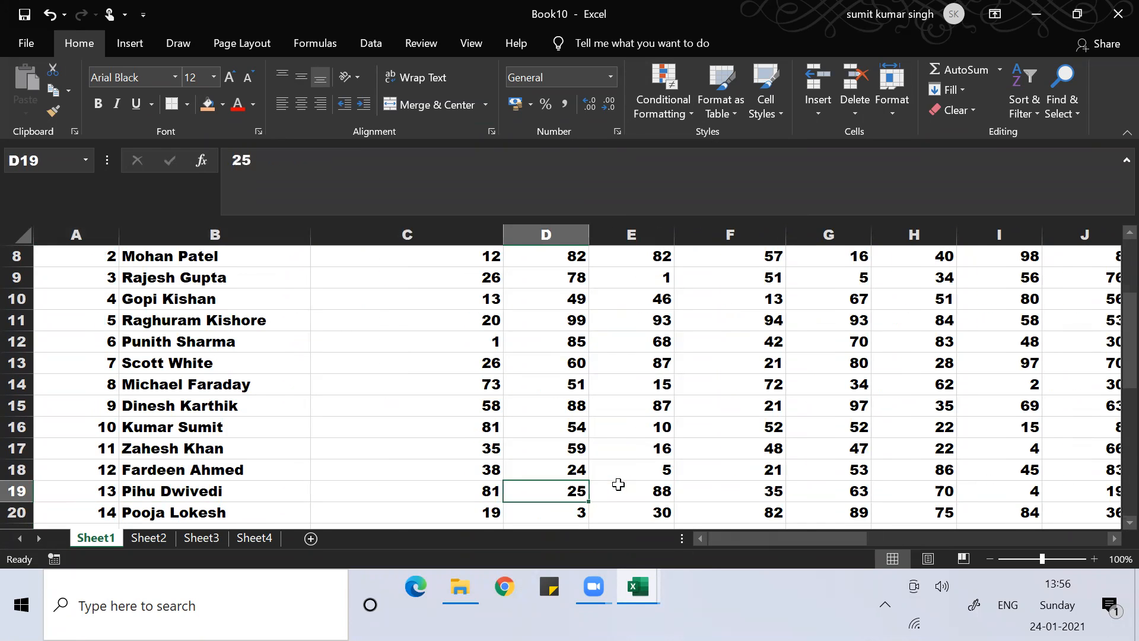
{"action": "key", "text": "Right"}
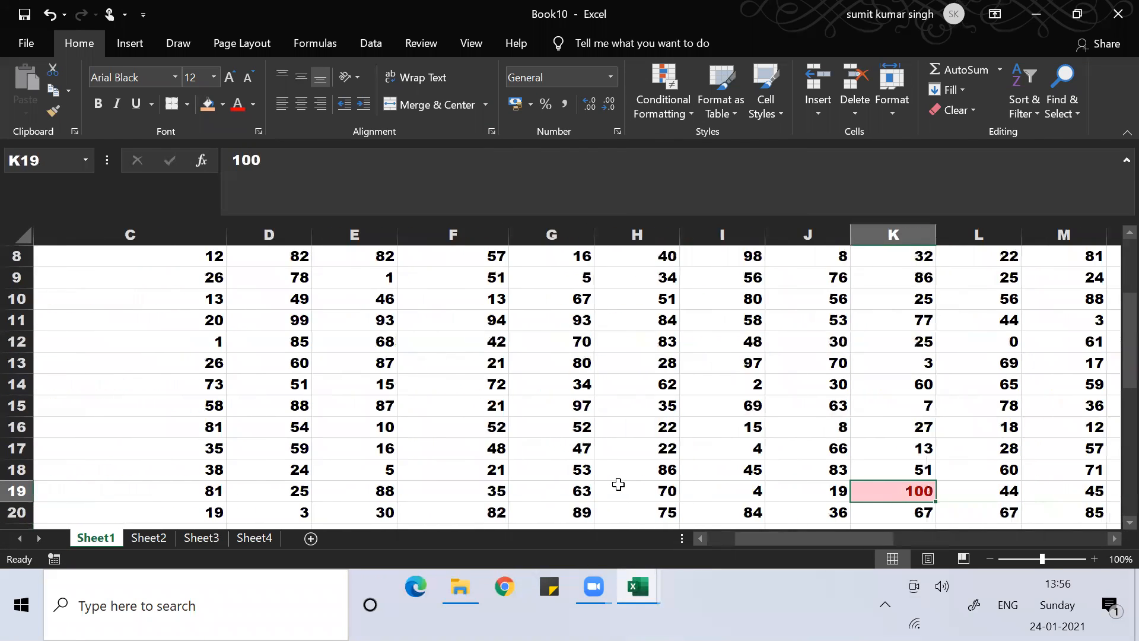
{"action": "key", "text": "Up"}
{"action": "key", "text": "Up"}
{"action": "key", "text": "Up"}
{"action": "key", "text": "Up"}
{"action": "key", "text": "Up"}
{"action": "key", "text": "Up"}
{"action": "key", "text": "Up"}
{"action": "key", "text": "Up"}
{"action": "key", "text": "Up"}
{"action": "key", "text": "Up"}
{"action": "key", "text": "Up"}
{"action": "key", "text": "Up"}
{"action": "key", "text": "Up"}
{"action": "key", "text": "Up"}
{"action": "key", "text": "Up"}
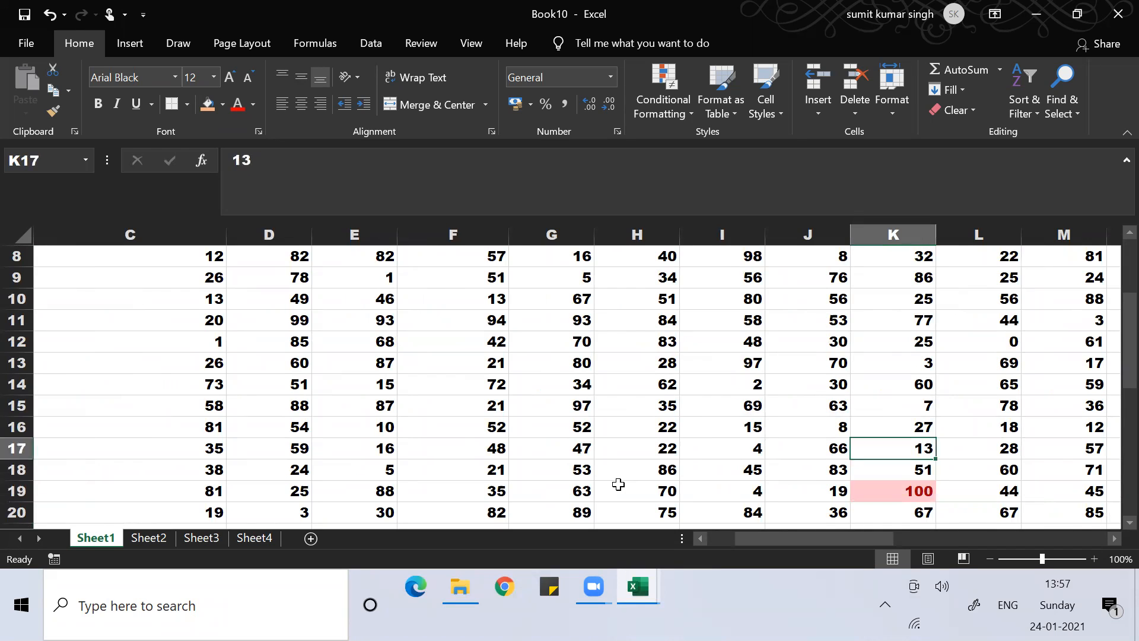
{"action": "key", "text": "Up"}
{"action": "key", "text": "Down"}
{"action": "key", "text": "Down"}
{"action": "key", "text": "Down"}
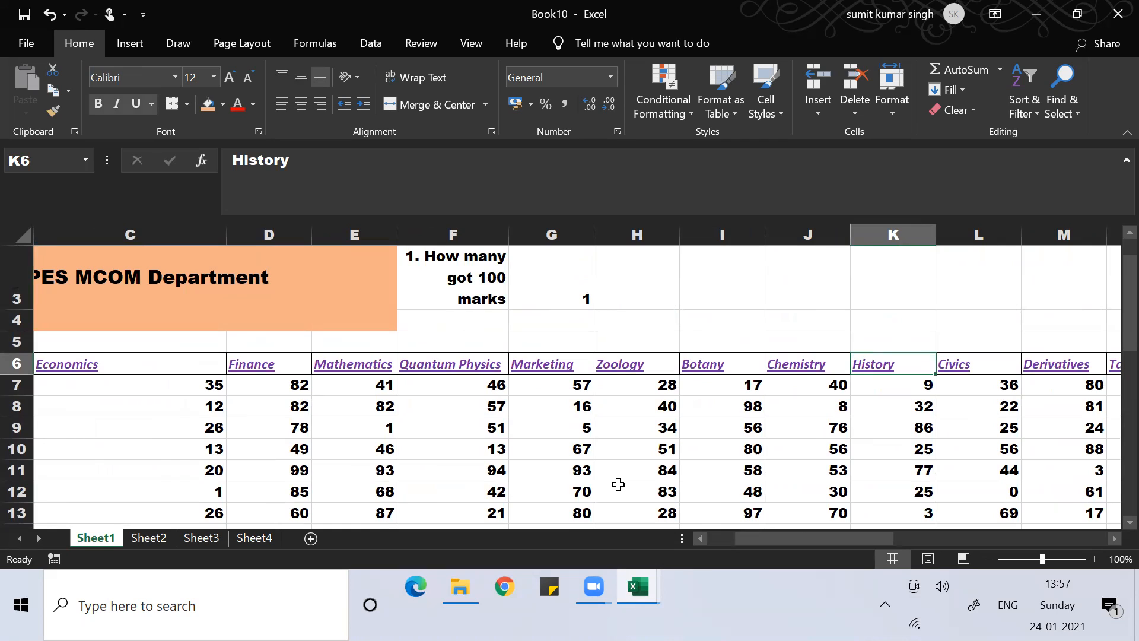
{"action": "key", "text": "Up"}
{"action": "key", "text": "Up"}
{"action": "key", "text": "Up"}
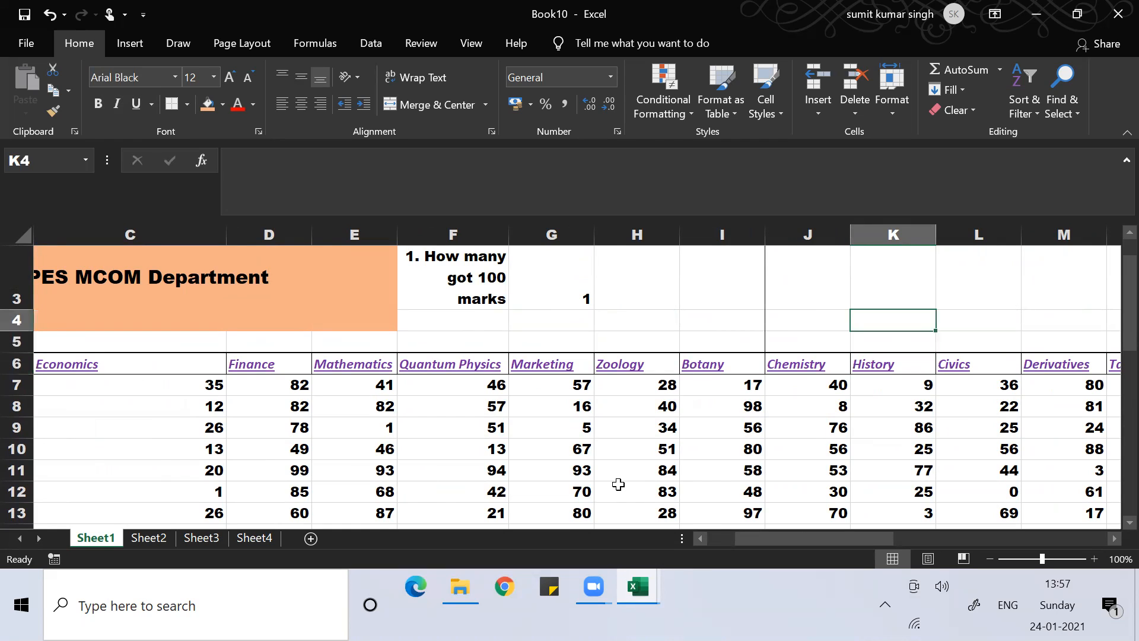
{"action": "key", "text": "Left"}
{"action": "key", "text": "Left"}
{"action": "key", "text": "Left"}
{"action": "key", "text": "Left"}
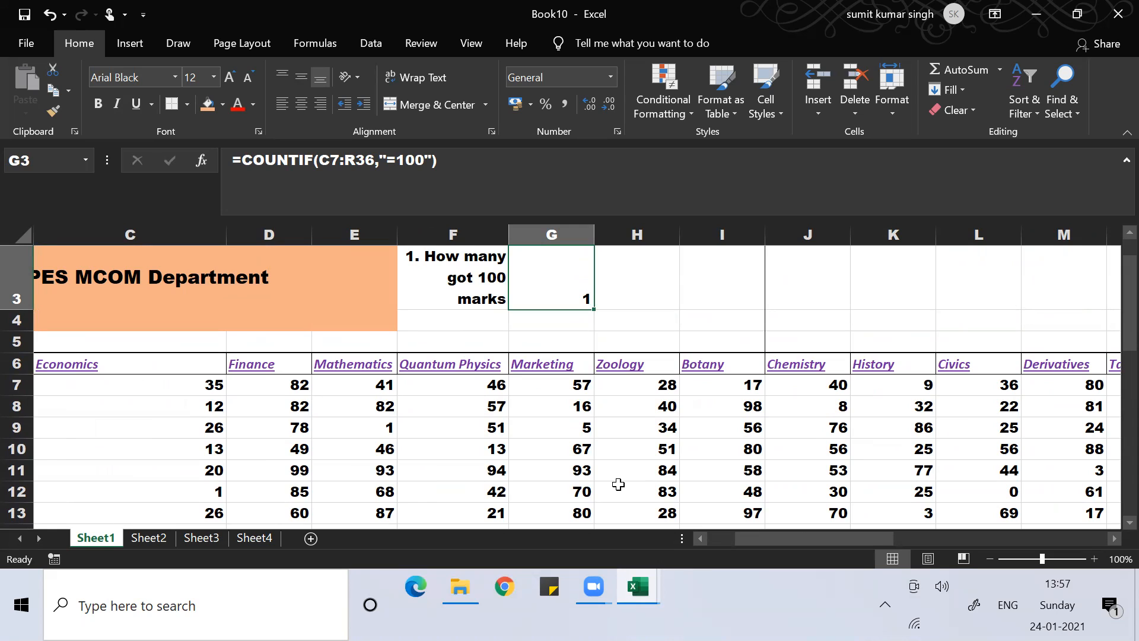
Step: Change G3's COUNTIF criterion from "=100" to ">95", now returning 15
{"action": "key", "text": "F2"}
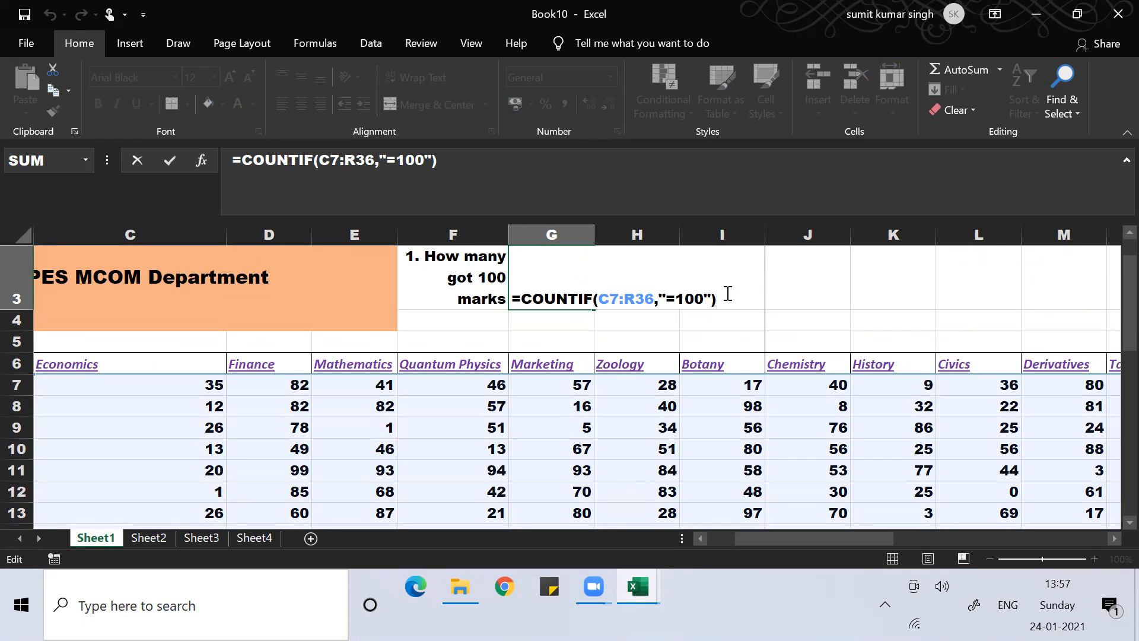
{"action": "key", "text": "BackSpace"}
{"action": "key", "text": "BackSpace"}
{"action": "key", "text": "BackSpace"}
{"action": "key", "text": "BackSpace"}
{"action": "key", "text": "BackSpace"}
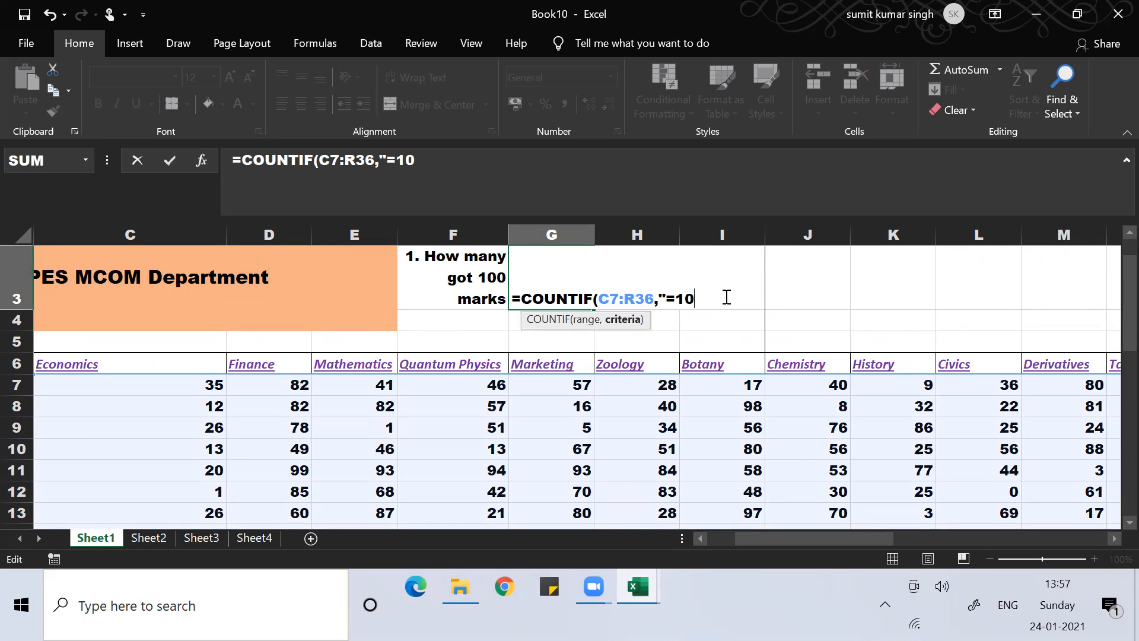
{"action": "key", "text": "BackSpace"}
{"action": "key", "text": "BackSpace"}
{"action": "type", "text": "\">95\")"}
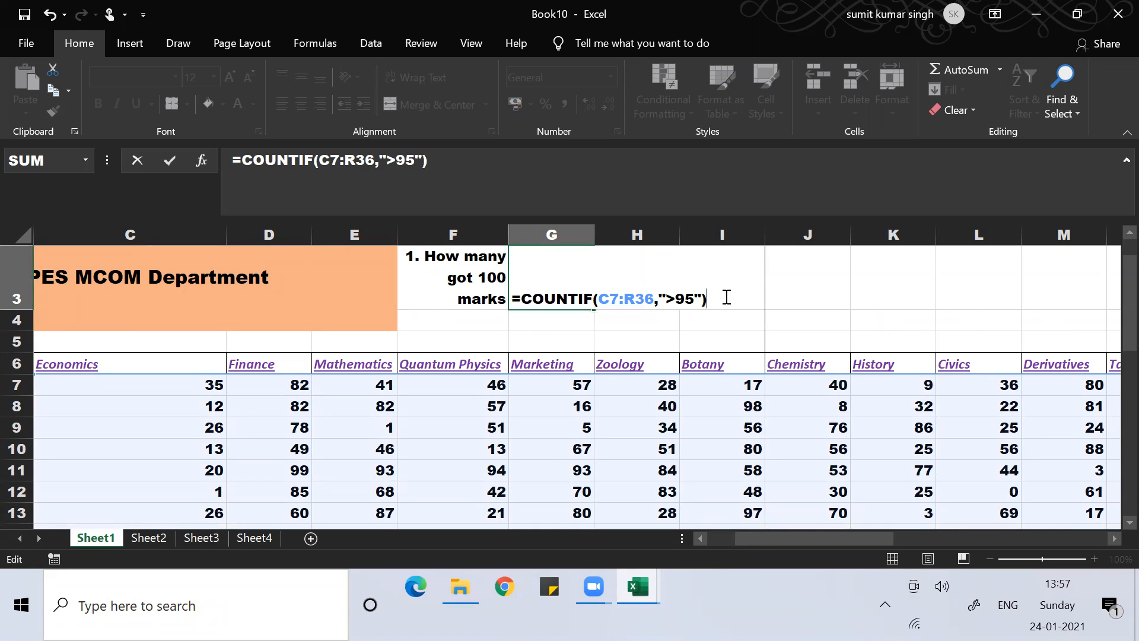
{"action": "key", "text": "Return"}
{"action": "key", "text": "Up"}
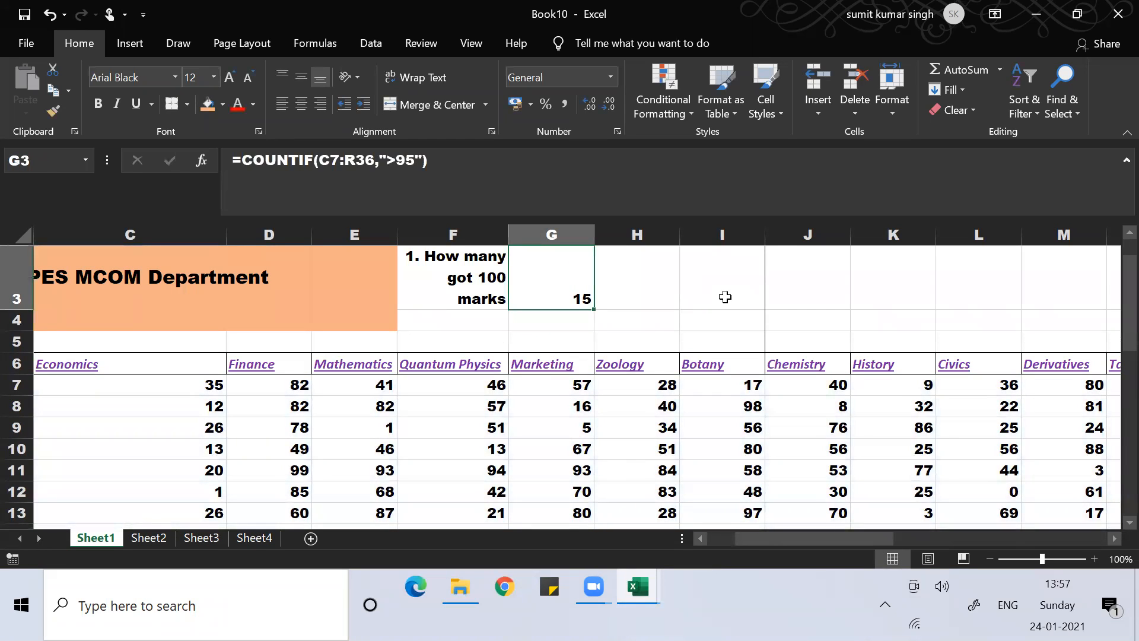
{"action": "key", "text": "Down"}
{"action": "key", "text": "Down"}
{"action": "key", "text": "Down"}
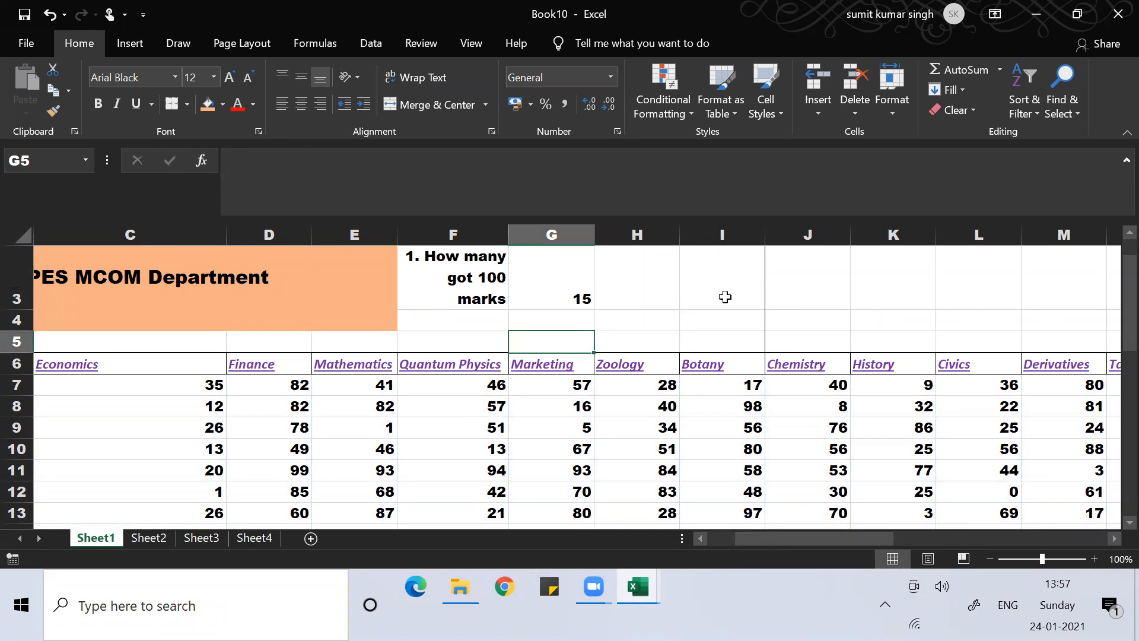
{"action": "key", "text": "Left"}
{"action": "key", "text": "Down"}
{"action": "key", "text": "Left"}
{"action": "key", "text": "Left"}
{"action": "key", "text": "Left"}
{"action": "key", "text": "Left"}
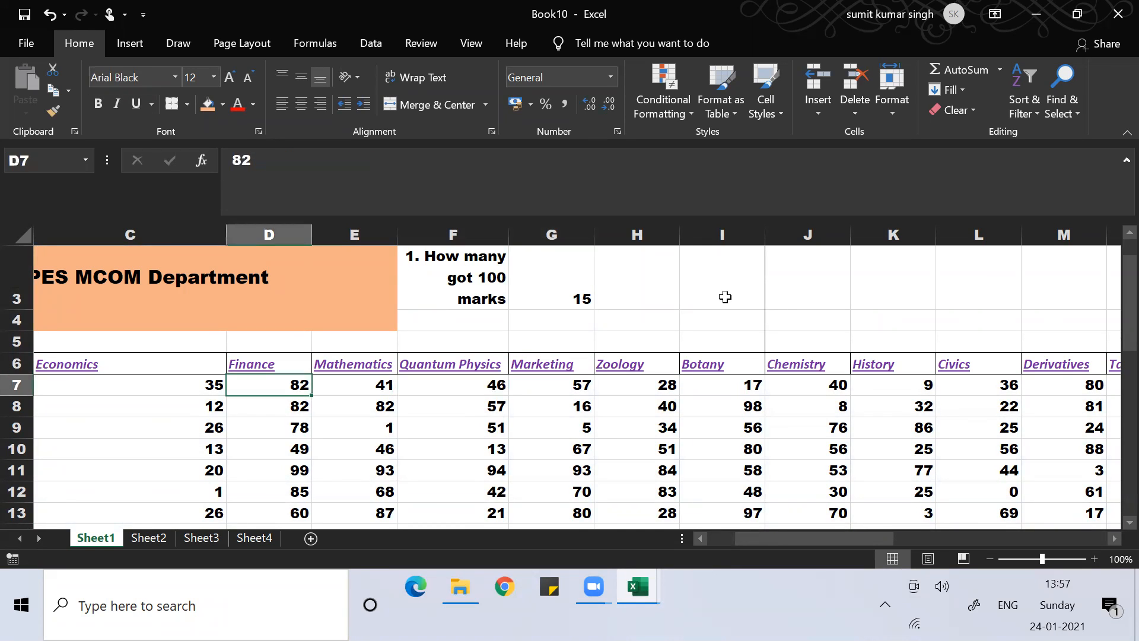
{"action": "key", "text": "Right"}
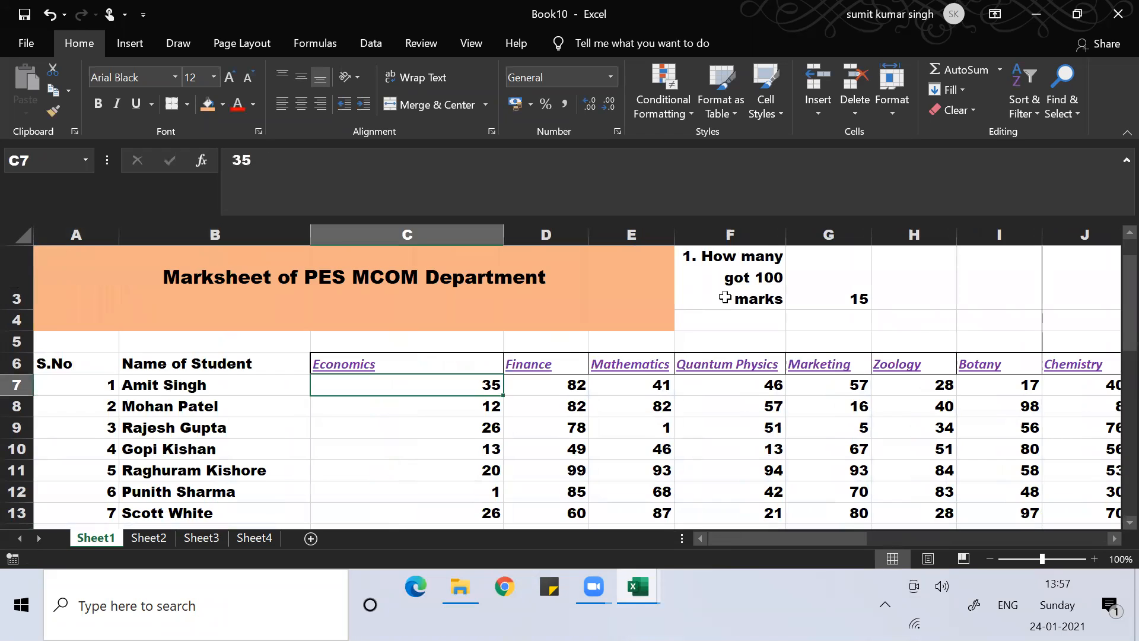
Step: Add a Greater Than 95 rule on C7:R36 with Yellow Fill and Dark Yellow Text
{"action": "key", "text": "ctrl+shift+Right"}
{"action": "key", "text": "ctrl+shift+Down"}
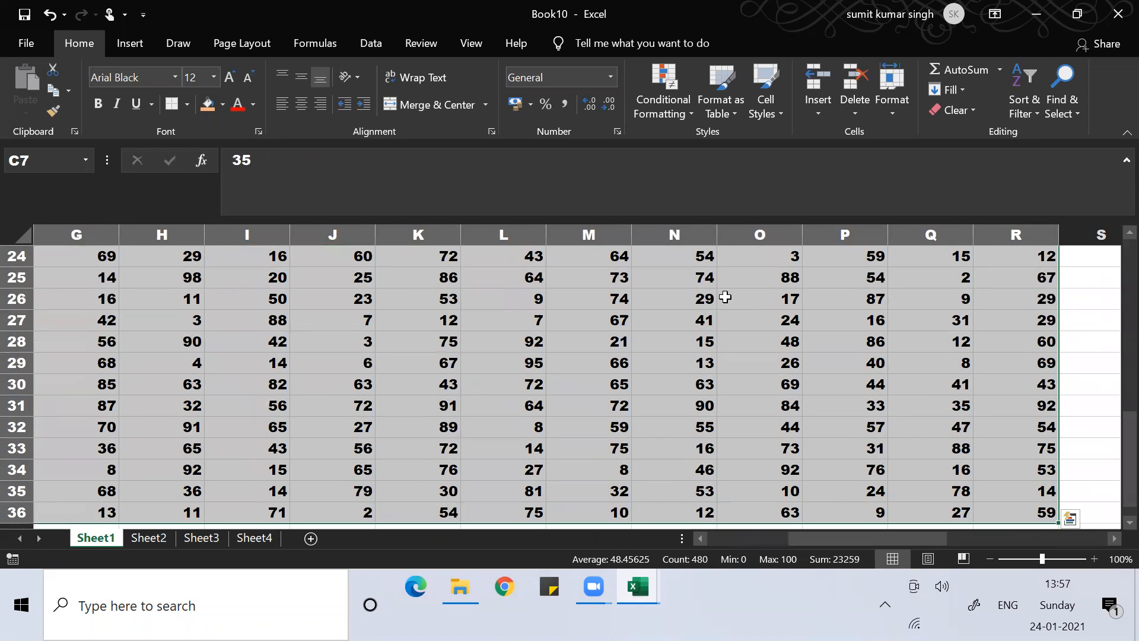
{"action": "key", "text": "alt"}
{"action": "key", "text": "h"}
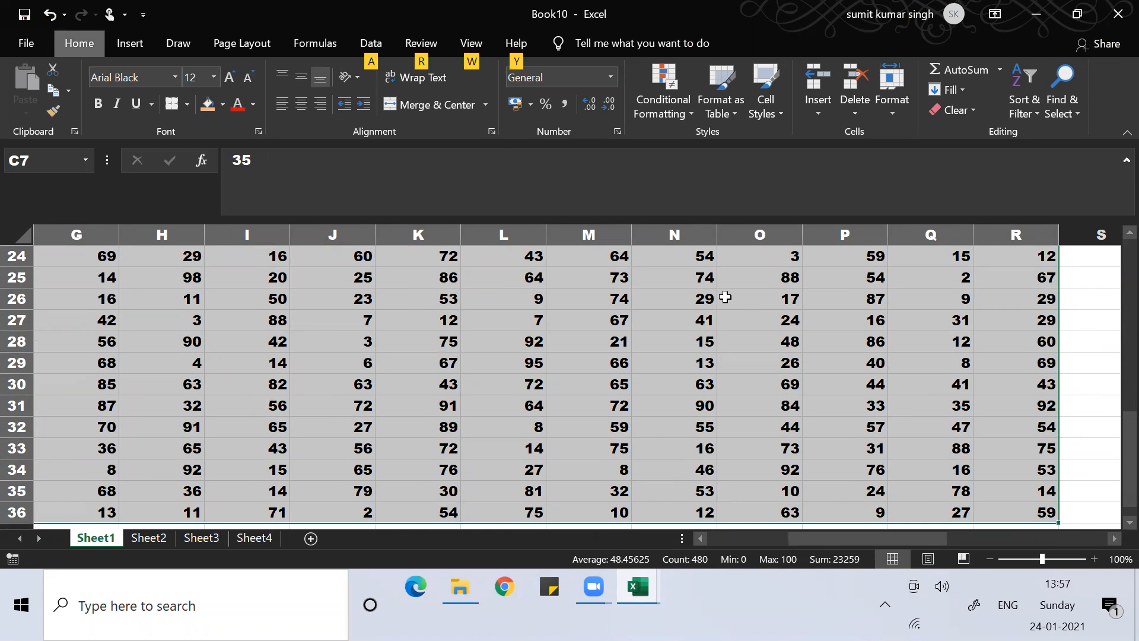
{"action": "key", "text": "l"}
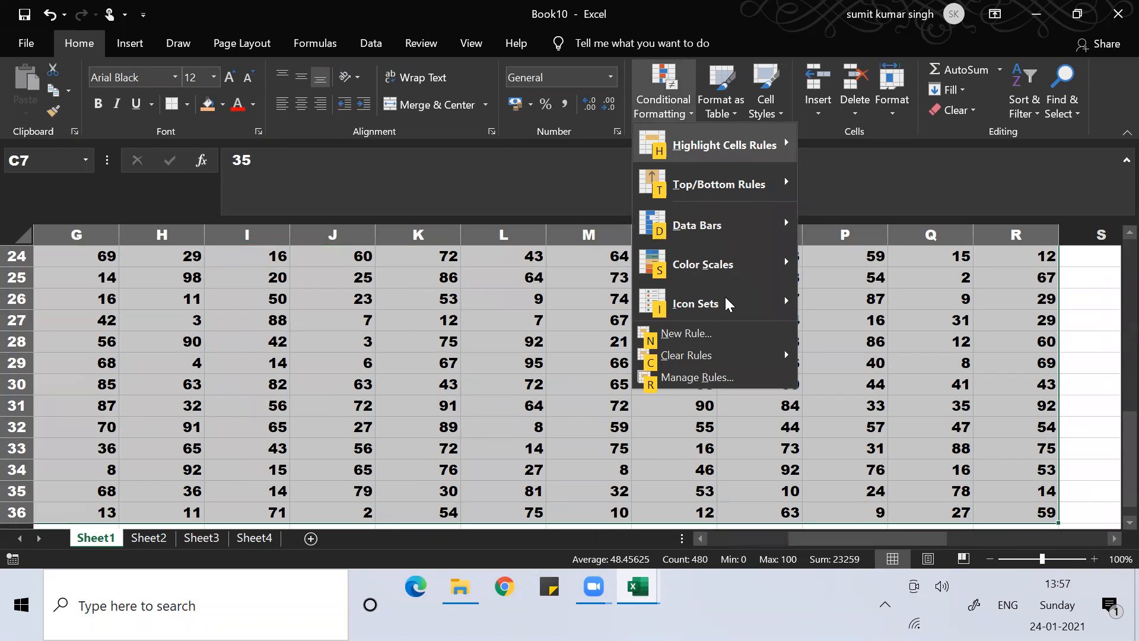
{"action": "key", "text": "h"}
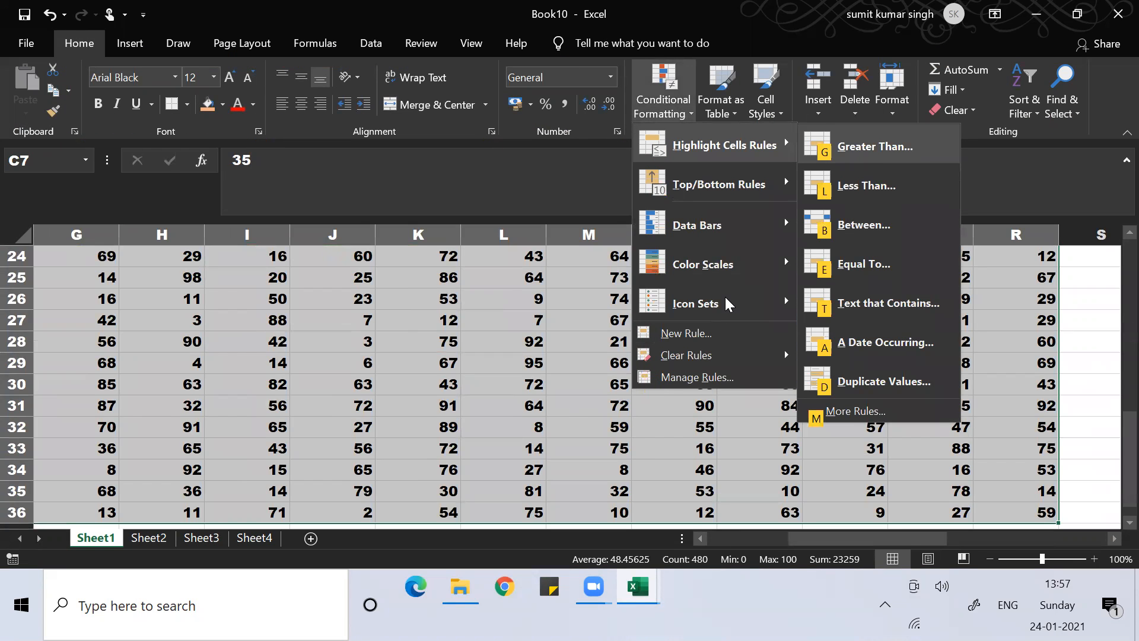
{"action": "type", "text": "g"}
{"action": "type", "text": "95"}
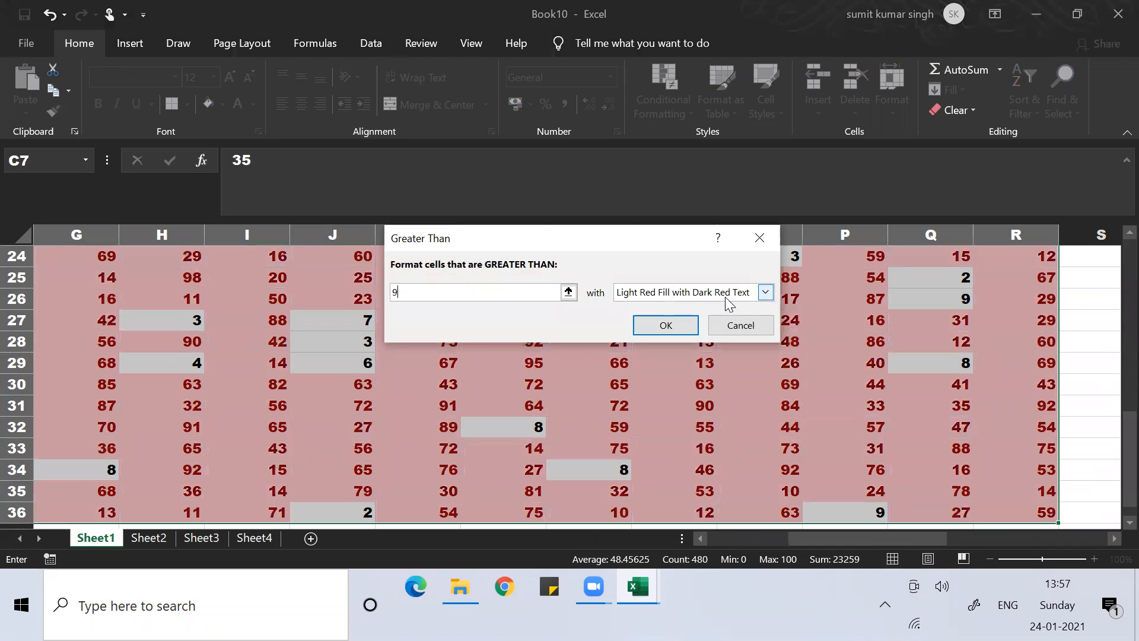
{"action": "left_click", "coordinate": [766, 292]}
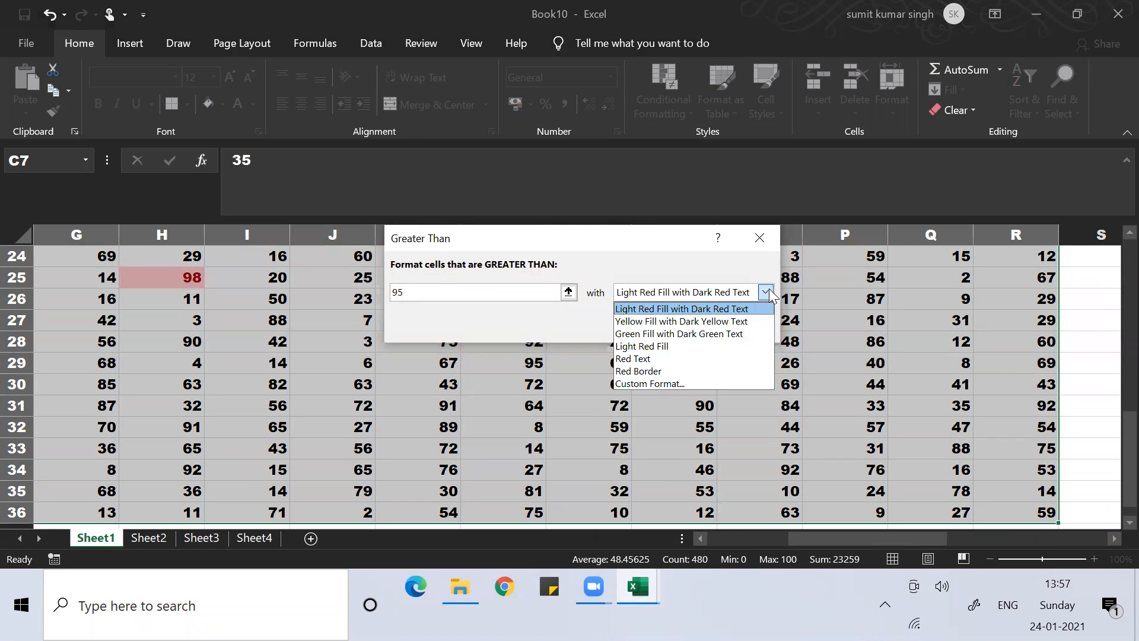
{"action": "left_click", "coordinate": [730, 321]}
{"action": "left_click", "coordinate": [678, 328]}
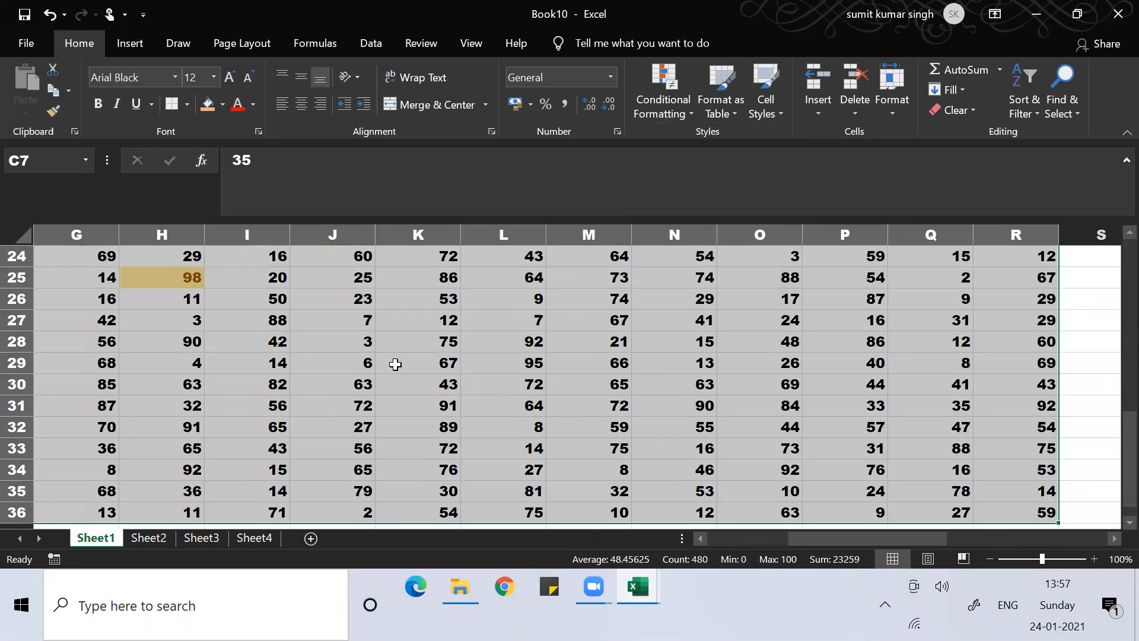
{"action": "left_click", "coordinate": [395, 364]}
{"action": "key", "text": "Left"}
{"action": "key", "text": "Left"}
{"action": "key", "text": "Left"}
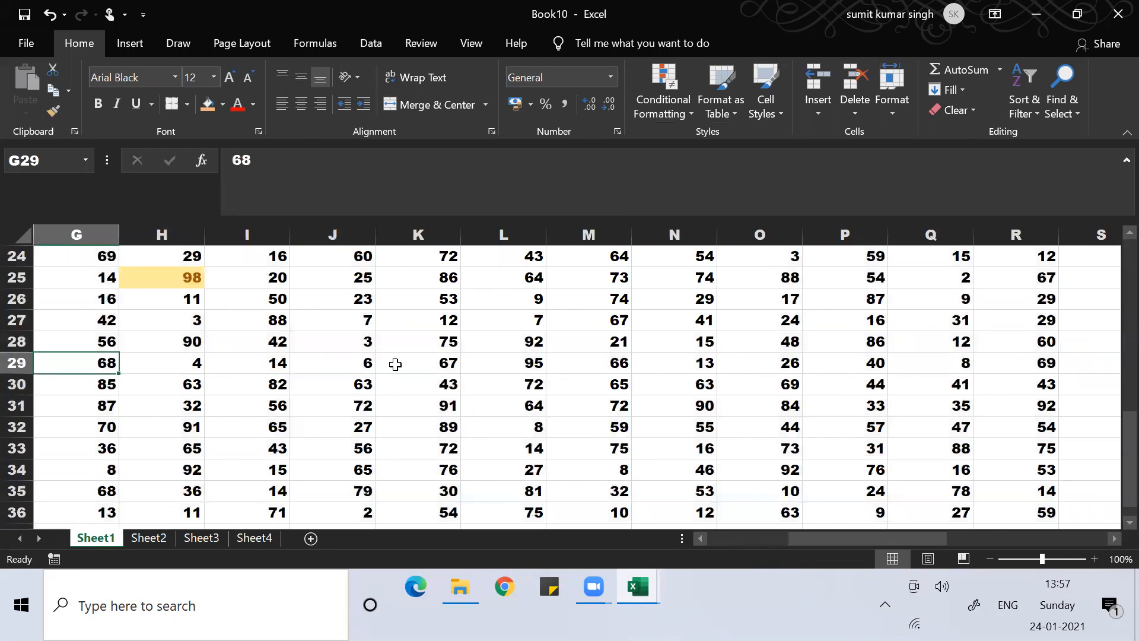
{"action": "key", "text": "Left"}
{"action": "key", "text": "Left"}
{"action": "key", "text": "Left"}
{"action": "key", "text": "Left"}
{"action": "key", "text": "Left"}
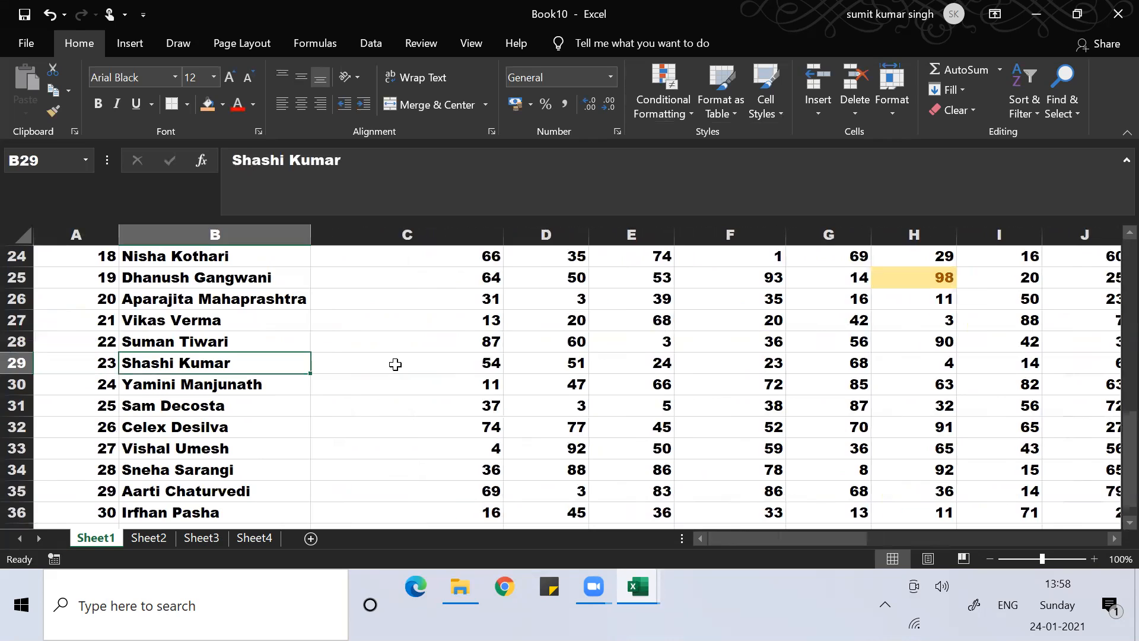
Step: Review the yellow-highlighted marks down the Economics and Genetics columns
{"action": "key", "text": "Right"}
{"action": "key", "text": "Up"}
{"action": "key", "text": "Up"}
{"action": "key", "text": "Up"}
{"action": "key", "text": "Up"}
{"action": "key", "text": "Up"}
{"action": "key", "text": "Up"}
{"action": "key", "text": "Up"}
{"action": "key", "text": "Up"}
{"action": "key", "text": "Up"}
{"action": "key", "text": "Up"}
{"action": "key", "text": "Up"}
{"action": "key", "text": "Up"}
{"action": "key", "text": "Up"}
{"action": "key", "text": "Up"}
{"action": "key", "text": "Up"}
{"action": "key", "text": "Up"}
{"action": "key", "text": "Up"}
{"action": "key", "text": "Up"}
{"action": "key", "text": "Up"}
{"action": "key", "text": "Up"}
{"action": "key", "text": "Up"}
{"action": "key", "text": "Up"}
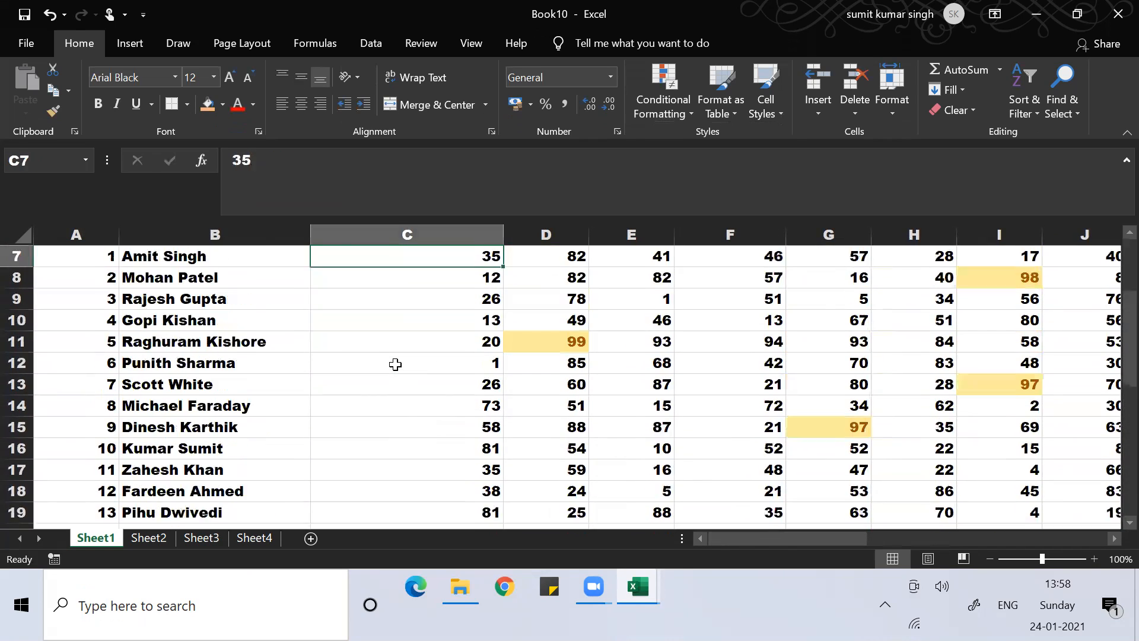
{"action": "key", "text": "Up"}
{"action": "key", "text": "Up"}
{"action": "key", "text": "Down"}
{"action": "key", "text": "Down"}
{"action": "key", "text": "Right"}
{"action": "key", "text": "Right"}
{"action": "key", "text": "Right"}
{"action": "key", "text": "Right"}
{"action": "key", "text": "Right"}
{"action": "key", "text": "Right"}
{"action": "key", "text": "Right"}
{"action": "key", "text": "Right"}
{"action": "key", "text": "Right"}
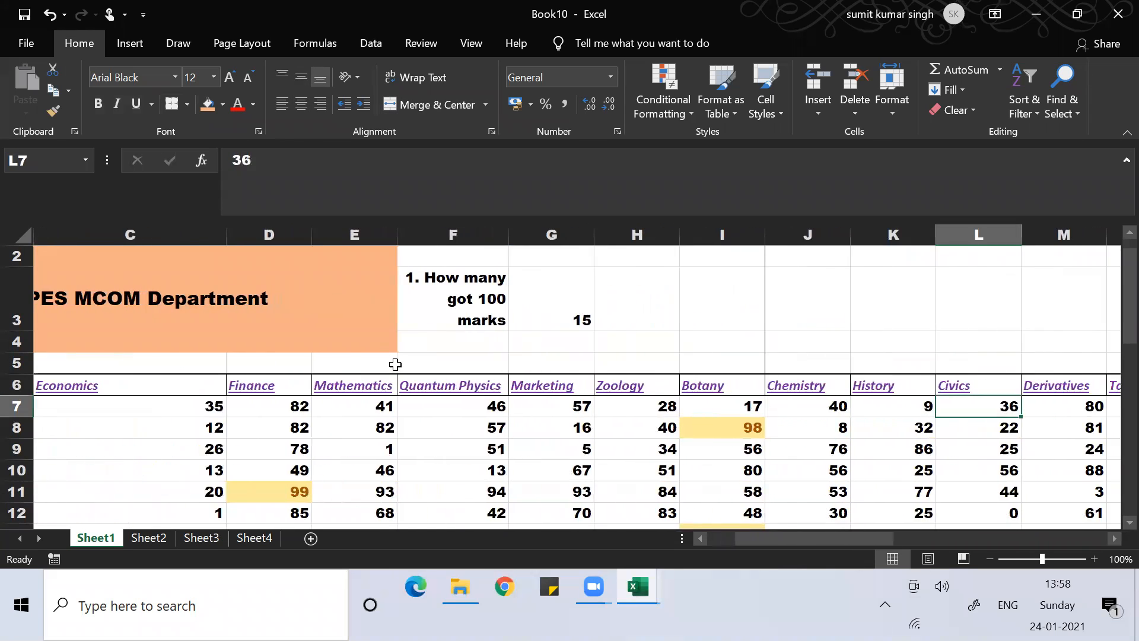
{"action": "key", "text": "Right"}
{"action": "key", "text": "Right"}
{"action": "key", "text": "Right"}
{"action": "key", "text": "Right"}
{"action": "key", "text": "Right"}
{"action": "key", "text": "Right"}
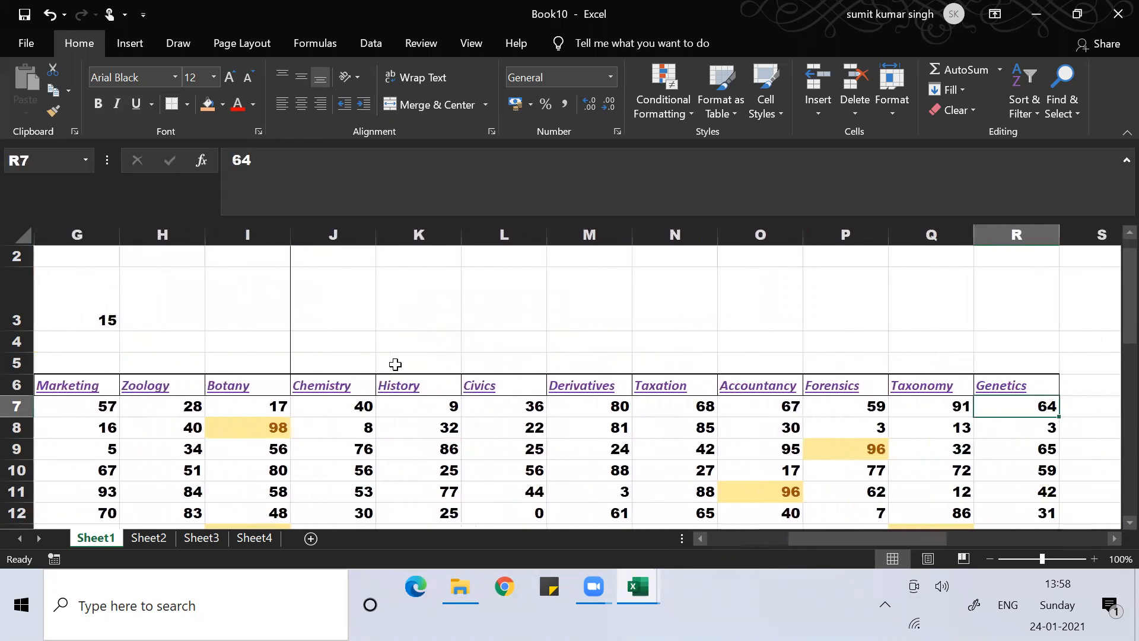
{"action": "key", "text": "Down"}
{"action": "key", "text": "Down"}
{"action": "key", "text": "Down"}
{"action": "key", "text": "Down"}
{"action": "key", "text": "Down"}
{"action": "key", "text": "Down"}
{"action": "key", "text": "Down"}
{"action": "key", "text": "Down"}
{"action": "key", "text": "Down"}
{"action": "key", "text": "Down"}
{"action": "key", "text": "Down"}
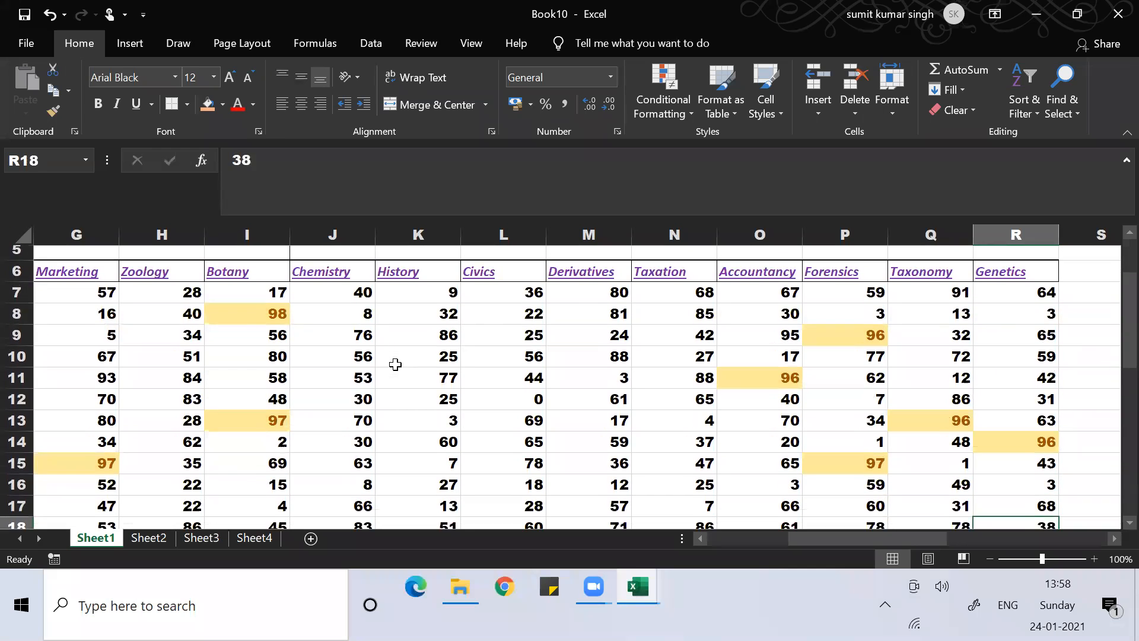
{"action": "key", "text": "Down"}
{"action": "key", "text": "Down"}
{"action": "key", "text": "Down"}
{"action": "key", "text": "Down"}
{"action": "key", "text": "Down"}
{"action": "key", "text": "Down"}
{"action": "key", "text": "Down"}
{"action": "key", "text": "Down"}
{"action": "key", "text": "Down"}
{"action": "key", "text": "Down"}
{"action": "key", "text": "Down"}
{"action": "key", "text": "Down"}
{"action": "key", "text": "Down"}
{"action": "key", "text": "Down"}
{"action": "key", "text": "Down"}
{"action": "key", "text": "Down"}
{"action": "key", "text": "Down"}
{"action": "key", "text": "Down"}
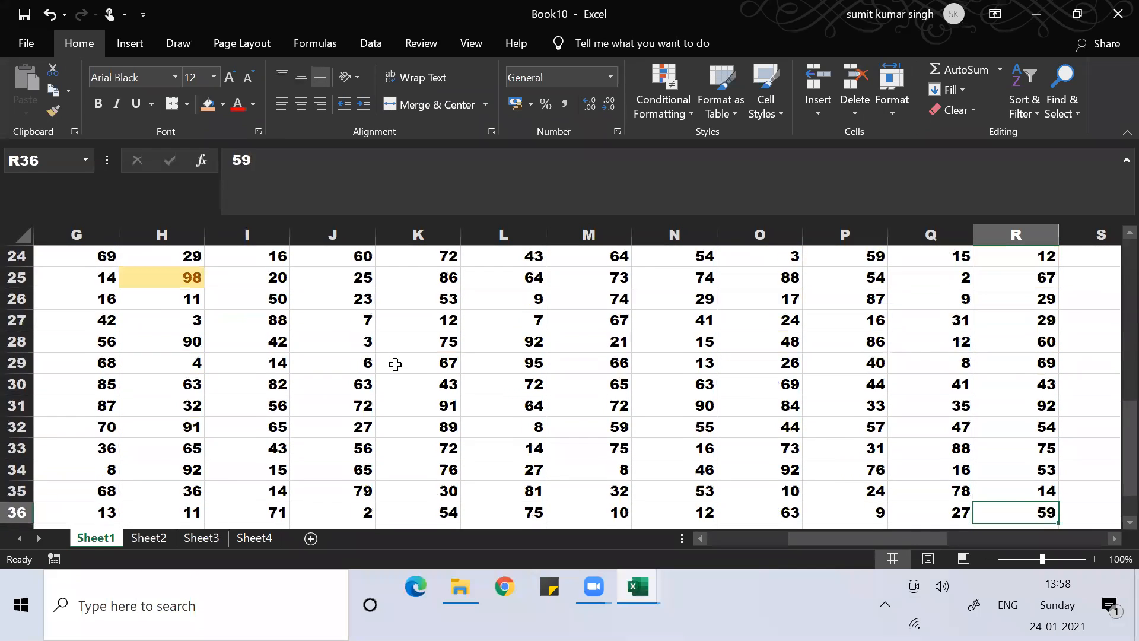
{"action": "key", "text": "Down"}
{"action": "key", "text": "Up"}
{"action": "key", "text": "Up"}
{"action": "key", "text": "Up"}
{"action": "key", "text": "Up"}
{"action": "key", "text": "Up"}
{"action": "key", "text": "Up"}
{"action": "key", "text": "Up"}
{"action": "key", "text": "Up"}
{"action": "key", "text": "Up"}
{"action": "key", "text": "Up"}
{"action": "key", "text": "Up"}
{"action": "key", "text": "Up"}
{"action": "key", "text": "Up"}
{"action": "key", "text": "Up"}
{"action": "key", "text": "Up"}
{"action": "key", "text": "Up"}
{"action": "key", "text": "Up"}
{"action": "key", "text": "Up"}
{"action": "key", "text": "Up"}
{"action": "key", "text": "Up"}
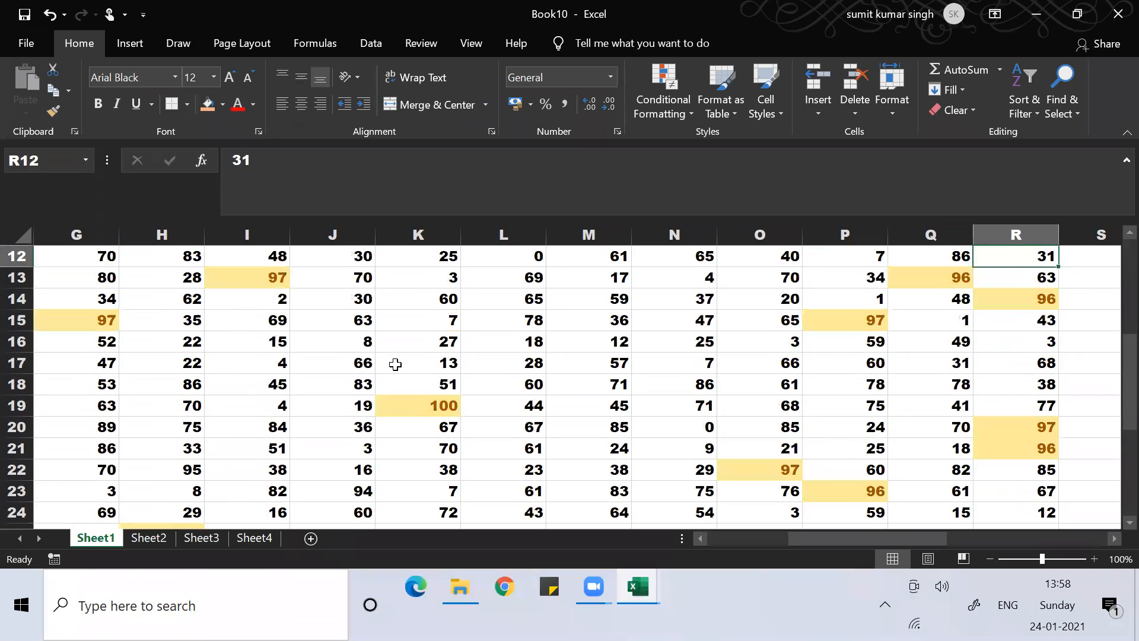
{"action": "key", "text": "Up"}
{"action": "key", "text": "Up"}
{"action": "key", "text": "Up"}
{"action": "key", "text": "Up"}
{"action": "key", "text": "Up"}
{"action": "key", "text": "Up"}
{"action": "key", "text": "Up"}
{"action": "key", "text": "Up"}
{"action": "key", "text": "Up"}
{"action": "key", "text": "Up"}
{"action": "key", "text": "Up"}
Step: Check the count question in F3 and reach H3 for the second question
{"action": "key", "text": "Left"}
{"action": "key", "text": "Left"}
{"action": "key", "text": "Left"}
{"action": "key", "text": "Left"}
{"action": "key", "text": "Left"}
{"action": "key", "text": "Left"}
{"action": "key", "text": "Left"}
{"action": "key", "text": "Left"}
{"action": "key", "text": "Left"}
{"action": "key", "text": "Left"}
{"action": "key", "text": "Left"}
{"action": "key", "text": "Left"}
{"action": "key", "text": "Left"}
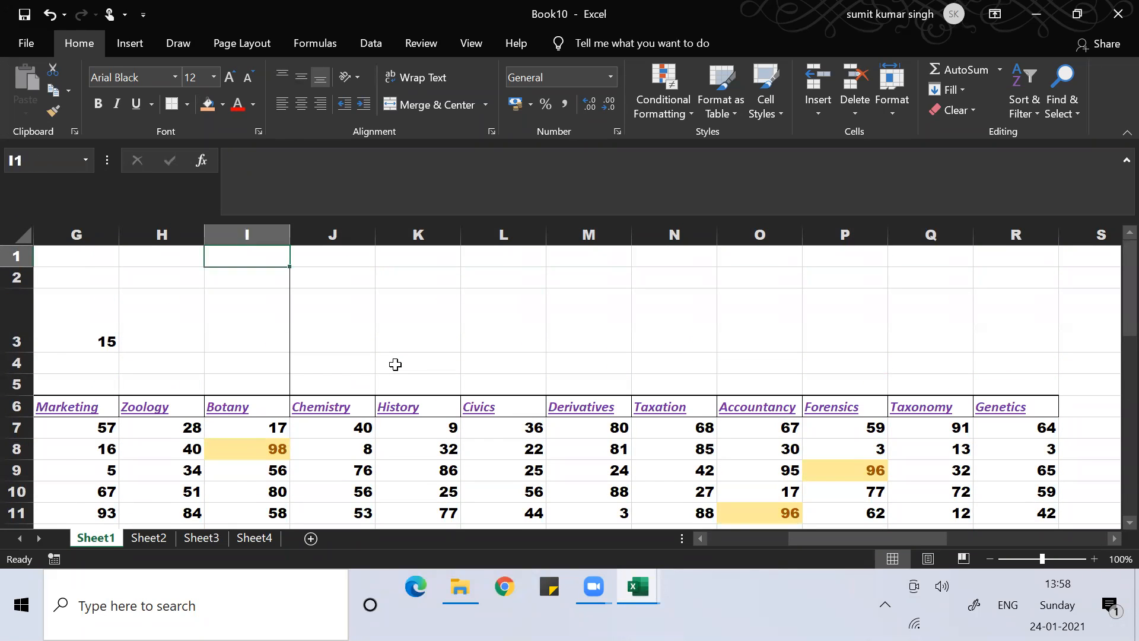
{"action": "key", "text": "Right"}
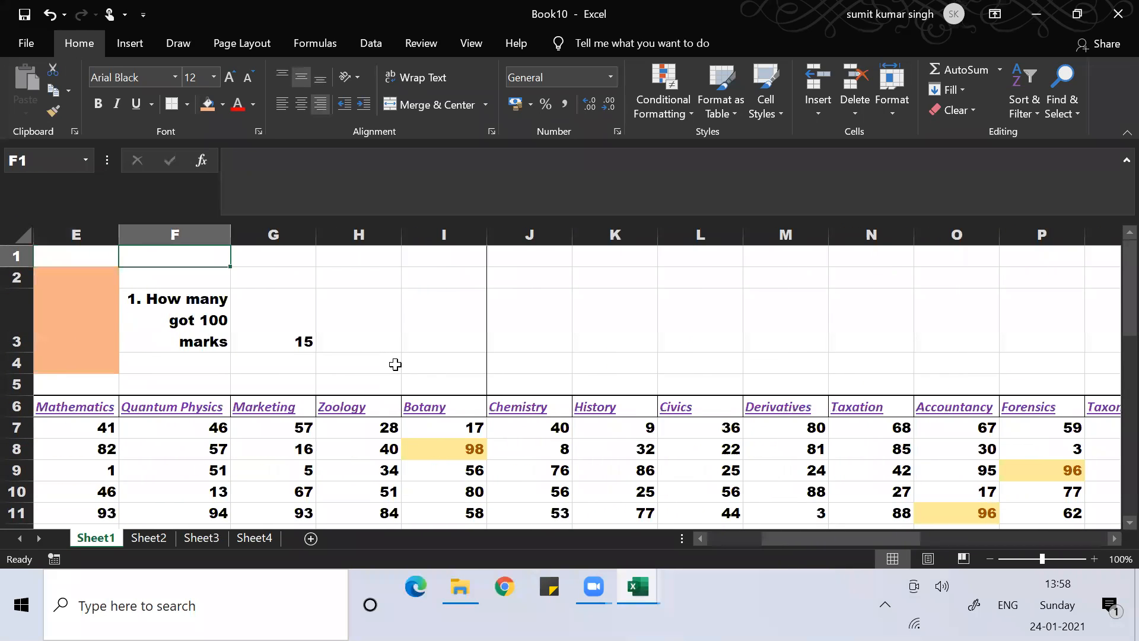
{"action": "key", "text": "Down"}
{"action": "key", "text": "Down"}
{"action": "key", "text": "Down"}
{"action": "key", "text": "Up"}
{"action": "key", "text": "Down"}
{"action": "key", "text": "Right"}
{"action": "key", "text": "Right"}
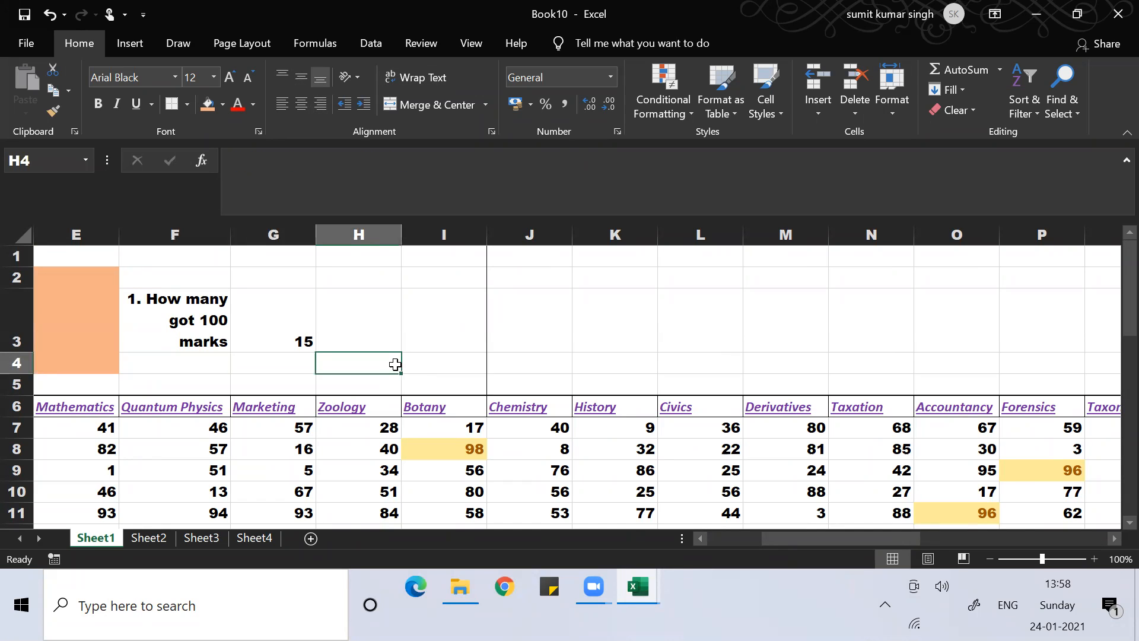
{"action": "key", "text": "Up"}
Step: Enter '2. What is total of marks more than 95' in H3 and wrap its text
{"action": "type", "text": "2."}
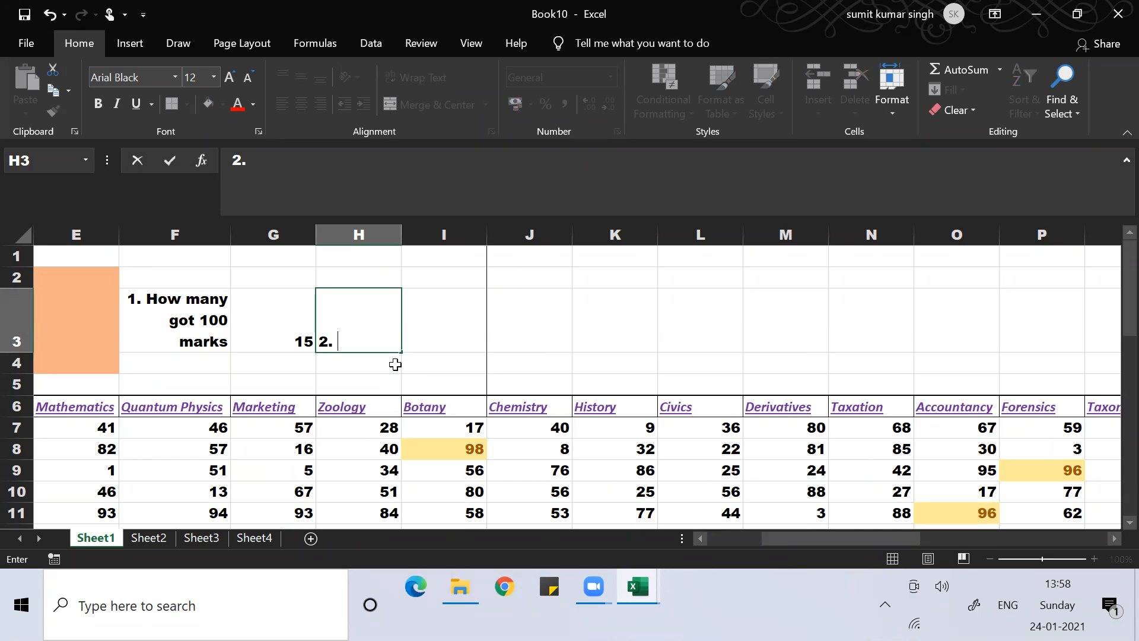
{"action": "type", "text": " What is "}
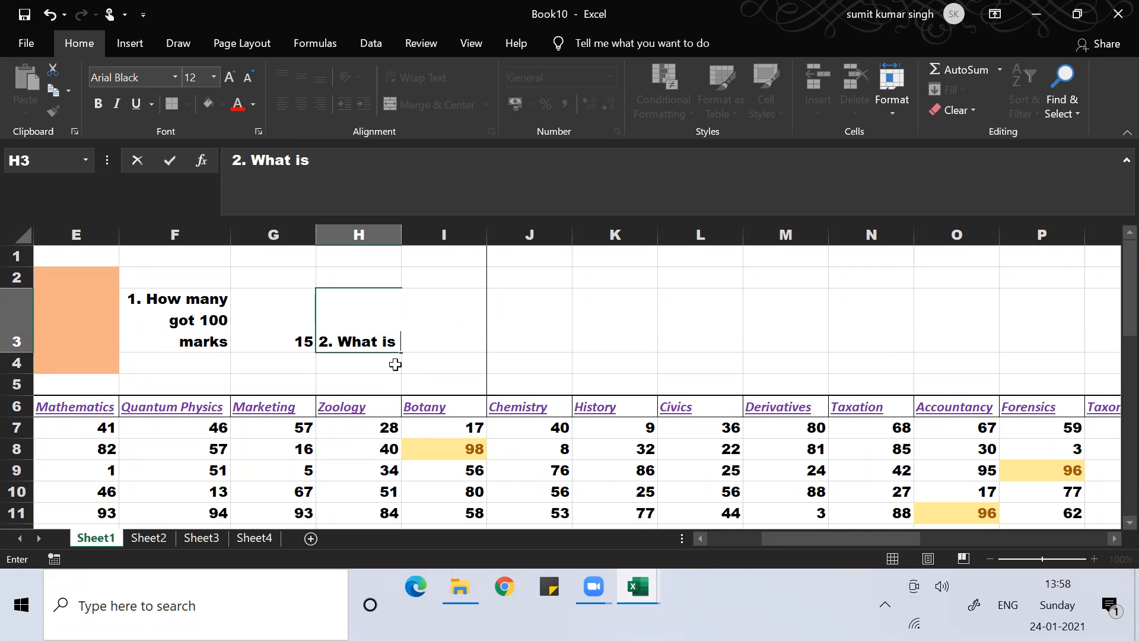
{"action": "type", "text": "total"}
{"action": "type", "text": " sumog"}
{"action": "key", "text": "BackSpace"}
{"action": "key", "text": "BackSpace"}
{"action": "type", "text": "of m"}
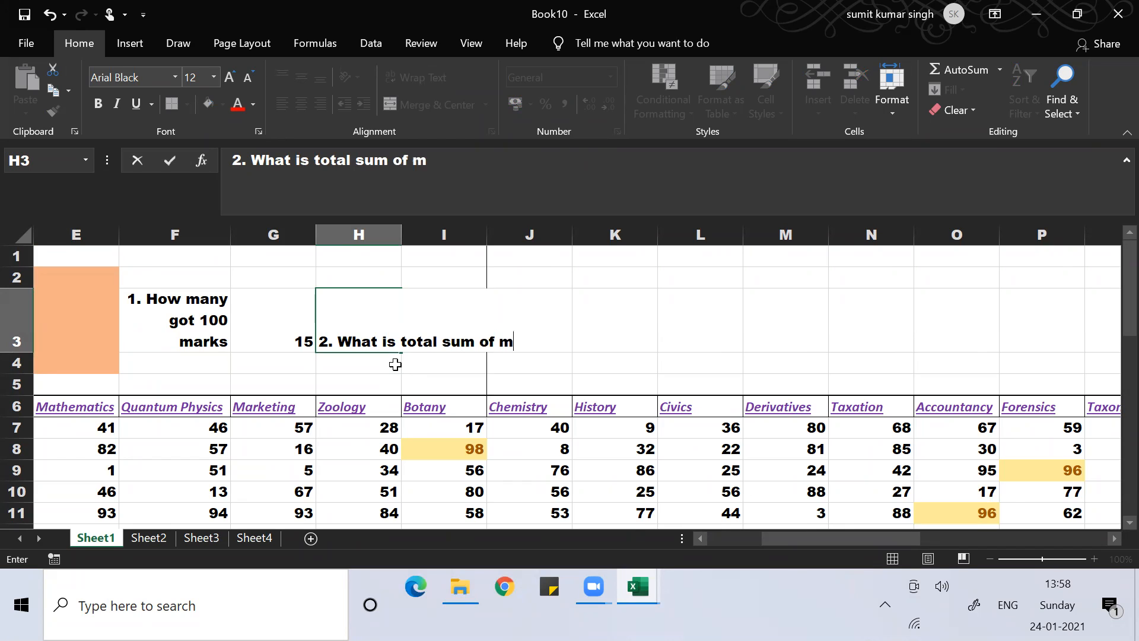
{"action": "type", "text": "arks more th"}
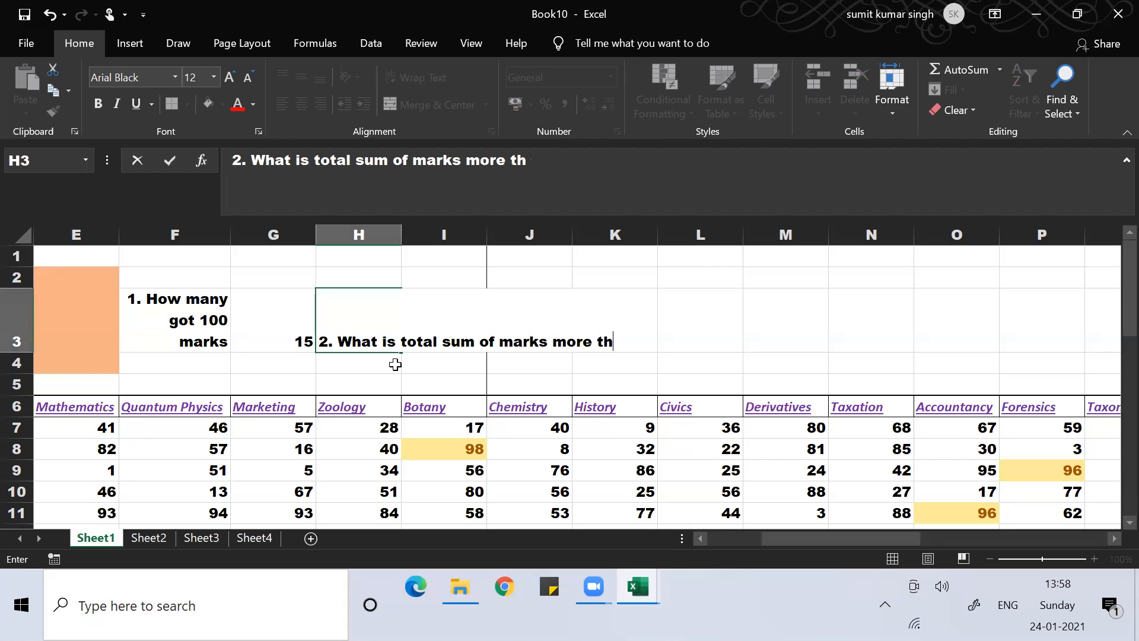
{"action": "type", "text": "an 95"}
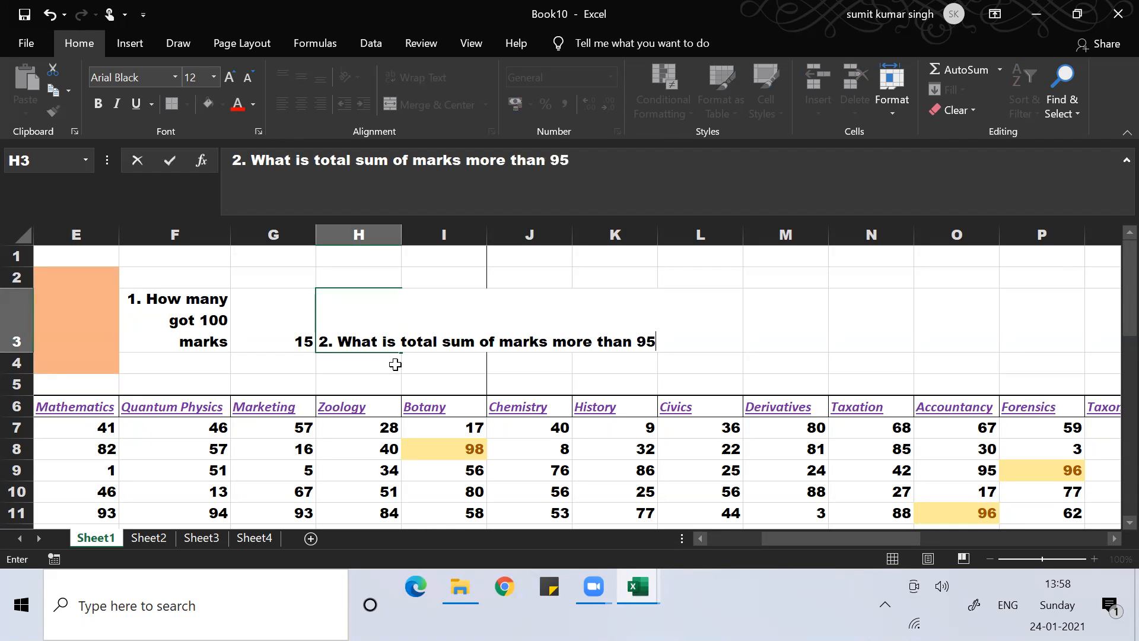
{"action": "key", "text": "Return"}
{"action": "key", "text": "Up"}
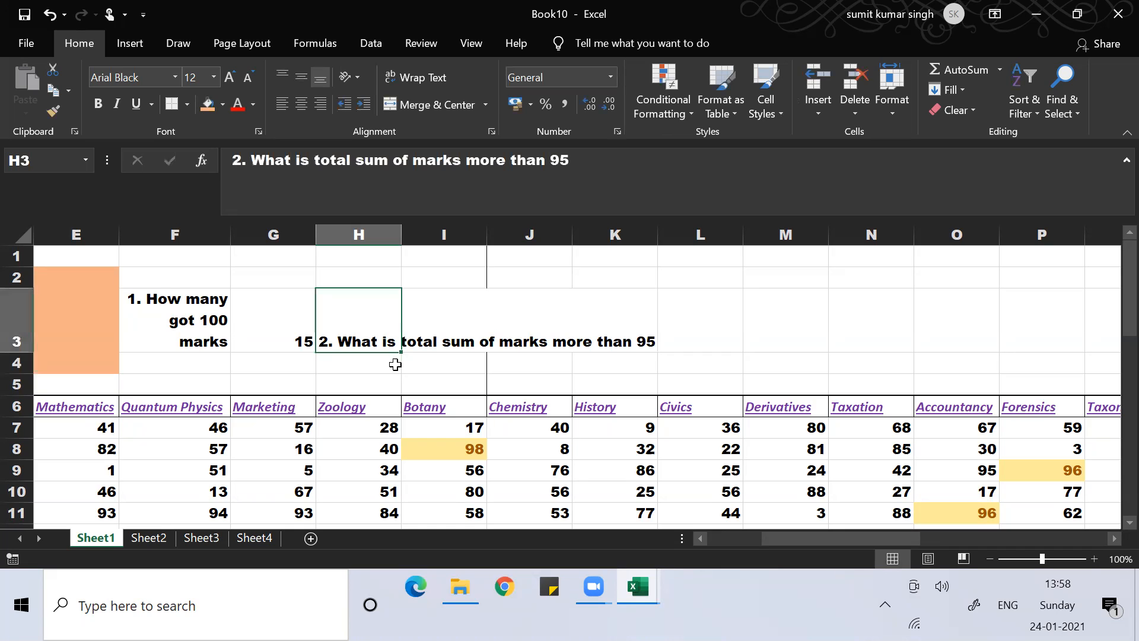
{"action": "left_click", "coordinate": [449, 78]}
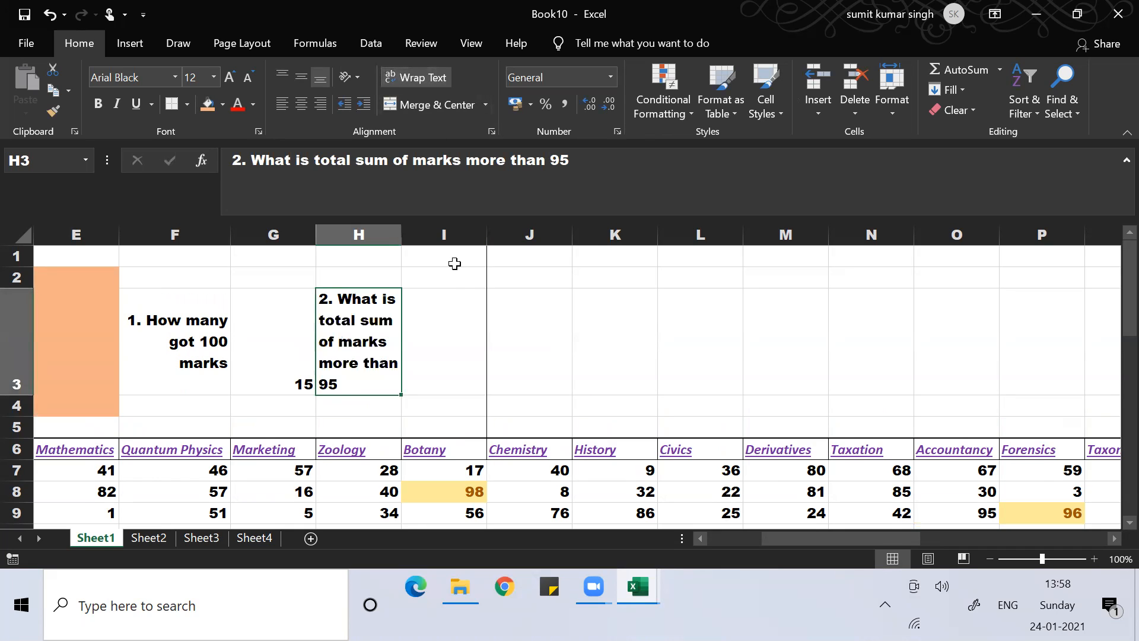
Step: Reword F3 to read '1. How many got more than 95 marks'
{"action": "left_click", "coordinate": [194, 351]}
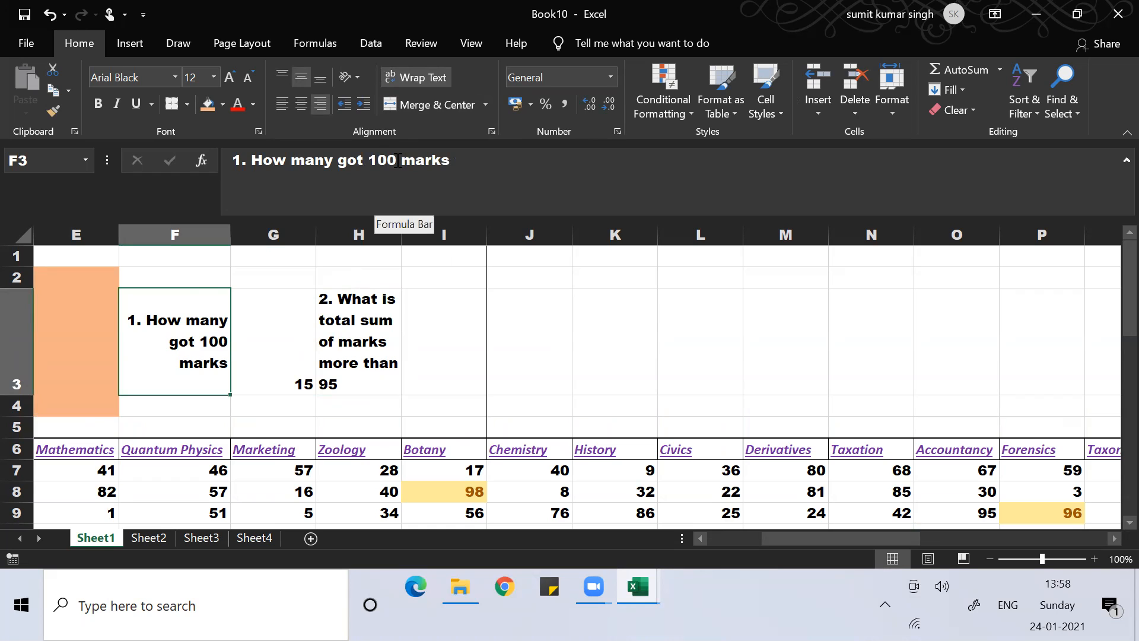
{"action": "left_click", "coordinate": [398, 159]}
{"action": "key", "text": "BackSpace"}
{"action": "key", "text": "BackSpace"}
{"action": "key", "text": "BackSpace"}
{"action": "type", "text": "more than 95"}
{"action": "key", "text": "Return"}
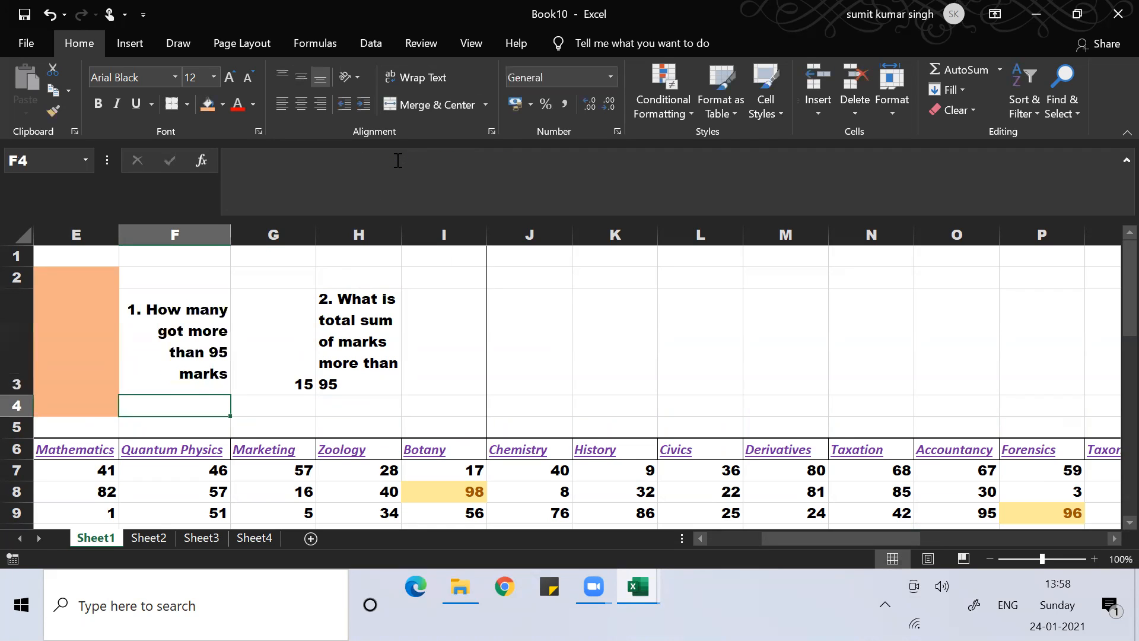
{"action": "key", "text": "Up"}
{"action": "key", "text": "Up"}
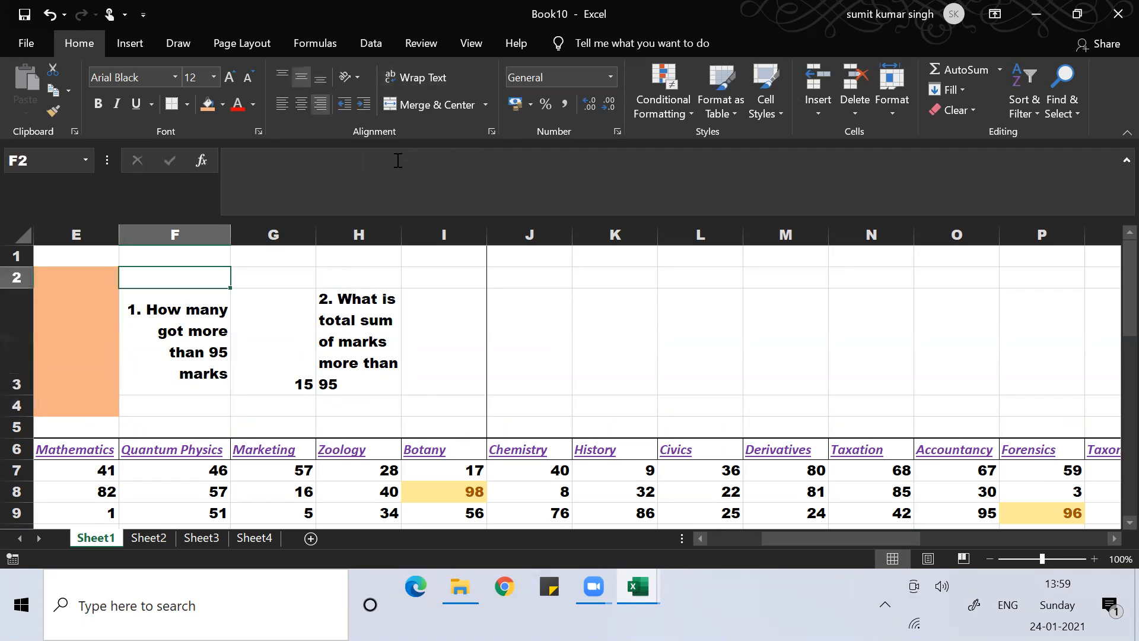
{"action": "key", "text": "Down"}
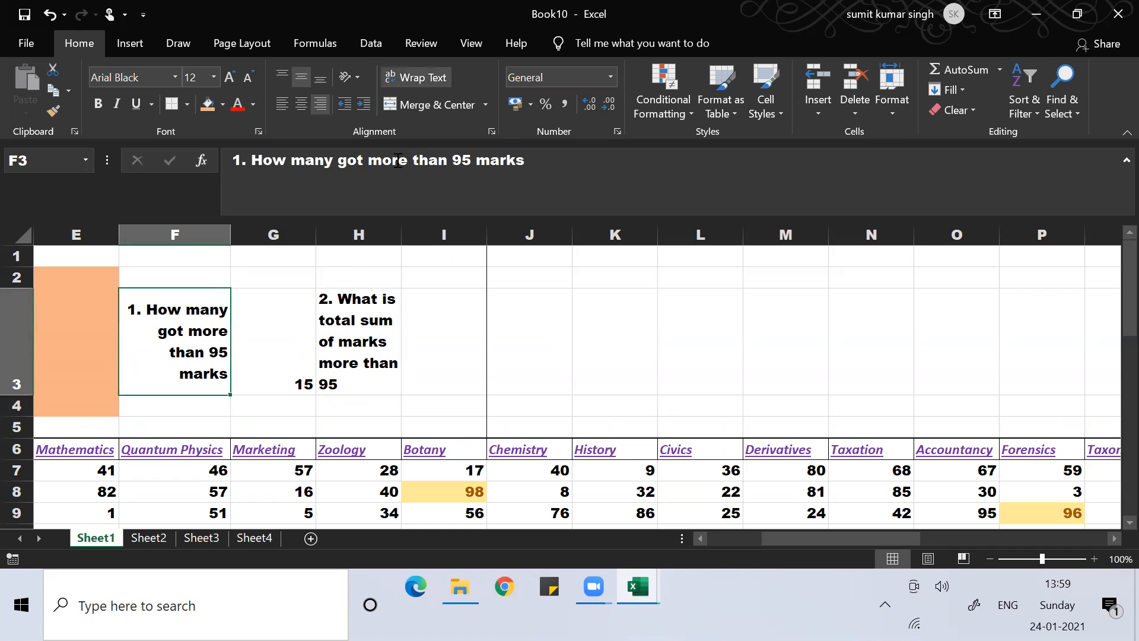
{"action": "key", "text": "Right"}
{"action": "key", "text": "Right"}
{"action": "key", "text": "Right"}
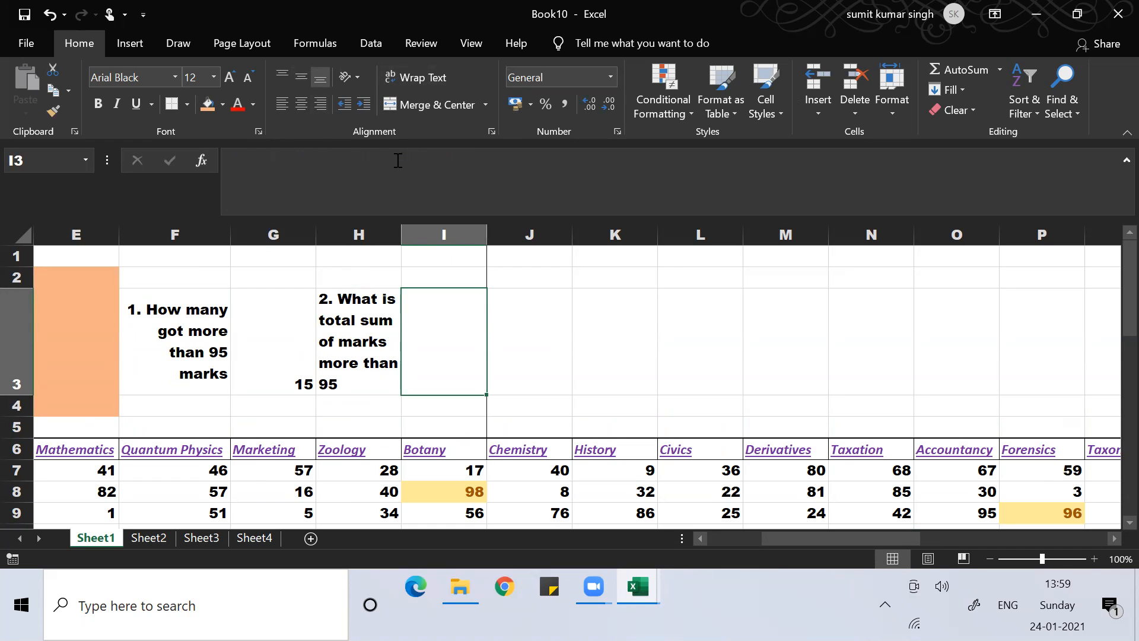
Step: Enter =SUMIF(C7:R36,">95") in I3, returning a total of 1456
{"action": "type", "text": "="}
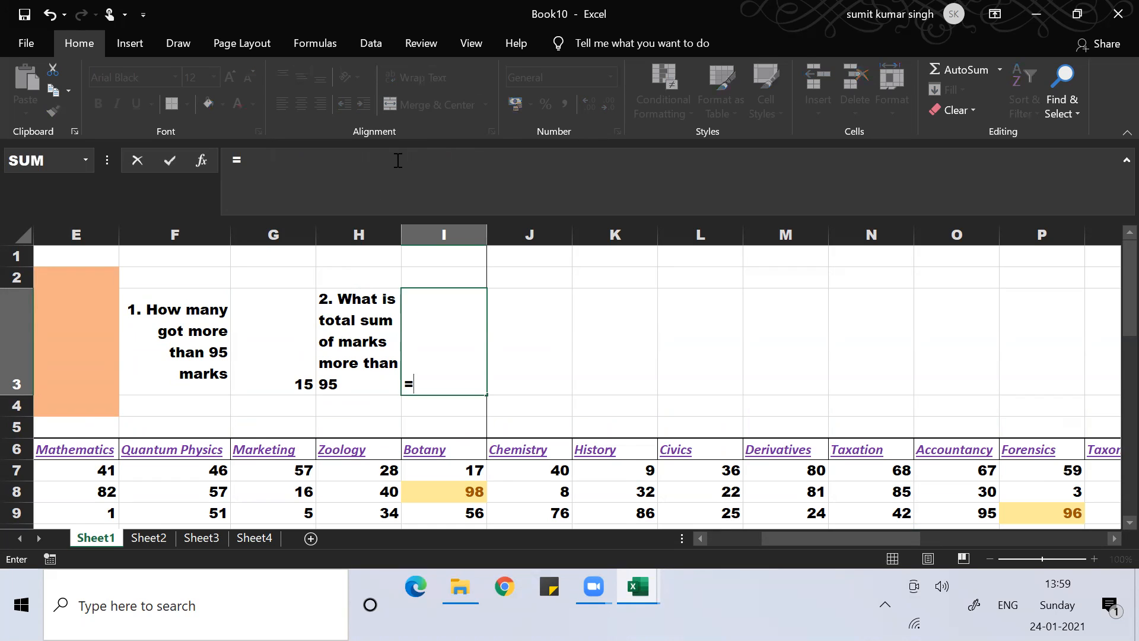
{"action": "type", "text": "sumif("}
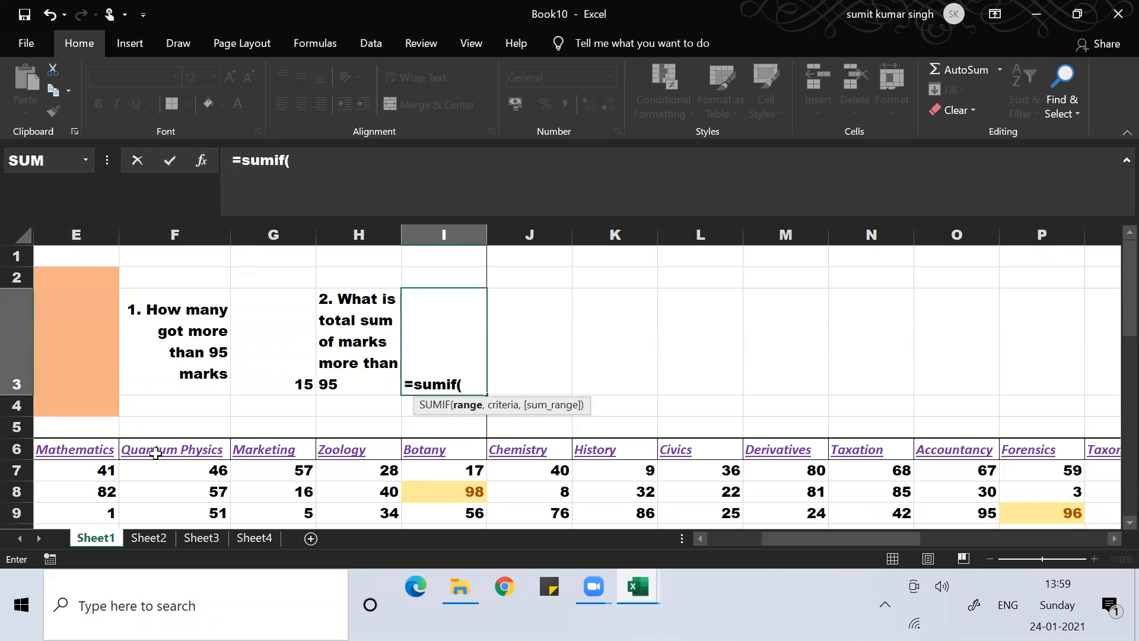
{"action": "left_click", "coordinate": [156, 471]}
{"action": "key", "text": "Left"}
{"action": "key", "text": "Left"}
{"action": "key", "text": "Left"}
{"action": "key", "text": "Left"}
{"action": "key", "text": "Left"}
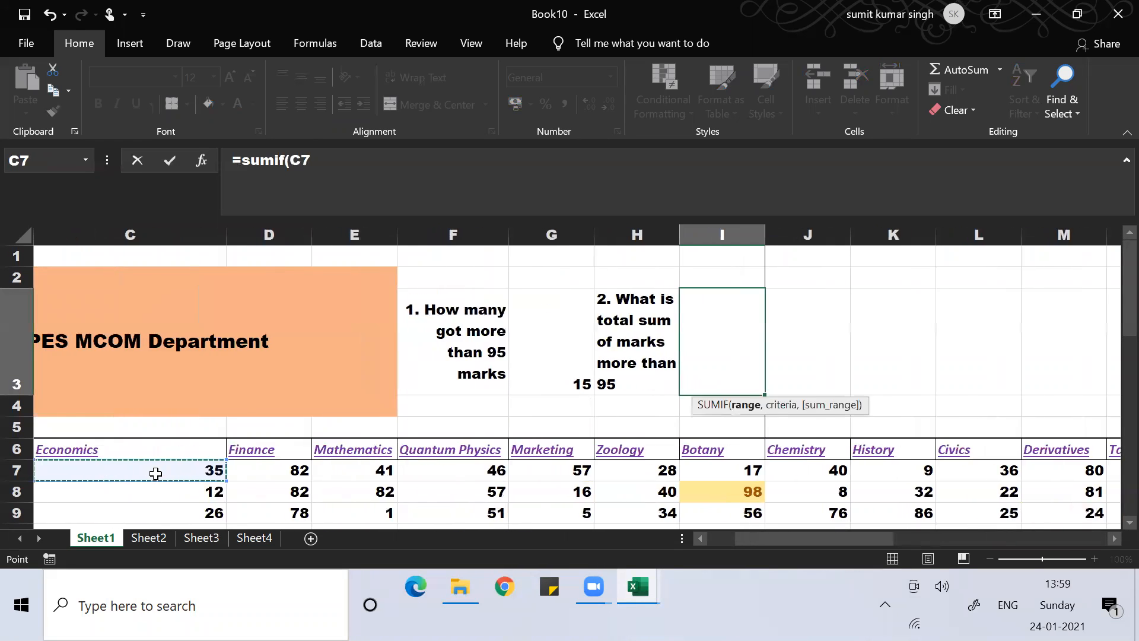
{"action": "key", "text": "Right"}
{"action": "key", "text": "Right"}
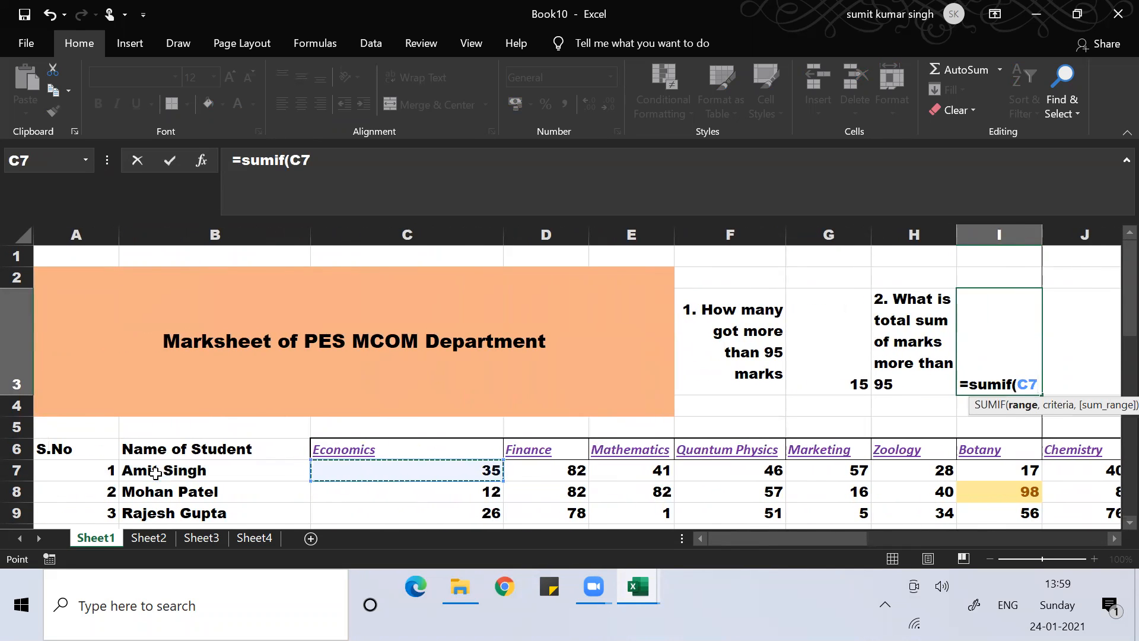
{"action": "key", "text": "ctrl+shift+Right"}
{"action": "key", "text": "ctrl+shift+Down"}
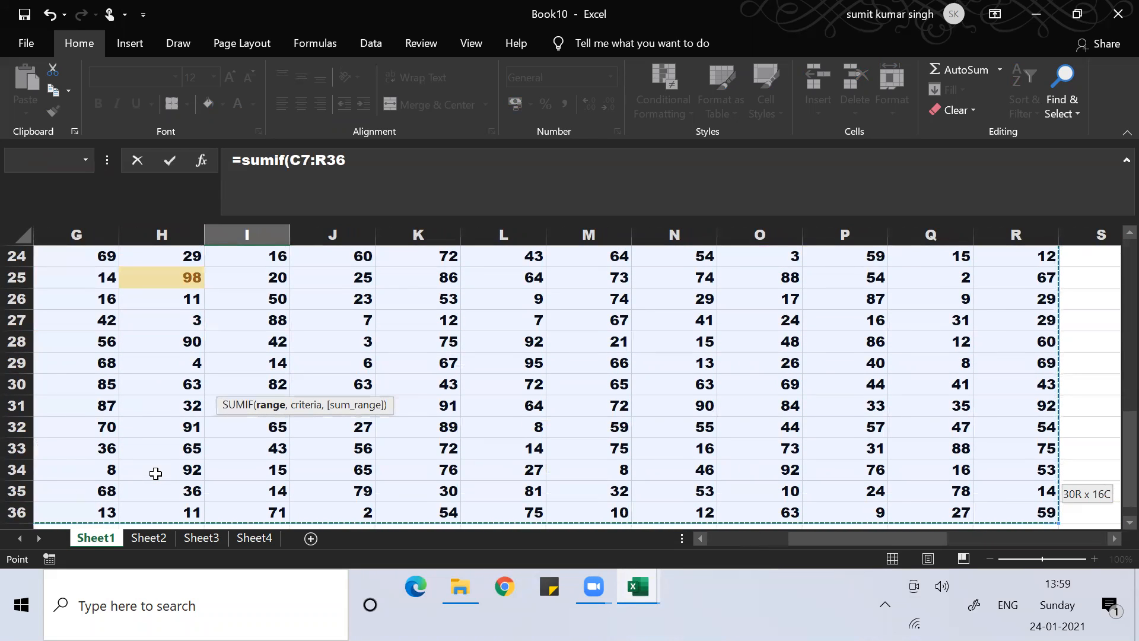
{"action": "type", "text": ",\">"}
{"action": "type", "text": "95"}
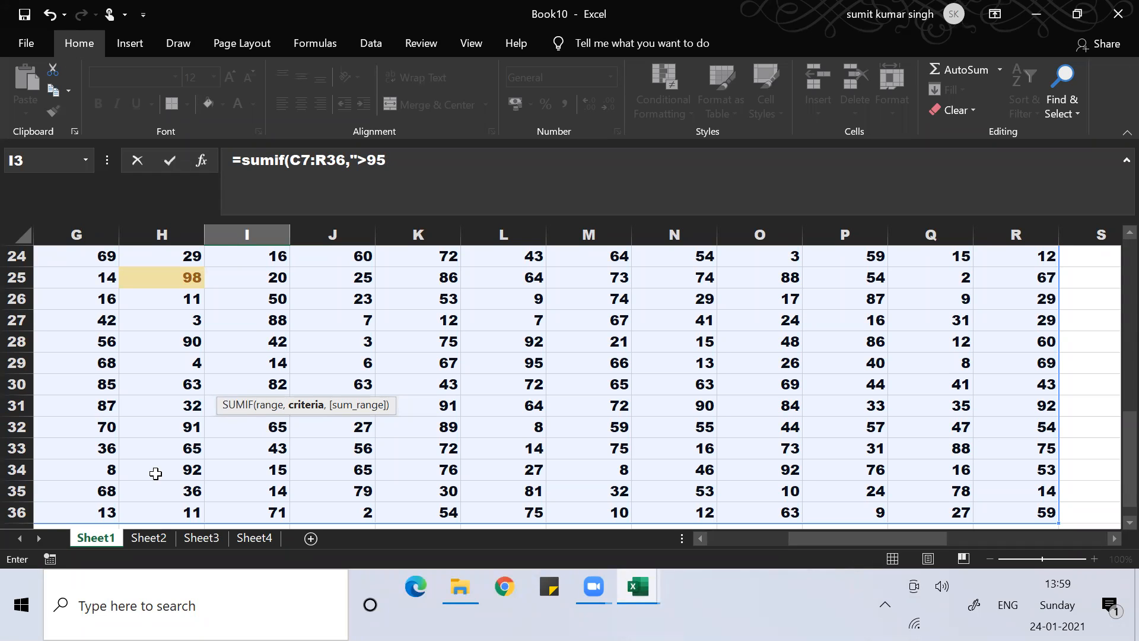
{"action": "type", "text": "\","}
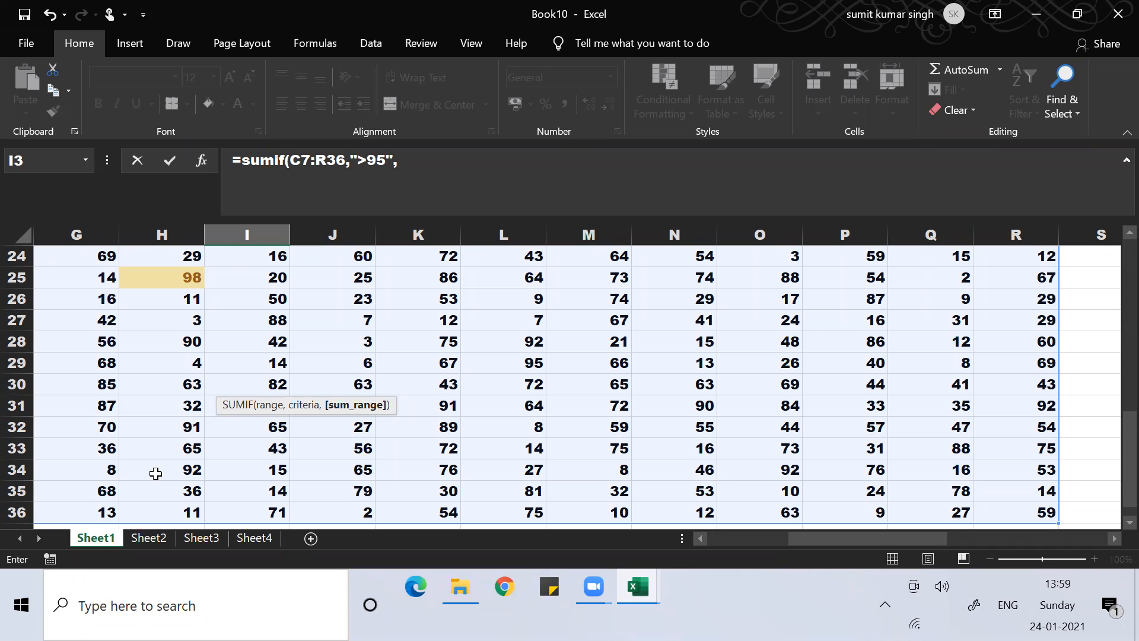
{"action": "key", "text": "BackSpace"}
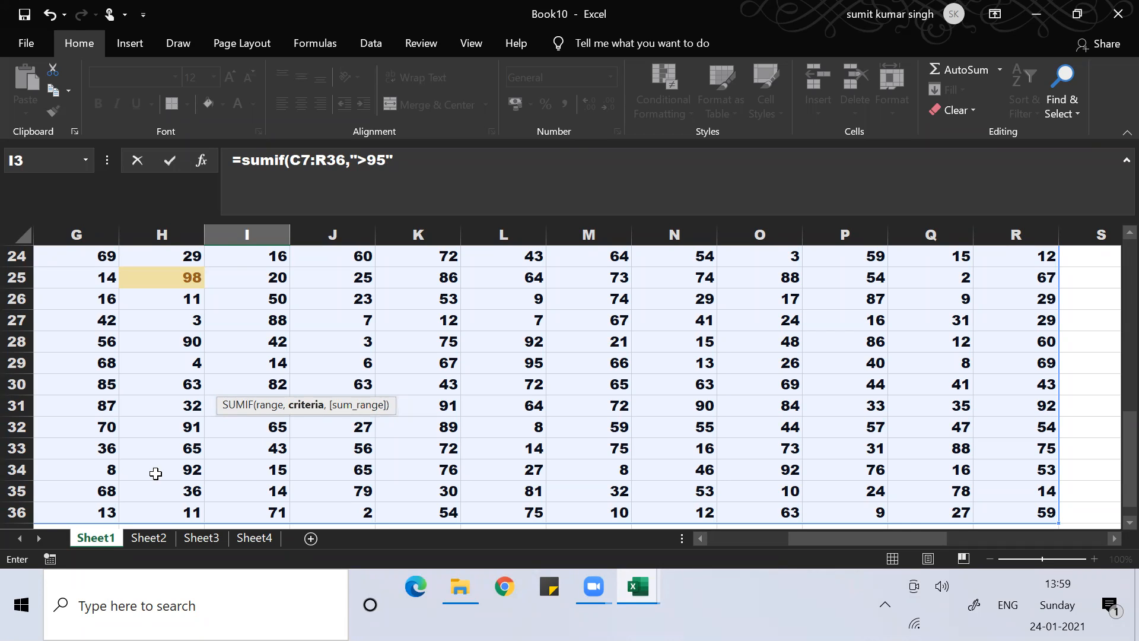
{"action": "type", "text": ")"}
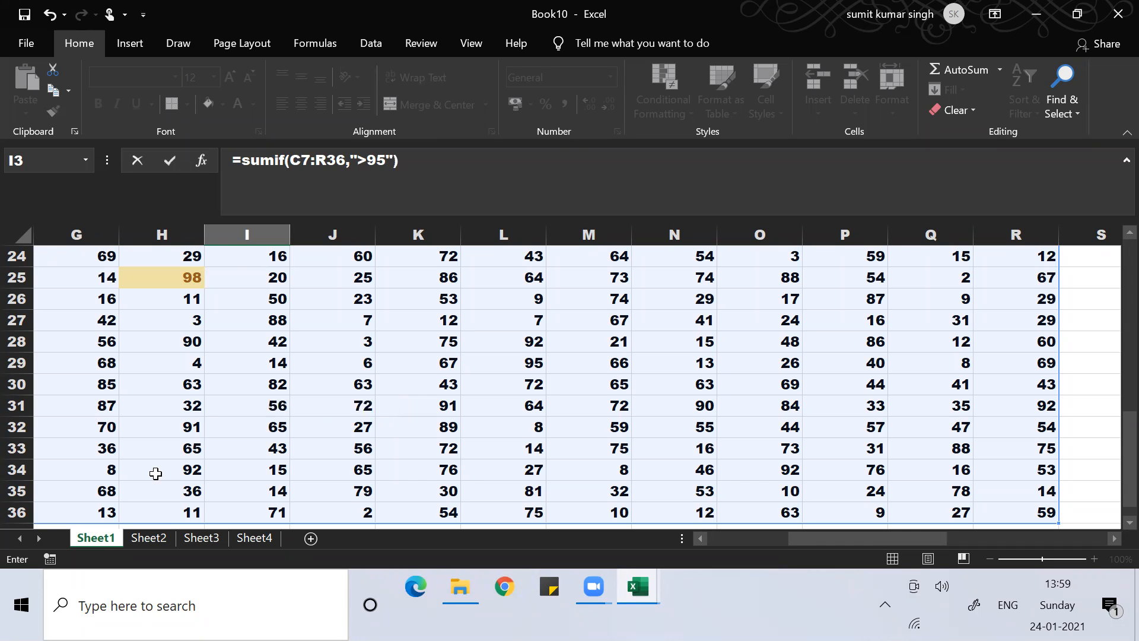
{"action": "key", "text": "Return"}
{"action": "key", "text": "Up"}
{"action": "key", "text": "Up"}
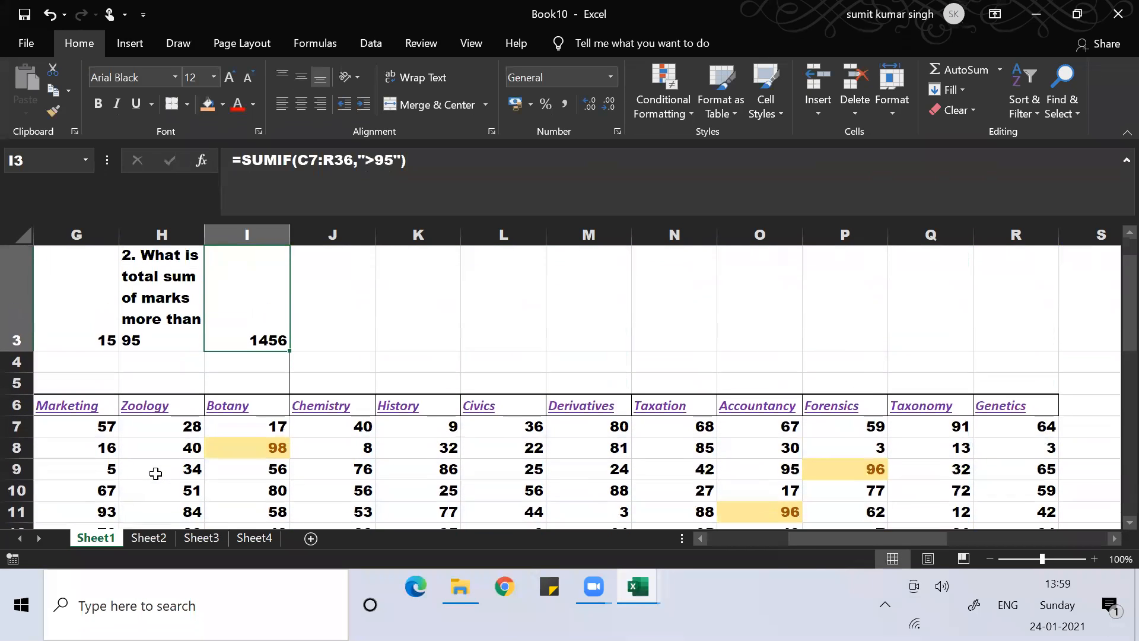
{"action": "key", "text": "Down"}
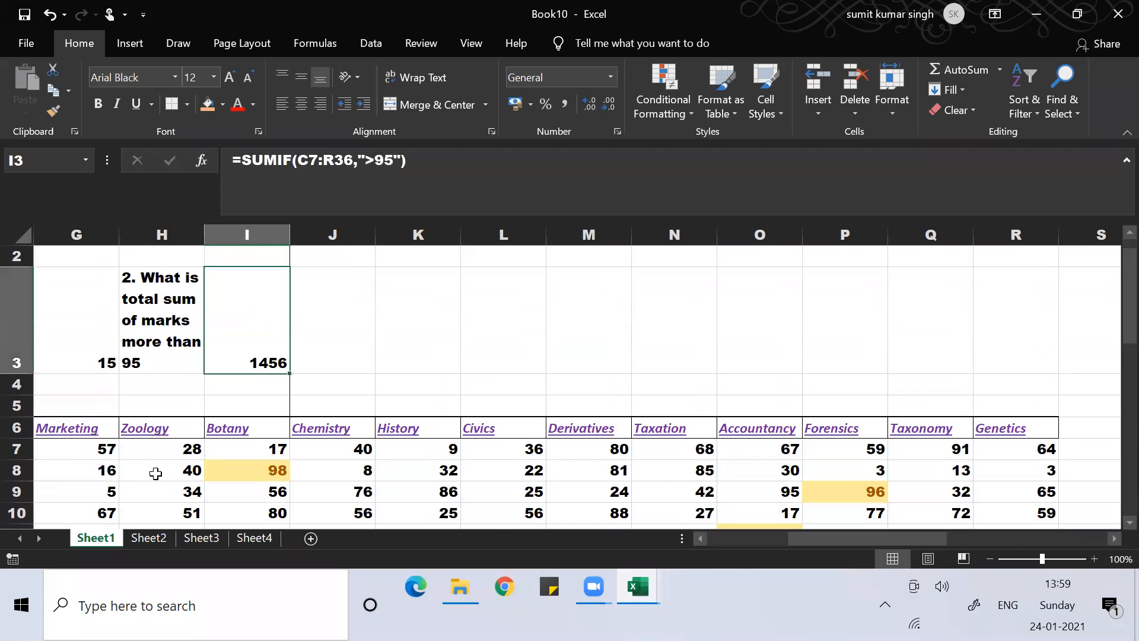
{"action": "key", "text": "Left"}
{"action": "key", "text": "Left"}
{"action": "key", "text": "Left"}
{"action": "key", "text": "Right"}
{"action": "key", "text": "Right"}
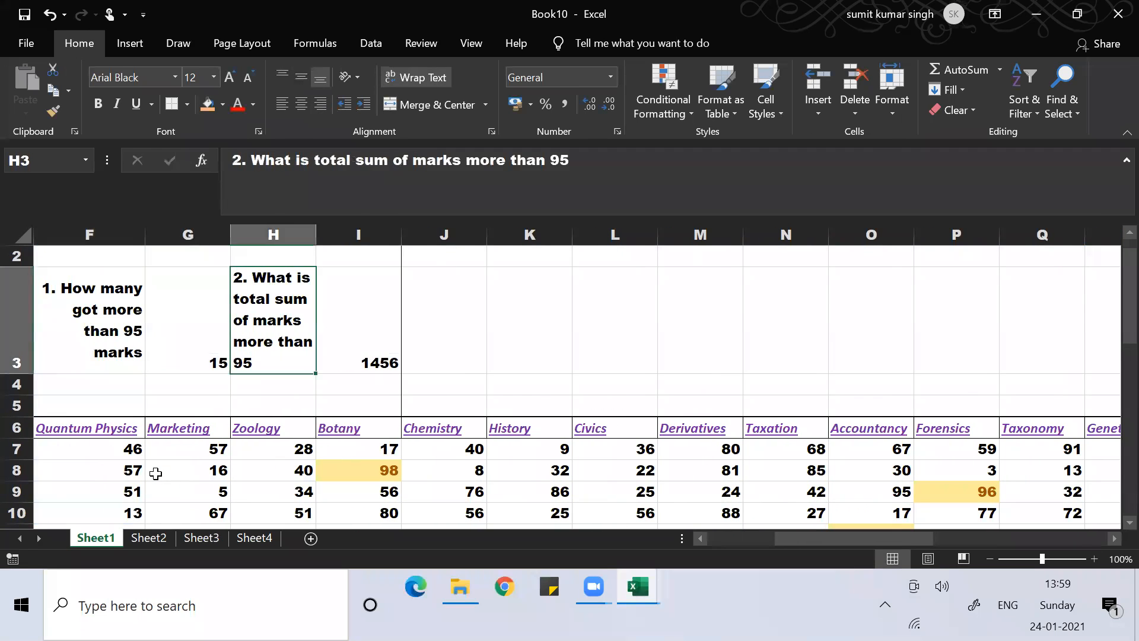
Step: Copy the SUMIF into J3 and change it to AVERAGEIF, giving 97.06667
{"action": "key", "text": "Right"}
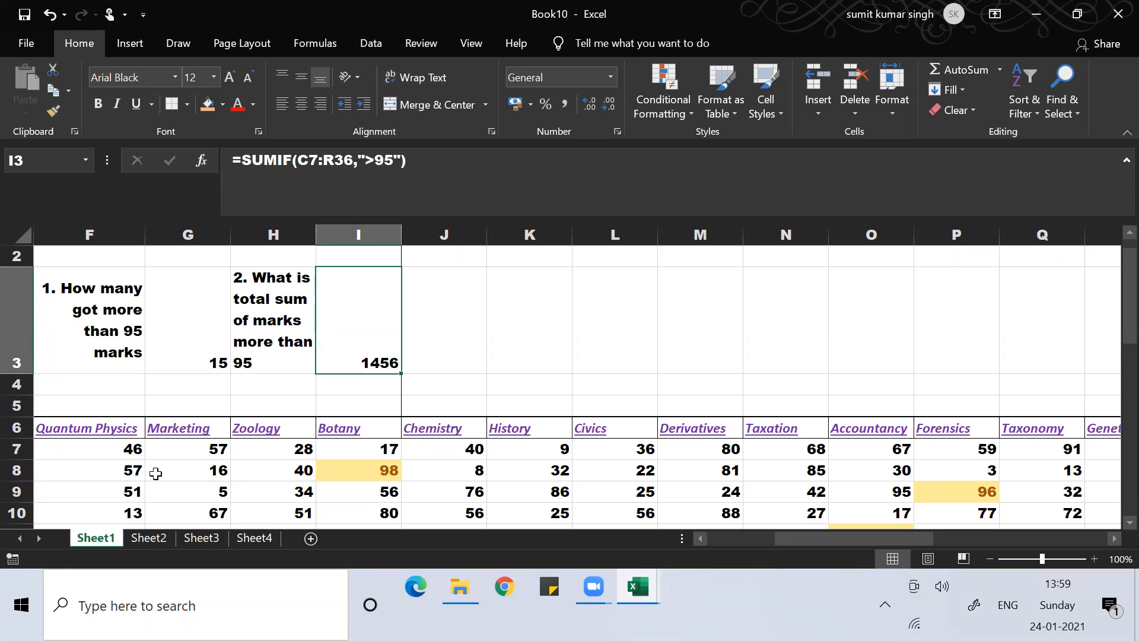
{"action": "key", "text": "Right"}
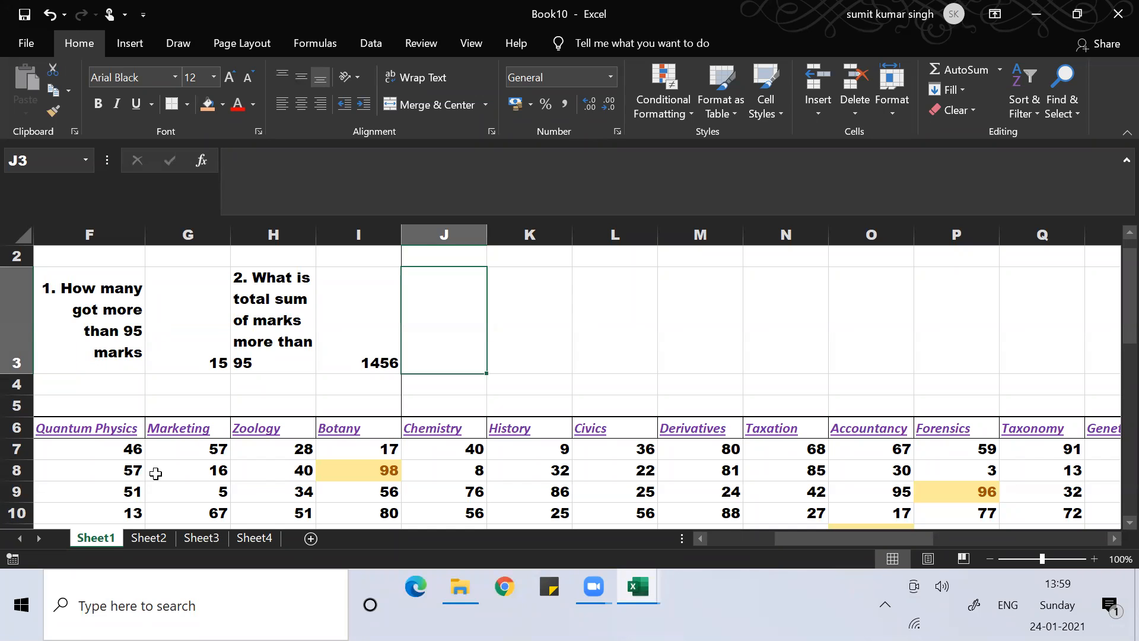
{"action": "type", "text": "=ave"}
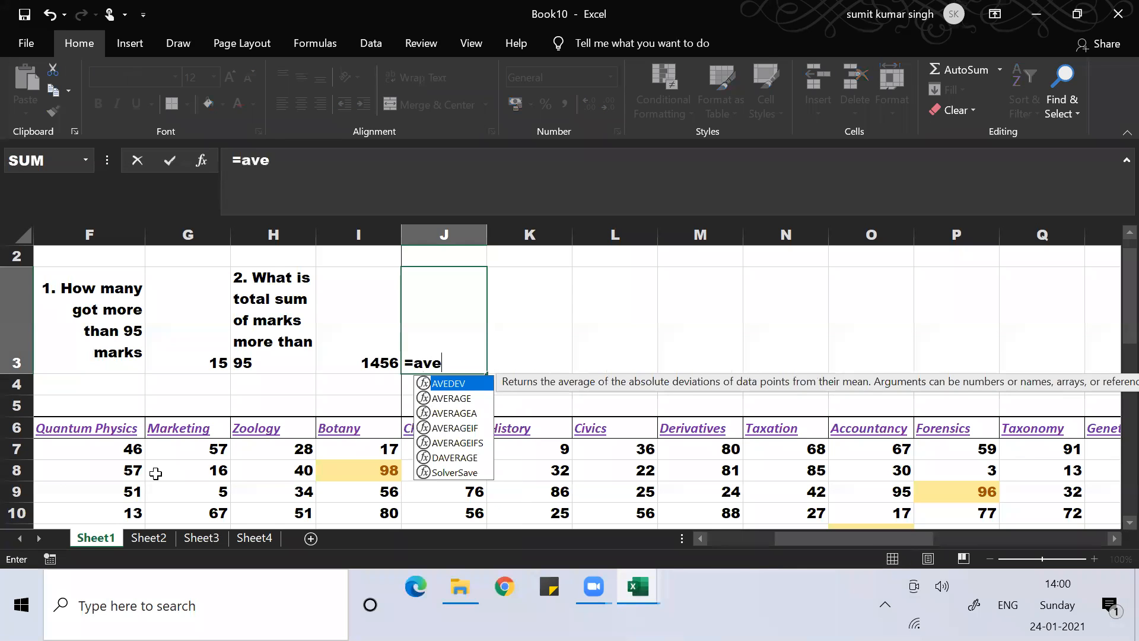
{"action": "type", "text": "rage"}
{"action": "key", "text": "BackSpace"}
{"action": "key", "text": "BackSpace"}
{"action": "key", "text": "BackSpace"}
{"action": "key", "text": "BackSpace"}
{"action": "key", "text": "BackSpace"}
{"action": "key", "text": "BackSpace"}
{"action": "key", "text": "BackSpace"}
{"action": "key", "text": "BackSpace"}
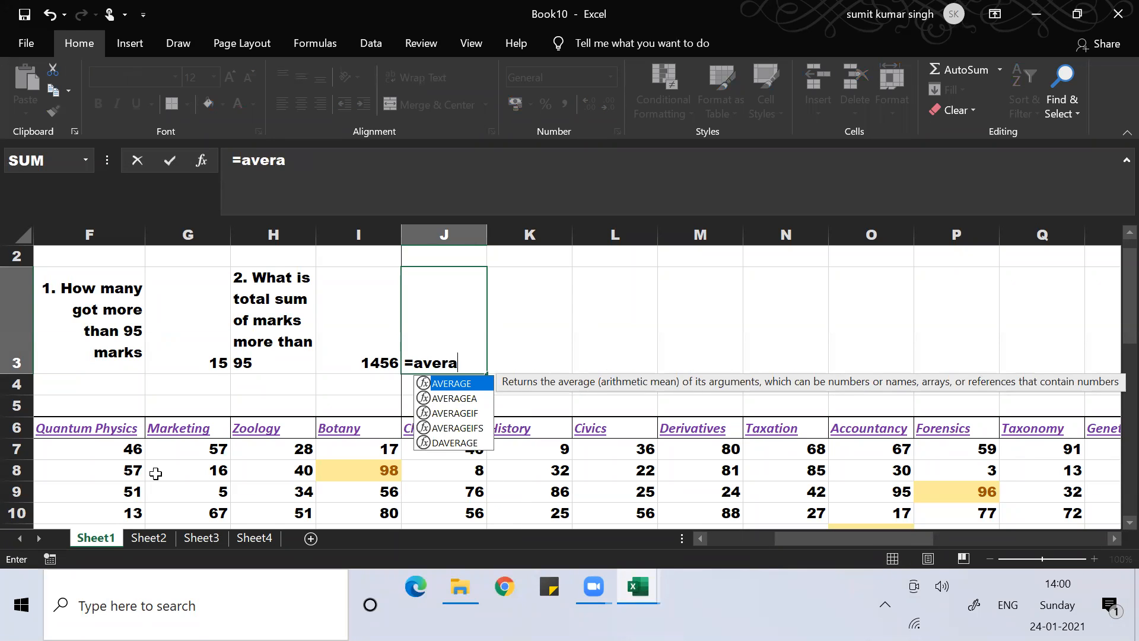
{"action": "key", "text": "Escape"}
{"action": "key", "text": "Left"}
{"action": "key", "text": "ctrl+c"}
{"action": "key", "text": "Right"}
{"action": "key", "text": "ctrl+v"}
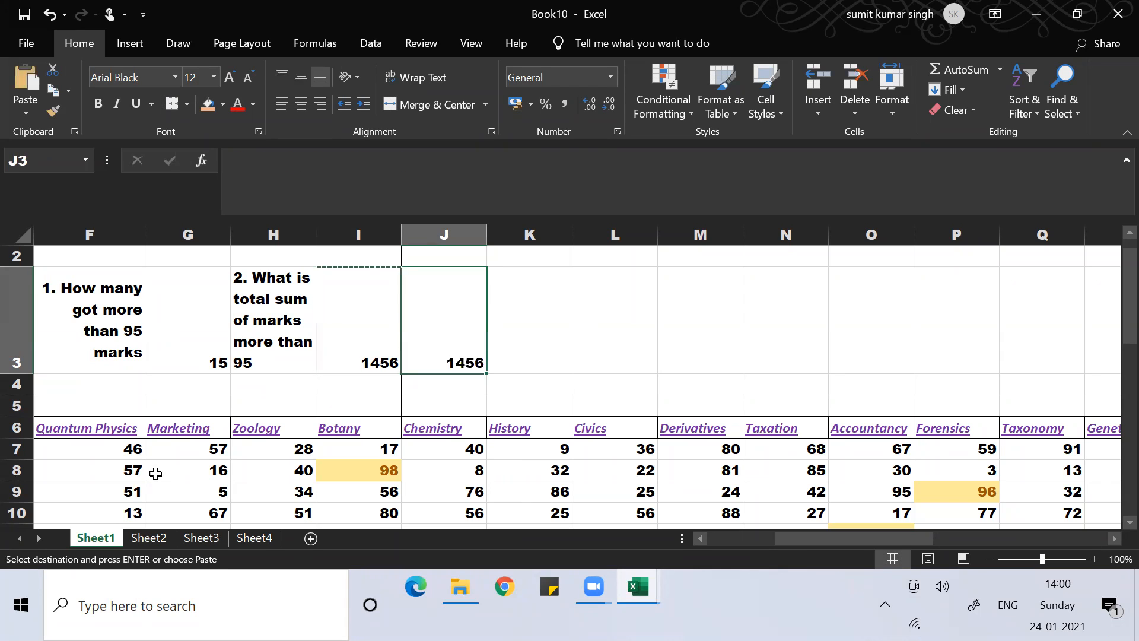
{"action": "left_click", "coordinate": [279, 167]}
{"action": "key", "text": "BackSpace"}
{"action": "key", "text": "BackSpace"}
{"action": "key", "text": "BackSpace"}
{"action": "type", "text": "averageIF(D7:S36,\">95"}
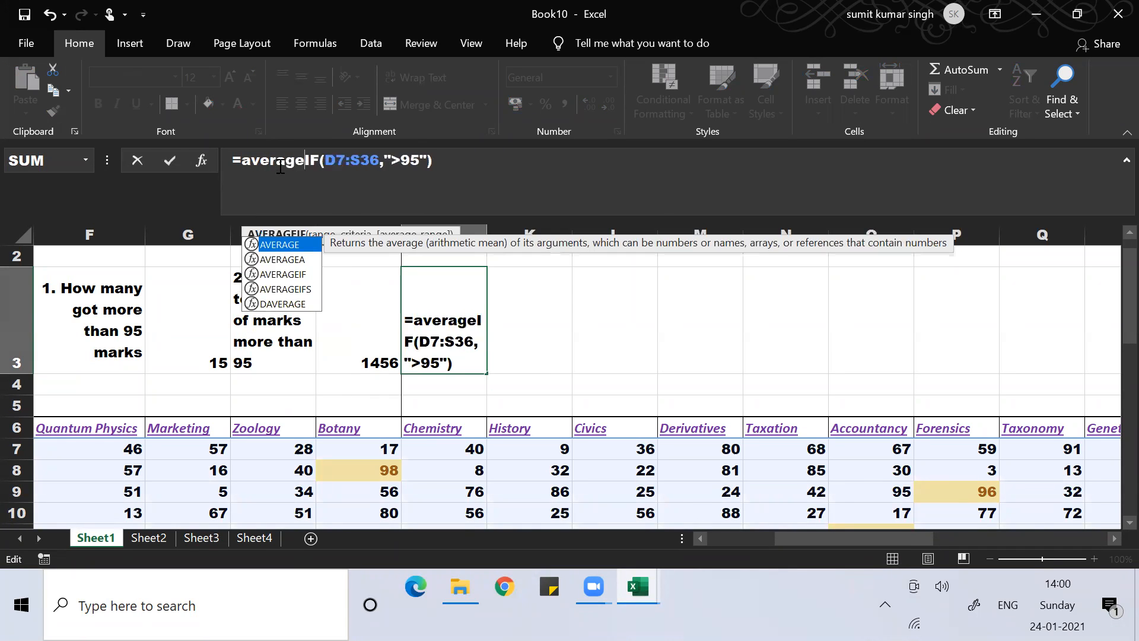
{"action": "key", "text": "Return"}
Step: Cross-check the average with =I3/G3 in K3, then clear K3 as a duplicate
{"action": "key", "text": "Up"}
{"action": "key", "text": "Right"}
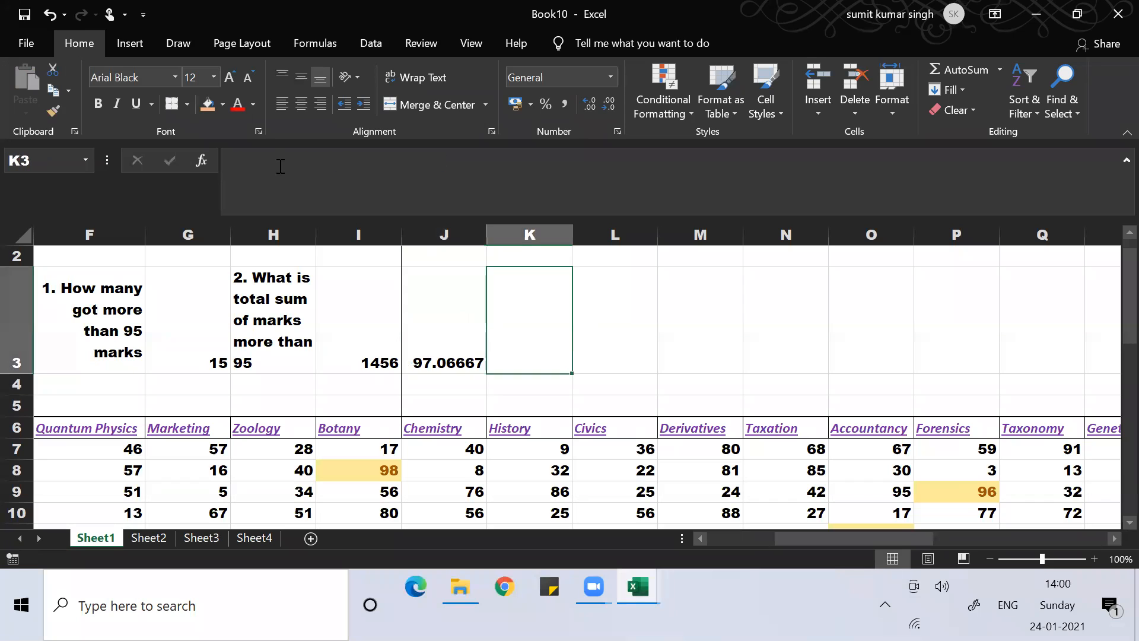
{"action": "type", "text": "="}
{"action": "key", "text": "Left"}
{"action": "key", "text": "Left"}
{"action": "type", "text": "/"}
{"action": "key", "text": "Left"}
{"action": "key", "text": "Left"}
{"action": "key", "text": "Left"}
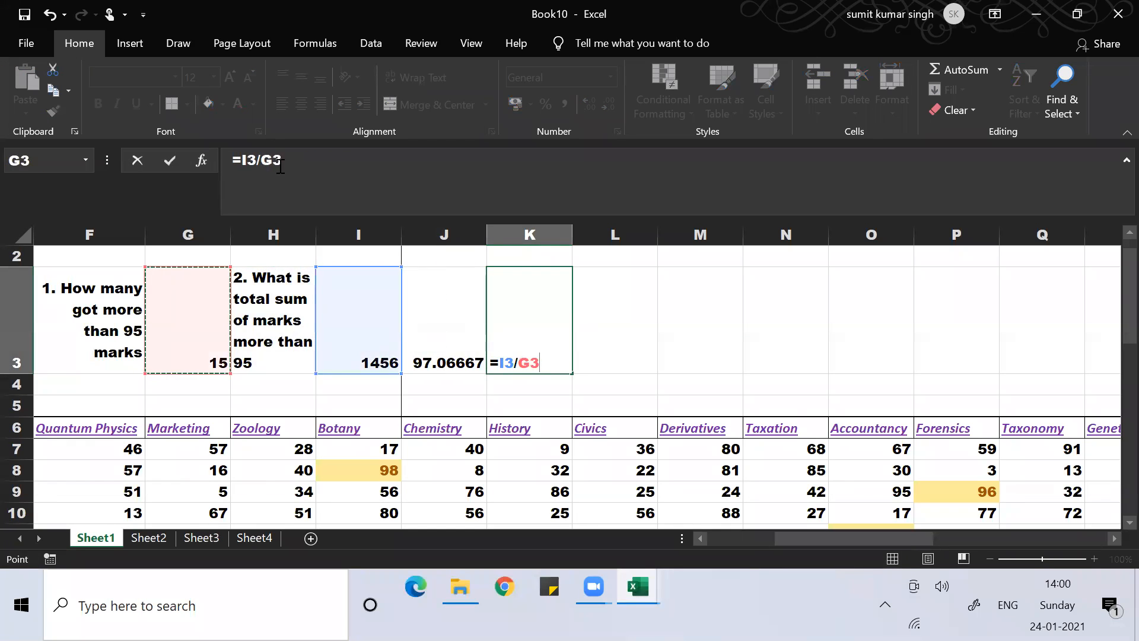
{"action": "key", "text": "Return"}
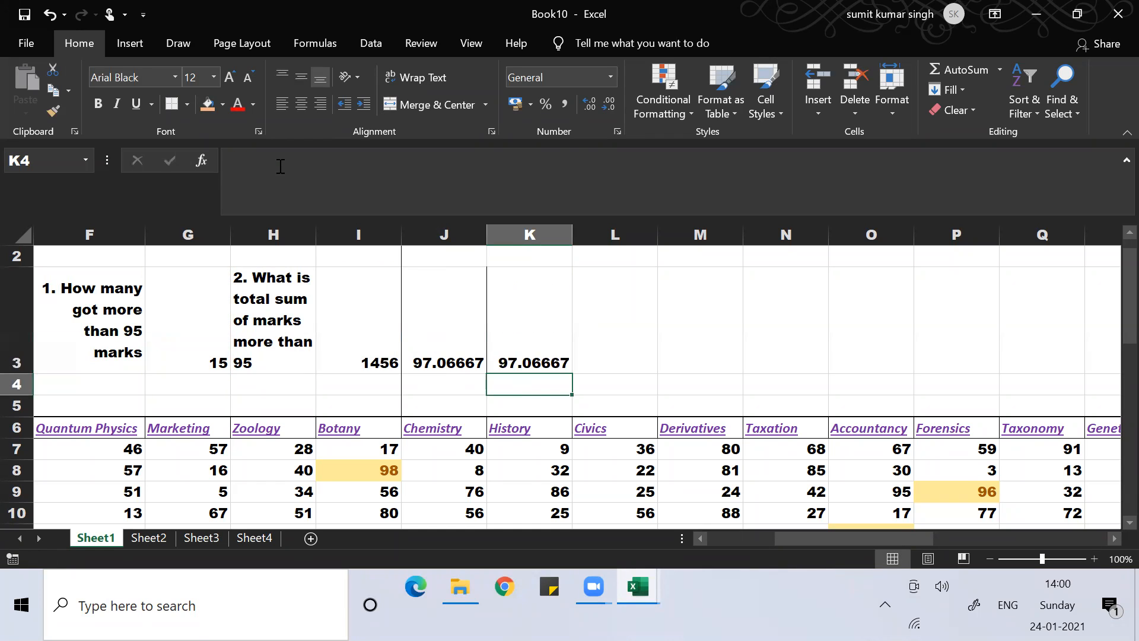
{"action": "key", "text": "Up"}
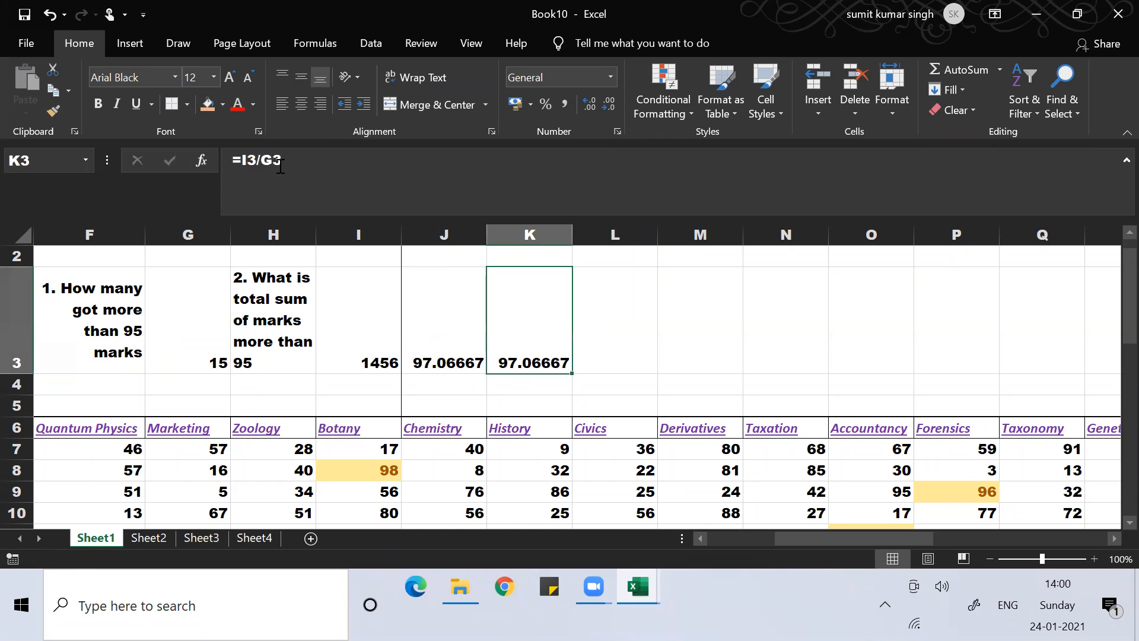
{"action": "key", "text": "Delete"}
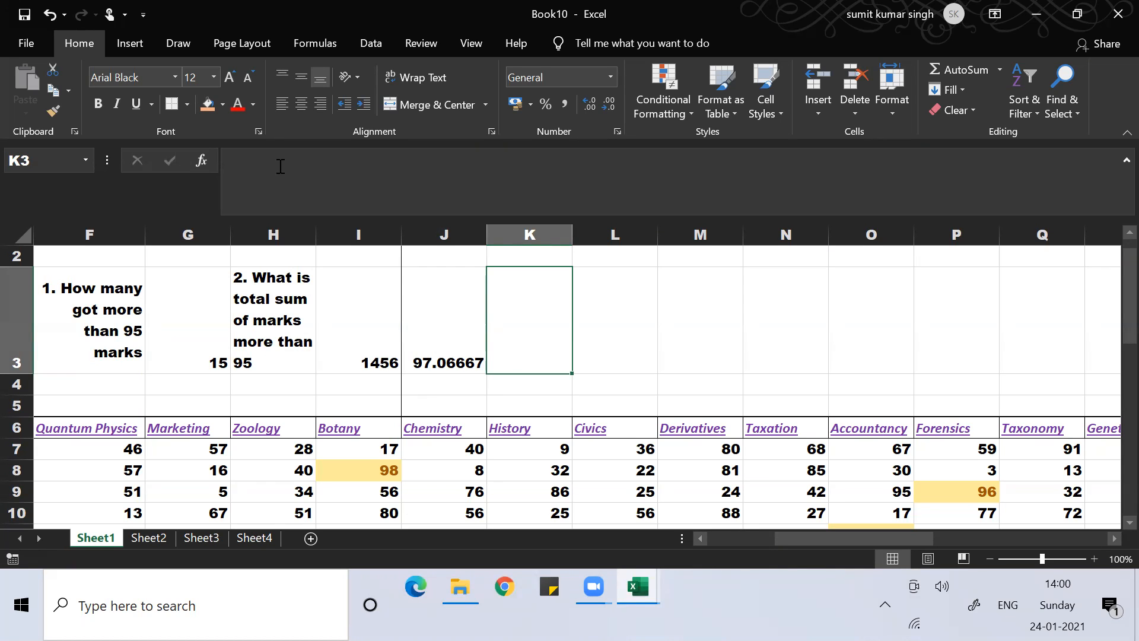
{"action": "key", "text": "Left"}
{"action": "key", "text": "Left"}
{"action": "key", "text": "Left"}
{"action": "key", "text": "Left"}
{"action": "key", "text": "Left"}
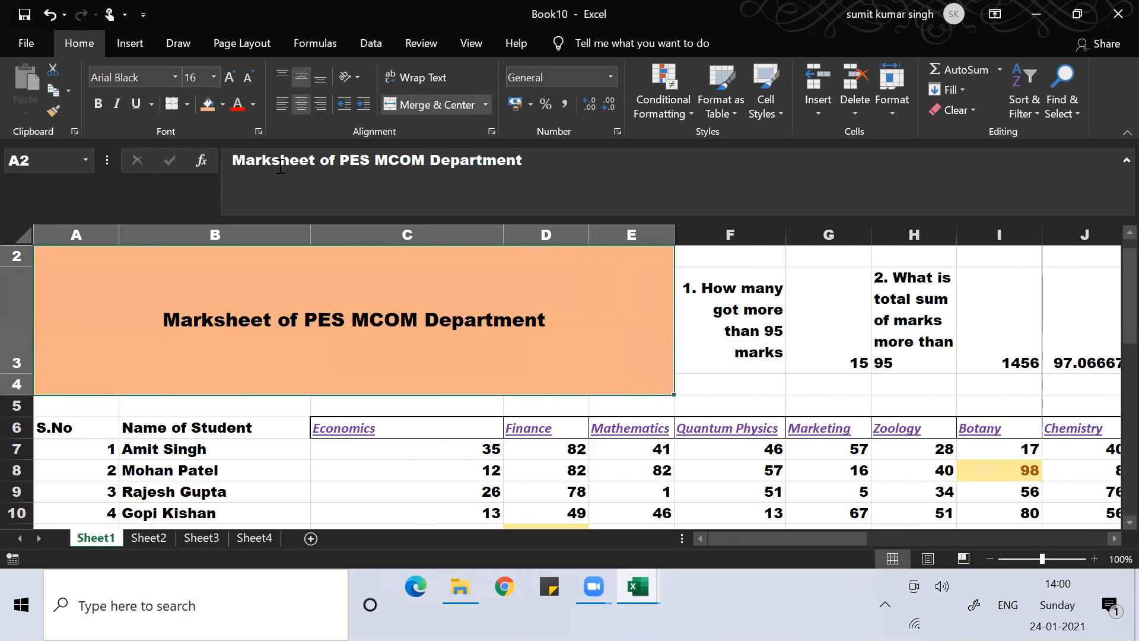
Step: Select the whole marks grid C7:R36
{"action": "key", "text": "Right"}
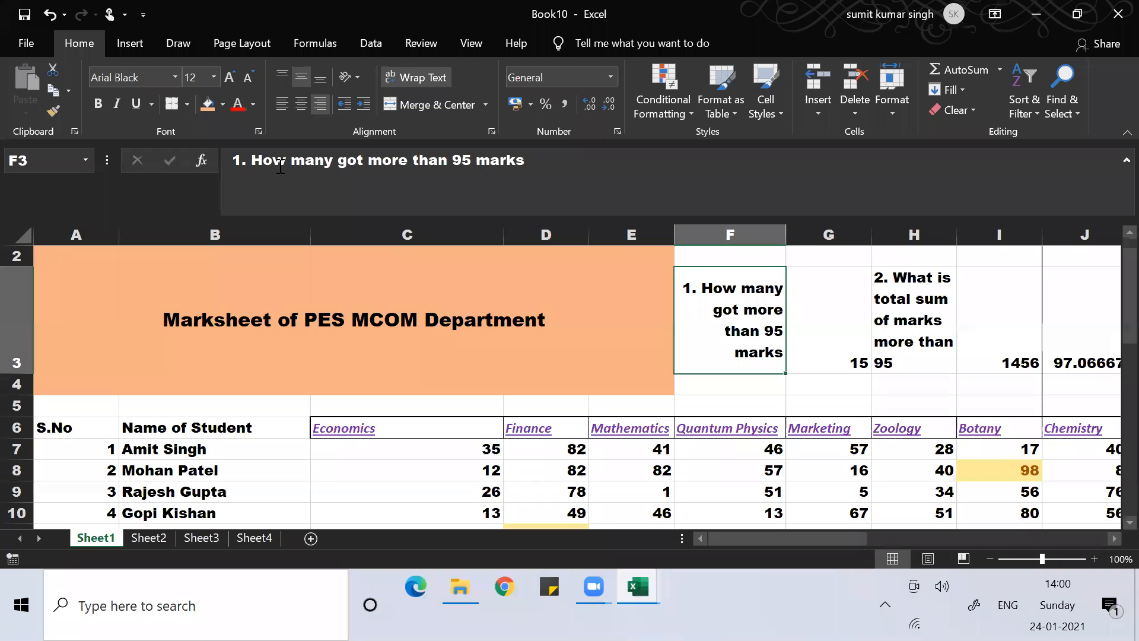
{"action": "key", "text": "Down"}
{"action": "key", "text": "Down"}
{"action": "key", "text": "Down"}
{"action": "key", "text": "Left"}
{"action": "key", "text": "Left"}
{"action": "key", "text": "Left"}
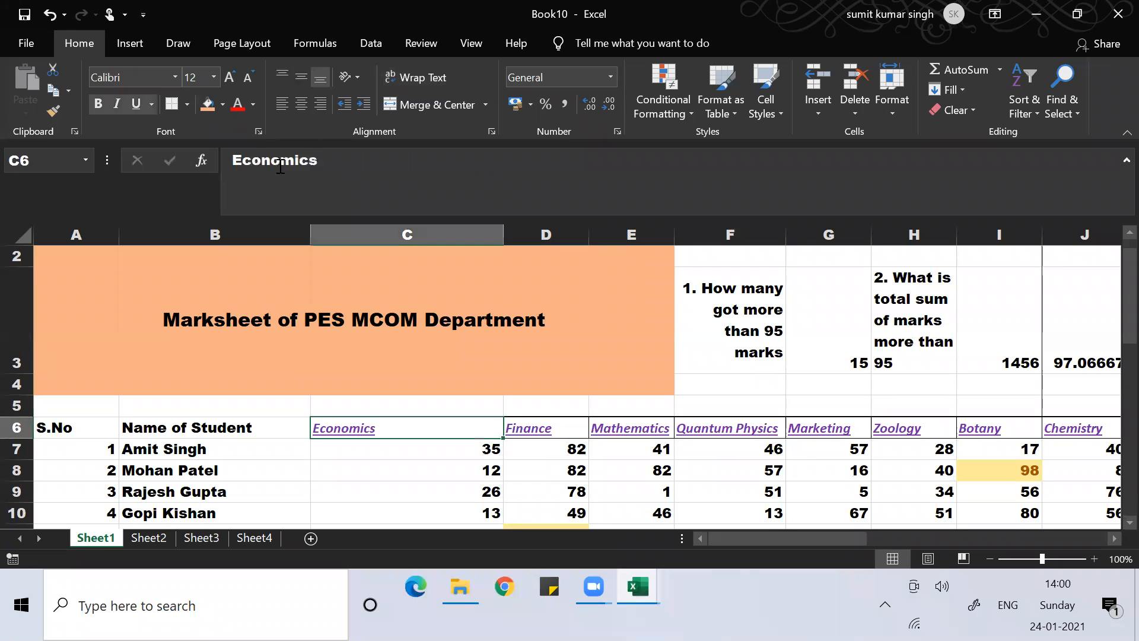
{"action": "key", "text": "Down"}
{"action": "key", "text": "ctrl+shift+Right"}
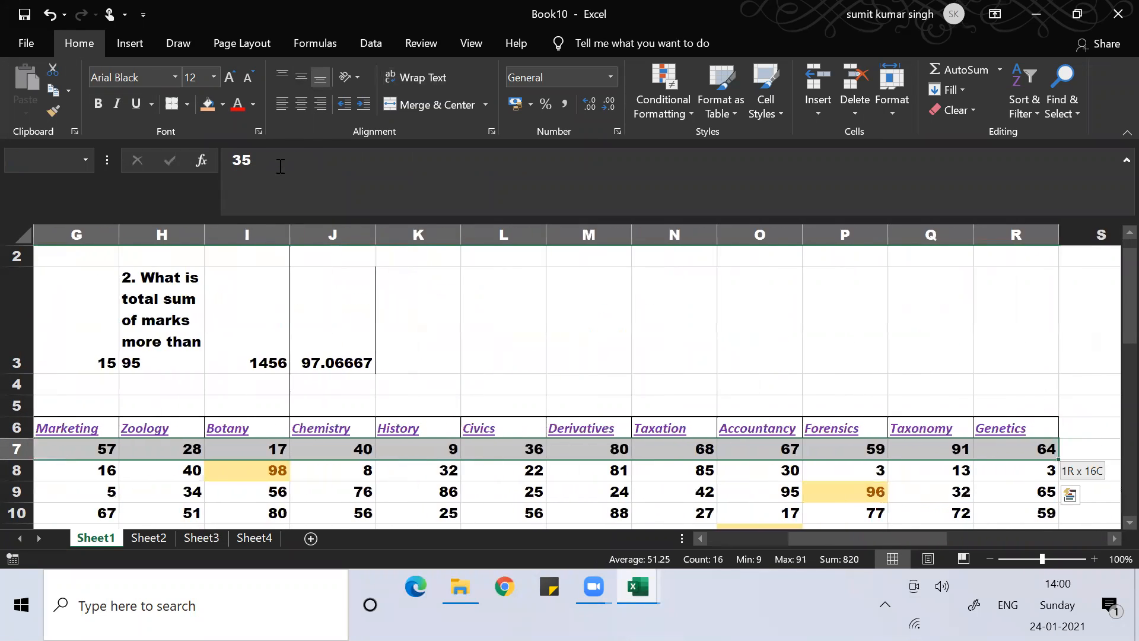
{"action": "key", "text": "ctrl+shift+Down"}
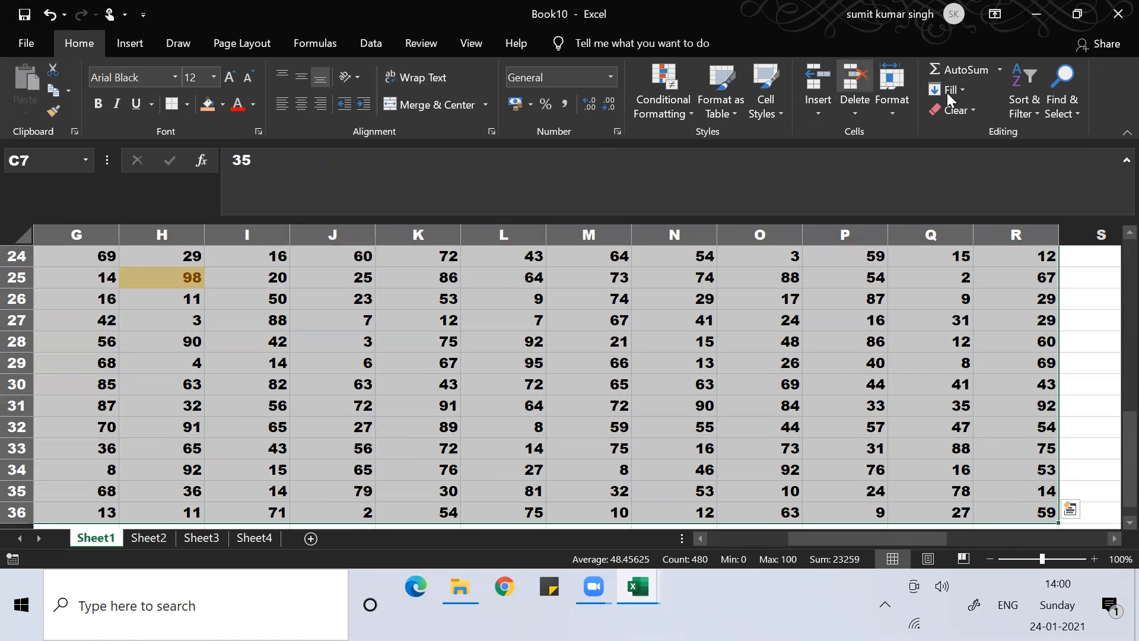
Step: Add a Less Than 30 highlight rule with Red Text to the selected marks
{"action": "left_click", "coordinate": [668, 90]}
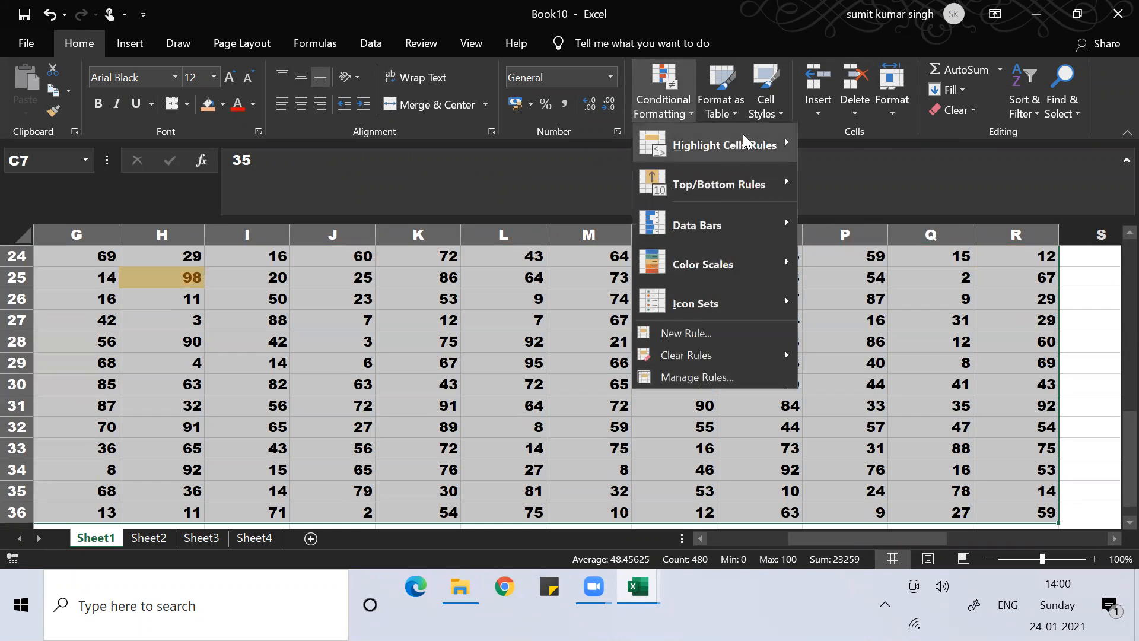
{"action": "mouse_move", "coordinate": [735, 145]}
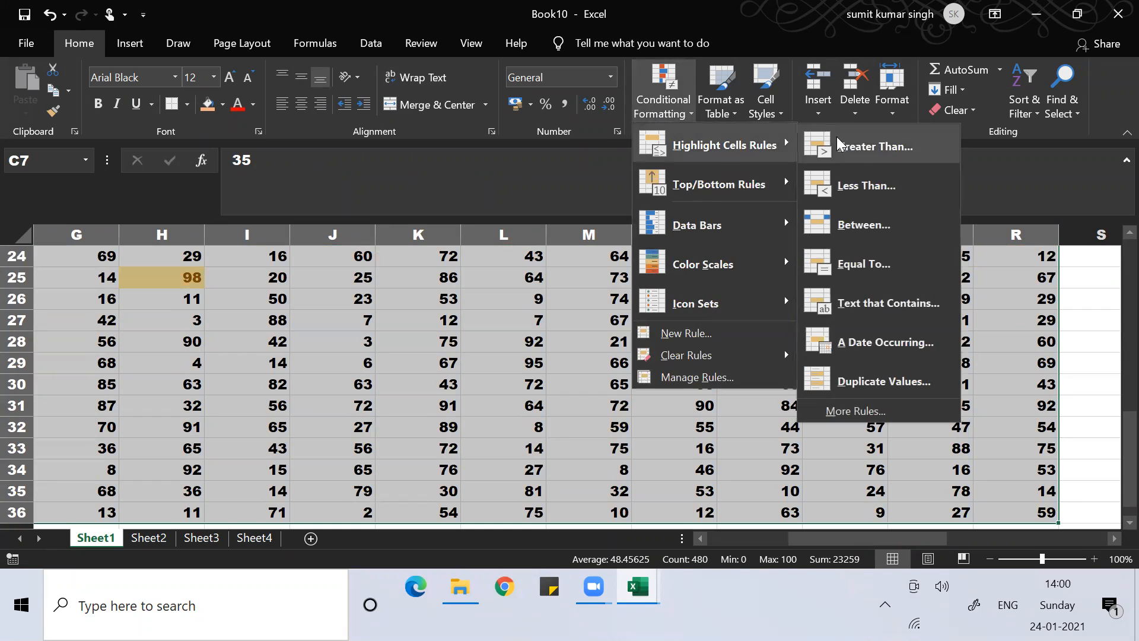
{"action": "left_click", "coordinate": [865, 186]}
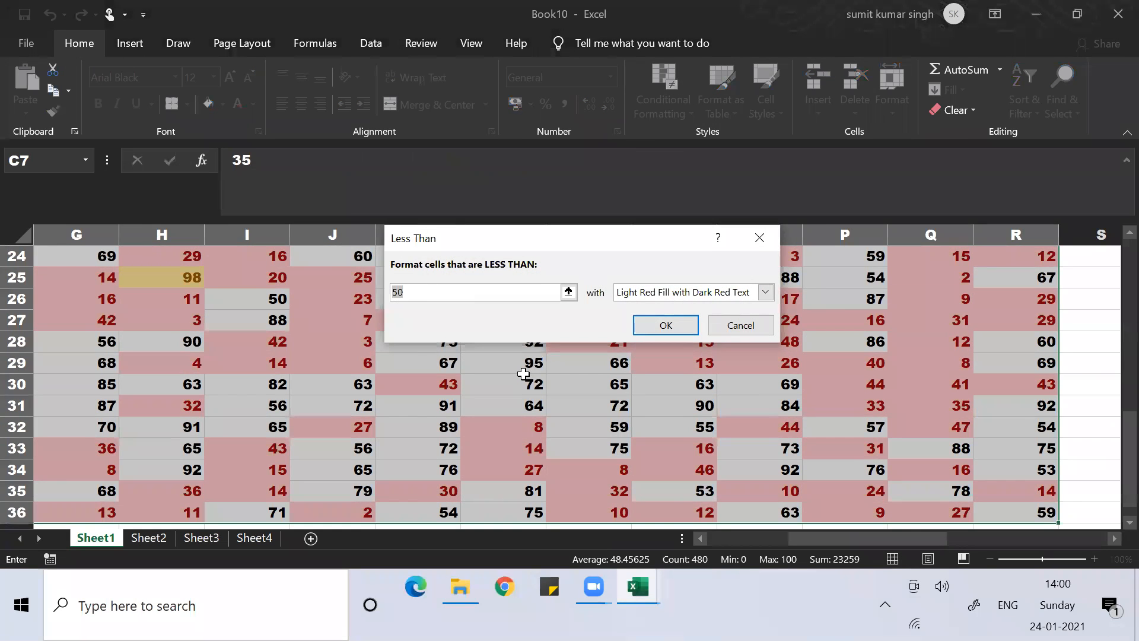
{"action": "type", "text": "30"}
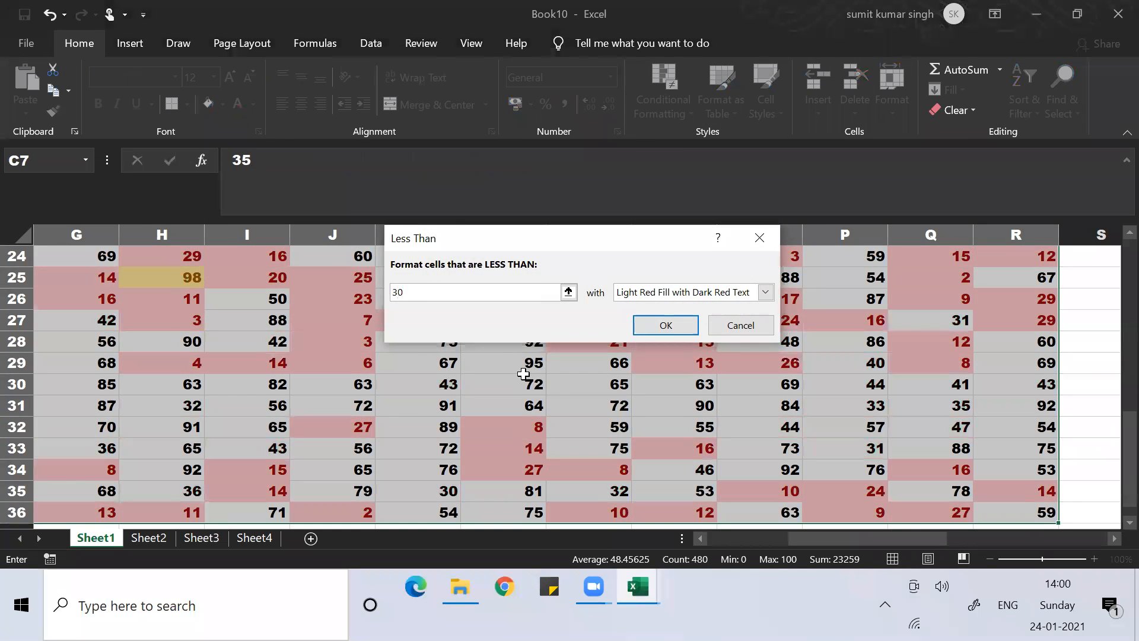
{"action": "left_click", "coordinate": [765, 292]}
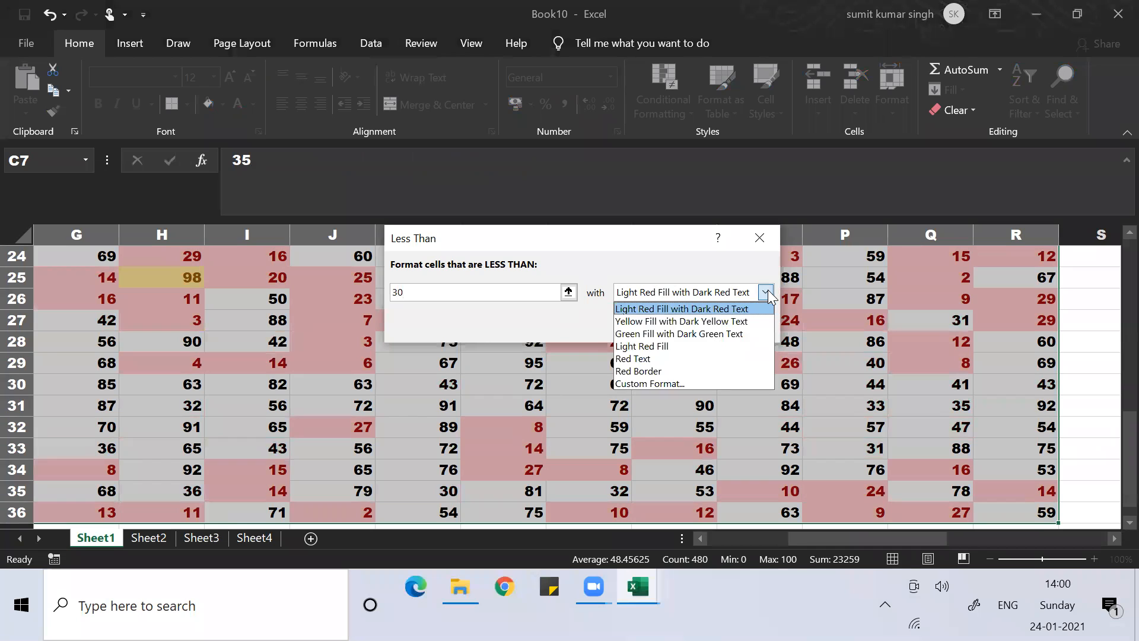
{"action": "left_click", "coordinate": [652, 358]}
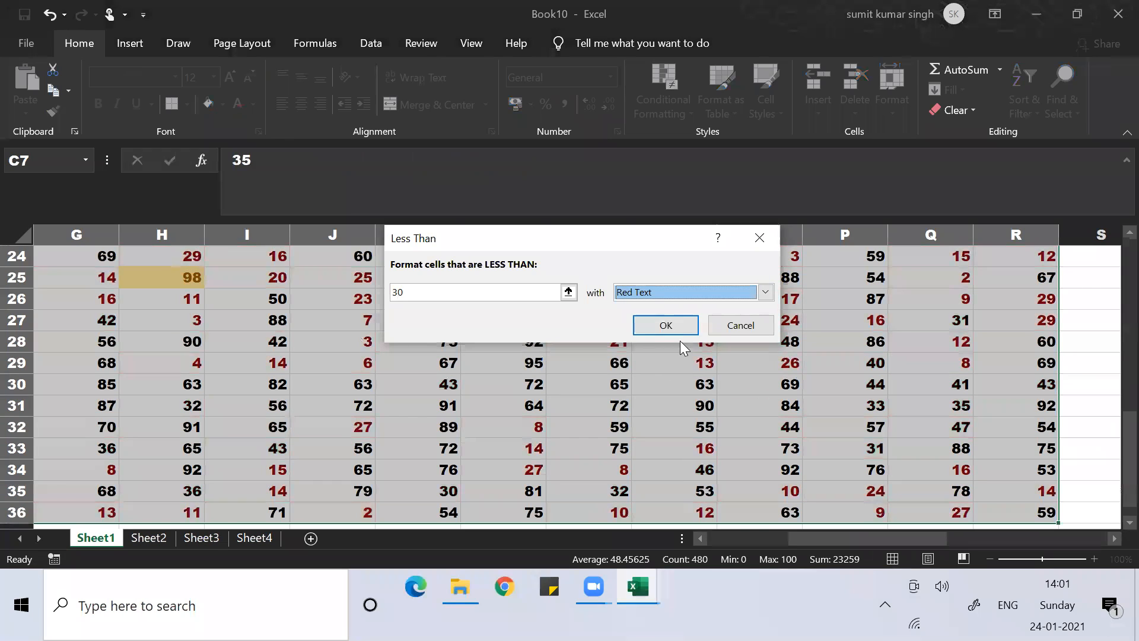
{"action": "left_click", "coordinate": [666, 325]}
{"action": "left_click", "coordinate": [602, 370]}
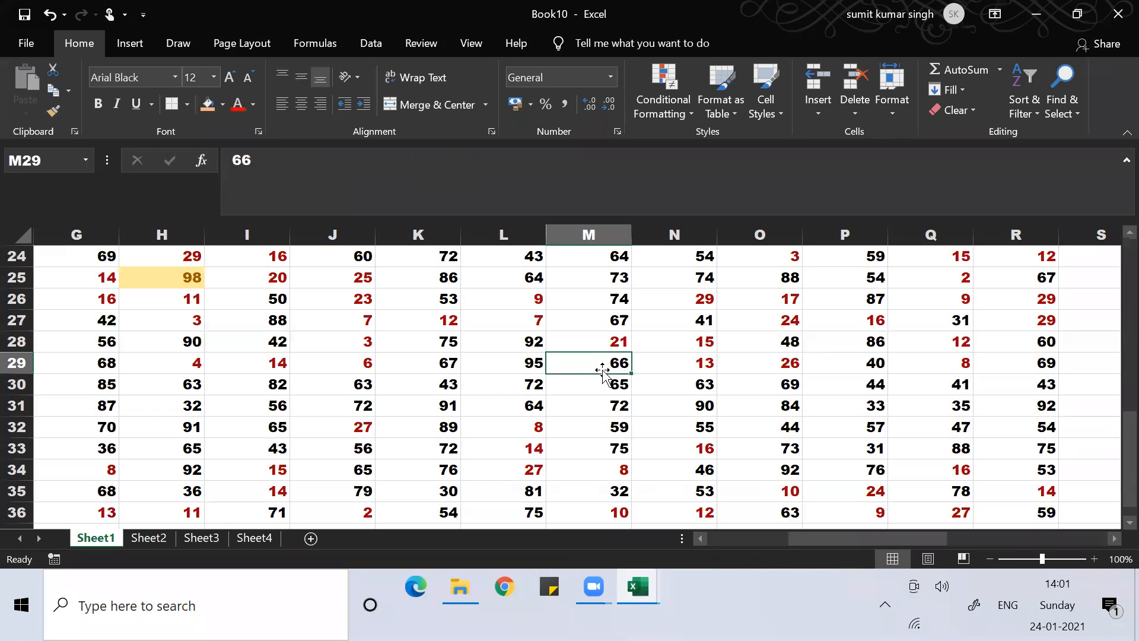
{"action": "left_click", "coordinate": [372, 300]}
Step: Review the red-text marks and return to K3 for the next answer
{"action": "key", "text": "Up"}
{"action": "key", "text": "Up"}
{"action": "key", "text": "Up"}
{"action": "key", "text": "Up"}
{"action": "key", "text": "Up"}
{"action": "key", "text": "Up"}
{"action": "key", "text": "Up"}
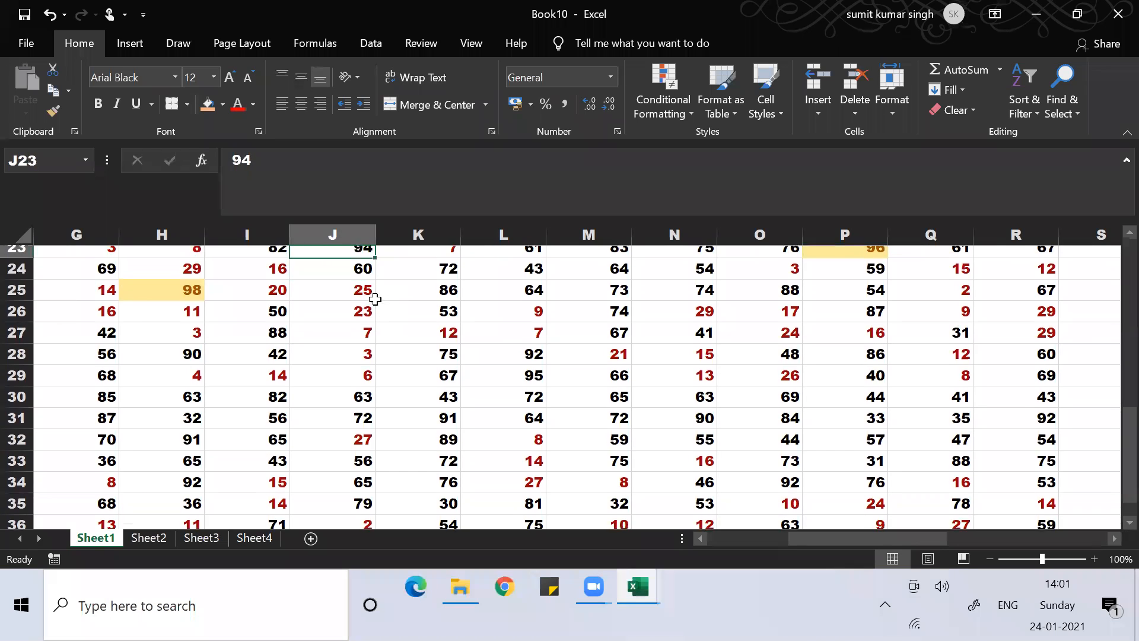
{"action": "key", "text": "Up"}
{"action": "key", "text": "Up"}
{"action": "key", "text": "Up"}
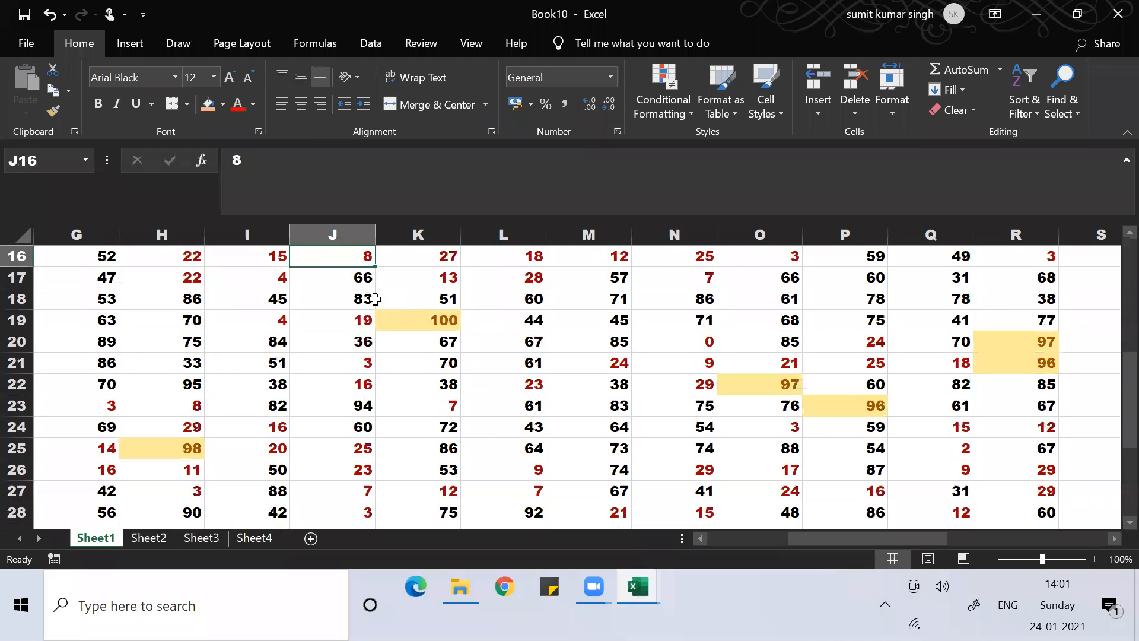
{"action": "key", "text": "Left"}
{"action": "key", "text": "Up"}
{"action": "key", "text": "Up"}
{"action": "key", "text": "Up"}
{"action": "key", "text": "Up"}
{"action": "key", "text": "Up"}
{"action": "key", "text": "Up"}
{"action": "key", "text": "Up"}
{"action": "key", "text": "Up"}
{"action": "key", "text": "Up"}
{"action": "key", "text": "Up"}
{"action": "key", "text": "Up"}
{"action": "key", "text": "Up"}
{"action": "key", "text": "Up"}
{"action": "key", "text": "Up"}
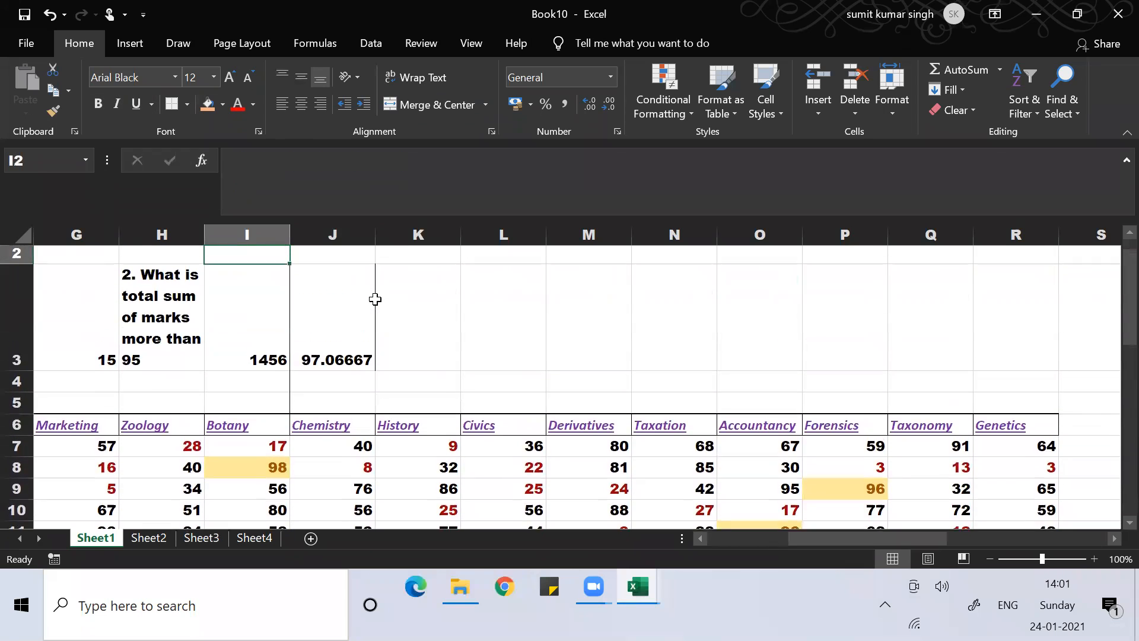
{"action": "key", "text": "Right"}
{"action": "key", "text": "Right"}
{"action": "key", "text": "Down"}
Step: Enter =COUNTIF(C7:R36,"<=30") in K3, returning 156
{"action": "type", "text": "="}
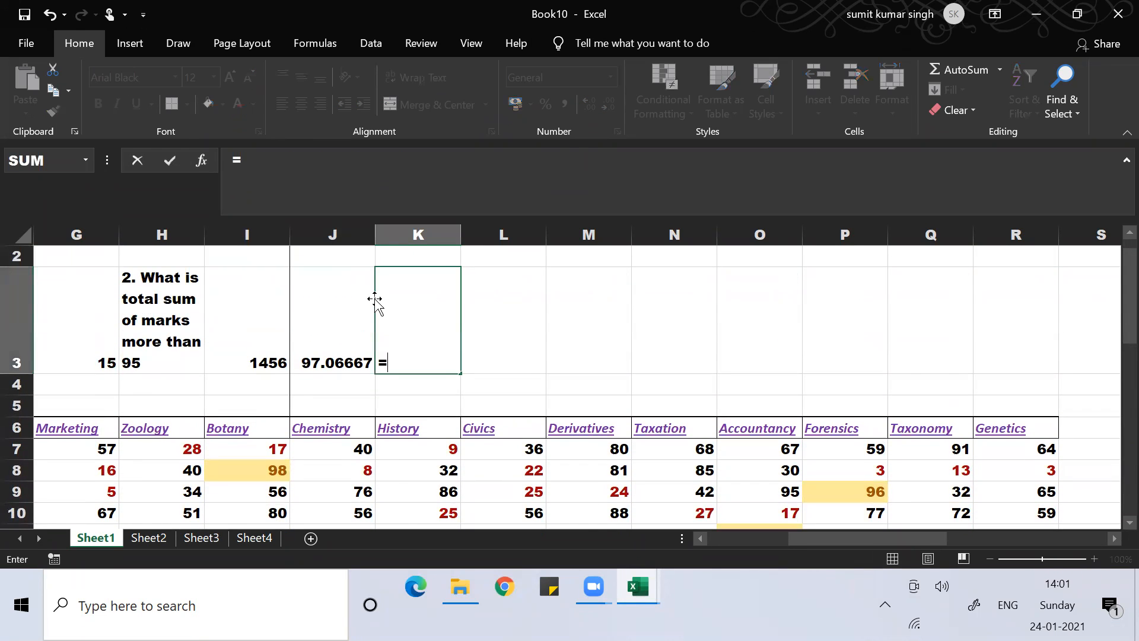
{"action": "type", "text": "counti"}
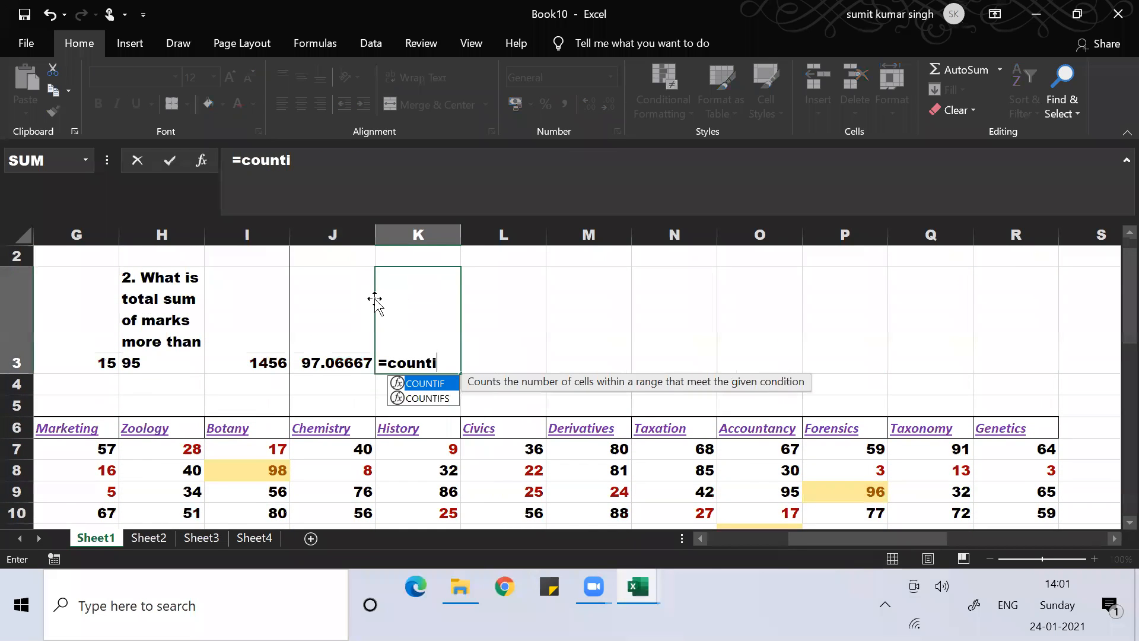
{"action": "type", "text": "f("}
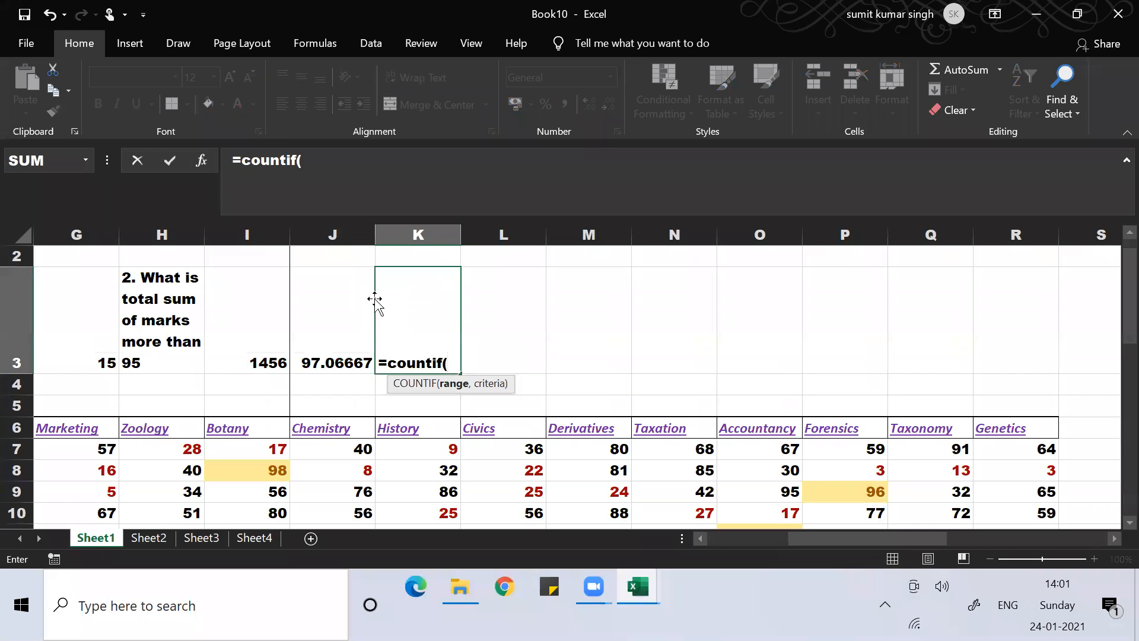
{"action": "key", "text": "Down"}
{"action": "key", "text": "Down"}
{"action": "key", "text": "Down"}
{"action": "key", "text": "Down"}
{"action": "key", "text": "Left"}
{"action": "key", "text": "Left"}
{"action": "key", "text": "Left"}
{"action": "key", "text": "Left"}
{"action": "key", "text": "Left"}
{"action": "key", "text": "Left"}
{"action": "key", "text": "Left"}
{"action": "key", "text": "Left"}
{"action": "key", "text": "Right"}
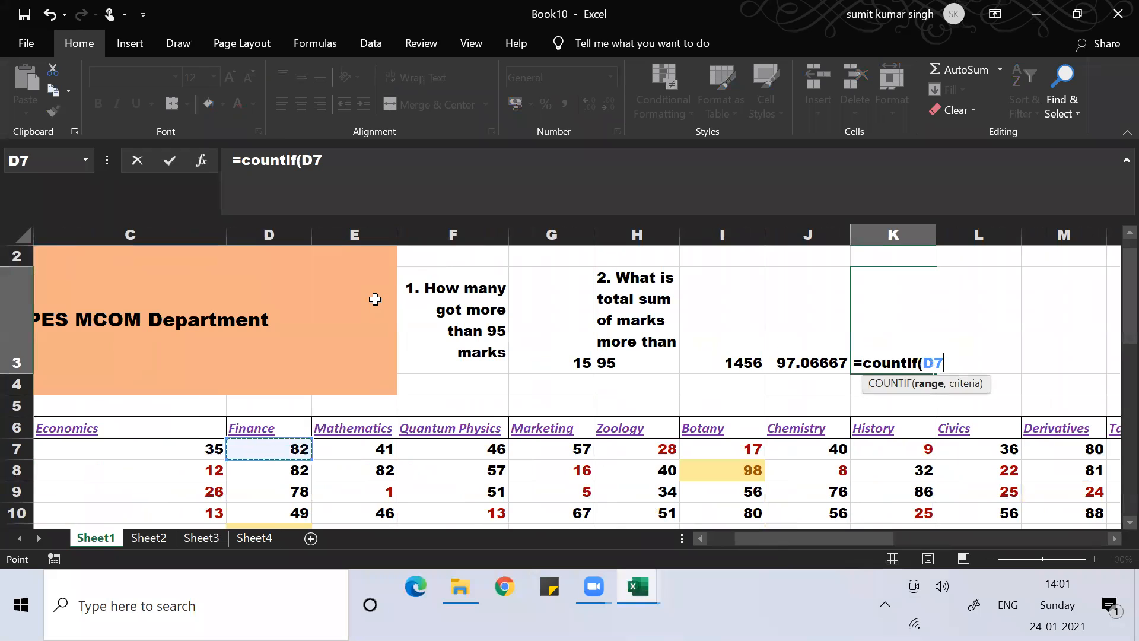
{"action": "key", "text": "Left"}
{"action": "key", "text": "Left"}
{"action": "key", "text": "Right"}
{"action": "key", "text": "ctrl+shift+Right"}
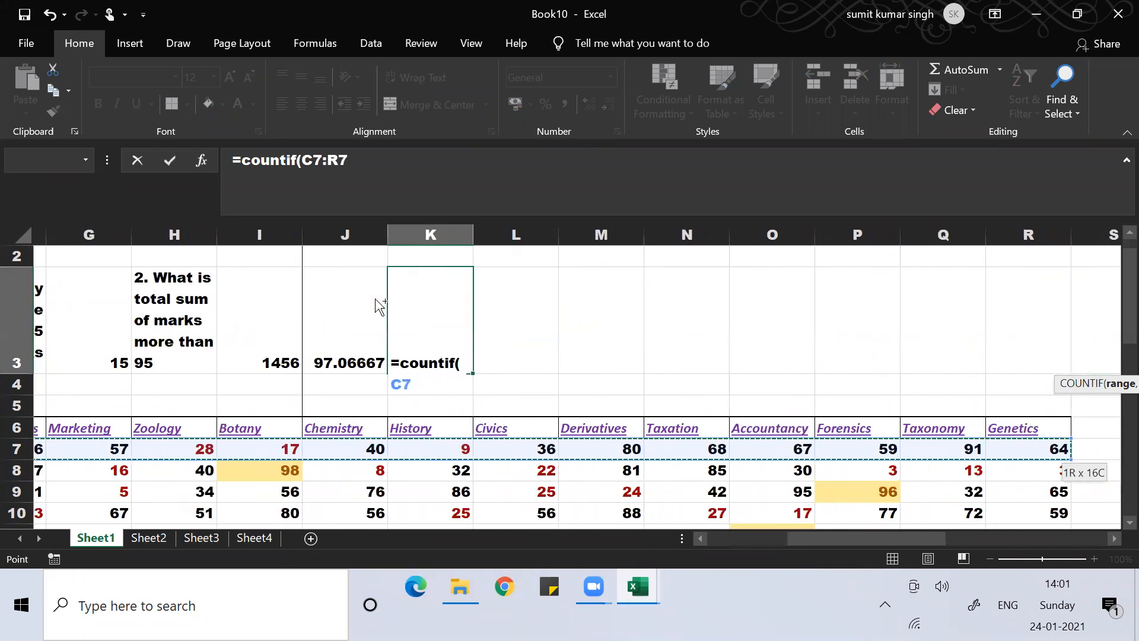
{"action": "key", "text": "ctrl+shift+Down"}
{"action": "type", "text": ",\"<30"}
{"action": "key", "text": "BackSpace"}
{"action": "key", "text": "BackSpace"}
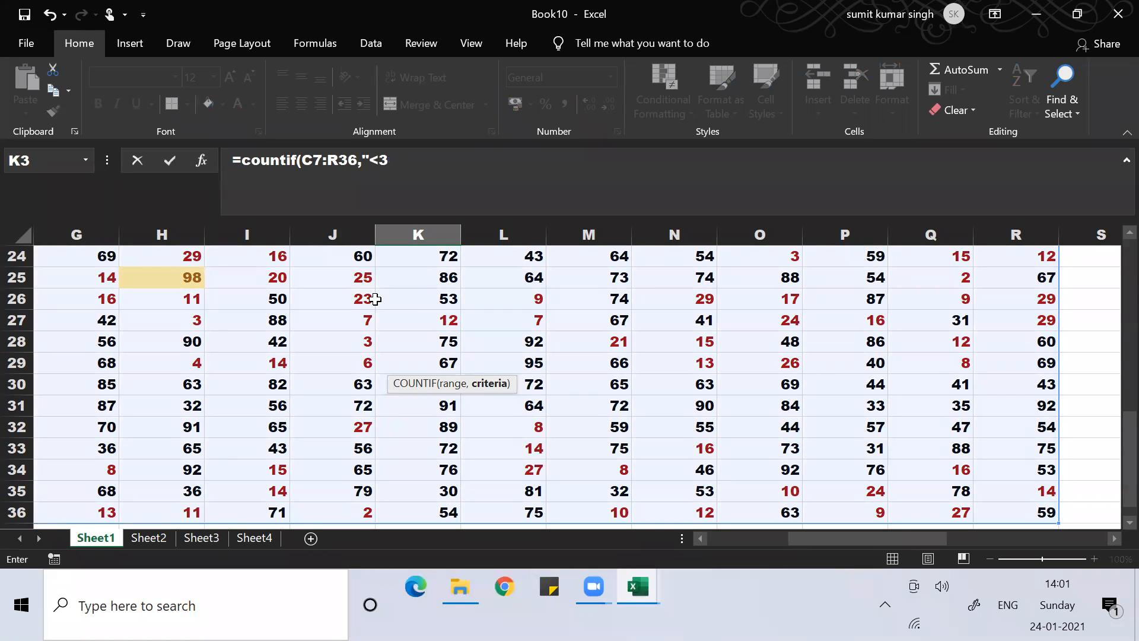
{"action": "type", "text": "=30\")"}
{"action": "key", "text": "Return"}
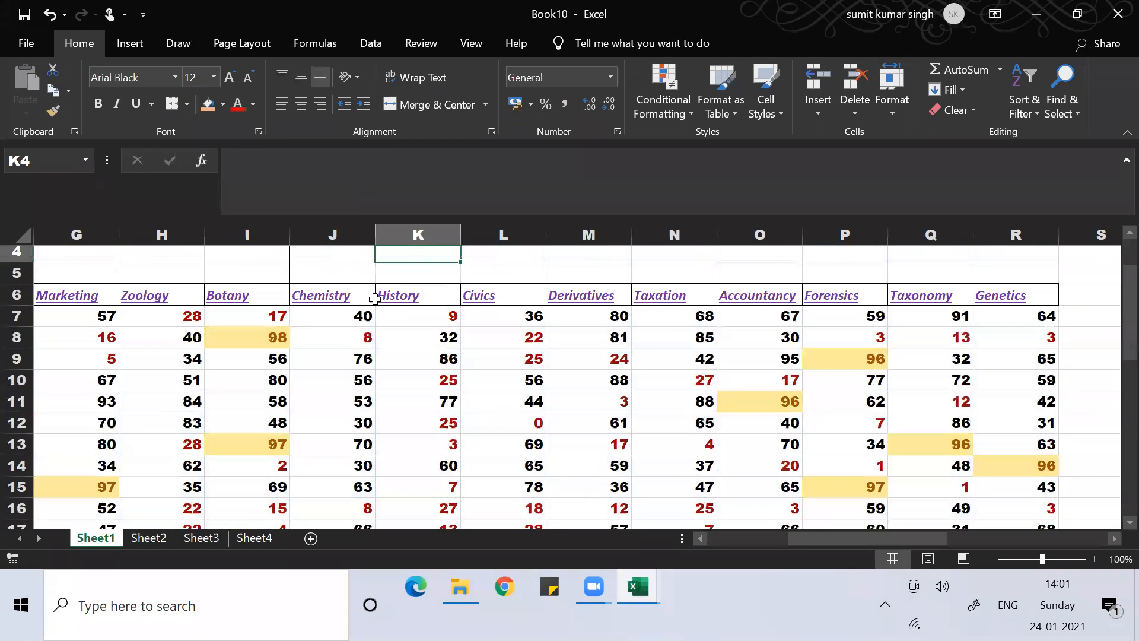
{"action": "key", "text": "Up"}
{"action": "scroll", "coordinate": [375, 299], "scroll_direction": "up", "scroll_amount": 1}
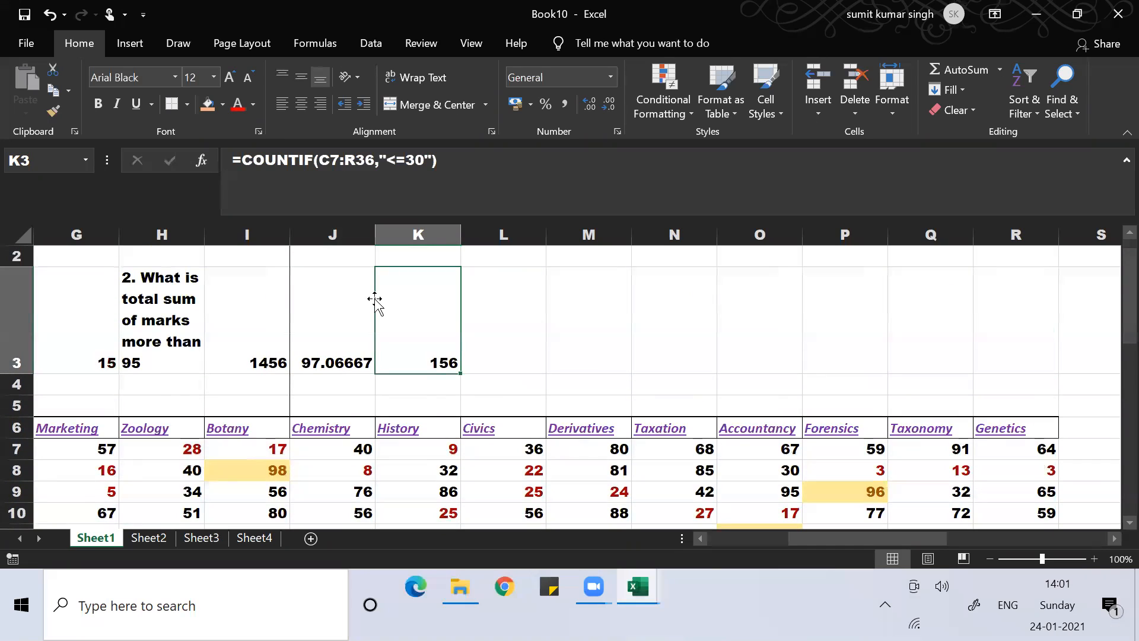
{"action": "left_click", "coordinate": [414, 160]}
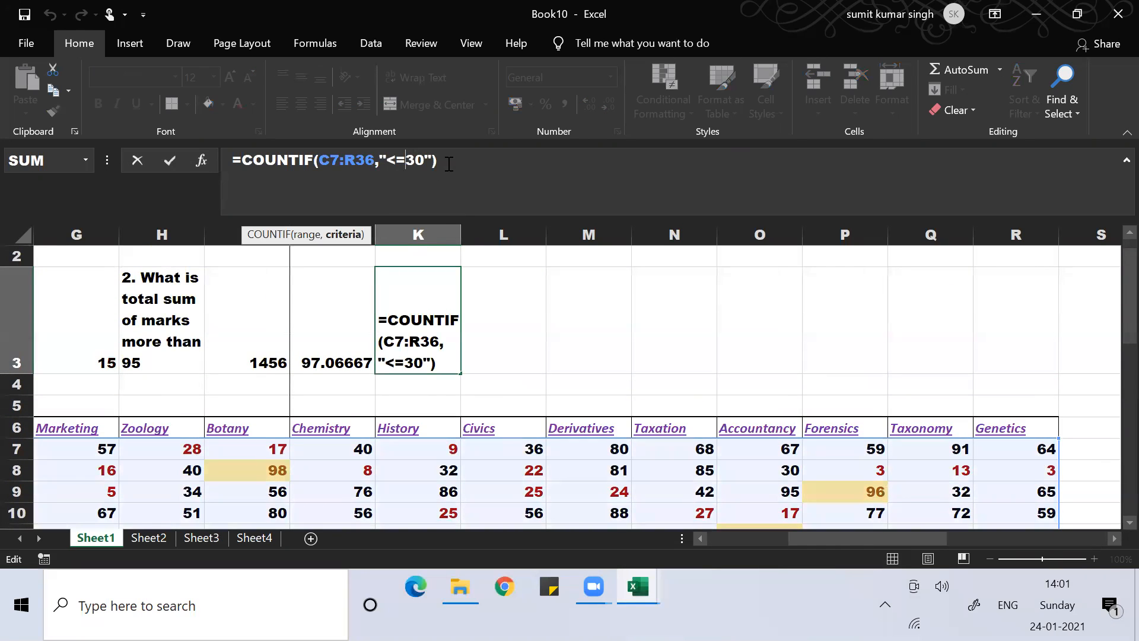
{"action": "key", "text": "BackSpace"}
{"action": "key", "text": "Return"}
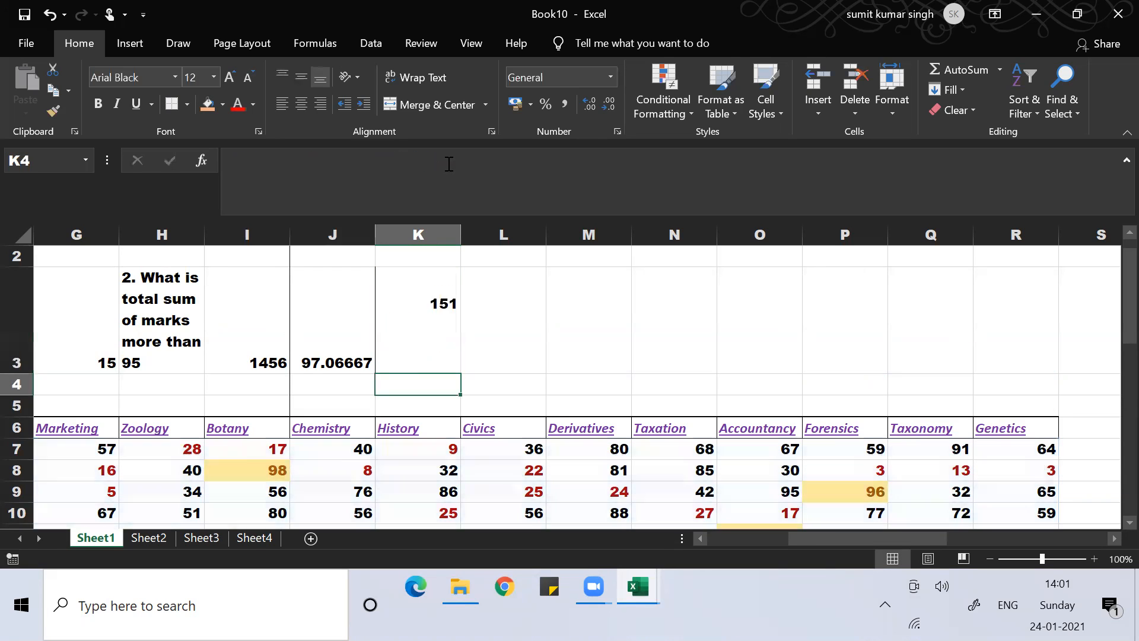
{"action": "key", "text": "Up"}
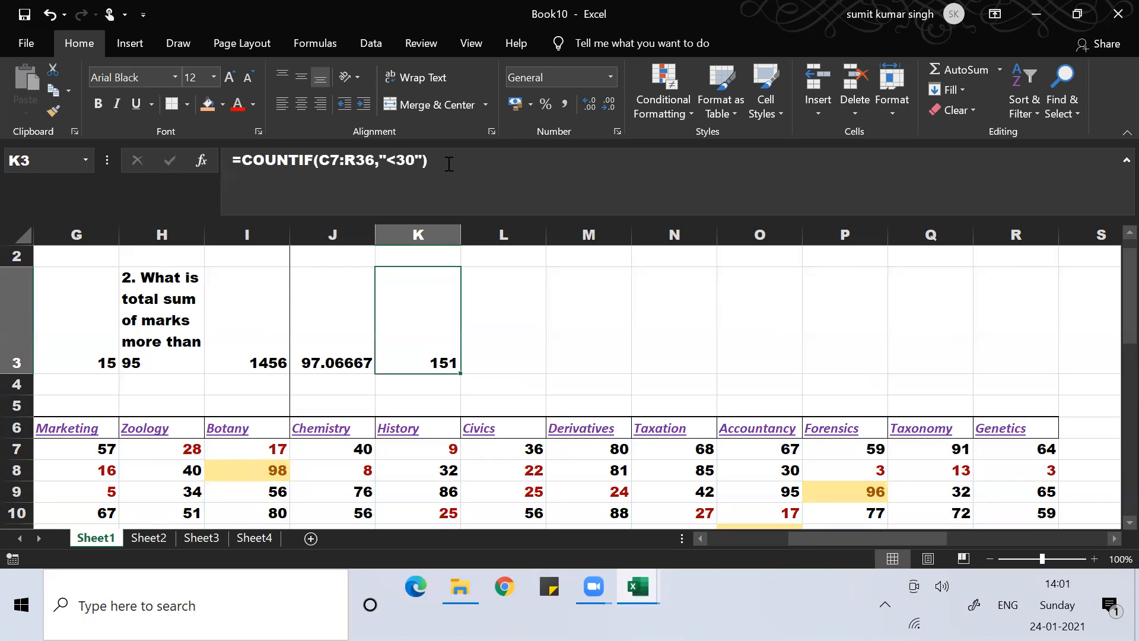
{"action": "key", "text": "ctrl+c"}
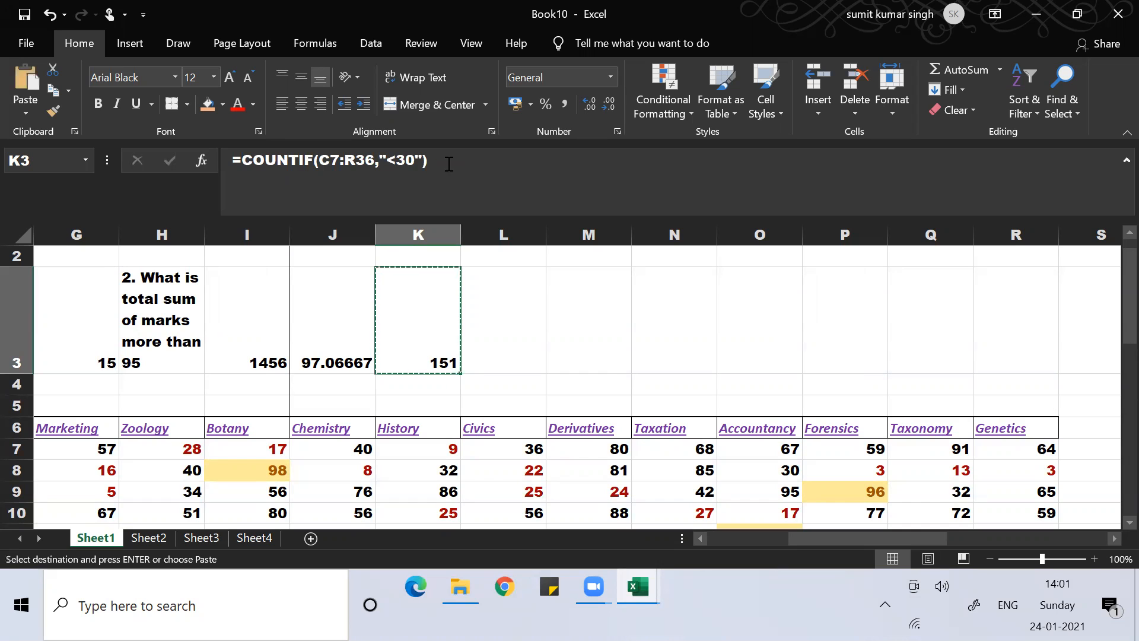
{"action": "key", "text": "Right"}
{"action": "key", "text": "ctrl+v"}
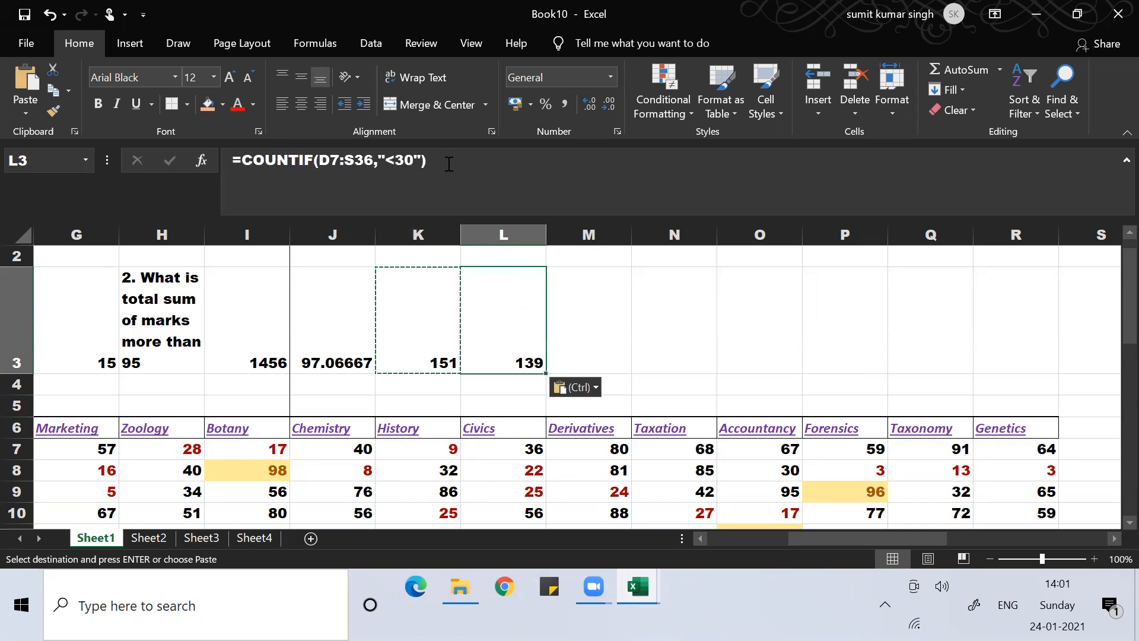
{"action": "left_click", "coordinate": [395, 163]}
{"action": "key", "text": "BackSpace"}
{"action": "type", "text": "="}
{"action": "key", "text": "Return"}
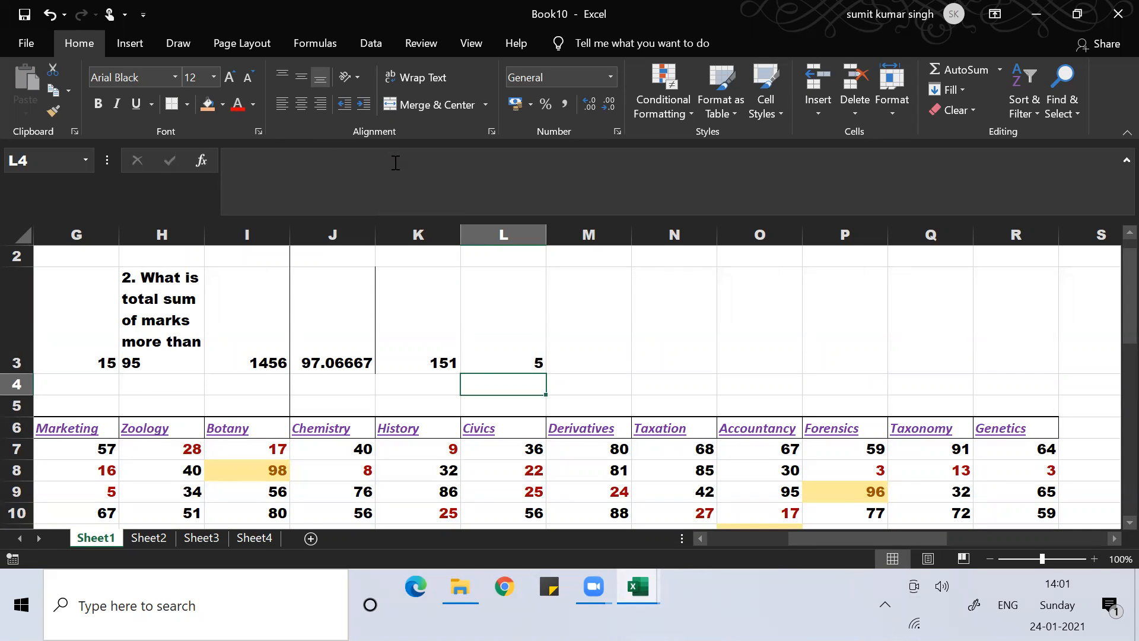
{"action": "key", "text": "Up"}
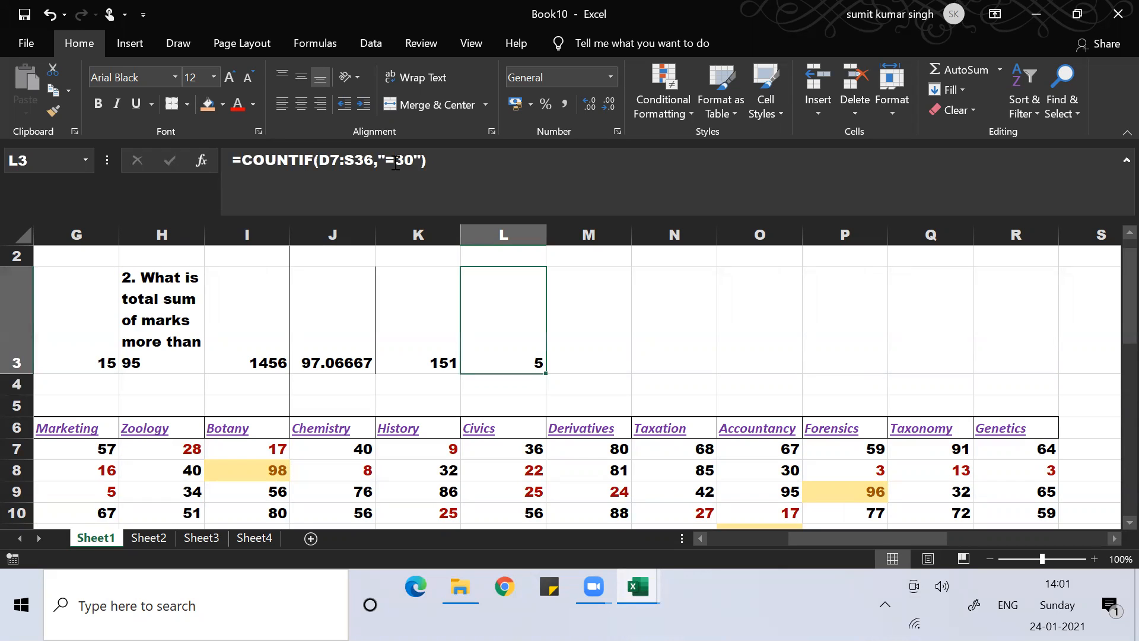
{"action": "key", "text": "Left"}
{"action": "key", "text": "Left"}
{"action": "key", "text": "Left"}
{"action": "key", "text": "Left"}
{"action": "key", "text": "Down"}
{"action": "key", "text": "Down"}
{"action": "key", "text": "Down"}
{"action": "key", "text": "Down"}
{"action": "key", "text": "Down"}
{"action": "key", "text": "Left"}
{"action": "key", "text": "Left"}
{"action": "key", "text": "Left"}
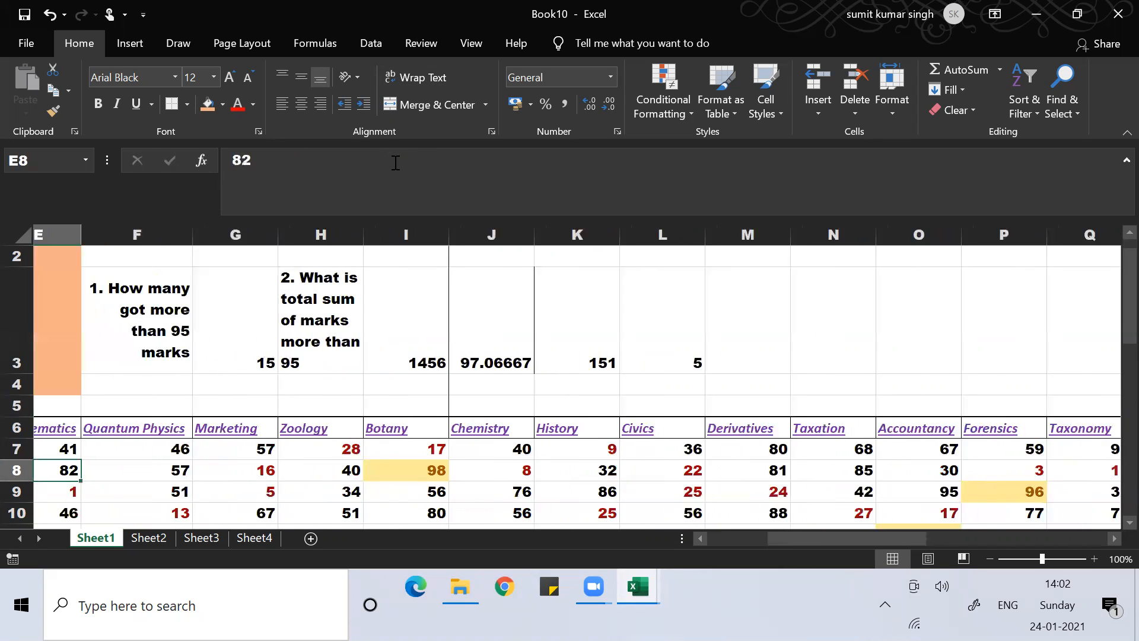
{"action": "key", "text": "Left"}
{"action": "key", "text": "Left"}
{"action": "key", "text": "Left"}
{"action": "key", "text": "Left"}
{"action": "key", "text": "Right"}
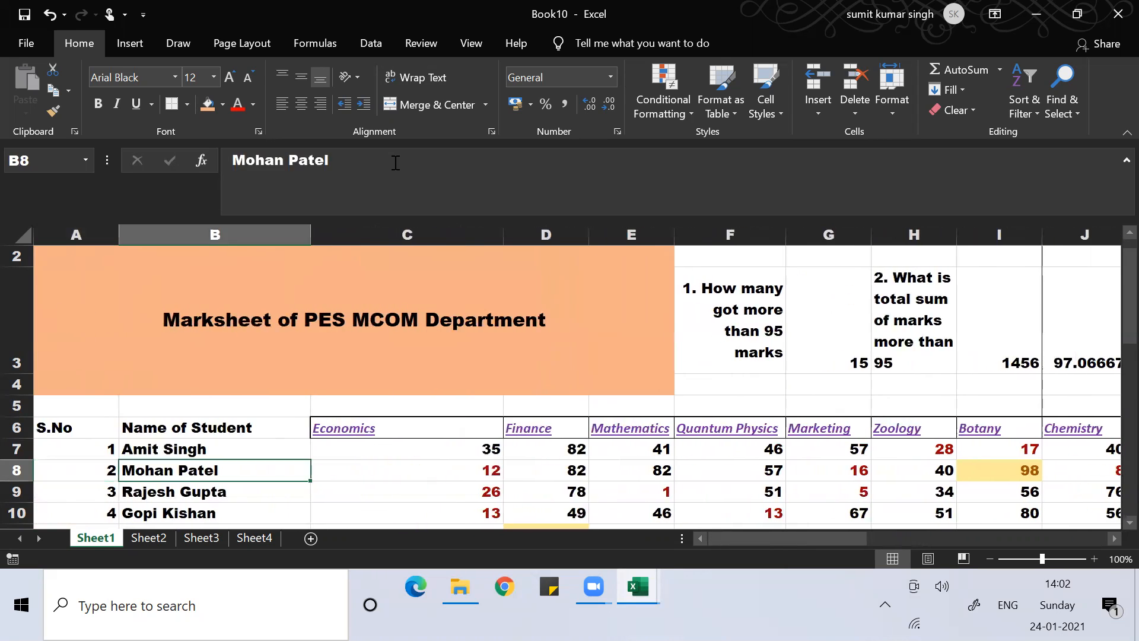
{"action": "key", "text": "Right"}
{"action": "key", "text": "Right"}
{"action": "key", "text": "Left"}
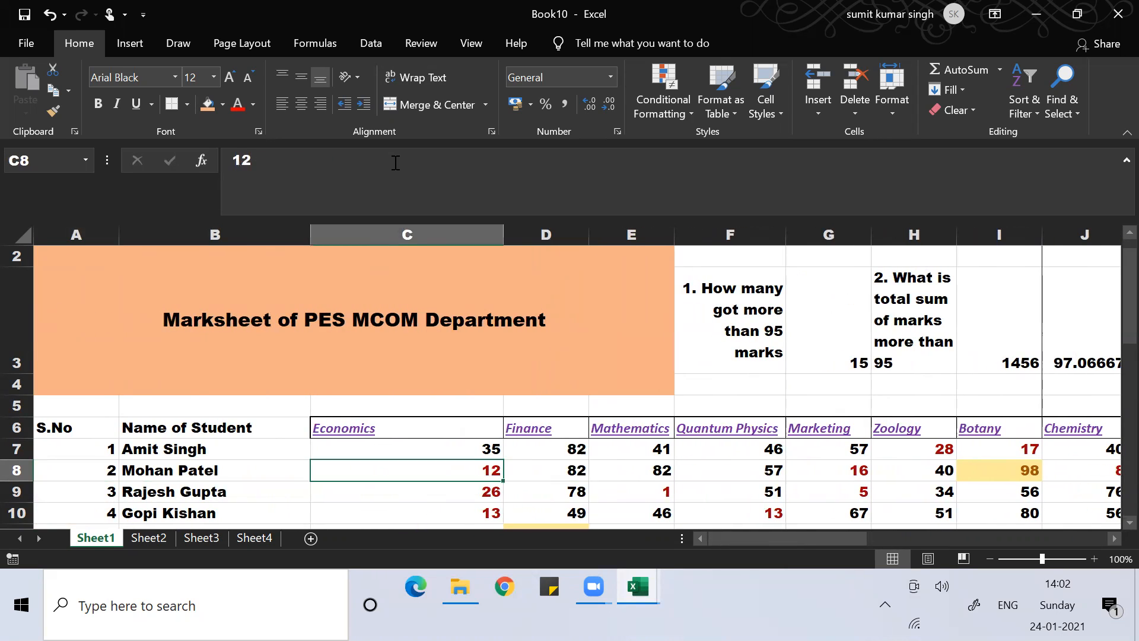
{"action": "key", "text": "Up"}
{"action": "key", "text": "Up"}
{"action": "key", "text": "Down"}
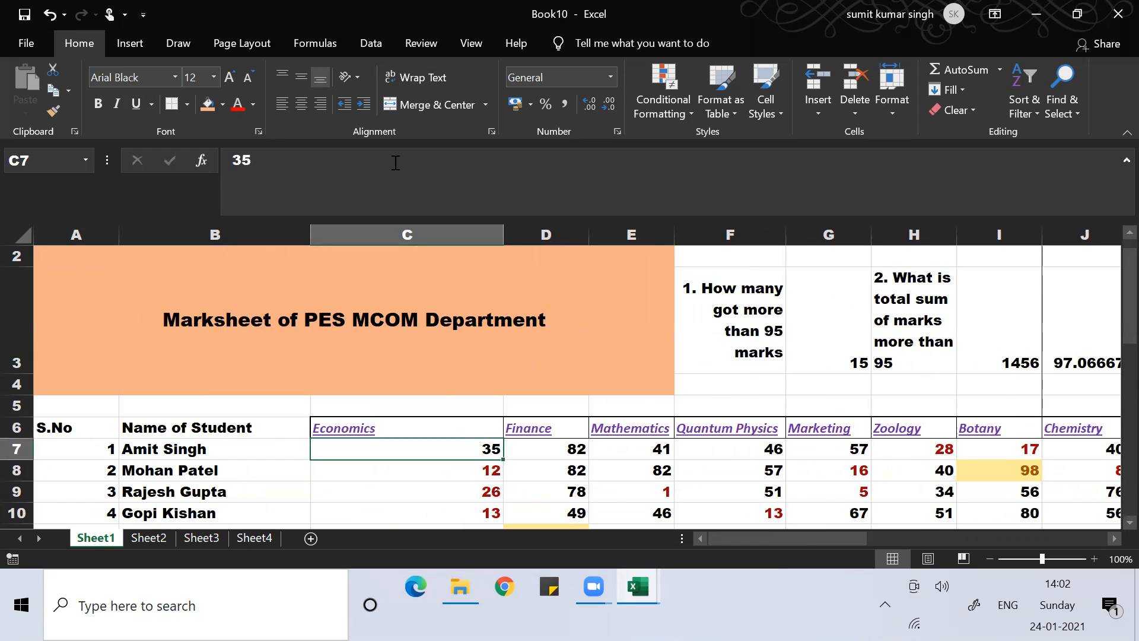
{"action": "key", "text": "ctrl+shift+Down"}
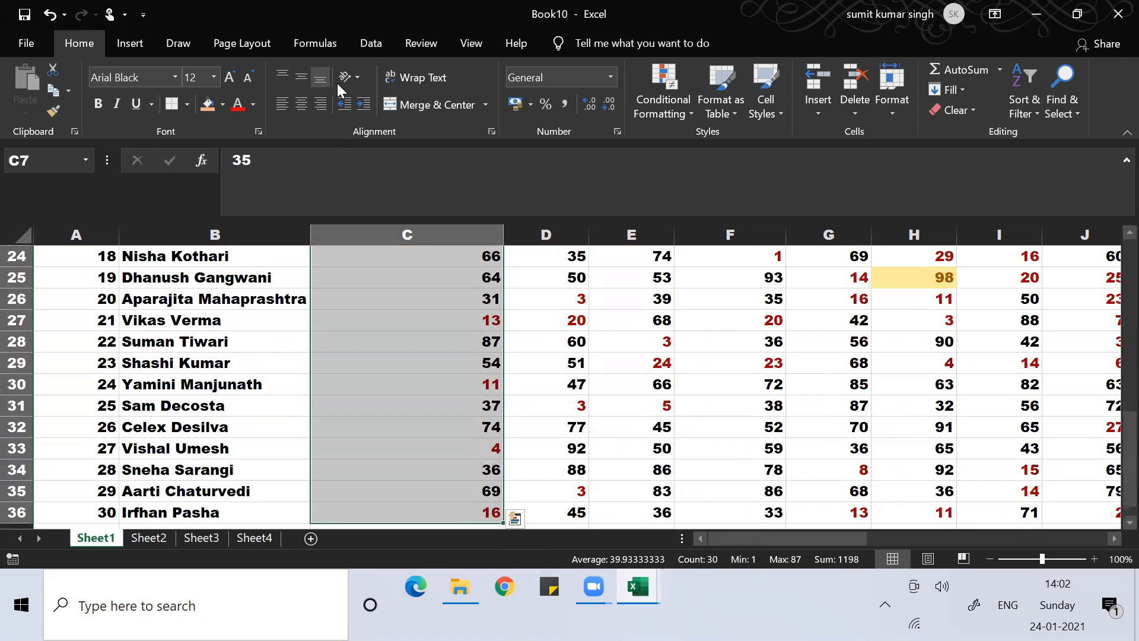
{"action": "left_click", "coordinate": [673, 117]}
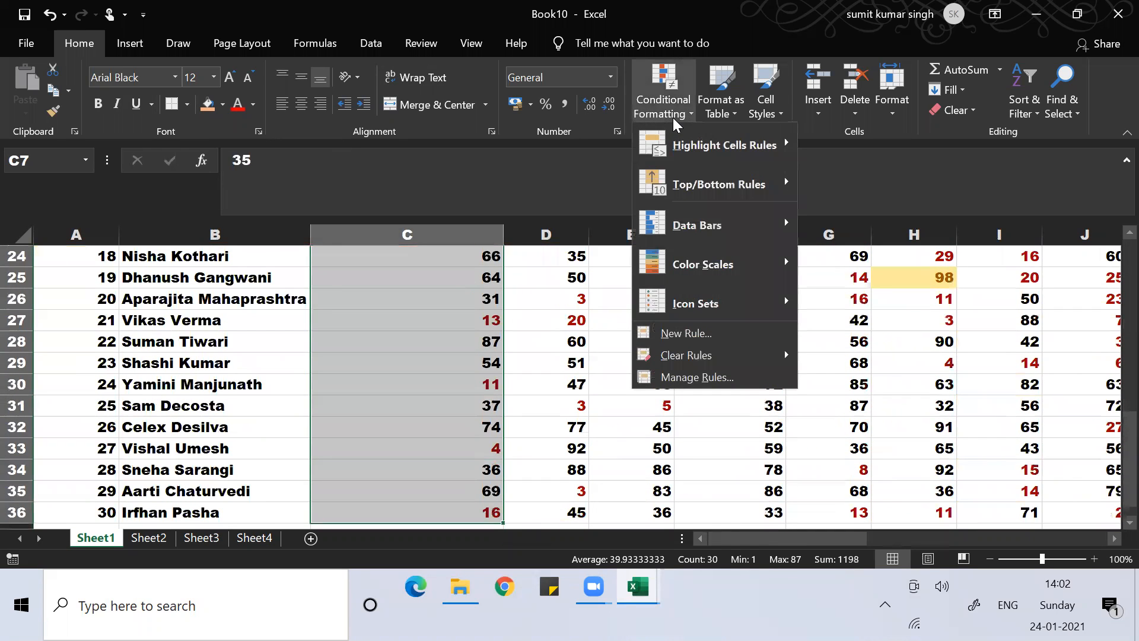
{"action": "mouse_move", "coordinate": [717, 181]}
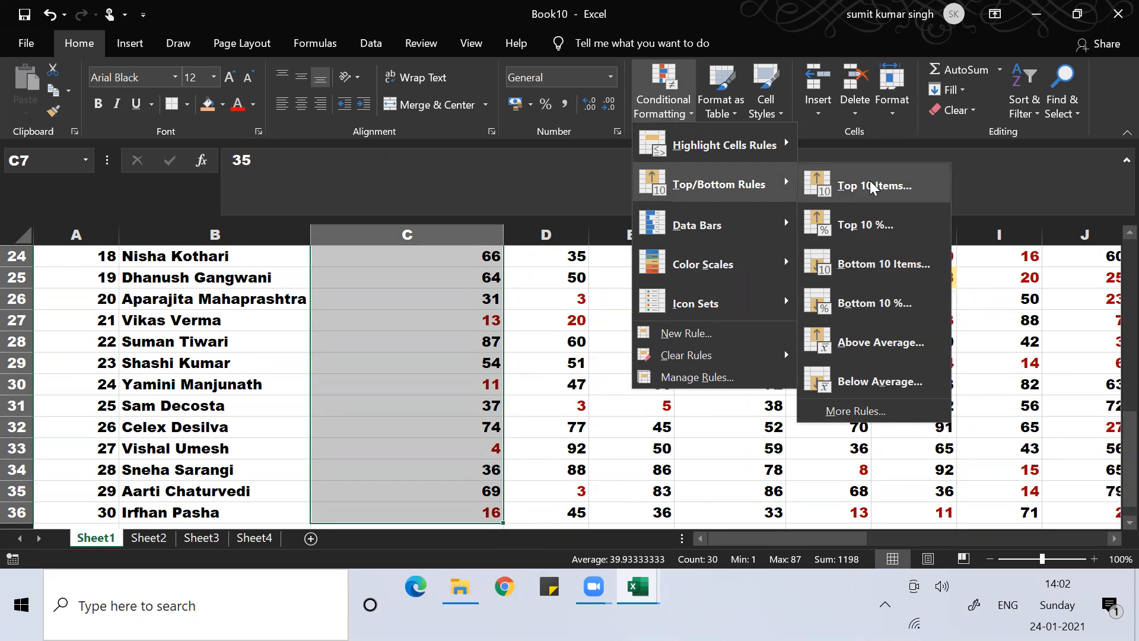
{"action": "key", "text": "Escape"}
{"action": "key", "text": "Escape"}
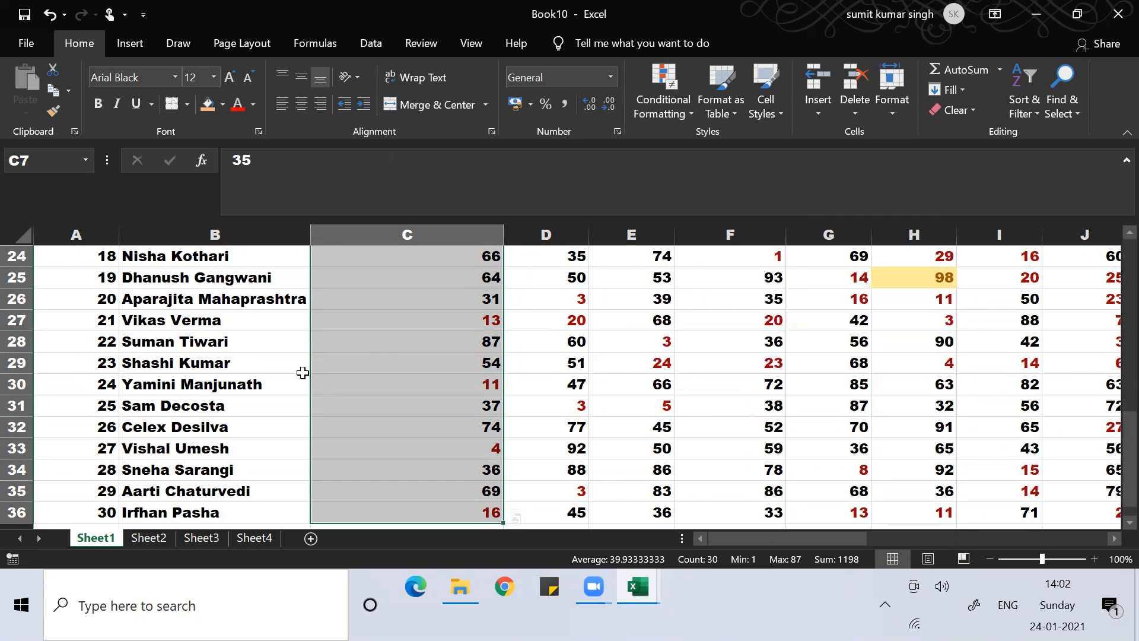
{"action": "left_click", "coordinate": [214, 344]}
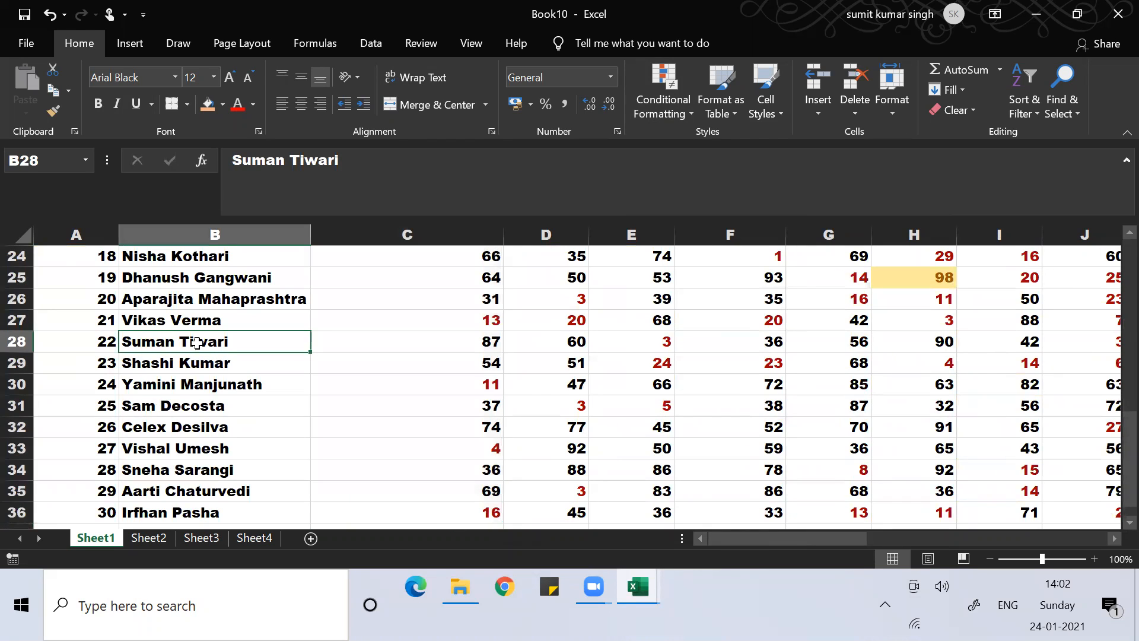
Step: Copy student 22's full record in A28:R28, then start a new blank workbook
{"action": "left_click", "coordinate": [80, 346]}
{"action": "key", "text": "shift+Right"}
{"action": "key", "text": "shift+Right"}
{"action": "key", "text": "shift+Right"}
{"action": "key", "text": "shift+Right"}
{"action": "key", "text": "shift+Right"}
{"action": "key", "text": "shift+Right"}
{"action": "key", "text": "shift+Right"}
{"action": "key", "text": "shift+Right"}
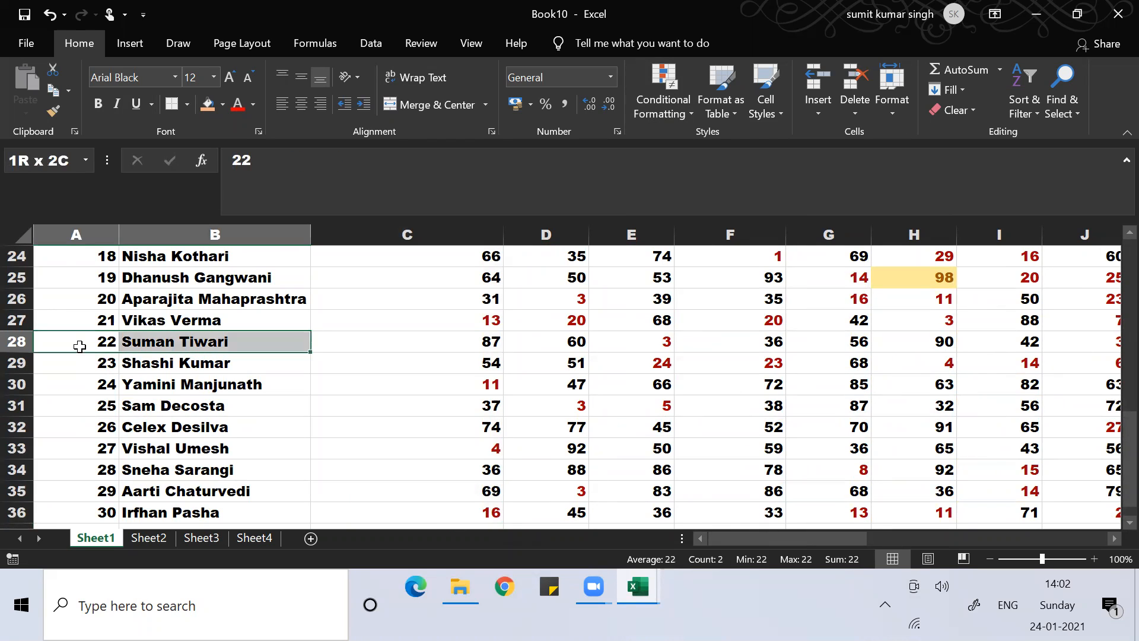
{"action": "key", "text": "shift+Right"}
{"action": "key", "text": "shift+Right"}
{"action": "key", "text": "shift+Right"}
{"action": "key", "text": "shift+Right"}
{"action": "key", "text": "shift+Right"}
{"action": "key", "text": "shift+Right"}
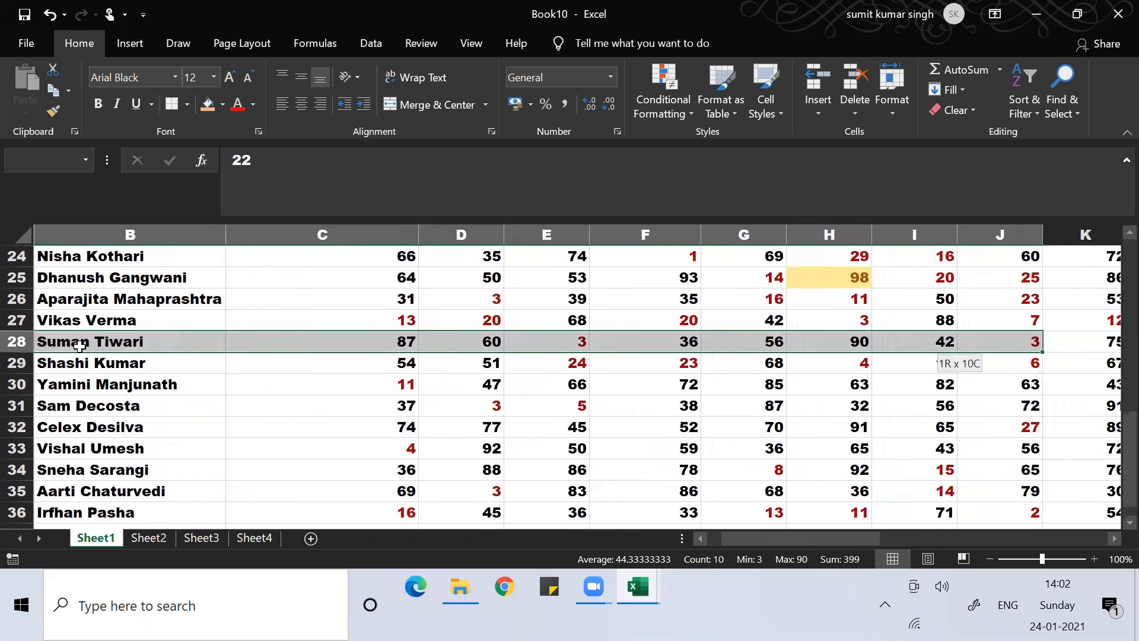
{"action": "key", "text": "shift+Right"}
{"action": "key", "text": "shift+Right"}
{"action": "key", "text": "shift+Right"}
{"action": "key", "text": "shift+Right"}
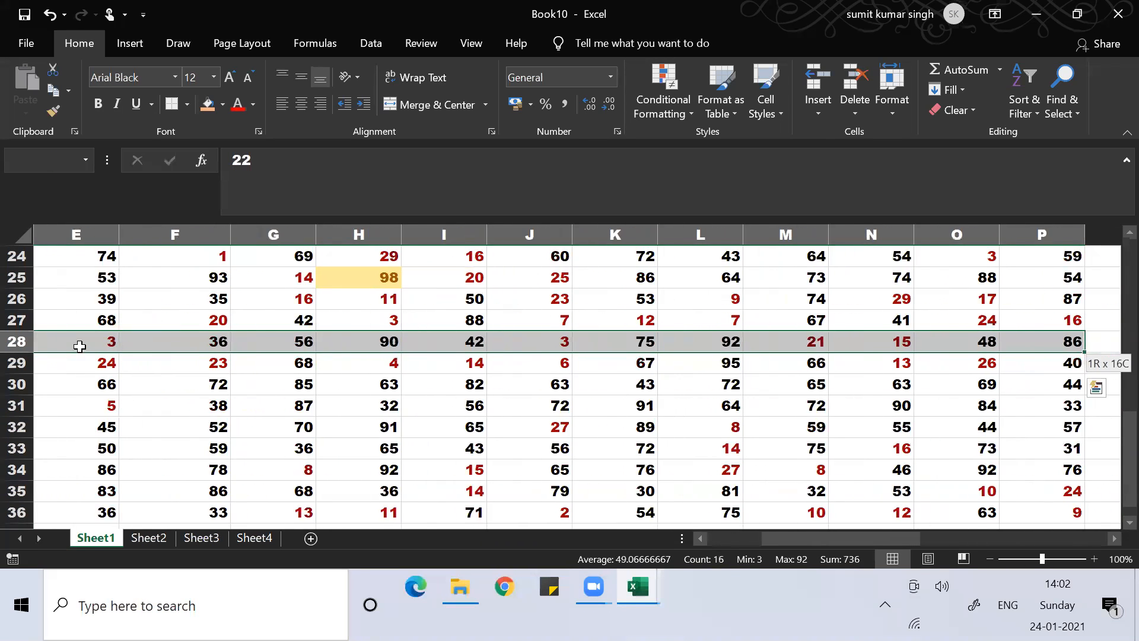
{"action": "key", "text": "shift+Left"}
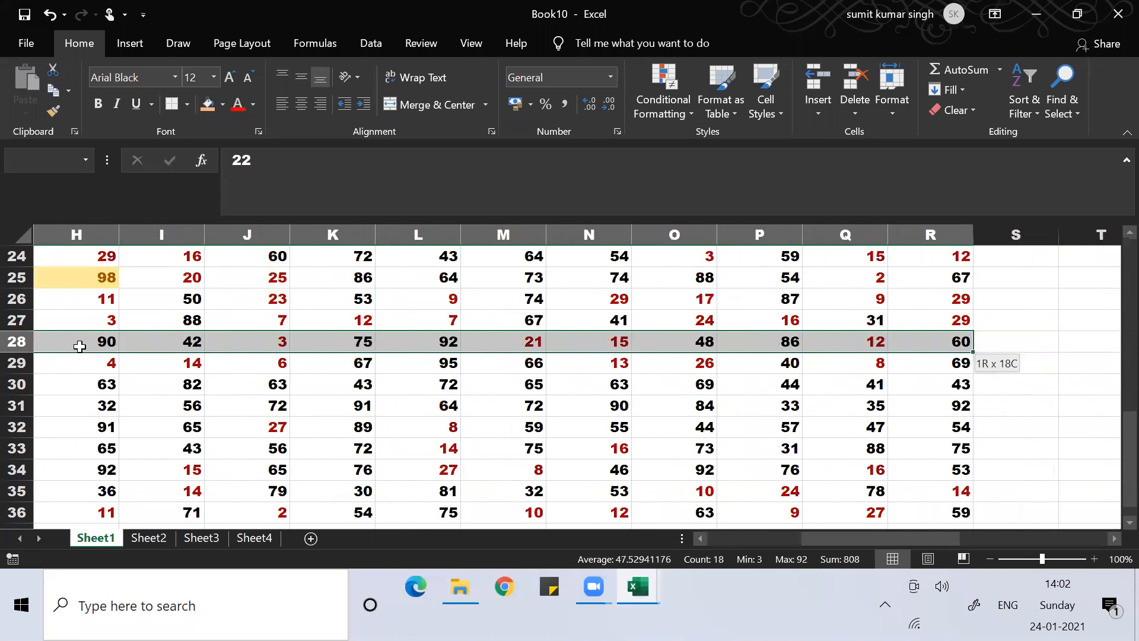
{"action": "key", "text": "ctrl+c"}
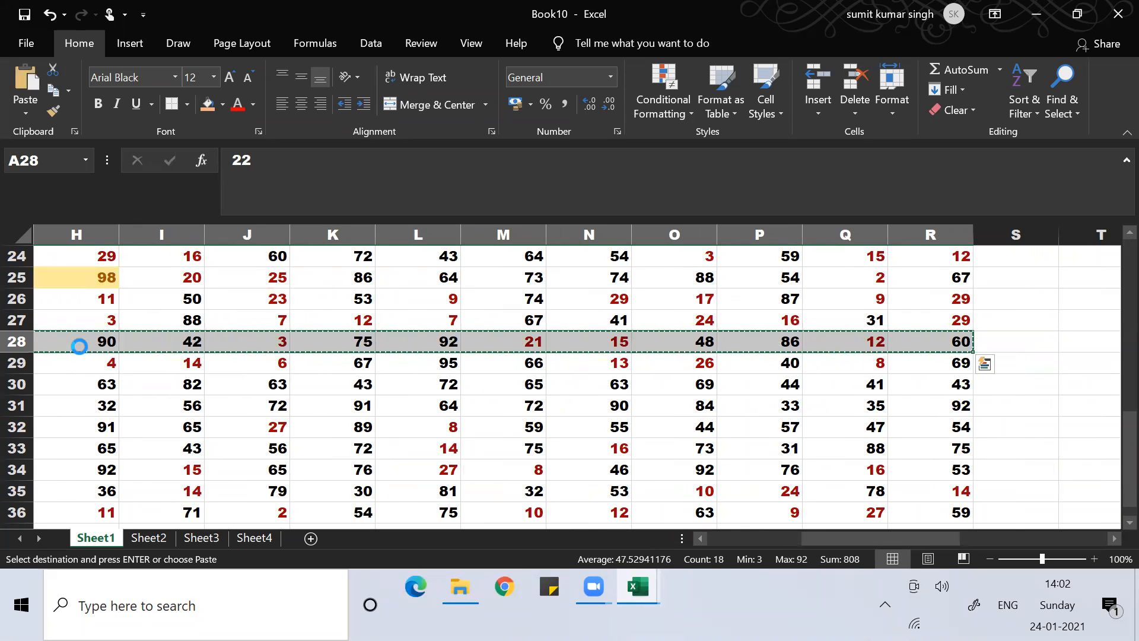
{"action": "key", "text": "ctrl+n"}
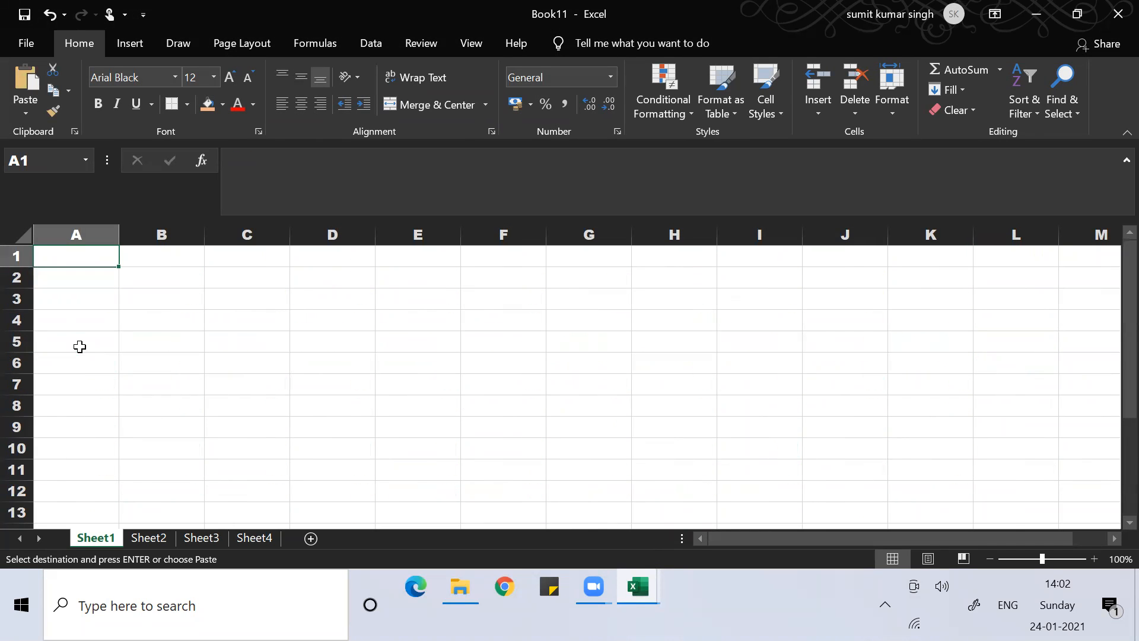
Step: Paste the student row at B3 and widen column C to show the full name
{"action": "key", "text": "Down"}
{"action": "key", "text": "Down"}
{"action": "key", "text": "Right"}
{"action": "key", "text": "ctrl+v"}
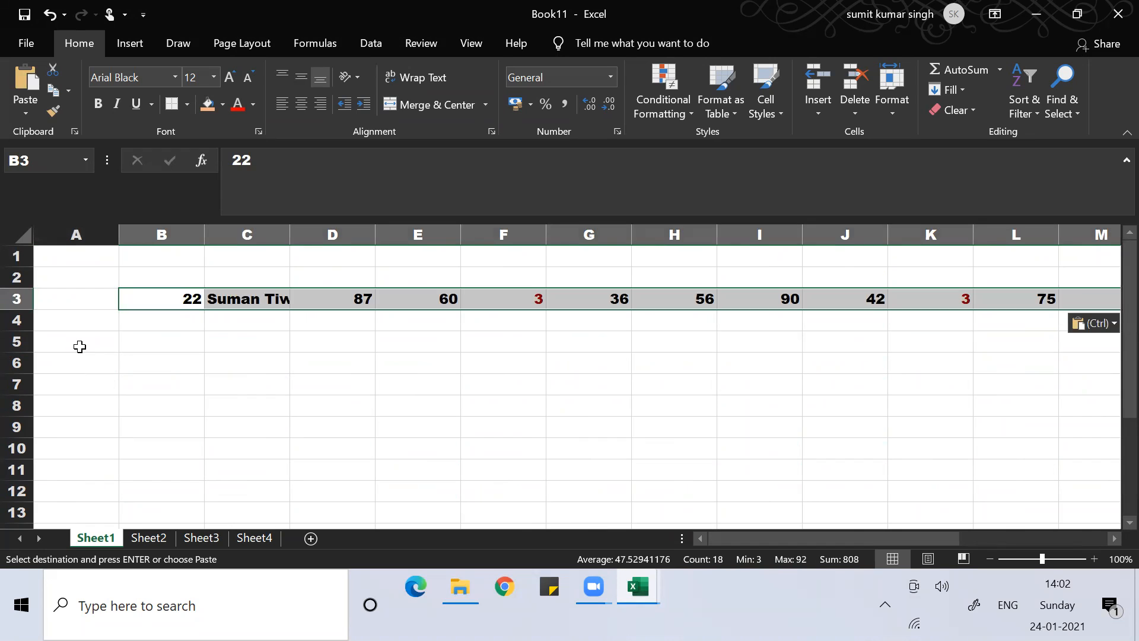
{"action": "left_click_drag", "start_coordinate": [292, 224], "coordinate": [319, 226]}
Step: Highlight the top 10 marks in D3:S3 with Light Red Fill
{"action": "left_click", "coordinate": [343, 295]}
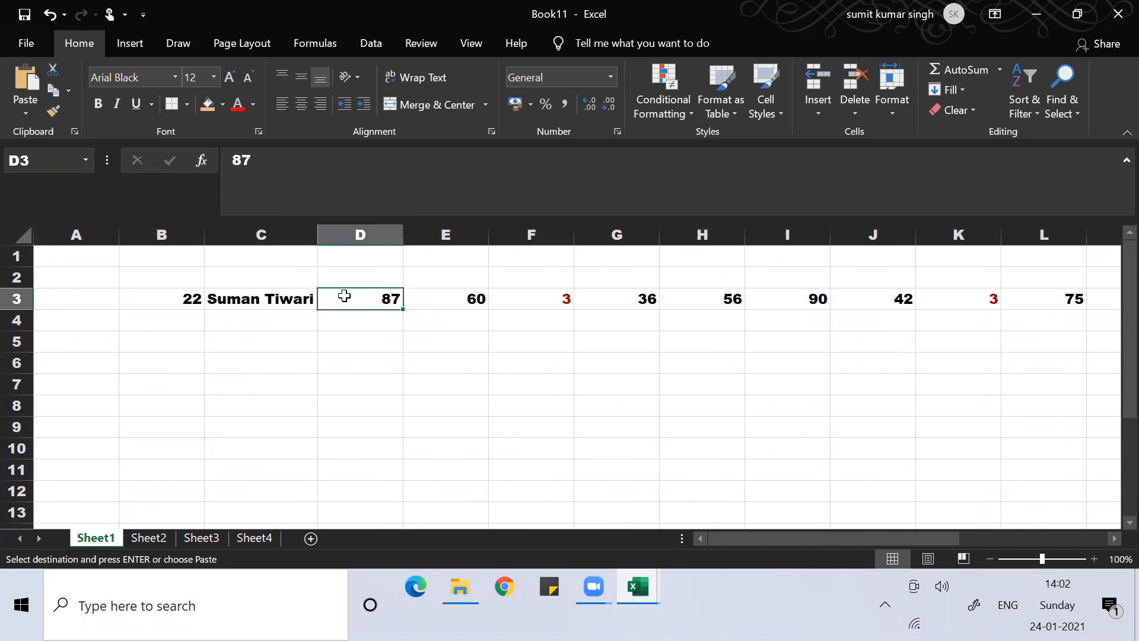
{"action": "key", "text": "ctrl+shift+Right"}
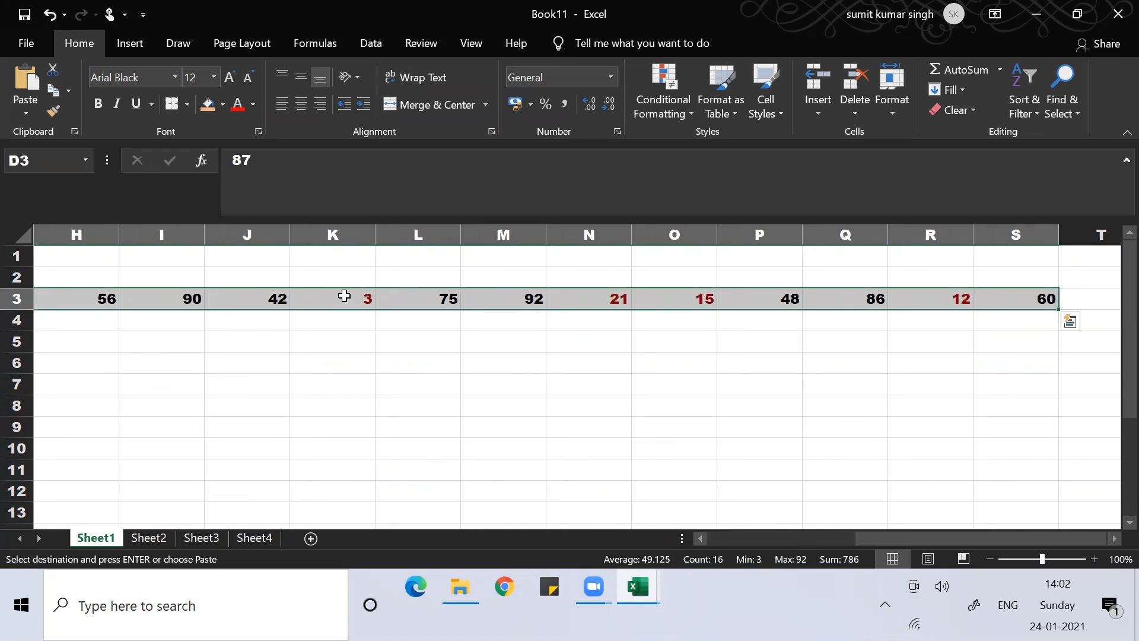
{"action": "left_click", "coordinate": [666, 88]}
{"action": "mouse_move", "coordinate": [726, 177]}
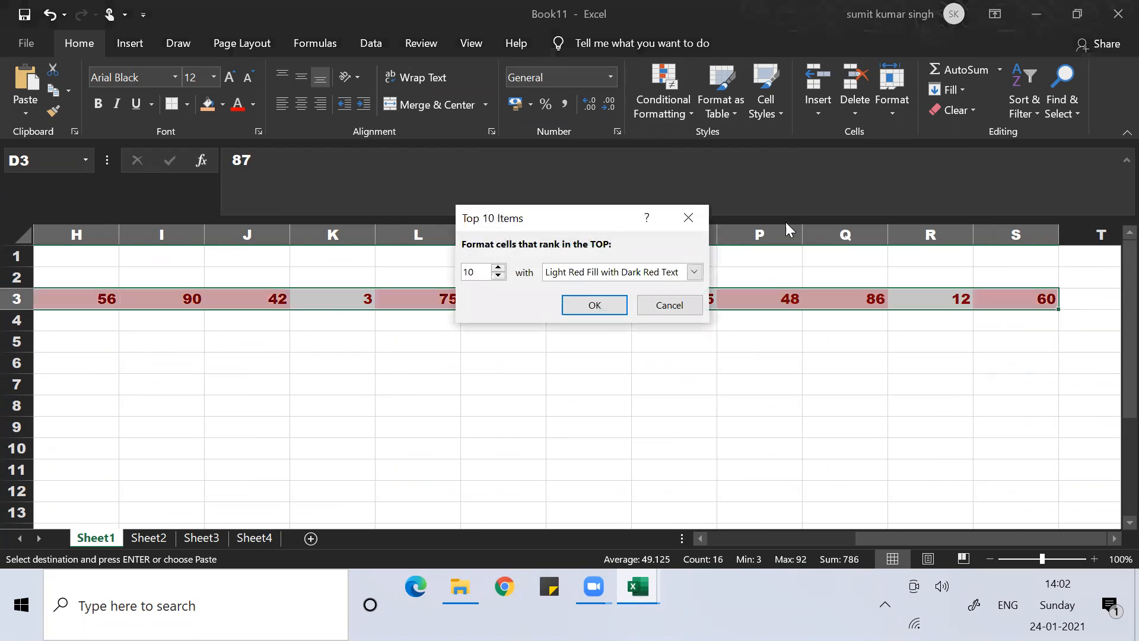
{"action": "left_click", "coordinate": [593, 306]}
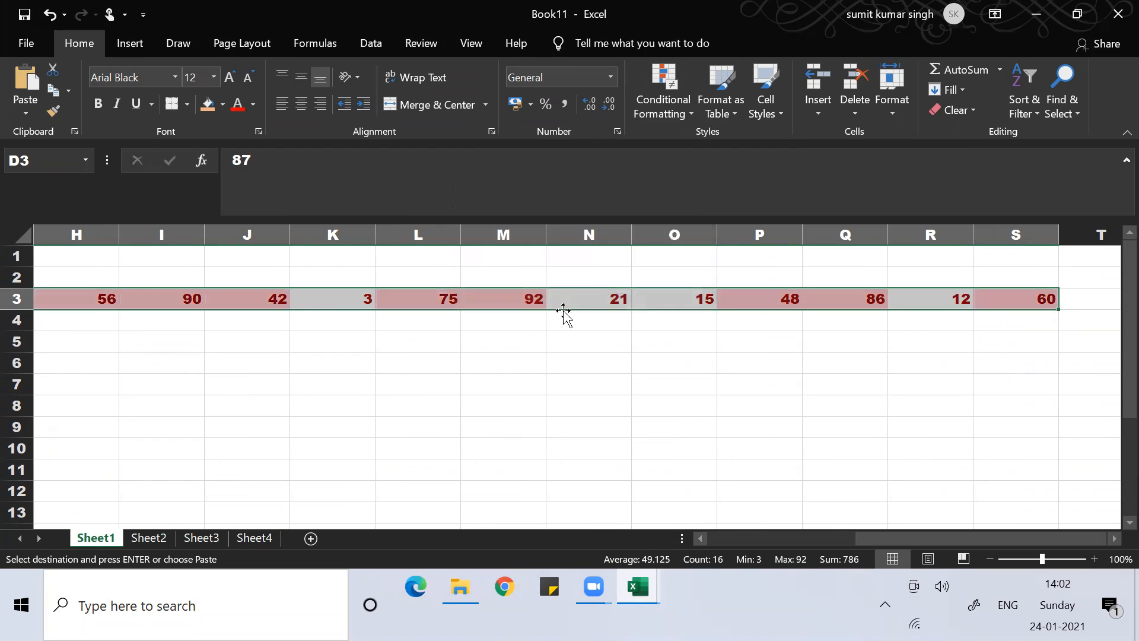
Step: Deselect the marks and return to the Book10 marksheet
{"action": "left_click", "coordinate": [371, 356]}
{"action": "key", "text": "Left"}
{"action": "key", "text": "Left"}
{"action": "key", "text": "Left"}
{"action": "key", "text": "Left"}
{"action": "key", "text": "Left"}
{"action": "key", "text": "Left"}
{"action": "key", "text": "Left"}
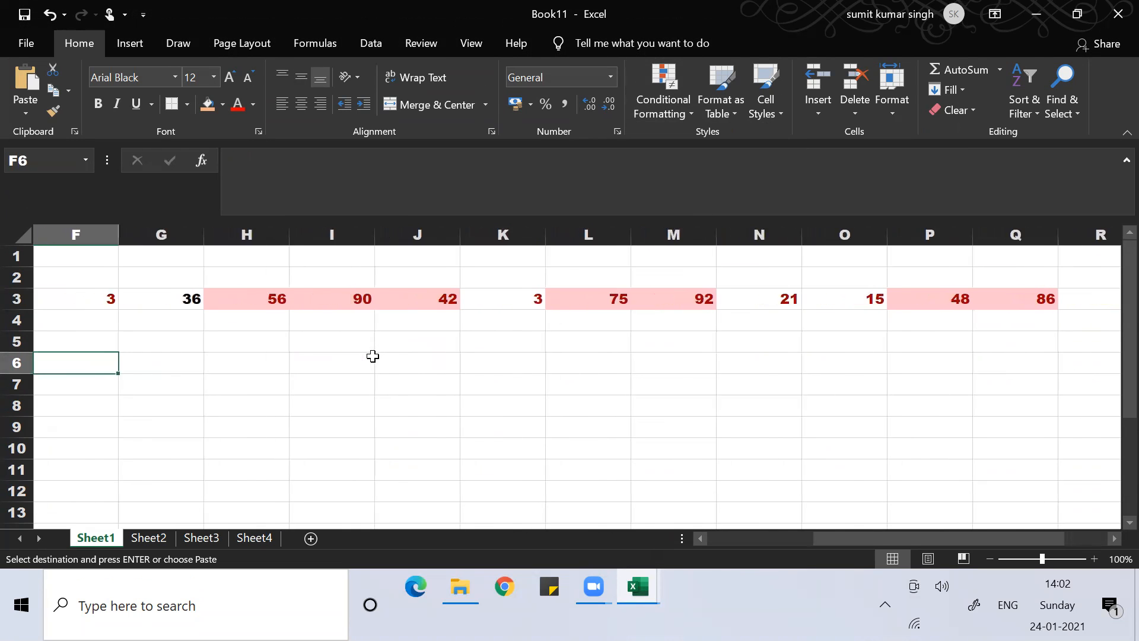
{"action": "key", "text": "Down"}
{"action": "key", "text": "Left"}
{"action": "key", "text": "Left"}
{"action": "key", "text": "Left"}
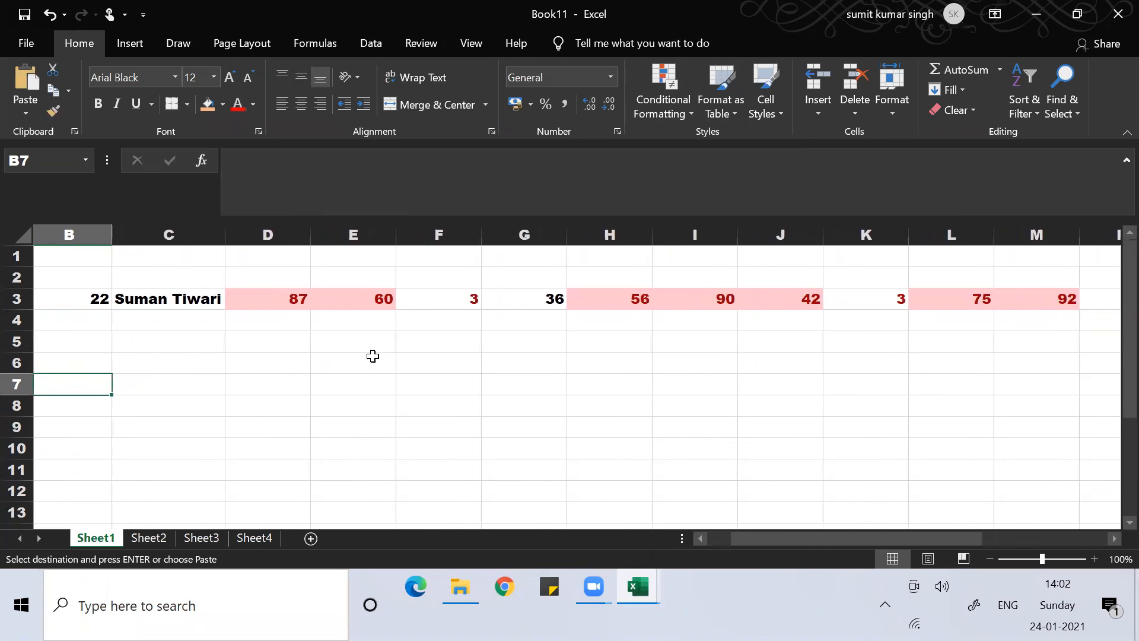
{"action": "key", "text": "alt+Tab"}
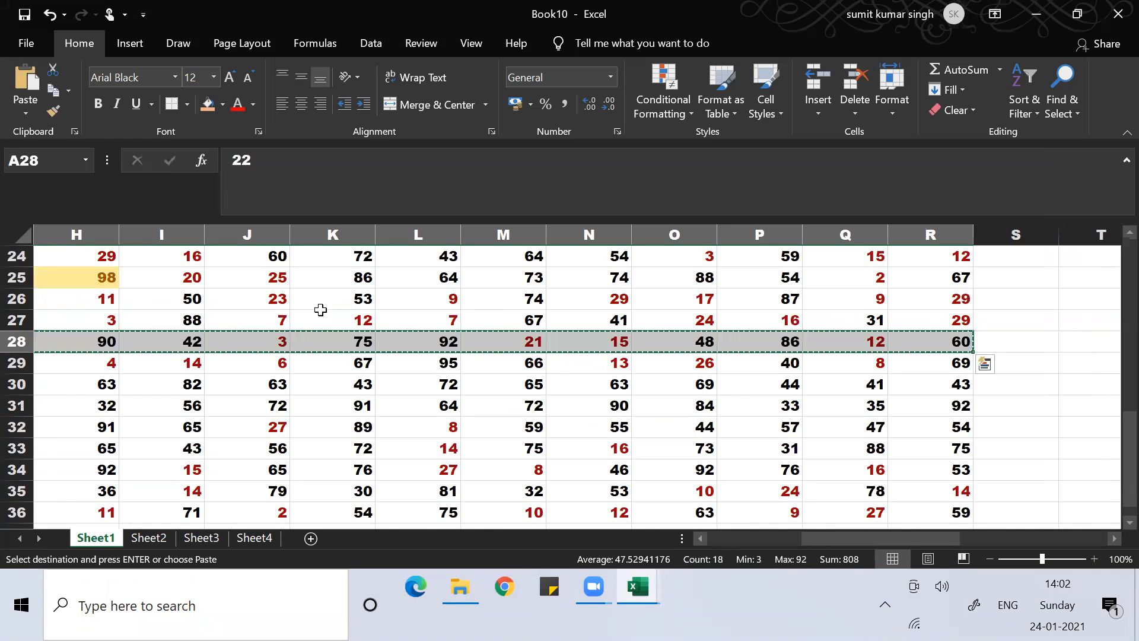
{"action": "left_click", "coordinate": [228, 276]}
{"action": "key", "text": "Up"}
{"action": "key", "text": "Up"}
{"action": "key", "text": "Up"}
{"action": "key", "text": "Up"}
{"action": "key", "text": "Up"}
{"action": "key", "text": "Up"}
{"action": "key", "text": "Up"}
{"action": "key", "text": "Up"}
{"action": "key", "text": "Up"}
{"action": "key", "text": "Up"}
{"action": "key", "text": "Up"}
{"action": "key", "text": "Up"}
{"action": "key", "text": "Up"}
{"action": "key", "text": "Up"}
{"action": "key", "text": "Up"}
{"action": "key", "text": "Up"}
{"action": "key", "text": "Up"}
{"action": "key", "text": "Up"}
{"action": "key", "text": "Up"}
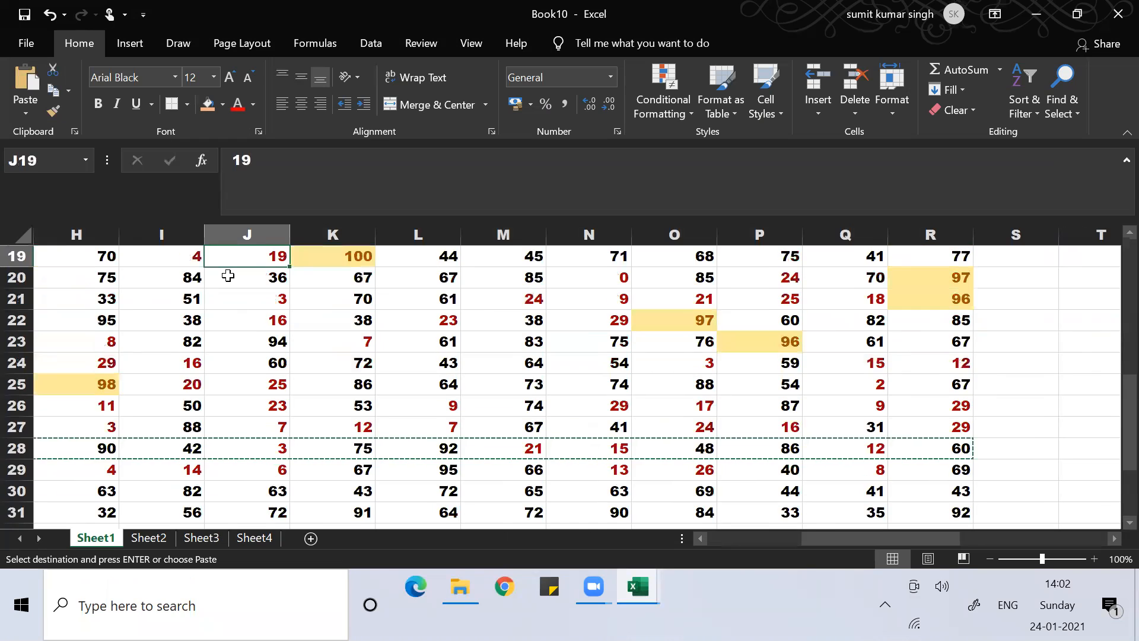
{"action": "key", "text": "Left"}
{"action": "key", "text": "Left"}
{"action": "key", "text": "Left"}
{"action": "key", "text": "Left"}
{"action": "key", "text": "Left"}
{"action": "key", "text": "Left"}
{"action": "key", "text": "Left"}
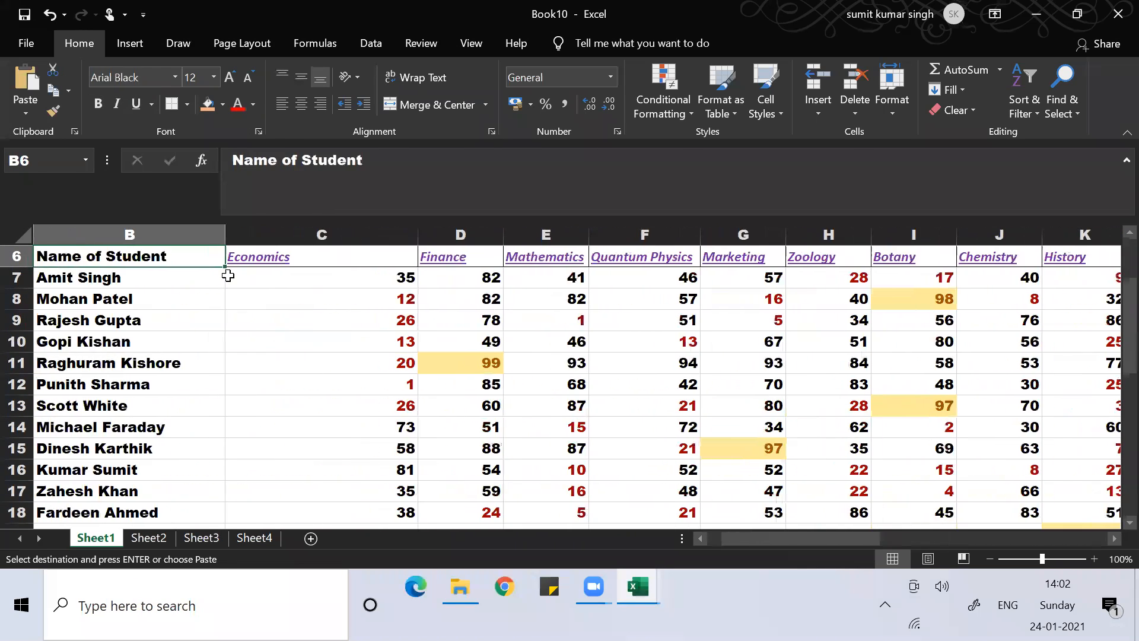
{"action": "key", "text": "ctrl+shift+Right"}
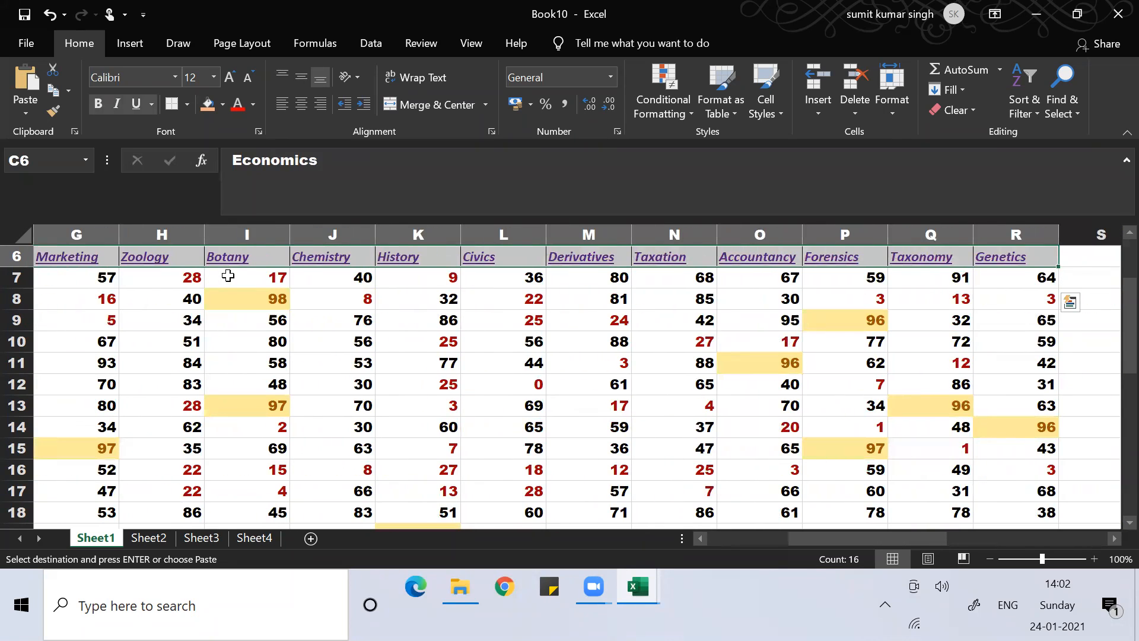
{"action": "key", "text": "alt+Tab"}
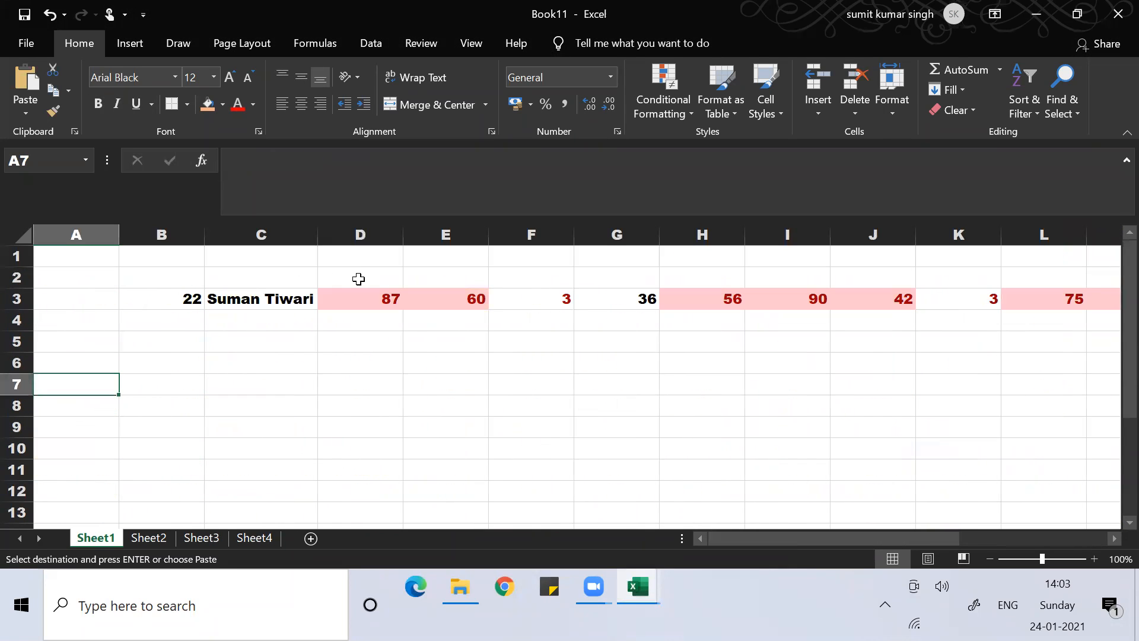
{"action": "left_click", "coordinate": [358, 279]}
{"action": "key", "text": "ctrl+v"}
{"action": "left_click", "coordinate": [458, 353]}
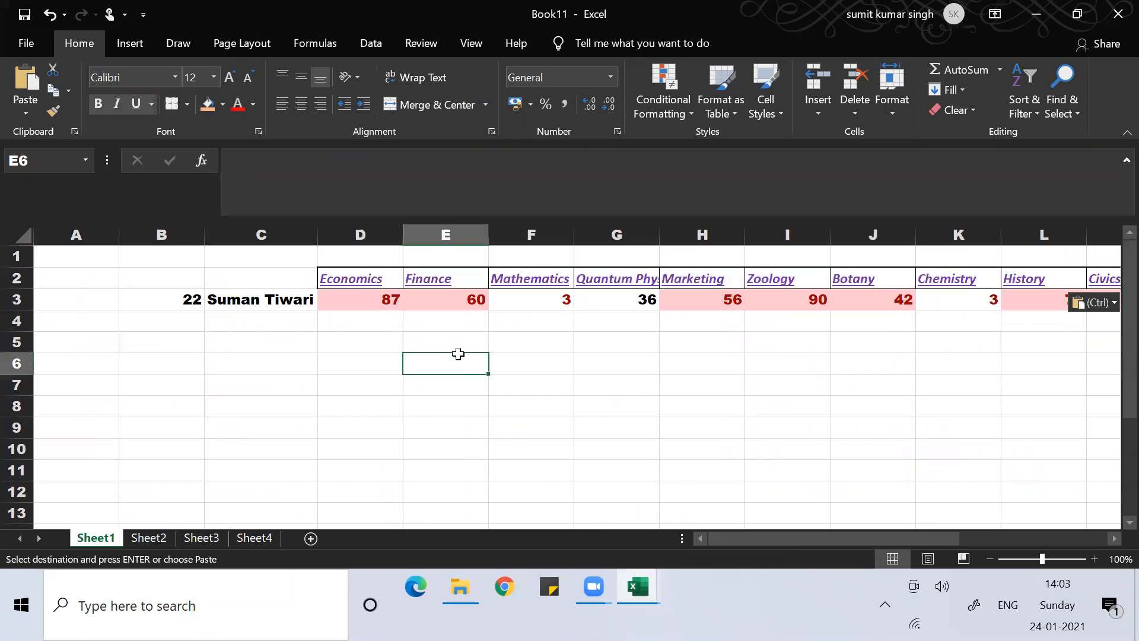
{"action": "key", "text": "Up"}
{"action": "key", "text": "Up"}
{"action": "key", "text": "Up"}
{"action": "key", "text": "Left"}
{"action": "key", "text": "Right"}
{"action": "key", "text": "Right"}
{"action": "key", "text": "Right"}
{"action": "key", "text": "Right"}
{"action": "key", "text": "Right"}
{"action": "key", "text": "Right"}
{"action": "key", "text": "Right"}
{"action": "key", "text": "Right"}
{"action": "key", "text": "Right"}
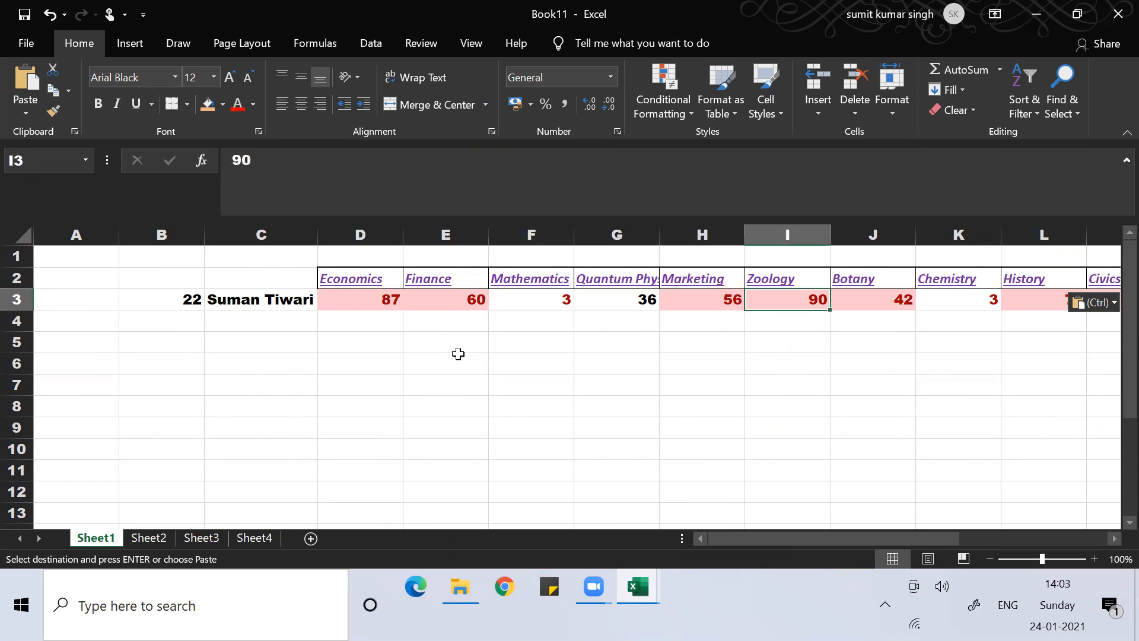
{"action": "key", "text": "Right"}
{"action": "key", "text": "Right"}
{"action": "key", "text": "Right"}
{"action": "key", "text": "Right"}
{"action": "key", "text": "Right"}
{"action": "key", "text": "Right"}
{"action": "key", "text": "Right"}
{"action": "key", "text": "Right"}
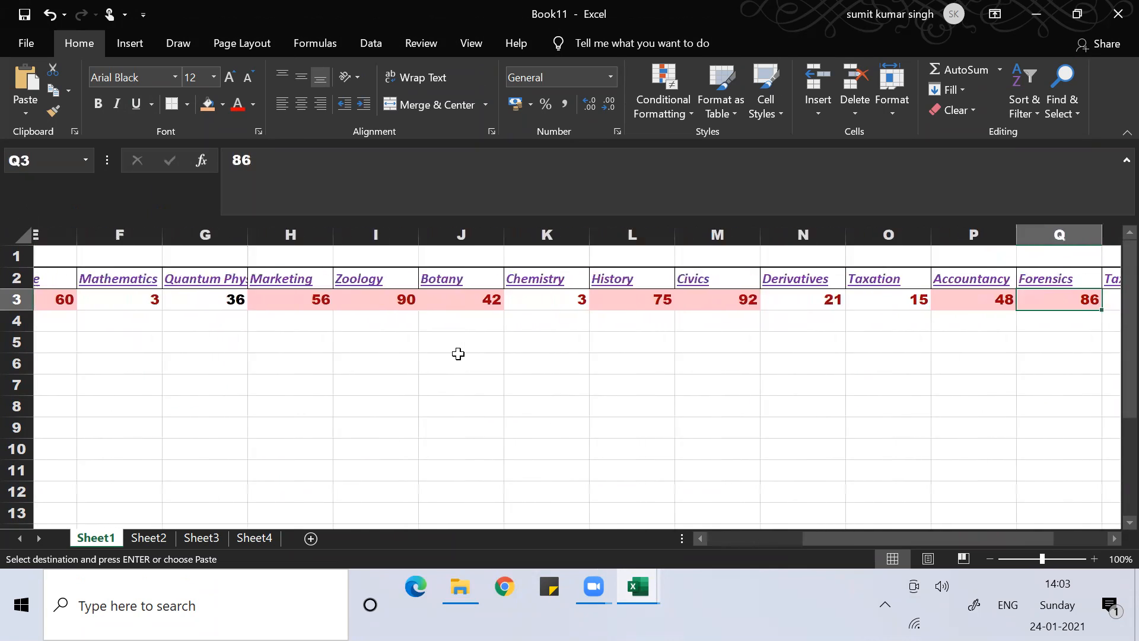
{"action": "key", "text": "Left"}
{"action": "key", "text": "Left"}
{"action": "key", "text": "Left"}
{"action": "key", "text": "Left"}
{"action": "key", "text": "Left"}
{"action": "key", "text": "Left"}
{"action": "key", "text": "Left"}
{"action": "key", "text": "Left"}
{"action": "key", "text": "Left"}
{"action": "key", "text": "Left"}
{"action": "key", "text": "Left"}
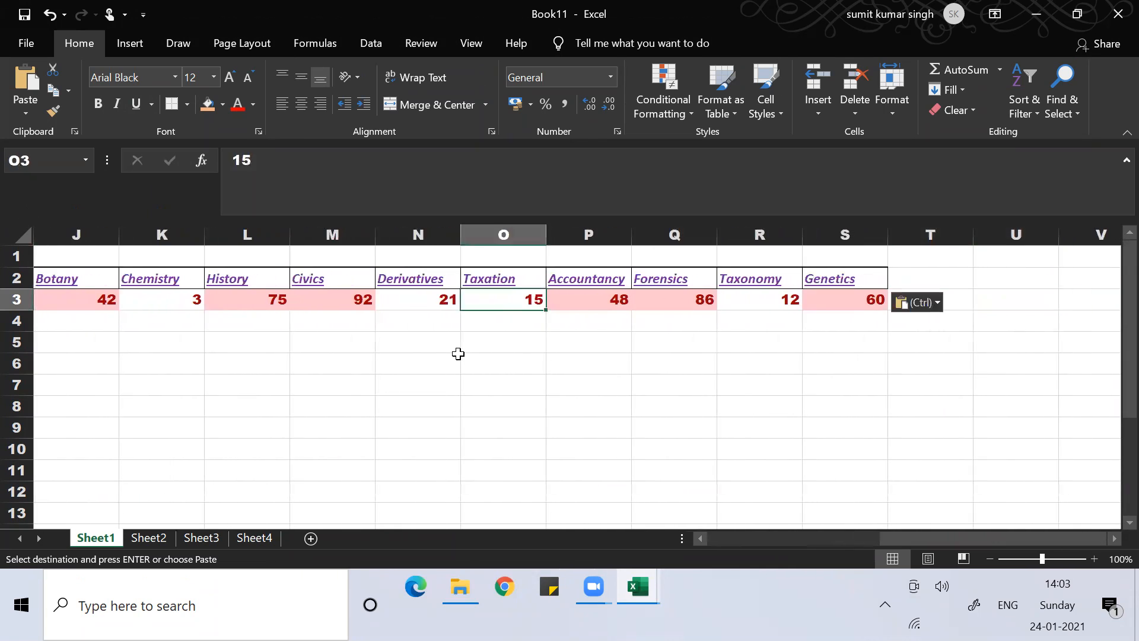
{"action": "key", "text": "Left"}
{"action": "key", "text": "Left"}
{"action": "key", "text": "Left"}
{"action": "key", "text": "Left"}
{"action": "key", "text": "Left"}
{"action": "key", "text": "Left"}
{"action": "key", "text": "Left"}
{"action": "key", "text": "Left"}
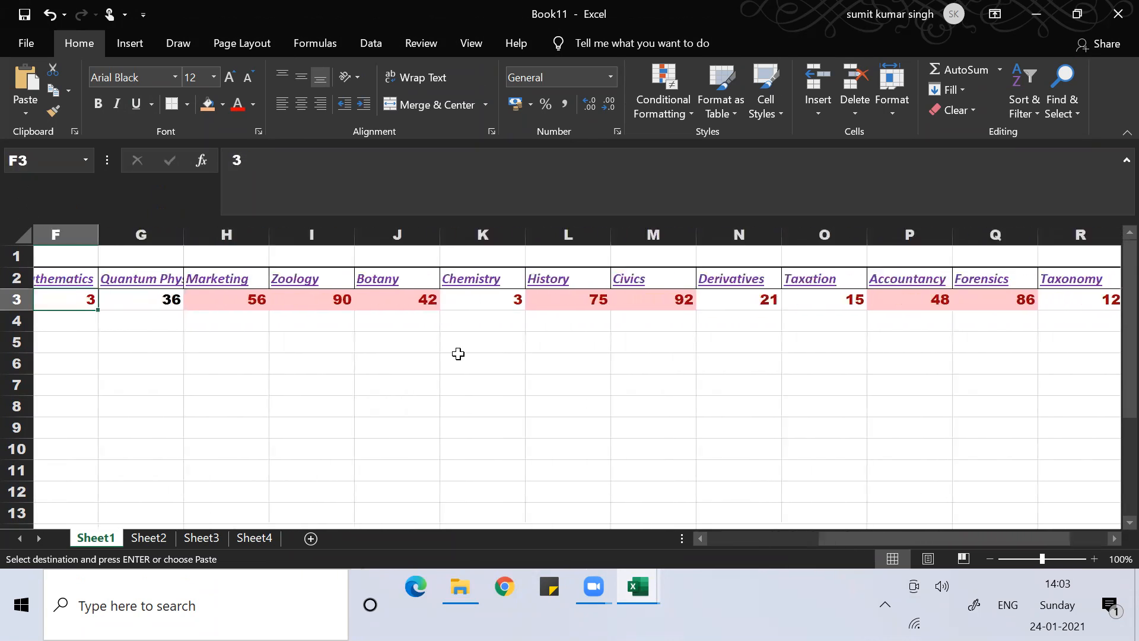
{"action": "key", "text": "Right"}
{"action": "key", "text": "Right"}
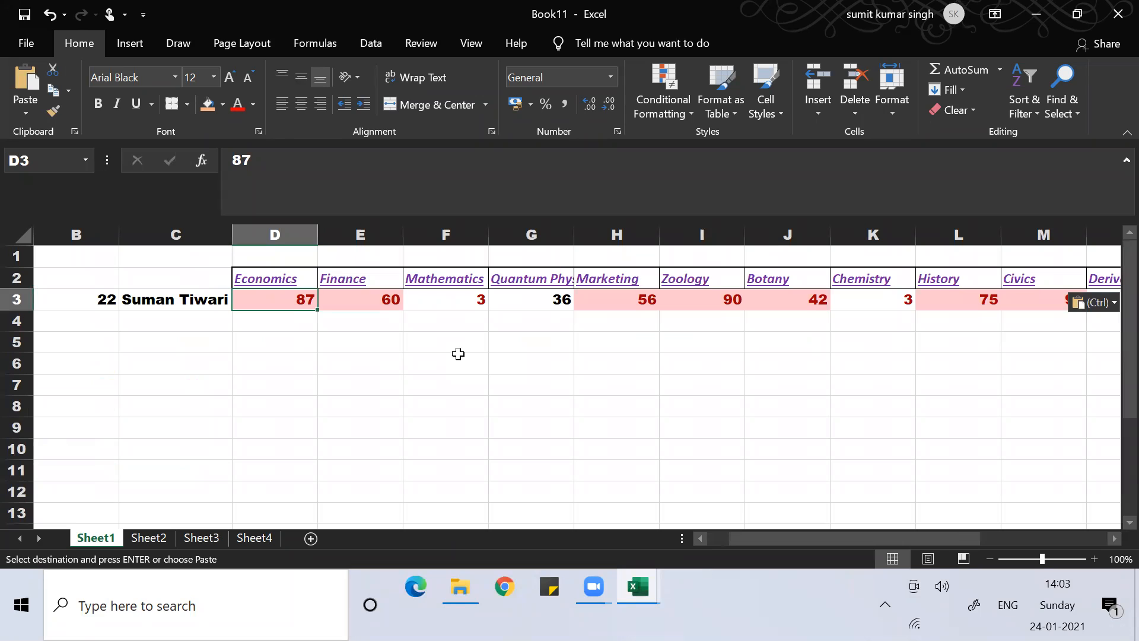
{"action": "key", "text": "Right"}
{"action": "key", "text": "Right"}
{"action": "key", "text": "Right"}
{"action": "key", "text": "Right"}
{"action": "key", "text": "Right"}
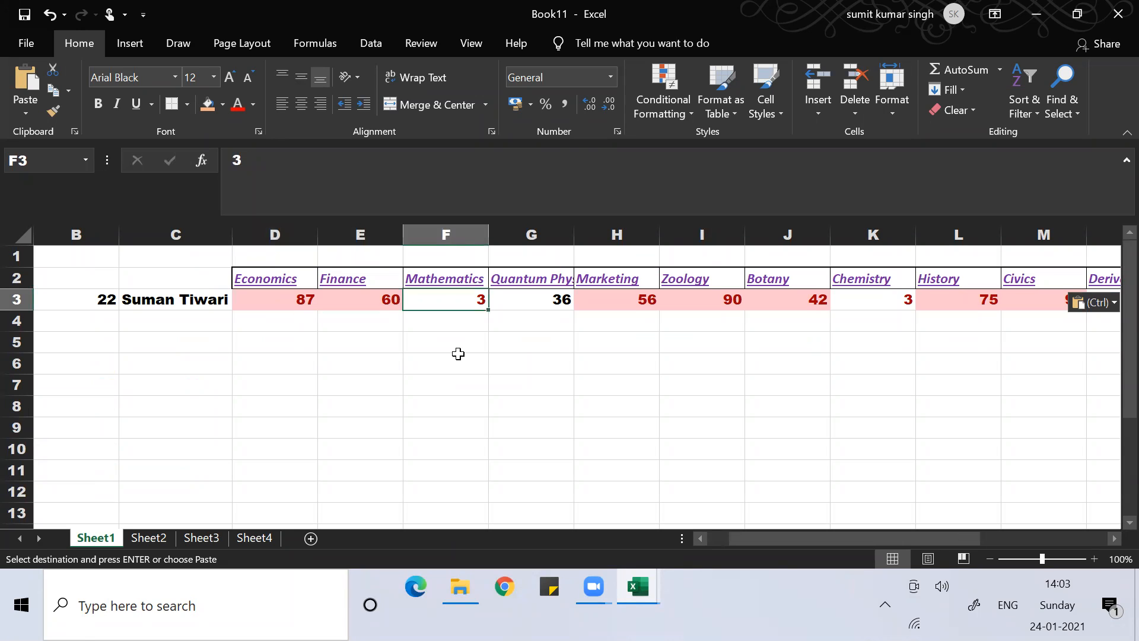
{"action": "key", "text": "Right"}
{"action": "key", "text": "Right"}
{"action": "key", "text": "Right"}
{"action": "key", "text": "Right"}
{"action": "key", "text": "Right"}
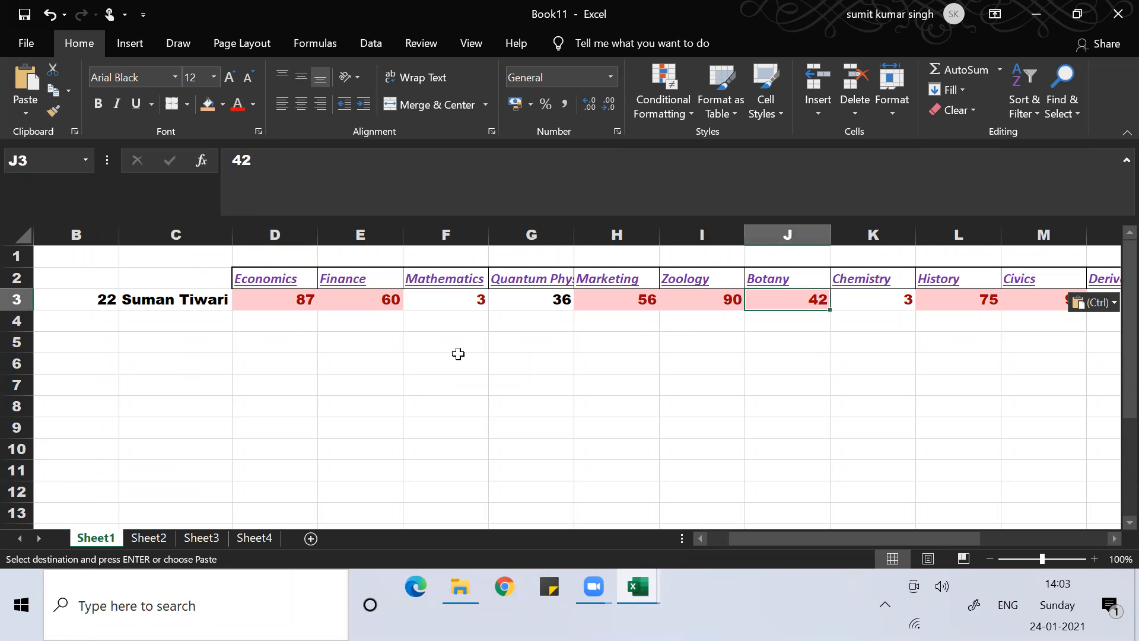
{"action": "key", "text": "Right"}
{"action": "key", "text": "Right"}
{"action": "key", "text": "Right"}
{"action": "key", "text": "Right"}
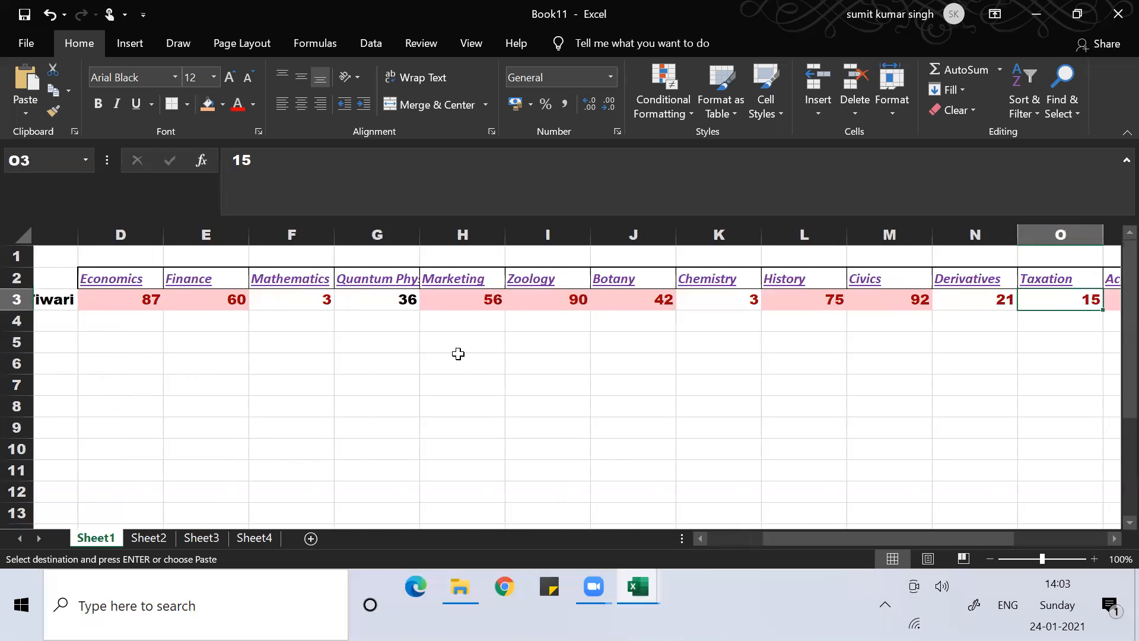
{"action": "key", "text": "Right"}
{"action": "key", "text": "ctrl+v"}
{"action": "key", "text": "Right"}
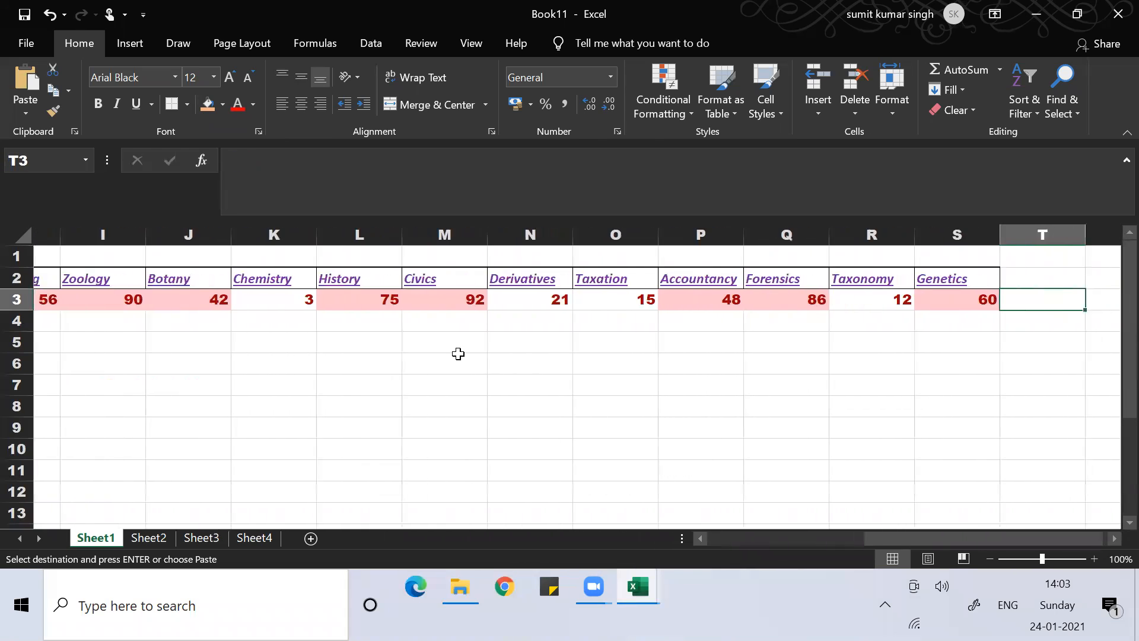
{"action": "key", "text": "Left"}
{"action": "key", "text": "Left"}
{"action": "key", "text": "Left"}
{"action": "key", "text": "Left"}
{"action": "key", "text": "Left"}
{"action": "key", "text": "Left"}
{"action": "key", "text": "Left"}
{"action": "key", "text": "Left"}
{"action": "key", "text": "Left"}
{"action": "key", "text": "Left"}
{"action": "key", "text": "Left"}
{"action": "key", "text": "Left"}
{"action": "key", "text": "Left"}
{"action": "key", "text": "Left"}
{"action": "key", "text": "Left"}
{"action": "key", "text": "Left"}
{"action": "key", "text": "Left"}
{"action": "key", "text": "Left"}
{"action": "key", "text": "Left"}
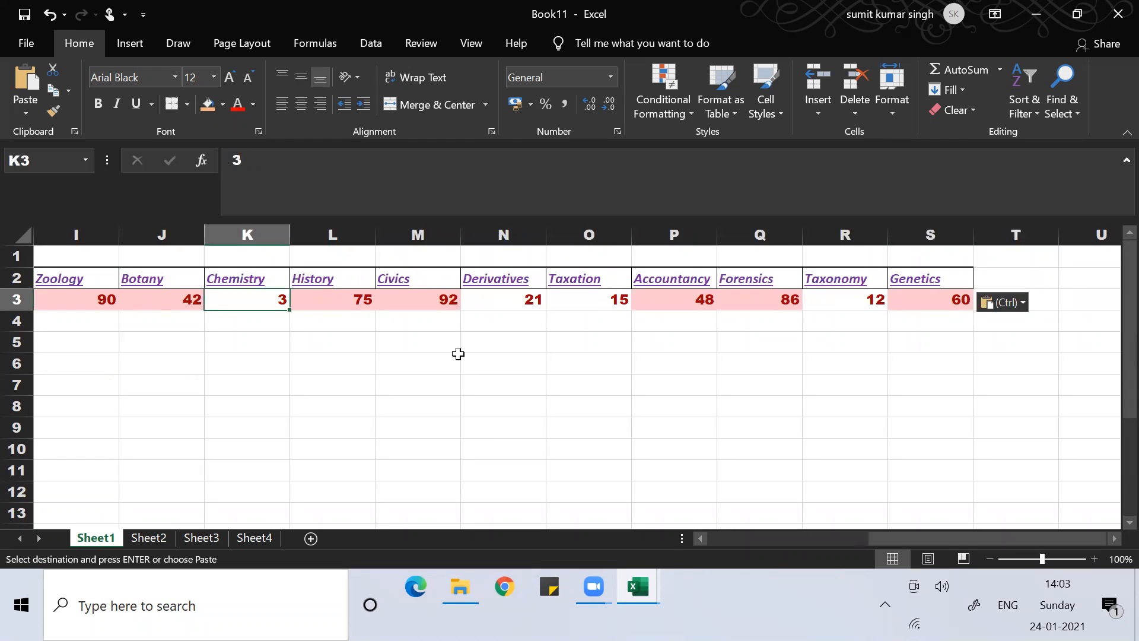
{"action": "key", "text": "Right"}
{"action": "key", "text": "Right"}
{"action": "key", "text": "Right"}
{"action": "key", "text": "ctrl+shift+Right"}
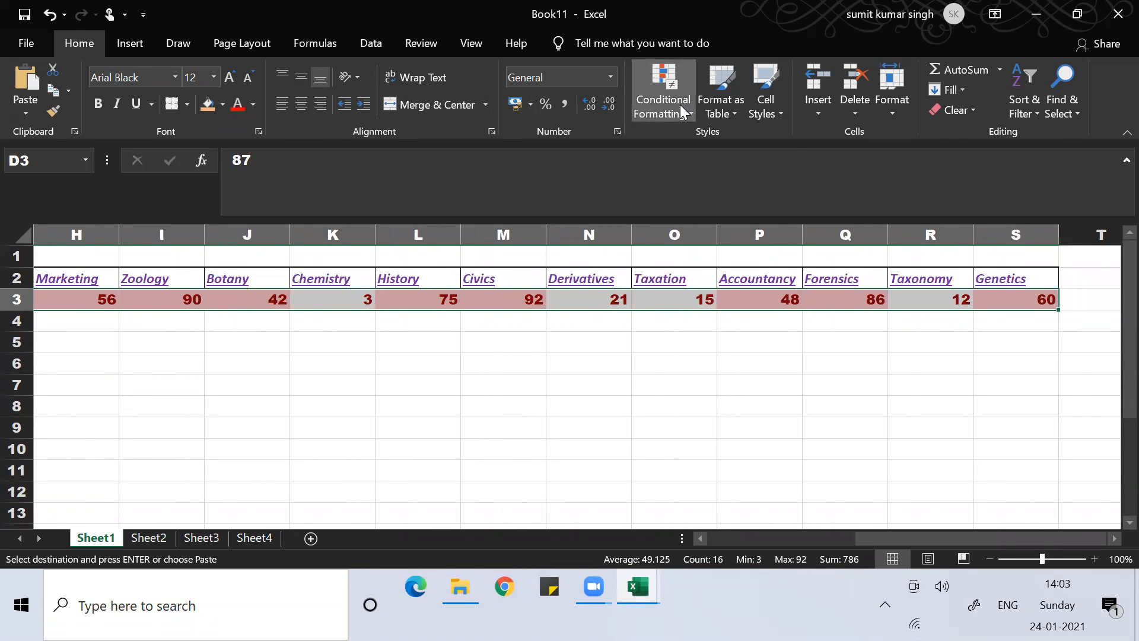
Step: Apply a Bottom 6 Items rule to the marks with Yellow Fill with Dark Yellow Text
{"action": "left_click", "coordinate": [664, 98]}
{"action": "mouse_move", "coordinate": [725, 173]}
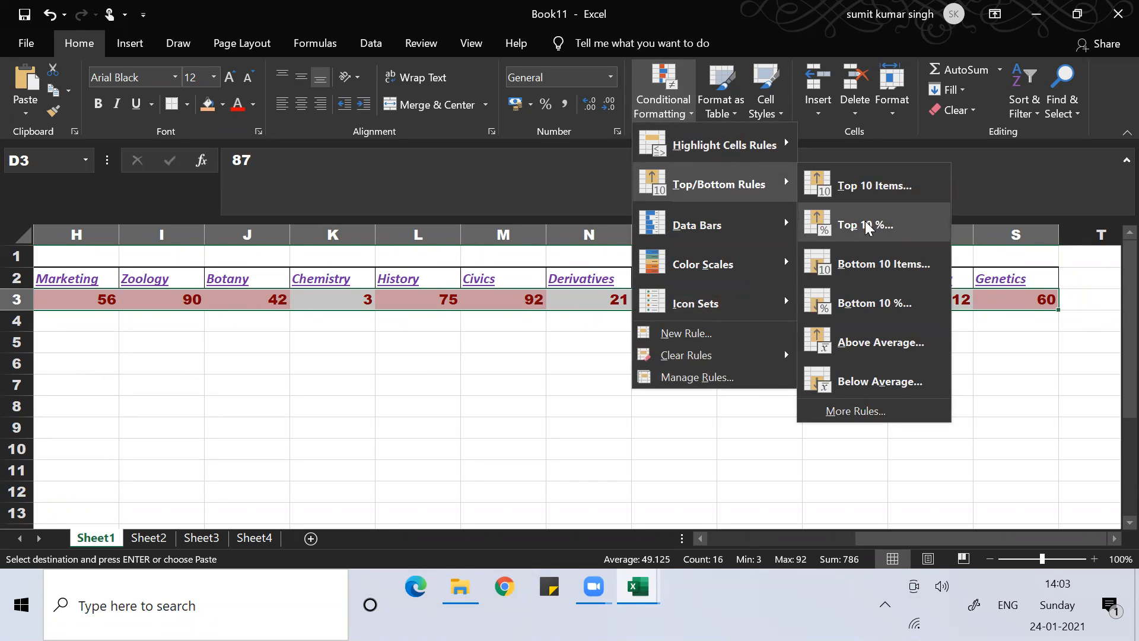
{"action": "left_click", "coordinate": [868, 264]}
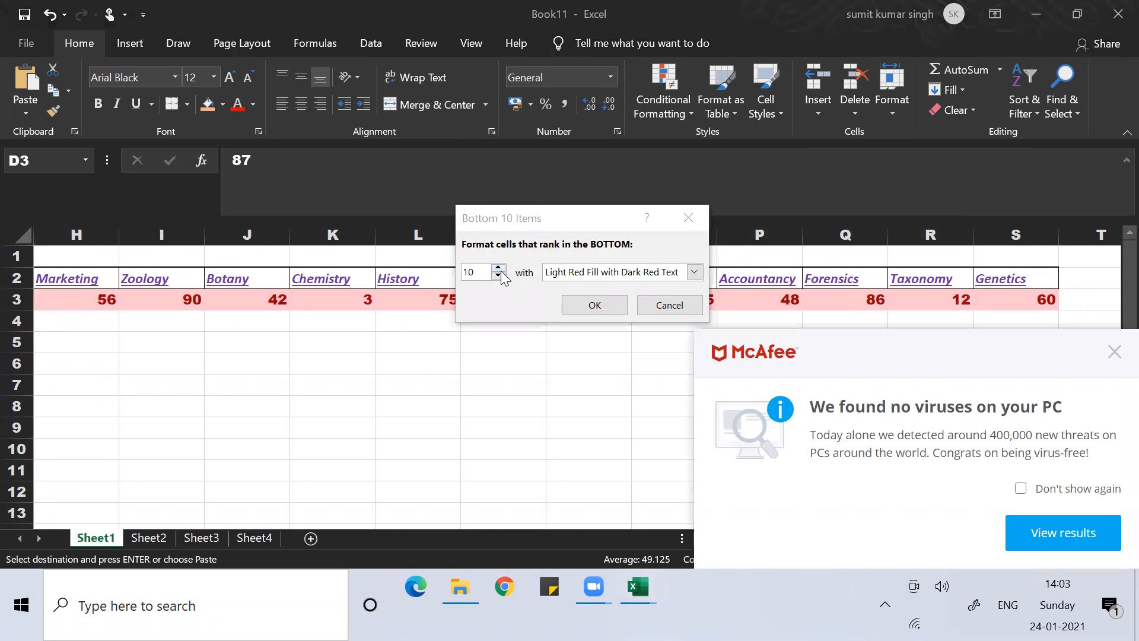
{"action": "left_click", "coordinate": [498, 275]}
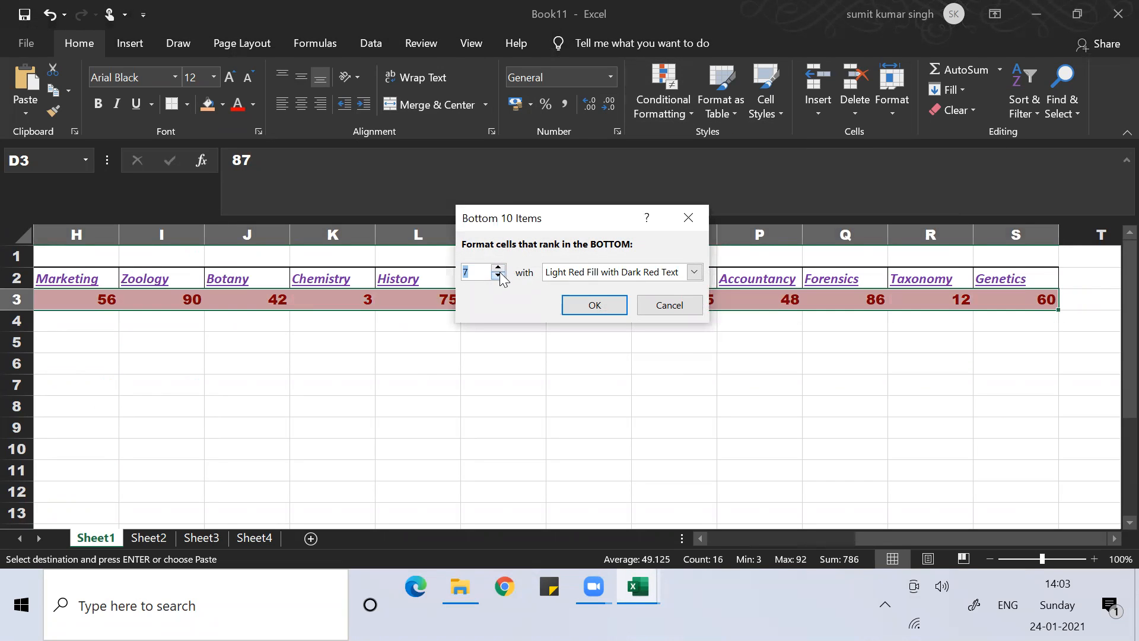
{"action": "left_click", "coordinate": [694, 271]}
{"action": "left_click", "coordinate": [655, 302]}
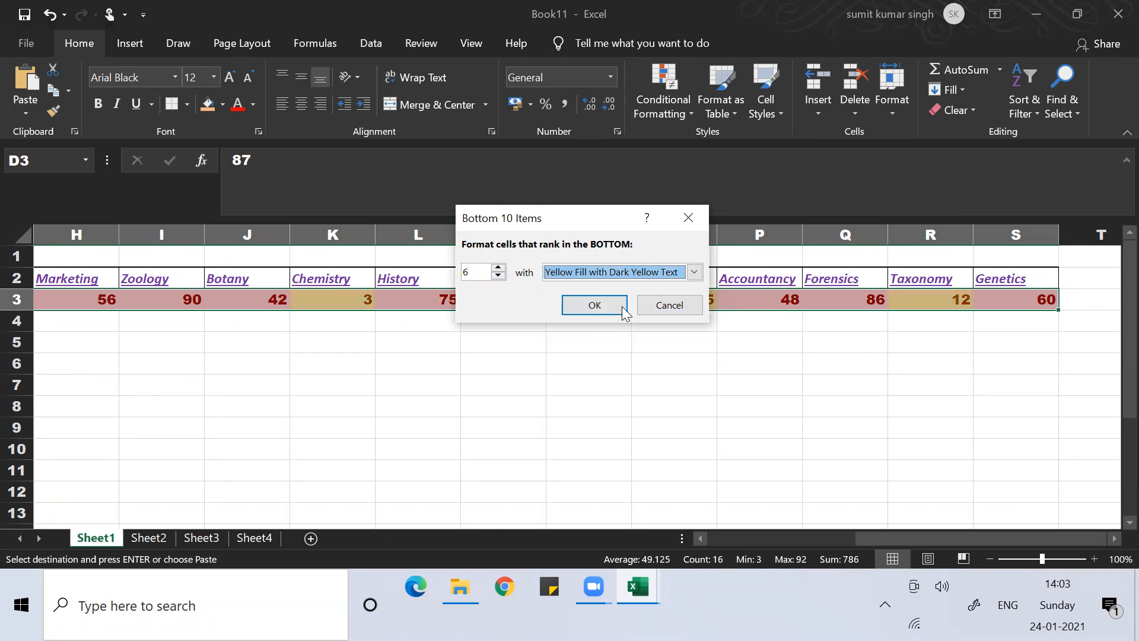
{"action": "left_click", "coordinate": [596, 310]}
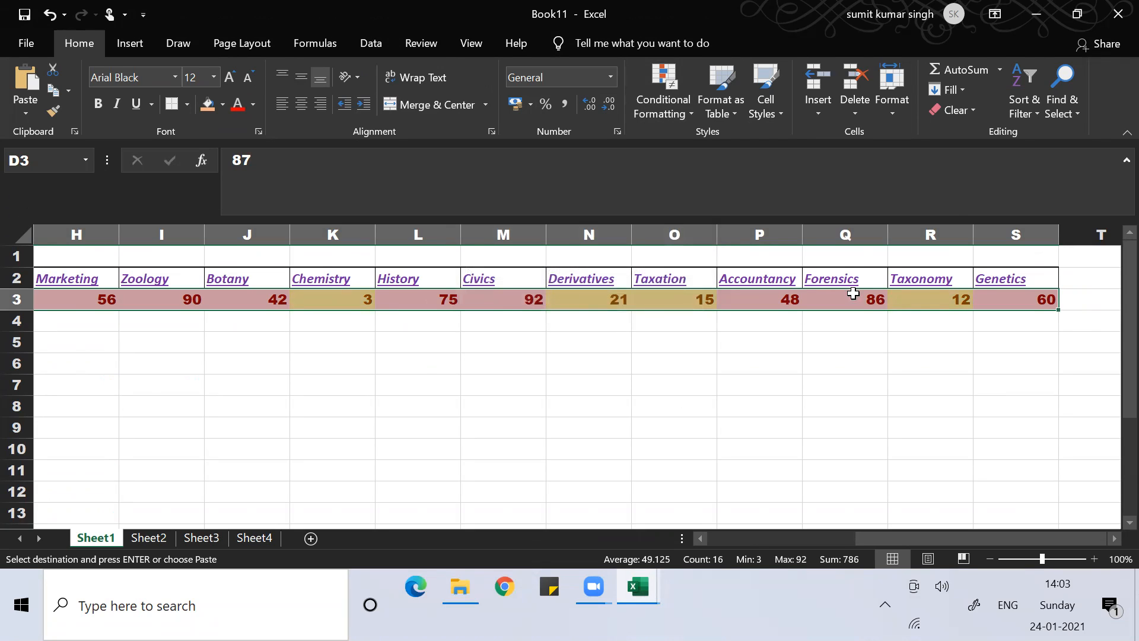
{"action": "left_click", "coordinate": [922, 296]}
{"action": "key", "text": "Left"}
{"action": "key", "text": "Left"}
{"action": "key", "text": "Left"}
{"action": "key", "text": "Left"}
{"action": "key", "text": "Left"}
{"action": "key", "text": "Left"}
{"action": "key", "text": "Left"}
{"action": "key", "text": "Left"}
{"action": "key", "text": "Left"}
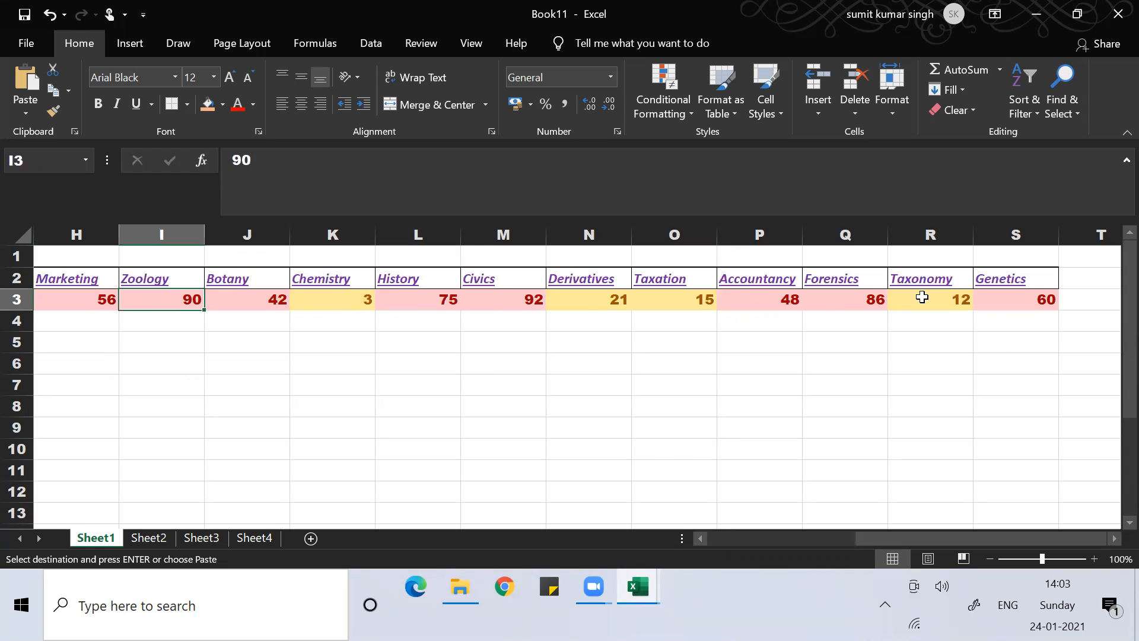
{"action": "key", "text": "Left"}
{"action": "key", "text": "Left"}
{"action": "key", "text": "Left"}
{"action": "key", "text": "Left"}
{"action": "key", "text": "Left"}
{"action": "key", "text": "Left"}
{"action": "key", "text": "Left"}
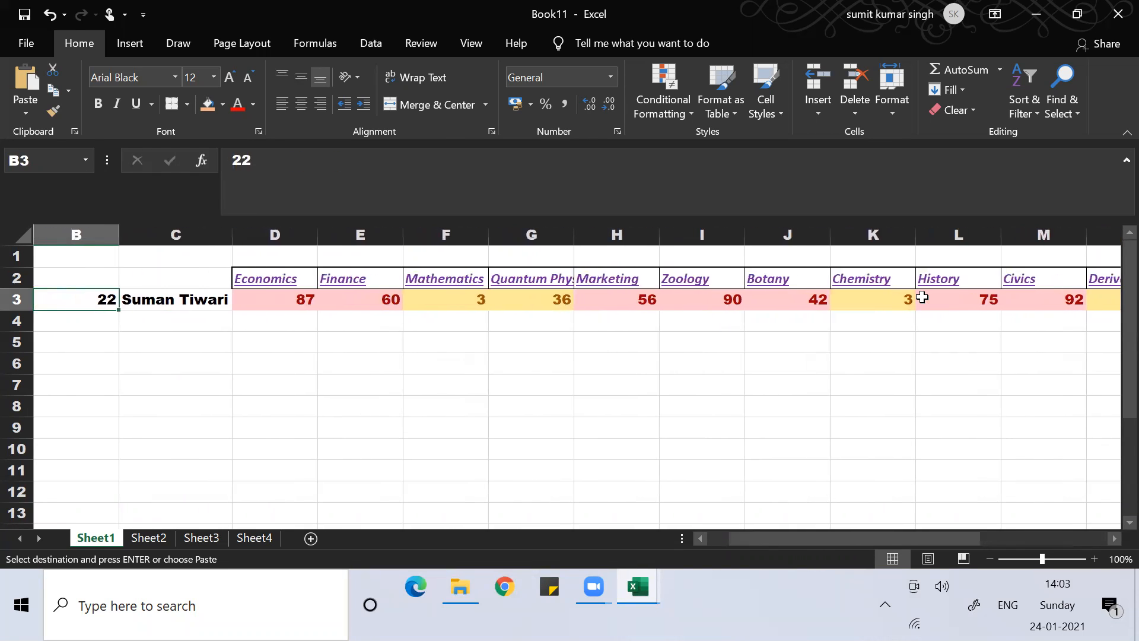
{"action": "key", "text": "Right"}
{"action": "key", "text": "Right"}
{"action": "key", "text": "Right"}
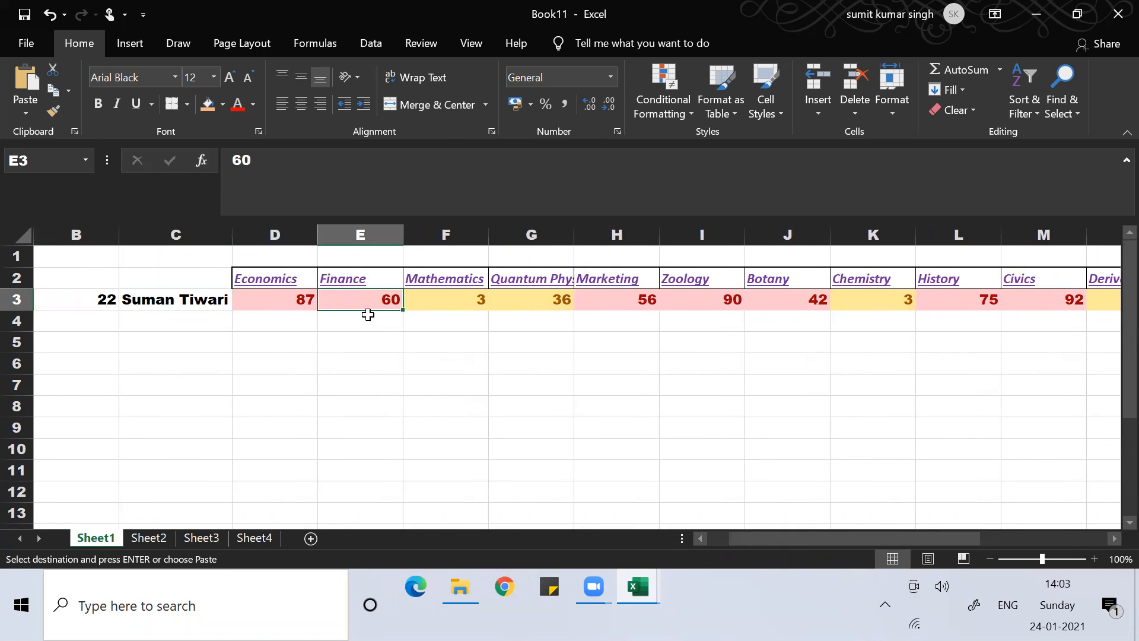
{"action": "key", "text": "Left"}
{"action": "key", "text": "ctrl+shift+Right"}
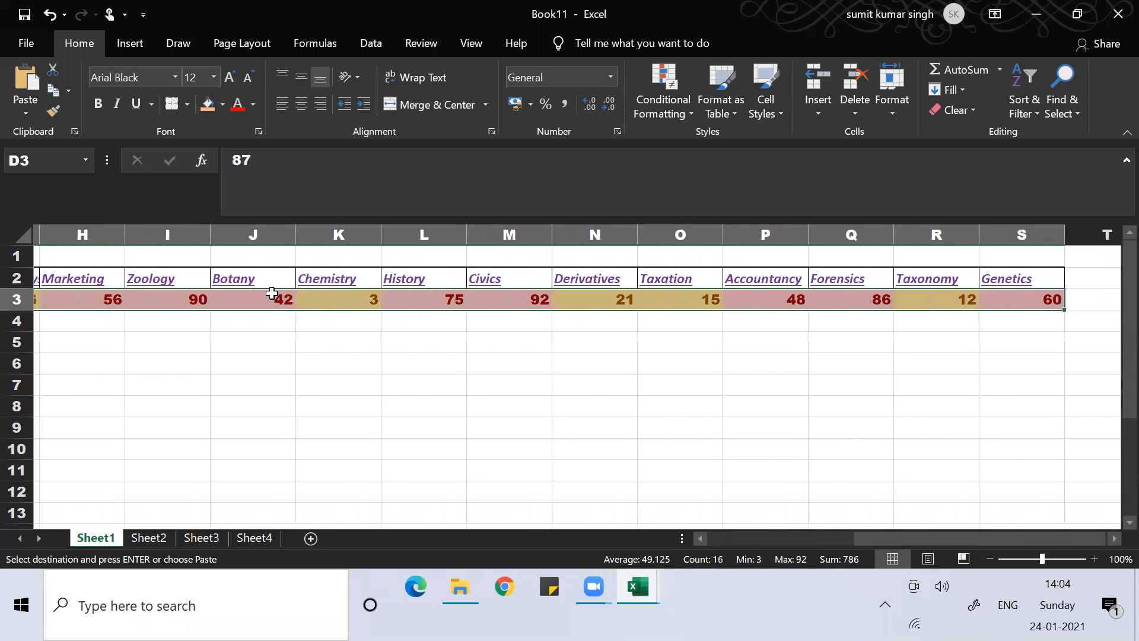
{"action": "left_click", "coordinate": [680, 104]}
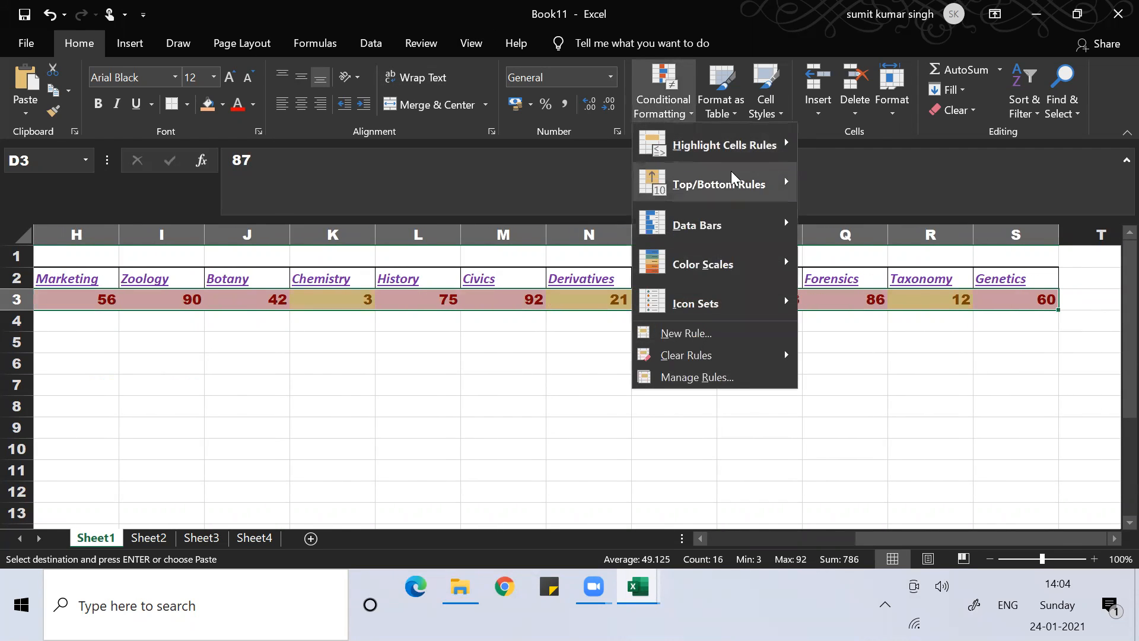
{"action": "mouse_move", "coordinate": [735, 182]}
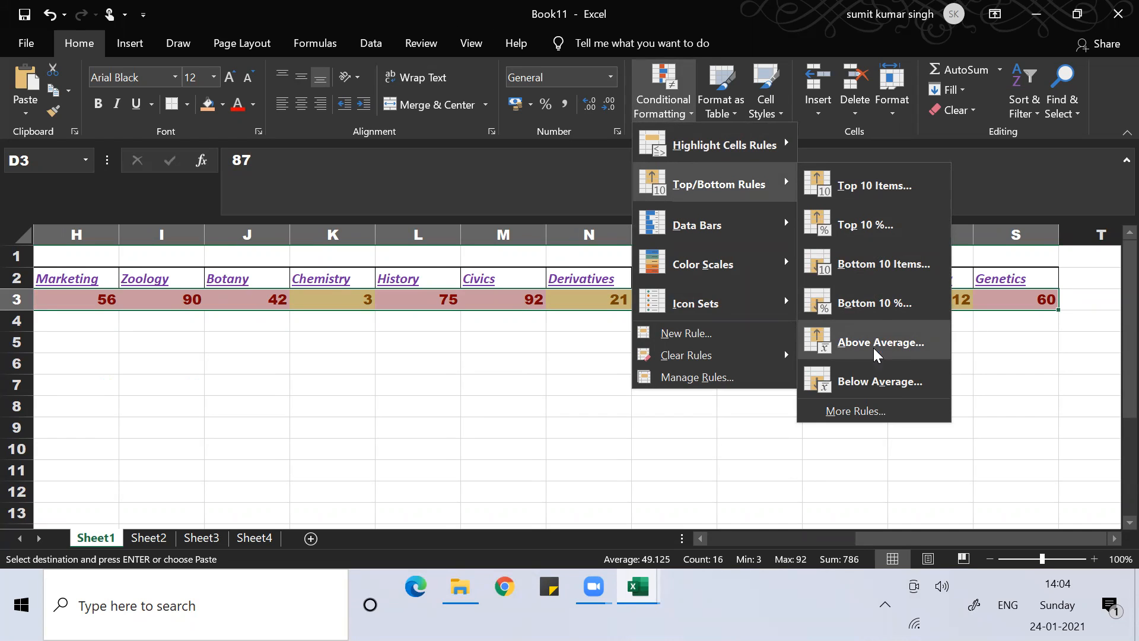
{"action": "mouse_move", "coordinate": [712, 226]}
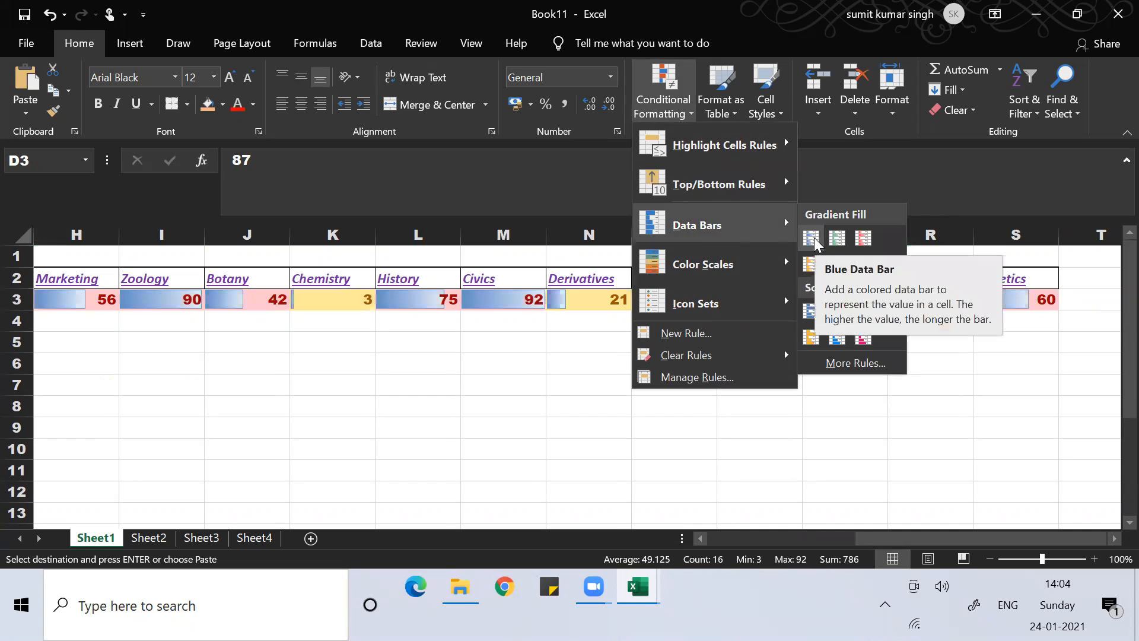
{"action": "mouse_move", "coordinate": [717, 277]}
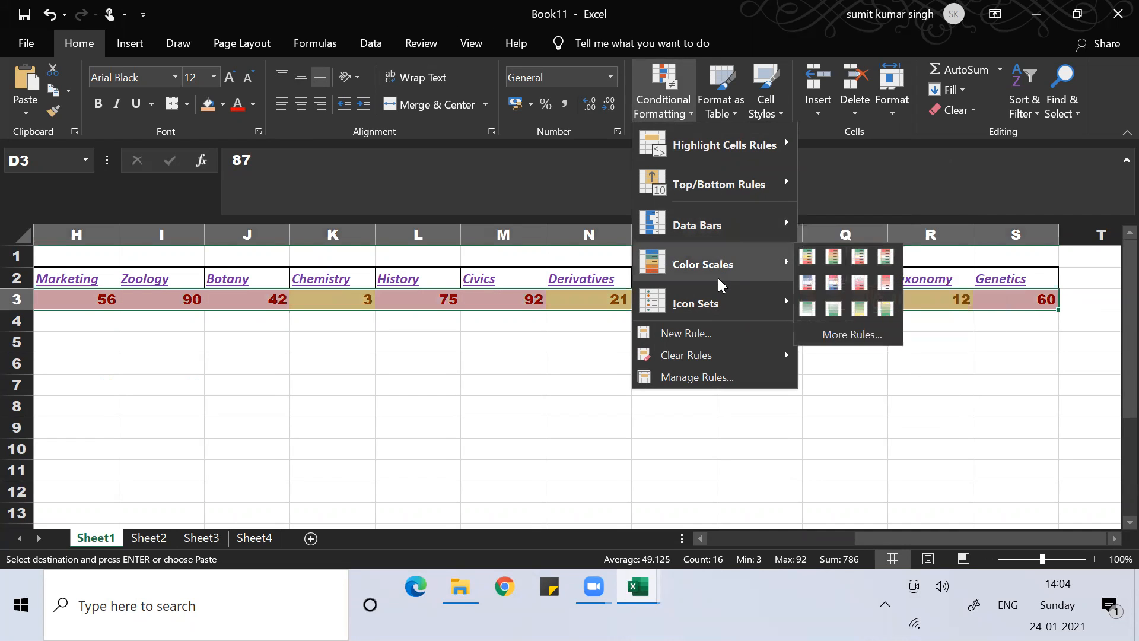
{"action": "mouse_move", "coordinate": [723, 301]}
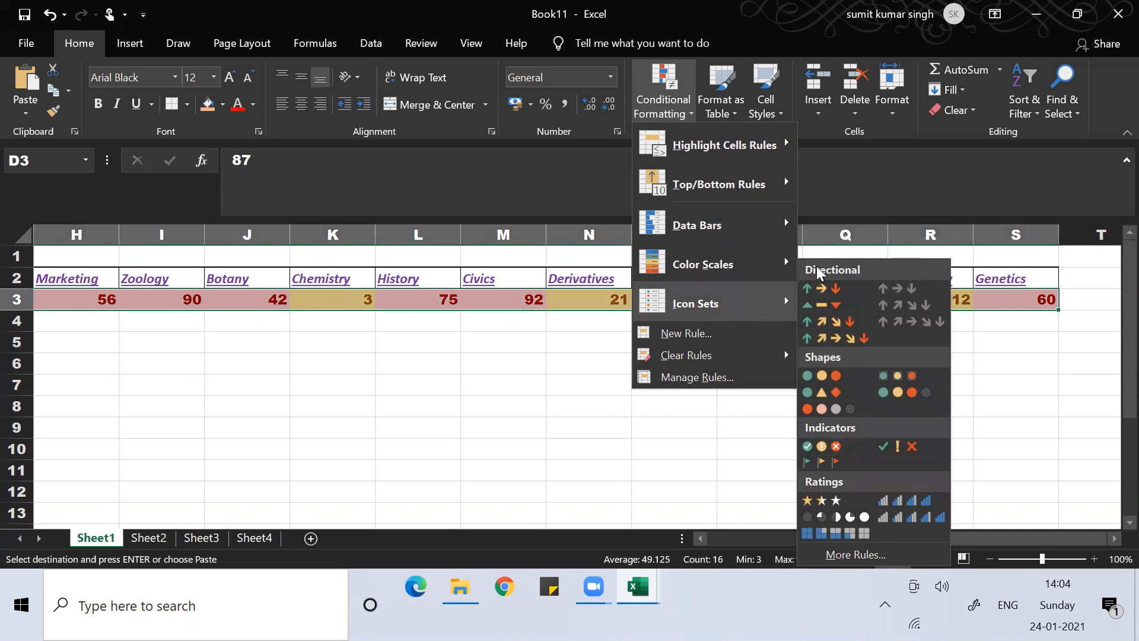
{"action": "left_click", "coordinate": [536, 392]}
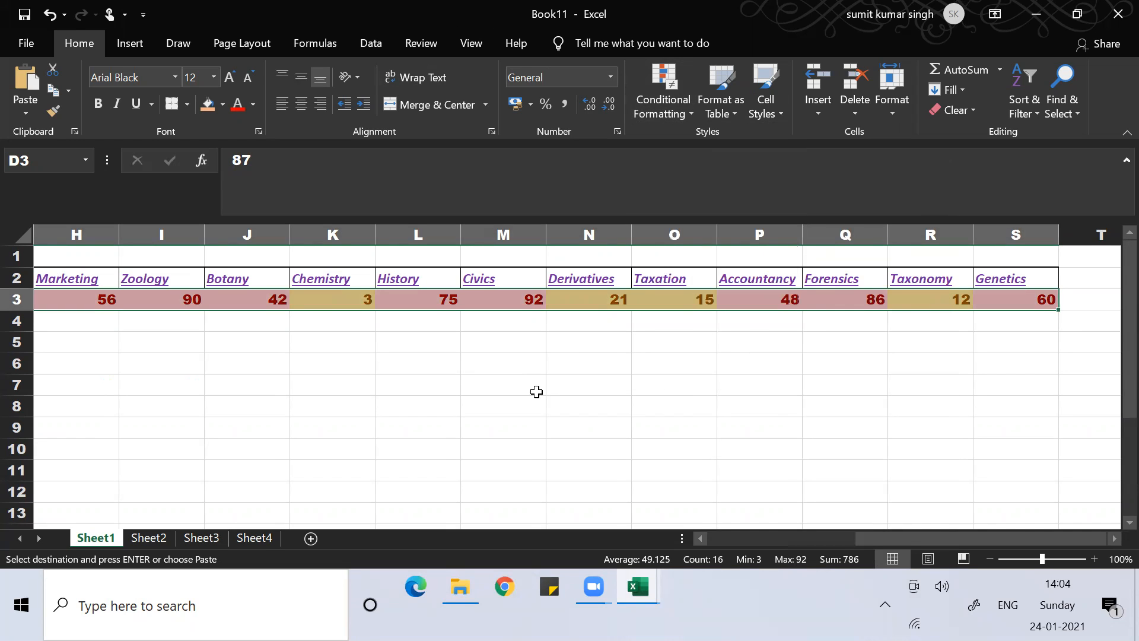
{"action": "key", "text": "Left"}
{"action": "key", "text": "Left"}
{"action": "key", "text": "Left"}
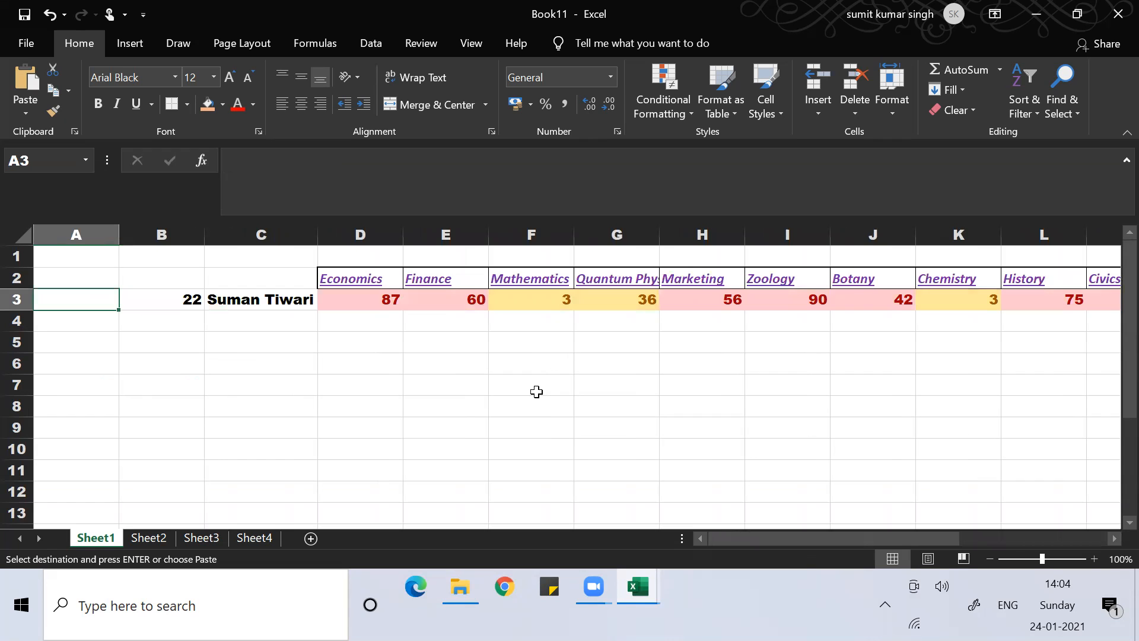
Step: Switch to the Book10 marksheet and move to its top-left corner
{"action": "key", "text": "alt+Tab"}
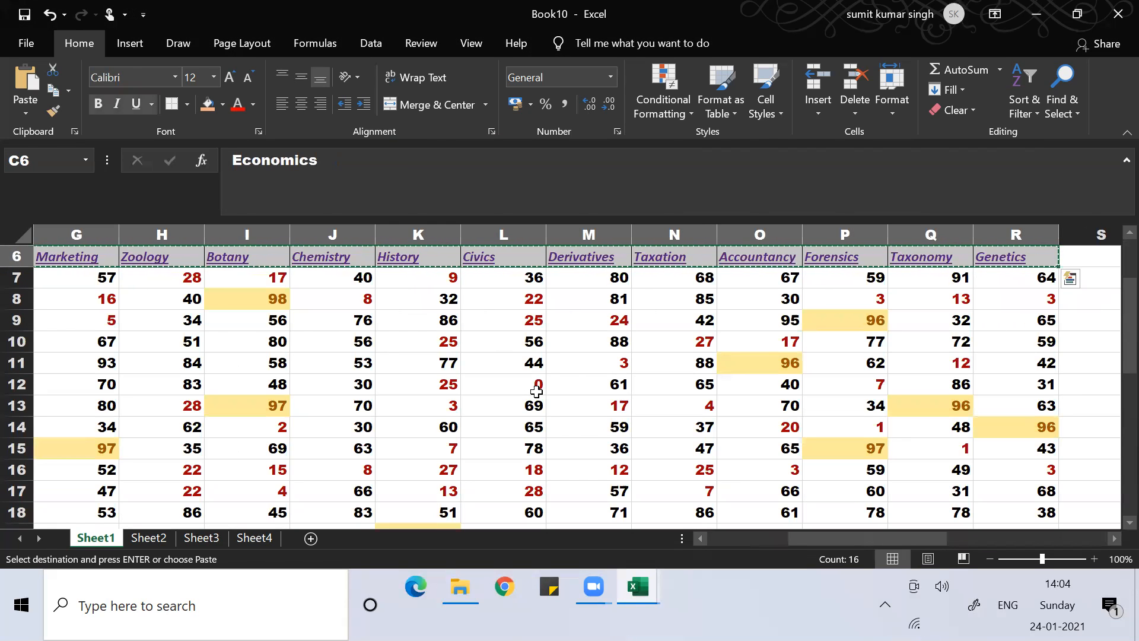
{"action": "key", "text": "Right"}
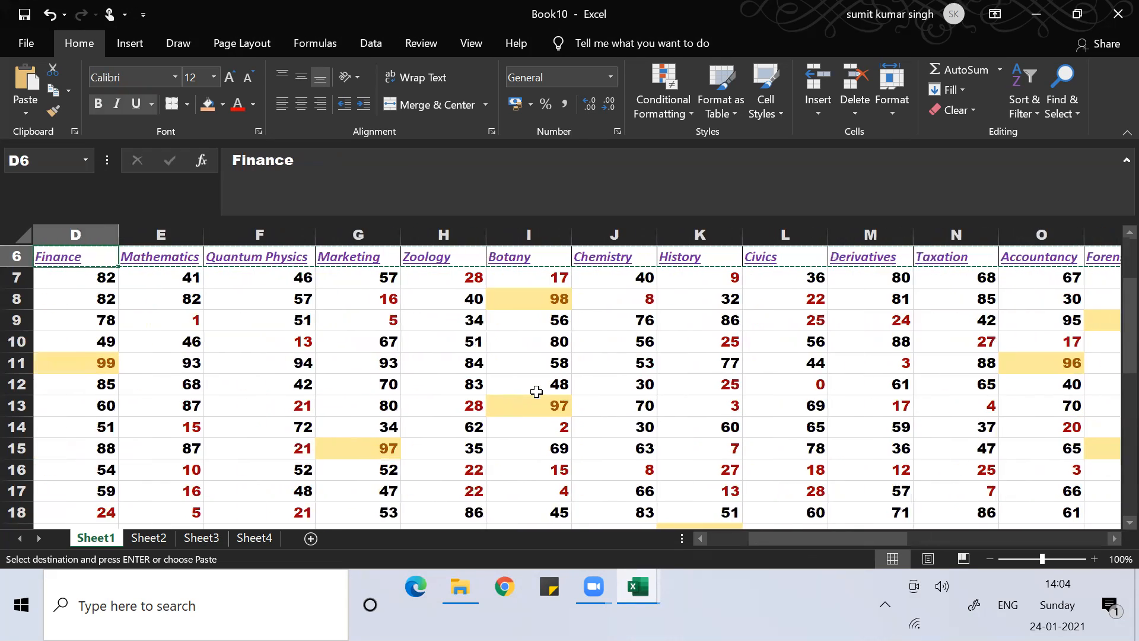
{"action": "key", "text": "Up"}
{"action": "key", "text": "Up"}
{"action": "key", "text": "Up"}
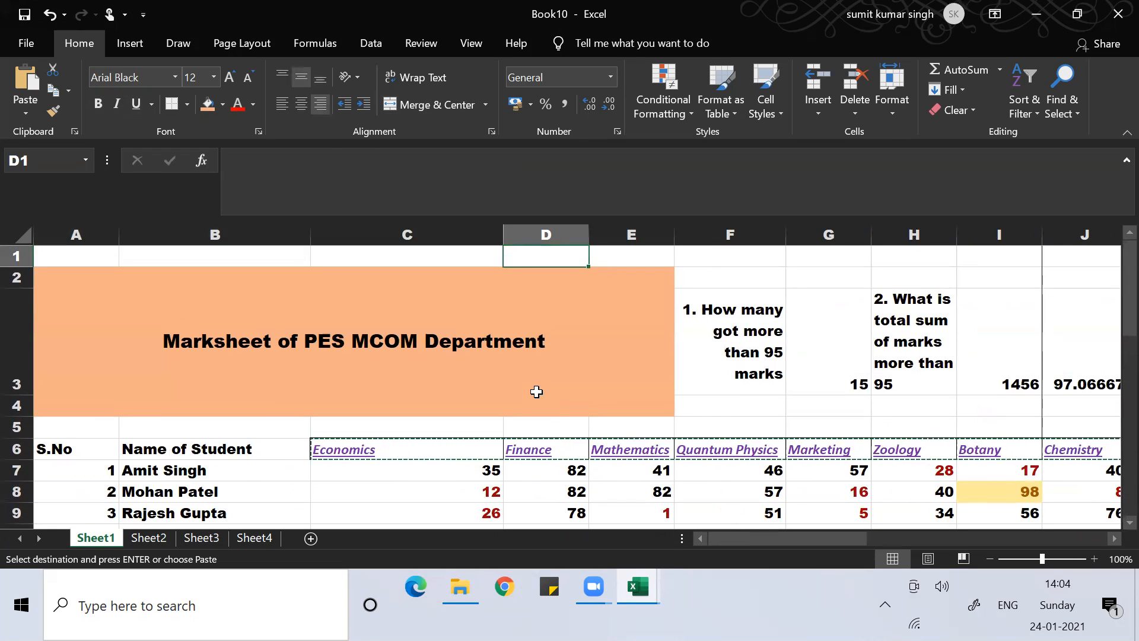
{"action": "key", "text": "Left"}
{"action": "key", "text": "Left"}
{"action": "key", "text": "Left"}
{"action": "key", "text": "Down"}
{"action": "key", "text": "Down"}
{"action": "key", "text": "Down"}
{"action": "key", "text": "Down"}
{"action": "key", "text": "Down"}
{"action": "key", "text": "Down"}
{"action": "key", "text": "Down"}
{"action": "key", "text": "Down"}
{"action": "key", "text": "Down"}
{"action": "key", "text": "Down"}
{"action": "key", "text": "Down"}
{"action": "key", "text": "Down"}
{"action": "key", "text": "Down"}
{"action": "key", "text": "Down"}
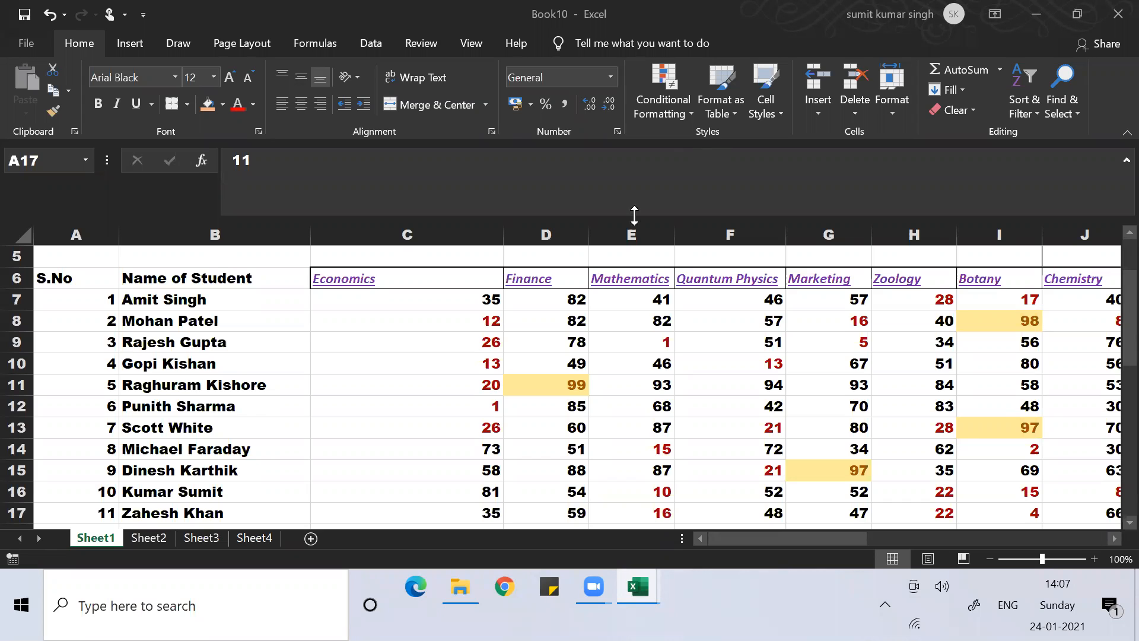
Step: Step across the third student's marks to review the highlights
{"action": "left_click", "coordinate": [532, 356]}
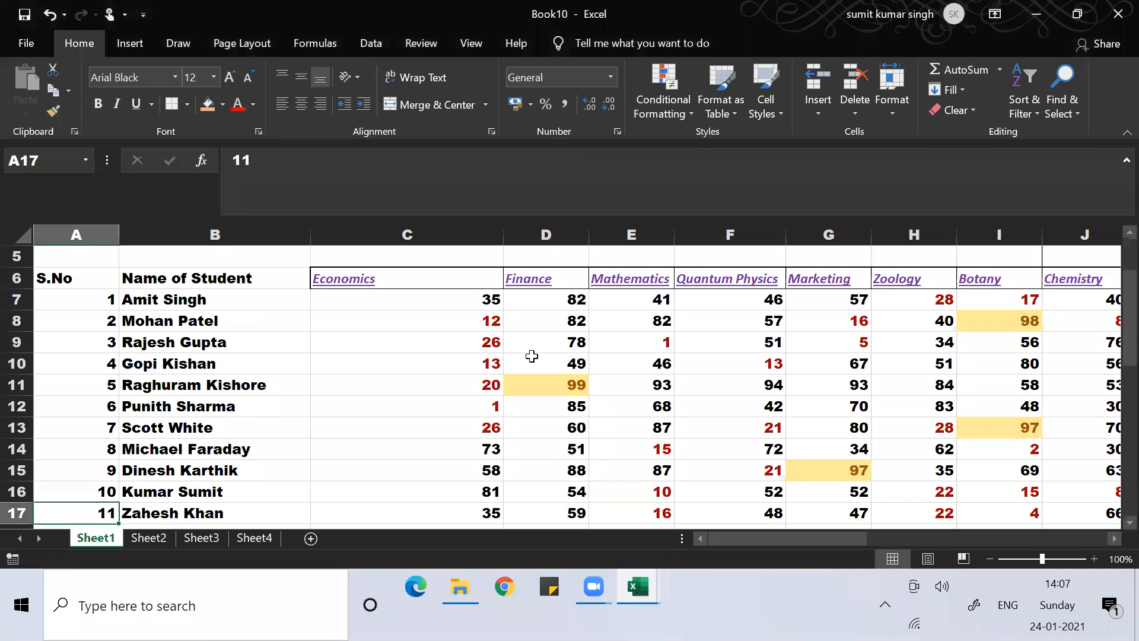
{"action": "left_click", "coordinate": [502, 349]}
{"action": "key", "text": "Right"}
{"action": "key", "text": "Right"}
{"action": "key", "text": "Right"}
{"action": "key", "text": "Right"}
{"action": "key", "text": "Right"}
{"action": "key", "text": "Right"}
{"action": "key", "text": "Right"}
{"action": "key", "text": "Right"}
{"action": "key", "text": "Right"}
{"action": "key", "text": "Right"}
{"action": "key", "text": "Right"}
{"action": "key", "text": "Right"}
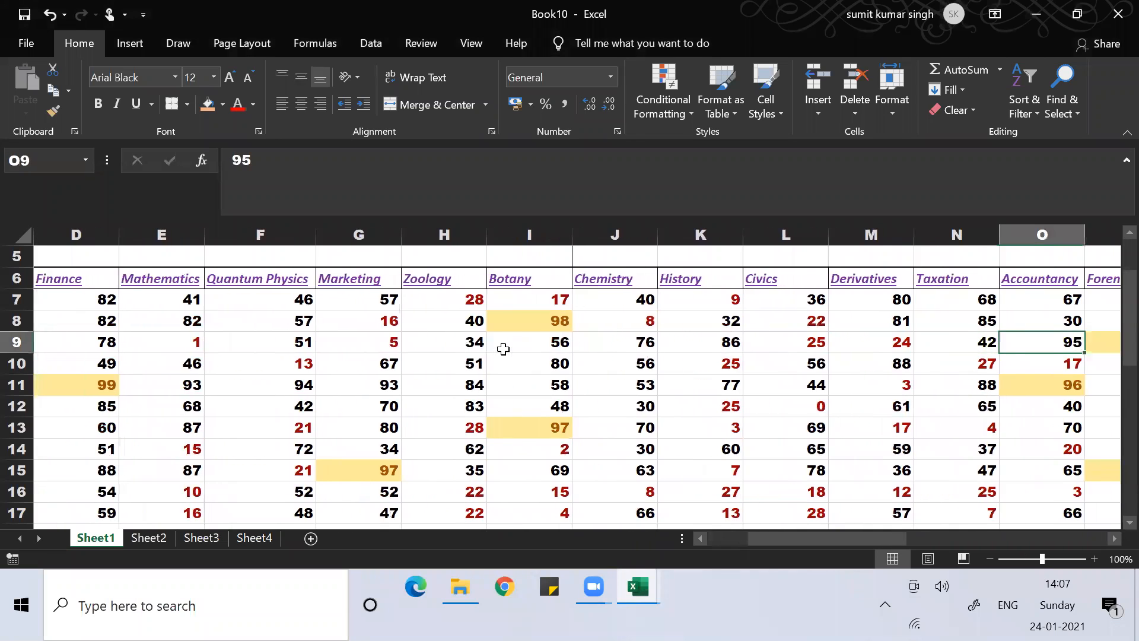
{"action": "key", "text": "Right"}
{"action": "key", "text": "Right"}
{"action": "key", "text": "Right"}
{"action": "key", "text": "Right"}
{"action": "key", "text": "Right"}
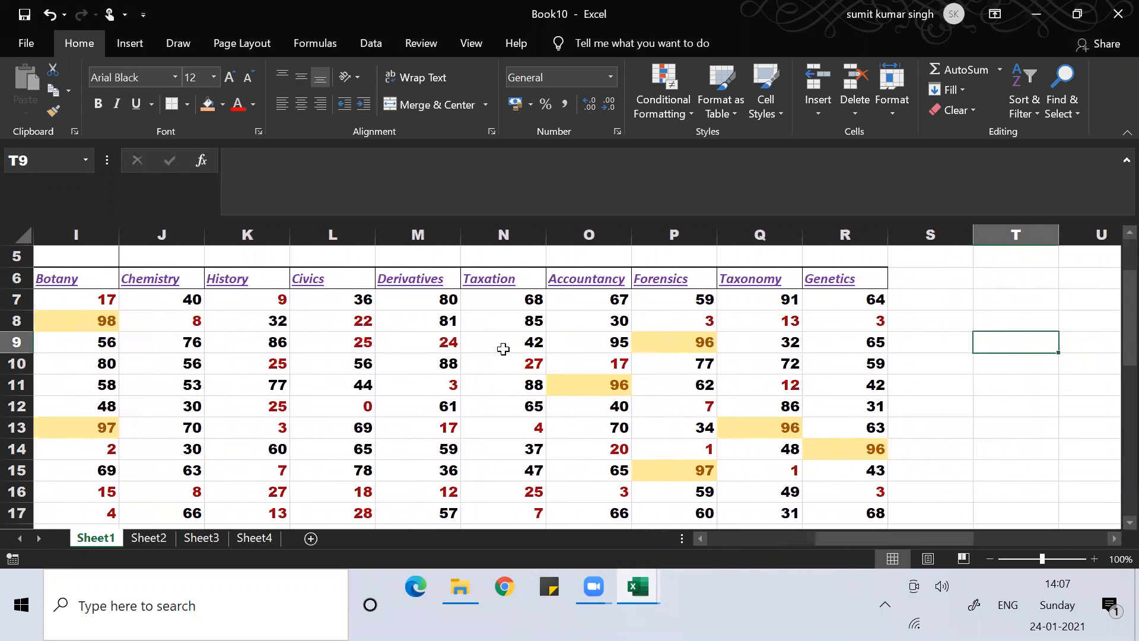